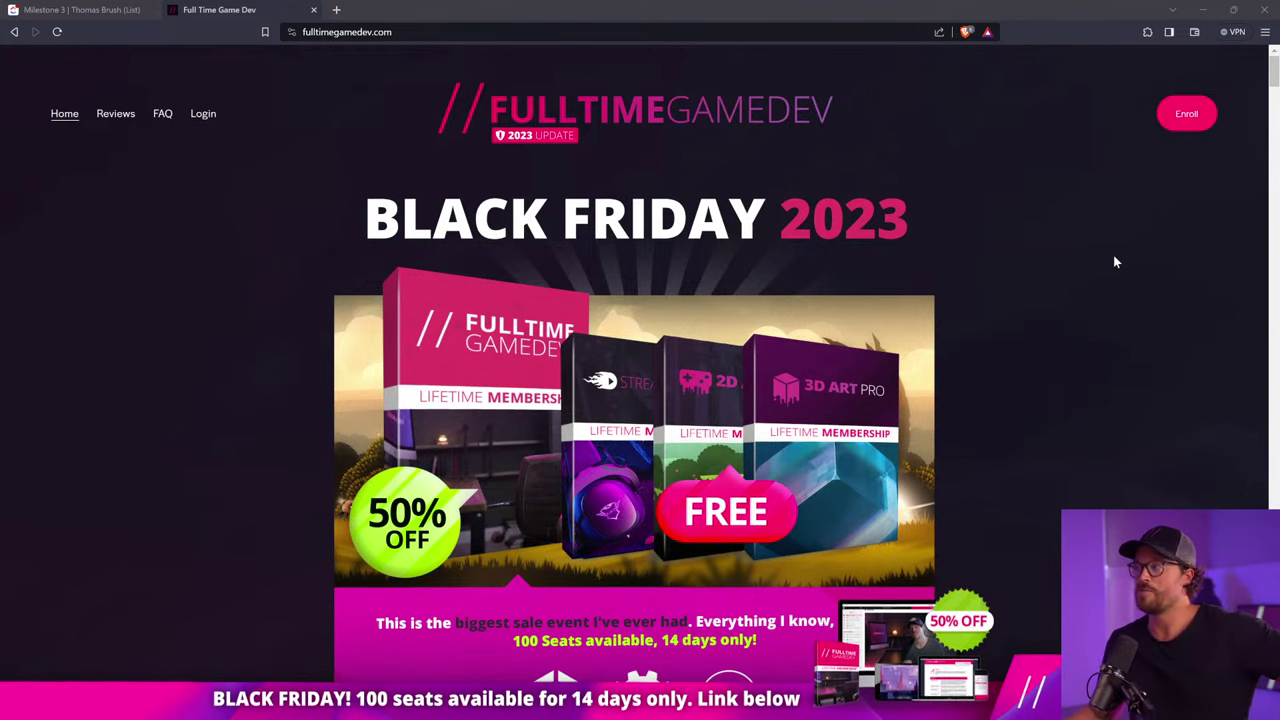
Look over the Black Friday 2023 offer on the course home page and read the student reviews, returning to the home page.
scroll(1116, 262, down, 1)
scroll(1116, 262, down, 5)
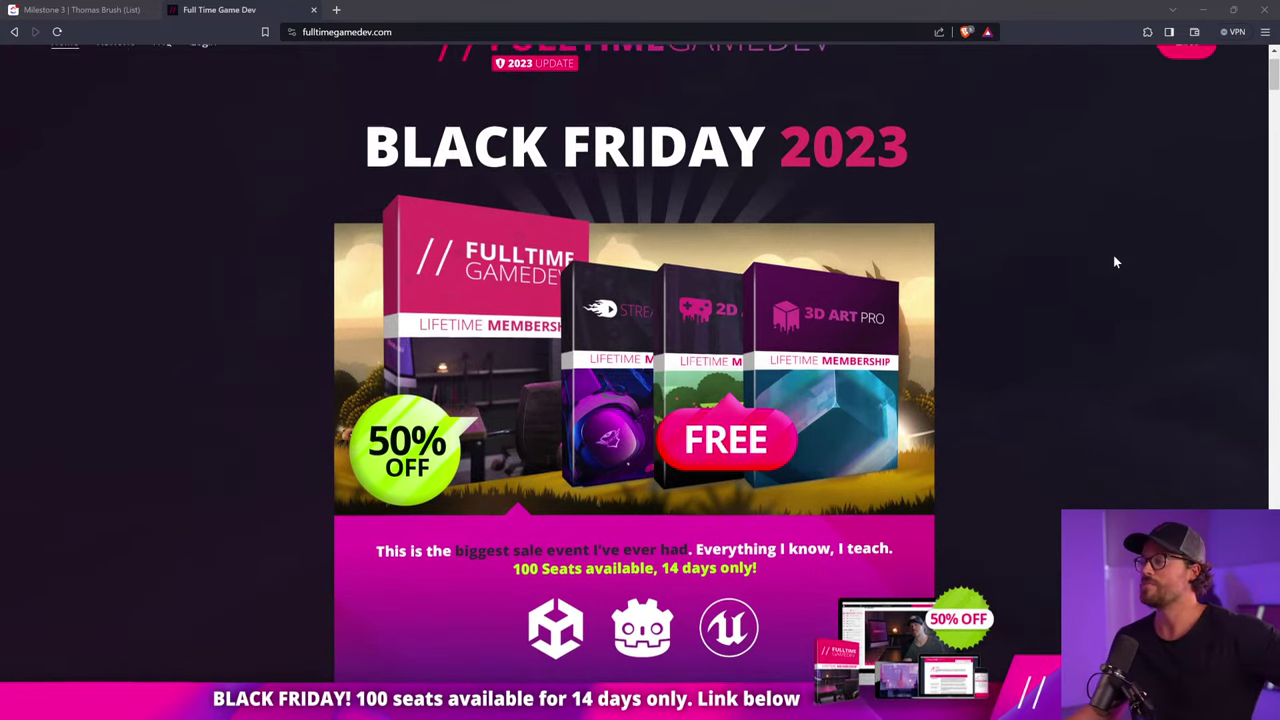
scroll(1116, 262, up, 3)
scroll(1116, 262, up, 2)
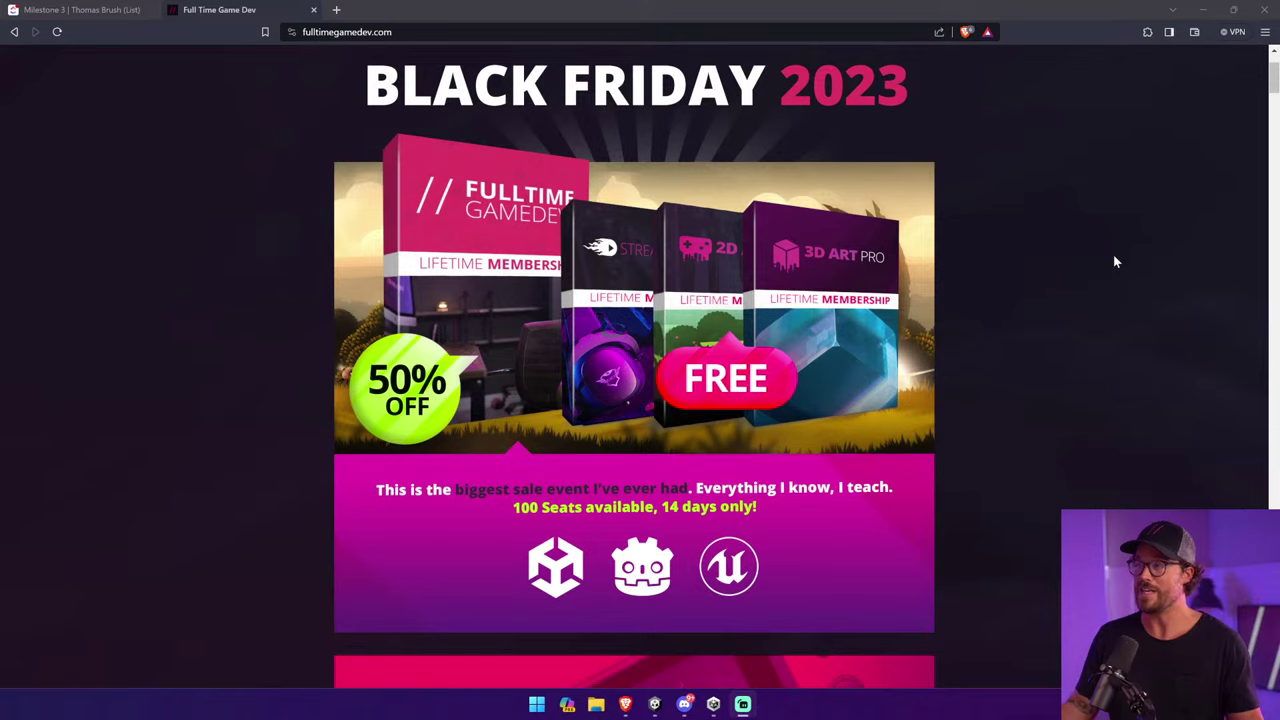
scroll(910, 243, up, 2)
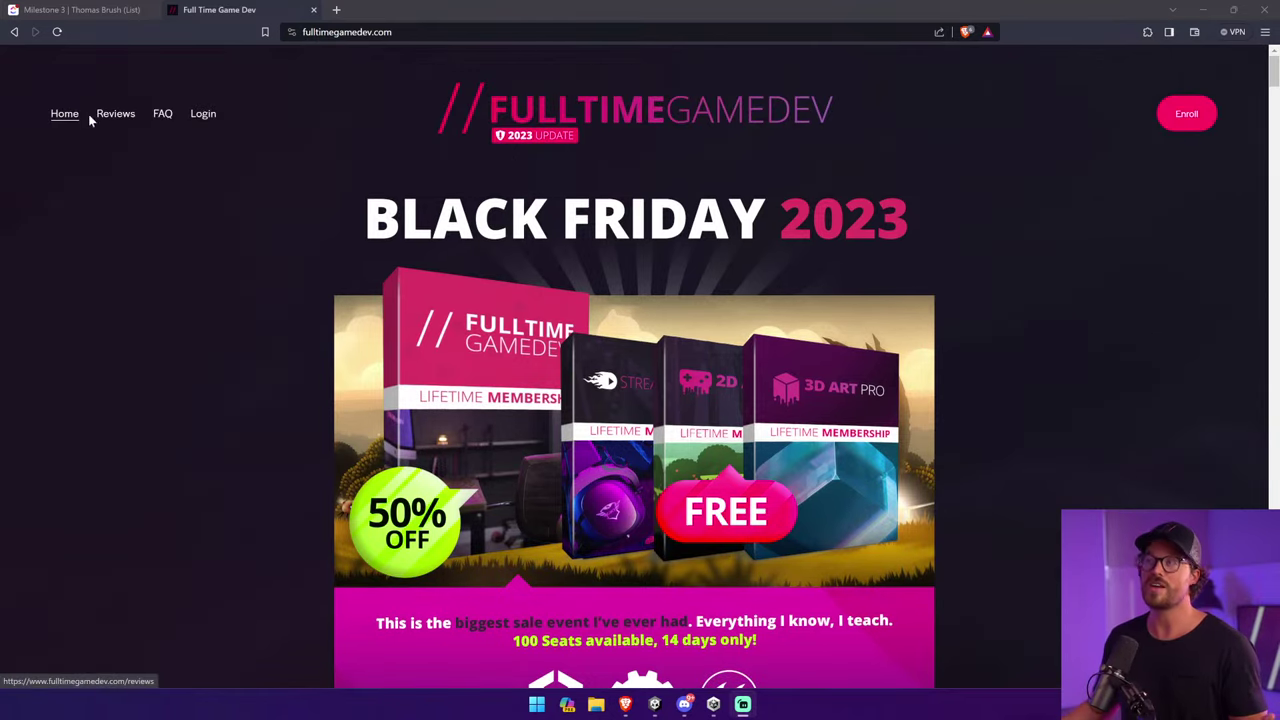
click(99, 118)
scroll(180, 160, down, 10)
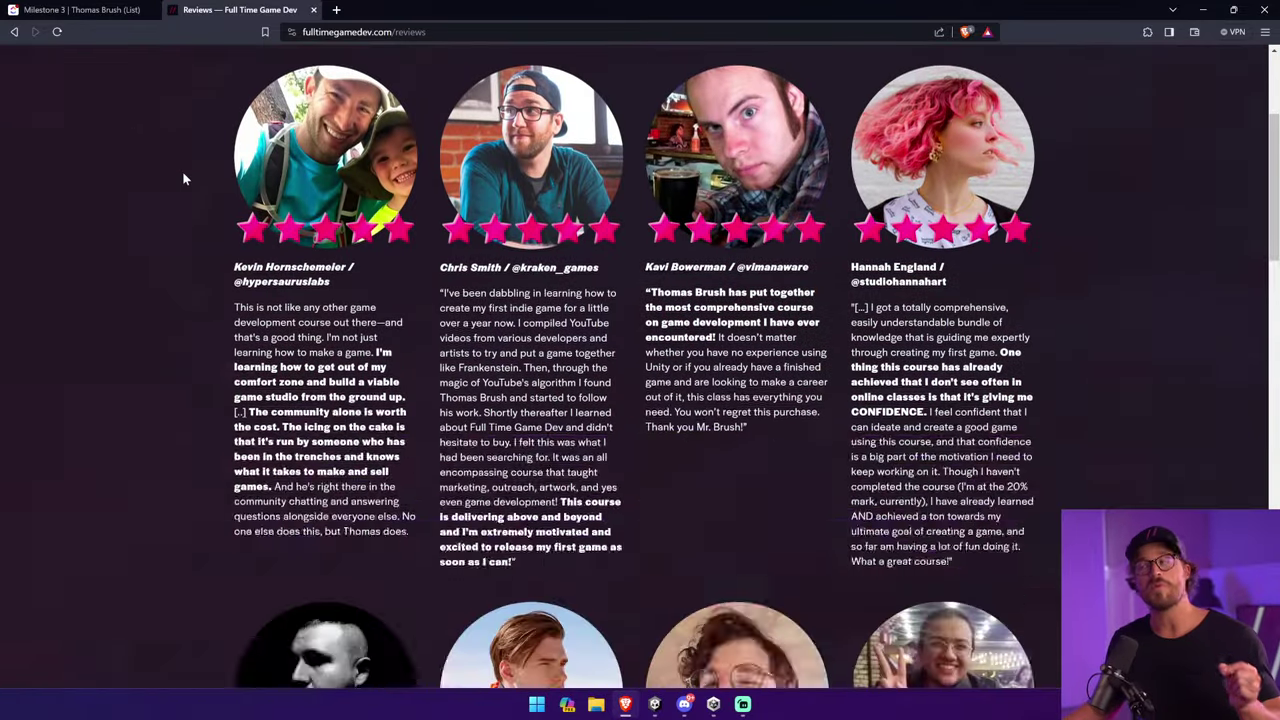
scroll(184, 174, down, 8)
key(alt+Left)
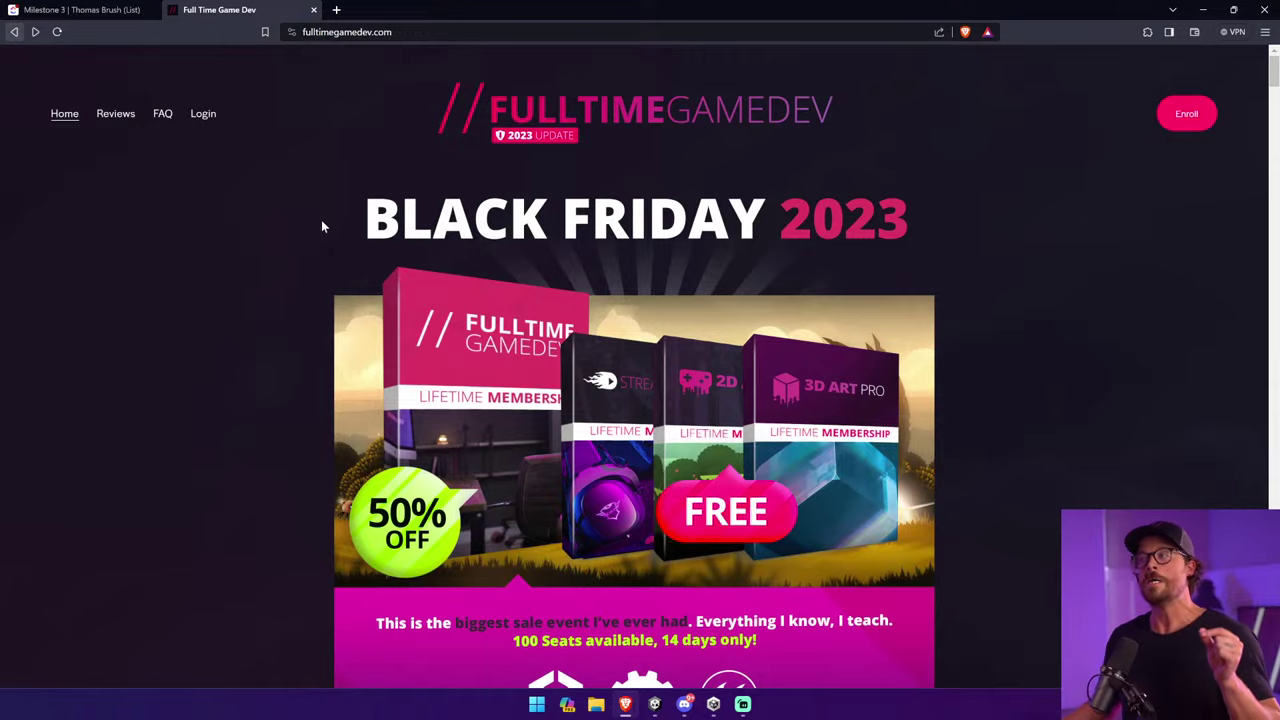
Examine the course home page from the Black Friday offer down to the overview of what is inside Full Time Game Dev.
scroll(543, 459, down, 2)
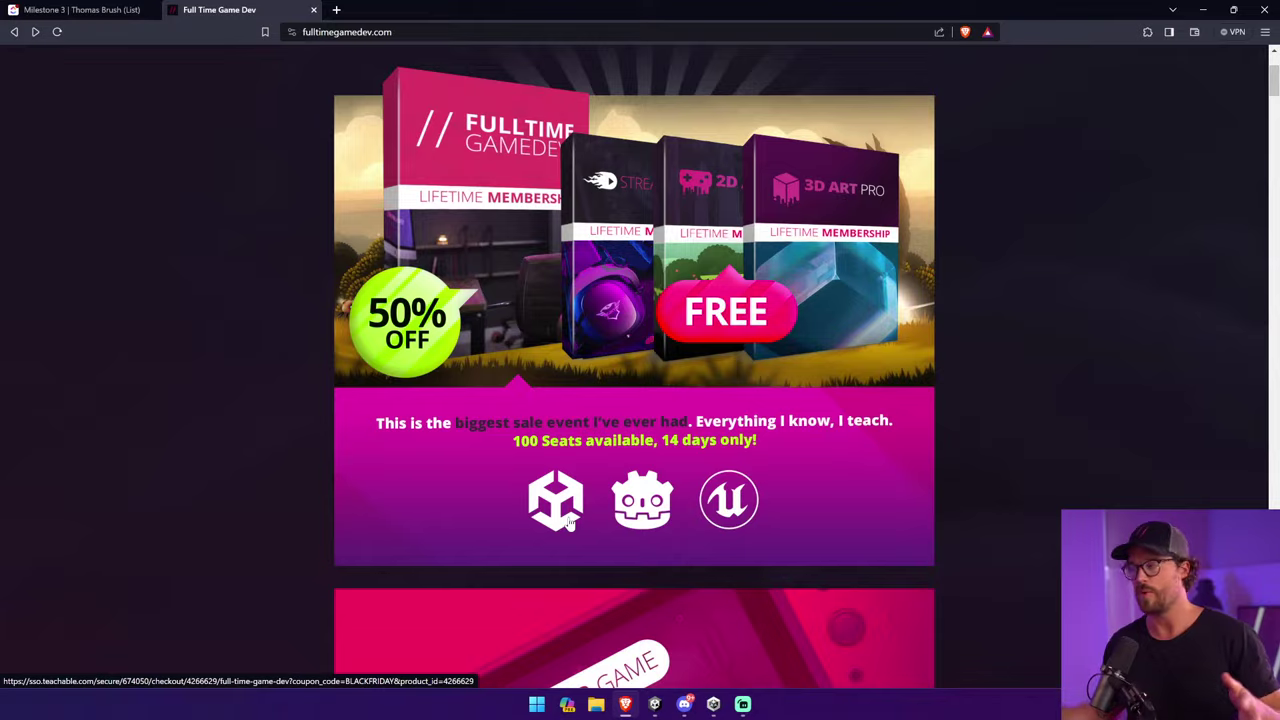
scroll(569, 510, down, 8)
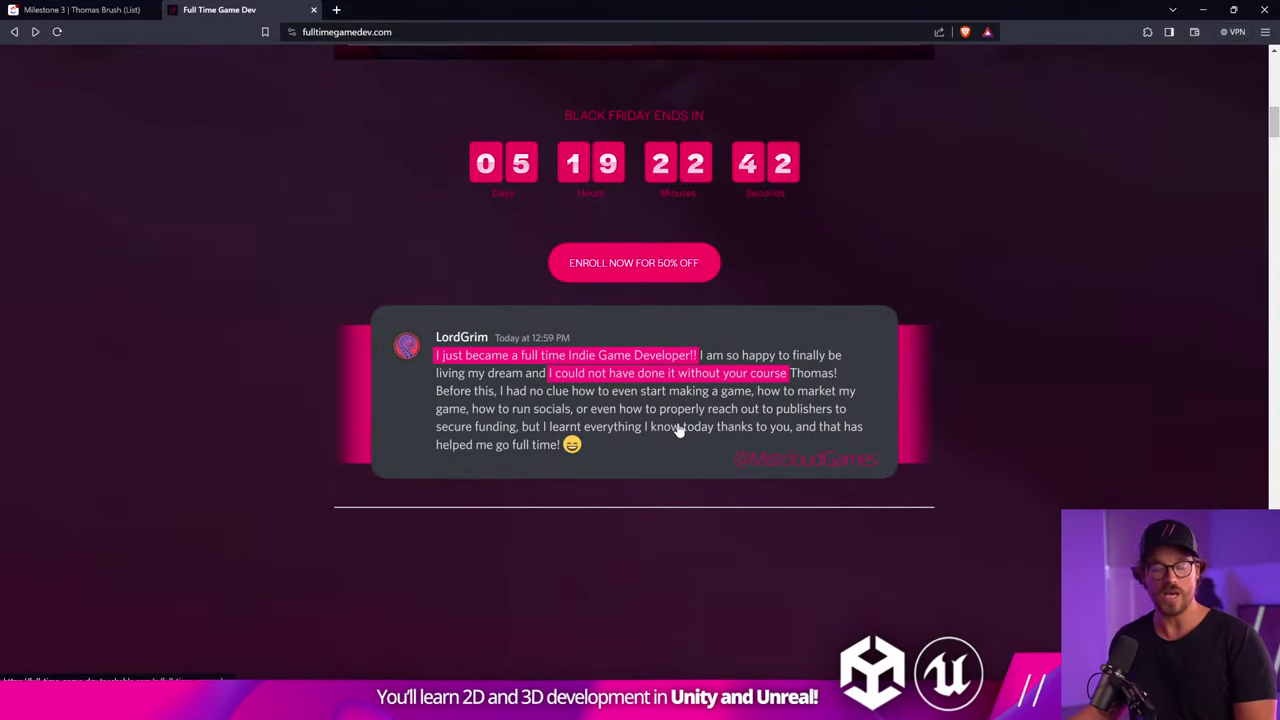
scroll(256, 365, down, 1)
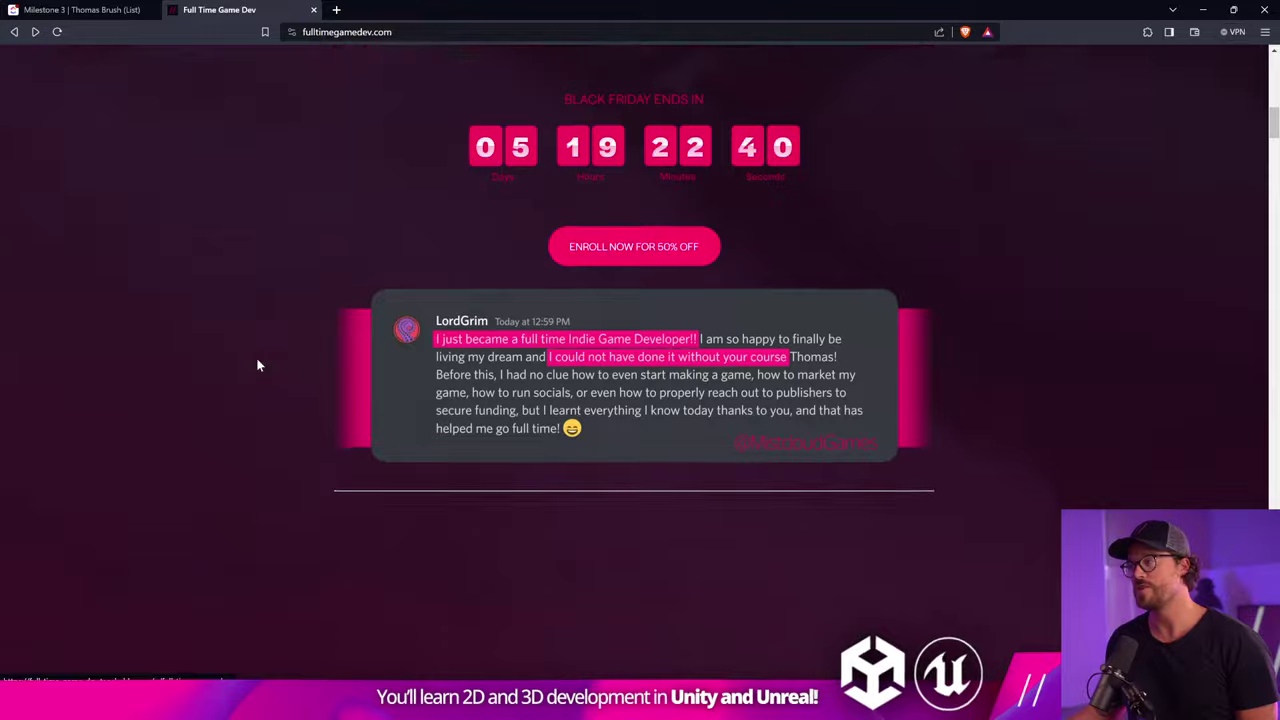
scroll(256, 360, down, 15)
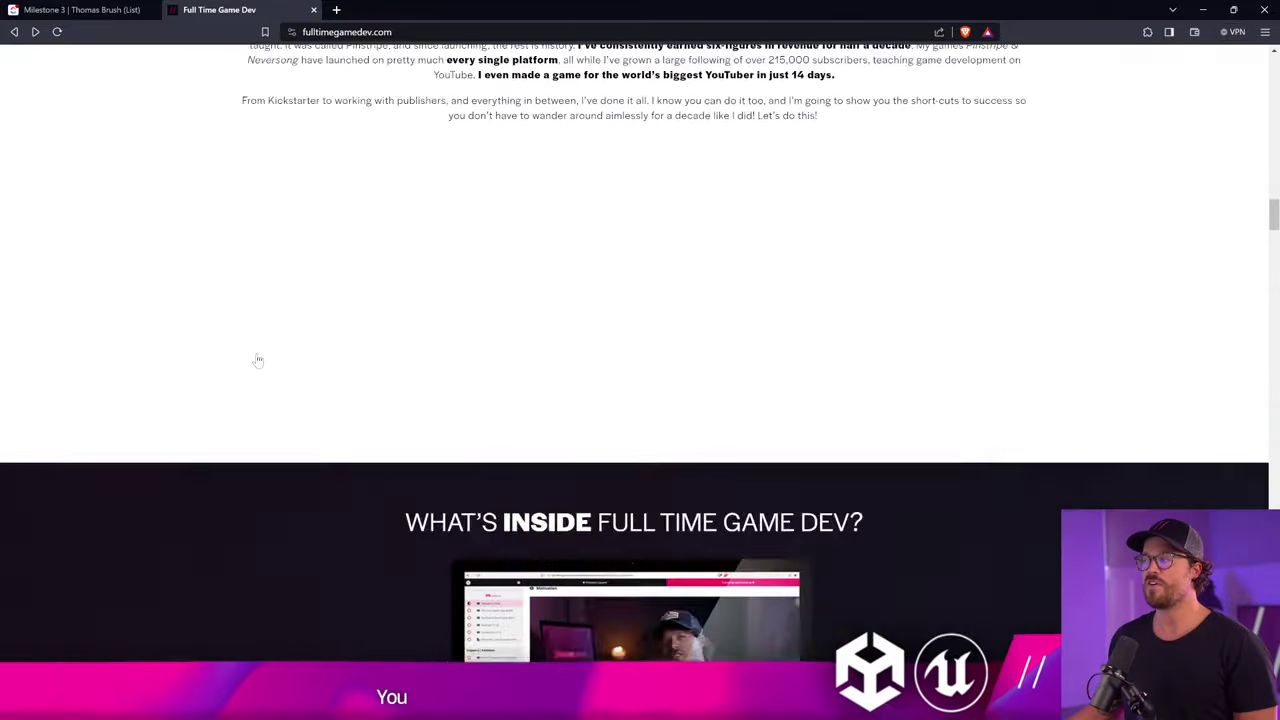
scroll(257, 360, down, 8)
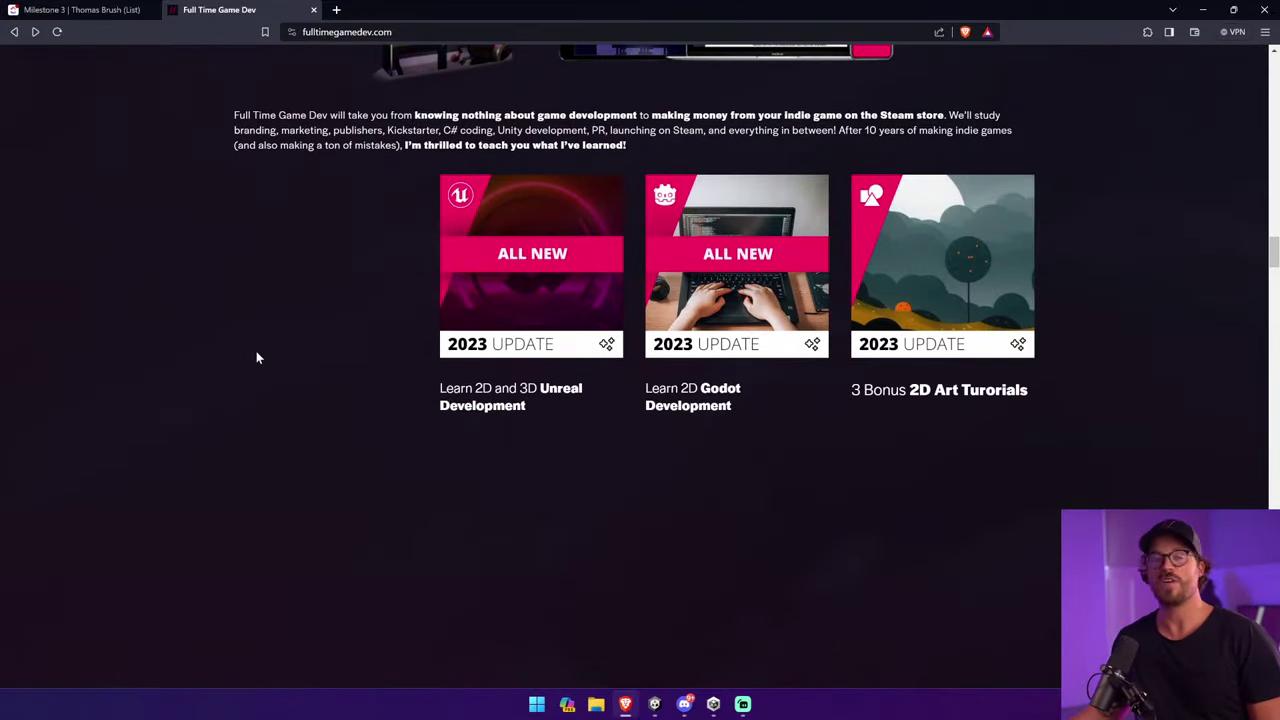
scroll(248, 335, down, 5)
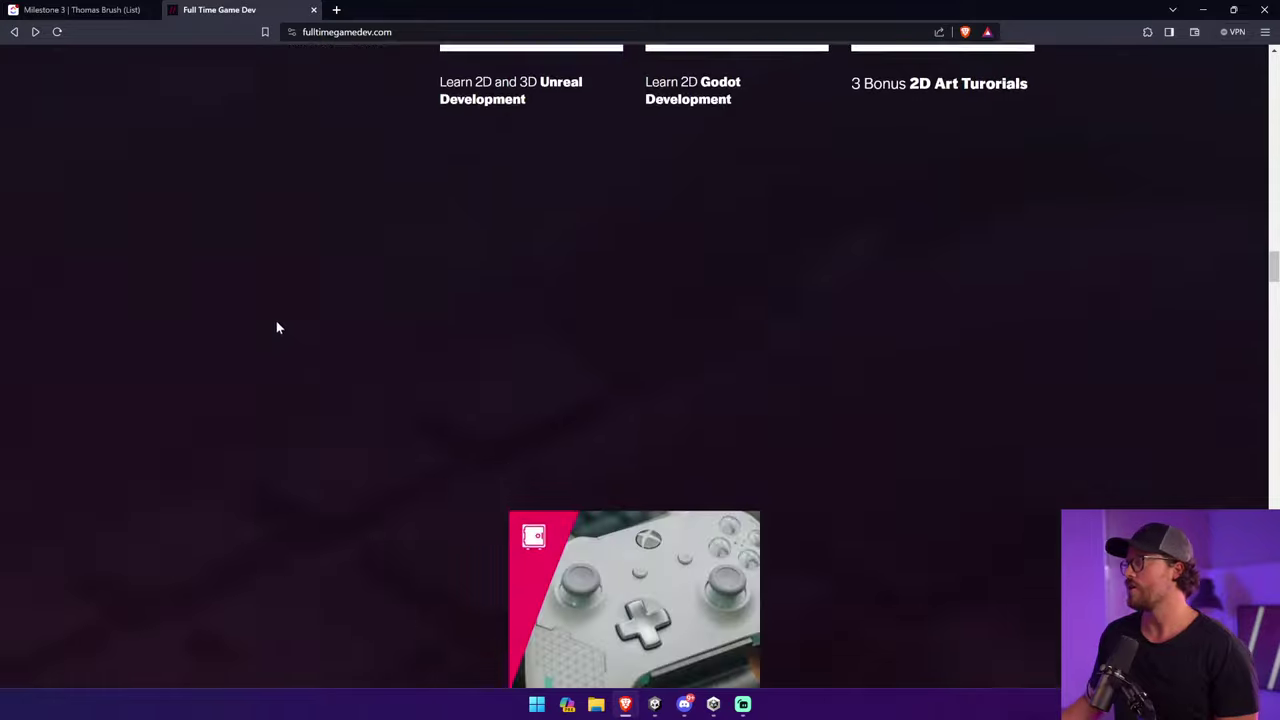
scroll(276, 330, up, 5)
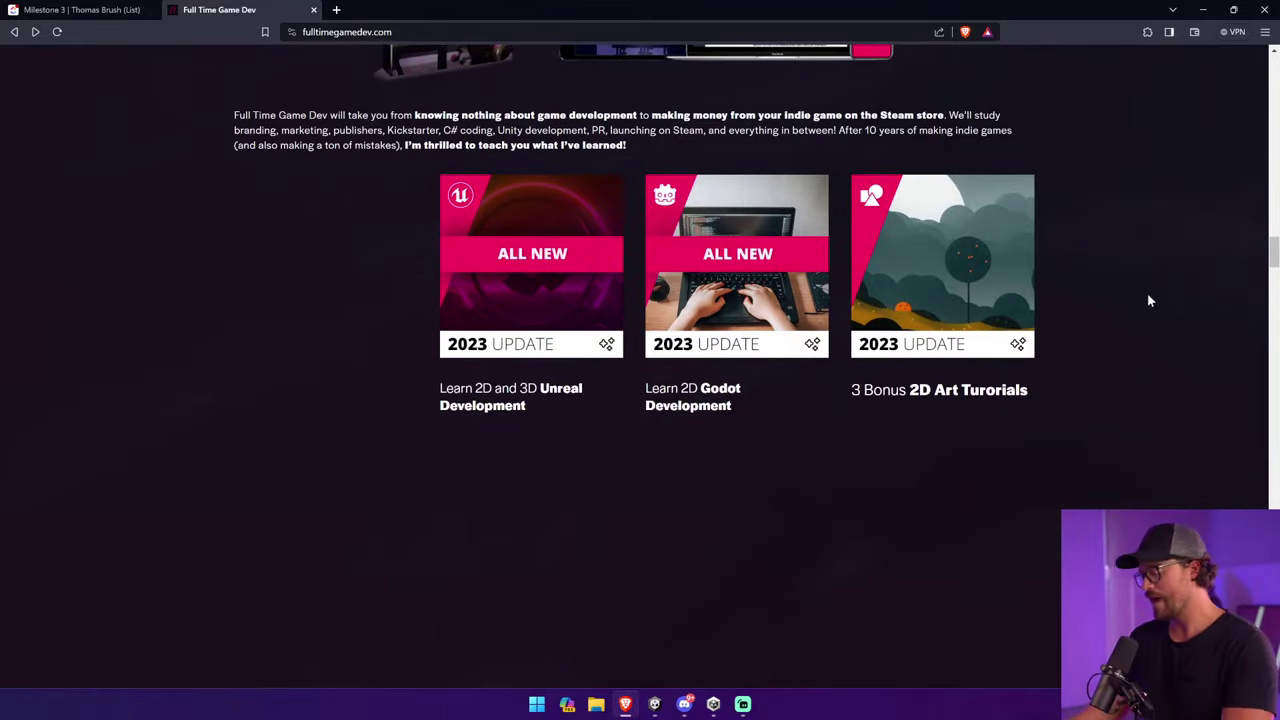
scroll(1123, 292, down, 1)
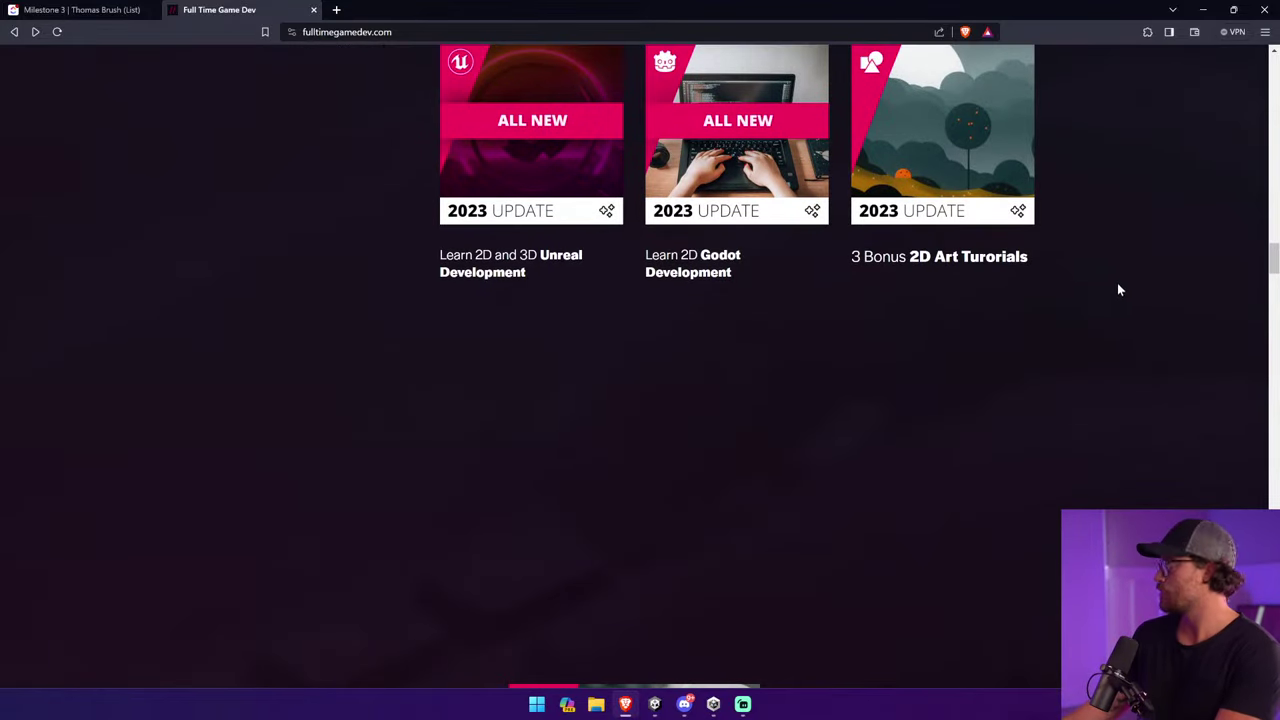
scroll(1116, 279, down, 4)
scroll(1116, 279, up, 4)
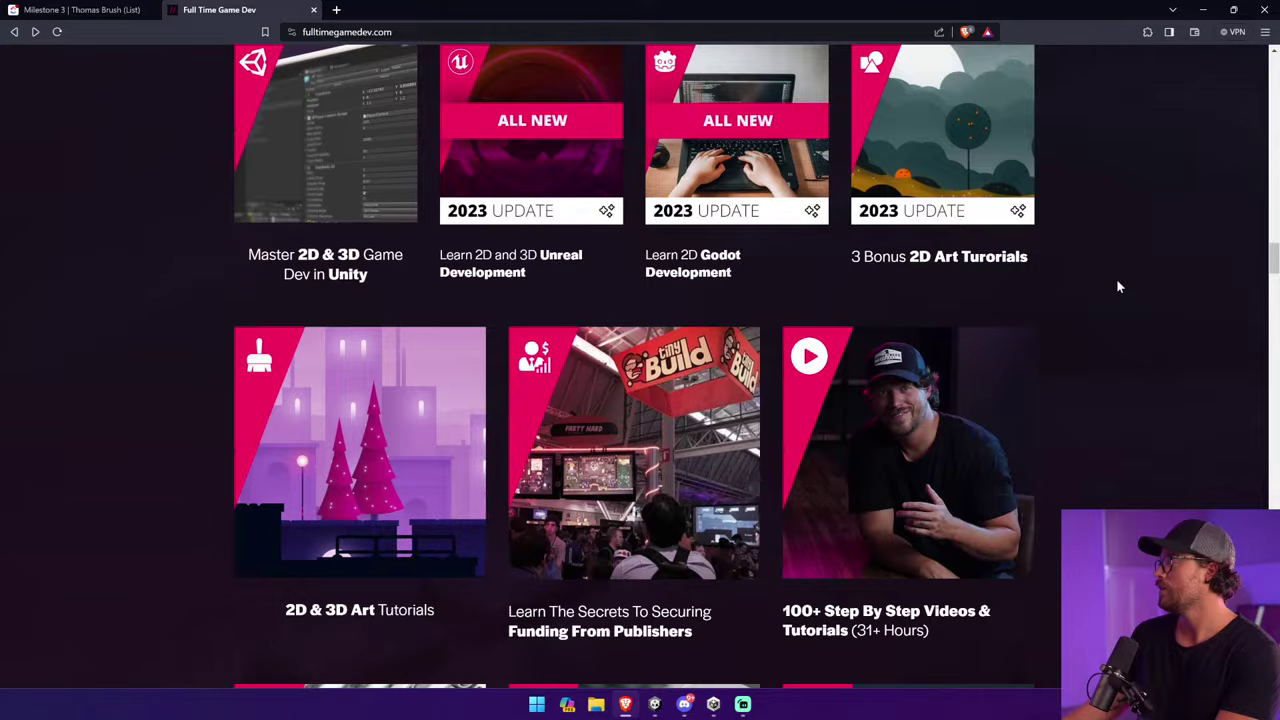
scroll(1118, 287, up, 1)
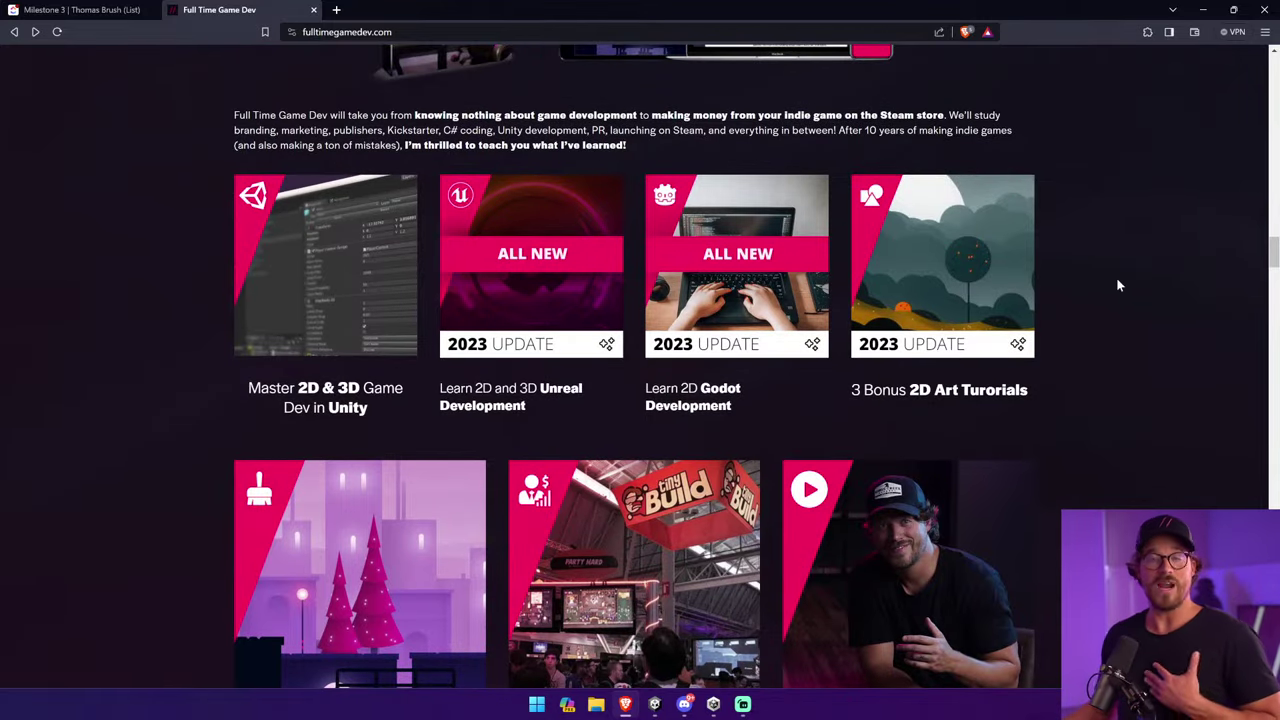
scroll(1118, 286, down, 6)
scroll(1116, 268, down, 6)
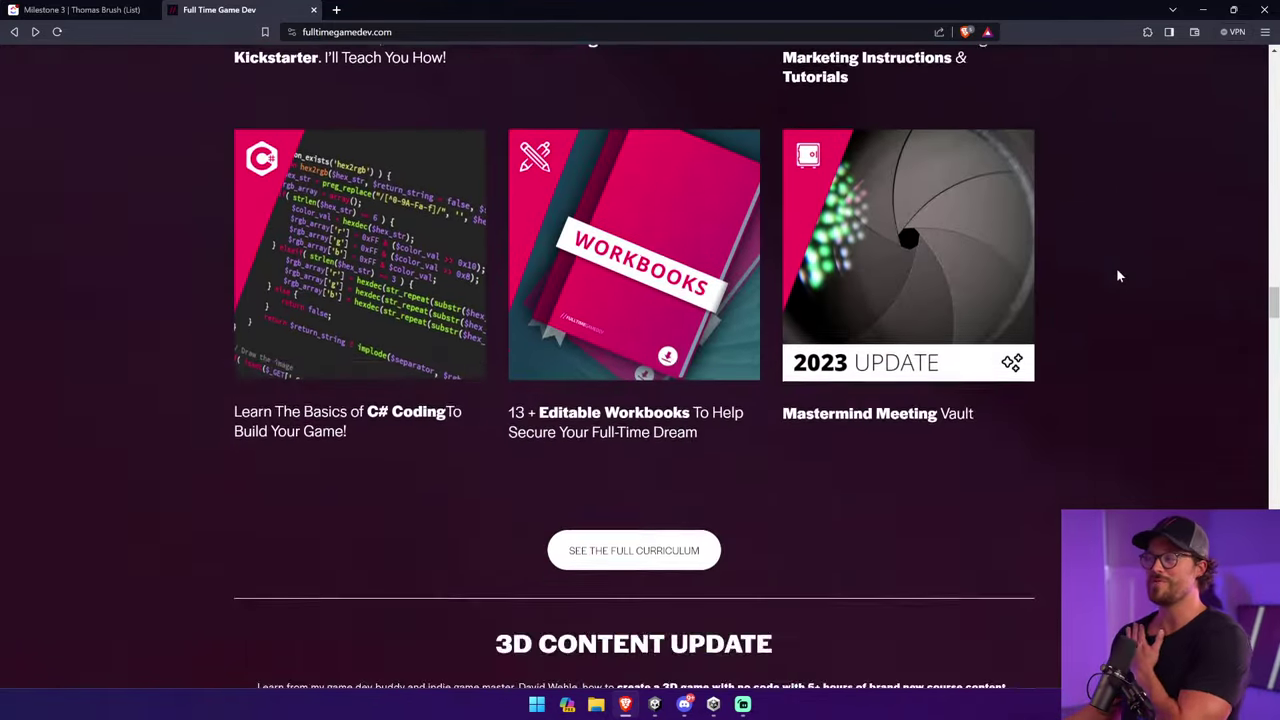
Open the full course curriculum, expand the complete lesson list and examine its sections.
click(669, 166)
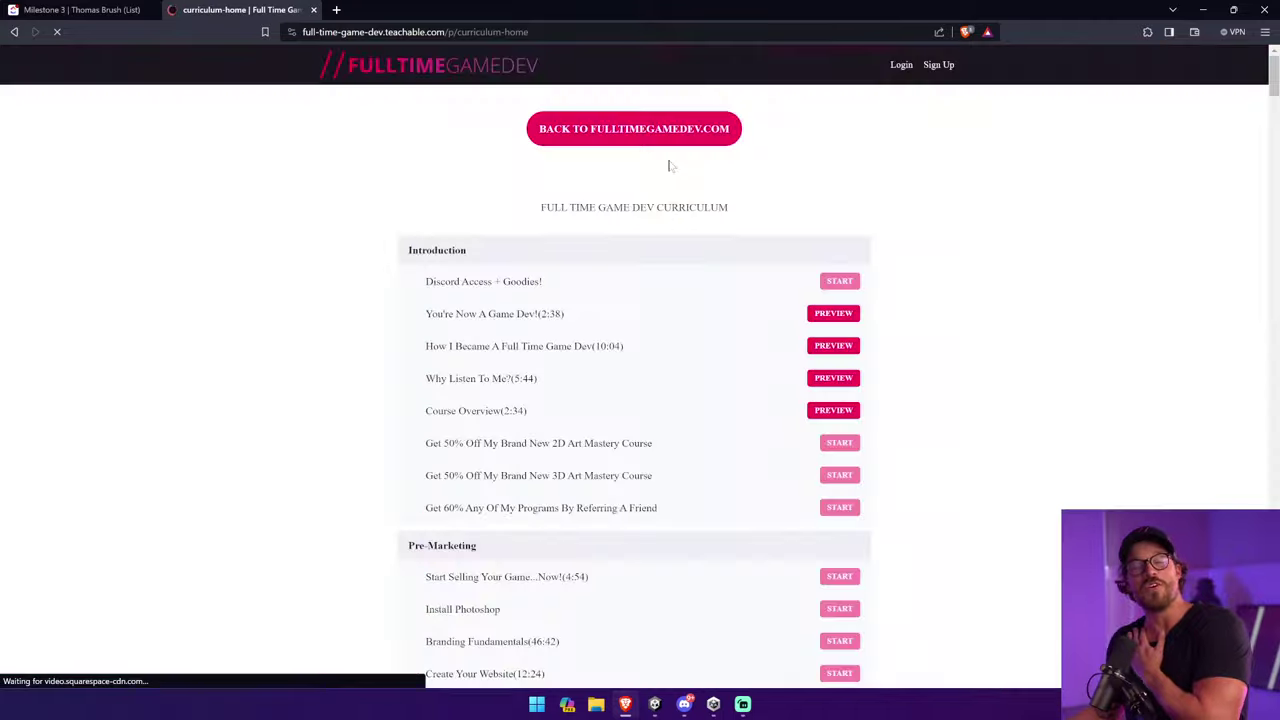
scroll(953, 270, down, 15)
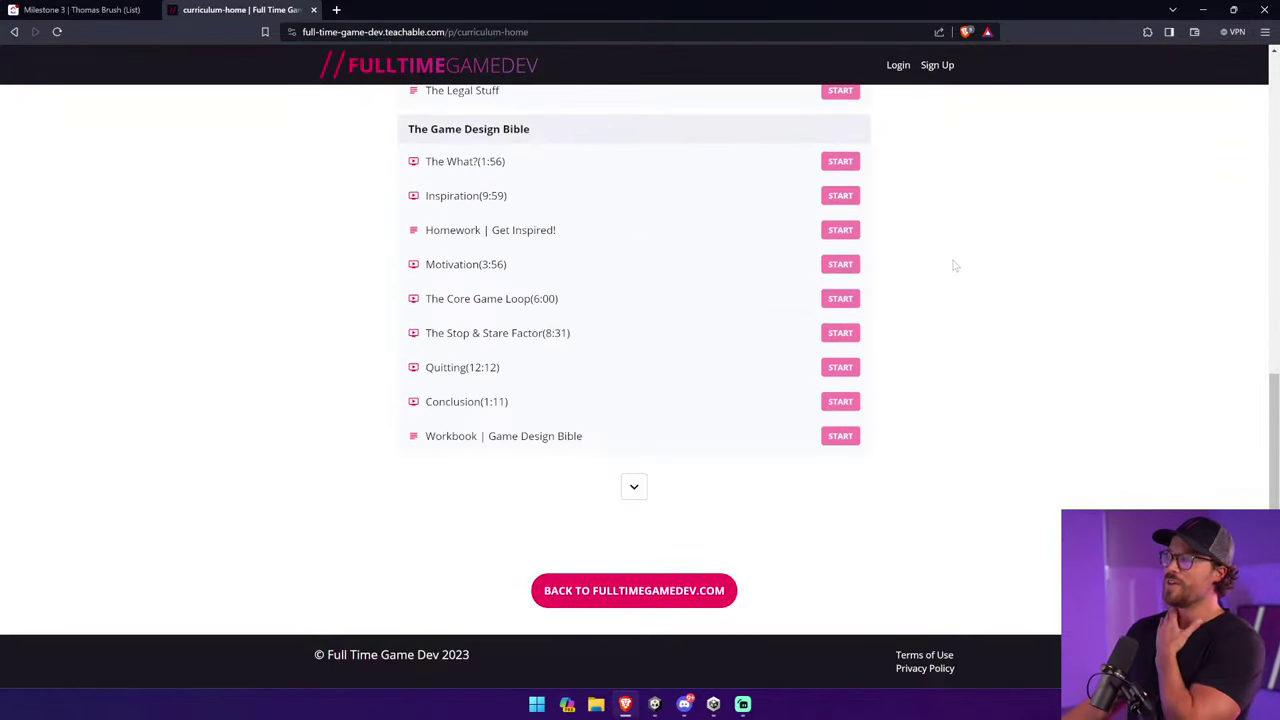
click(641, 488)
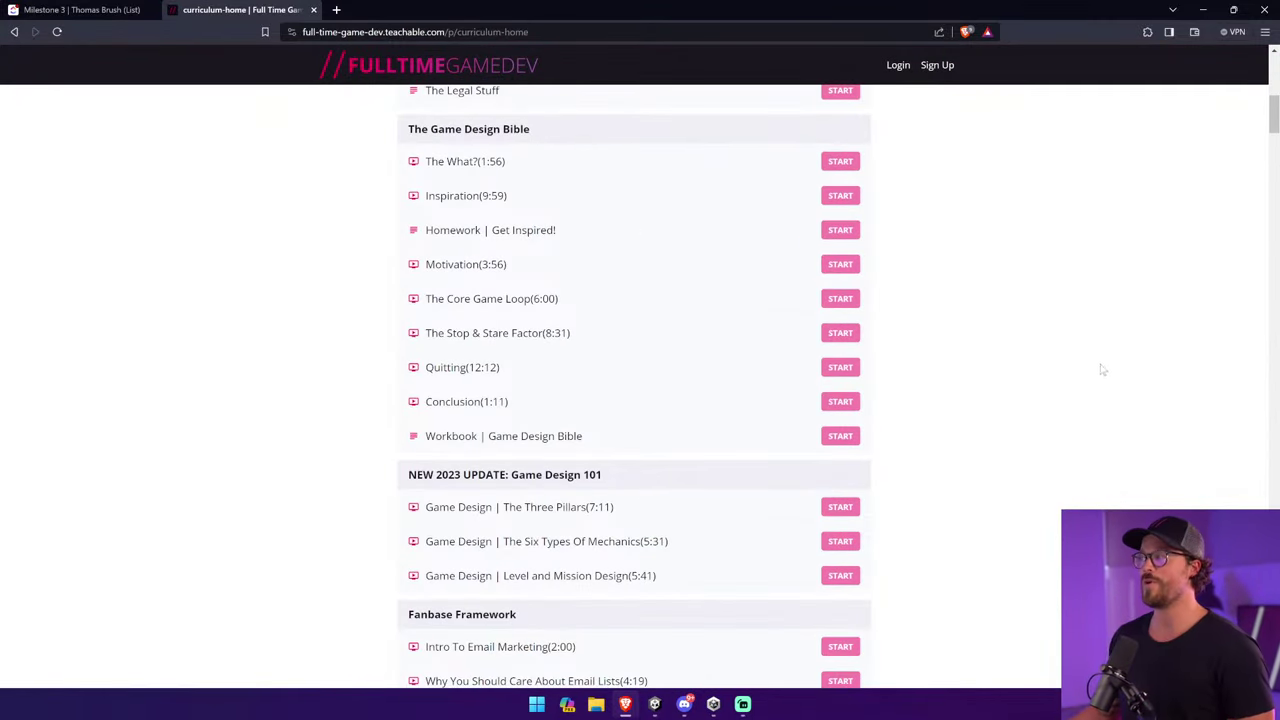
scroll(1026, 370, down, 10)
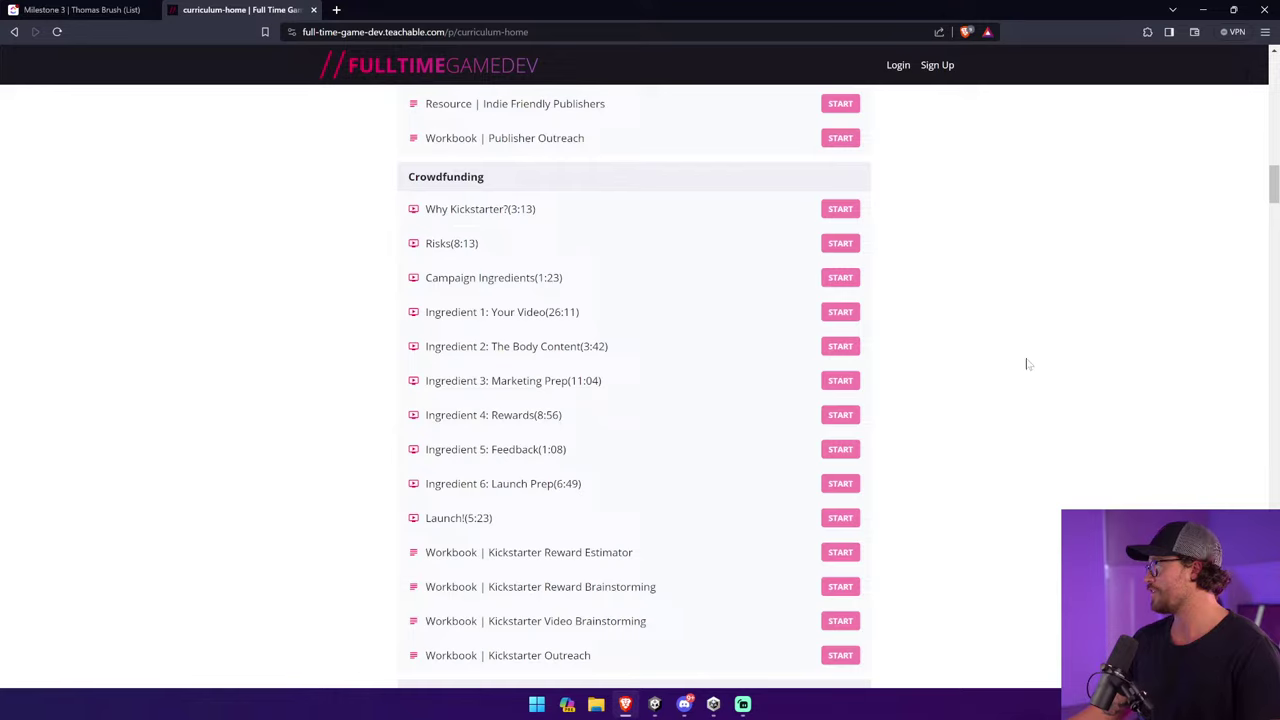
scroll(1026, 364, down, 8)
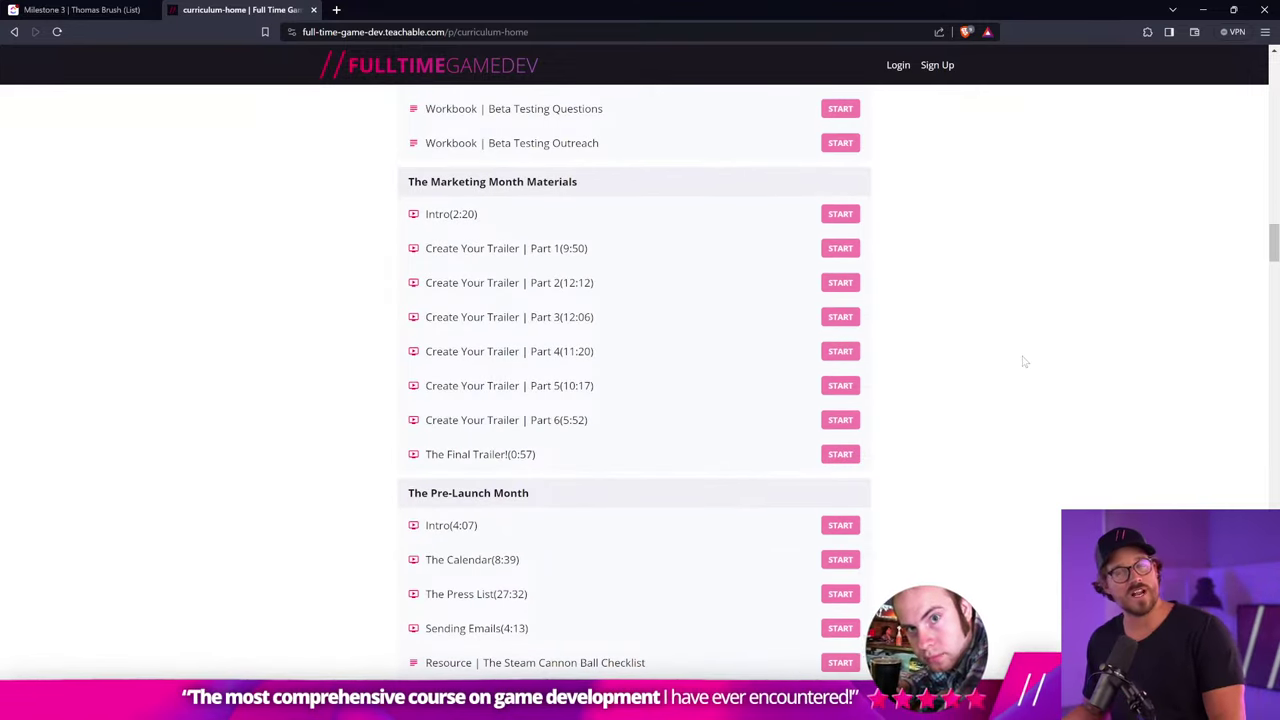
scroll(1006, 352, up, 1)
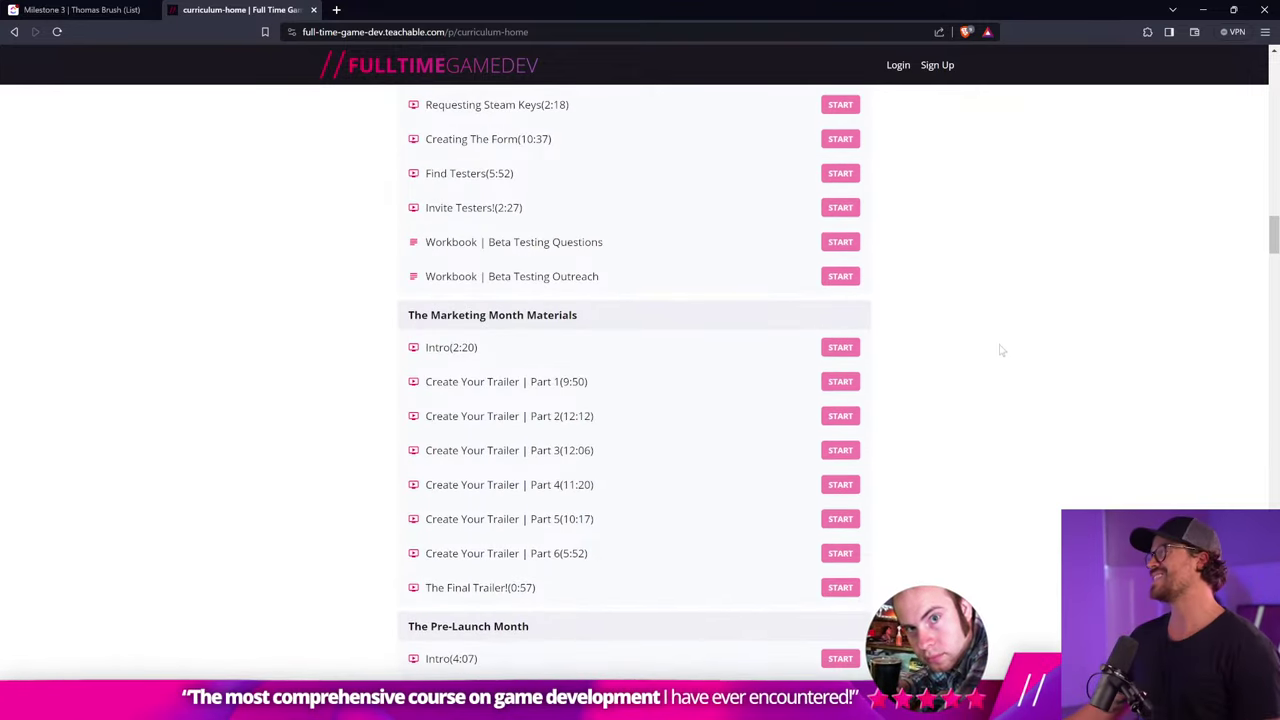
scroll(1004, 345, up, 20)
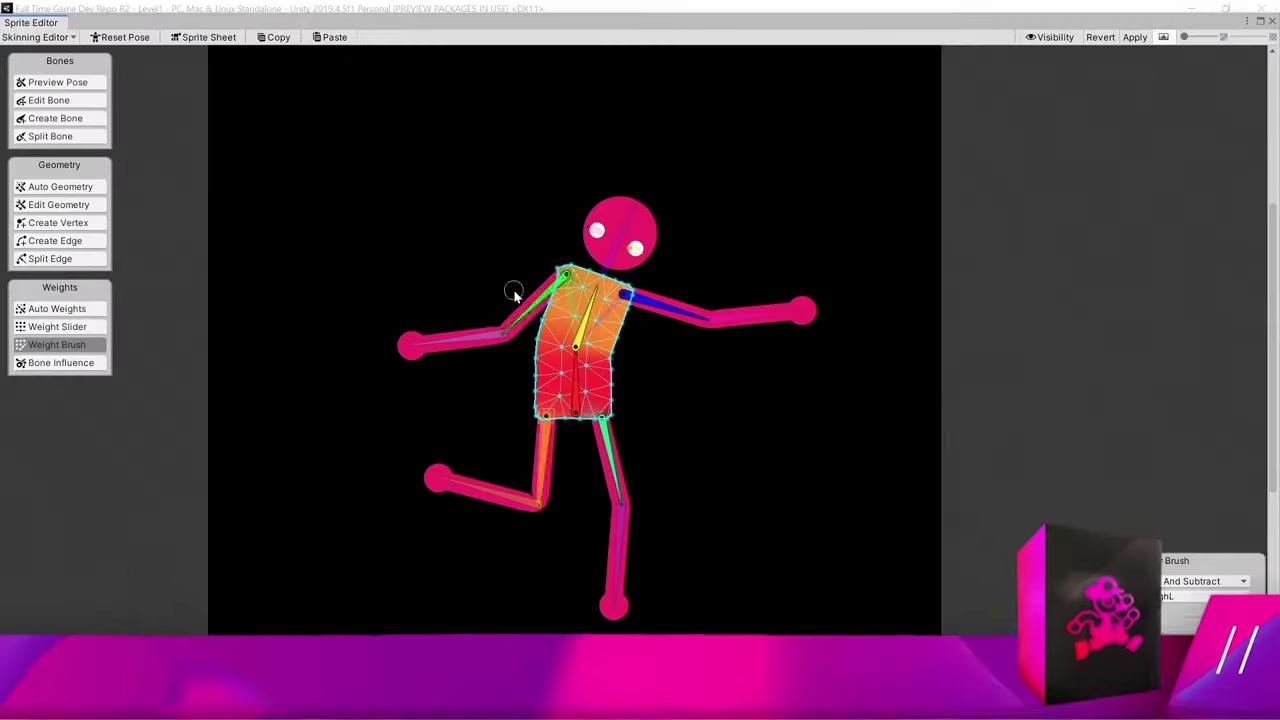
drag(509, 289, 450, 354)
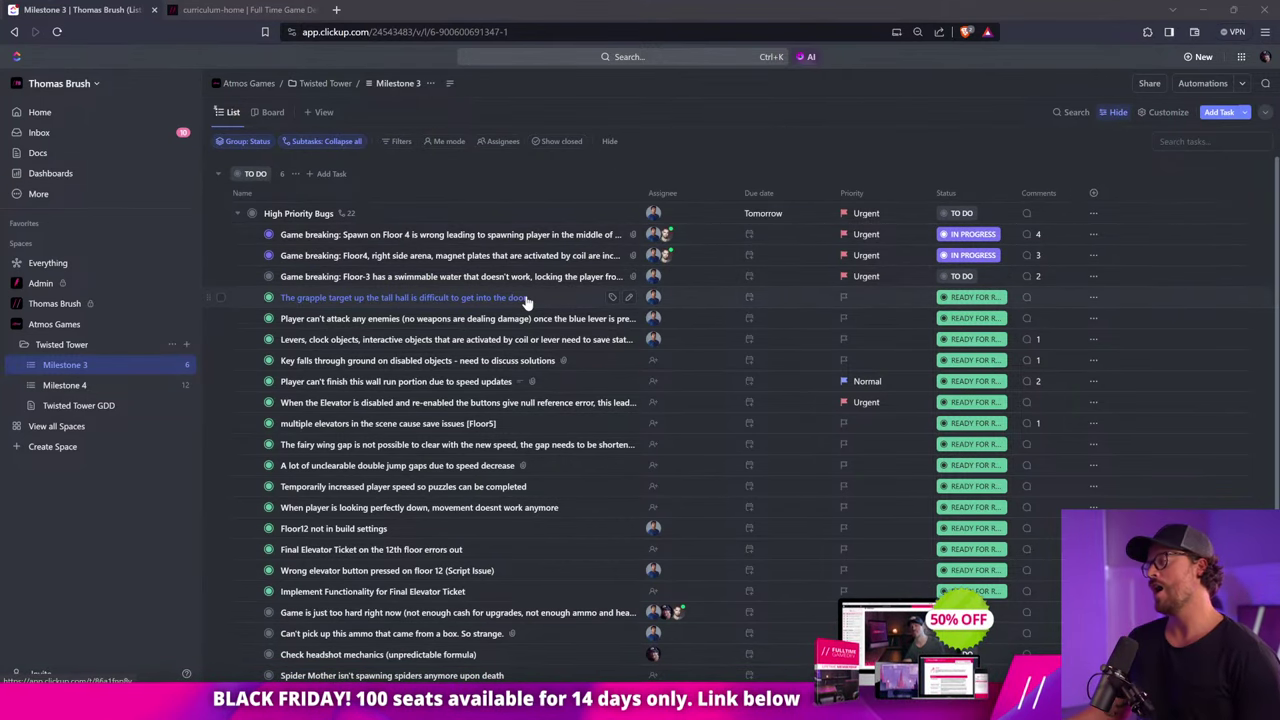
scroll(525, 298, down, 2)
scroll(420, 250, up, 2)
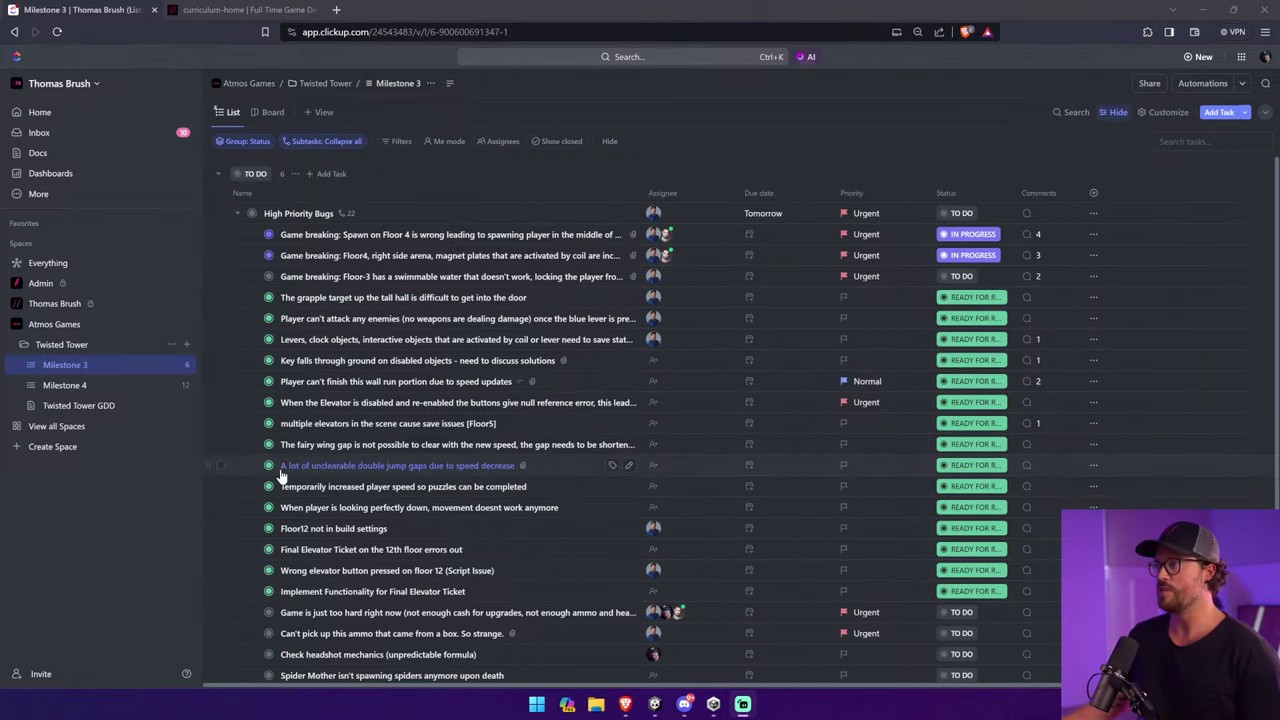
scroll(679, 554, down, 3)
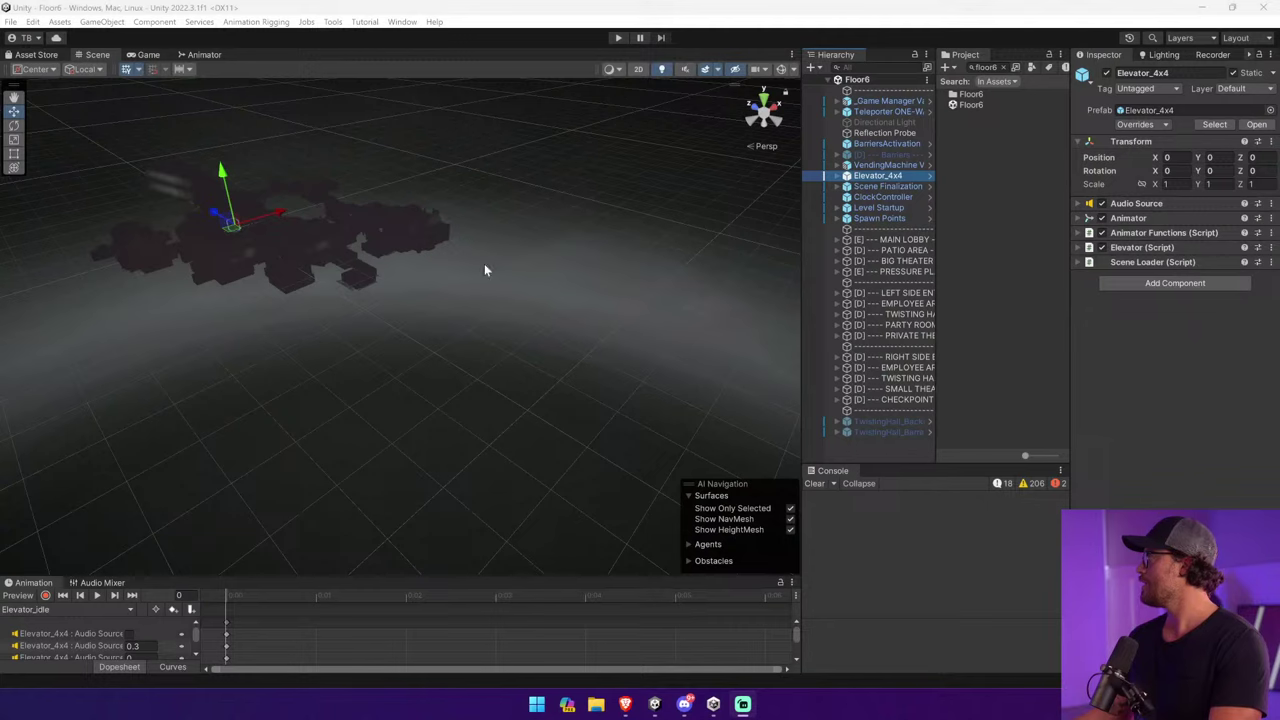
Move the scene view into the Devil's Theatre lobby of Floor6, show the gizmos and bring up the occlusion bake settings.
right_drag(486, 271, 825, 225)
key(w)
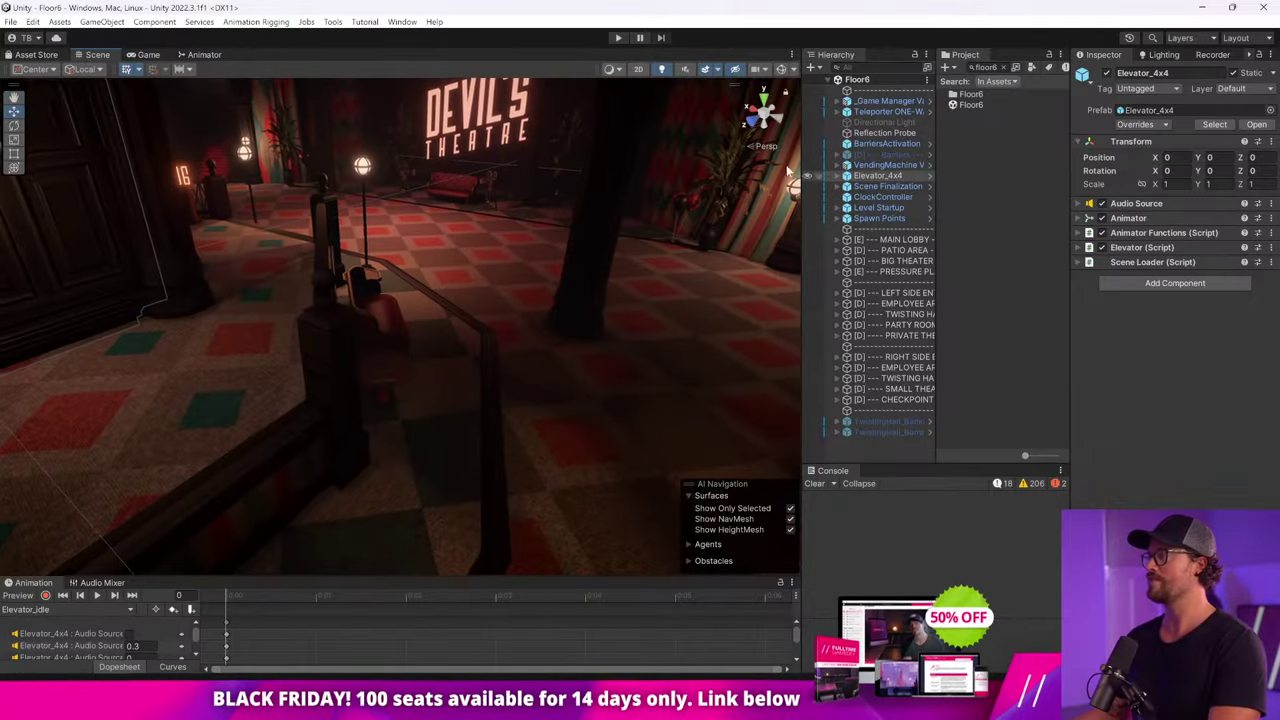
click(782, 69)
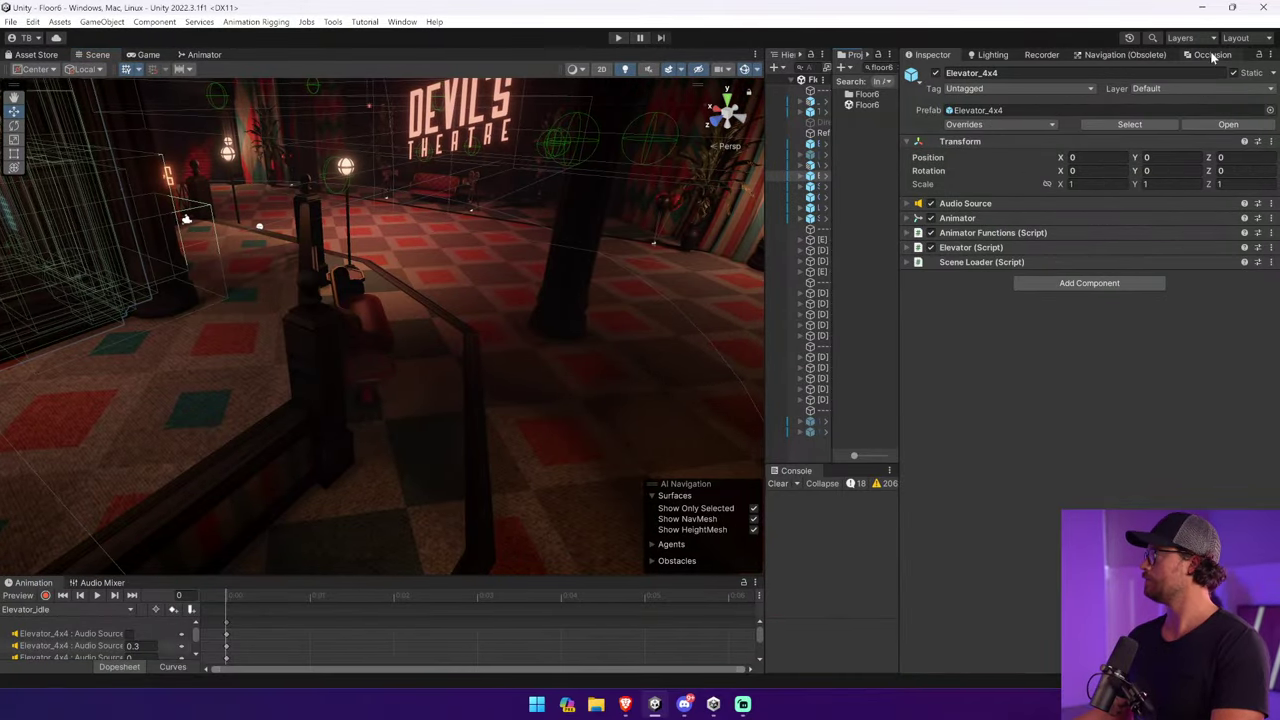
click(1118, 76)
click(1075, 74)
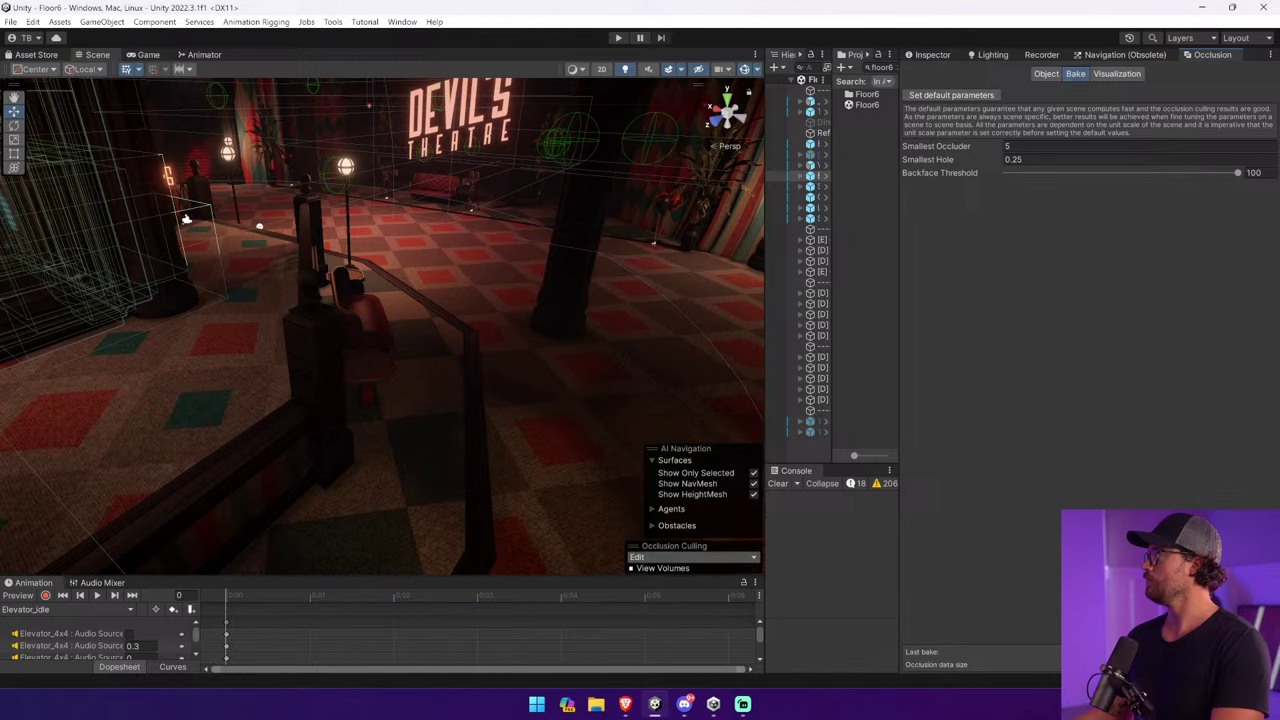
Select the room mesh PolyShape (3) in the scene, enlarge the hierarchy area and add a NavMeshSurface component to the mesh.
click(668, 354)
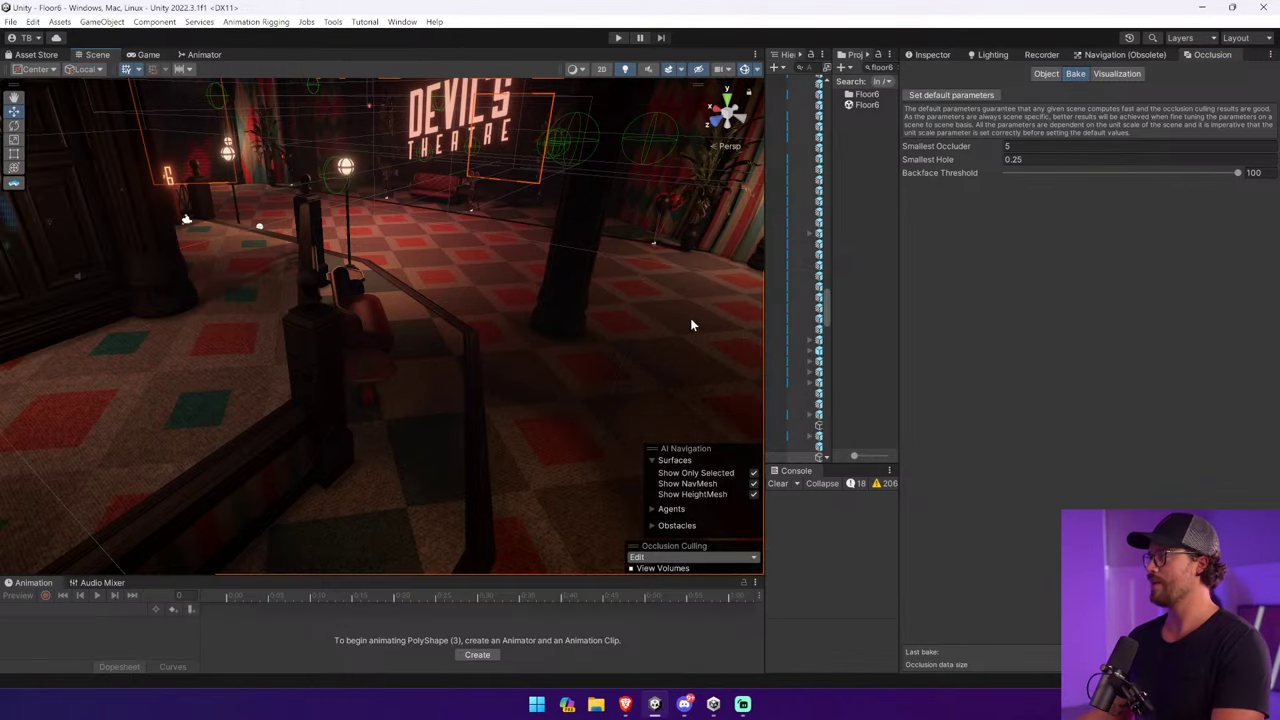
drag(762, 255, 451, 255)
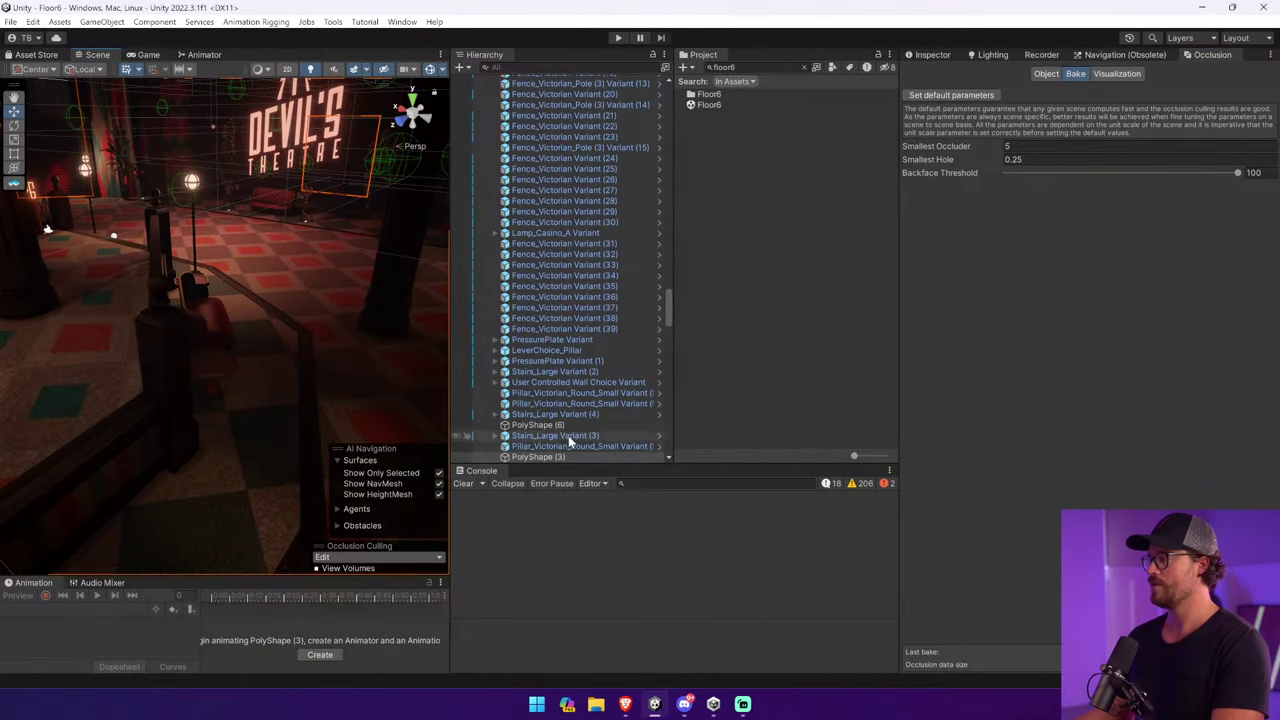
click(932, 57)
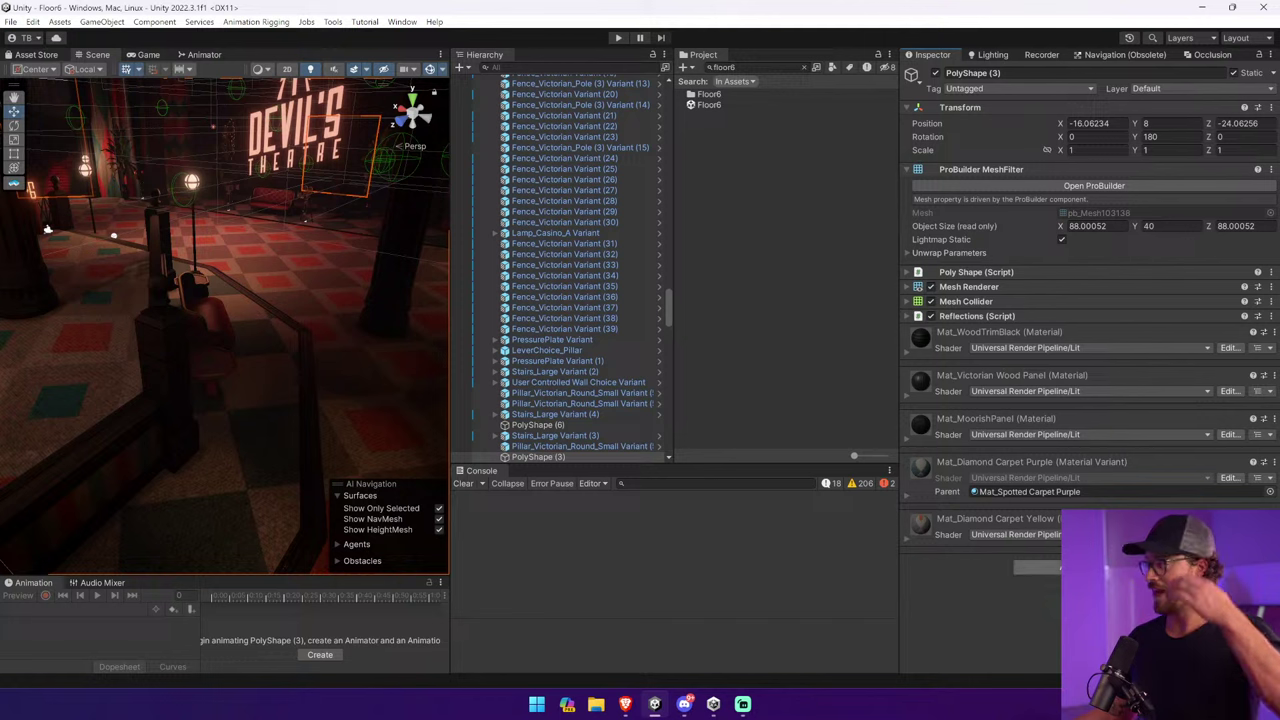
click(1088, 567)
text(nav me)
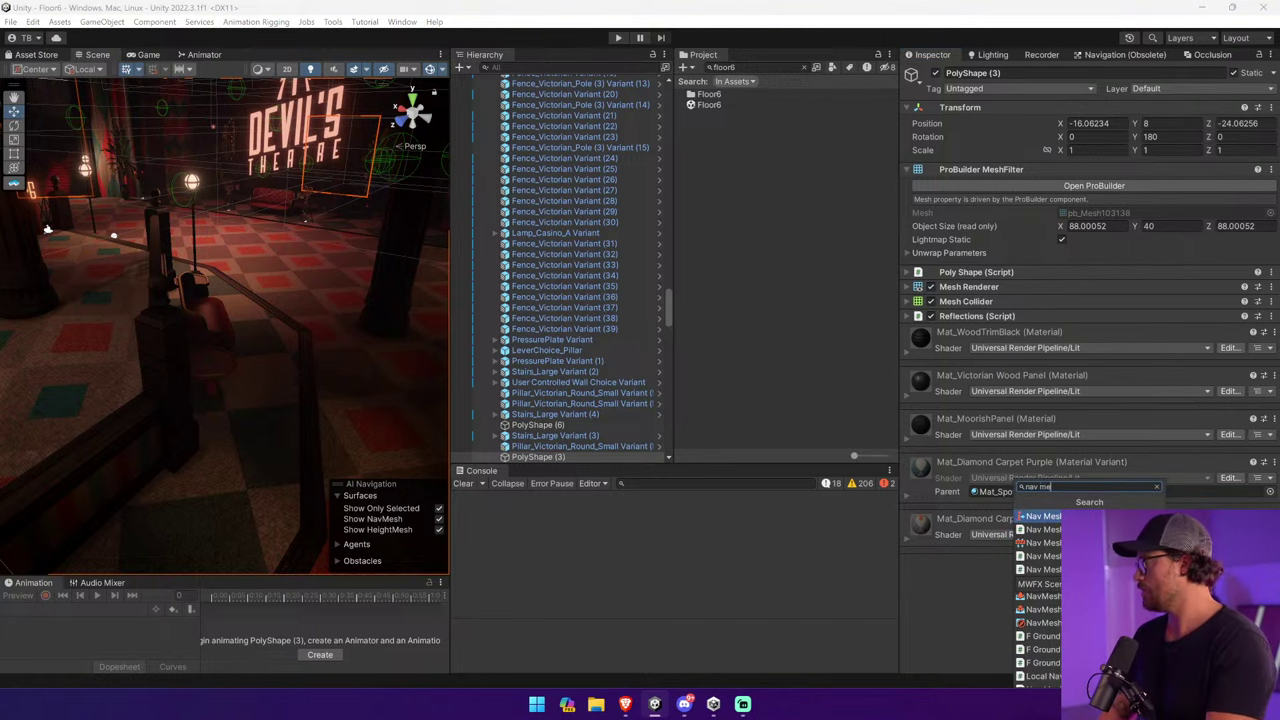
text(sh)
key(Return)
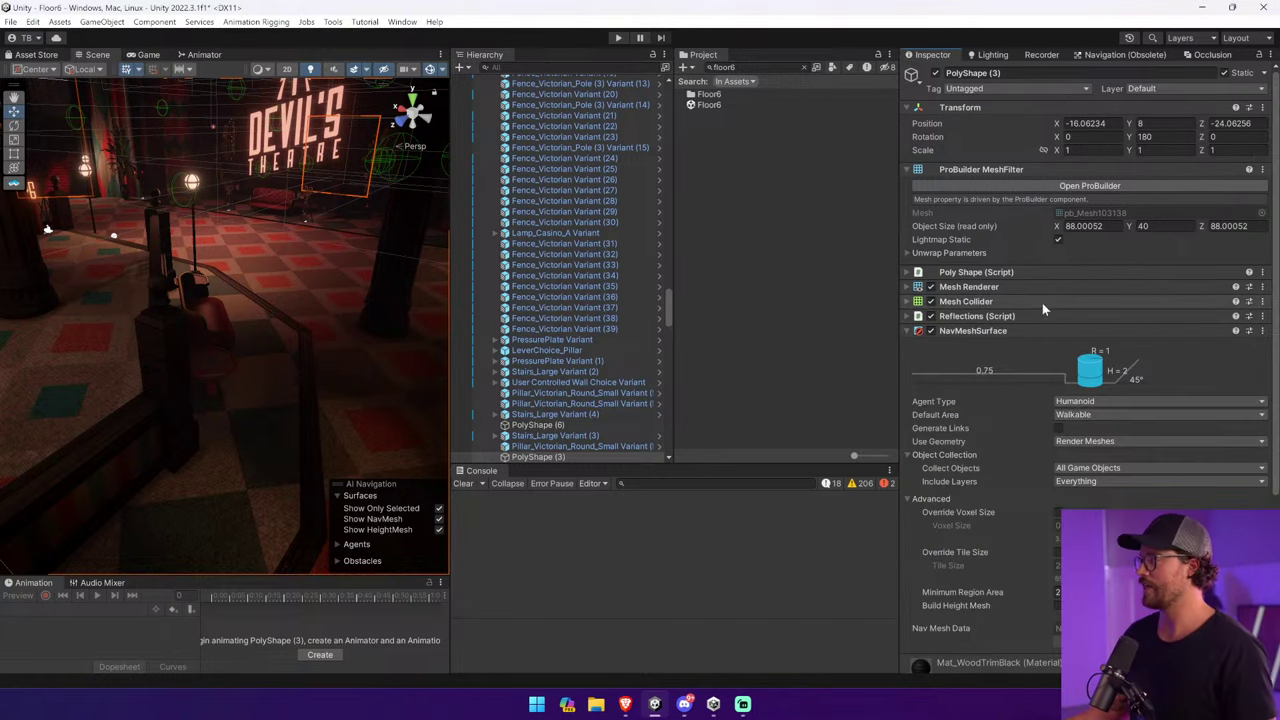
Limit the NavMeshSurface's object collection to Current Object Hierarchy and exclude the Ragdoll Limb layer from its included layers.
click(1139, 468)
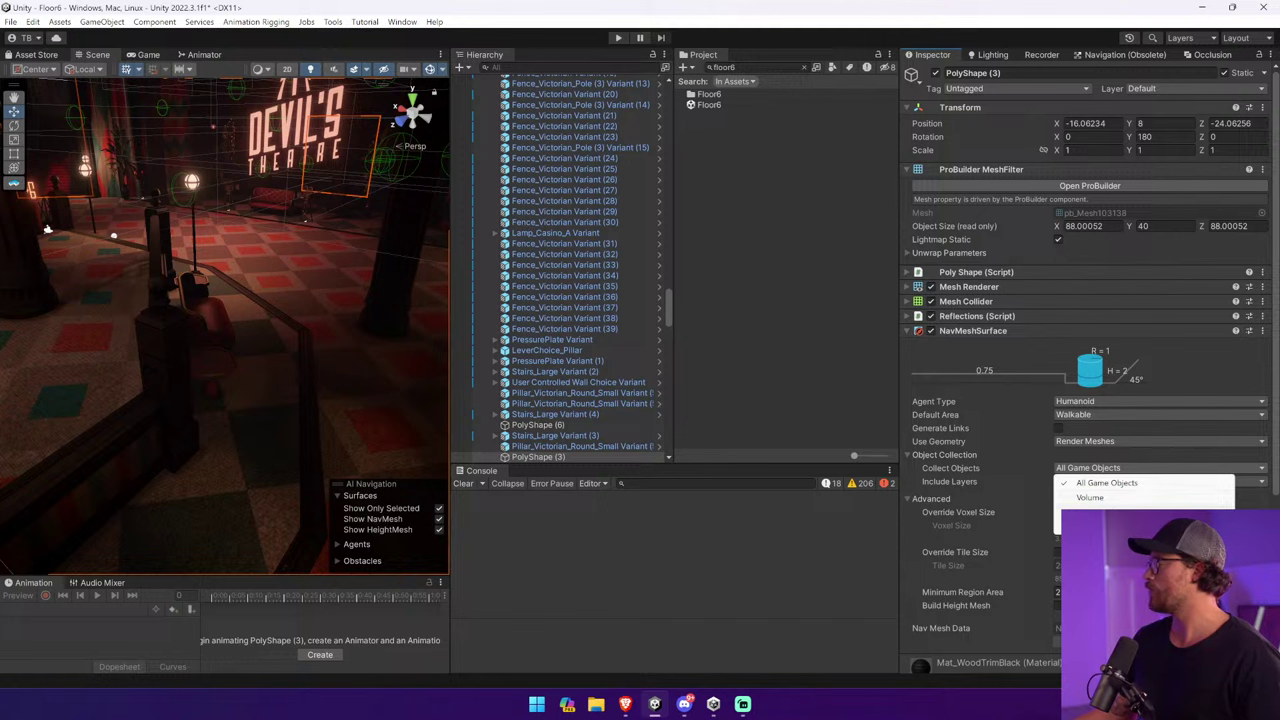
click(1098, 484)
click(1099, 480)
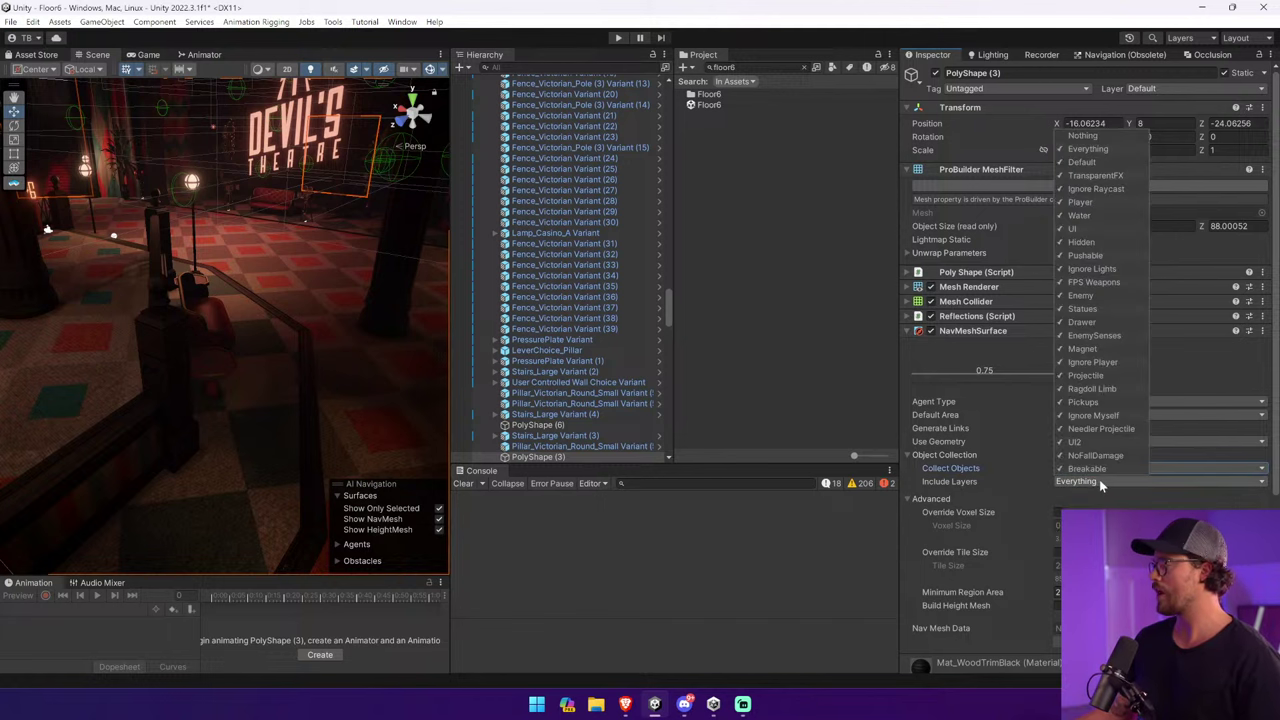
click(1107, 389)
click(977, 466)
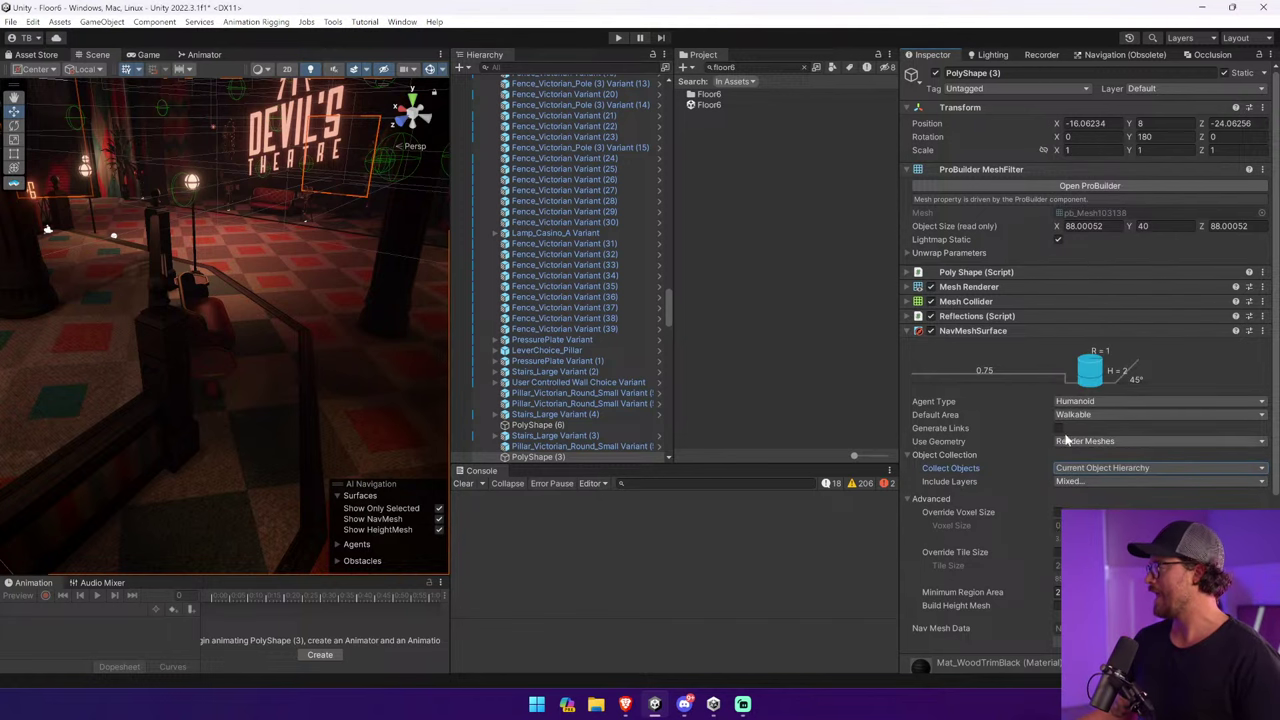
Set the NavMeshSurface to use Physics Colliders, enable the voxel size override and bake the NavMesh.
click(1100, 441)
click(1090, 470)
scroll(973, 453, down, 4)
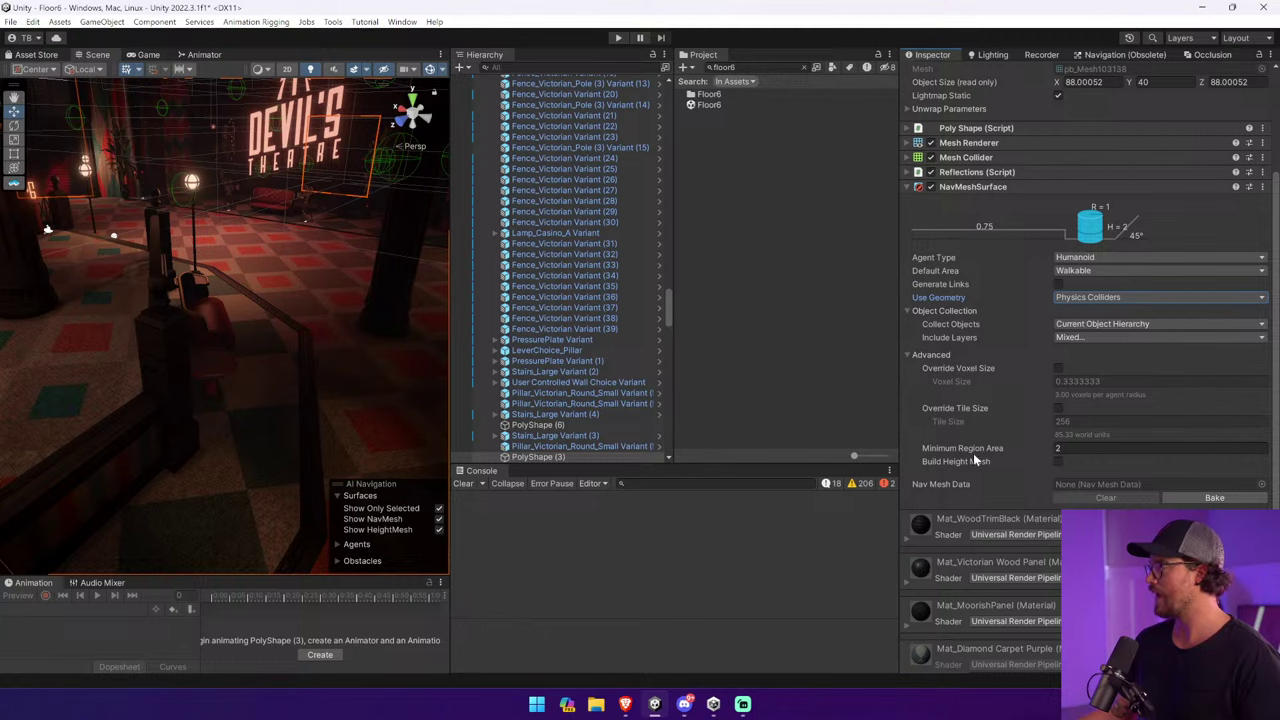
click(1058, 331)
click(1214, 483)
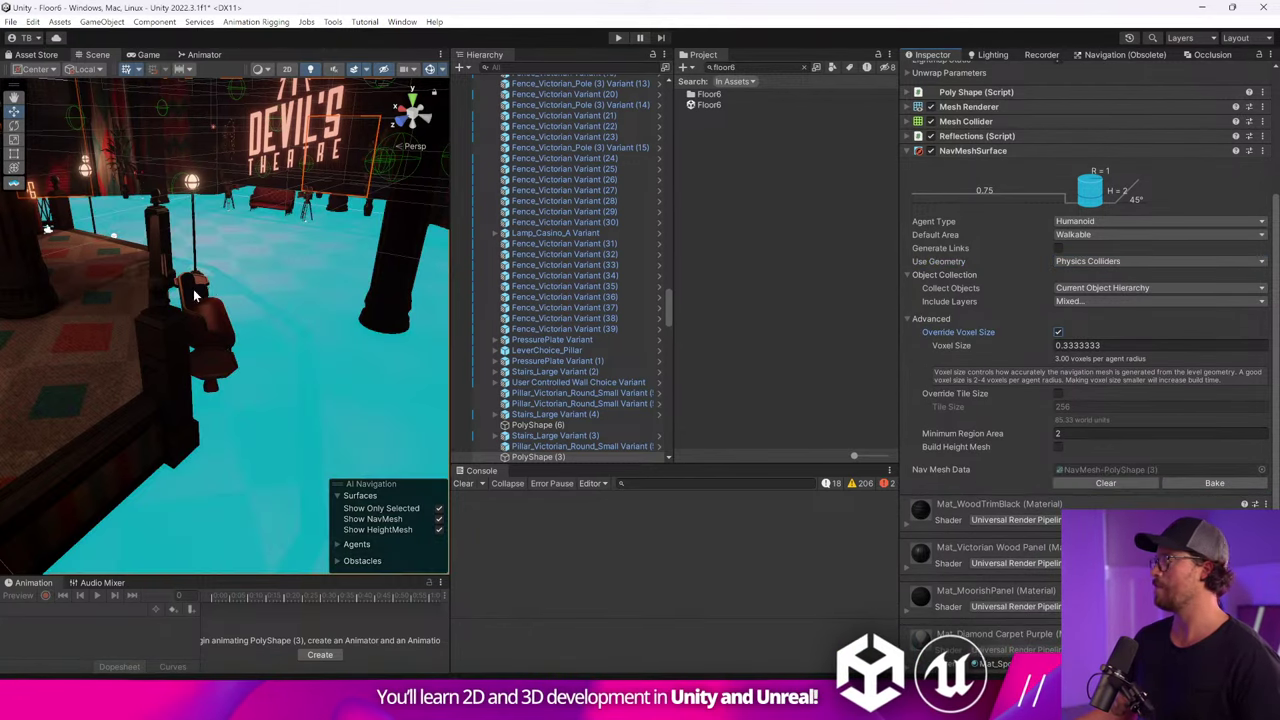
Widen the scene view to show more of the baked NavMesh on the lobby floor.
drag(451, 242, 886, 242)
right_drag(530, 290, 500, 292)
drag(880, 138, 600, 180)
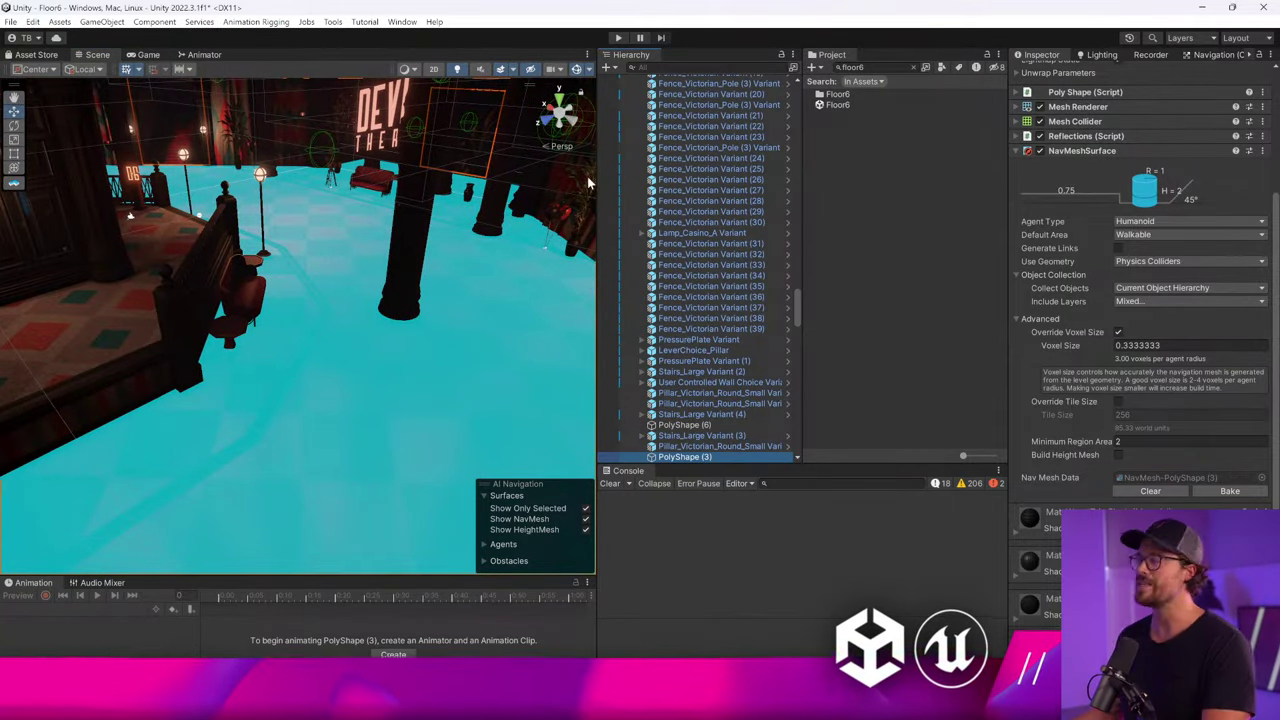
Search the project assets for the walker shotgun enemy and place the Walker Shotgun prefab on the lobby floor near the pillar.
click(870, 67)
key(BackSpace)
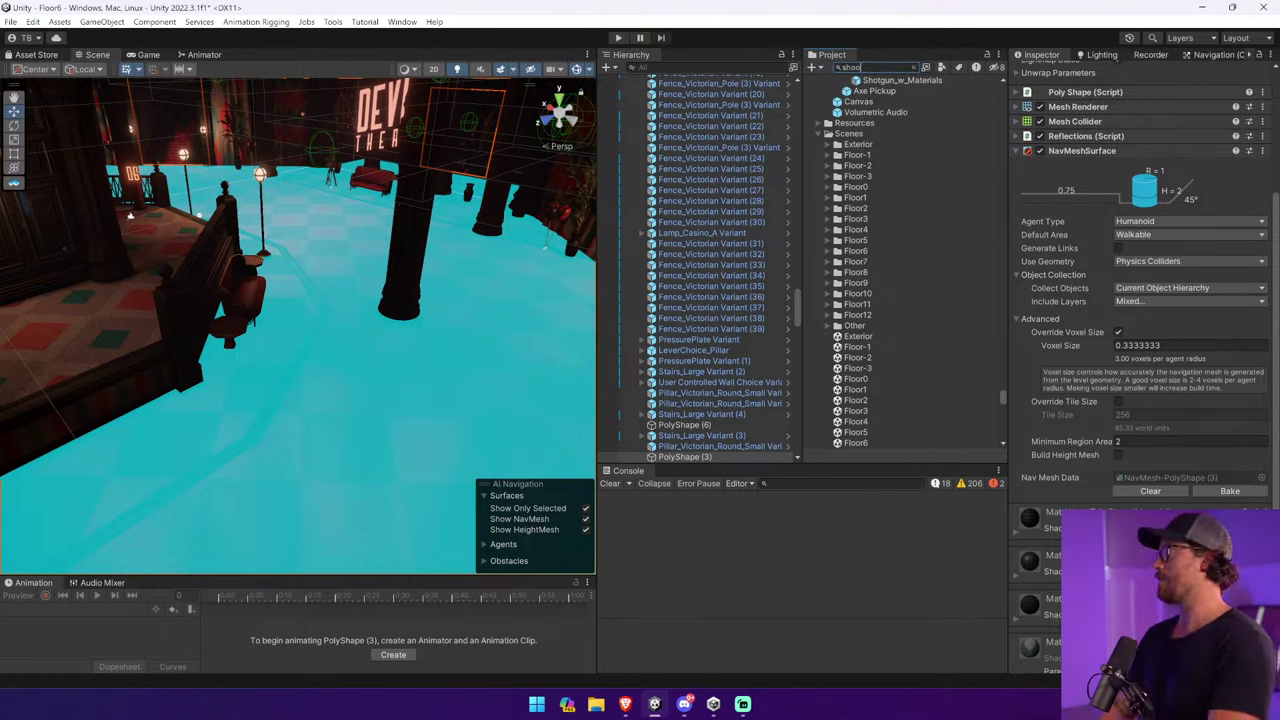
text(t)
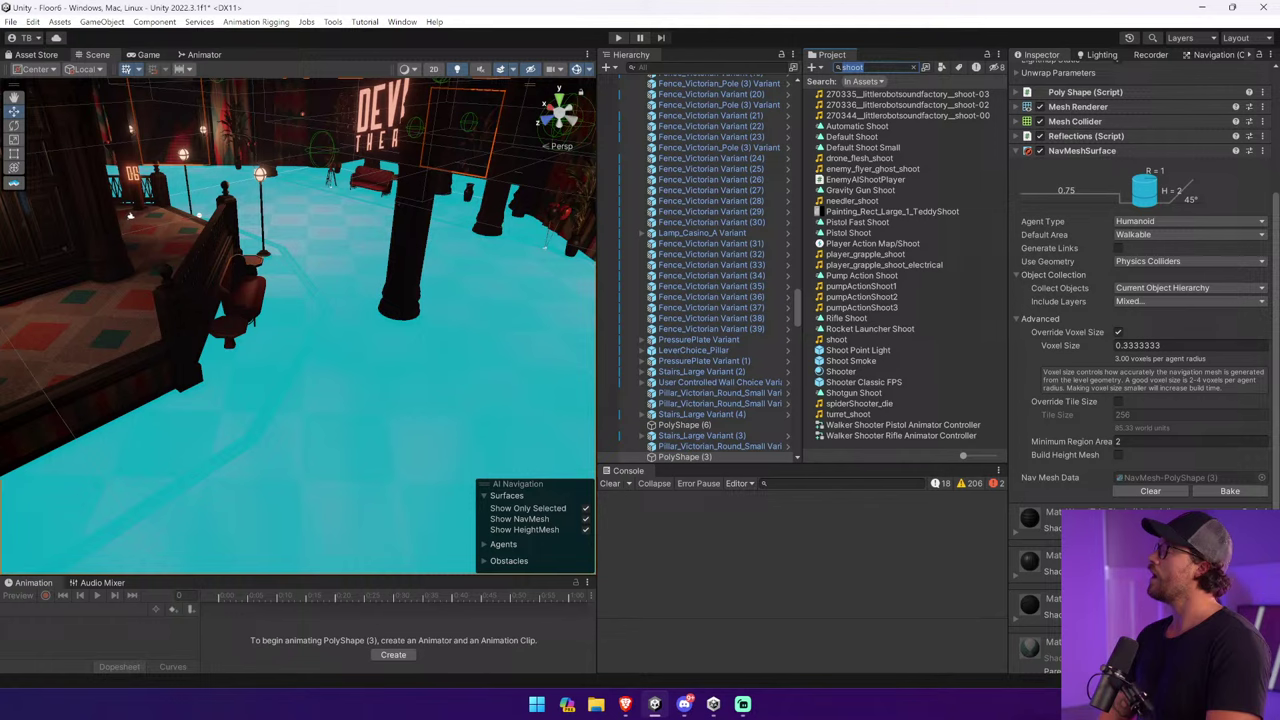
text(walker)
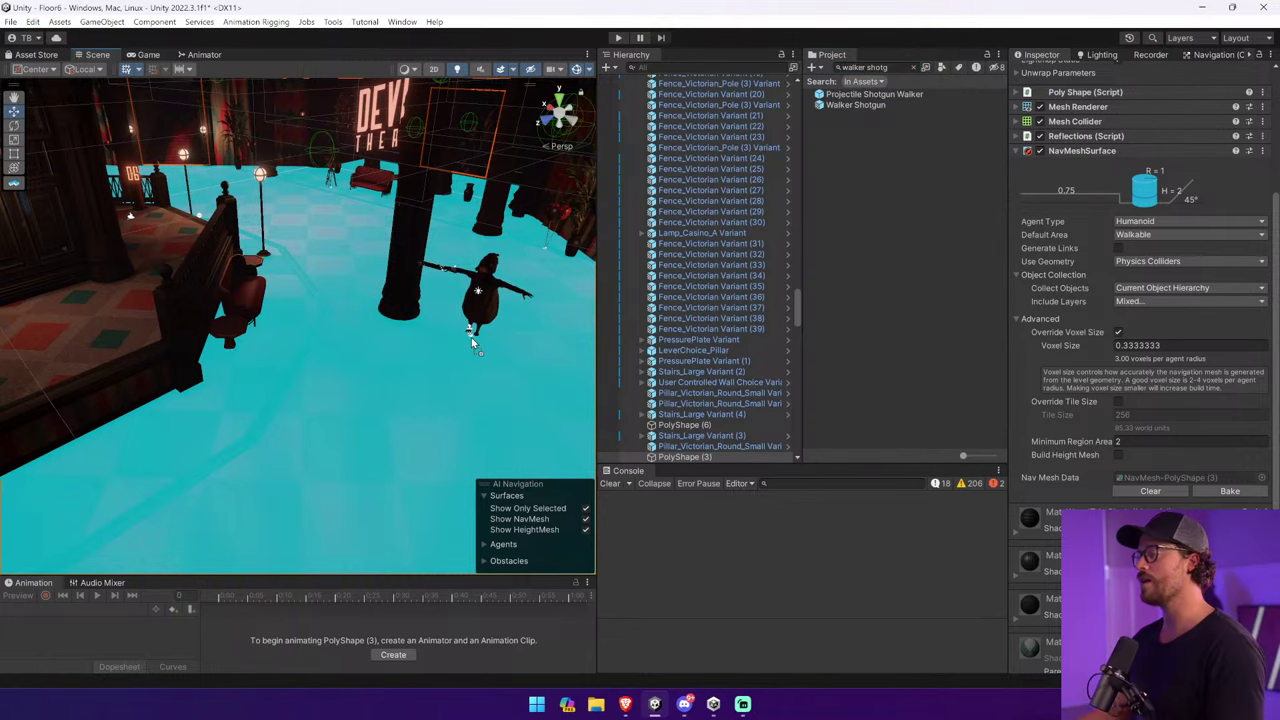
click(471, 337)
Frame the Walker Shotgun enemy in a further widened scene view and turn off the scene lighting.
key(f)
scroll(511, 252, up, 10)
alt+drag(443, 286, 848, 257)
click(706, 72)
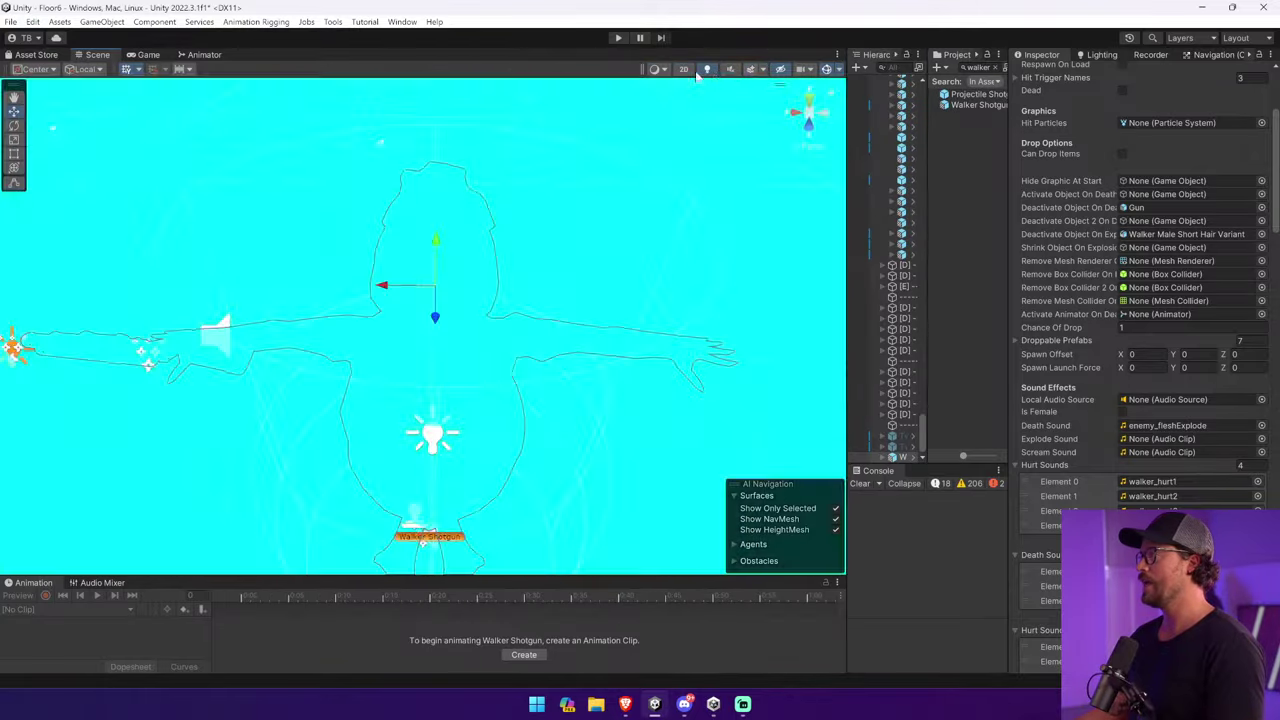
click(746, 71)
alt+drag(521, 330, 381, 282)
scroll(328, 232, down, 8)
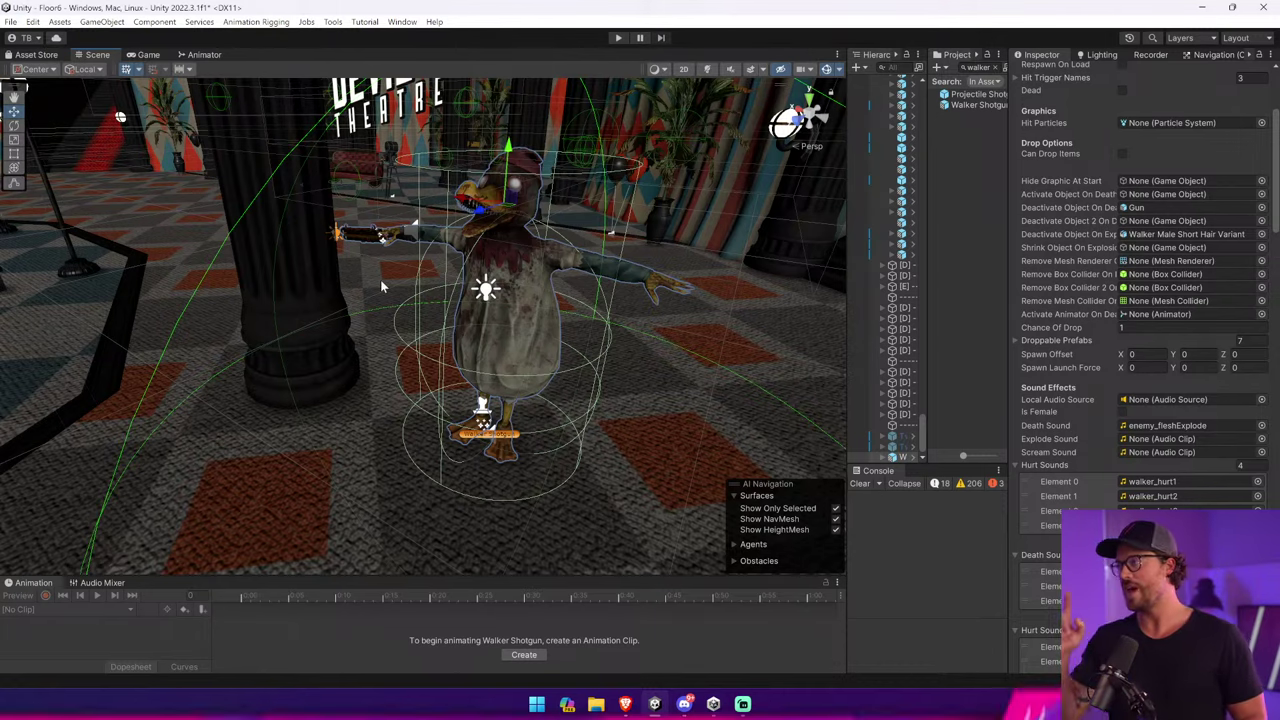
Run the game in play mode, enter the Devil's Theatre and equip the shotgun from the weapon wheel.
click(618, 38)
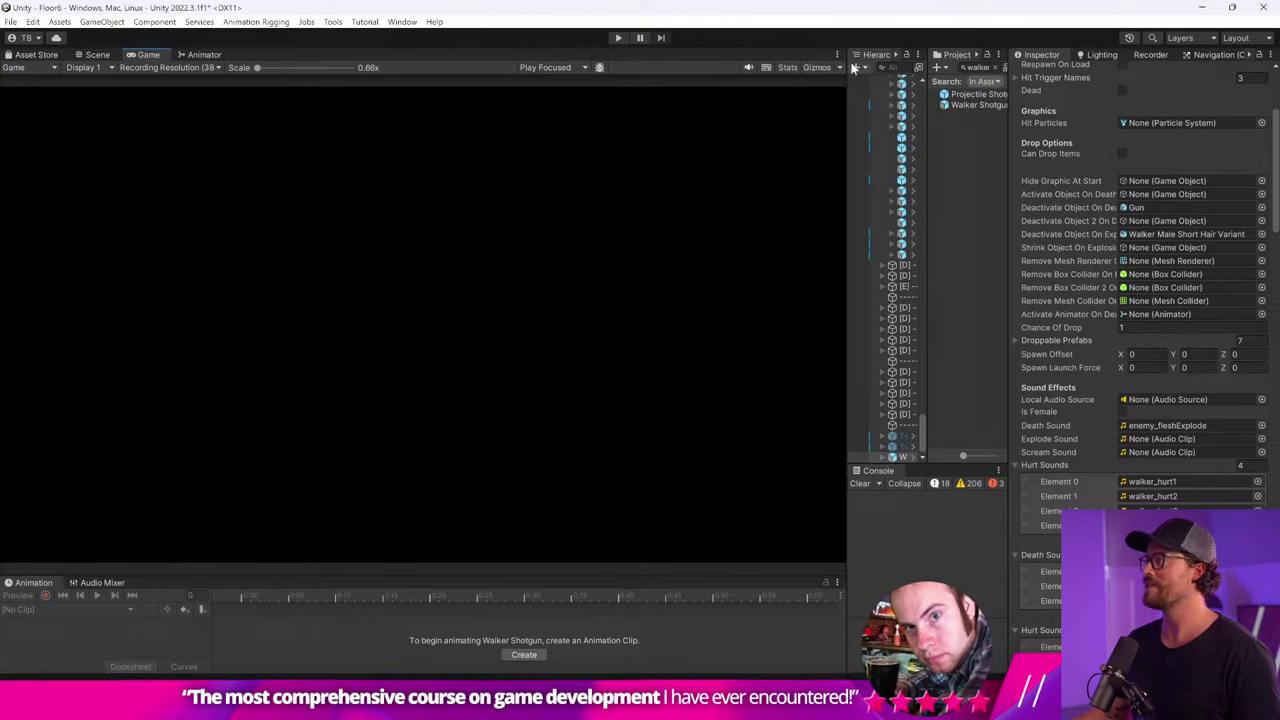
click(108, 56)
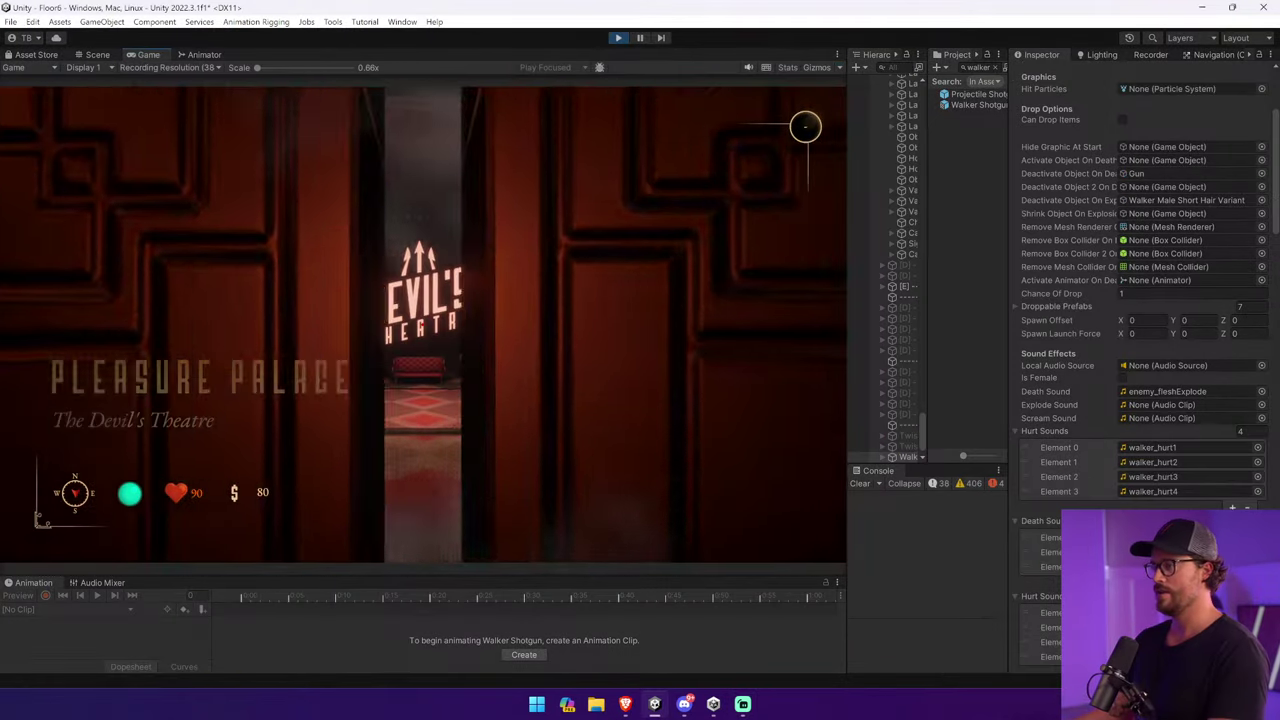
key(w)
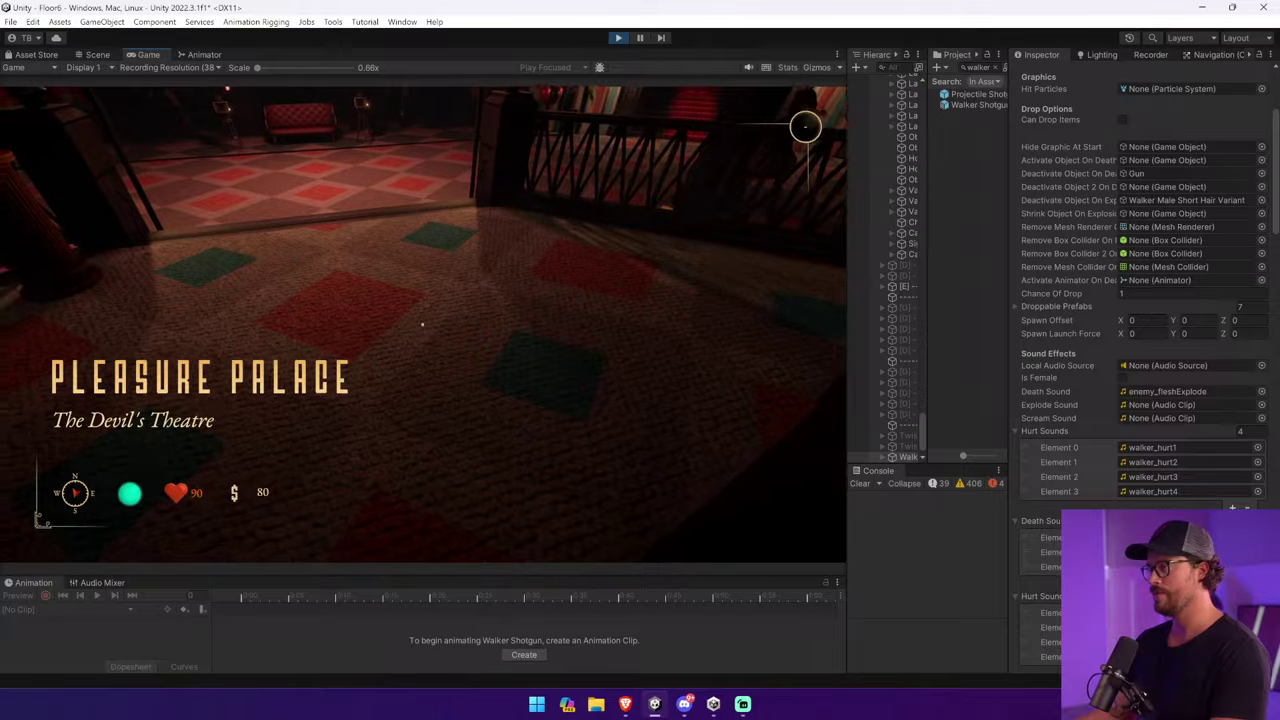
key(Tab)
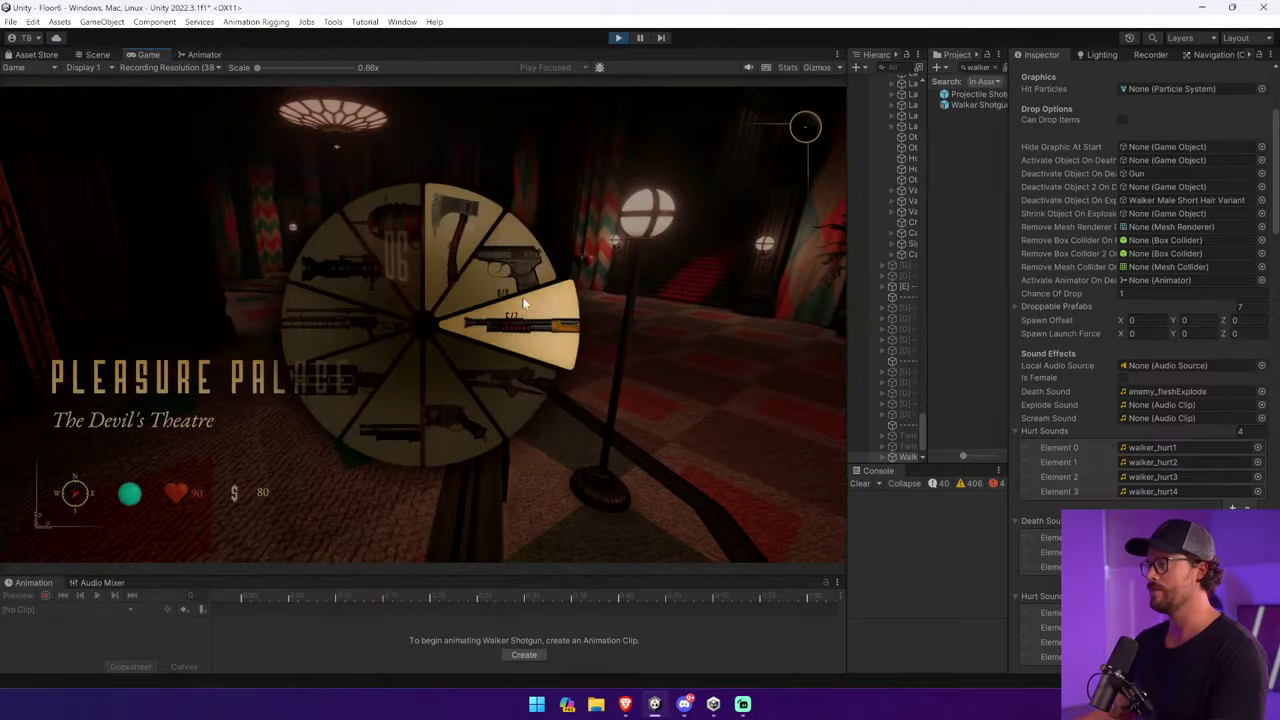
click(557, 331)
Walk through the theatre lobby past the ticket booths to find the placed enemy and observe its movement.
key(d)
key(shift+w)
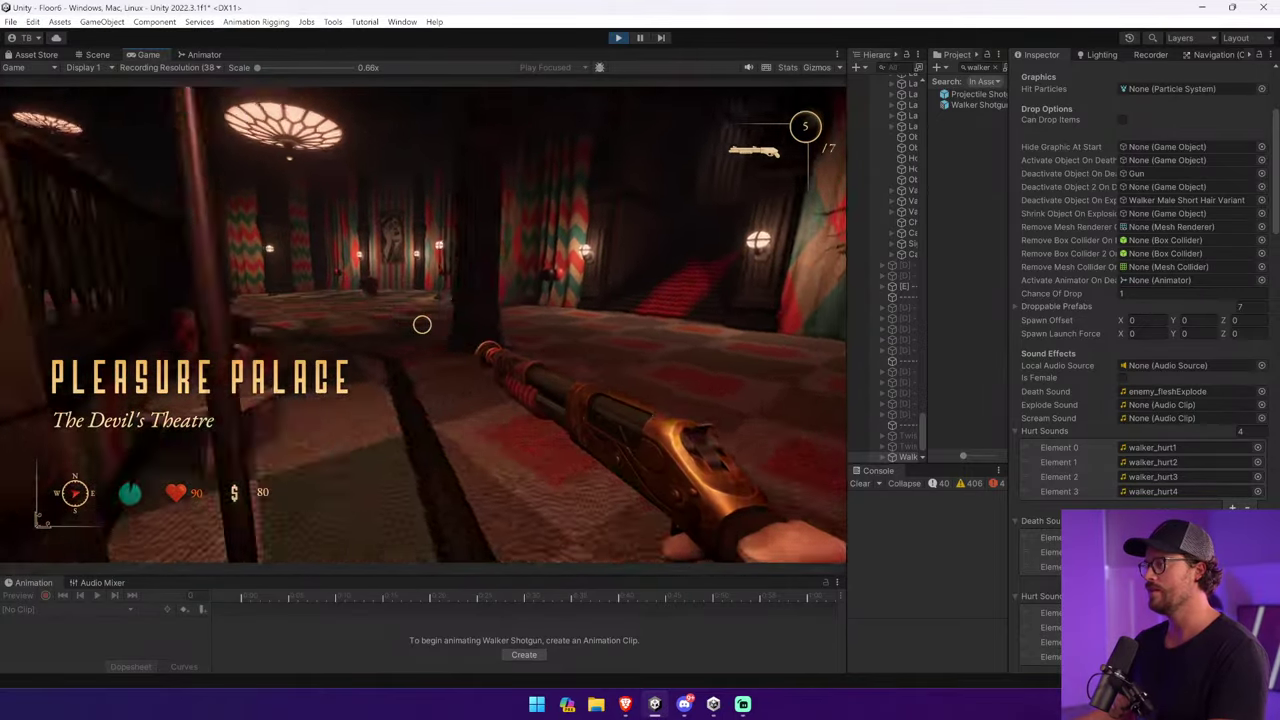
key(w)
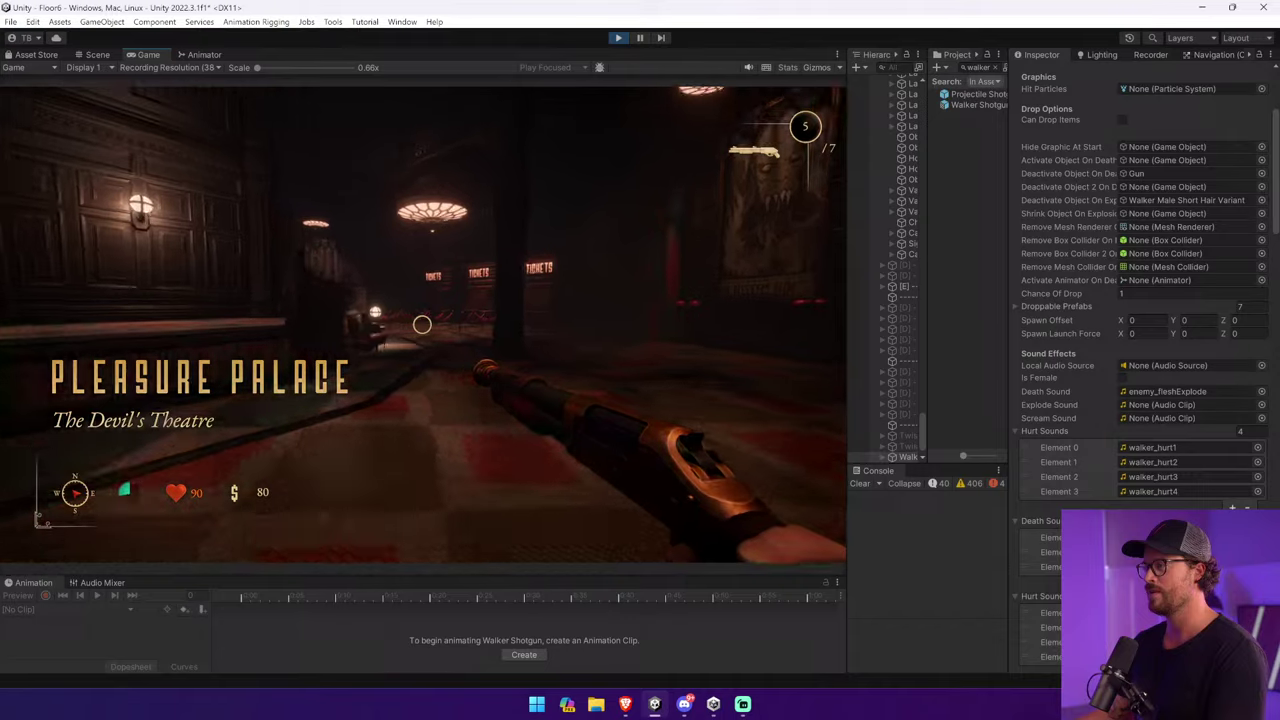
key(w)
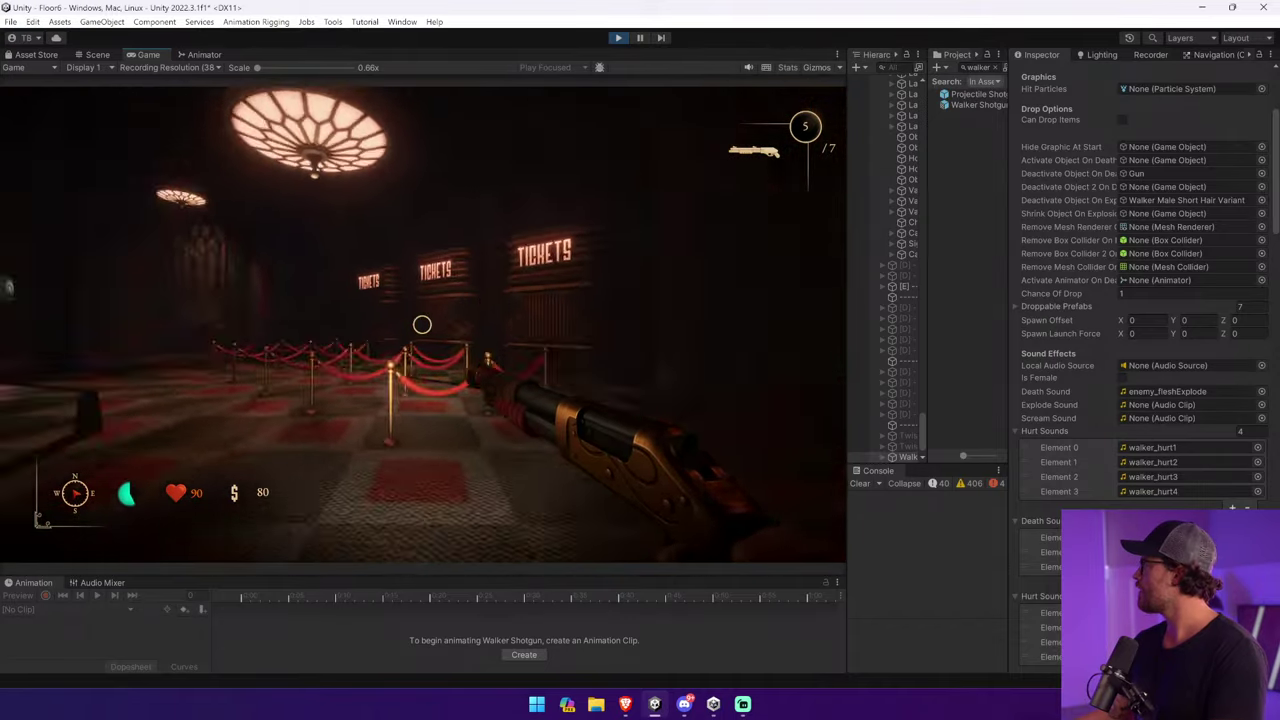
key(w)
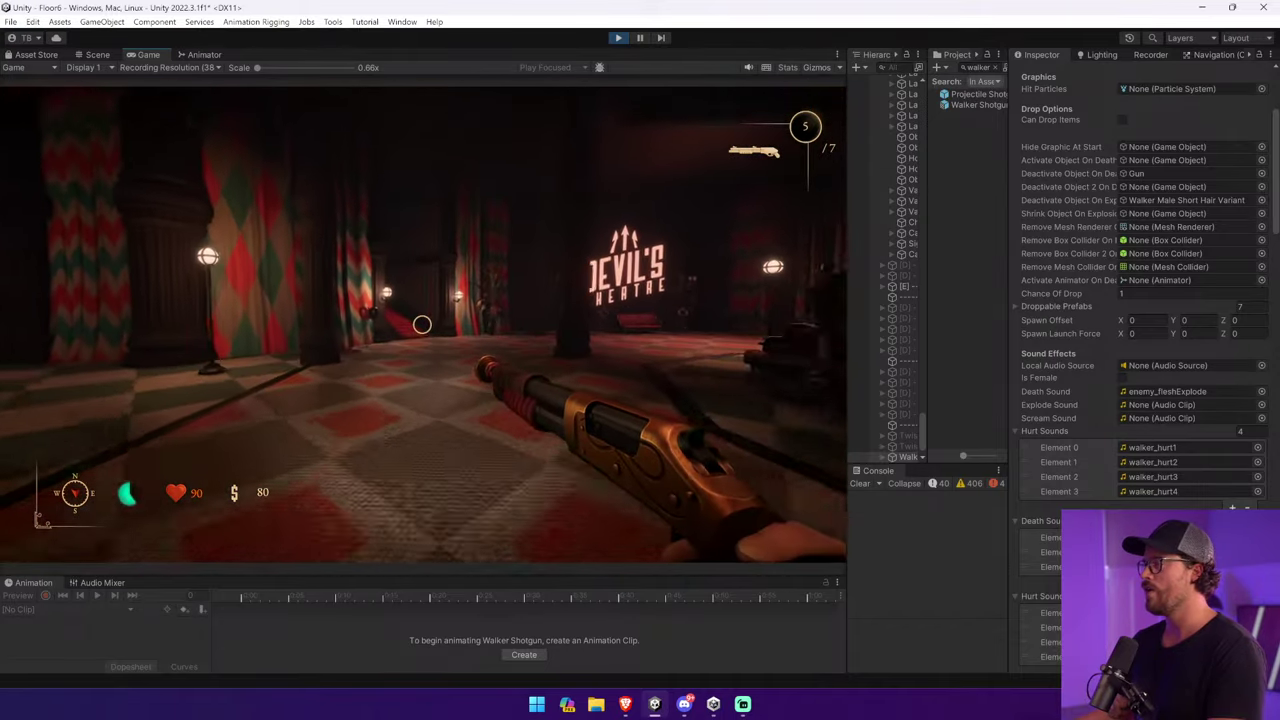
key(w)
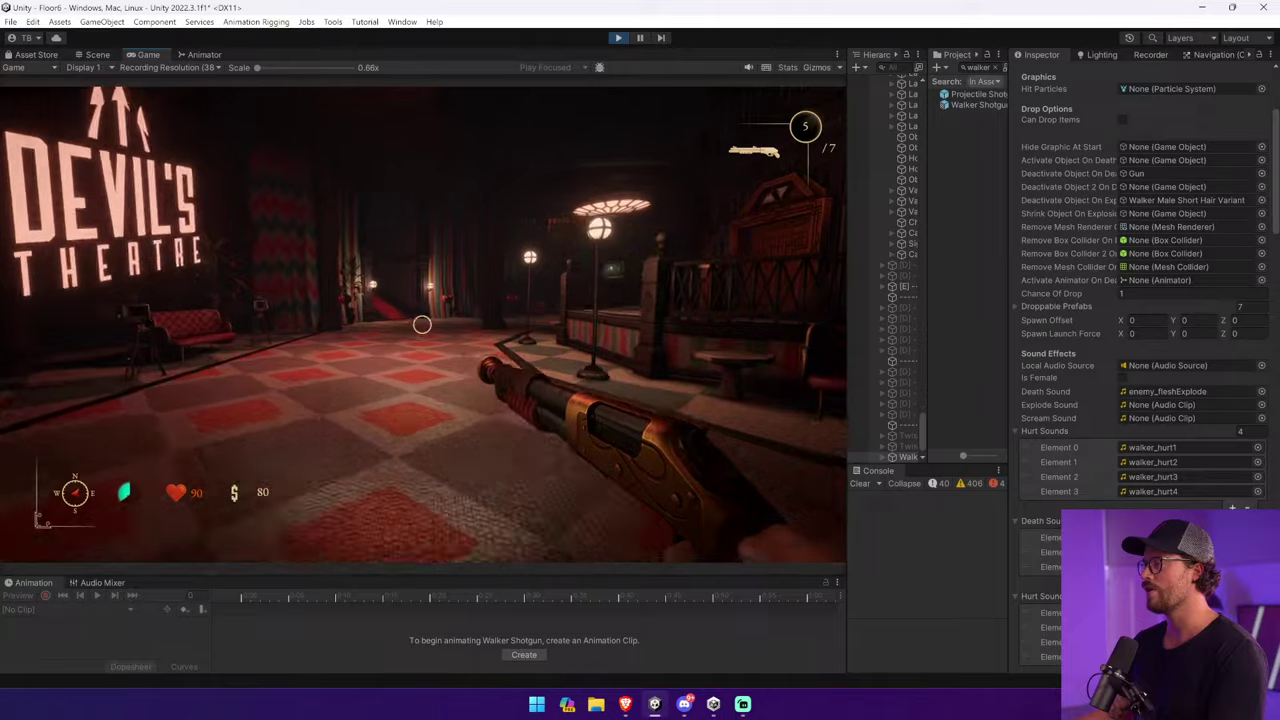
key(w)
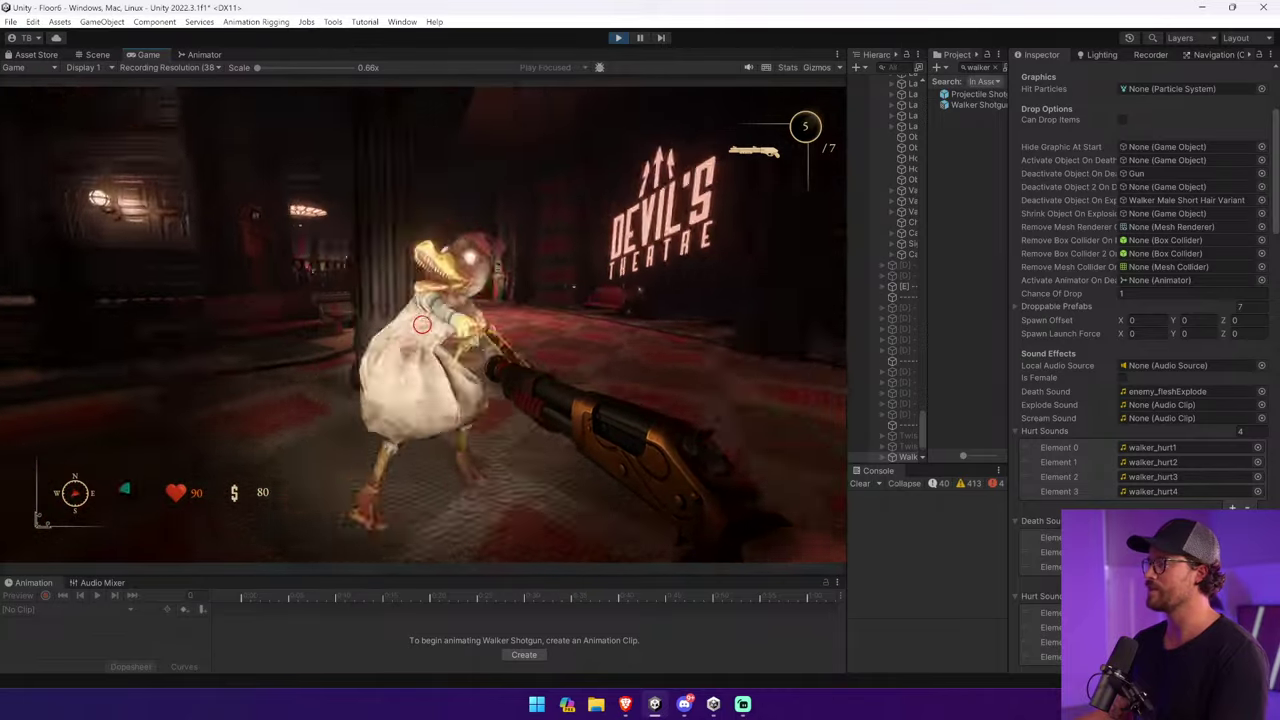
Back away from the duck-like enemy and shoot it with the shotgun, reloading between shots, to test the encounter.
key(s)
key(a)
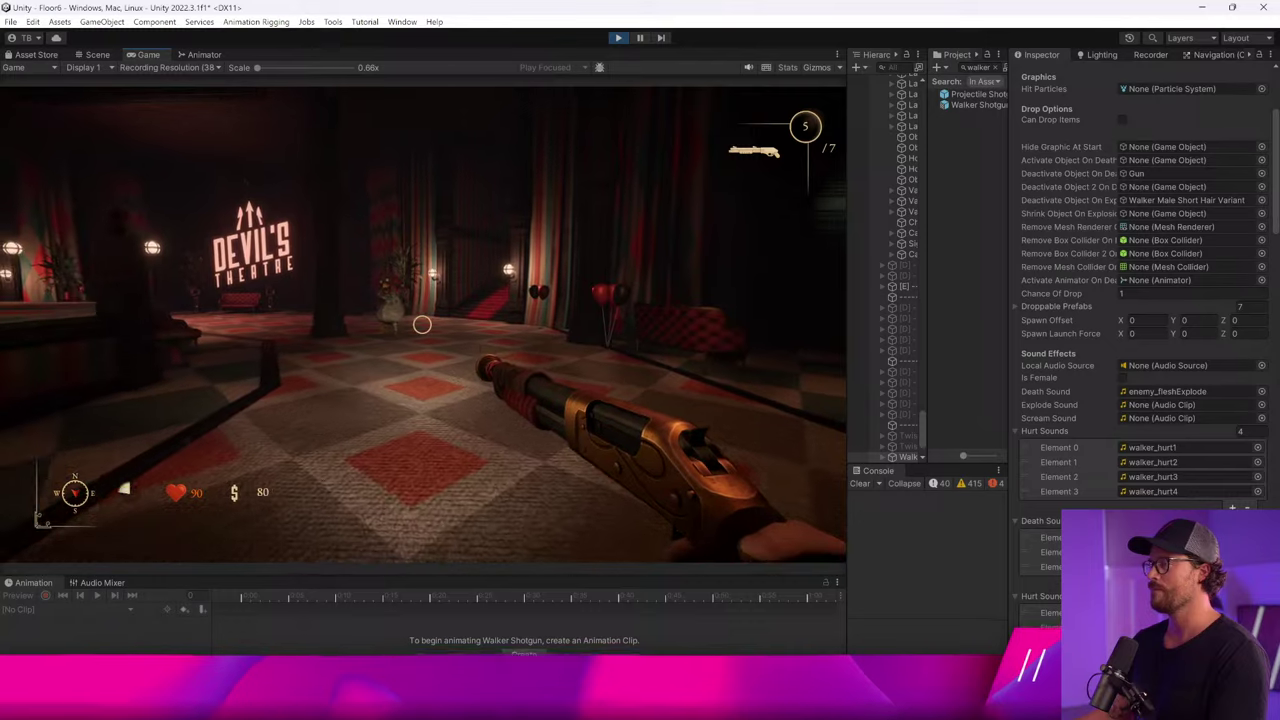
click(422, 323)
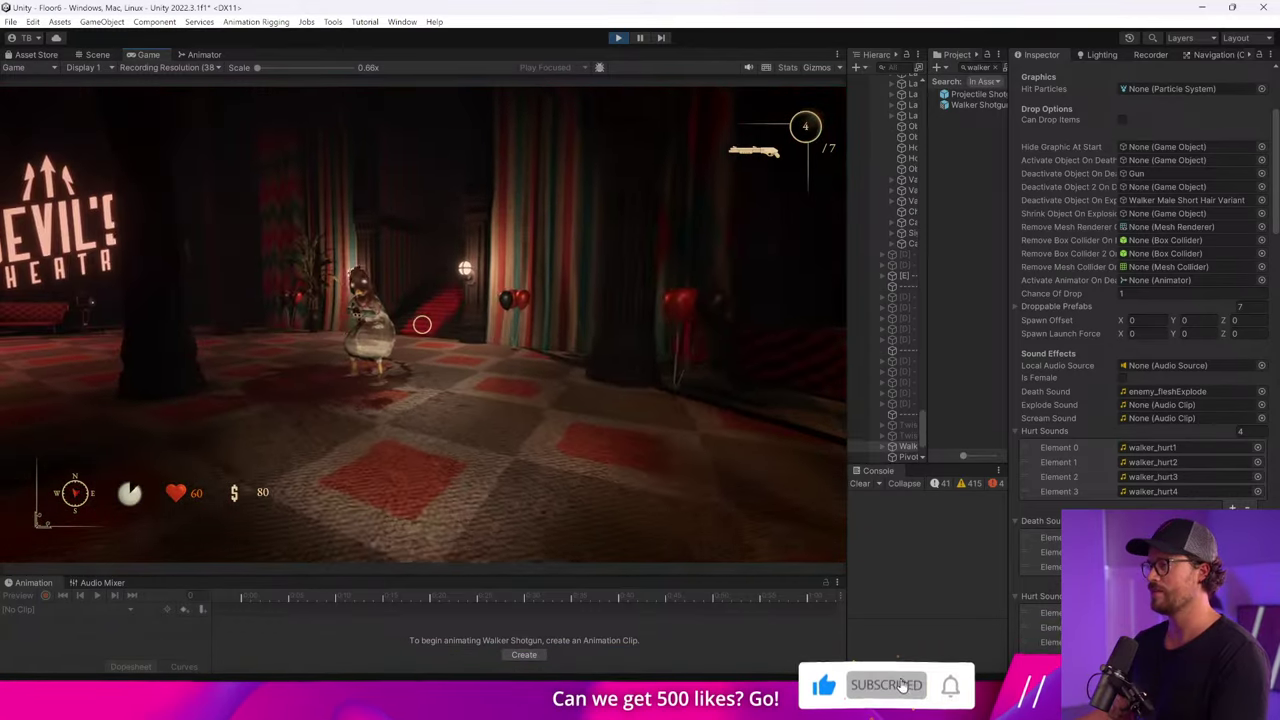
key(r)
key(a)
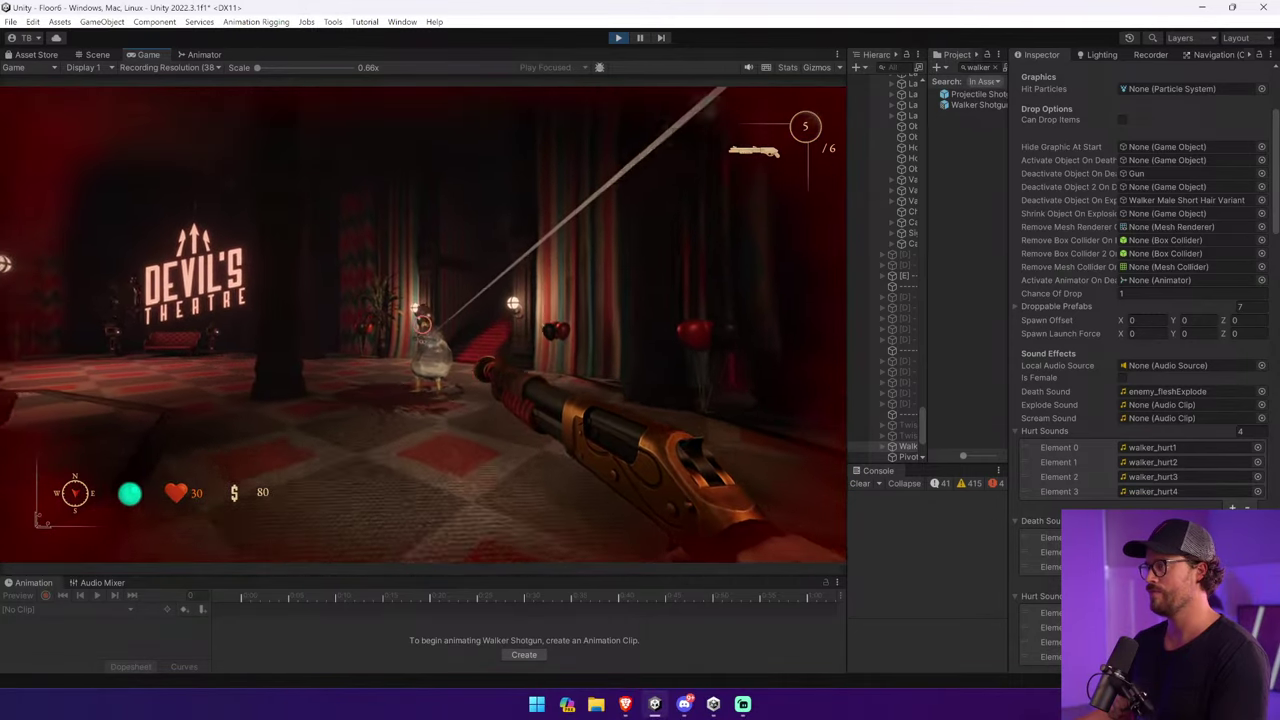
click(422, 323)
key(w)
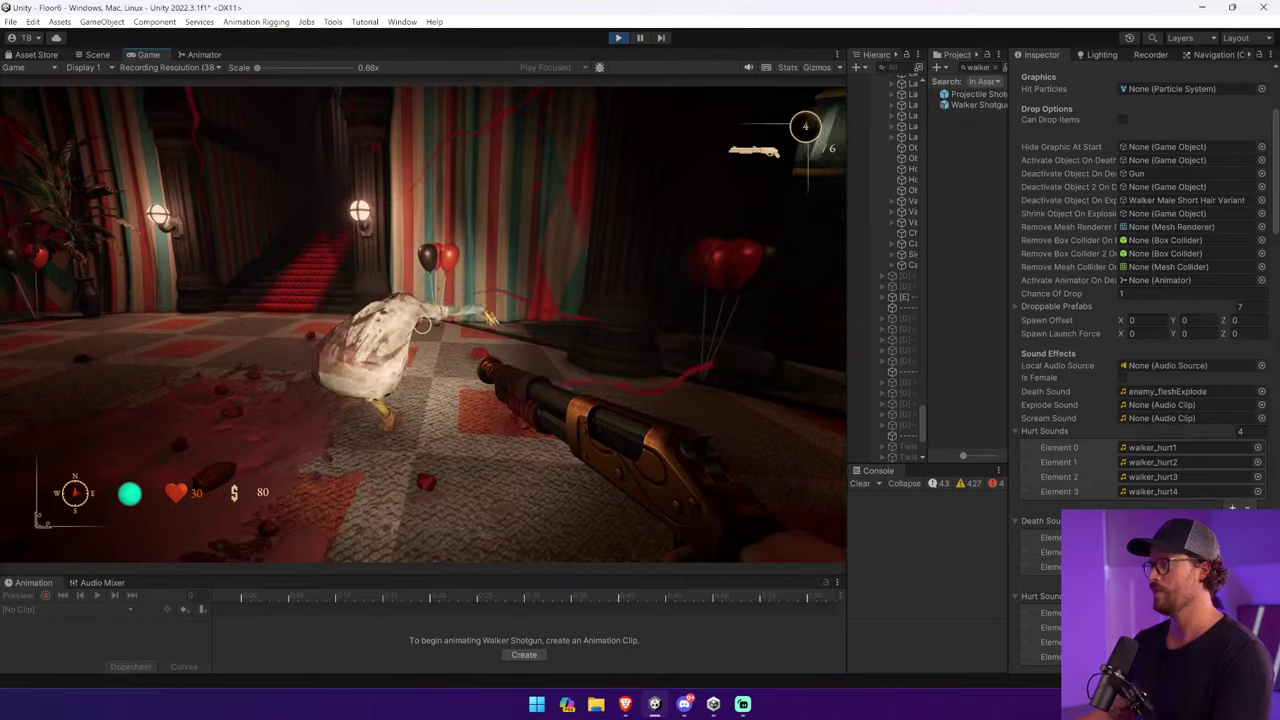
key(e)
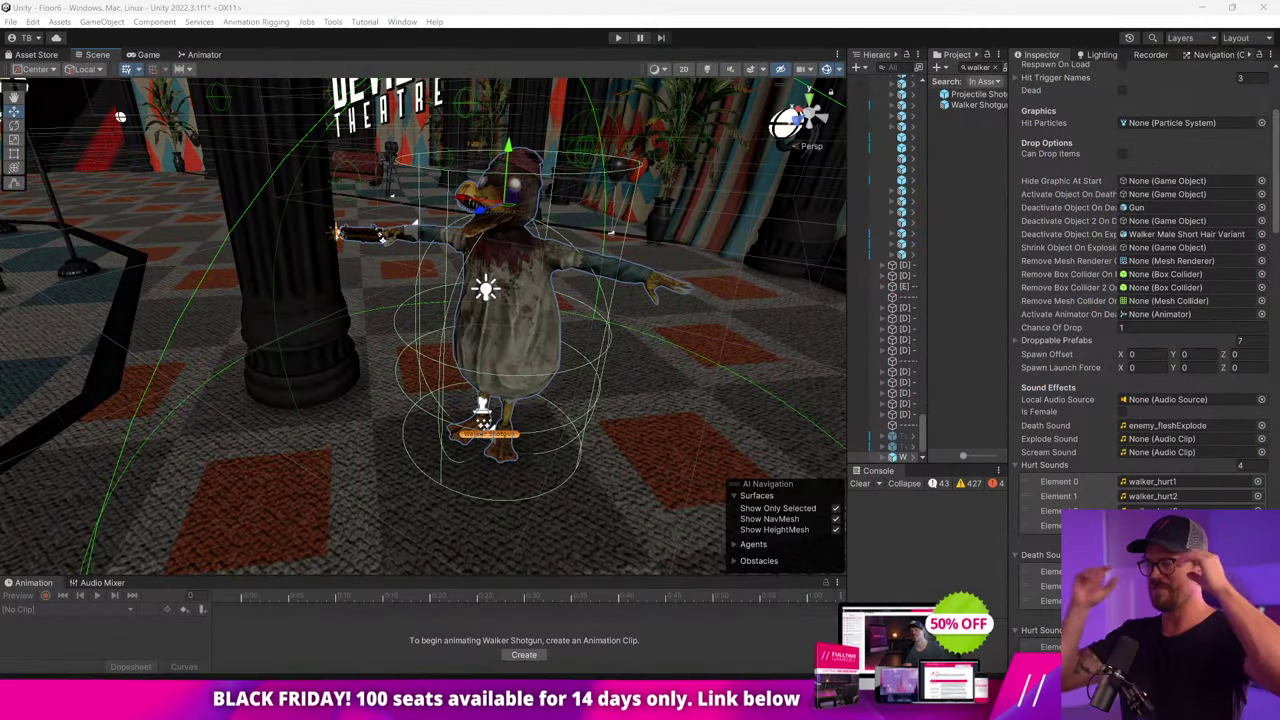
Select the room mesh PolyShape (3) and examine its NavMesh around the Walker Shotgun's feet up close.
click(691, 335)
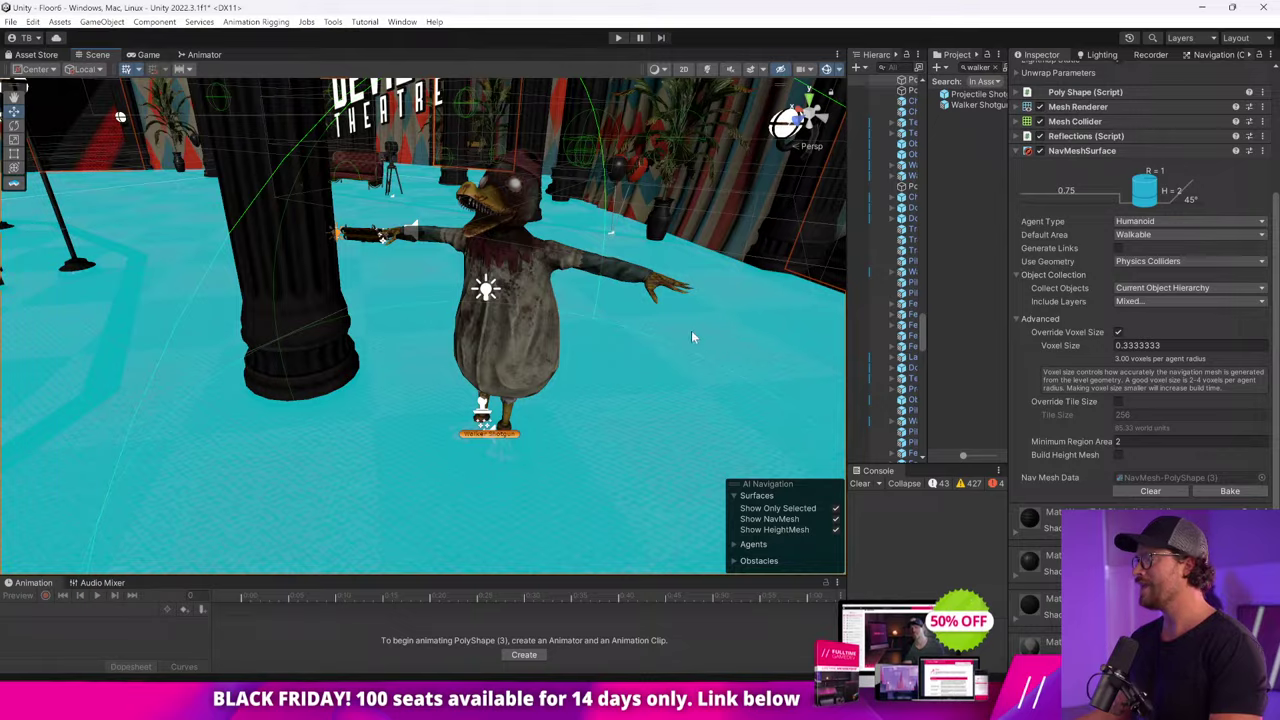
right_drag(691, 335, 657, 371)
key(s)
key(ctrl+s)
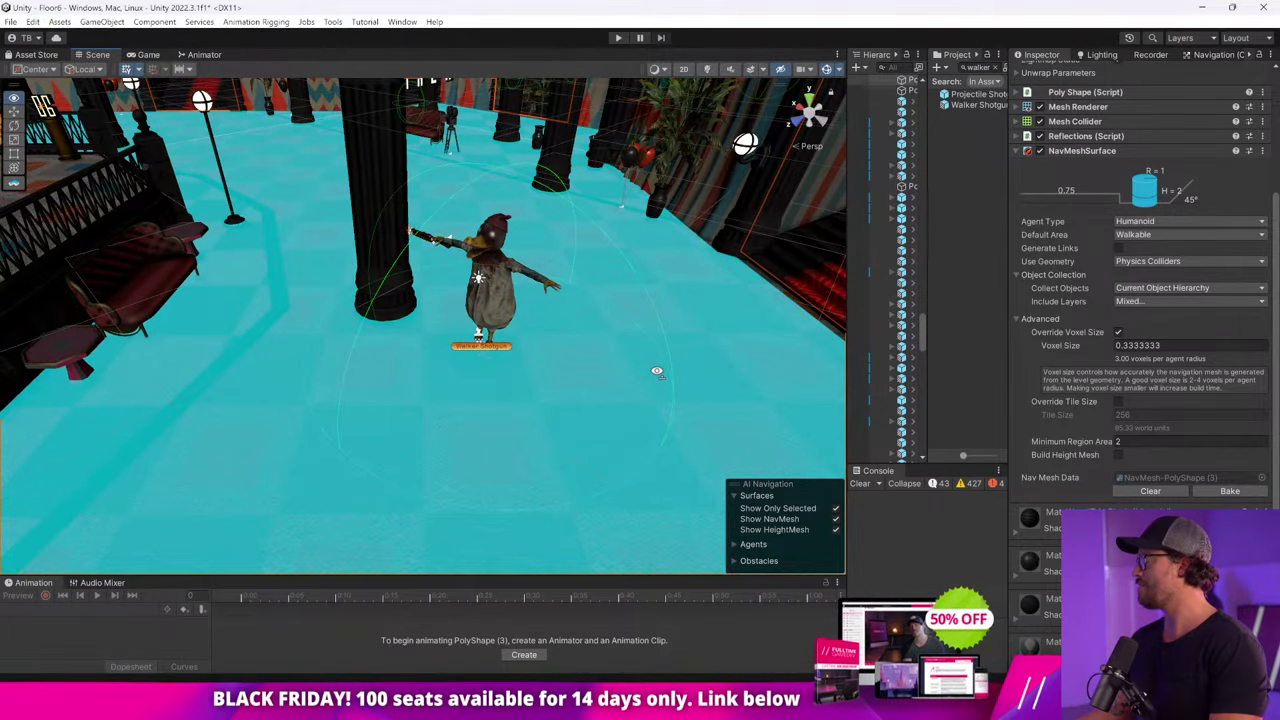
right_drag(656, 371, 800, 320)
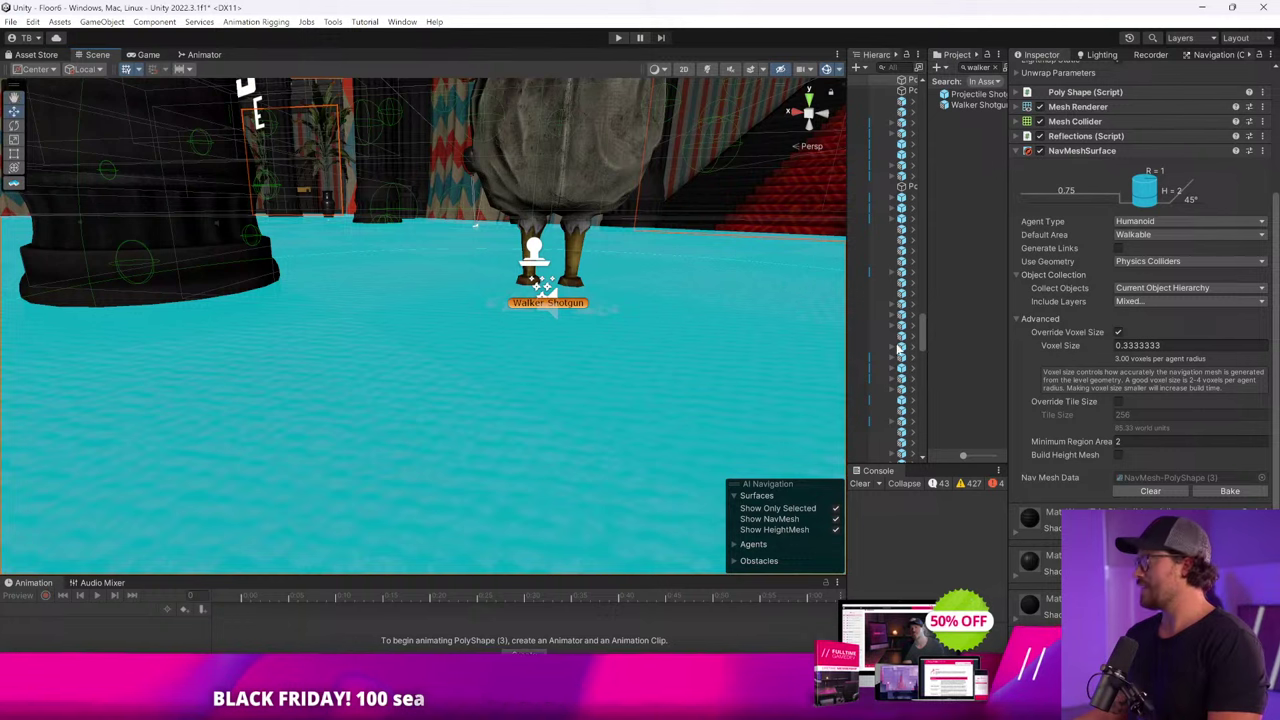
Clear the room mesh's NavMesh data and rebake it with the override voxel size set to 0.1.
click(1151, 492)
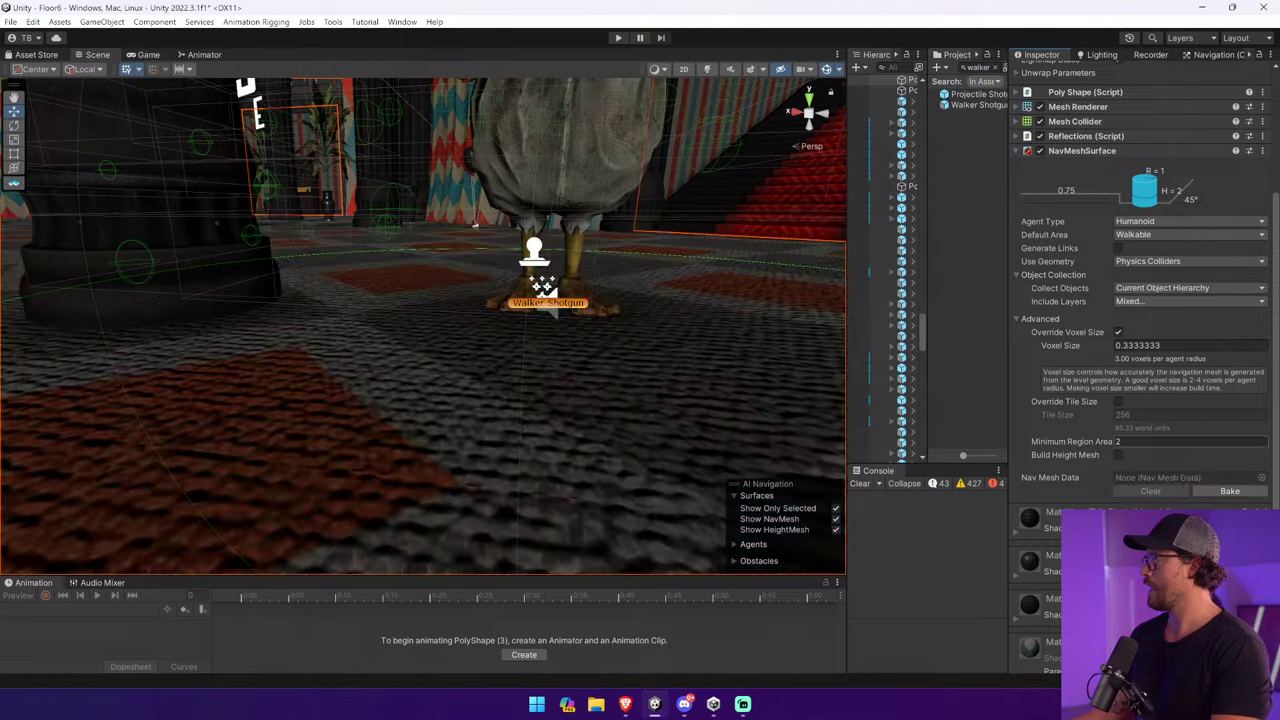
click(1121, 401)
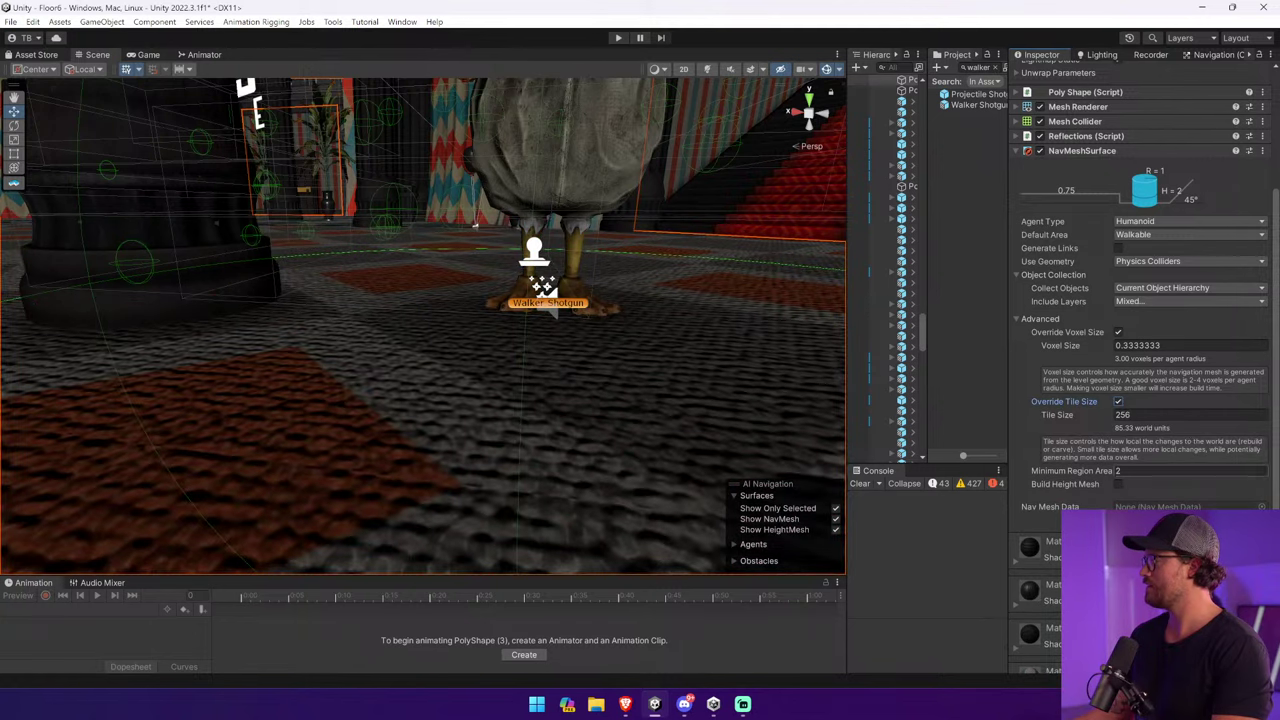
click(1119, 401)
click(1118, 332)
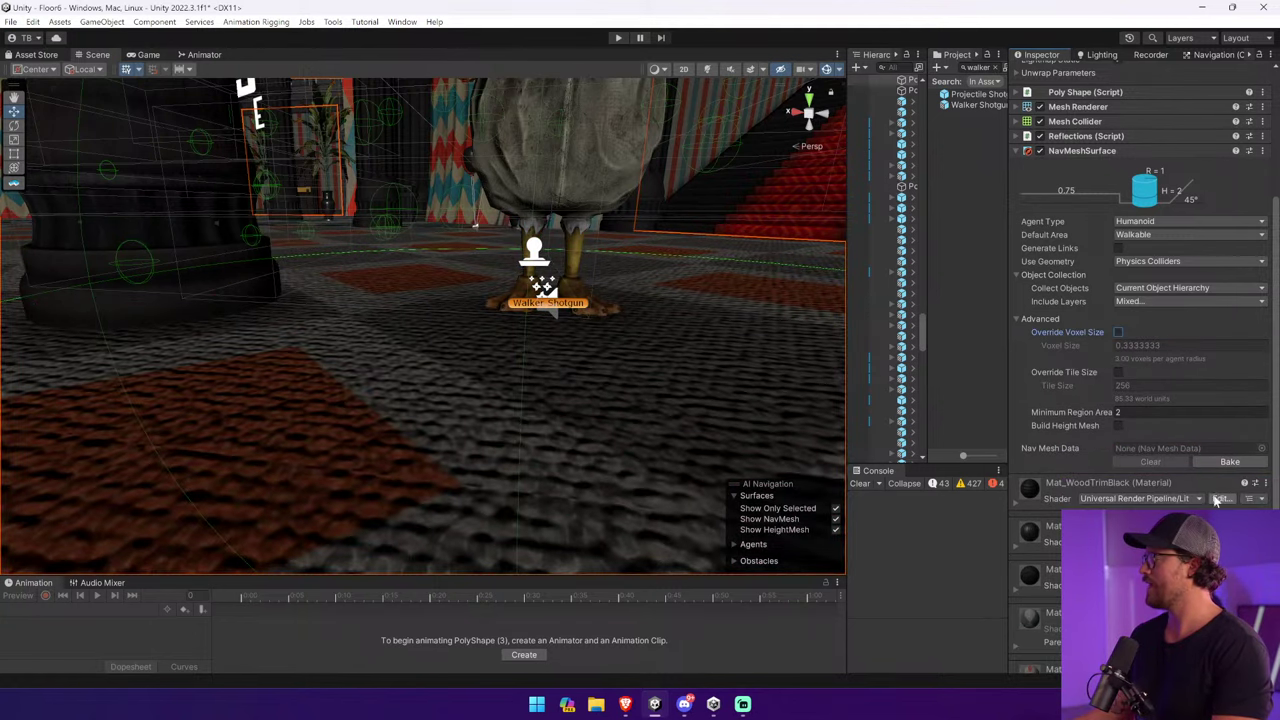
click(1118, 333)
text(1)
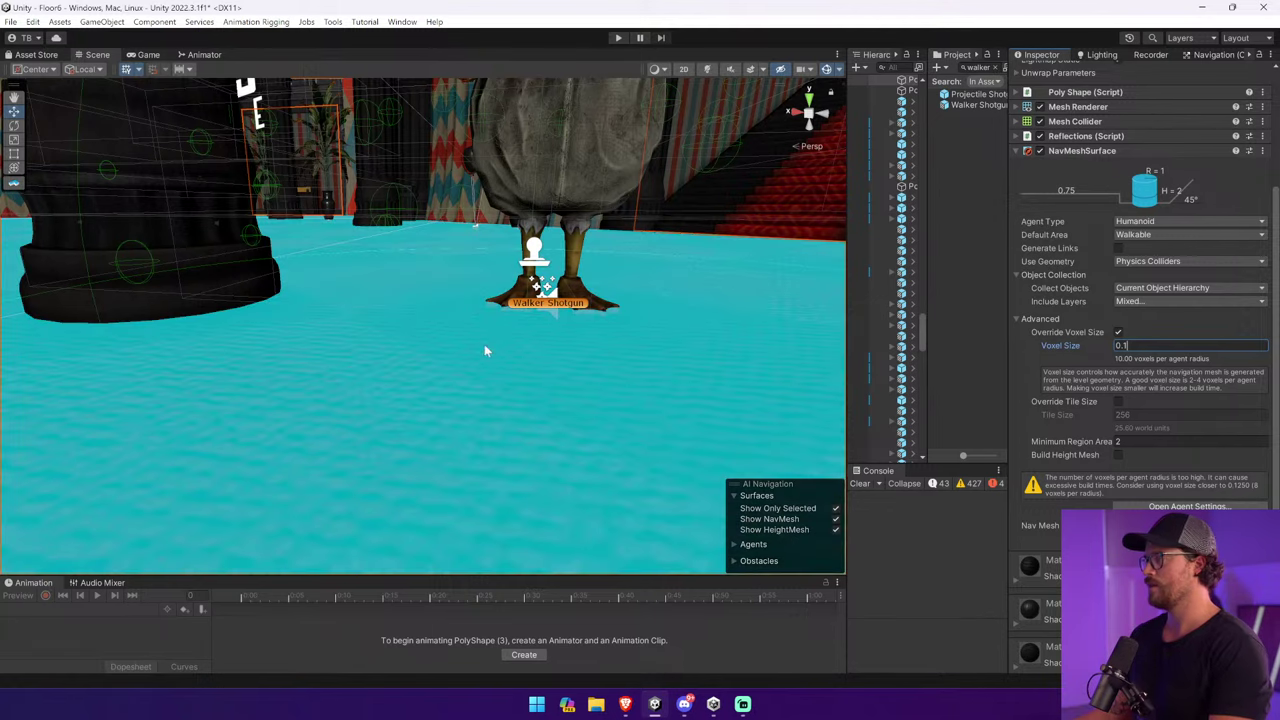
Look over the rebaked NavMesh around the enemy and start play mode to test it.
right_drag(483, 349, 430, 352)
key(s)
key(s)
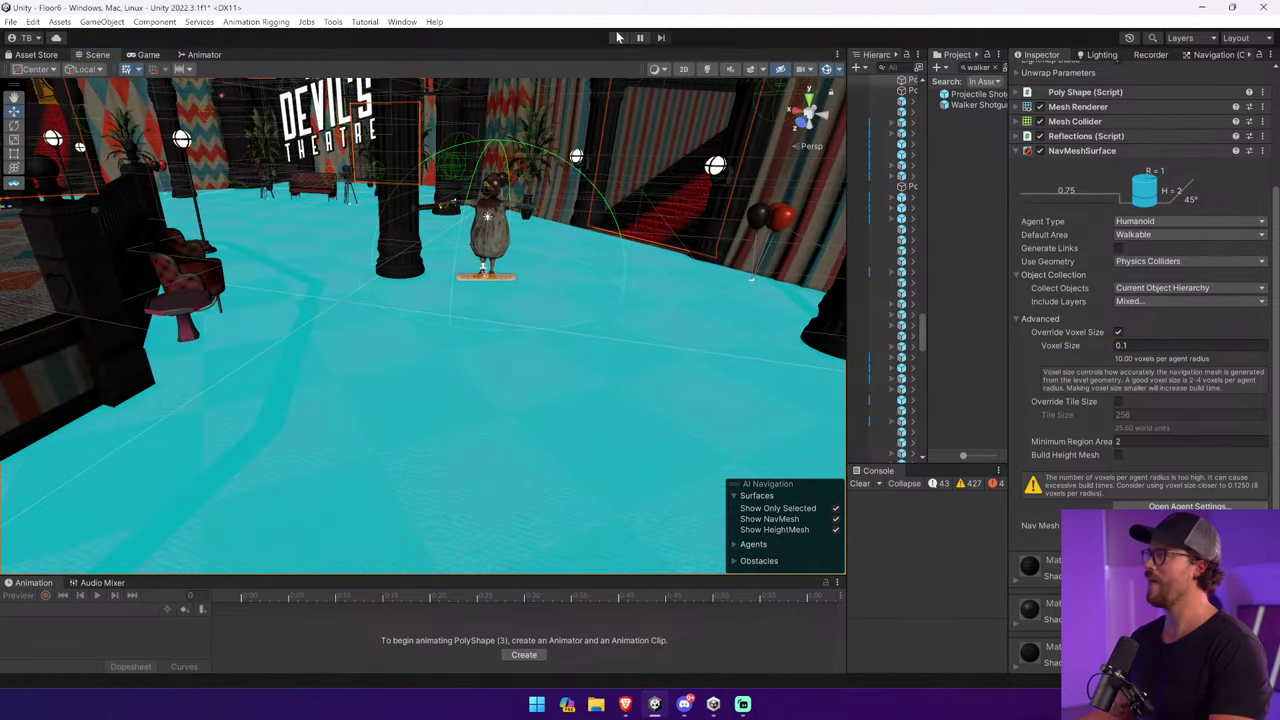
click(619, 40)
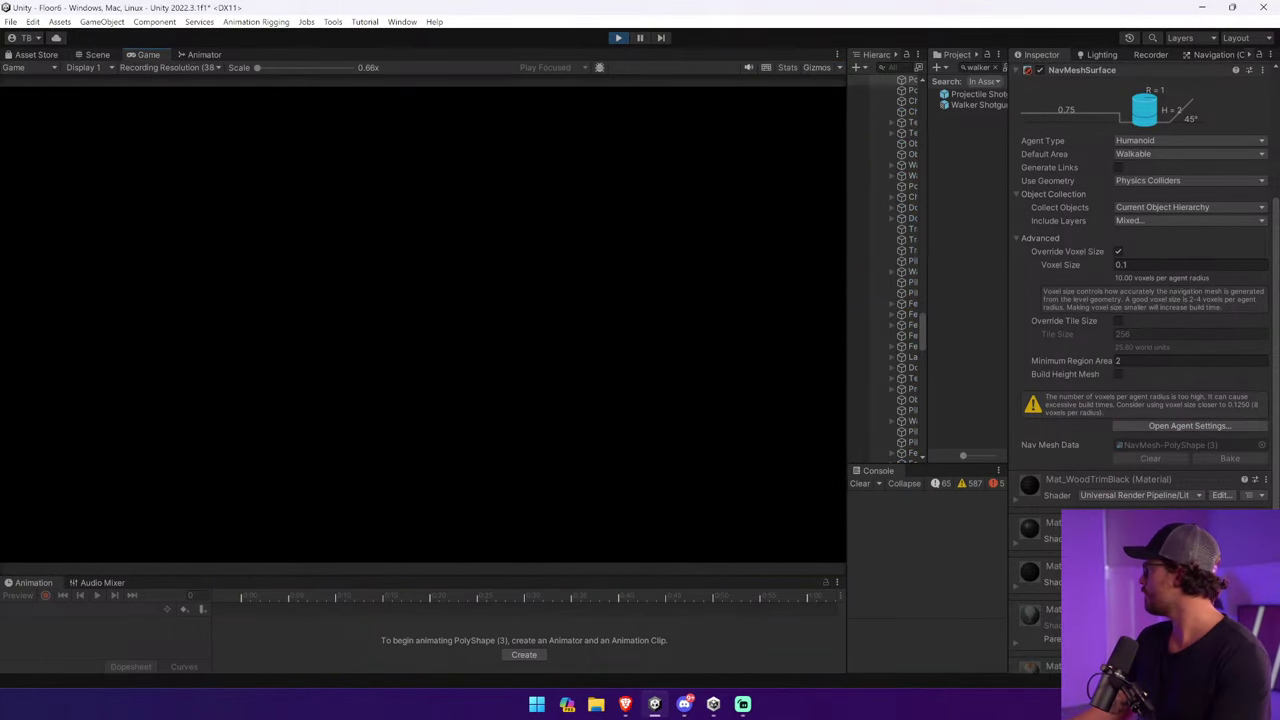
Equip the shotgun from the weapon wheel and walk through the theatre to meet the enemy.
key(w)
key(Tab)
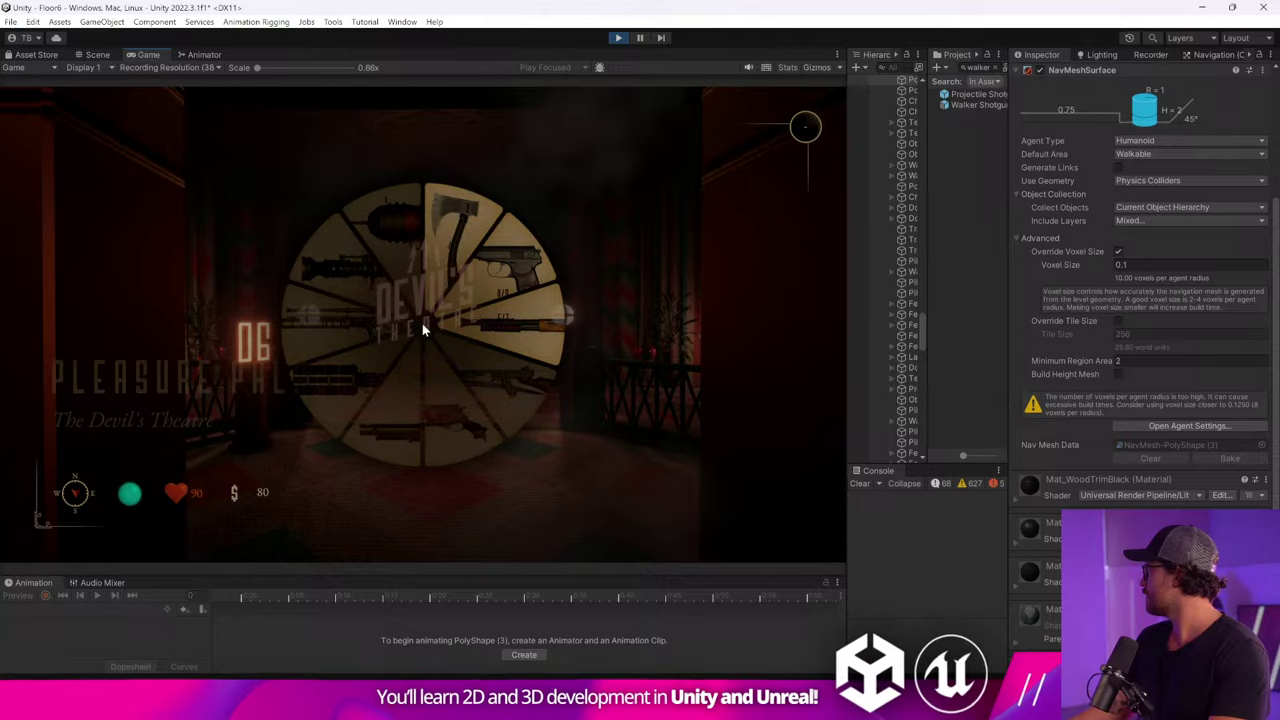
click(520, 316)
key(w)
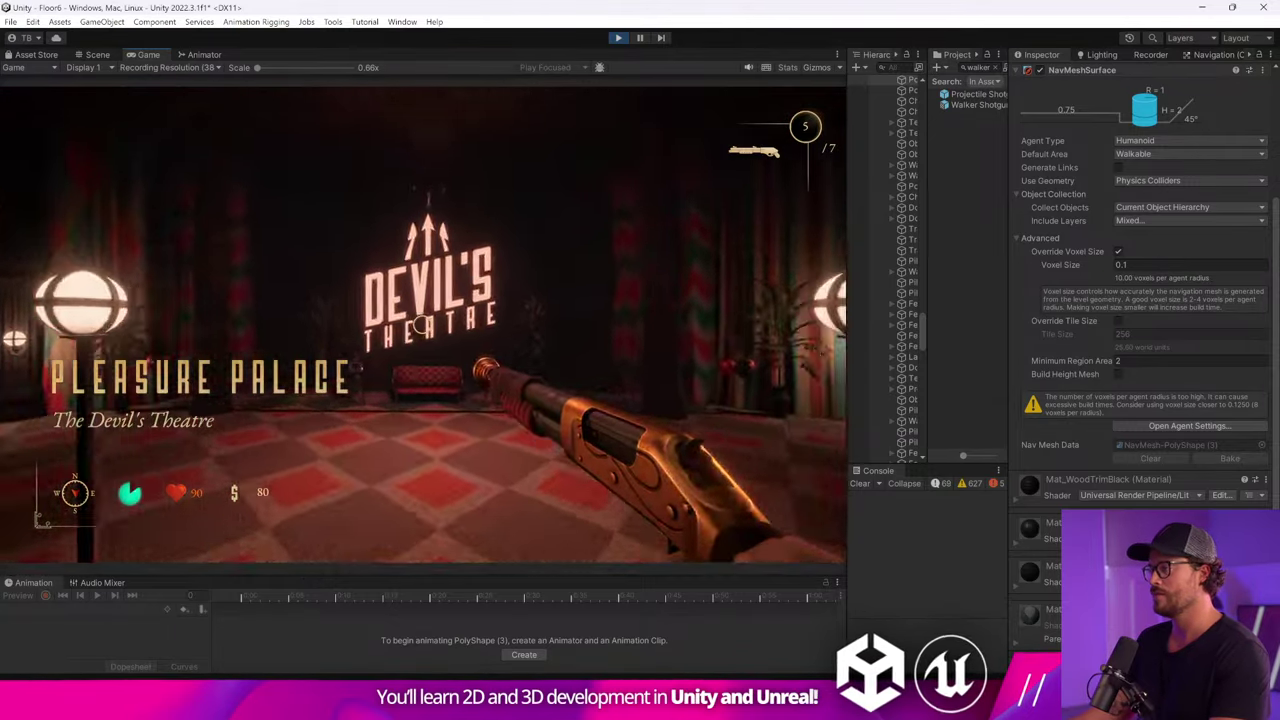
key(w)
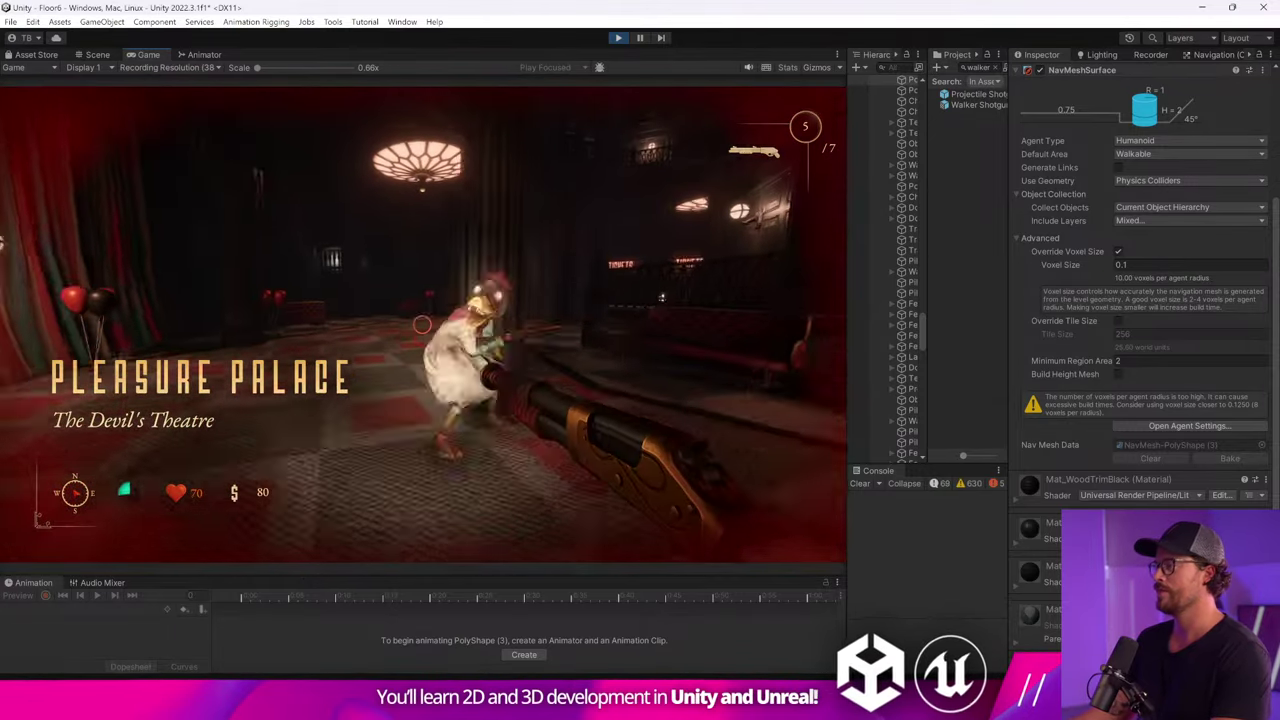
Back away from the enemy and shoot it with the shotgun until it dies to test its navigation.
key(s)
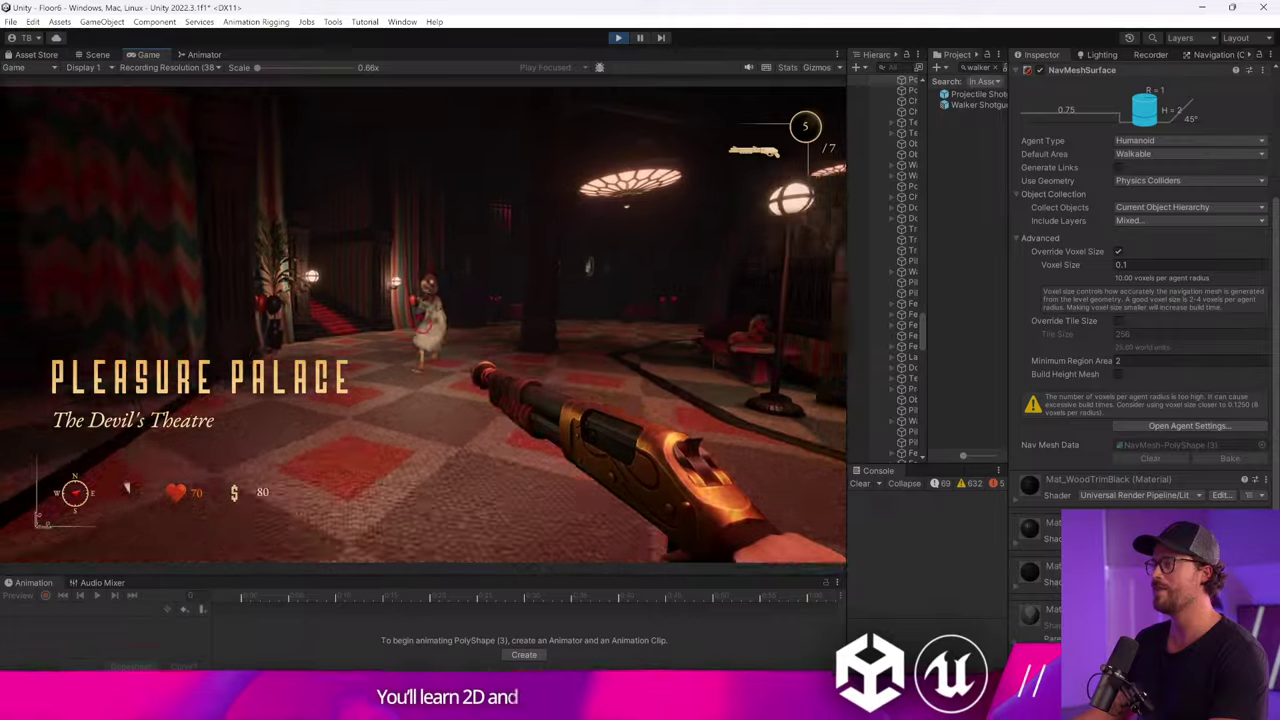
click(422, 324)
key(w)
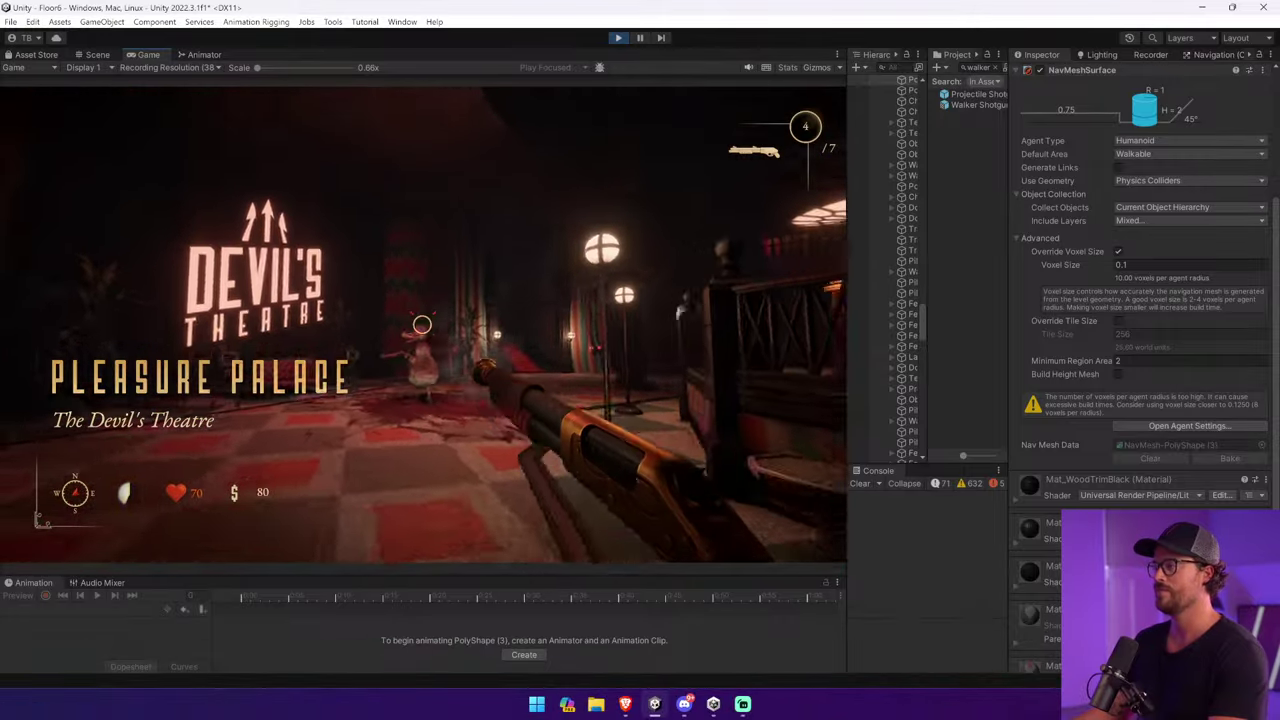
click(422, 324)
click(422, 324)
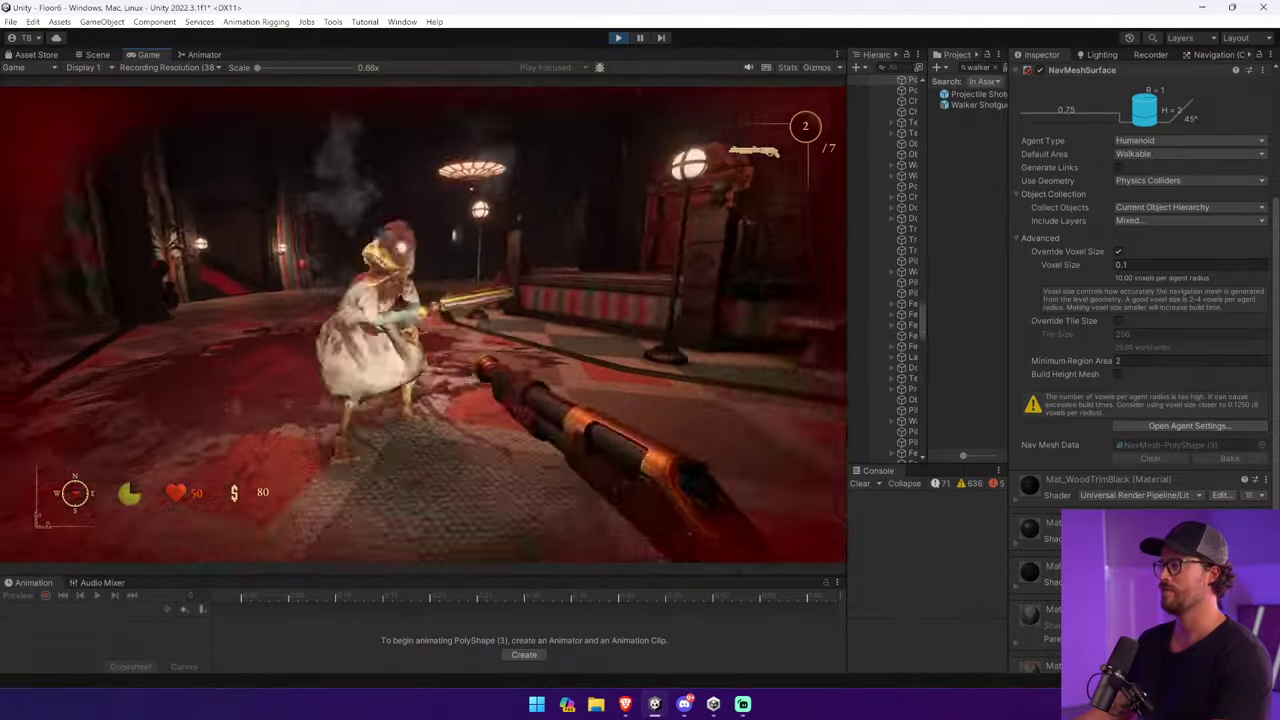
click(422, 324)
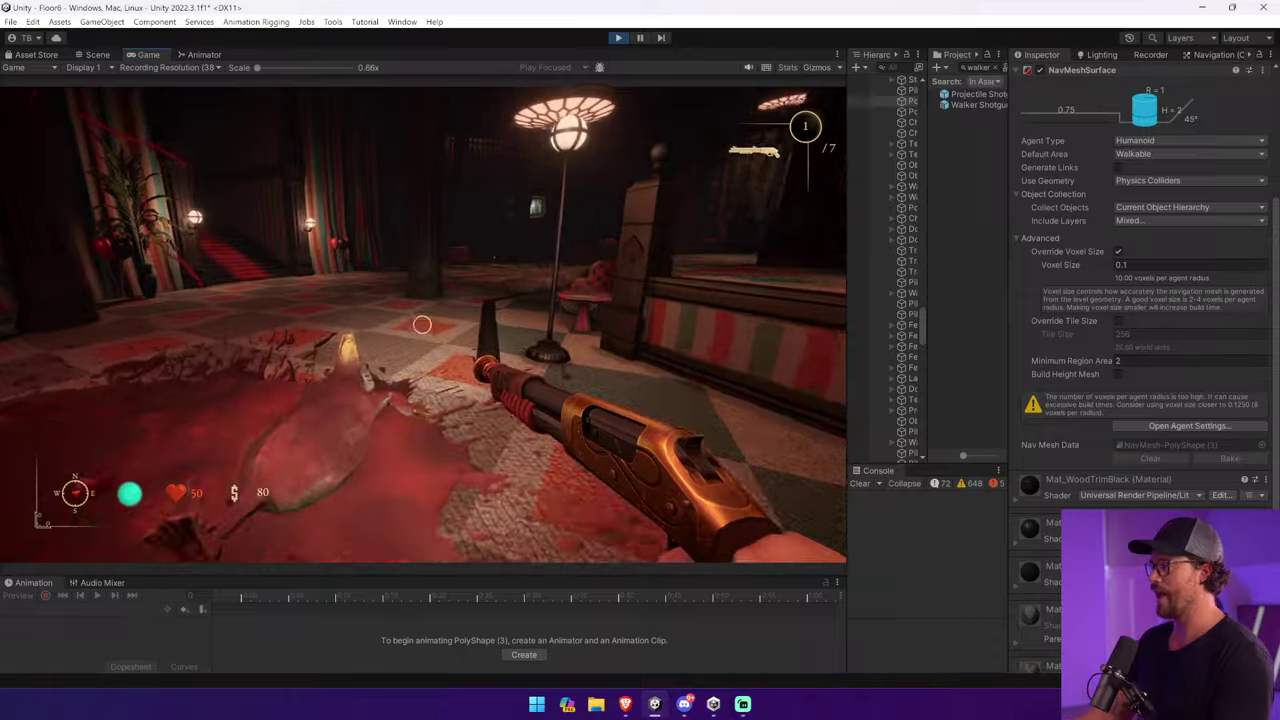
Walk up to the dead walker's body for a close look and stop play mode.
key(w)
key(a)
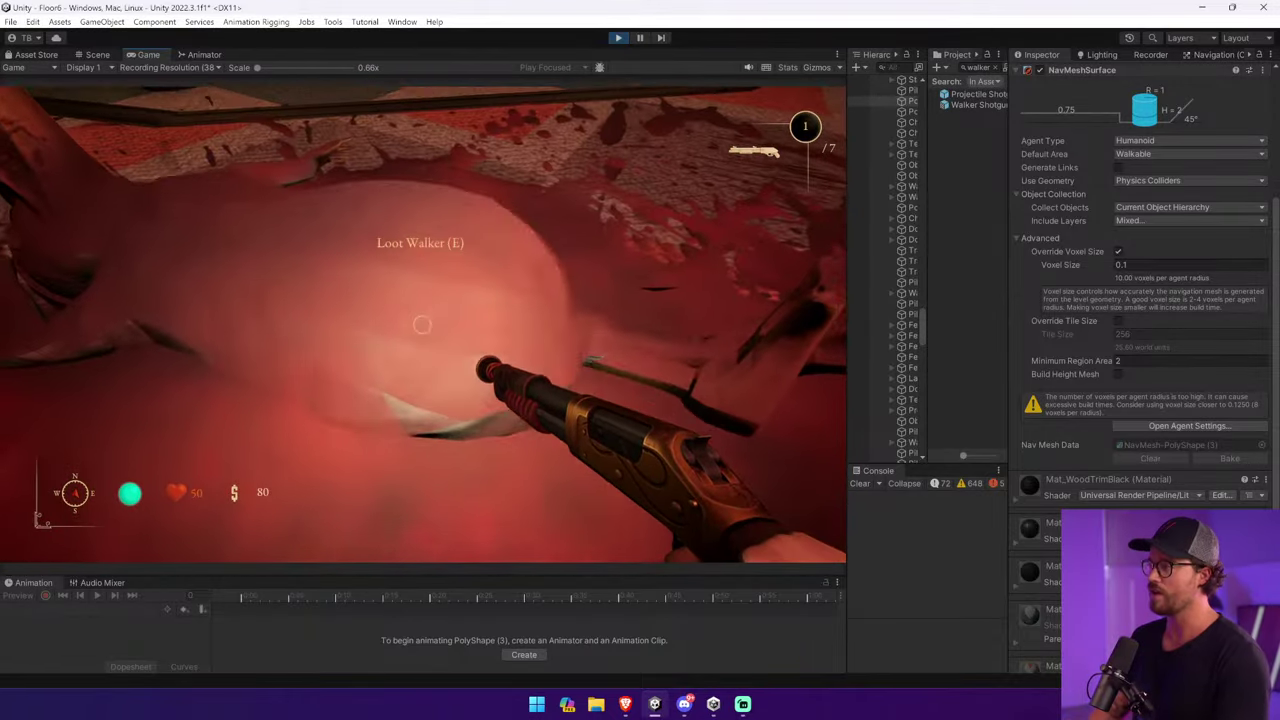
key(ctrl+p)
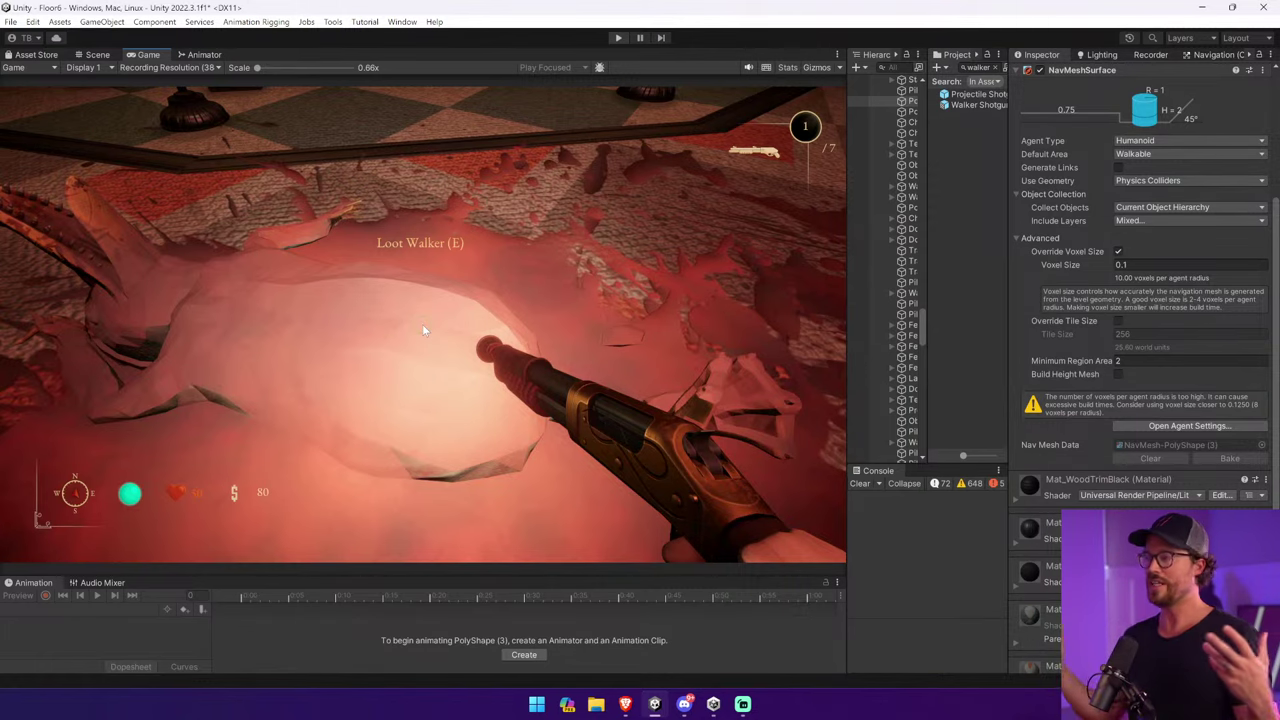
key(ctrl+p)
Search the project assets for "ultra" and inspect the Ultra_PipelineAsset_Forward renderer settings.
click(484, 255)
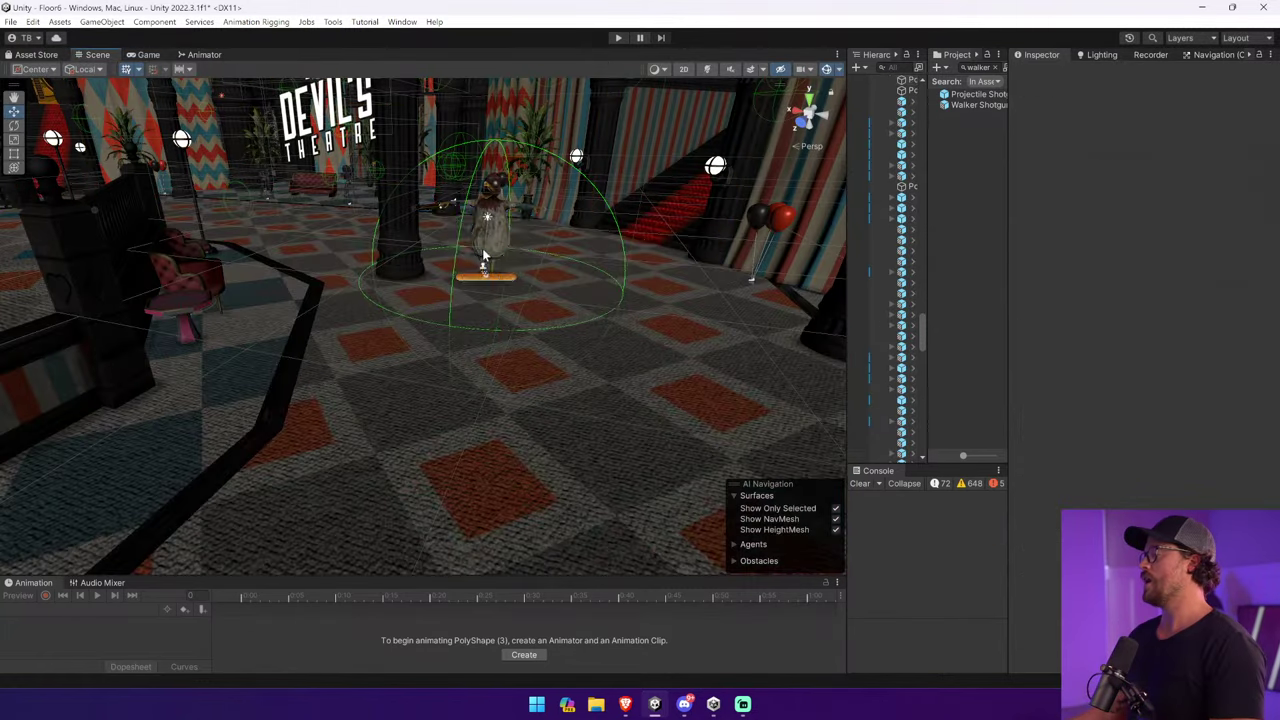
drag(847, 231, 549, 231)
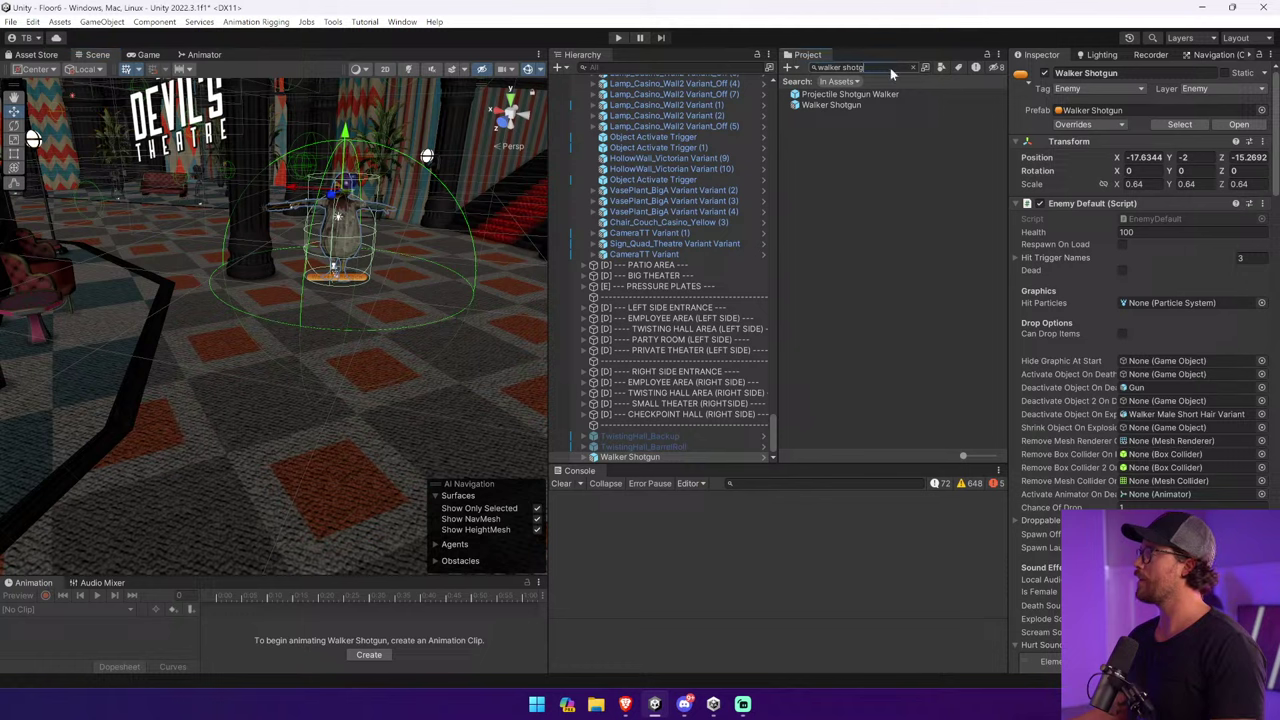
text(ultra)
click(870, 104)
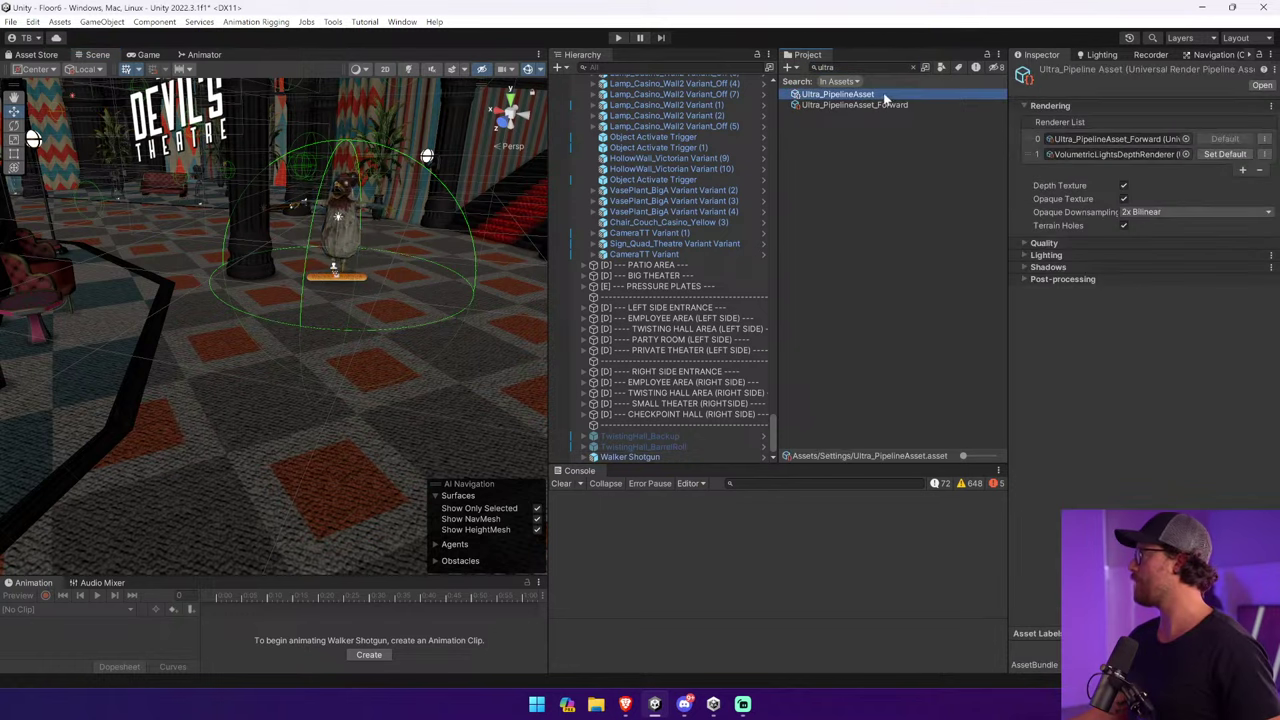
click(1012, 139)
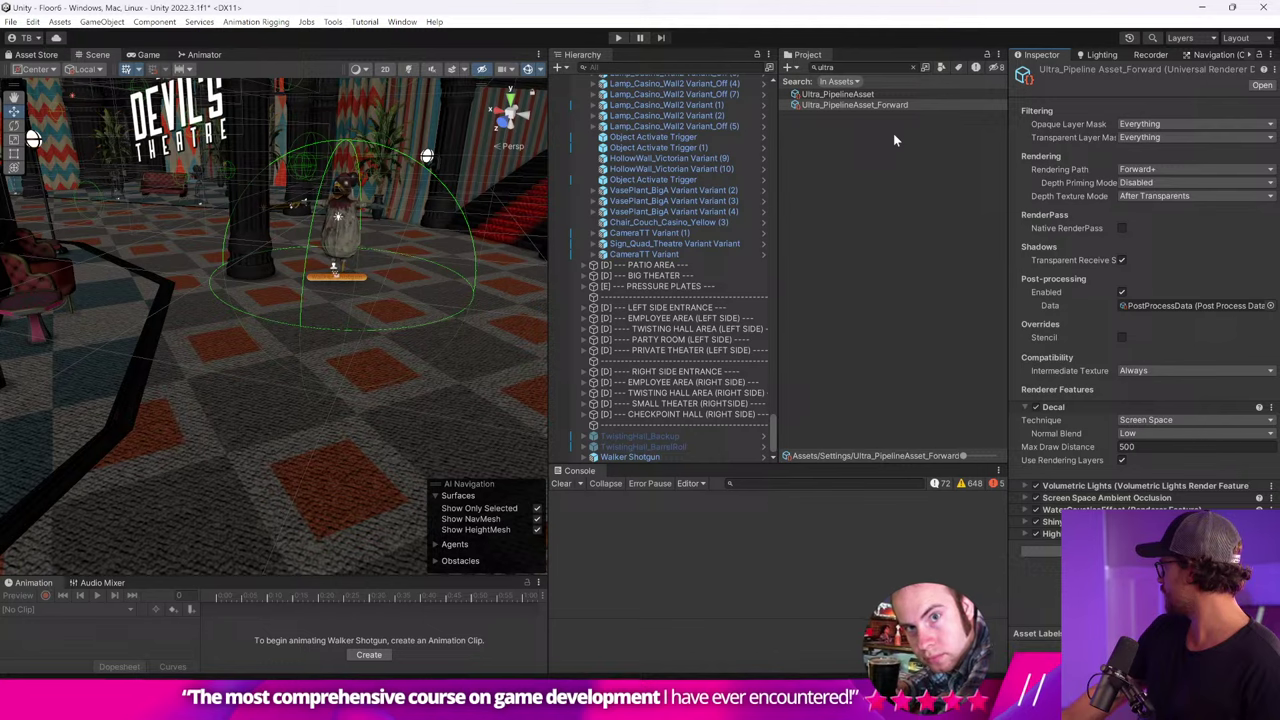
Clear the console and widen the Inspector to examine the Decal renderer feature's Use Rendering Layers option.
click(563, 484)
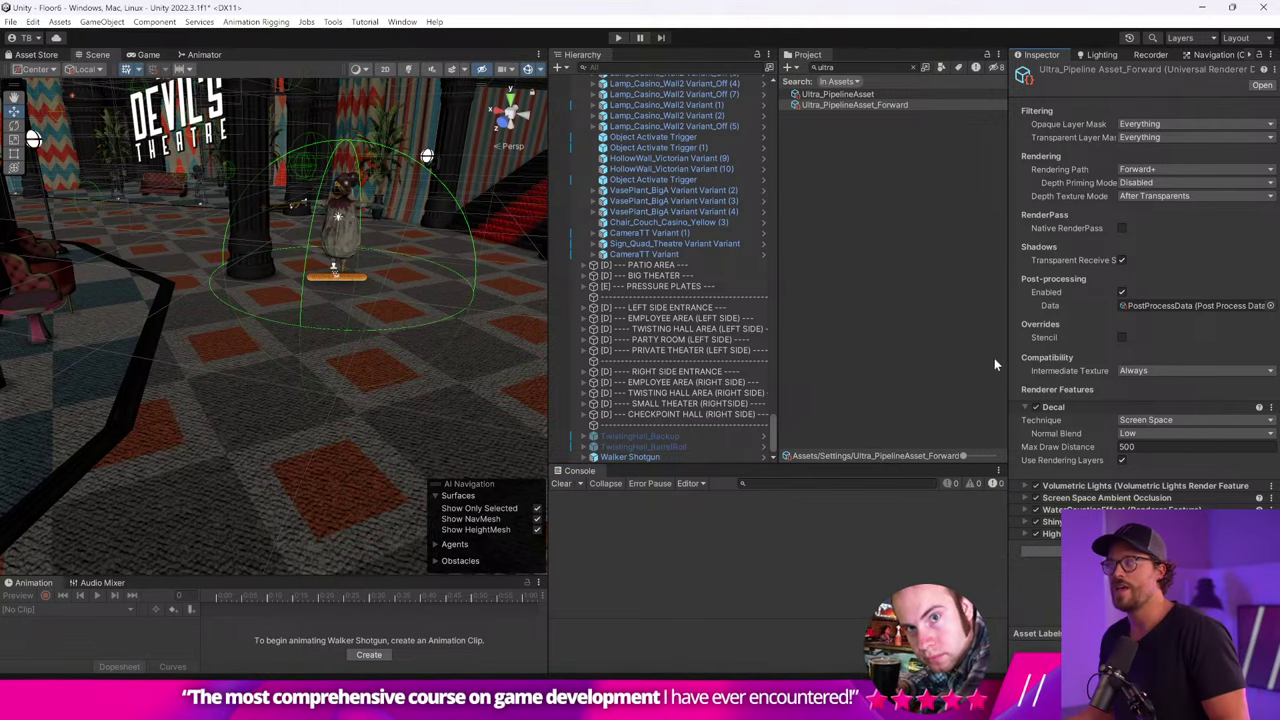
drag(1007, 360, 939, 357)
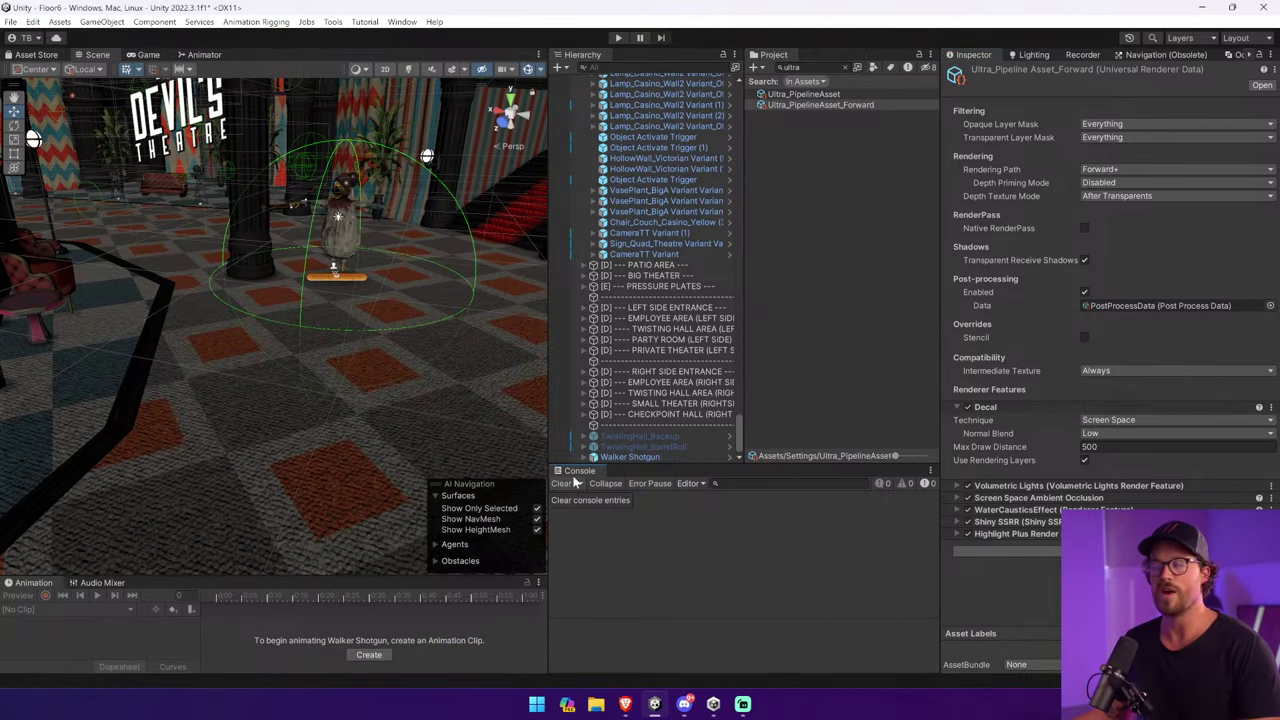
drag(938, 425, 911, 416)
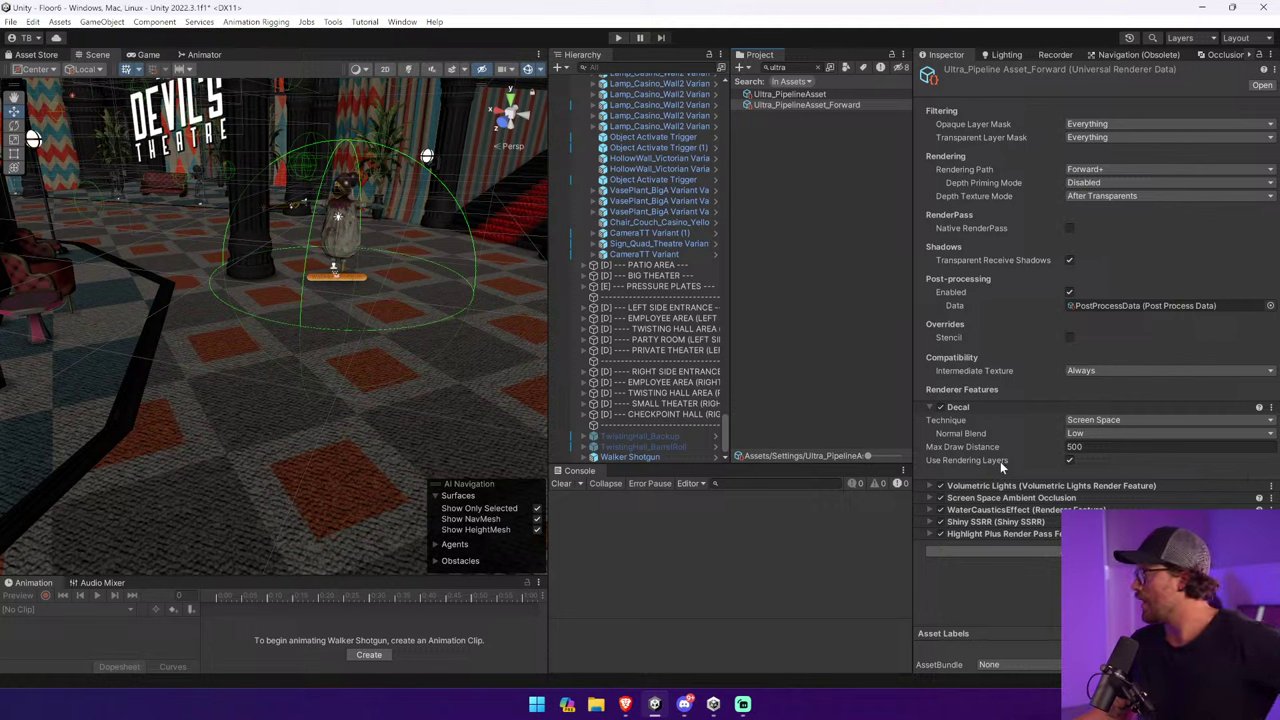
mouse_move(1000, 461)
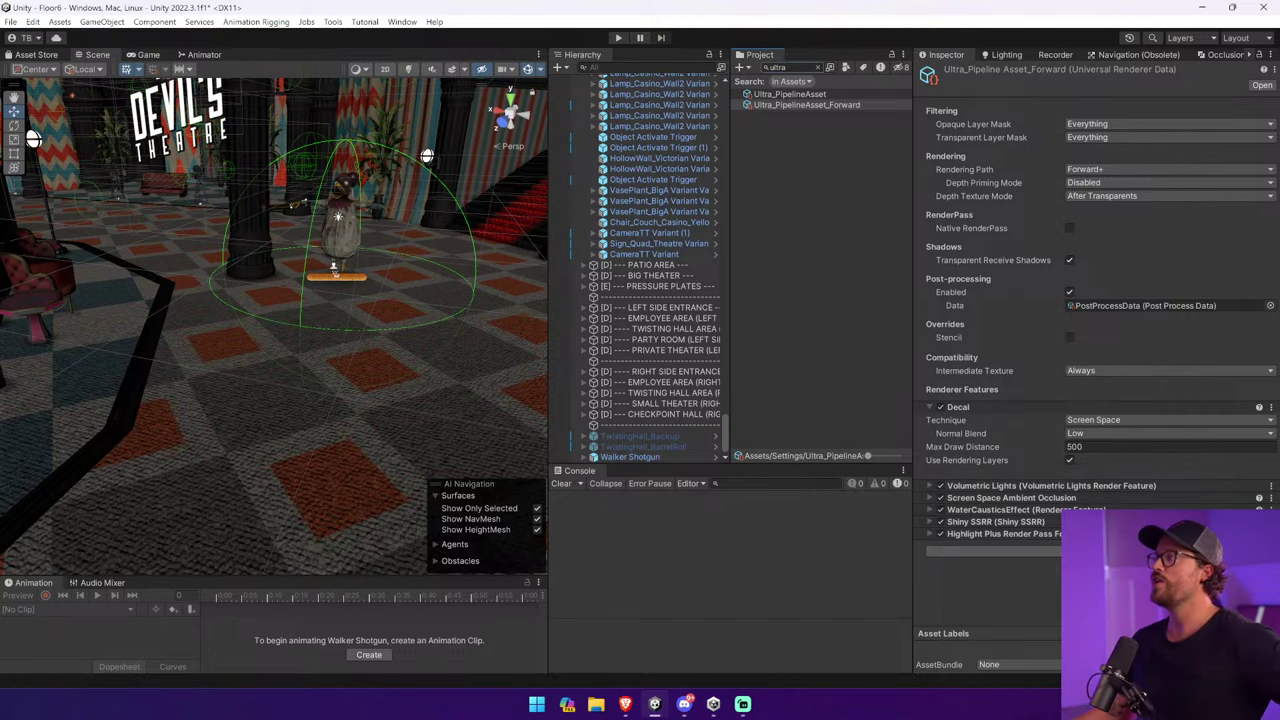
Clear the asset search, playtest the scene by shooting the walker, and pause the game with blood on the floor.
key(BackSpace)
click(618, 37)
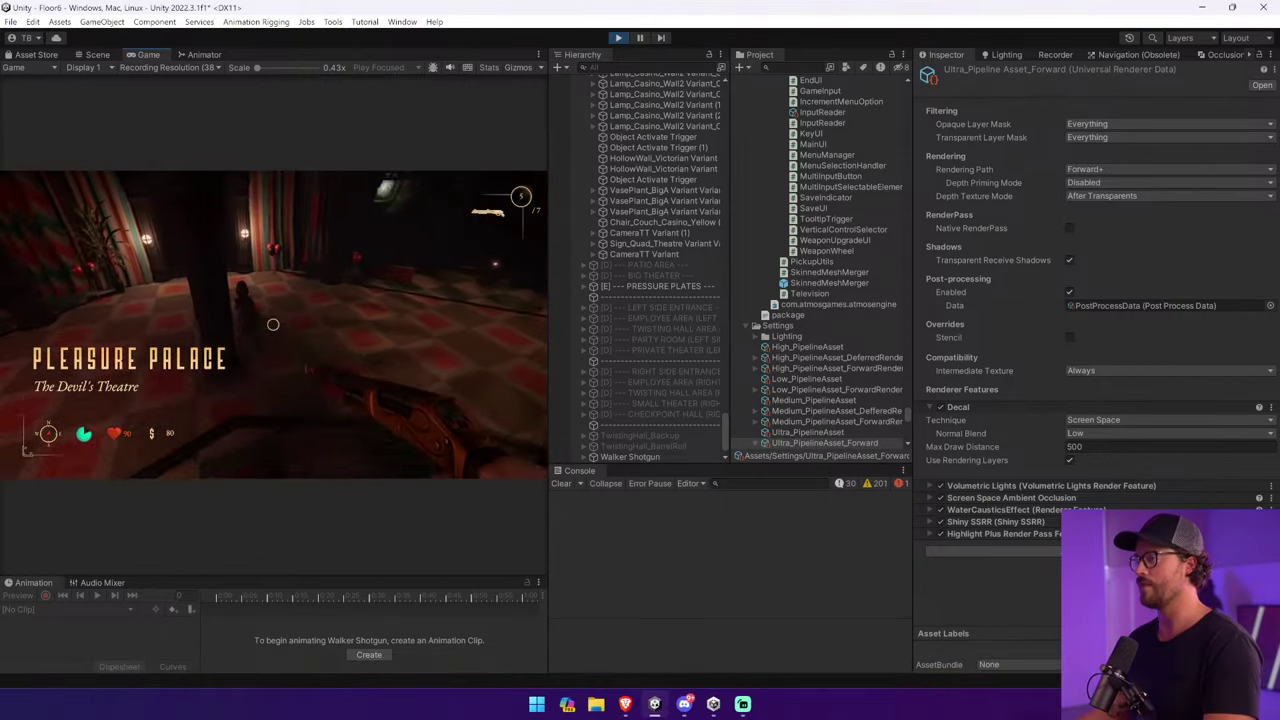
click(273, 324)
key(ctrl+shift+p)
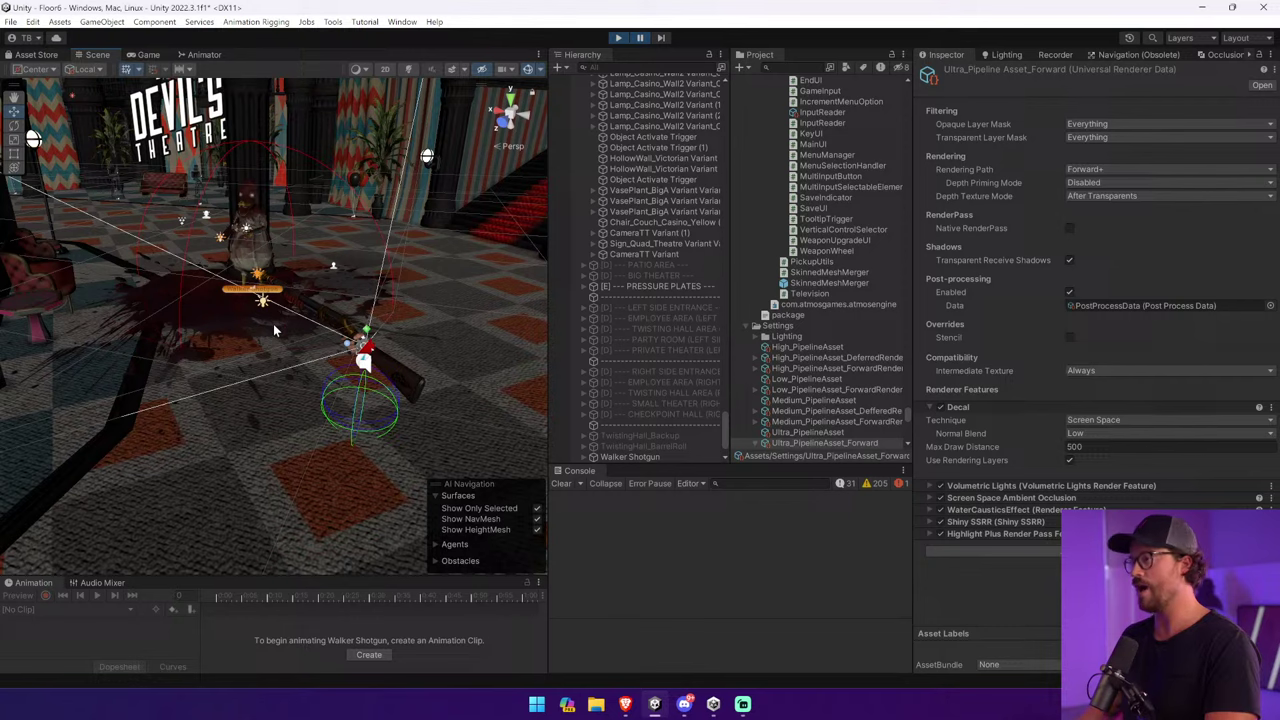
Examine the blood decal on the enemy up close in the Scene view and select the Hit Particles Blood(Clone) object.
right_drag(273, 323, 519, 126)
key(w)
key(a)
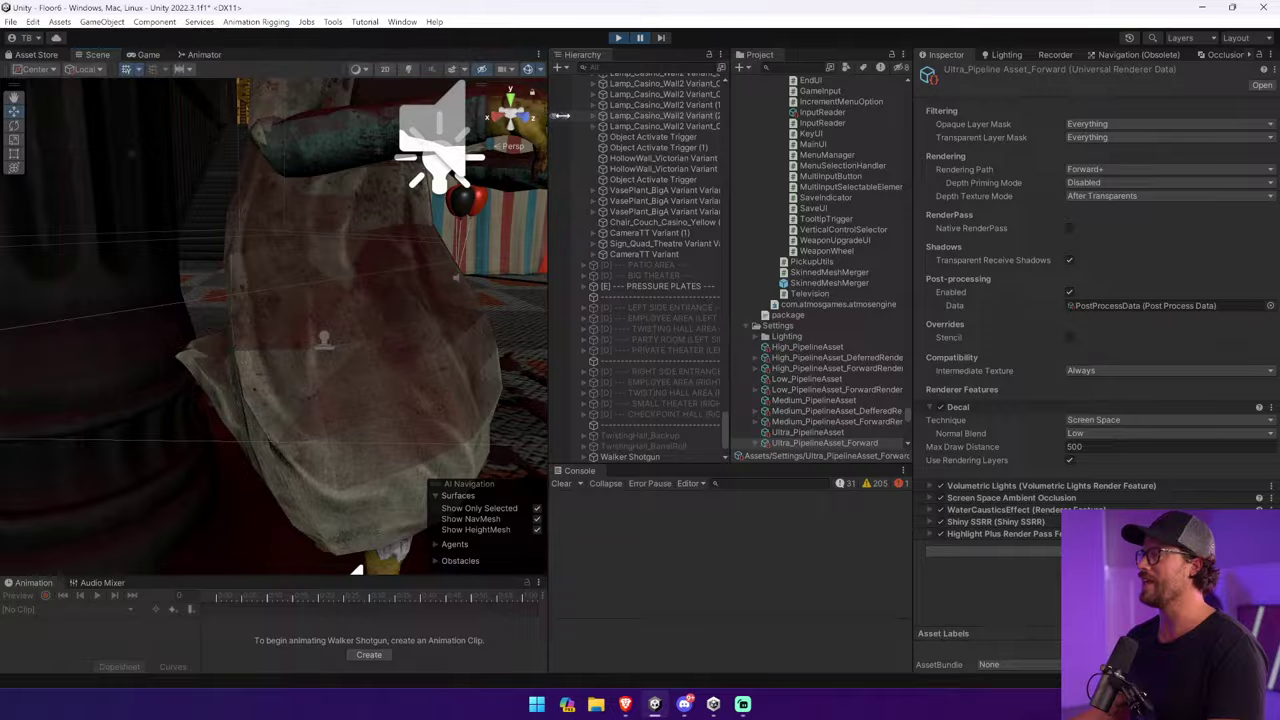
drag(562, 116, 982, 116)
right_drag(689, 437, 340, 365)
click(362, 160)
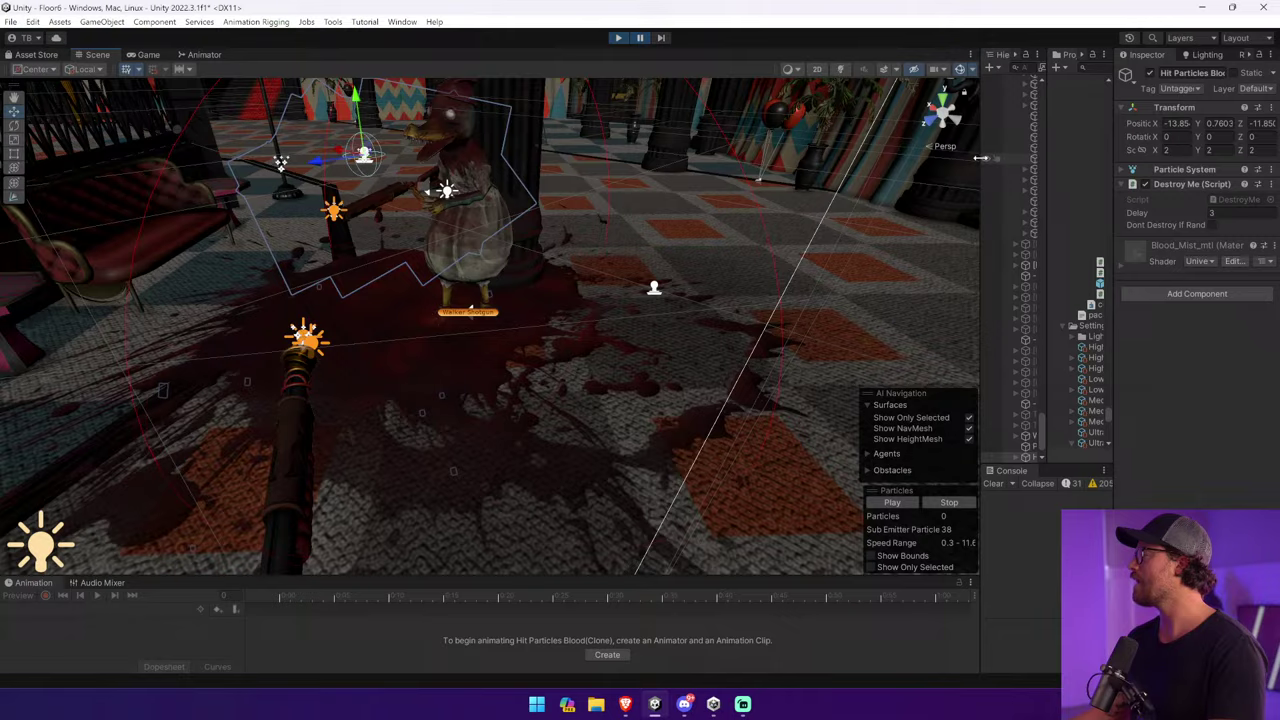
Widen the Hierarchy, expand Hit Particles Blood(Clone), and select the Blood Decal Projector.
drag(980, 157, 703, 157)
click(737, 436)
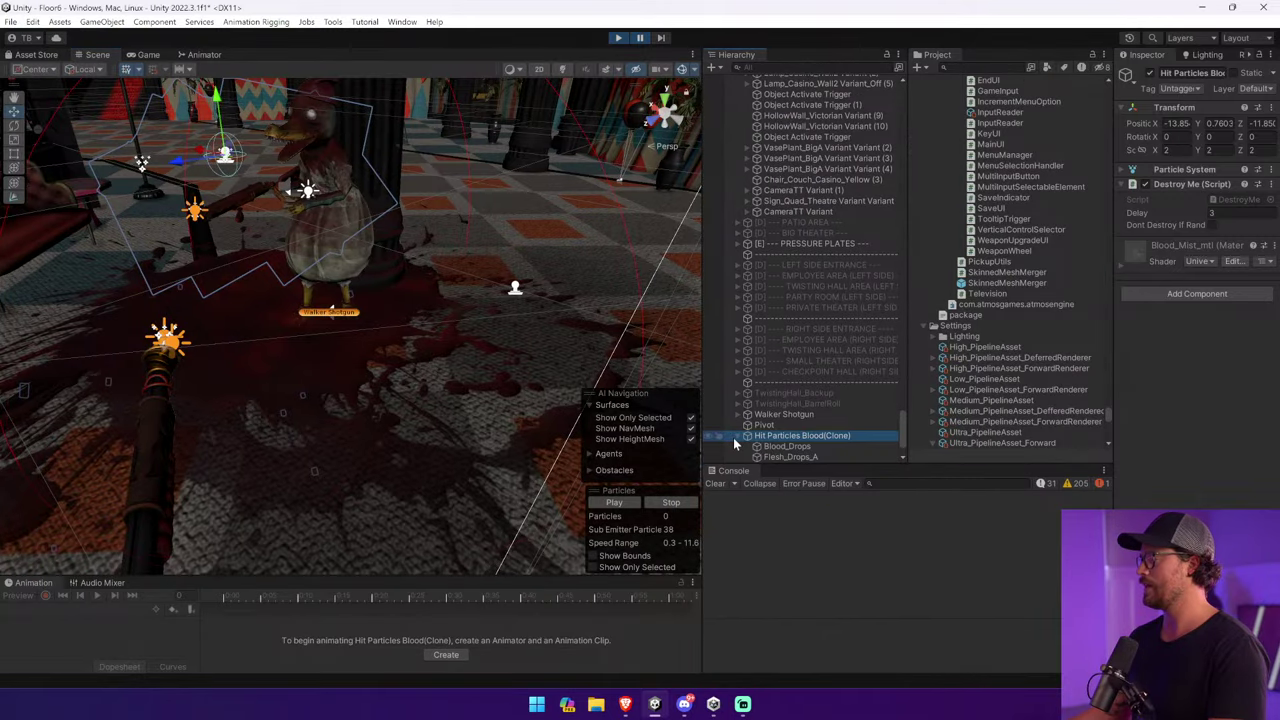
click(831, 384)
click(832, 446)
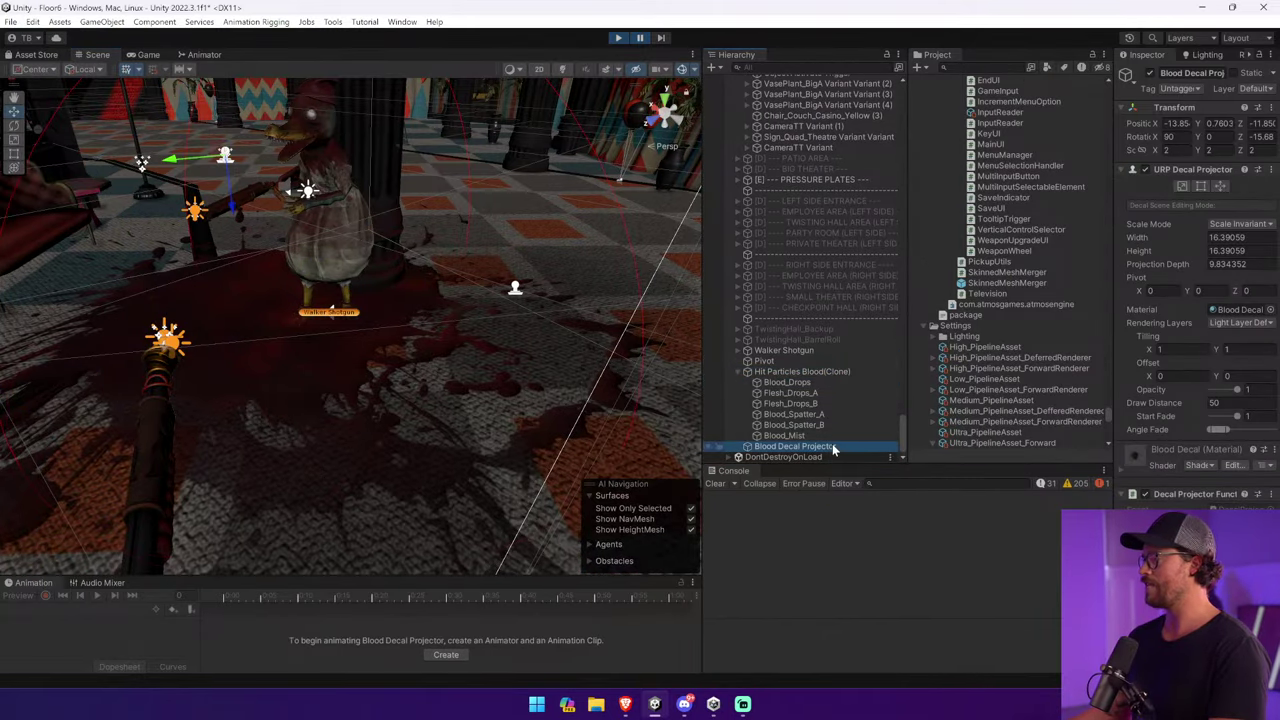
Toggle the Blood Decal Projector off and on repeatedly to compare the enemy and floor with and without the decal.
right_drag(568, 289, 533, 246)
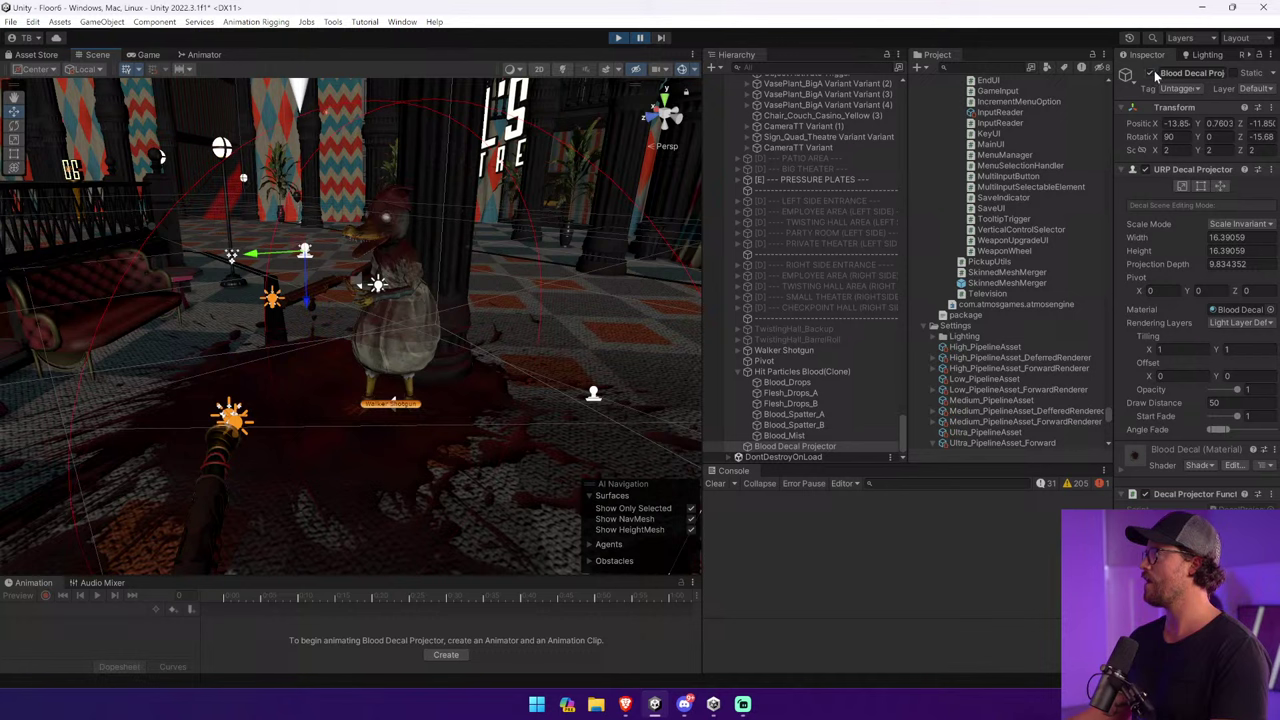
click(1149, 72)
click(1149, 72)
click(1149, 72)
click(1149, 72)
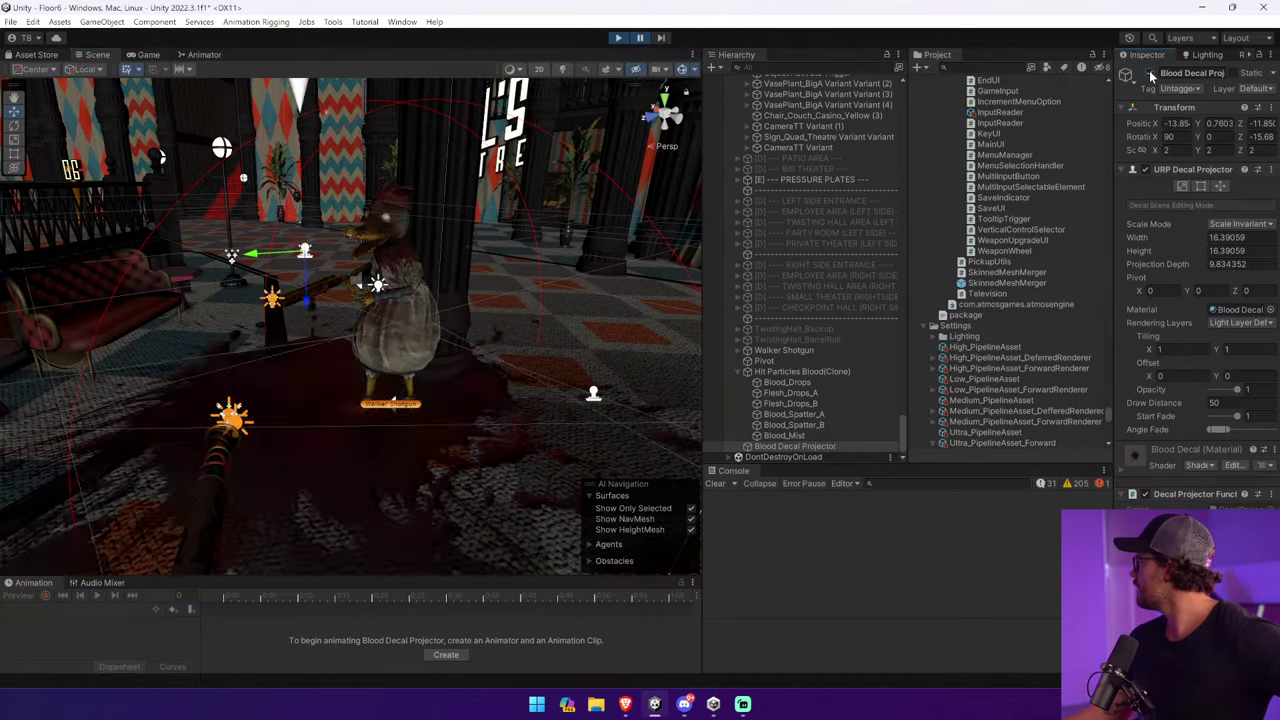
click(1149, 72)
click(1149, 72)
click(1149, 72)
click(1149, 72)
click(1149, 72)
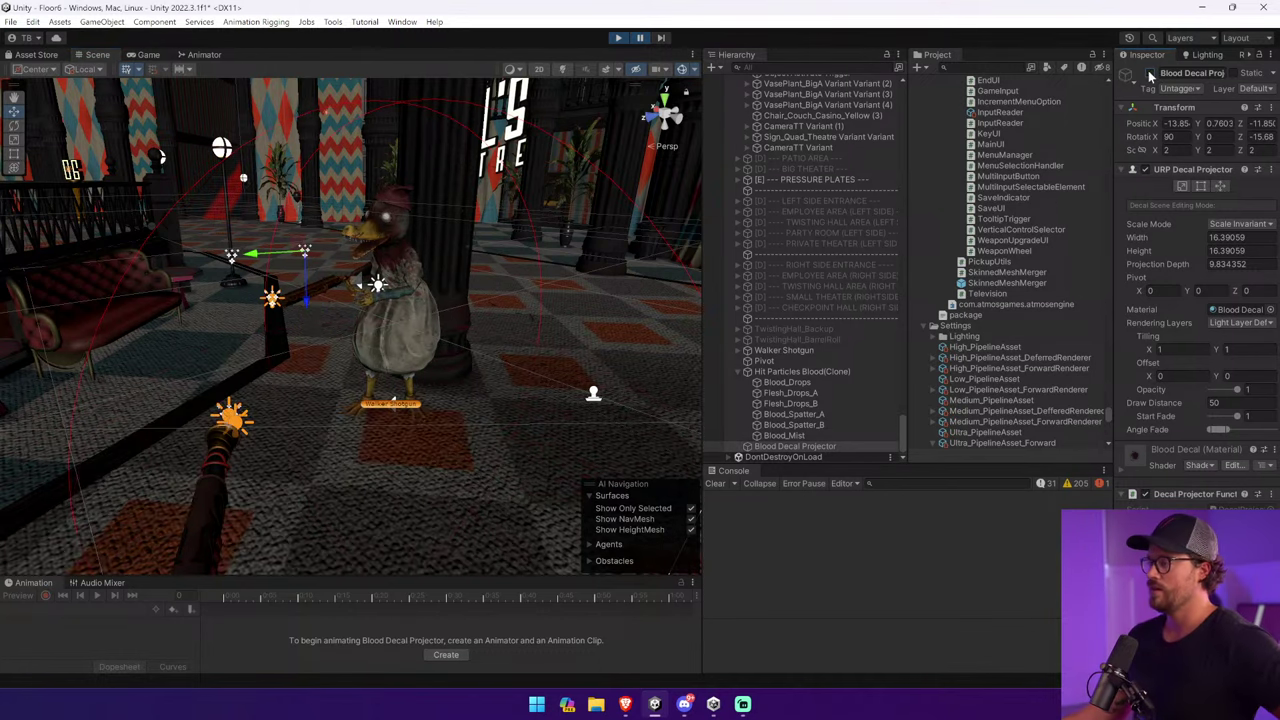
click(1149, 72)
click(1149, 72)
click(1149, 72)
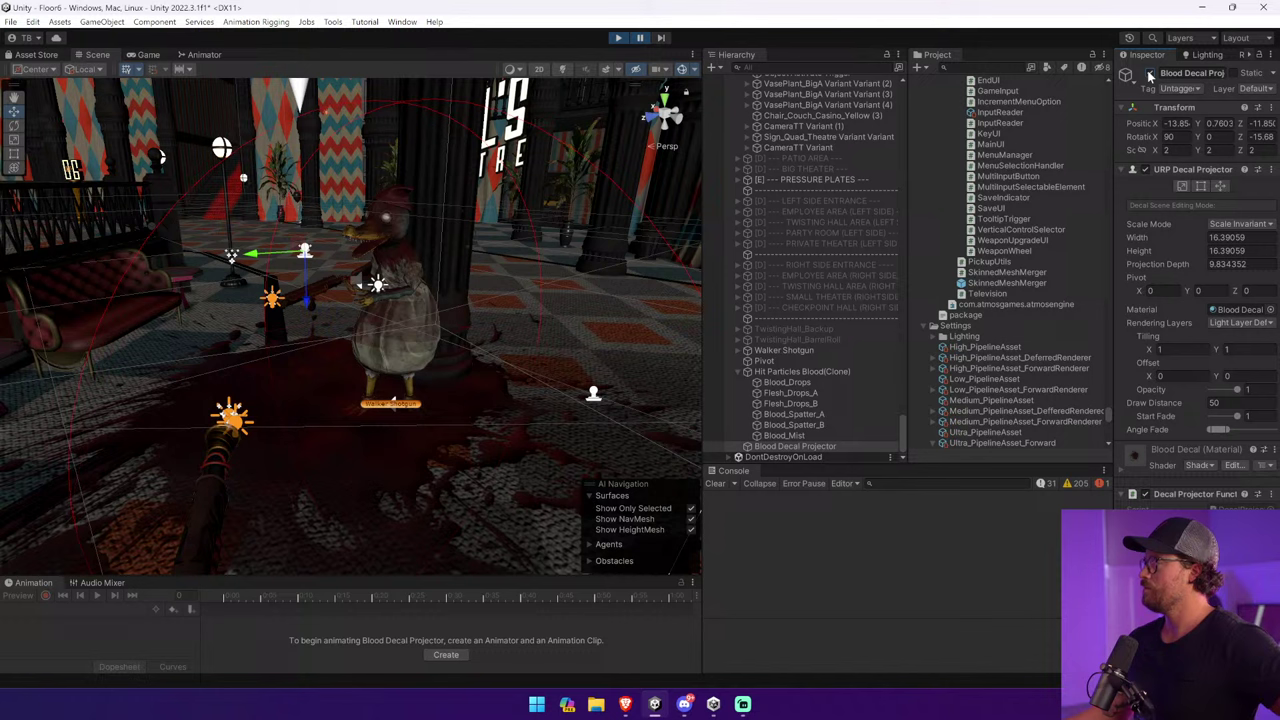
click(1149, 72)
click(1149, 72)
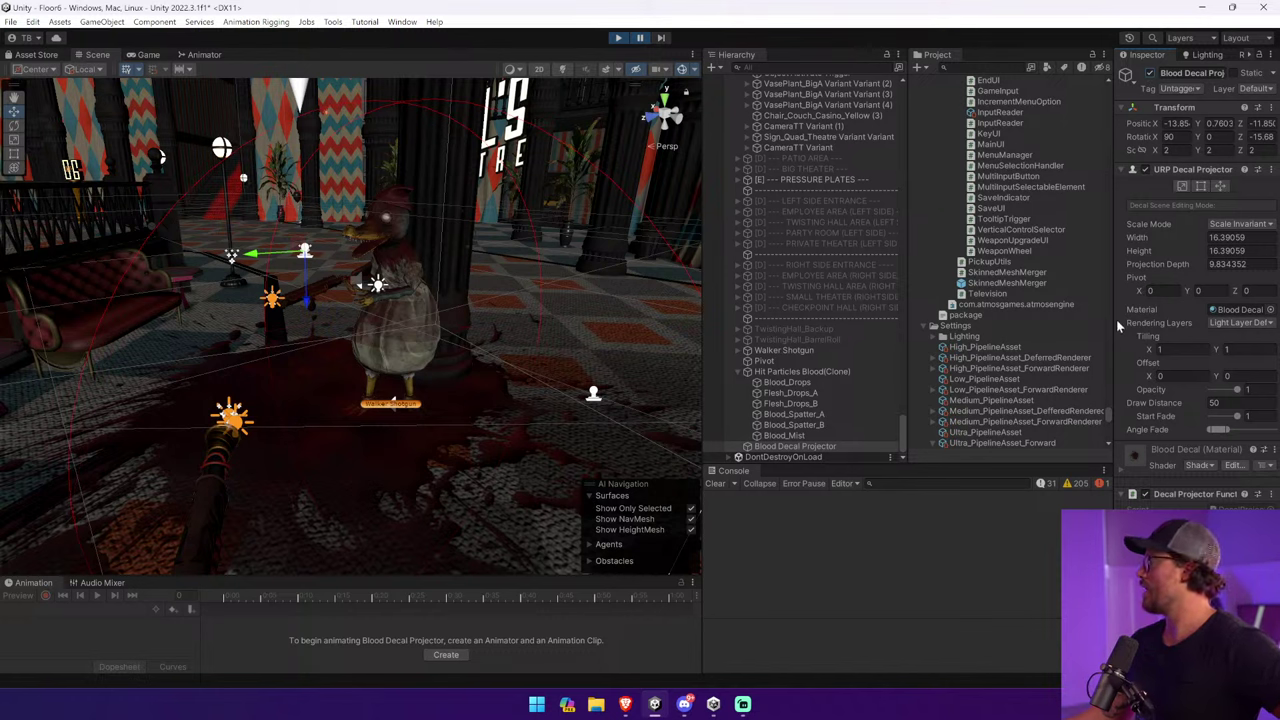
Try adding Light Layer Ignore Default Blood Decal to the Blood Decal Projector's Rendering Layers, keeping only Light Layer Default.
drag(1114, 326, 907, 326)
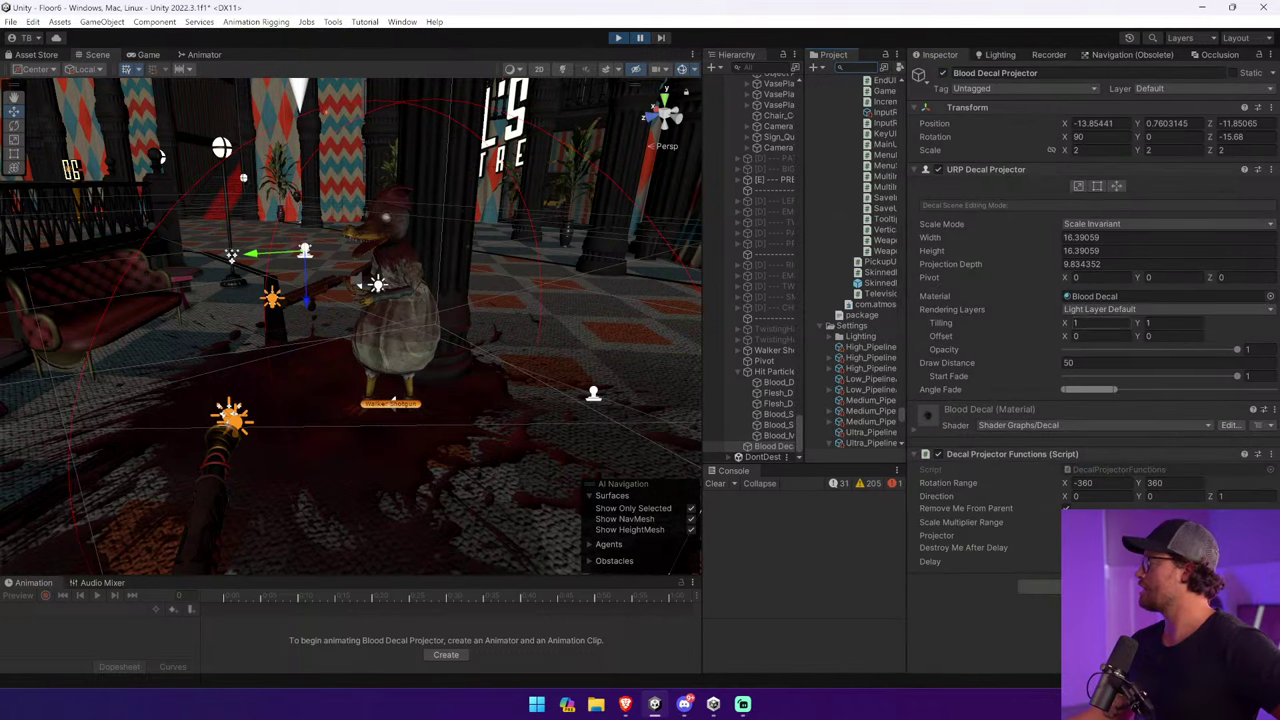
click(1137, 309)
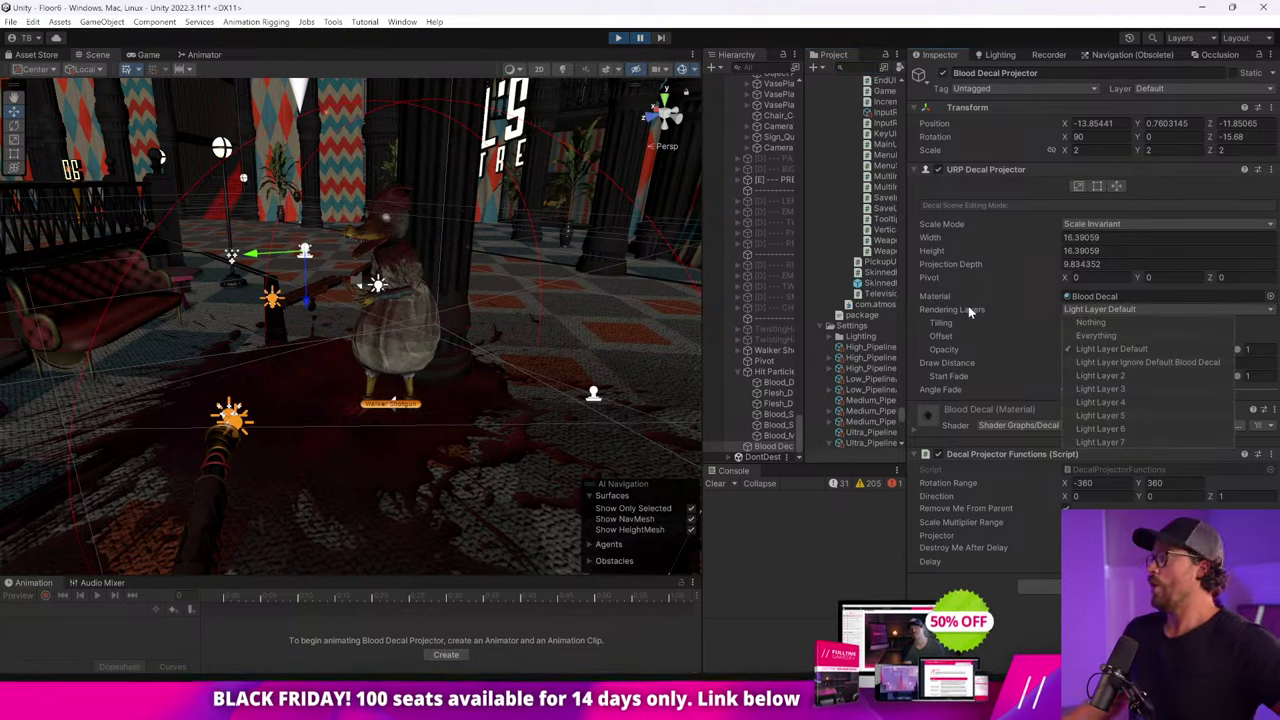
mouse_move(968, 309)
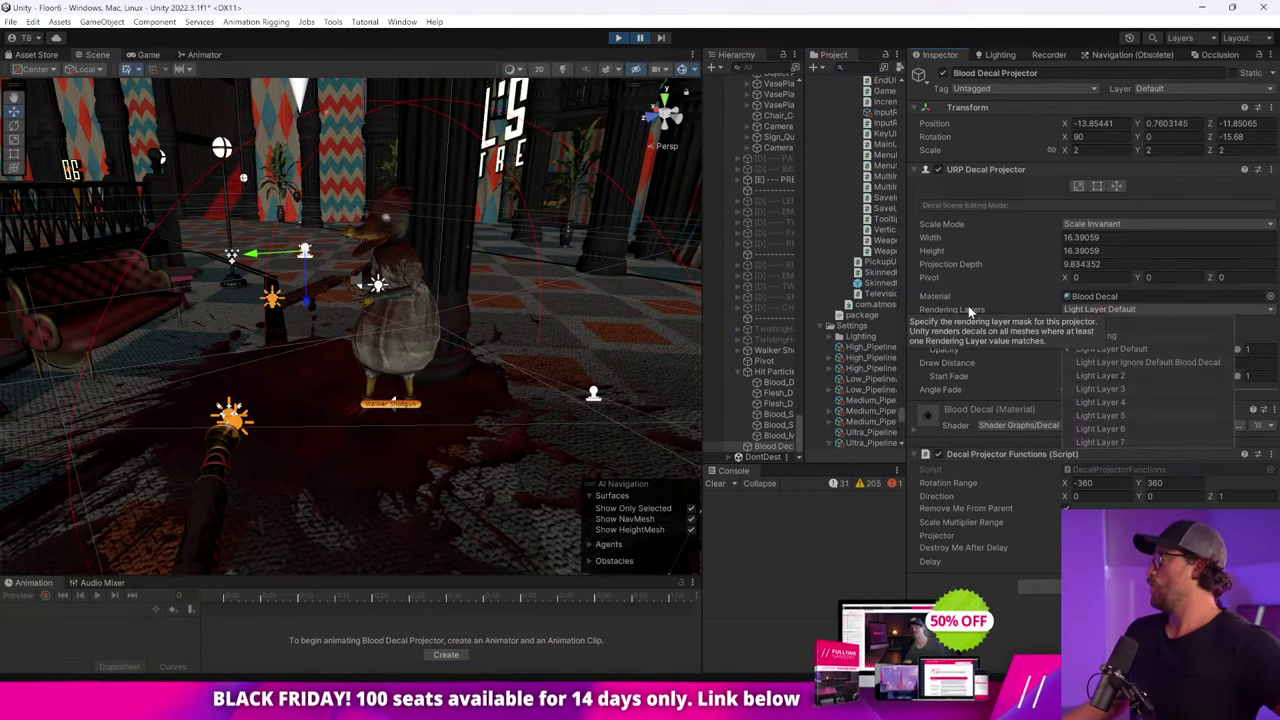
click(1139, 360)
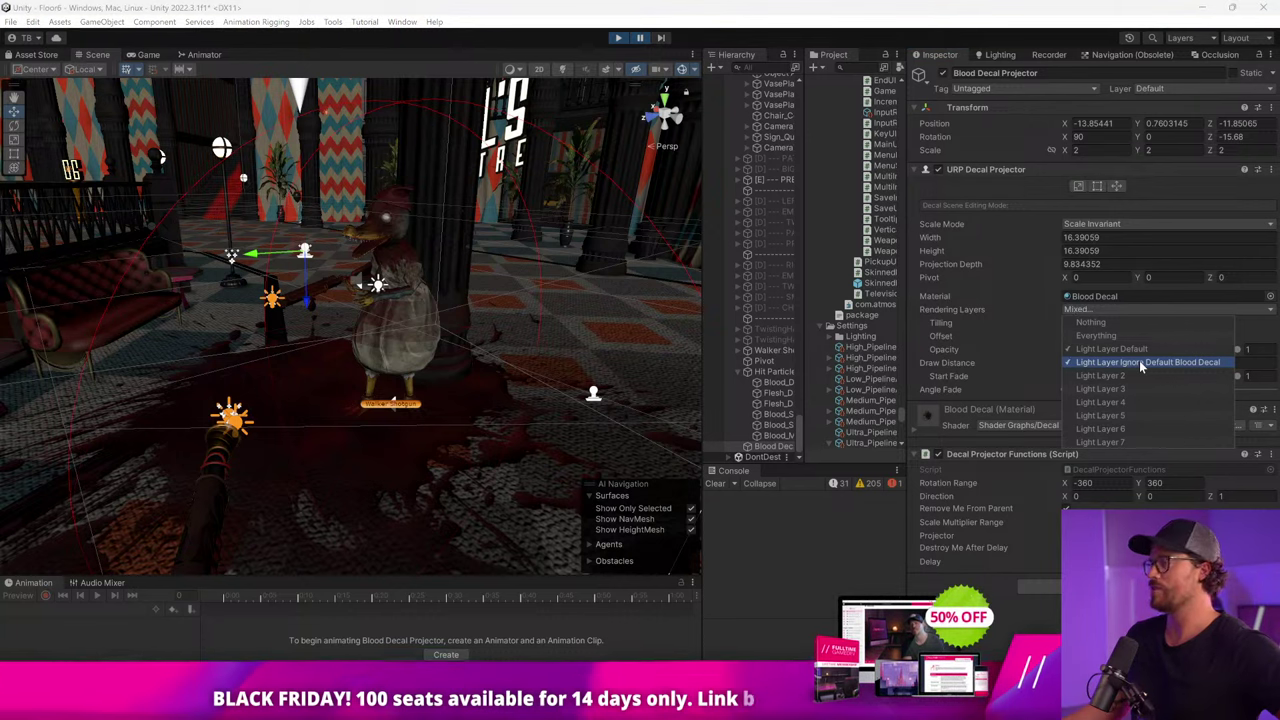
click(1140, 363)
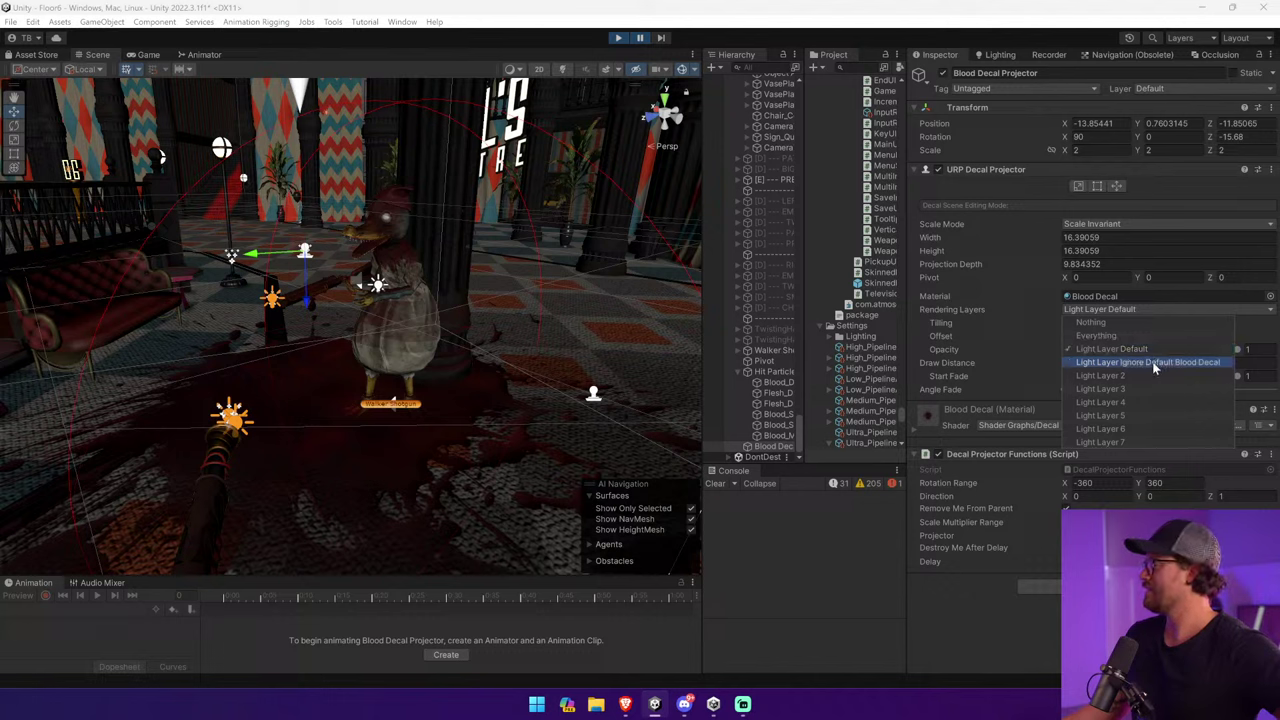
Open the Project Settings from the Build Settings and collapse the Player's Resolution and Presentation section.
click(33, 21)
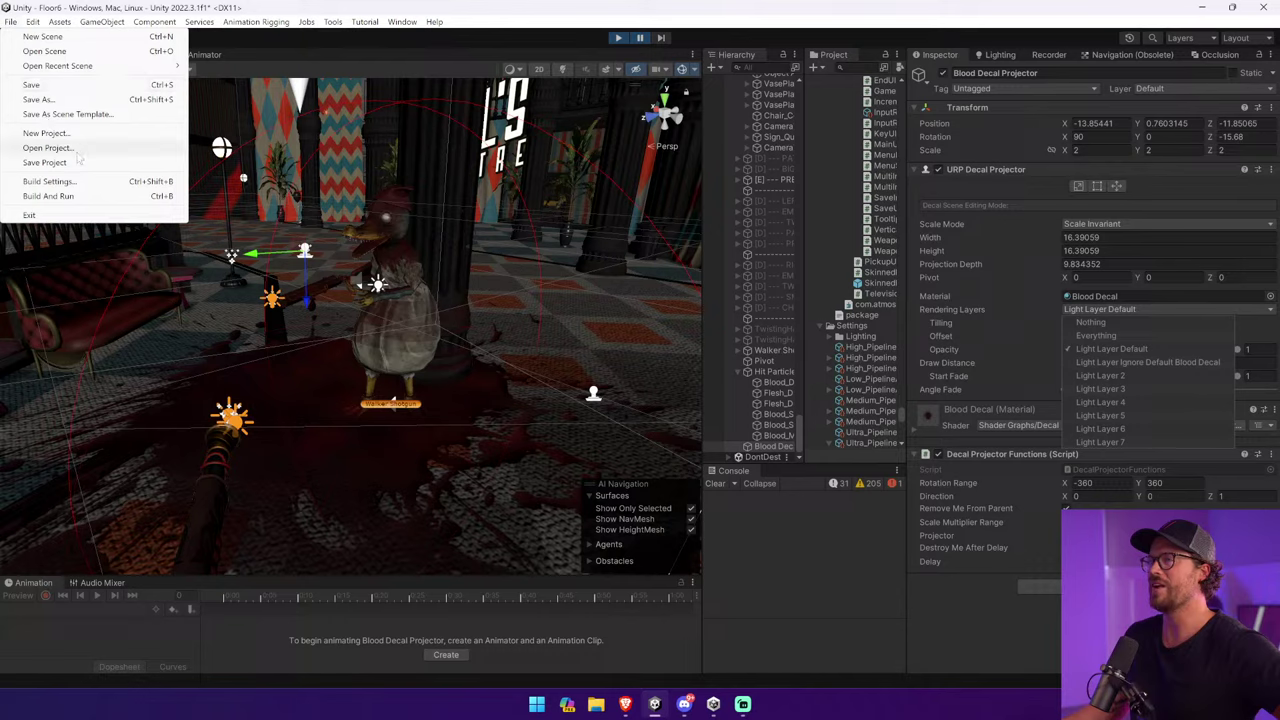
click(100, 181)
click(160, 553)
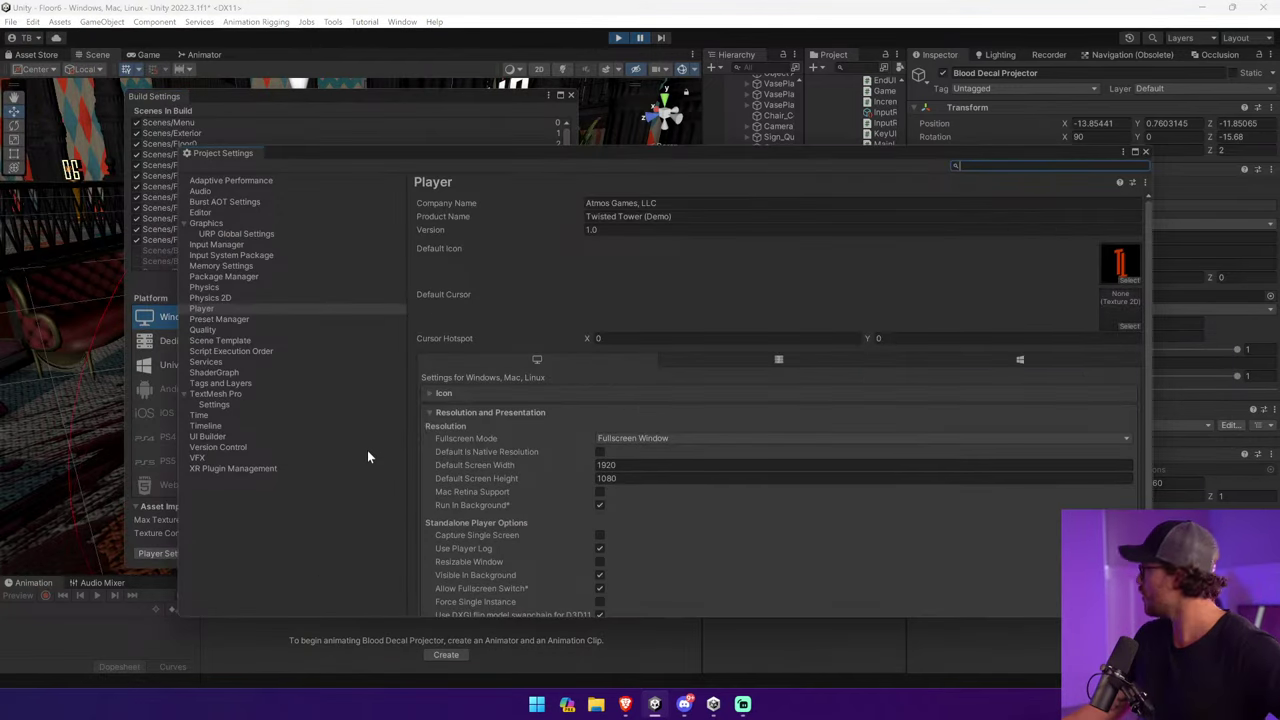
click(482, 412)
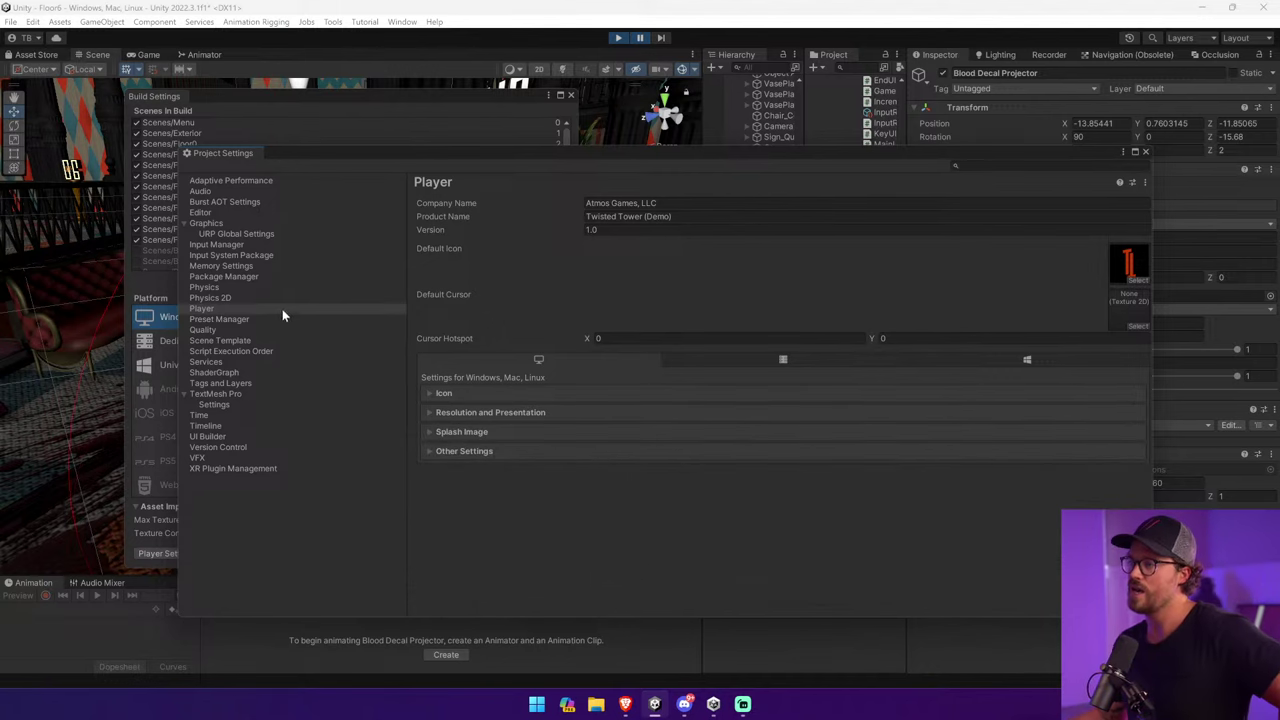
Look through the Graphics, Quality, Tags and Layers, Memory and input settings for the rendering layer definitions.
click(241, 226)
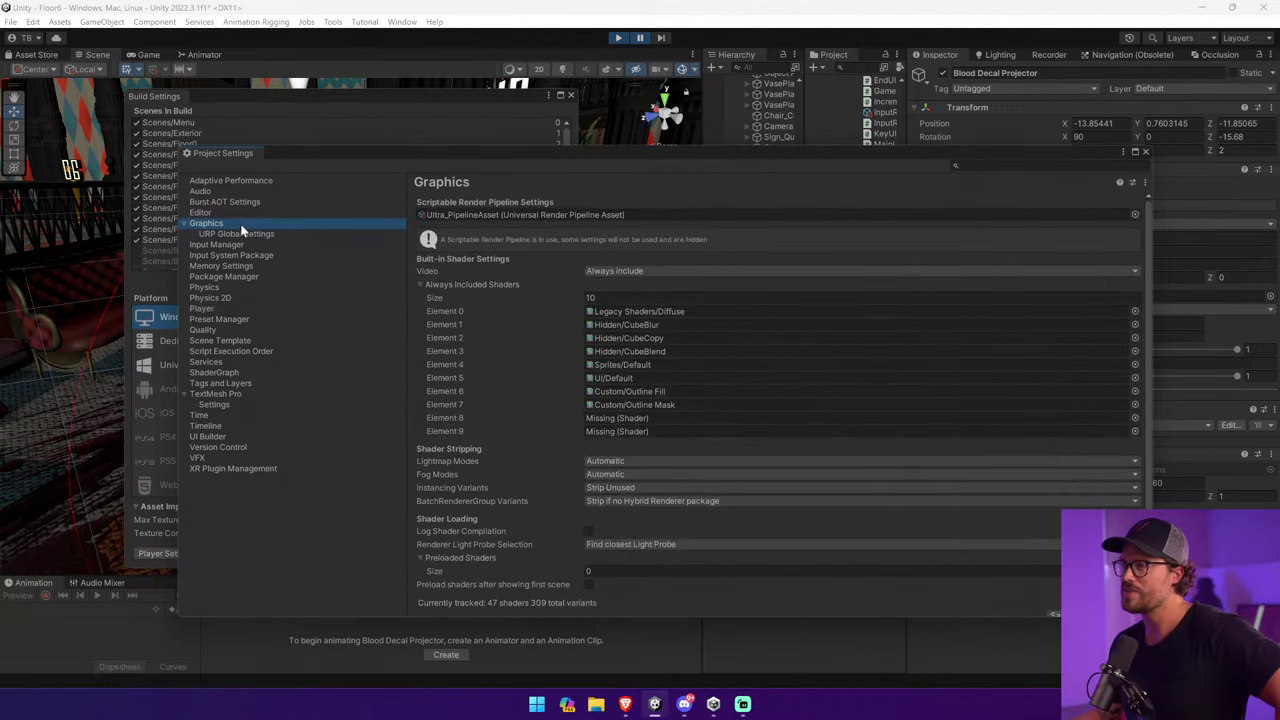
scroll(478, 432, down, 2)
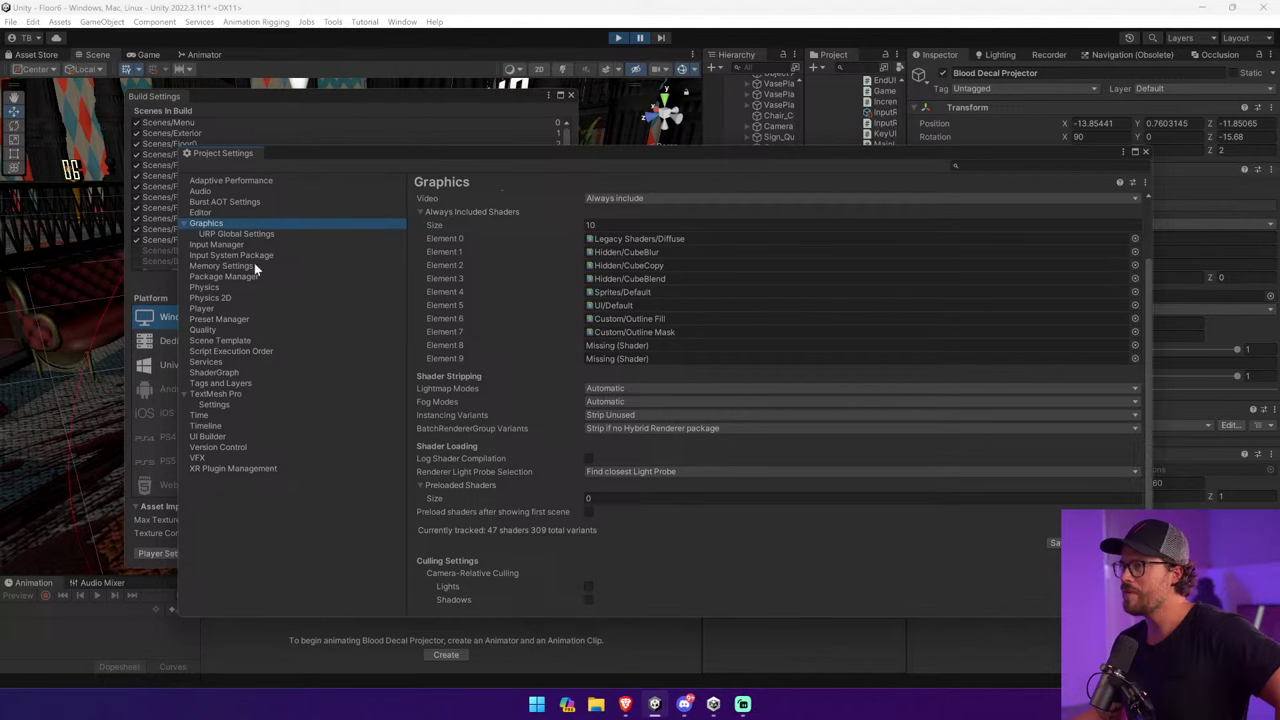
click(241, 330)
scroll(500, 374, down, 8)
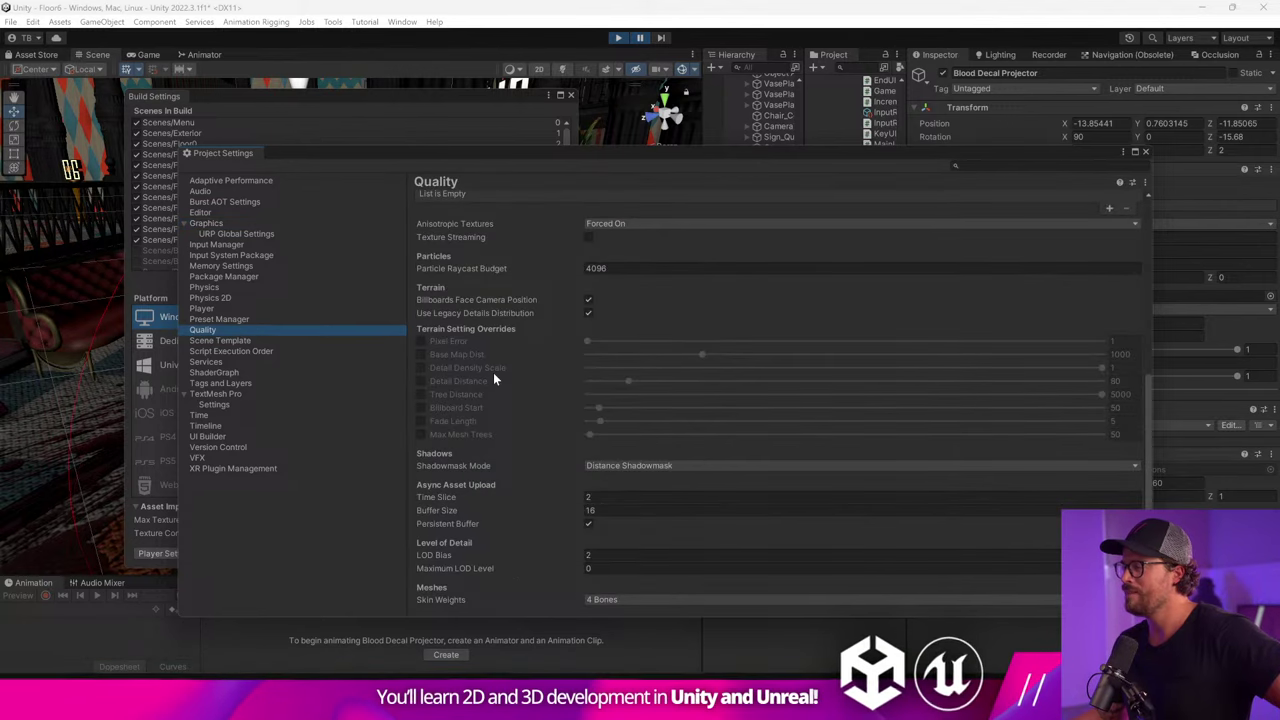
click(285, 382)
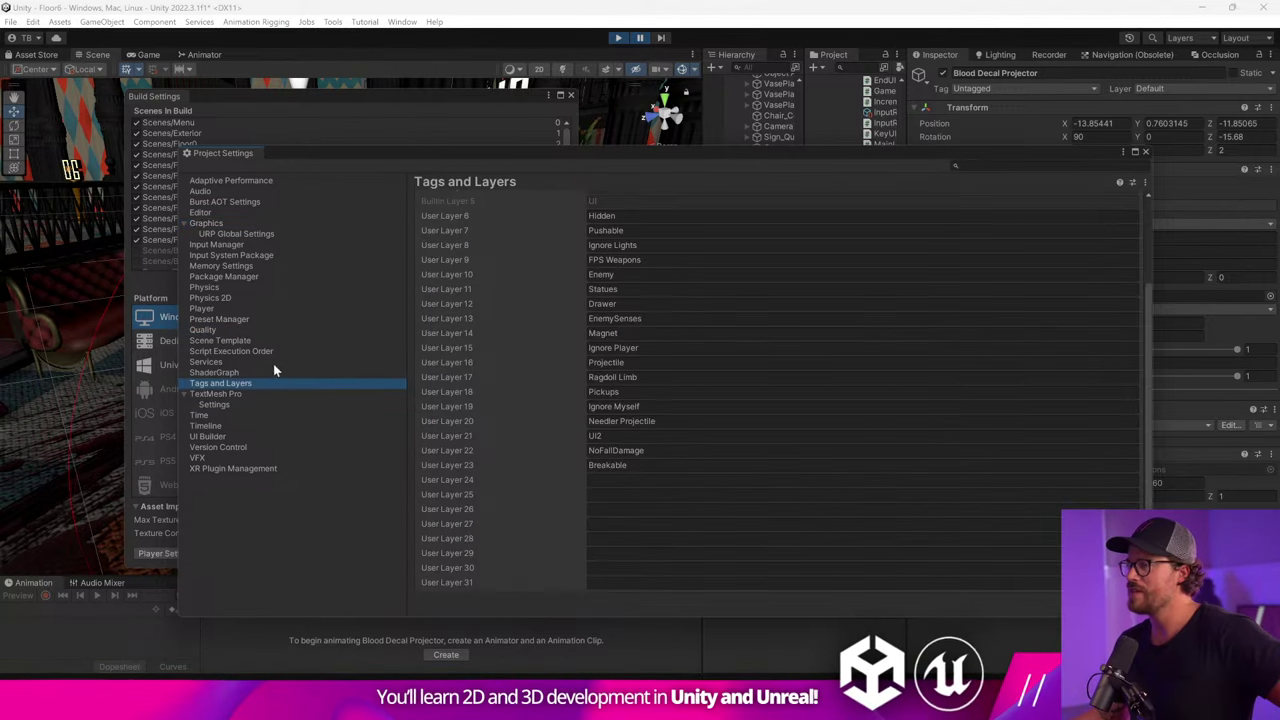
click(306, 266)
click(311, 256)
click(318, 244)
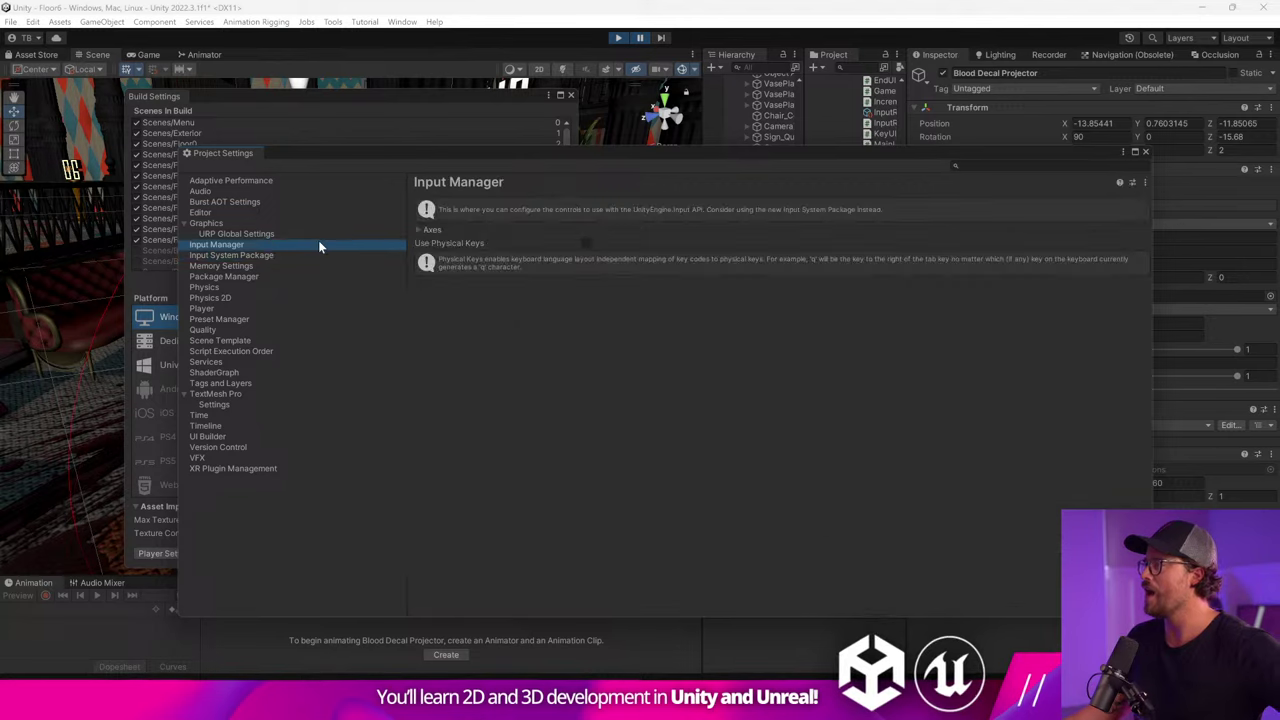
Show the rendering layer names in URP Global Settings, highlight the Layer 1 name, and close both settings windows.
click(319, 222)
click(314, 233)
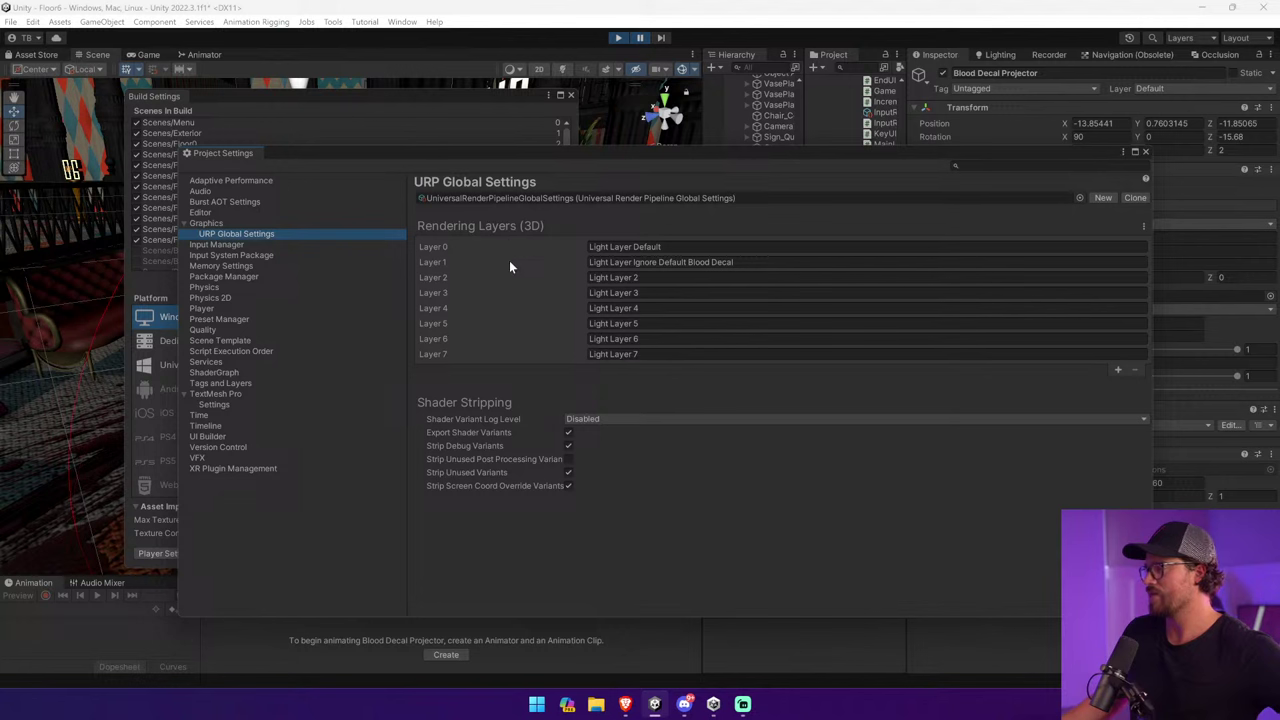
double_click(645, 262)
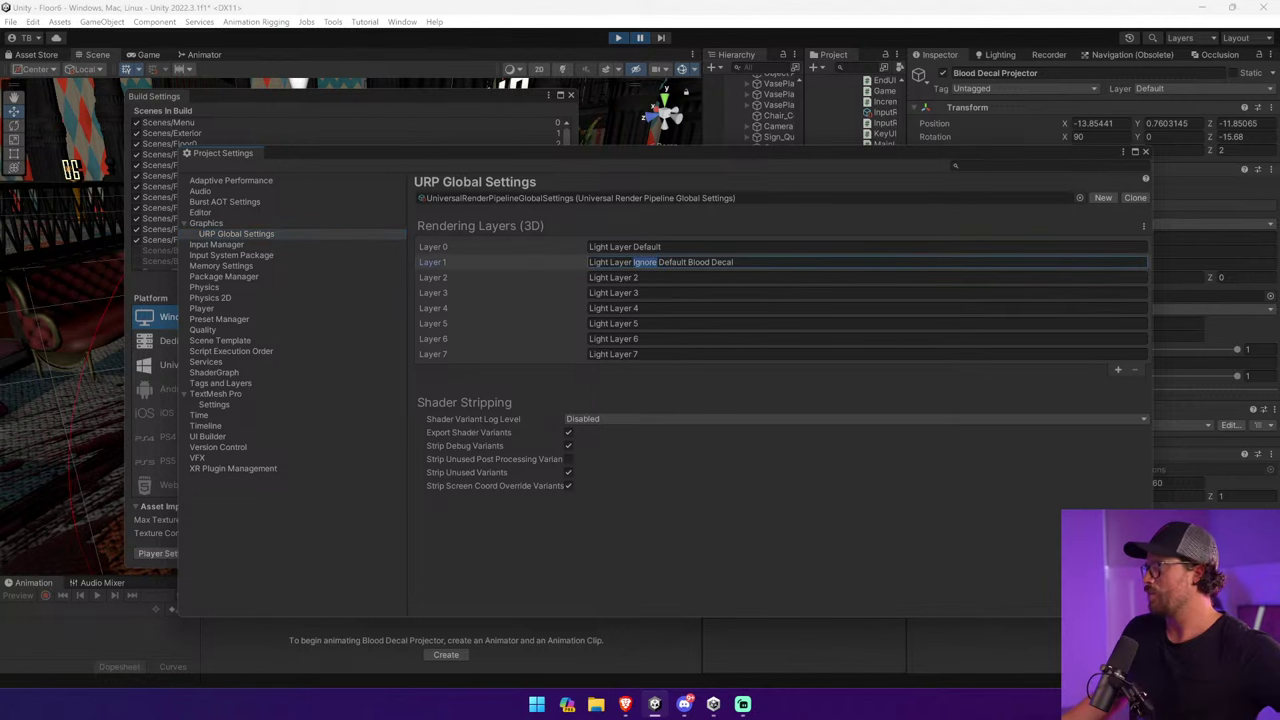
drag(737, 262, 587, 262)
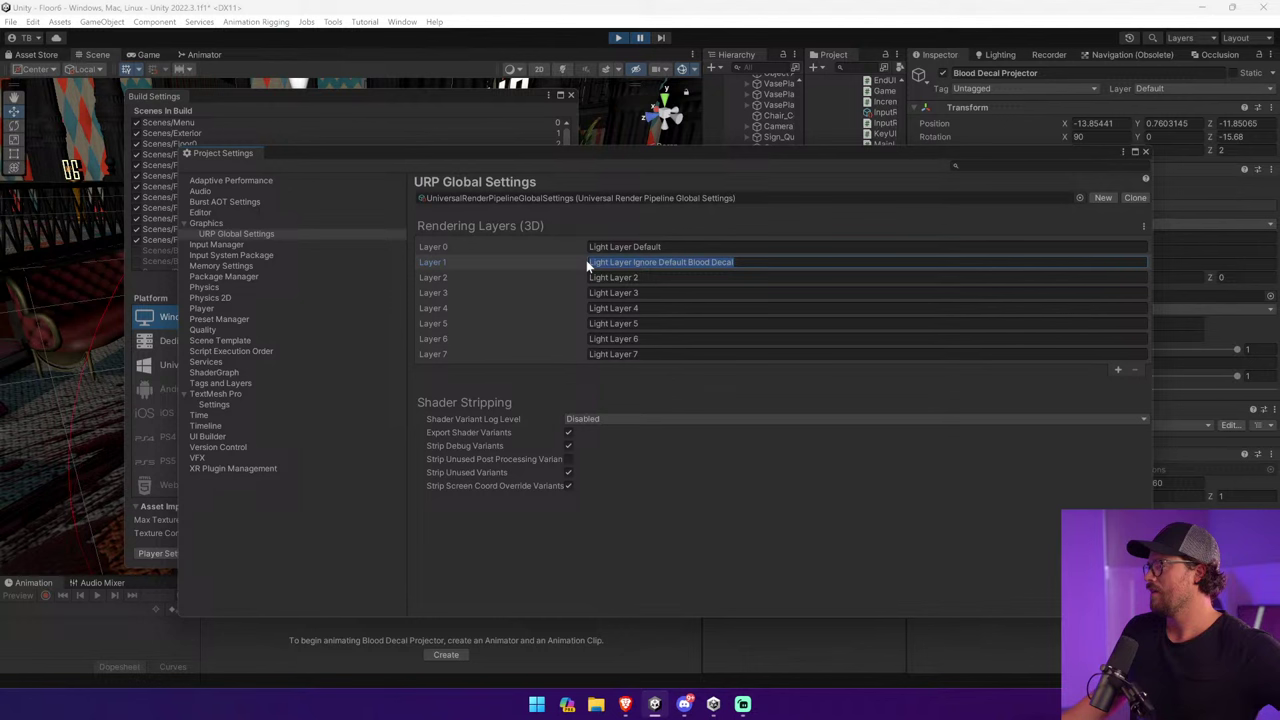
click(1146, 152)
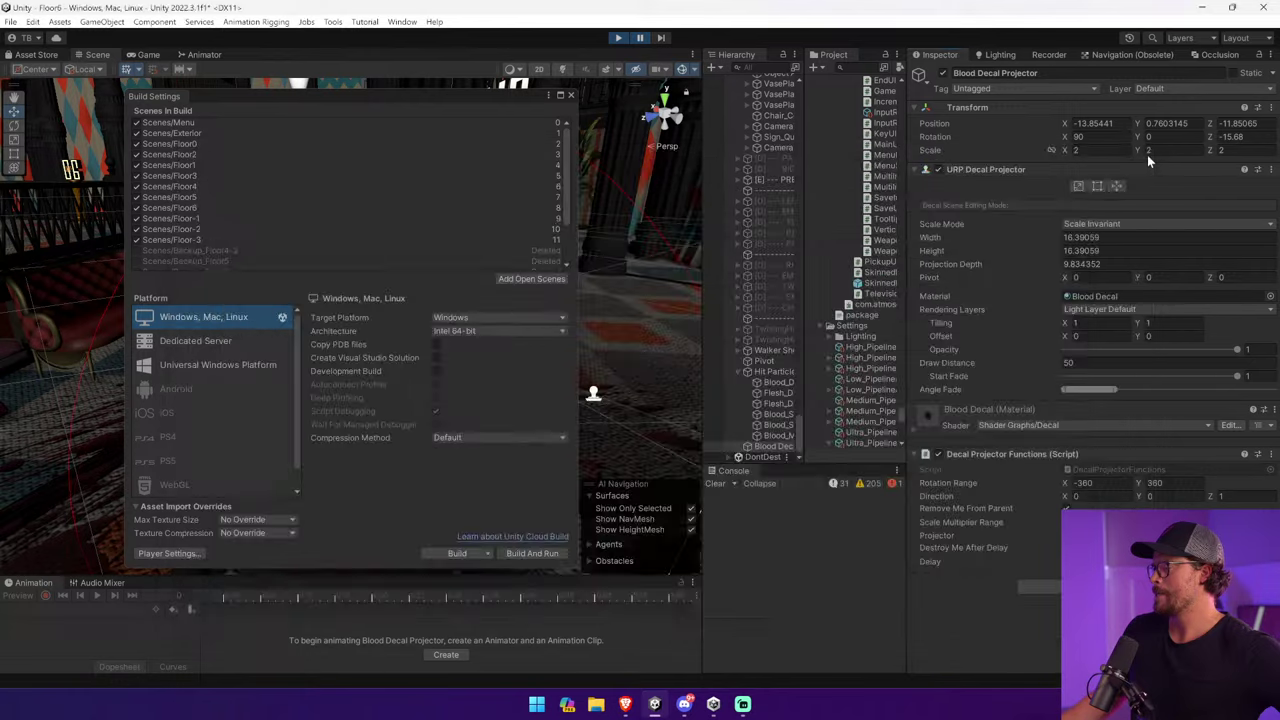
click(571, 95)
Select the enemy's Duck mesh and view its available layers and tags without changing either.
click(420, 316)
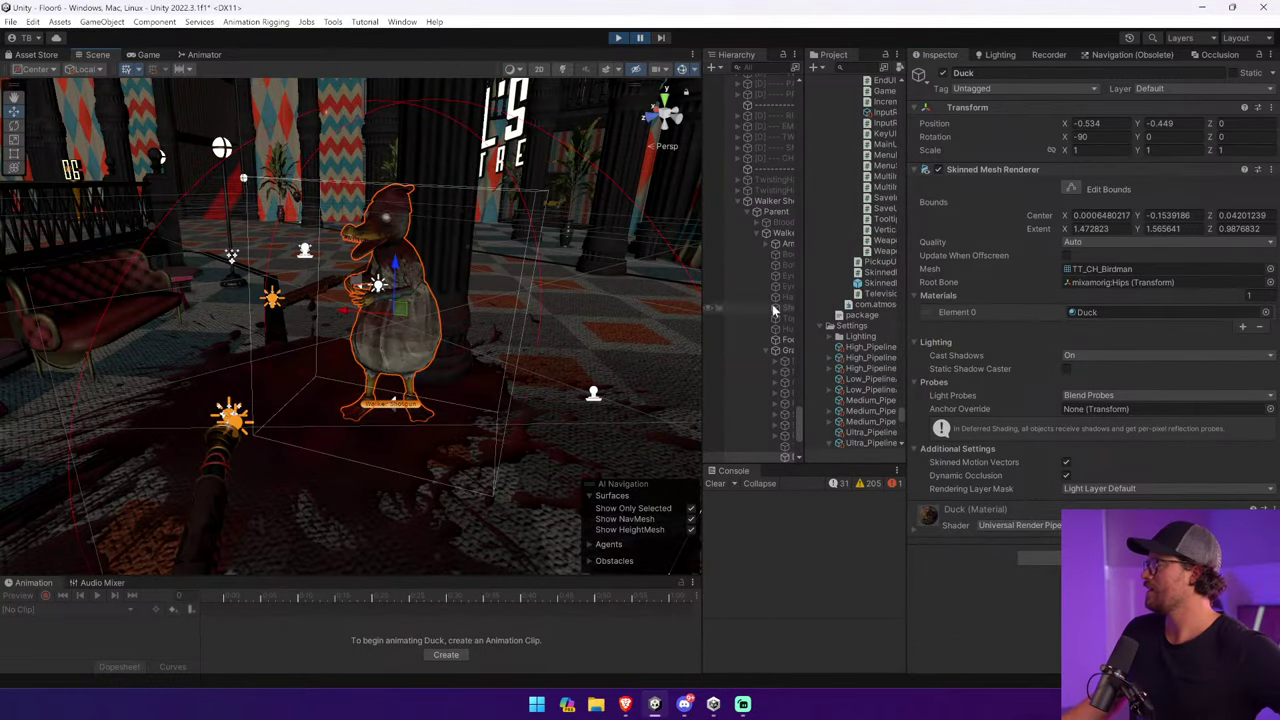
click(1189, 90)
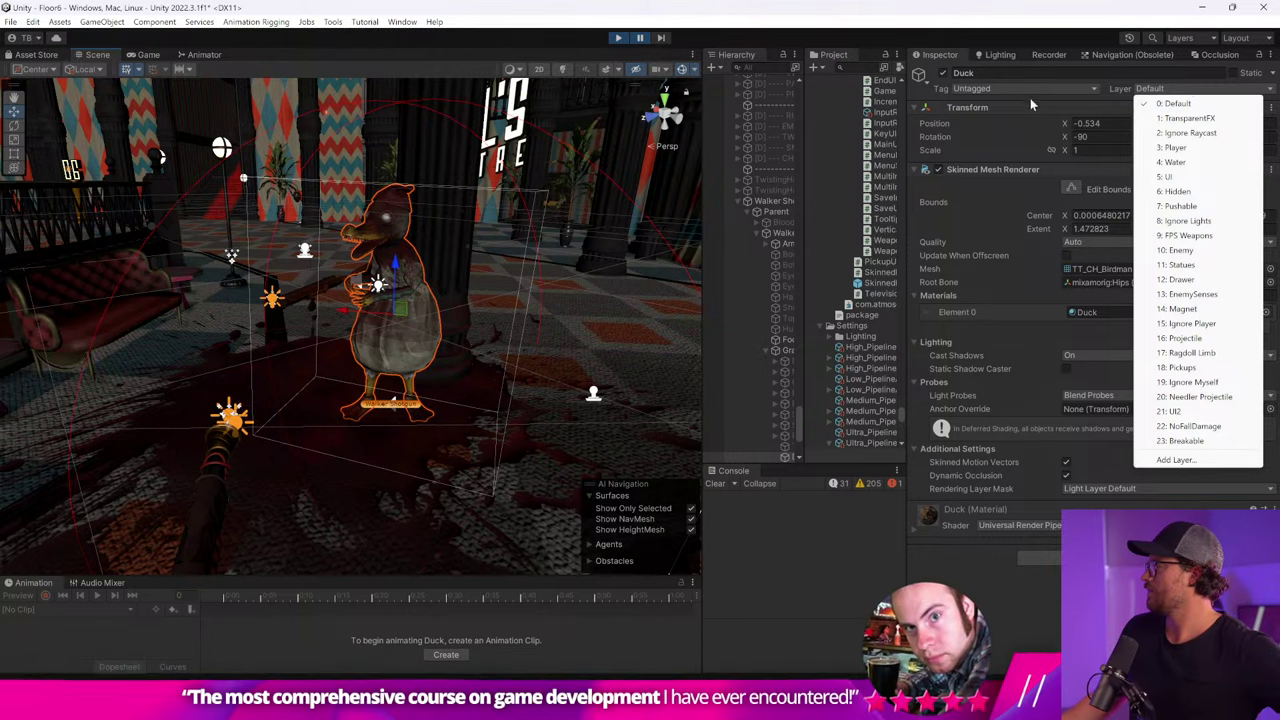
click(1018, 90)
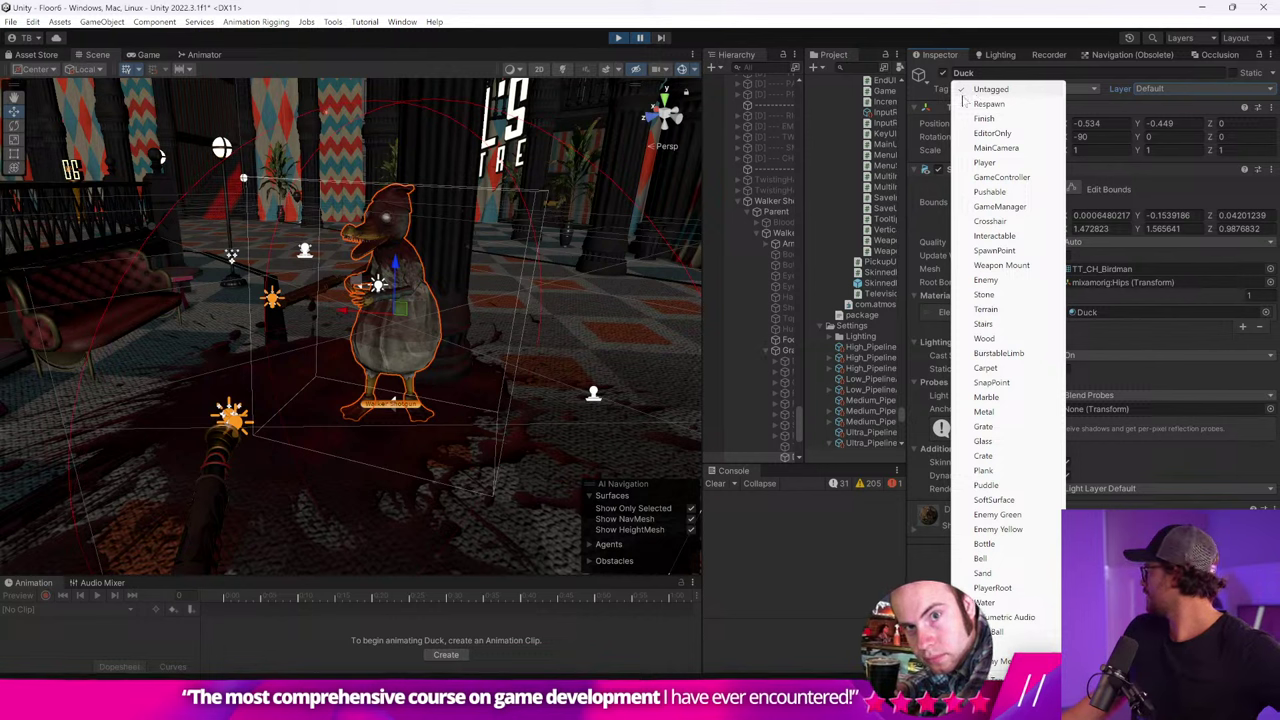
click(960, 100)
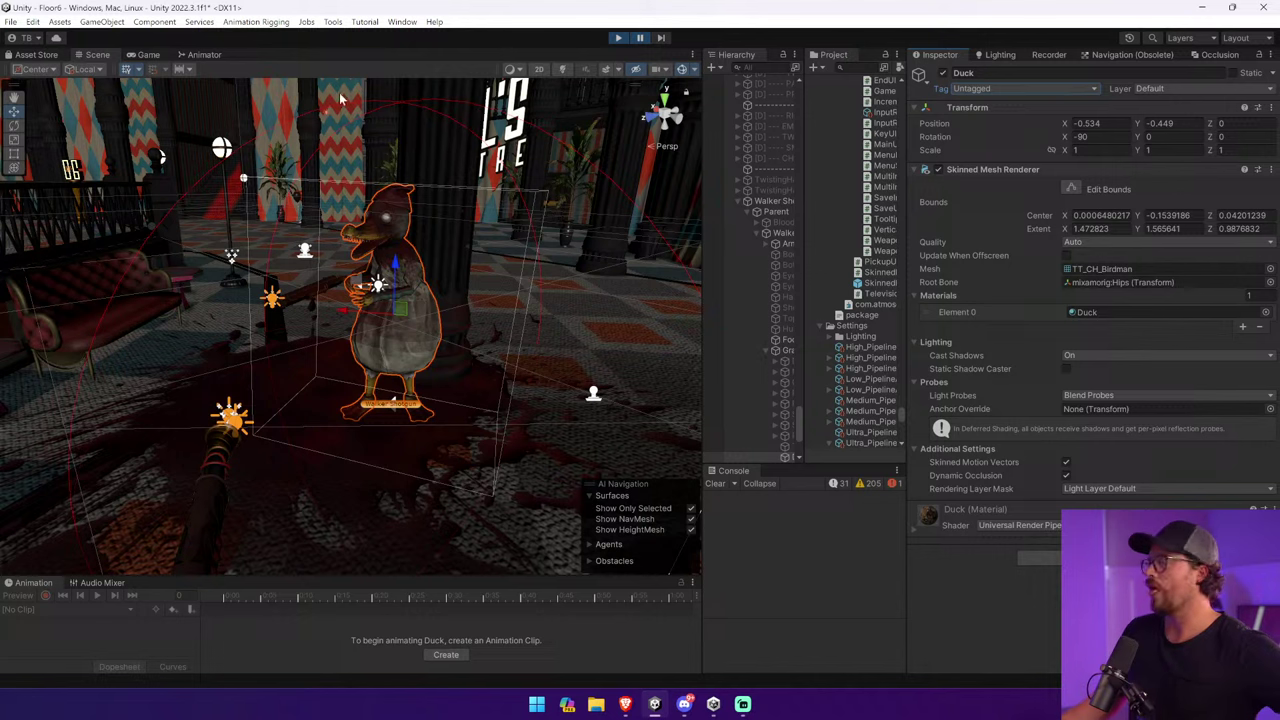
Reopen URP Global Settings in the Project Settings, highlight the Layer 1 rendering layer name, and close the Project Settings.
click(10, 22)
click(160, 174)
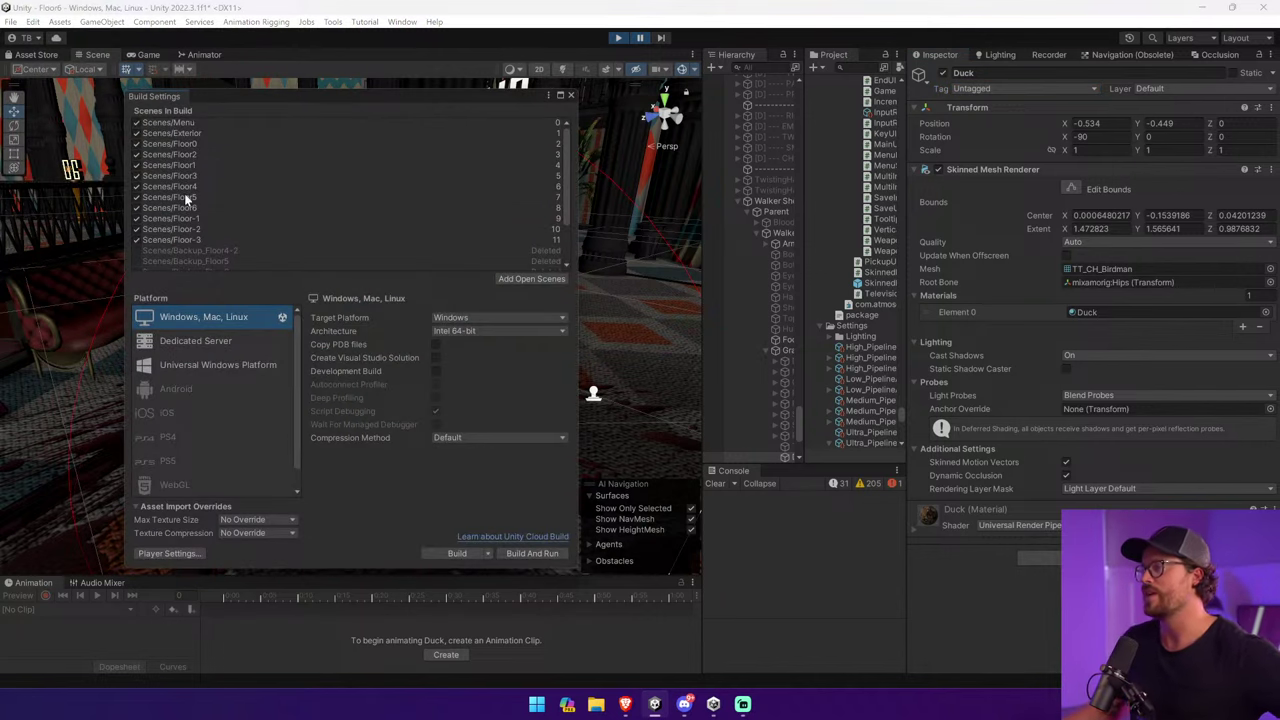
click(199, 556)
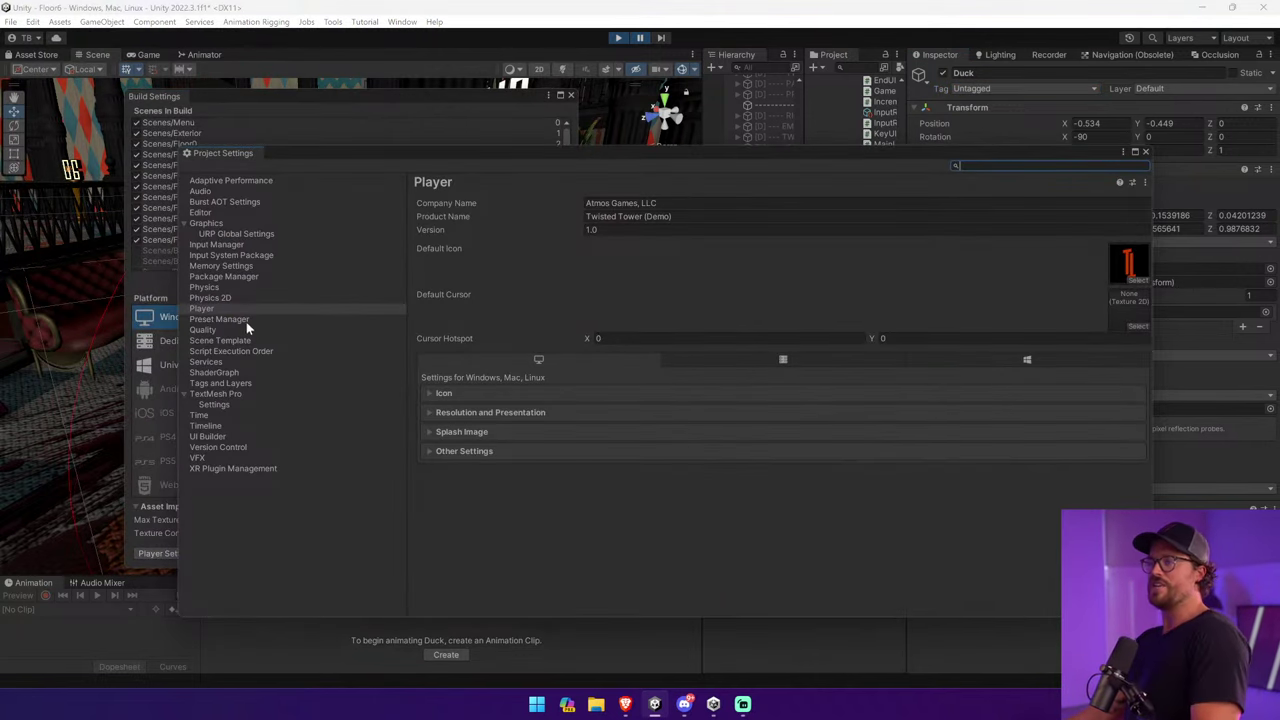
click(237, 234)
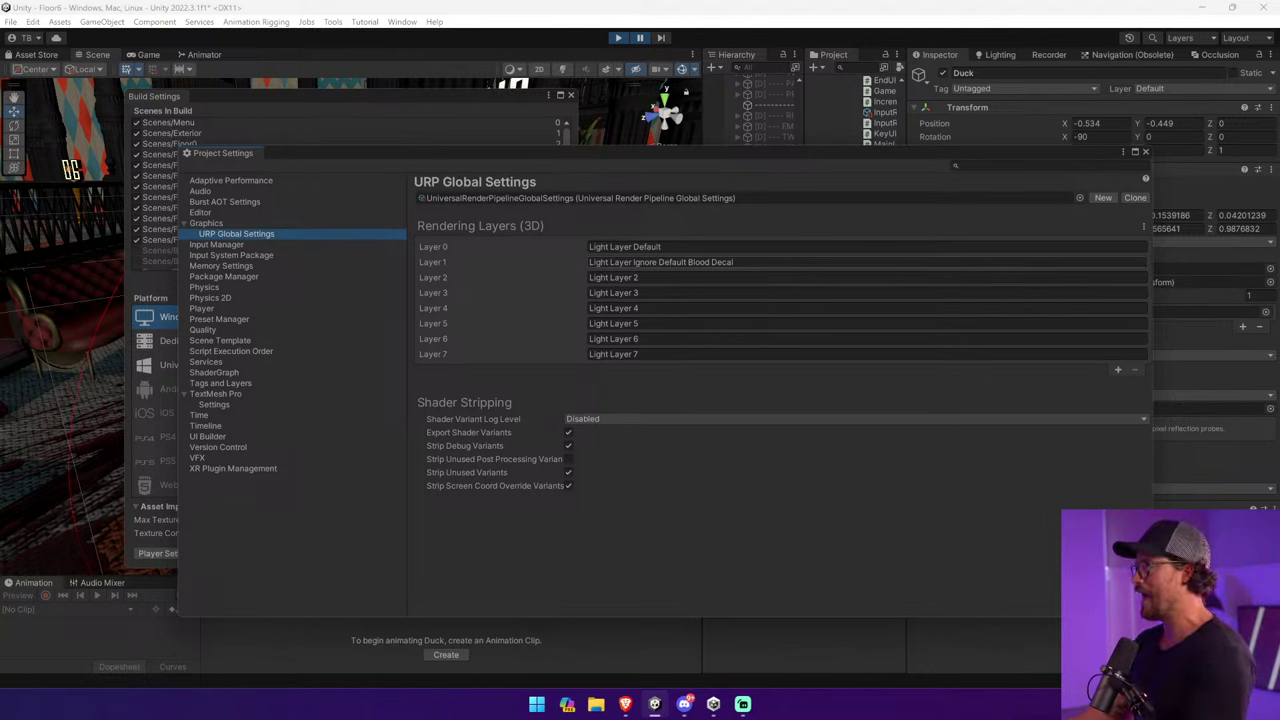
click(630, 262)
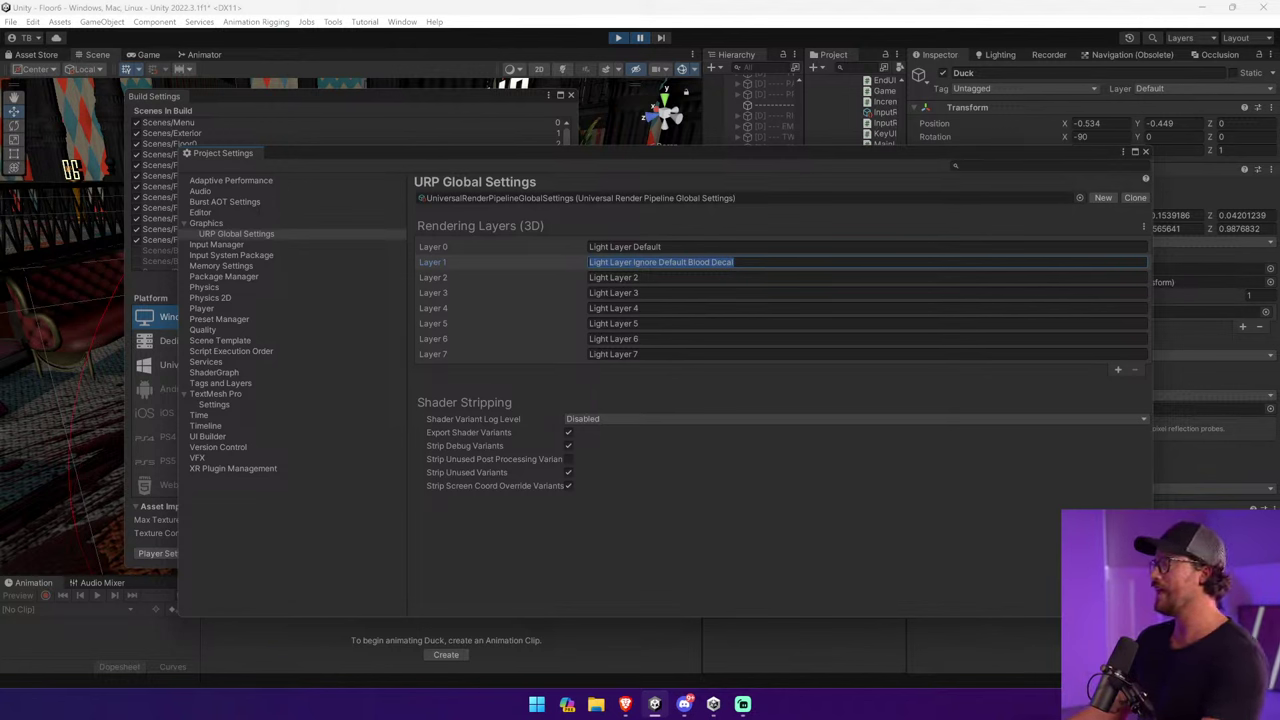
click(1146, 152)
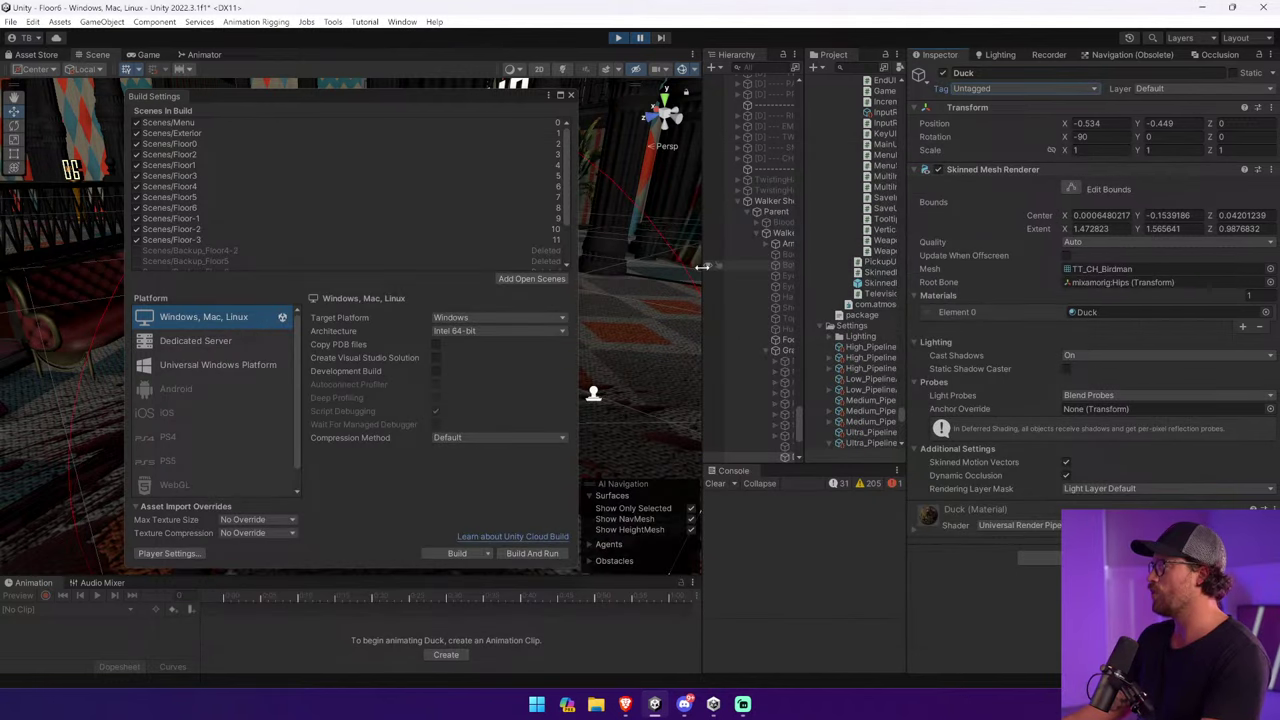
Widen the Hierarchy and view the Duck's layer and tag choices again, keeping Default and Untagged.
drag(703, 266, 598, 266)
click(1202, 88)
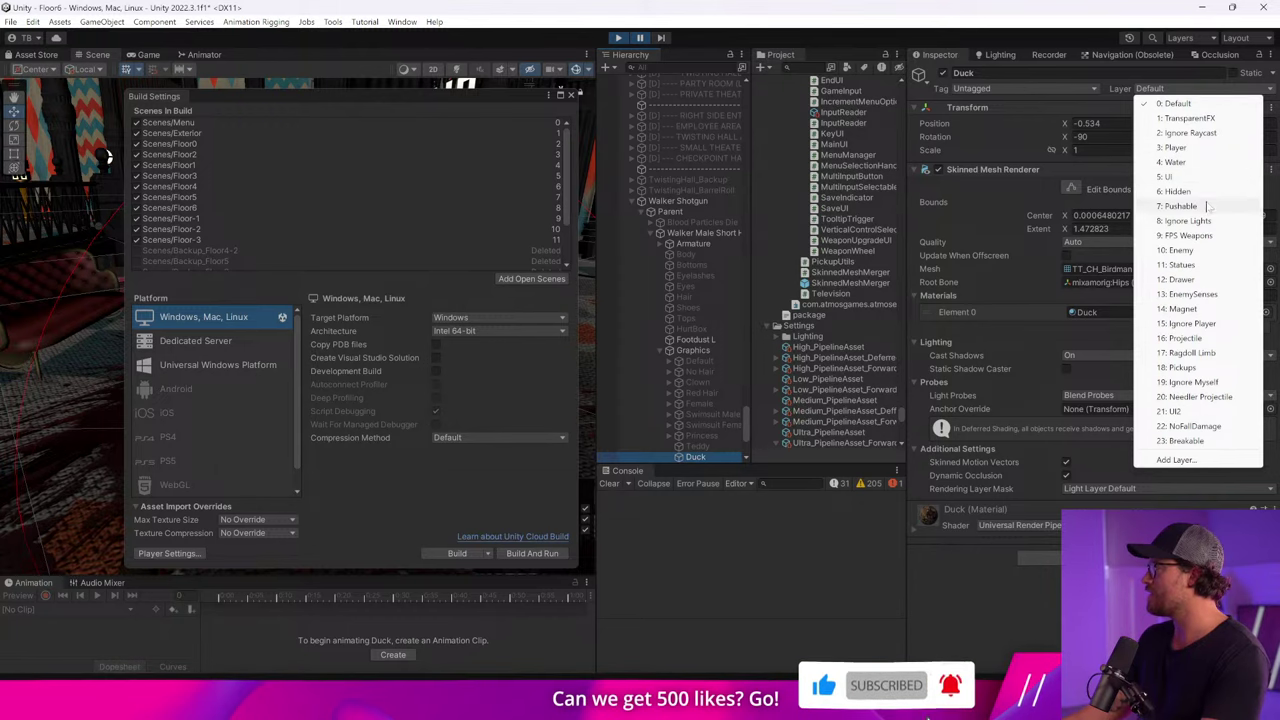
click(1075, 95)
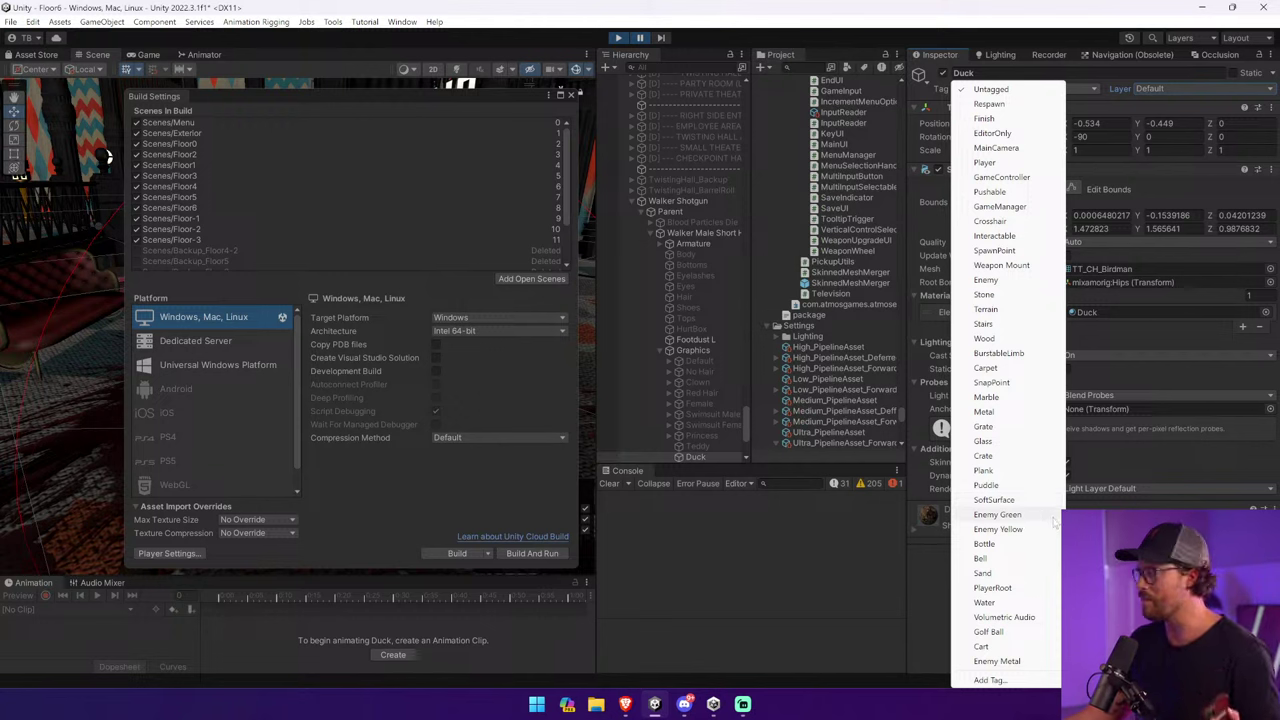
click(822, 507)
Inspect the Decal renderer feature and its Use Rendering Layers option on the Ultra_PipelineAsset_Forward renderer data, and close the Build Settings.
scroll(835, 405, down, 2)
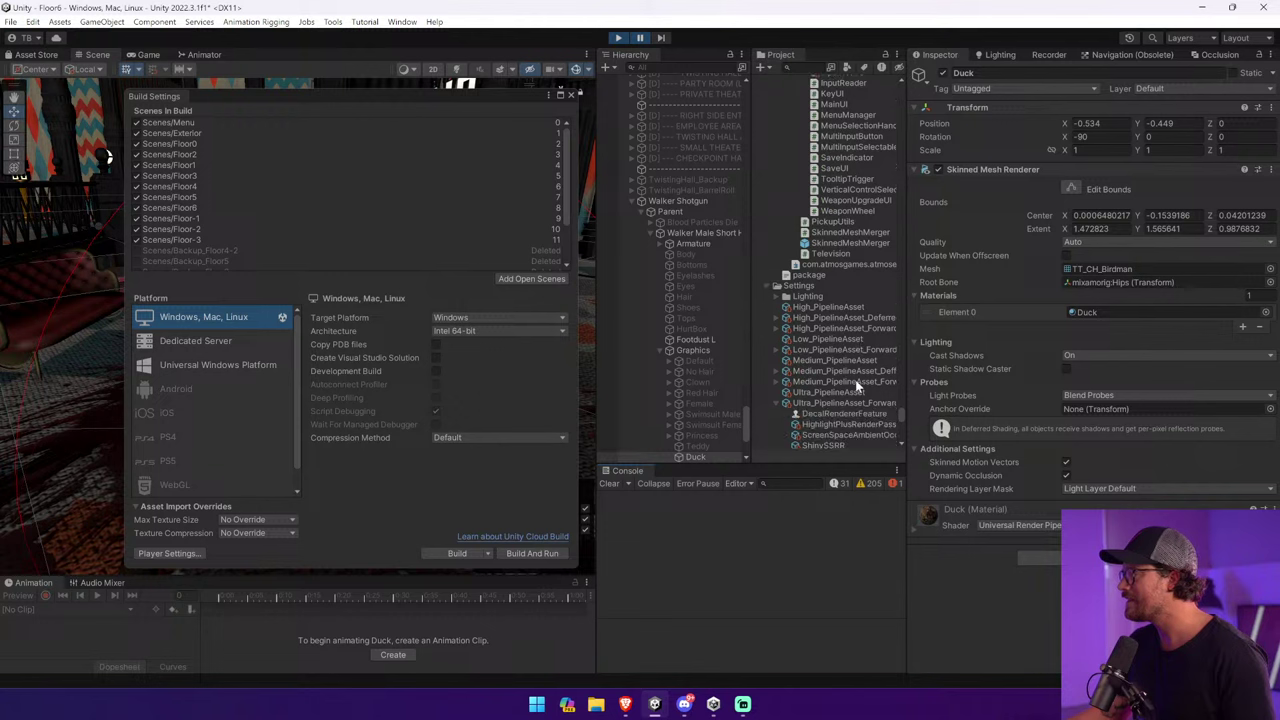
click(774, 296)
click(843, 403)
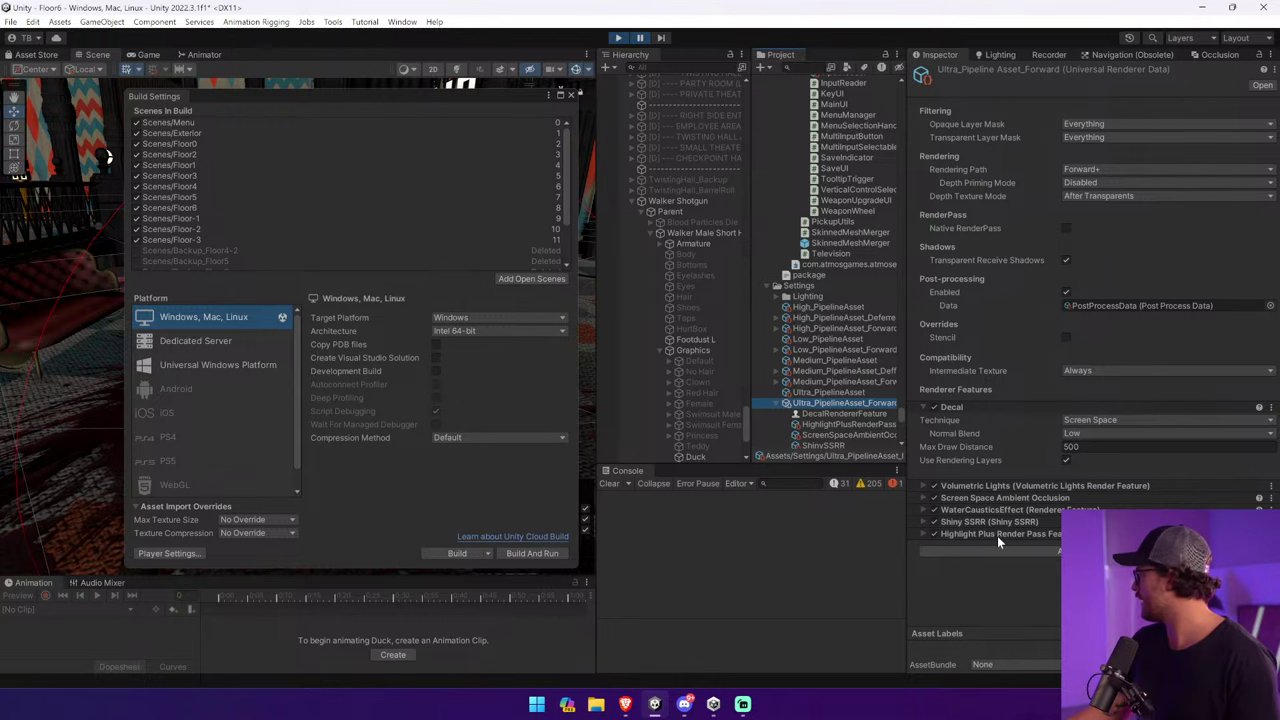
click(566, 93)
Try setting the Duck mesh's Rendering Layer Mask to only Light Layer Ignore Default Blood Decal during play.
click(695, 456)
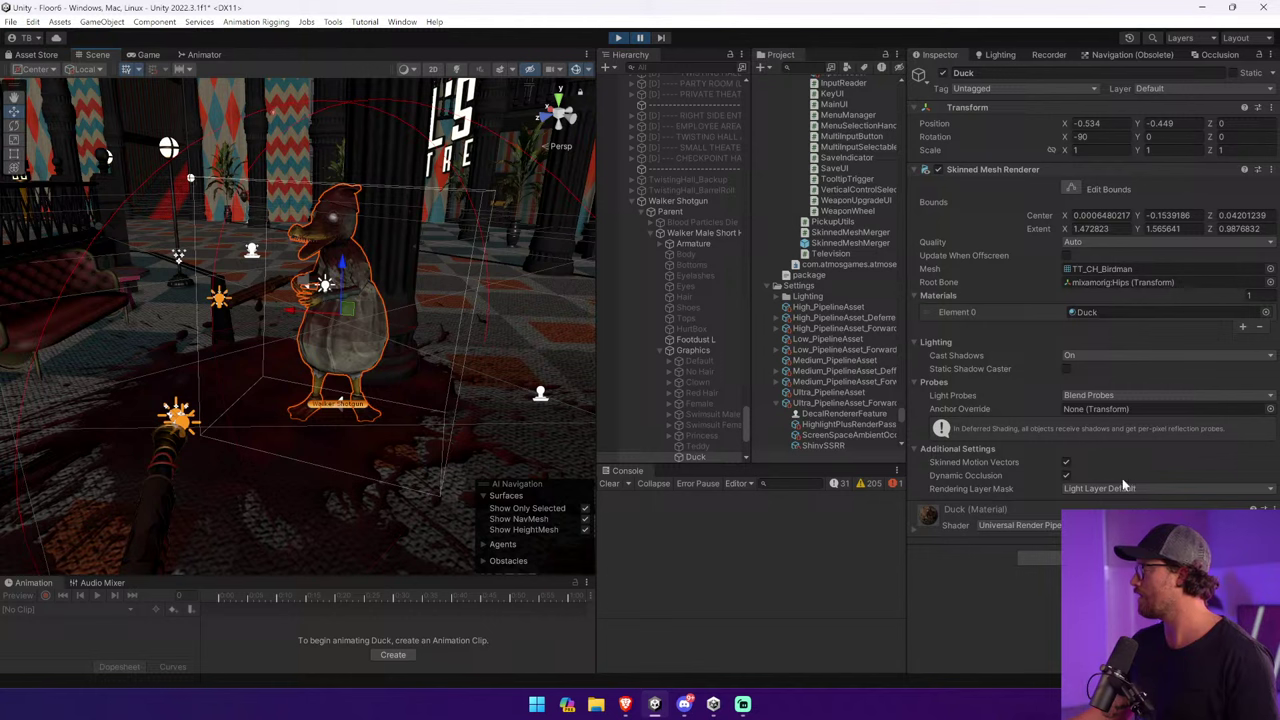
click(1118, 489)
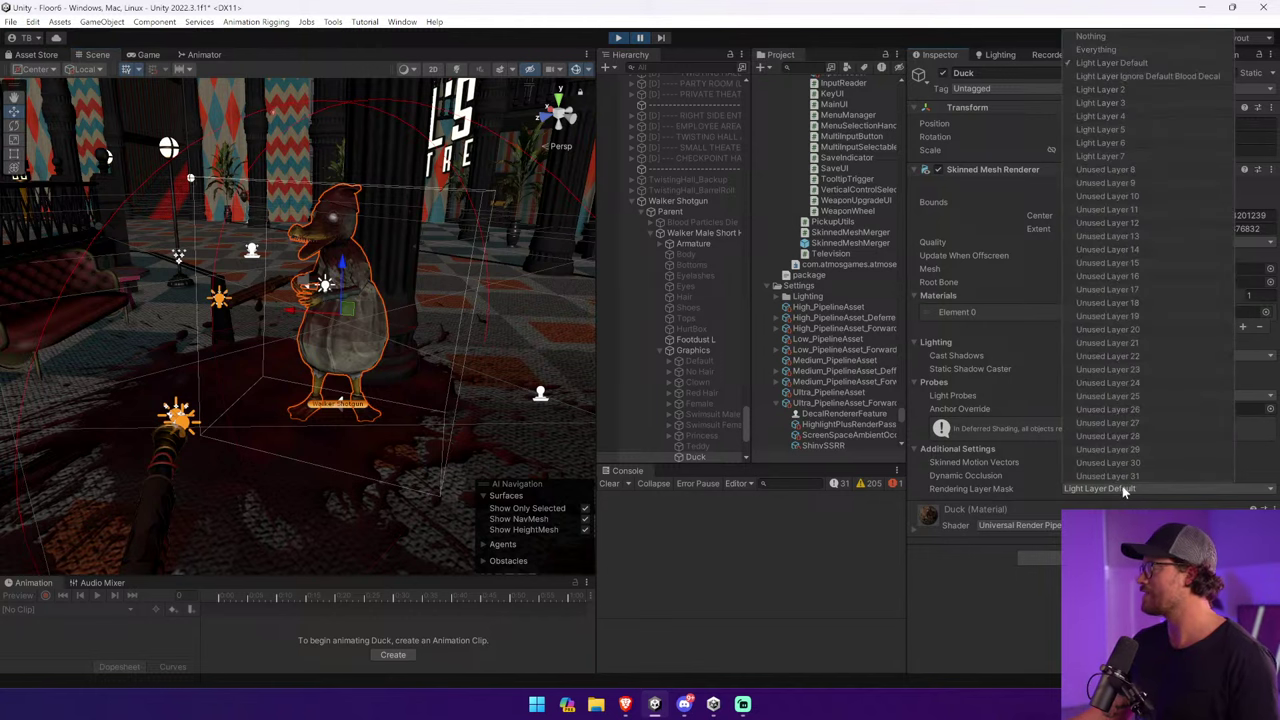
click(1162, 75)
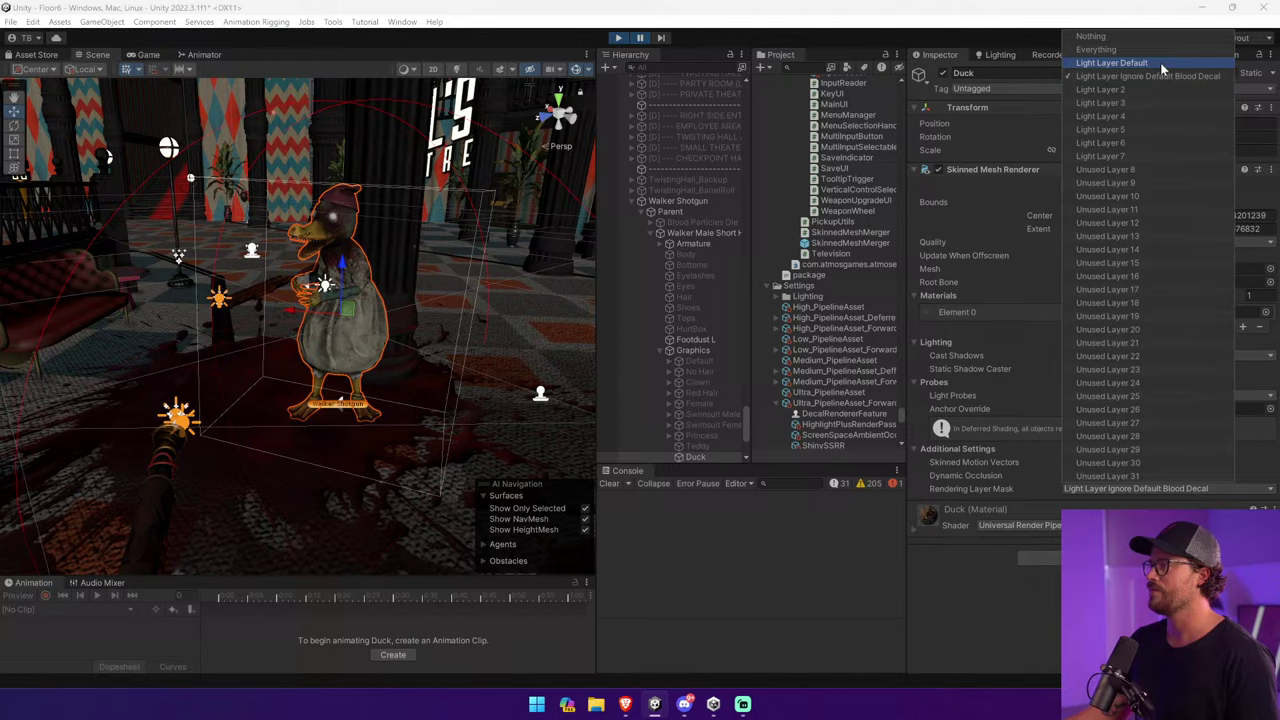
Exit Play mode and open the Walker Shotgun prefab, continuing into its base Walker prefab.
click(618, 40)
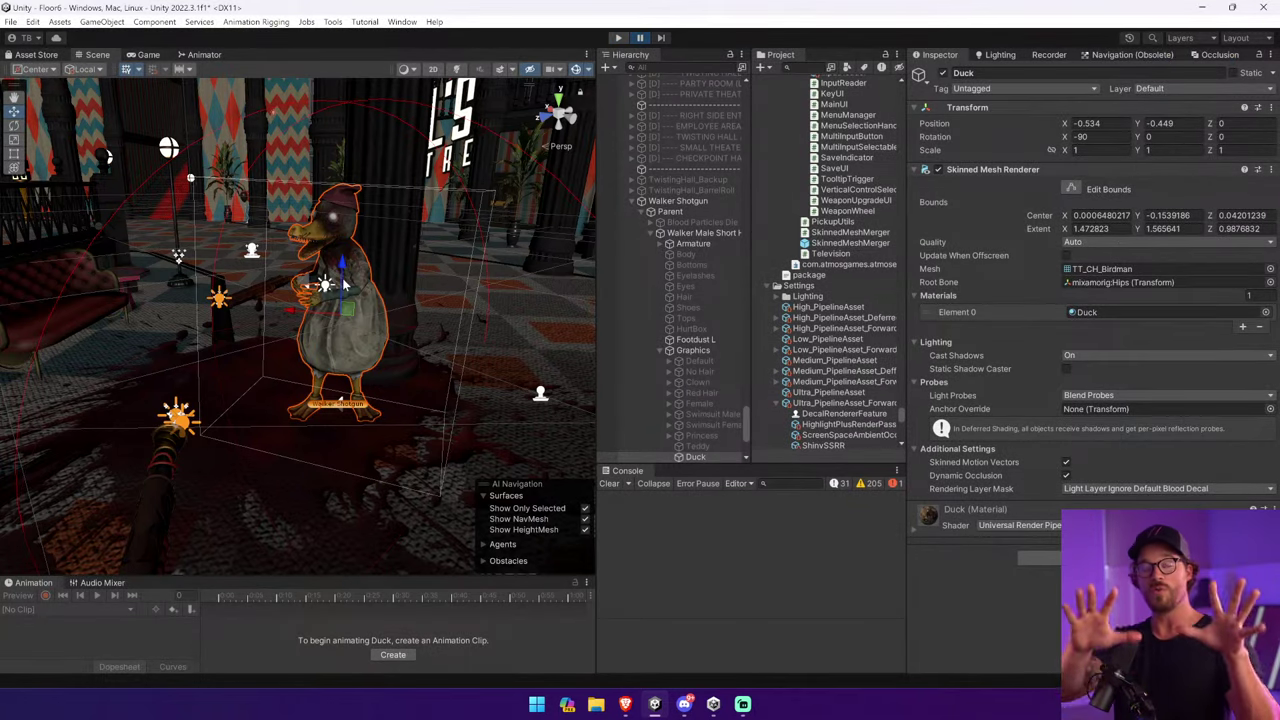
click(733, 202)
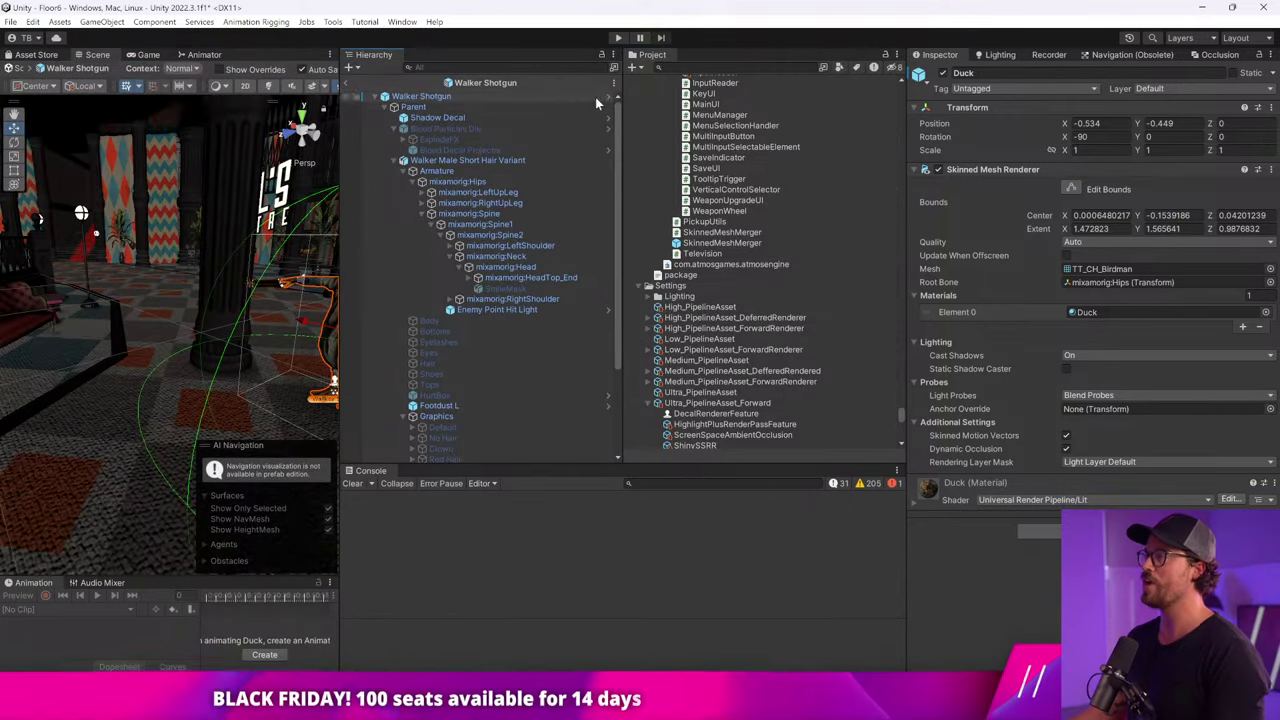
click(607, 96)
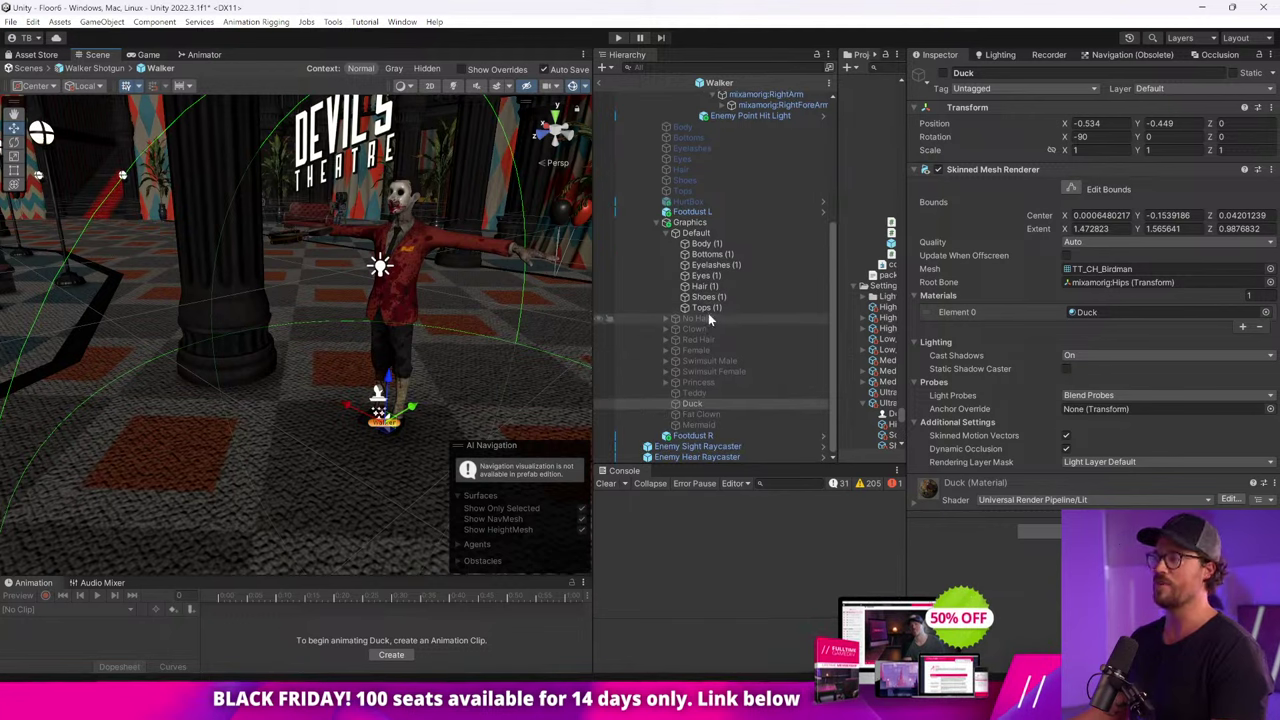
Select the No Hair through Mermaid variations, and examine the Walker Variation Generator on the Graphics object.
click(714, 319)
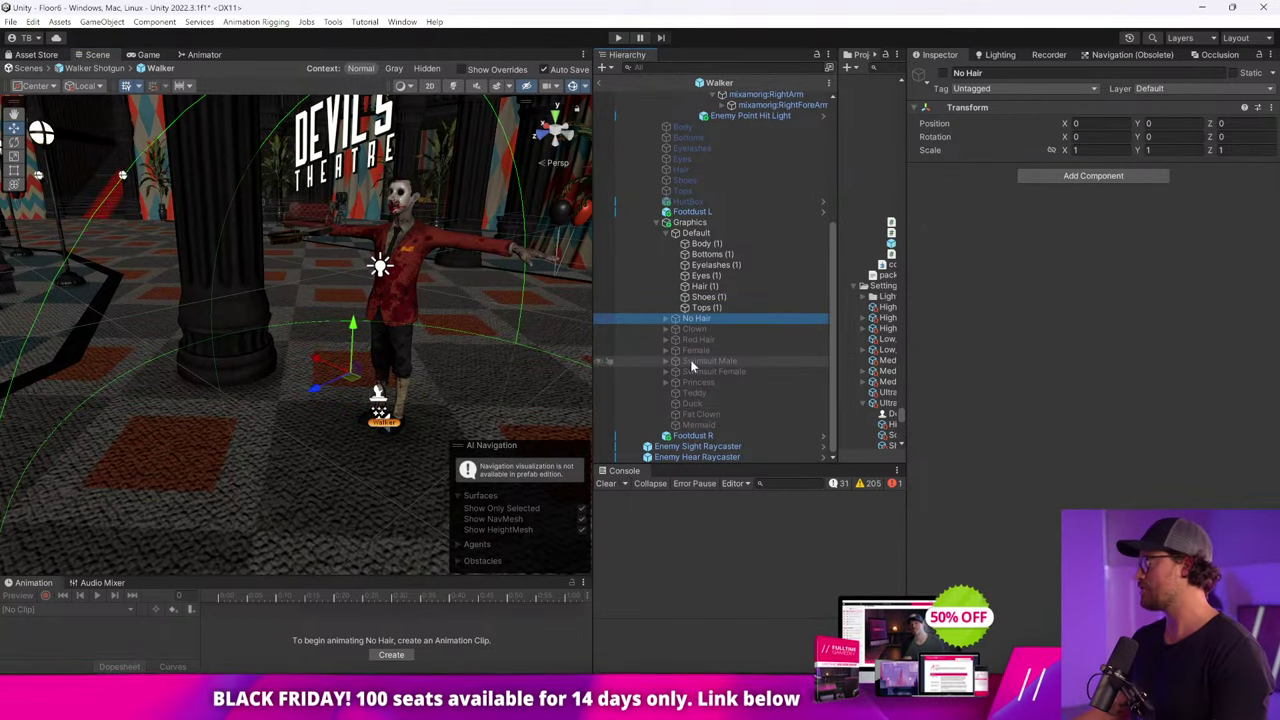
click(698, 424)
click(712, 223)
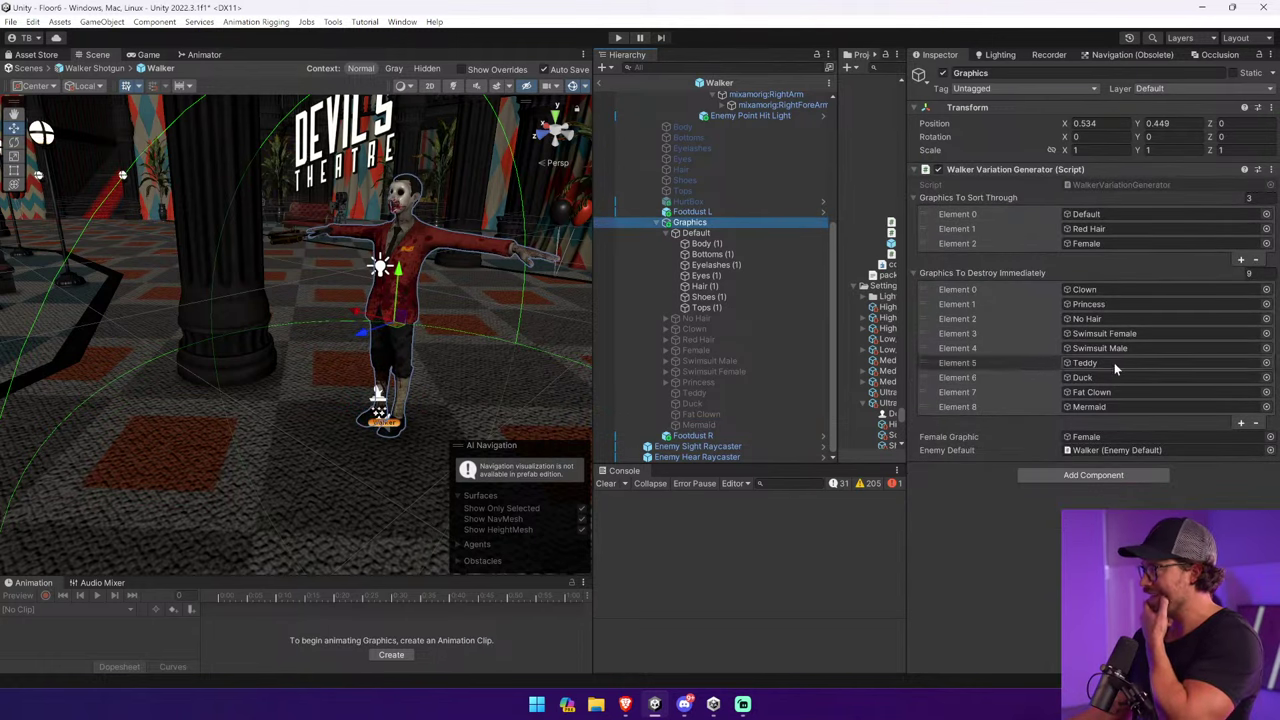
Check the Rendering Layer Mask on the Default variation's meshes, Body (1) through Tops (1), and on the No Hair variation's Body.
click(708, 244)
shift+click(716, 308)
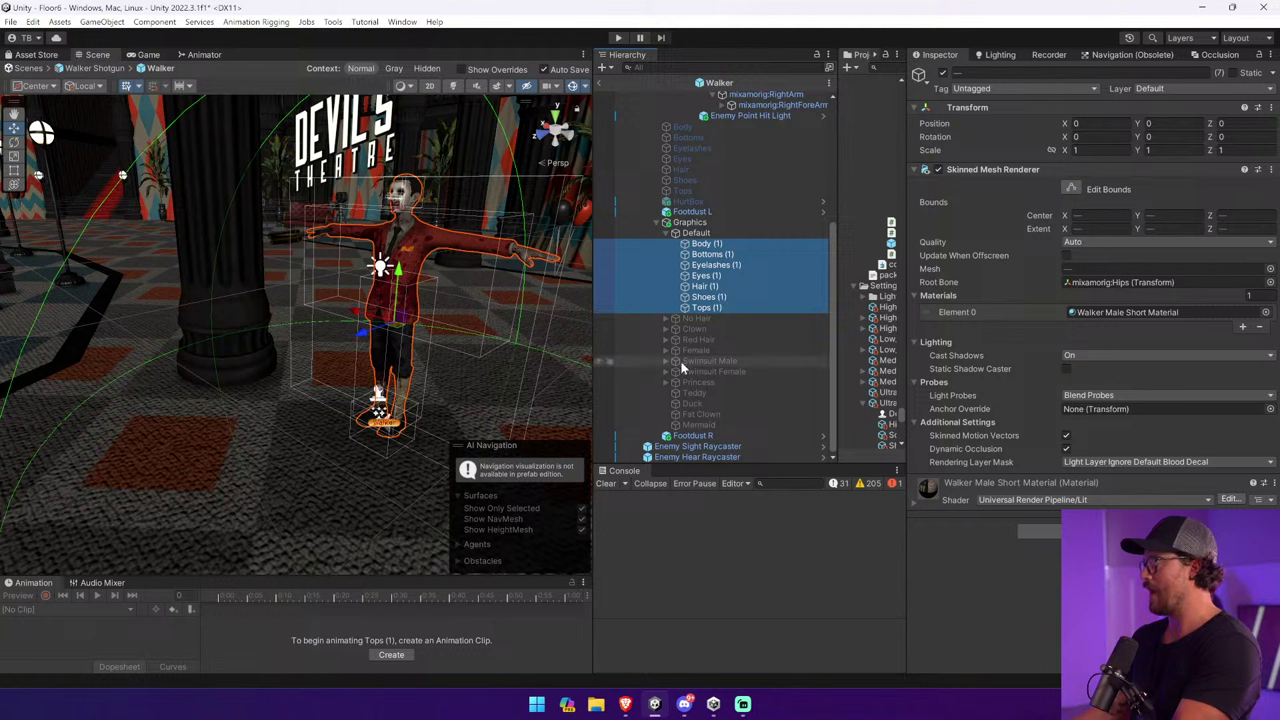
click(667, 319)
click(704, 329)
scroll(707, 345, down, 2)
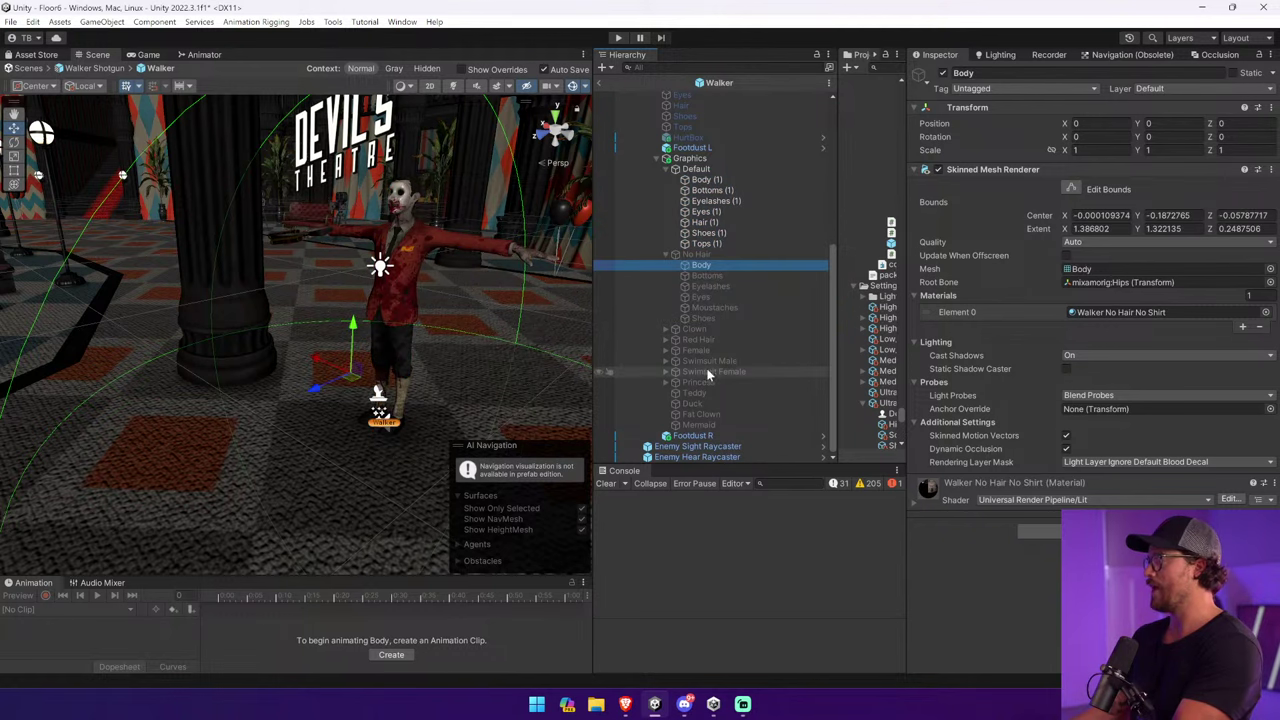
Set the Rendering Layer Mask of the Teddy, Duck, Fat Clown and Mermaid meshes to only Light Layer Ignore Default Blood Decal.
click(707, 394)
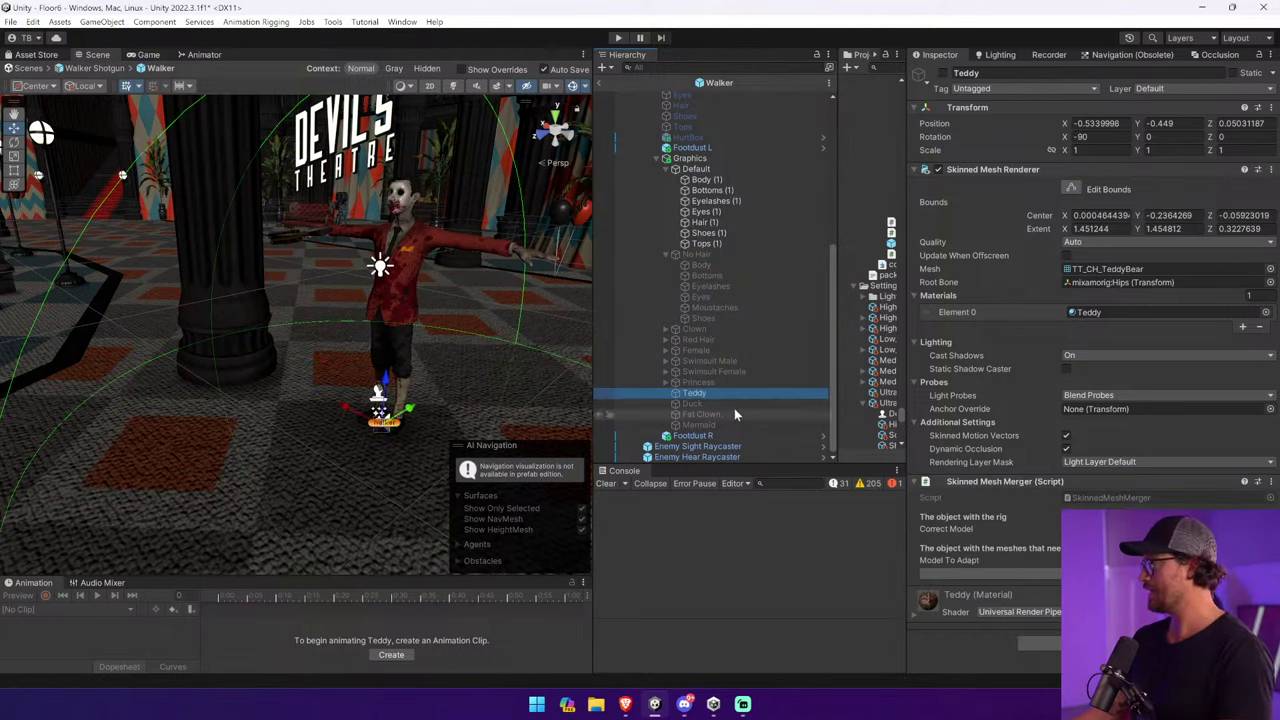
shift+click(734, 406)
shift+click(735, 413)
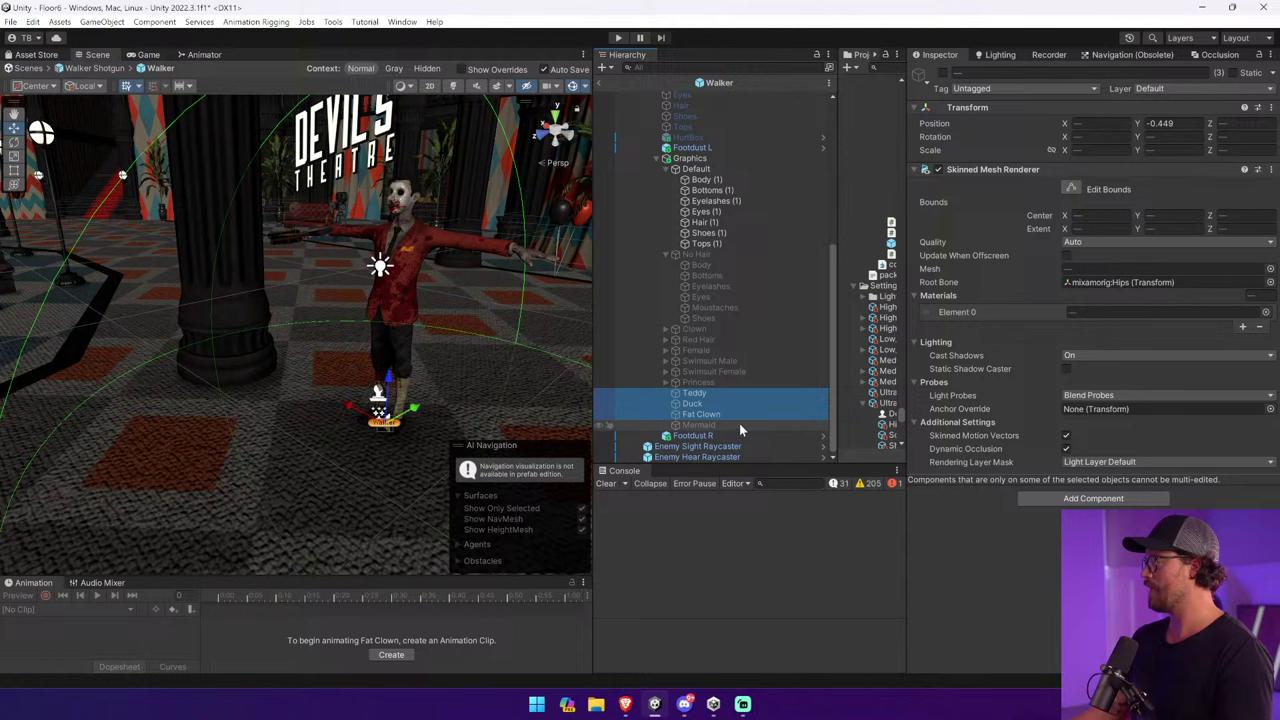
shift+click(739, 424)
click(1095, 461)
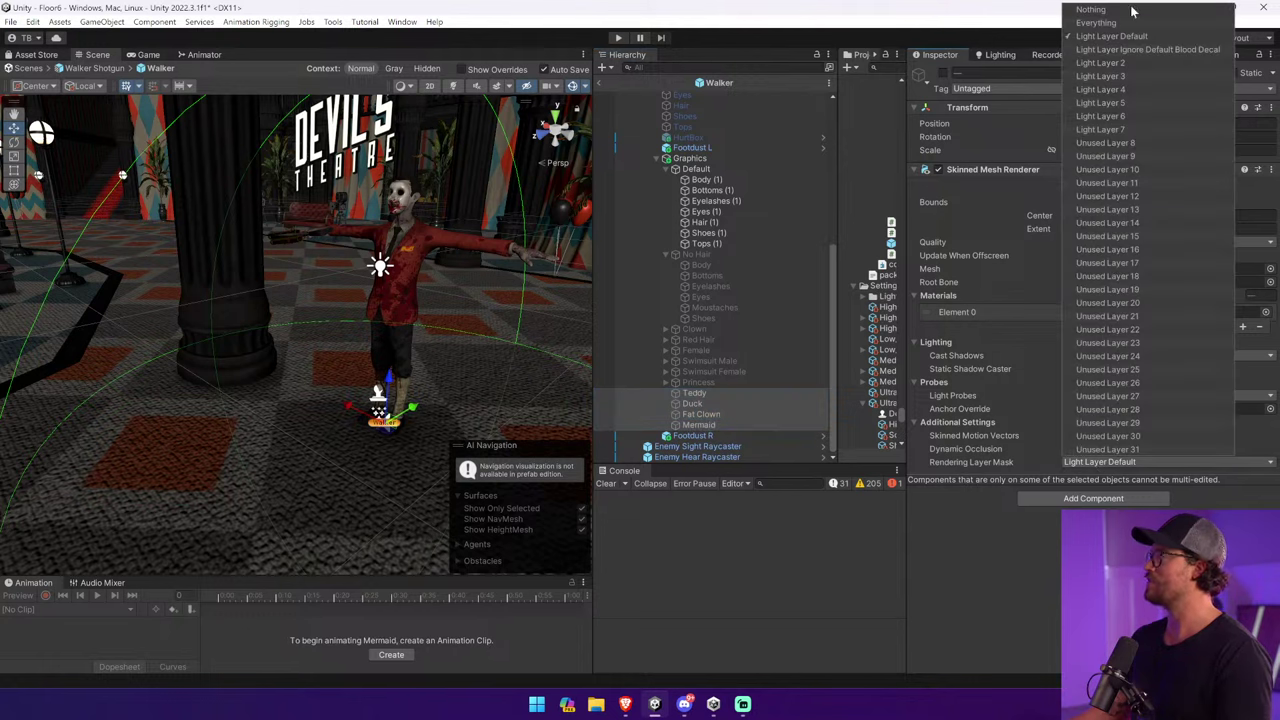
click(1110, 36)
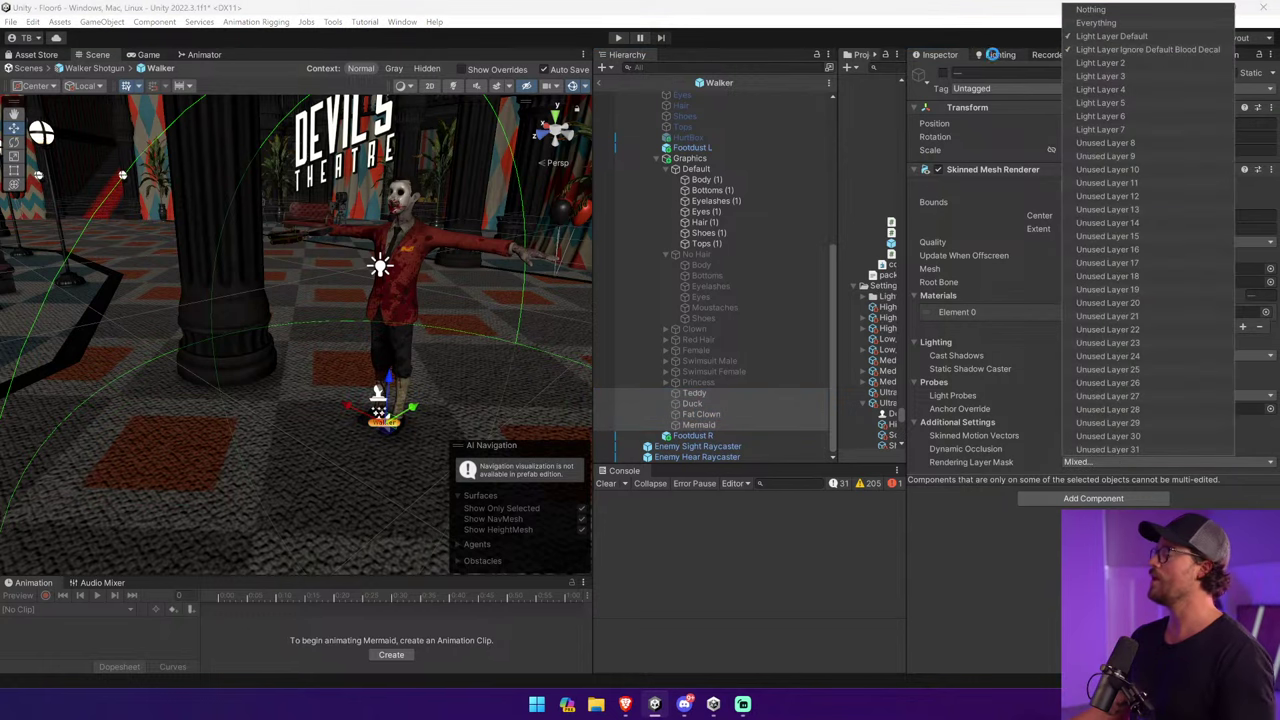
click(1087, 38)
click(693, 33)
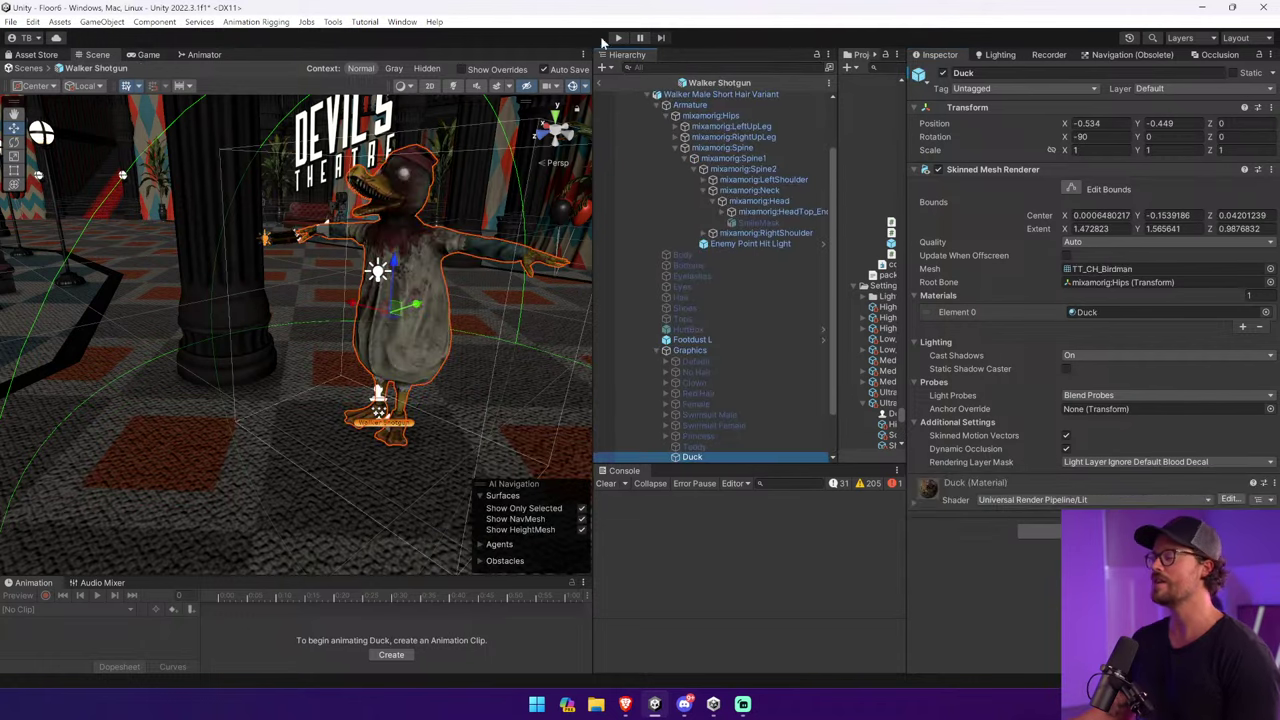
Enter Play mode, ignoring the warning about unwanted modifications to the open prefab.
click(618, 37)
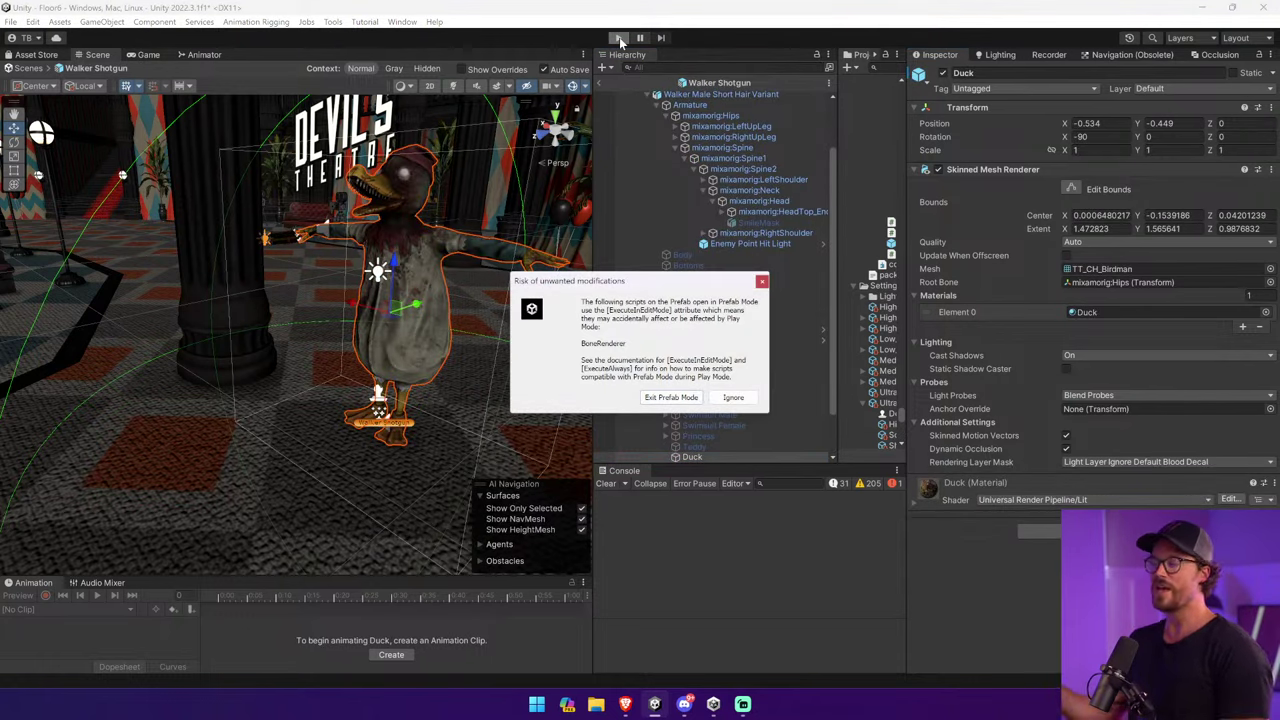
click(740, 399)
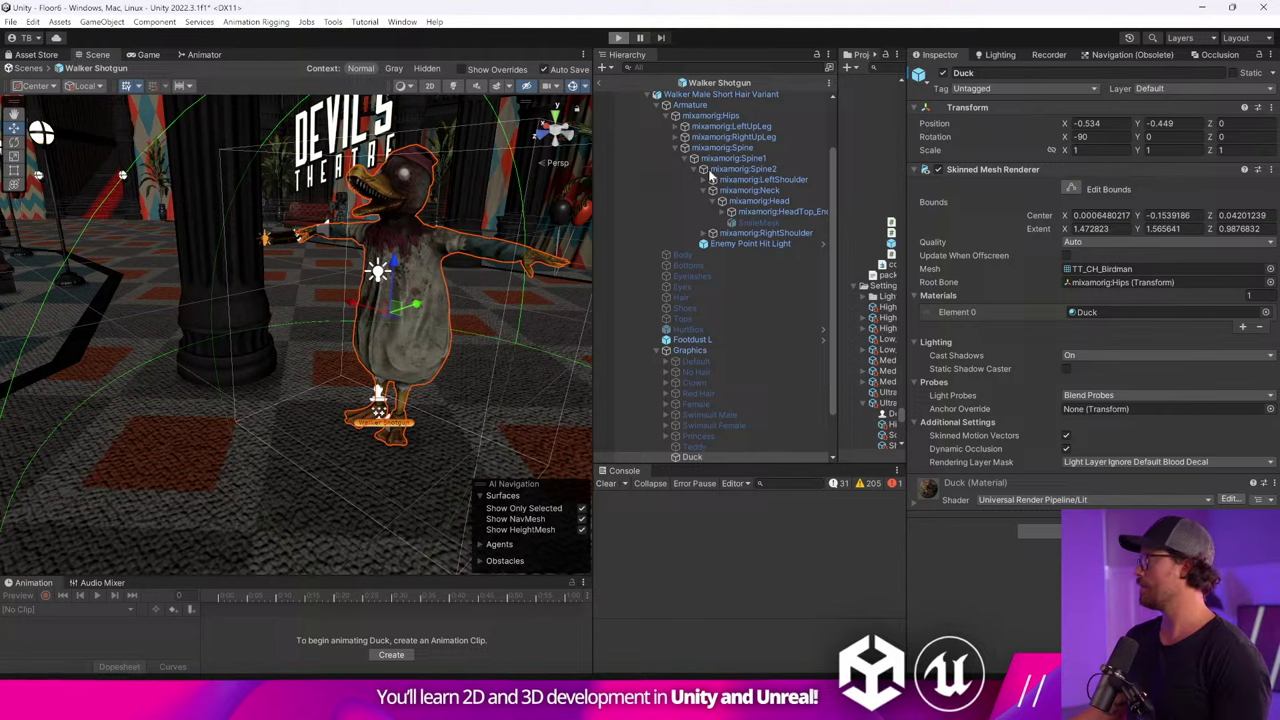
click(618, 37)
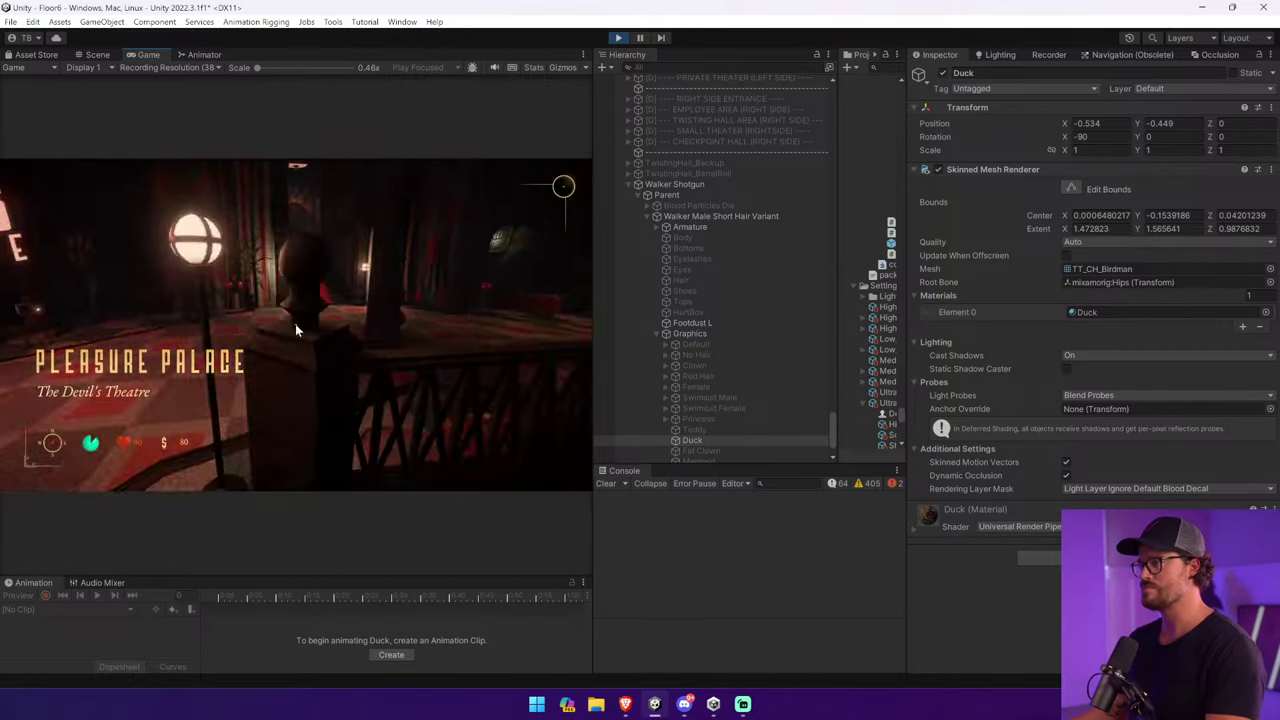
Equip the pistol and approach the duck enemy, switch to the shotgun, and back away from it.
key(Tab)
click(377, 311)
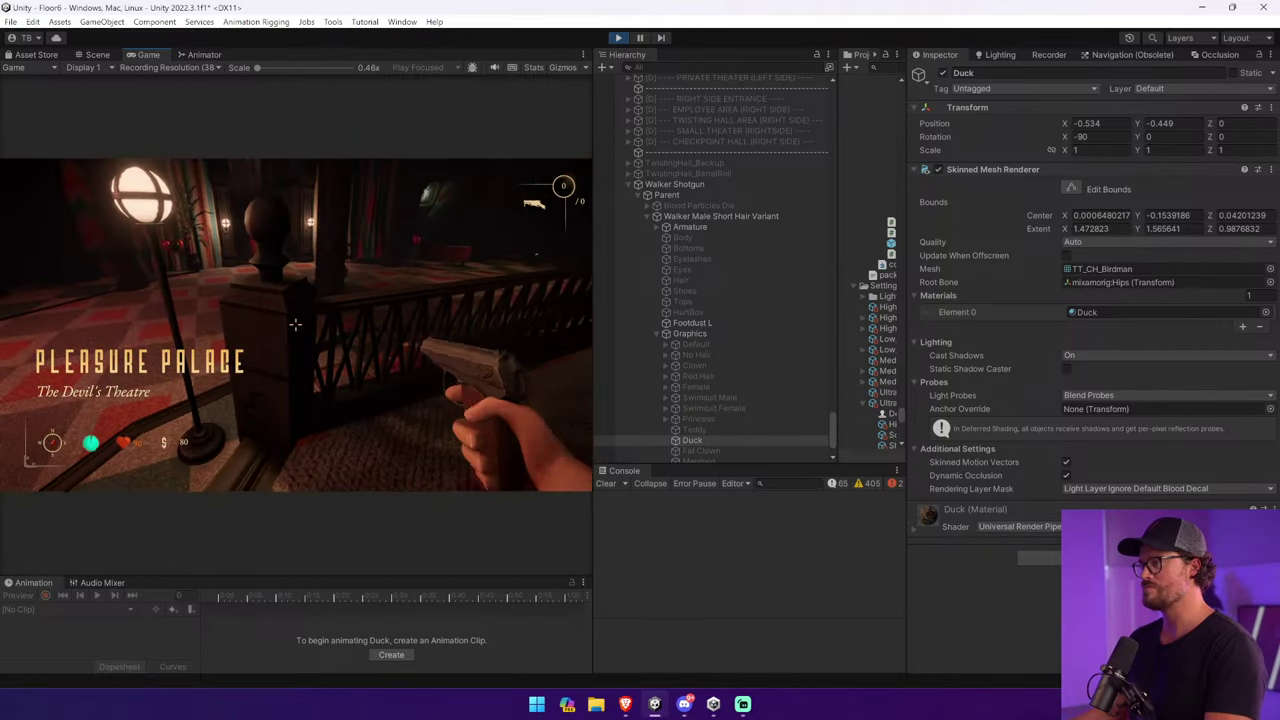
key(w)
key(space)
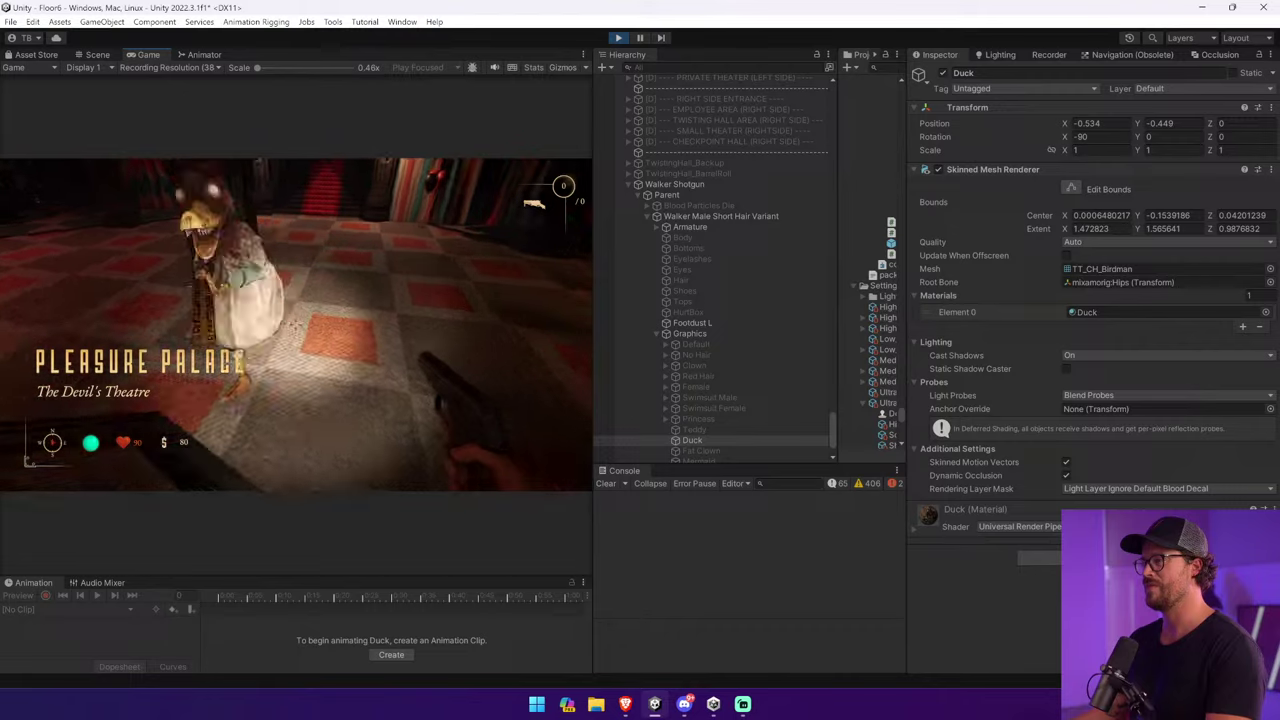
key(Tab)
click(380, 316)
key(s)
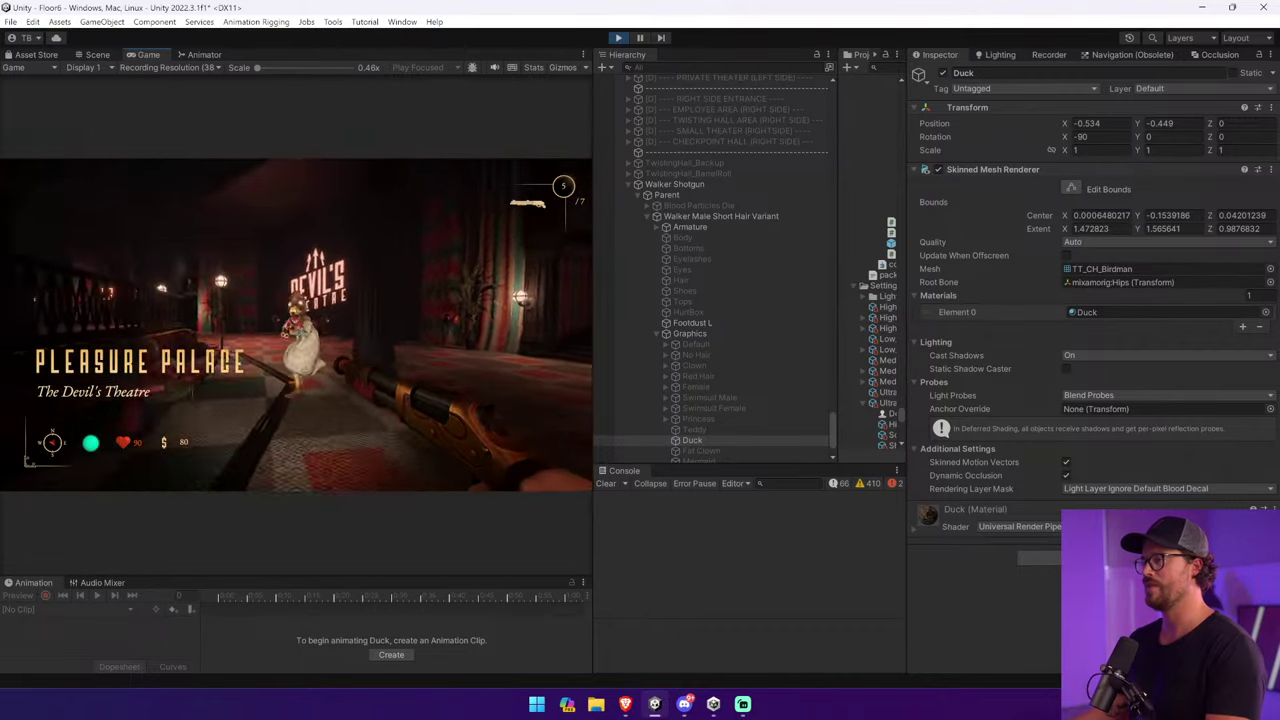
Shoot the duck enemy with the shotgun, inspect its body for blood decals up close, and exit Play mode.
click(296, 324)
key(w)
click(296, 324)
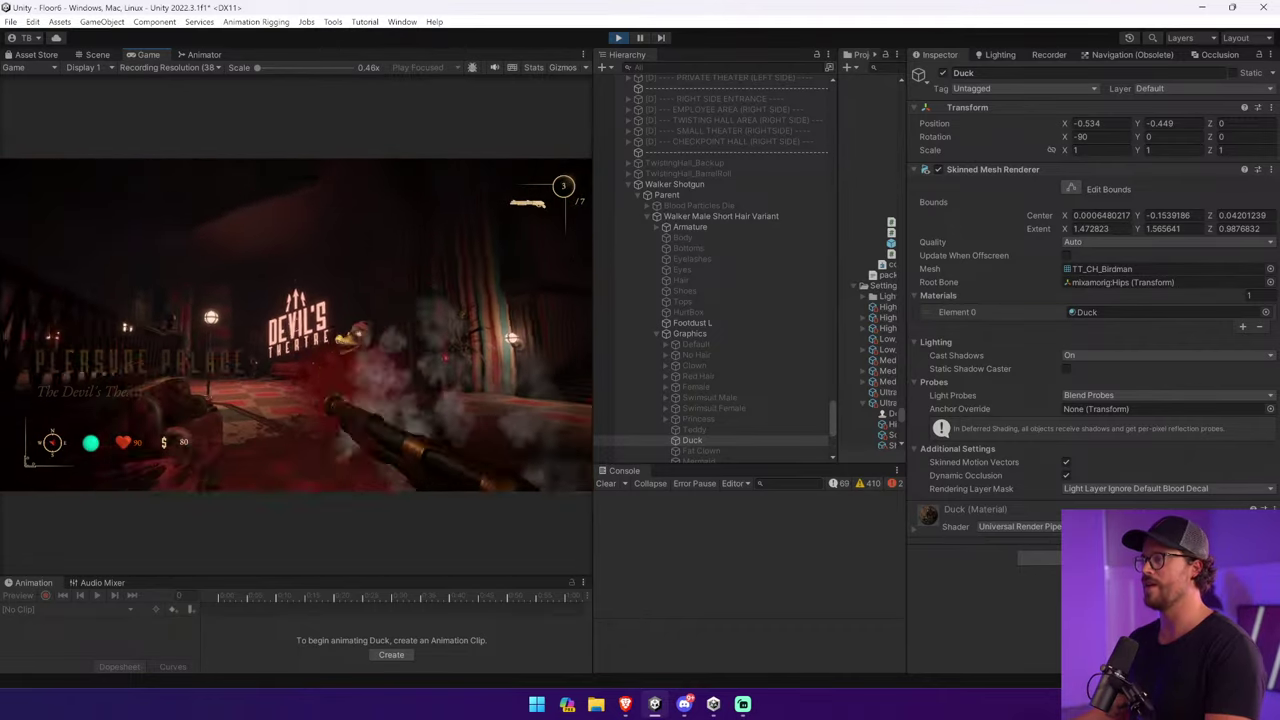
click(296, 324)
key(w)
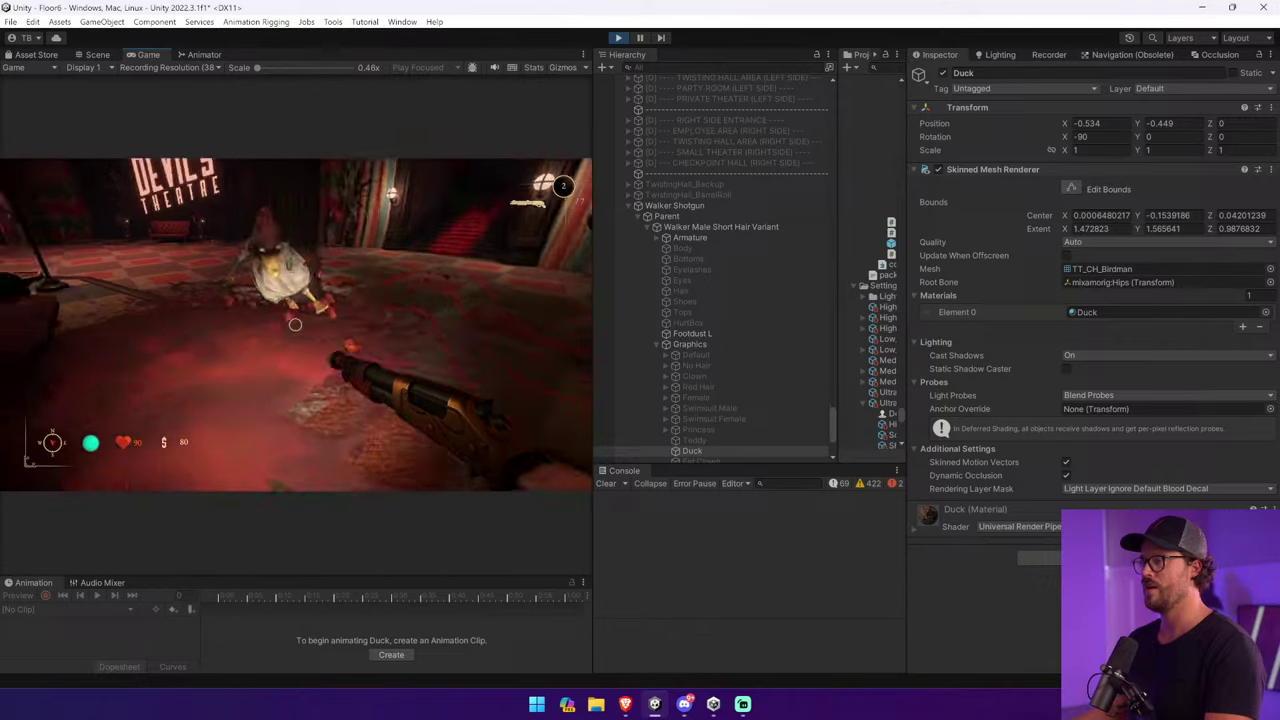
key(w)
key(r)
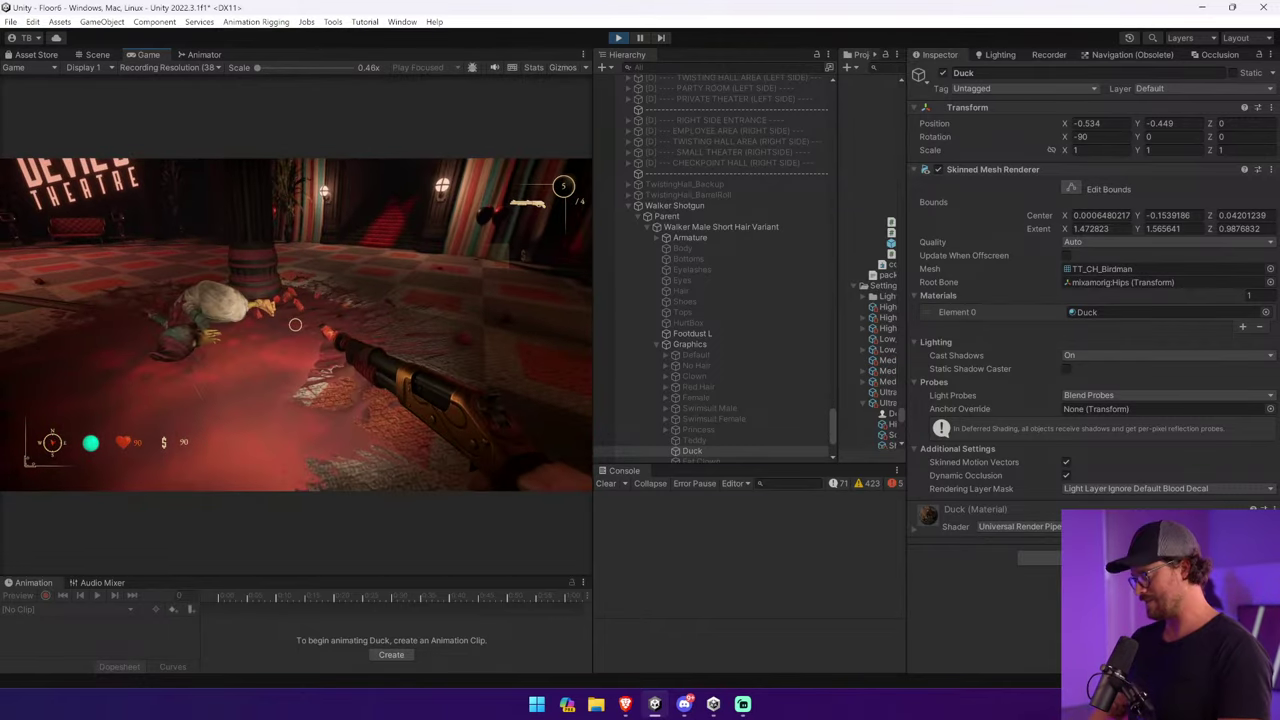
key(ctrl+p)
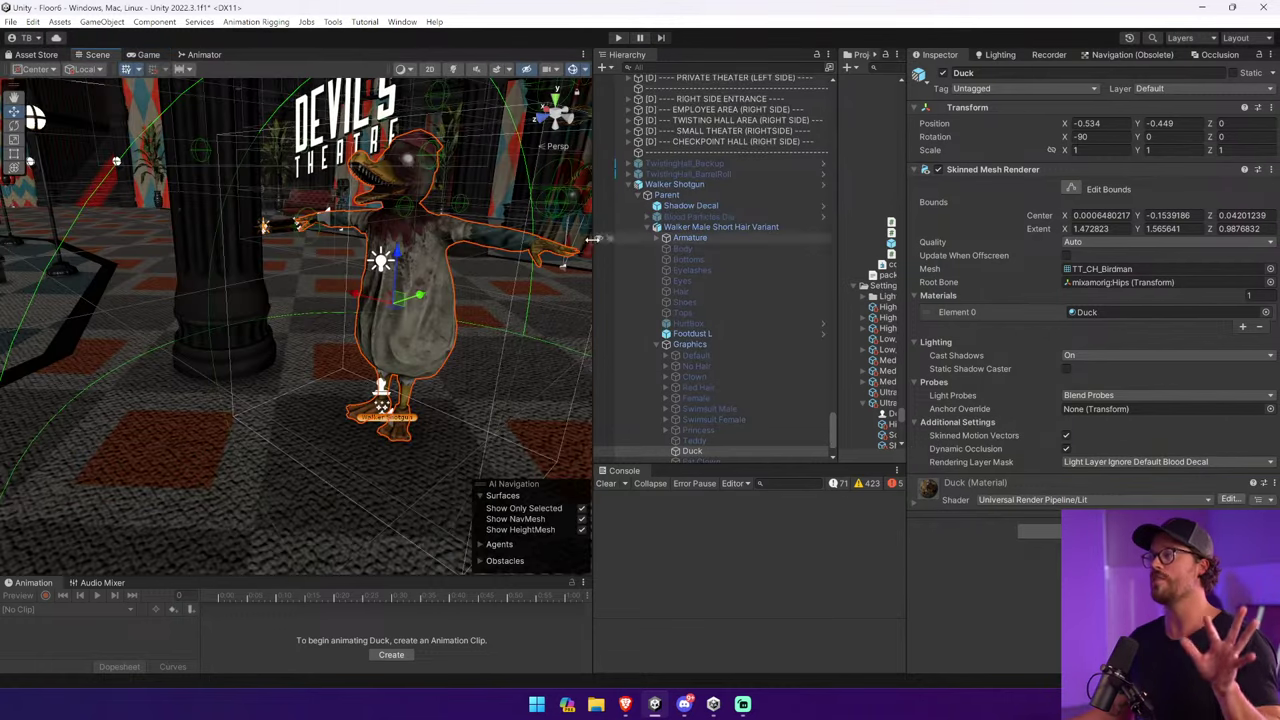
Widen the Hierarchy and open the base Walker prefab through the Walker Shotgun prefab.
drag(593, 241, 432, 240)
click(789, 184)
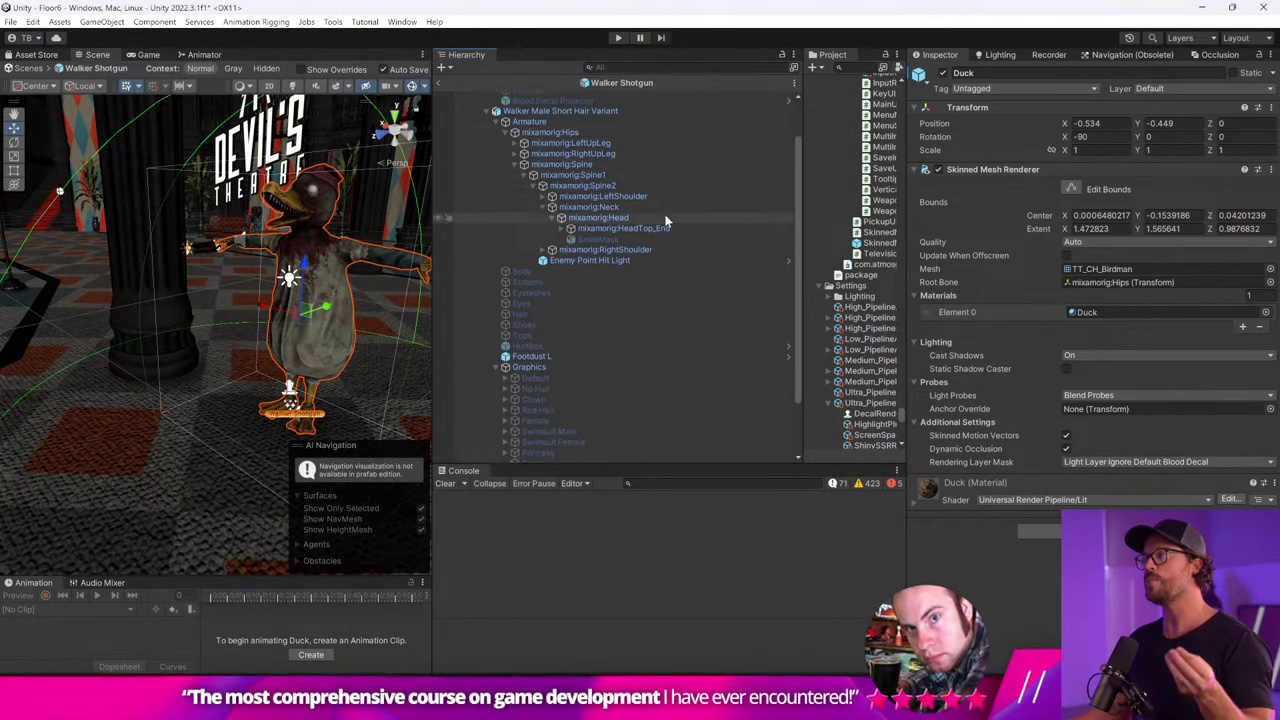
click(788, 97)
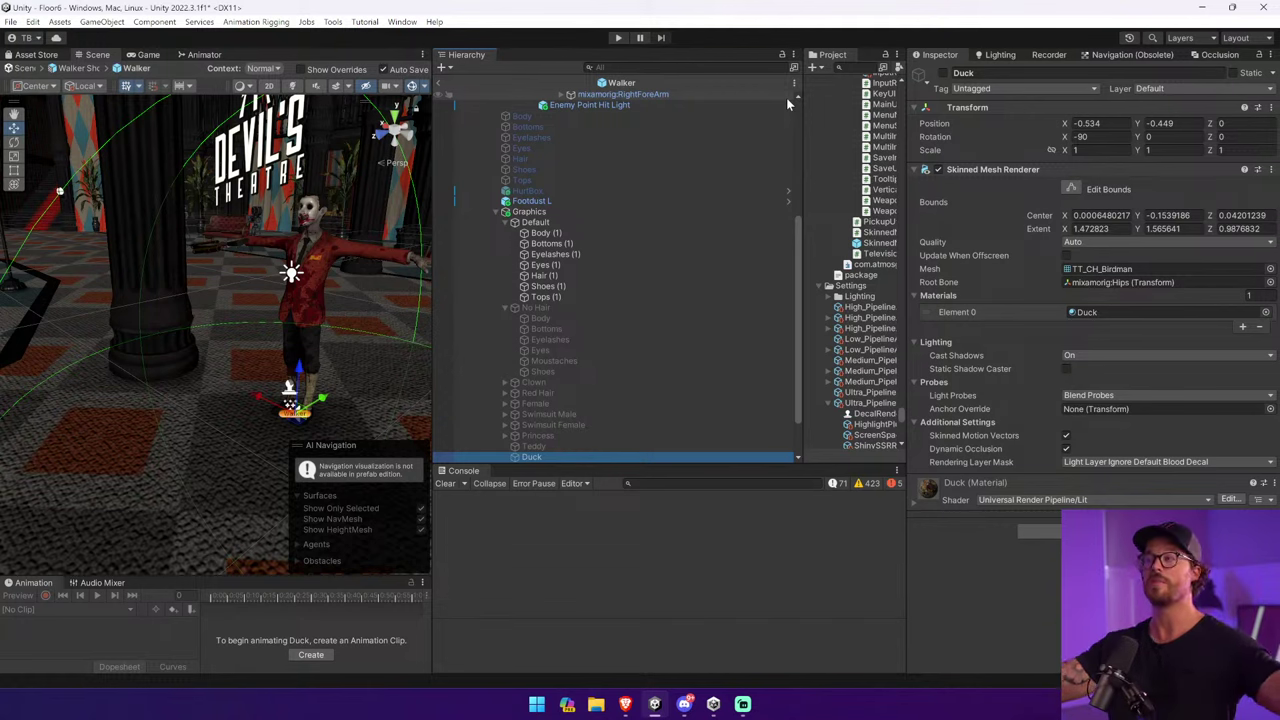
Preview the Teddy, Duck, Fat Clown and Mermaid meshes by activating them together and deactivating them again.
scroll(655, 308, down, 2)
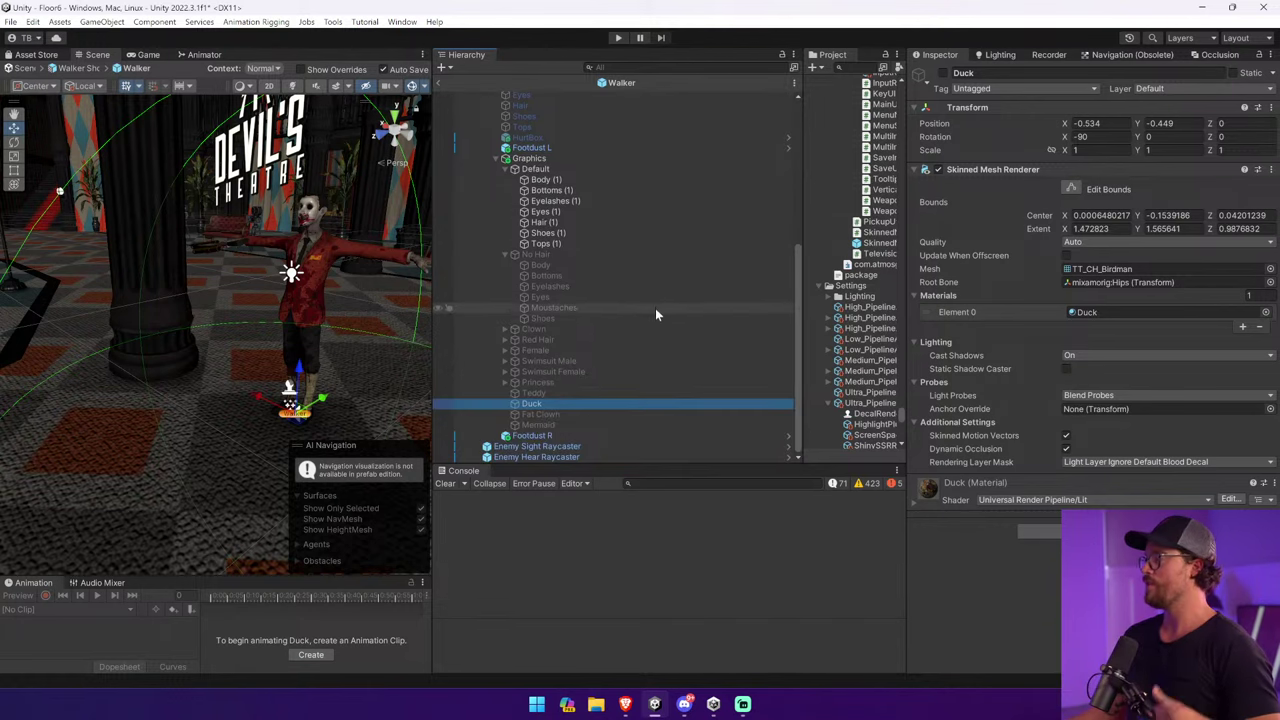
click(580, 424)
shift+click(585, 393)
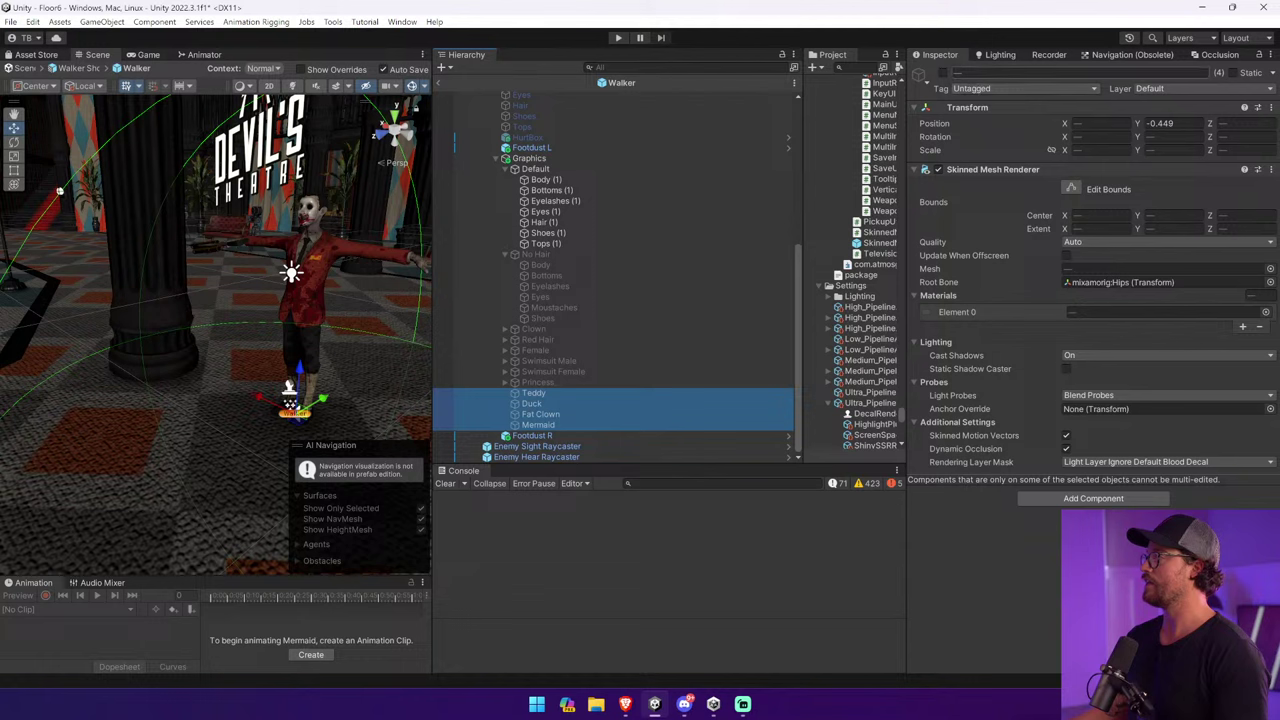
click(942, 73)
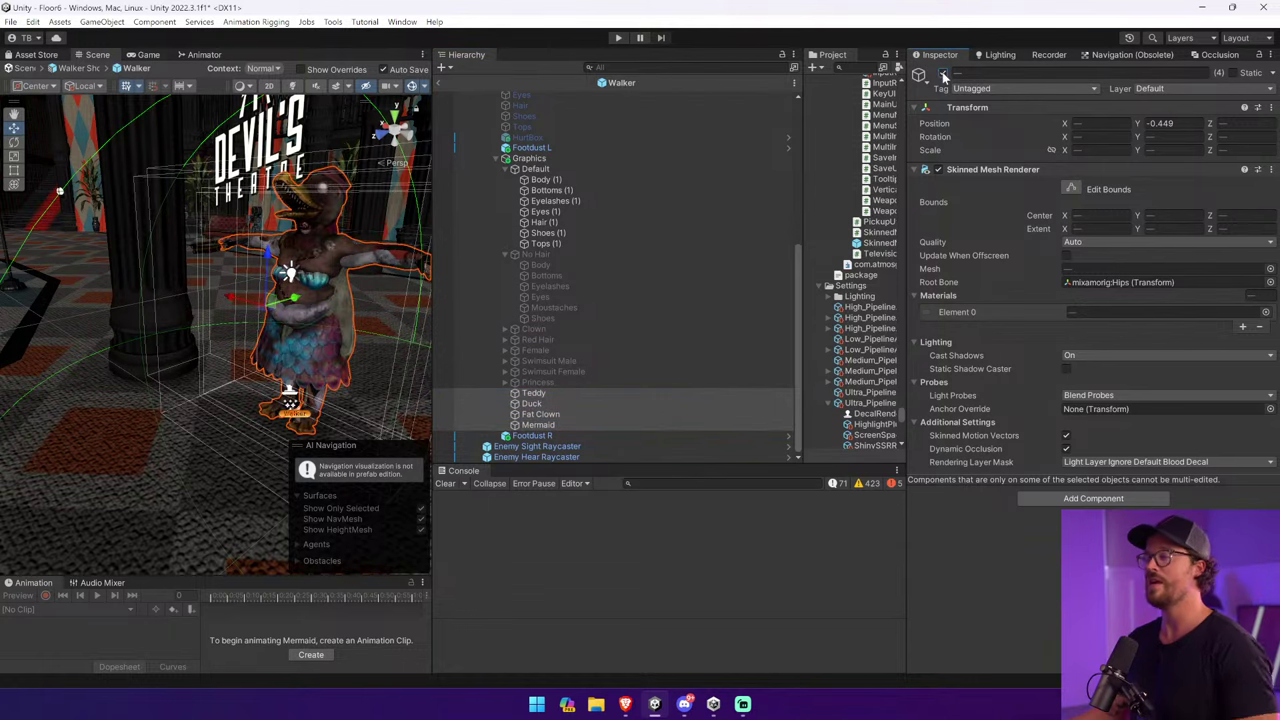
click(942, 74)
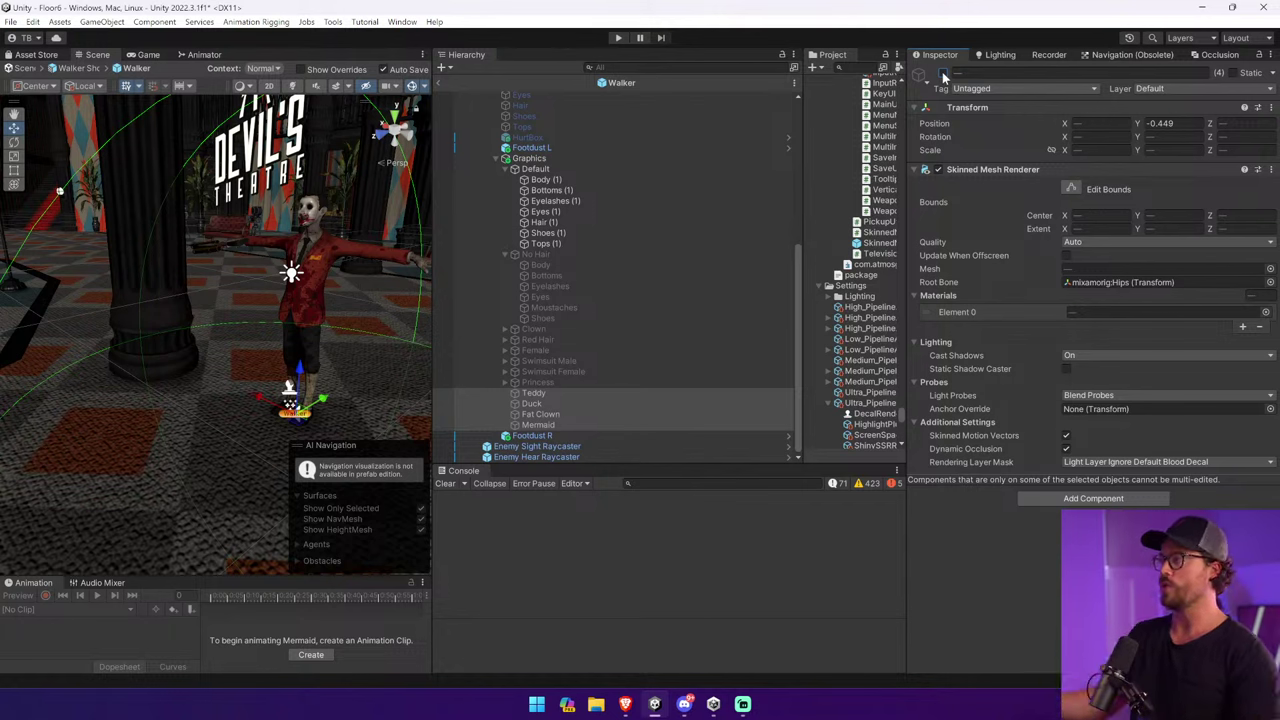
Check the Rendering Layer Mask on all meshes of the Princess and Swimsuit Female variations.
click(506, 381)
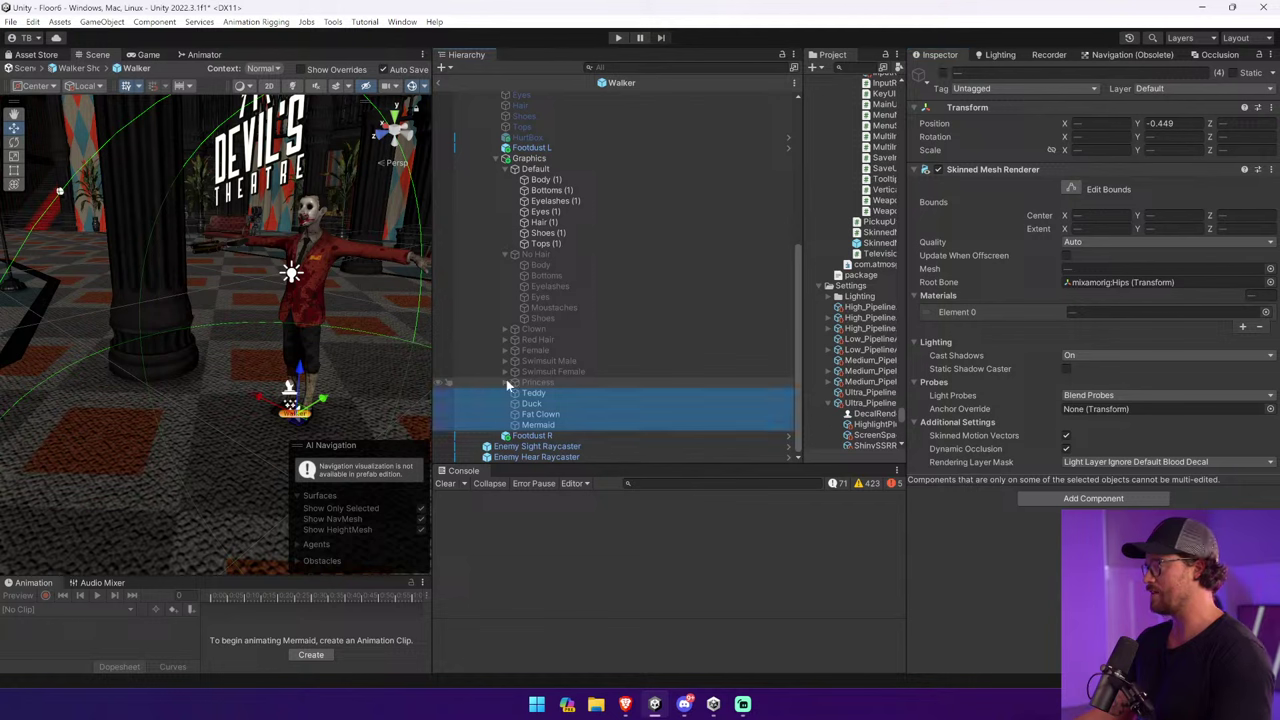
click(539, 392)
scroll(539, 392, down, 3)
shift+click(562, 384)
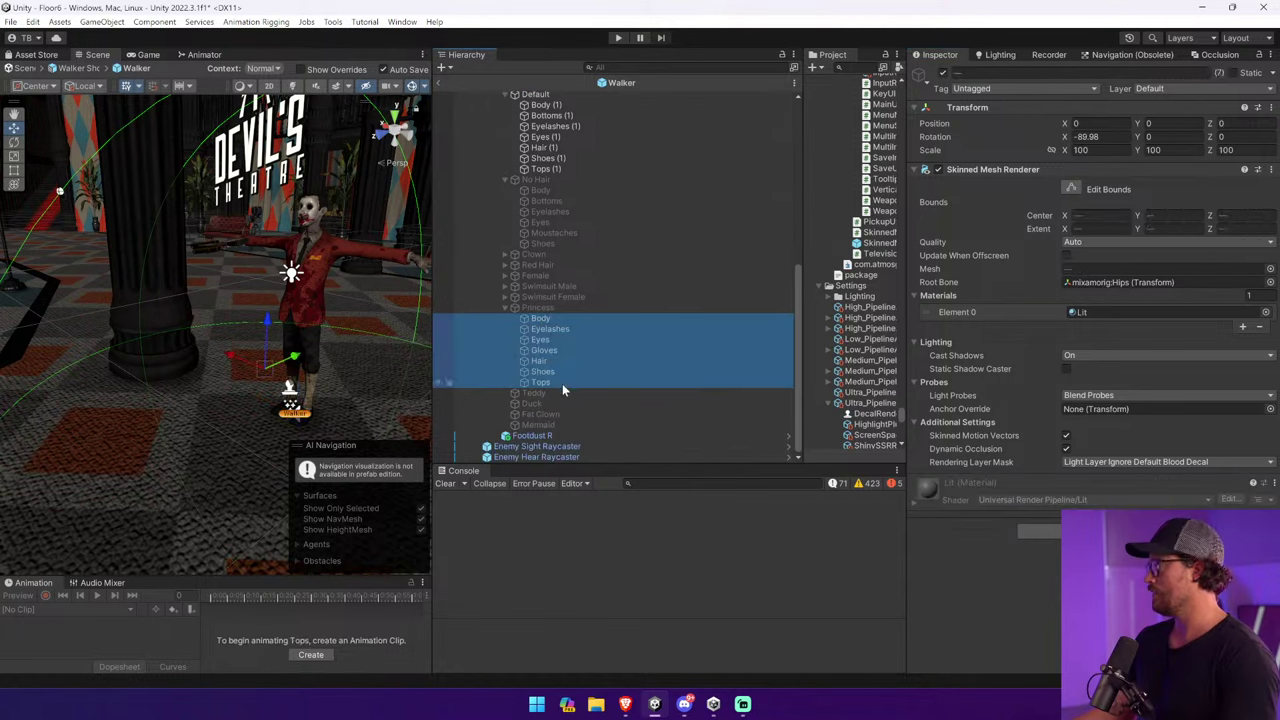
click(506, 296)
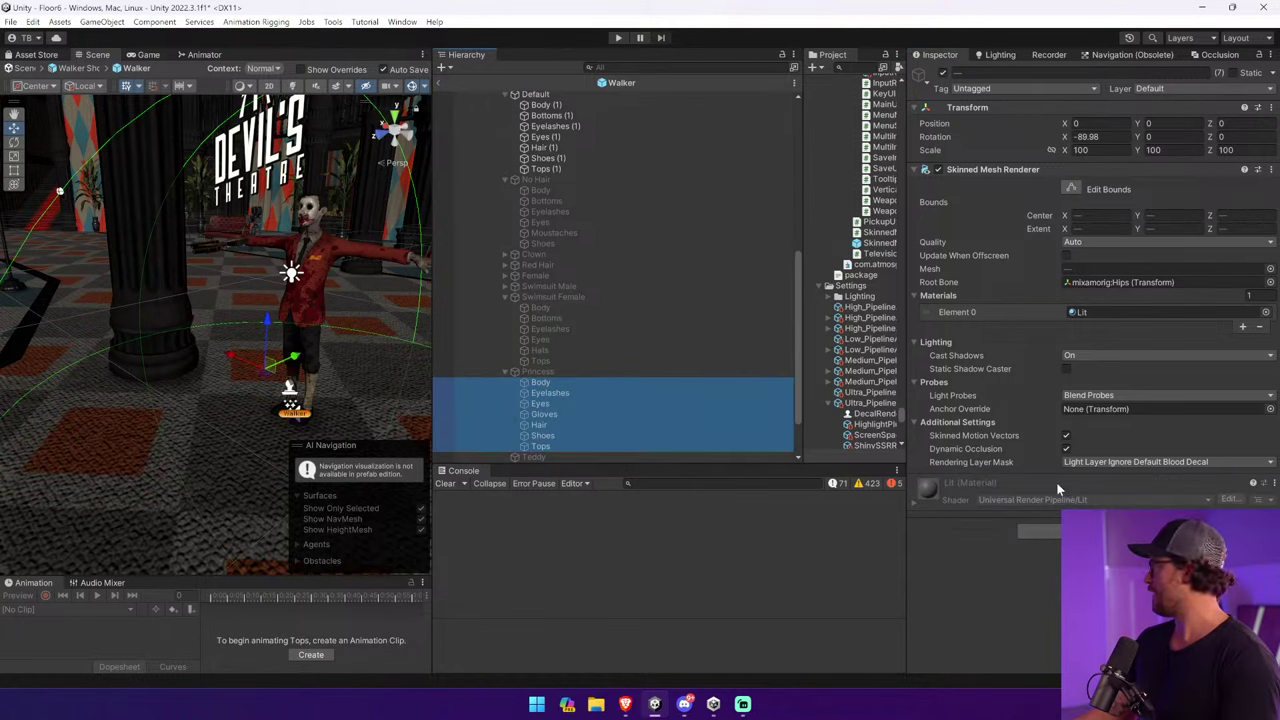
click(551, 361)
shift+click(555, 306)
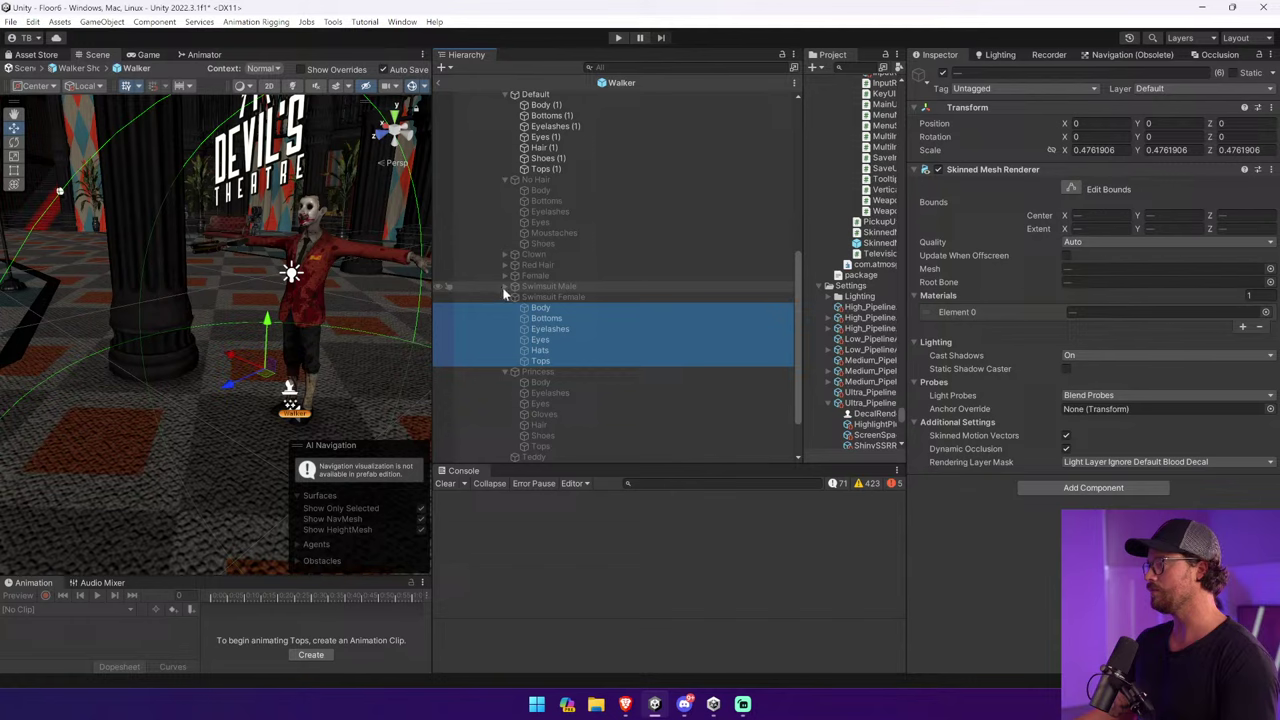
Check the Rendering Layer Mask on all meshes of the Swimsuit Male and Female variations.
click(504, 287)
click(543, 298)
shift+click(541, 360)
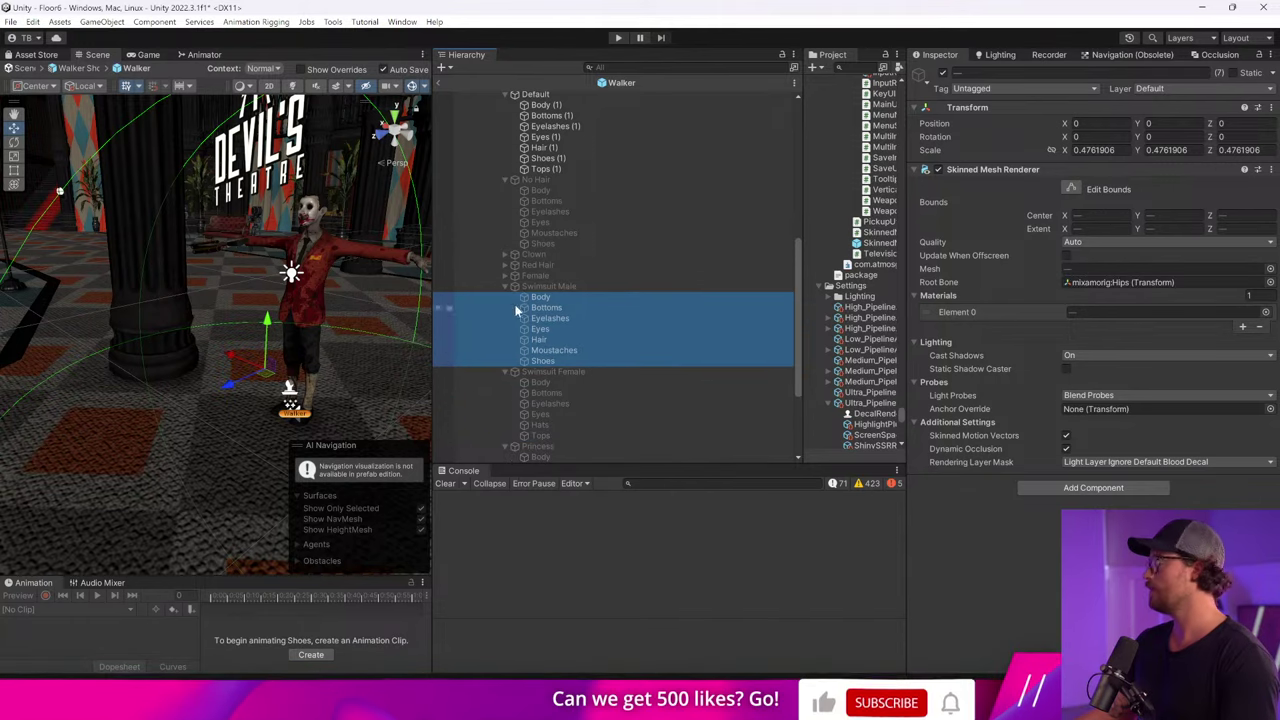
click(505, 275)
click(540, 286)
shift+click(543, 336)
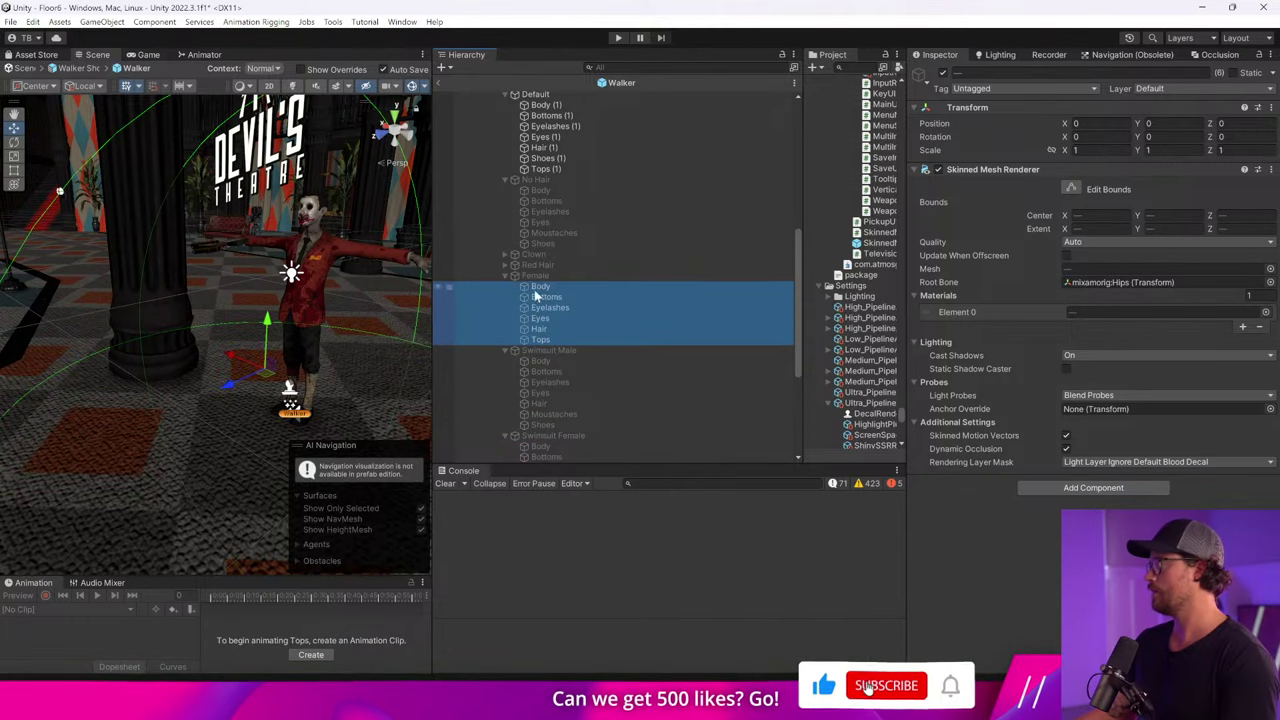
Check the Rendering Layer Mask on all meshes of the Red Hair and Clown variations.
click(505, 264)
click(540, 275)
shift+click(544, 338)
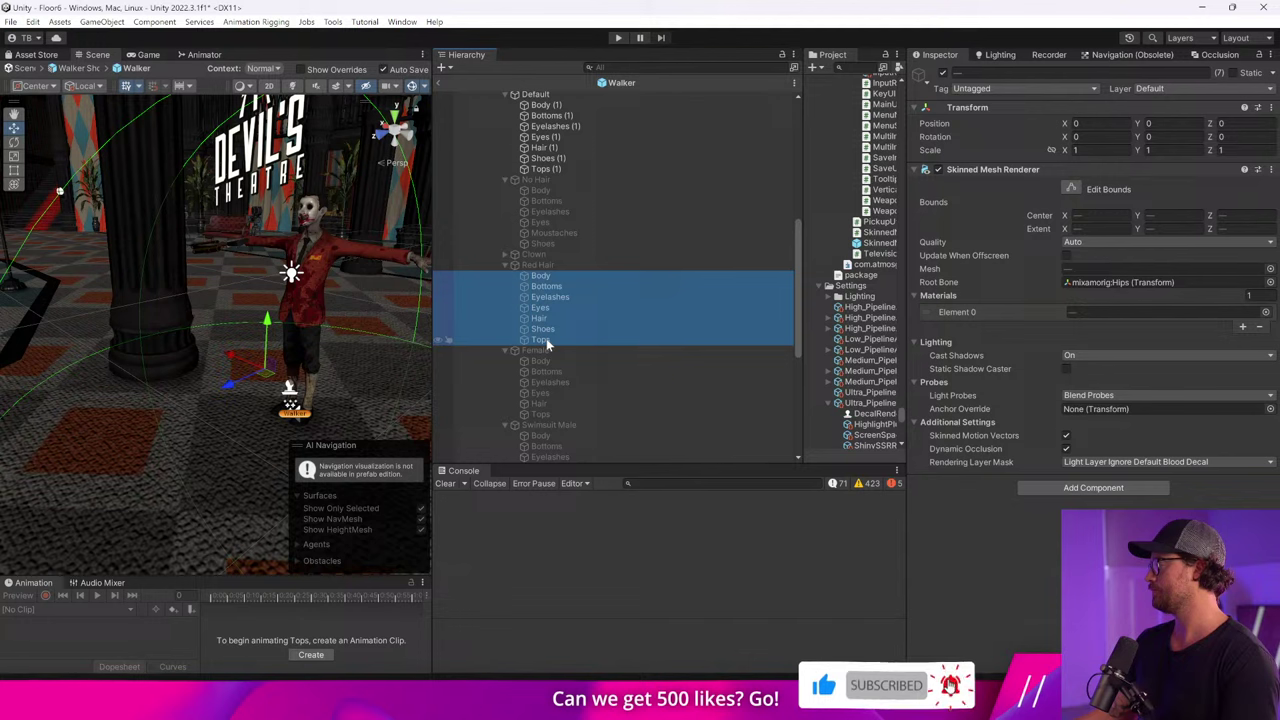
click(505, 254)
click(540, 264)
shift+click(550, 296)
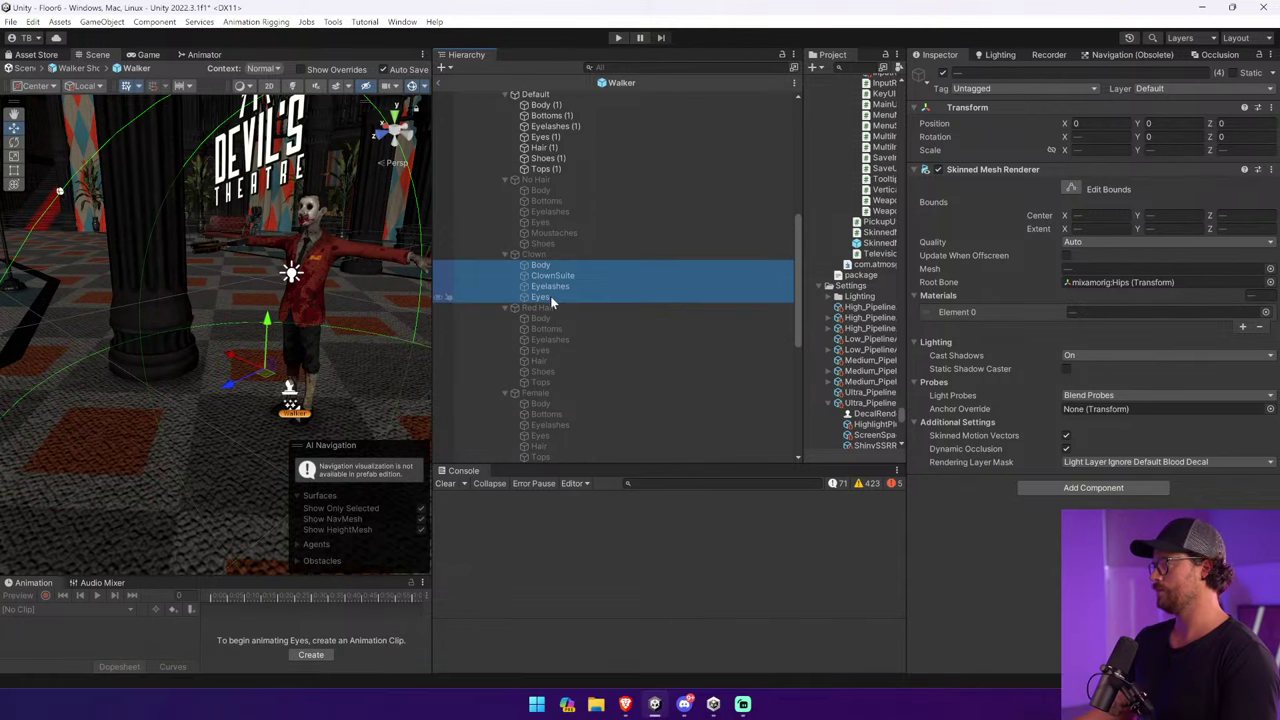
Activate the Mermaid mesh and view its head and face mask up close in the scene.
scroll(550, 296, down, 10)
click(538, 423)
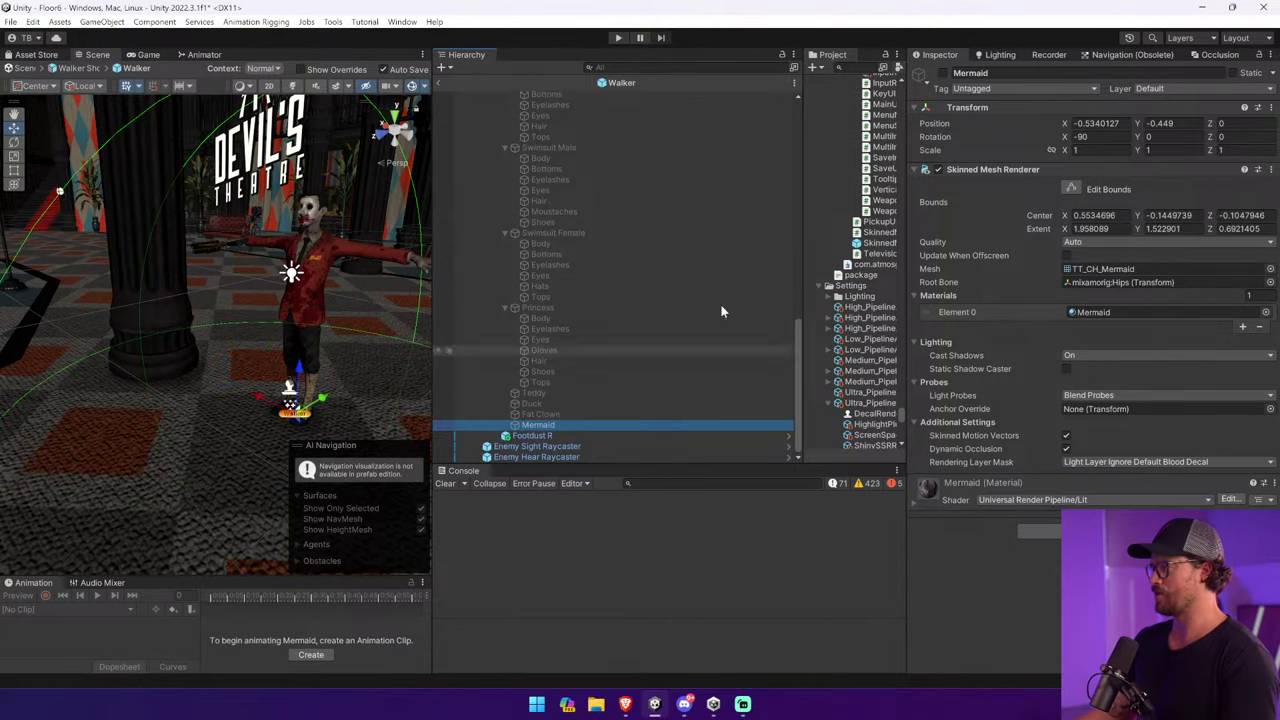
click(943, 73)
click(264, 288)
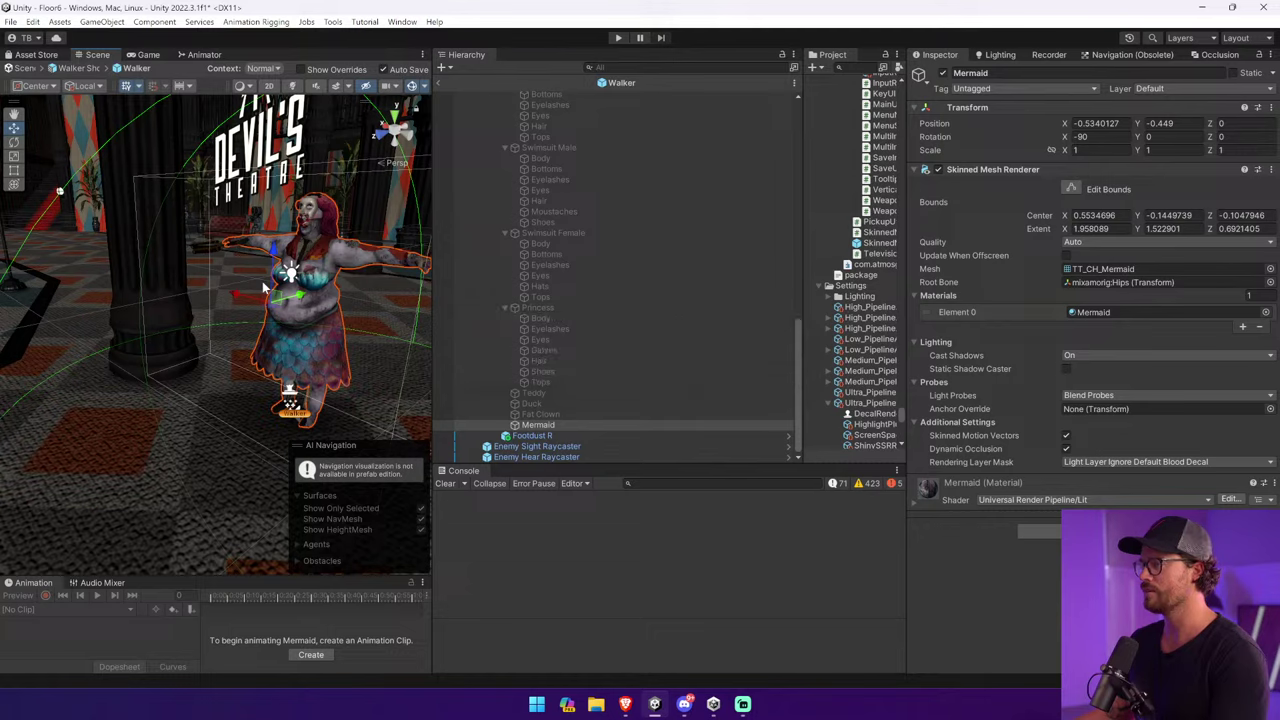
key(w)
right_drag(264, 288, 540, 162)
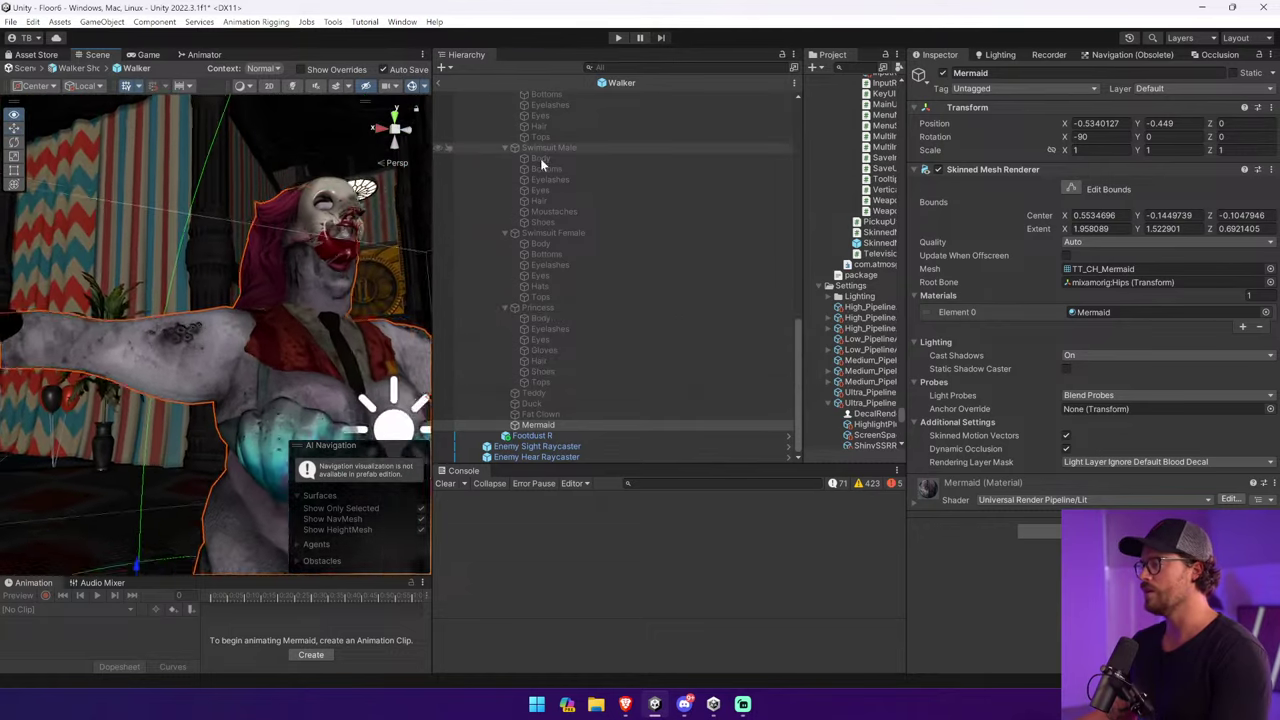
Select the SmileMask on the Walker's head and expand its Mesh Renderer to check the Rendering Layer Mask.
scroll(611, 300, up, 10)
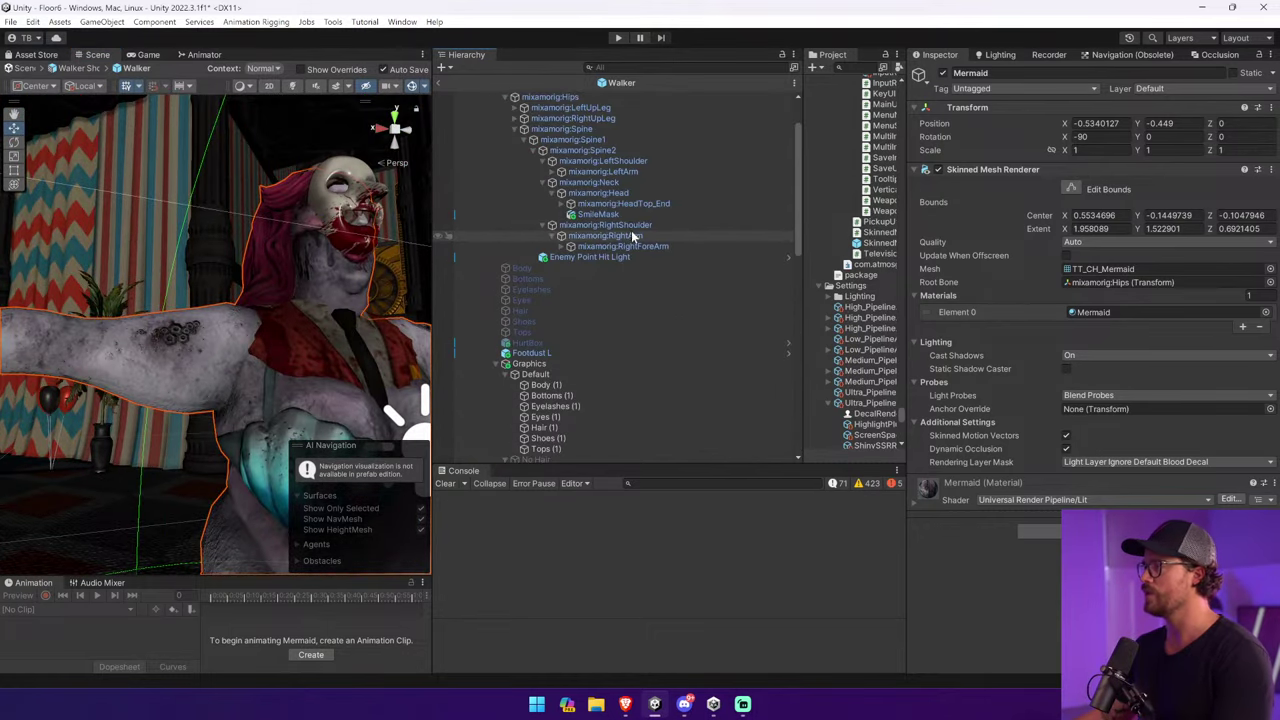
click(333, 200)
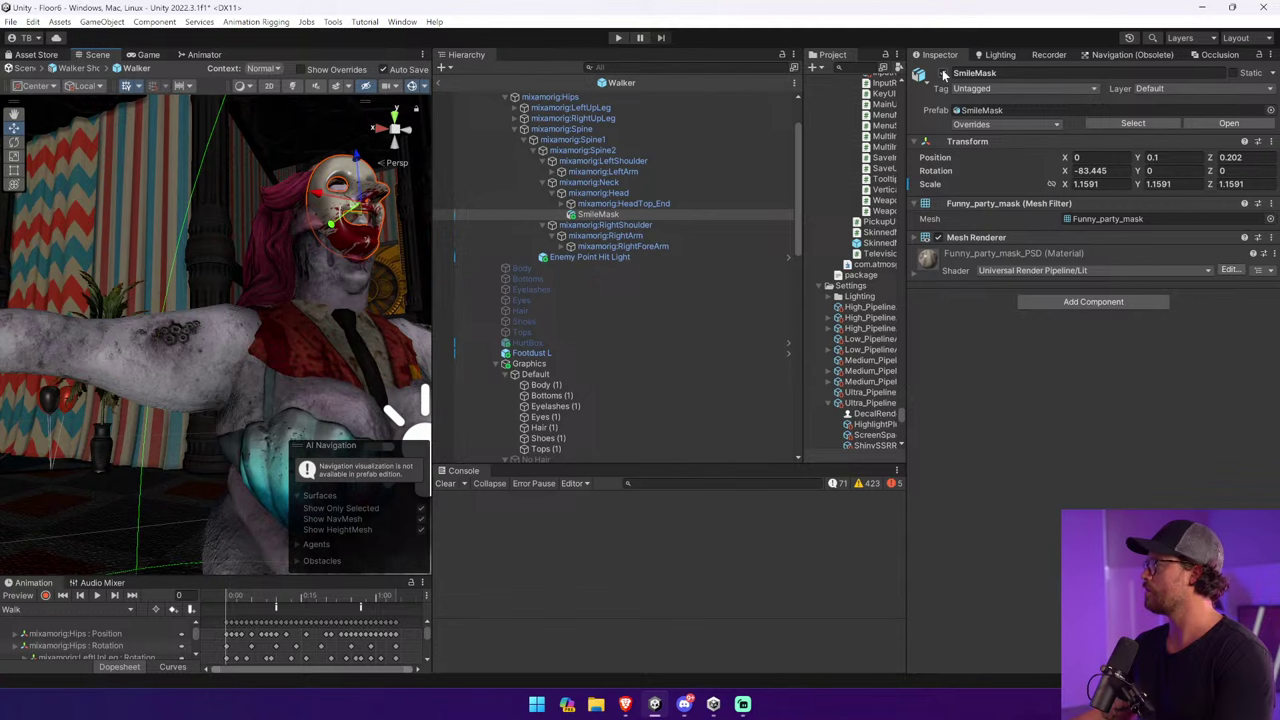
click(1031, 238)
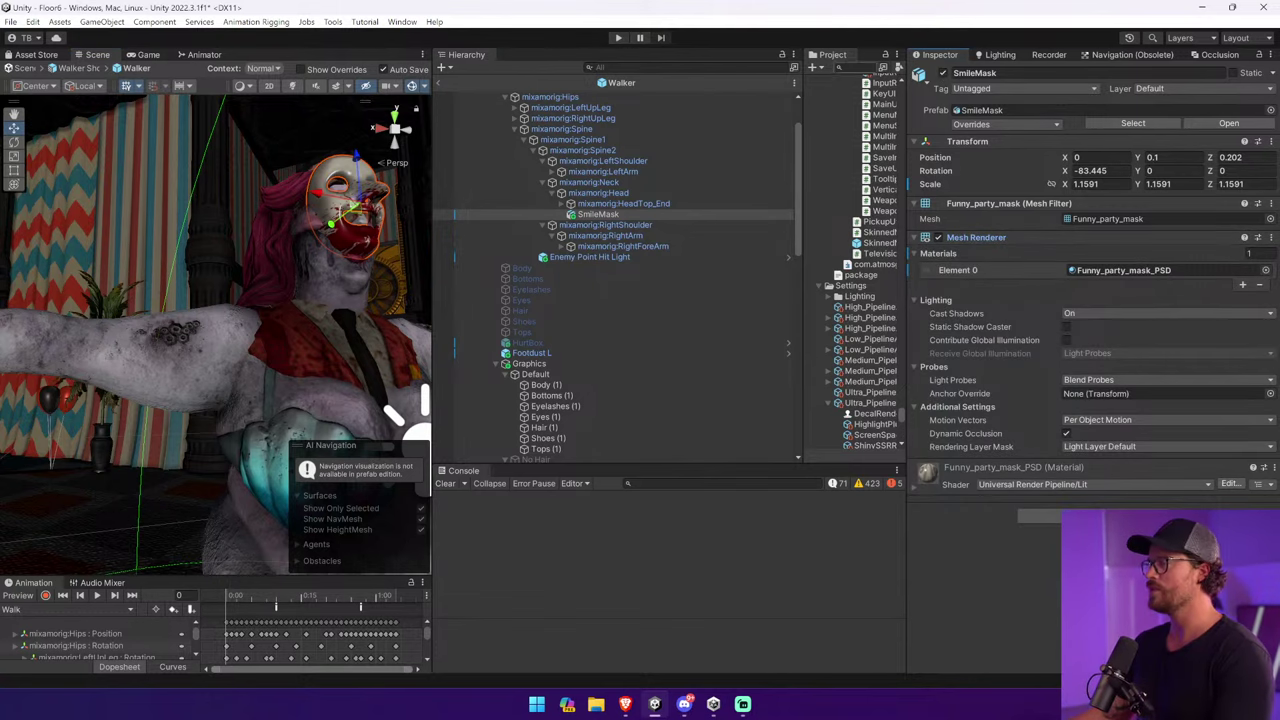
Hide the SmileMask to inspect the Walker's face underneath up close, and show the mask again.
click(941, 73)
scroll(334, 200, up, 4)
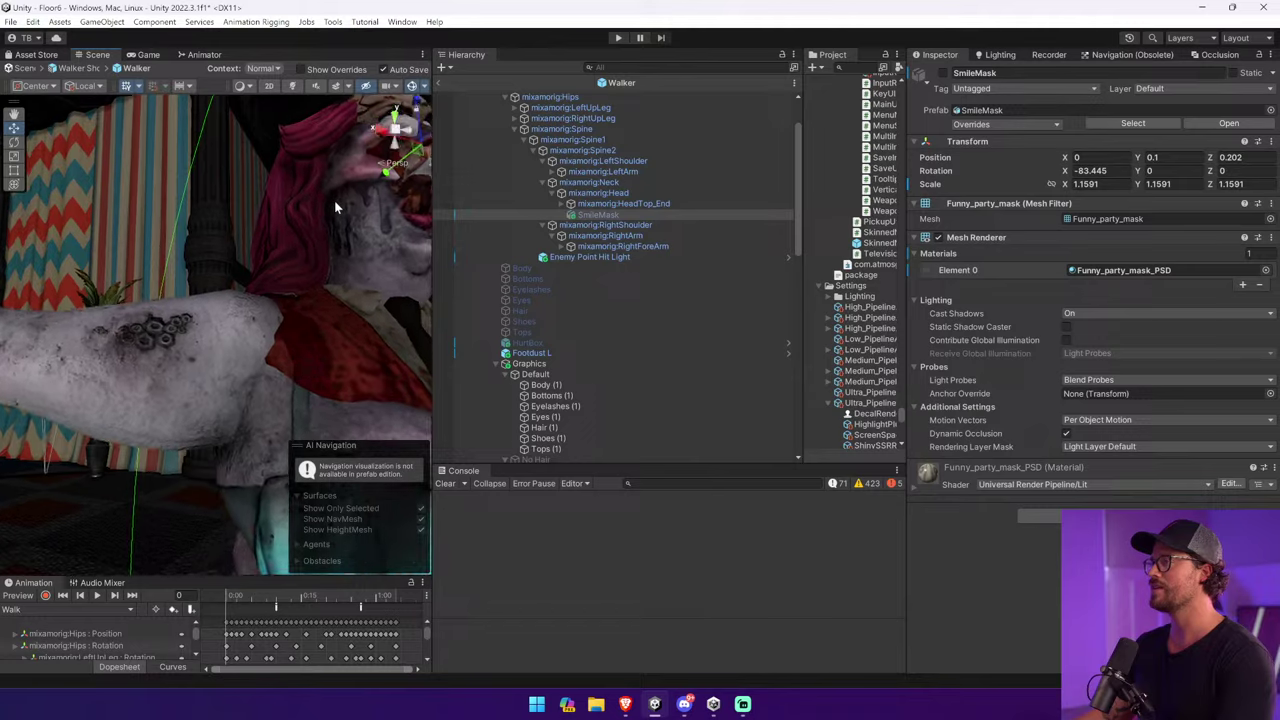
right_drag(334, 200, 232, 218)
key(s)
key(w)
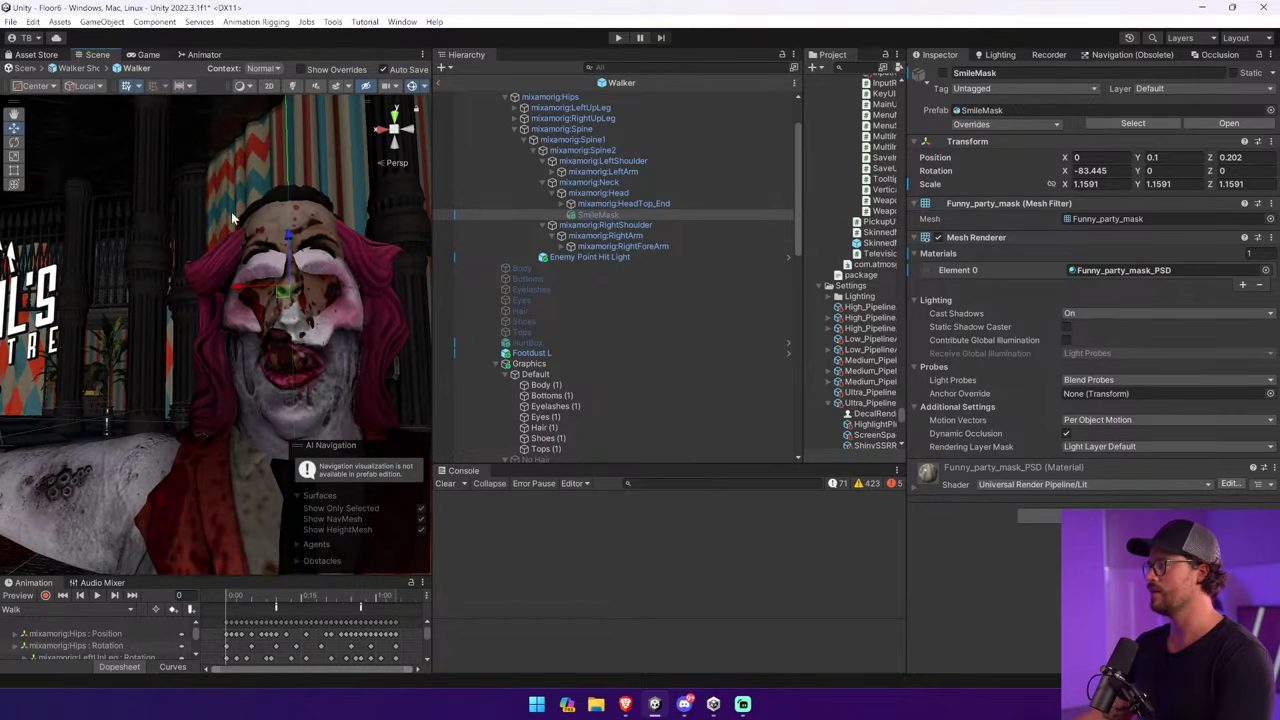
click(942, 74)
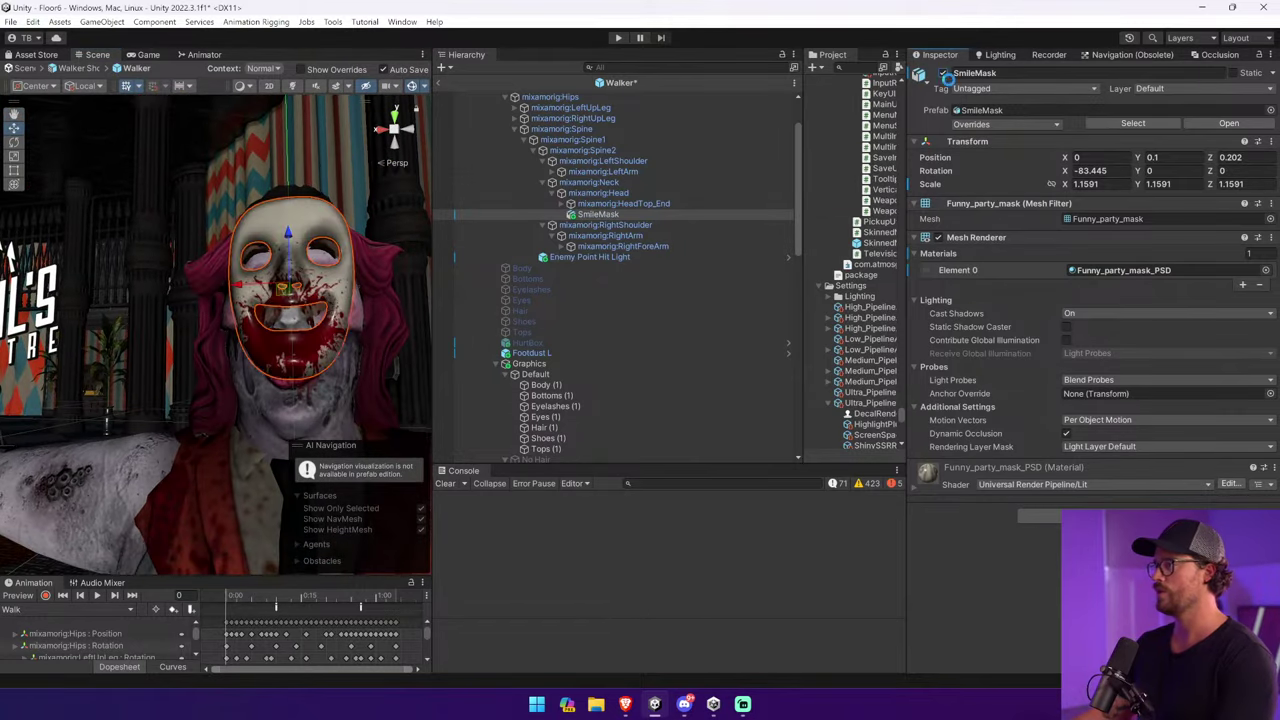
Set the SmileMask's Rendering Layer Mask to only Light Layer Ignore Default Blood Decal, removing Light Layer Default.
click(1120, 447)
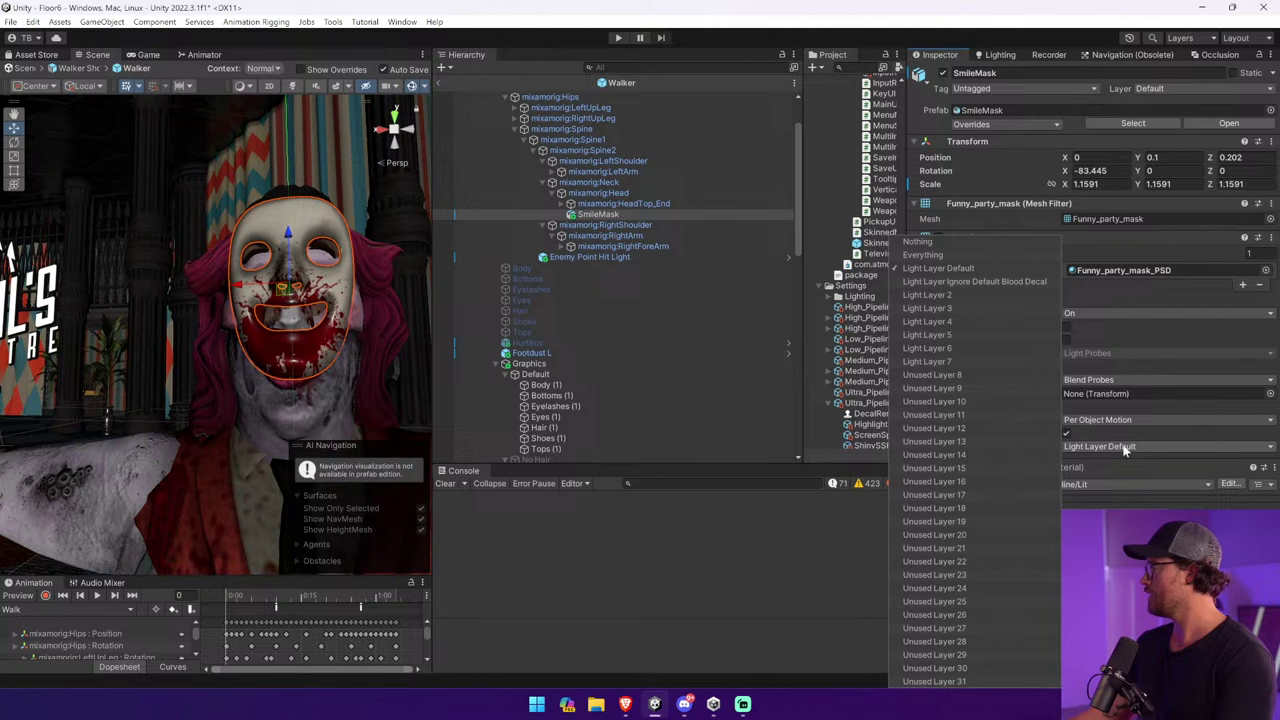
click(990, 281)
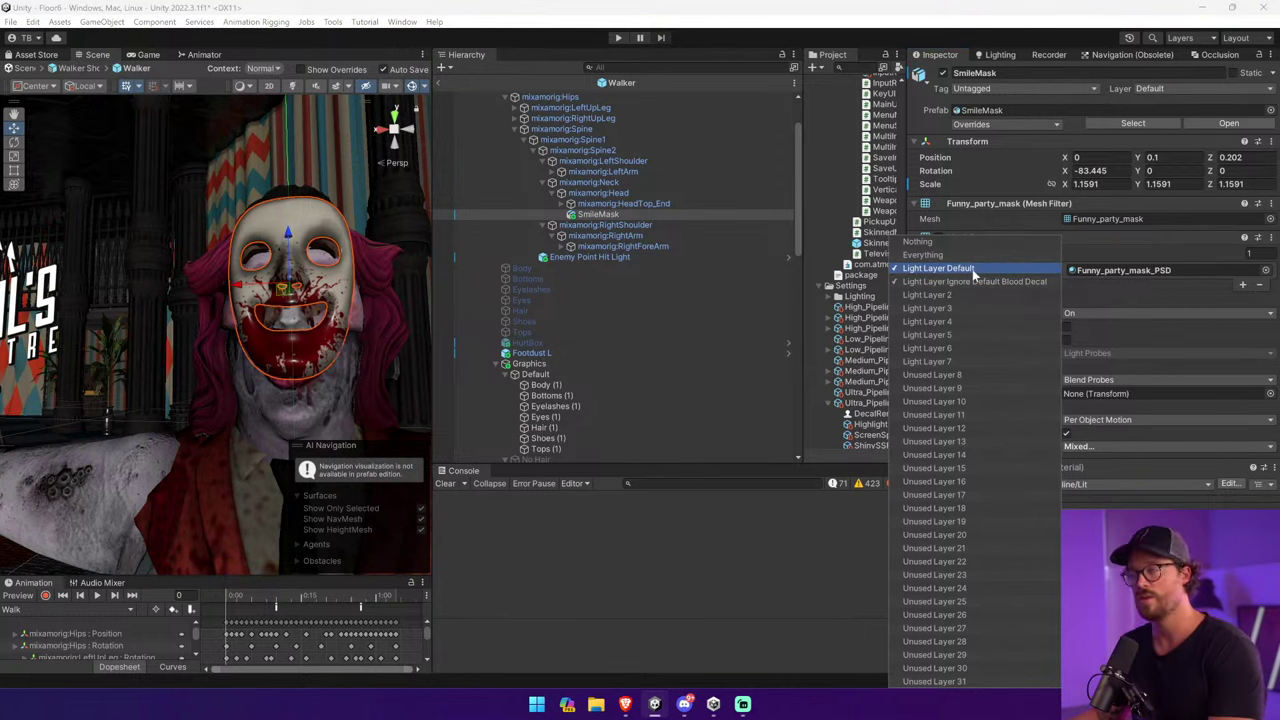
click(972, 269)
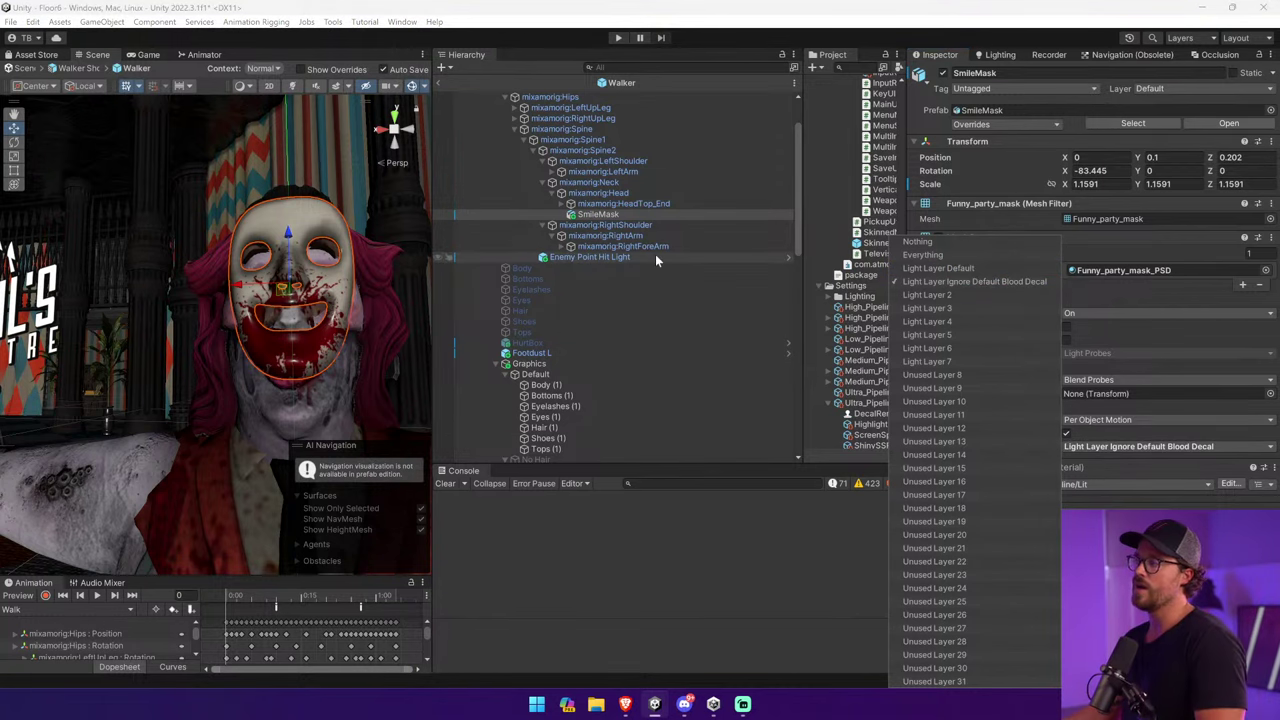
click(645, 220)
Deactivate the Mermaid mesh in the Walker prefab.
scroll(640, 340, down, 10)
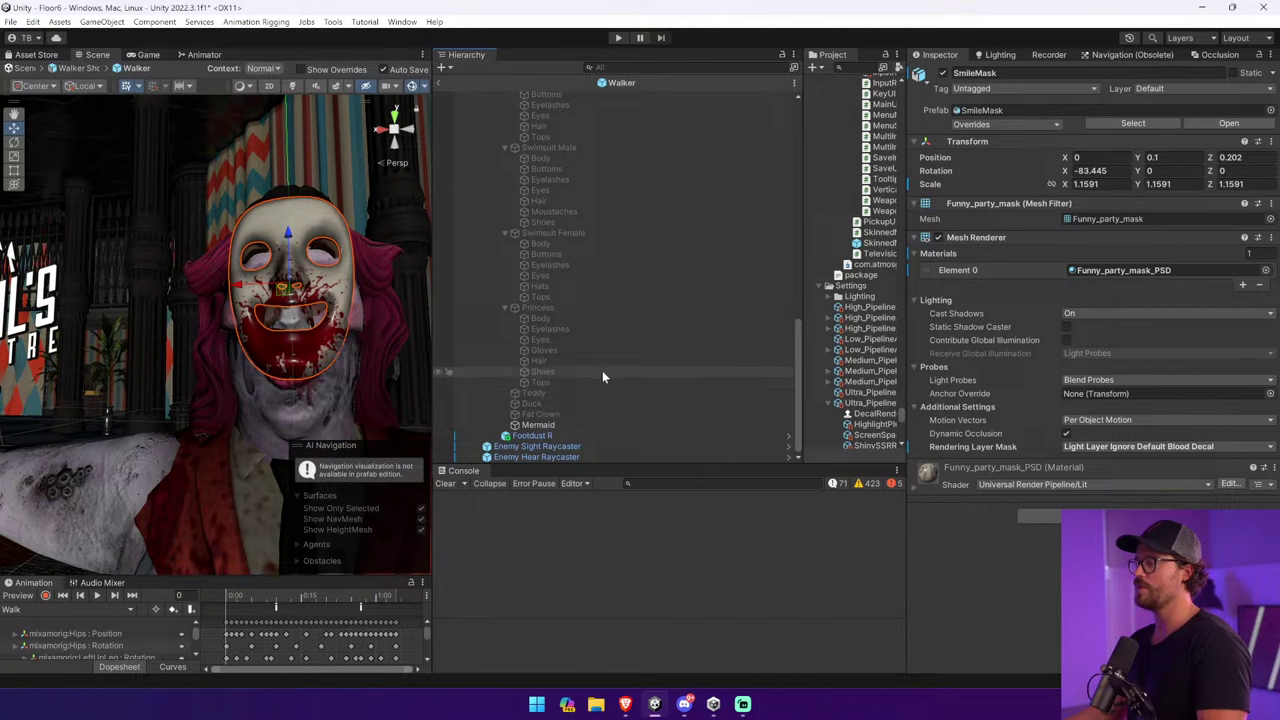
click(579, 426)
click(943, 73)
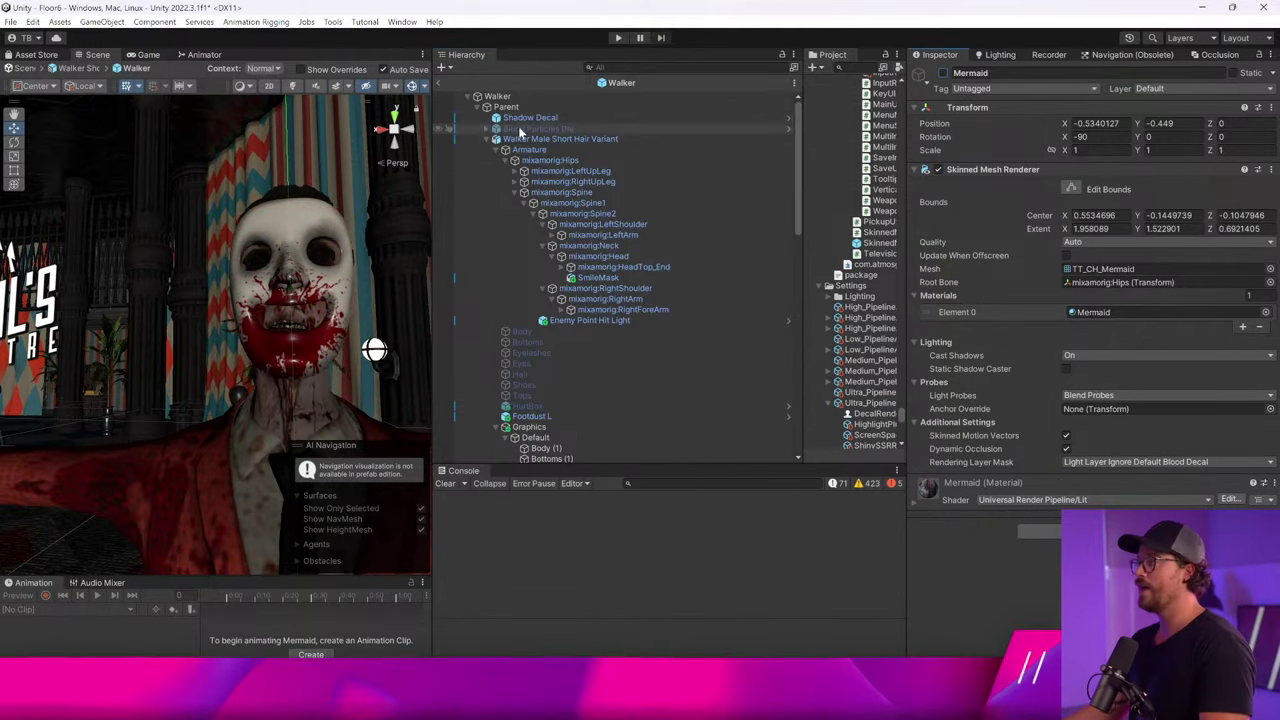
Widen the scene view and display the Ultra_PipelineAsset_Forward renderer settings to review its Decal feature.
drag(432, 190, 622, 190)
scroll(497, 337, down, 8)
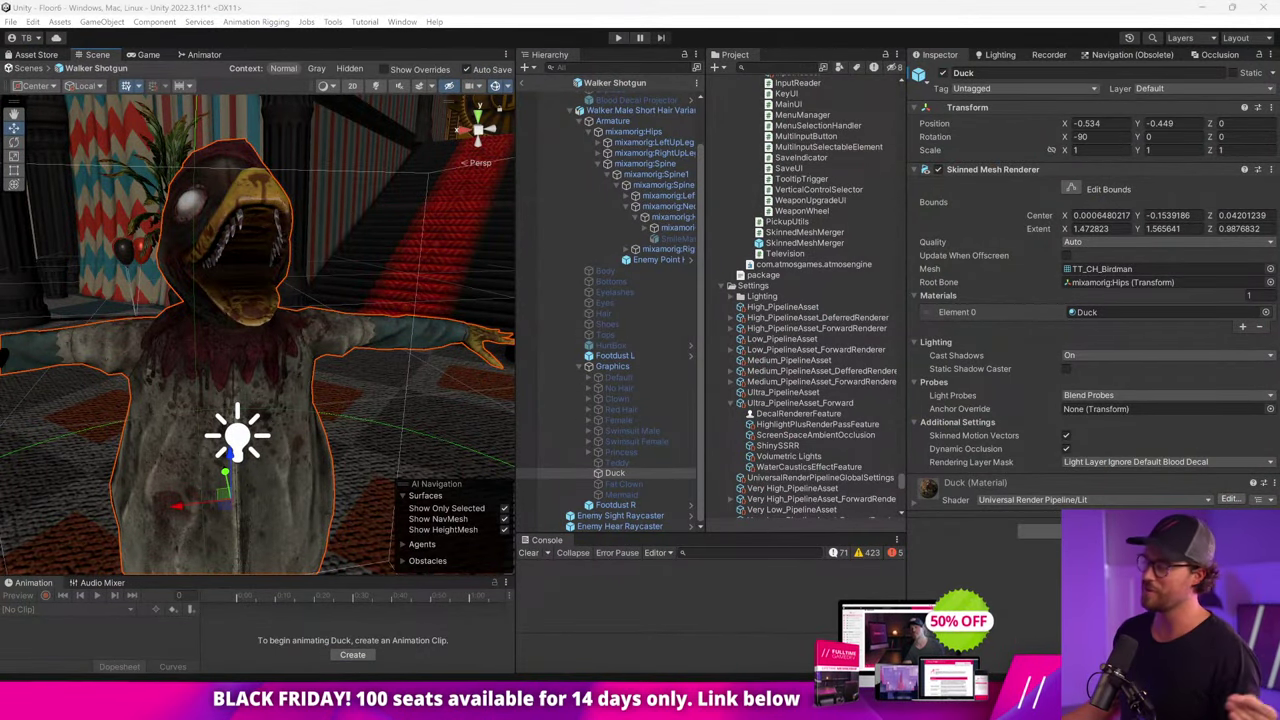
click(820, 403)
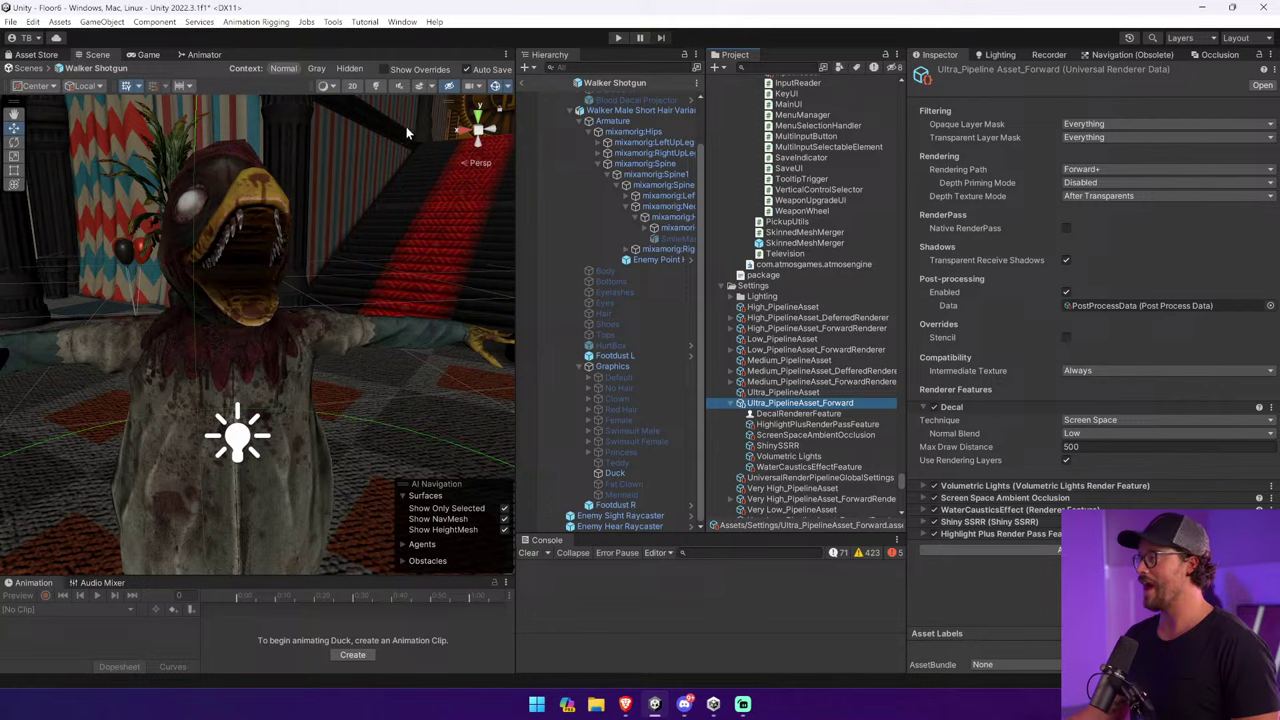
right_drag(253, 268, 245, 383)
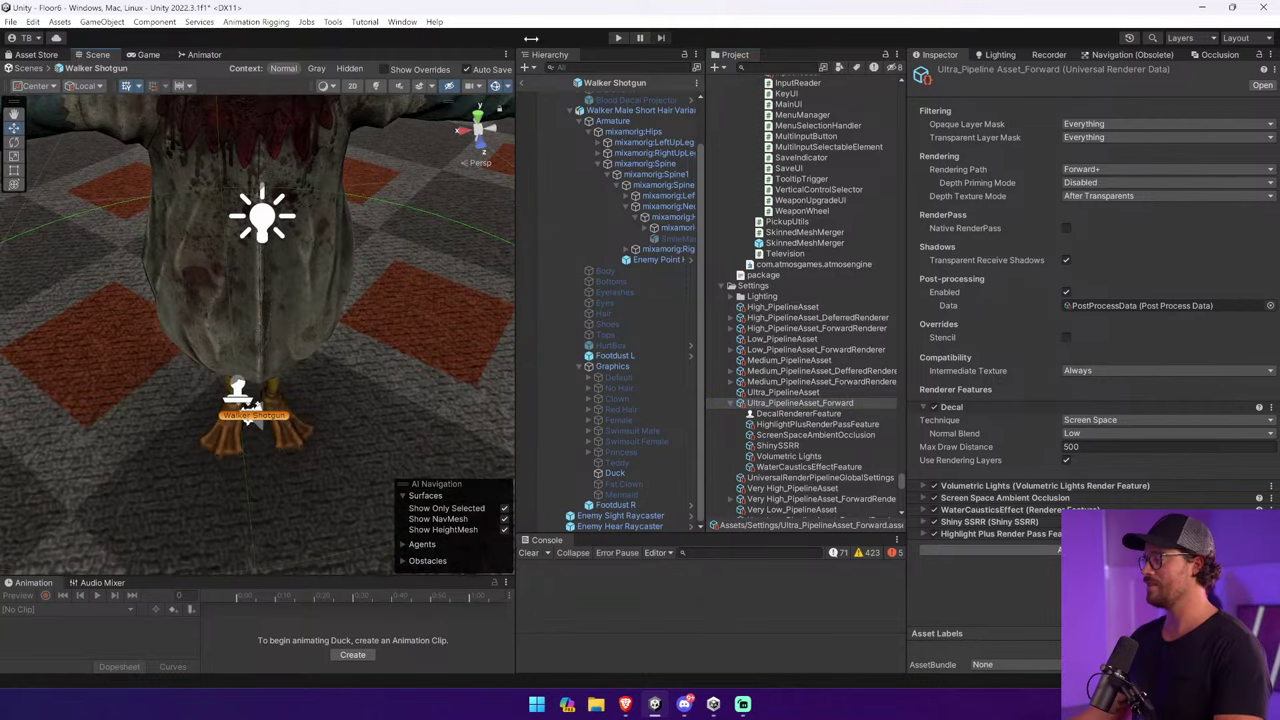
Exit prefab mode and run the game in play mode.
click(618, 37)
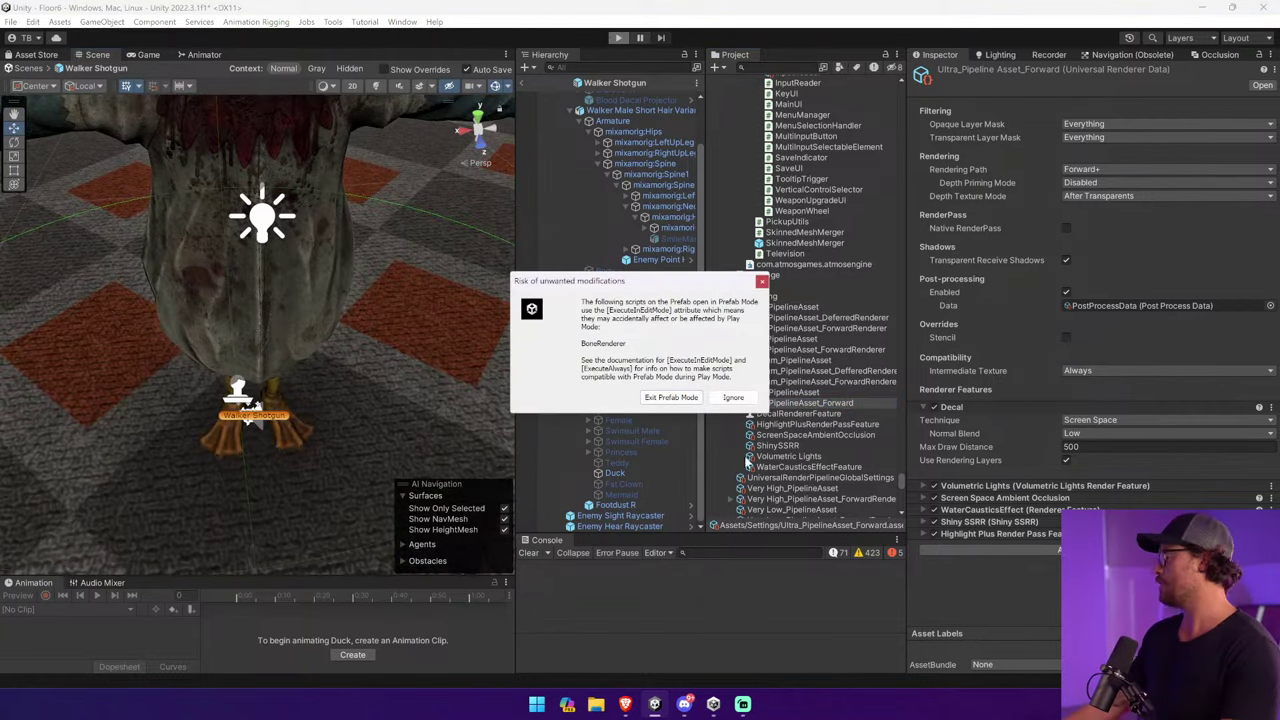
click(671, 397)
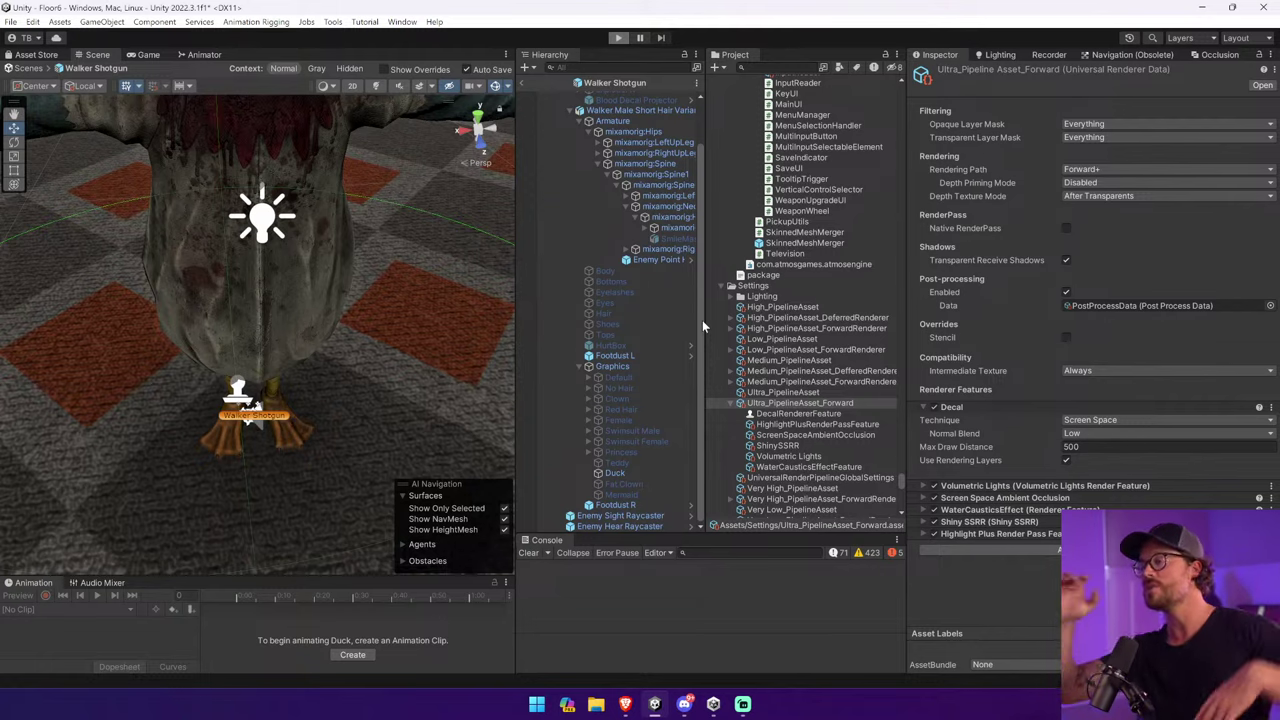
key(ctrl+p)
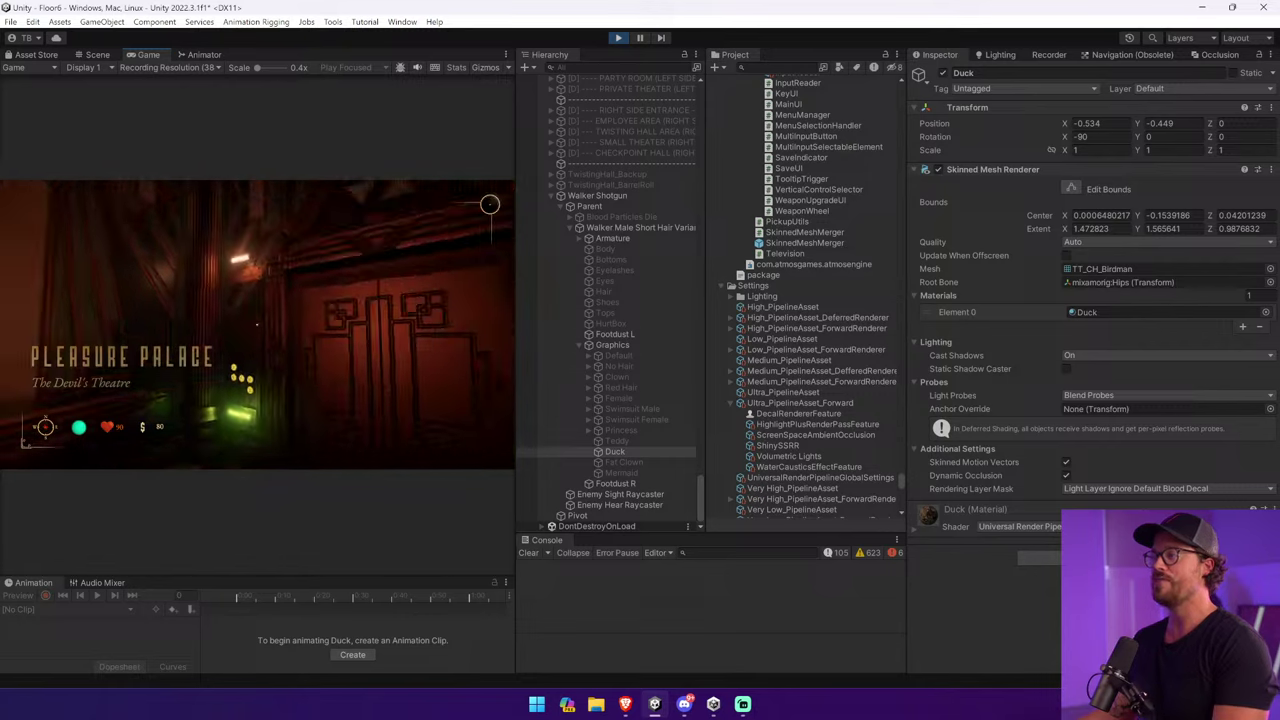
Approach the Duck Walker in the game, equip the shotgun and shoot it.
key(w)
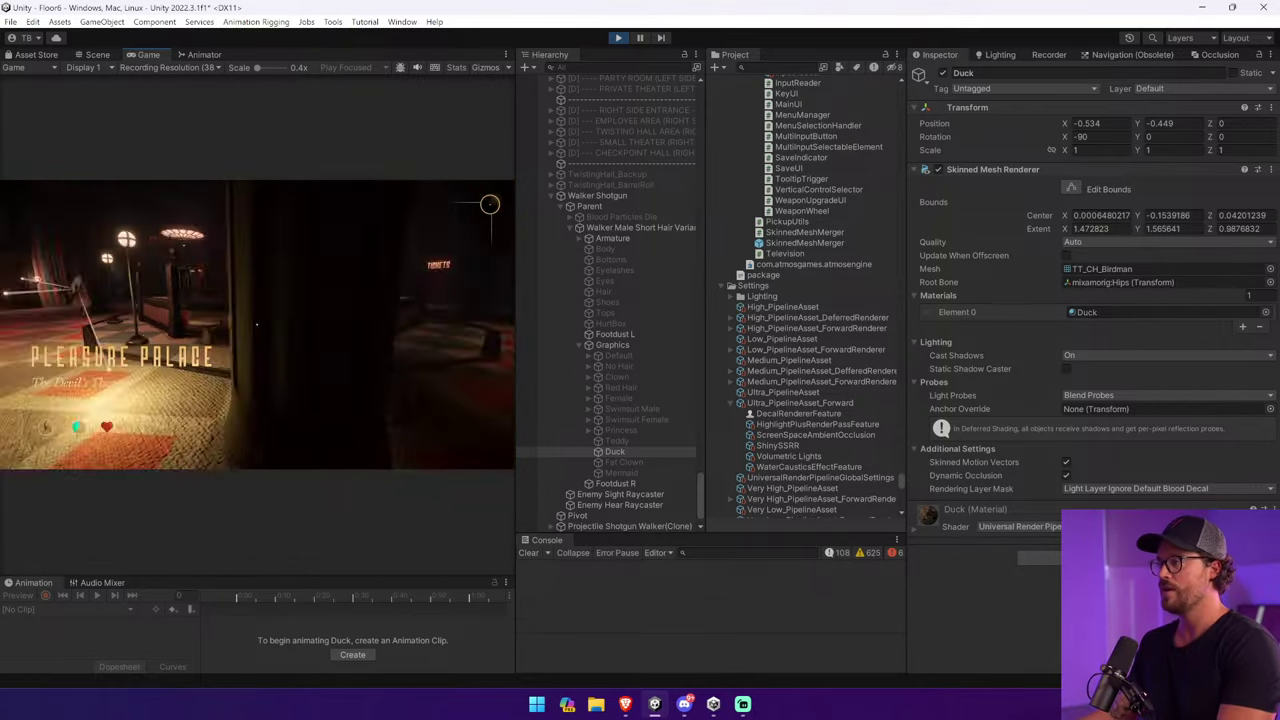
key(Tab)
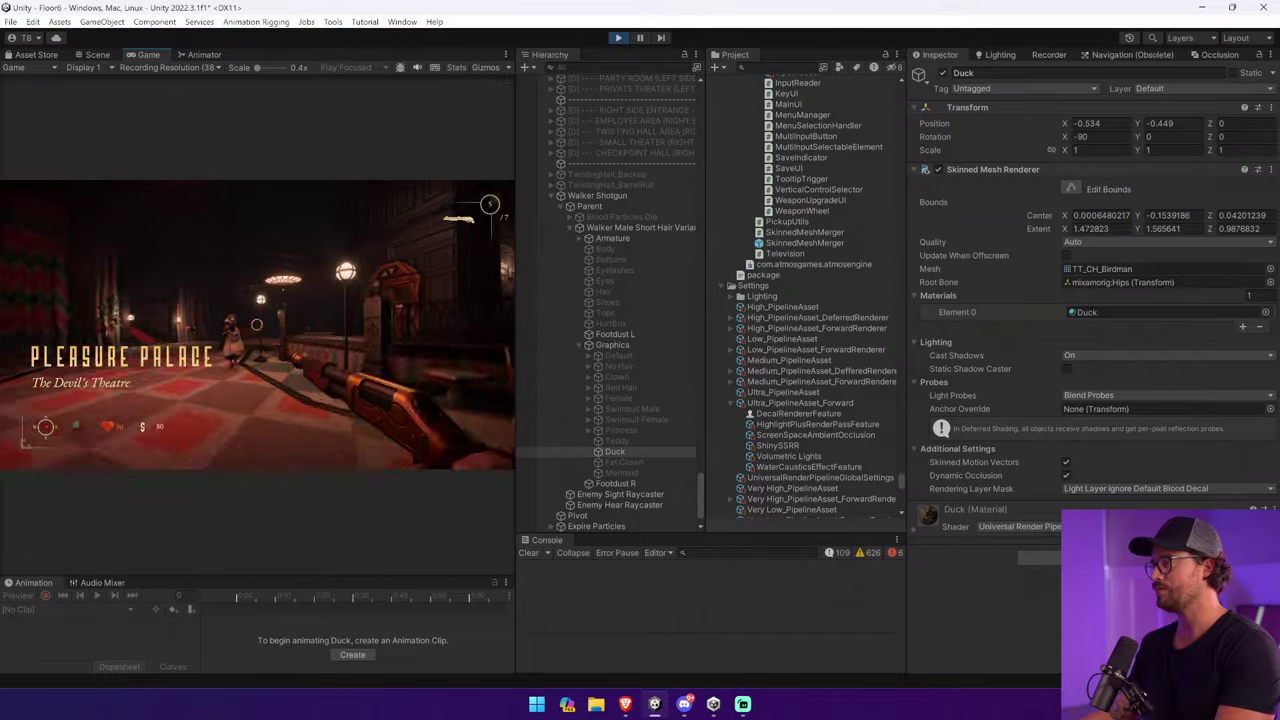
click(258, 325)
click(257, 325)
click(257, 325)
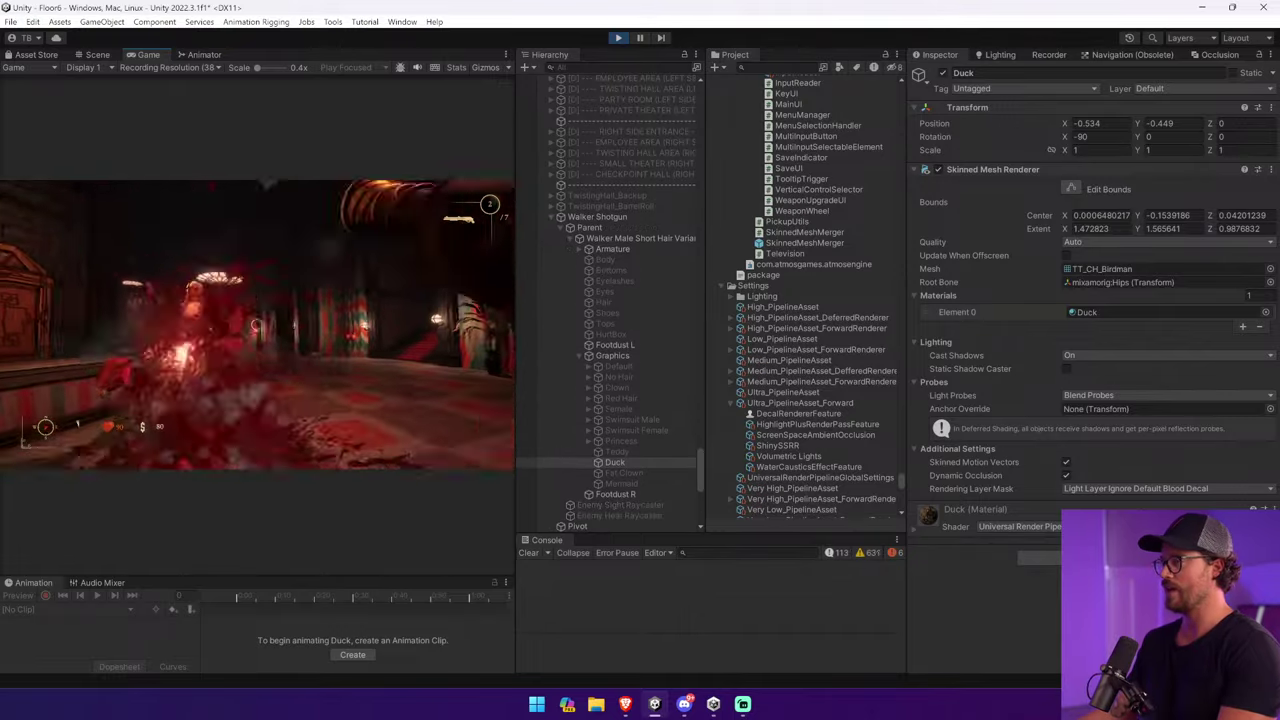
Pause the game and select the most recently spawned Blood Decal Projector near the fallen Walker to inspect its rendering layers.
key(ctrl+shift+p)
right_drag(256, 322, 887, 215)
click(270, 263)
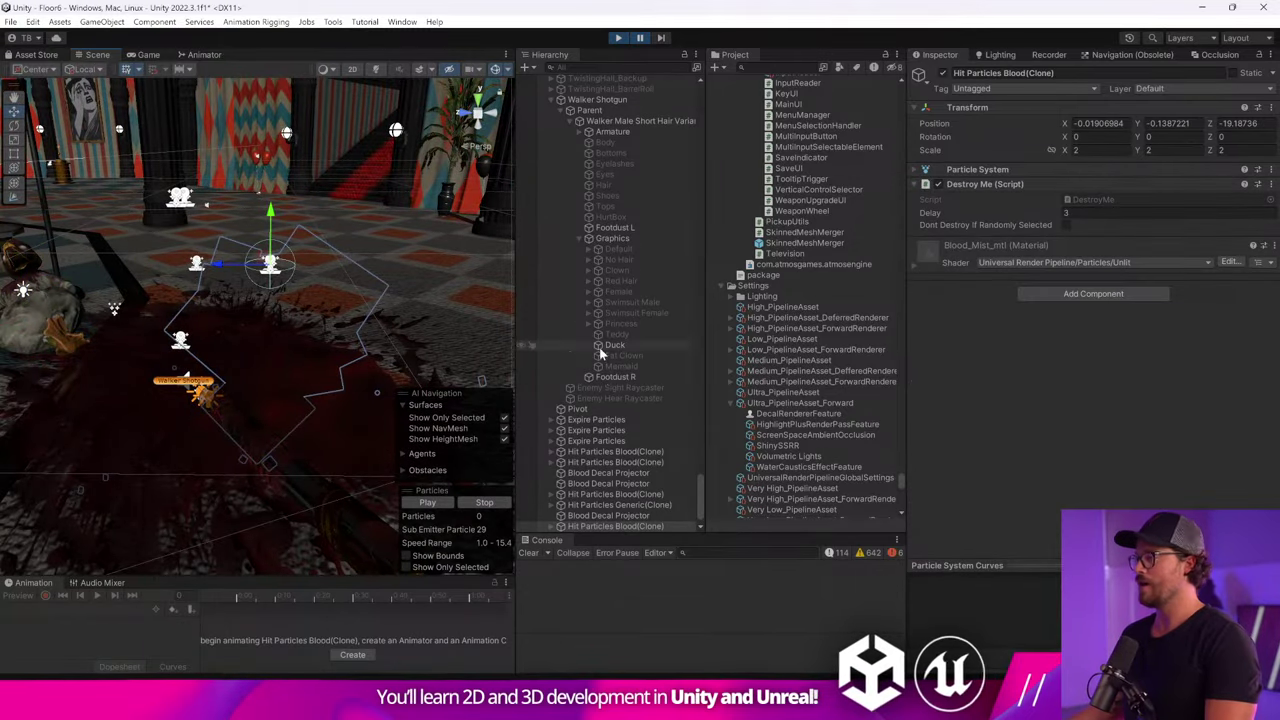
click(560, 506)
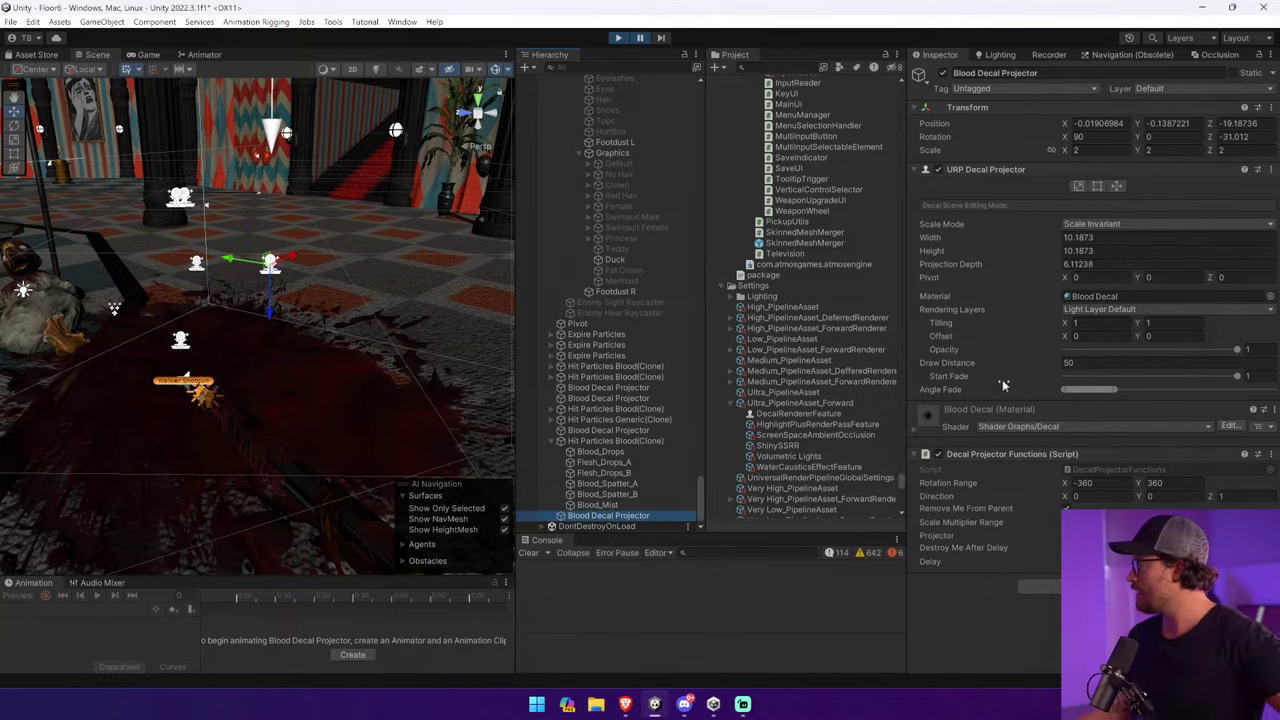
Move the Blood Decal Projector to the red-carpeted staircase, at about X 27.6, Y 3.2, Z -26, and examine the projection.
right_drag(128, 384, 180, 341)
drag(188, 352, 266, 258)
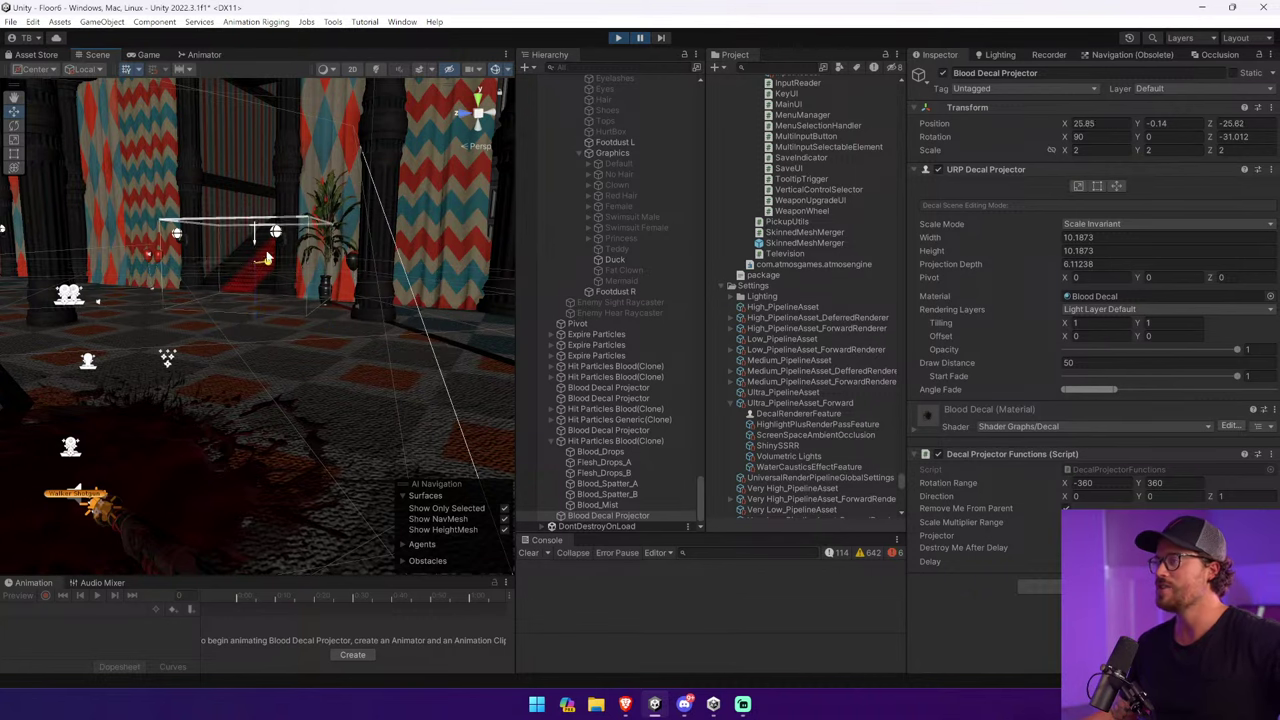
drag(259, 319, 259, 274)
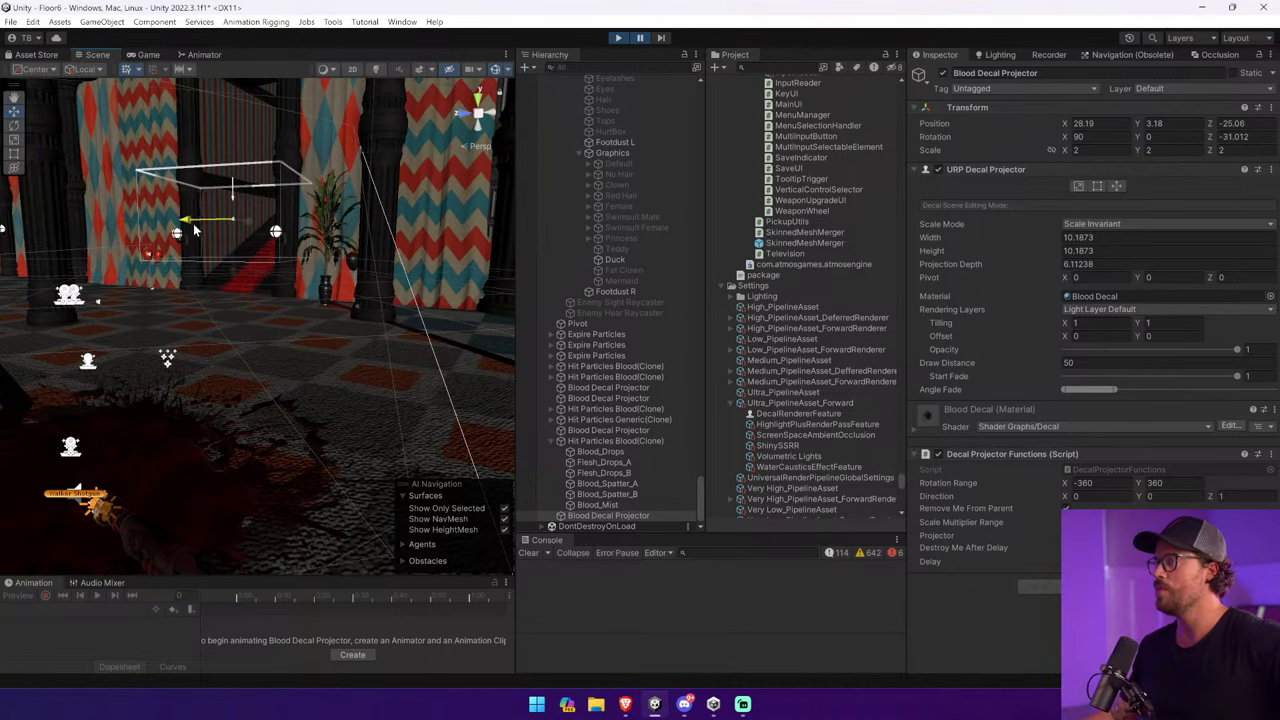
key(w)
mouse_move(205, 224)
right_down()
mouse_move(186, 210)
mouse_move(210, 253)
mouse_move(251, 243)
mouse_move(212, 212)
right_up()
key(s)
drag(188, 210, 279, 228)
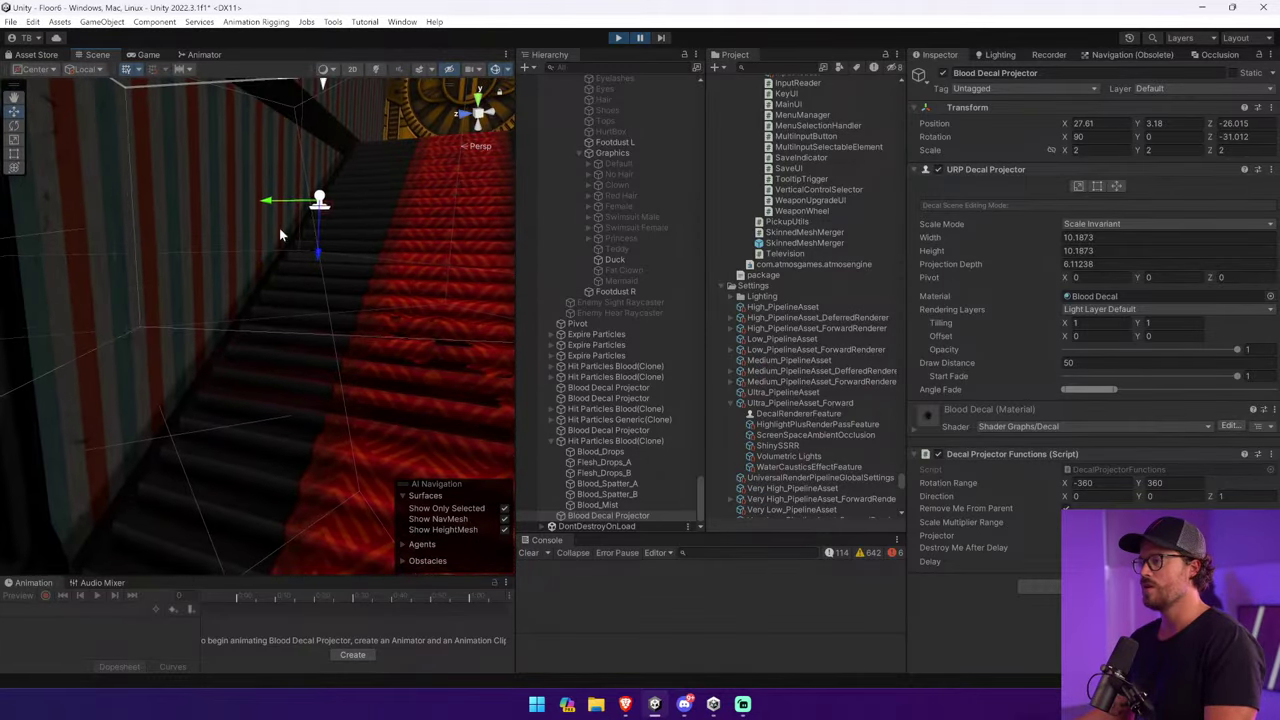
key(s)
right_drag(279, 228, 226, 256)
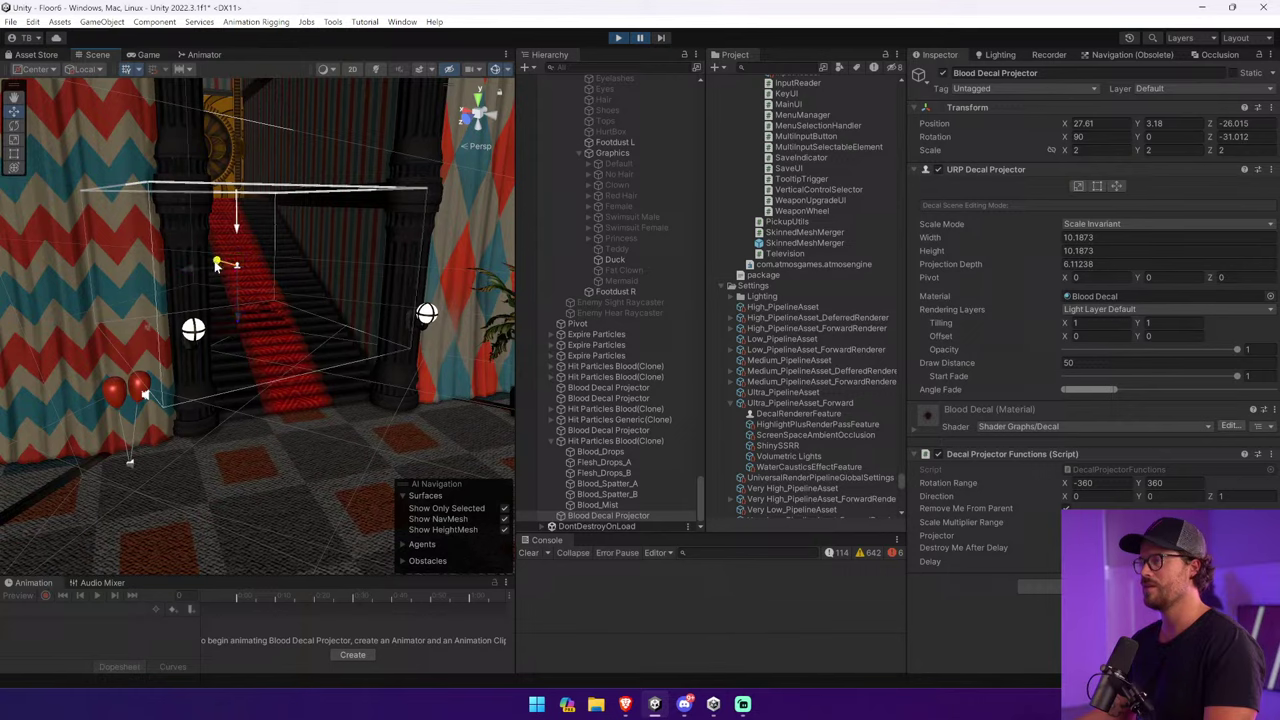
Move the Blood Decal Projector to the base of a column, at about X 26.4, Y -0.5, Z -11.6.
drag(217, 265, 271, 277)
right_drag(271, 277, 404, 346)
key(s)
drag(185, 263, 334, 274)
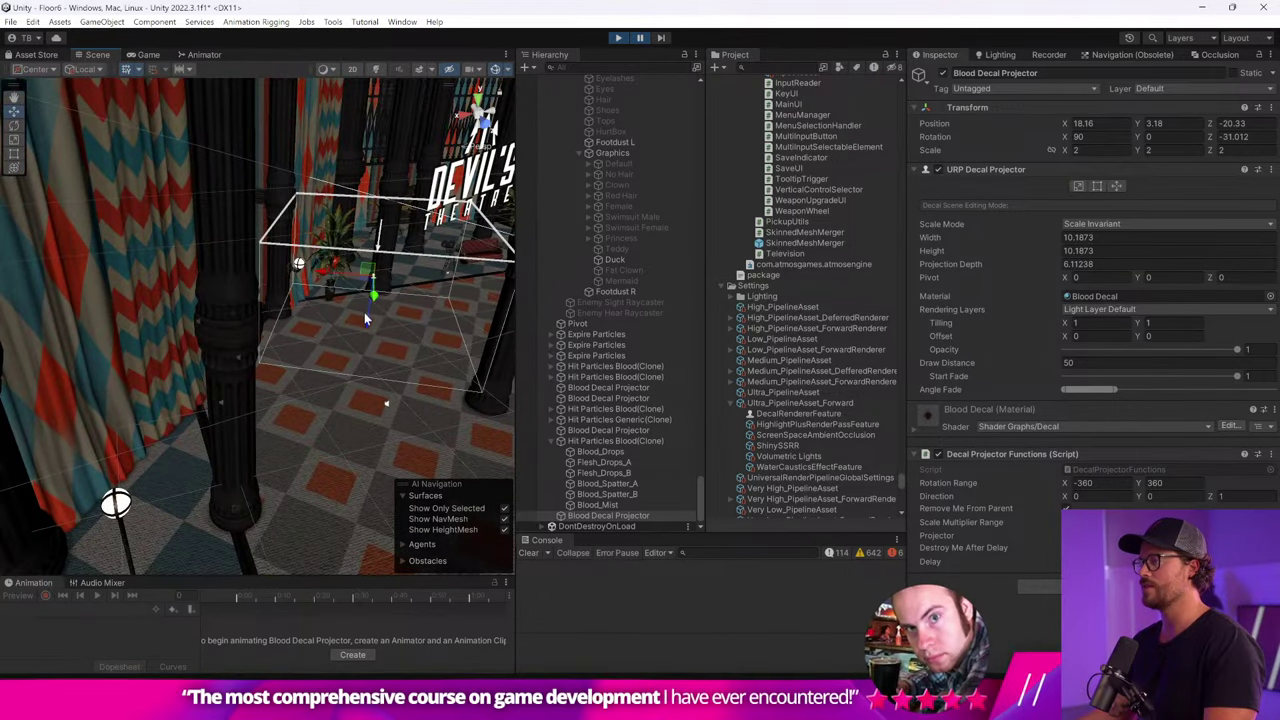
drag(365, 318, 345, 465)
right_drag(345, 465, 436, 436)
drag(431, 426, 256, 424)
right_drag(256, 424, 157, 377)
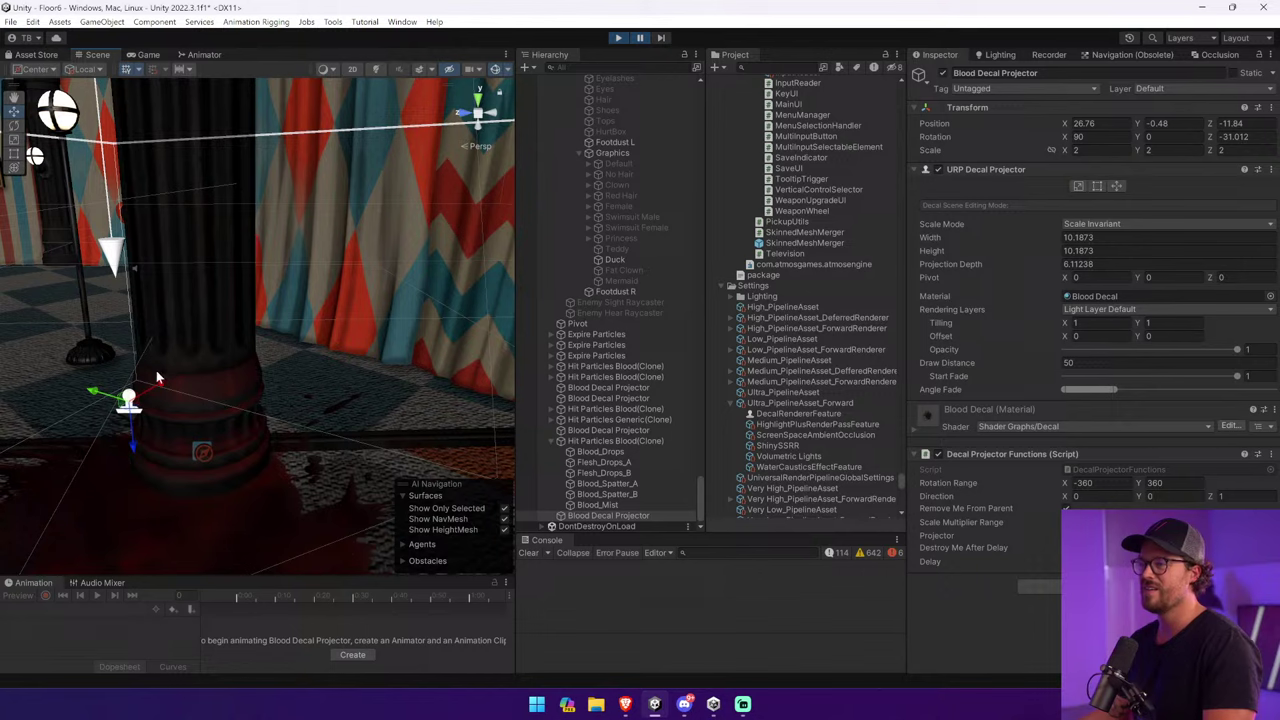
drag(159, 382, 130, 403)
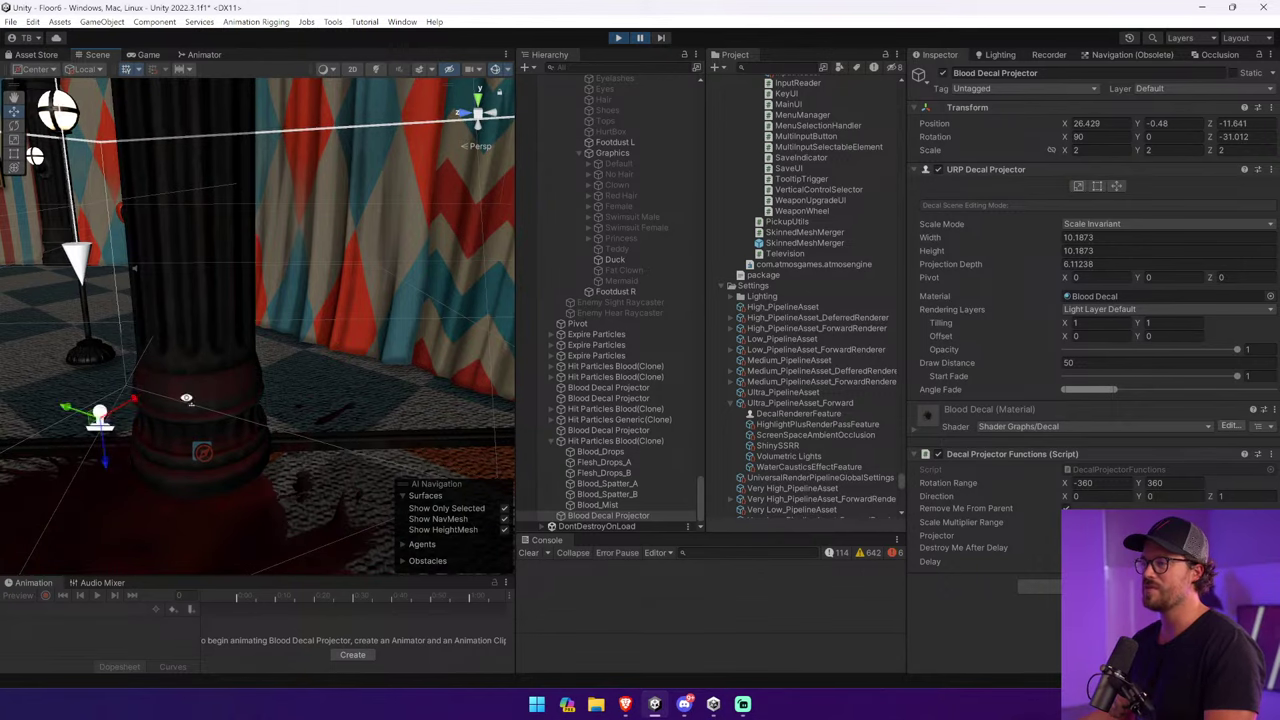
Move the Blood Decal Projector beside the hanging curtains, to about X 31.4, Y -0.5, Z -14.4, and examine the projection up close.
right_drag(187, 398, 128, 390)
drag(380, 397, 130, 413)
mouse_move(352, 350)
right_down()
mouse_move(309, 362)
mouse_move(352, 362)
right_up()
drag(367, 320, 321, 240)
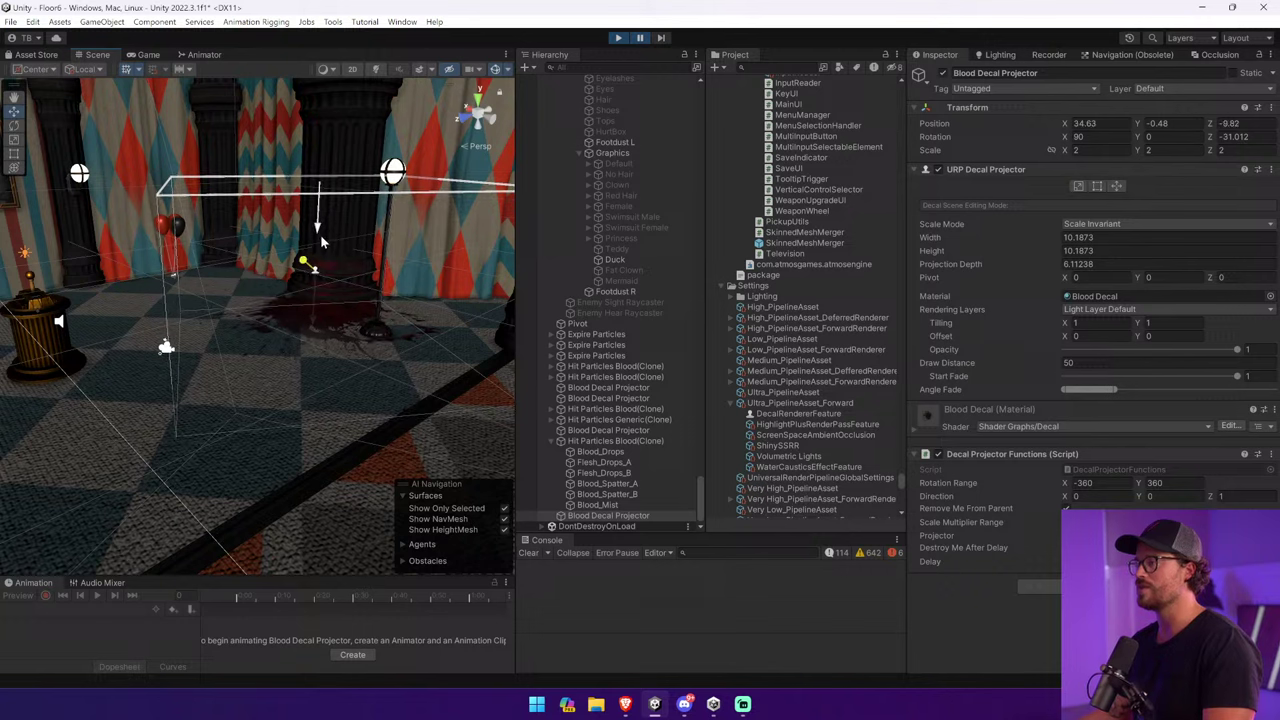
drag(289, 281, 440, 262)
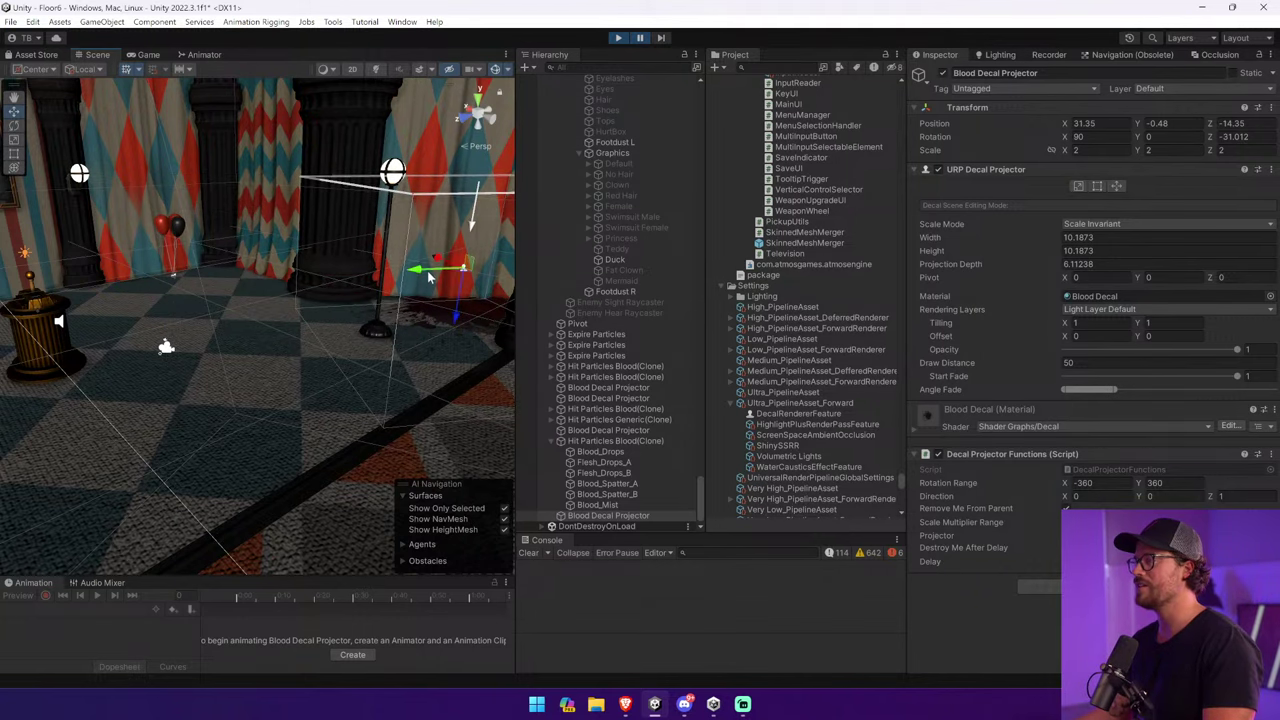
right_drag(440, 262, 502, 222)
key(w)
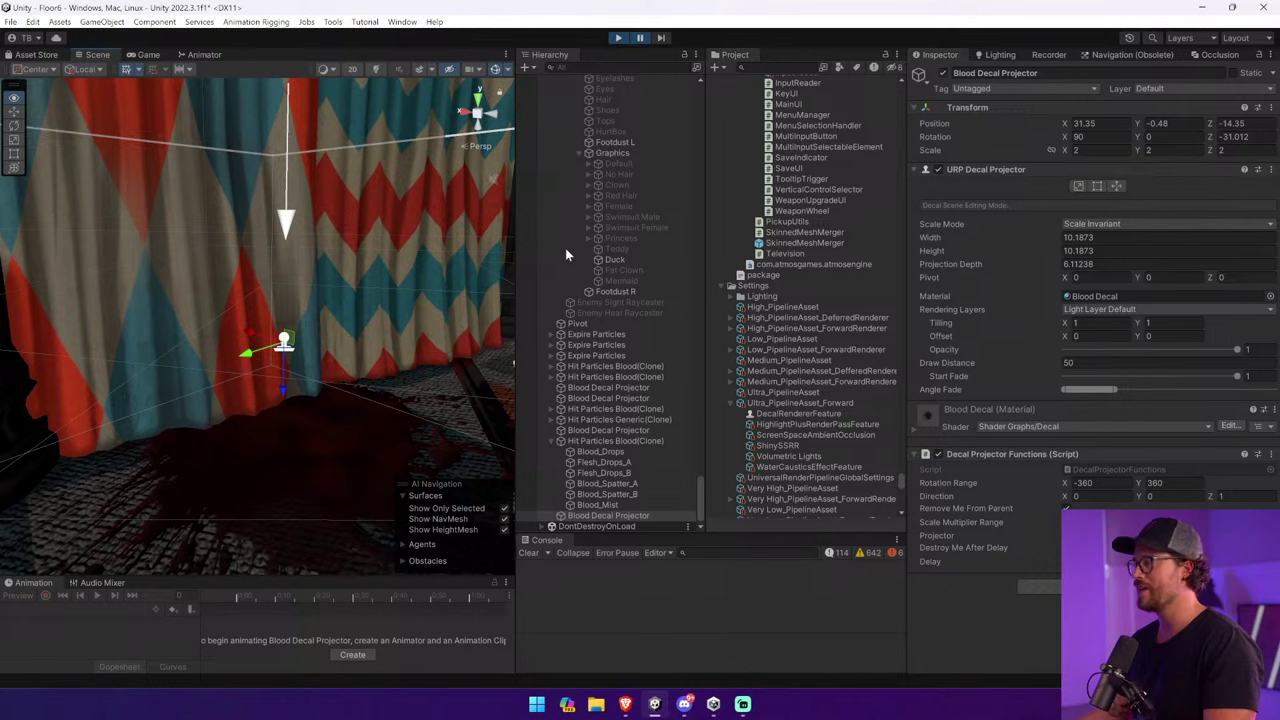
Adjust the Blood Decal Projector's Angle Fade range, extending its upper end and raising its lower end.
mouse_move(1118, 388)
mouse_down()
mouse_move(1222, 389)
mouse_move(1145, 389)
mouse_up()
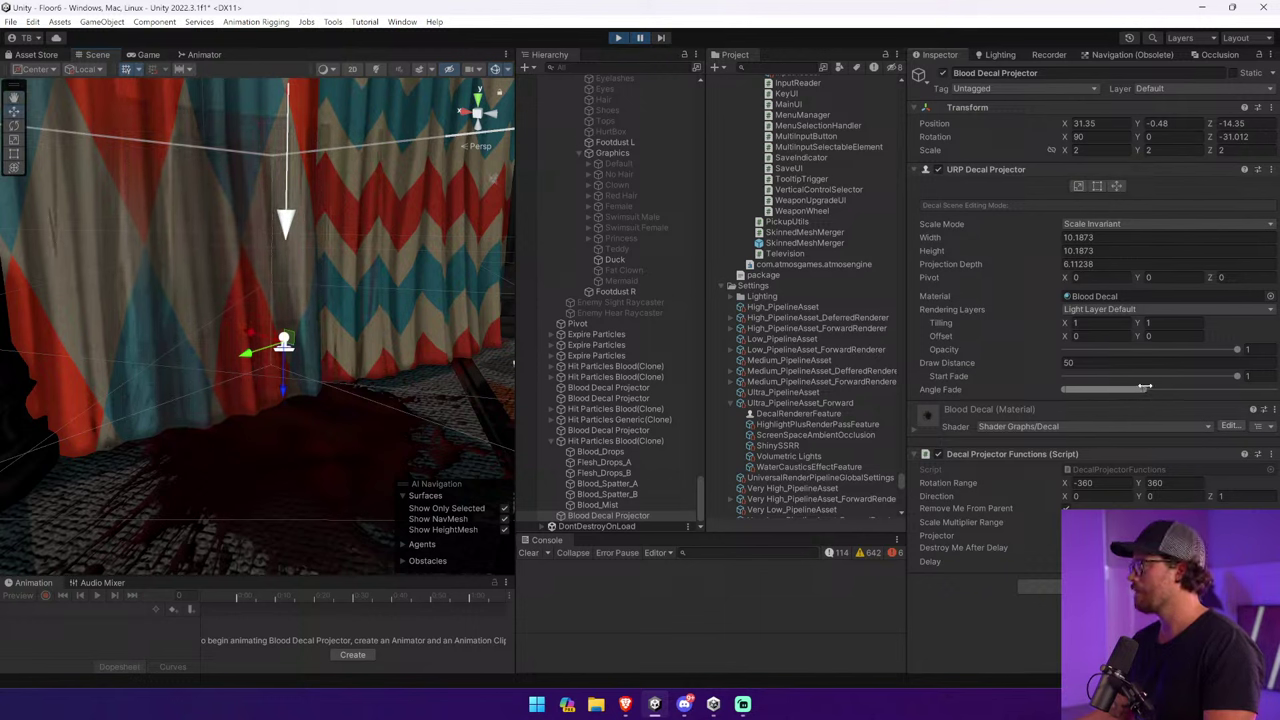
click(1047, 362)
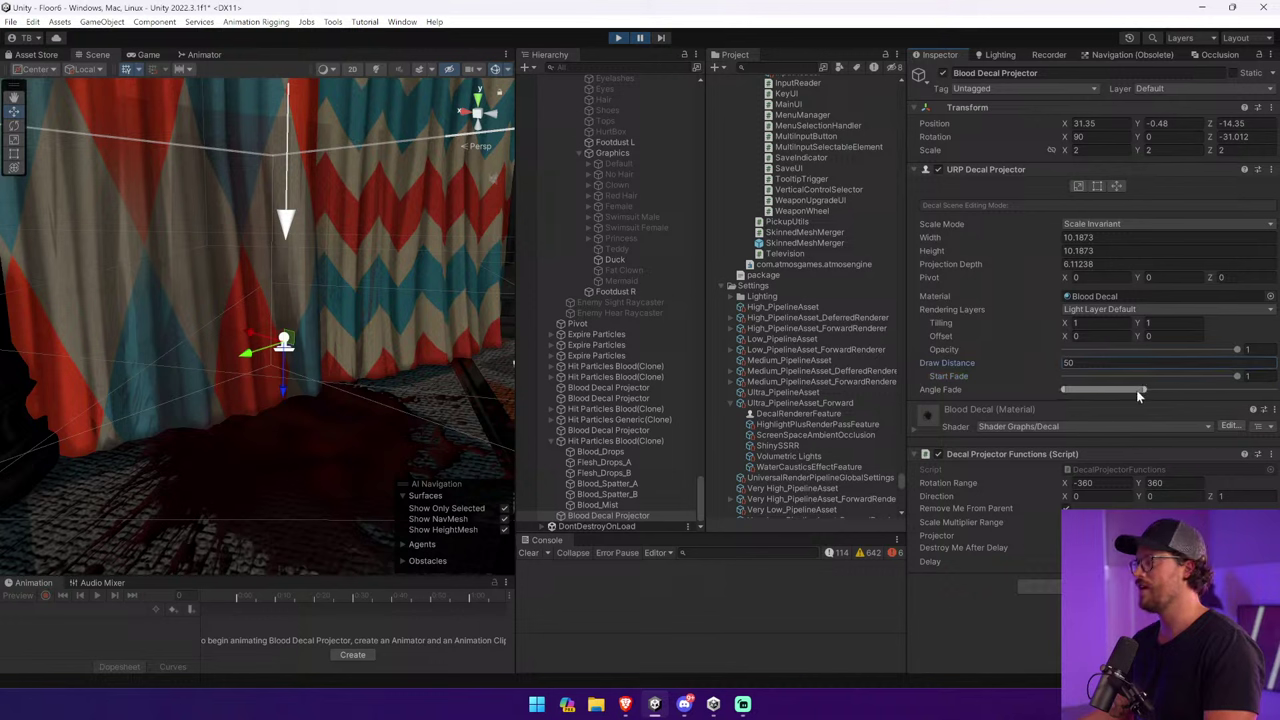
mouse_move(1072, 390)
mouse_down()
mouse_move(1197, 396)
mouse_move(1083, 394)
mouse_move(1104, 390)
mouse_up()
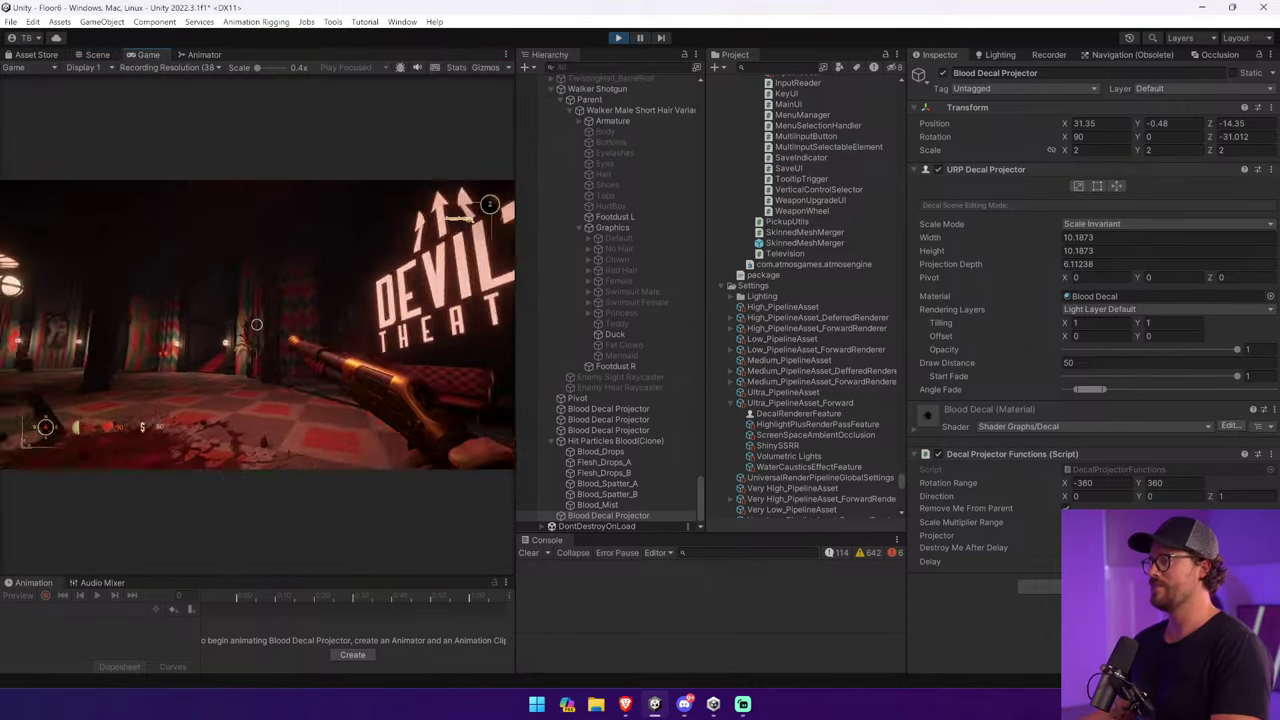
Approach the fallen Duck Walker in the running game and shoot it again to test the blood decals.
key(w)
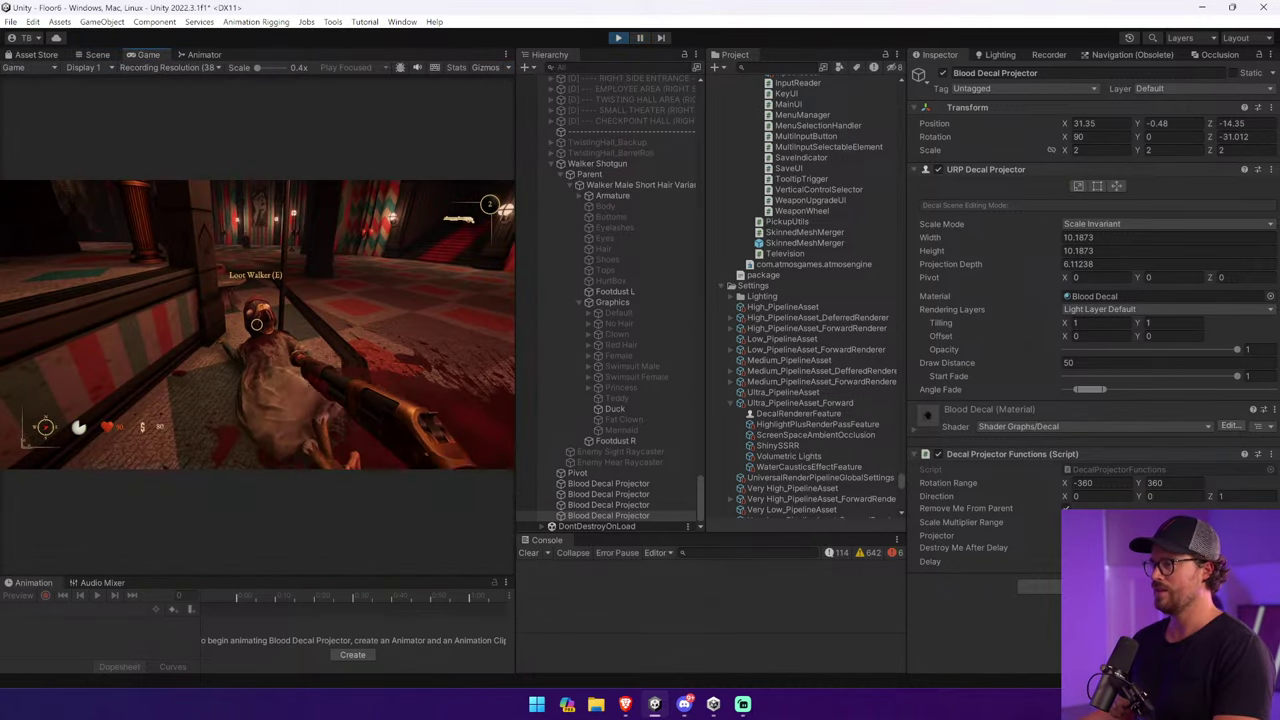
click(257, 324)
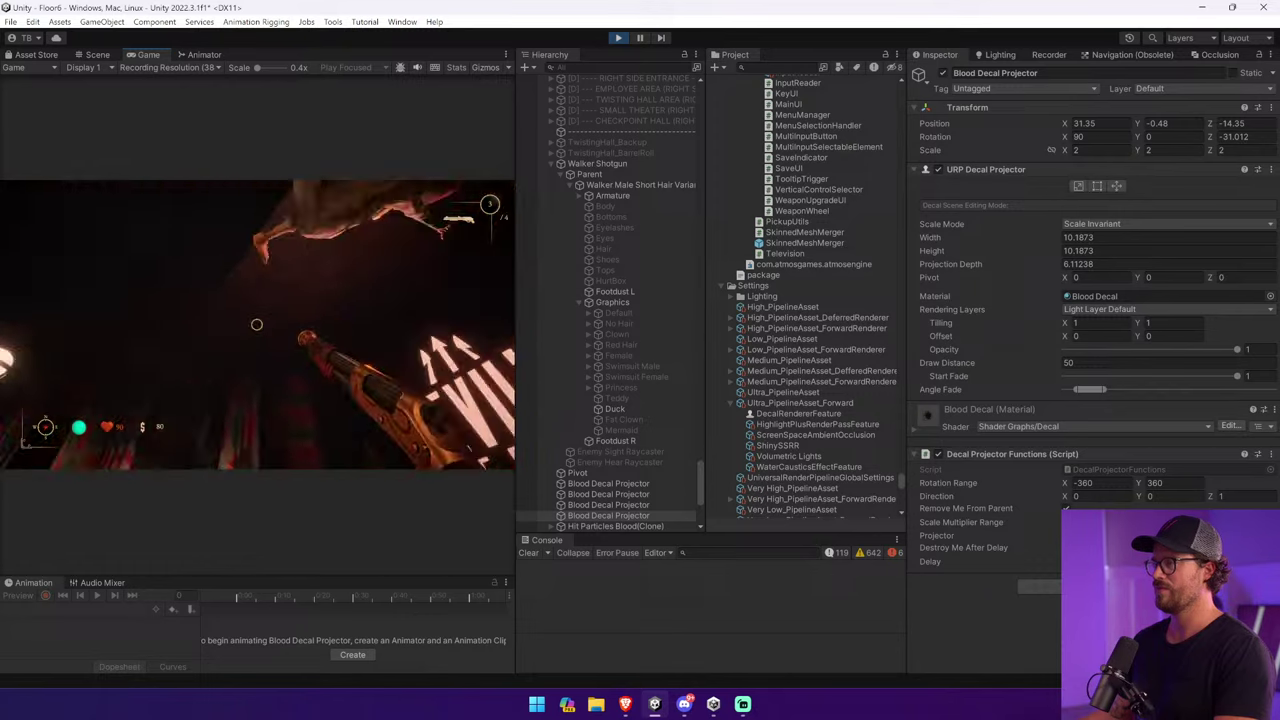
click(257, 324)
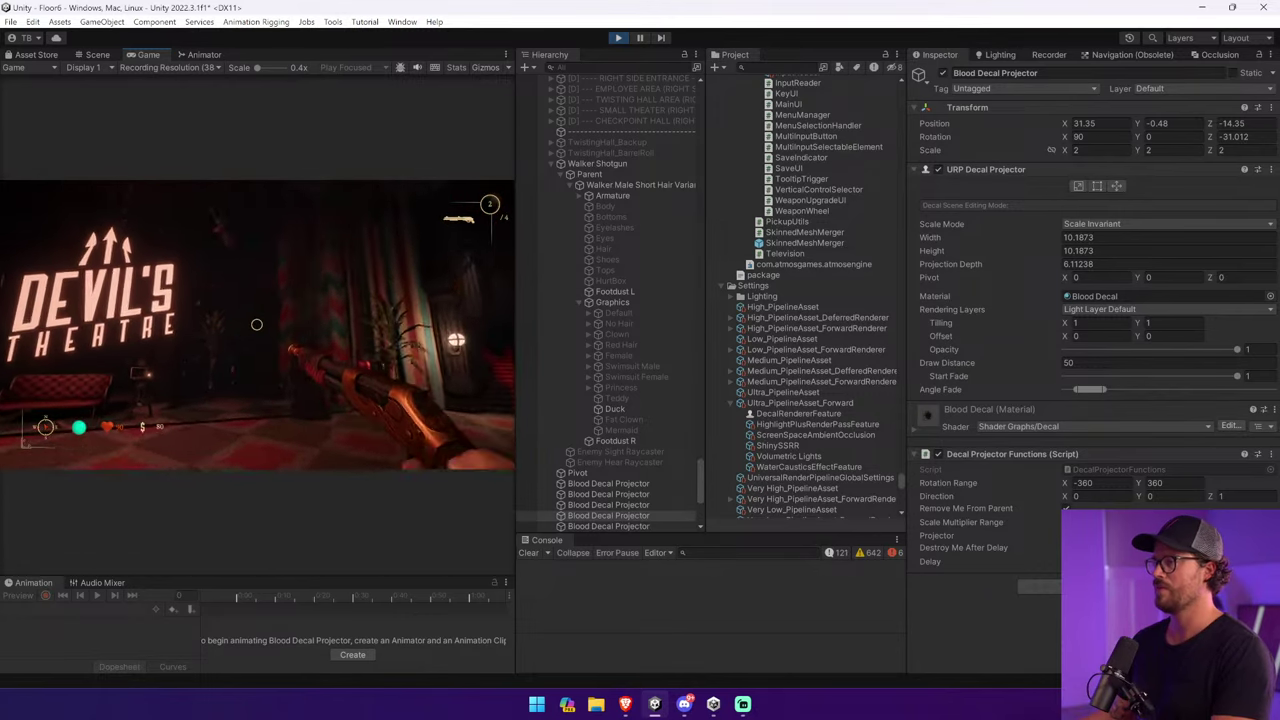
Approach the fallen Duck Walker in the running game, switch to the axe and strike the body to test the blood decals.
key(w)
key(r)
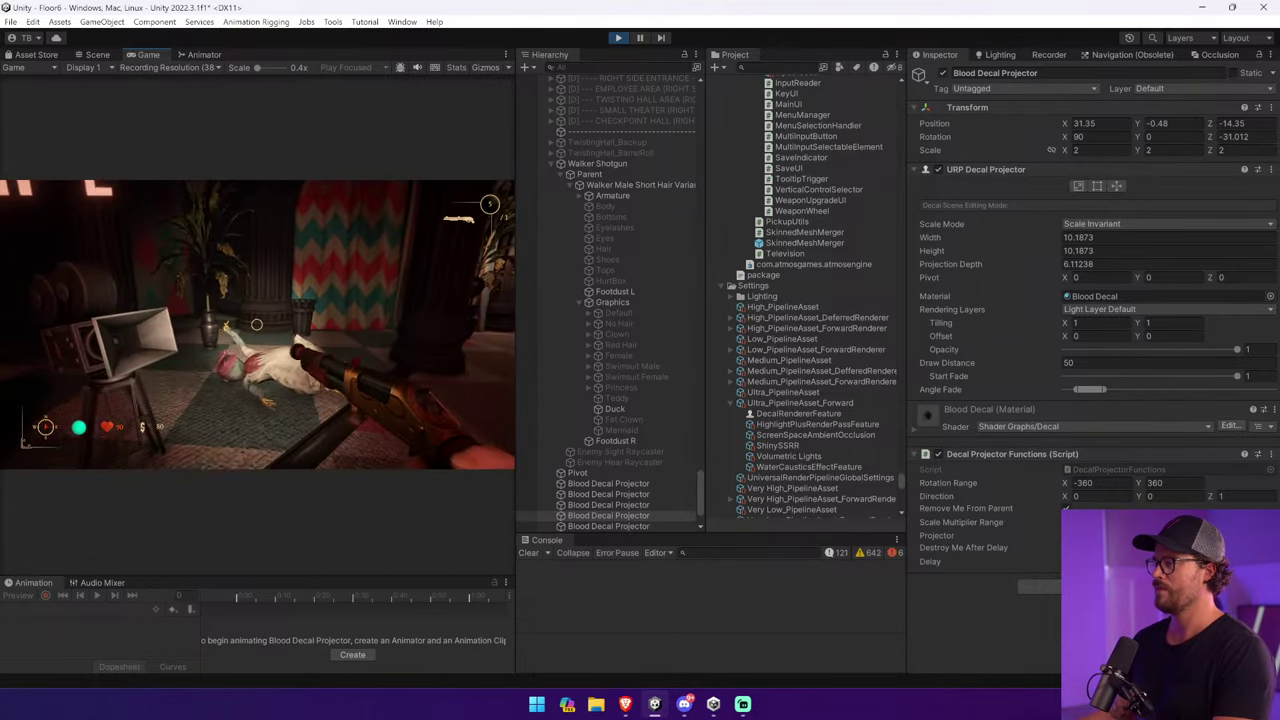
key(w)
key(1)
click(257, 324)
click(257, 324)
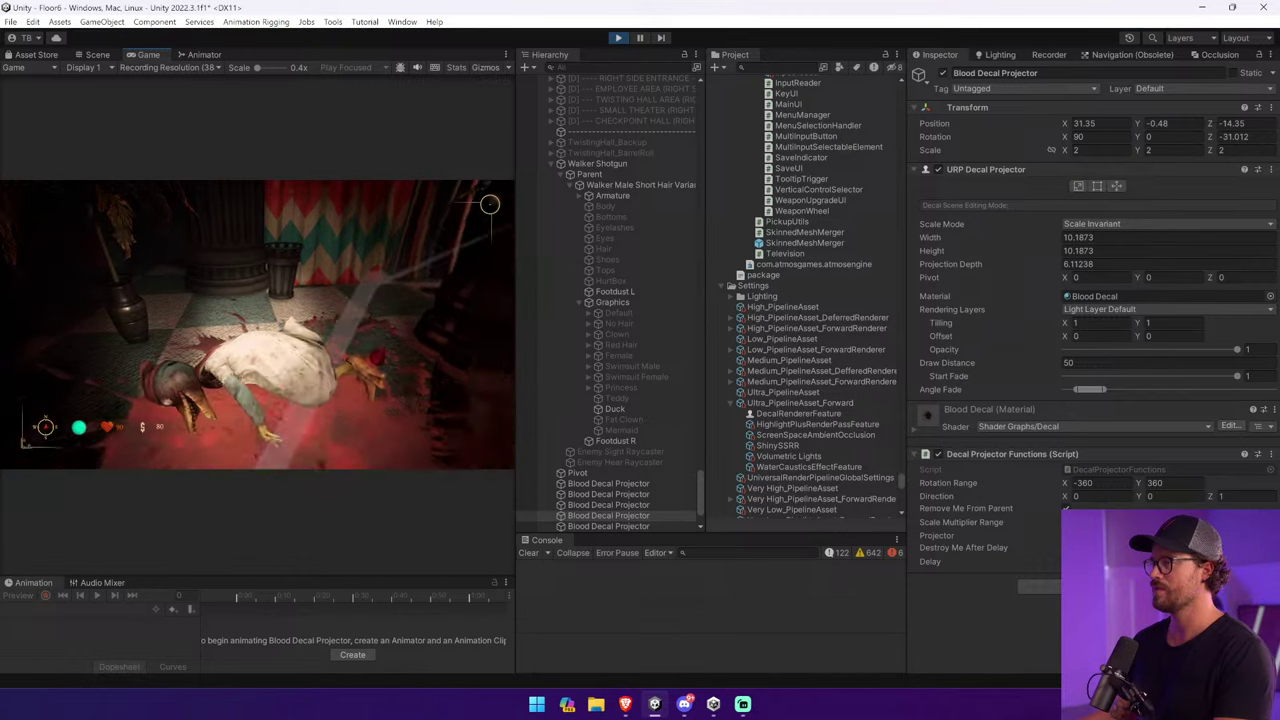
click(257, 324)
click(257, 324)
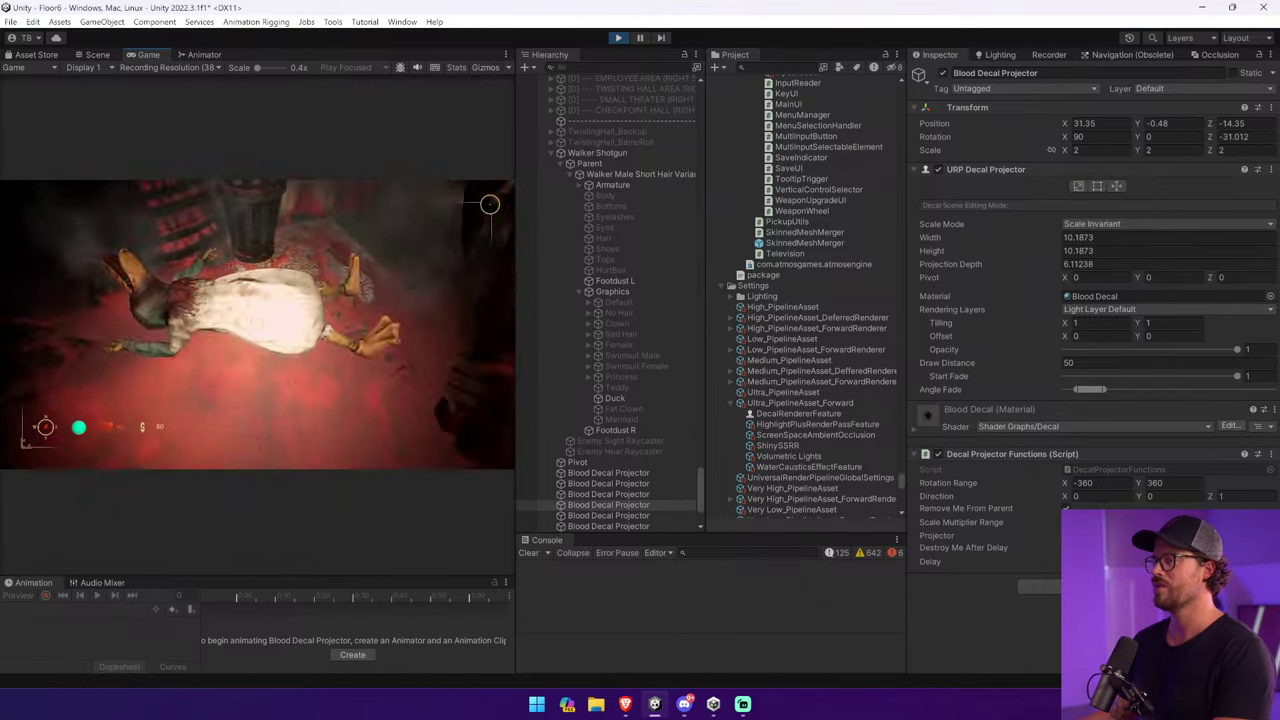
Keep striking the duck's body along the hanging curtains to check the blood decals on floor and fabric, and exit play mode.
click(257, 324)
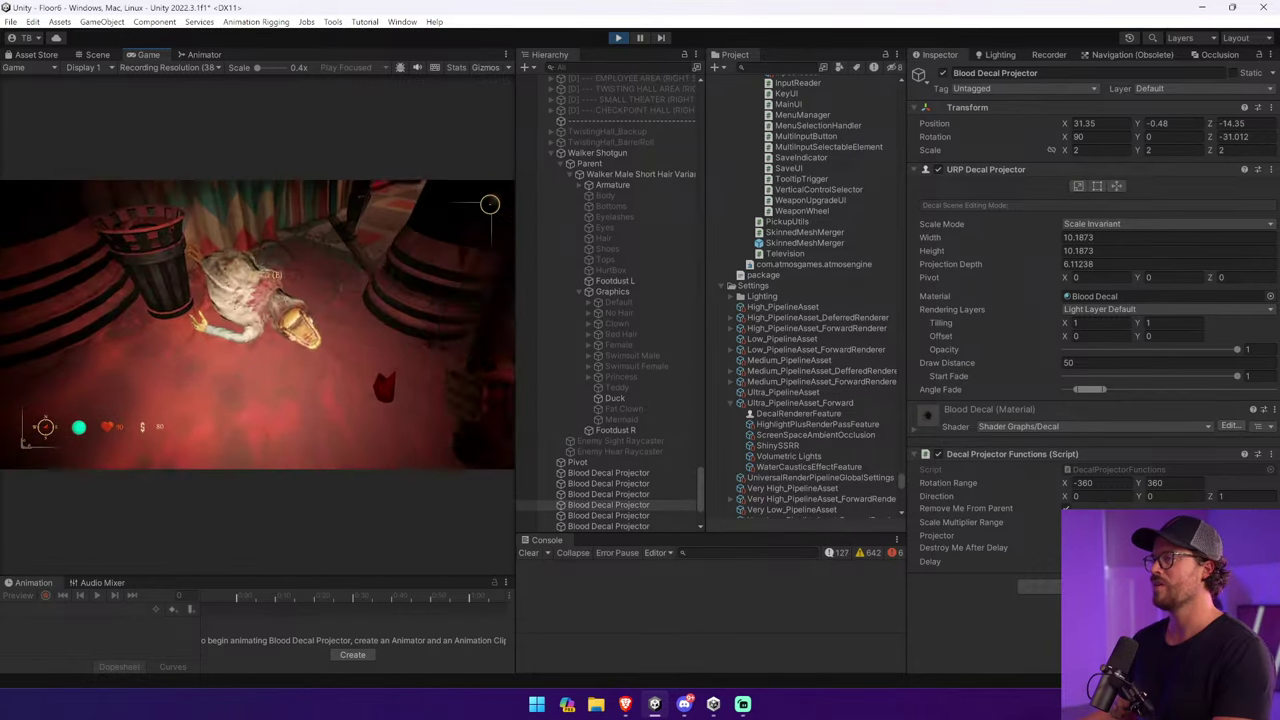
click(257, 324)
key(s)
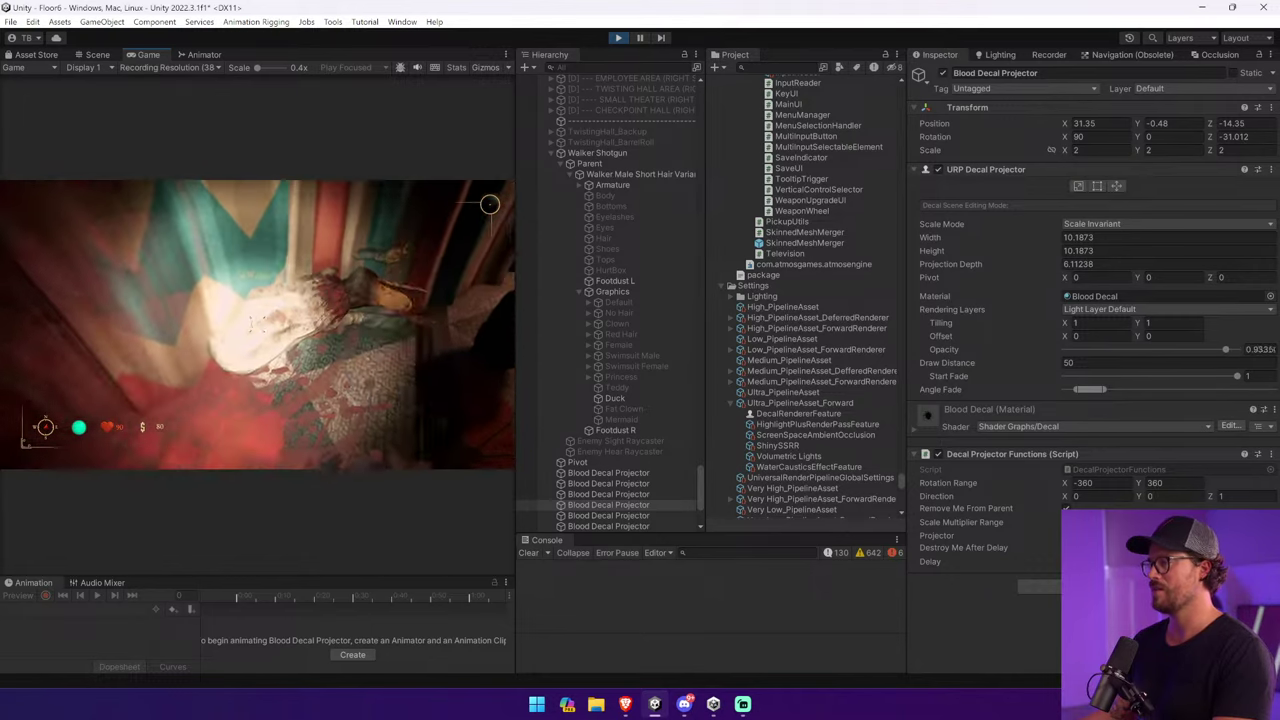
click(256, 324)
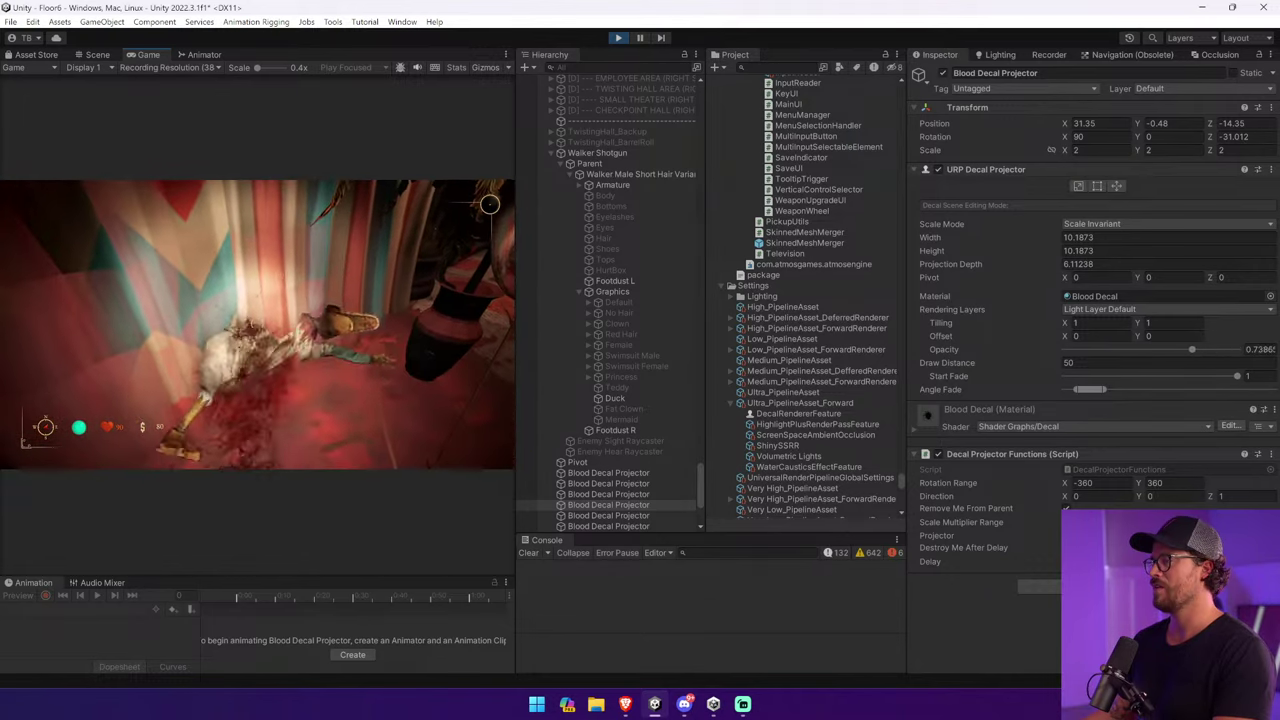
click(256, 324)
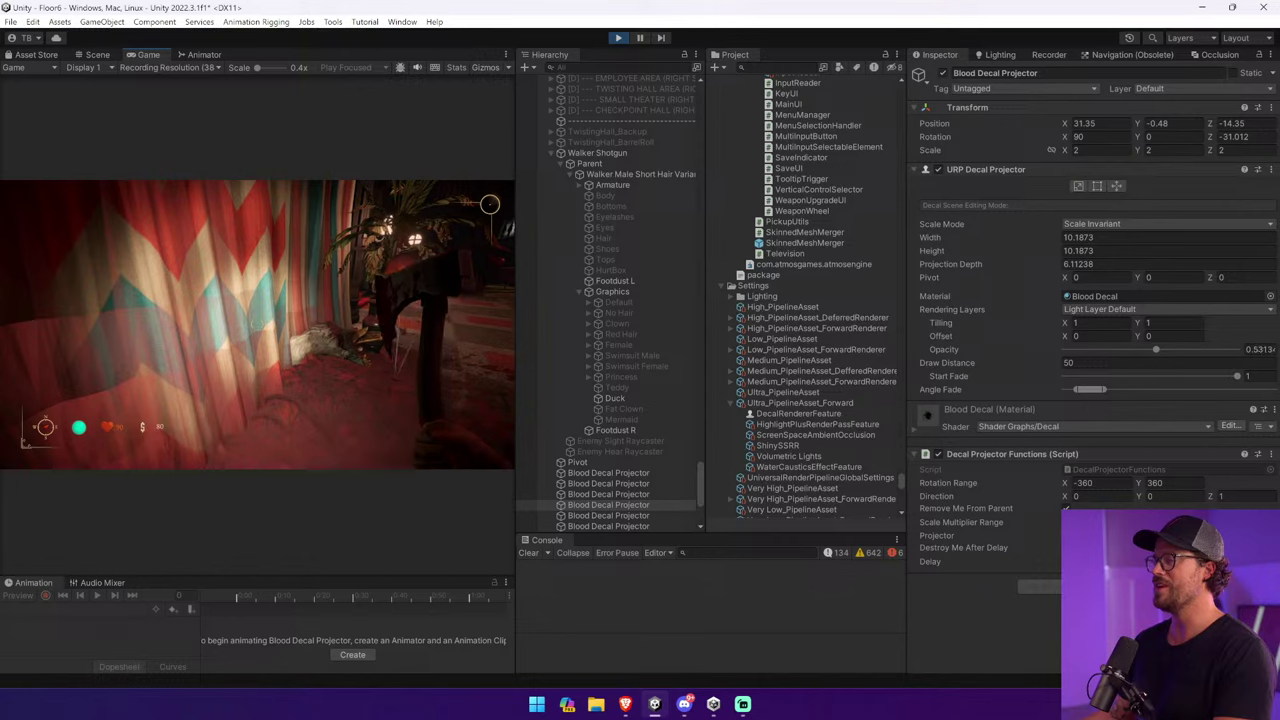
click(256, 324)
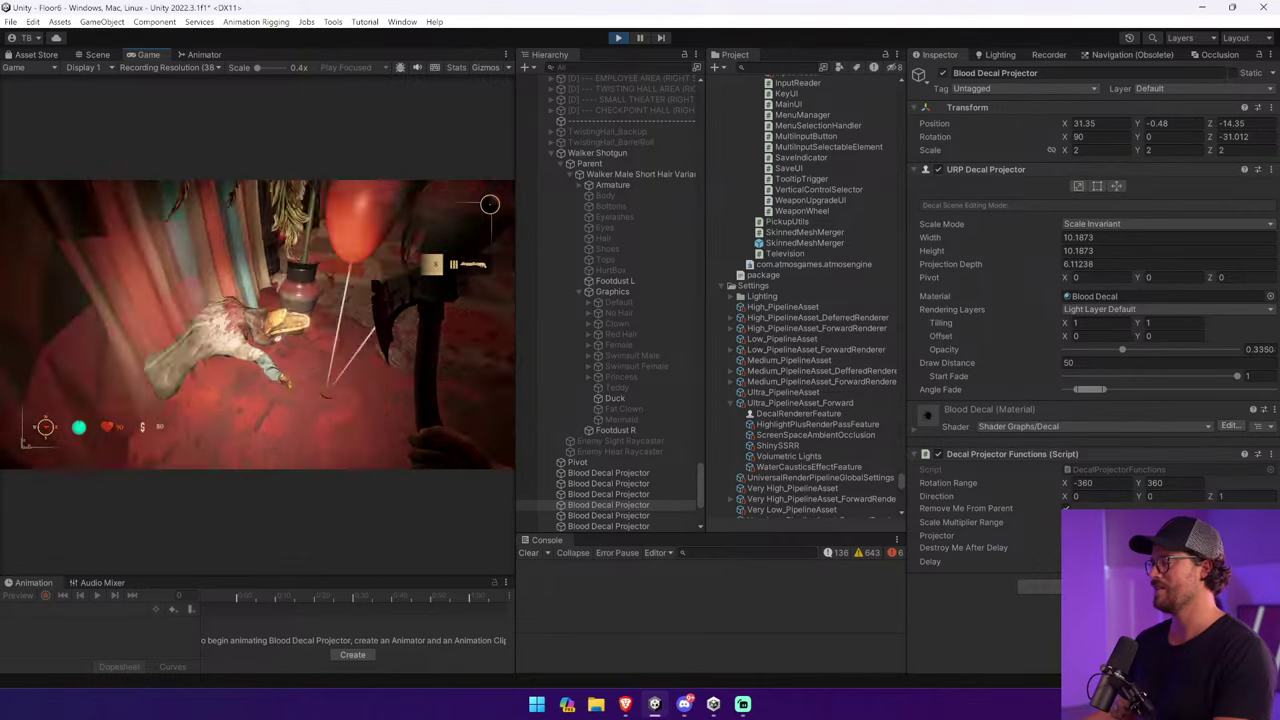
key(s)
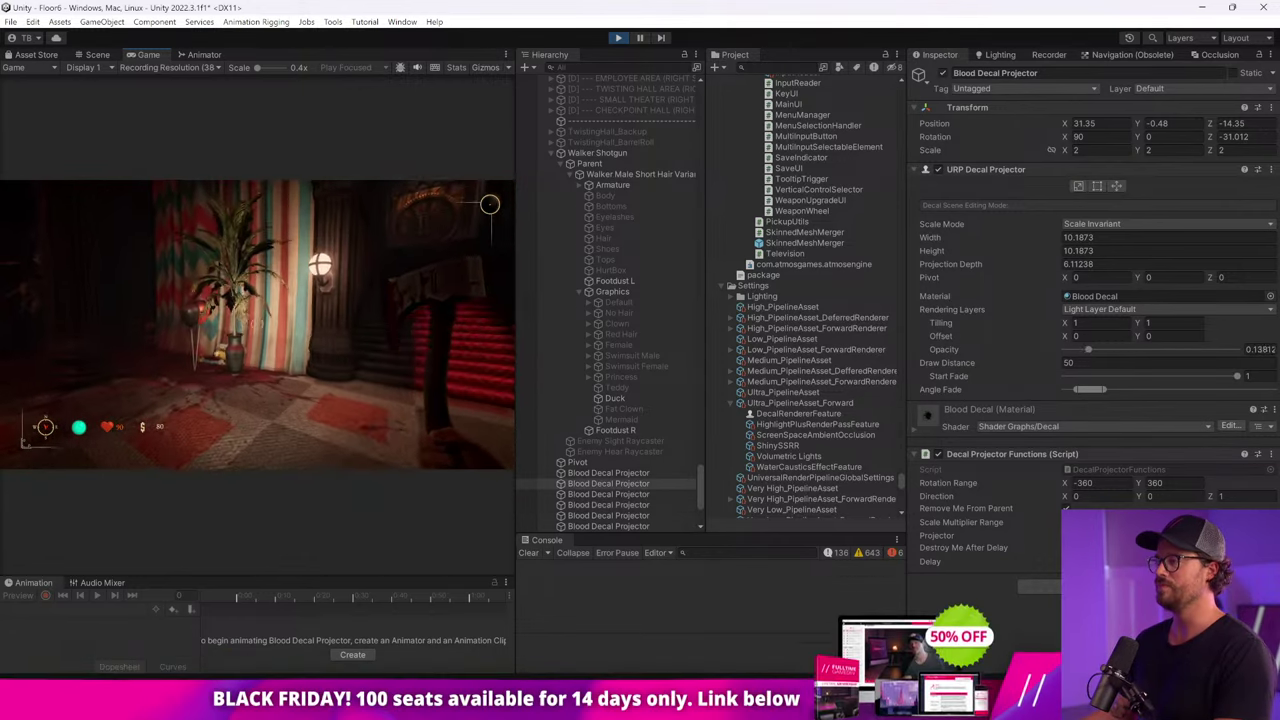
key(ctrl+p)
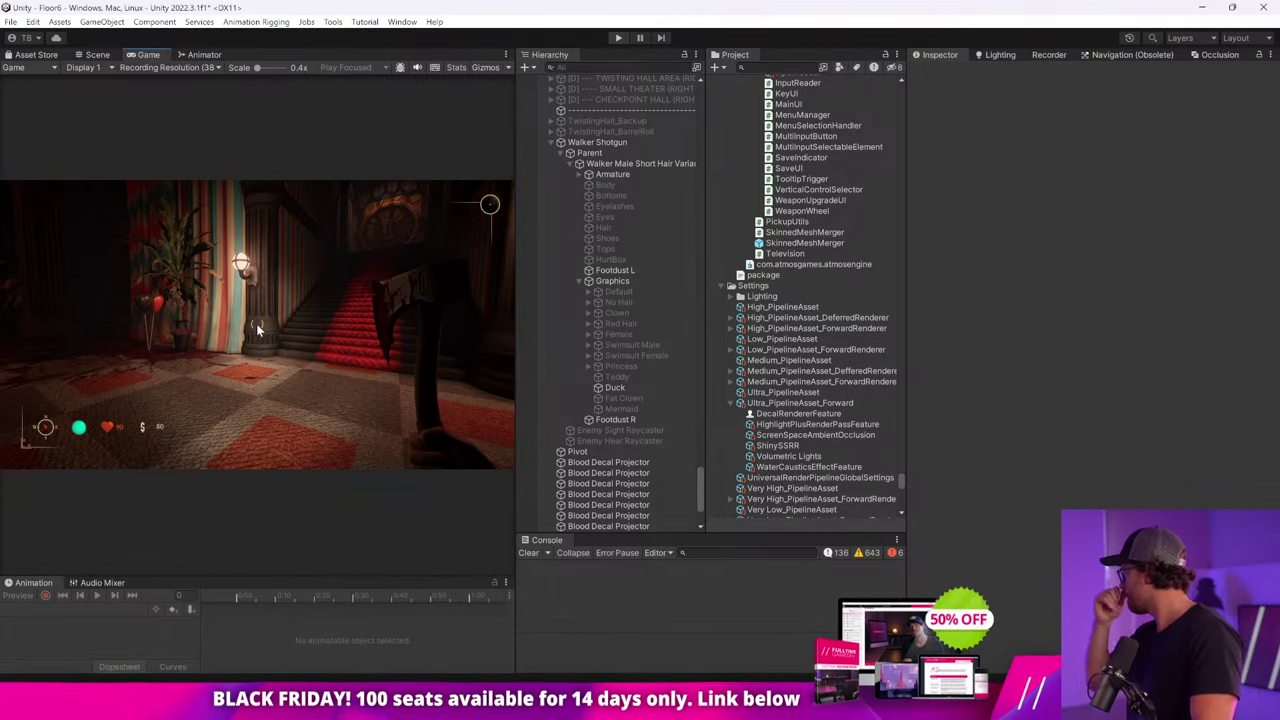
key(ctrl+p)
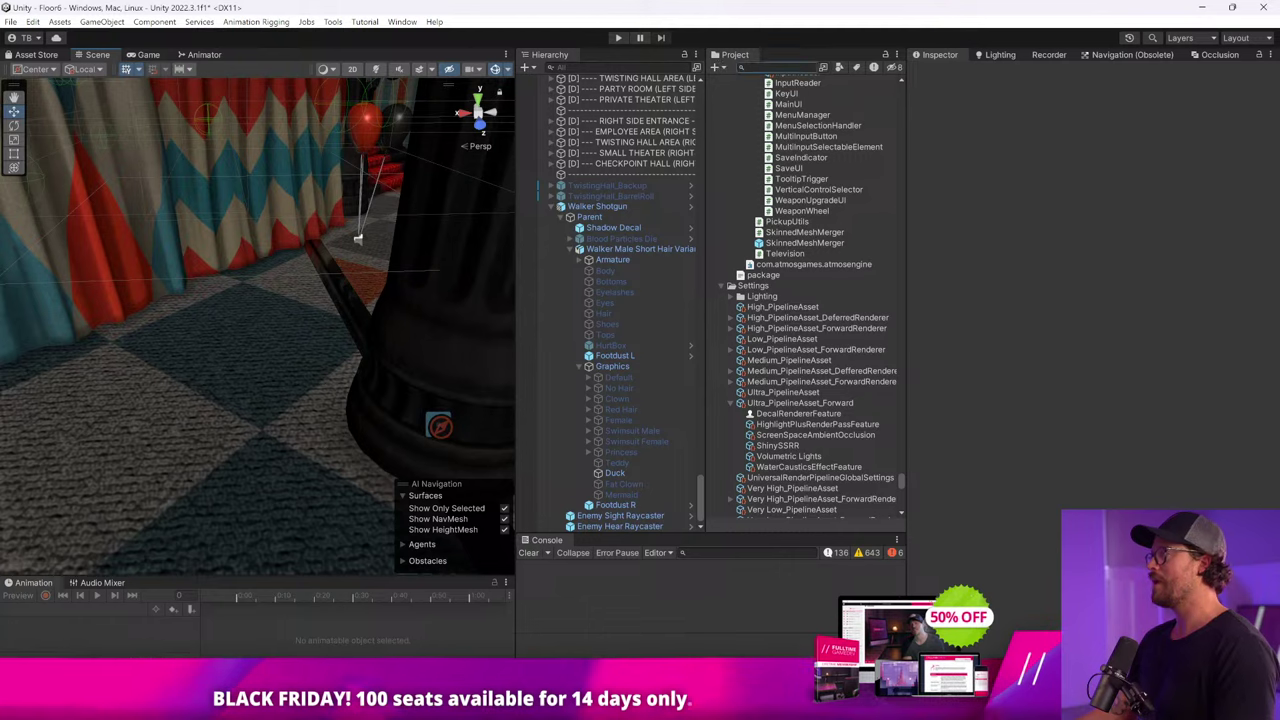
Search the project for "Blood Spl" and open the Blood Splatter Ground Projector prefab.
click(775, 67)
text(Blood Spl)
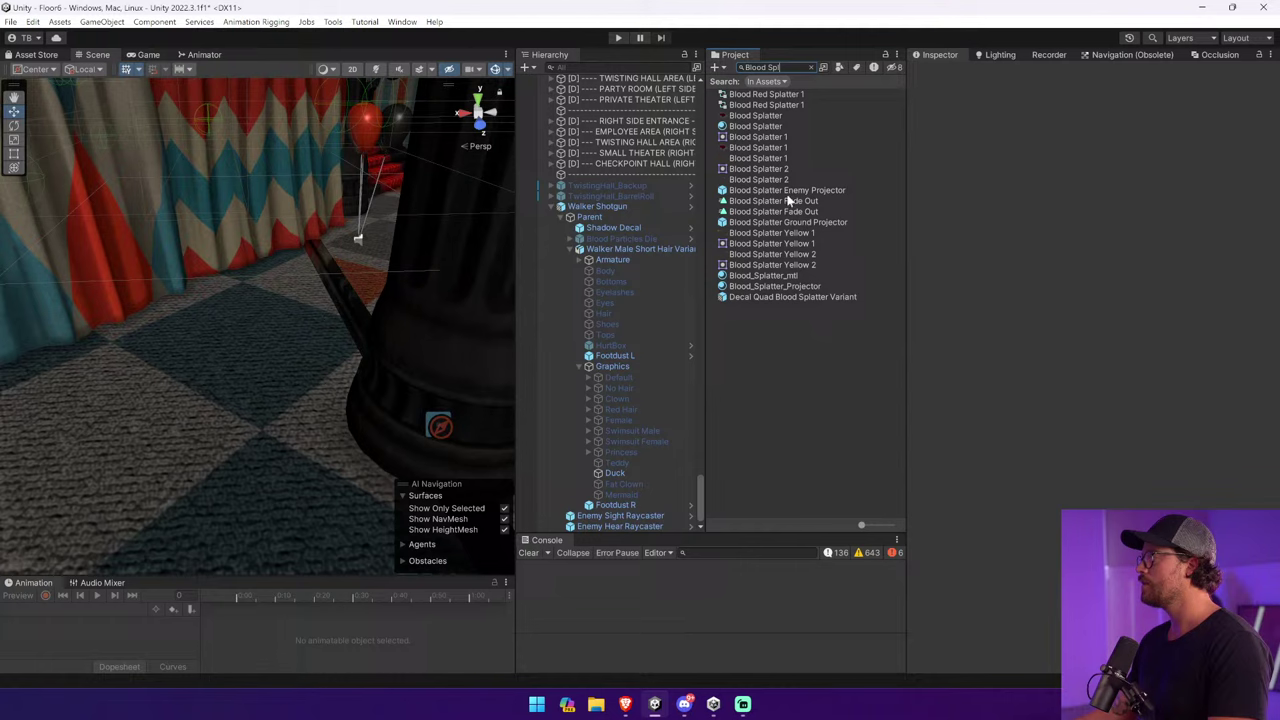
double_click(774, 224)
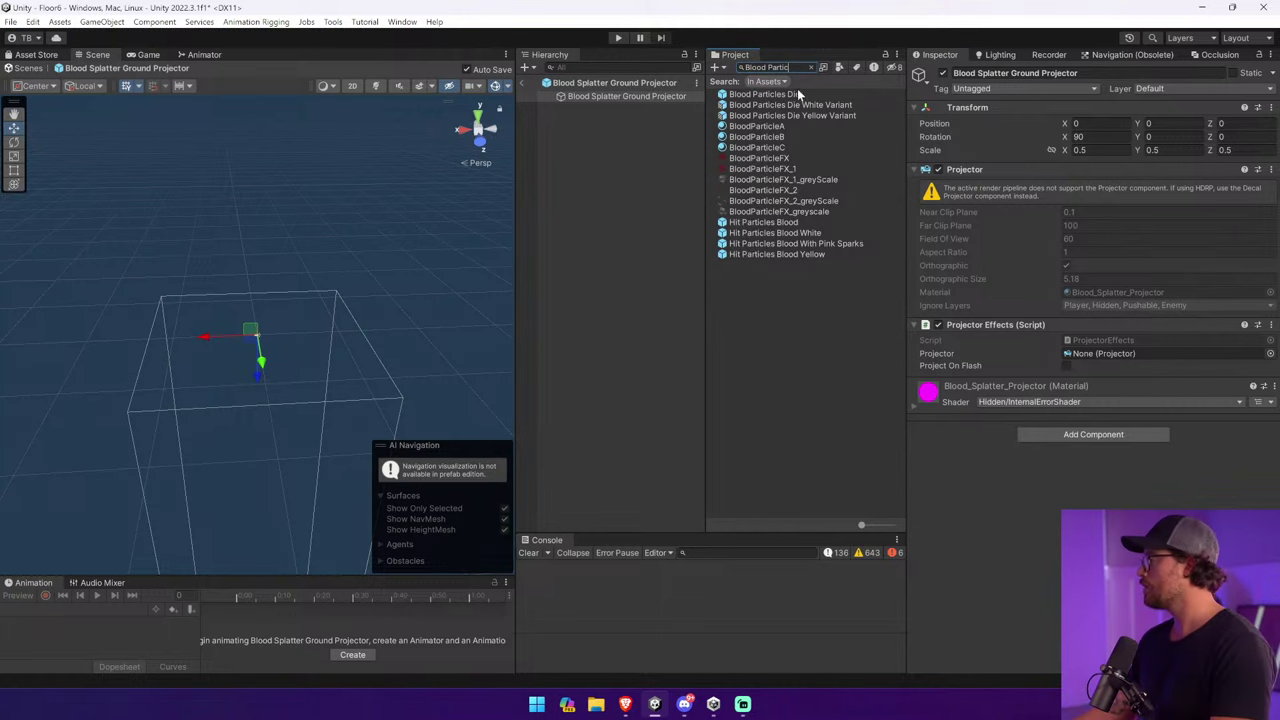
Open the Hit Particles Blood prefab and open the Decal shader graph used by its Blood Decal Projector's material.
double_click(798, 224)
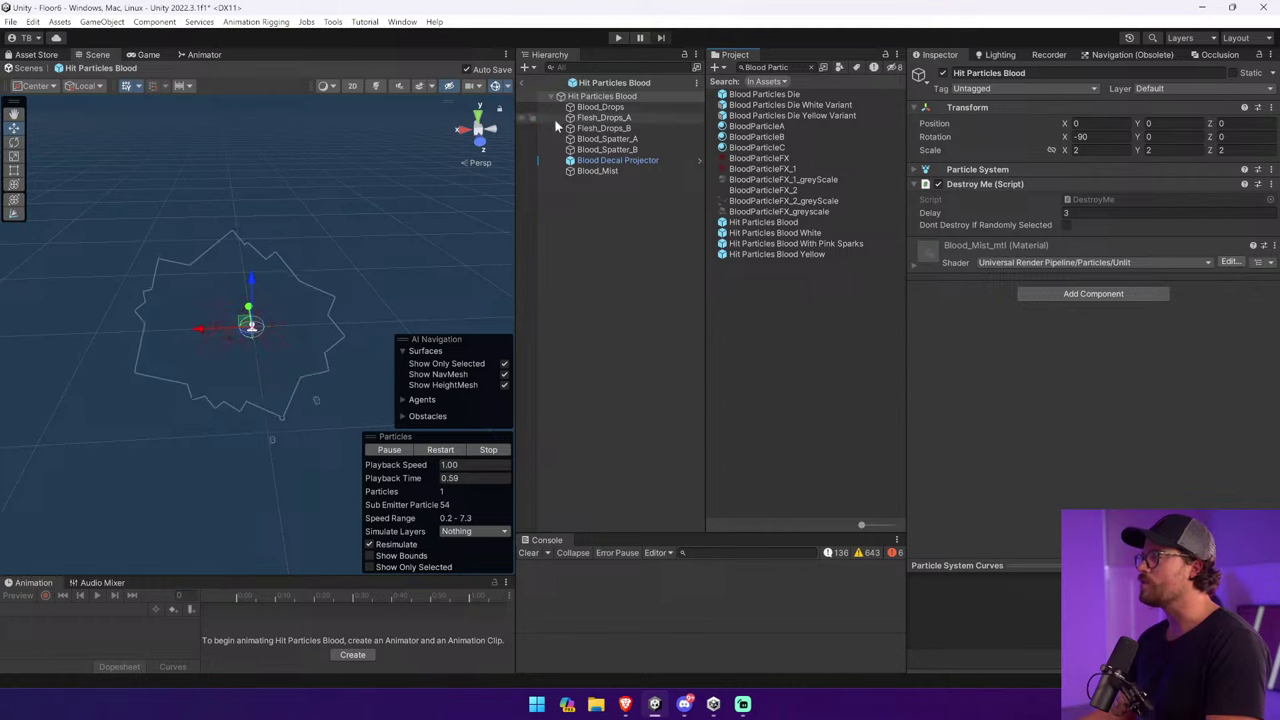
click(604, 163)
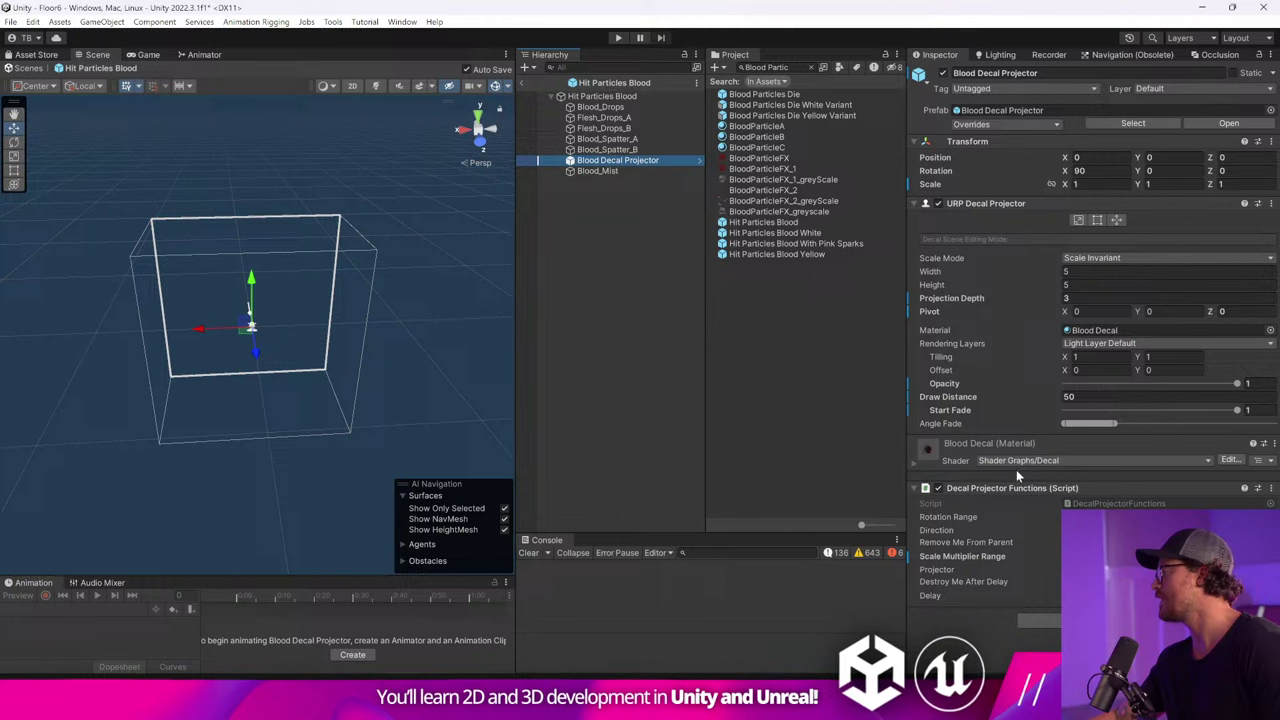
click(933, 454)
click(933, 454)
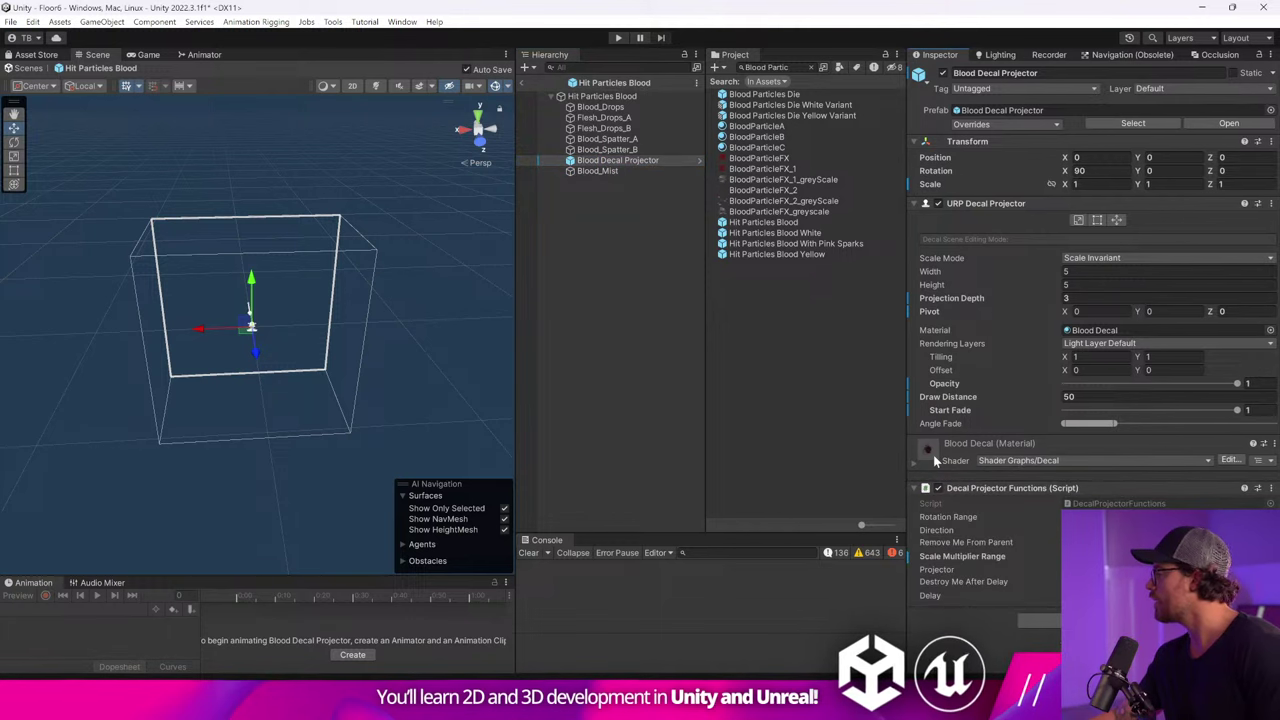
click(1229, 460)
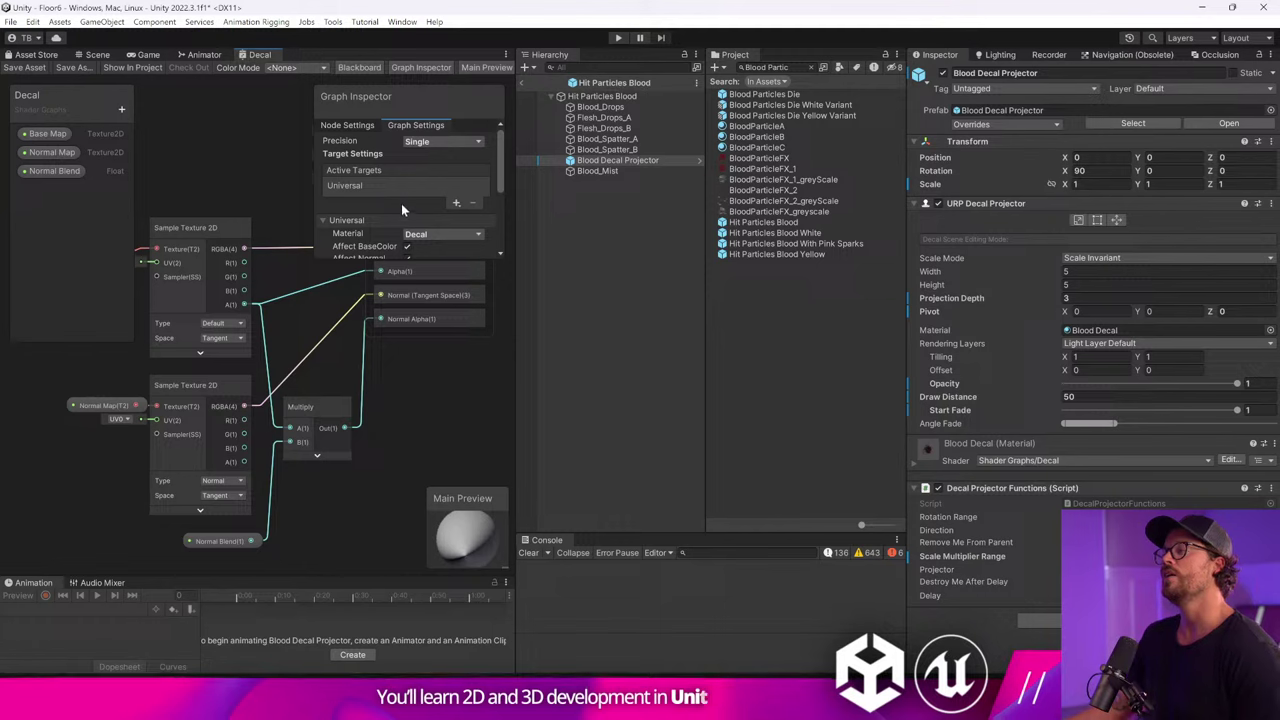
Review the Decal graph's Universal target settings down to the Angle Fade option, and close the shader graph.
scroll(472, 226, down, 3)
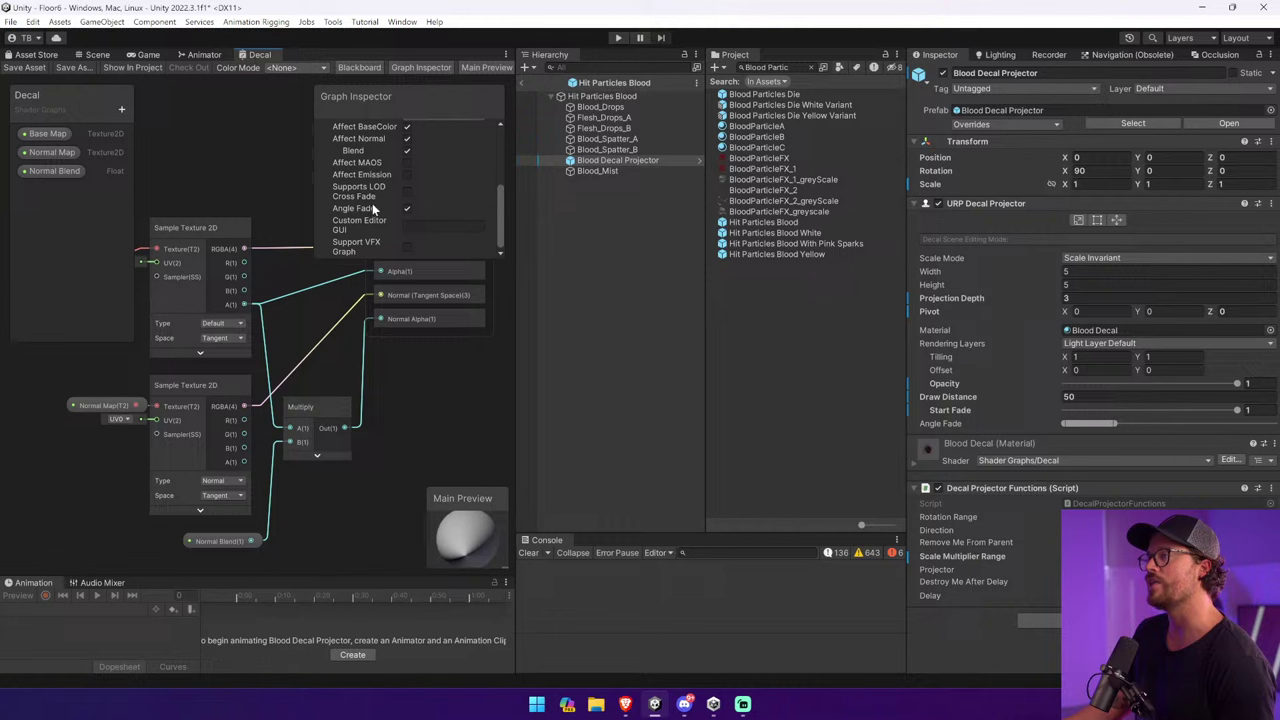
scroll(401, 209, up, 3)
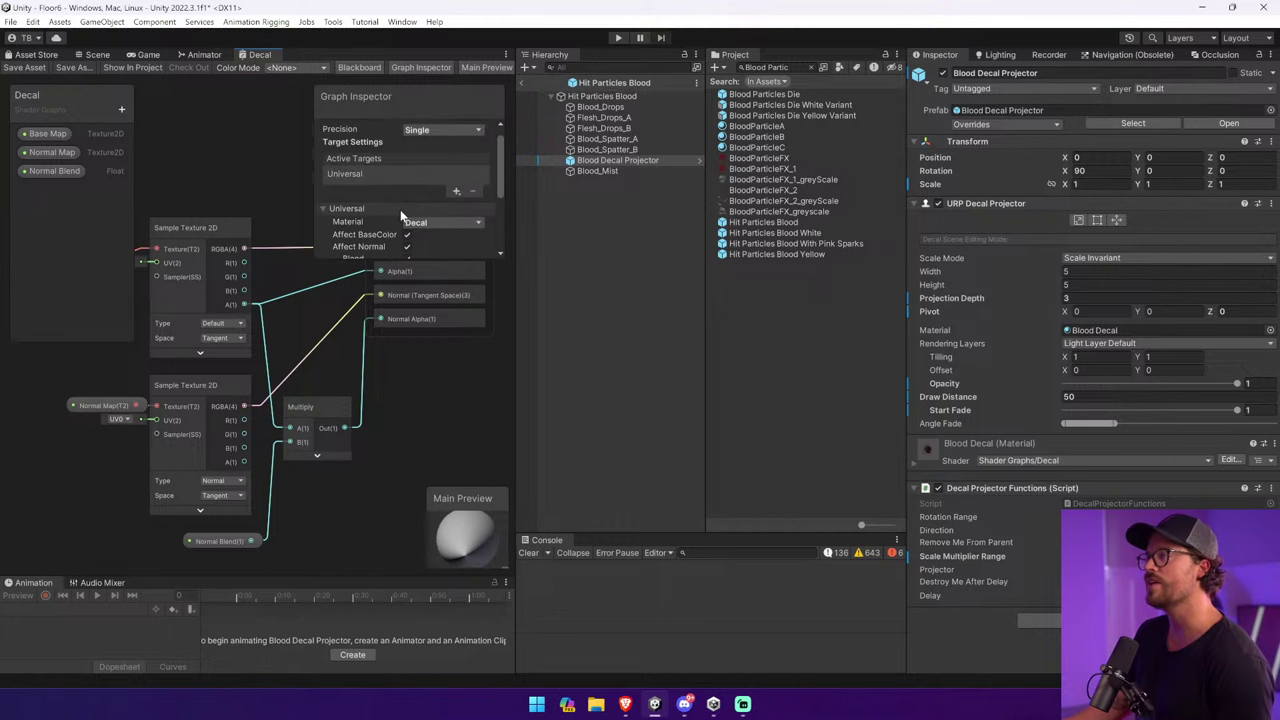
right_click(283, 55)
click(310, 77)
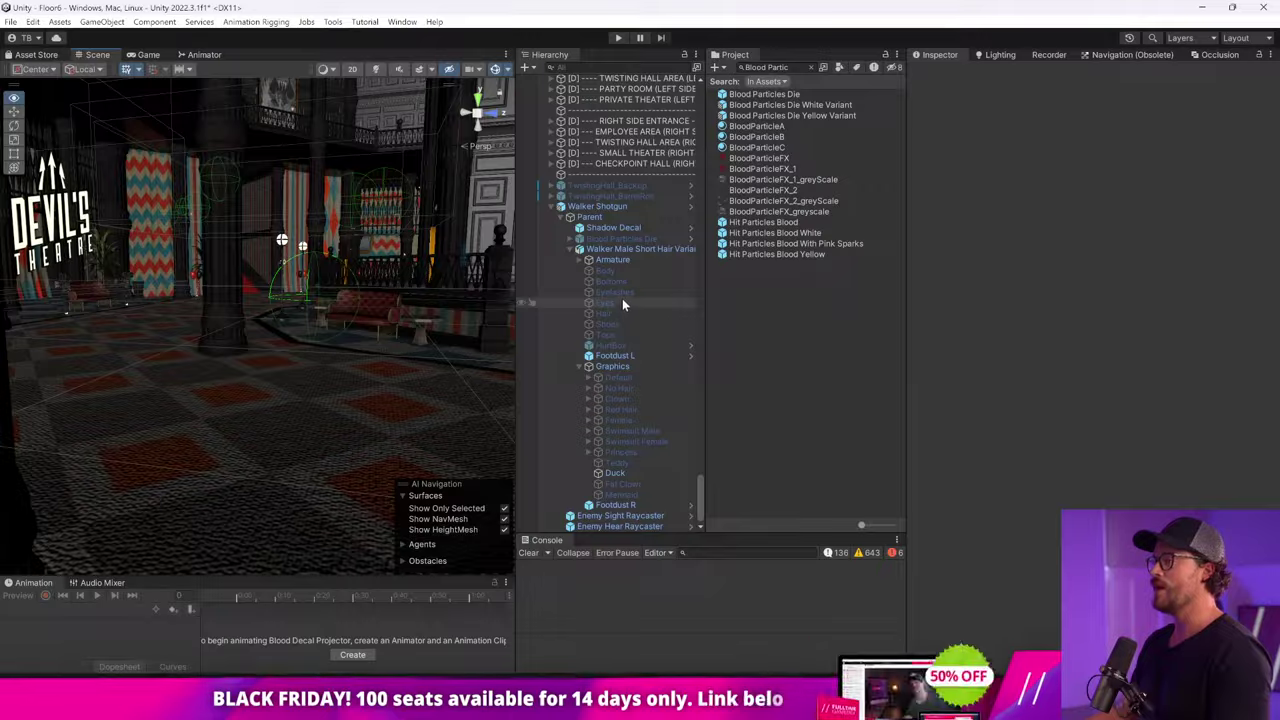
Enlarge the Scene view, bring the duck enemy into close view and select the Walker Shotgun object.
right_drag(622, 299, 545, 325)
drag(517, 328, 1090, 314)
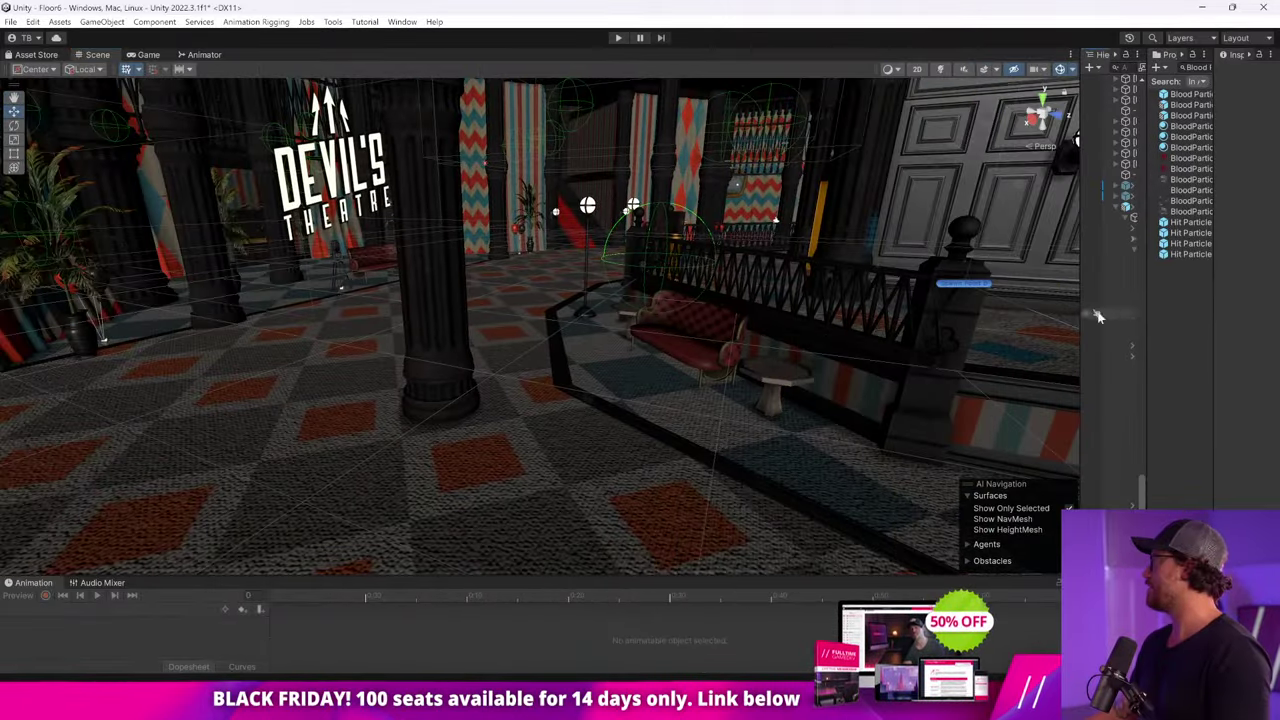
right_drag(700, 290, 535, 315)
click(535, 316)
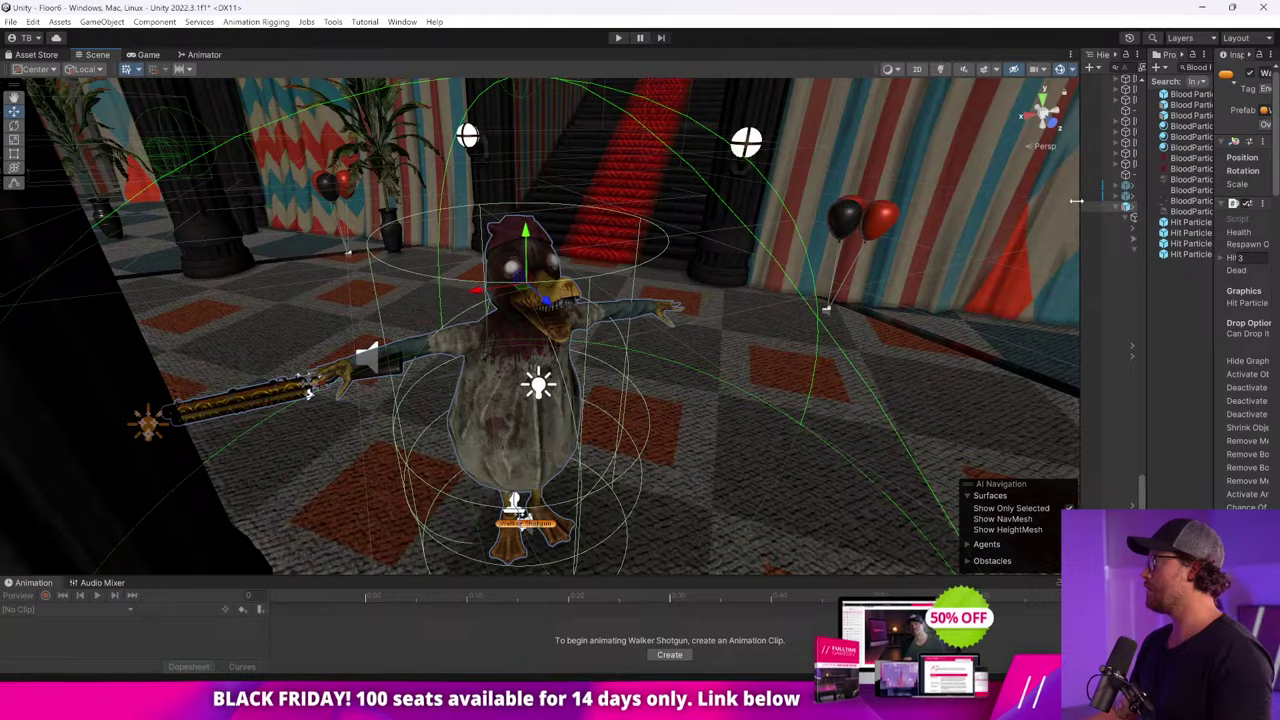
Widen the Hierarchy and expand the Walker's armature from the hips through the spine and neck to select mixamorig:Head.
drag(1076, 201, 673, 201)
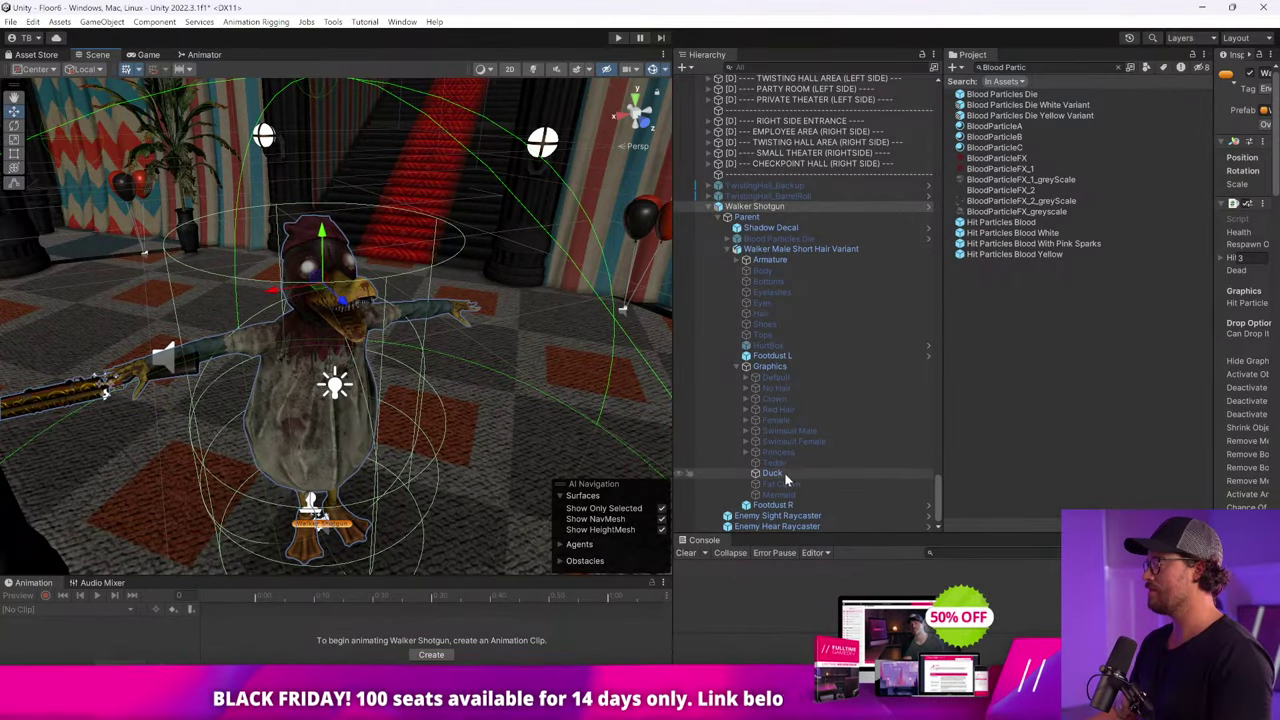
click(745, 260)
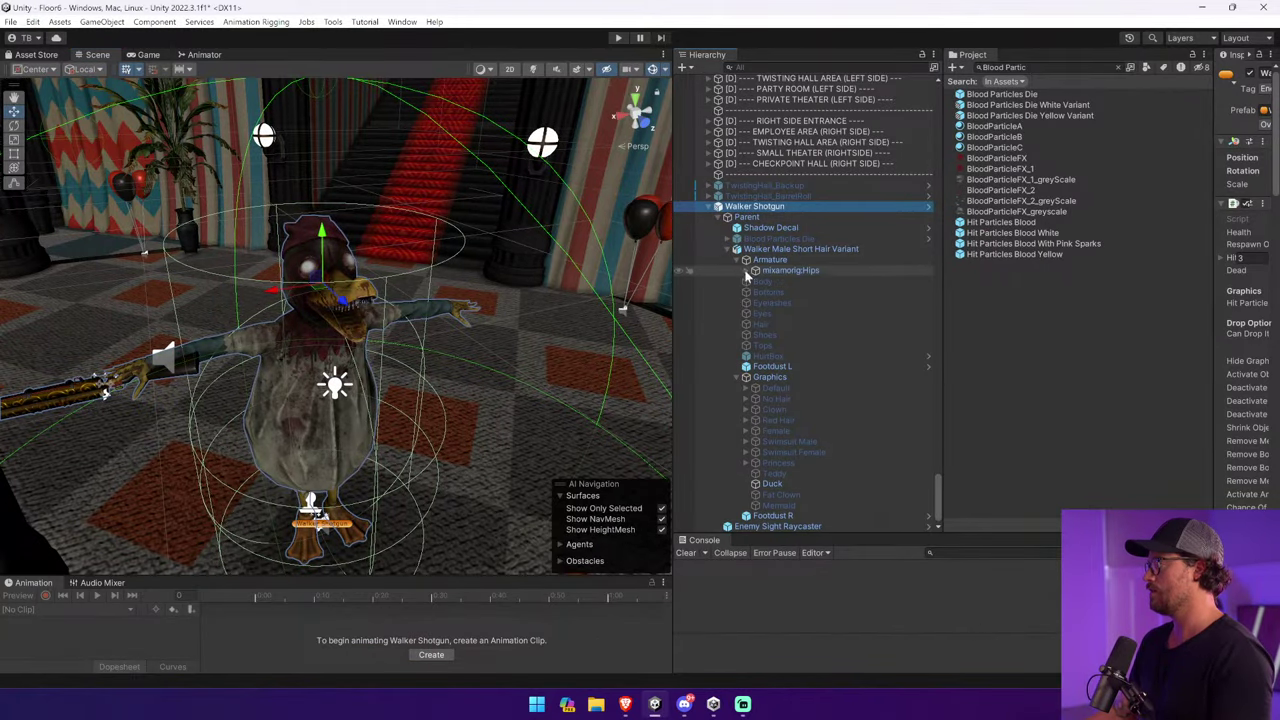
click(746, 271)
click(755, 302)
click(763, 313)
click(772, 324)
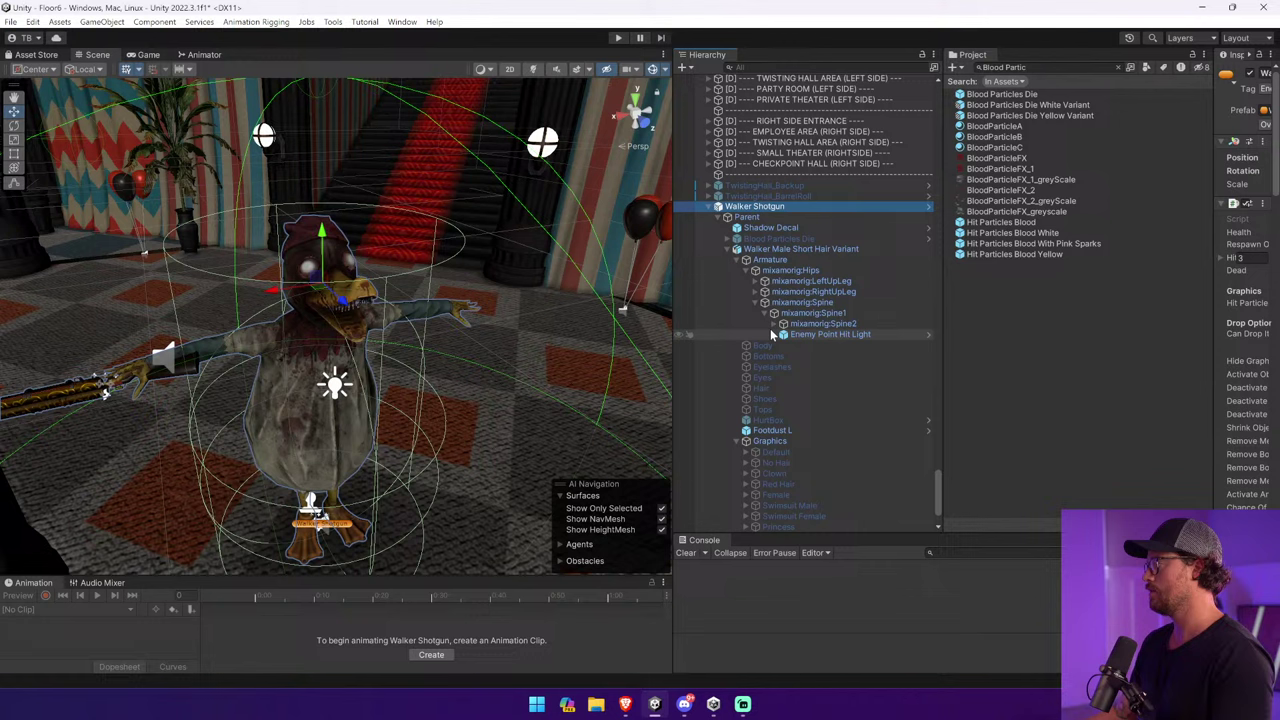
click(773, 324)
click(890, 357)
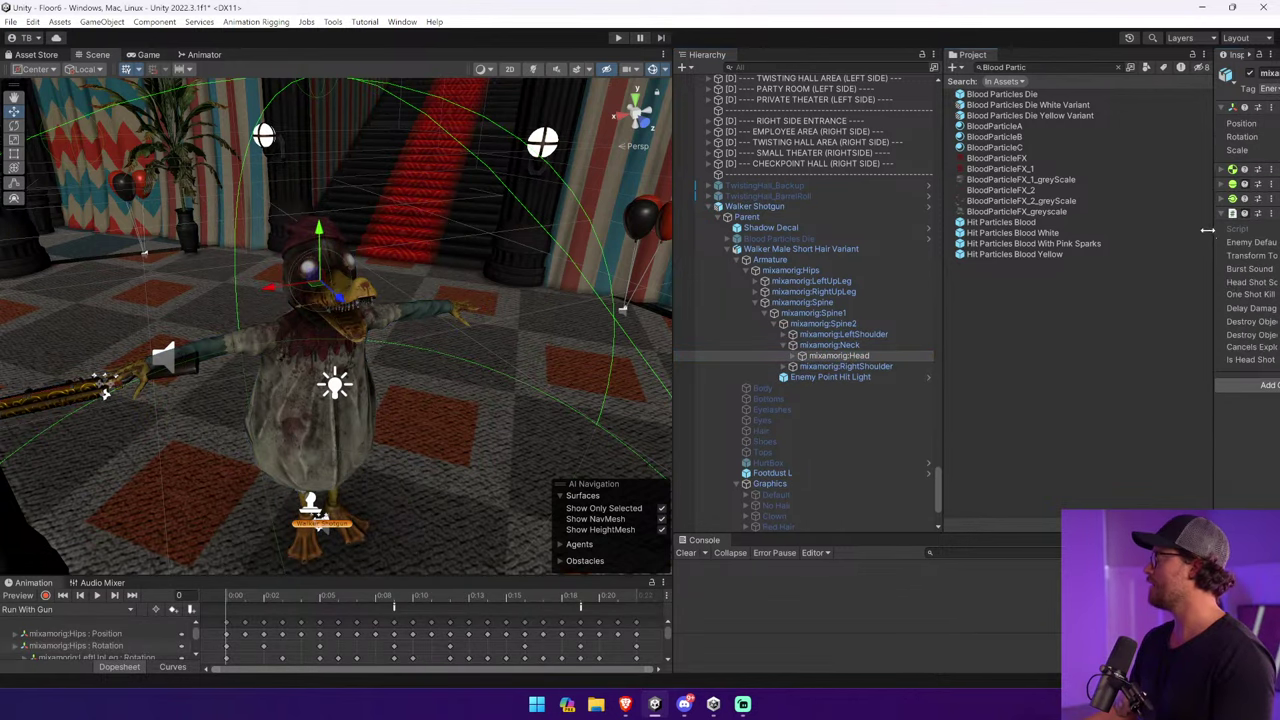
Widen the Inspector, enable collider editing for the head's Sphere Collider and examine its size against the duck's head from the front.
drag(1207, 230, 972, 230)
click(1052, 186)
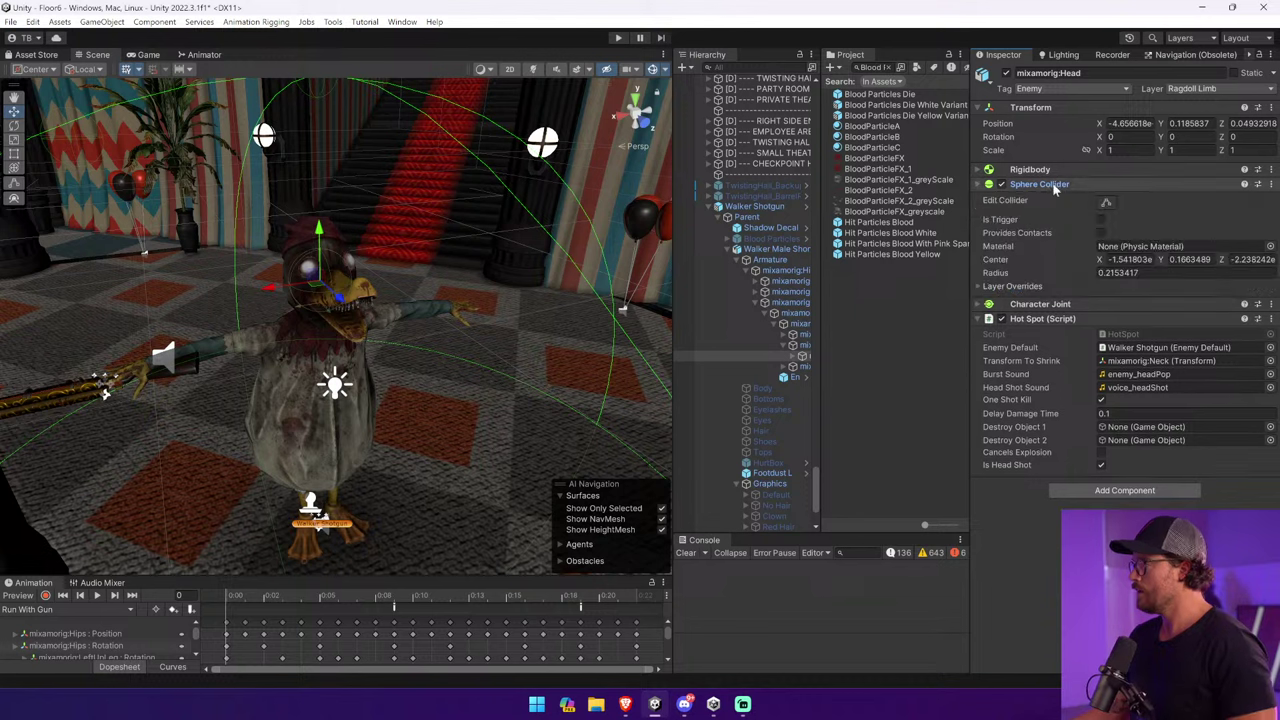
click(1106, 203)
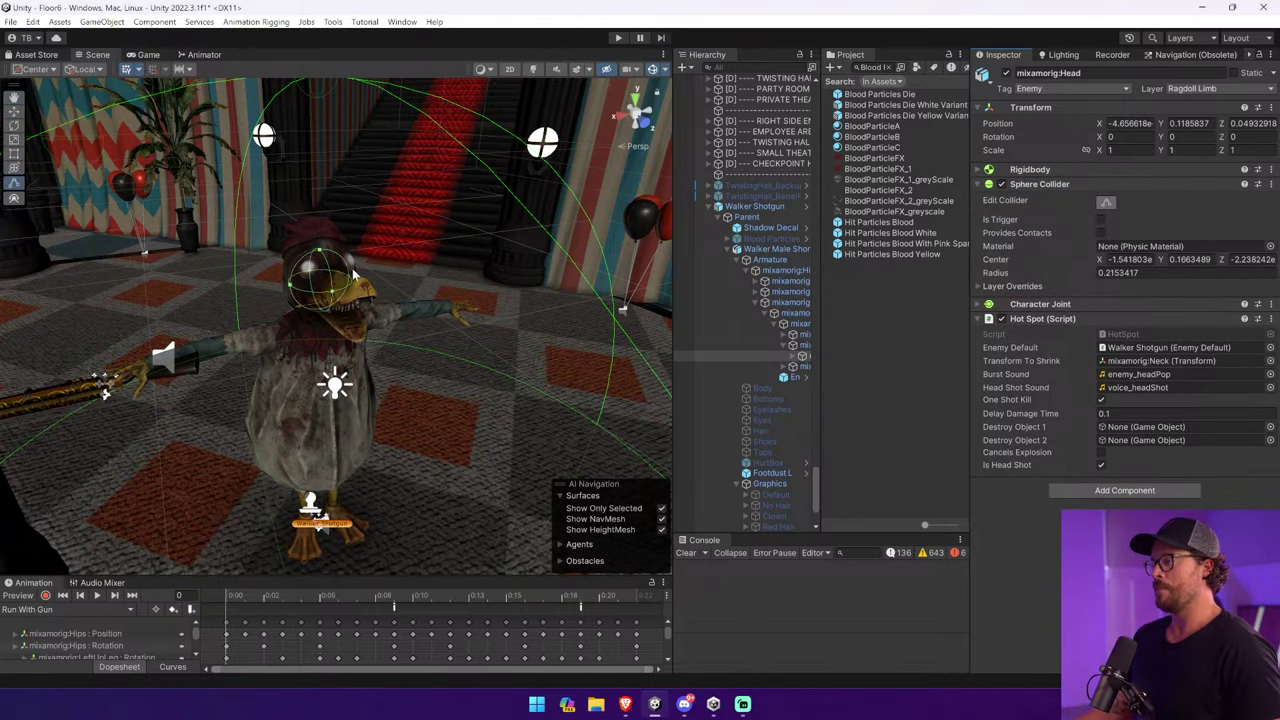
right_drag(353, 274, 349, 301)
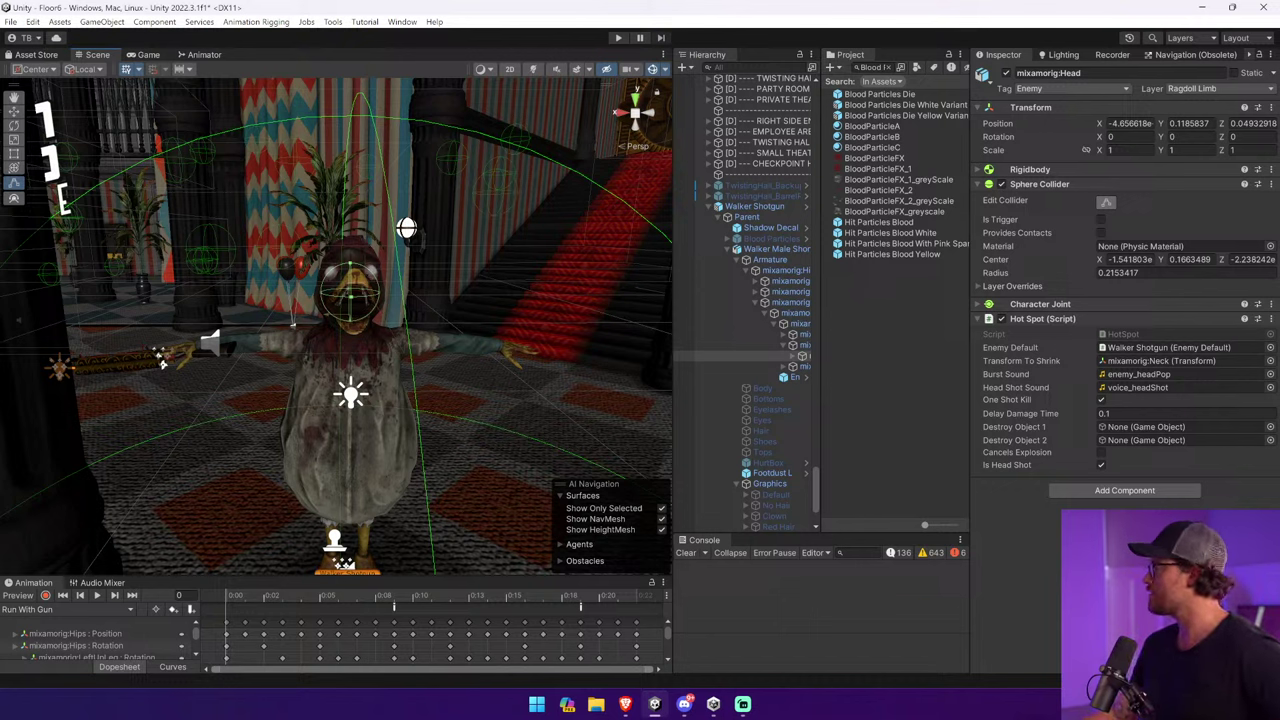
Switch to ClickUp in the browser and open the Documentation page of the Twisted Tower GDD to read the cheat codes.
click(628, 705)
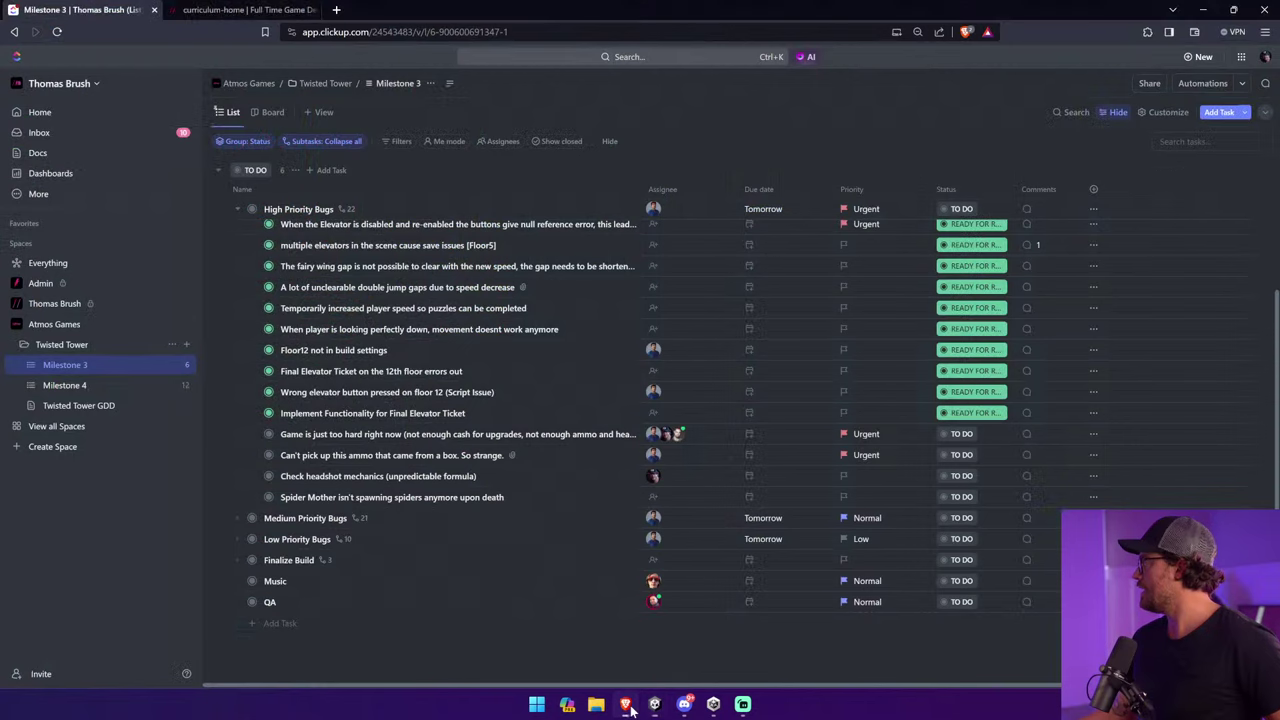
click(93, 405)
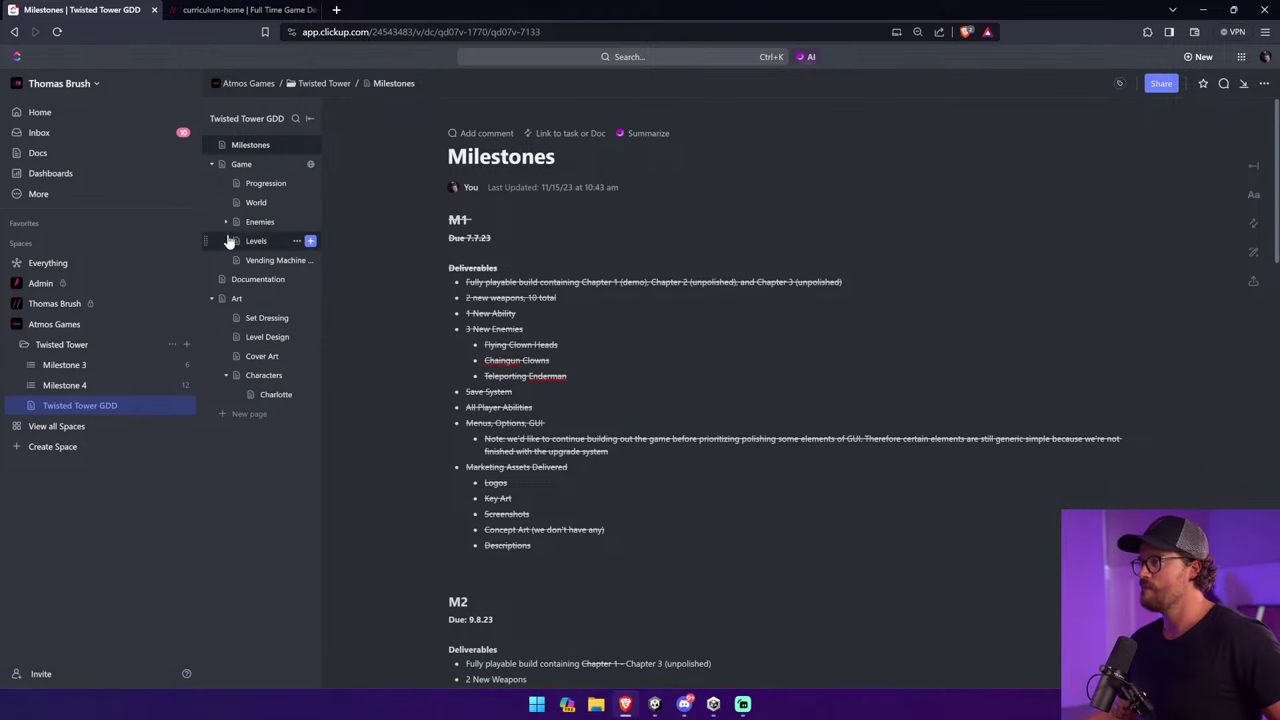
click(246, 282)
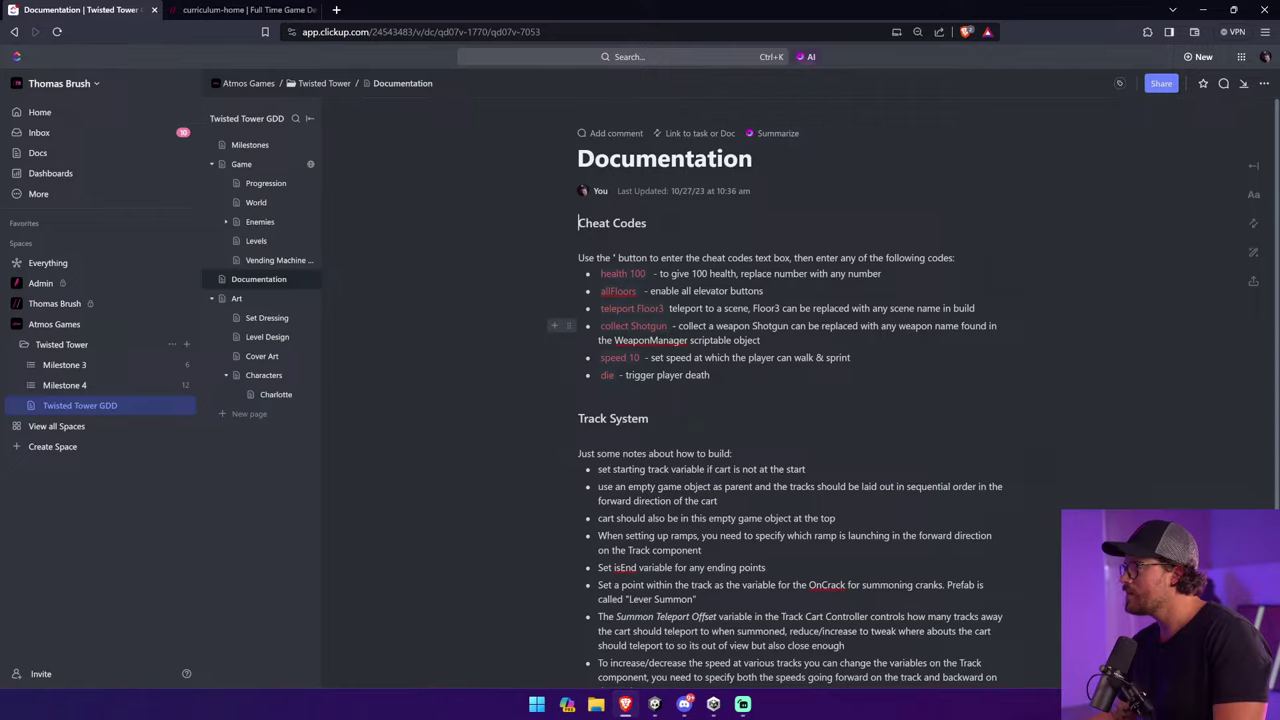
Return to Unity, search the project for the game manager and inspect the _GameManager and _Game Manager Variant prefabs.
click(655, 704)
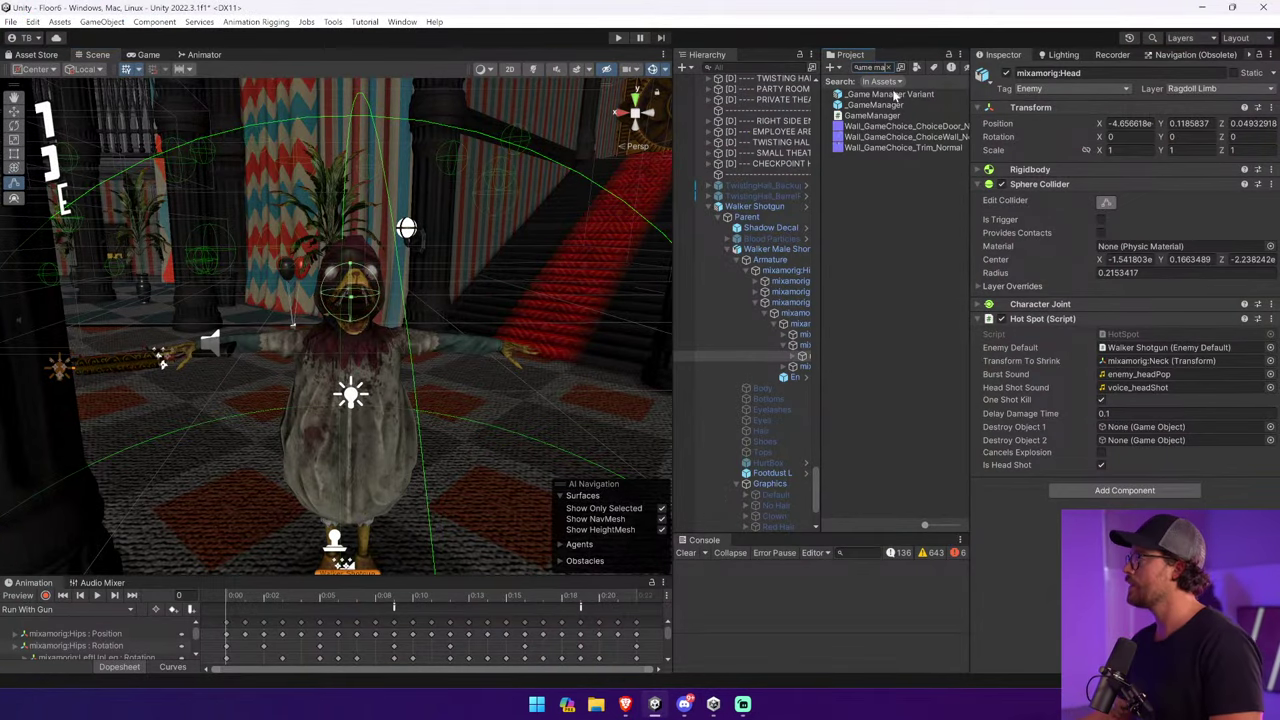
click(889, 105)
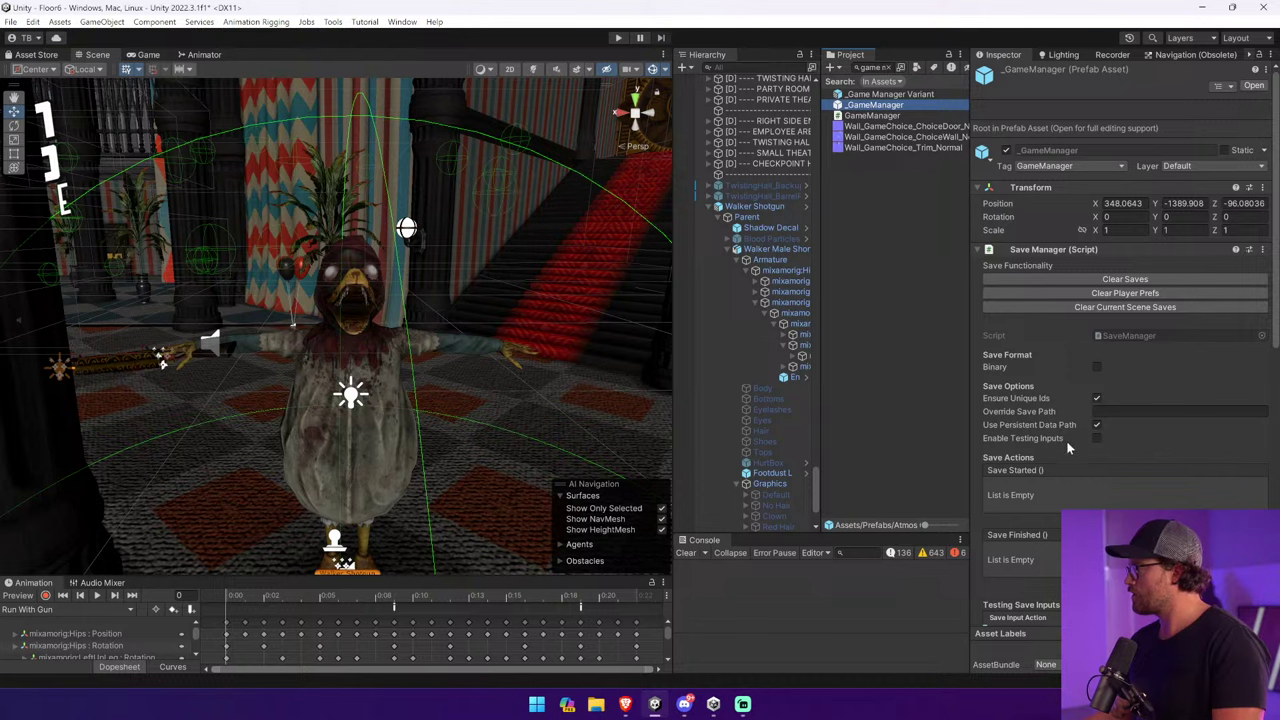
click(886, 94)
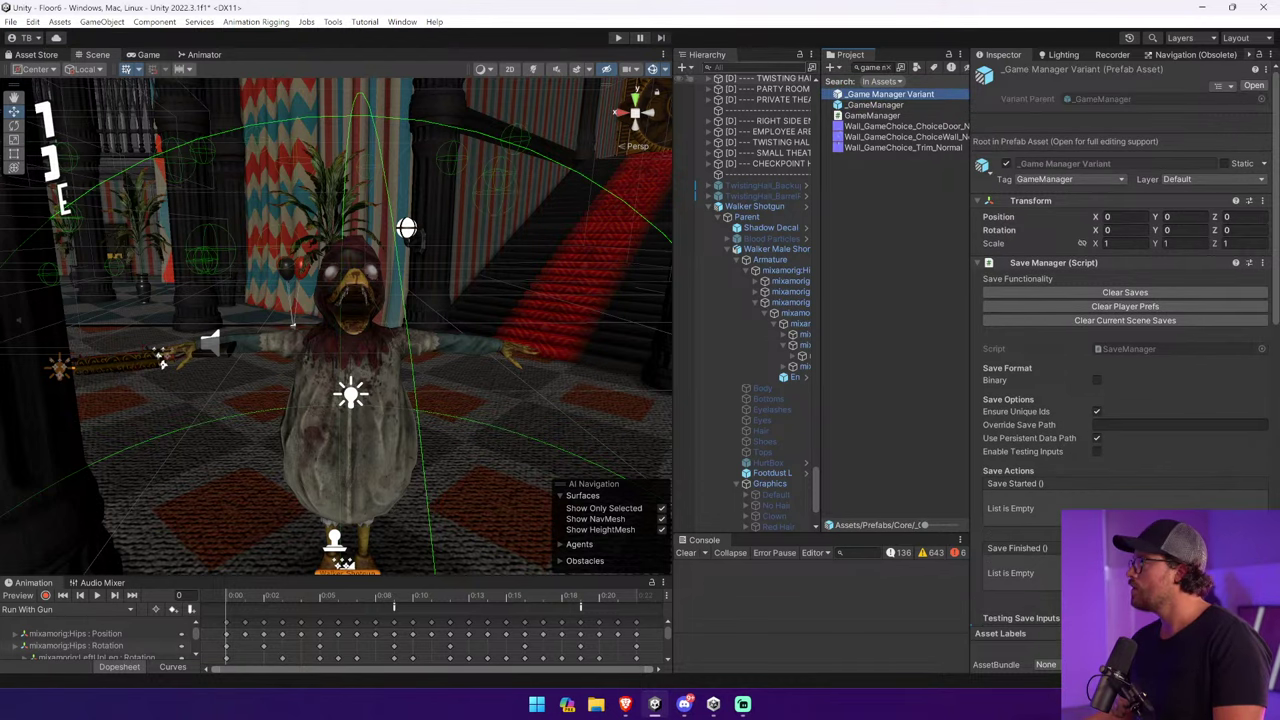
Start the game paused, search the Hierarchy for "game ma" and select the running _Game Manager Variant.
click(864, 104)
click(620, 39)
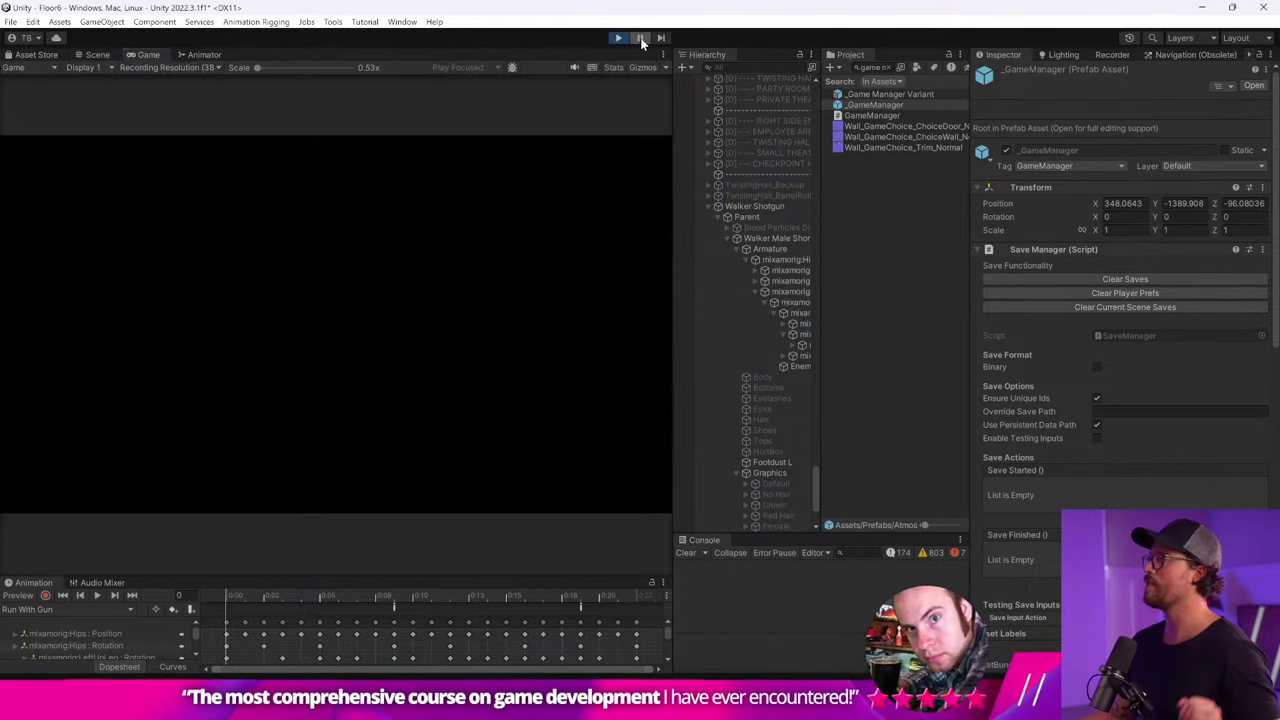
click(642, 41)
click(745, 67)
text(game ma)
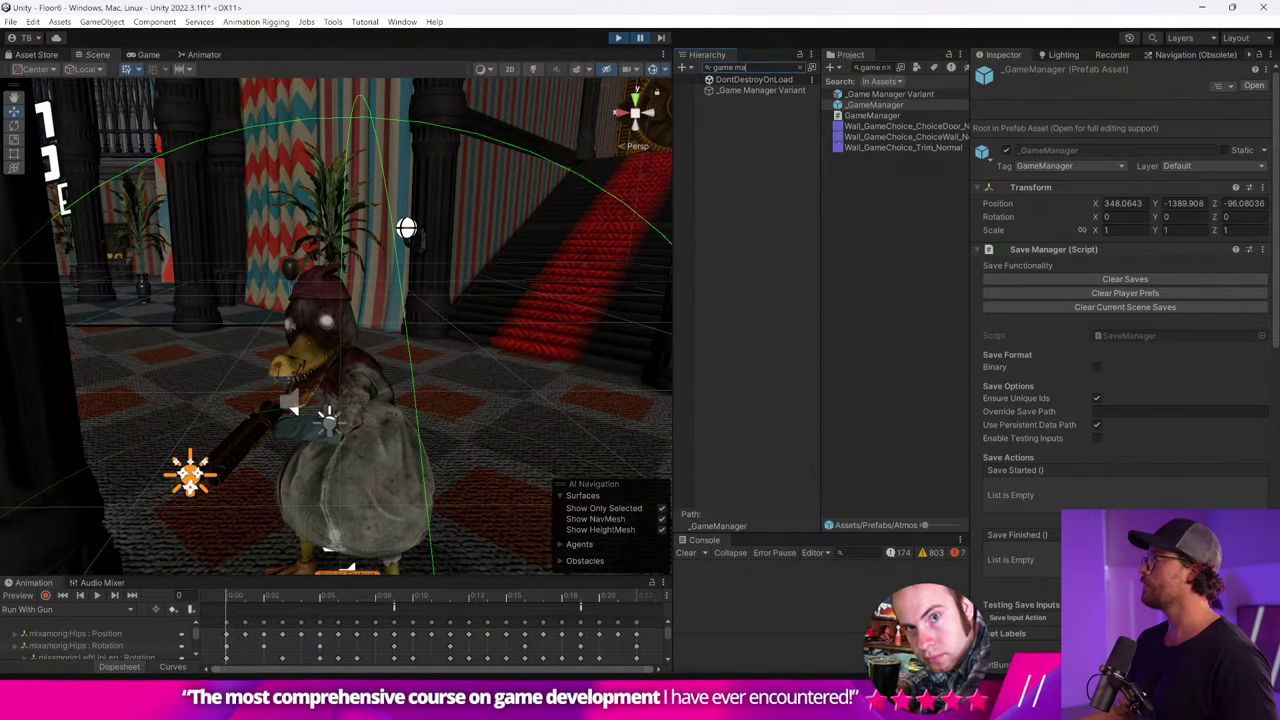
click(755, 90)
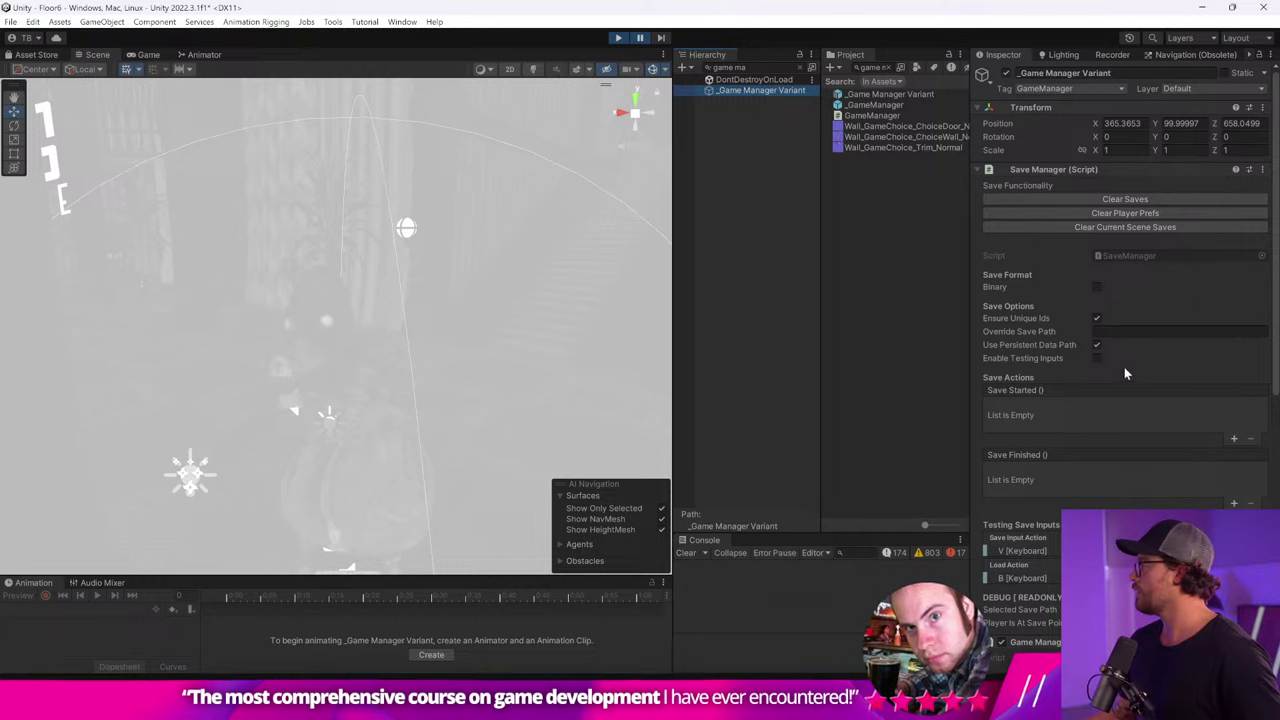
Try toggling Apply All Cheats on the running object's Game Manager script, and stop the game.
scroll(1092, 359, down, 3)
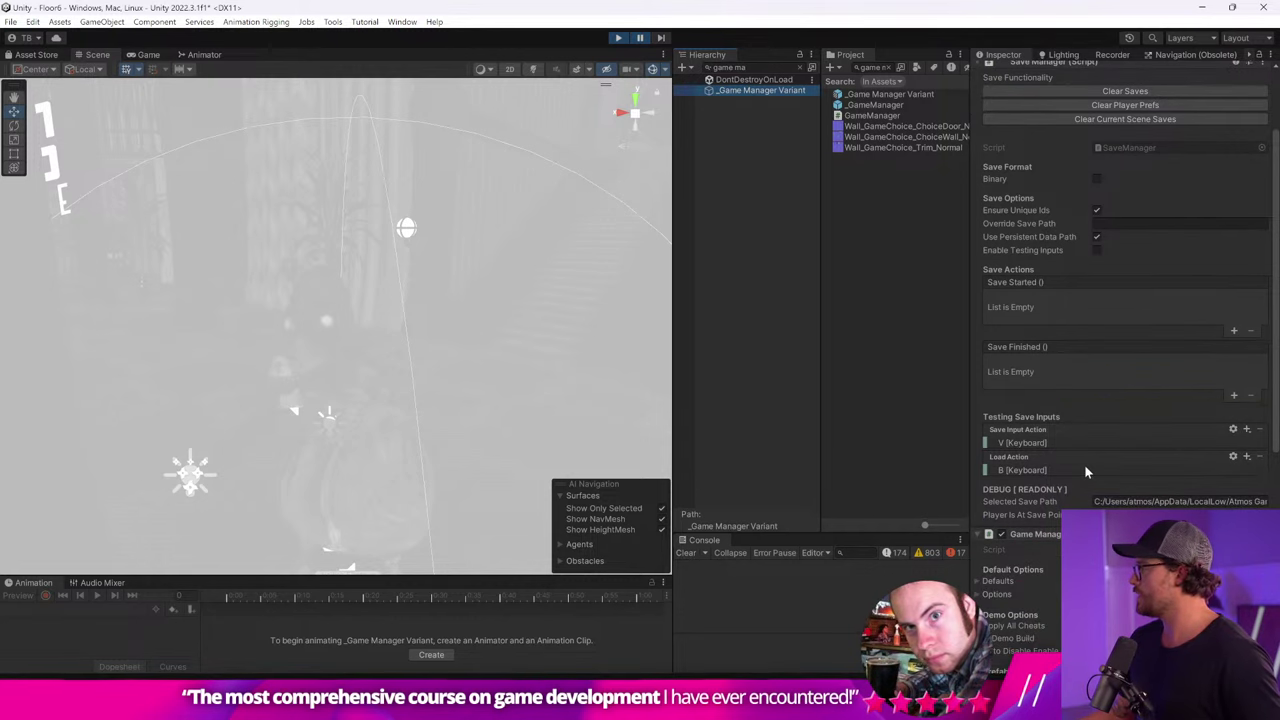
scroll(1084, 464, down, 2)
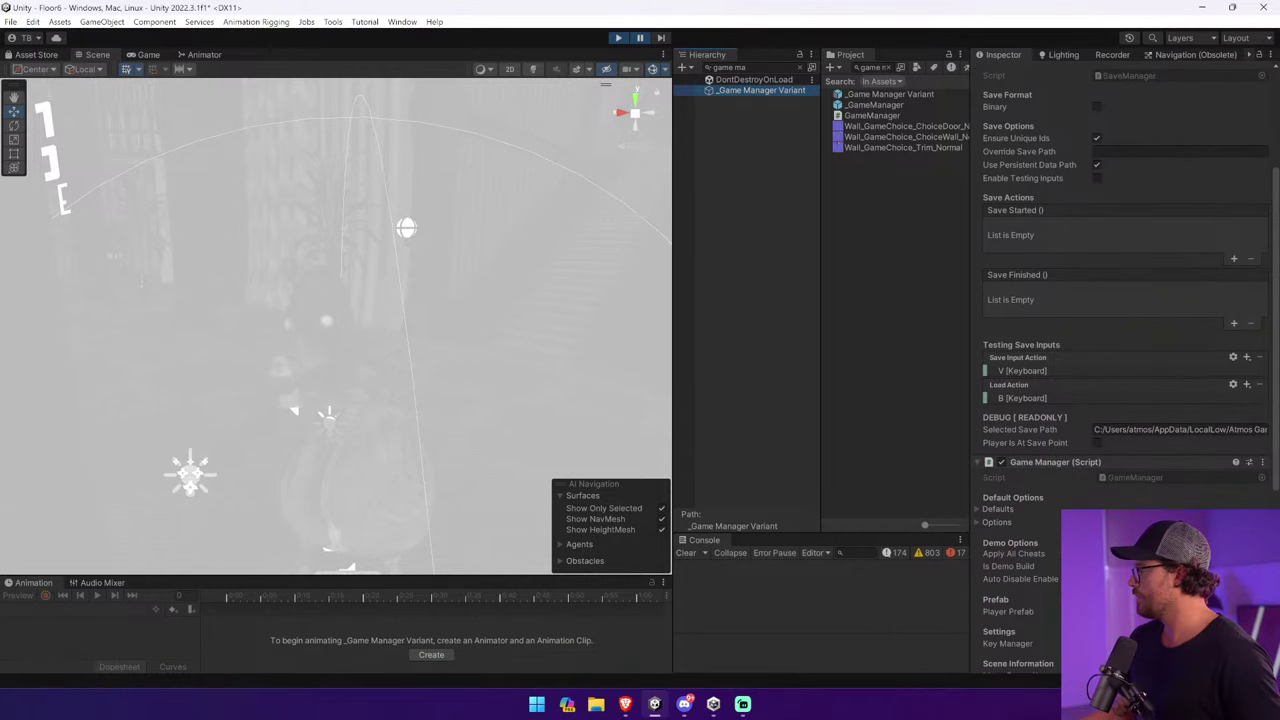
click(1097, 554)
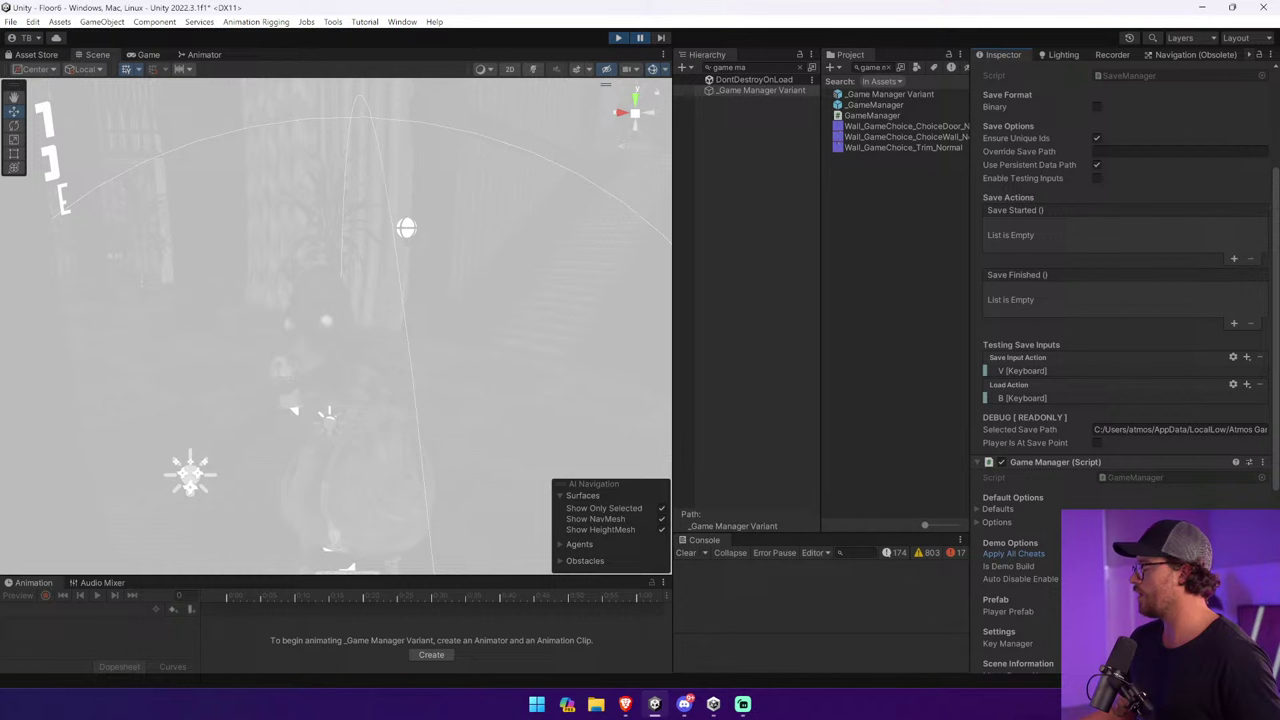
click(619, 39)
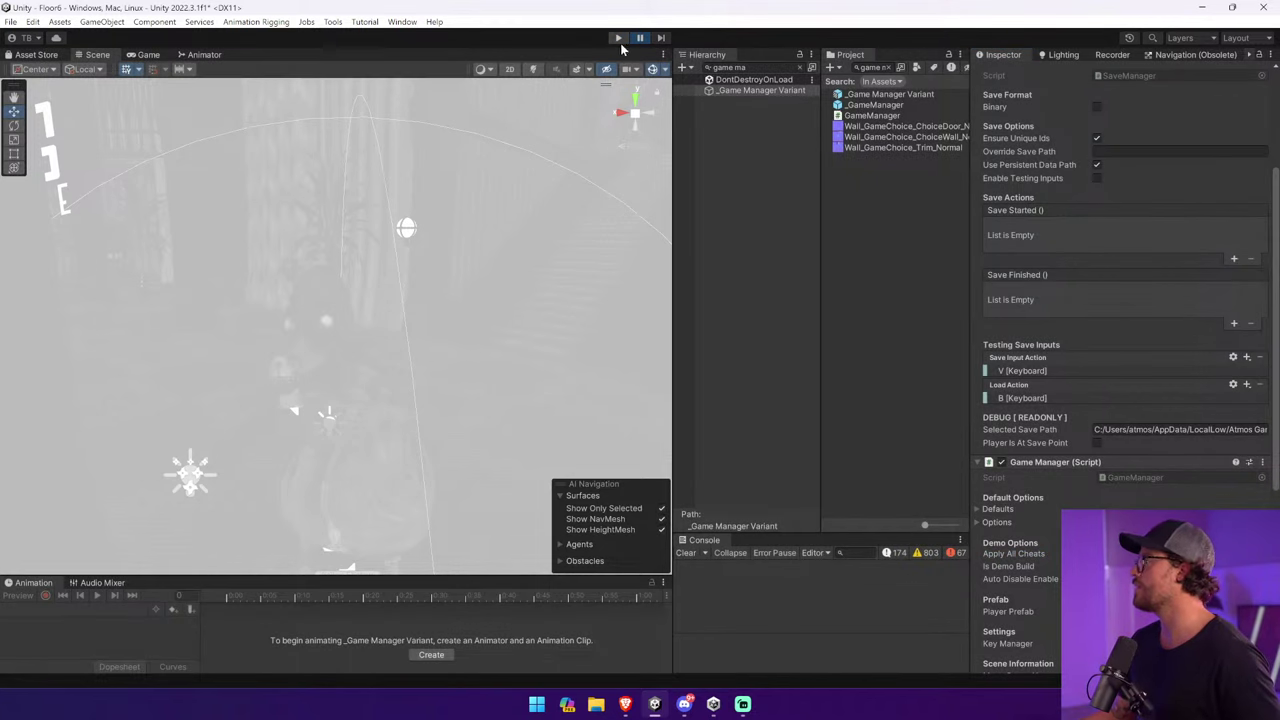
Enable Apply All Cheats in the Game Manager script of the _Game Manager Variant prefab asset.
click(907, 94)
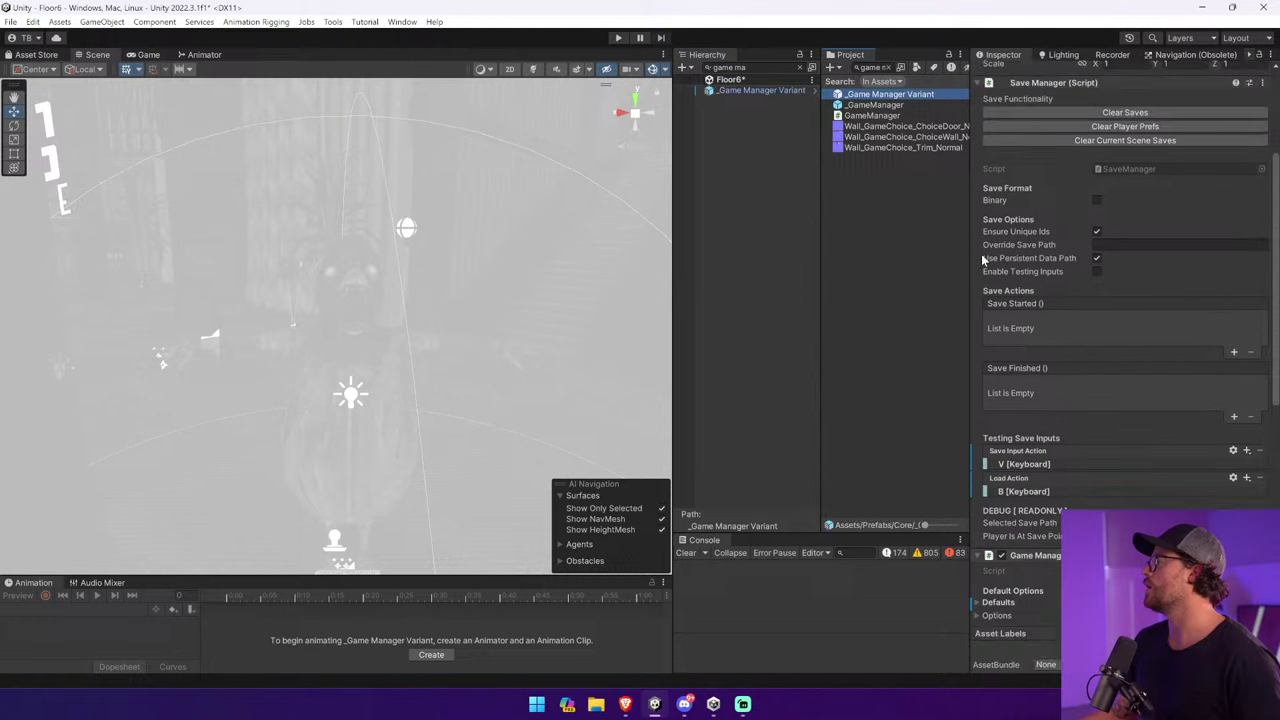
scroll(1120, 350, down, 5)
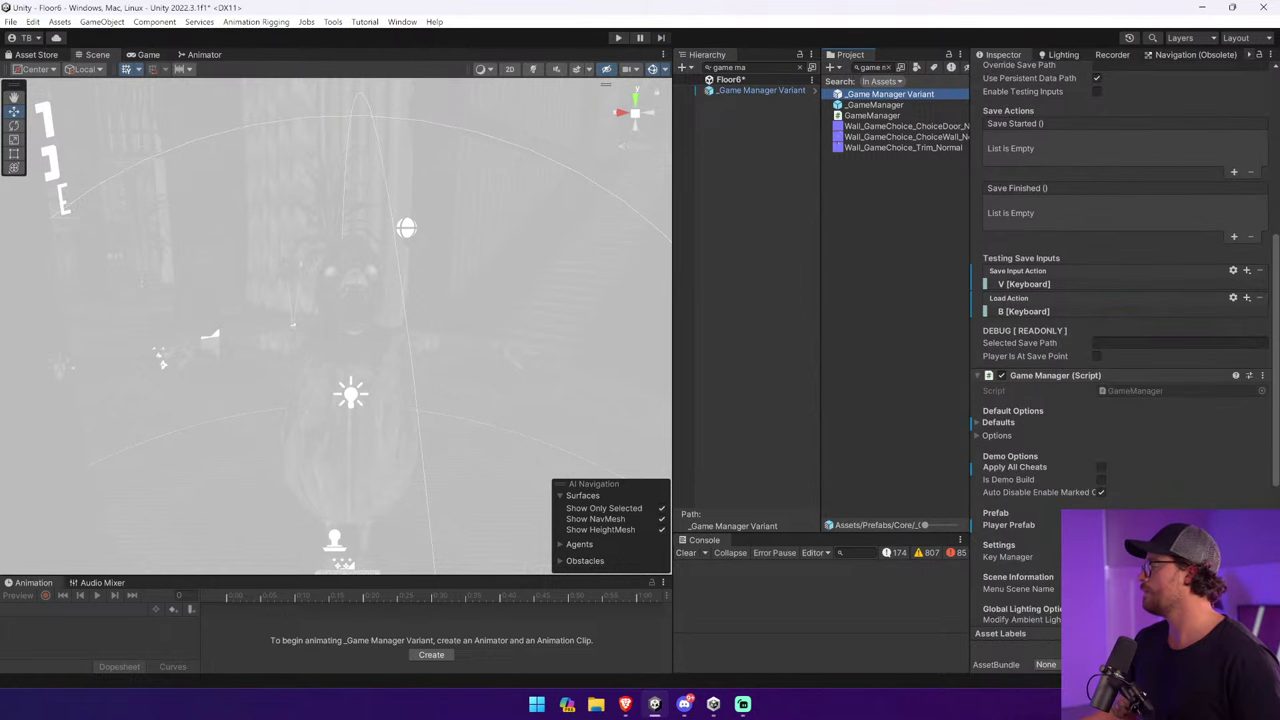
click(1102, 467)
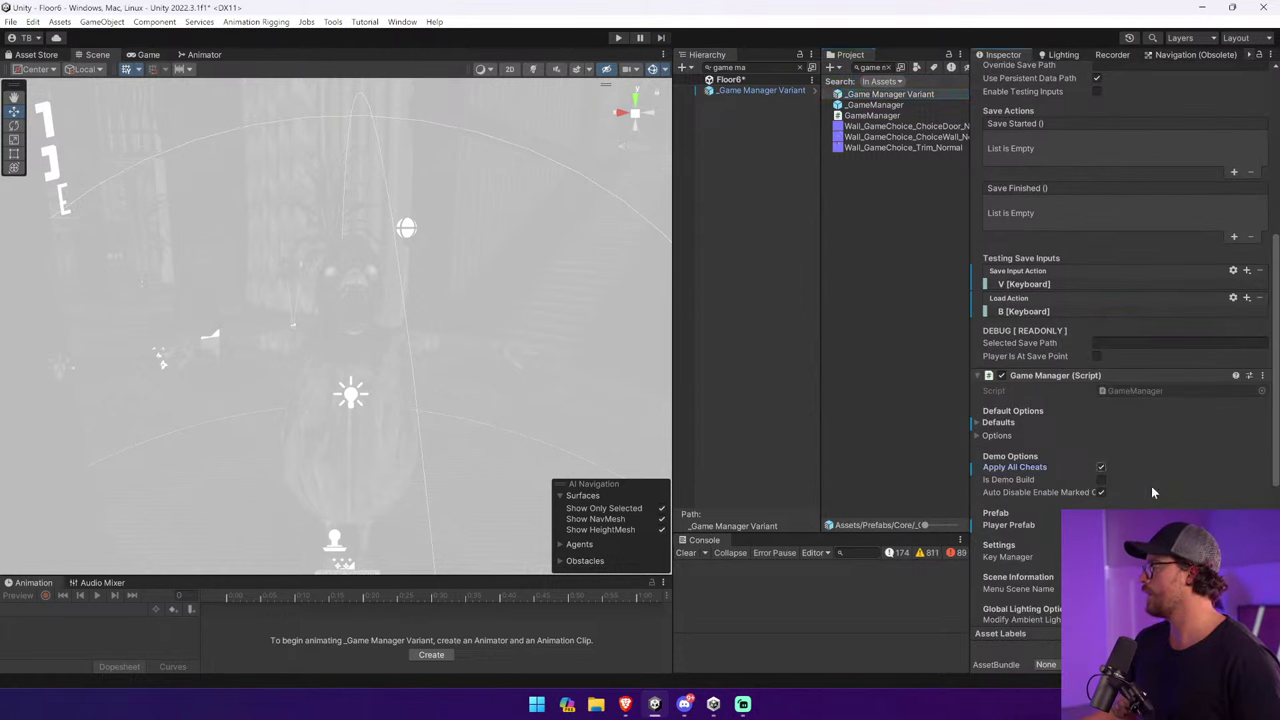
Select the scene's _Game Manager Variant and clear the player prefs from its Save Manager script.
click(760, 90)
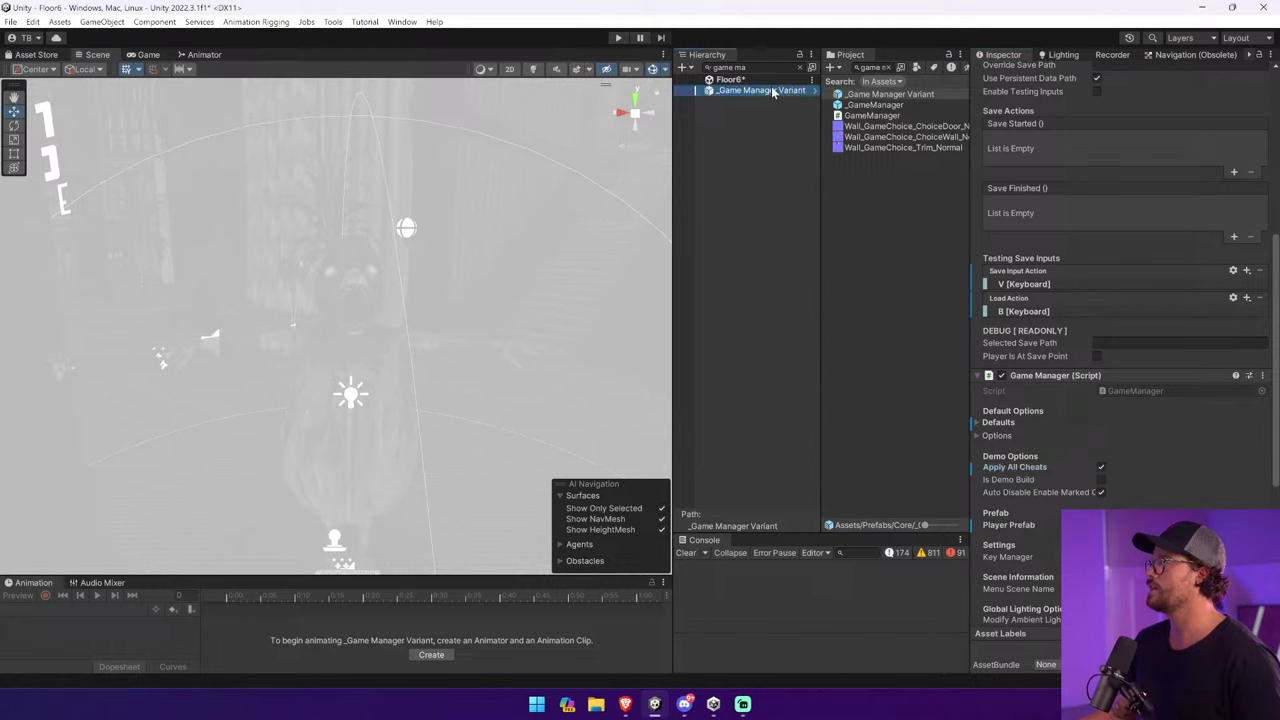
click(801, 68)
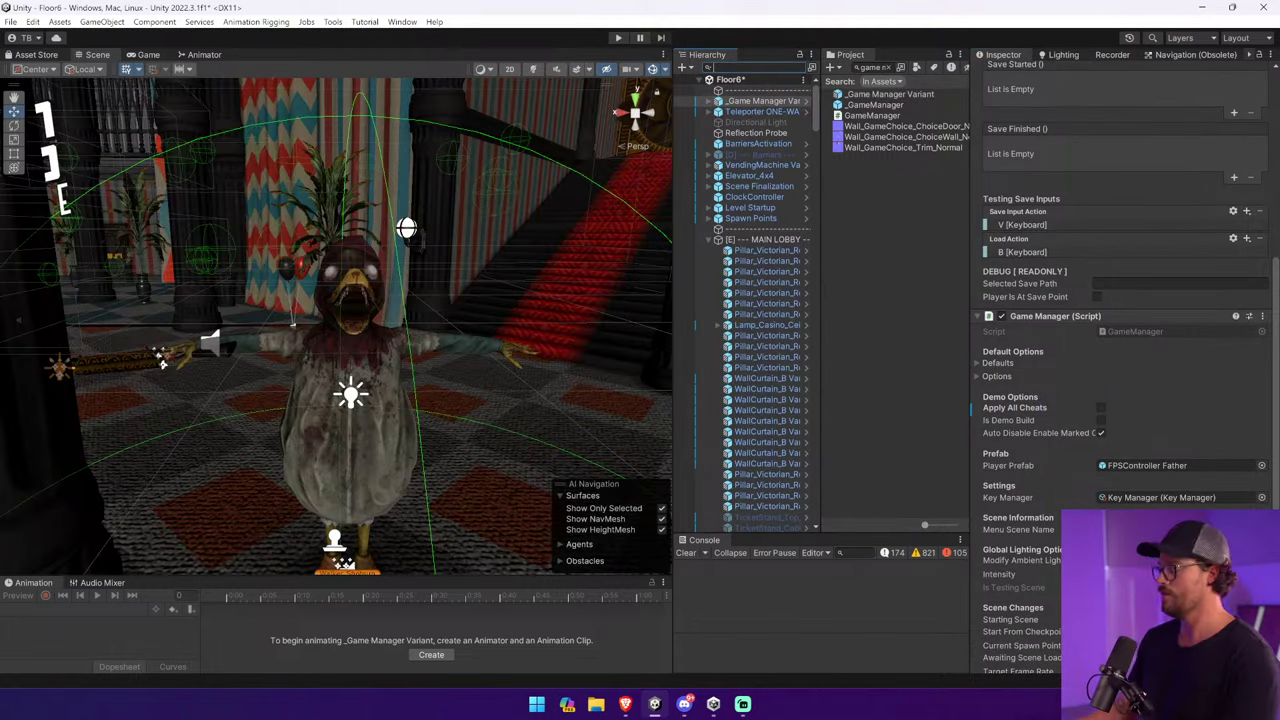
text(game ma)
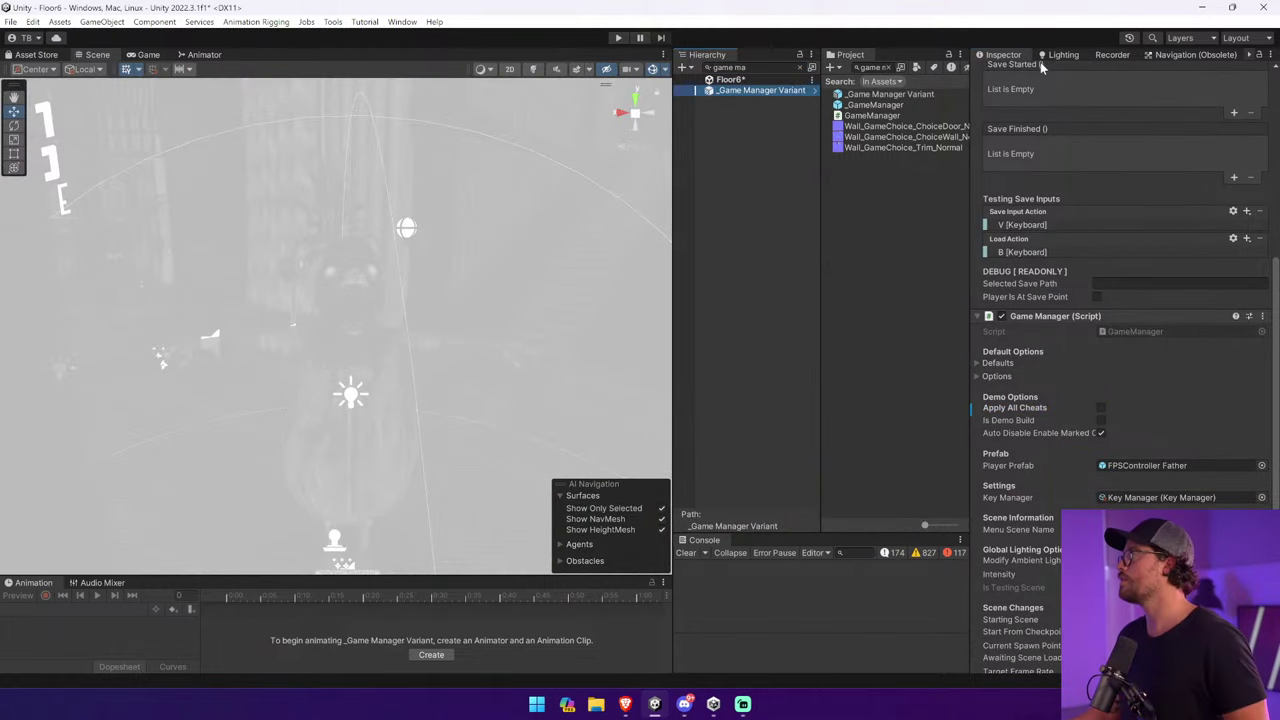
scroll(1088, 233, up, 5)
scroll(1088, 233, up, 5)
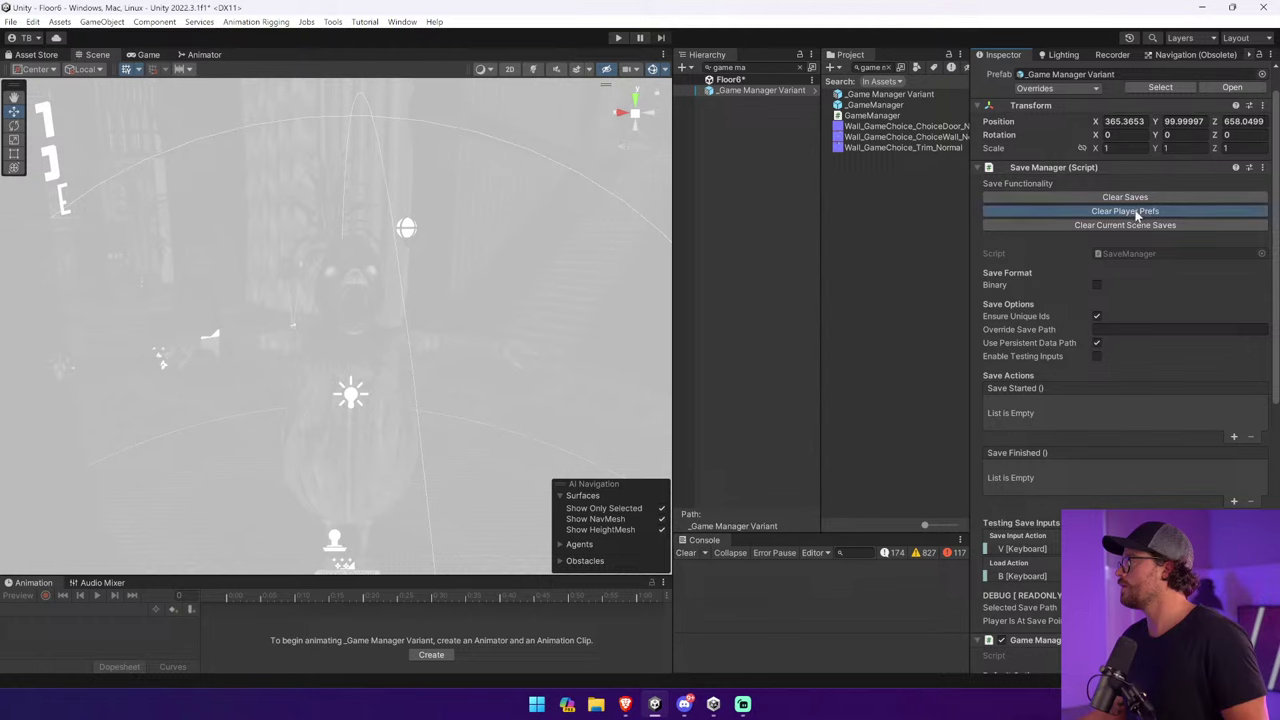
click(1137, 212)
Playtest the scene, inspect the running _Game Manager Variant's Demo Options, and stop the game.
click(617, 39)
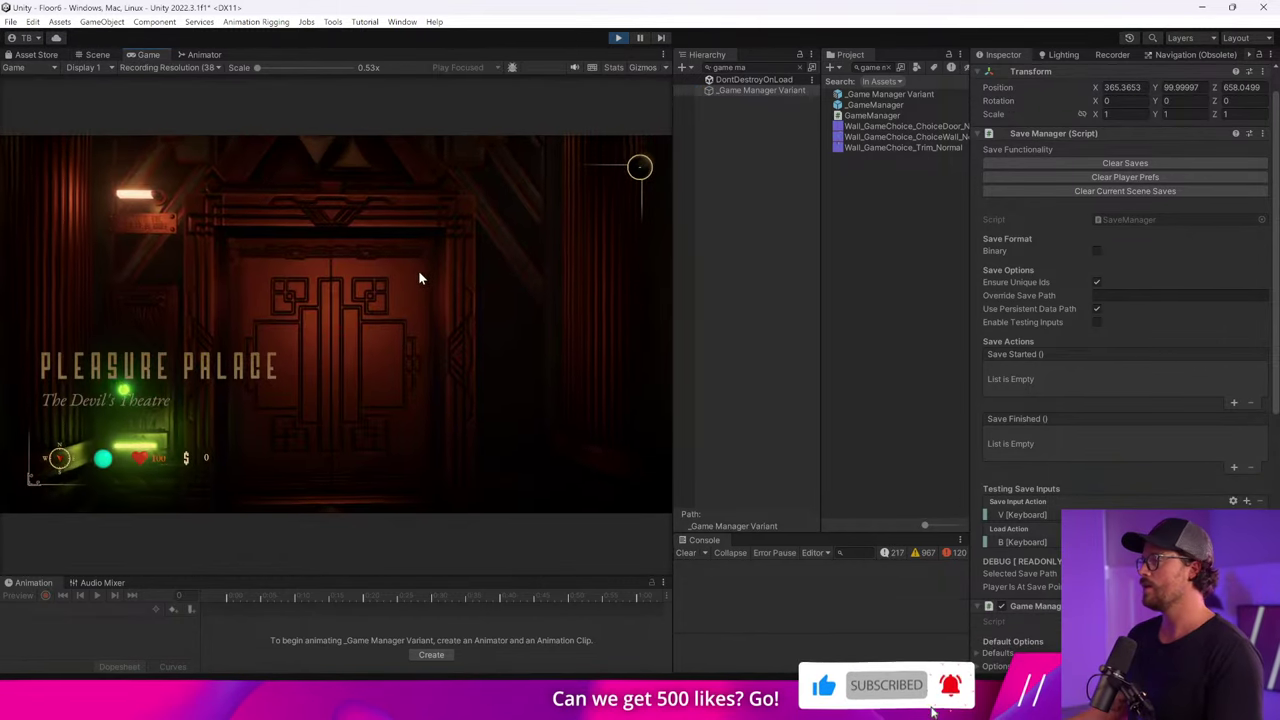
click(765, 90)
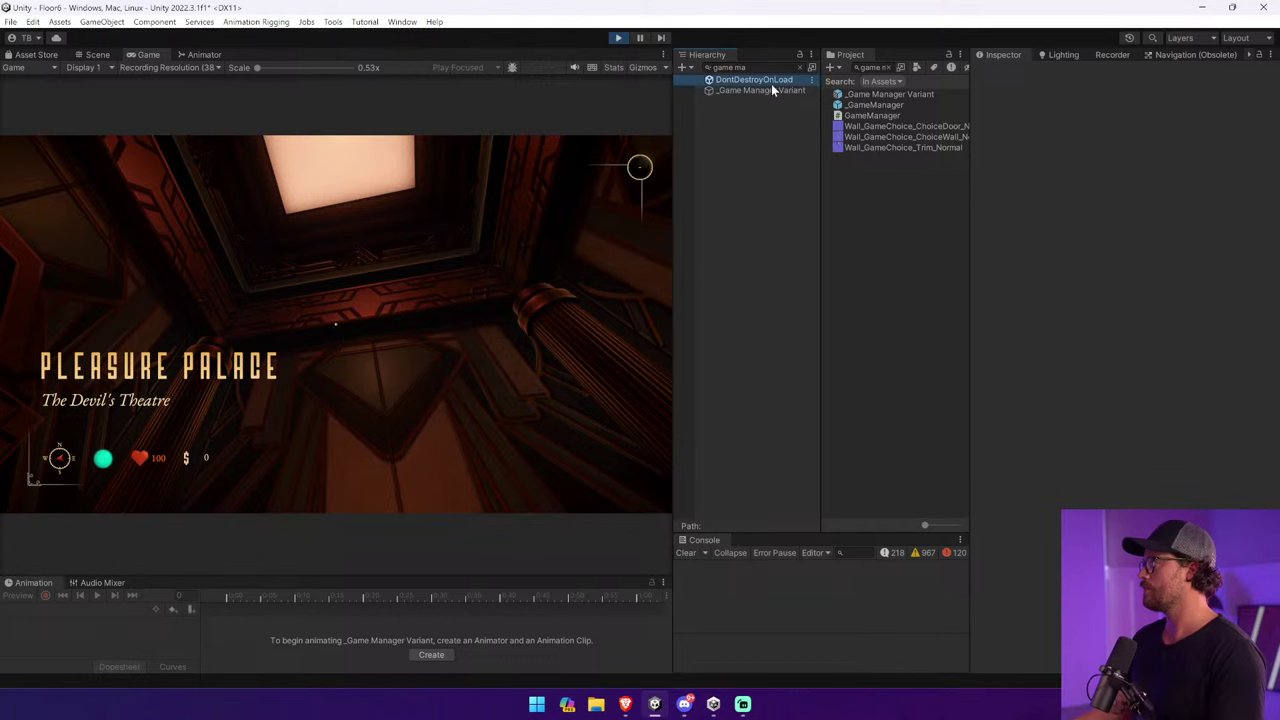
scroll(1033, 407, down, 3)
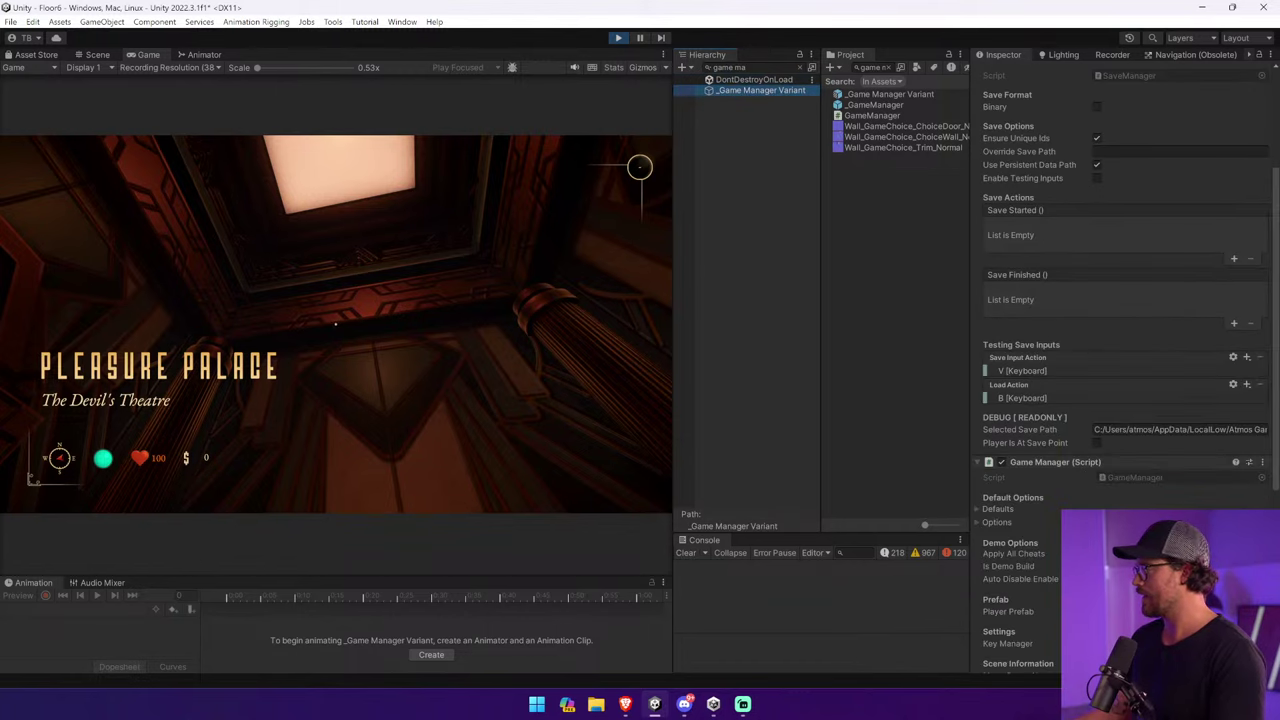
click(618, 39)
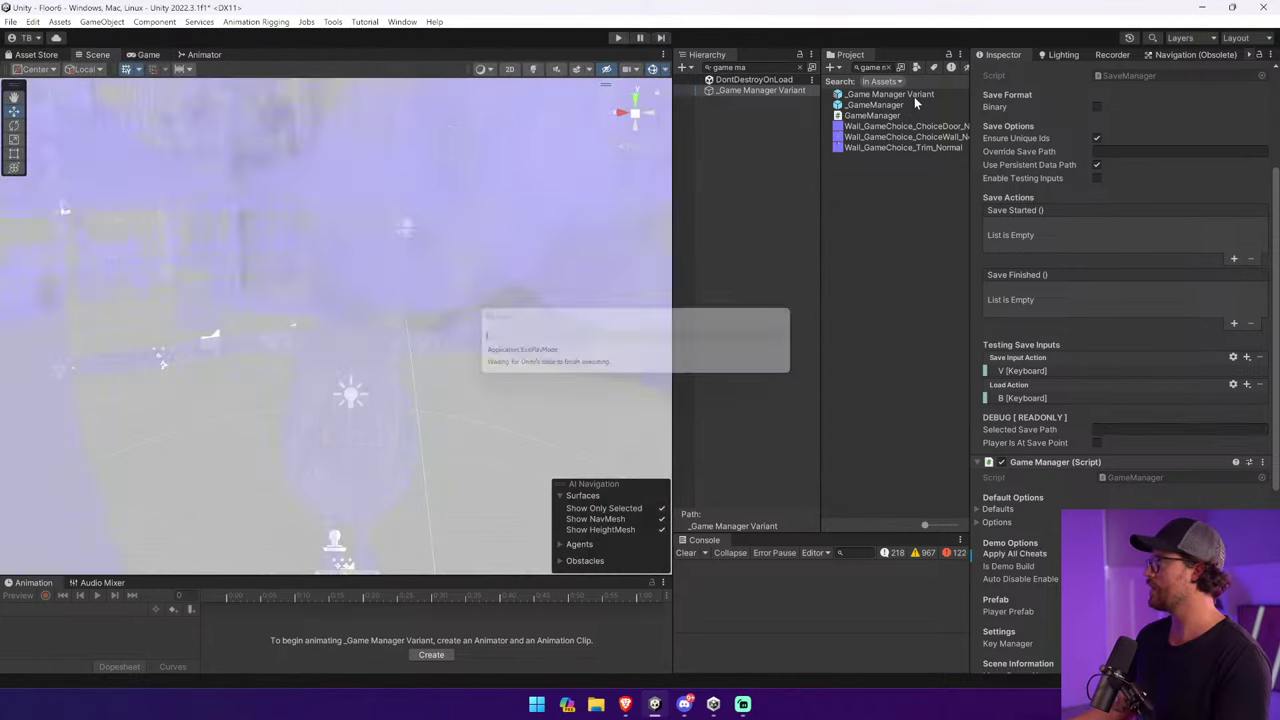
Enable Apply All Cheats on the _GameManager and _Game Manager Variant prefabs together.
click(911, 104)
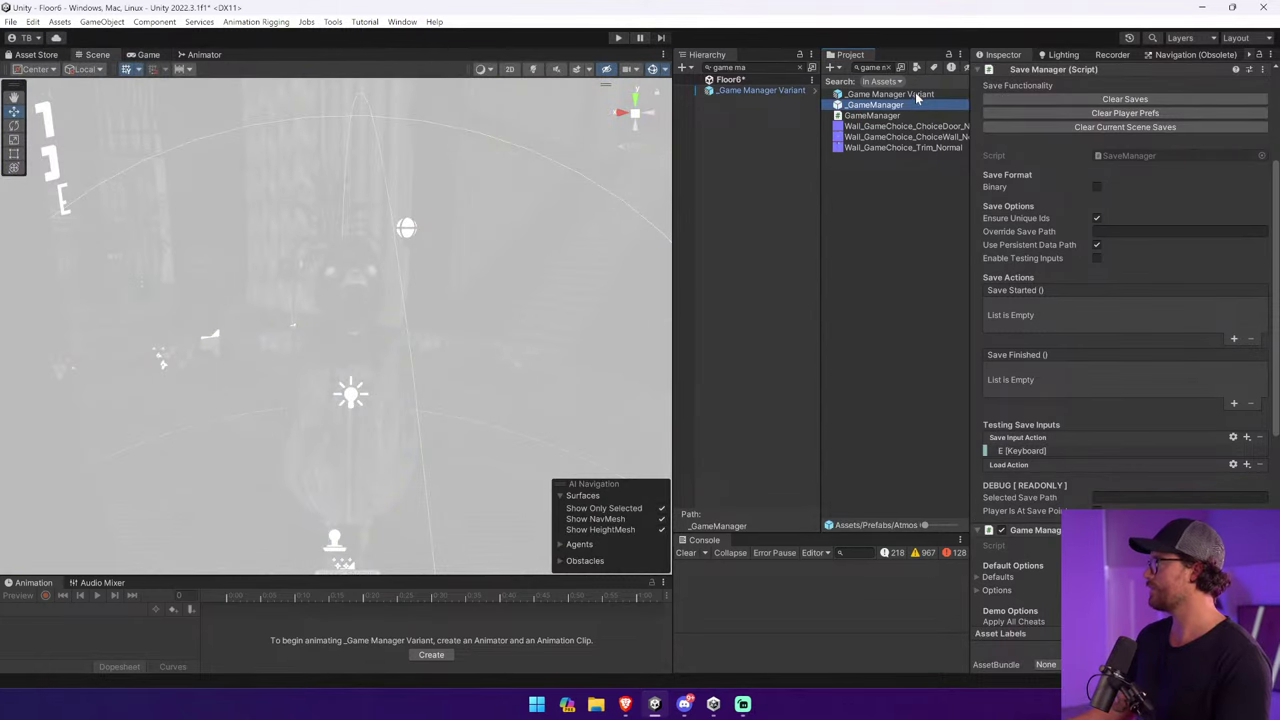
shift+click(915, 94)
scroll(1120, 300, down, 10)
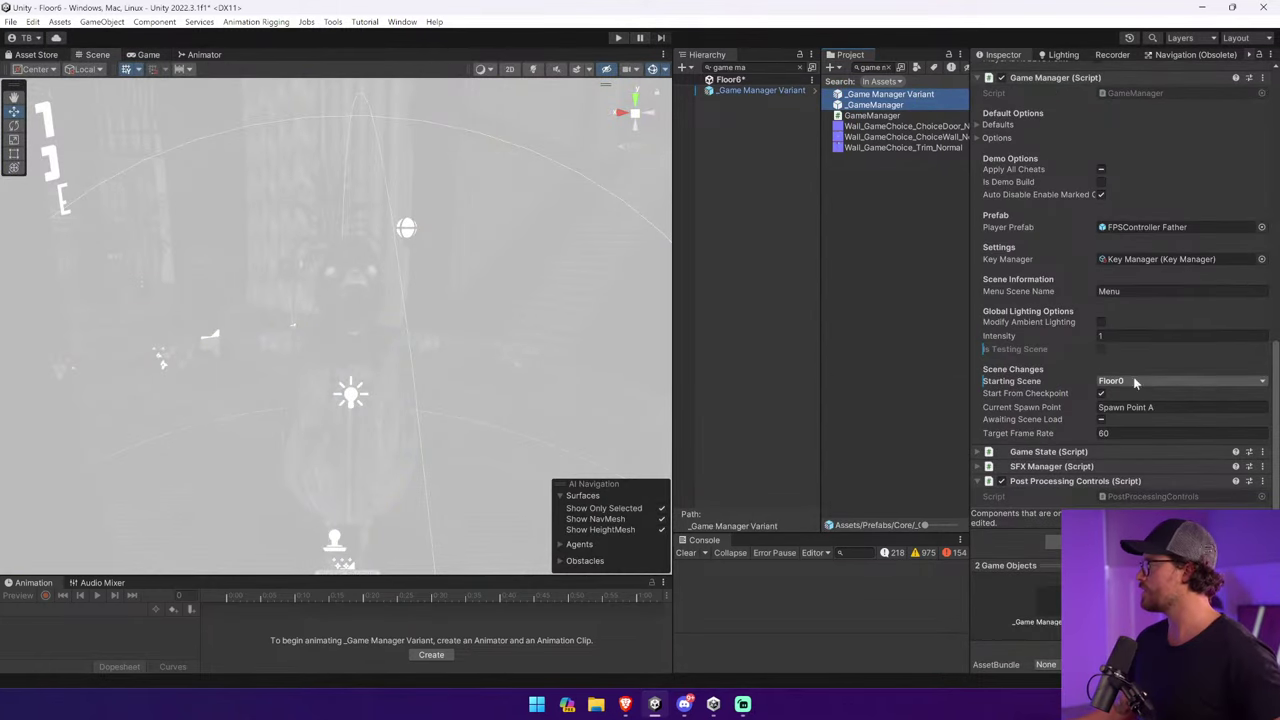
click(1102, 170)
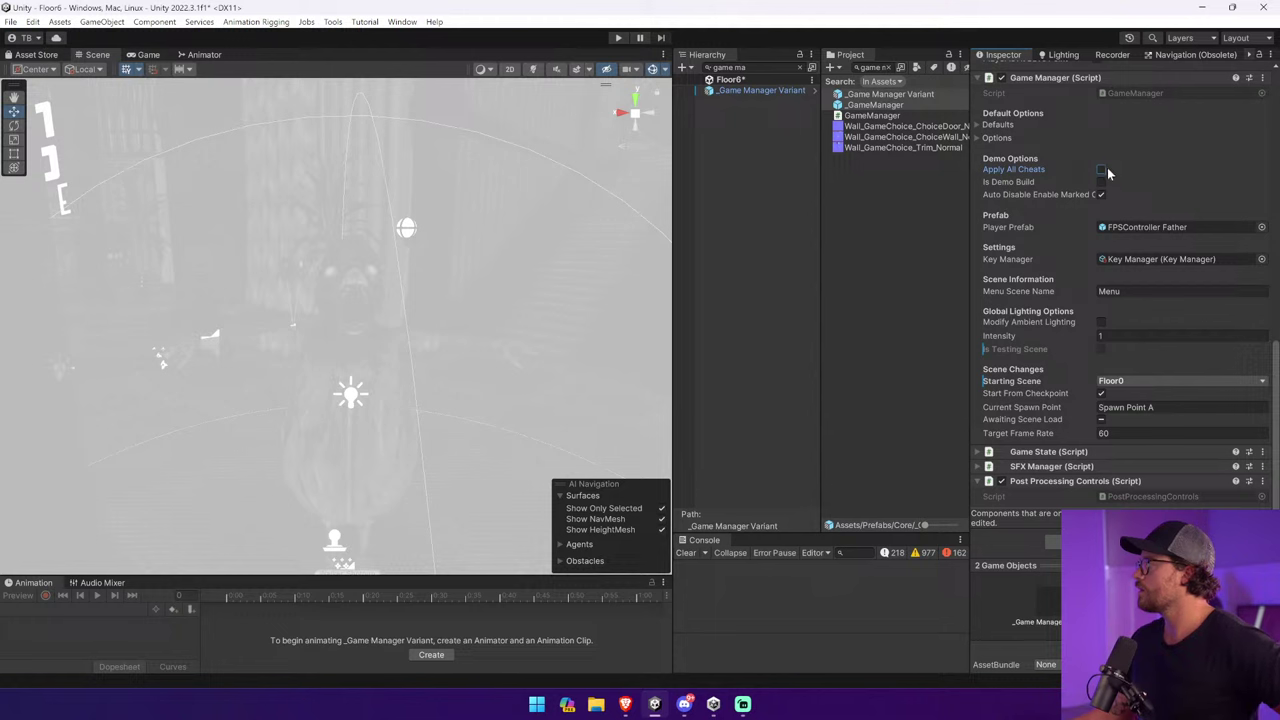
Playtest the scene and stop it, and check the cheat codes on ClickUp's Documentation page before returning to Unity.
click(618, 38)
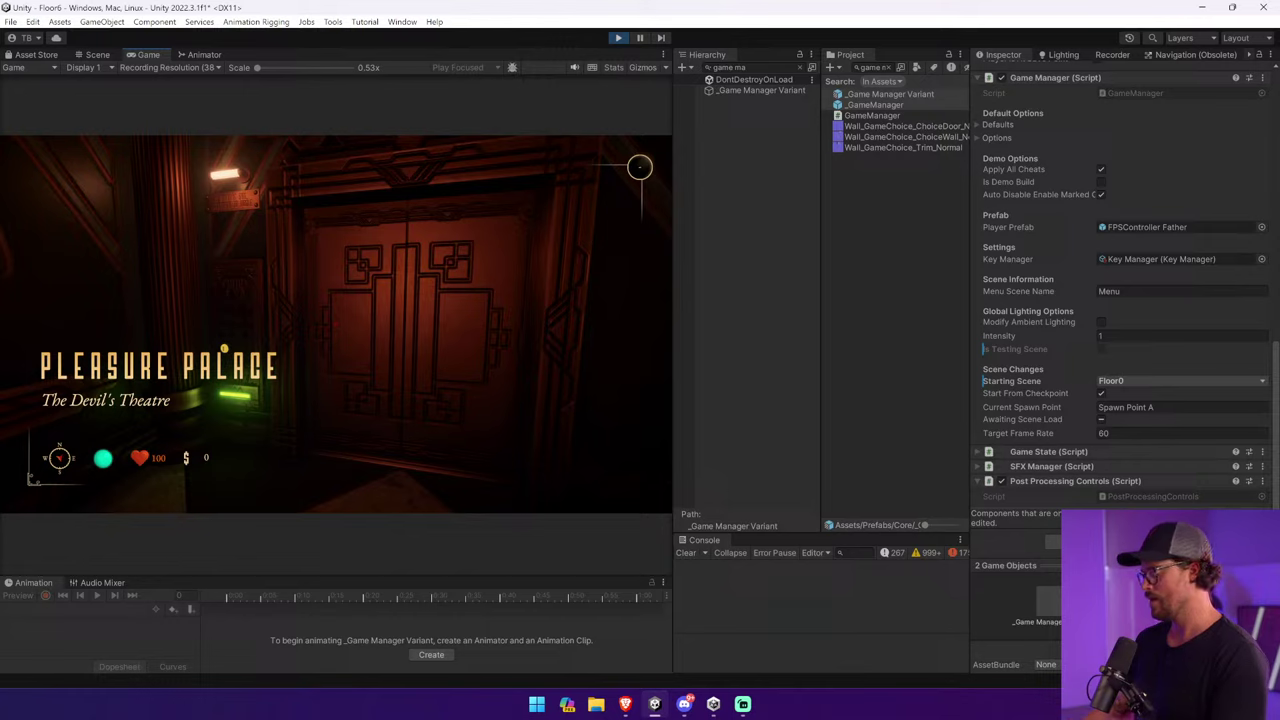
key(ctrl+p)
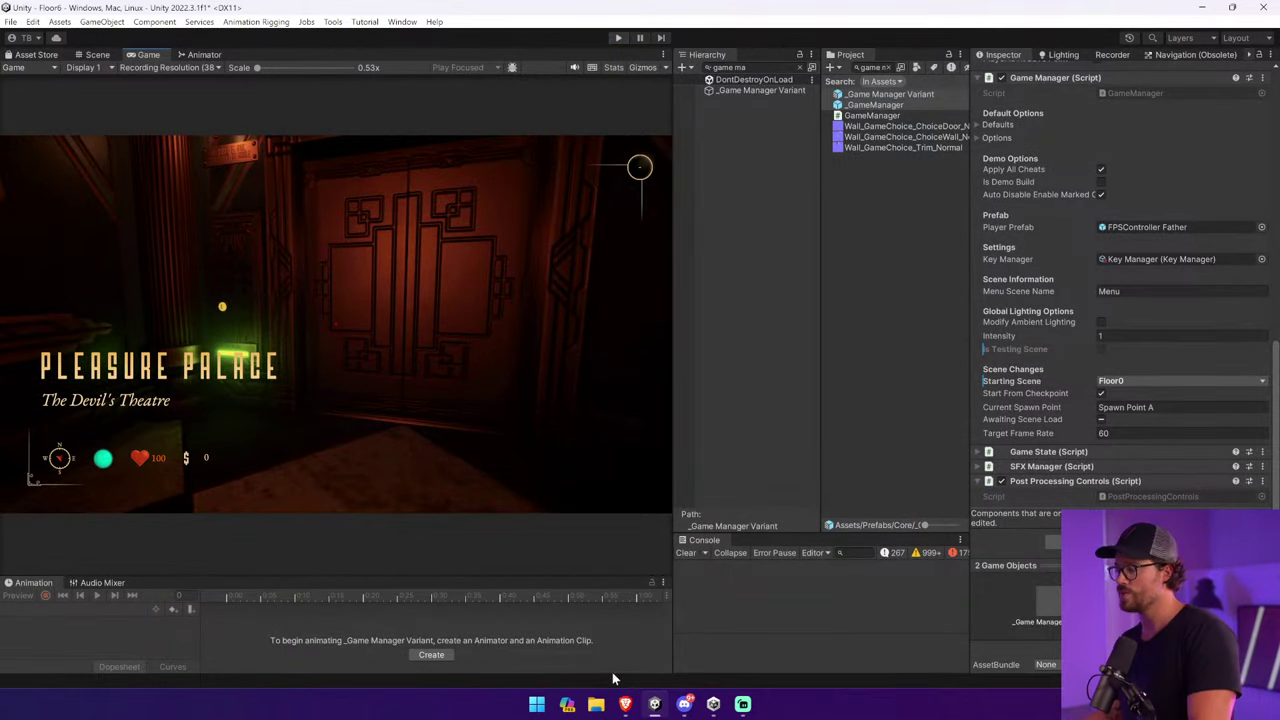
key(ctrl+p)
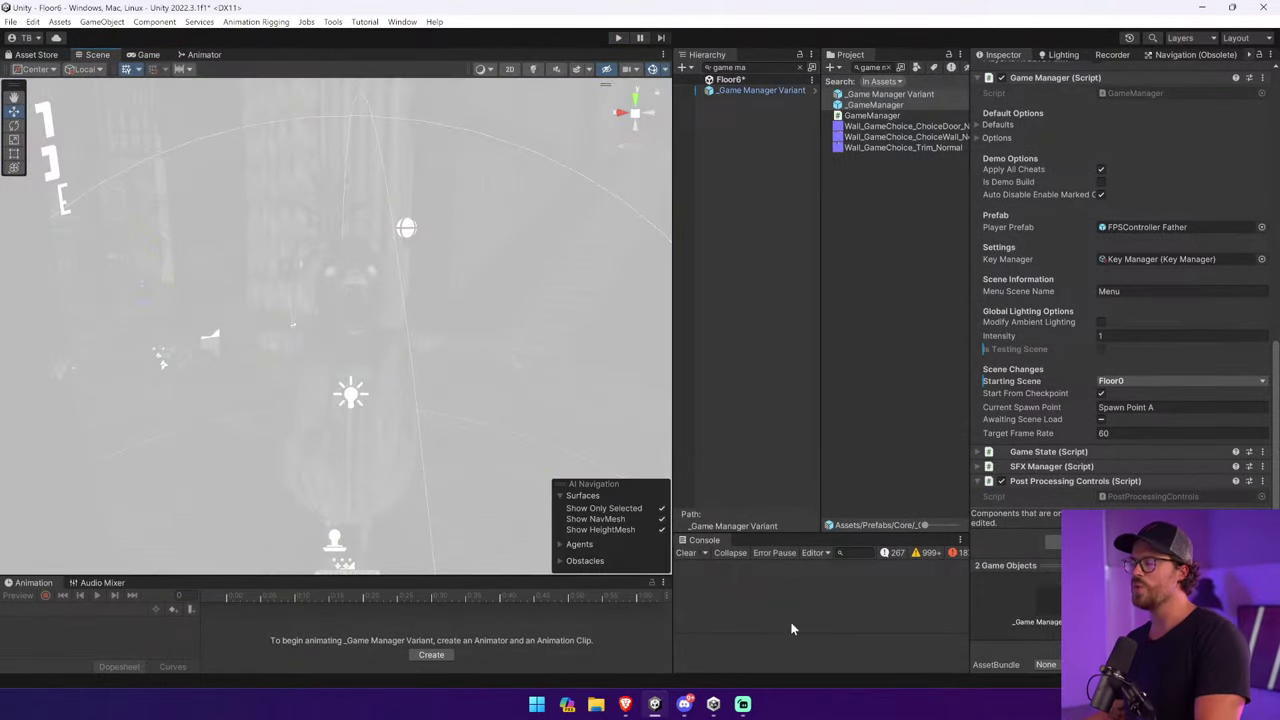
click(626, 705)
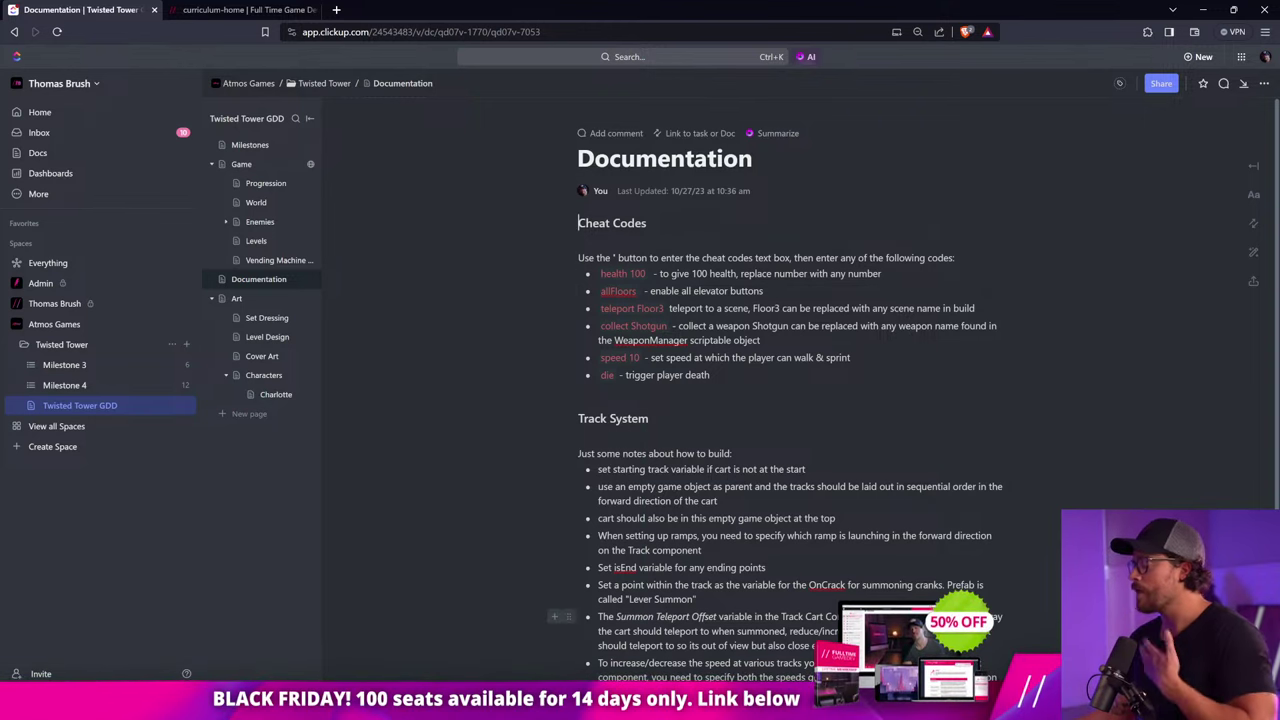
click(655, 705)
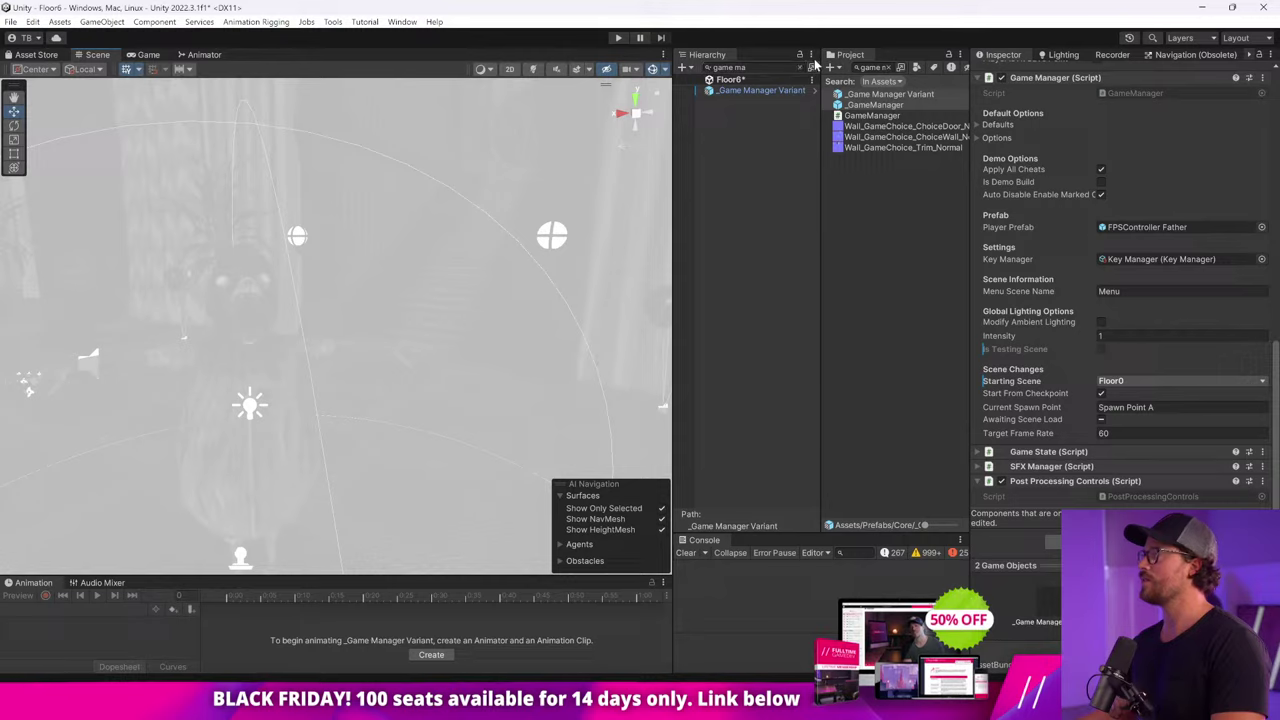
Search the project for "pistol" and place Pistol Fast Pickup Variant on the carpet in front of the golden doors.
click(811, 67)
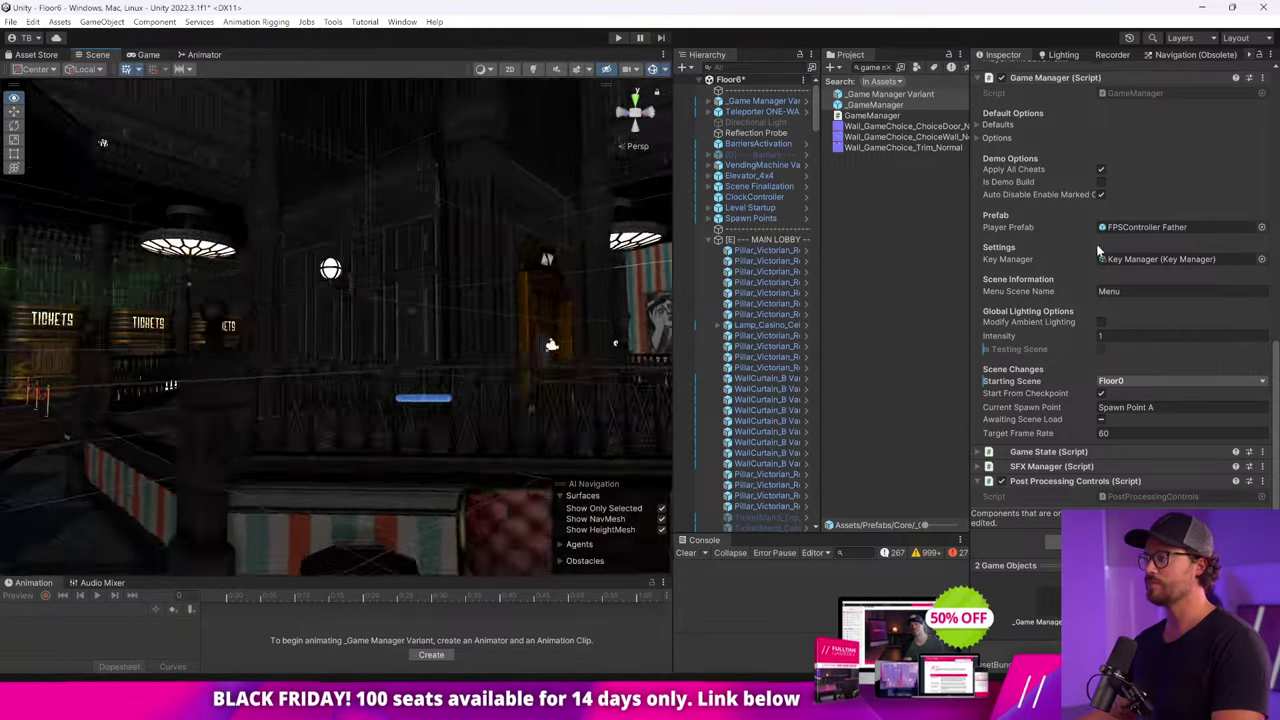
right_drag(1098, 250, 880, 390)
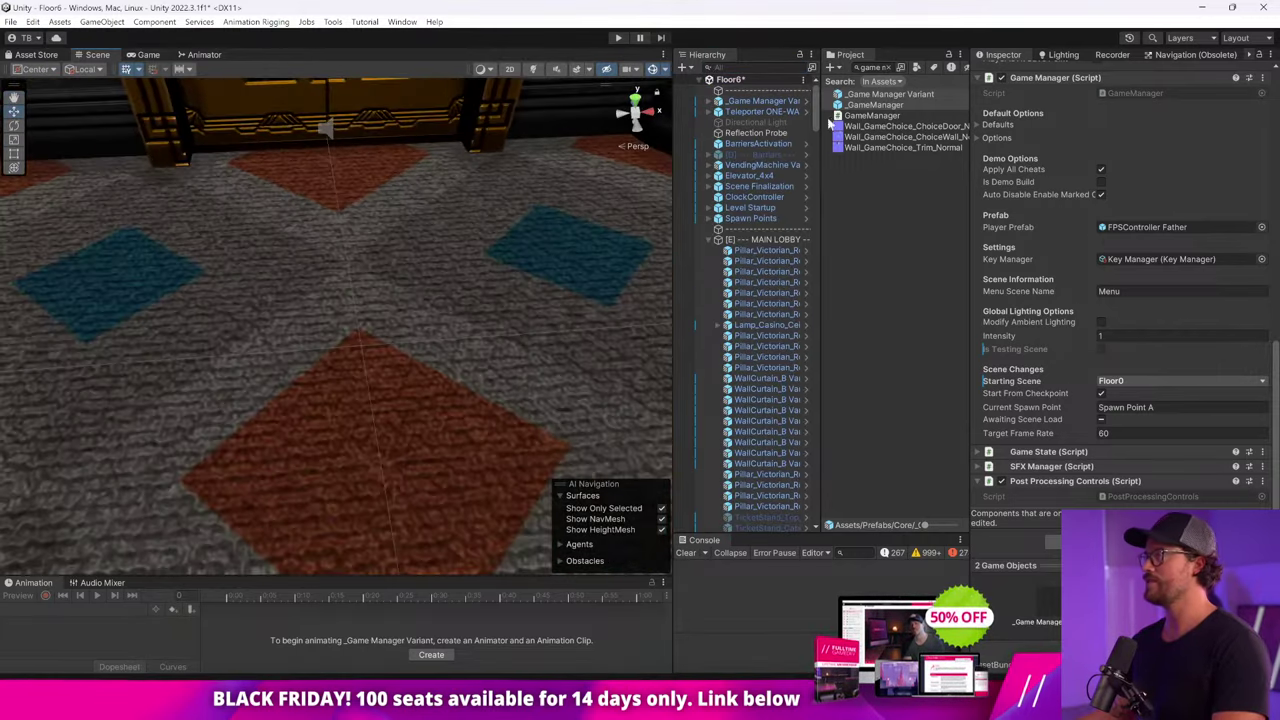
click(887, 67)
text(pist)
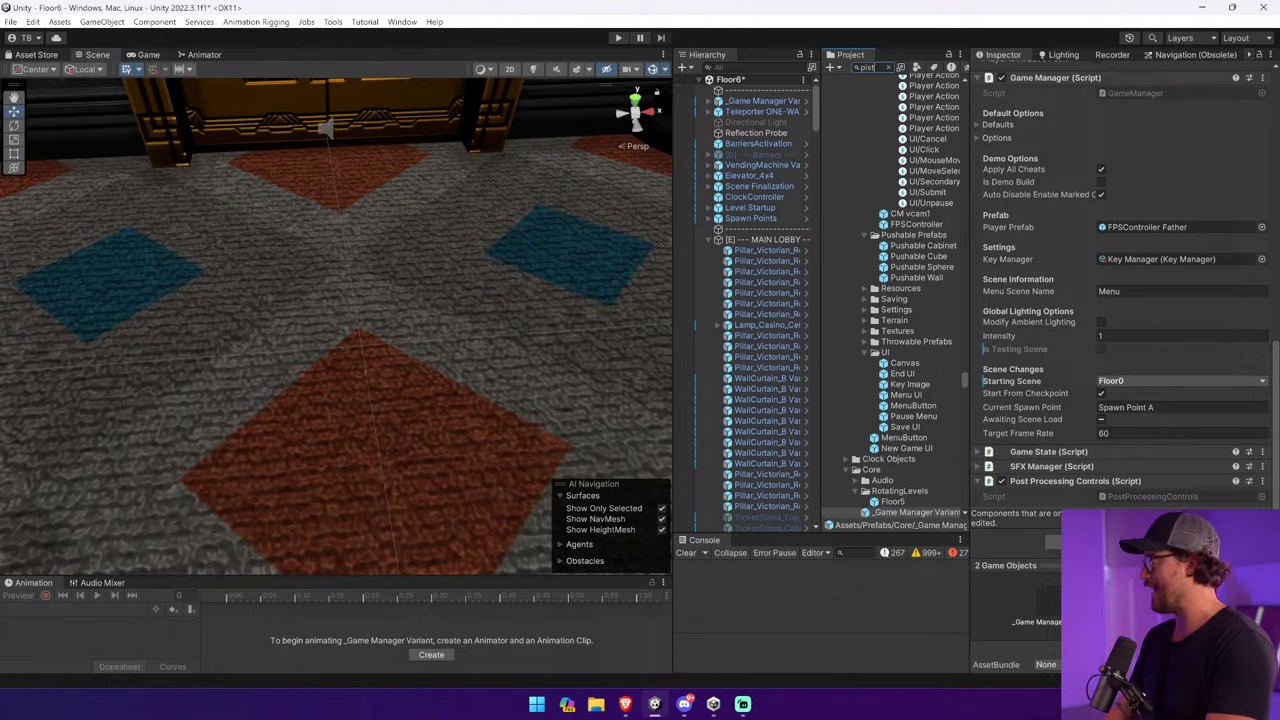
text(al fast)
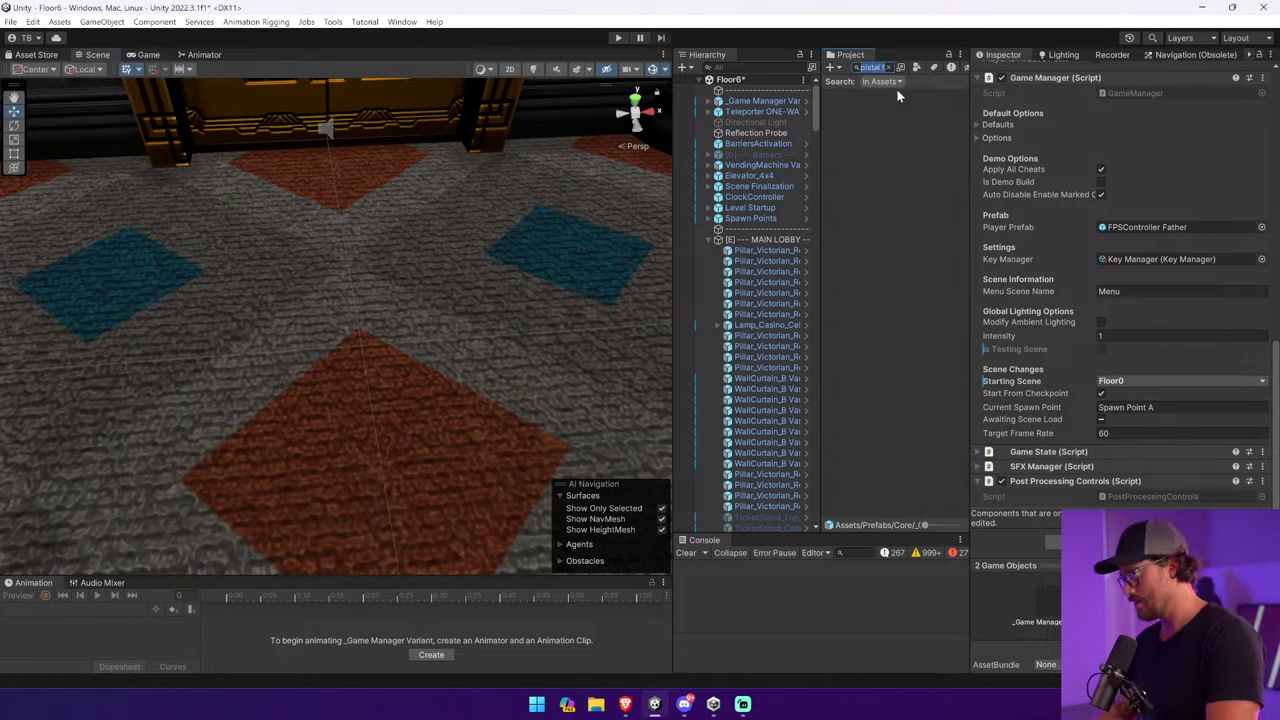
key(BackSpace)
text(pistol)
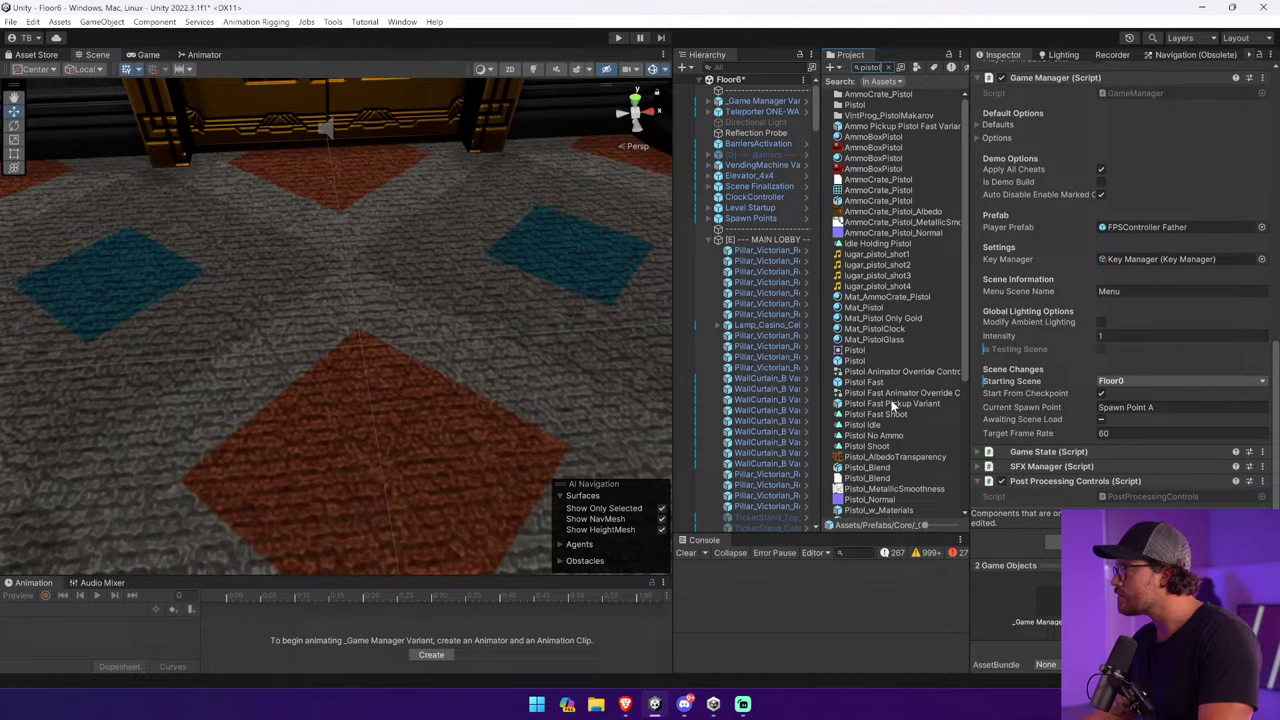
drag(893, 405, 355, 228)
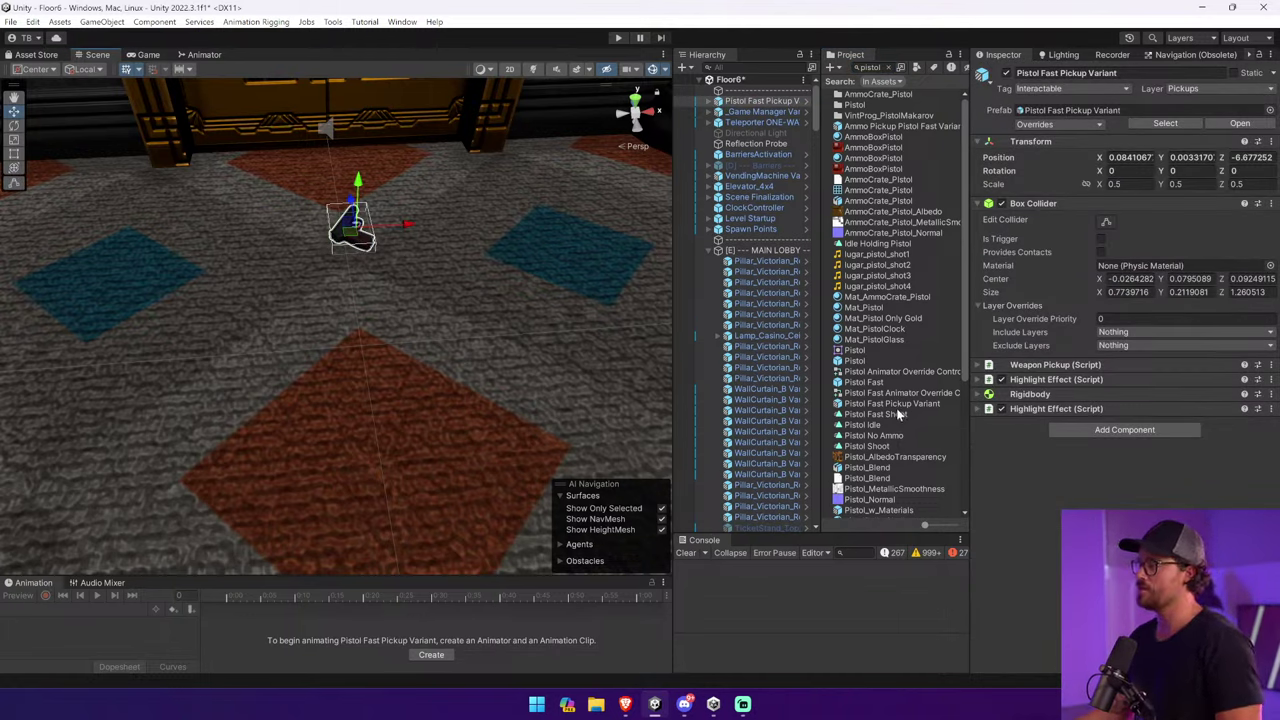
scroll(897, 377, down, 3)
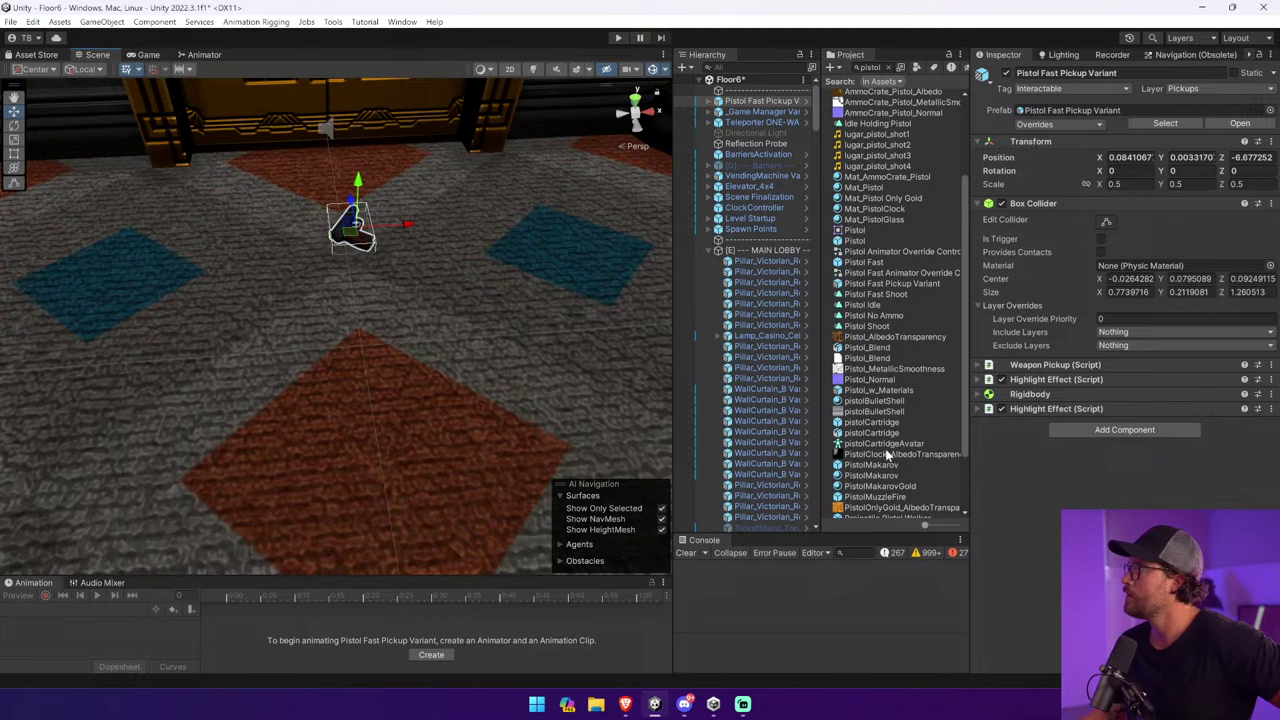
scroll(903, 296, down, 3)
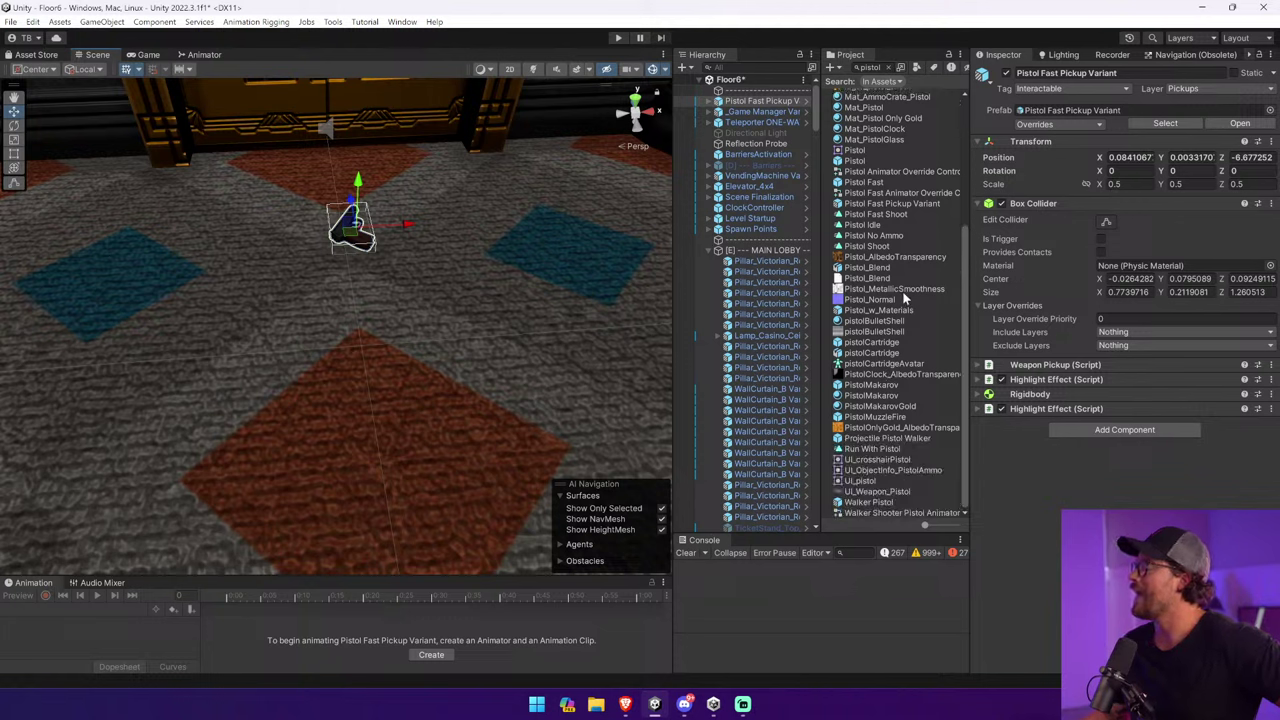
scroll(903, 297, up, 7)
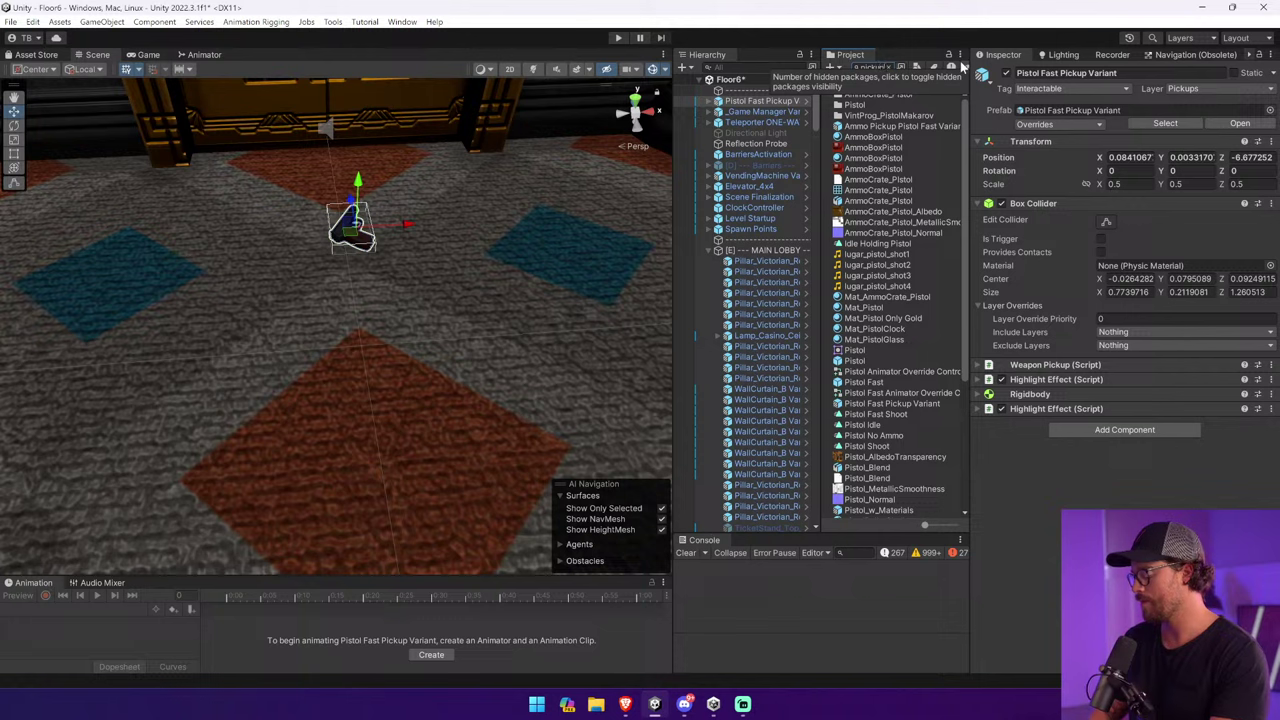
Search the project for the pistol ammo pickup and place two Ammo Pickup Pistol Fast Variant objects on the carpet near the pistol.
click(880, 67)
text(pickup)
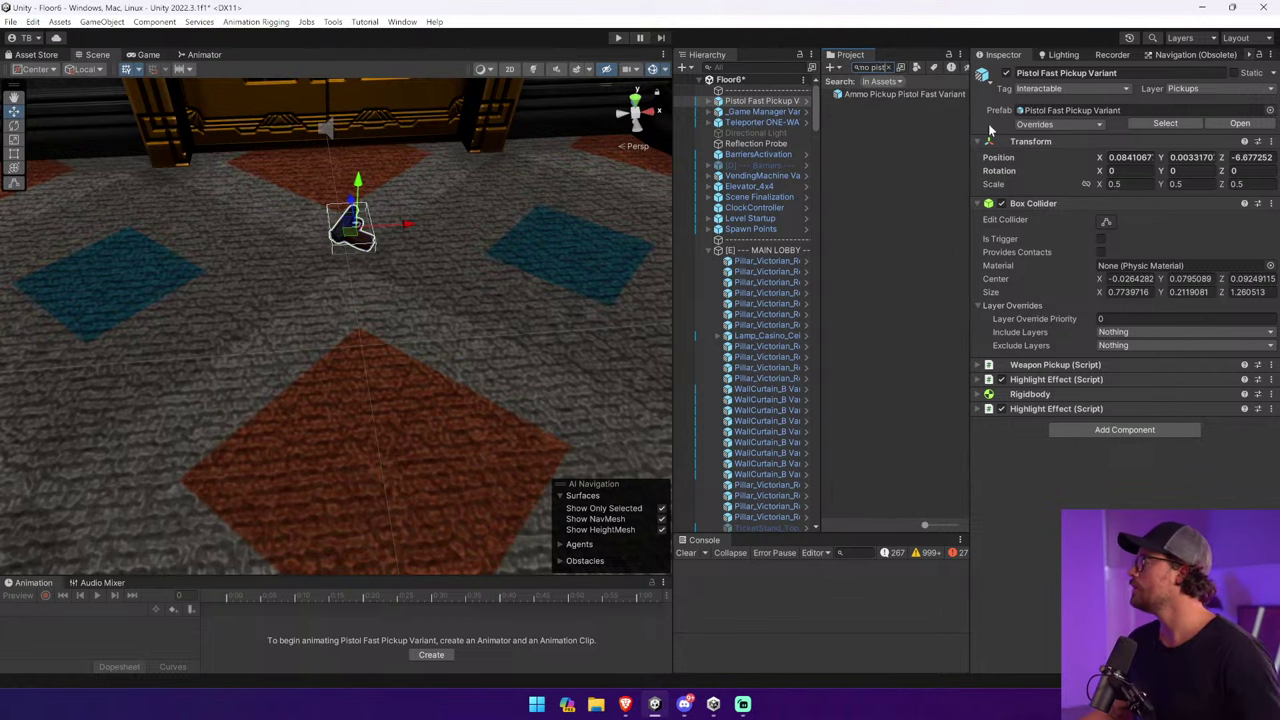
drag(900, 94, 405, 355)
drag(846, 97, 606, 326)
Start a playtest and collect the pistol and both ammo pickups in front of the doors.
click(617, 38)
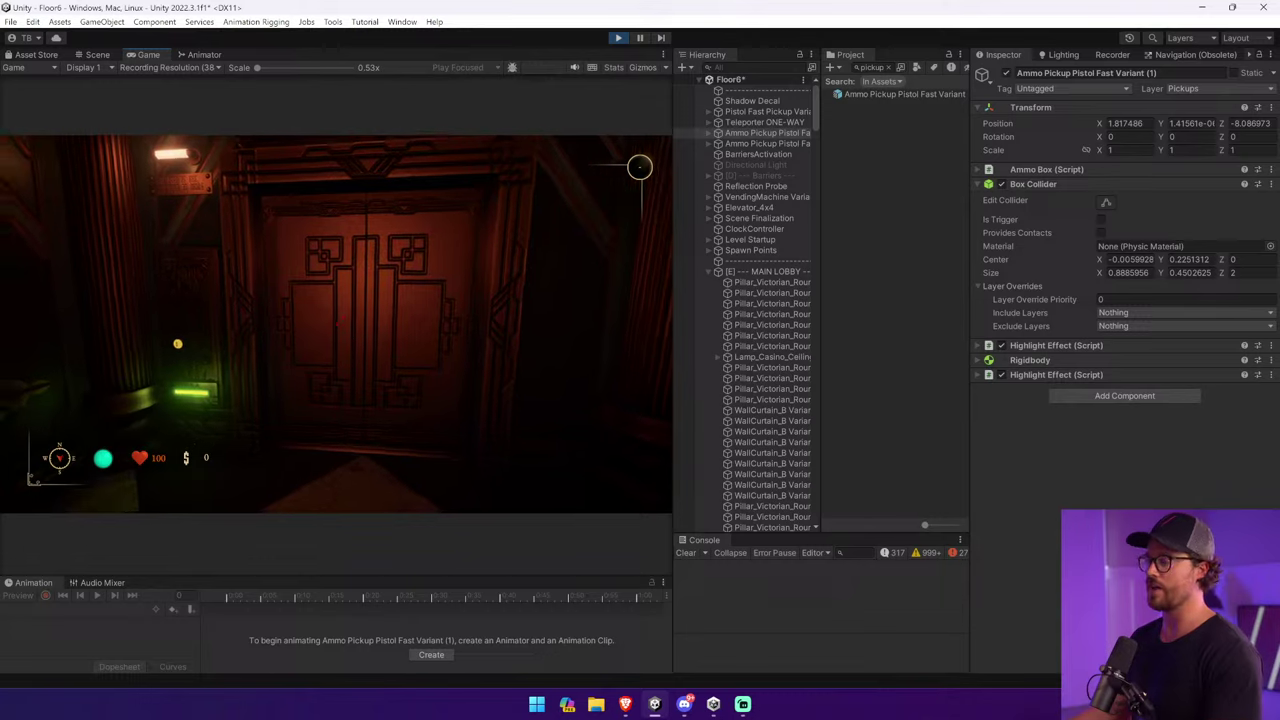
key(w)
key(e)
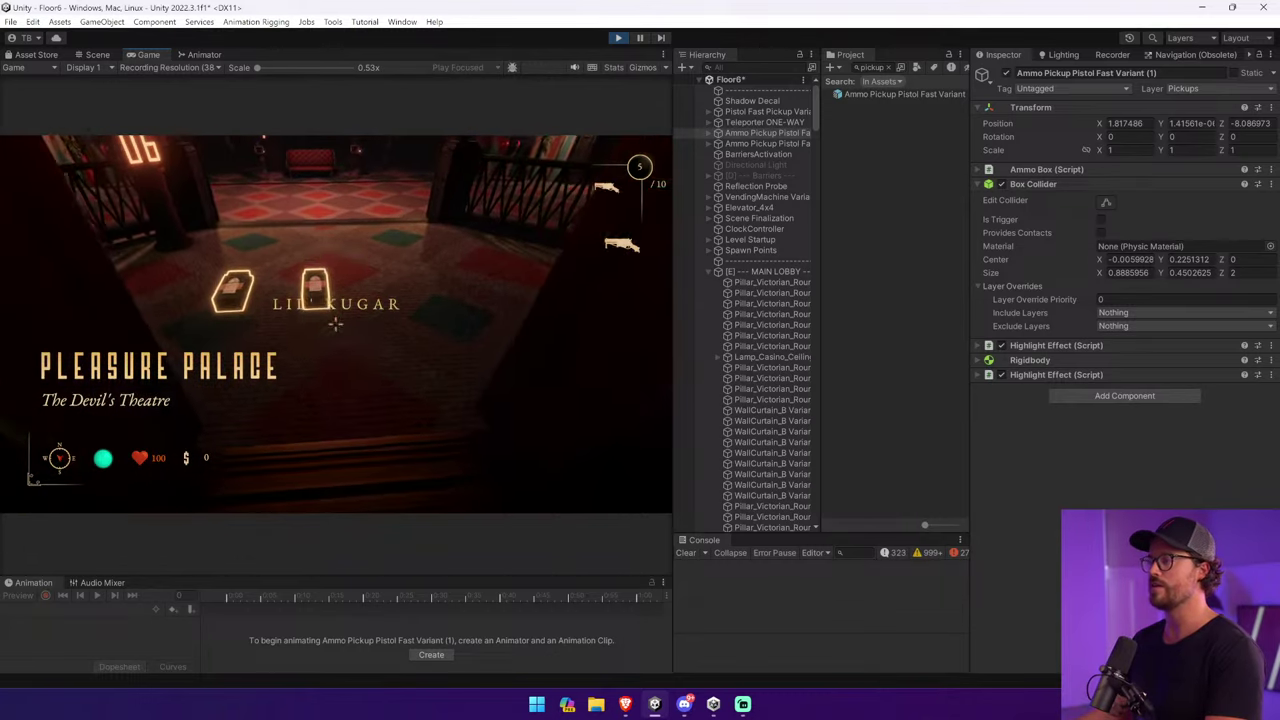
key(e)
key(e)
key(w)
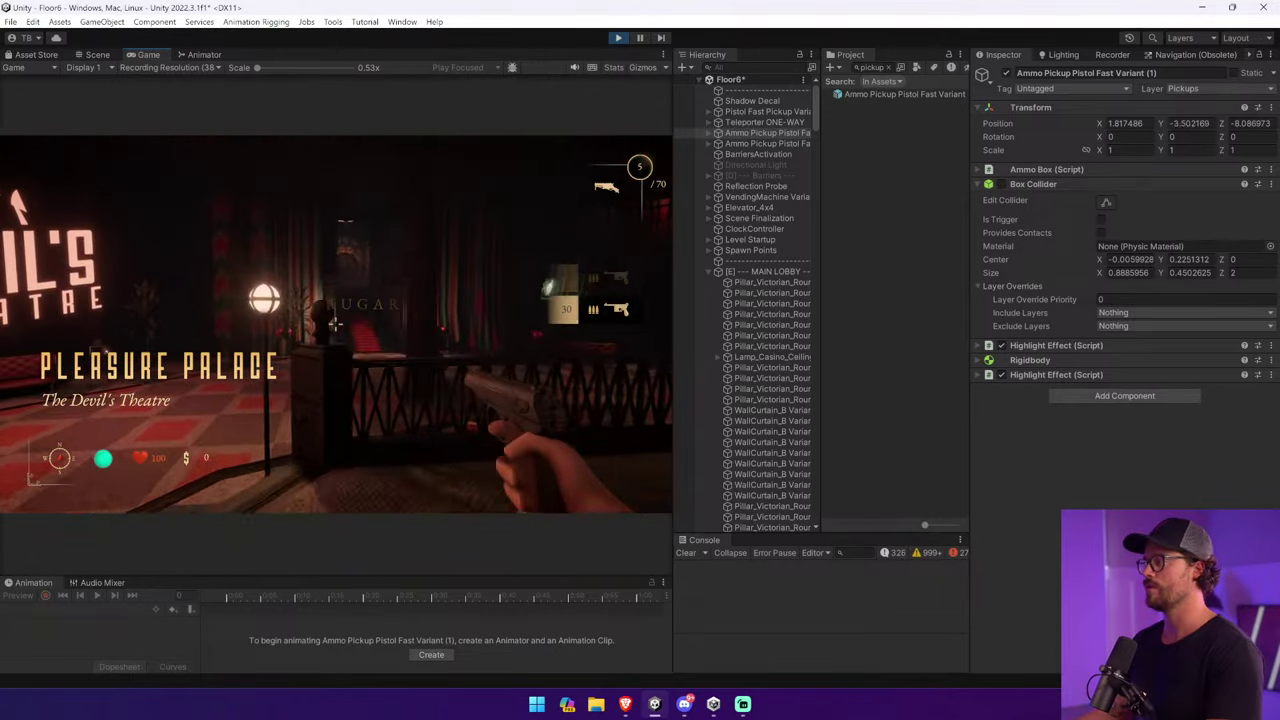
Walk into the lobby, shoot the duck enemy with the pistol to check the blood decals, and stop the game.
key(w)
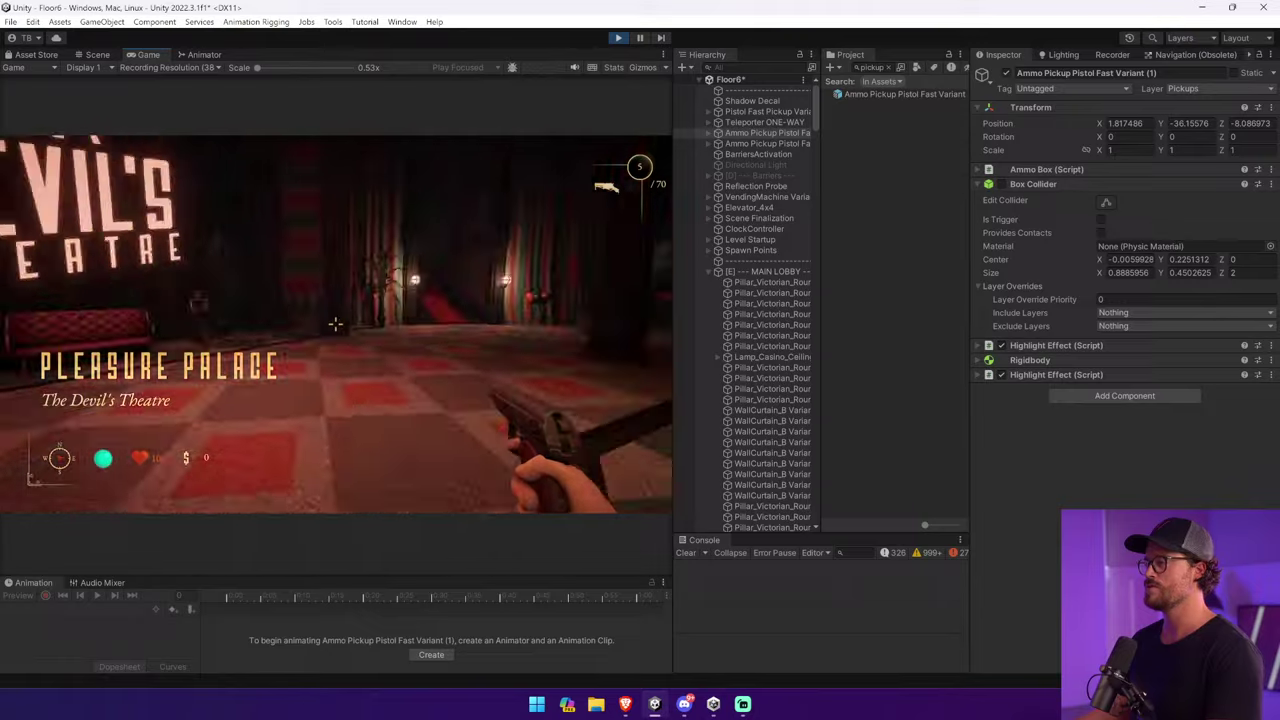
click(335, 323)
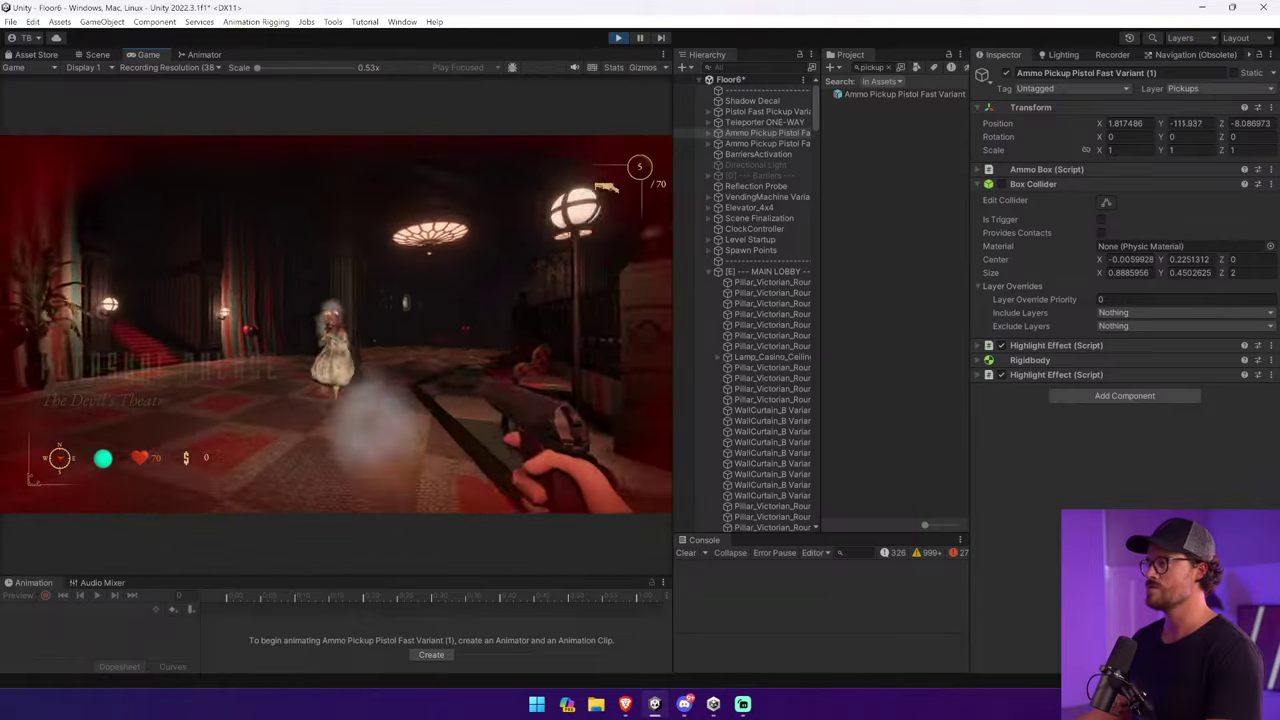
click(335, 323)
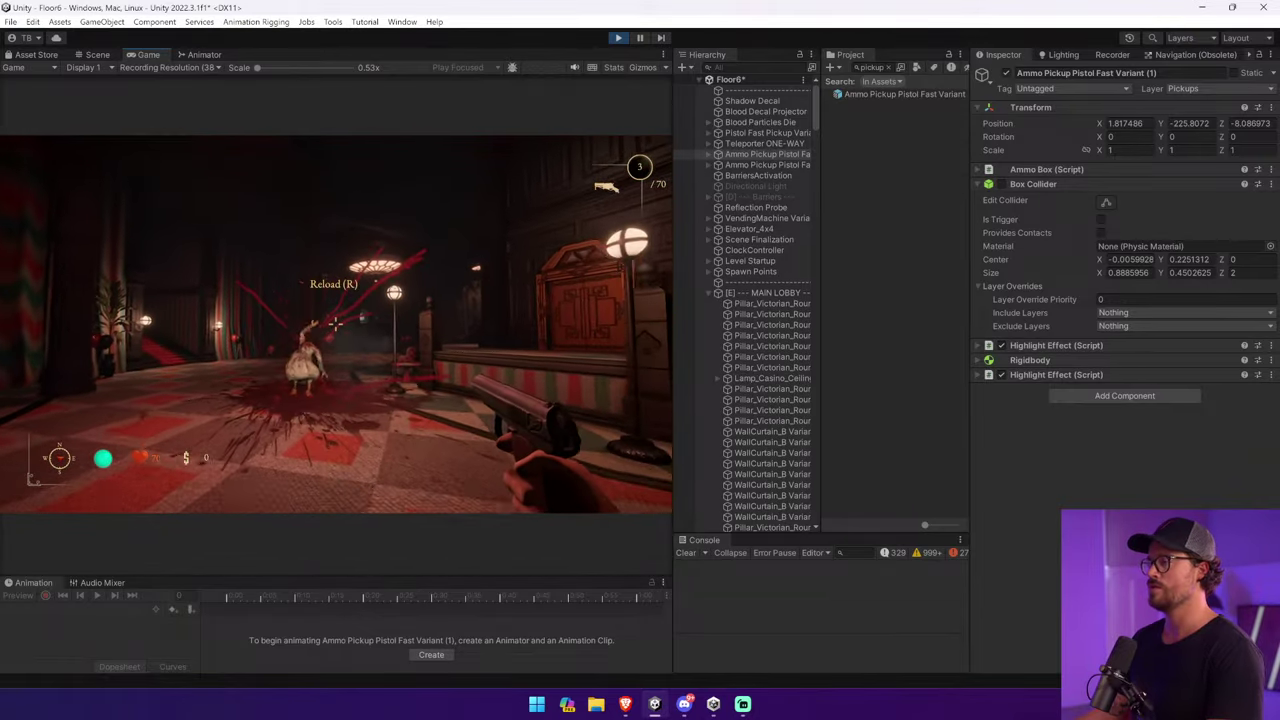
key(ctrl+p)
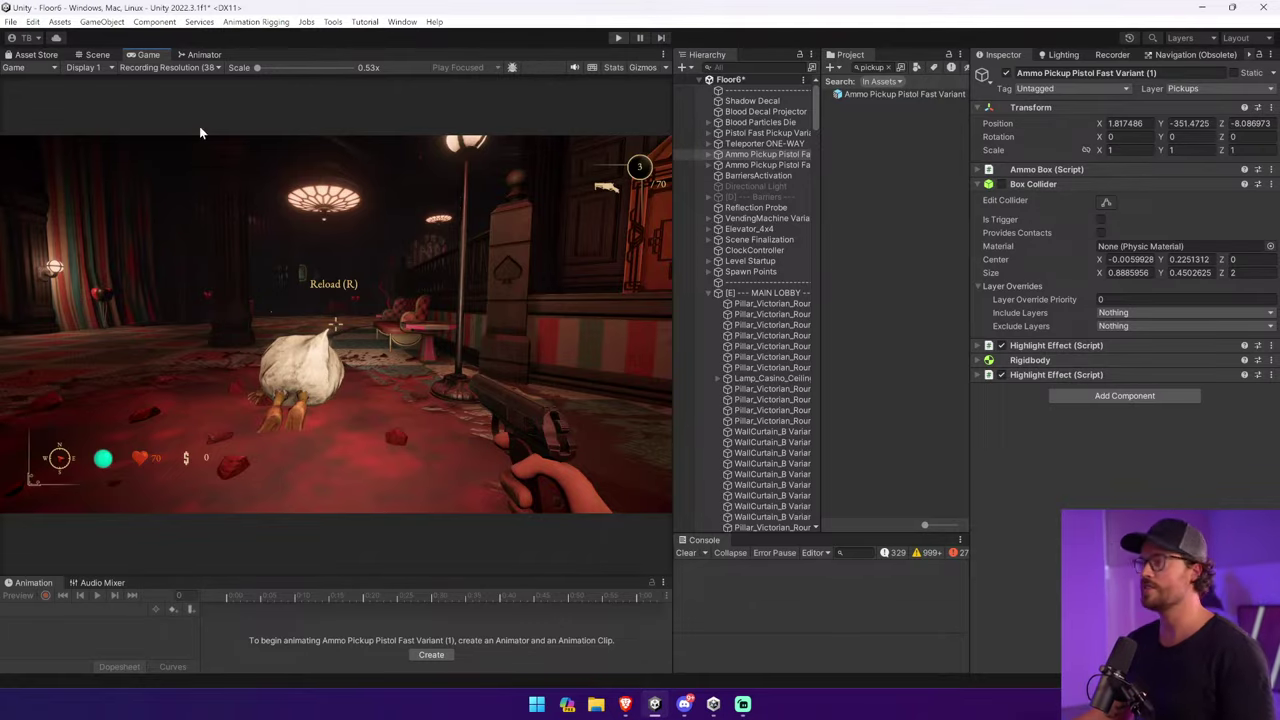
Duplicate the Walker Shotgun enemy in the Scene view and move the copy across the lobby floor to about Z -6.98.
click(97, 54)
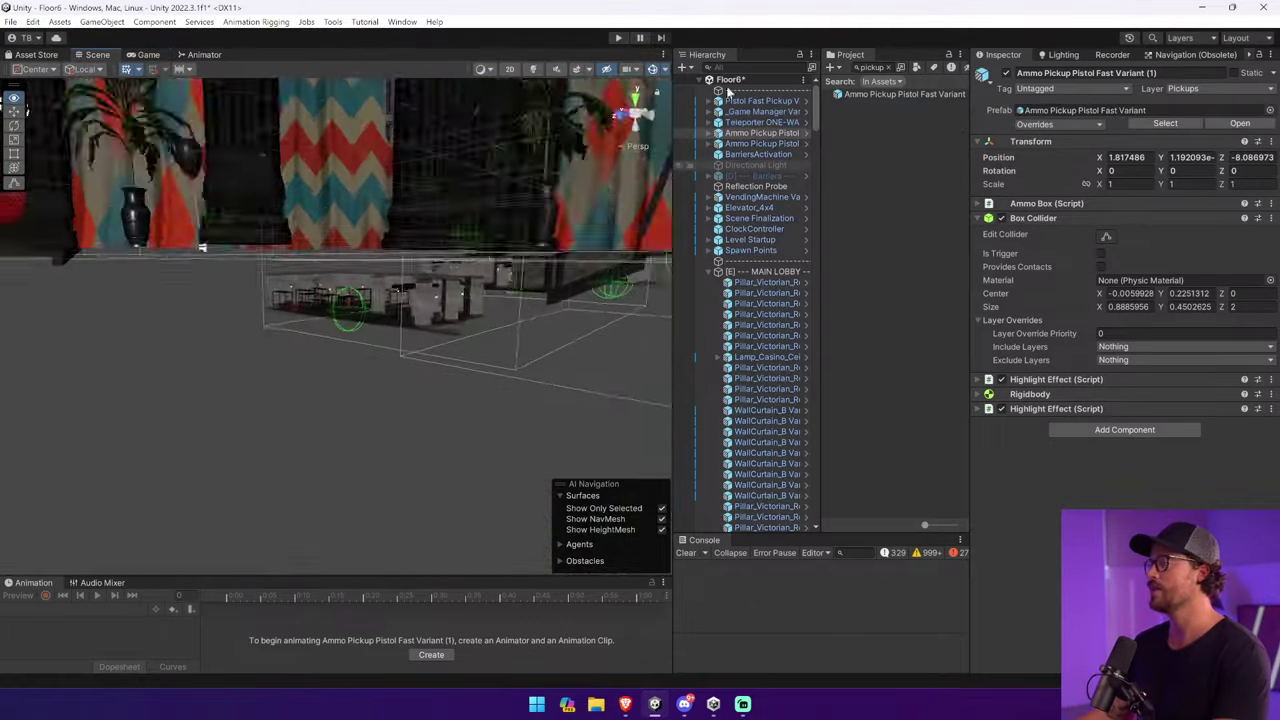
right_drag(728, 92, 283, 174)
click(284, 238)
click(268, 230)
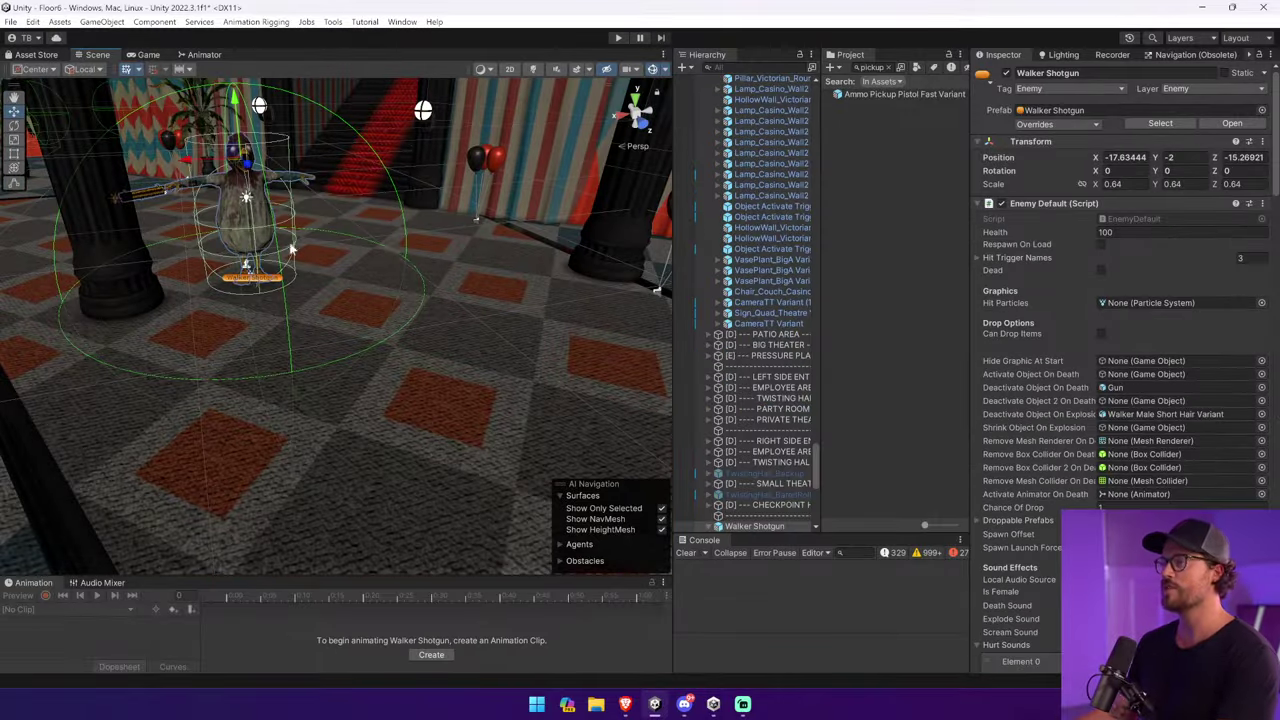
right_drag(212, 356, 263, 268)
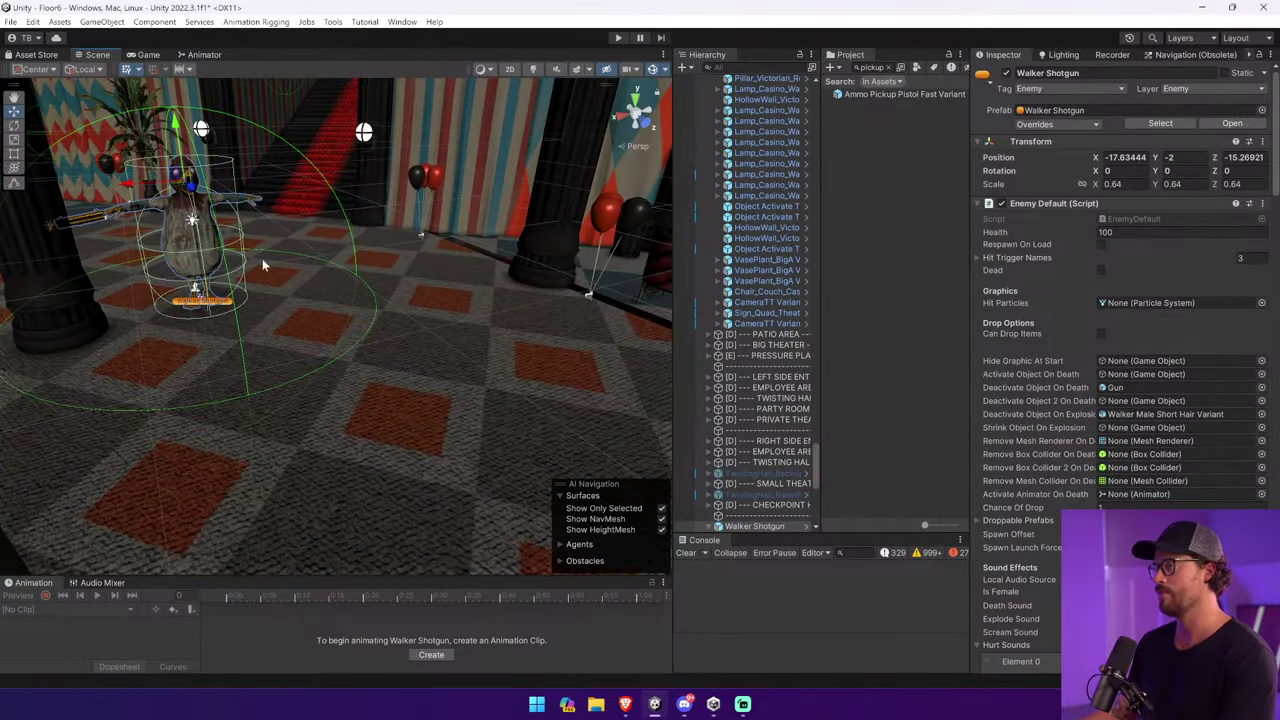
key(ctrl+d)
drag(195, 189, 345, 370)
right_drag(345, 370, 286, 382)
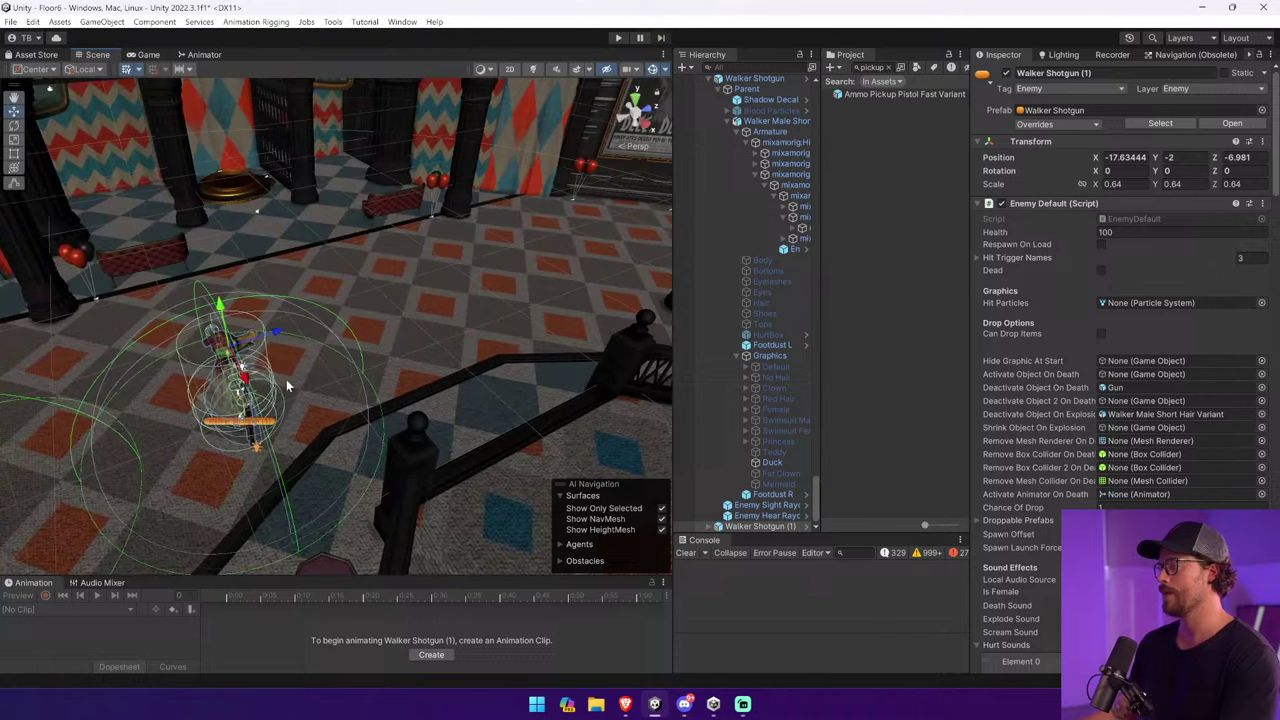
drag(245, 377, 600, 178)
right_drag(517, 259, 551, 222)
Duplicate the Walker Shotgun enemy twice more and spread the copies around the lobby, placing the last at X 23.44, Z -14.24.
key(ctrl+d)
drag(348, 272, 625, 315)
right_drag(520, 290, 620, 292)
drag(284, 291, 668, 275)
right_drag(550, 282, 280, 332)
drag(320, 338, 345, 376)
right_drag(345, 376, 246, 367)
key(ctrl+d)
drag(247, 367, 485, 330)
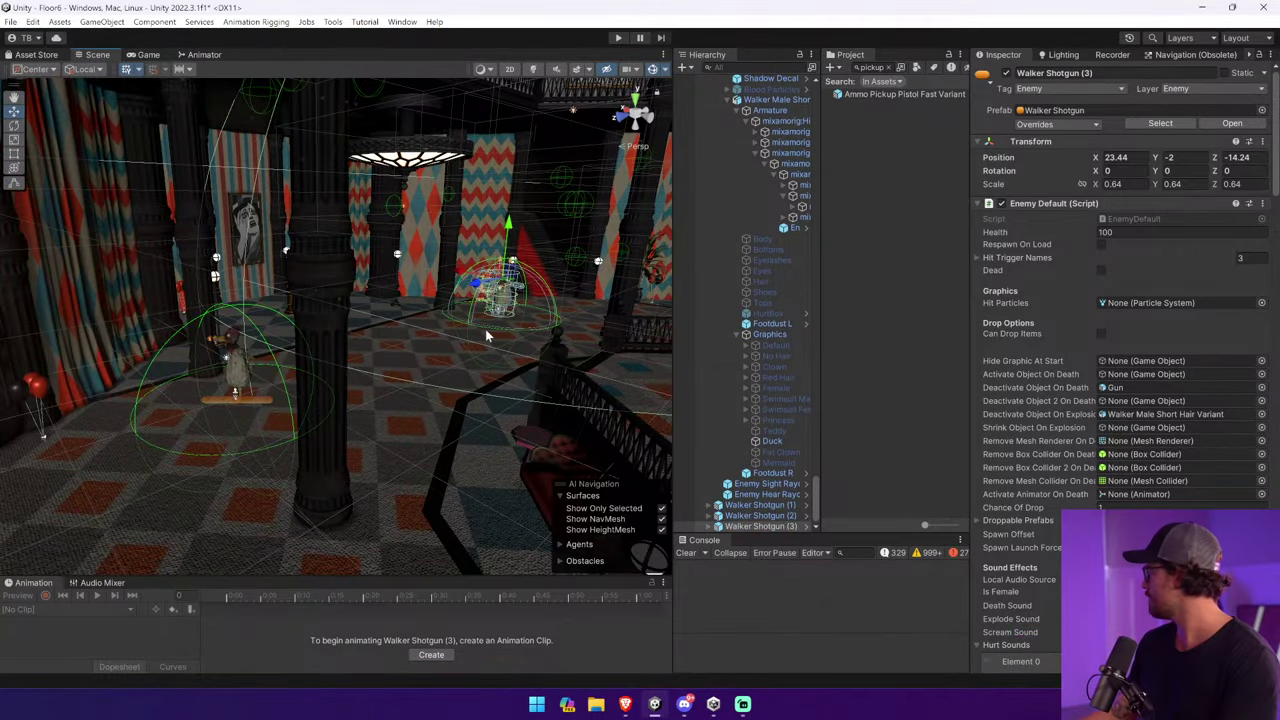
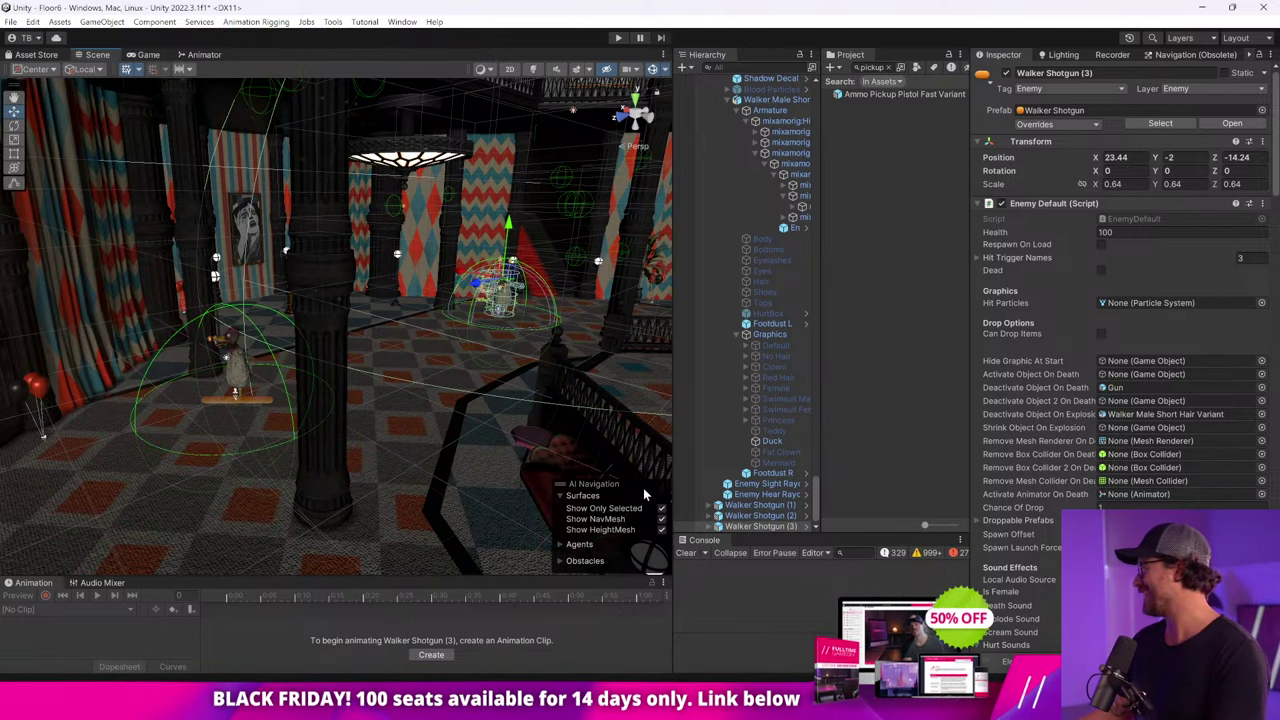
Start a new playtest of the lobby with the extra enemies and collect the pistol and both ammo pickups.
right_drag(328, 323, 685, 320)
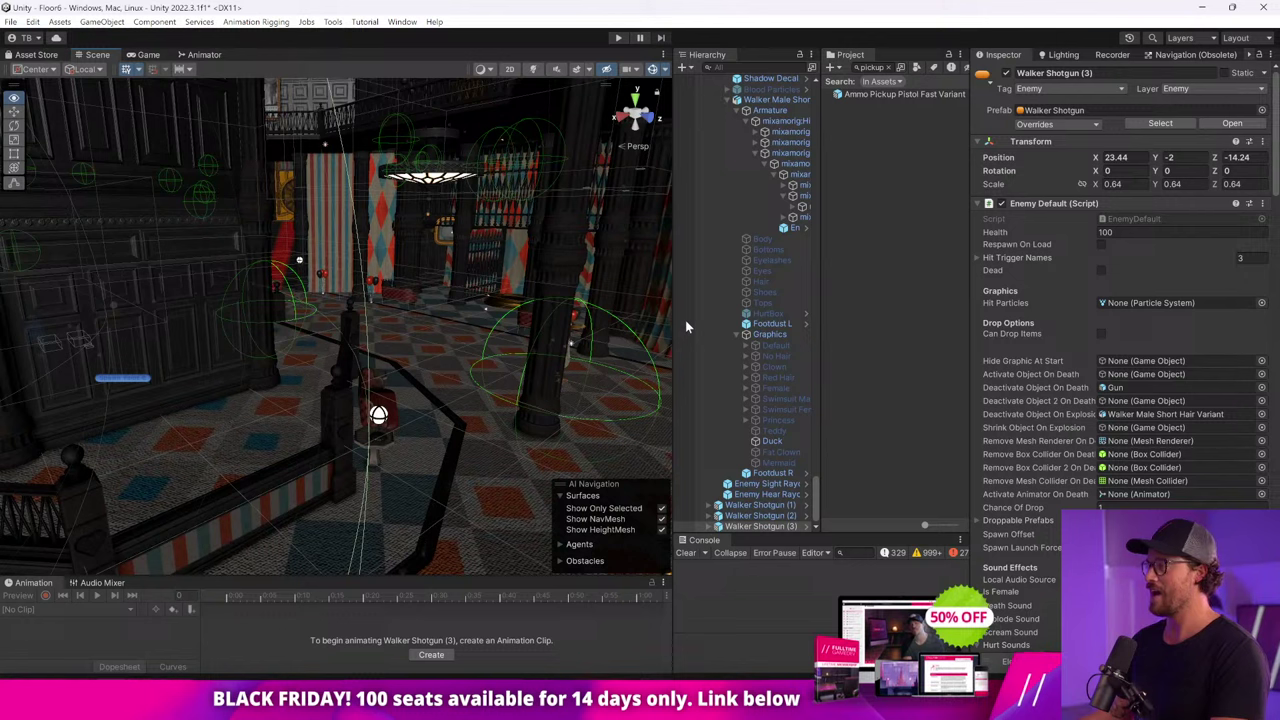
click(618, 38)
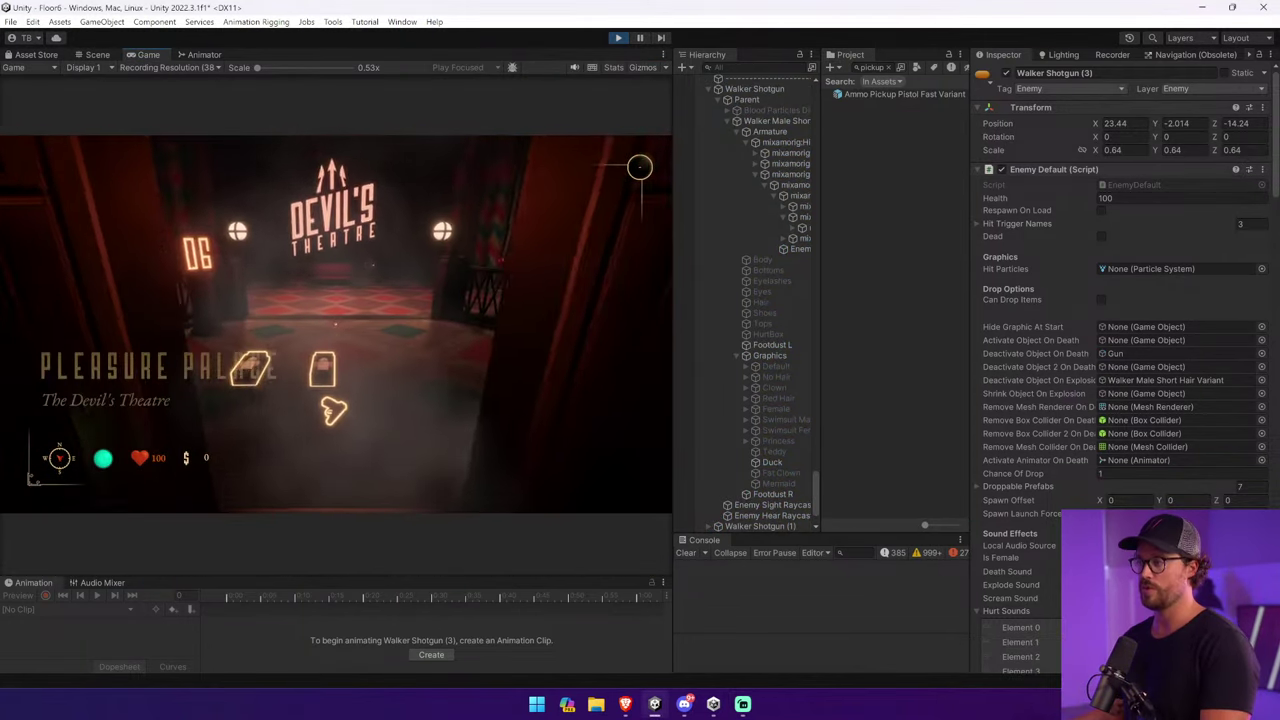
key(w)
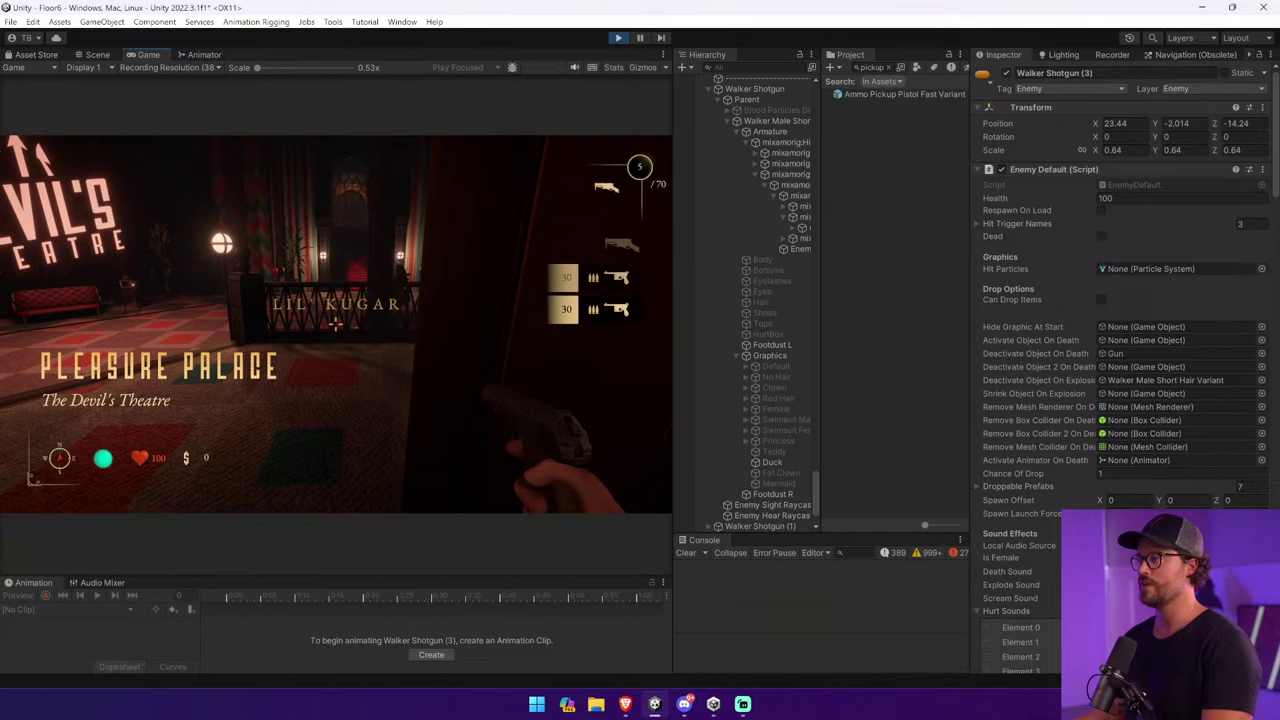
key(w)
Cross the lobby and shoot at the duck enemies with the pistol until the magazine is empty, reloading it.
click(335, 324)
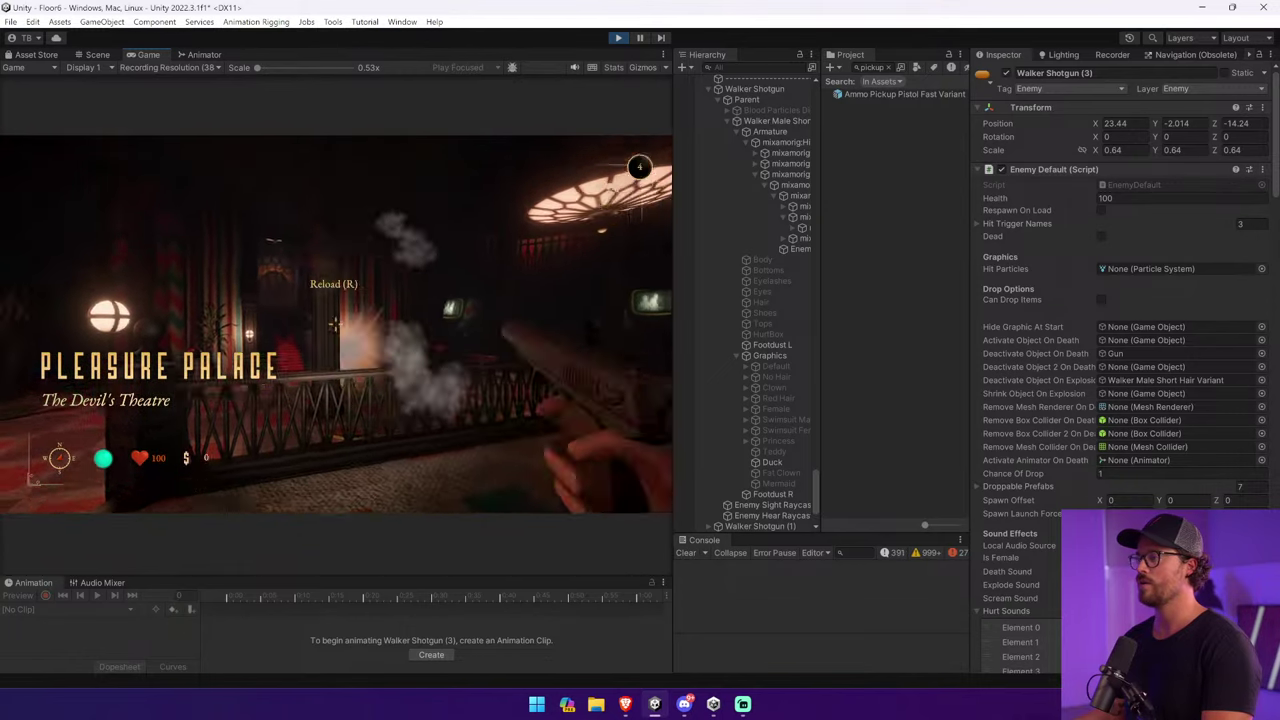
click(336, 324)
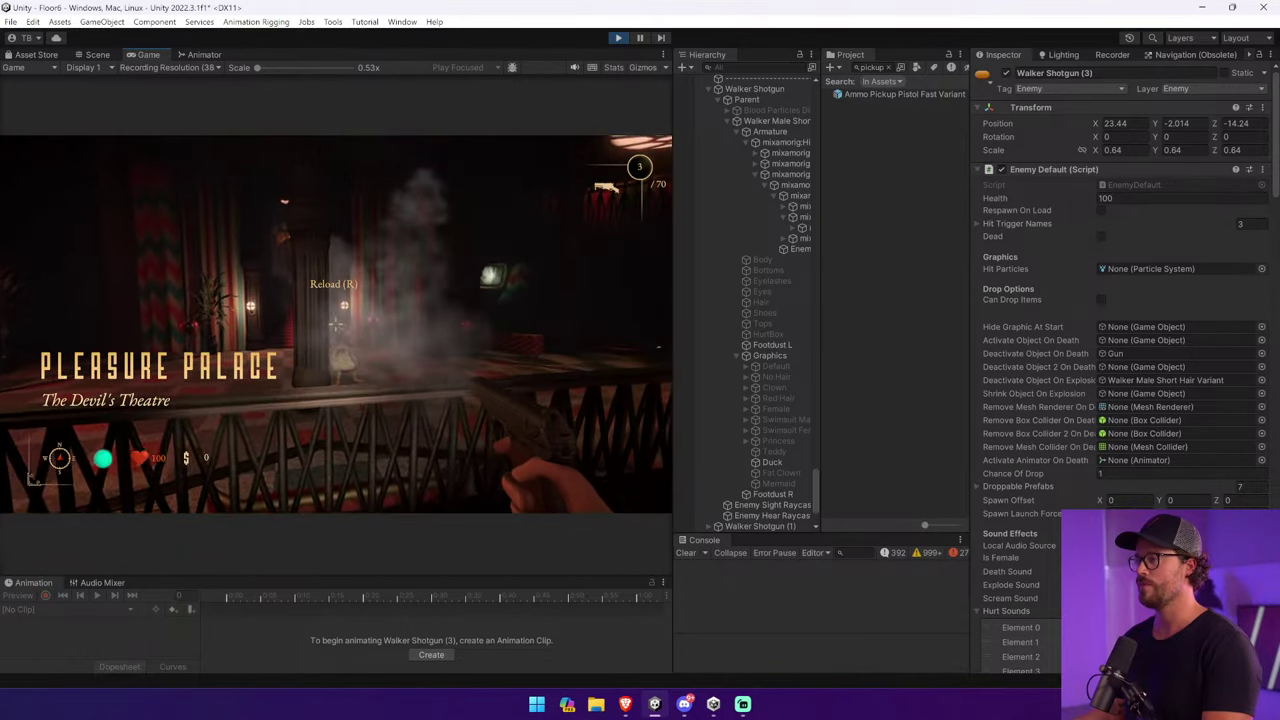
click(336, 324)
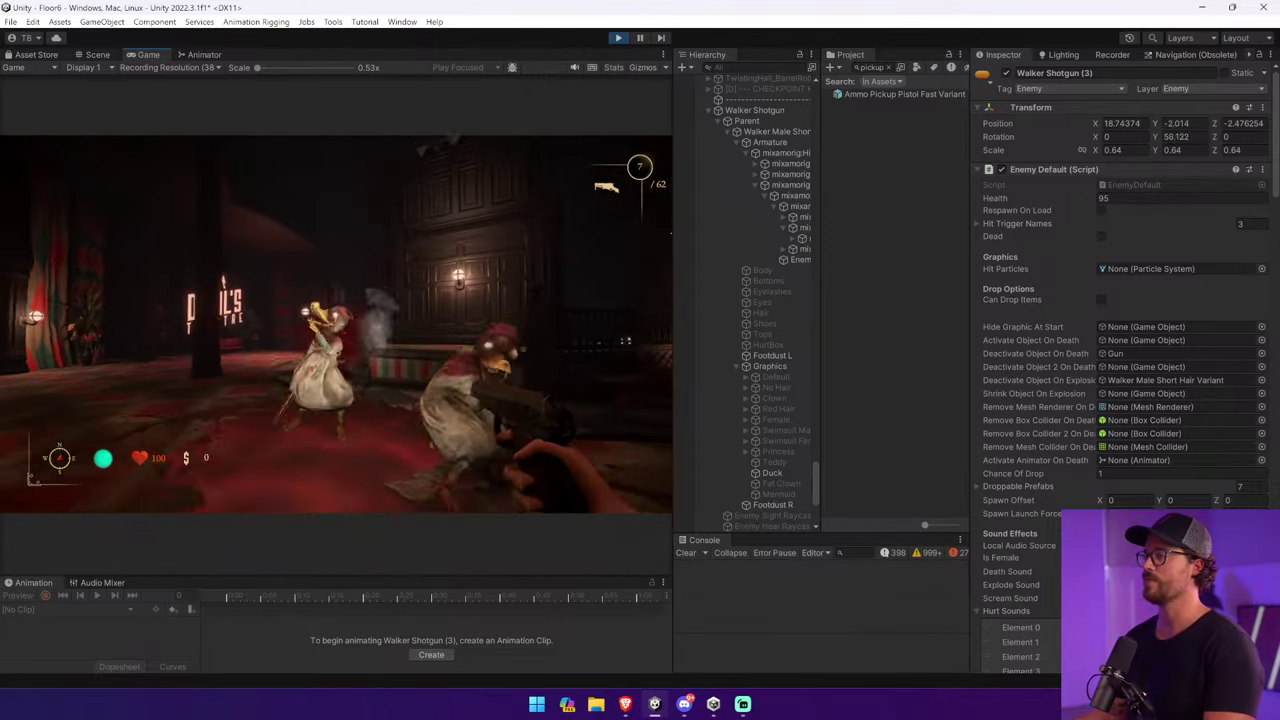
click(336, 324)
click(336, 324)
click(336, 324)
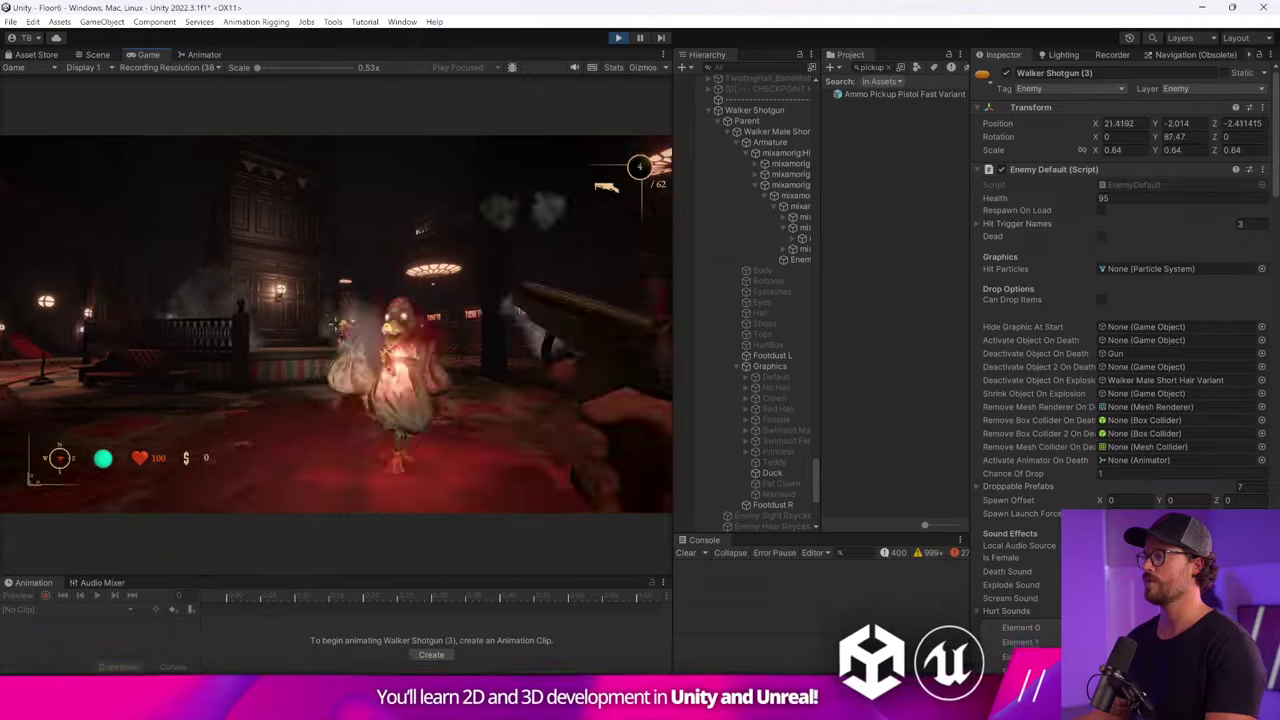
click(336, 324)
click(336, 324)
click(336, 324)
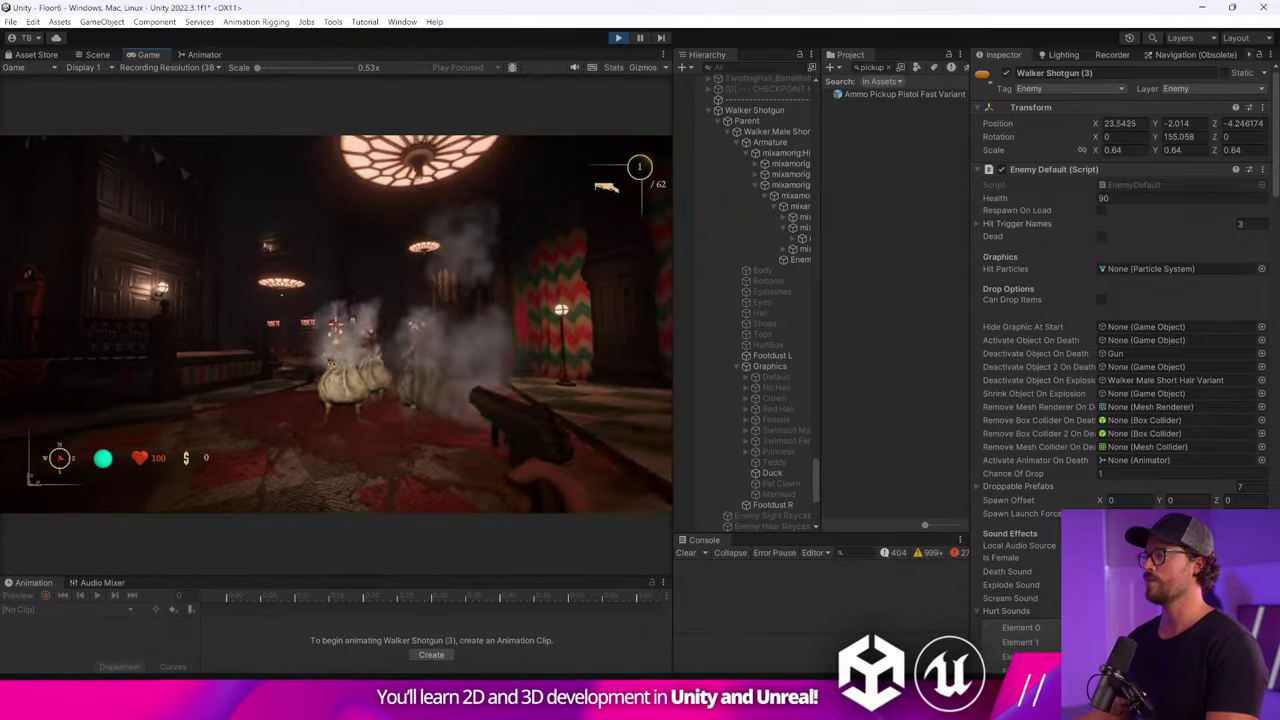
click(336, 324)
key(r)
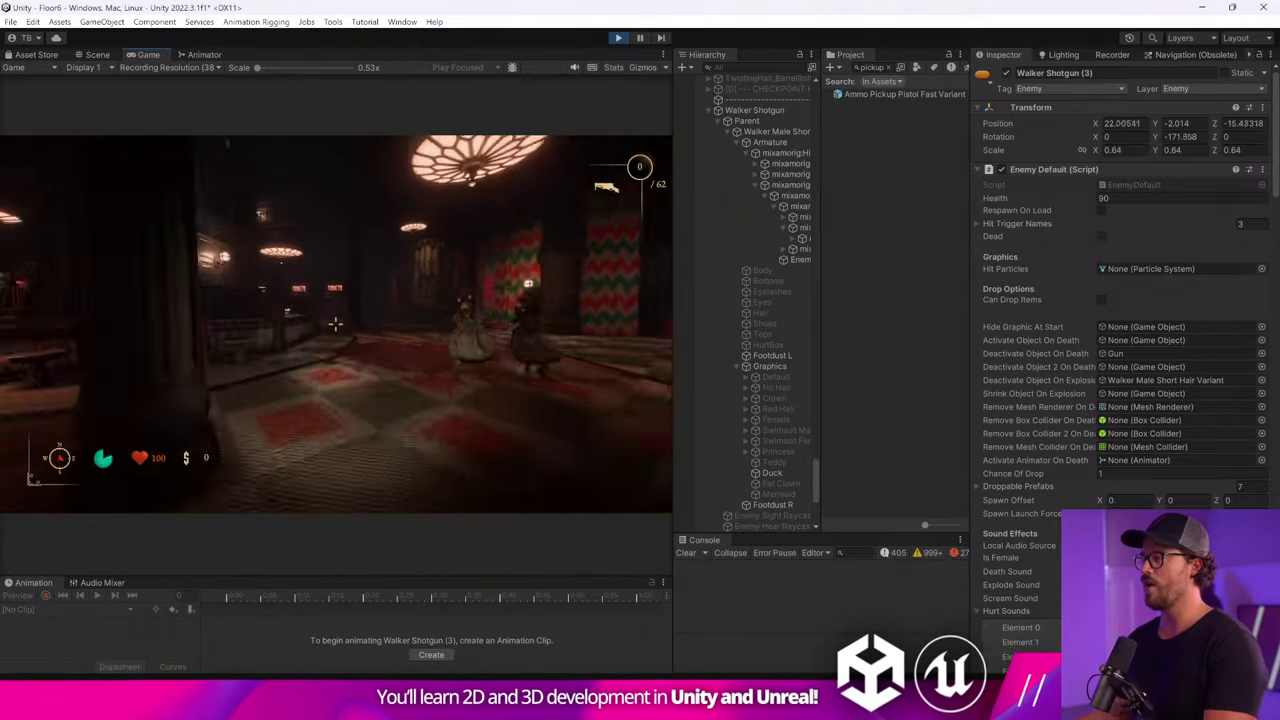
Keep shooting the approaching duck enemies, aiming for headshots, and end the playtest.
click(336, 324)
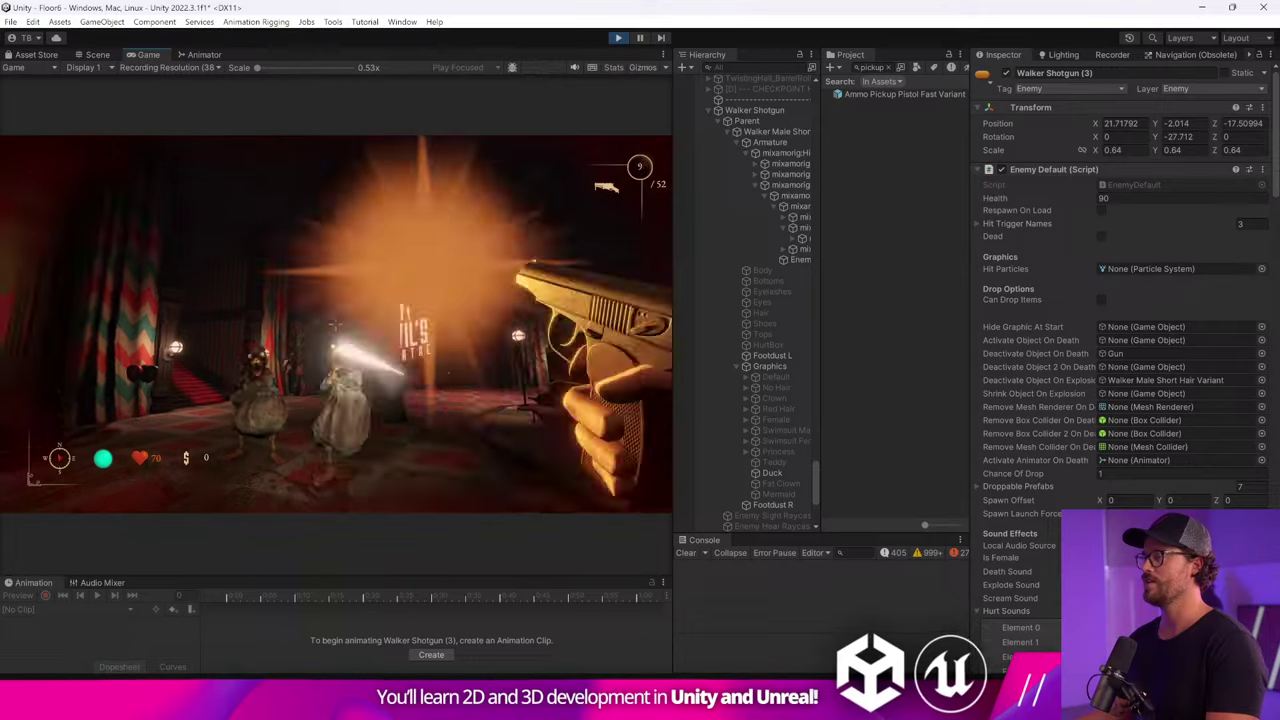
click(336, 324)
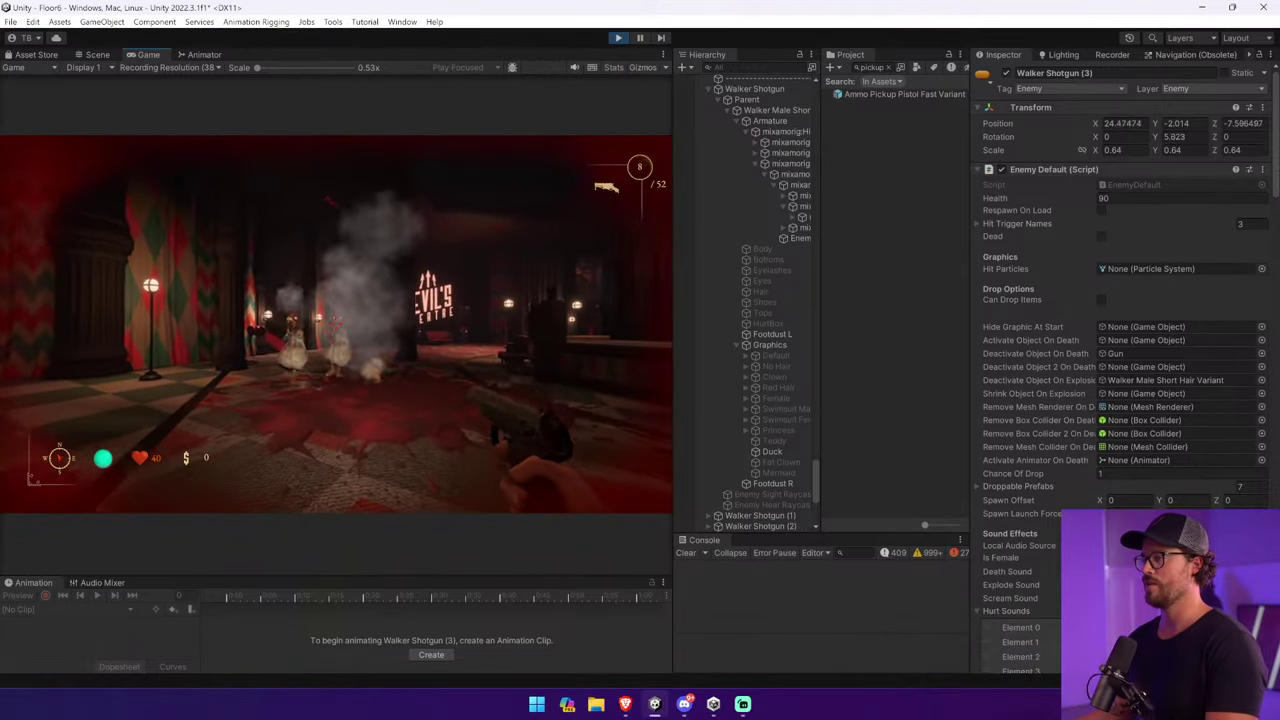
click(336, 324)
click(336, 324)
click(336, 324)
click(336, 324)
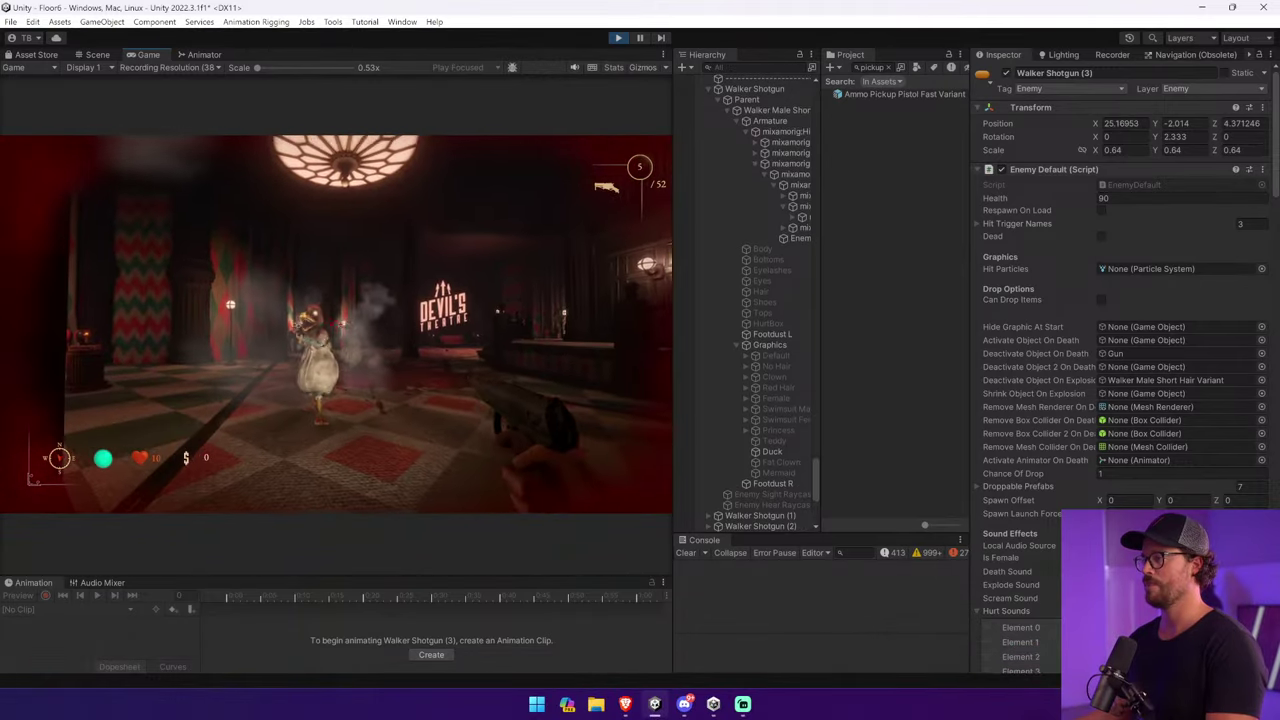
click(336, 324)
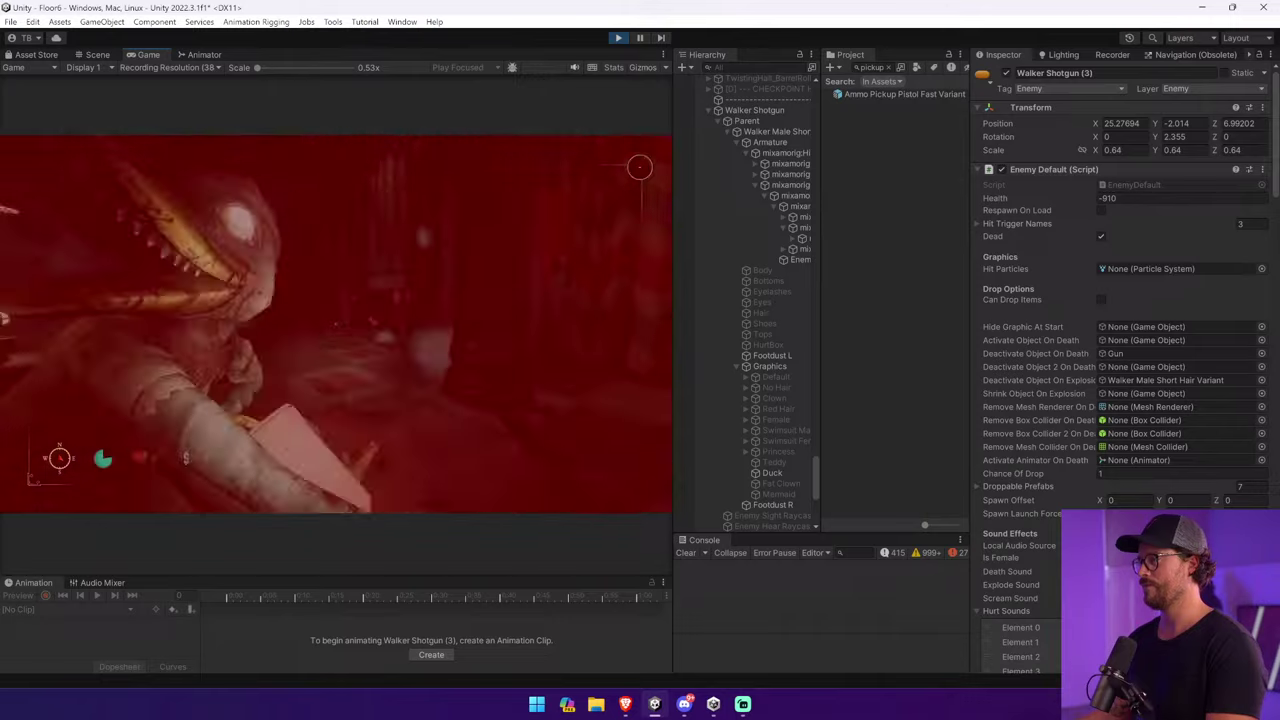
key(ctrl+o)
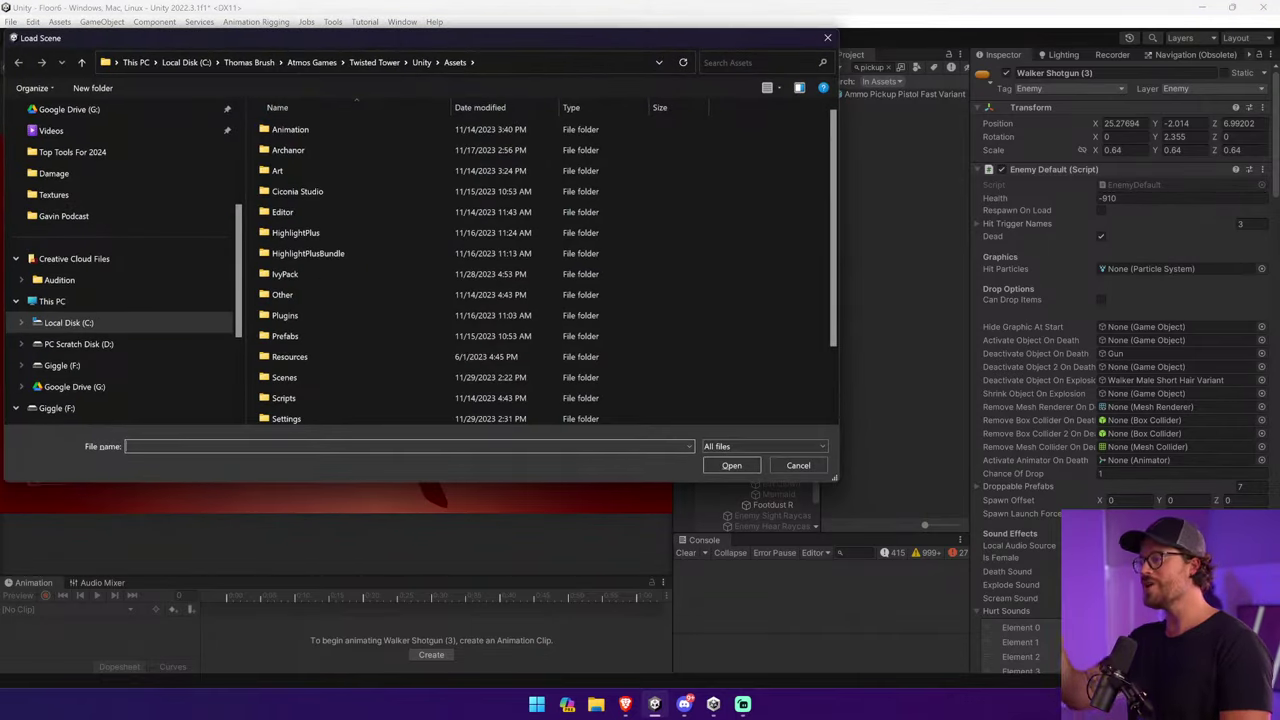
key(Escape)
click(640, 38)
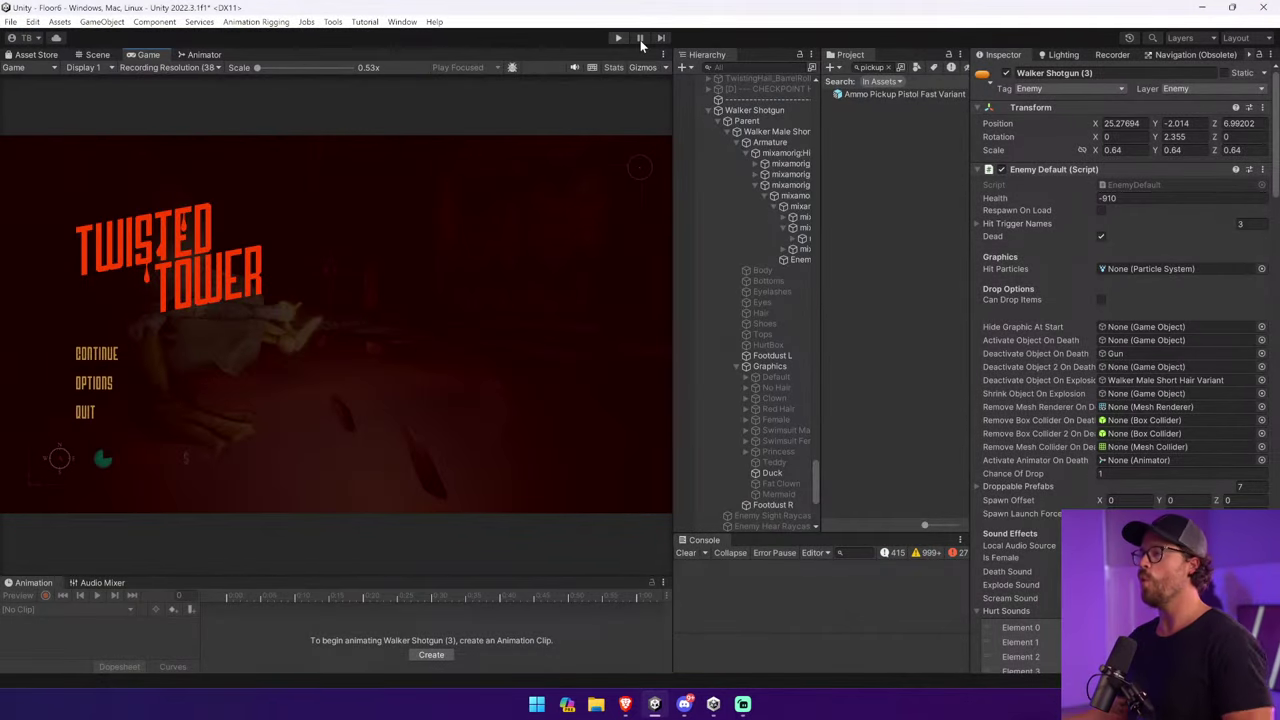
key(ctrl+p)
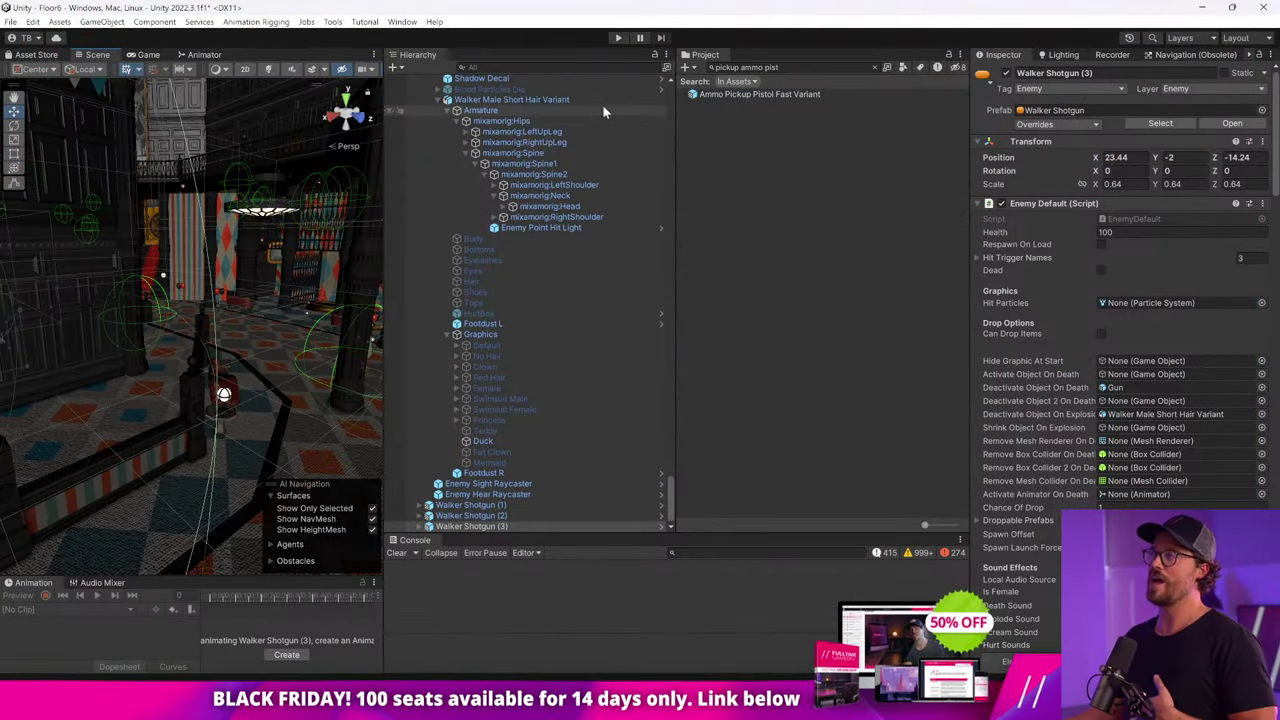
Open the Walker Shotgun prefab, go on to its base Walker prefab, and select the mixamorig:Head bone.
click(612, 92)
scroll(612, 96, up, 2)
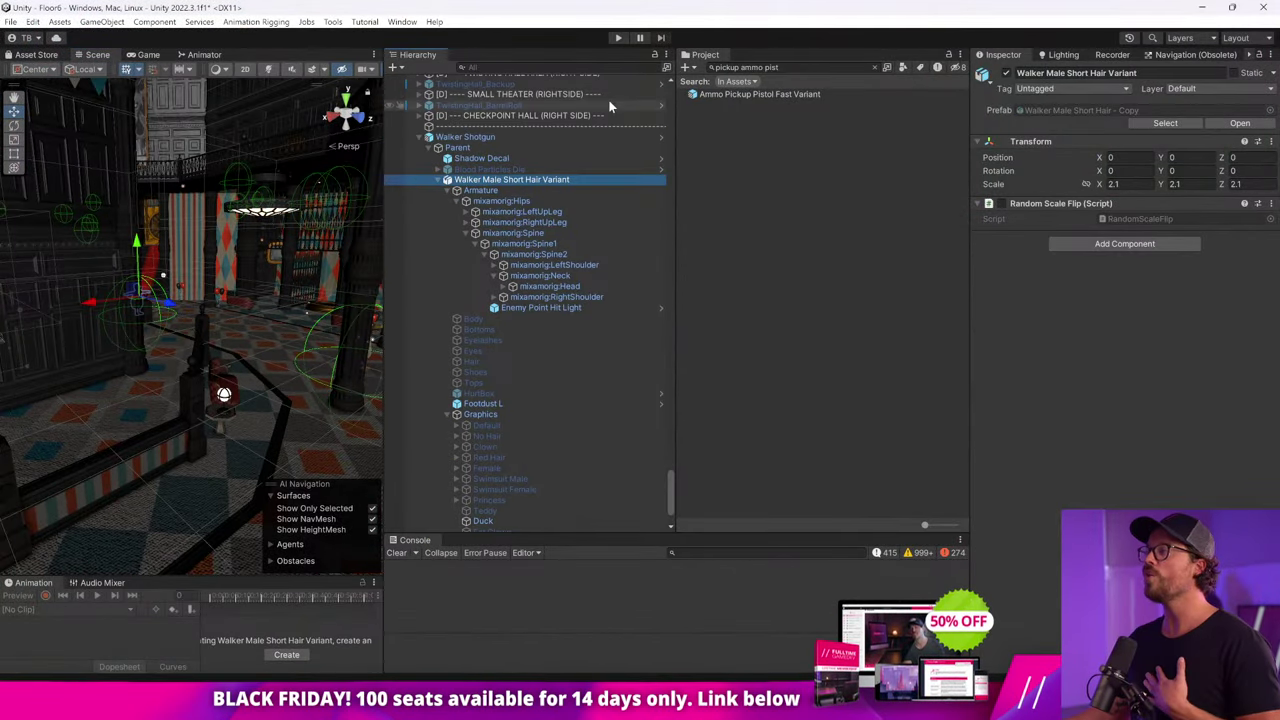
click(635, 137)
click(661, 137)
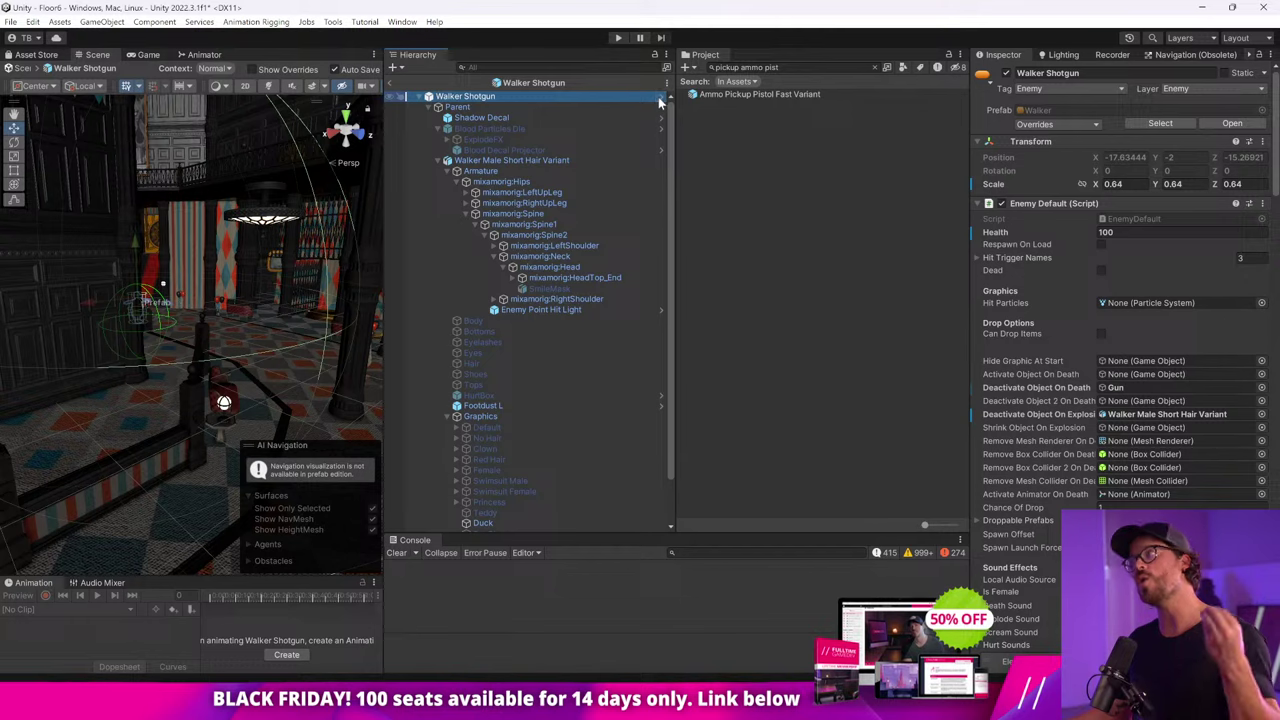
click(660, 98)
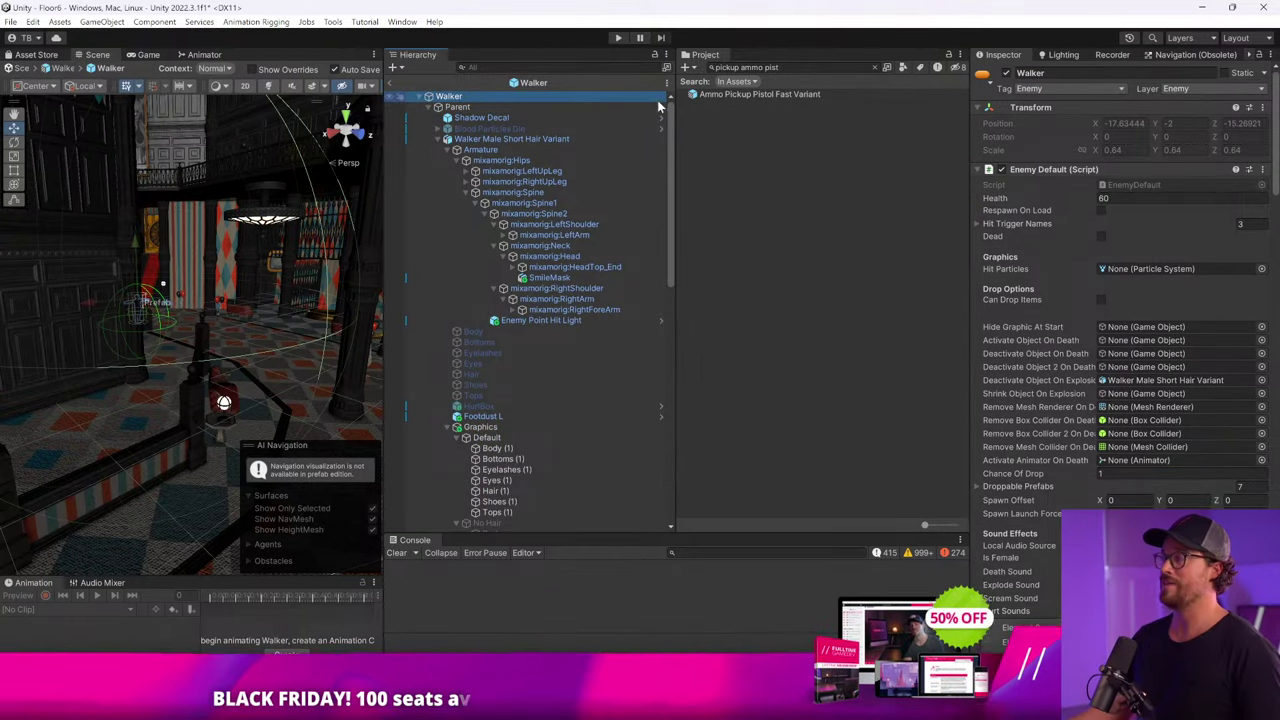
click(590, 269)
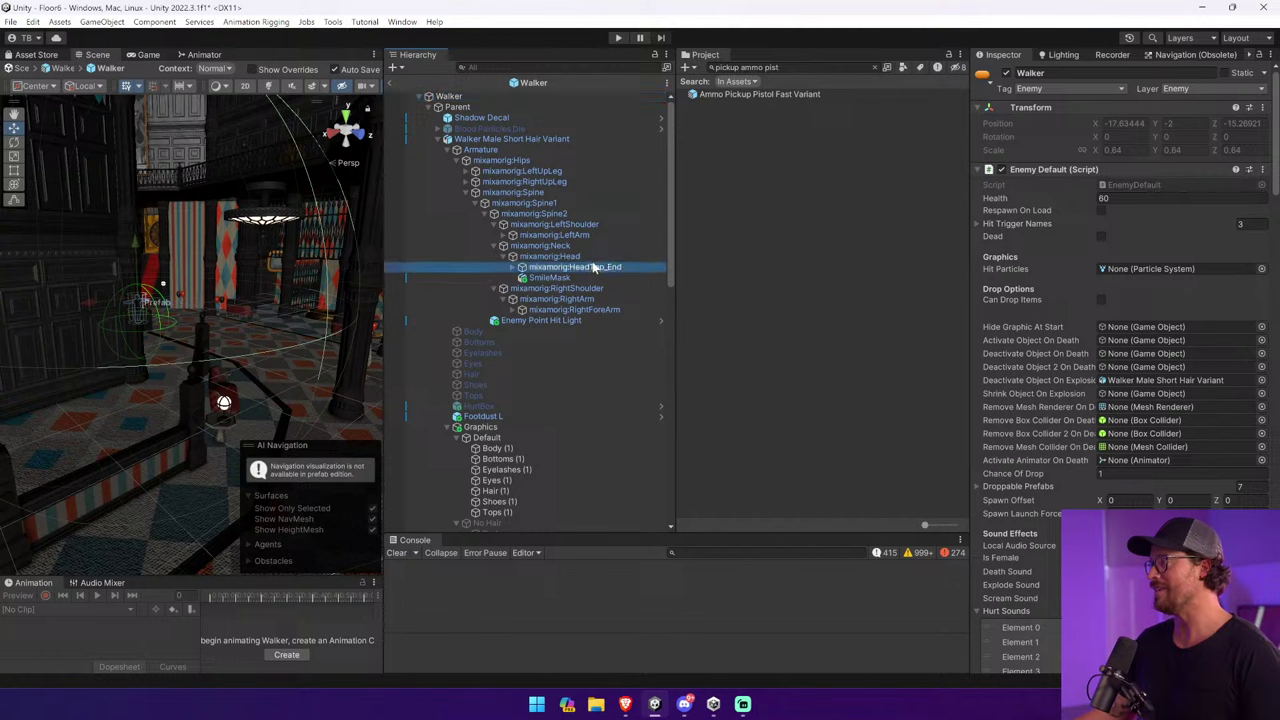
click(596, 257)
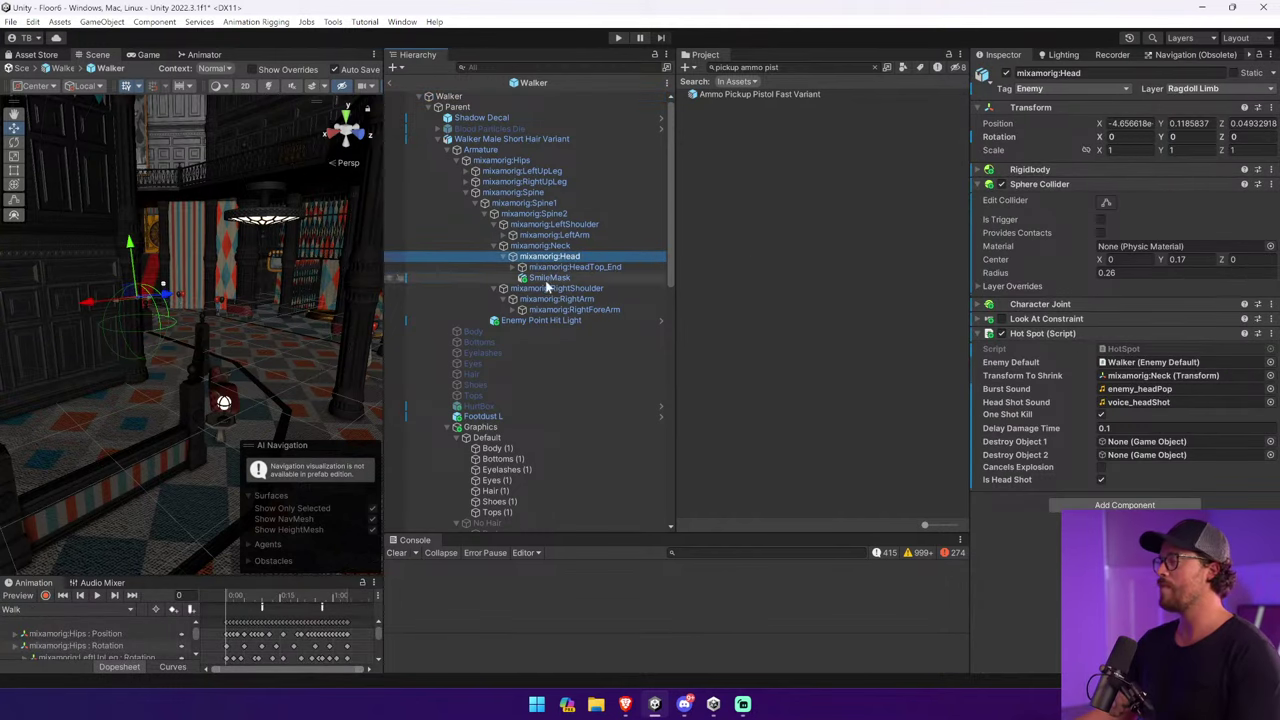
Set the head's Sphere Collider radius to 0.3 and turn off One Shot Kill in its Hot Spot script component.
key(f)
right_drag(121, 275, 145, 222)
drag(1087, 272, 1079, 276)
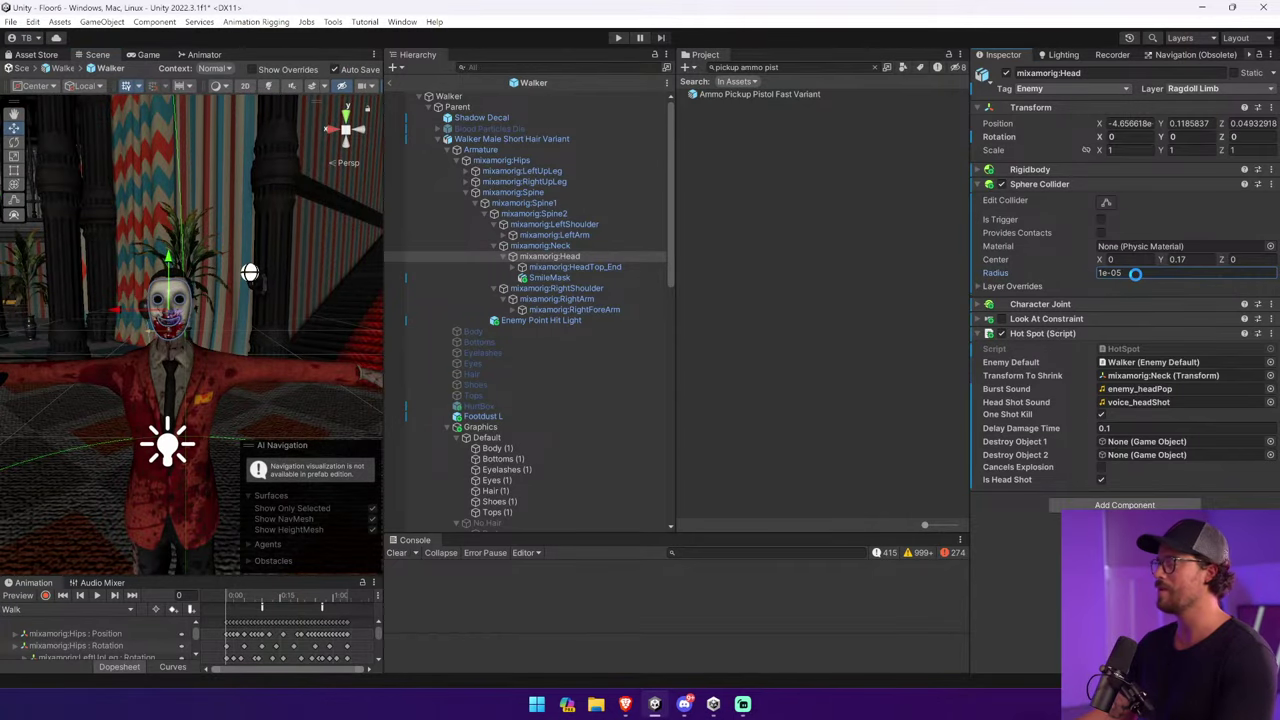
key(ctrl+z)
click(1138, 274)
text(.3)
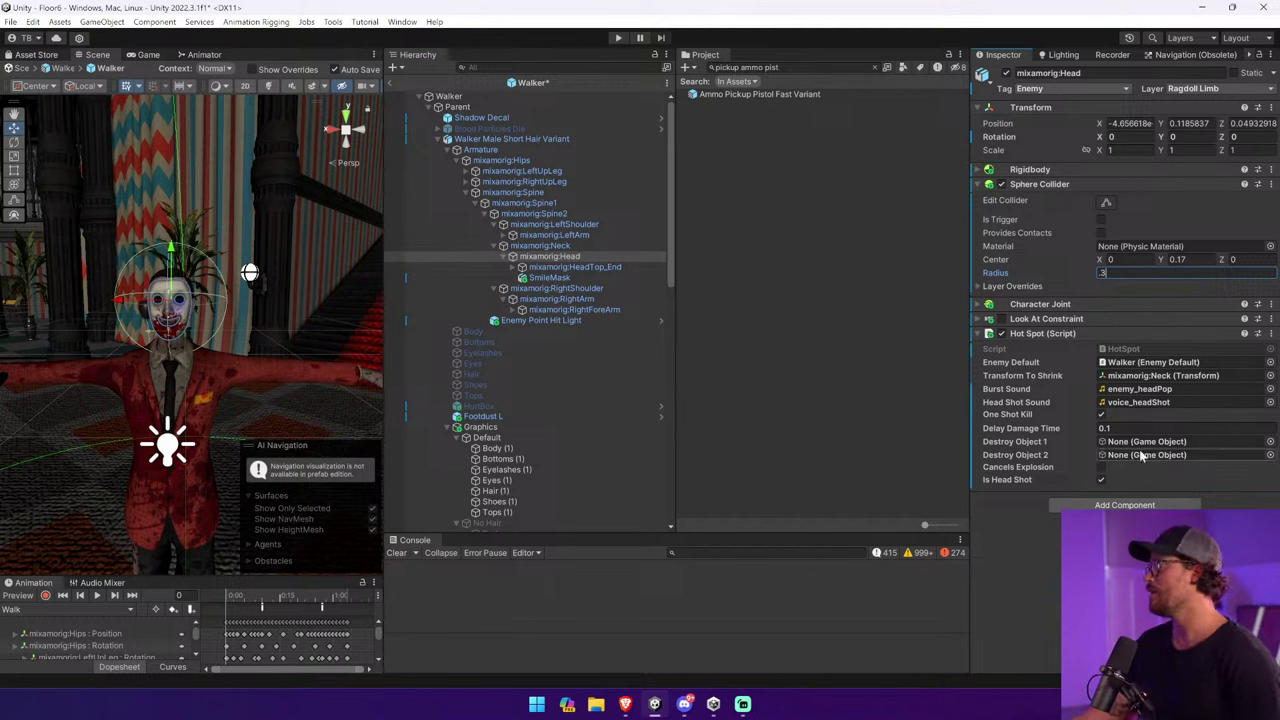
click(1040, 416)
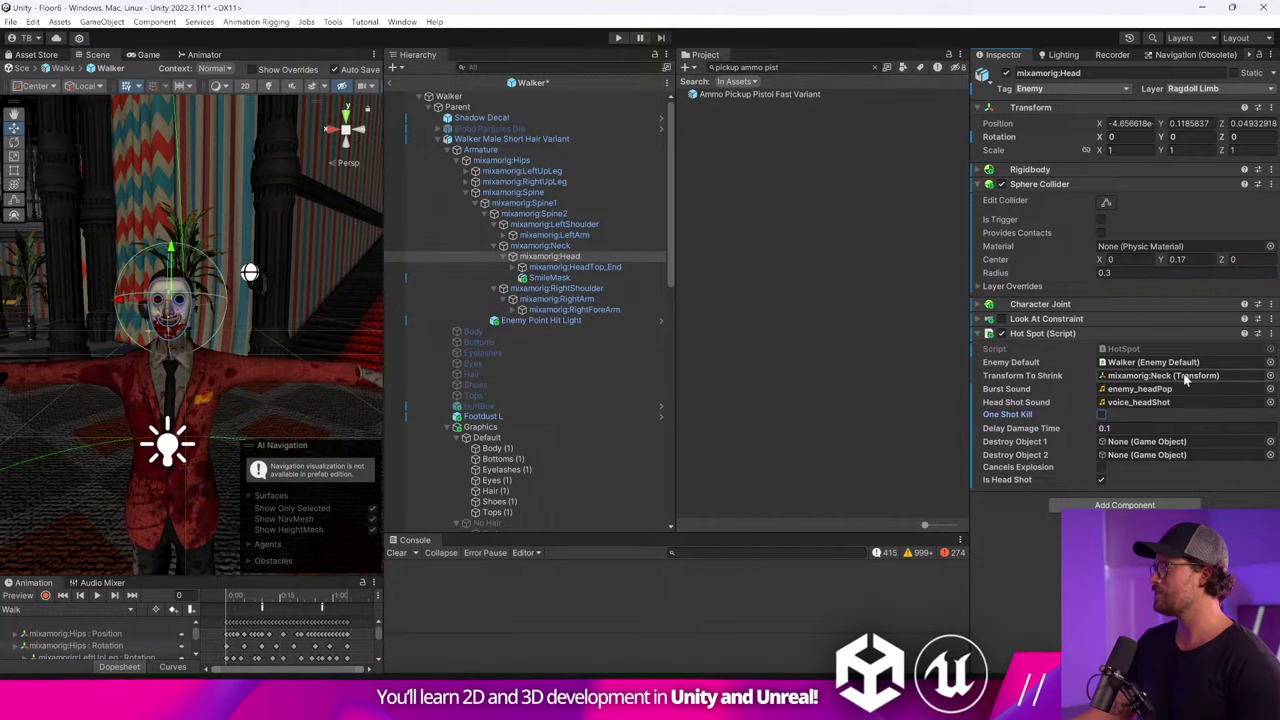
Open the HotSpot script in Visual Studio and read through its TakeDamage, TakeDamageDelay and PlayOneShotDelayed code.
click(1150, 349)
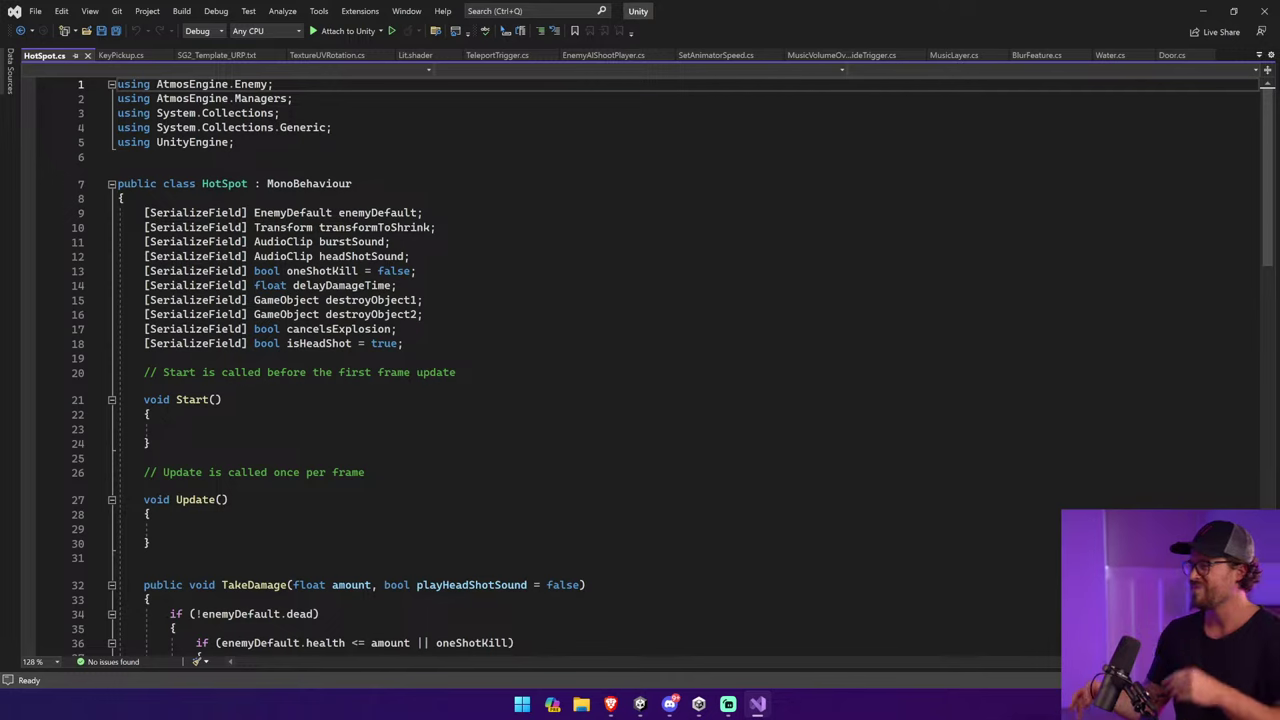
scroll(640, 370, down, 20)
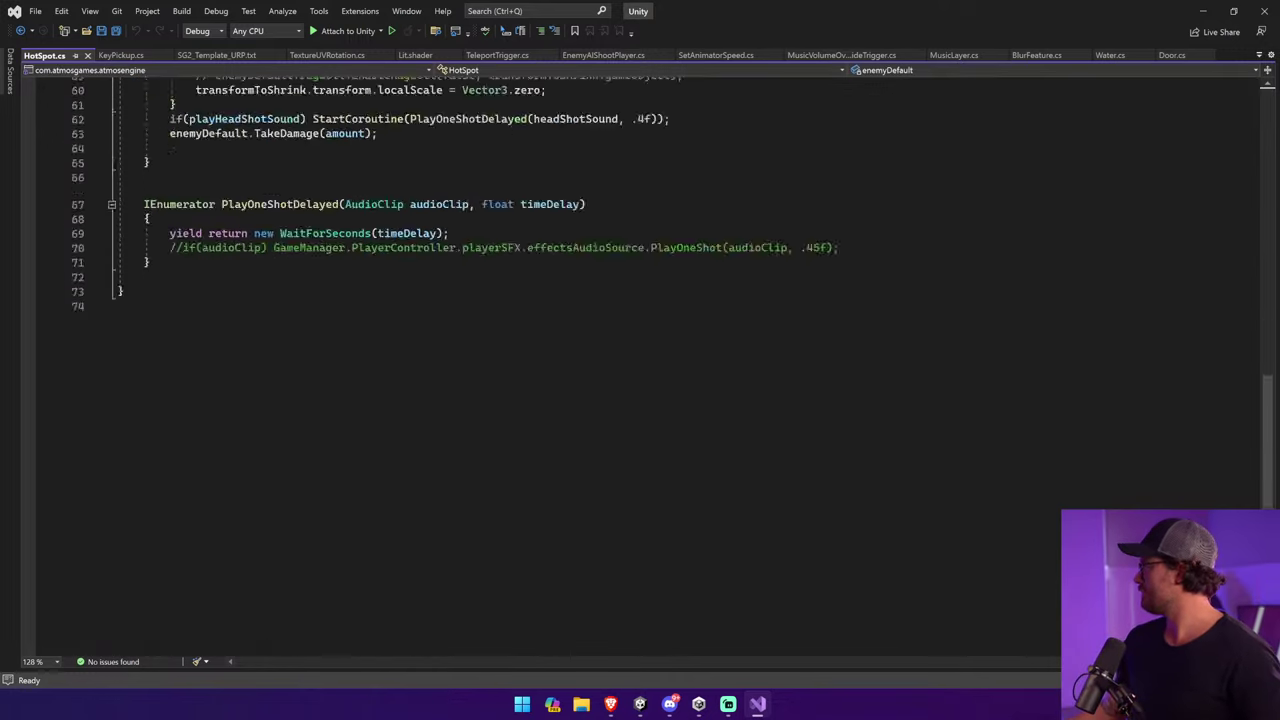
scroll(640, 370, up, 14)
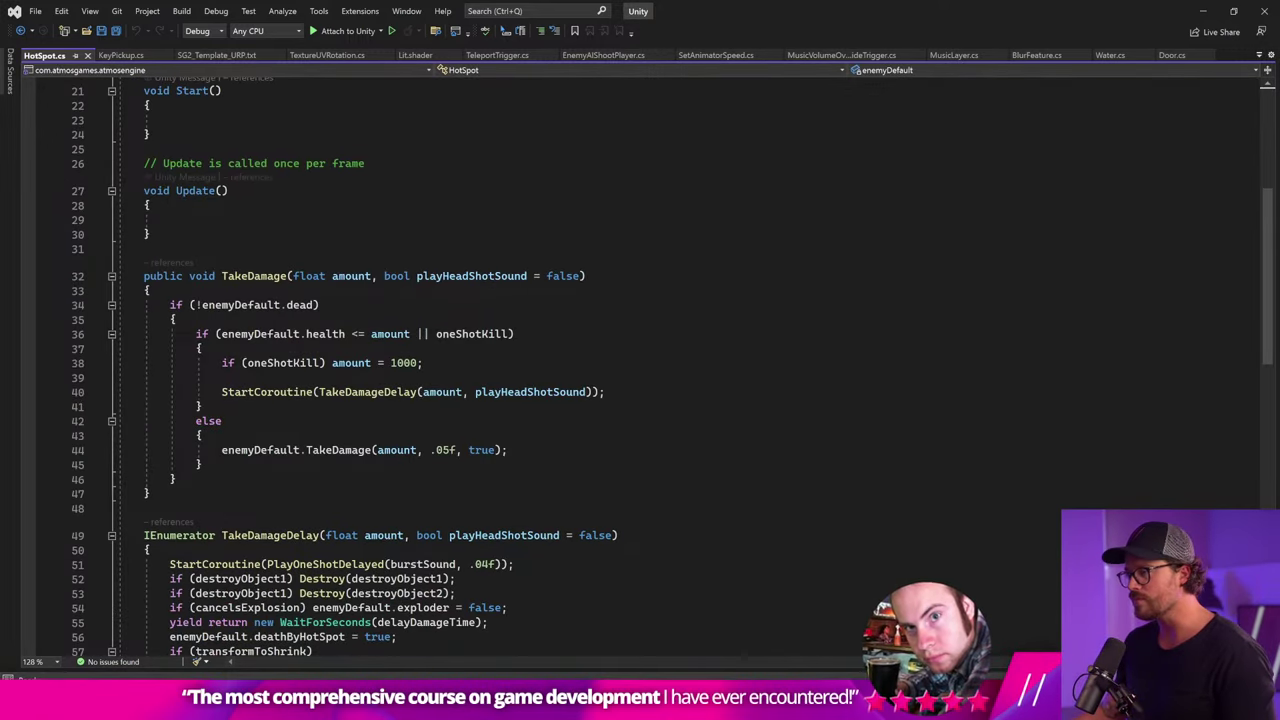
scroll(640, 370, down, 4)
ctrl+scroll(640, 370, up, 2)
scroll(631, 229, down, 3)
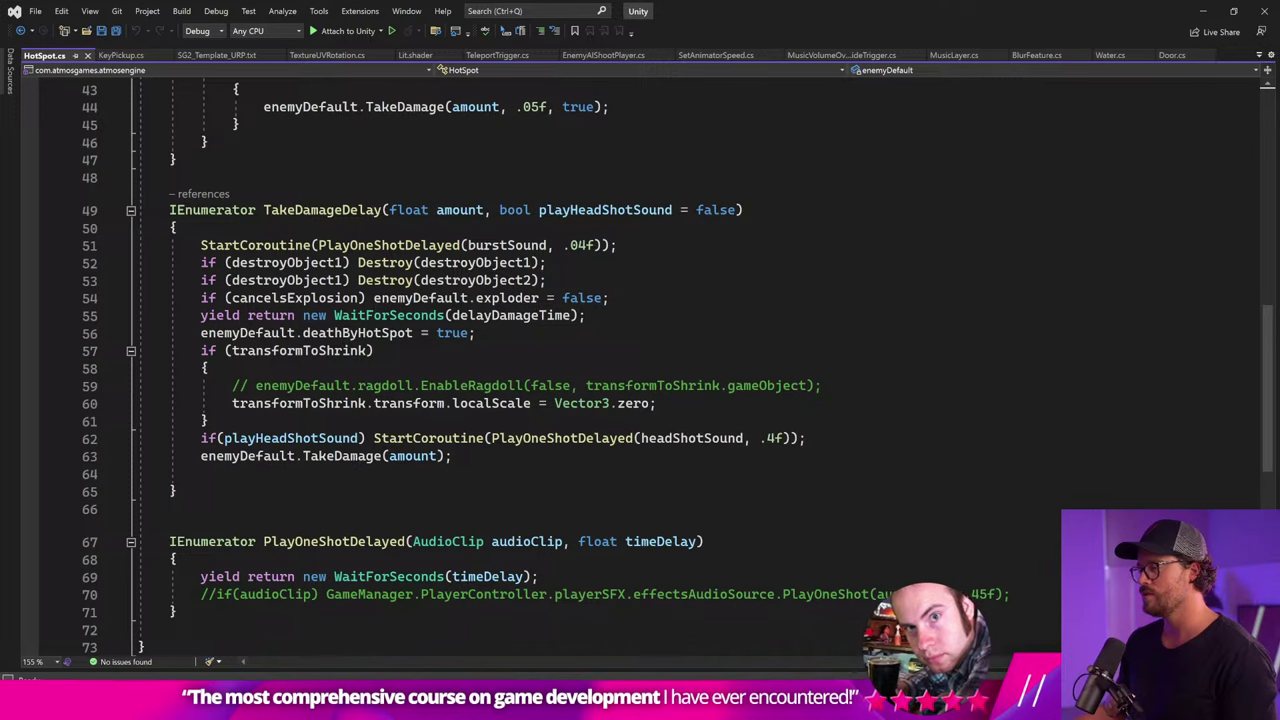
double_click(280, 440)
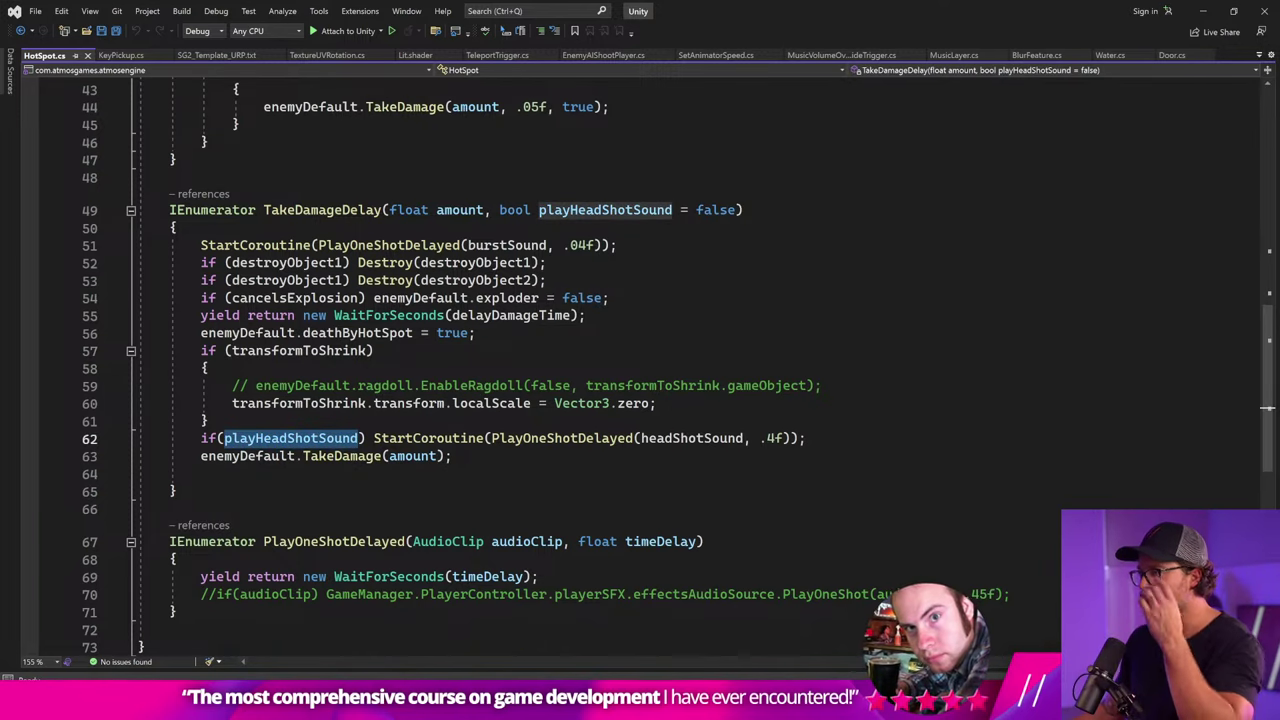
click(208, 369)
scroll(640, 370, up, 5)
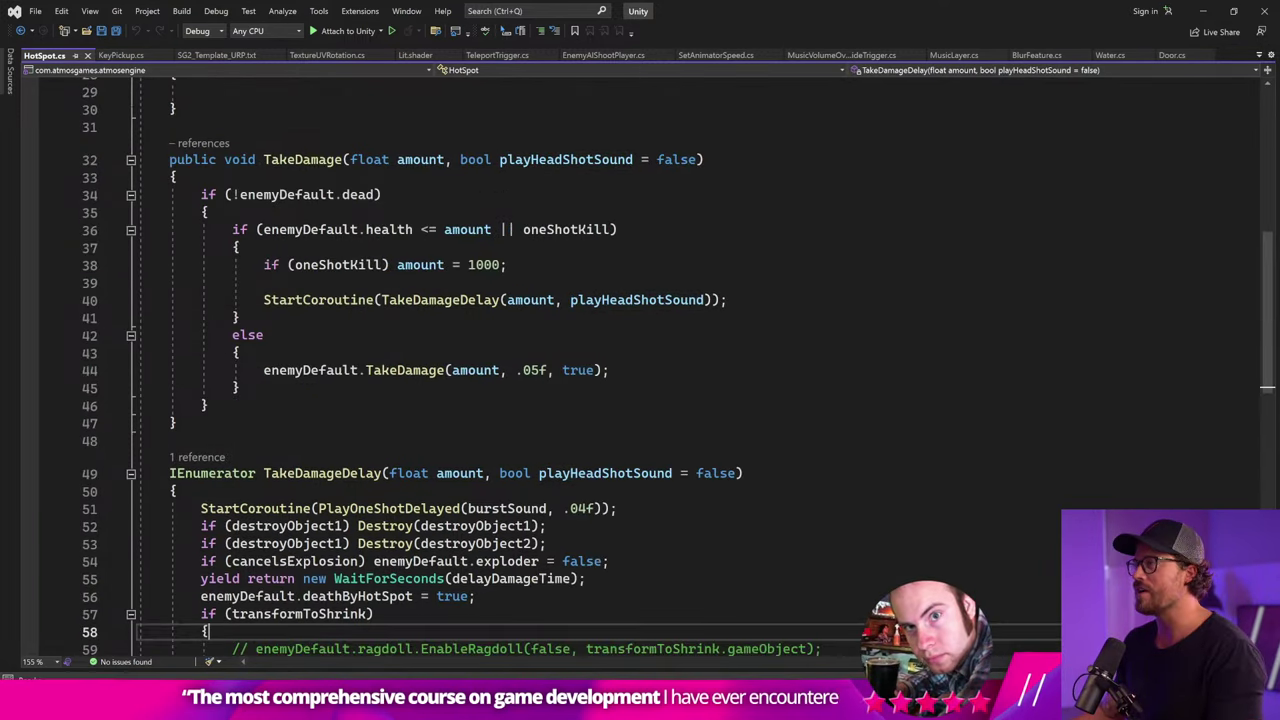
click(1145, 11)
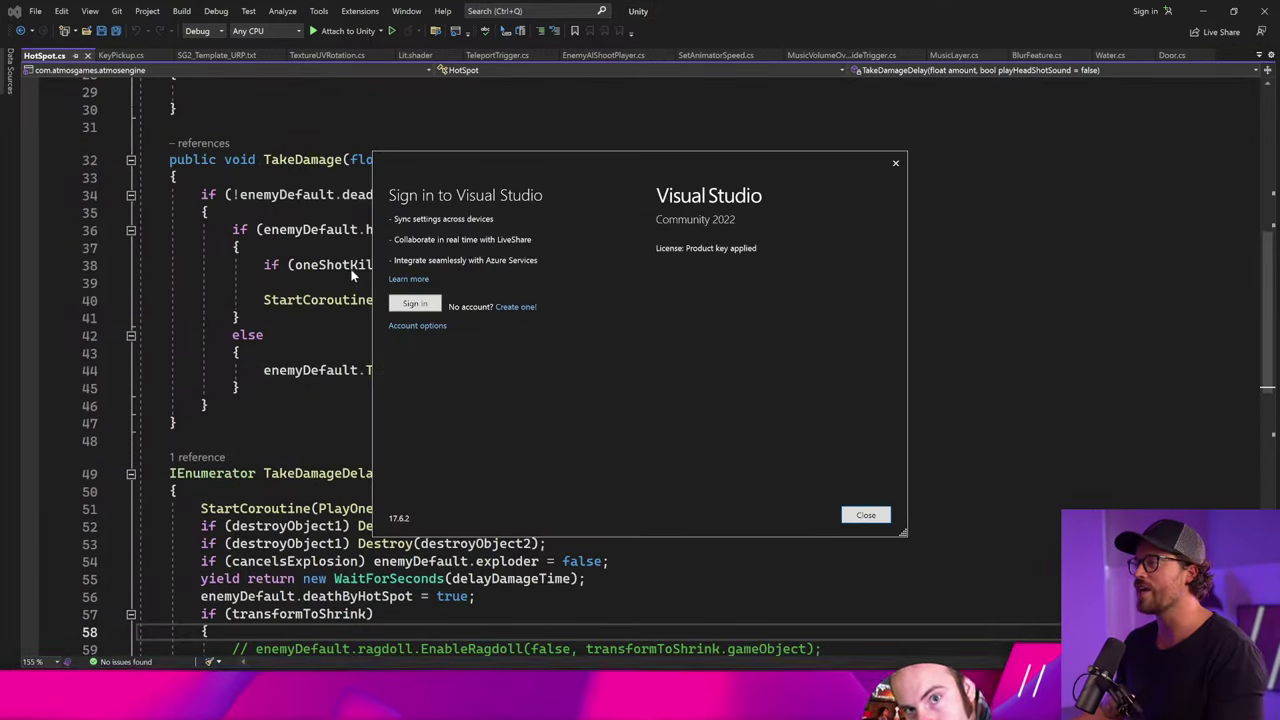
click(895, 165)
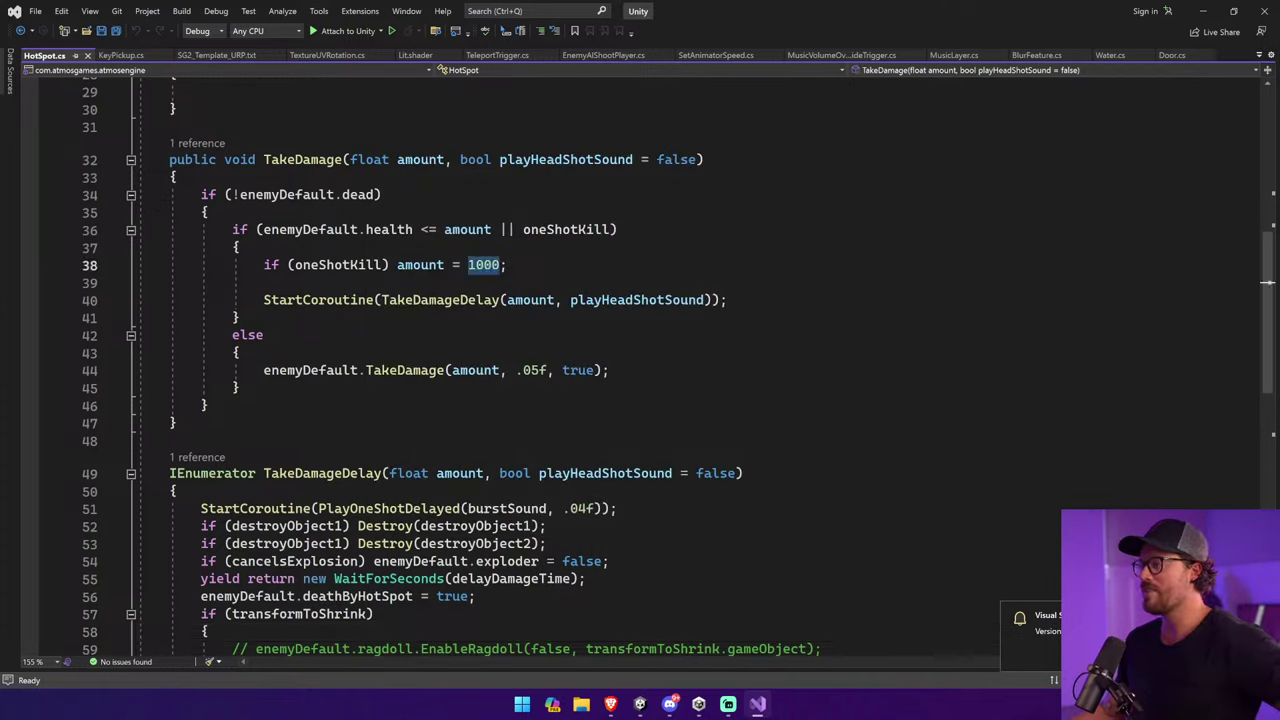
Examine the else branch of TakeDamage and the amount argument passed to enemyDefault.TakeDamage.
click(240, 441)
click(242, 388)
drag(256, 371, 484, 371)
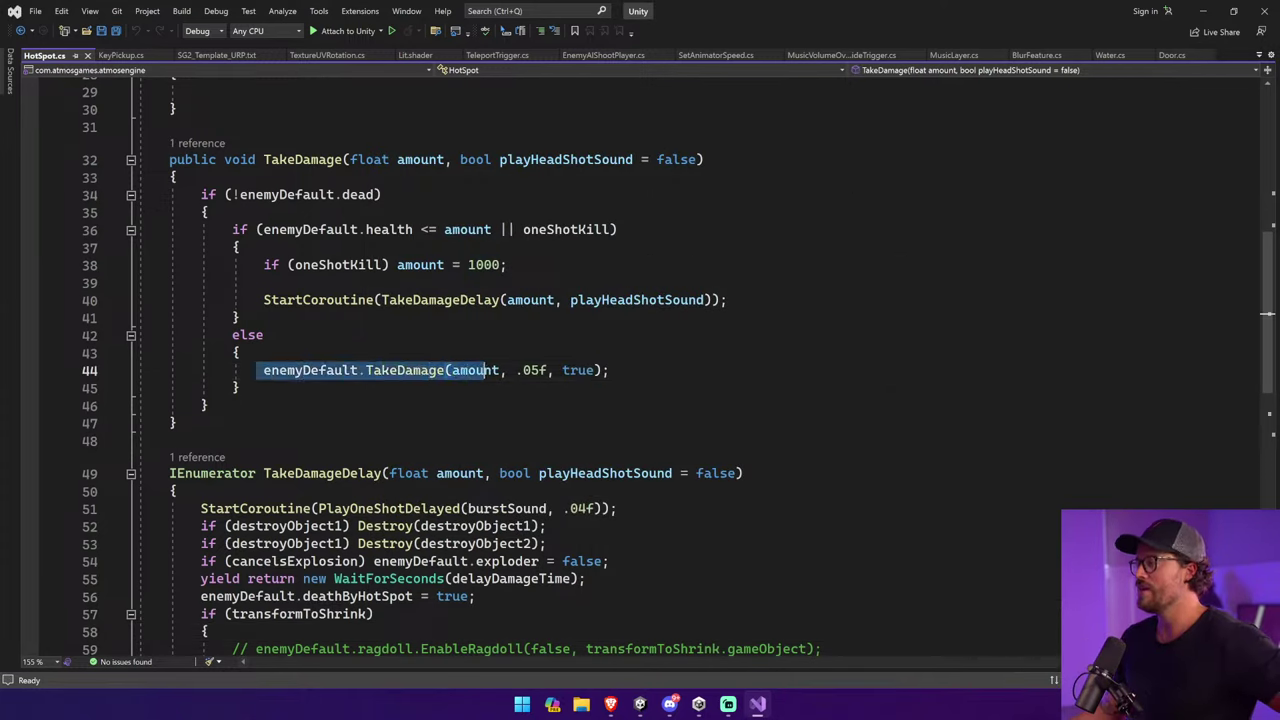
double_click(476, 370)
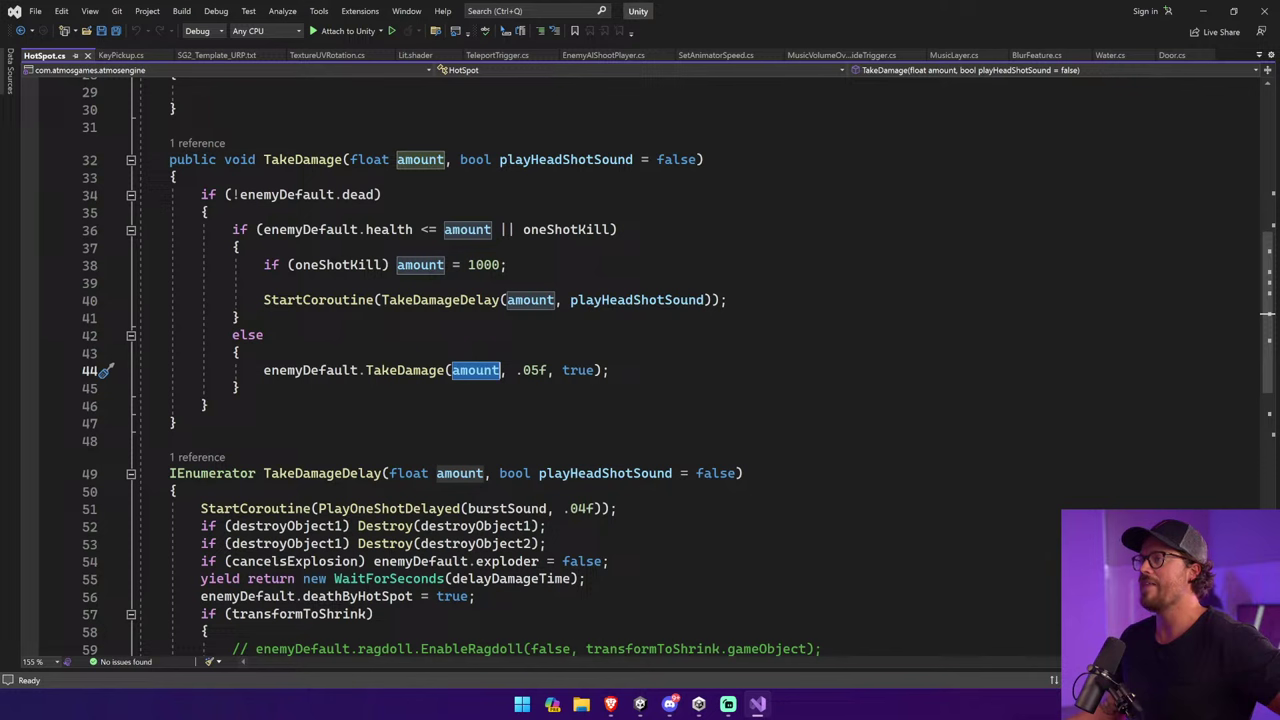
click(242, 388)
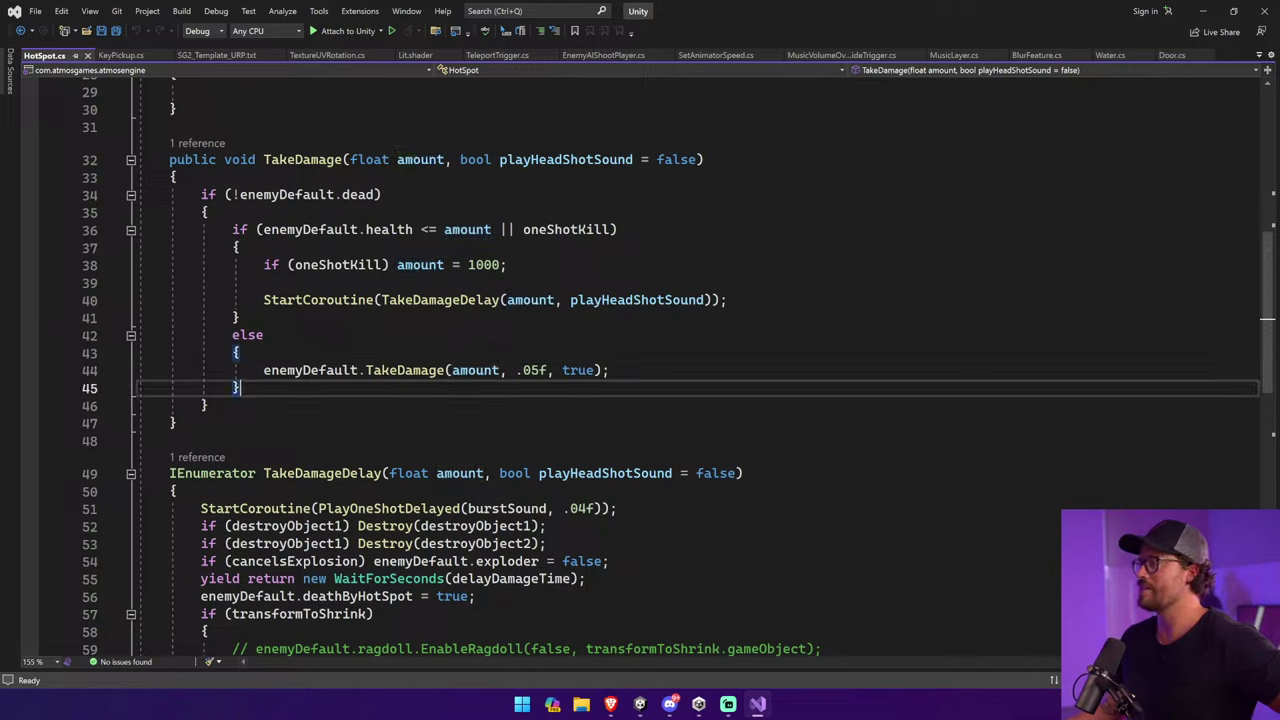
Inspect the .05f value and the amount argument in the enemyDefault.TakeDamage call of the else branch.
drag(547, 371, 523, 371)
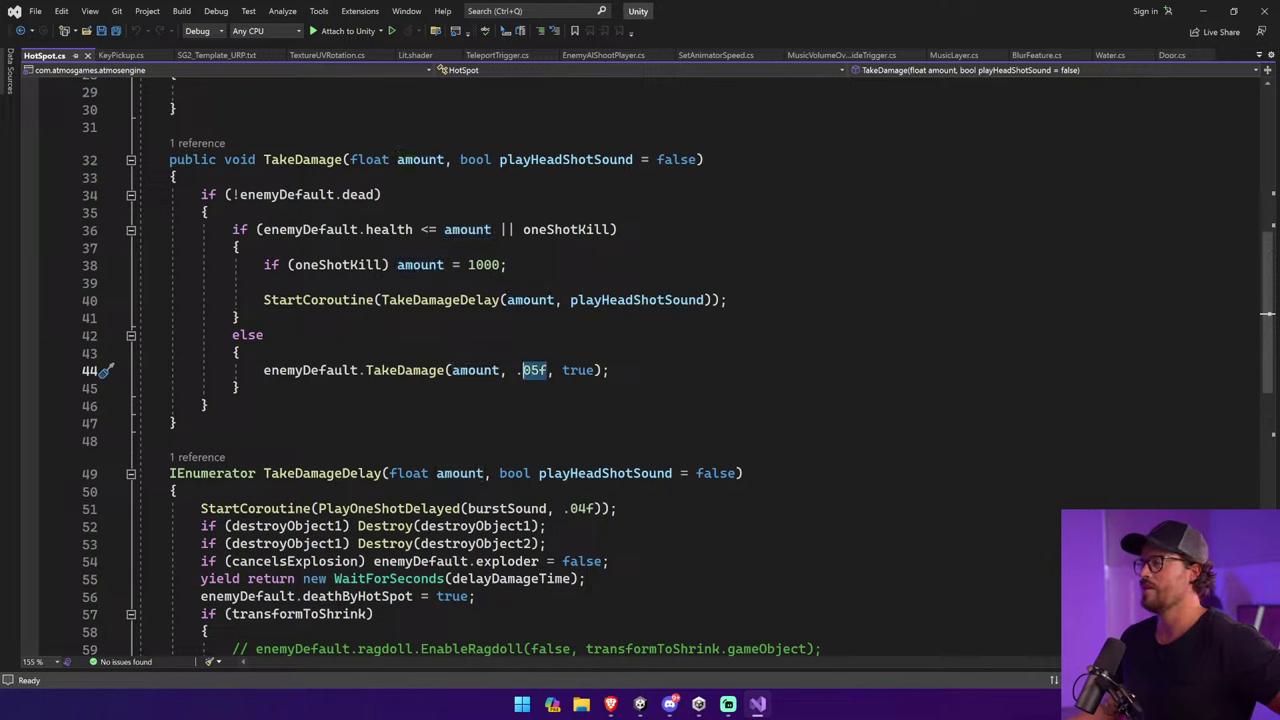
click(484, 371)
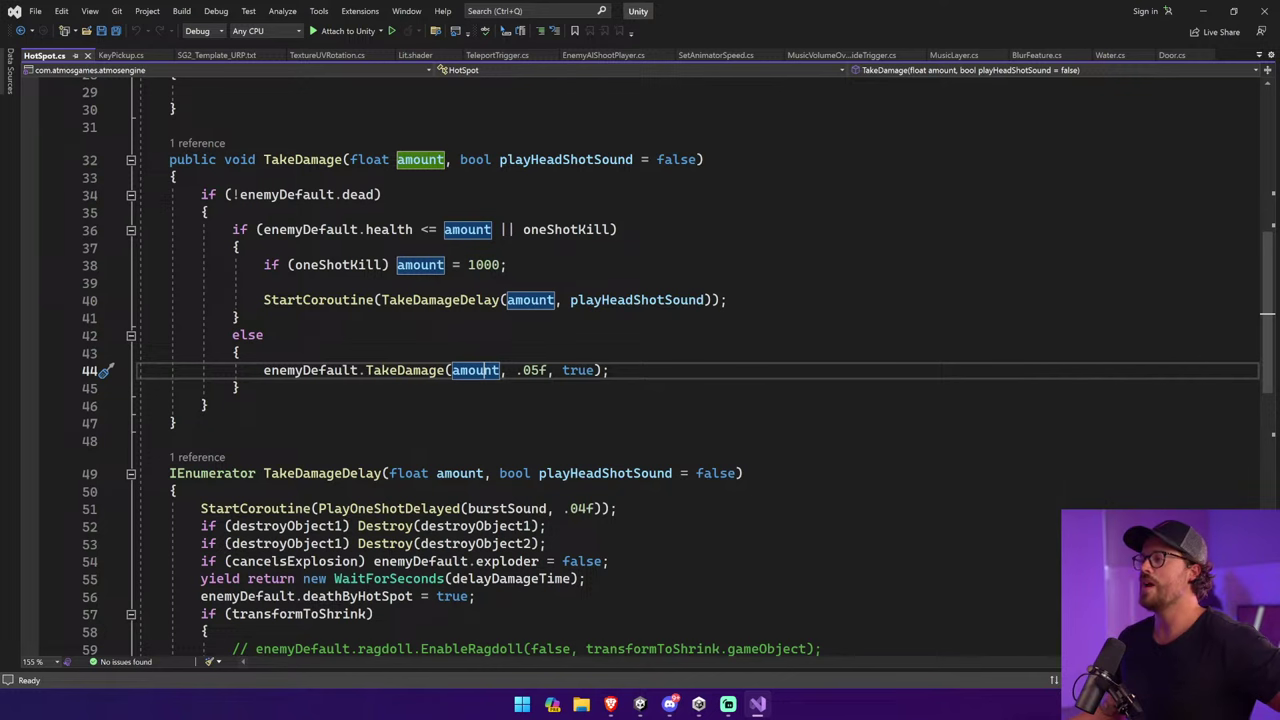
drag(451, 371, 367, 371)
double_click(472, 371)
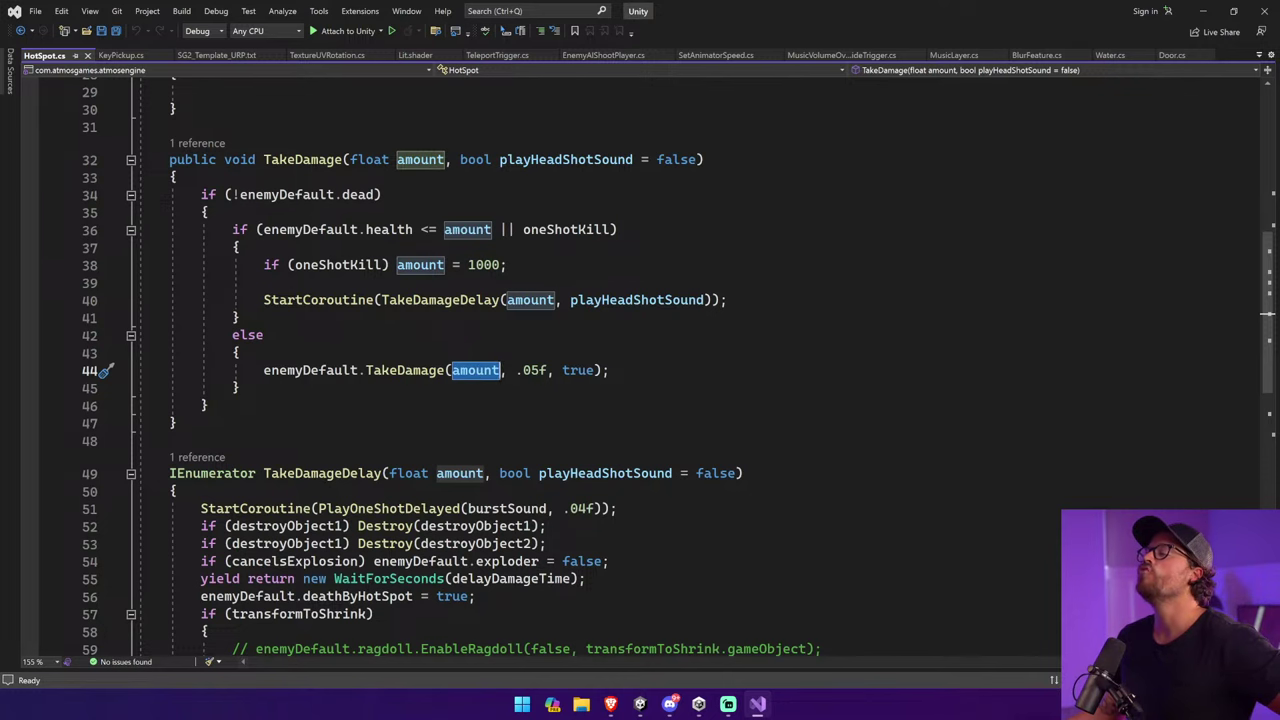
Trace amount through TakeDamageDelay's closing enemyDefault.TakeDamage call, and review the script's serialized fields.
scroll(640, 360, up, 5)
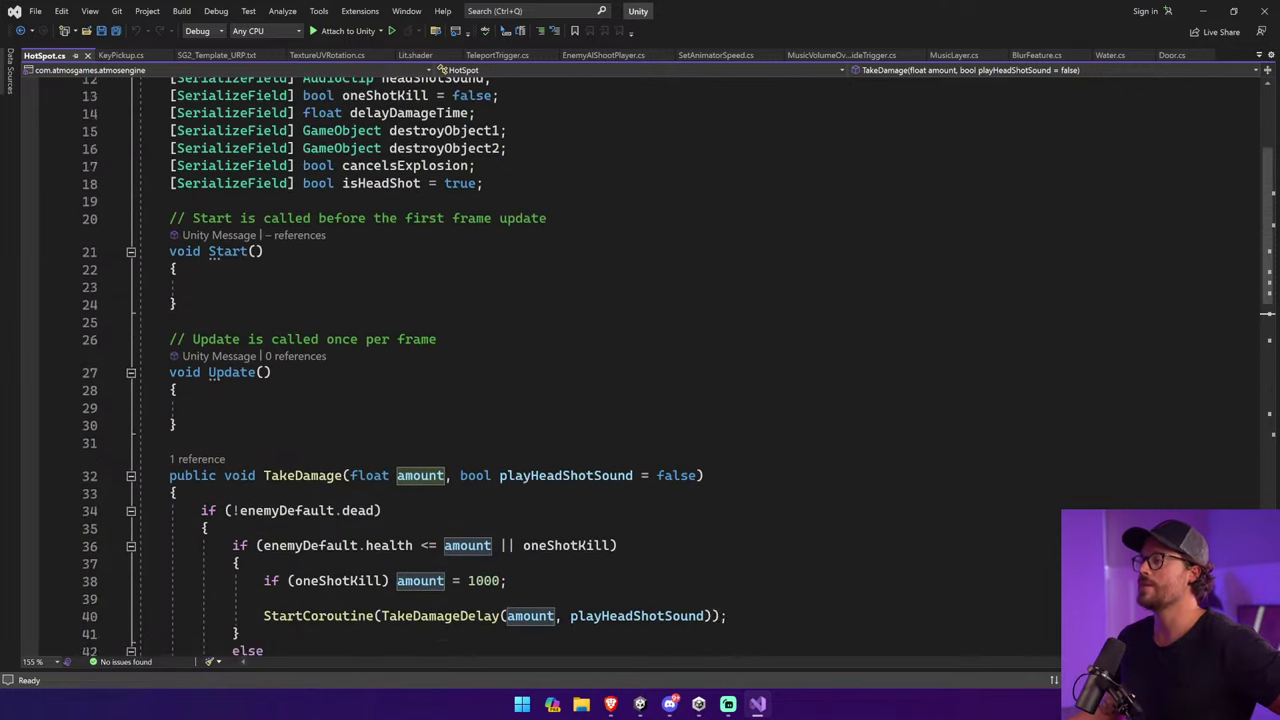
scroll(640, 360, down, 8)
scroll(640, 360, down, 3)
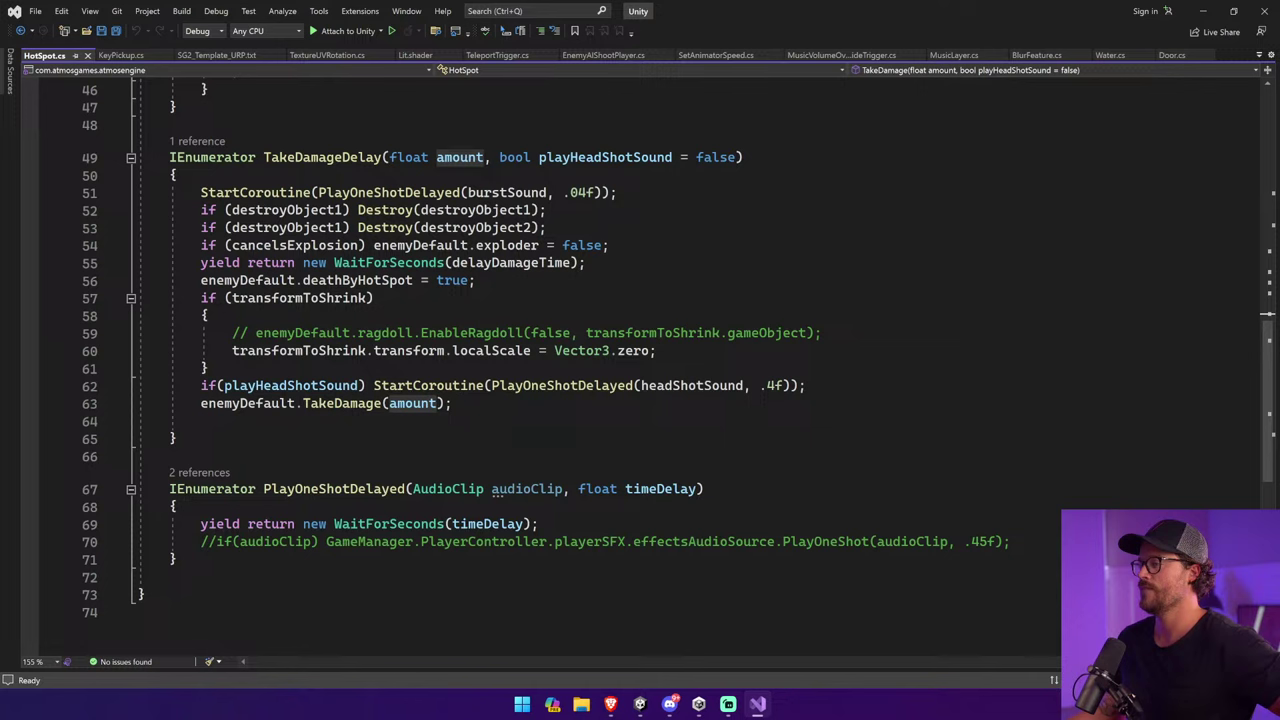
drag(201, 404, 456, 405)
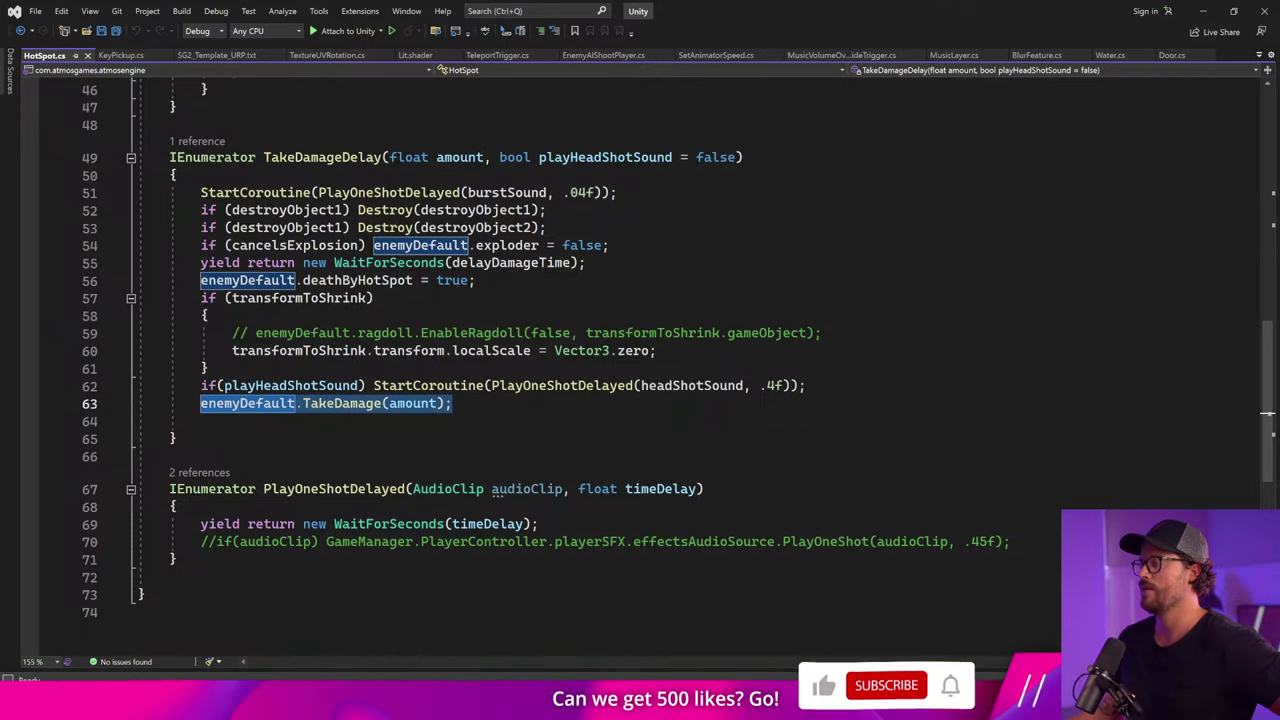
click(412, 403)
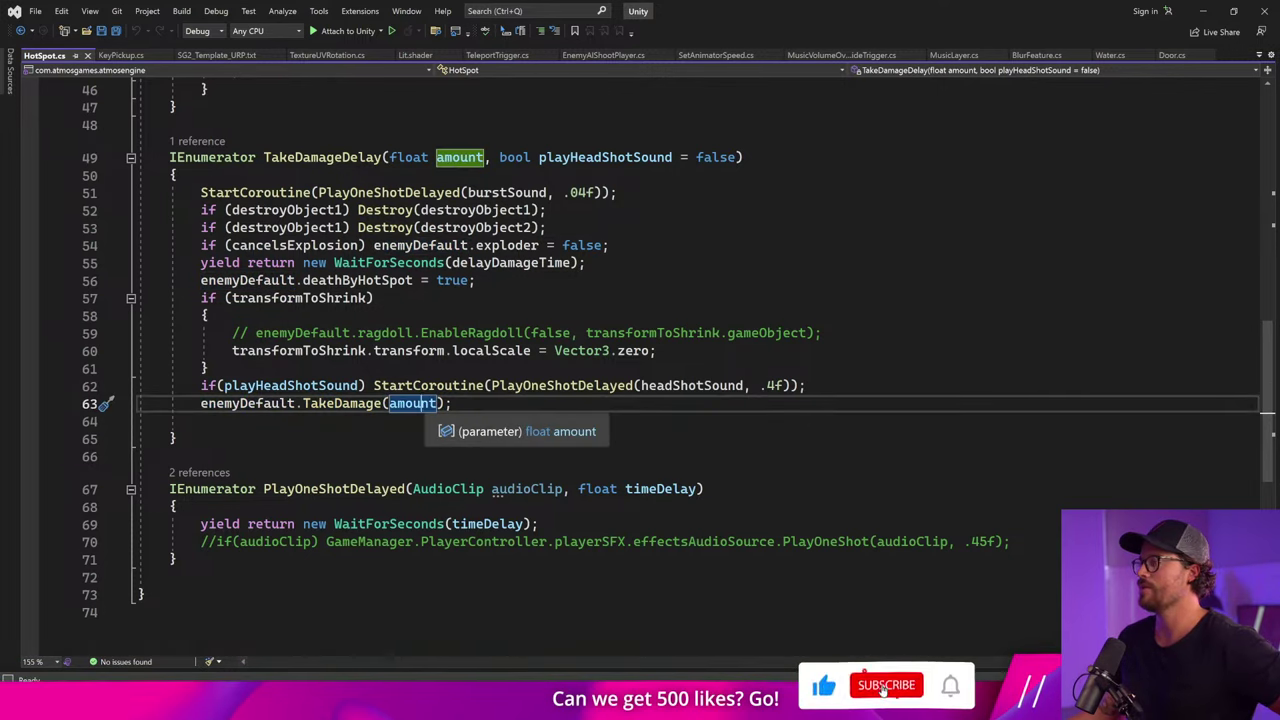
click(335, 158)
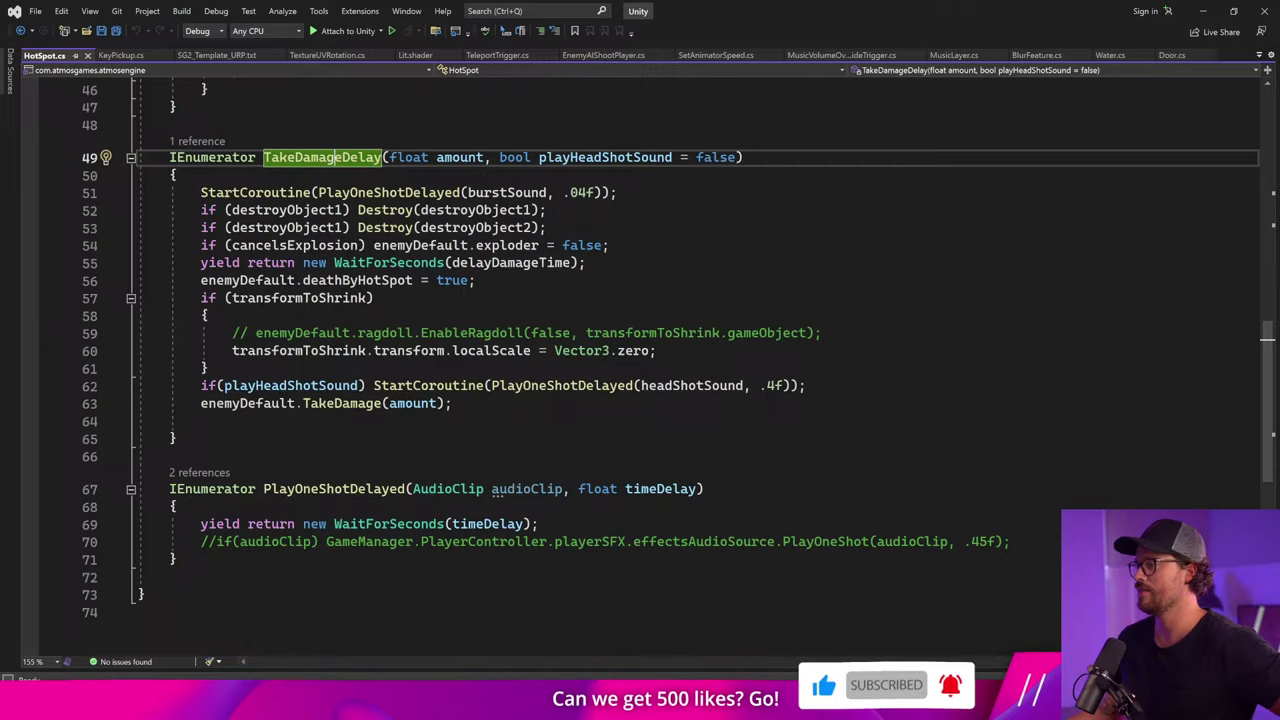
scroll(640, 380, up, 8)
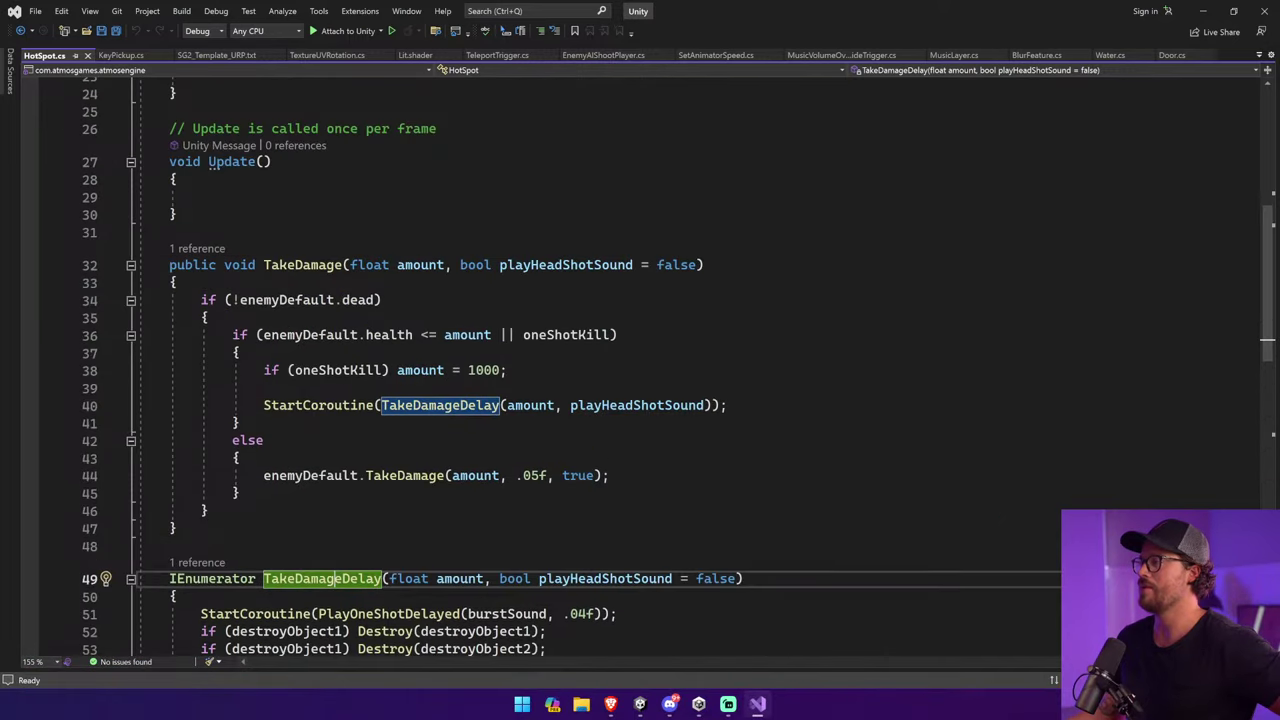
scroll(460, 400, up, 8)
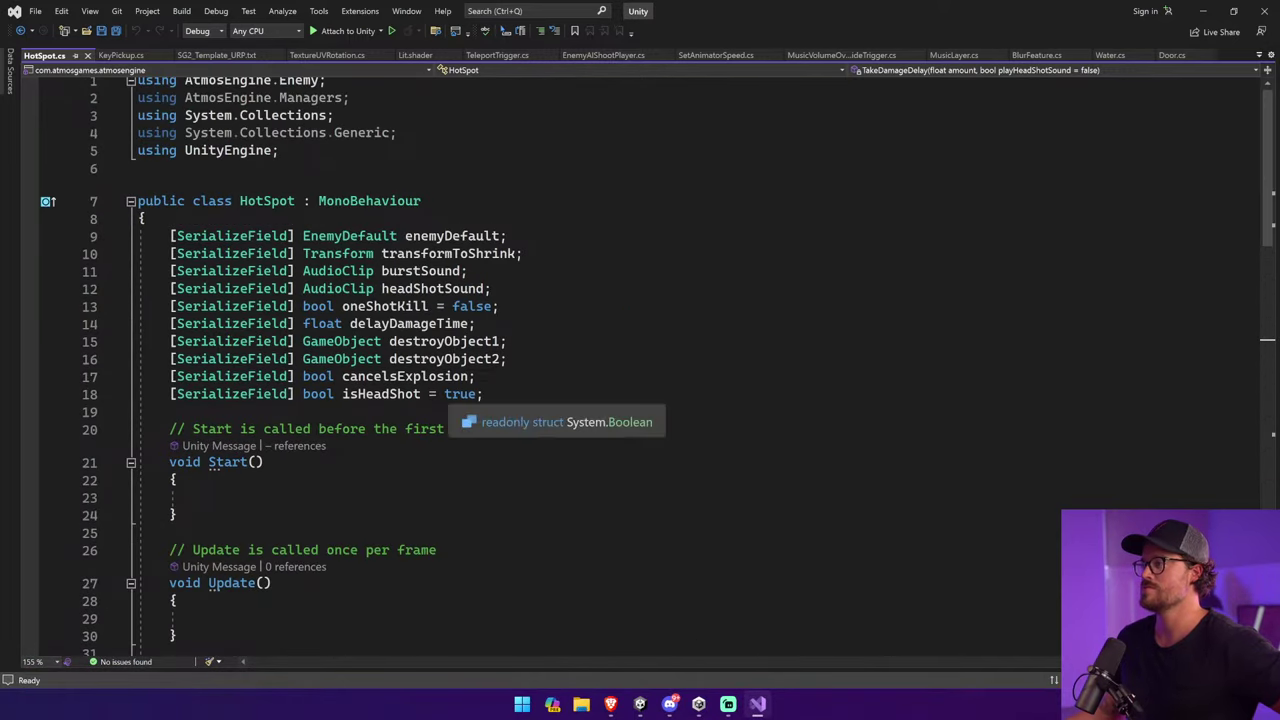
scroll(600, 370, down, 8)
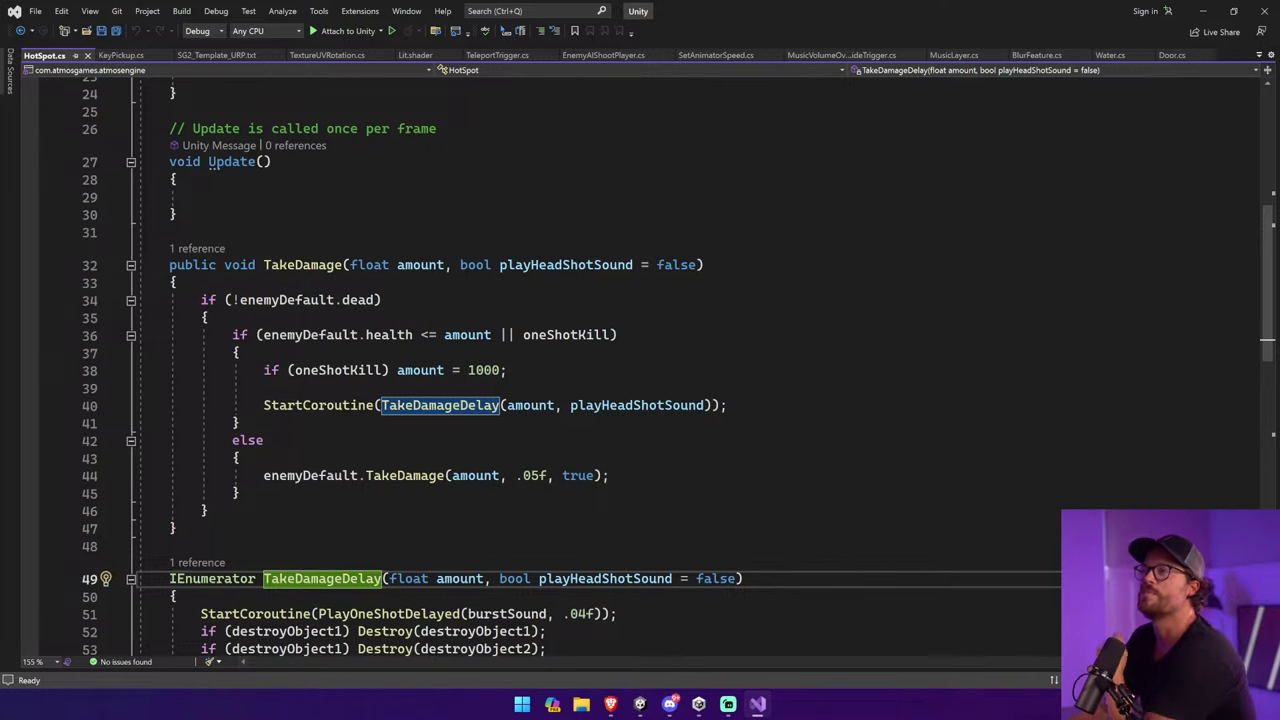
Search the entire solution for HotSpot and step through the matches.
click(178, 215)
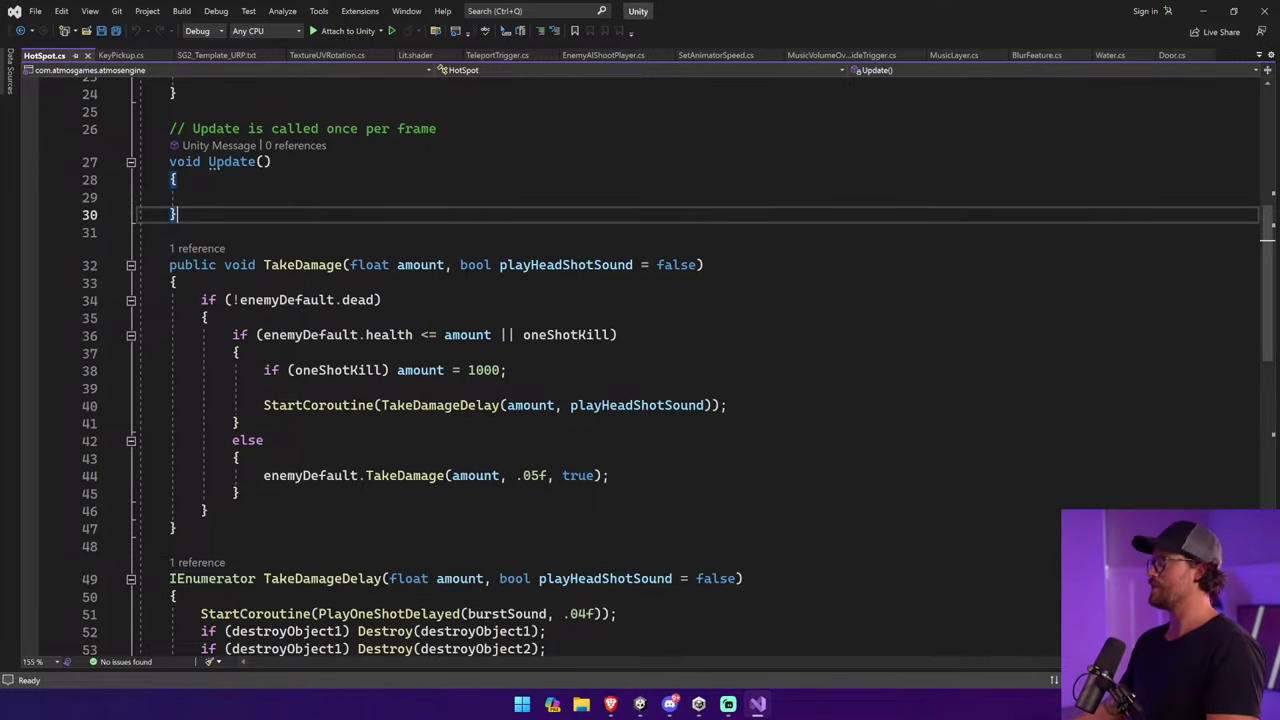
key(ctrl+f)
text(HotSpot)
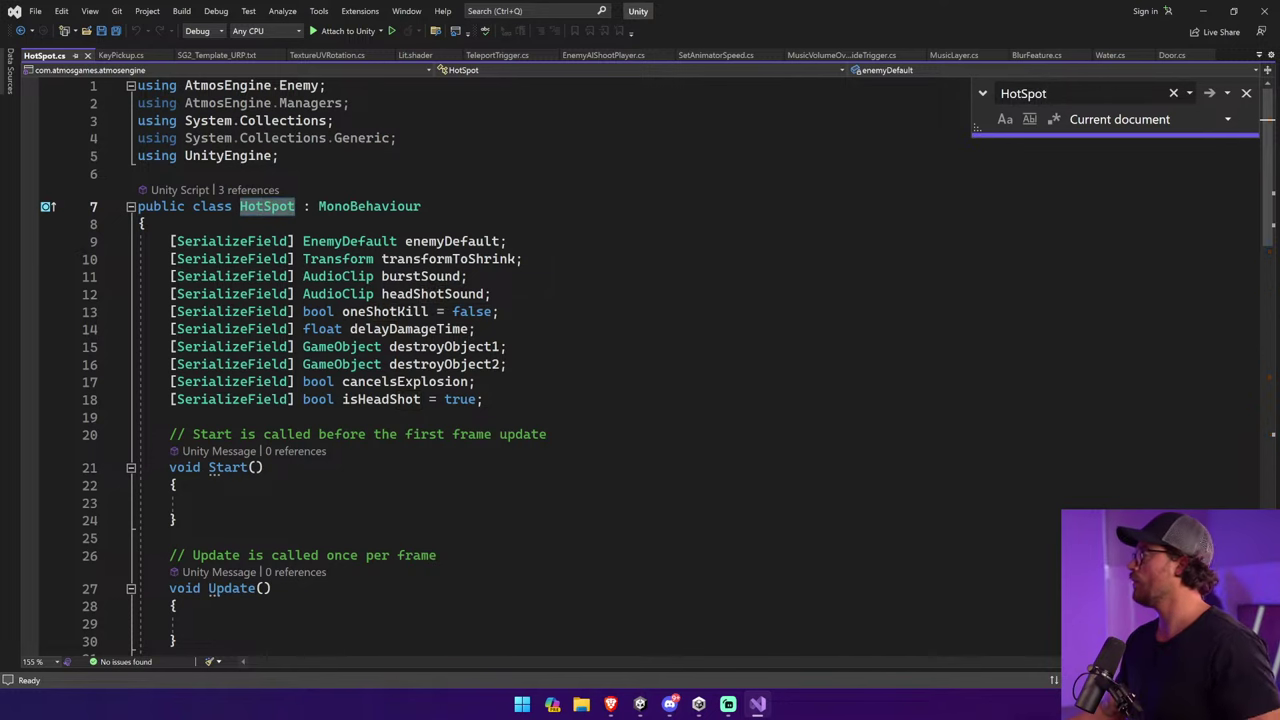
click(1096, 122)
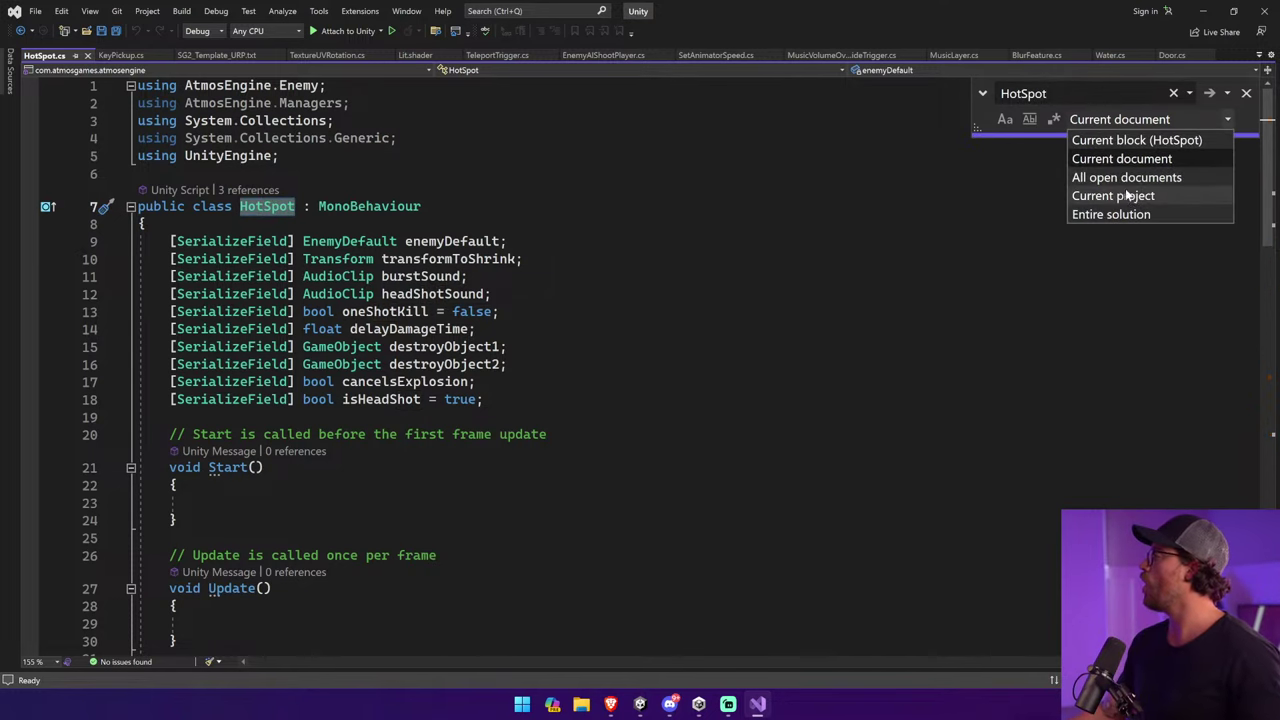
click(1137, 216)
click(1094, 90)
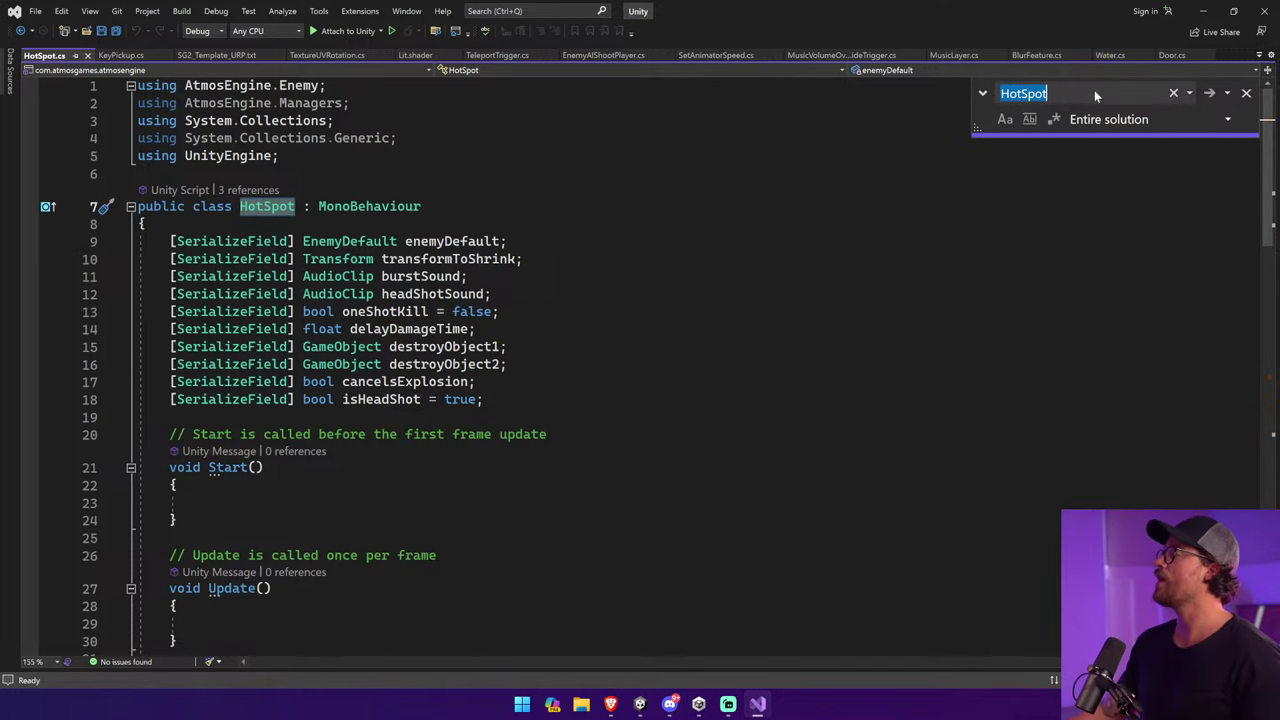
key(Return)
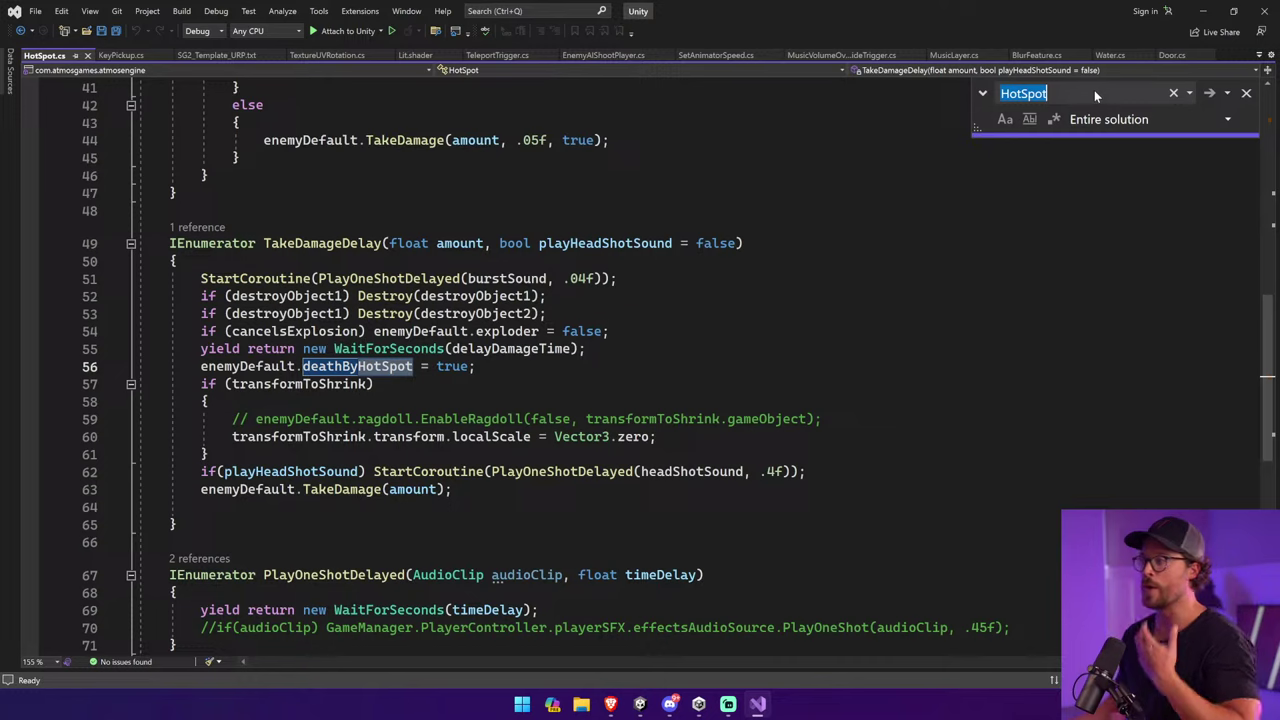
key(Return)
key(Return)
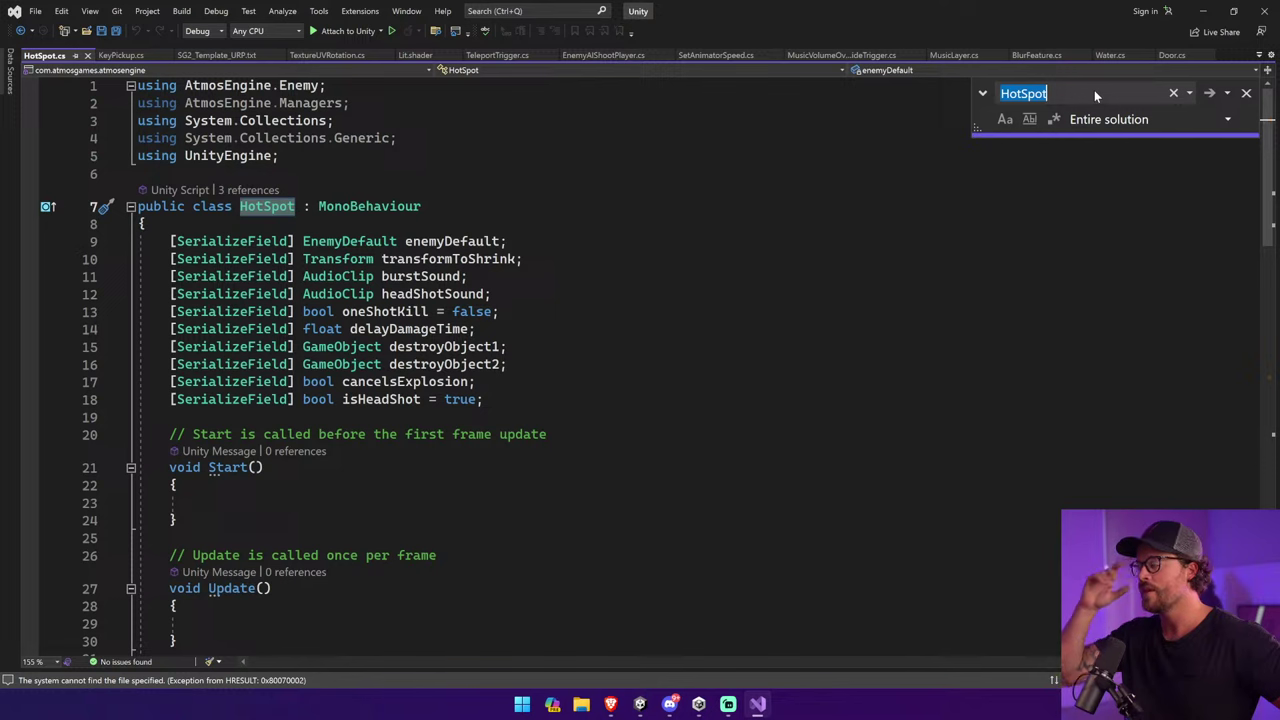
text(HotSpot)
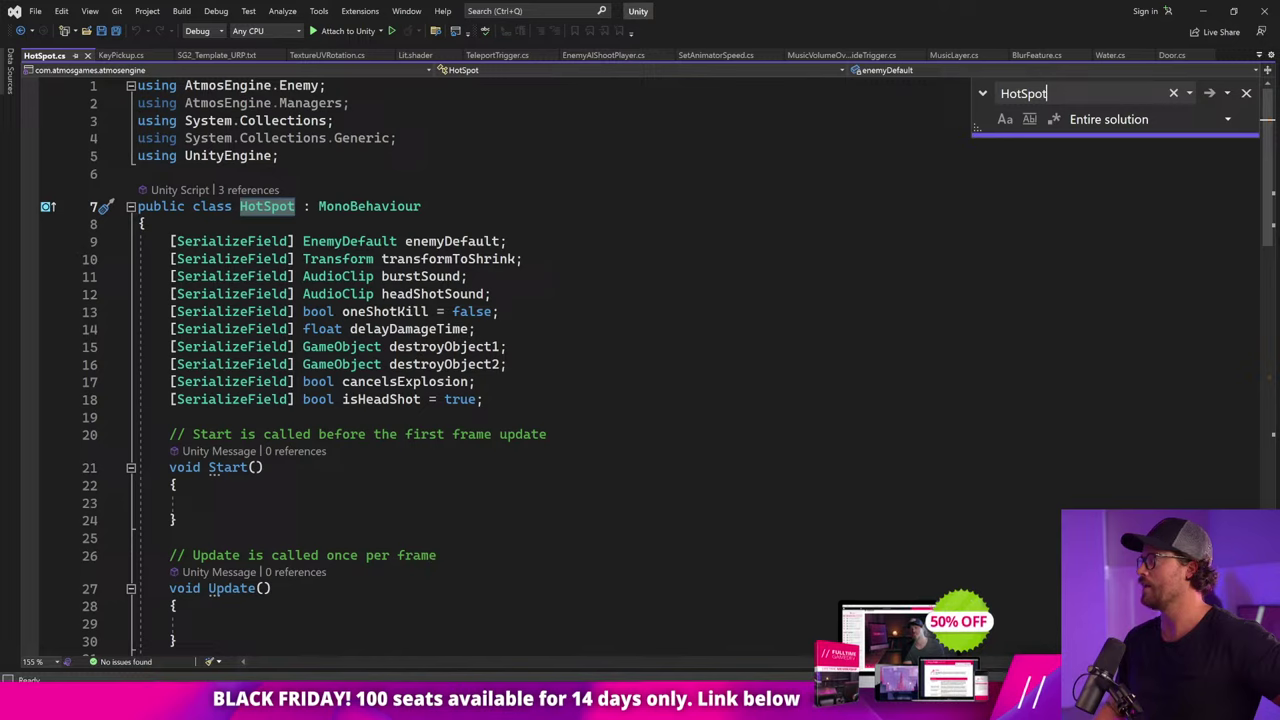
Reread the HotSpot script's TakeDamage, TakeDamageDelay and PlayOneShotDelayed methods, selecting the TakeDamage method name.
scroll(640, 360, down, 6)
scroll(640, 360, down, 1)
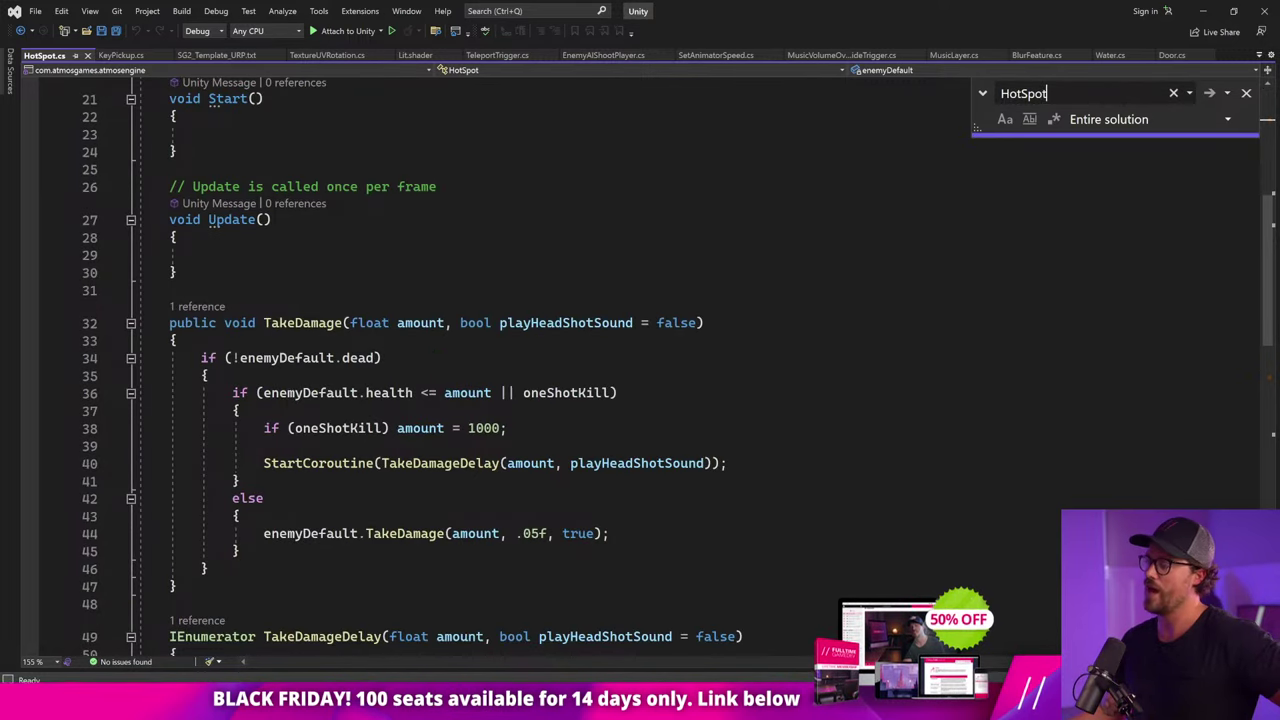
scroll(640, 360, down, 2)
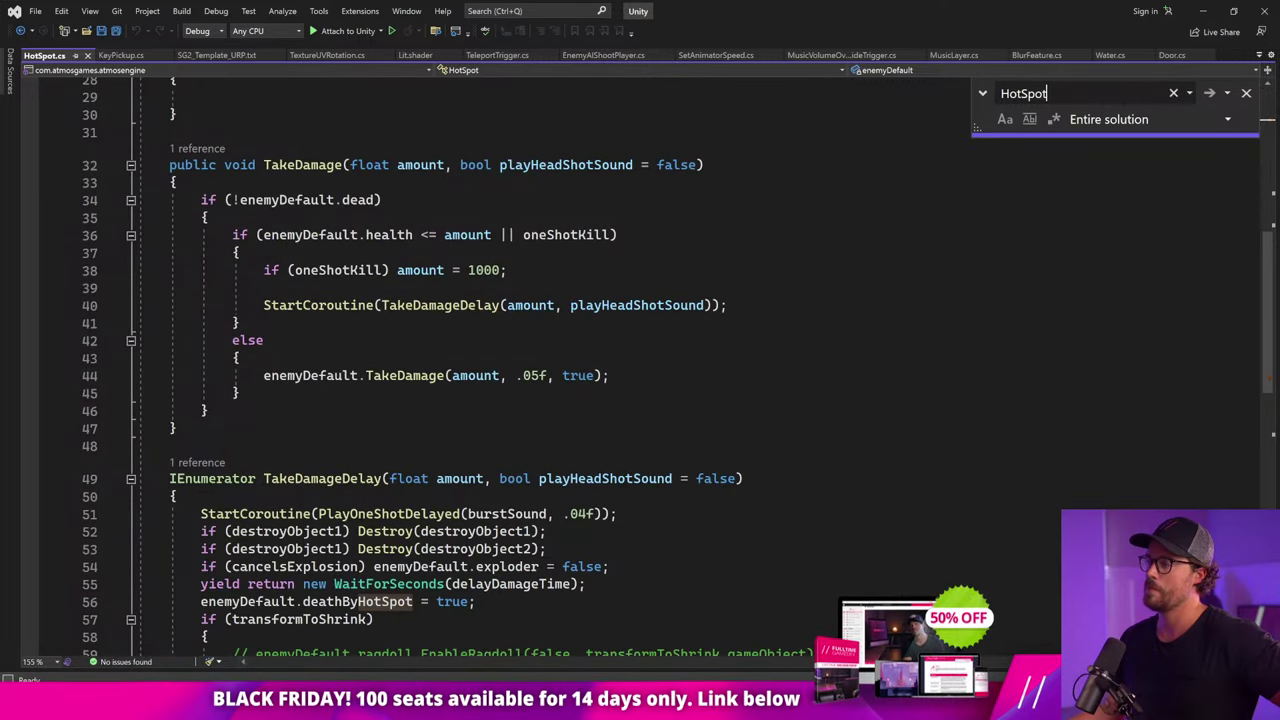
key(ctrl+a)
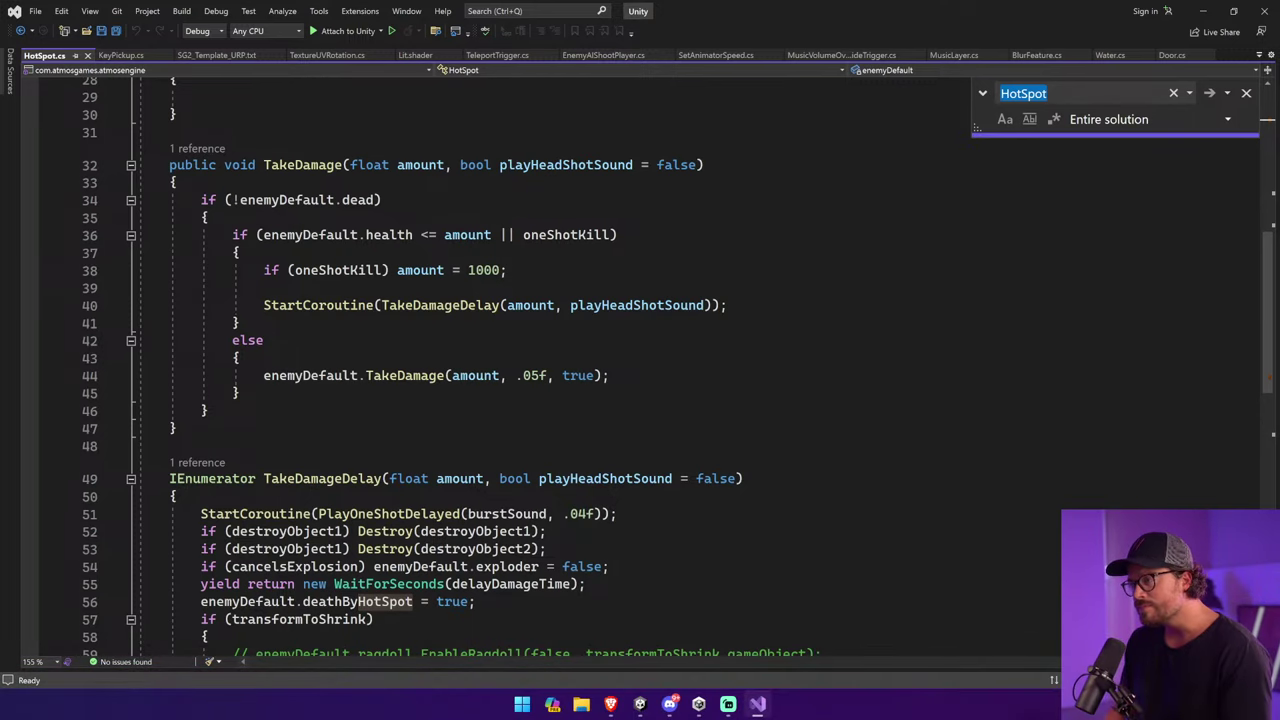
scroll(303, 325, up, 3)
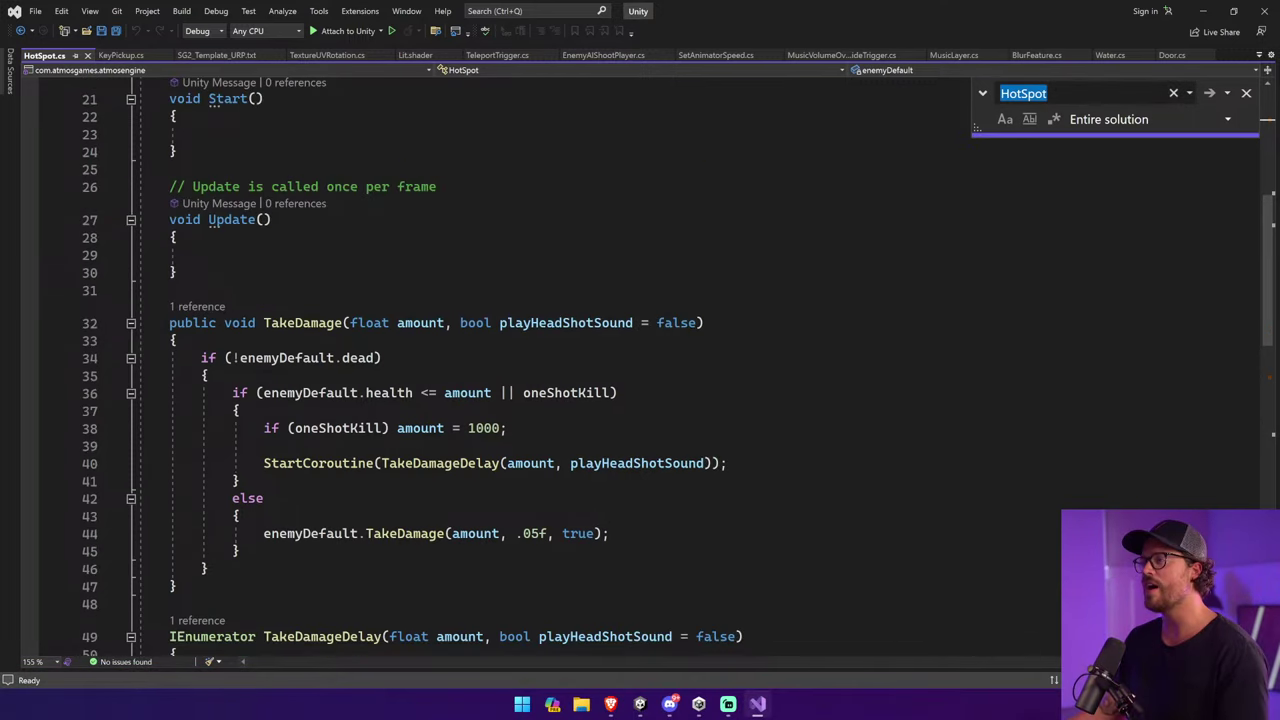
double_click(303, 325)
scroll(303, 325, up, 7)
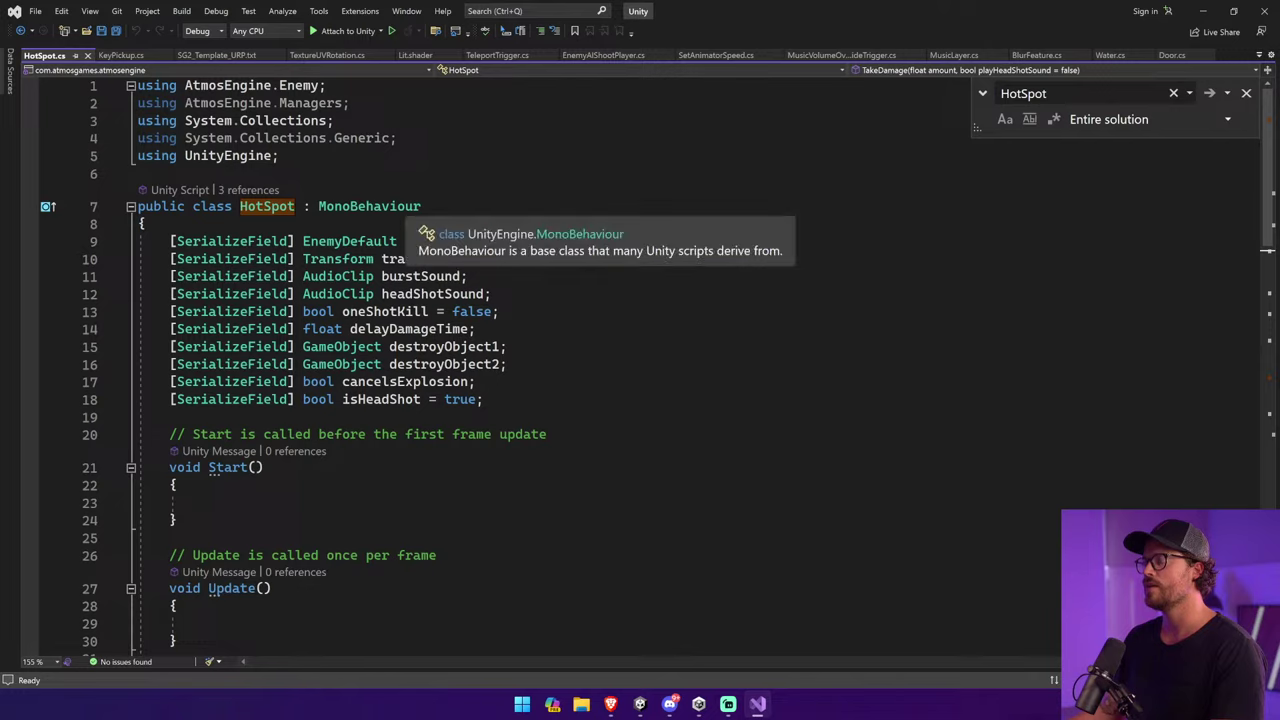
scroll(369, 206, down, 6)
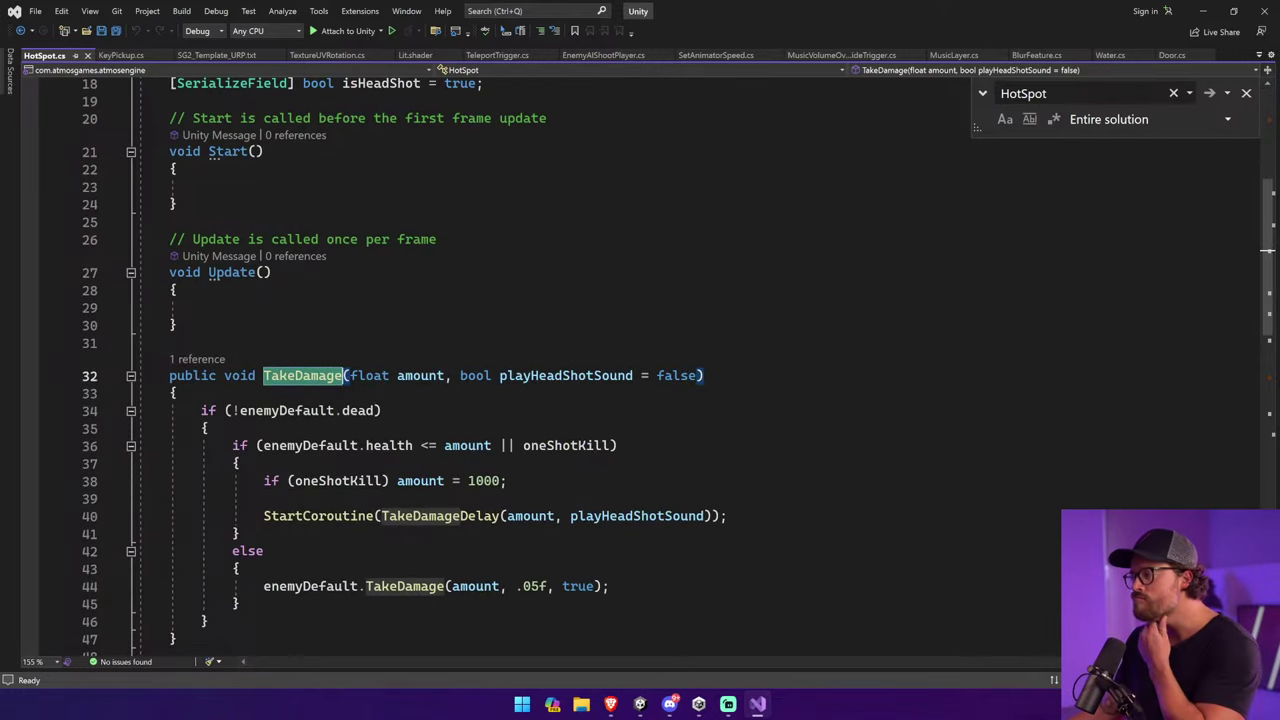
scroll(560, 360, down, 2)
scroll(560, 360, down, 2)
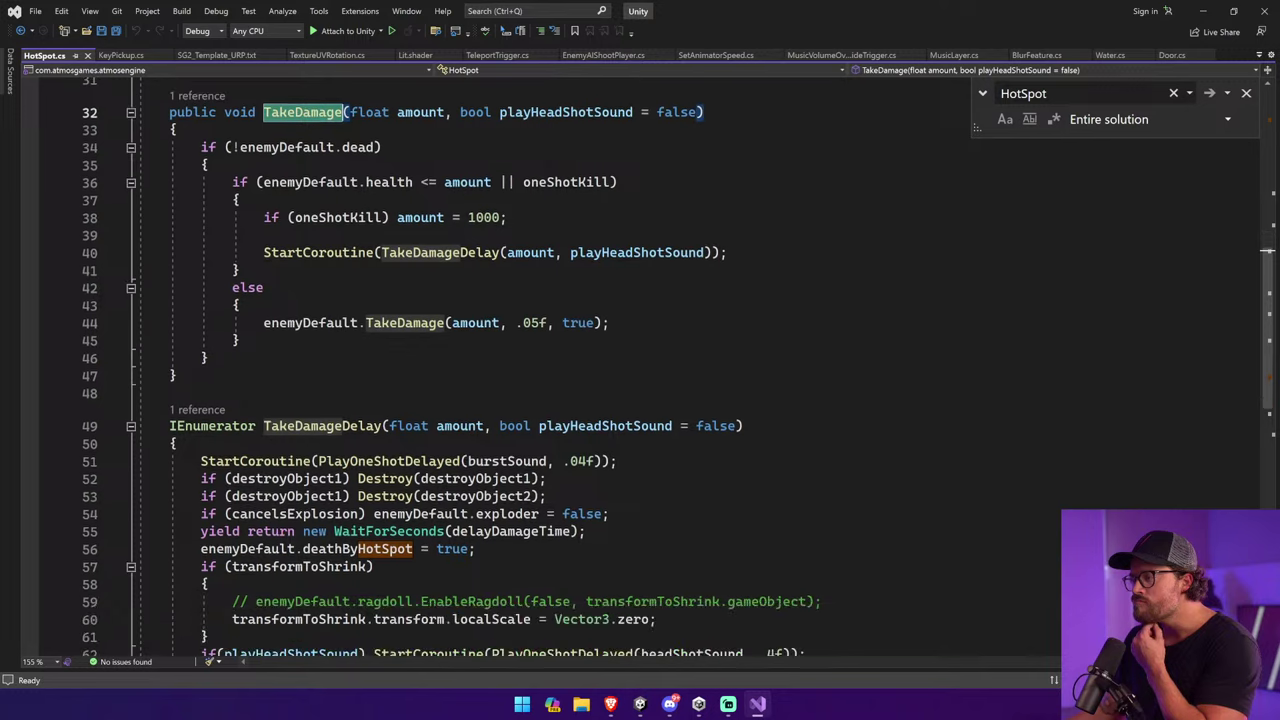
scroll(678, 323, down, 6)
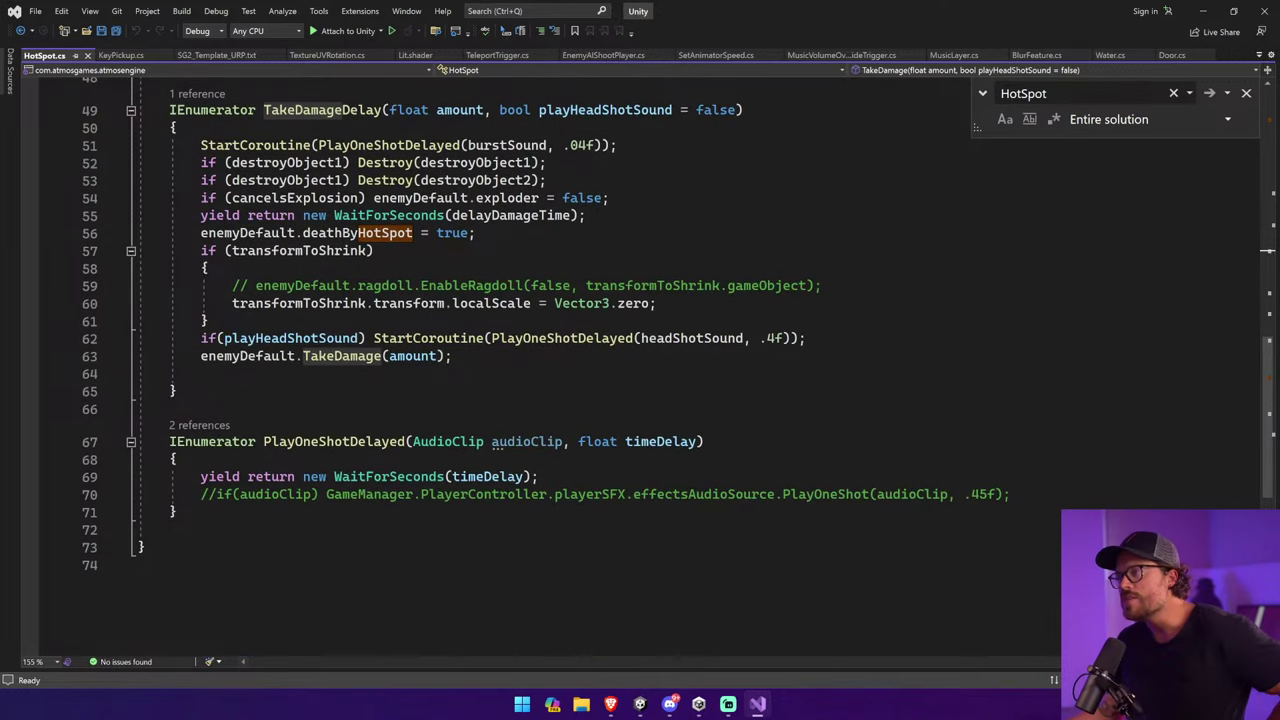
scroll(560, 360, up, 8)
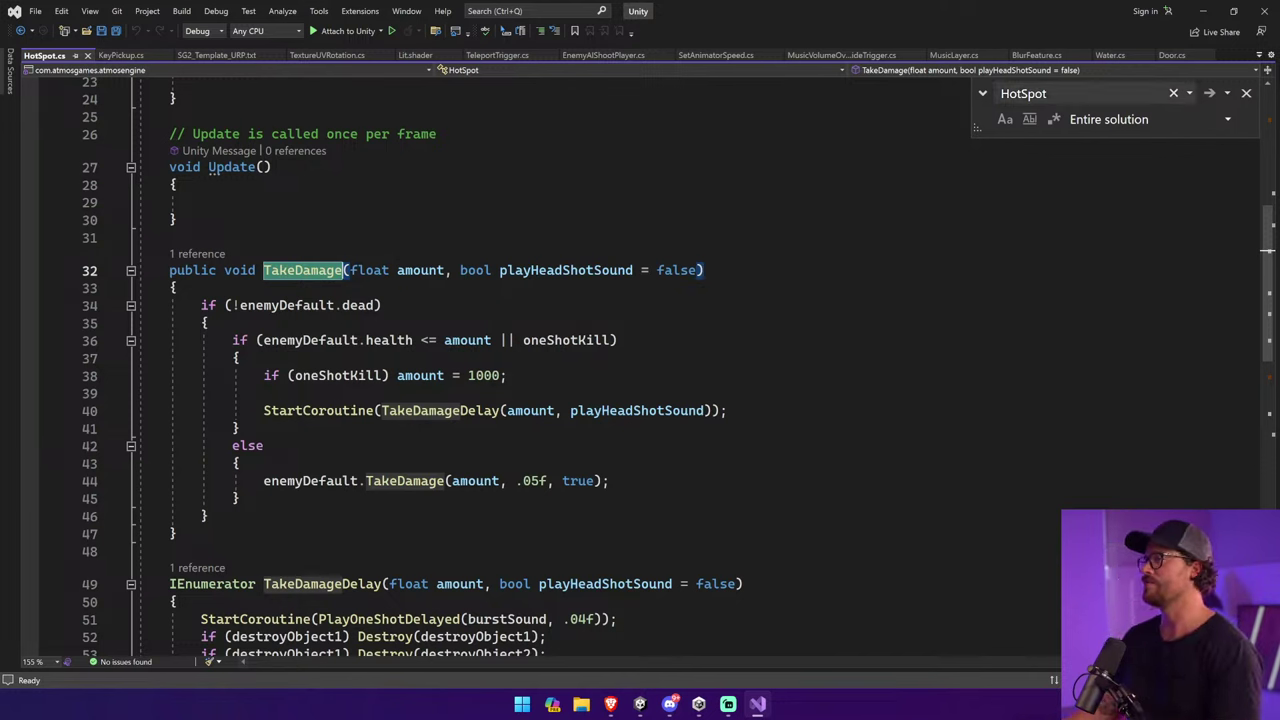
Search the entire solution for TakeDamage and step through the matches.
key(ctrl+f)
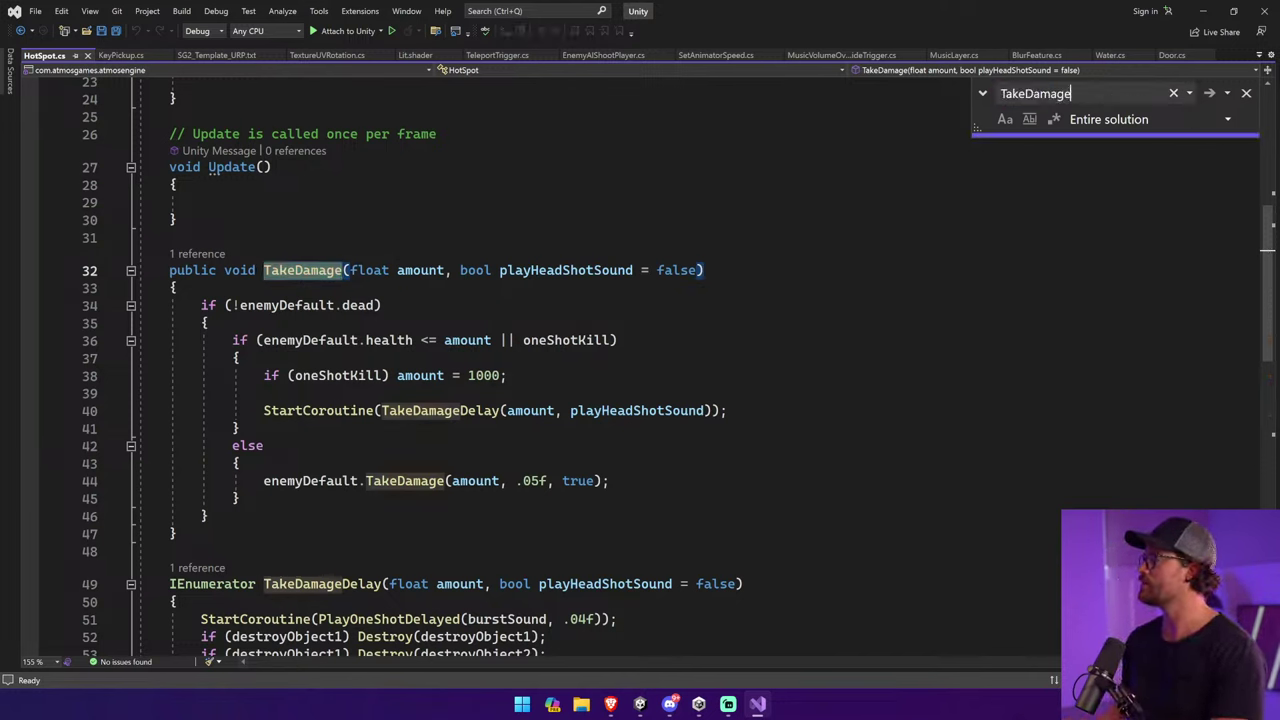
key(Return)
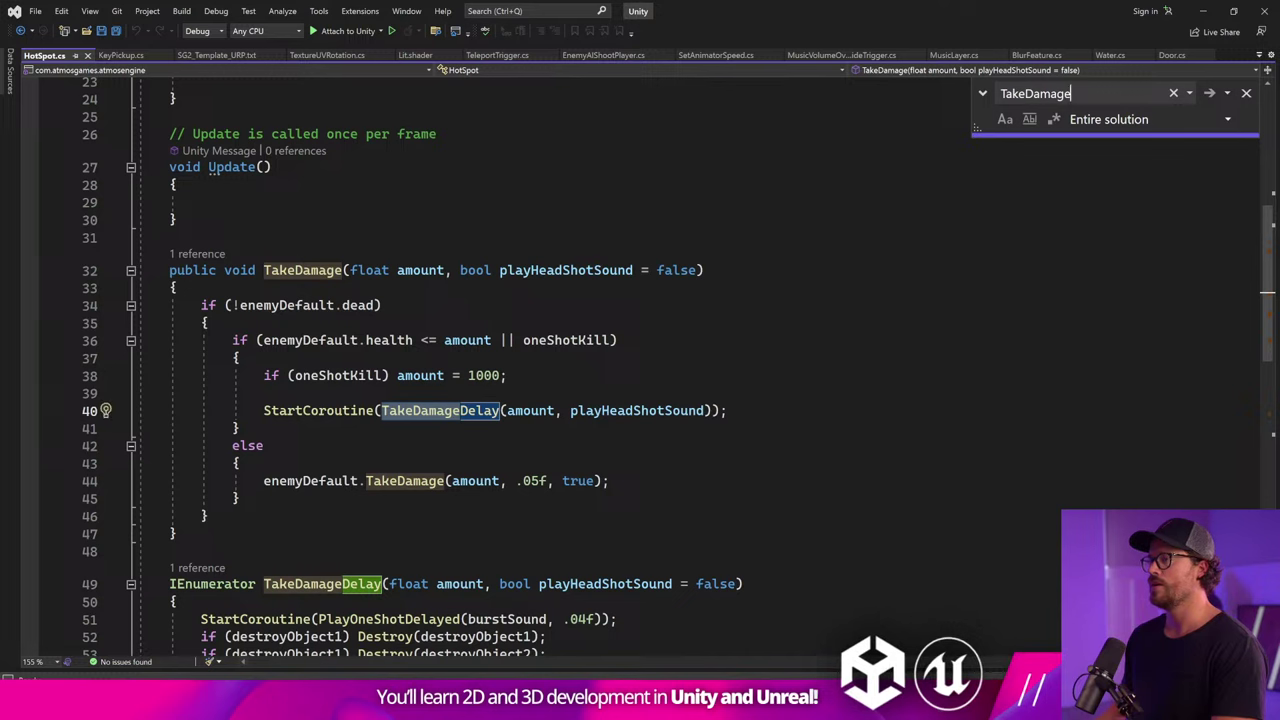
key(Return)
key(Return)
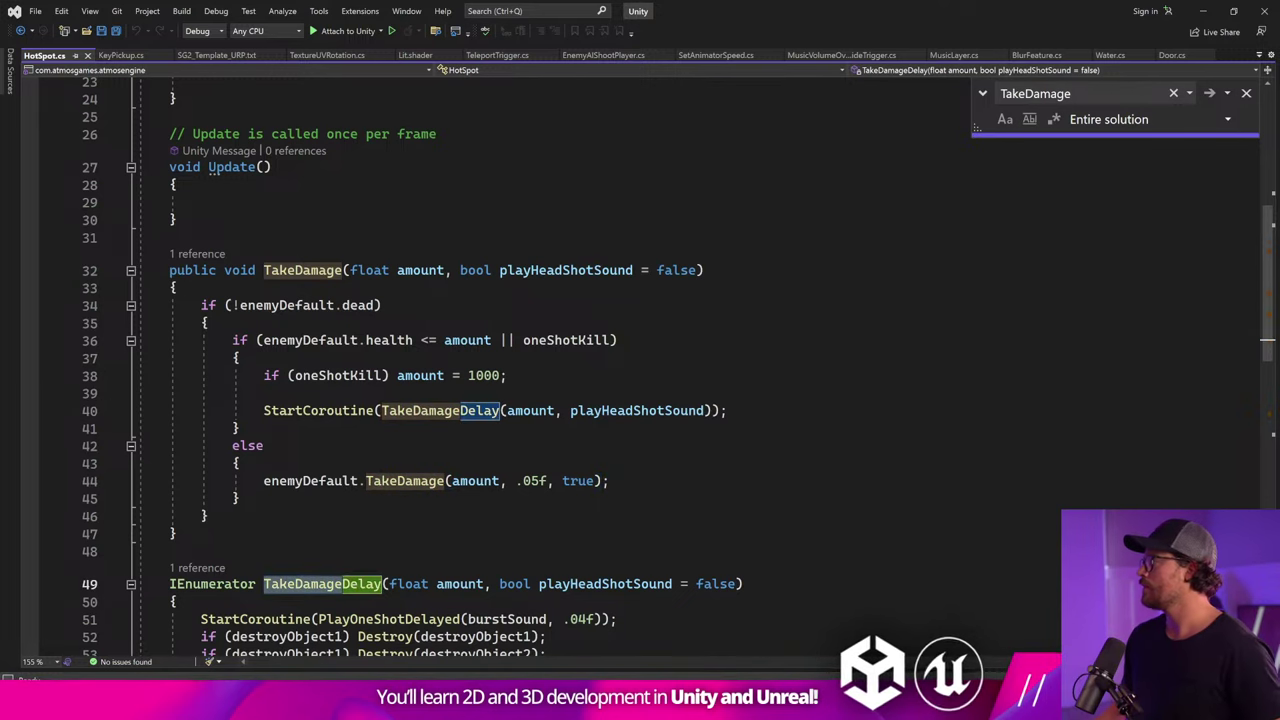
key(Return)
key(Return)
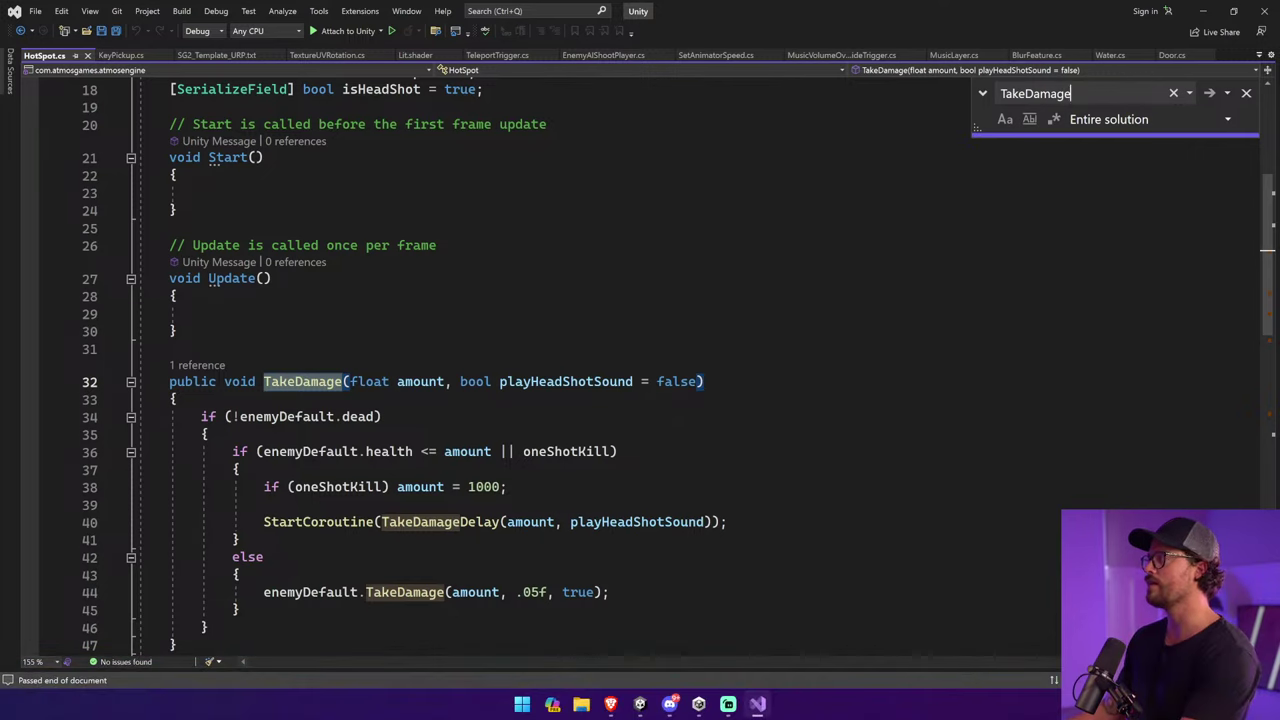
Narrow the TakeDamage search to the current project and step through its matches into other scripts.
click(1090, 120)
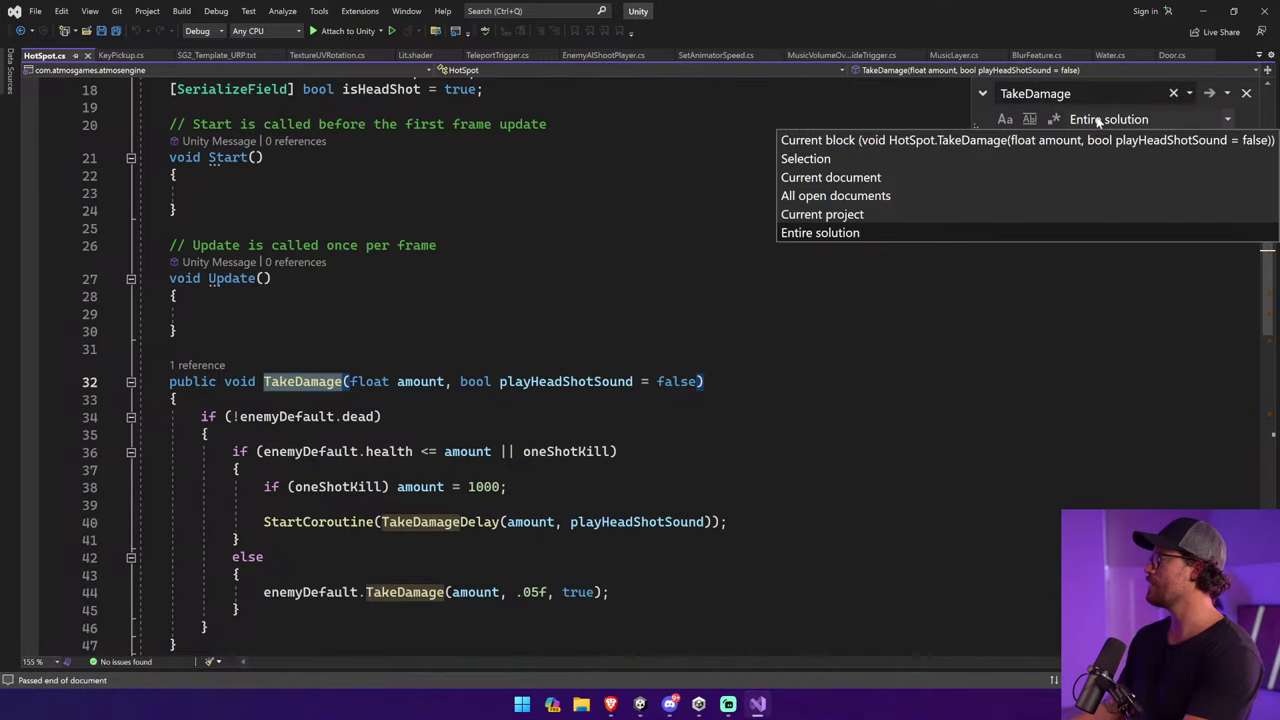
click(900, 214)
click(1088, 95)
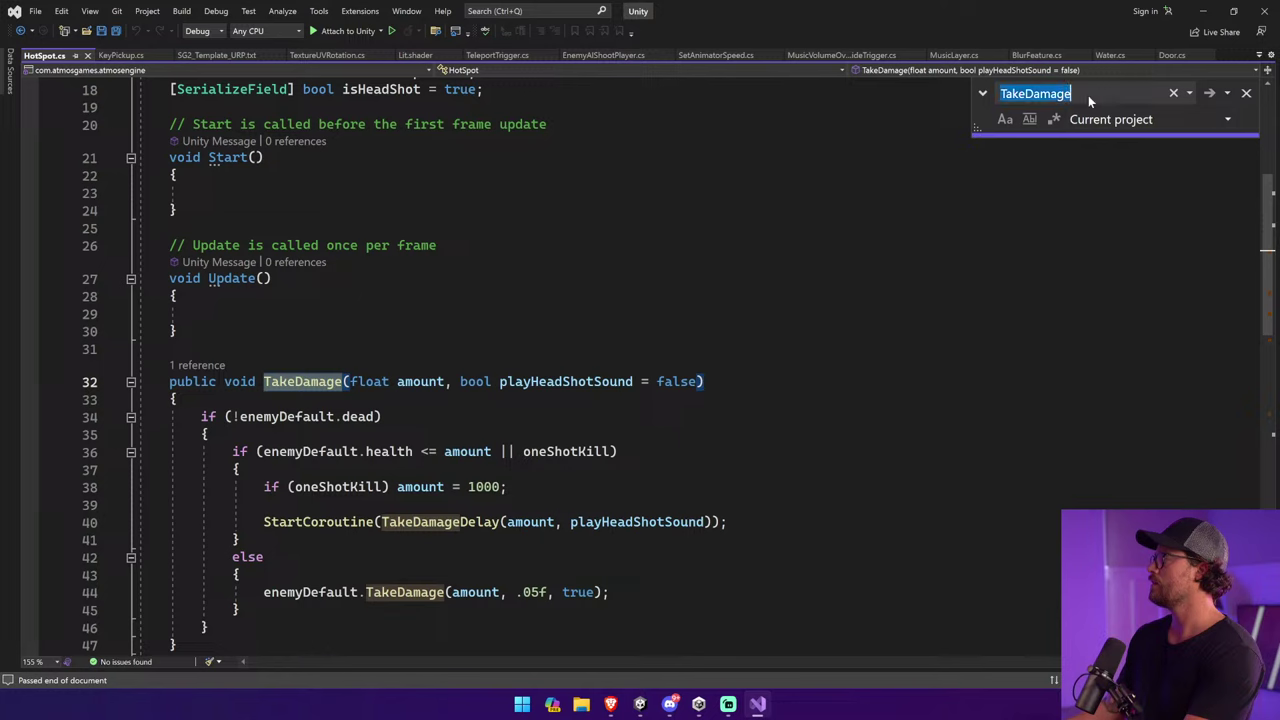
key(Return)
key(Return)
key(Return)
key(Return)
key(Return)
key(Return)
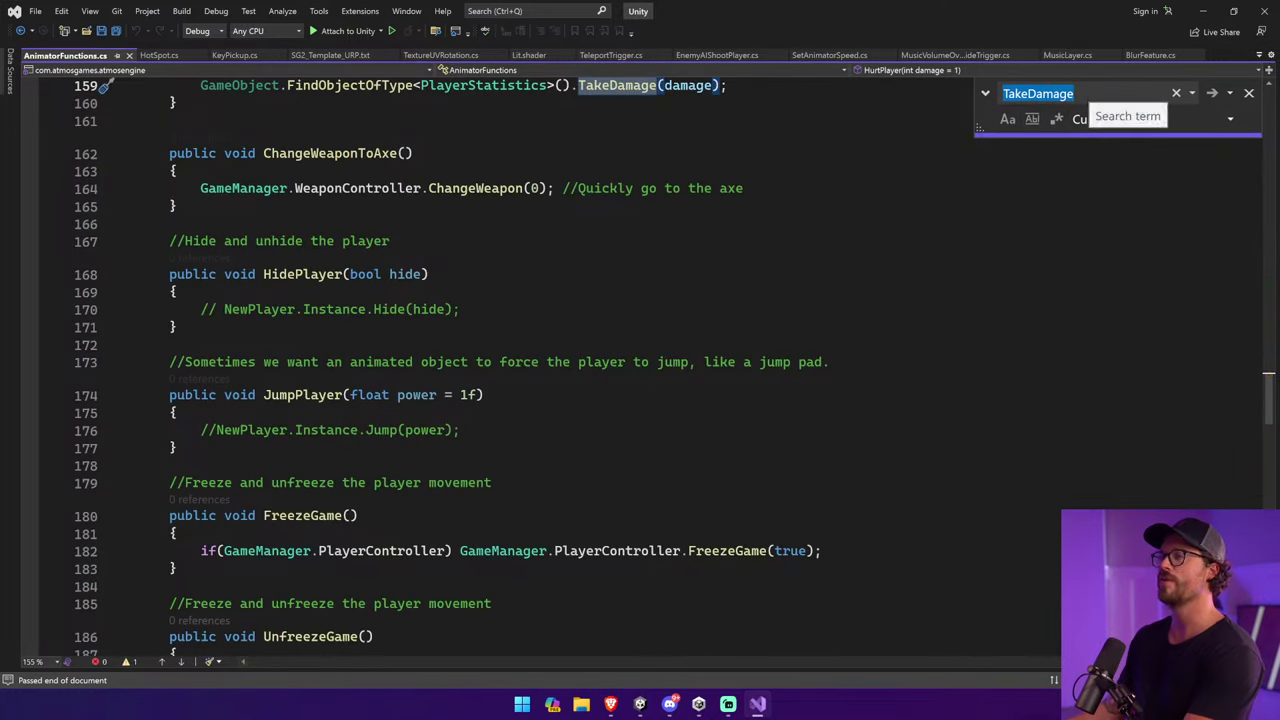
Search the current project for HotSpot and step through the matches to the HotSpot block of the ShootRay method in DemoWeapon.cs.
key(BackSpace)
text(HotSpot)
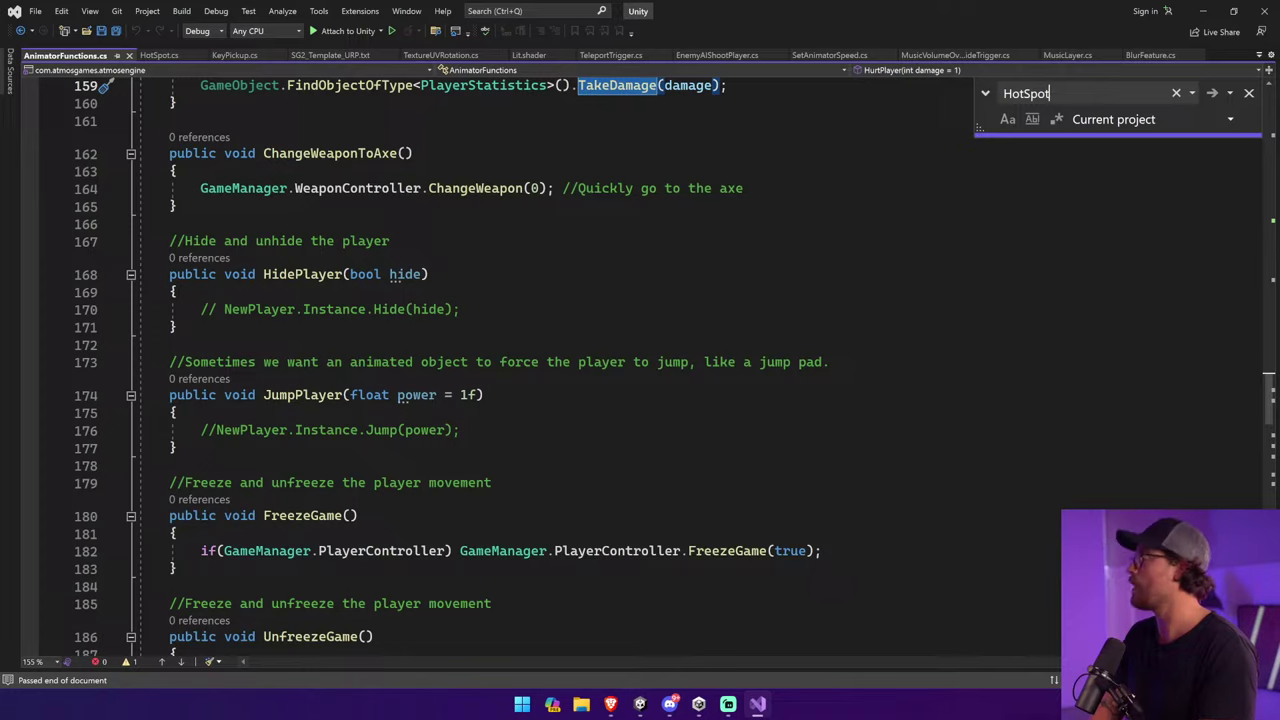
key(Return)
key(Return)
key(Return)
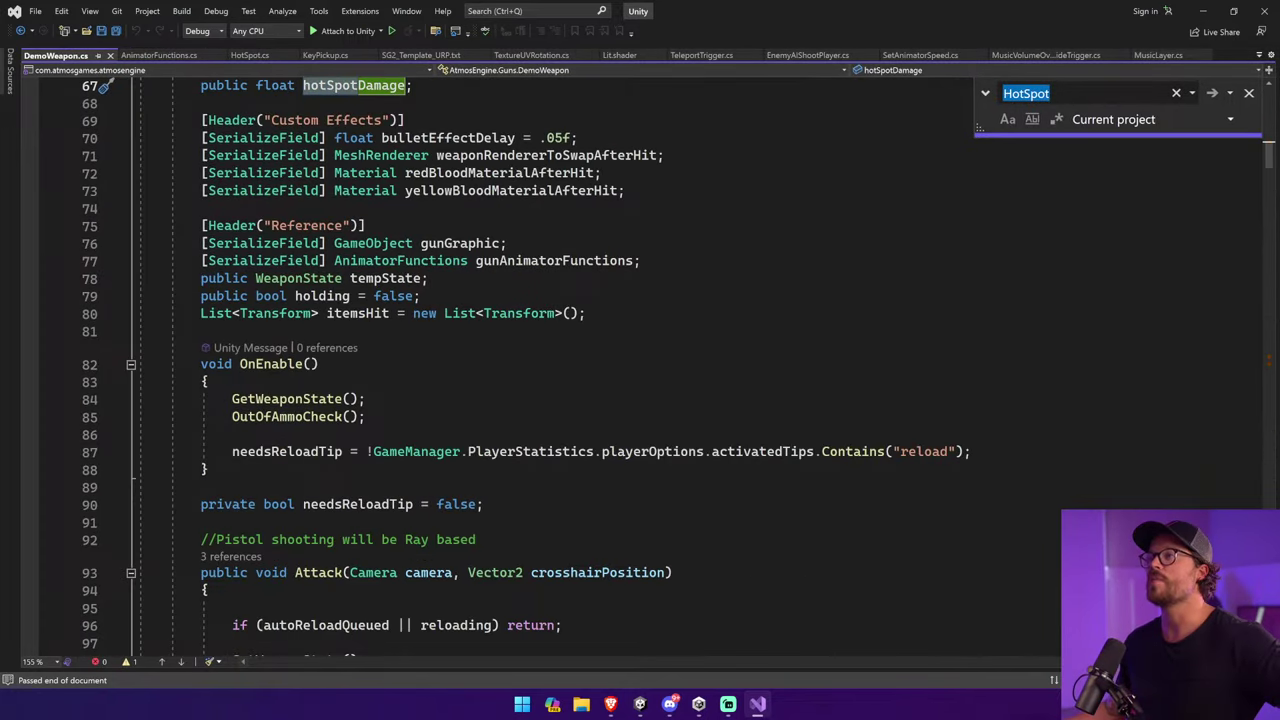
scroll(340, 190, up, 2)
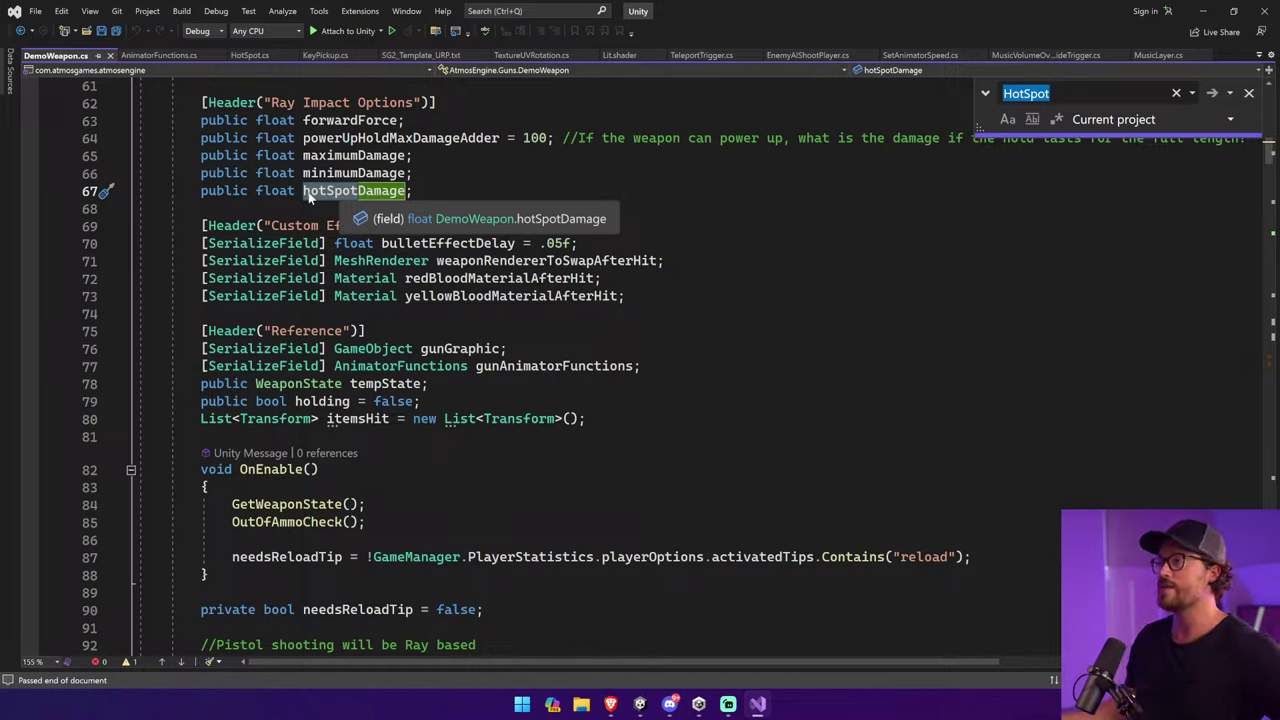
click(1052, 93)
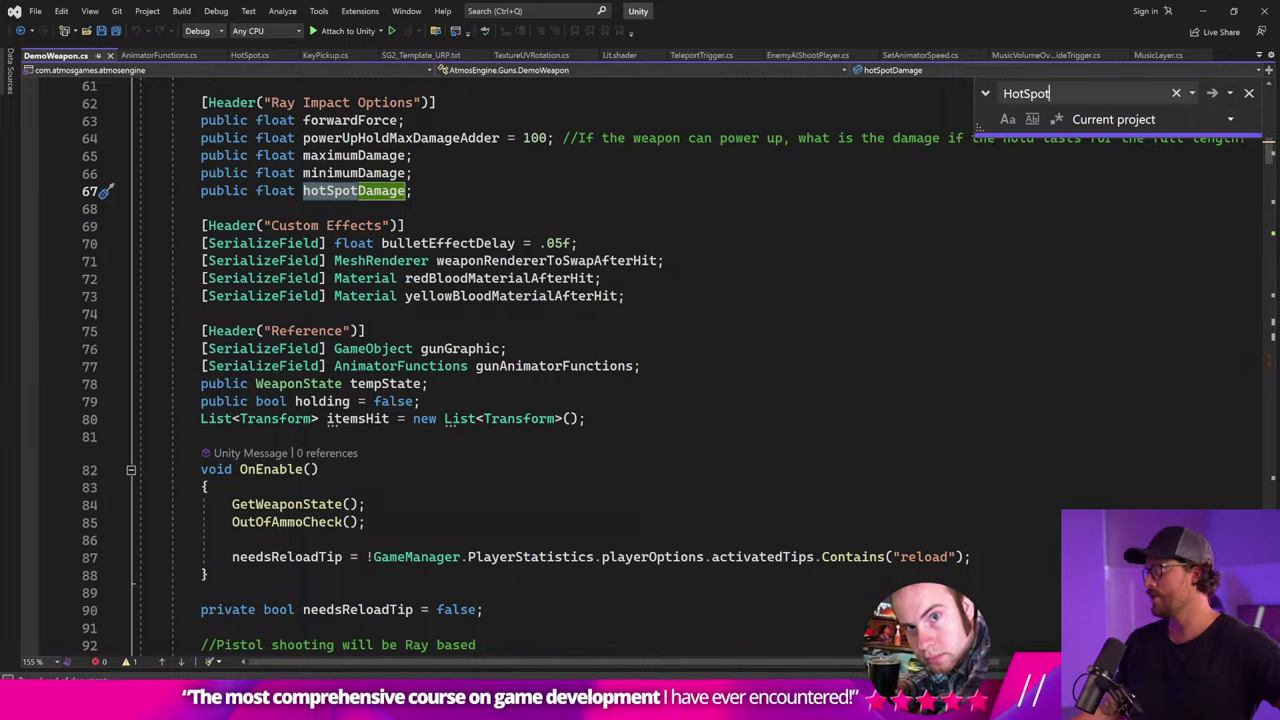
key(Return)
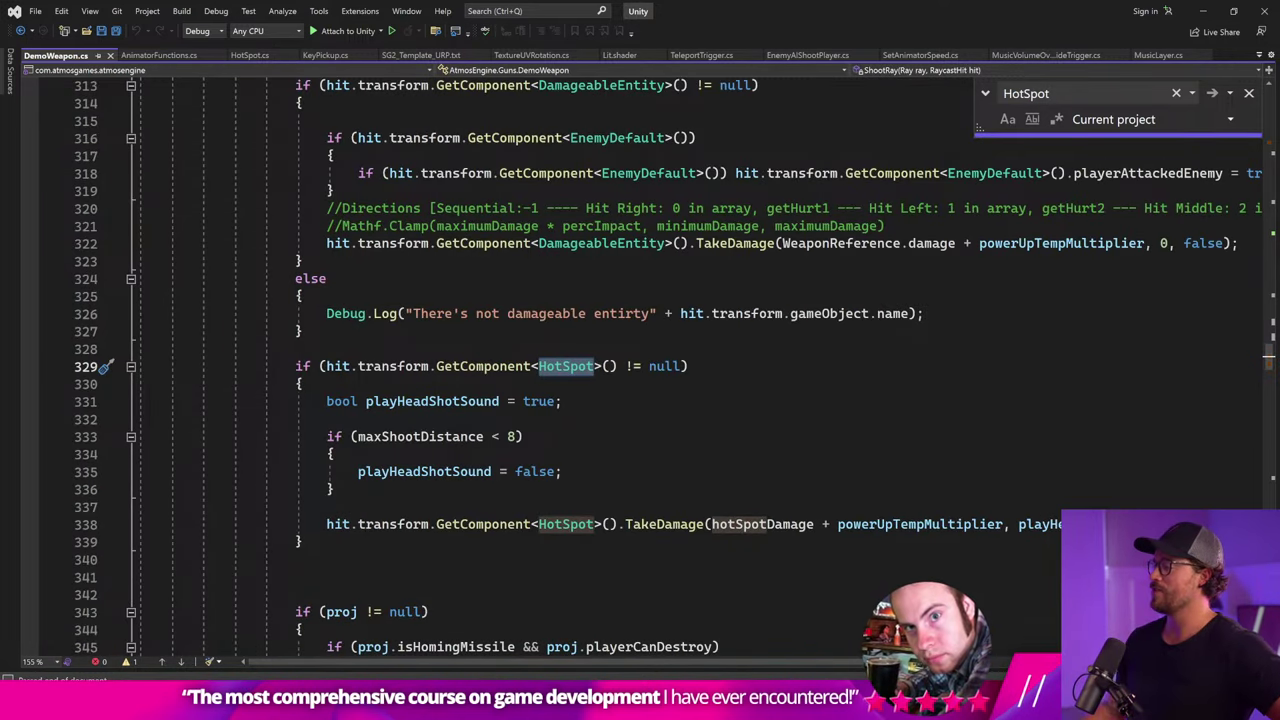
Replace hotSpotDamage in the HotSpot TakeDamage call with WeaponReference.damage, copied from the DamageableEntity TakeDamage call above.
double_click(770, 524)
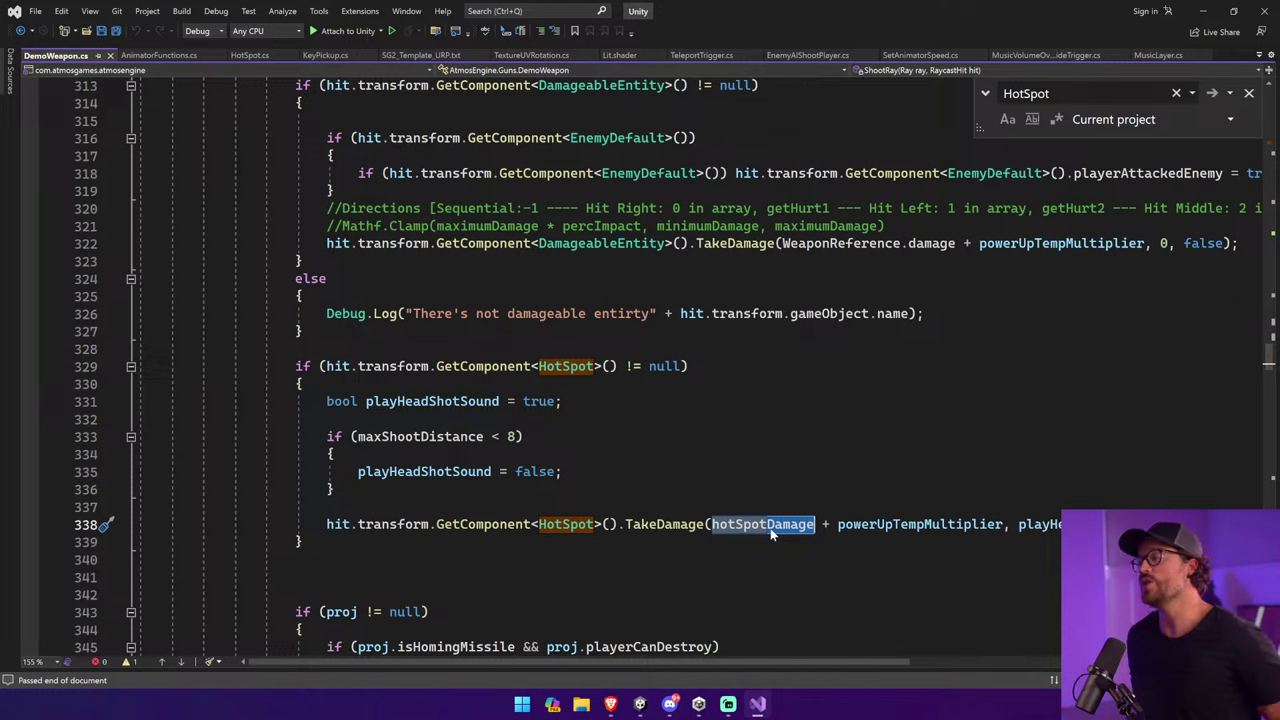
key(Down)
key(Up)
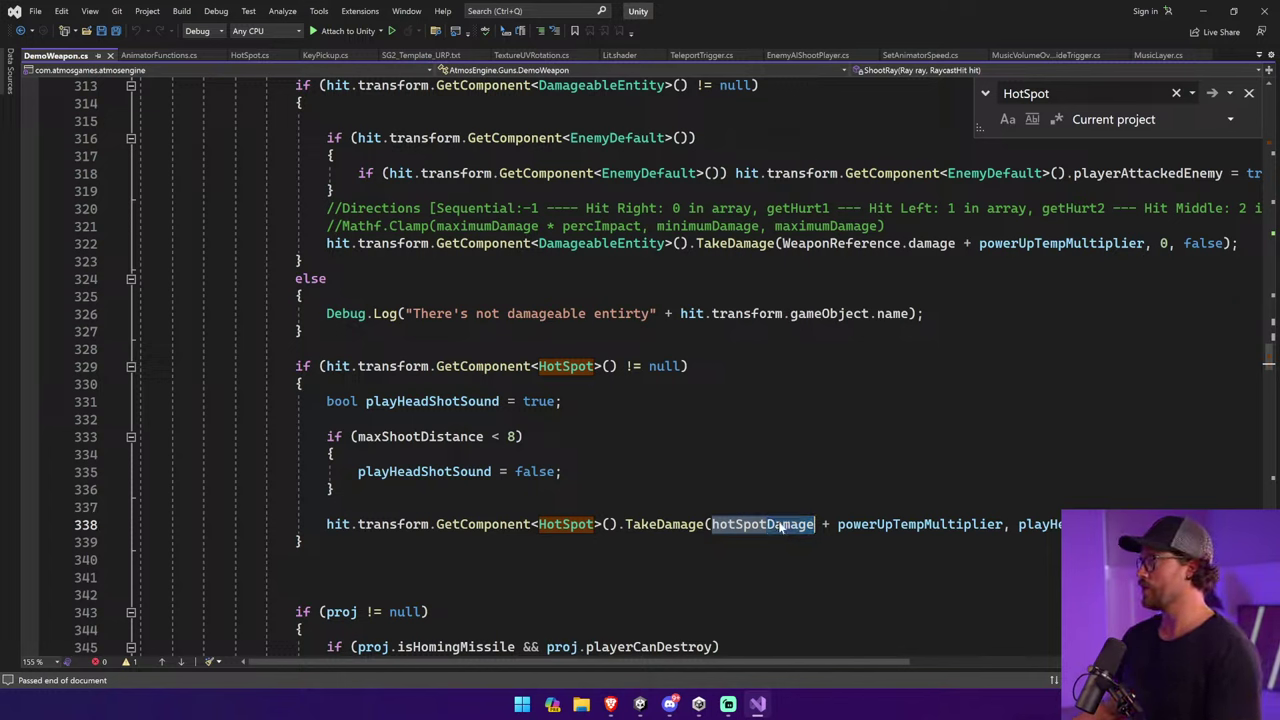
drag(783, 244, 949, 243)
key(ctrl+c)
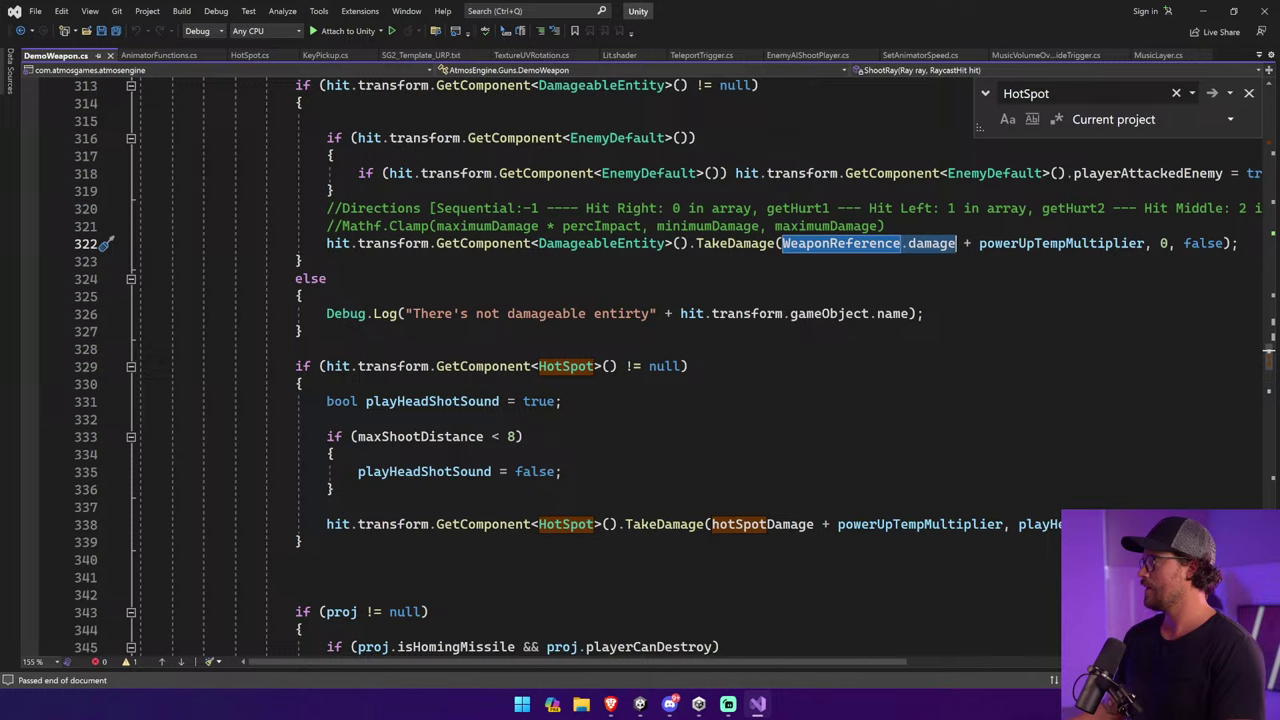
double_click(760, 524)
key(ctrl+v)
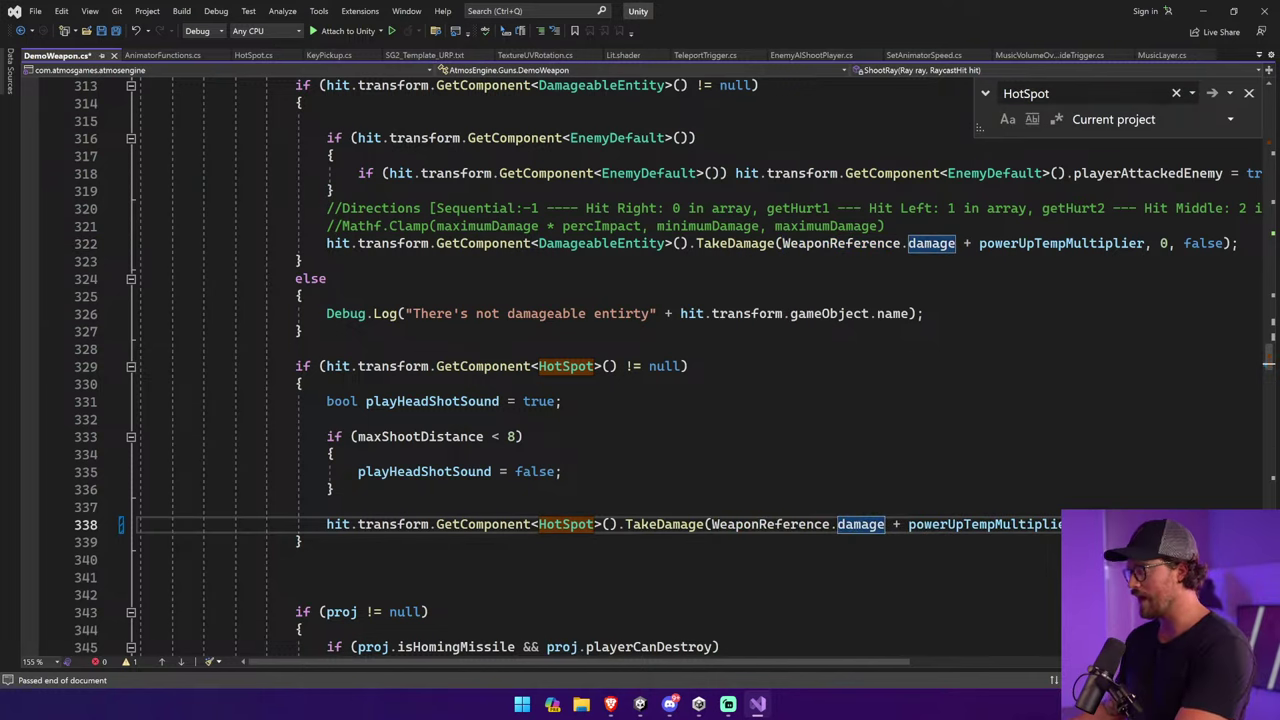
Expand the HotSpot TakeDamage argument to (WeaponReference.damage * hotSpotMultiplier) ahead of the power-up addition, and save the script.
text())
key(ctrl+Left)
key(ctrl+Left)
key(ctrl+Left)
key(ctrl+Left)
text(()
key(ctrl+Right)
key(ctrl+Right)
key(ctrl+Right)
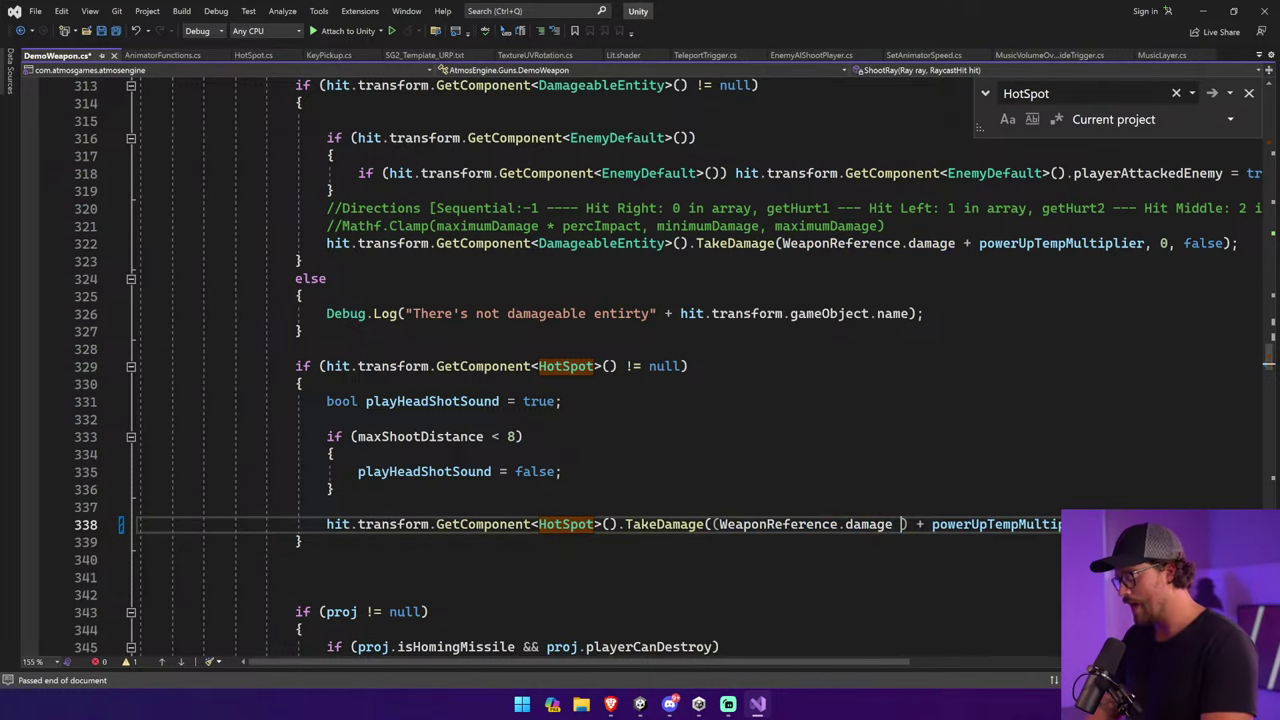
text(* hotSpotMulti)
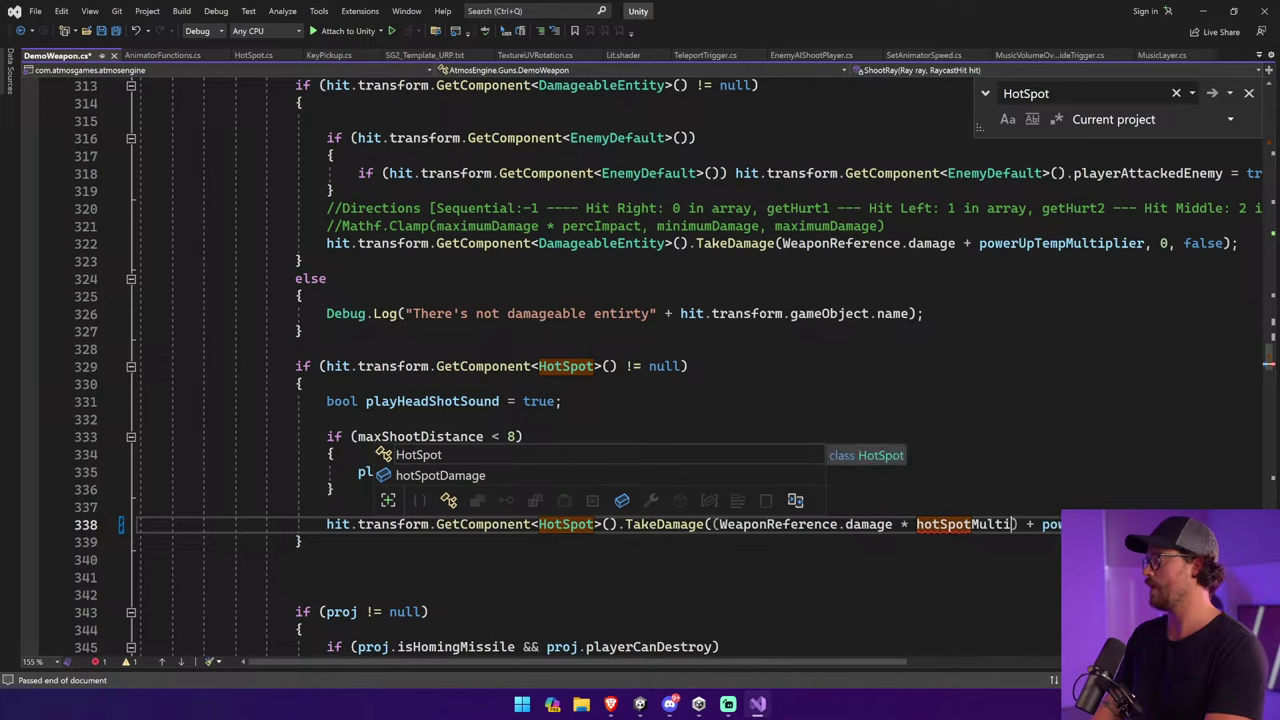
text(plier)
key(ctrl+s)
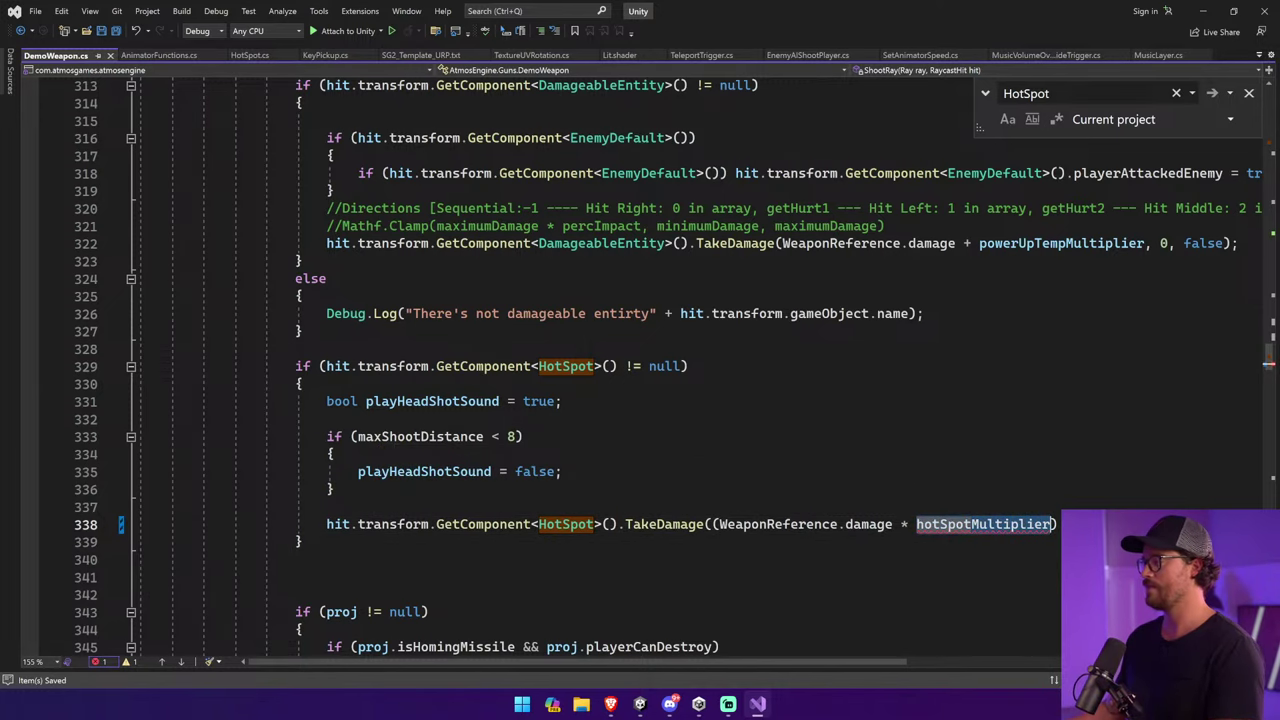
Rename the hotSpotDamage field under Ray Impact Options to hotSpotMultiplier, give it a default value of 2, and save.
scroll(600, 360, up, 20)
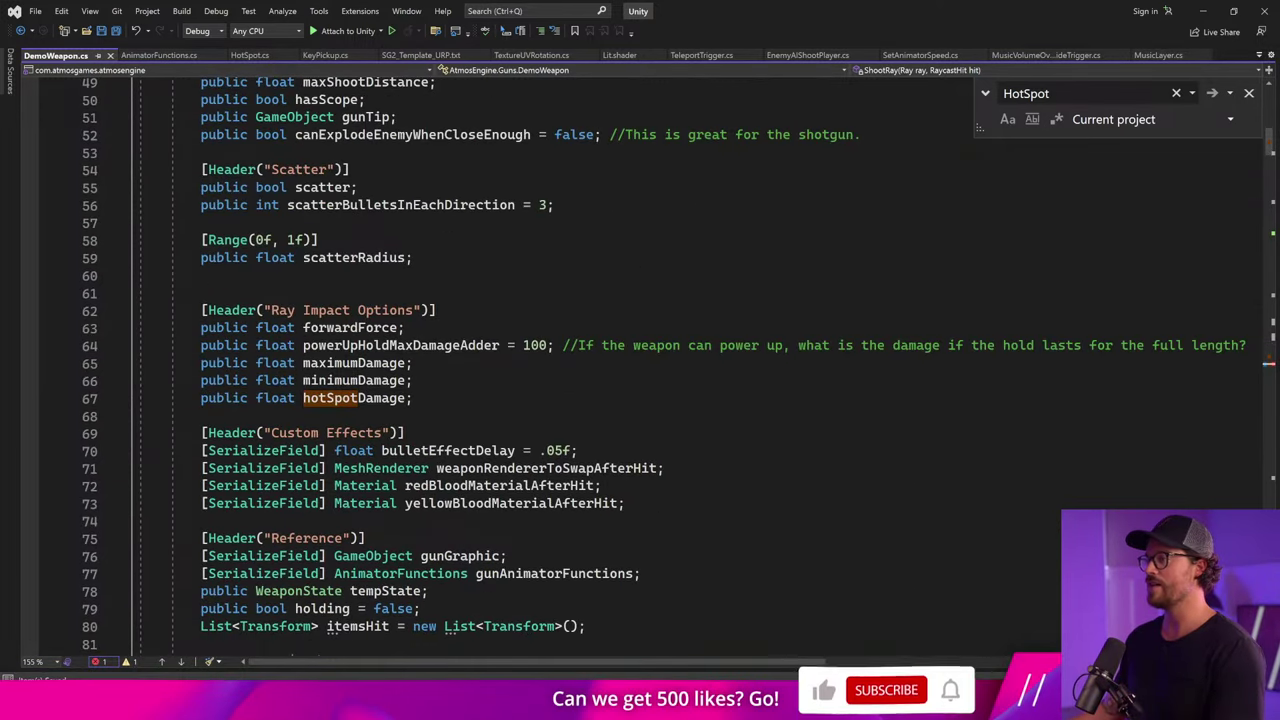
double_click(352, 398)
key(ctrl+v)
text(= )
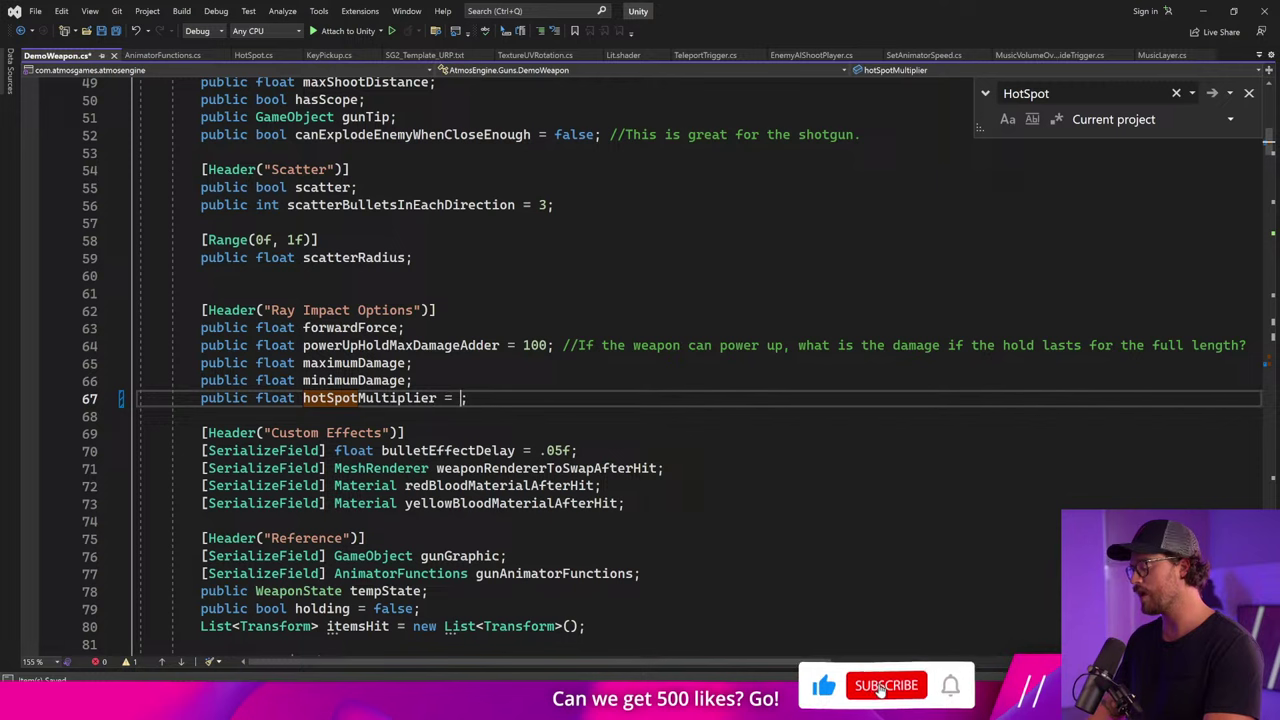
text(1)
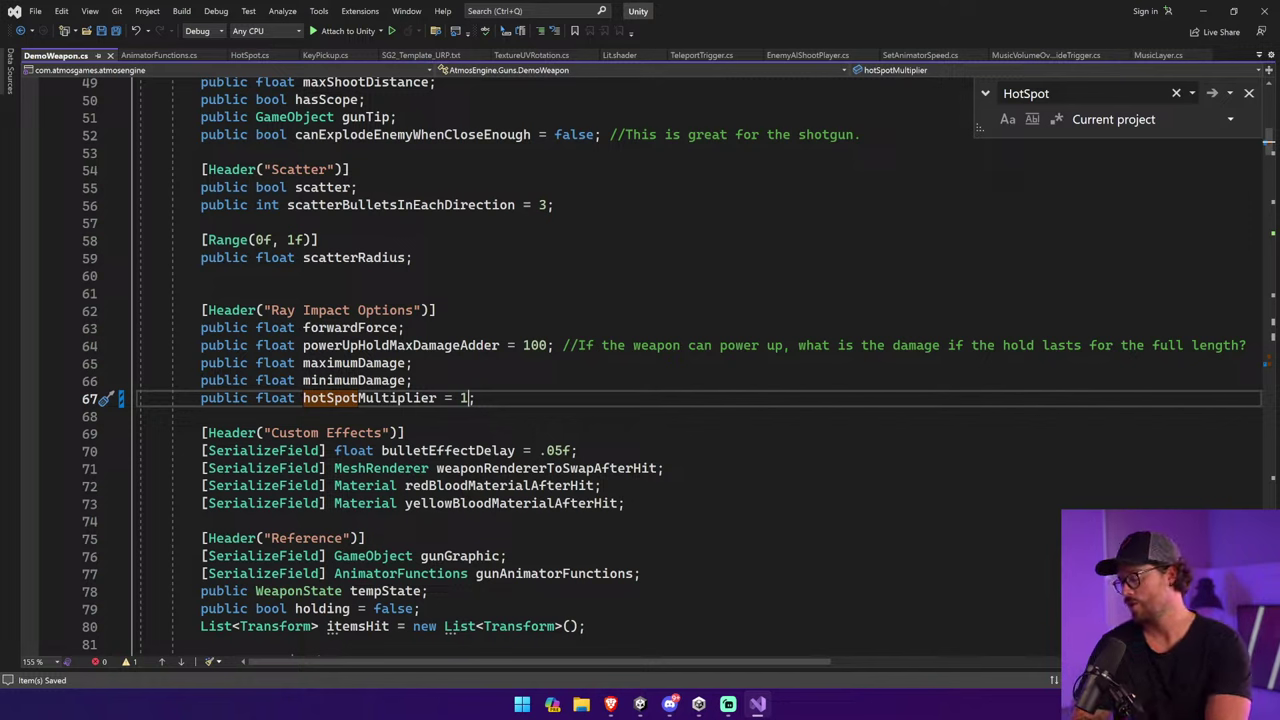
key(BackSpace)
text(2)
key(ctrl+s)
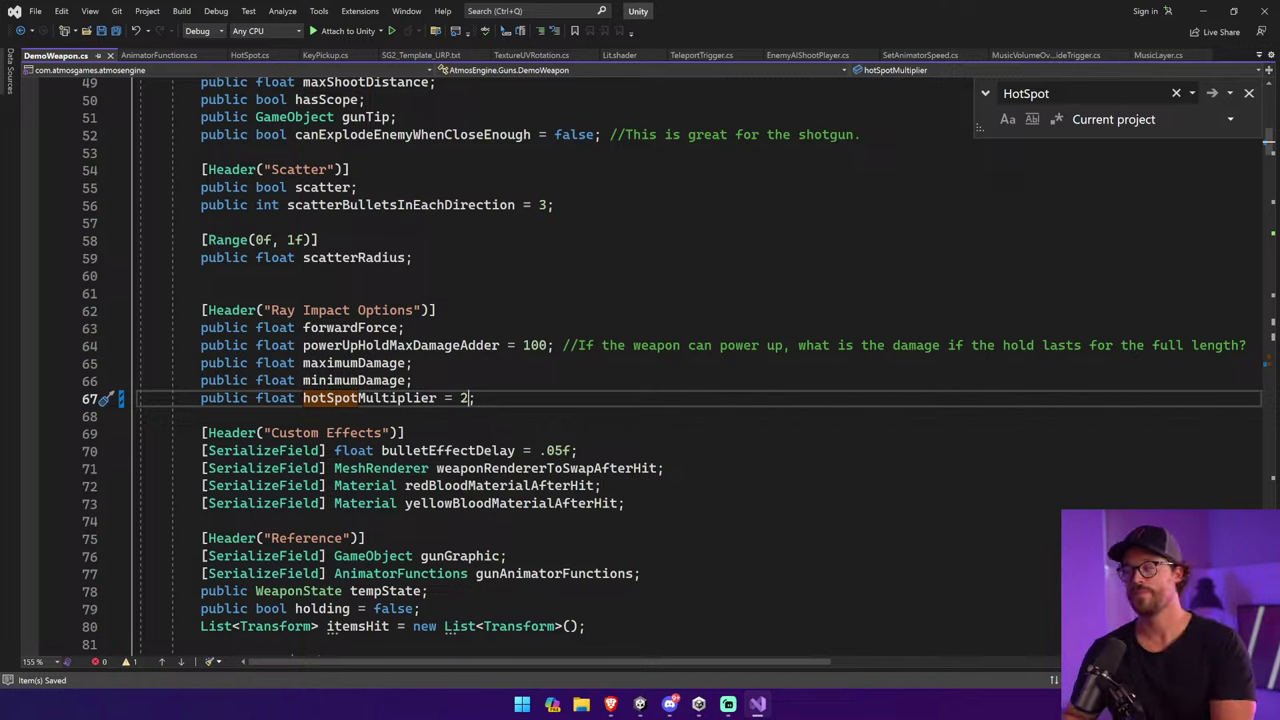
Close the code search and remove the public modifier from the hotSpotMultiplier declaration.
click(1249, 93)
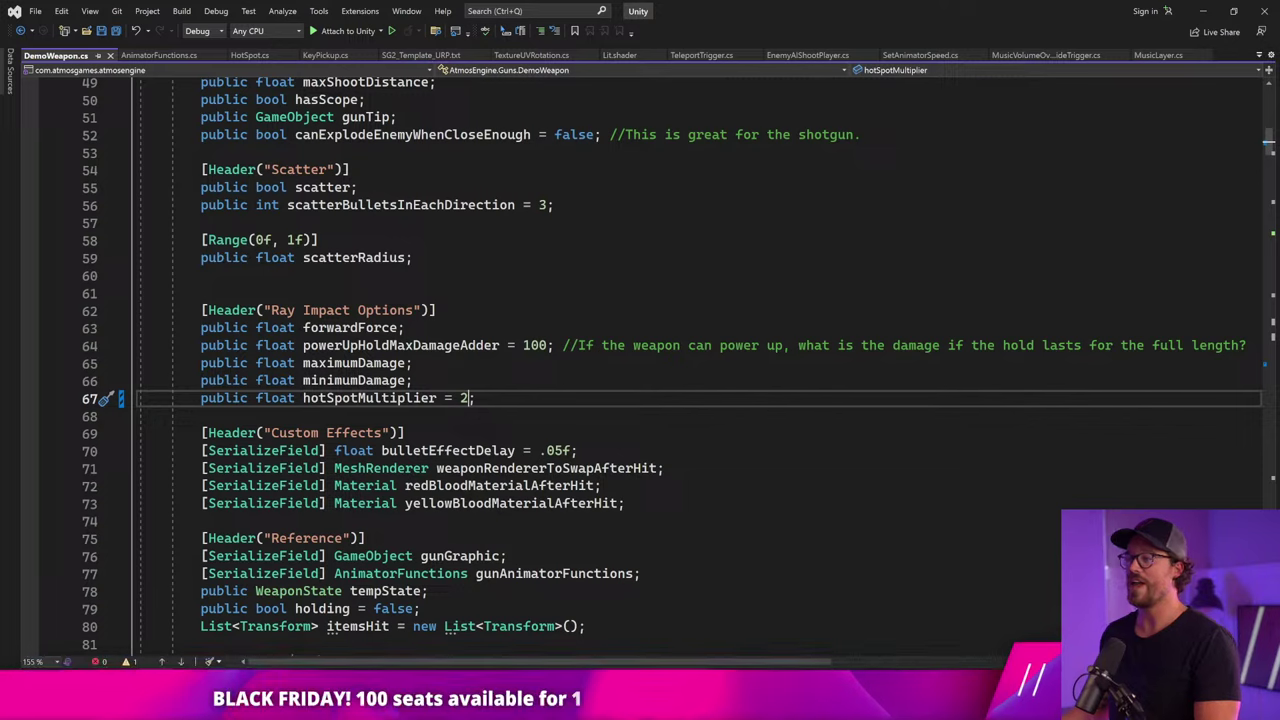
click(240, 416)
double_click(226, 398)
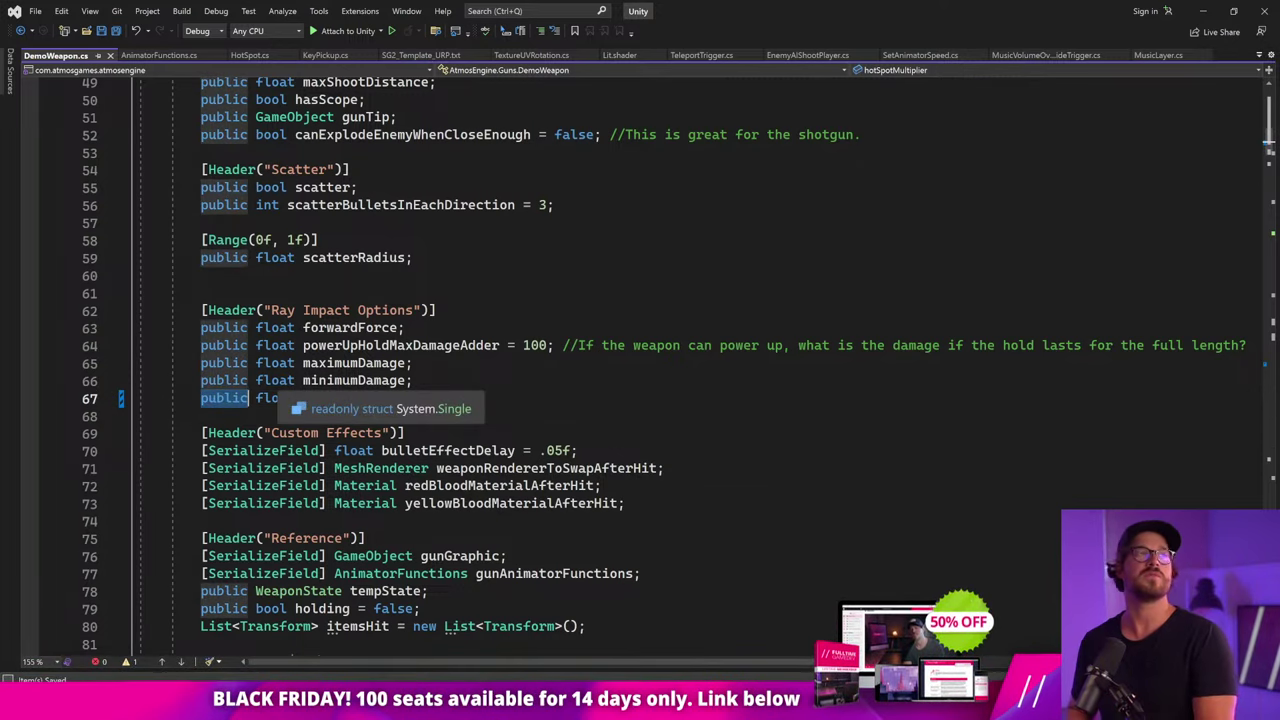
key(Delete)
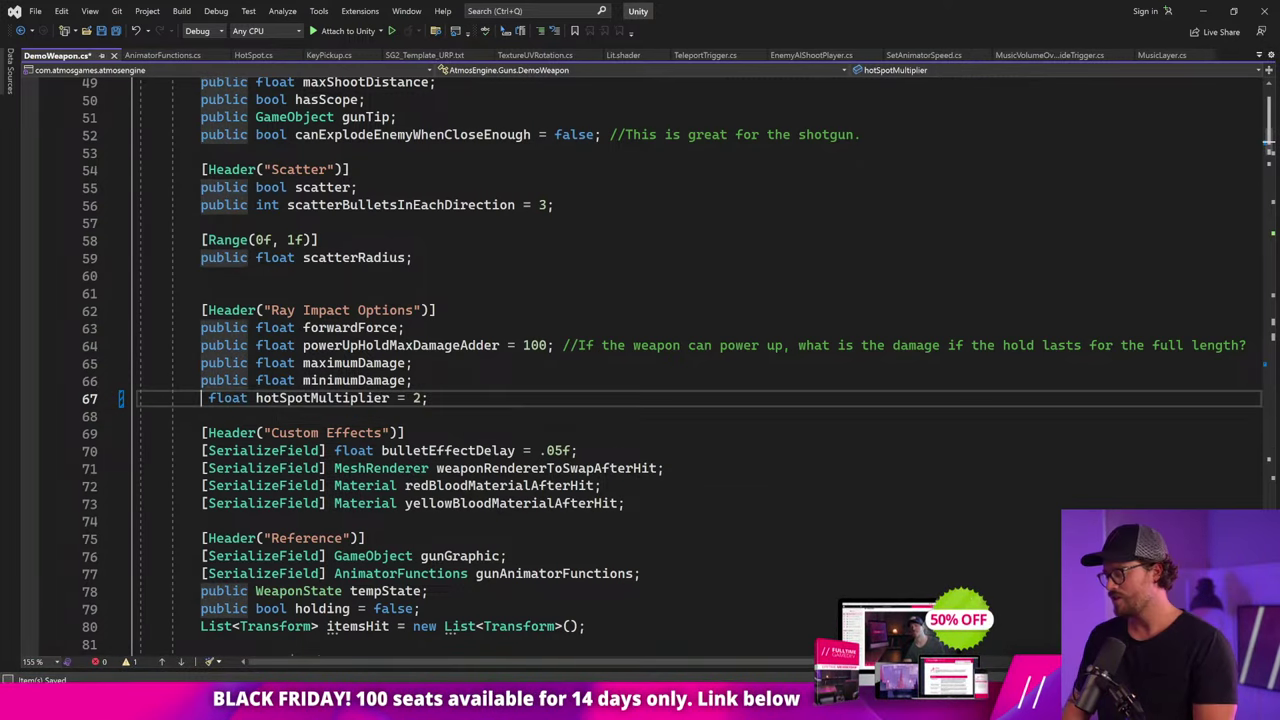
key(Delete)
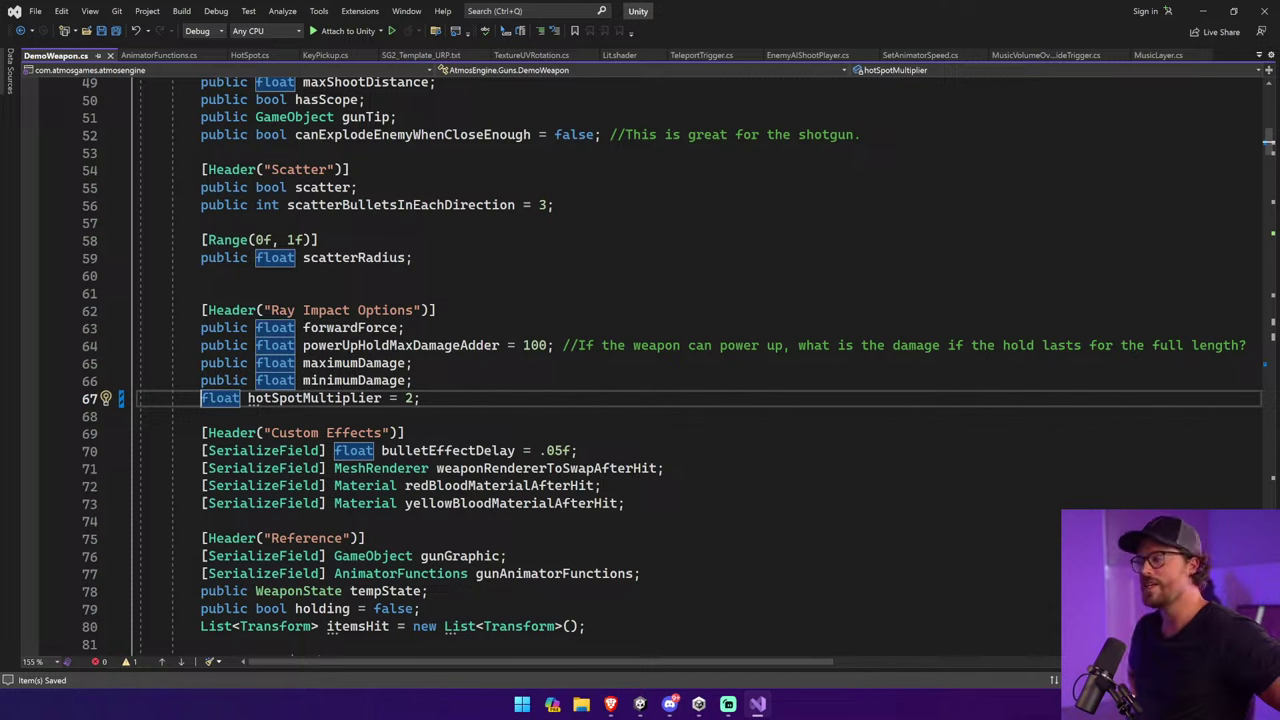
text(public)
click(350, 328)
double_click(350, 328)
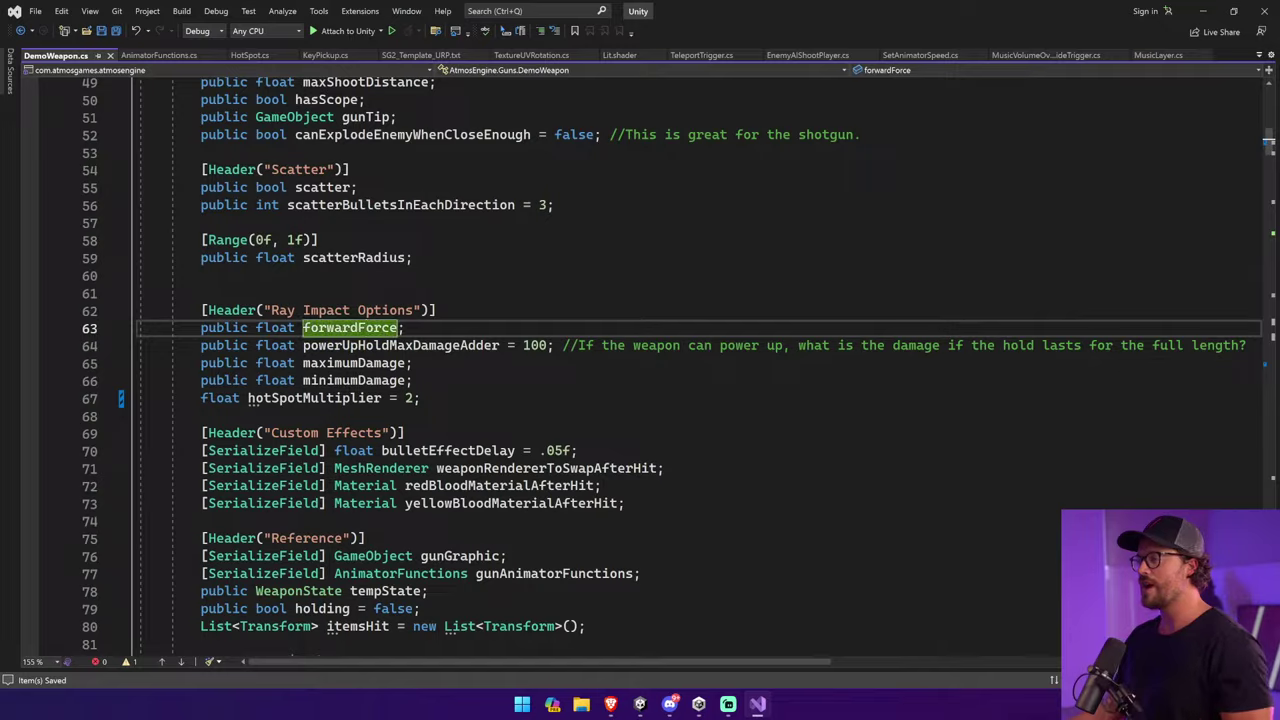
scroll(660, 375, down, 20)
scroll(660, 375, down, 4)
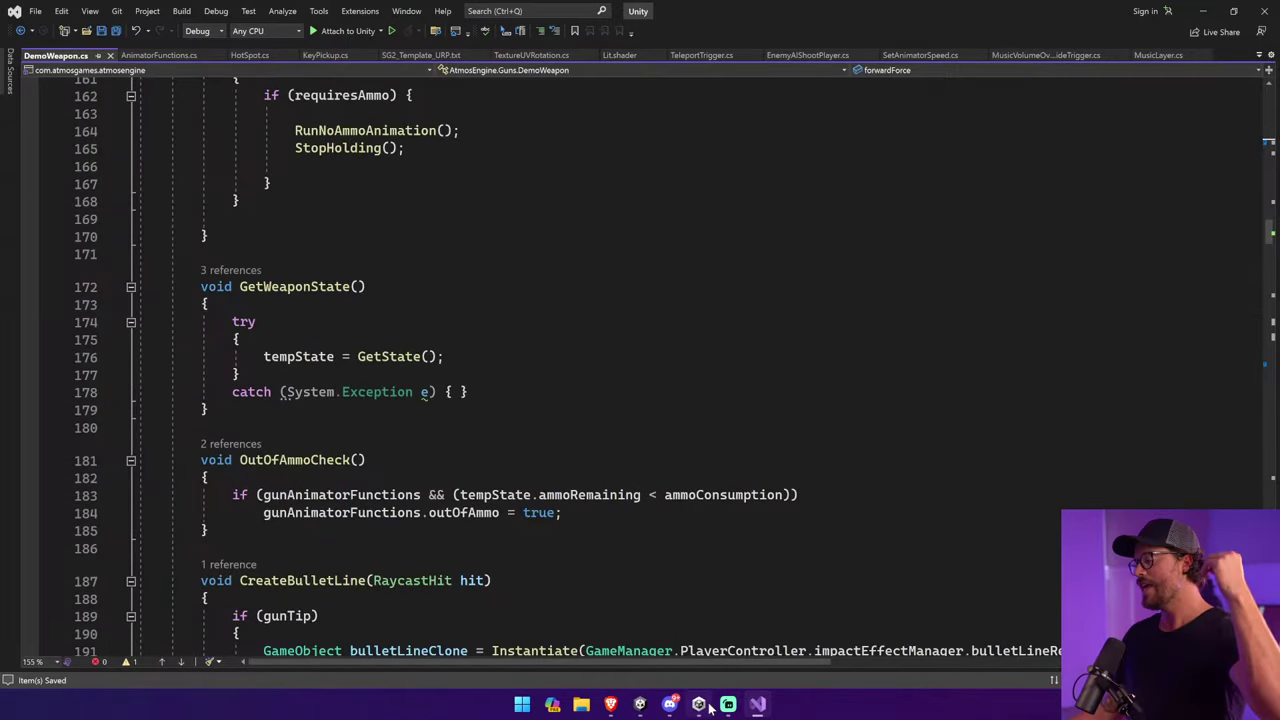
Switch to Unity, go to the Walker Shotgun prefab, and find and select the Weapon Manager asset by searching the project for "weapon mana".
click(638, 705)
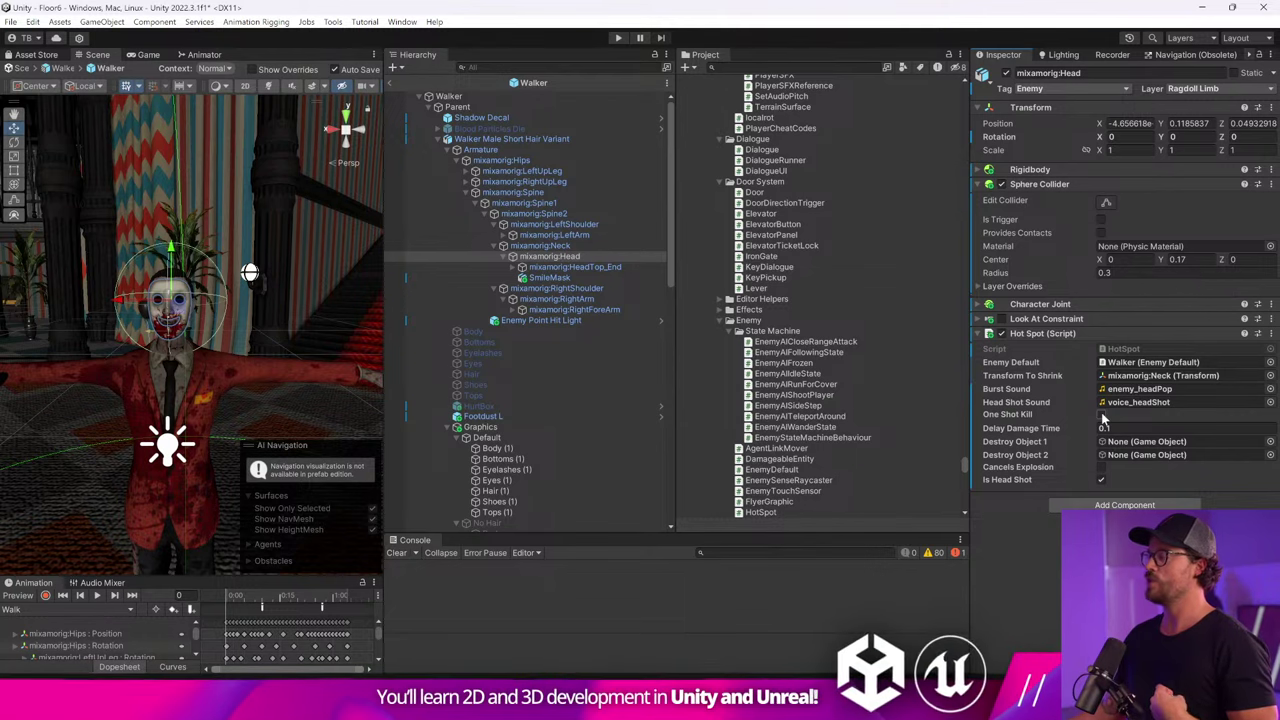
click(391, 83)
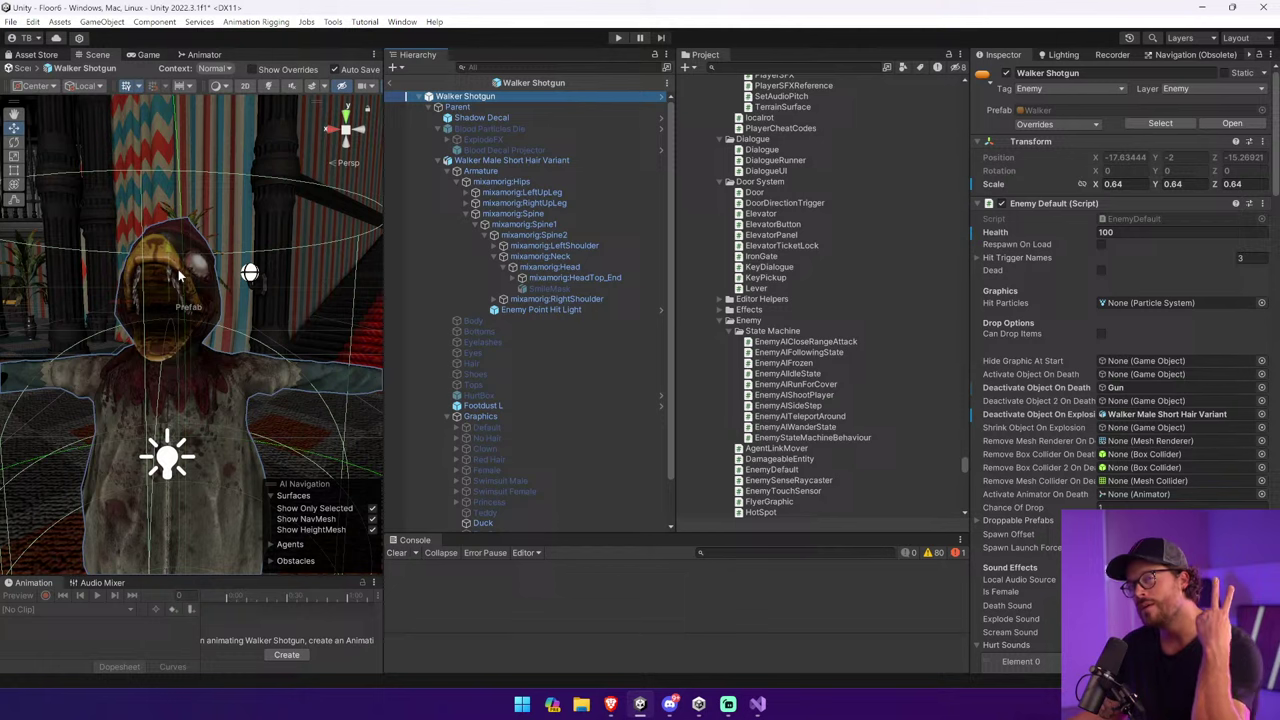
click(750, 66)
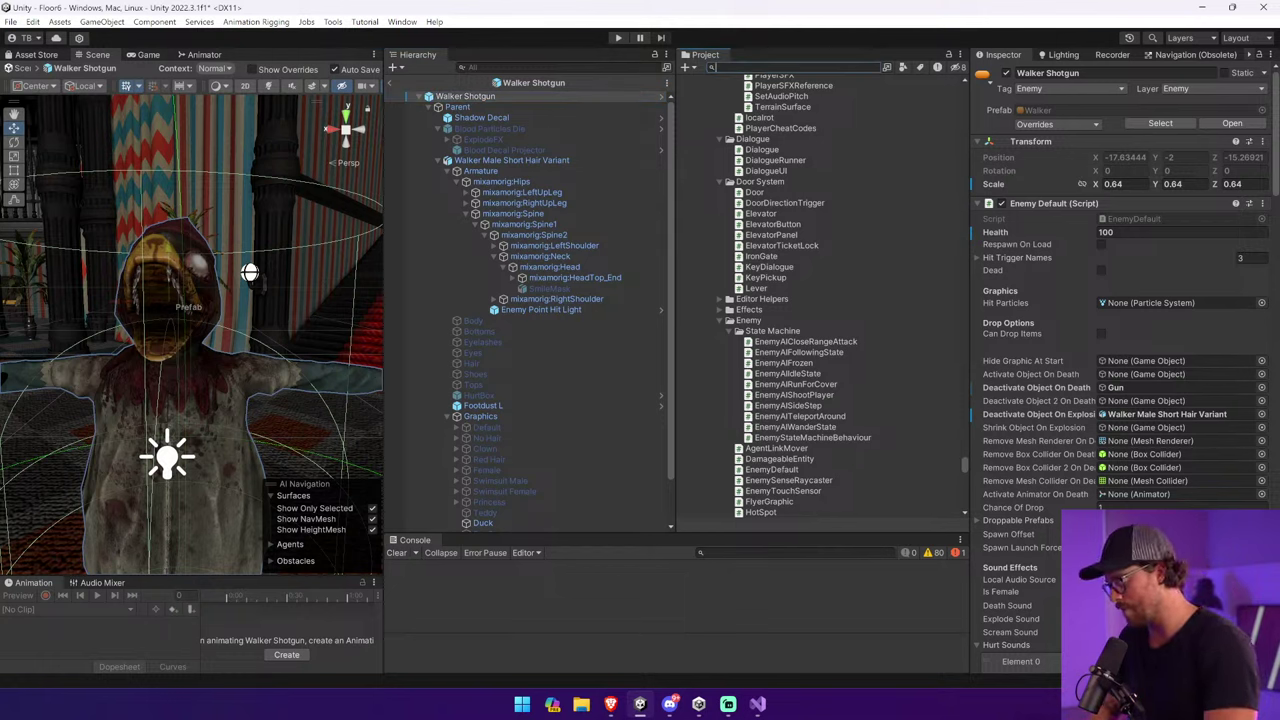
text(qweapon mana)
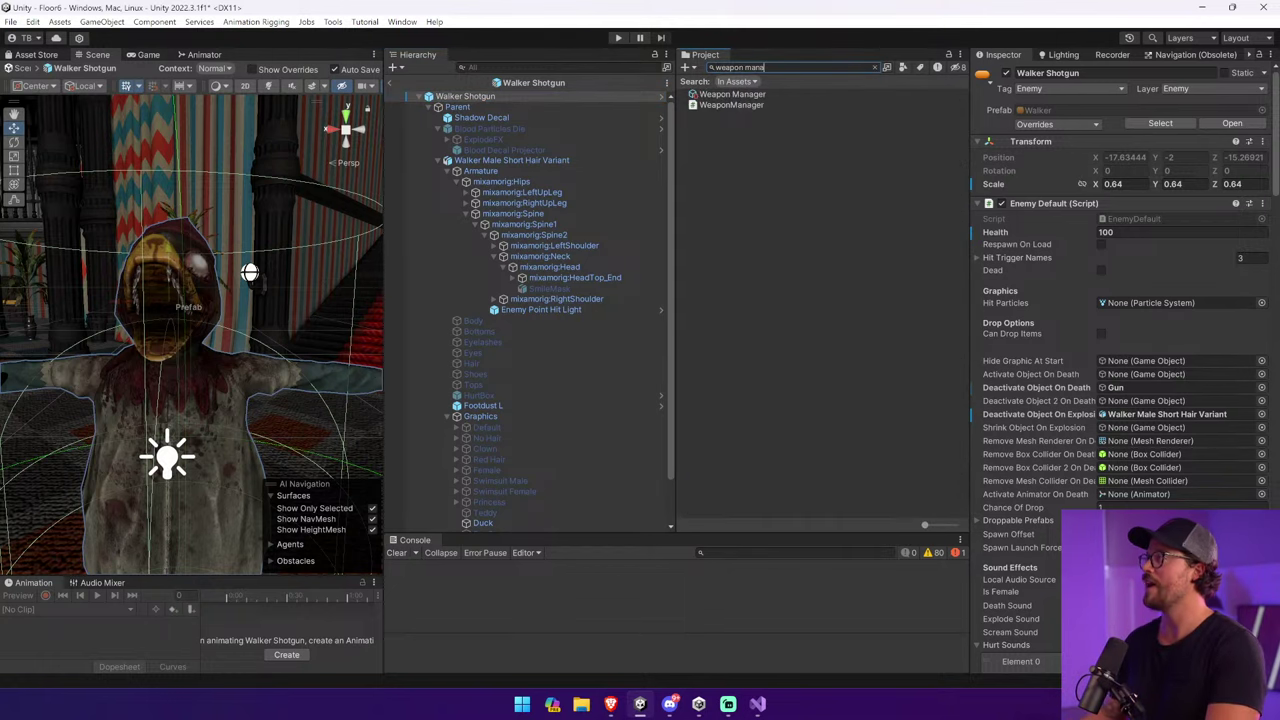
click(773, 98)
Examine the Weapon Manager's PistolFast and PumpActionShotgun entries, especially their minimum and maximum damage upgrade values.
scroll(1105, 265, down, 1)
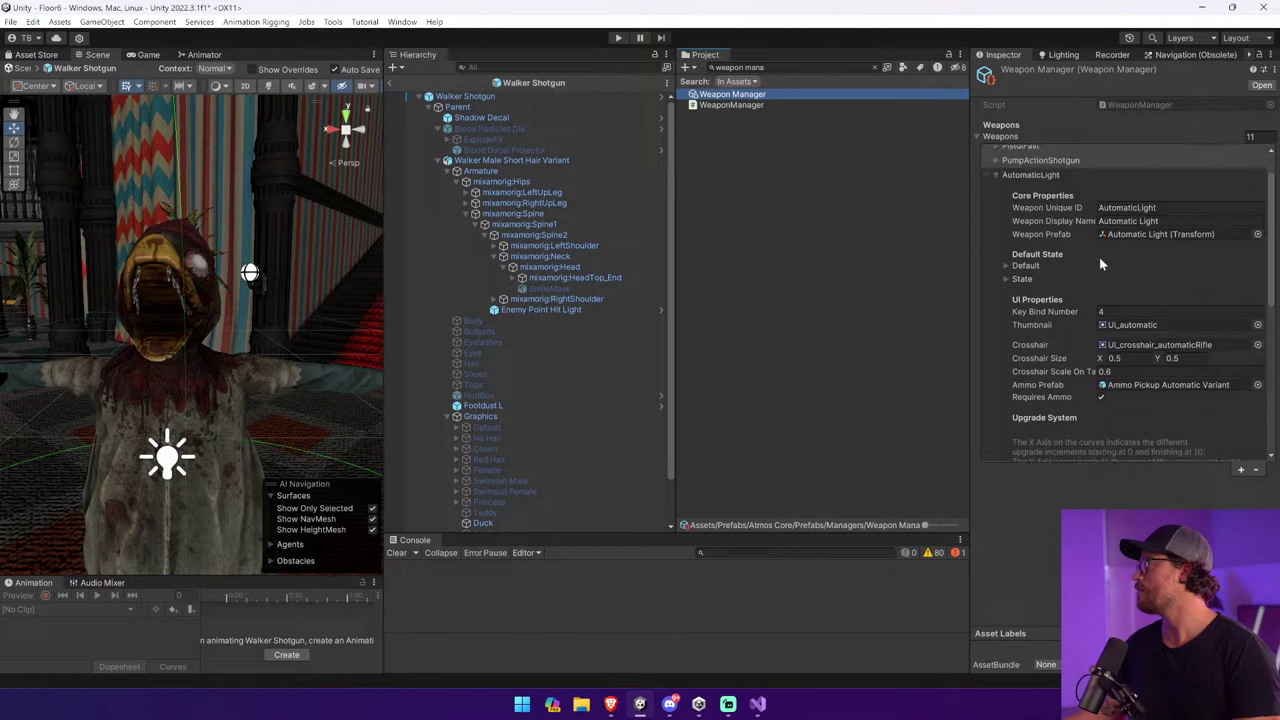
scroll(1050, 230, up, 1)
click(1002, 202)
click(996, 181)
scroll(1072, 218, down, 4)
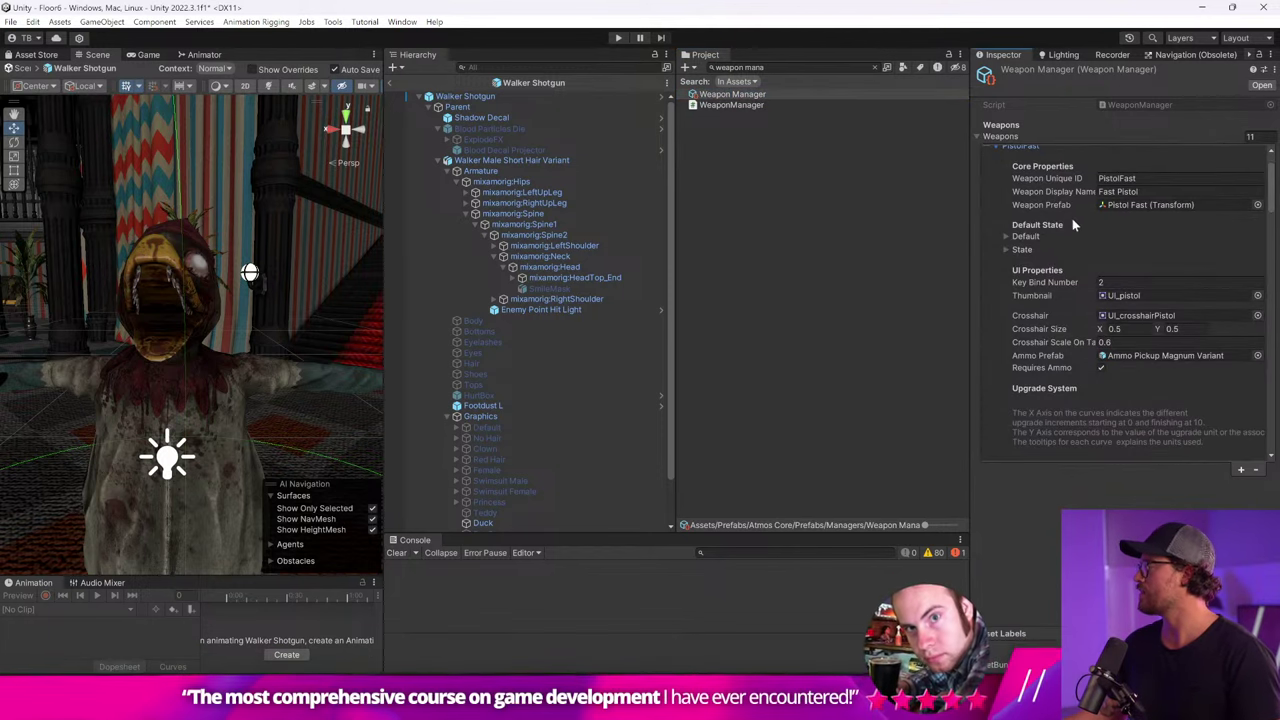
scroll(1054, 311, down, 8)
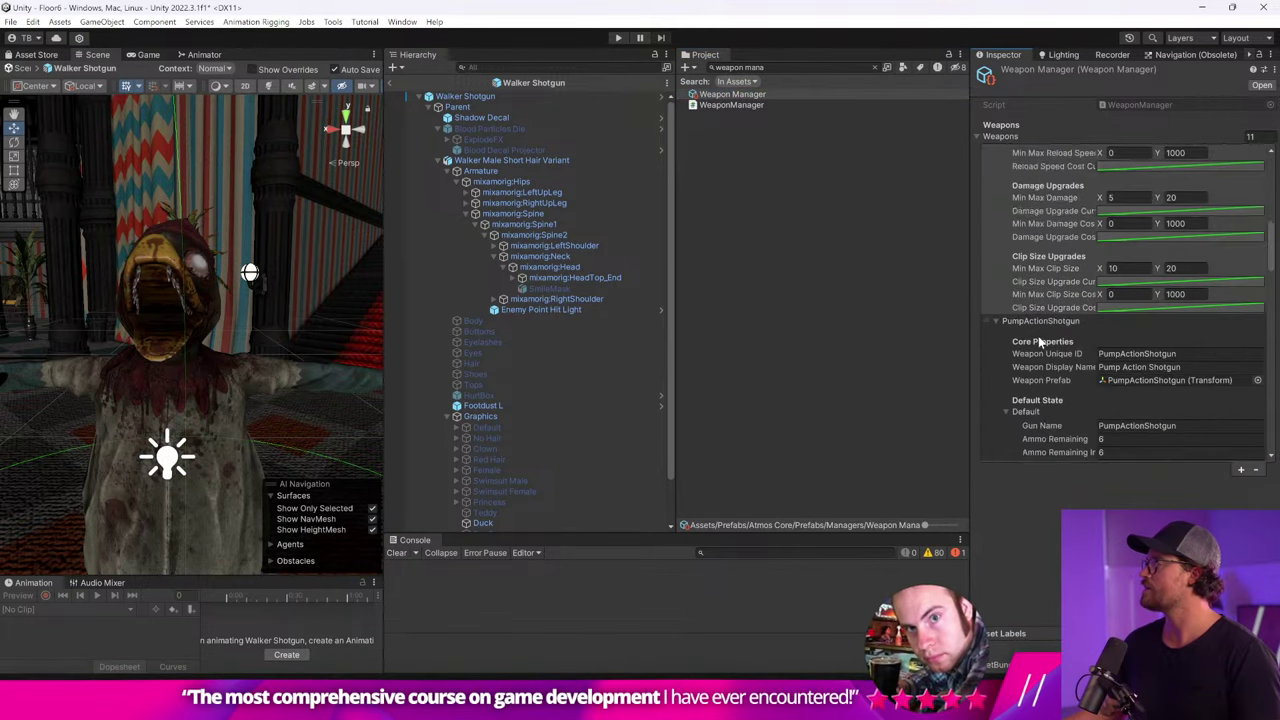
scroll(1065, 310, down, 7)
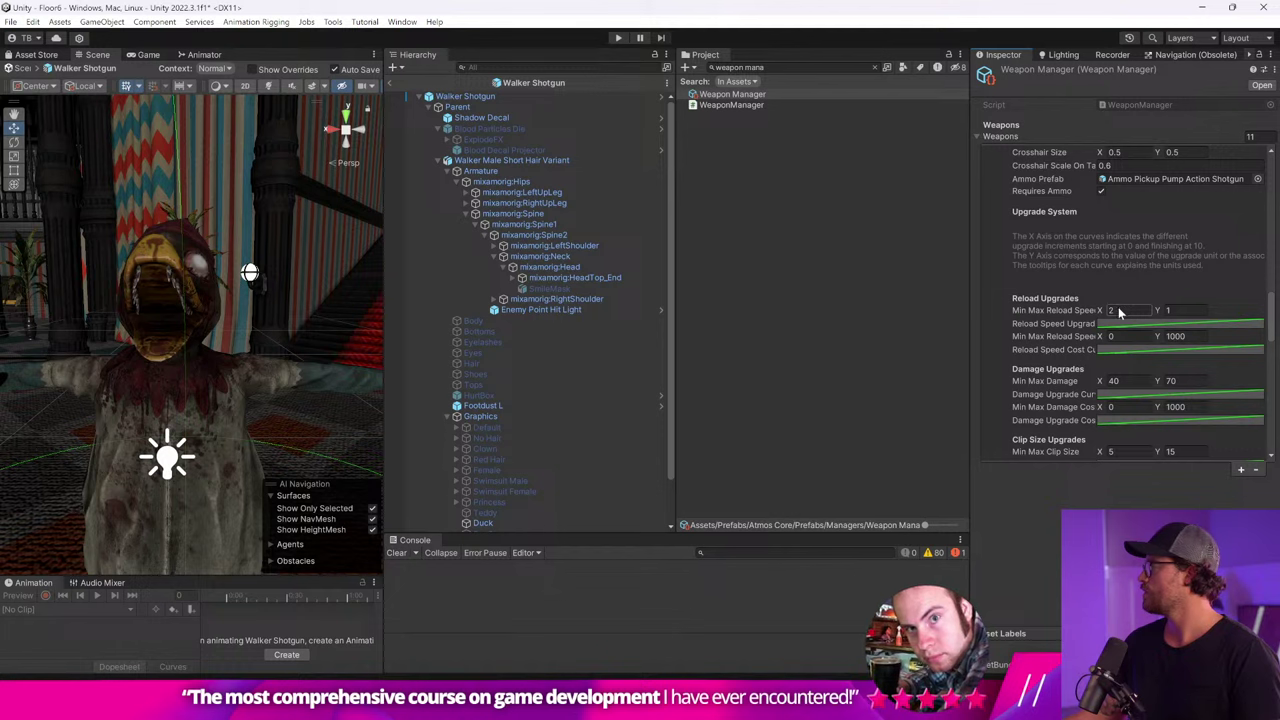
scroll(1140, 338, down, 3)
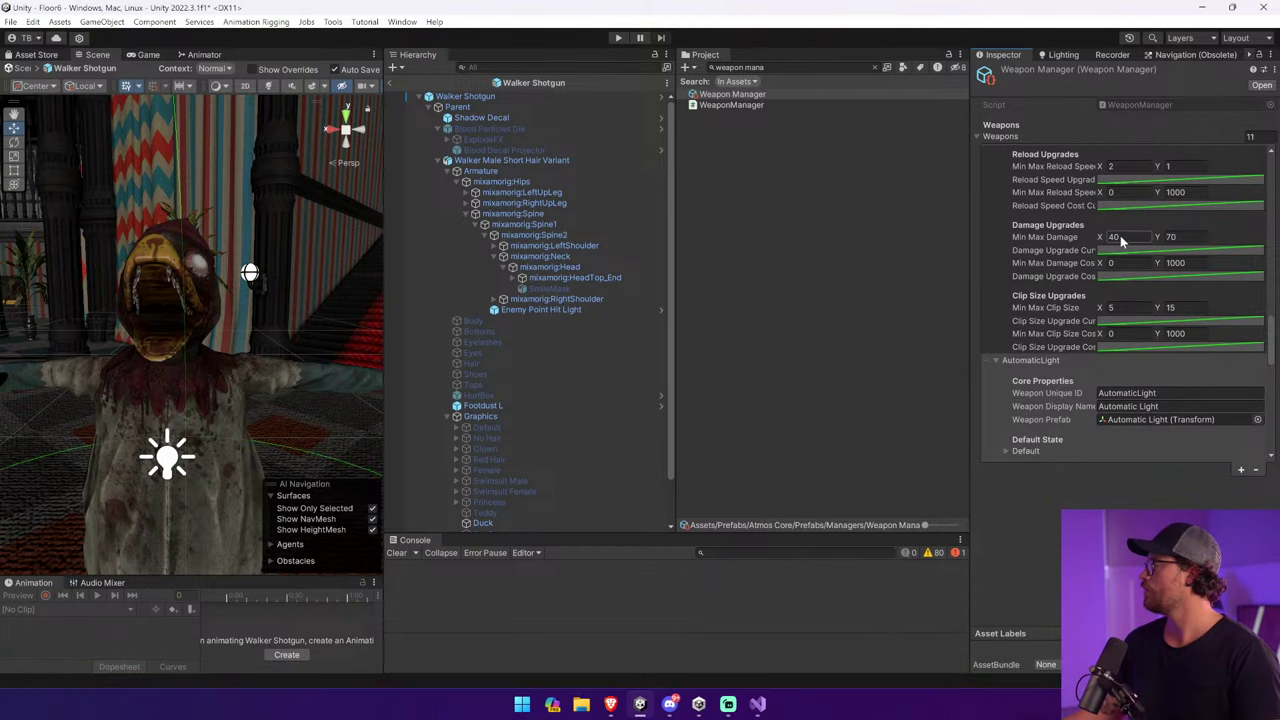
click(1200, 240)
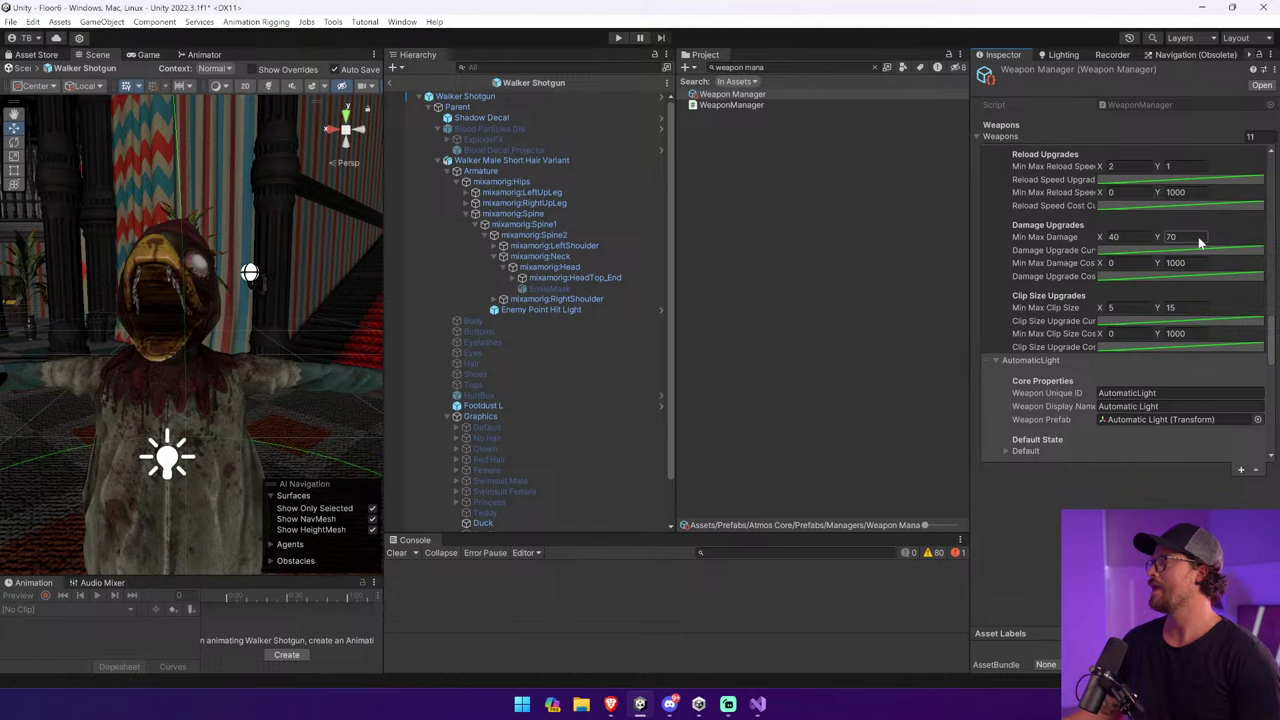
Inspect the Walker Shotgun's health, and search the project for "walker" to select the Walker prefab for comparison.
click(156, 320)
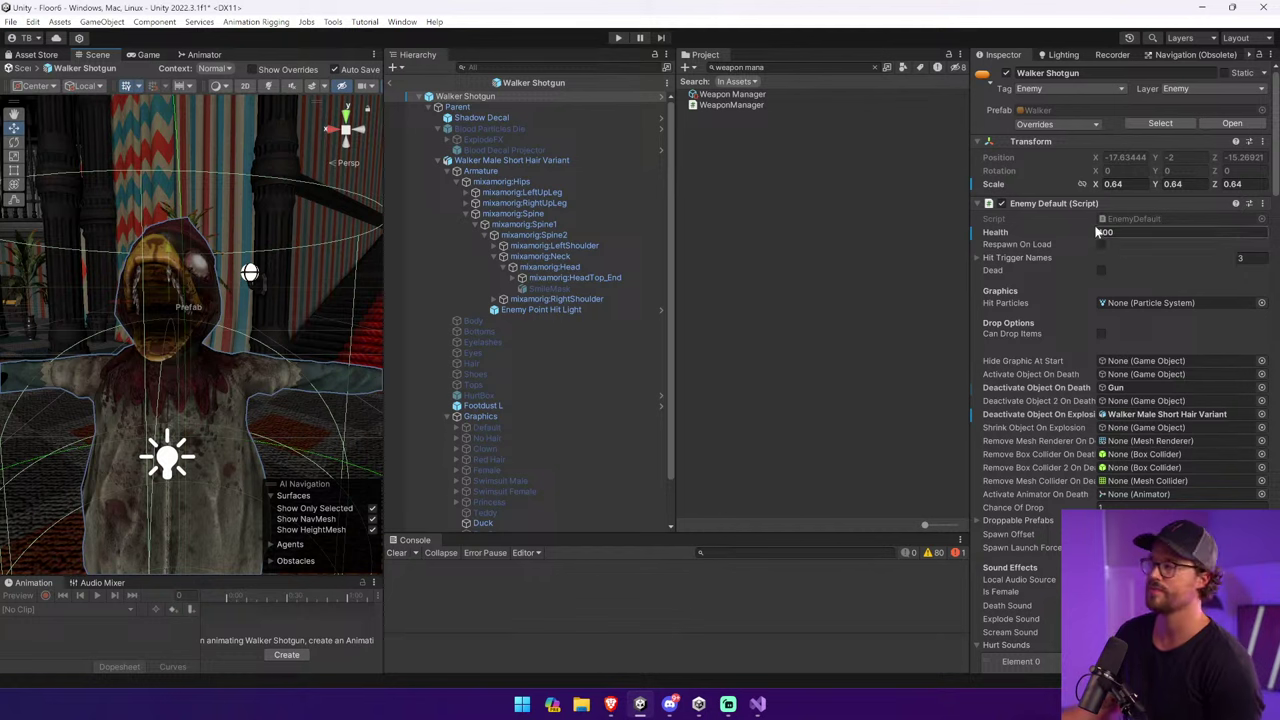
text(walke)
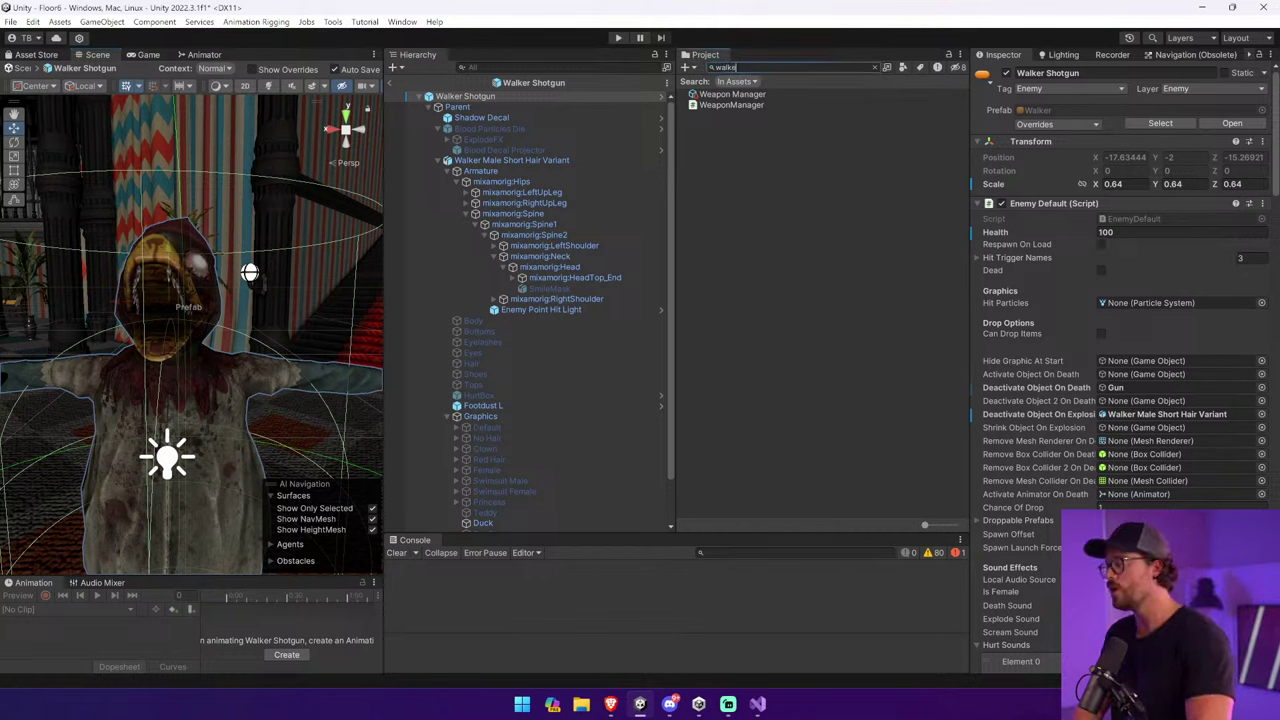
text(r)
click(712, 275)
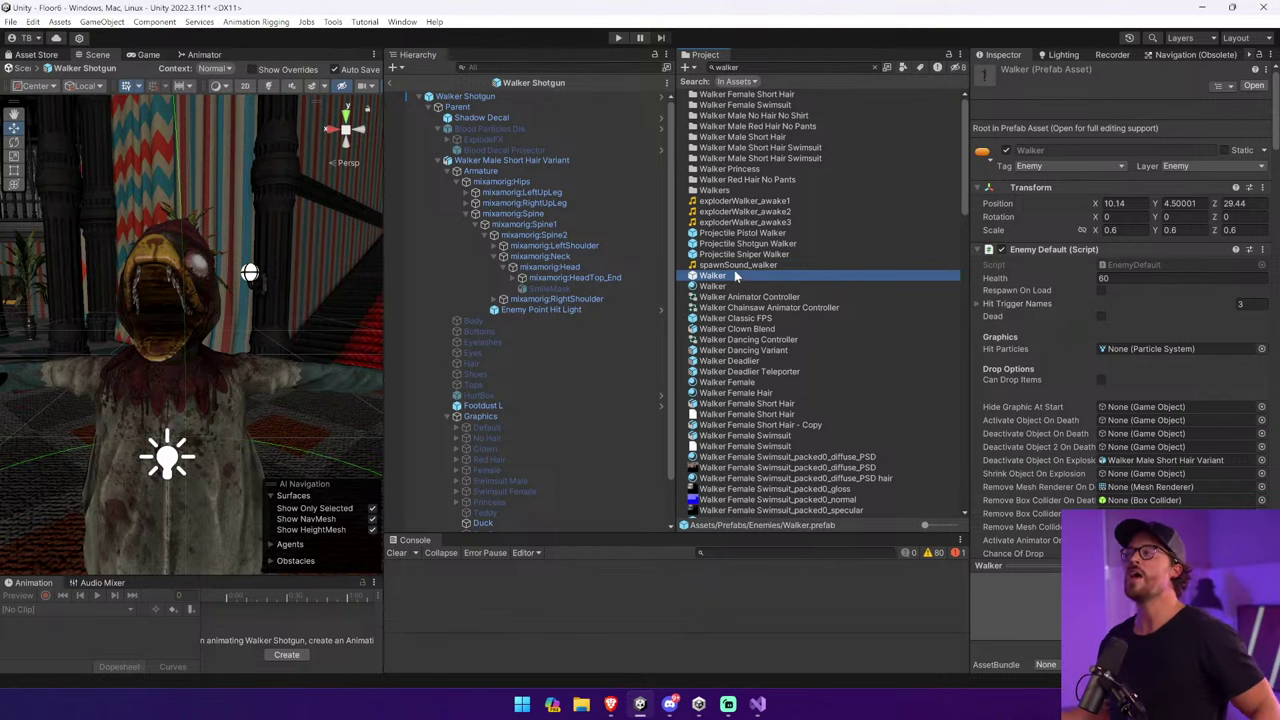
Leave the Walker Shotgun prefab and place a Walker prefab instance on the lobby floor of the level.
click(390, 84)
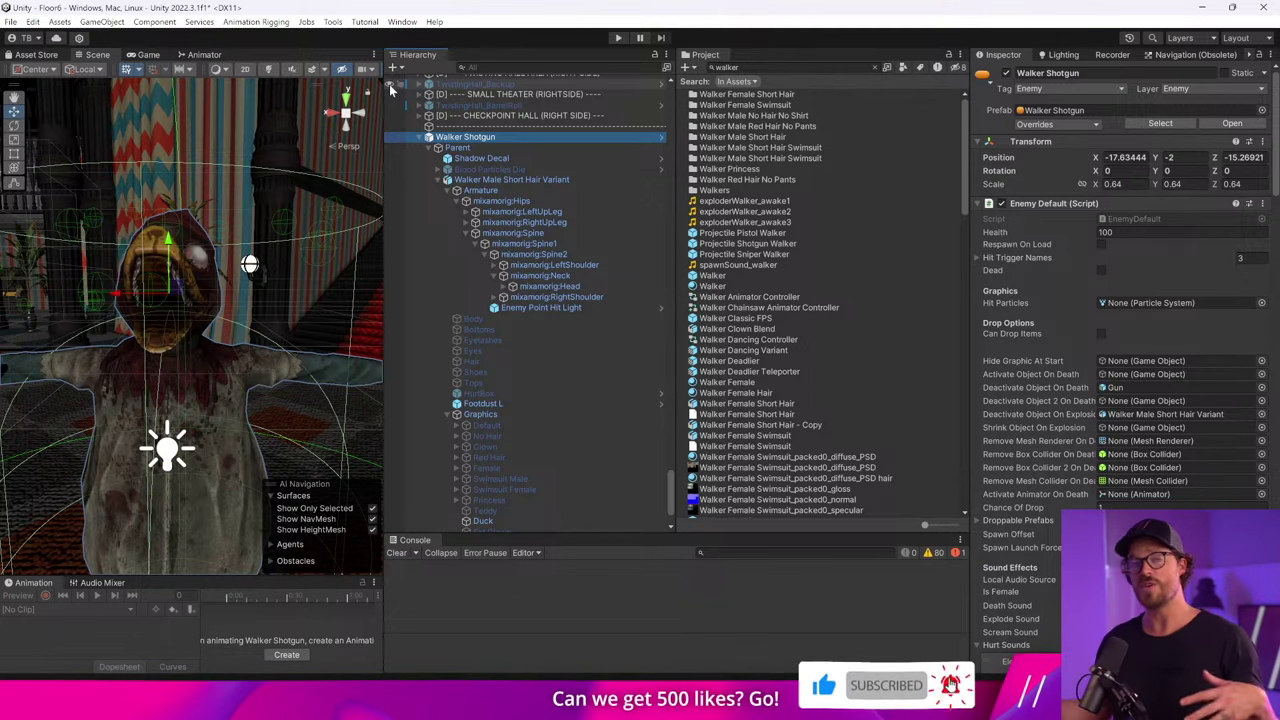
right_drag(250, 220, 160, 310)
click(783, 68)
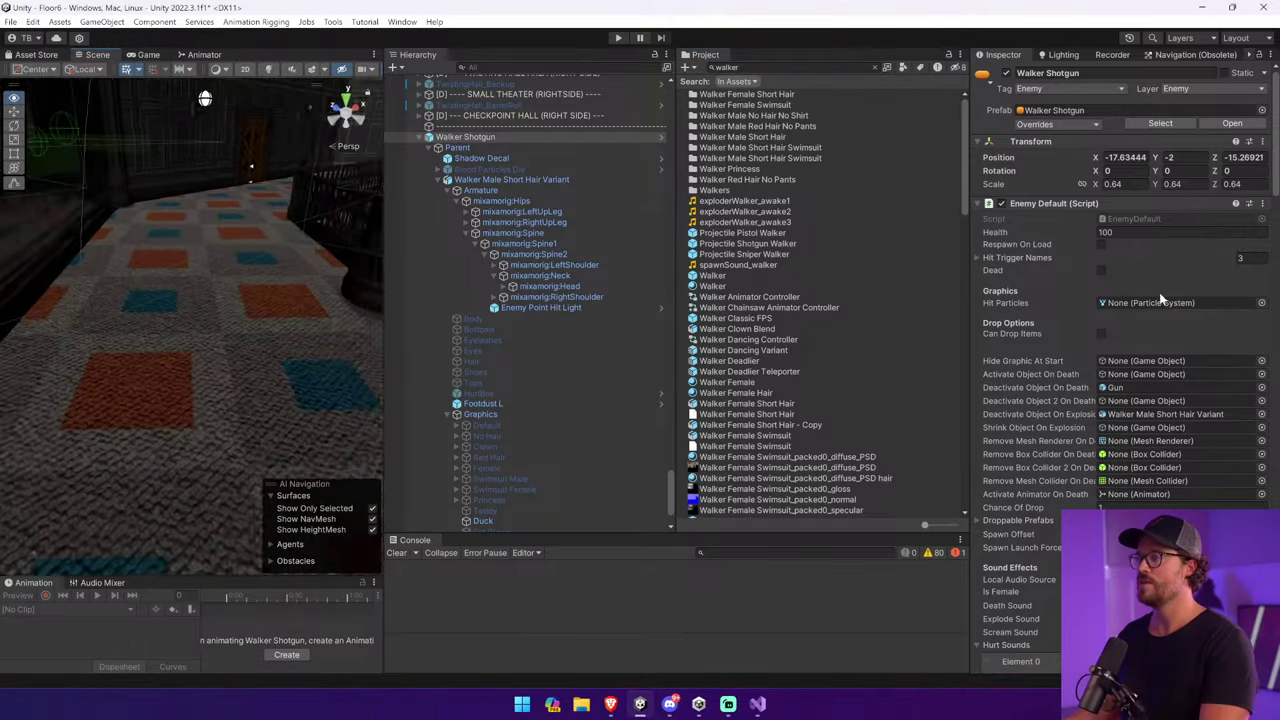
click(697, 276)
drag(697, 276, 210, 254)
right_drag(210, 254, 282, 304)
click(282, 299)
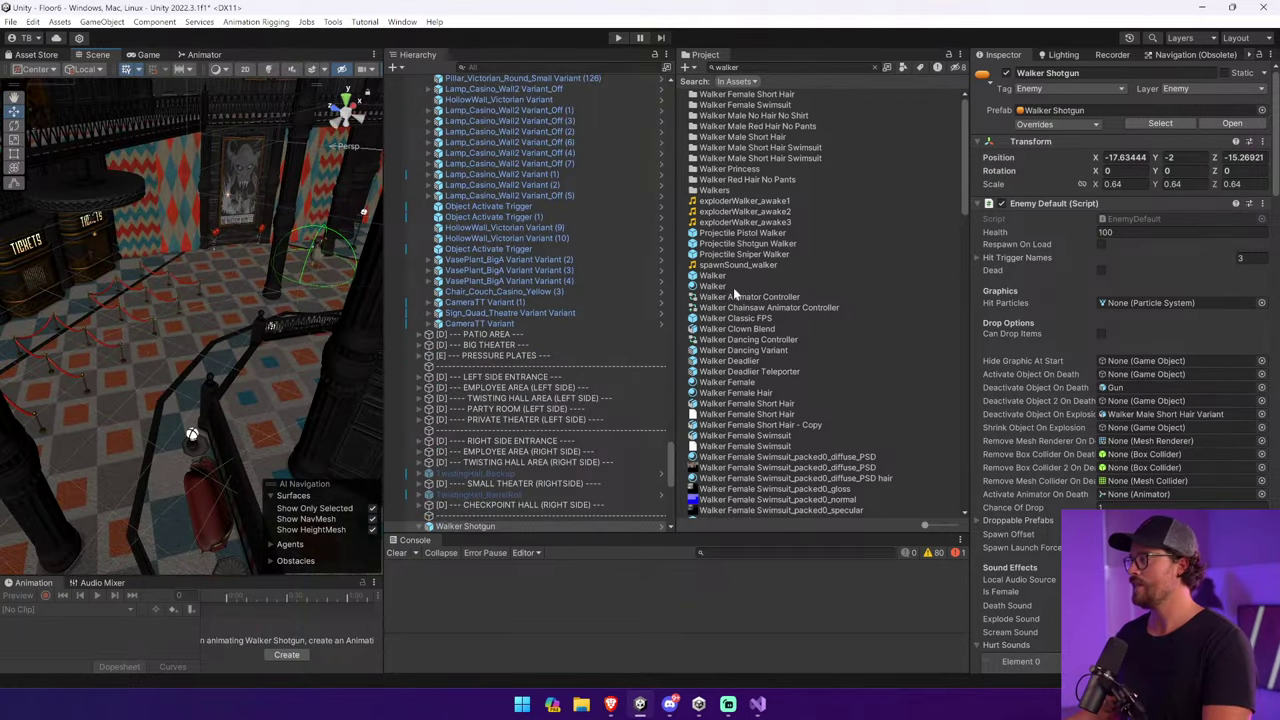
click(155, 342)
right_drag(155, 342, 135, 372)
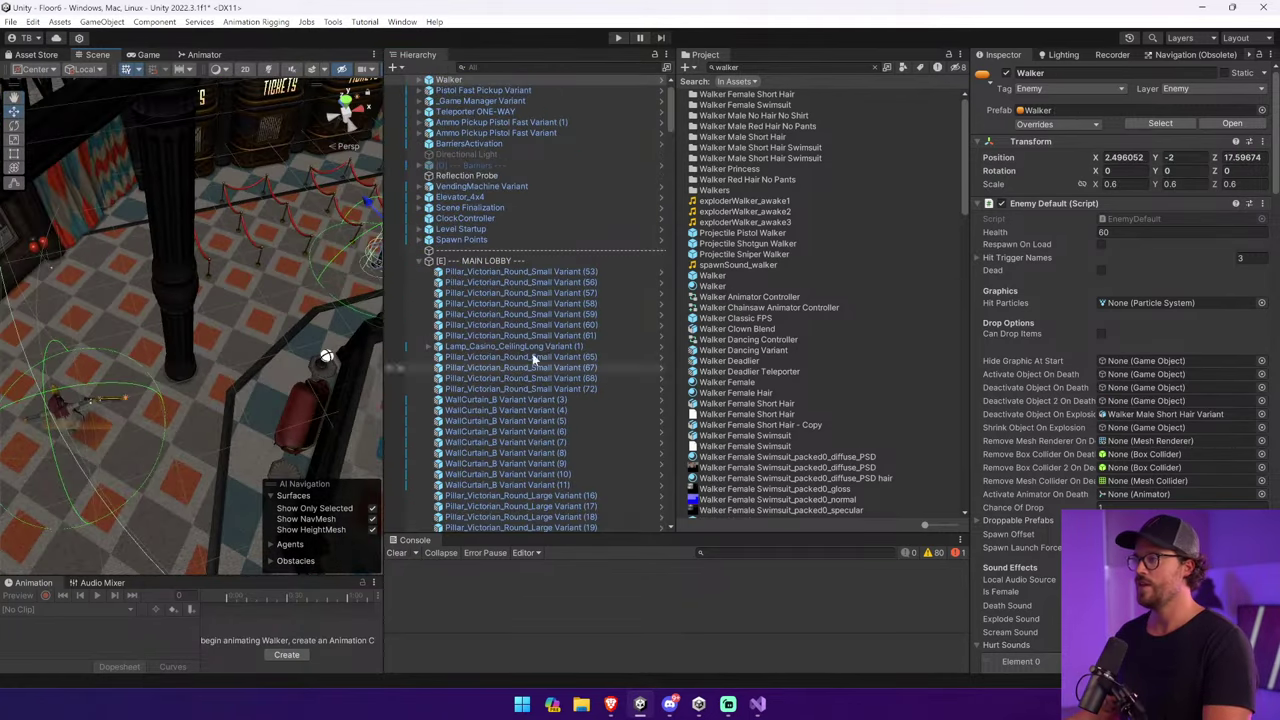
Place two more Walker instances in the lobby, one of them in front of the Devil's Theatre sign.
right_drag(290, 325, 390, 238)
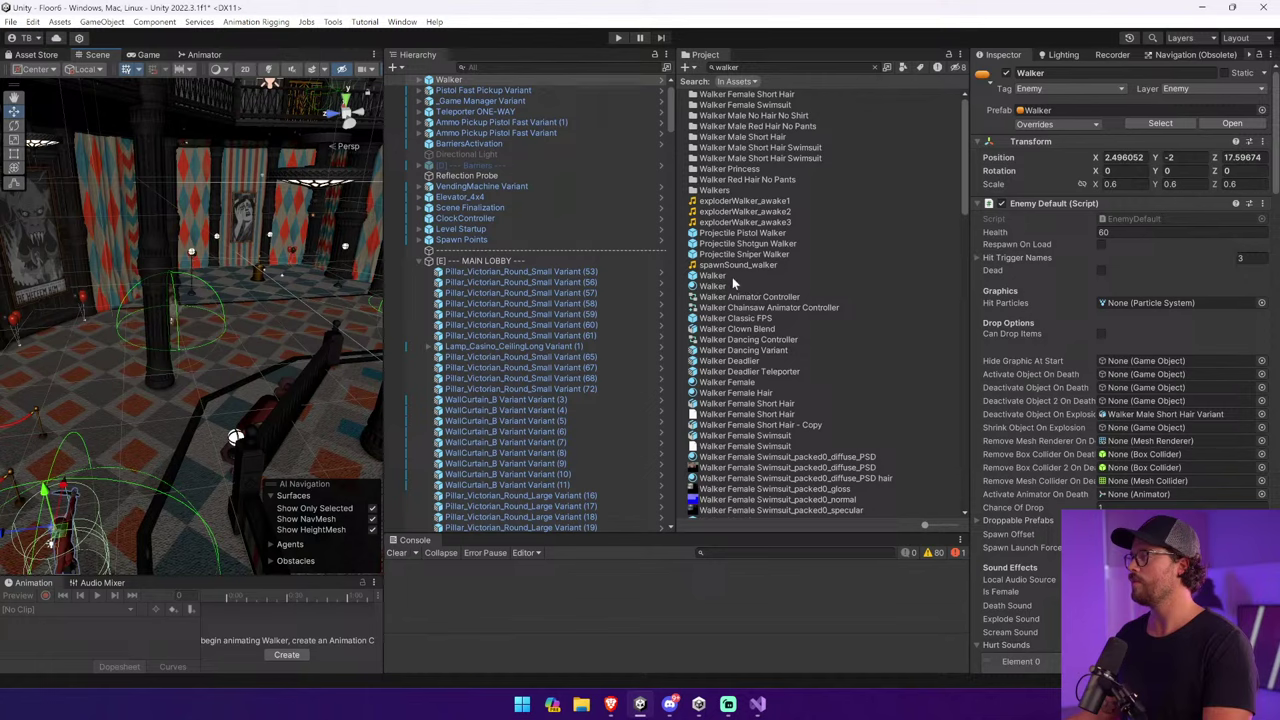
drag(732, 278, 299, 307)
right_drag(299, 307, 518, 312)
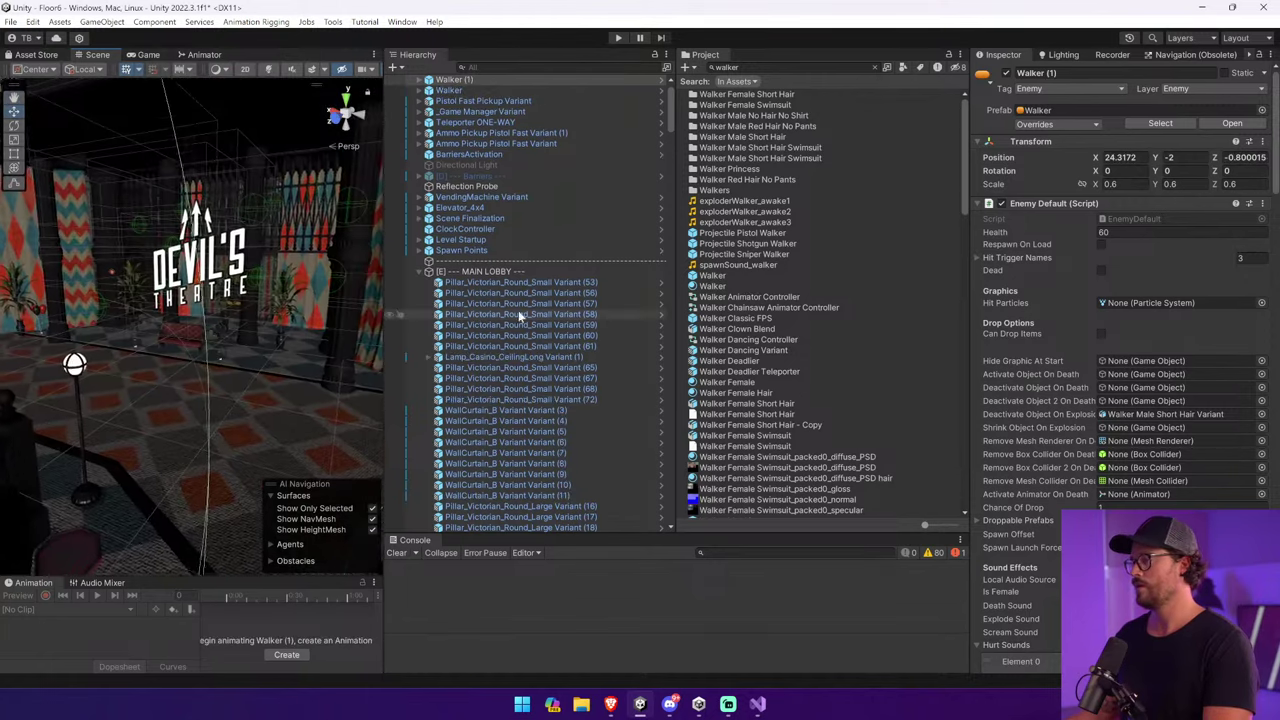
drag(709, 278, 280, 392)
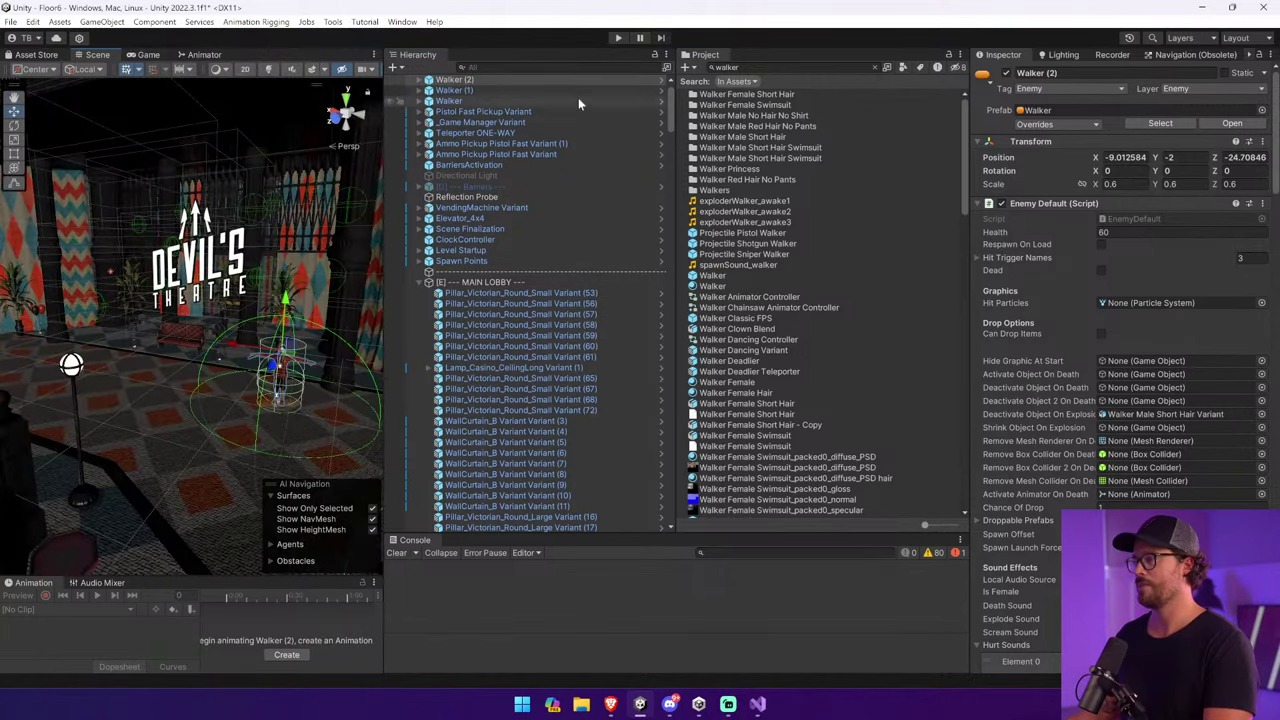
Start the game, widen the Game view, and pick up the pistol and ammo on the way into the lobby.
click(619, 40)
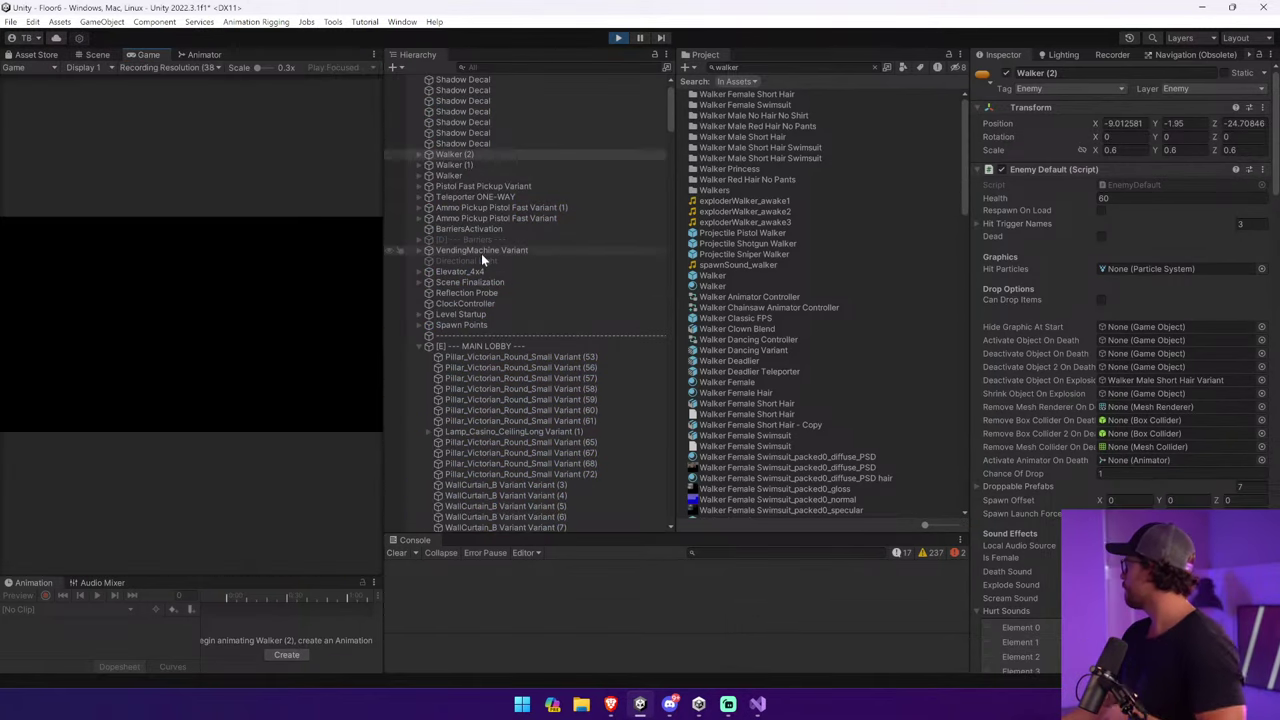
drag(386, 294, 577, 294)
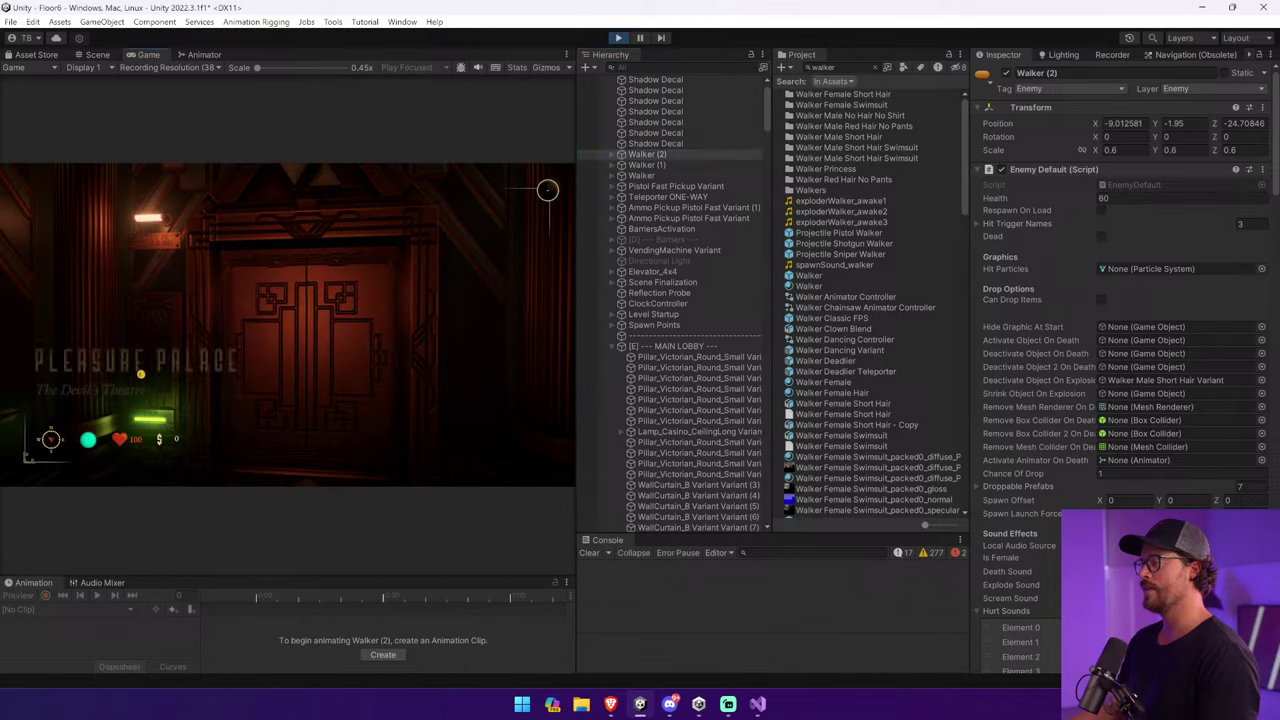
click(408, 263)
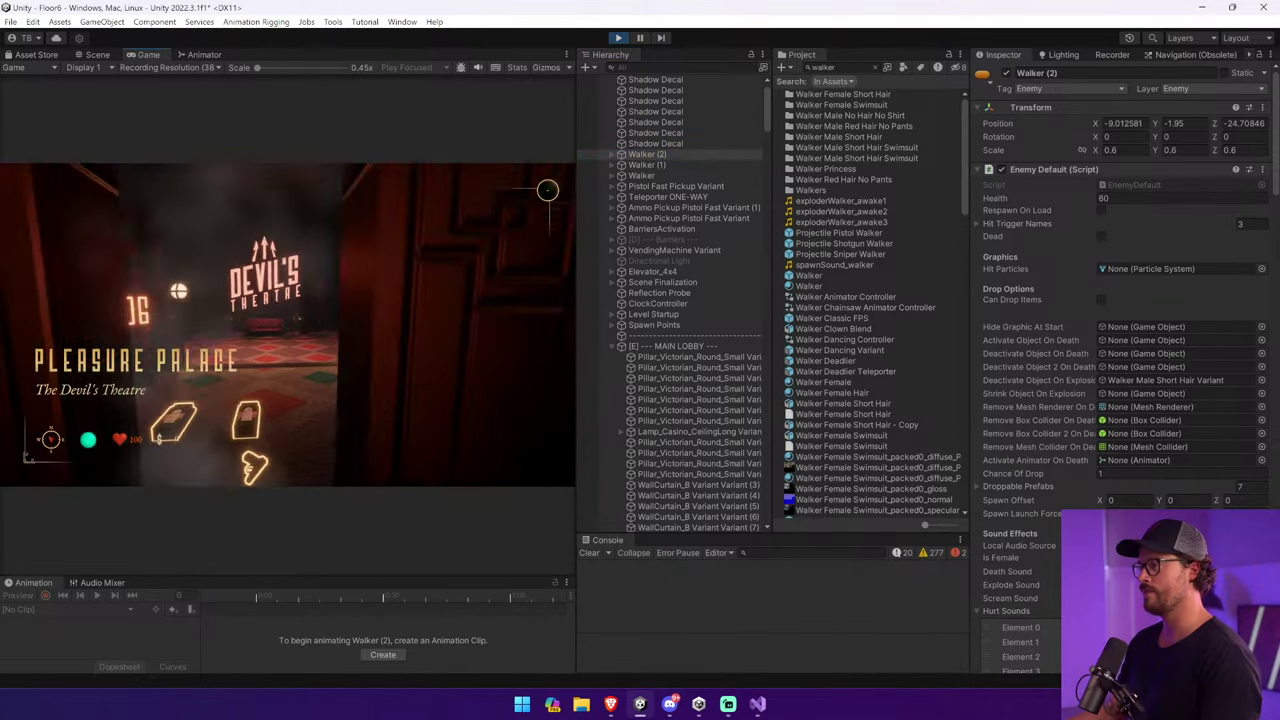
key(e)
key(w)
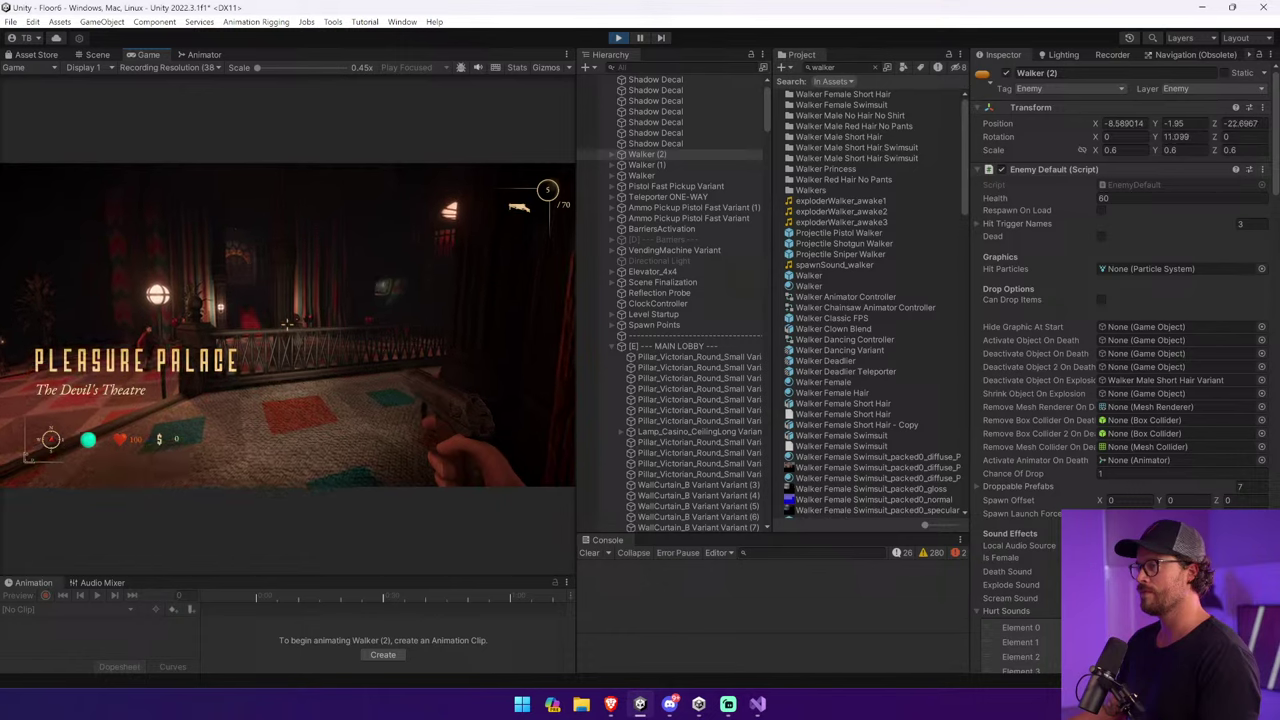
key(w)
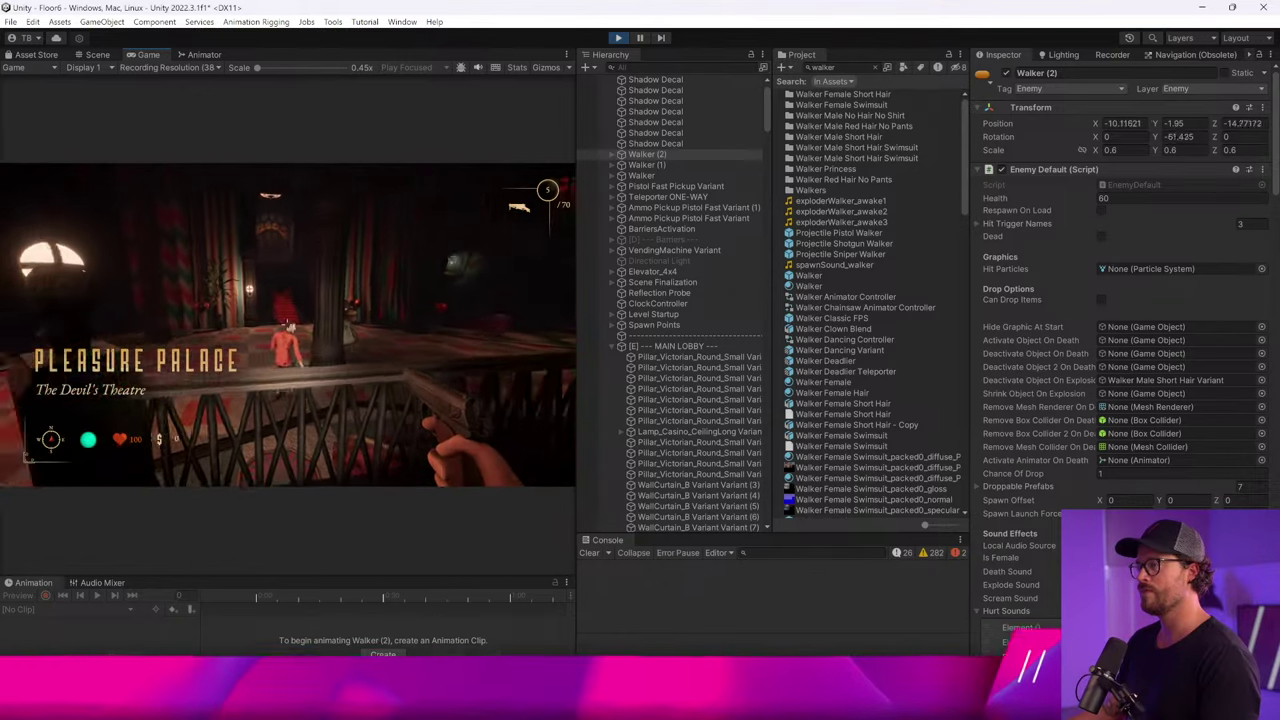
Playtest pistol headshots on the lobby's Walkers, reloading as needed, and end by stopping the game and clearing the Console.
click(287, 324)
key(w)
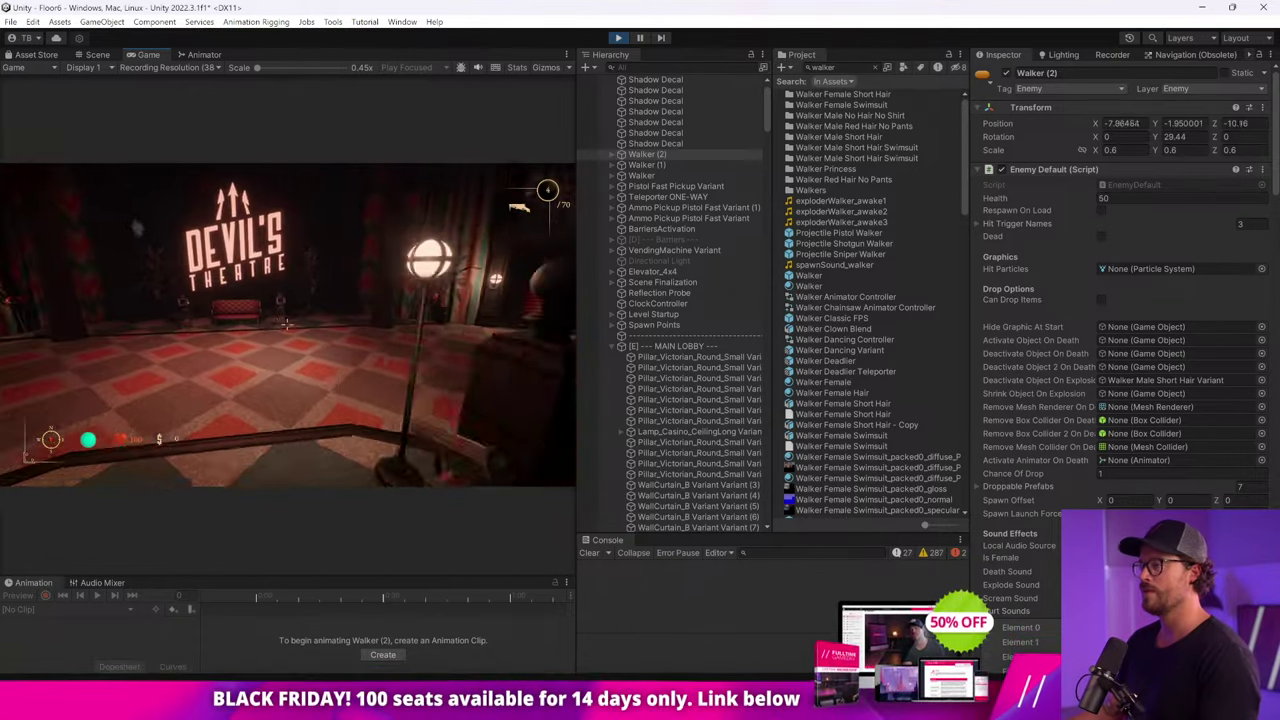
key(w)
key(r)
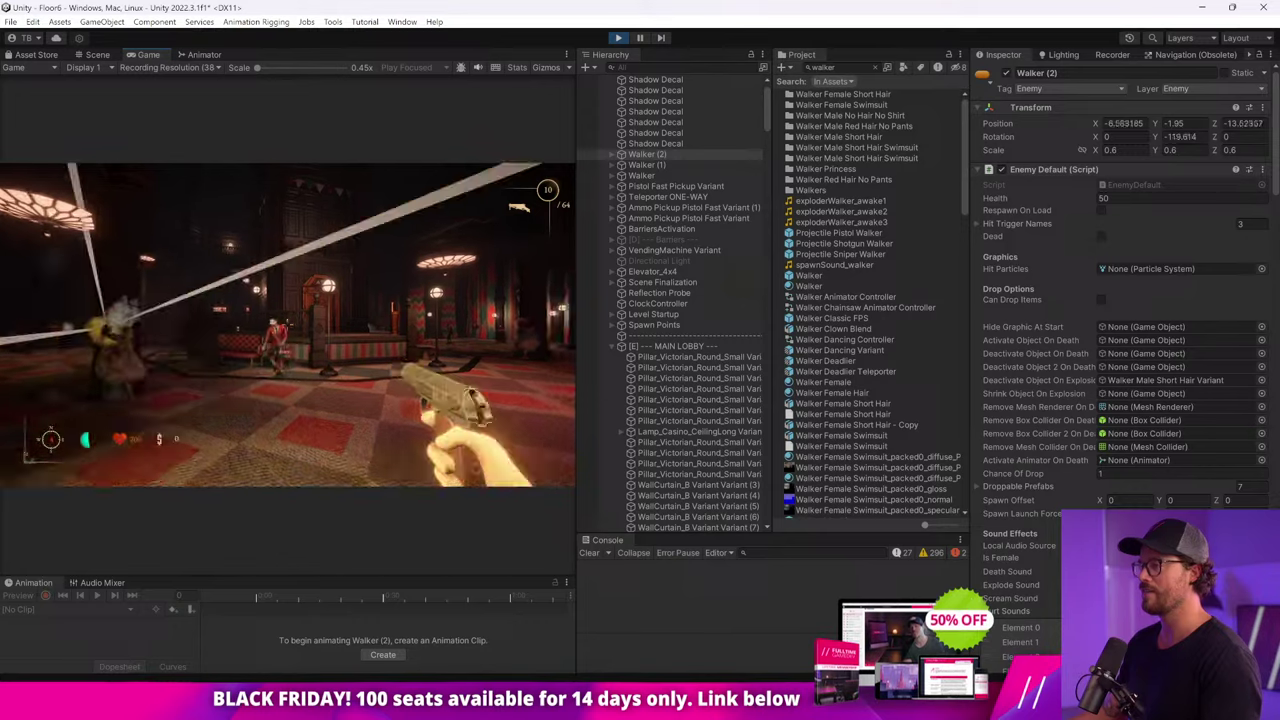
click(287, 323)
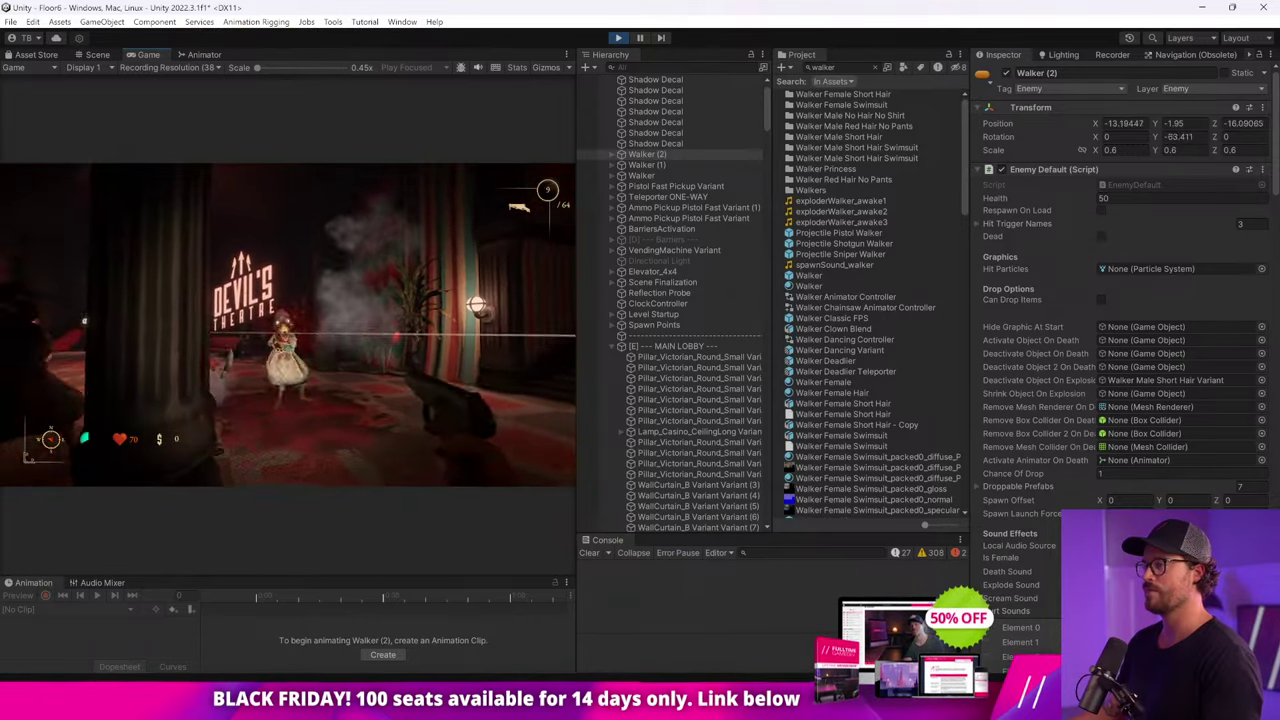
click(287, 323)
click(287, 323)
click(287, 323)
click(287, 323)
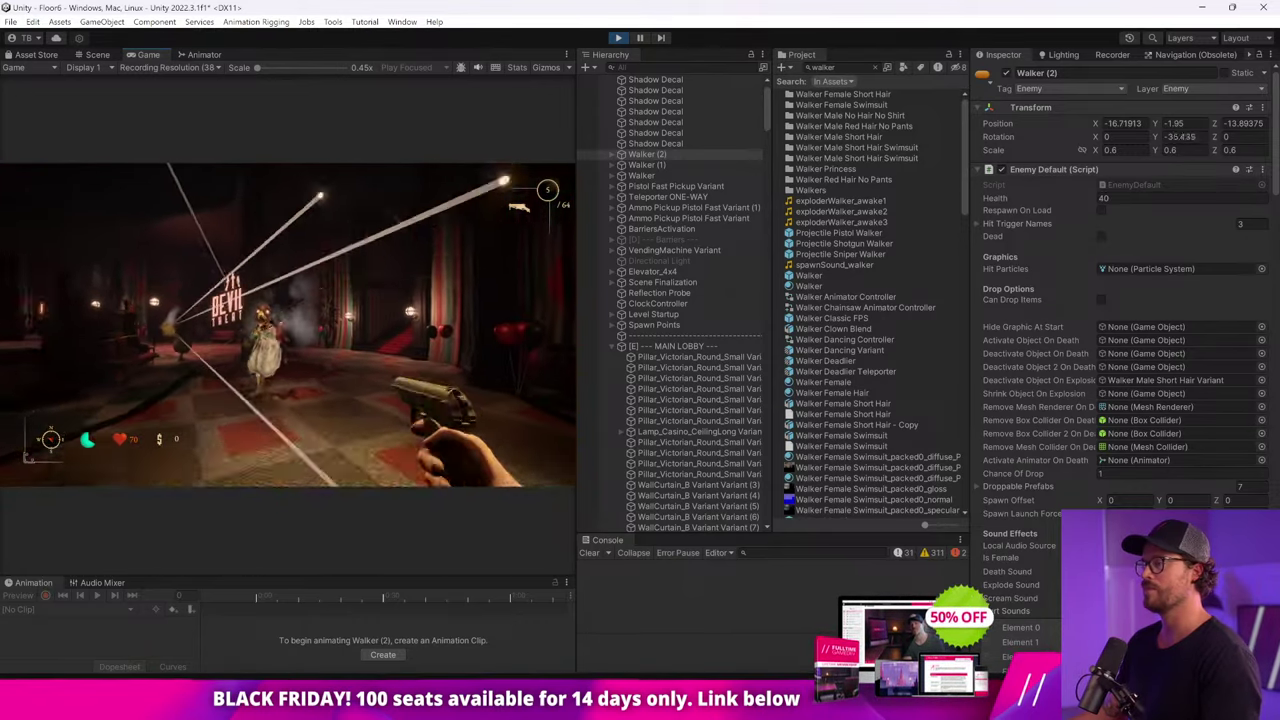
click(287, 323)
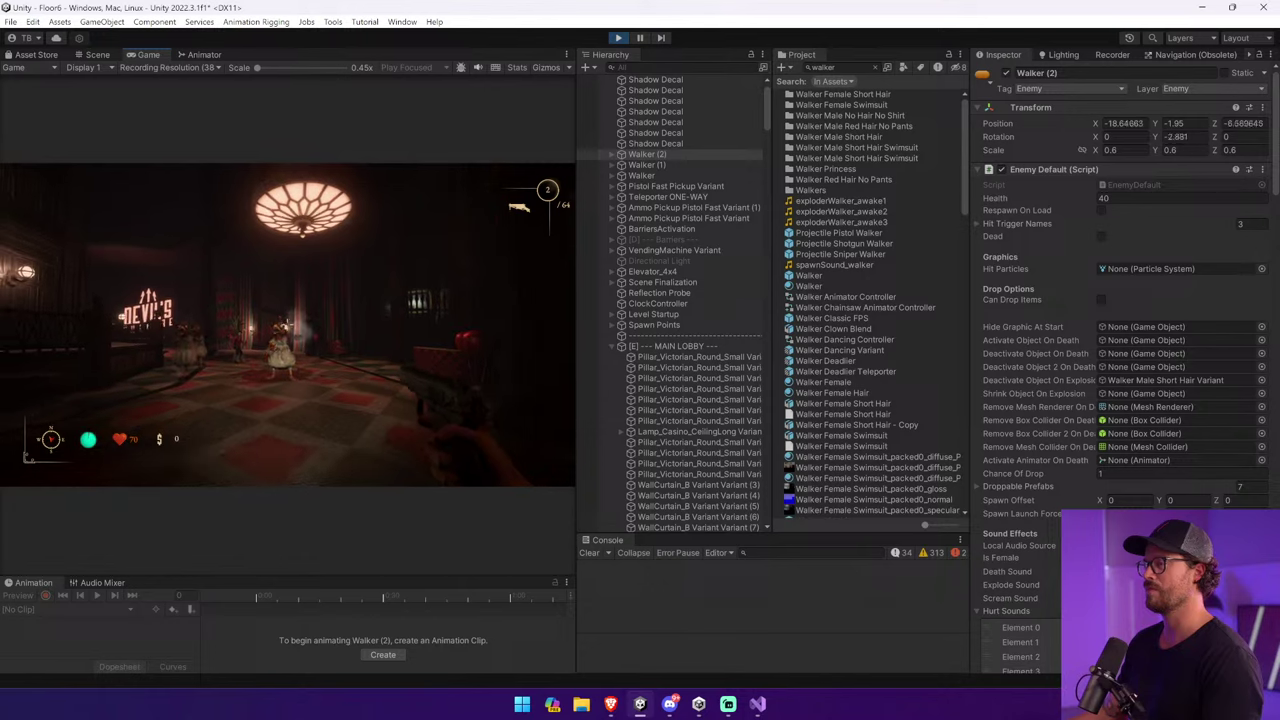
click(287, 323)
click(287, 323)
key(r)
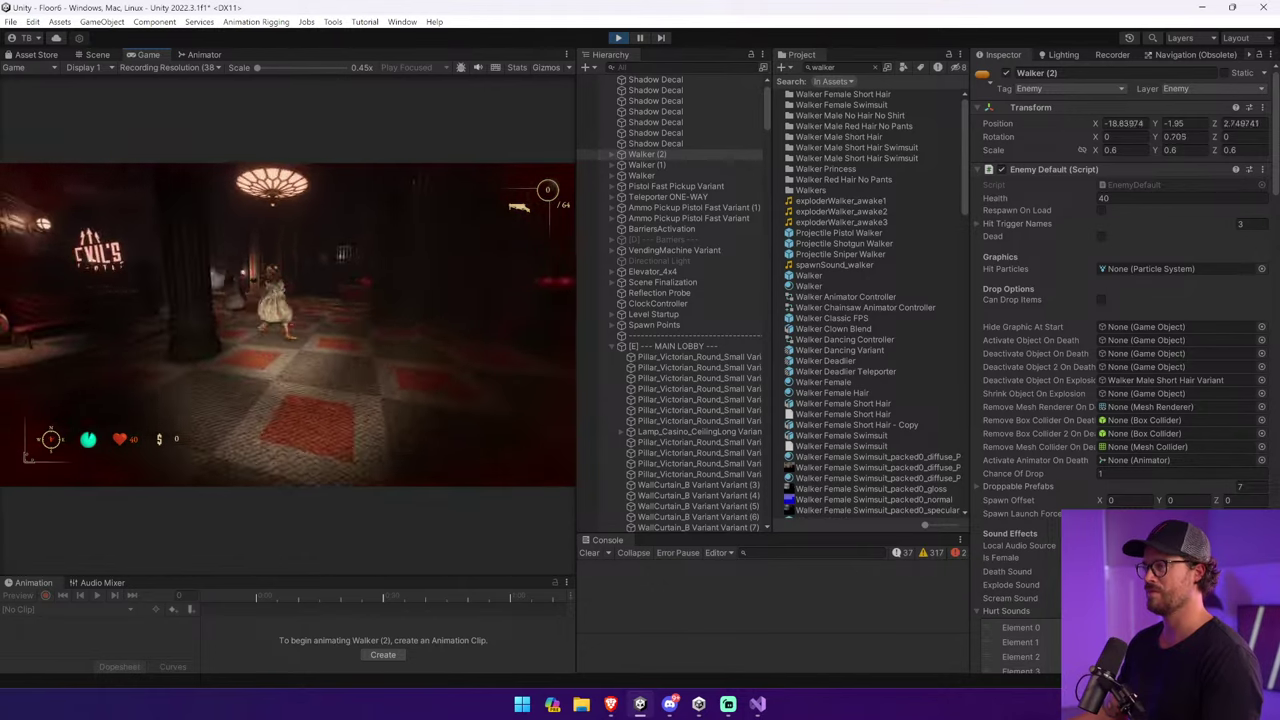
click(287, 323)
click(287, 323)
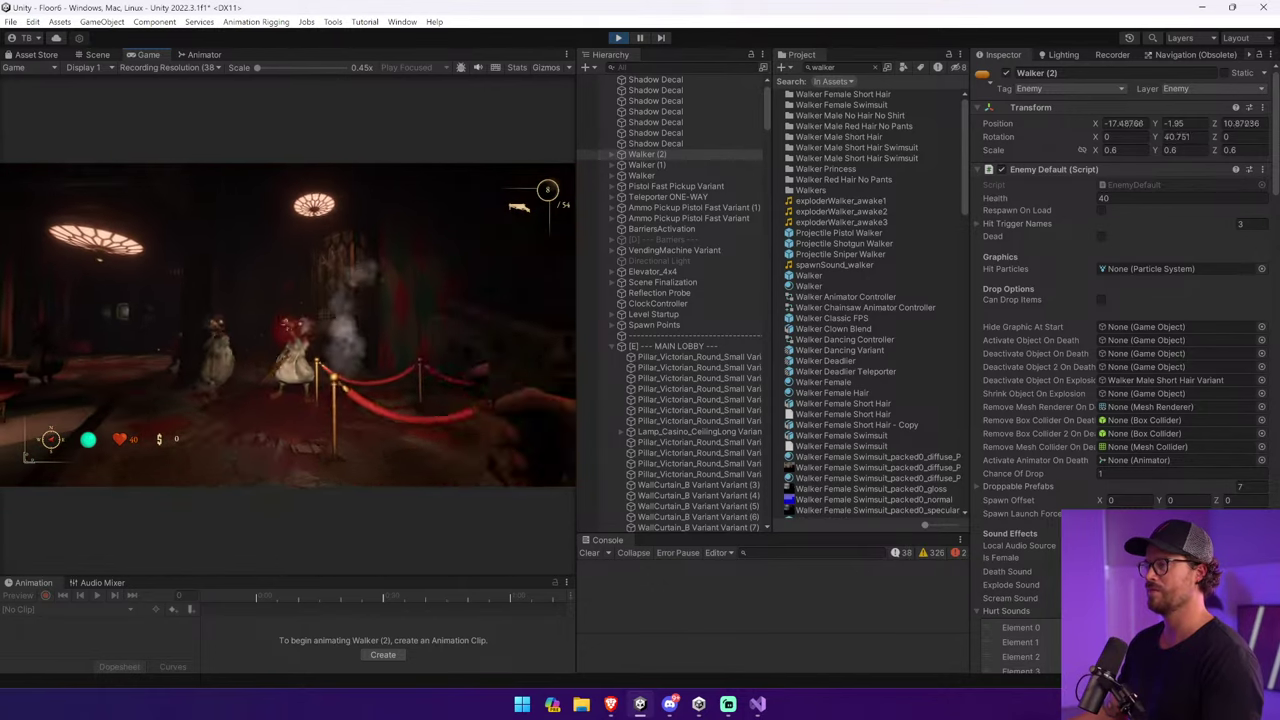
click(287, 323)
click(287, 323)
click(287, 323)
click(287, 323)
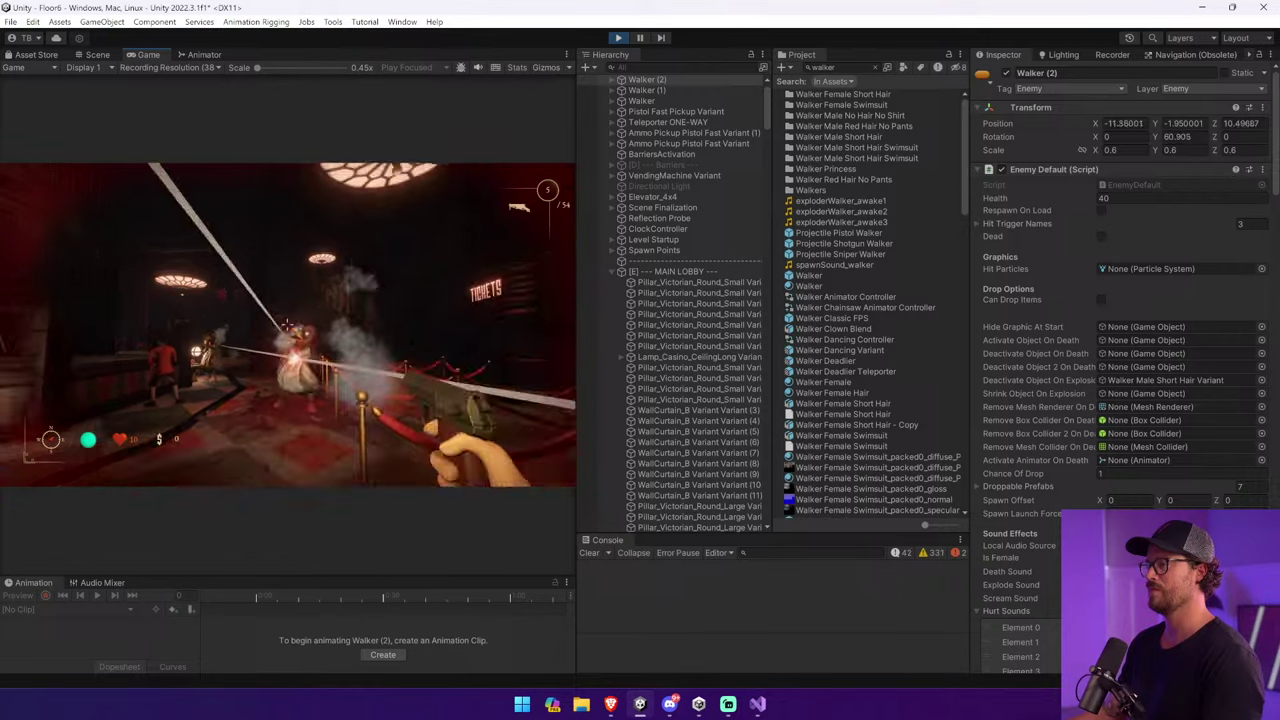
click(287, 323)
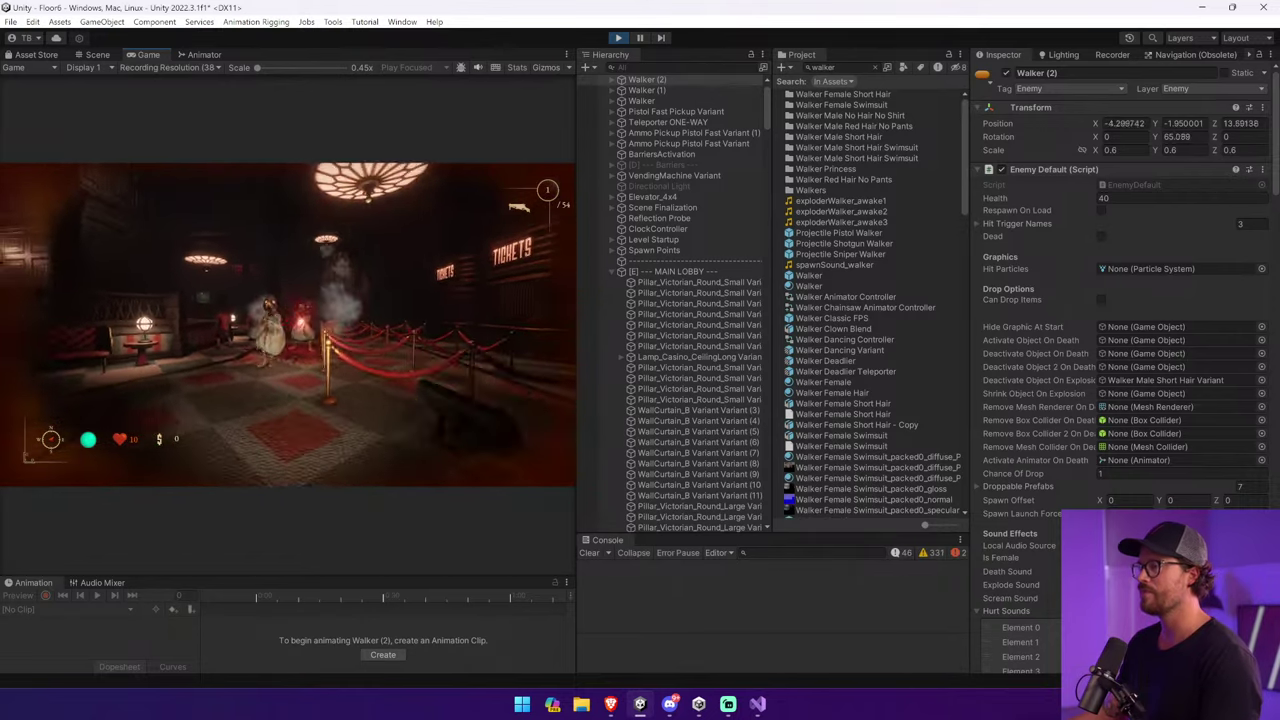
click(287, 323)
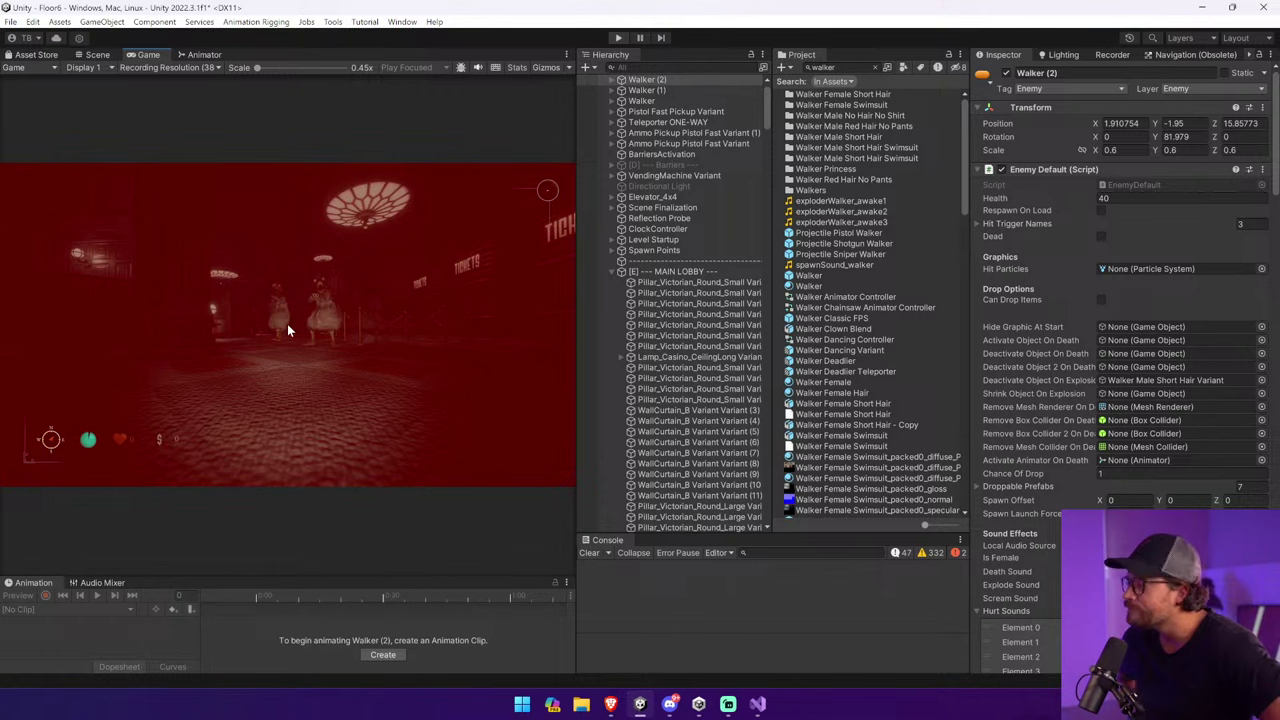
key(ctrl+p)
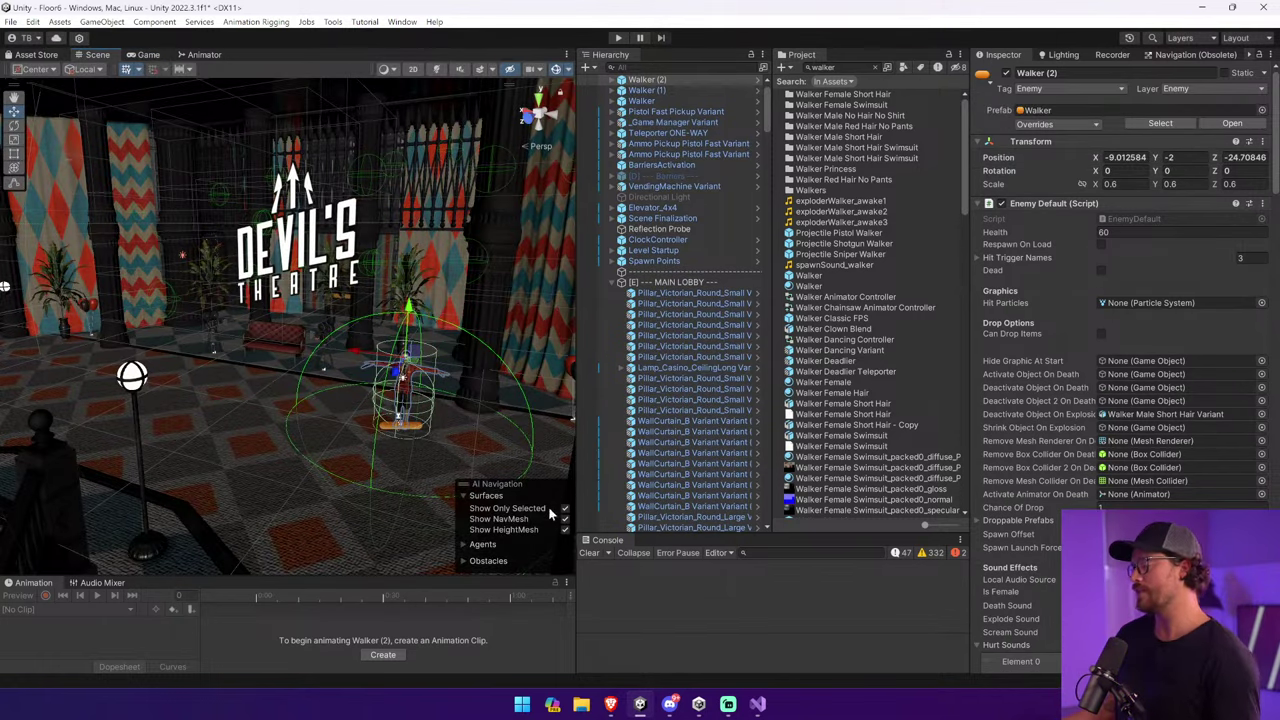
click(897, 553)
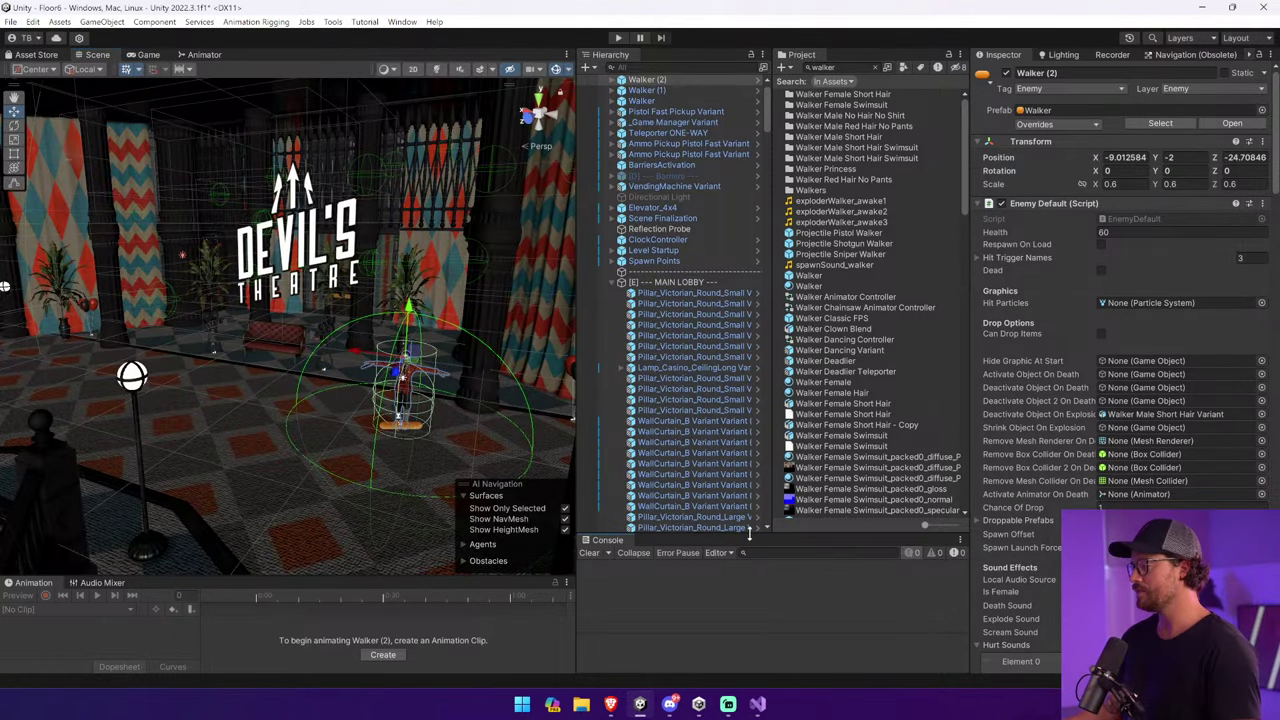
Switch to Visual Studio and search the current project for "hotSpot" to locate the headshot damage code in DemoWeapon.cs.
click(757, 704)
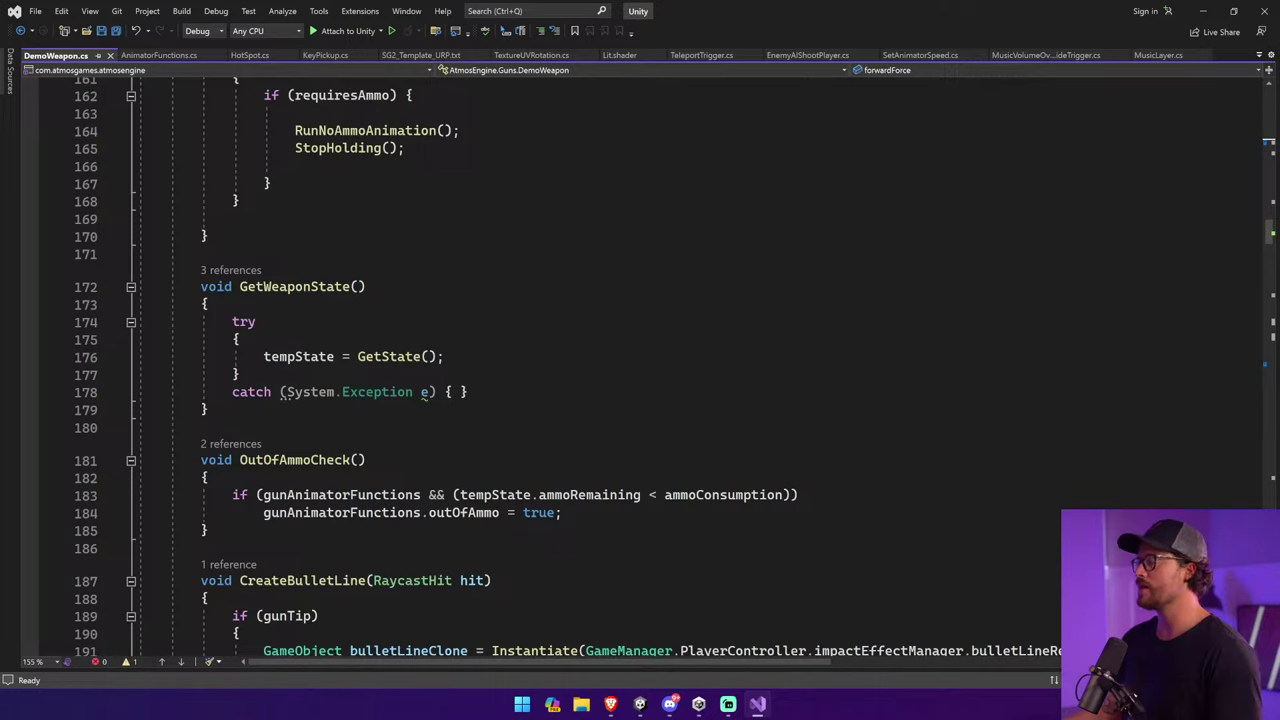
scroll(640, 370, down, 14)
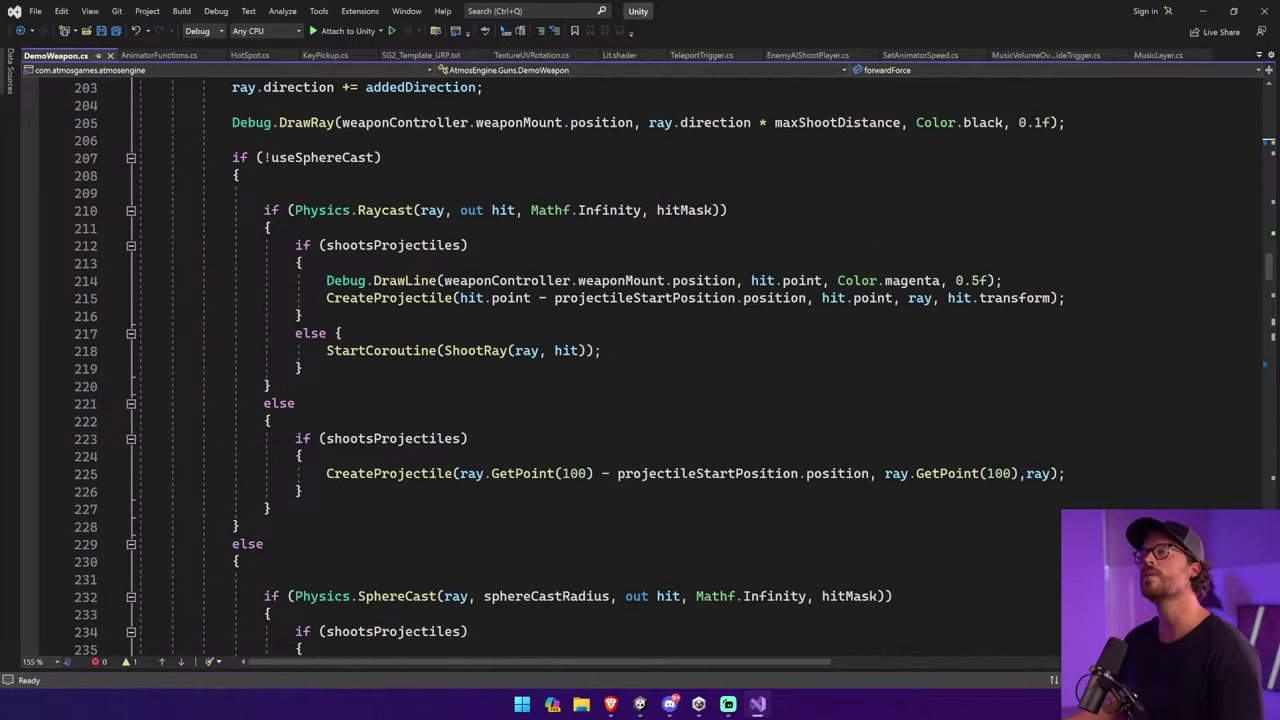
scroll(570, 368, down, 1)
scroll(640, 370, down, 6)
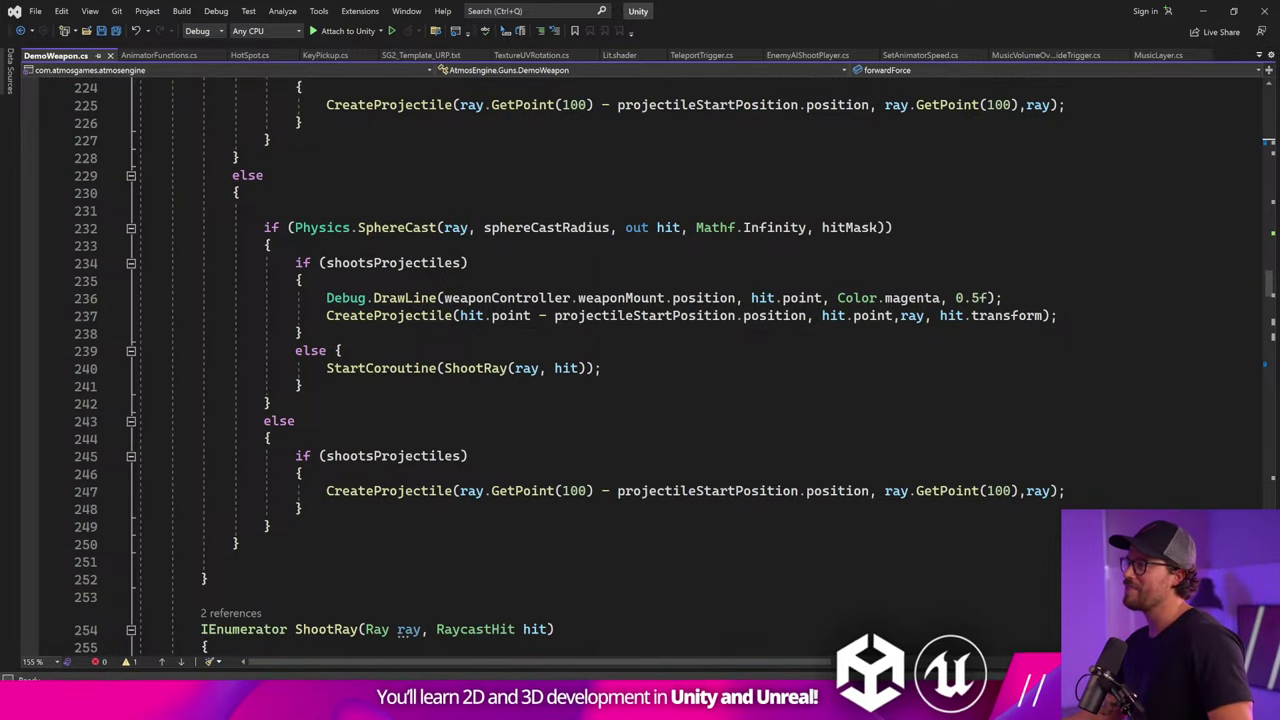
scroll(640, 370, down, 5)
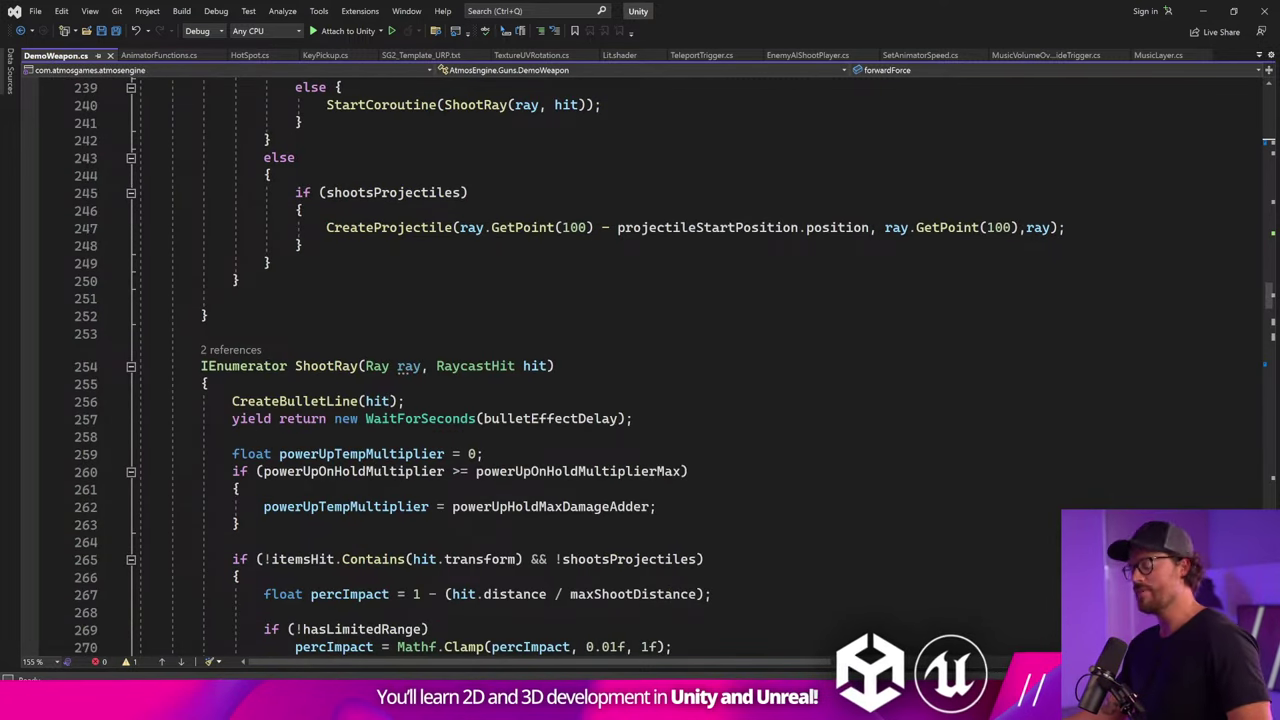
click(640, 211)
key(ctrl+f)
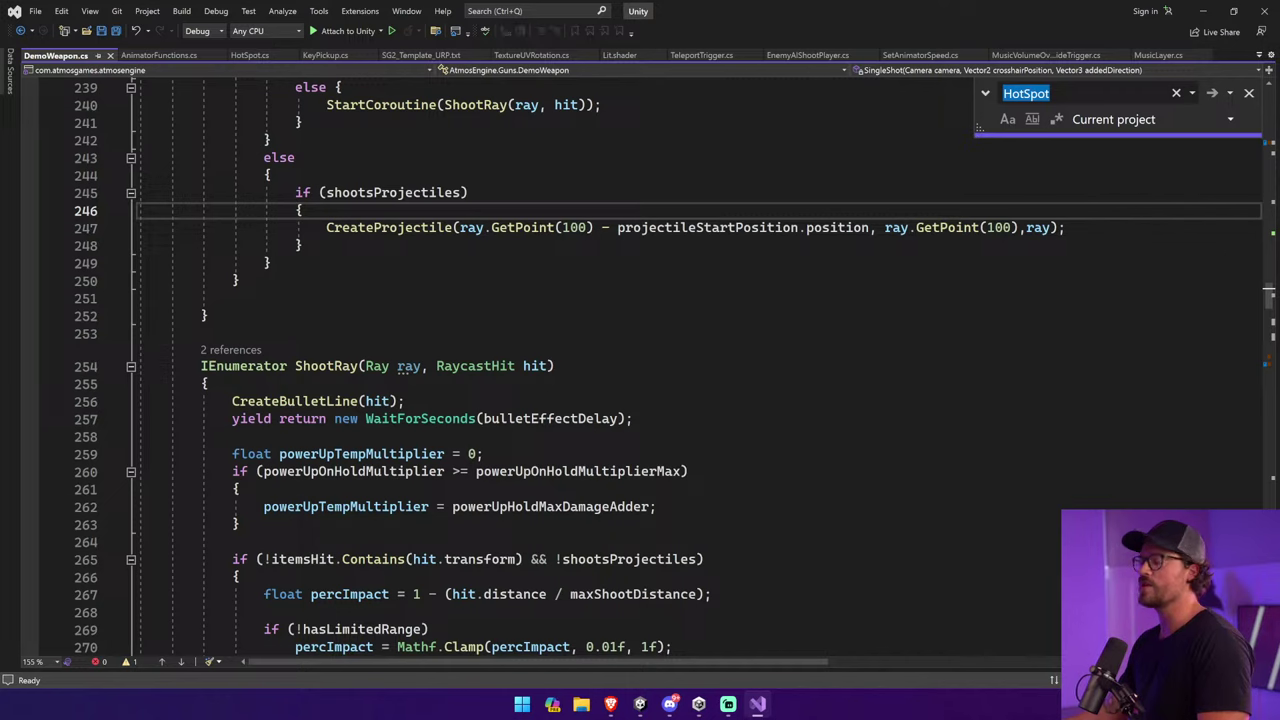
text(hotSpot)
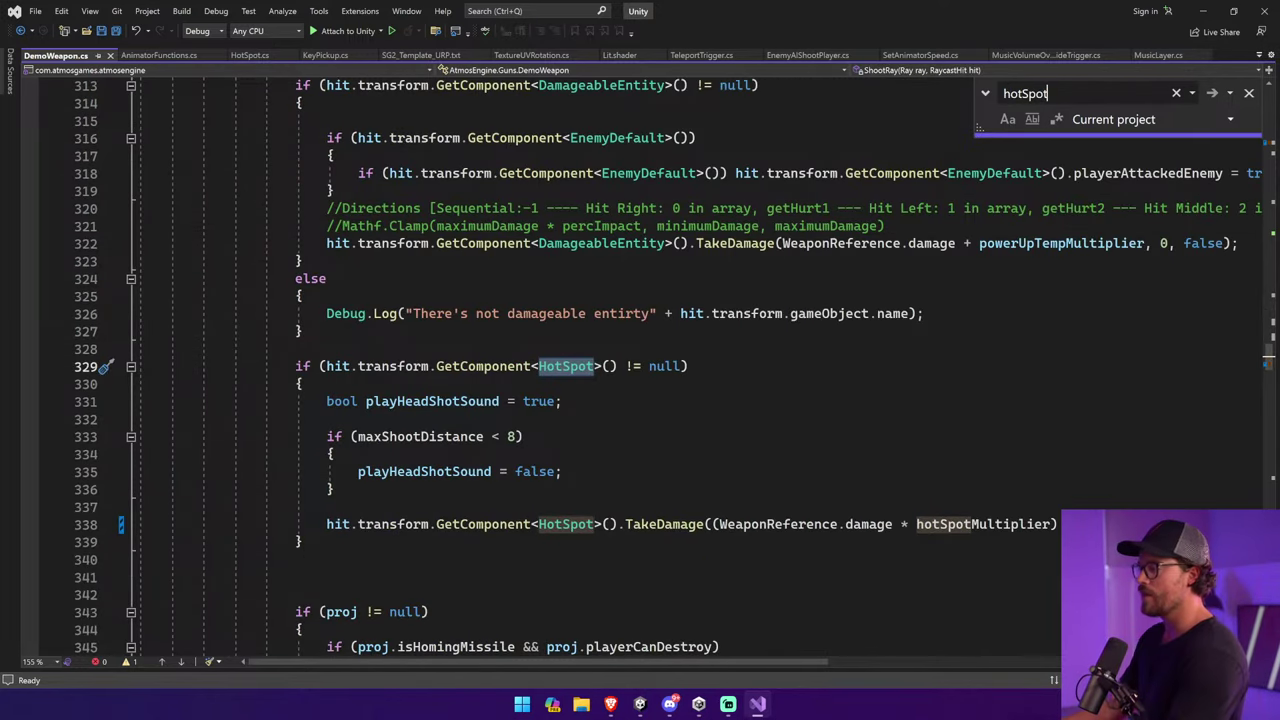
Examine the HotSpot TakeDamage call in ShootRay, especially the weapon damage times hotSpotMultiplier expression and its remaining arguments.
drag(719, 524, 1056, 524)
key(ctrl+c)
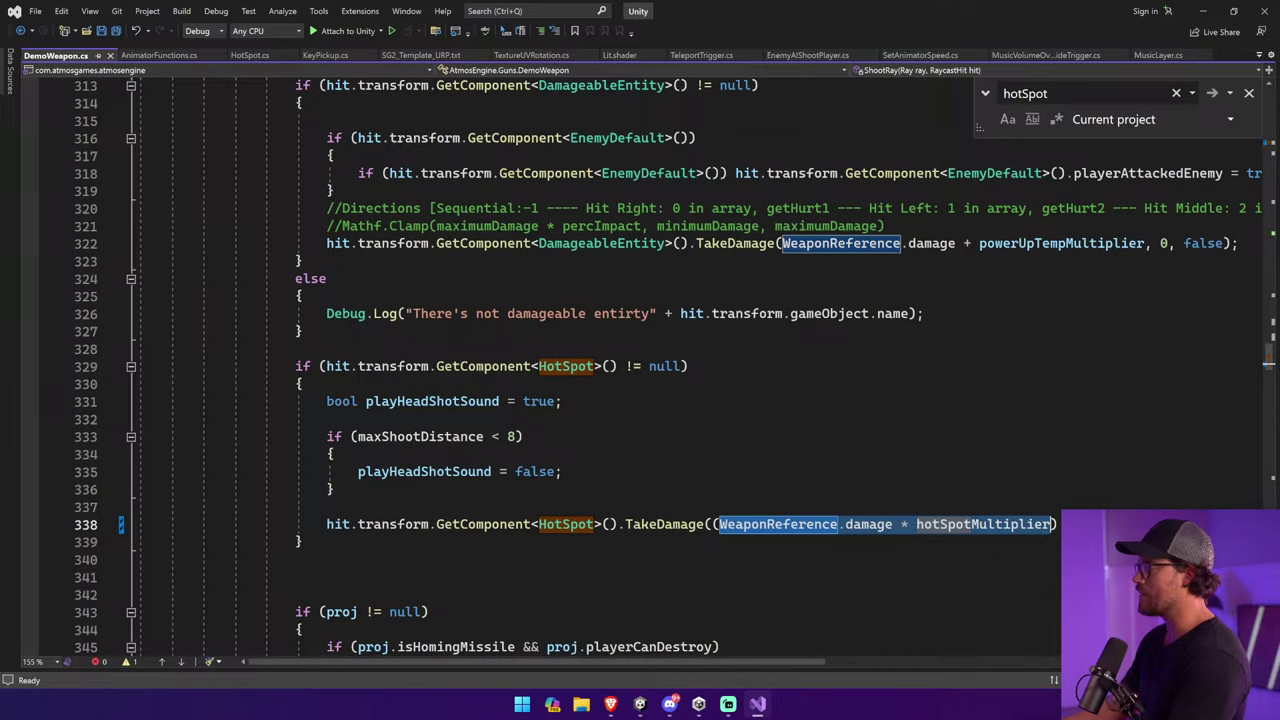
drag(686, 663, 832, 663)
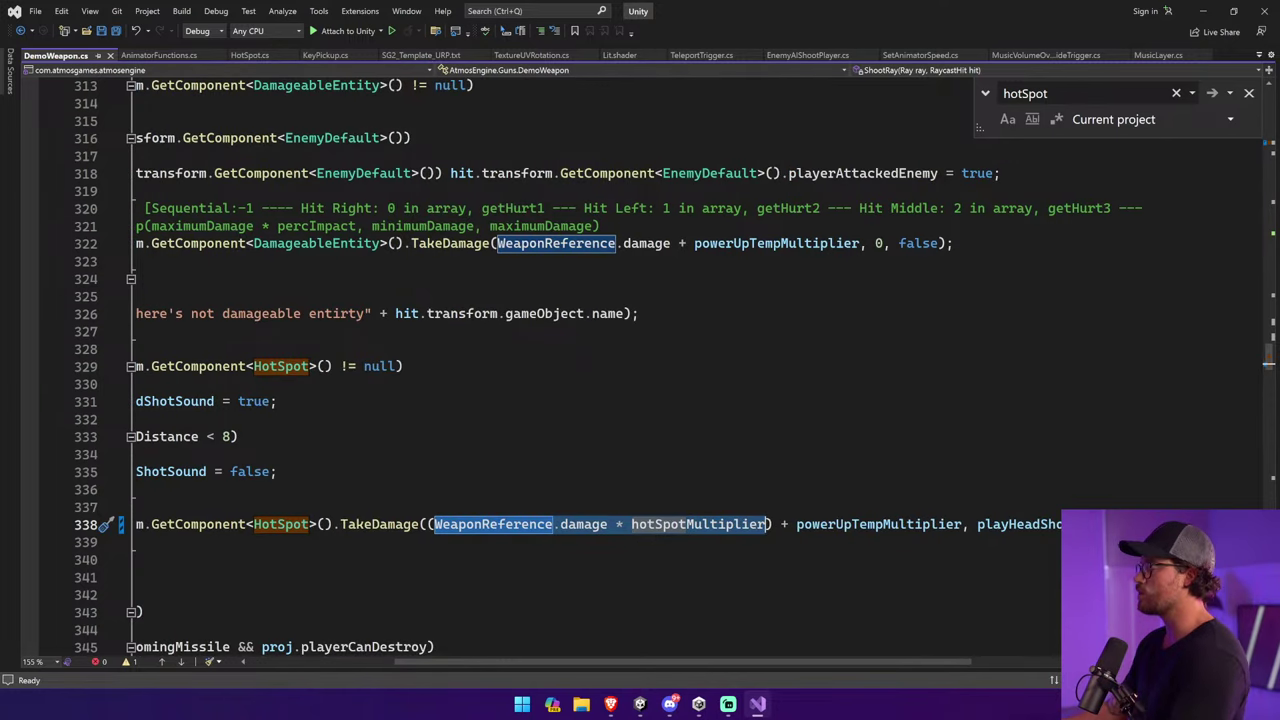
drag(900, 663, 738, 662)
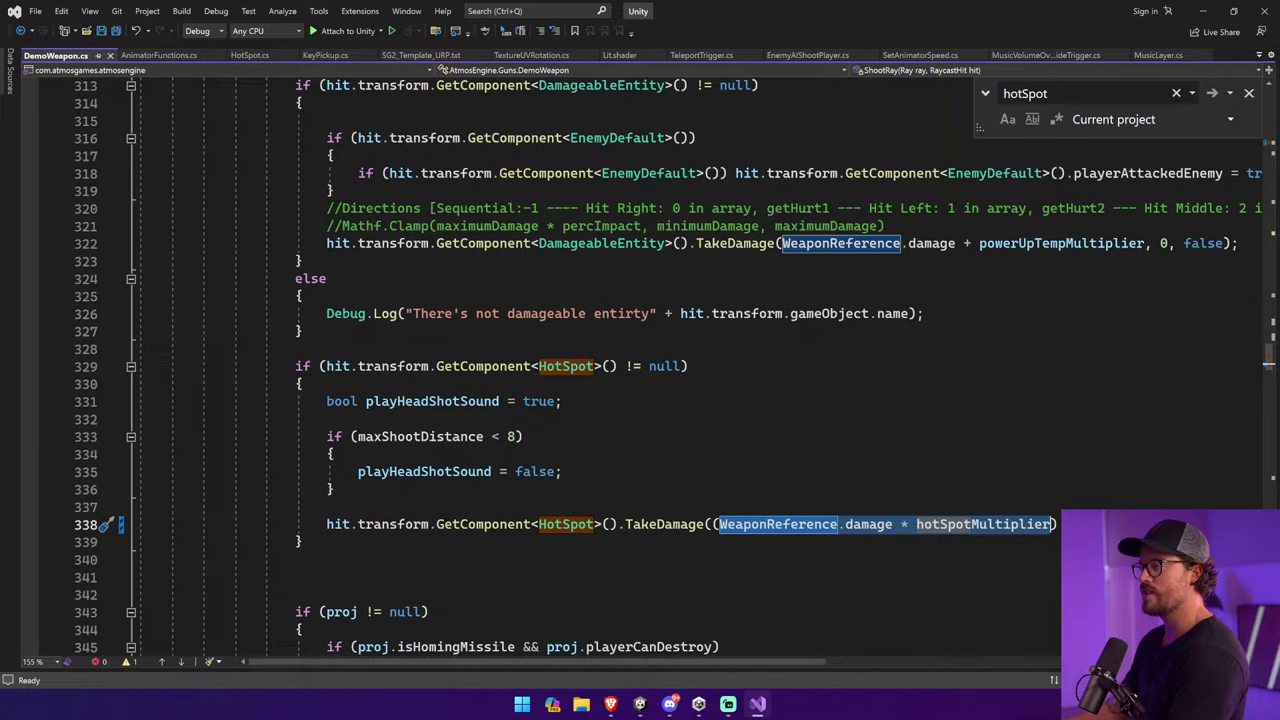
click(335, 489)
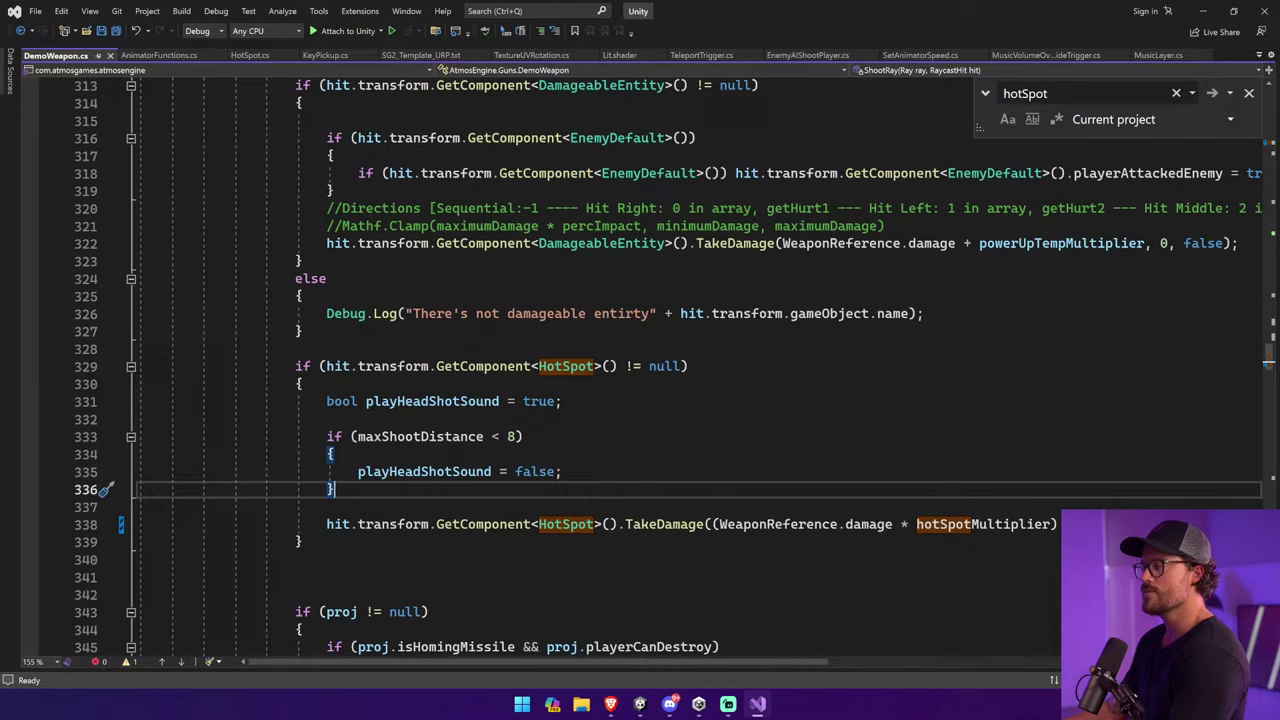
click(650, 524)
click(523, 524)
click(330, 507)
click(296, 542)
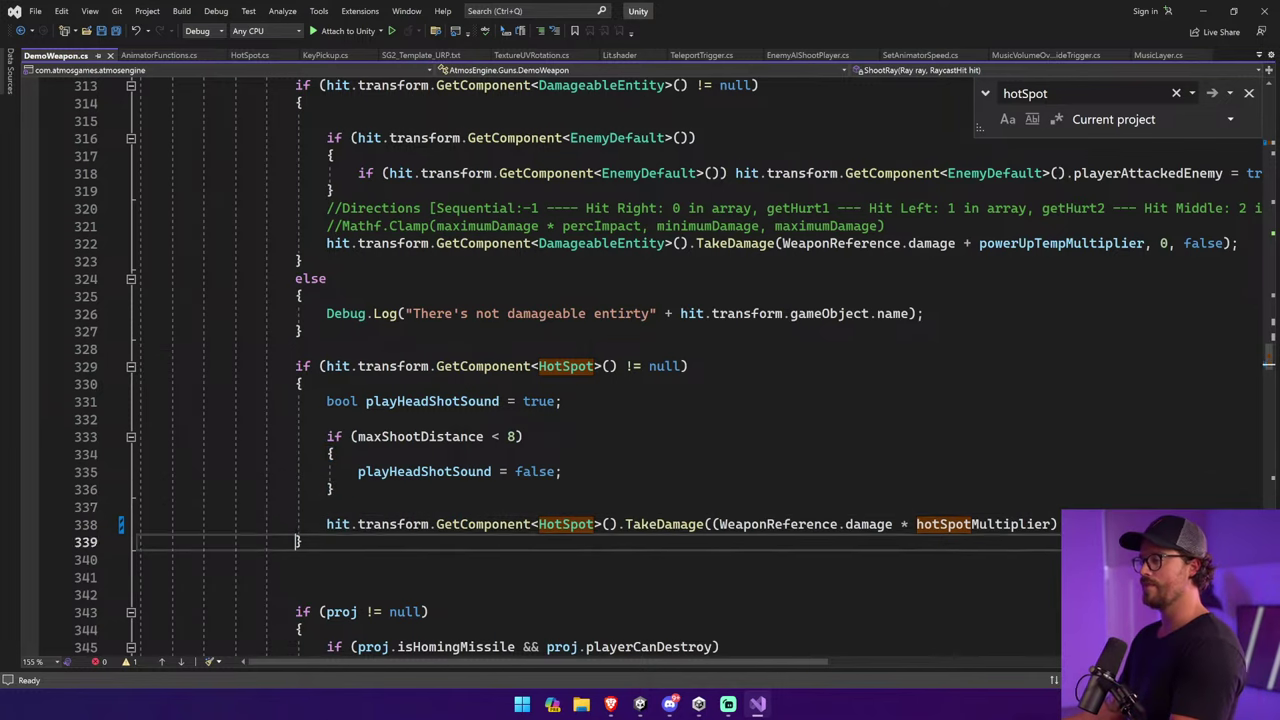
Below the HotSpot TakeDamage call in ShootRay, start a Debug.Log statement with the text "Took damage:" followed by a plus sign.
key(Return)
text(Debug.L)
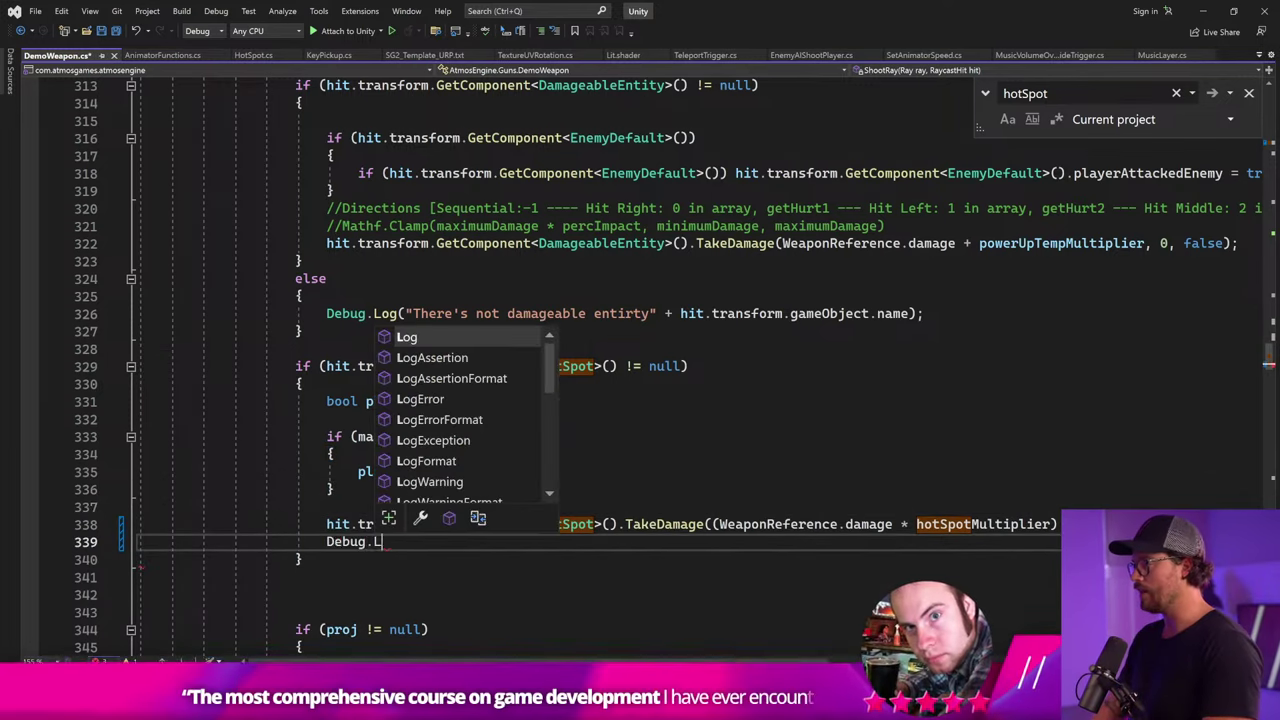
text(og()
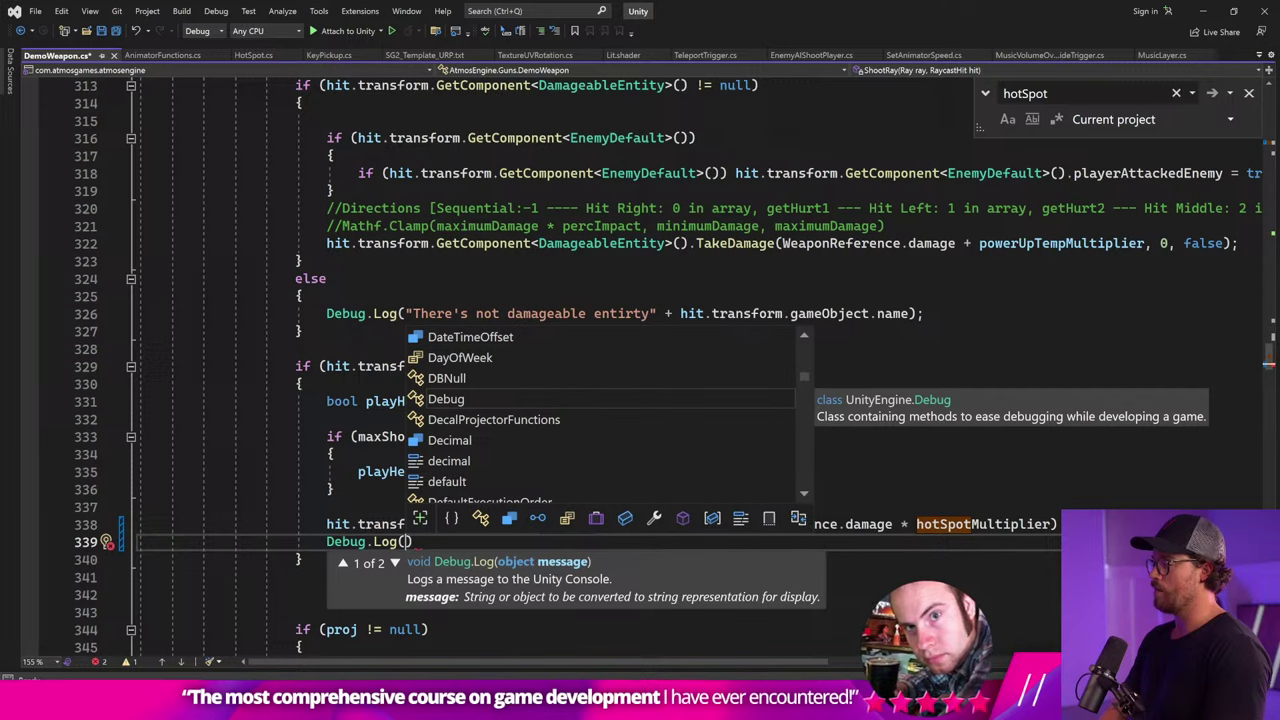
text("Took dam)
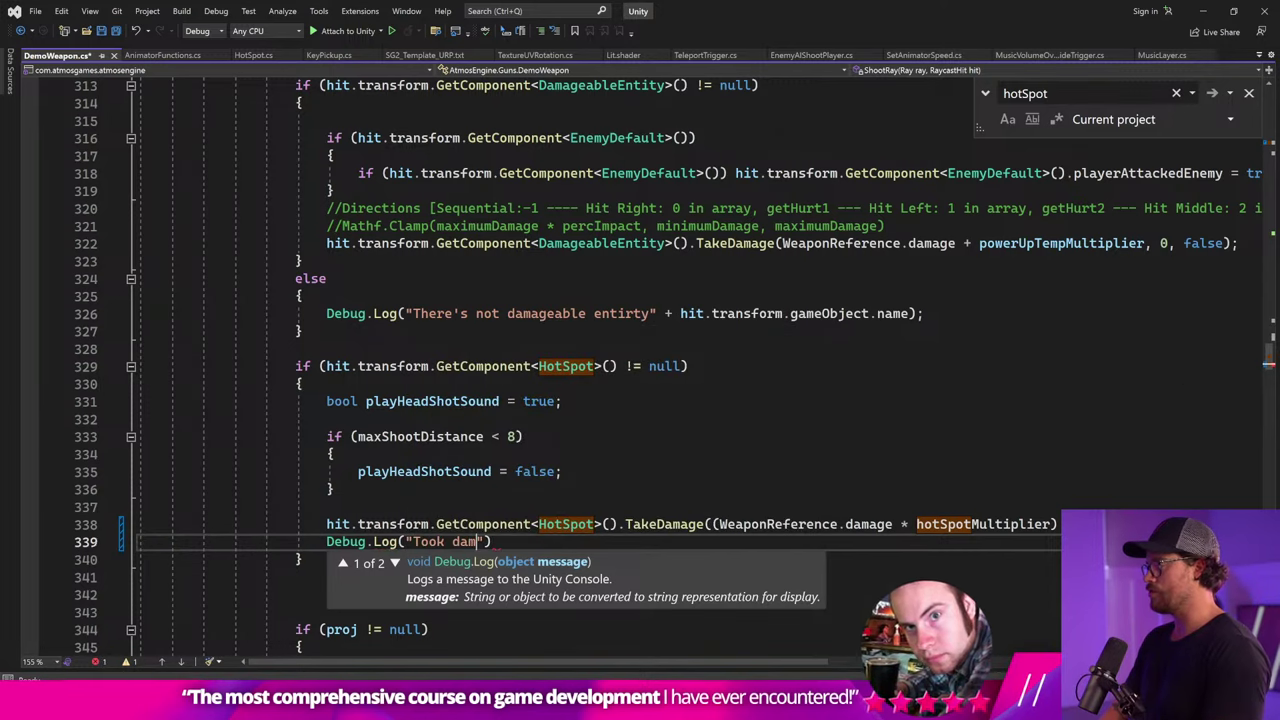
text(age:" +)
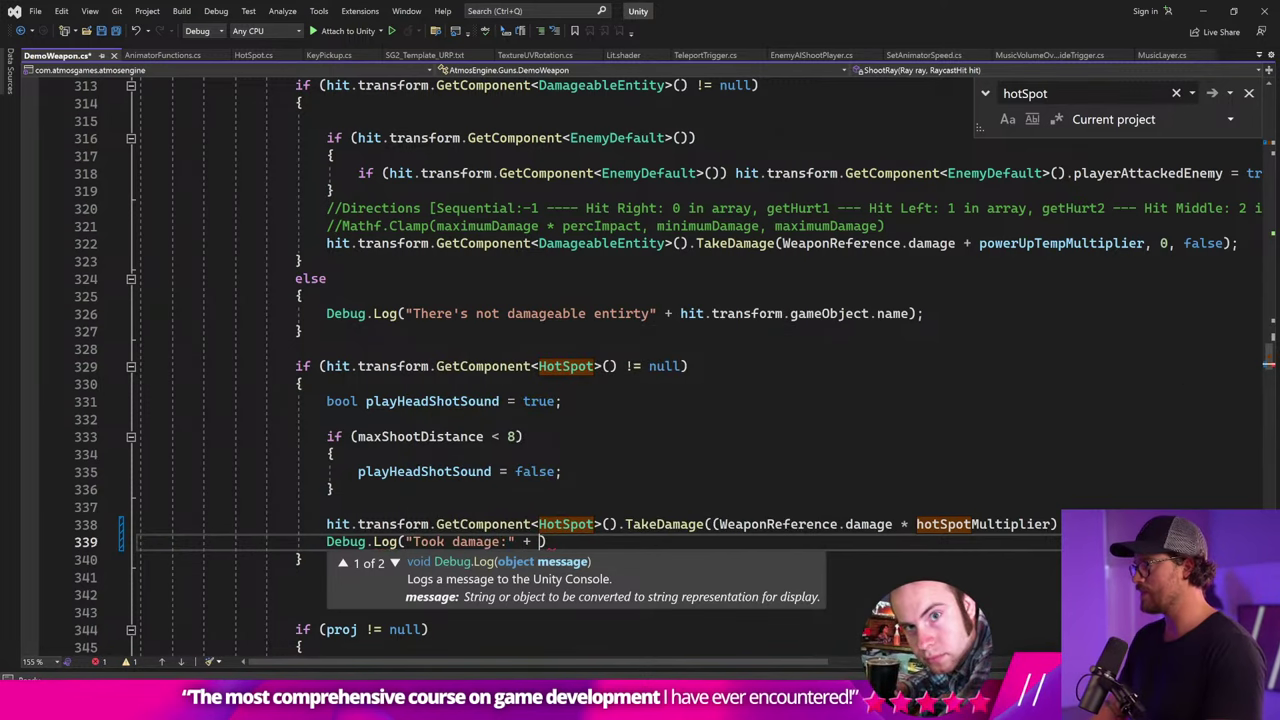
Complete the log with WeaponReference.damage * hotSpotMultiplier copied from the TakeDamage call, add a space after "Took damage:", and save the script.
ctrl+scroll(600, 400, up, 3)
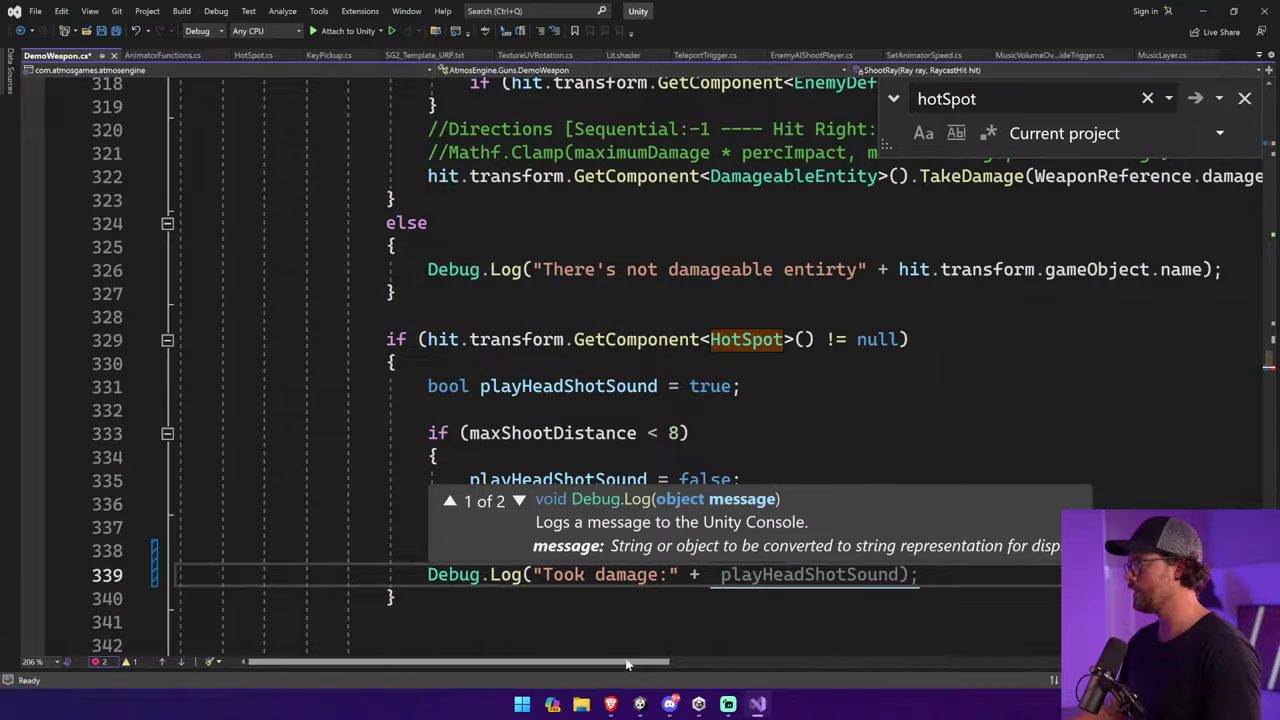
drag(630, 662, 798, 662)
click(309, 480)
drag(517, 550, 1141, 550)
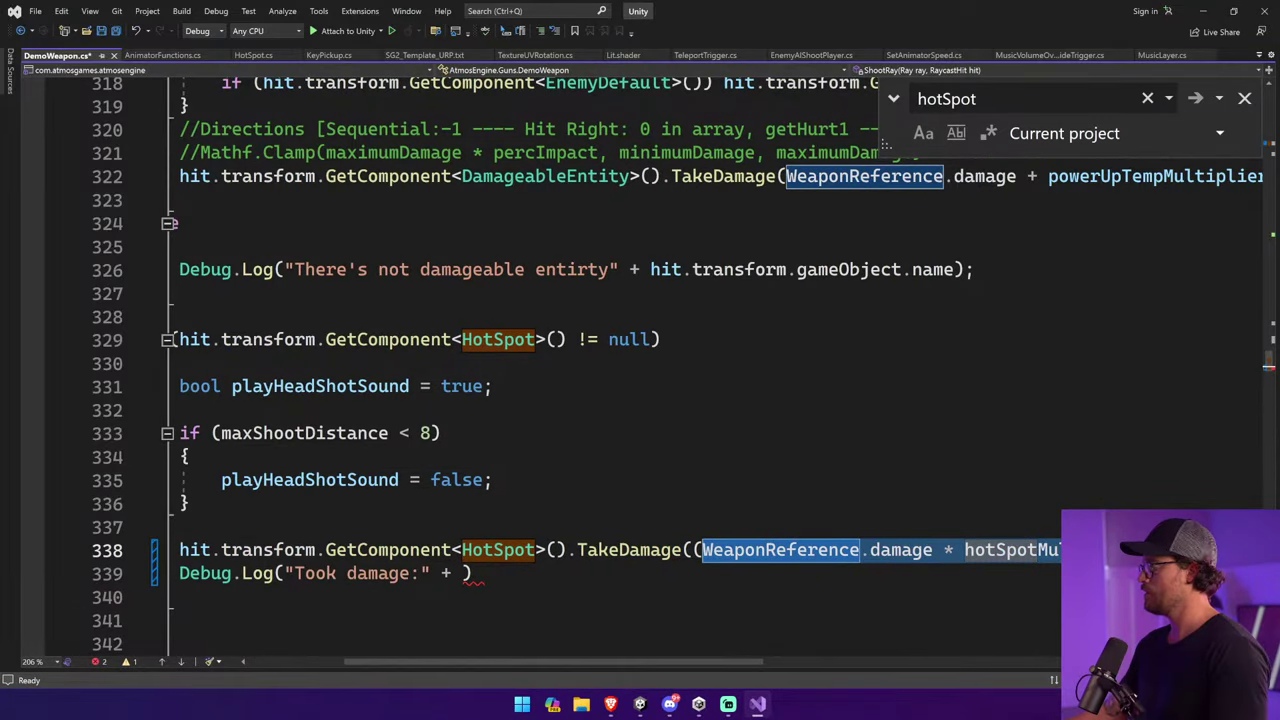
click(463, 573)
key(ctrl+v)
key(Right)
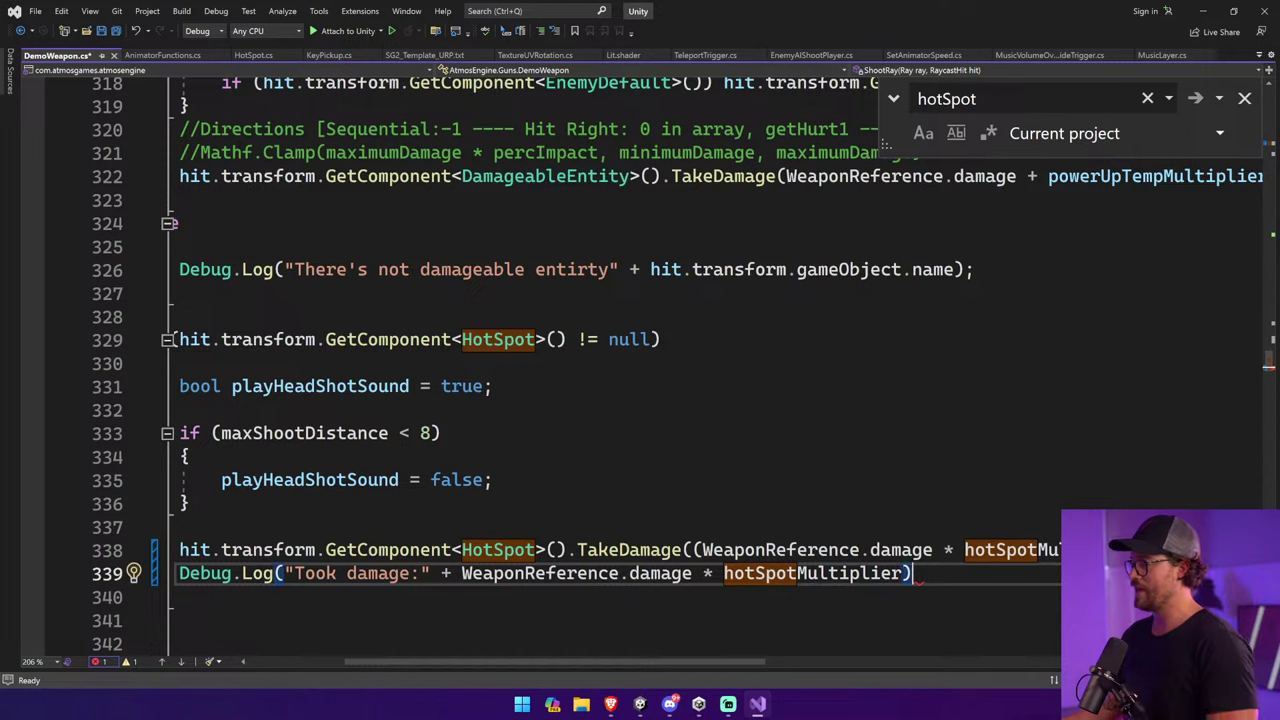
text(;)
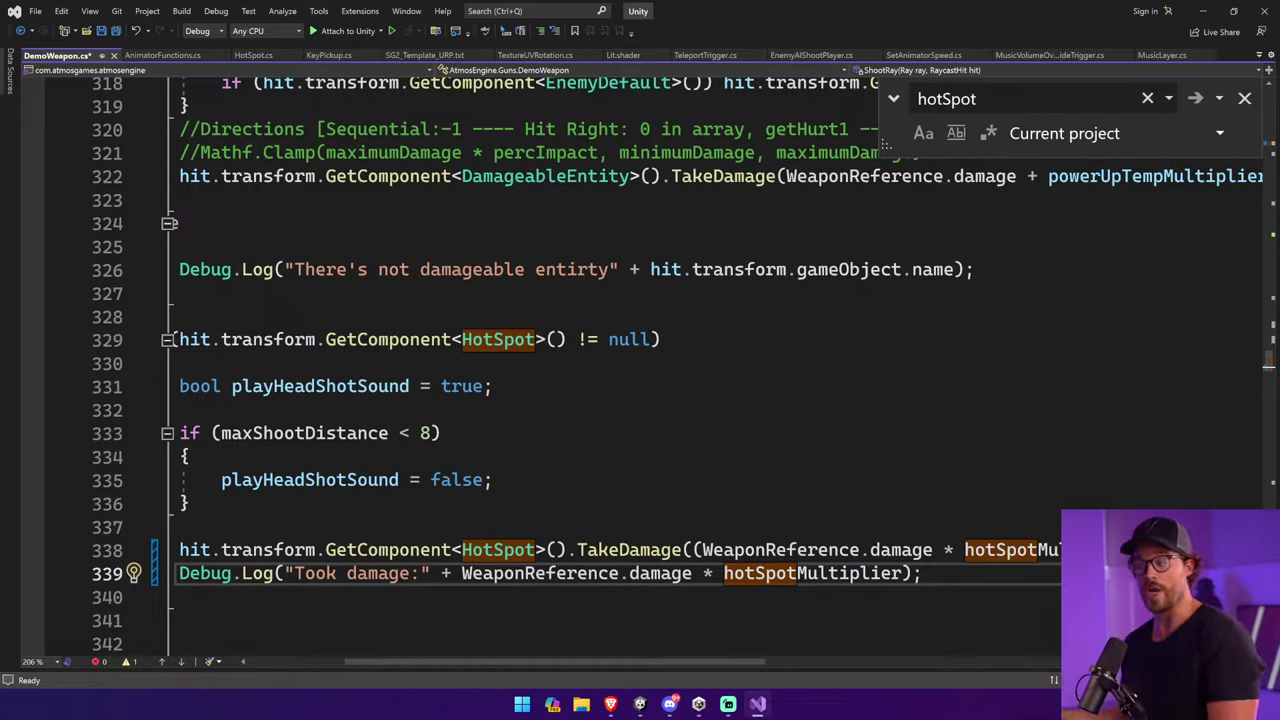
key(ctrl+s)
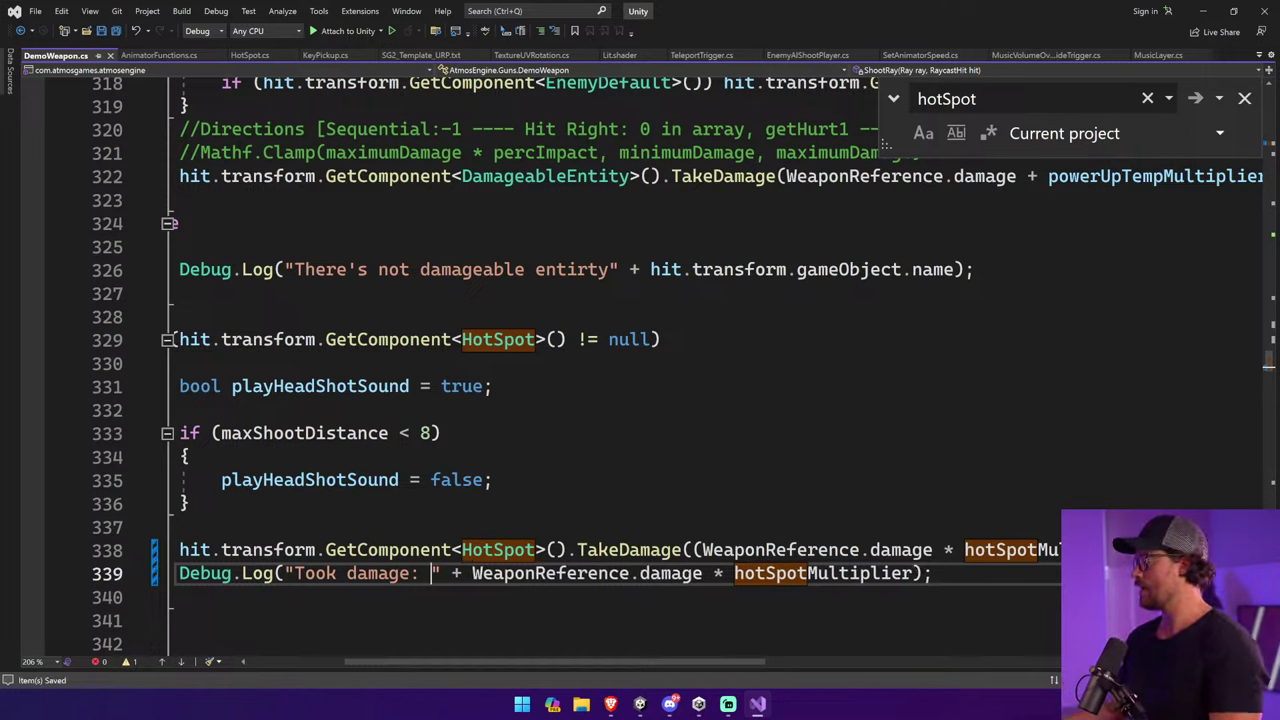
key(Right)
key(Right)
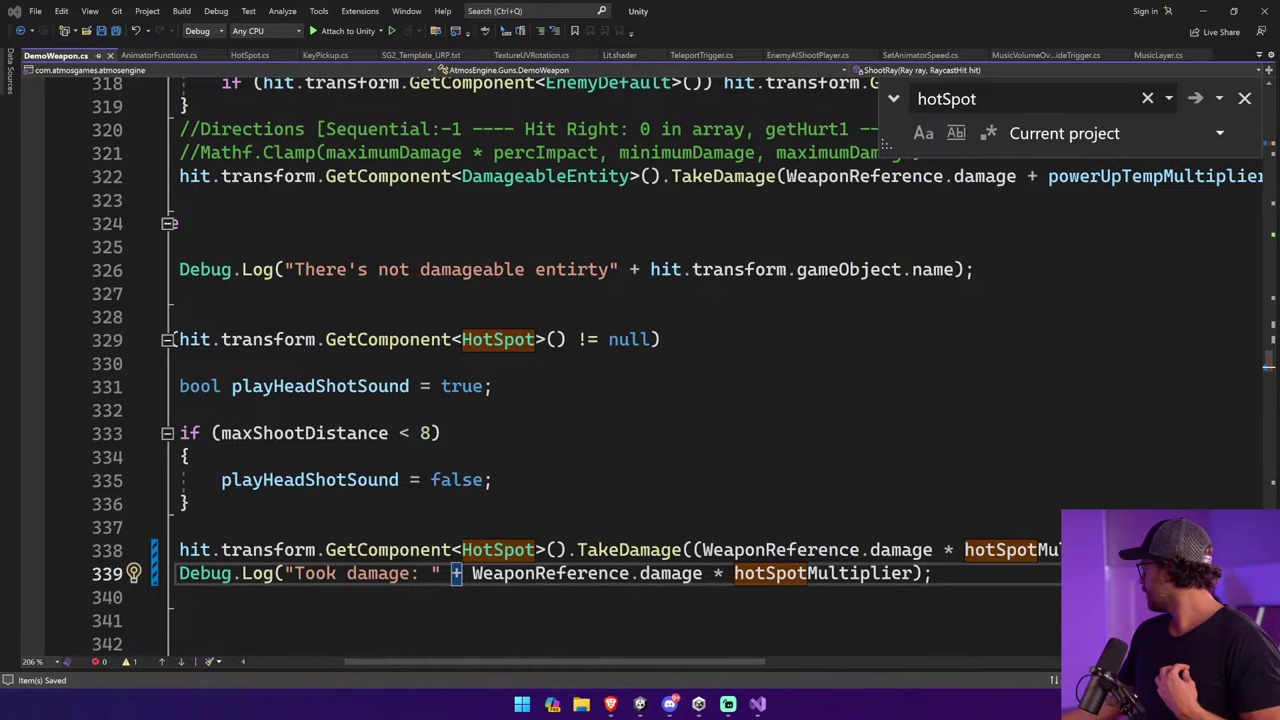
Switch to Unity, clear the Console, widen the Scene and Game view area, shorten the Console, and start the game.
click(640, 704)
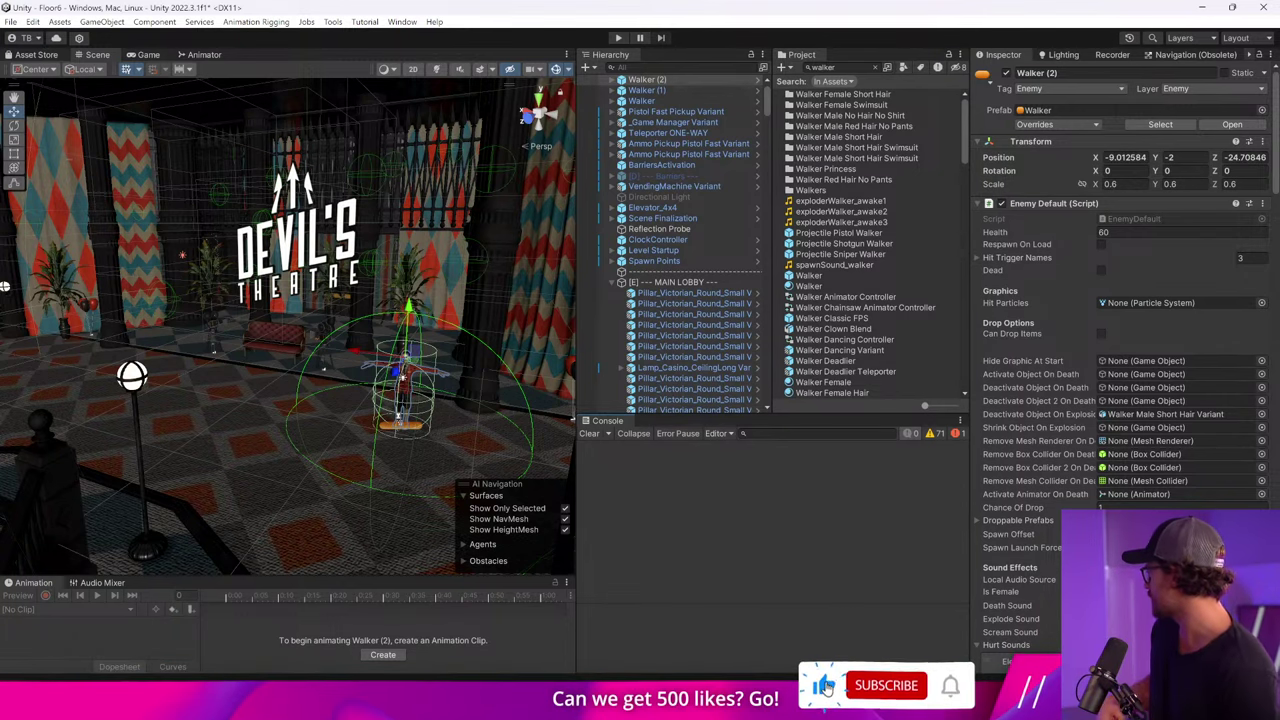
click(591, 433)
drag(578, 449, 720, 449)
drag(918, 409, 920, 497)
click(618, 40)
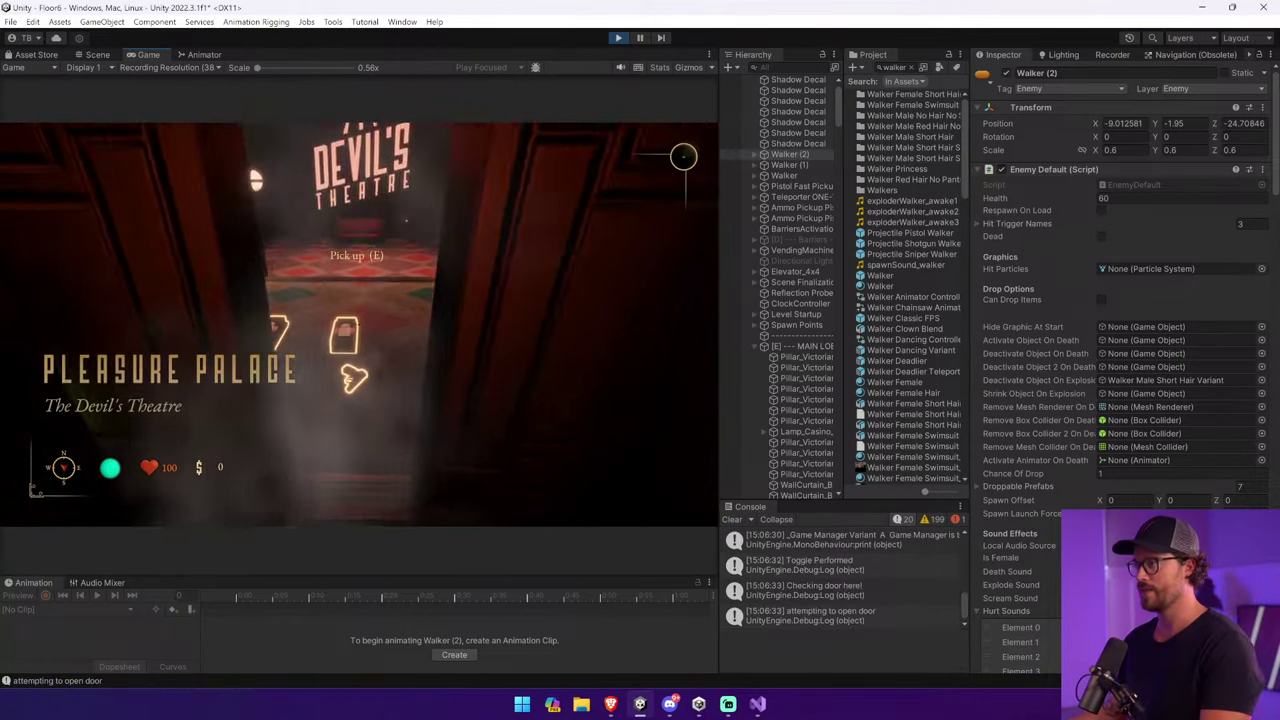
Walk toward the lobby and pick up the pistol and its ammo.
key(w)
key(e)
key(e)
key(e)
key(e)
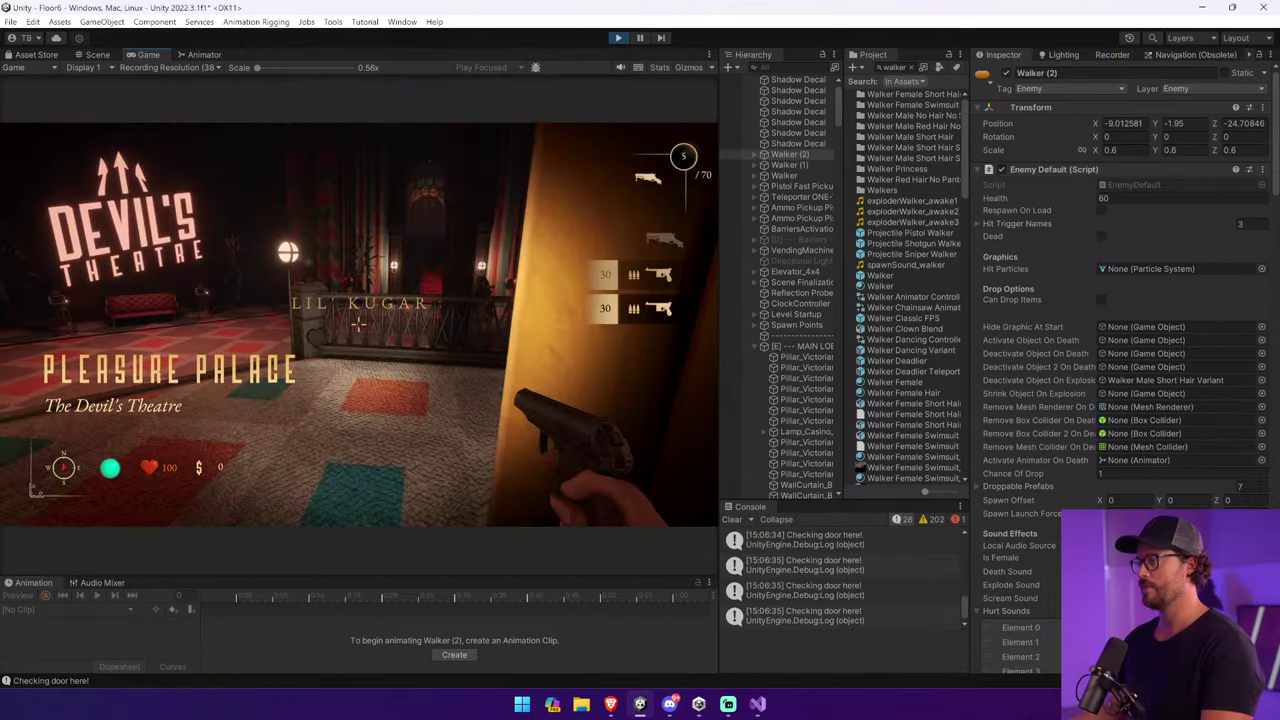
Pause the game, enlarge the Console, clear its messages, and resume playing.
key(Escape)
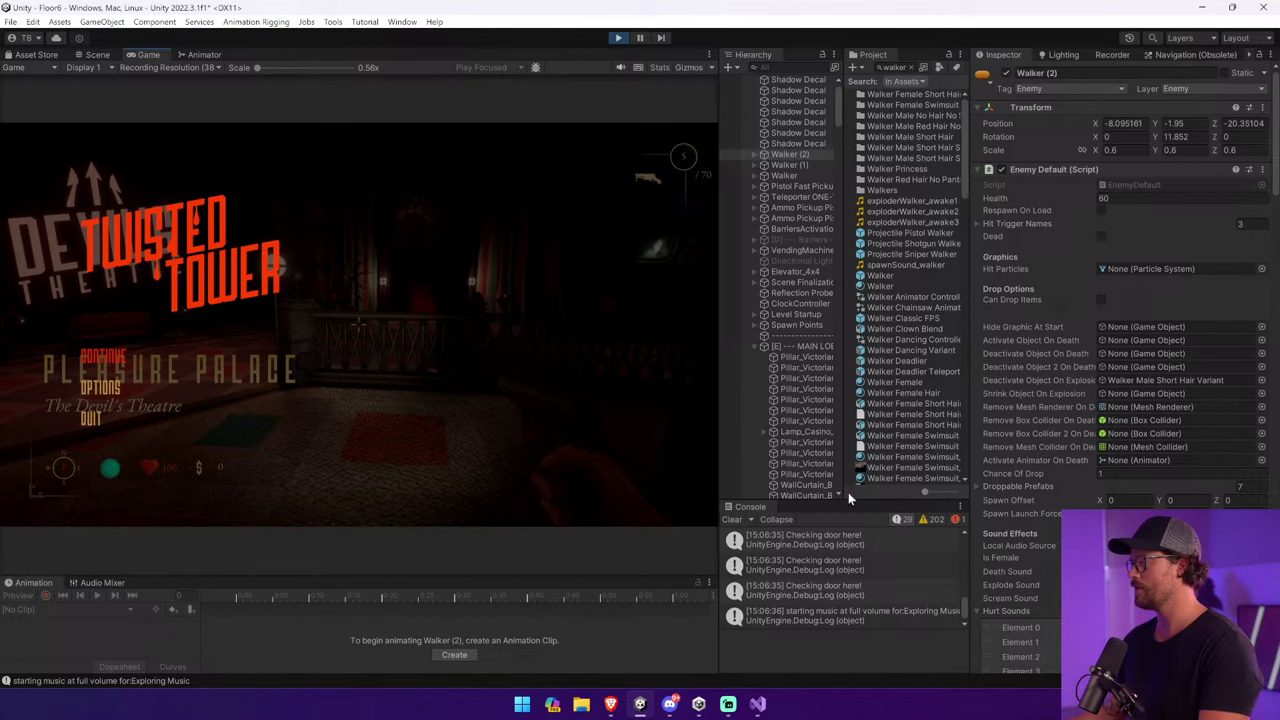
drag(848, 497, 790, 291)
click(733, 309)
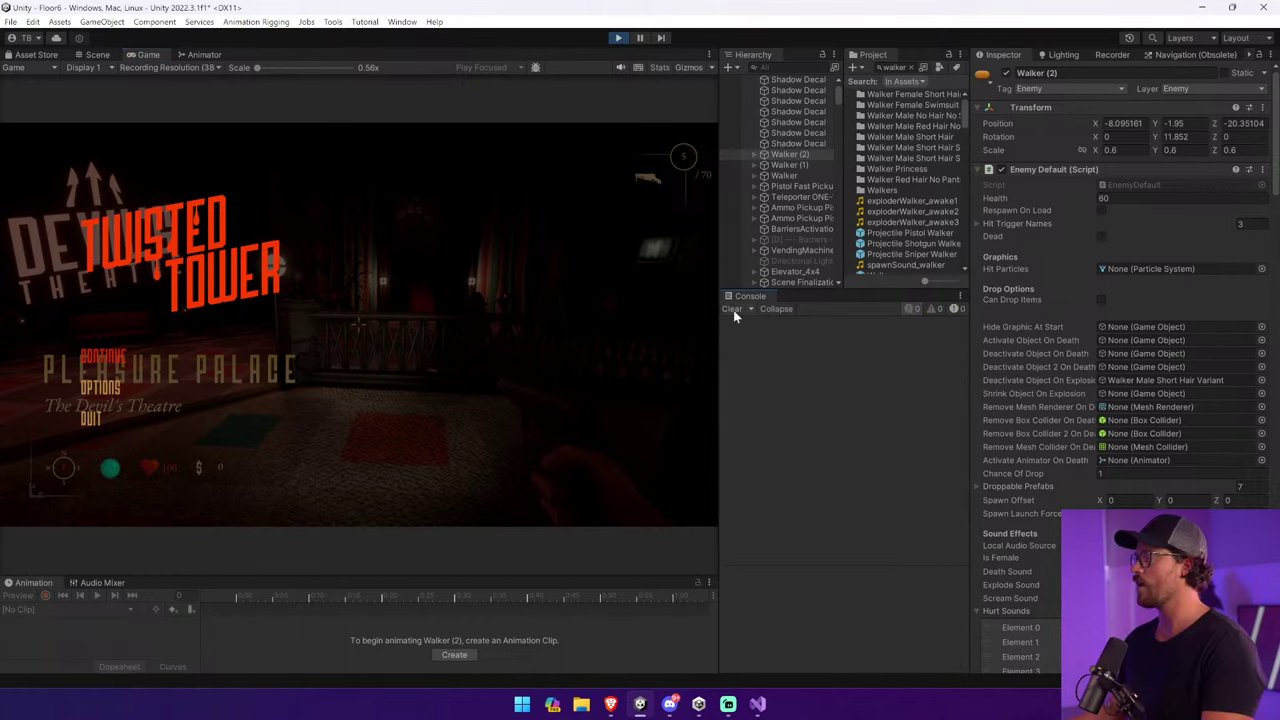
click(176, 364)
Playtest pistol shots at the lobby enemies' heads while checking the logged damage, reload when empty, and stop the game.
key(w)
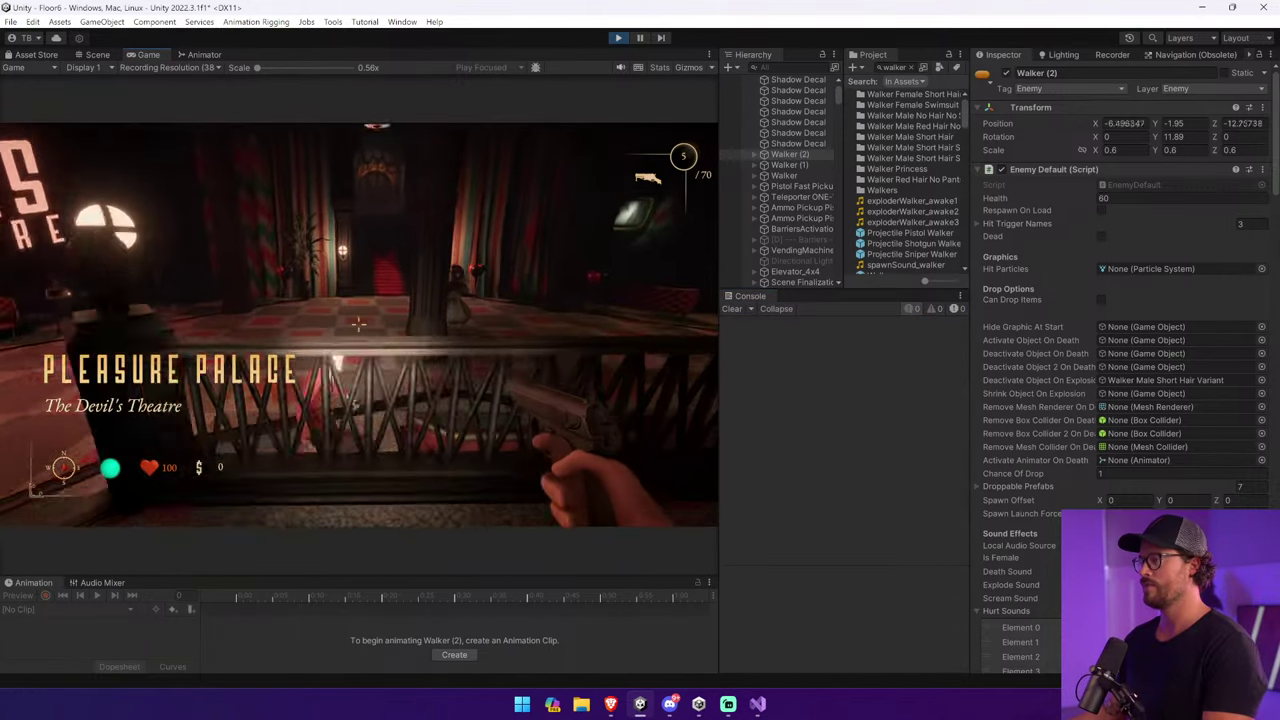
key(s)
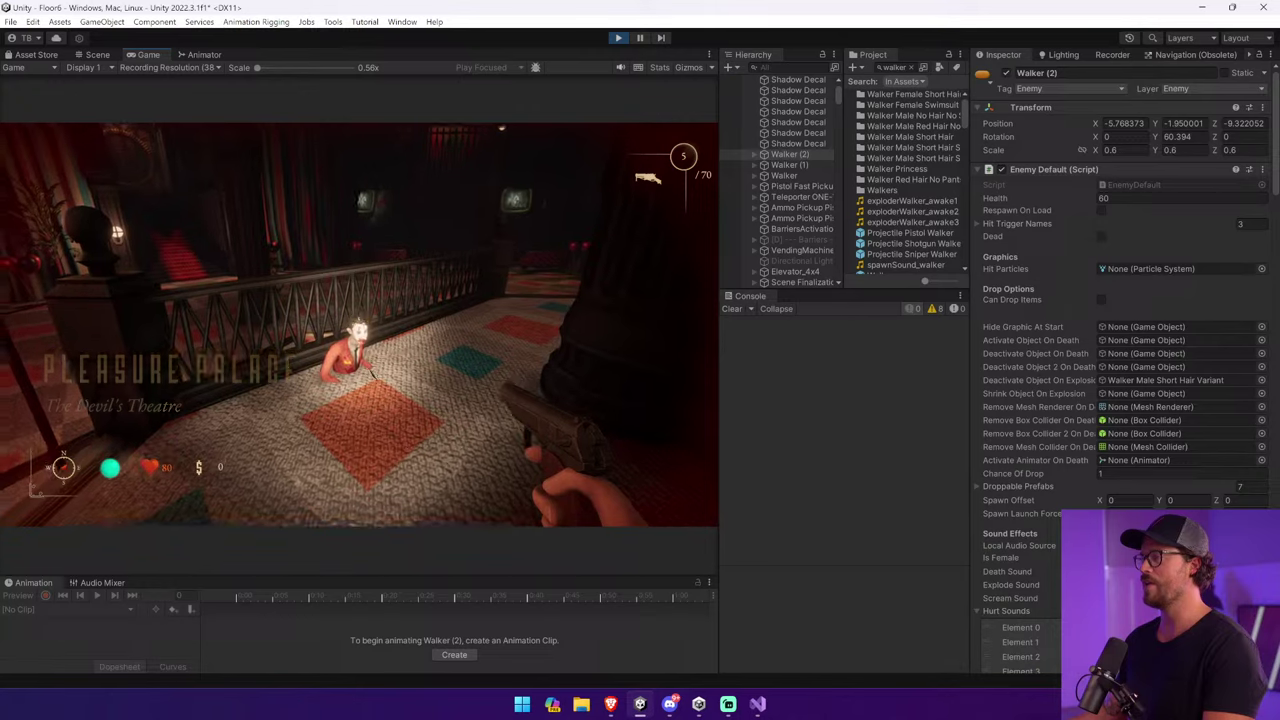
click(358, 325)
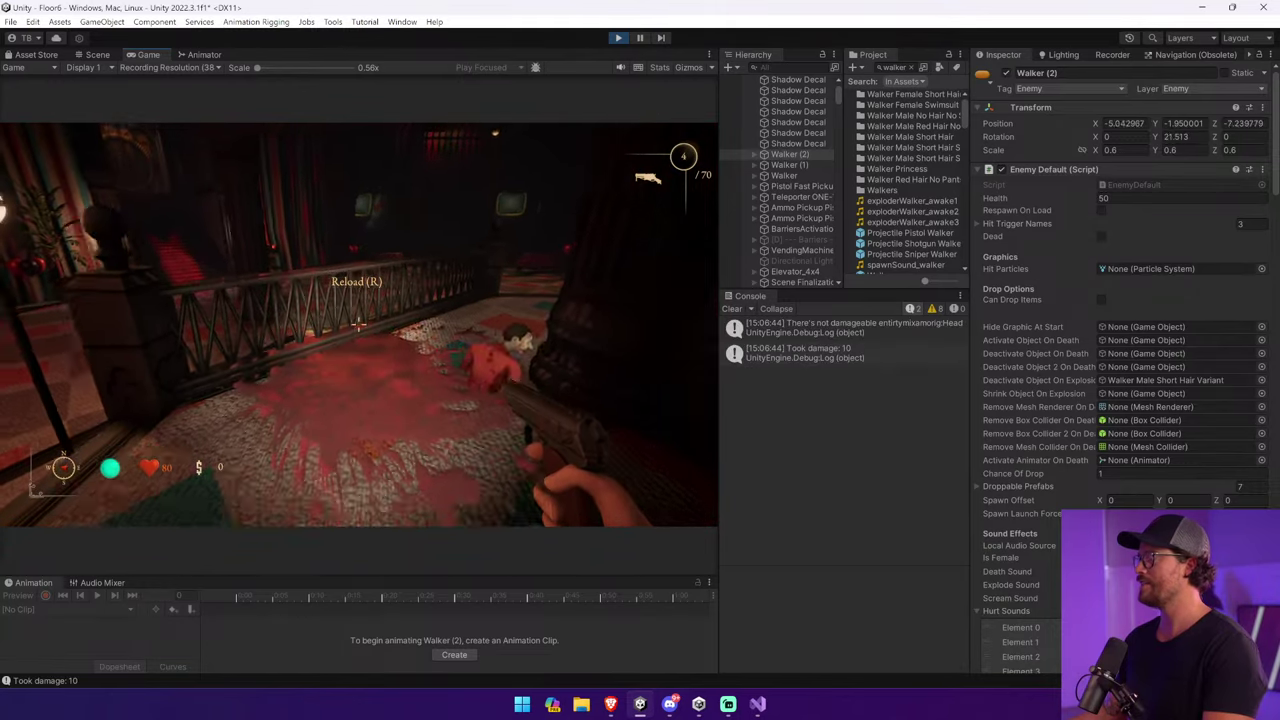
key(s)
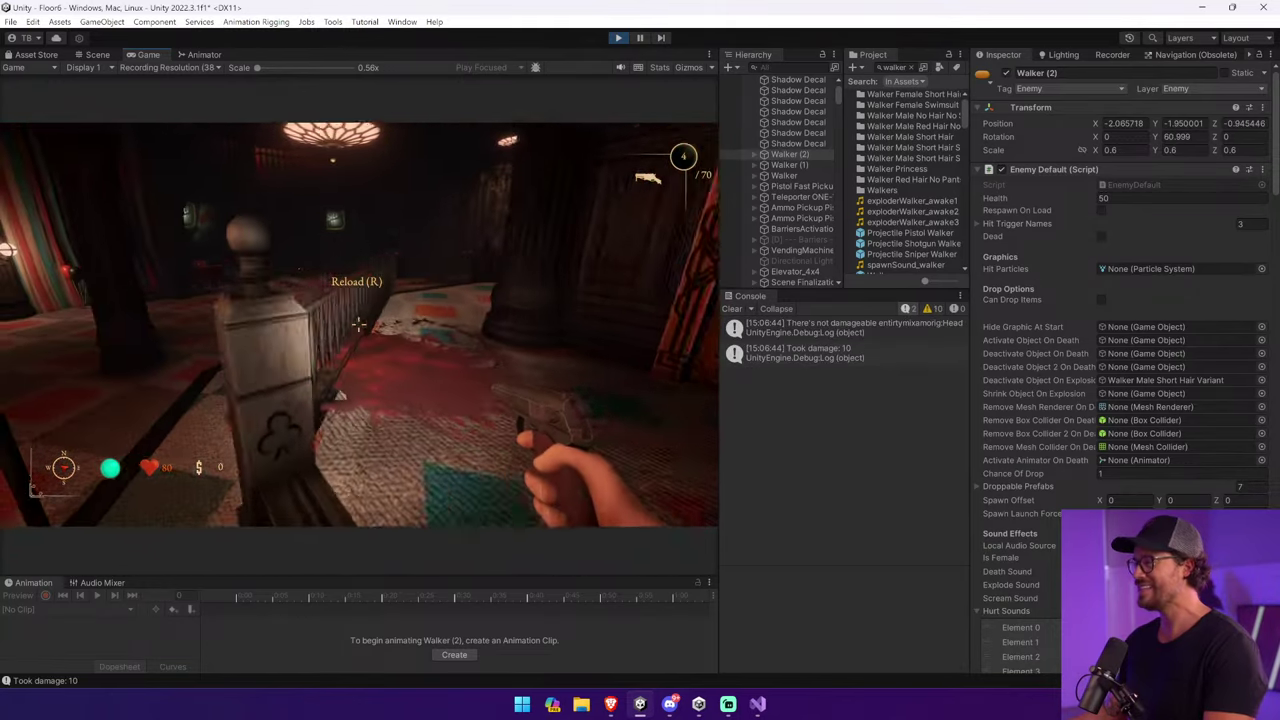
key(s)
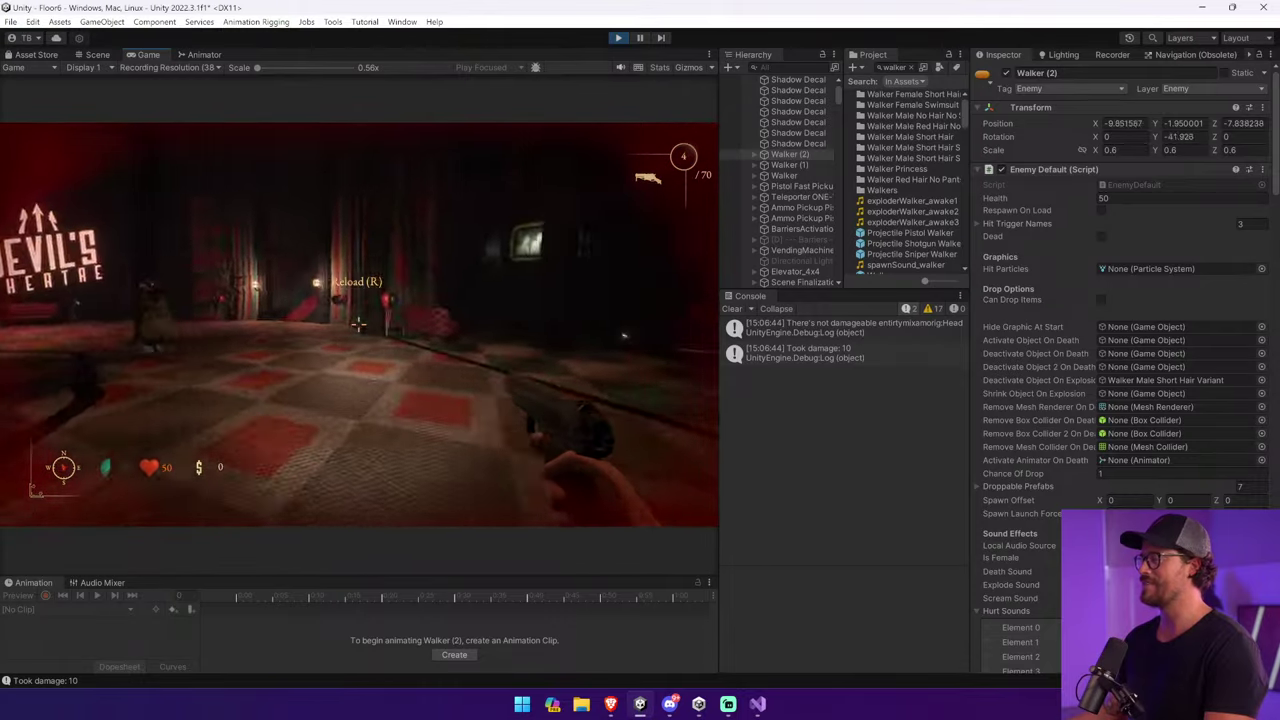
click(358, 323)
click(358, 323)
click(358, 323)
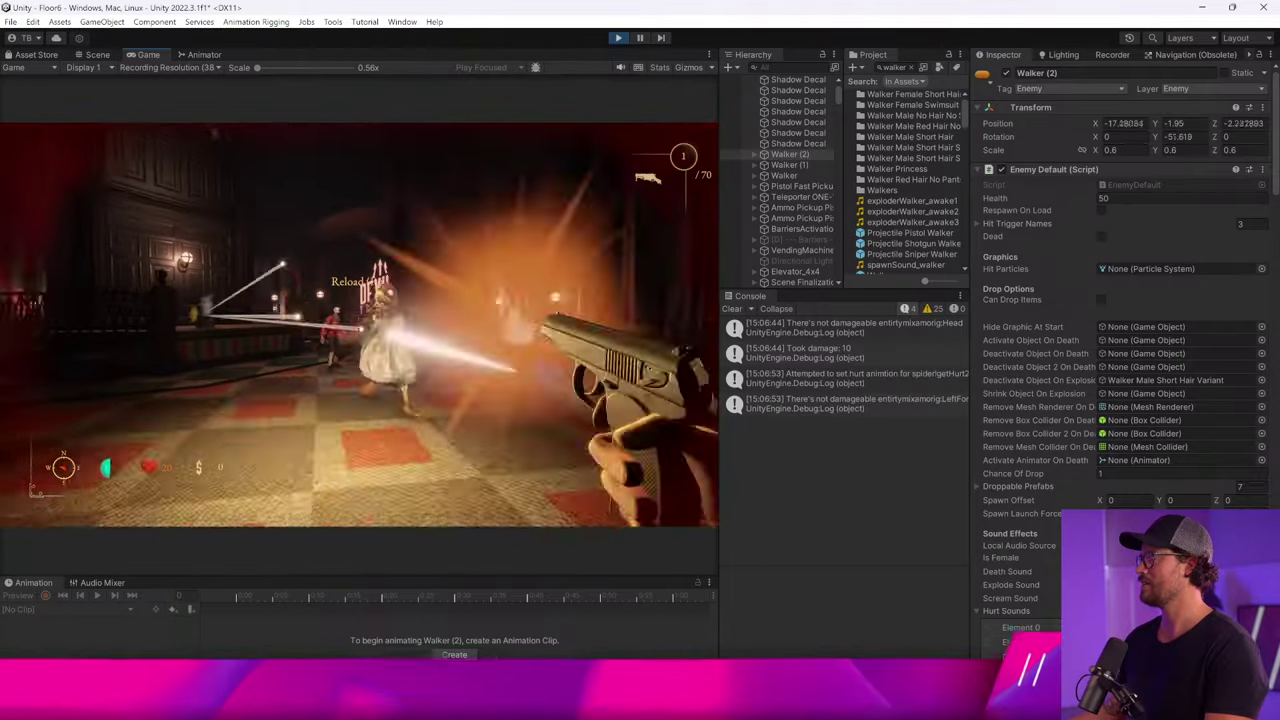
key(s)
click(358, 323)
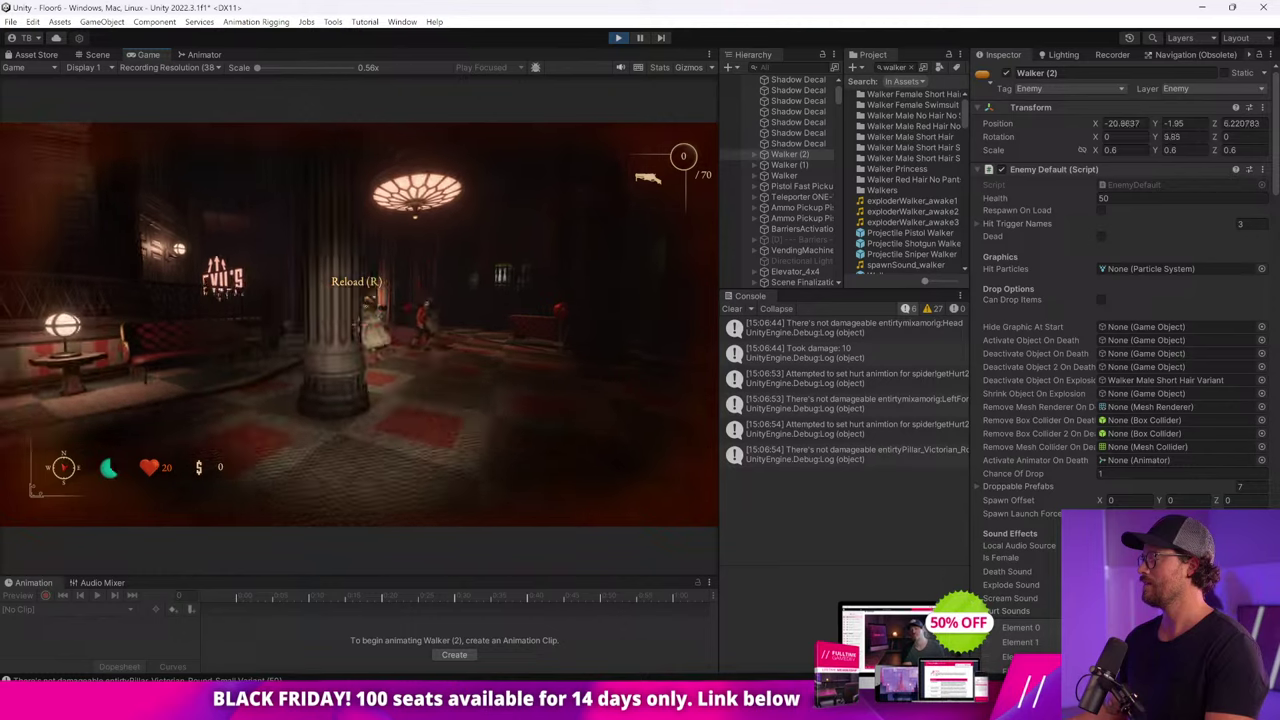
key(r)
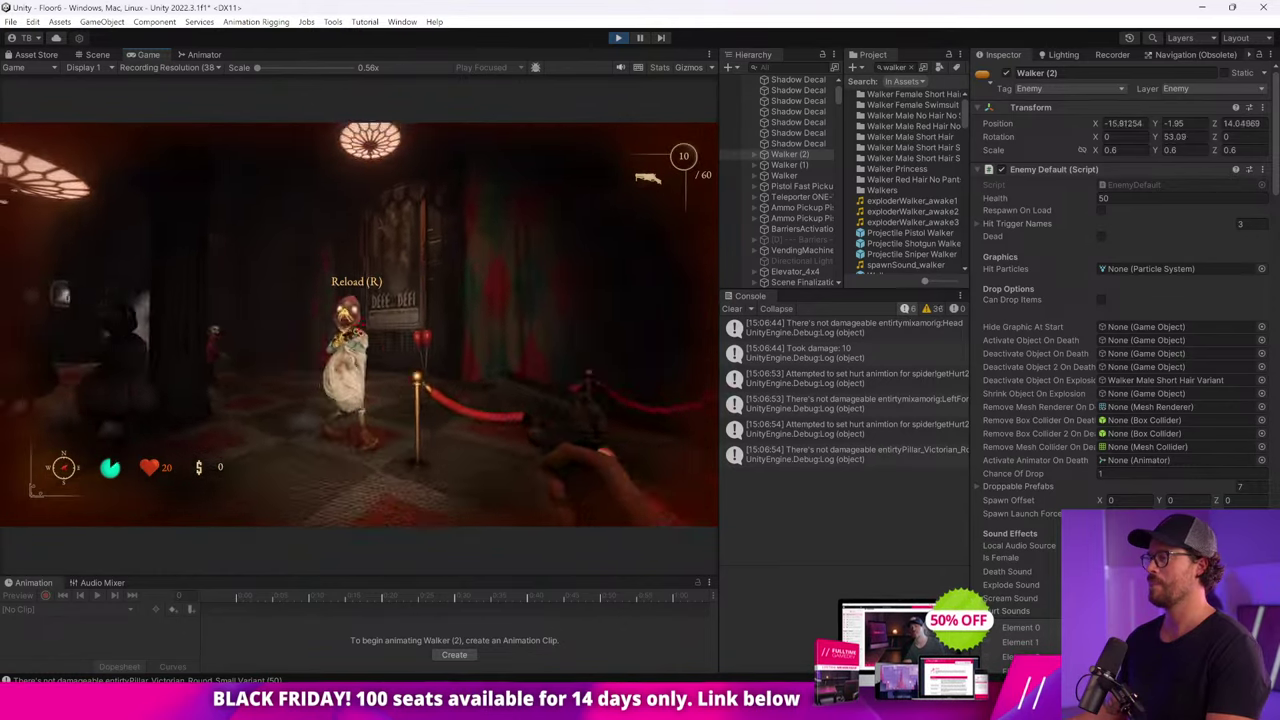
click(358, 323)
key(ctrl+p)
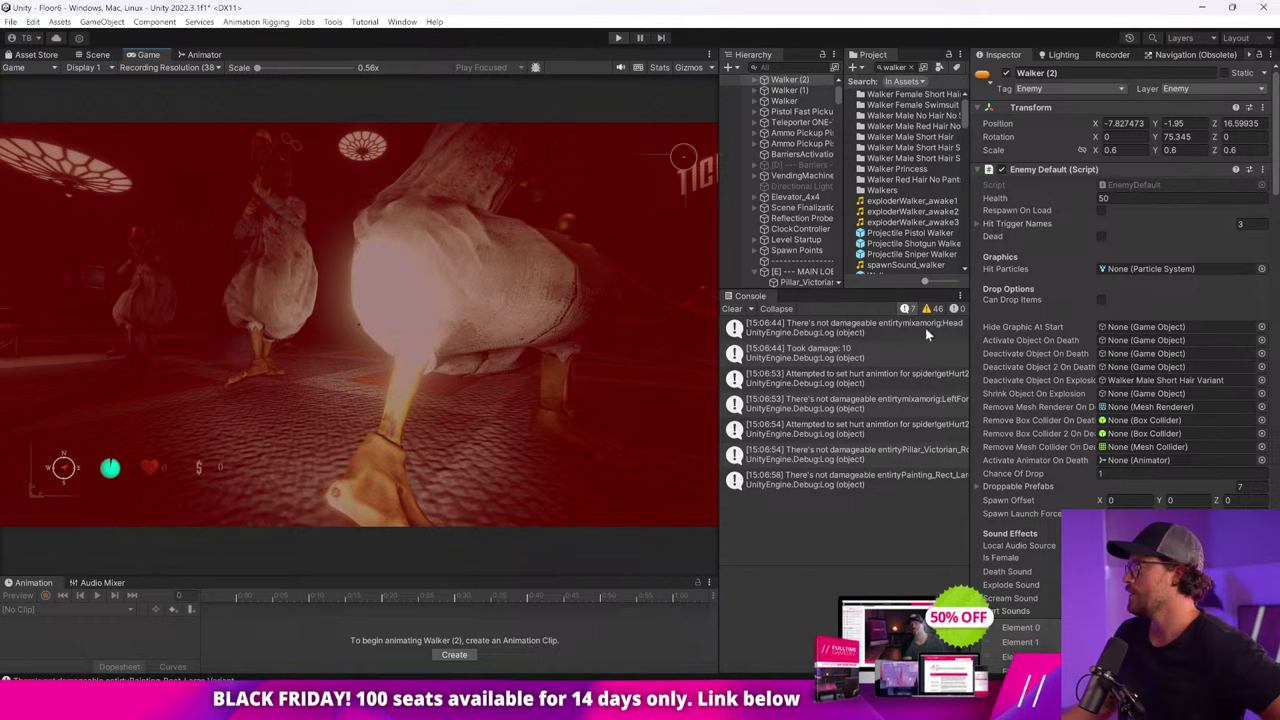
key(ctrl+p)
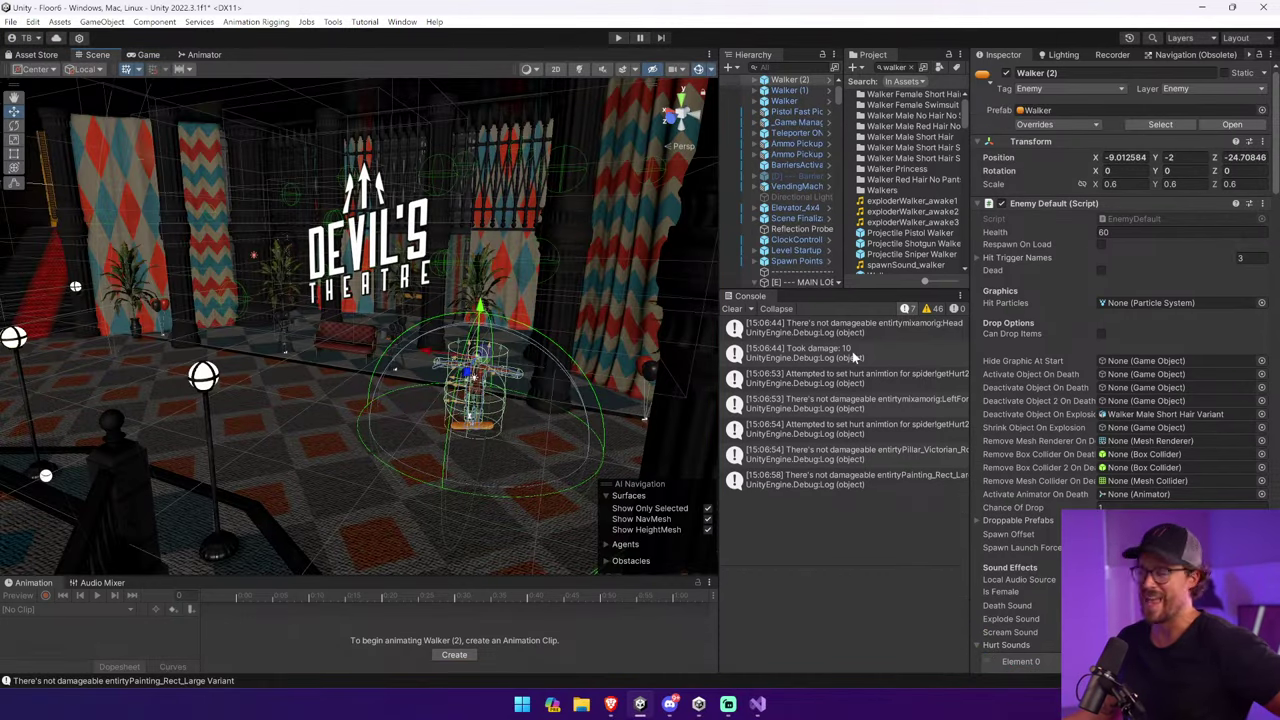
Clear the Console, dock it beneath the Hierarchy and Project panels, and widen those panels.
click(733, 309)
drag(746, 297, 627, 102)
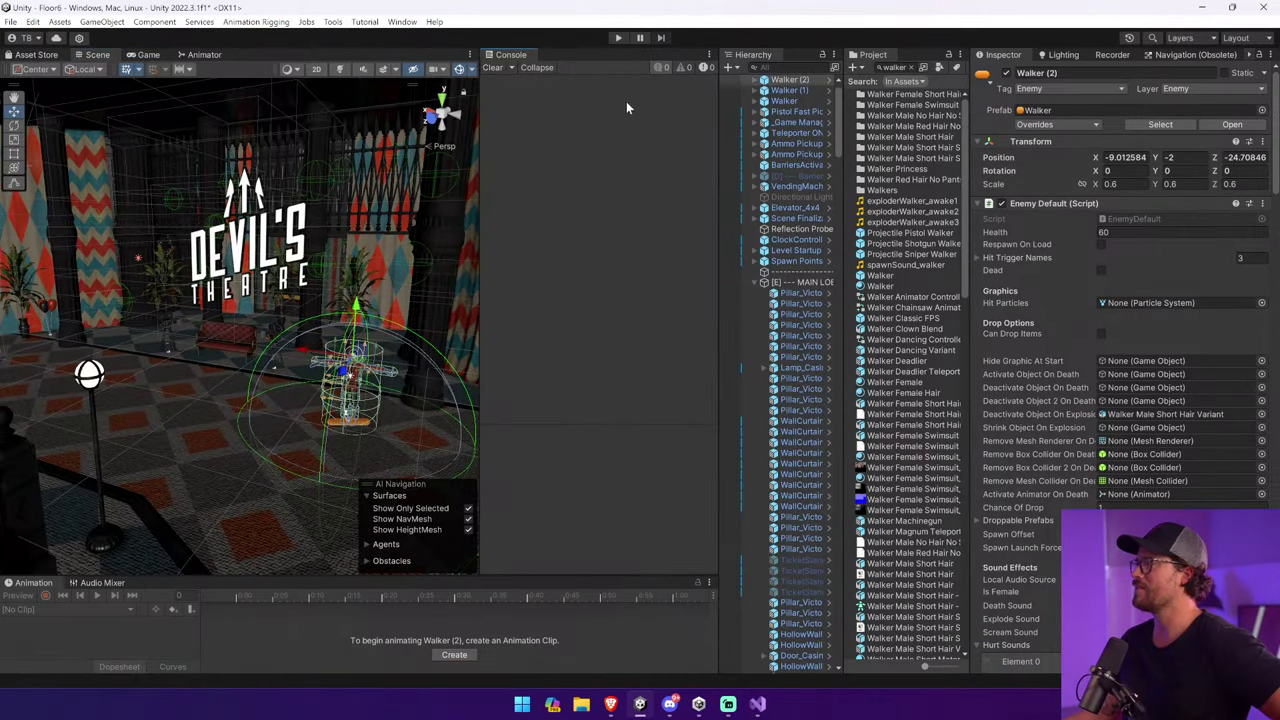
drag(518, 62, 777, 480)
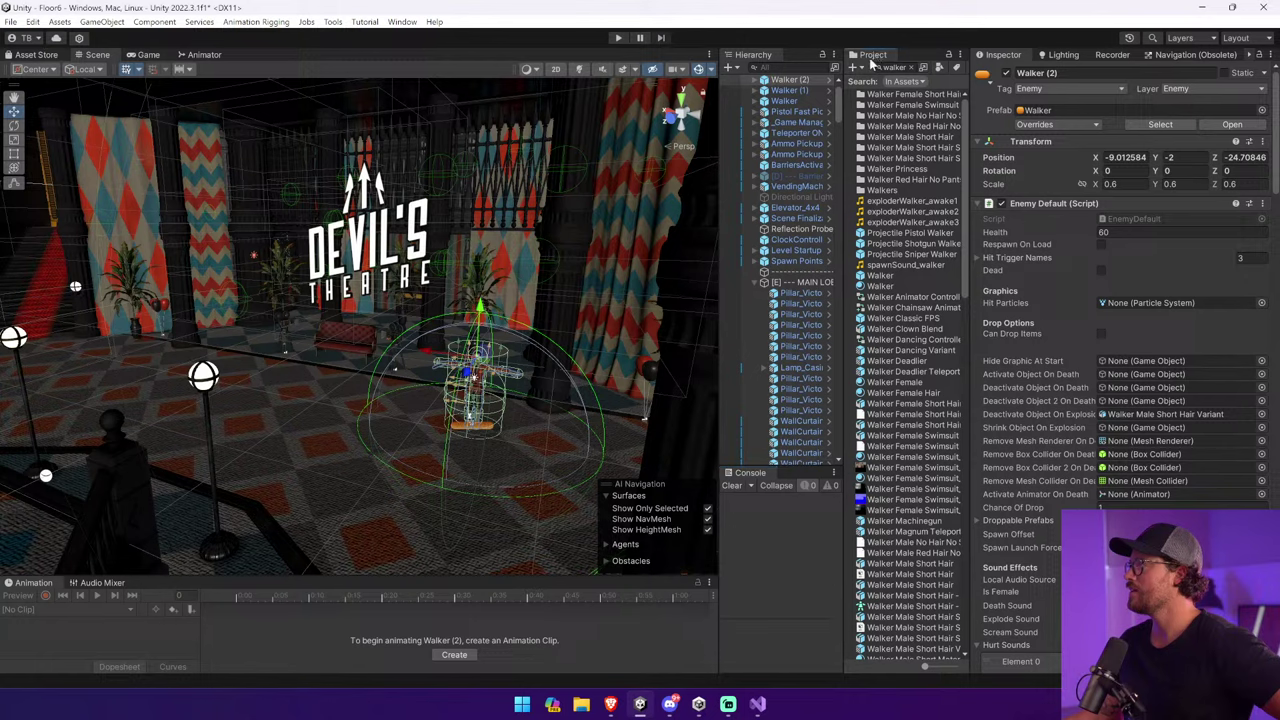
drag(717, 208, 605, 208)
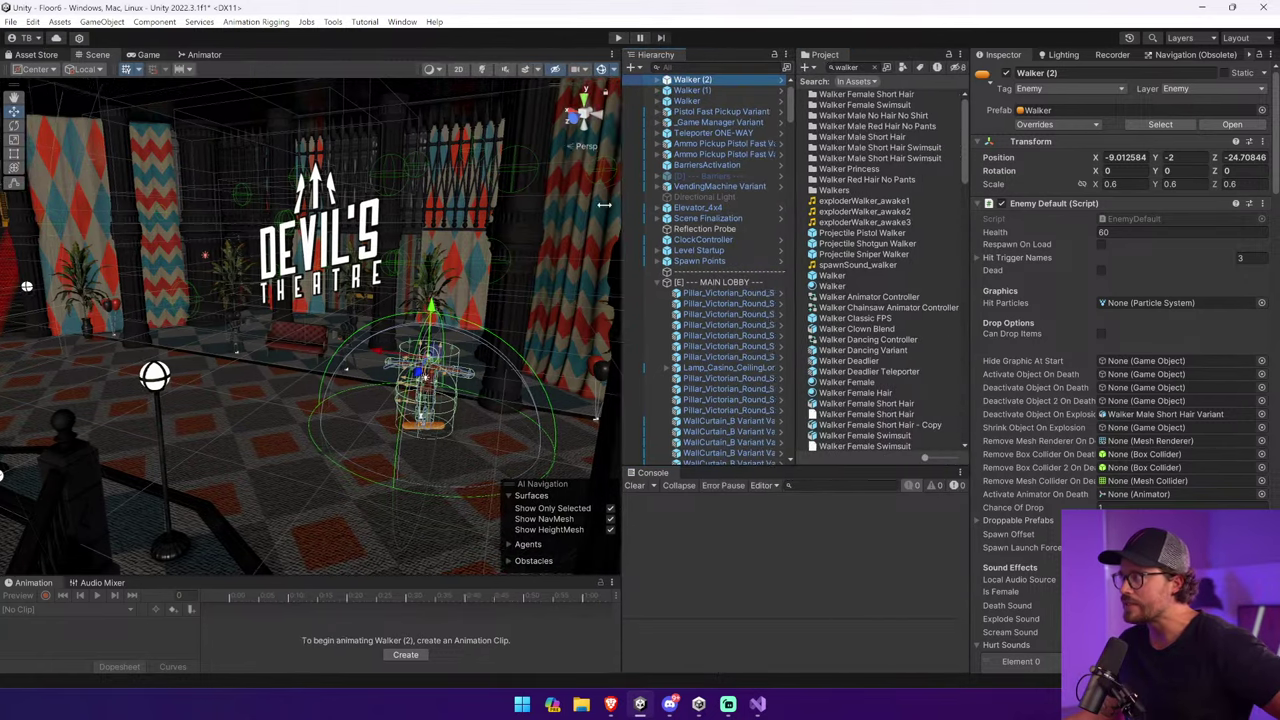
Search the project assets for "weapon ma" and select the Weapon Manager asset.
text(w)
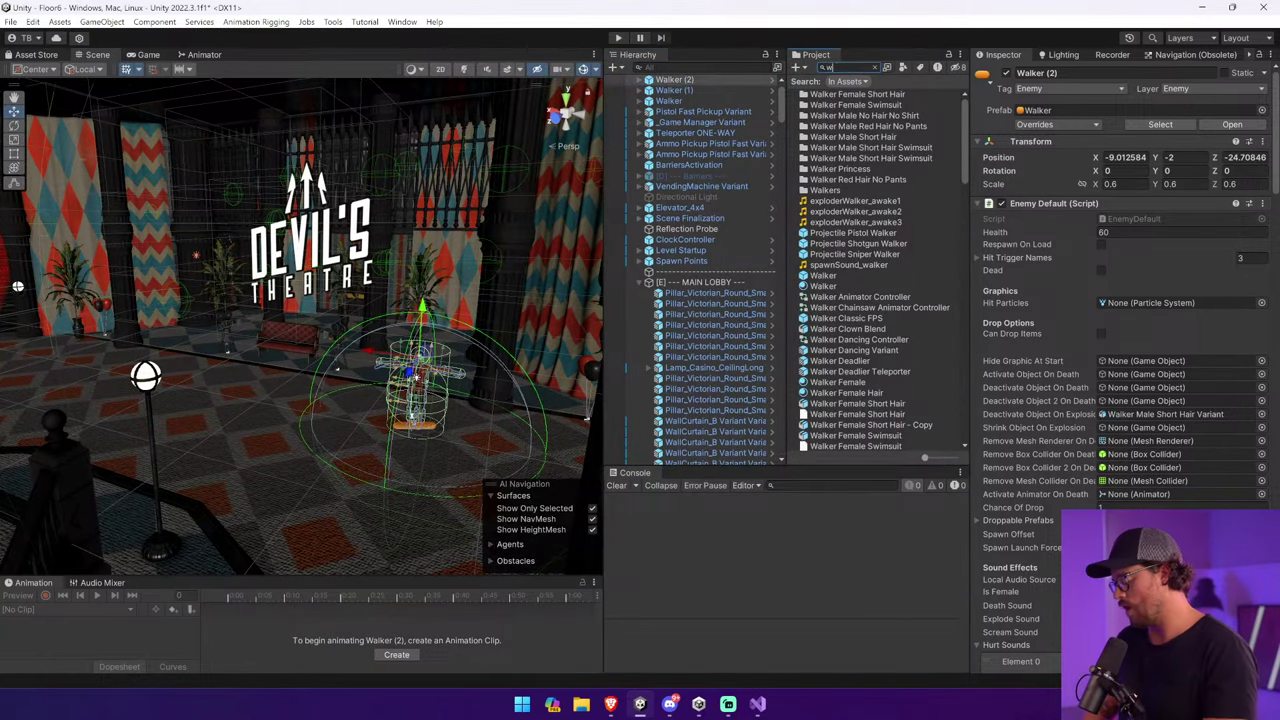
text(eapon ma)
click(843, 147)
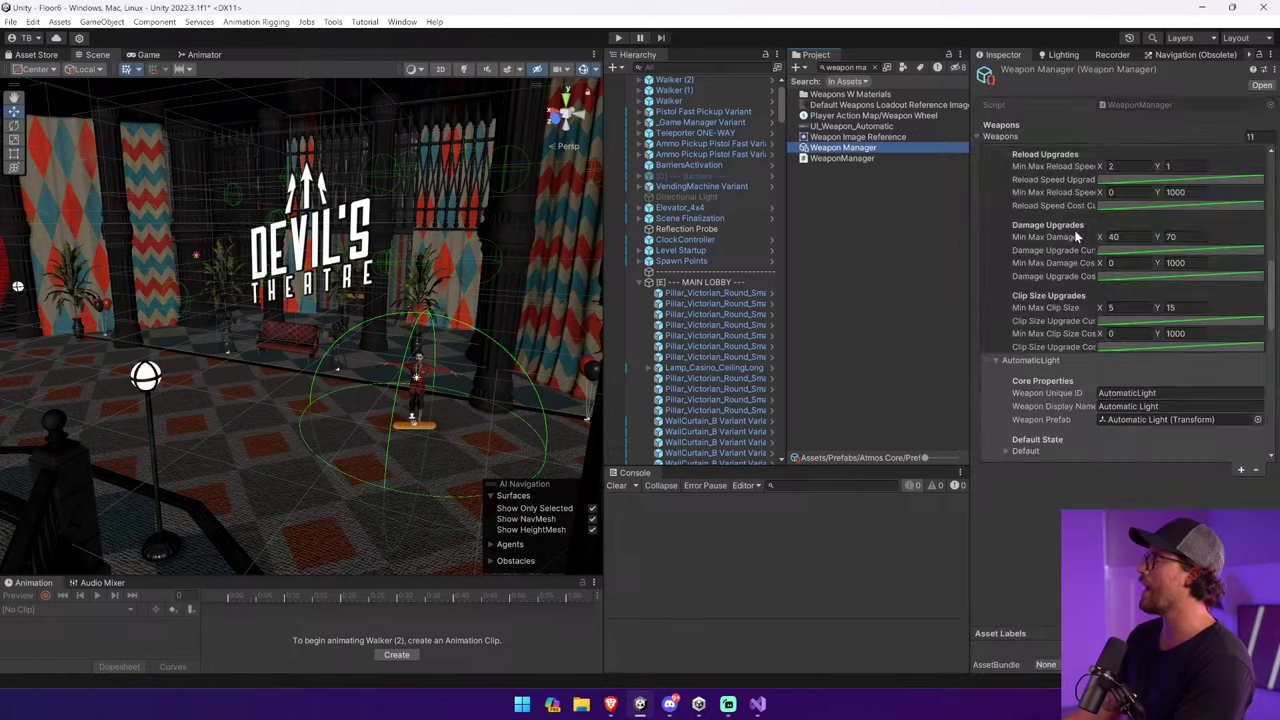
Check the Min Max Damage upgrade values of the PistolFast entry in the Weapon Manager.
scroll(1026, 190, up, 6)
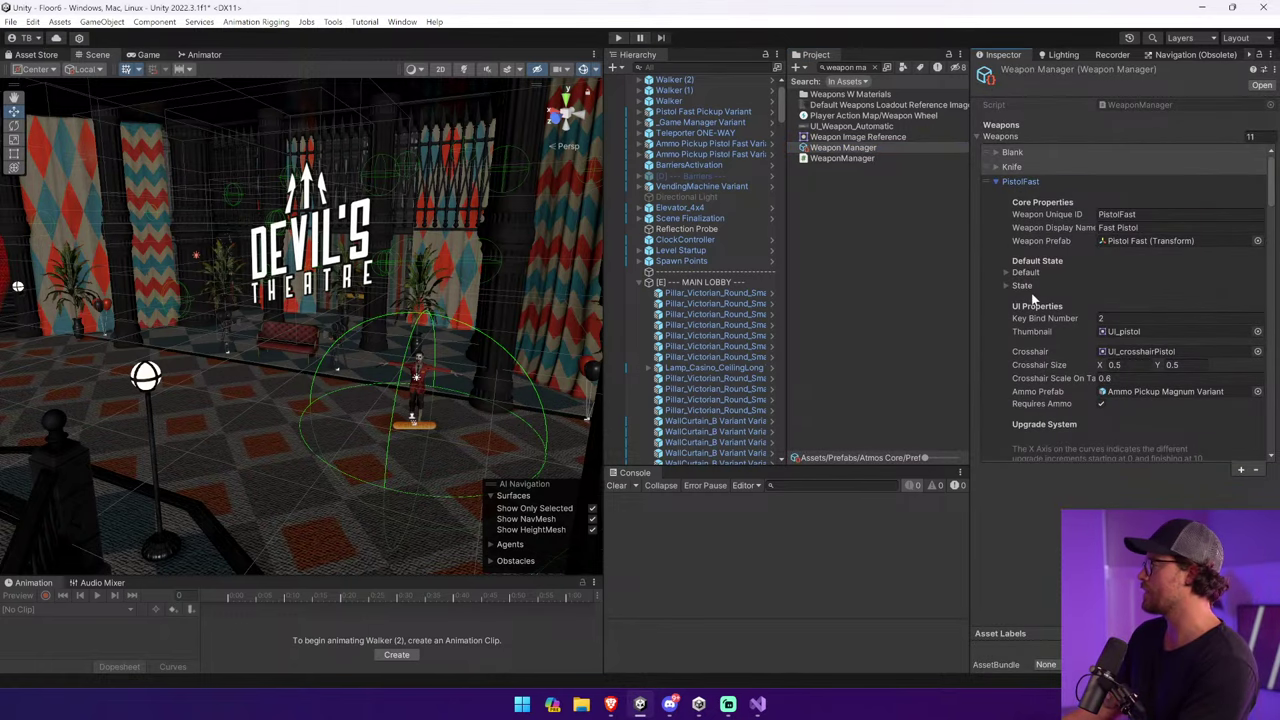
scroll(1033, 294, down, 10)
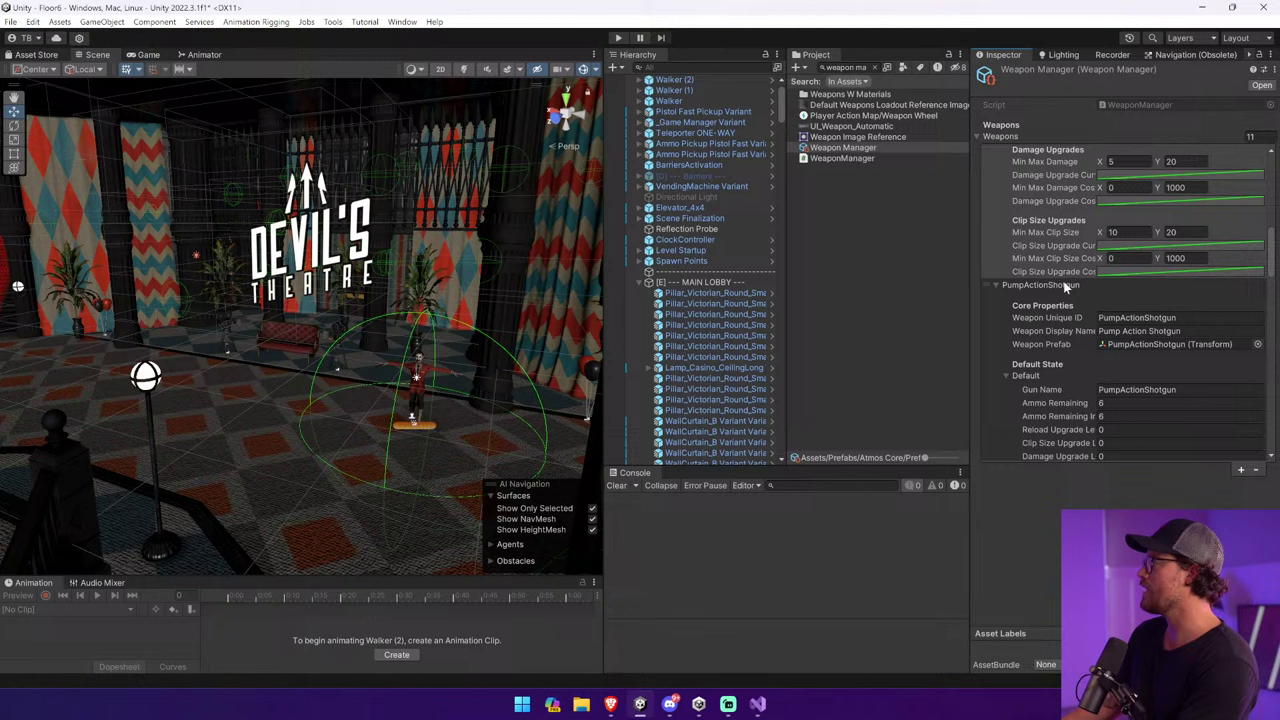
click(1128, 162)
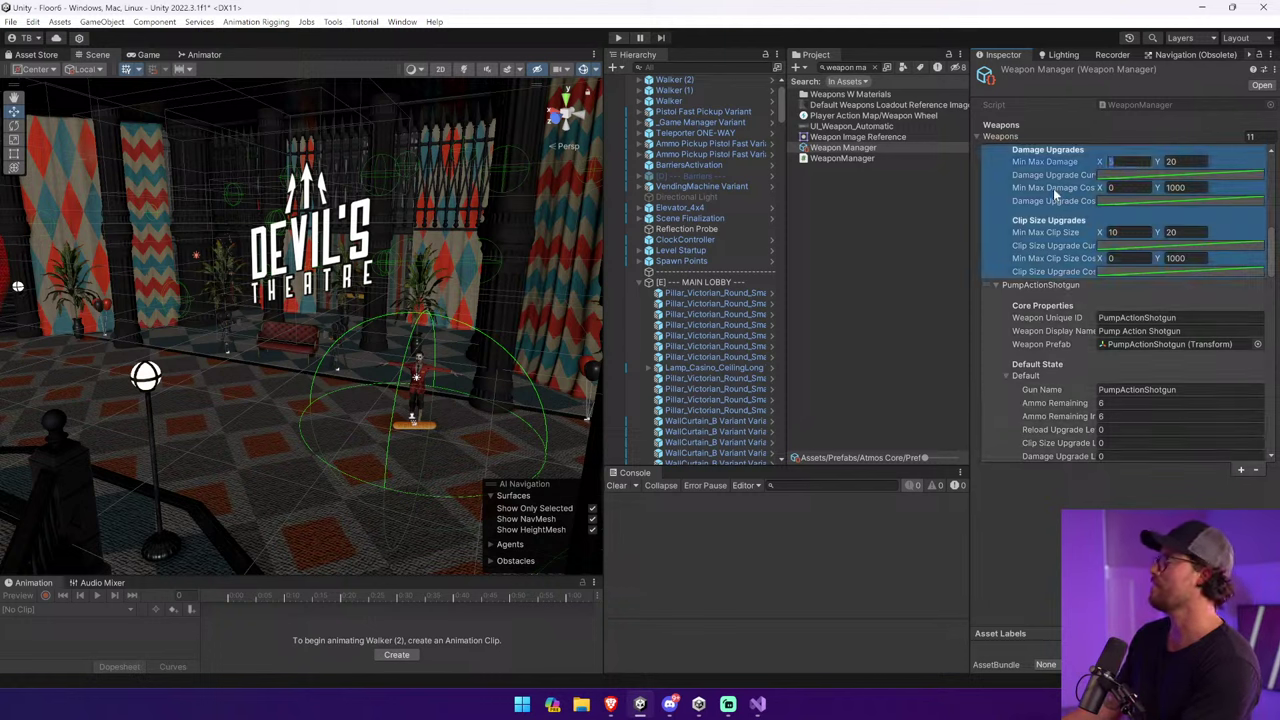
text(5)
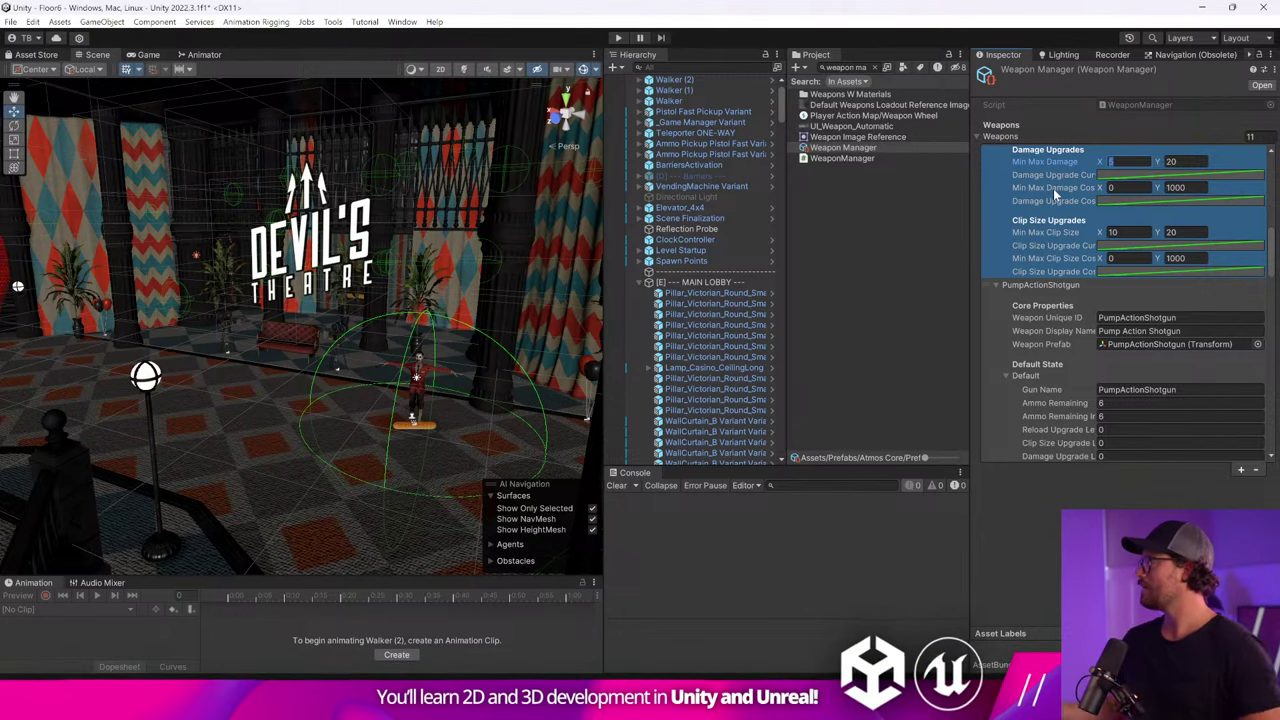
scroll(1053, 188, up, 3)
scroll(1053, 188, up, 4)
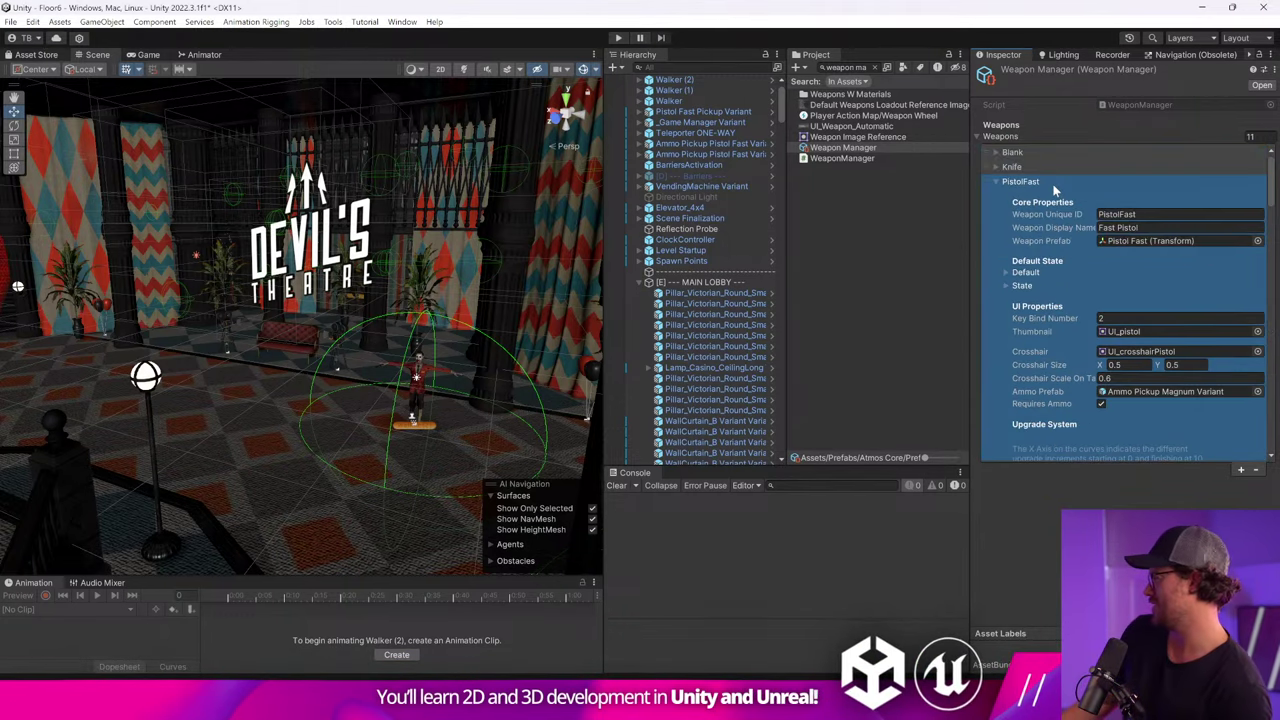
Compare the Min Max Damage upgrade values of the different weapon entries in the Weapon Manager.
scroll(1053, 190, down, 3)
scroll(1053, 188, up, 10)
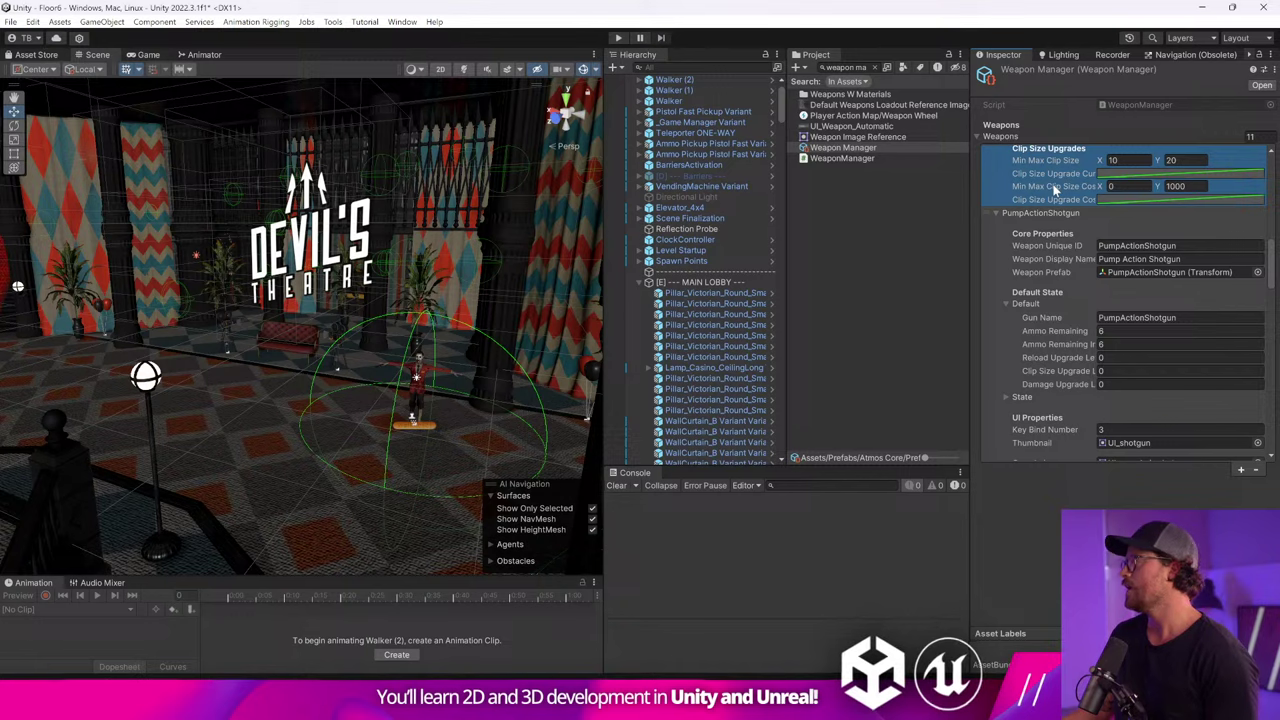
scroll(1052, 183, down, 5)
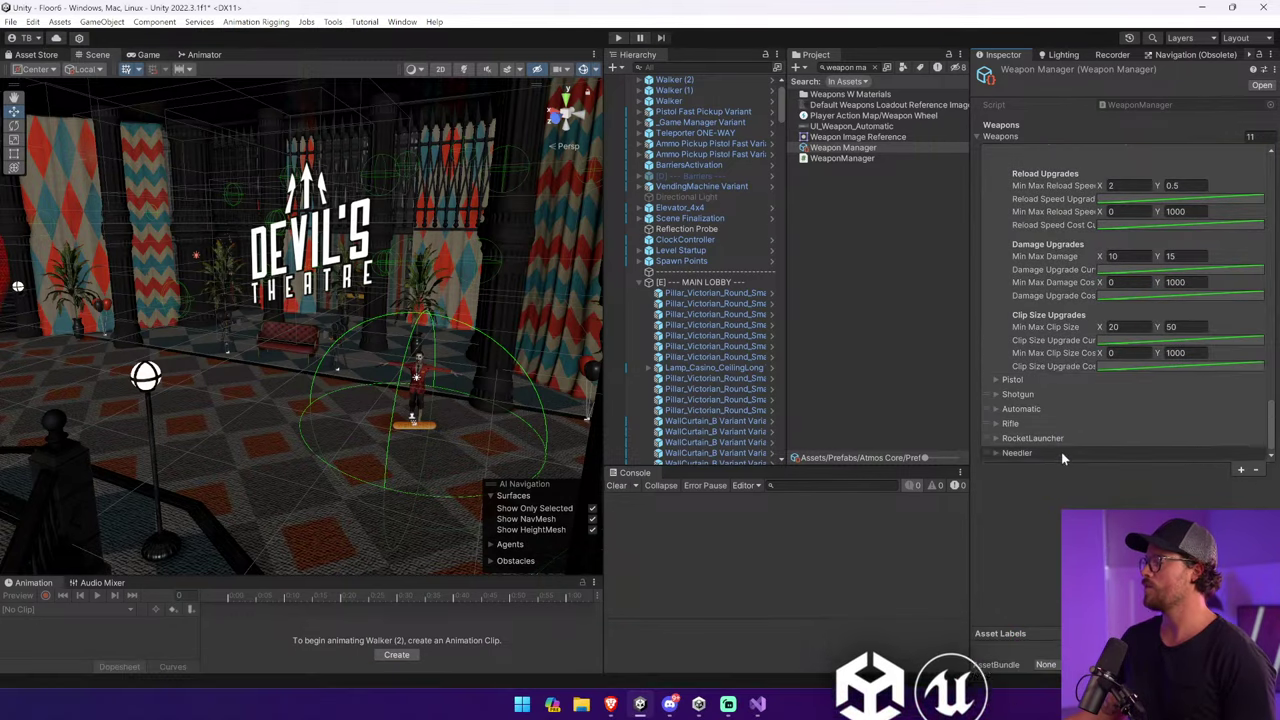
scroll(1055, 190, up, 6)
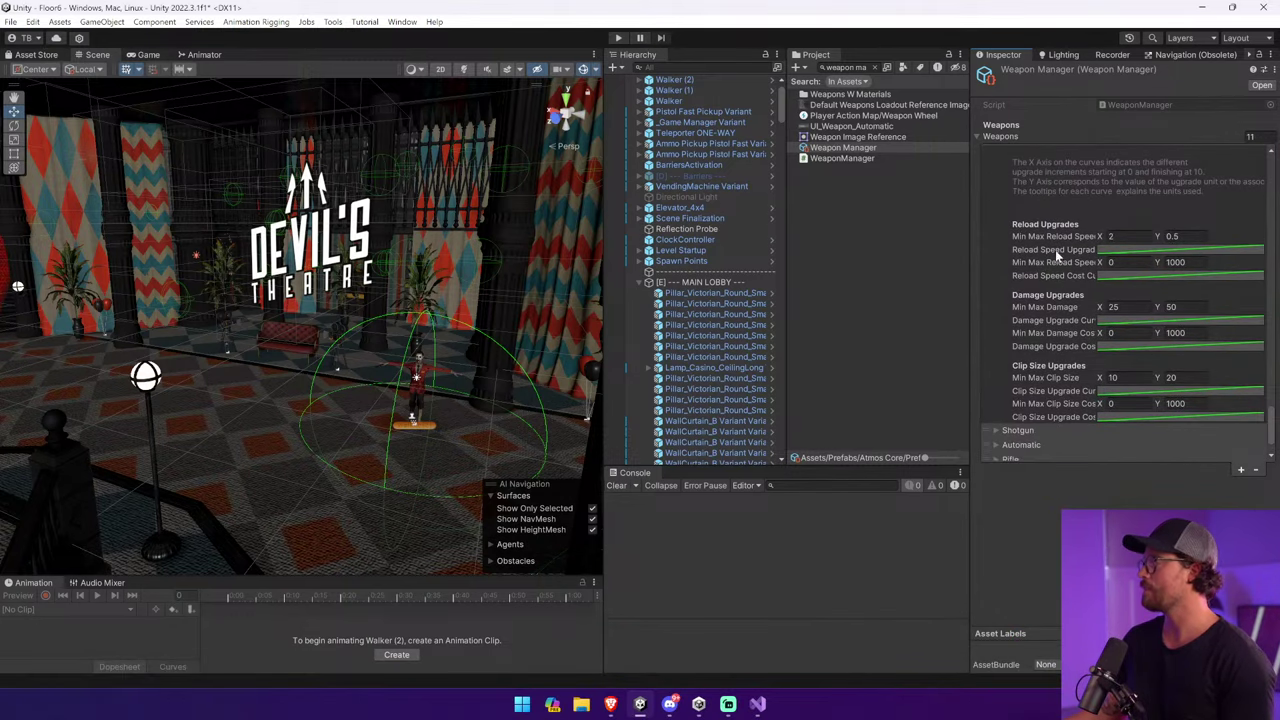
scroll(1054, 266, down, 4)
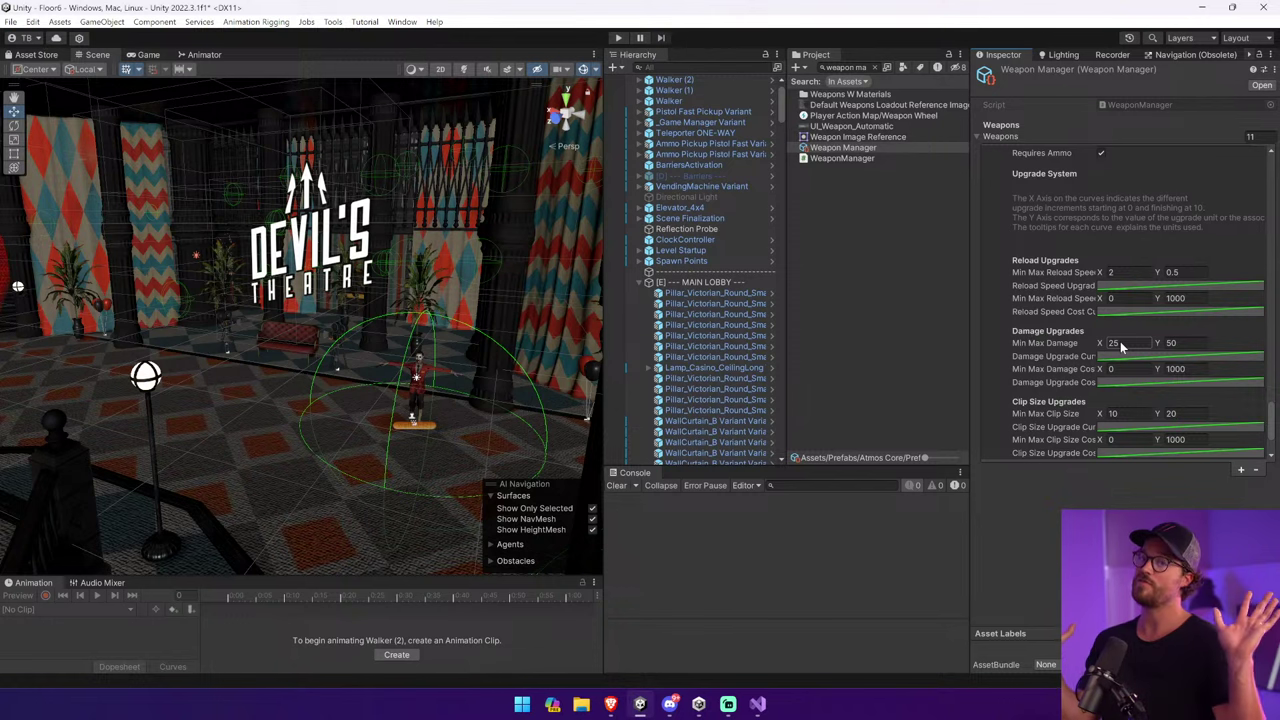
scroll(1246, 264, up, 5)
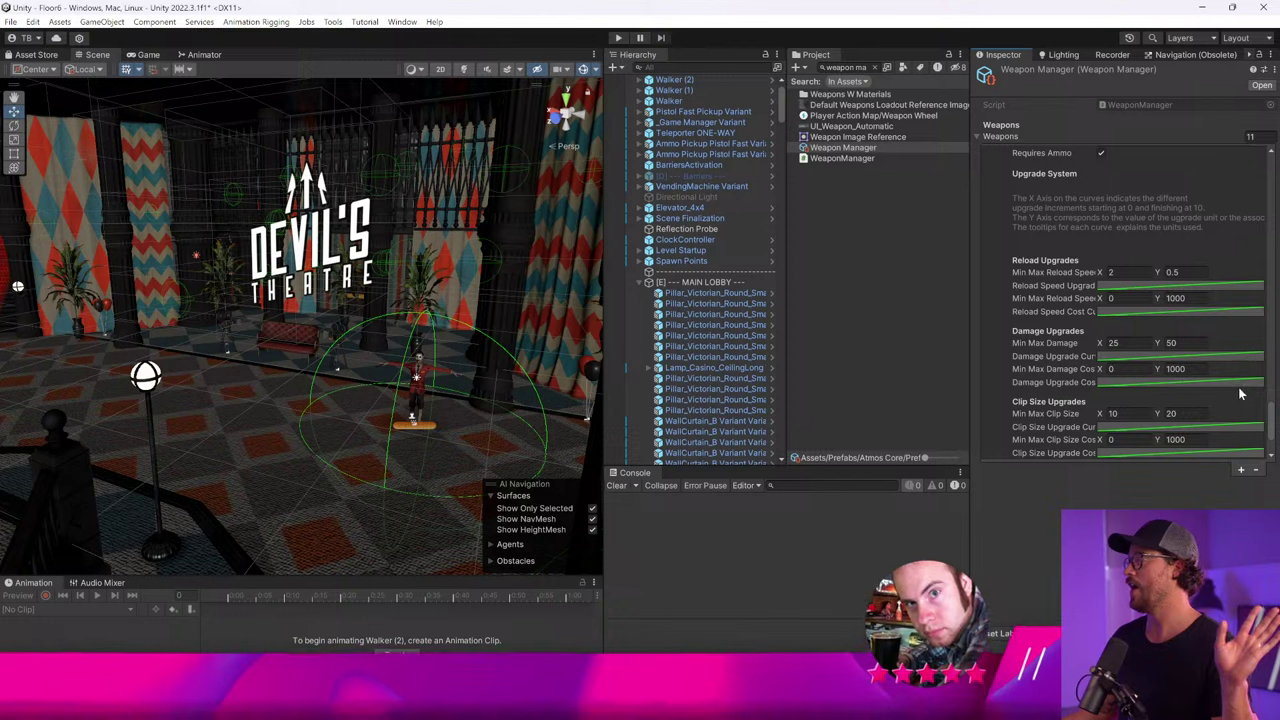
drag(1270, 405, 1270, 343)
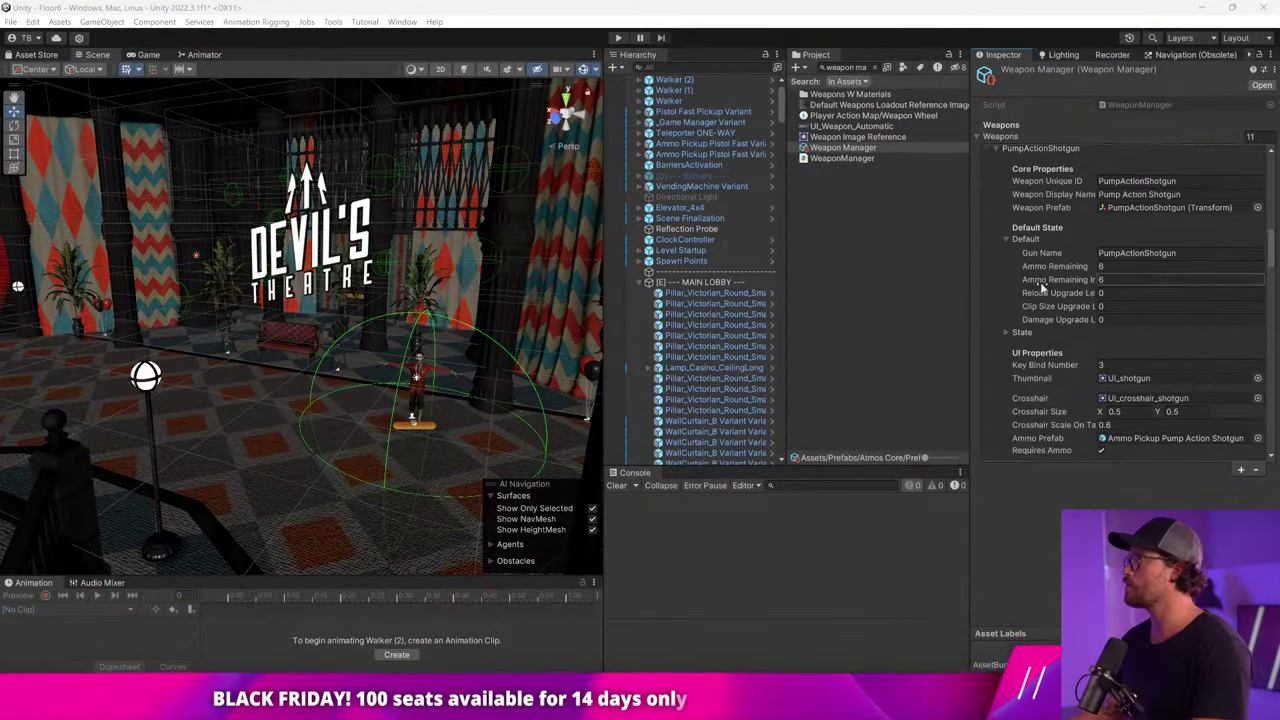
Set the minimum of PistolFast's Min Max Damage to 13.
scroll(1042, 285, up, 5)
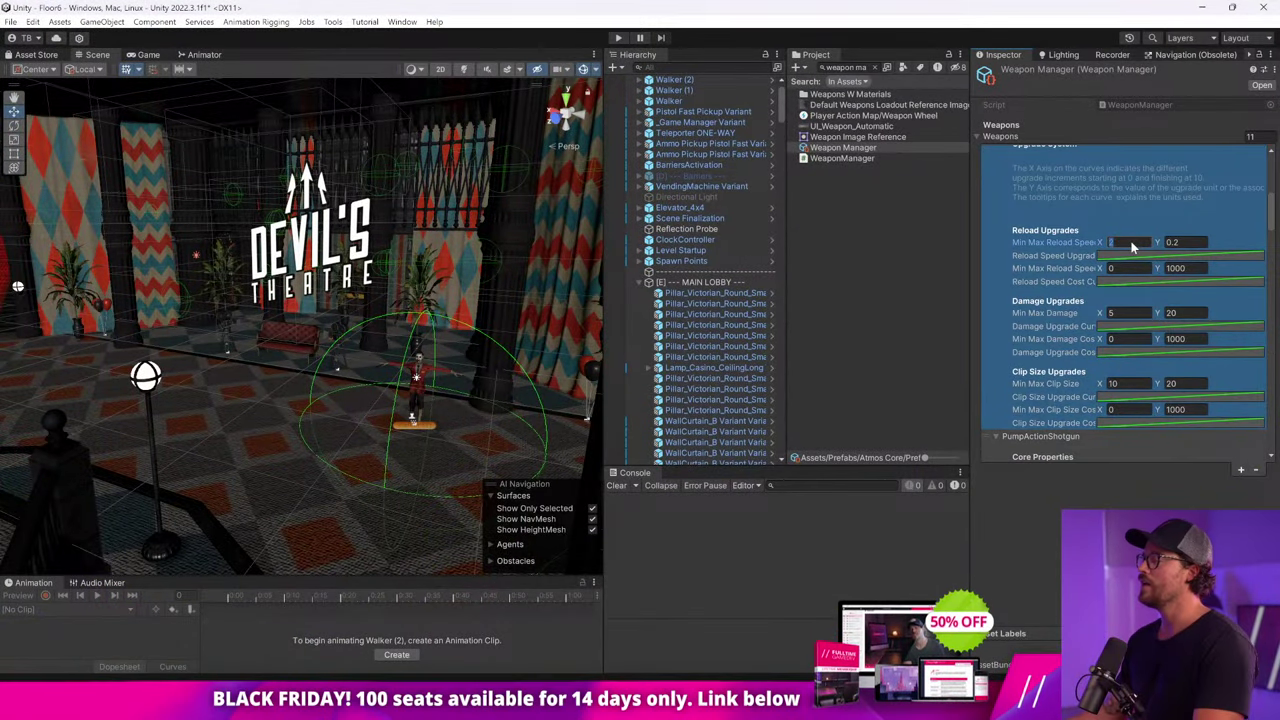
click(1116, 312)
text(13)
click(1198, 315)
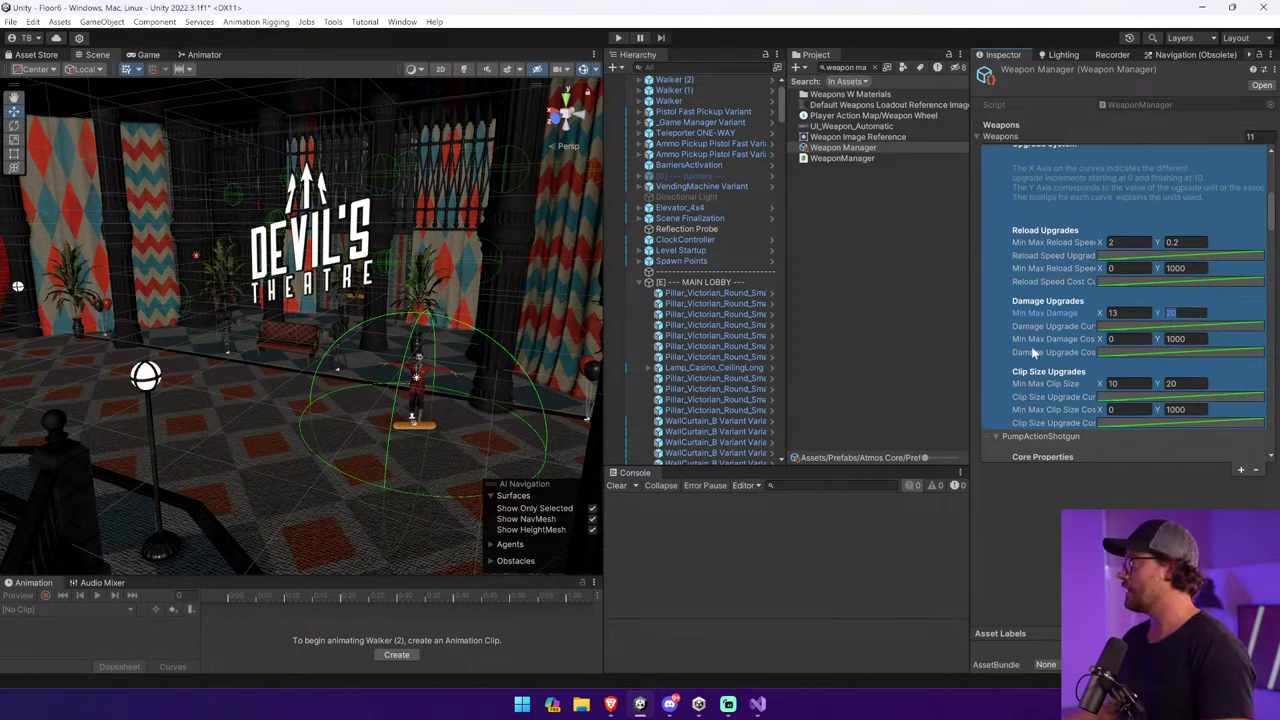
Examine the PistolFast entry's core, UI and upgrade settings around its damage values.
scroll(1030, 350, up, 5)
scroll(1026, 346, down, 5)
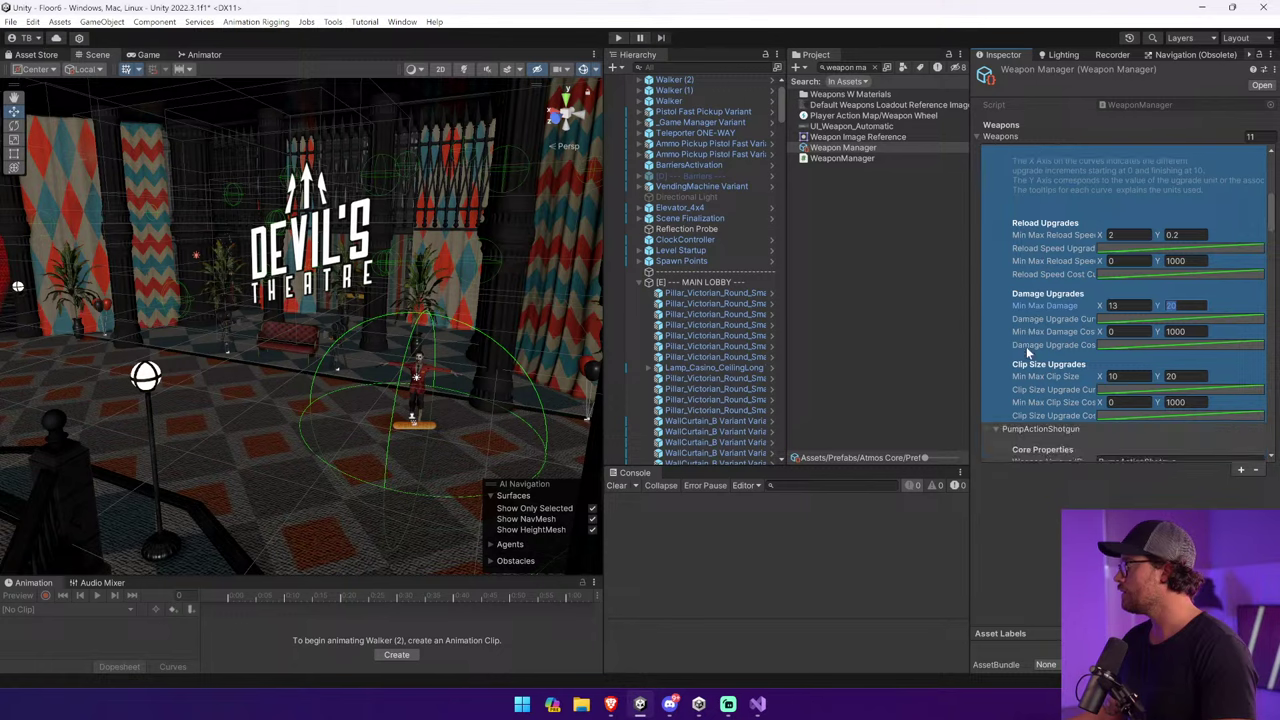
scroll(1026, 346, down, 3)
scroll(1026, 345, up, 3)
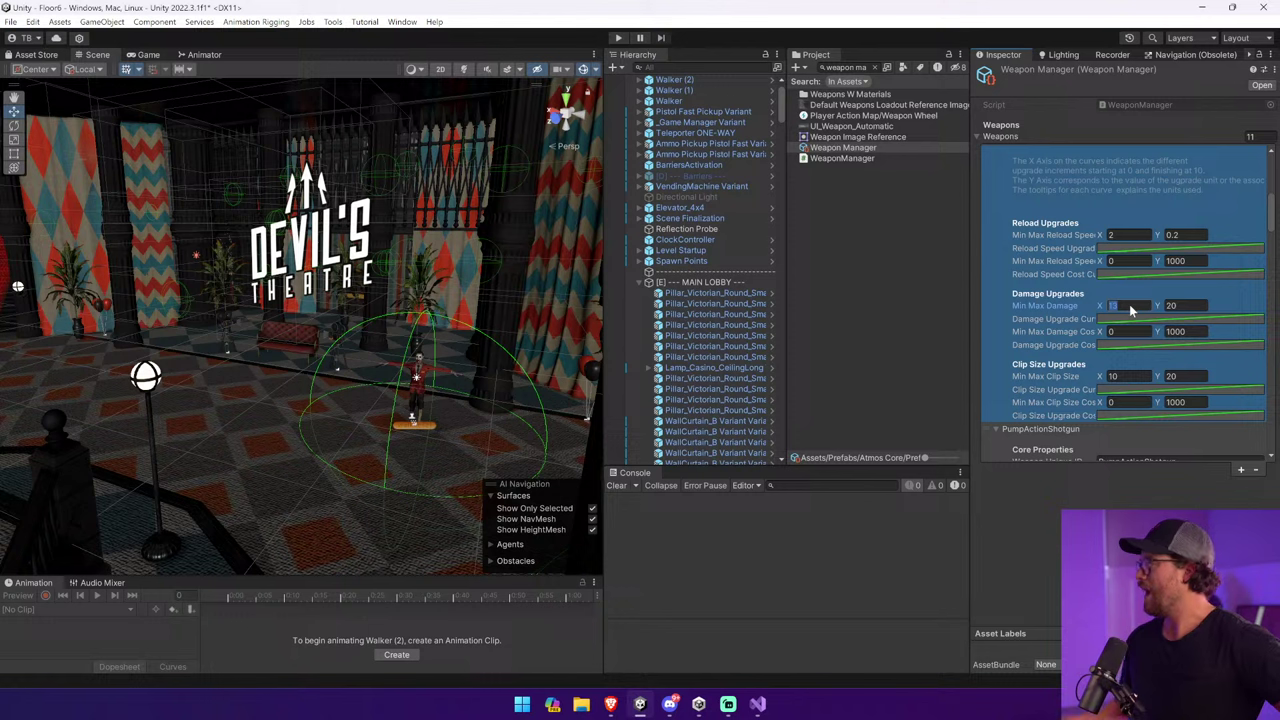
scroll(1055, 274, up, 8)
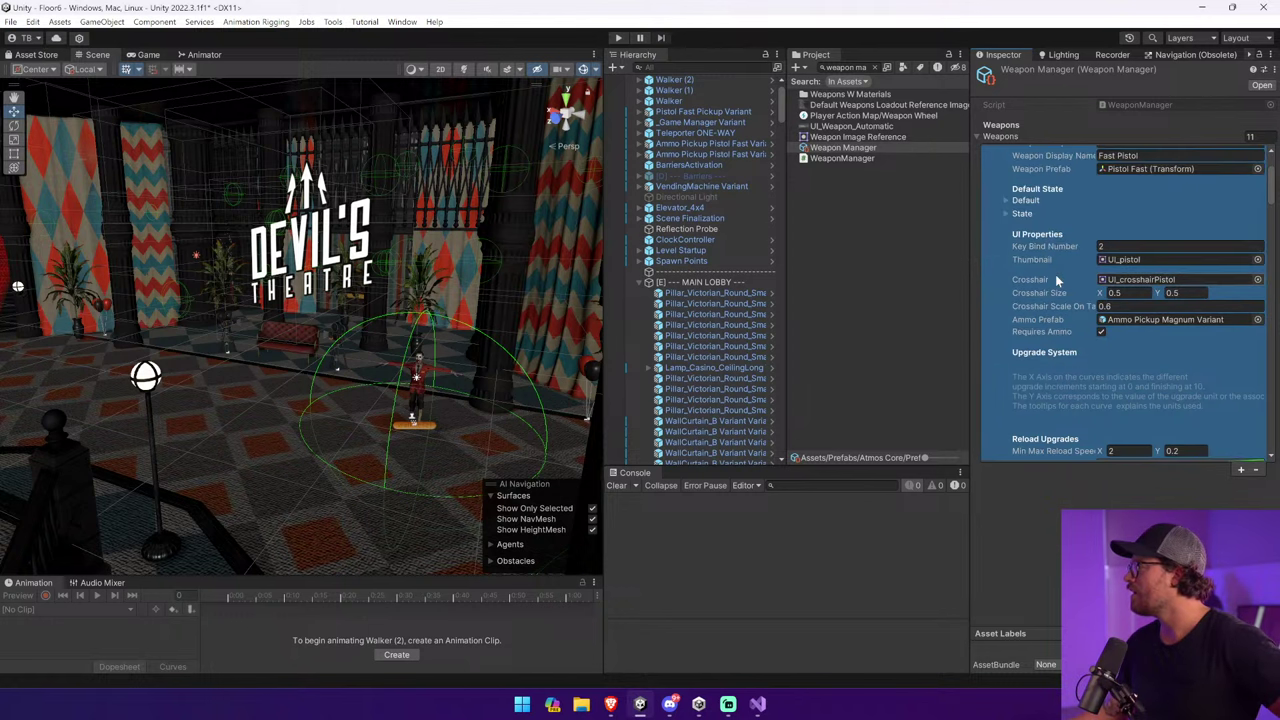
scroll(1055, 274, down, 4)
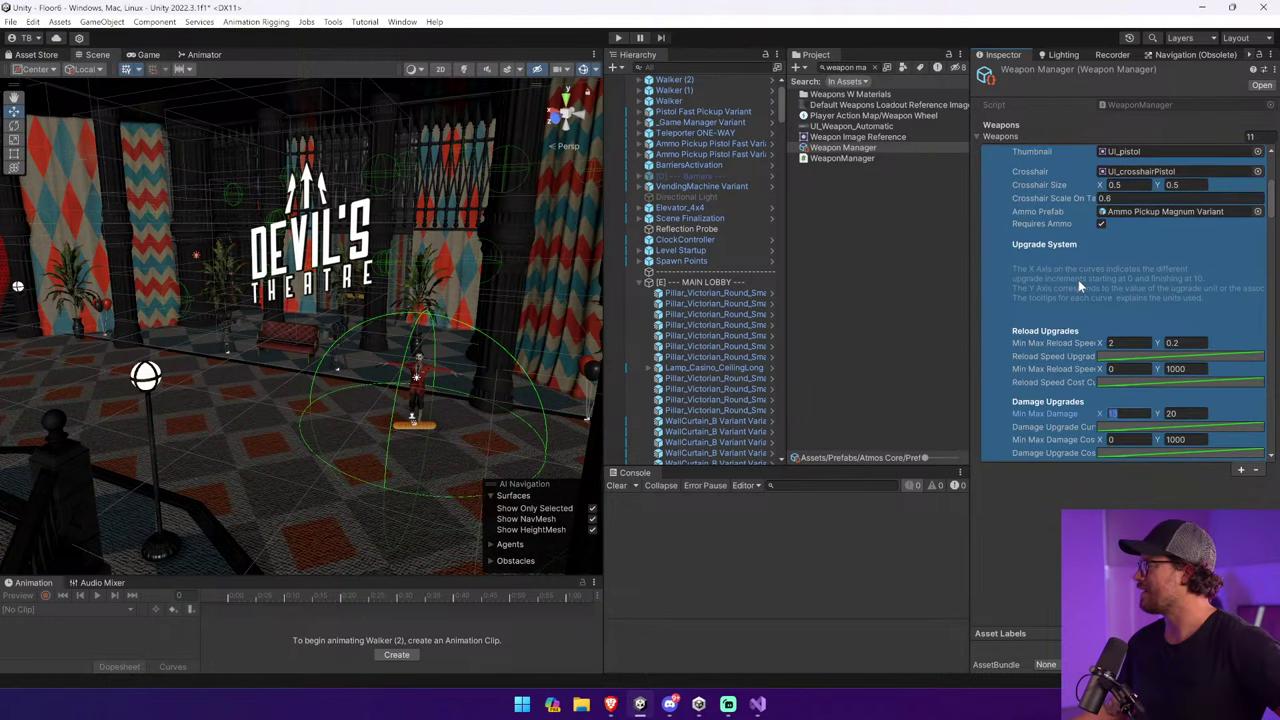
scroll(1078, 280, down, 2)
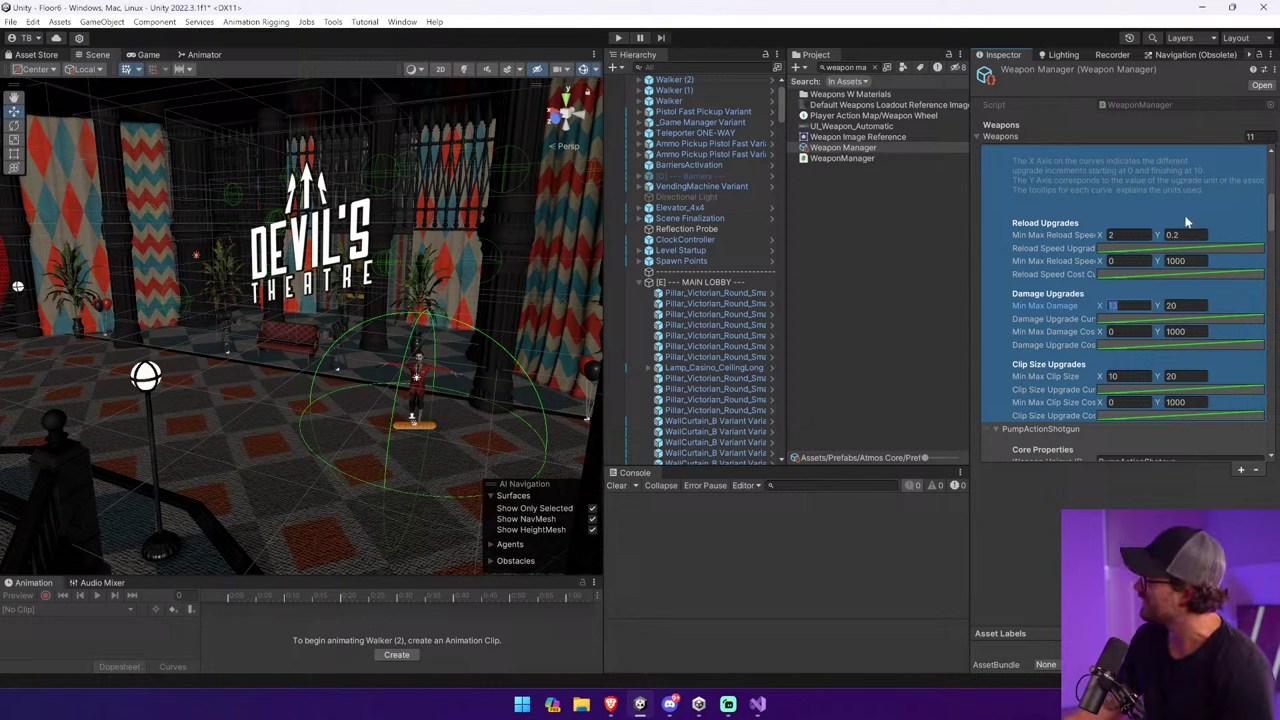
scroll(1016, 200, up, 8)
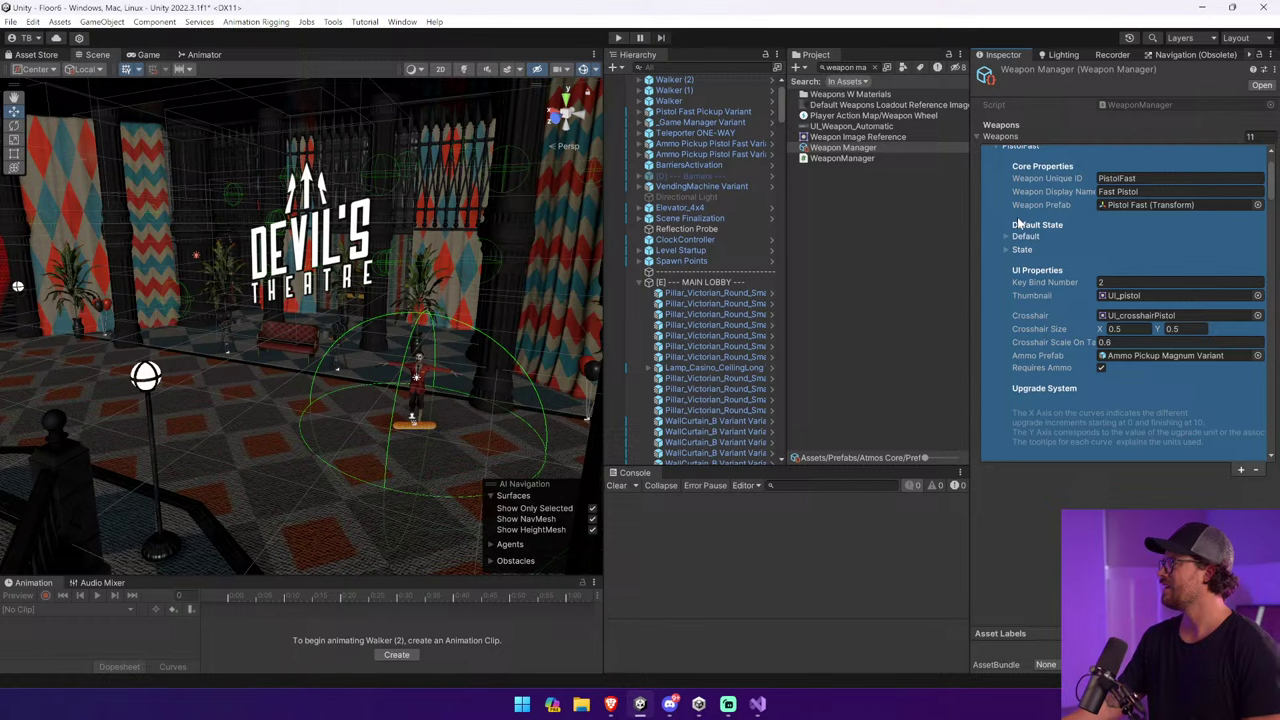
Collapse the expanded PistolFast, PumpActionShotgun, AutomaticLight and Pistol entries in the Weapons list.
click(1008, 183)
click(995, 196)
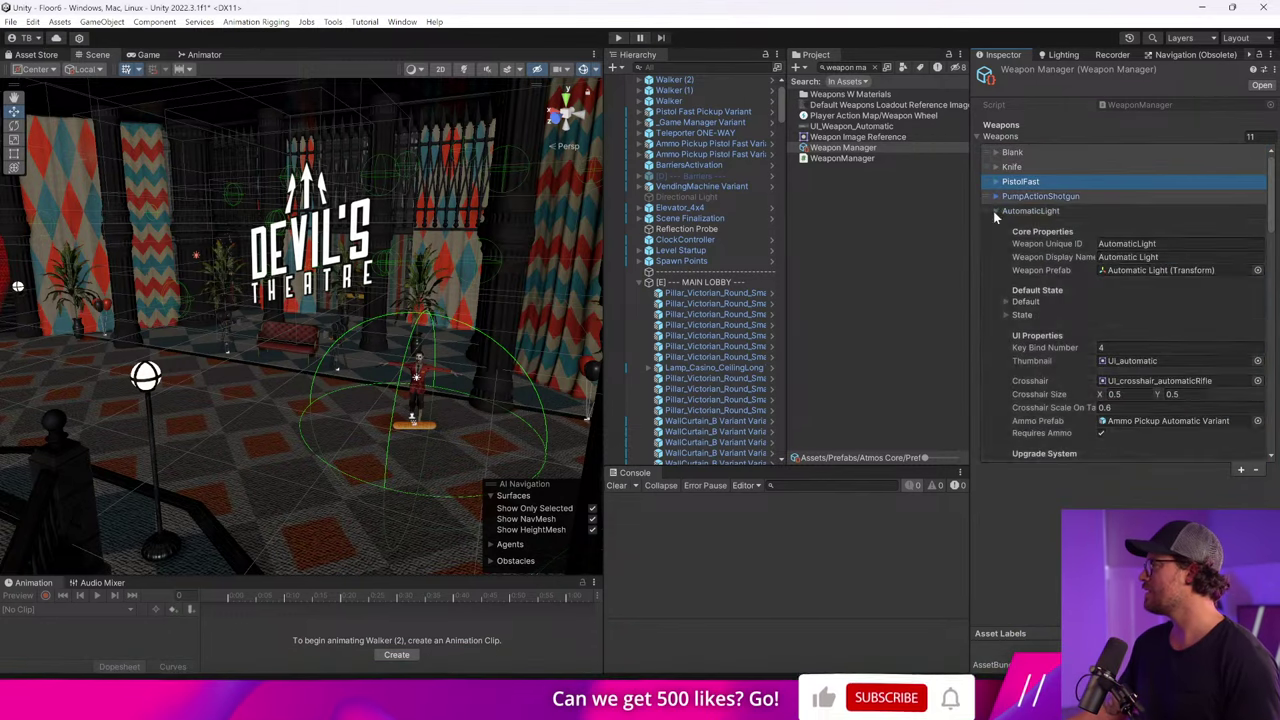
click(995, 211)
click(995, 225)
click(995, 226)
click(995, 226)
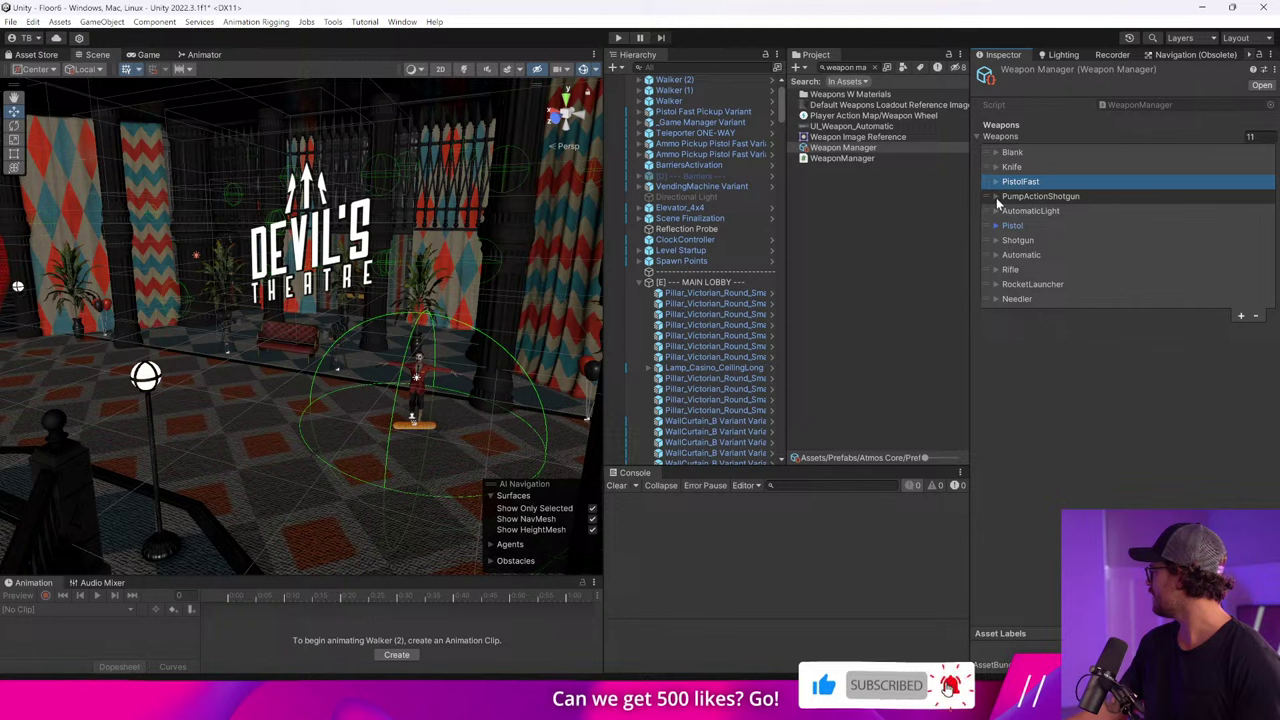
Set PistolFast's Min Max Damage to 10 for the minimum and 16.6 for the maximum.
click(996, 181)
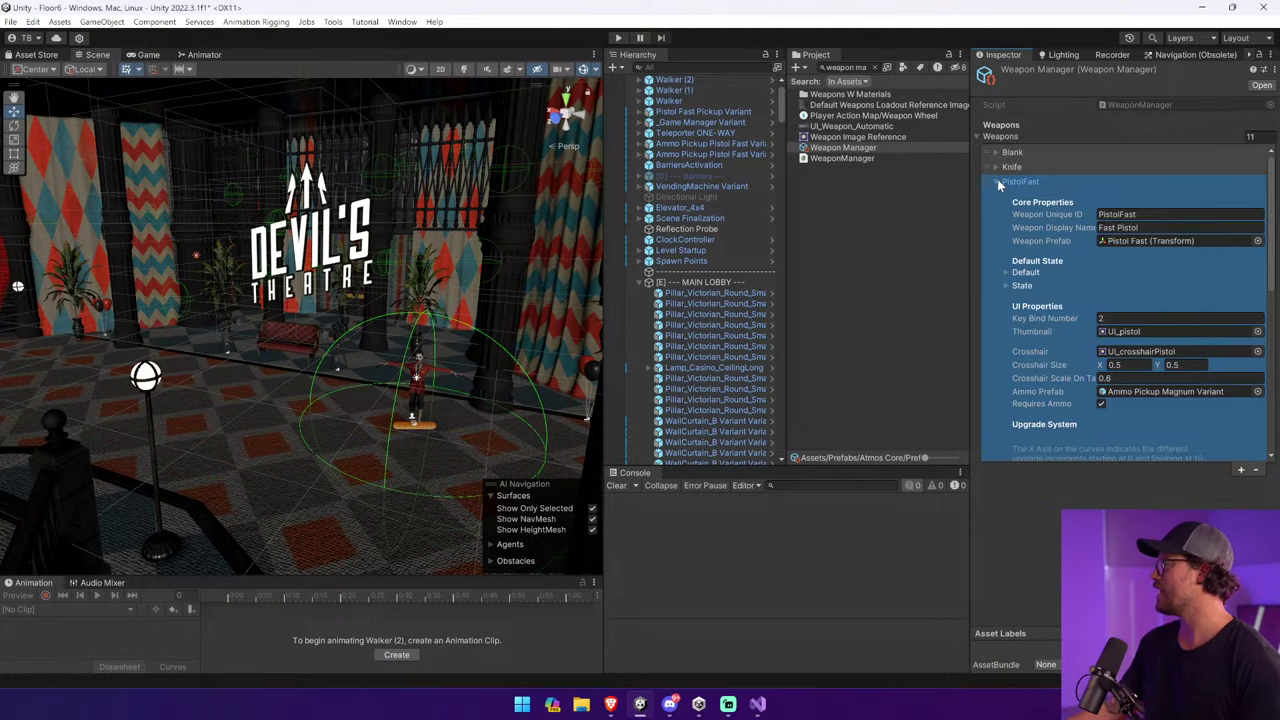
scroll(1045, 245, down, 2)
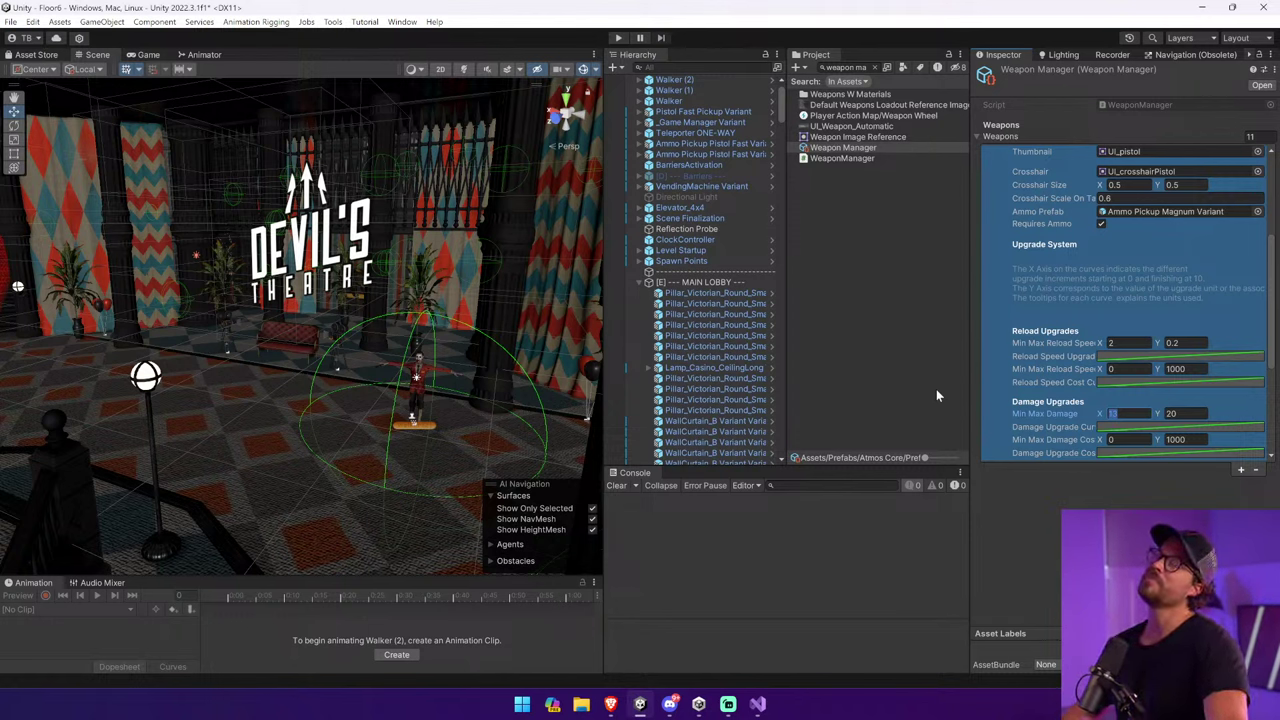
text(10)
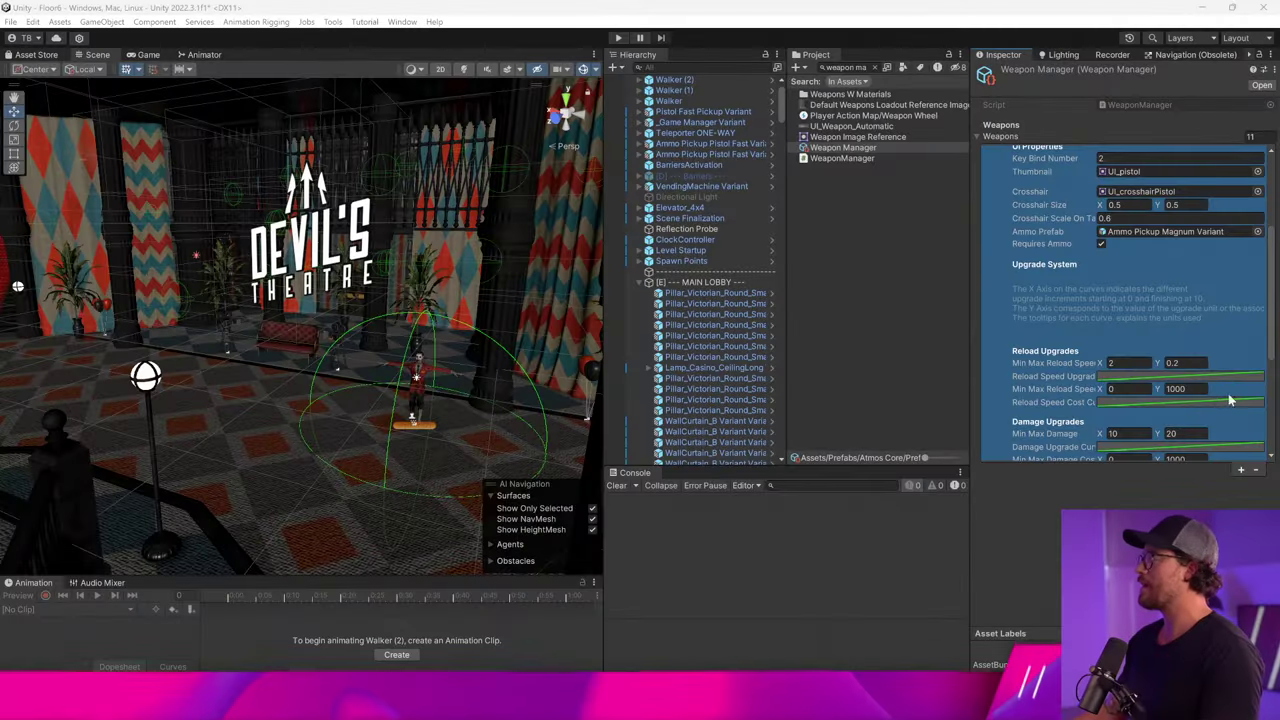
scroll(1250, 336, up, 3)
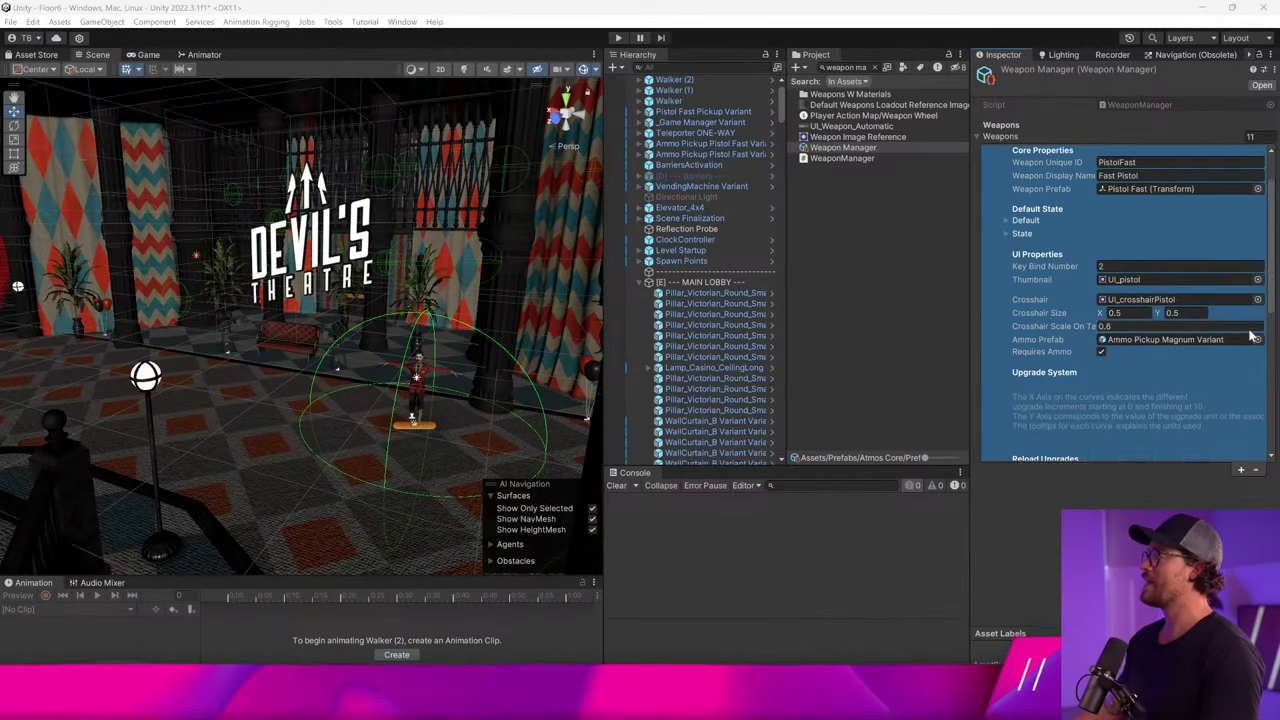
scroll(1250, 336, down, 4)
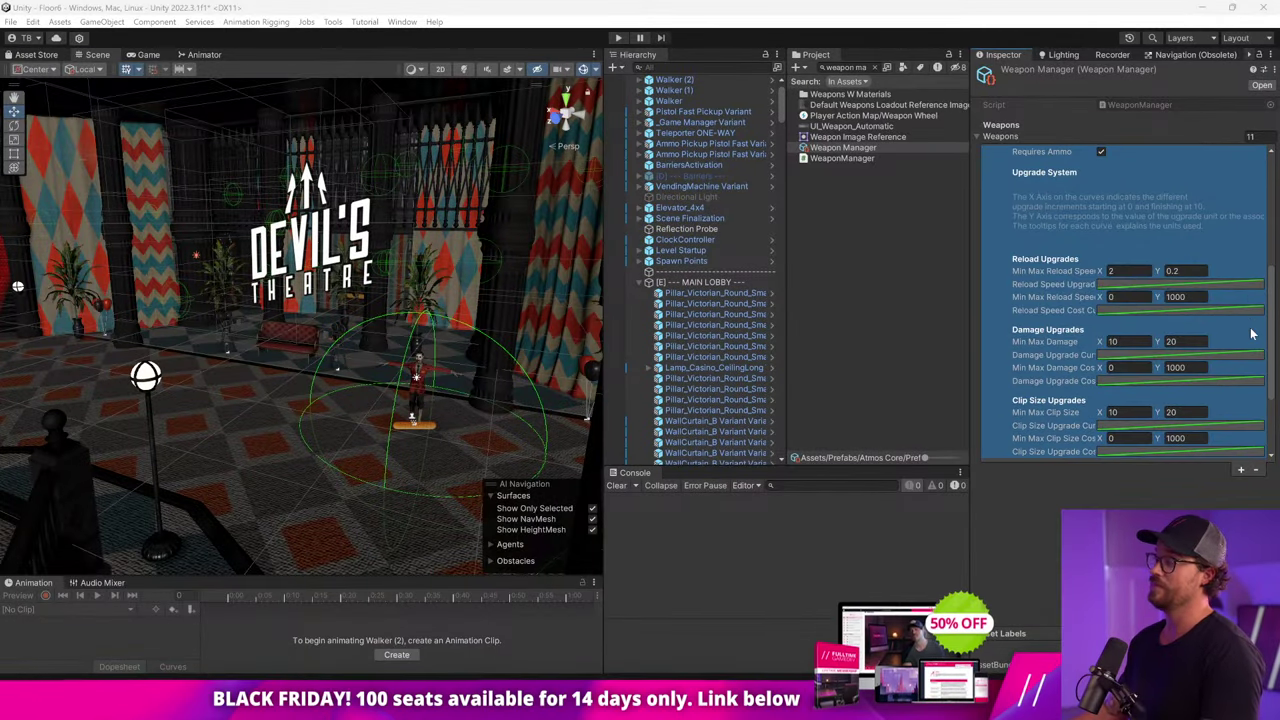
click(1188, 342)
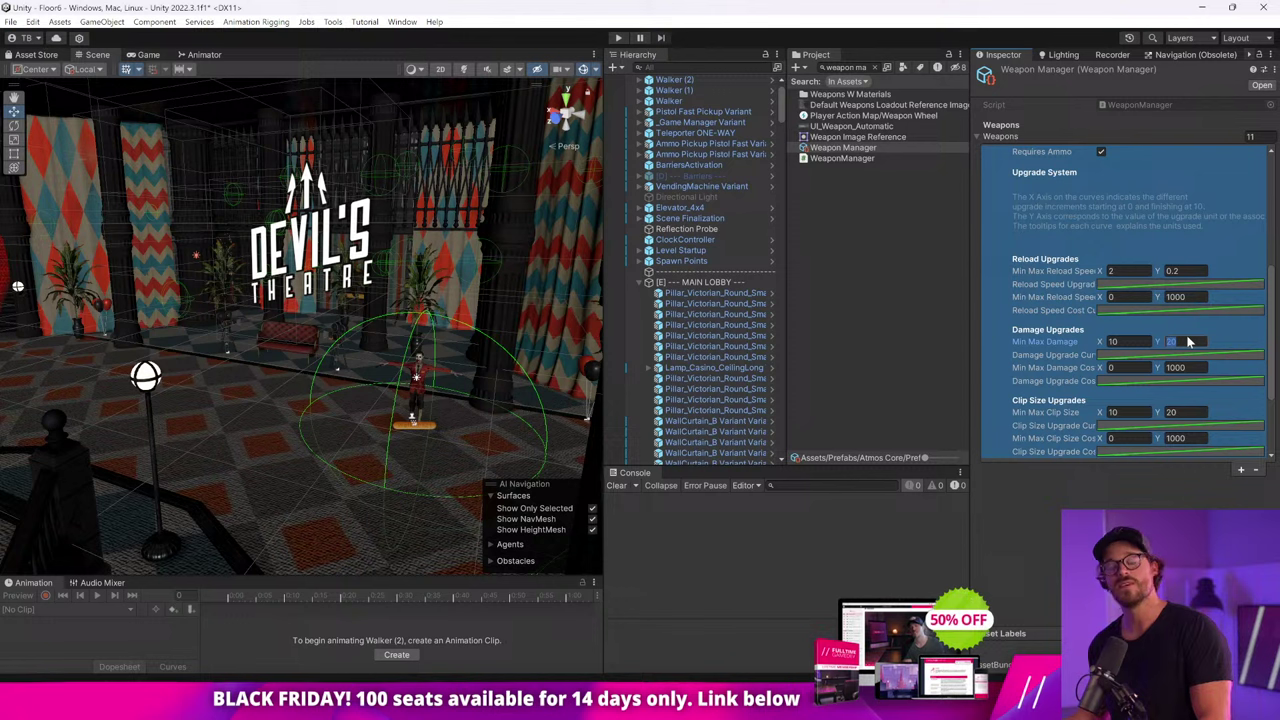
text(16.6)
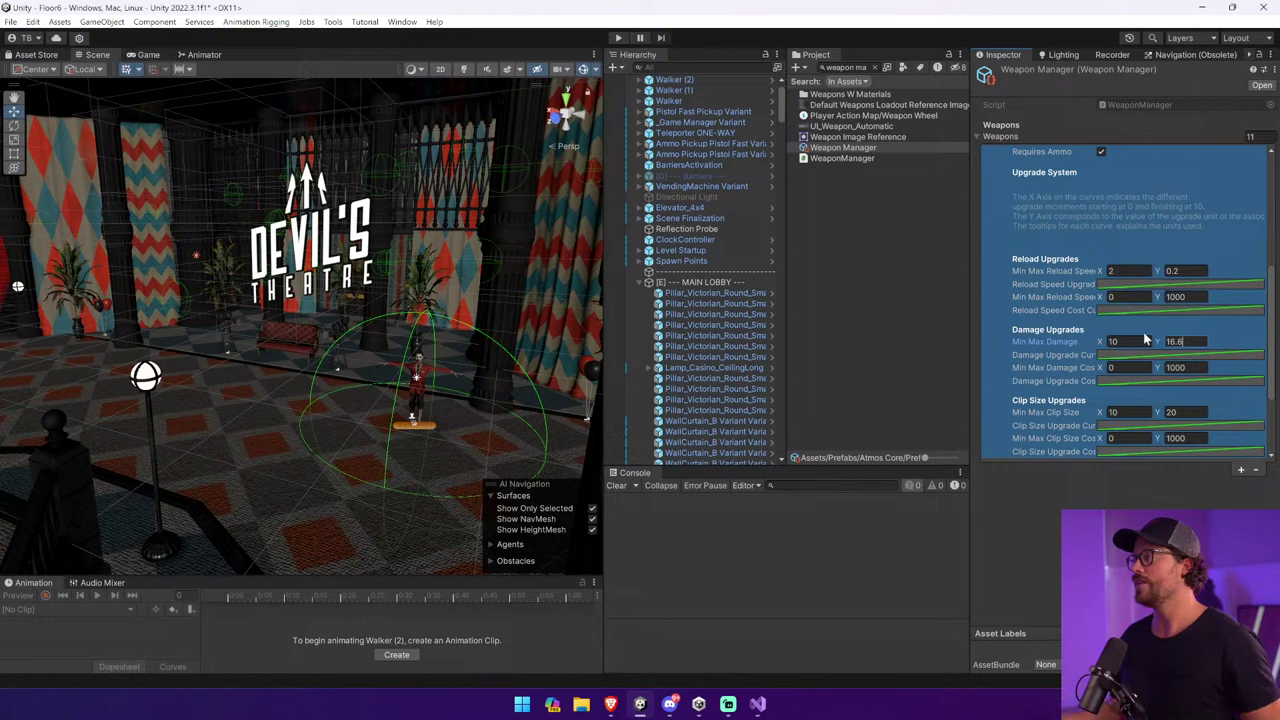
click(727, 42)
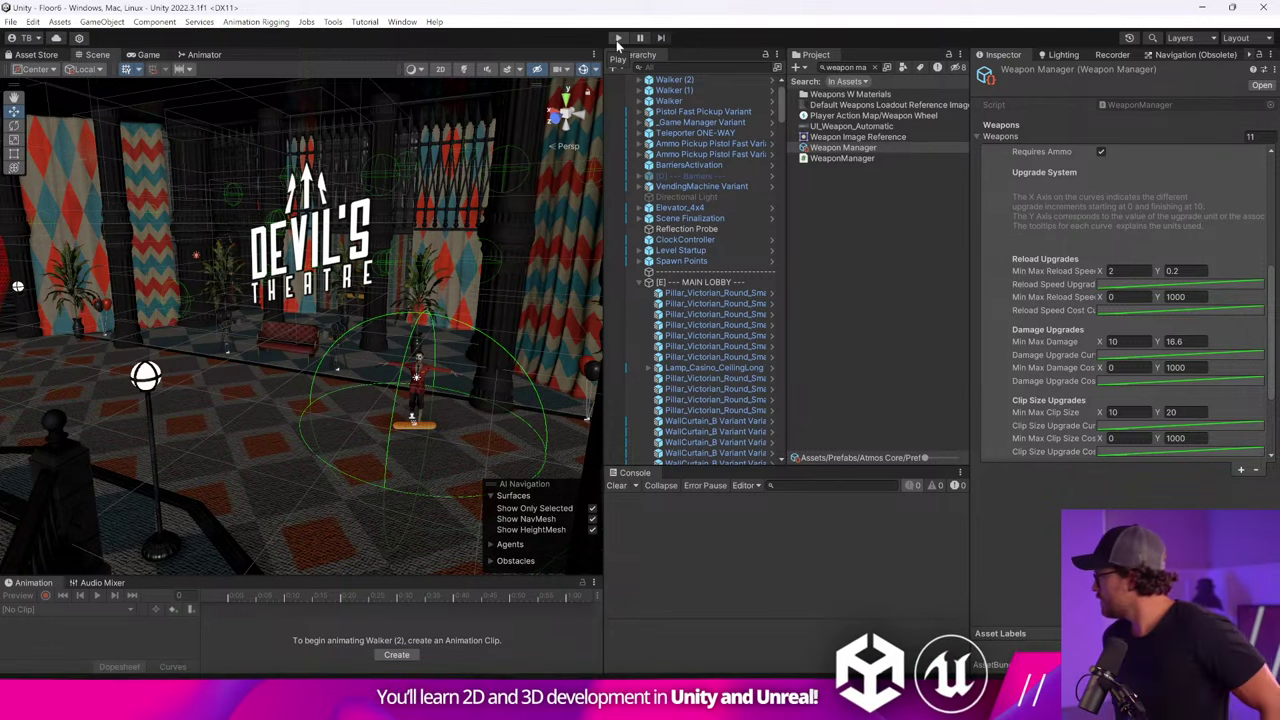
Start a playtest, collect the pistol and ammo pickups, and move towards the lobby.
click(617, 38)
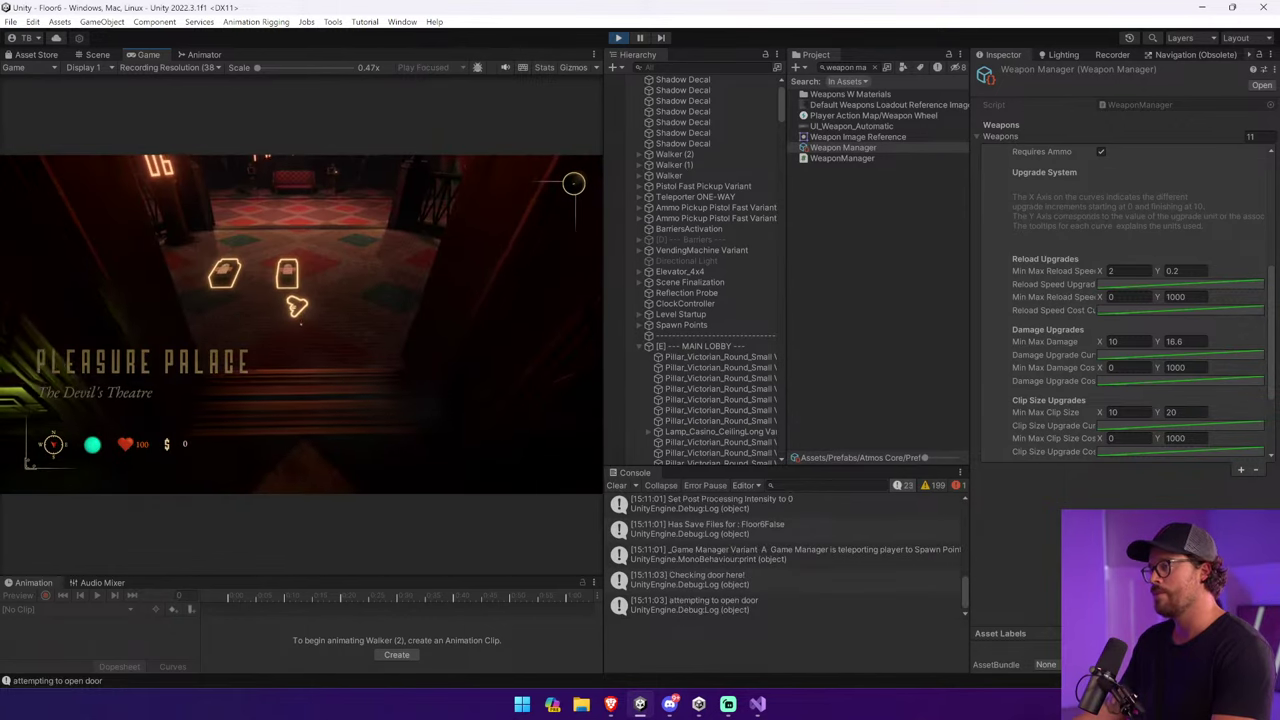
key(w)
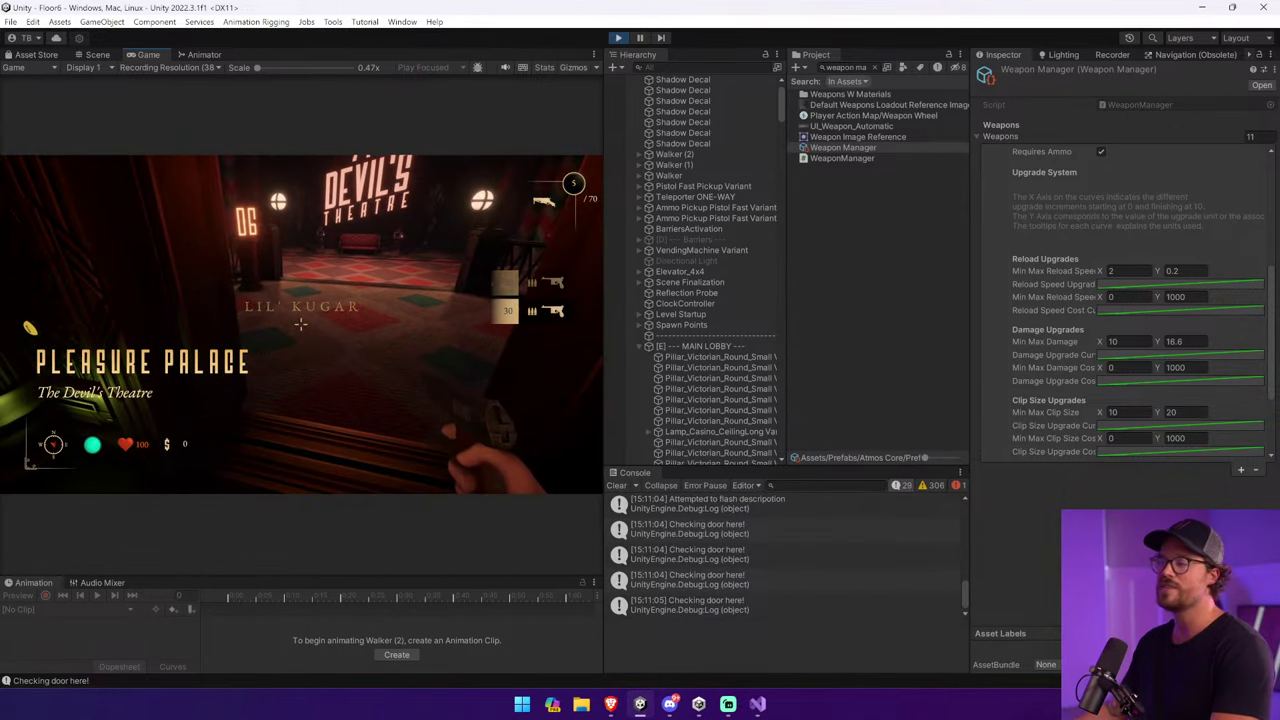
key(w)
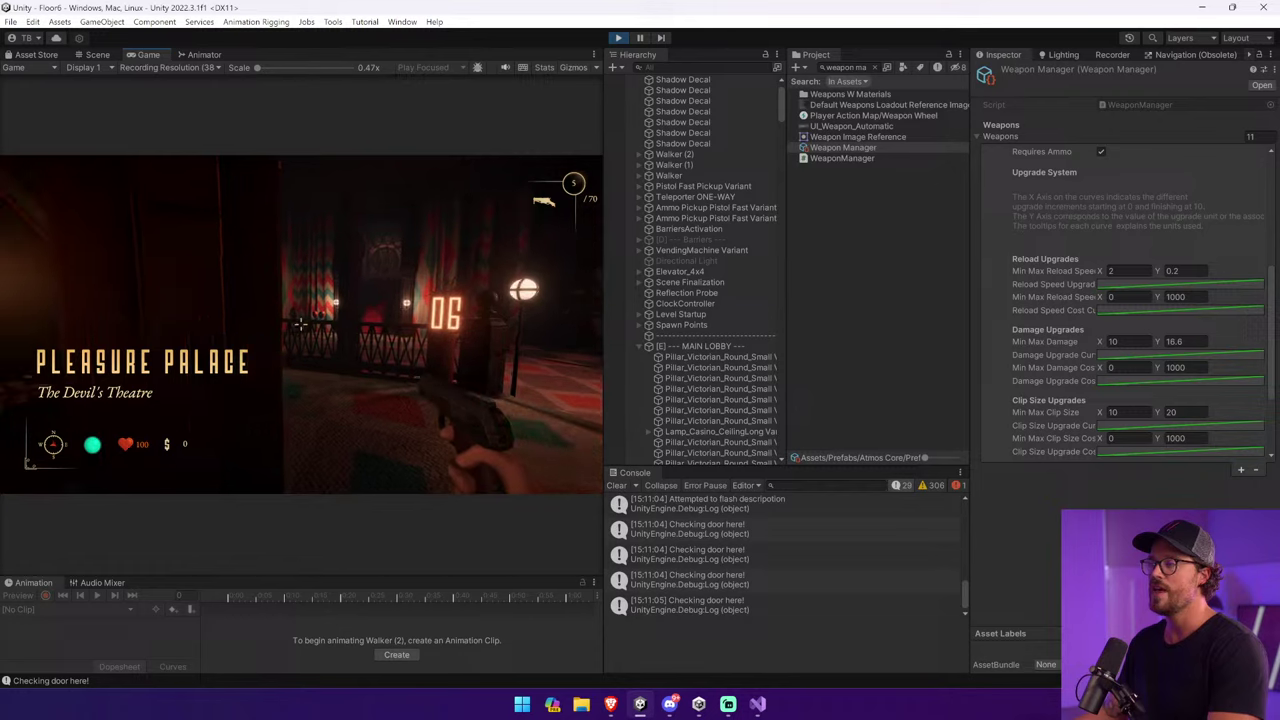
key(w)
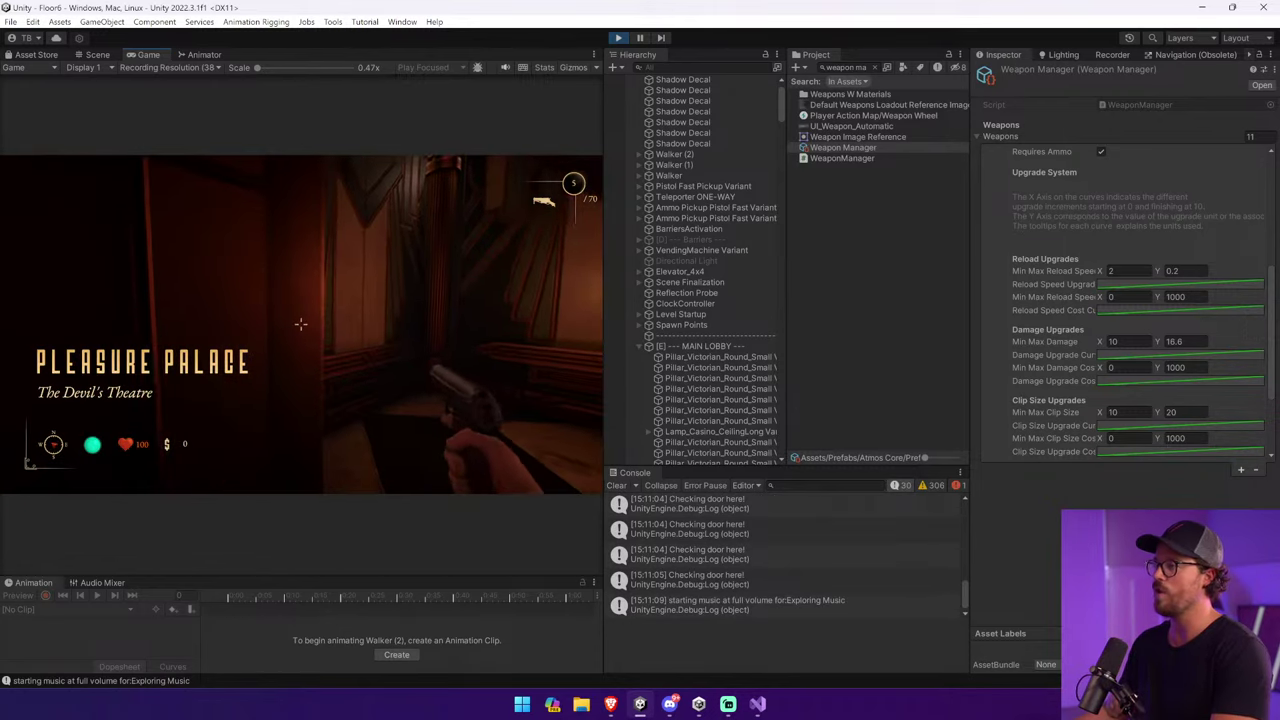
Shoot at the distant lobby enemy across the railing until the pistol is empty, and reload.
click(300, 323)
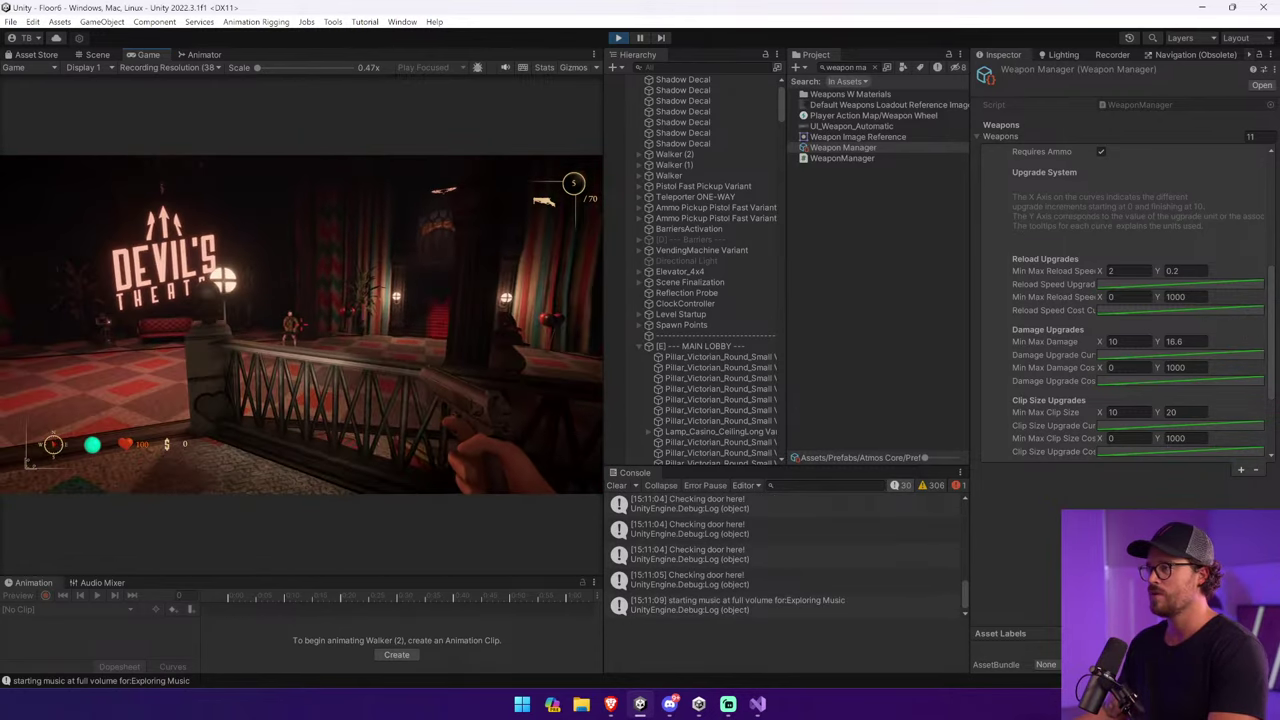
click(301, 324)
click(301, 324)
click(301, 324)
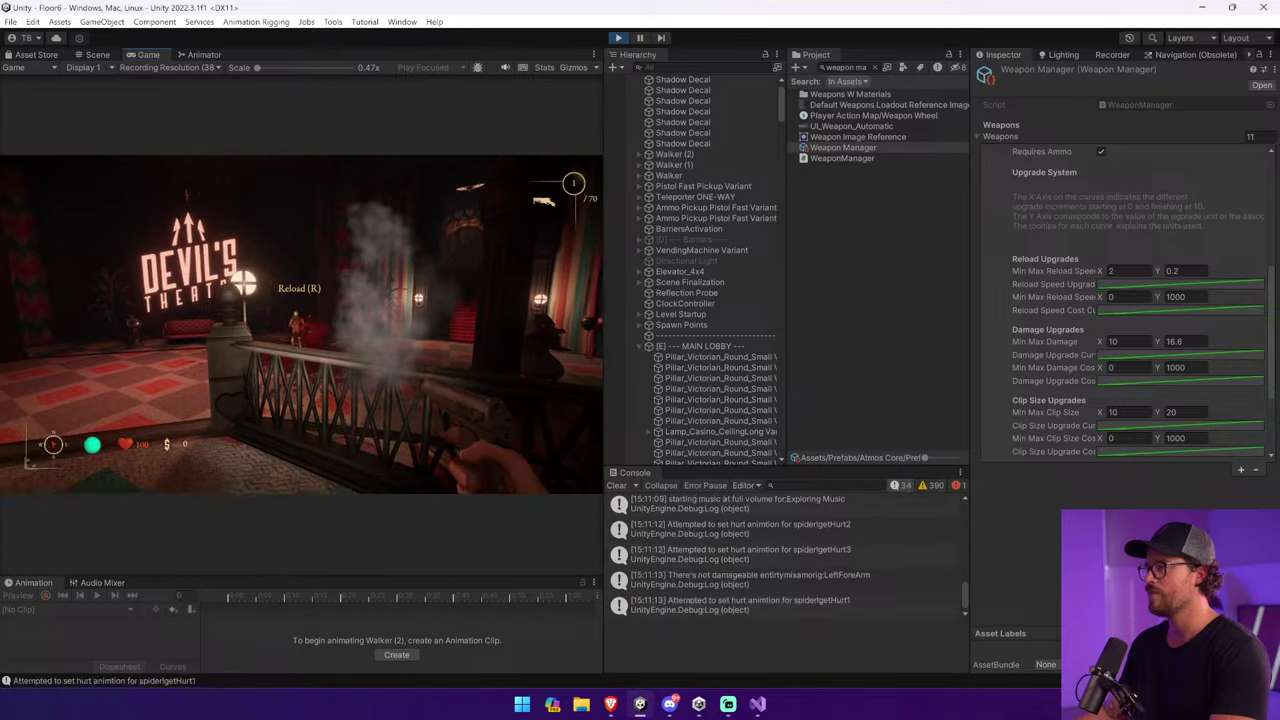
click(301, 324)
key(r)
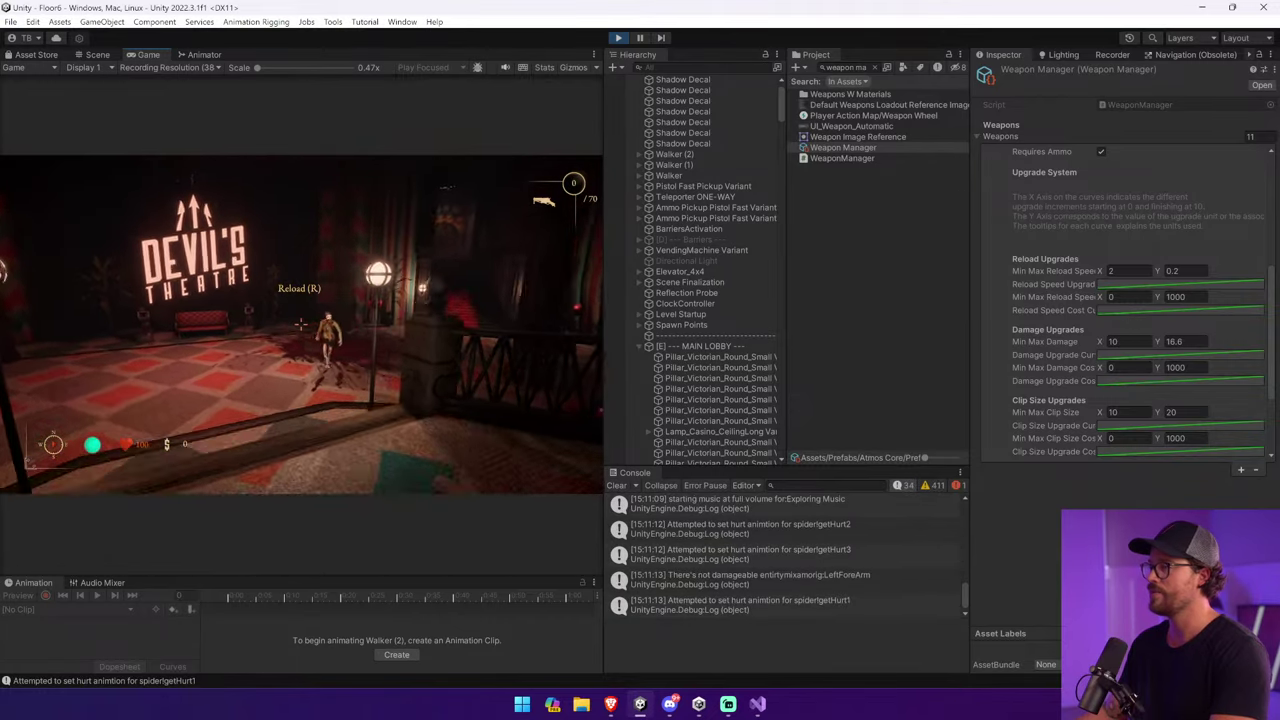
Fire the reloaded pistol at the approaching Walkers to test the new damage, and stop the game.
click(300, 323)
click(300, 323)
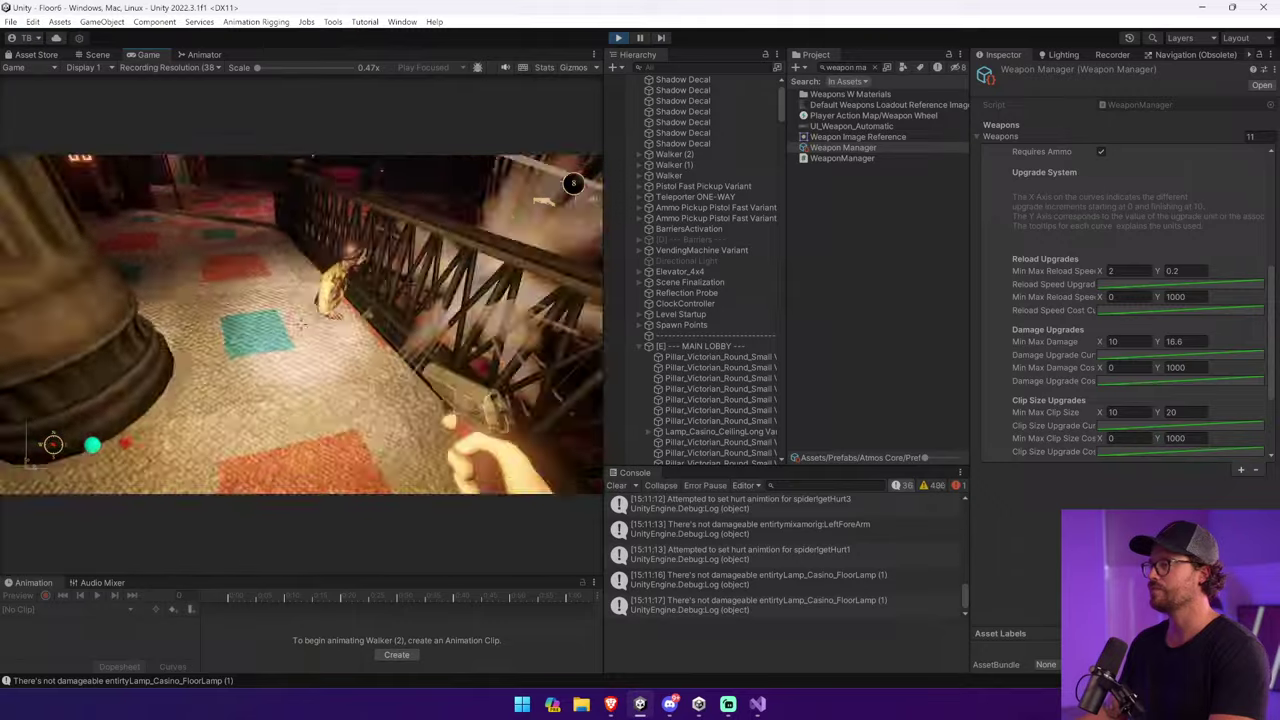
click(300, 323)
click(300, 323)
click(300, 323)
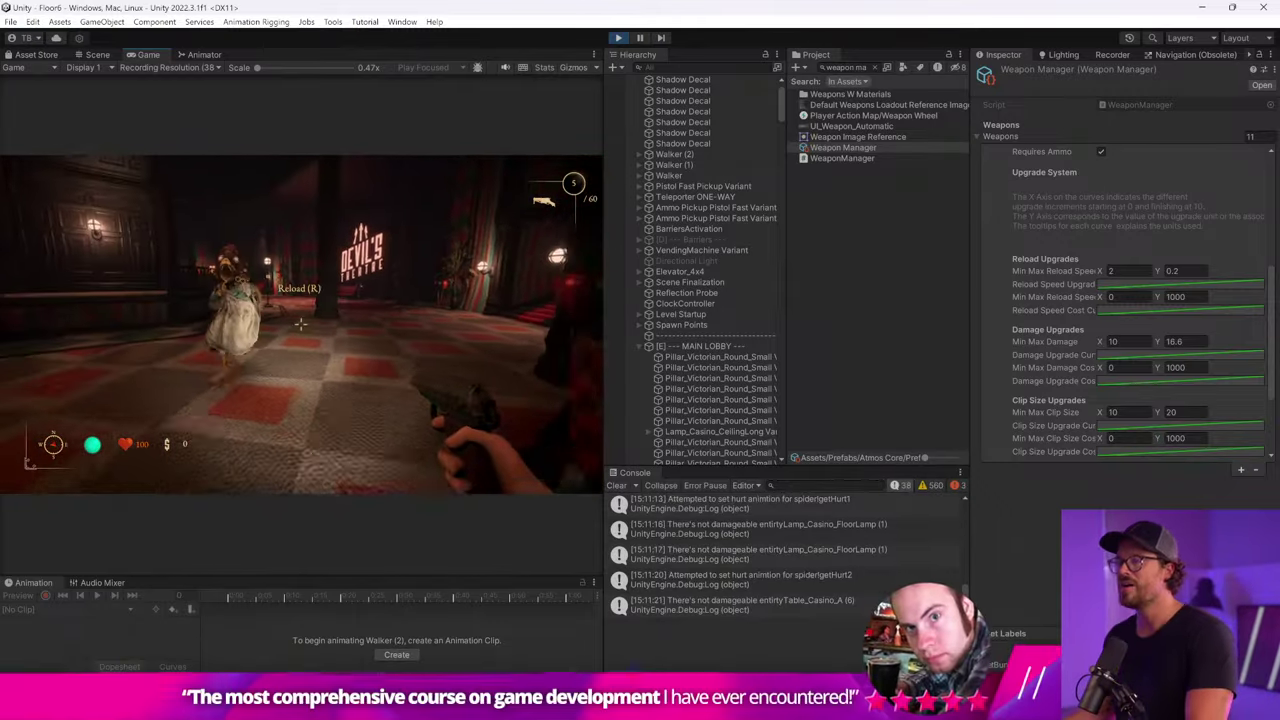
click(300, 323)
click(300, 323)
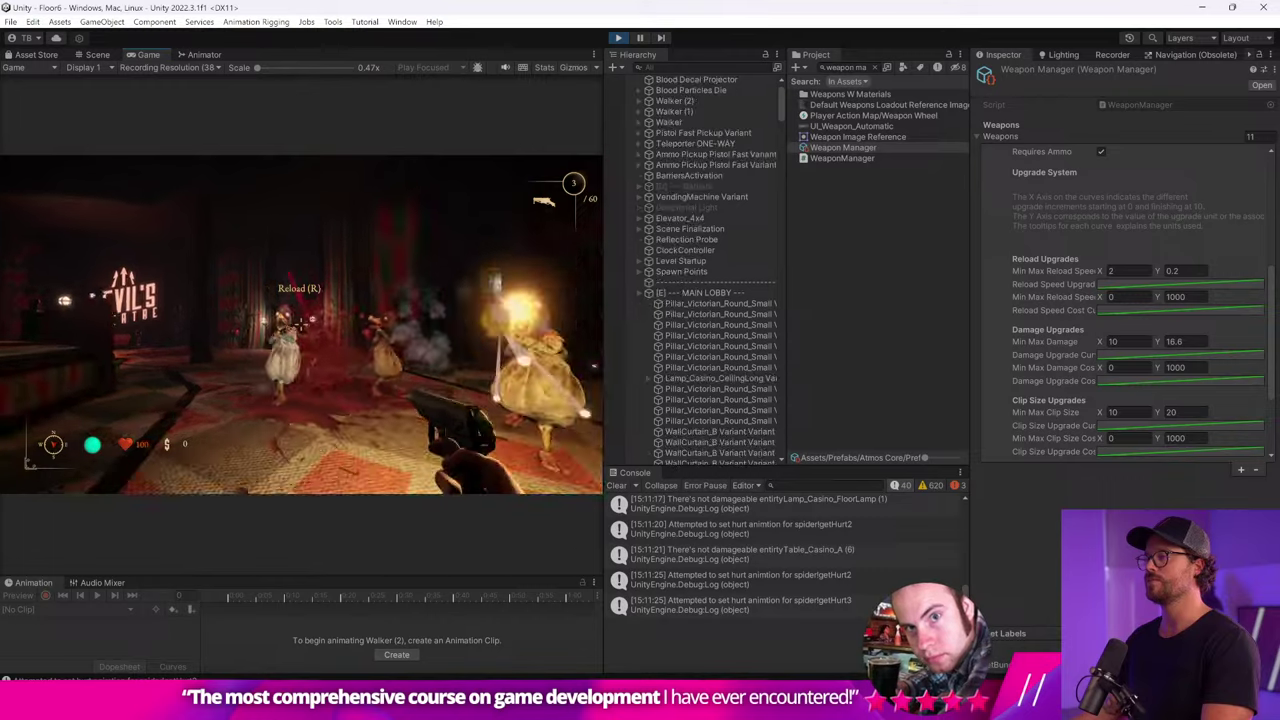
key(ctrl+p)
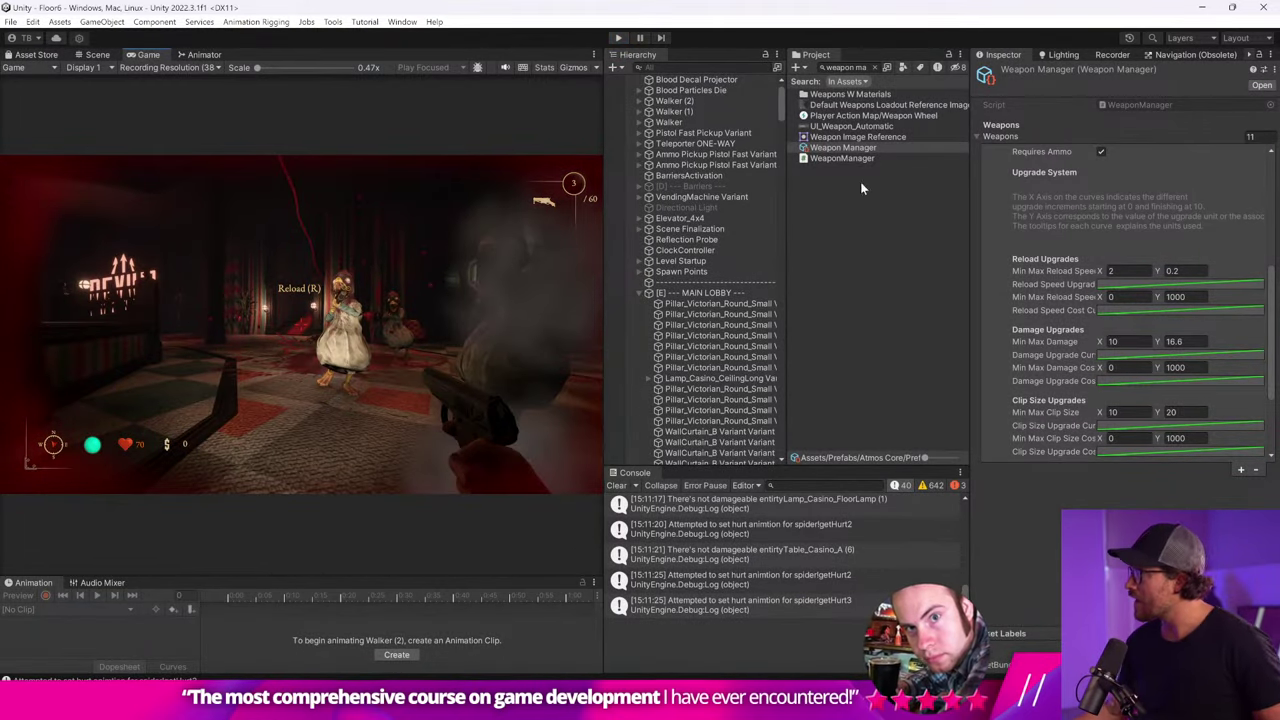
Leave play mode and set PistolFast's Min Max Damage to 15 for the minimum and 20 for the maximum.
key(ctrl+p)
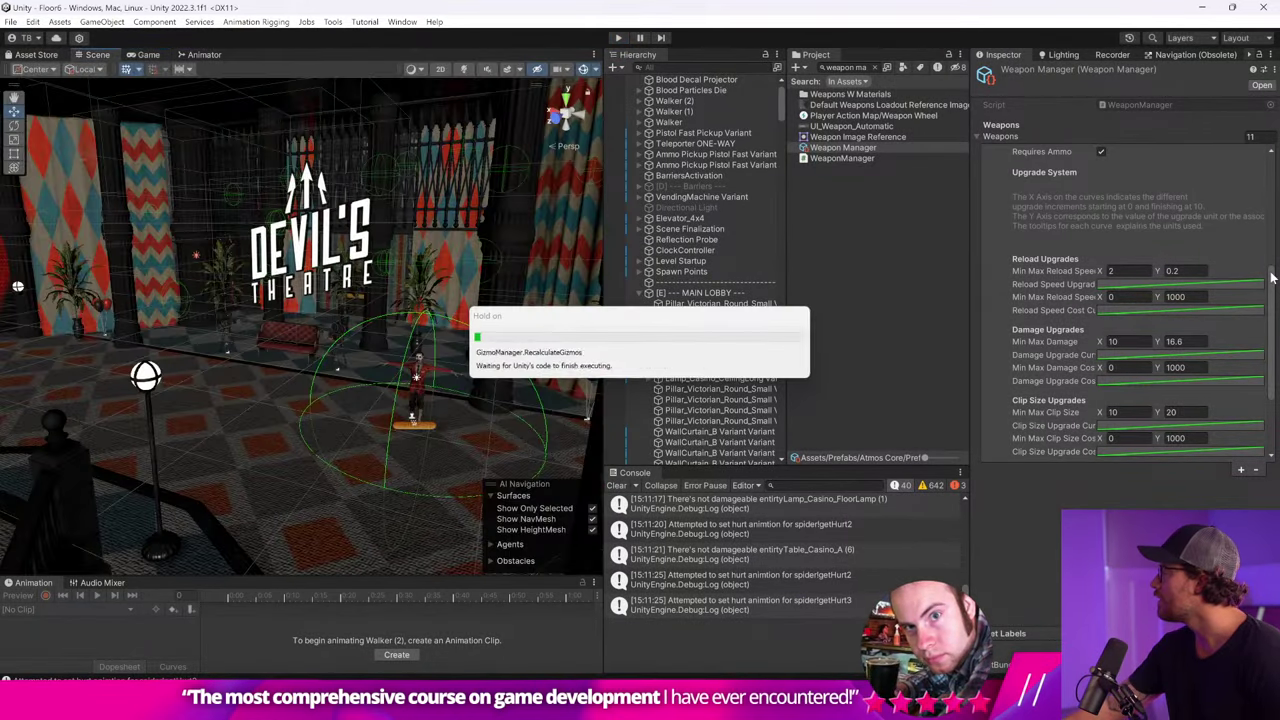
mouse_move(1270, 276)
mouse_down()
mouse_move(1269, 165)
mouse_move(1278, 260)
mouse_up()
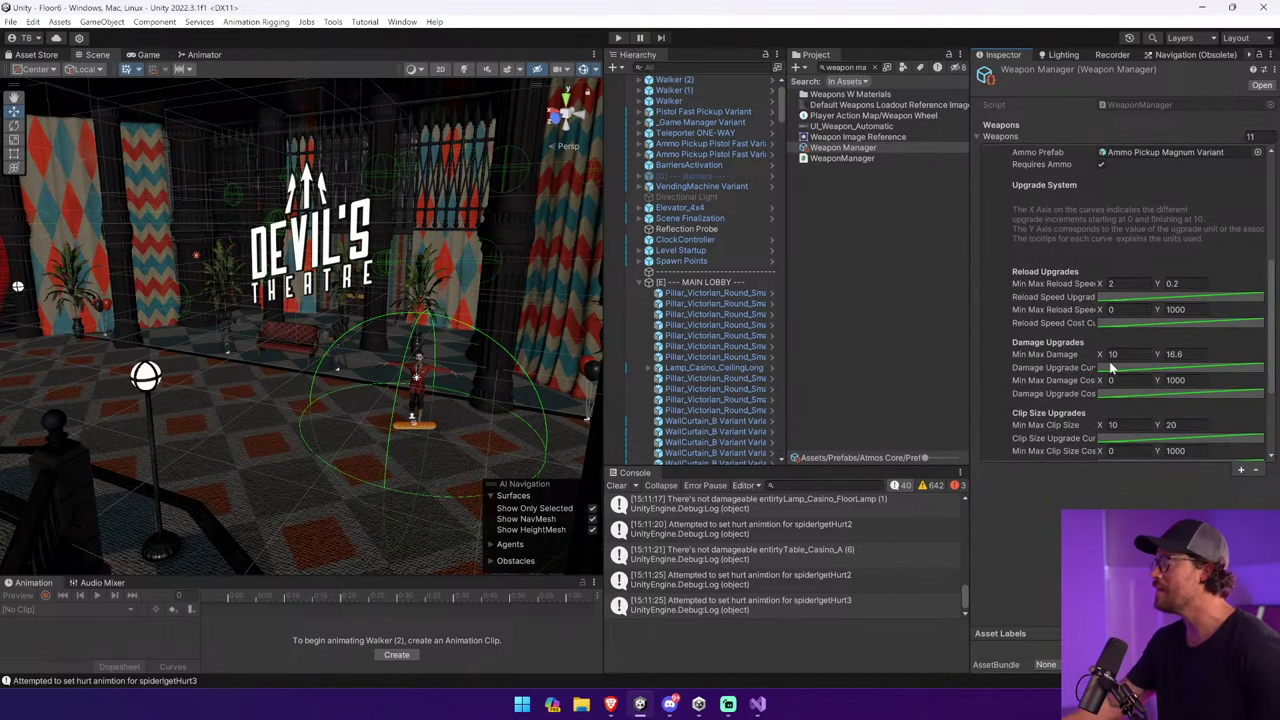
right_drag(473, 419, 437, 419)
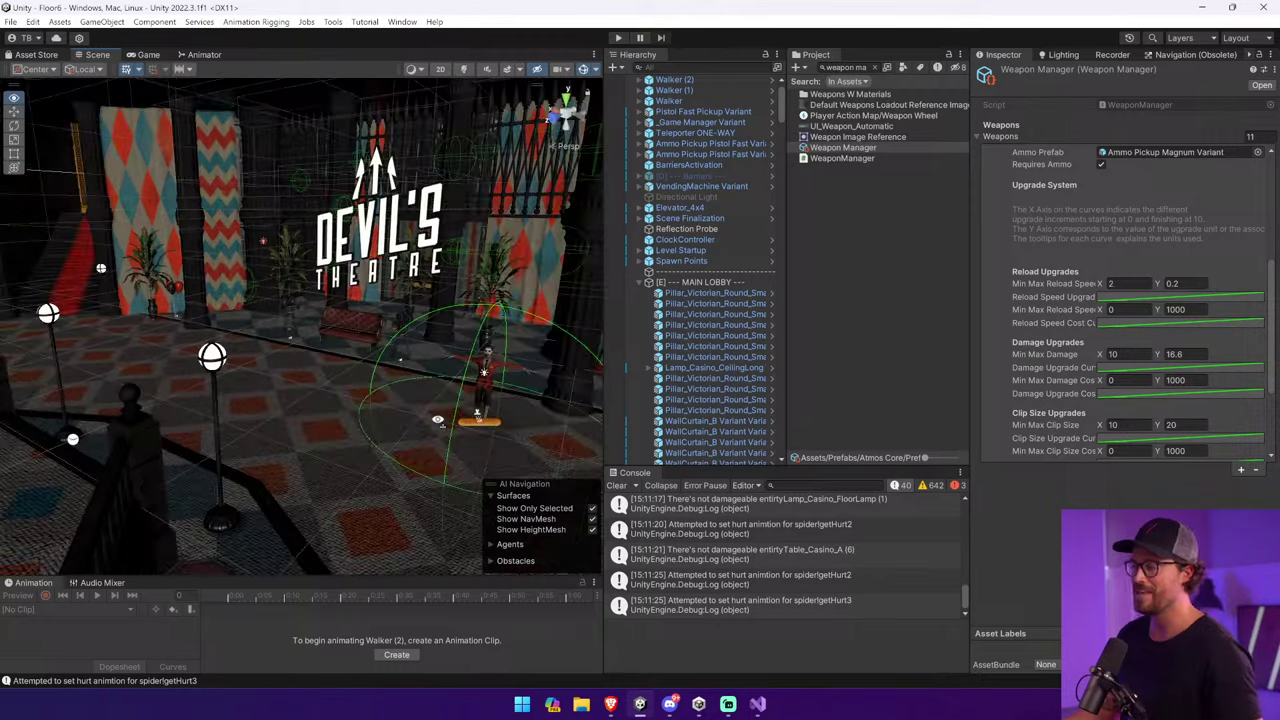
click(471, 398)
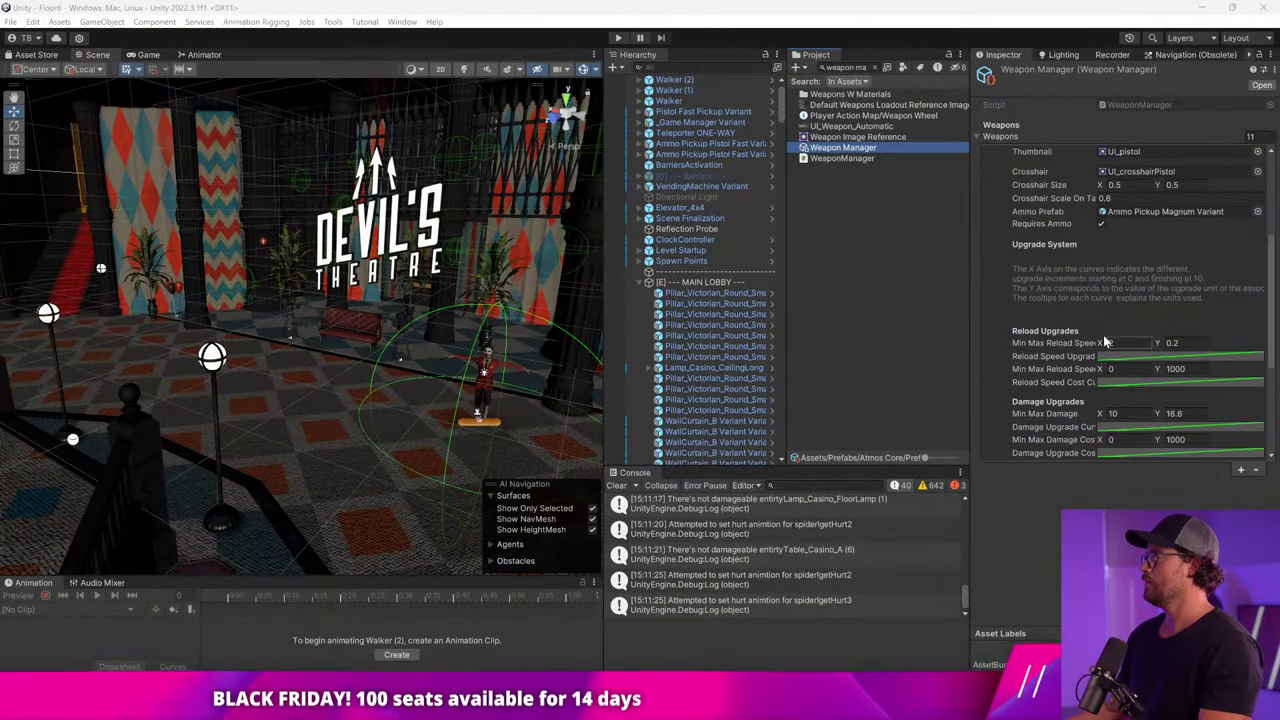
scroll(1105, 342, down, 1)
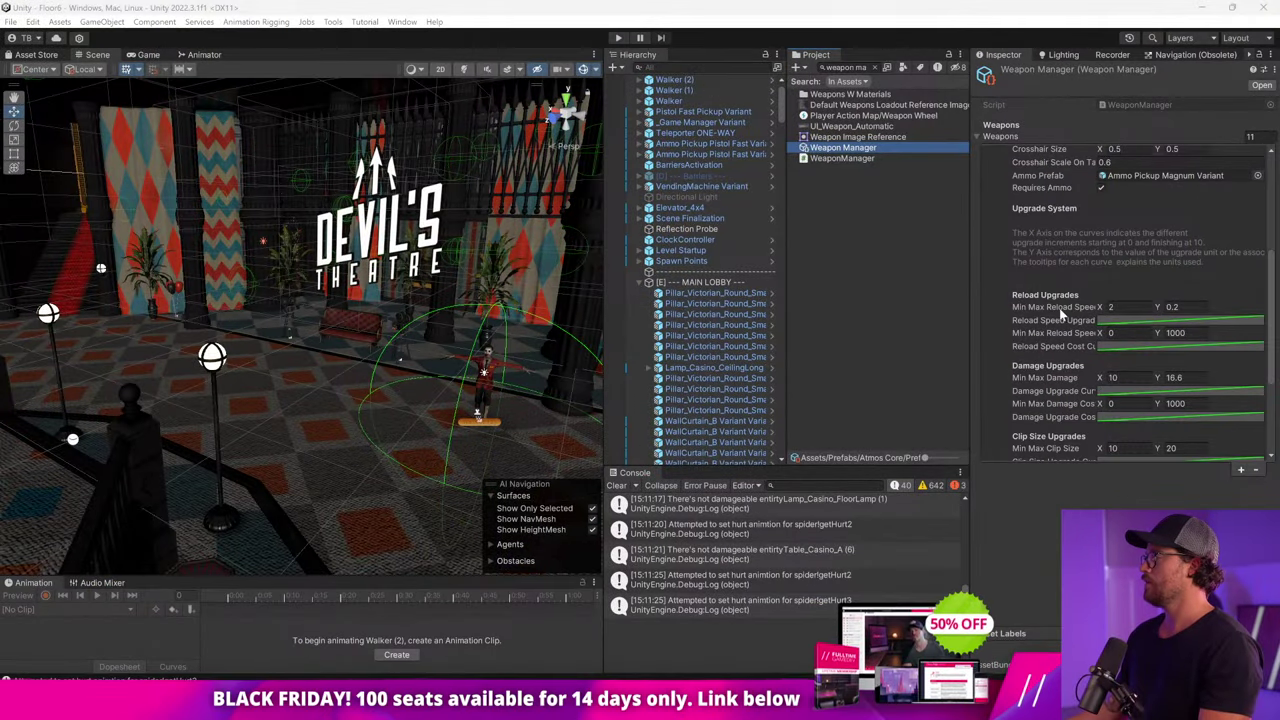
click(1134, 376)
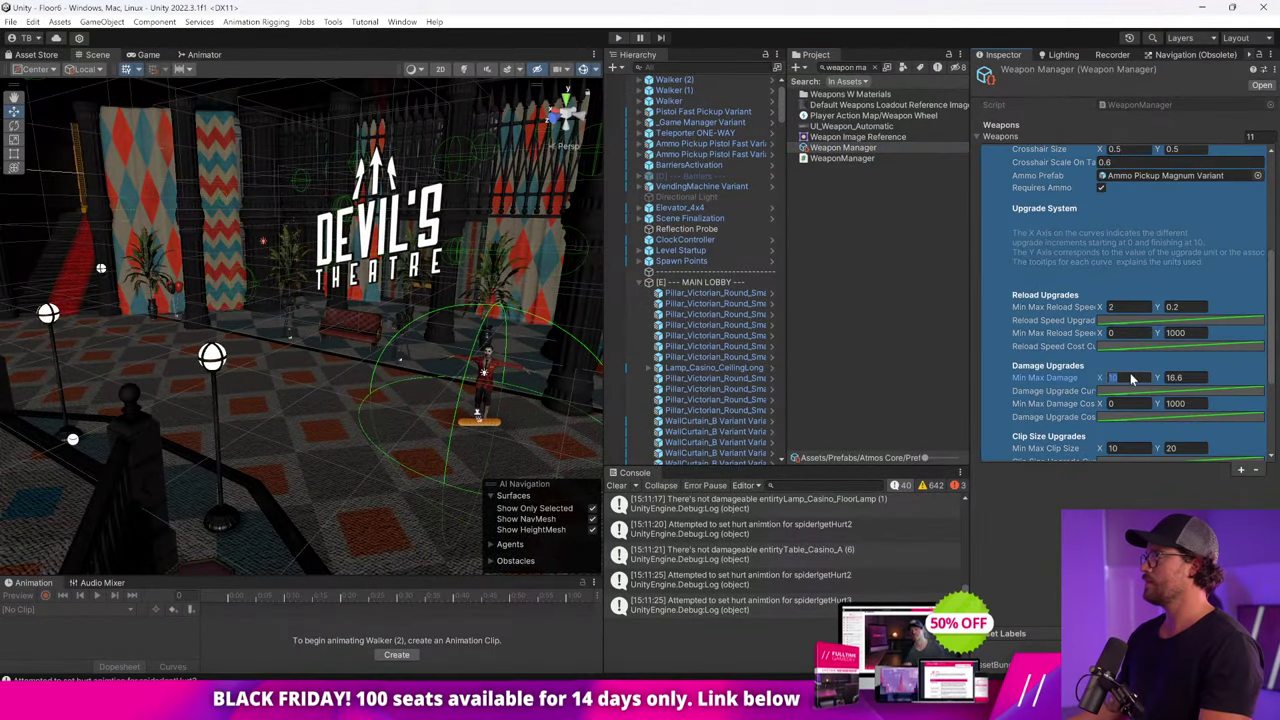
click(1187, 377)
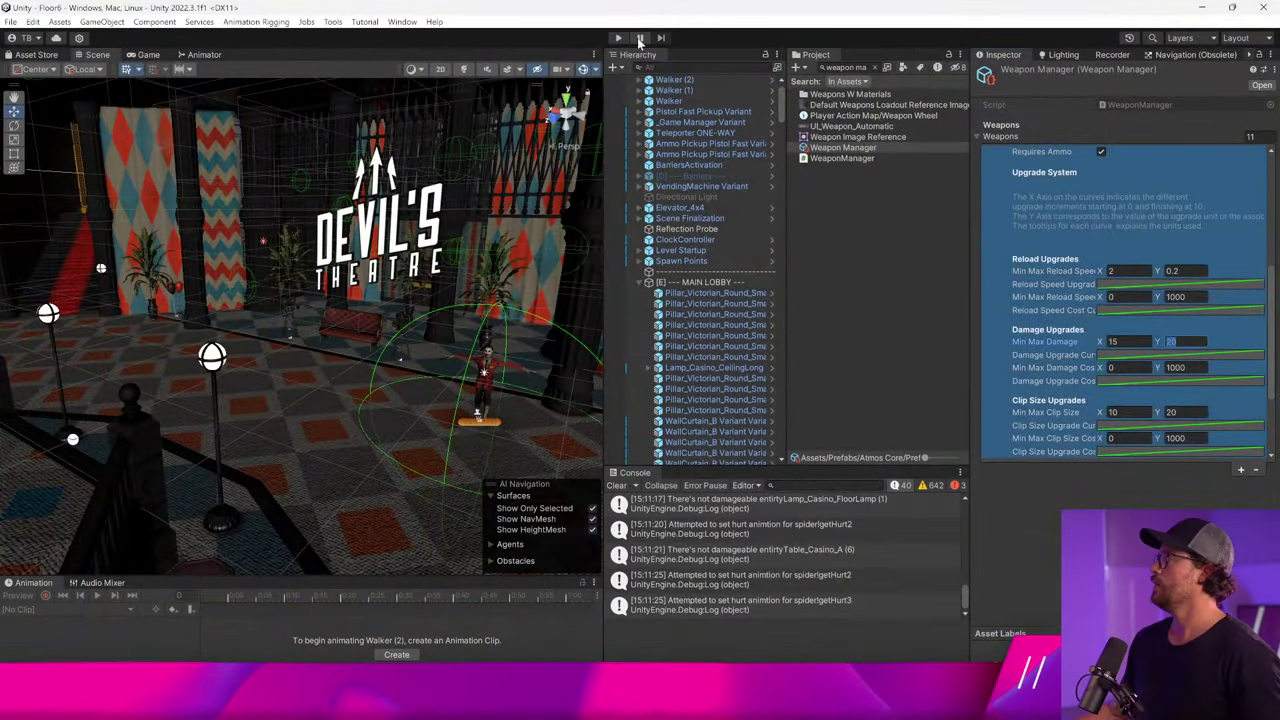
Start a playtest and collect the pistol and the ammo pickups on the floor.
click(620, 38)
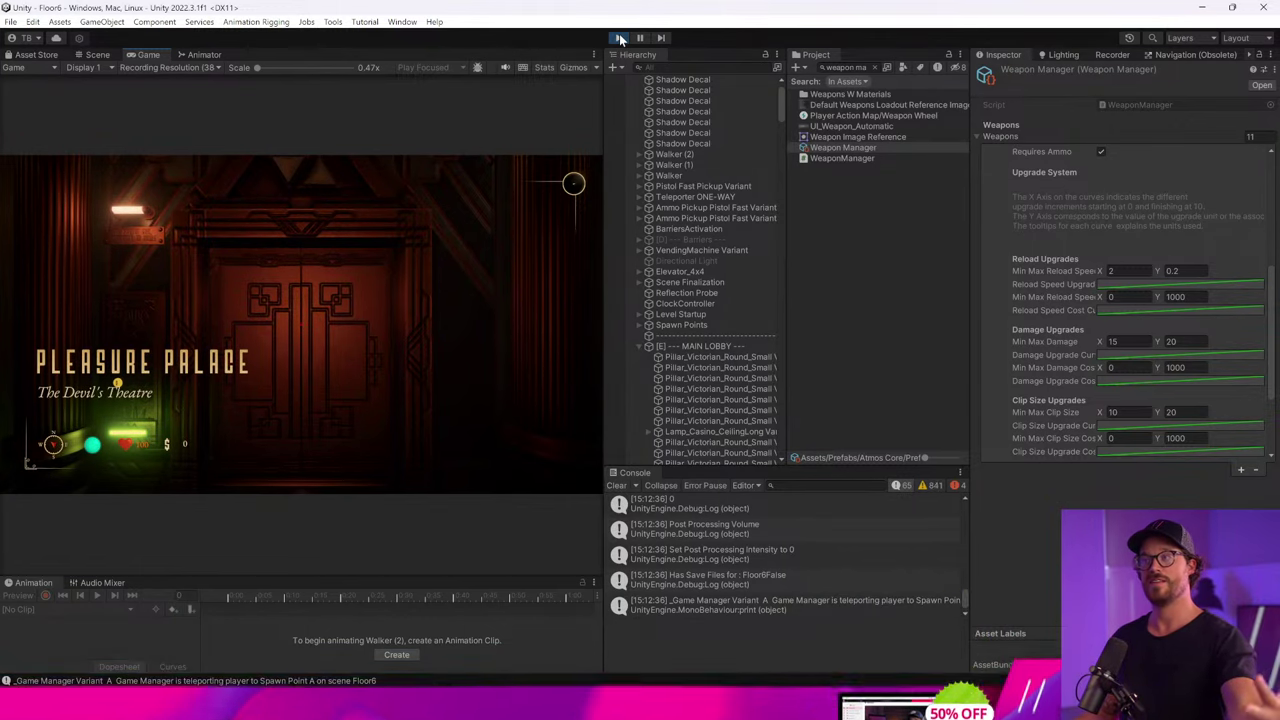
click(420, 260)
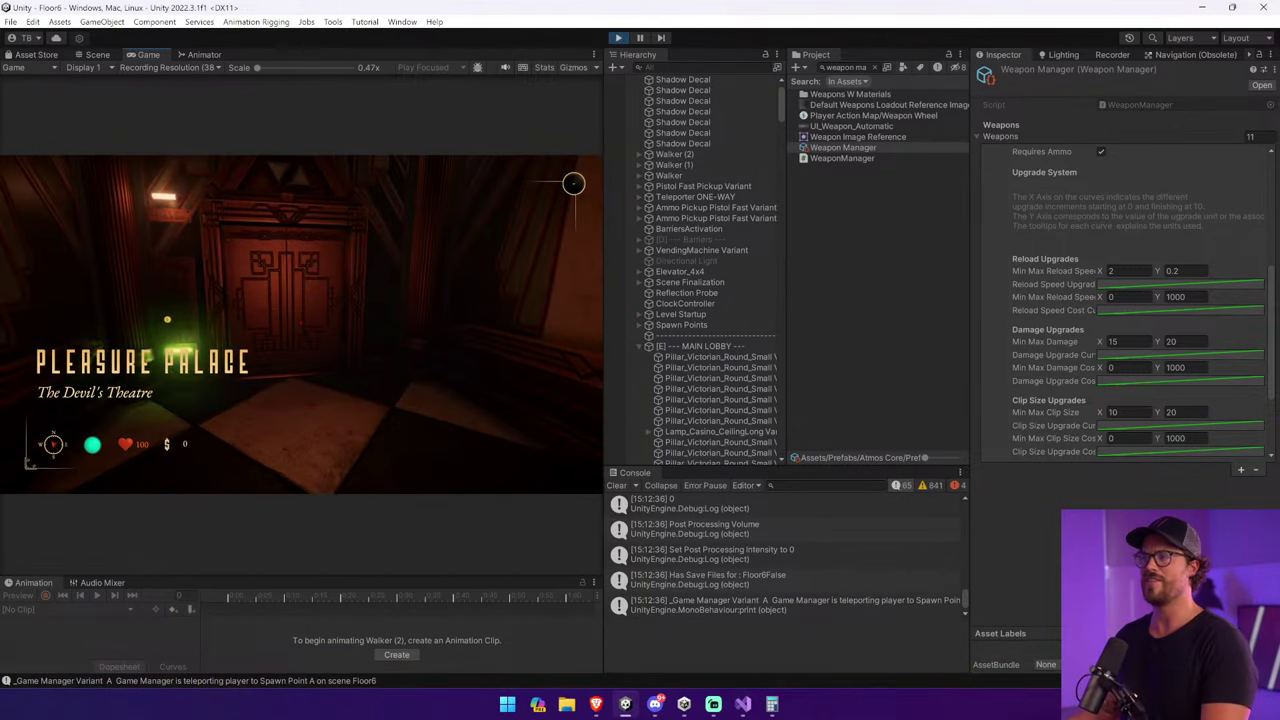
key(e)
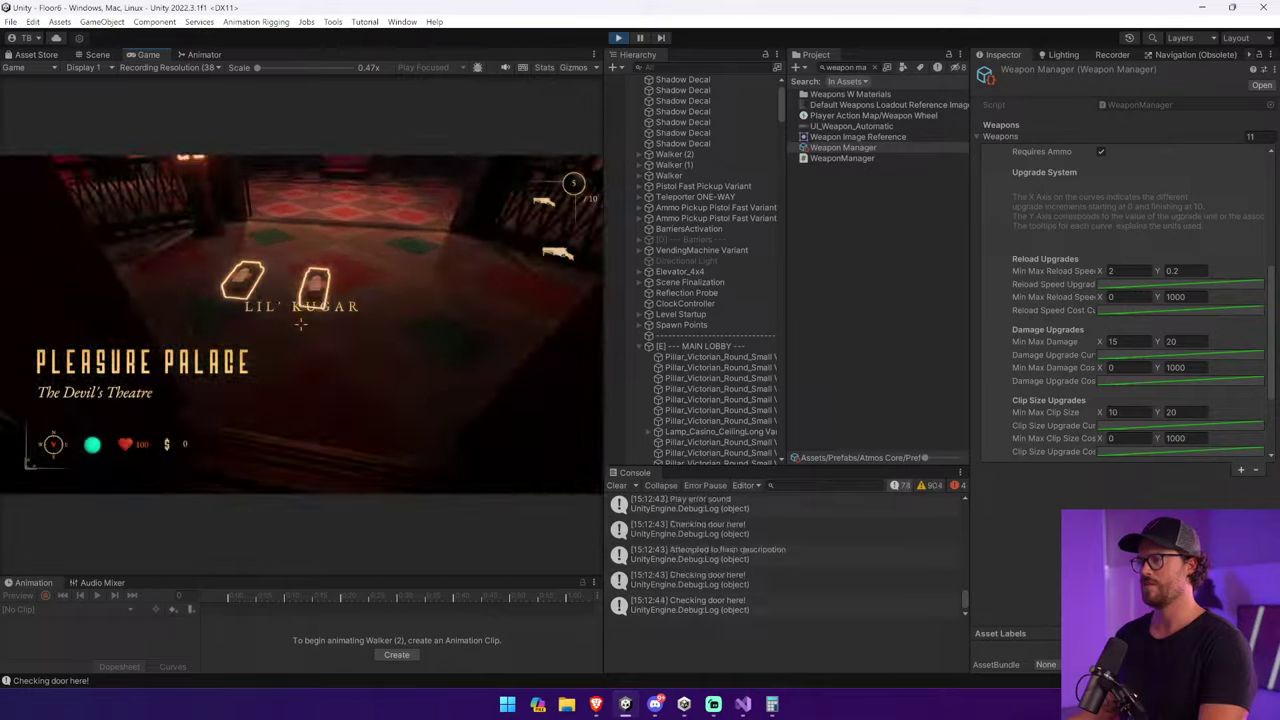
key(e)
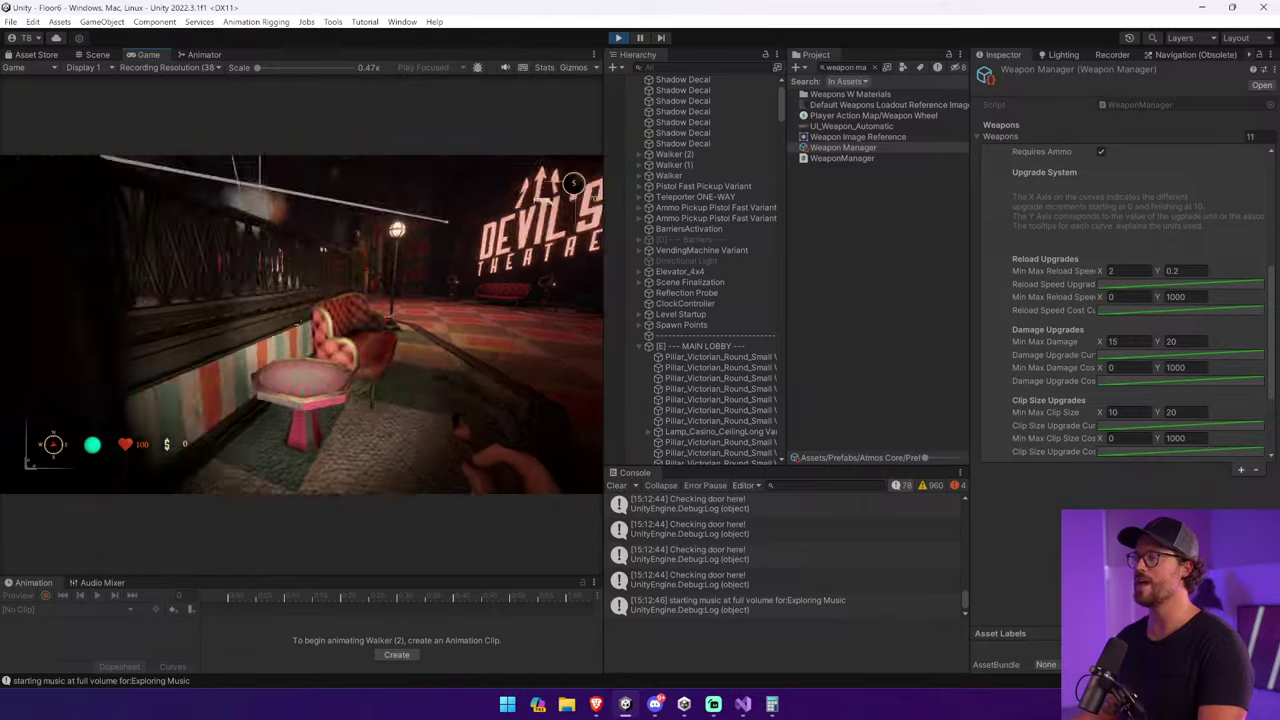
Fire the pistol at the Walkers in the lobby to test the raised damage, and reload.
click(301, 322)
click(300, 323)
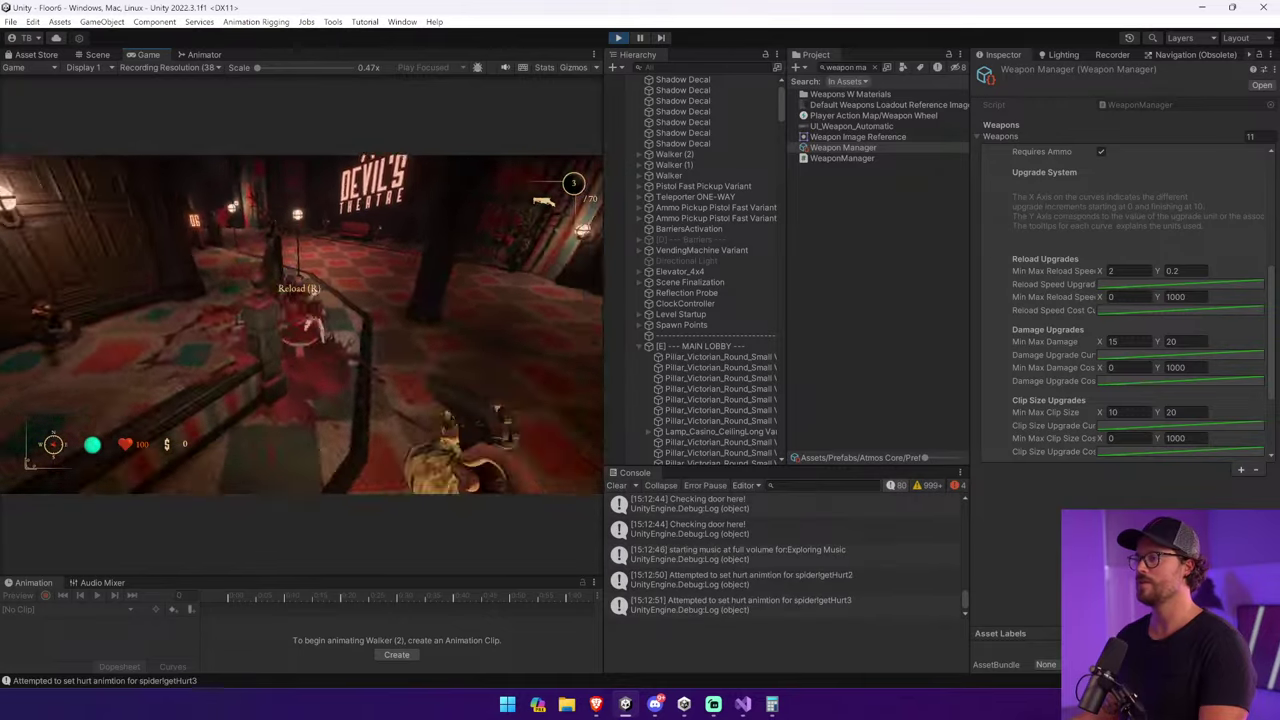
click(300, 323)
click(300, 323)
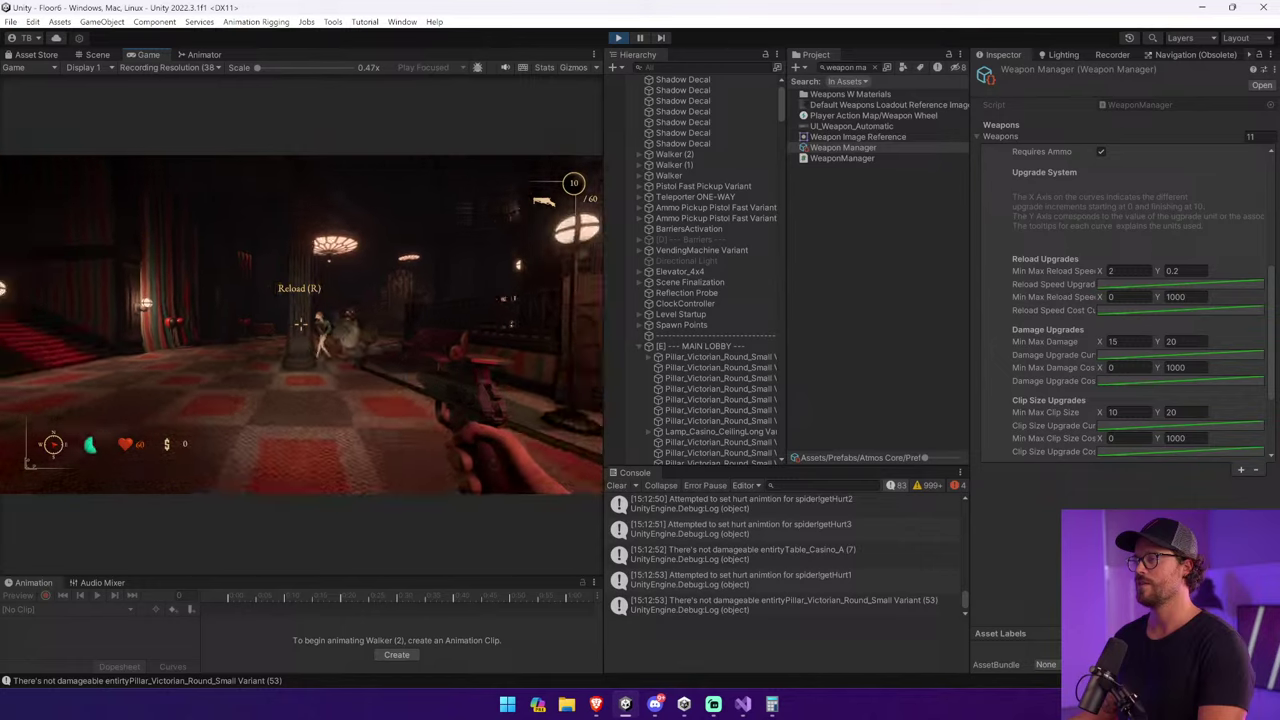
click(301, 323)
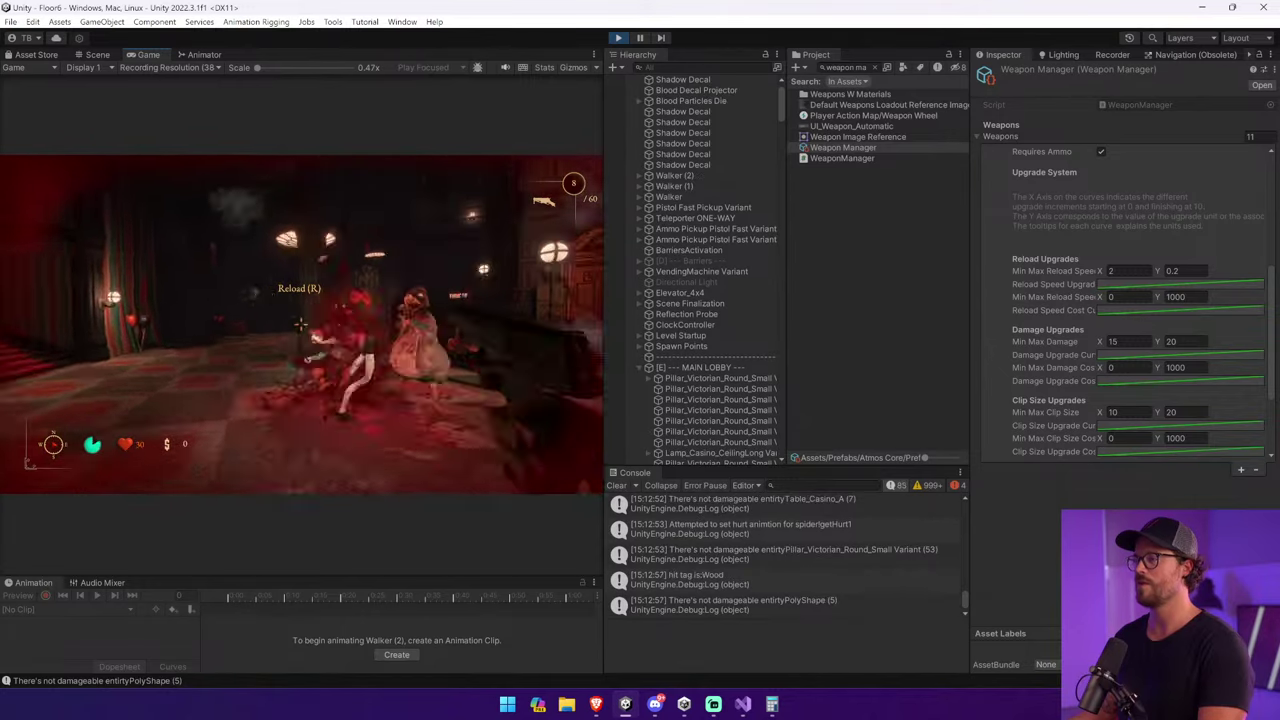
click(301, 323)
key(r)
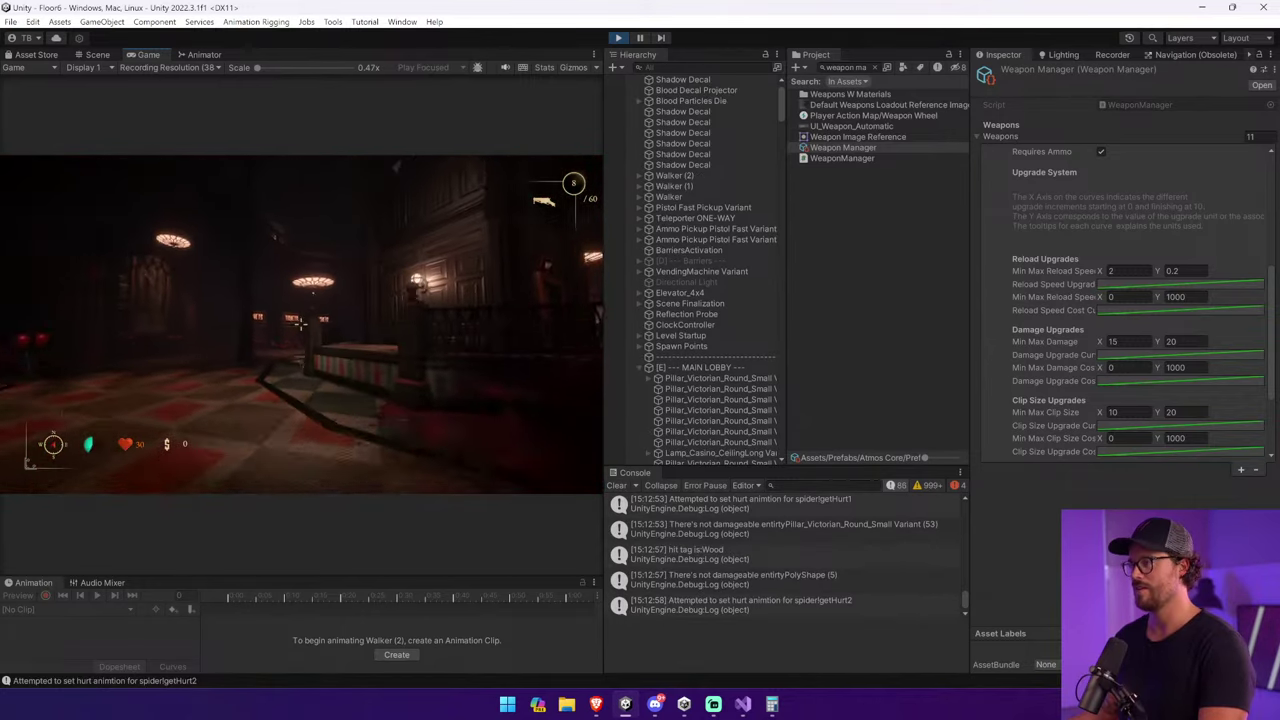
Move along the railing near the ticket counters and fire repeatedly at the pursuing Walker.
key(w)
click(301, 324)
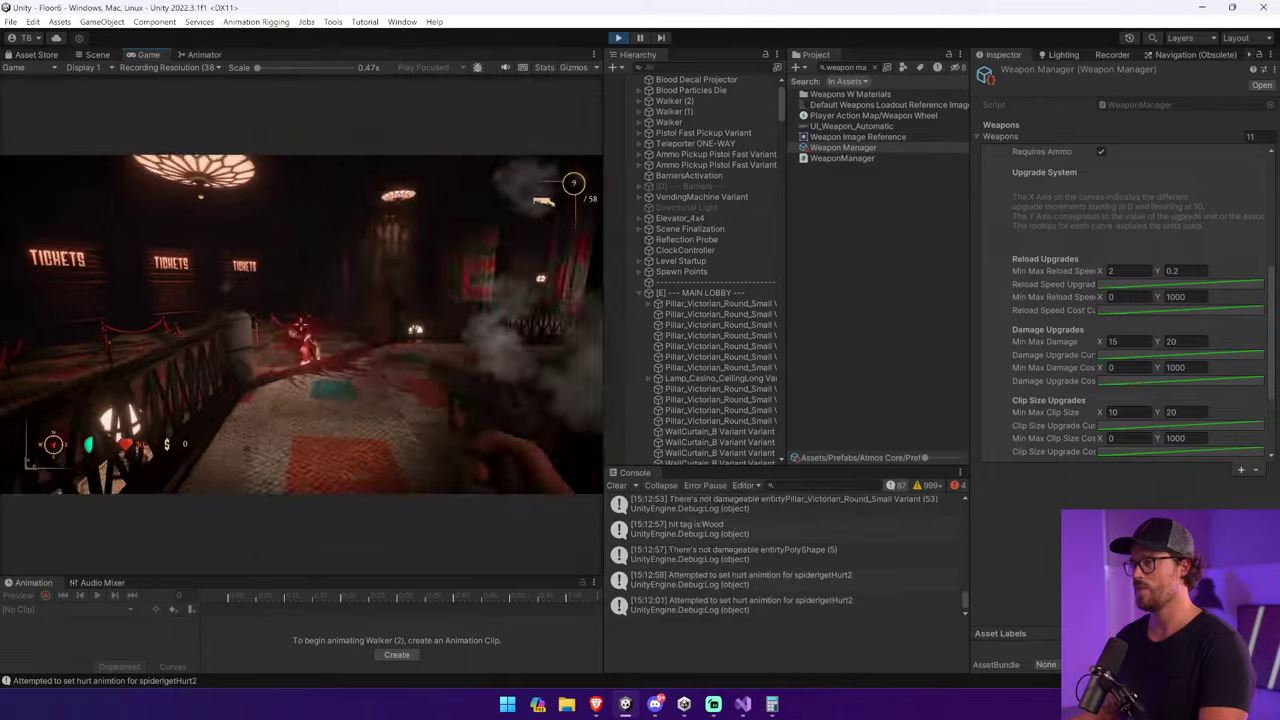
click(301, 324)
click(301, 324)
click(301, 324)
click(300, 323)
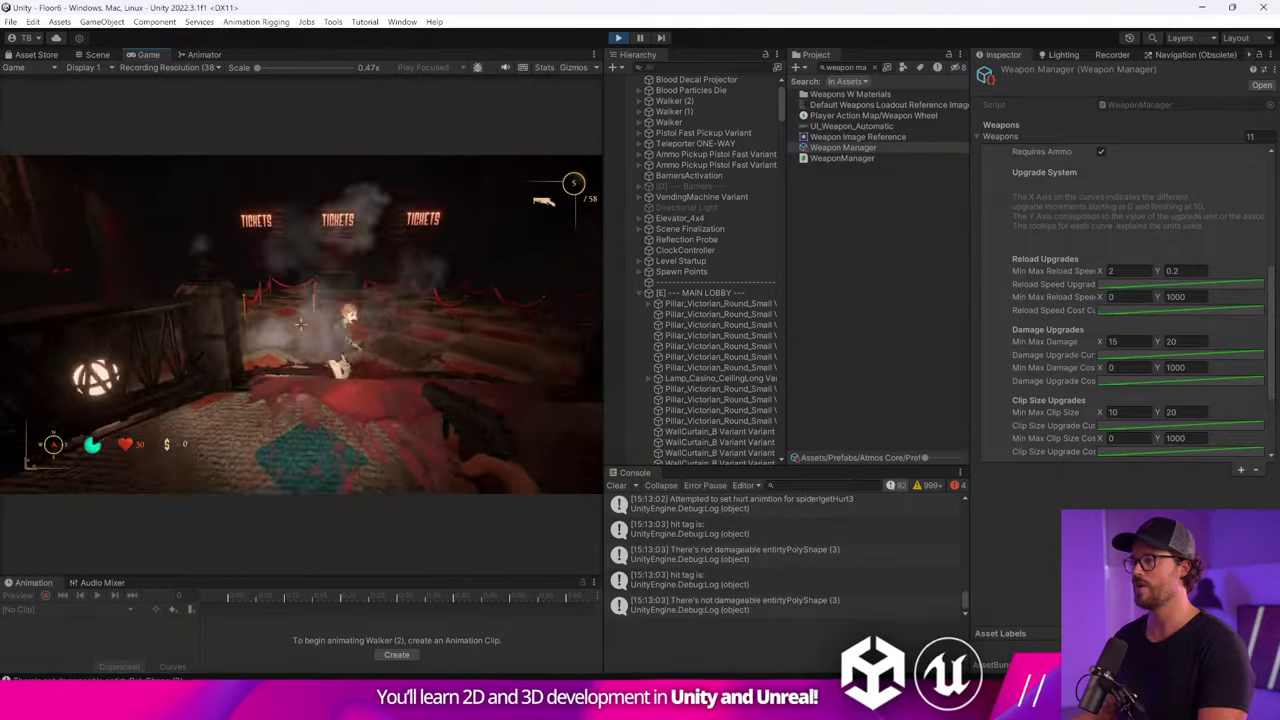
click(300, 323)
Run back towards the Devil's Theatre sign, reload, and fire two shots at the remaining distant Walkers.
key(shift+w)
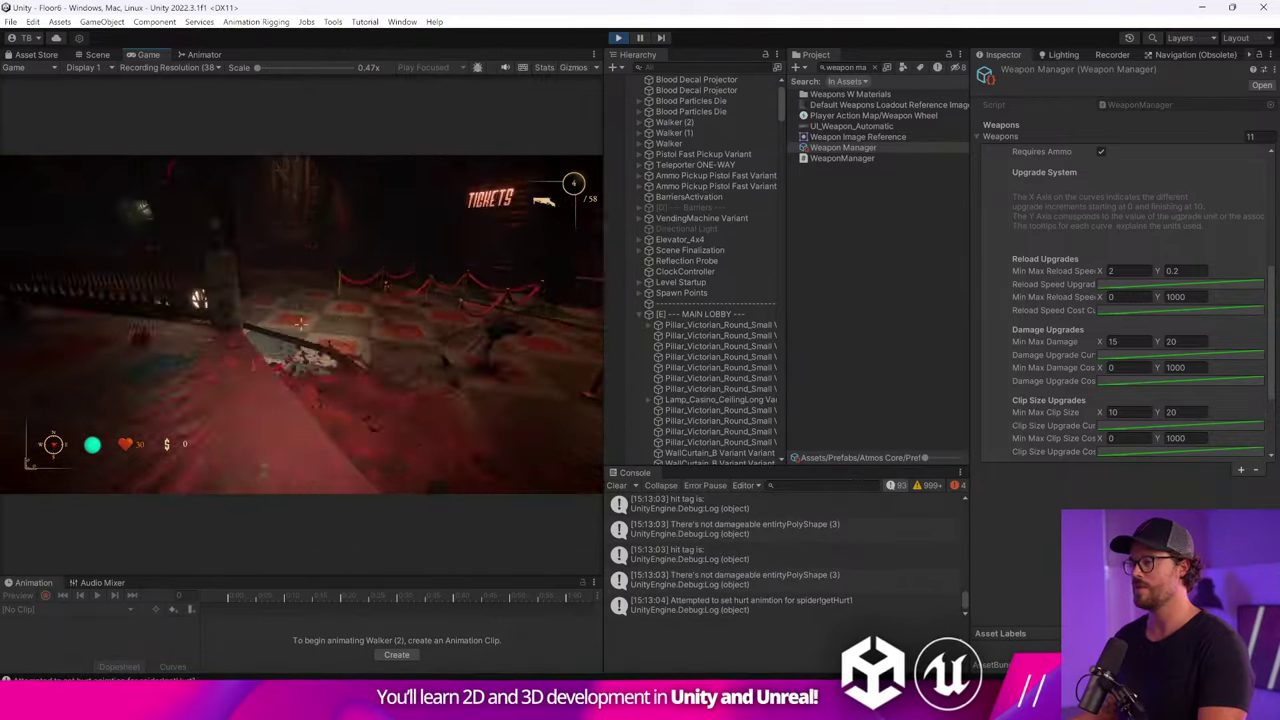
key(r)
key(w)
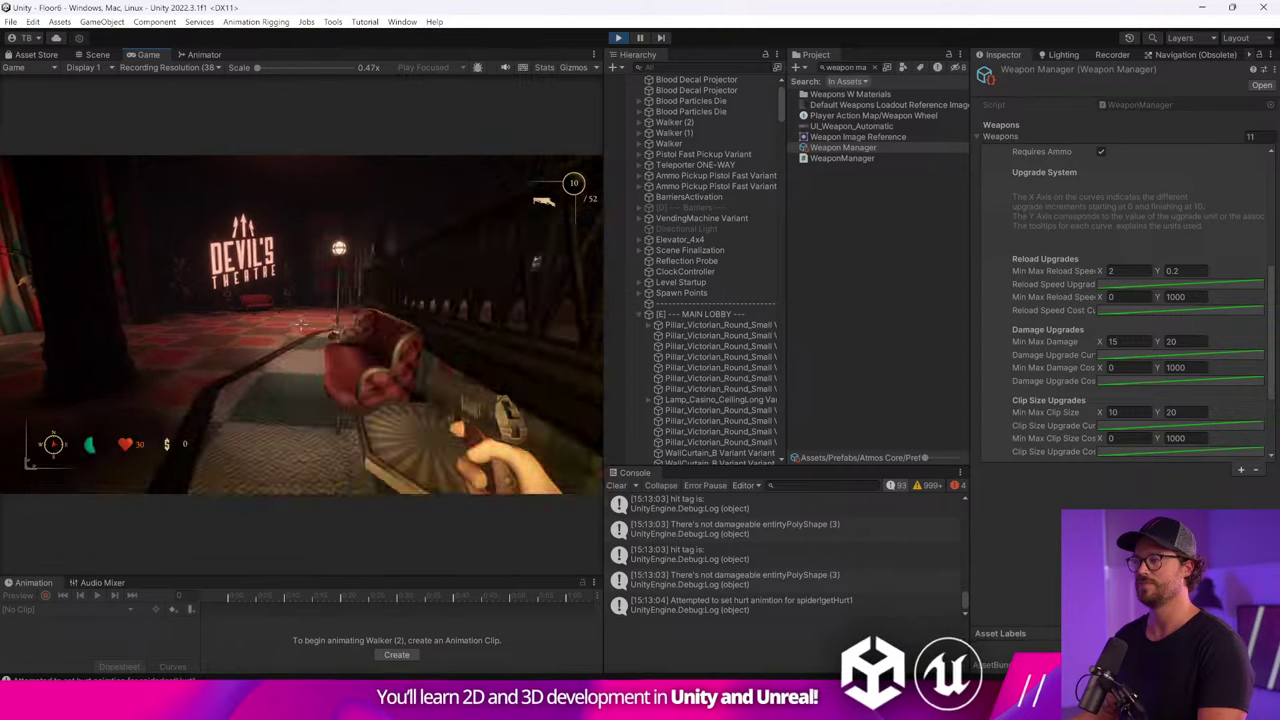
key(w)
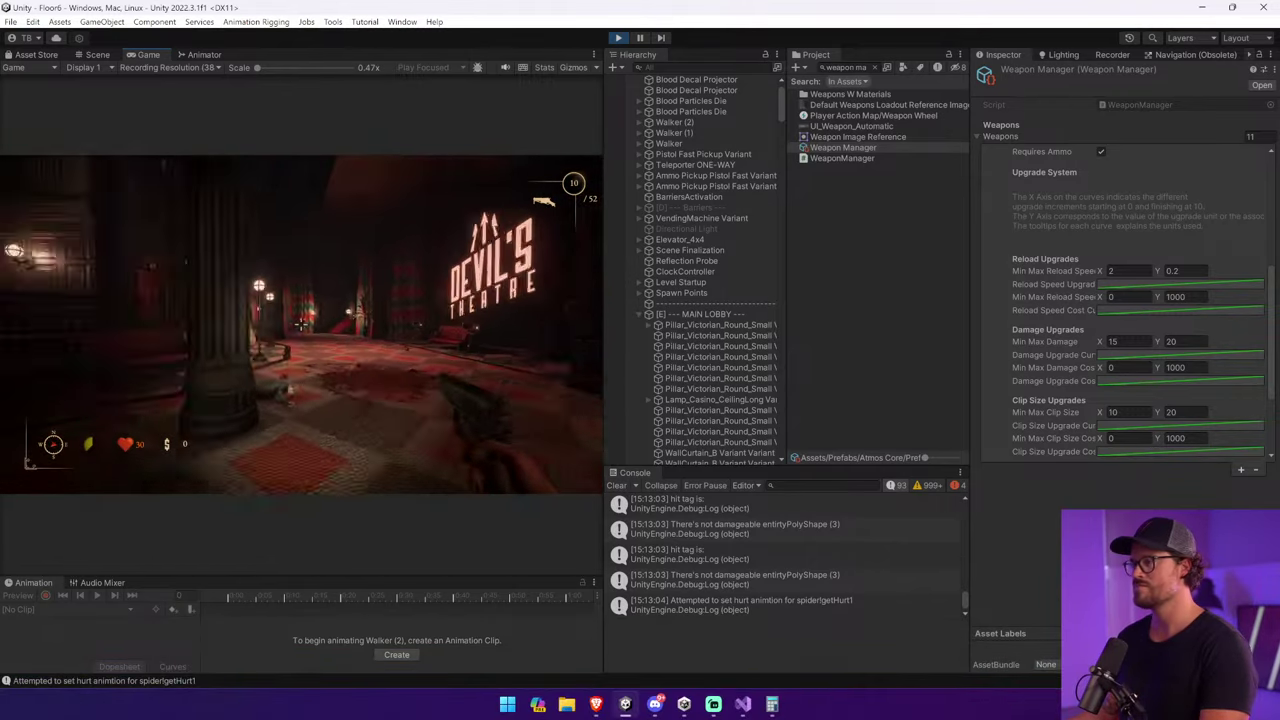
key(s)
click(301, 324)
click(301, 324)
key(w)
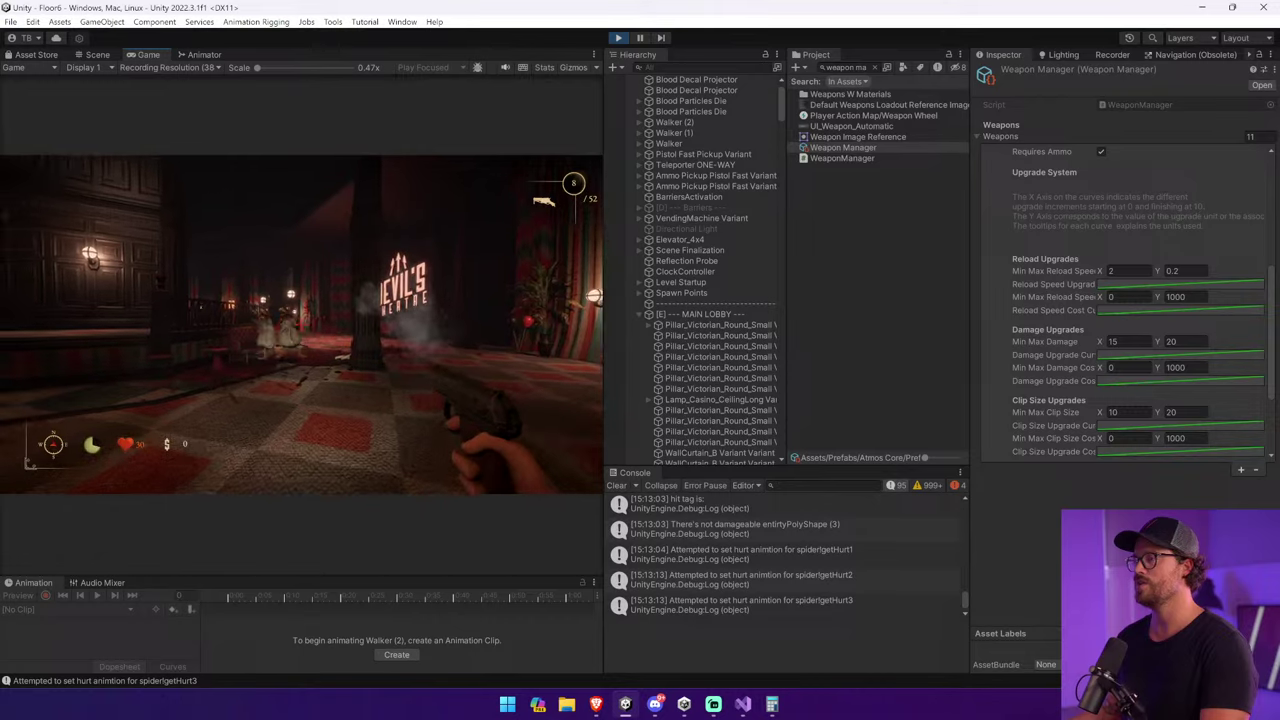
Stop the playtest and clear the console log.
key(ctrl+p)
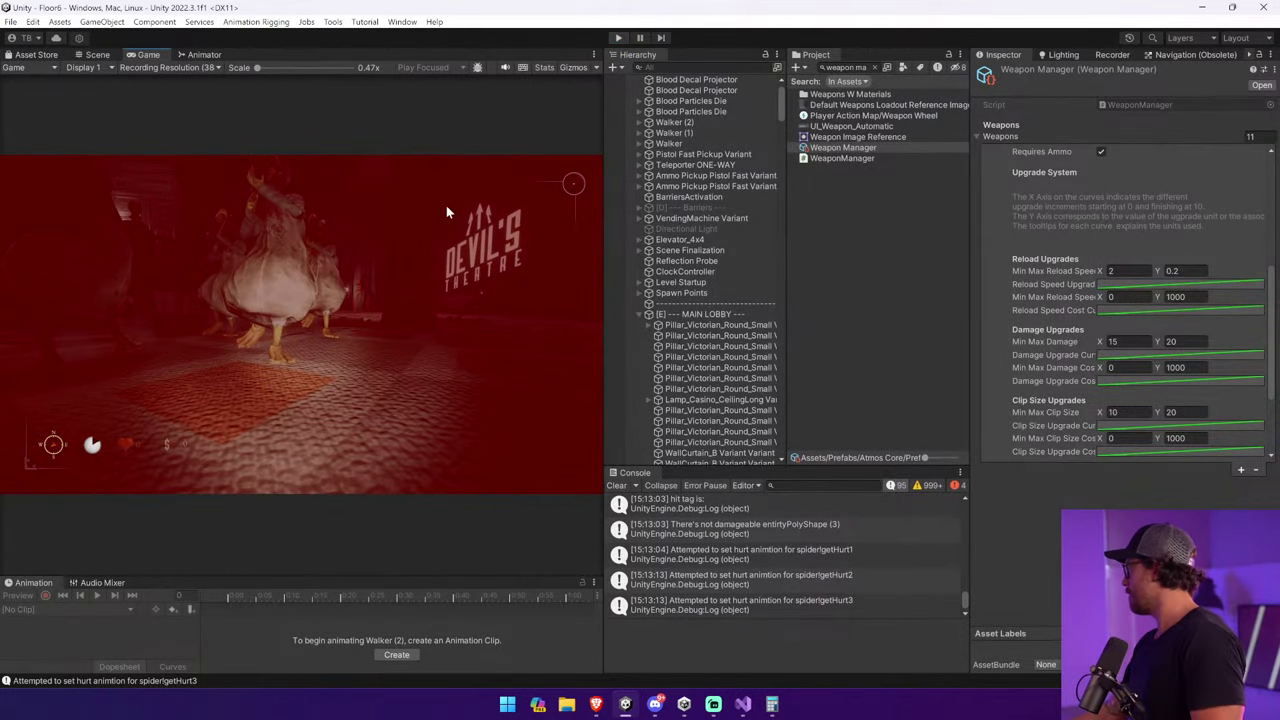
key(ctrl+p)
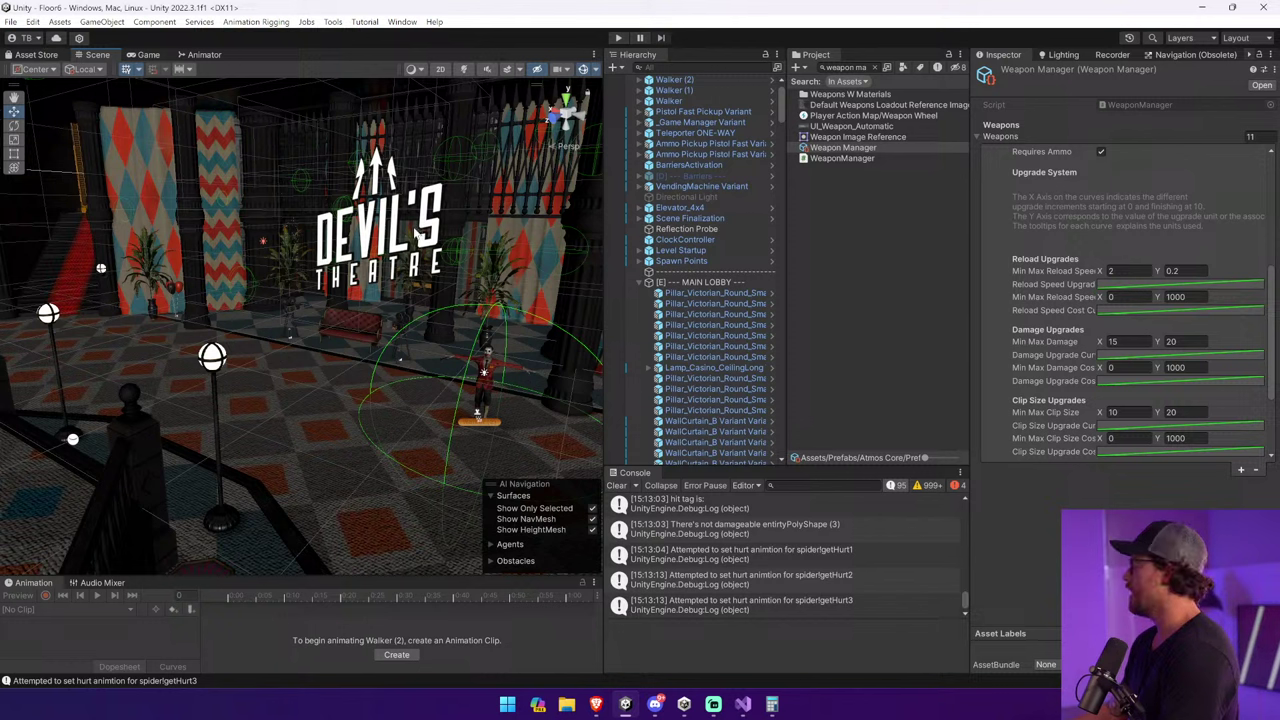
click(615, 486)
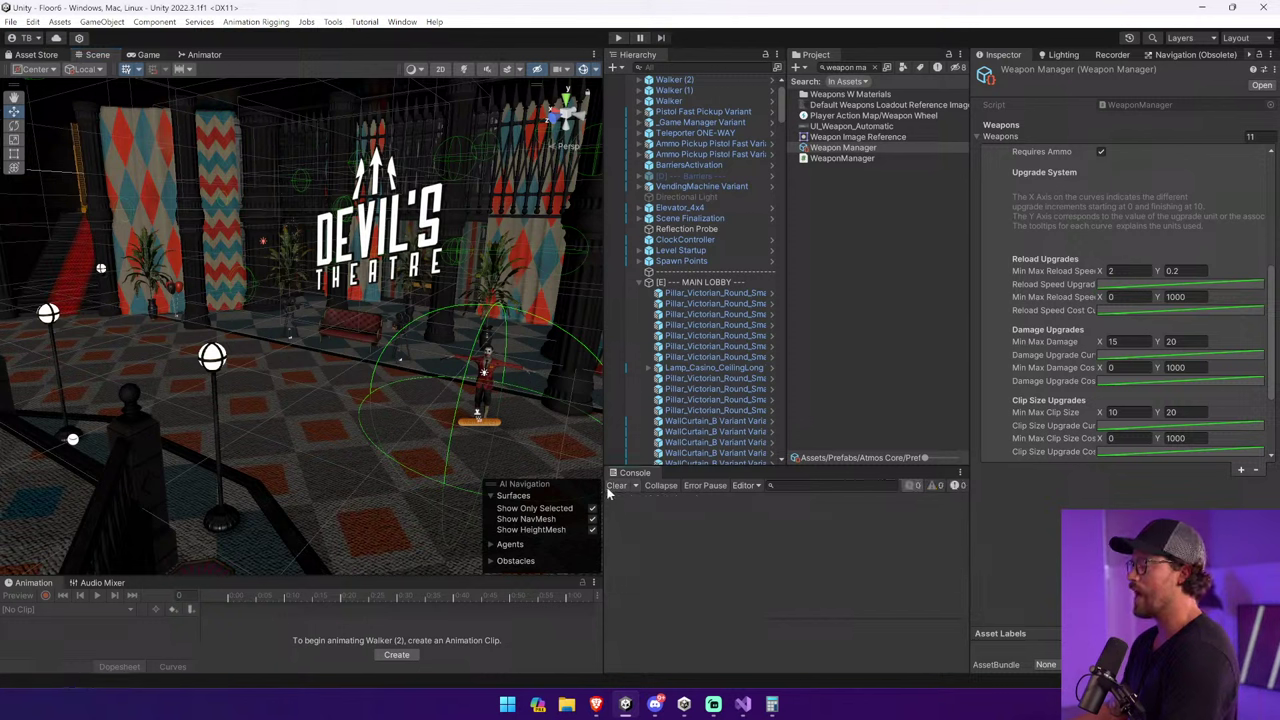
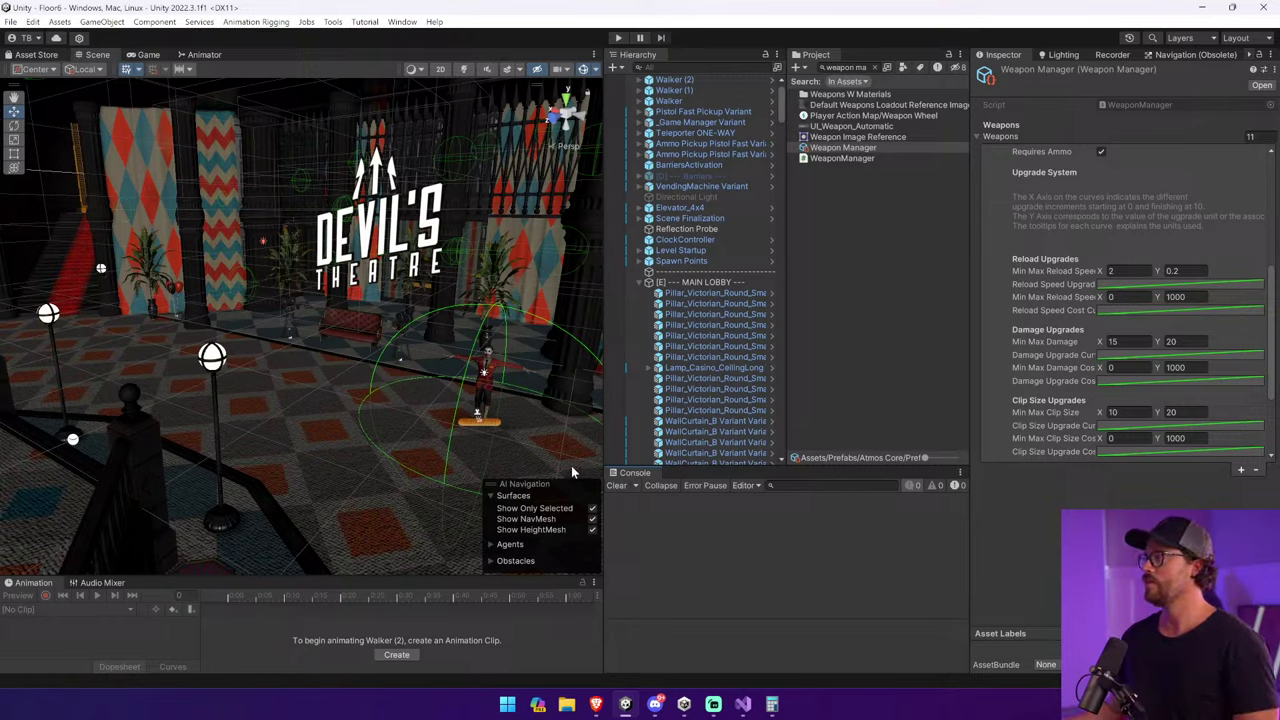
Switch to DemoWeapon.cs in Visual Studio, set hotSpotMultiplier under Ray Impact Options to 3, and save the script.
click(742, 704)
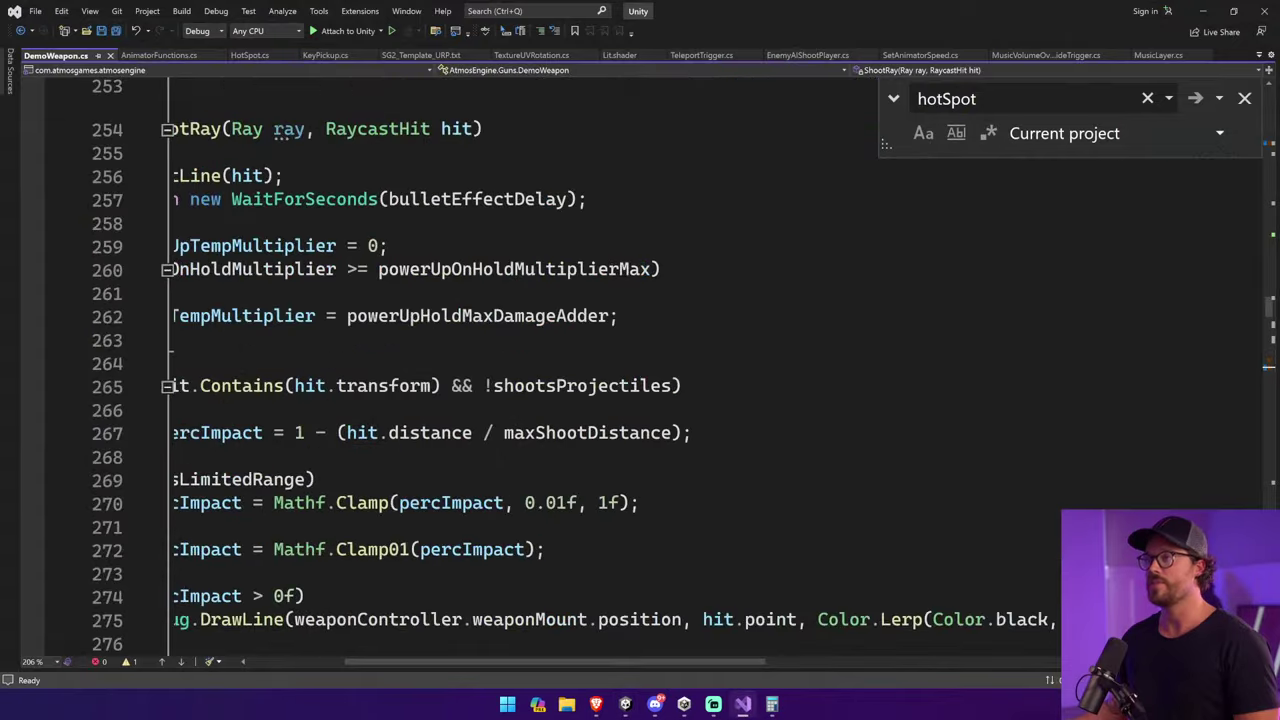
scroll(640, 366, up, 20)
ctrl+scroll(640, 366, down, 3)
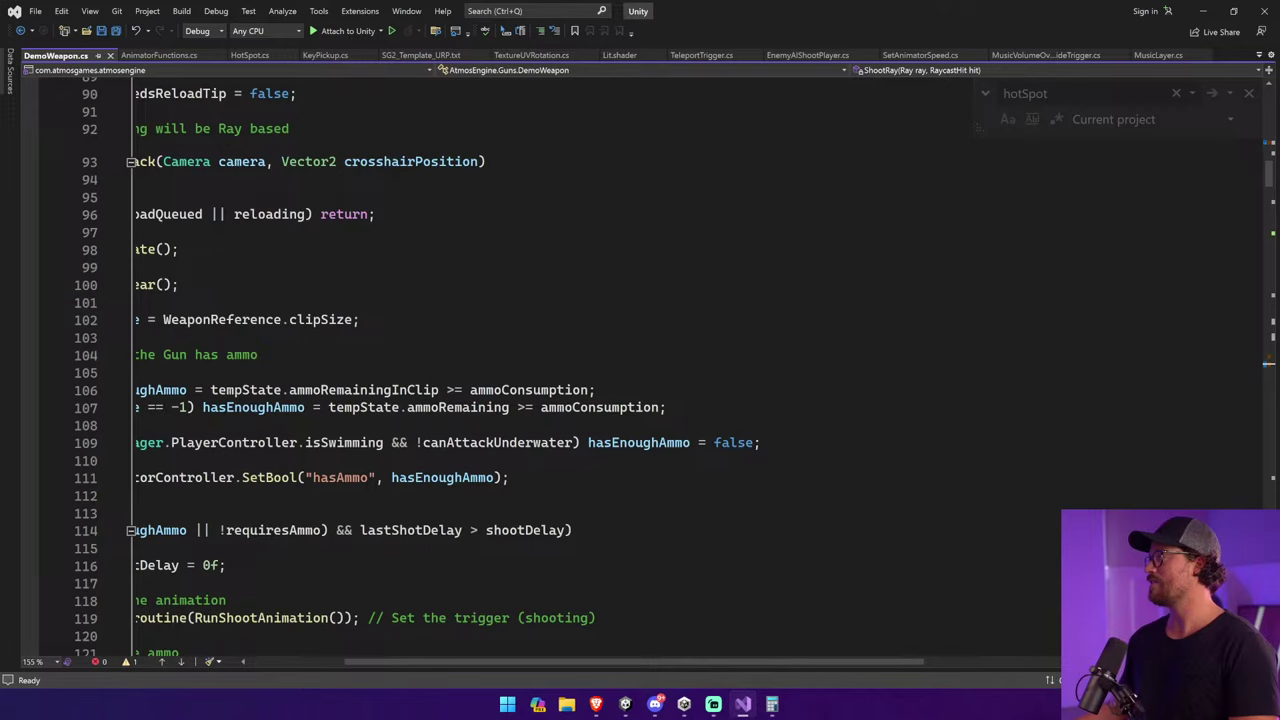
scroll(600, 370, up, 20)
scroll(600, 370, left, 3)
ctrl+scroll(600, 370, up, 1)
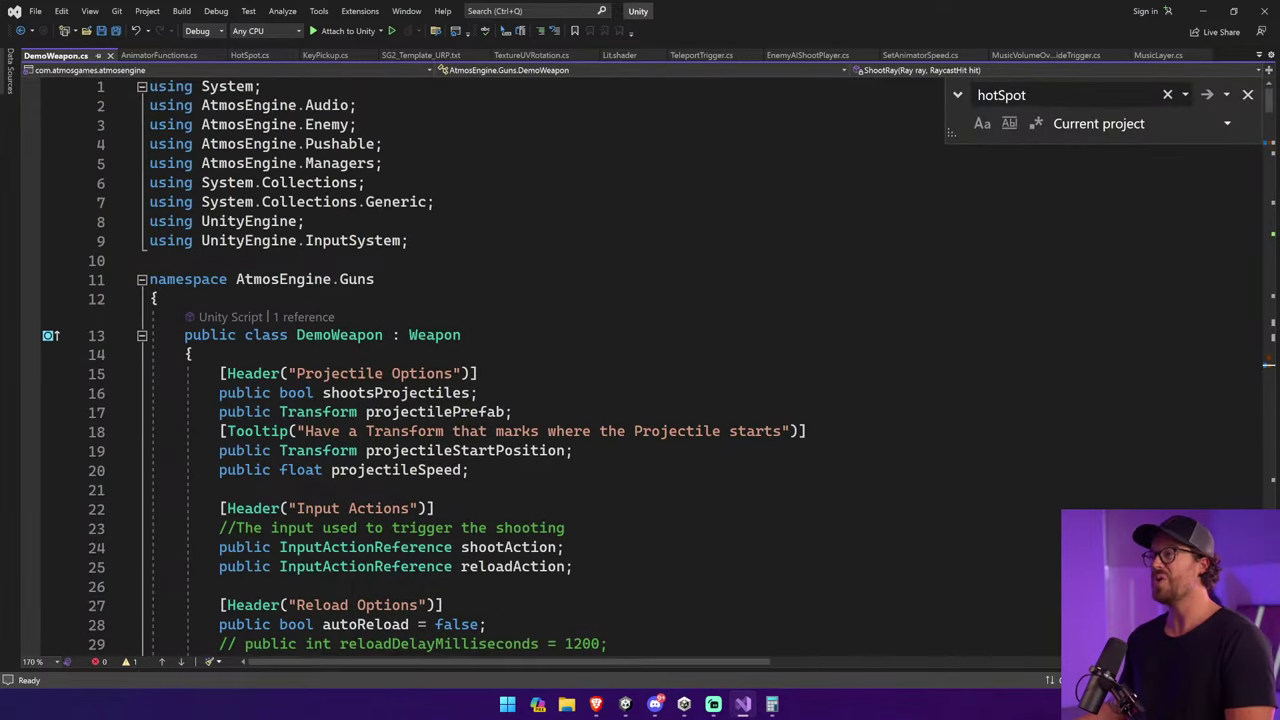
scroll(600, 370, down, 10)
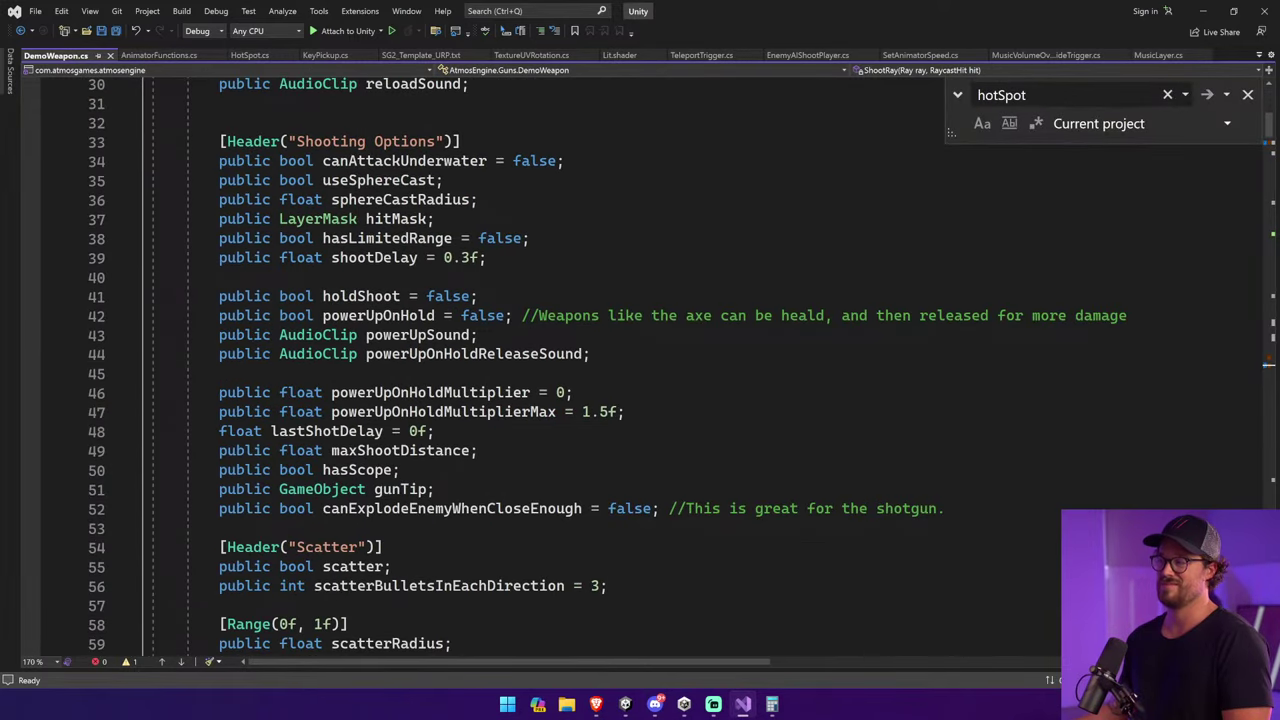
scroll(600, 370, down, 2)
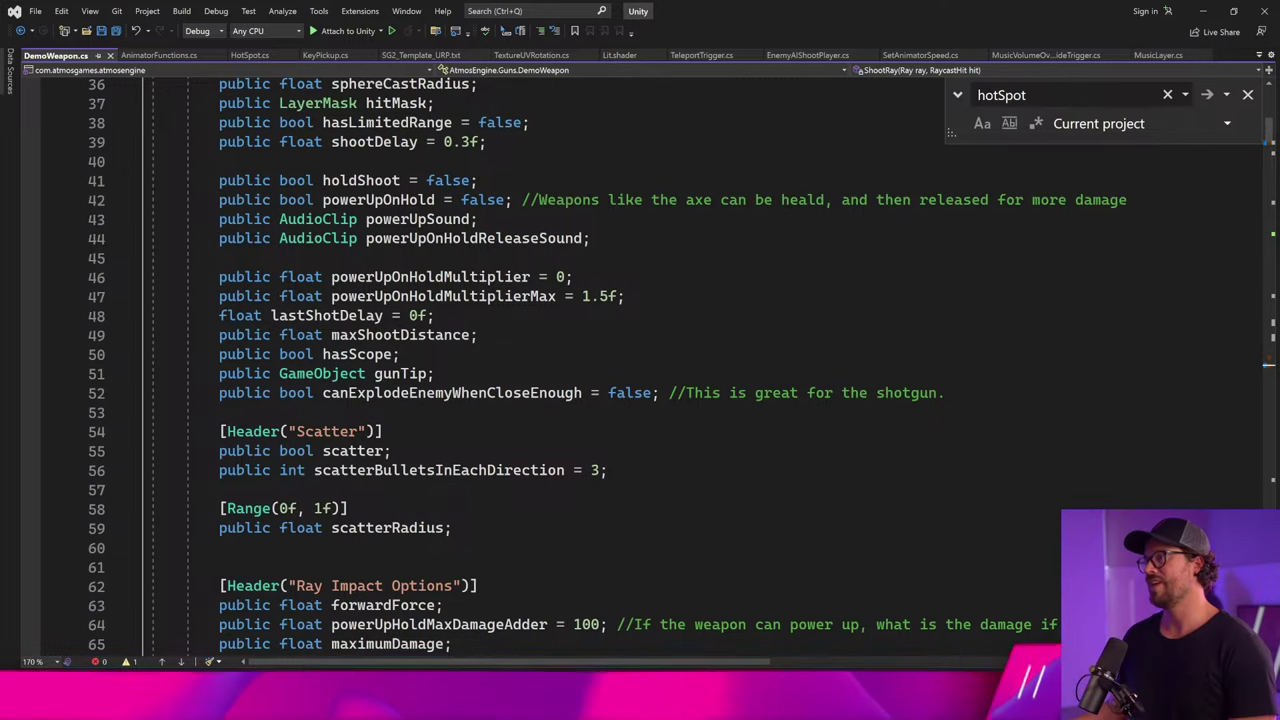
scroll(600, 370, down, 2)
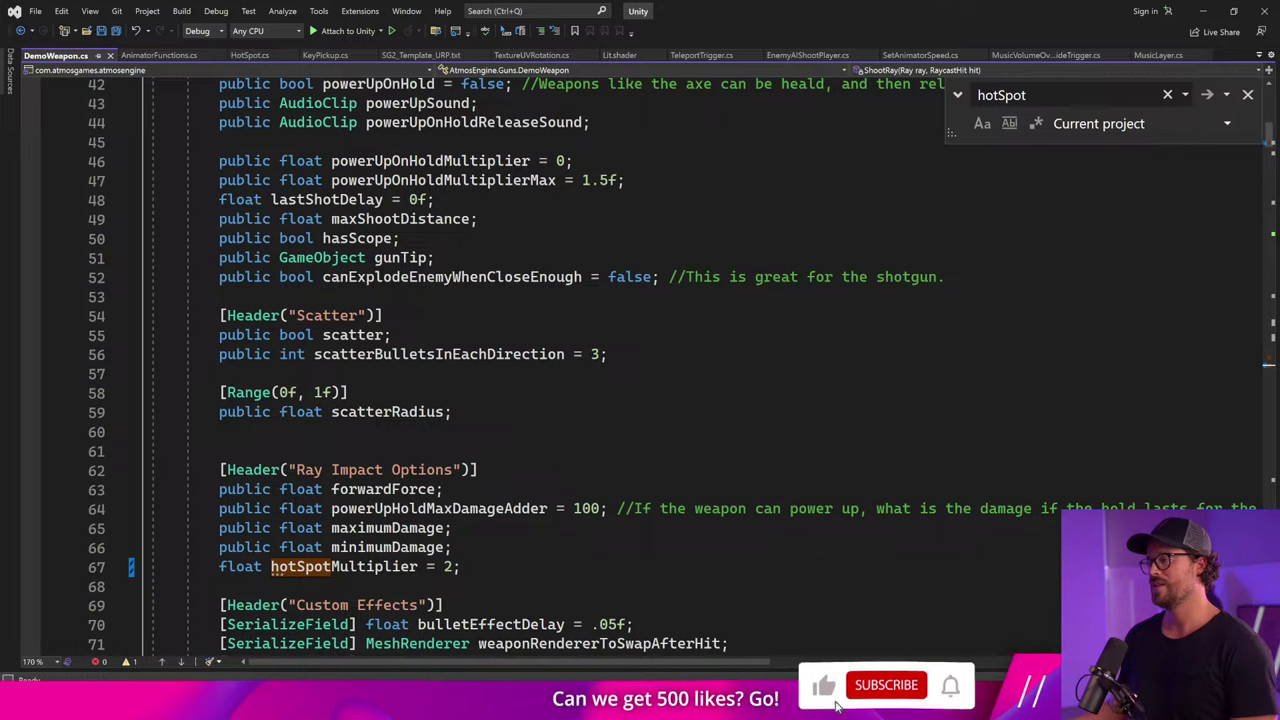
click(452, 567)
key(BackSpace)
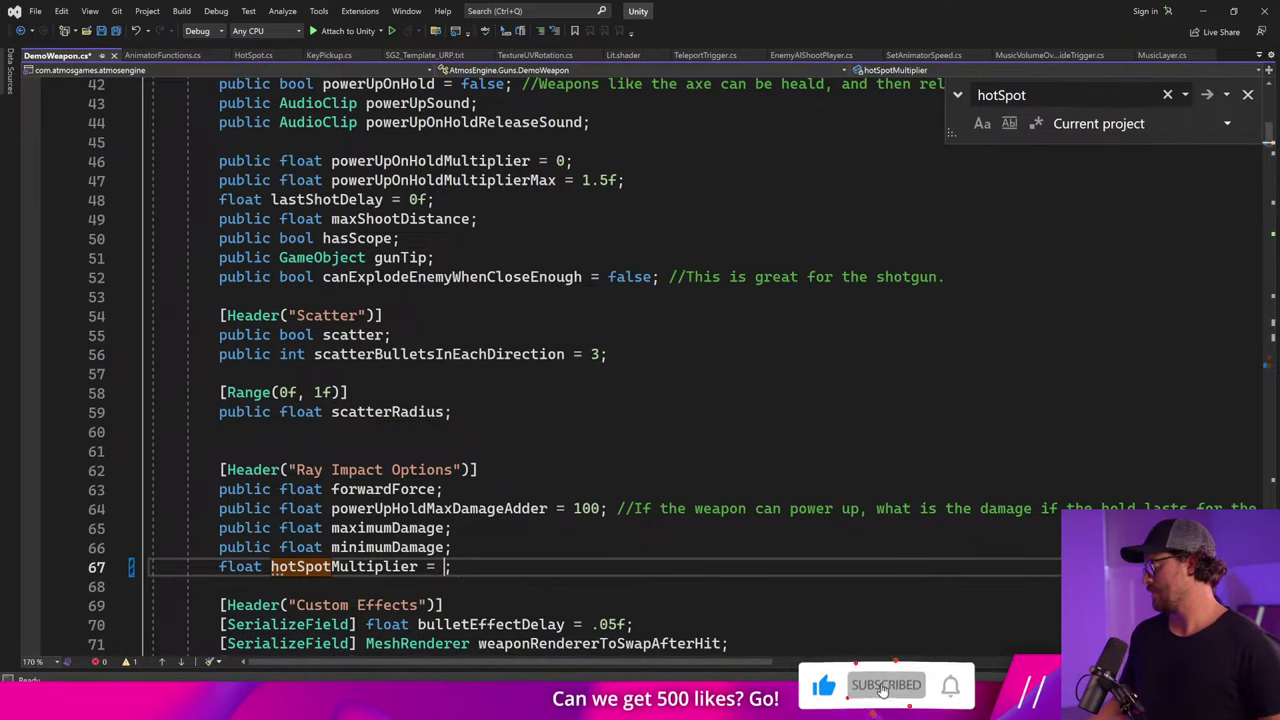
text(3)
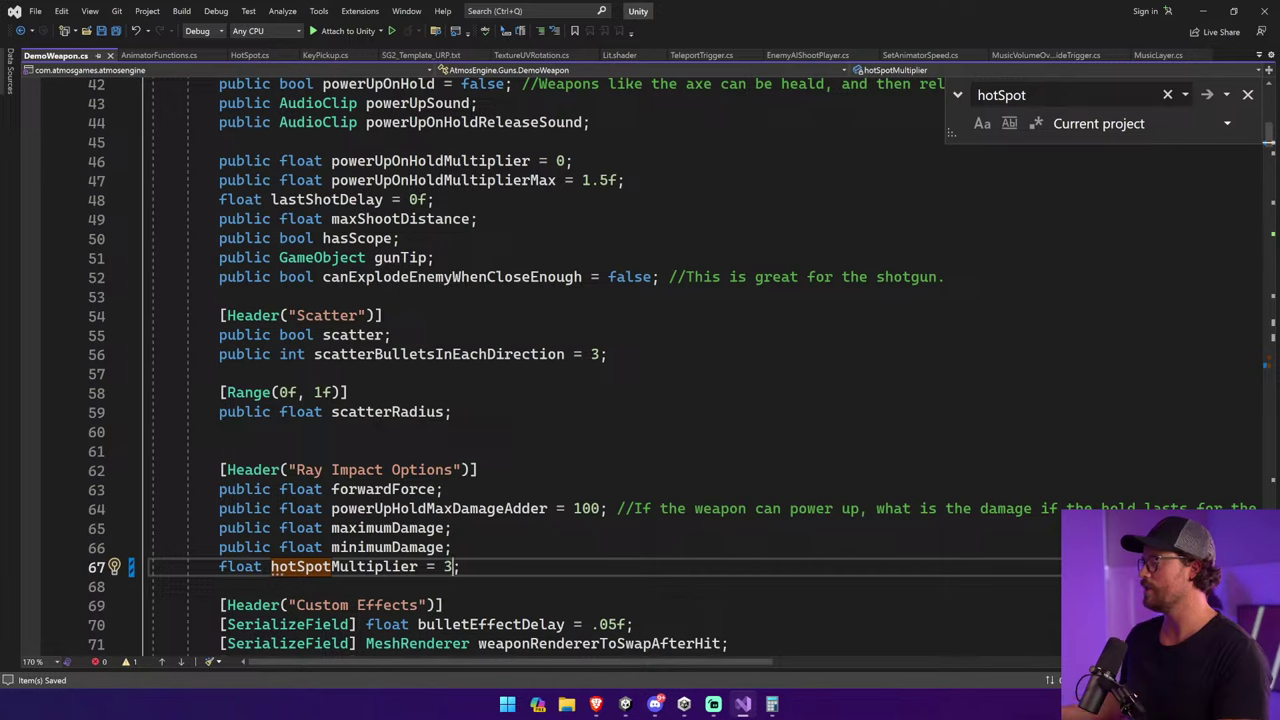
Return to Unity and start a playtest, collecting the pistol and its ammo before walking out into the lobby.
click(624, 704)
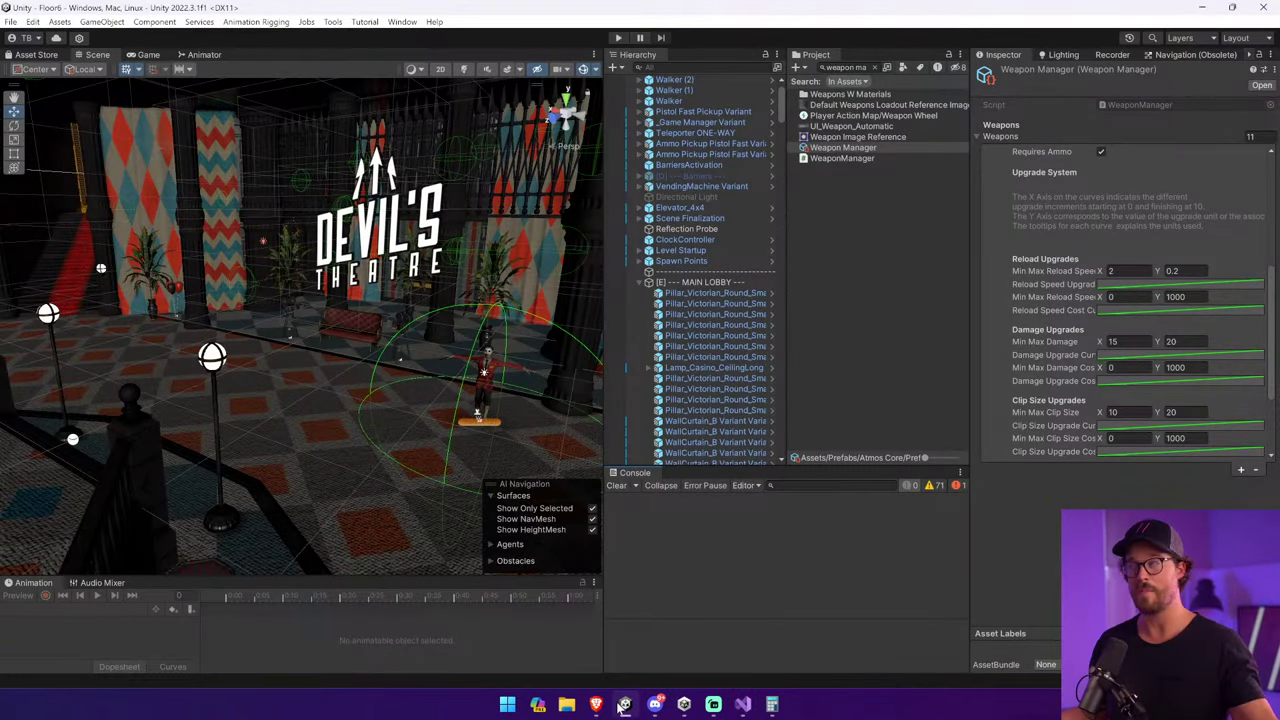
click(712, 154)
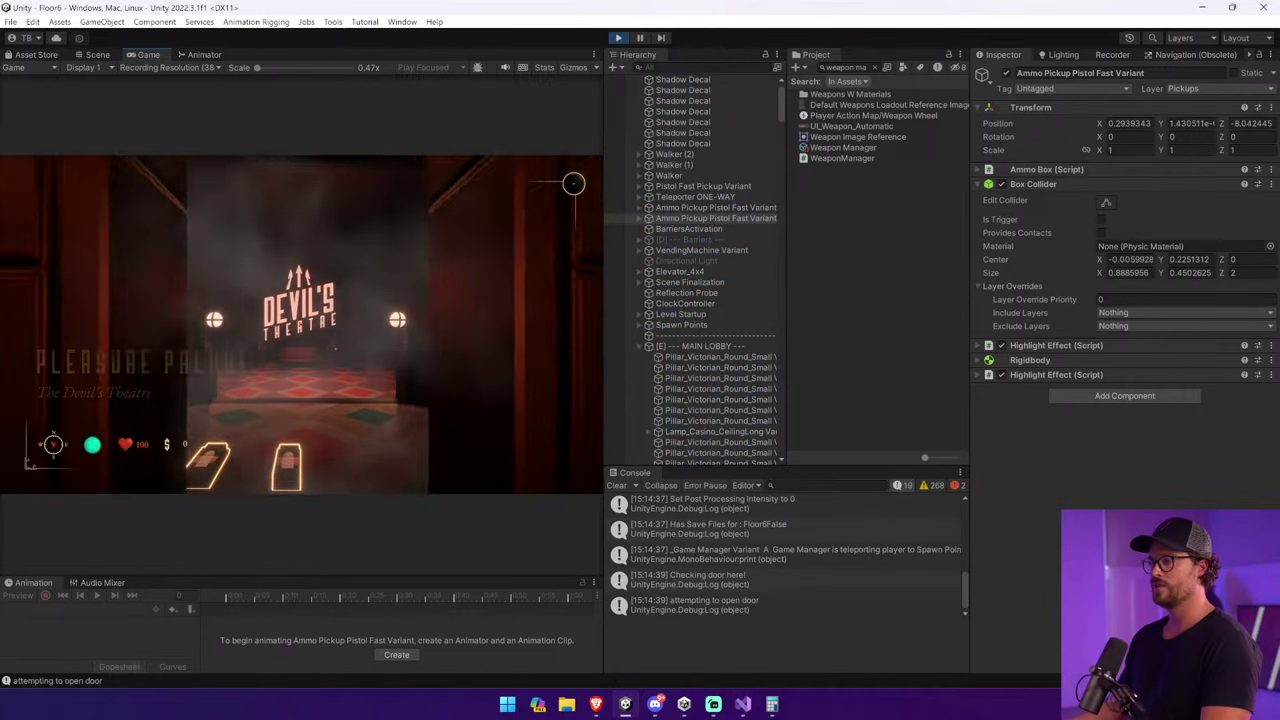
key(e)
key(e)
key(w)
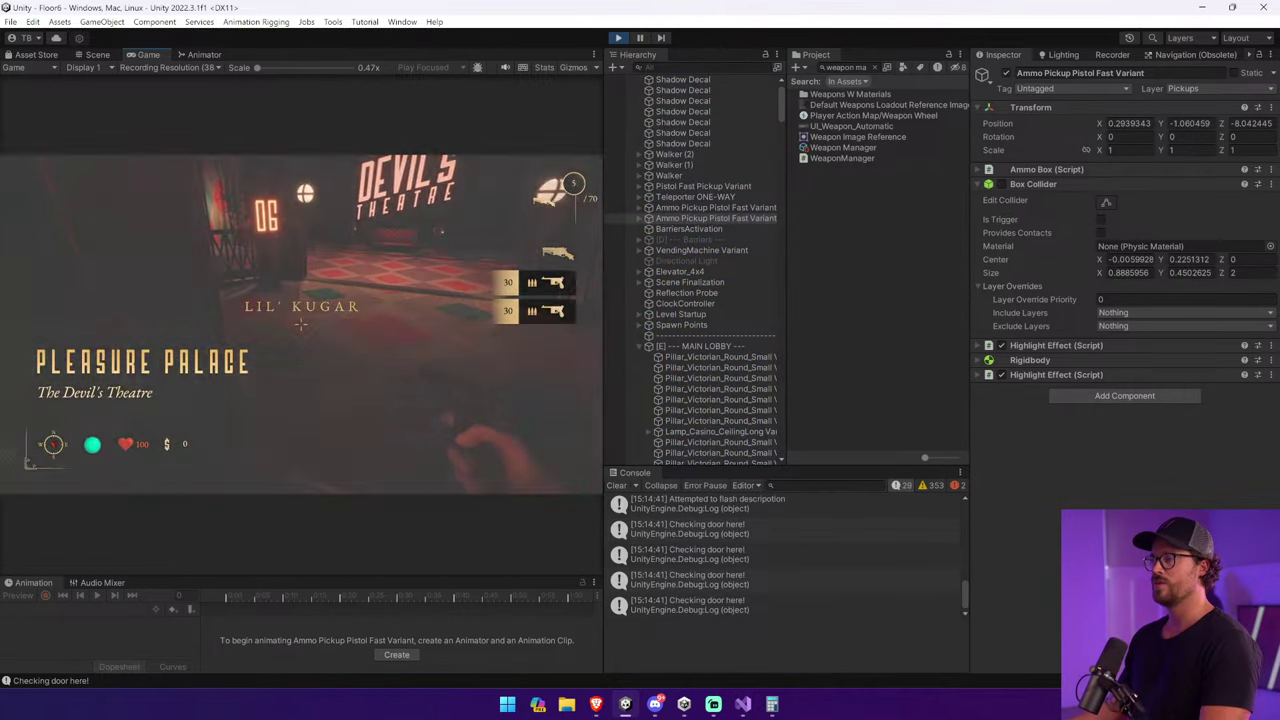
key(w)
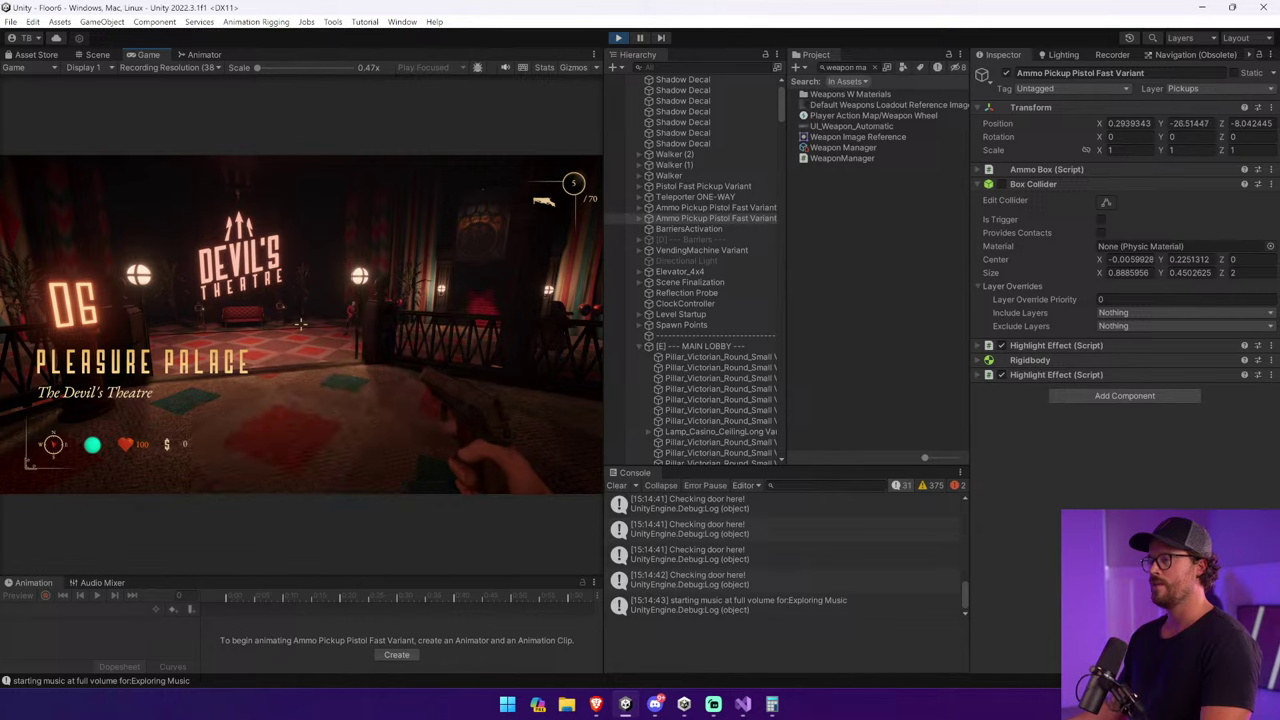
key(w)
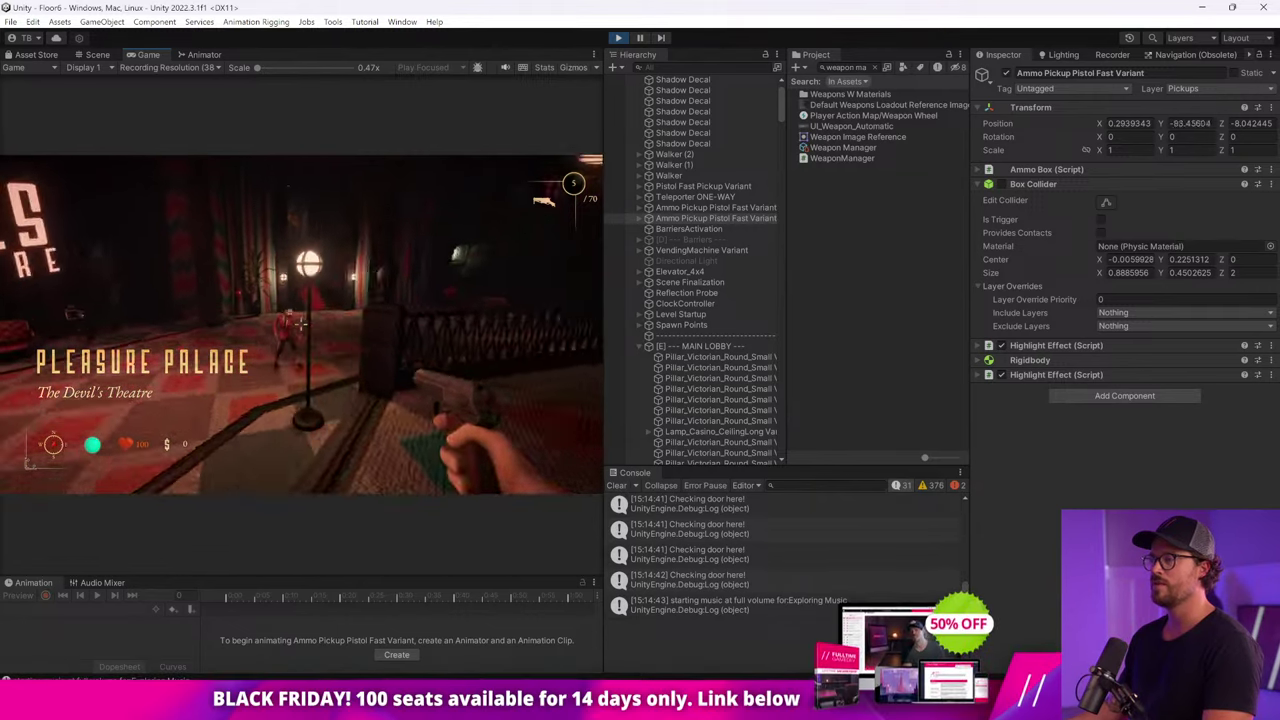
Fire at the approaching Walker while backing away, and retreat across the lobby to gain distance from the enemies.
key(s)
click(301, 324)
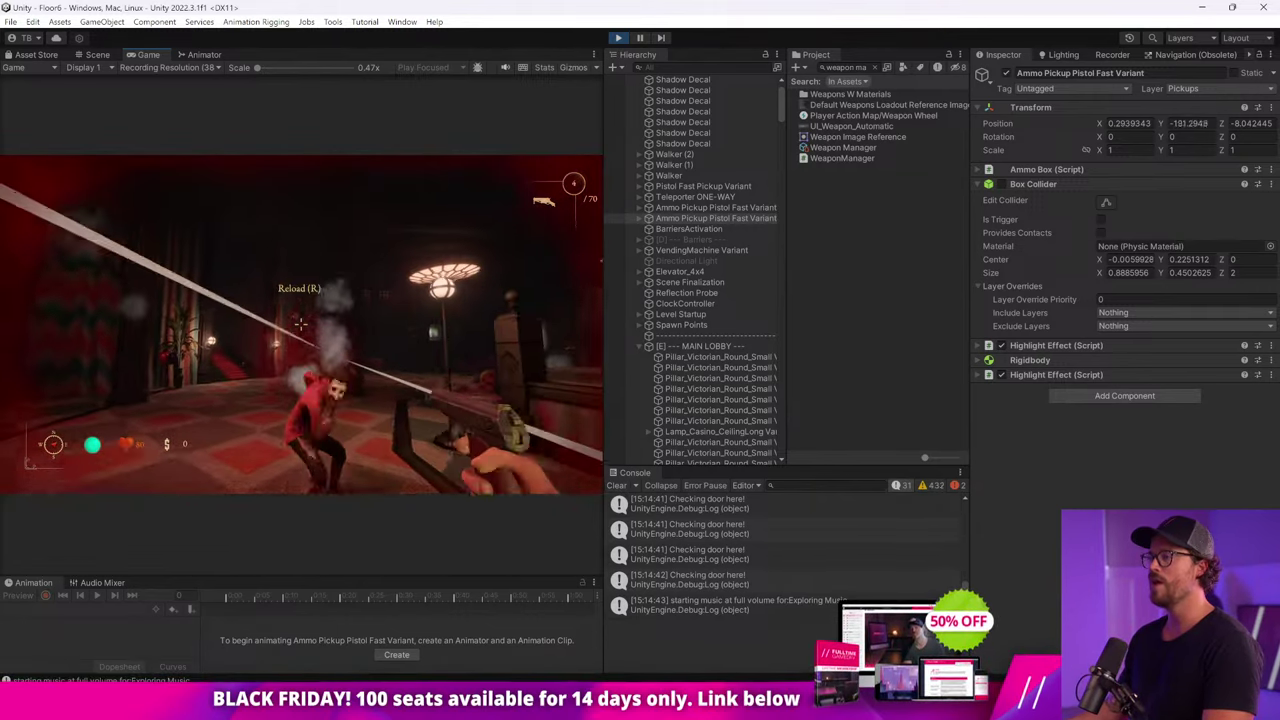
click(301, 324)
key(s)
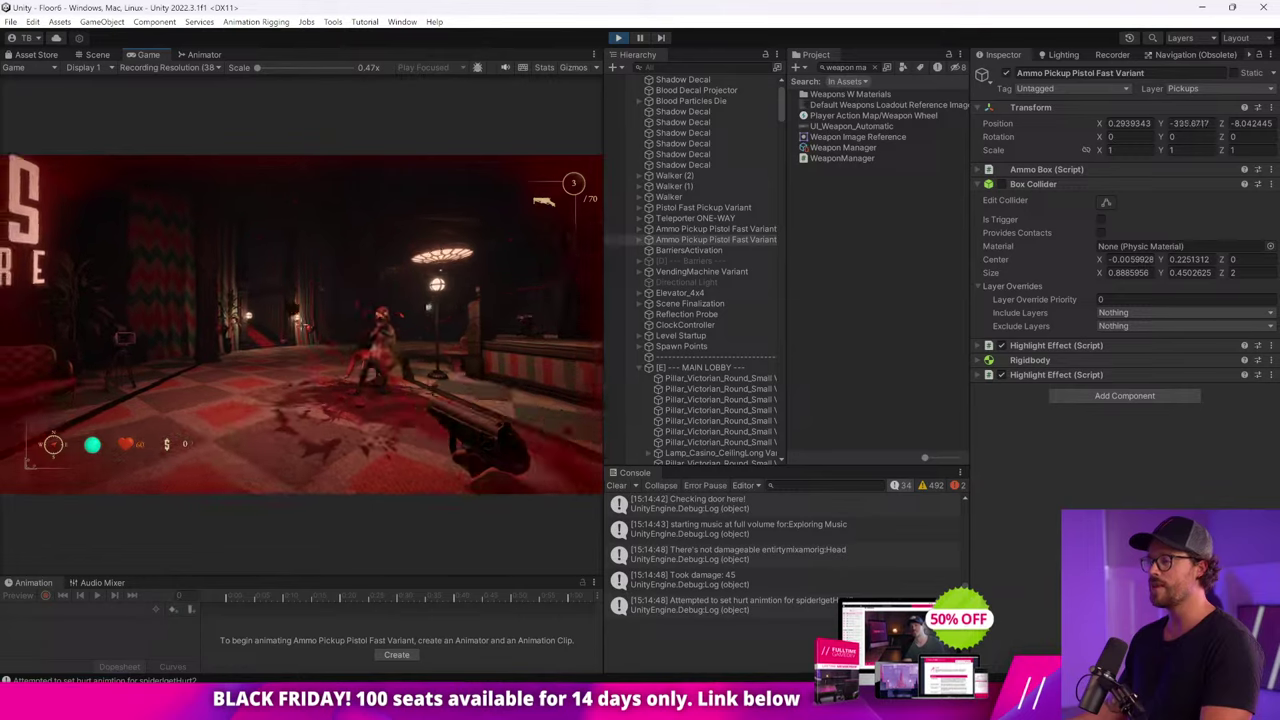
key(shift)
key(s)
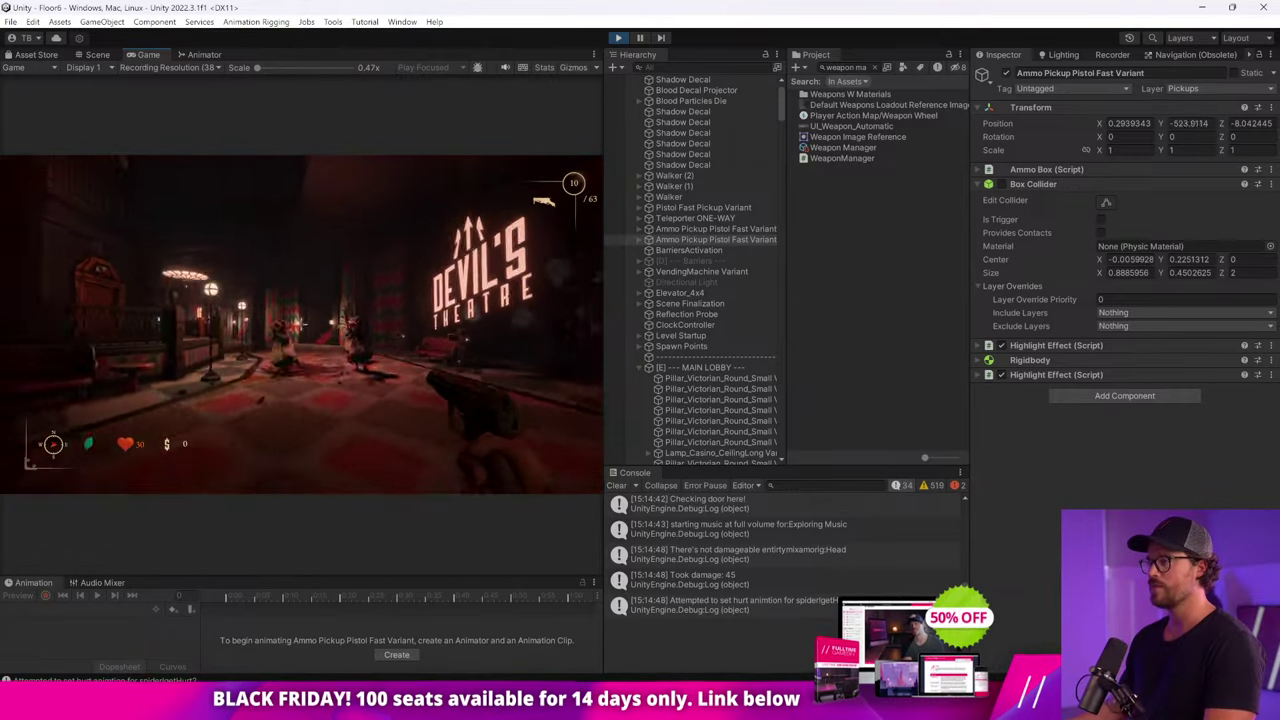
Shoot at the two Walkers near the Devil's Theatre sign and stop the playtest.
click(301, 324)
click(301, 324)
click(301, 324)
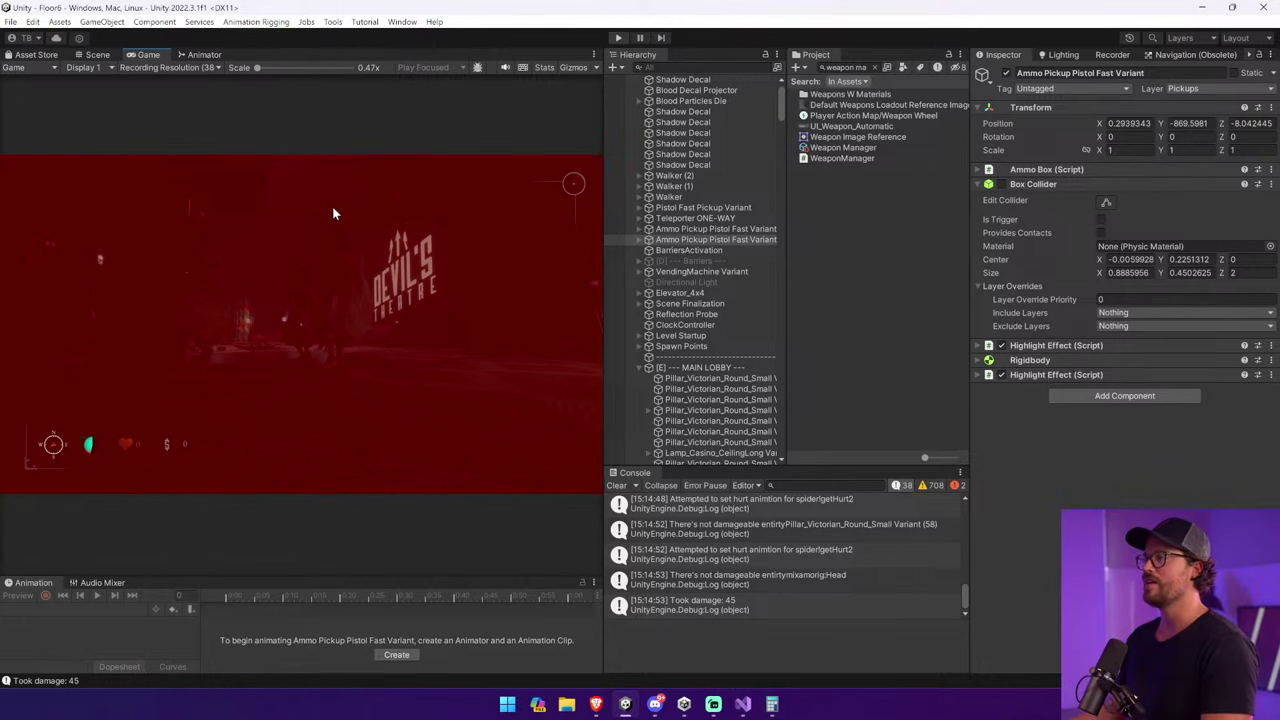
key(ctrl+p)
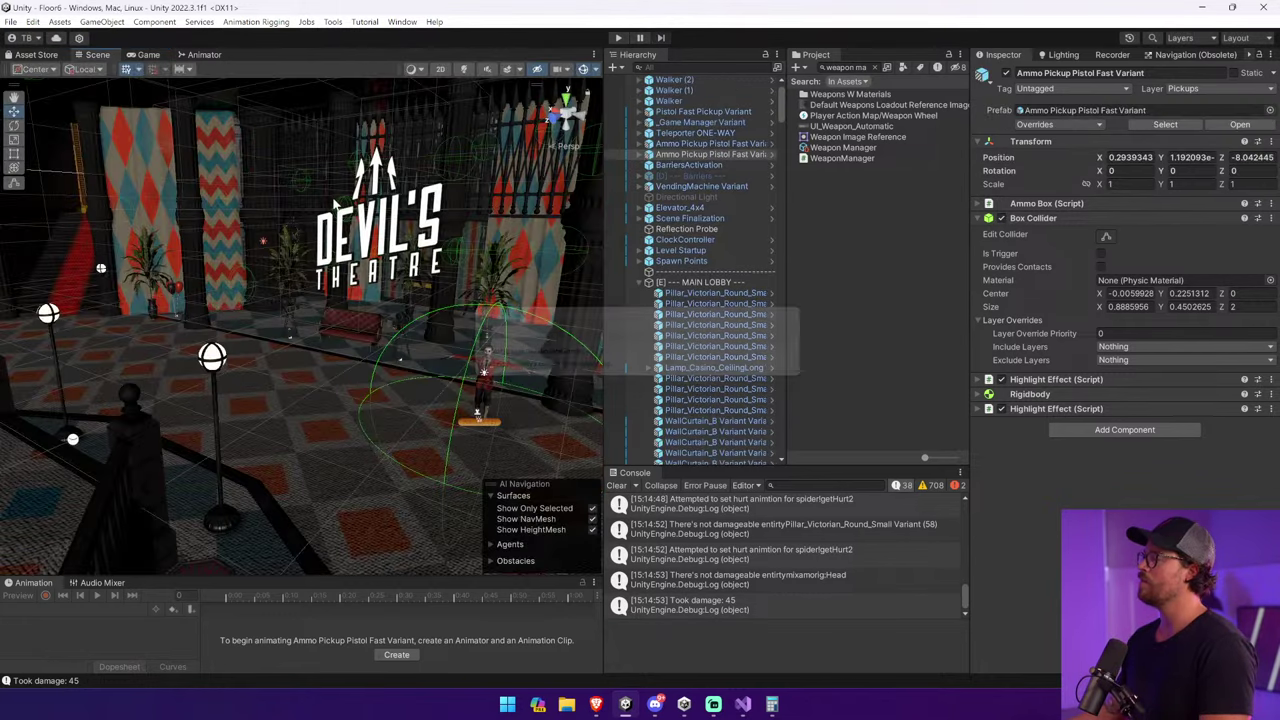
Open the Walker Pistol prefab through a project search for "walker pistol" and clear the console log.
click(492, 368)
click(847, 68)
text(wa)
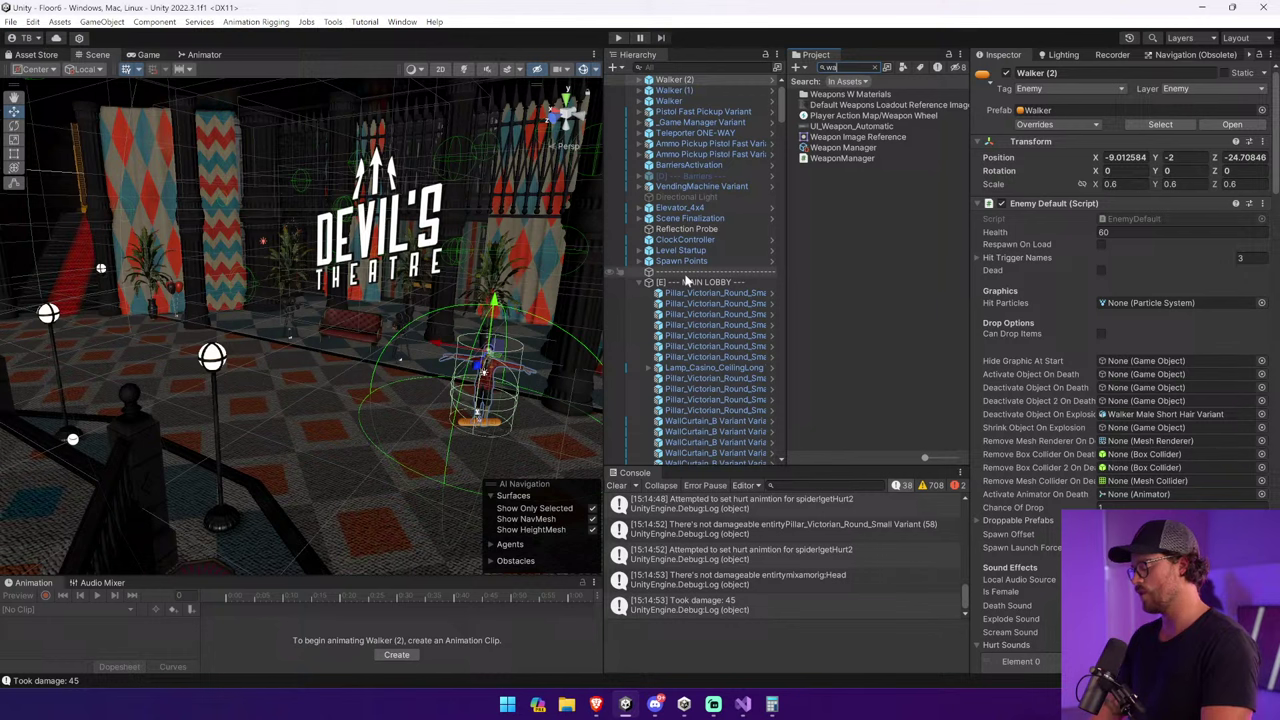
text(lker pistol)
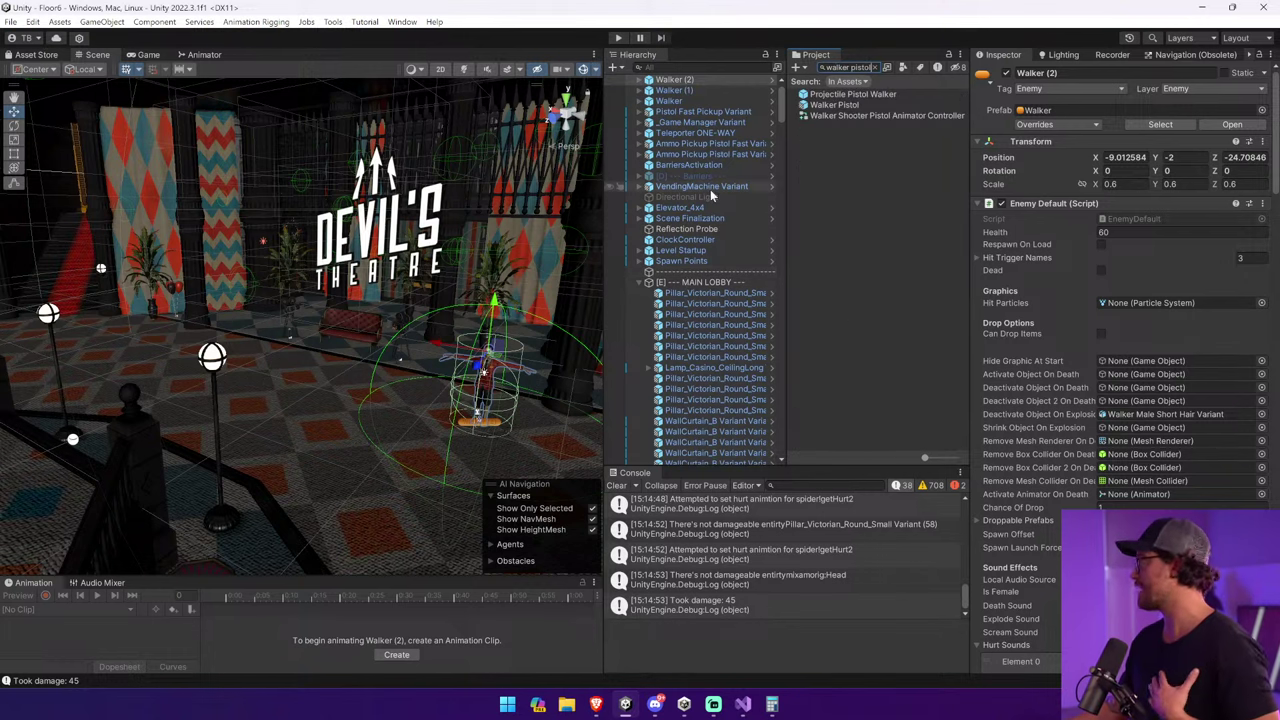
click(868, 105)
double_click(871, 103)
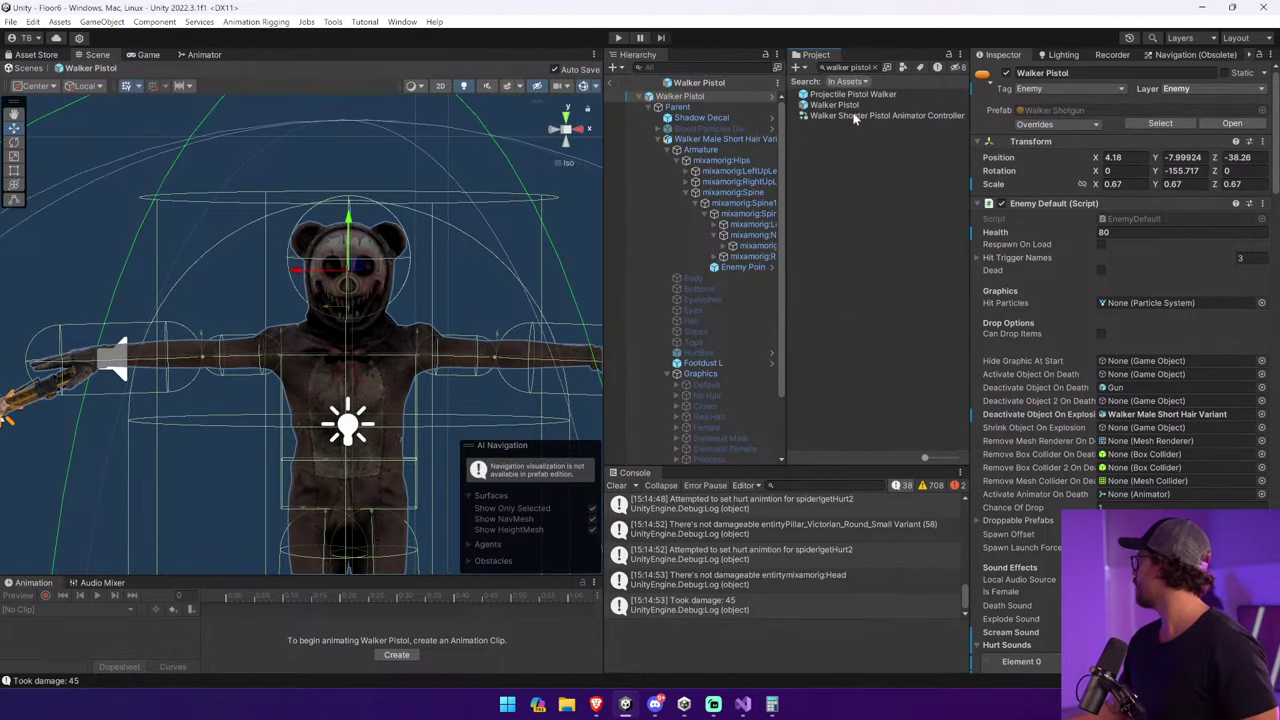
drag(603, 330, 404, 330)
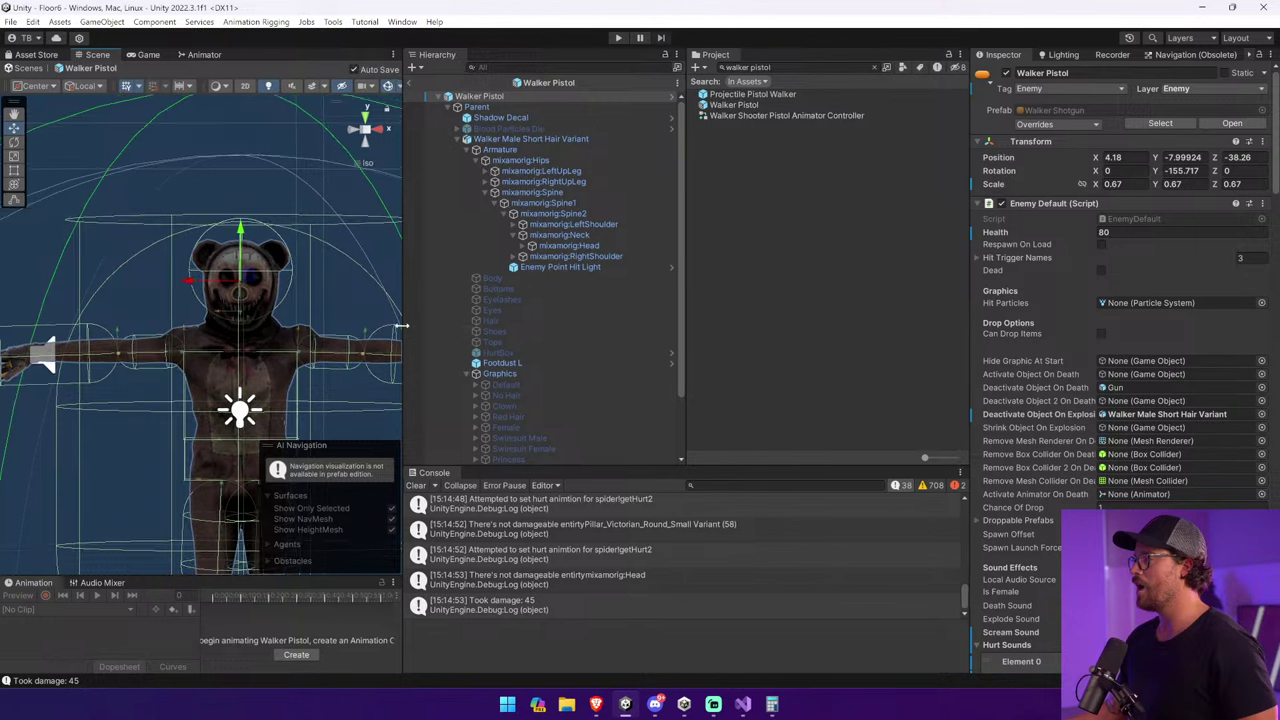
click(415, 485)
Examine the HurtBox's box collider bounds from the side in the Walker Pistol prefab, and exit the prefab.
scroll(559, 270, down, 3)
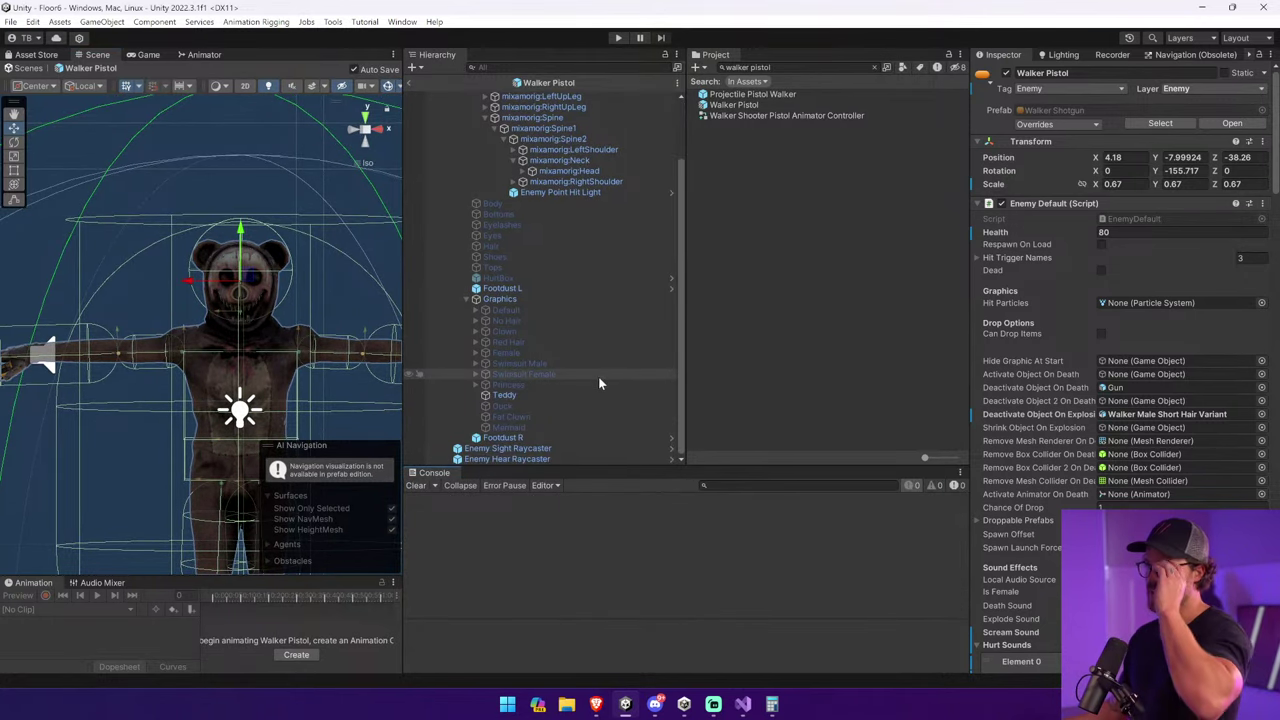
click(542, 280)
key(f)
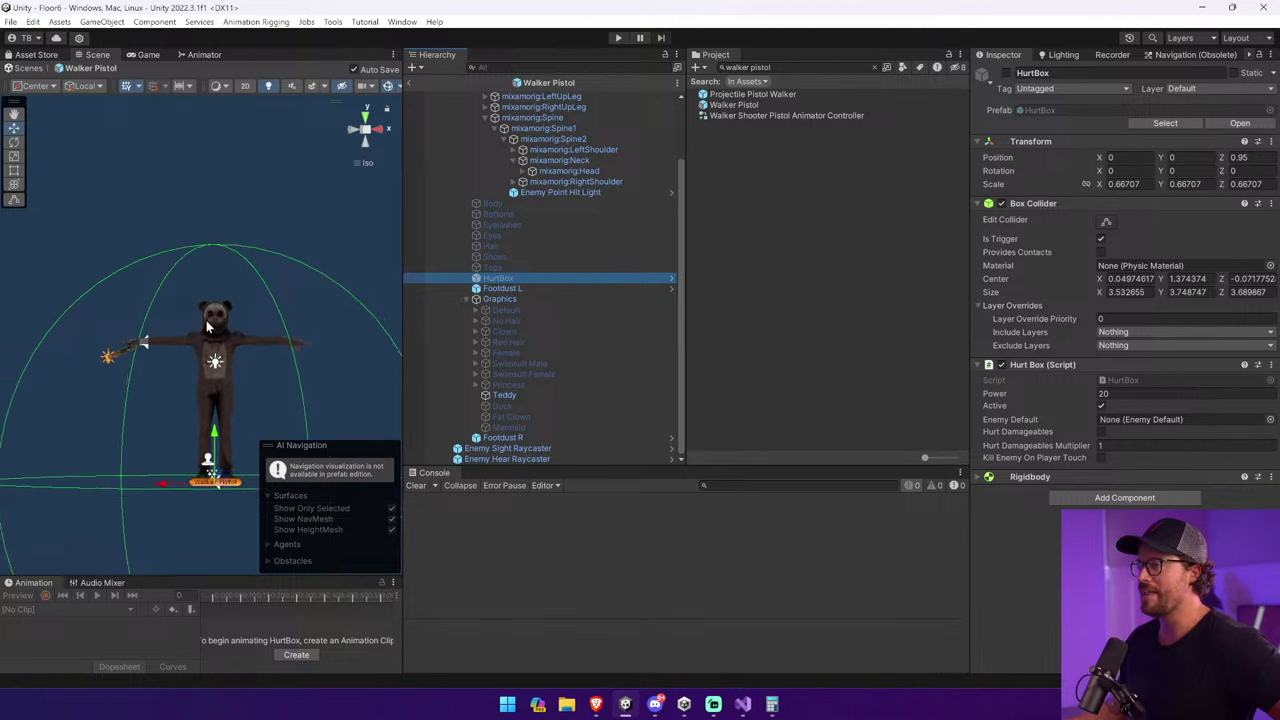
click(1107, 221)
alt+drag(240, 270, 535, 274)
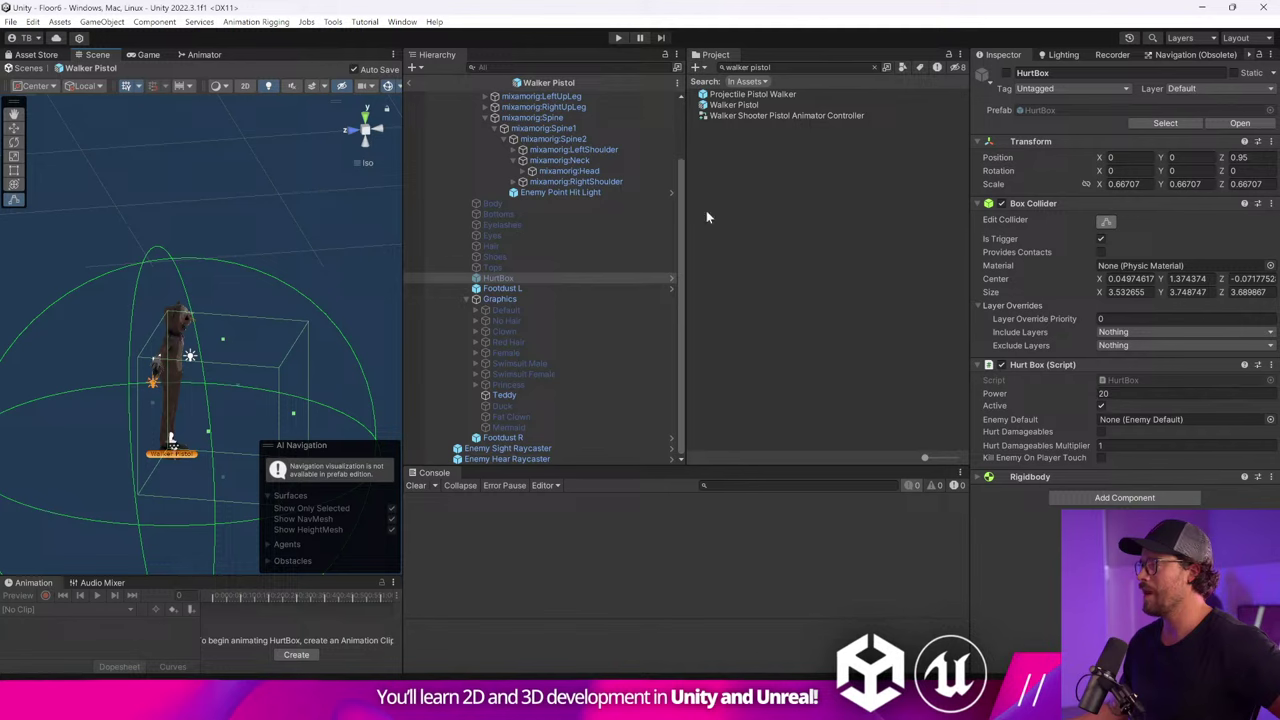
click(413, 81)
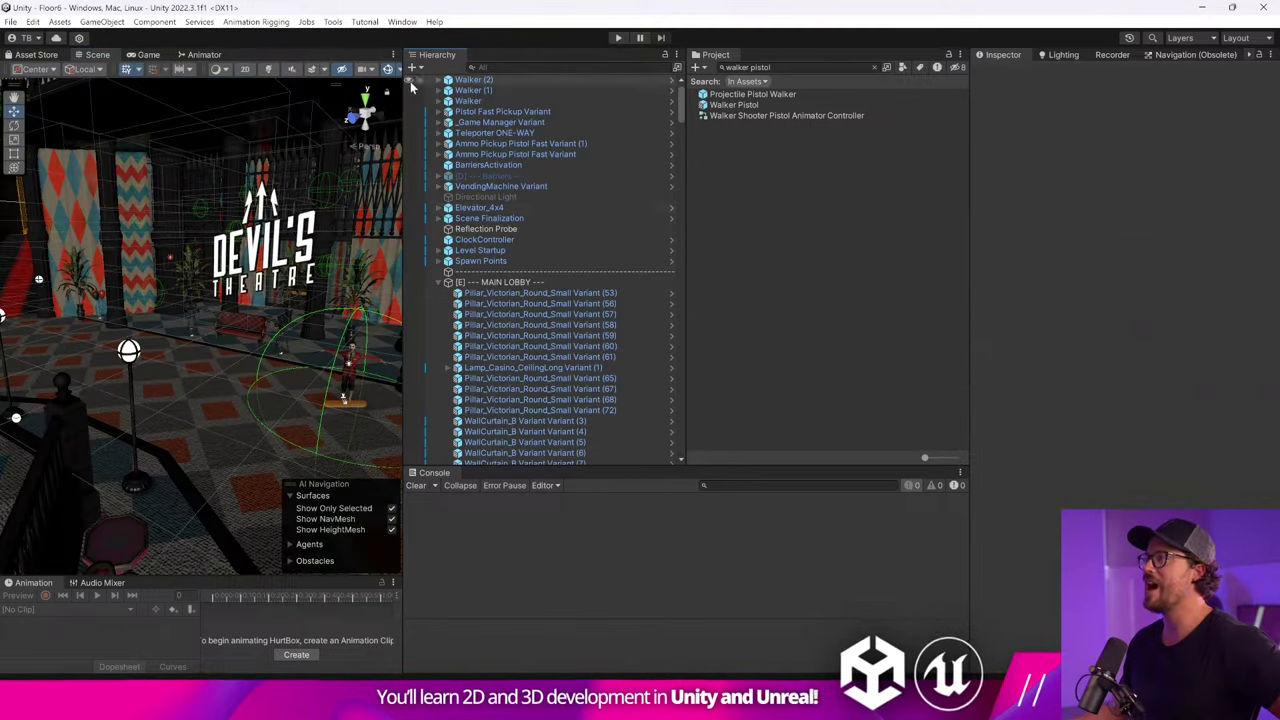
click(618, 39)
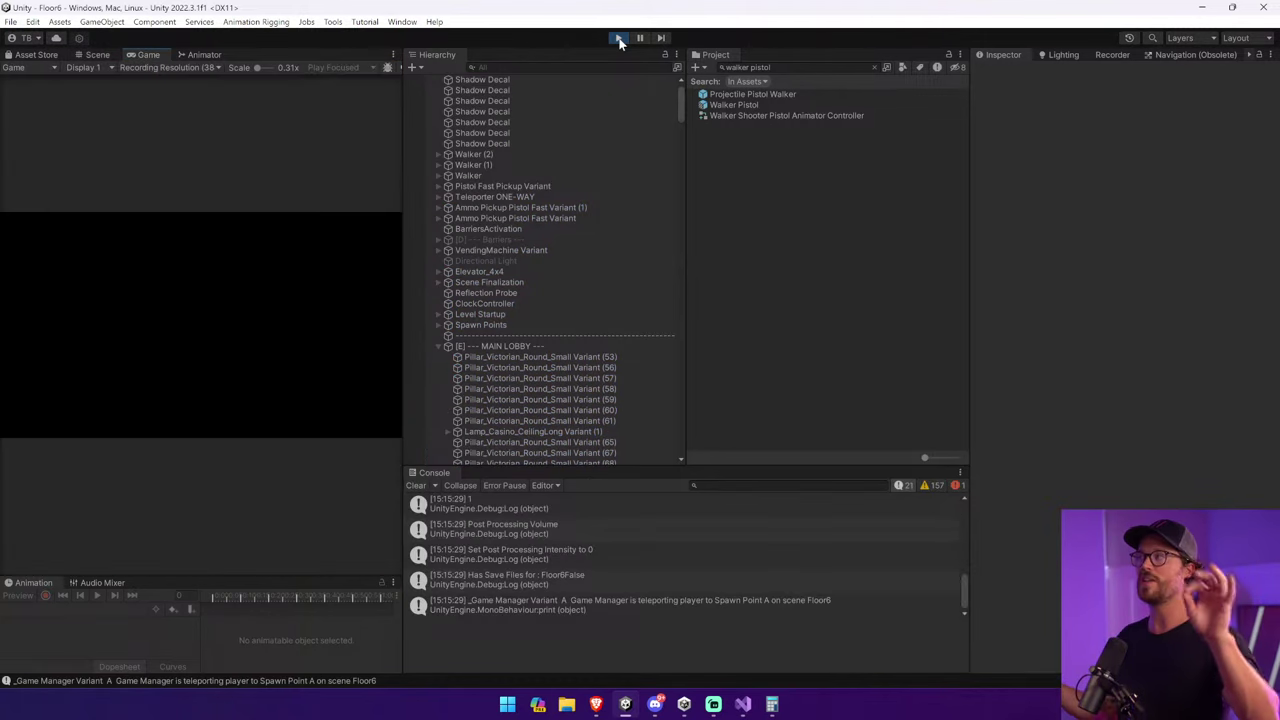
click(618, 39)
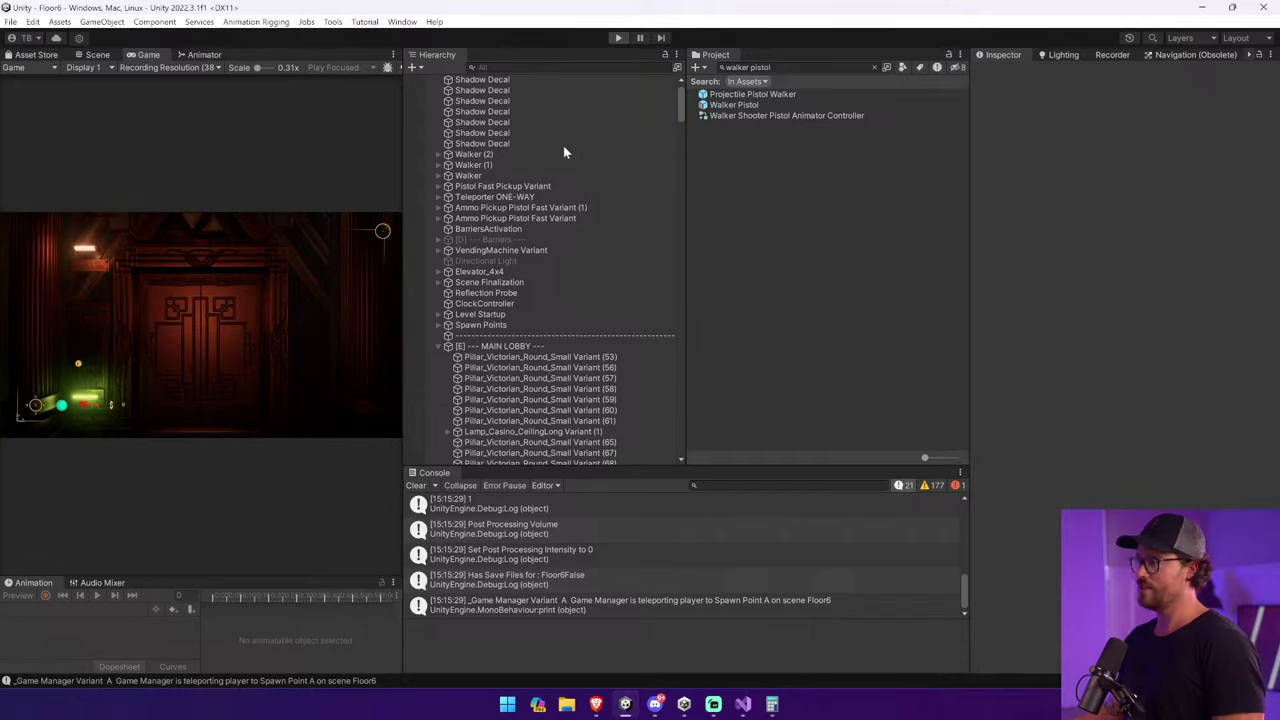
click(97, 55)
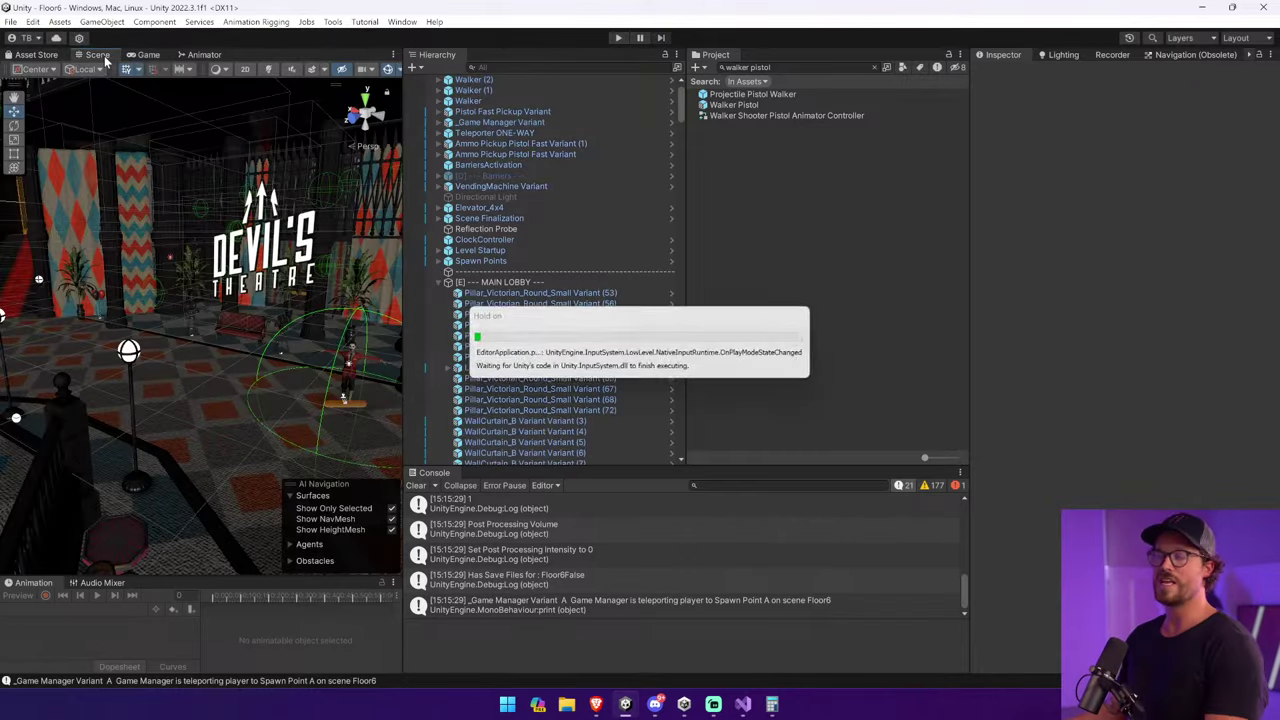
Delete Walker Shotgun, Walker Shotgun (1), Walker Shotgun (2) and Walker Shotgun (3) from the Floor6 scene.
drag(403, 303, 671, 298)
right_drag(450, 300, 628, 358)
click(422, 352)
scroll(745, 352, down, 5)
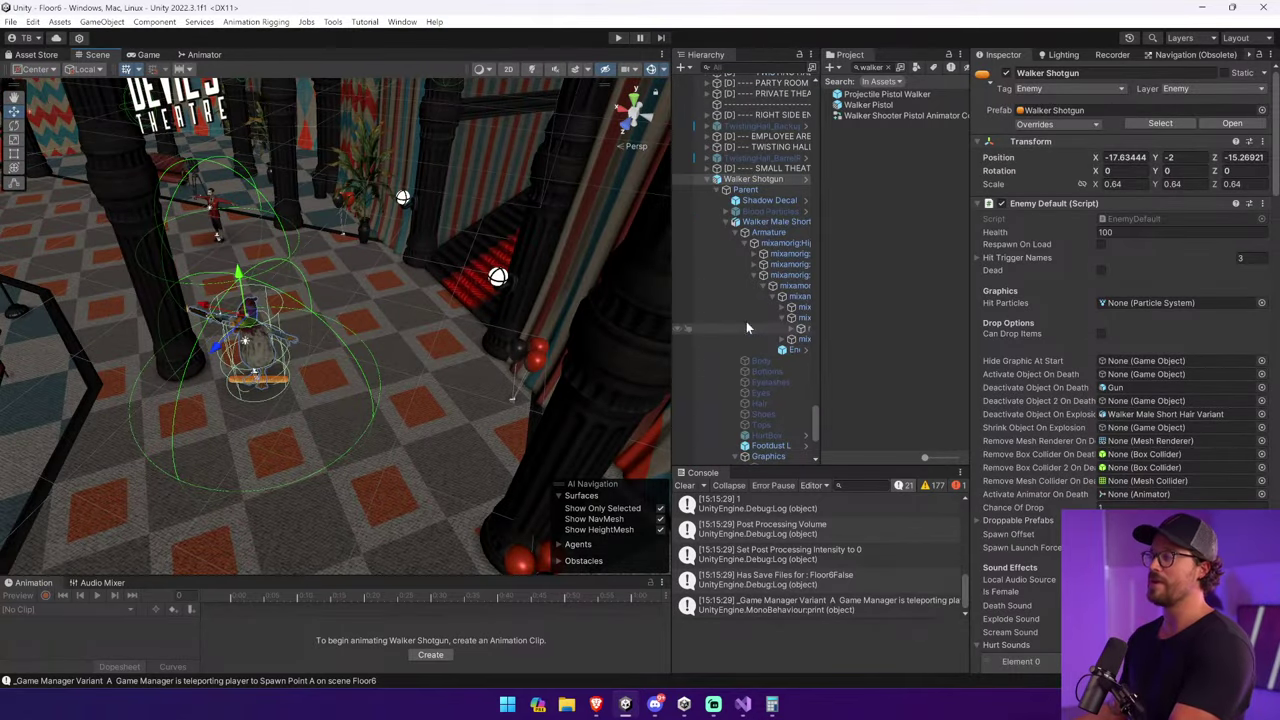
click(708, 180)
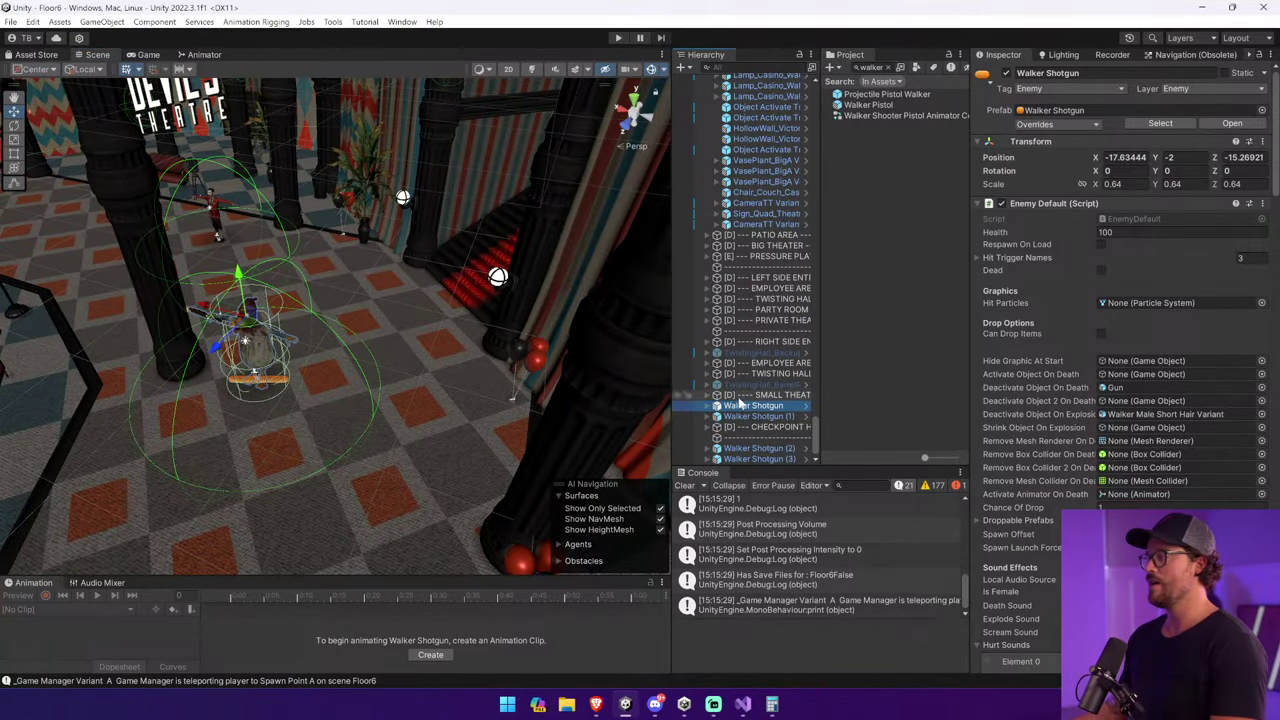
key(Delete)
click(767, 418)
key(Delete)
click(766, 449)
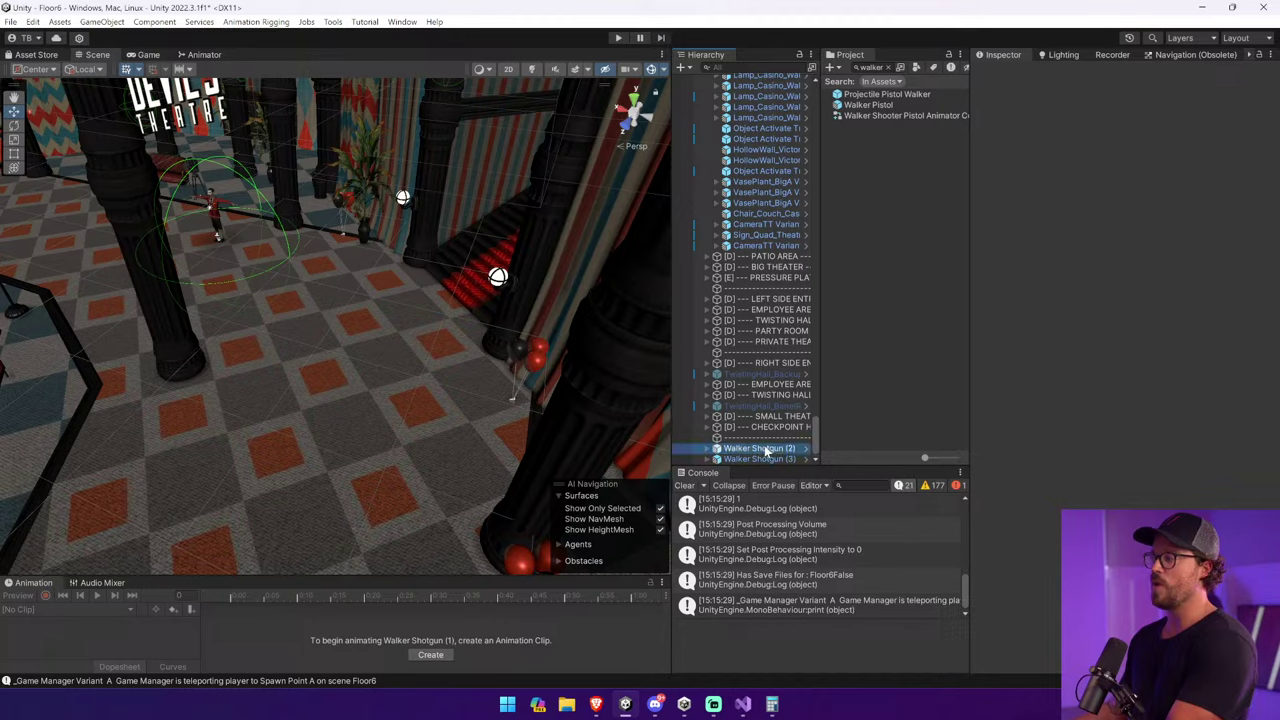
key(Delete)
click(758, 459)
key(Delete)
Delete the remaining Walkers, including Walker, Walker (1) and Walker (2), from the Floor6 scene.
right_drag(530, 335, 228, 262)
click(225, 263)
click(226, 262)
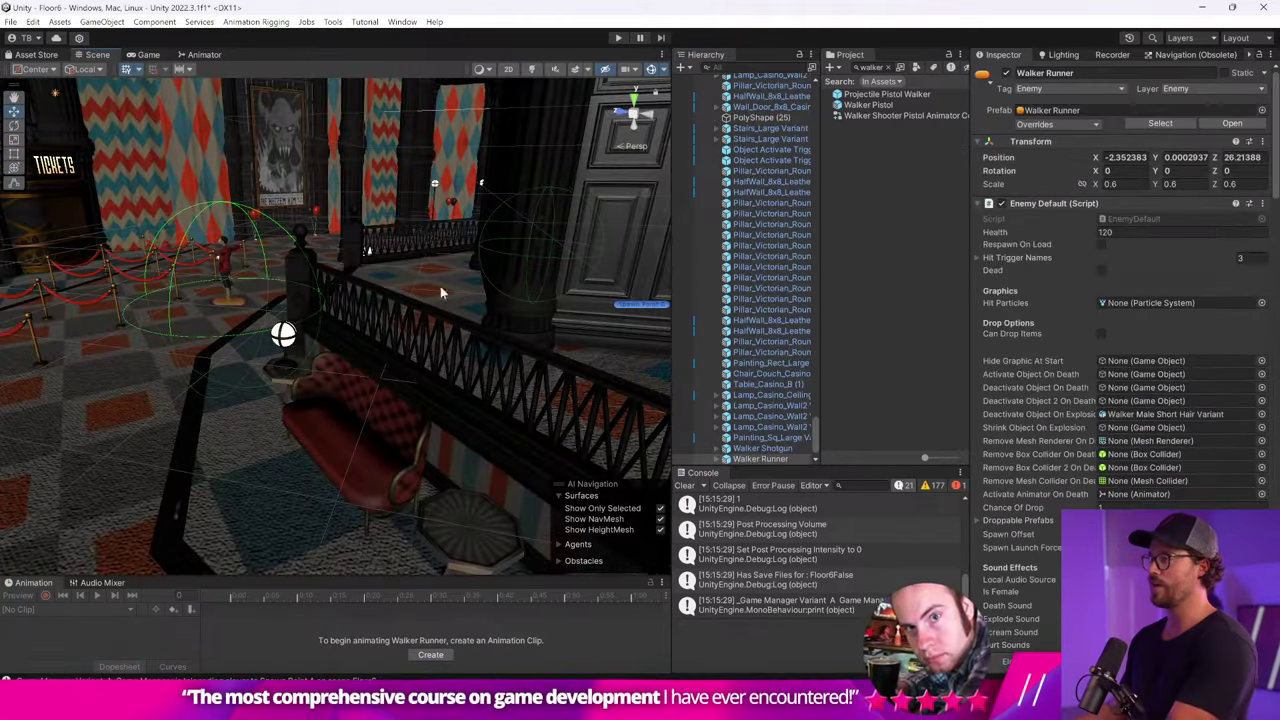
scroll(750, 260, up, 15)
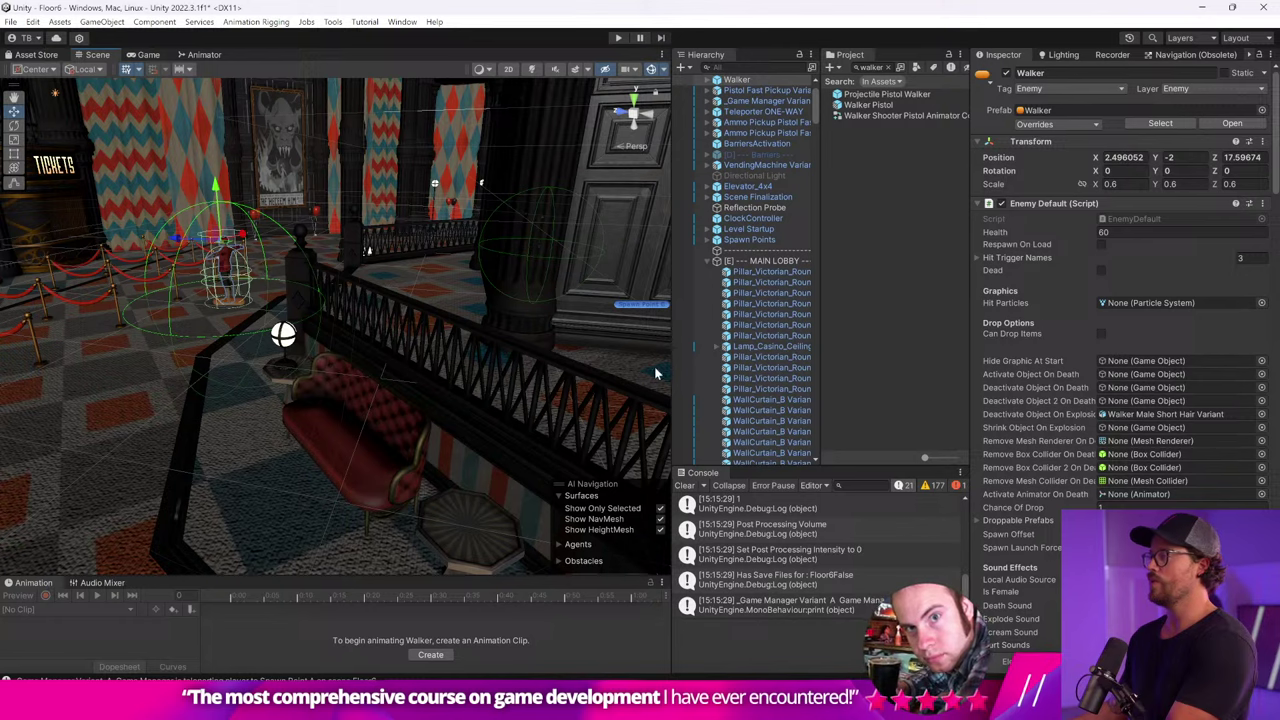
click(756, 121)
key(Delete)
click(760, 112)
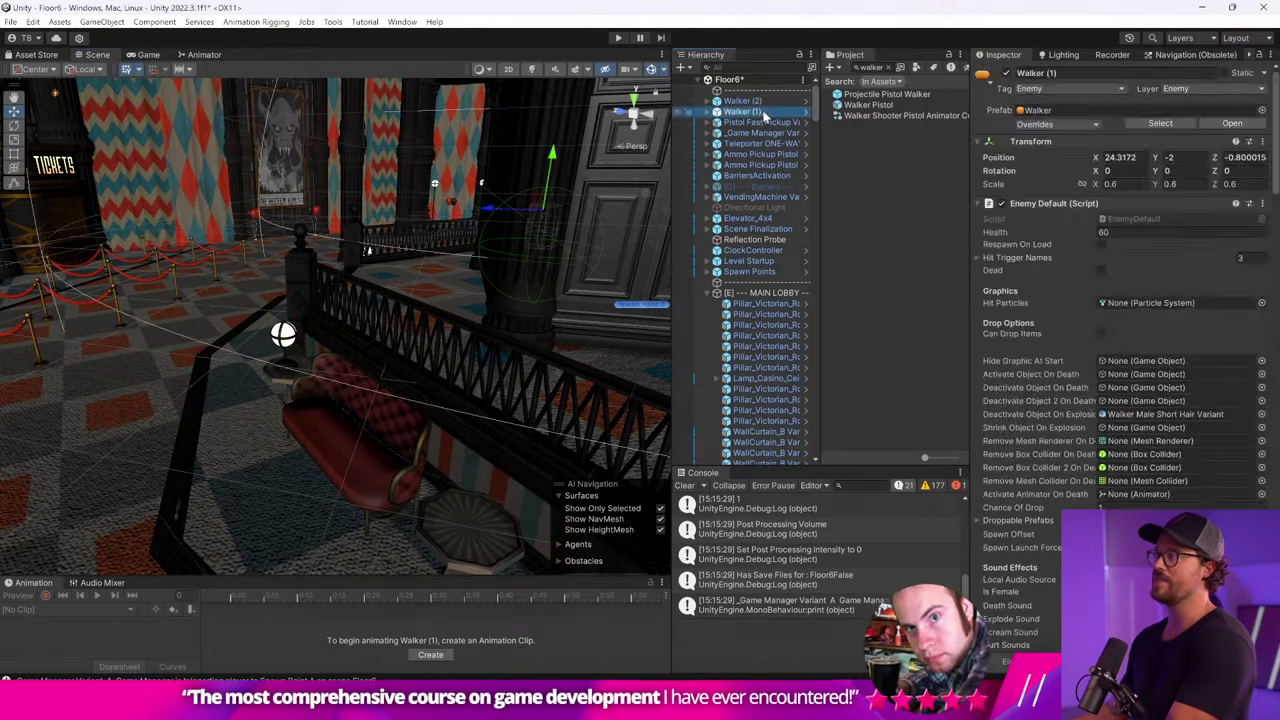
key(Delete)
click(758, 101)
right_drag(466, 186, 355, 218)
key(Delete)
Place a Walker Pistol prefab on the open lobby floor near the Devil's Theatre sign.
key(w)
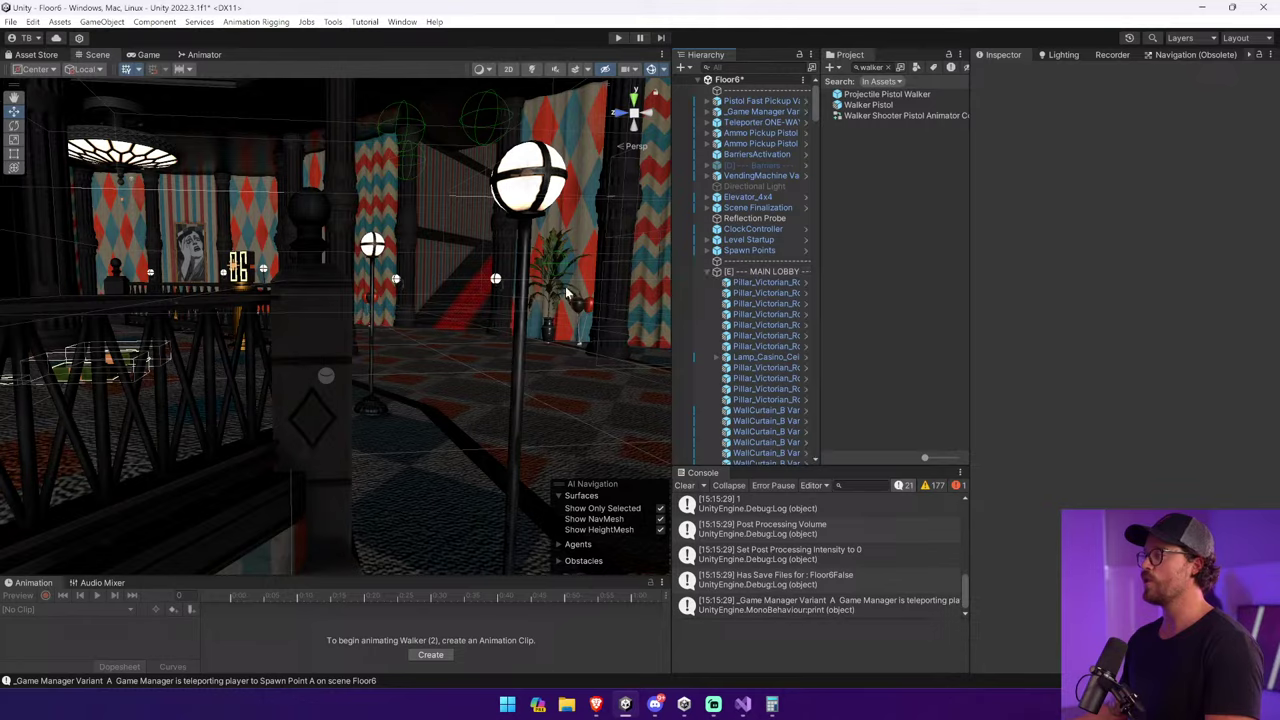
key(w)
right_drag(566, 292, 1035, 245)
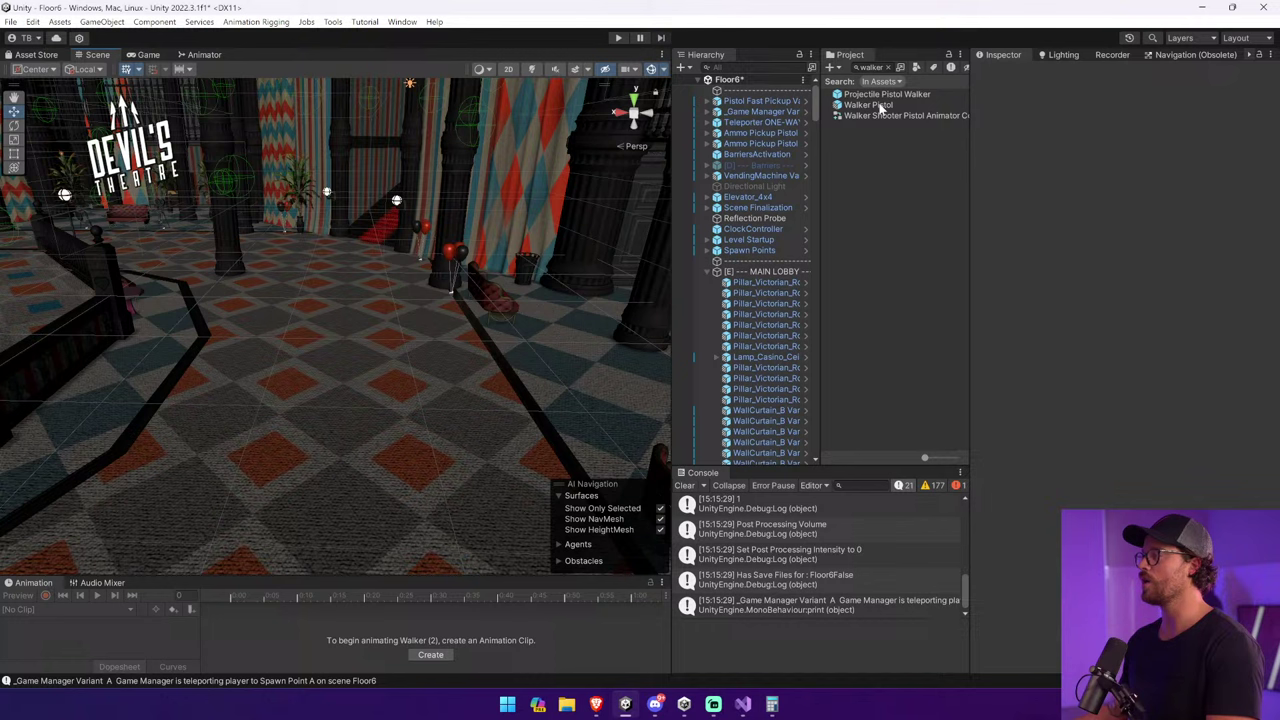
click(344, 390)
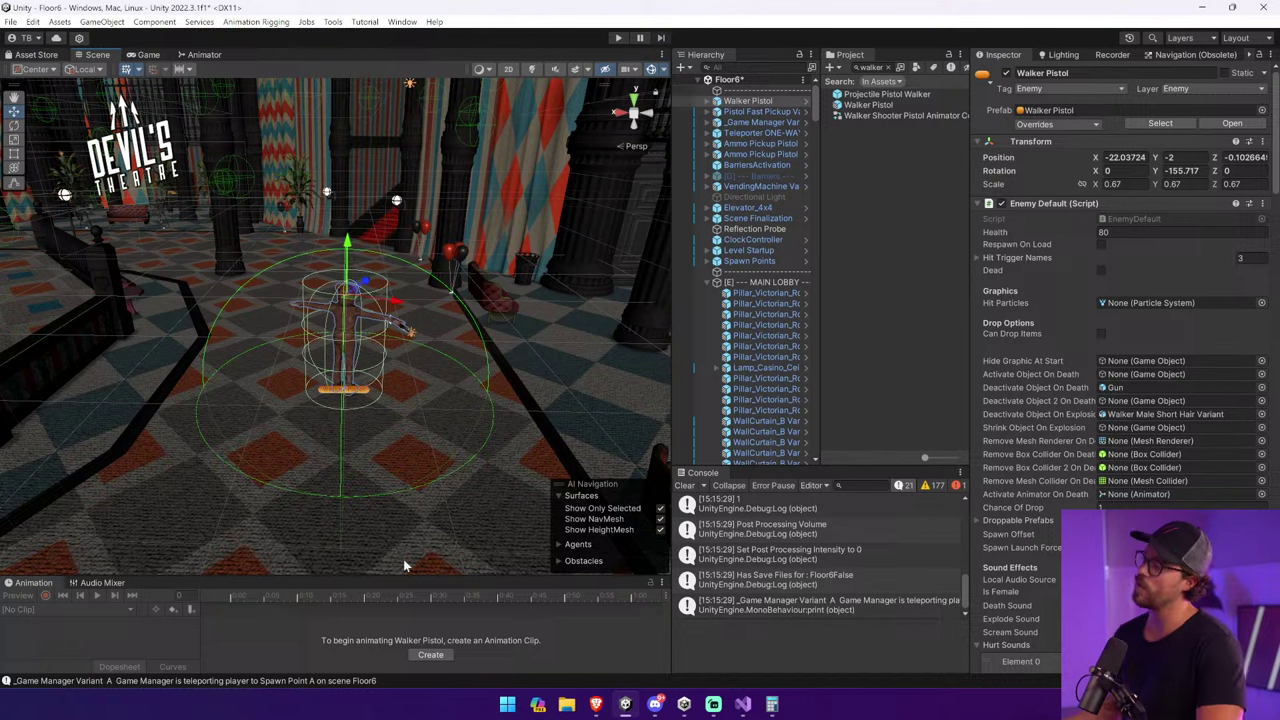
Clear the console, start a playtest, and pick up the pistol and ammo before heading around the lobby towards the Walker.
click(684, 486)
click(619, 38)
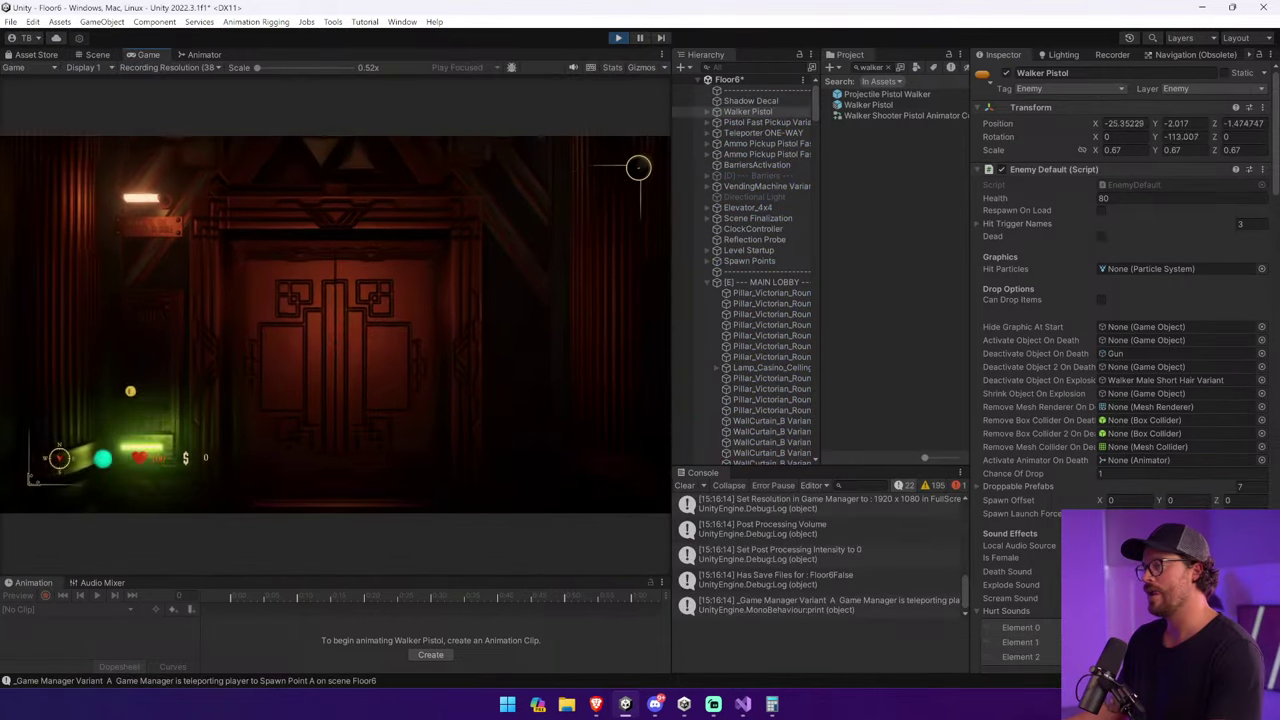
key(w)
key(e)
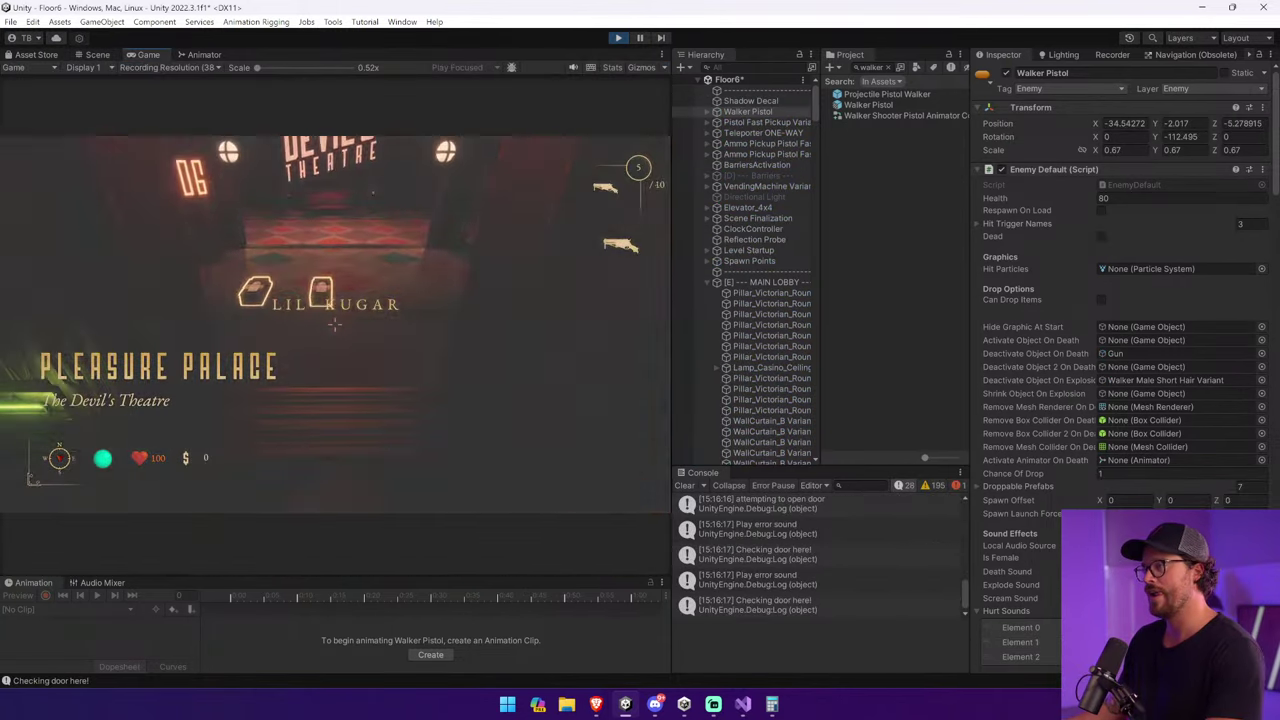
key(w)
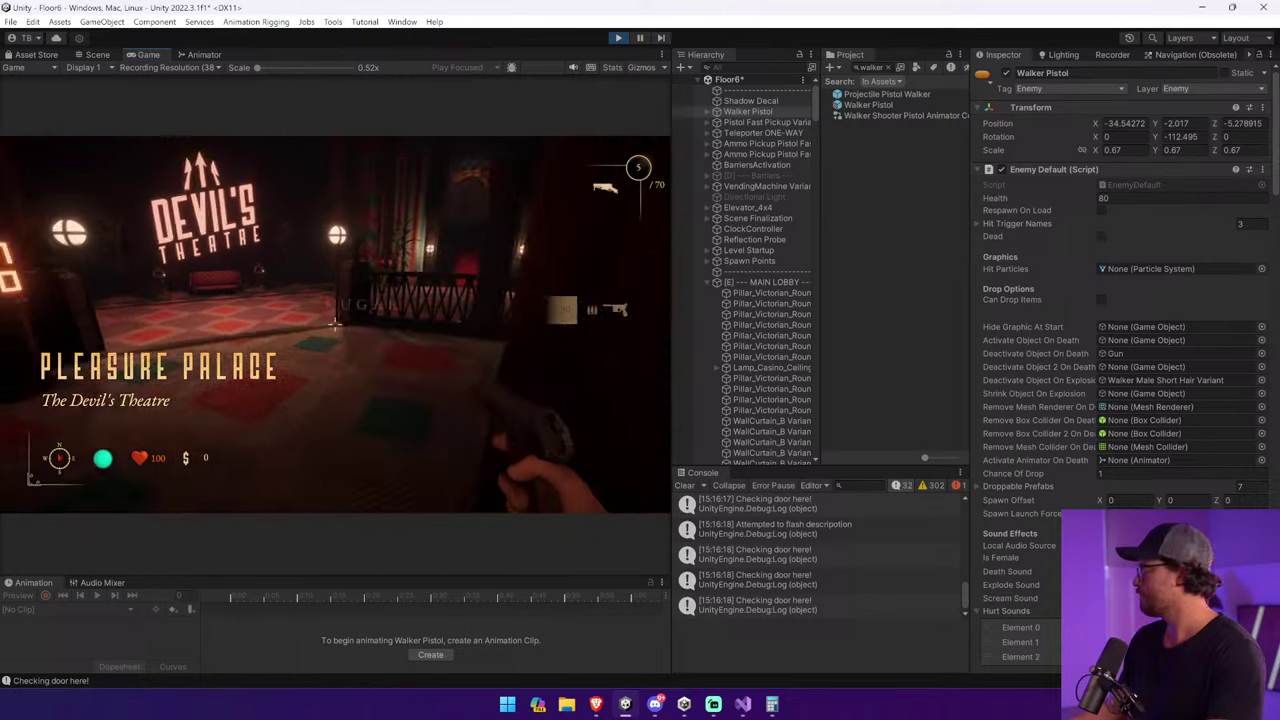
key(w)
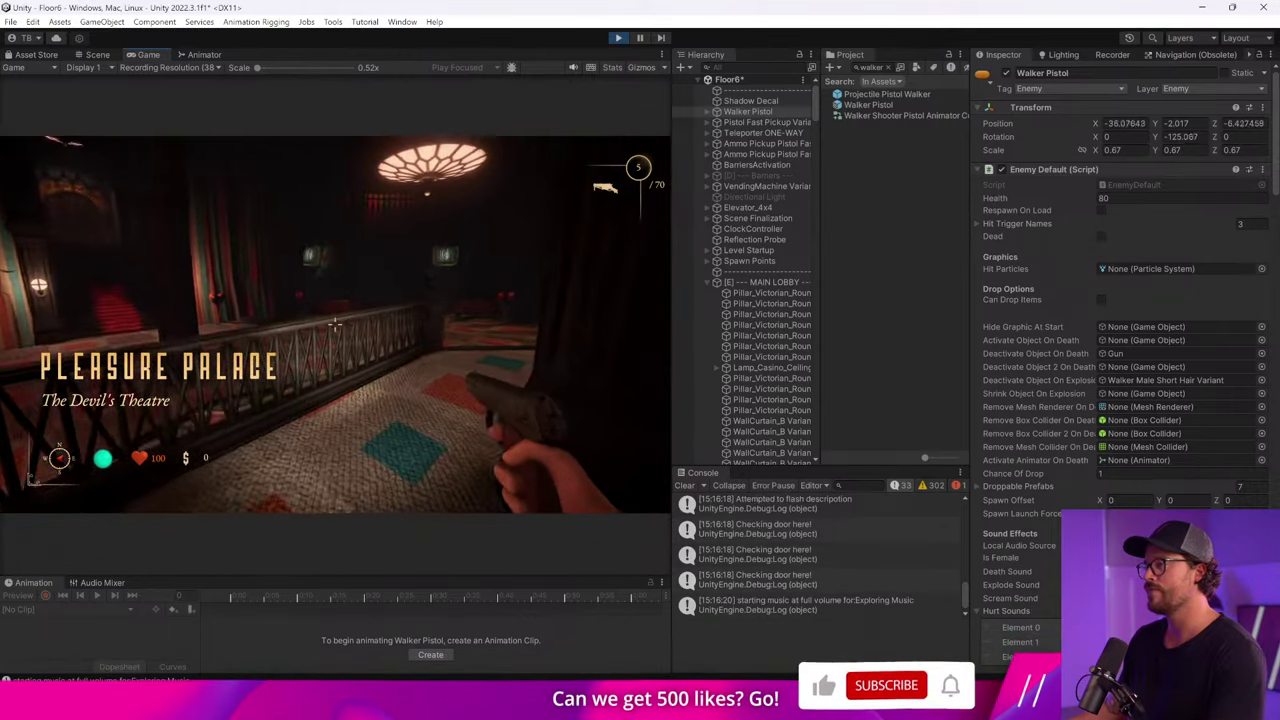
key(w)
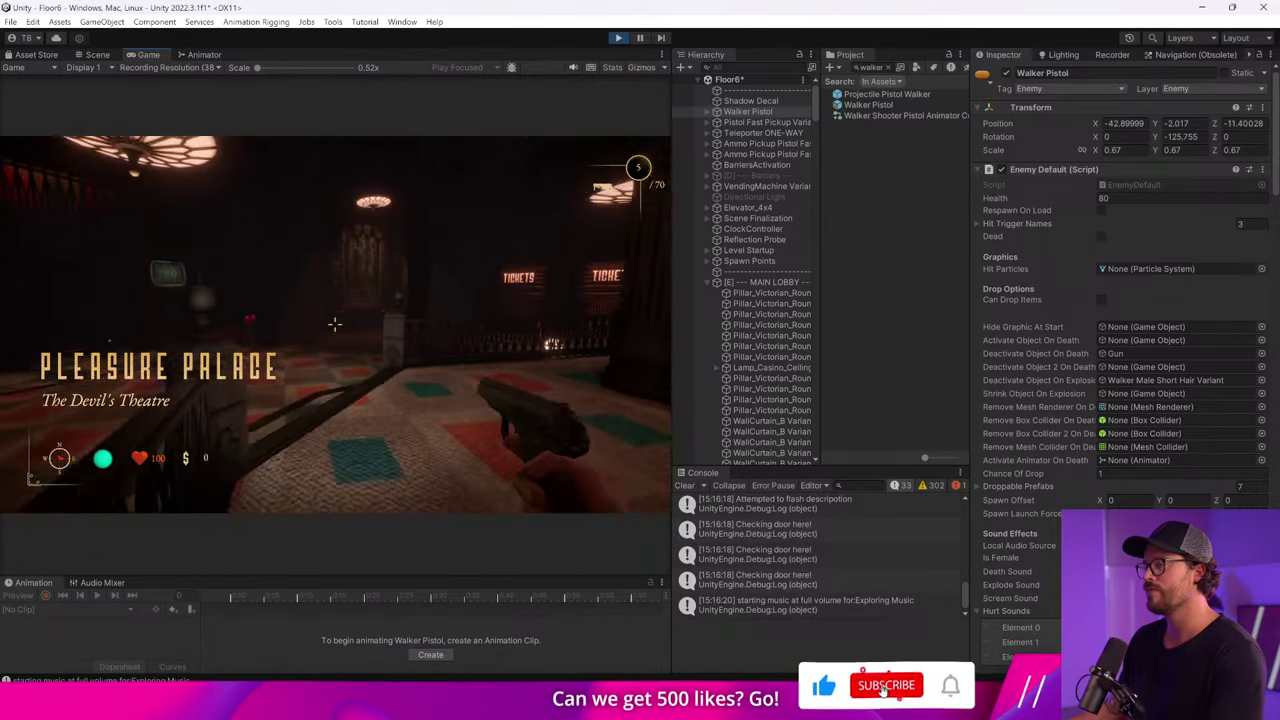
key(w)
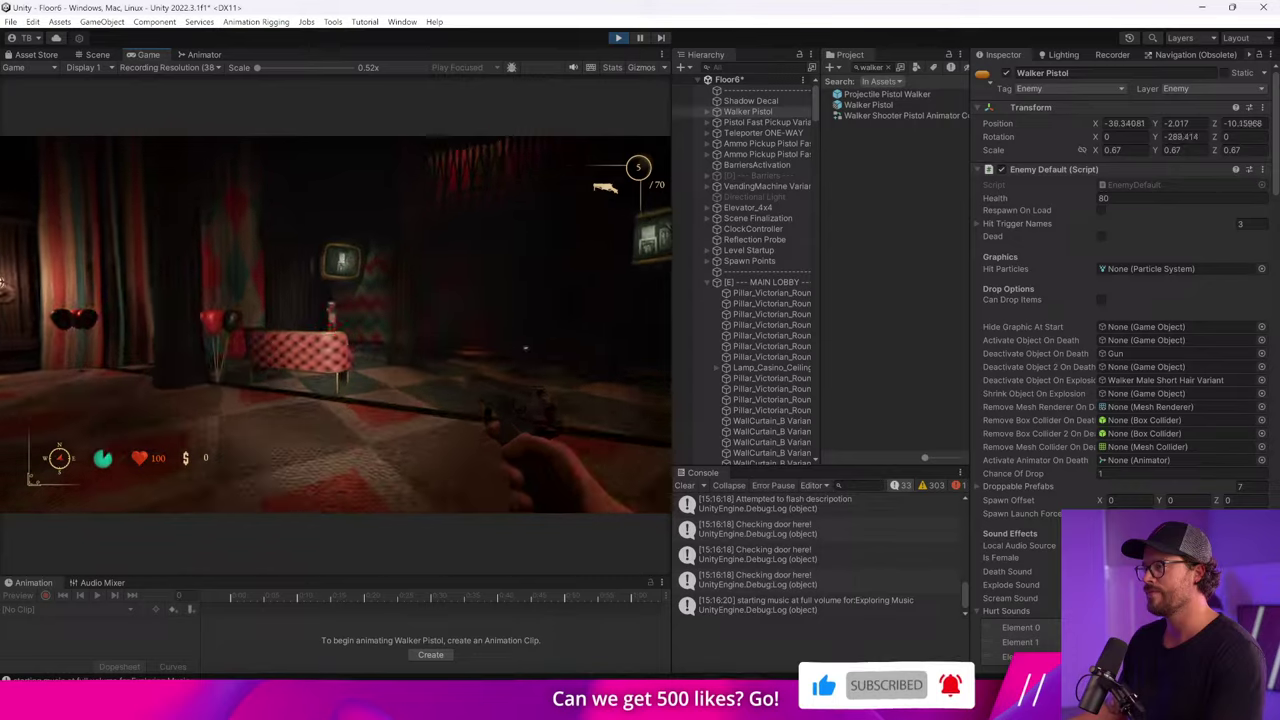
Approach the Walker Pistol enemy and shoot at it until the magazine is empty, checking its Health value.
key(w)
click(335, 322)
click(335, 322)
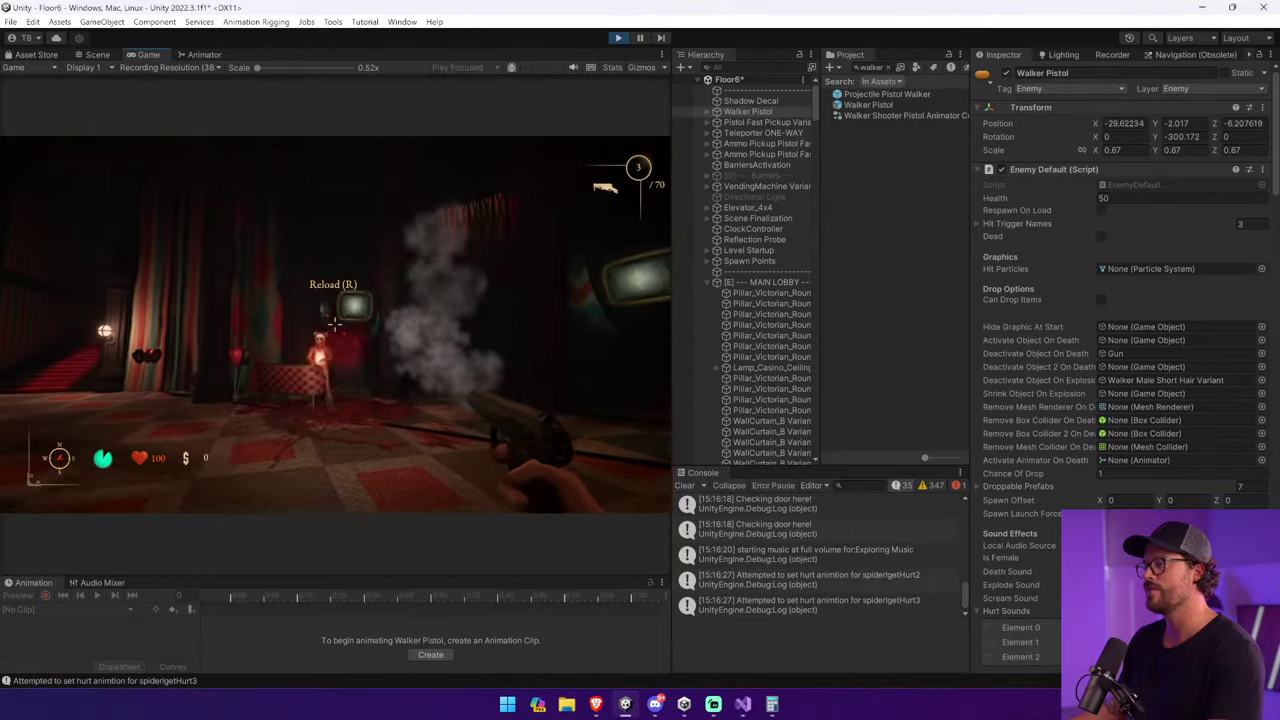
key(w)
click(335, 322)
click(335, 322)
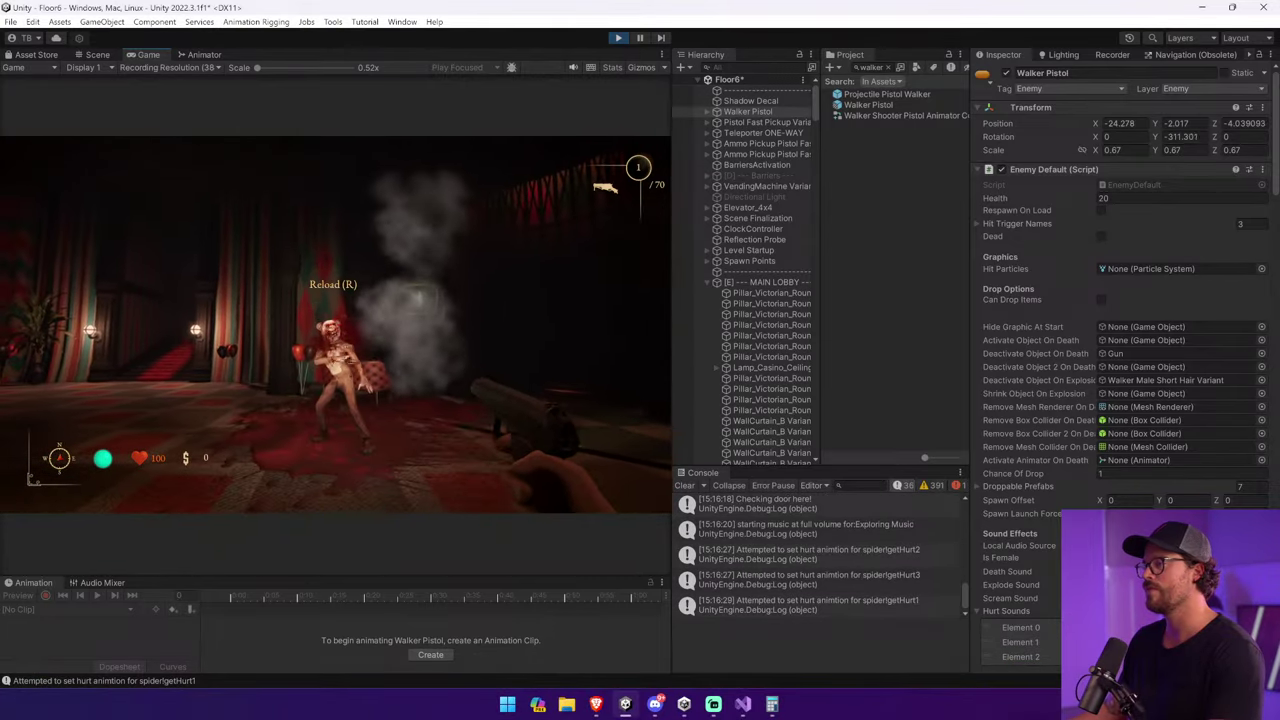
click(335, 322)
key(s)
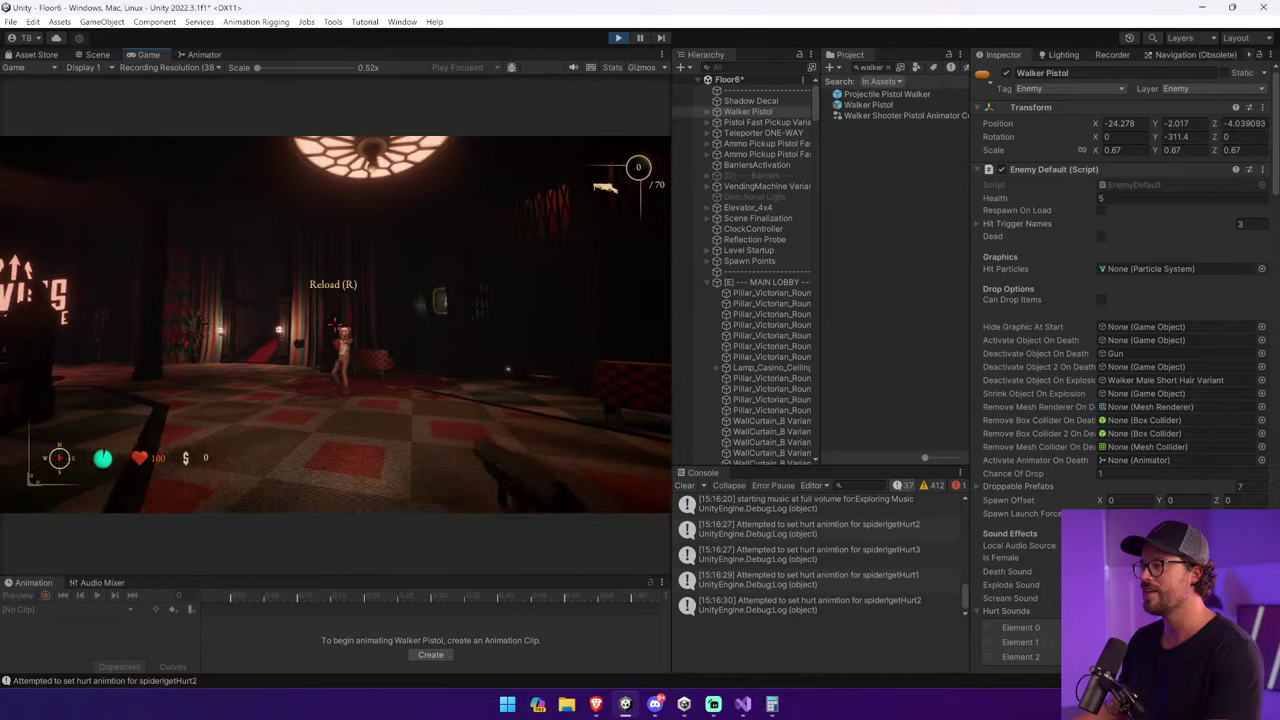
Reload, shoot the Walker Pistol enemy until it dies, and stop the playtest.
key(r)
click(335, 322)
click(335, 322)
click(335, 322)
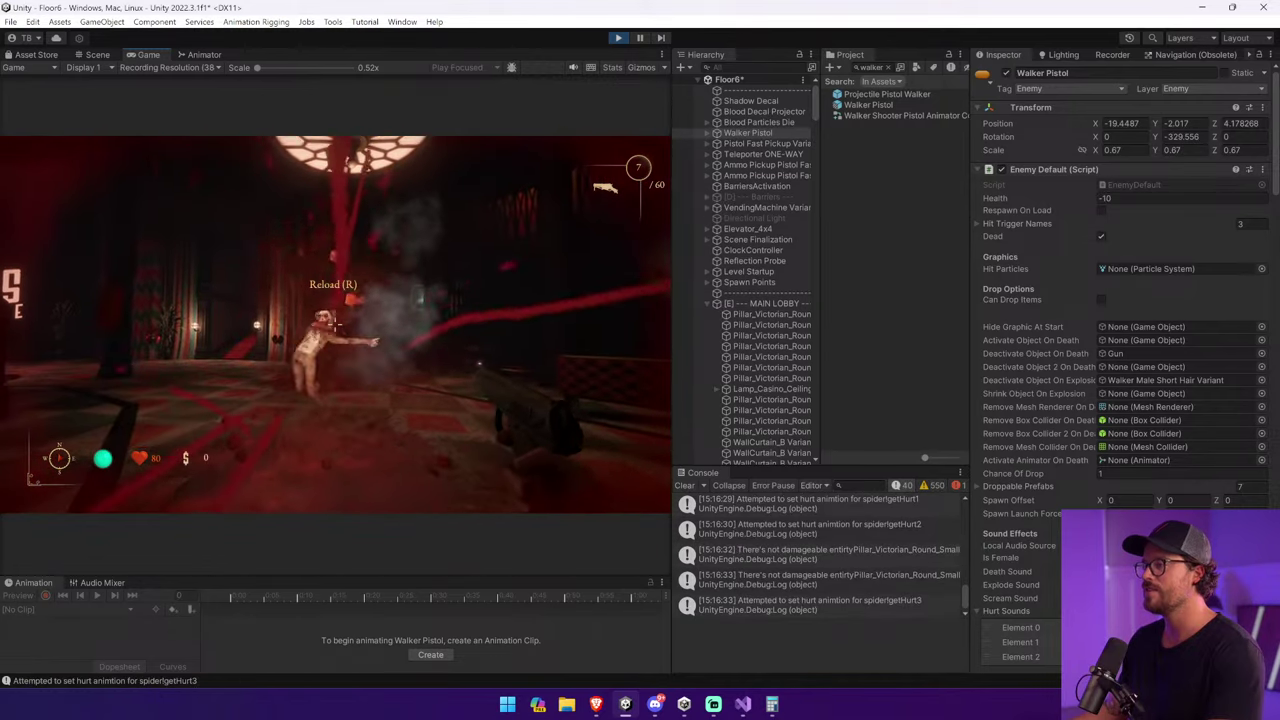
key(w)
key(ctrl+p)
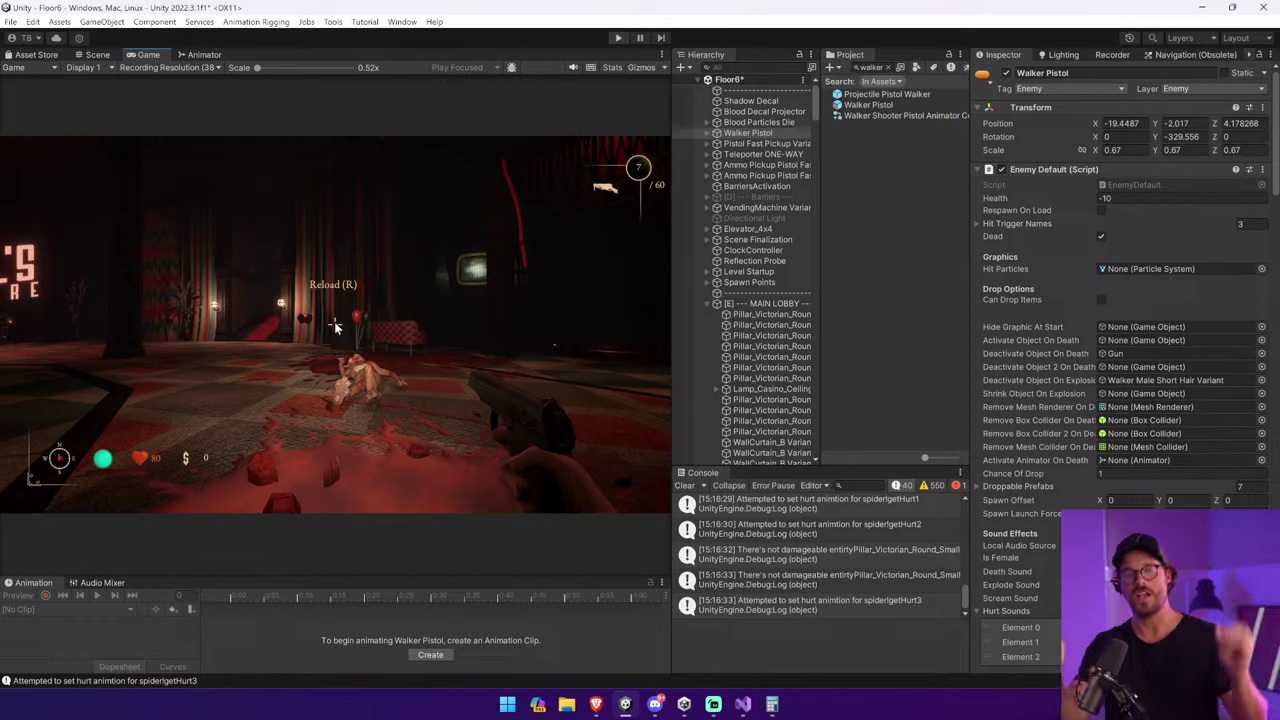
key(ctrl+p)
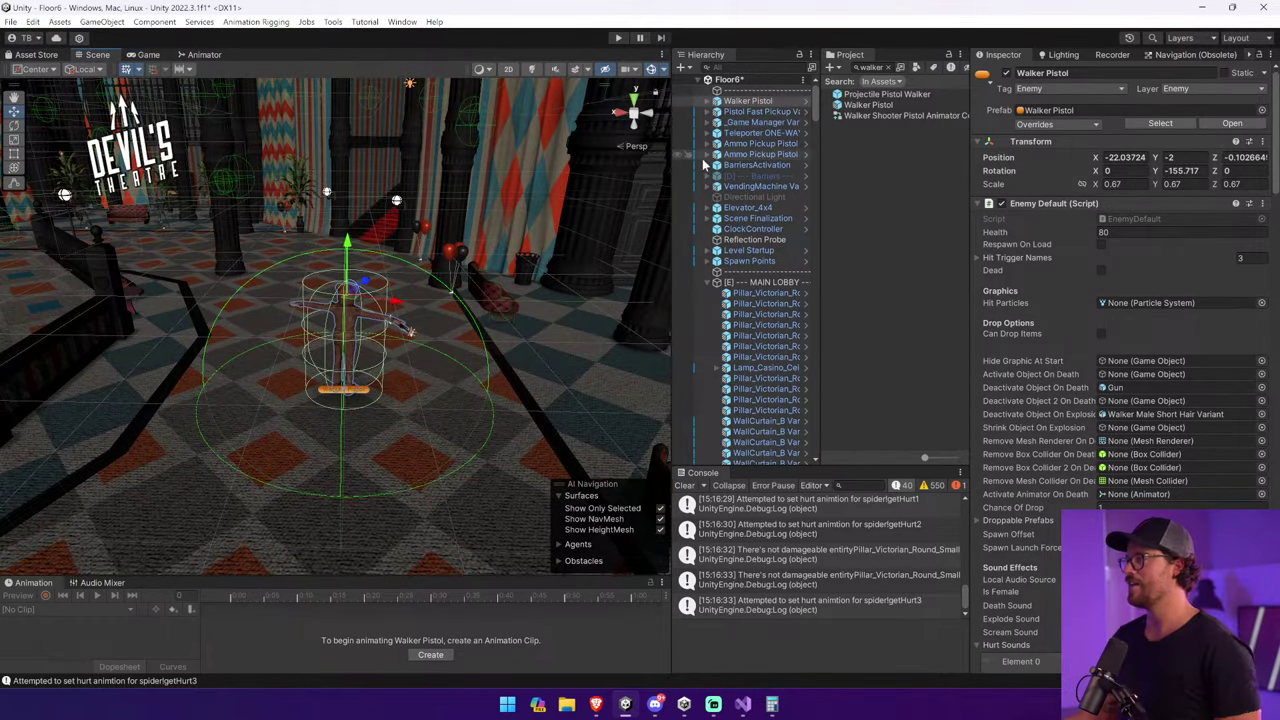
Clear the console, expand the Walker Pistol's armature down to mixamorig:Spine, and widen the Hierarchy to show full bone names.
click(711, 101)
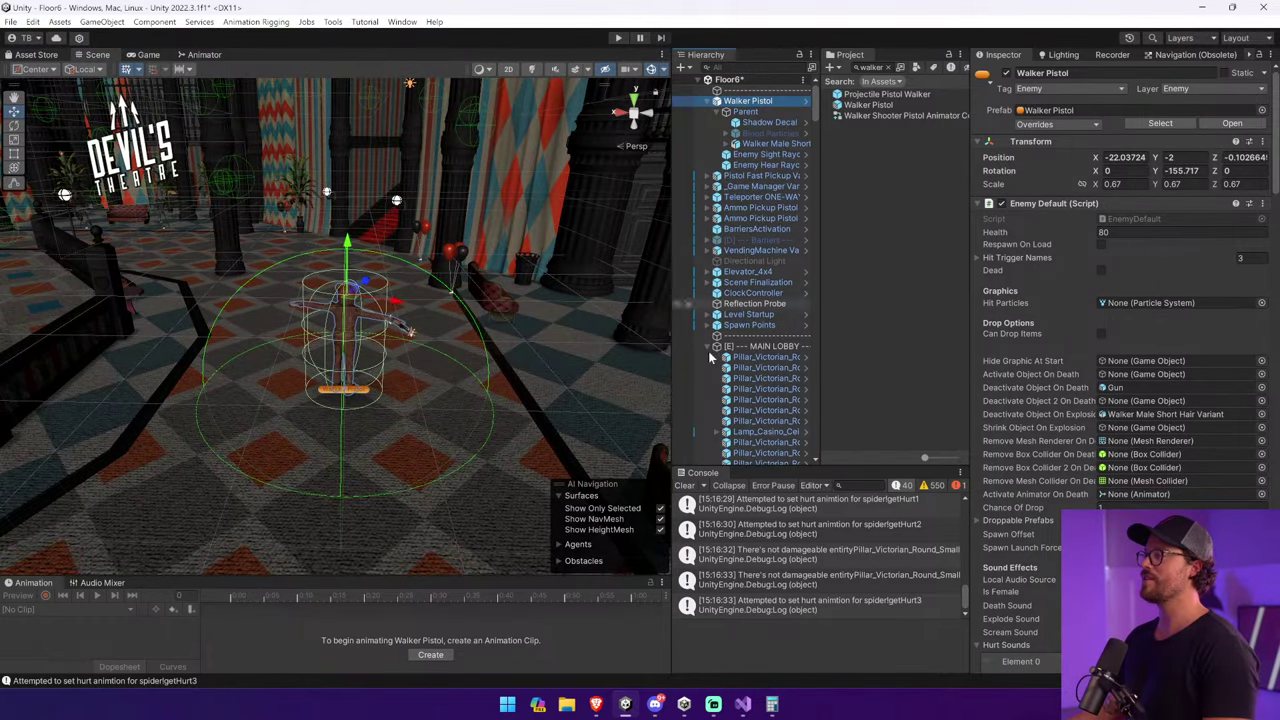
click(684, 485)
click(735, 144)
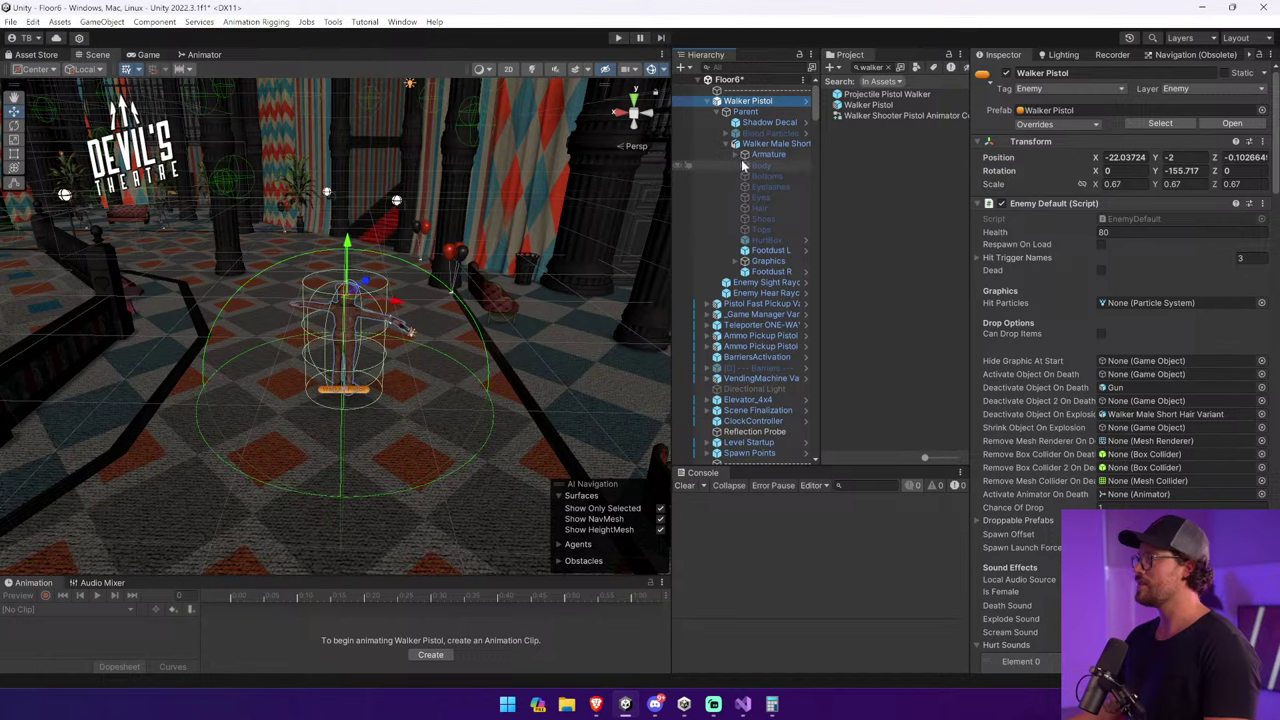
click(736, 155)
click(754, 168)
click(745, 166)
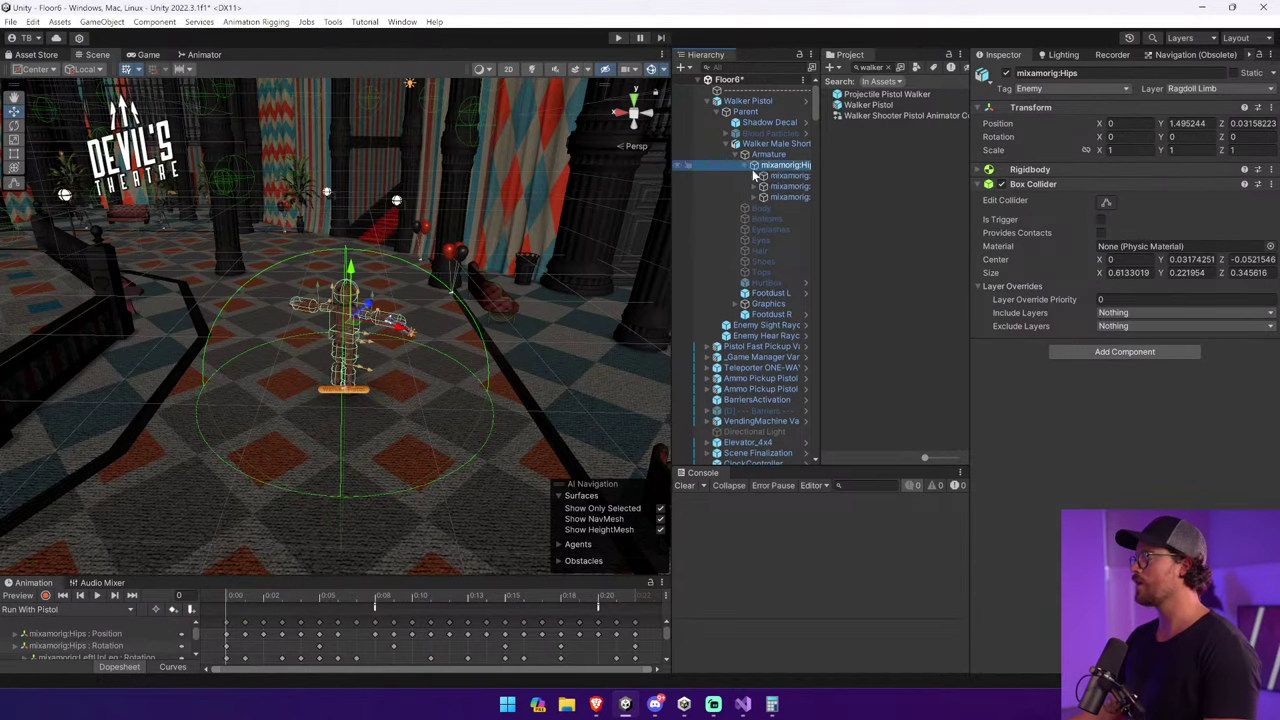
click(757, 199)
drag(671, 207, 512, 203)
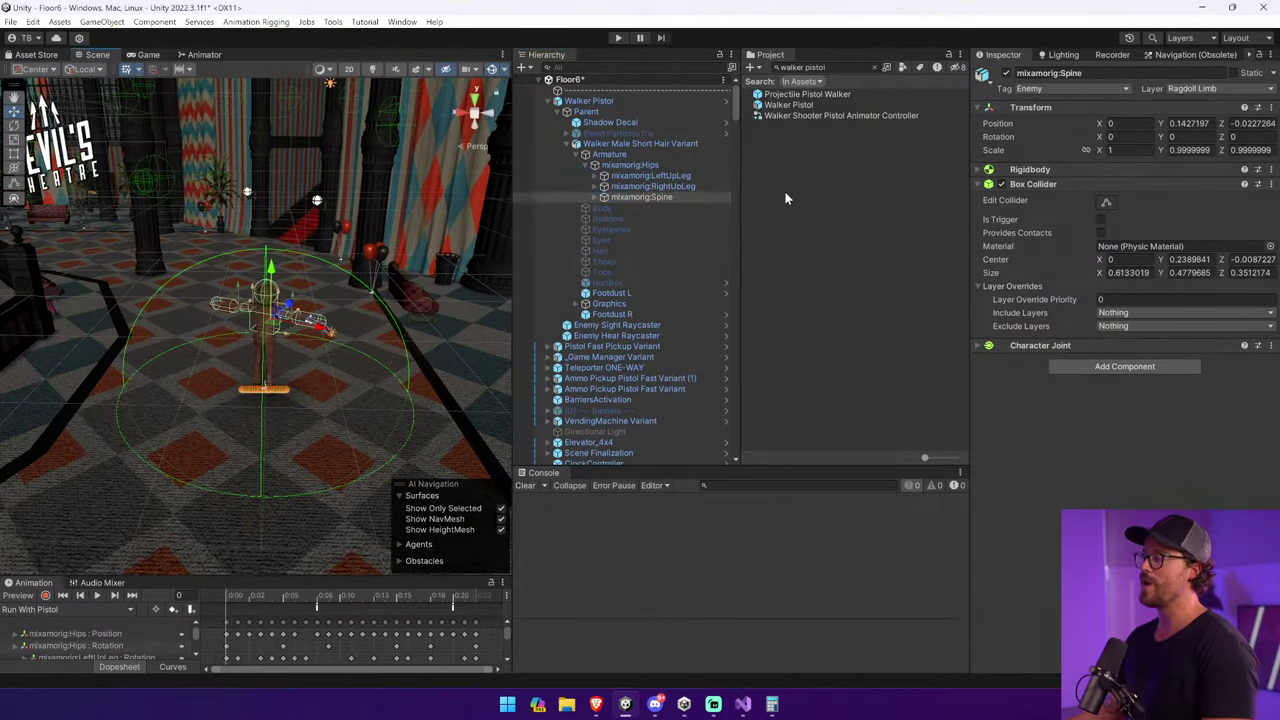
Expand the spine bones down to mixamorig:Neck, checking the components on Spine2 and Enemy Point Hit Light.
click(603, 197)
click(629, 207)
click(613, 207)
click(670, 229)
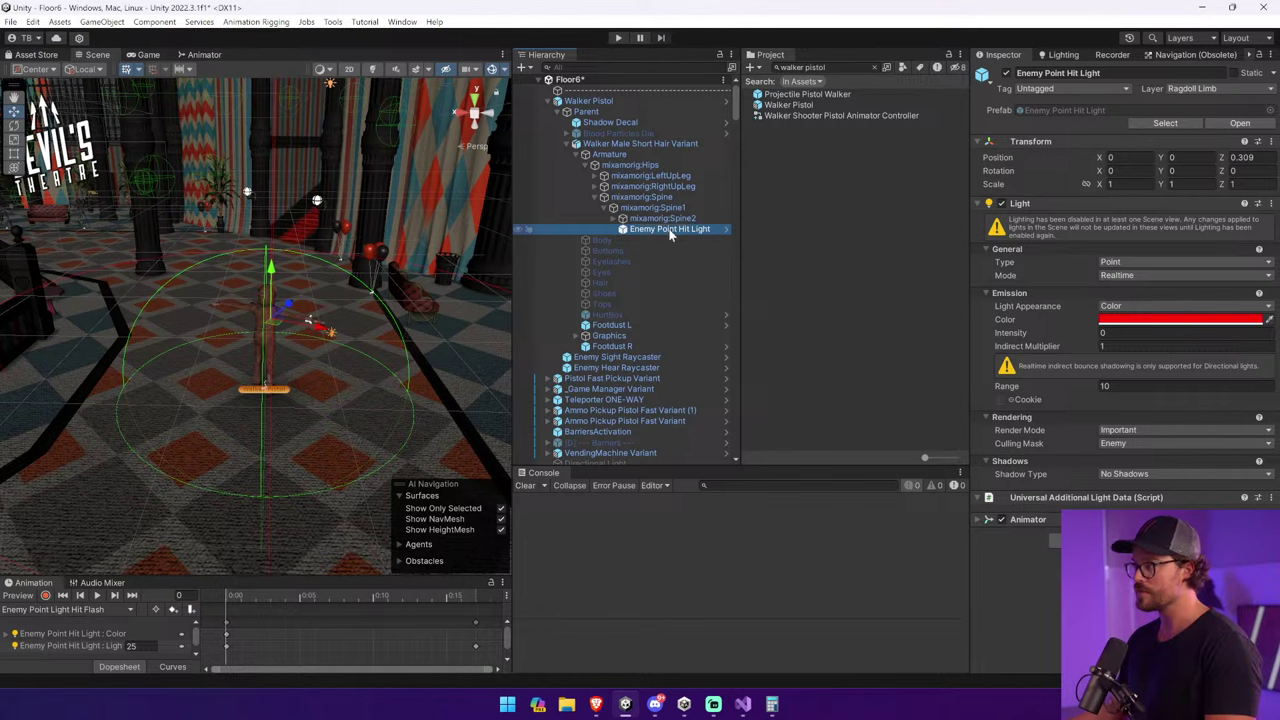
click(668, 219)
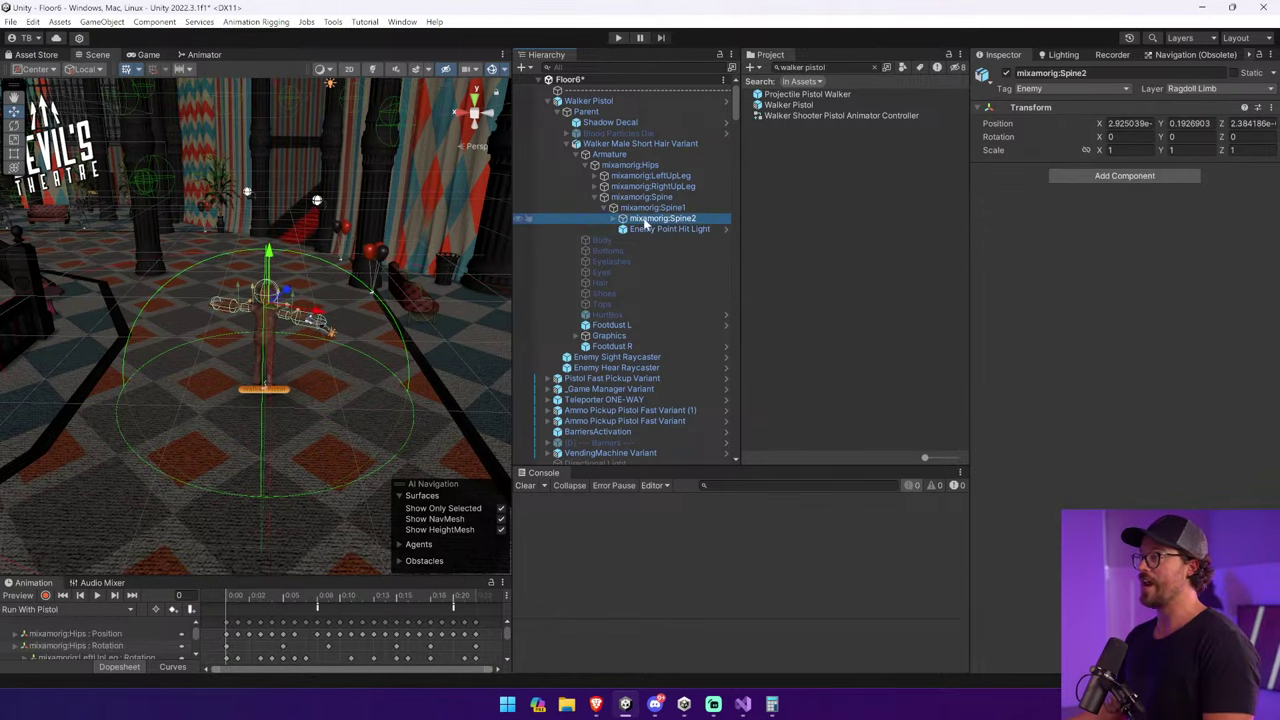
click(622, 218)
click(655, 240)
click(622, 241)
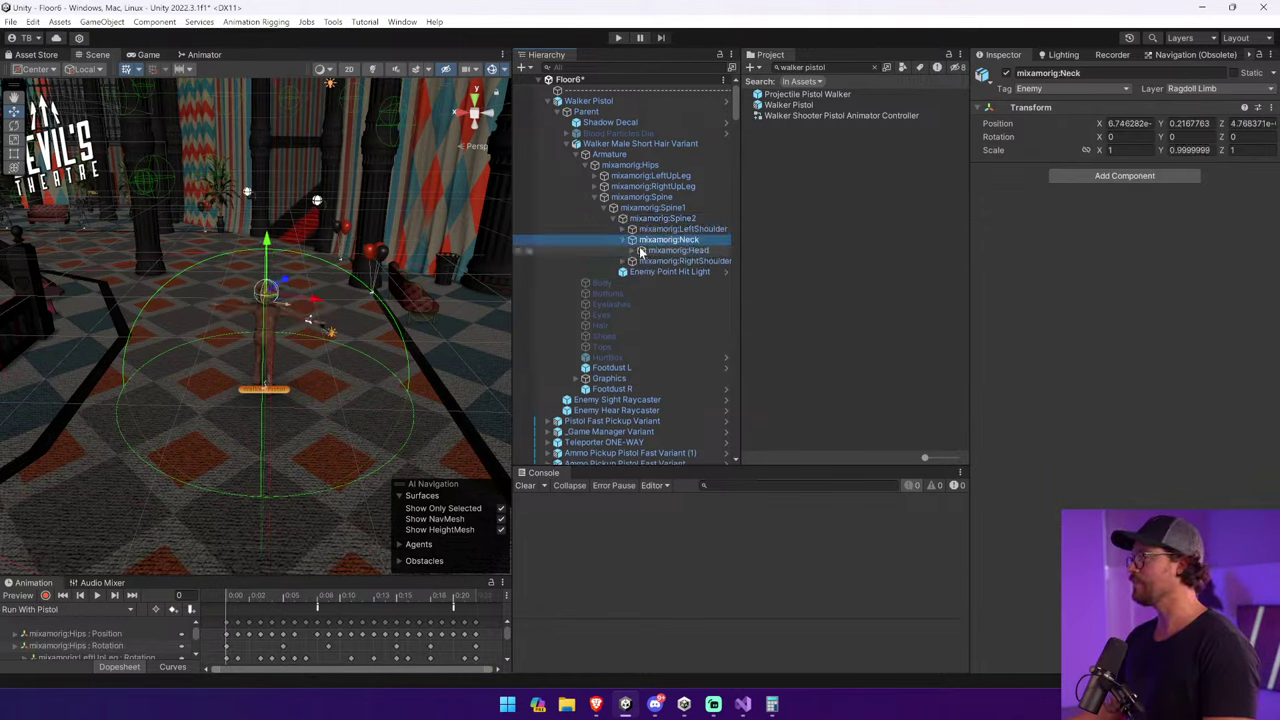
Select mixamorig:Head and frame its sphere collider from the front.
click(679, 251)
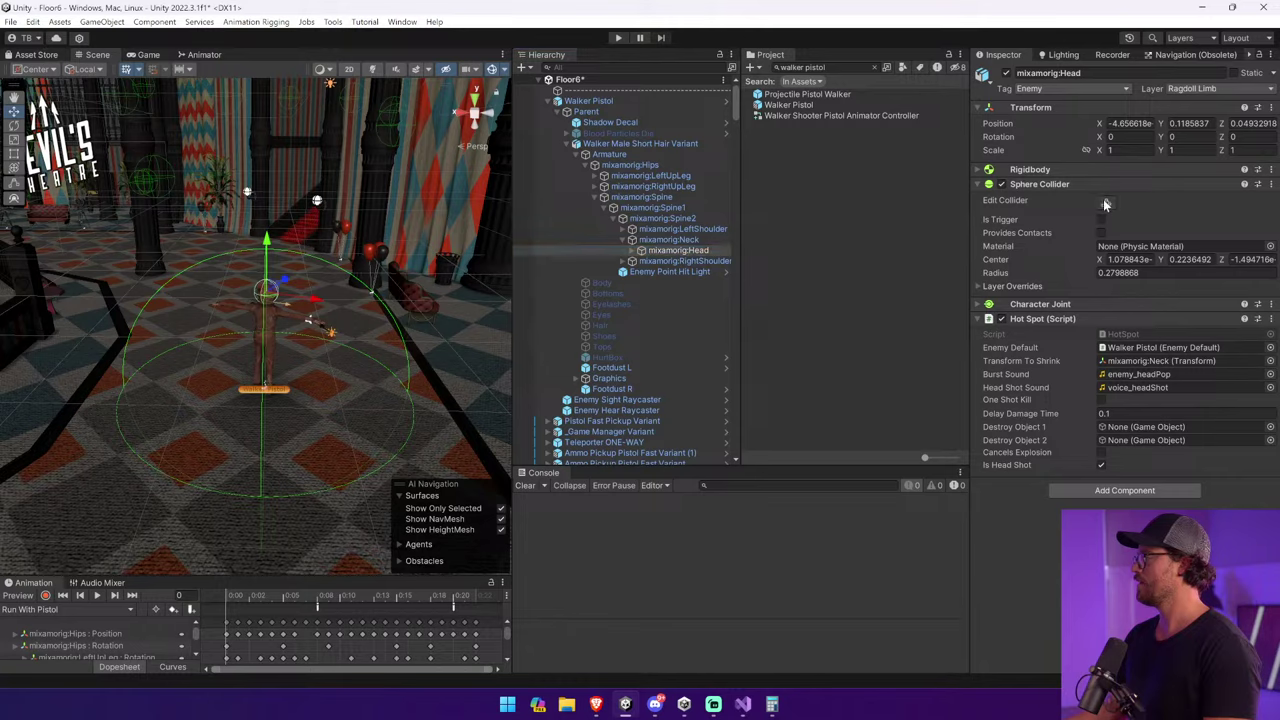
key(w)
right_drag(355, 302, 946, 306)
key(f)
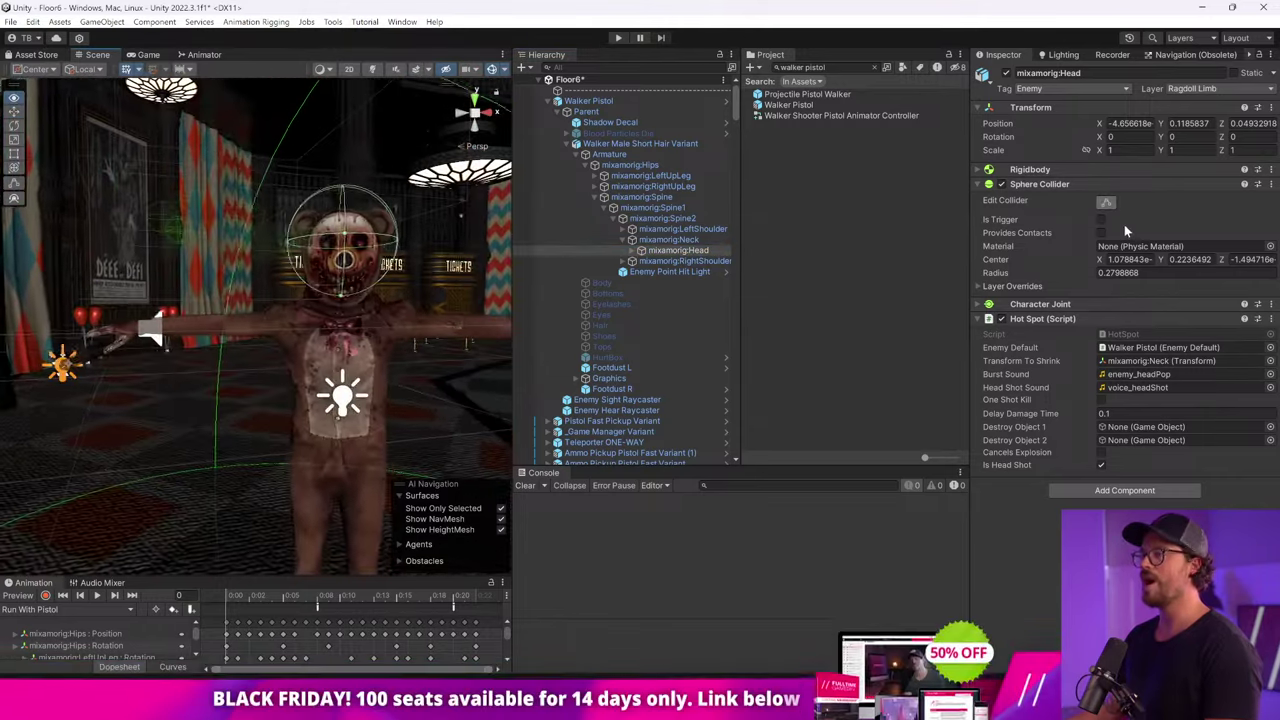
Examine the colliders and components on the neck, head, spine, left leg, hips and Armature objects of the Walker Pistol.
click(668, 240)
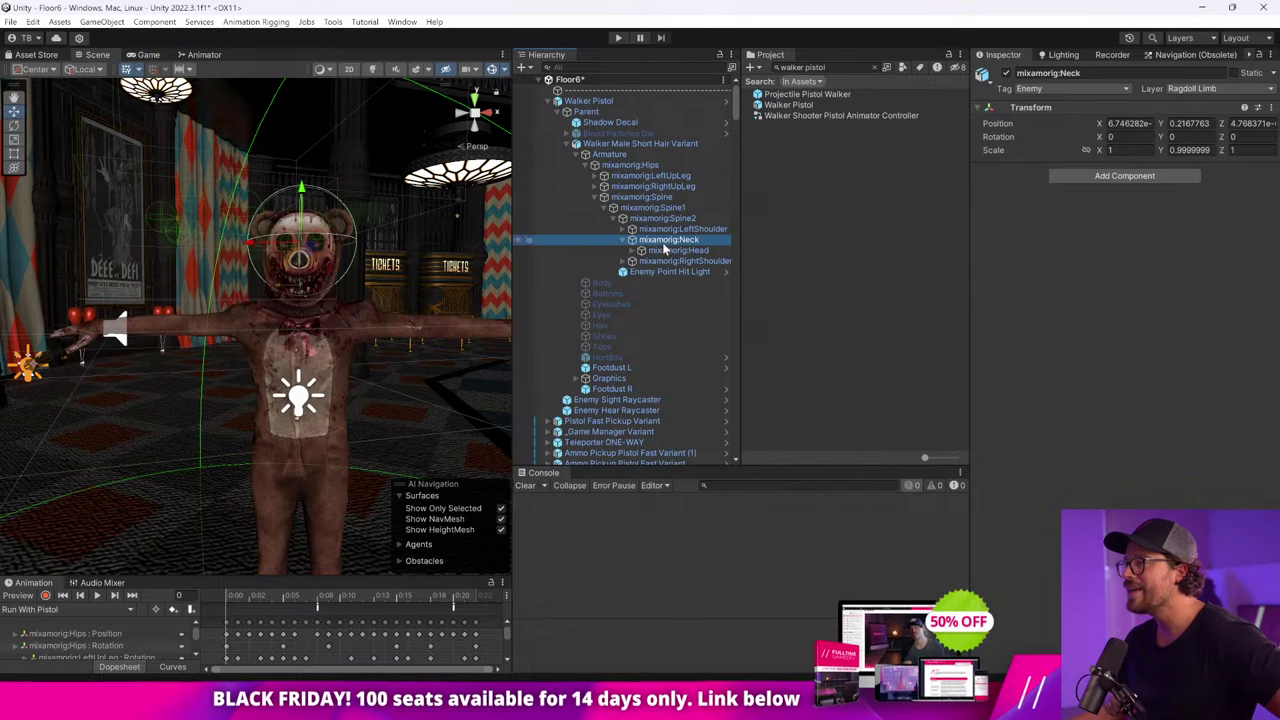
click(668, 251)
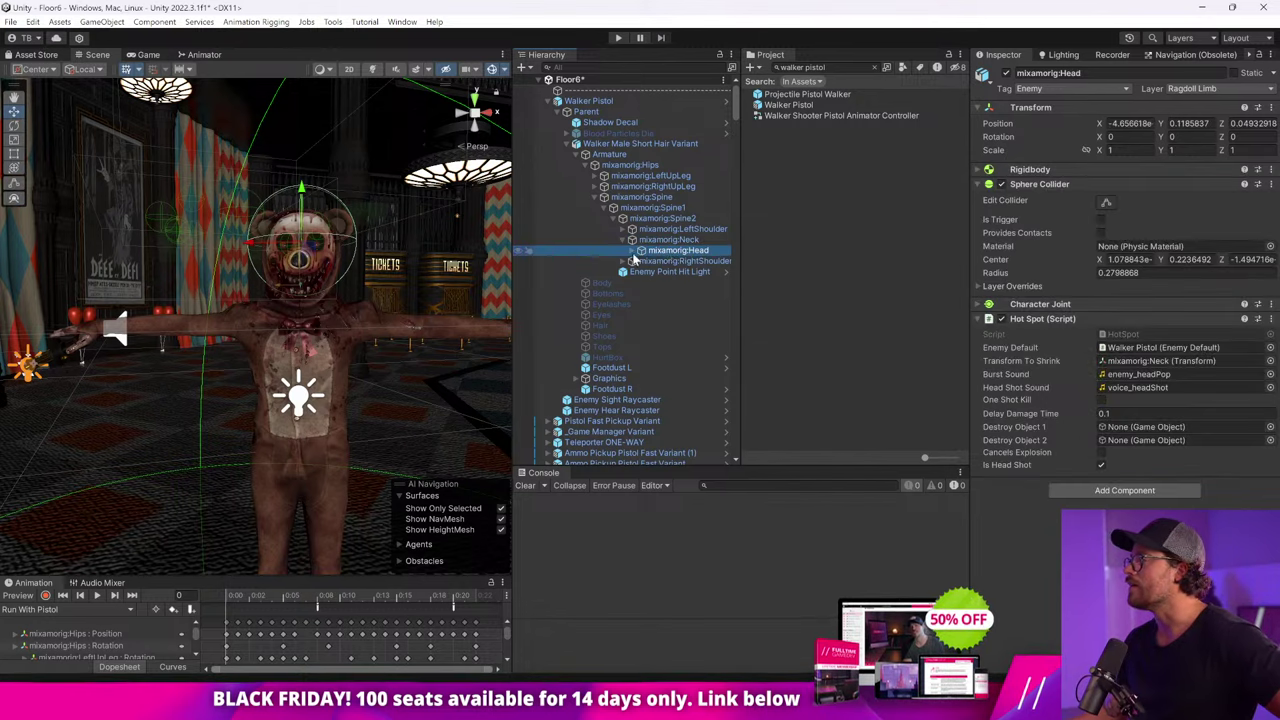
click(632, 251)
click(659, 262)
click(660, 273)
click(661, 262)
click(666, 241)
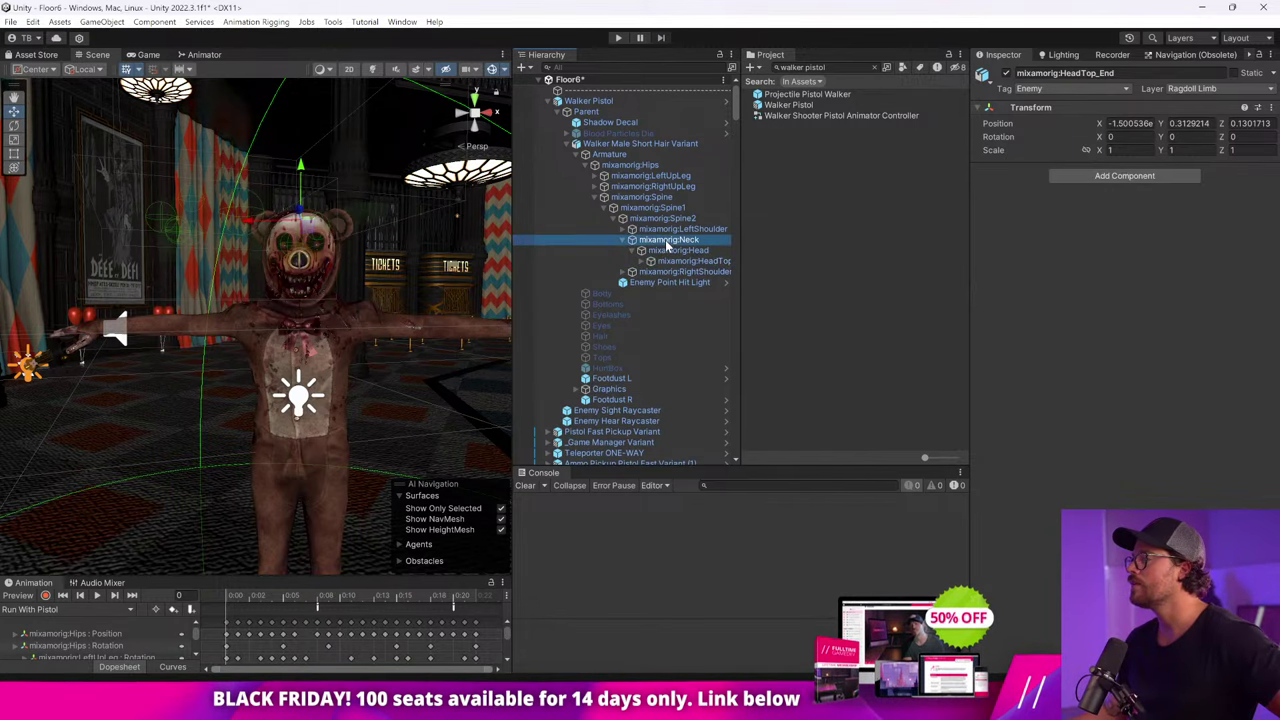
click(664, 230)
click(658, 208)
click(641, 197)
click(650, 175)
click(643, 165)
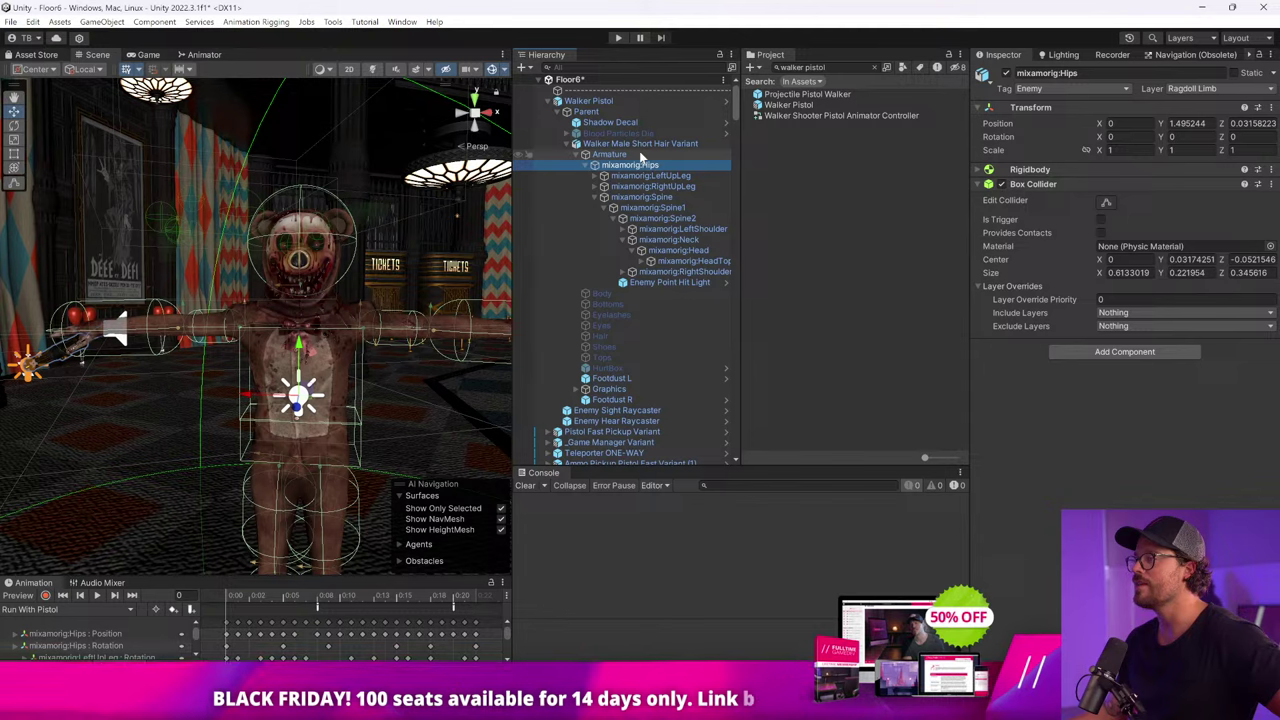
click(609, 154)
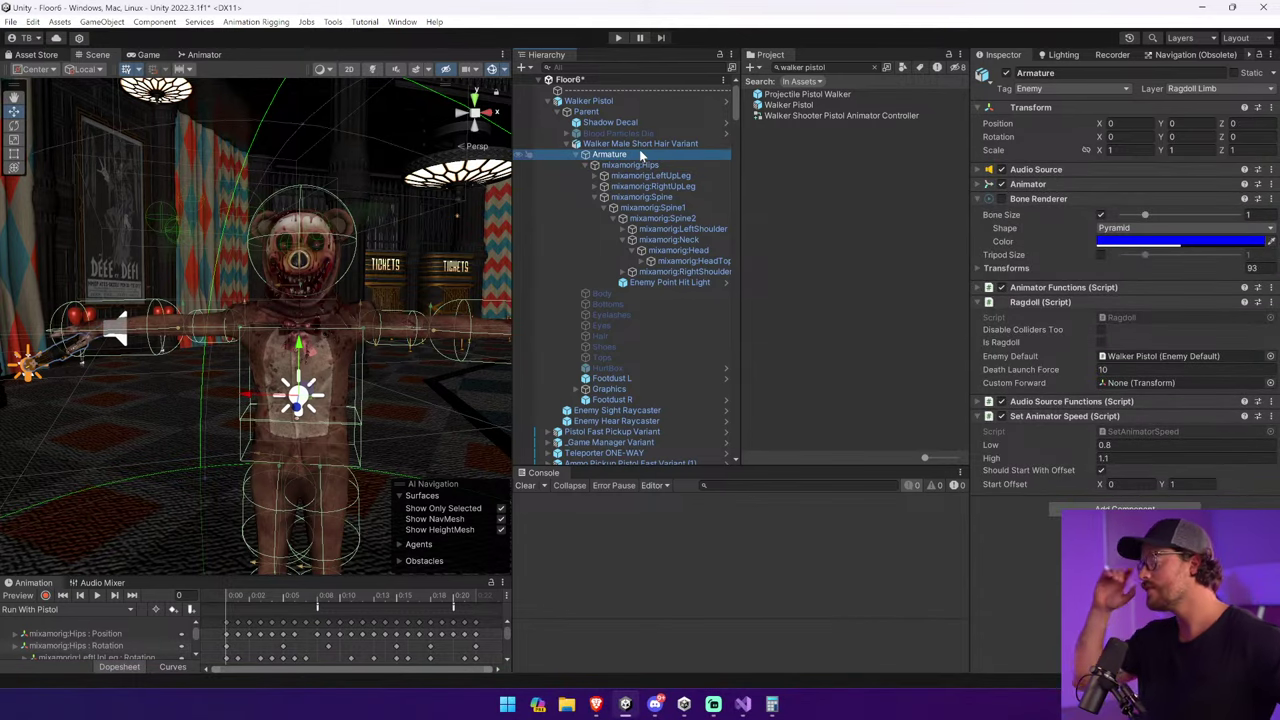
Set the mixamorig:Head sphere collider's radius to 0.58 and start a playtest.
click(714, 251)
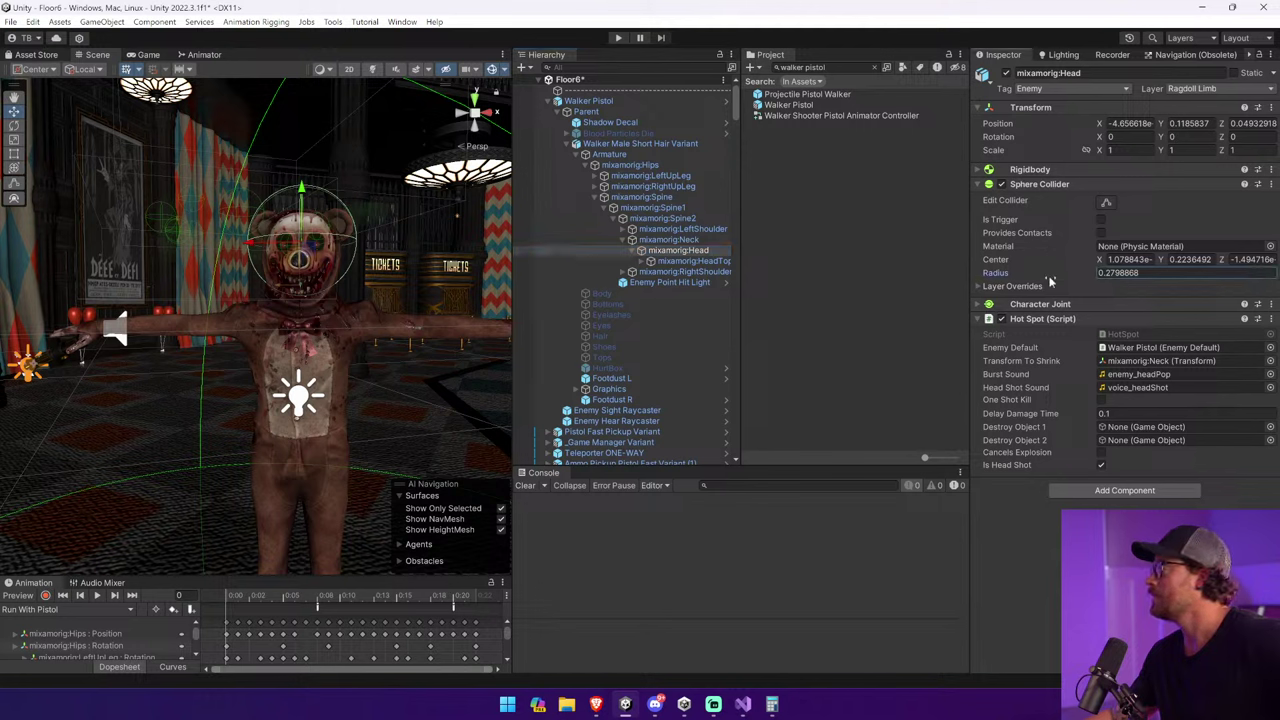
drag(1050, 282, 1062, 278)
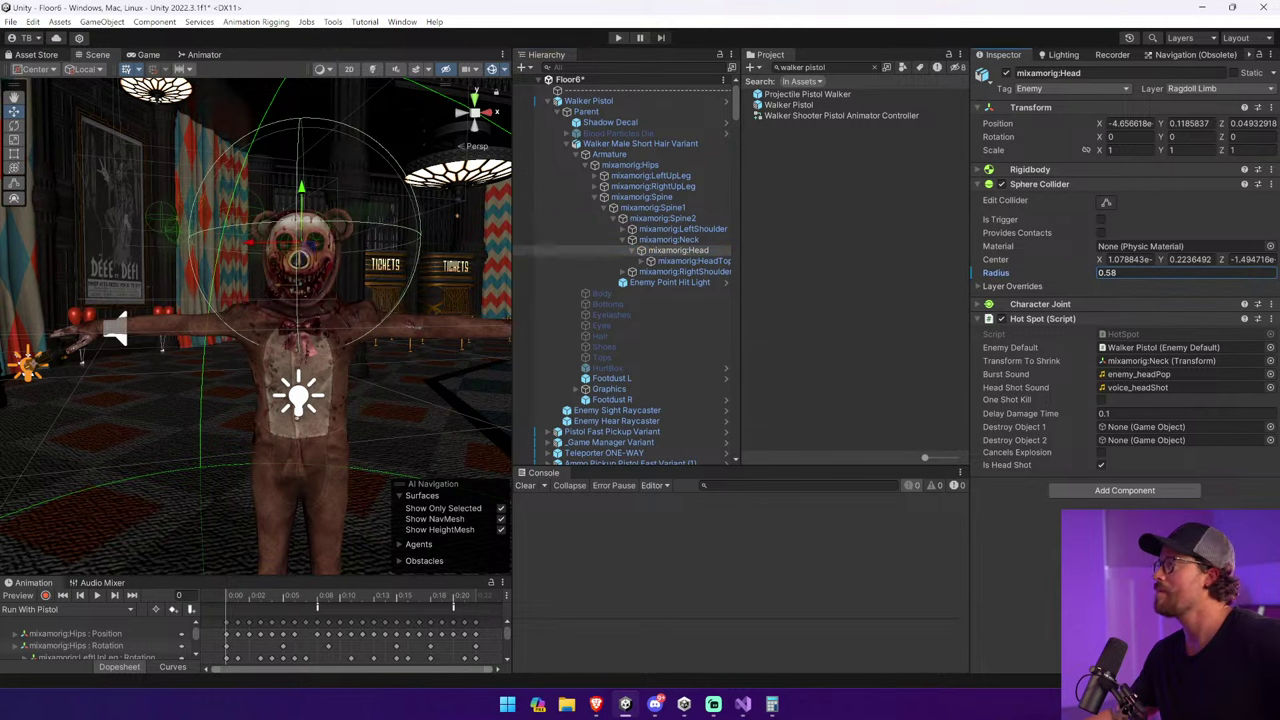
click(615, 38)
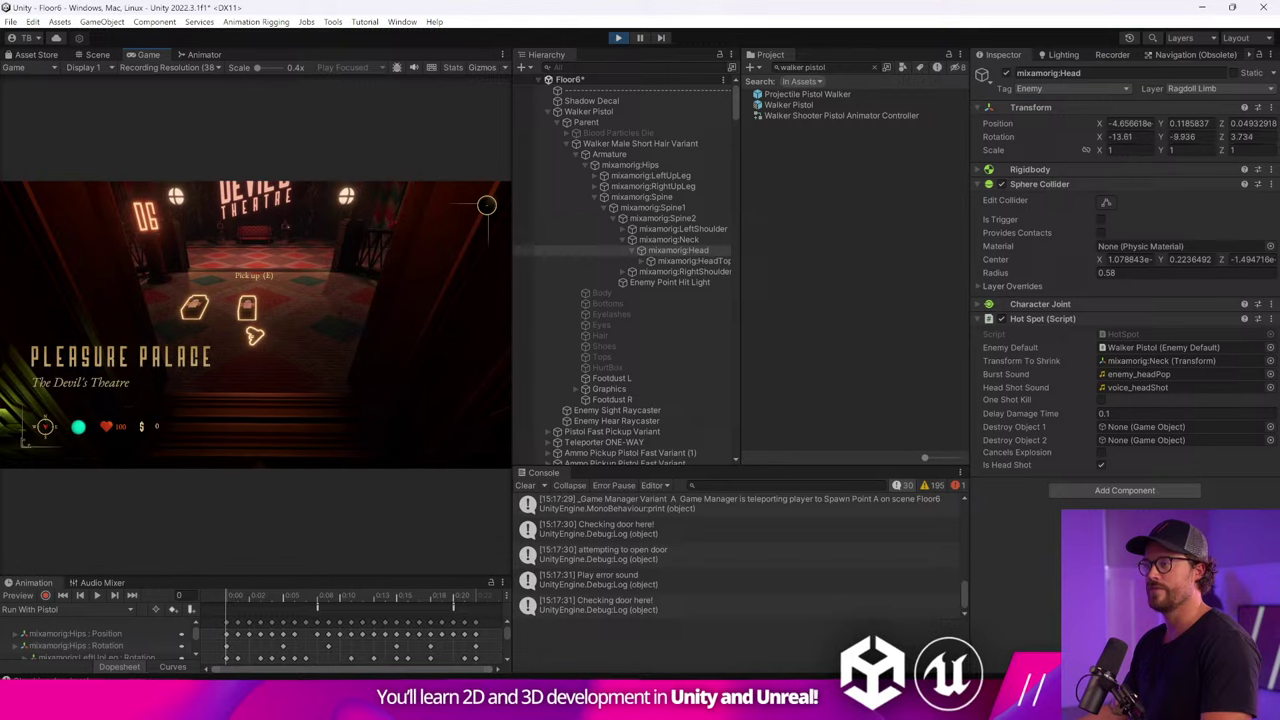
Playtest the enlarged head collider by collecting the pistol, shooting the Walker until it dies, and stopping the playtest.
key(w)
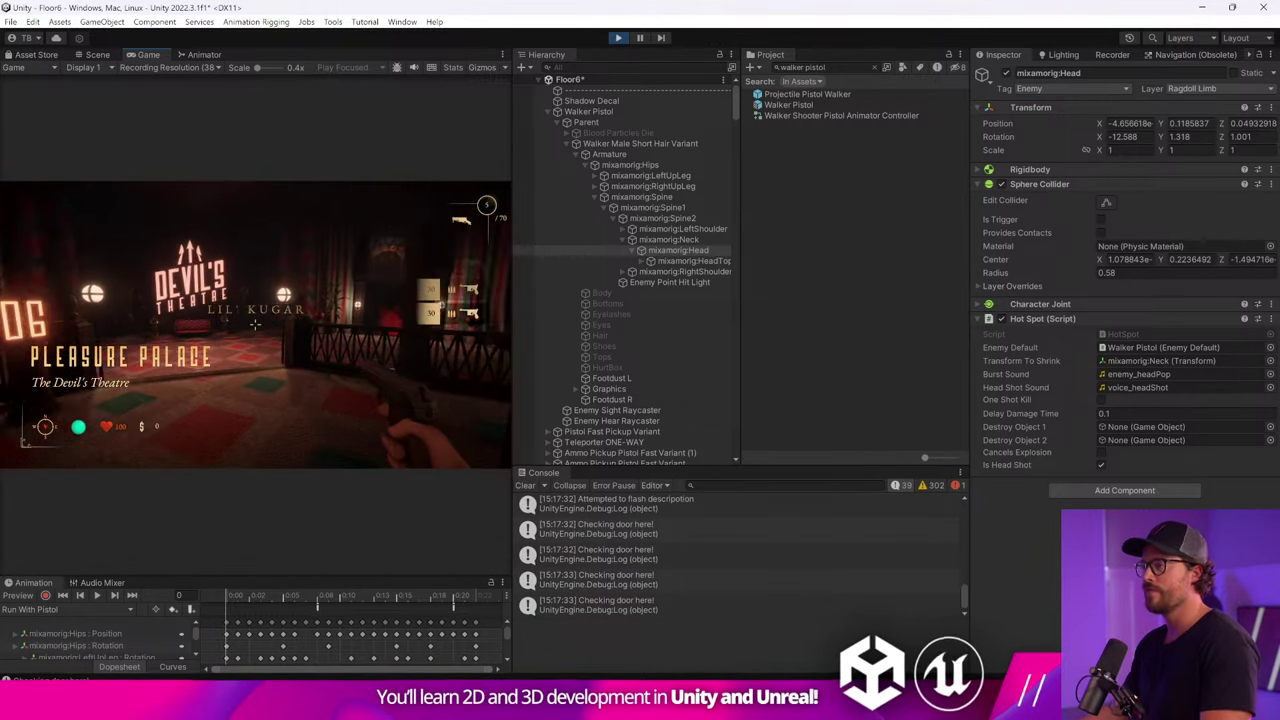
key(w)
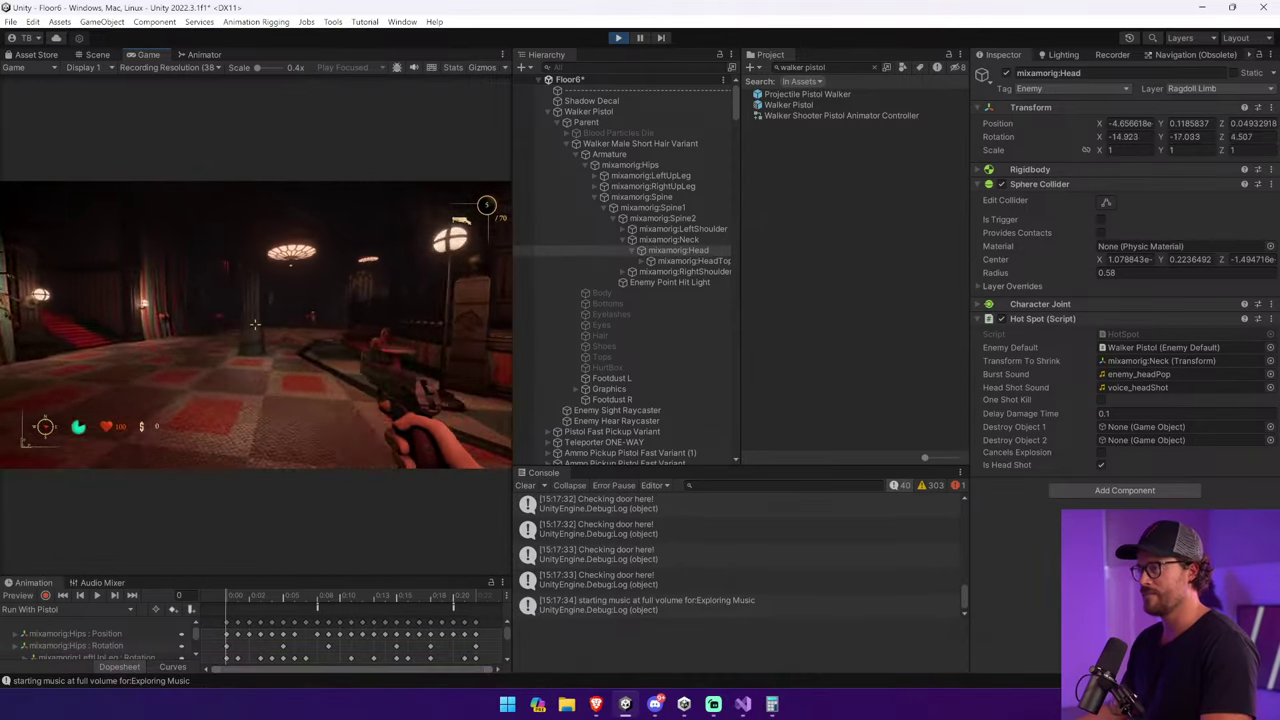
click(255, 324)
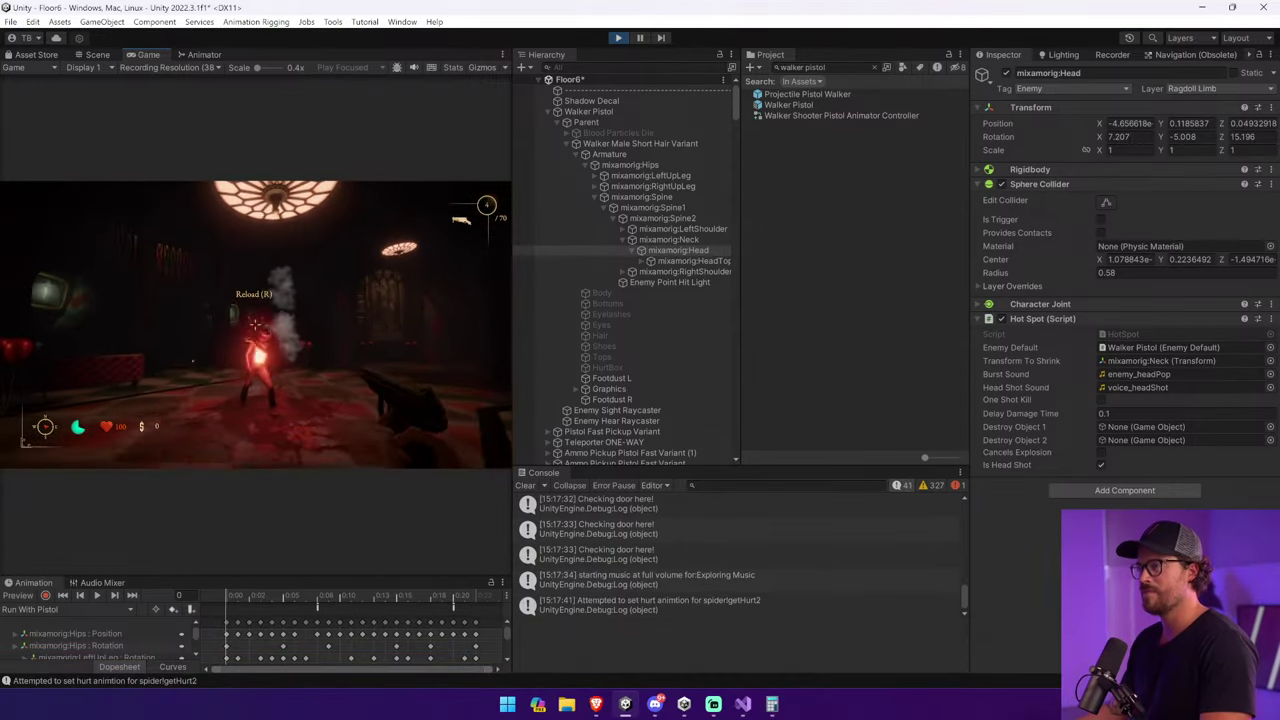
click(255, 324)
click(255, 325)
click(255, 325)
click(255, 325)
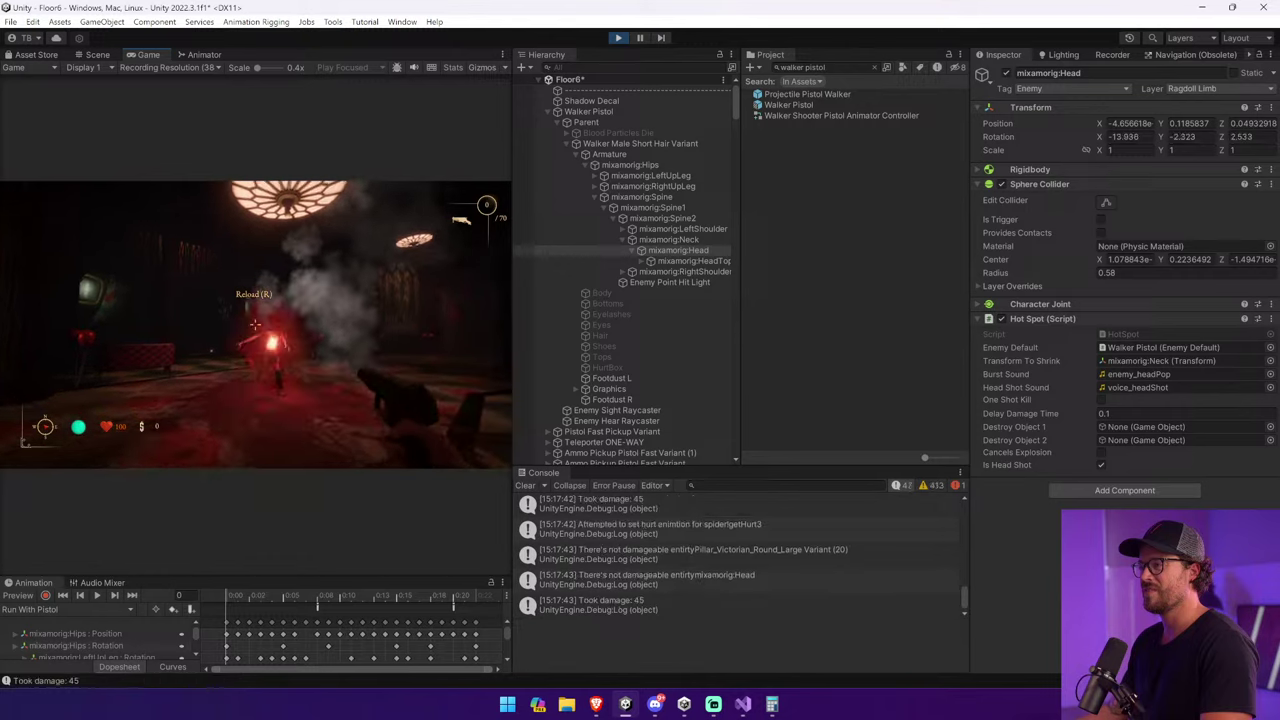
key(r)
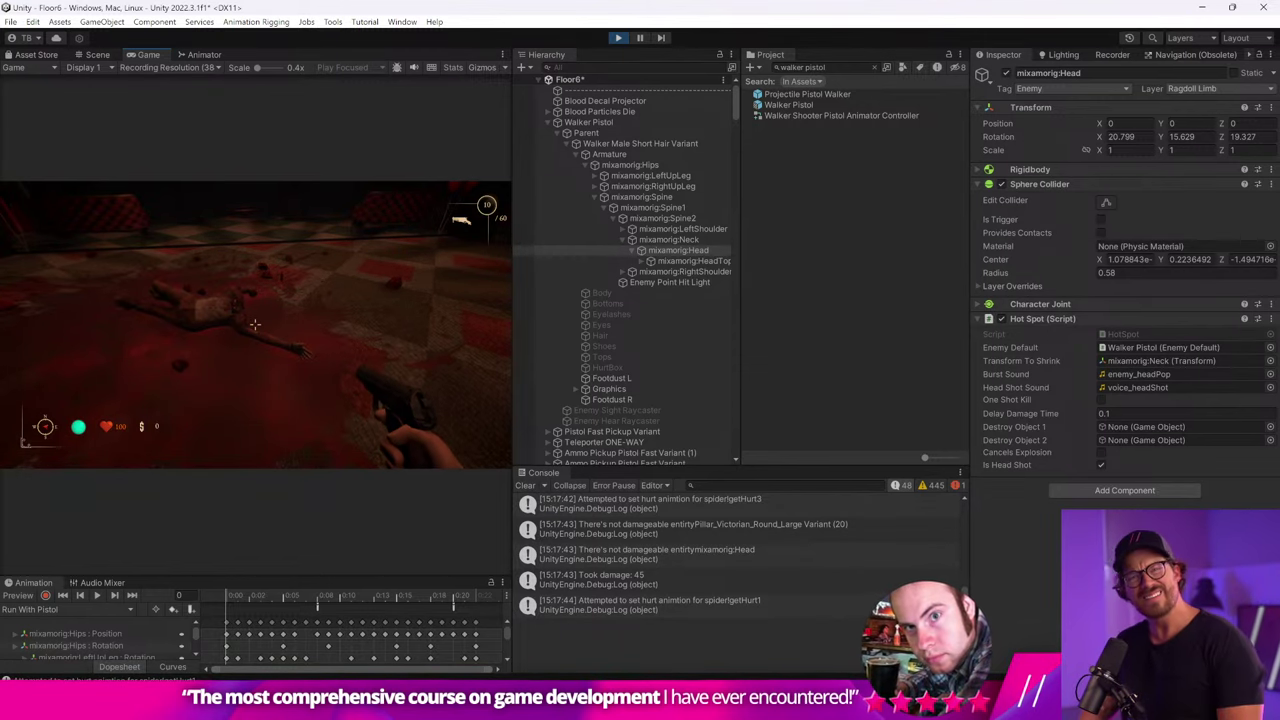
key(ctrl+p)
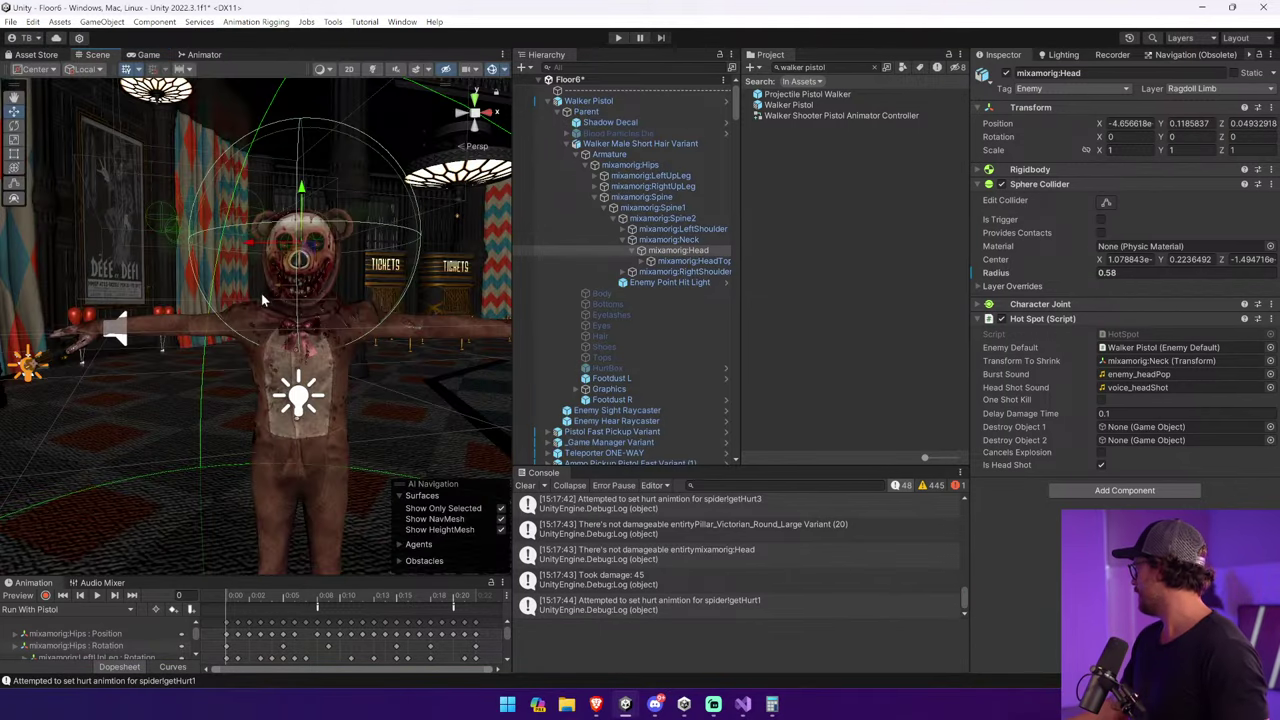
Undo the head collider radius change and open the base Walker prefab through the Walker Pistol and Walker Shotgun prefabs.
click(526, 485)
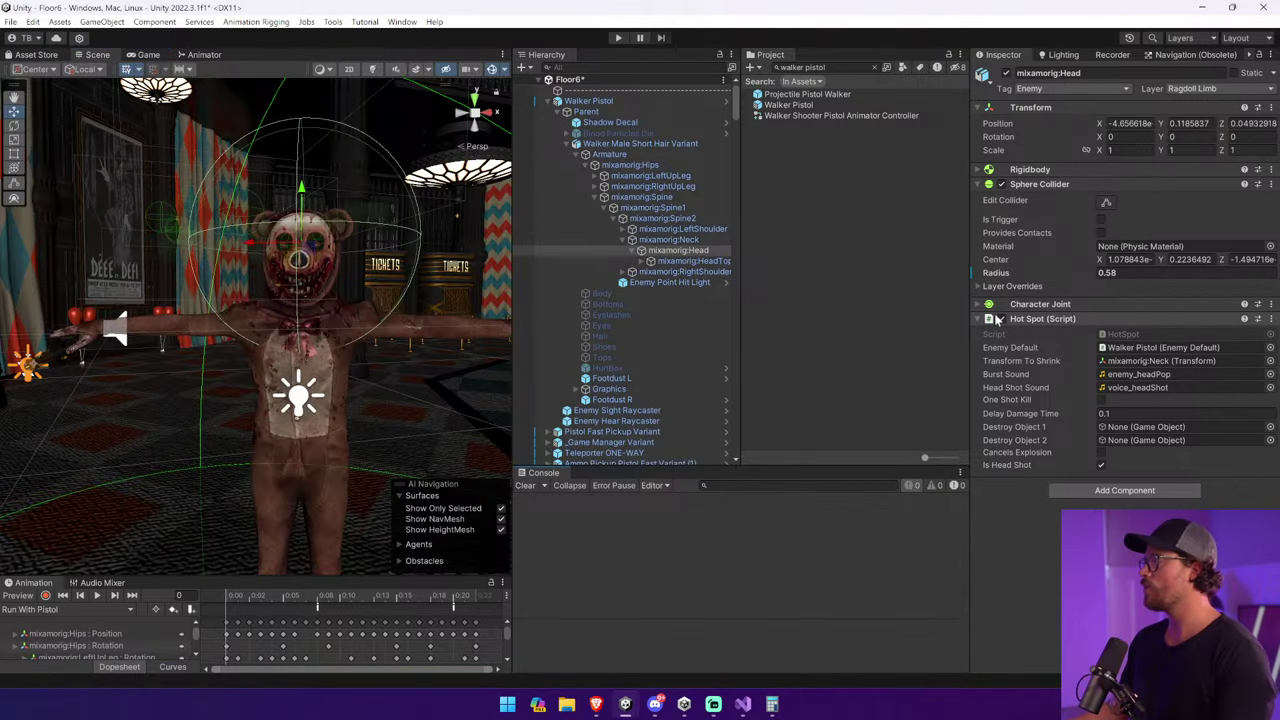
key(ctrl+z)
click(728, 102)
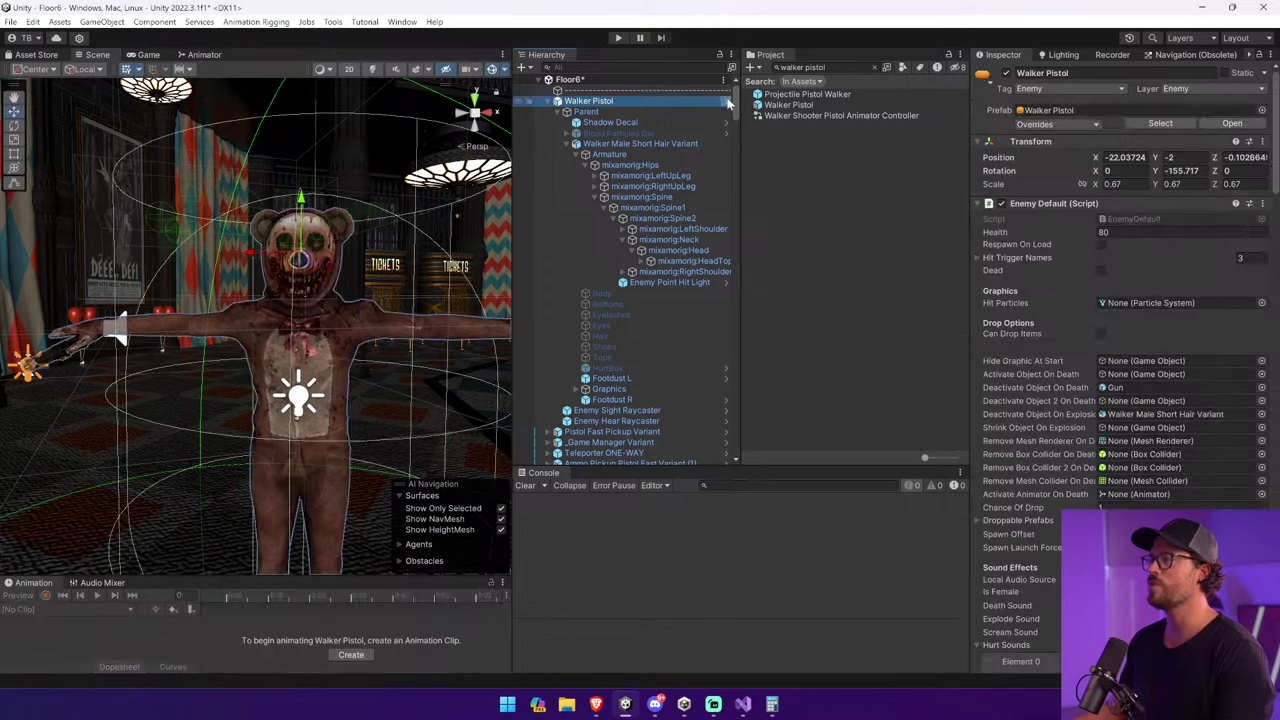
click(728, 102)
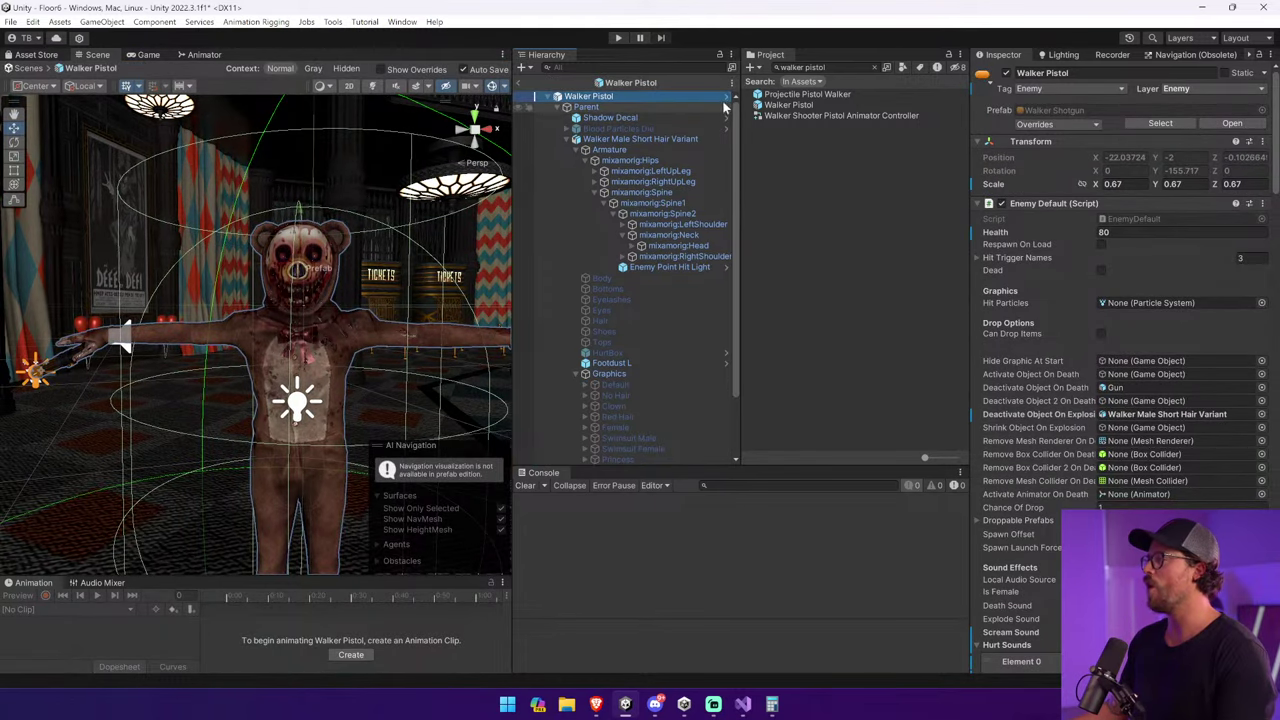
click(727, 97)
click(727, 97)
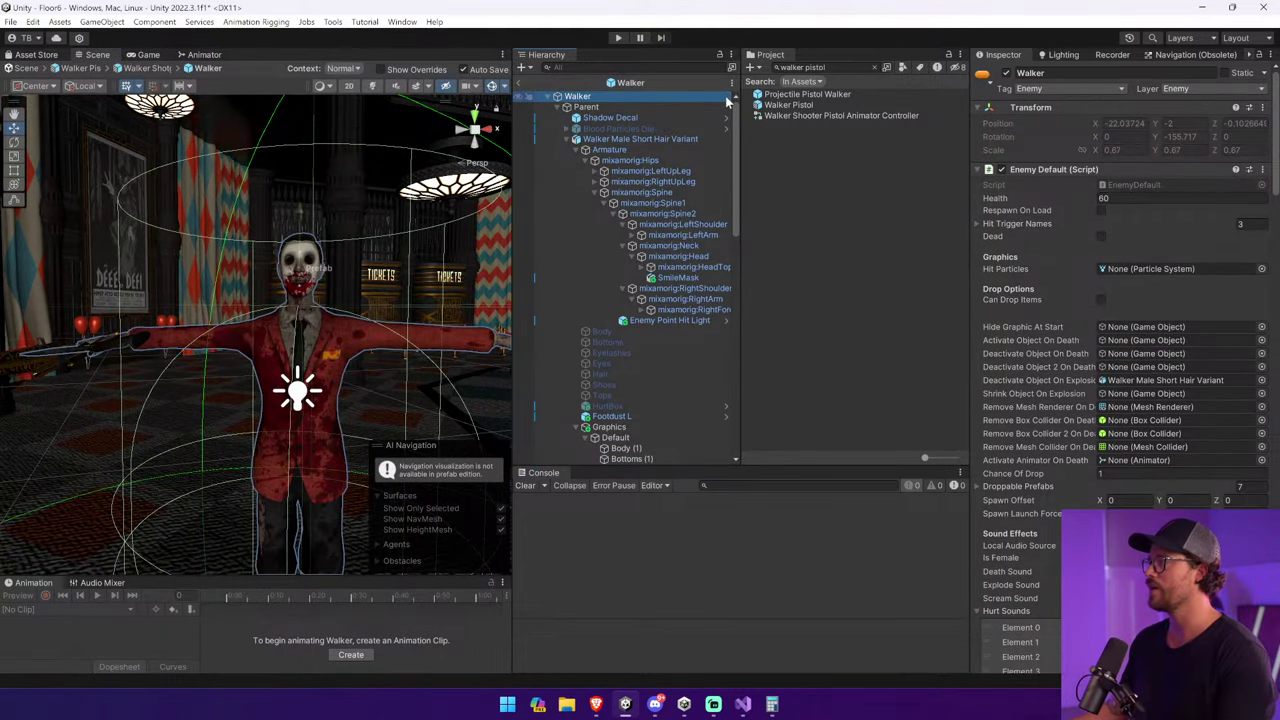
Set the radius of the sphere collider on the base Walker's mixamorig:Head to 0.35 and save the prefab.
click(694, 258)
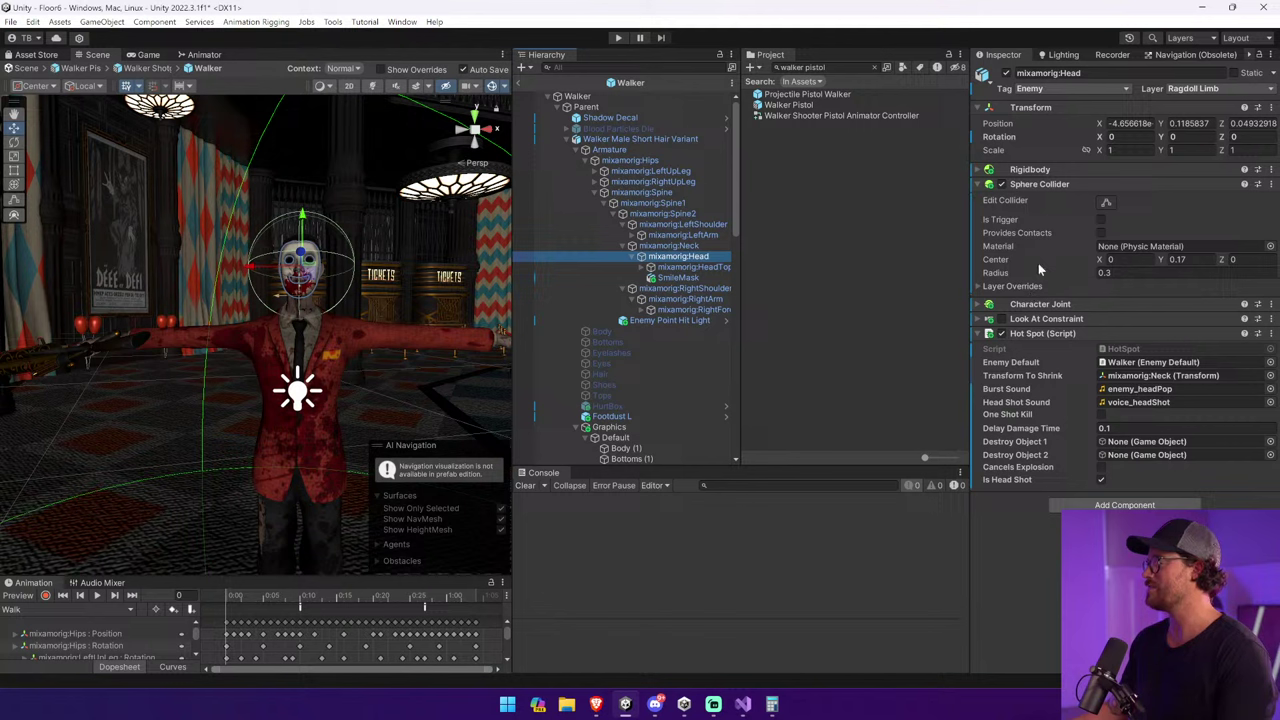
drag(1079, 278, 1085, 278)
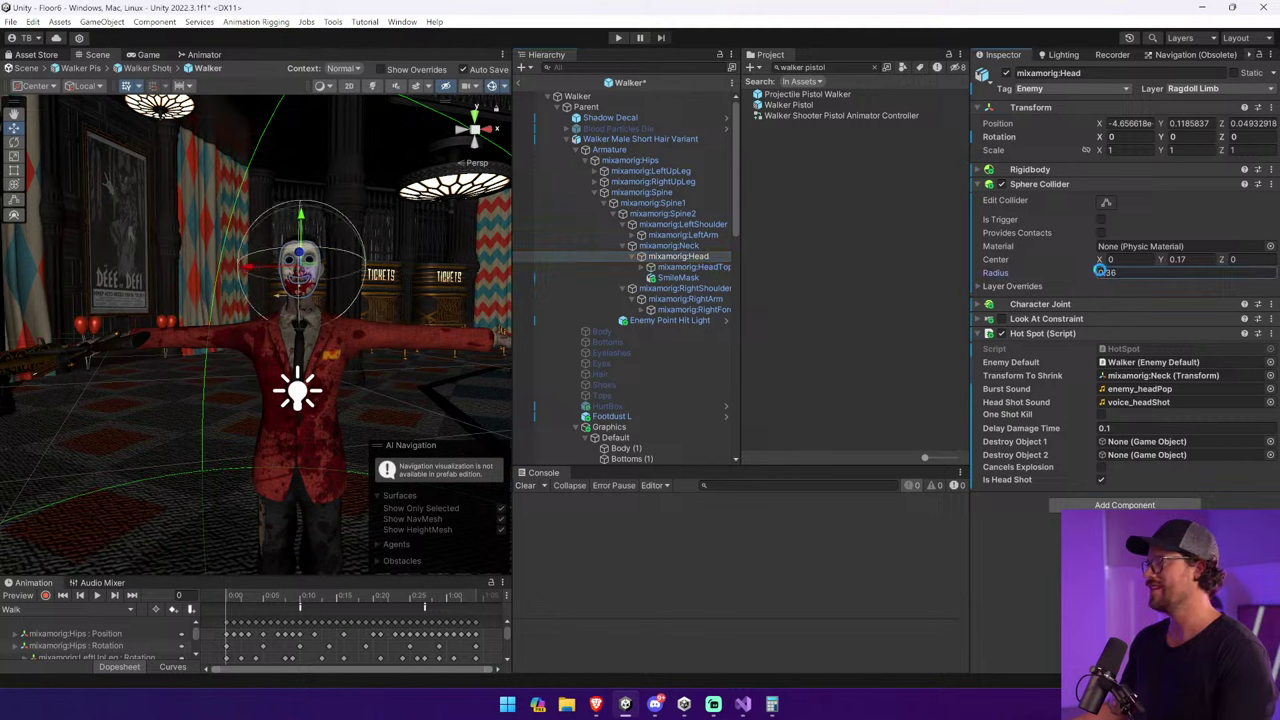
key(ctrl+s)
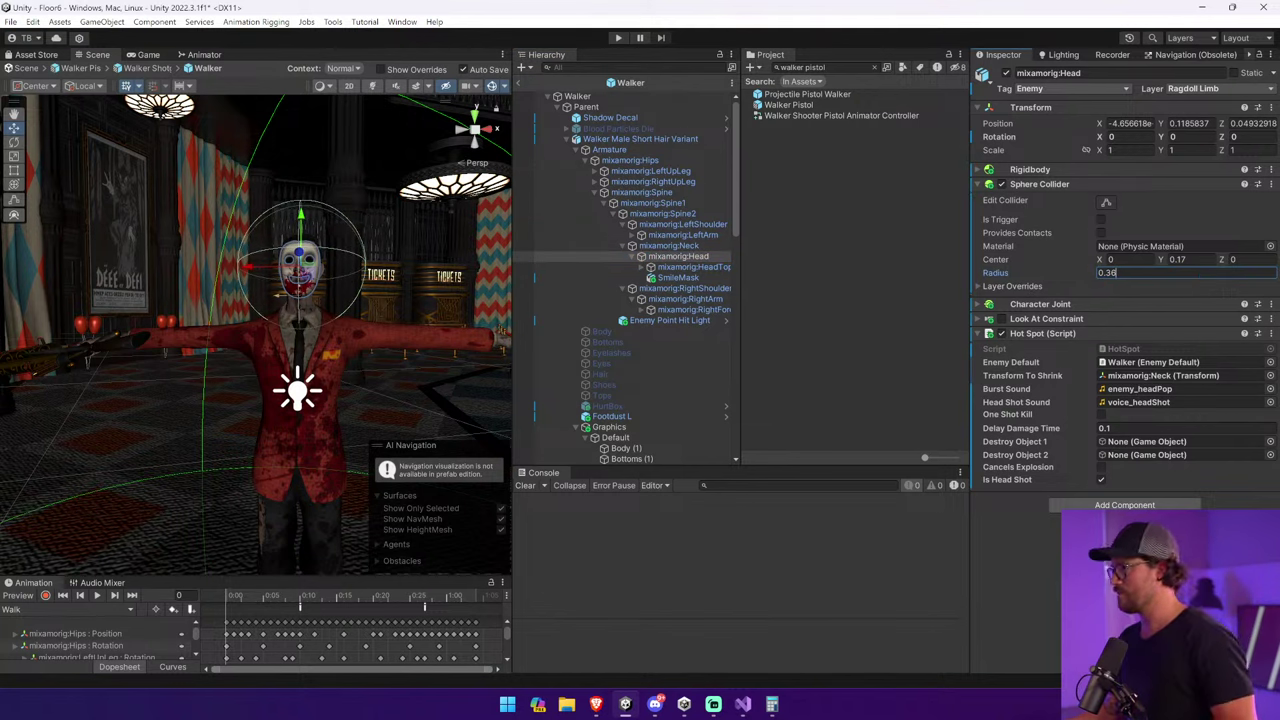
text(.35)
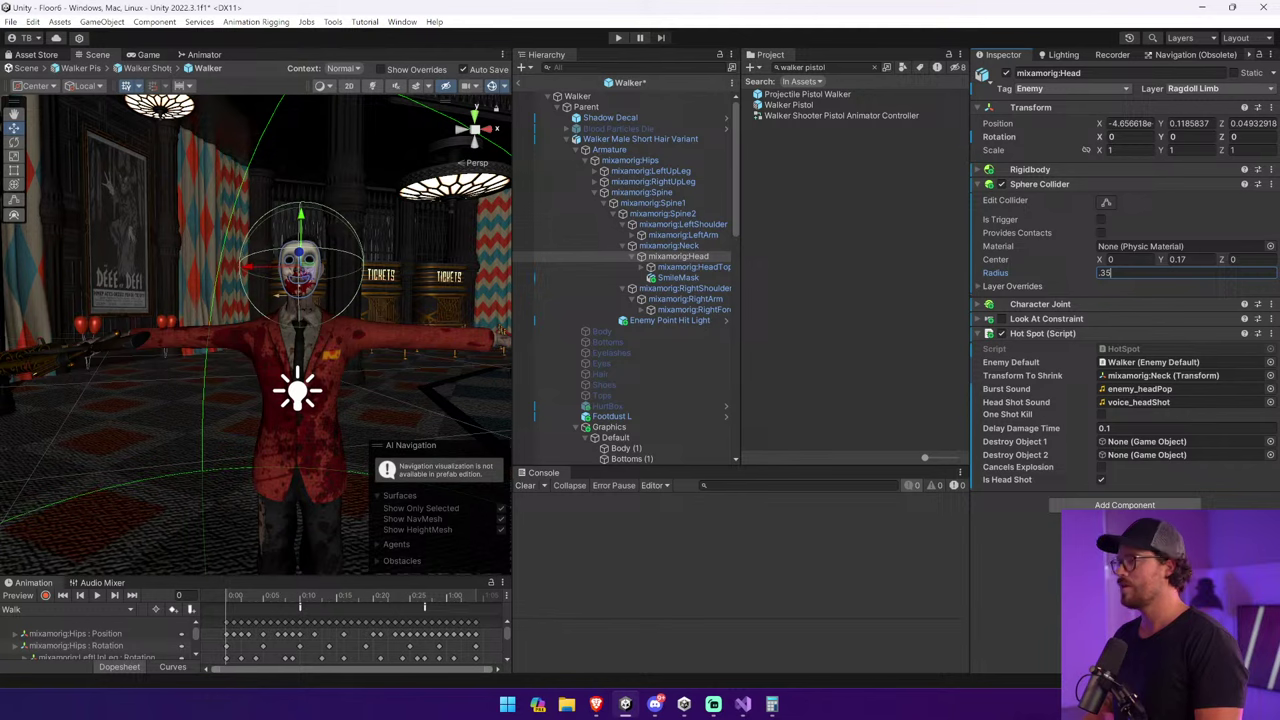
alt+drag(306, 268, 446, 270)
alt+drag(580, 266, 600, 266)
key(ctrl+s)
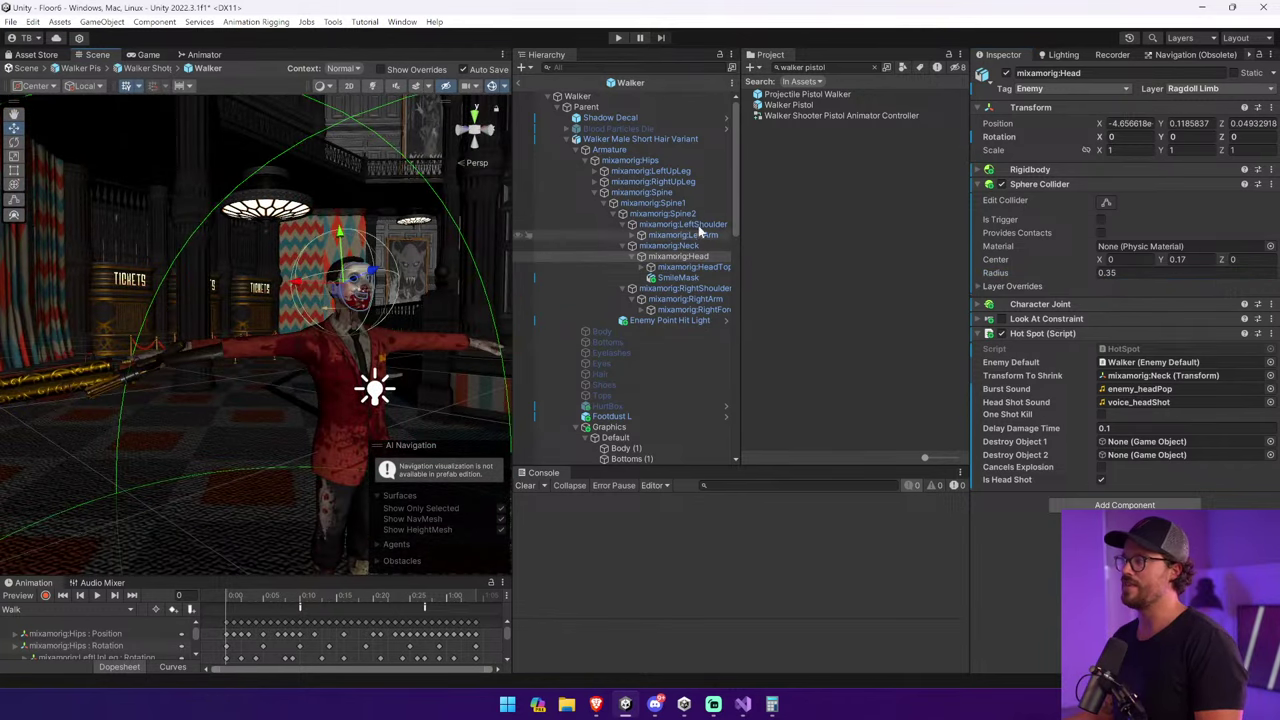
Examine the colliders and components on the base Walker's Spine, Spine1, Spine2 and RightUpLeg bones.
click(688, 193)
key(f)
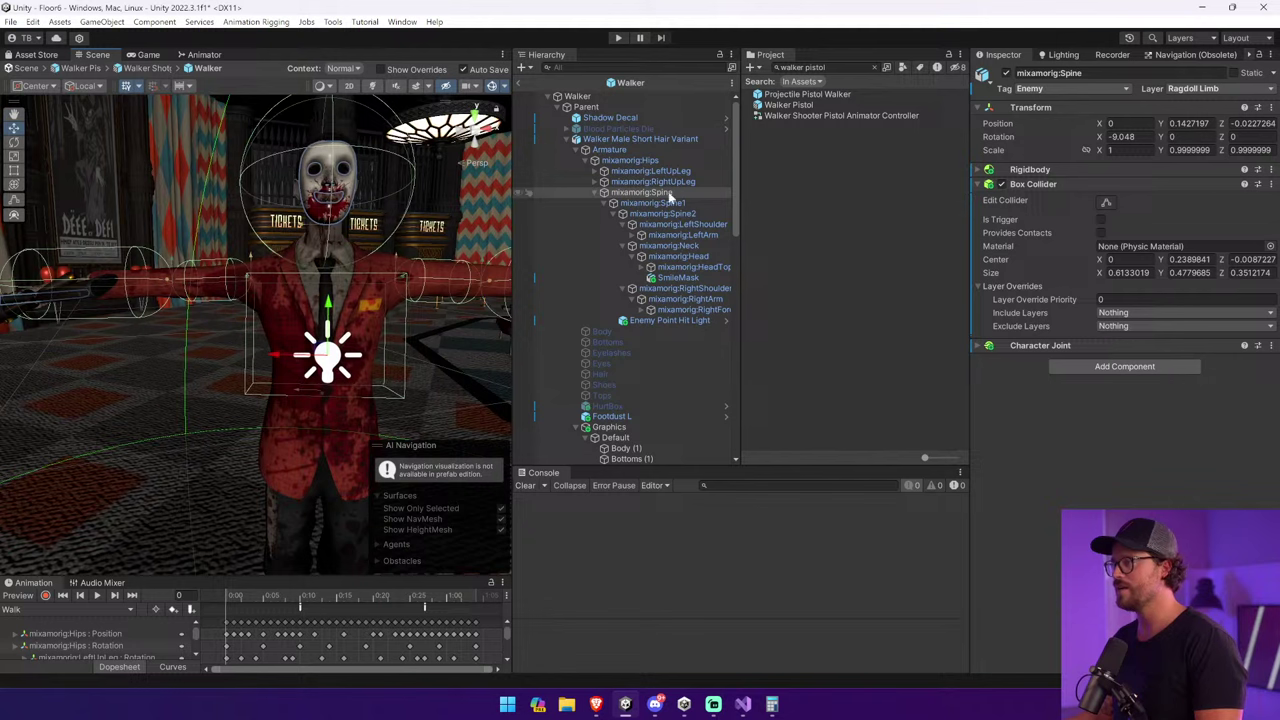
click(690, 204)
click(691, 214)
click(688, 204)
click(678, 193)
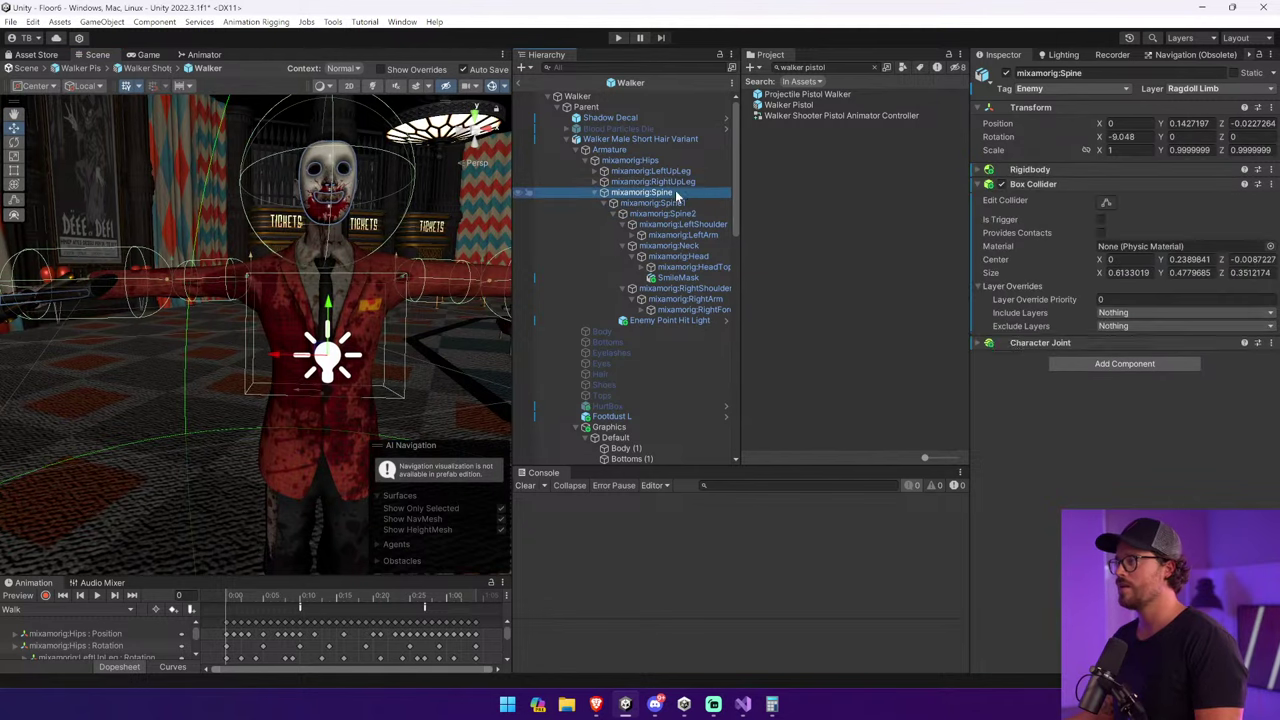
click(677, 182)
Stretch the mixamorig:Spine box collider vertically to a height of about 0.74 so it covers the Walker's torso.
click(680, 192)
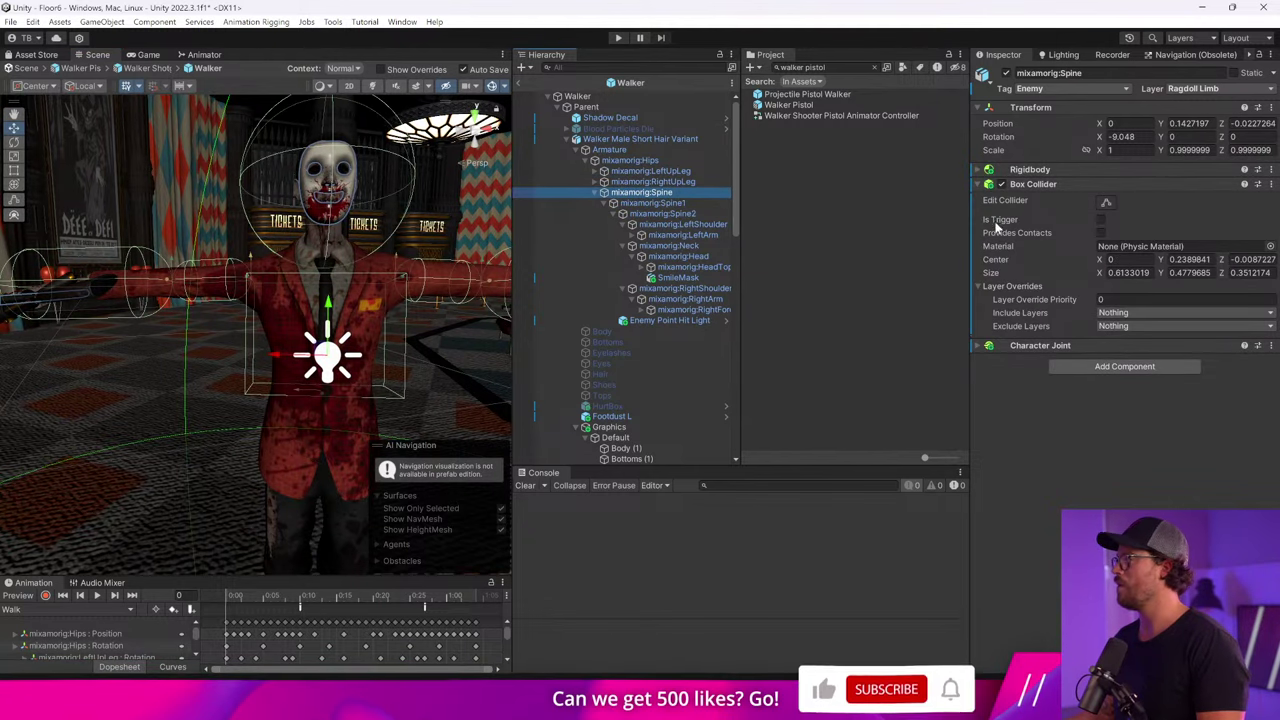
drag(331, 280, 328, 250)
drag(322, 395, 321, 404)
key(s)
right_drag(322, 402, 319, 352)
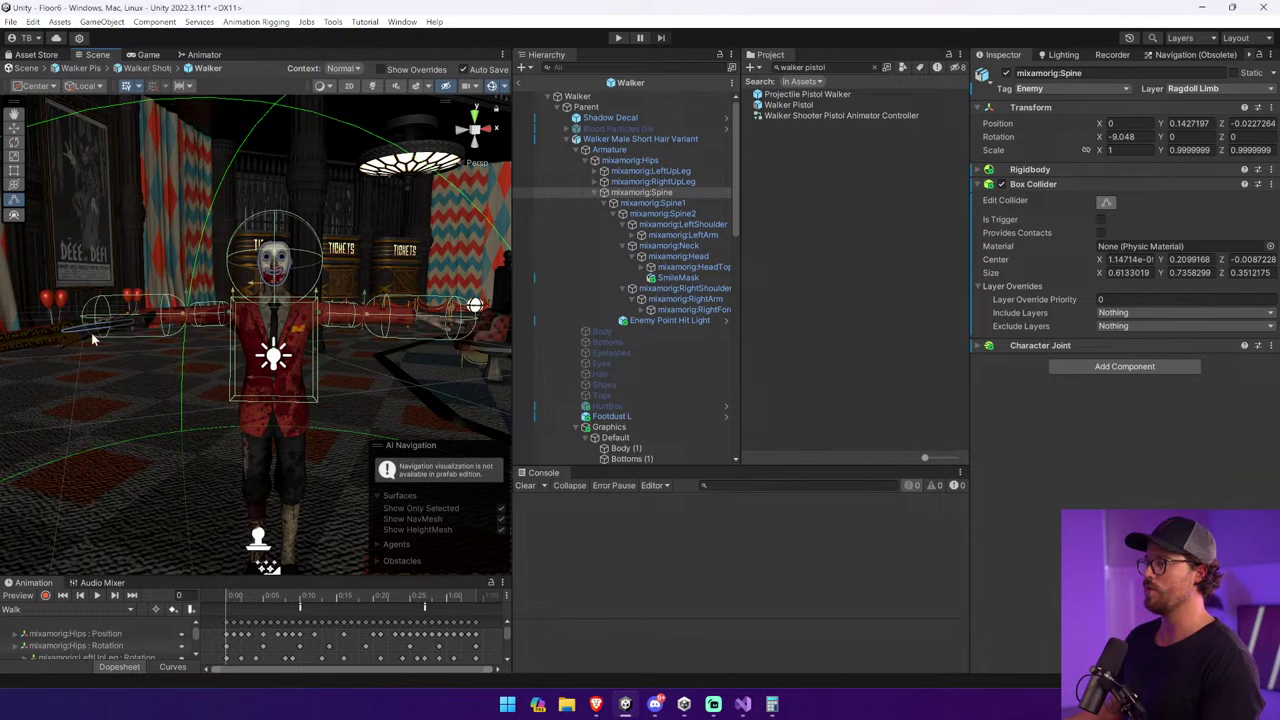
Leave prefab editing to return to the Floor6 scene and start a playtest.
click(519, 82)
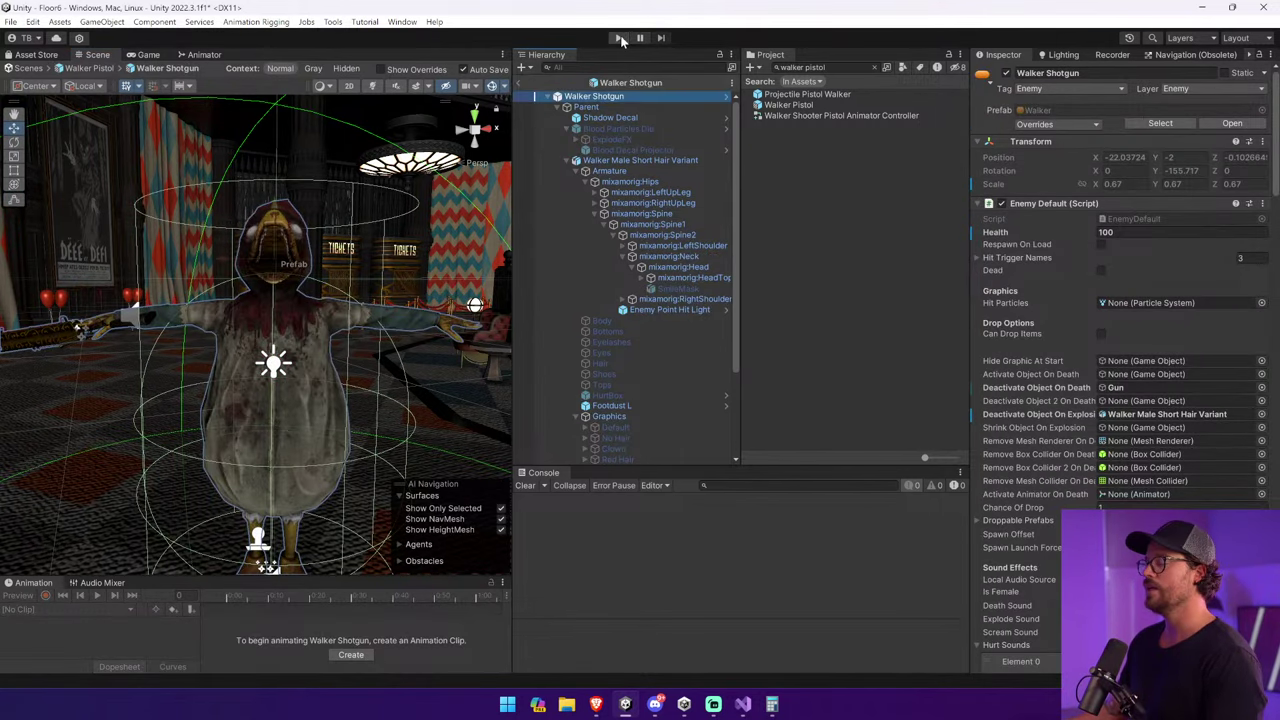
click(620, 37)
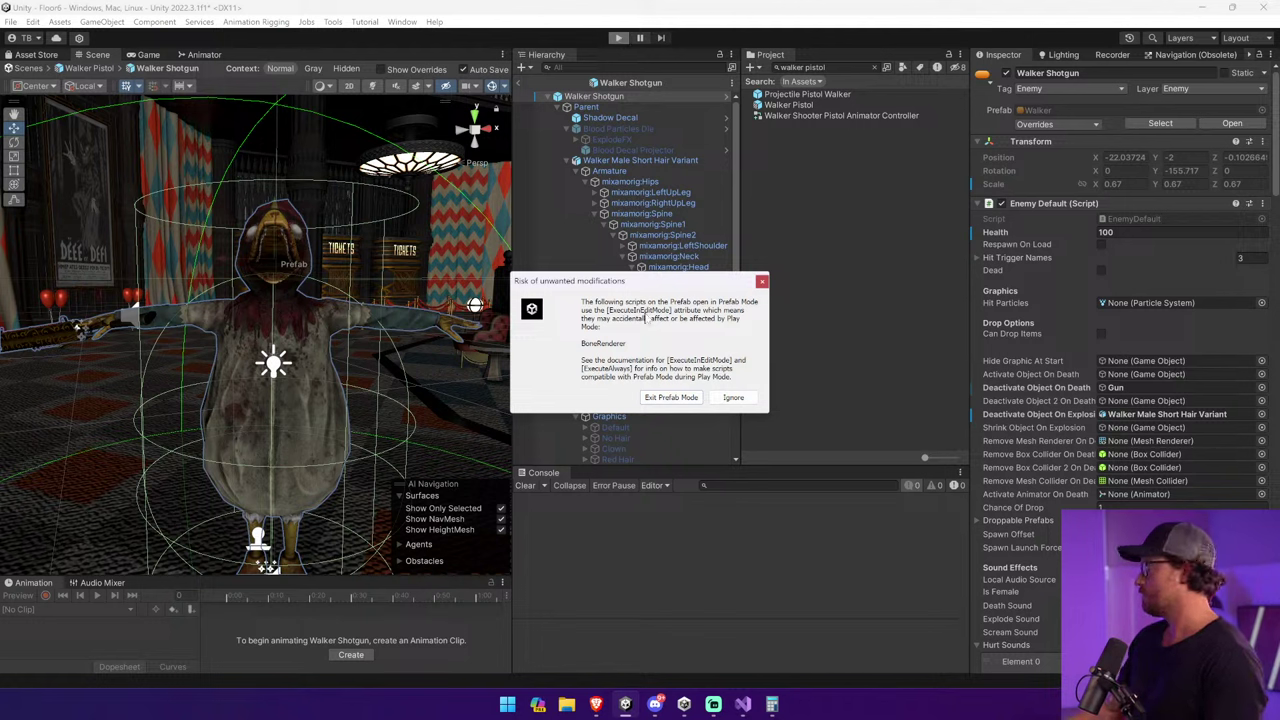
click(672, 398)
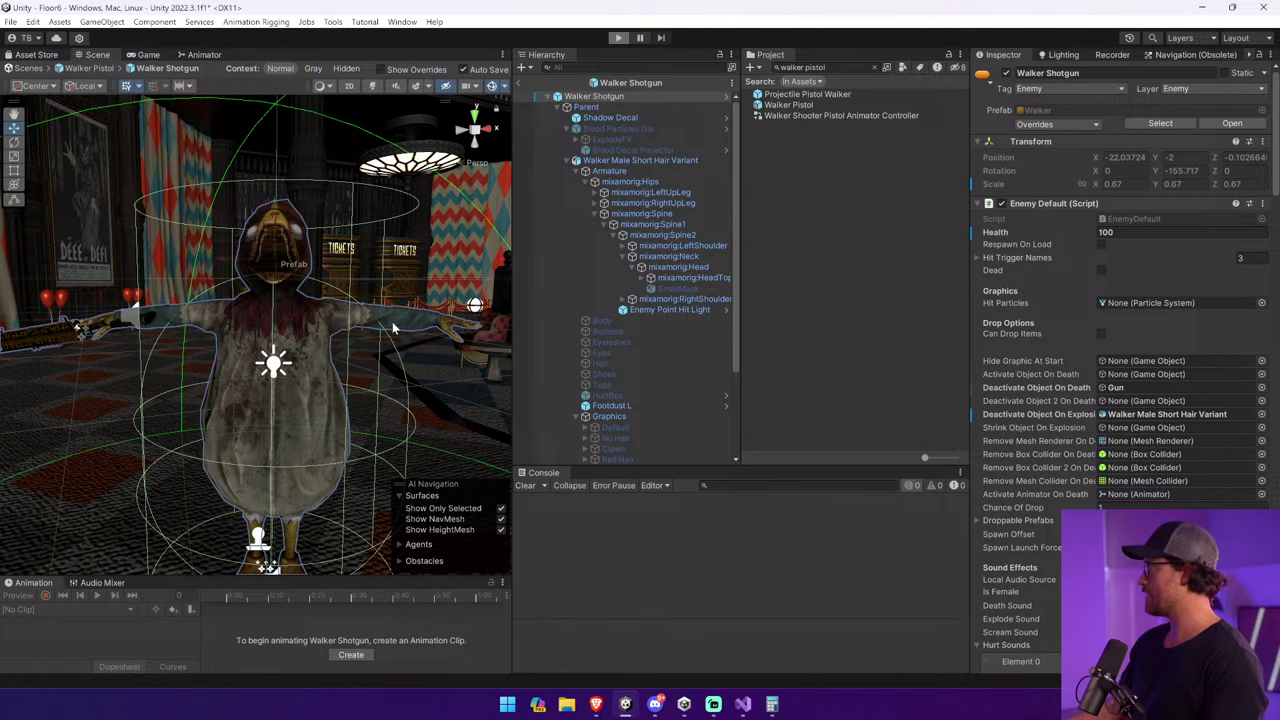
key(ctrl+p)
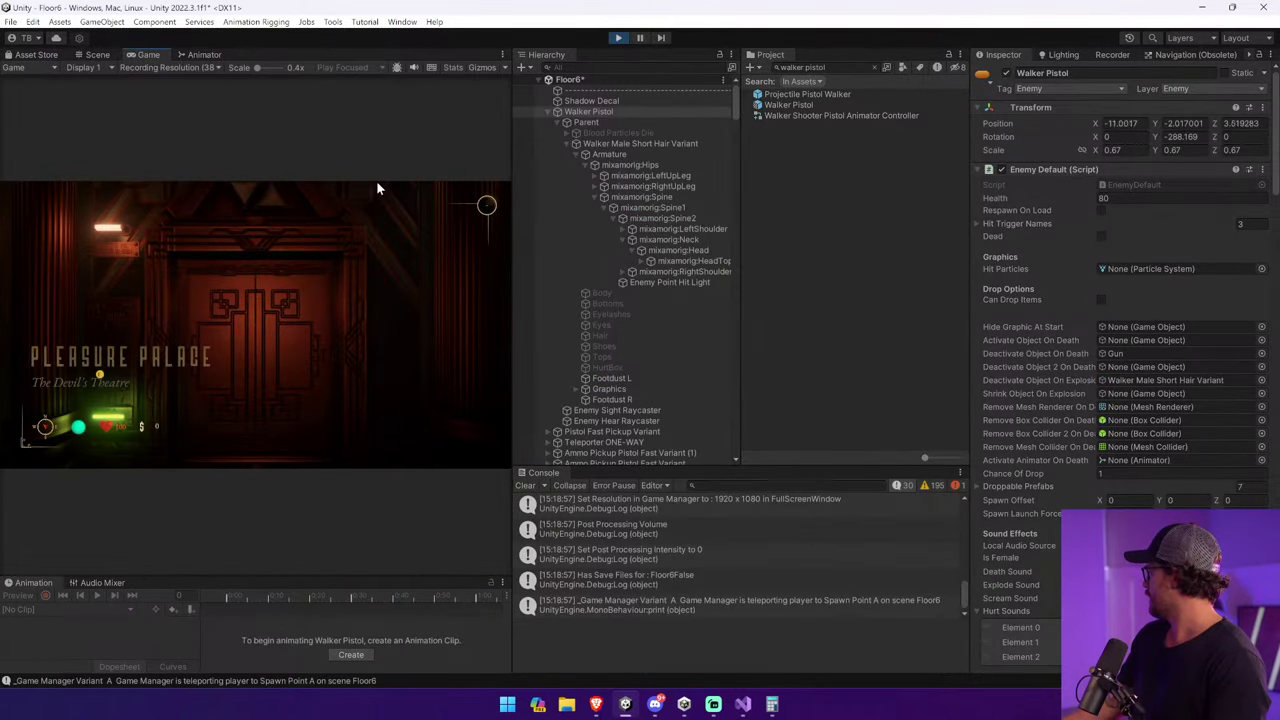
Walk through the entrance door in the running game to reach the pistol and ammo pickups.
click(377, 187)
key(w)
key(e)
key(w)
key(e)
key(e)
key(e)
key(e)
key(e)
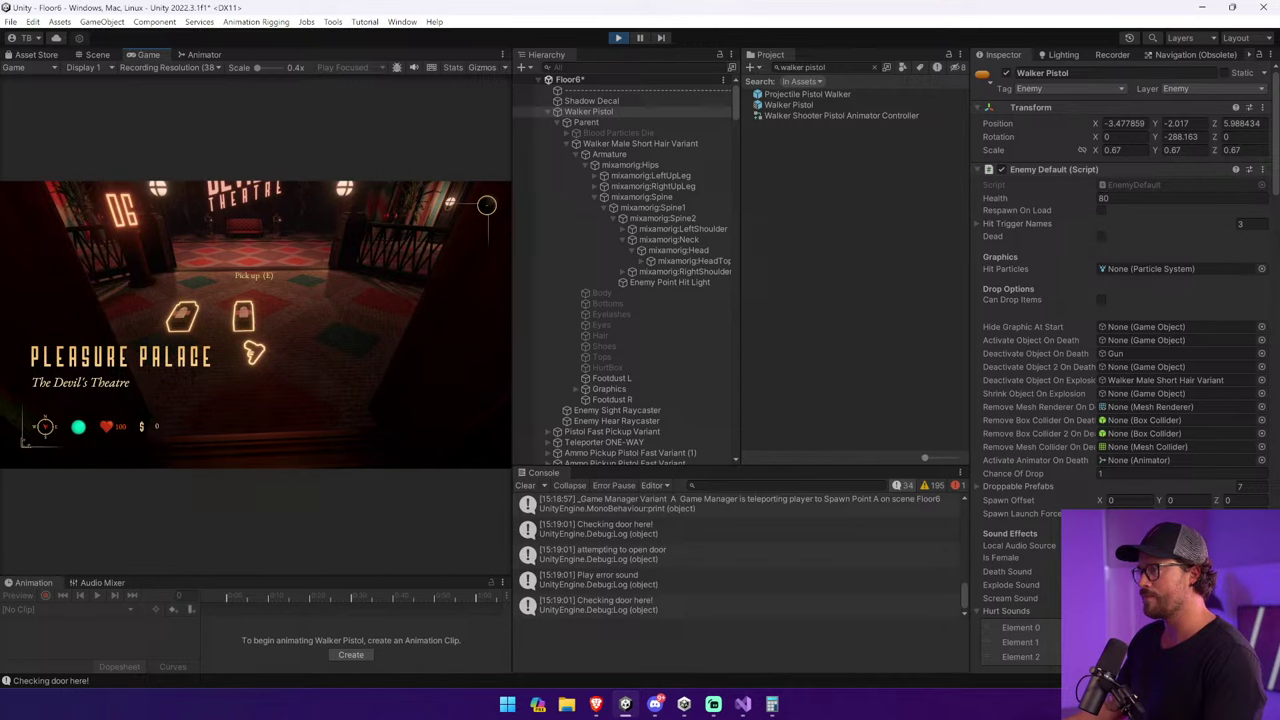
Find the Walker in the theatre, shoot it with the pistol until it dies, and stop the playtest.
key(w)
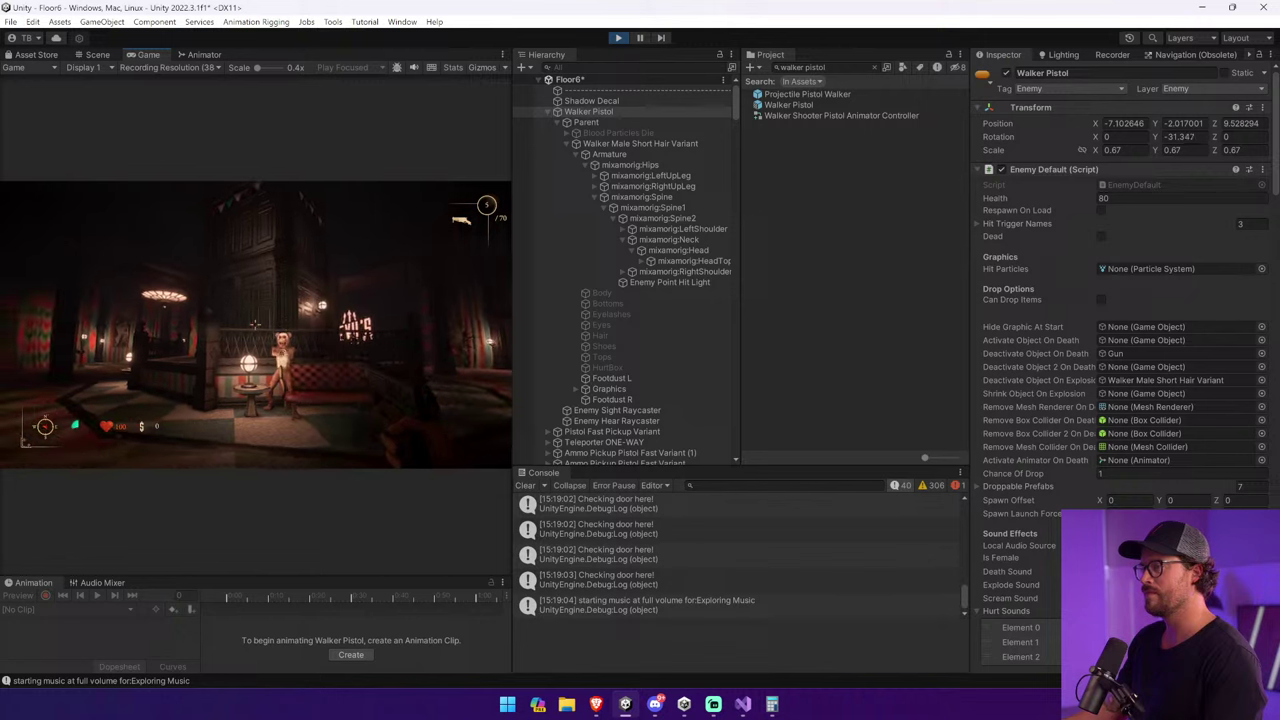
click(256, 325)
click(256, 325)
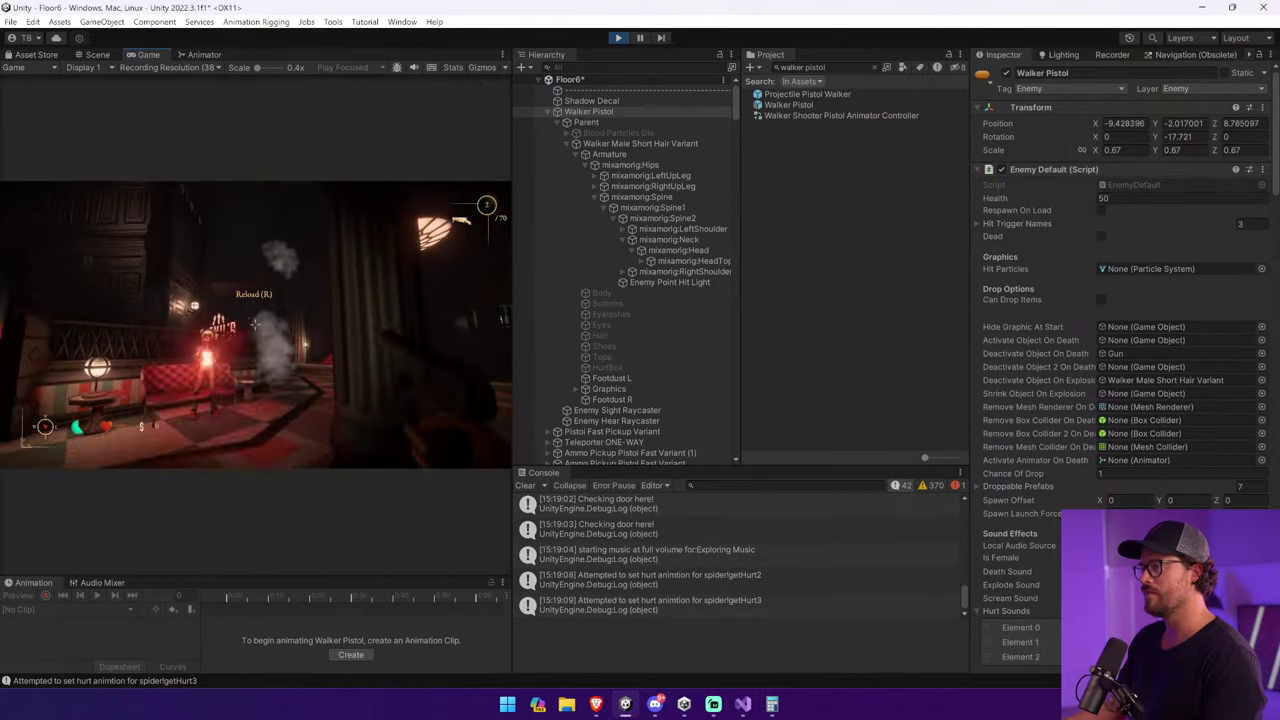
click(256, 325)
click(256, 325)
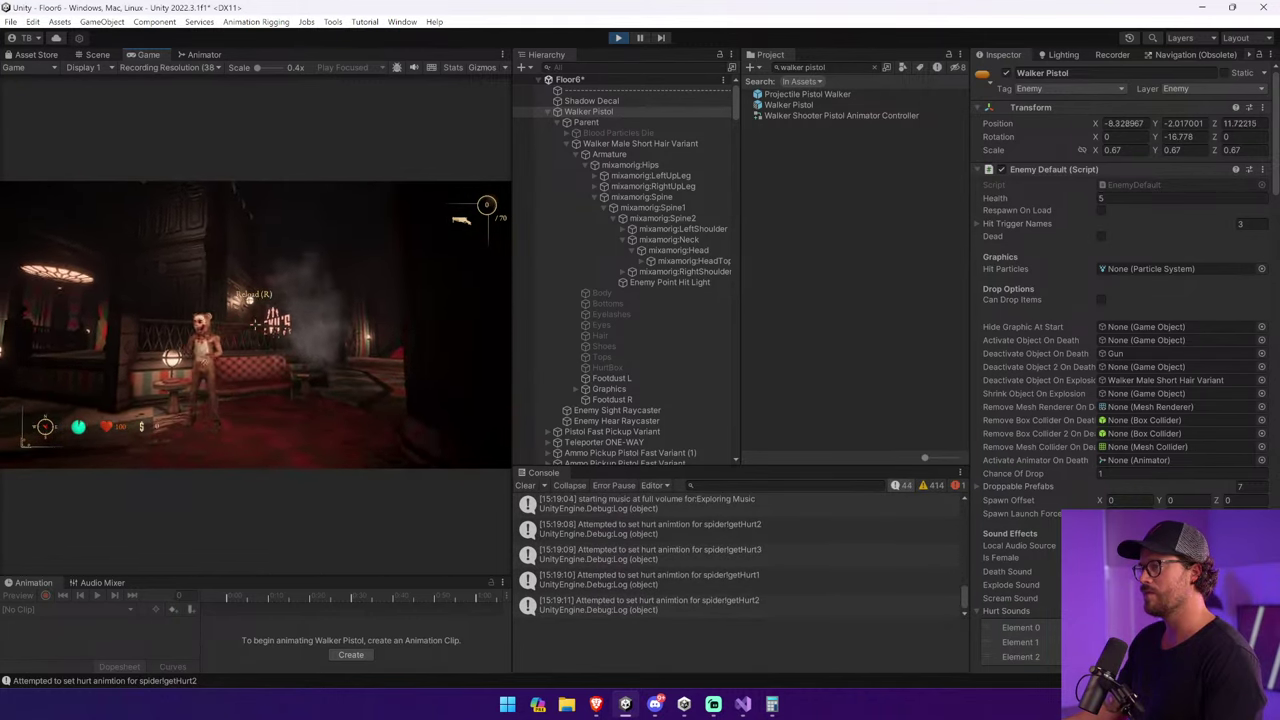
click(256, 325)
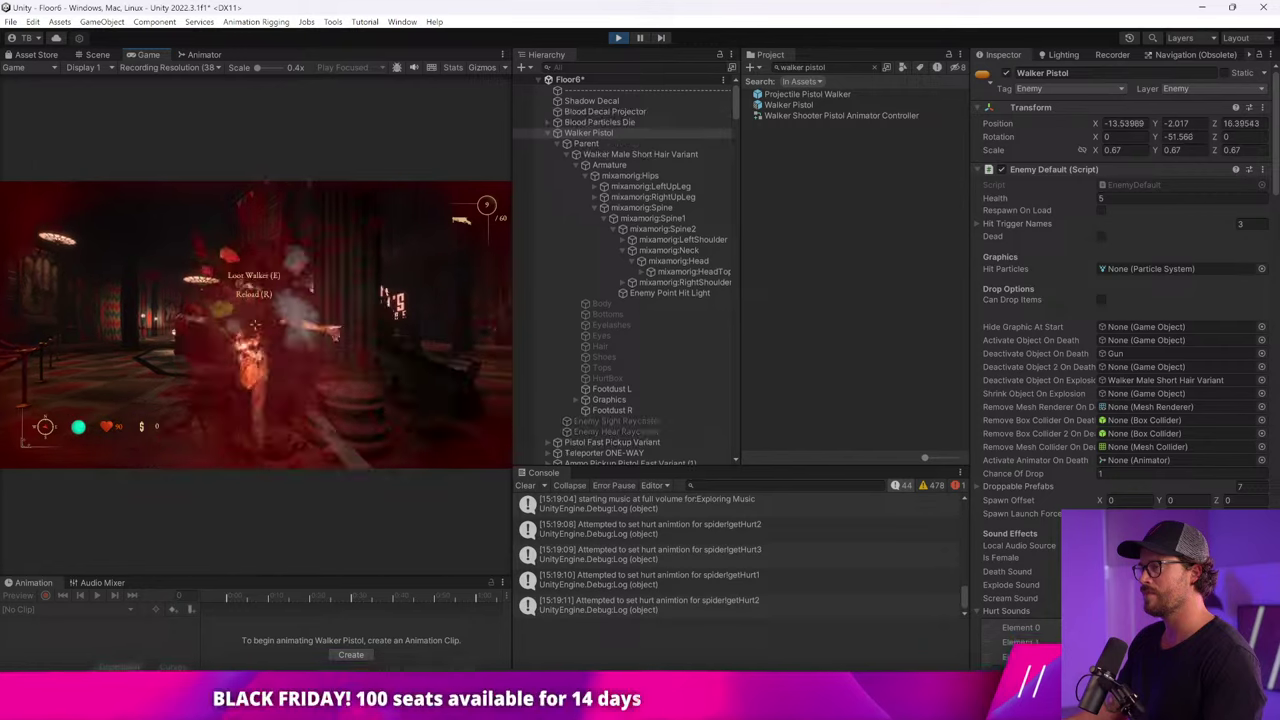
key(ctrl+p)
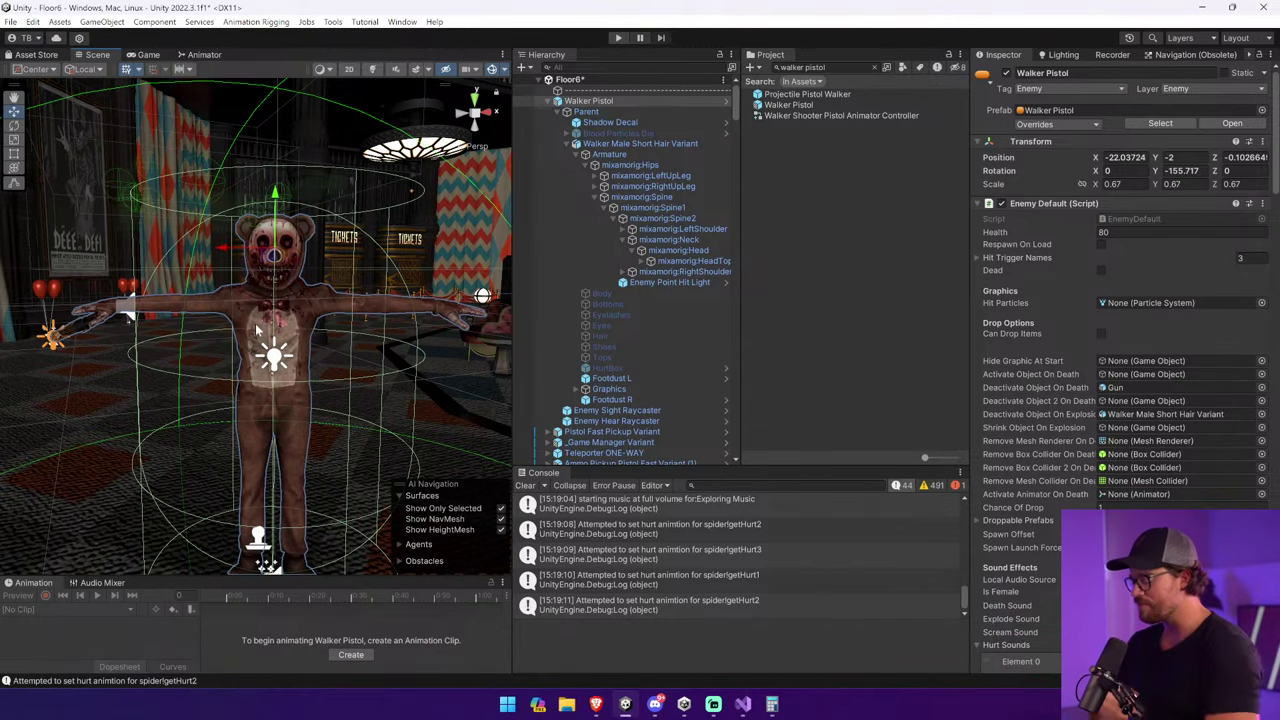
Start a playtest of Floor6, open the entrance door, and collect the pistol and ammo before heading into the theatre lobby.
key(ctrl+p)
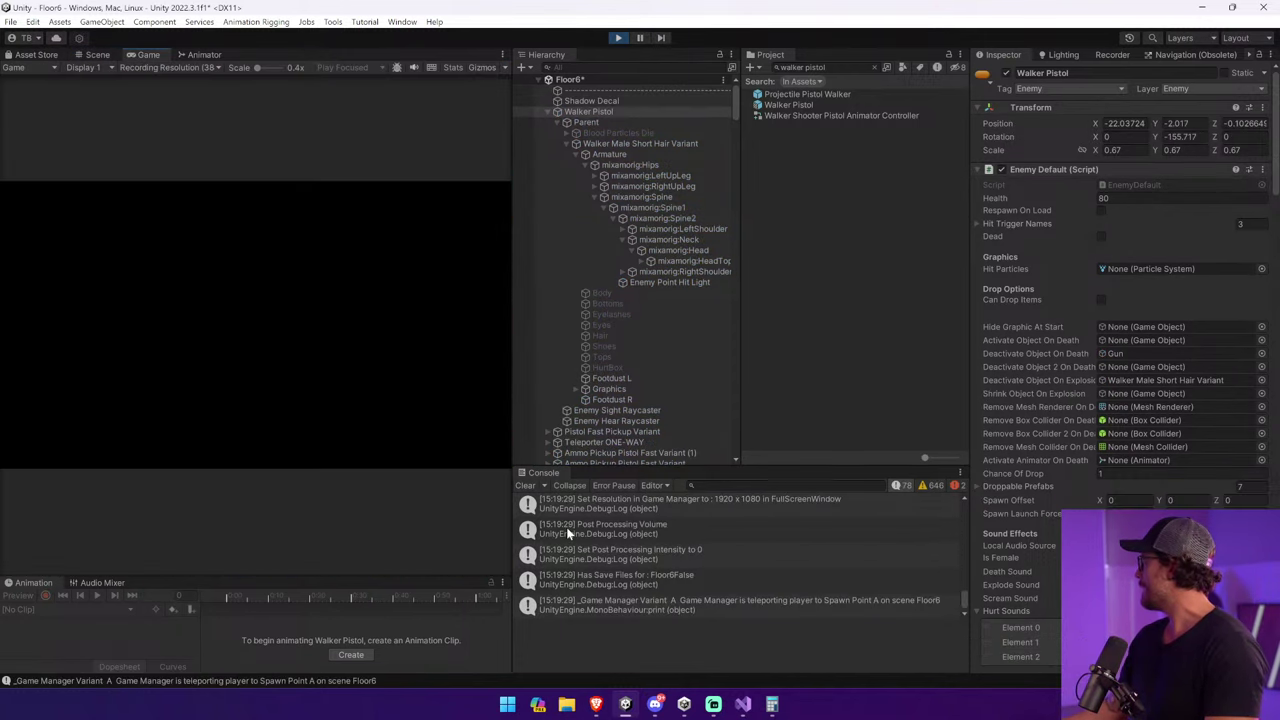
key(w)
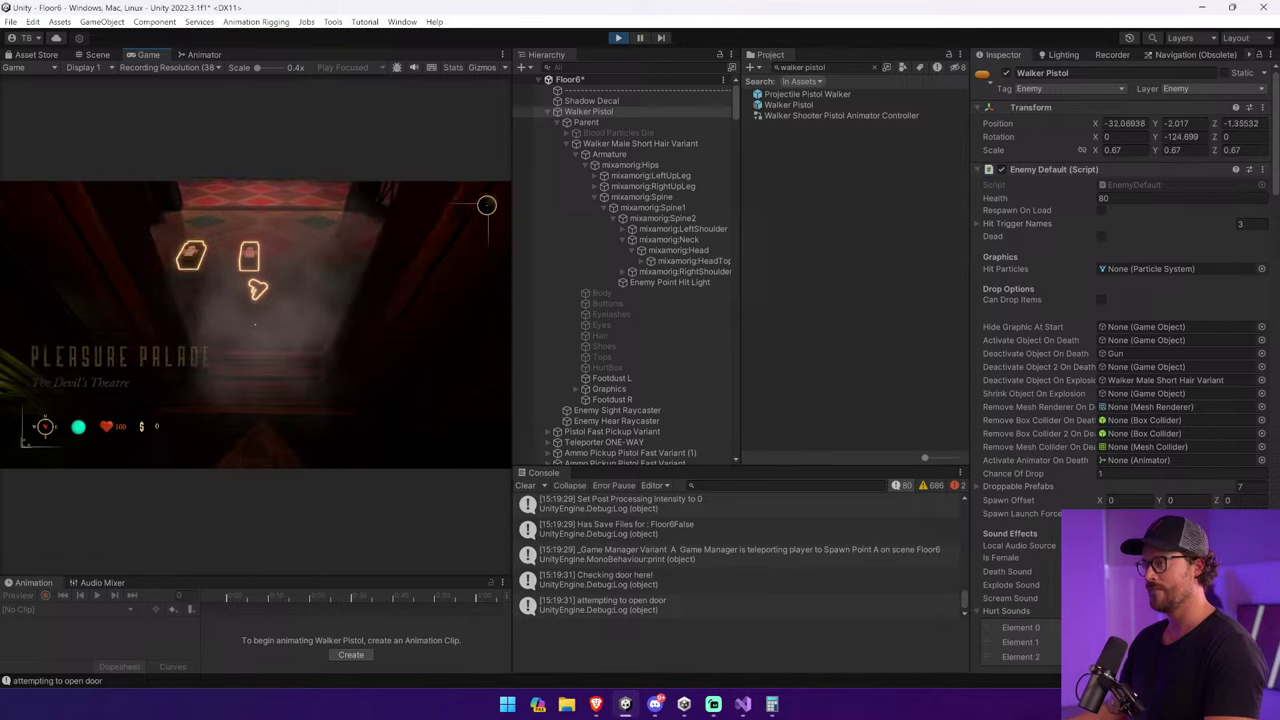
key(e)
key(w)
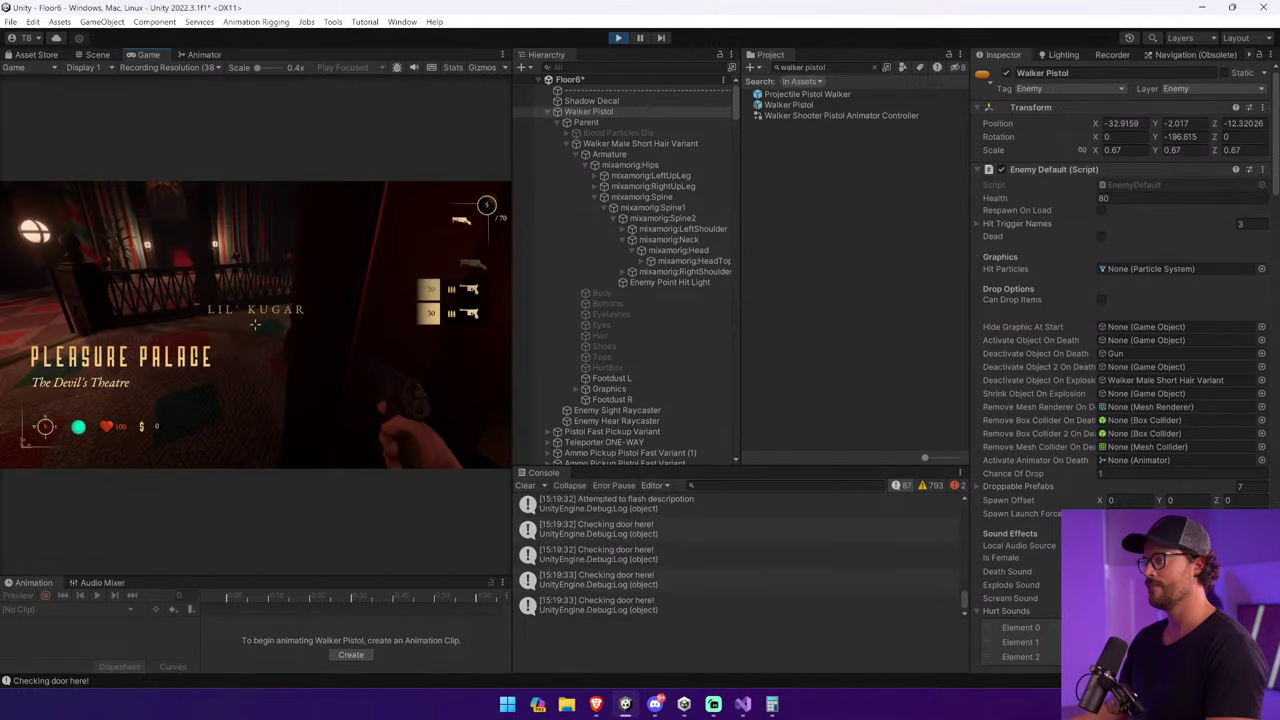
key(w)
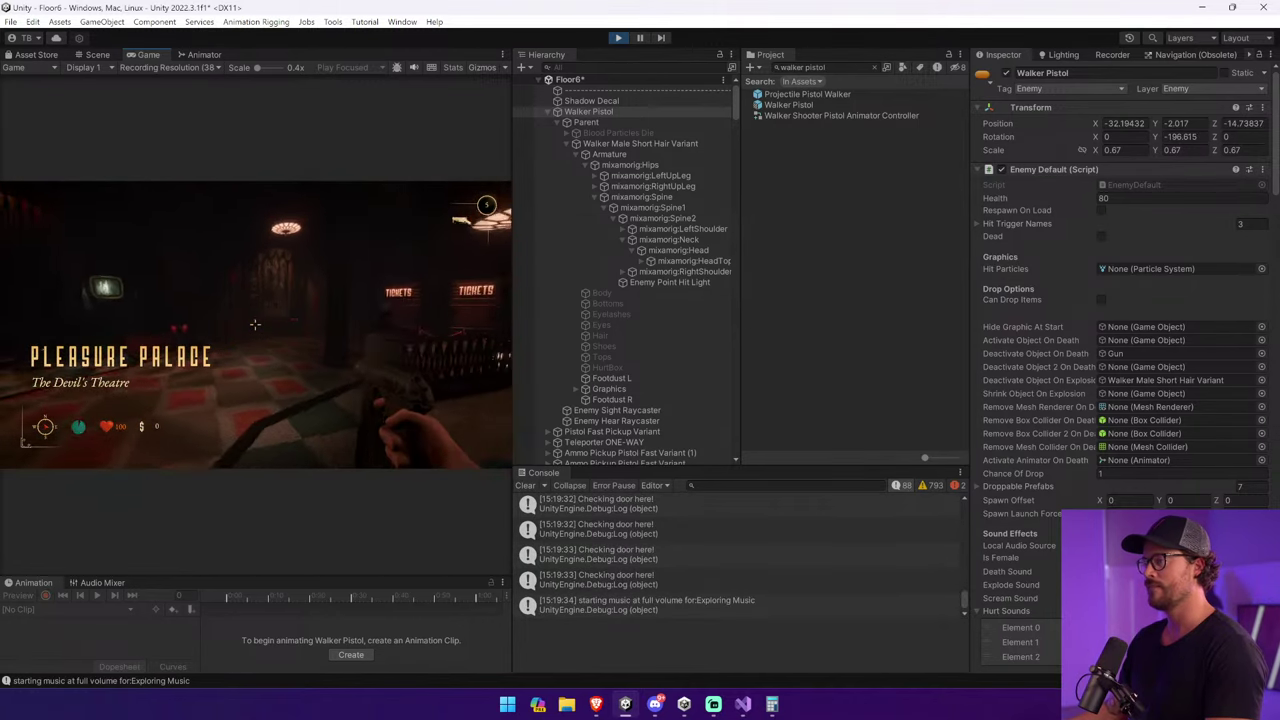
key(w)
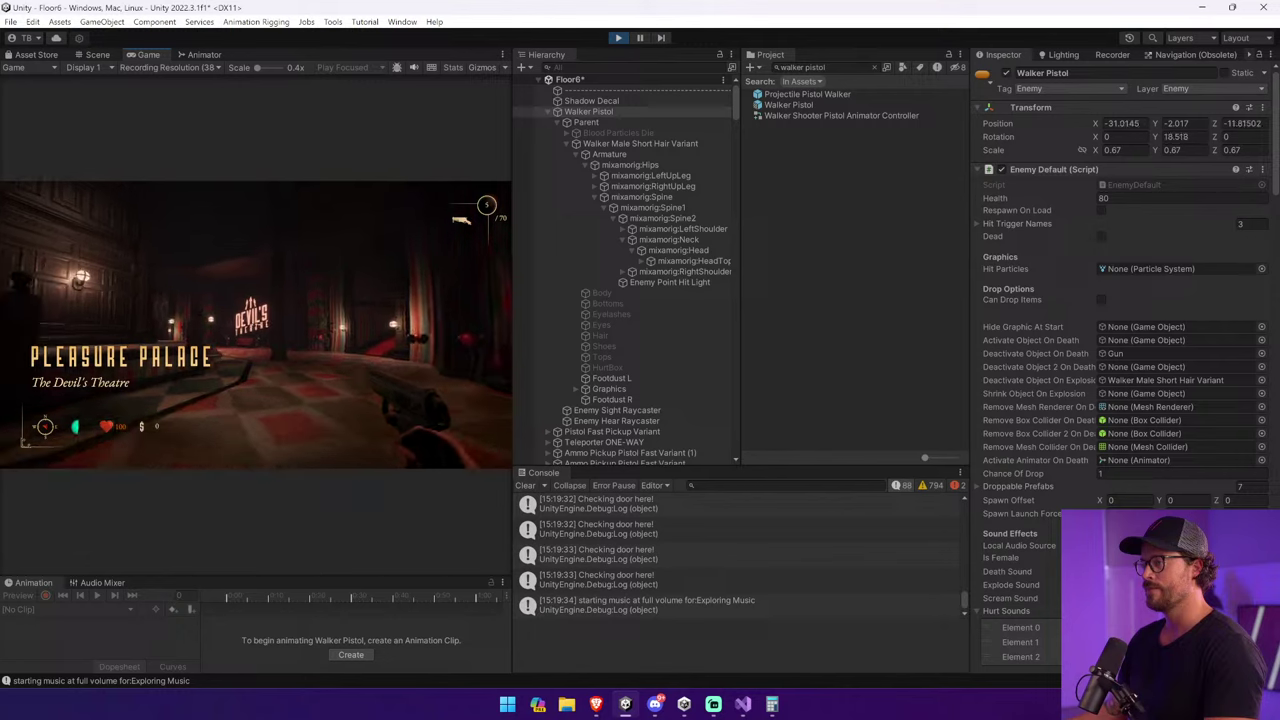
Fire the pistol at the Walker in the lobby until the magazine is empty, and reload while following it.
click(255, 324)
click(255, 324)
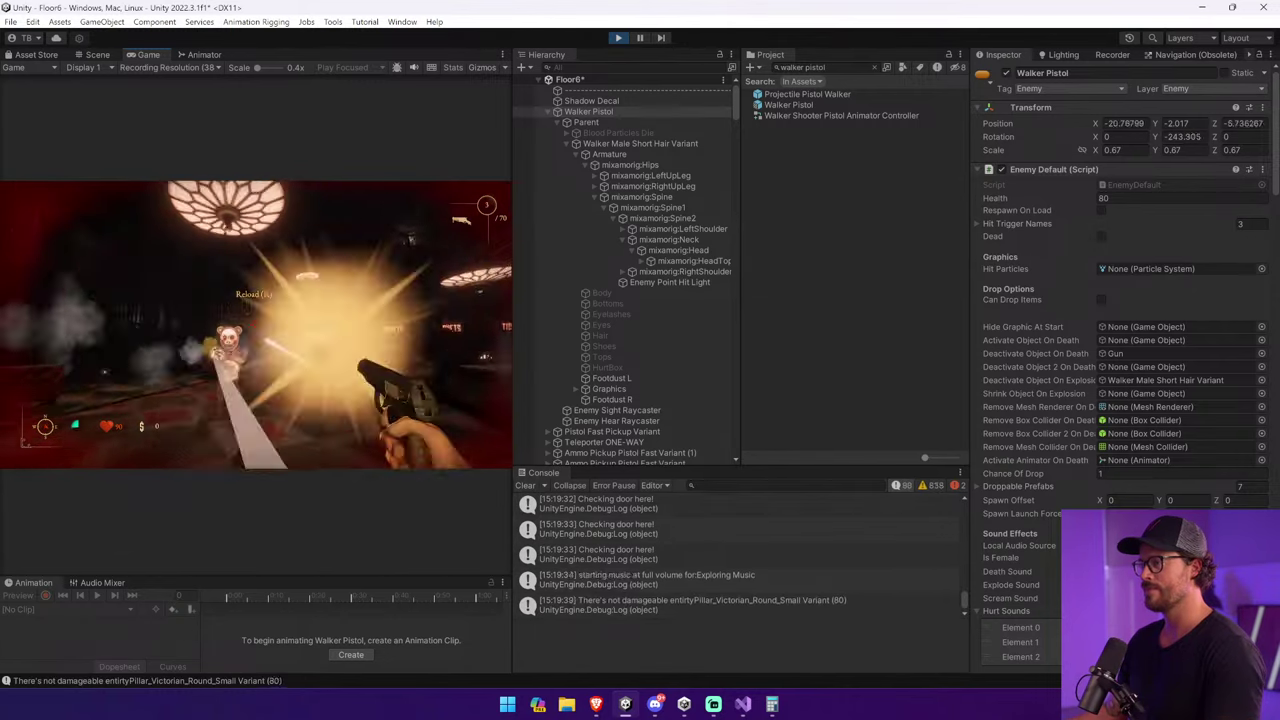
click(255, 324)
click(255, 324)
click(255, 324)
key(w)
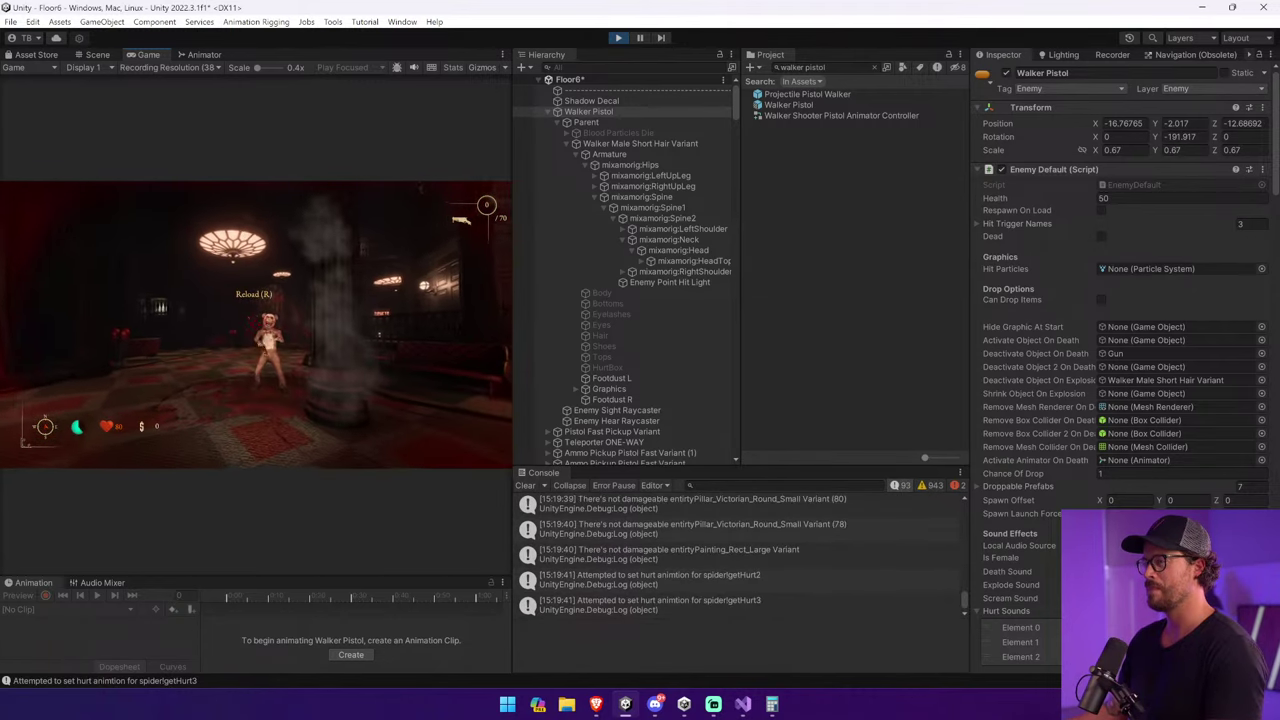
key(r)
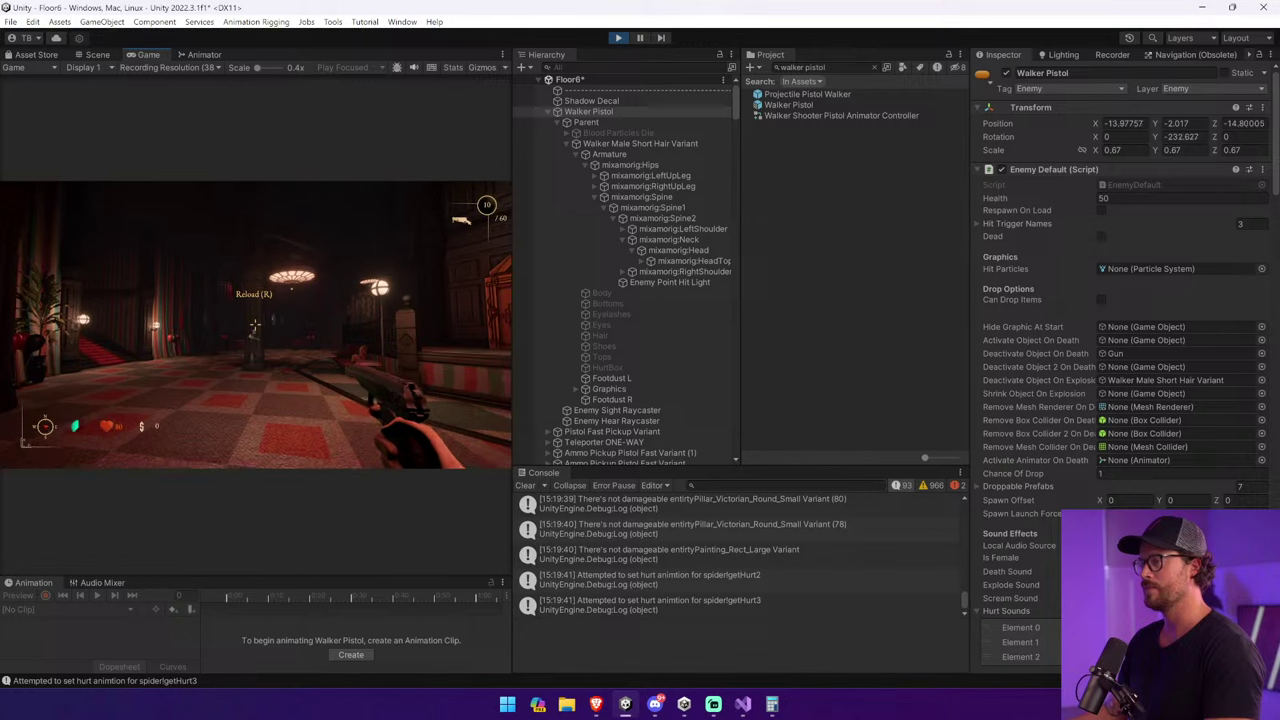
Shoot the Walker with the reloaded pistol until it dies.
click(255, 325)
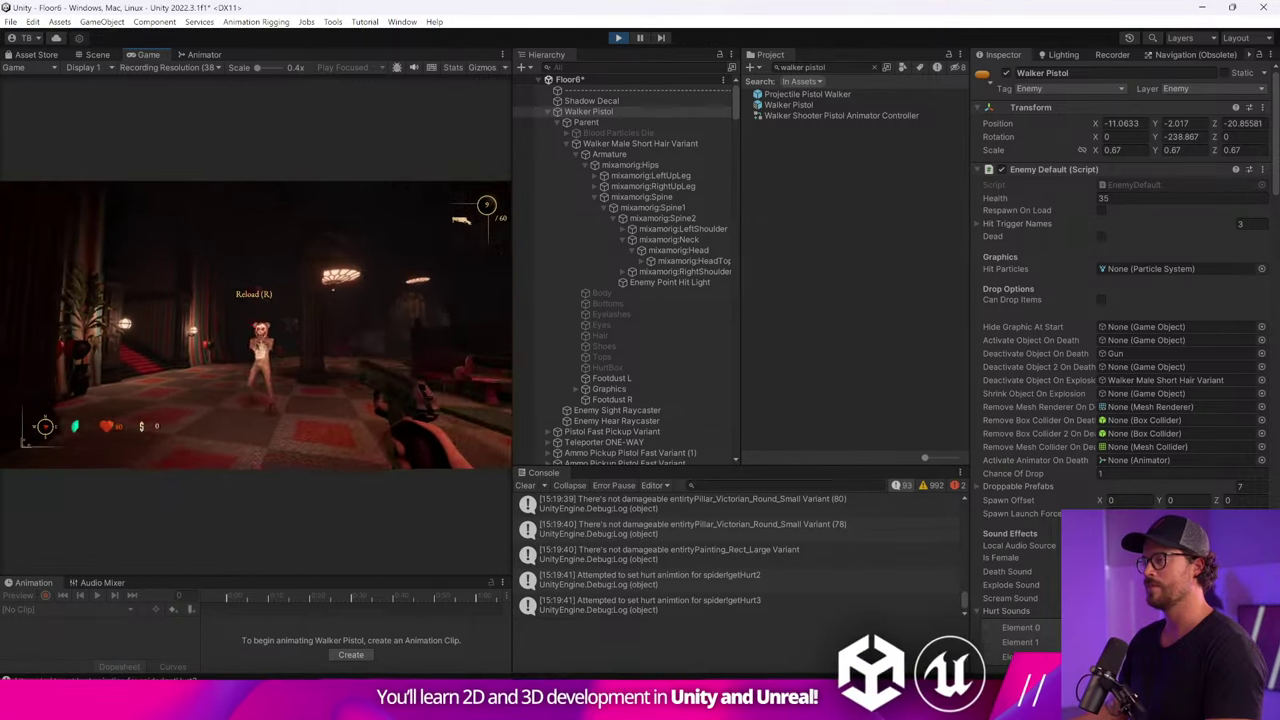
click(255, 324)
click(255, 324)
click(255, 324)
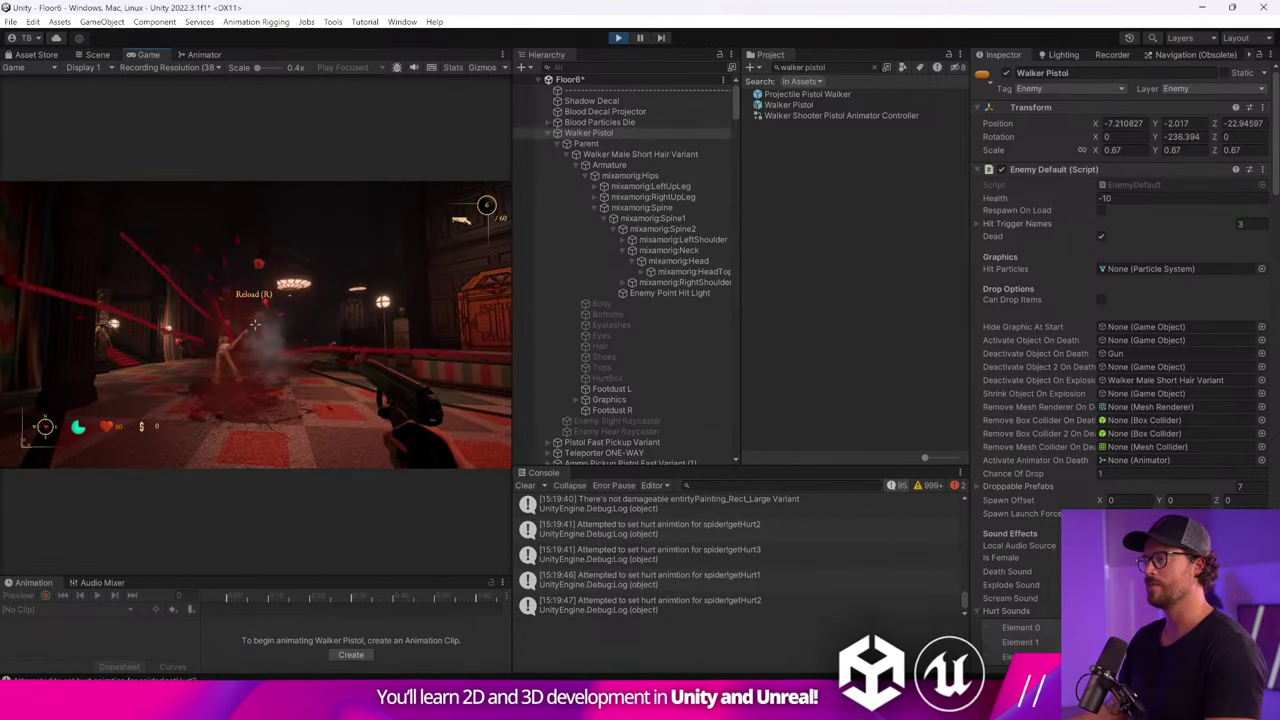
Approach the dead Walker, reload, fire once more at the corpse, and stop the playtest.
key(w)
key(w)
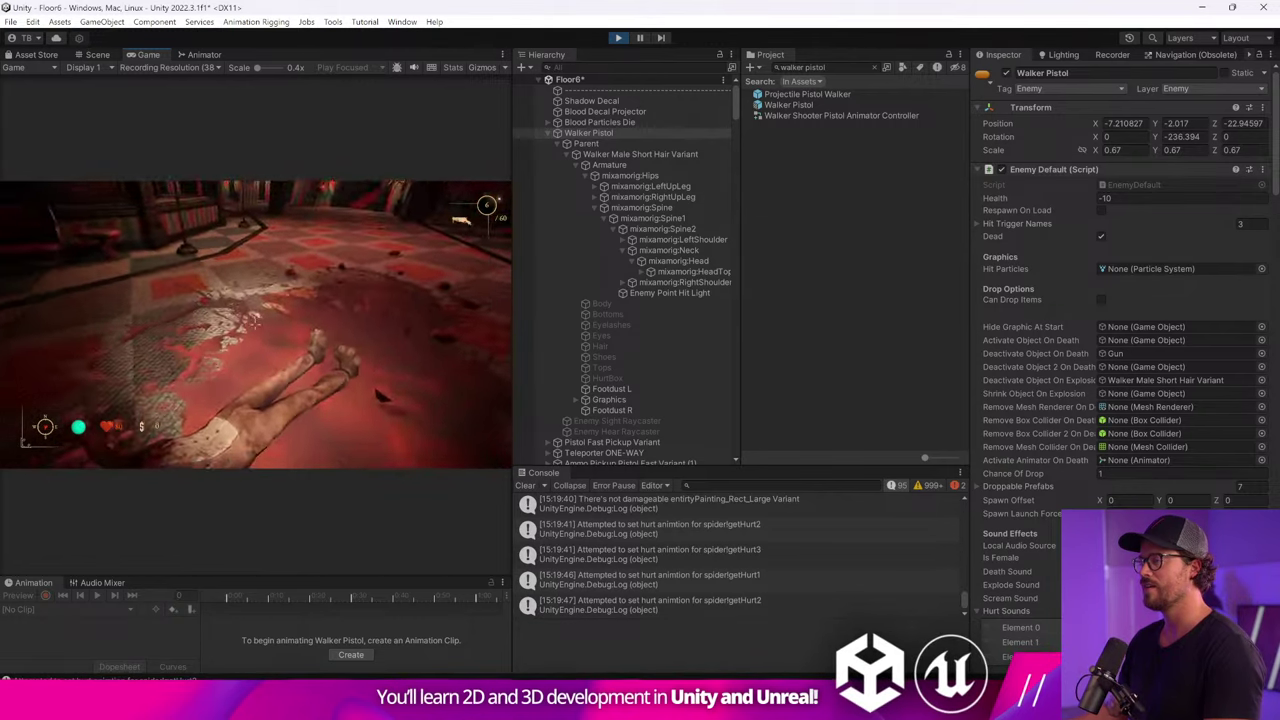
key(r)
key(e)
click(255, 324)
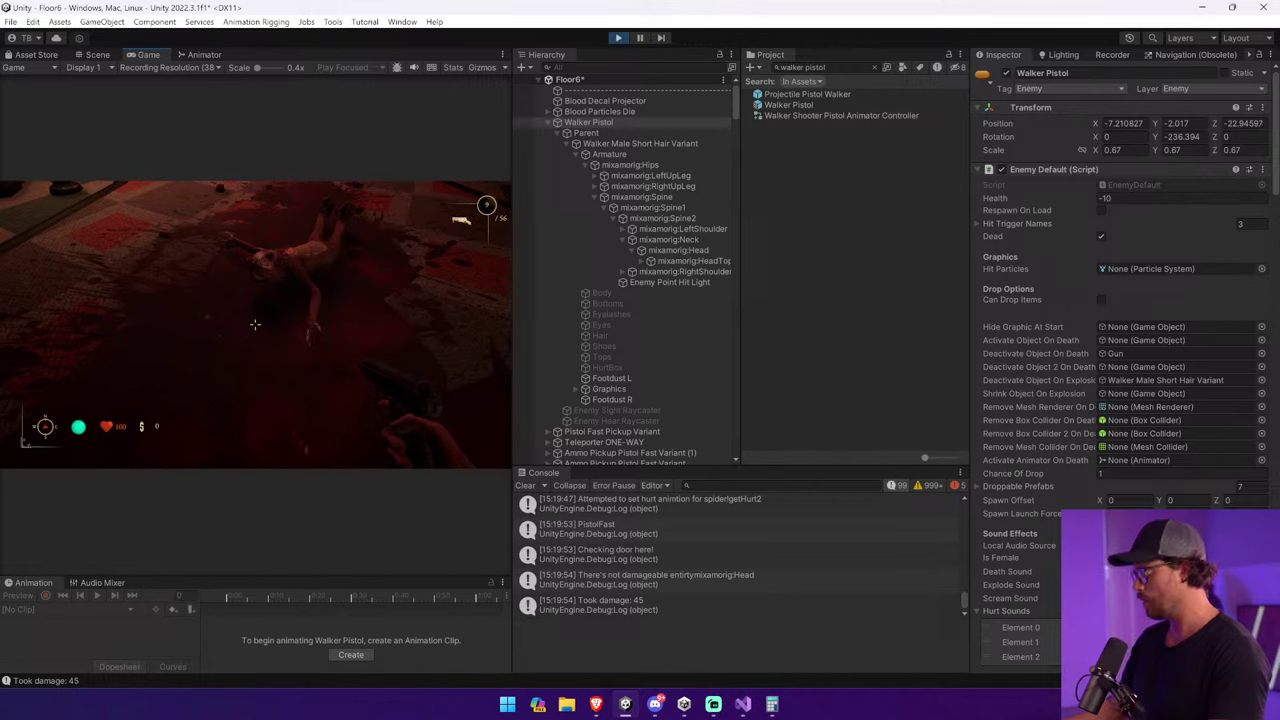
key(ctrl+p)
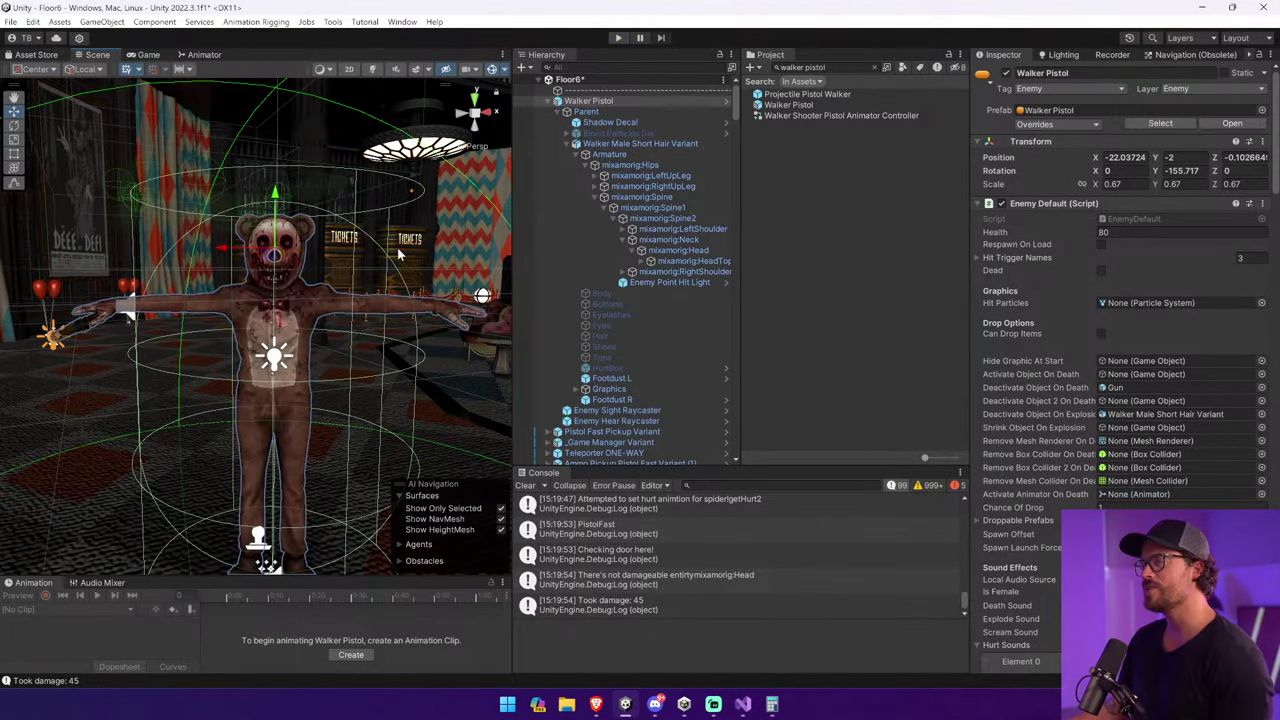
Inspect the Walker Pistol's mixamorig:Head collider and Hot Spot settings, and start another playtest in the Game view.
click(674, 250)
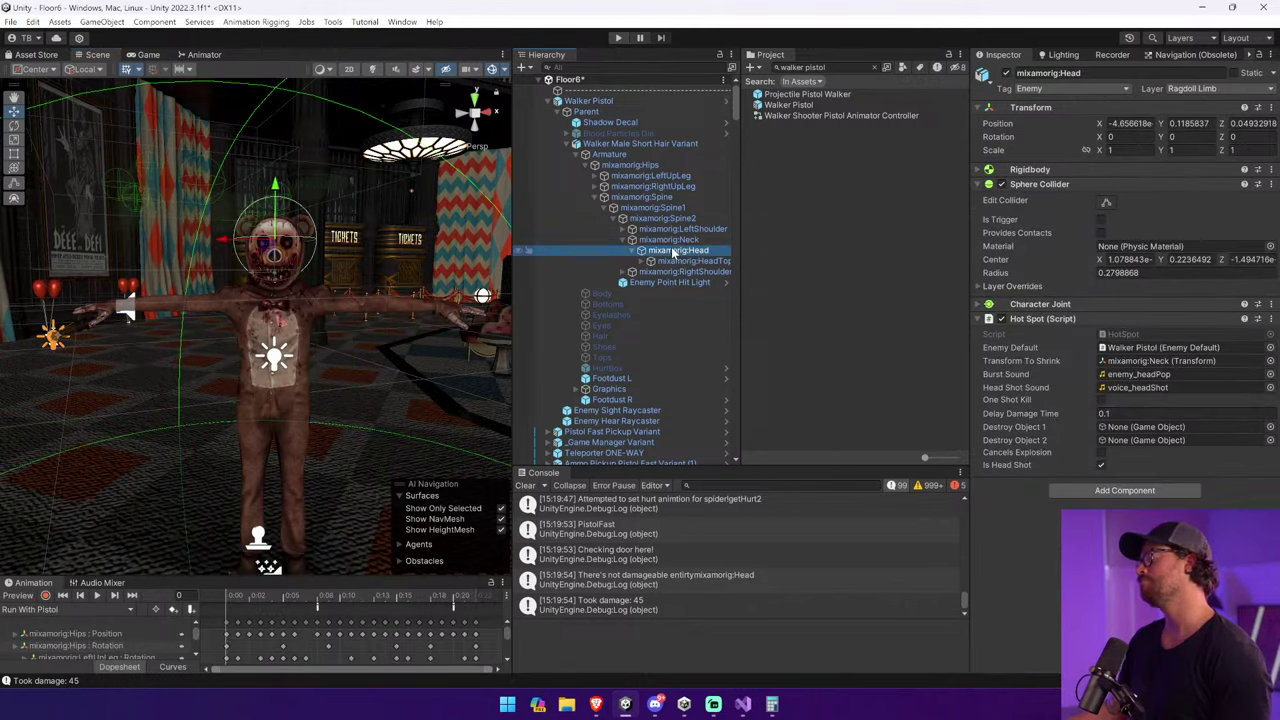
click(618, 38)
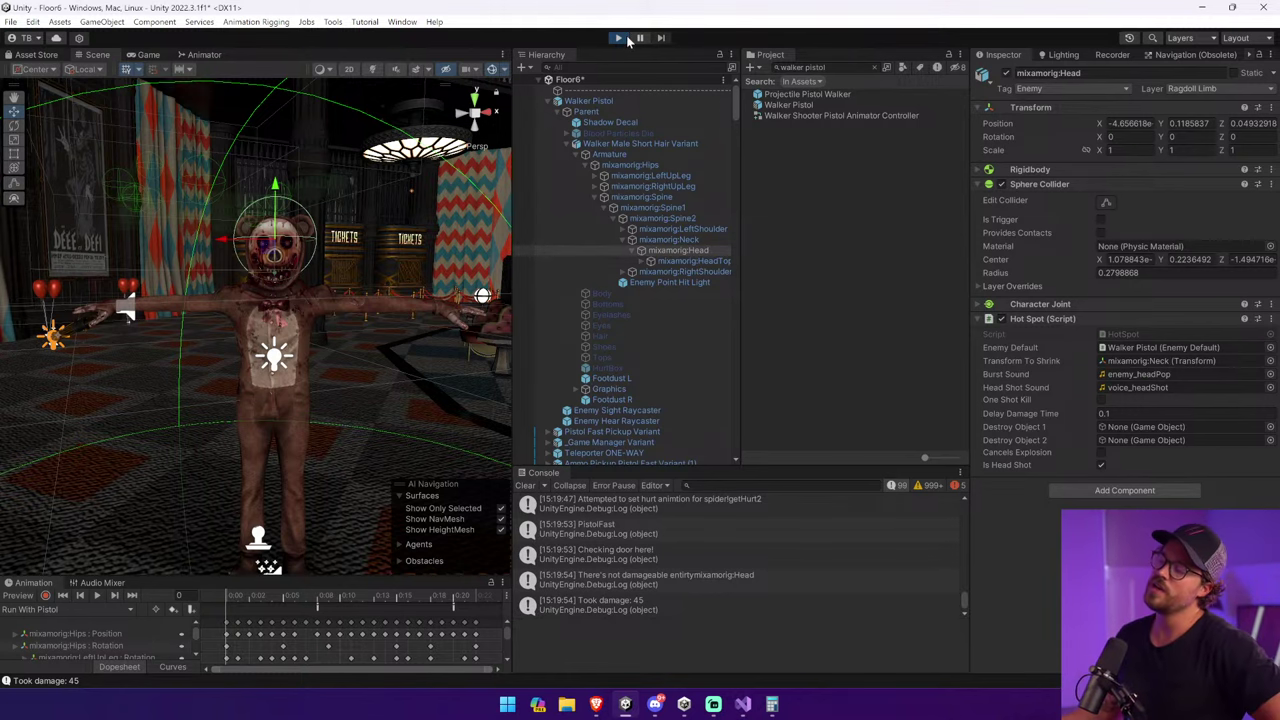
click(105, 57)
click(148, 54)
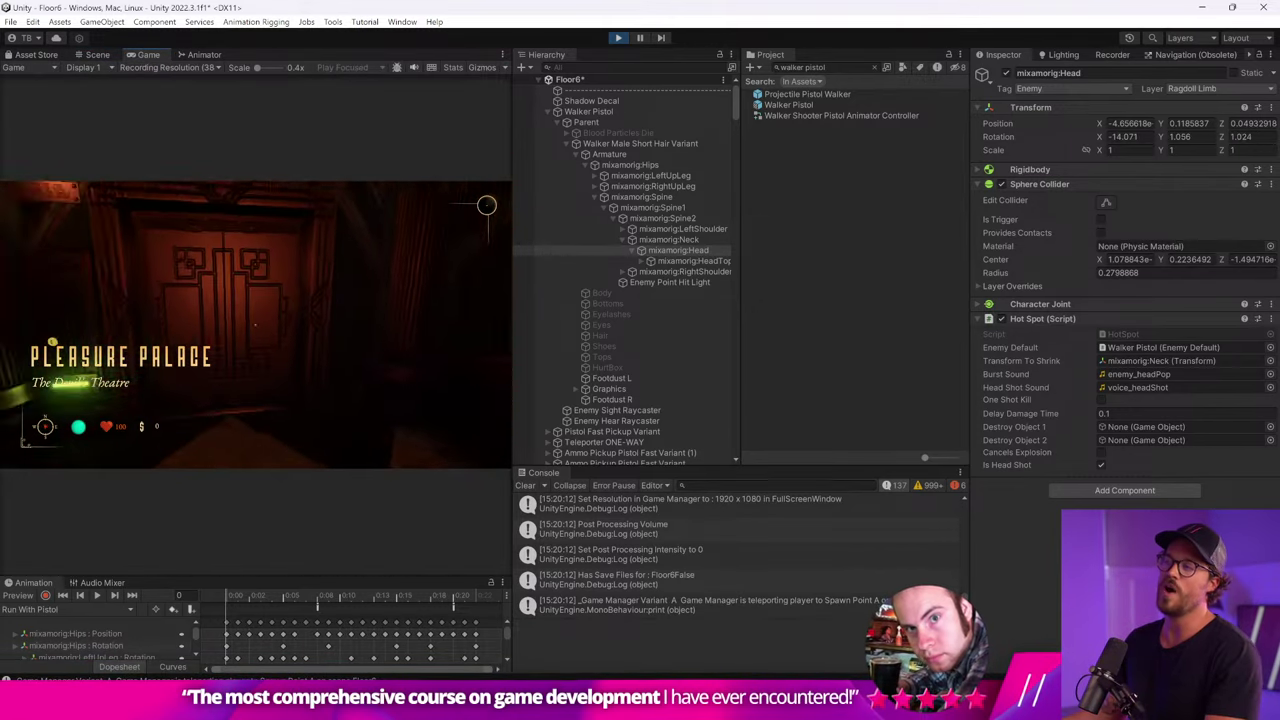
Open the entrance door, move around the Walker at the doorway toward the pistol and ammo pickups, and stop the playtest.
key(e)
key(w)
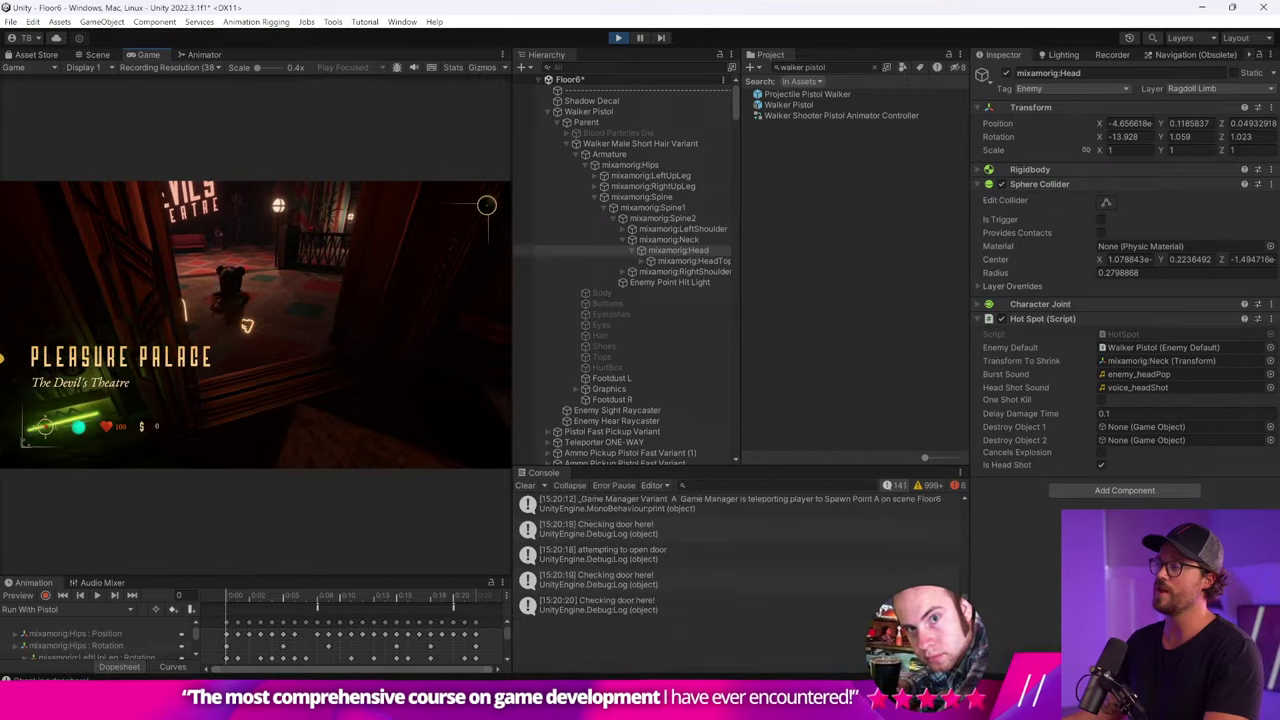
key(w)
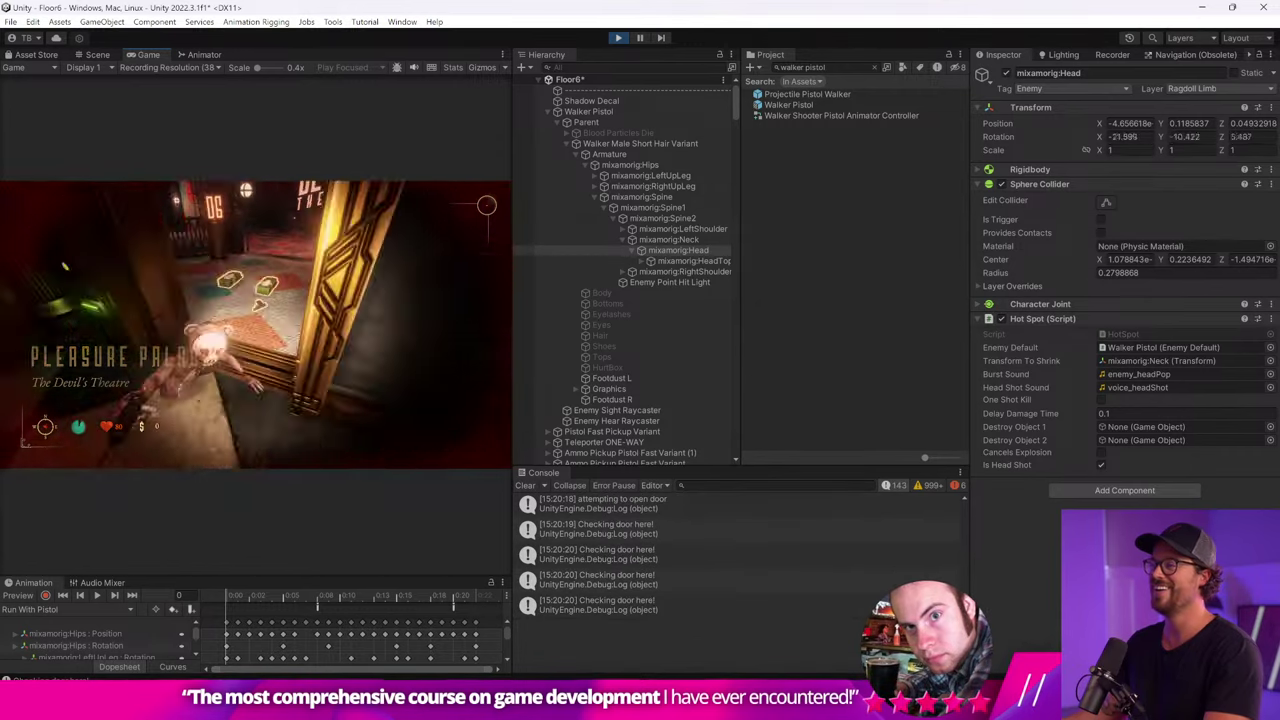
key(w)
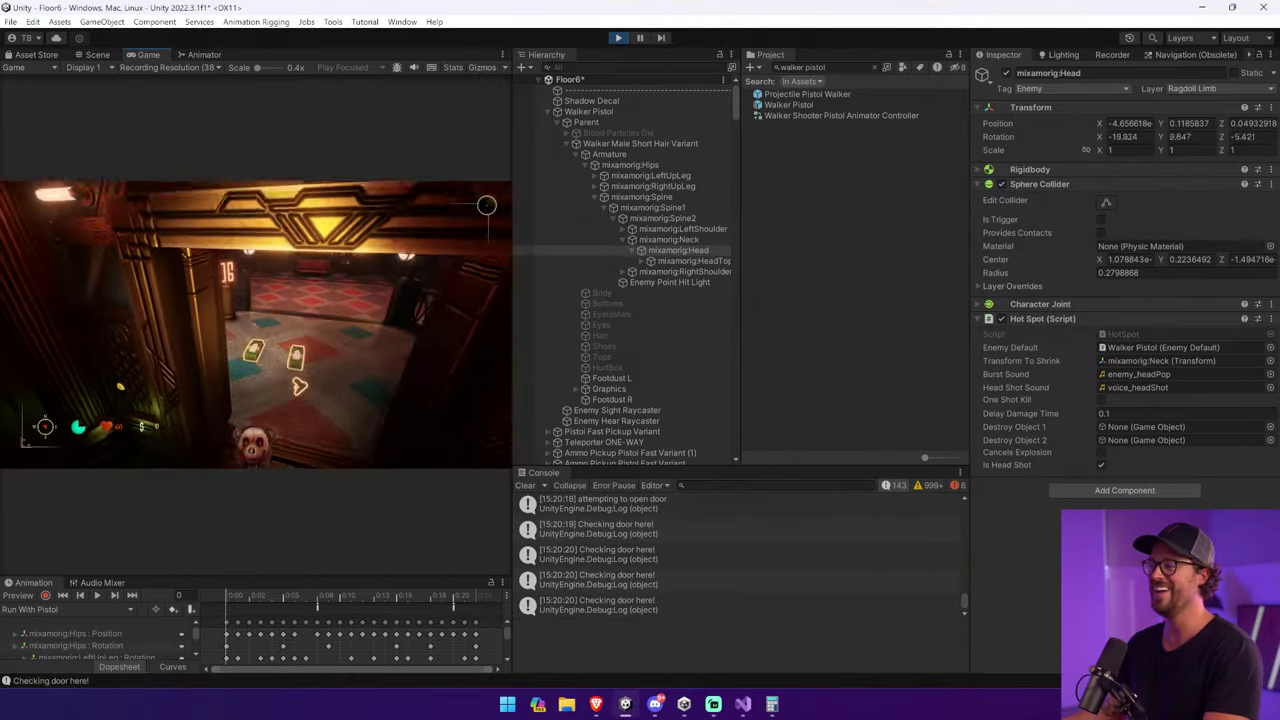
key(s)
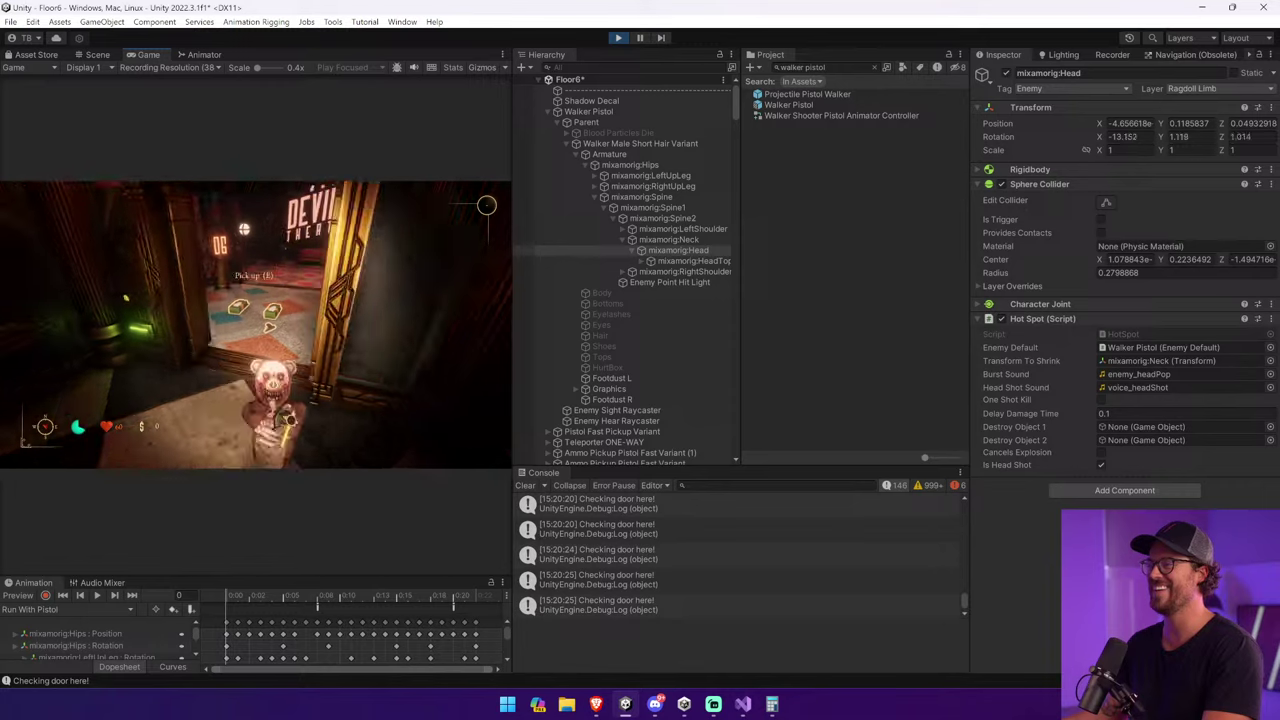
key(w)
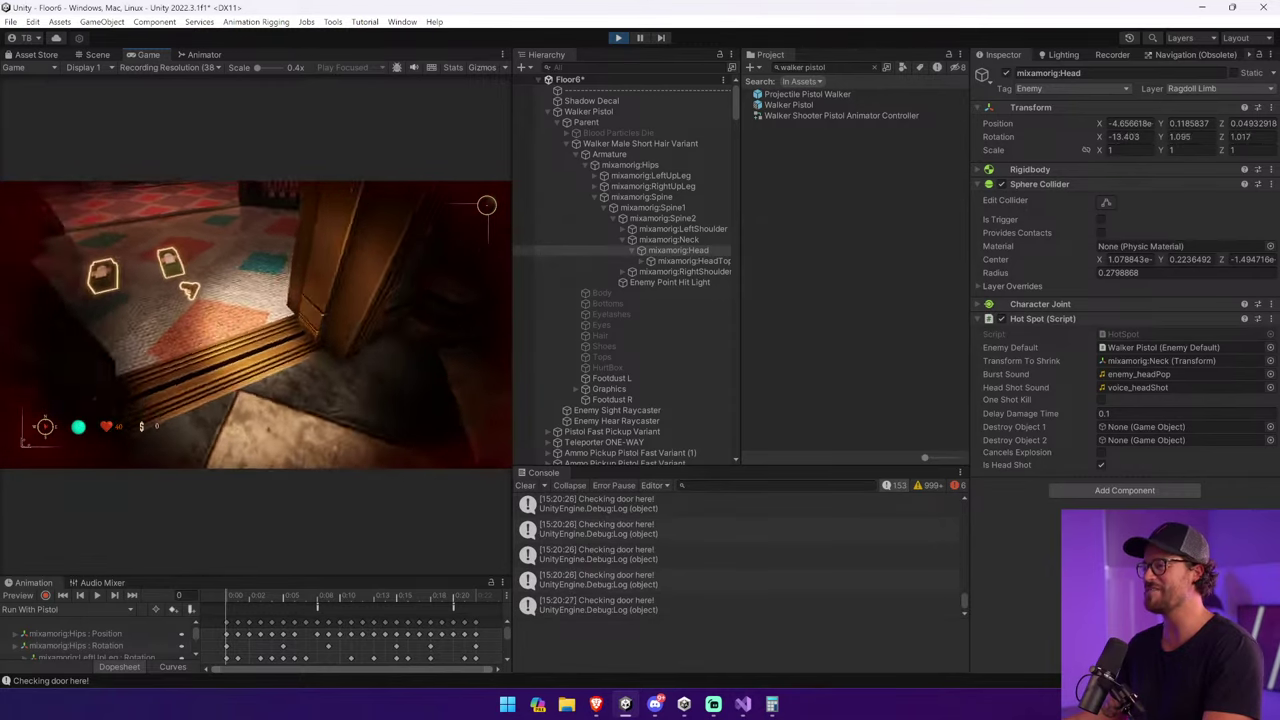
key(w)
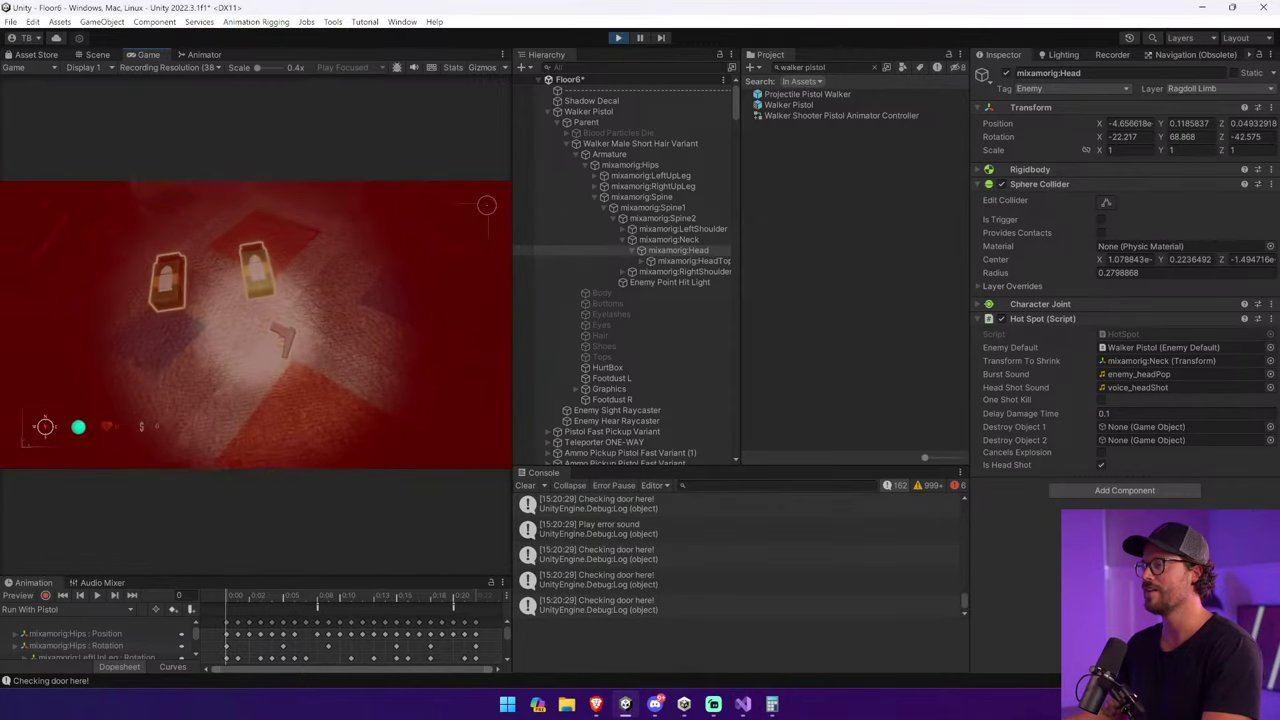
key(ctrl+p)
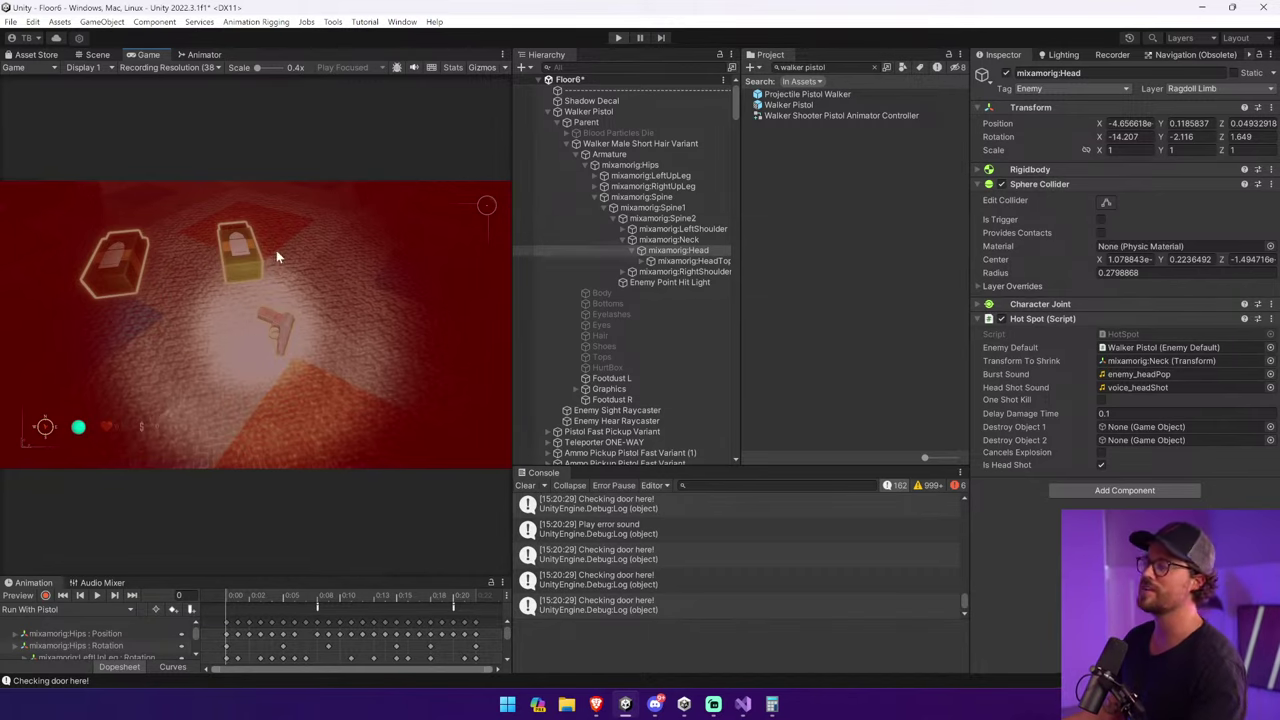
Find the raised entrance platform in the Scene view and mark its PolyShape as Static.
key(w)
right_drag(396, 327, 580, 377)
key(s)
click(211, 326)
right_drag(211, 328, 331, 357)
click(331, 357)
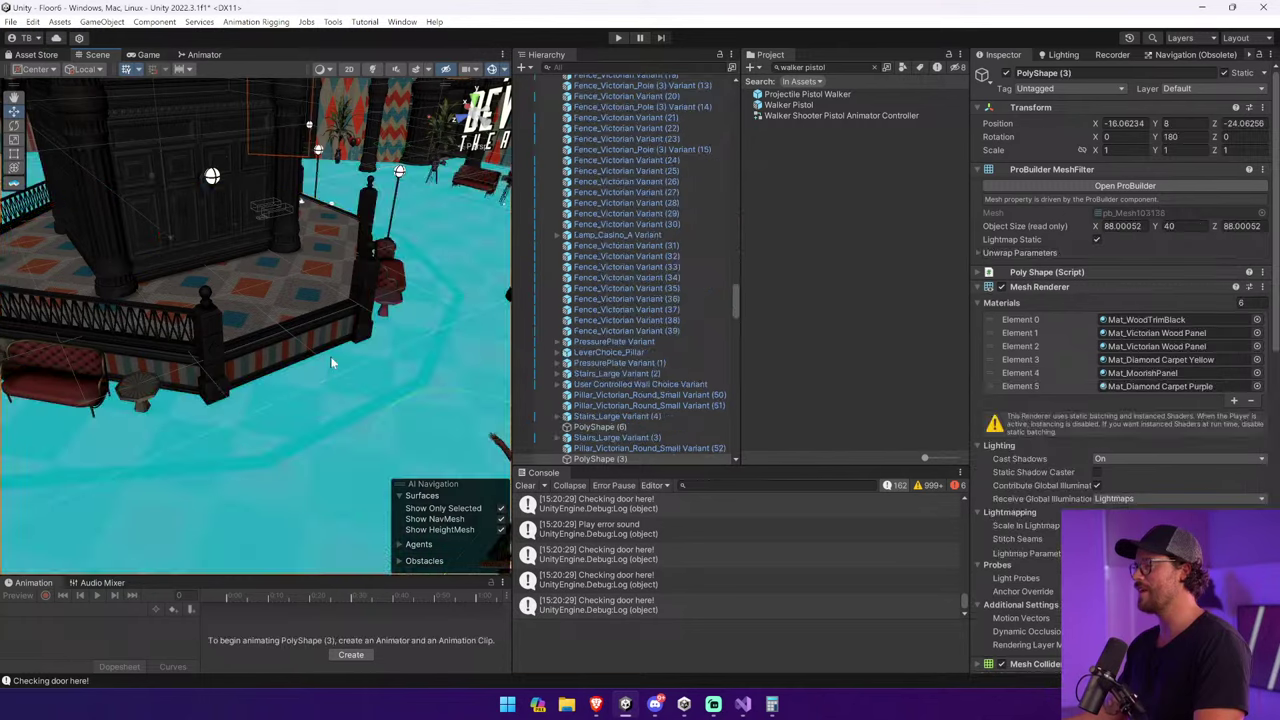
click(323, 345)
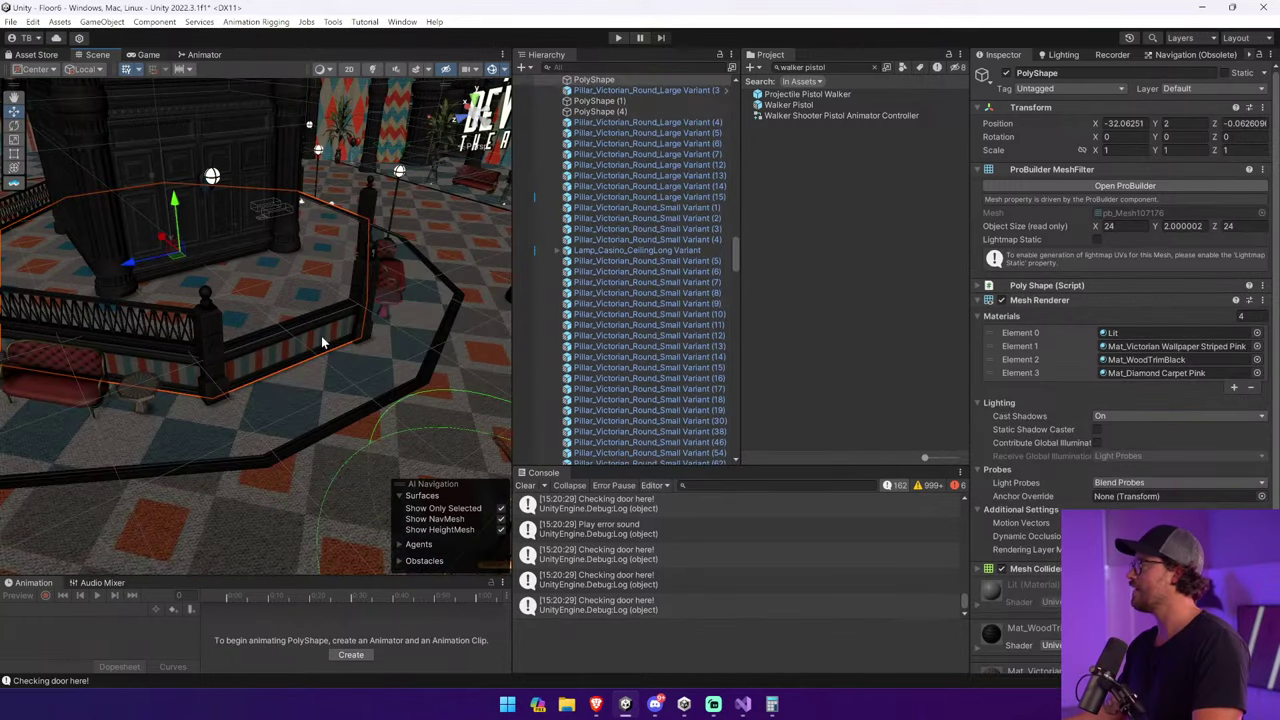
click(1225, 73)
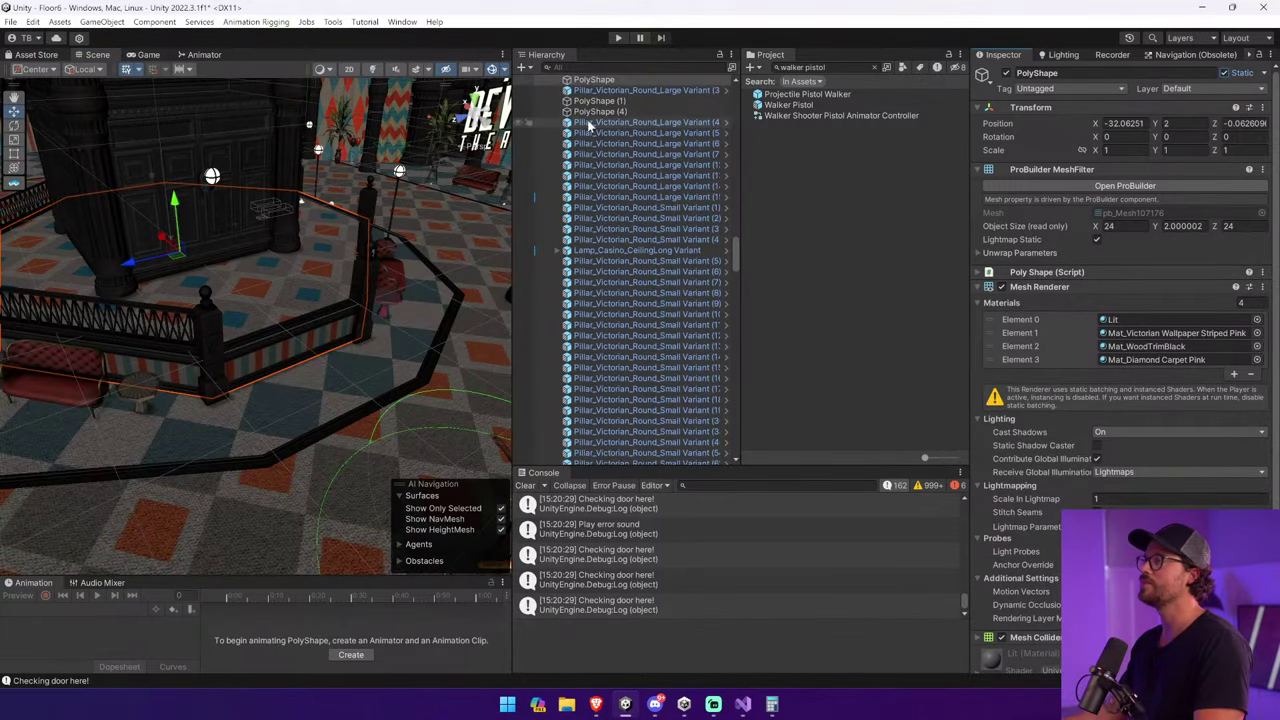
Check the NavMeshSurface settings on the [E] --- MAIN LOBBY --- parent and its navmesh coverage around the entrance platform.
click(462, 246)
scroll(569, 373, up, 5)
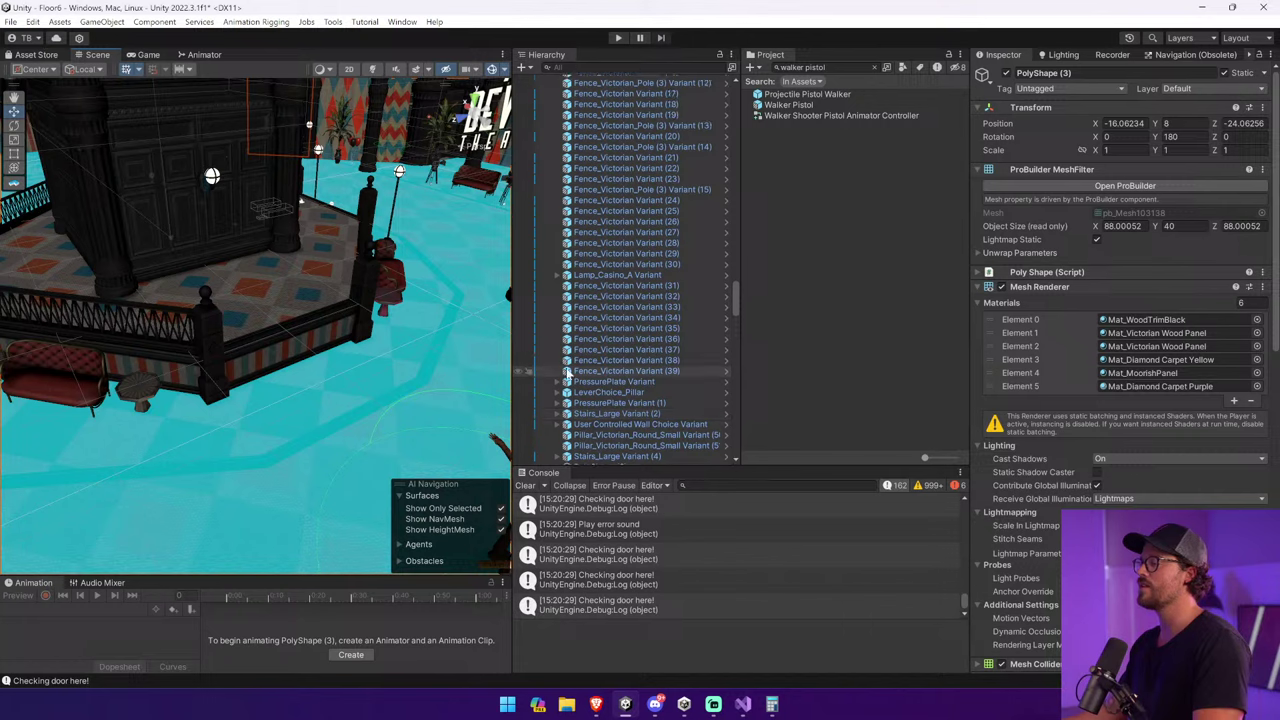
drag(735, 298, 731, 139)
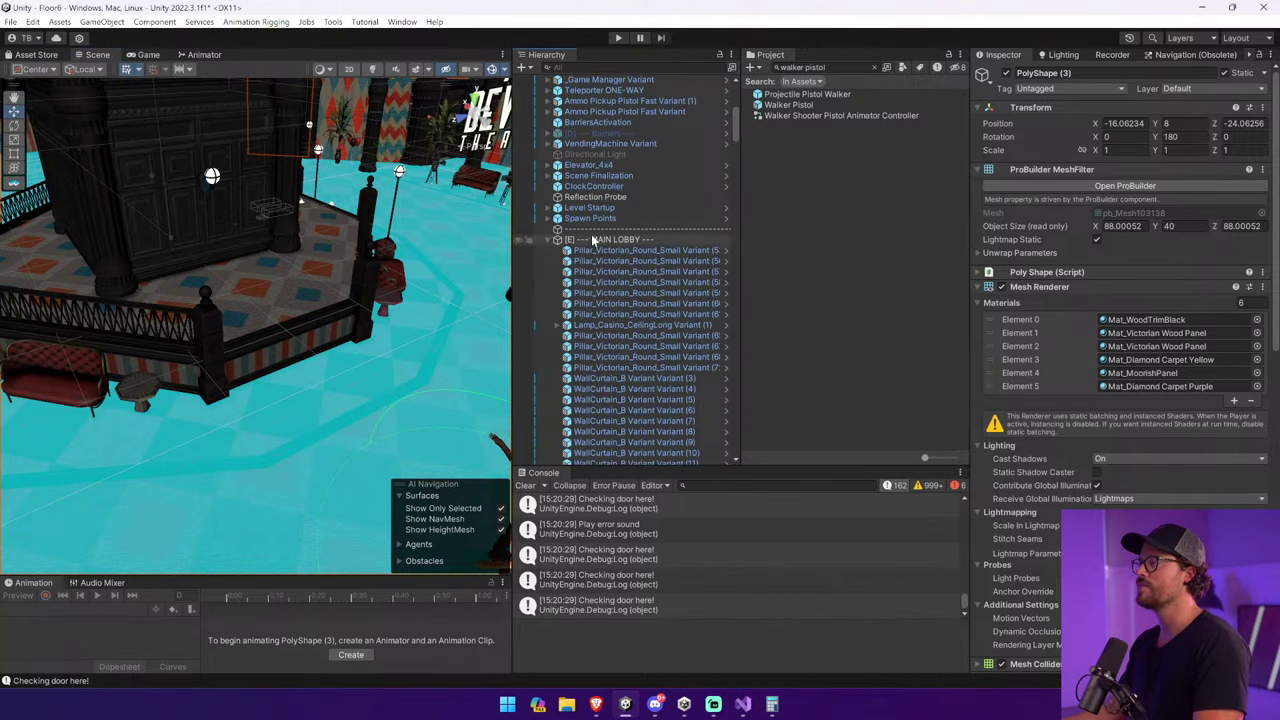
click(594, 240)
right_drag(340, 307, 431, 262)
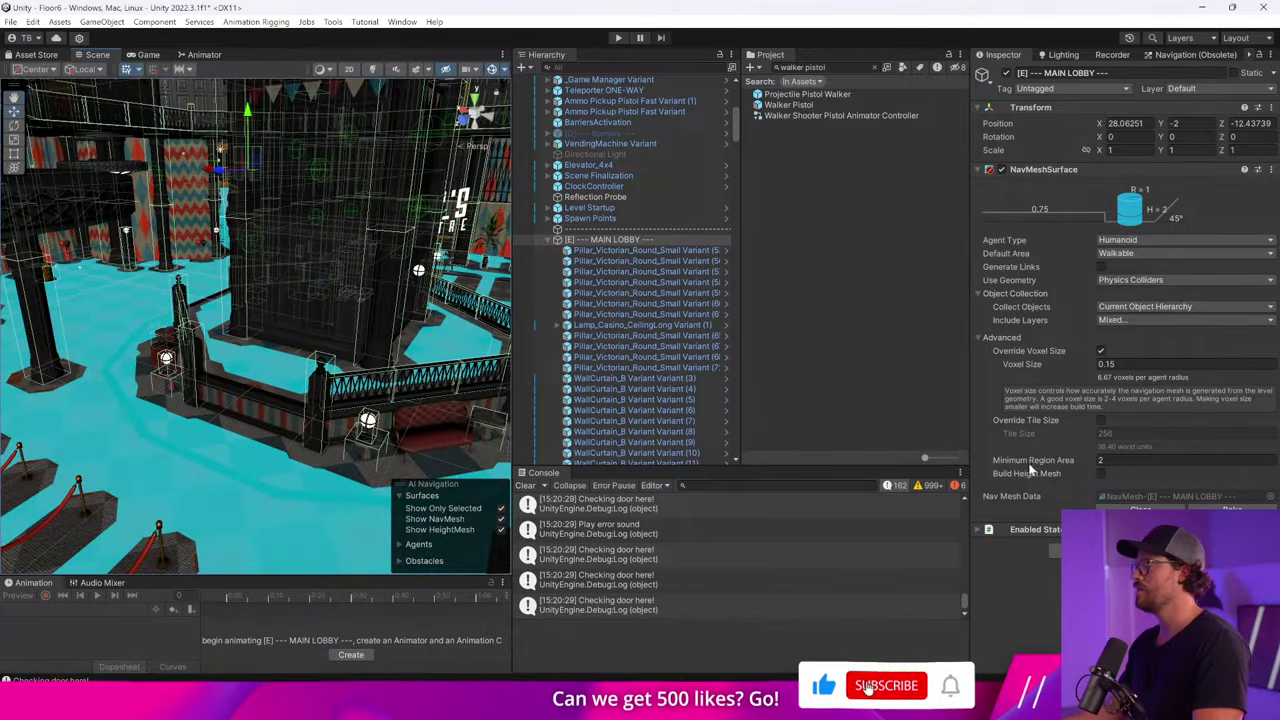
Clear the baked NavMesh data on PolyShape (3) and remove its NavMeshSurface component.
click(316, 483)
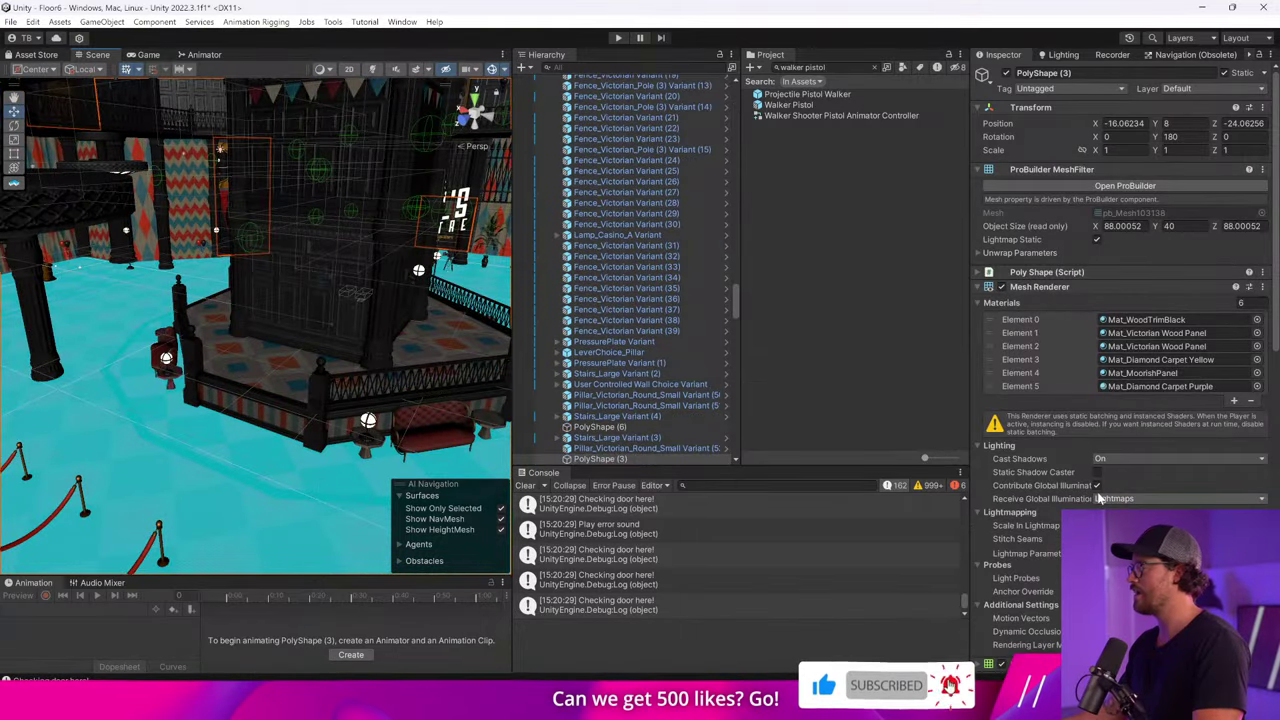
click(1079, 170)
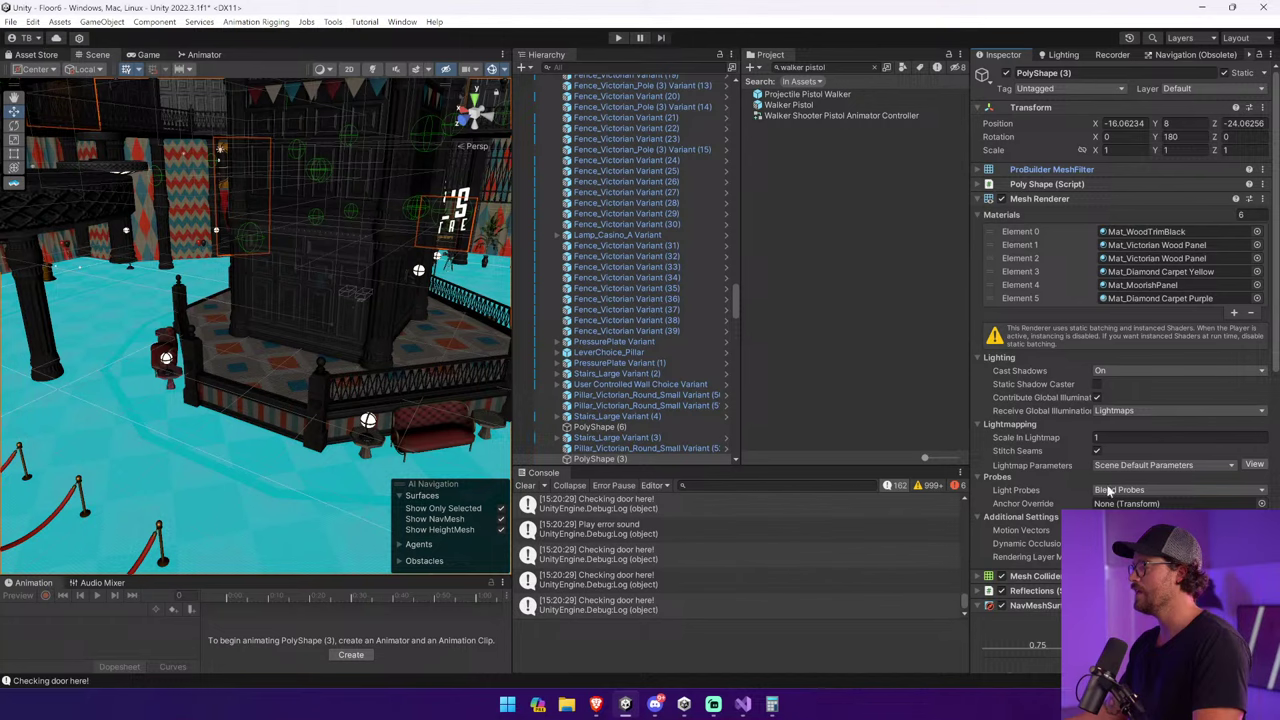
click(1052, 199)
click(1060, 242)
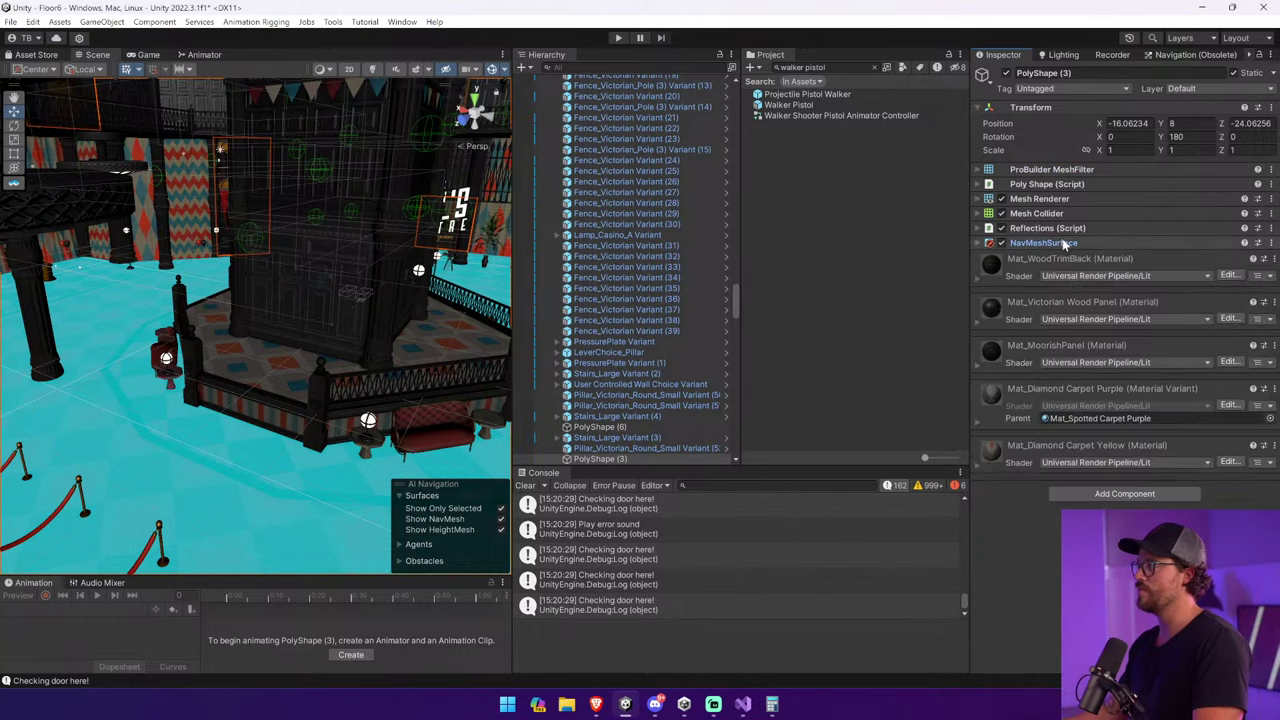
click(1092, 244)
scroll(1094, 250, down, 3)
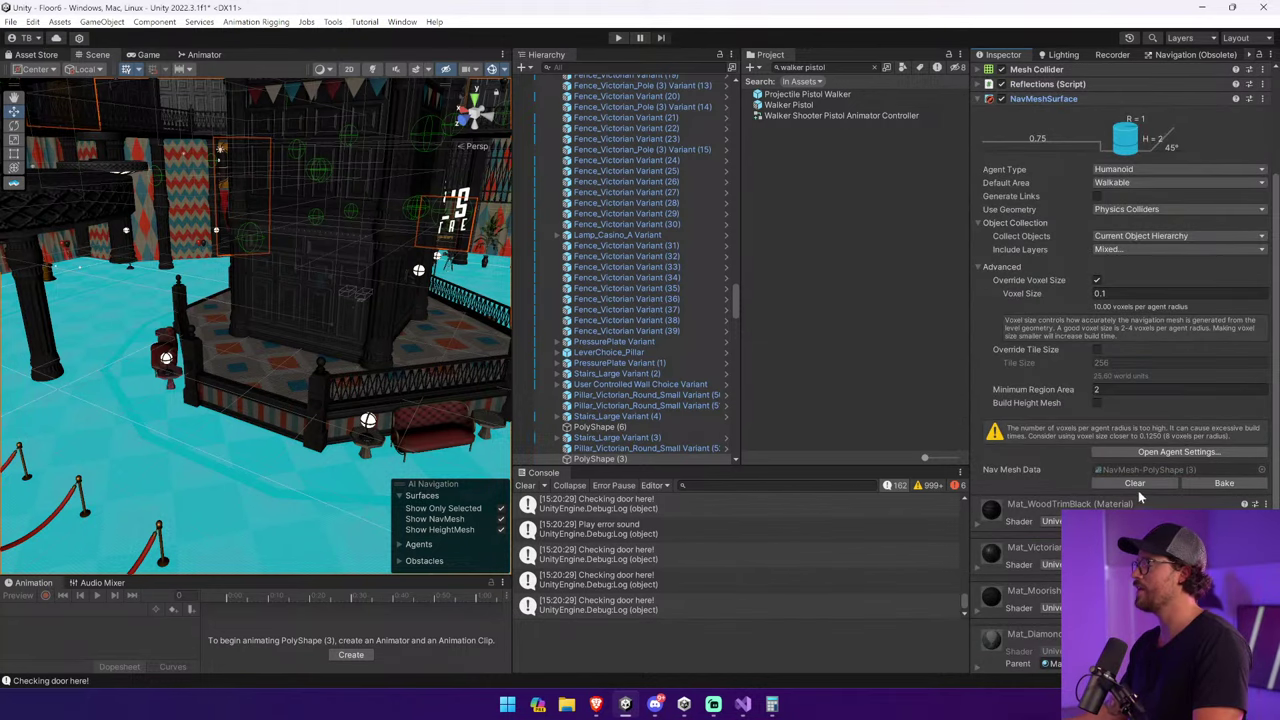
click(1135, 483)
right_click(1058, 99)
click(1118, 130)
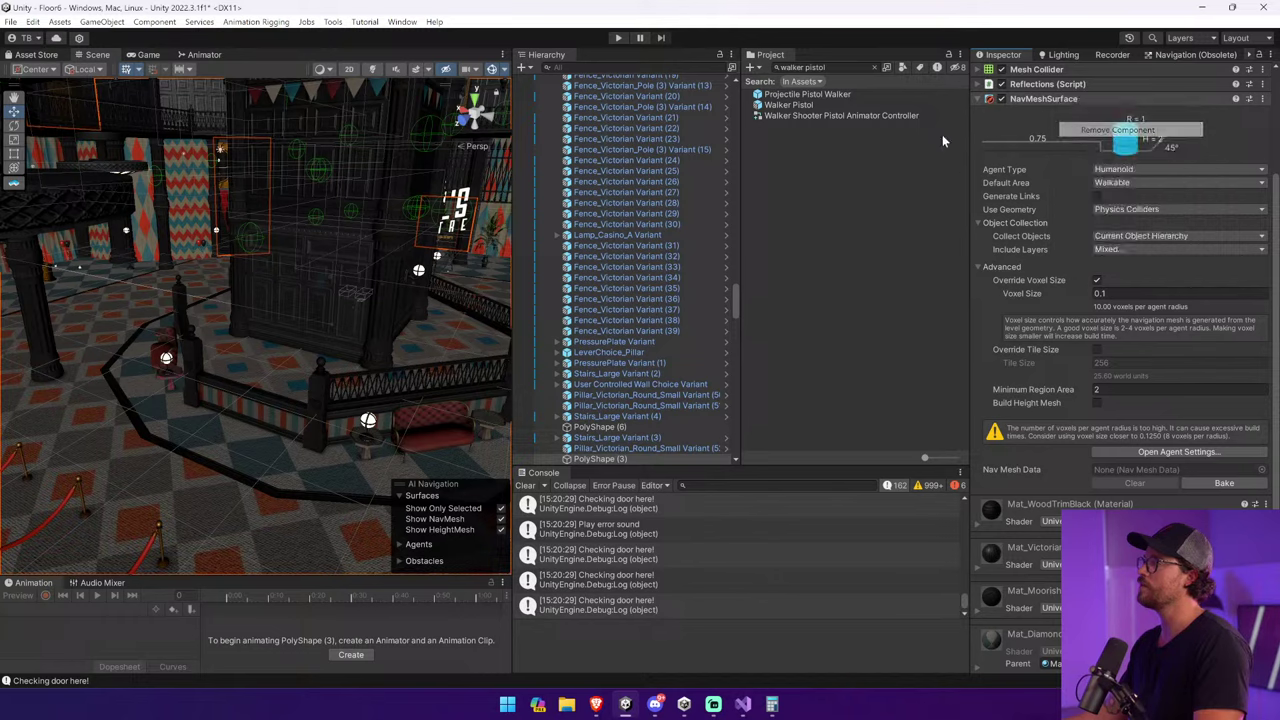
Frame [E] --- MAIN LOBBY --- in the Scene view to check its navmesh, and start a playtest.
drag(734, 298, 735, 114)
double_click(634, 370)
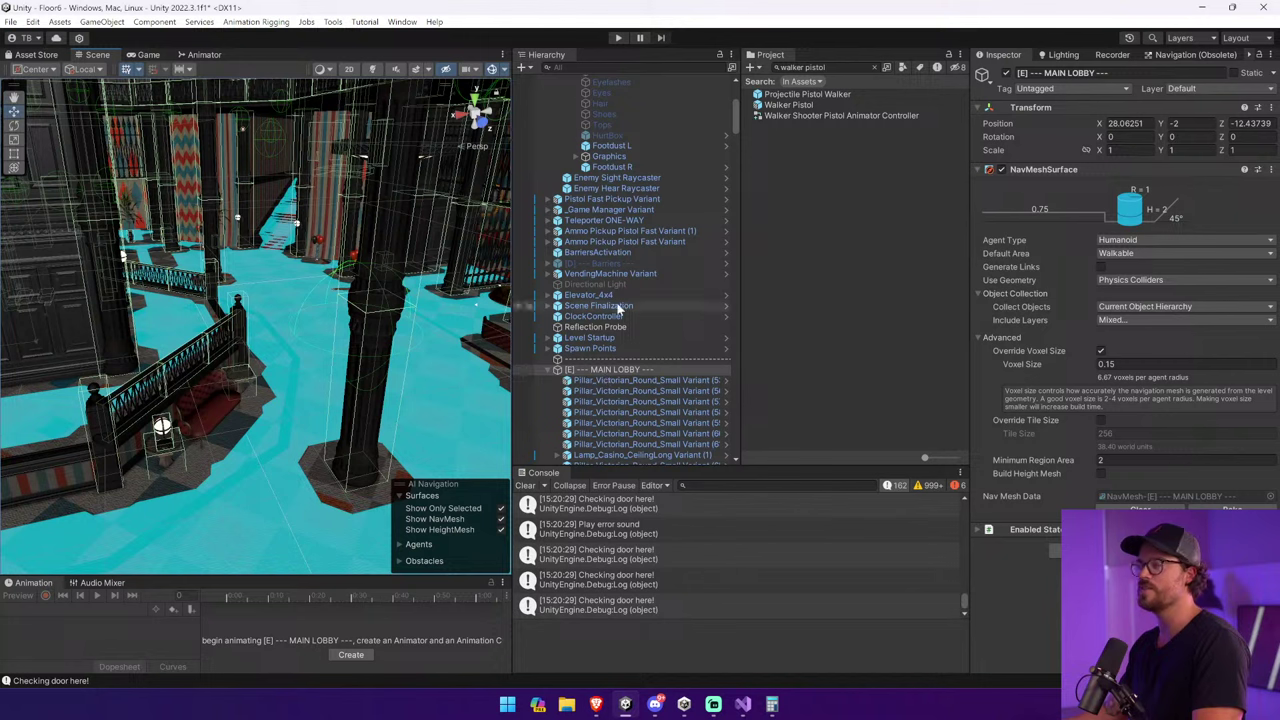
click(617, 38)
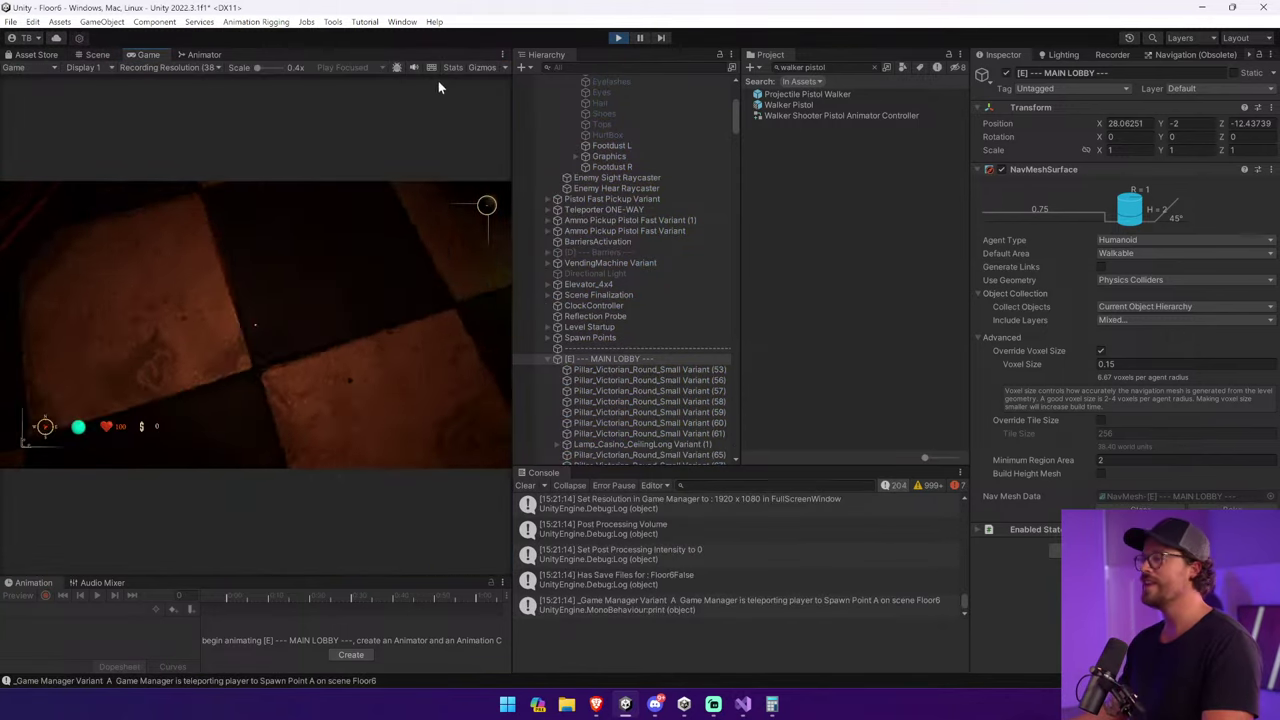
Open the entrance door in the playtest and collect the pistol and ammo pickups from the floor.
click(345, 225)
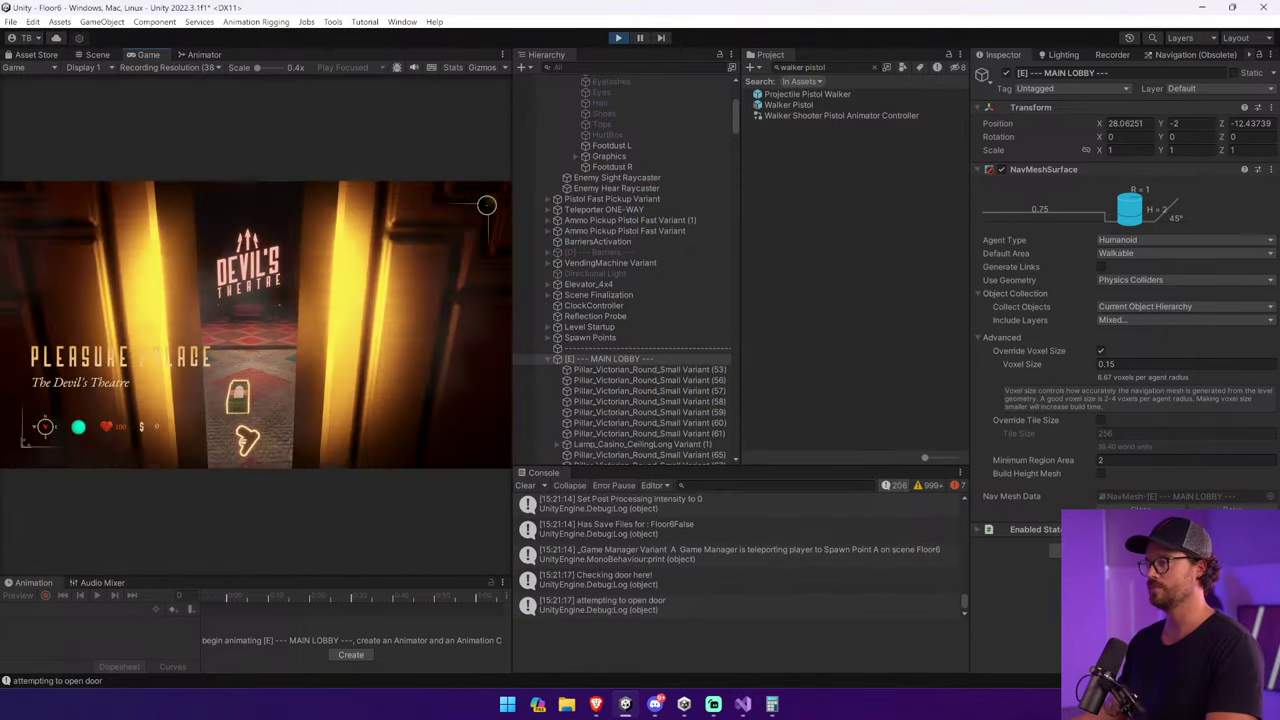
key(w)
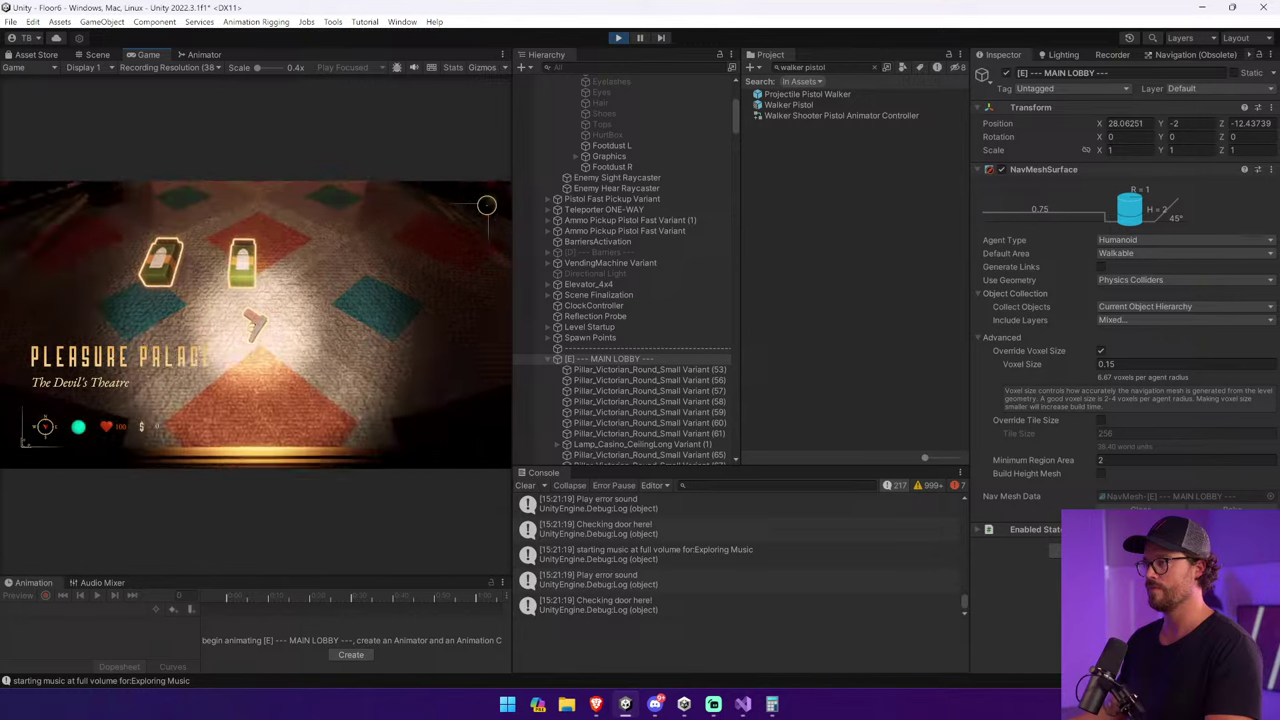
key(e)
key(e)
key(e)
Move through the lobby and fire the pistol at the Walker beyond the pillars.
key(w)
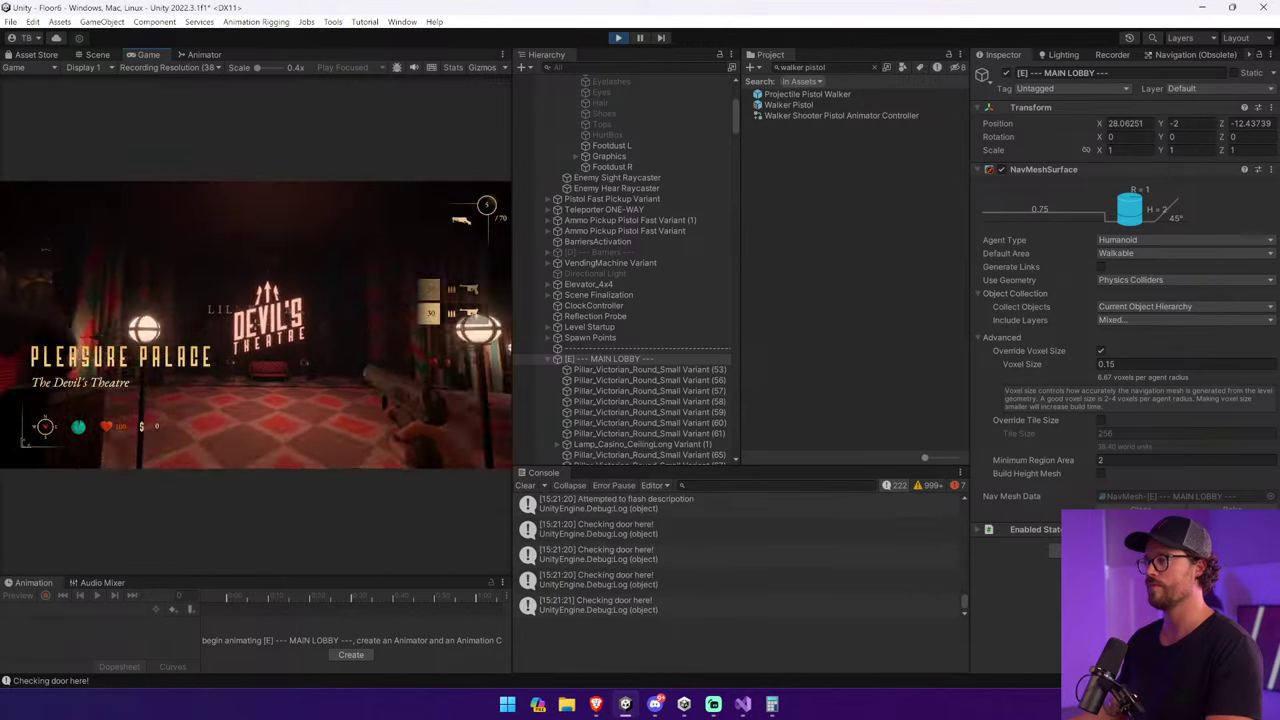
key(w)
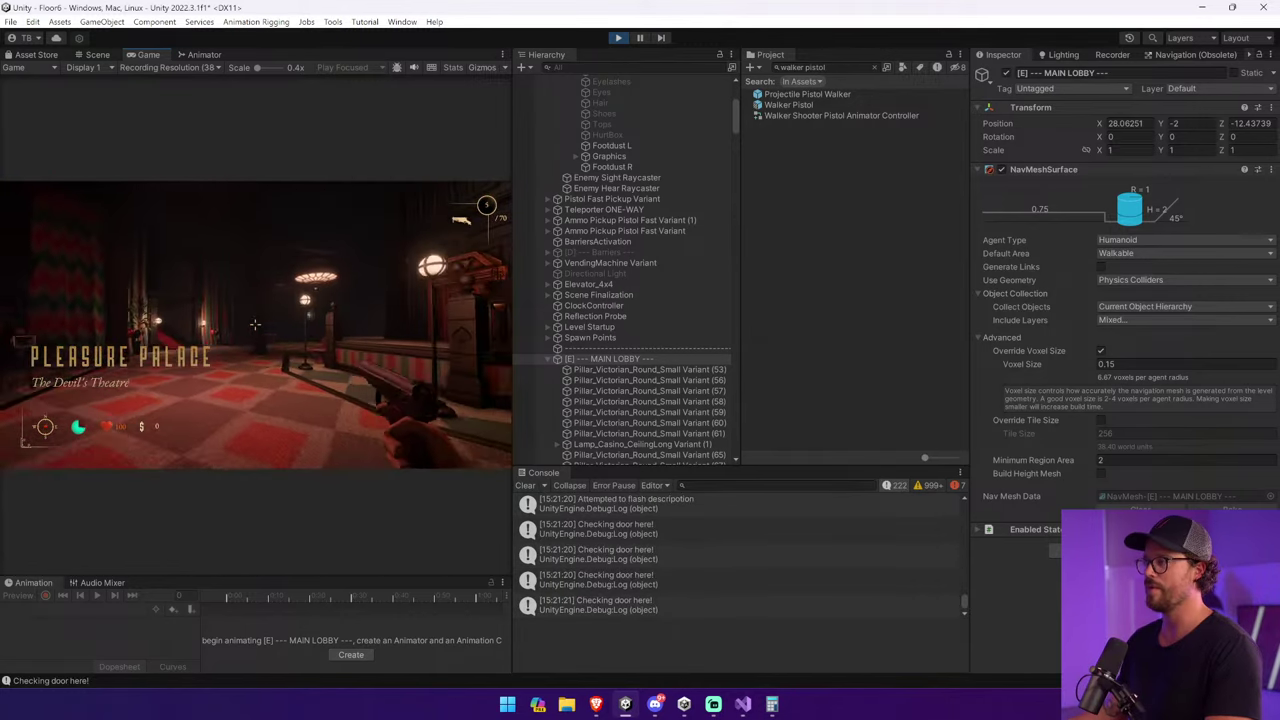
key(w)
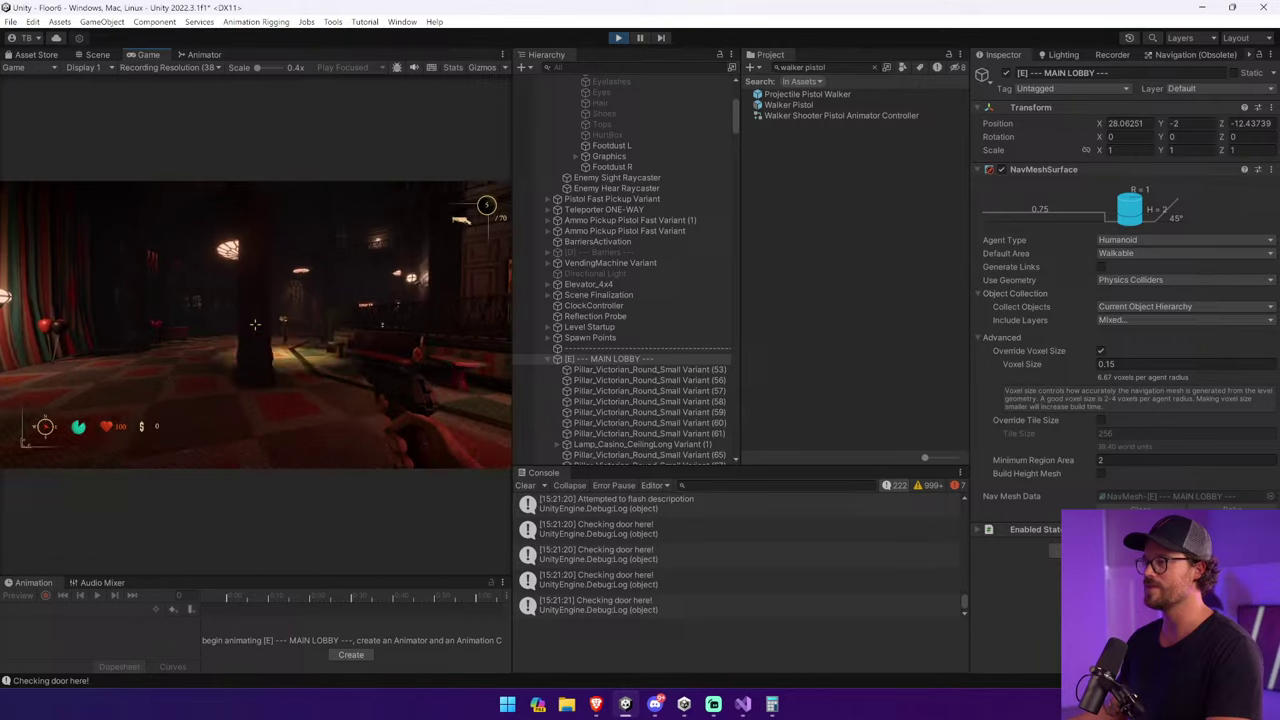
click(255, 325)
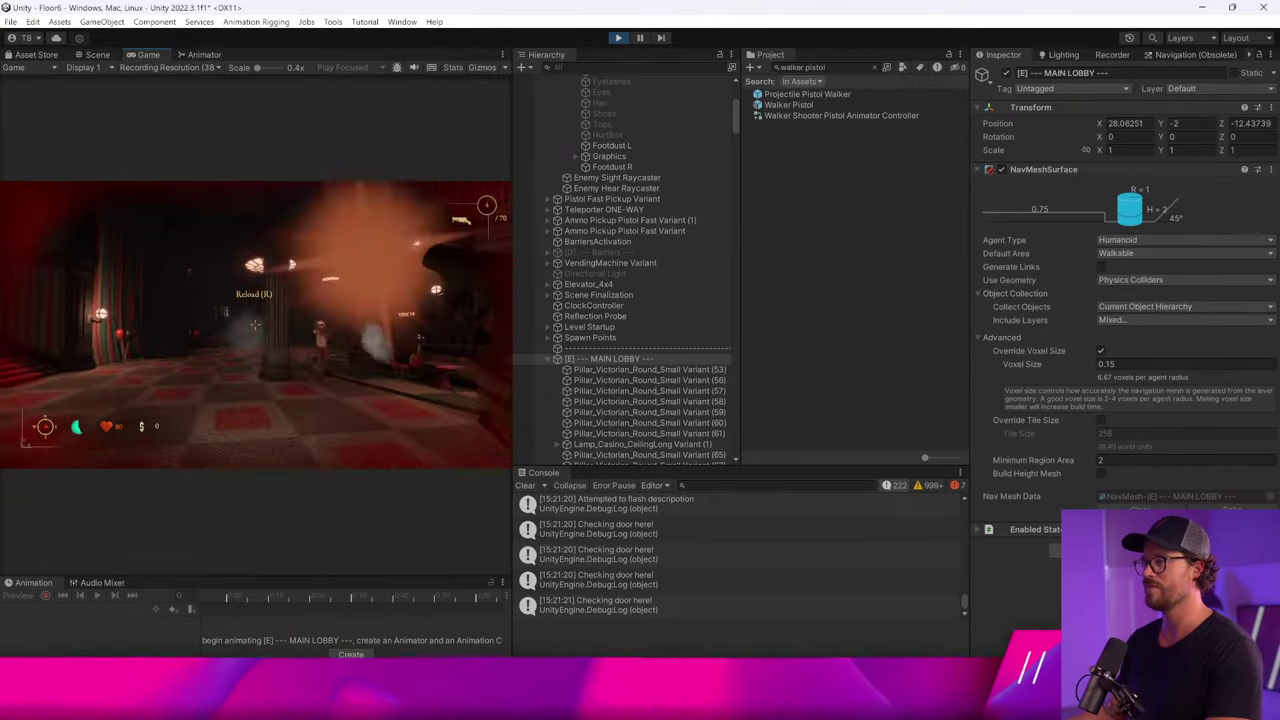
click(255, 325)
Pause the playtest, locate the Walker in the Scene view and select its Teddy mesh.
key(ctrl+shift+p)
key(ctrl+1)
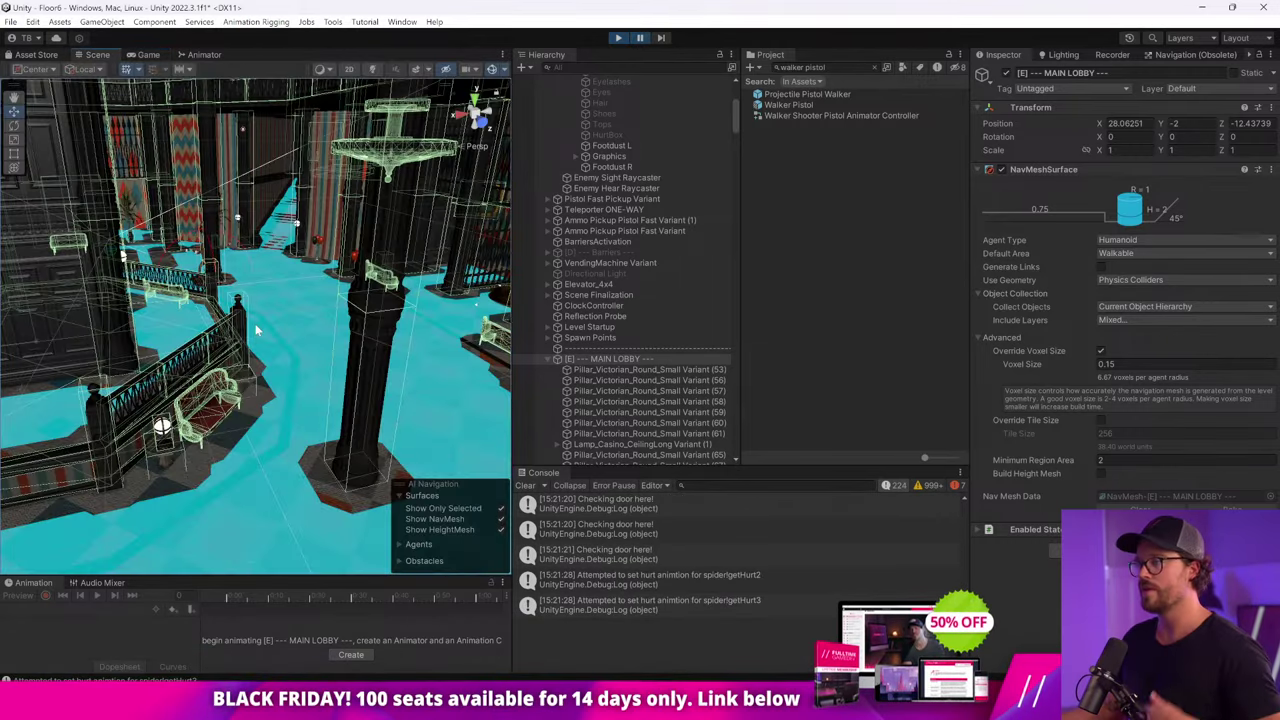
right_drag(254, 328, 428, 238)
right_drag(190, 306, 365, 333)
click(247, 372)
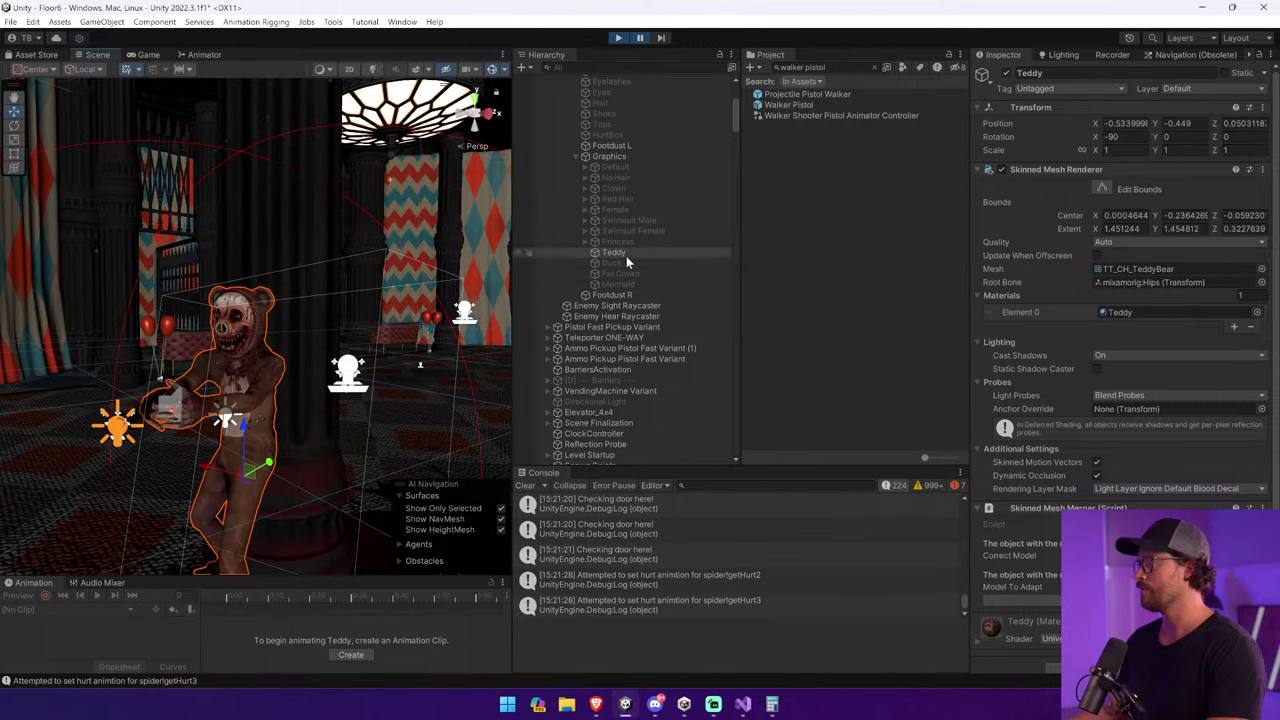
On the Walker's mixamorig:Head bone, set the Sphere Collider radius to 0.44 and check the Character Joint and Rigidbody settings.
scroll(626, 256, up, 3)
click(655, 189)
click(657, 180)
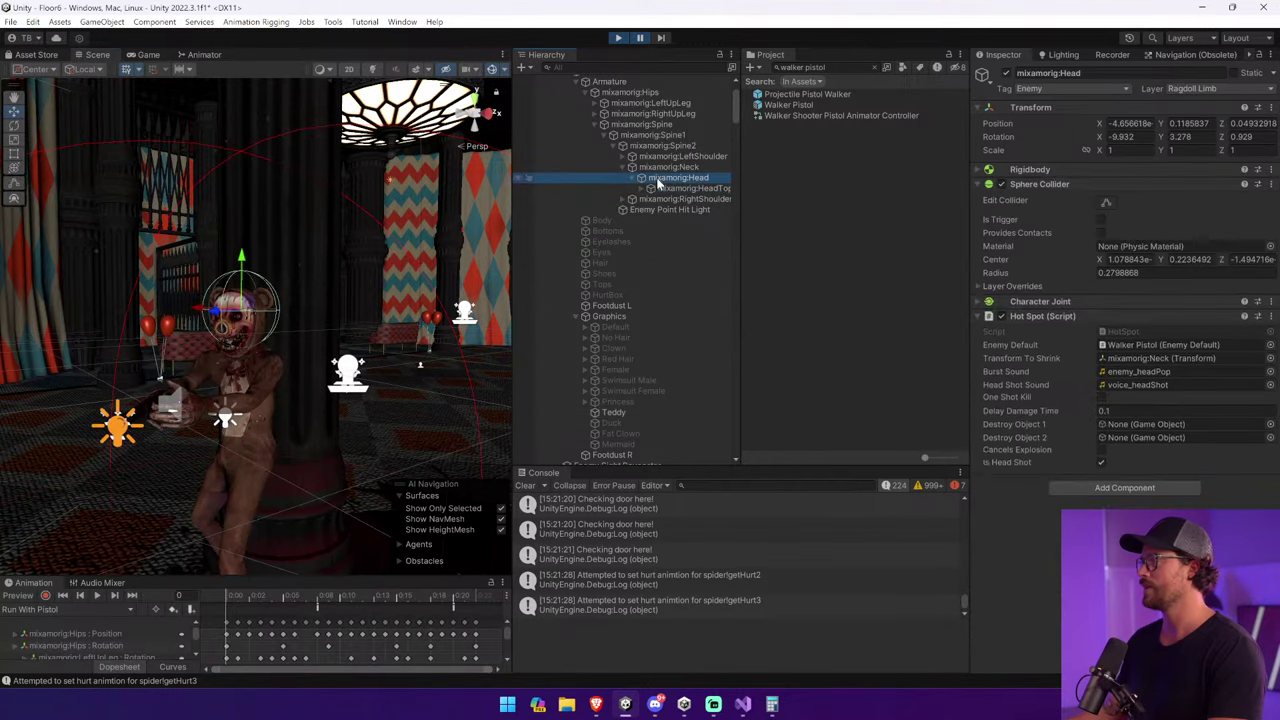
click(660, 168)
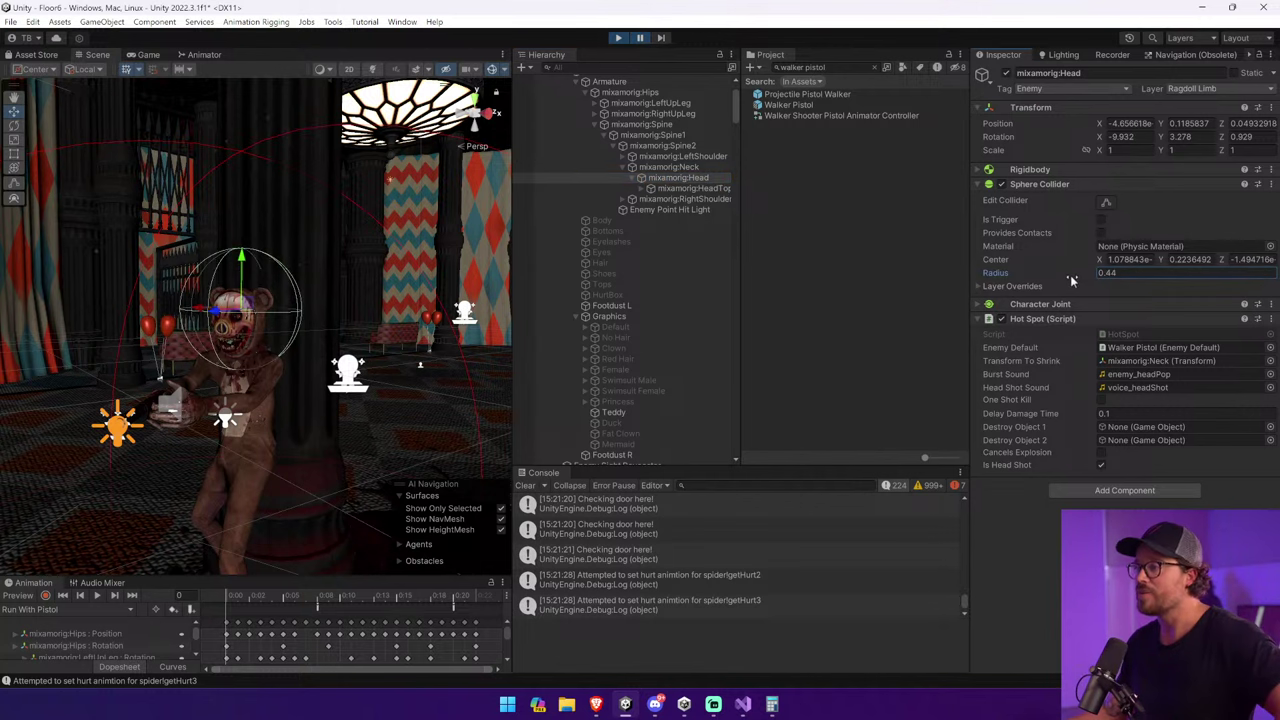
click(1078, 306)
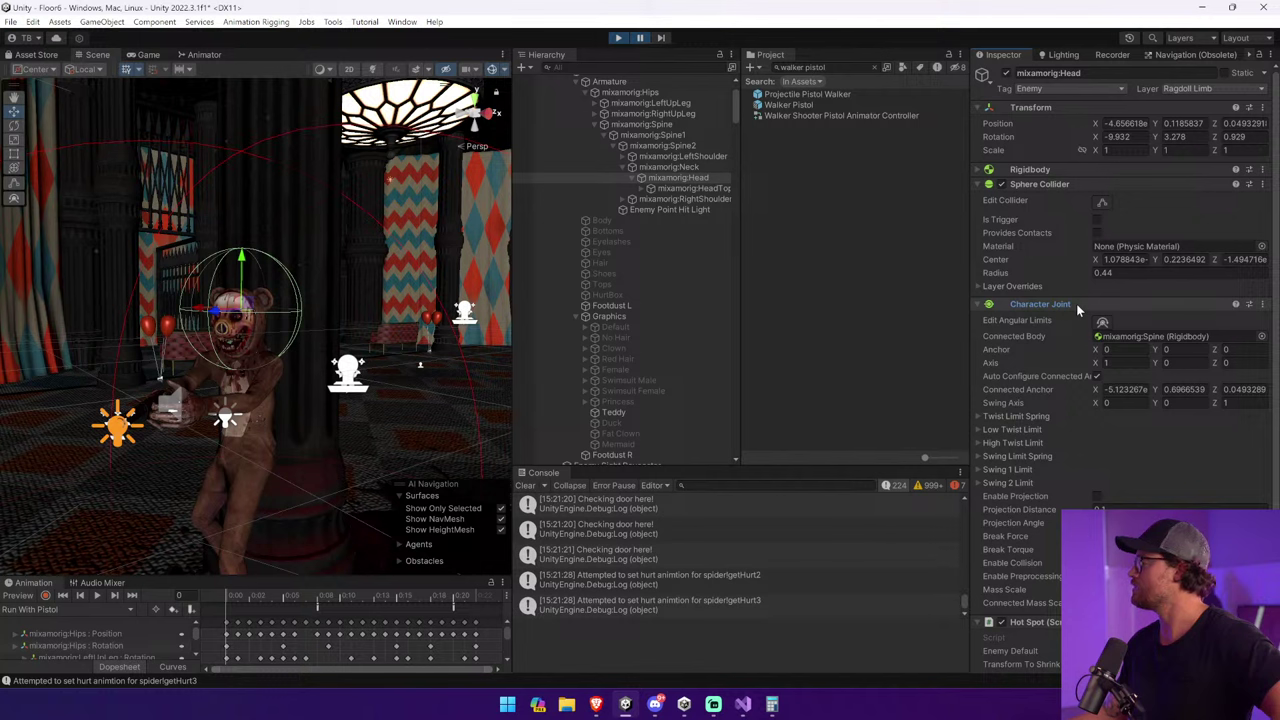
click(1088, 305)
click(1030, 169)
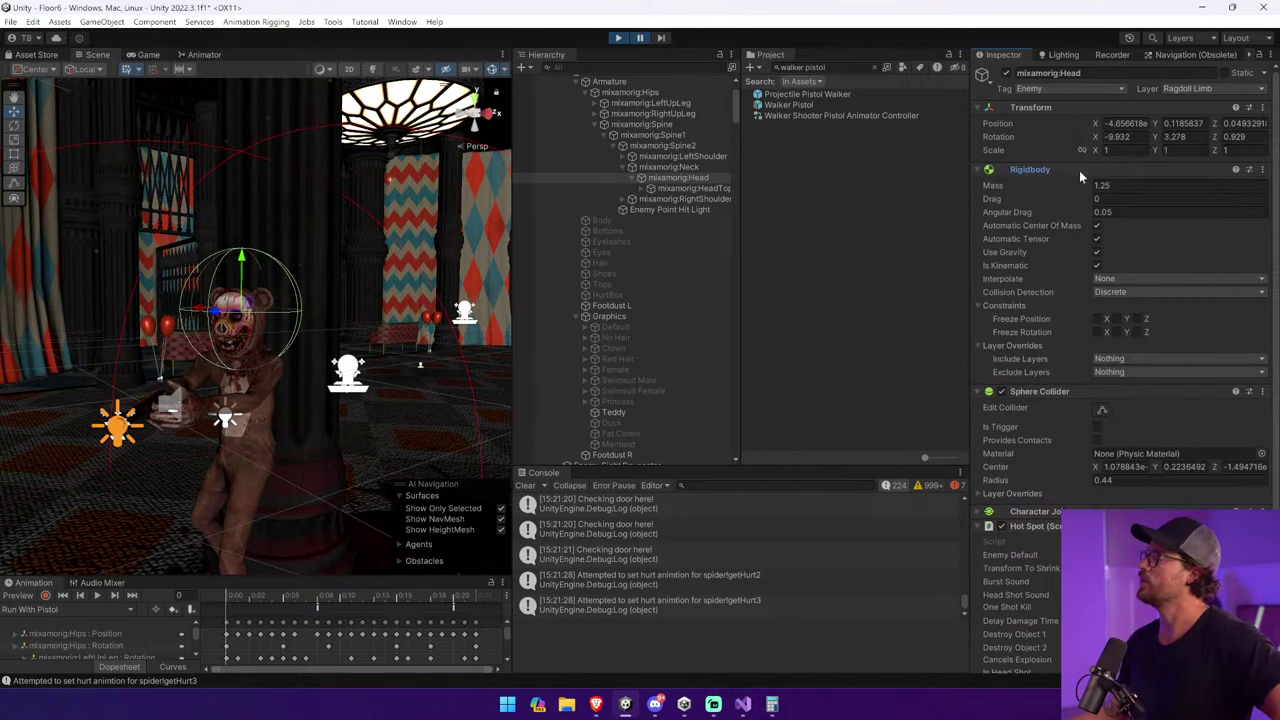
click(1078, 172)
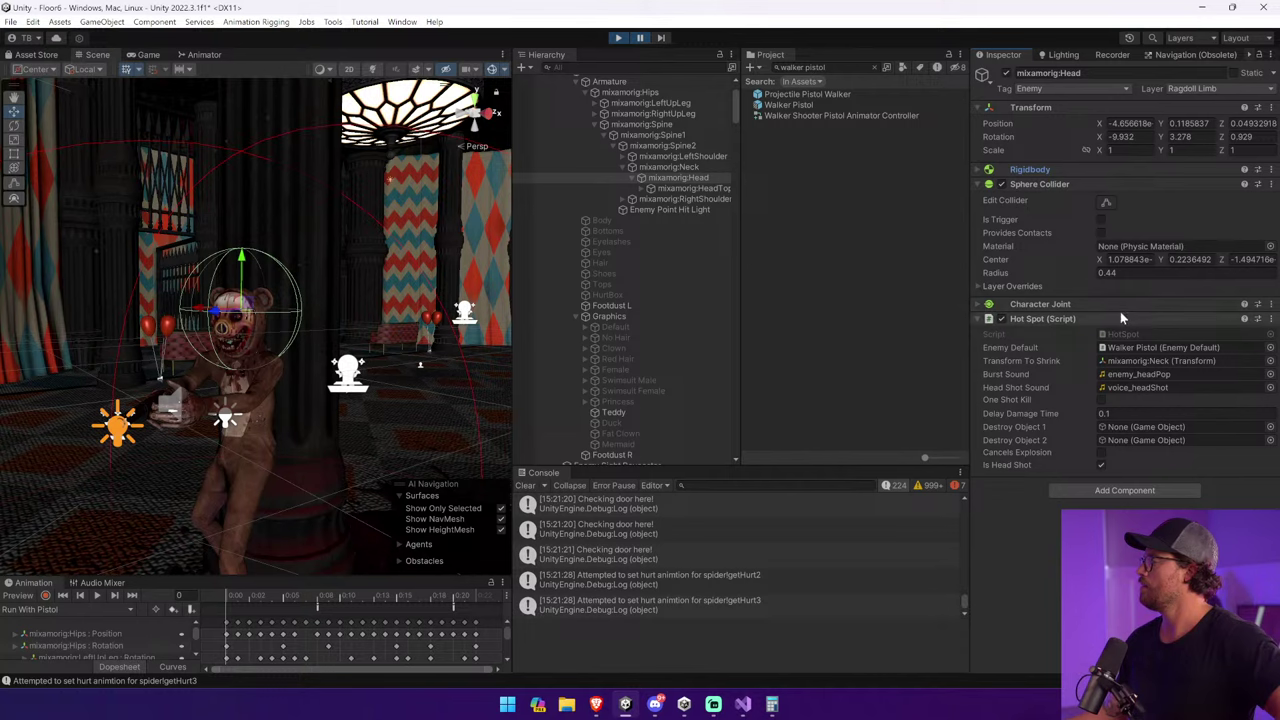
Resume the playtest and shoot at the Walker to try the enlarged head collider.
click(641, 39)
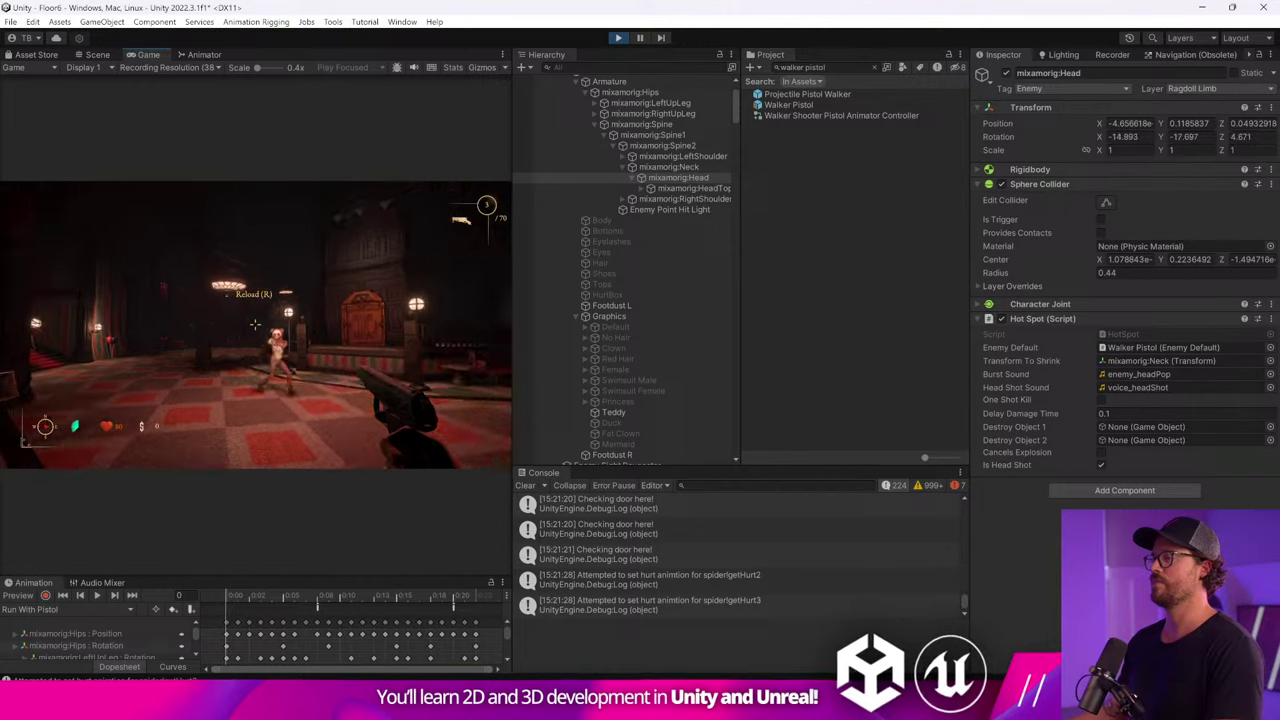
click(255, 324)
click(255, 324)
click(254, 324)
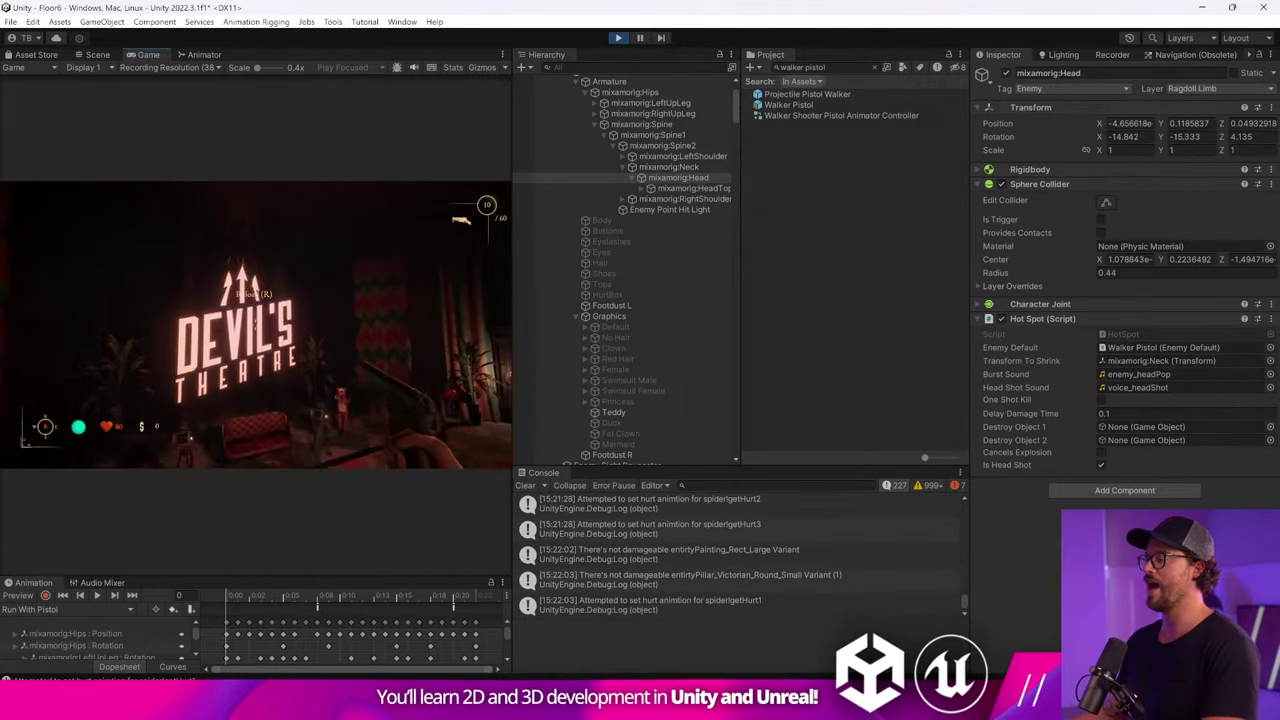
Reload the pistol, move around the lobby to shoot the Walker down, and stop the playtest.
key(r)
key(w)
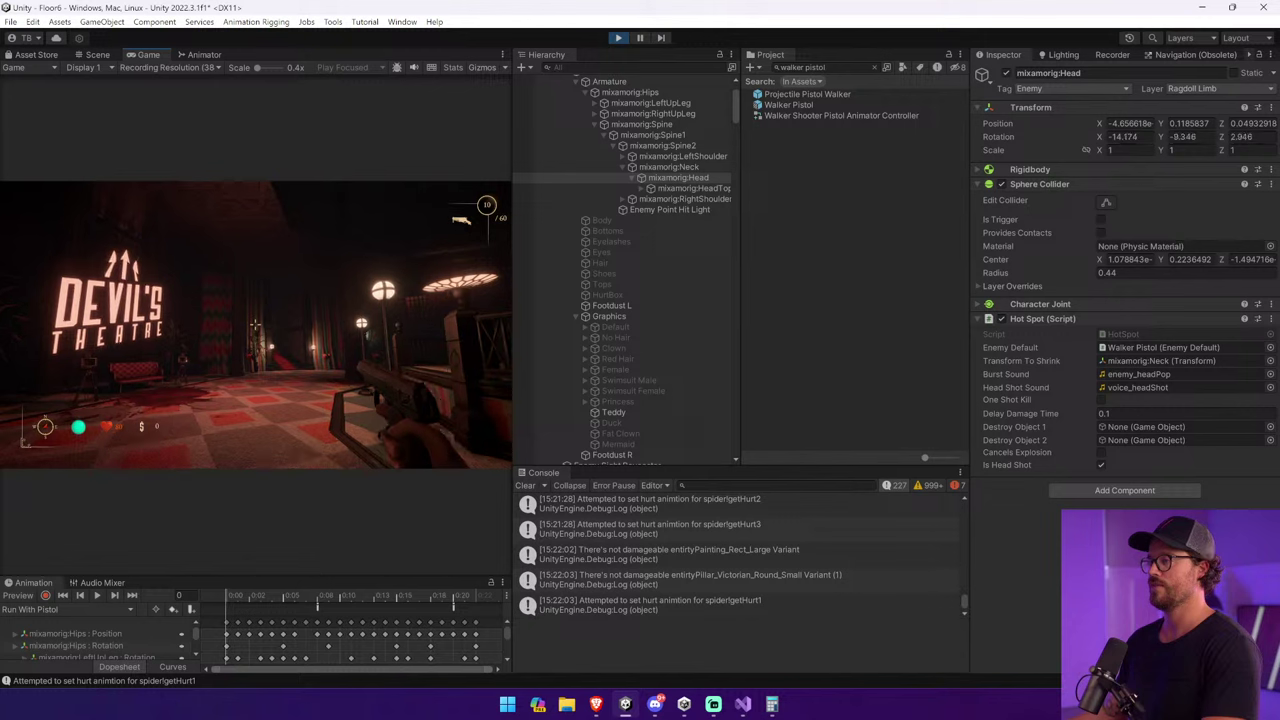
key(w)
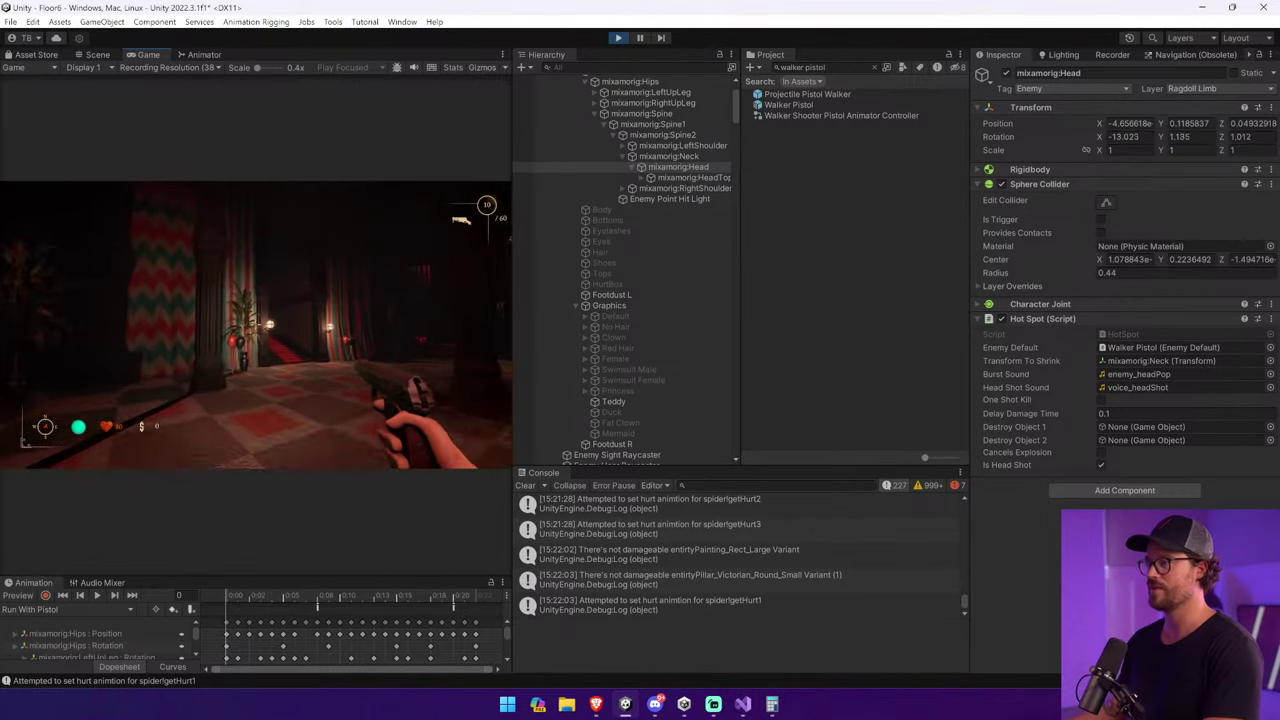
click(255, 324)
key(w)
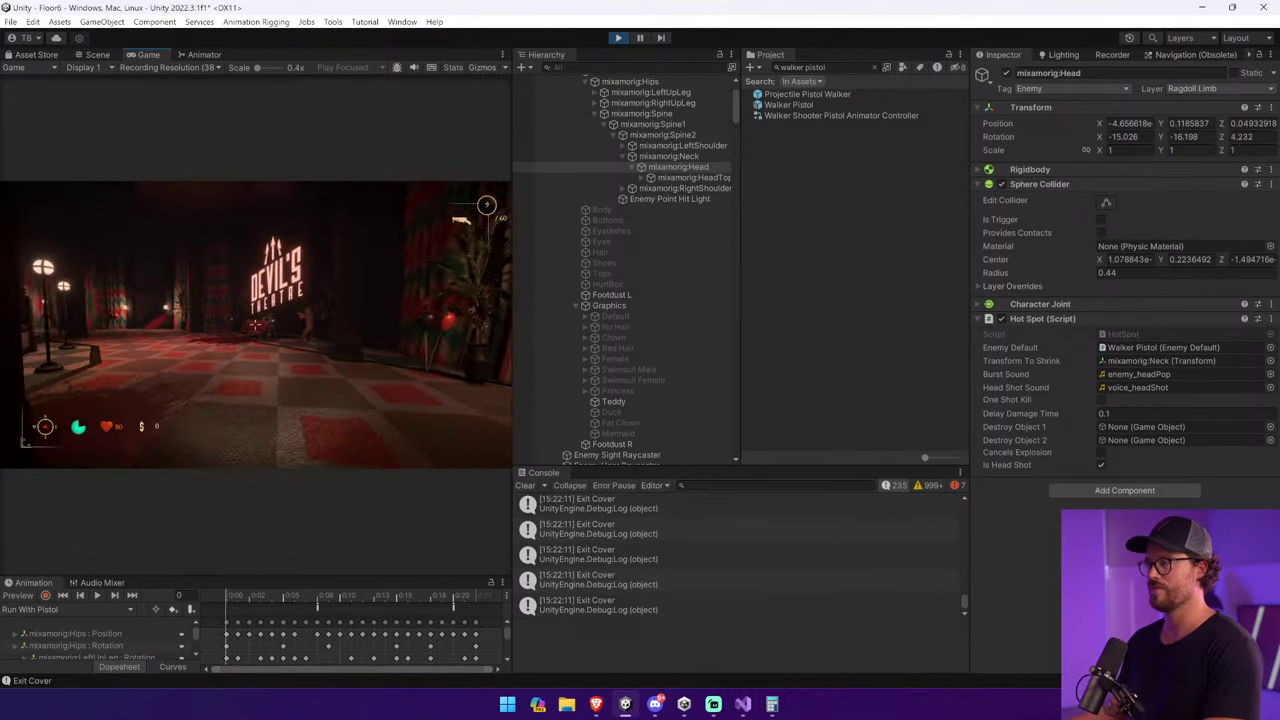
key(r)
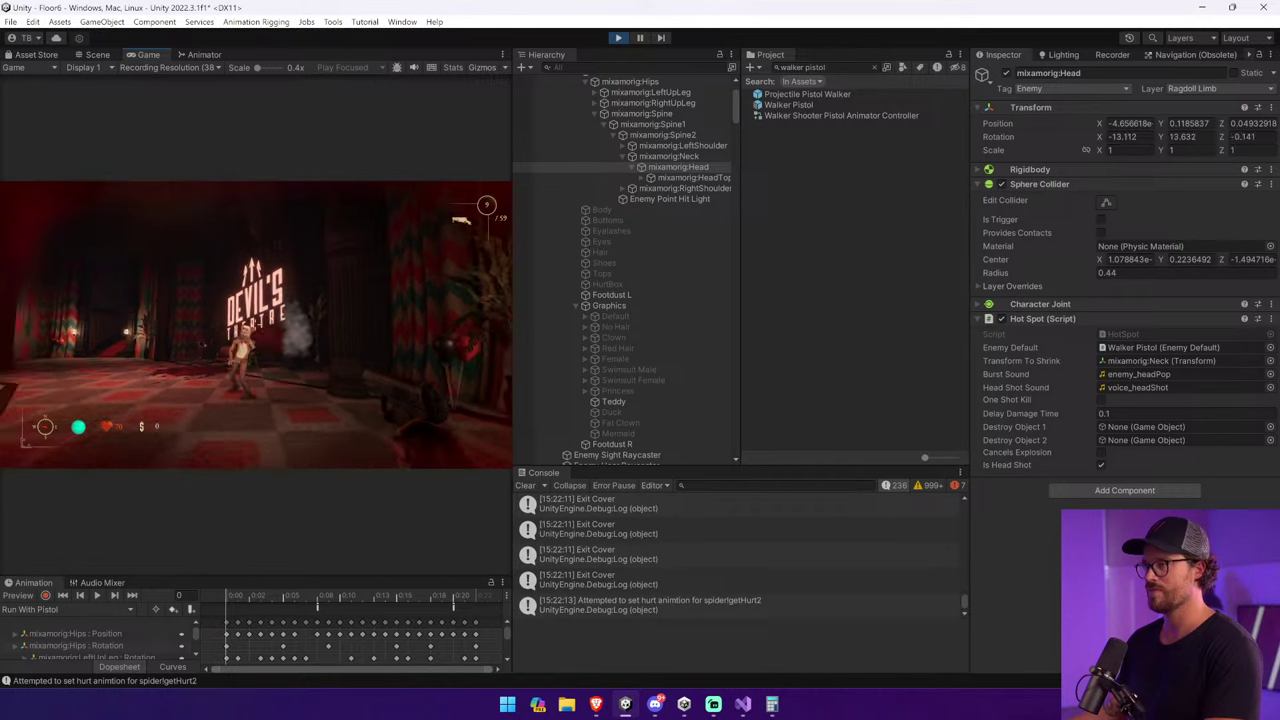
click(255, 324)
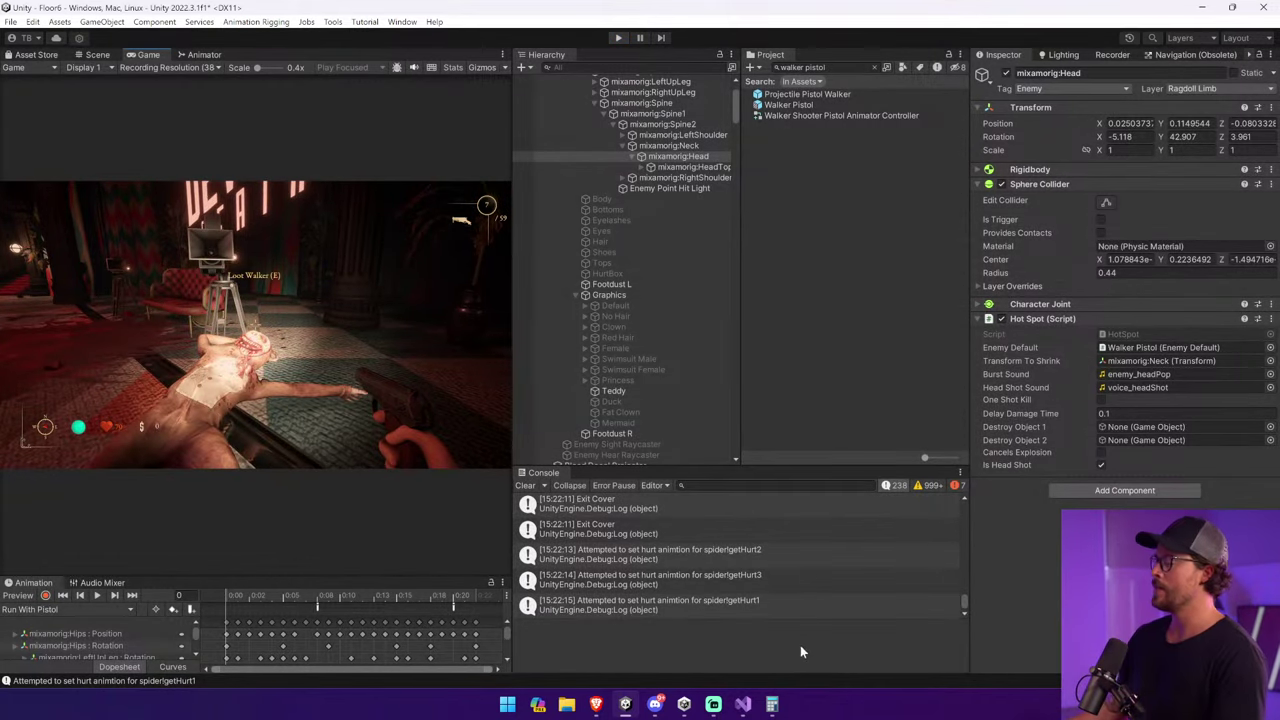
Switch to Visual Studio and search DemoWeapon.cs for hotSpotMultiplier to find where hotspot damage is applied.
click(742, 704)
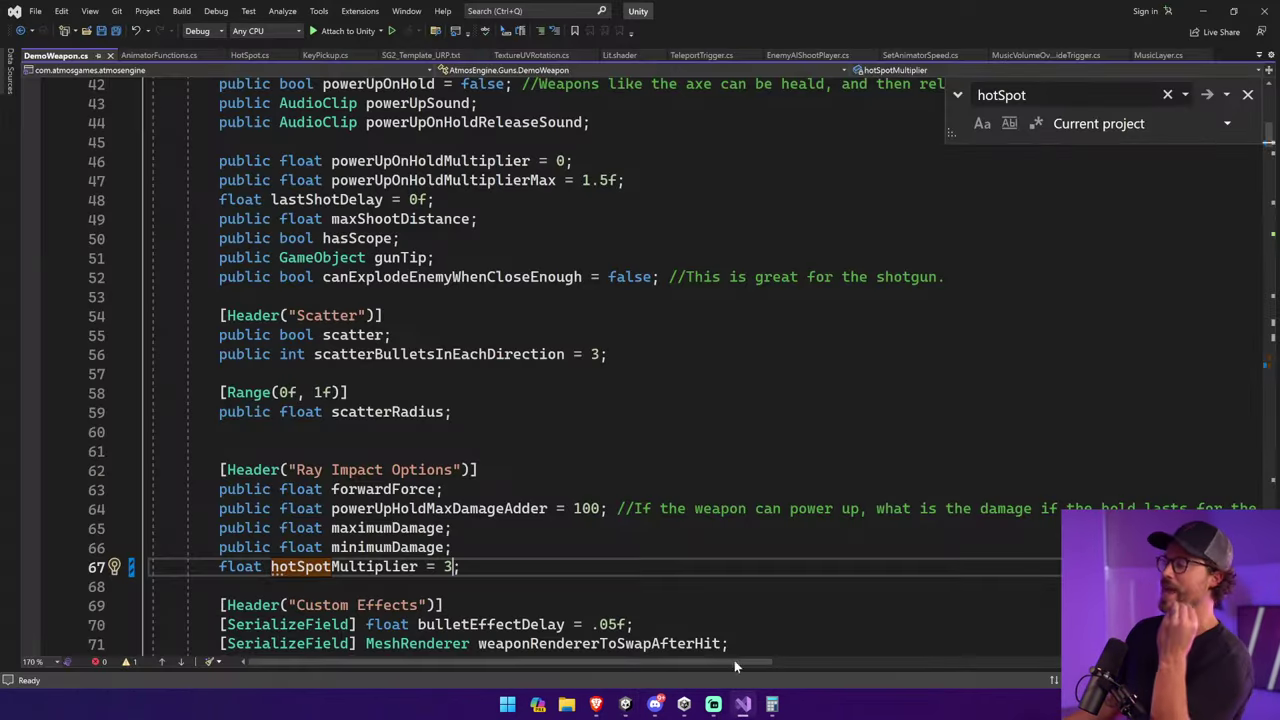
key(Return)
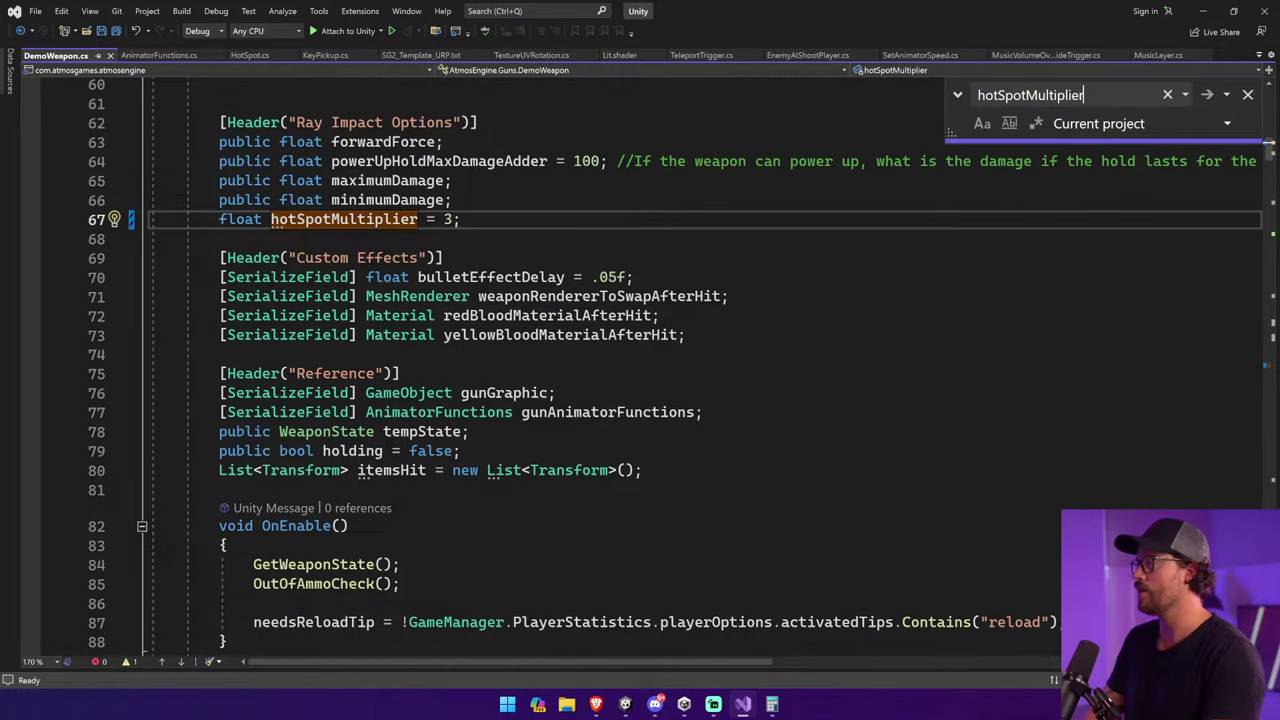
key(Return)
drag(760, 665, 763, 665)
scroll(650, 366, up, 3)
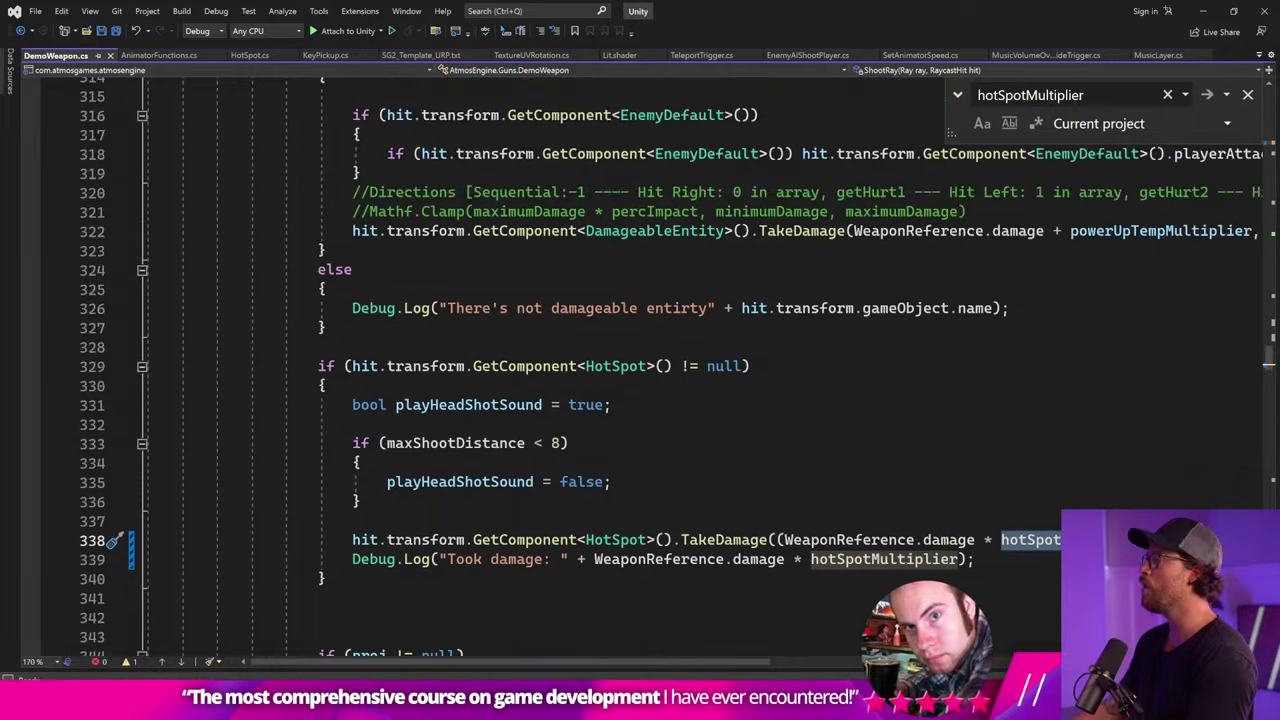
scroll(650, 366, up, 2)
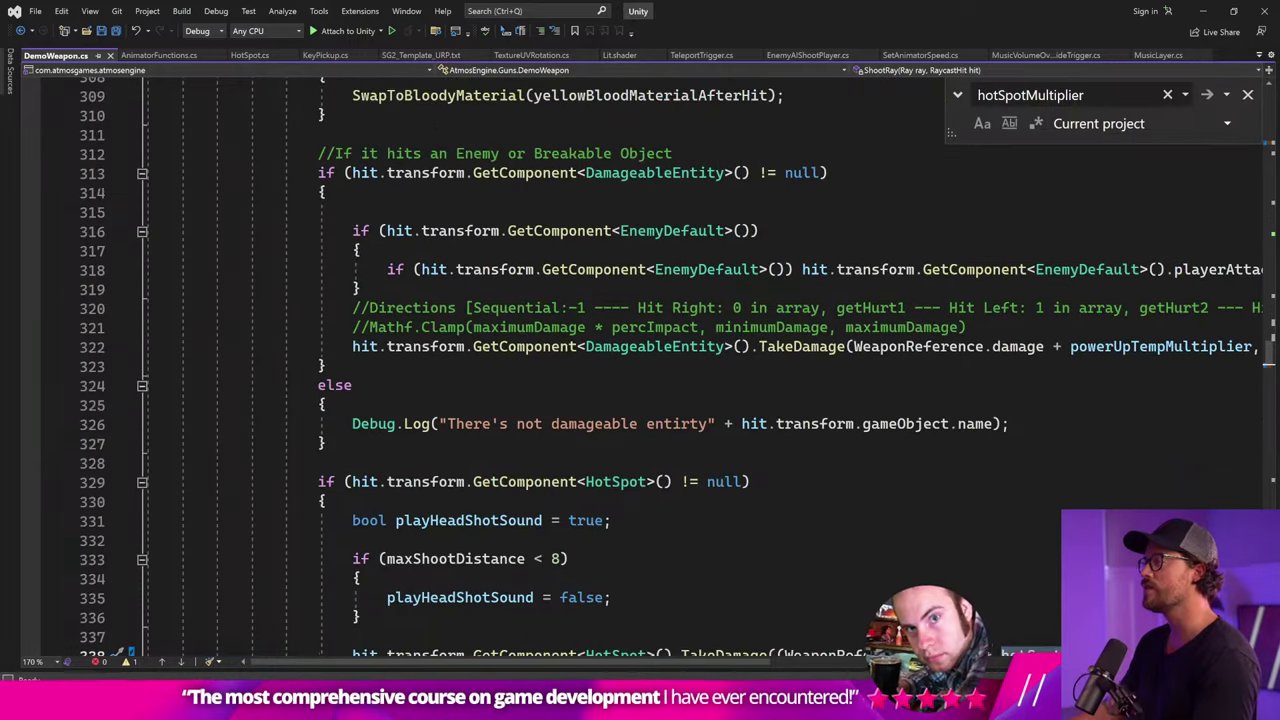
click(1248, 94)
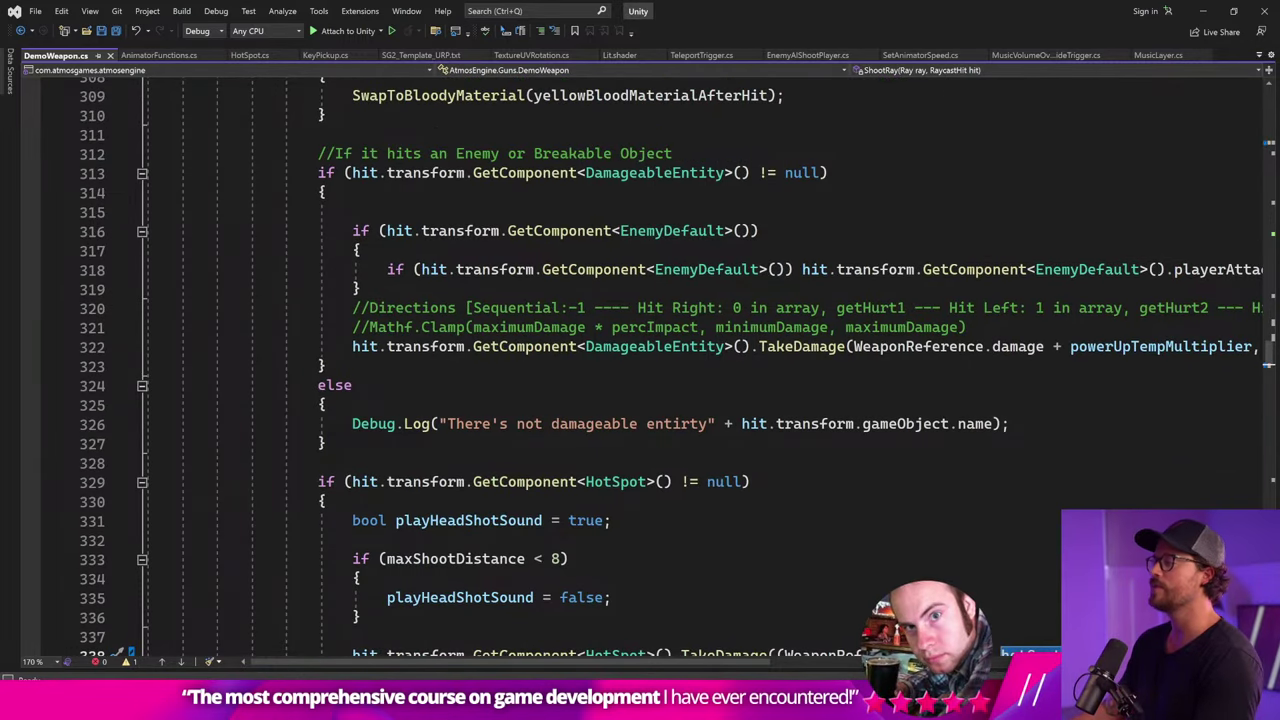
Compare the HotSpot damage call and its "Took damage" log line with the DamageableEntity check in ShootRay.
ctrl+scroll(640, 360, down, 2)
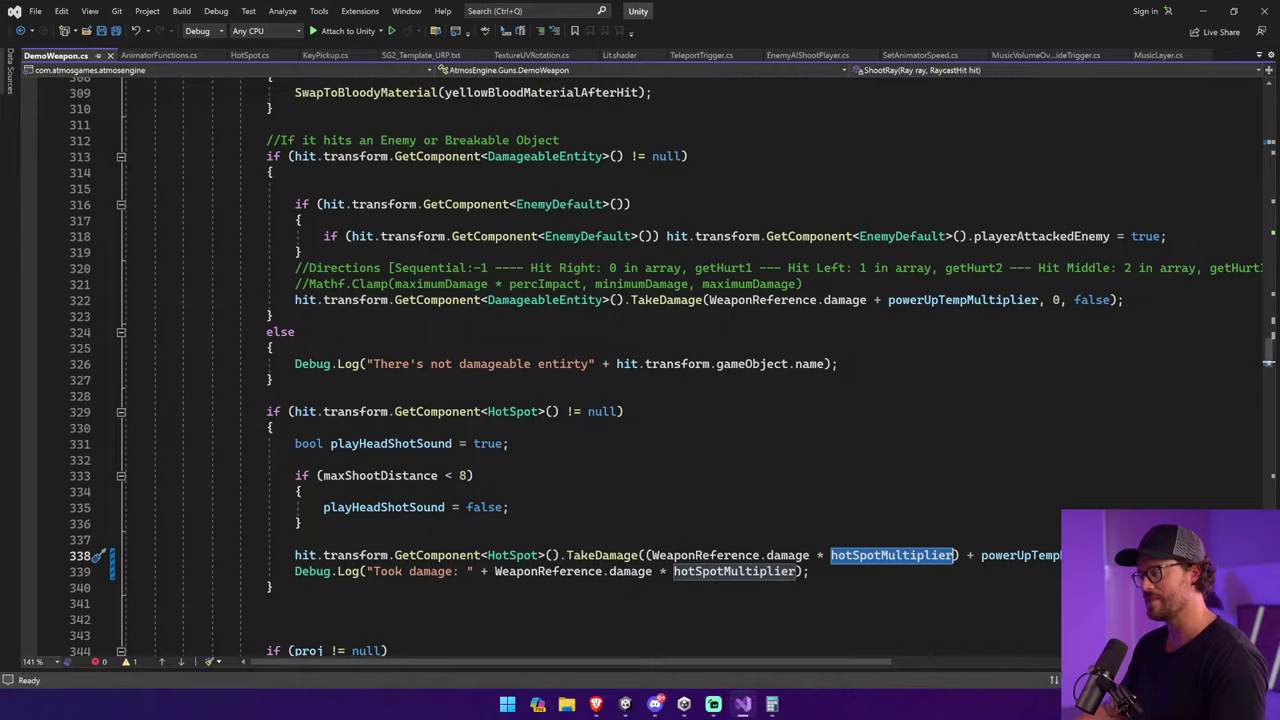
scroll(667, 366, down, 2)
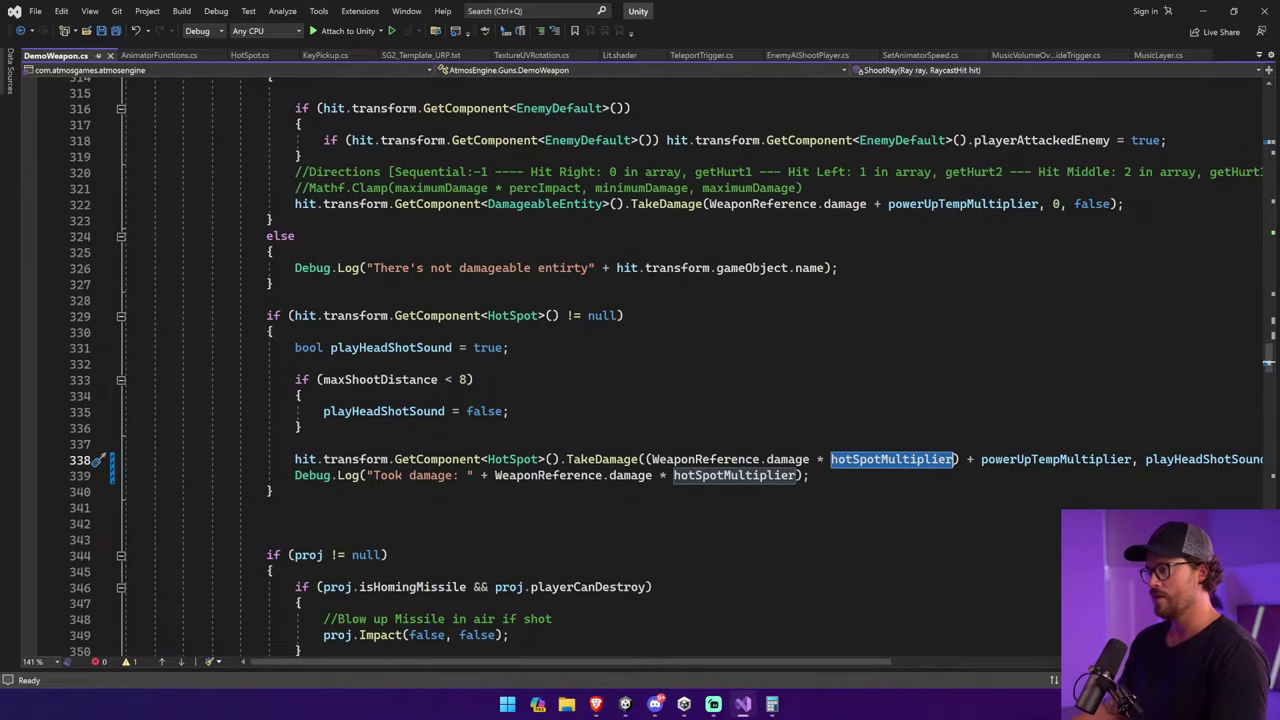
drag(294, 475, 810, 475)
scroll(810, 476, up, 2)
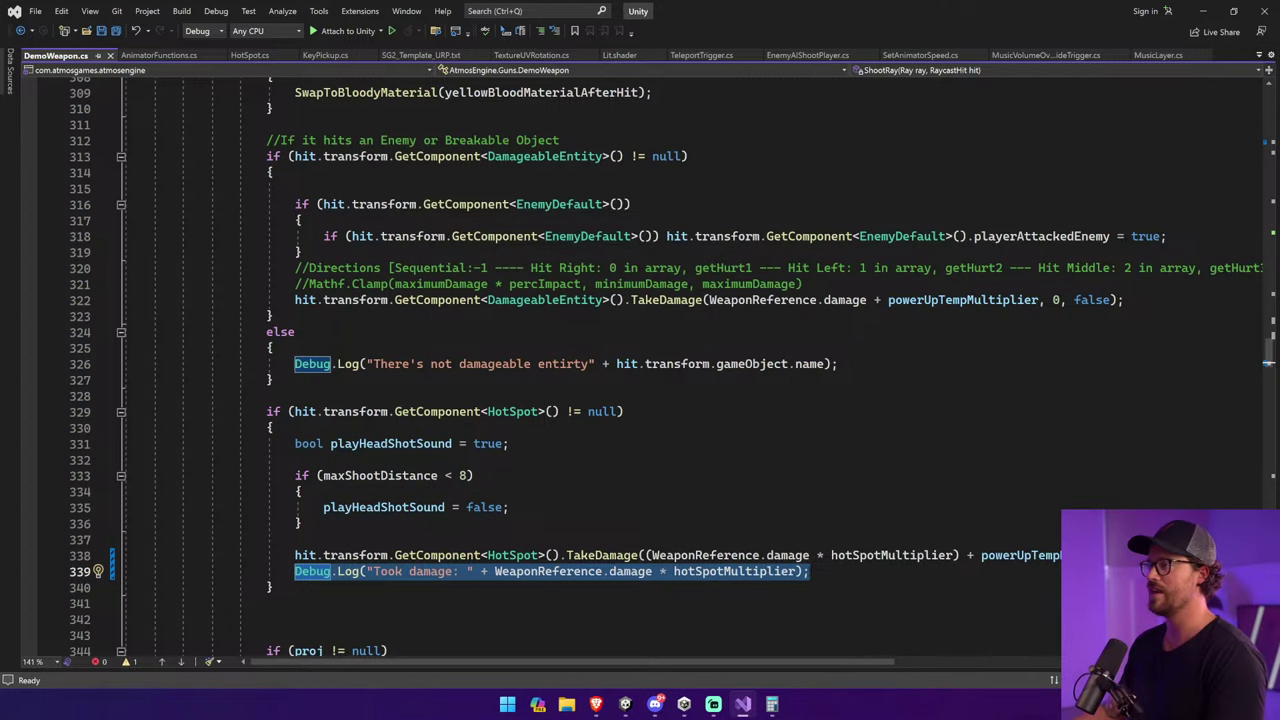
drag(688, 156, 388, 156)
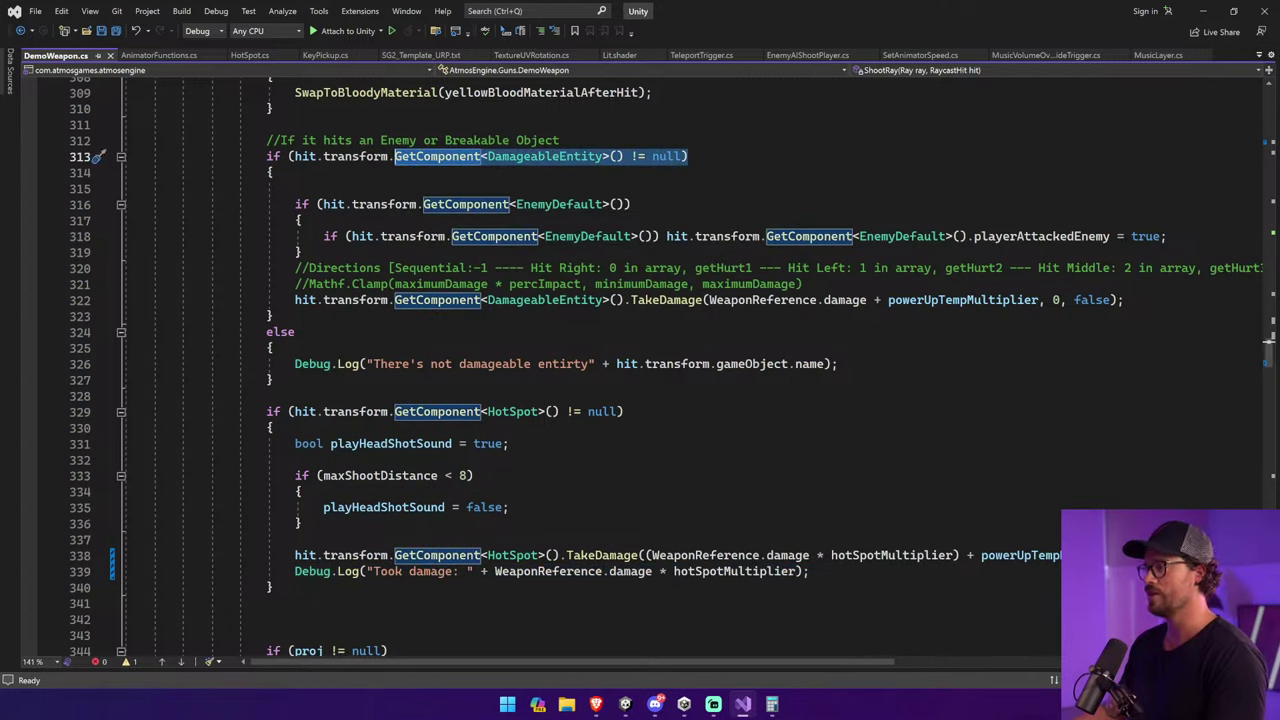
click(274, 173)
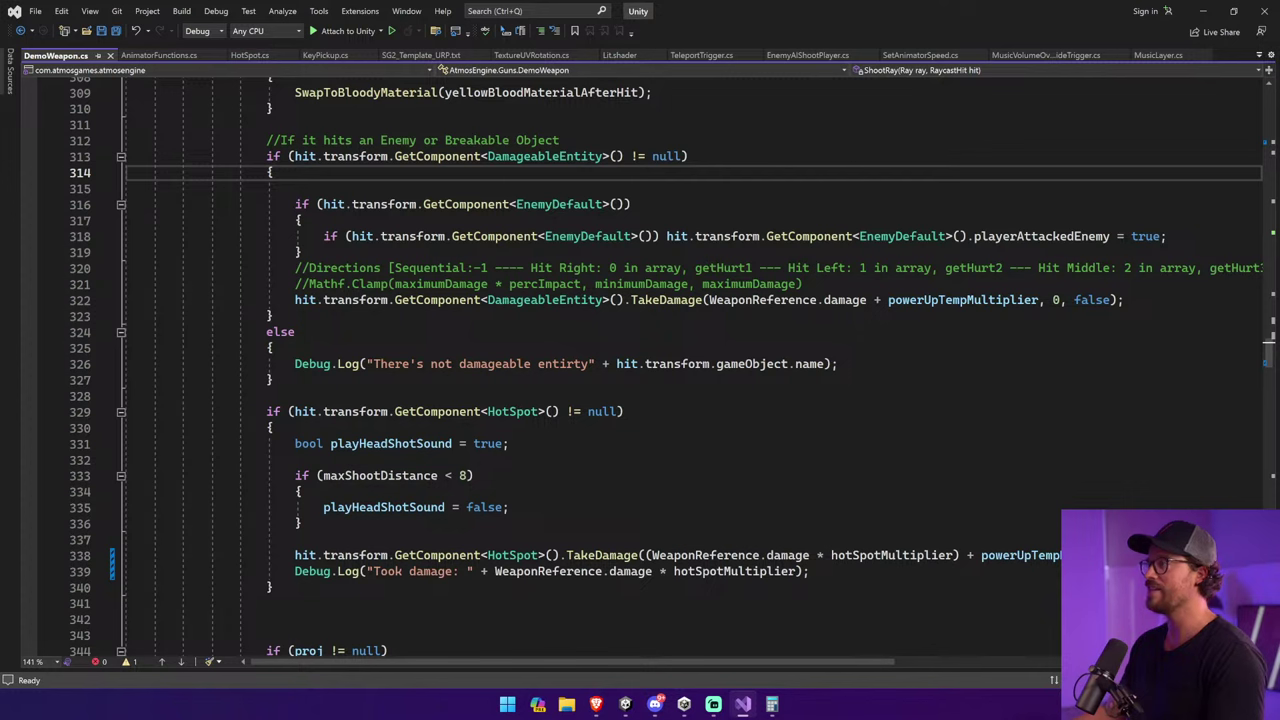
Remove the "!= null" comparison from the DamageableEntity check in ShootRay.
drag(631, 156, 678, 156)
key(BackSpace)
key(BackSpace)
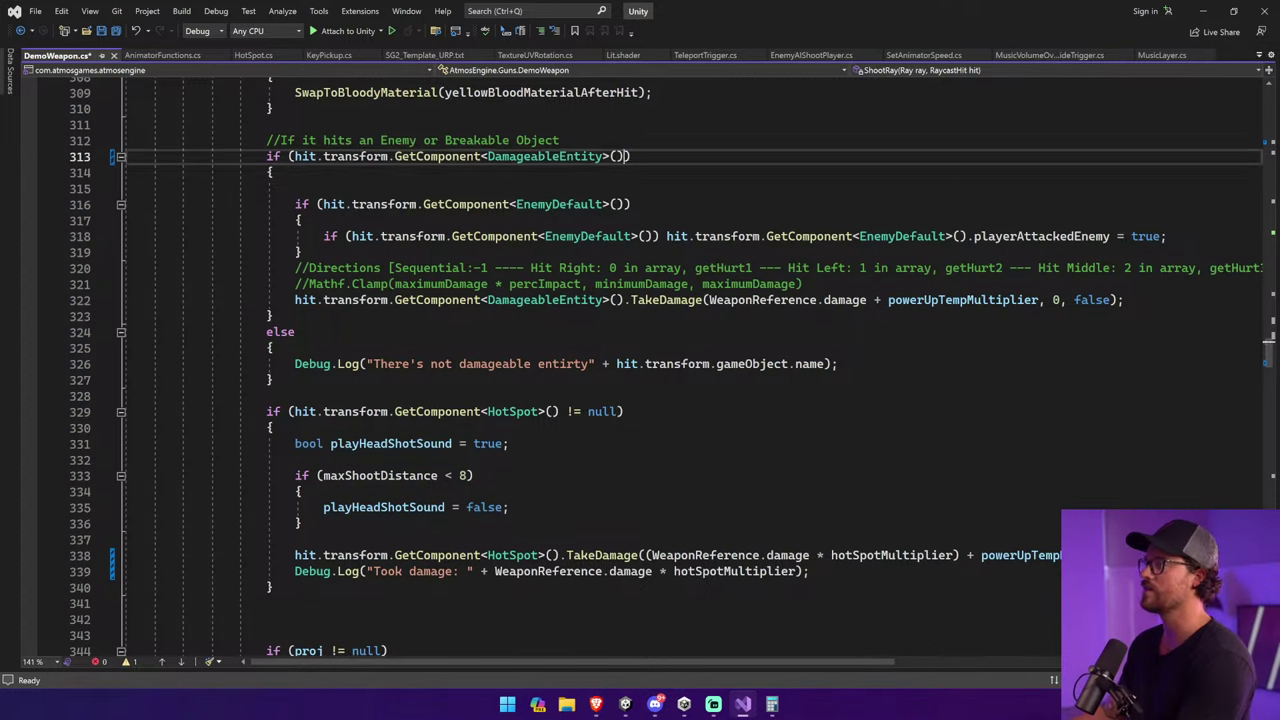
click(696, 268)
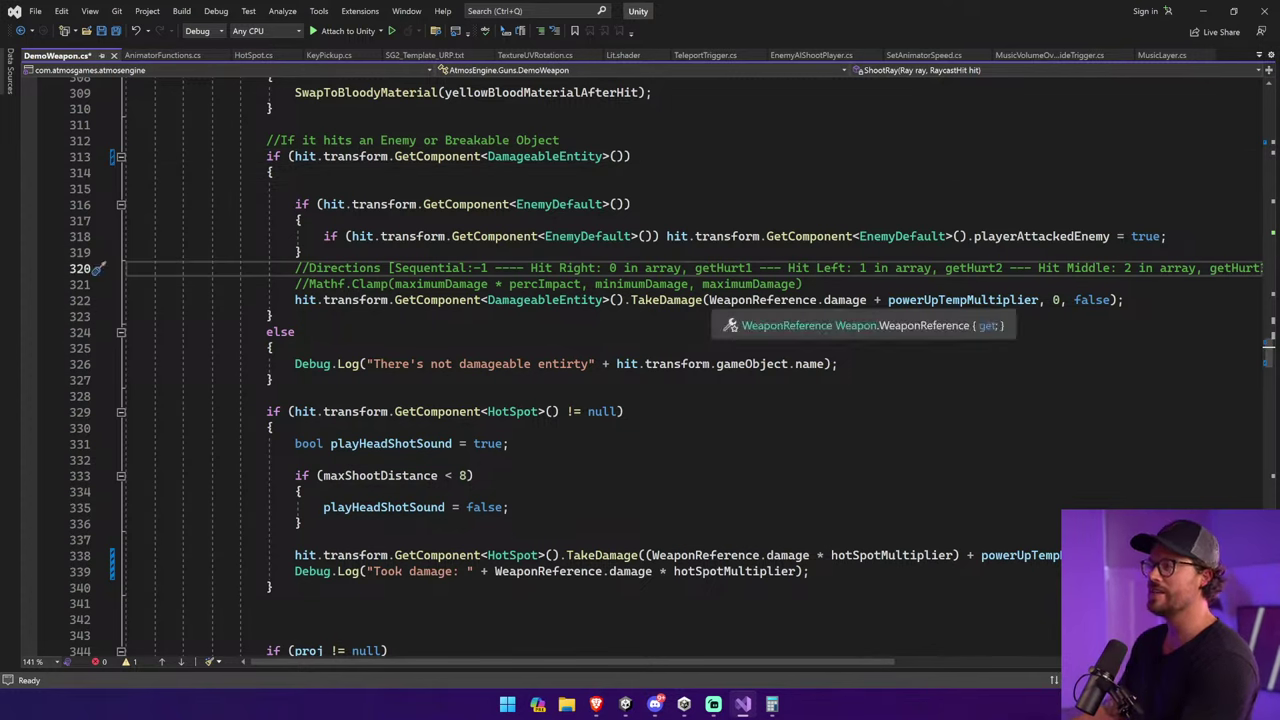
click(624, 156)
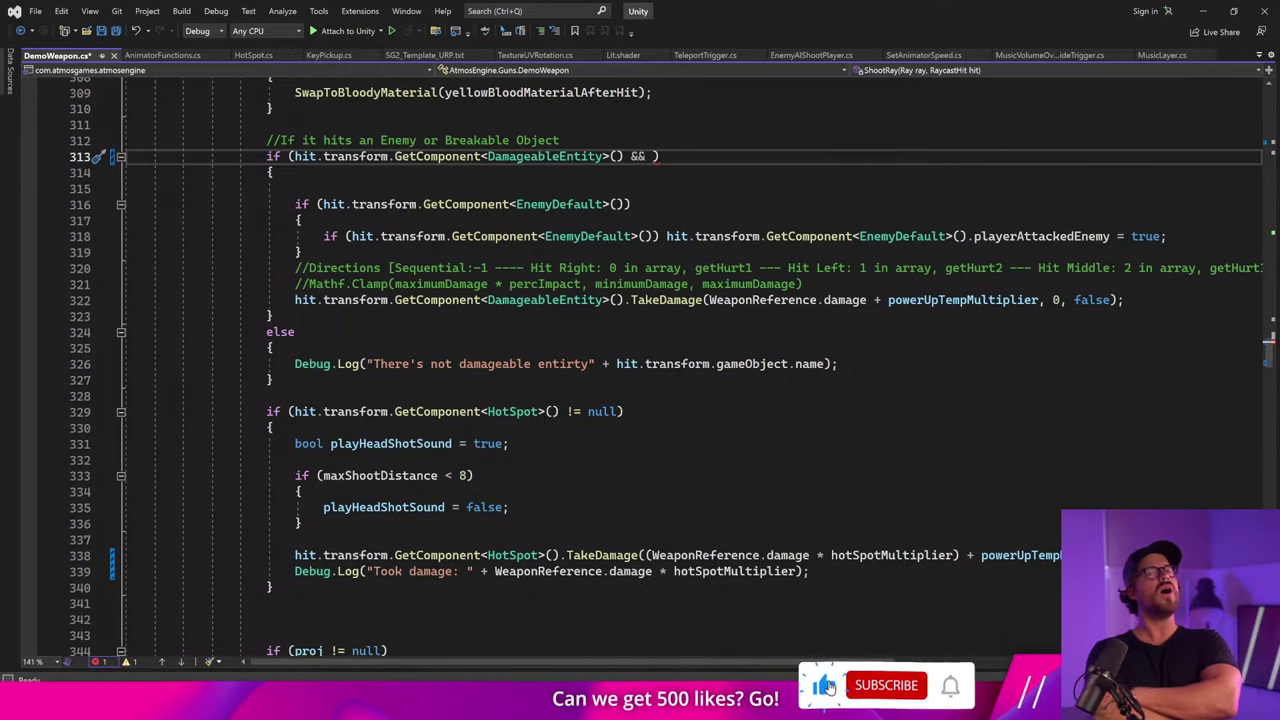
key(BackSpace)
key(BackSpace)
key(BackSpace)
key(BackSpace)
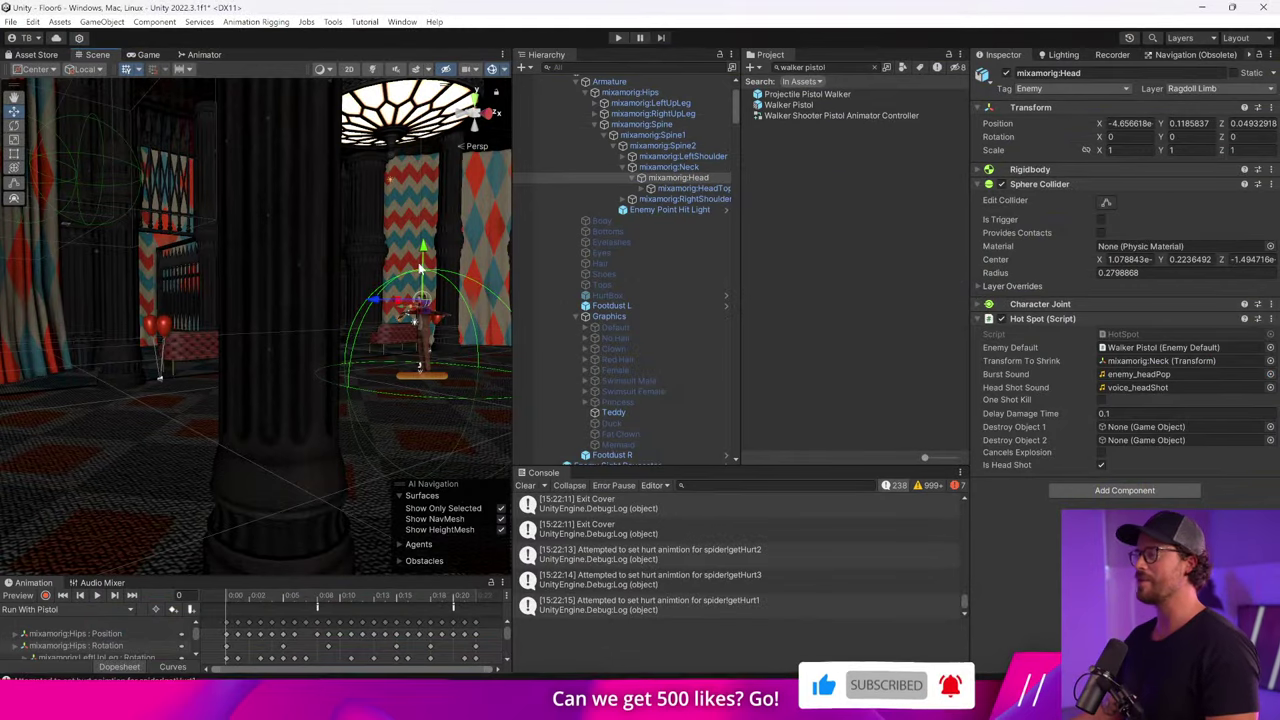
Switch to Unity and trace the Walker Pistol prefab through Walker Shotgun to the base Walker, examining its Capsule Collider.
click(420, 328)
click(420, 326)
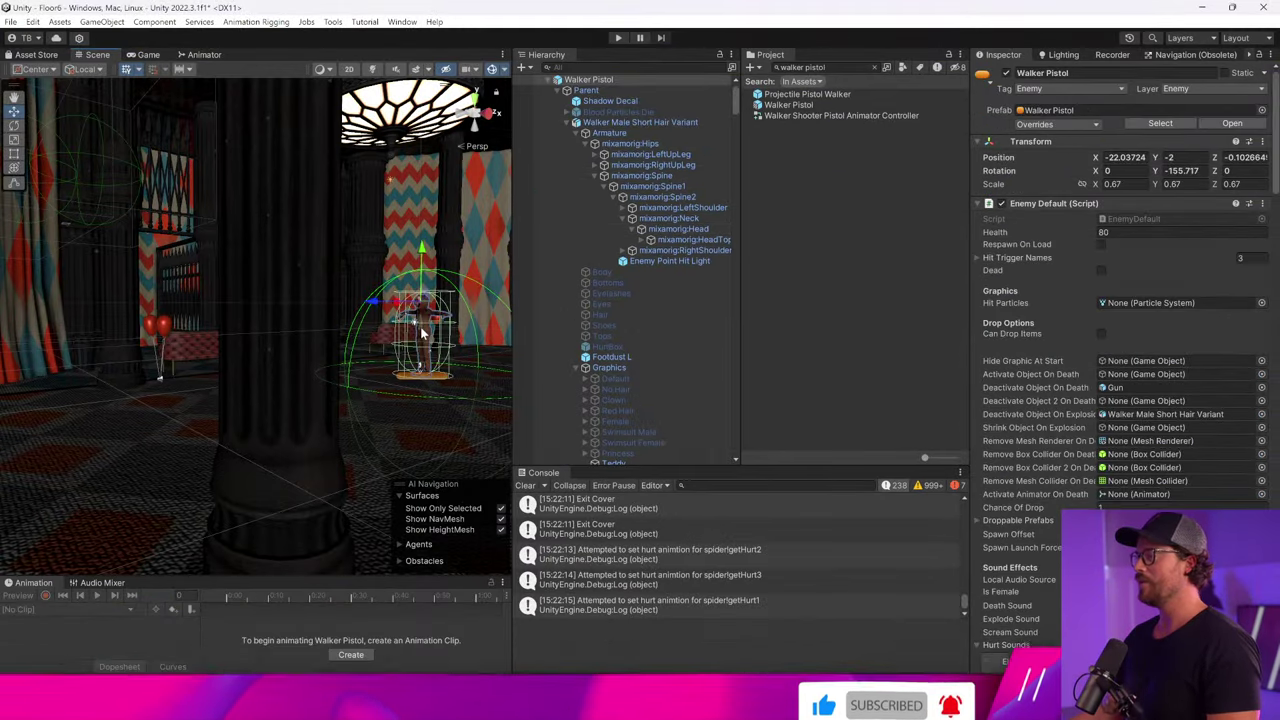
key(f)
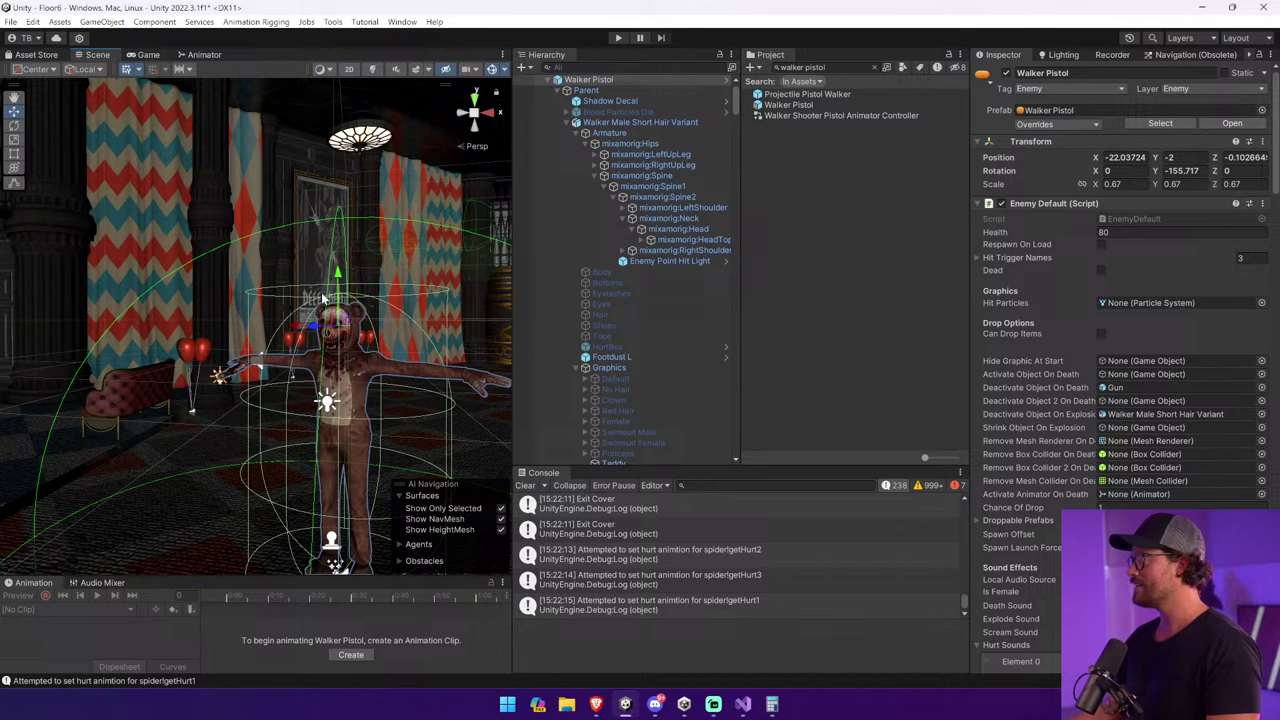
click(726, 82)
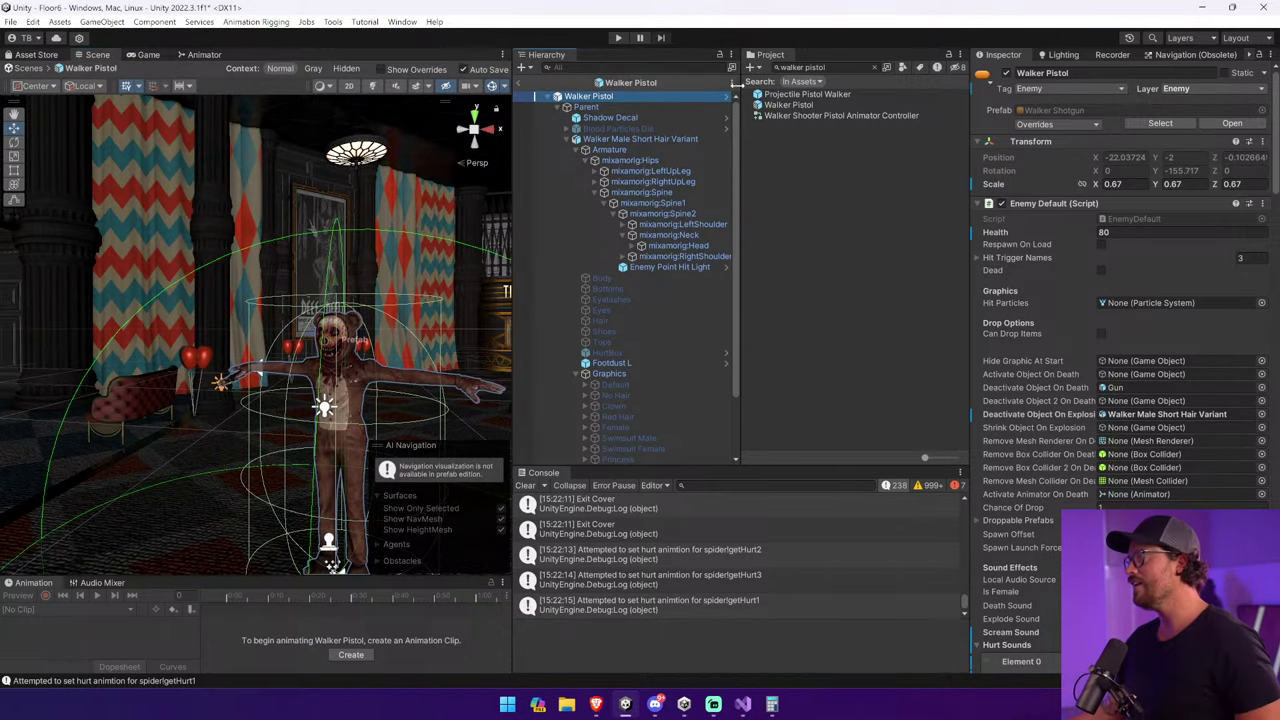
click(727, 97)
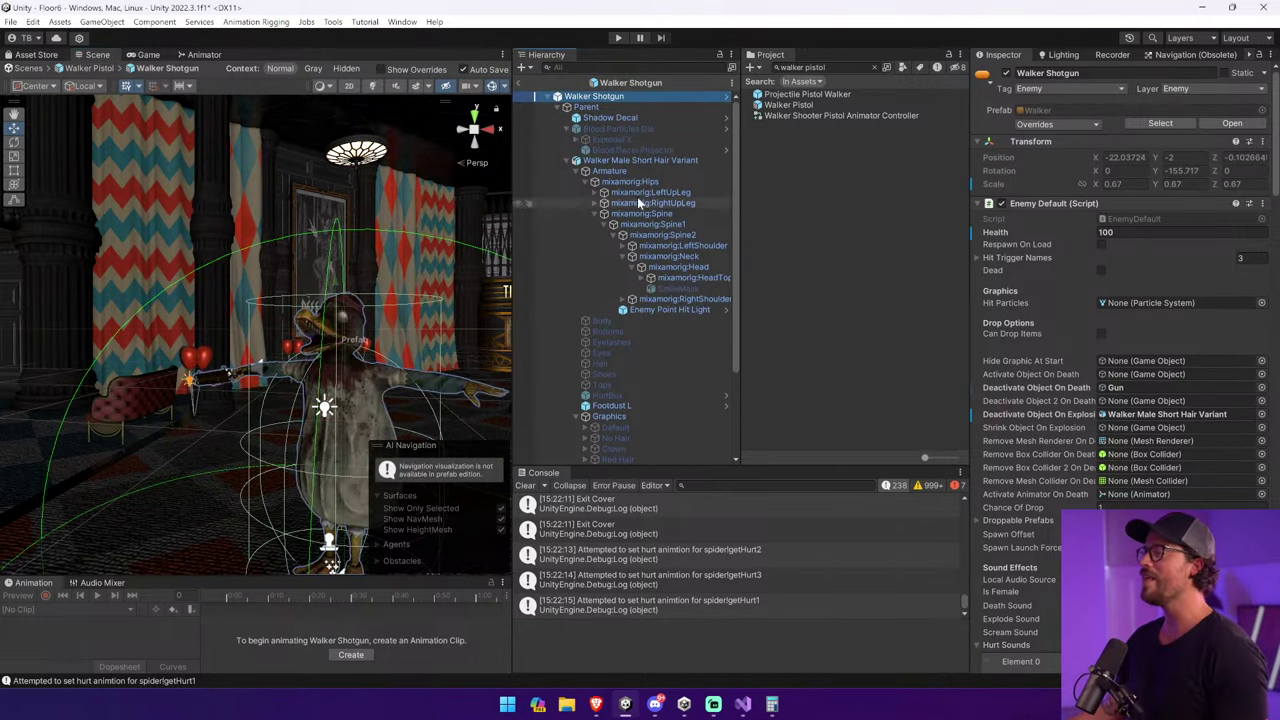
click(727, 97)
click(1050, 169)
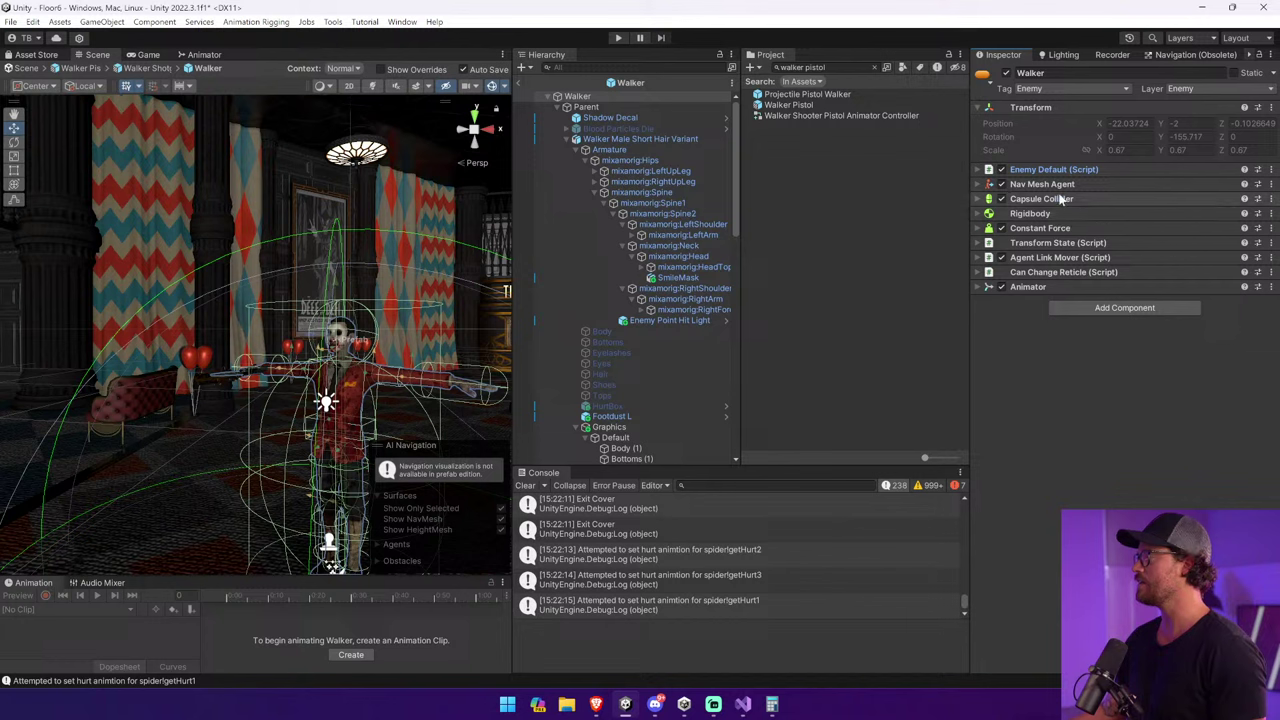
click(1062, 198)
middle_drag(345, 363, 314, 333)
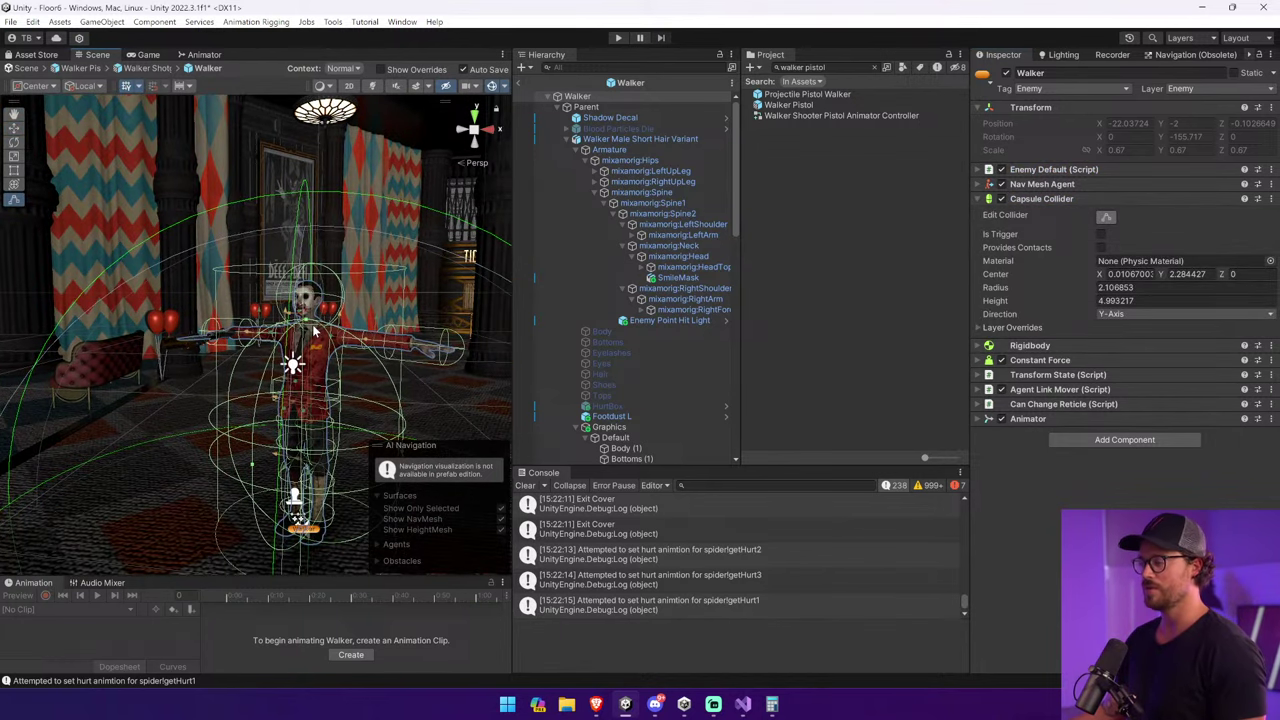
Return to the Walker Pistol prefab and lower its capsule collider's top, giving a height of about 4.62 and a center Y of about 2.43.
click(518, 84)
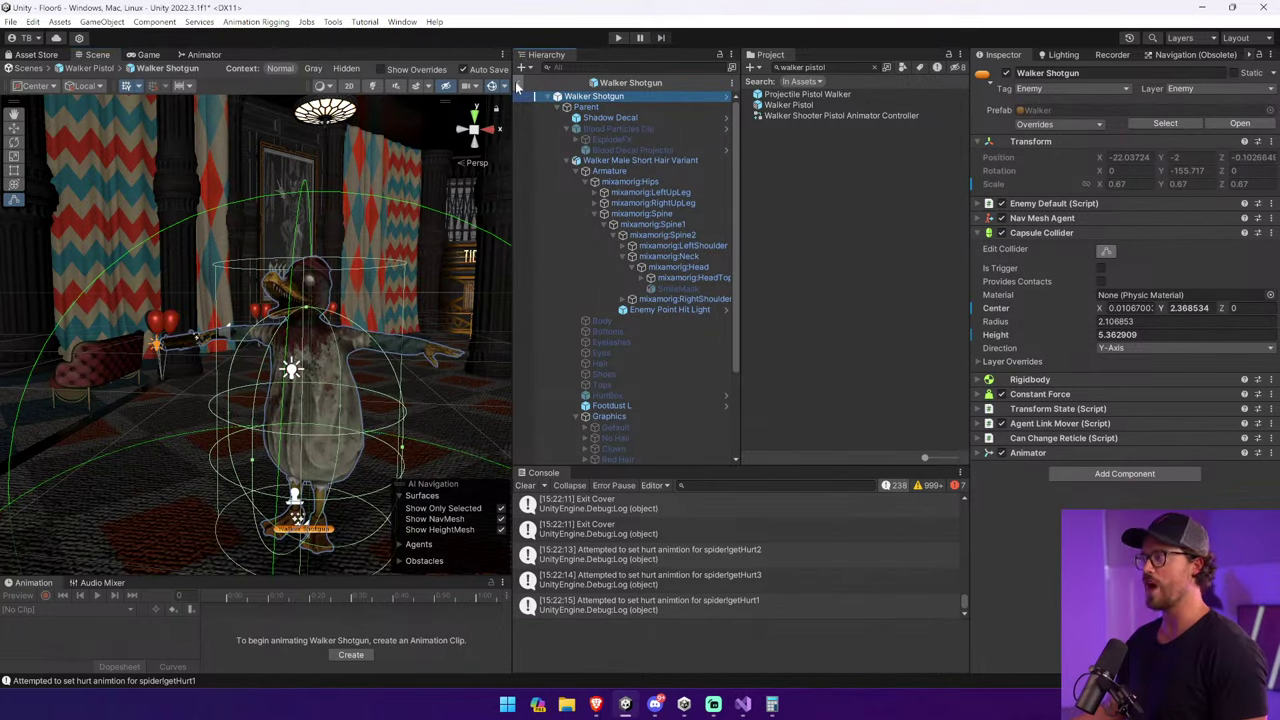
click(518, 84)
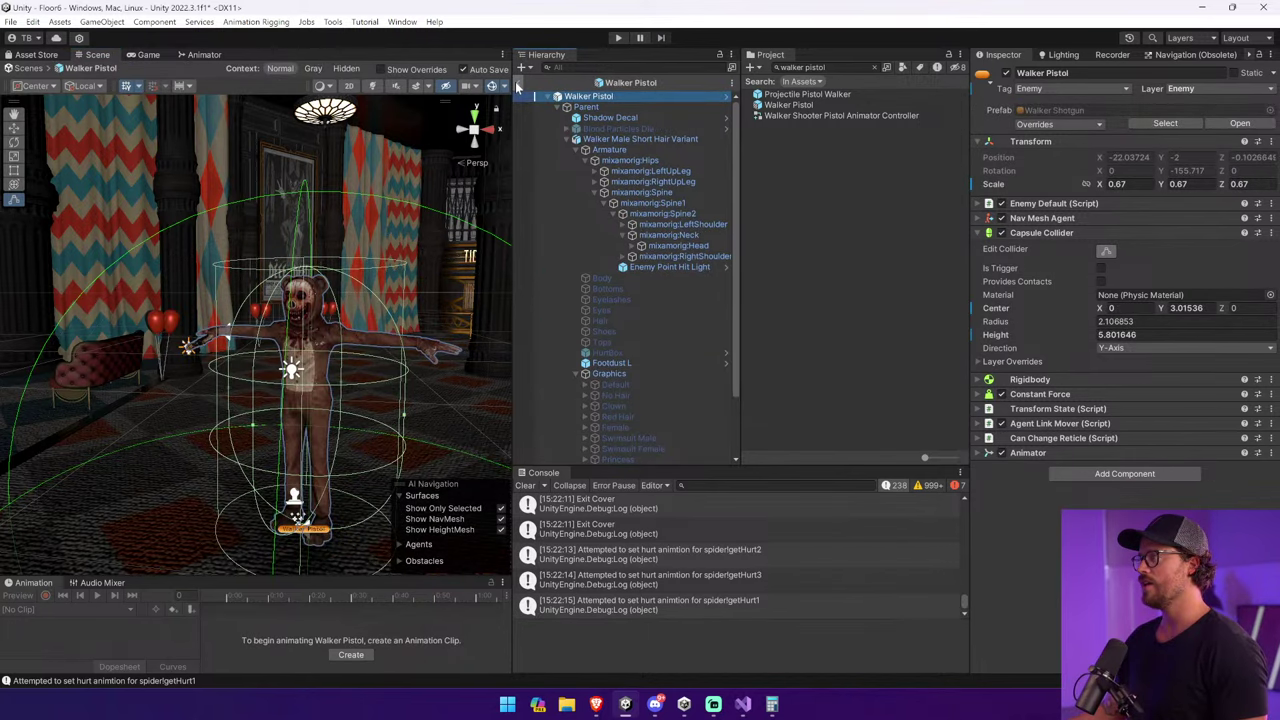
drag(307, 270, 318, 312)
click(465, 130)
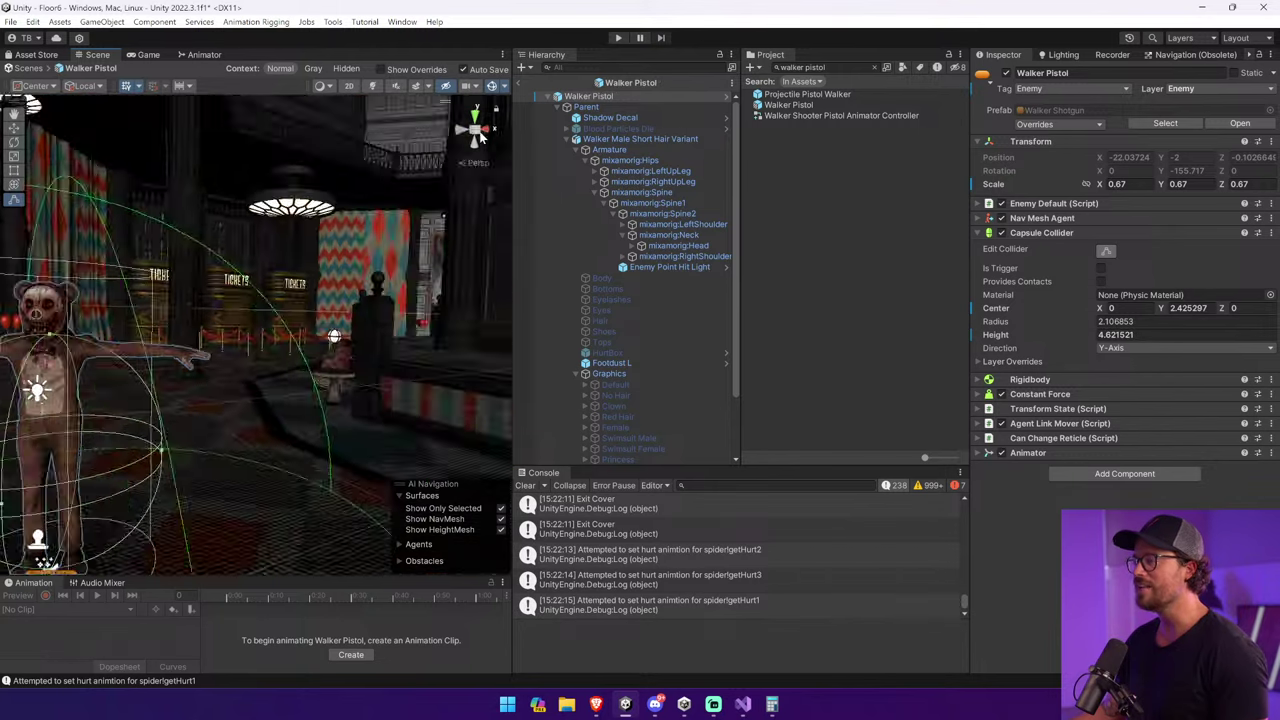
click(484, 129)
click(476, 129)
scroll(312, 315, down, 10)
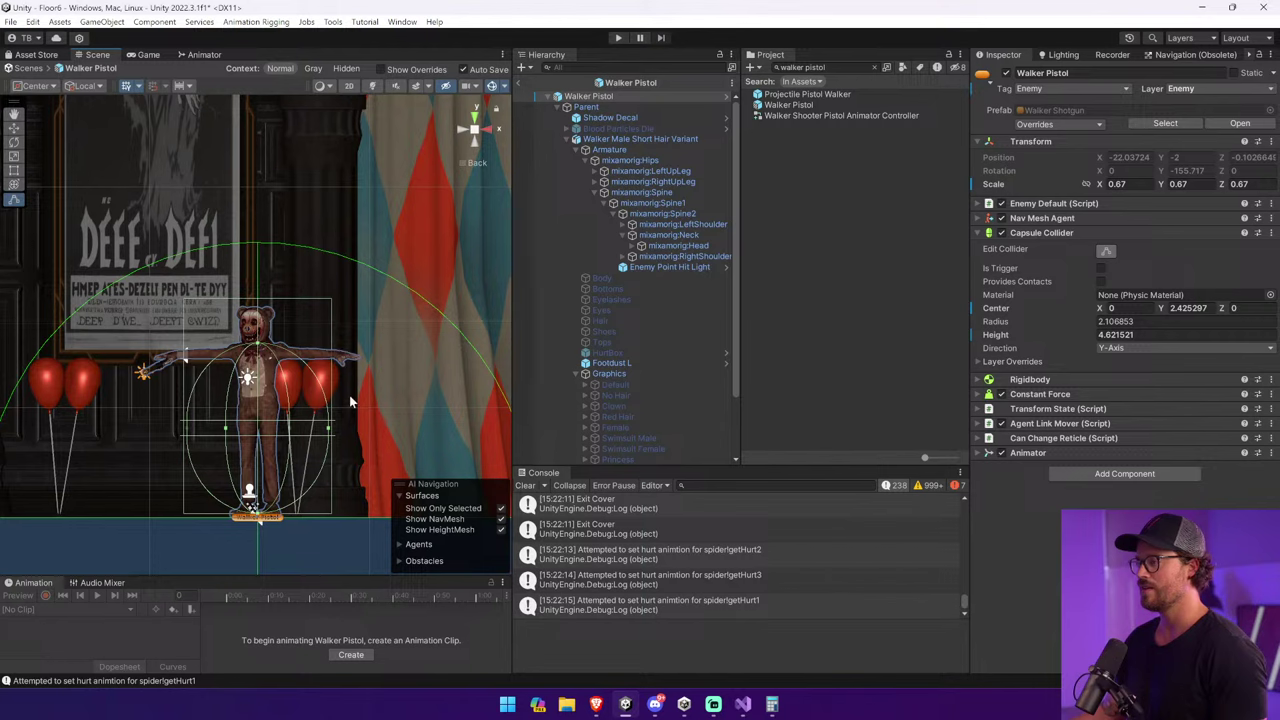
click(519, 84)
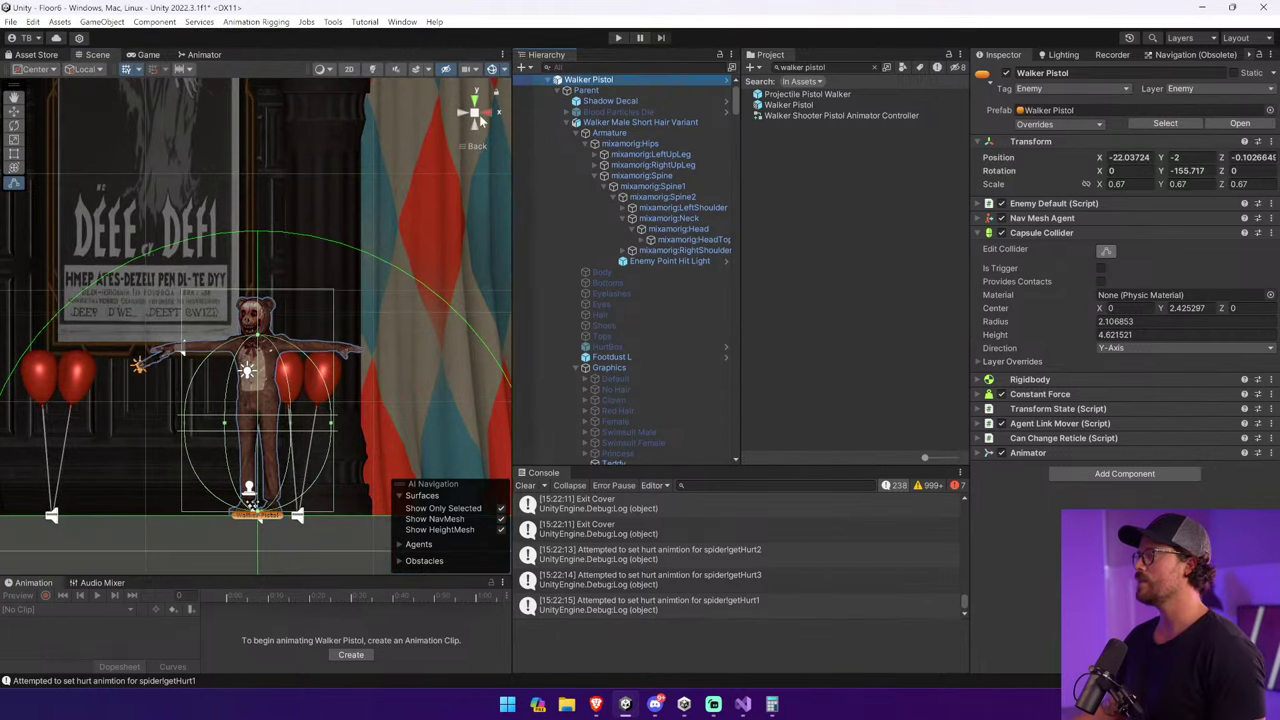
Locate the Walker Pistol prefab asset, place a Walker Magnum Teleporter beside the scene's Walker Pistol to compare colliders, and undo the placement.
right_drag(360, 280, 340, 276)
click(1160, 123)
scroll(858, 290, down, 3)
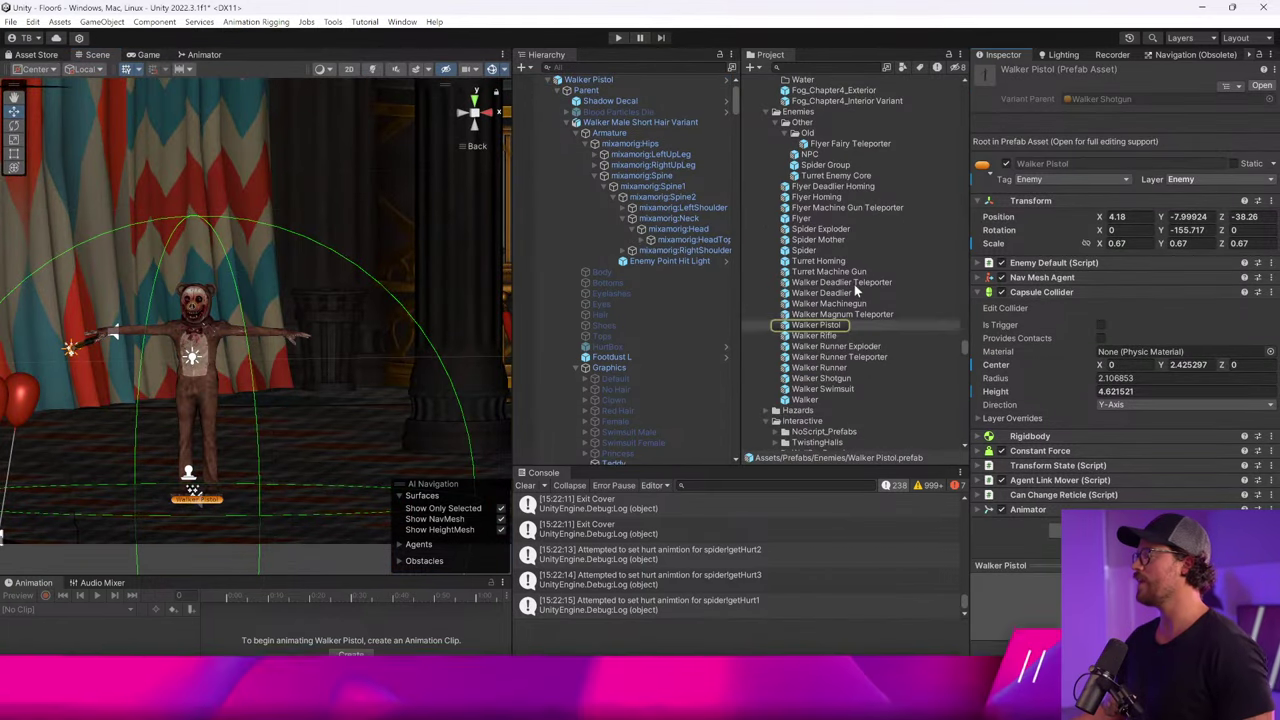
click(858, 315)
drag(858, 315, 342, 442)
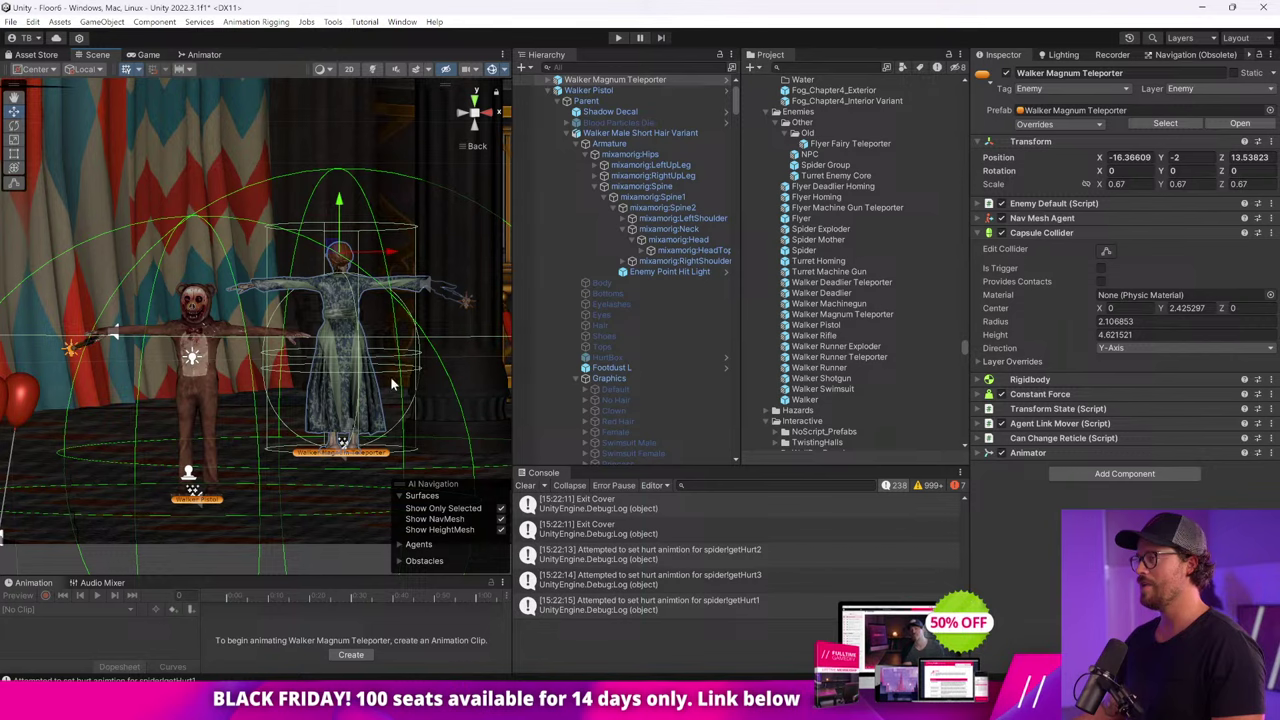
key(ctrl+z)
Browse the Flyer and Spider Group enemy prefabs, and undo a trial placement beside the Walker Pistol.
click(824, 198)
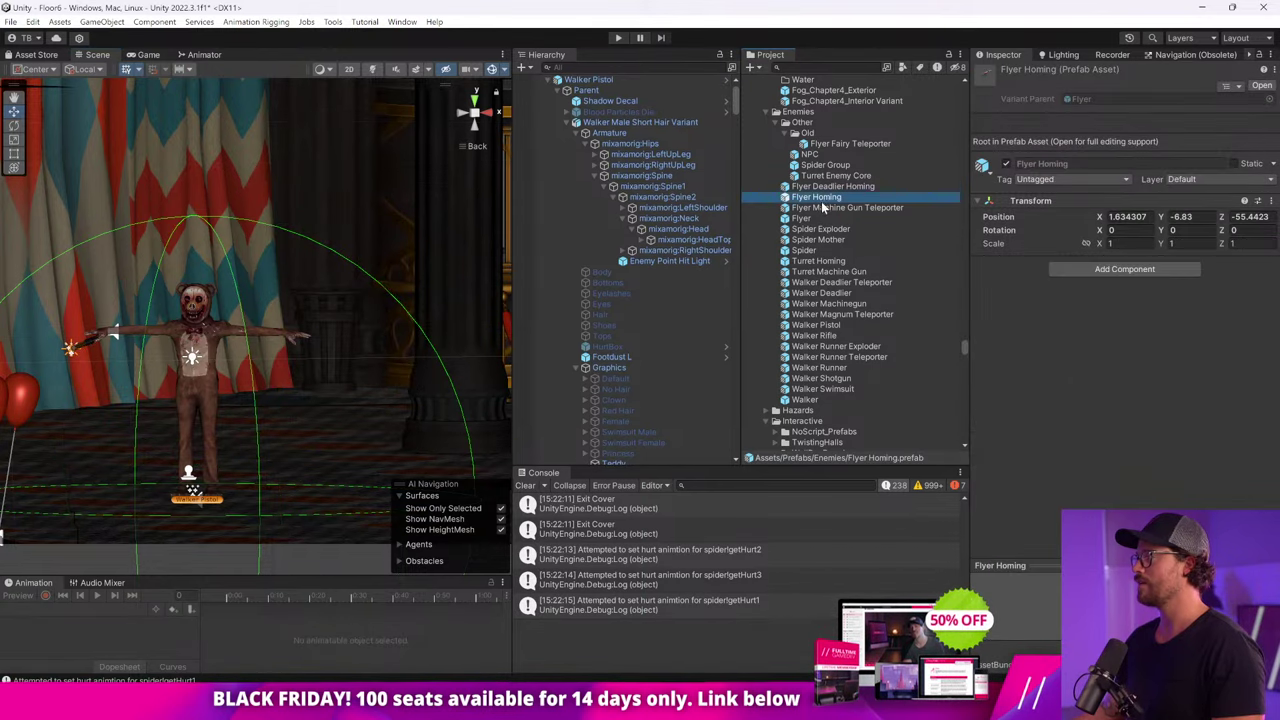
click(829, 188)
key(Up)
key(Up)
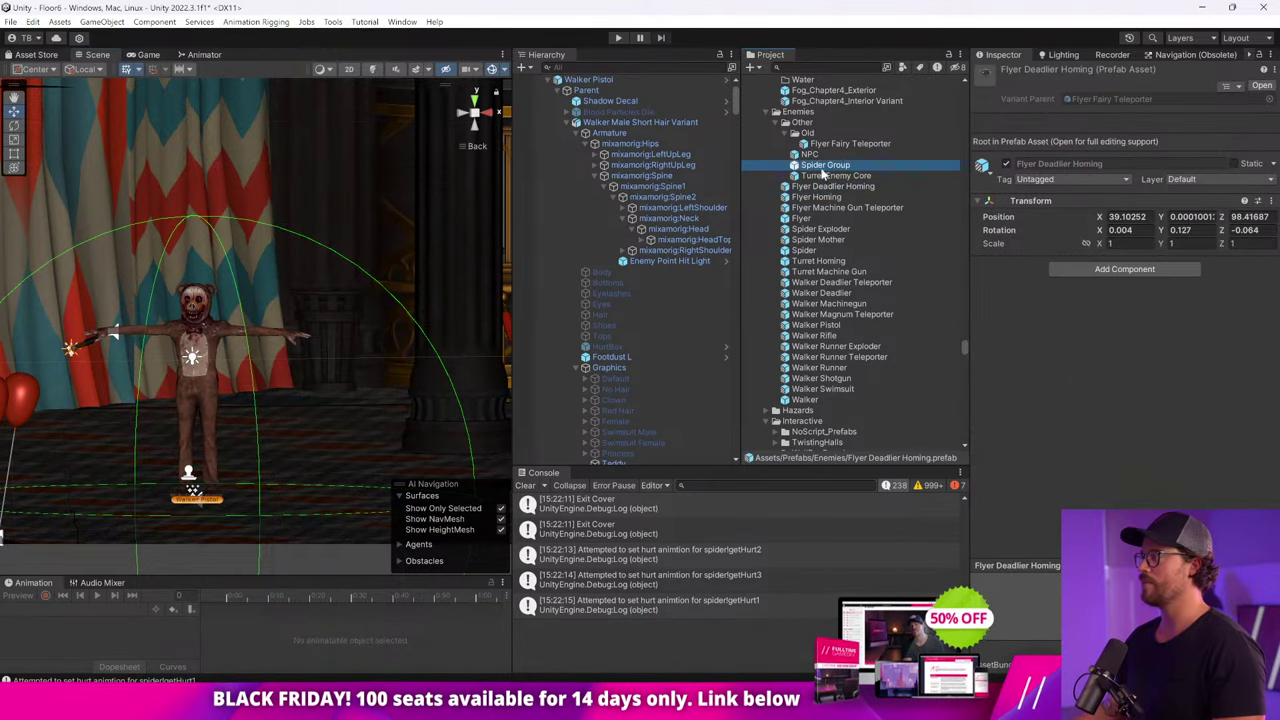
key(Down)
drag(840, 207, 335, 450)
key(ctrl+z)
Place the Walker Deadlier Teleporter and other enemy prefabs beside the Walker Pistol to compare colliders, undoing each placement.
drag(819, 282, 313, 451)
click(315, 445)
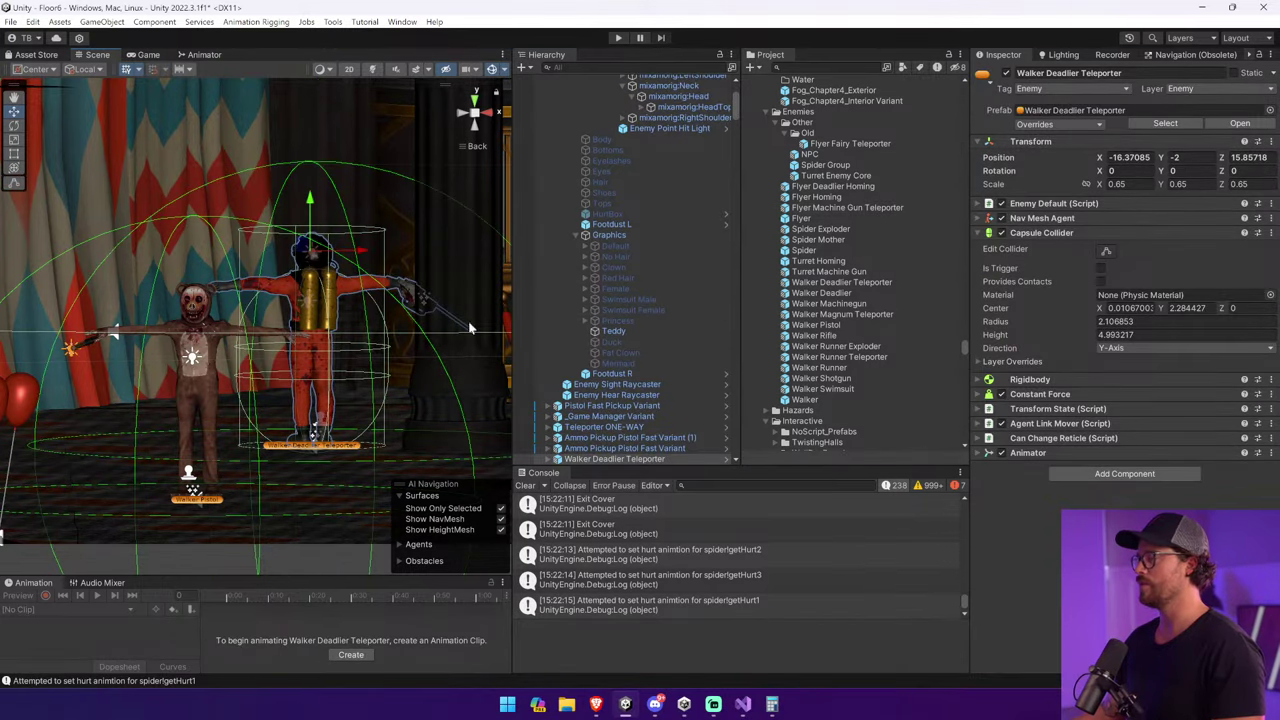
key(ctrl+z)
drag(831, 262, 329, 452)
key(ctrl+z)
drag(394, 368, 299, 456)
key(ctrl+z)
Compare the capsule colliders of Walker Deadlier, Walker Machinegun and Walker Magnum Teleporter by placing each in the scene and undoing it.
drag(840, 293, 323, 456)
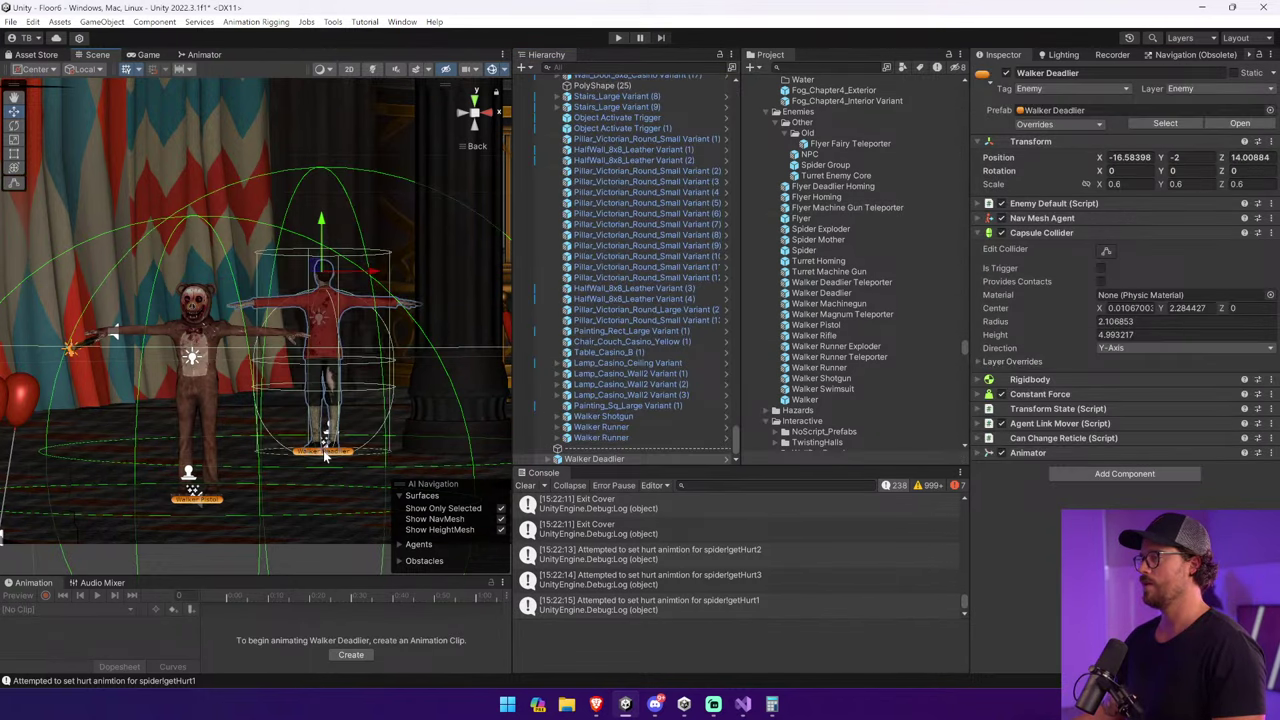
drag(829, 302, 320, 458)
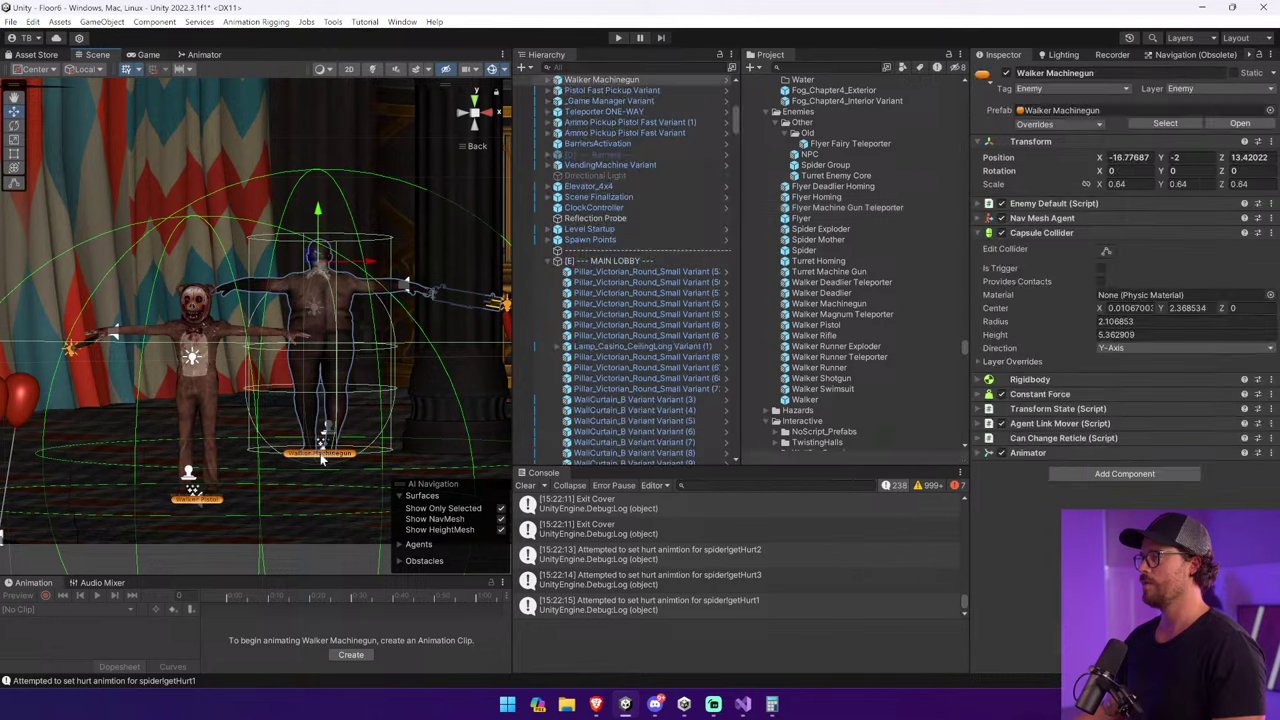
key(ctrl+z)
click(842, 314)
drag(842, 314, 325, 450)
key(ctrl+z)
Check the colliders of the Walker Pistol and Walker Rifle prefabs with trial placements in the lobby, undoing each one.
drag(845, 325, 345, 440)
key(ctrl+z)
click(829, 335)
drag(829, 335, 348, 484)
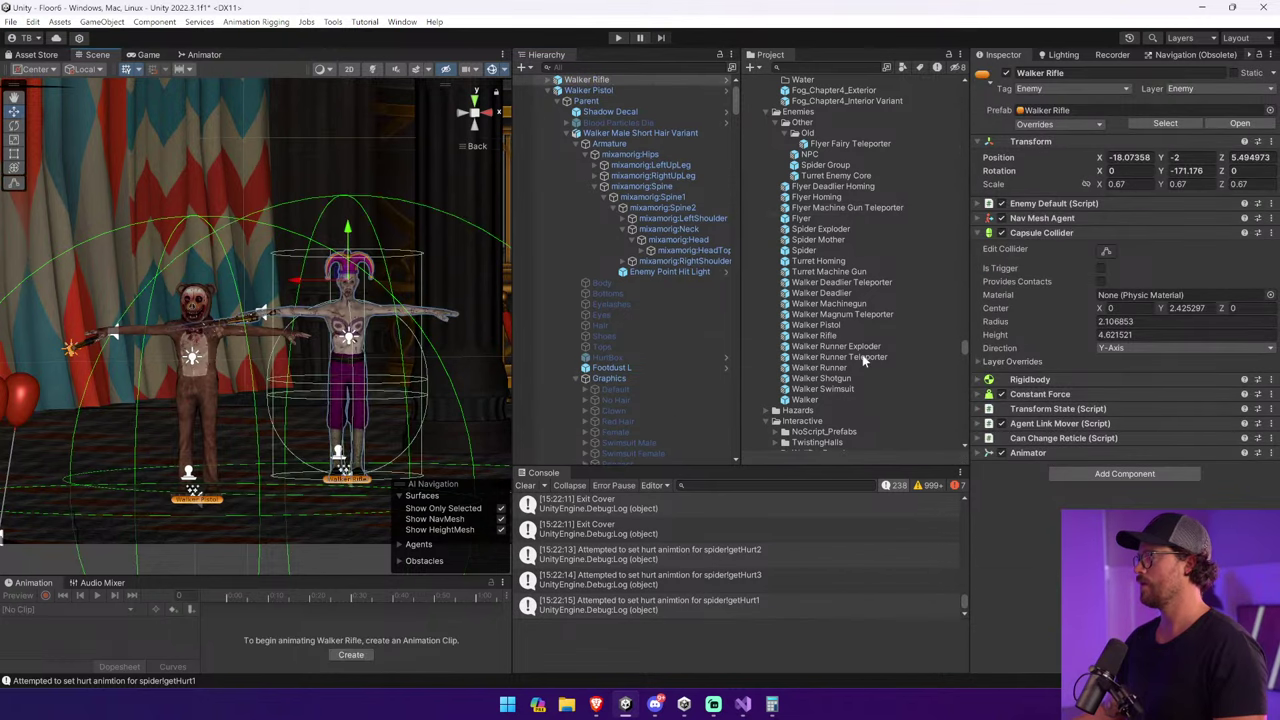
key(ctrl+z)
Compare the capsule colliders of Walker Runner Exploder, Walker Runner Teleporter and Walker Runner through trial placements, undoing each.
drag(852, 348, 374, 443)
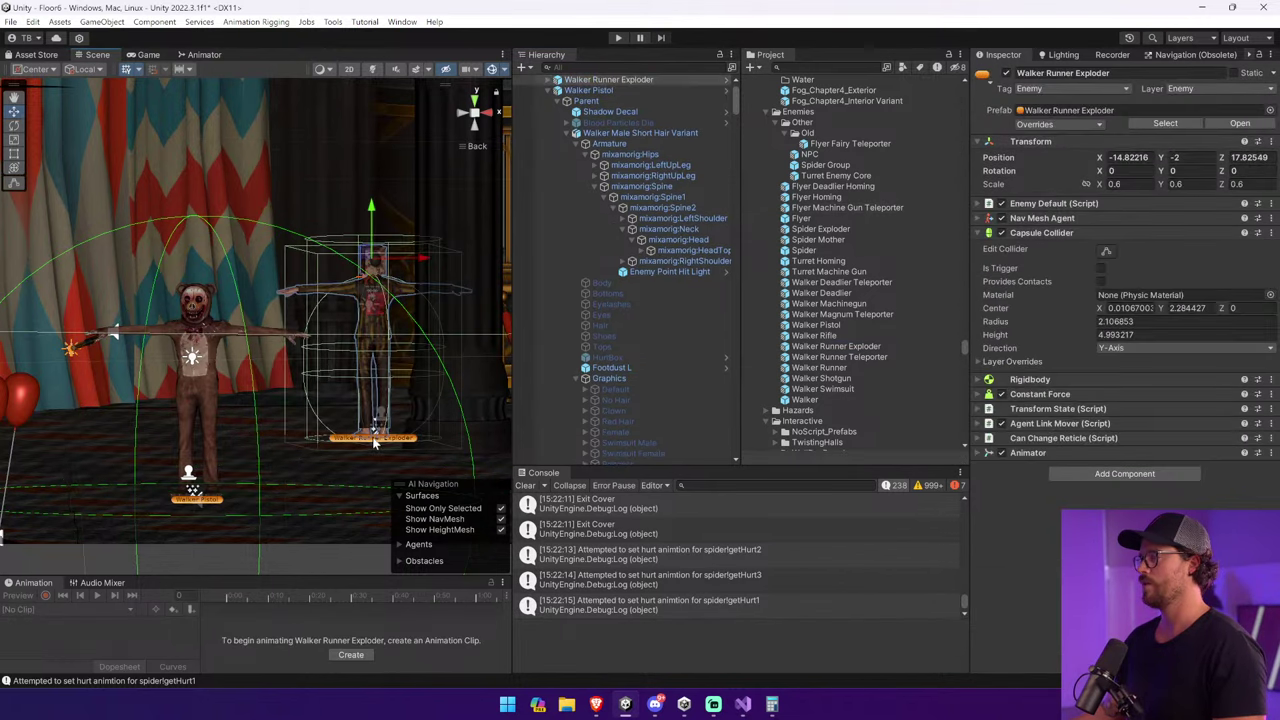
key(ctrl+z)
drag(839, 357, 360, 437)
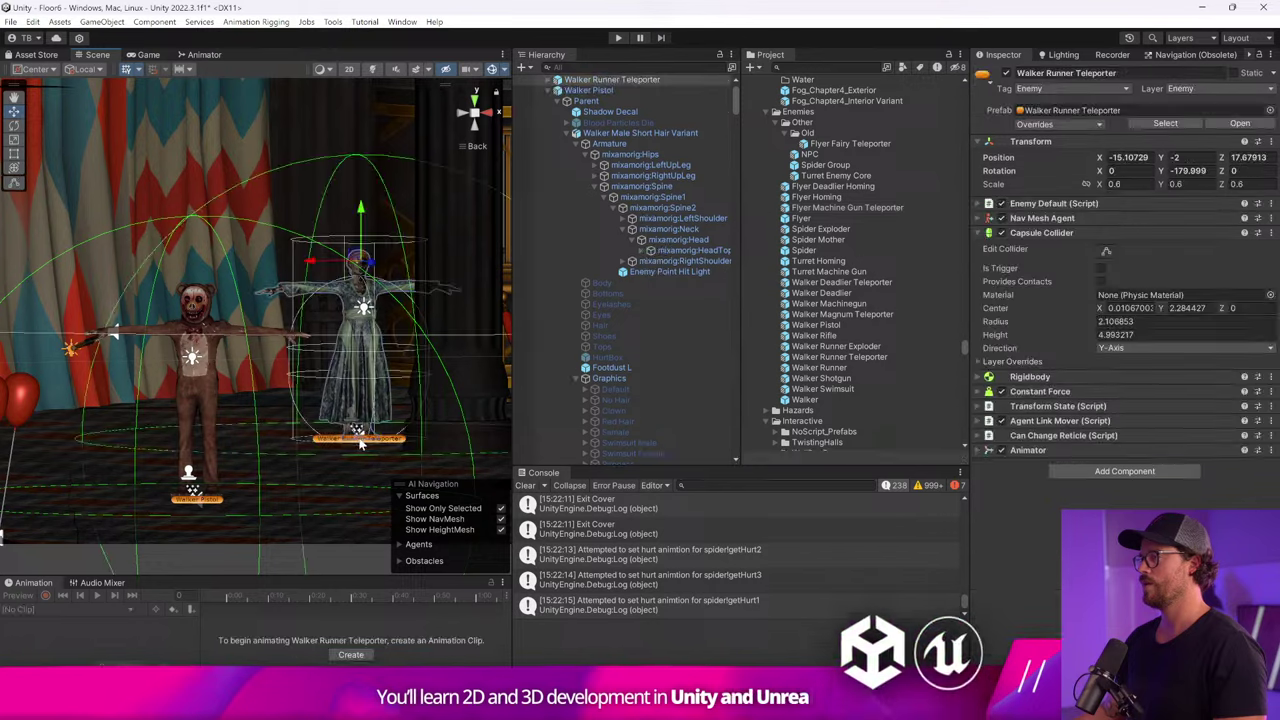
key(ctrl+z)
drag(819, 367, 325, 455)
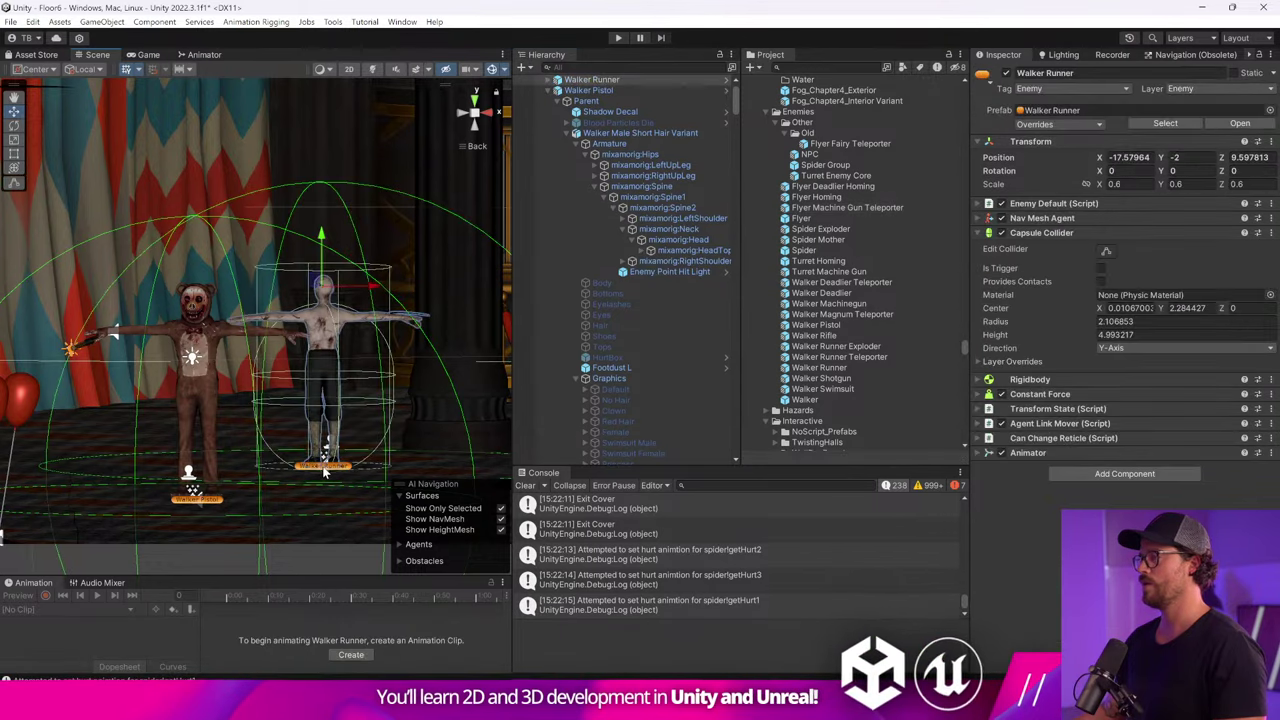
key(ctrl+z)
Place Walker Shotgun, Walker Swimsuit and Walker one at a time to examine their colliders, undoing each placement.
drag(837, 377, 340, 434)
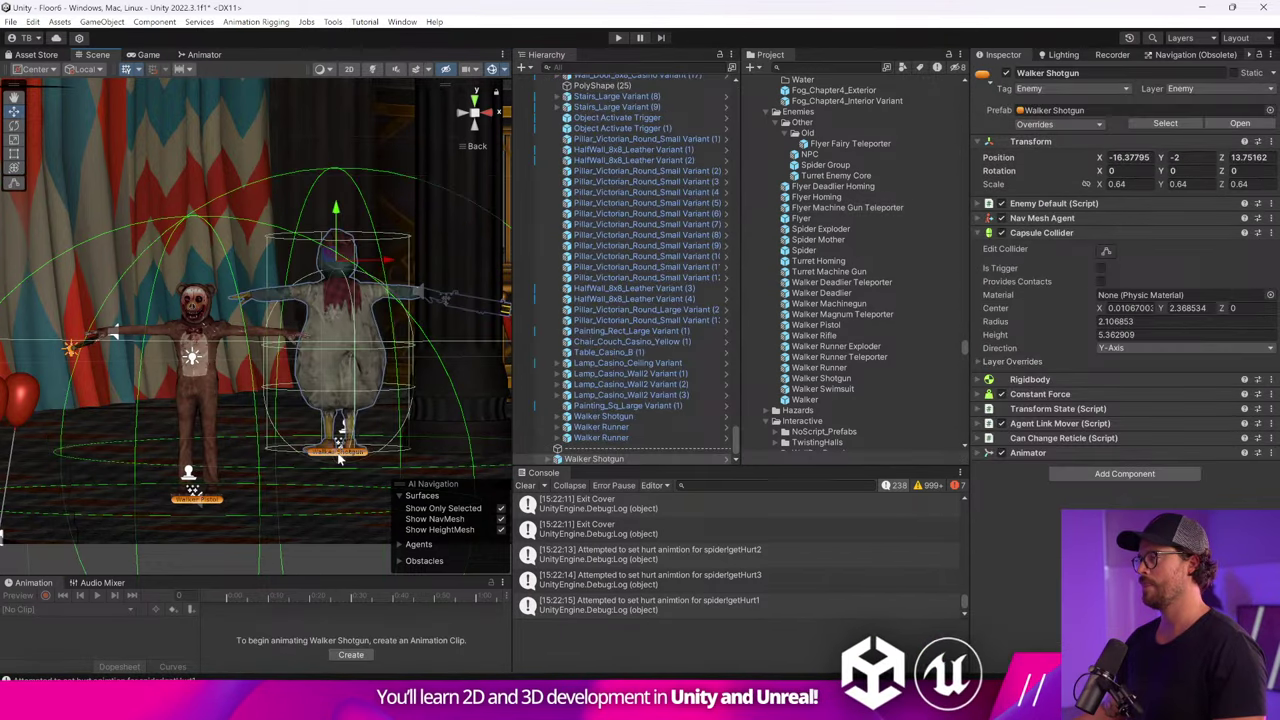
key(ctrl+z)
drag(806, 400, 362, 434)
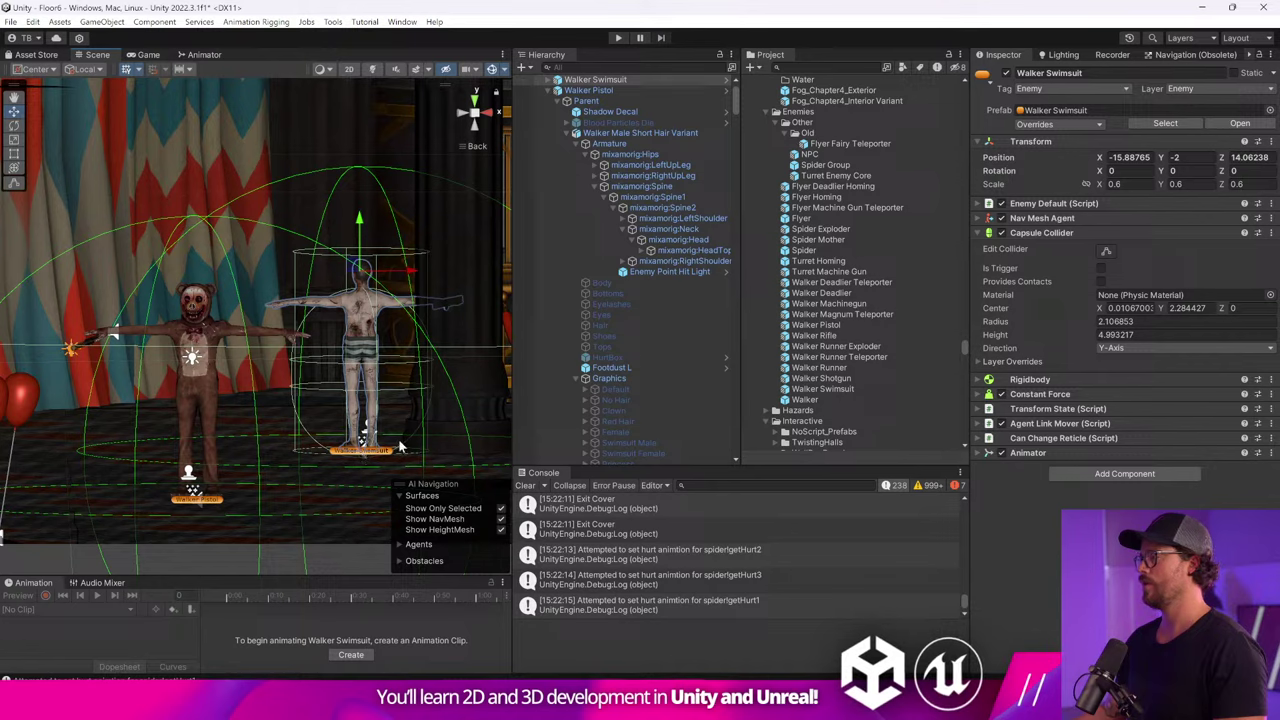
key(ctrl+z)
drag(818, 406, 330, 450)
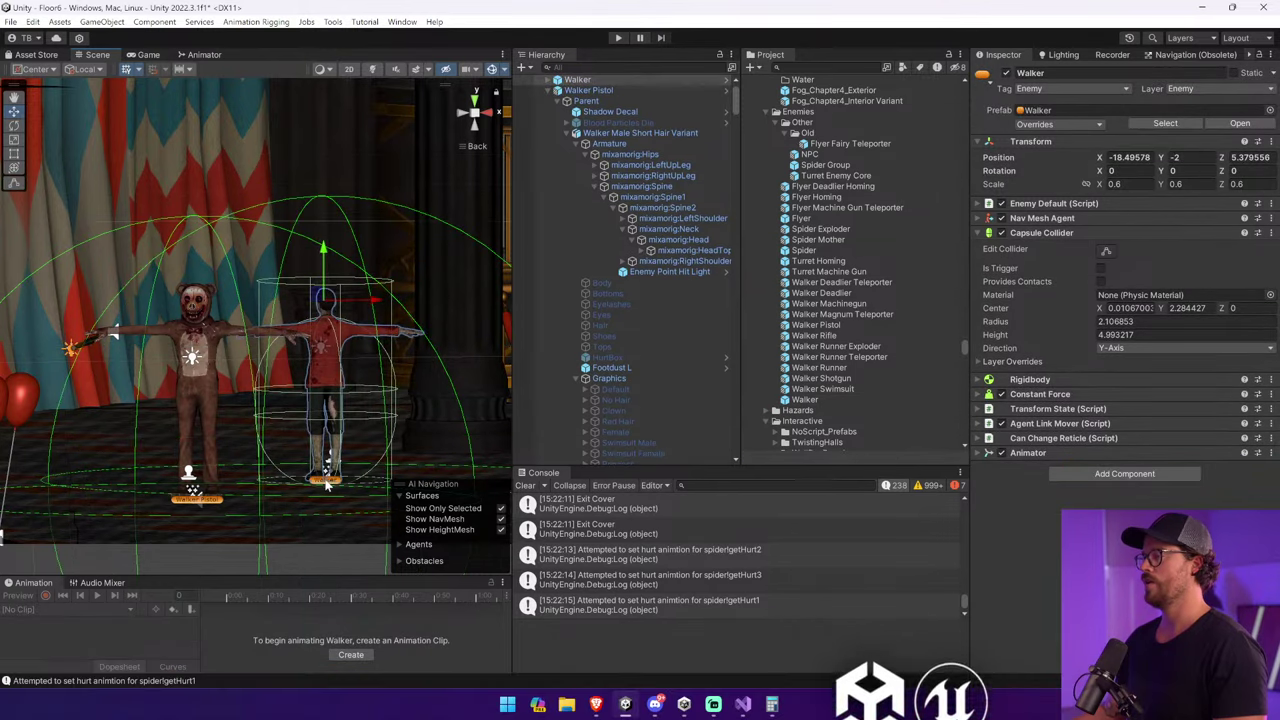
key(ctrl+z)
Start a Floor6 playtest, enter the Devil's Theatre lobby, collect the pistol and reload it while approaching the enemies.
click(619, 39)
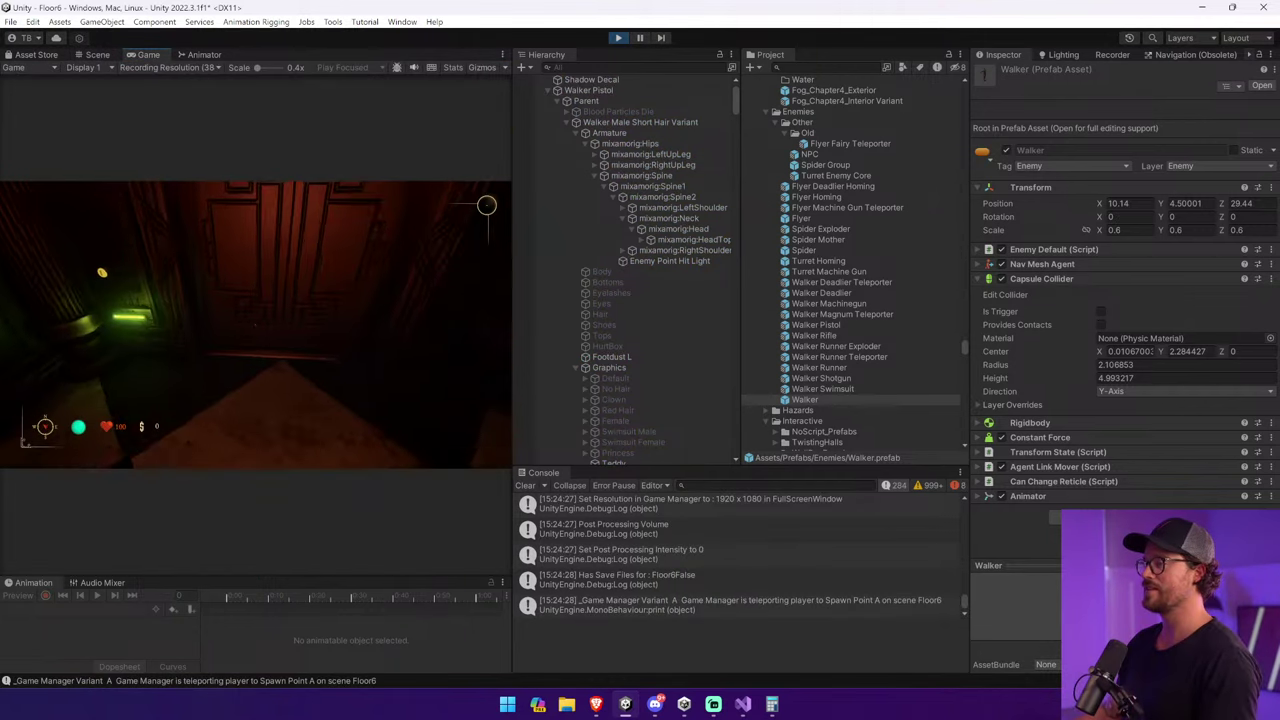
key(w)
key(e)
key(e)
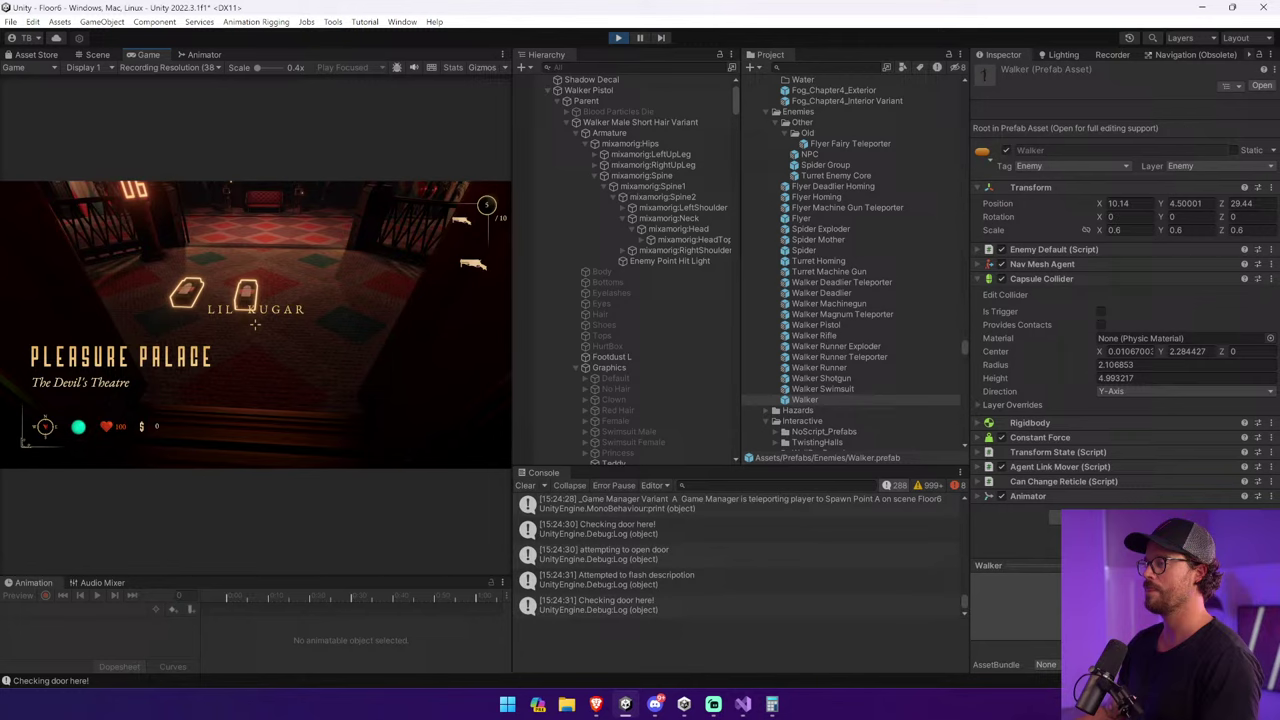
key(w)
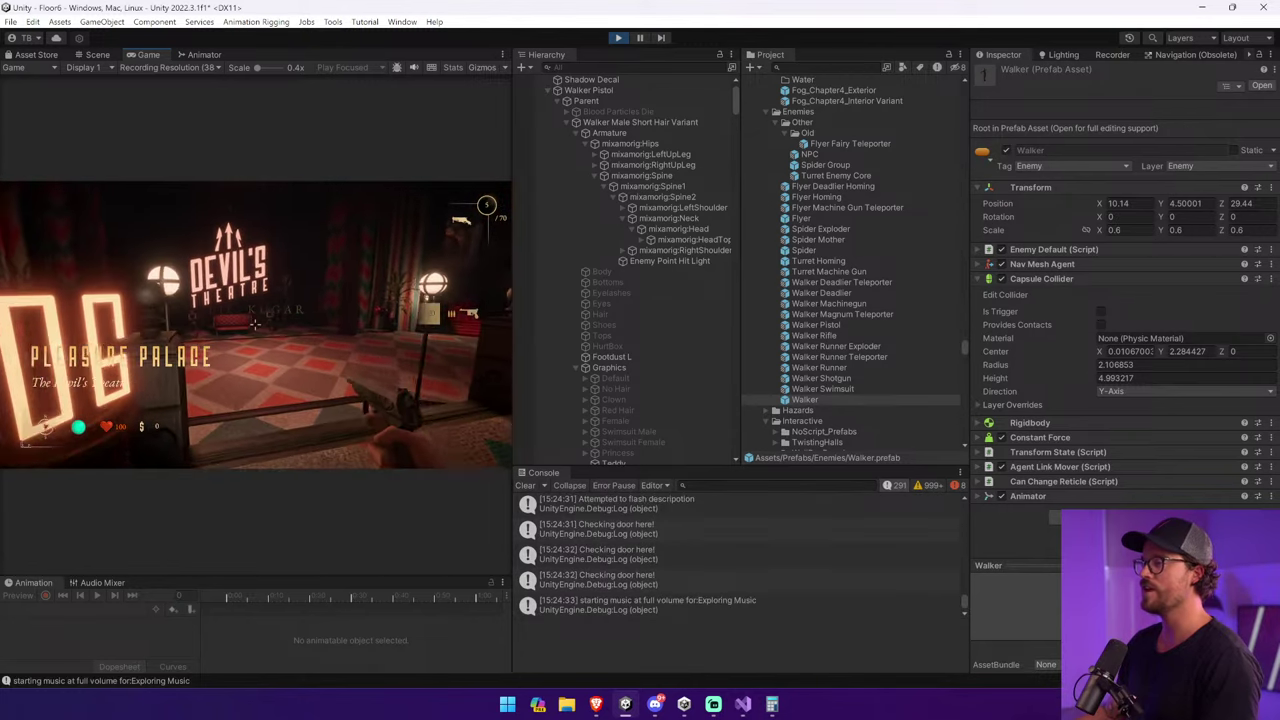
key(w)
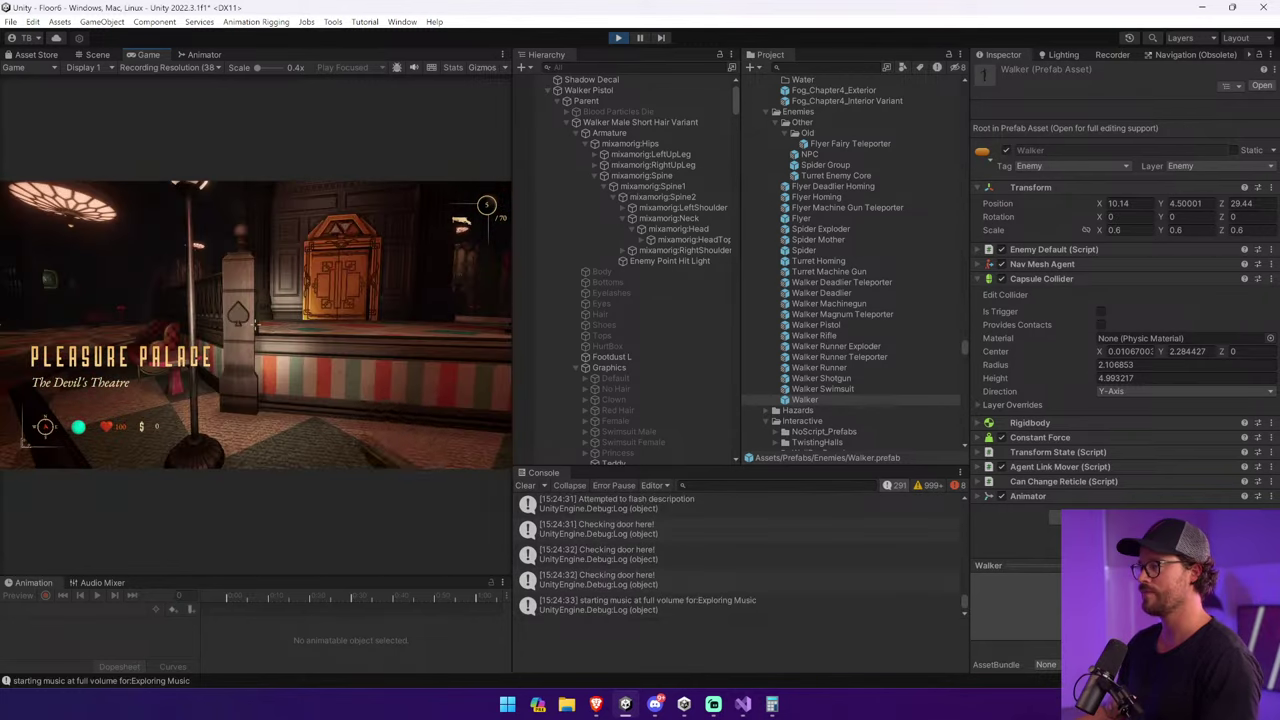
key(w)
key(r)
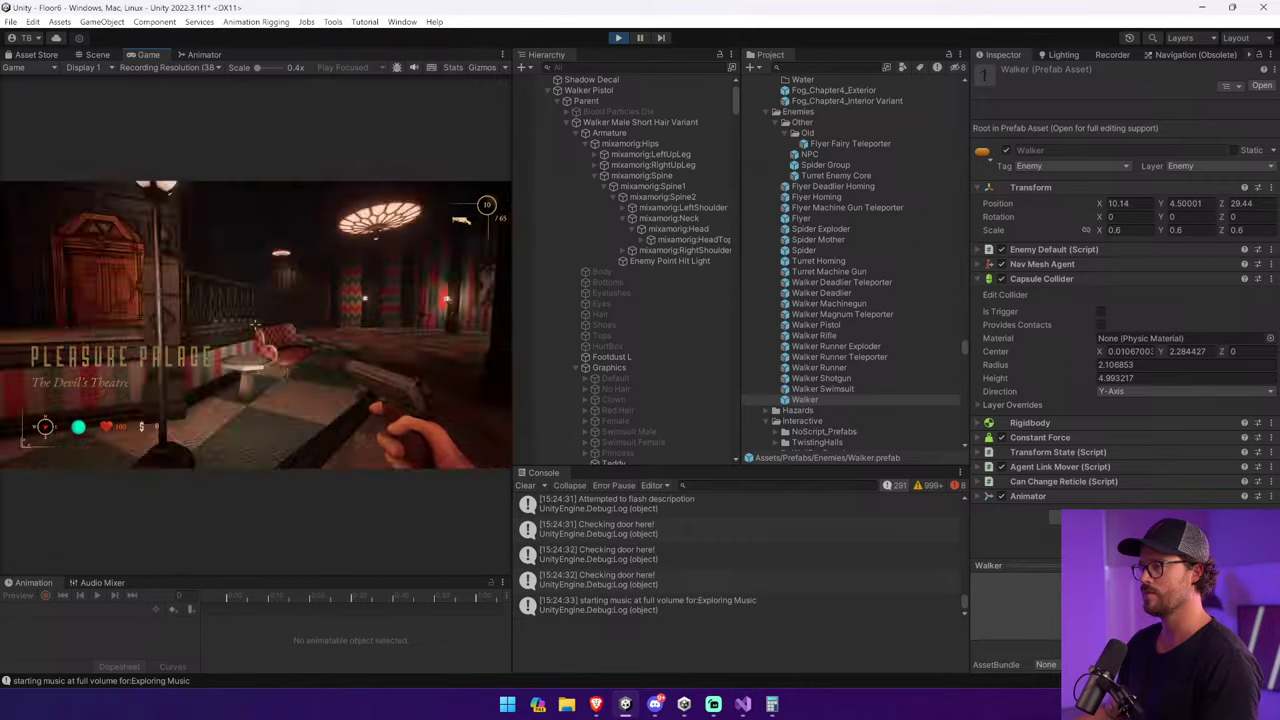
key(w)
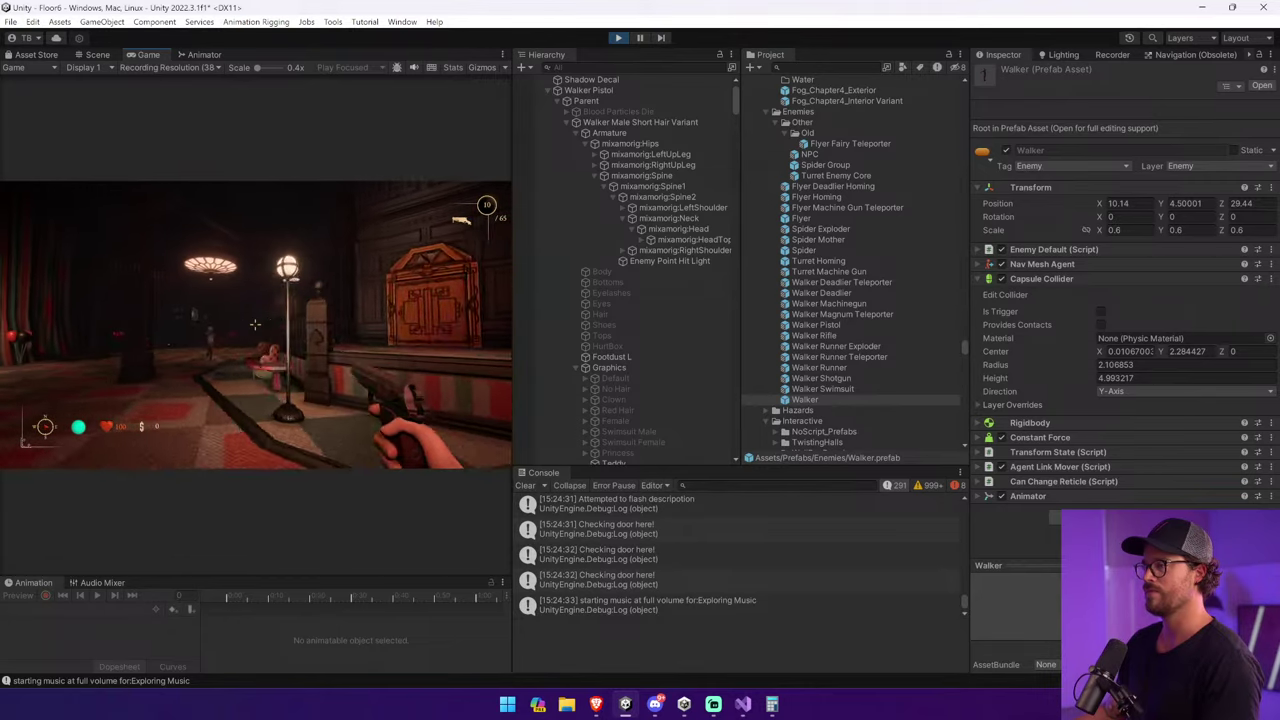
Shoot the approaching Walker in the head until it dies, reload the pistol and end the playtest.
click(255, 325)
click(255, 325)
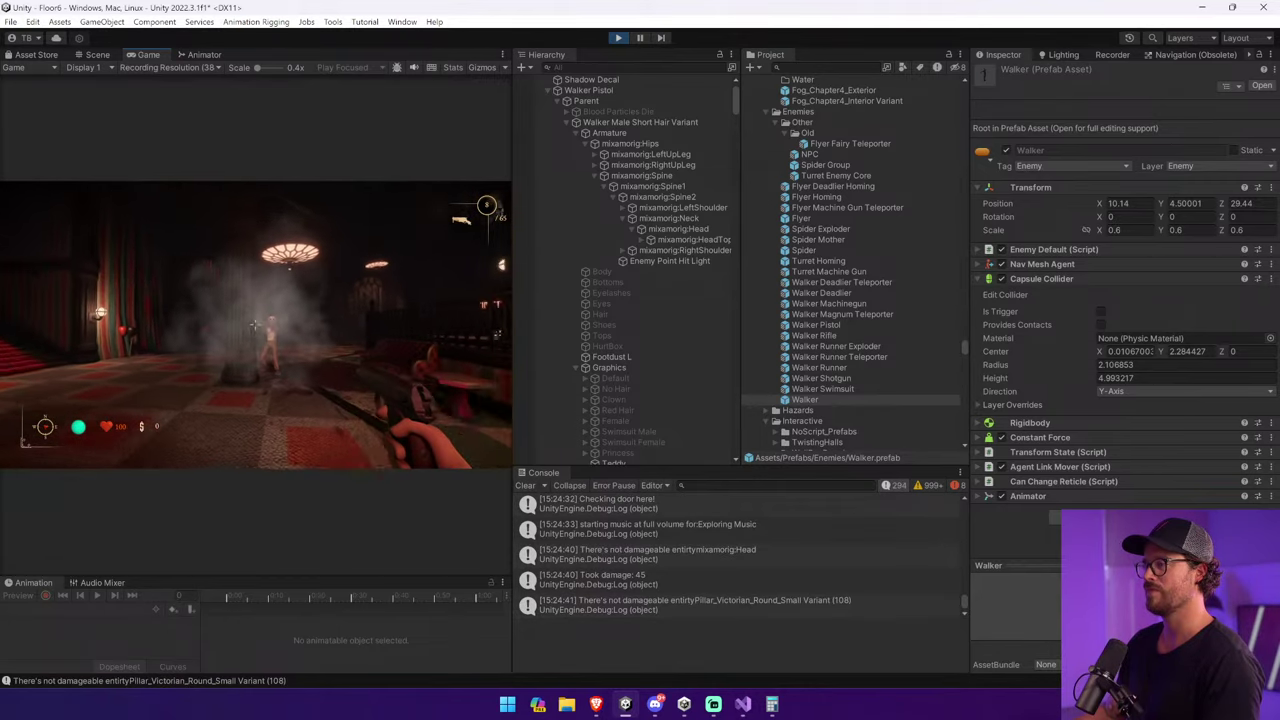
click(255, 325)
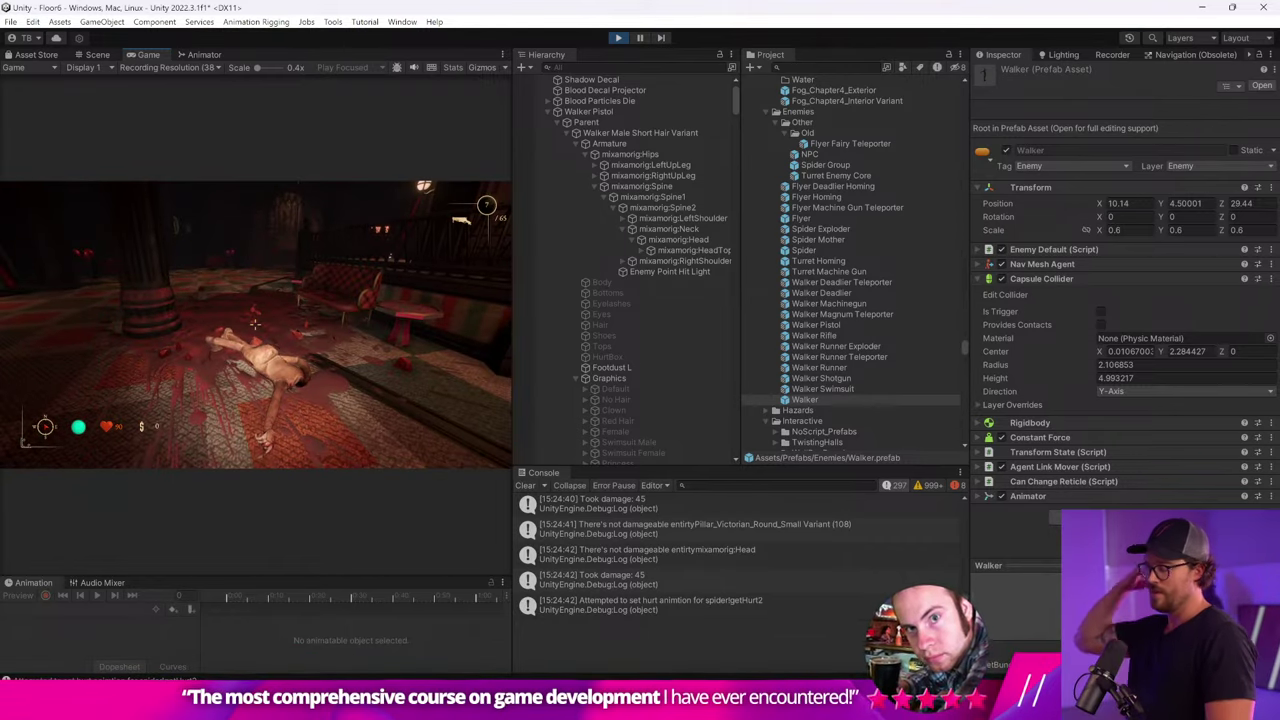
key(r)
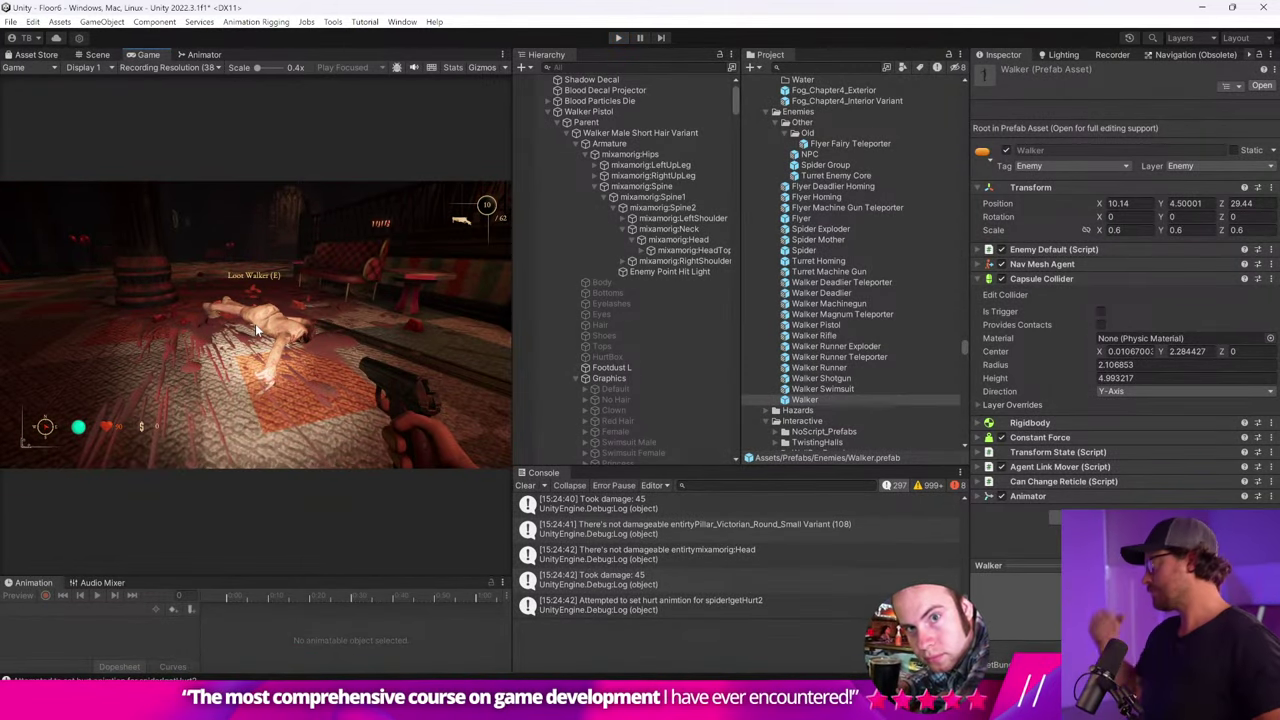
key(ctrl+p)
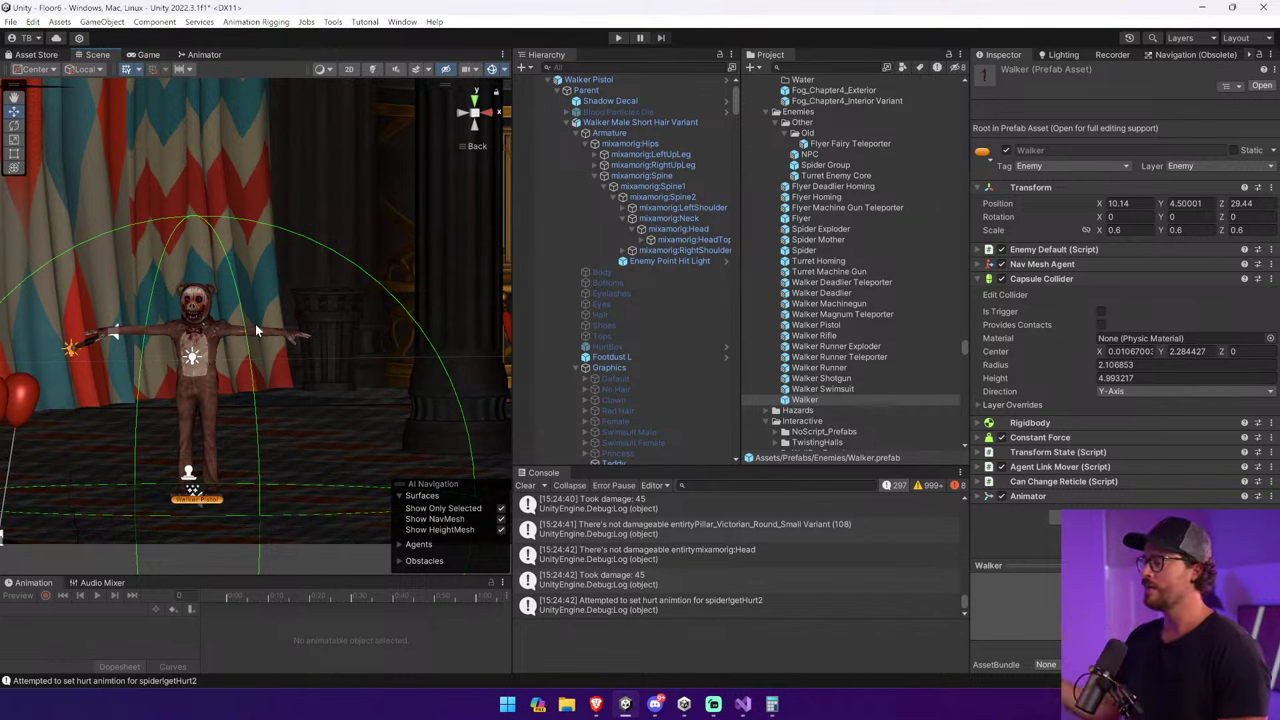
Clear the console and examine Walker Pistol's capsule collider in an enlarged scene view.
click(524, 486)
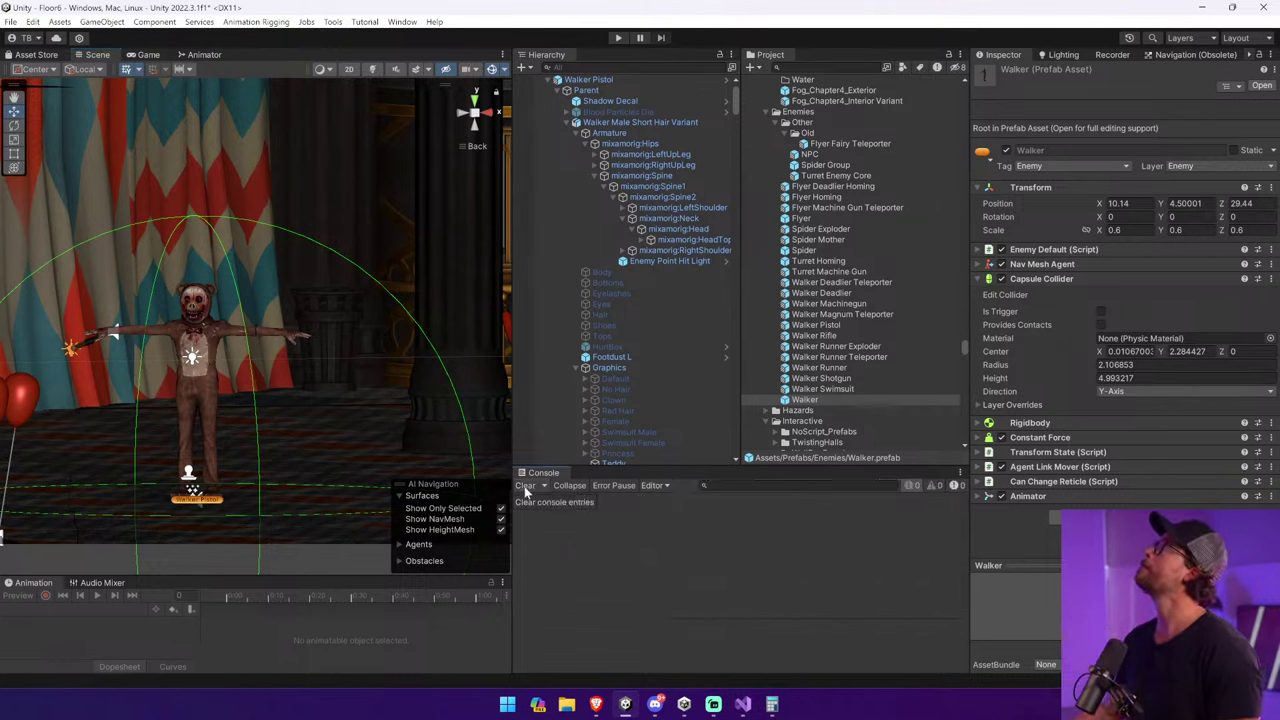
click(647, 79)
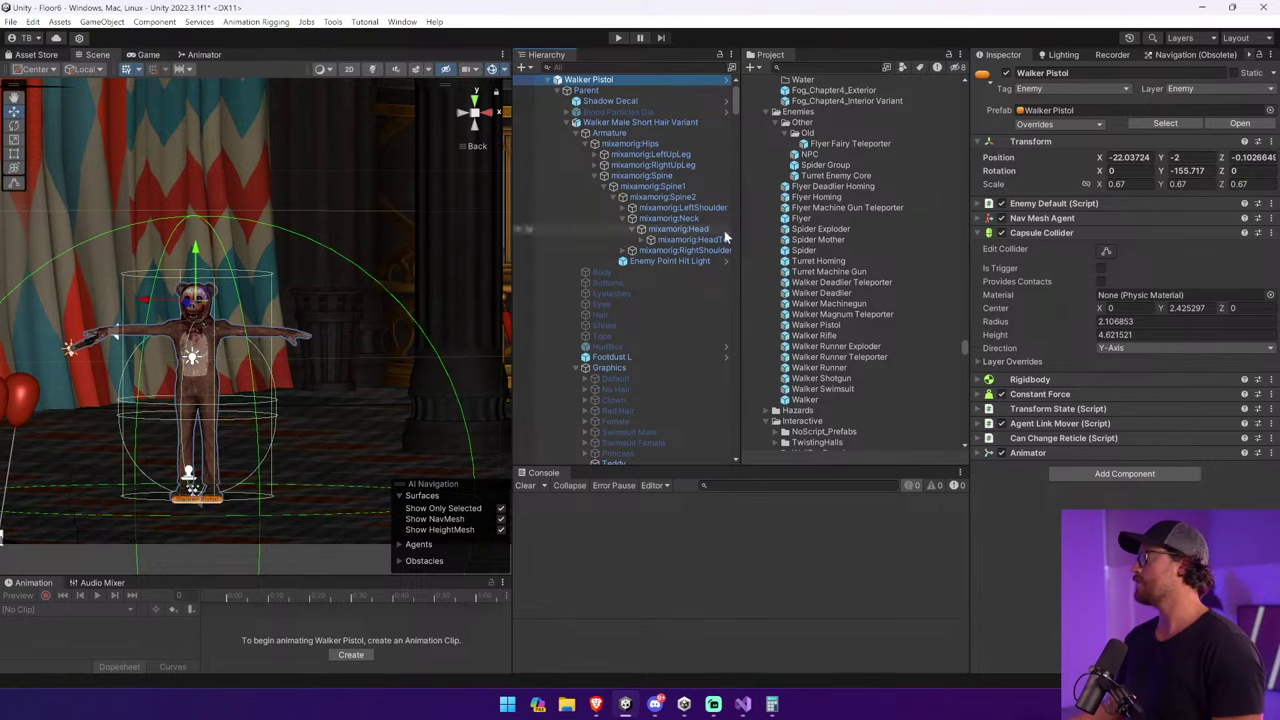
drag(512, 244, 716, 277)
right_drag(590, 280, 480, 354)
key(d)
click(678, 148)
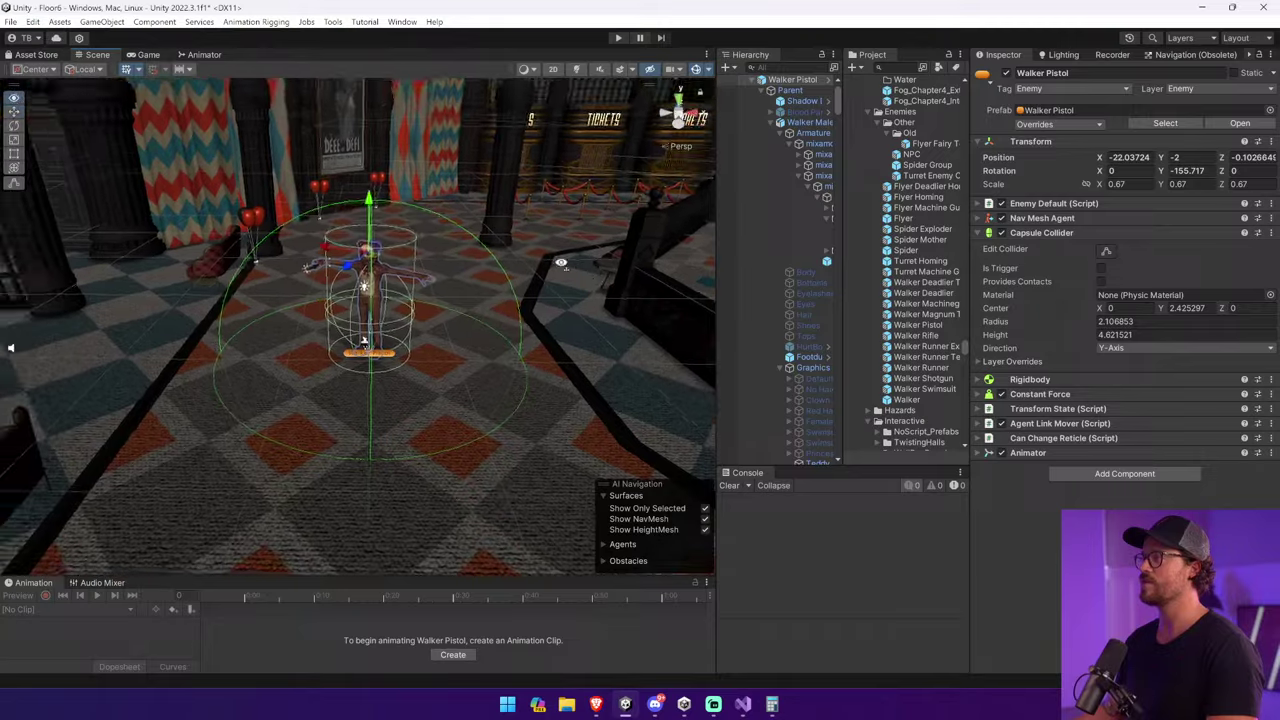
key(d)
right_drag(560, 260, 520, 260)
Open the Walker Pistol prefab and go through its parent variants to the base Walker prefab.
click(807, 82)
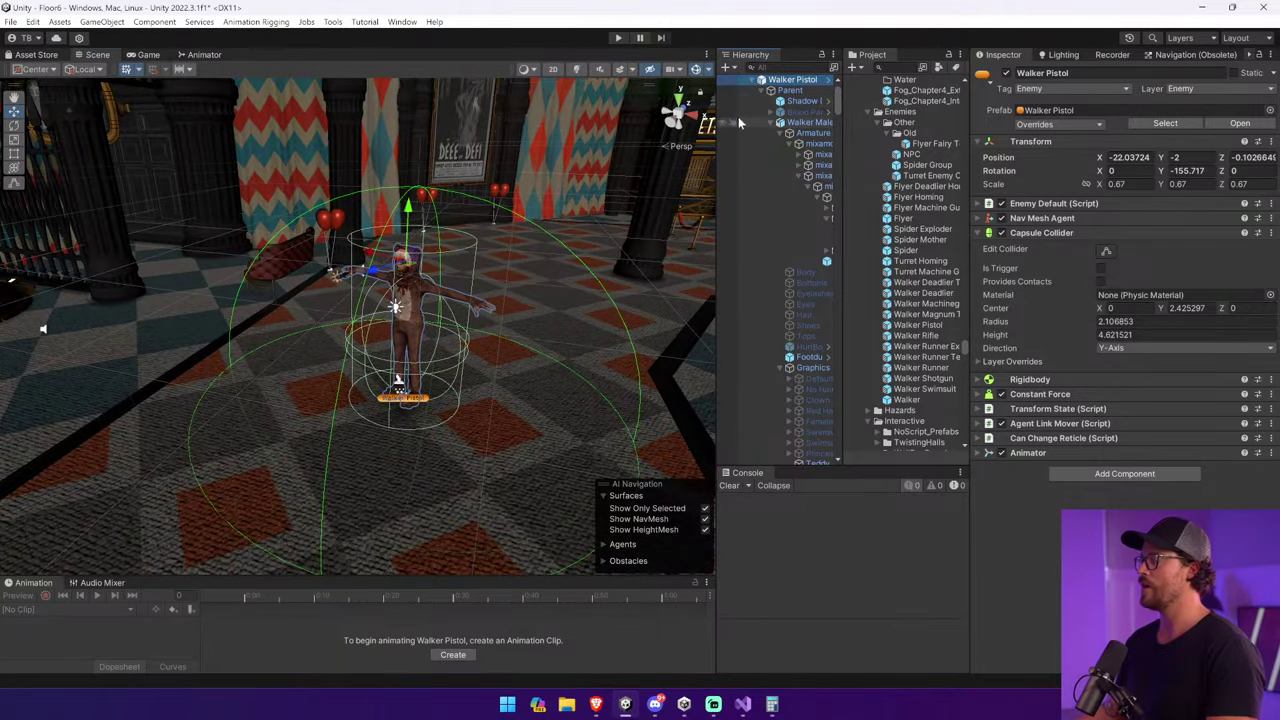
drag(717, 134, 466, 134)
click(703, 79)
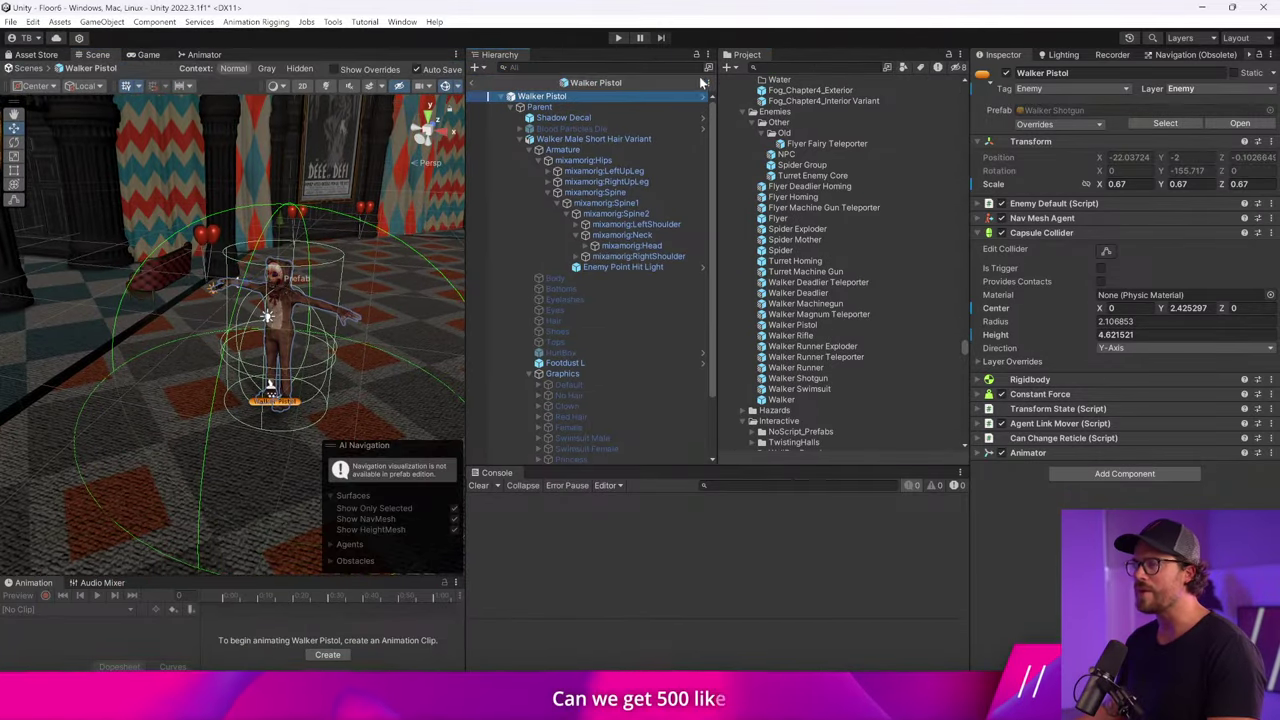
click(703, 97)
click(703, 97)
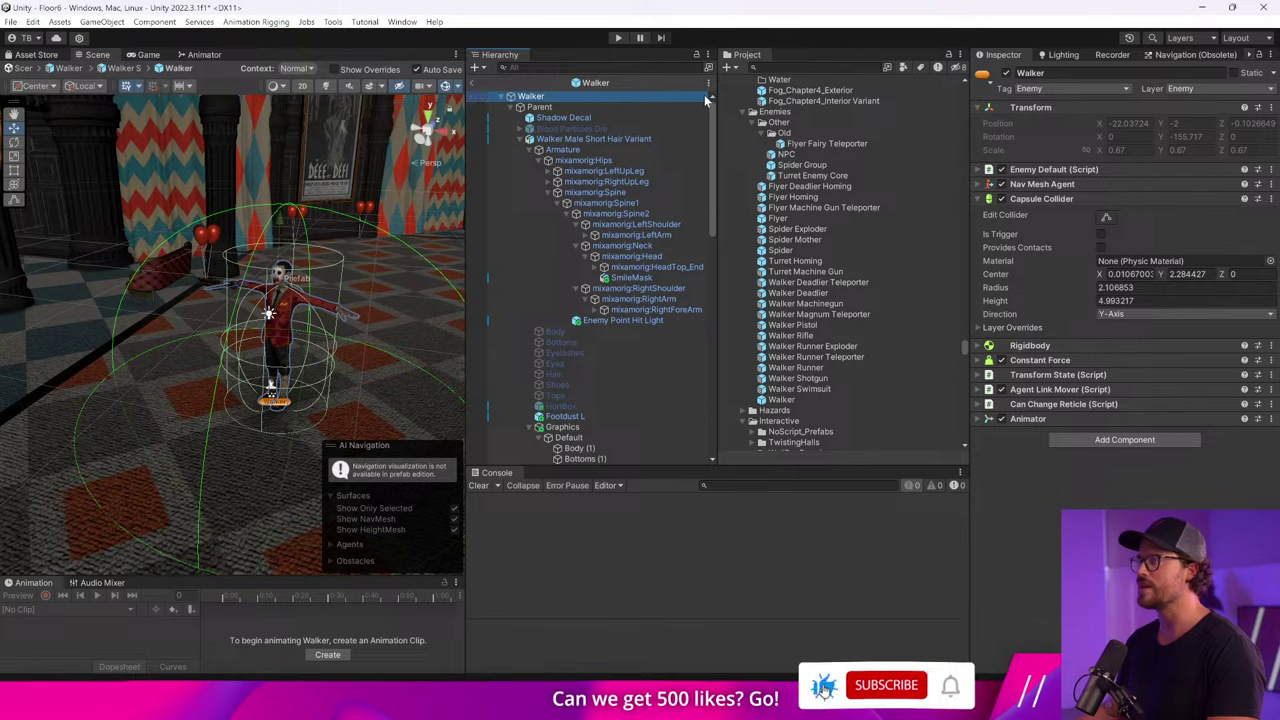
Set the Sphere Collider radius of the base Walker's mixamorig:Head to 0.285 and check its fit around the head.
click(632, 257)
right_drag(348, 300, 384, 296)
key(w)
key(f)
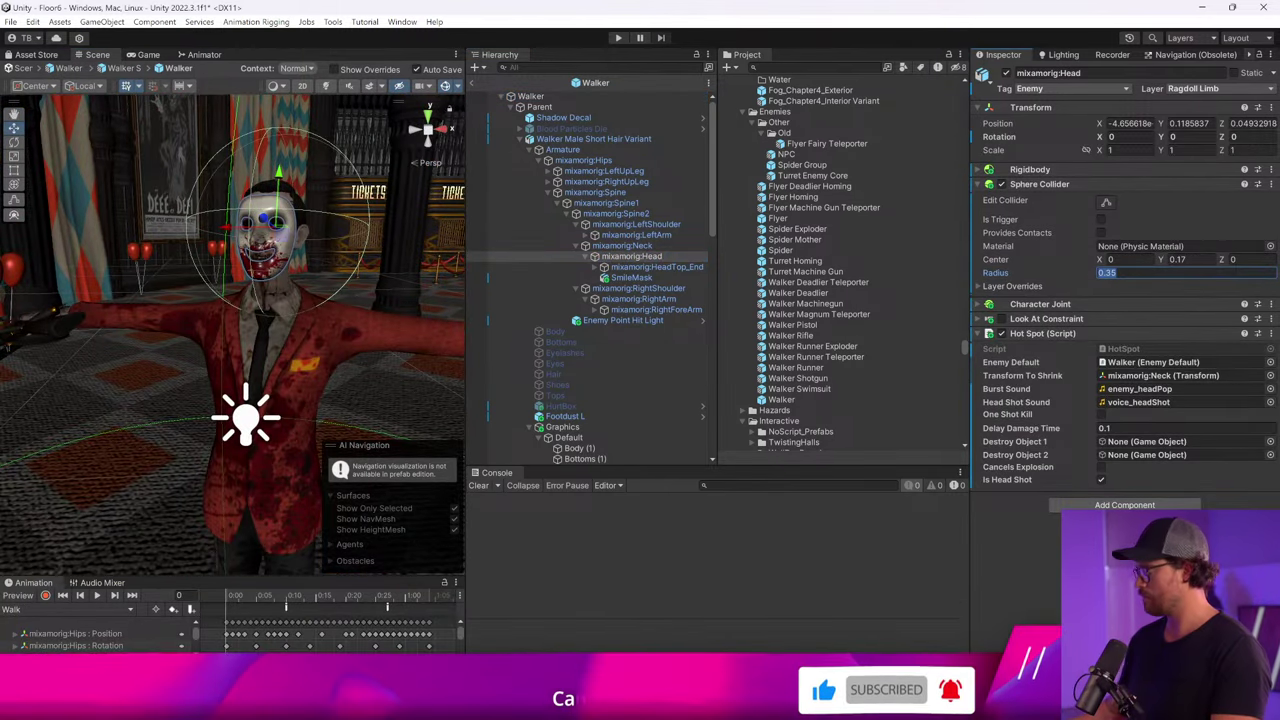
click(1108, 272)
text(.3)
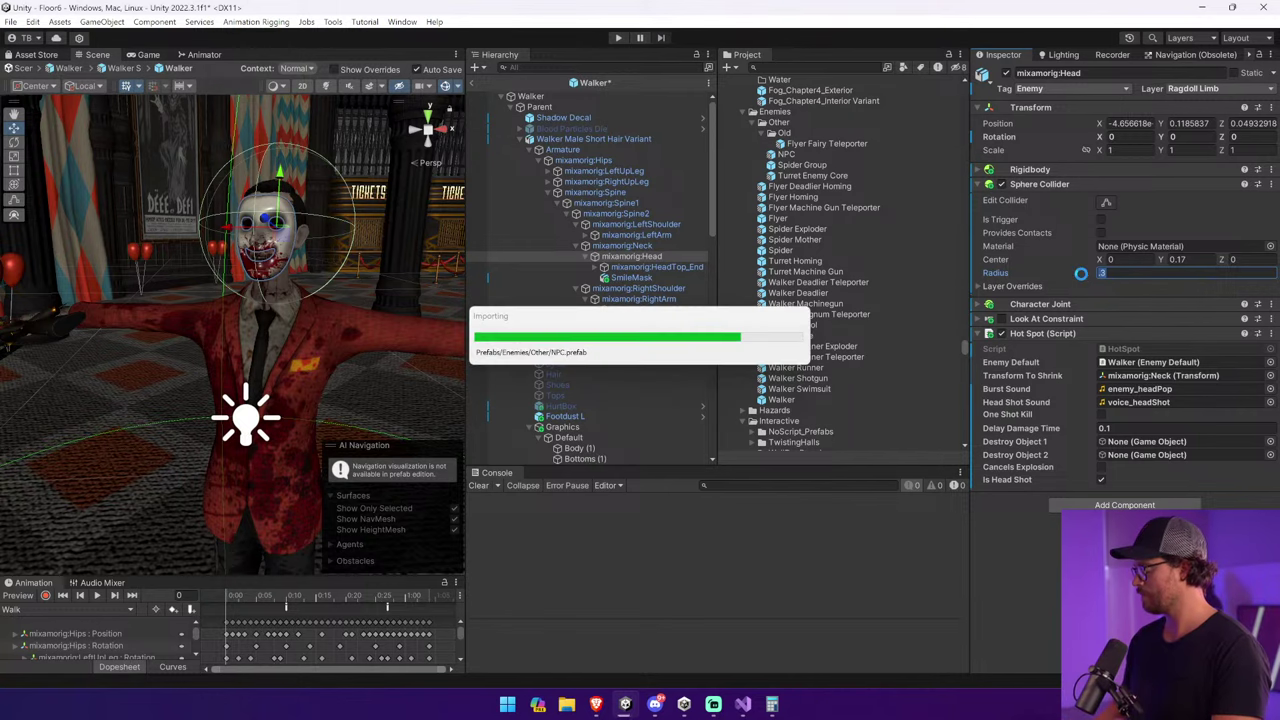
text(.285)
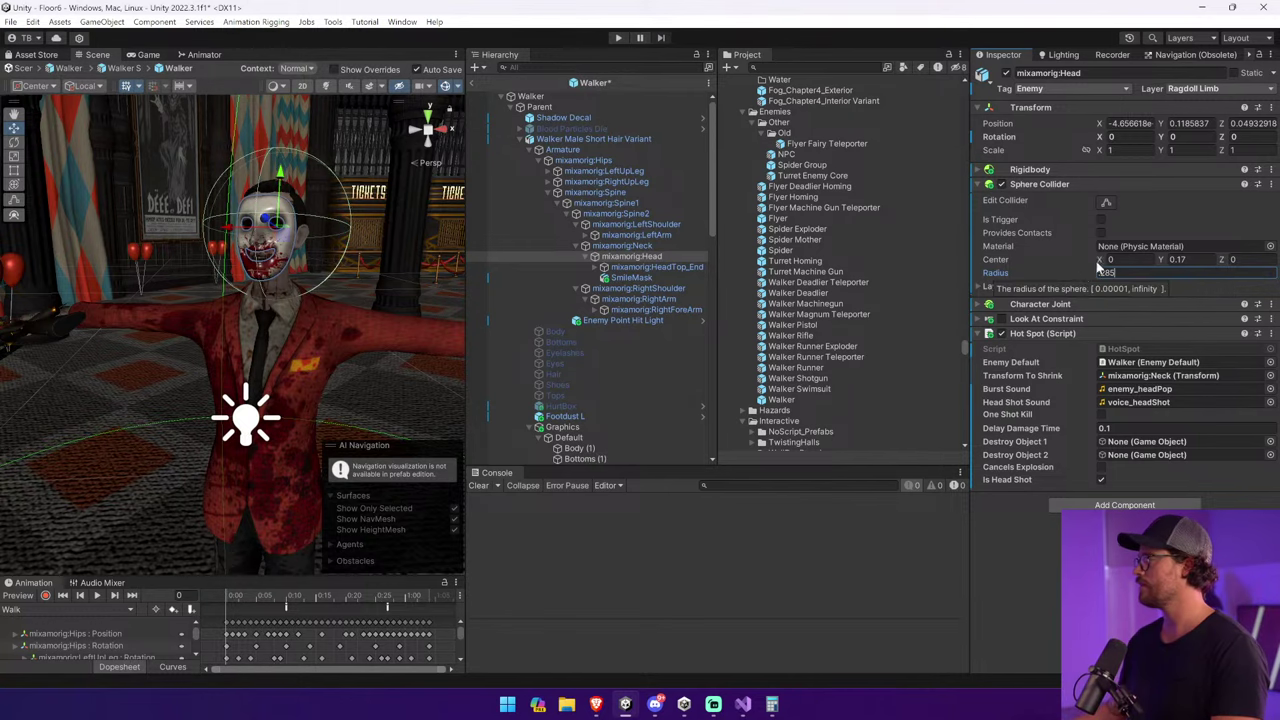
key(d)
right_drag(400, 271, 72, 273)
alt+drag(71, 272, 21, 278)
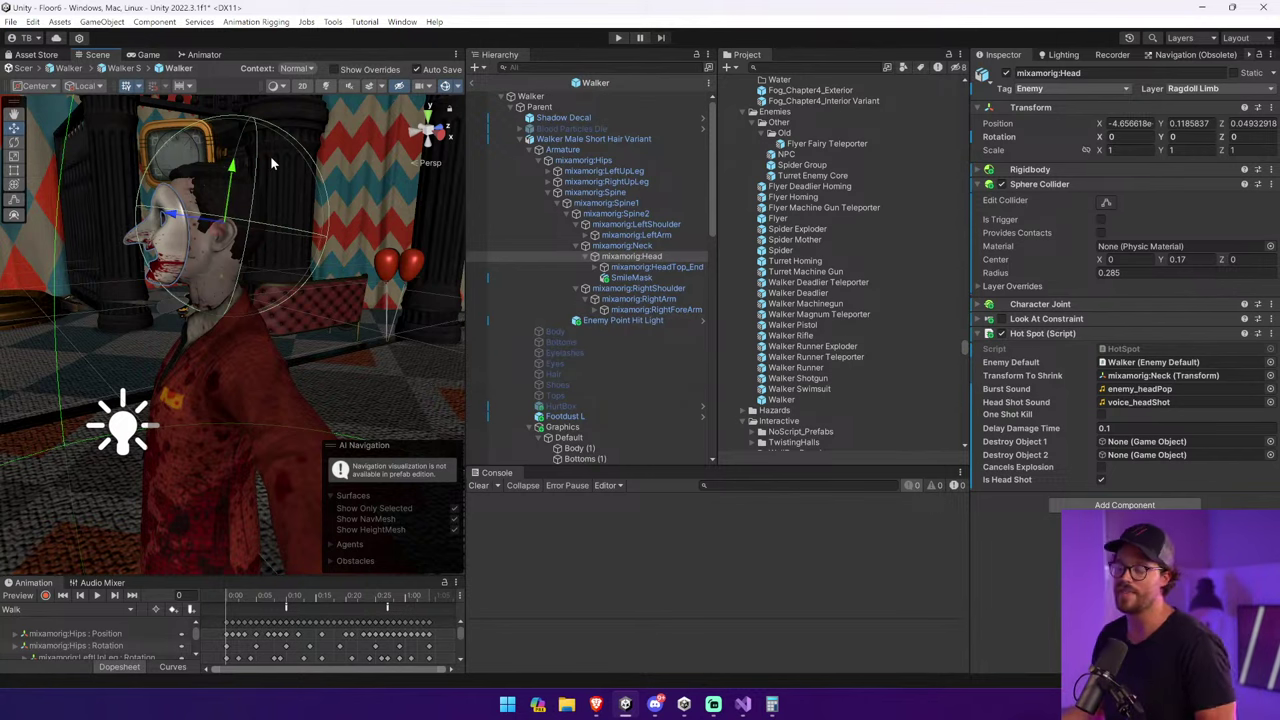
Leave the nested prefabs, delete the trial Walker Pistol from the Floor6 scene and enlarge the scene view.
click(474, 85)
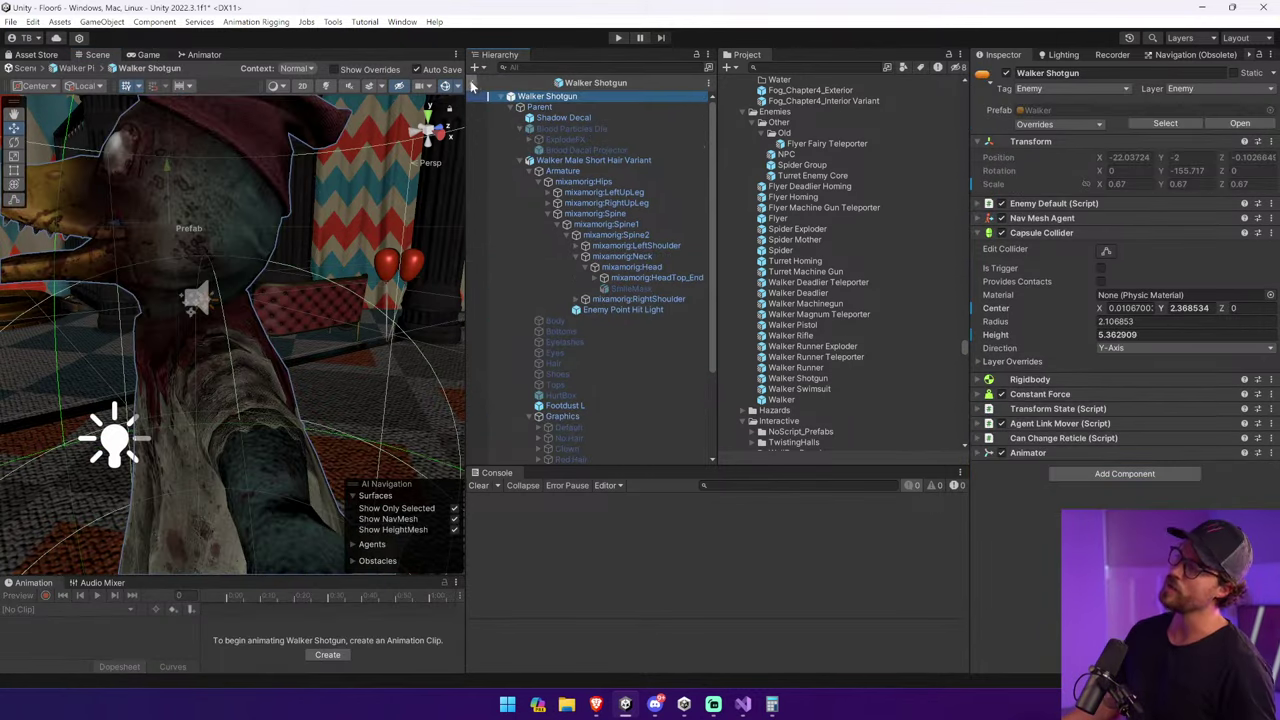
click(474, 85)
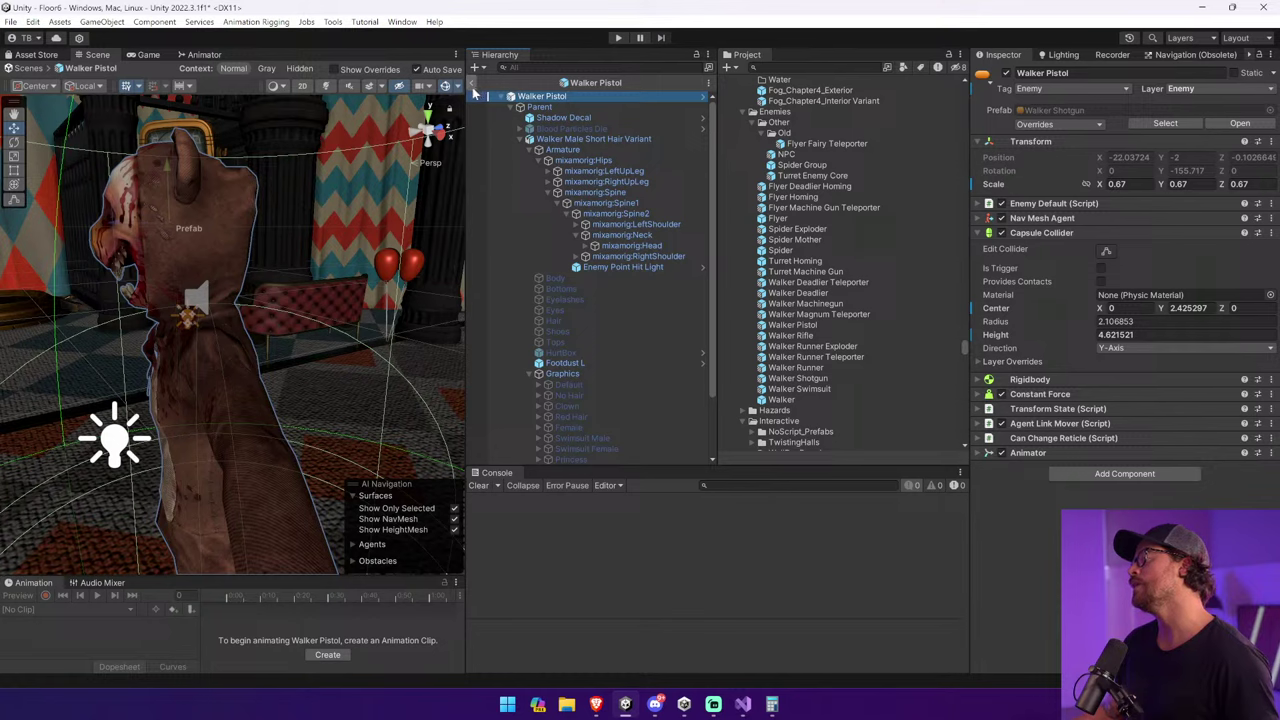
click(473, 86)
click(534, 92)
click(544, 83)
key(Delete)
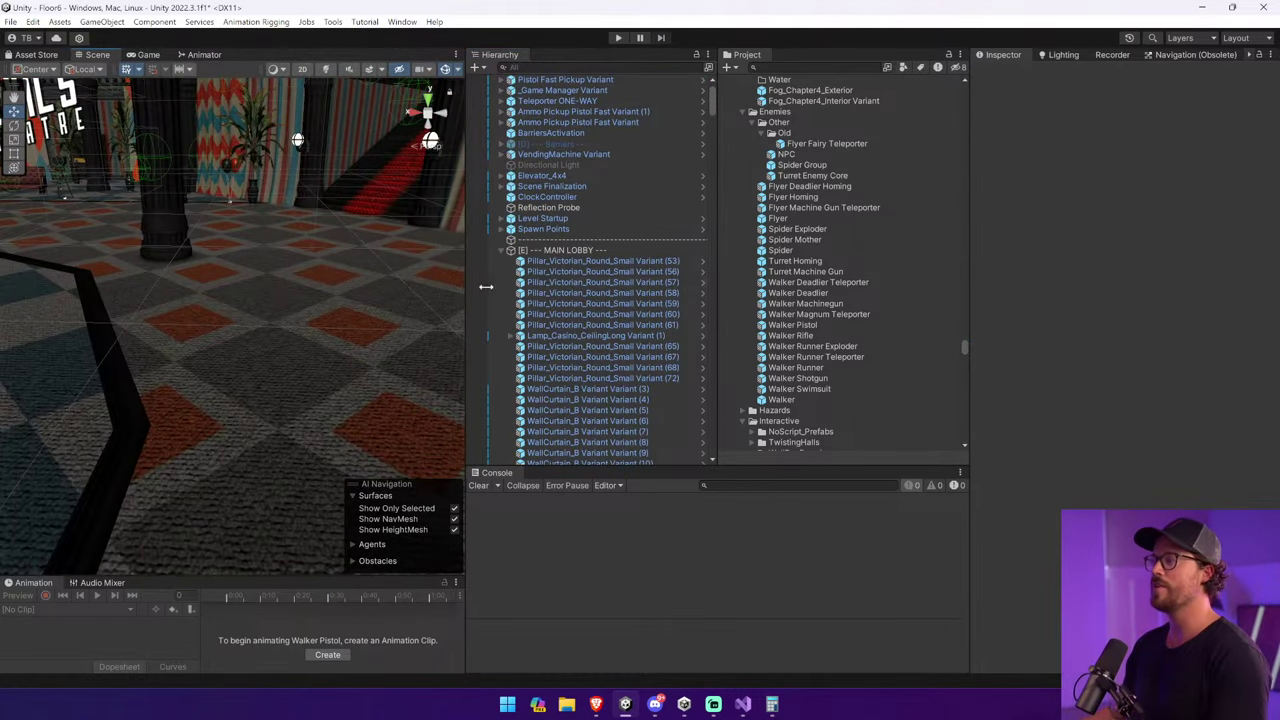
drag(470, 293, 772, 285)
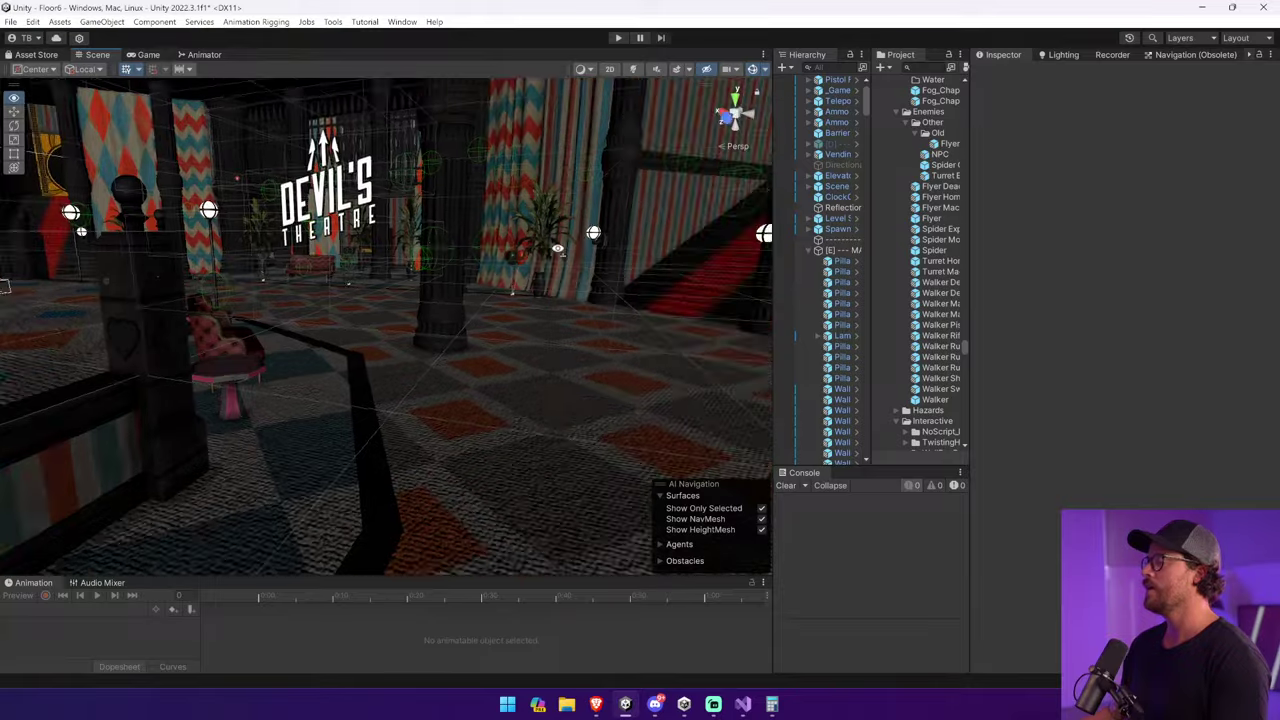
right_drag(621, 247, 757, 205)
right_drag(629, 237, 600, 229)
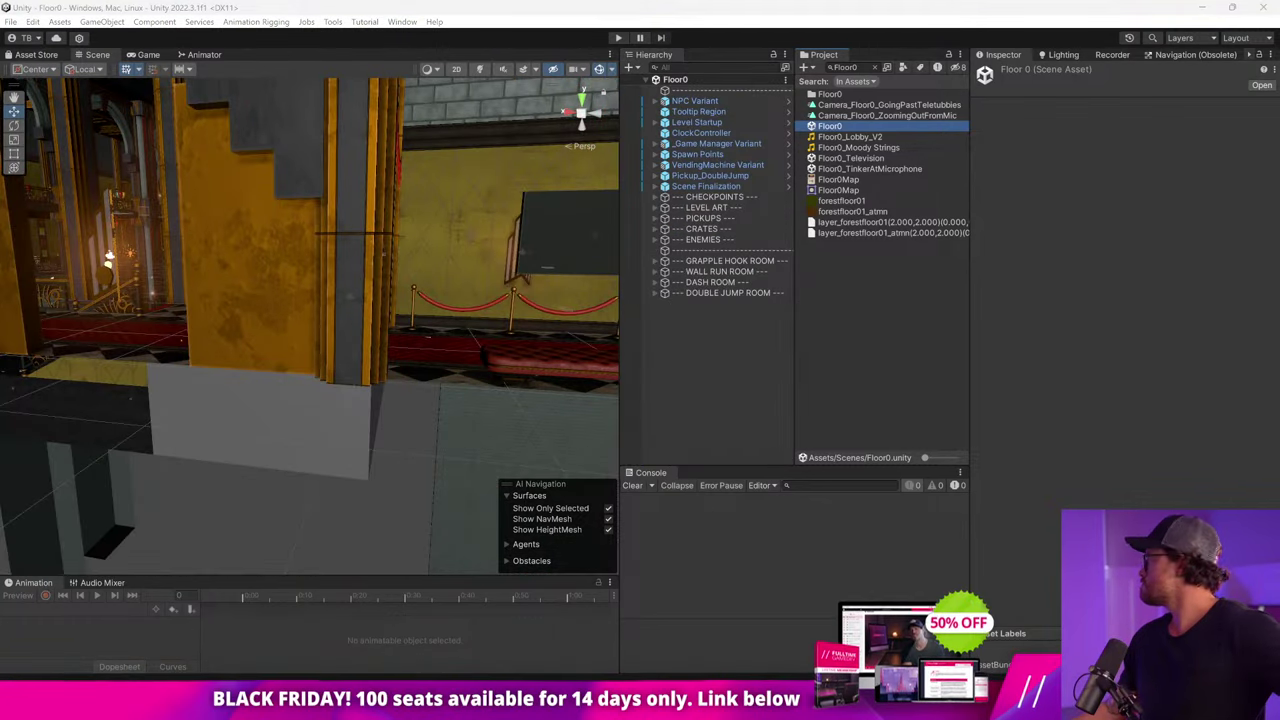
Look over the Floor0 lobby and start a playtest of the scene.
right_drag(548, 346, 1110, 375)
key(w)
key(w)
key(s)
click(716, 68)
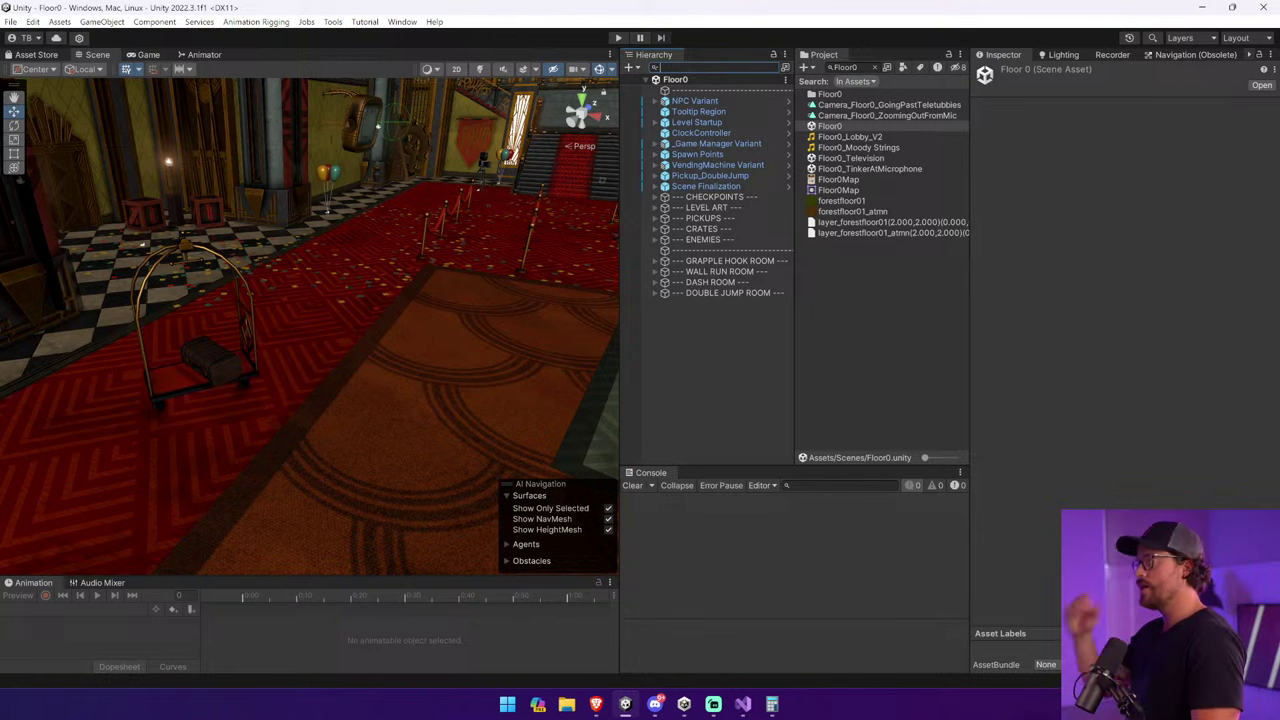
click(620, 38)
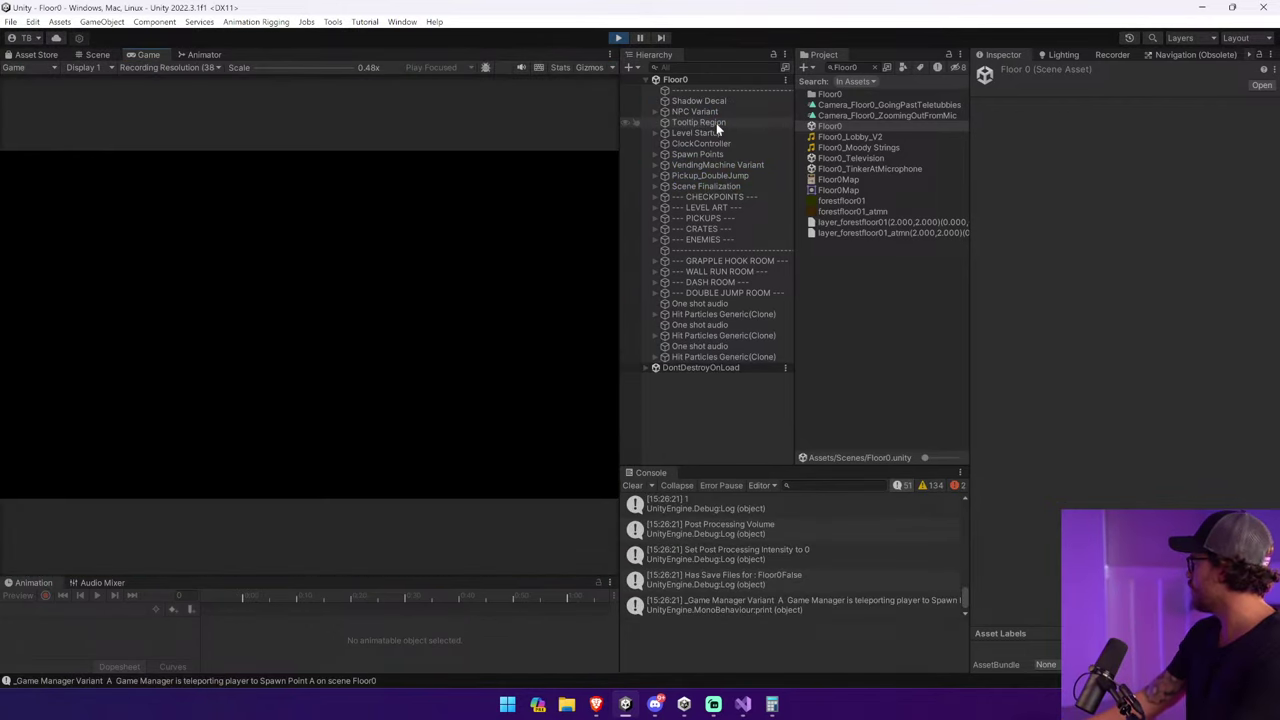
Switch to Visual Studio and remove "!= null" from the DamageableEntity and HotSpot conditions in DemoWeapon.cs.
key(alt+Tab)
key(Tab)
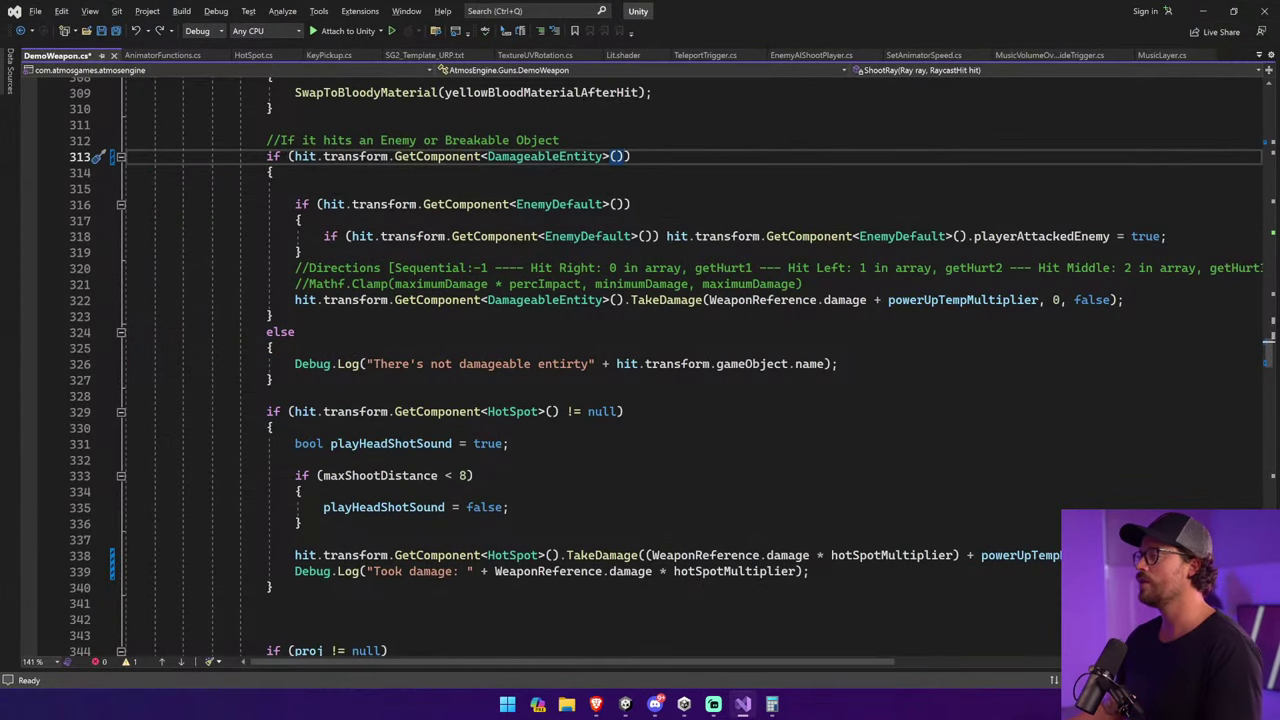
key(ctrl+z)
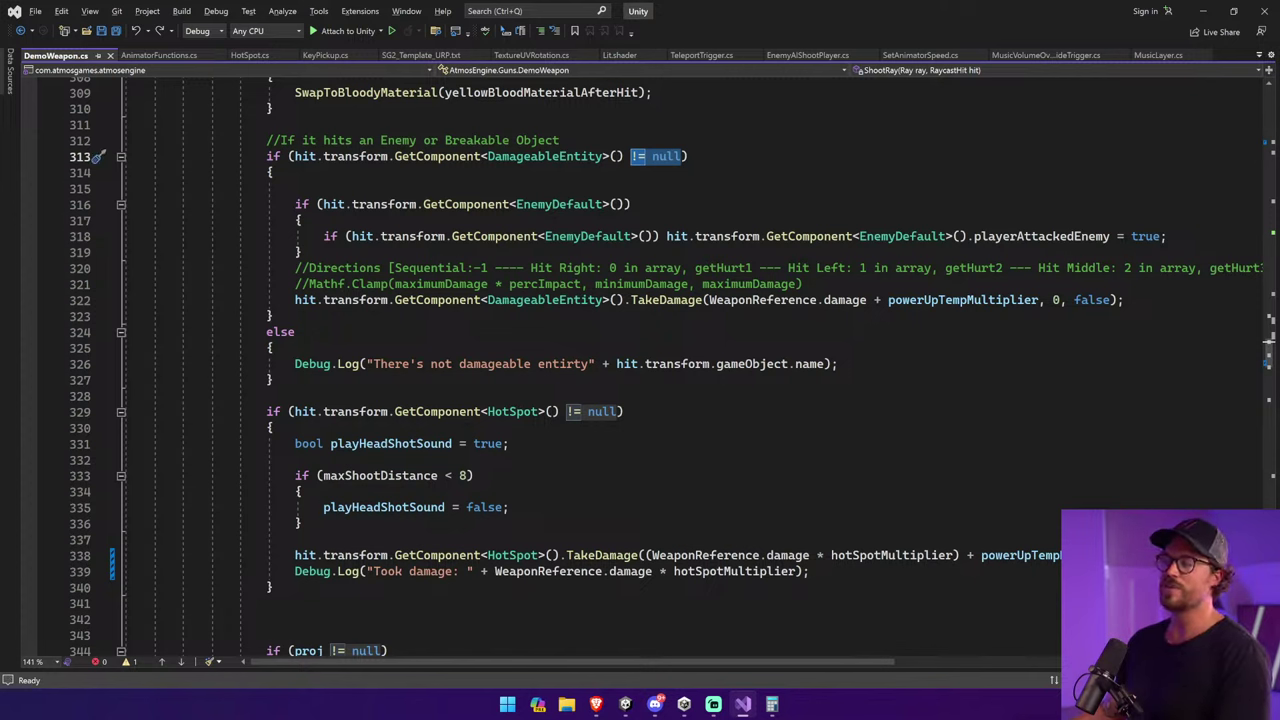
key(Delete)
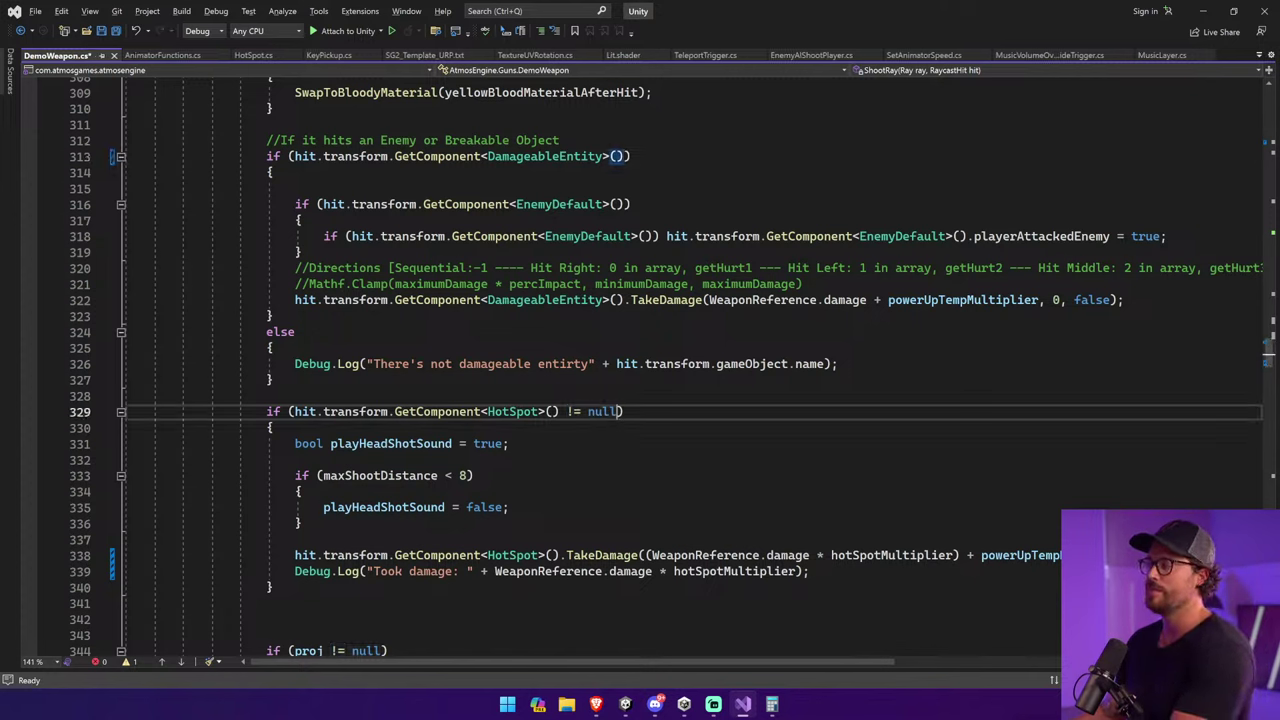
drag(617, 412, 566, 412)
key(BackSpace)
key(BackSpace)
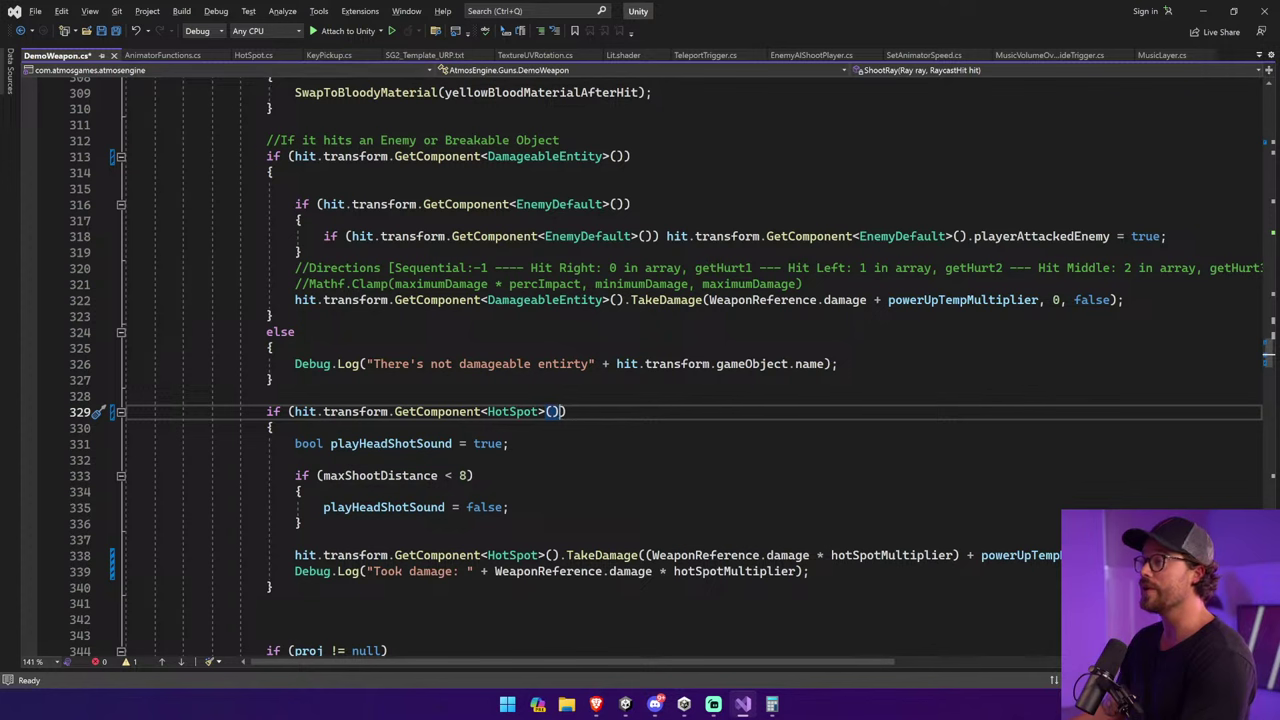
Review the shortened DamageableEntity and HotSpot conditions and save DemoWeapon.cs.
drag(266, 156, 545, 156)
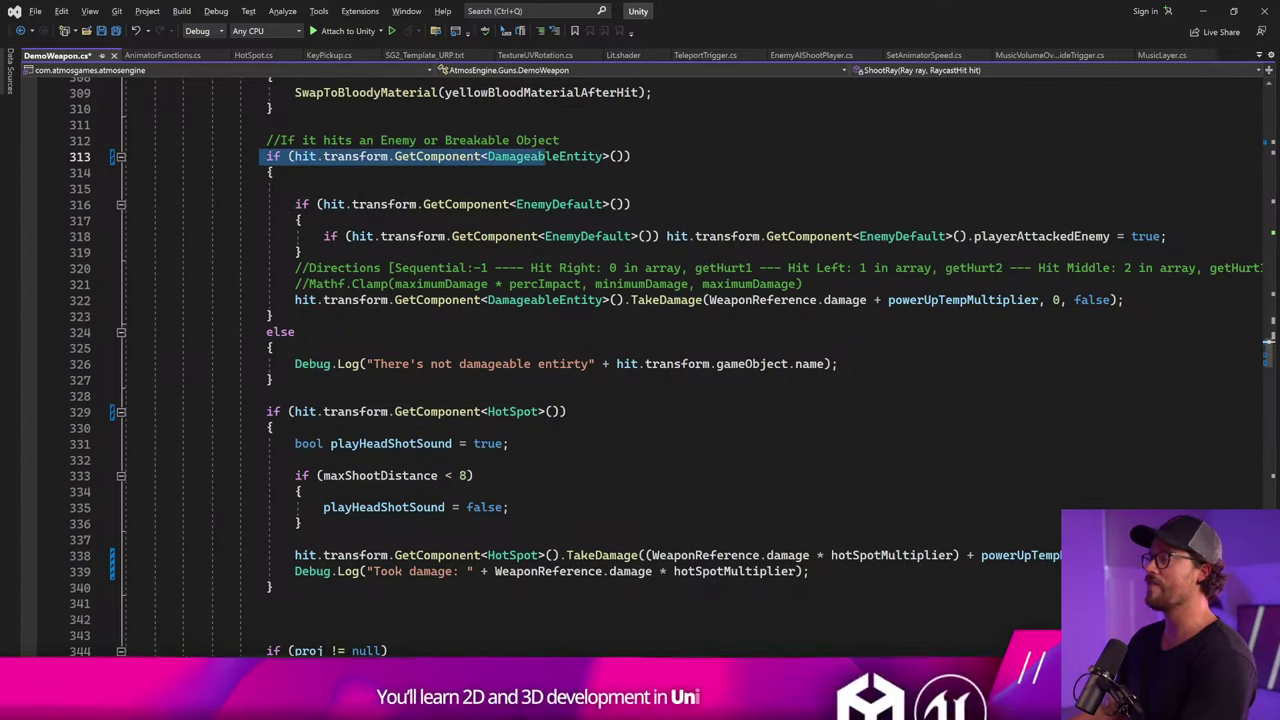
double_click(545, 156)
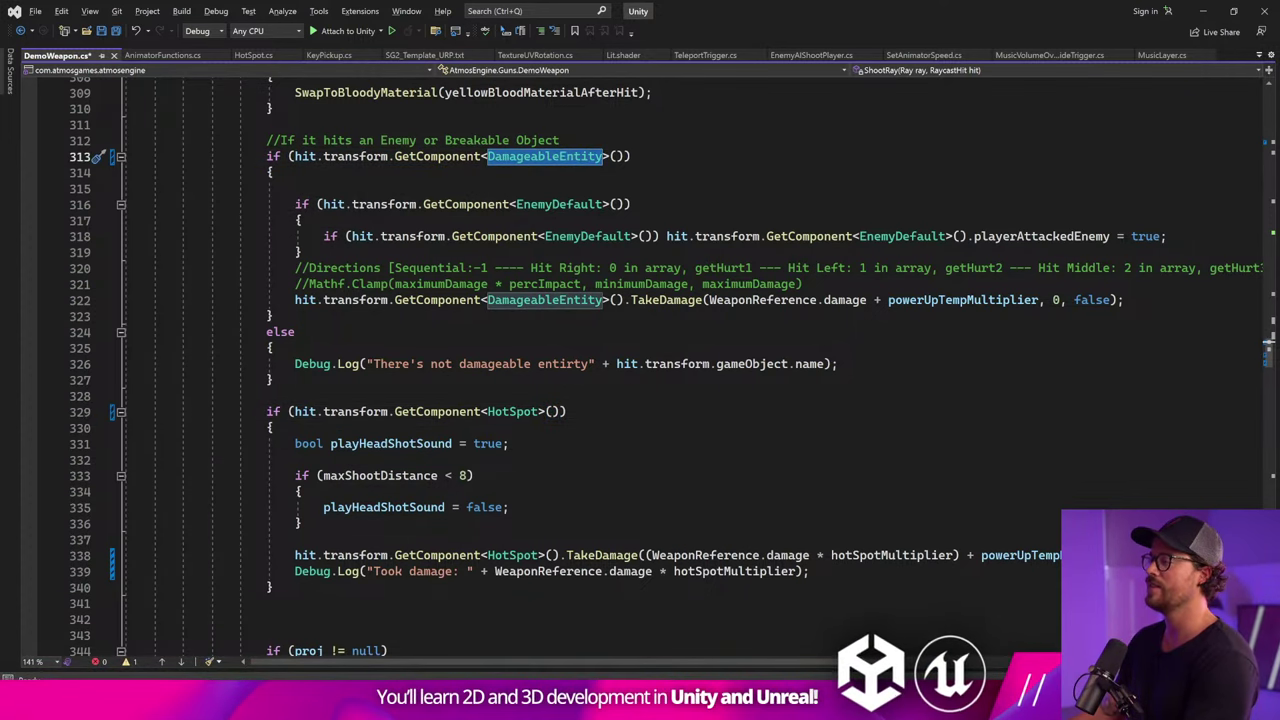
click(632, 156)
drag(288, 412, 567, 424)
click(568, 412)
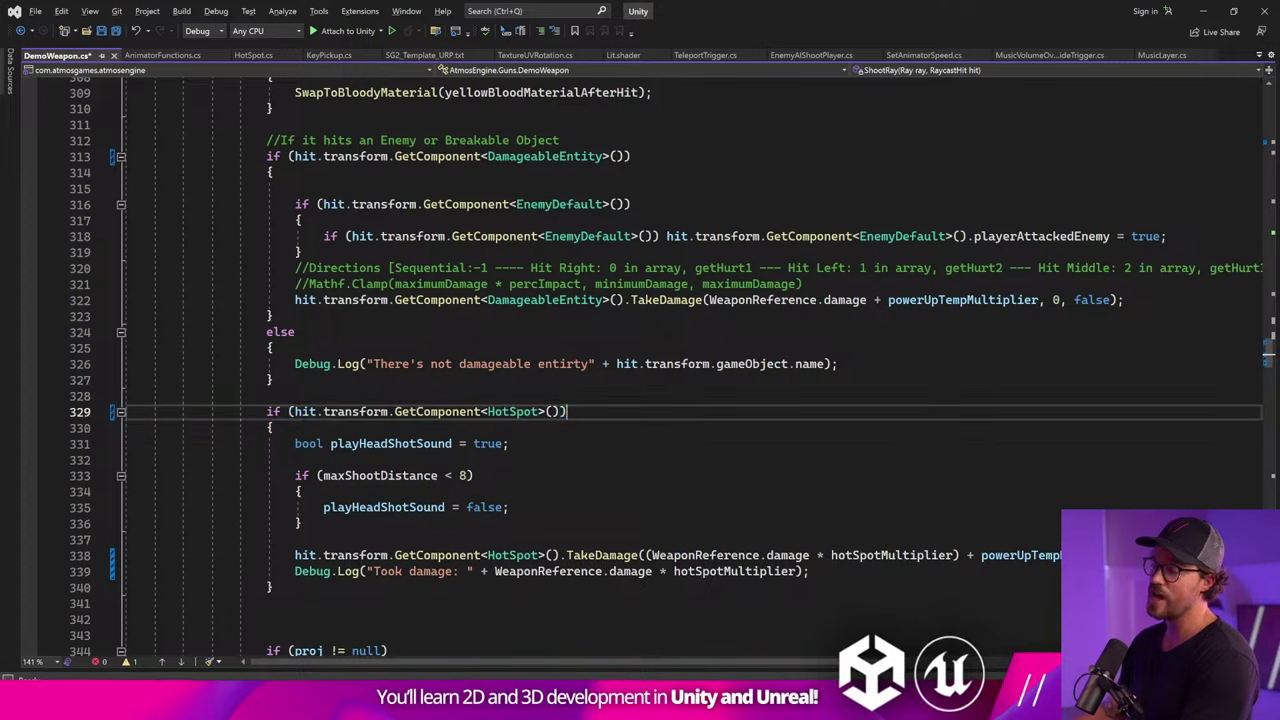
key(ctrl+s)
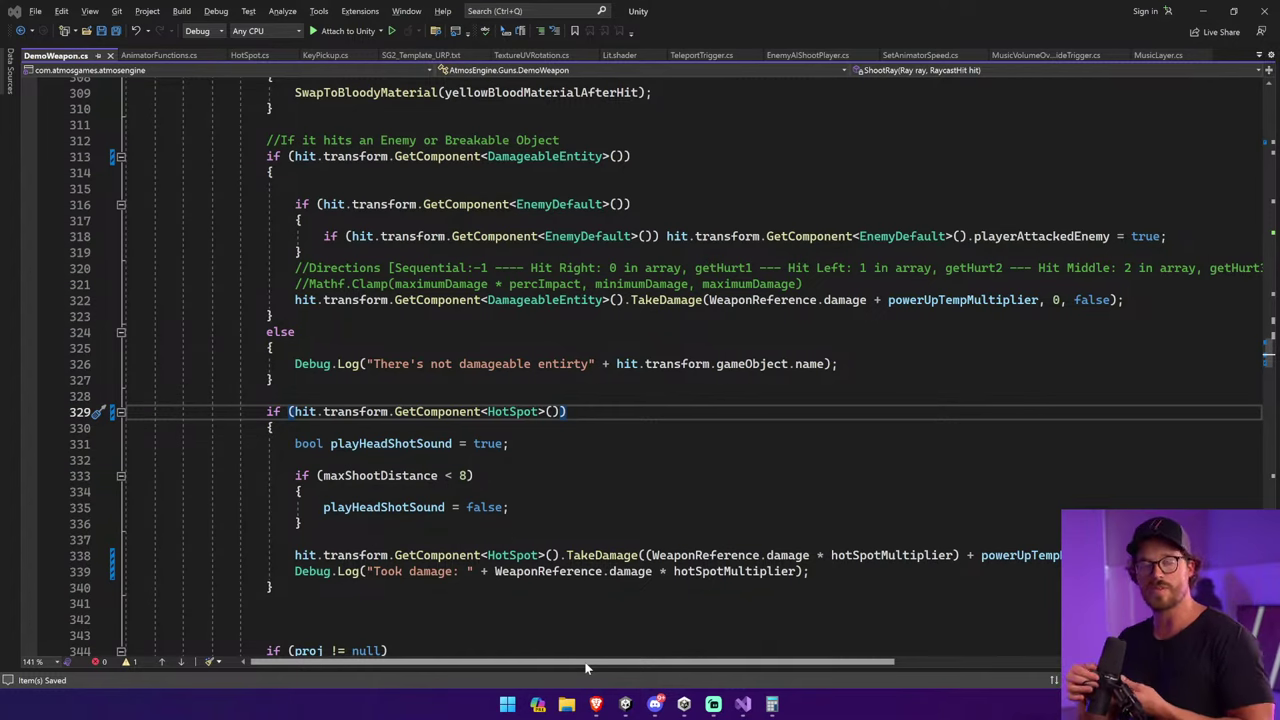
Switch to Unity, end the Floor0 playtest, inspect the ClockController's settings and return to DemoWeapon.cs in Visual Studio.
key(alt+Tab)
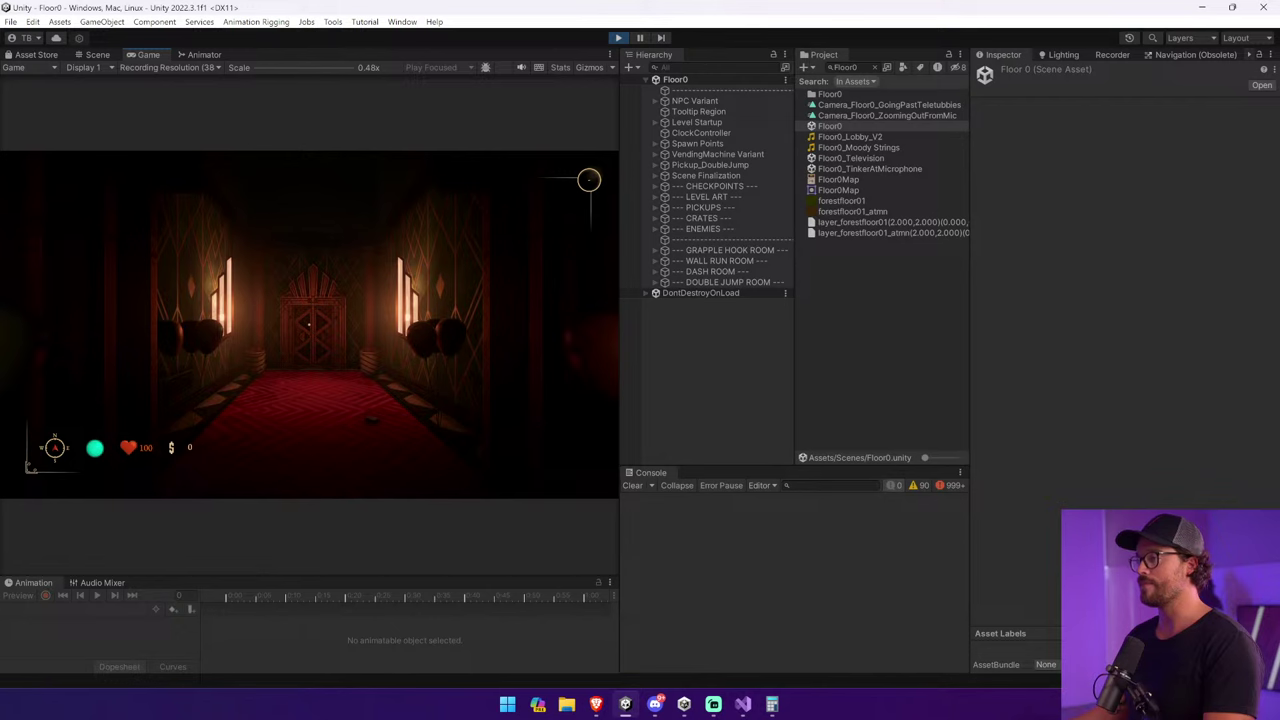
key(ctrl+p)
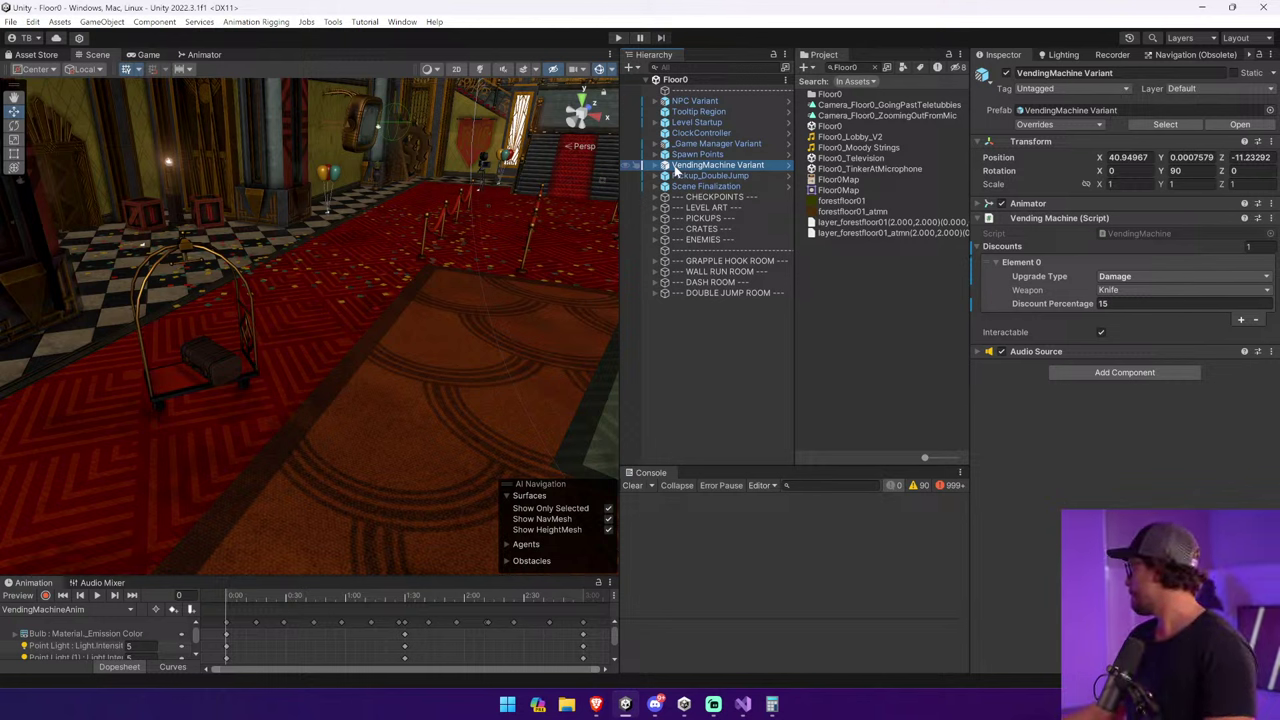
click(770, 133)
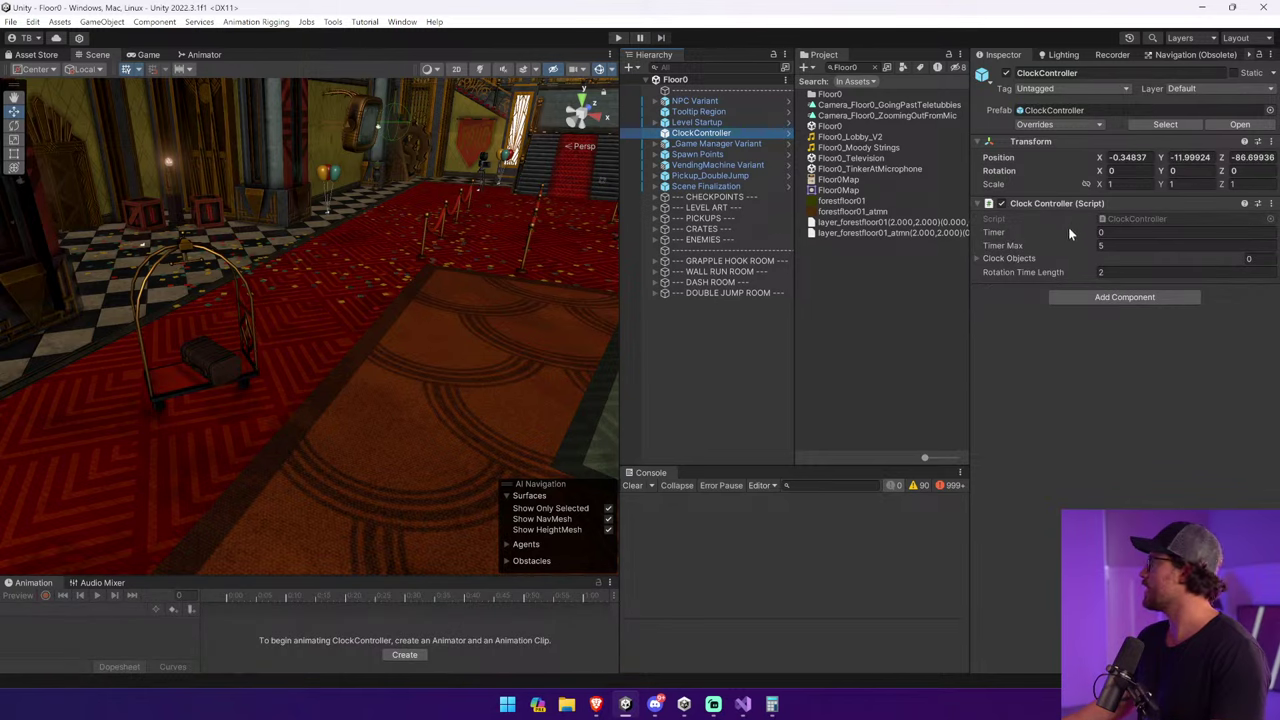
key(alt+Tab)
click(1080, 268)
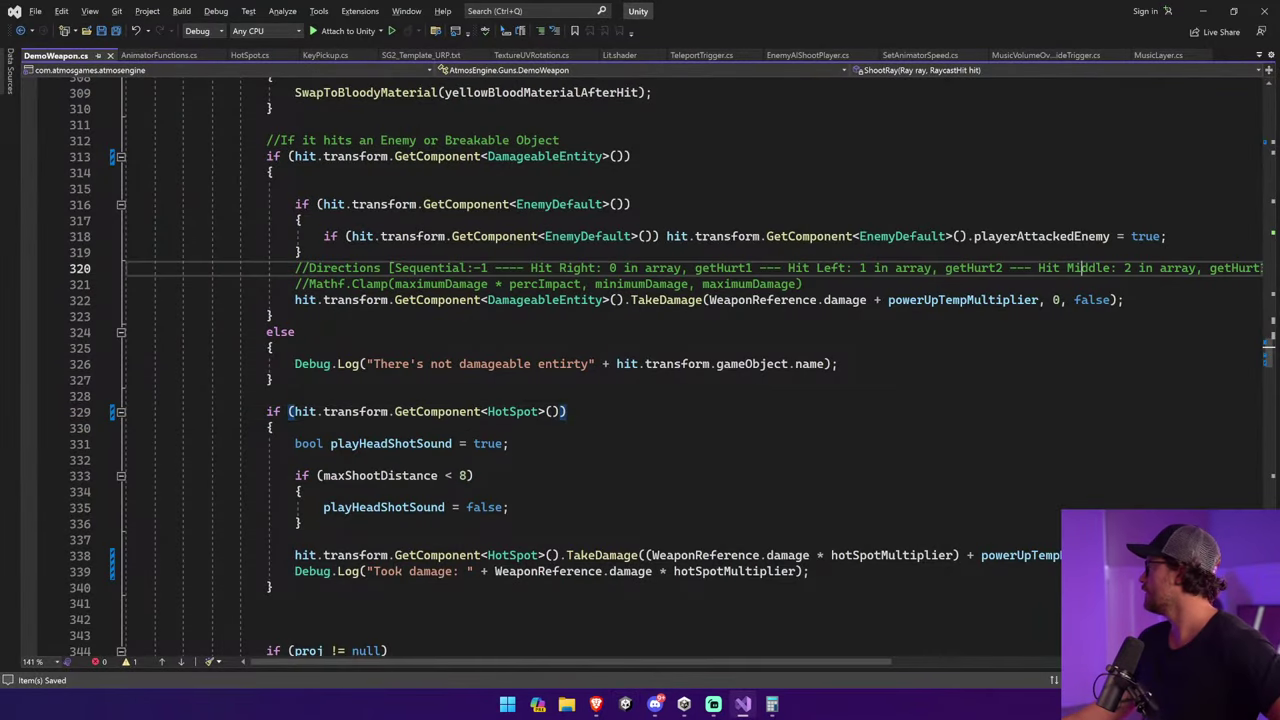
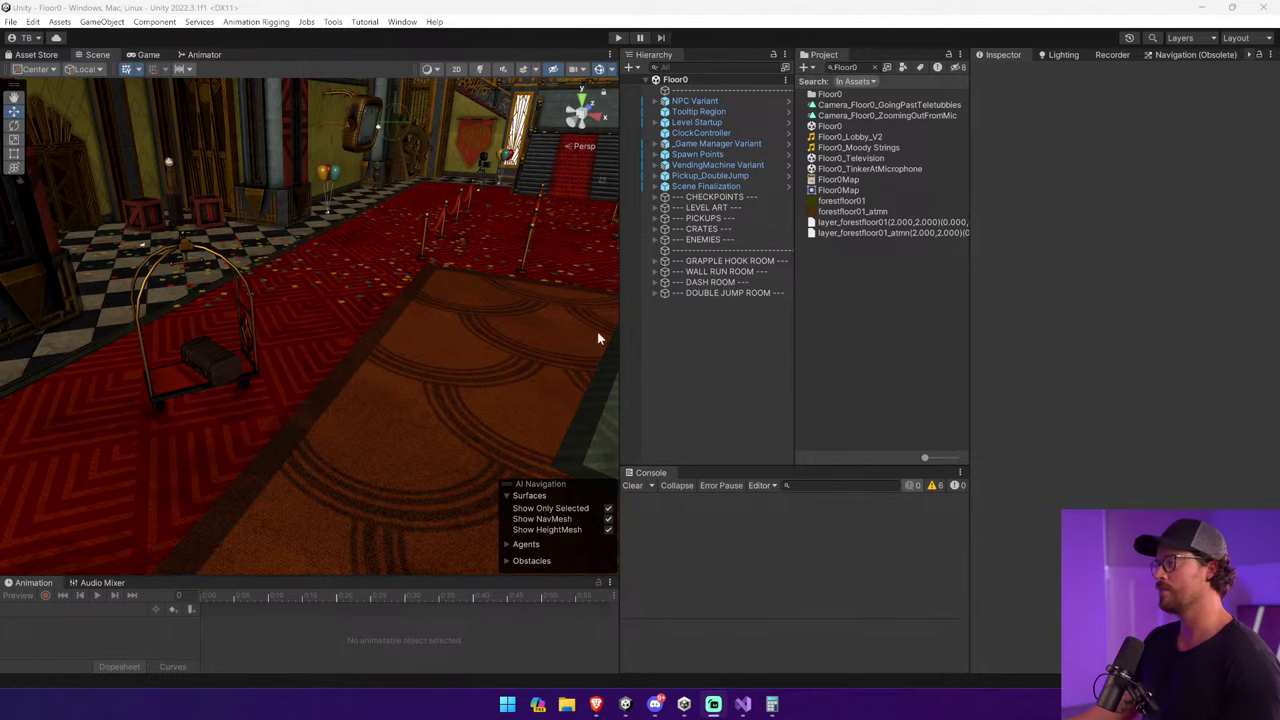
Frame the ClockController in the Floor0 lobby, look over the area in an enlarged Scene view and start a playtest.
double_click(745, 133)
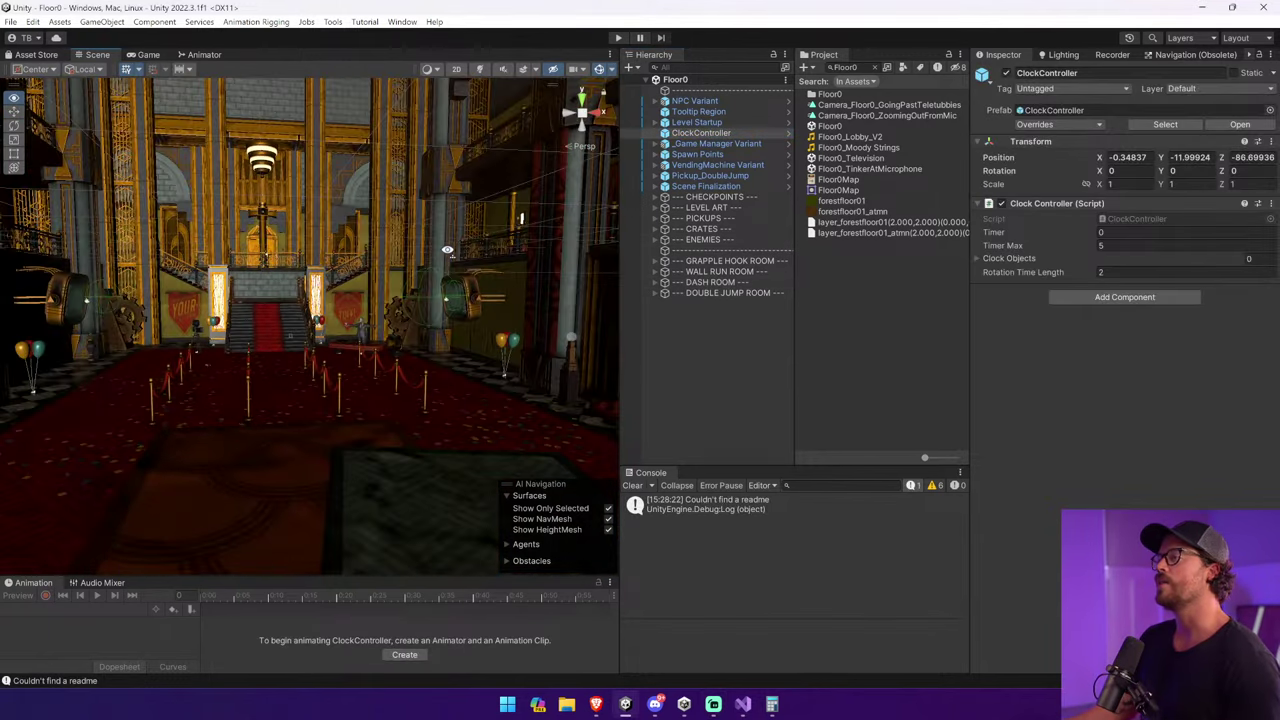
right_drag(460, 262, 515, 310)
drag(621, 328, 996, 320)
right_drag(760, 320, 661, 310)
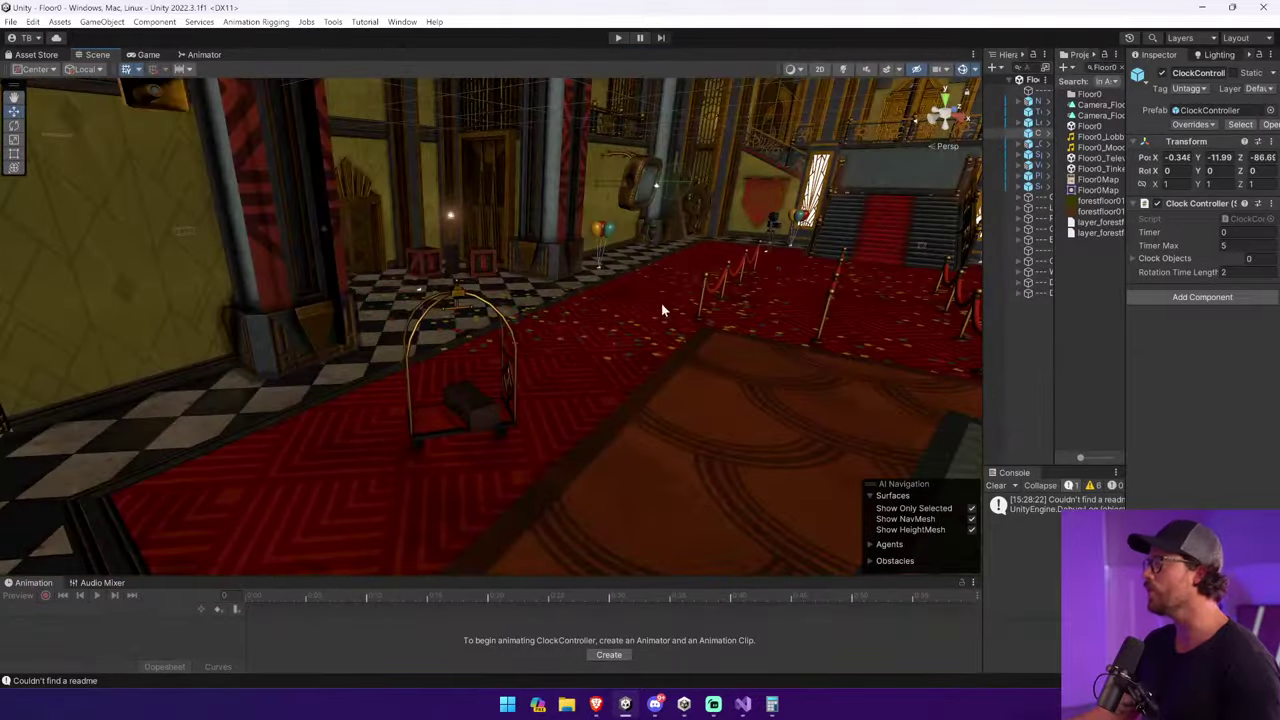
click(618, 37)
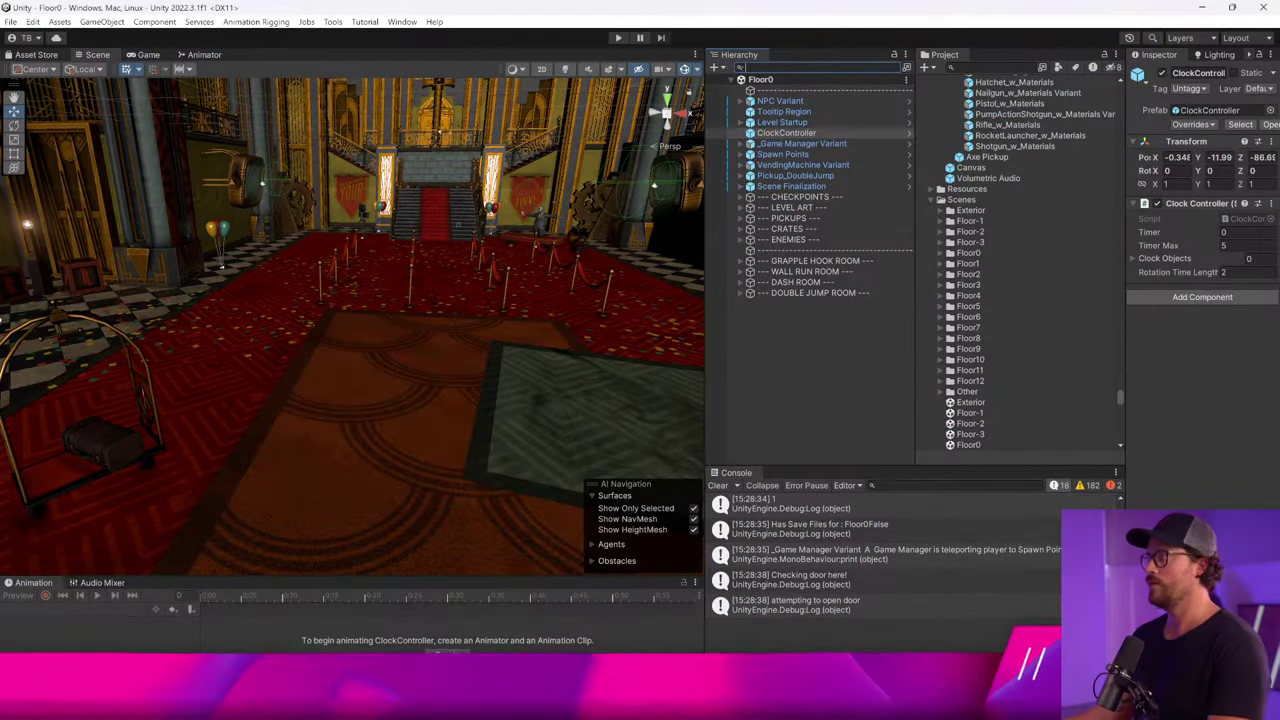
Find the active dialogue trigger, loud speaker sequence and dialogue zone objects in Floor0 by searching "dialogue", and deactivate them all.
text(dialogue)
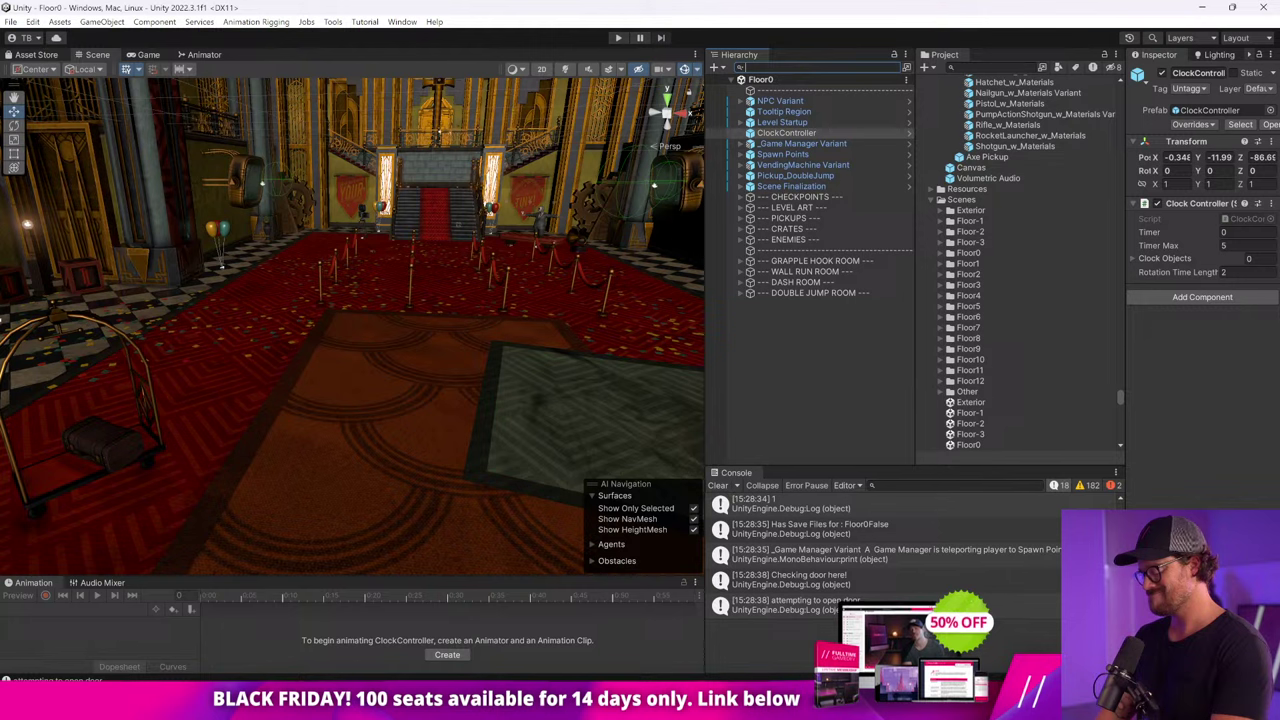
click(802, 91)
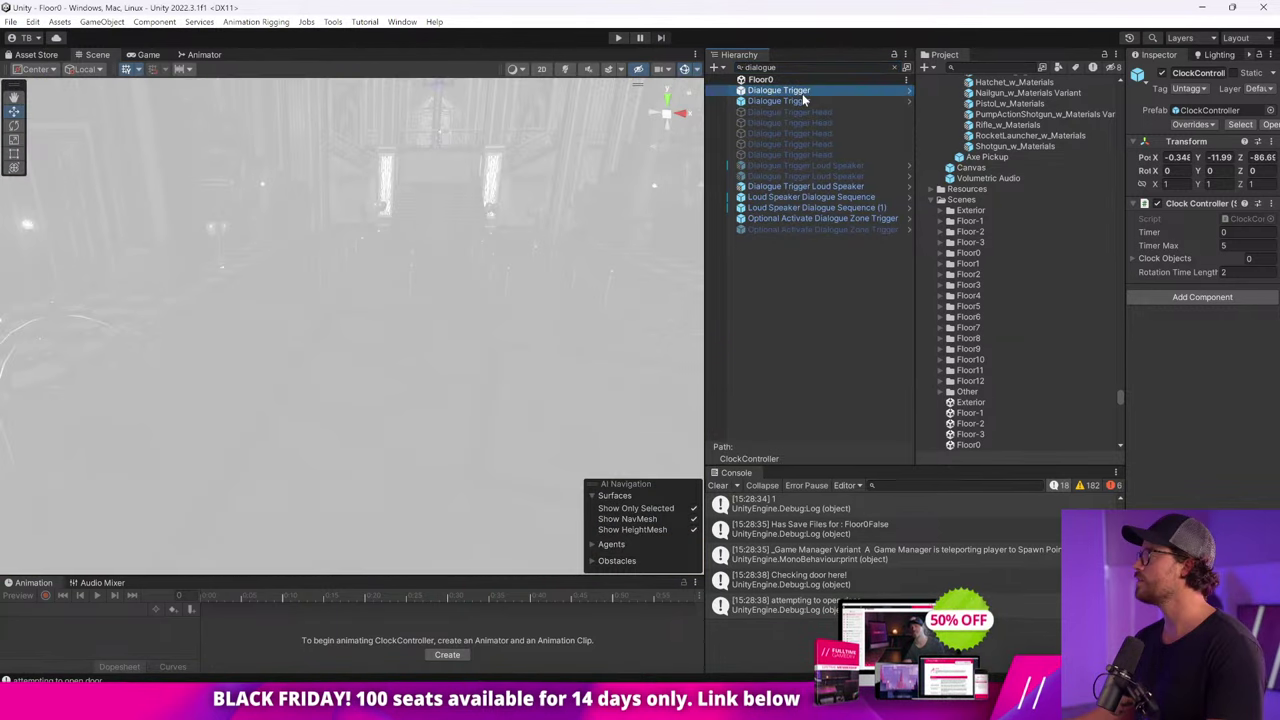
ctrl+click(800, 101)
ctrl+click(820, 186)
ctrl+click(815, 197)
ctrl+click(815, 208)
ctrl+click(820, 218)
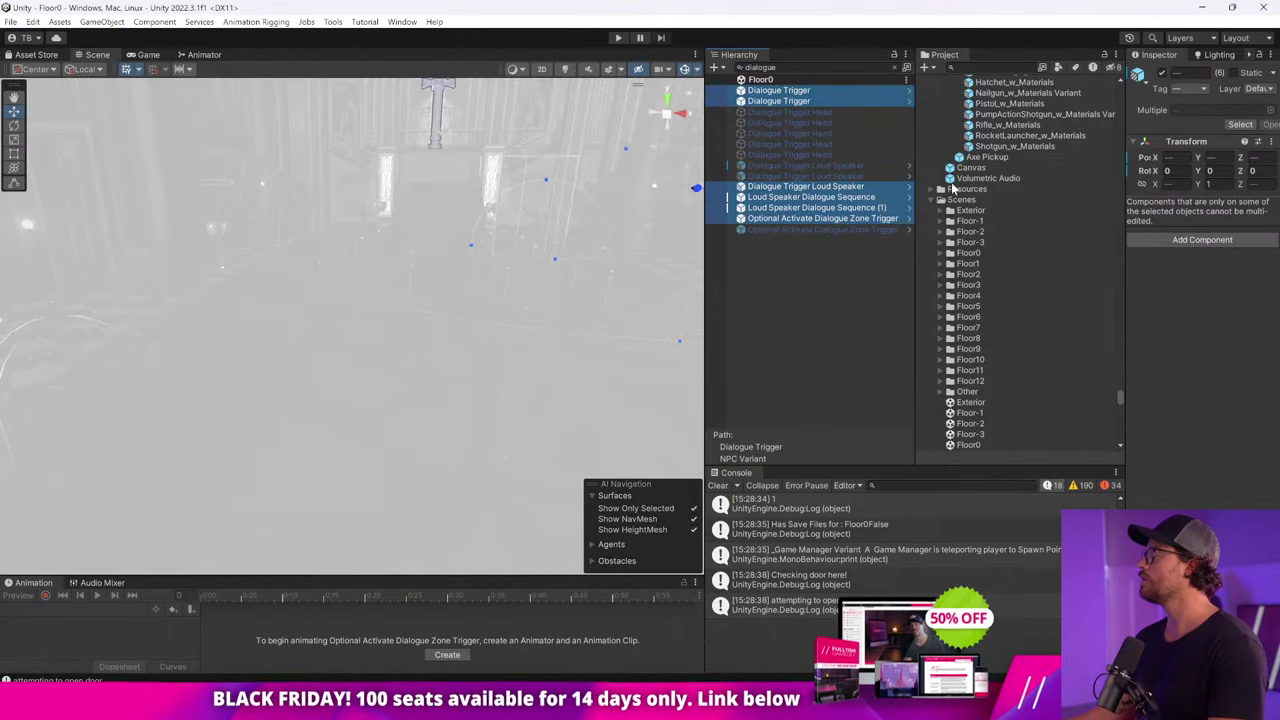
click(944, 54)
click(895, 68)
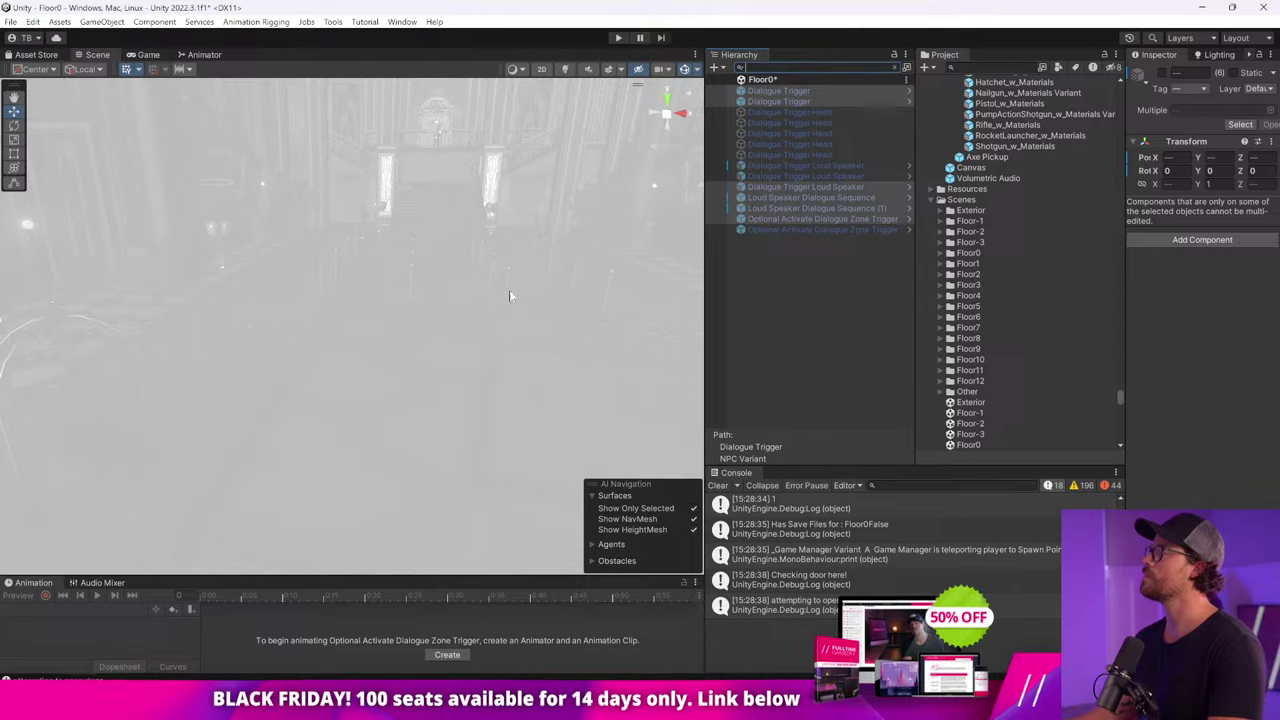
right_drag(408, 301, 460, 321)
Search the project for "walker", open the Walker prefab and inspect its HurtBox settings with the Inspector widened.
click(978, 68)
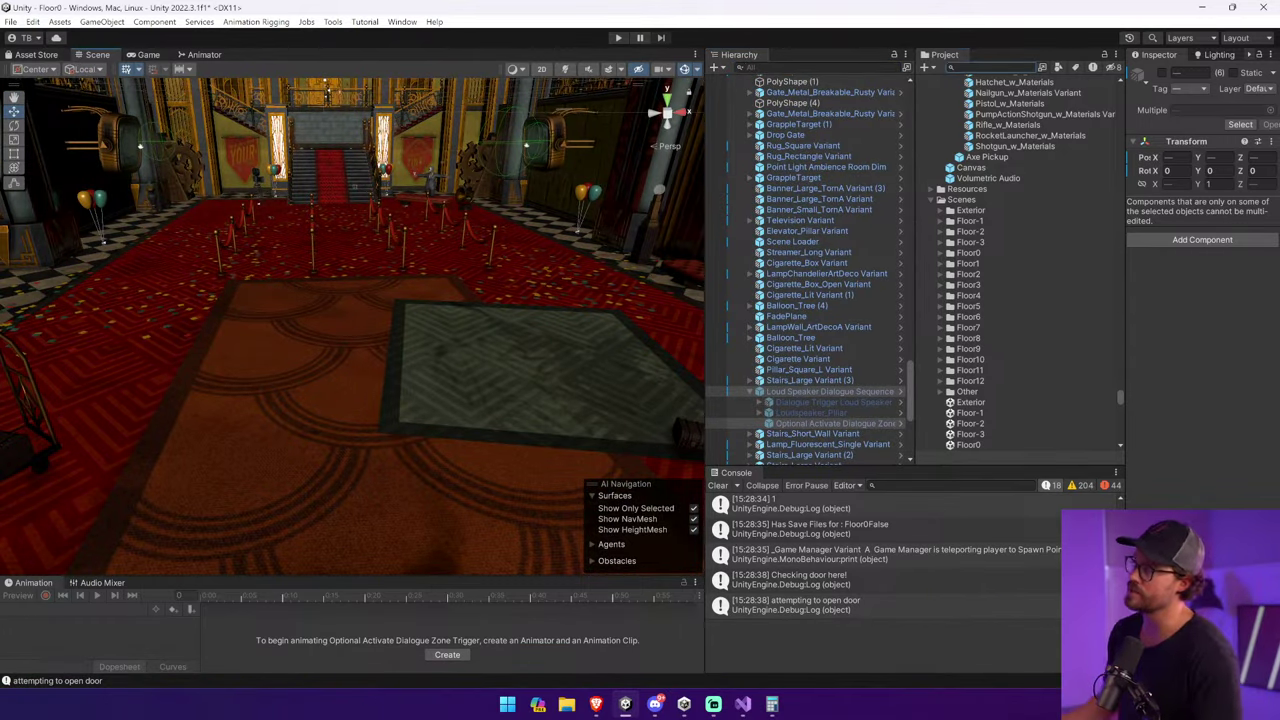
text(walker)
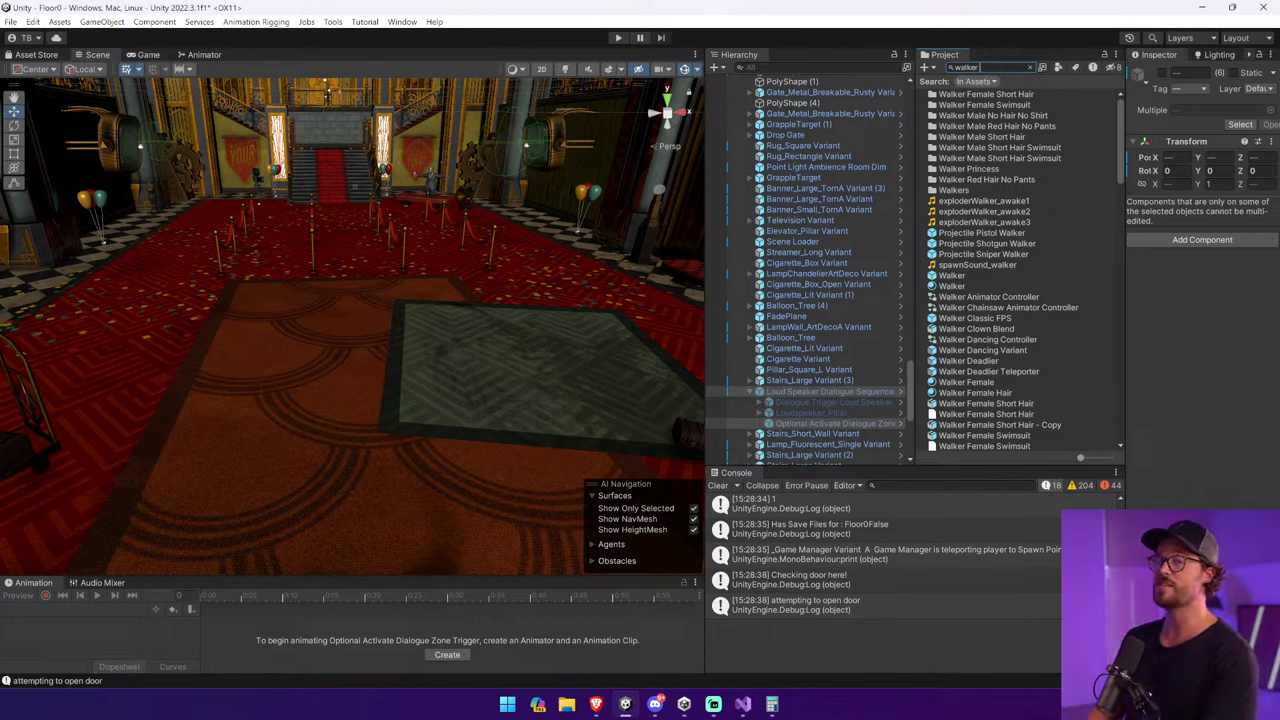
double_click(993, 275)
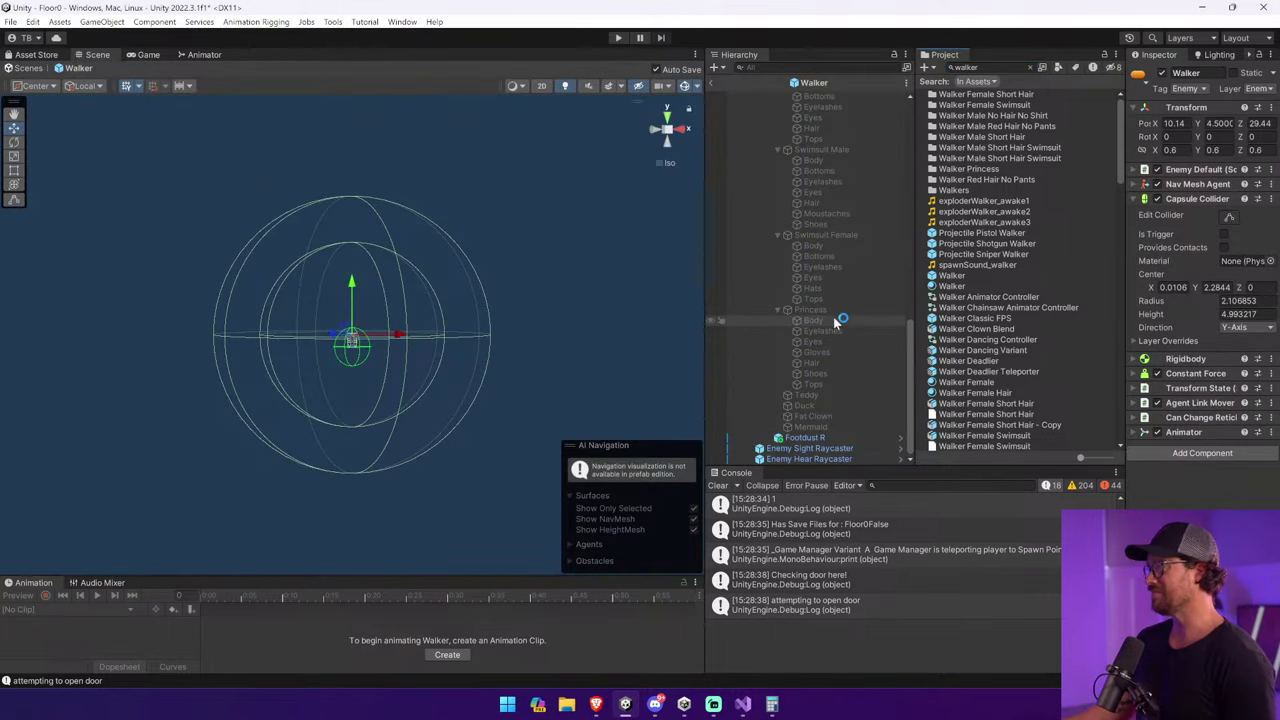
scroll(845, 340, up, 10)
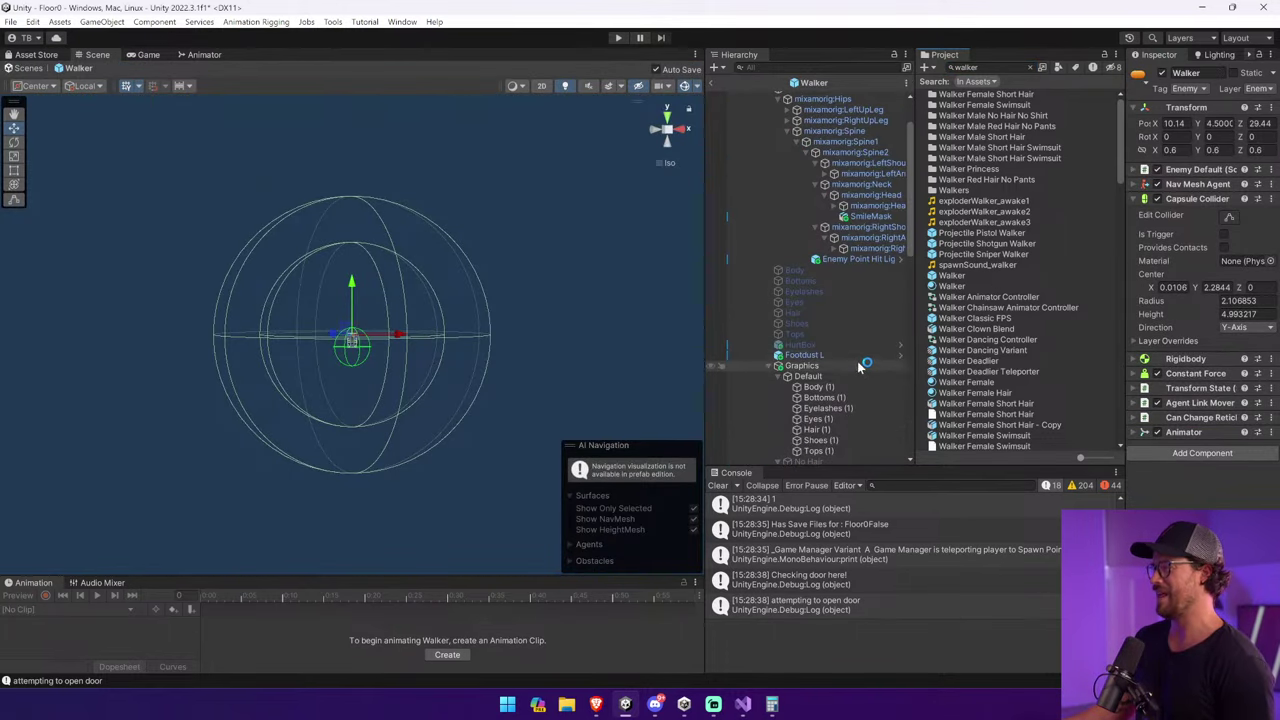
click(856, 345)
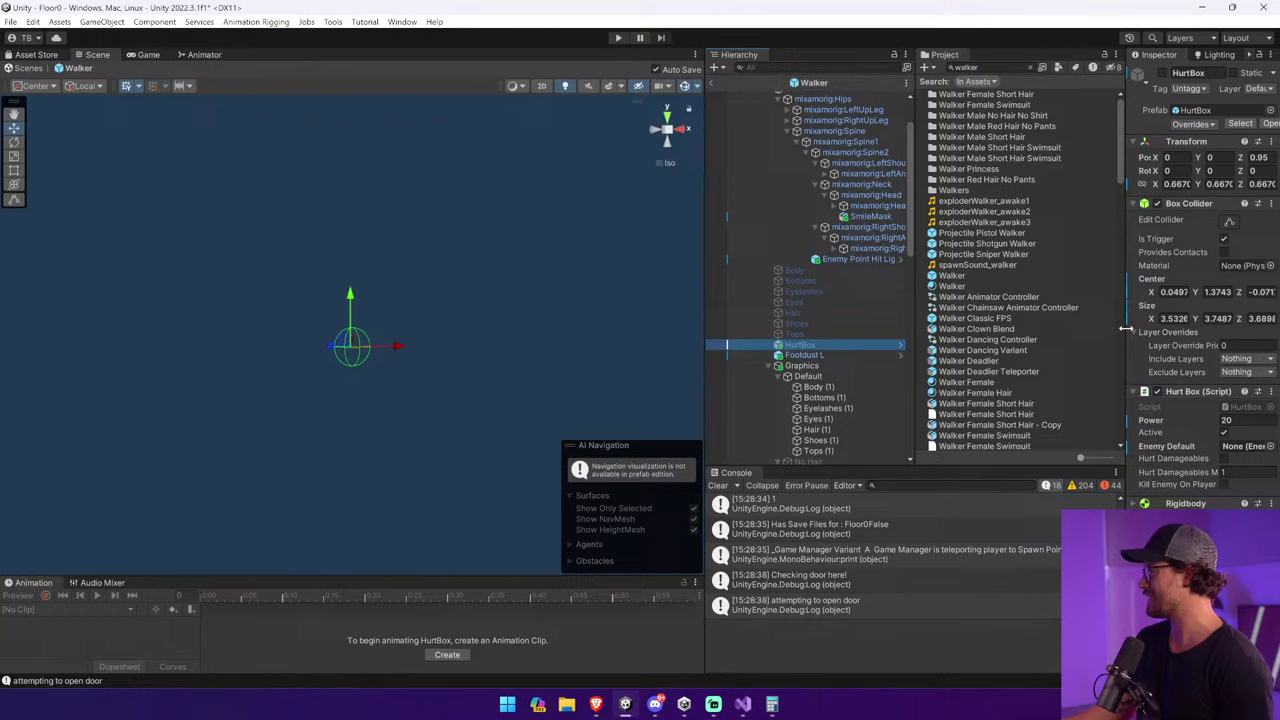
drag(1125, 328, 1022, 330)
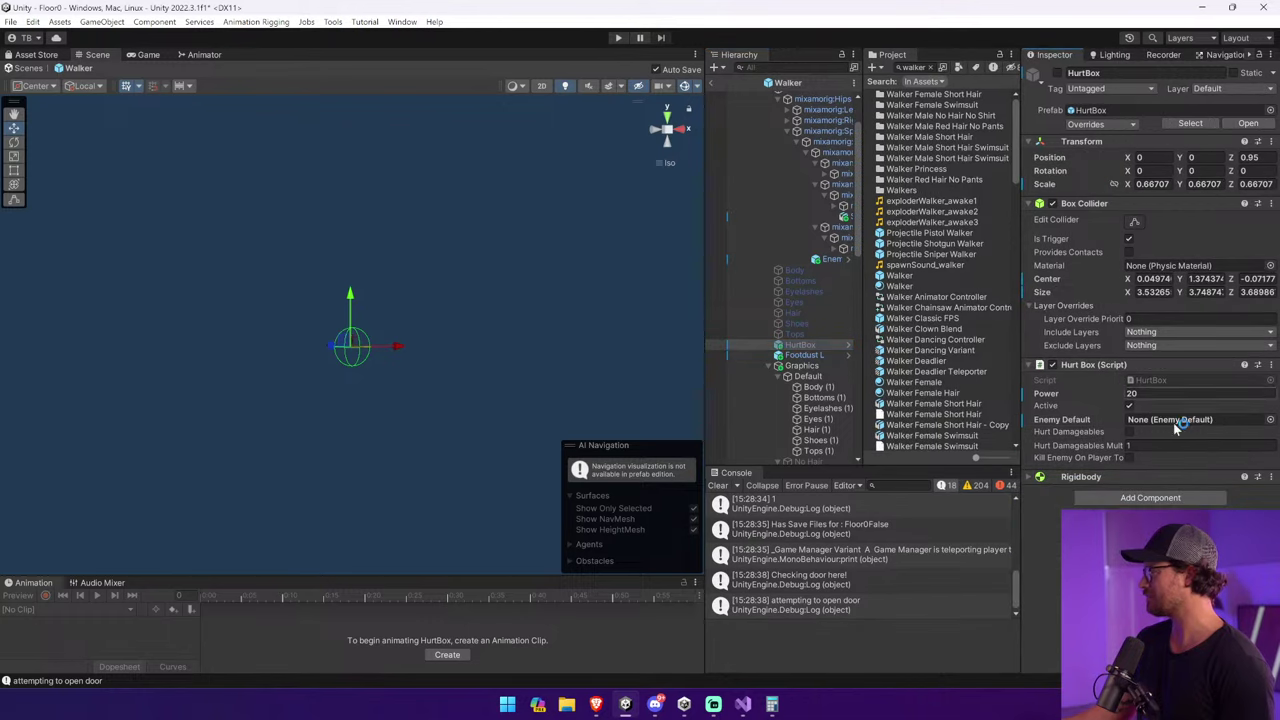
Open the Walker Deadlier prefab and view its Walker Male Short Hair Variant model from the front.
double_click(976, 361)
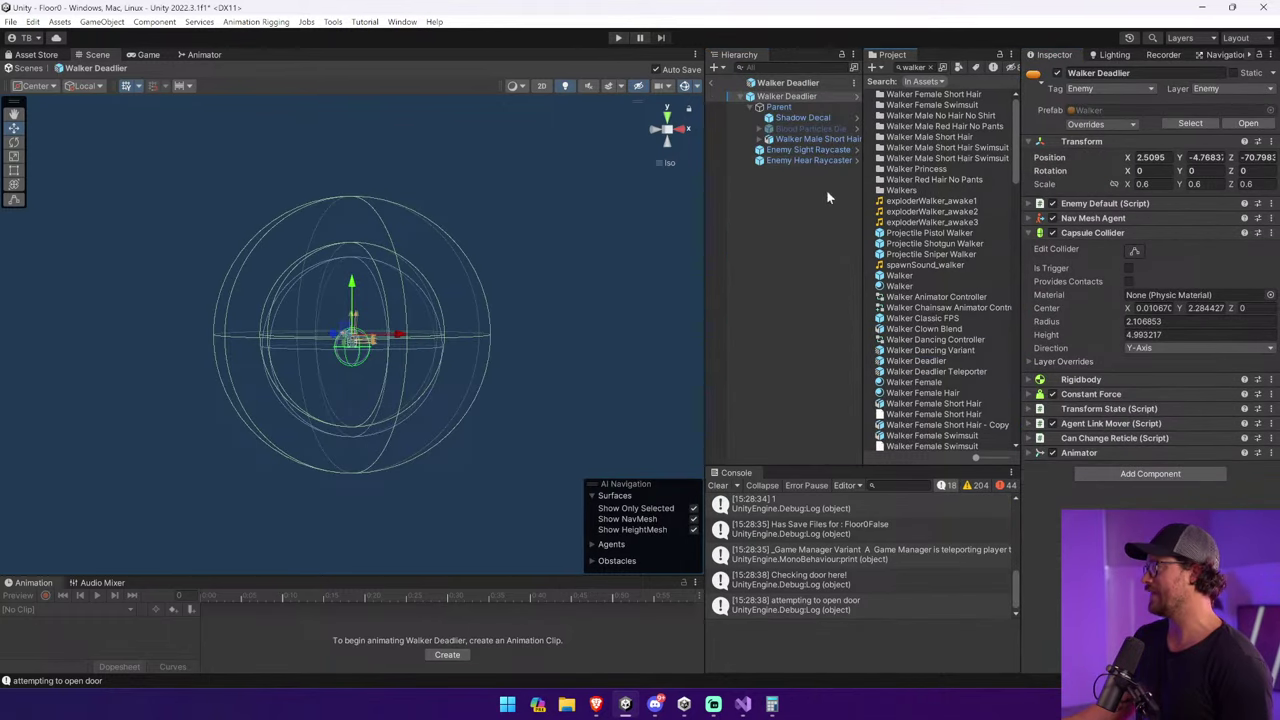
click(812, 138)
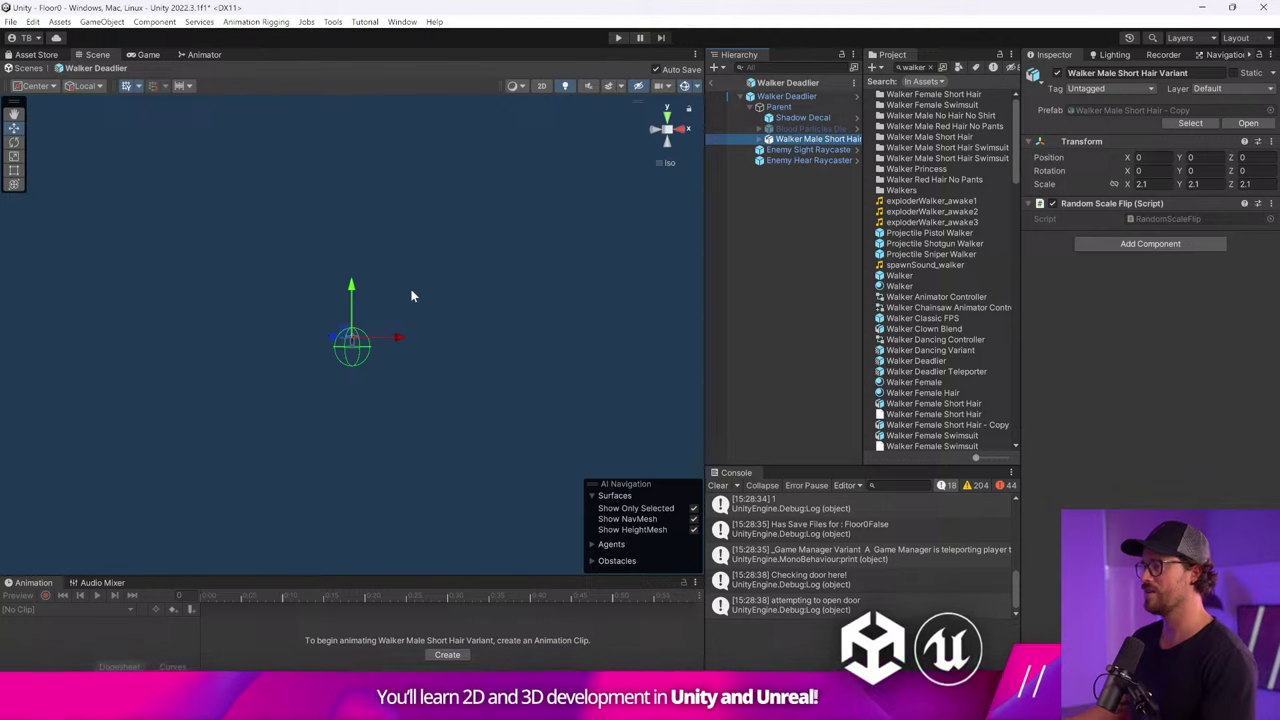
key(f)
scroll(396, 306, up, 8)
alt+drag(396, 306, 777, 313)
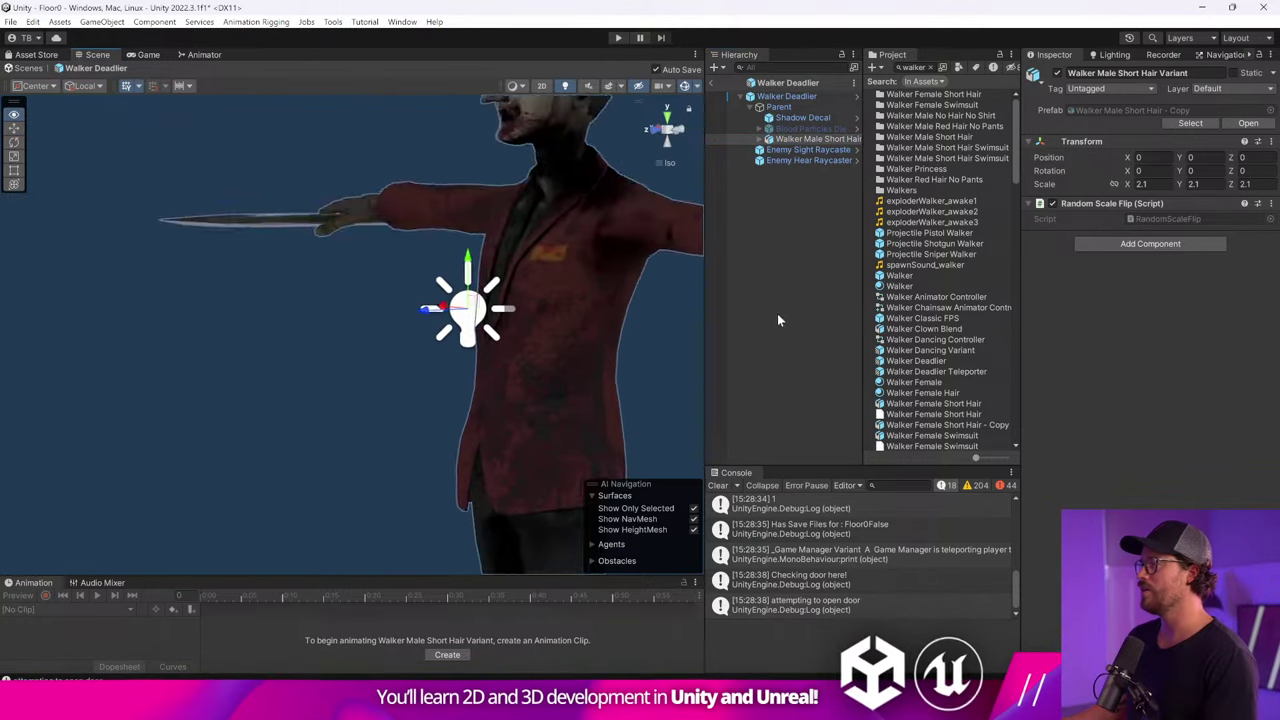
middle_drag(670, 490, 553, 322)
scroll(545, 323, down, 8)
alt+drag(541, 330, 637, 329)
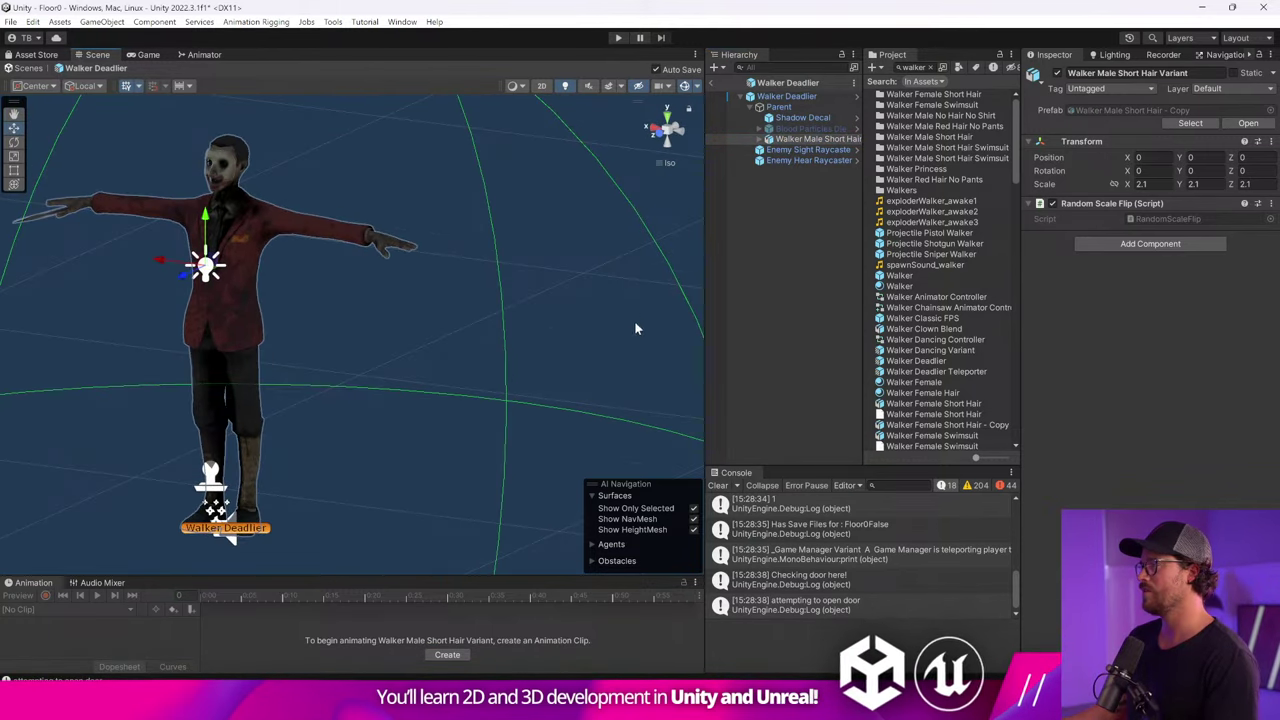
Inspect the Graphics variation settings and the HurtBox power of the Walker Deadlier prefab.
click(768, 138)
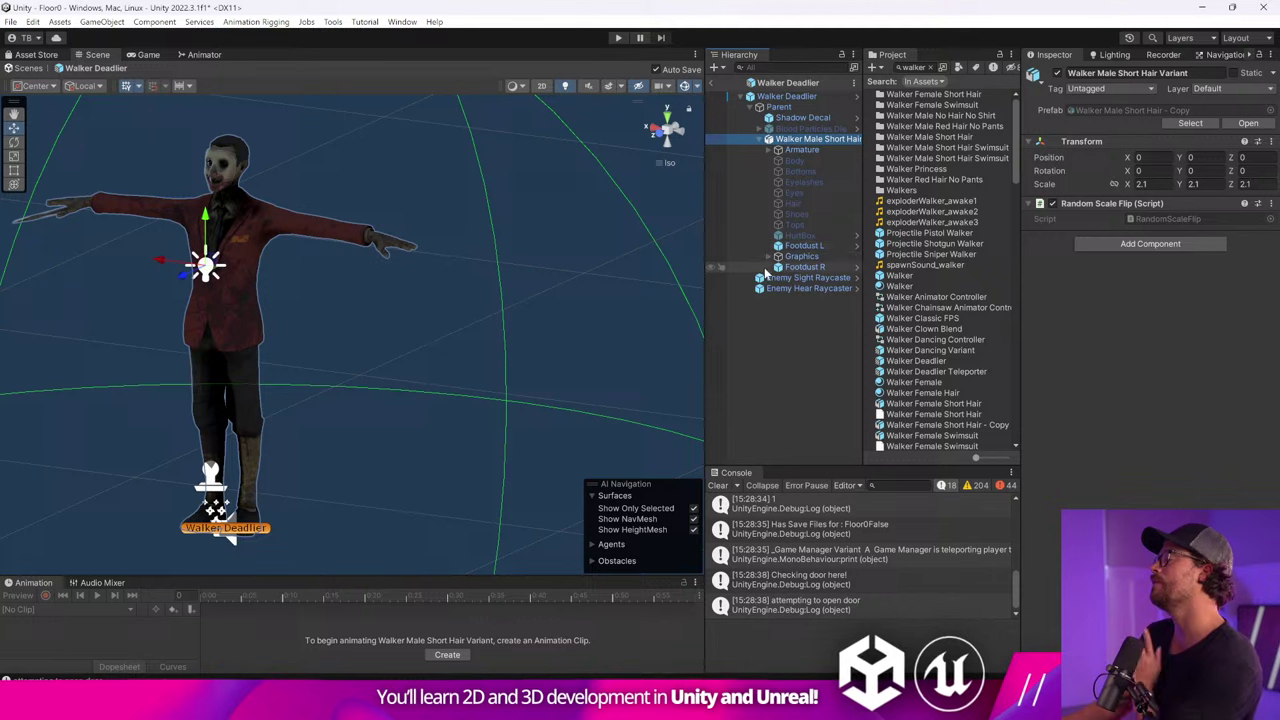
click(801, 256)
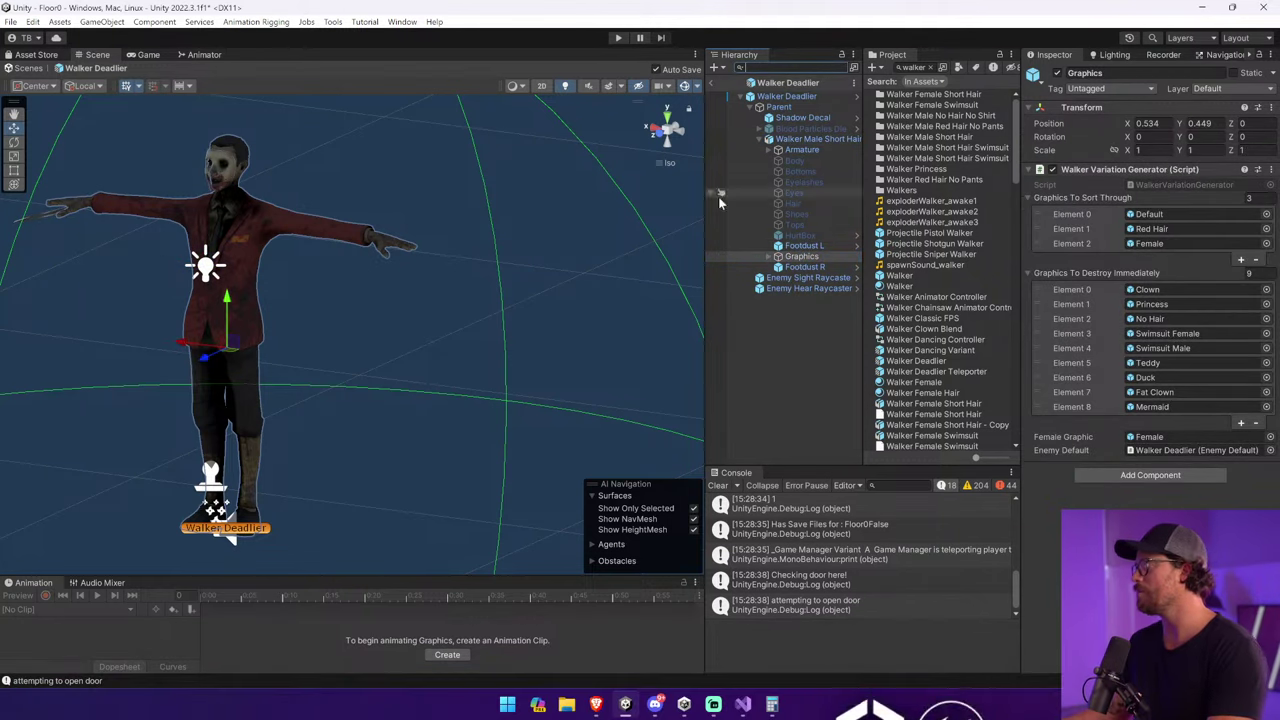
click(800, 235)
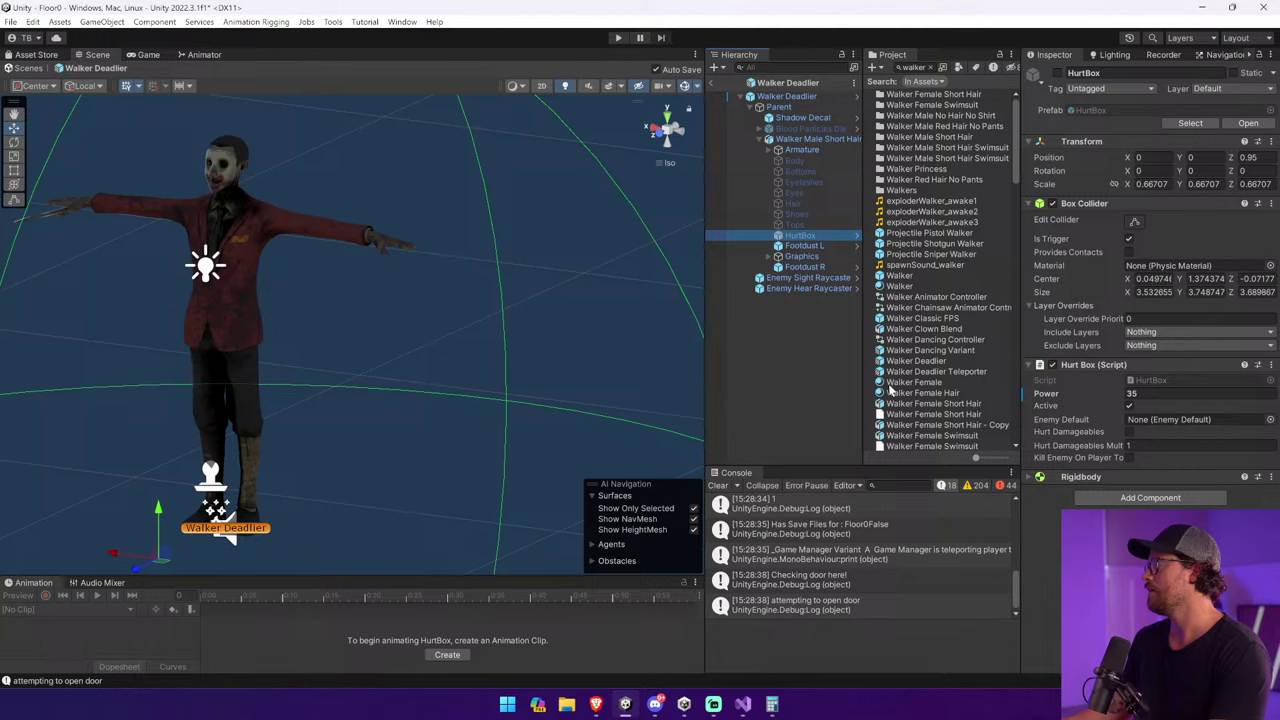
Open the Walker Runner prefab from the project search results and check its HurtBox power.
scroll(962, 398, down, 3)
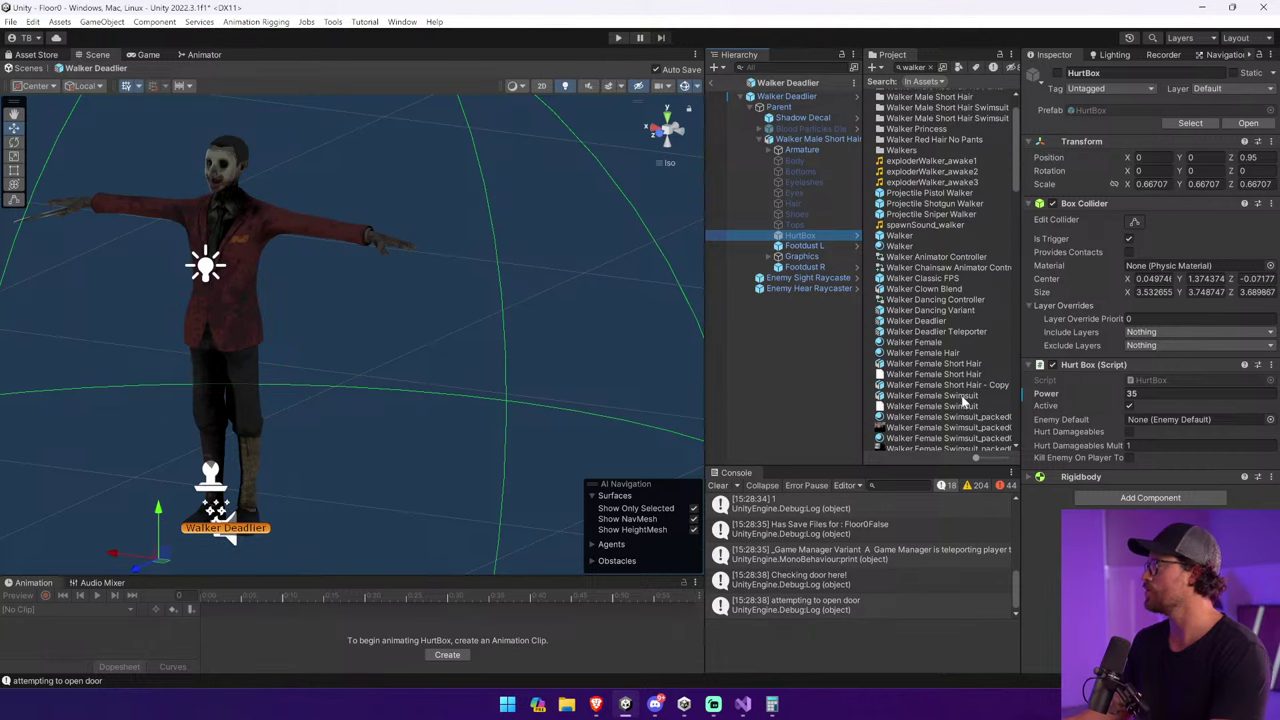
scroll(960, 392, down, 10)
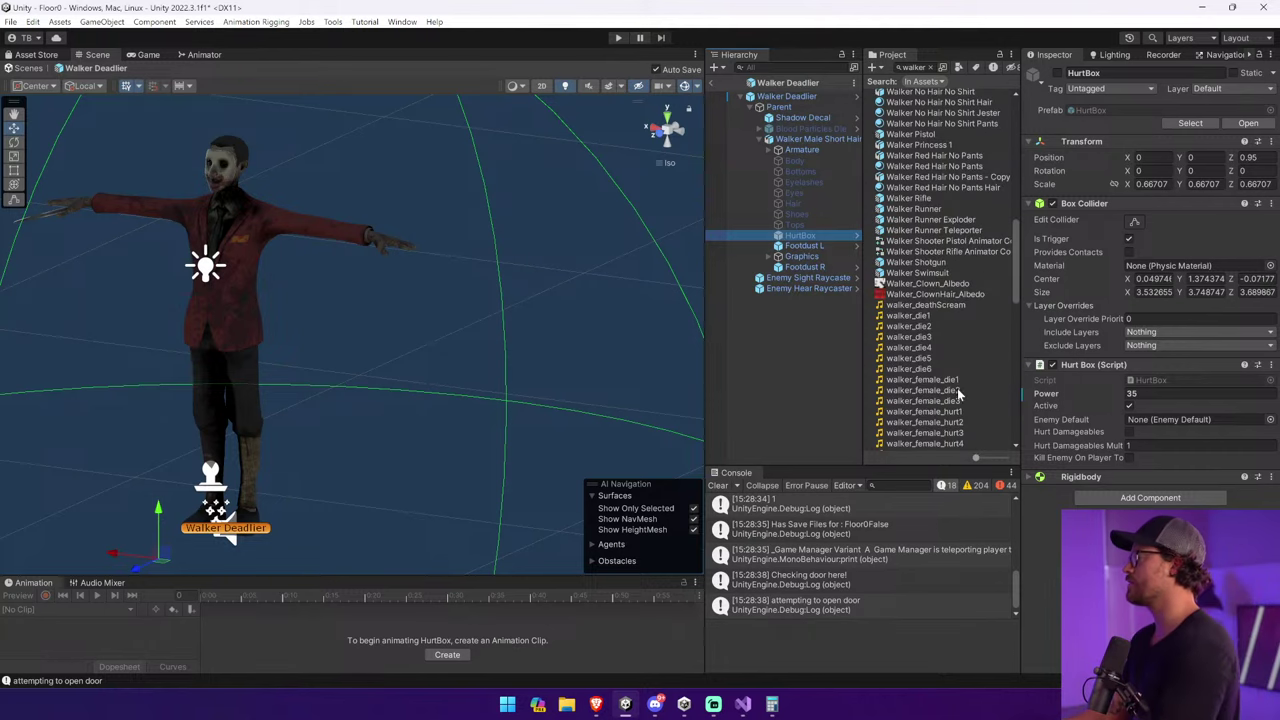
double_click(915, 208)
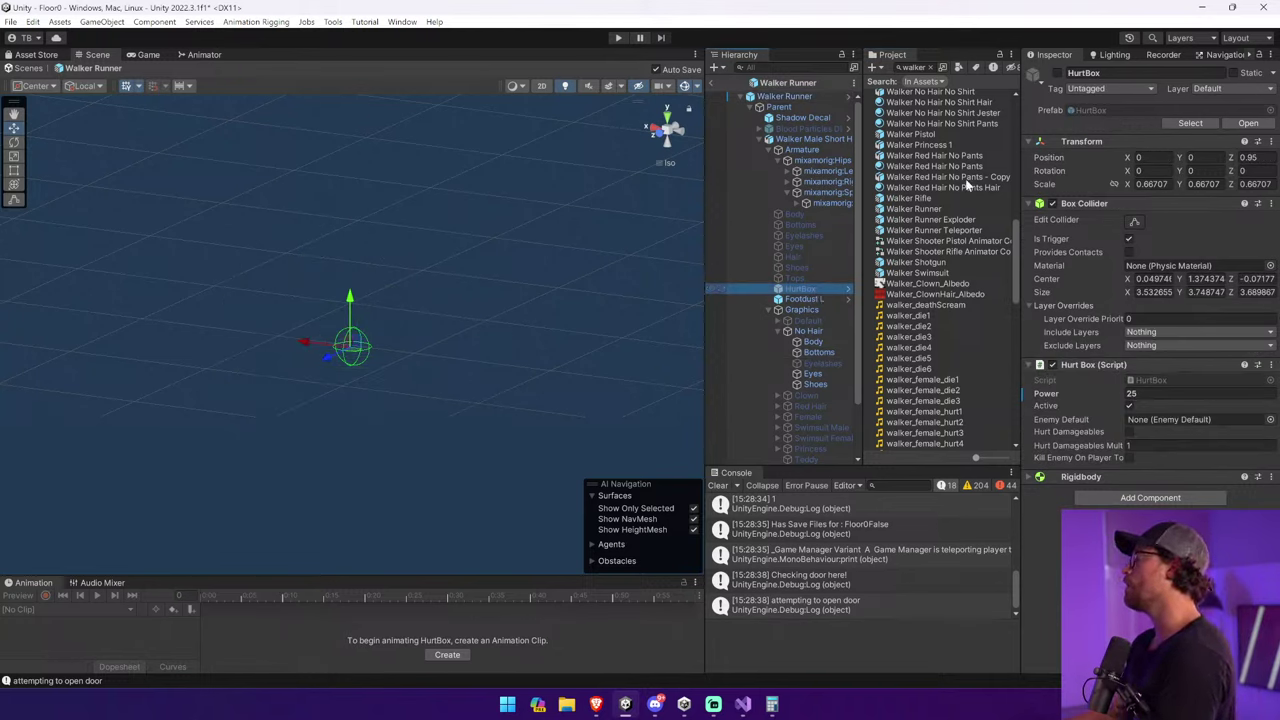
Narrow the project search to pistol Walkers, open the Walker Pistol prefab and check its HurtBox power.
click(912, 67)
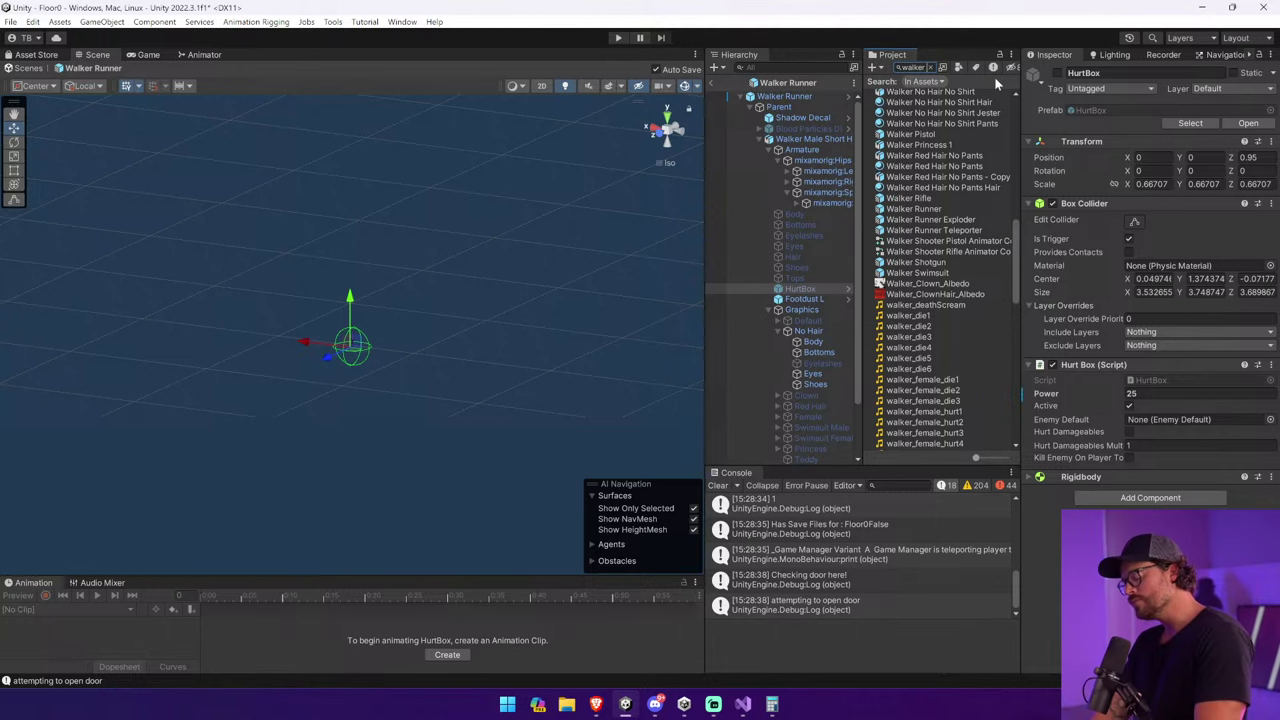
text(pistol)
click(898, 115)
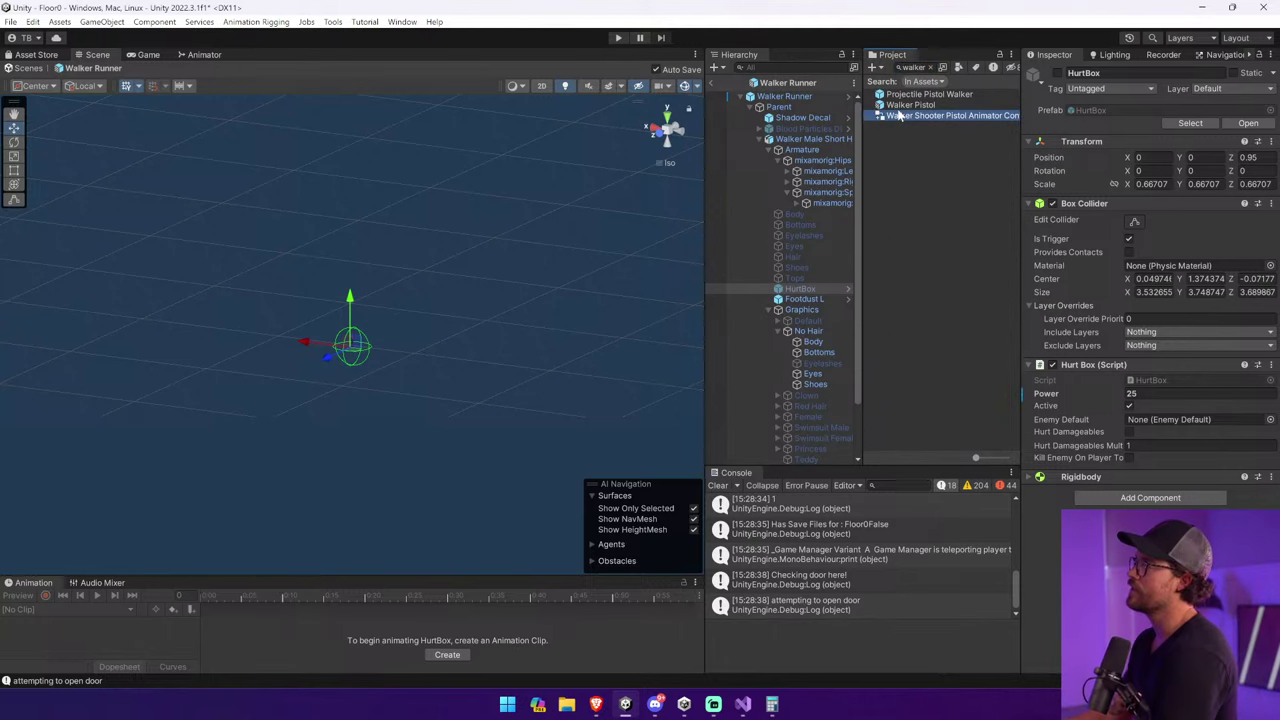
double_click(900, 106)
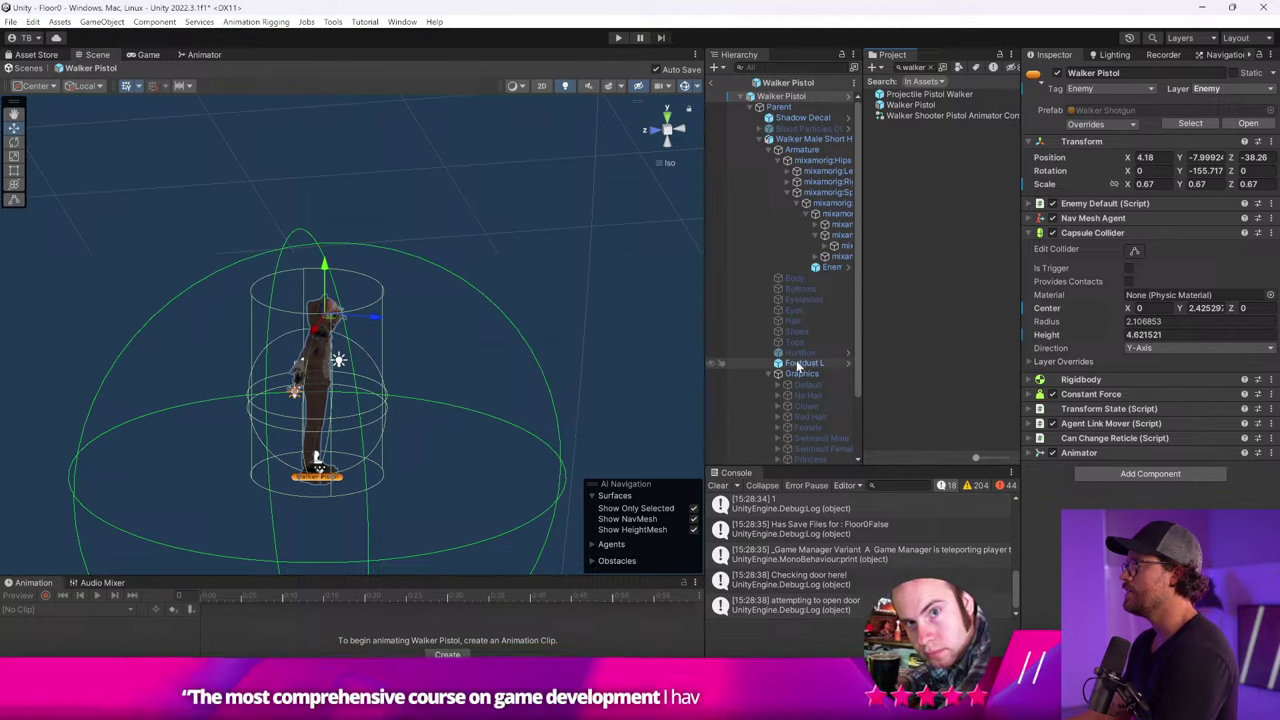
click(815, 354)
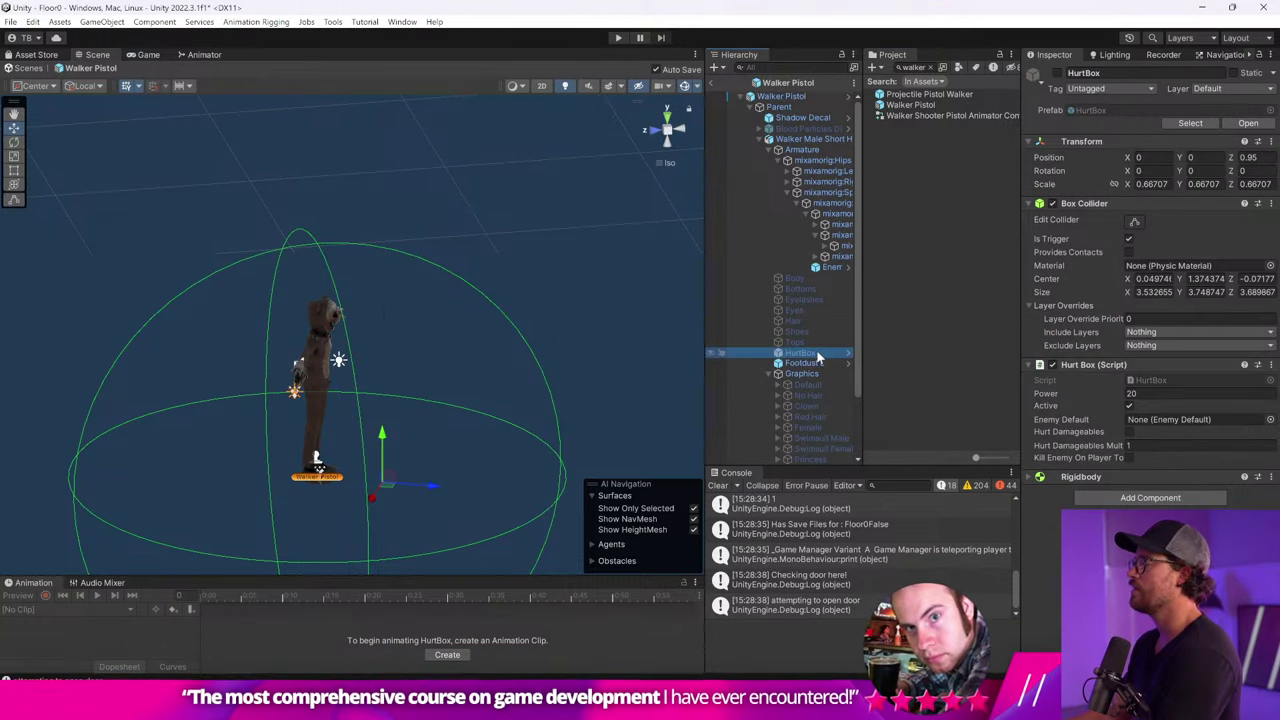
Search the project for "Walker Shotgun", open that prefab and check its HurtBox power.
click(914, 68)
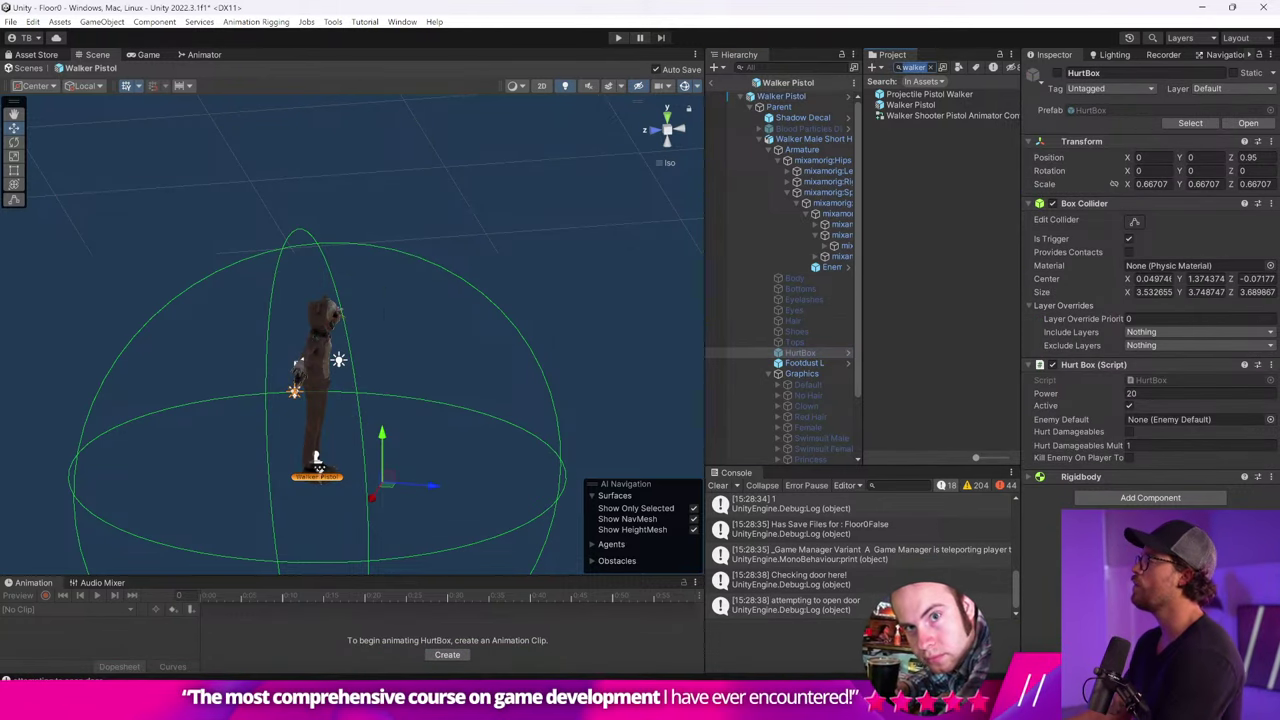
text(Walker Sho)
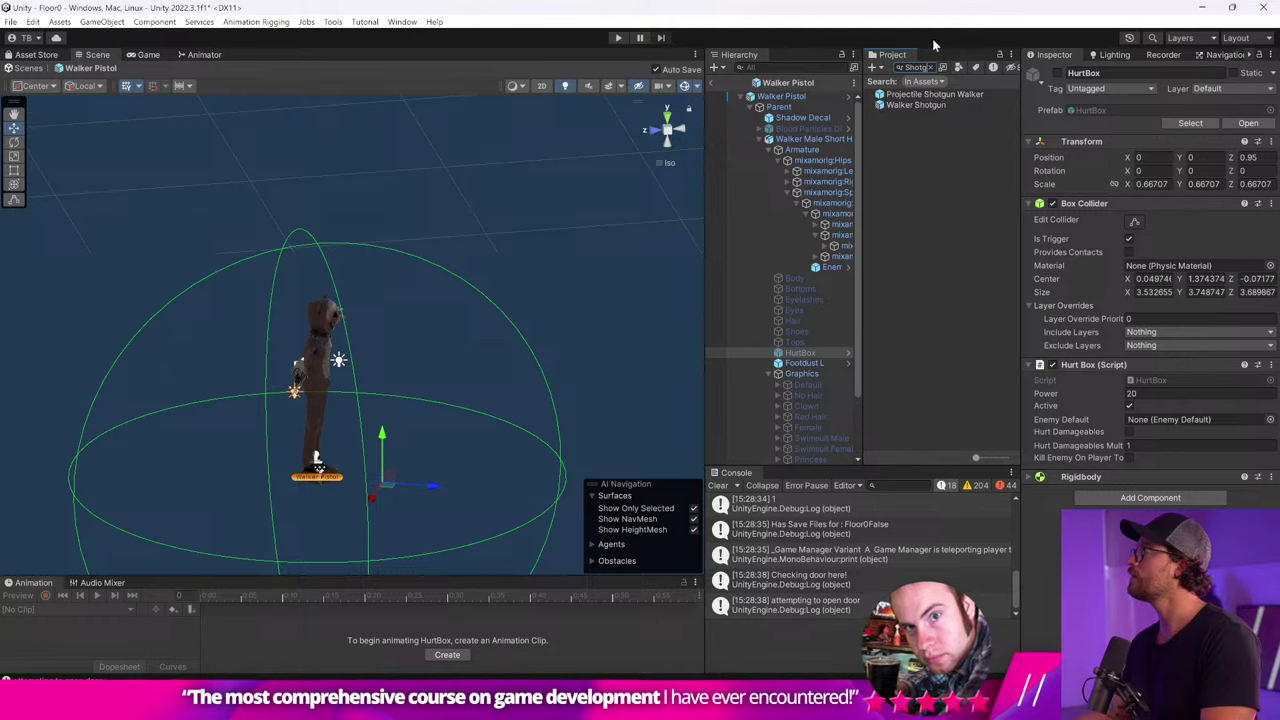
double_click(935, 104)
click(797, 394)
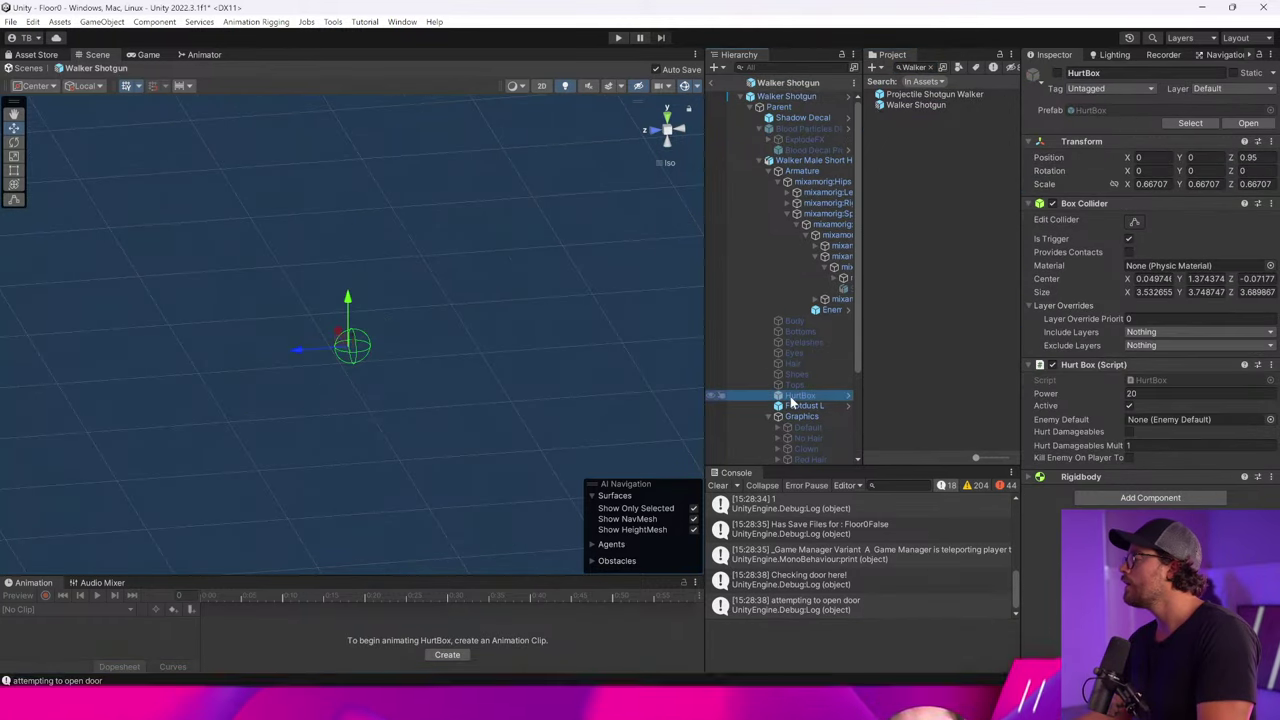
Return to the Floor0 scene, place a Walker Shotgun on the lobby rug and start a playtest.
click(709, 82)
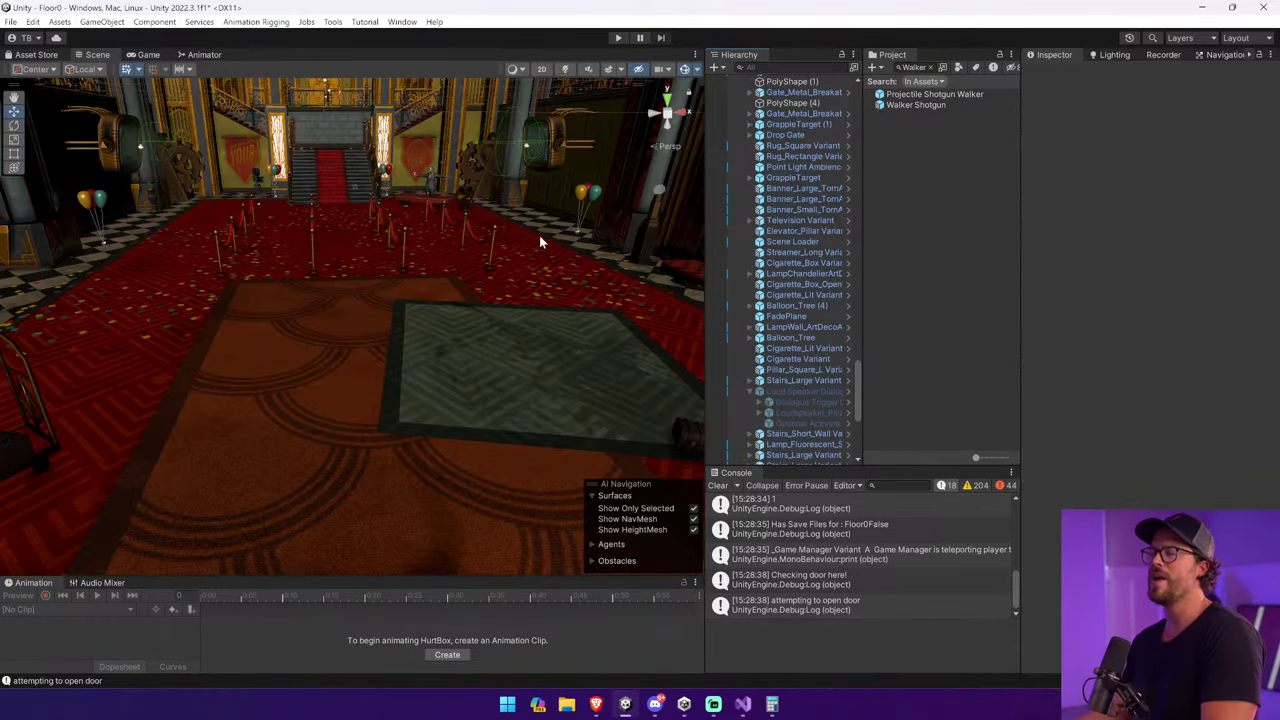
drag(919, 103, 411, 332)
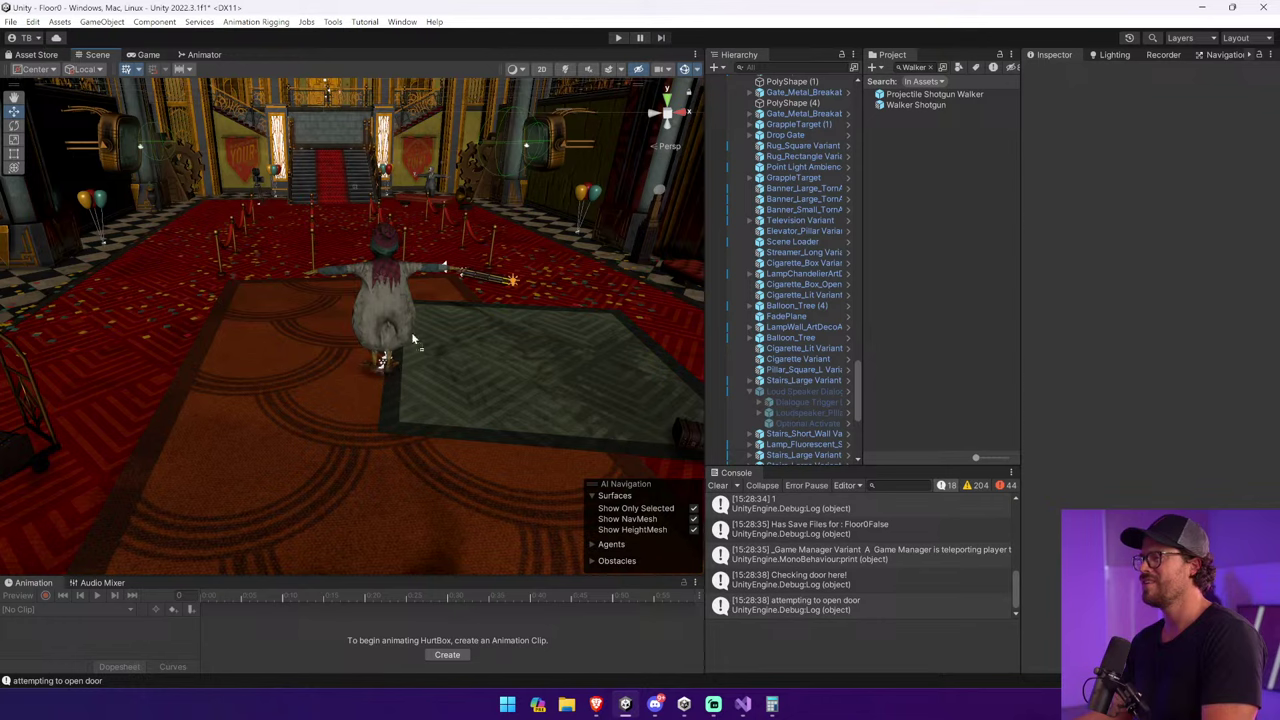
click(618, 38)
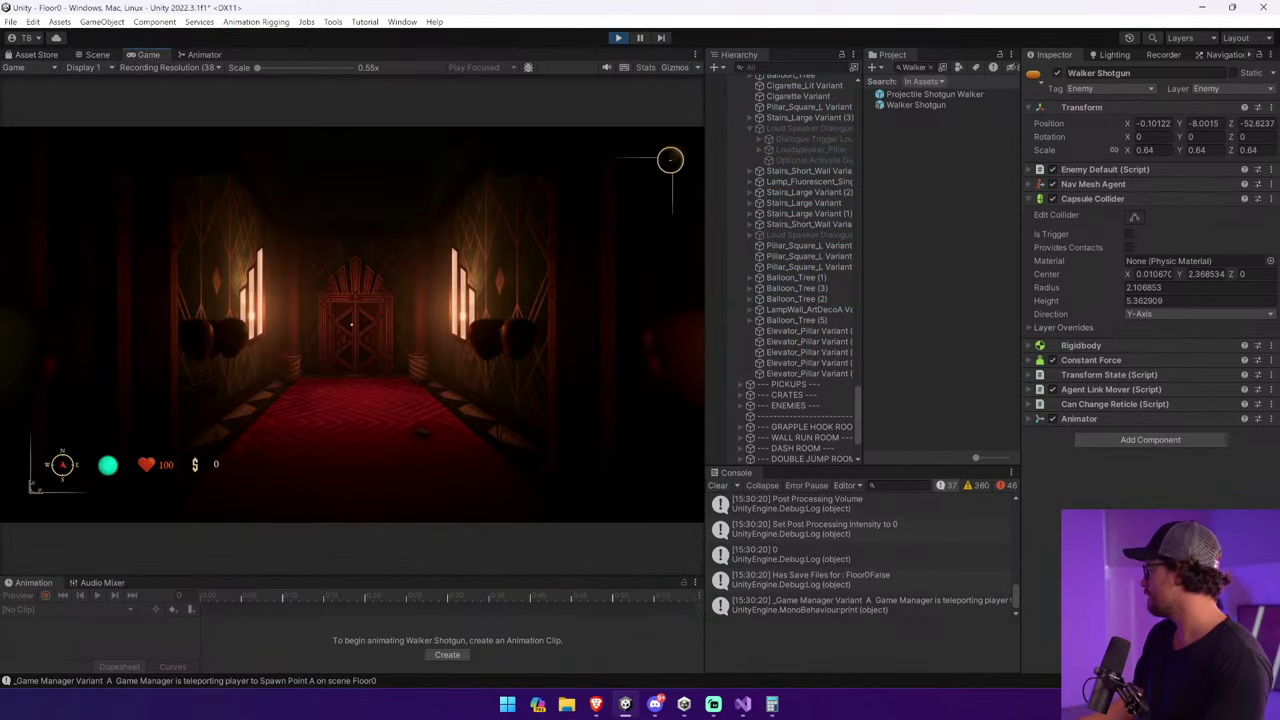
Open the door into the lobby and sprint in to test the damage dealt by the shotgun Walker.
key(w)
key(e)
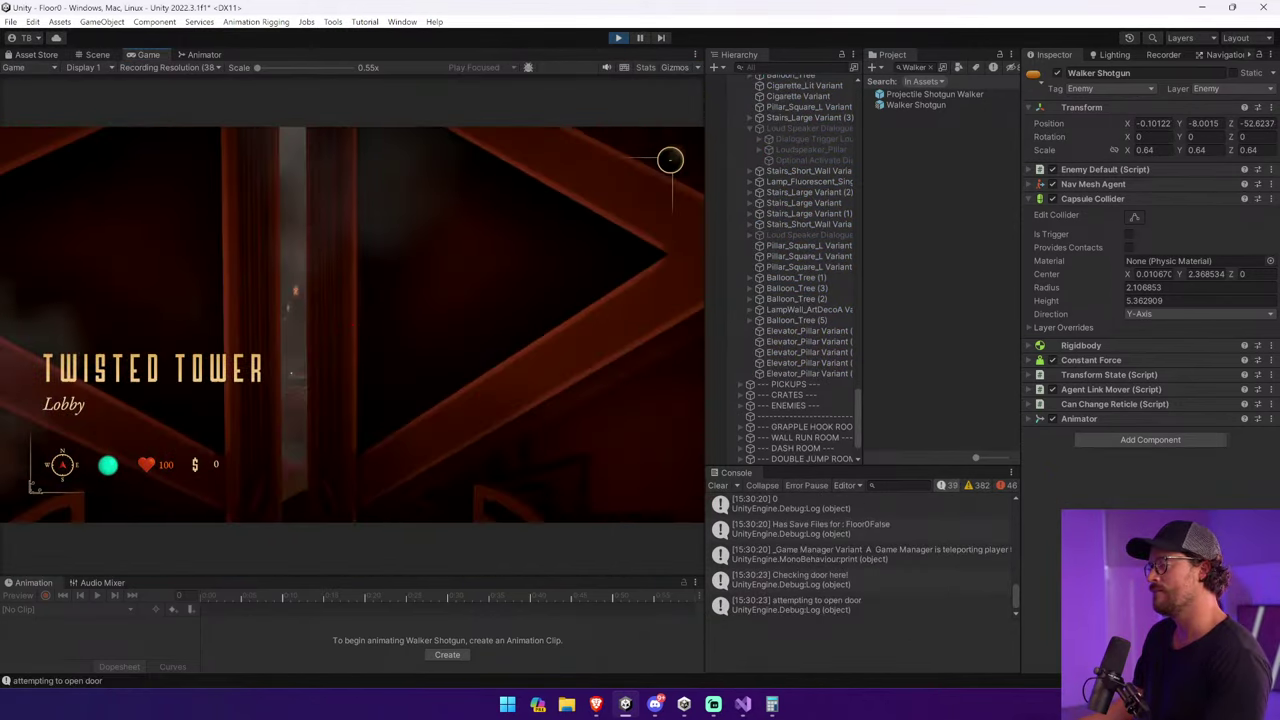
key(w)
key(shift)
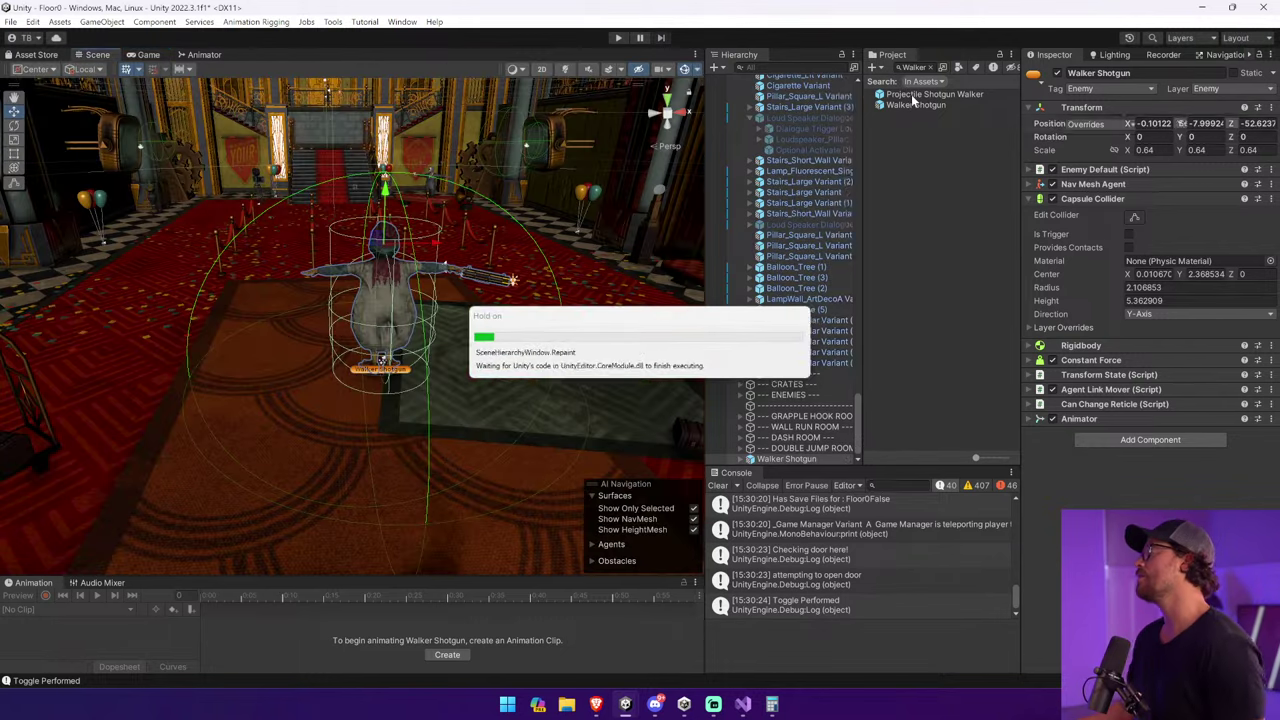
Select the Projectile Shotgun Walker prefab and expand its Projectile script to examine the Damage setting.
click(911, 95)
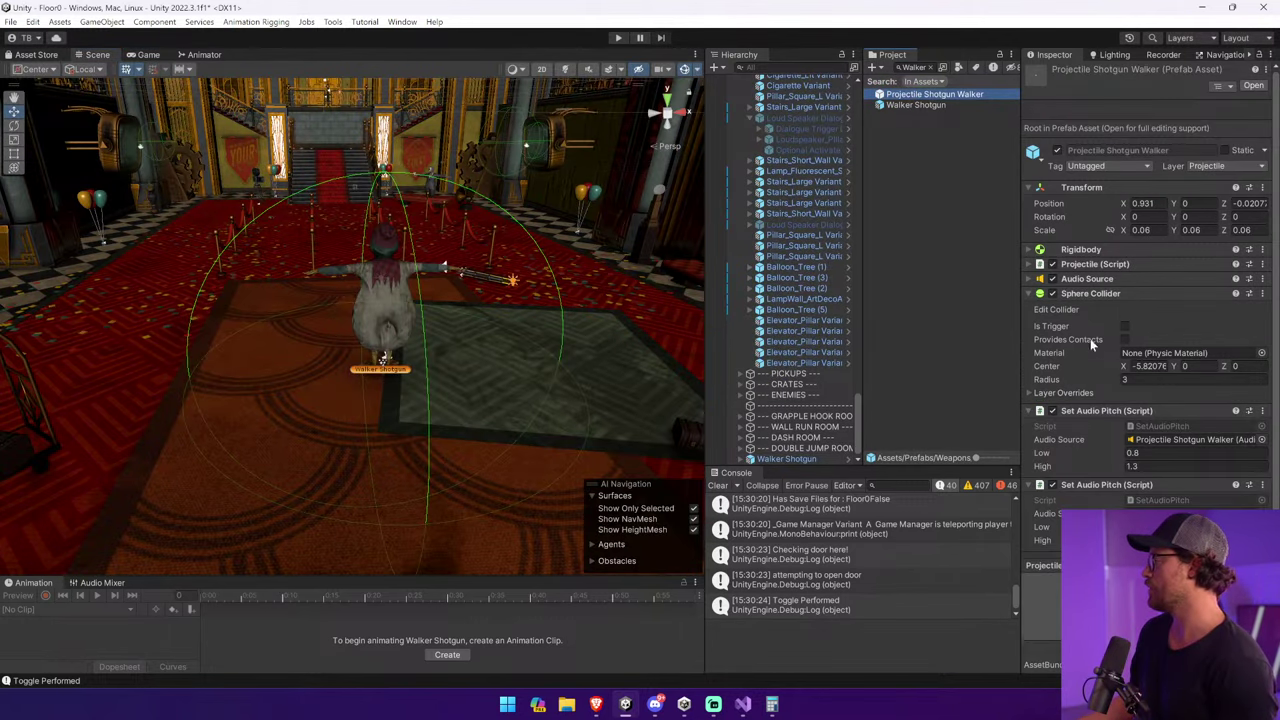
click(1090, 293)
click(1085, 264)
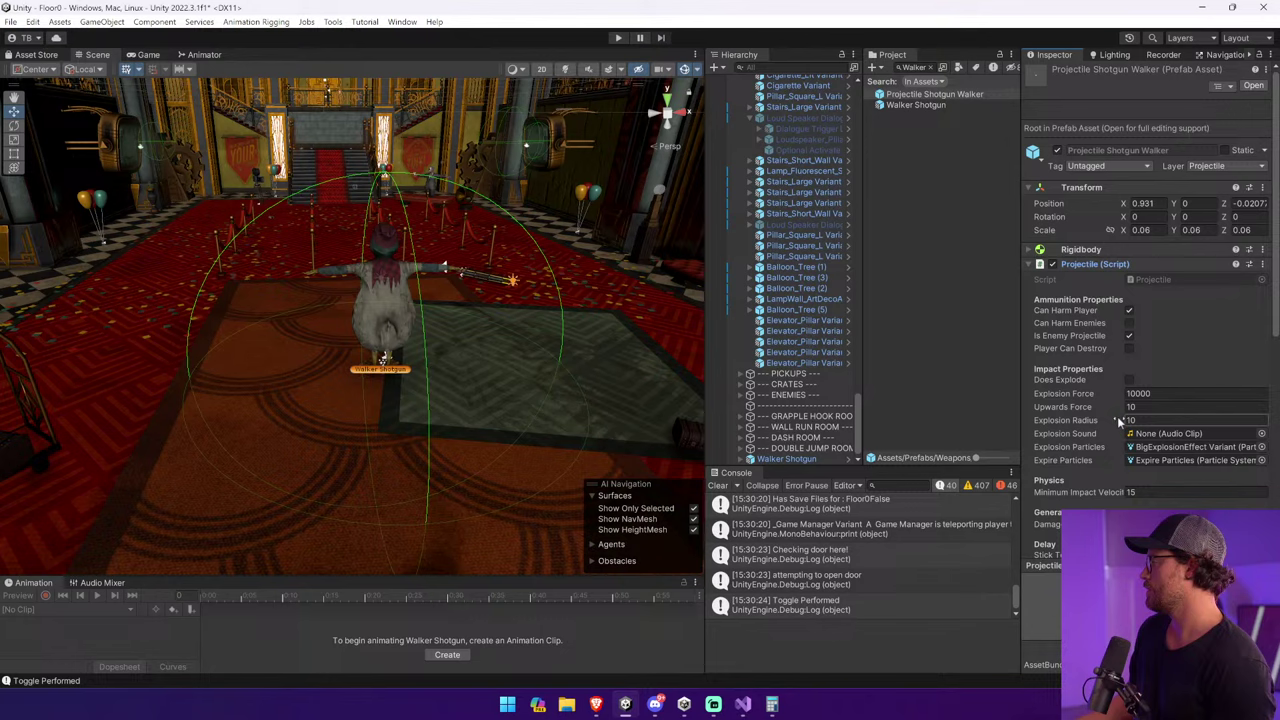
scroll(1119, 419, down, 3)
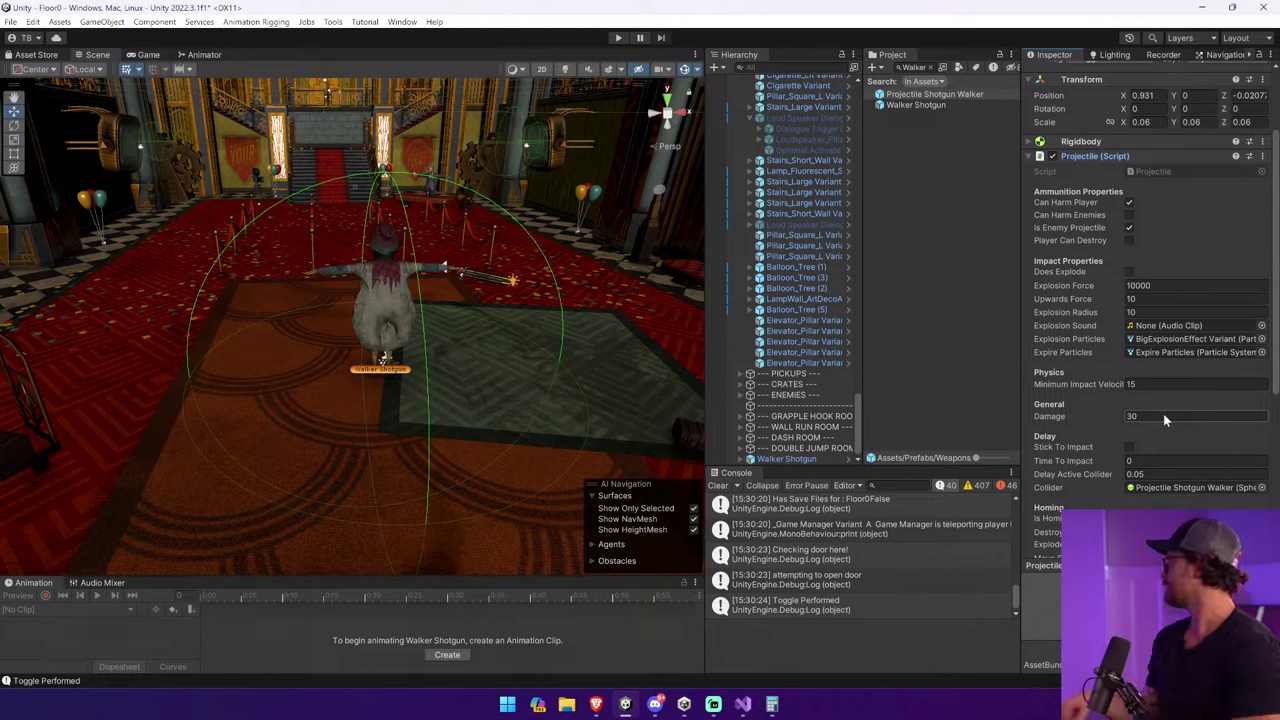
Set the Projectile Shotgun Walker's Damage to 10.
click(1160, 416)
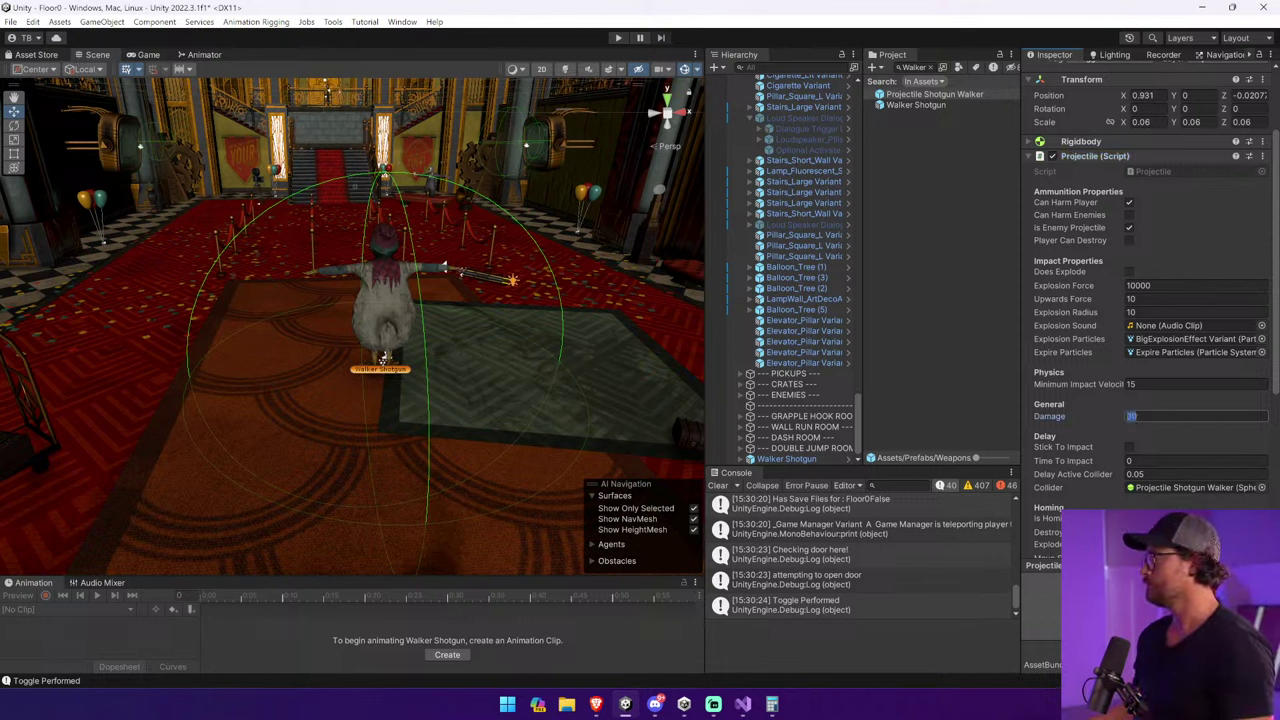
text(1)
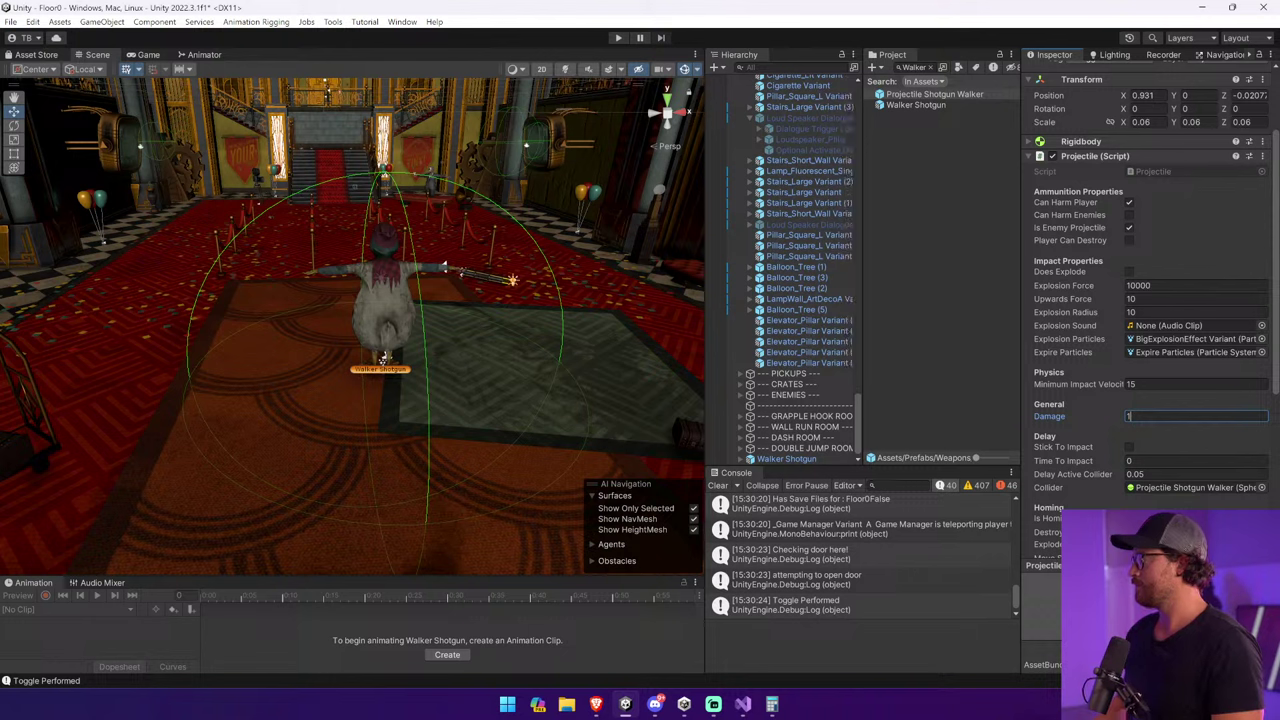
text(0)
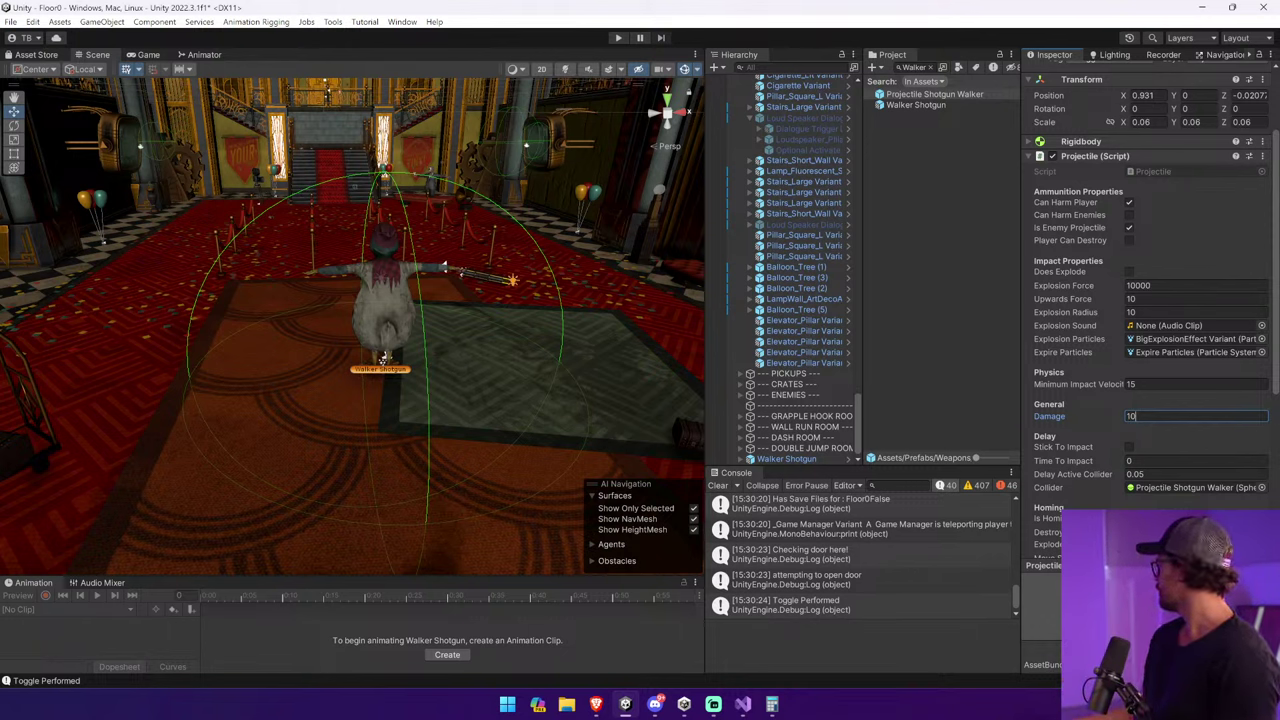
click(1145, 386)
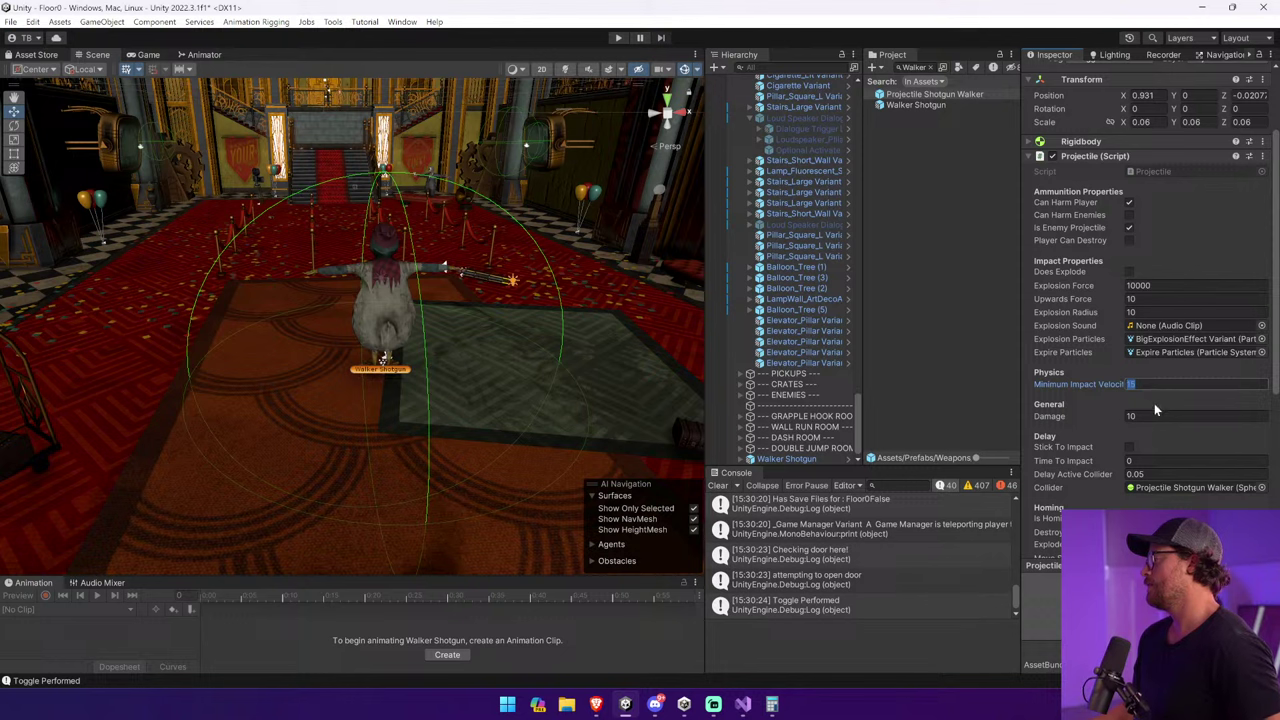
Try Damage values of 20 and 16 for the shotgun projectile, settling on 17.
click(1154, 415)
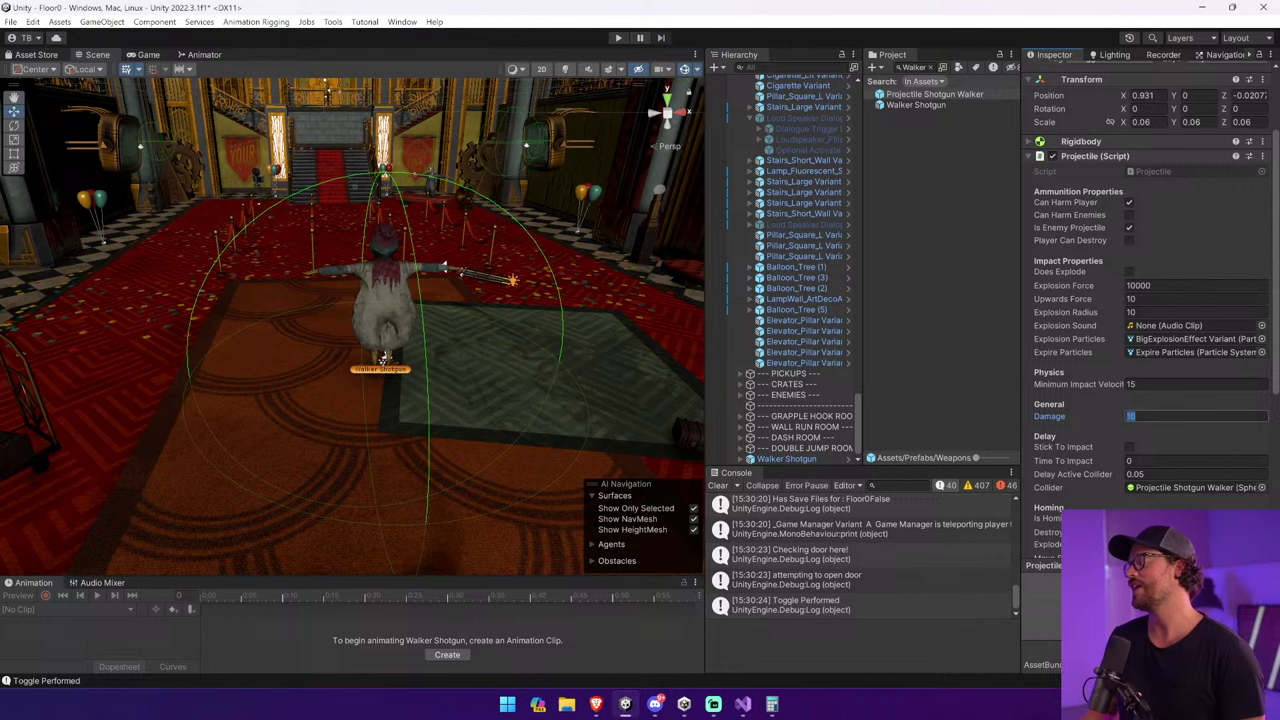
text(20)
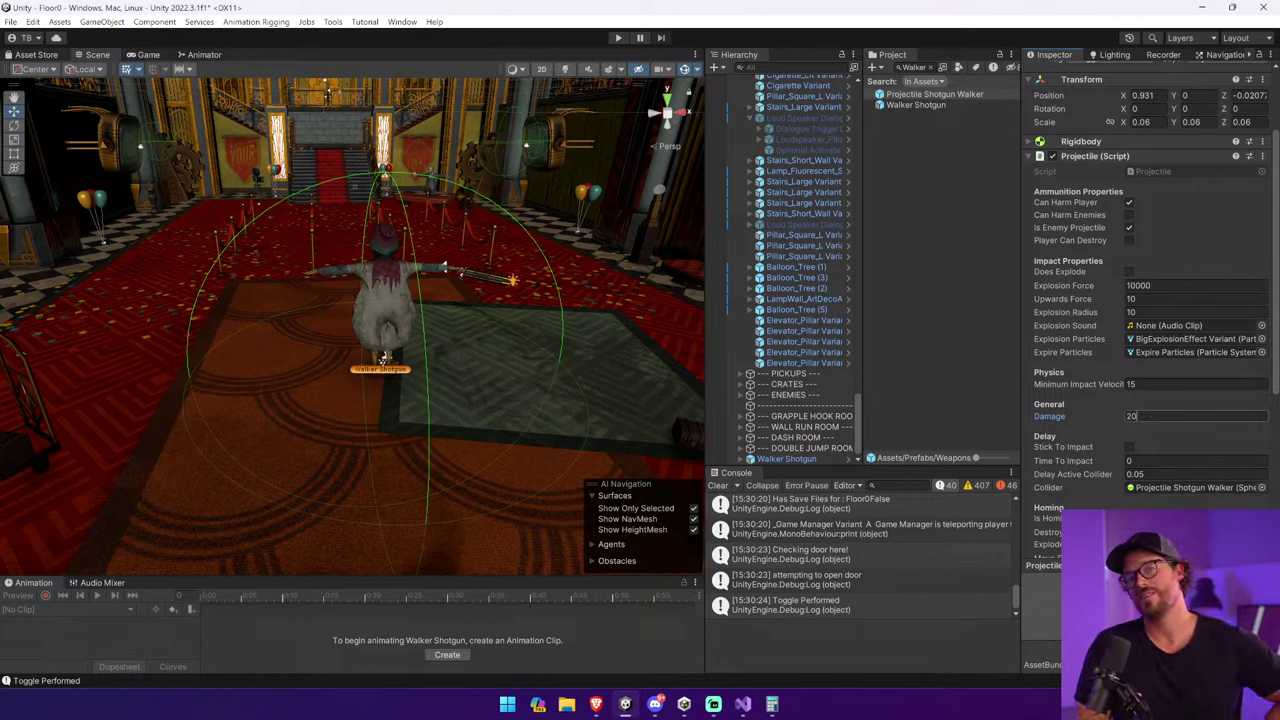
key(BackSpace)
key(BackSpace)
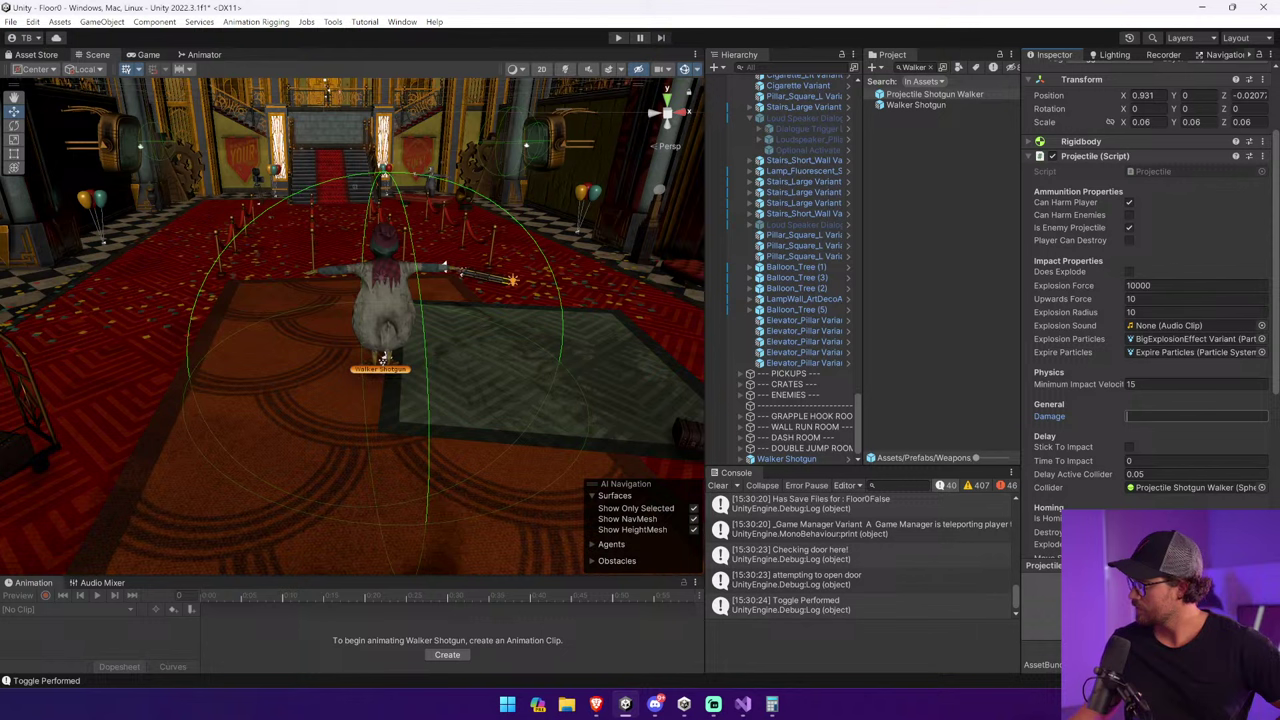
text(16)
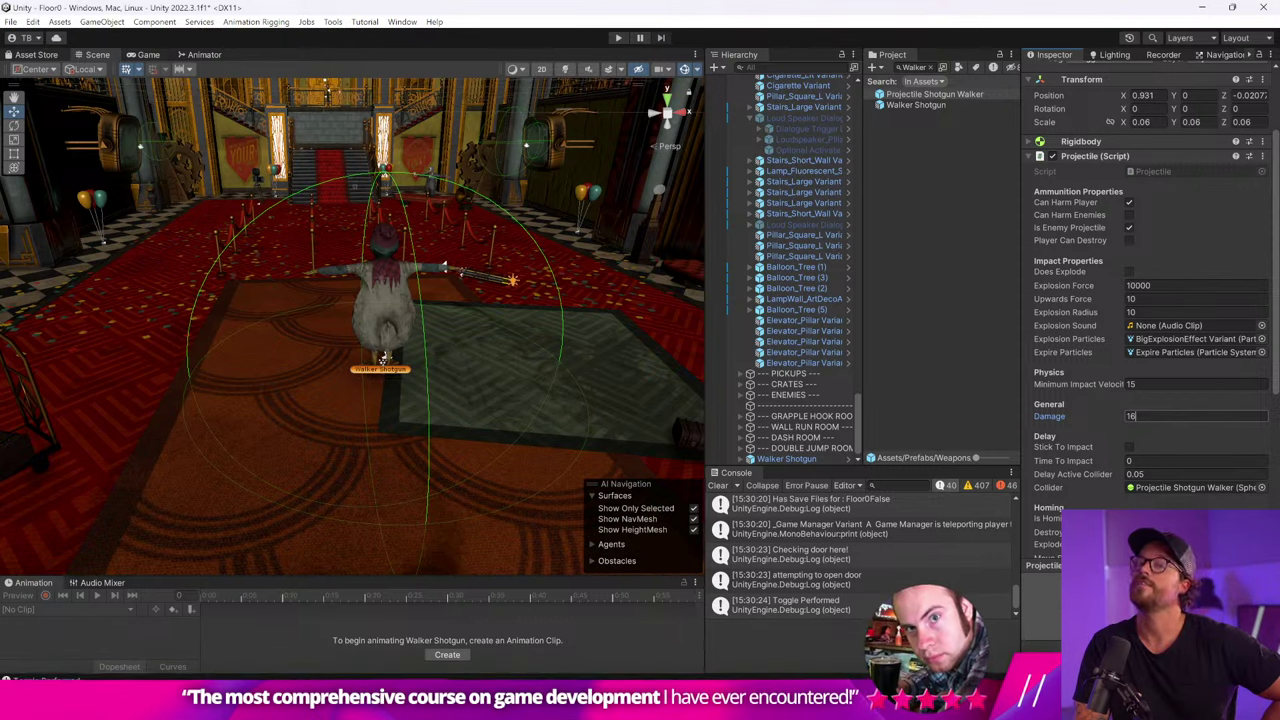
key(BackSpace)
text(7)
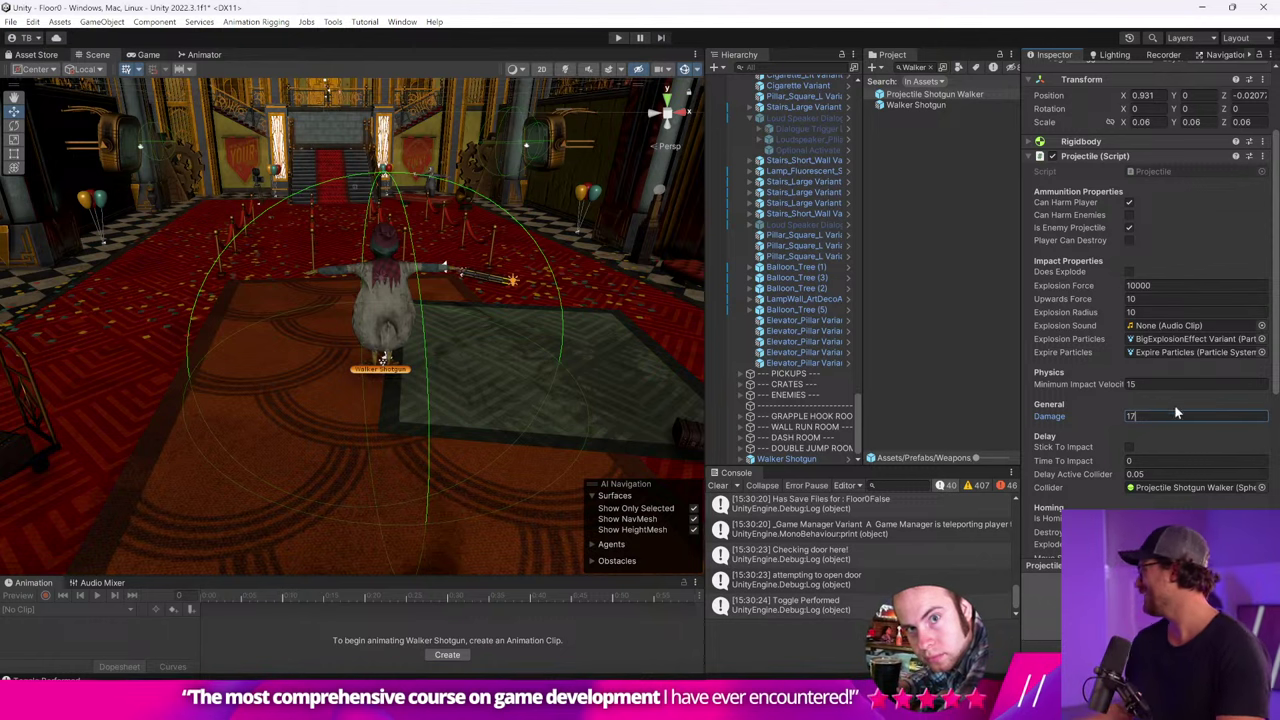
key(super)
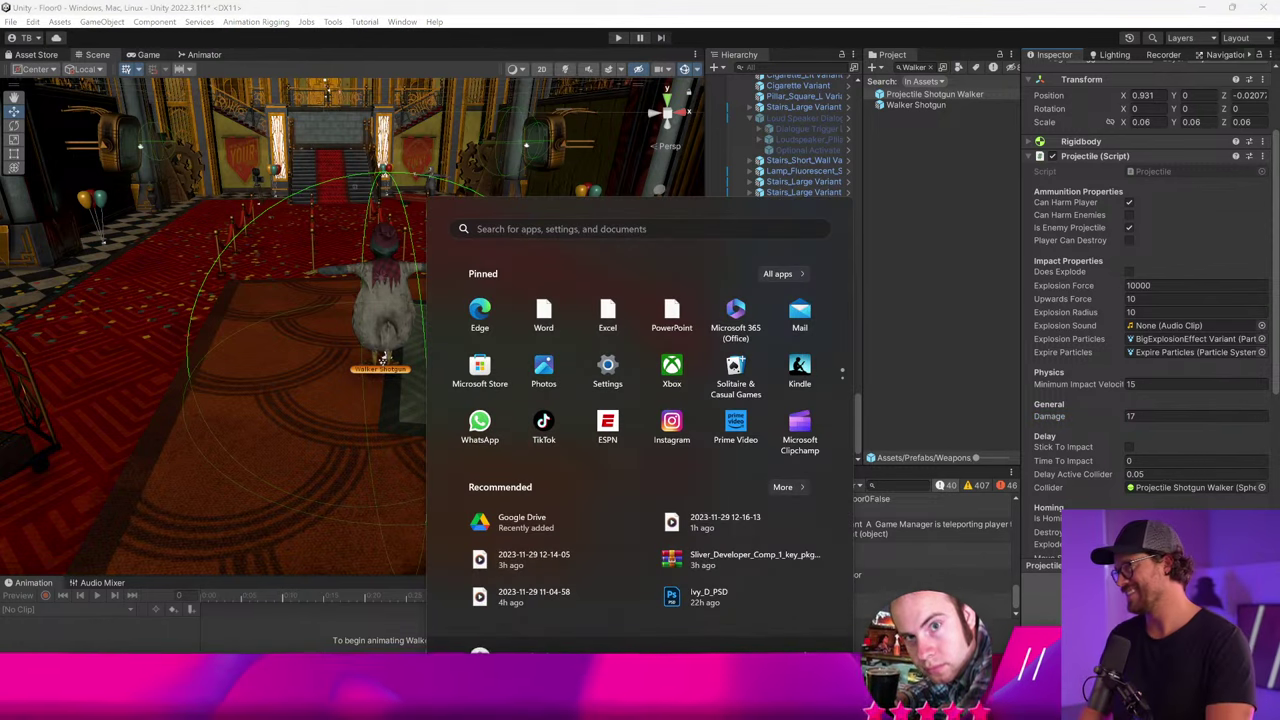
key(super)
click(925, 68)
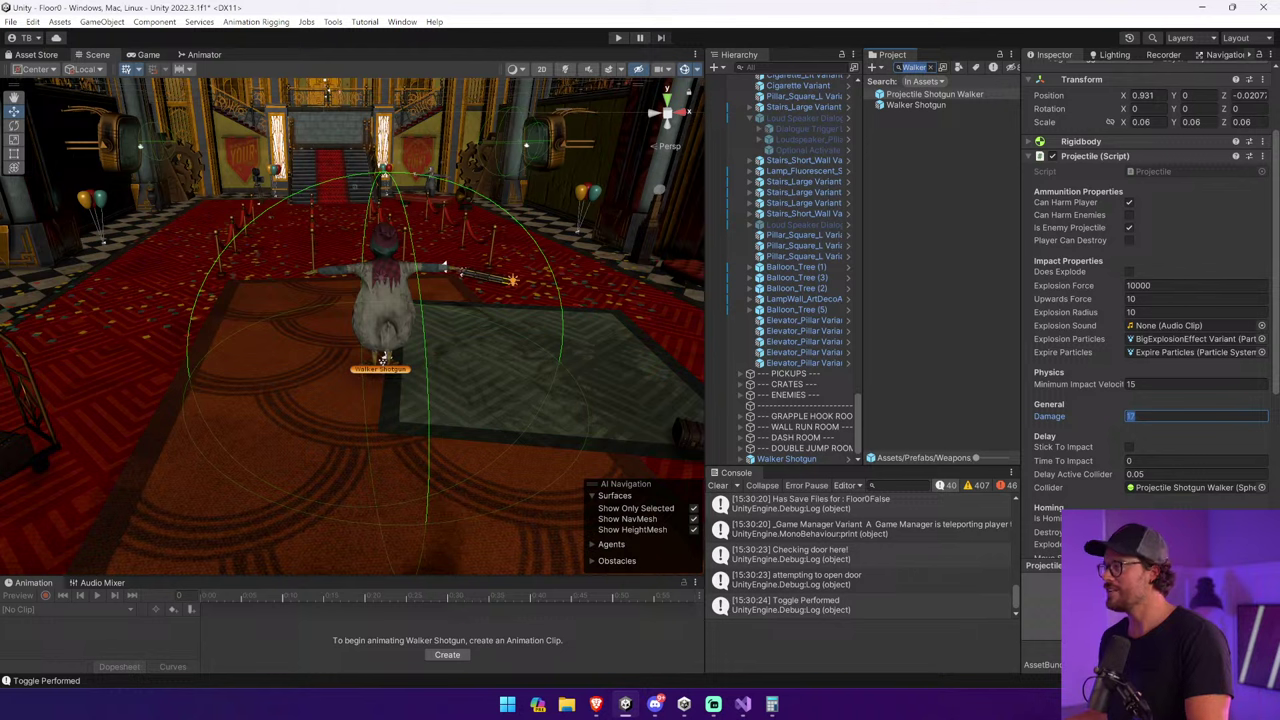
text(17* St)
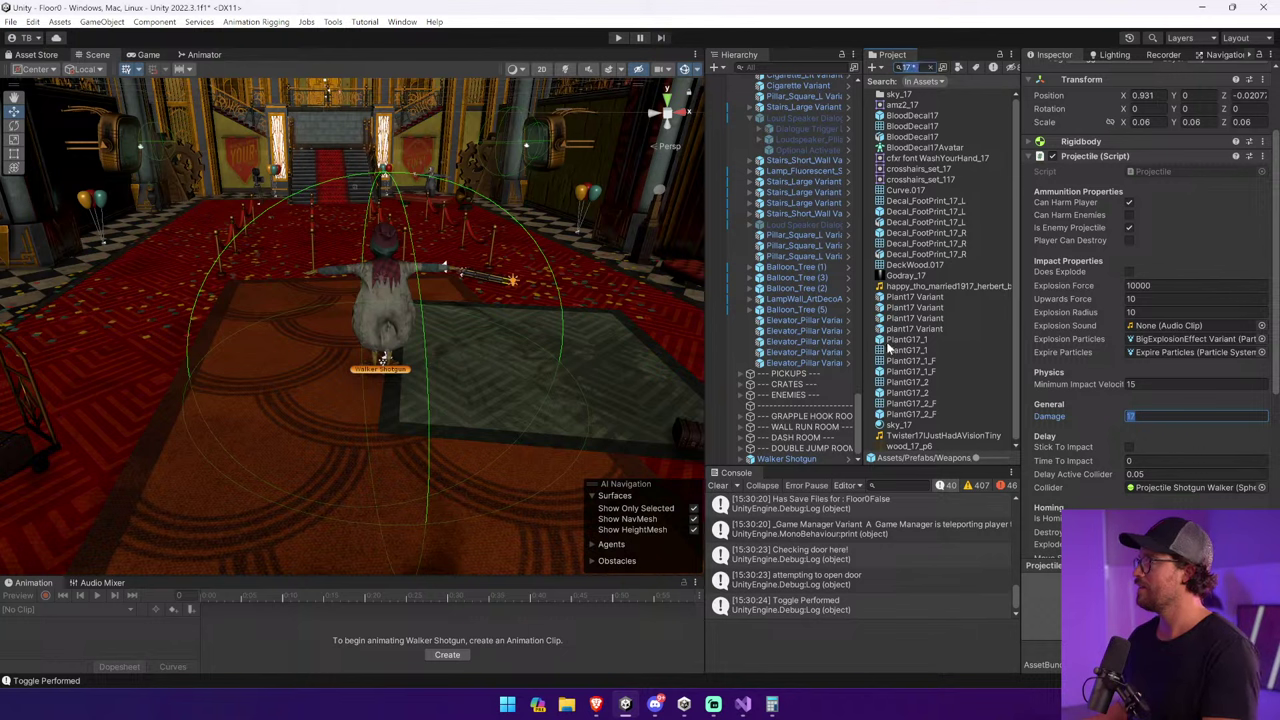
click(904, 475)
text(17 * )
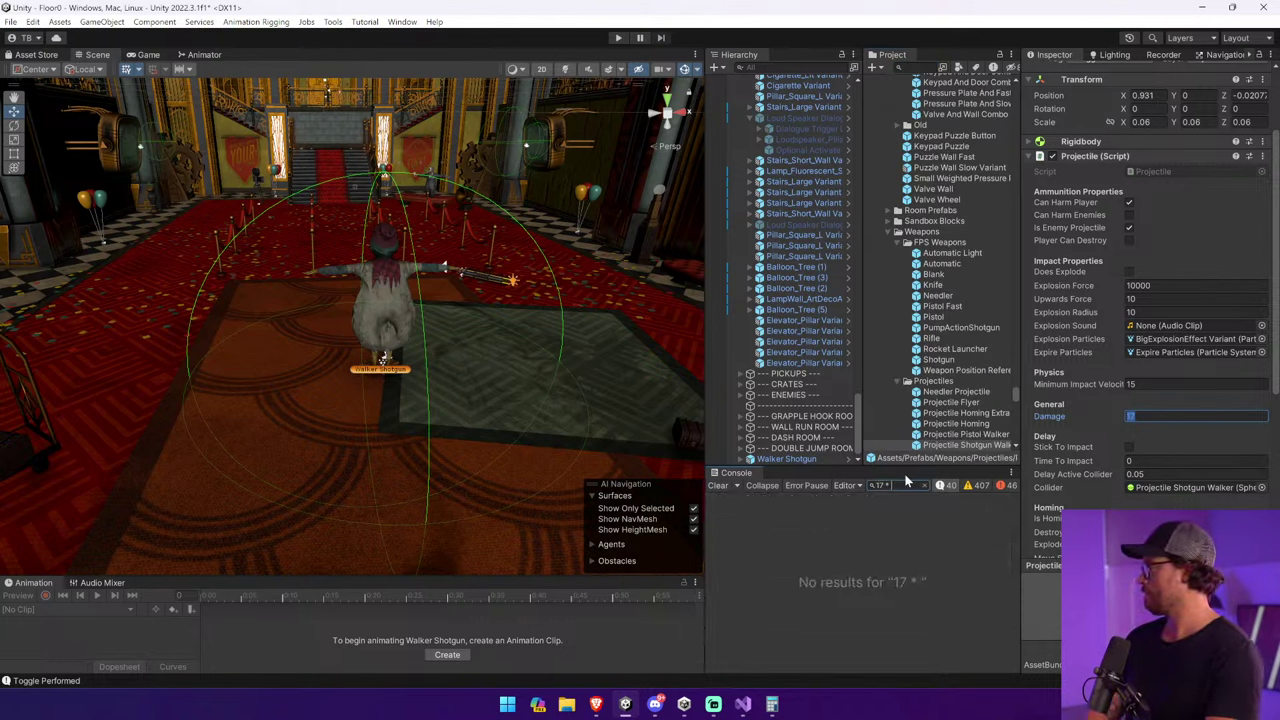
text( 4 =)
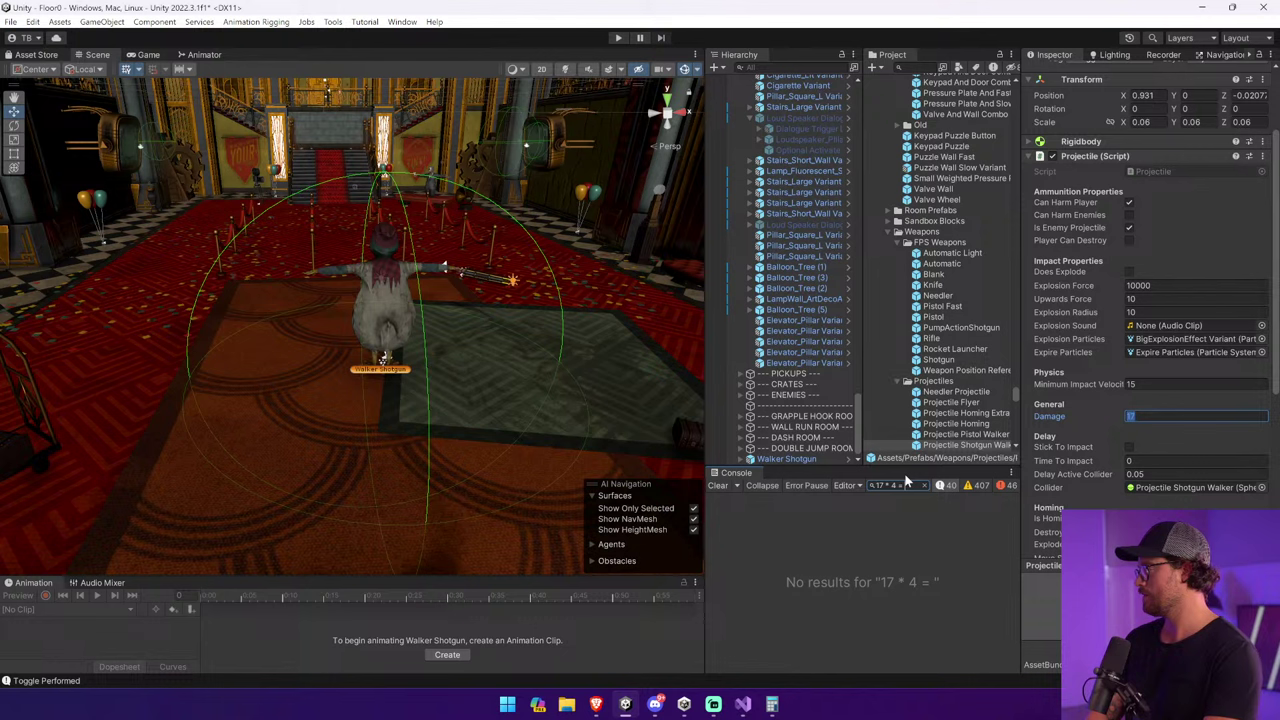
key(ctrl+a)
key(BackSpace)
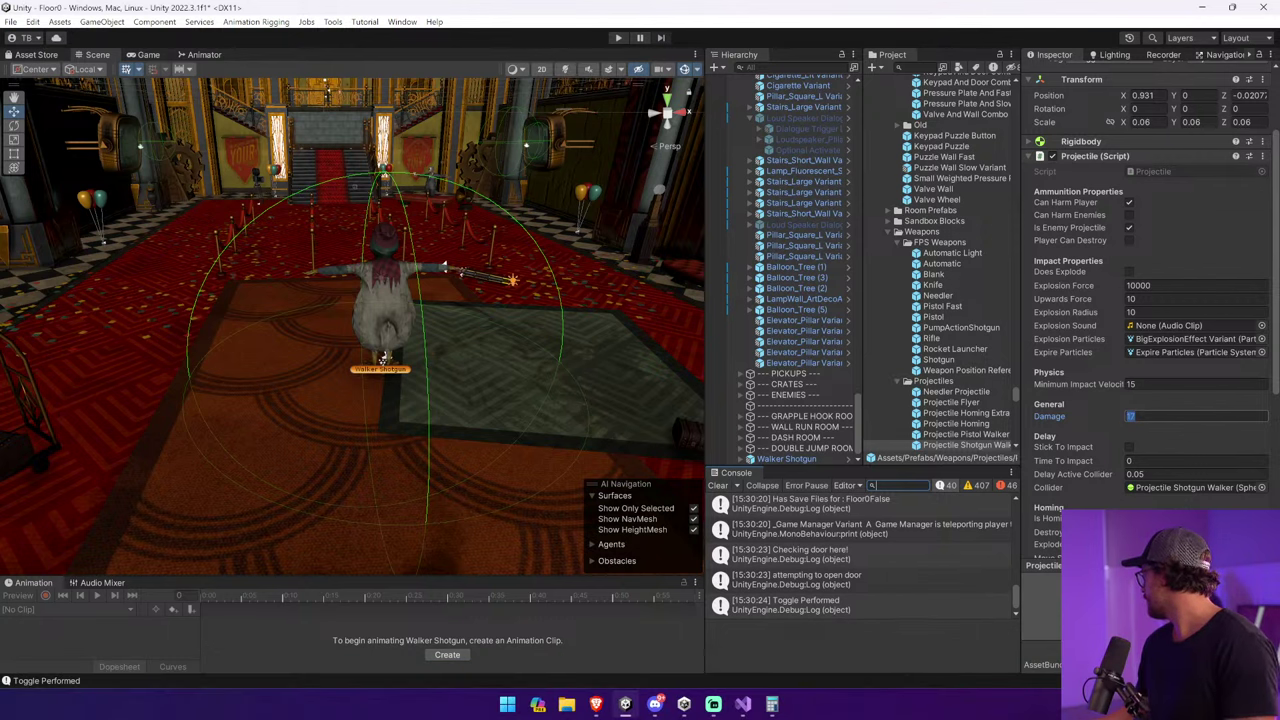
Look at the door messages in the console and clear the log.
click(844, 558)
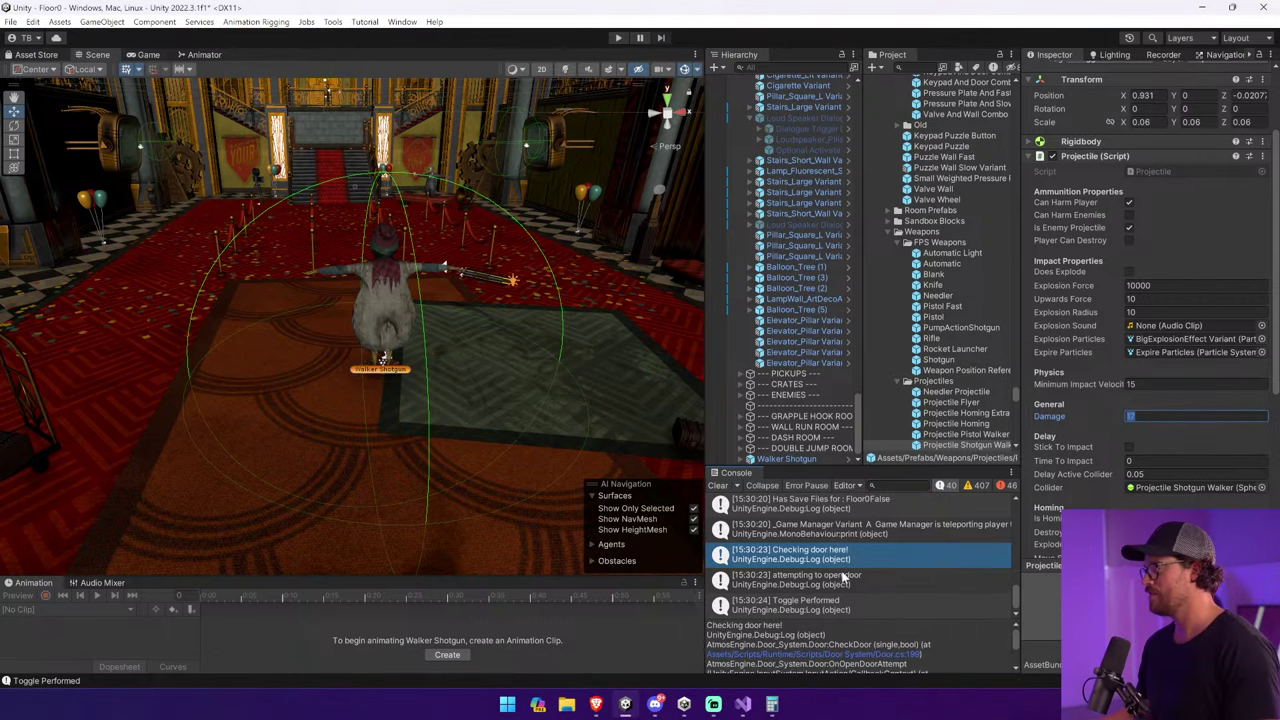
click(847, 578)
click(720, 486)
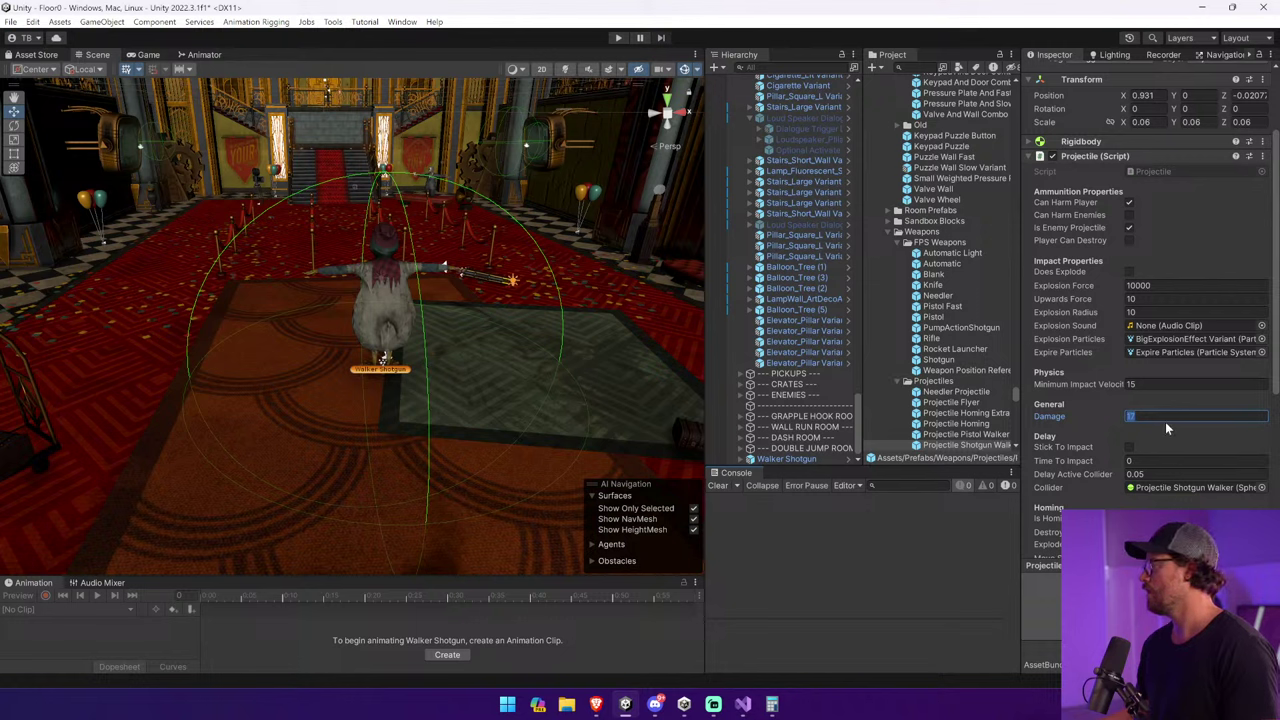
Work out the shotgun projectile's Damage by entering 100/3, and set it to 33.33/3, giving 11.11.
drag(1160, 418, 1117, 418)
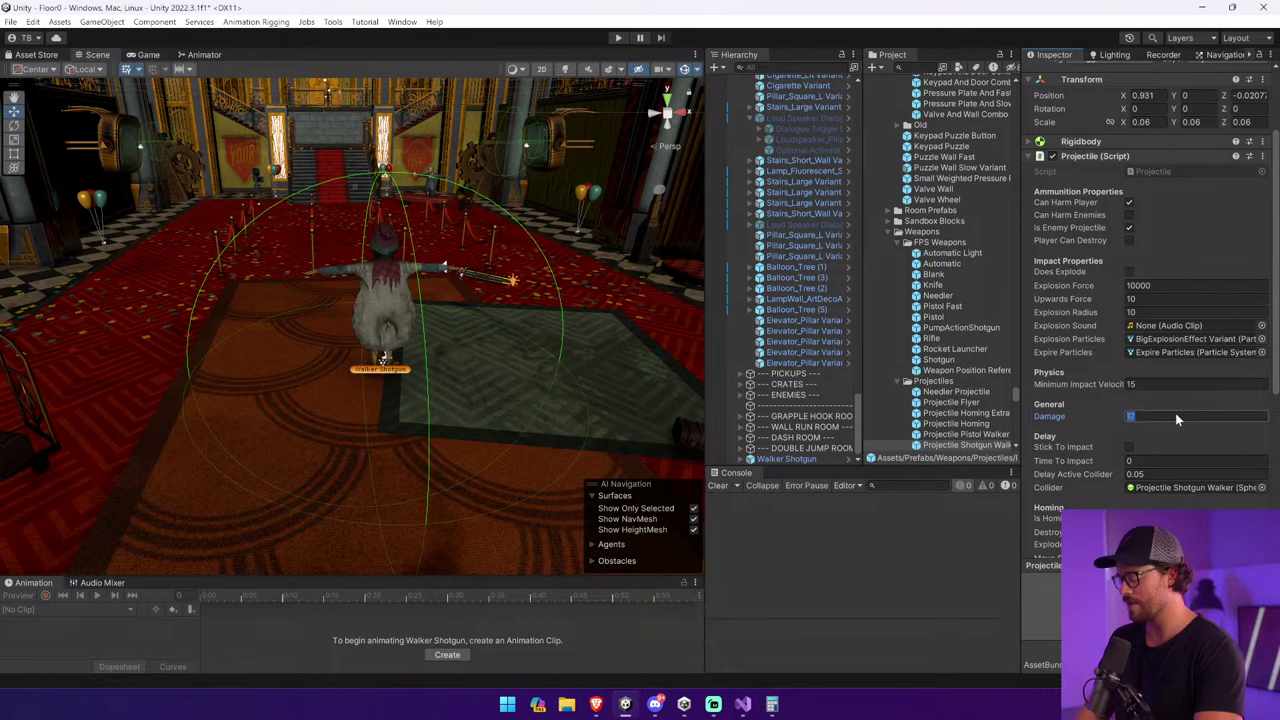
text(100)
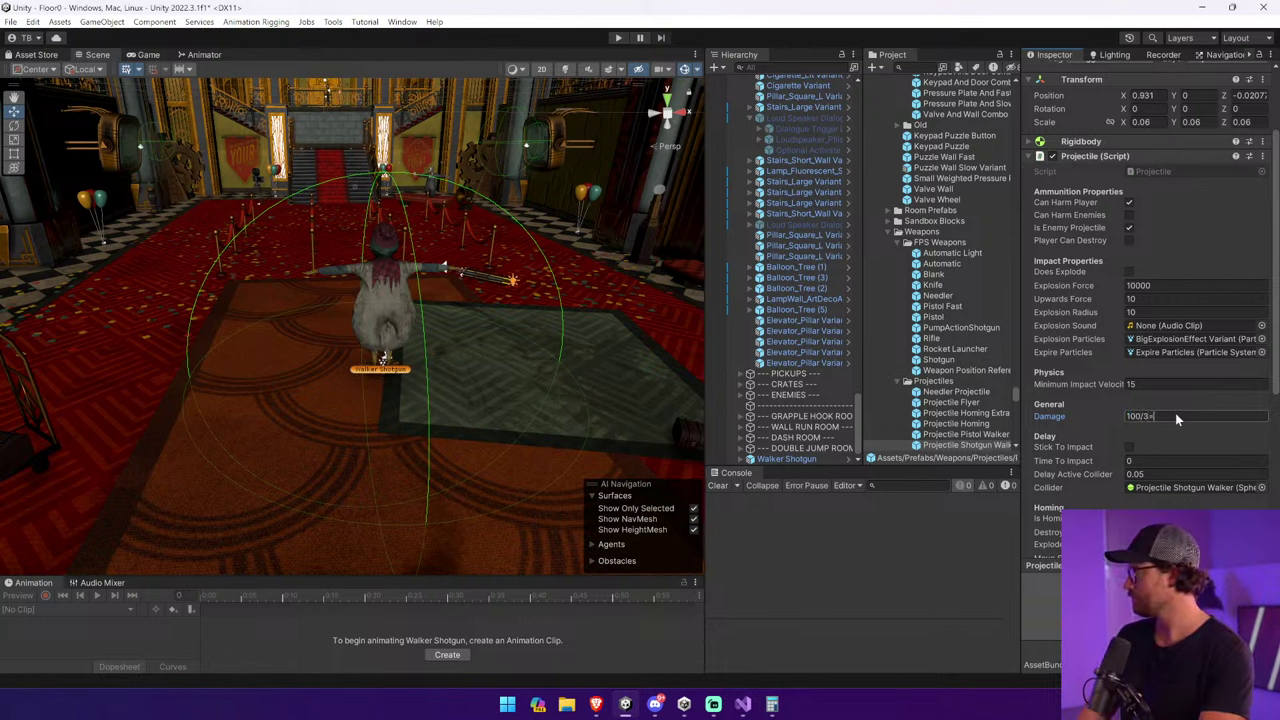
text(/3)
key(Return)
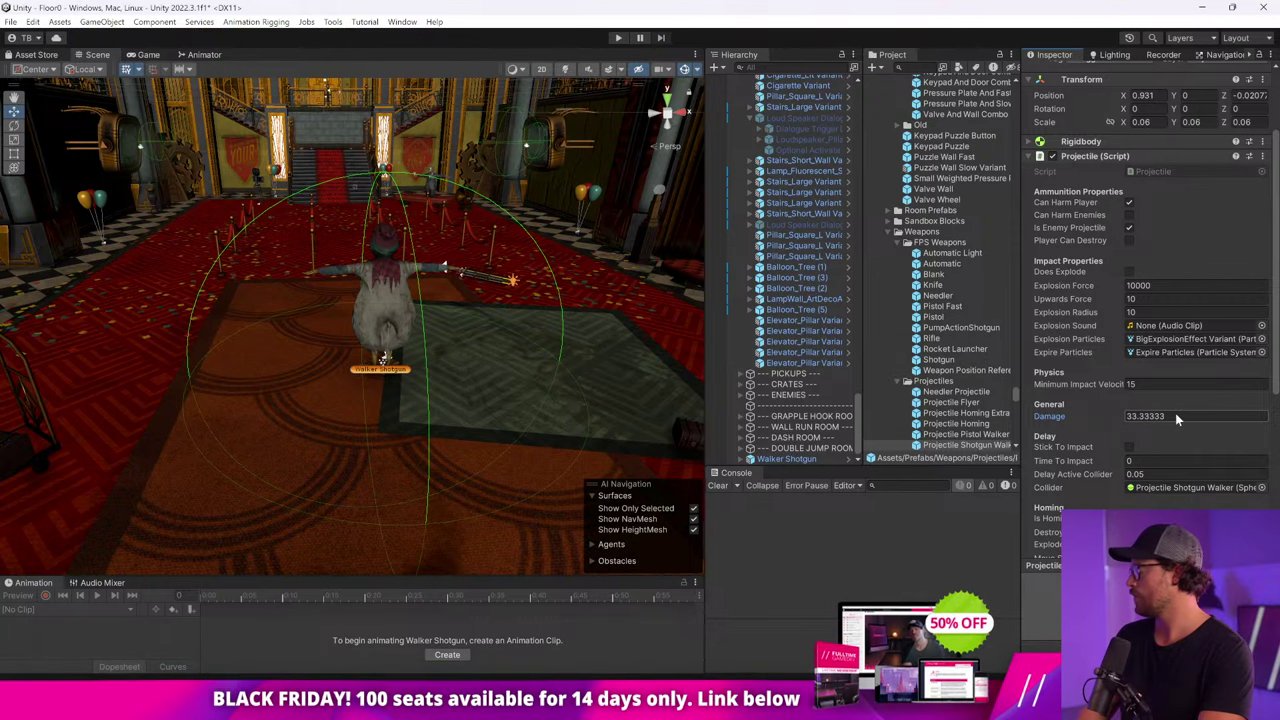
click(1170, 416)
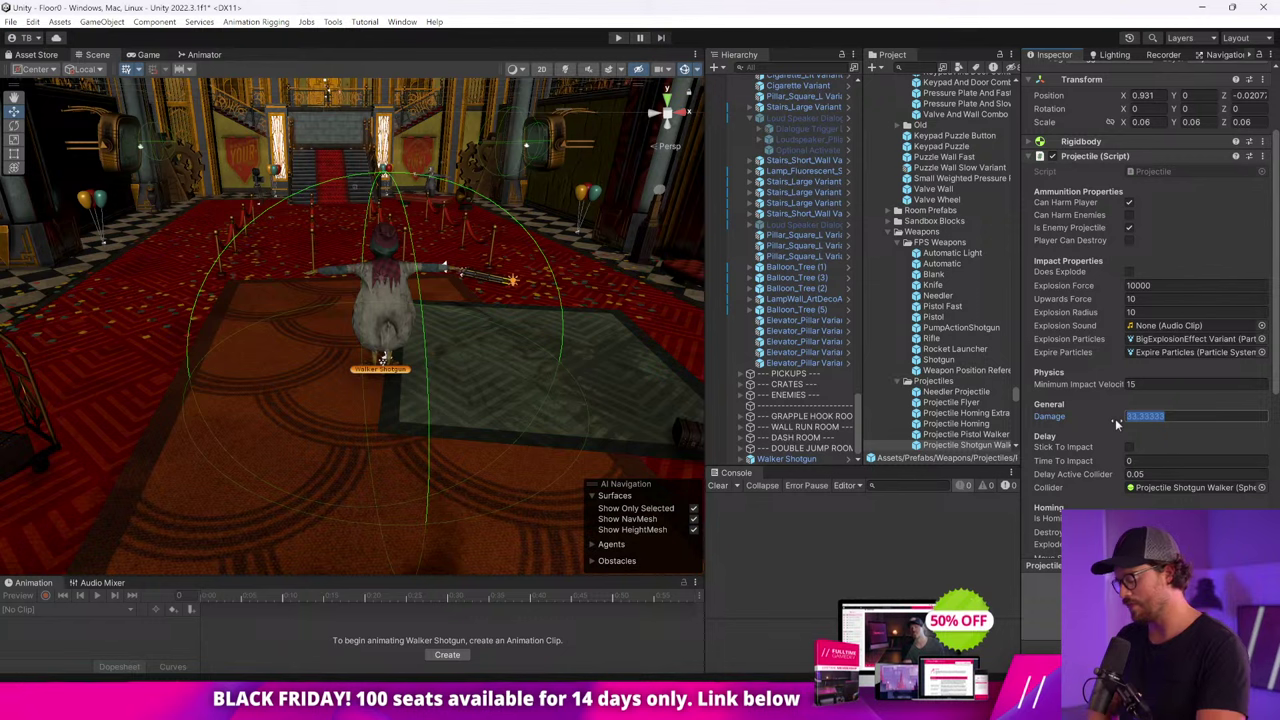
text(33.33/3)
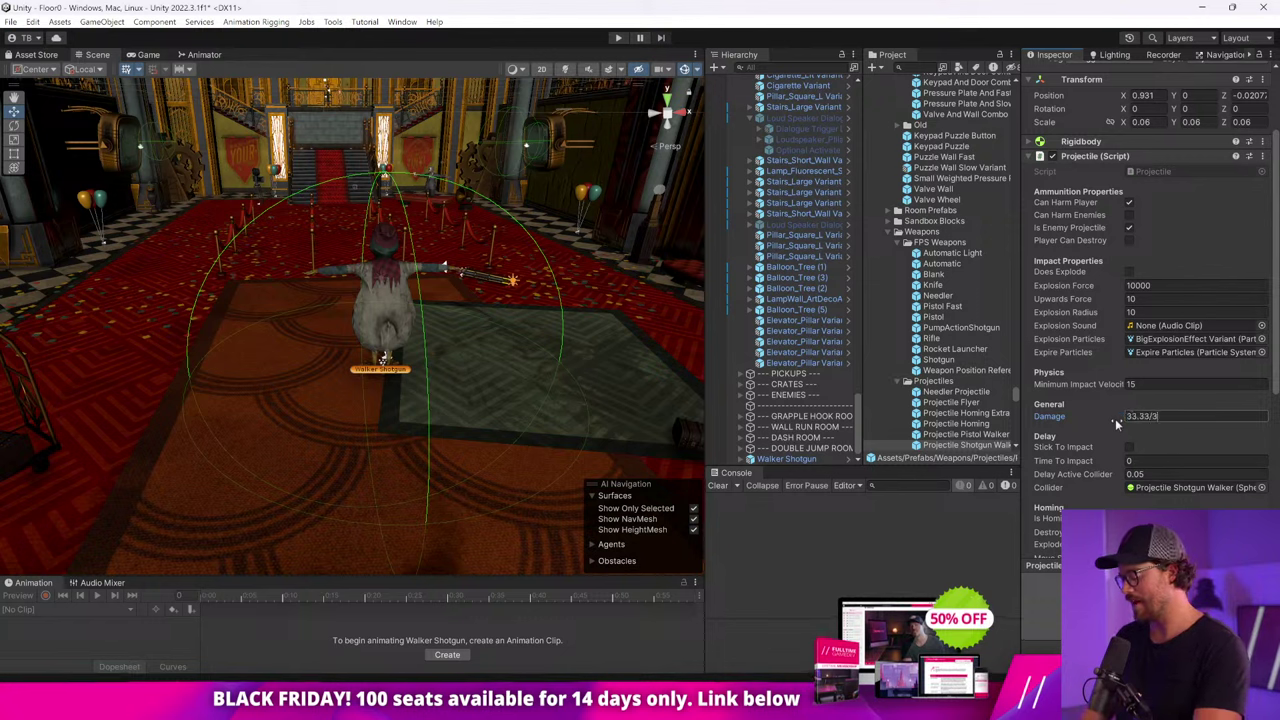
key(Return)
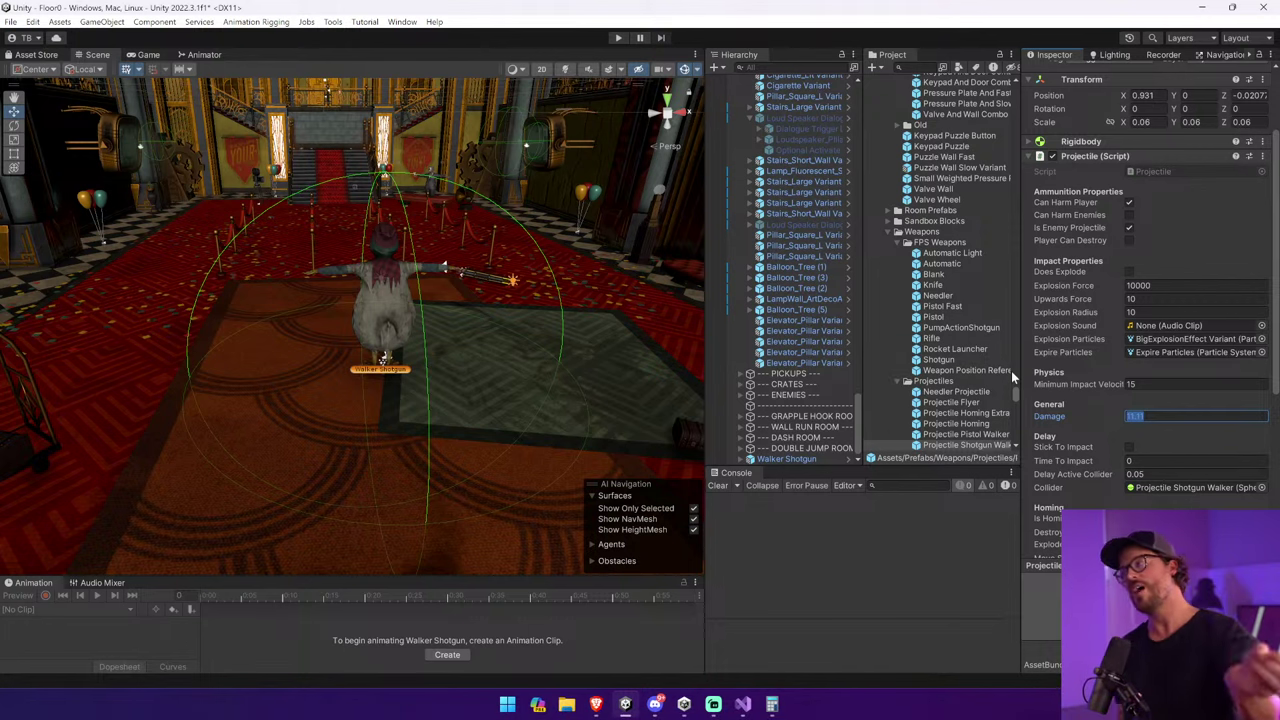
click(1210, 415)
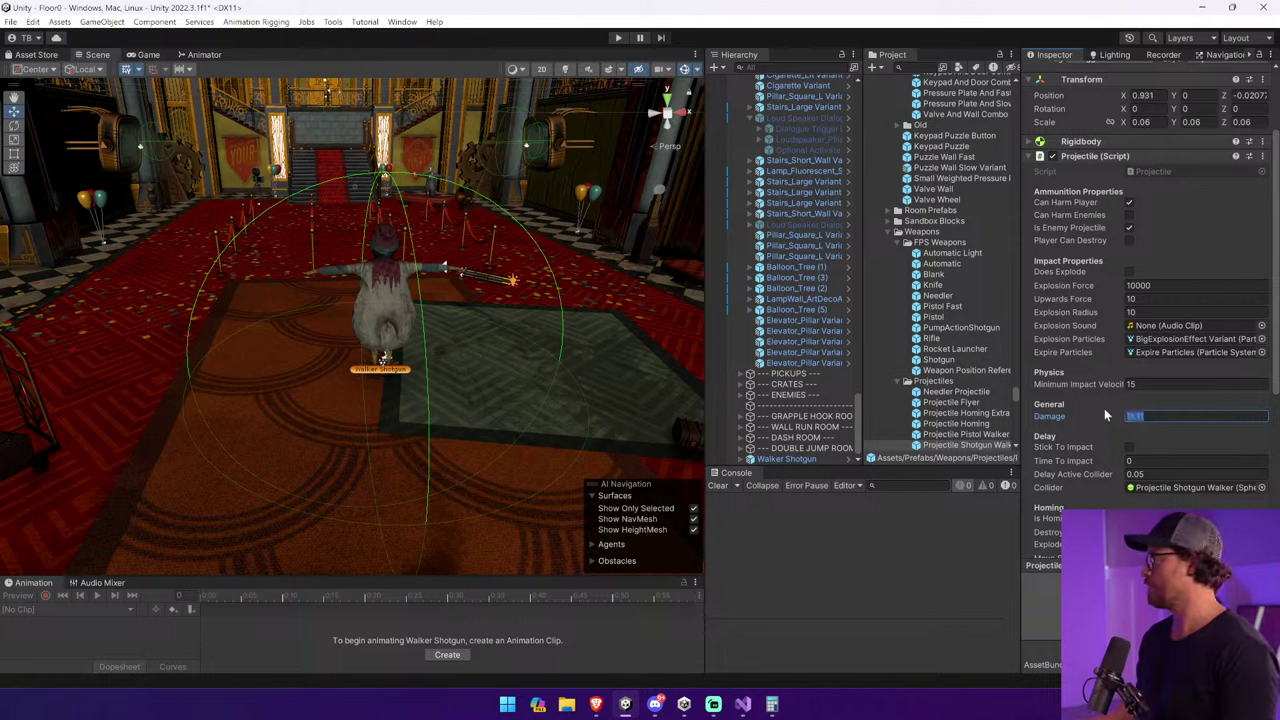
Start a playtest, open the door into the lobby and run up close to the shotgun Walker to take its fire.
click(618, 37)
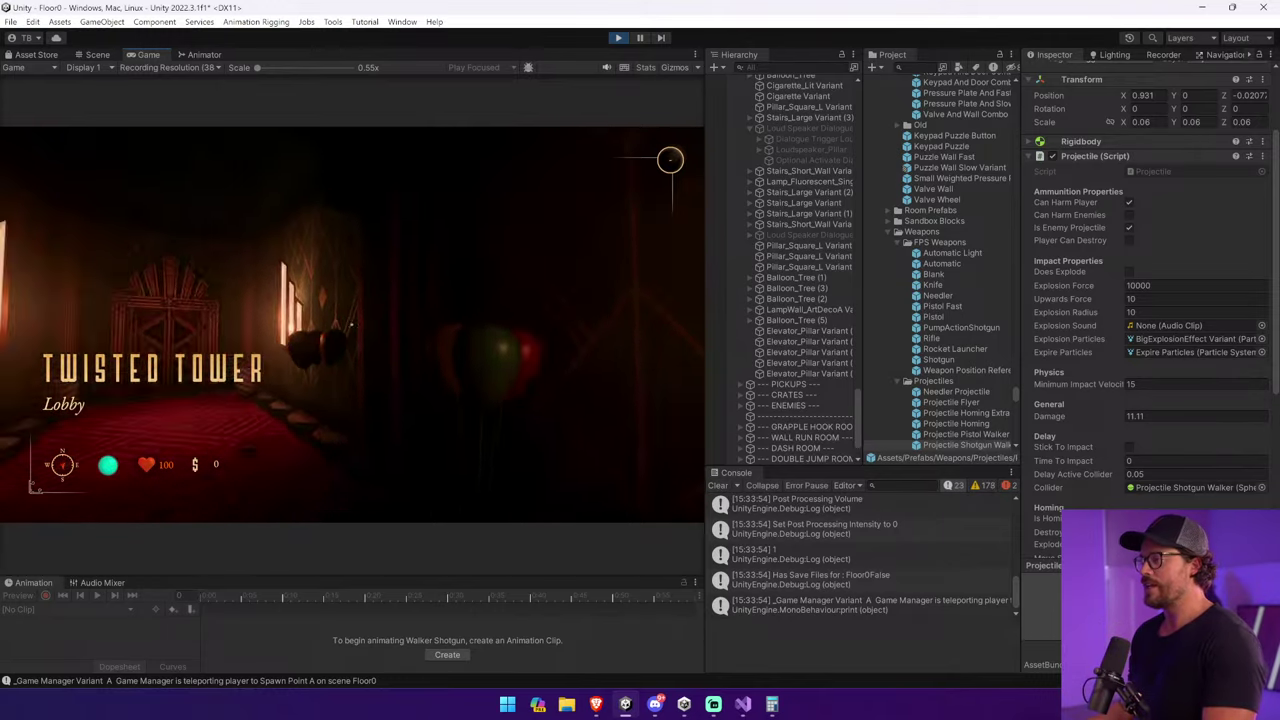
key(w)
key(shift)
key(e)
key(shift+w)
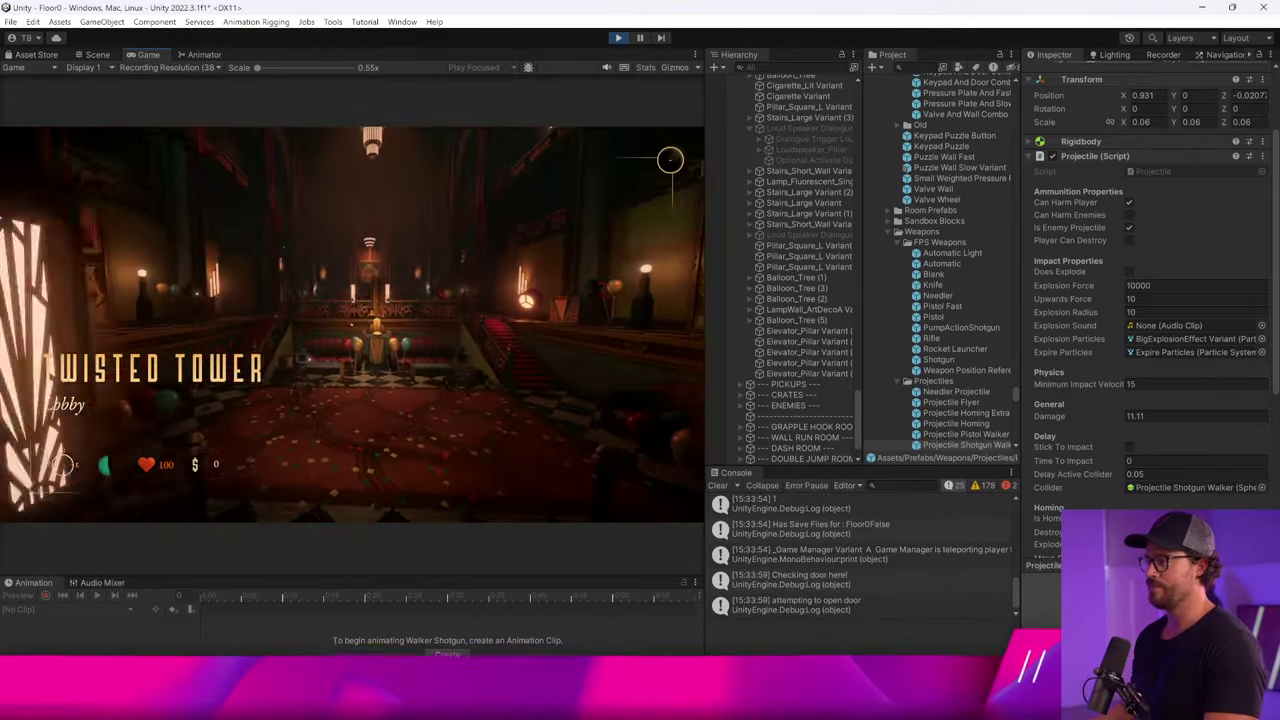
key(w)
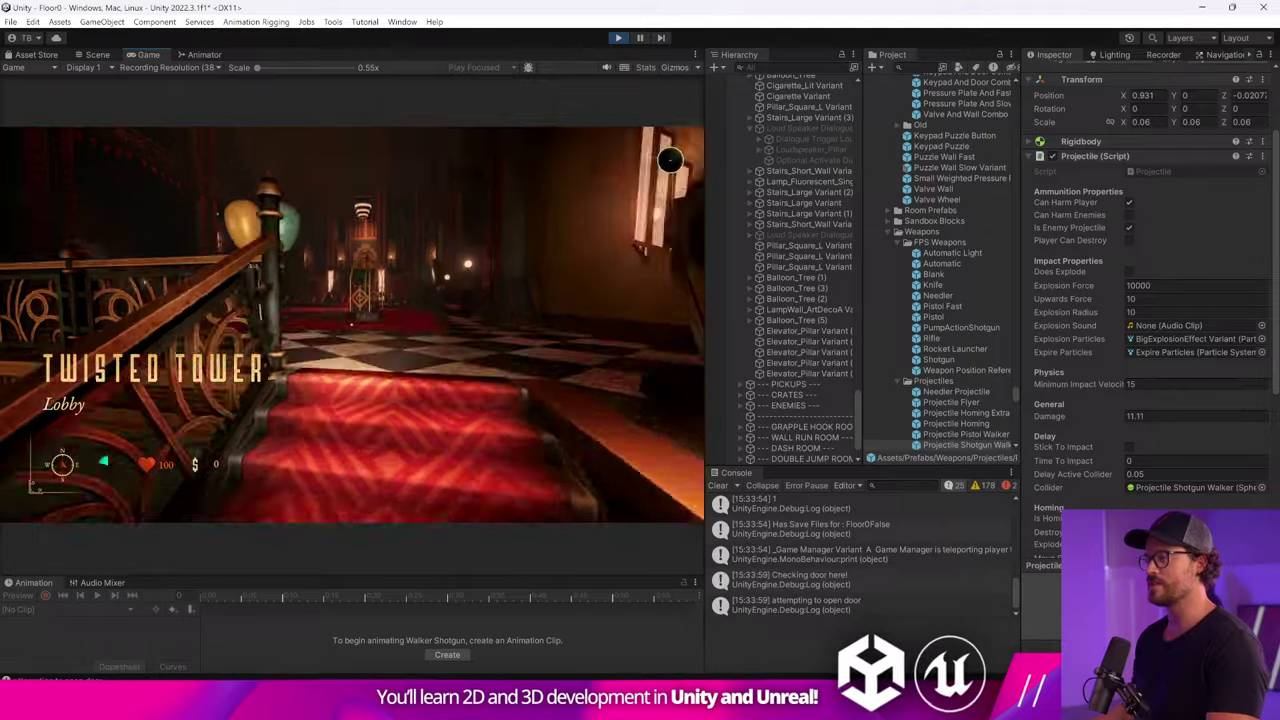
key(w)
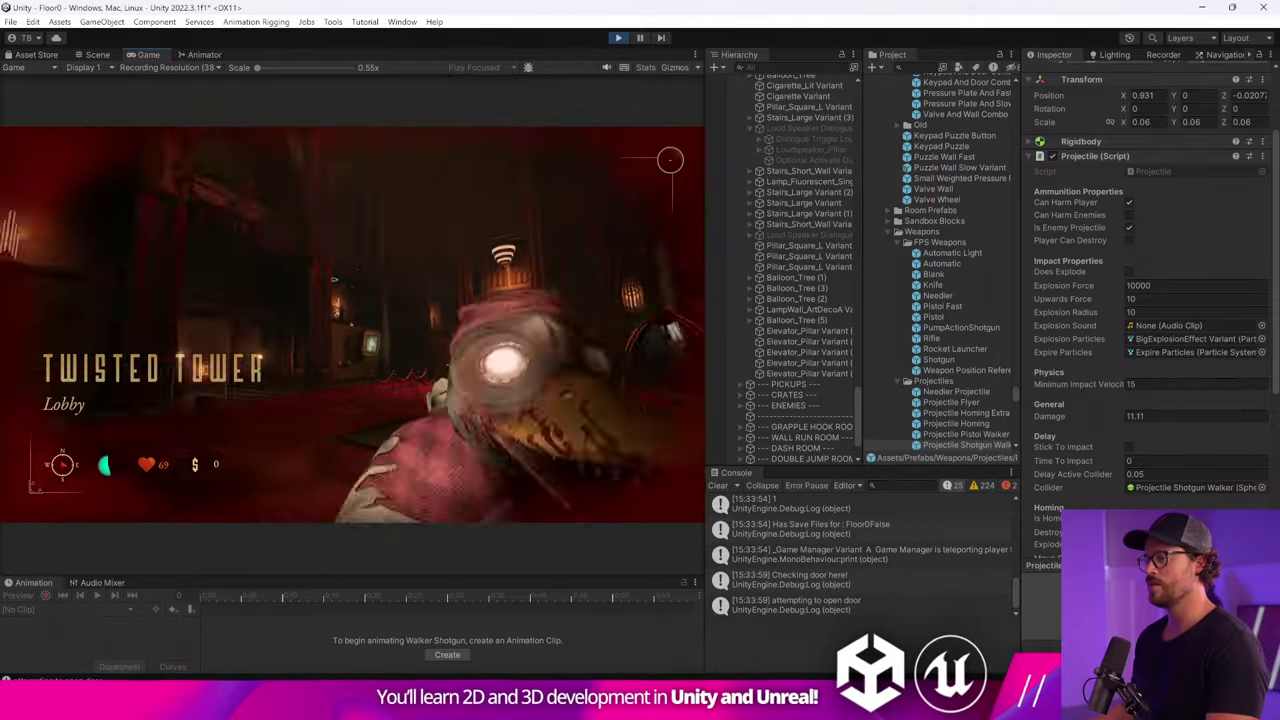
Back away from the shotgun Walker across the lobby while taking its fire at increasing distance, and end the playtest.
key(s)
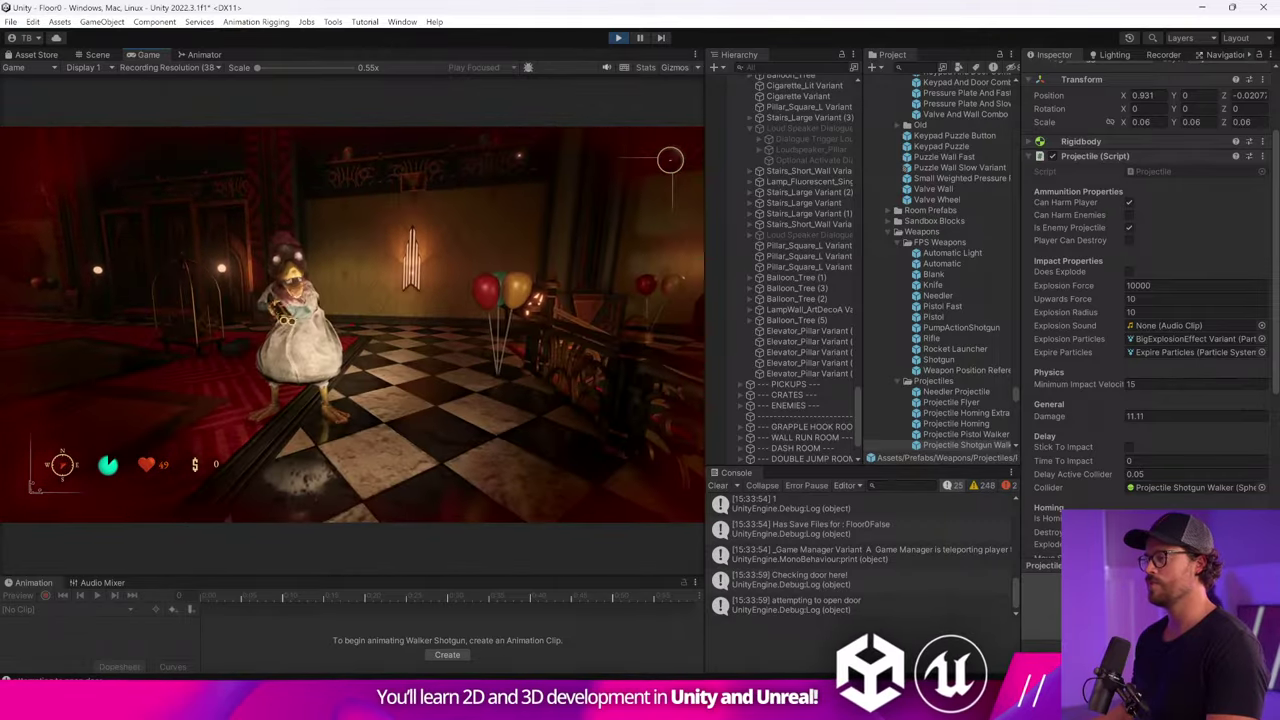
key(a)
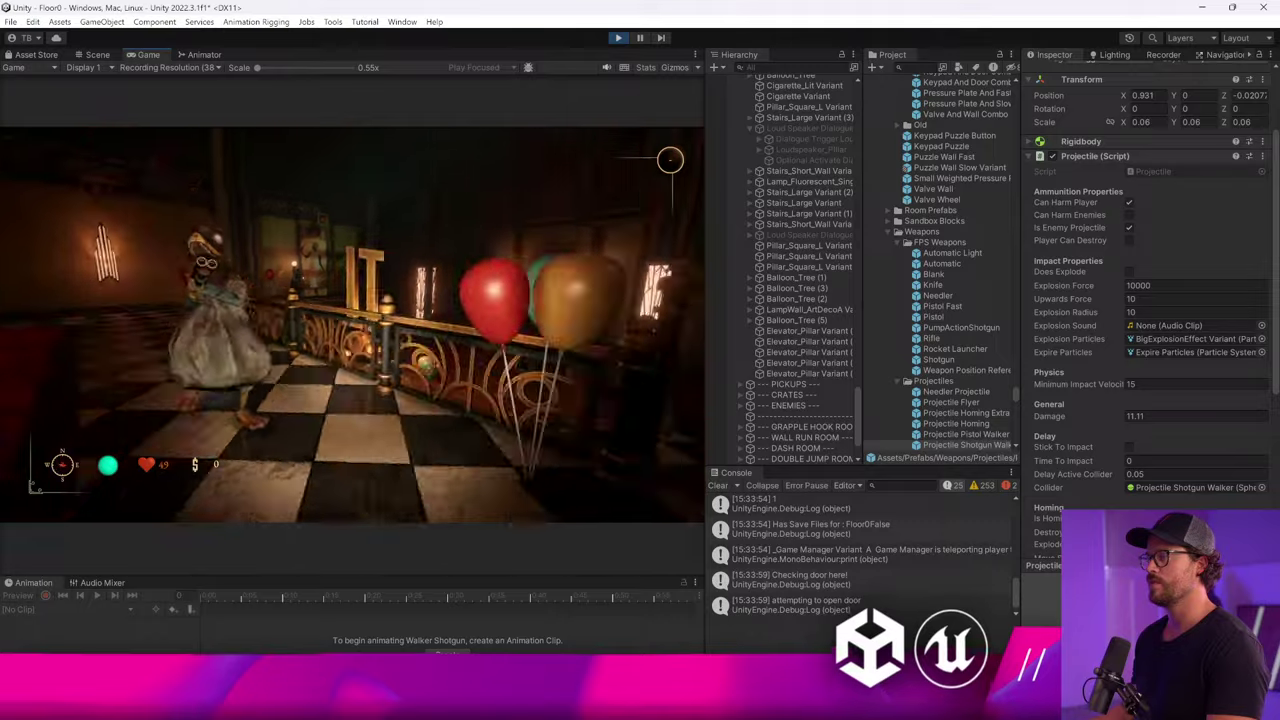
key(s)
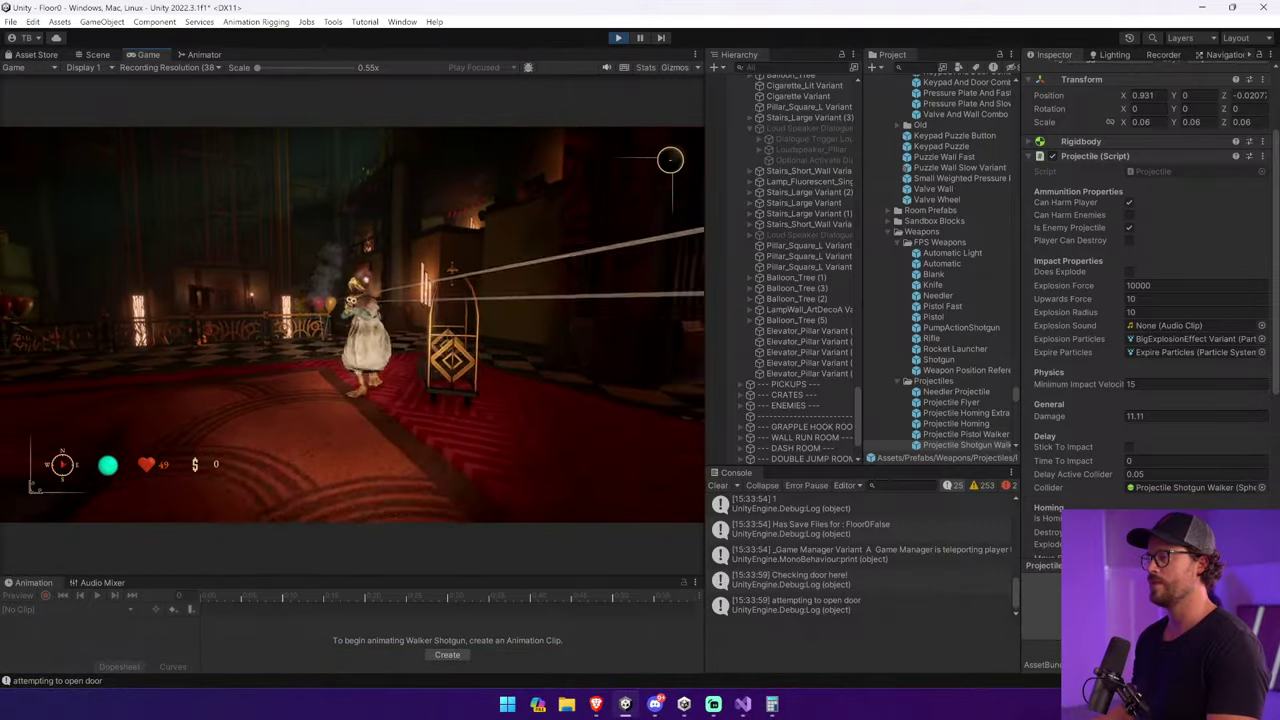
key(s)
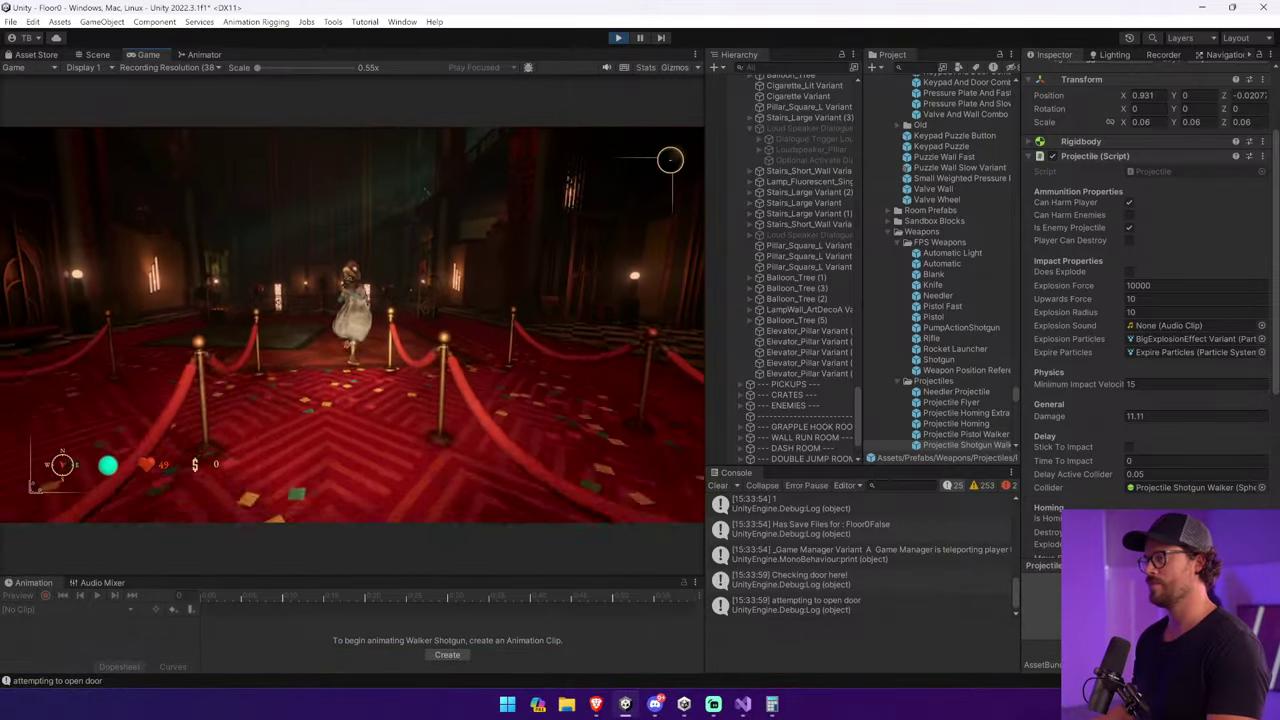
key(d)
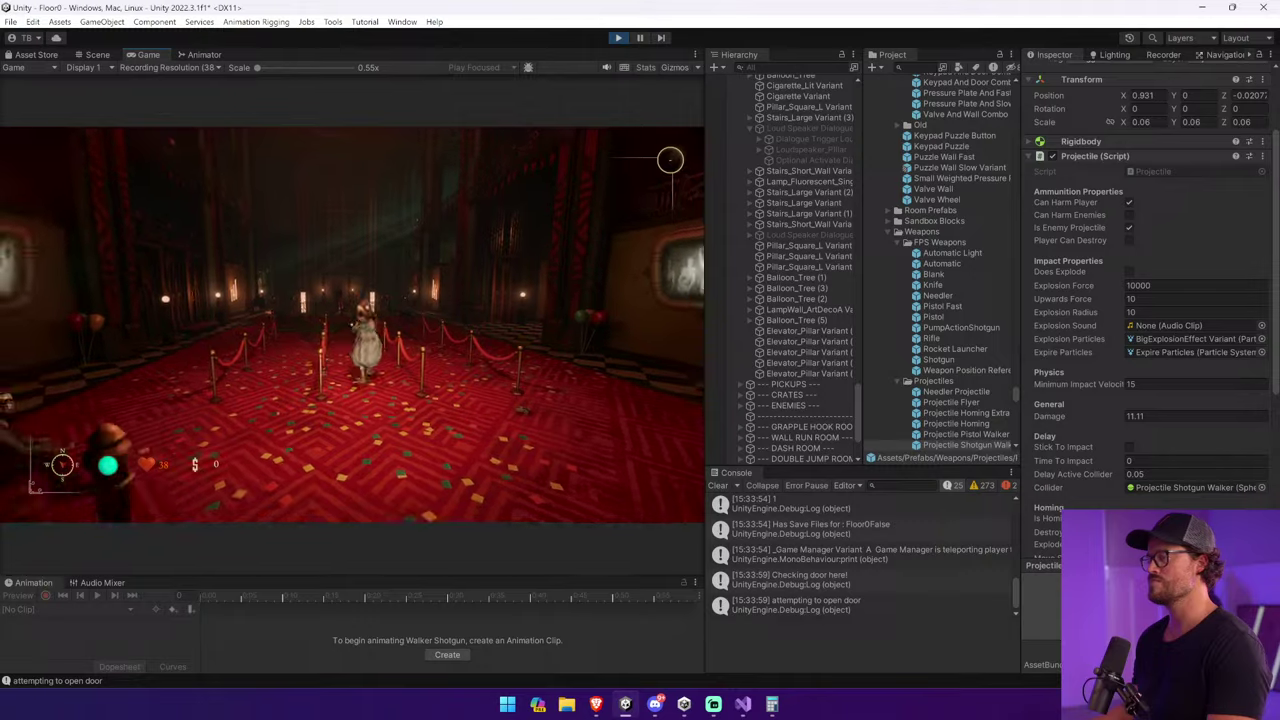
key(shift)
key(s)
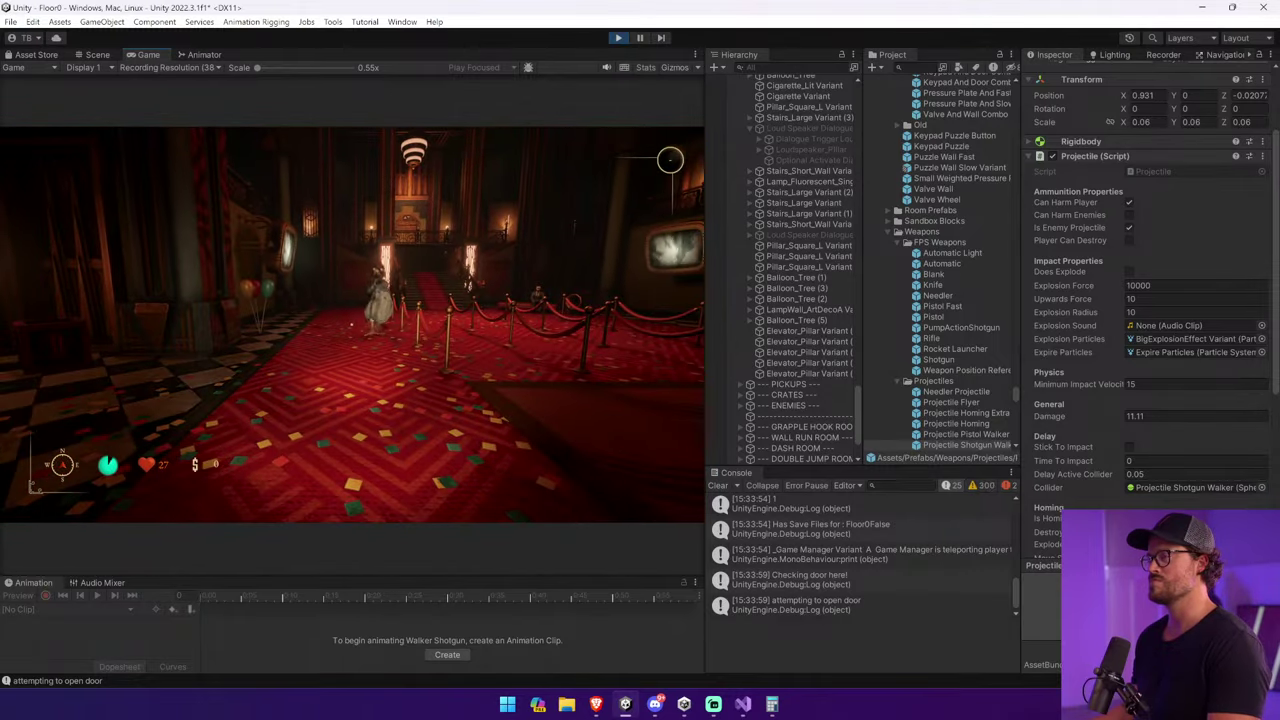
key(s)
key(s)
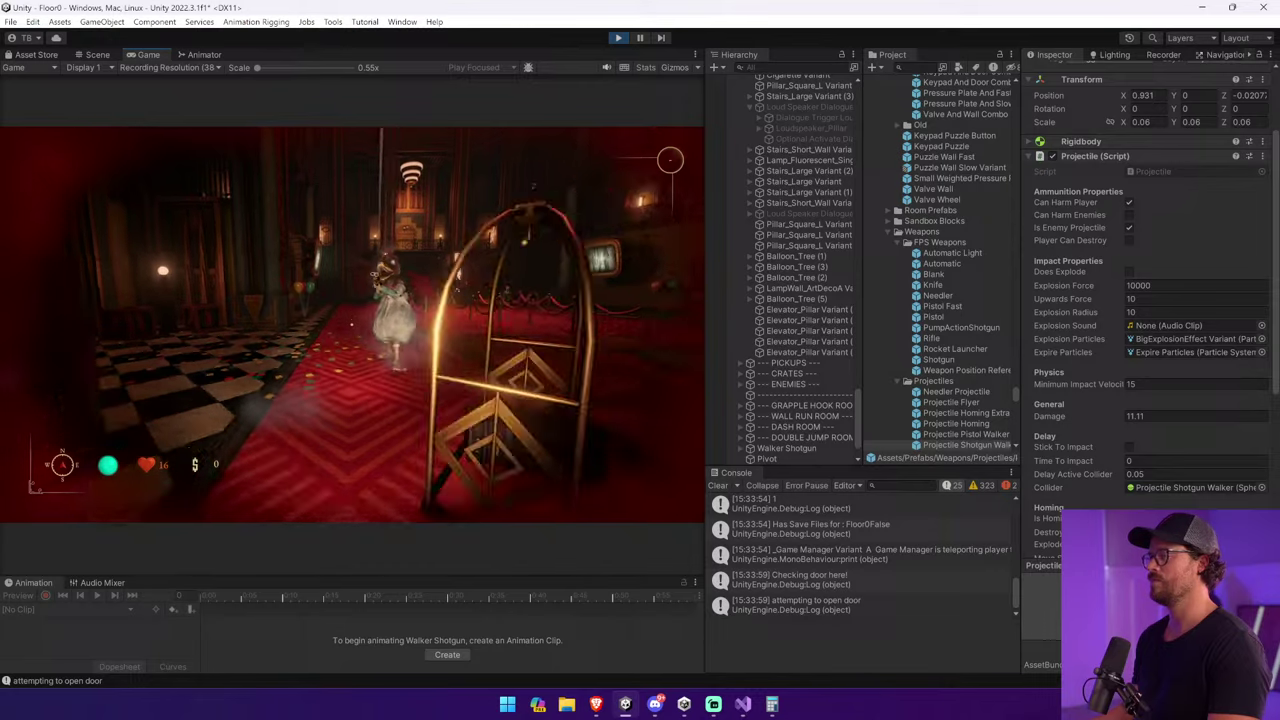
key(ctrl+p)
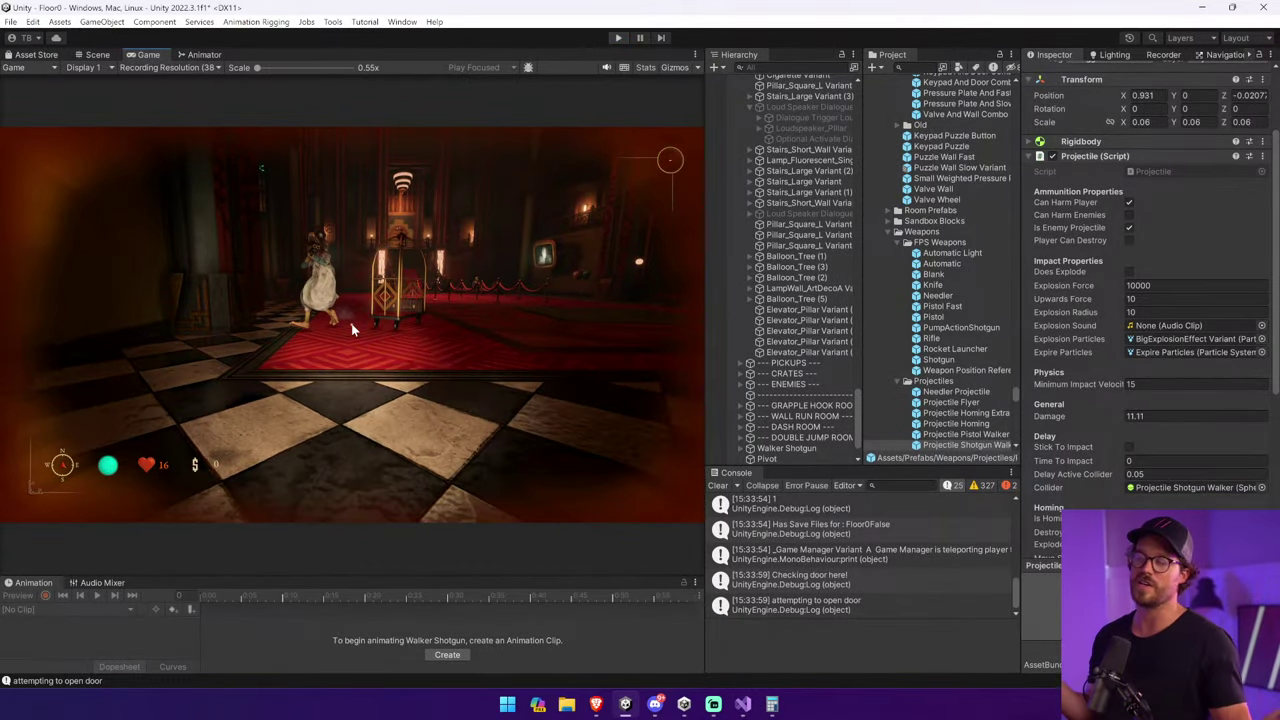
key(ctrl+p)
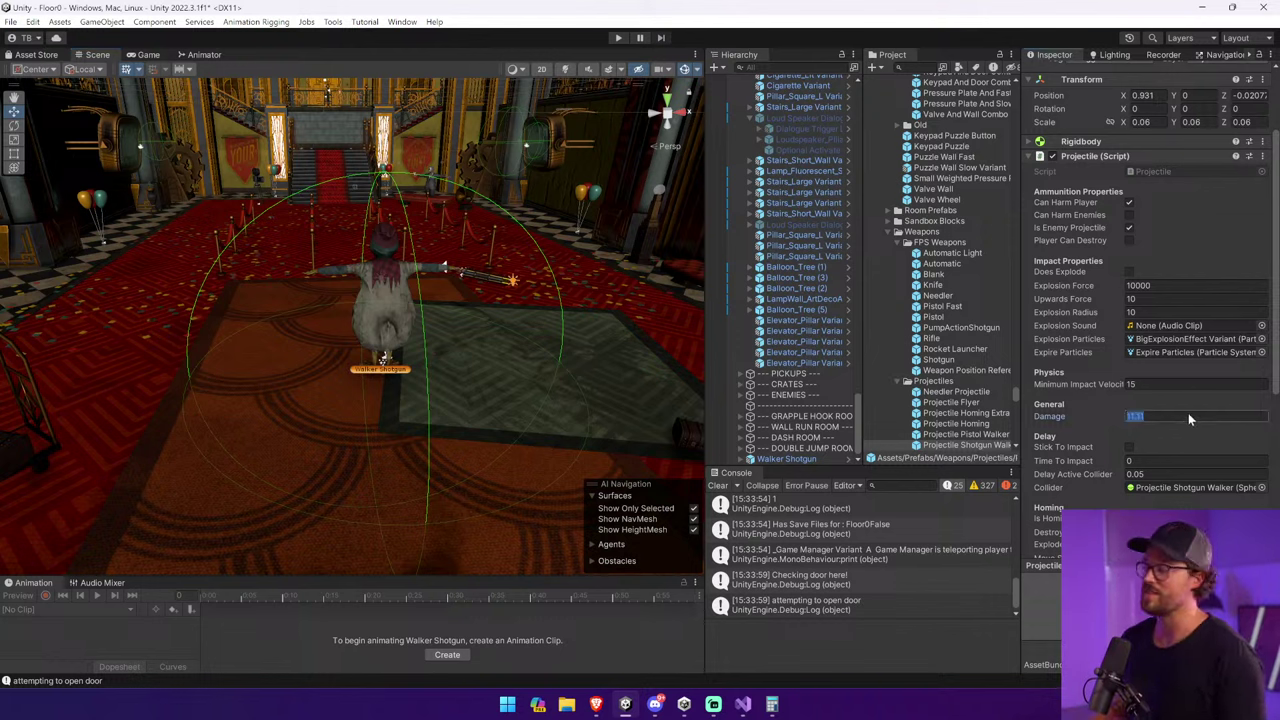
Set the shotgun projectile's Damage to 15 and start a new playtest.
text(15)
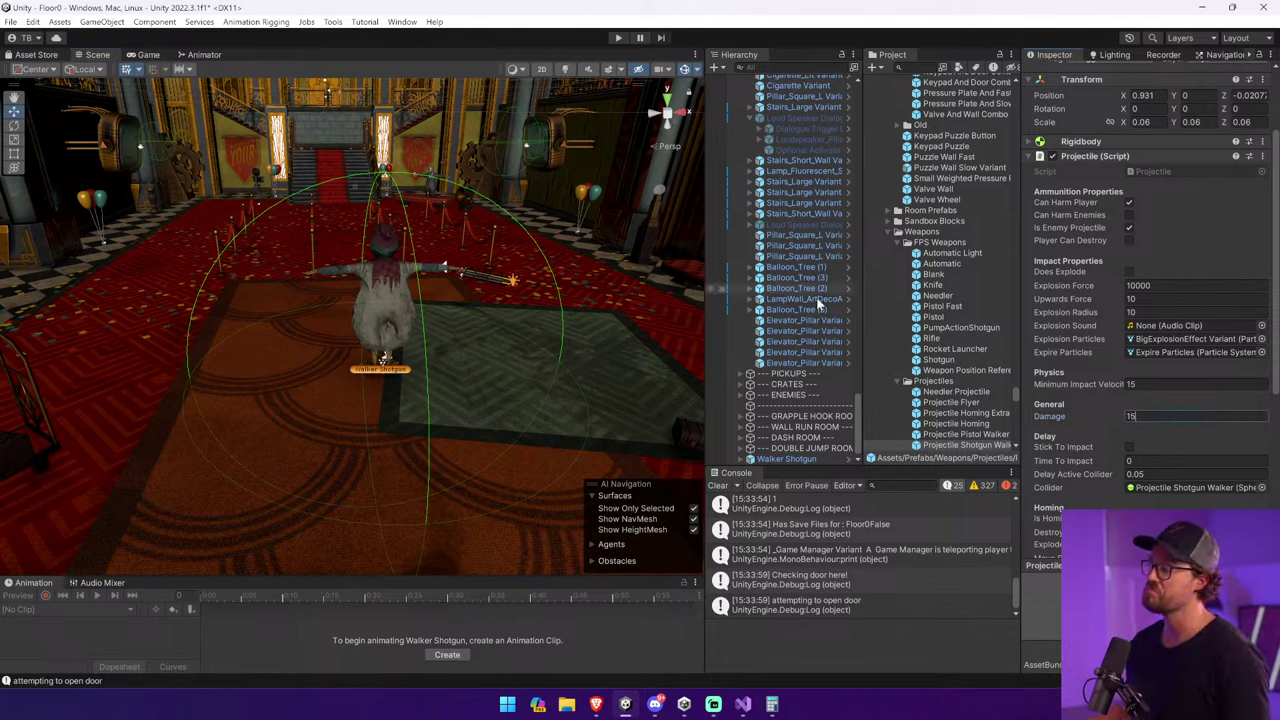
scroll(808, 322, up, 8)
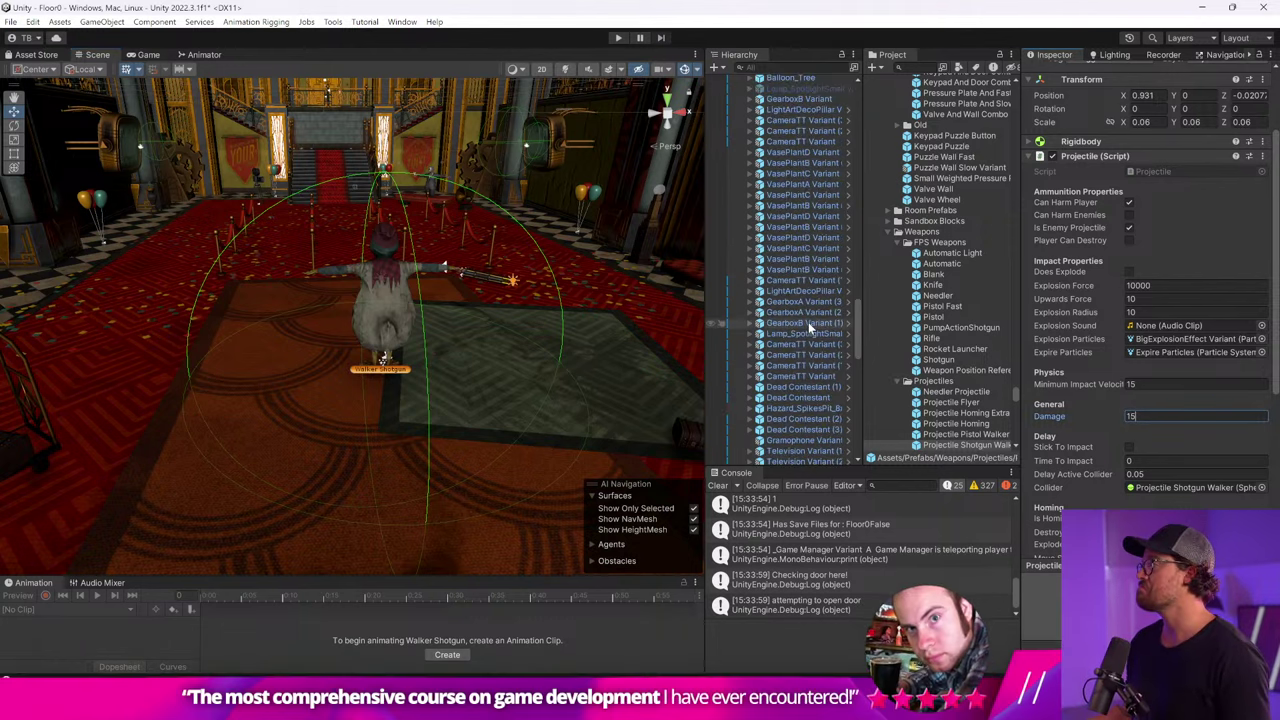
click(618, 38)
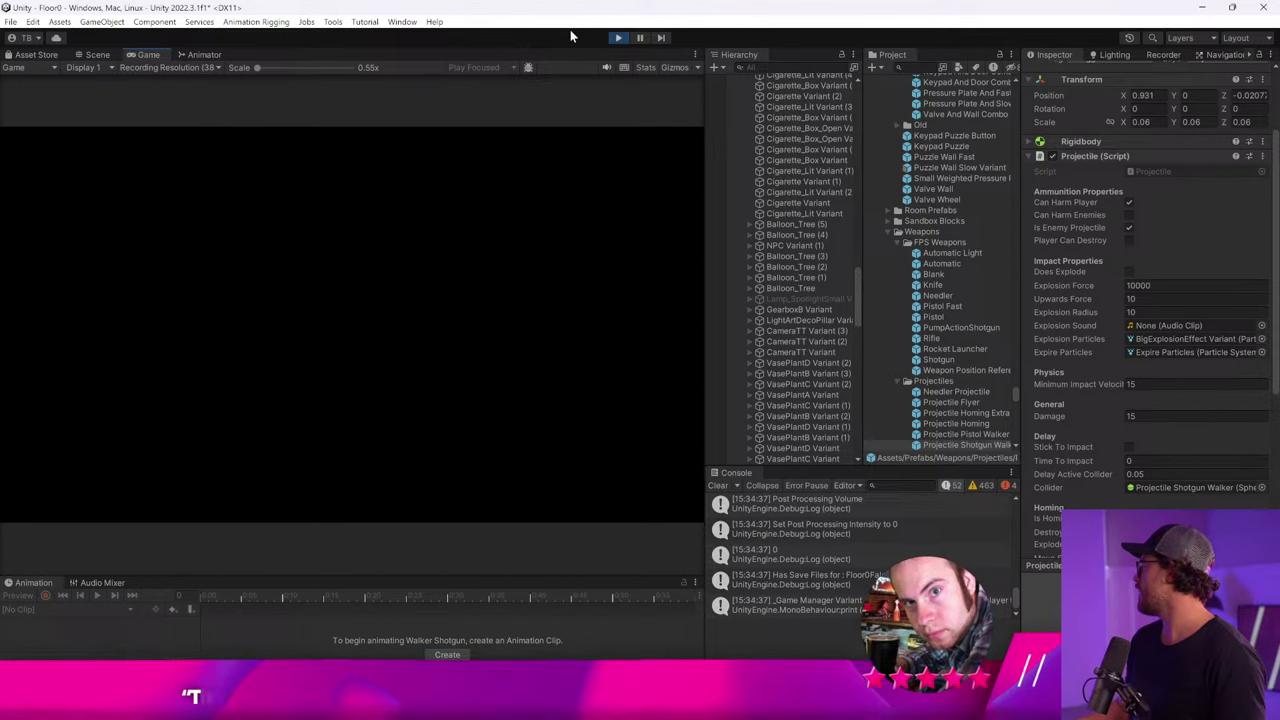
click(353, 225)
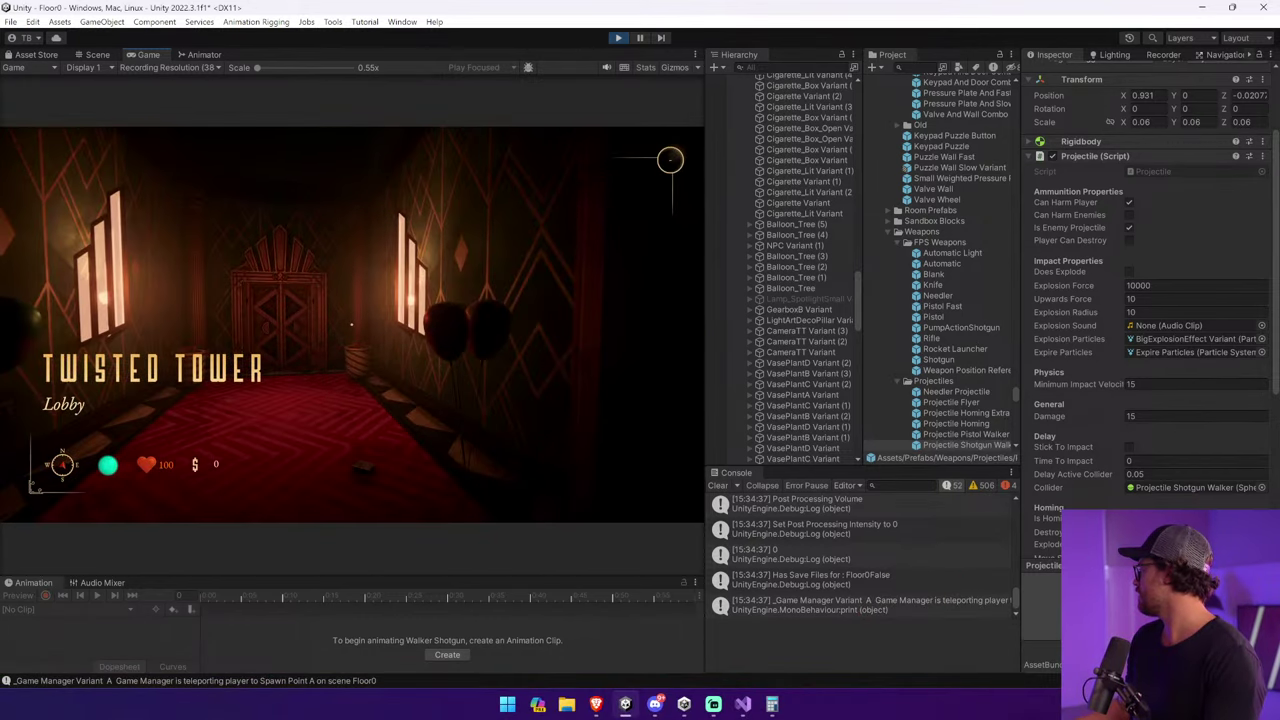
Open the door at the end of the hallway and sprint through the lobby toward the shotgun Walker.
key(w)
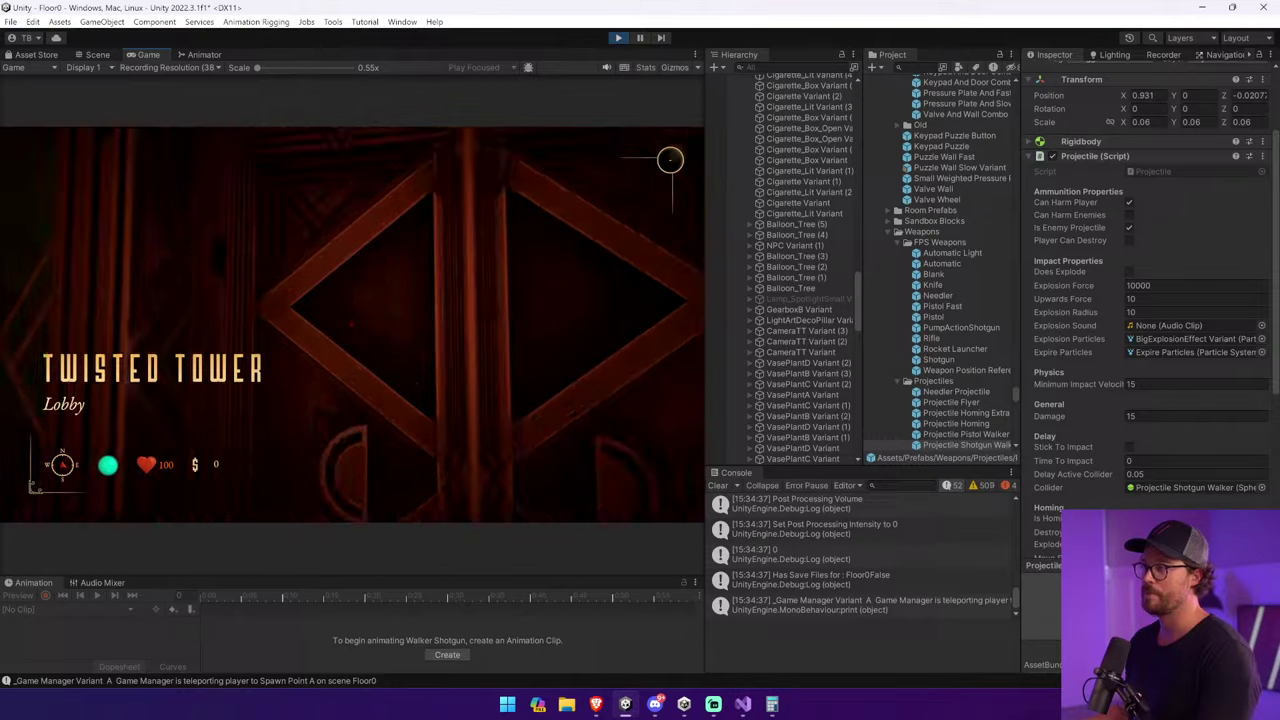
key(e)
key(shift+w)
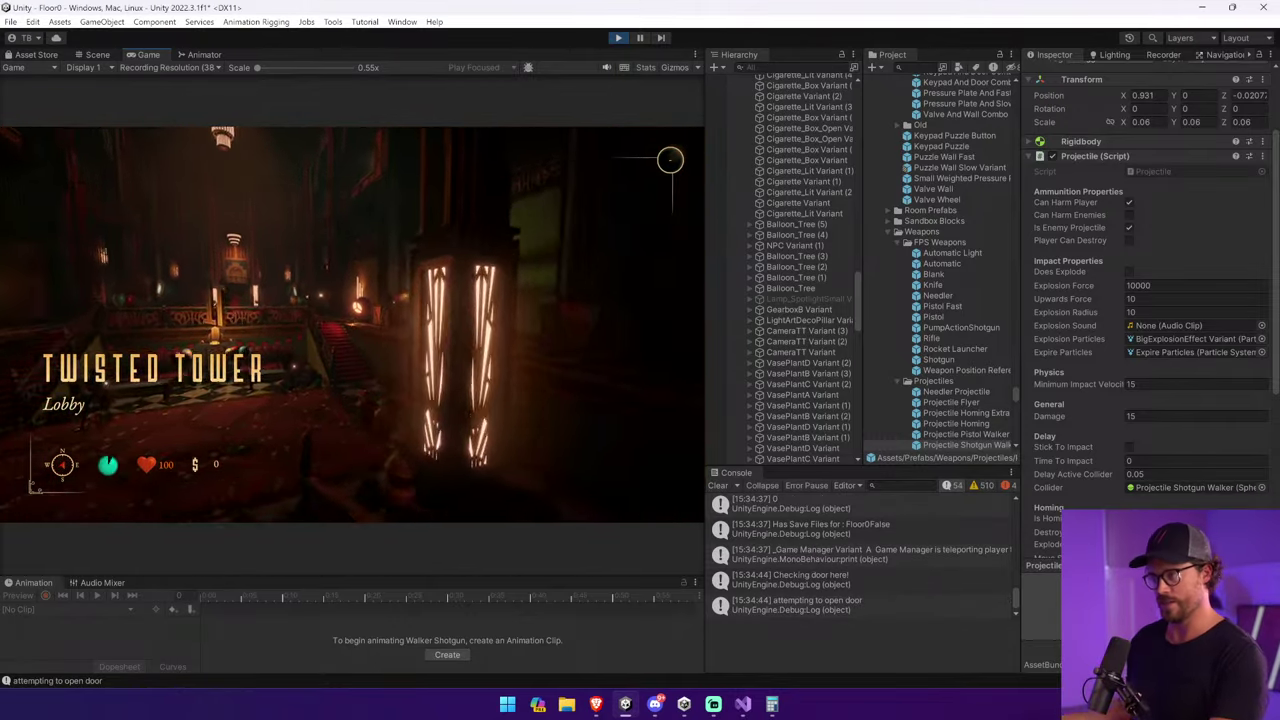
key(shift+w)
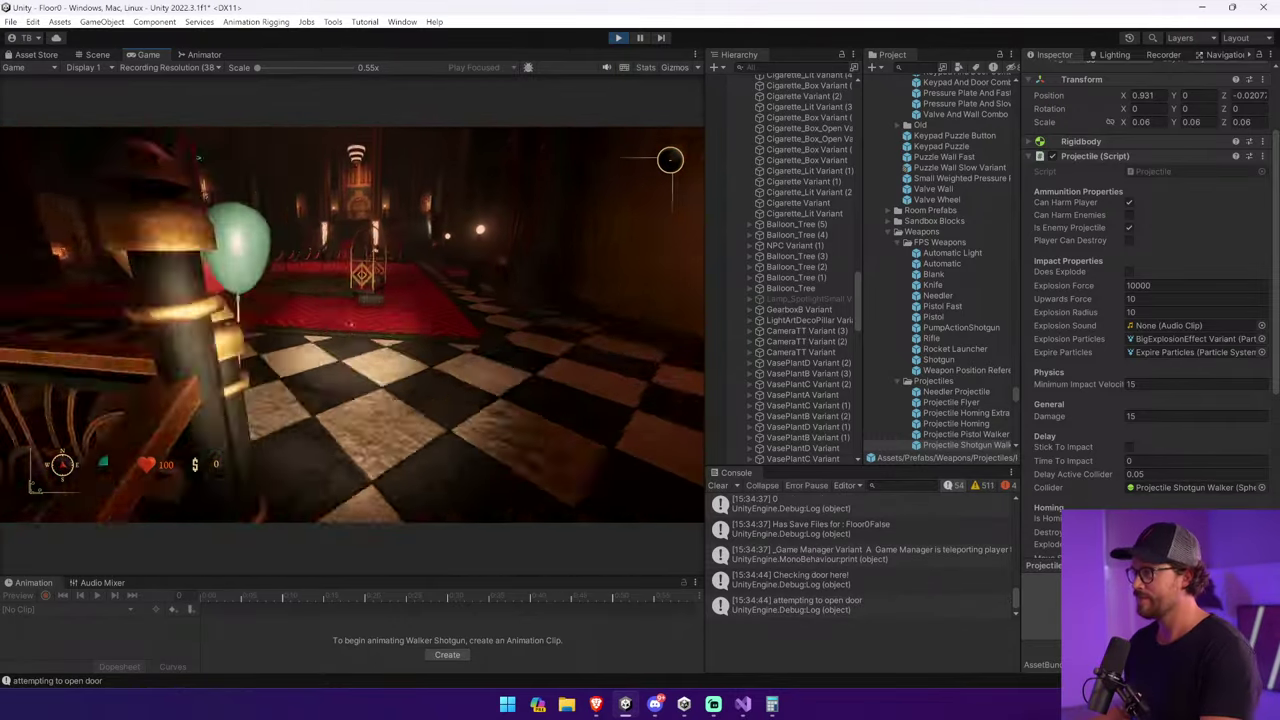
key(w)
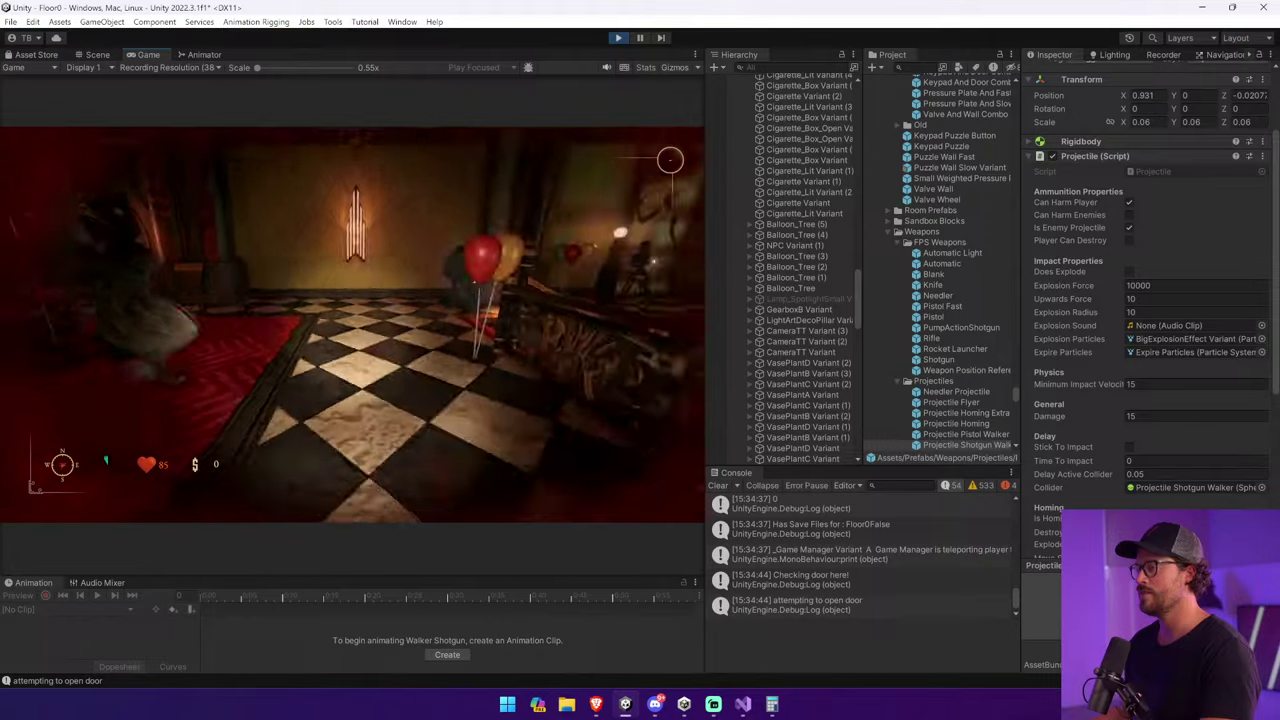
Retreat across the lobby from the shotgun Walker to test its shots at several distances, and stop the playtest.
key(s)
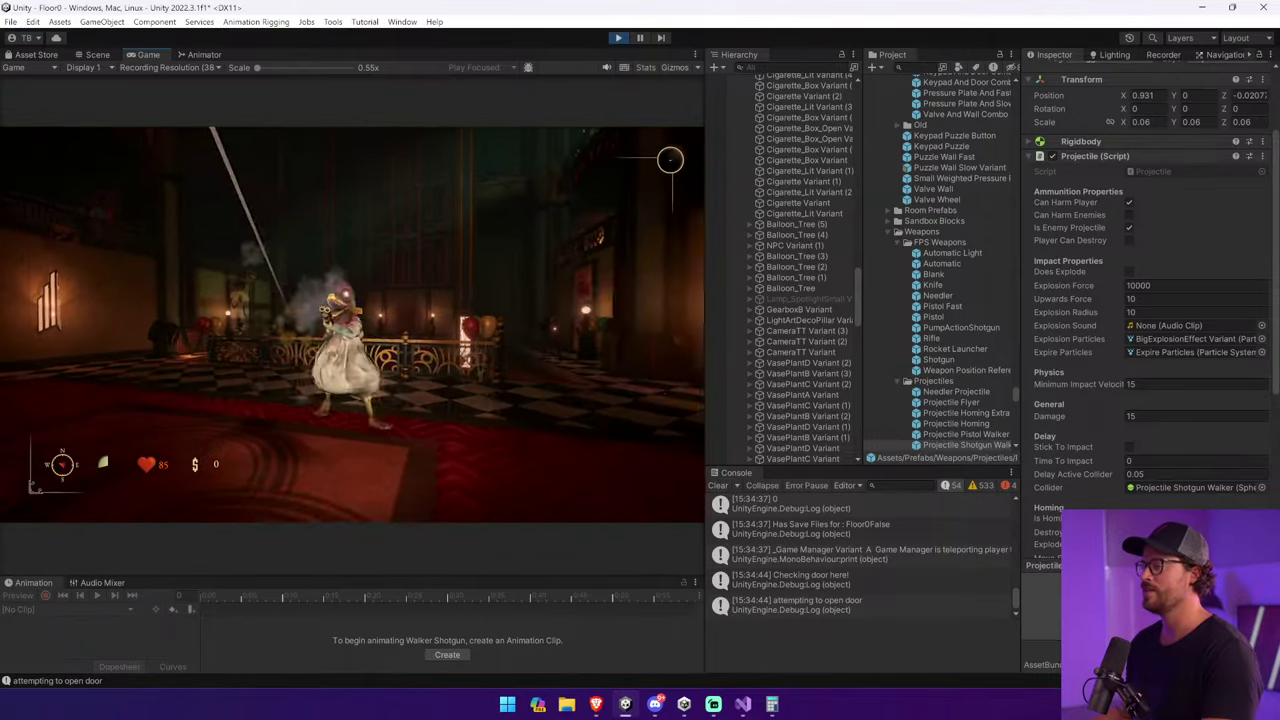
key(s)
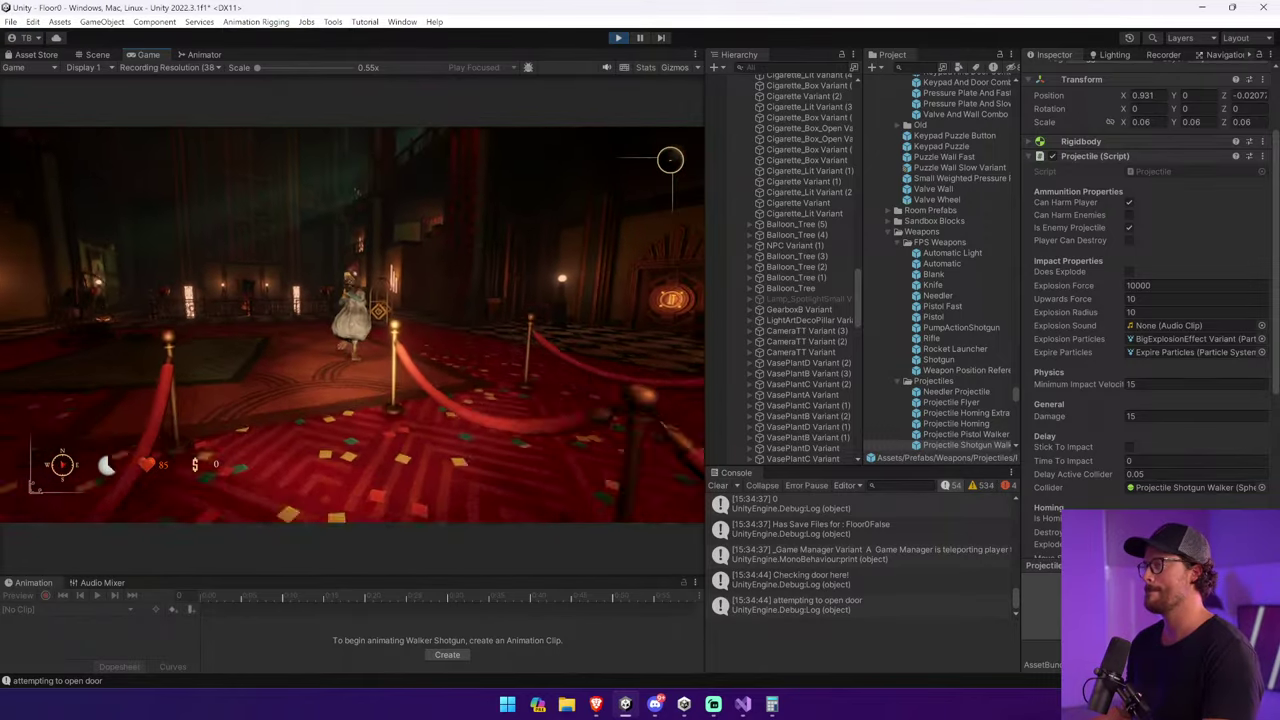
key(s)
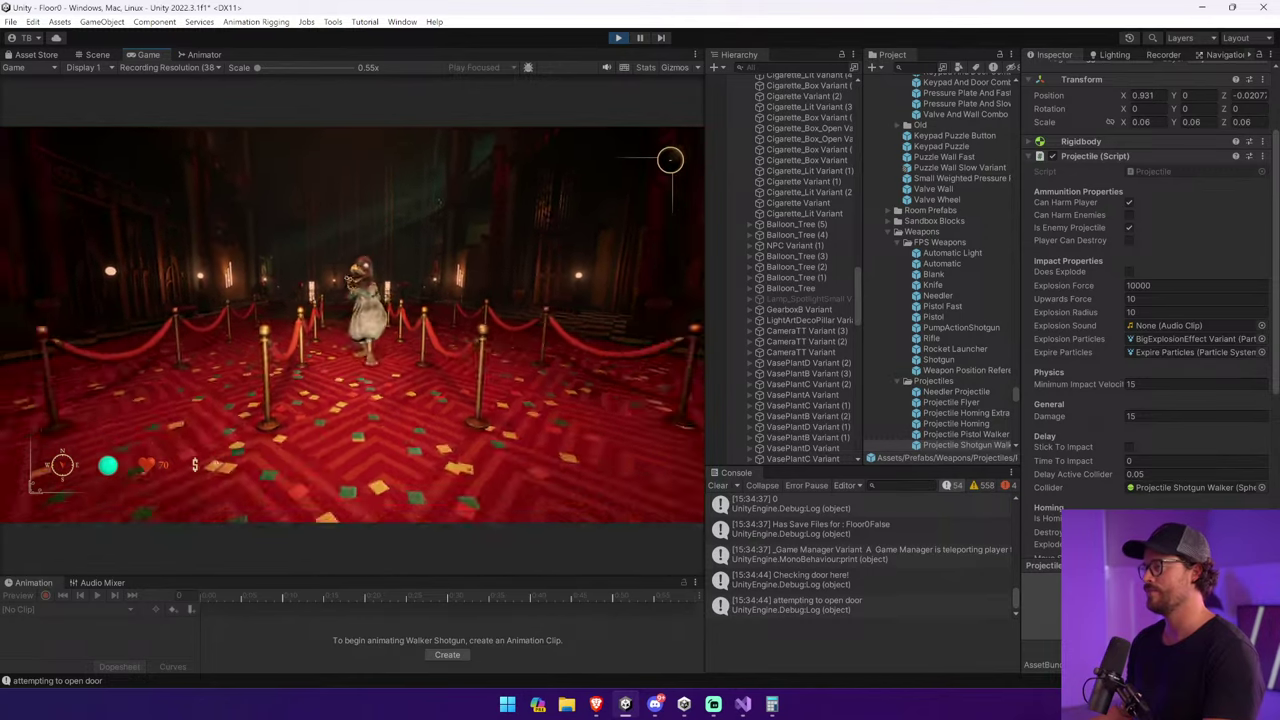
key(s)
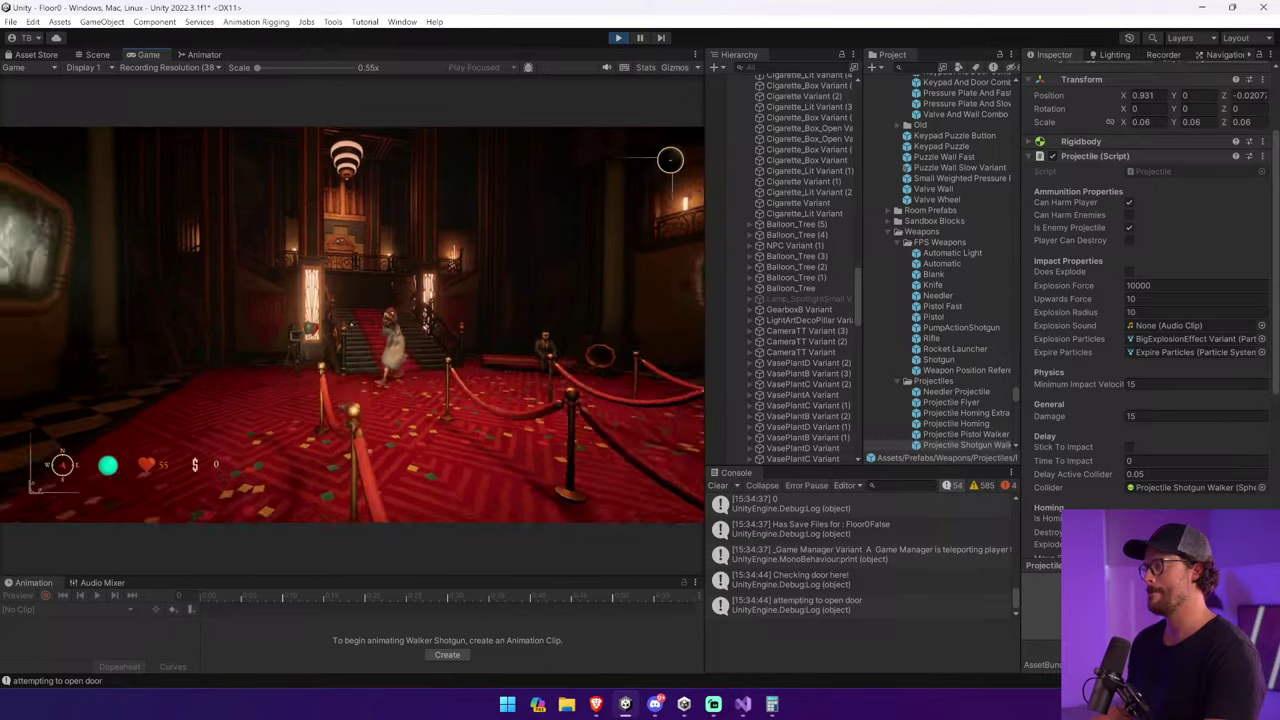
key(s)
key(space)
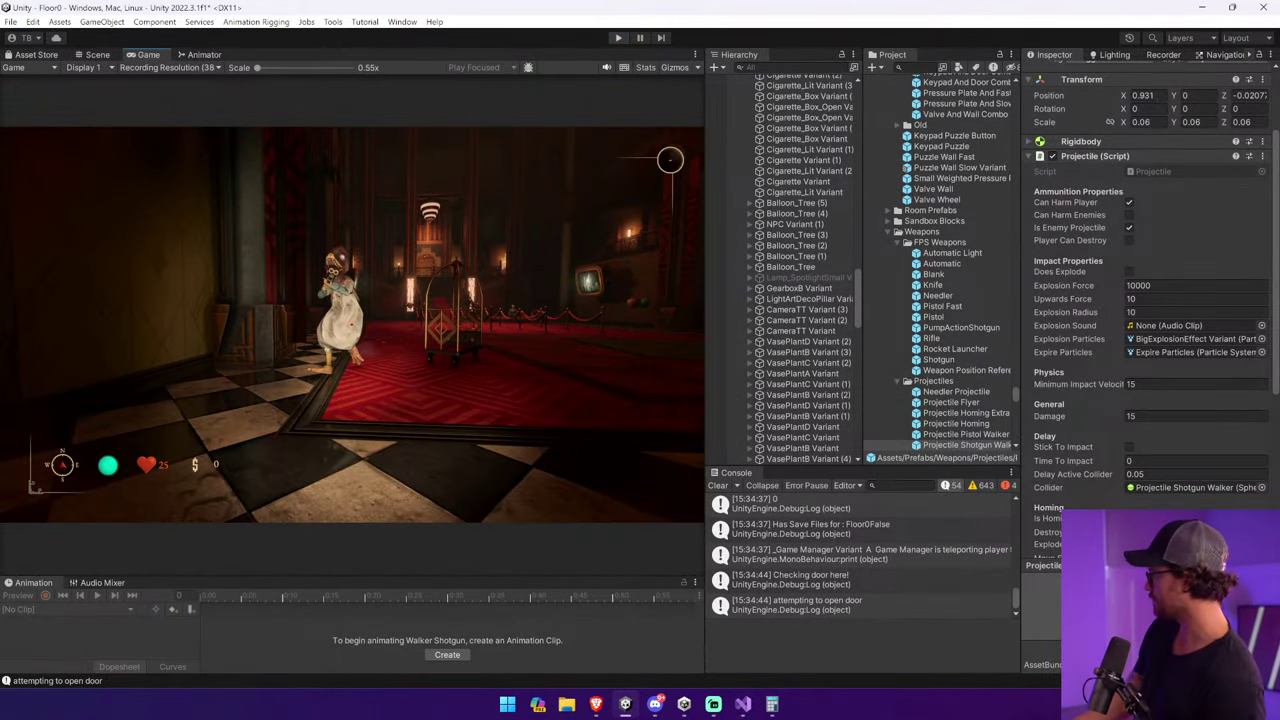
key(ctrl+p)
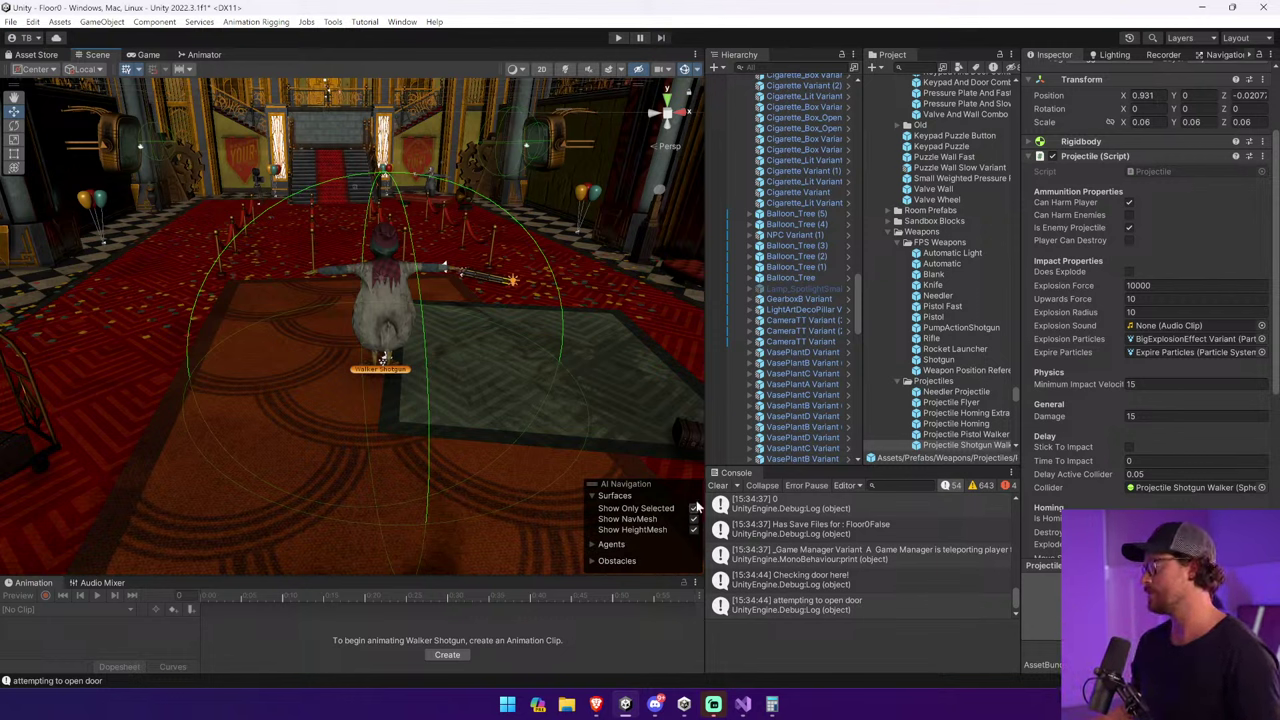
Clear the console log and set the shotgun projectile's Damage to 20.
click(718, 486)
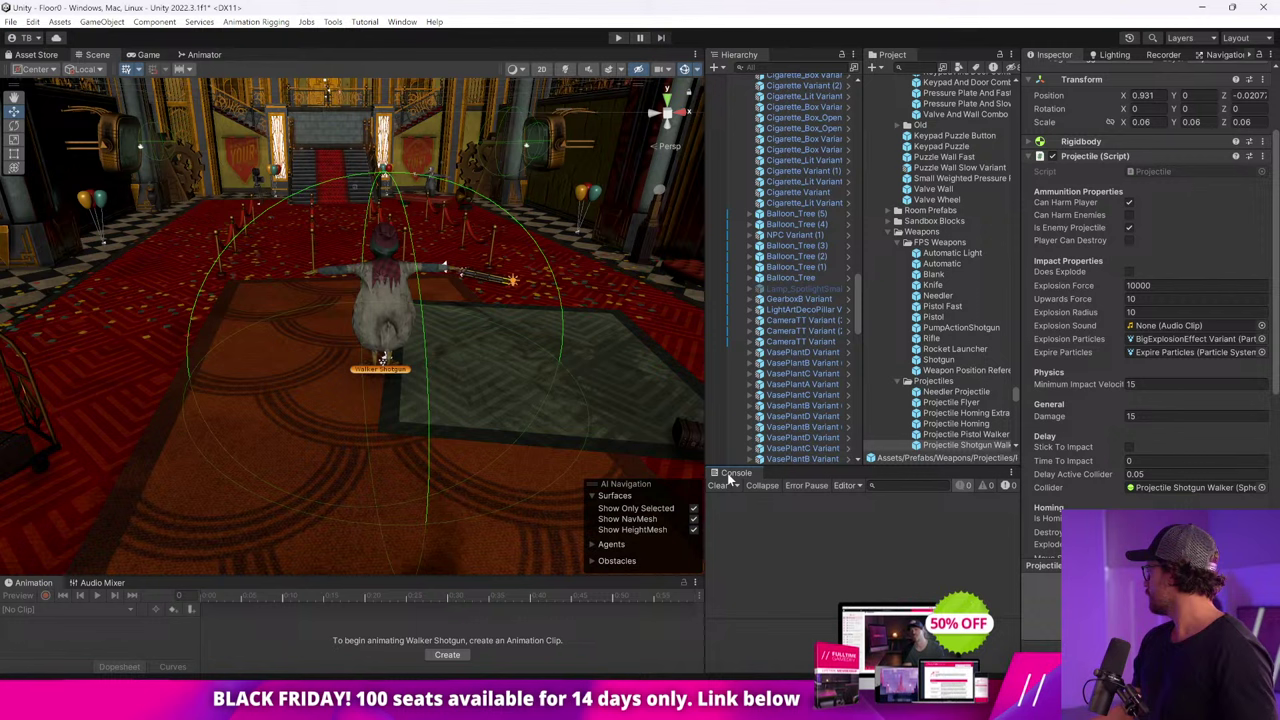
click(1154, 415)
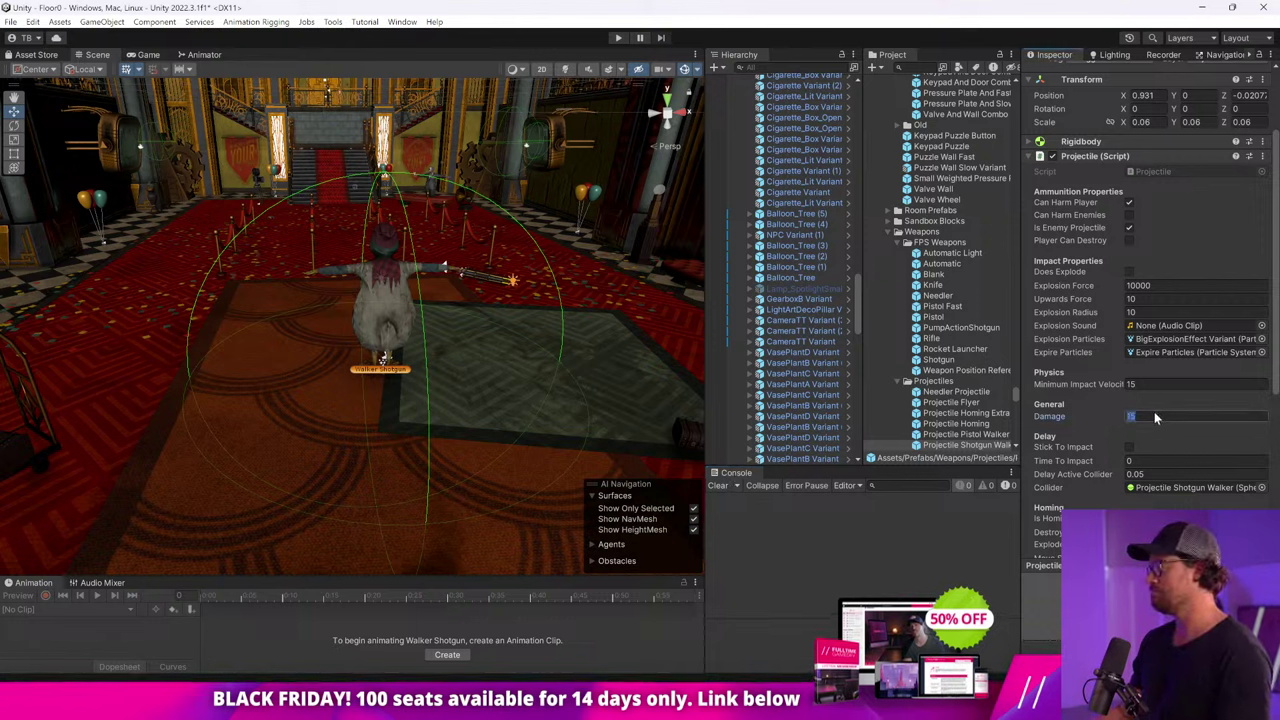
text(20)
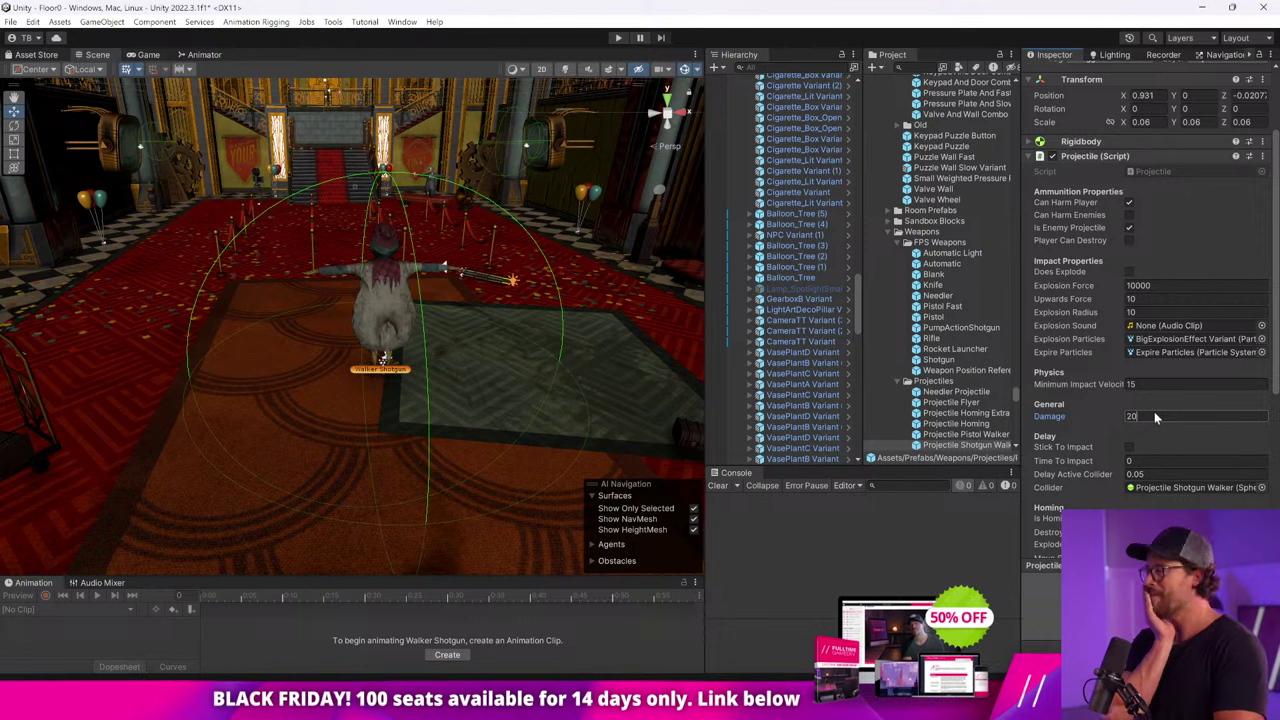
click(1154, 416)
Search the project for the Projectile Pistol Walker prefab and set its Damage, trying 15 and settling on 20.
click(917, 68)
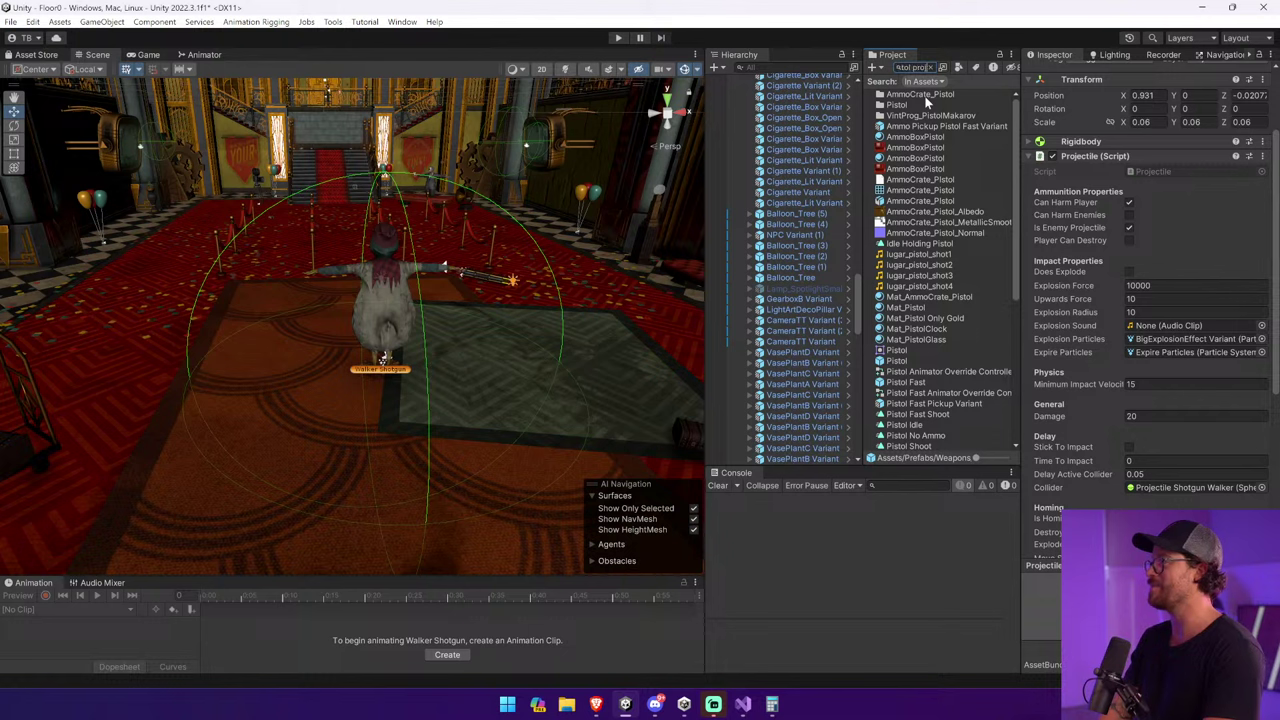
text(ectile)
click(925, 96)
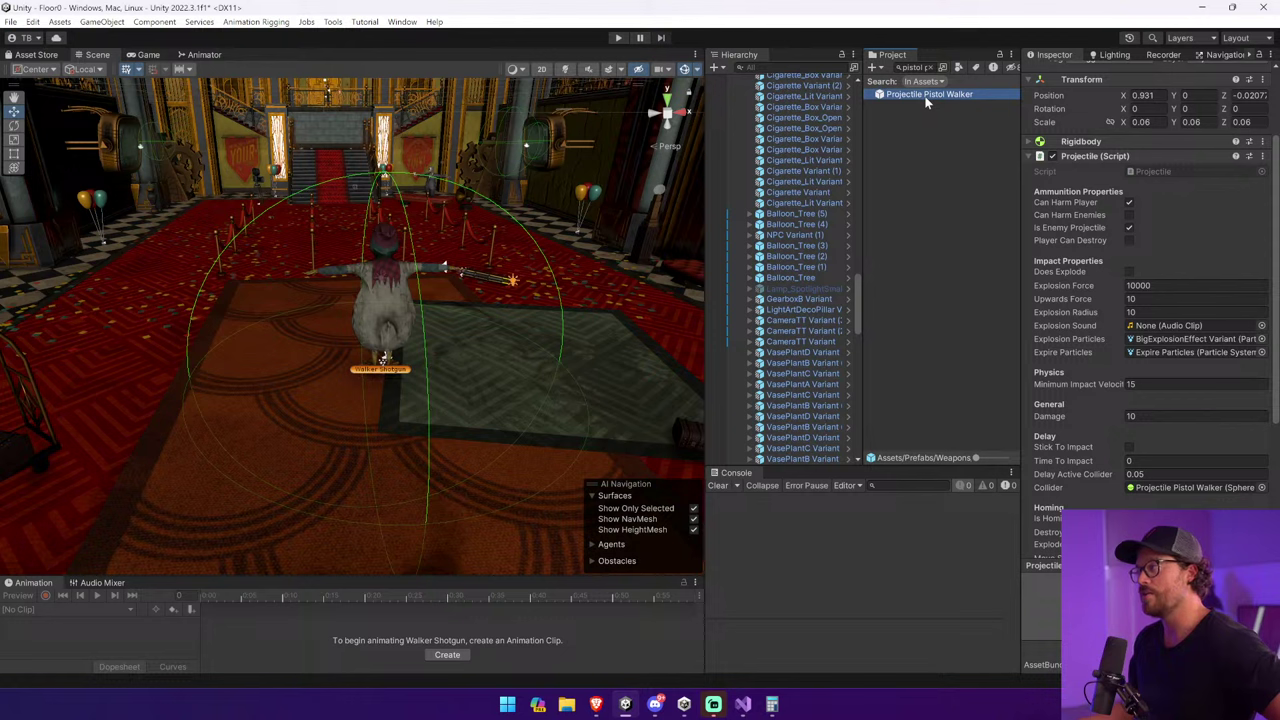
click(1173, 417)
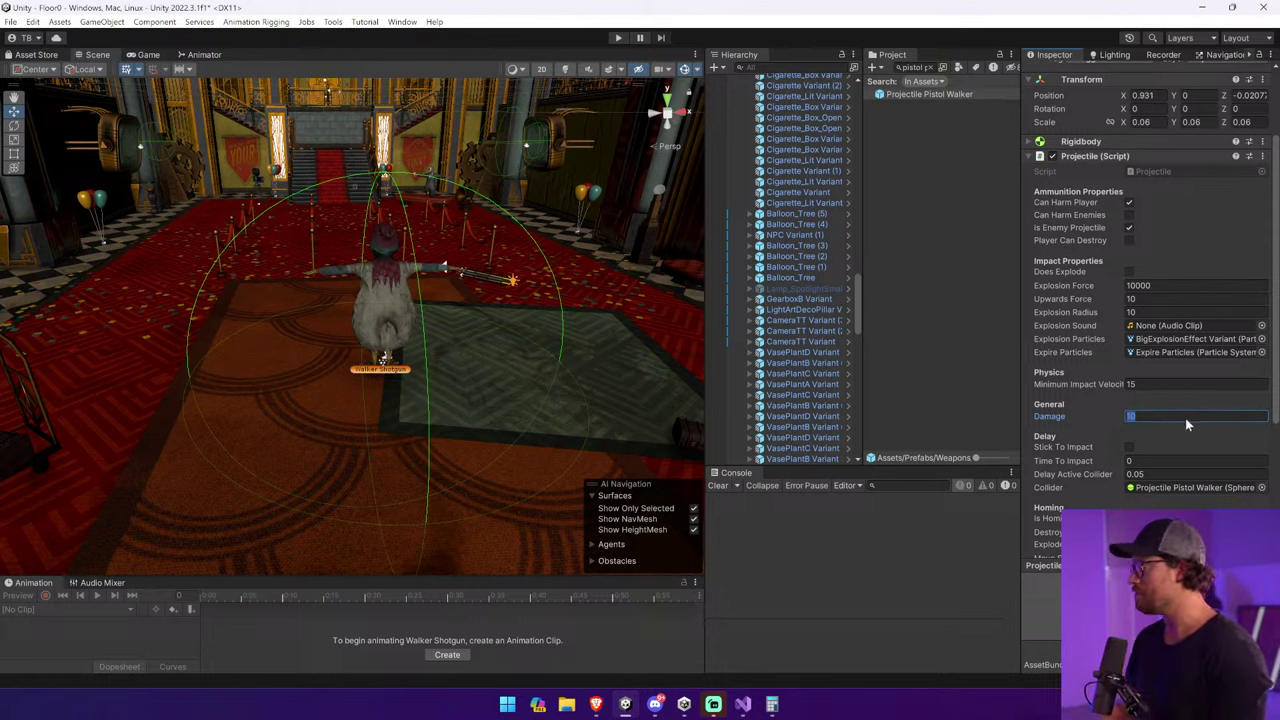
text(15)
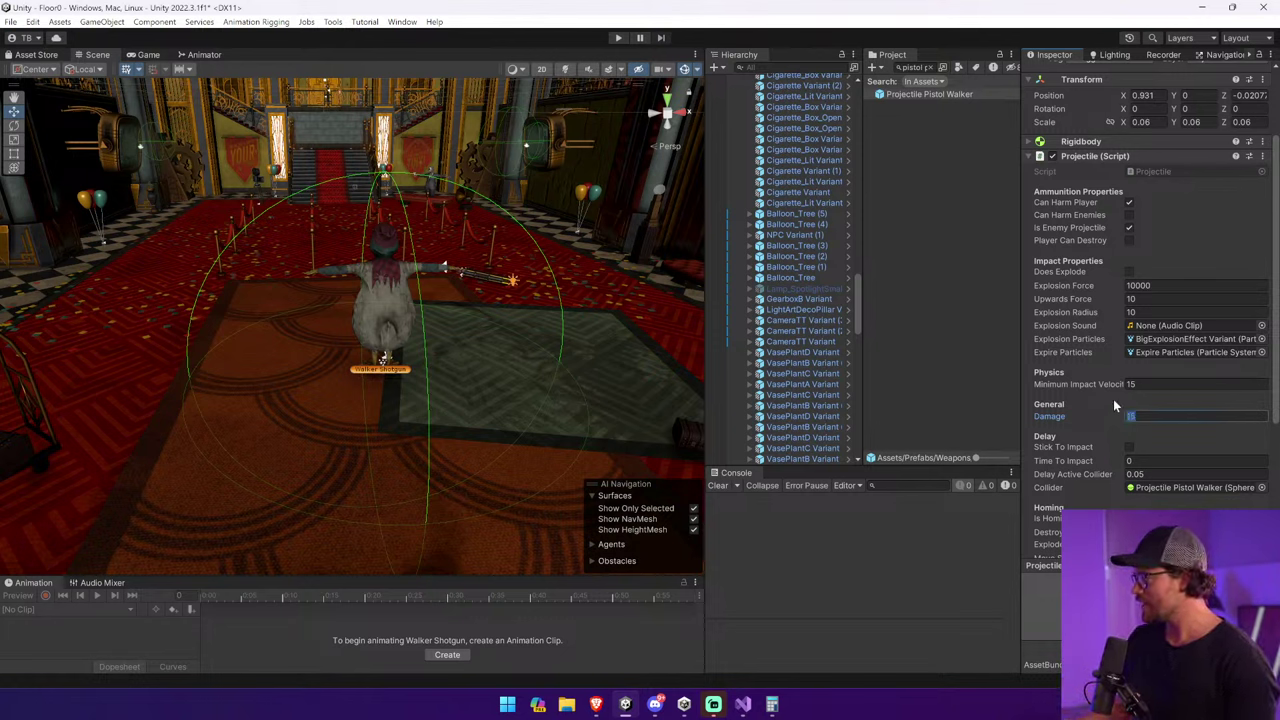
text(20)
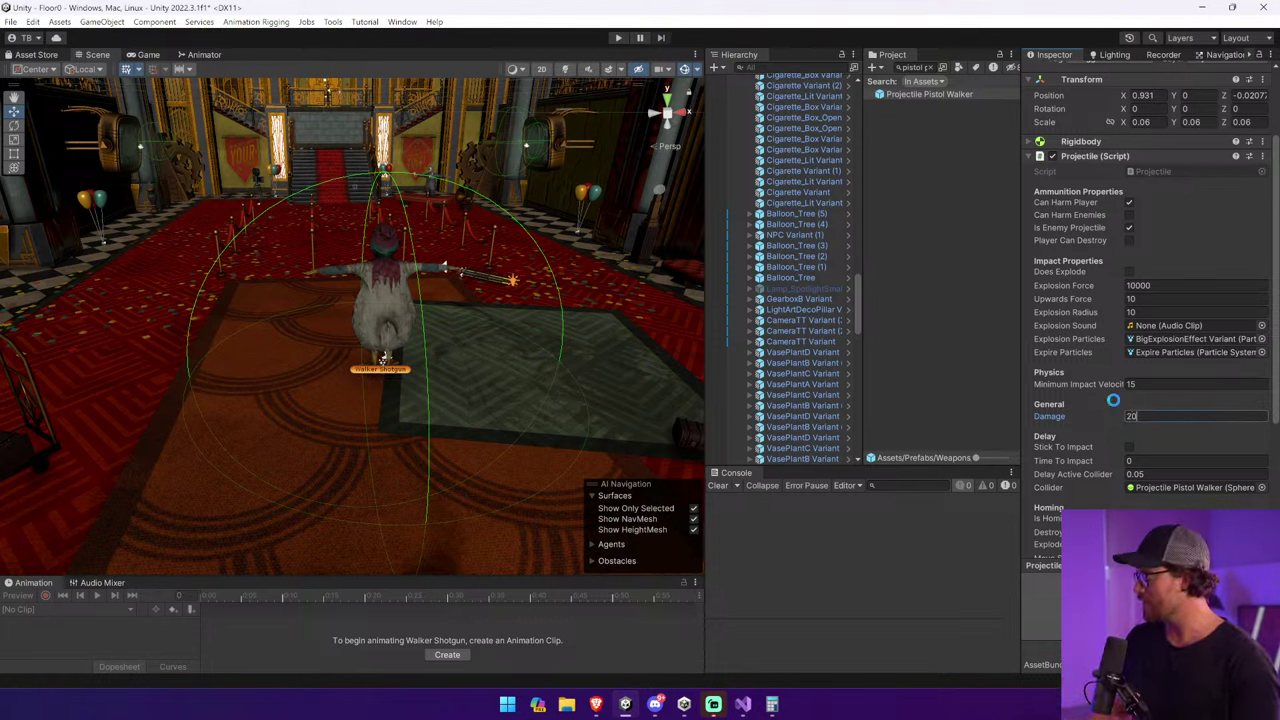
Playtest the lobby fight with the new projectile damage, stop the game and clear the console log.
click(618, 39)
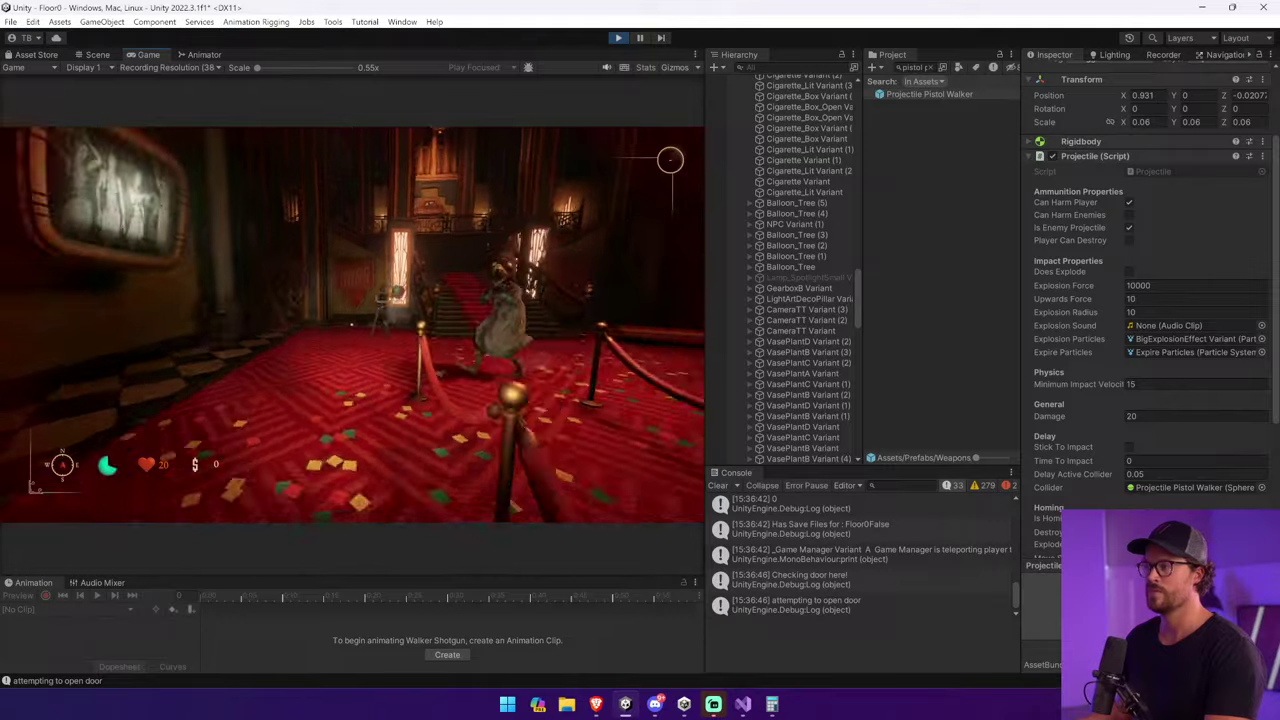
key(ctrl+p)
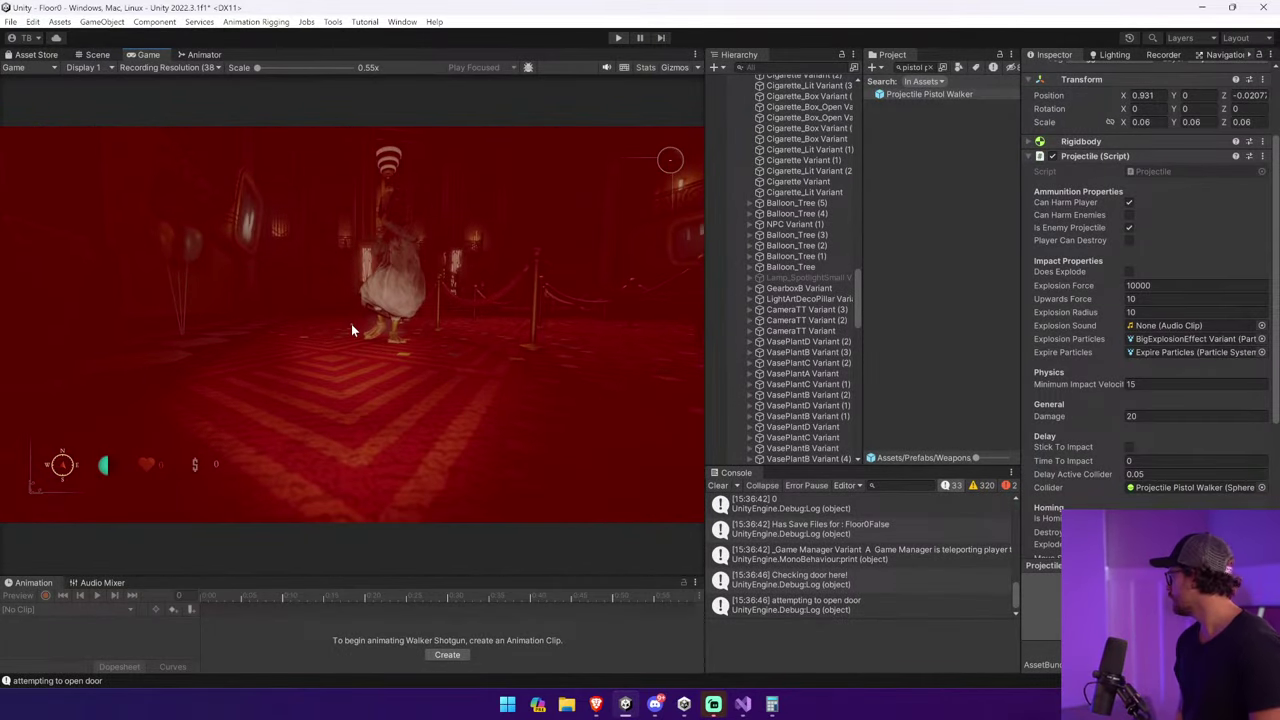
key(ctrl+p)
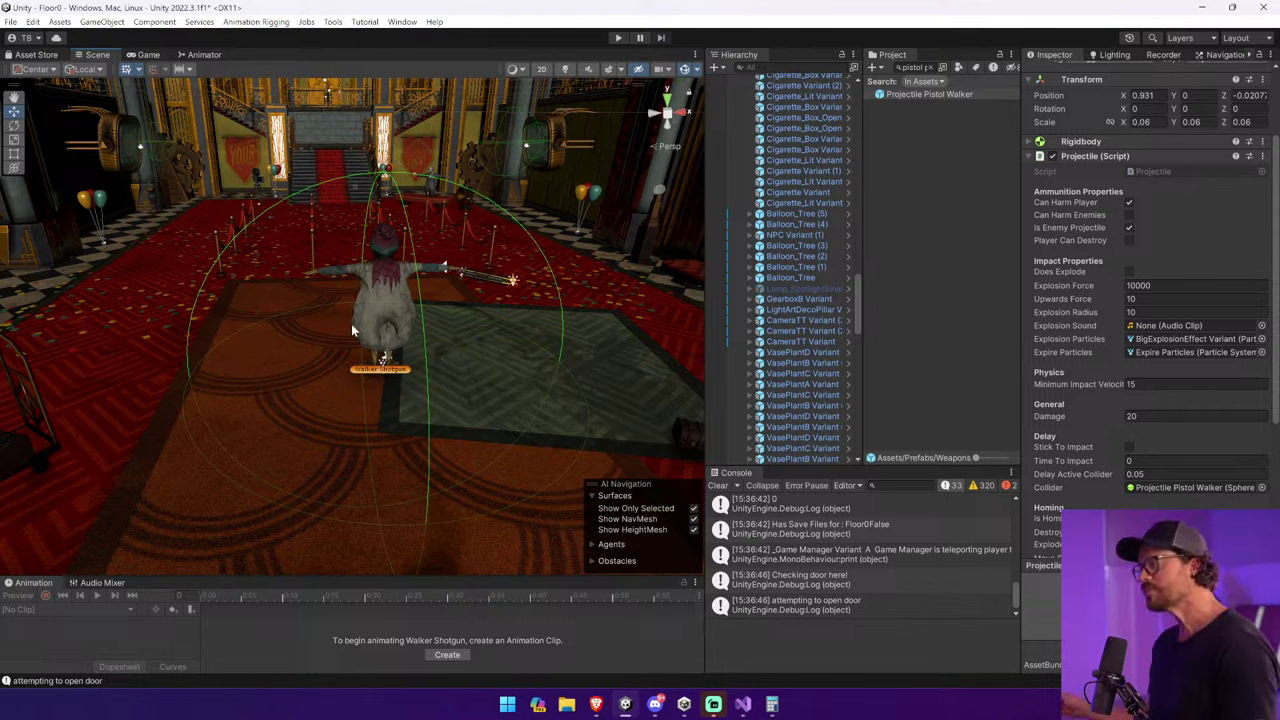
click(716, 486)
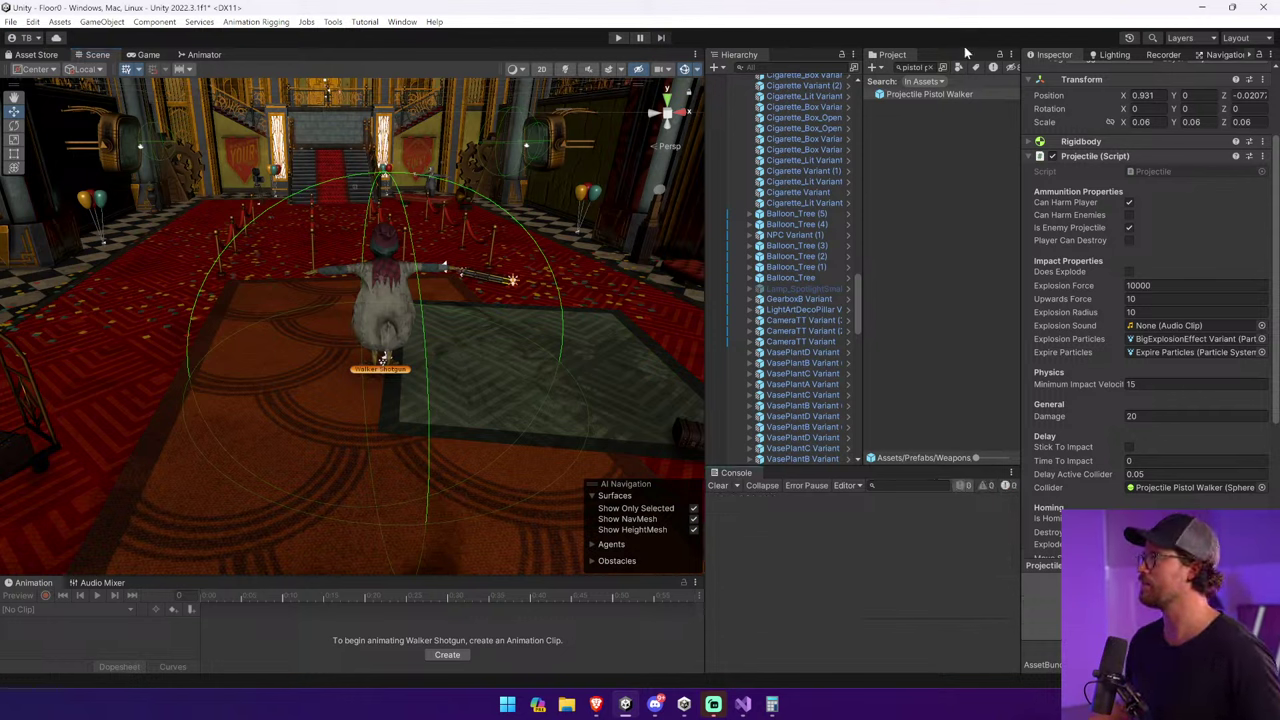
Clear the project search and delete the Walker Shotgun from the lobby.
click(960, 68)
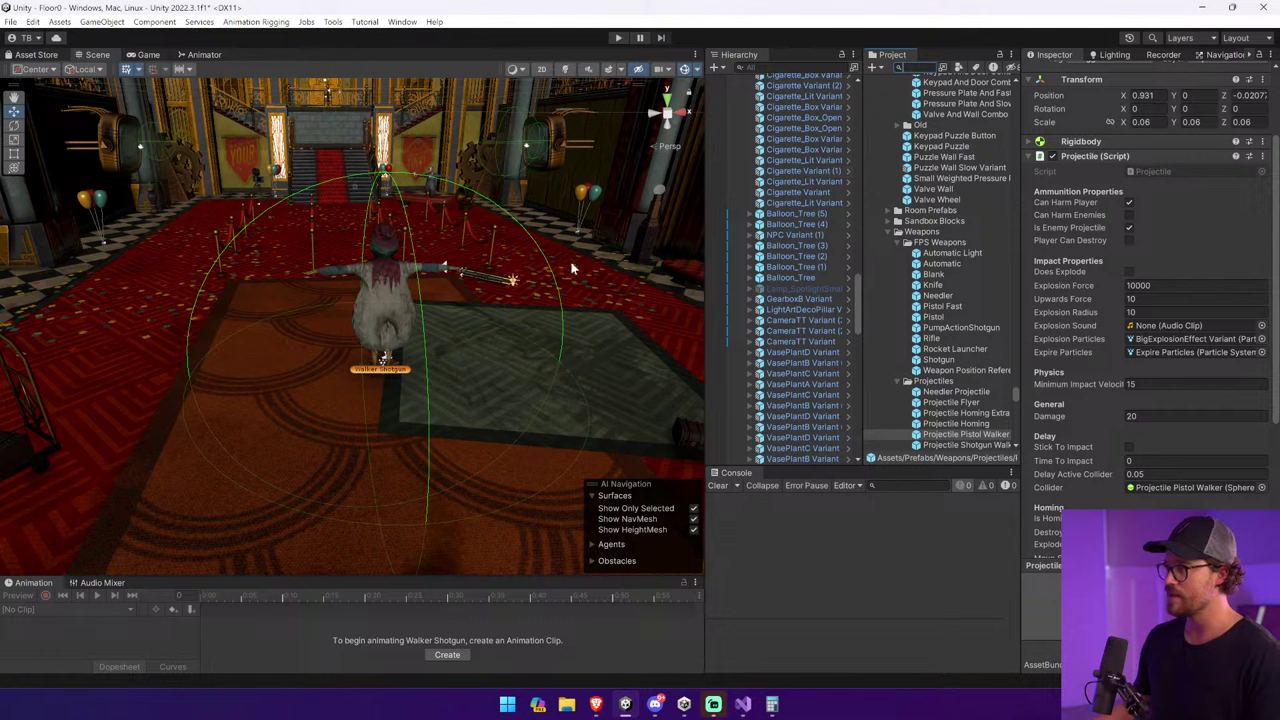
click(468, 279)
click(800, 448)
click(790, 458)
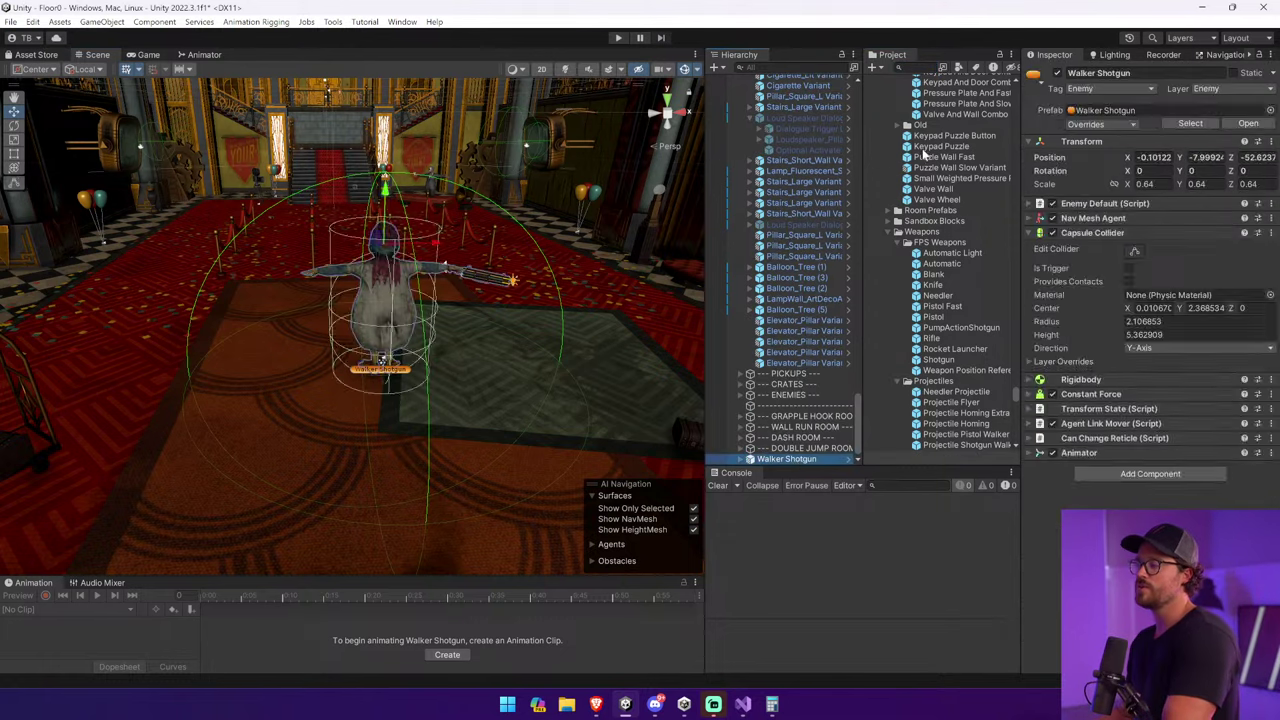
key(Delete)
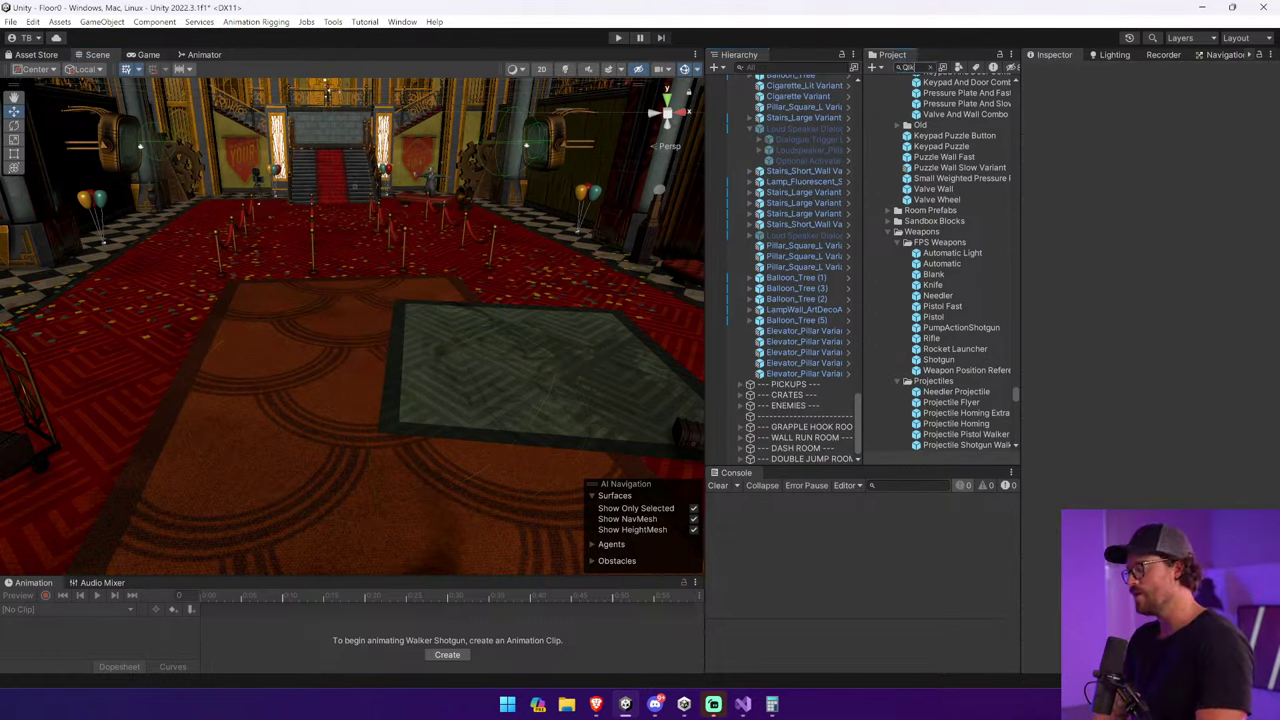
Search the project for the Walker Pistol prefab and place it on the lobby carpet, turned to about -156° around Y.
text(Walker)
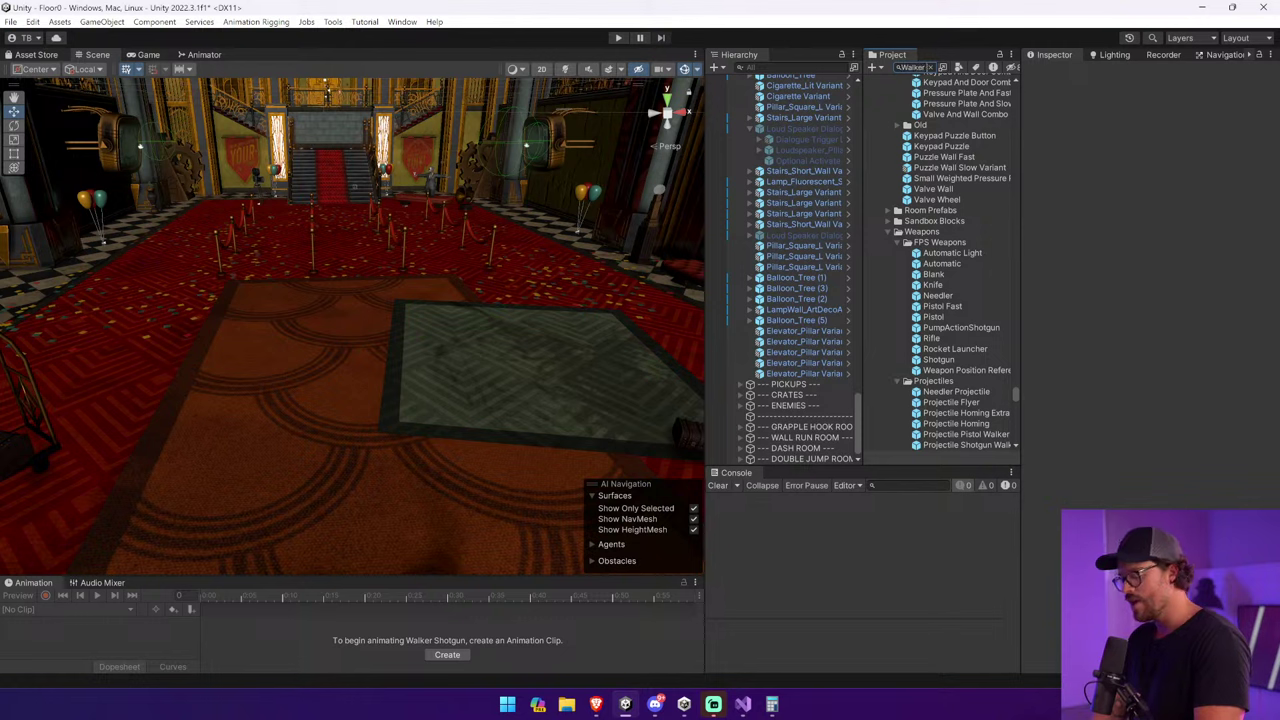
text( Pistol)
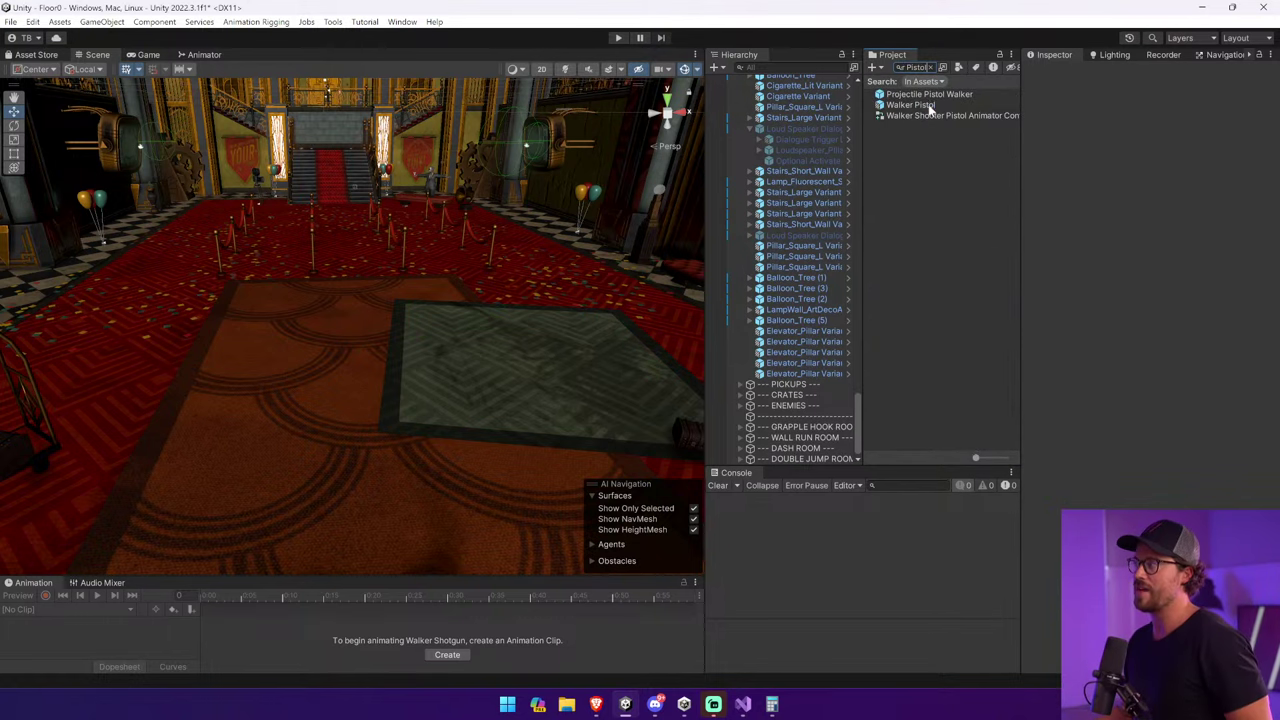
drag(928, 107, 372, 398)
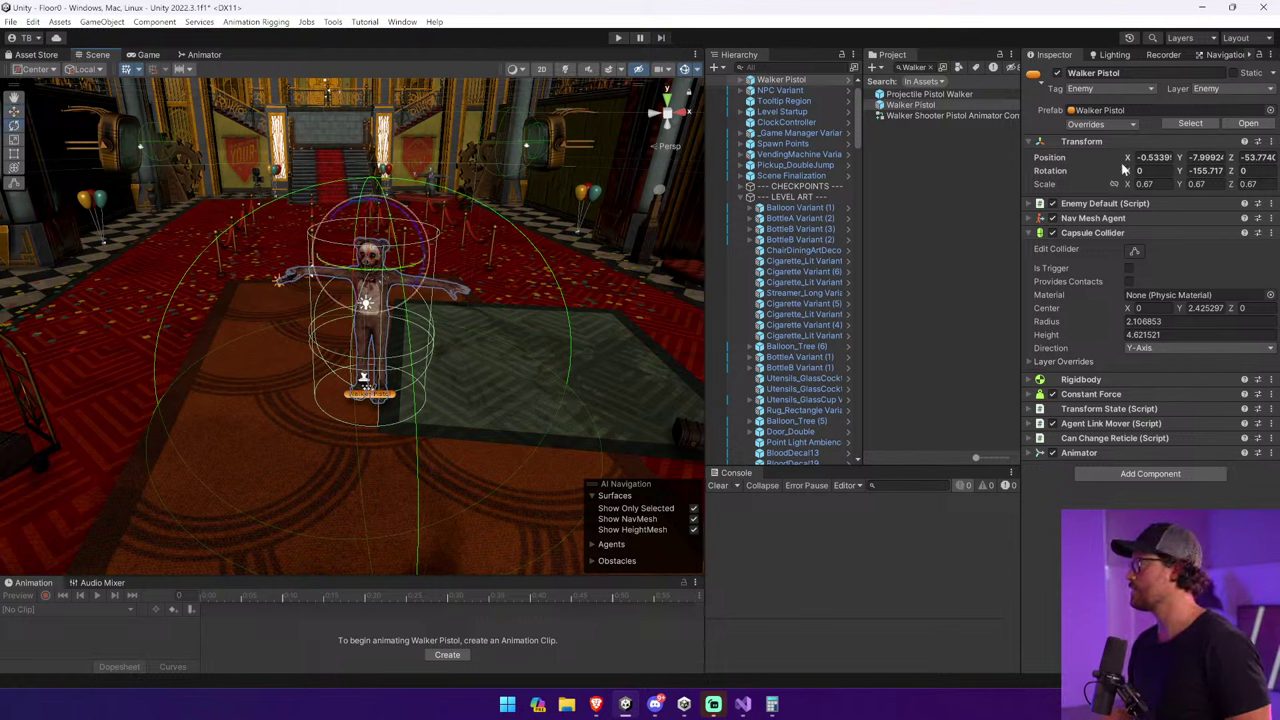
click(1205, 170)
text(0)
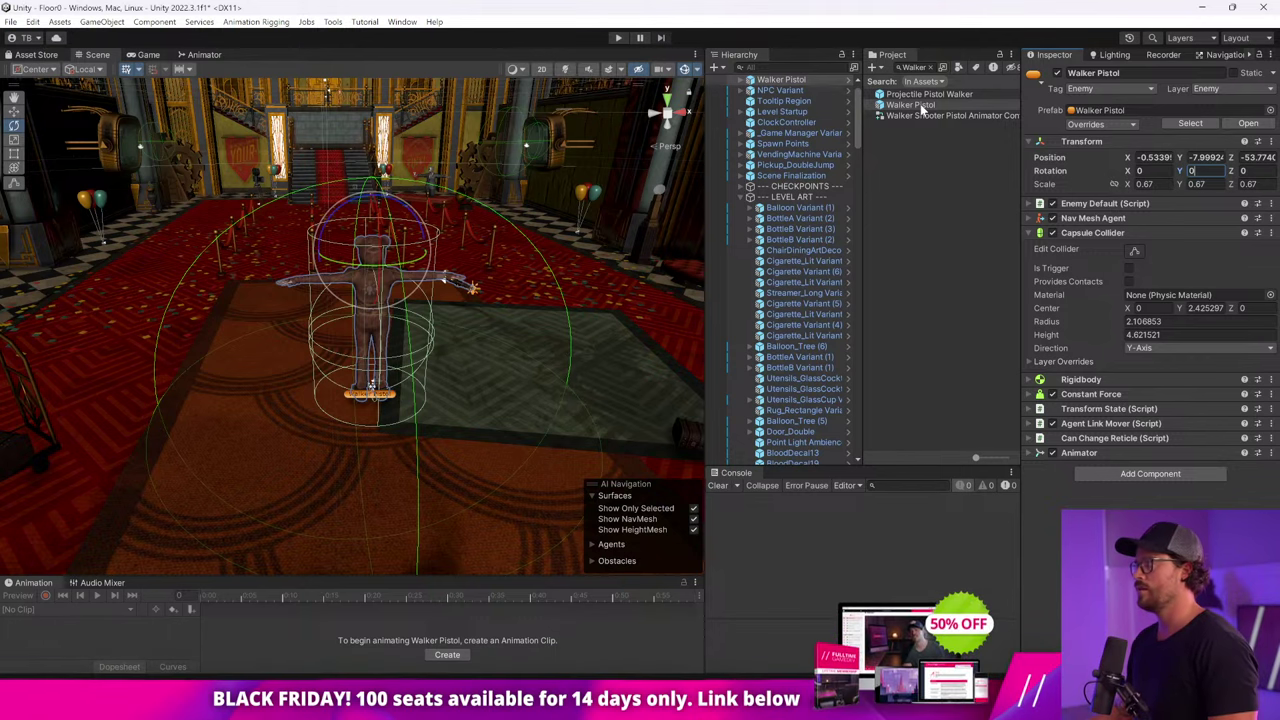
key(Escape)
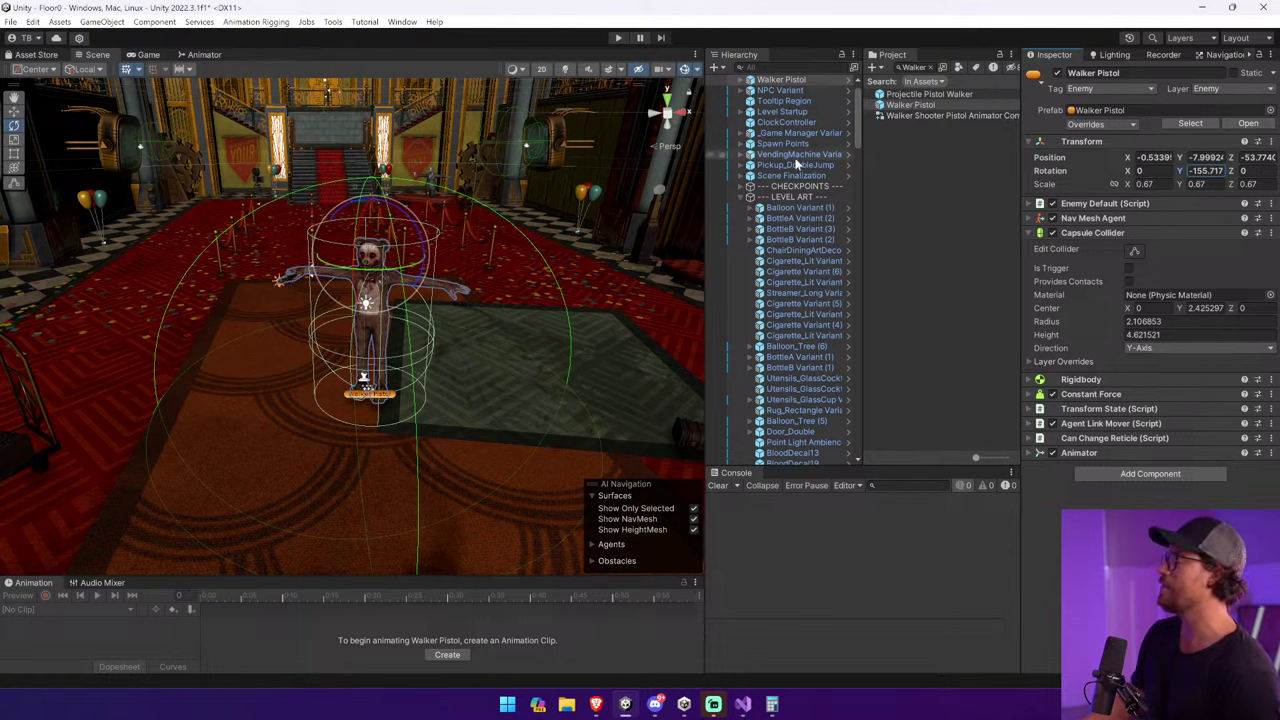
Clear the console log, playtest the lobby fight against the Walker Pistol while backing away from its shots, and stop the game.
click(717, 490)
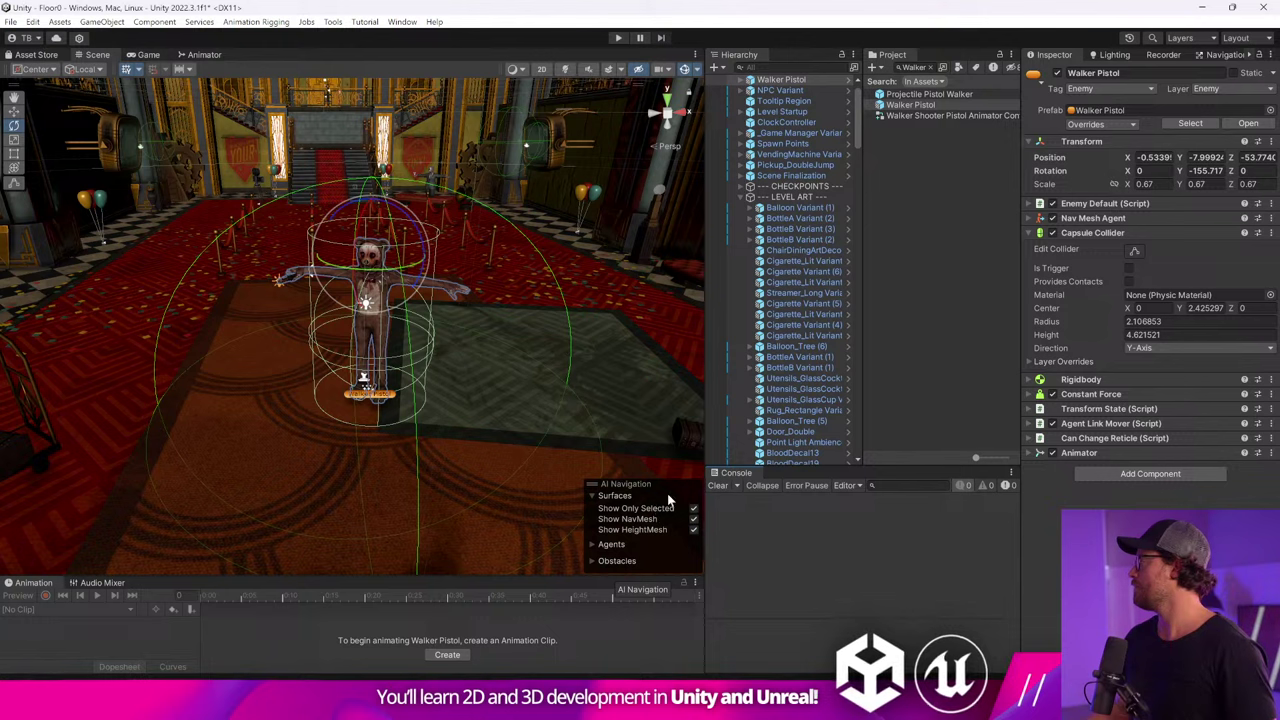
click(776, 134)
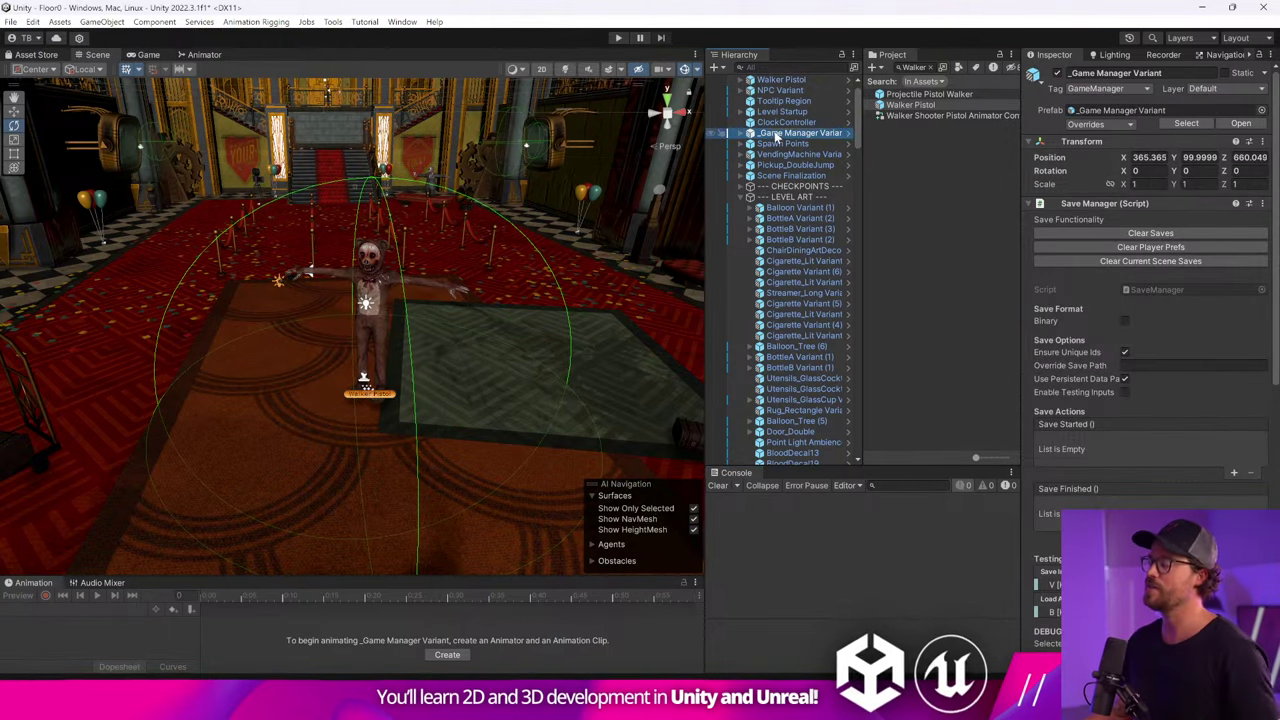
click(377, 314)
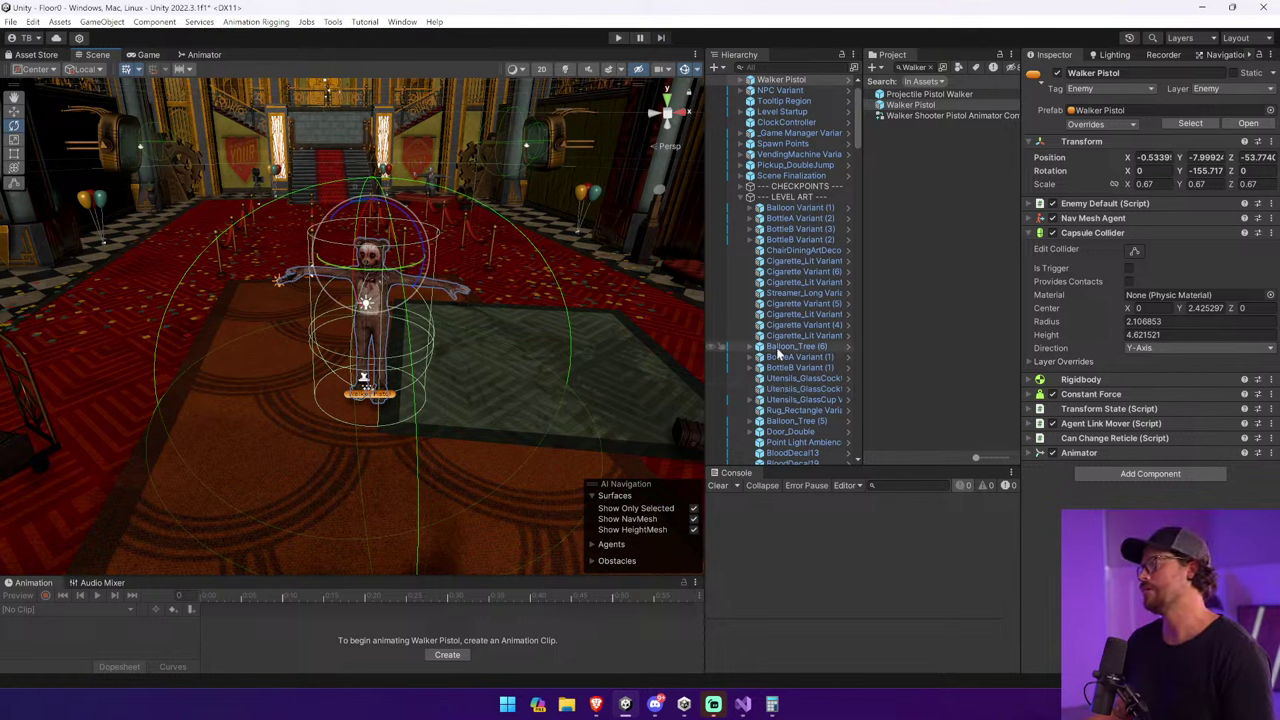
click(618, 37)
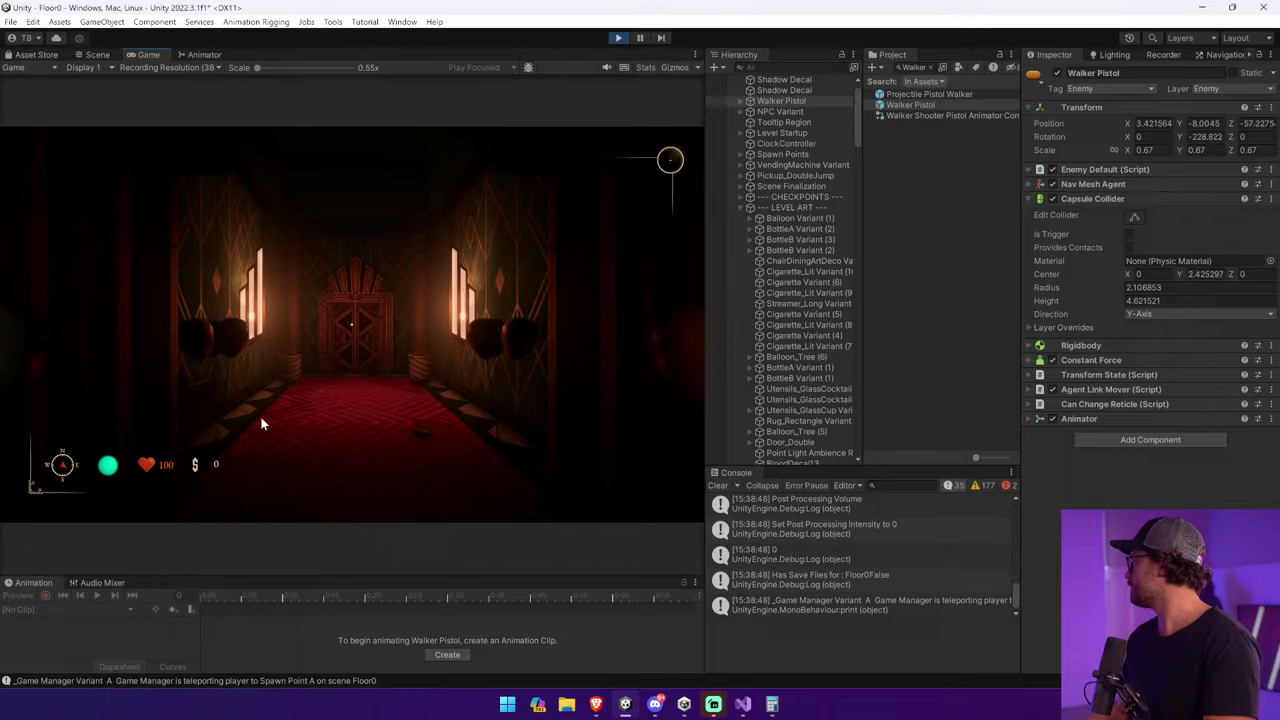
key(w)
key(e)
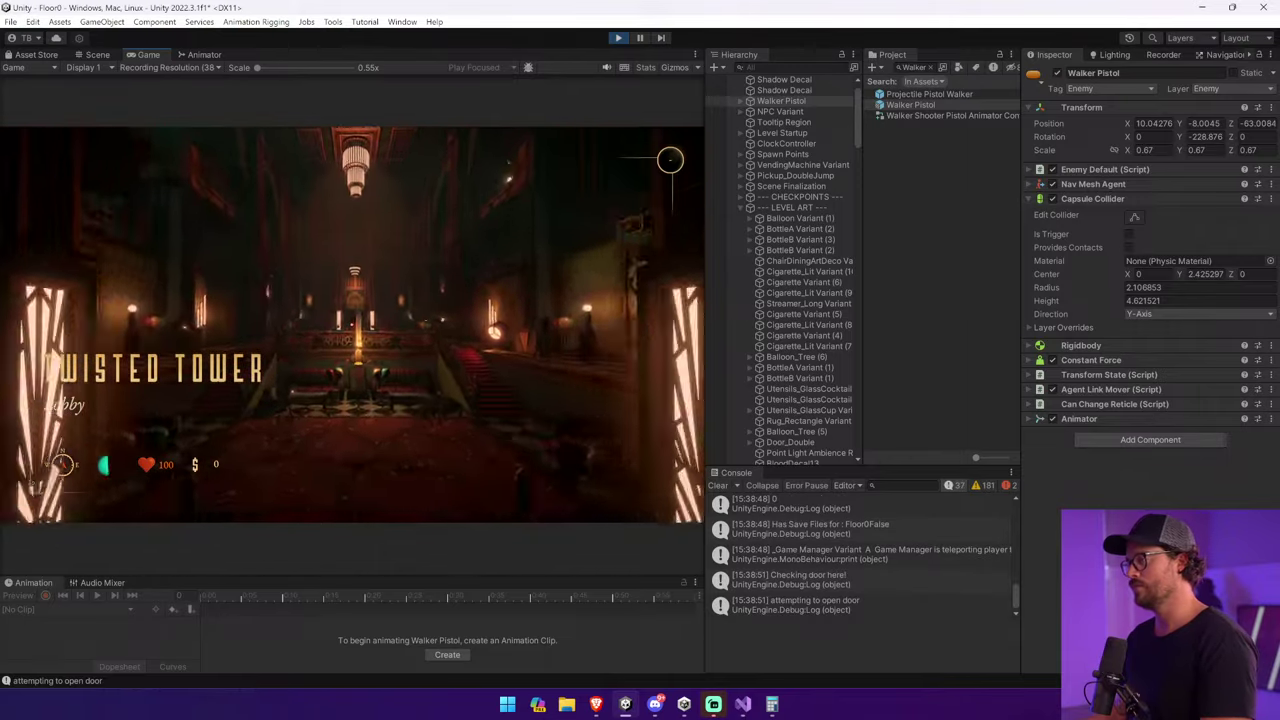
key(s)
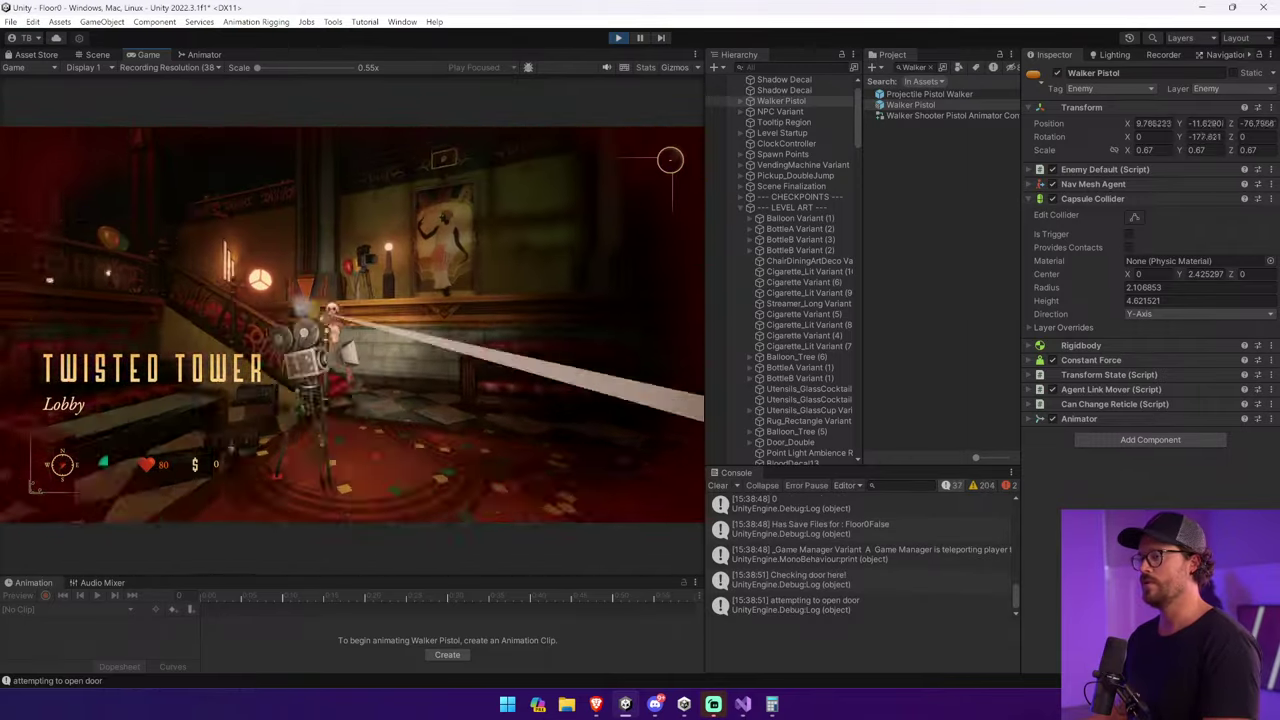
key(a)
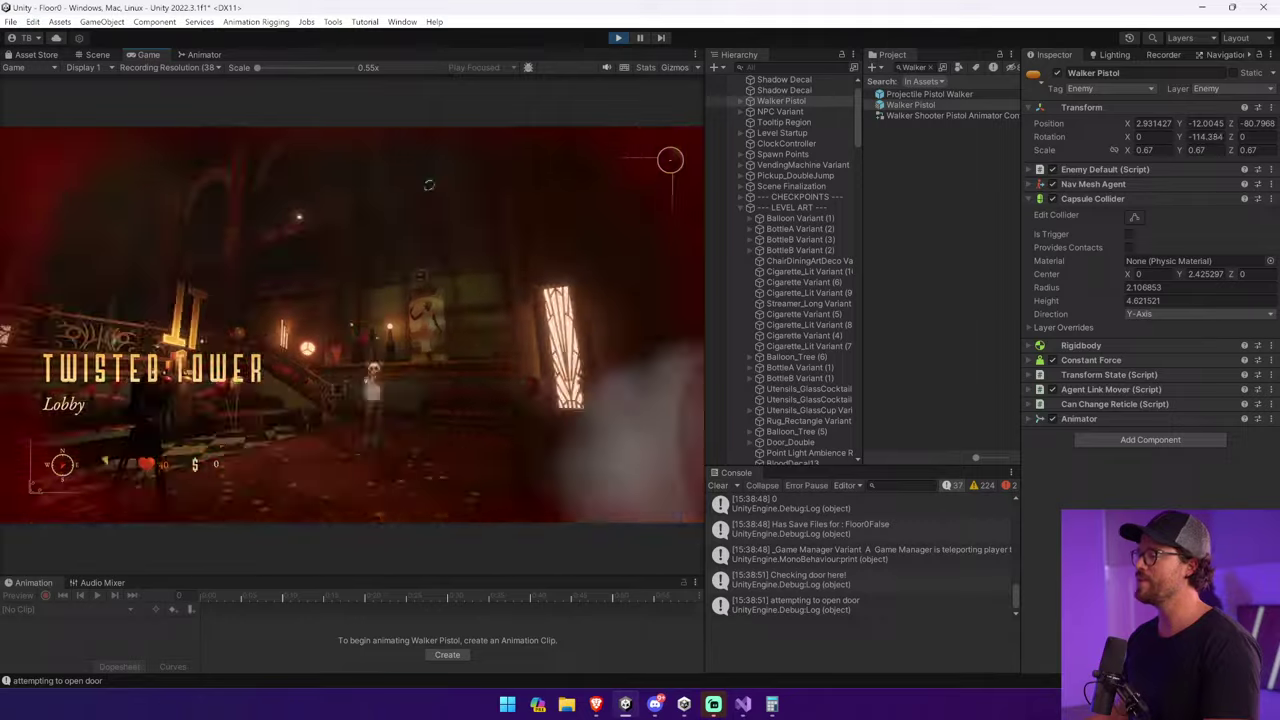
key(s)
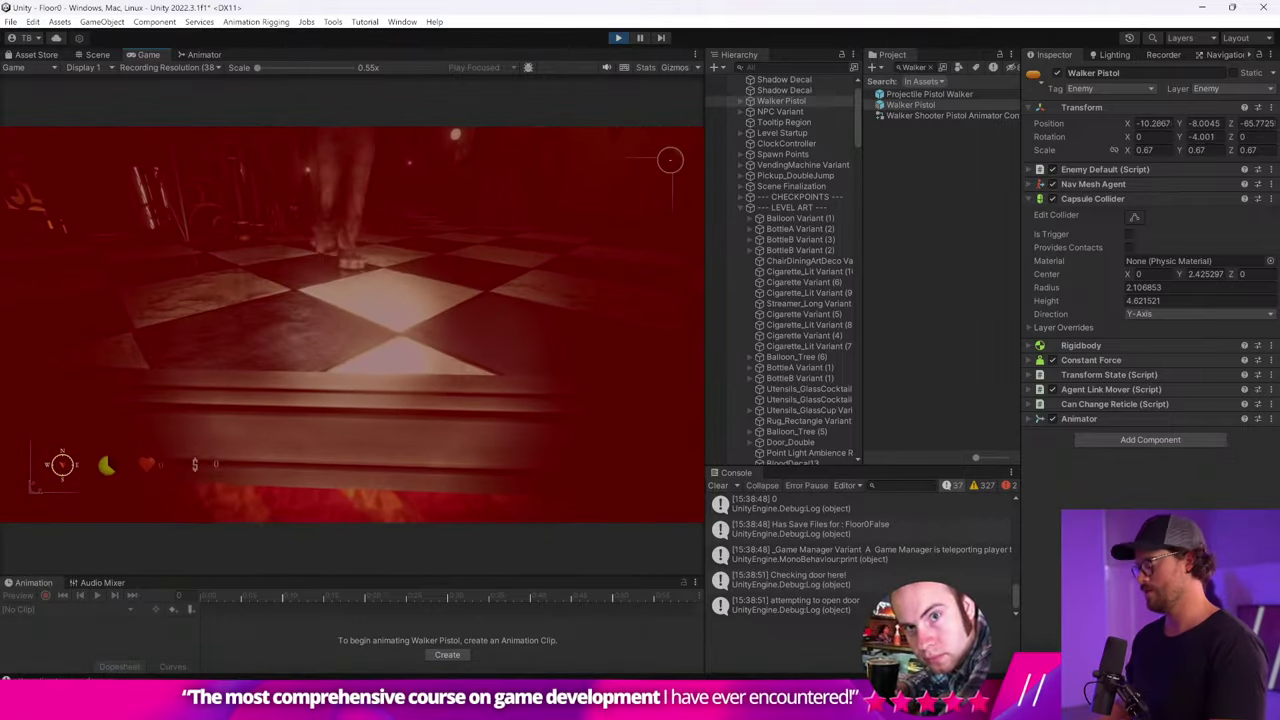
key(ctrl+p)
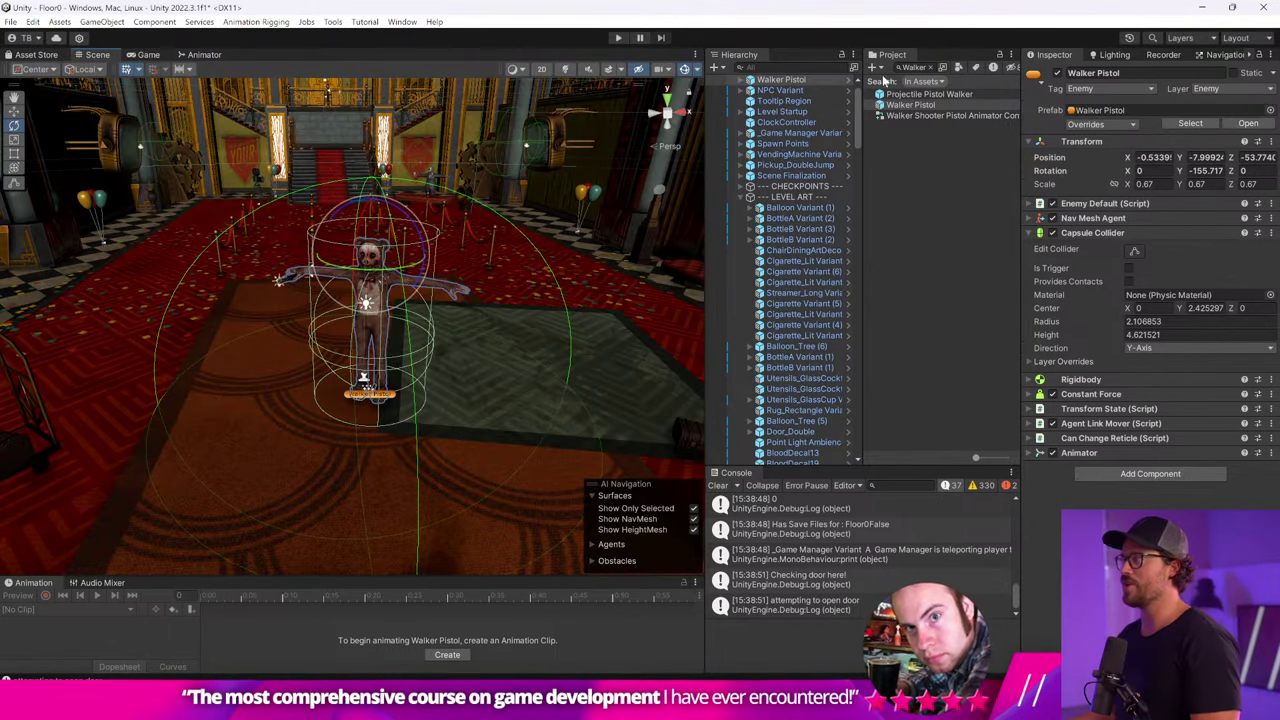
Search for the Projectile Shotgun Walker prefab, set its Move Speed Random Multiplier to X 0.9 and Y 1.1, and clear the console log.
click(911, 68)
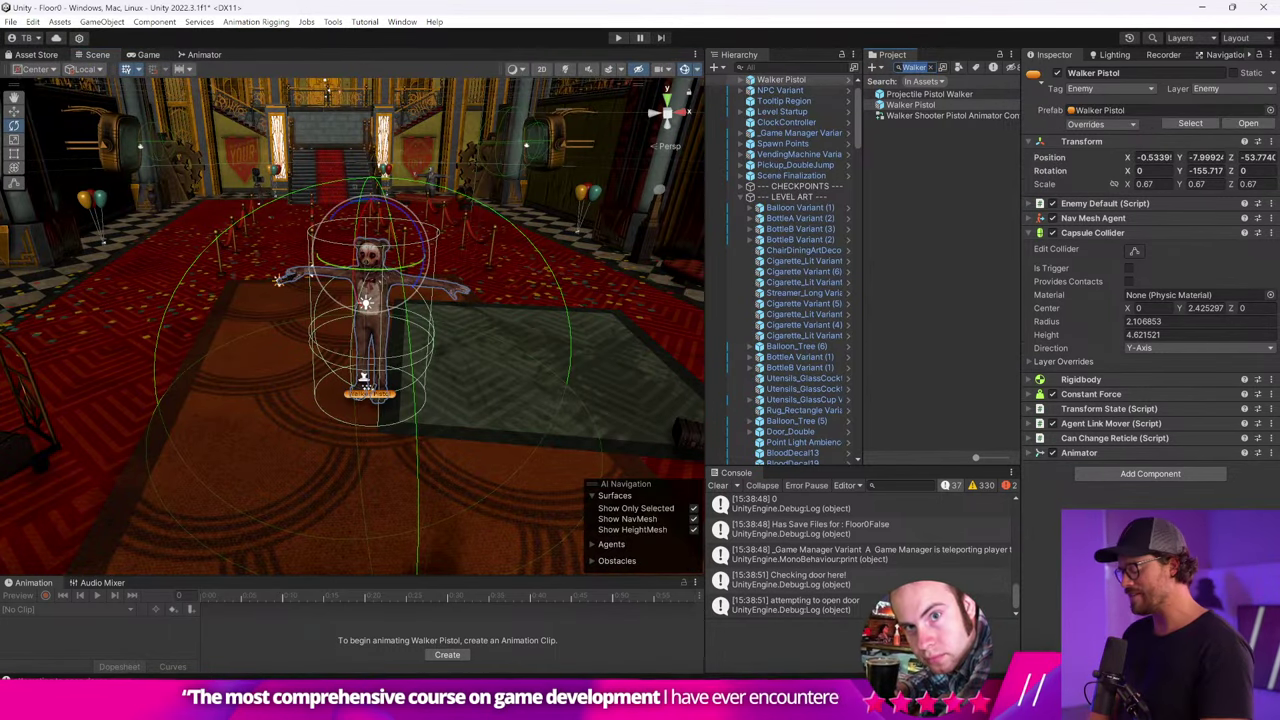
text(projectil)
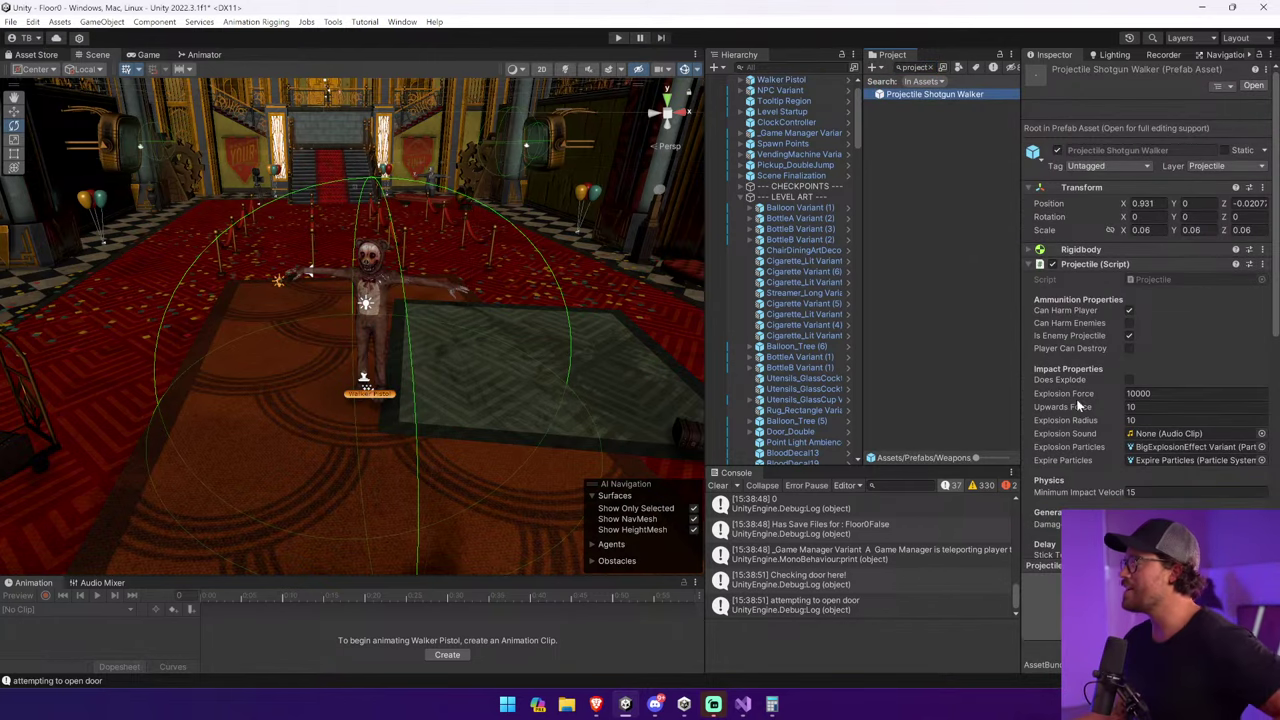
scroll(1176, 400, down, 6)
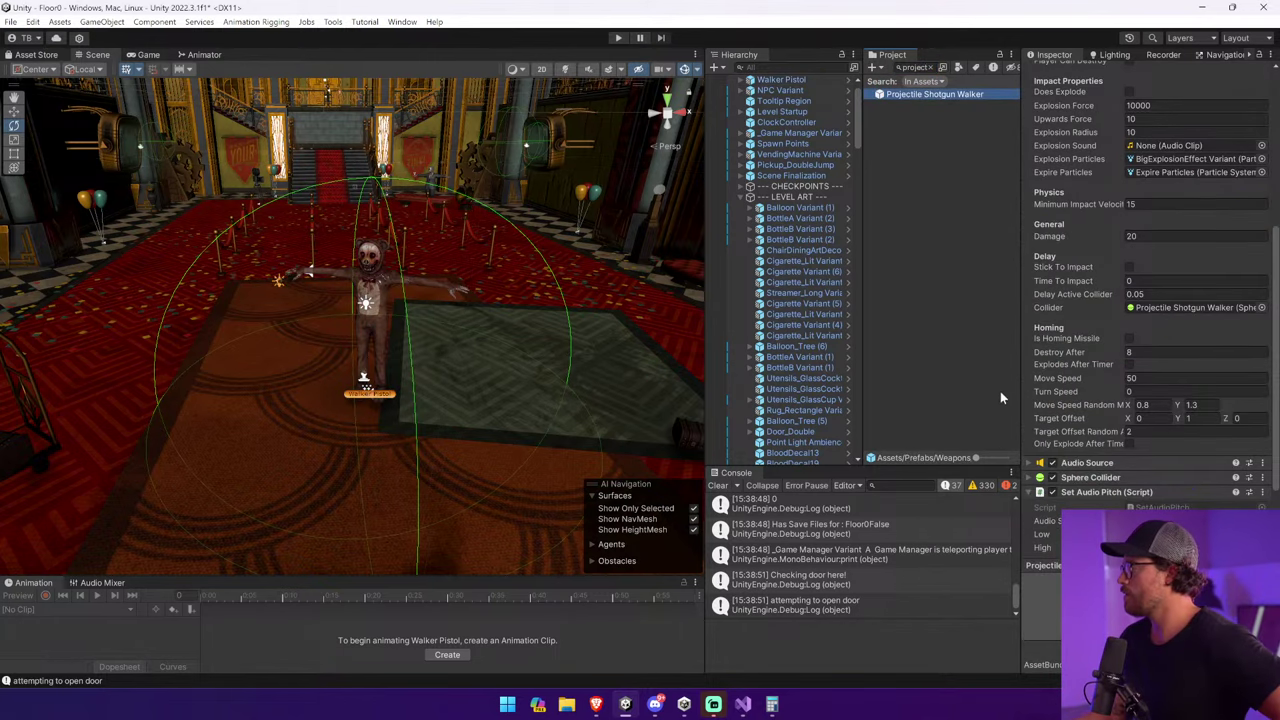
drag(1018, 387, 815, 390)
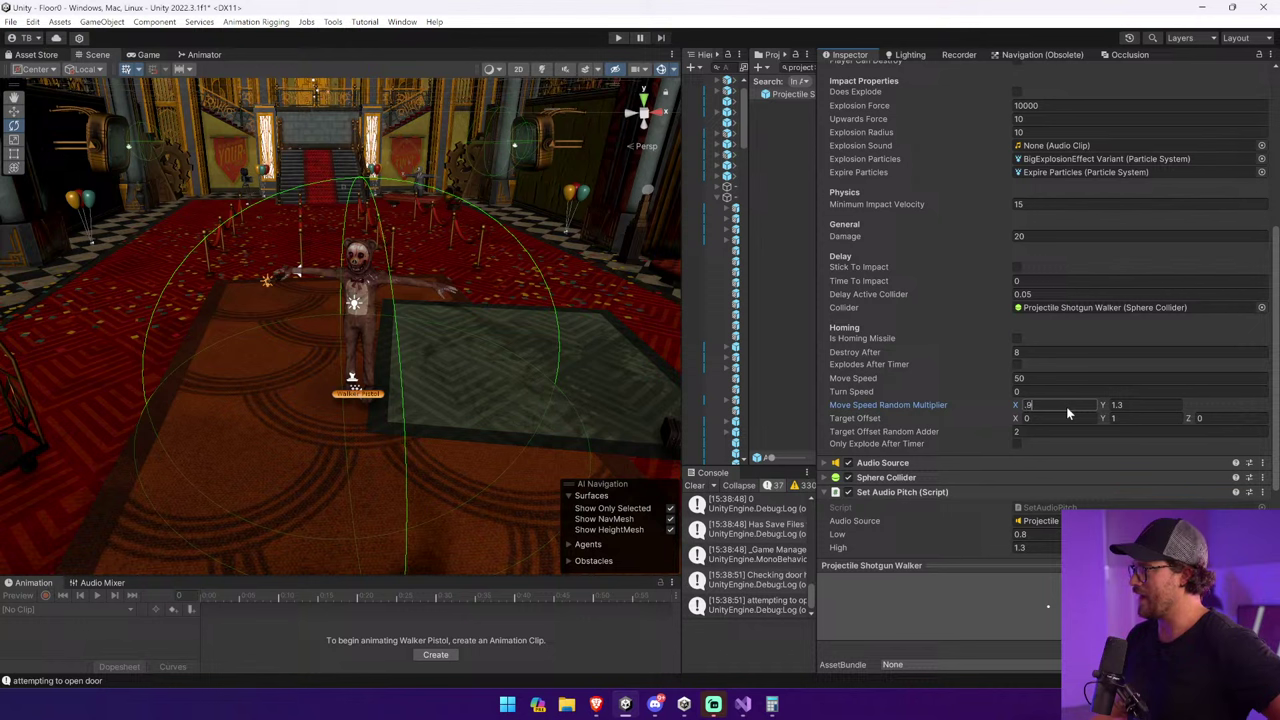
key(Tab)
key(Return)
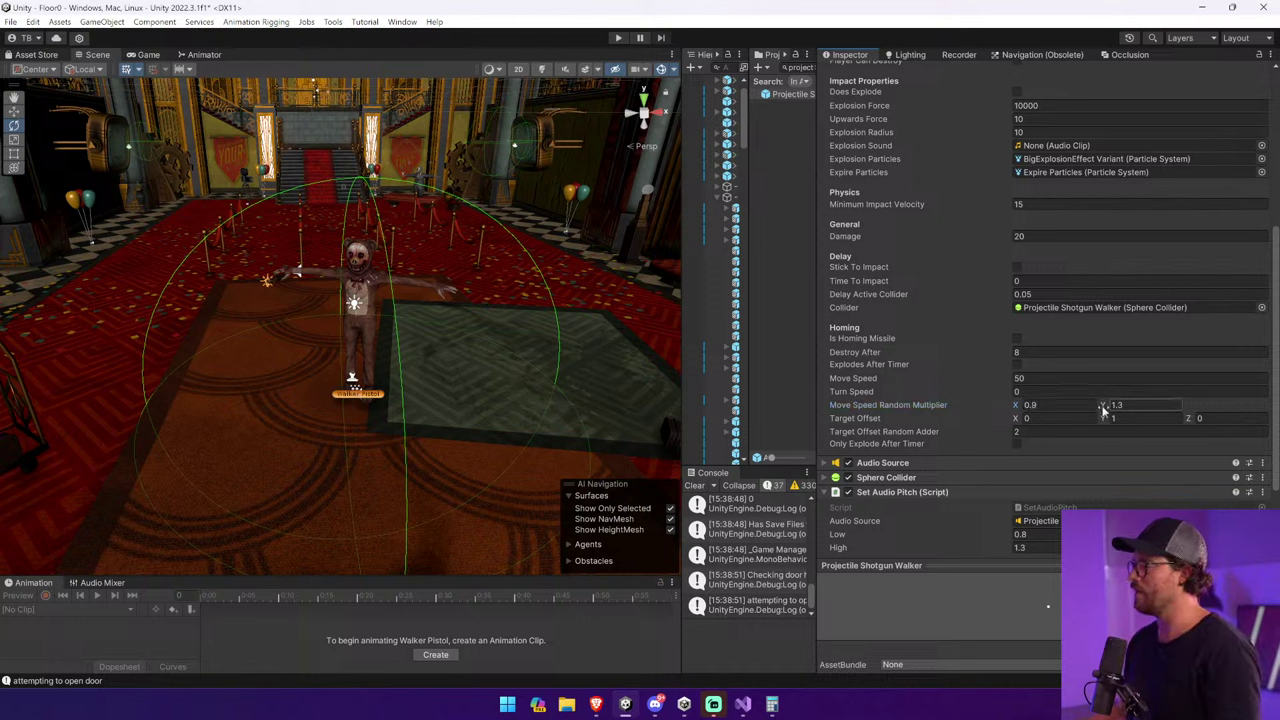
text(1.1)
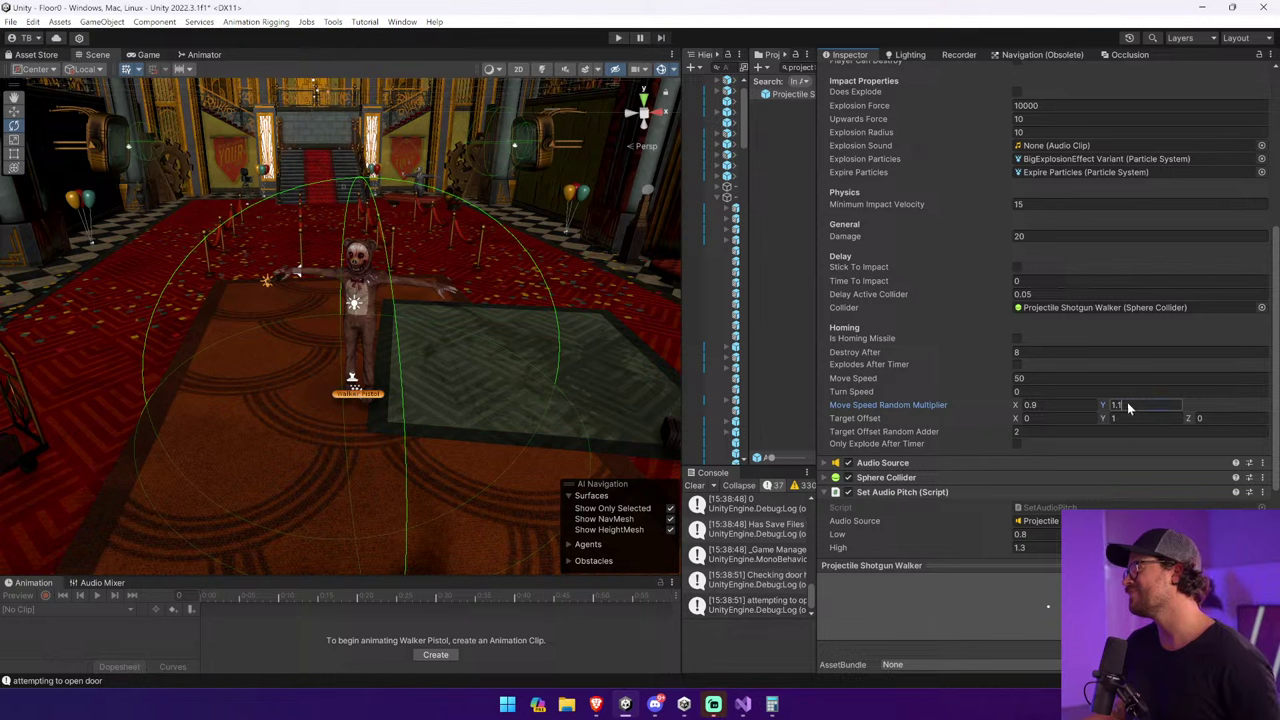
click(694, 485)
click(1044, 378)
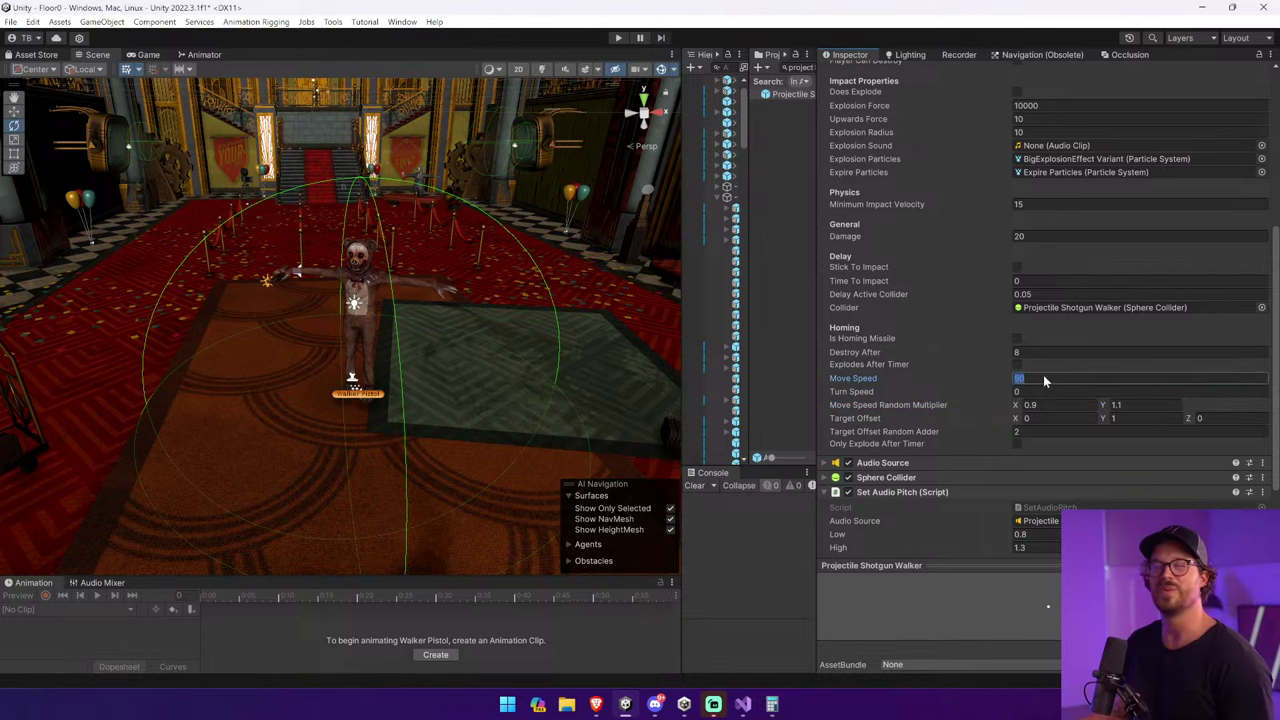
Narrow the widened Inspector again and delete the Walker Pistol from the lobby.
click(383, 317)
click(357, 300)
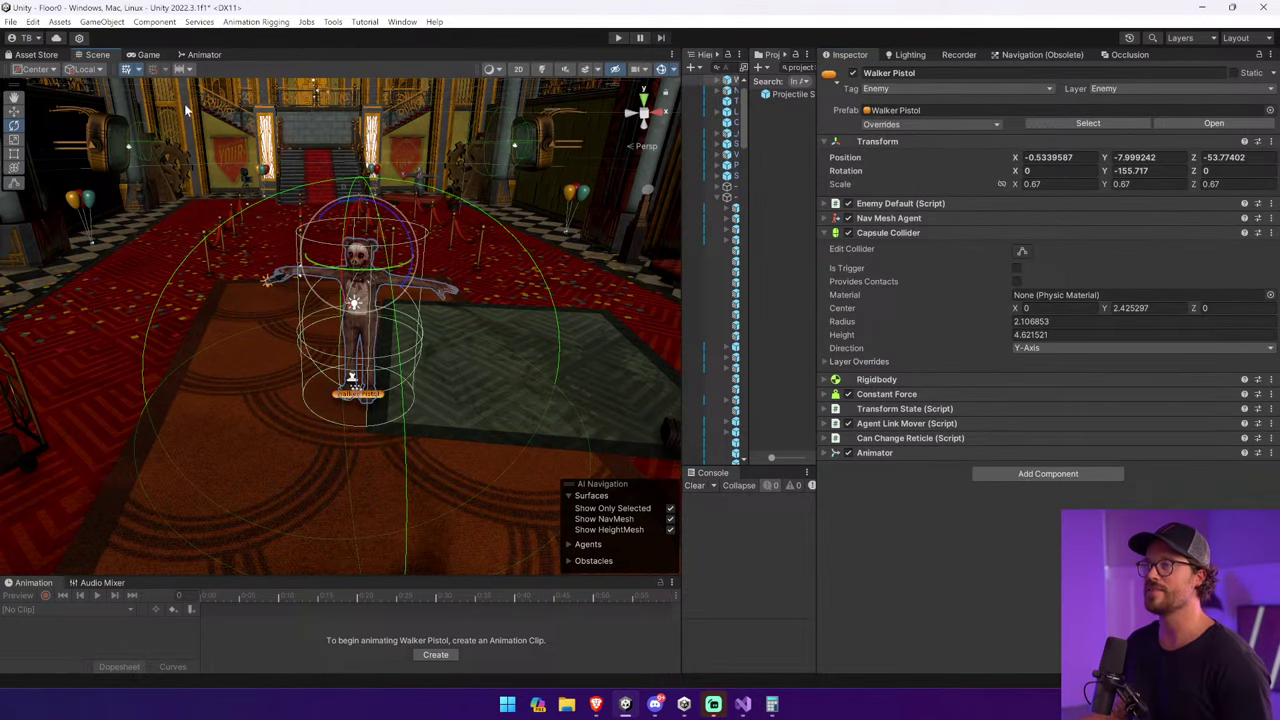
drag(826, 167, 954, 172)
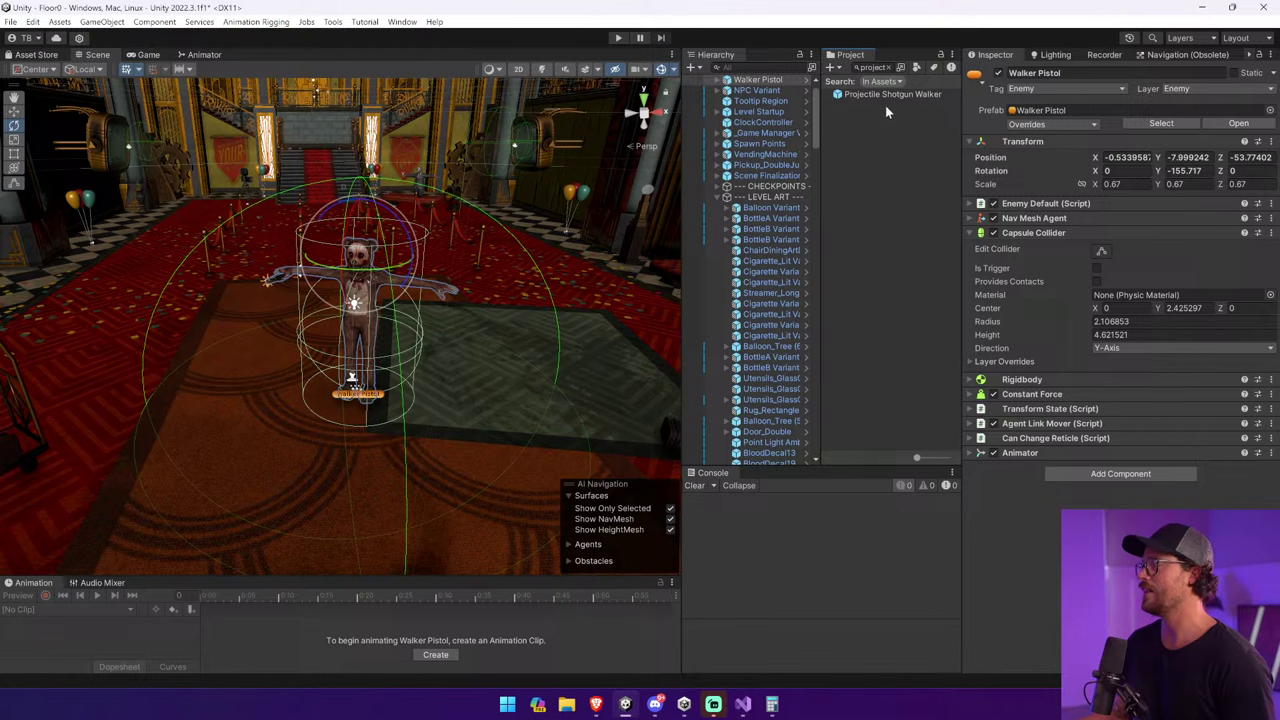
click(762, 90)
click(760, 82)
key(Delete)
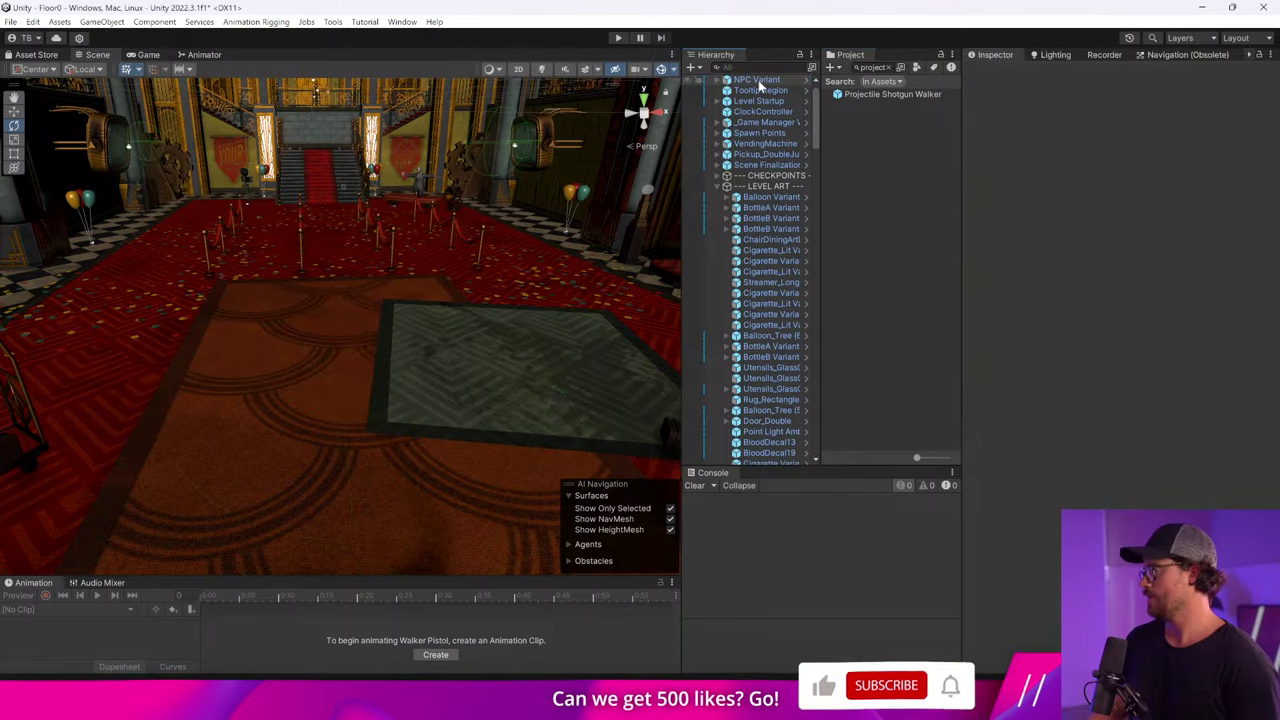
Search the project for the Walker Shotgun prefab and place it on the lobby floor.
click(887, 67)
text(walker)
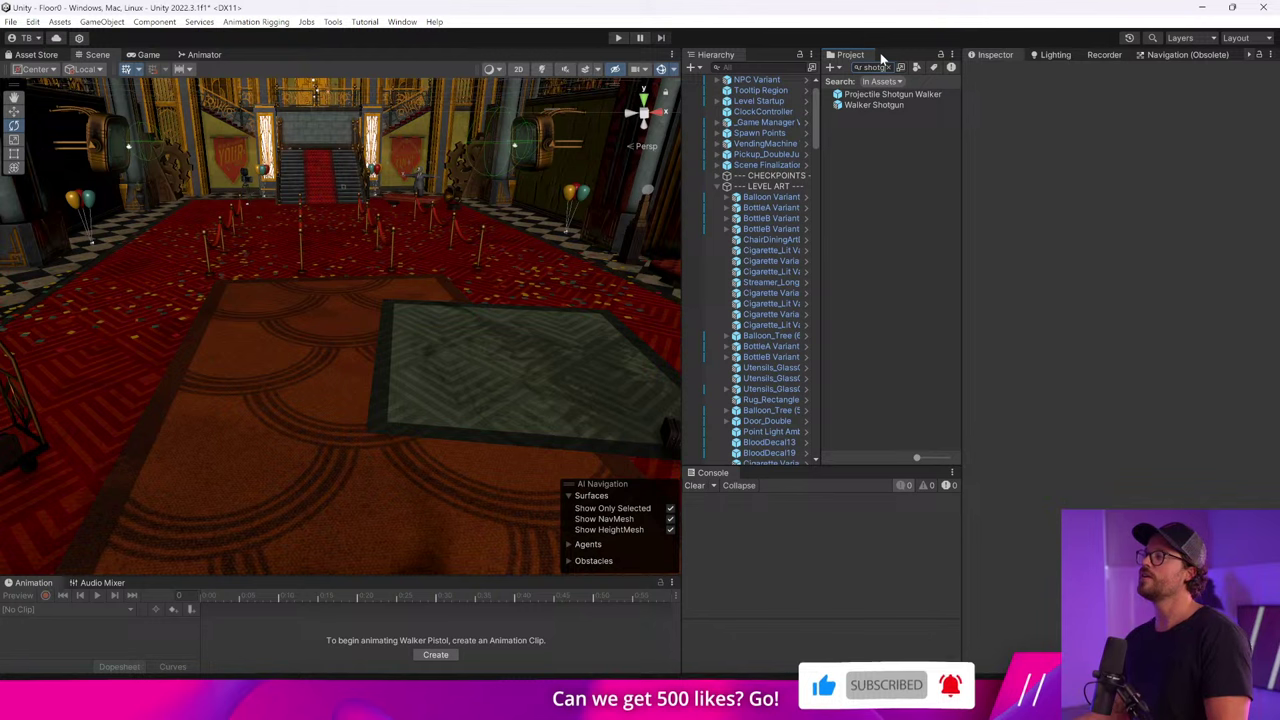
drag(872, 105, 492, 391)
Start a playtest, go through the door into the lobby, bring up the weapon wheel and approach the Walker Shotgun.
click(616, 38)
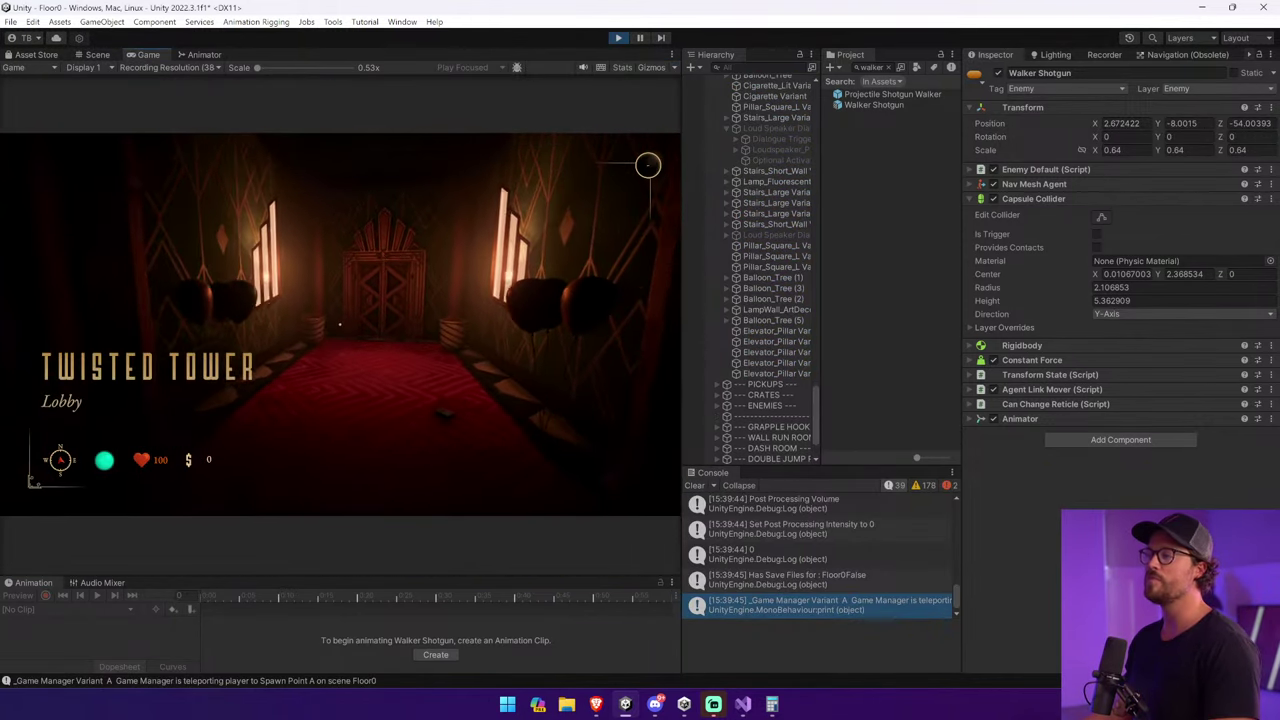
key(w)
key(e)
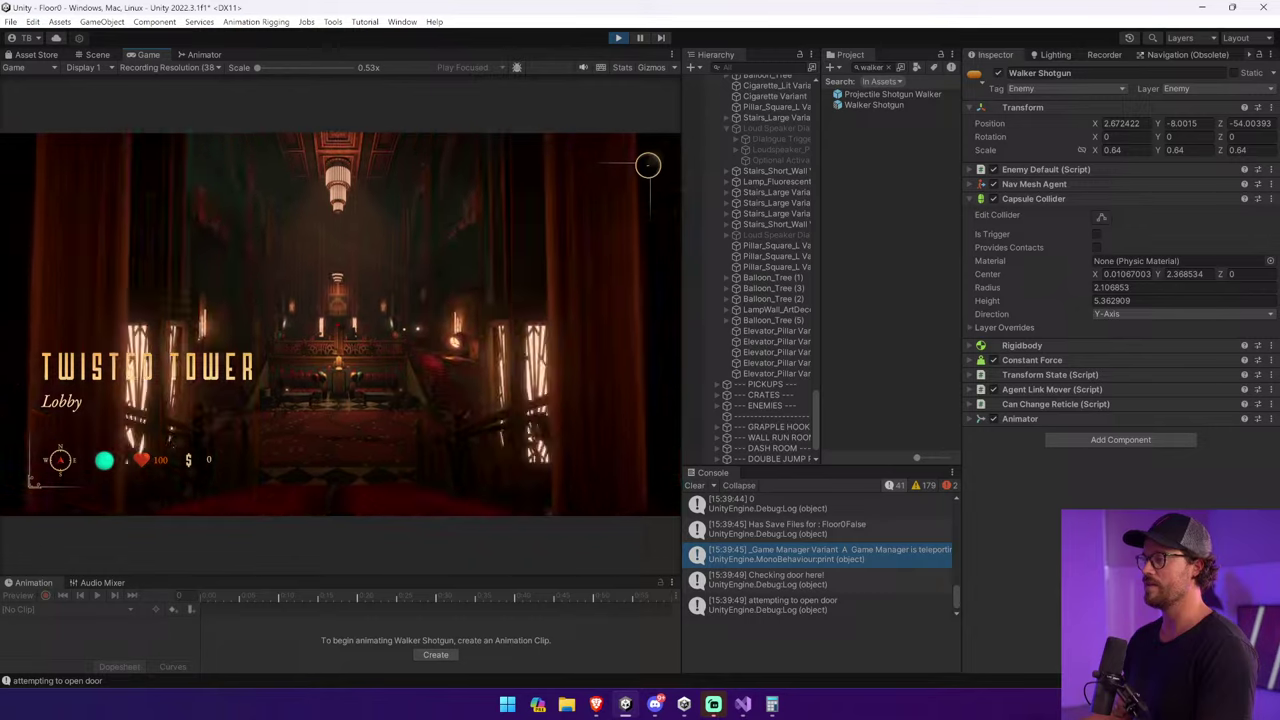
key(Tab)
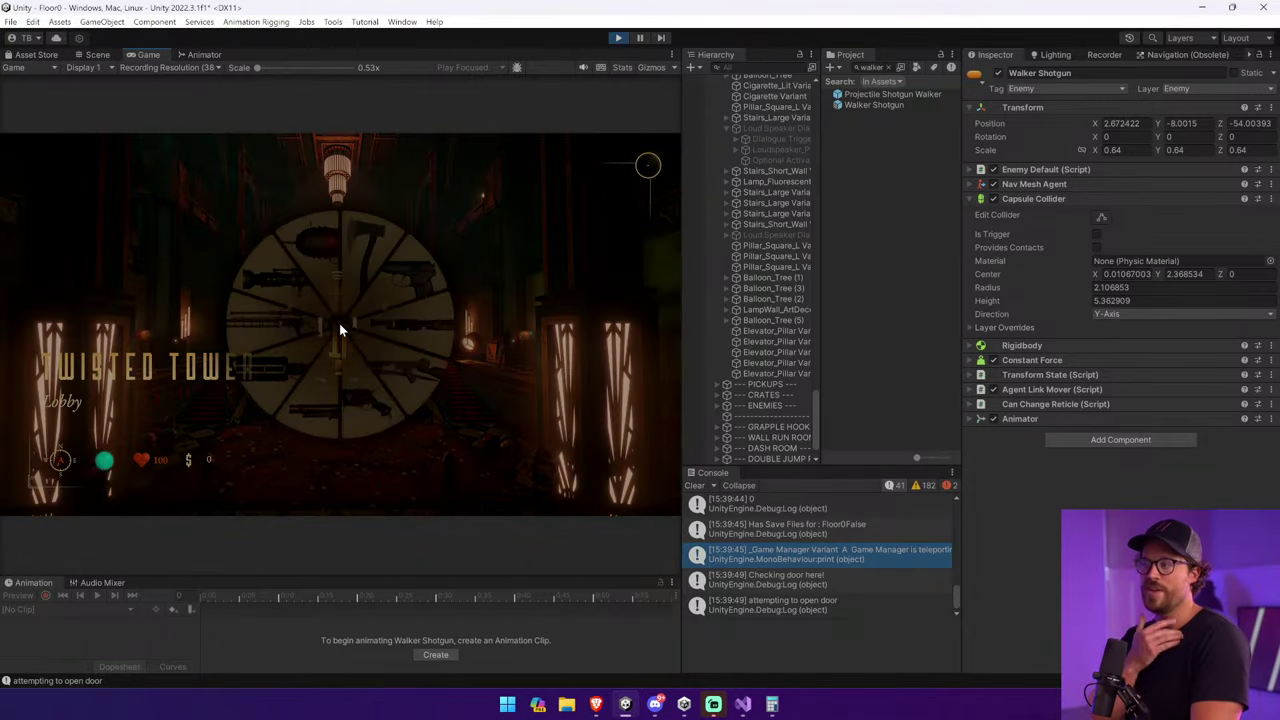
key(w)
key(w)
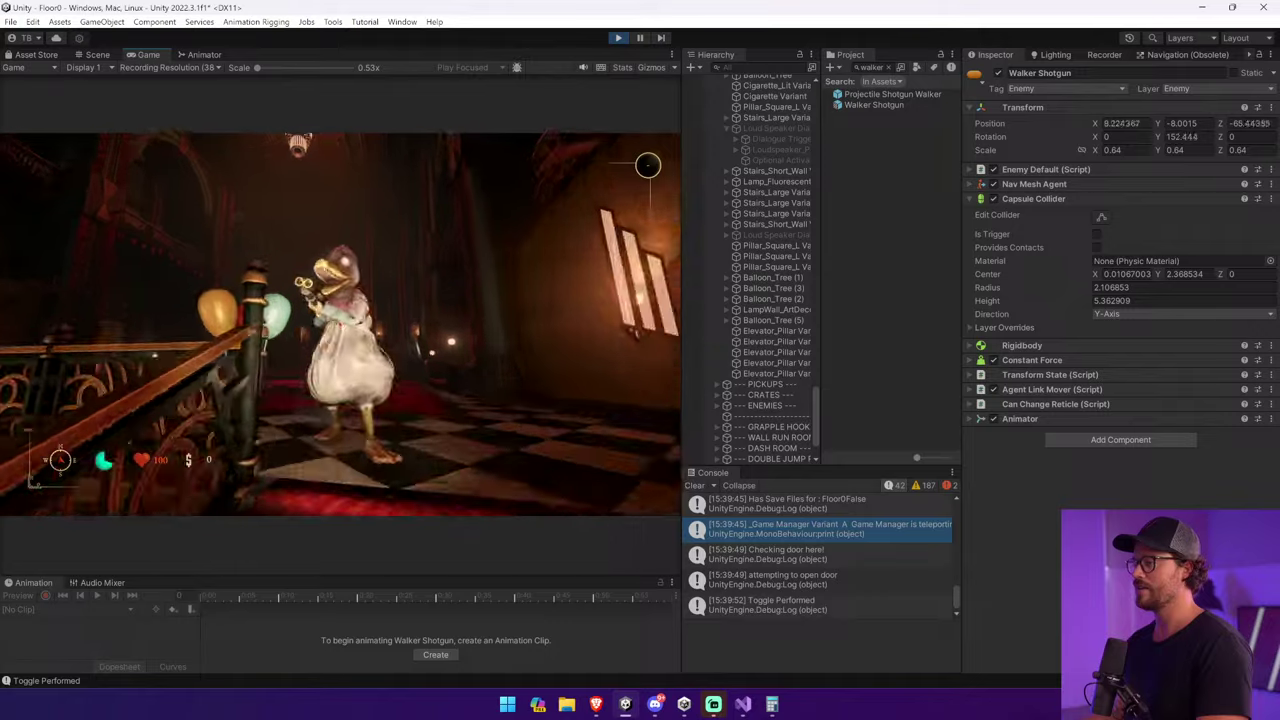
Retreat from the Walker Shotgun through the lobby to test its attacks, and end the playtest.
key(s)
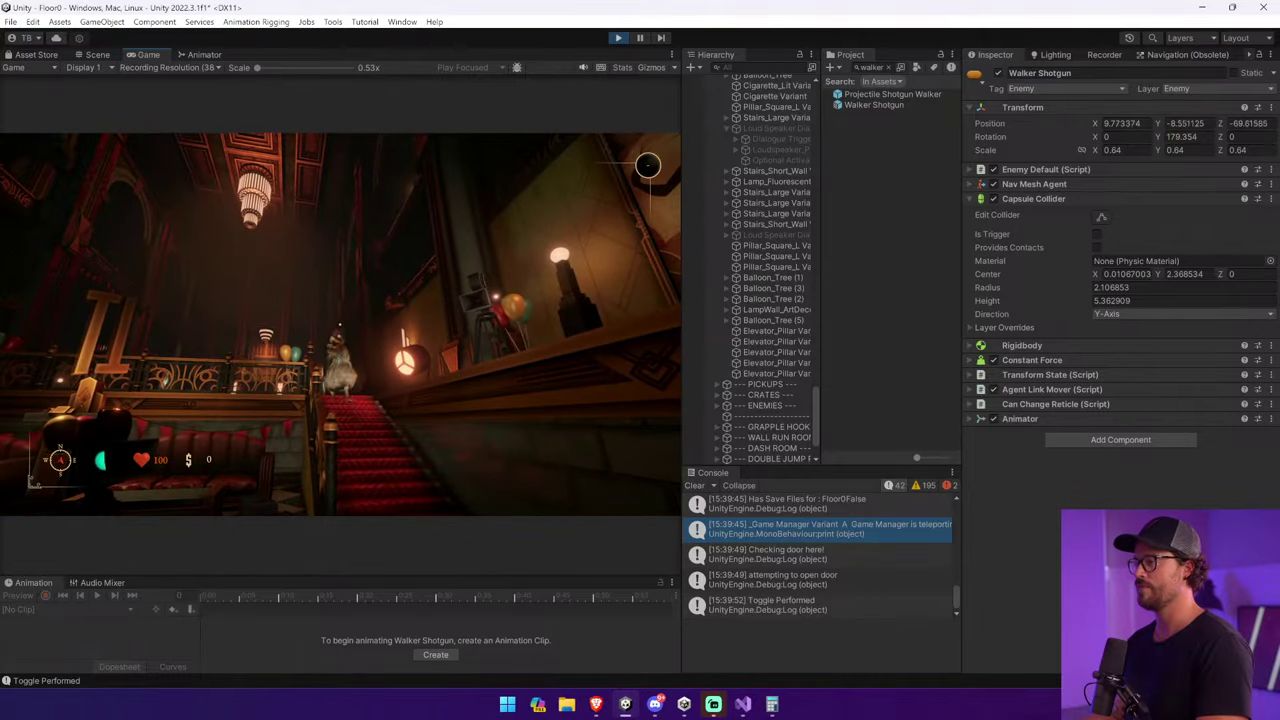
key(s)
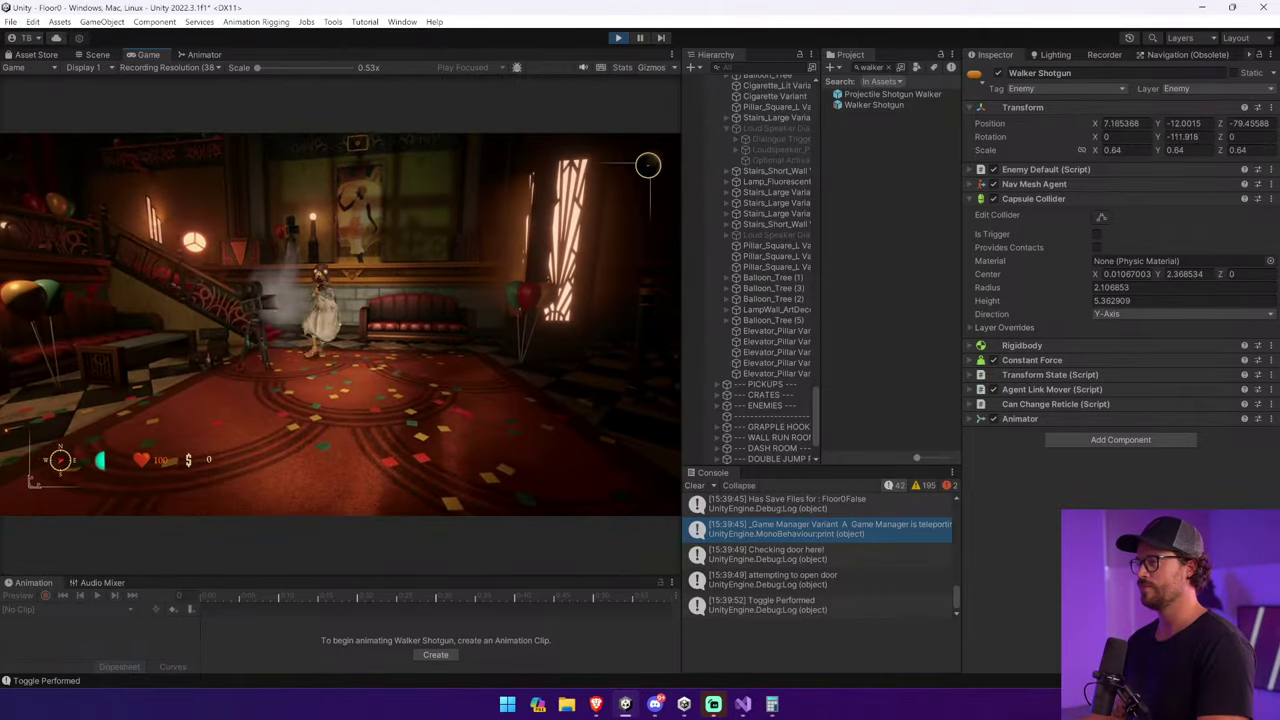
key(s)
key(space)
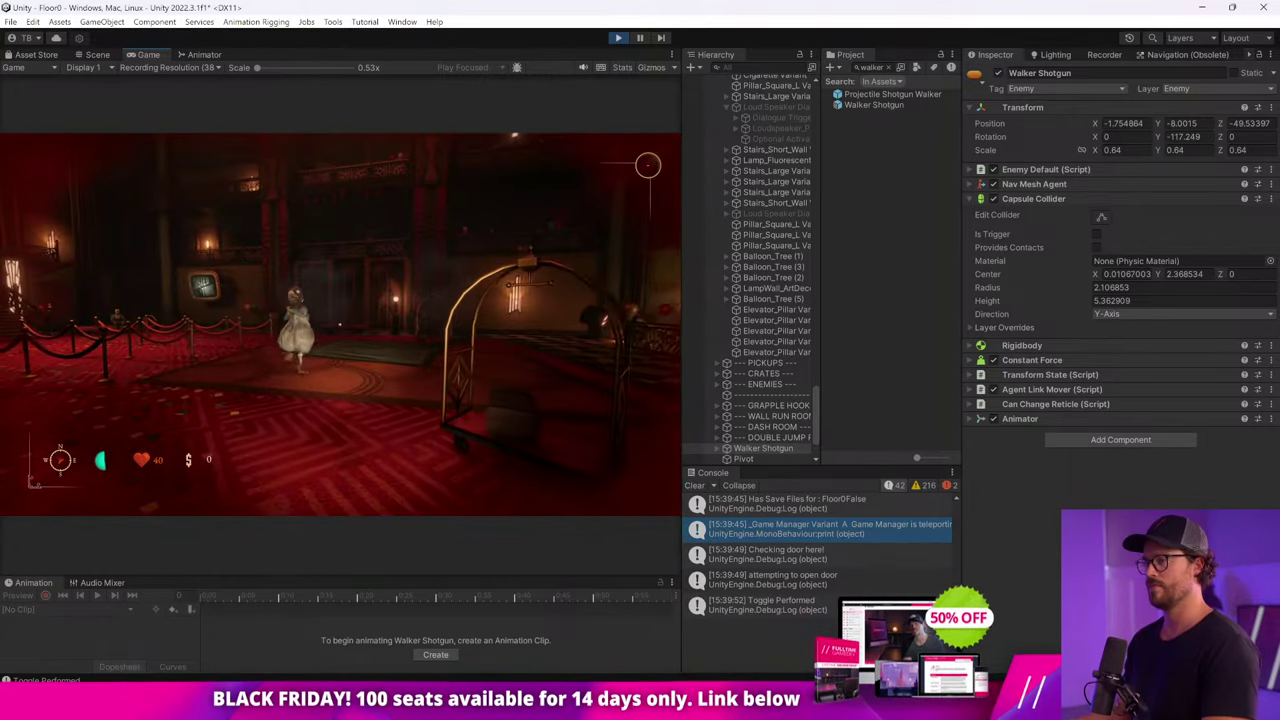
key(ctrl+p)
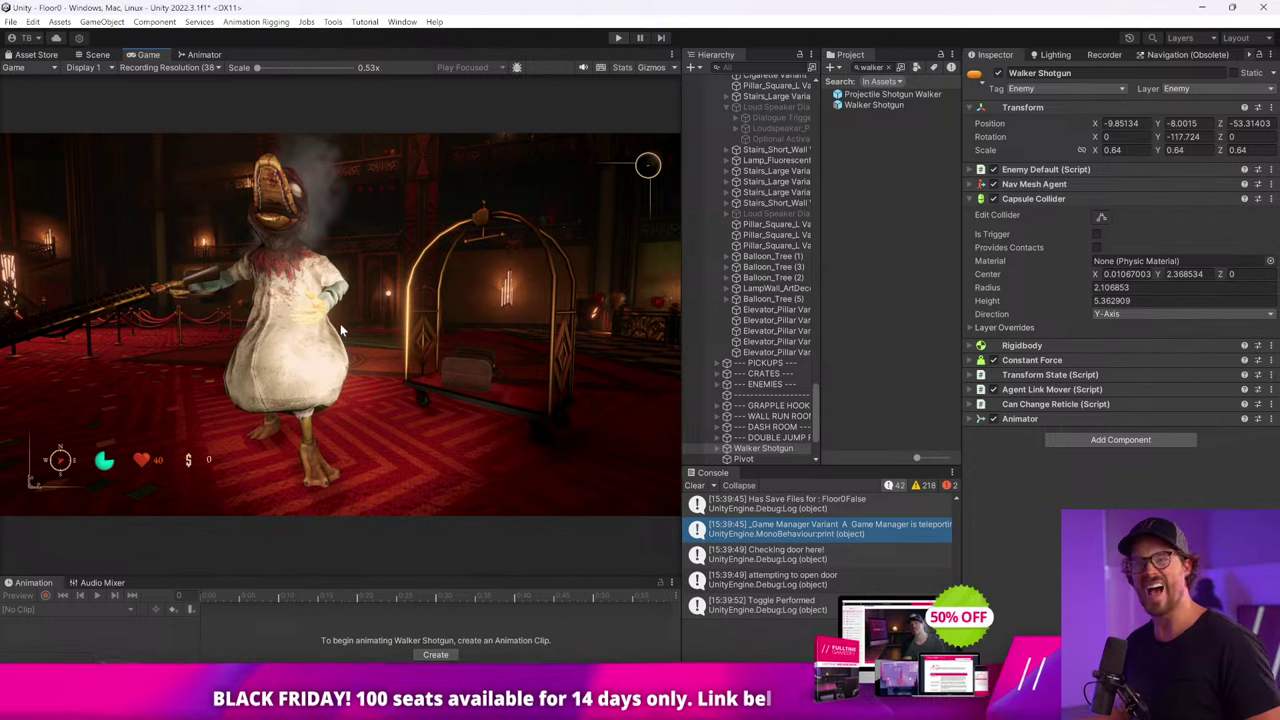
key(ctrl+p)
Bring up the Projectile Shotgun Walker prefab's homing settings, widen the Inspector for full property names, and save the scene.
click(890, 94)
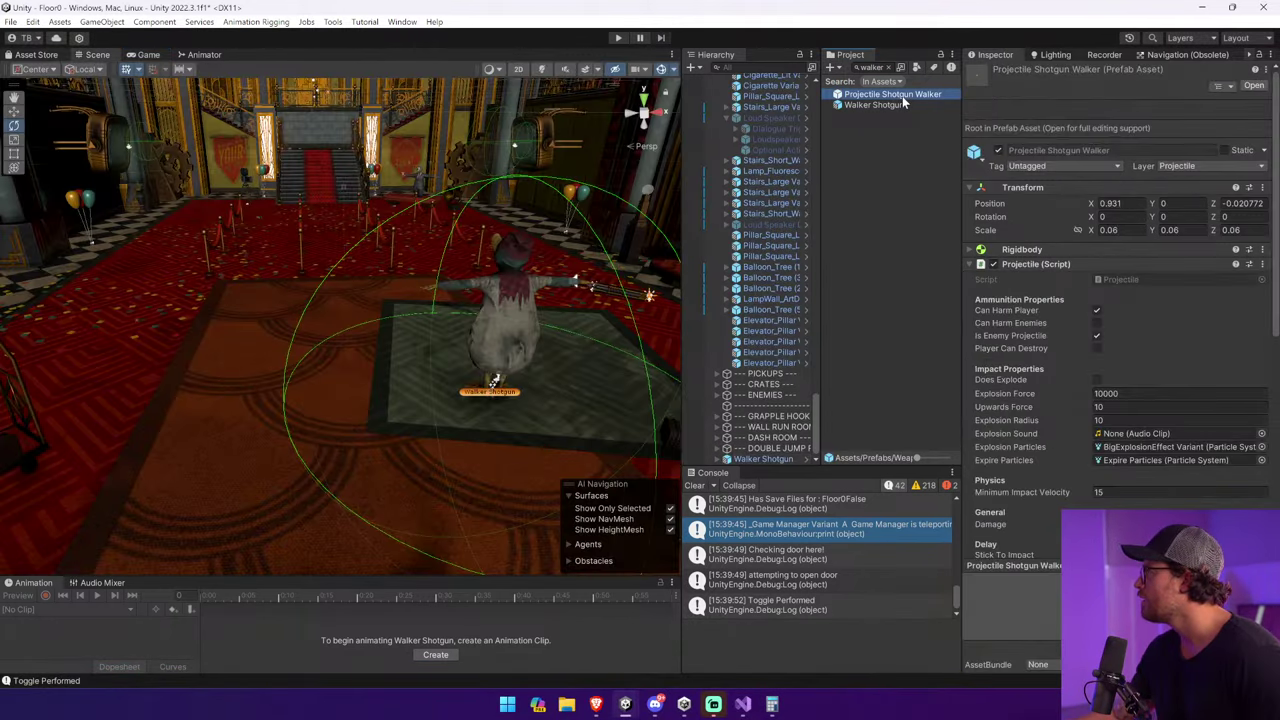
scroll(1158, 488, down, 8)
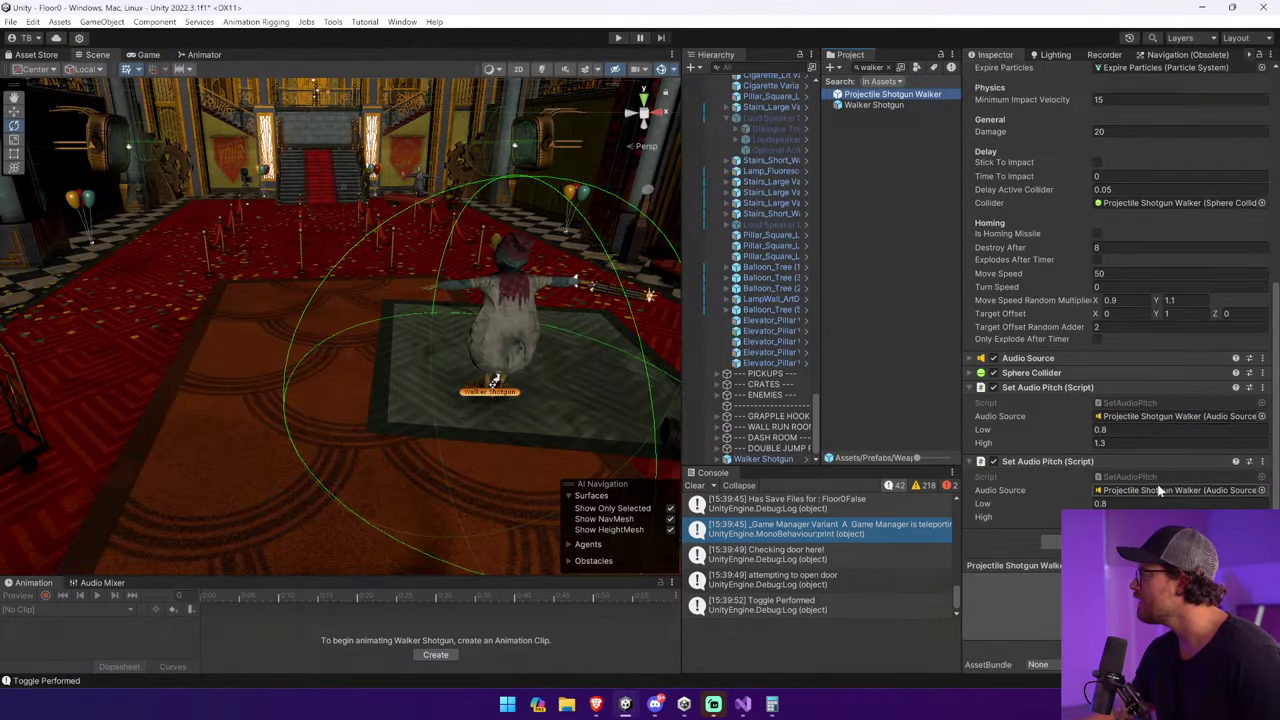
click(1109, 301)
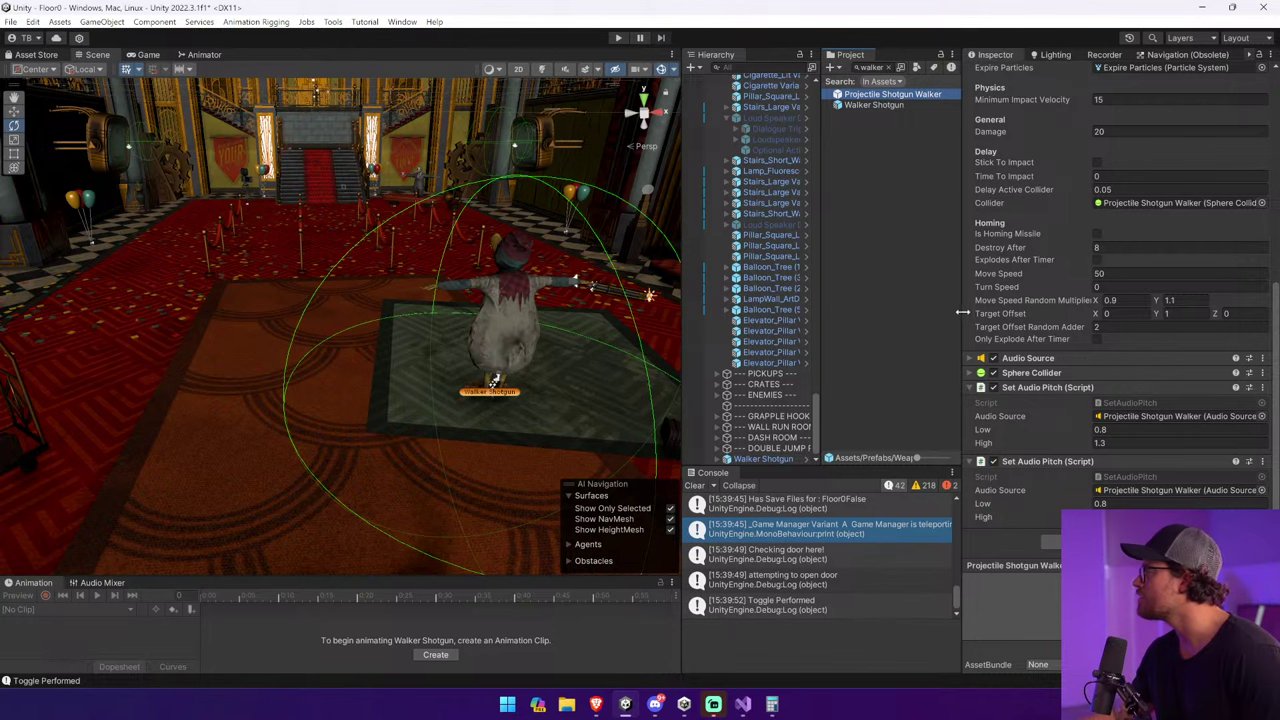
drag(962, 313, 906, 313)
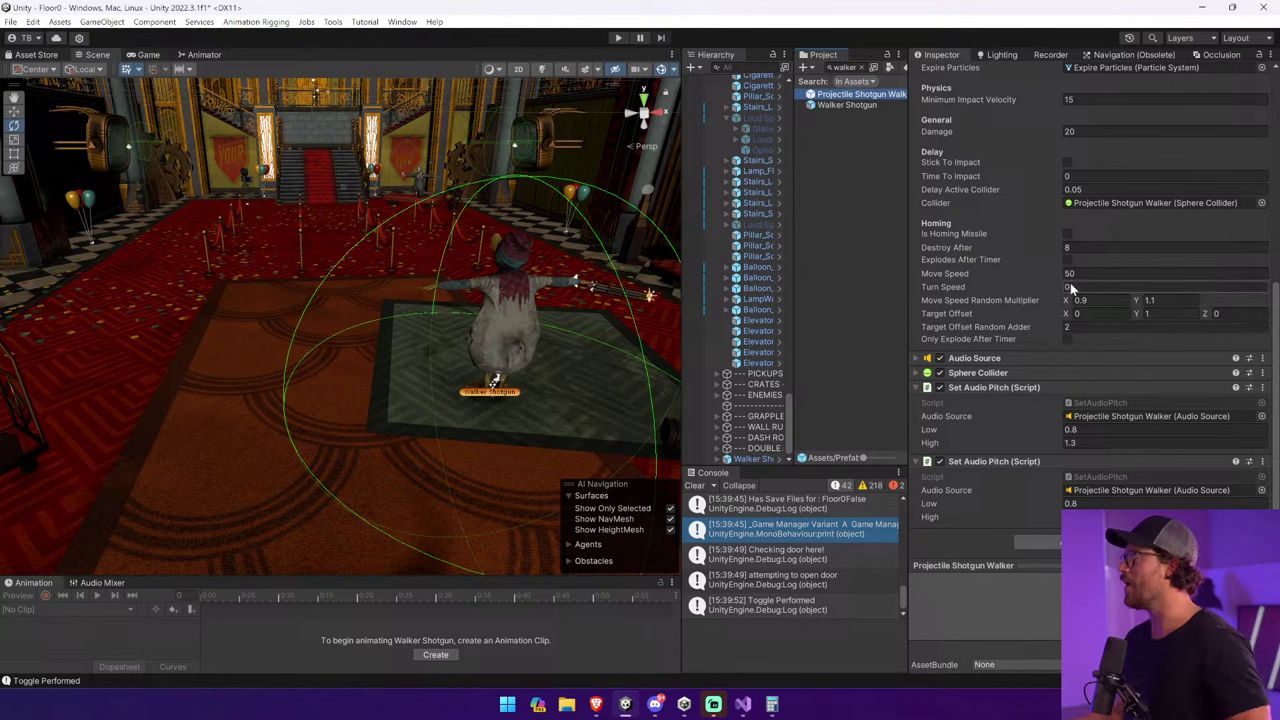
click(1101, 300)
key(ctrl+s)
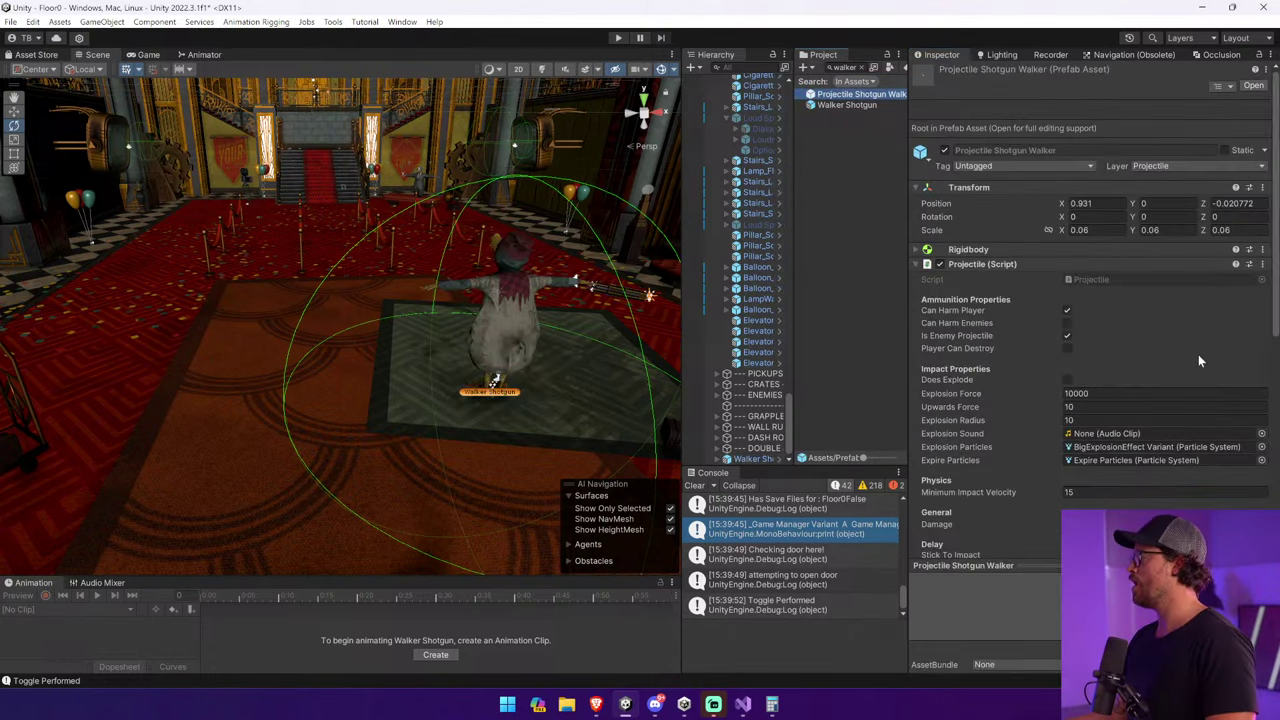
Set the Projectile Shotgun Walker prefab's Target Offset Random Adder to 1.
scroll(1180, 360, down, 5)
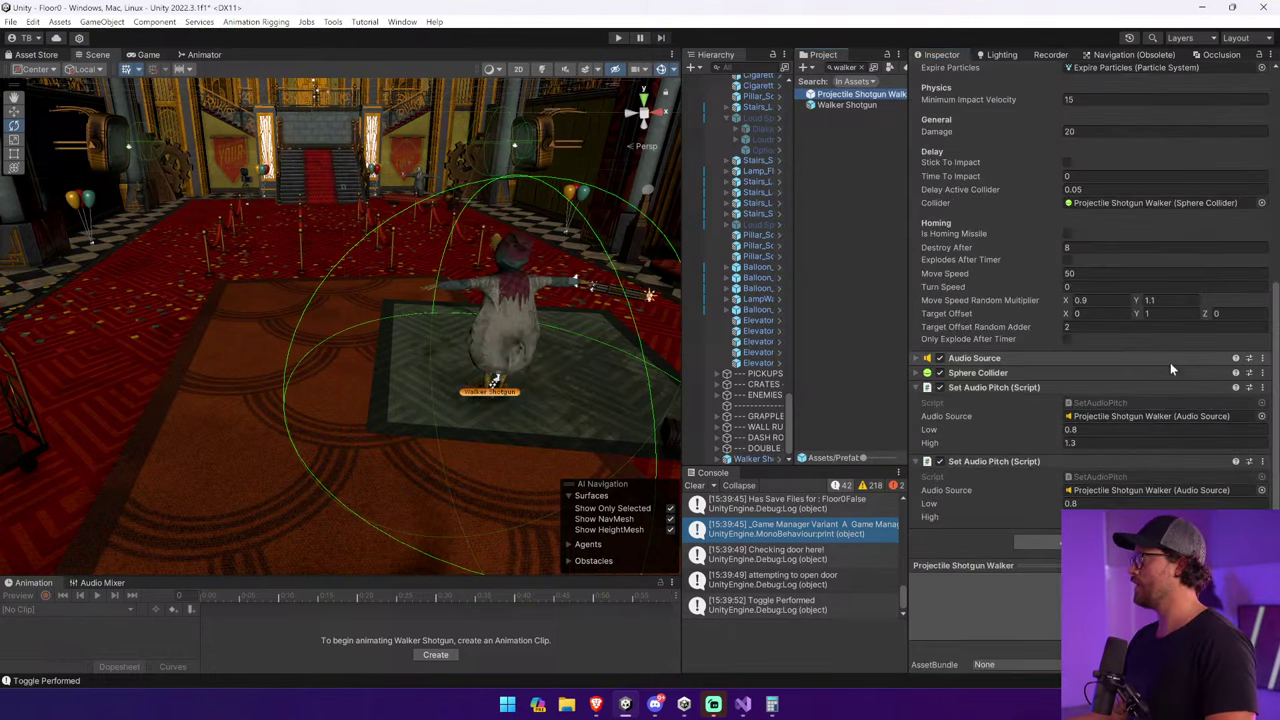
click(1082, 330)
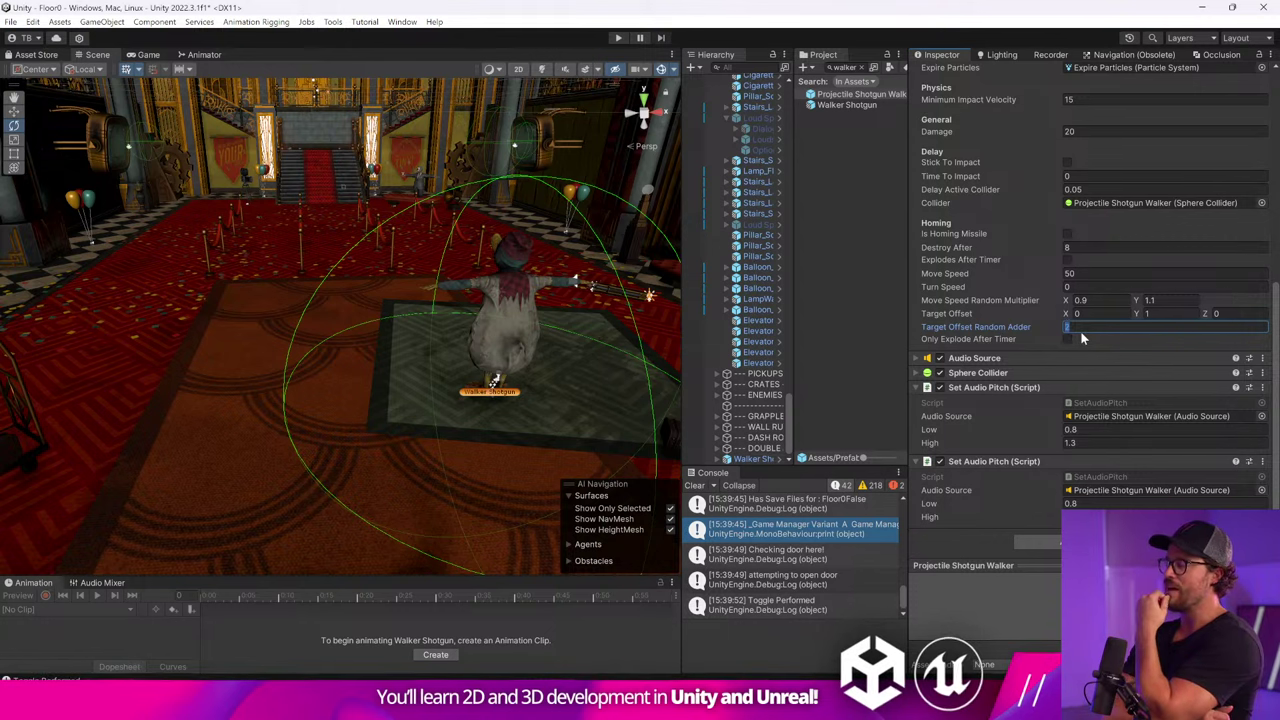
text(1)
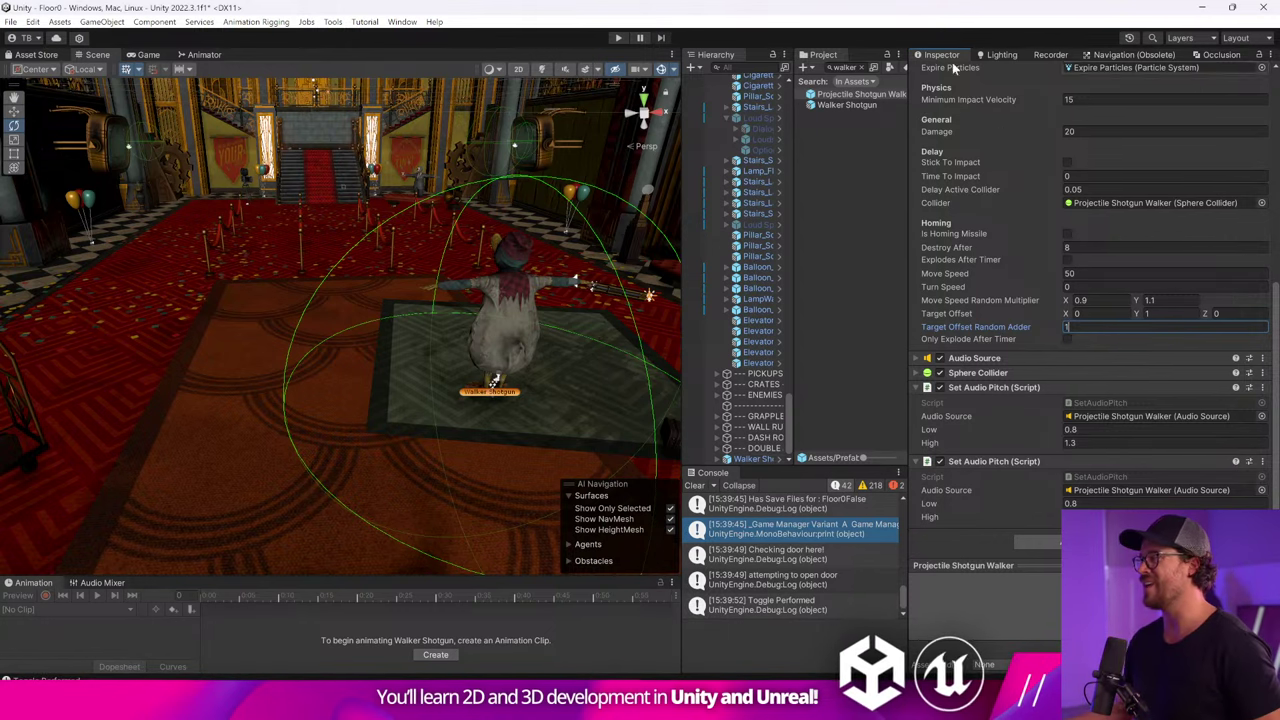
Playtest the tighter shotgun spread by entering the lobby and facing the Walker Shotgun, and end the playtest.
click(619, 38)
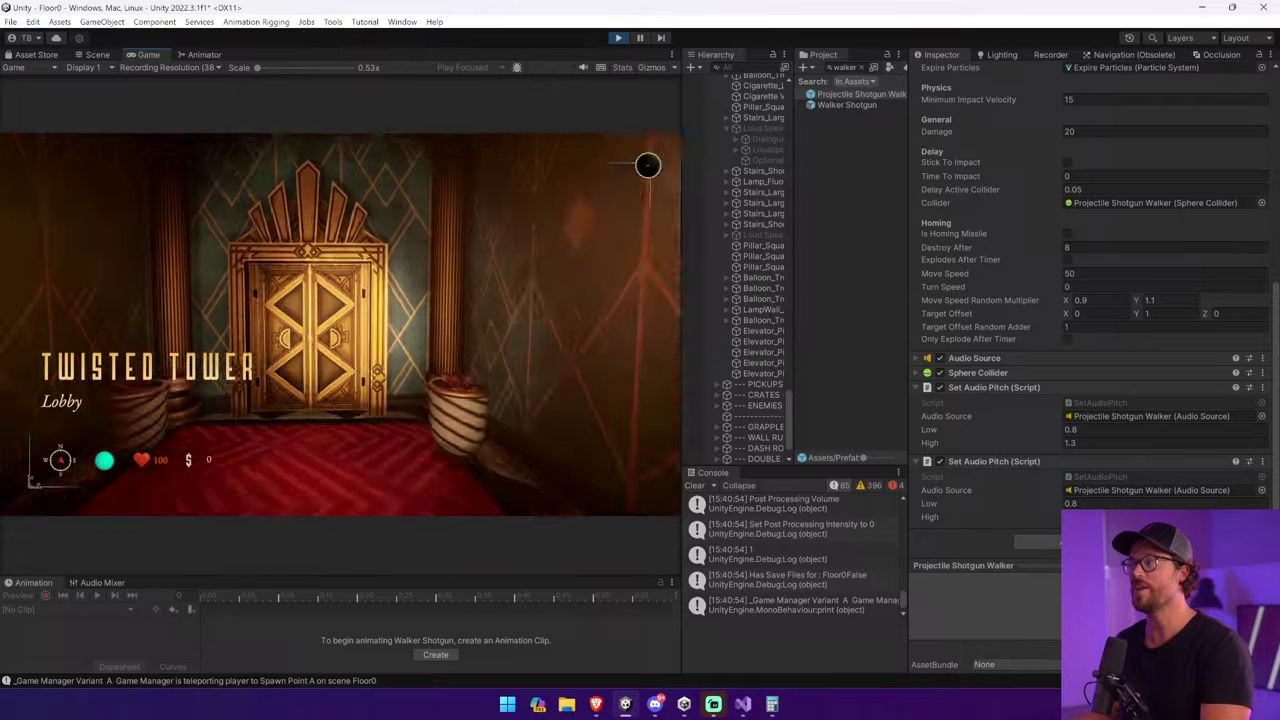
key(w)
key(e)
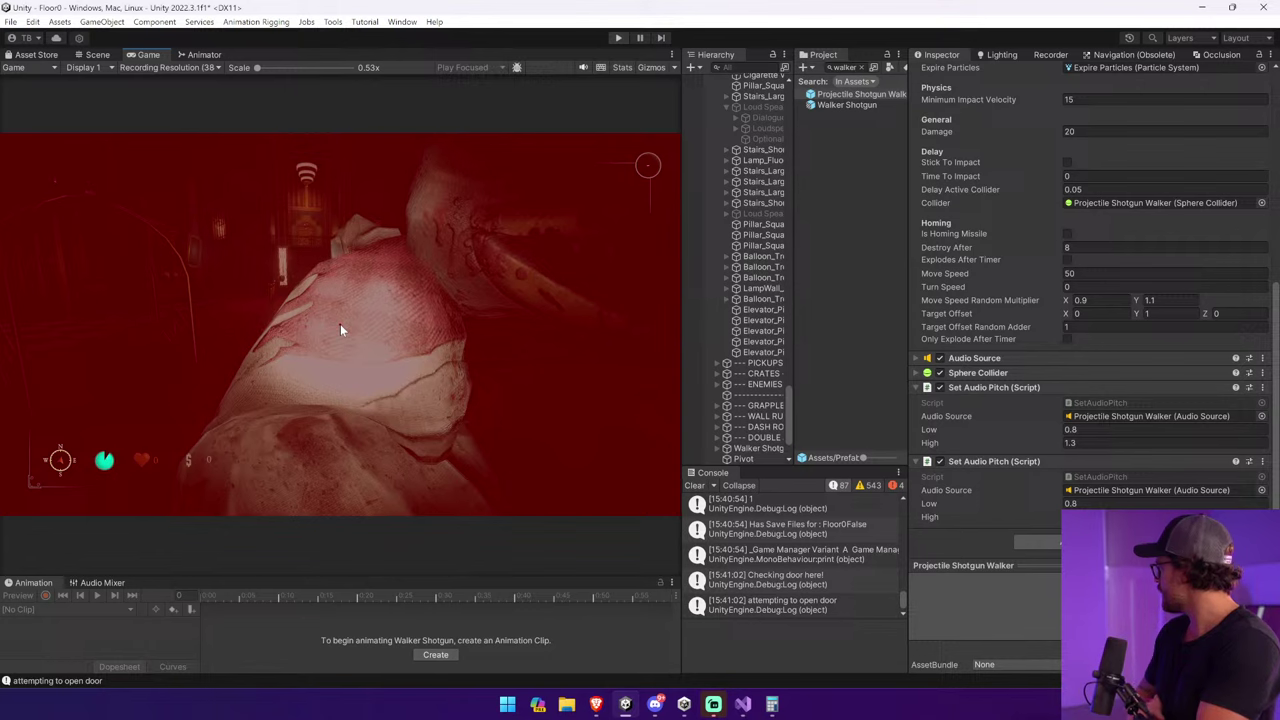
key(ctrl+p)
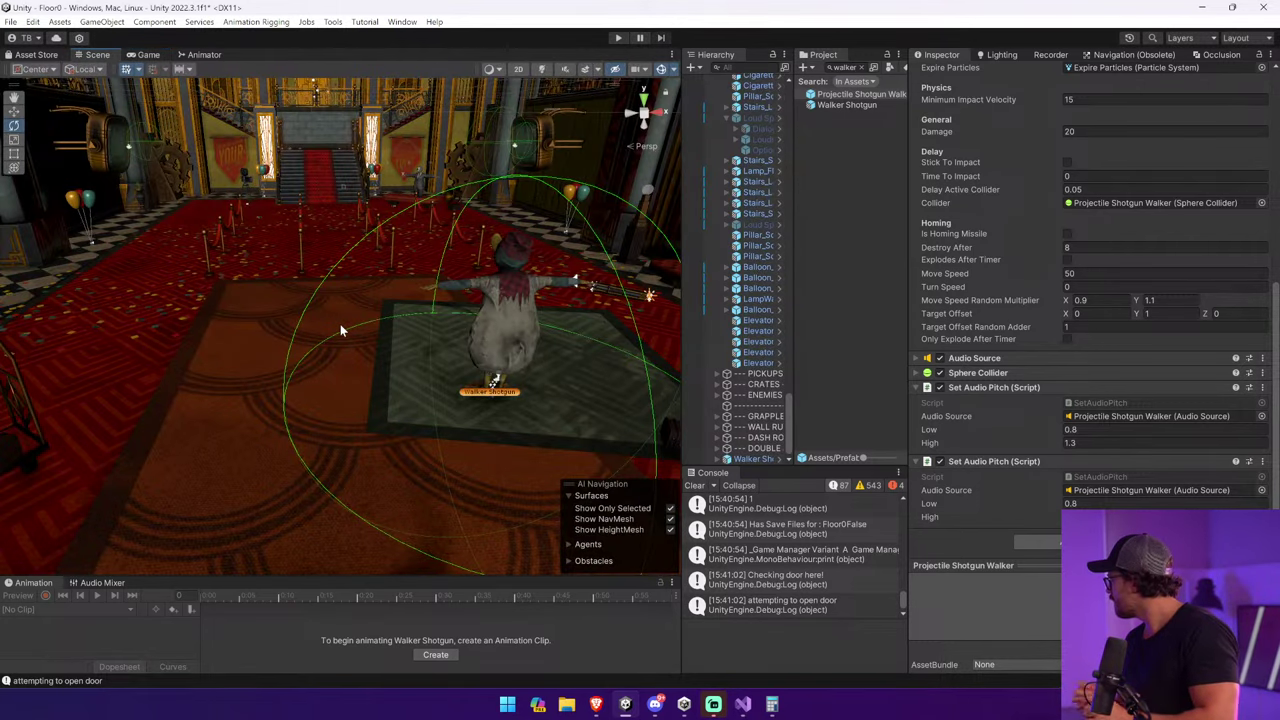
Check the prefab overrides of the Walker Shotgun placed in the lobby.
click(516, 320)
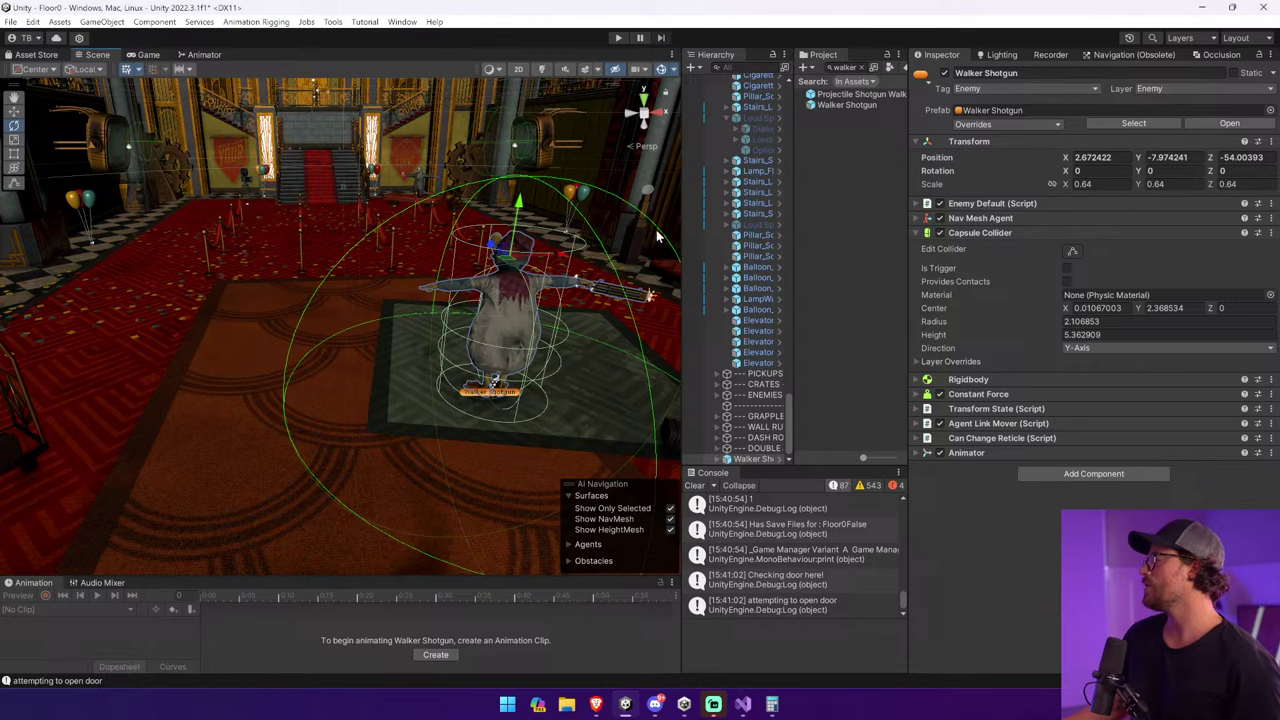
click(1050, 126)
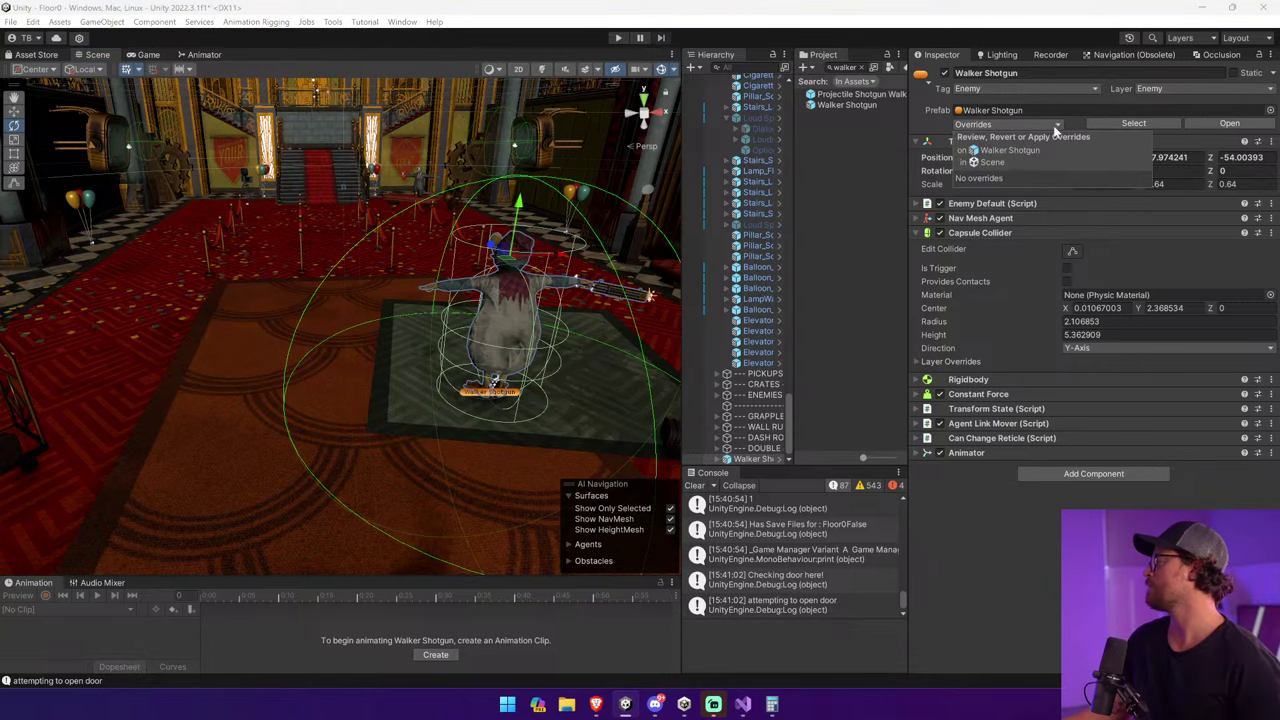
click(1056, 127)
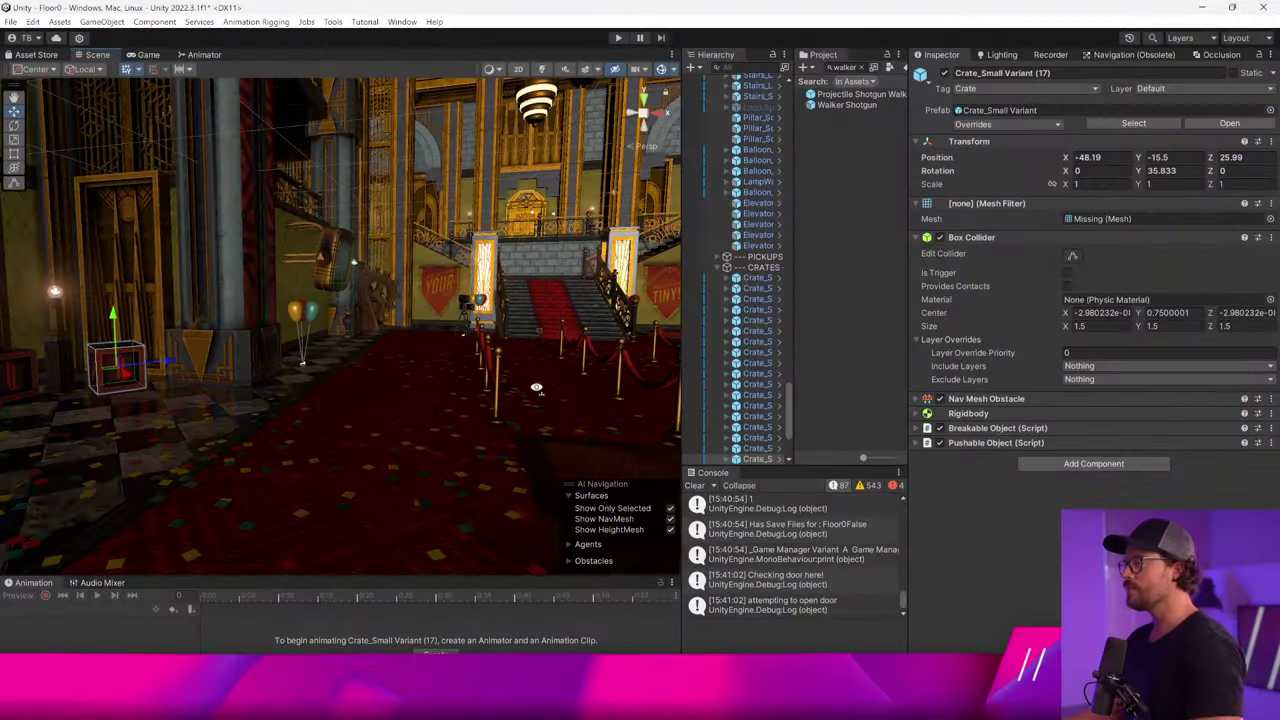
Select the balloon tree beside the lobby staircase, widen the Hierarchy, and open the Balloon_Tree prefab for editing.
right_drag(530, 357, 530, 396)
key(w)
click(349, 371)
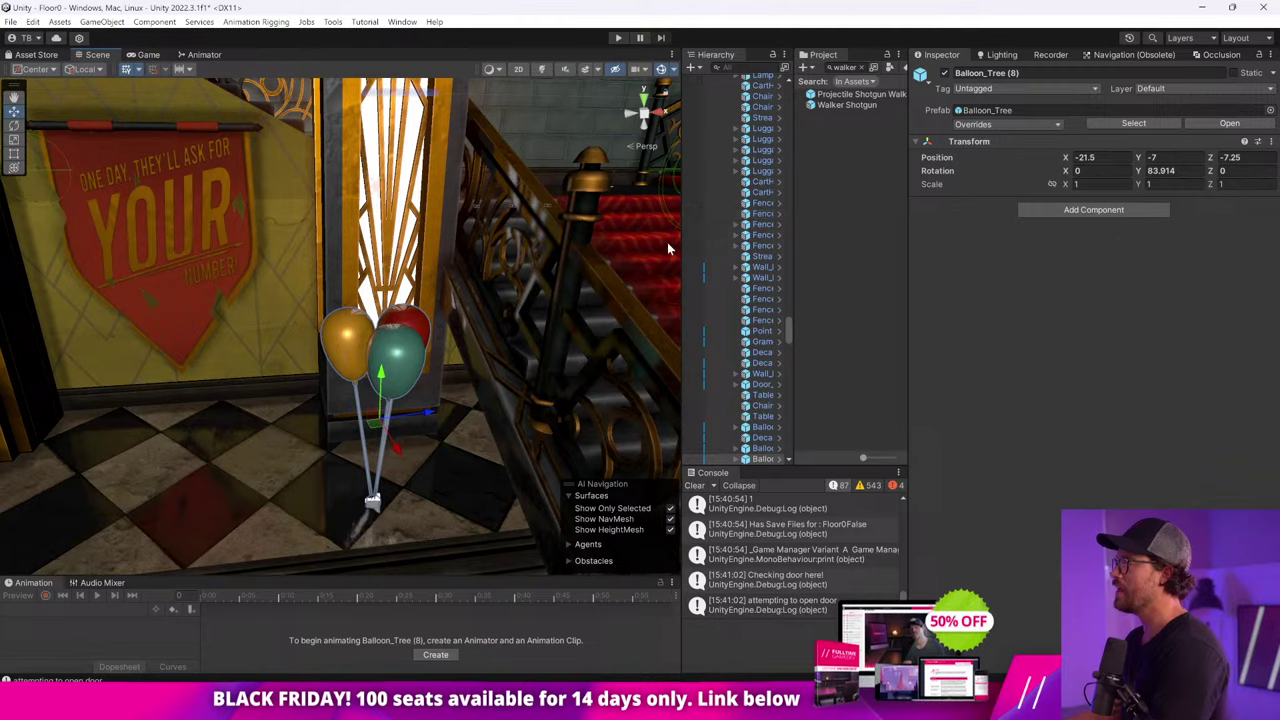
drag(681, 235, 496, 245)
scroll(636, 338, down, 4)
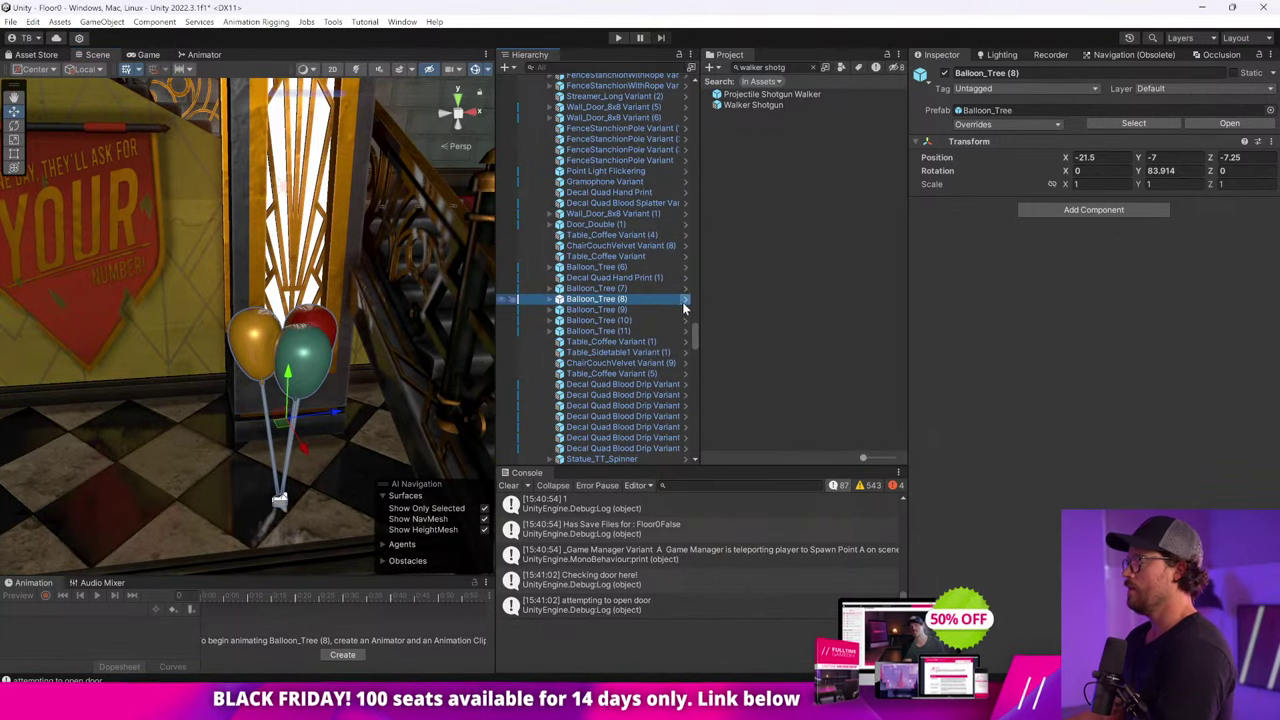
click(686, 299)
Set the Breakable Object Chance Of Drop to 0.8 on the Balloon inside the first Balloon Variant.
click(620, 140)
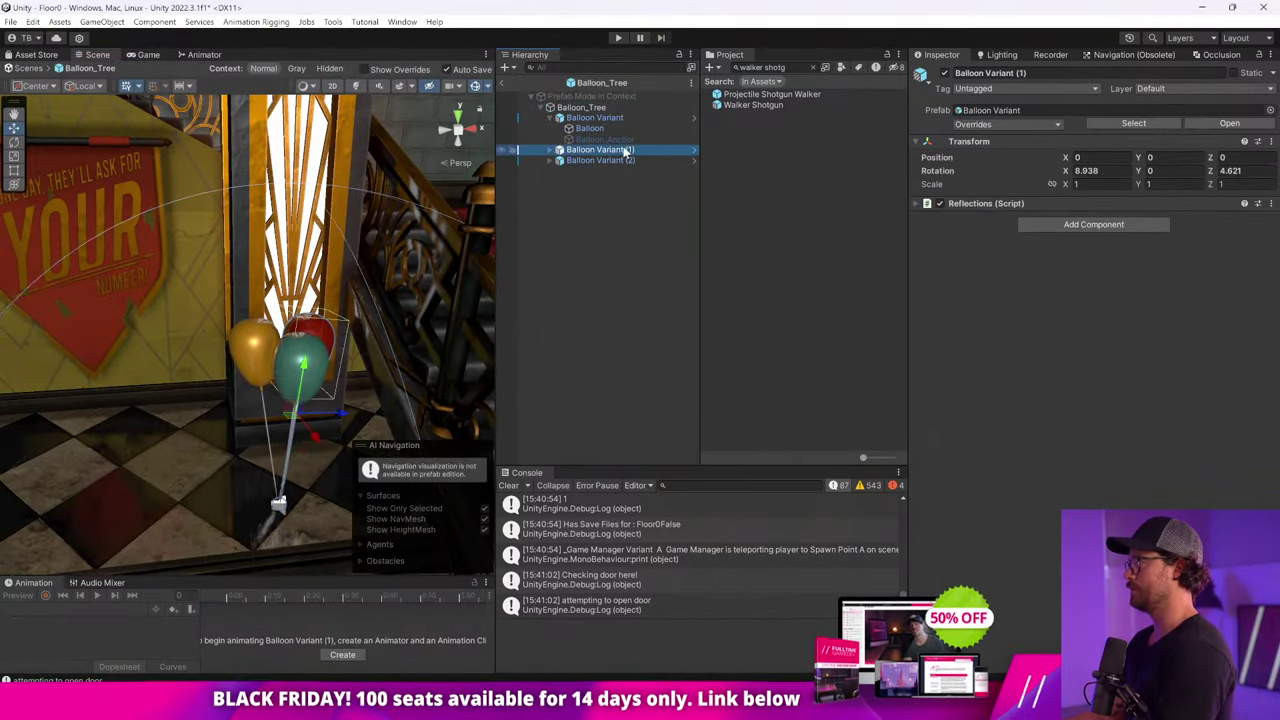
click(1043, 200)
click(1043, 200)
click(622, 128)
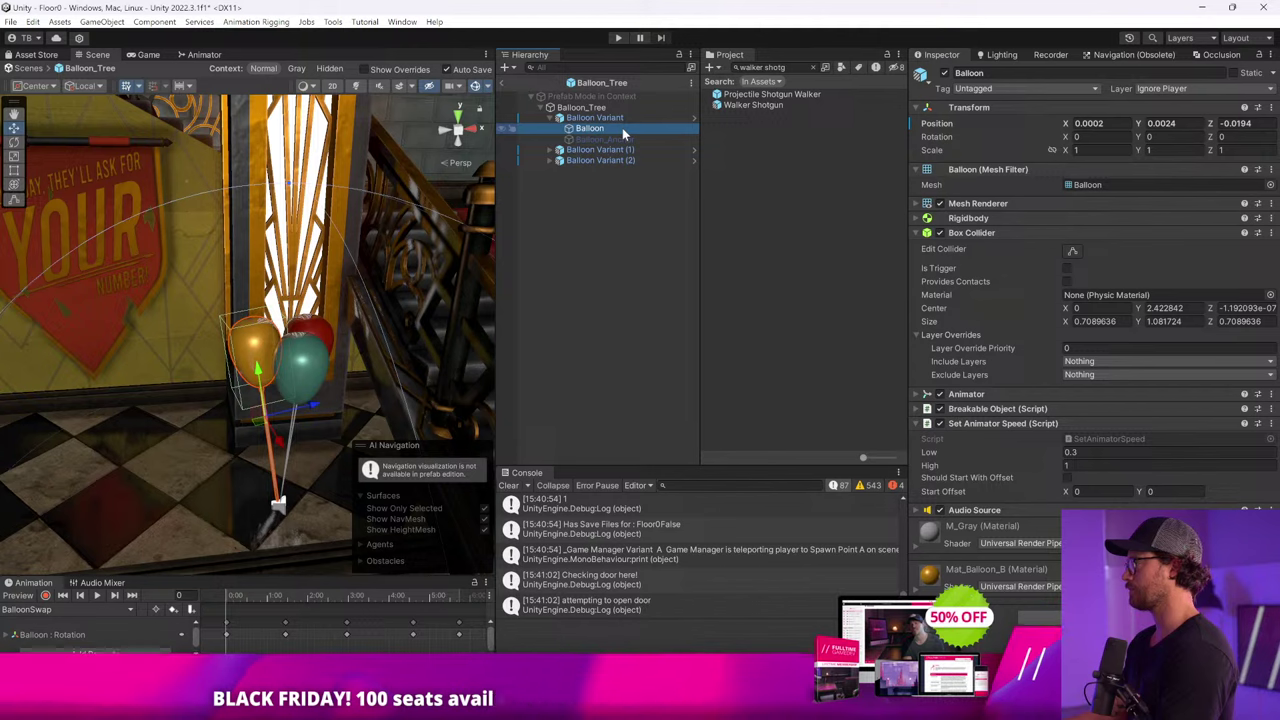
click(977, 233)
click(985, 261)
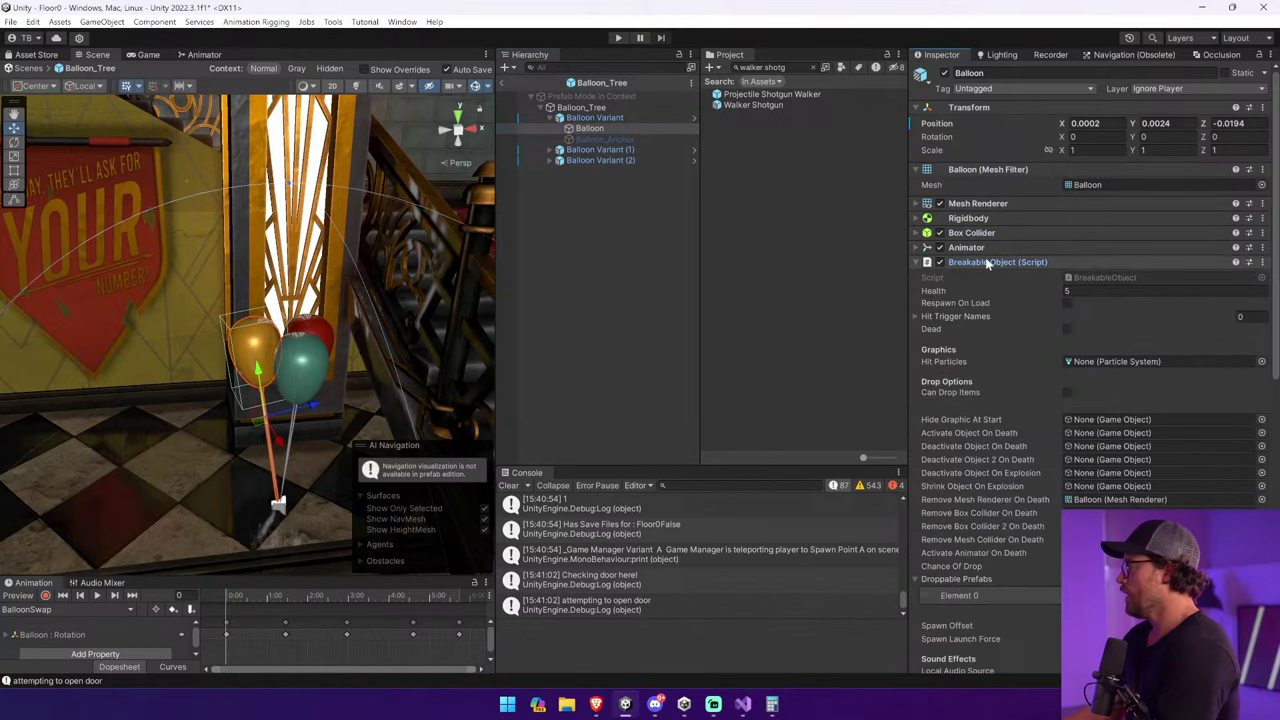
scroll(1030, 350, down, 4)
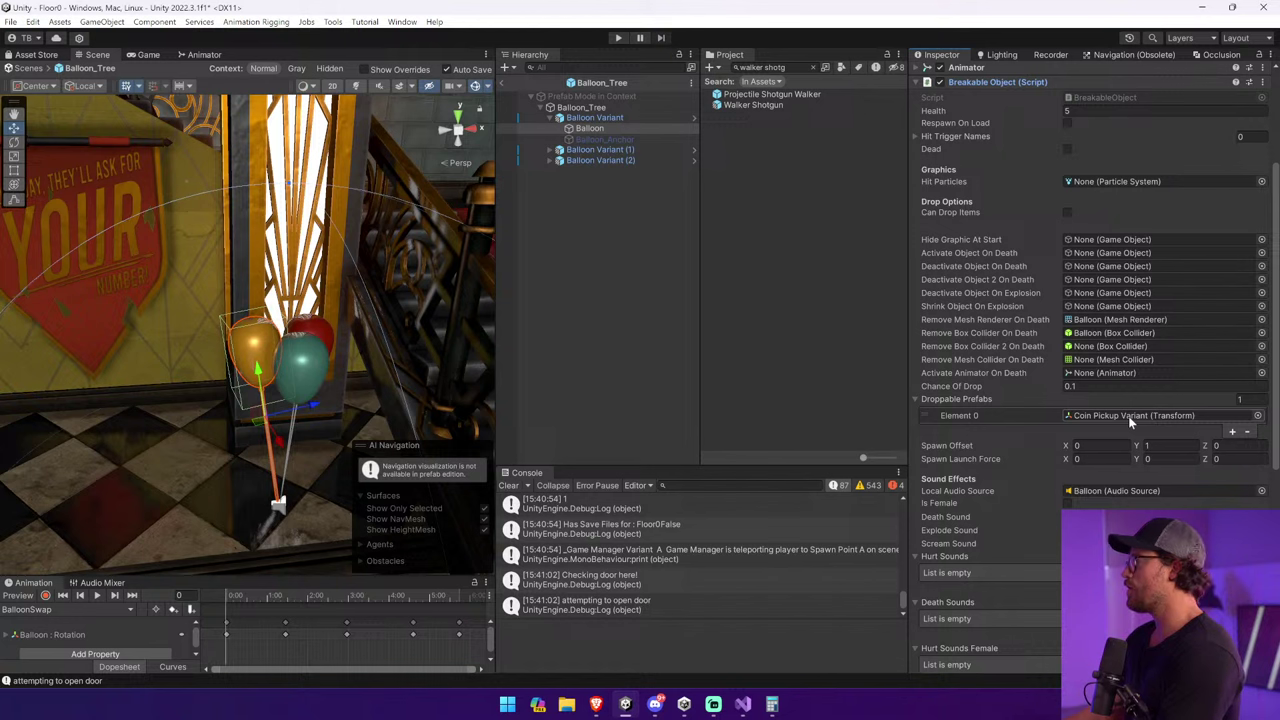
click(1132, 386)
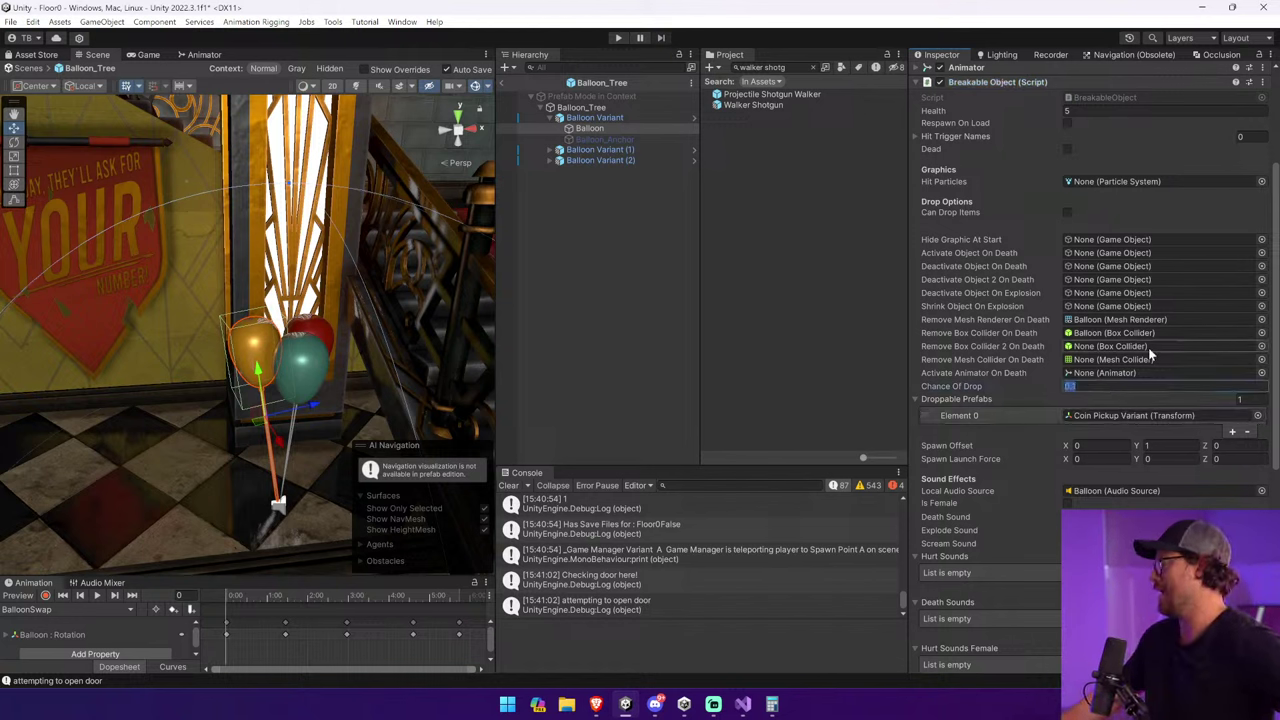
text(.8)
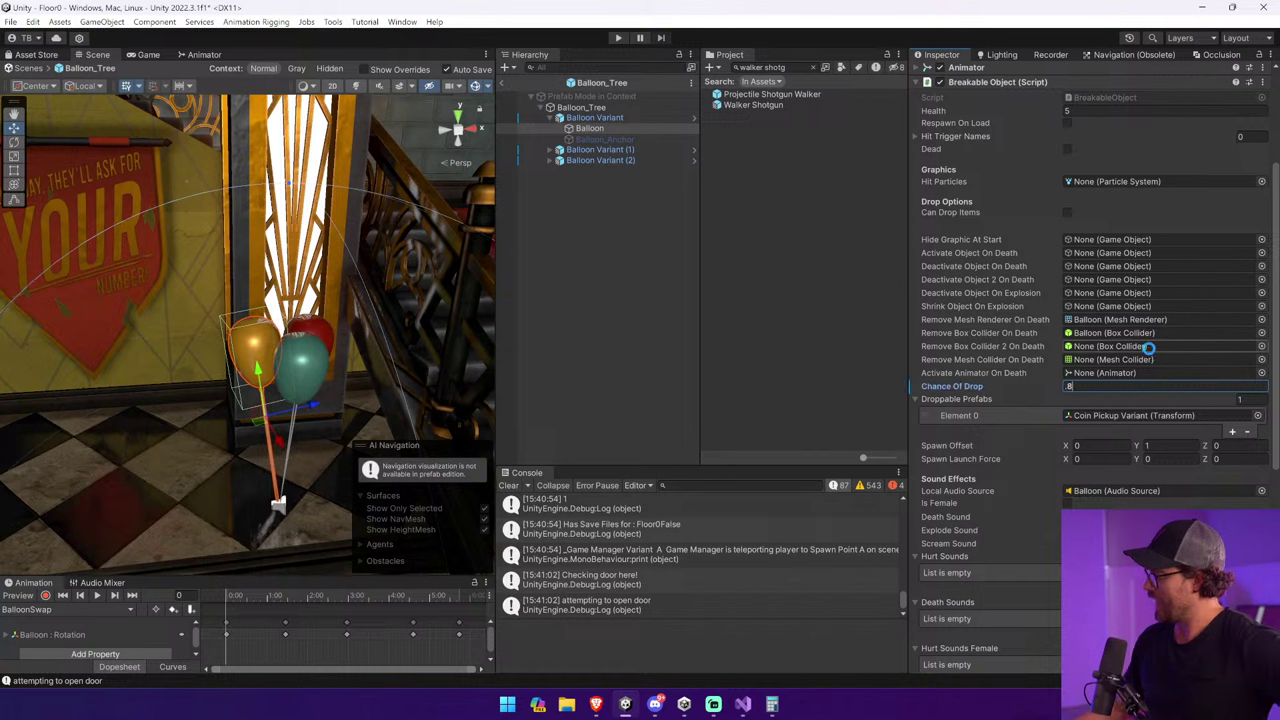
key(Escape)
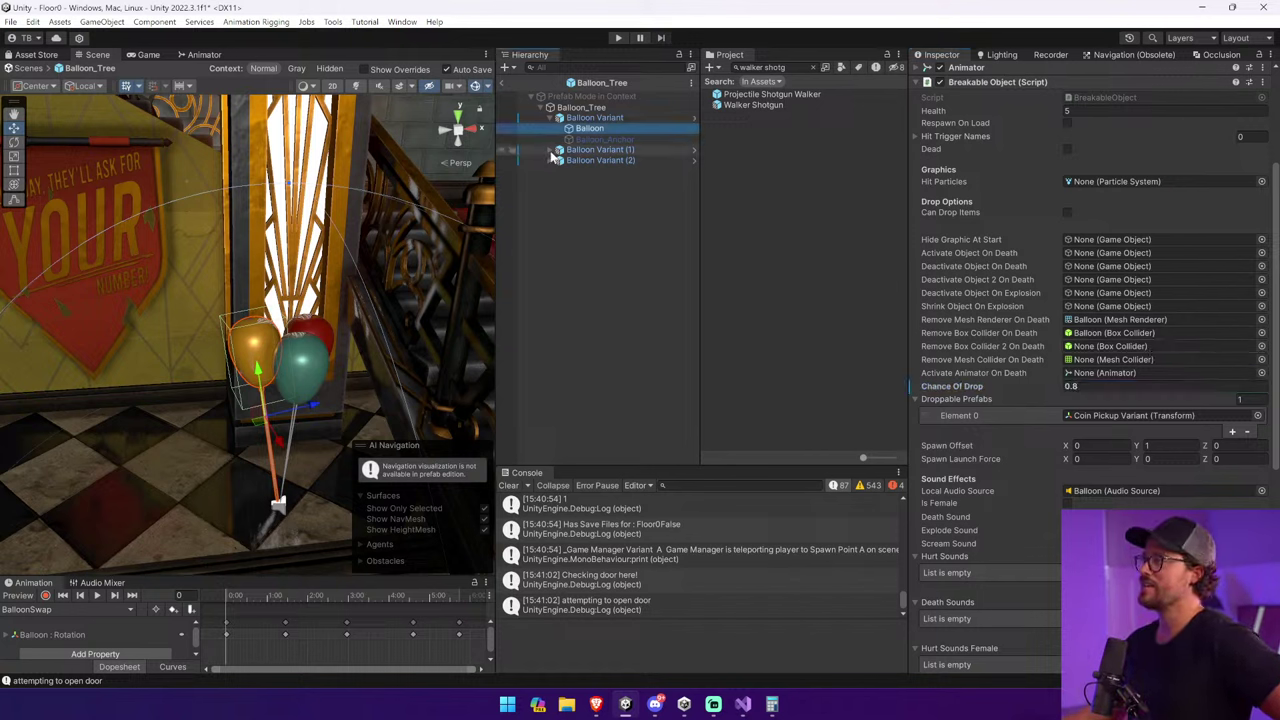
Set the Chance Of Drop to 0.5 on the Balloon inside Balloon Variant (1).
click(550, 149)
click(598, 160)
click(1103, 385)
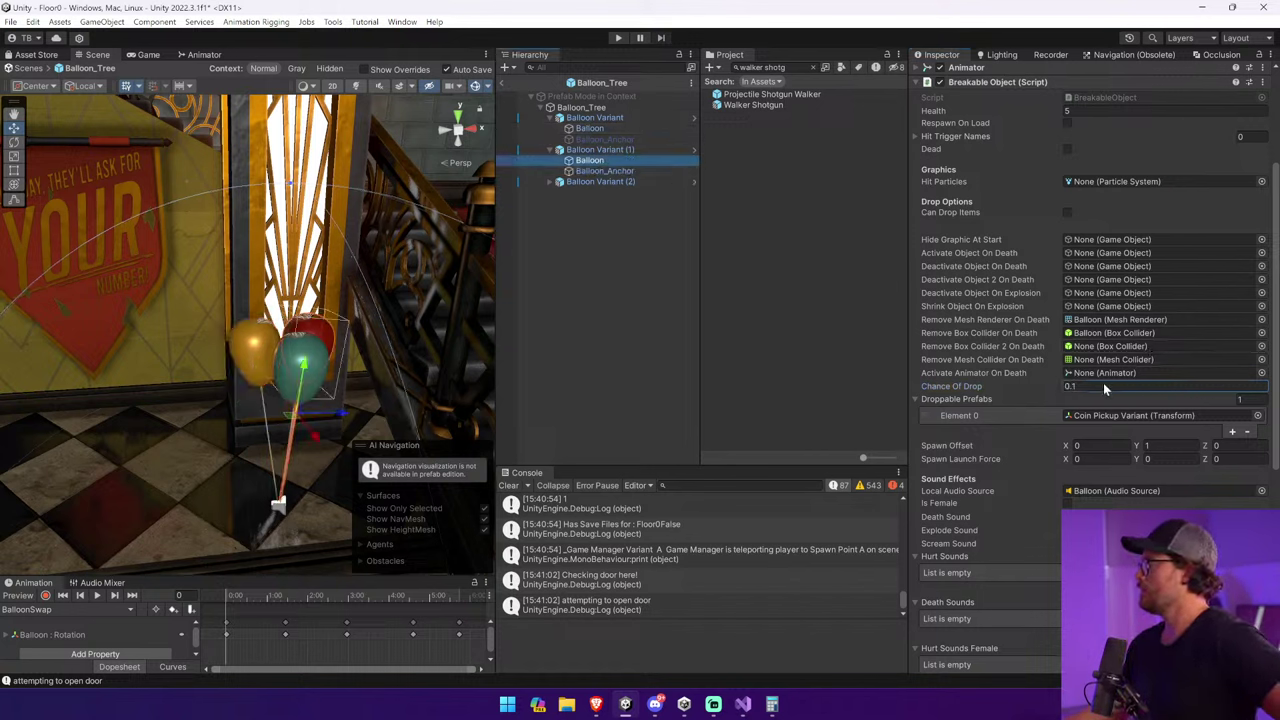
text(.8)
key(BackSpace)
text(5)
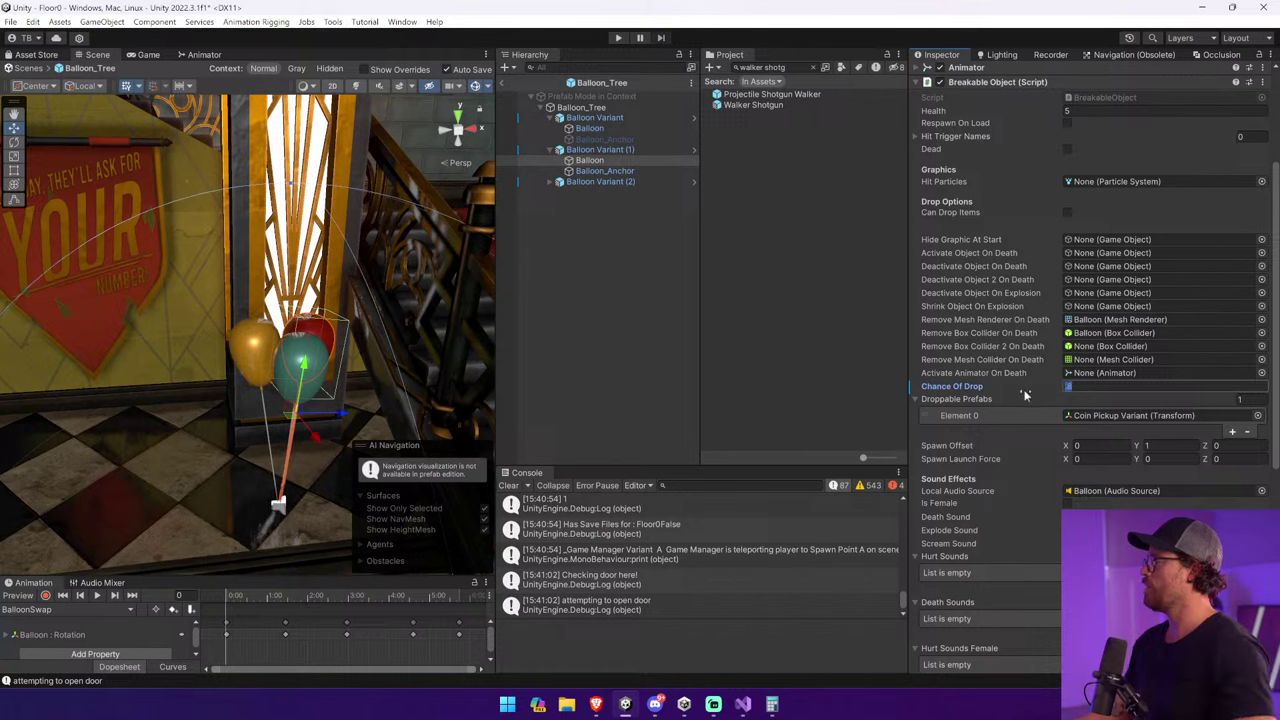
Compare the drop settings of the first and third balloons and locate their droppable Coin Pickup Variant in the project.
click(602, 130)
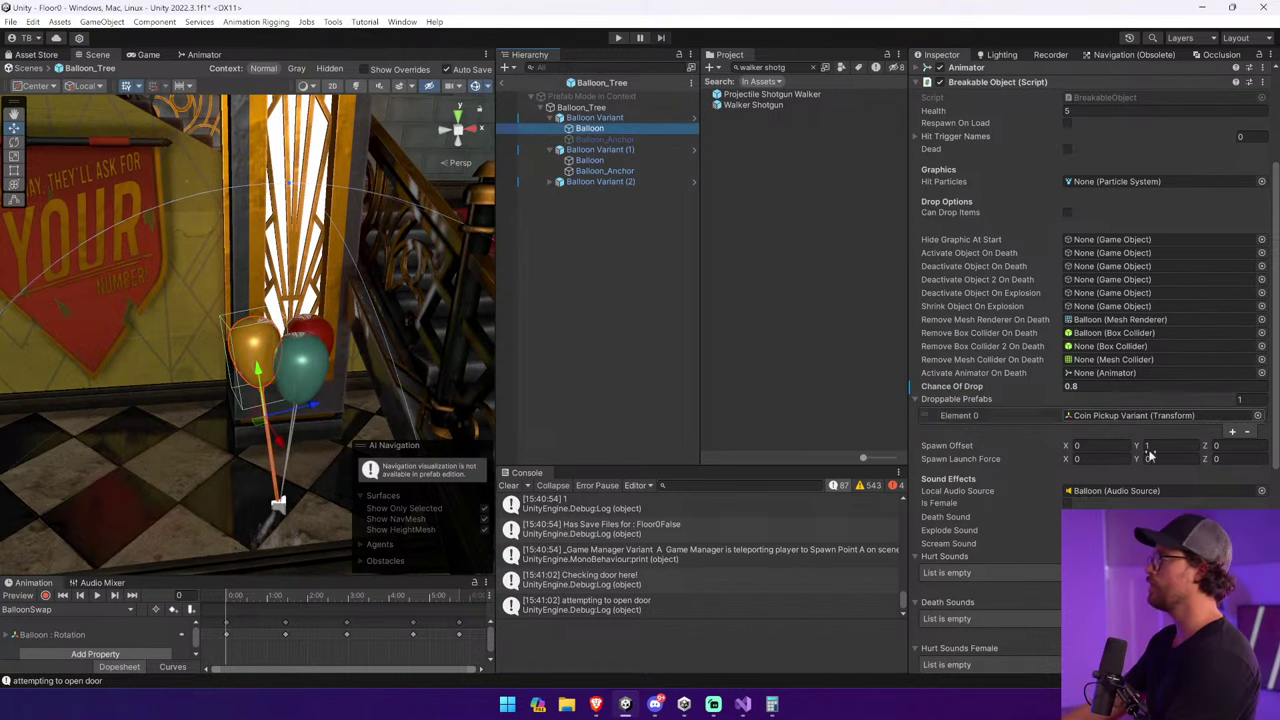
click(556, 181)
click(590, 192)
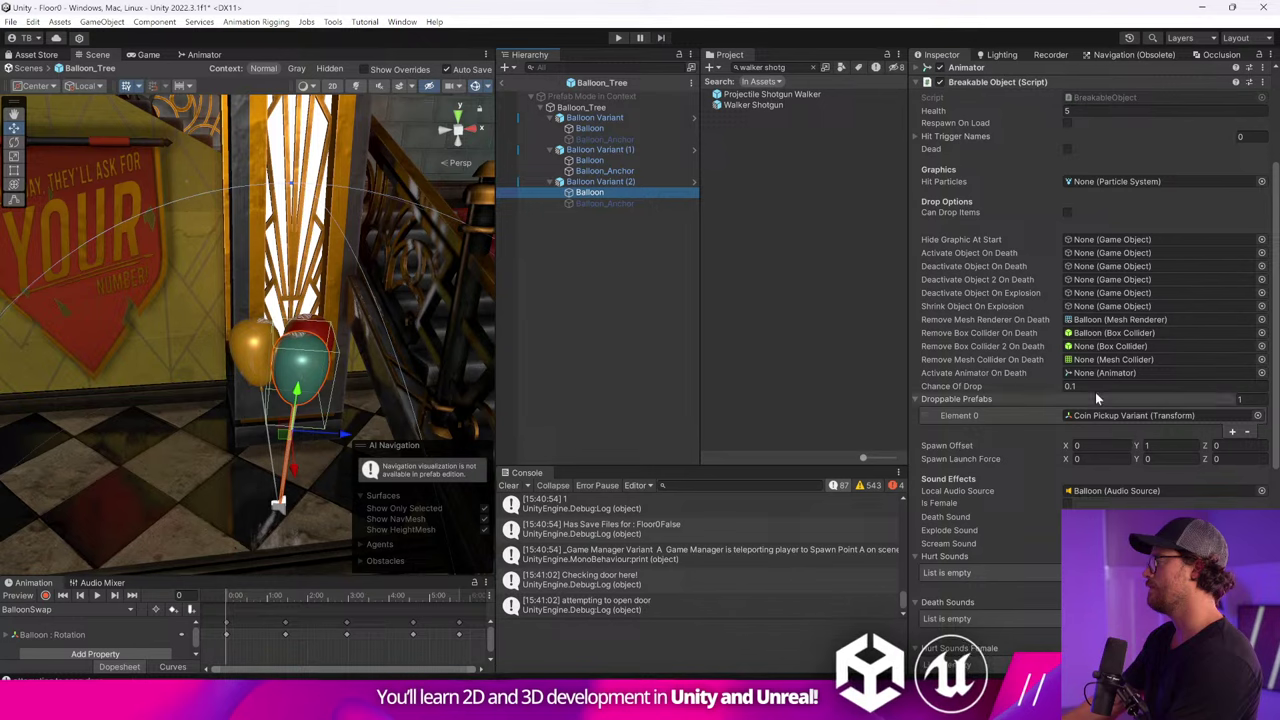
click(1130, 415)
click(815, 80)
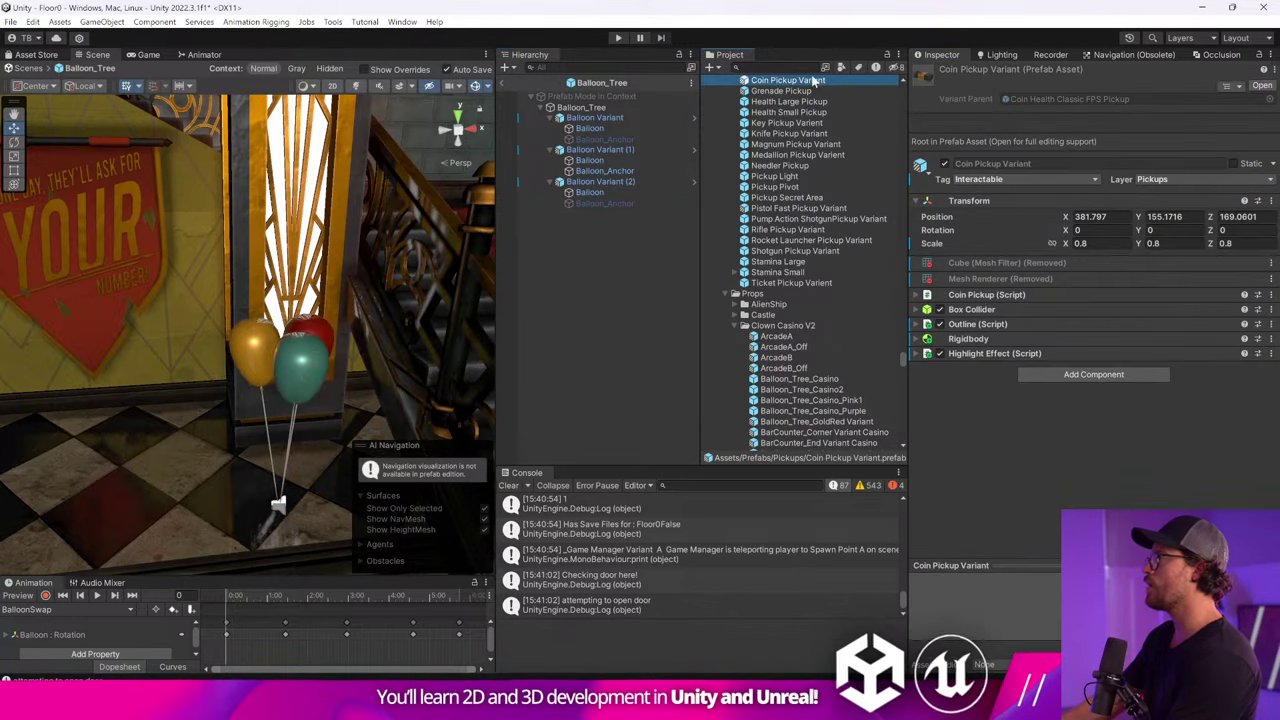
Leave the Balloon_Tree prefab and run a brief playtest from the lobby entrance corridor.
click(510, 80)
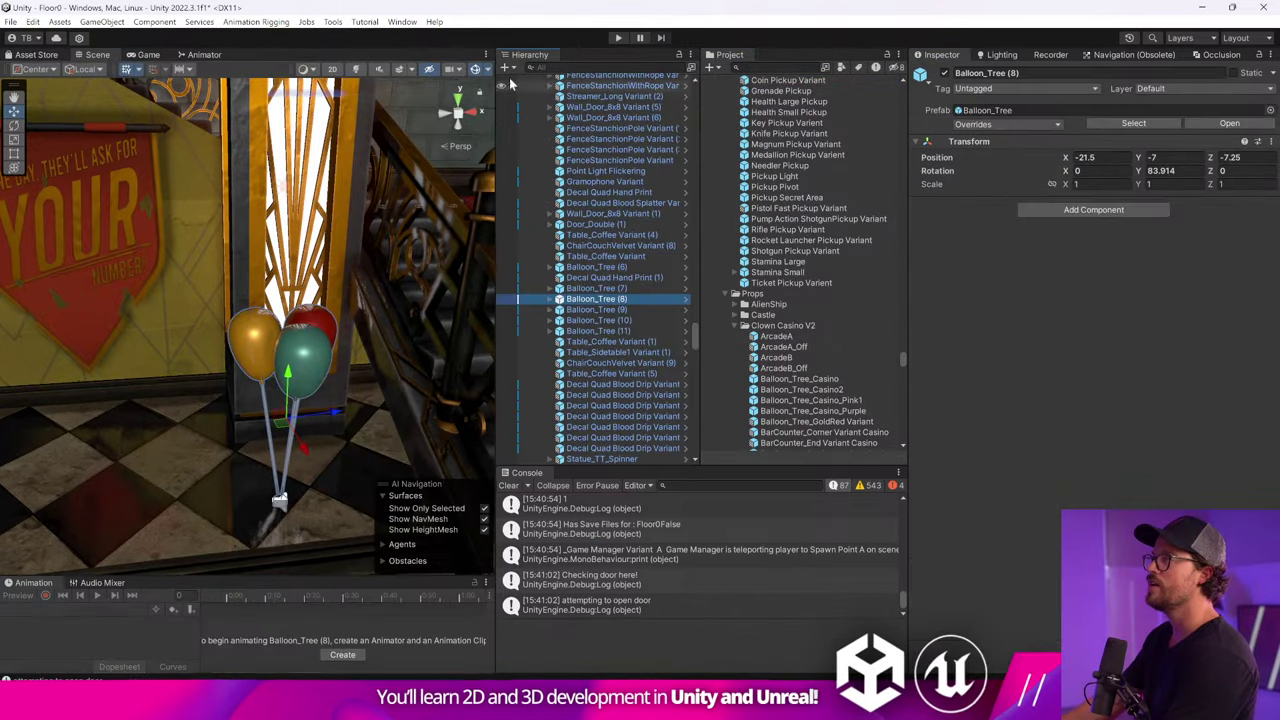
click(608, 38)
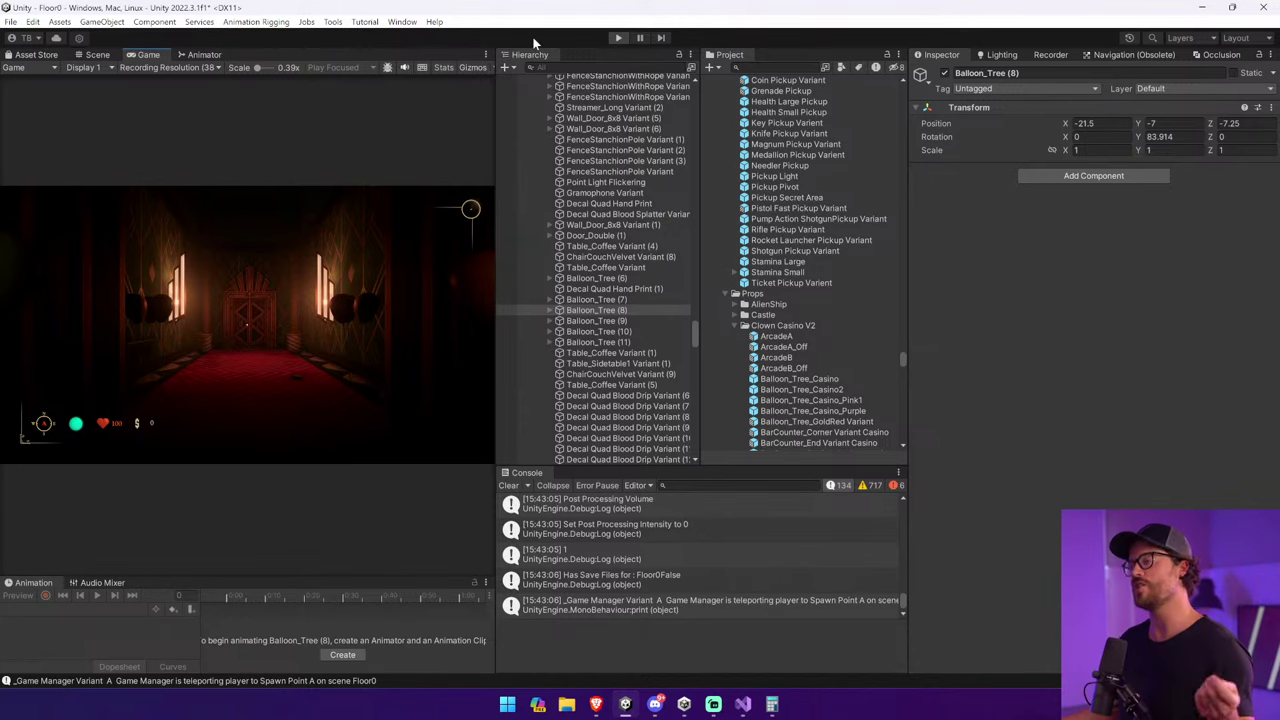
key(ctrl+p)
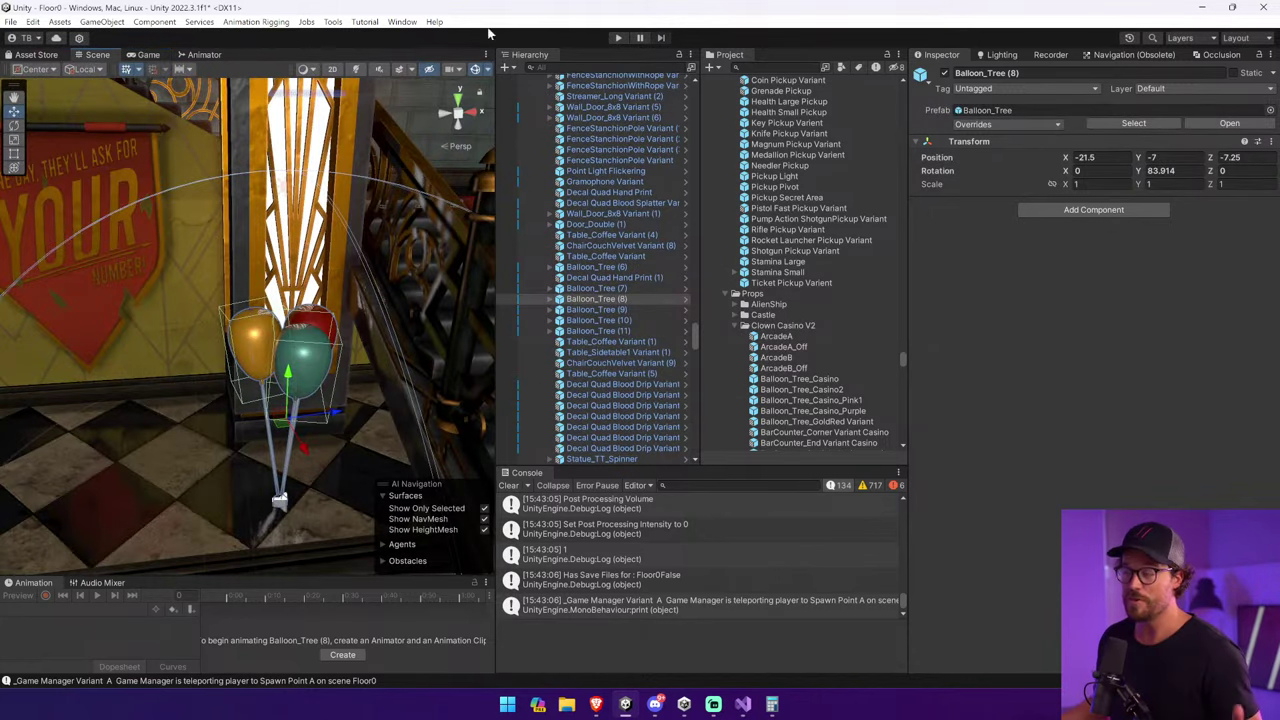
Widen the Scene view, give the Hierarchy and Animation areas more height, and clear the console log.
drag(498, 395, 992, 409)
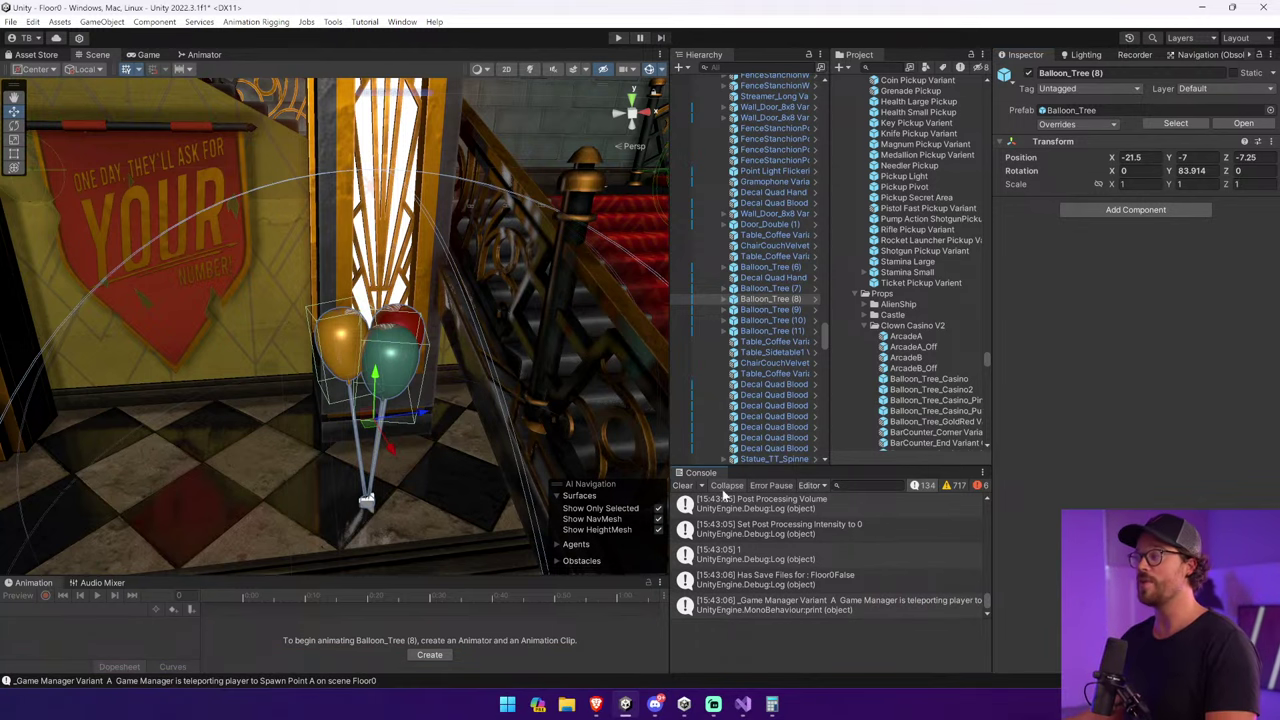
click(682, 485)
click(399, 370)
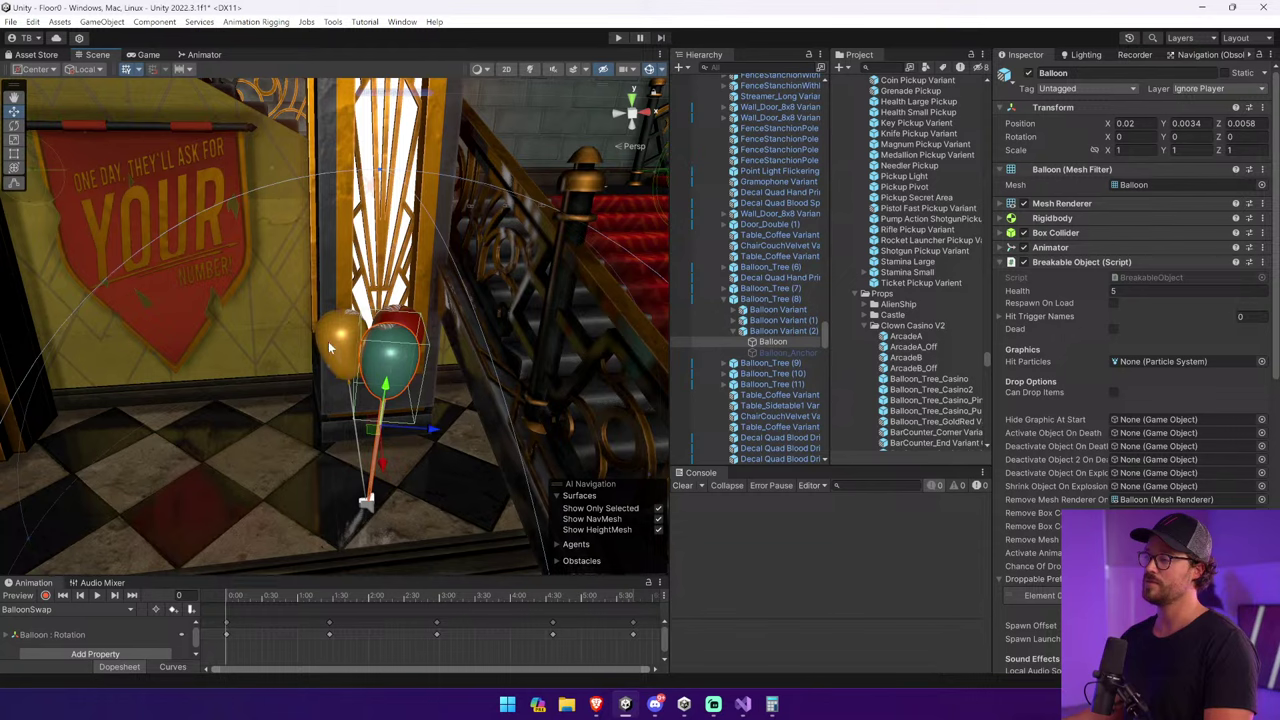
click(331, 348)
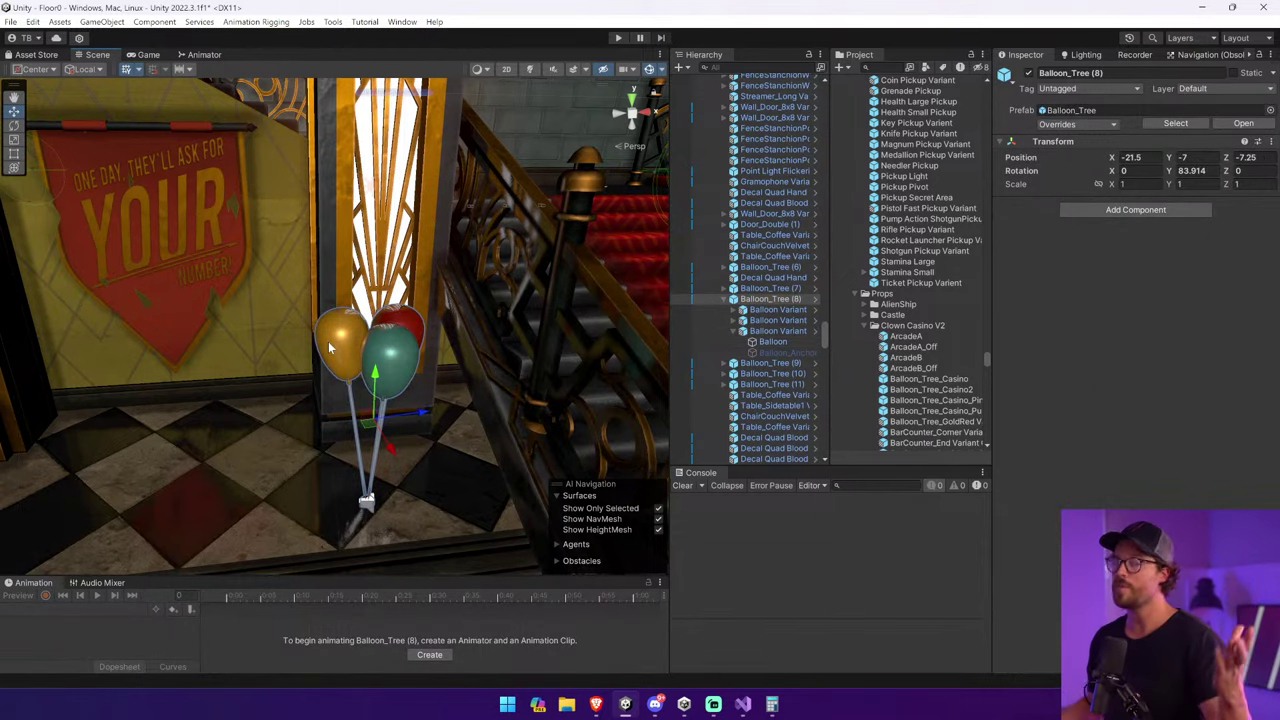
click(367, 343)
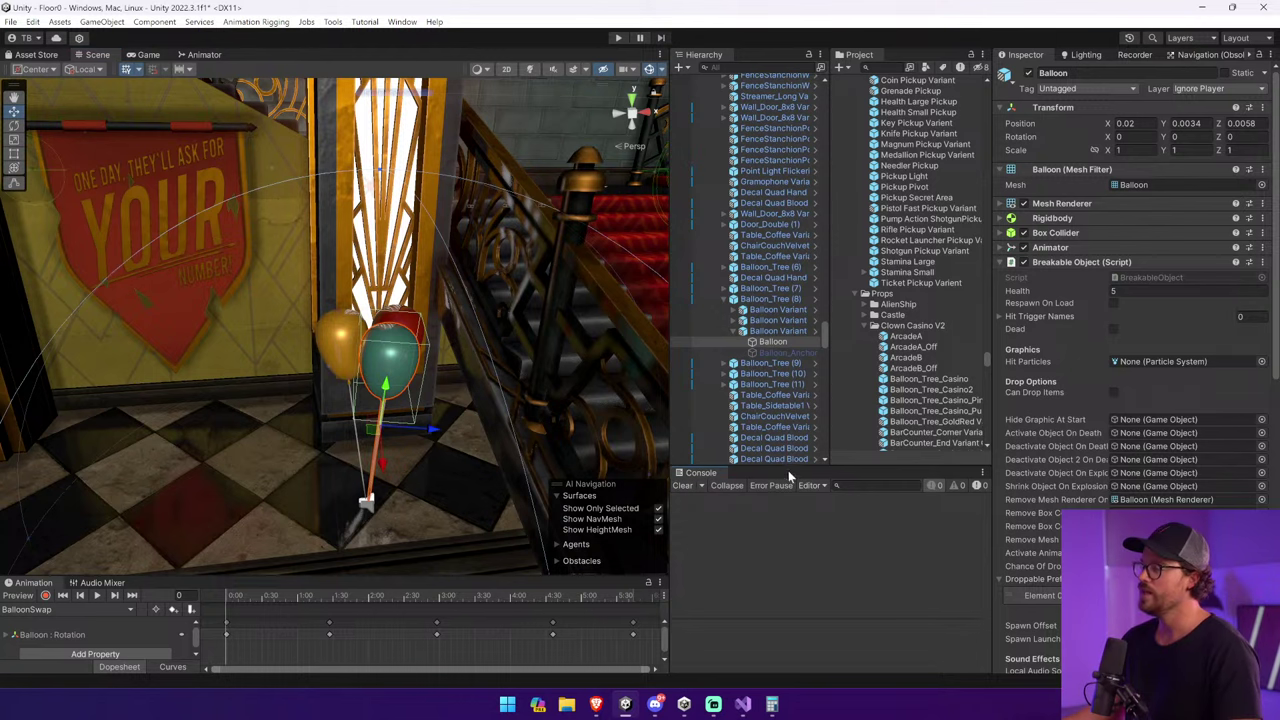
drag(788, 470, 804, 530)
drag(621, 577, 622, 533)
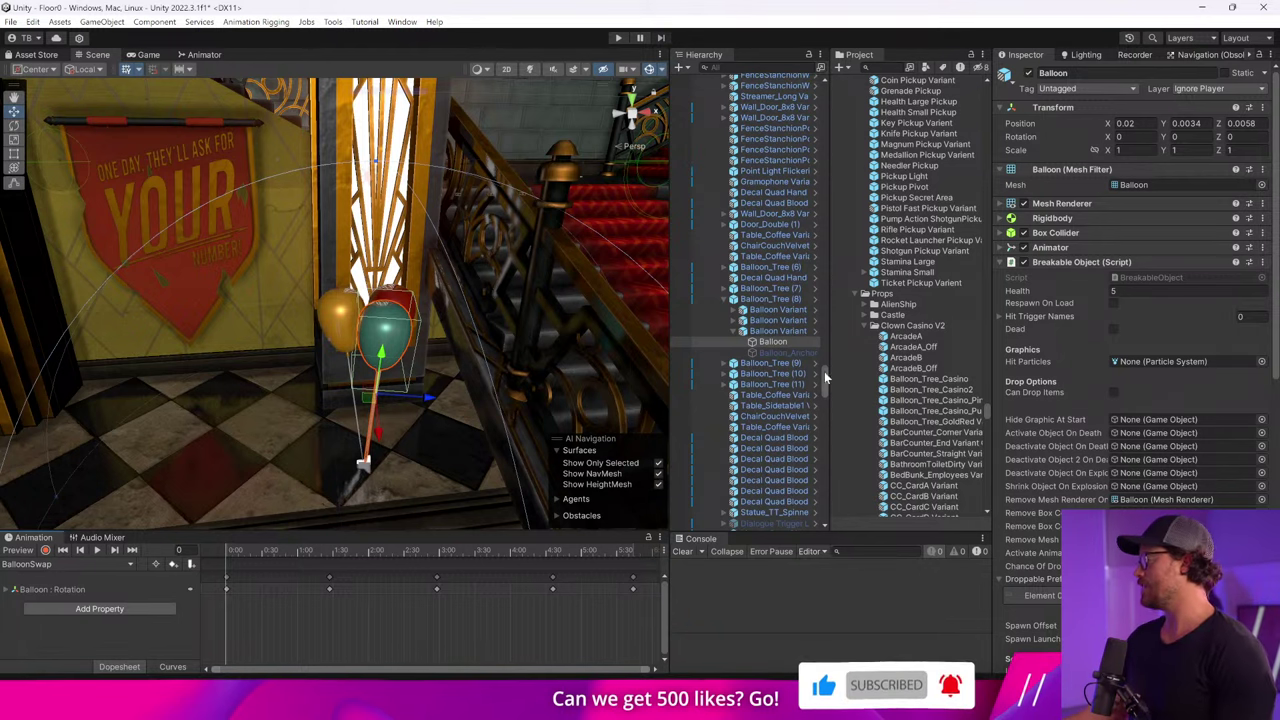
Inspect the Balloon in Balloon Variant (1) inside the Balloon_Tree prefab and return to the Floor0 scene.
click(784, 331)
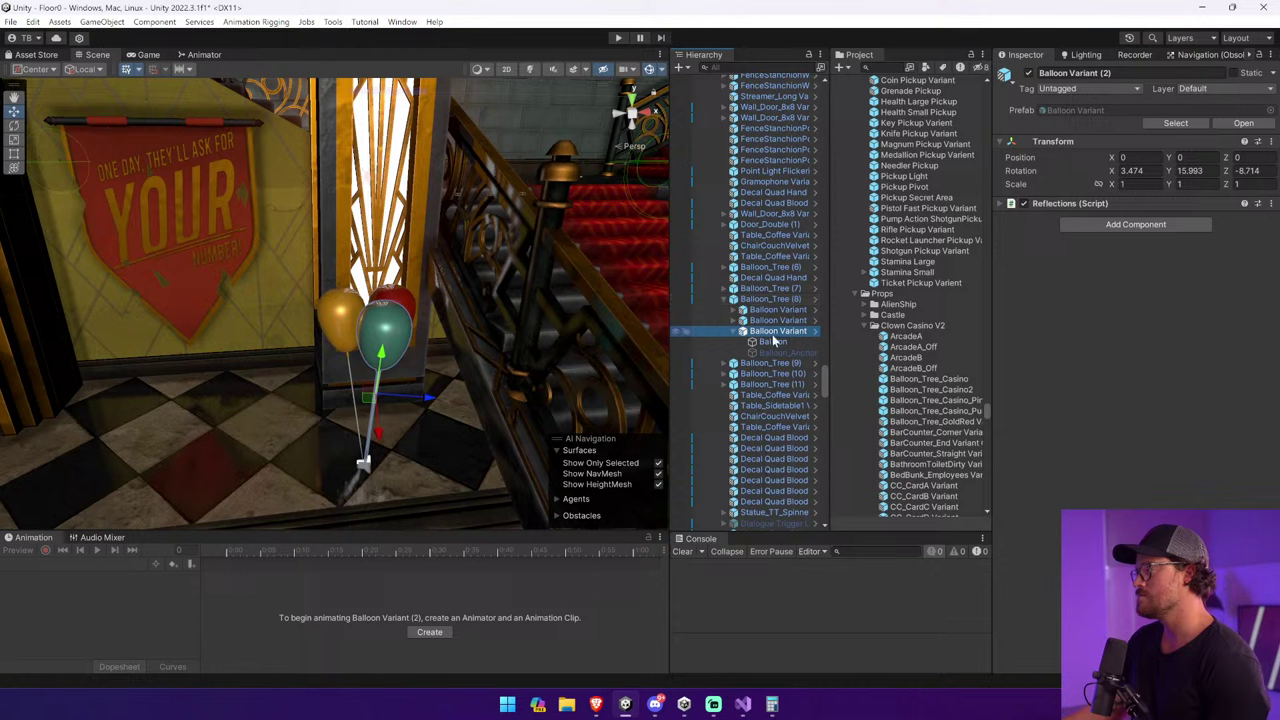
click(788, 297)
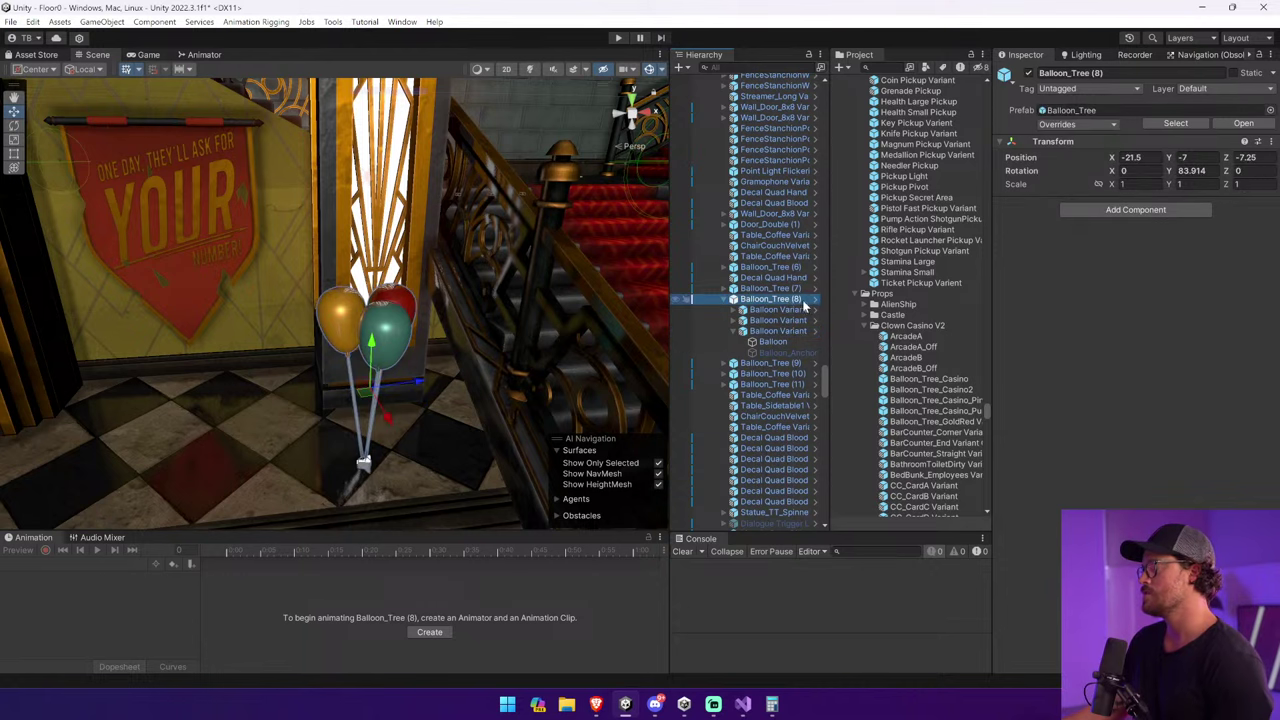
click(820, 299)
click(769, 169)
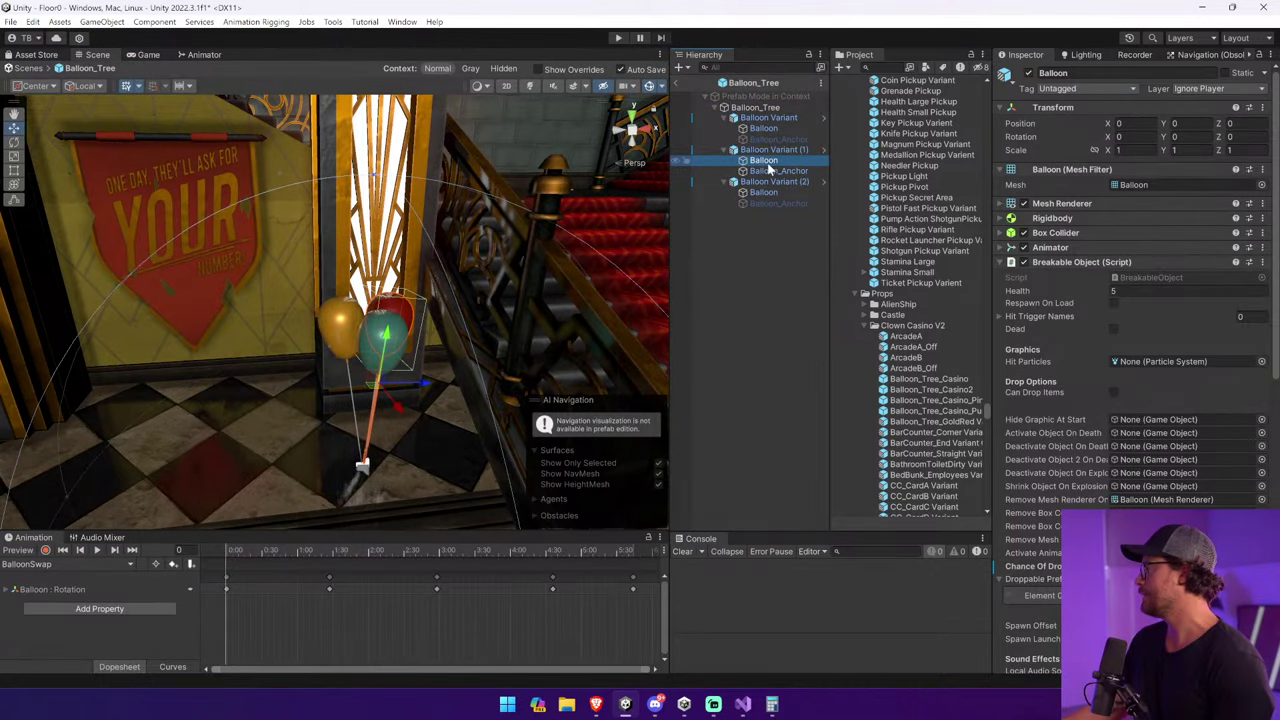
click(676, 84)
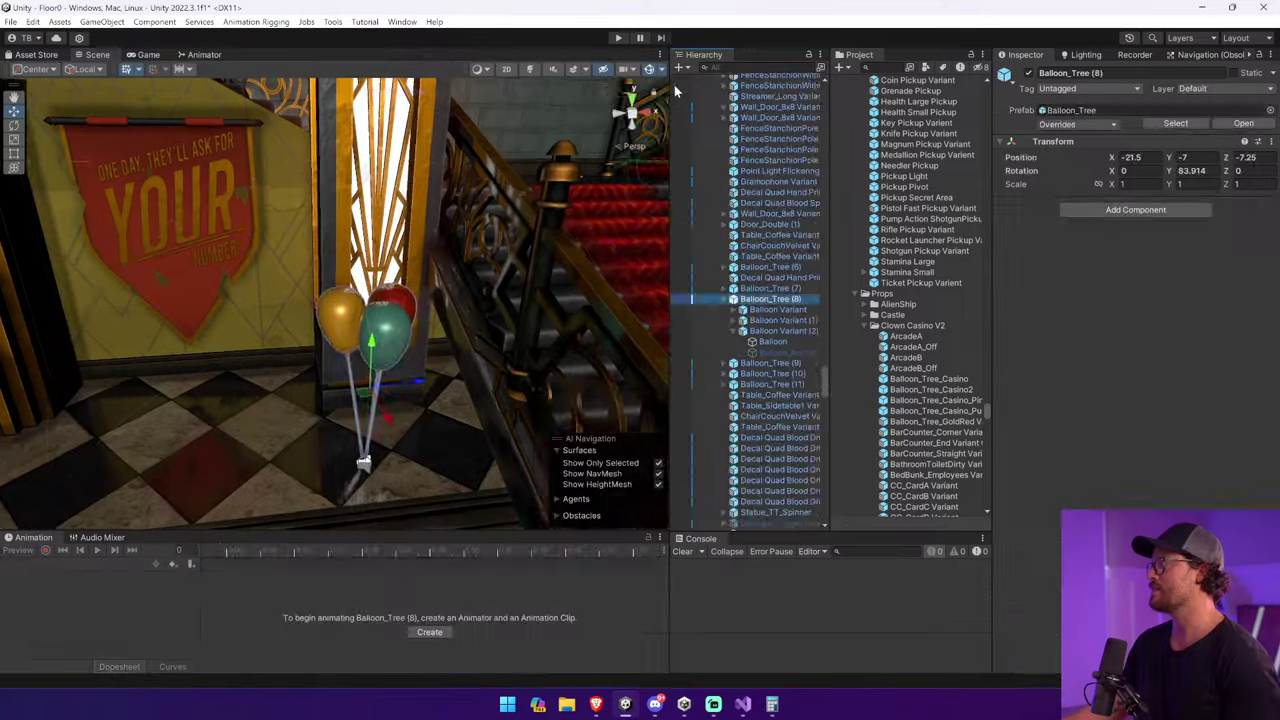
Find the Knife Pickup Variant in the project and place it on the checkered floor between the gold double doors and the red stairs.
right_drag(500, 190, 930, 300)
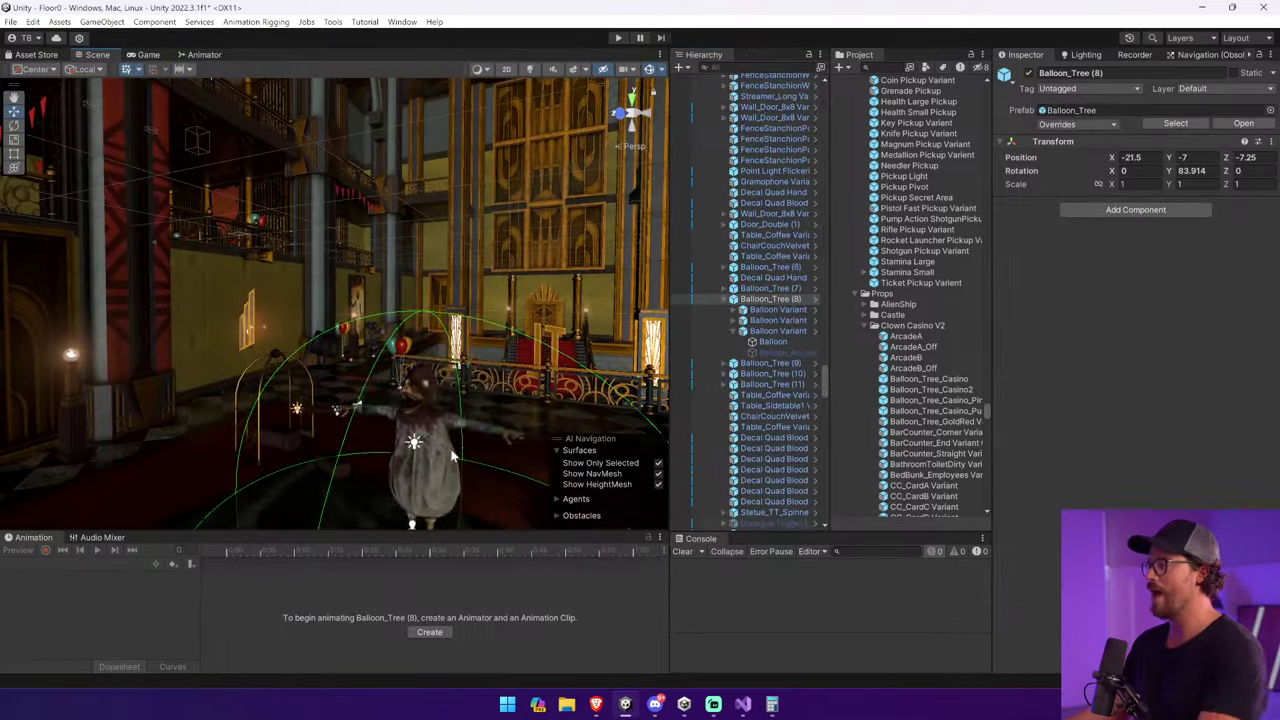
click(448, 449)
right_drag(448, 449, 556, 510)
key(w)
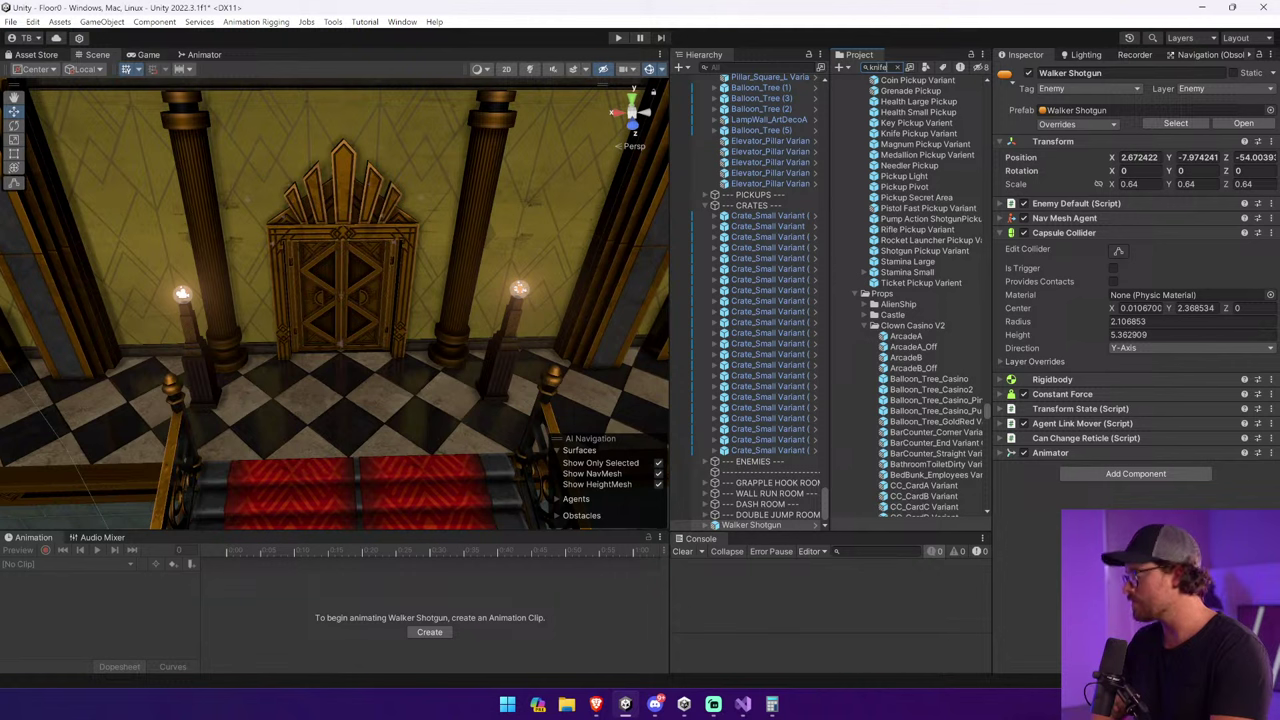
text(knife pick)
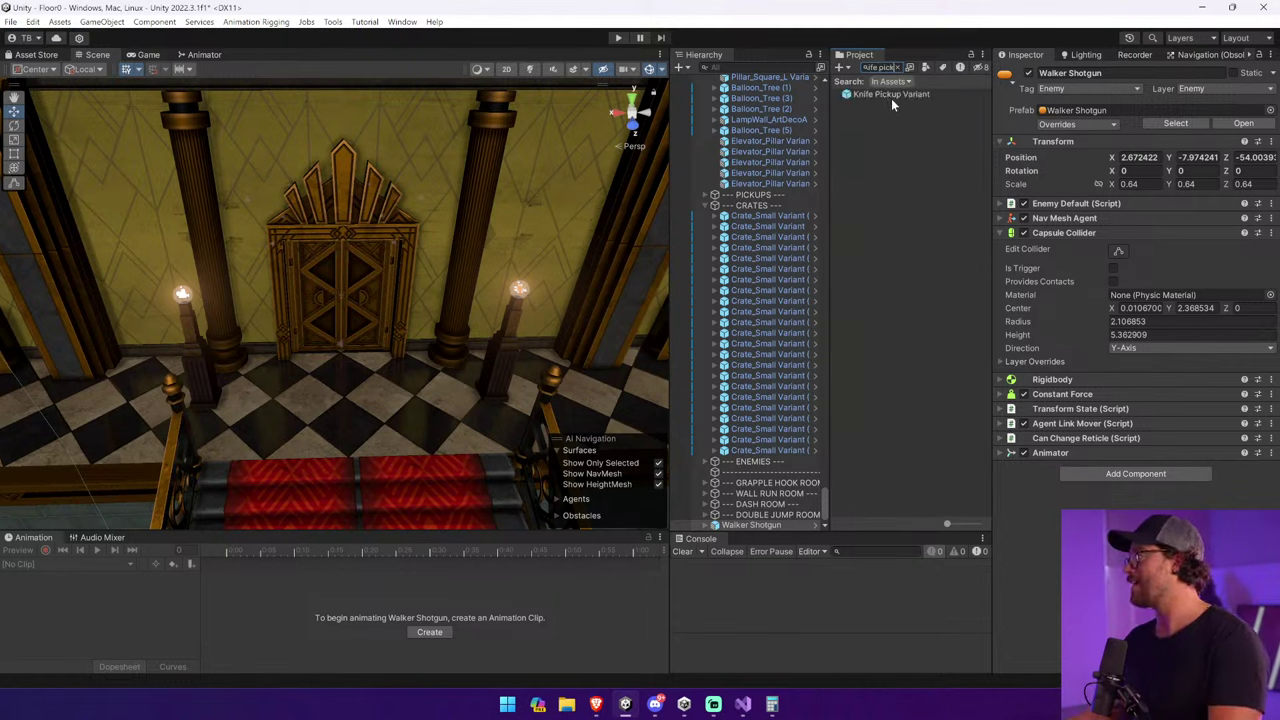
drag(892, 100, 355, 432)
Playtest the lobby from the entrance corridor with a melee weapon in hand and stop the run.
click(616, 37)
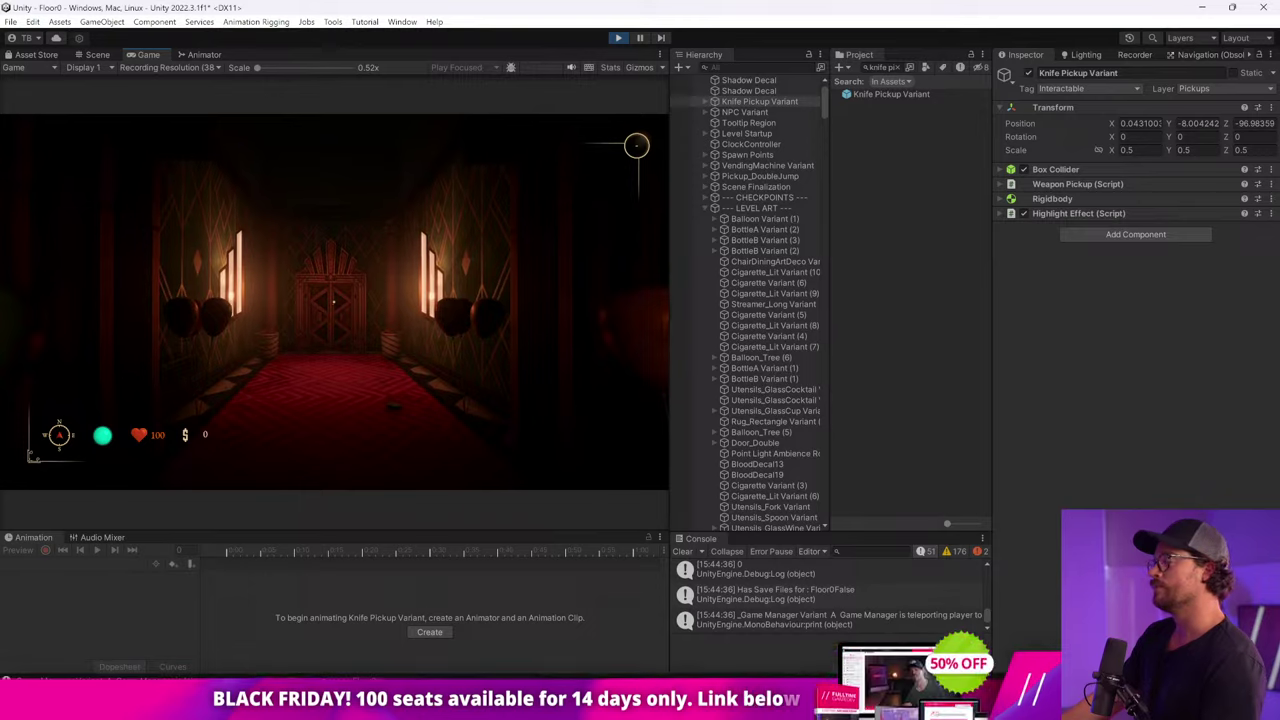
key(w)
key(e)
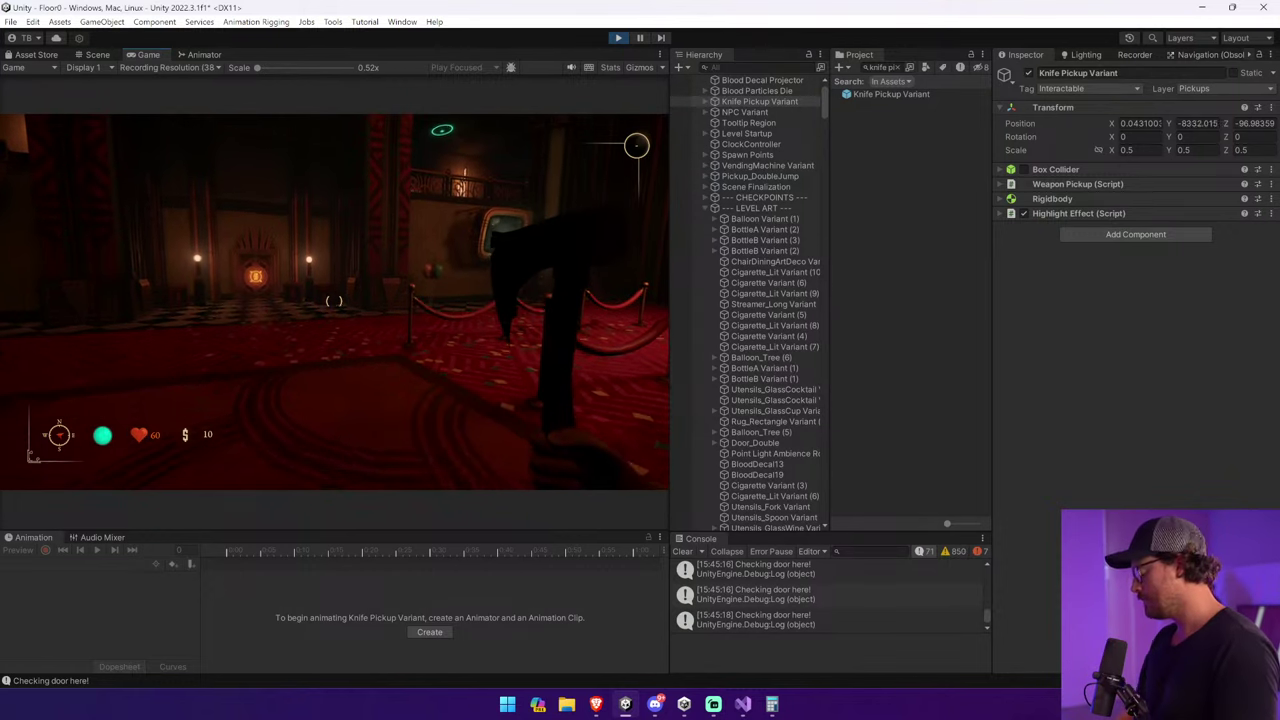
key(ctrl+p)
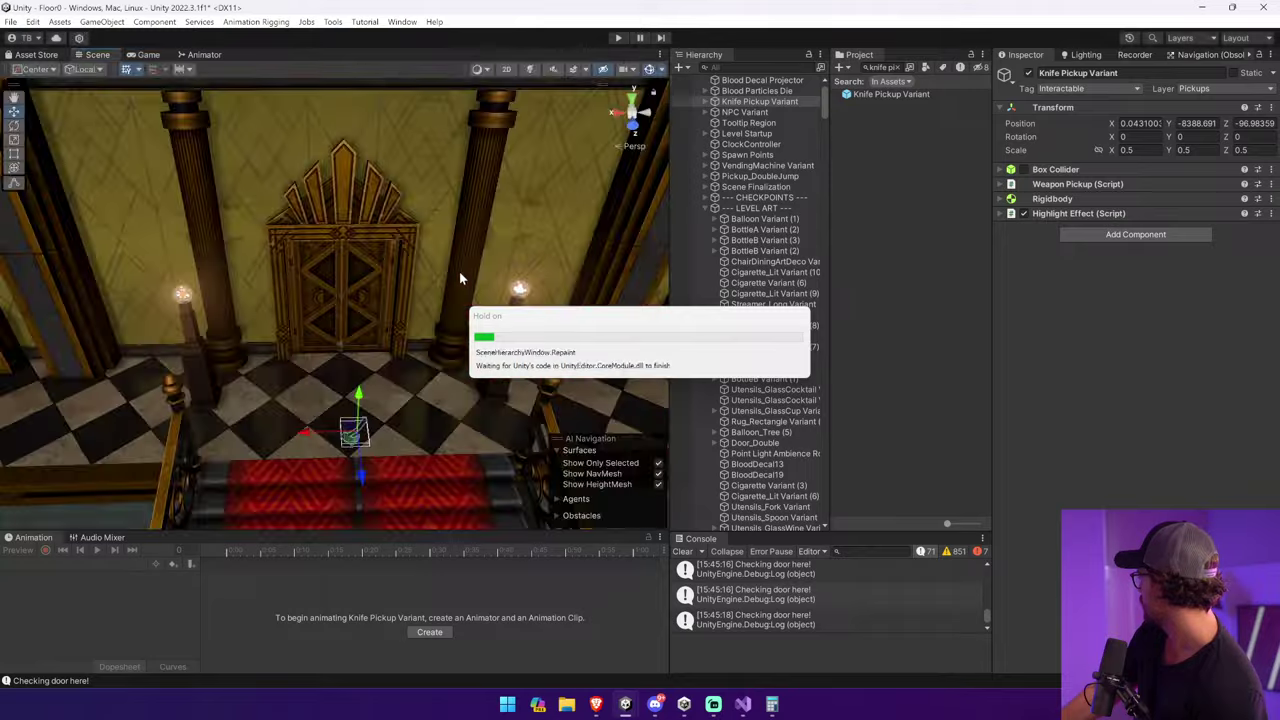
Open the Balloon_Tree prefab in context from Balloon_Tree (10) beside the stair railing, with its teal balloon selected, and clear the console.
right_drag(346, 399, 631, 313)
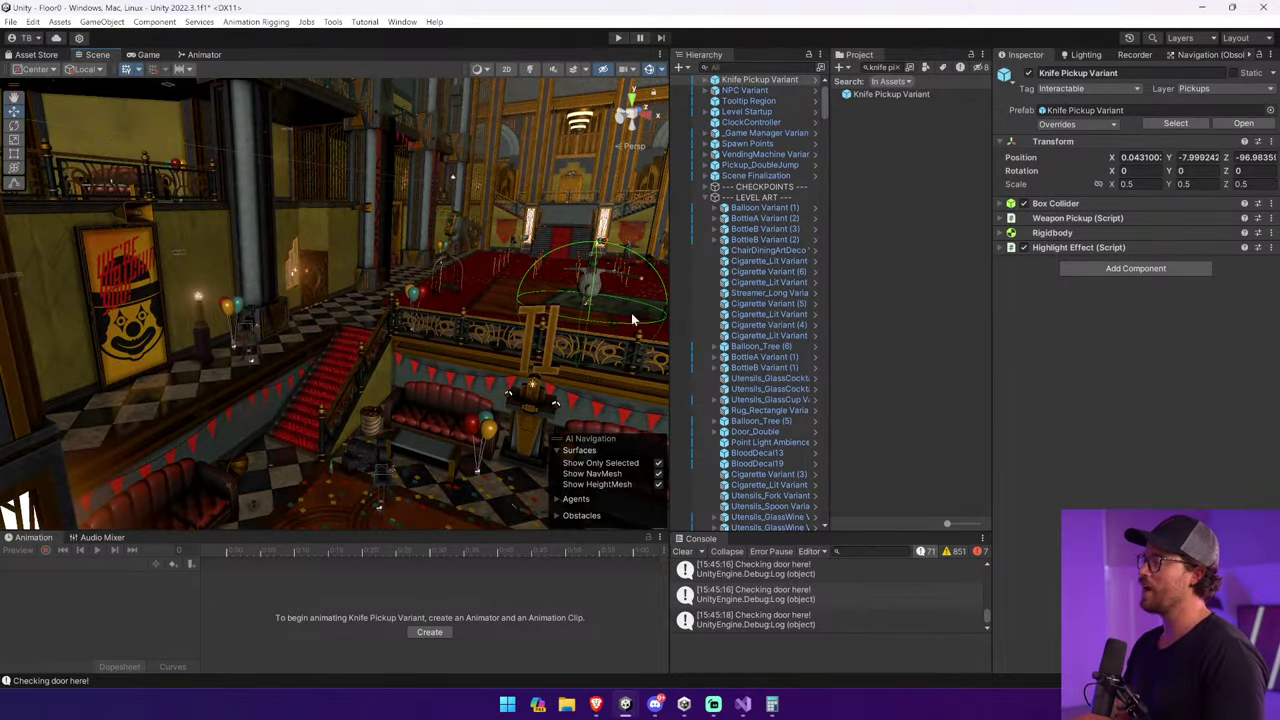
click(413, 297)
right_drag(413, 297, 950, 346)
key(w)
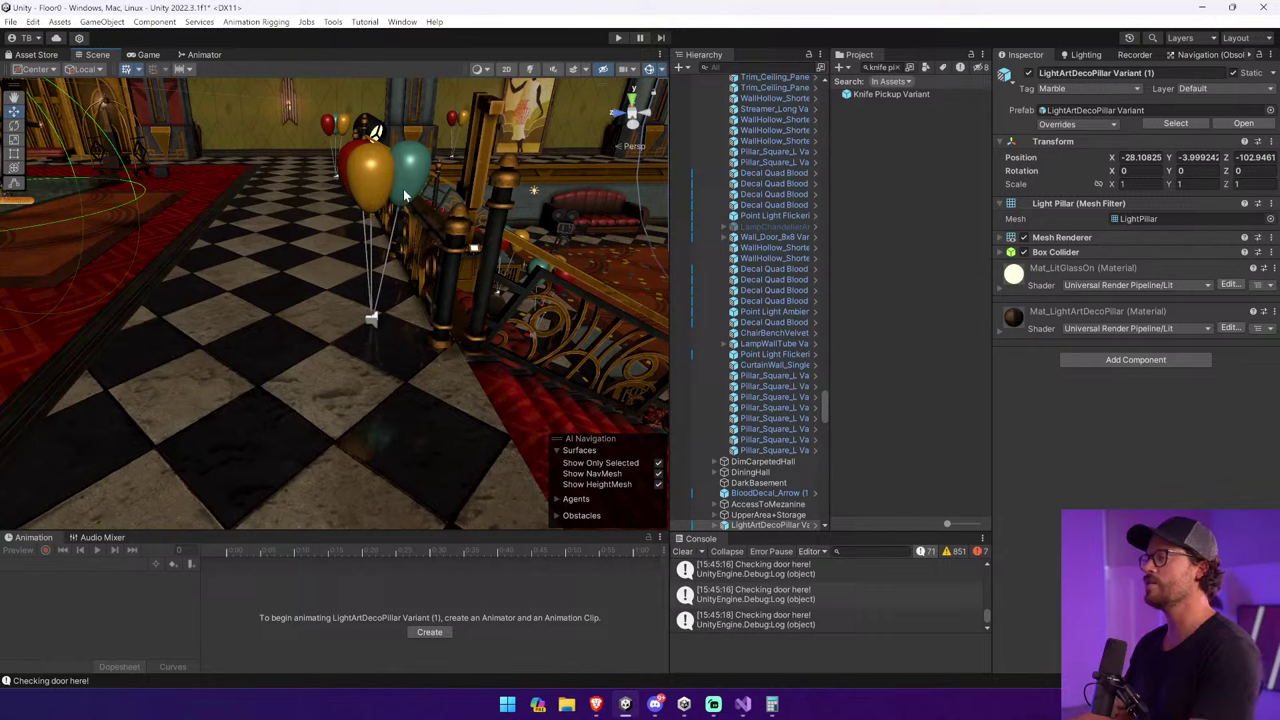
click(405, 195)
click(410, 195)
click(413, 191)
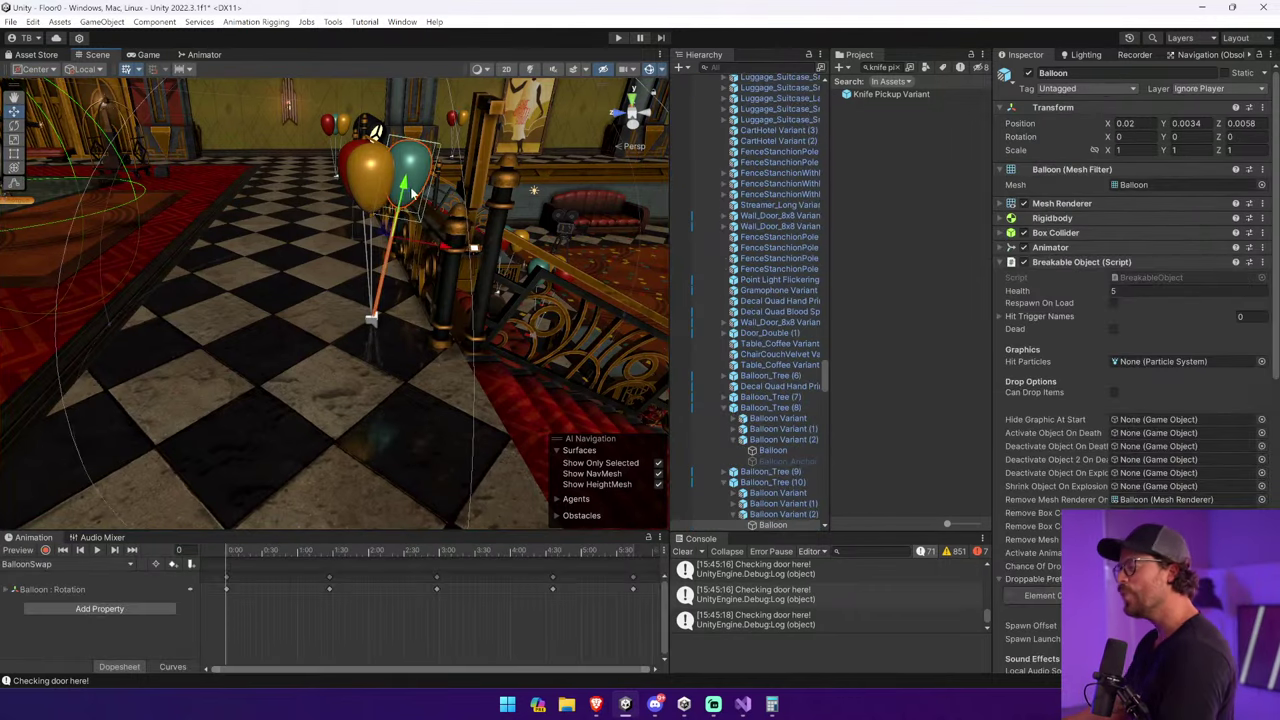
click(816, 483)
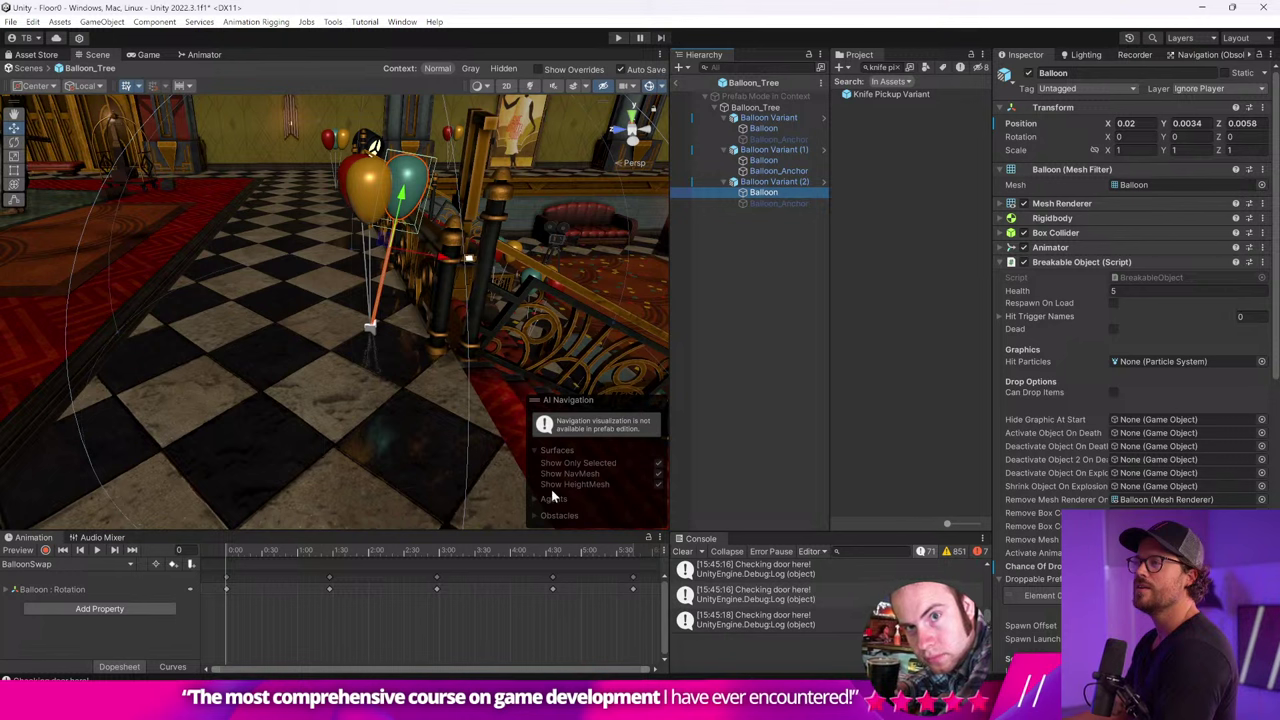
click(680, 552)
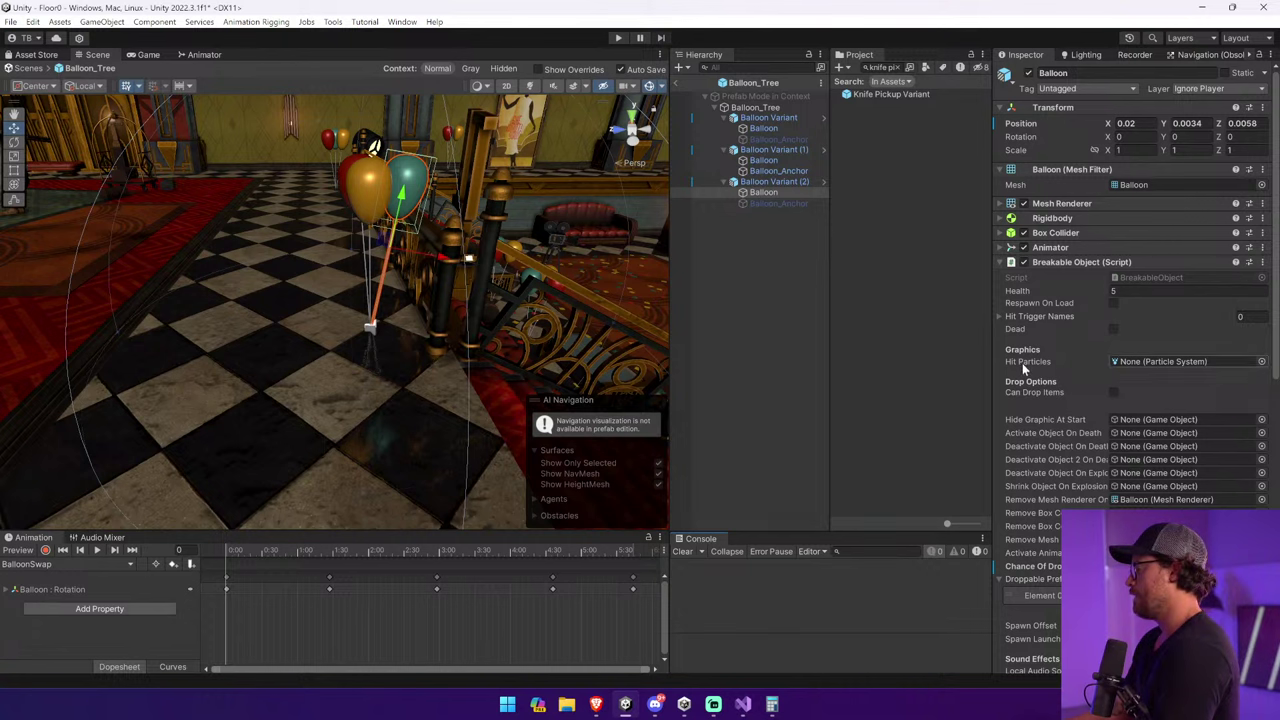
Enable Can Drop Items in the Breakable Object script of all three Balloons in the Balloon_Tree prefab.
scroll(1022, 363, down, 3)
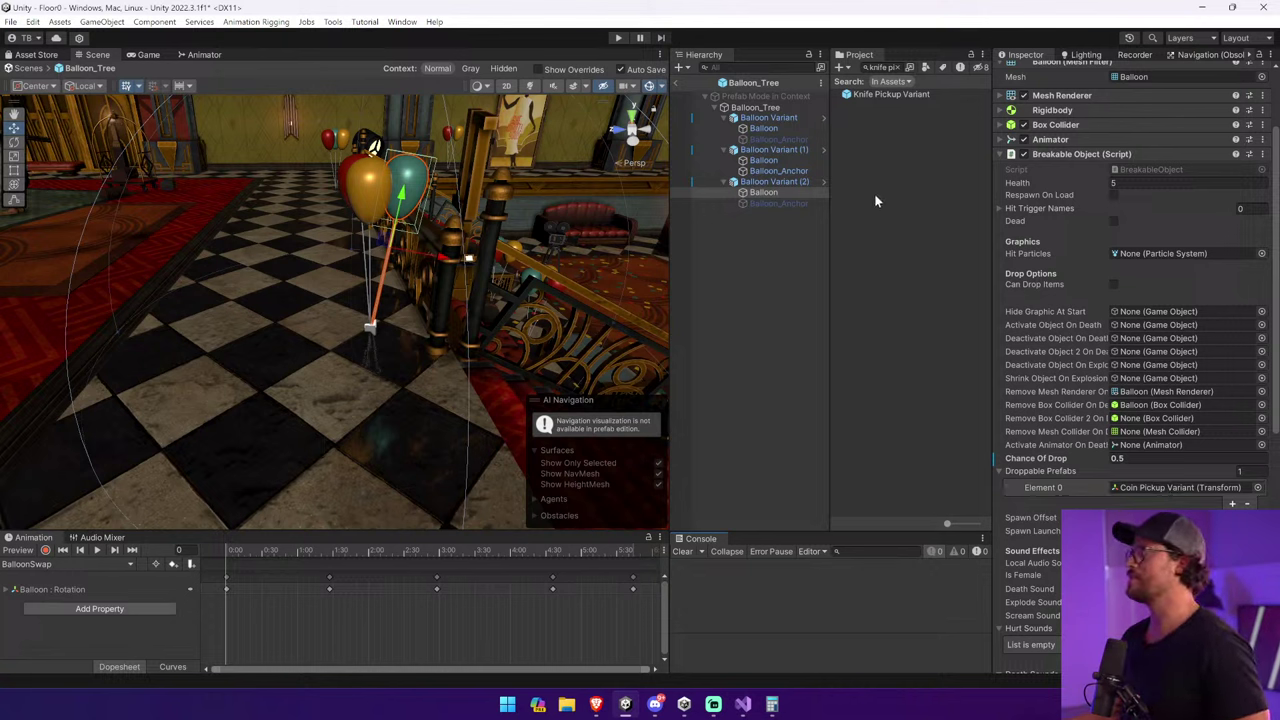
ctrl+click(764, 160)
ctrl+click(786, 119)
click(788, 127)
ctrl+click(782, 188)
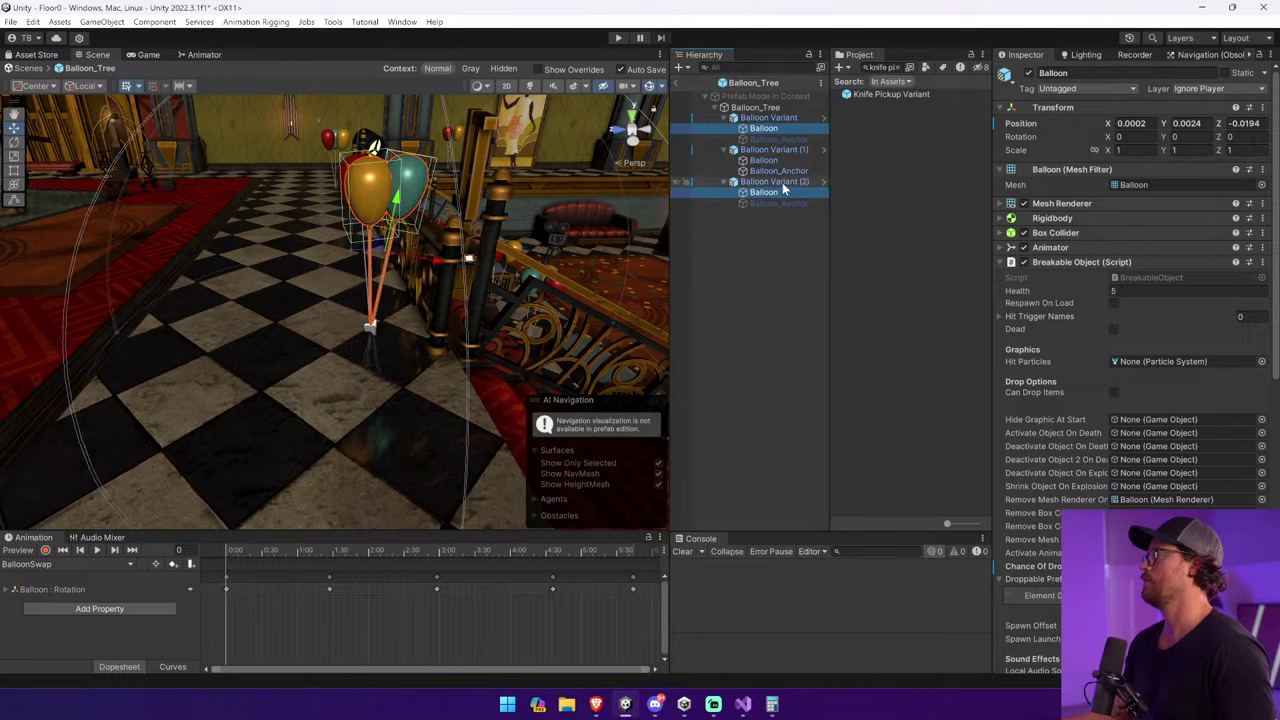
ctrl+click(783, 163)
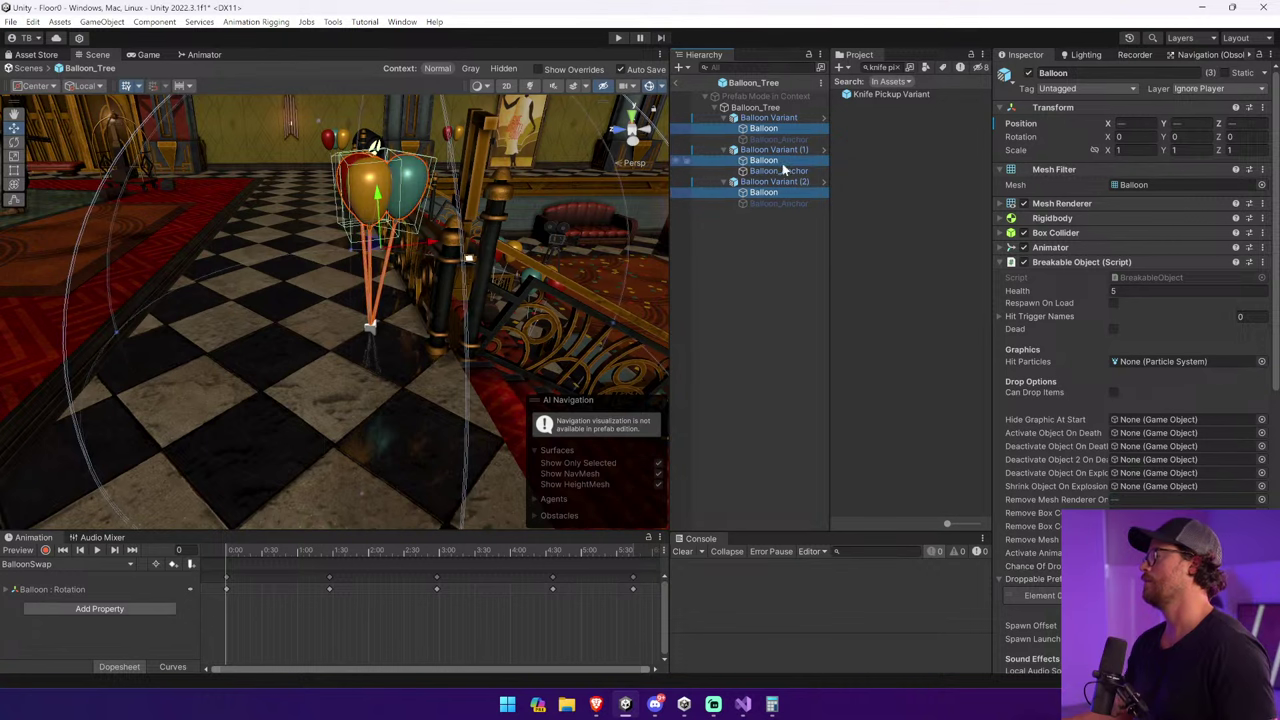
click(1113, 392)
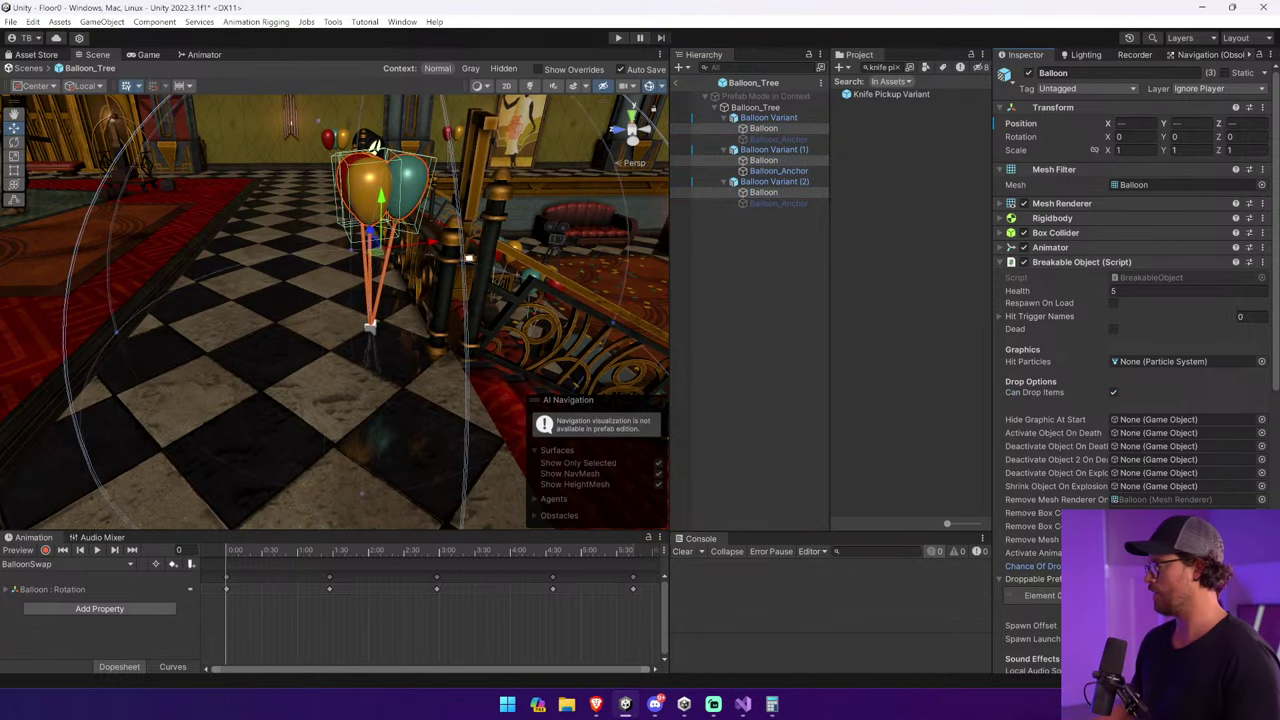
Playtest the entrance corridor, hitting the balloons with the axe to check their coin drops.
click(617, 38)
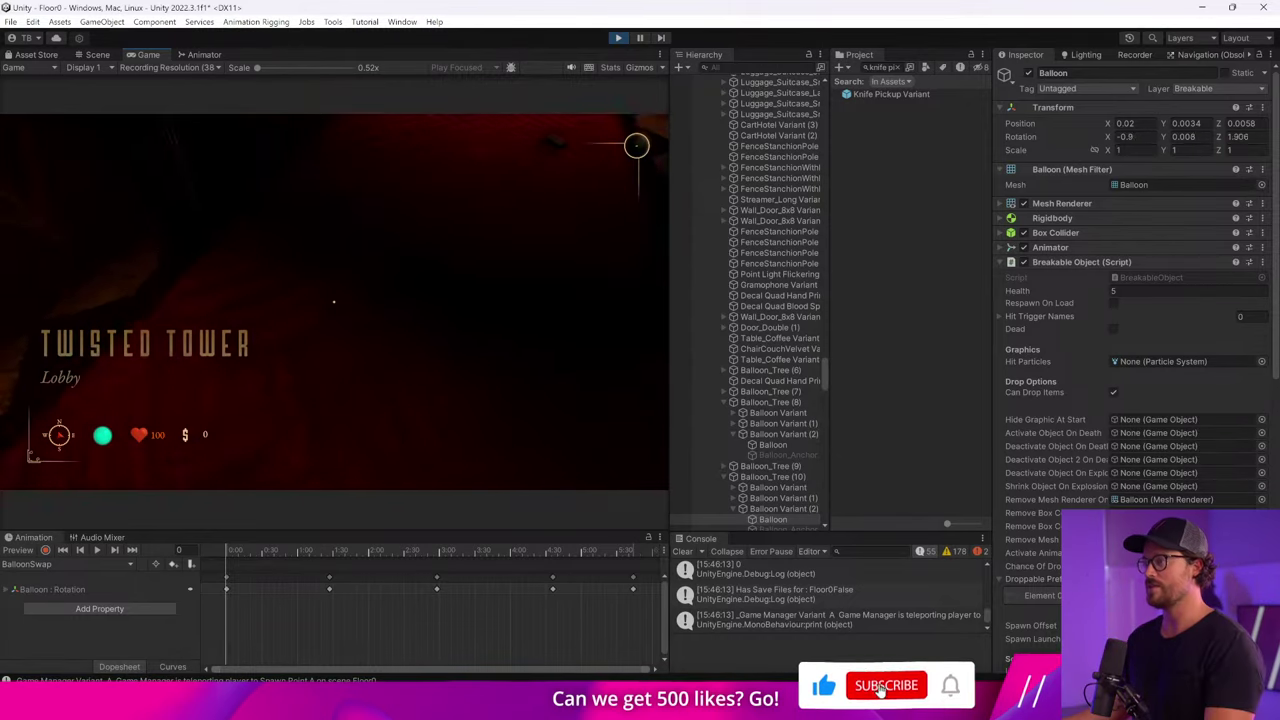
key(w)
key(e)
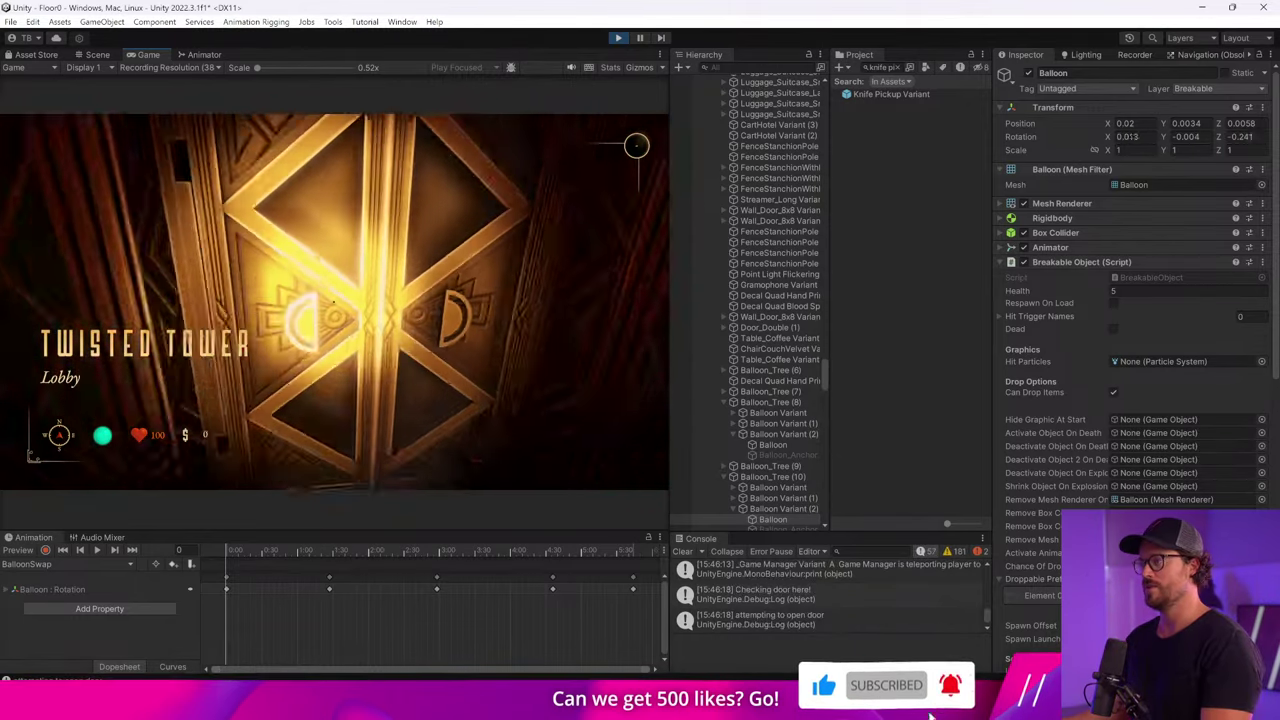
key(w)
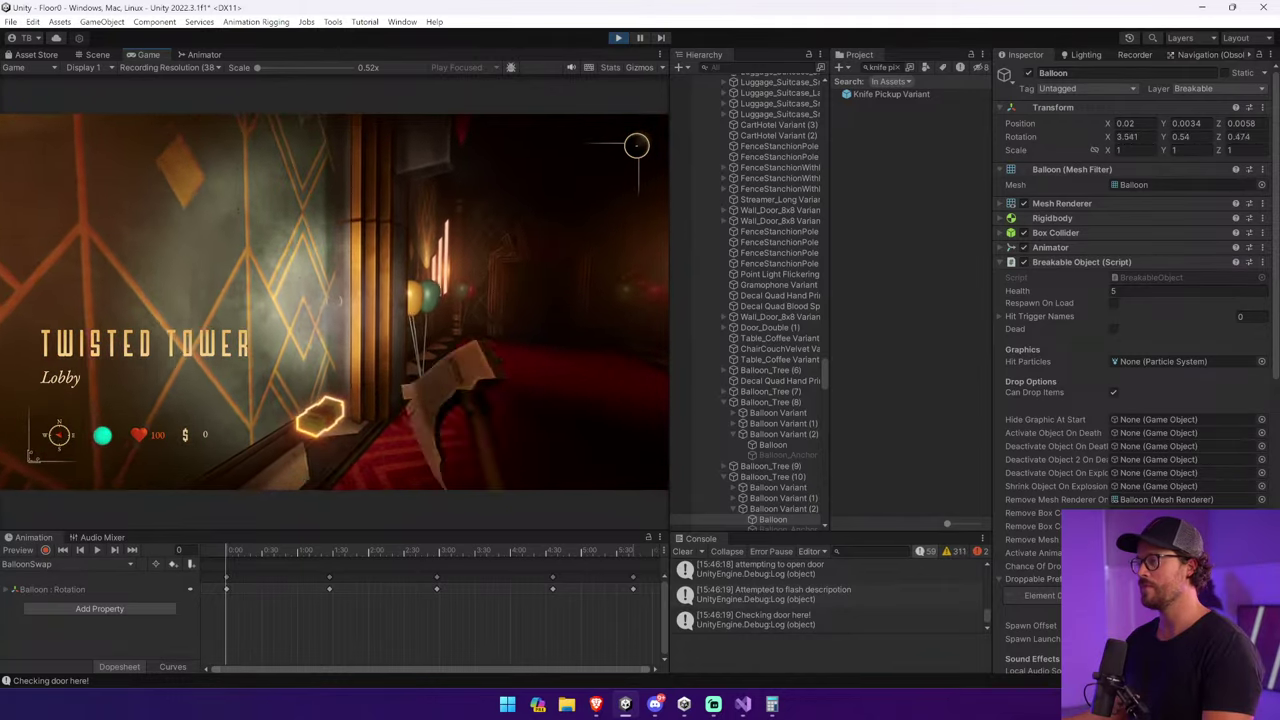
key(e)
click(334, 301)
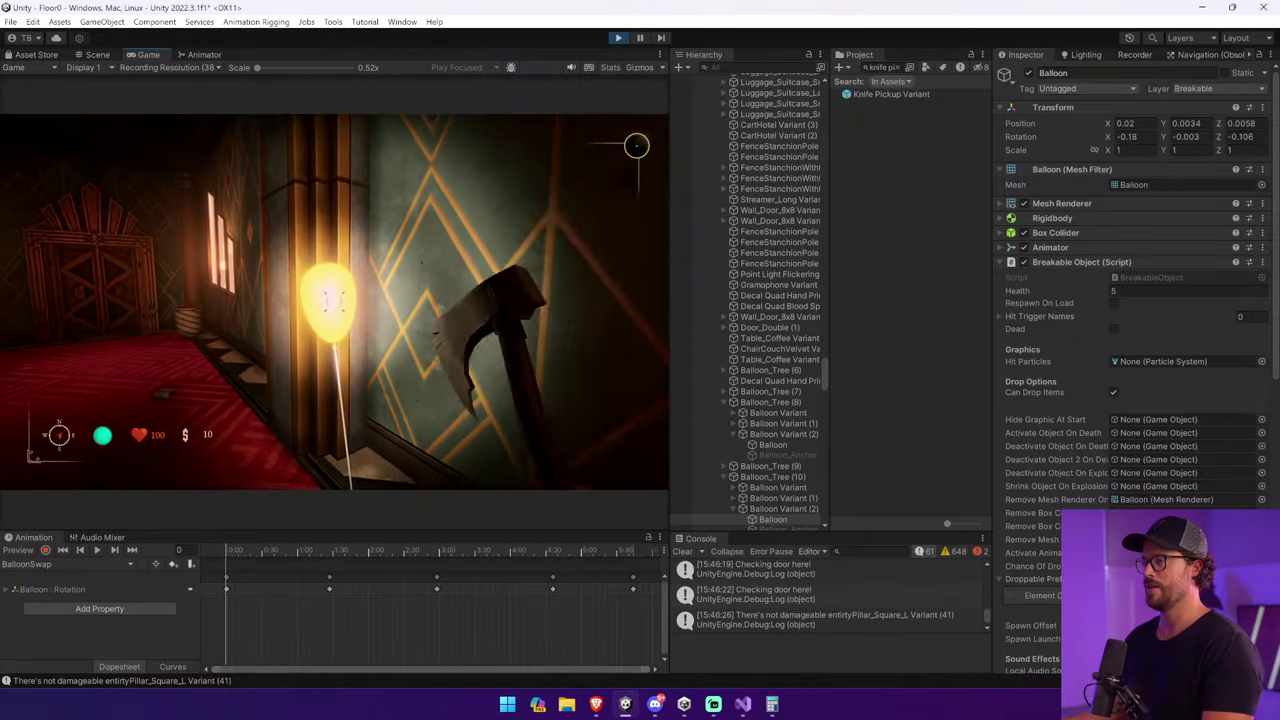
key(e)
key(w)
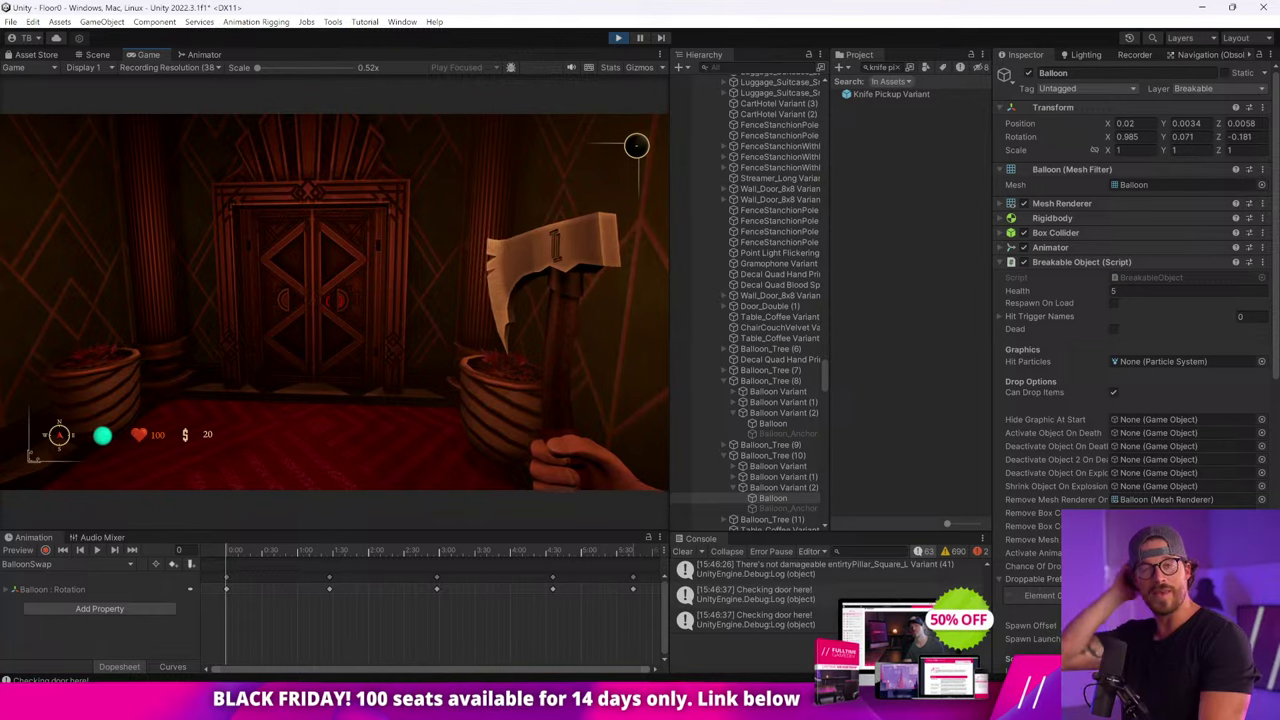
Continue the playtest through the double doors, fighting the Walker with the axe and restoring health beside its body.
key(w)
key(e)
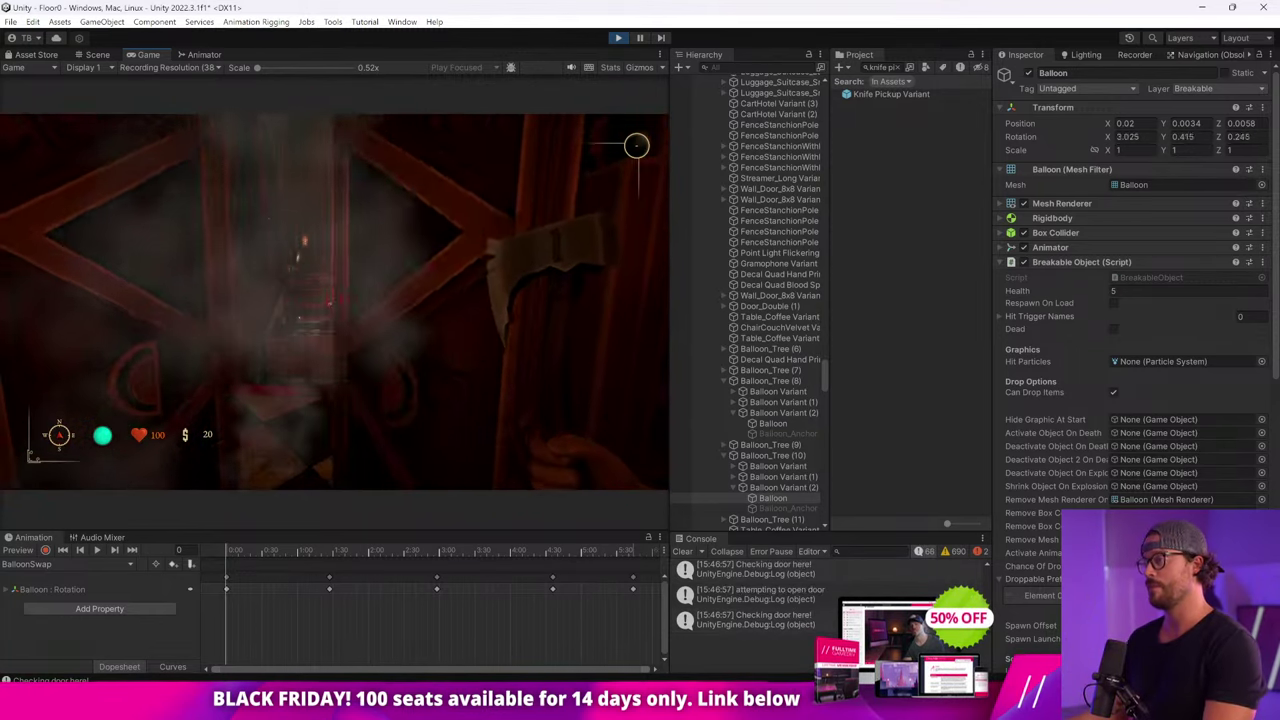
key(w)
key(s)
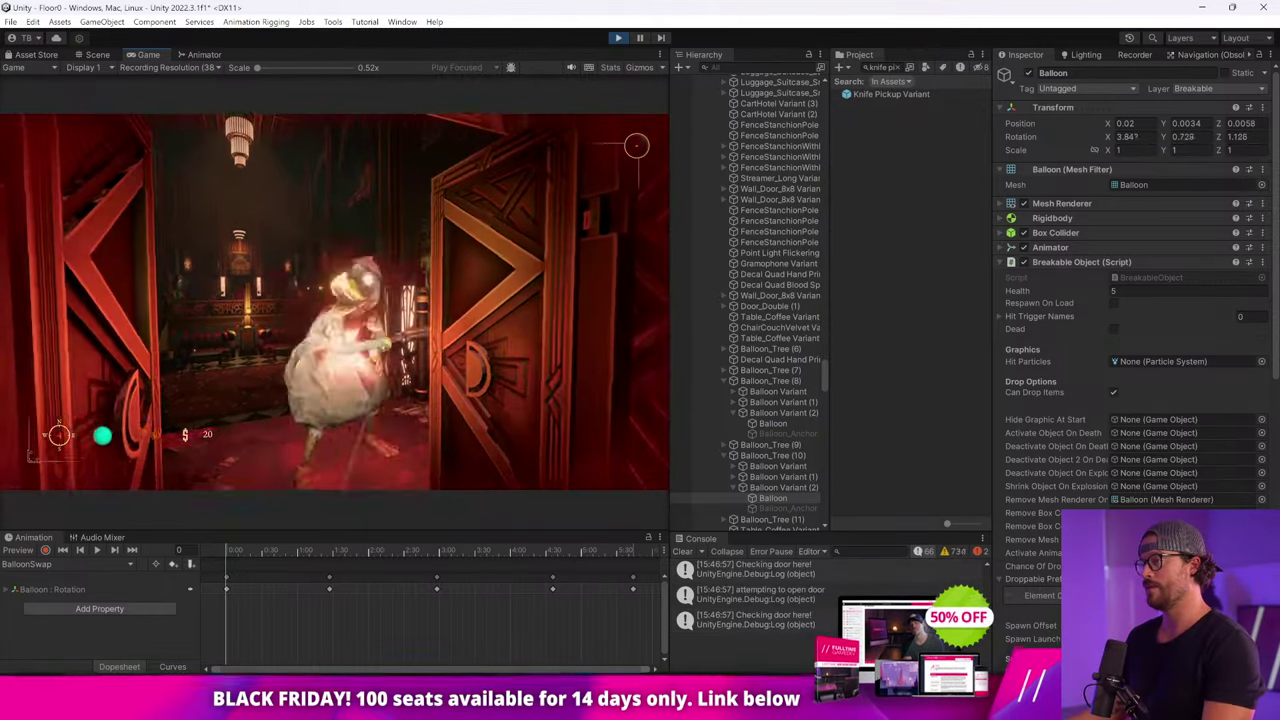
click(334, 302)
click(334, 302)
key(w)
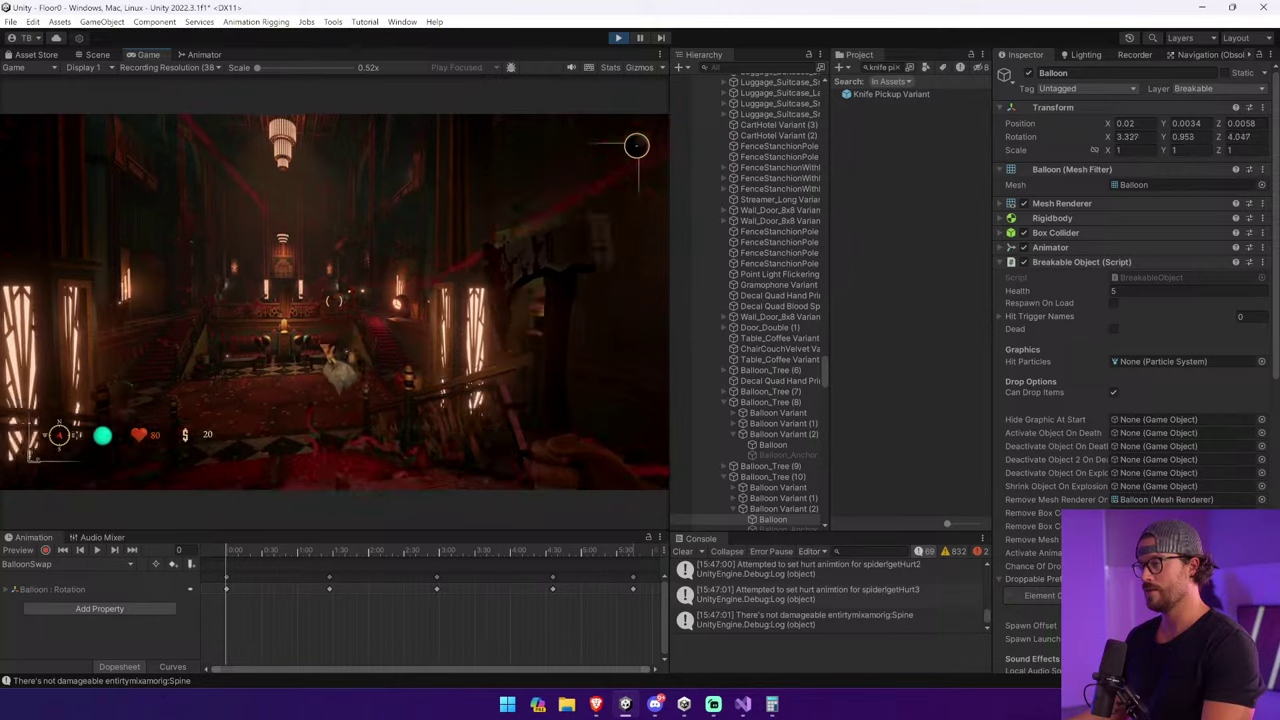
key(w)
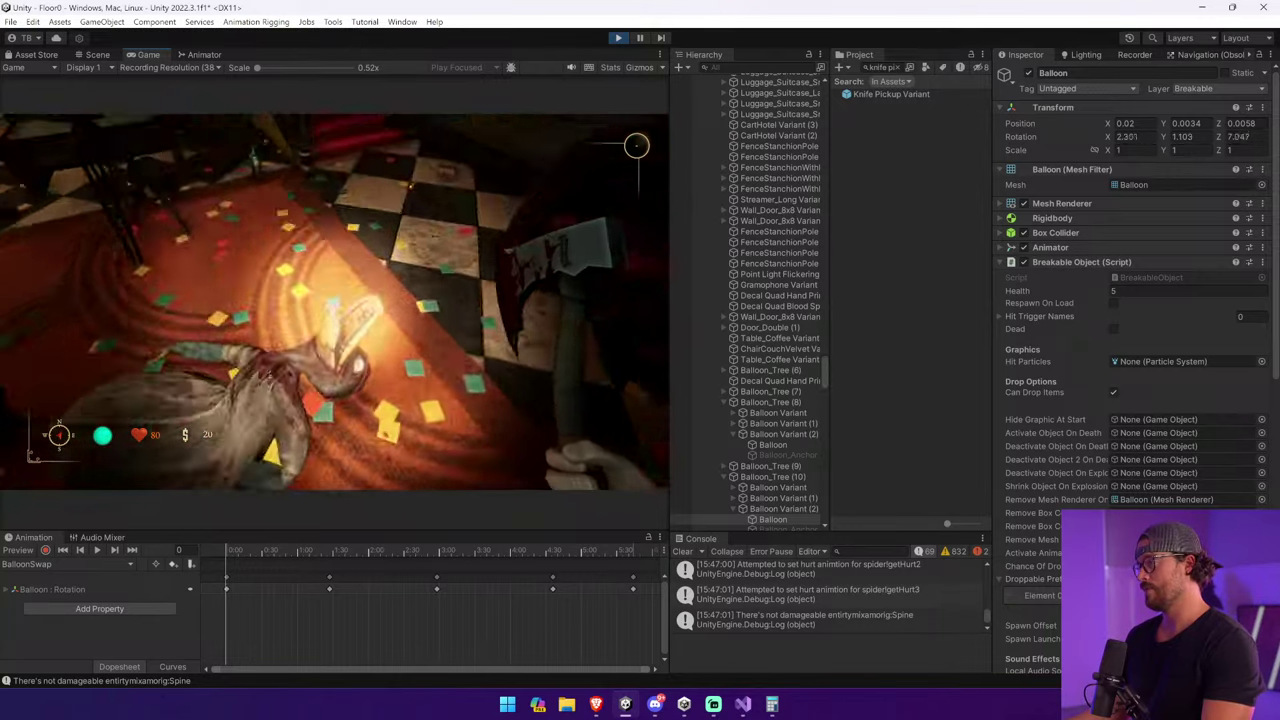
key(f)
key(w)
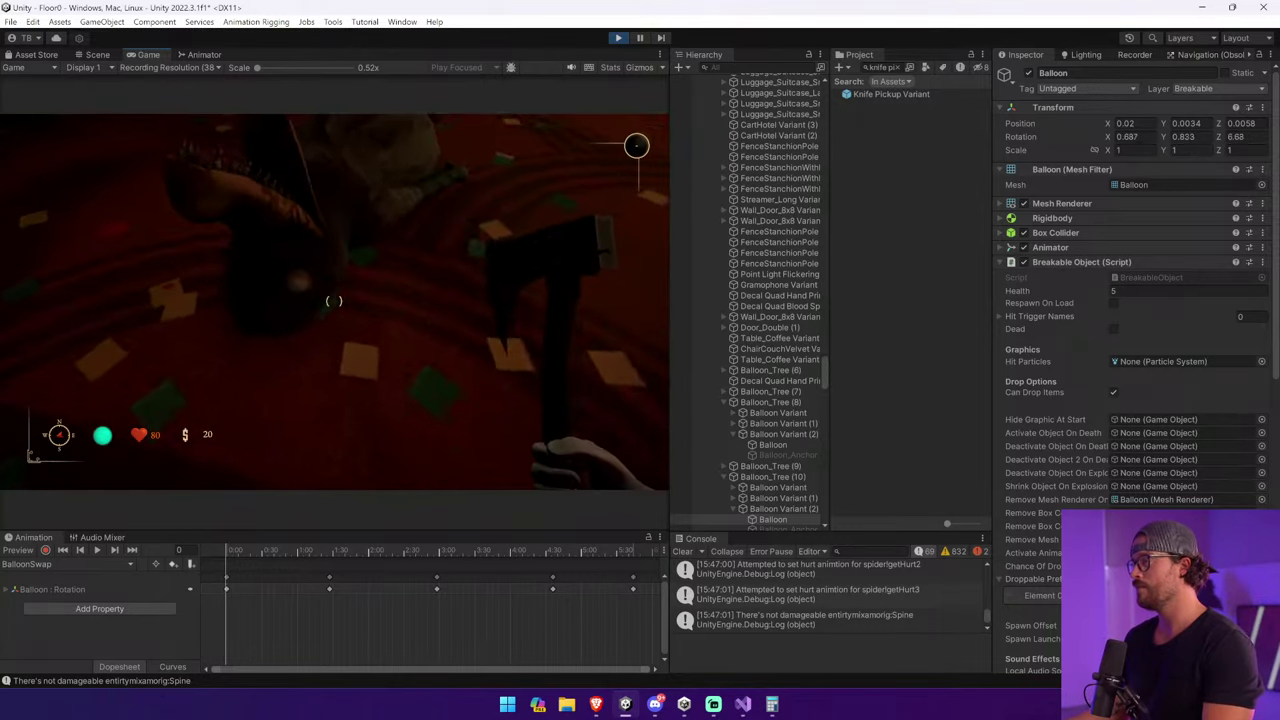
key(e)
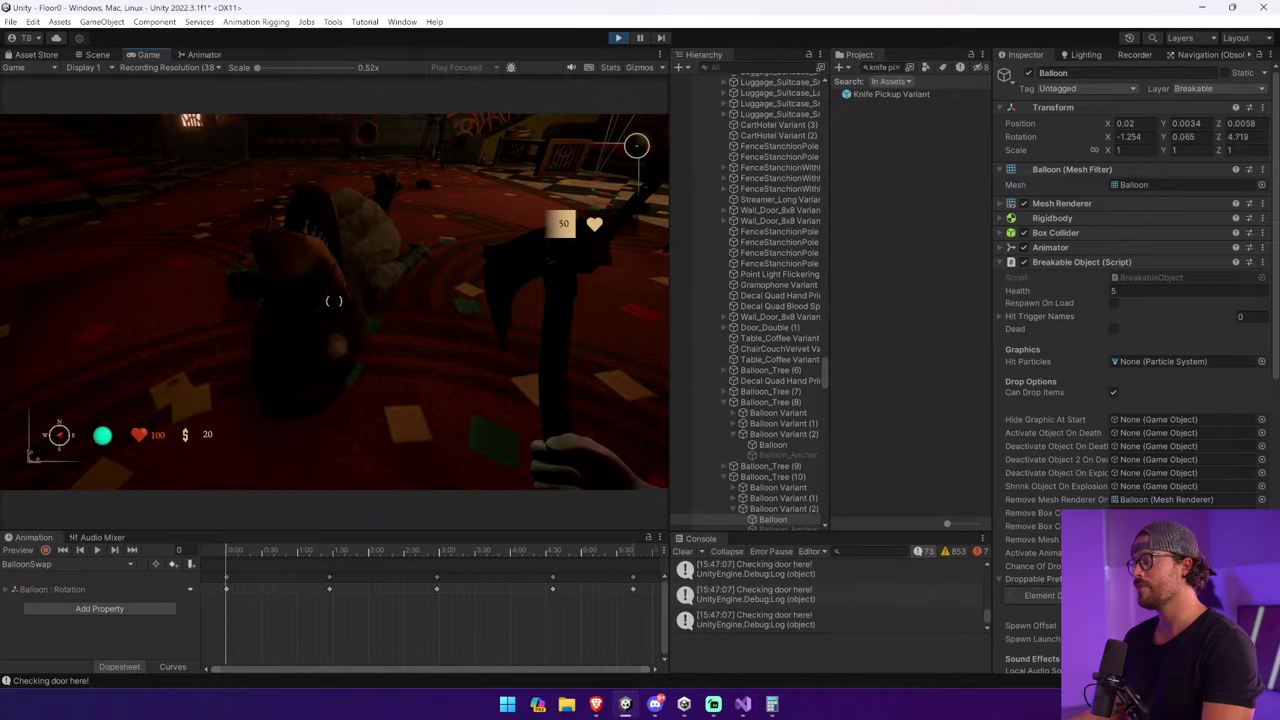
End the playtest and clear the console messages.
key(ctrl+s)
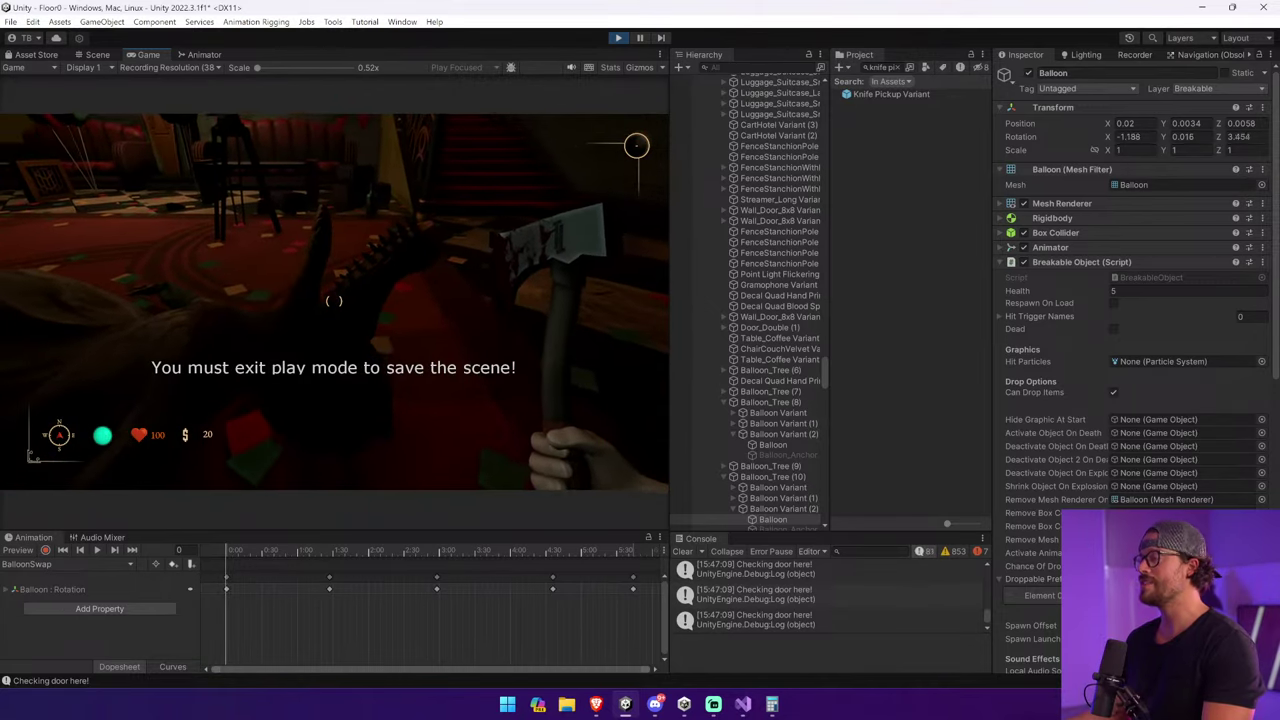
key(ctrl+p)
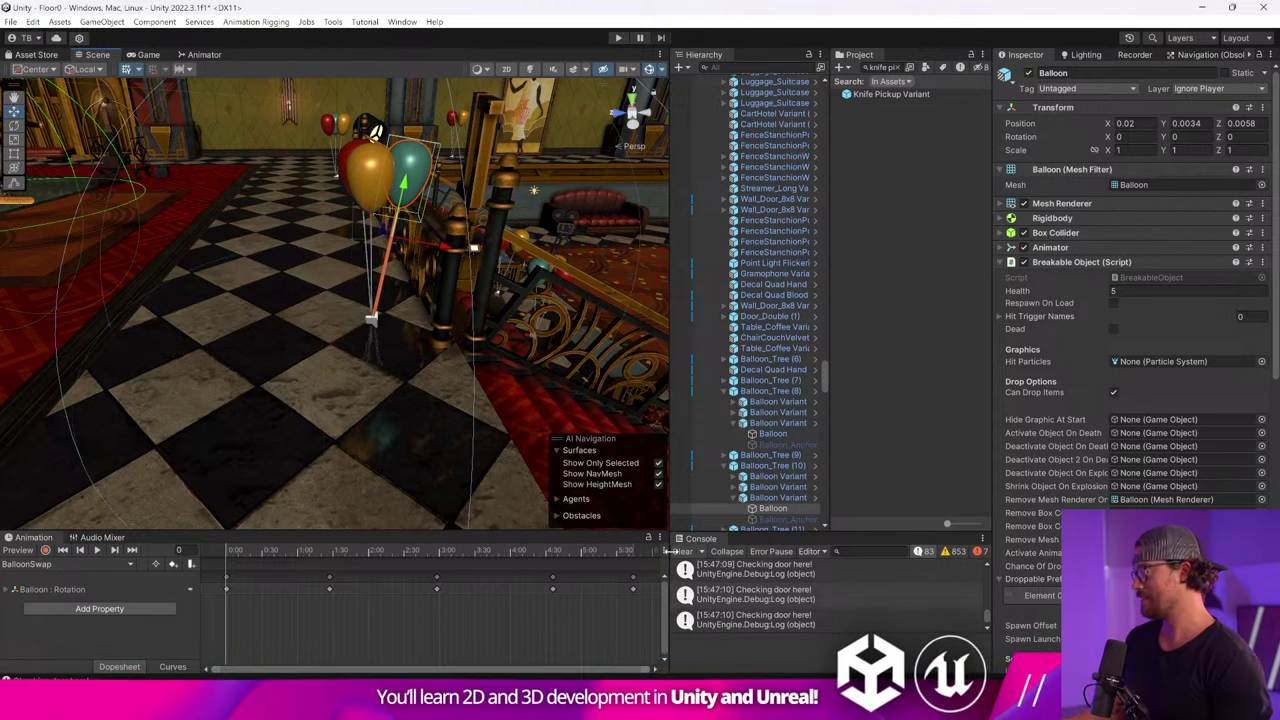
click(682, 552)
Enlarge the Console and Animation areas beneath the Hierarchy and Scene views.
drag(700, 534, 690, 477)
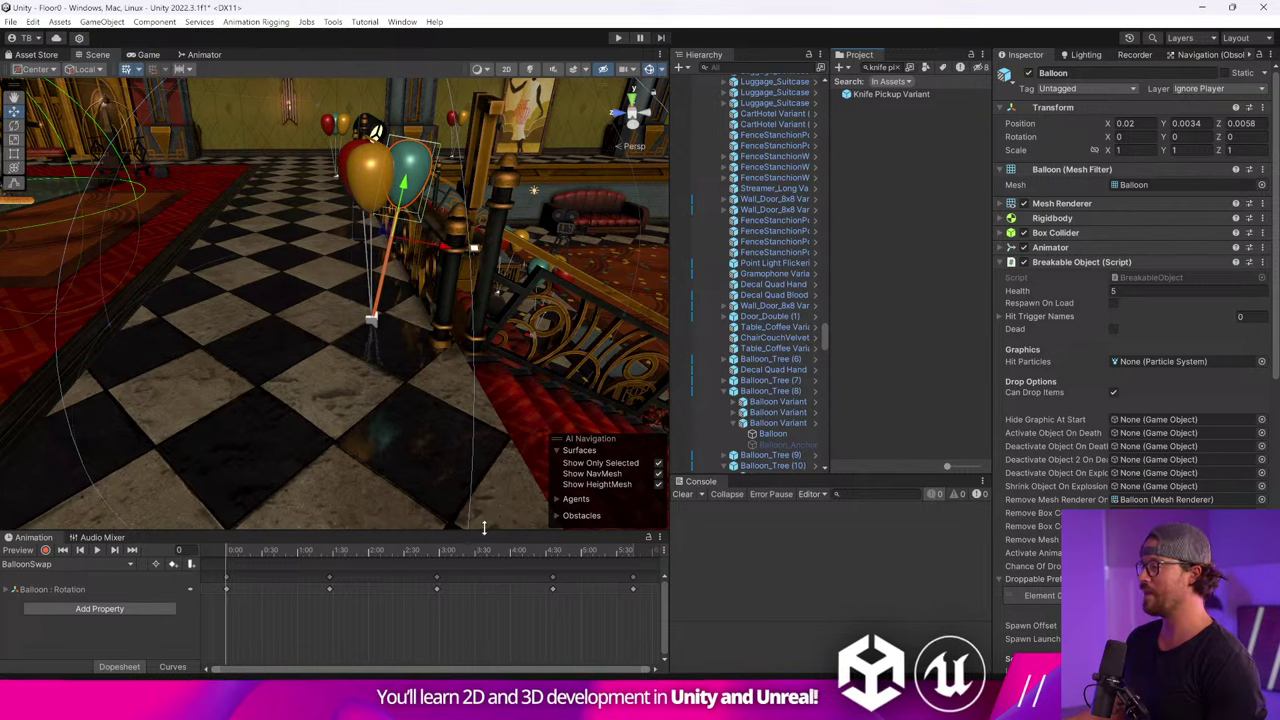
drag(500, 532, 509, 474)
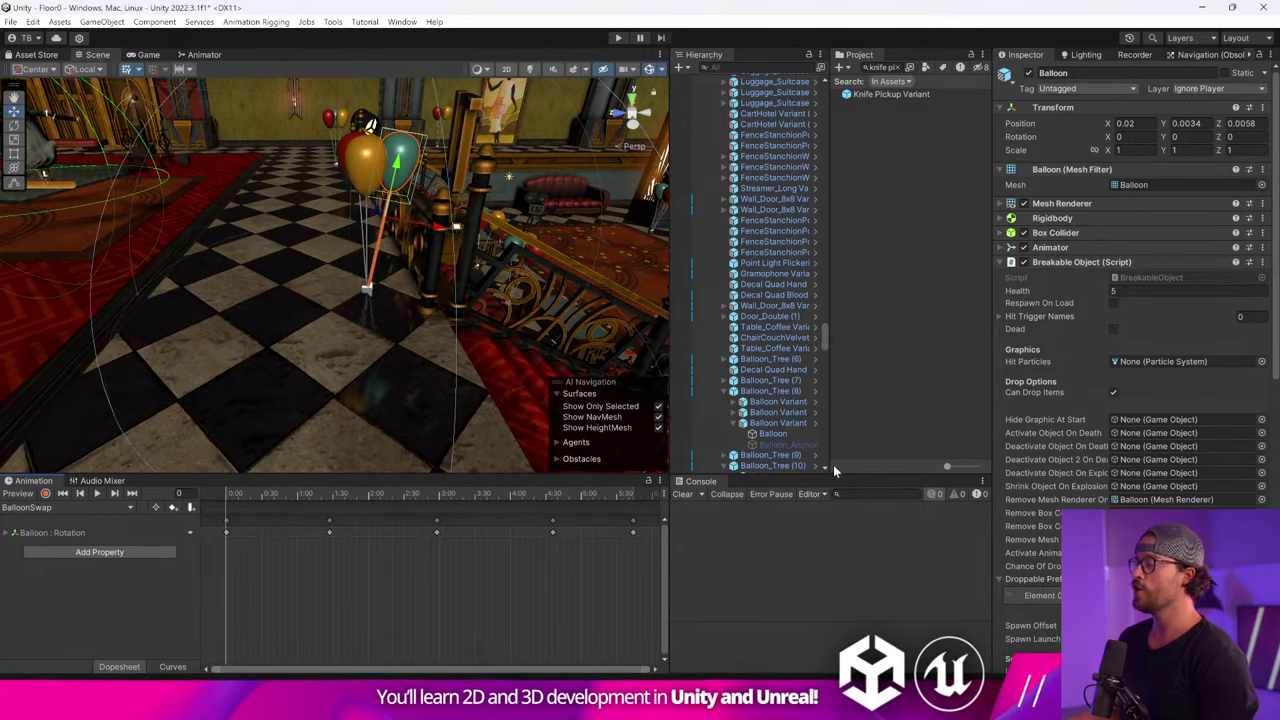
drag(856, 477, 853, 475)
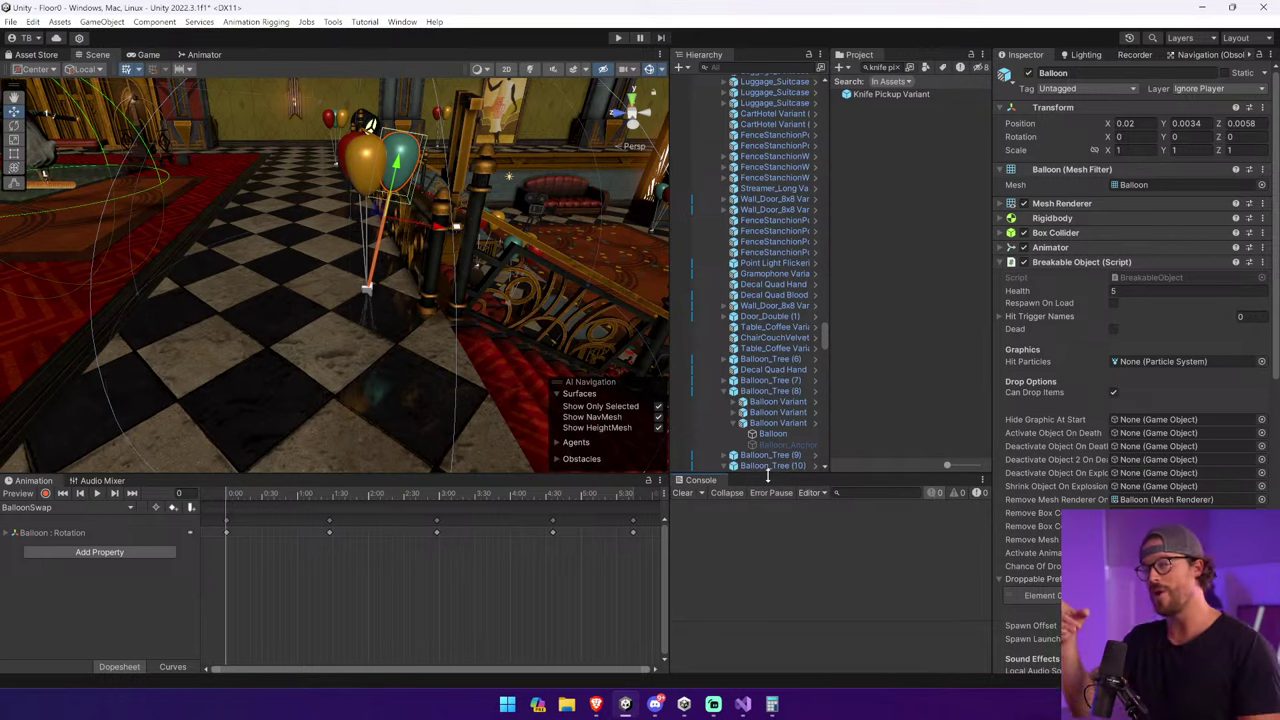
Switch to Visual Studio and try to add a Mathf.Random line beneath the else in DemoWeapon.cs's ShootRay method.
click(743, 704)
click(296, 332)
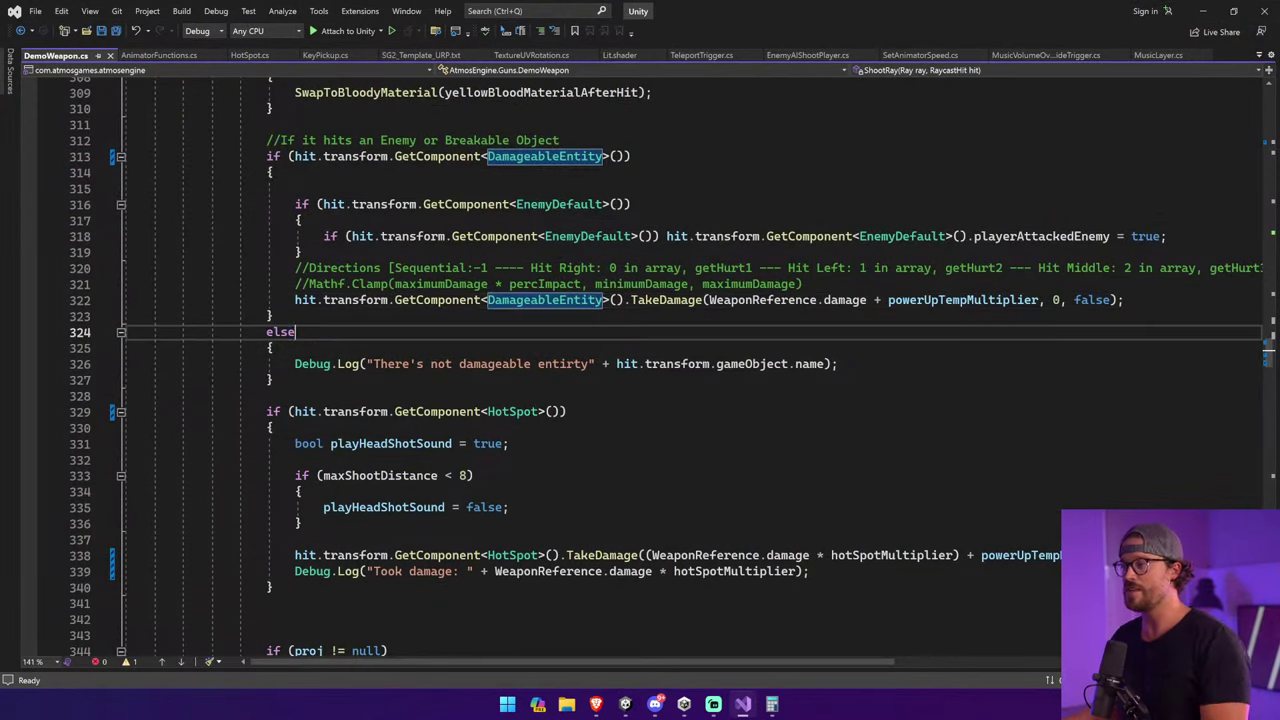
key(Return)
key(Return)
text(Mathff)
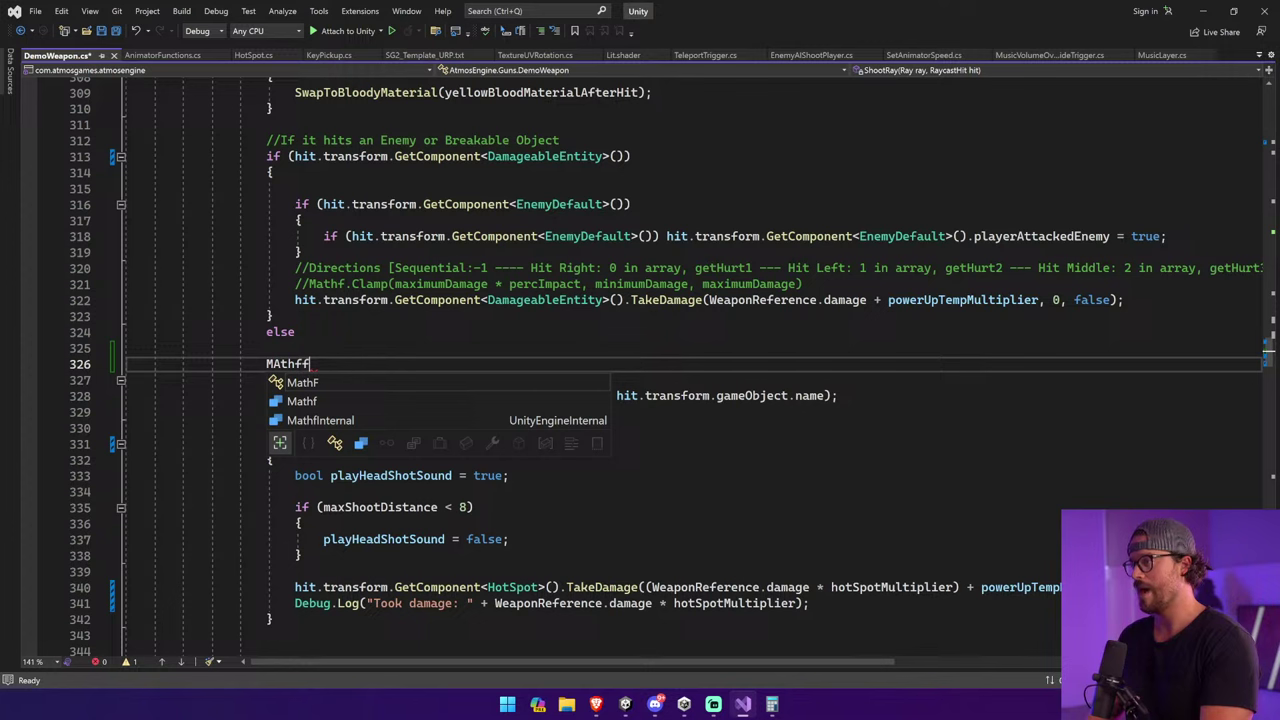
key(BackSpace)
key(BackSpace)
text(hf.Random)
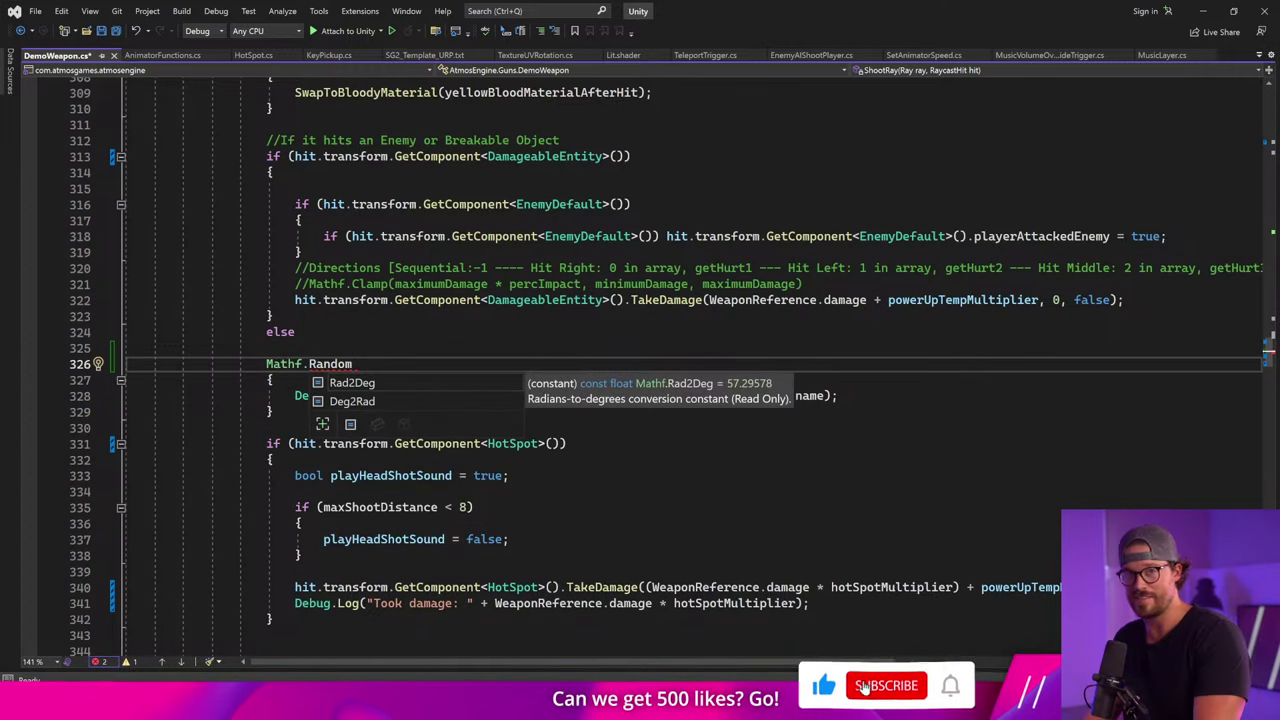
Remove the Mathf.Random line and the blank lines beneath the else, and save DemoWeapon.cs.
key(shift+Home)
key(BackSpace)
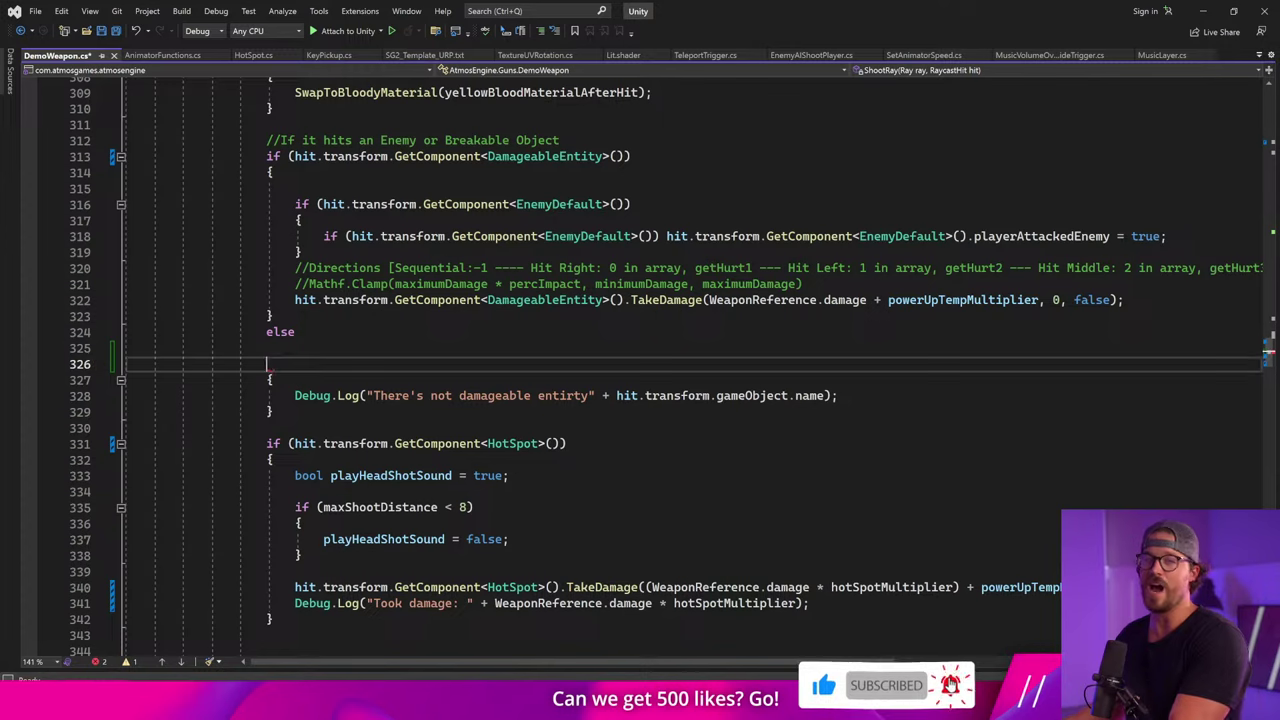
key(Up)
drag(334, 364, 126, 364)
key(BackSpace)
key(BackSpace)
key(BackSpace)
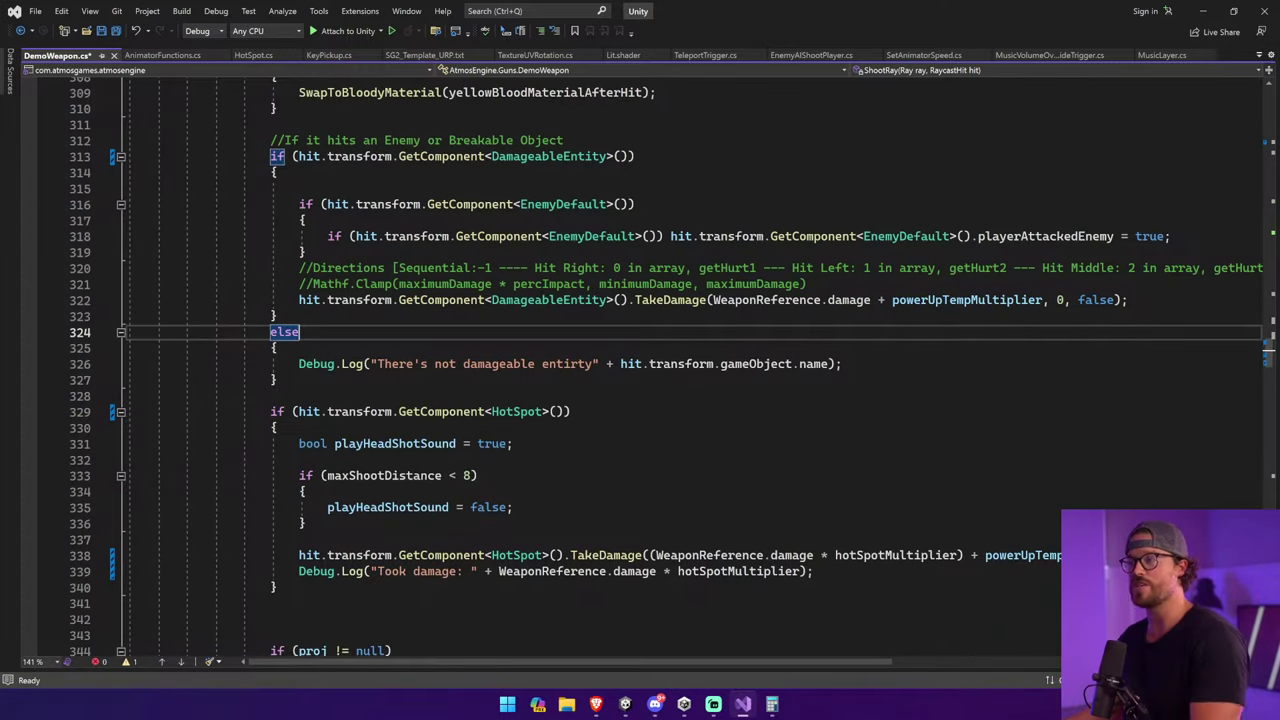
key(ctrl+s)
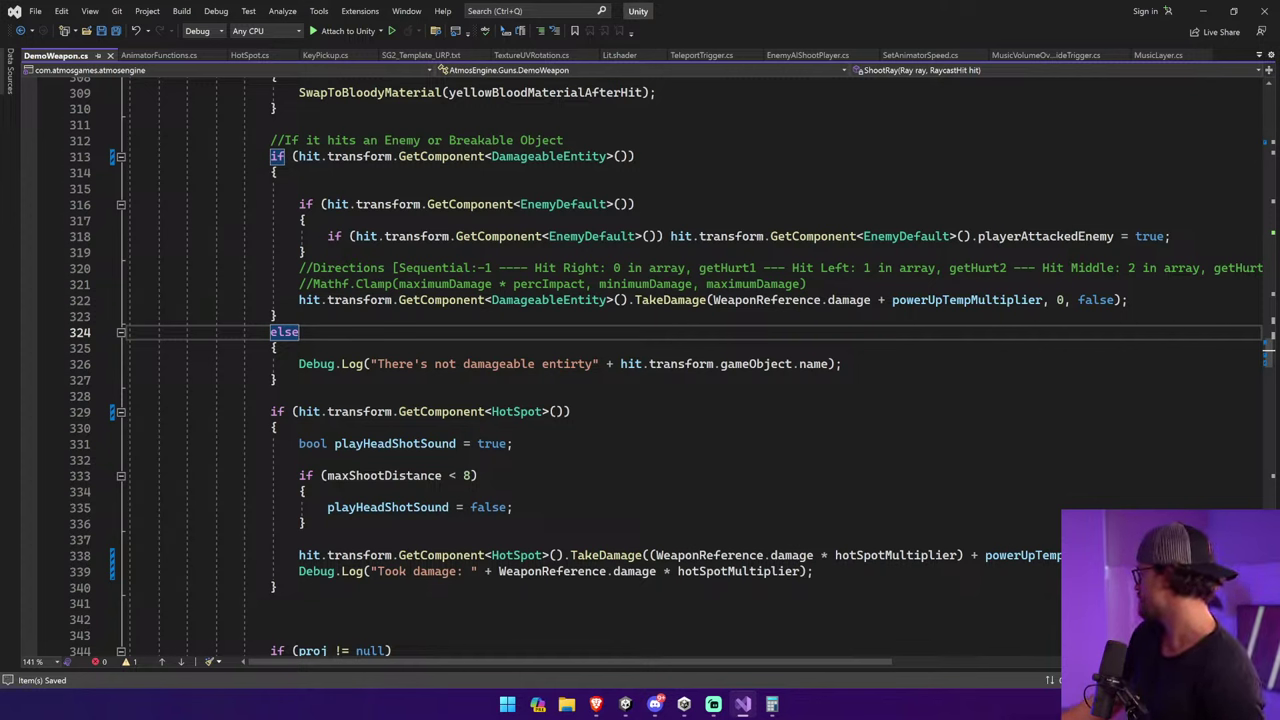
click(626, 704)
drag(769, 477, 760, 510)
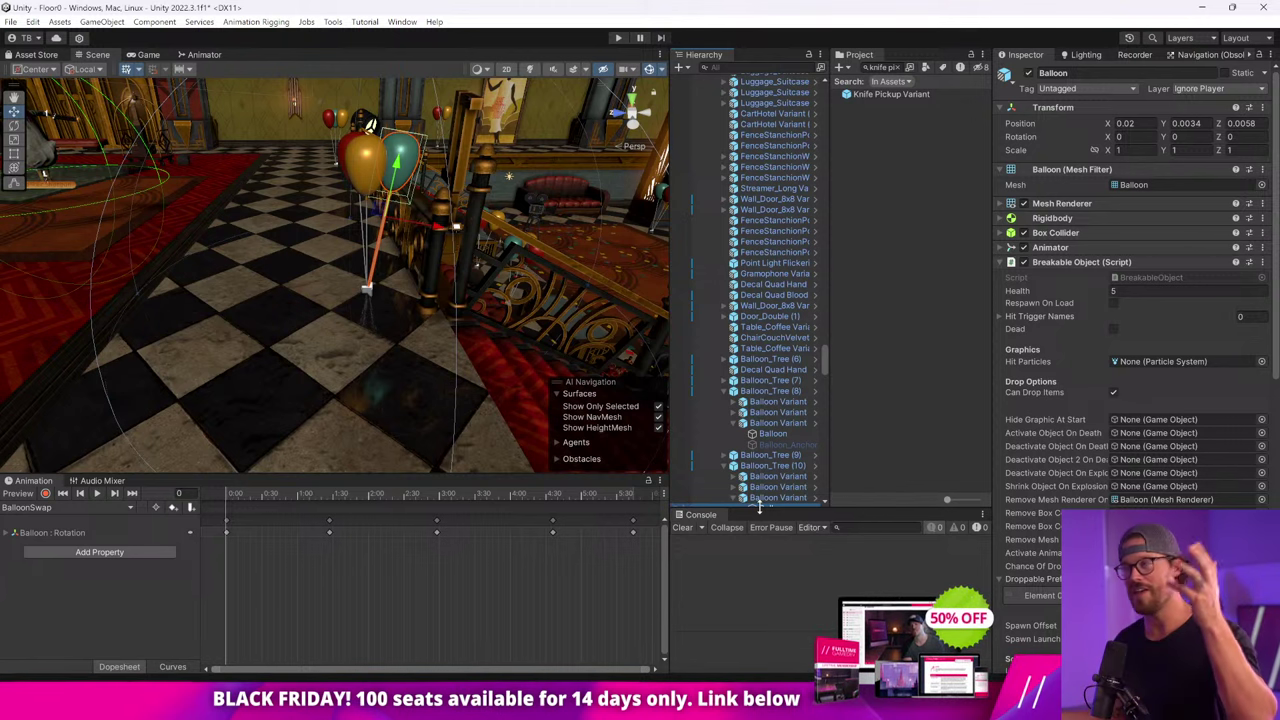
click(787, 285)
click(792, 295)
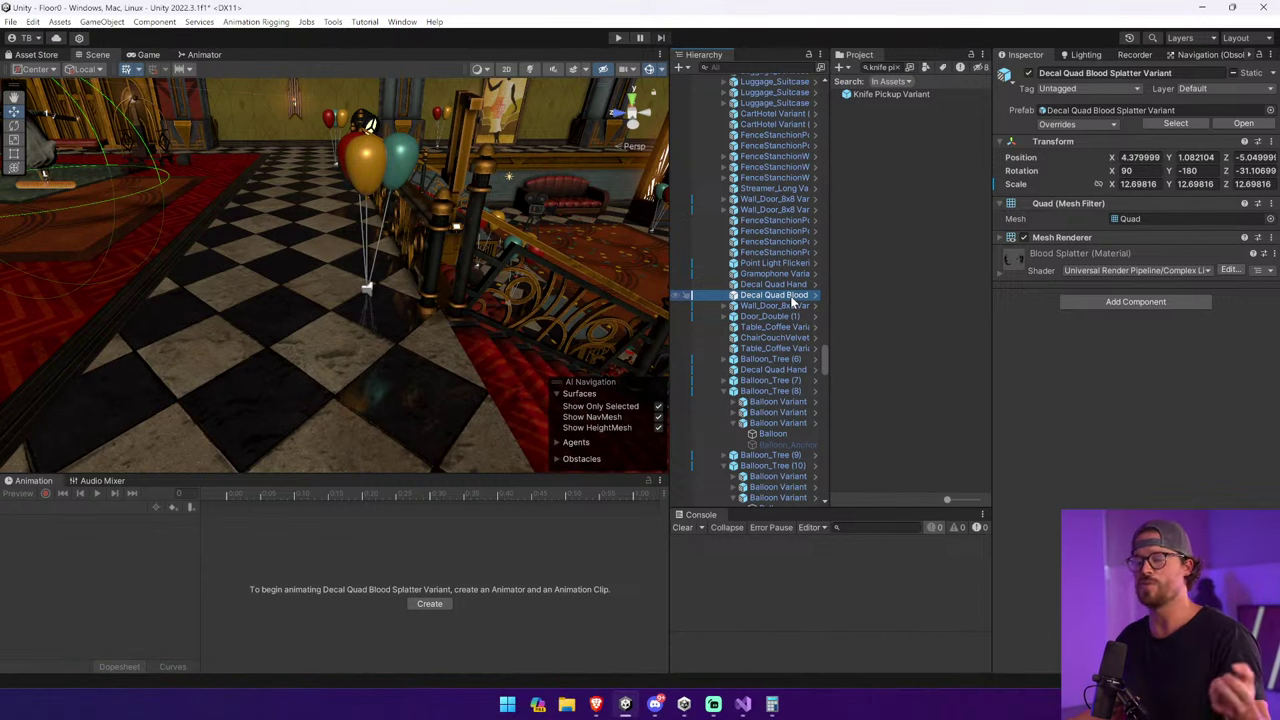
click(775, 252)
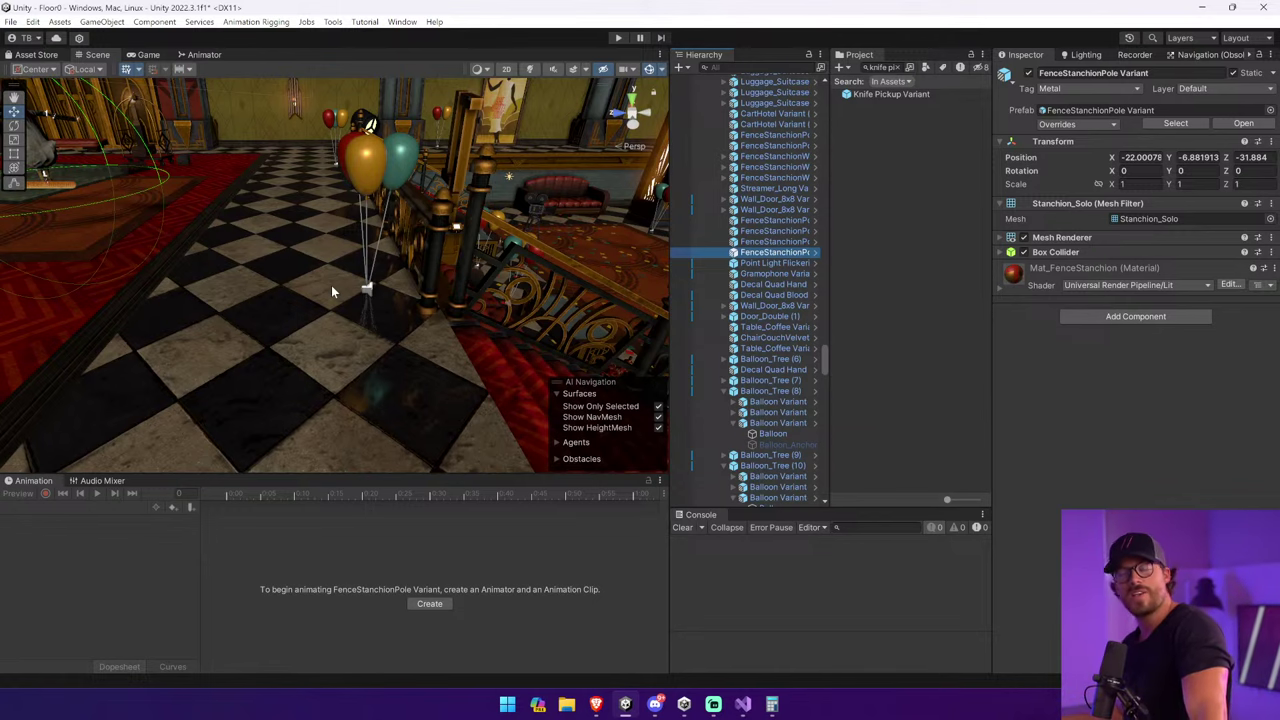
click(368, 175)
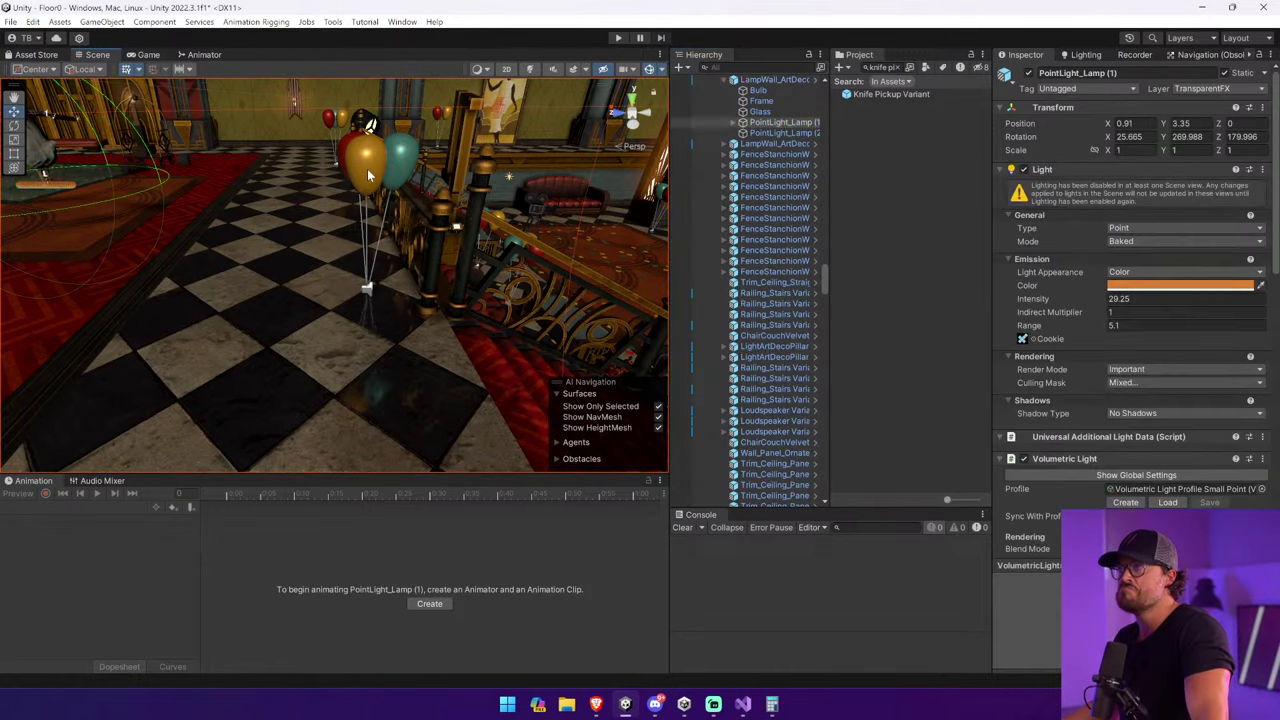
click(368, 175)
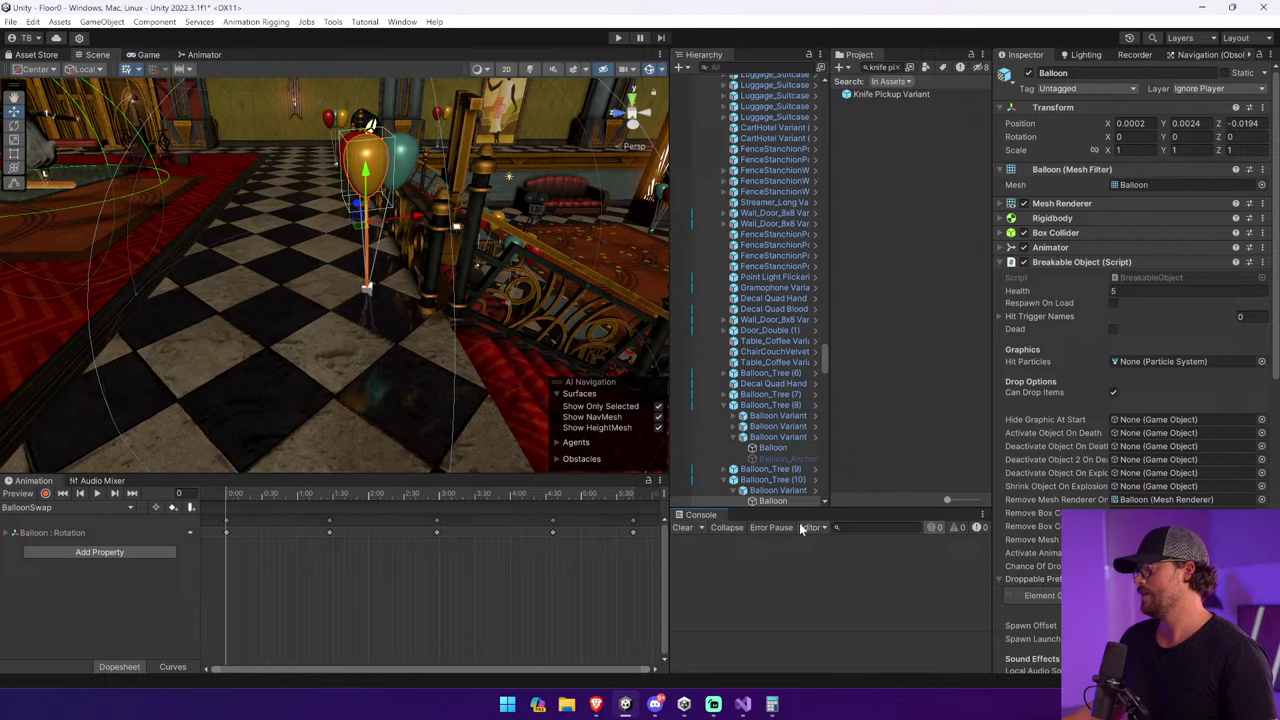
drag(817, 509, 810, 527)
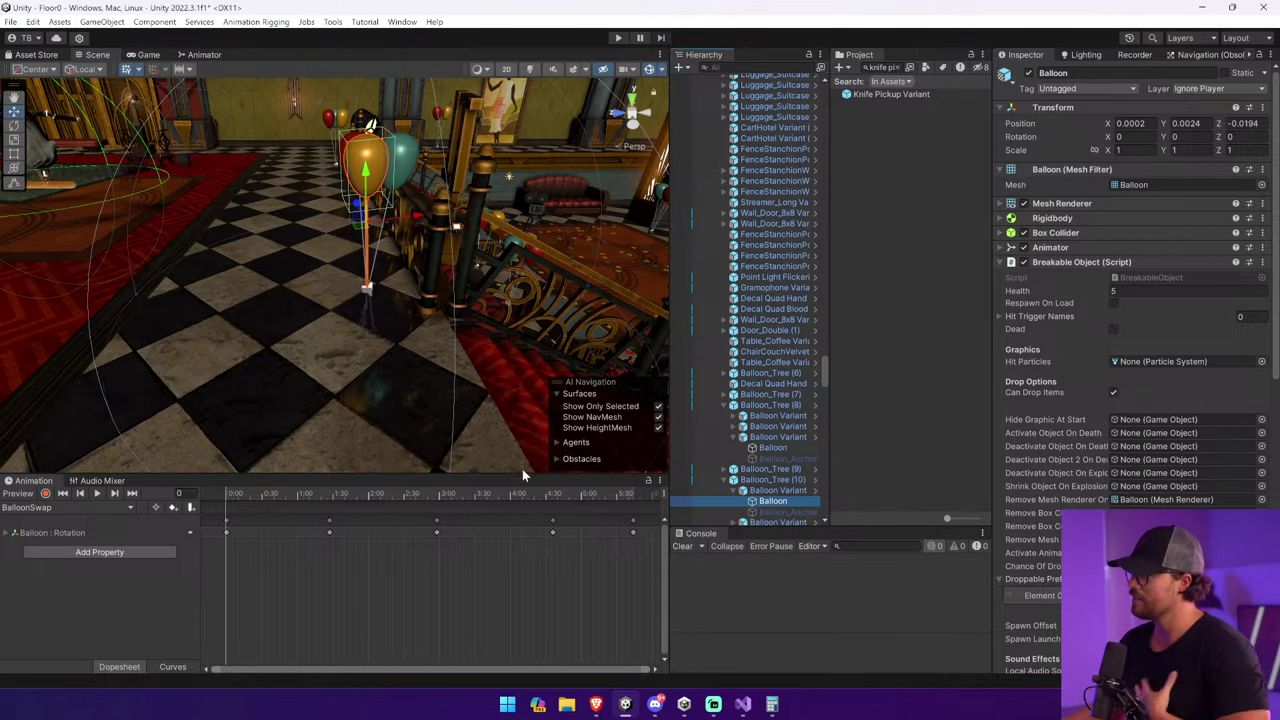
drag(523, 476, 523, 510)
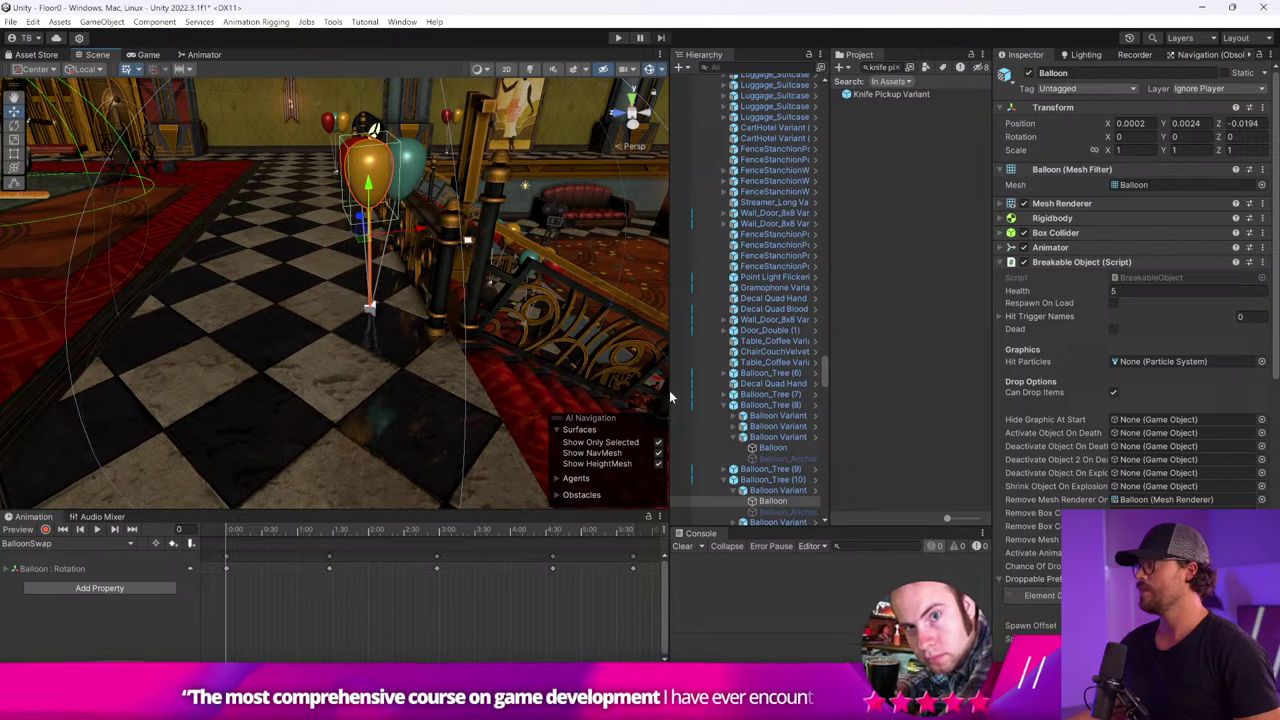
Focus on FenceStanchionPole Variant (5) and look over the lobby as far as the Walker Shotgun on the rug.
click(784, 267)
click(773, 182)
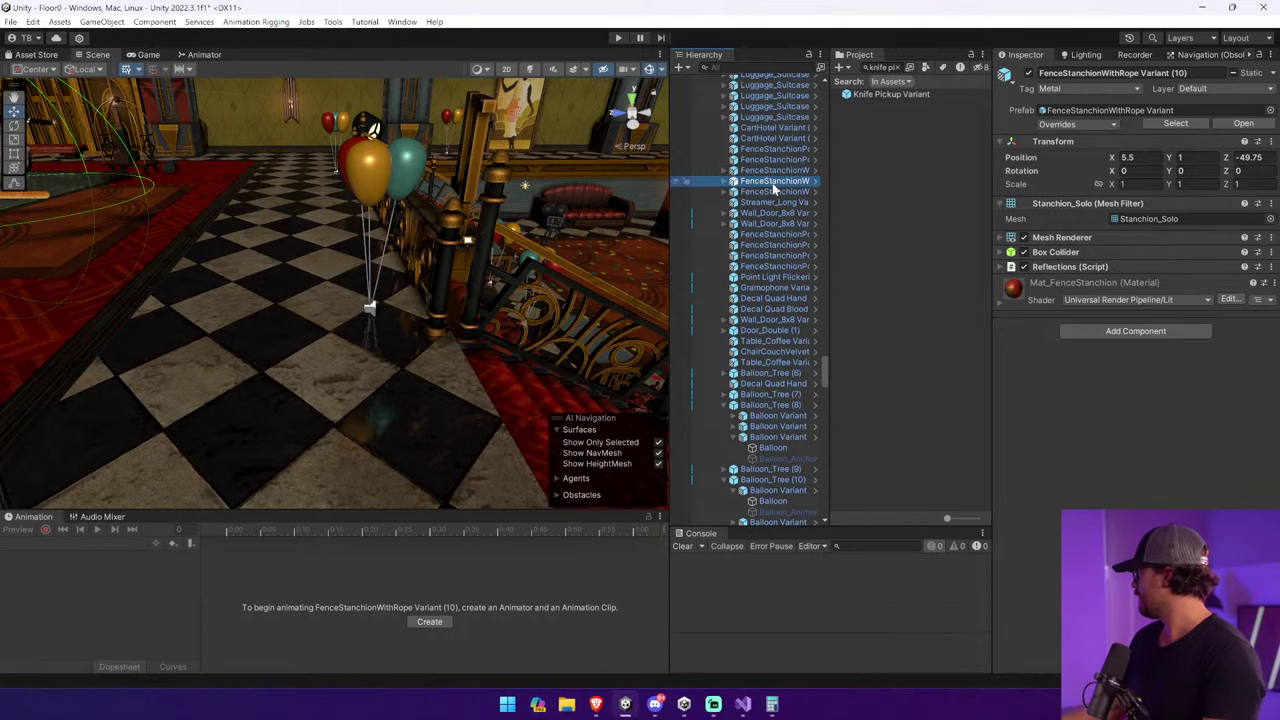
click(775, 150)
double_click(776, 160)
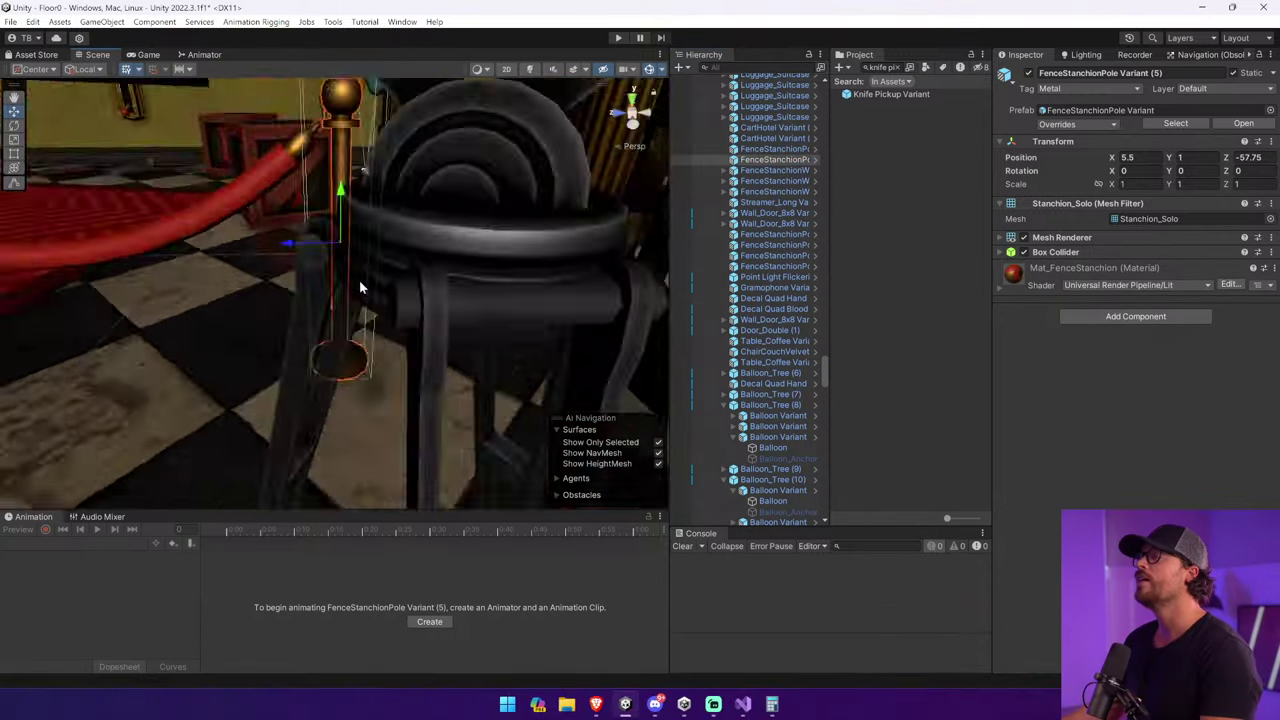
right_drag(450, 254, 1252, 138)
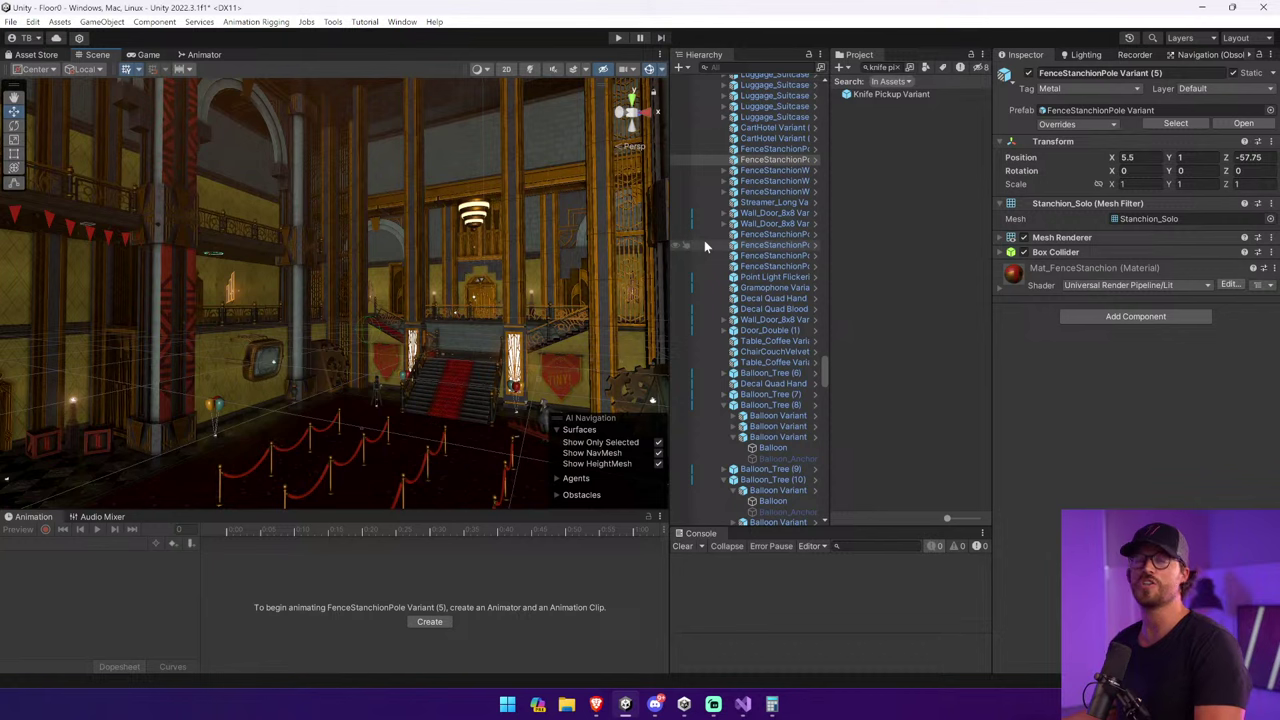
right_drag(400, 250, 227, 388)
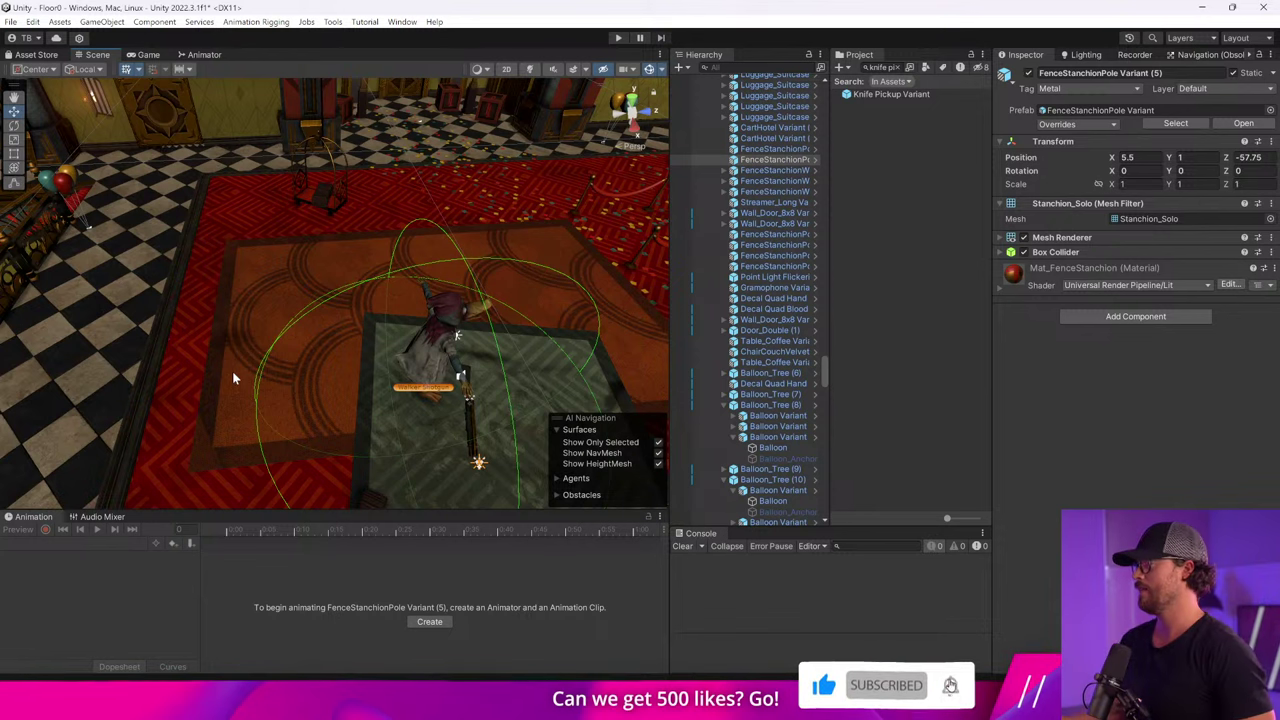
click(745, 258)
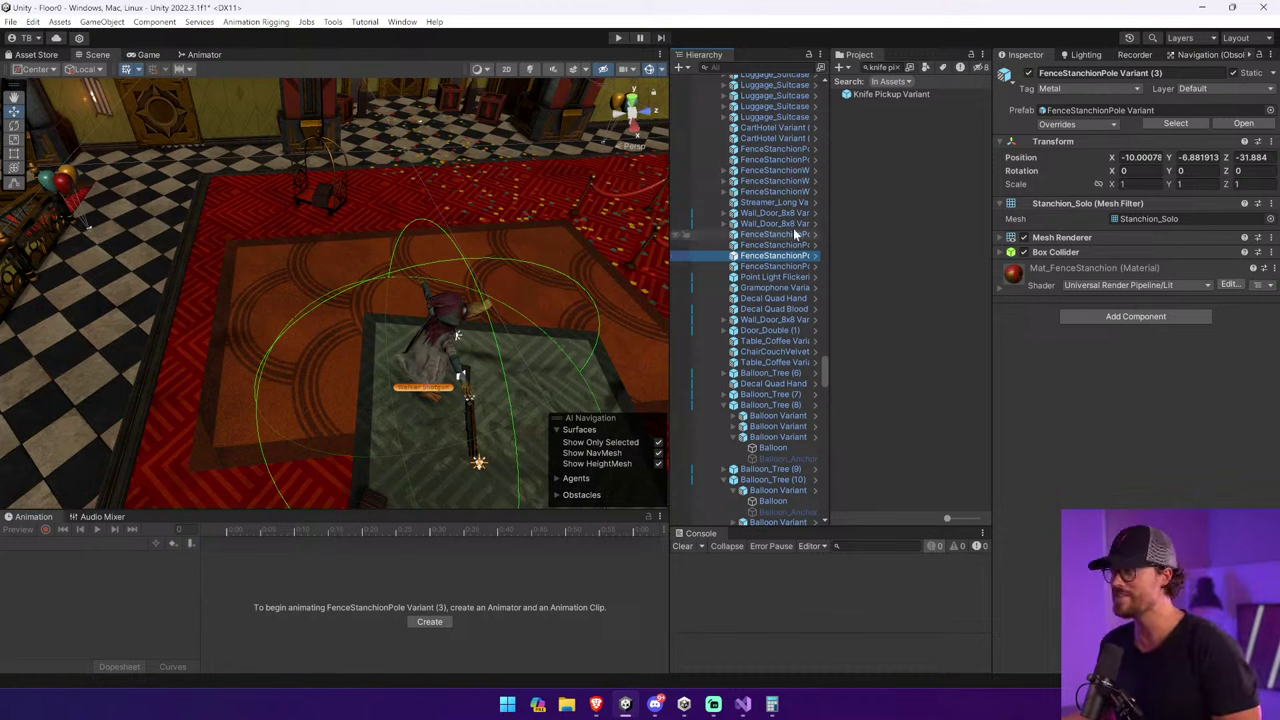
click(765, 224)
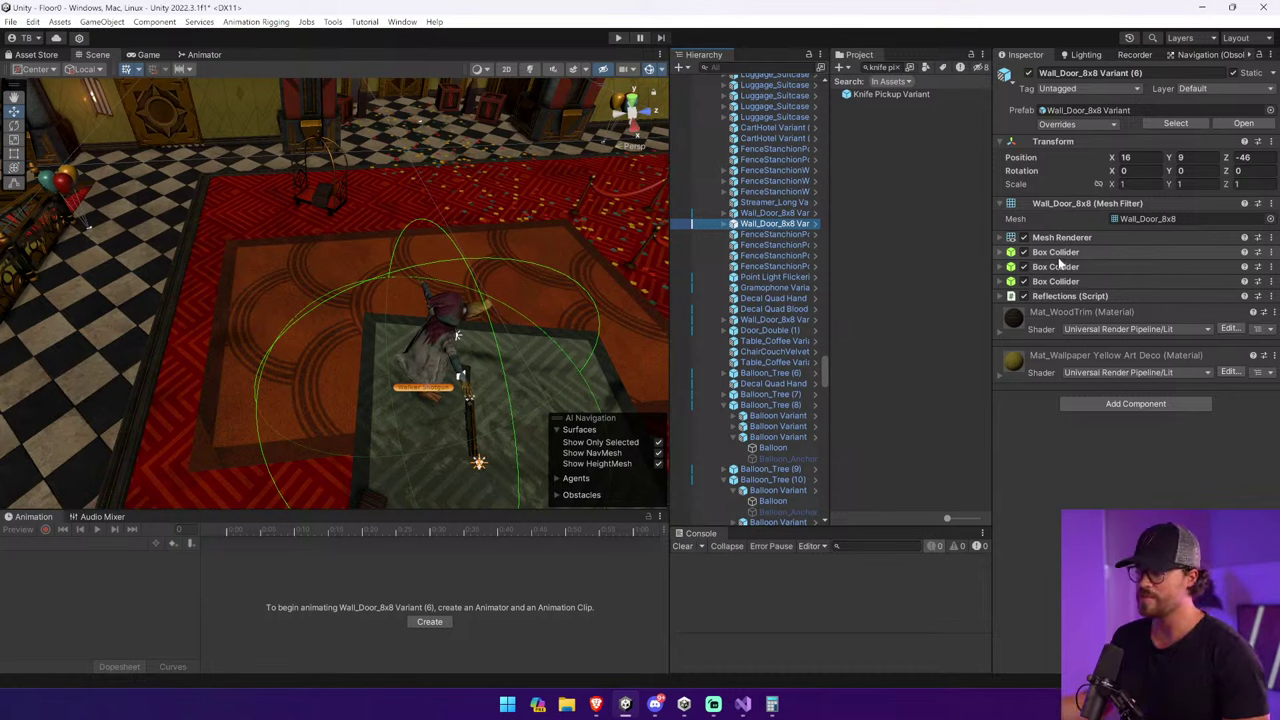
click(742, 704)
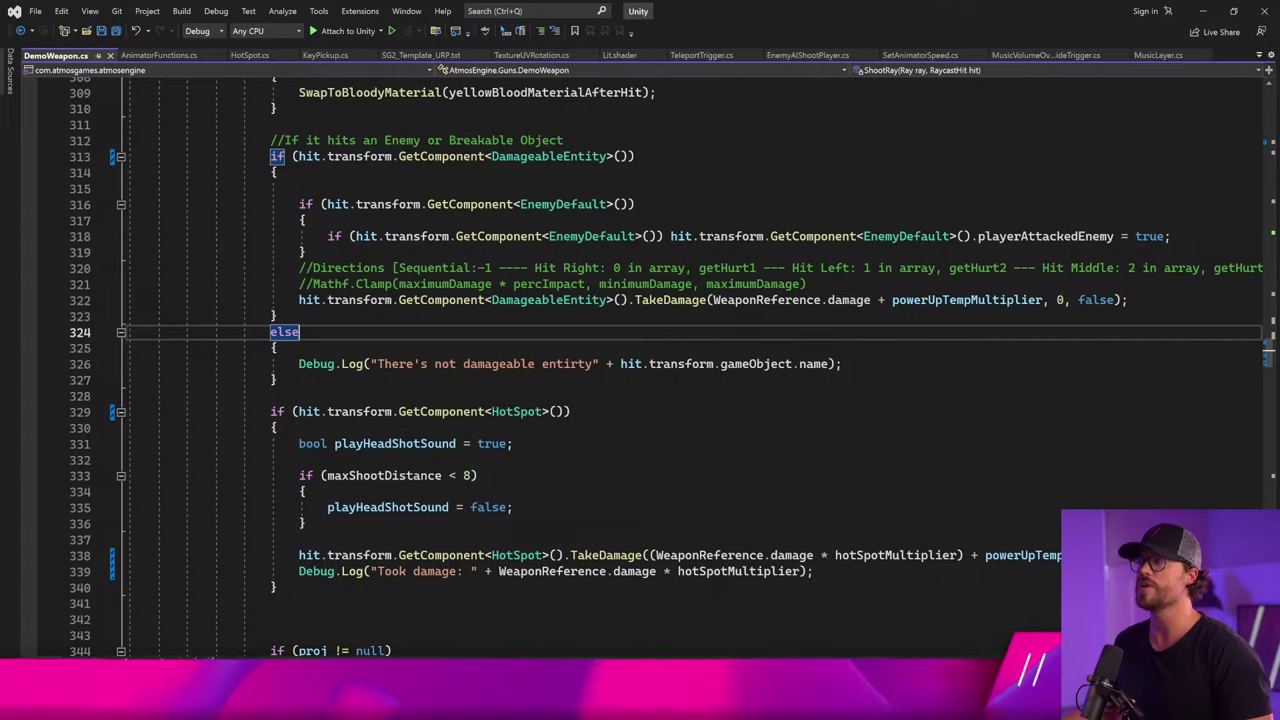
click(271, 396)
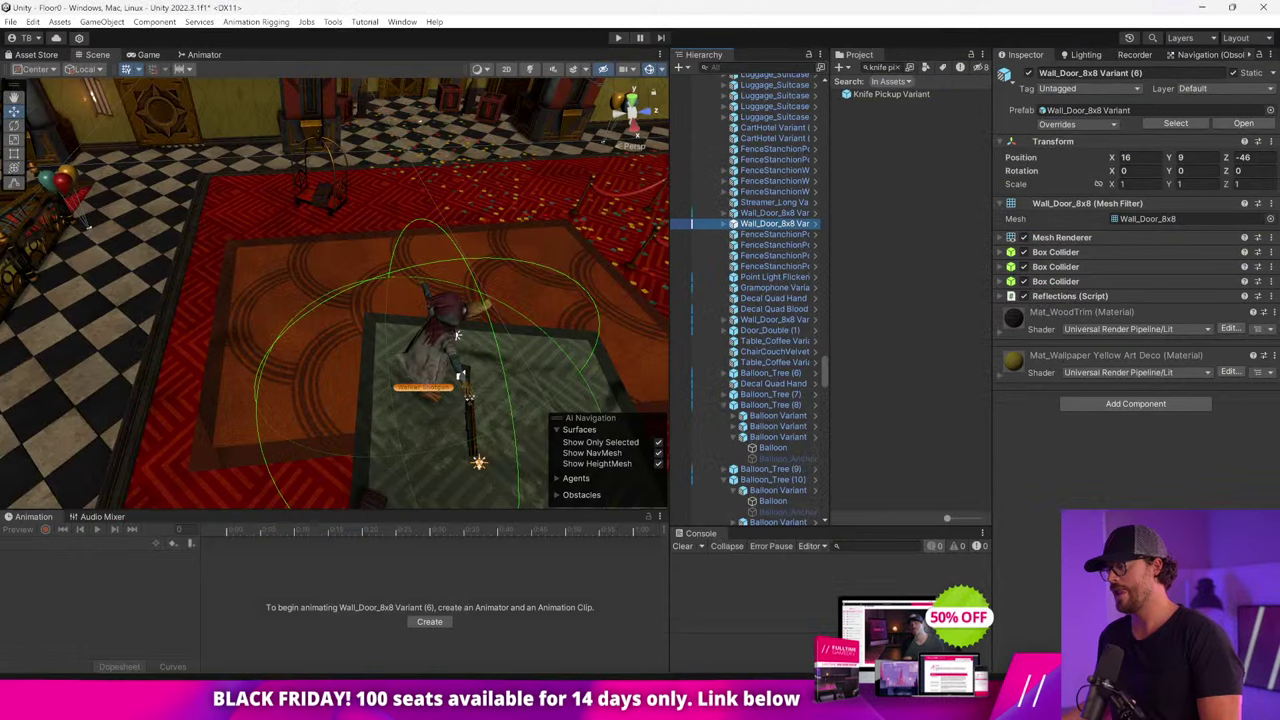
drag(603, 510, 607, 527)
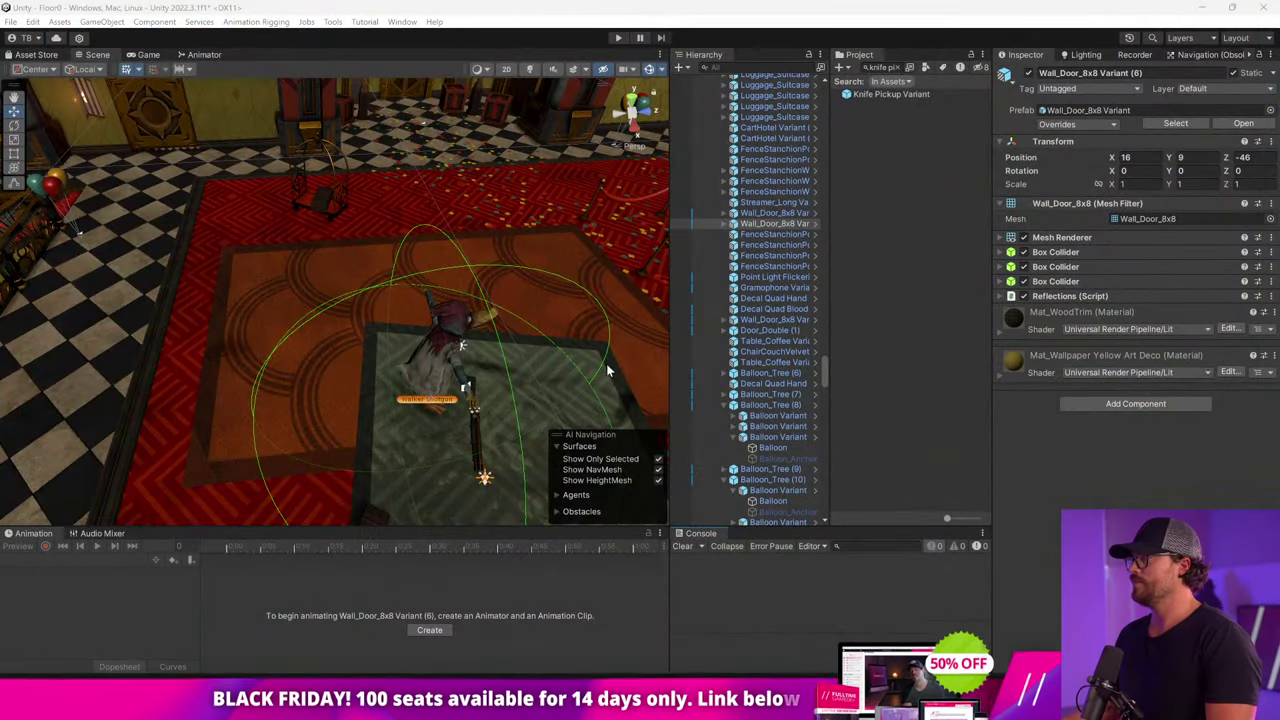
Delete the Walker Shotgun enemy standing on the green rug.
click(457, 355)
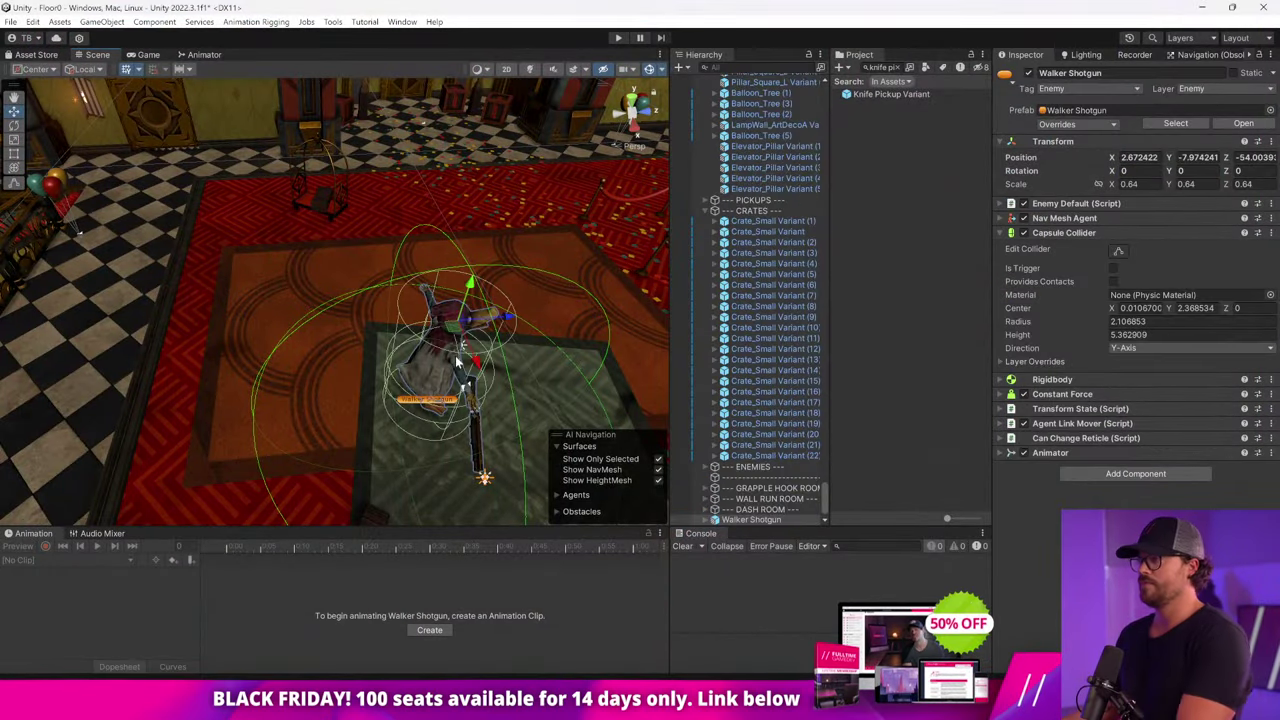
scroll(793, 455, down, 1)
click(784, 490)
click(786, 508)
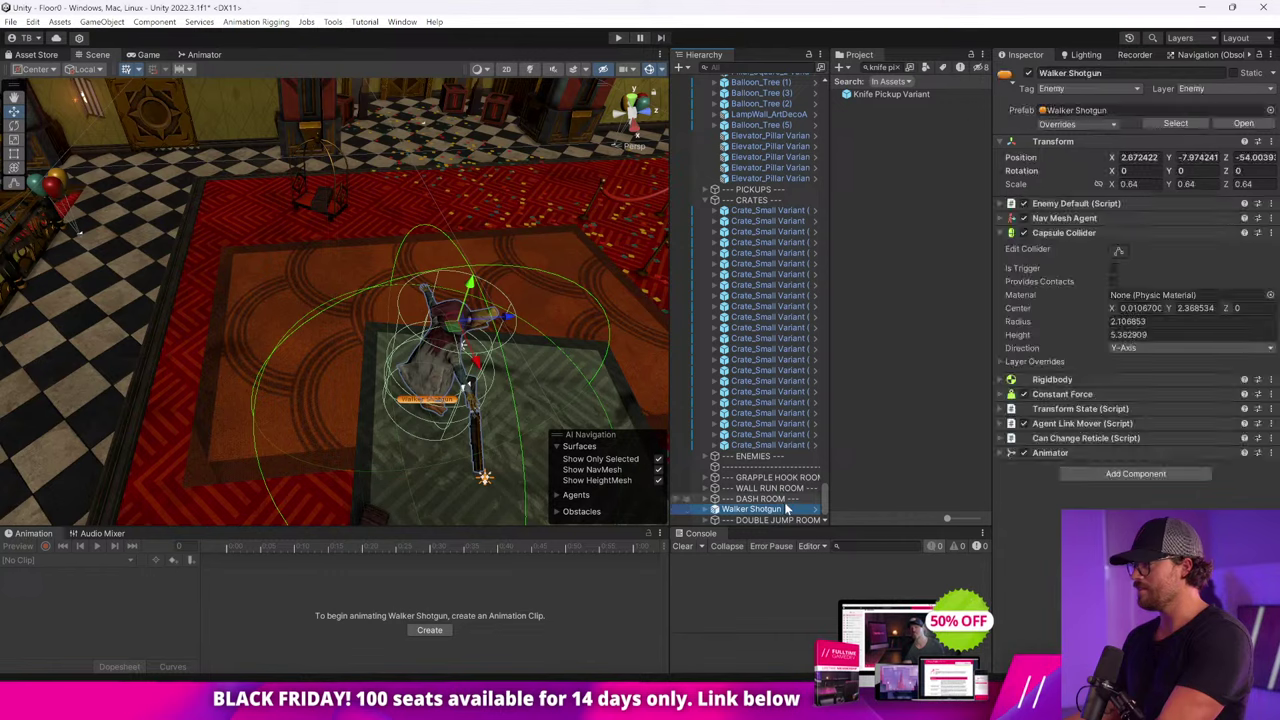
key(Delete)
Search the project for "pickup double", try placing Pickup_DoubleJump on the green rug, and delete the placed copy.
right_drag(319, 306, 400, 254)
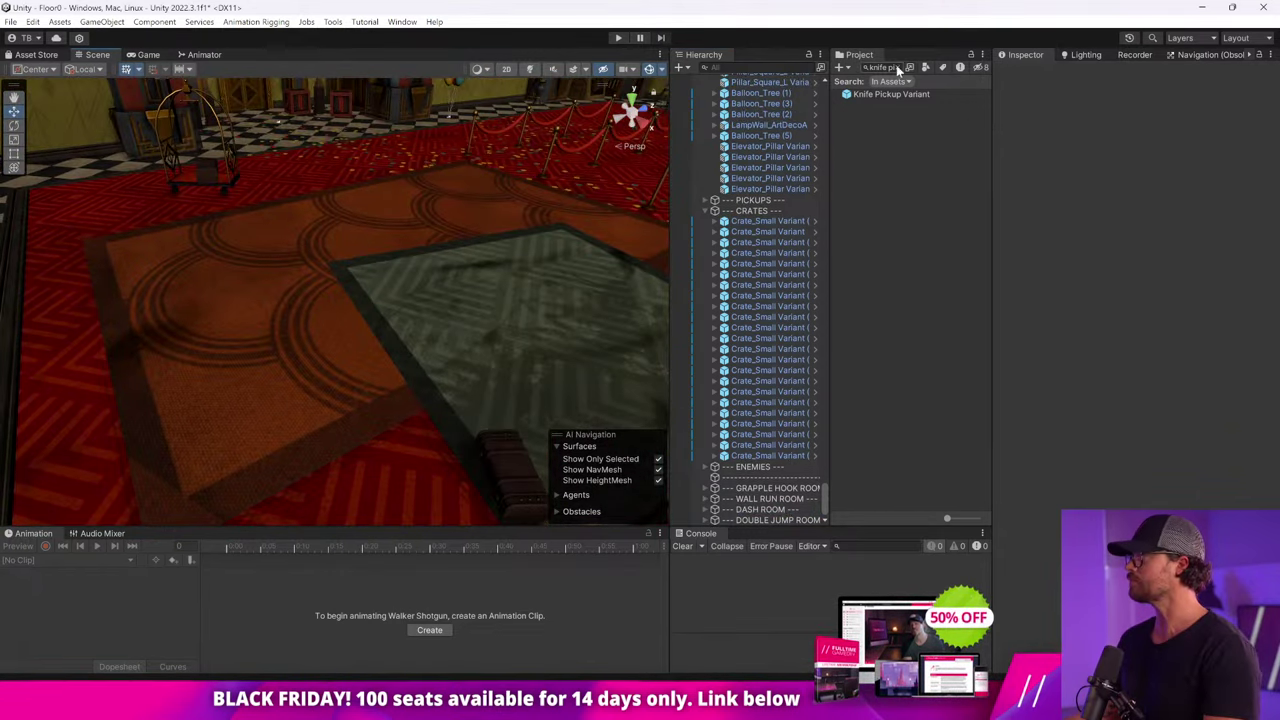
click(903, 67)
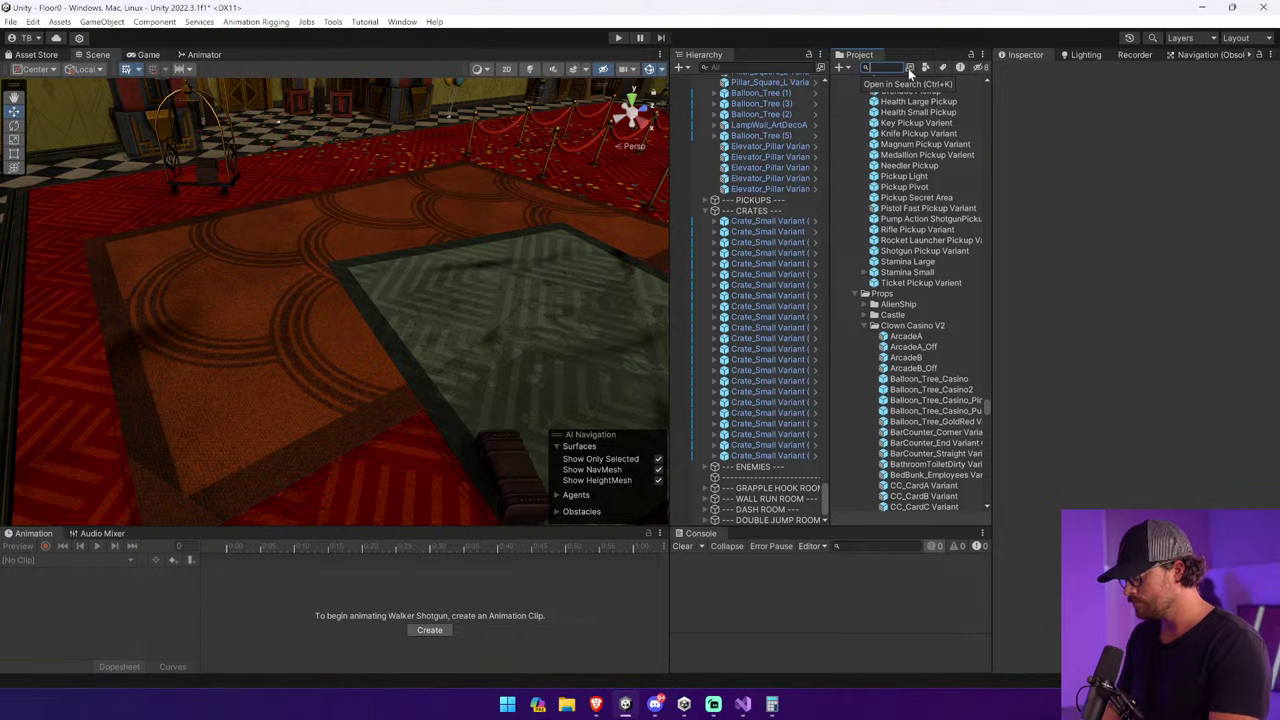
text(pickup)
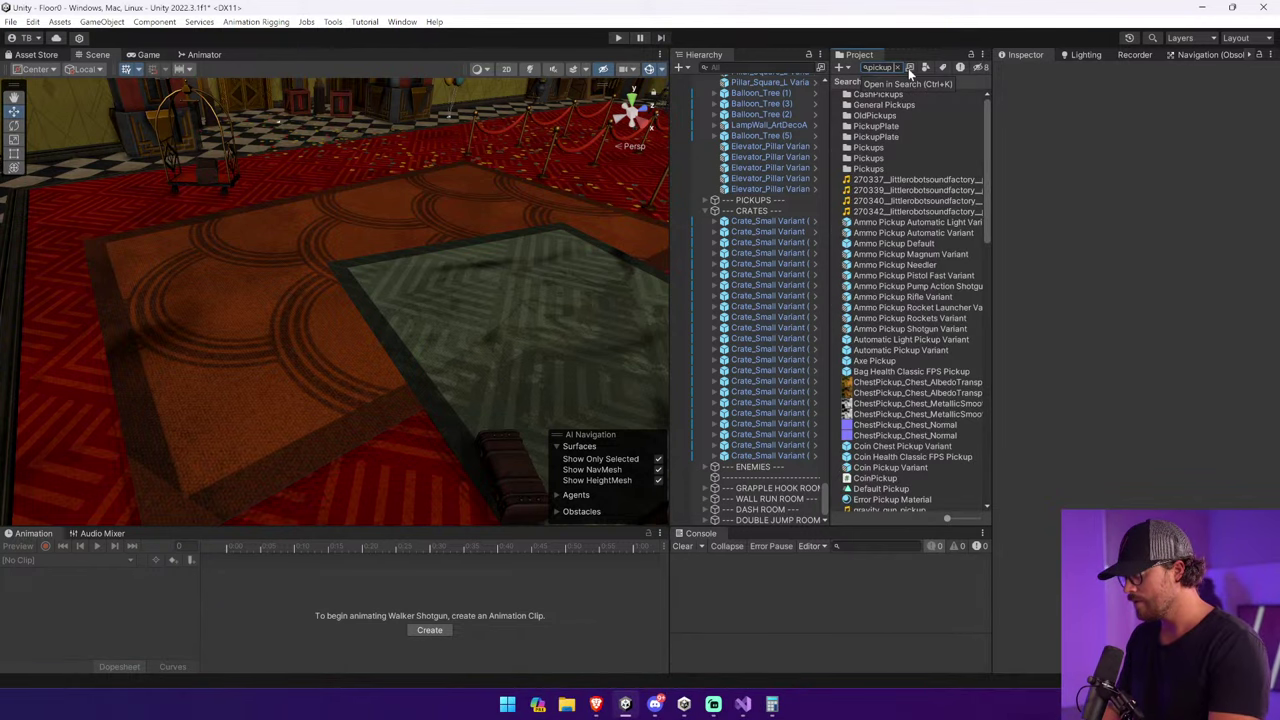
text( double)
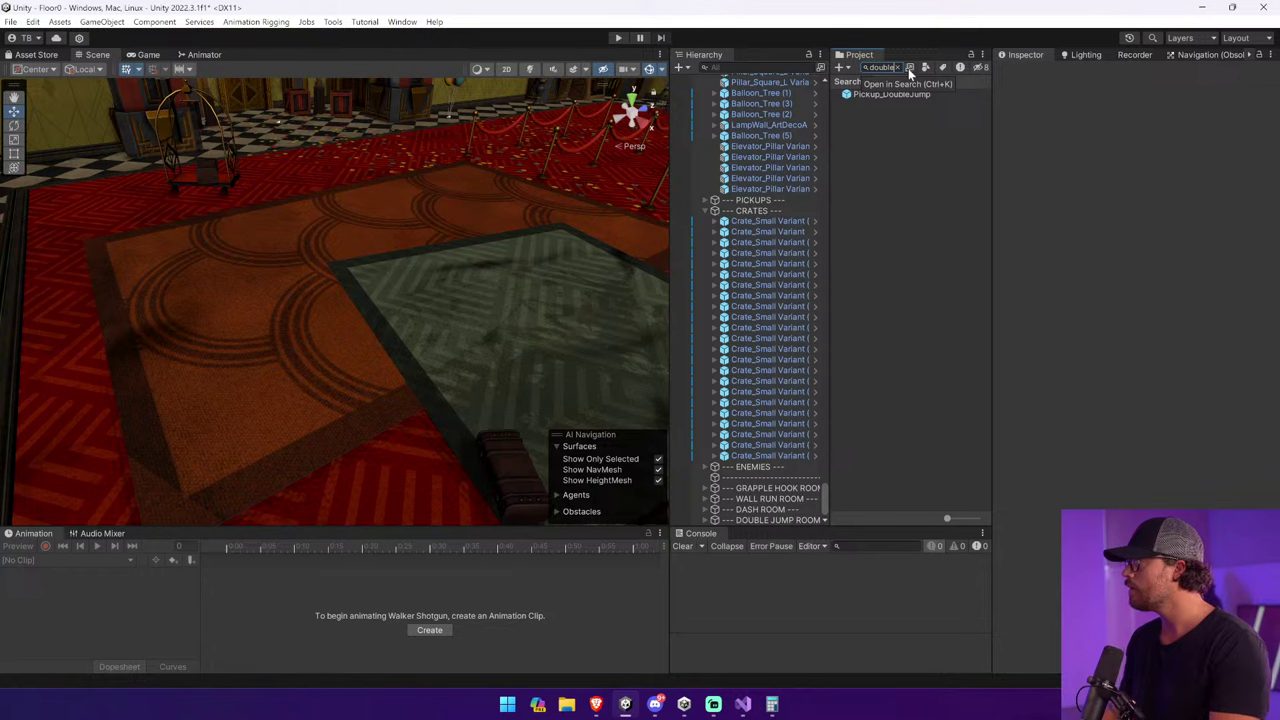
drag(913, 94, 435, 280)
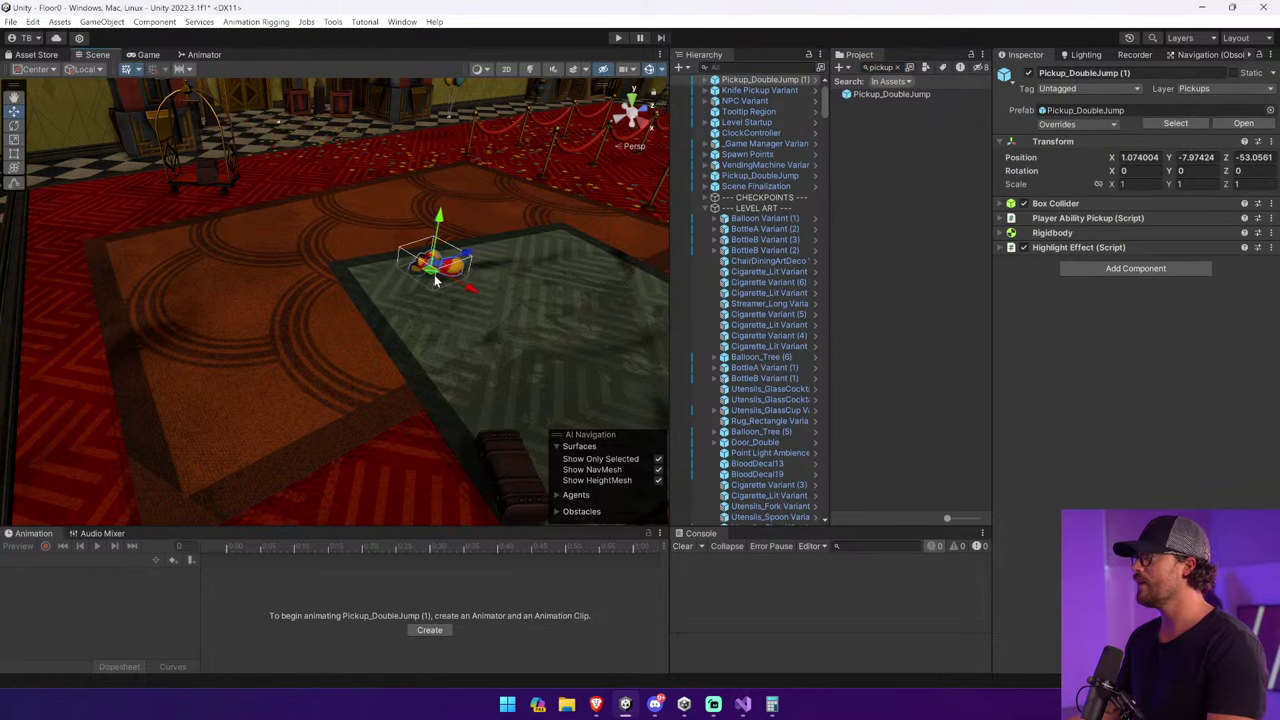
click(705, 80)
key(Delete)
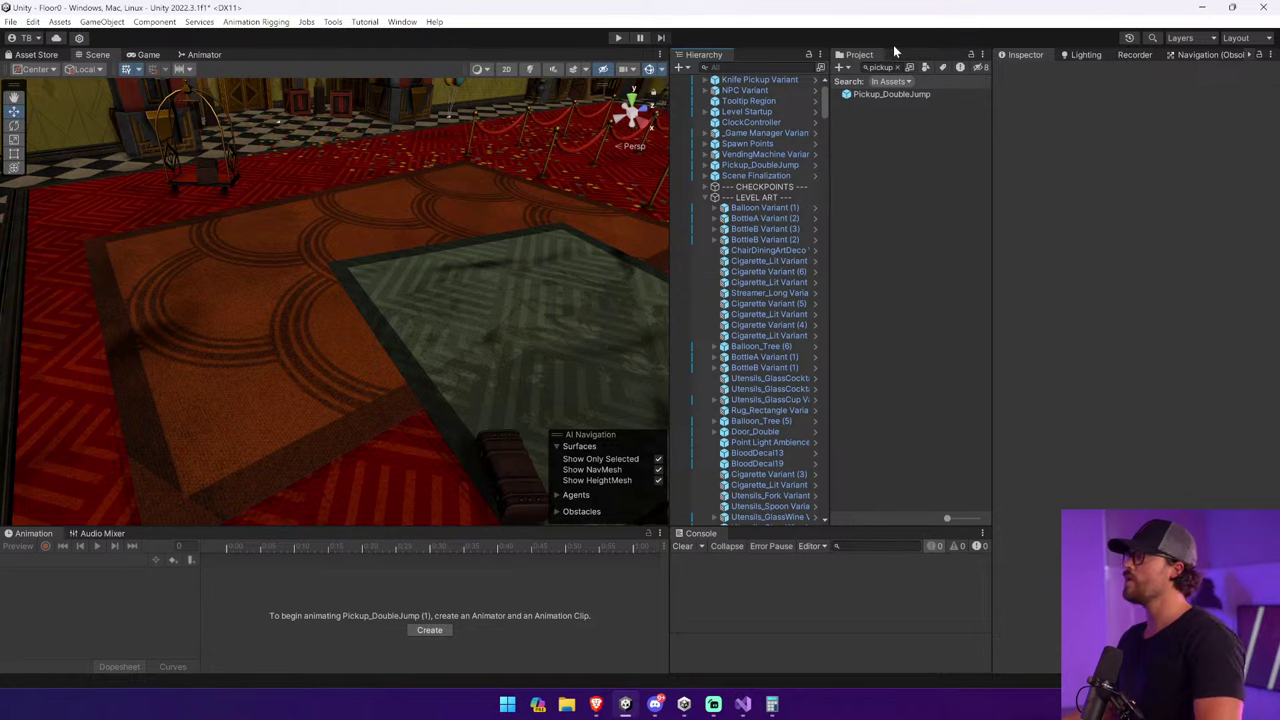
Search the project for the dash pickup, place Pickup_Dash on the orange rug, and shift it to about Z -59.78.
text(pickup_dash)
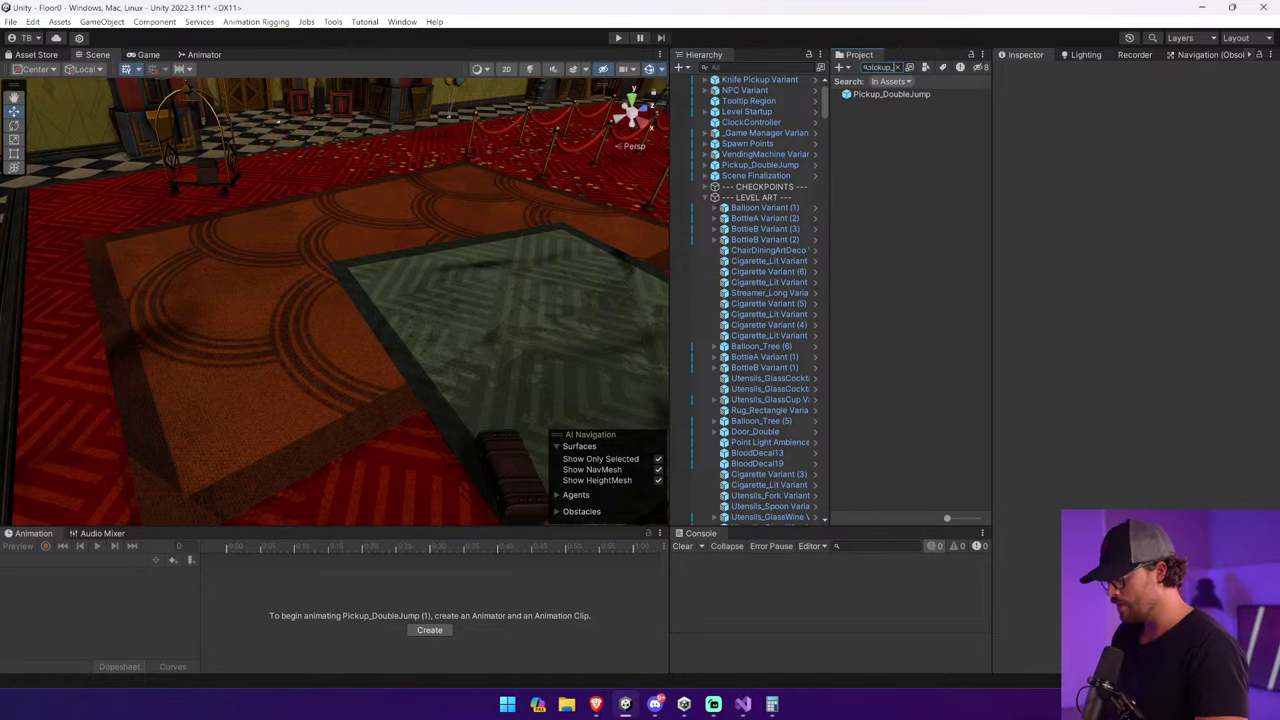
drag(870, 94, 242, 300)
right_drag(242, 300, 420, 303)
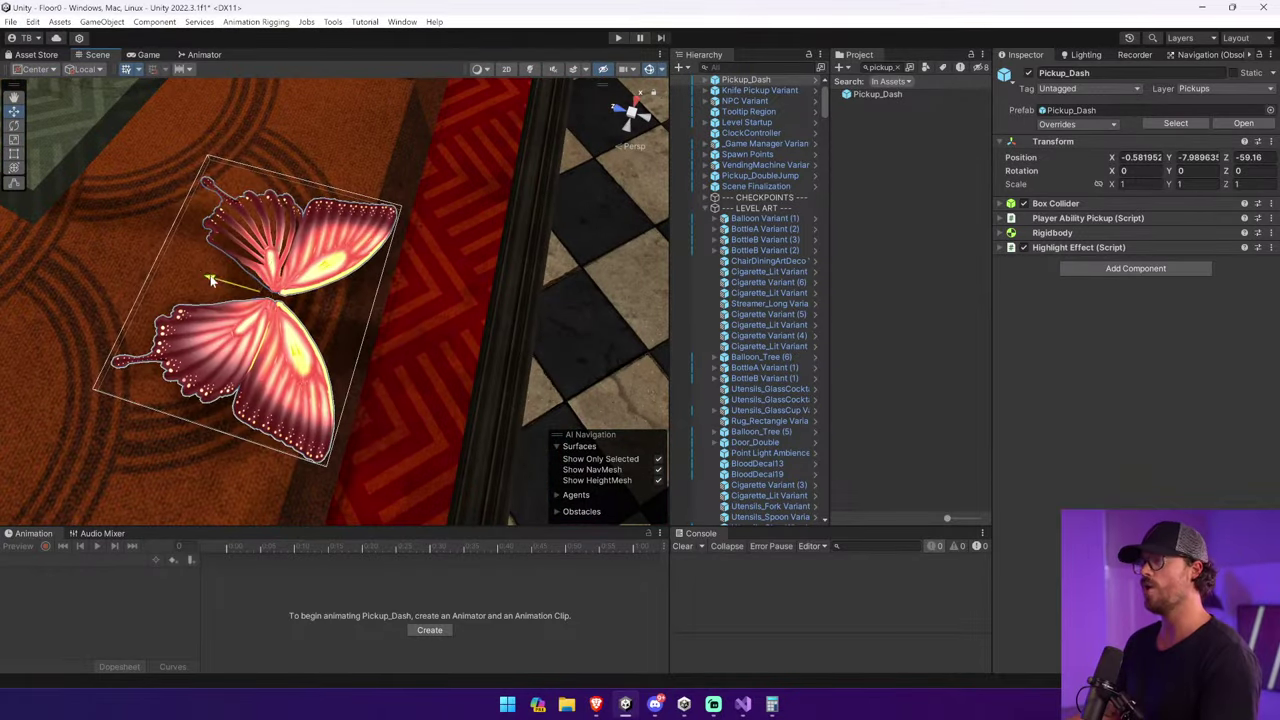
drag(210, 277, 252, 285)
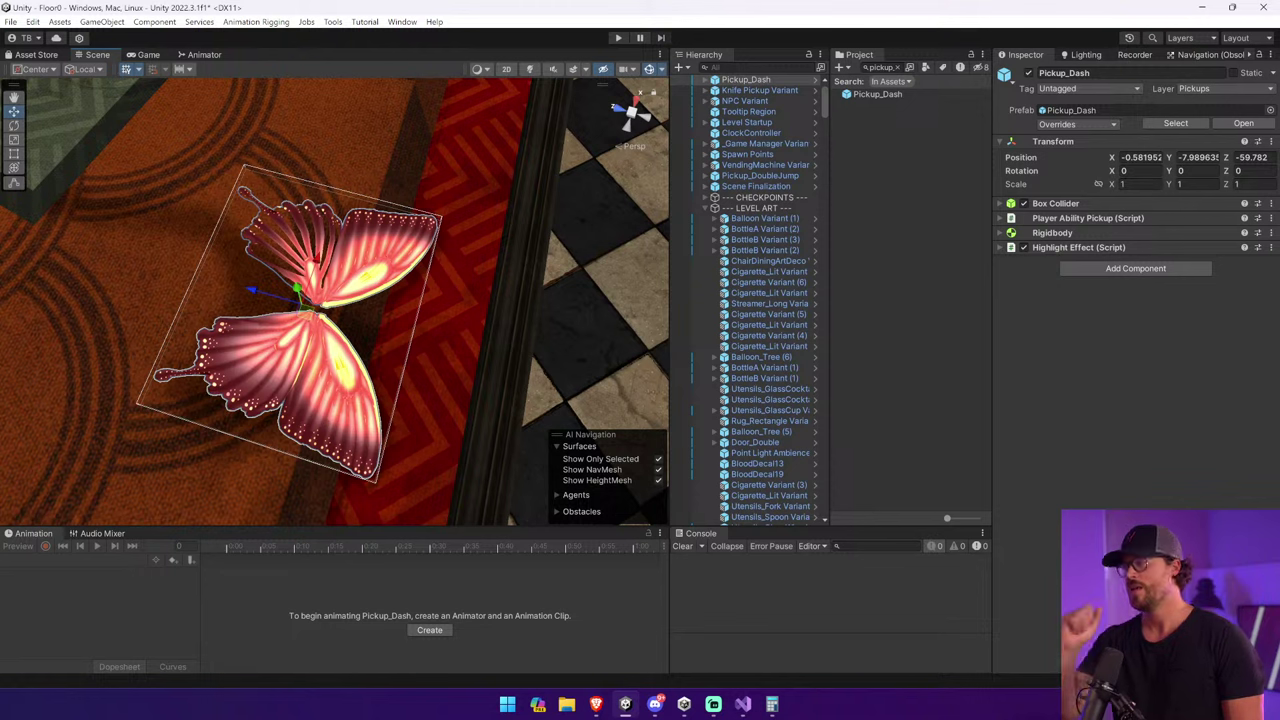
Move the whole Pickup_Dash off the rug onto the checkered floor, at about Z -65.02.
click(374, 243)
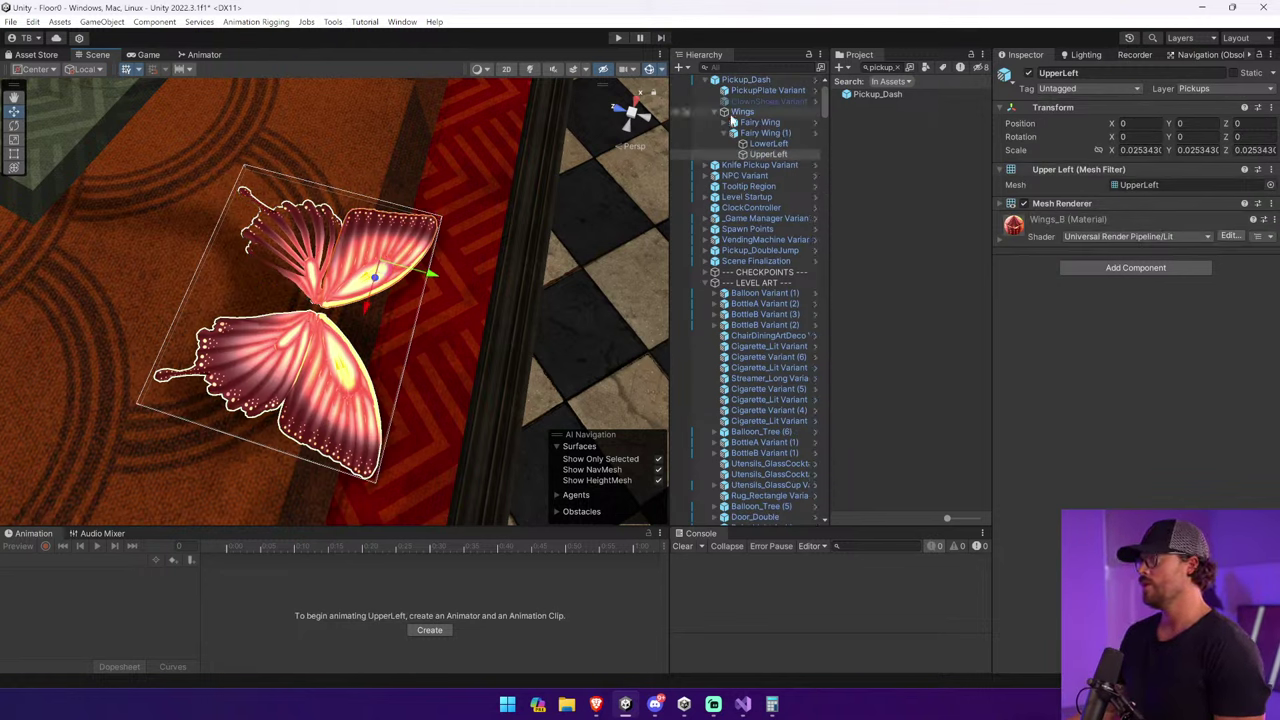
click(424, 277)
drag(258, 294, 480, 318)
right_drag(480, 318, 500, 283)
drag(410, 300, 489, 254)
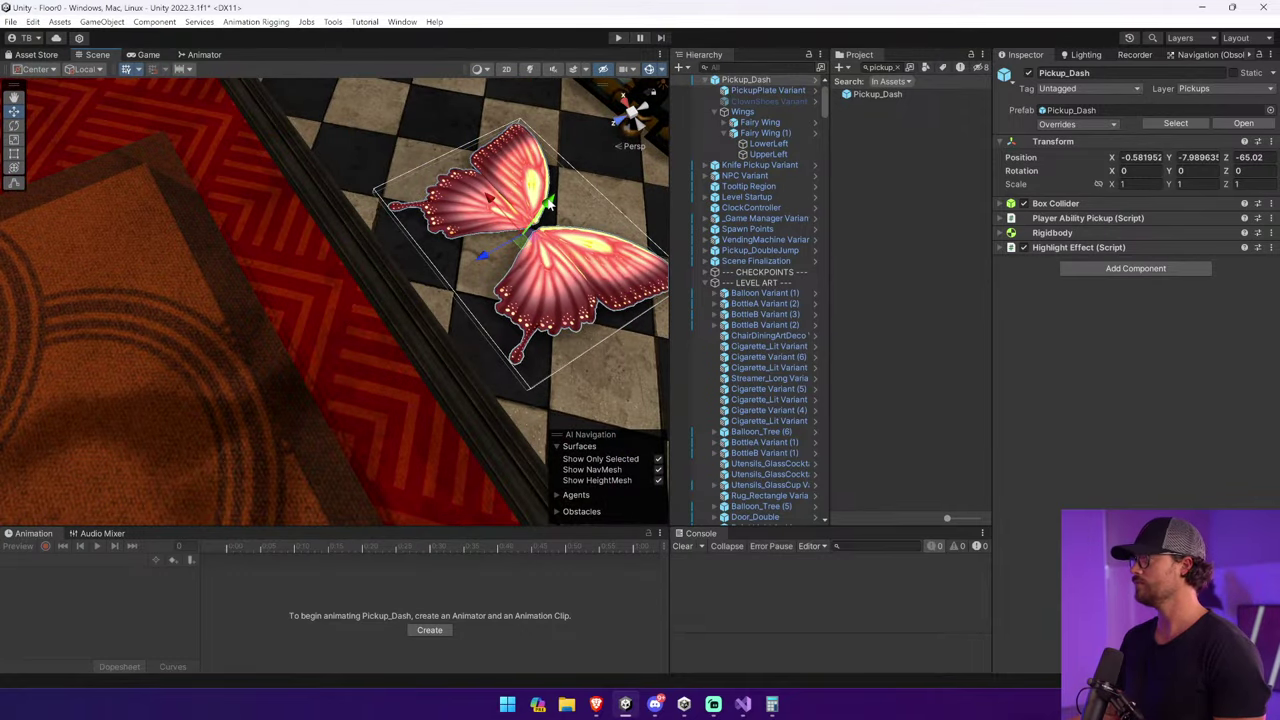
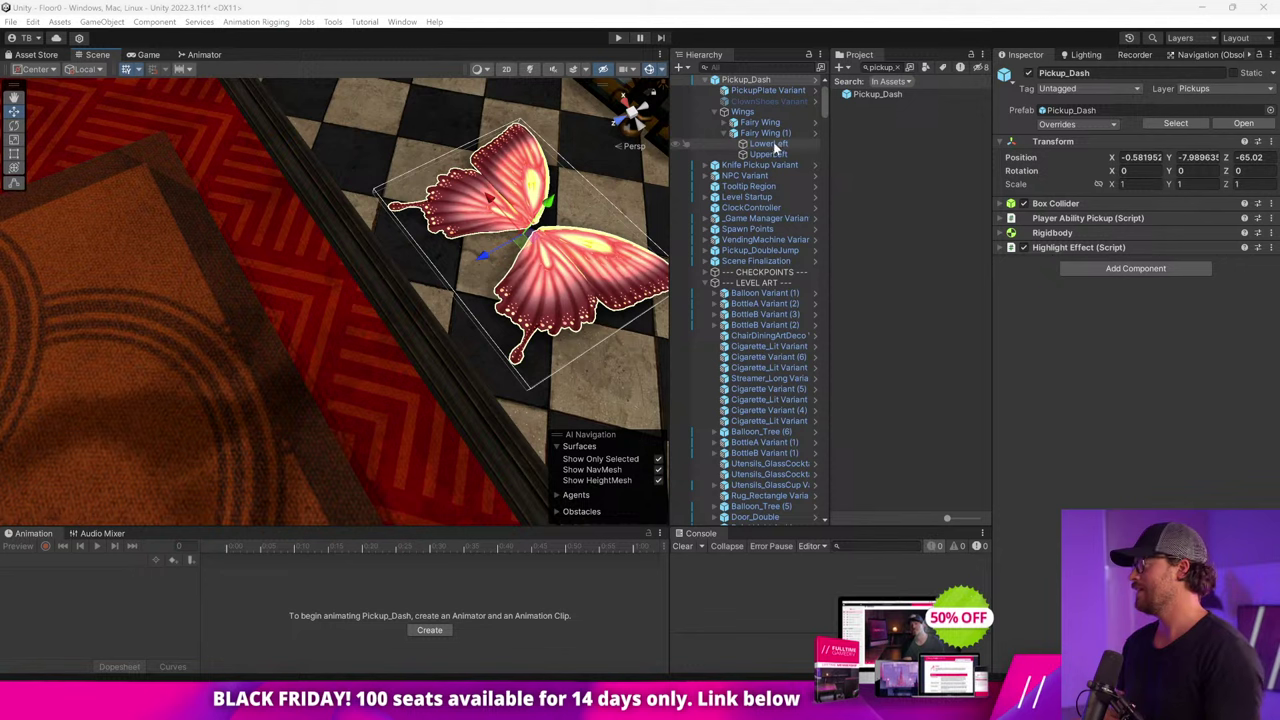
Examine the Pickup_Dash prefab and its child objects ClownShoes Variant and PickupPlate Variant.
click(758, 110)
click(762, 102)
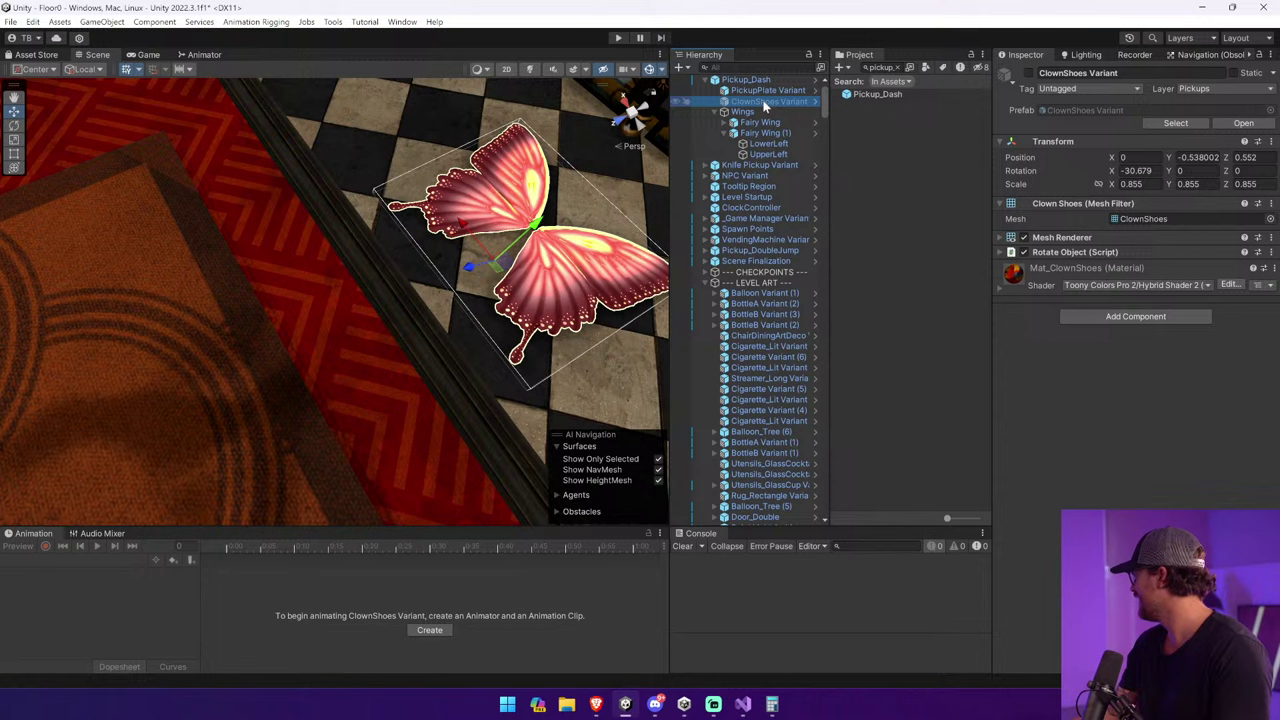
click(762, 80)
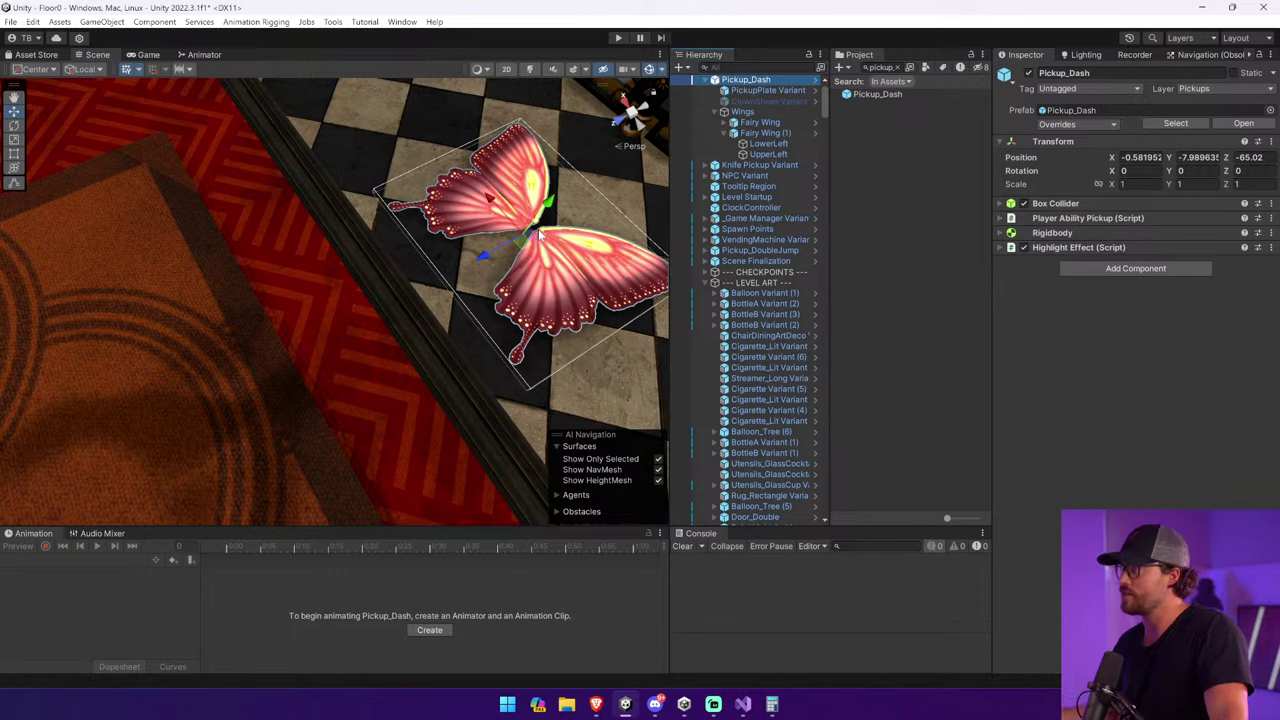
click(789, 92)
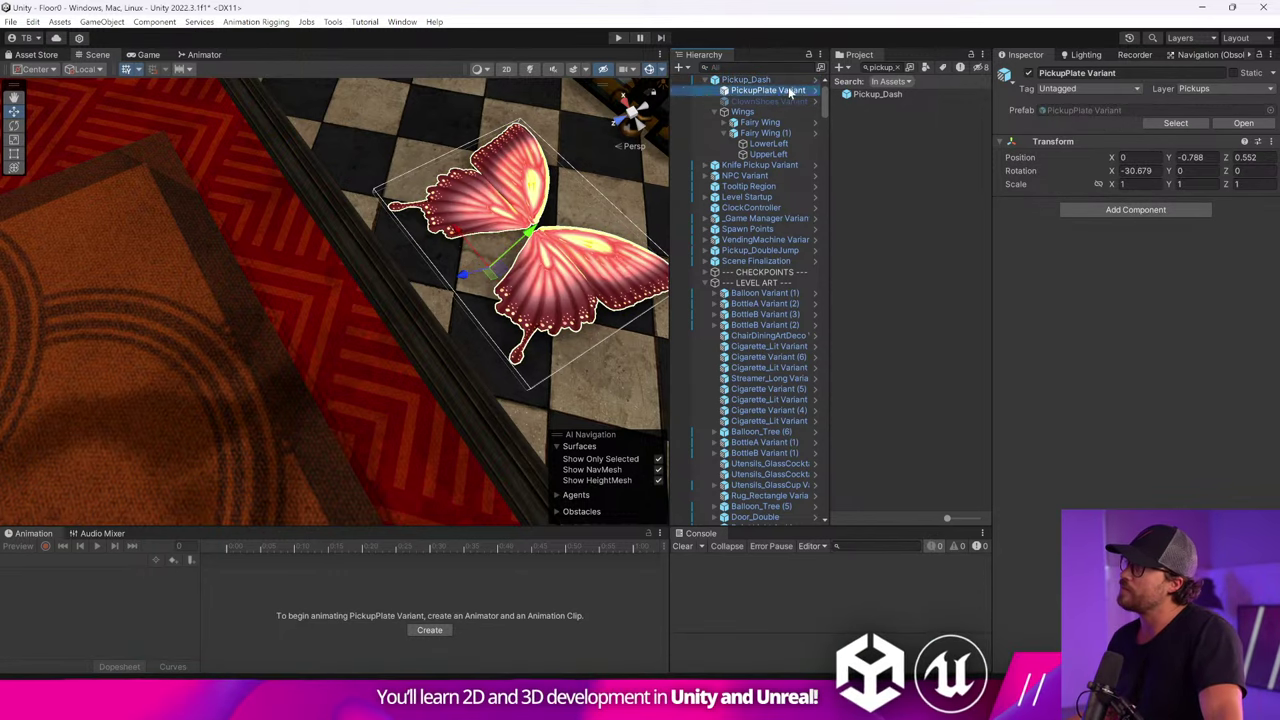
click(791, 81)
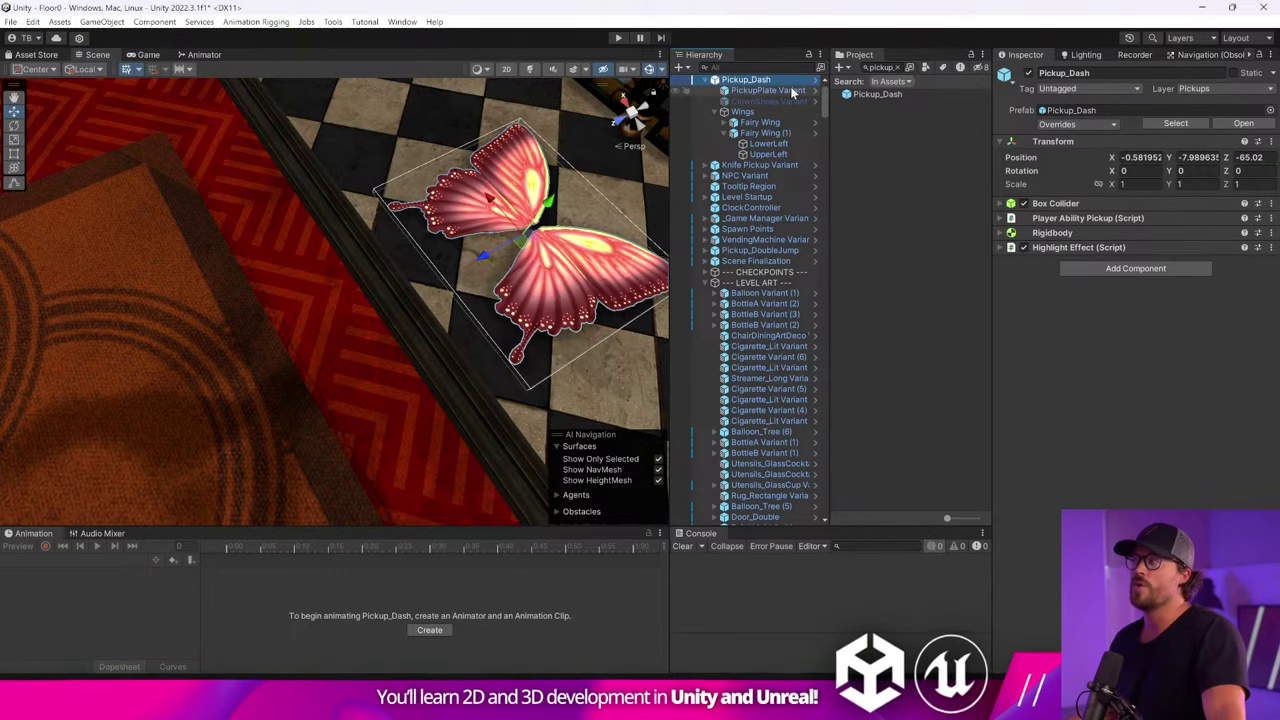
Search the project assets for "UI", locate the UI texture file that holds the UI sprites, and open it in Photoshop.
click(885, 68)
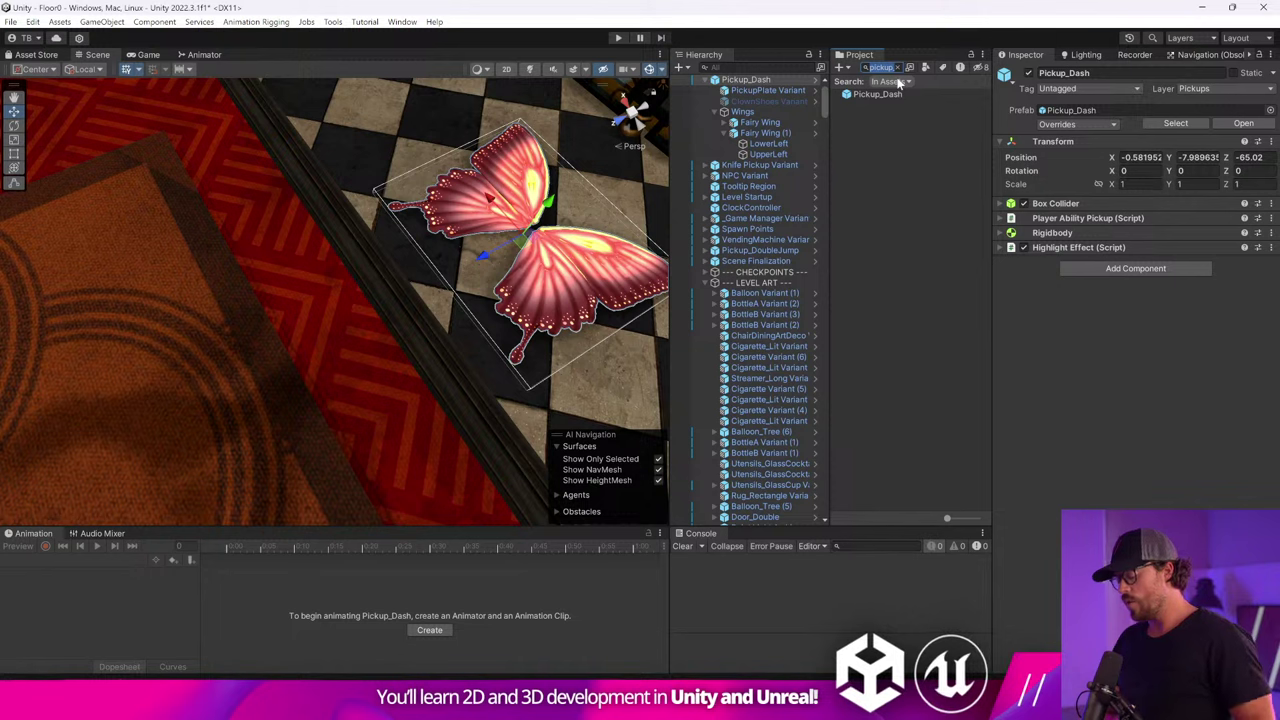
text(UI)
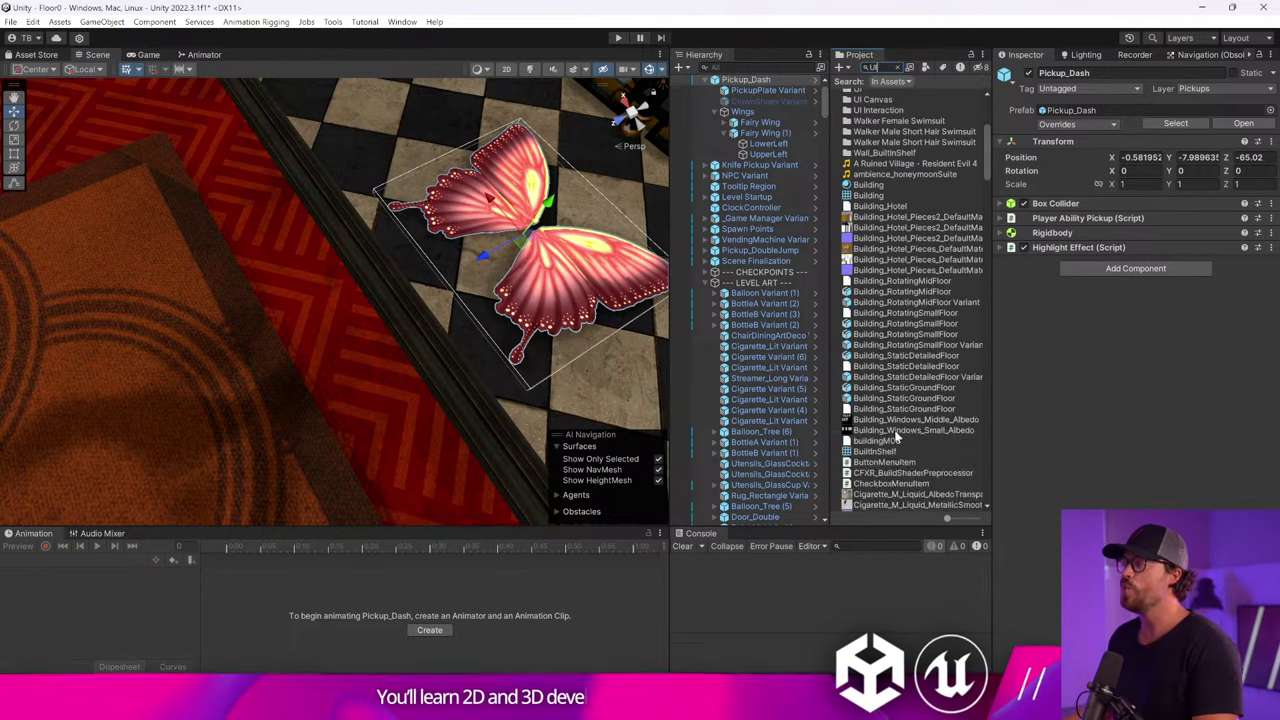
scroll(898, 430, down, 15)
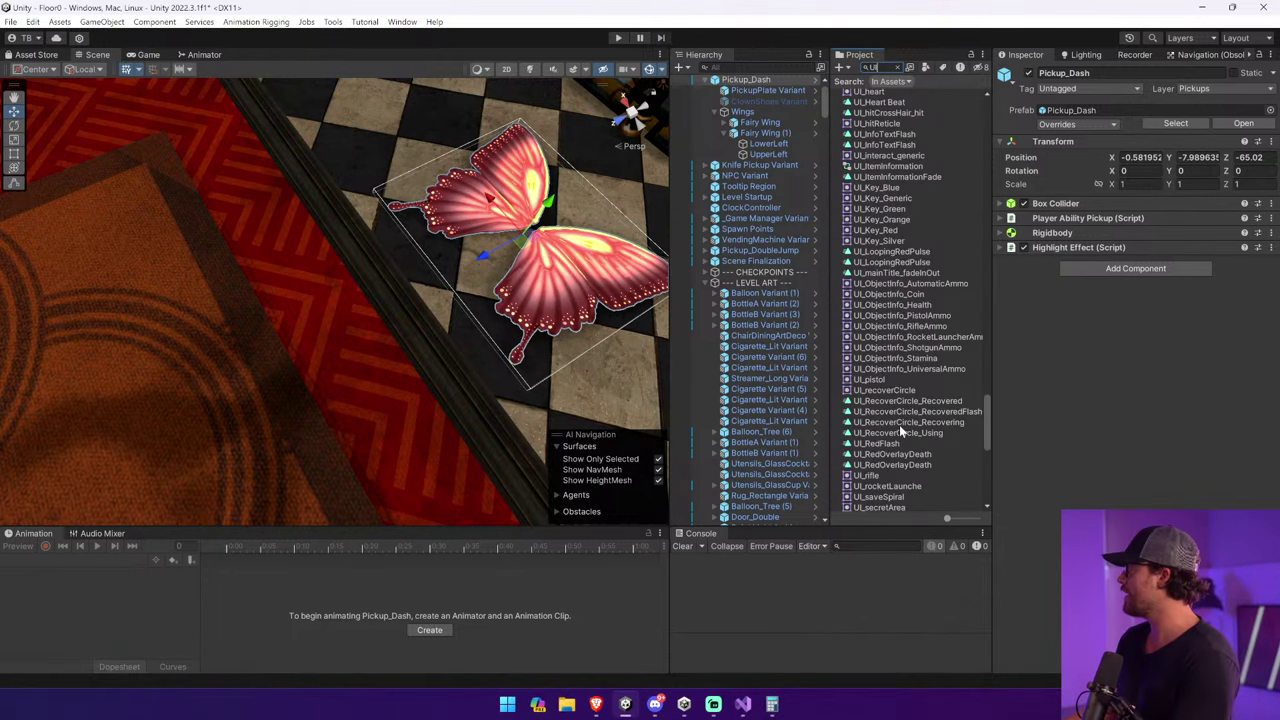
click(909, 312)
click(910, 216)
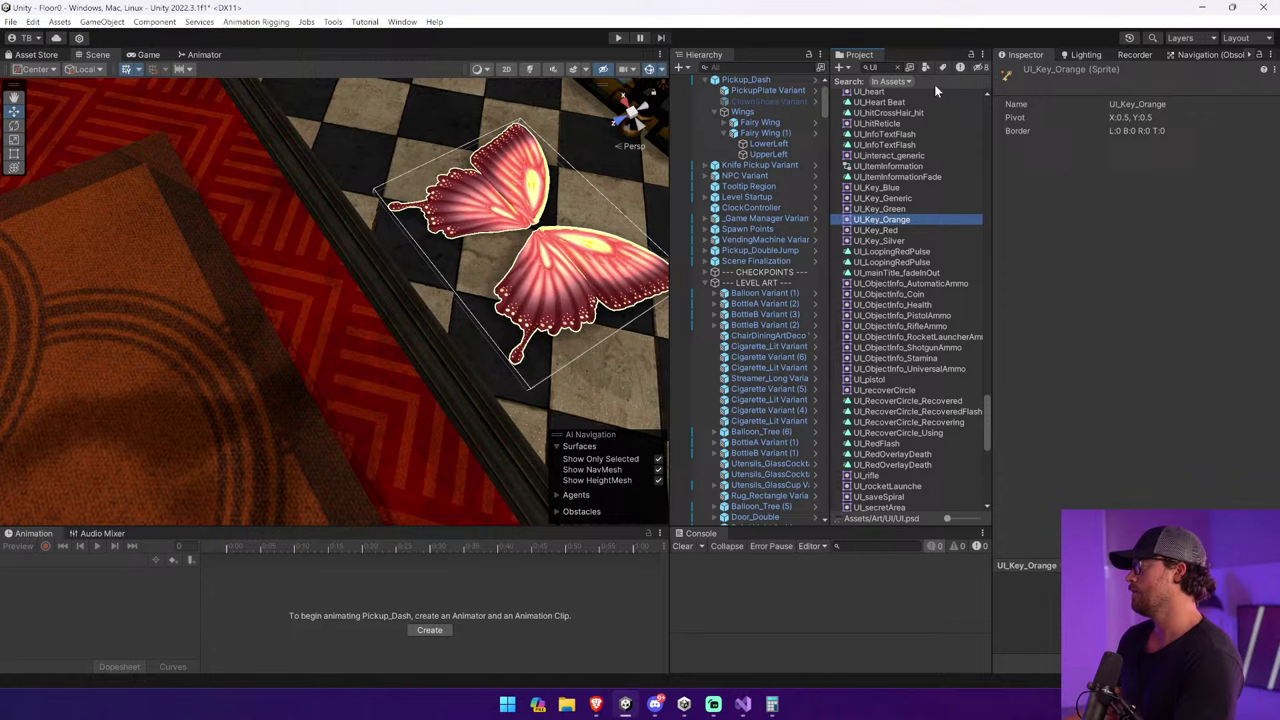
click(897, 68)
scroll(919, 170, up, 11)
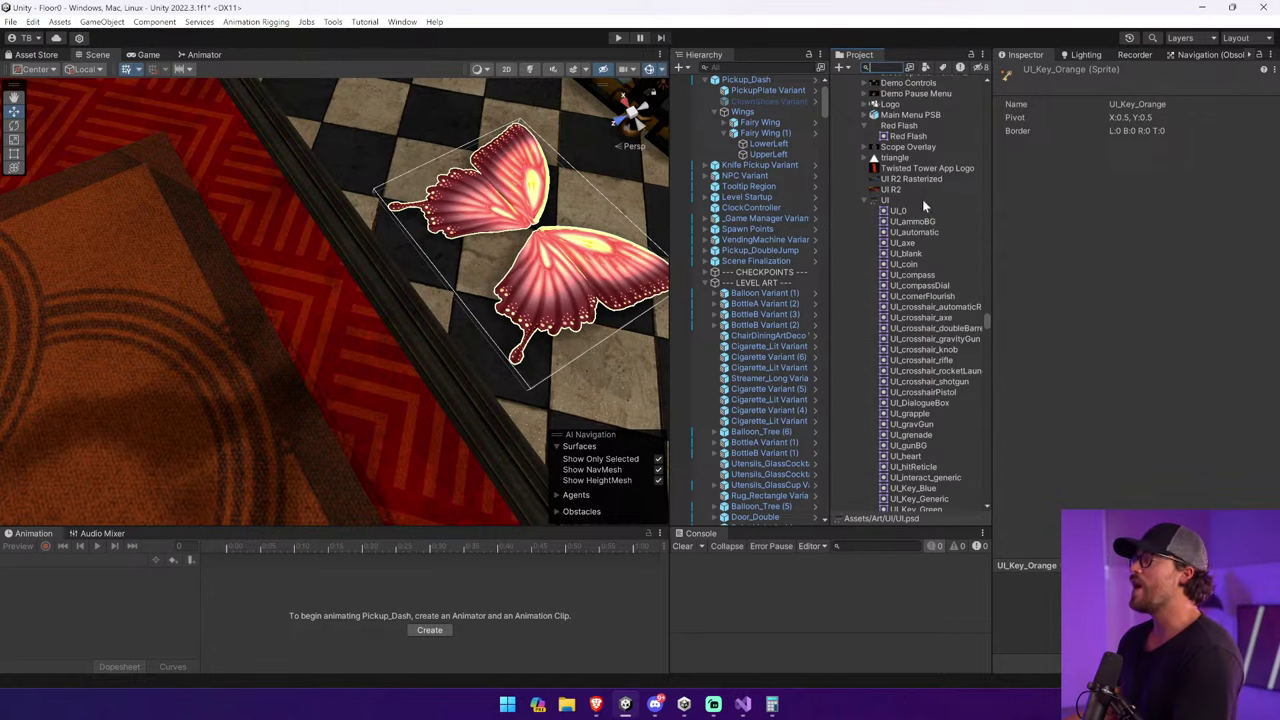
click(914, 201)
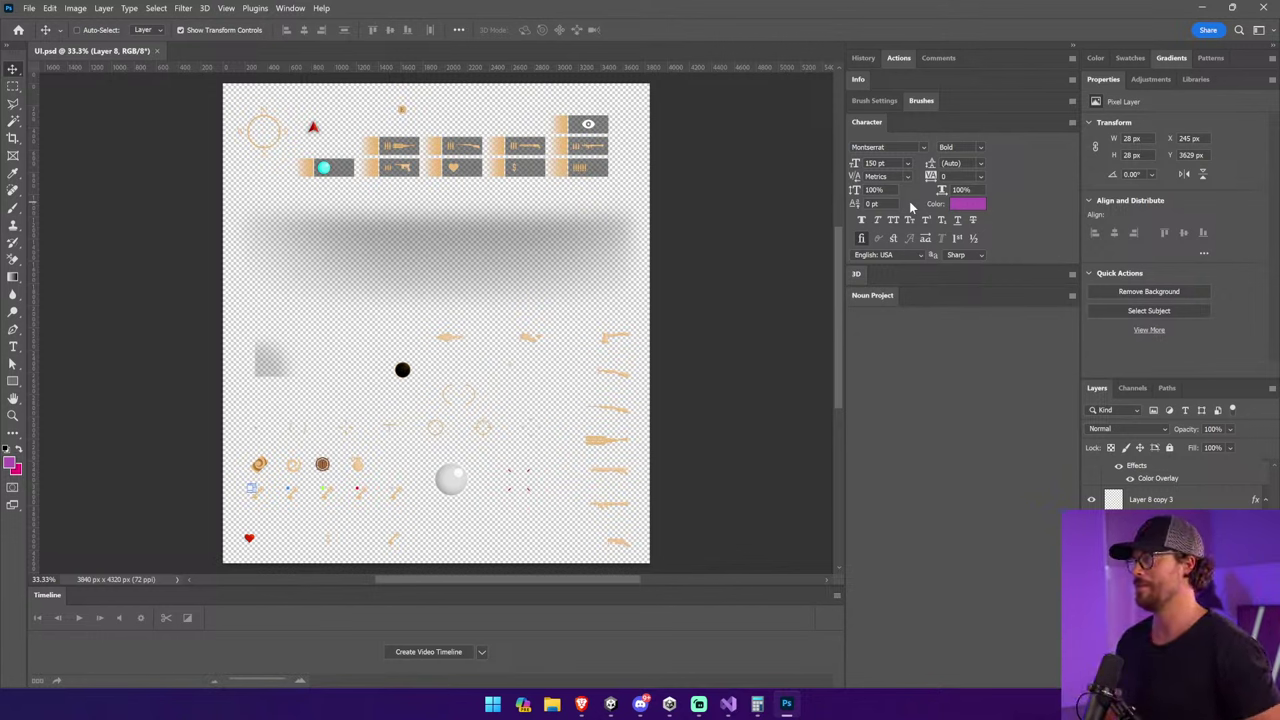
click(554, 242)
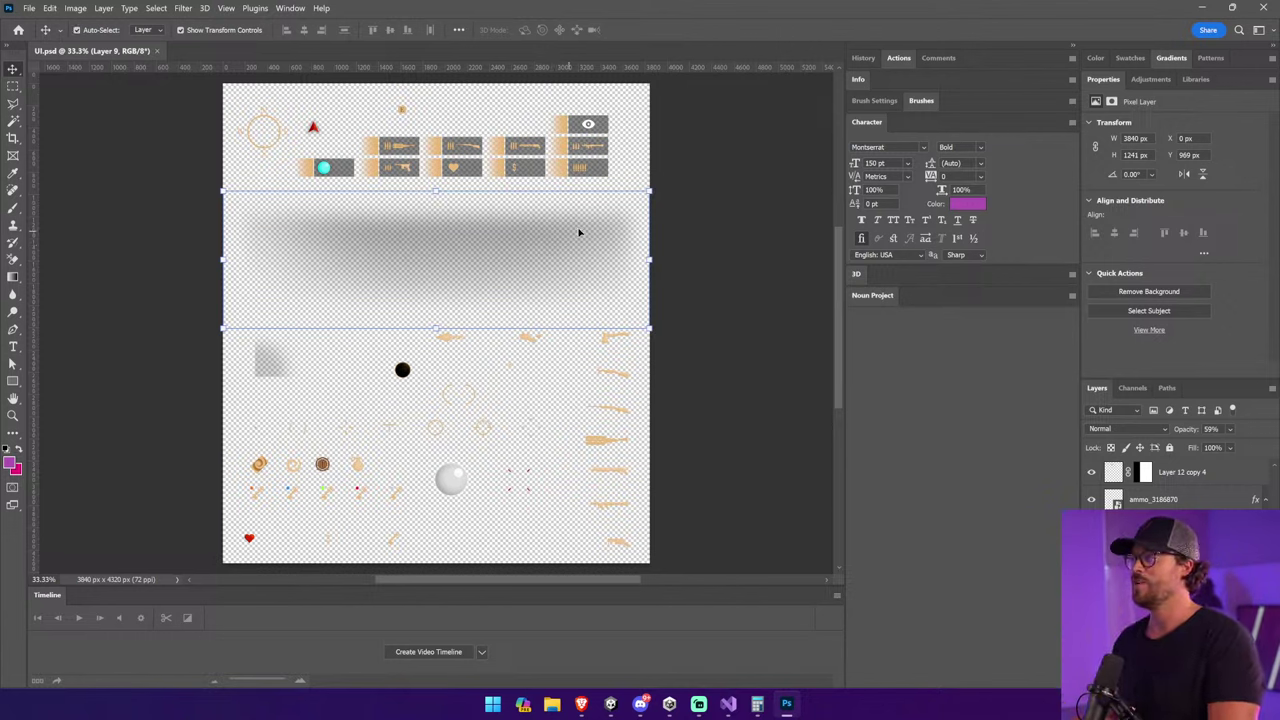
click(711, 229)
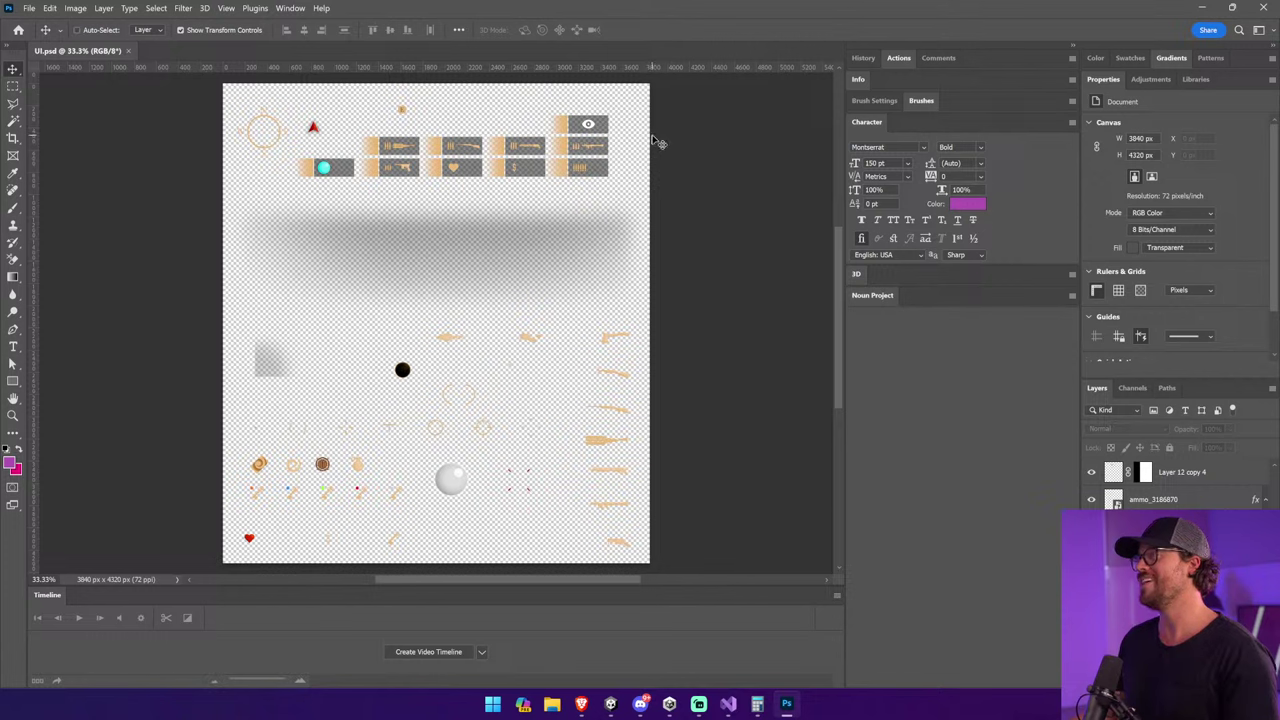
click(586, 262)
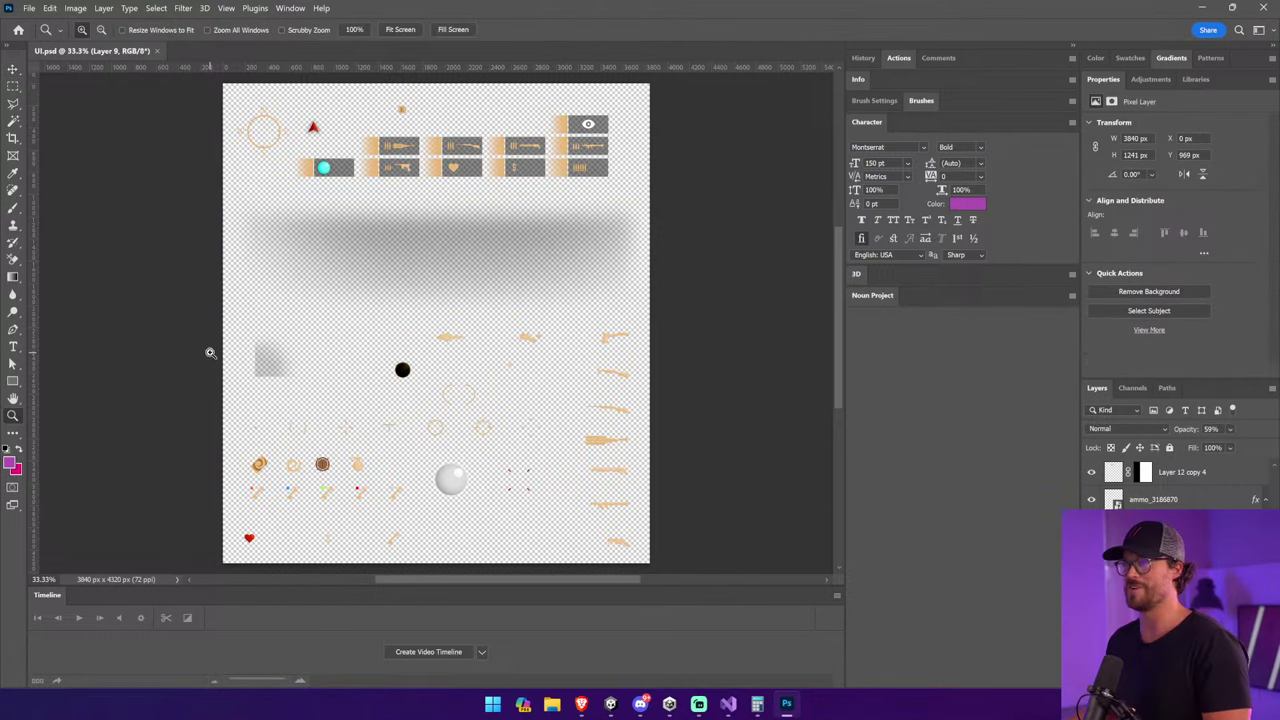
key(ctrl+t)
drag(212, 326, 628, 510)
key(Escape)
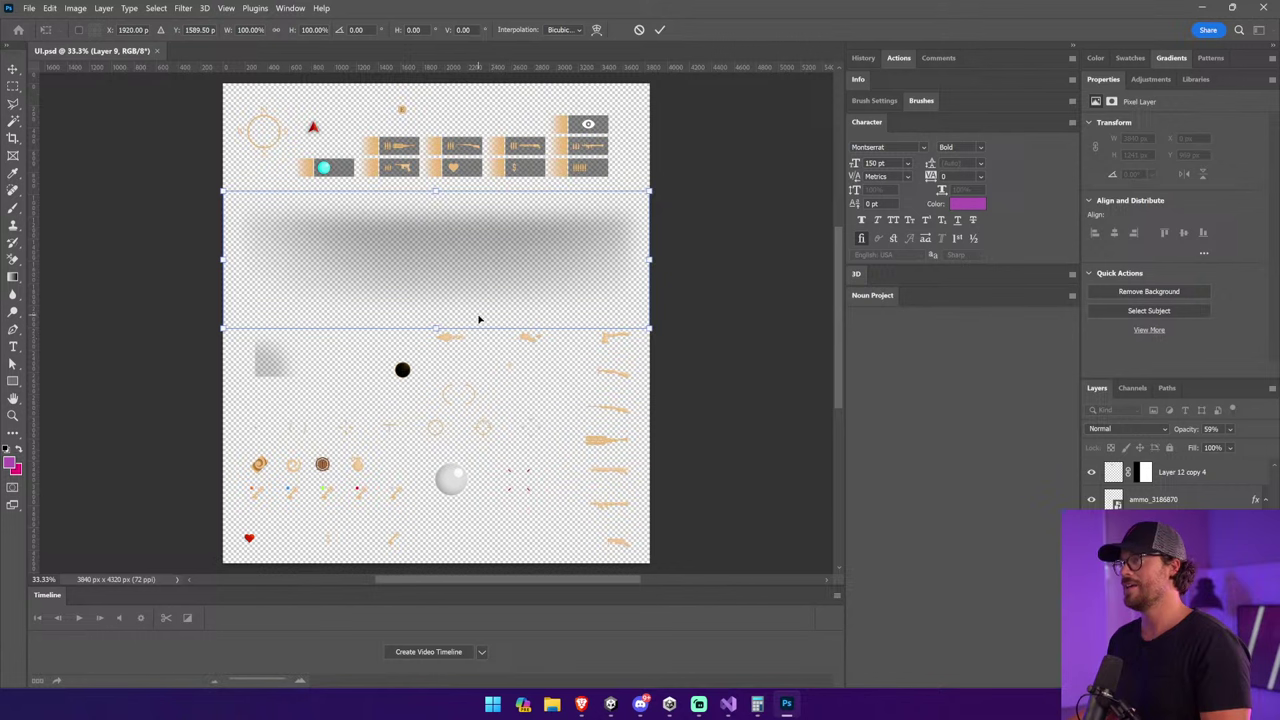
ctrl+click(711, 260)
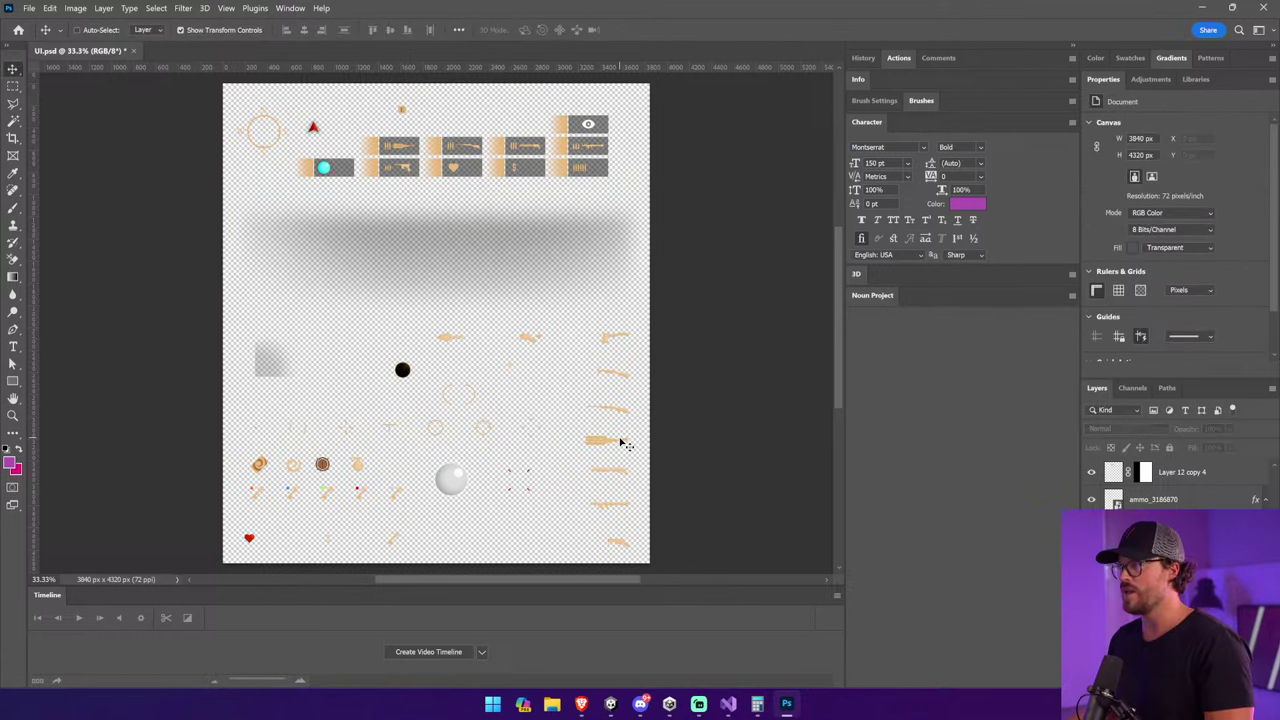
click(671, 391)
click(661, 281)
Show the black background layer behind the UI icons and select the shoe-and-arrow icon.
scroll(1130, 610, down, 3)
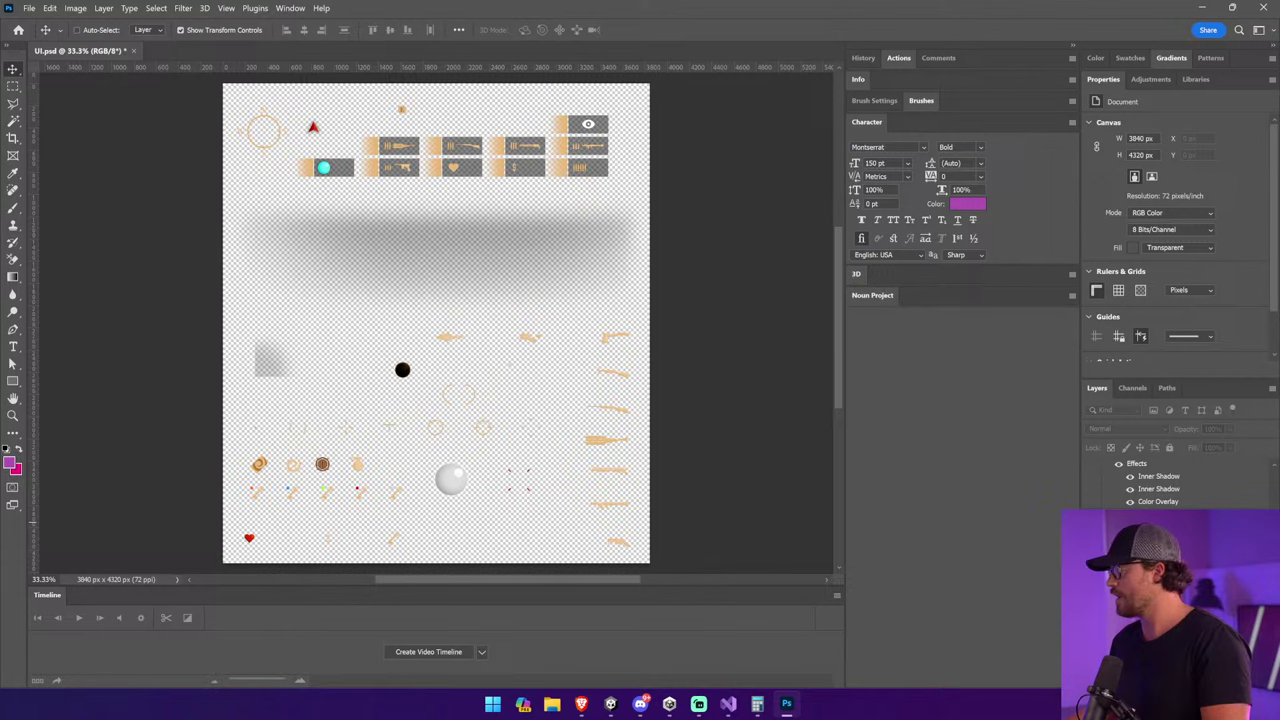
click(1091, 660)
click(1150, 660)
key(z)
drag(400, 306, 646, 404)
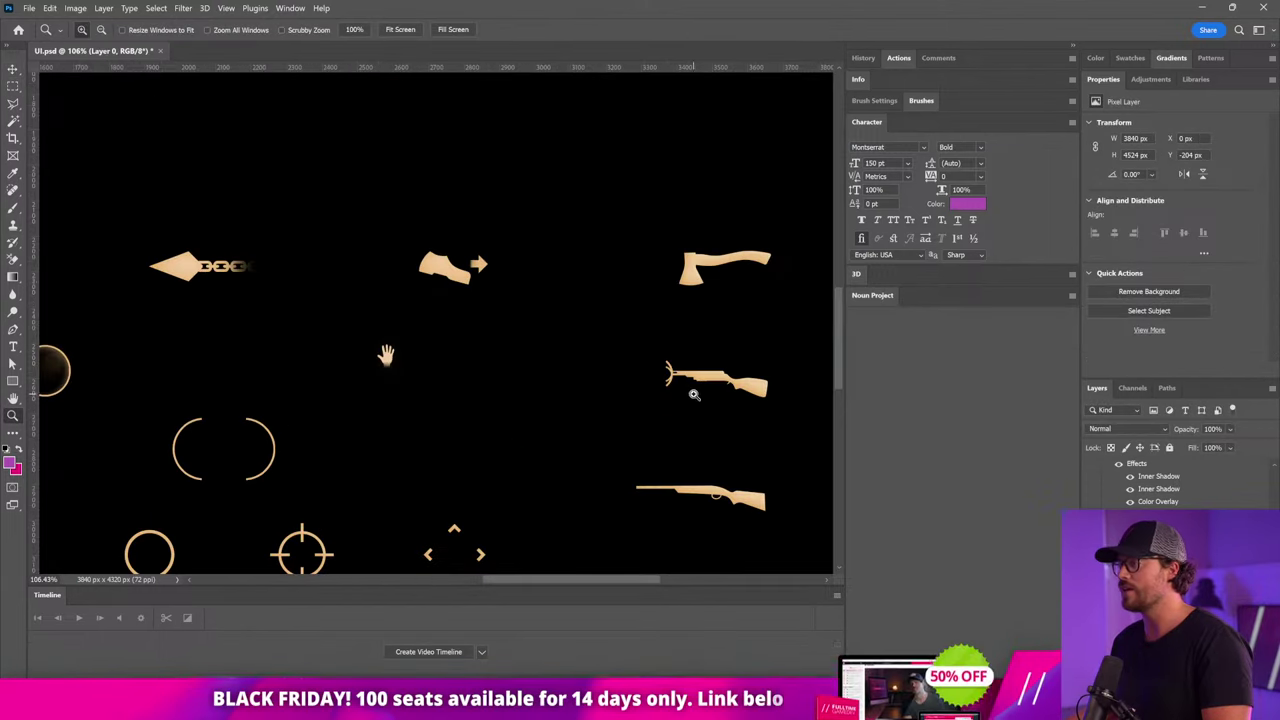
key(v)
ctrl+click(205, 267)
click(447, 275)
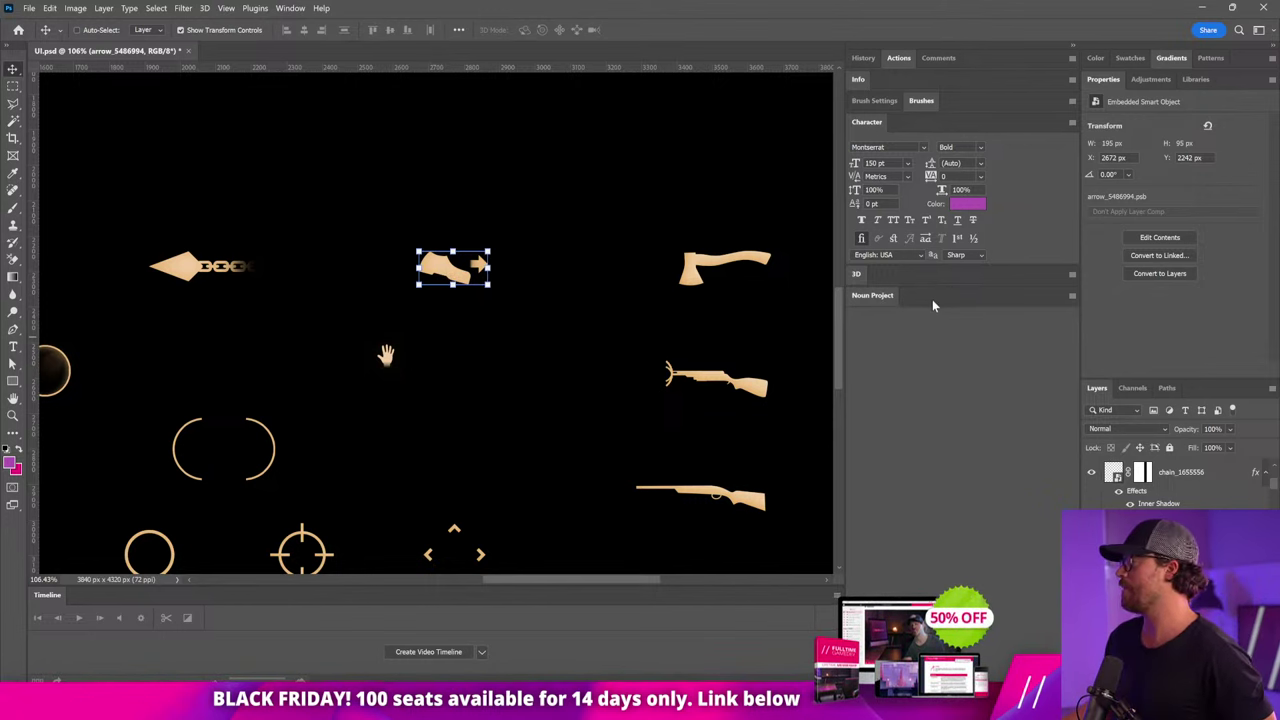
Try to reload the Noun Project extension by closing and reopening it.
click(892, 298)
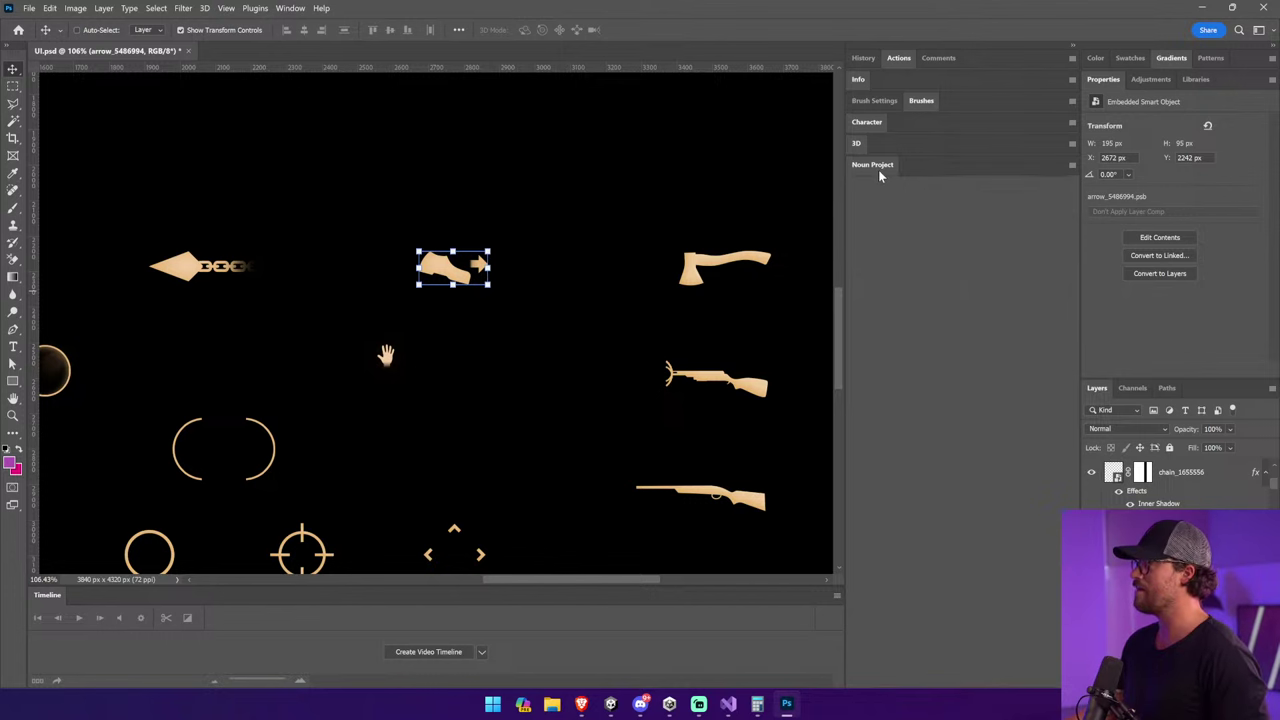
click(1072, 166)
click(1103, 170)
click(321, 8)
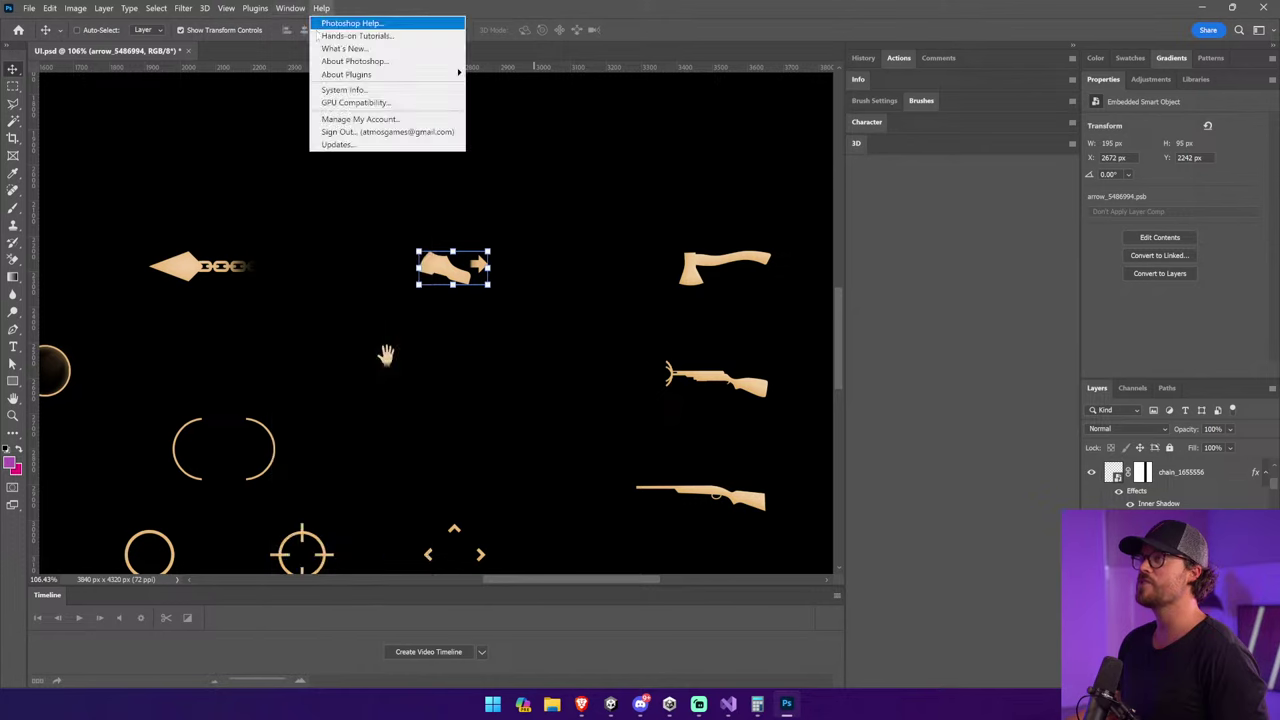
mouse_move(291, 8)
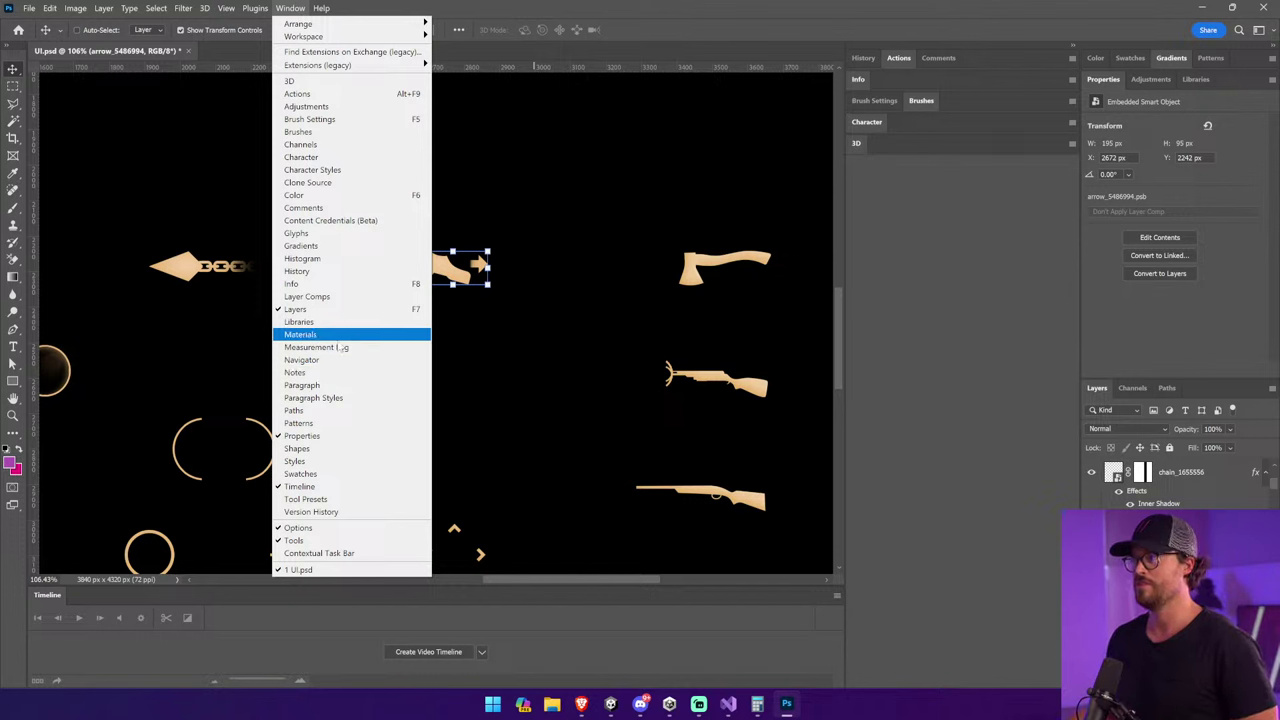
mouse_move(380, 65)
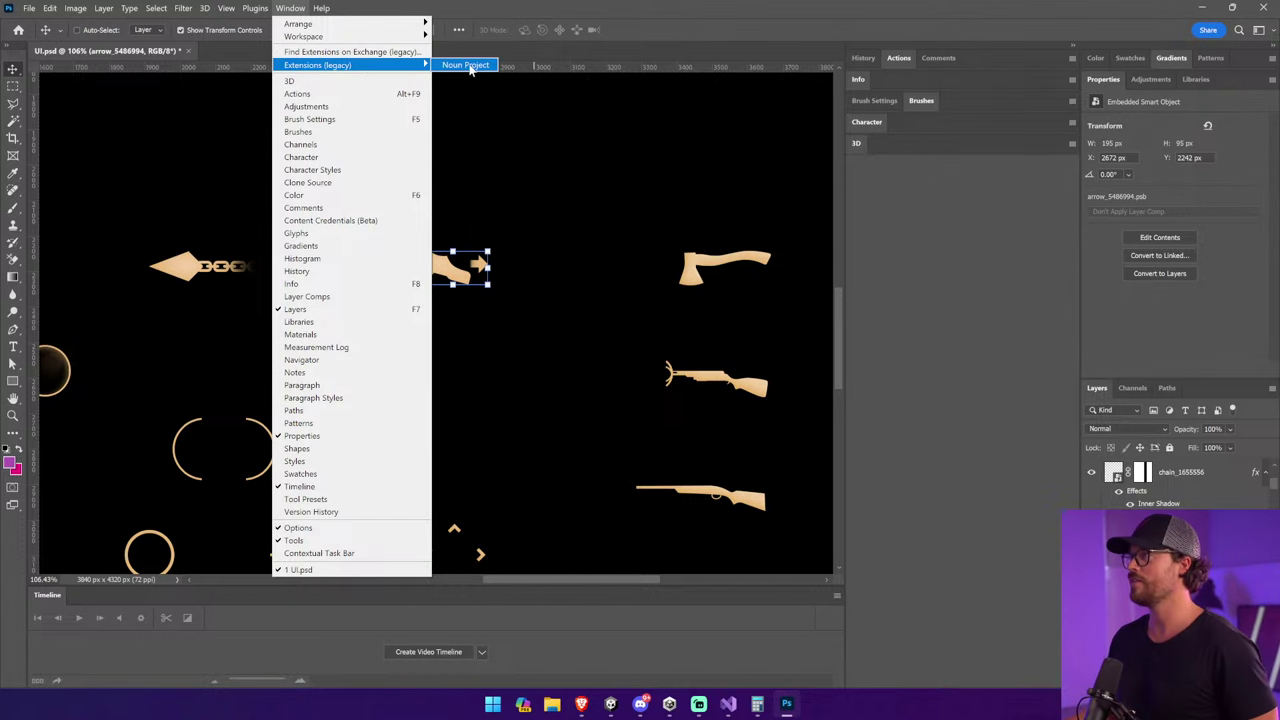
click(465, 65)
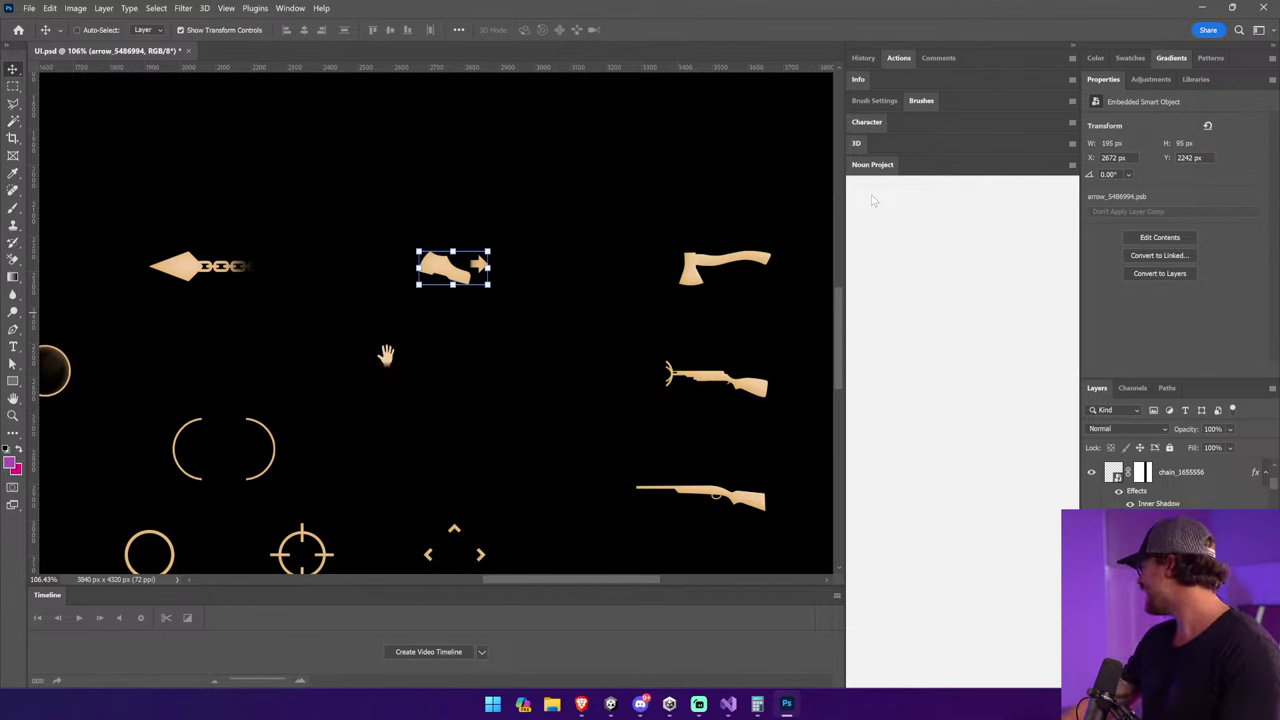
Close the blank Noun Project extension once more and reopen it.
click(871, 166)
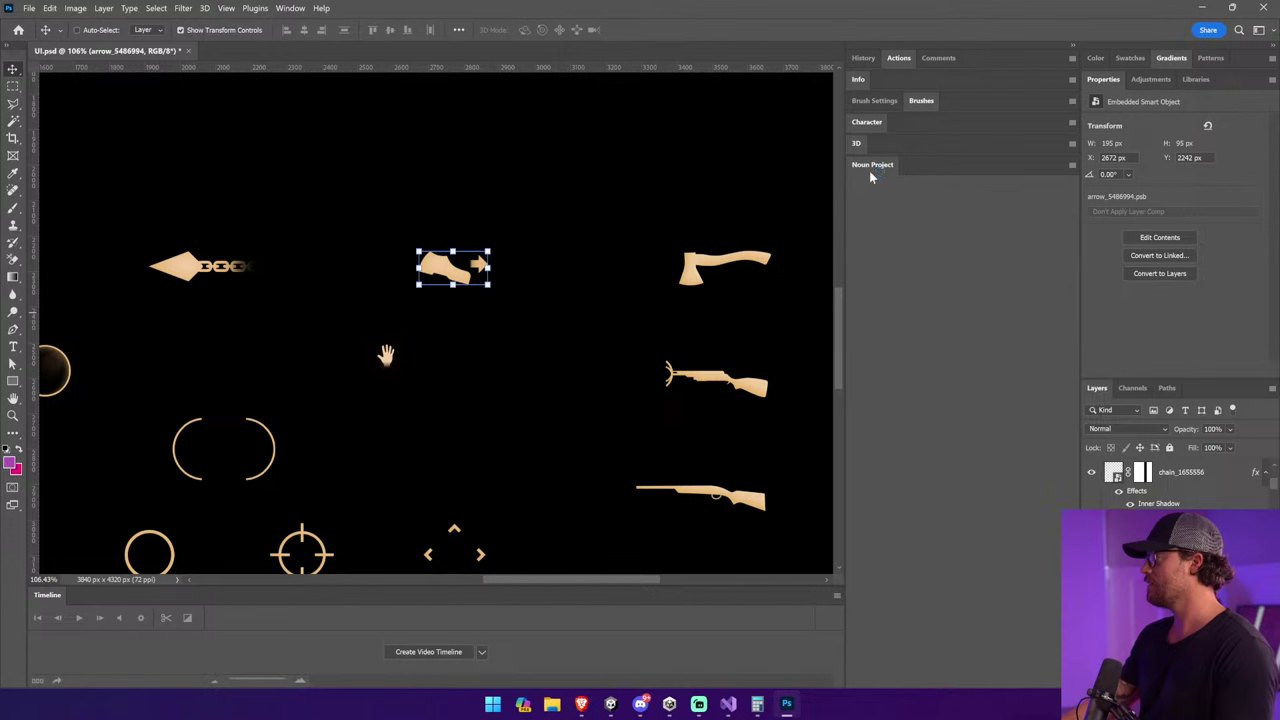
click(1072, 164)
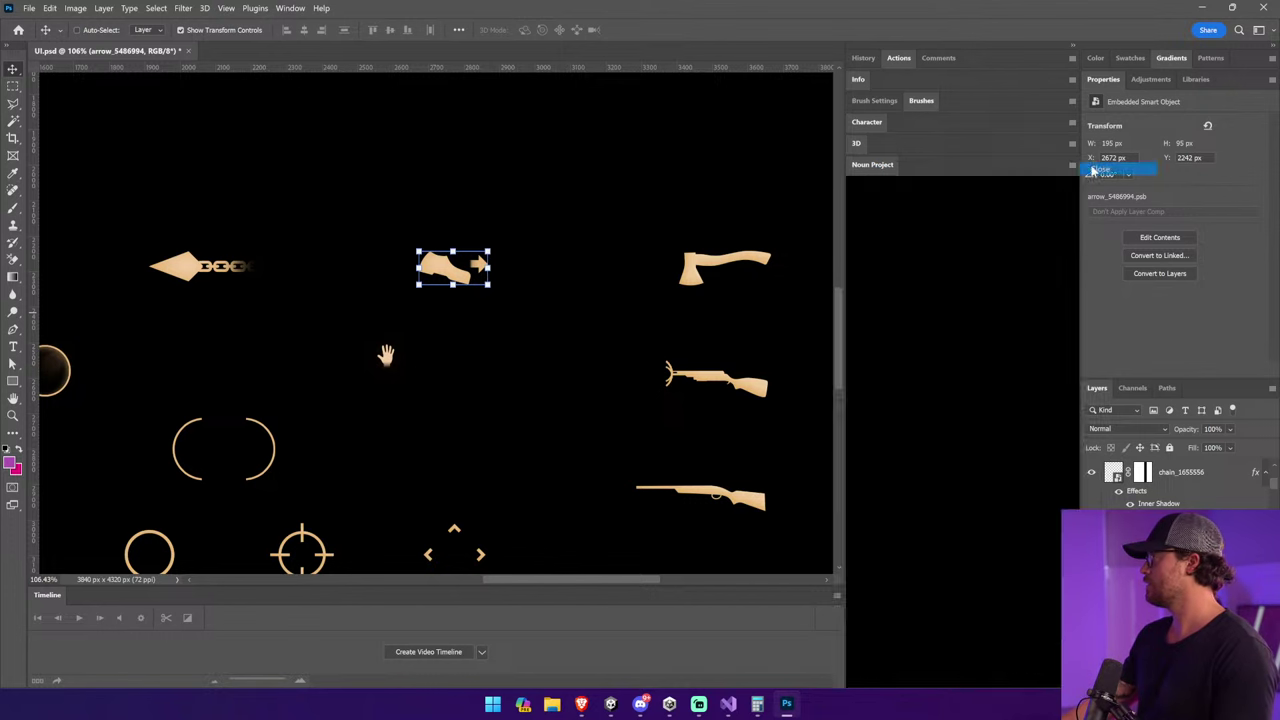
click(1094, 168)
click(290, 8)
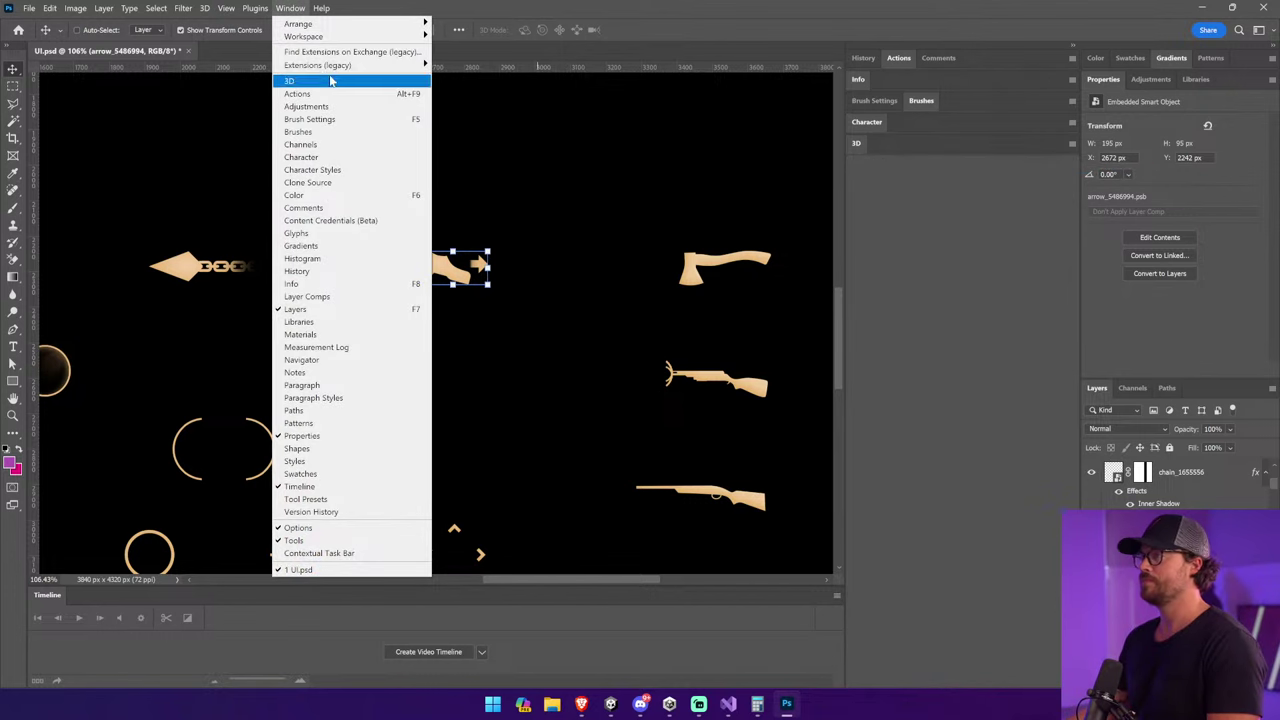
mouse_move(350, 65)
click(470, 68)
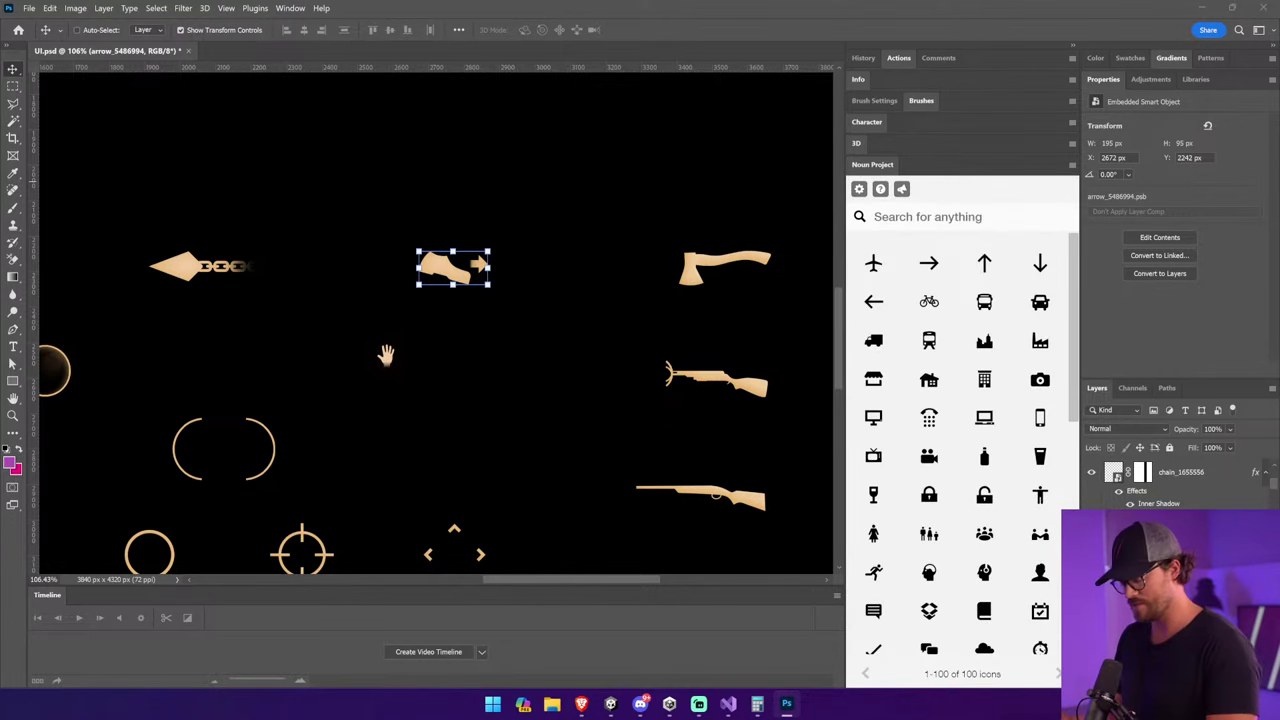
Search the Noun Project for "butterfly" and insert the solid butterfly silhouette in white.
text(butterfky)
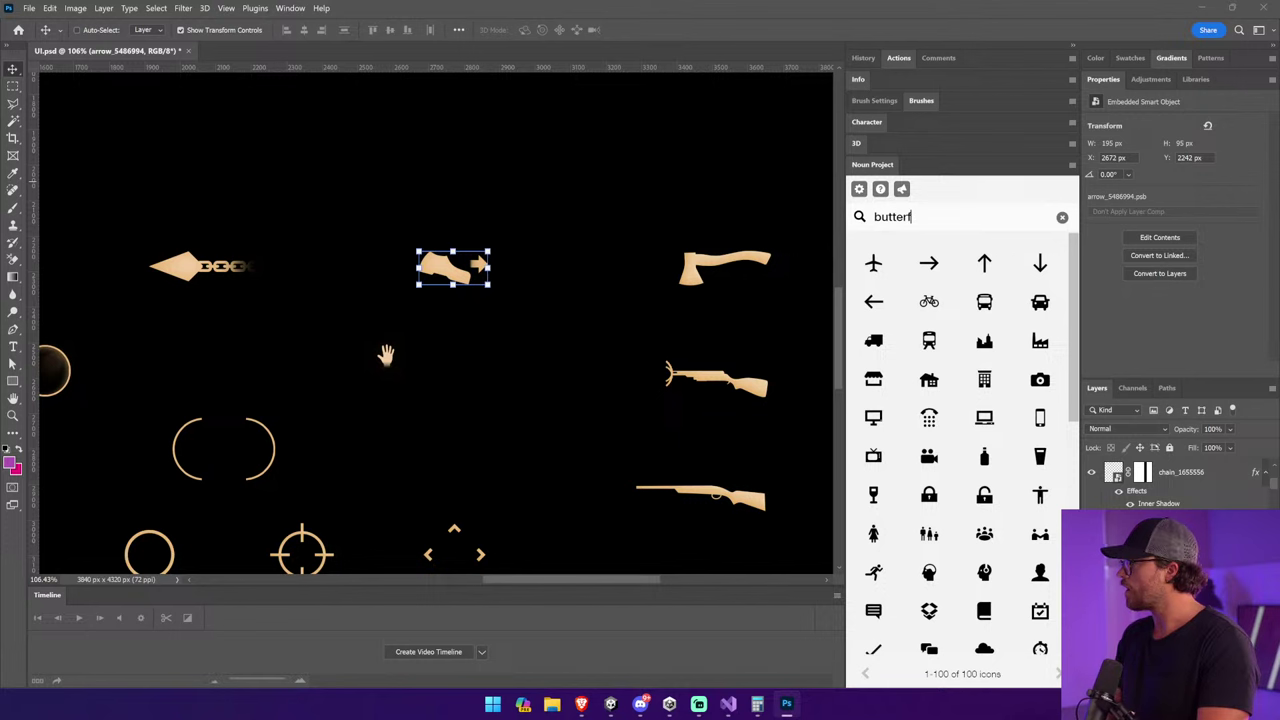
key(BackSpace)
key(BackSpace)
text(ly)
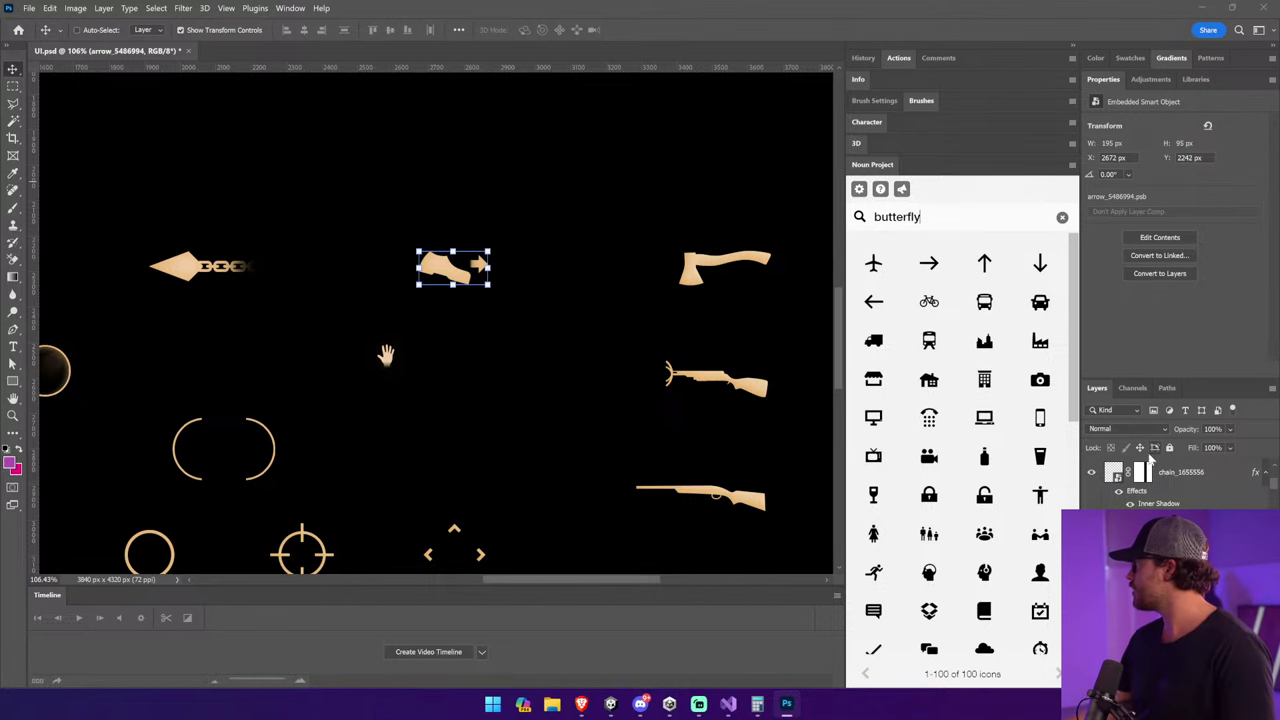
key(Return)
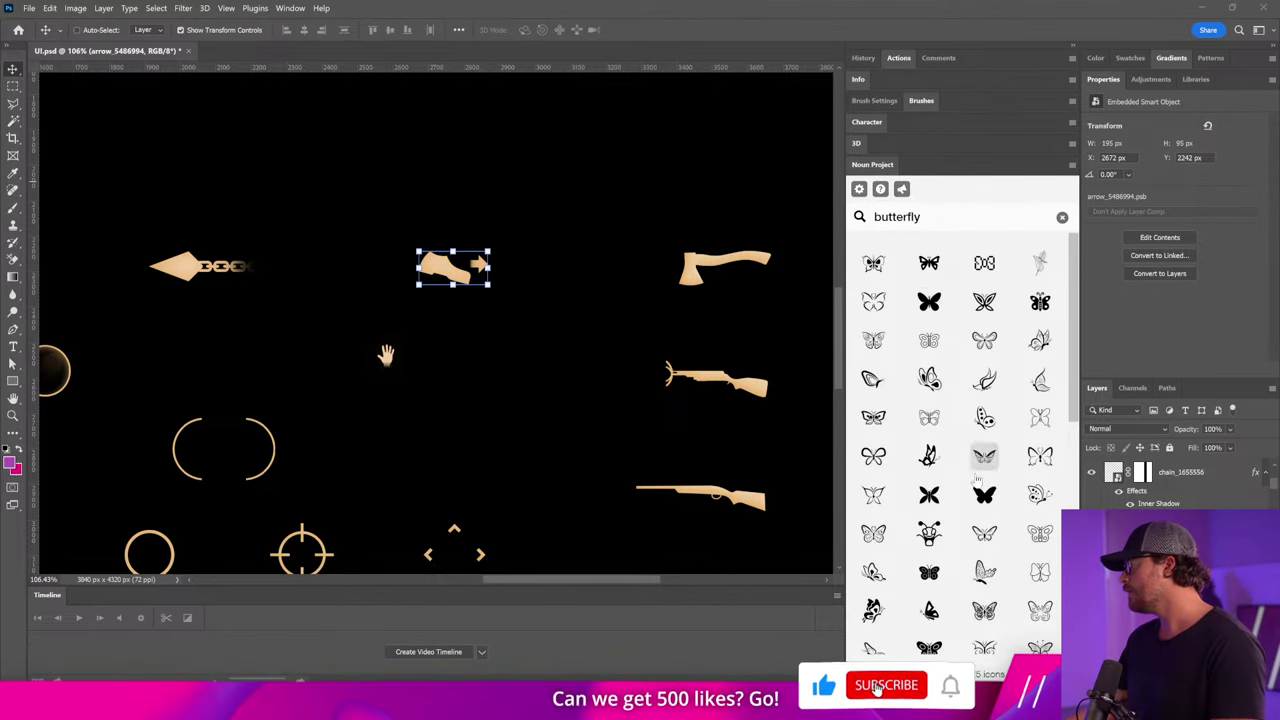
click(985, 507)
click(923, 445)
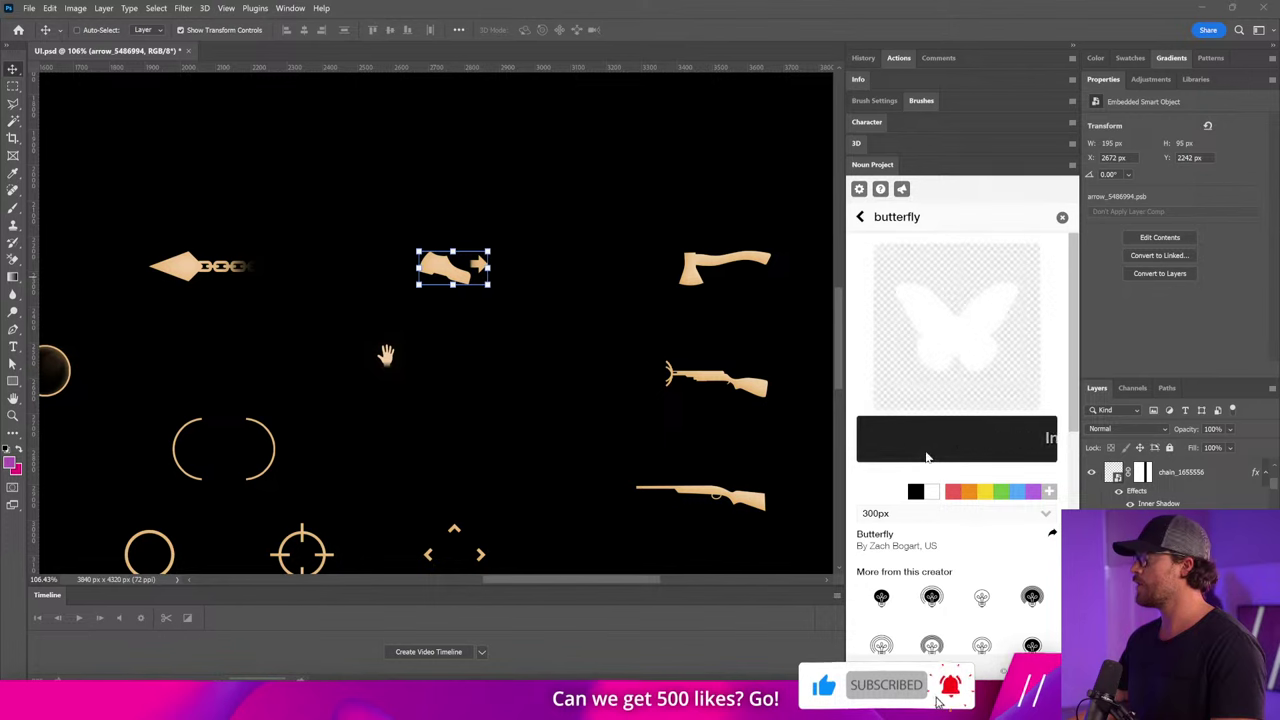
Scale the butterfly icon down to about 175 × 128 px and place it directly above the shoe-and-arrow icon.
drag(457, 317, 543, 230)
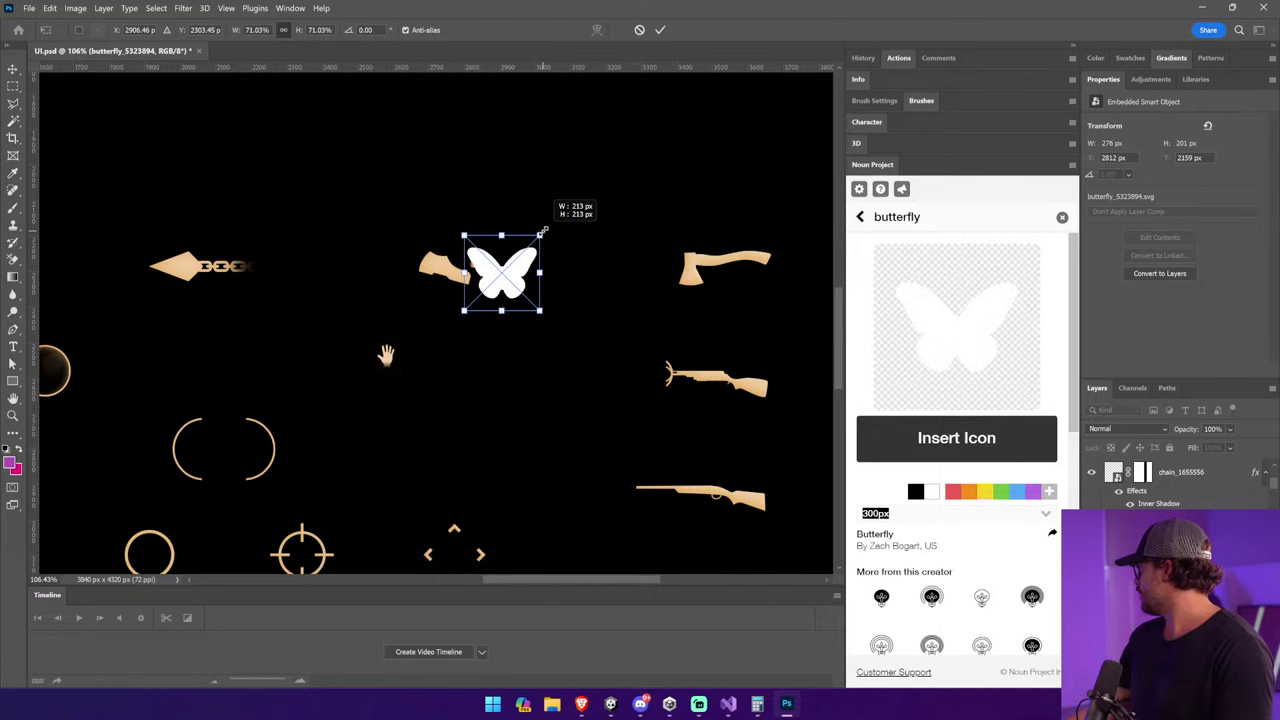
drag(543, 230, 542, 229)
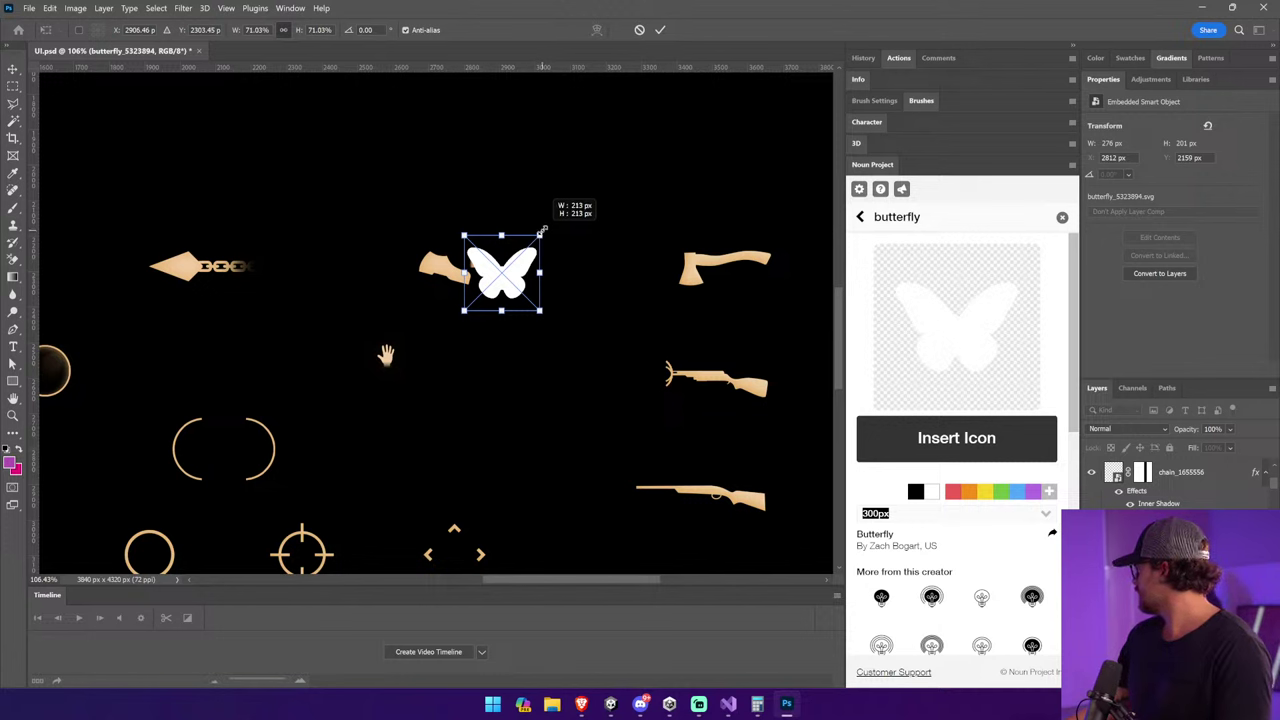
drag(543, 230, 533, 239)
key(Return)
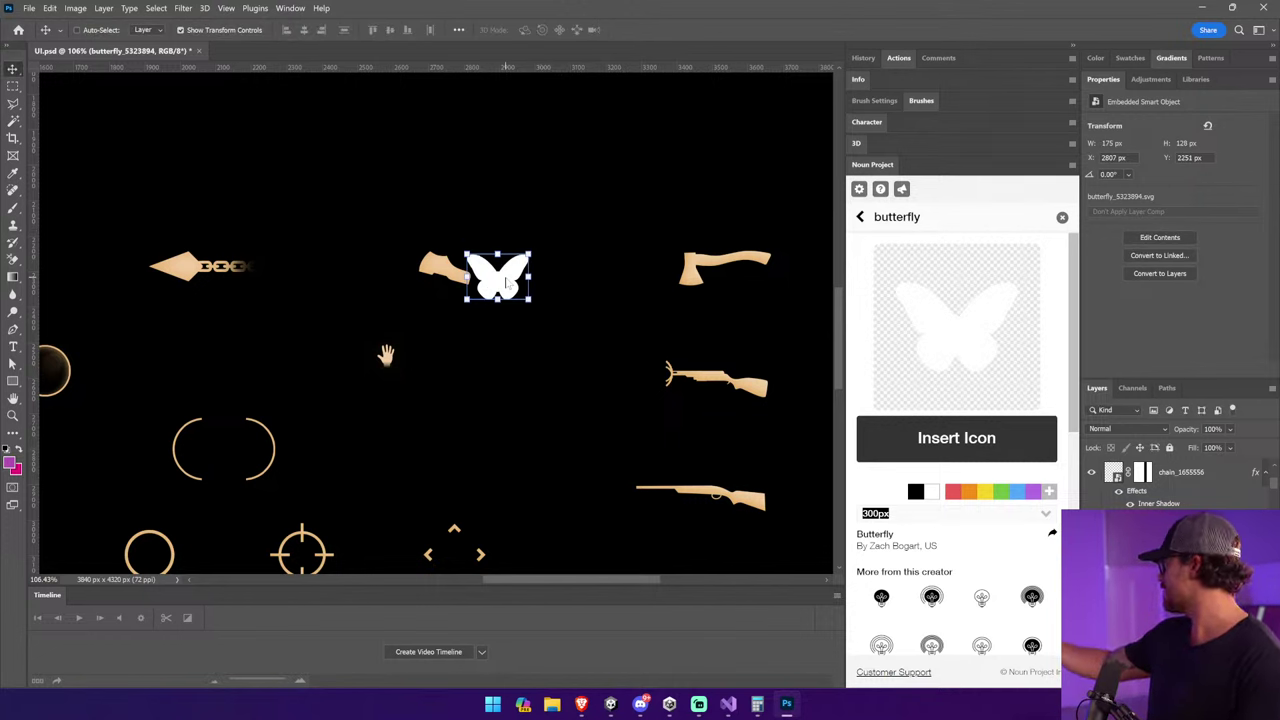
drag(508, 285, 437, 209)
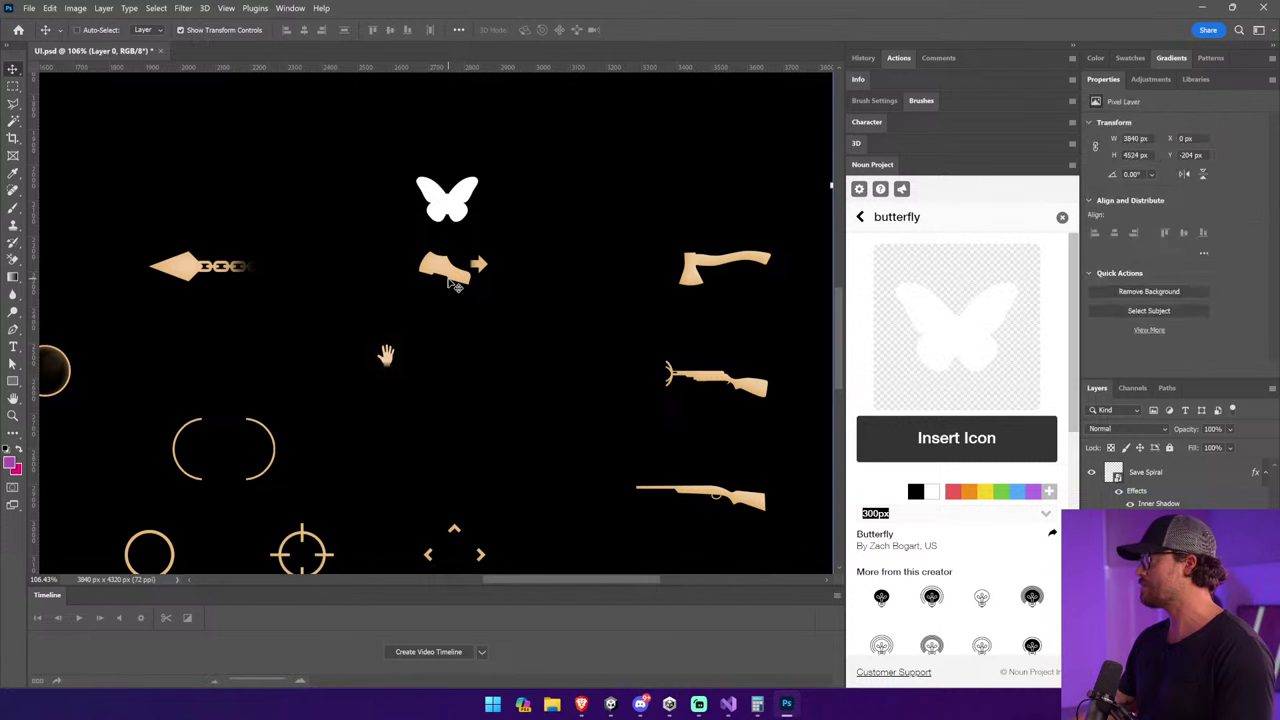
Copy the shoe-and-arrow icon's layer style onto the white butterfly icon above it.
click(451, 278)
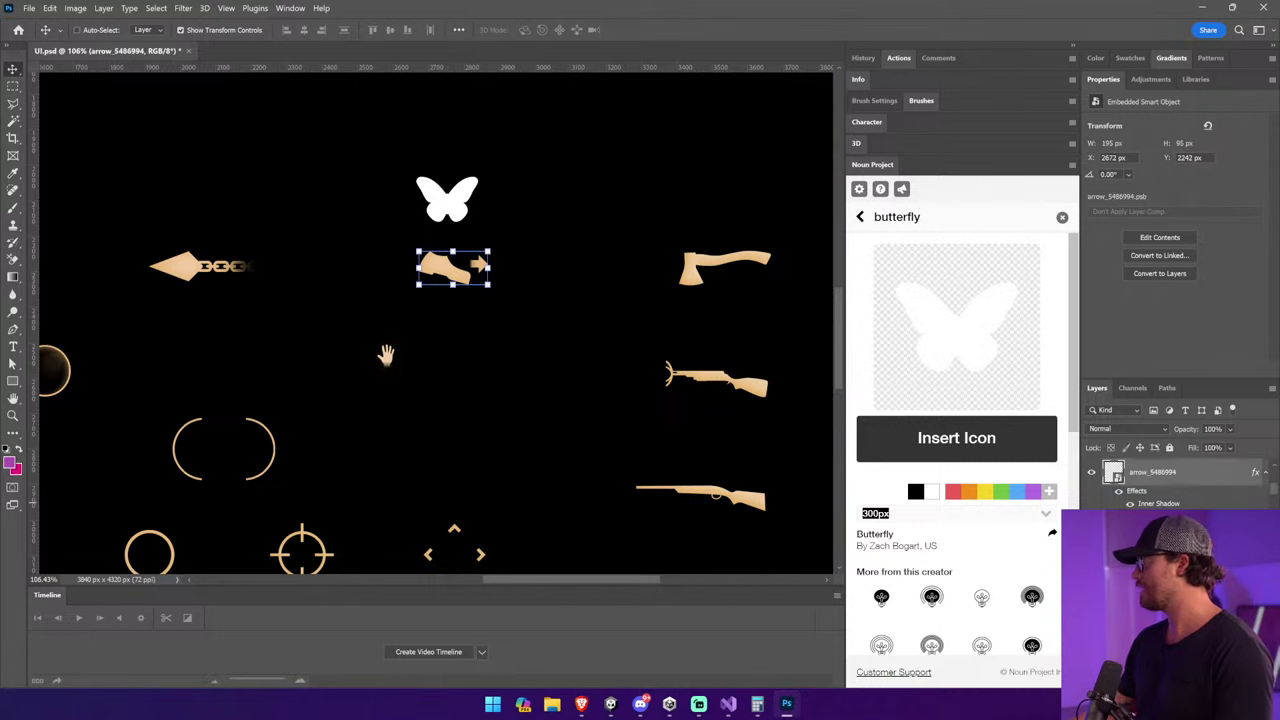
ctrl+click(447, 201)
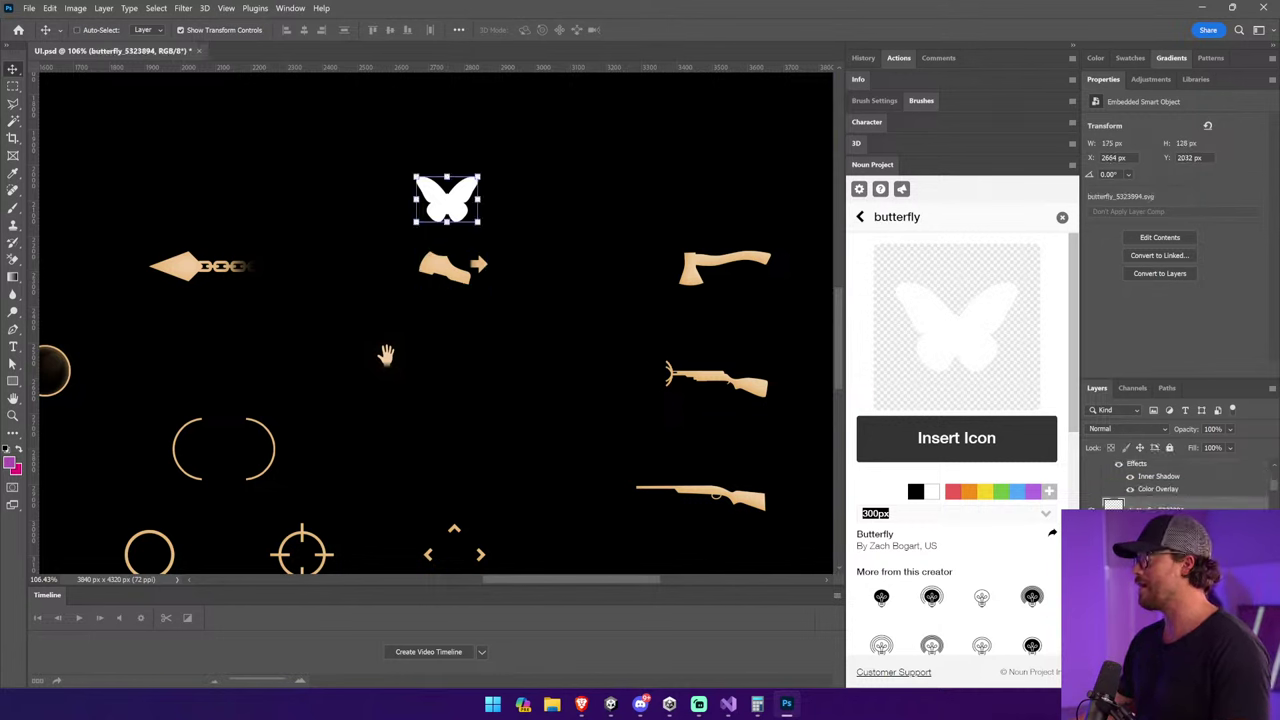
key(alt+bracketleft)
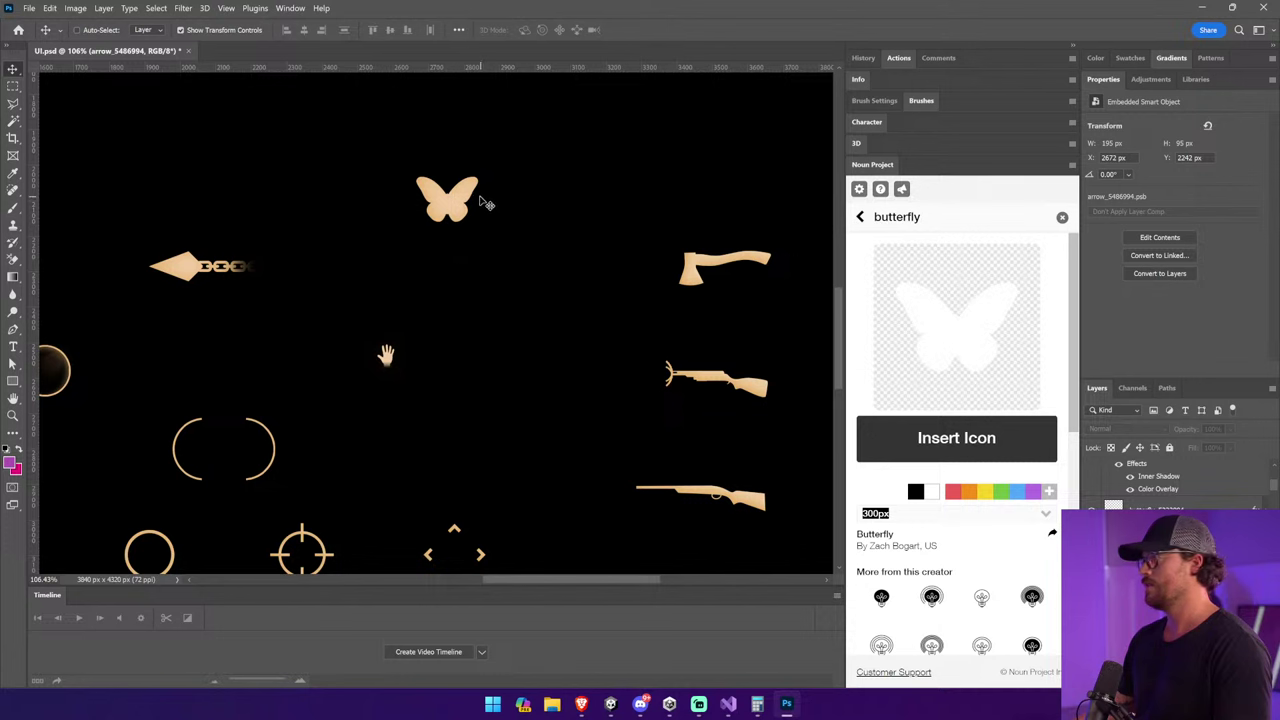
Move the butterfly over the shoe-and-arrow icon and delete the shoe layer so the butterfly takes its place.
drag(469, 213, 460, 267)
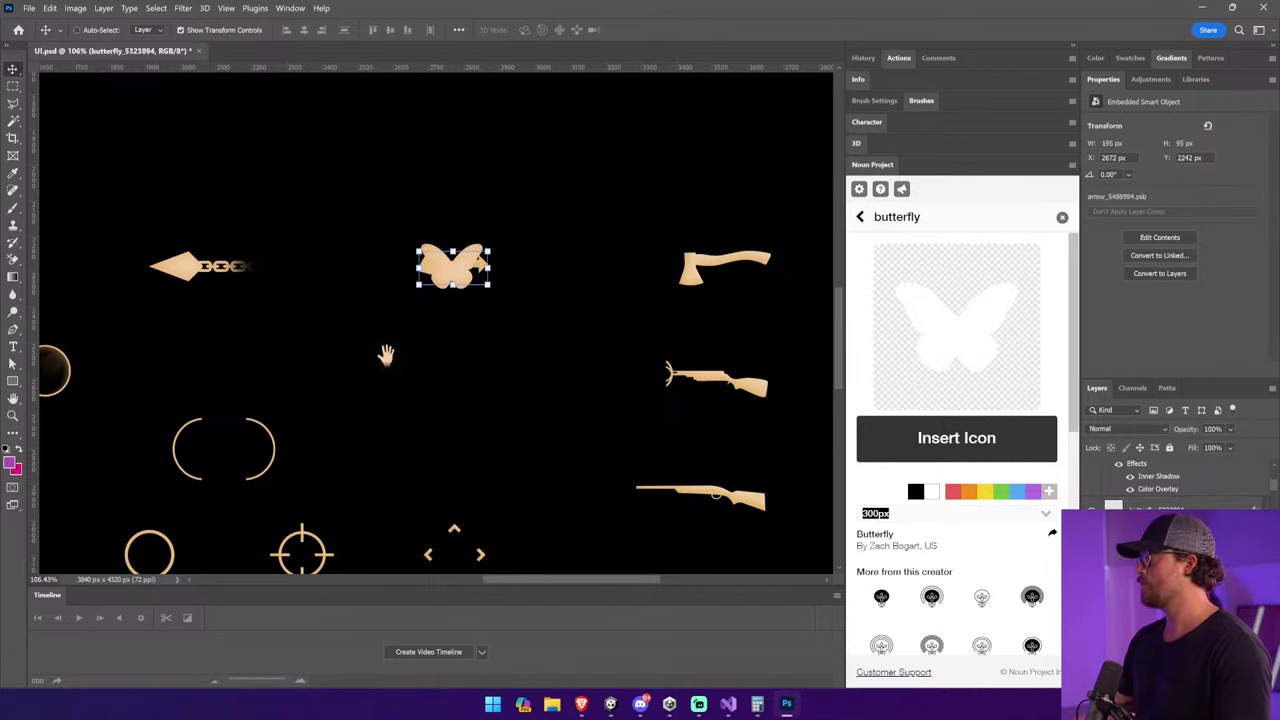
key(alt+bracketleft)
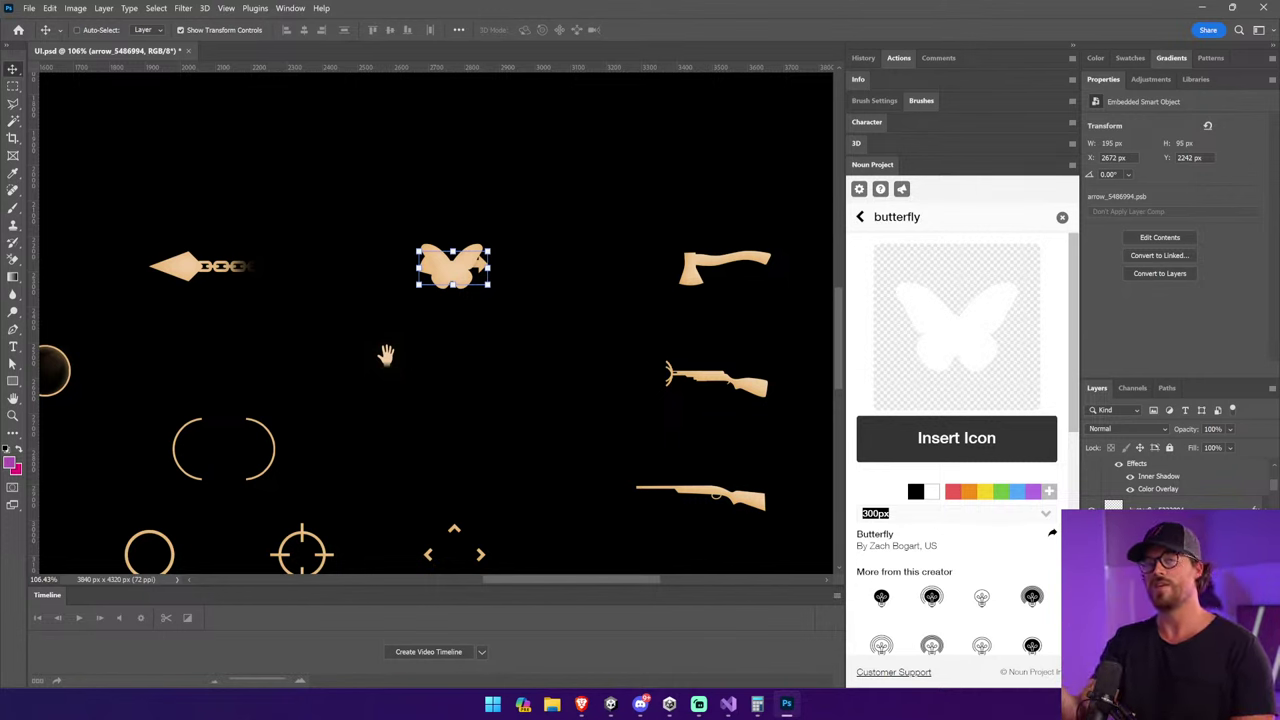
key(Delete)
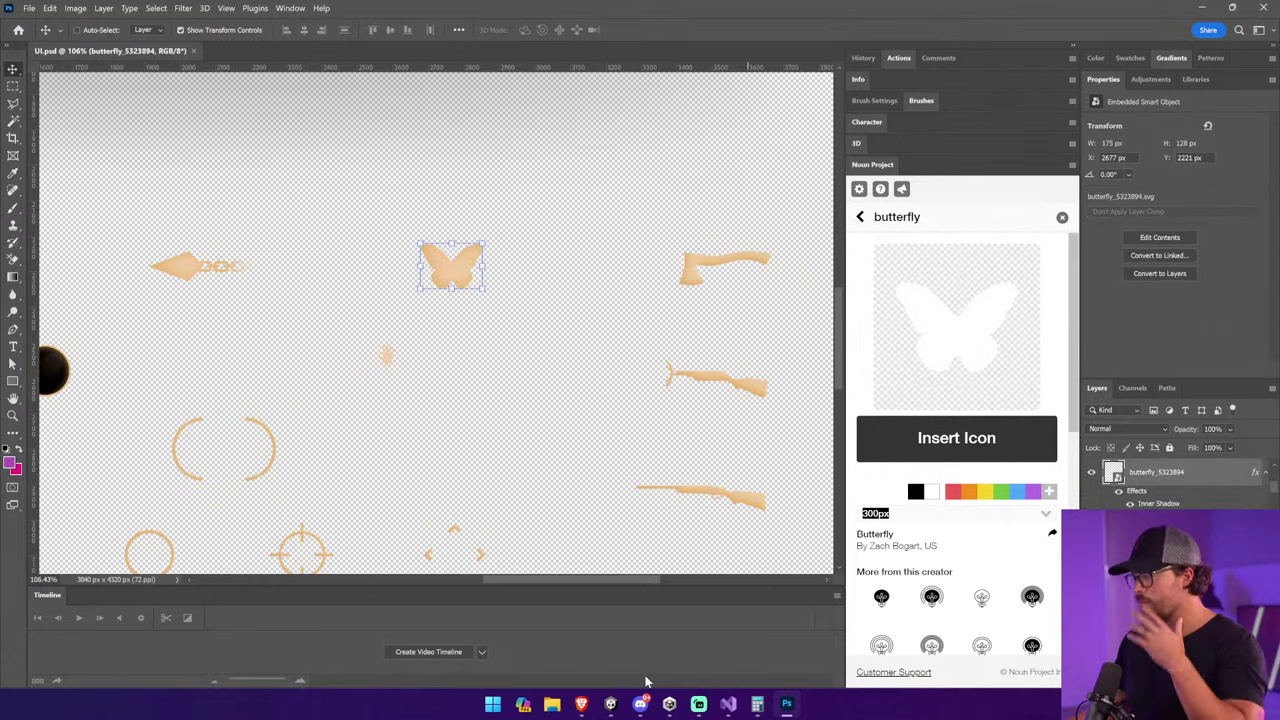
Switch to Unity, open the UI texture in the Sprite Editor, and inspect the slices around the grapple and butterfly icons.
click(610, 704)
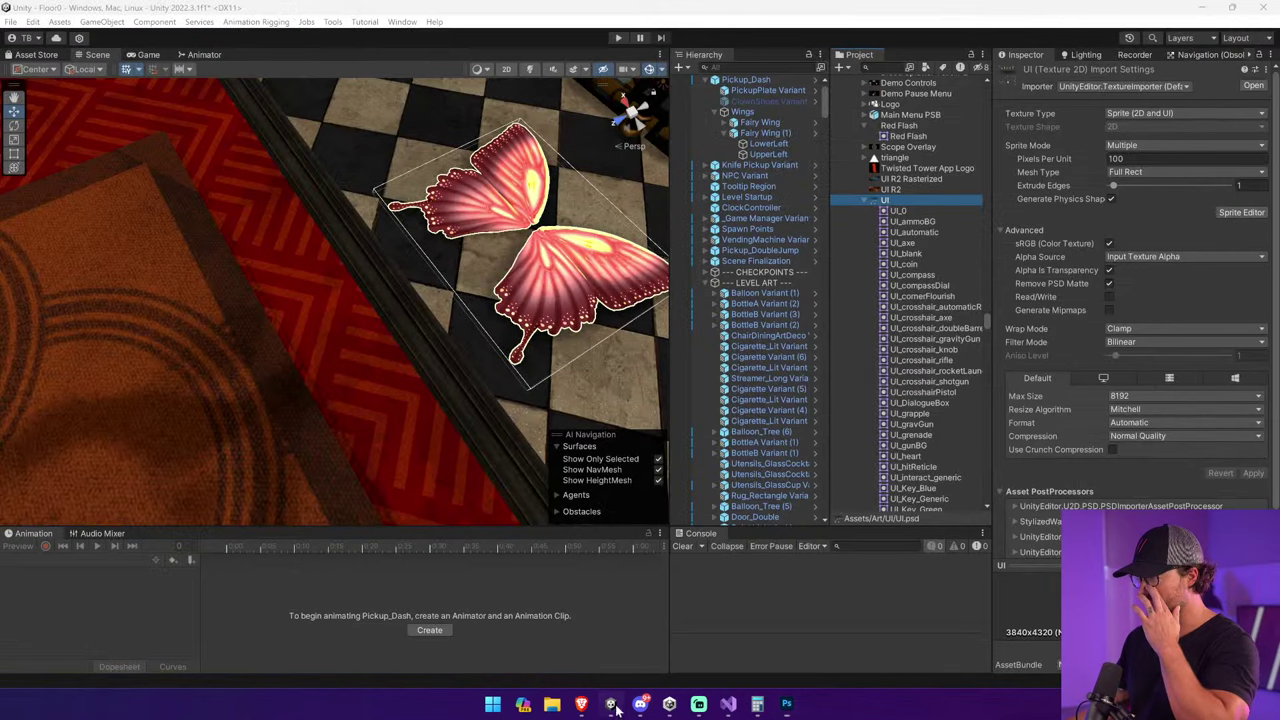
click(1224, 213)
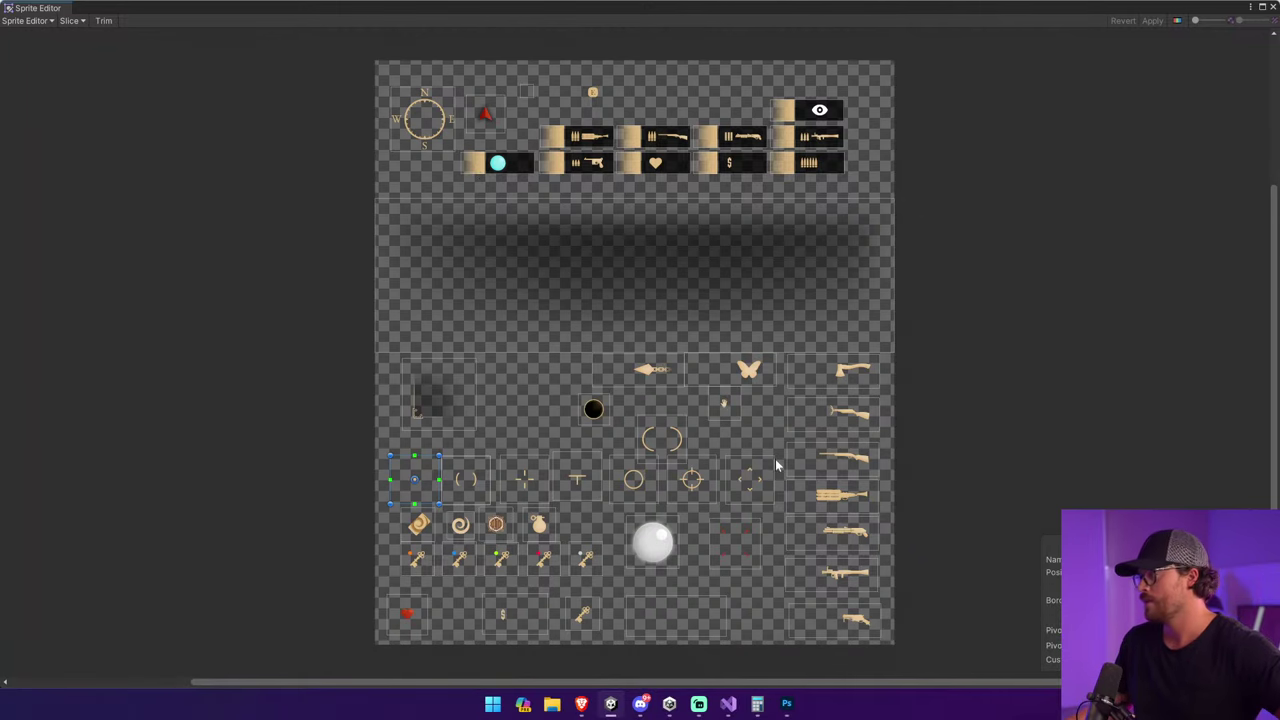
scroll(713, 466, up, 1)
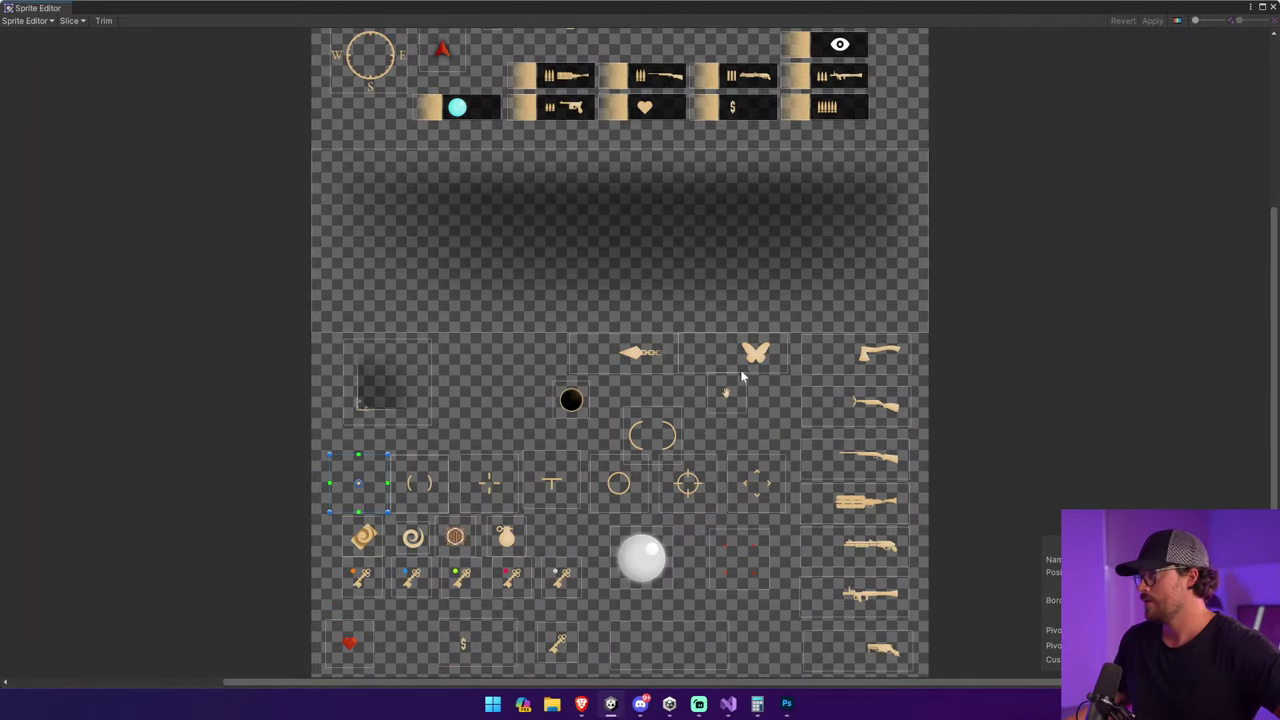
scroll(742, 376, up, 2)
click(575, 337)
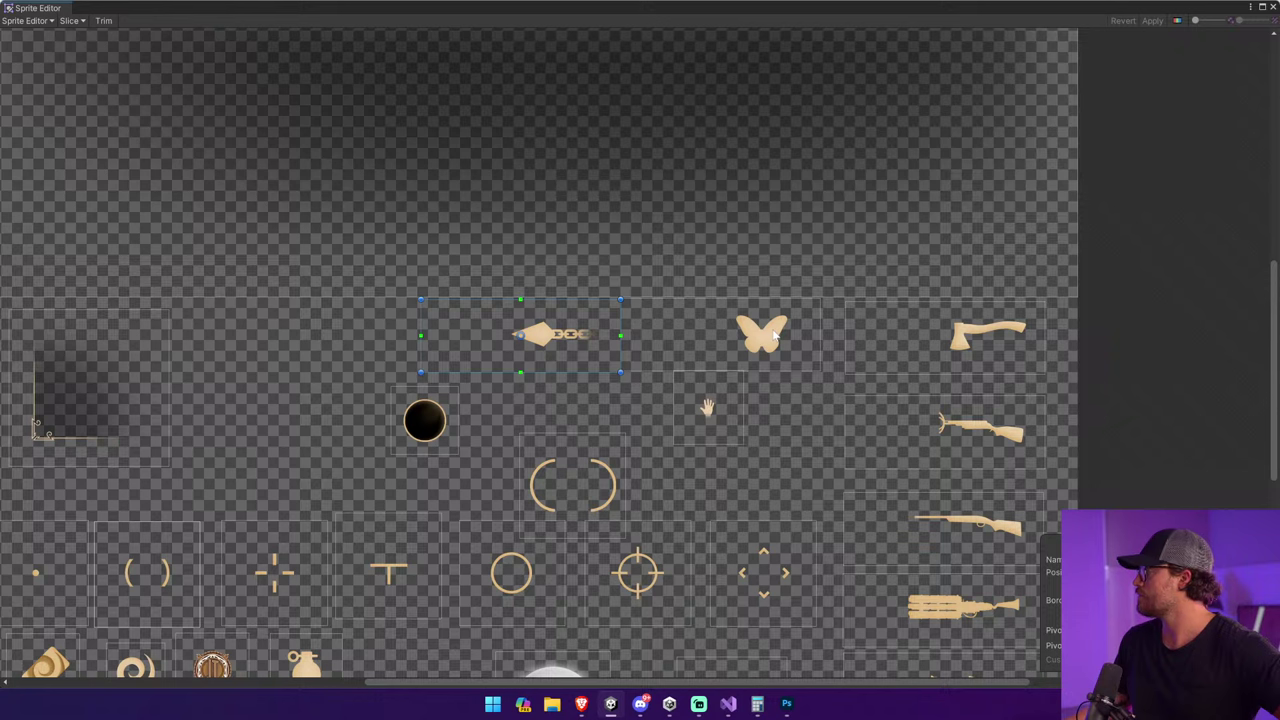
click(526, 321)
click(752, 332)
click(608, 330)
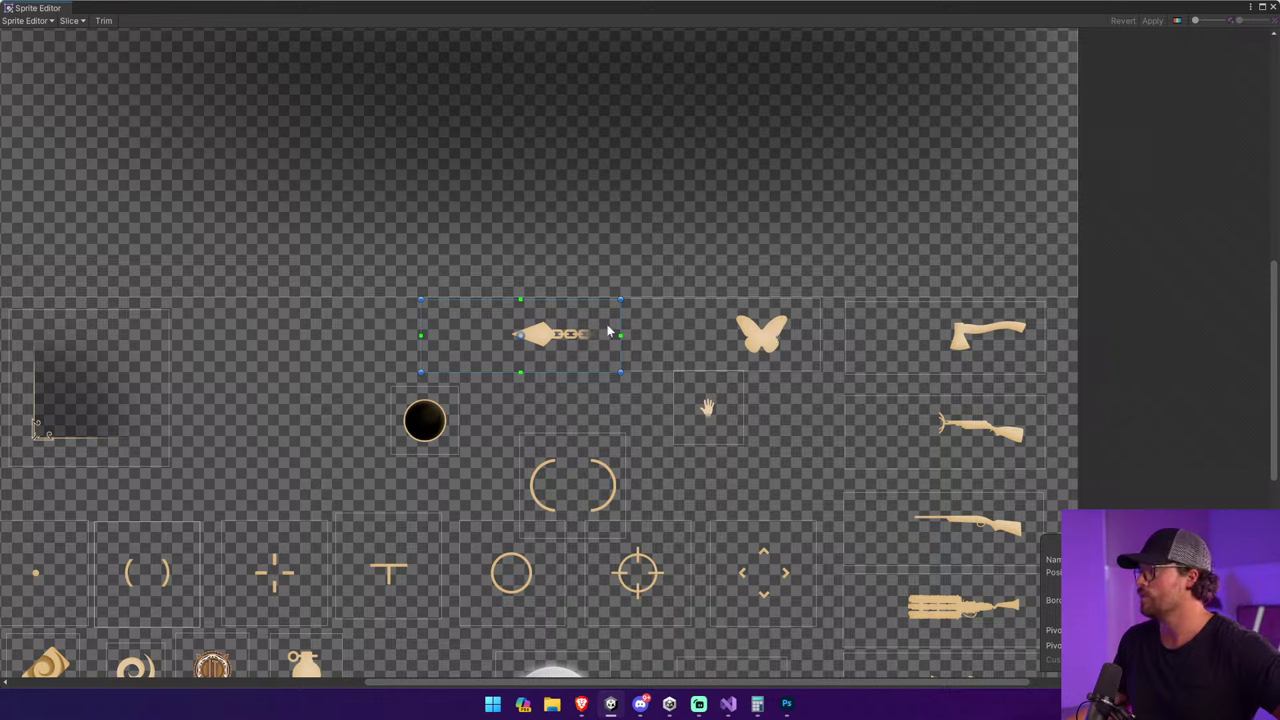
Compare the grapple and butterfly slices, line the grapple's slice up vertically with the butterfly's, and apply the sprite changes.
click(694, 326)
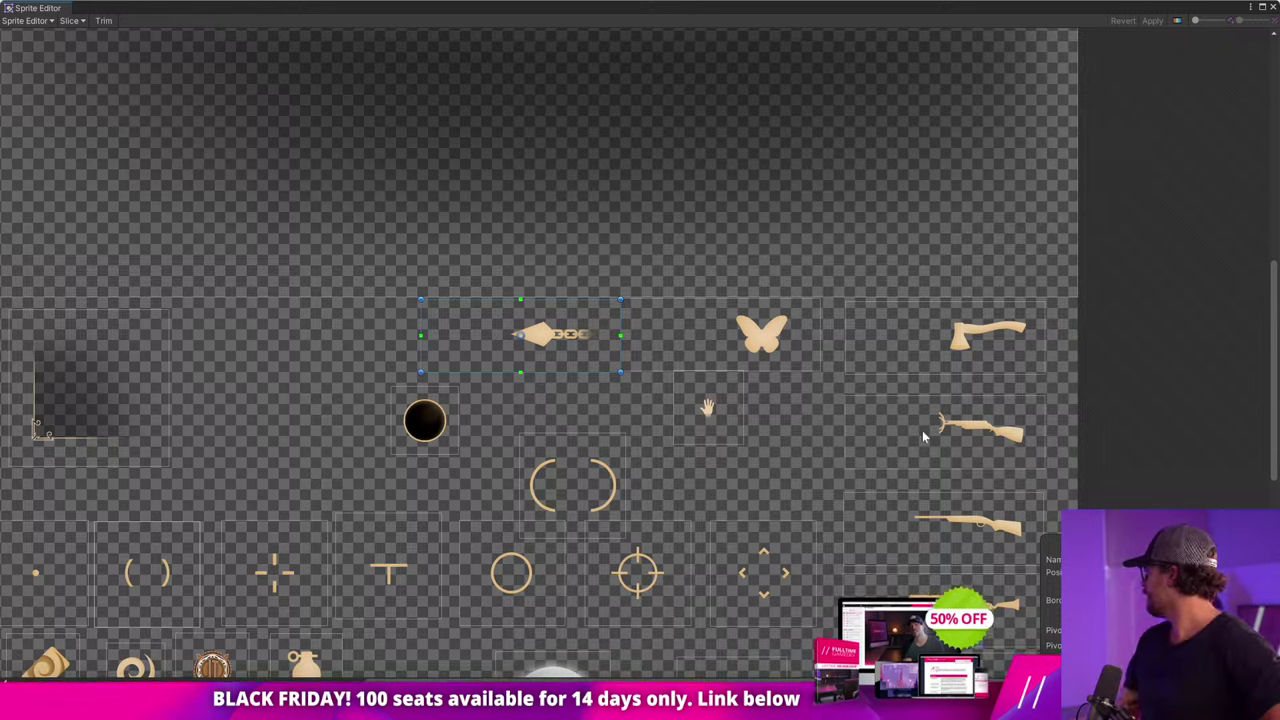
click(744, 341)
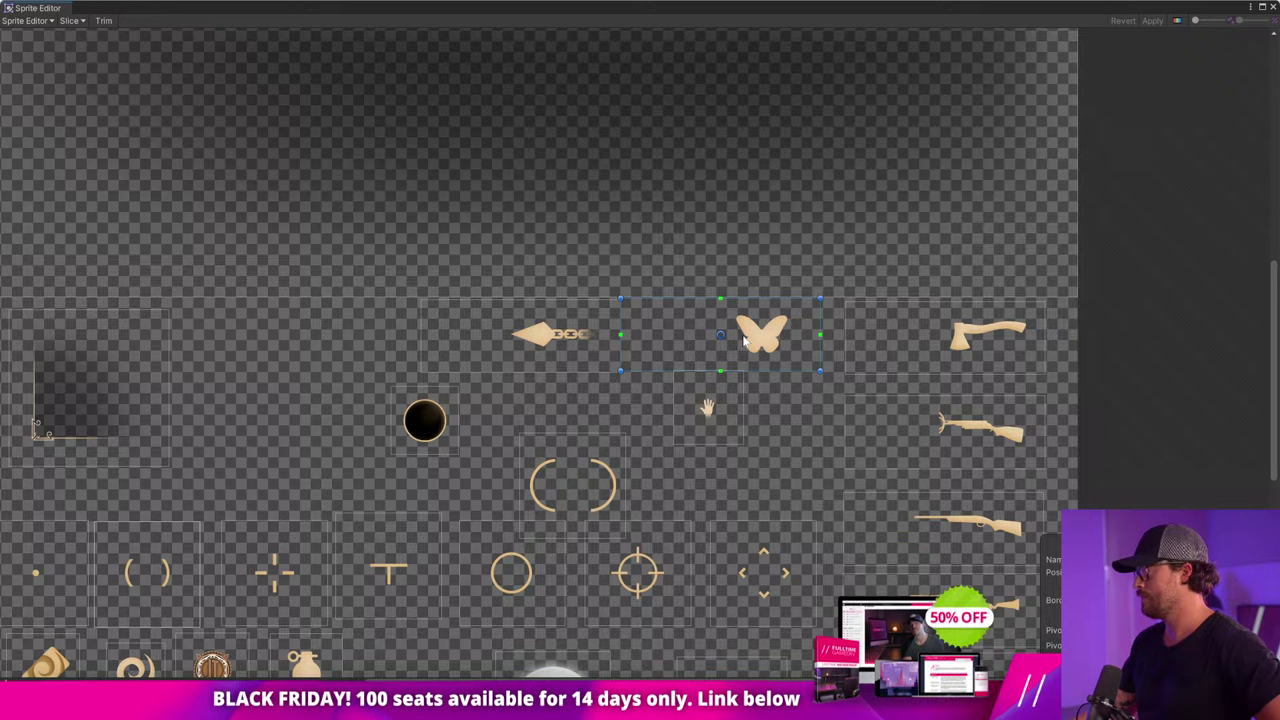
click(573, 333)
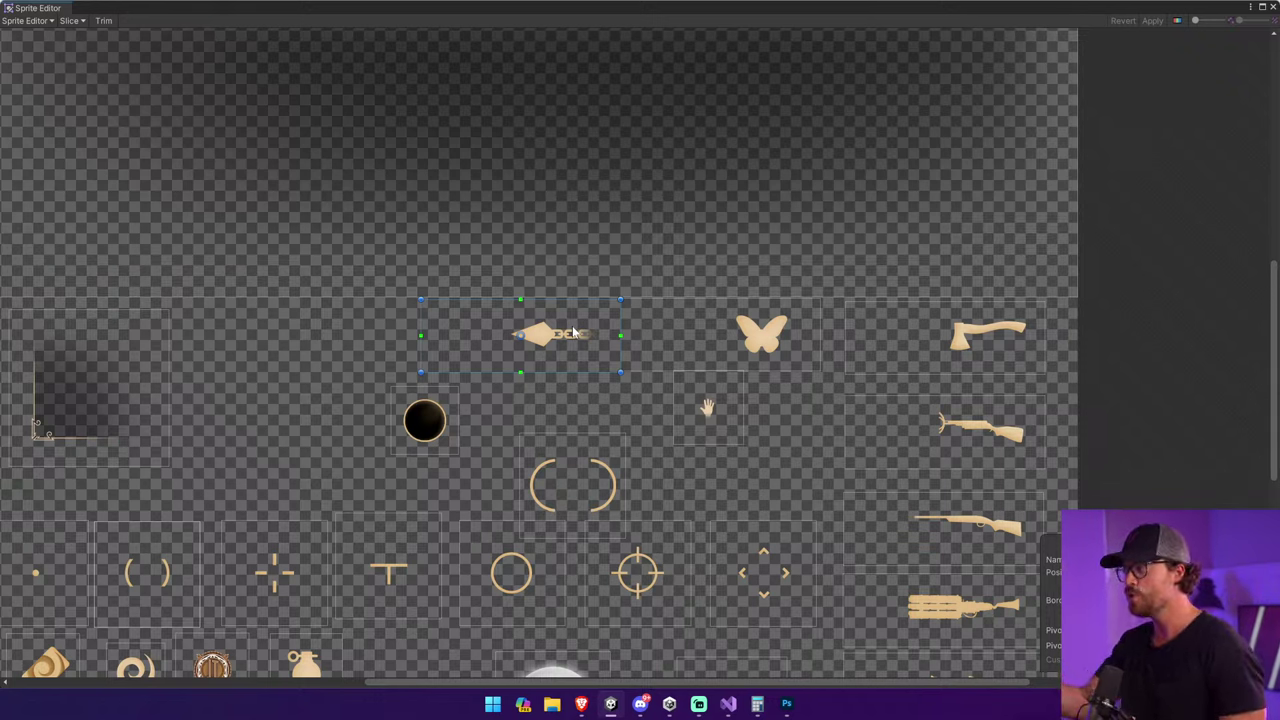
click(721, 324)
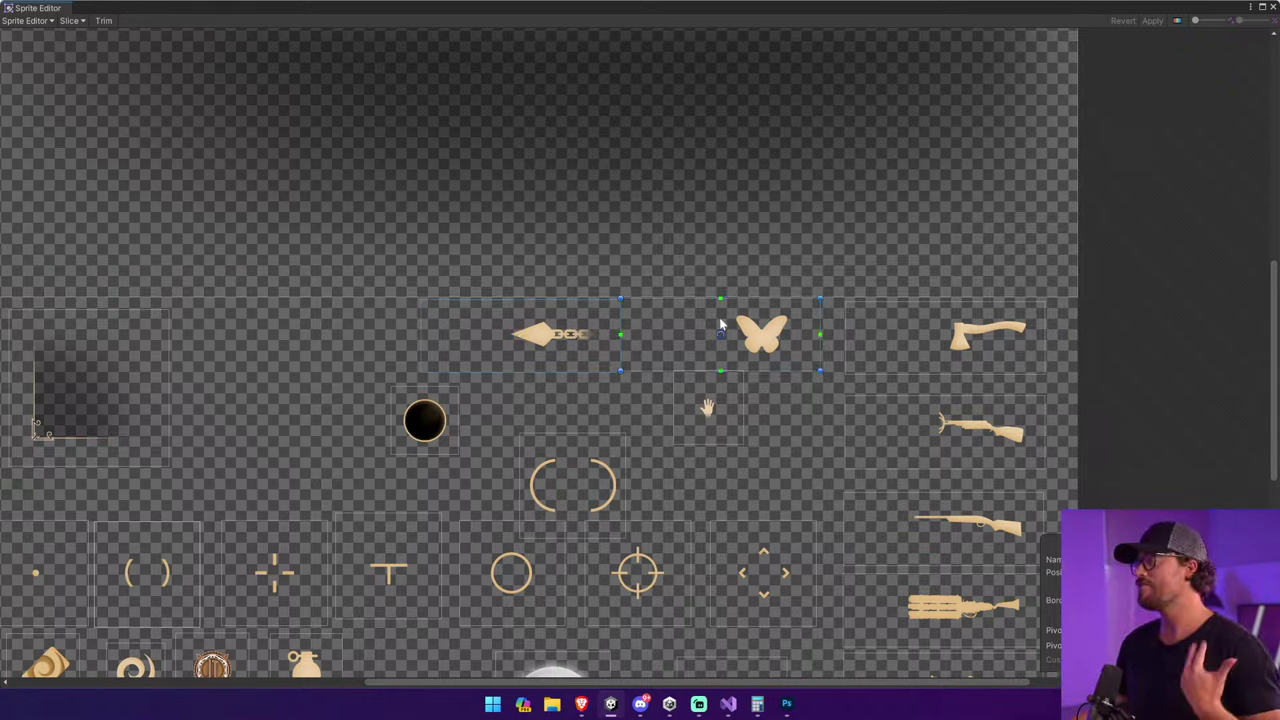
click(562, 337)
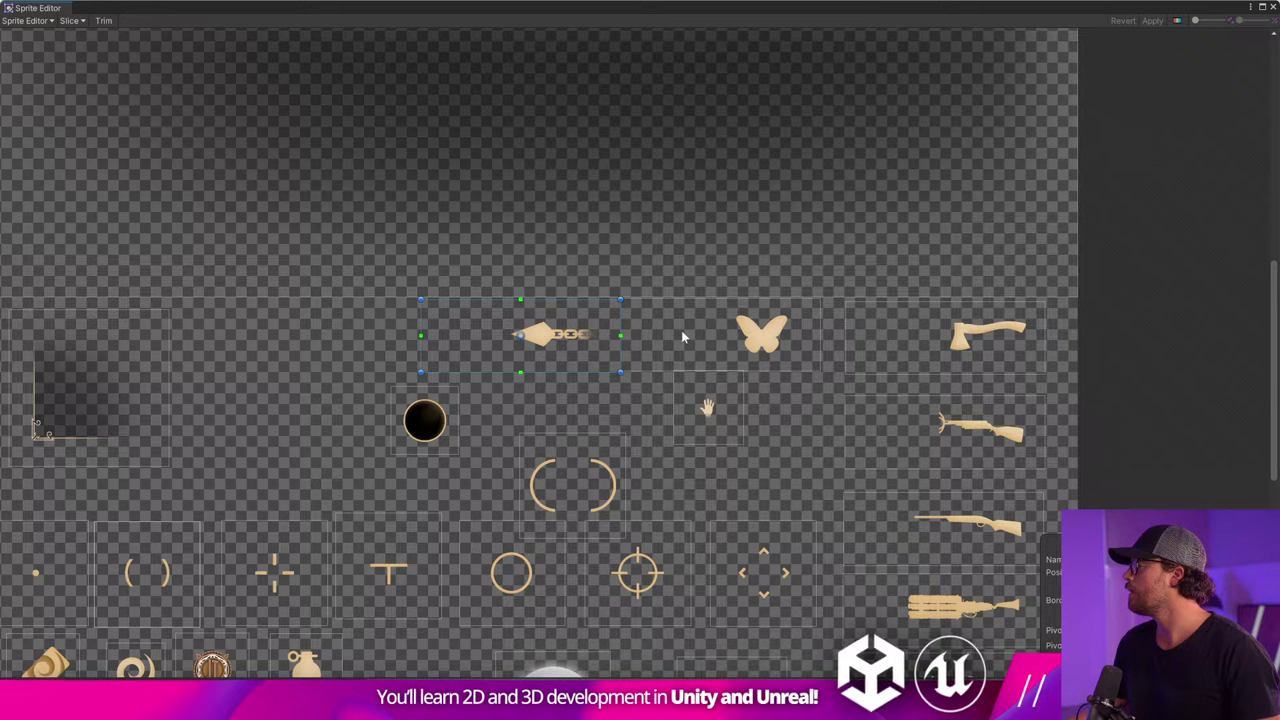
click(682, 336)
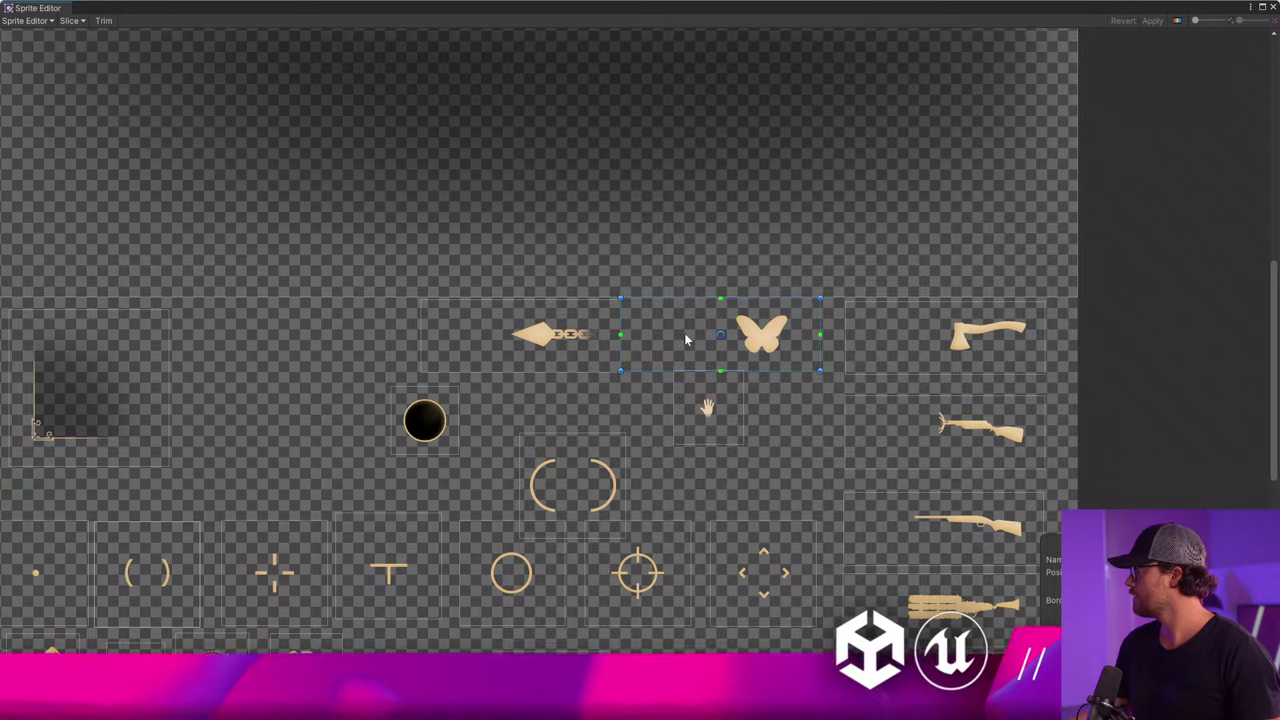
click(586, 340)
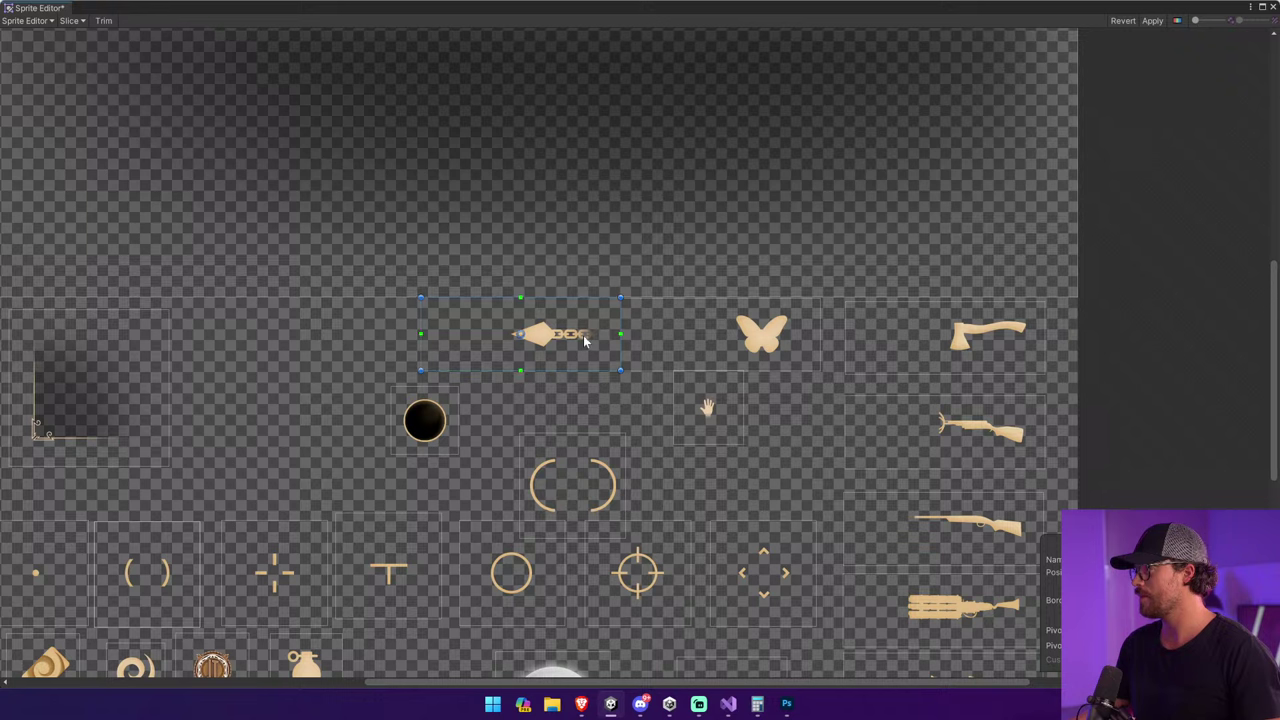
click(745, 350)
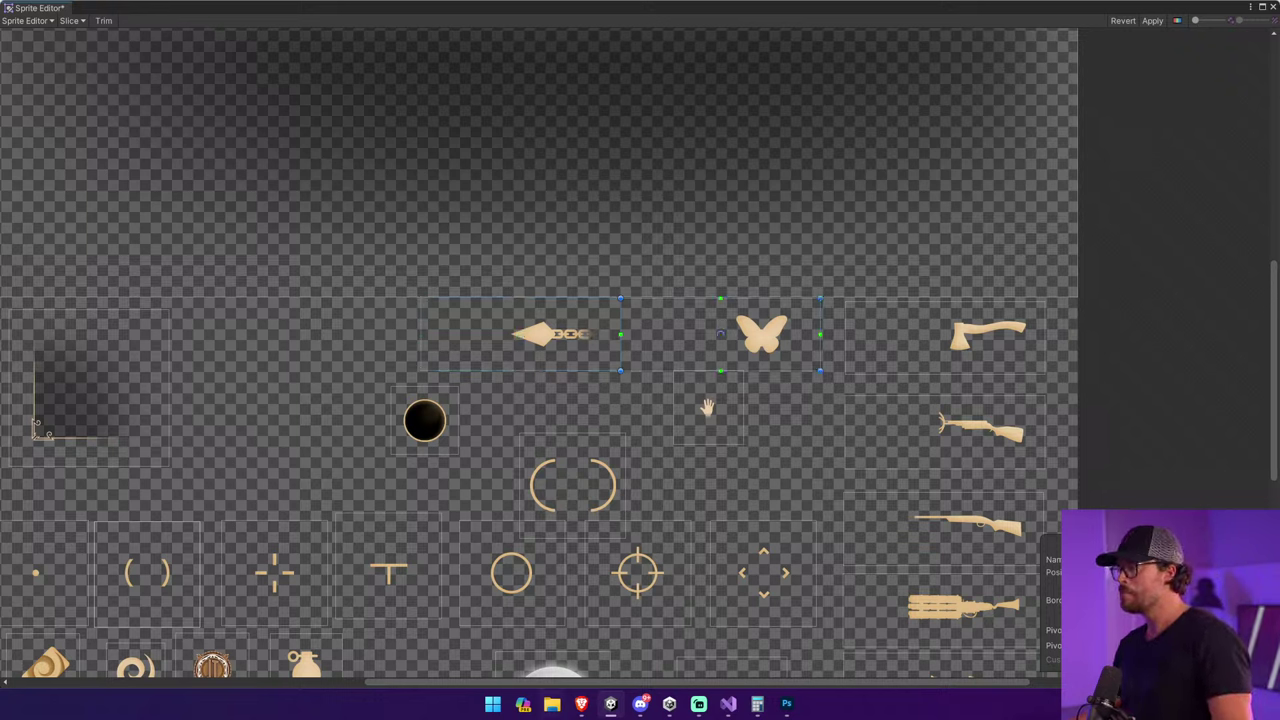
click(1152, 21)
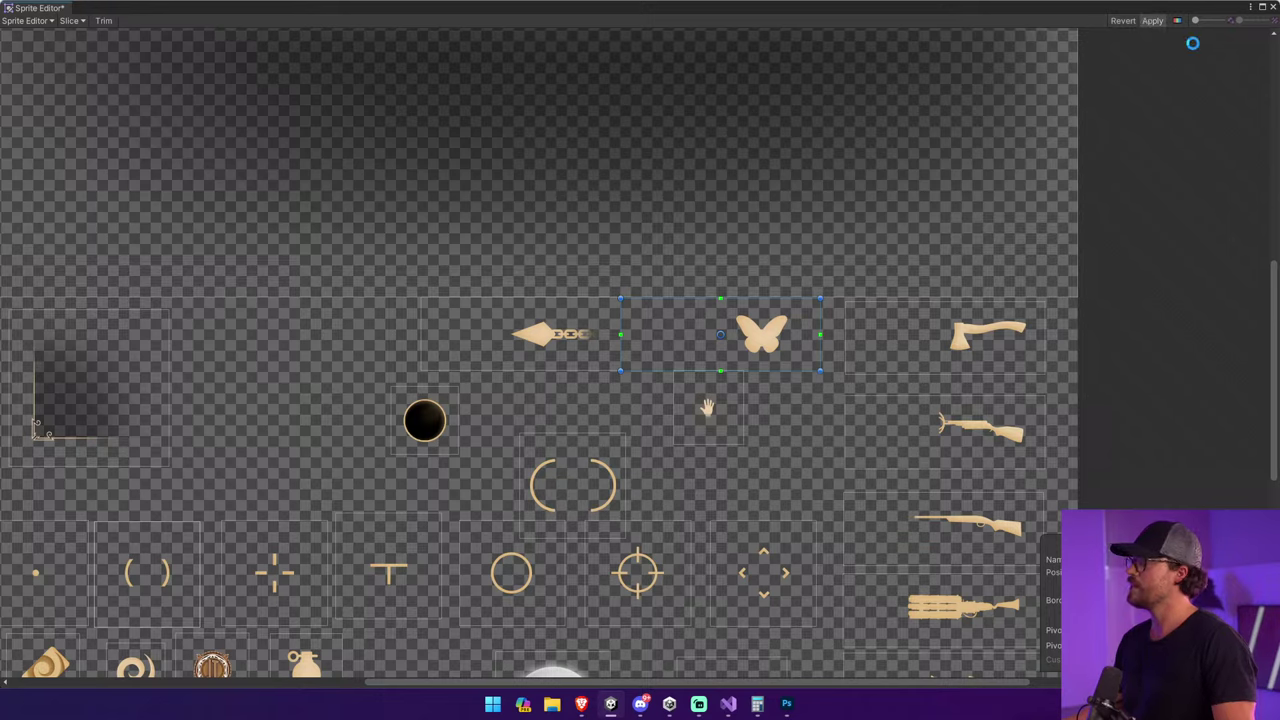
Switch to Photoshop and duplicate the styled butterfly layer into a new document.
click(786, 704)
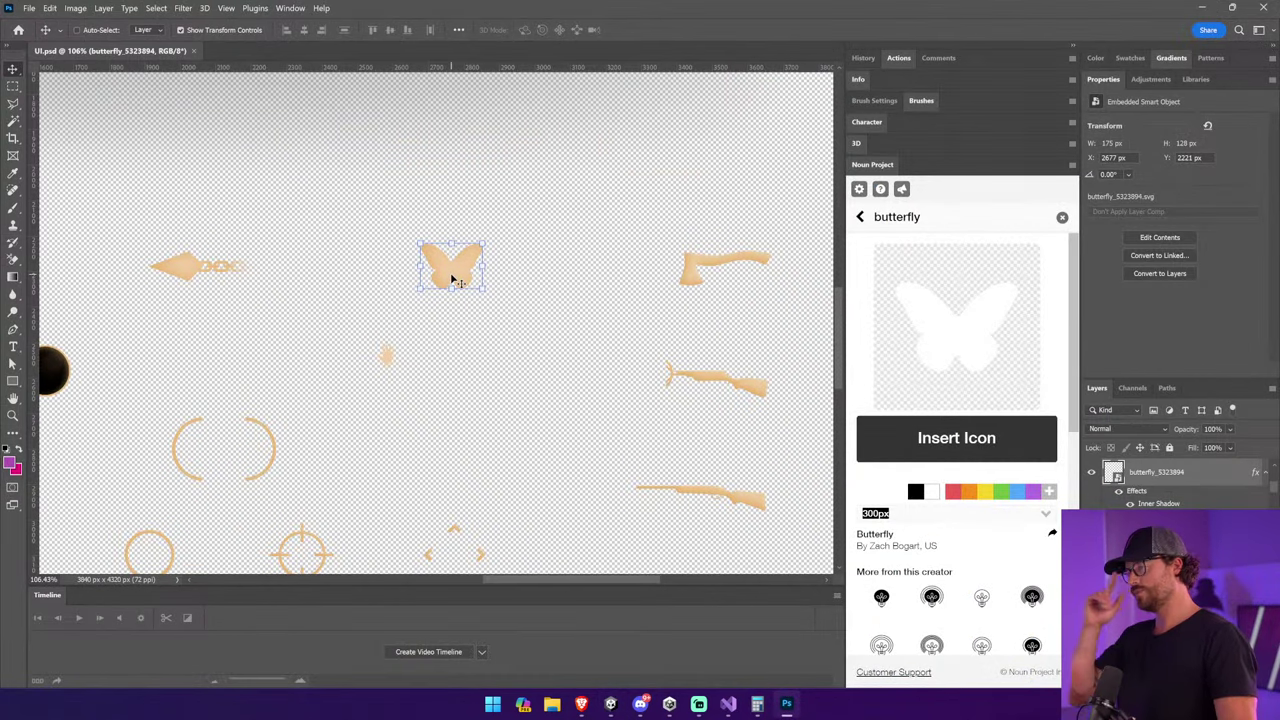
right_click(1210, 483)
click(1118, 168)
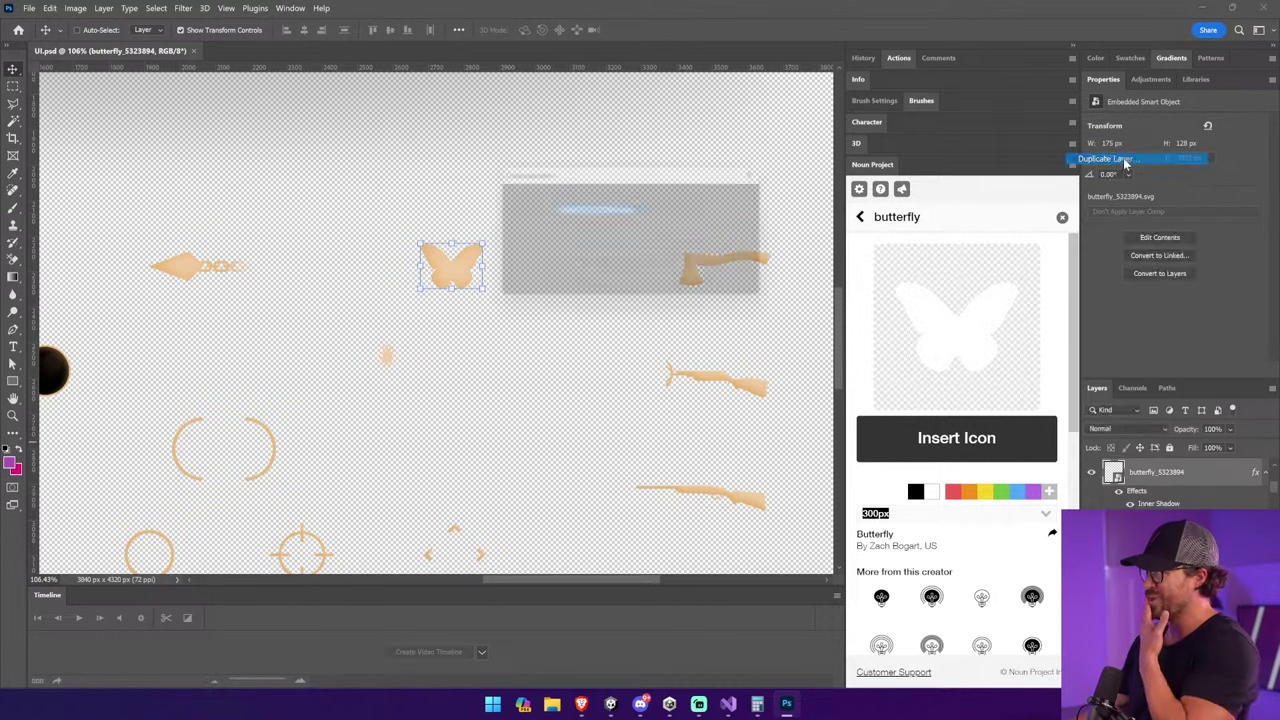
click(597, 251)
click(590, 271)
click(751, 196)
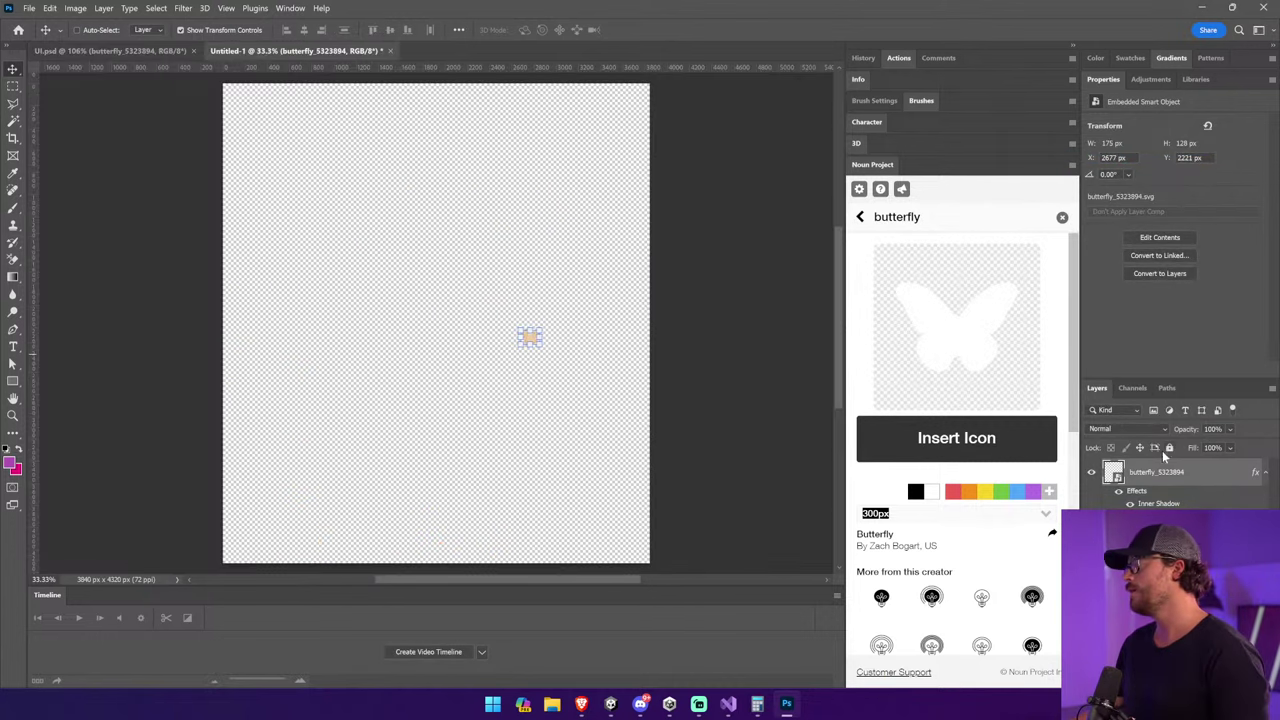
In UI.psd, undo the icon replacement back to the original shoe and delete the unstyled white butterfly.
click(180, 51)
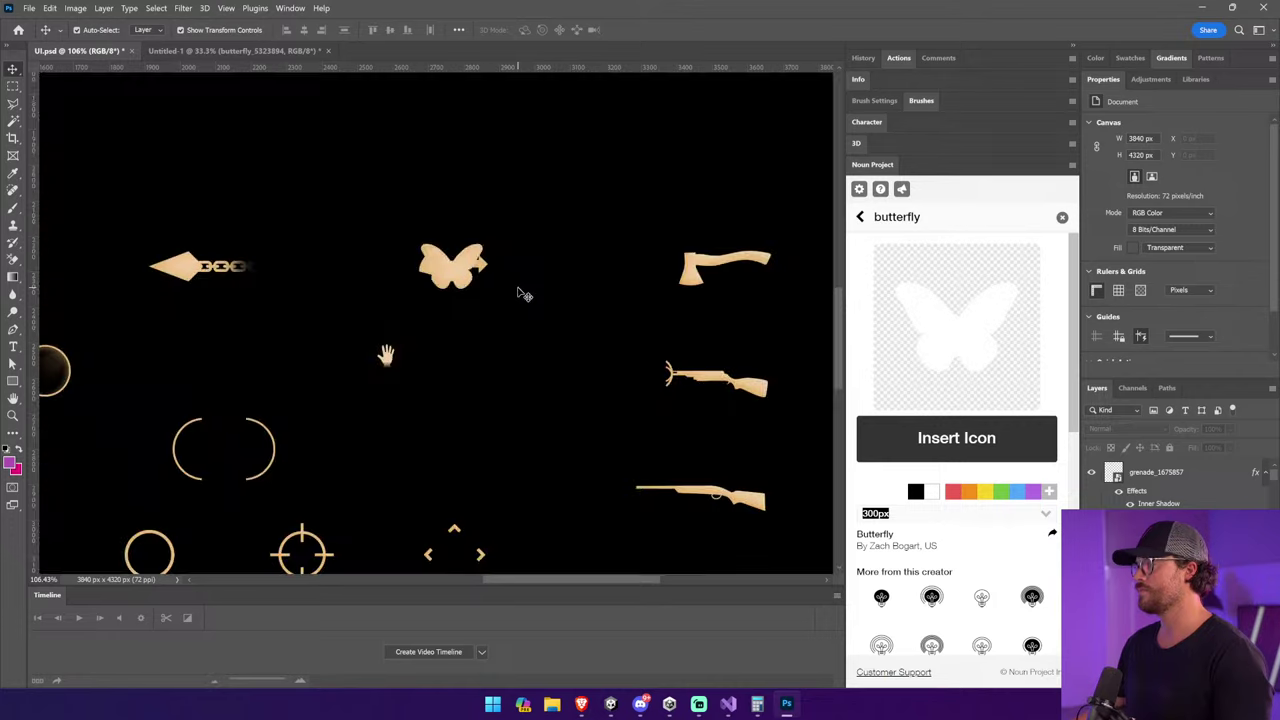
key(ctrl+z)
ctrl+click(456, 331)
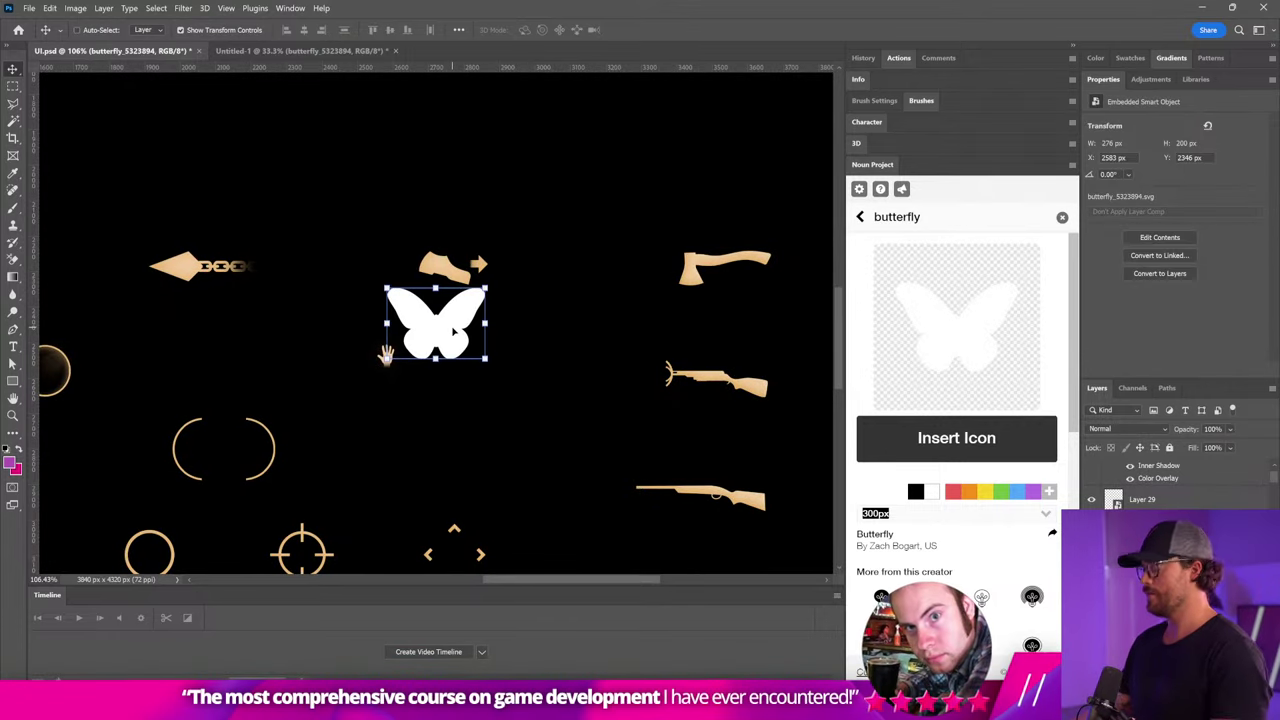
key(Delete)
Duplicate the styled butterfly layer from Untitled-1 into UI.psd, keeping the name butterfly_5323894.
click(300, 51)
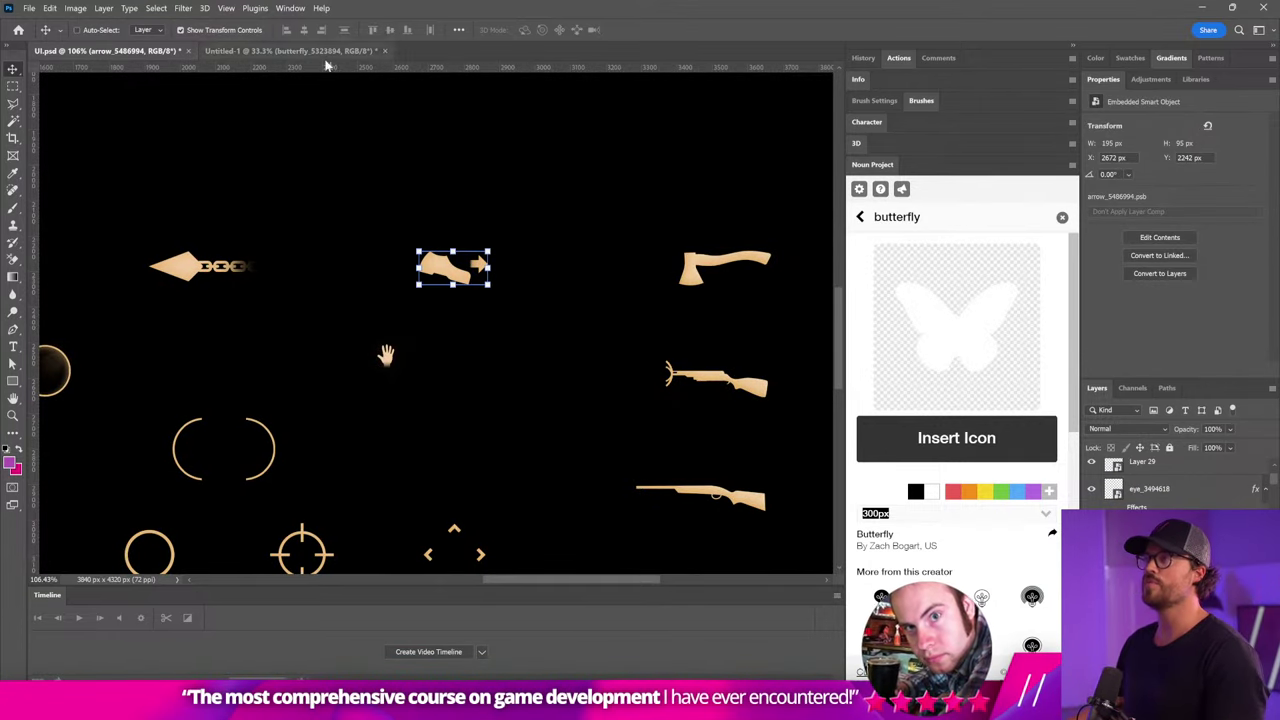
right_click(1168, 474)
click(1095, 158)
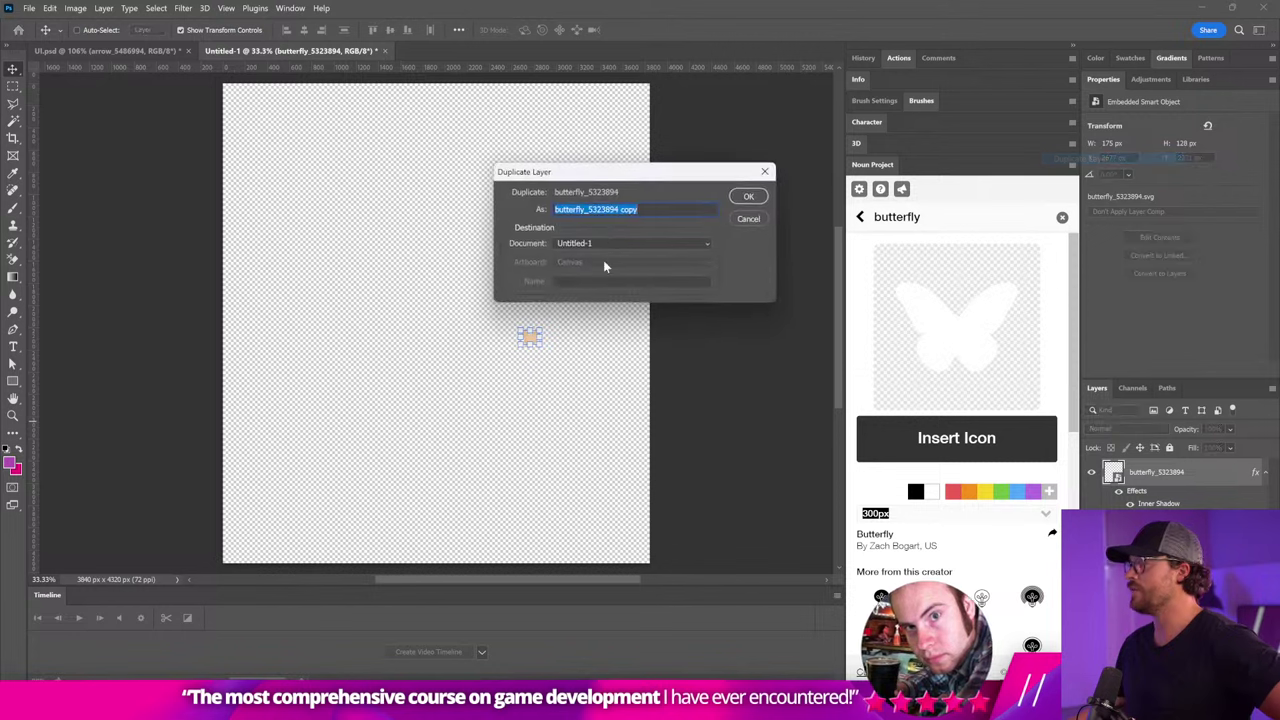
click(610, 243)
click(580, 262)
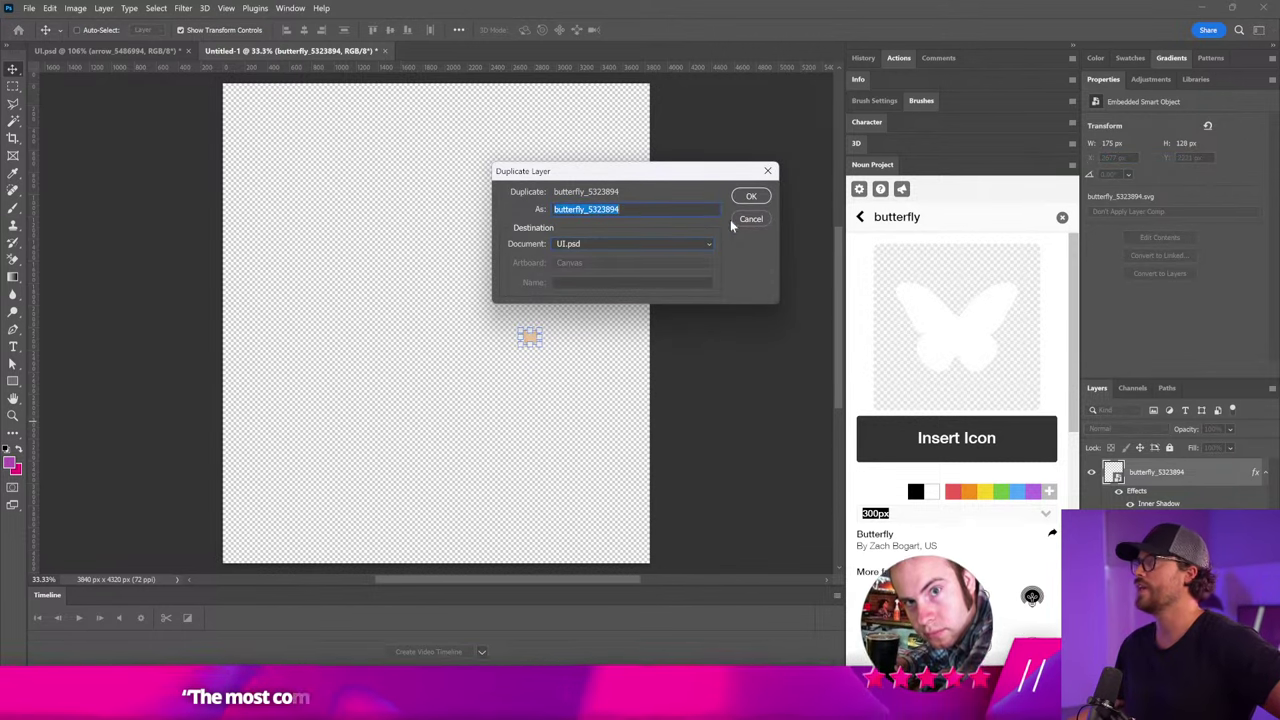
click(750, 196)
Move the butterfly in UI.psd off the shoe icon to the empty space left of the grapple icon, at about X 1196, Y 2205 px.
click(110, 51)
drag(450, 285, 574, 220)
key(ctrl+minus)
key(ctrl+minus)
key(ctrl+minus)
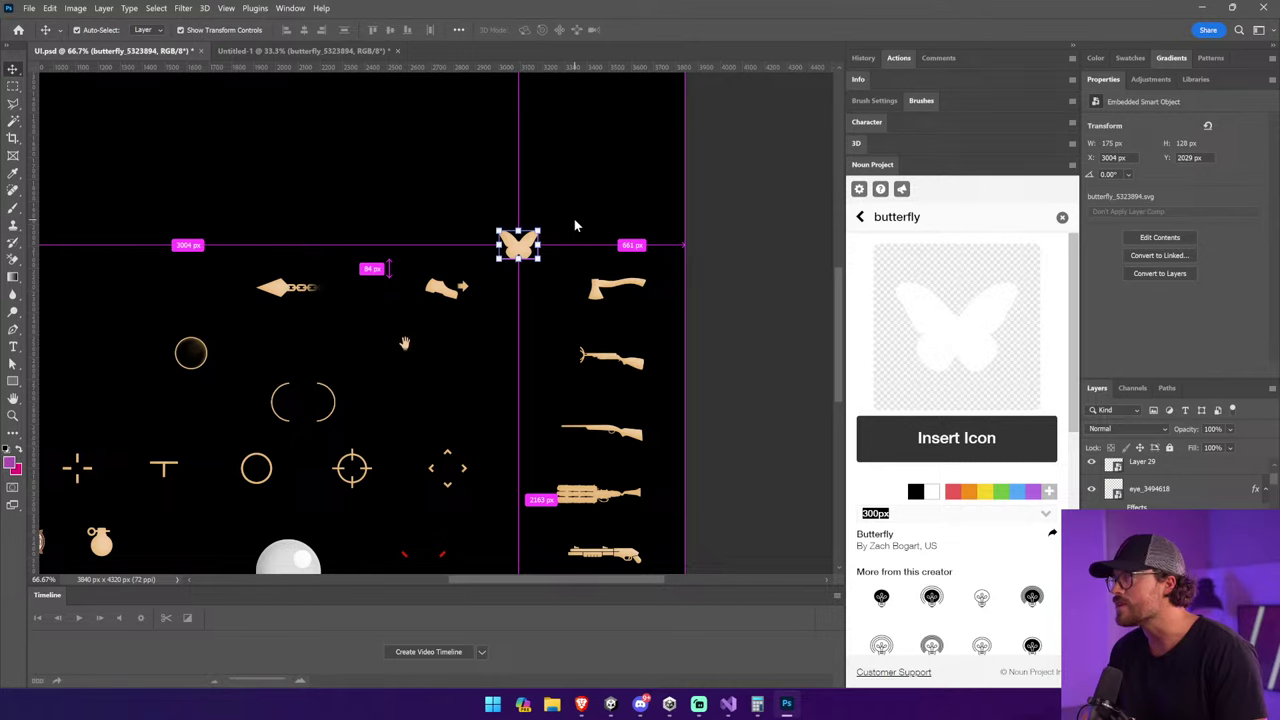
drag(553, 221, 687, 208)
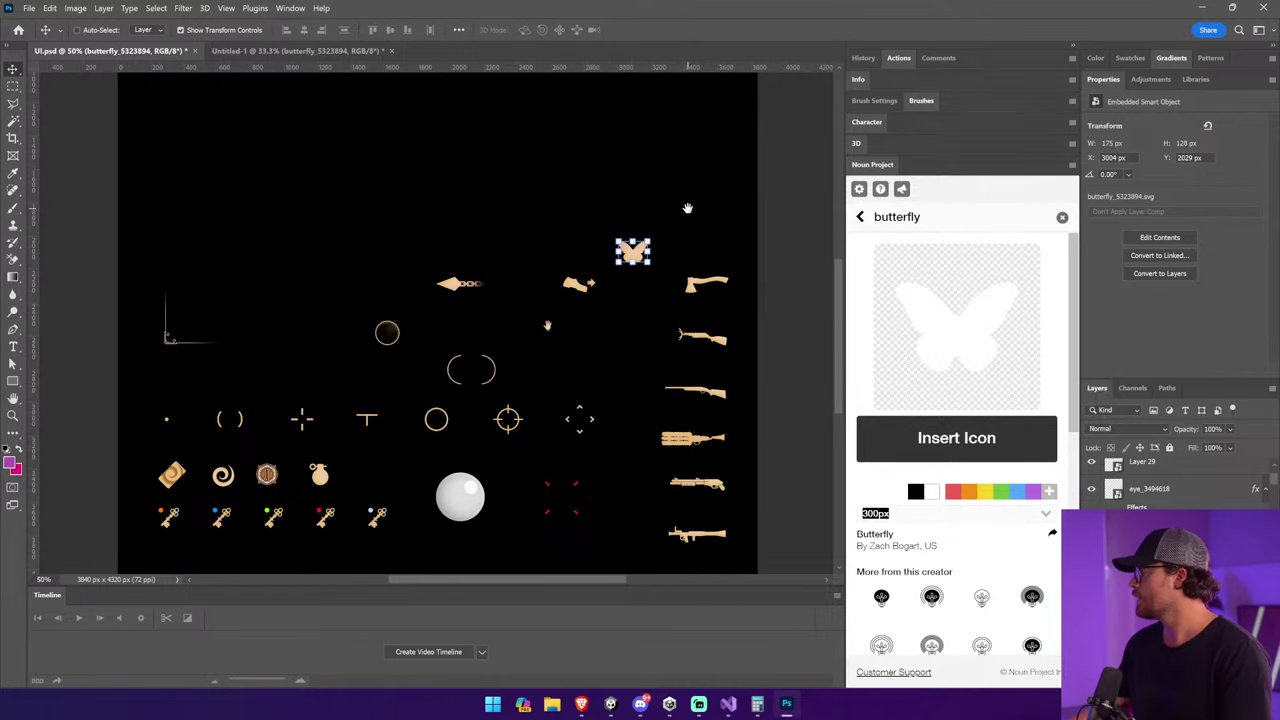
scroll(1160, 545, down, 3)
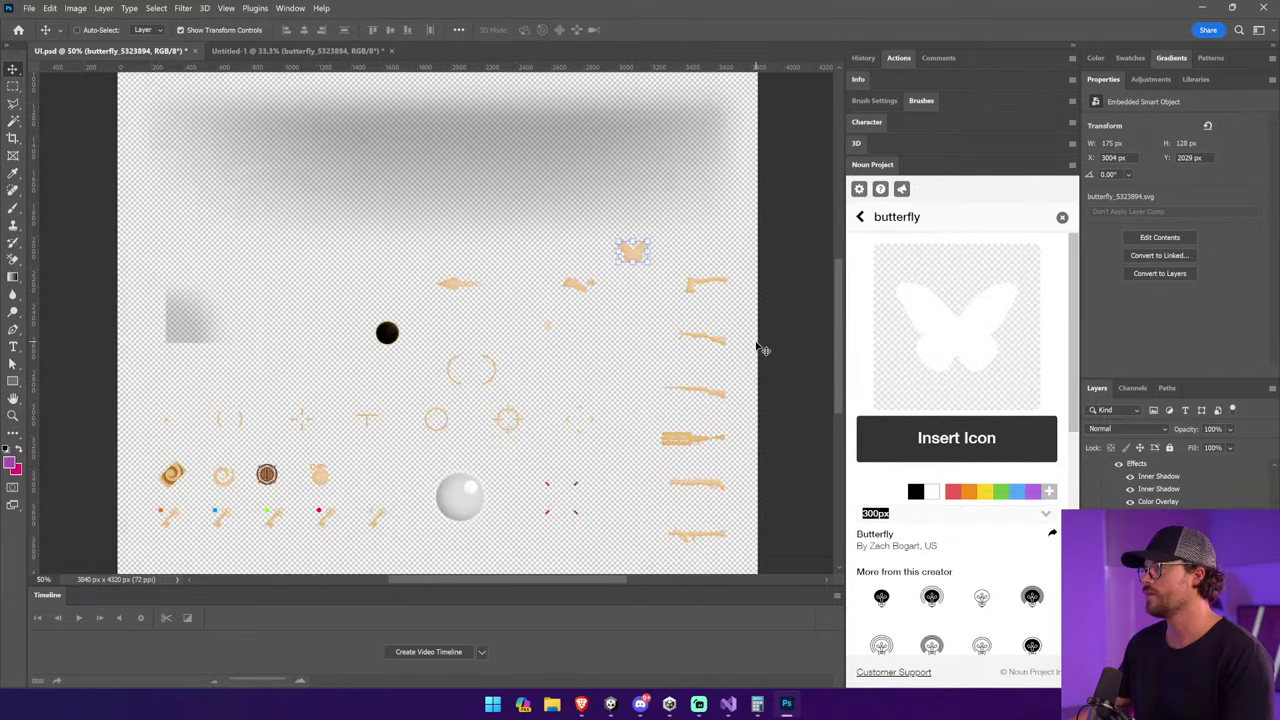
drag(758, 346, 455, 376)
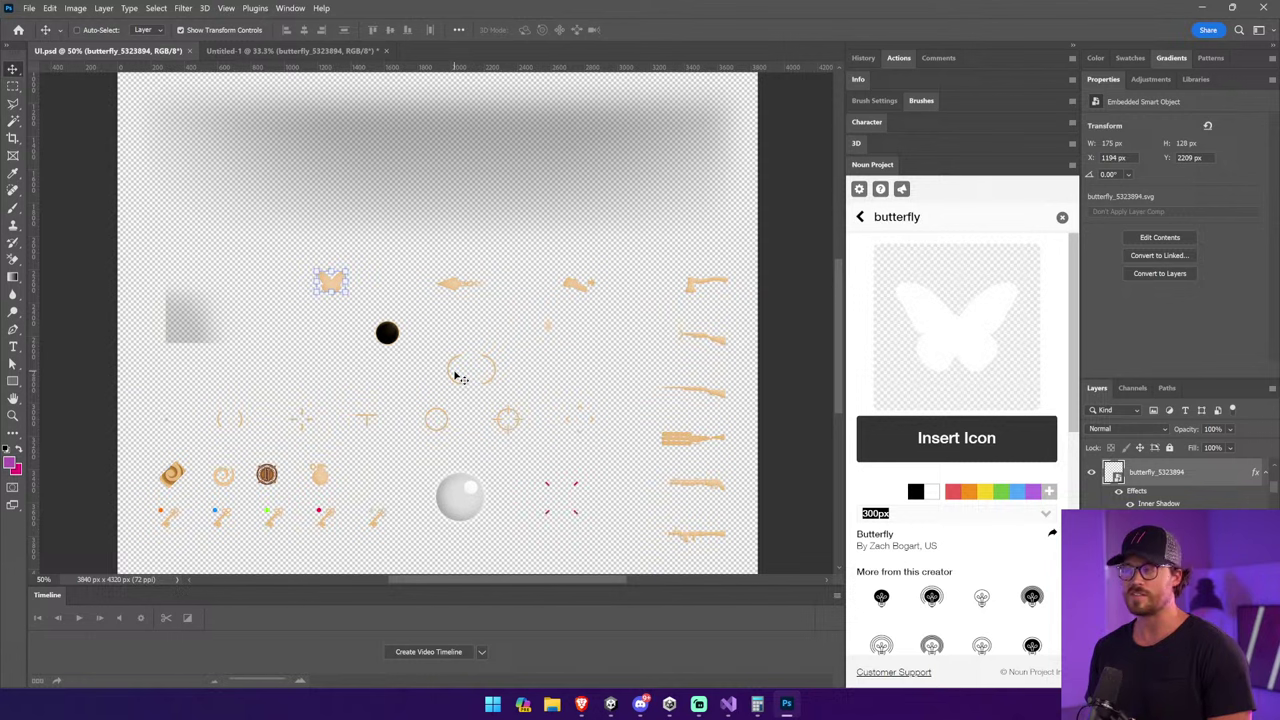
drag(454, 372, 455, 371)
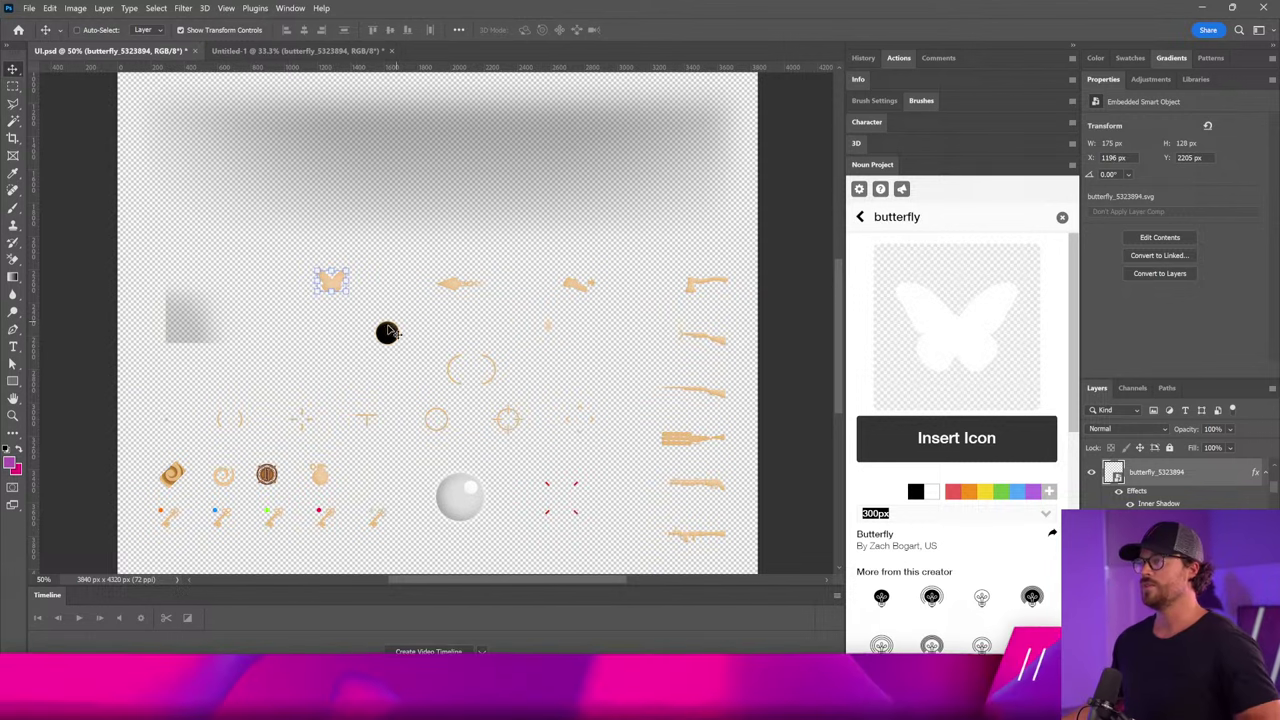
drag(331, 287, 334, 283)
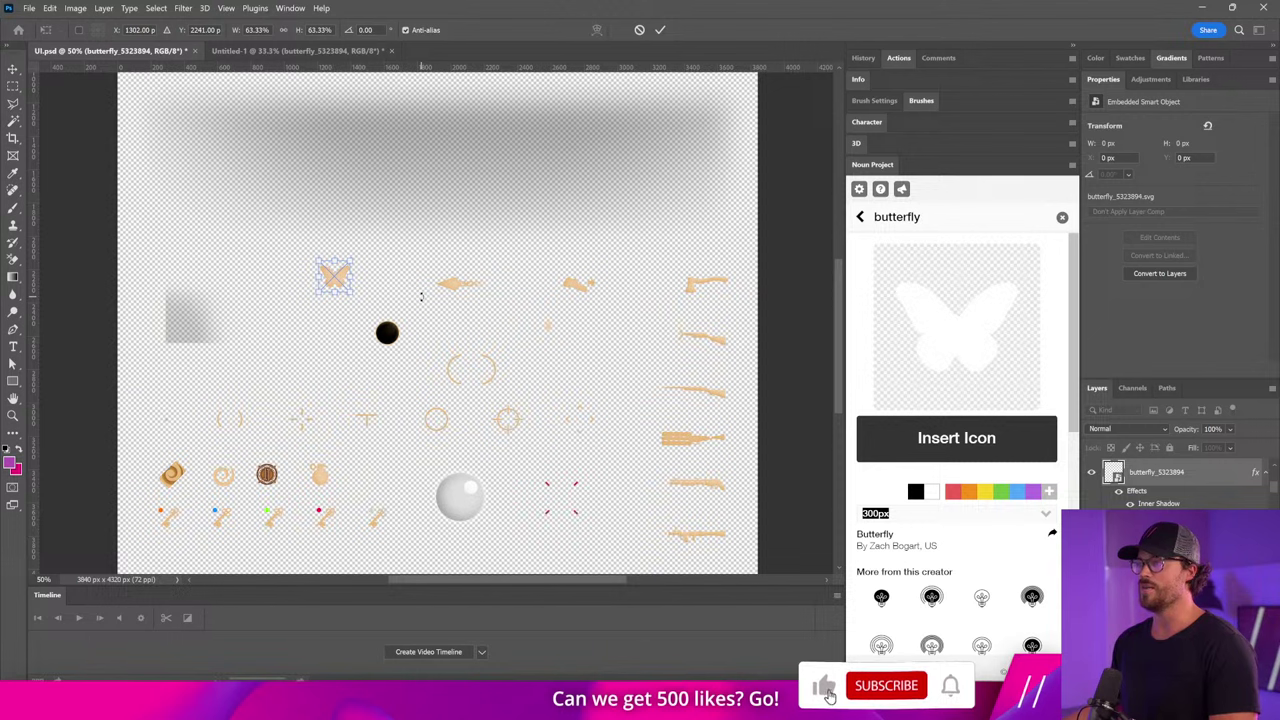
key(Escape)
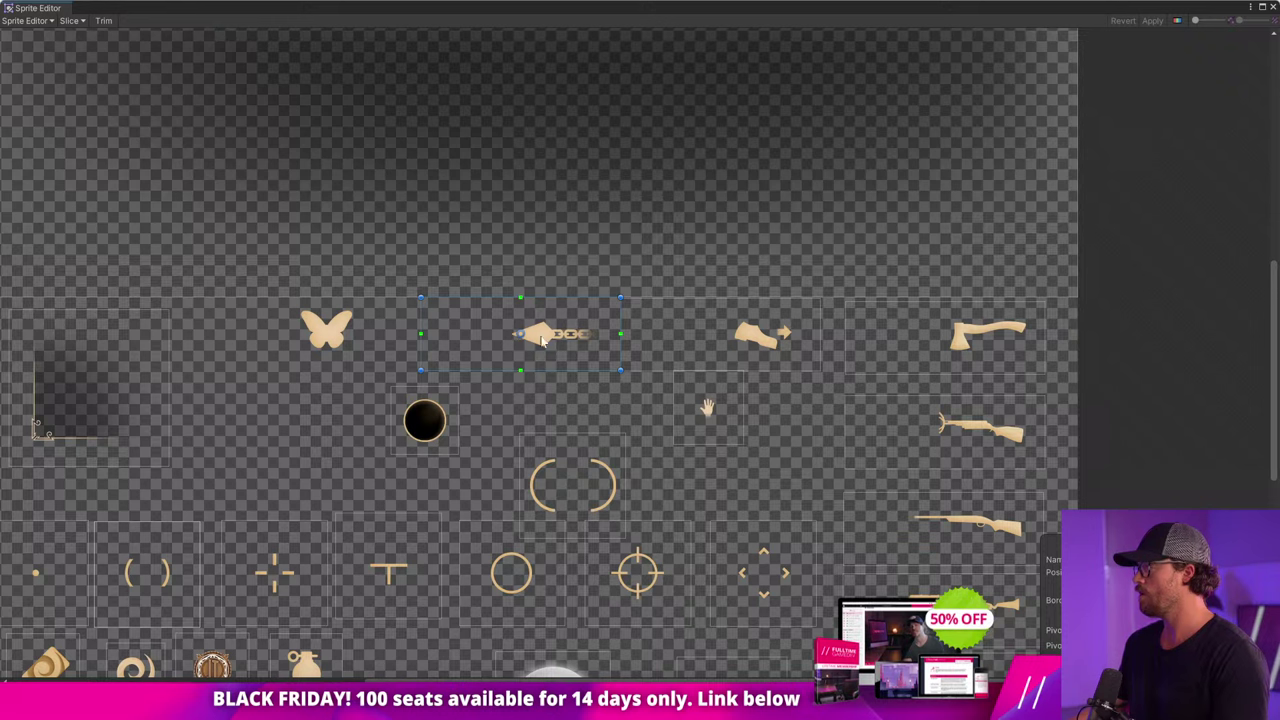
Create a sprite rectangle around the butterfly icon and match its size to the grapple icon's rectangle.
click(532, 334)
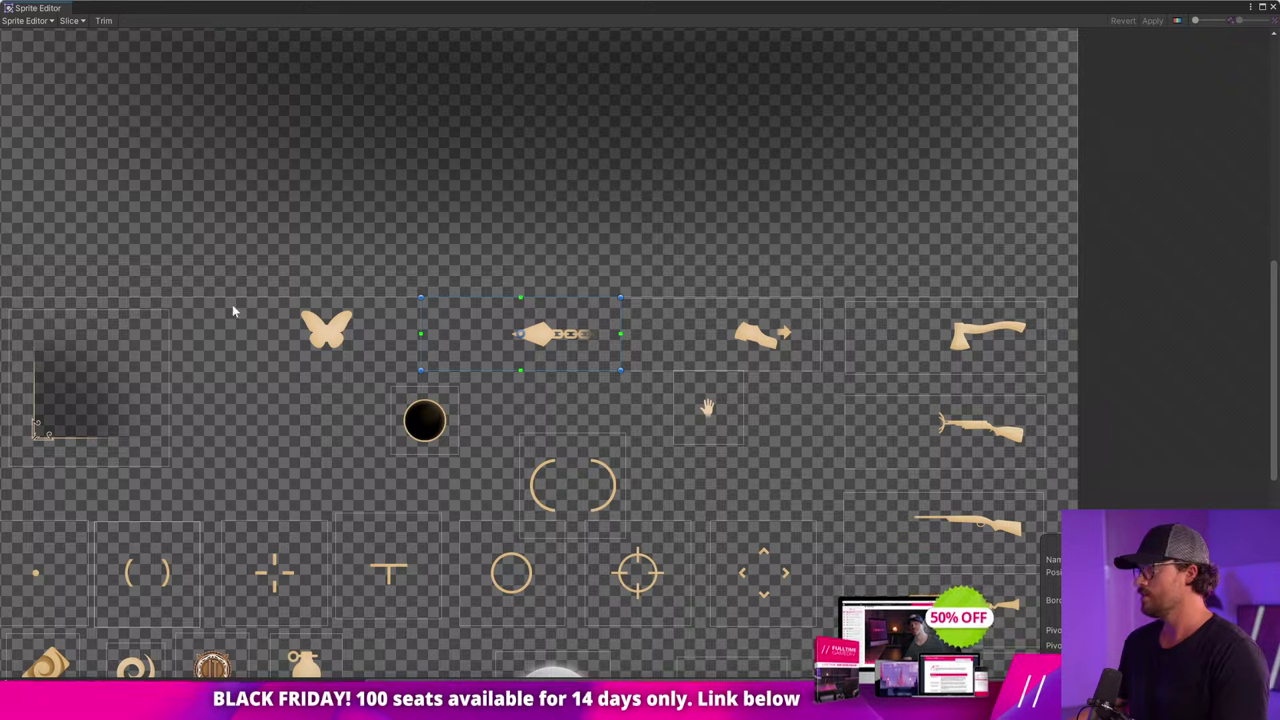
drag(182, 302, 413, 378)
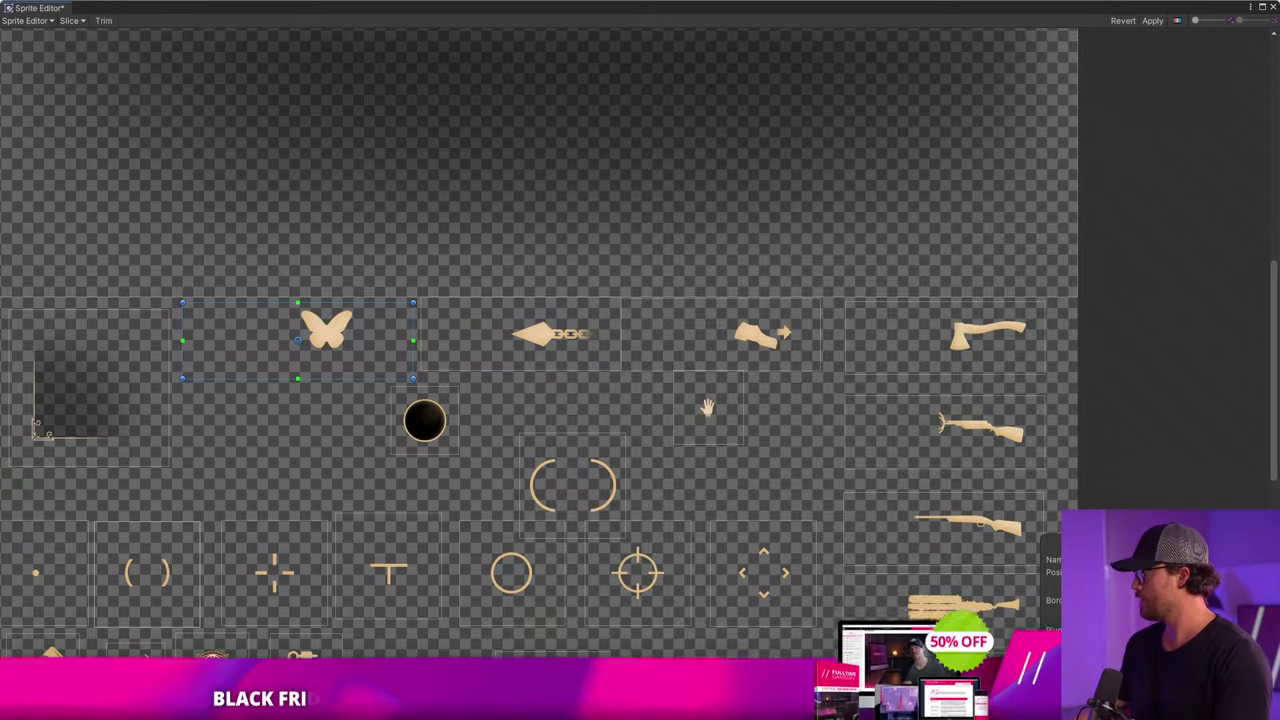
text(5)
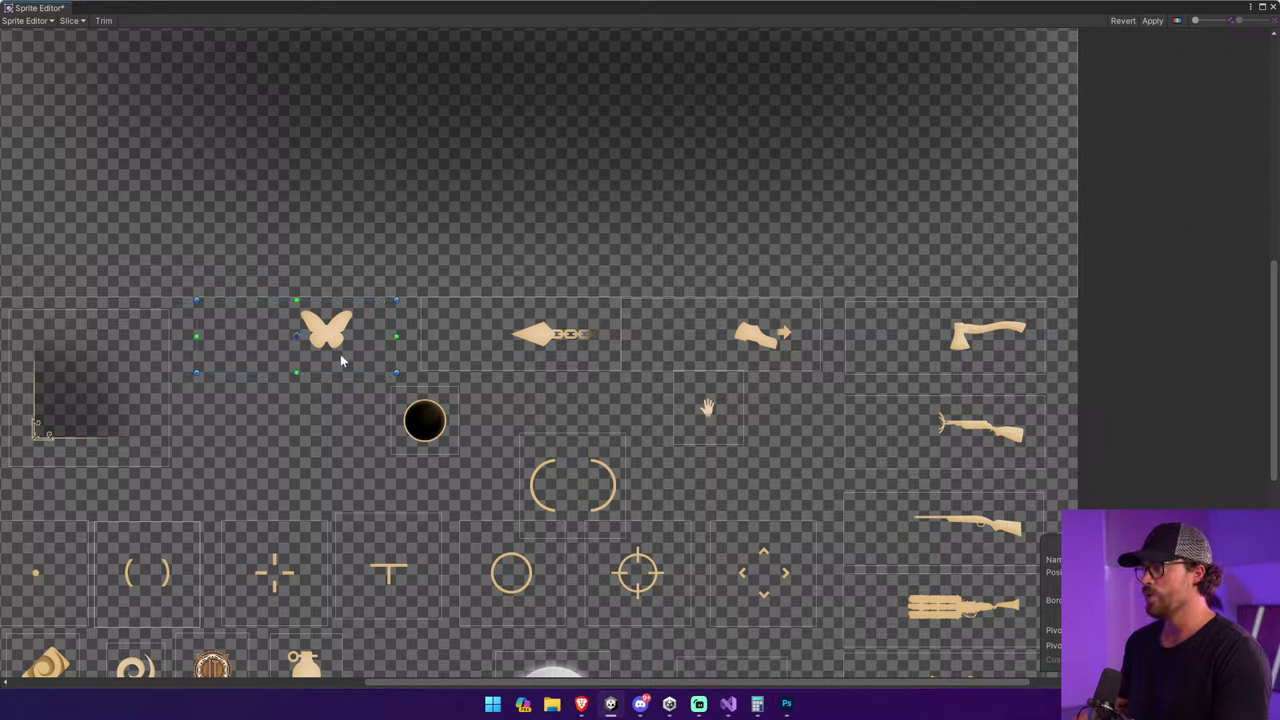
drag(340, 348, 341, 347)
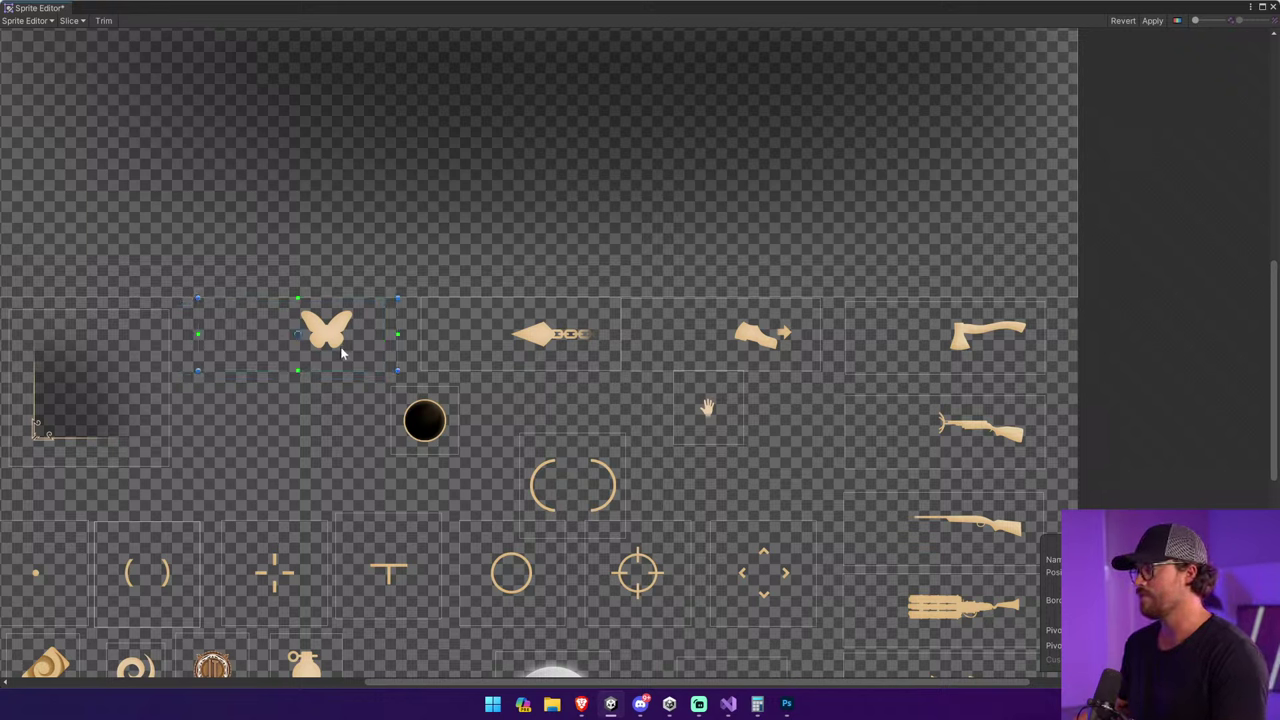
Line up the butterfly's sprite rectangle with the grapple icon's row and centre it on the butterfly.
click(553, 341)
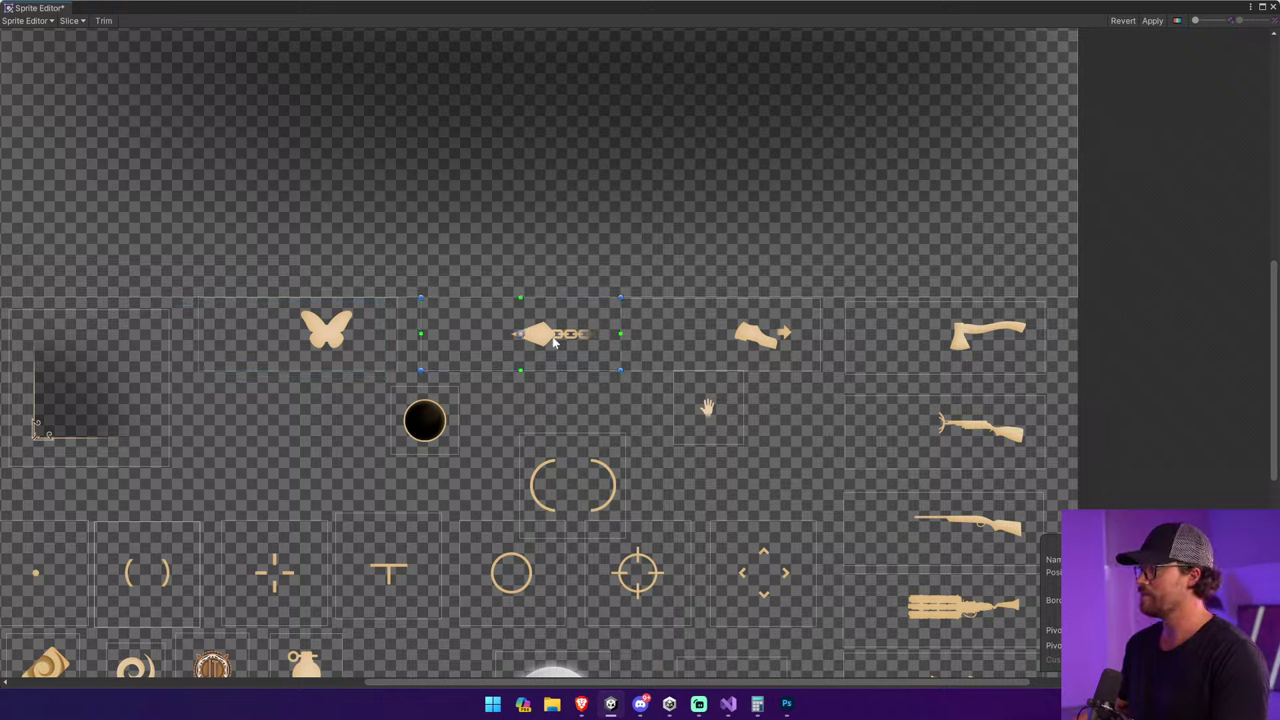
click(372, 339)
drag(382, 338, 386, 339)
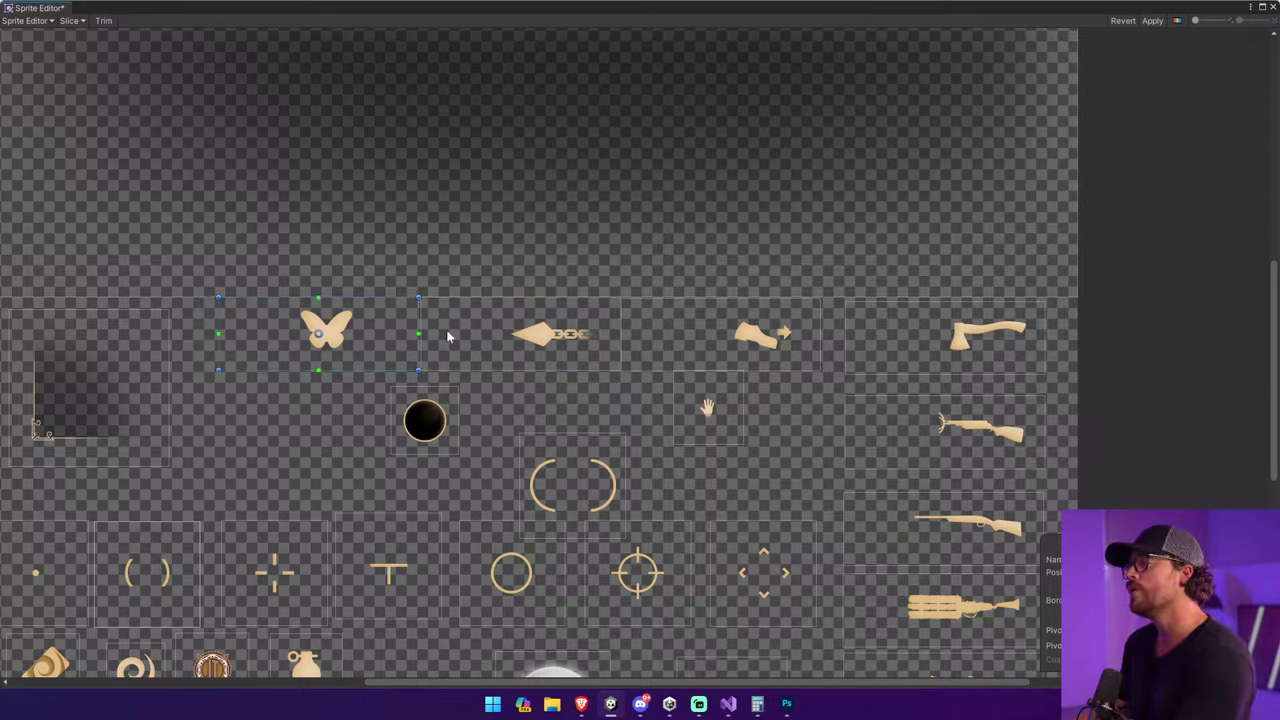
click(446, 333)
click(391, 333)
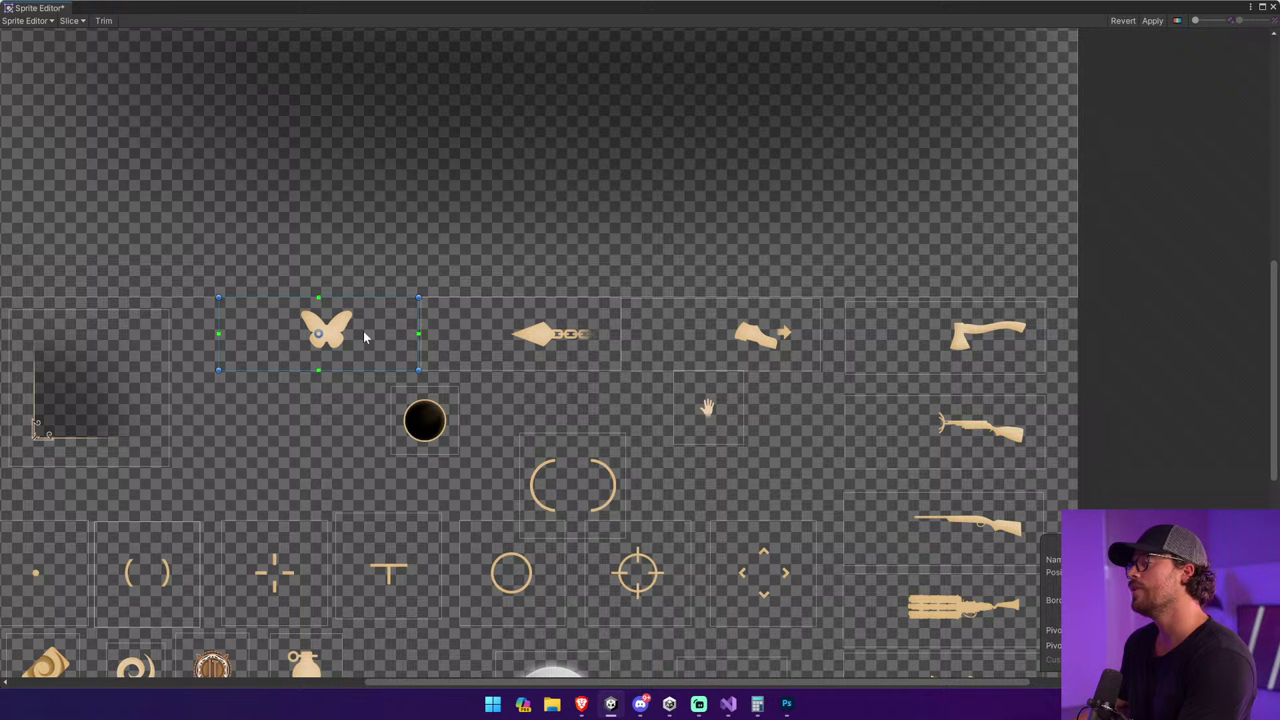
drag(364, 338, 372, 336)
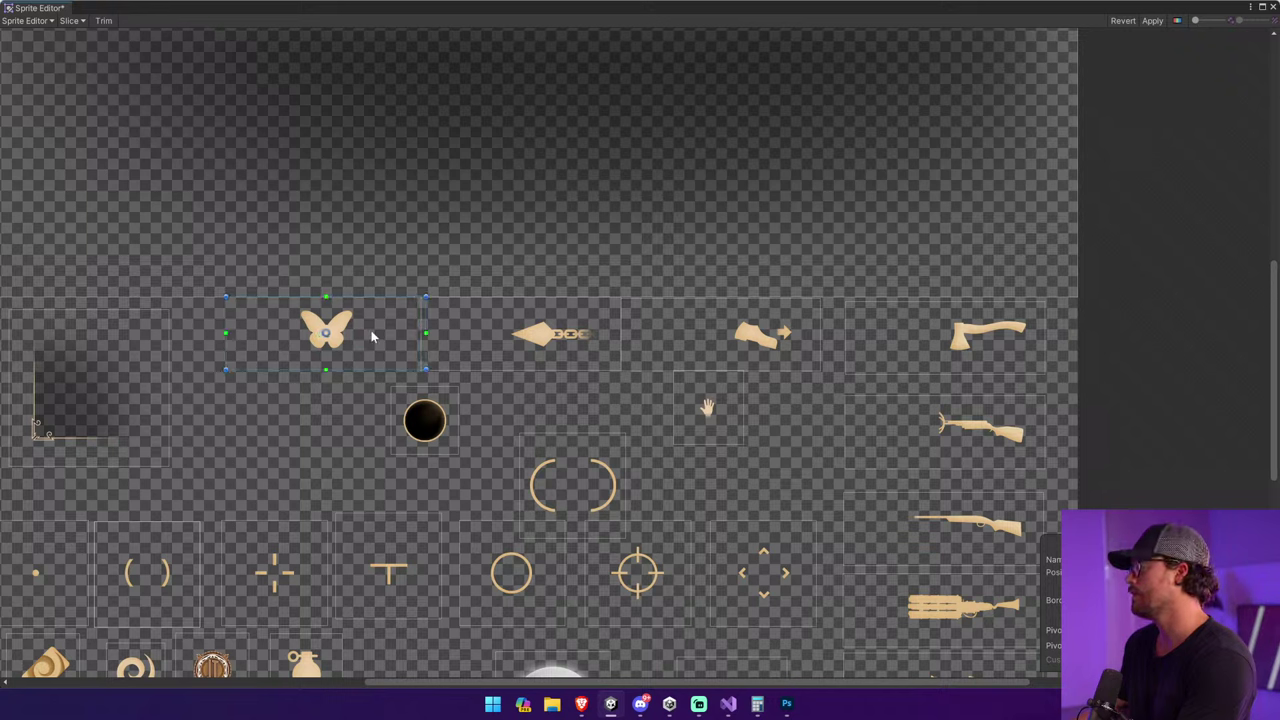
Move the butterfly's sprite rectangle clear of the grapple icon's rectangle, name the sprite UI_midairDash, and apply the changes.
click(533, 340)
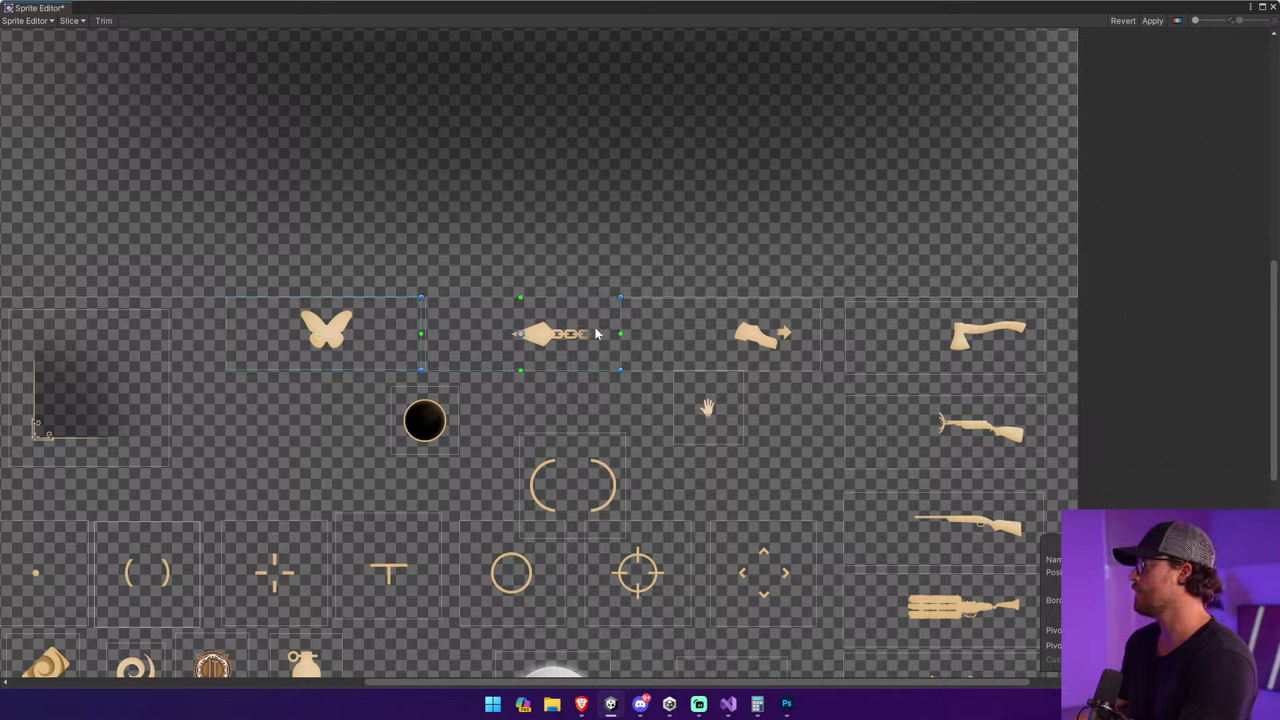
click(751, 334)
drag(345, 333, 322, 340)
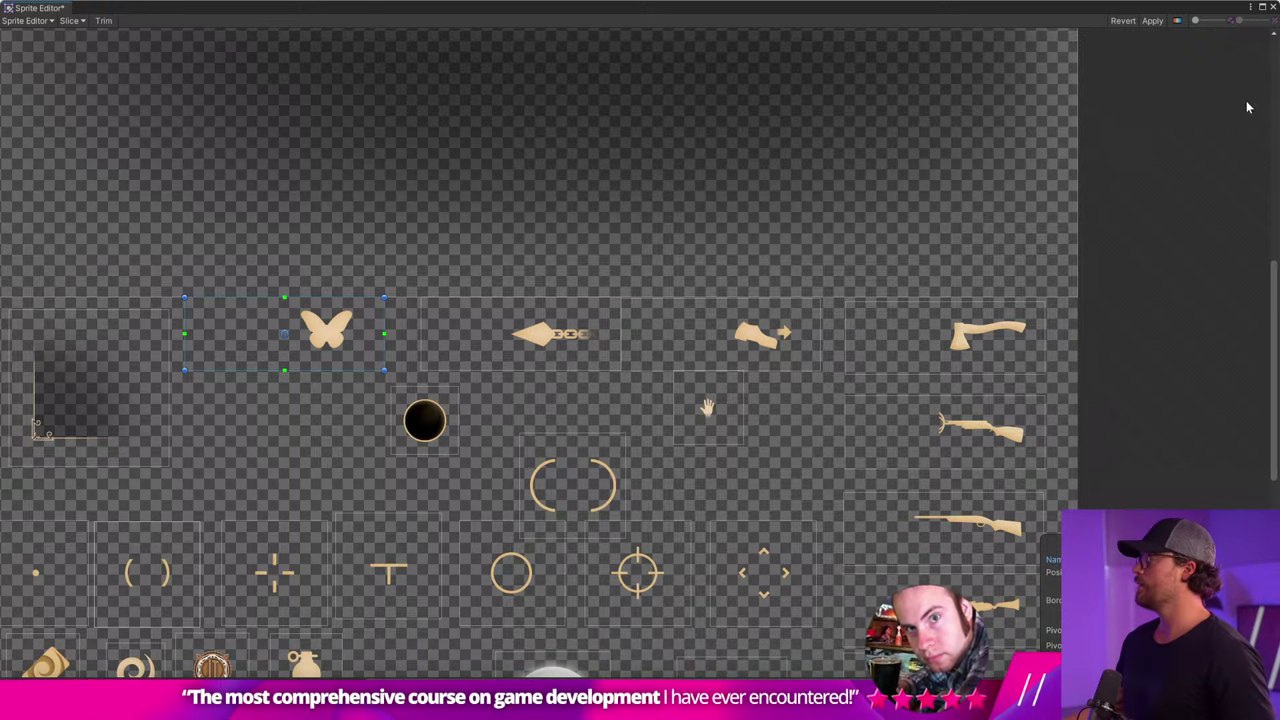
click(1152, 21)
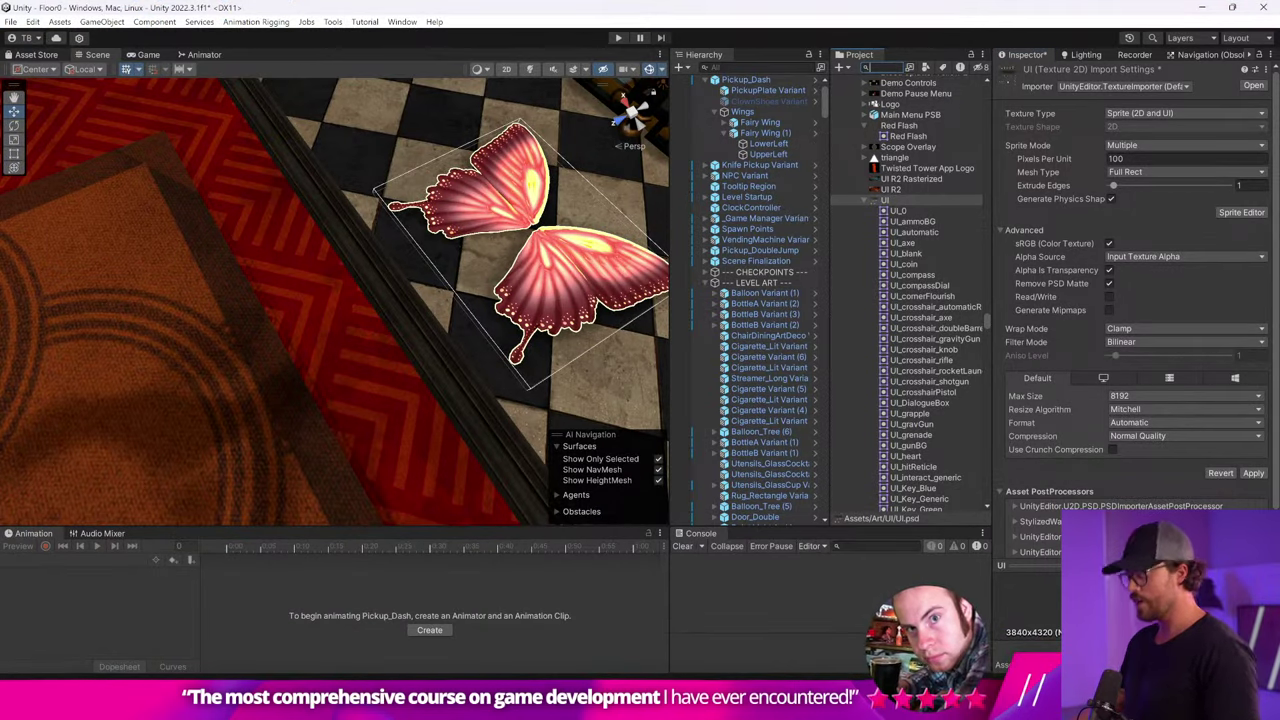
Select the butterfly Pickup_Dash object in the scene and expand its Player Ability Pickup component.
click(603, 231)
click(624, 367)
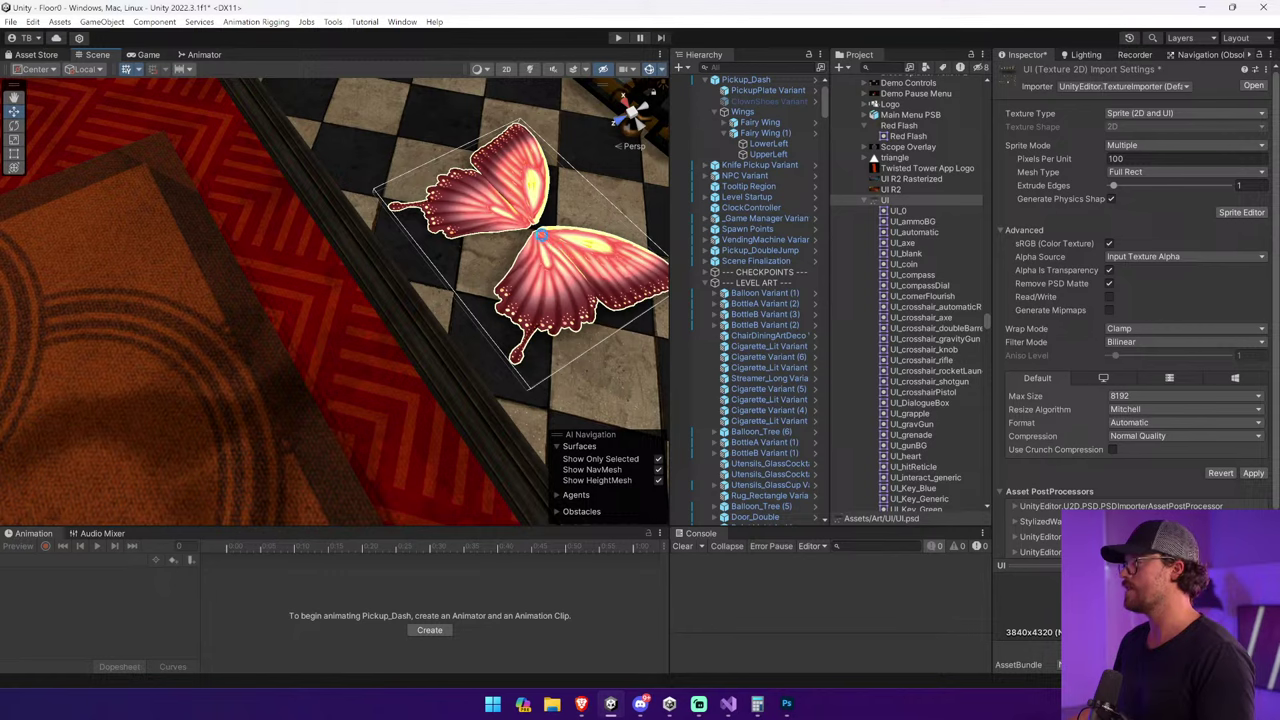
click(543, 235)
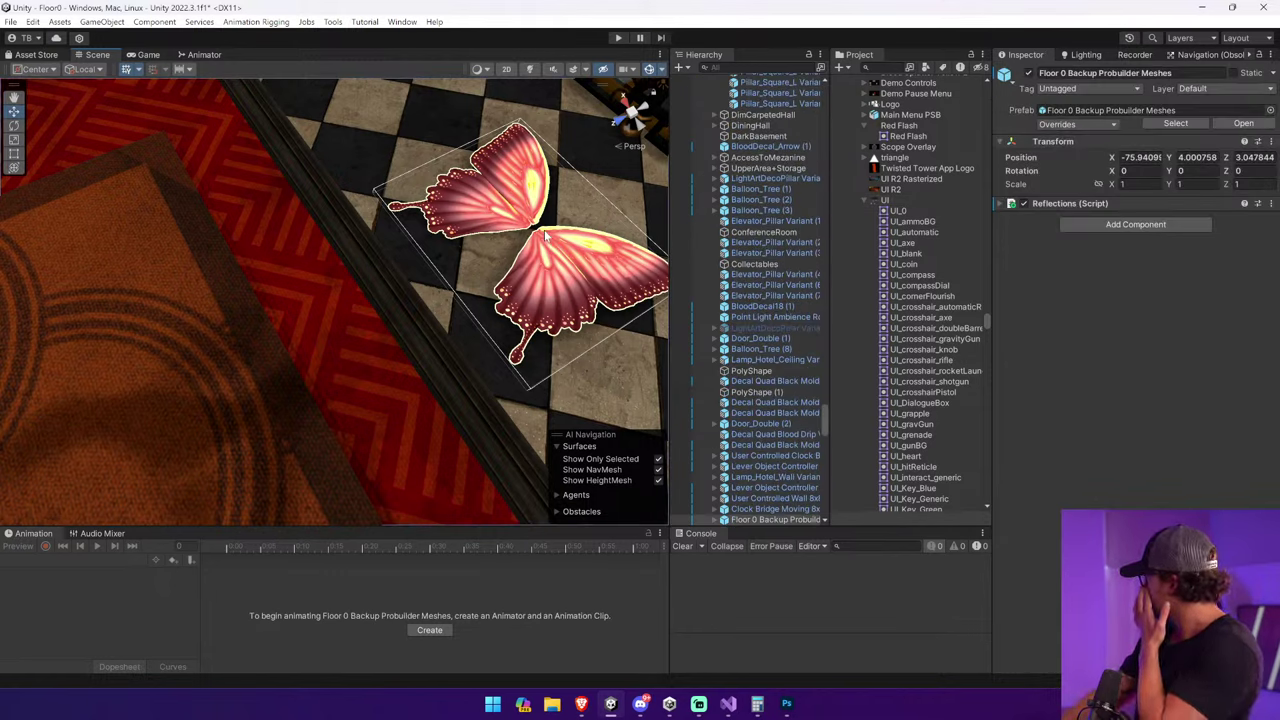
click(543, 235)
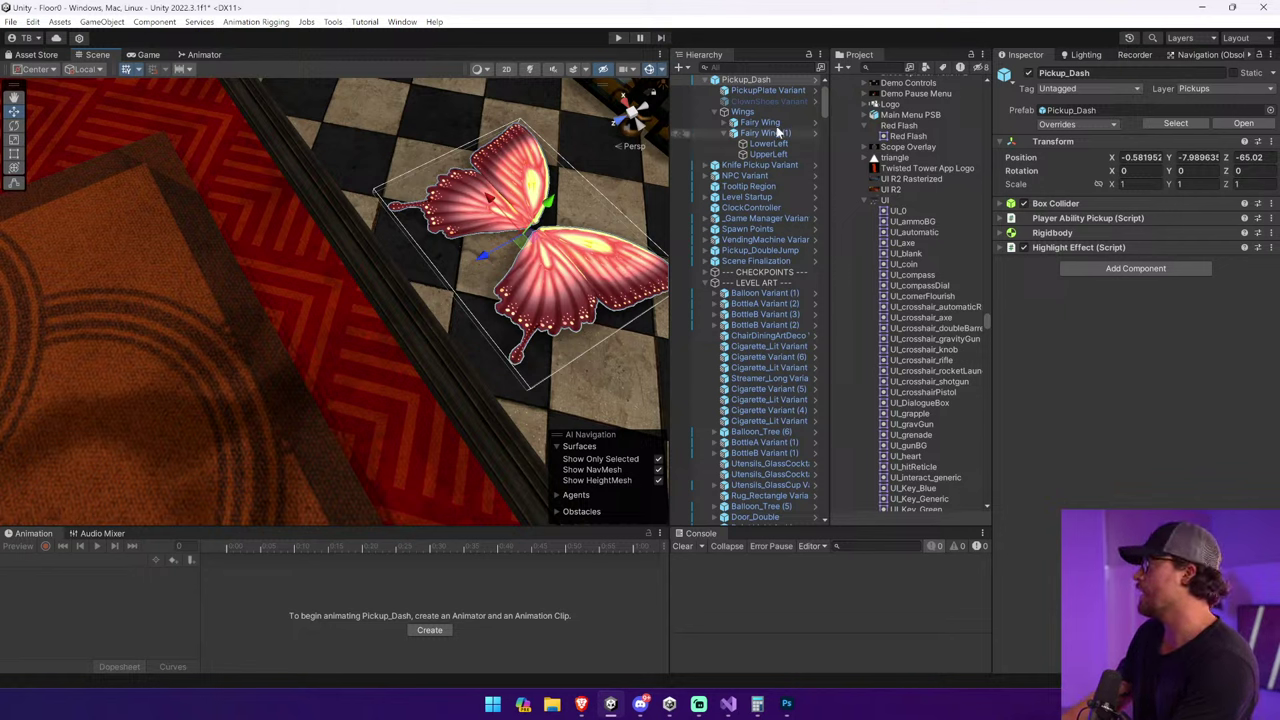
click(1105, 219)
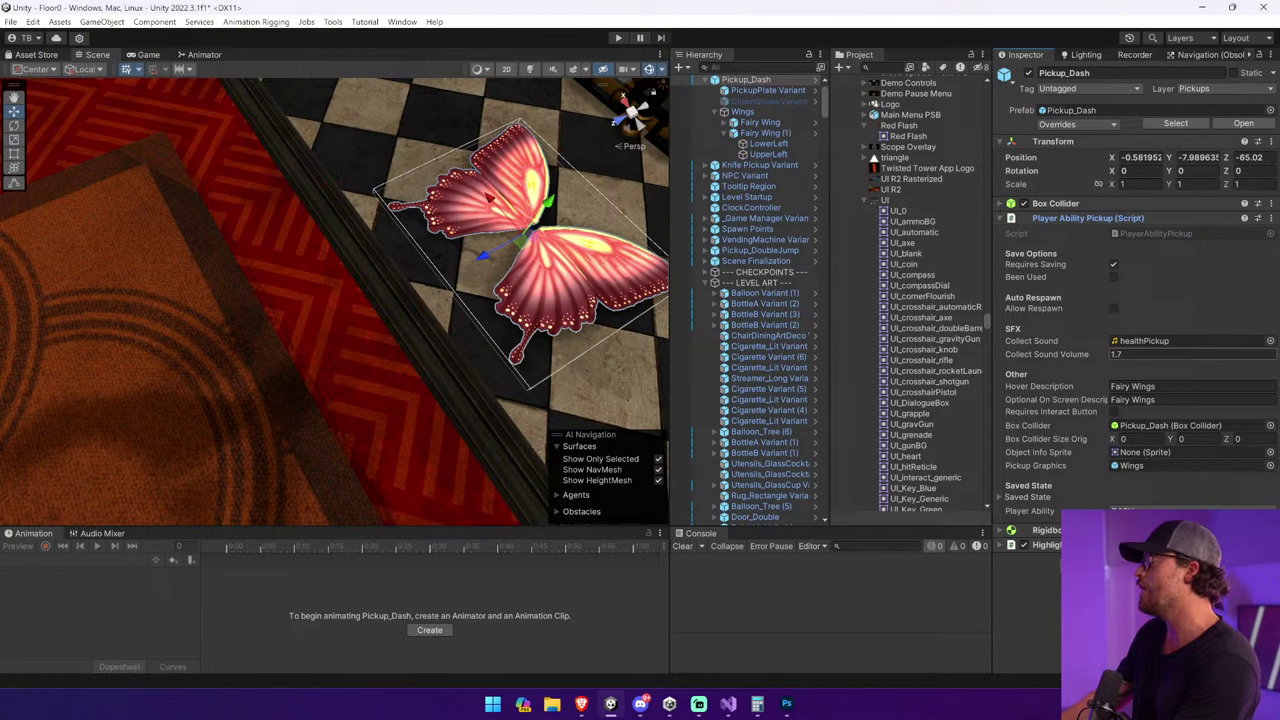
Assign the UI_midairDash sprite from UI.psd as the Object Info Sprite of Pickup_Dash's Player Ability Pickup component.
click(1167, 463)
click(1175, 452)
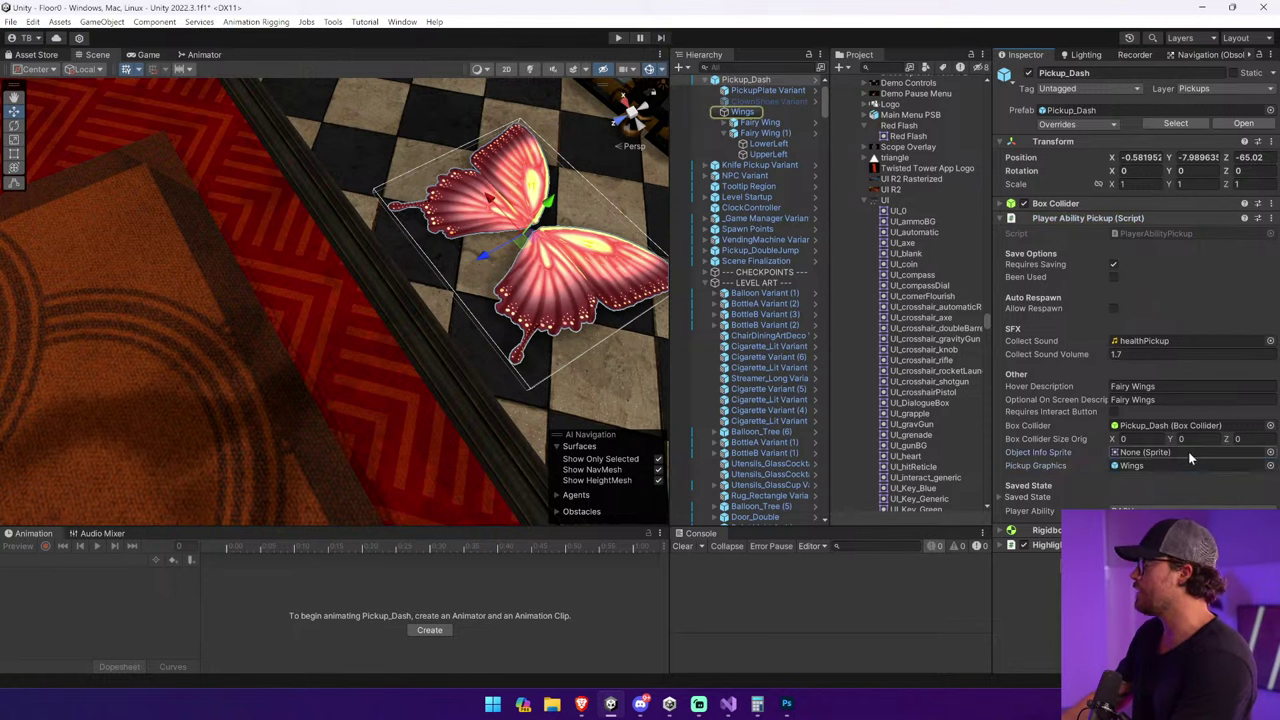
scroll(906, 254, down, 3)
scroll(906, 254, down, 4)
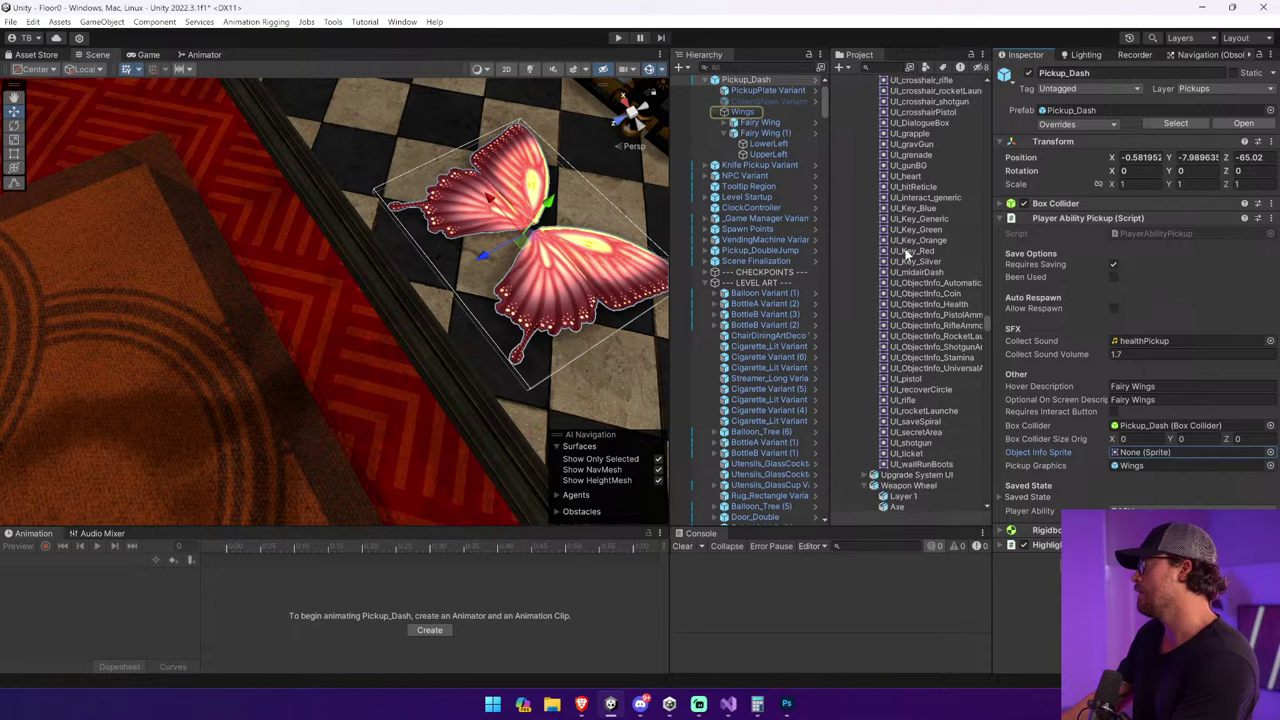
drag(669, 349, 562, 352)
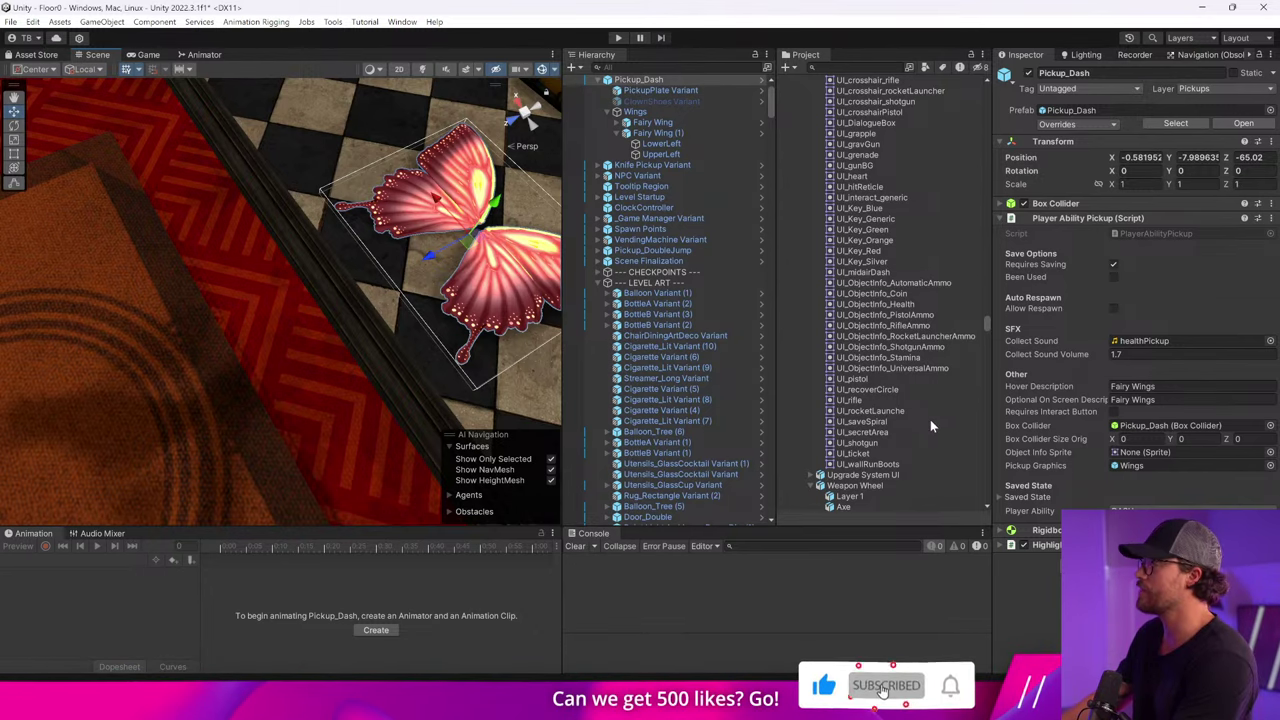
scroll(931, 417, up, 6)
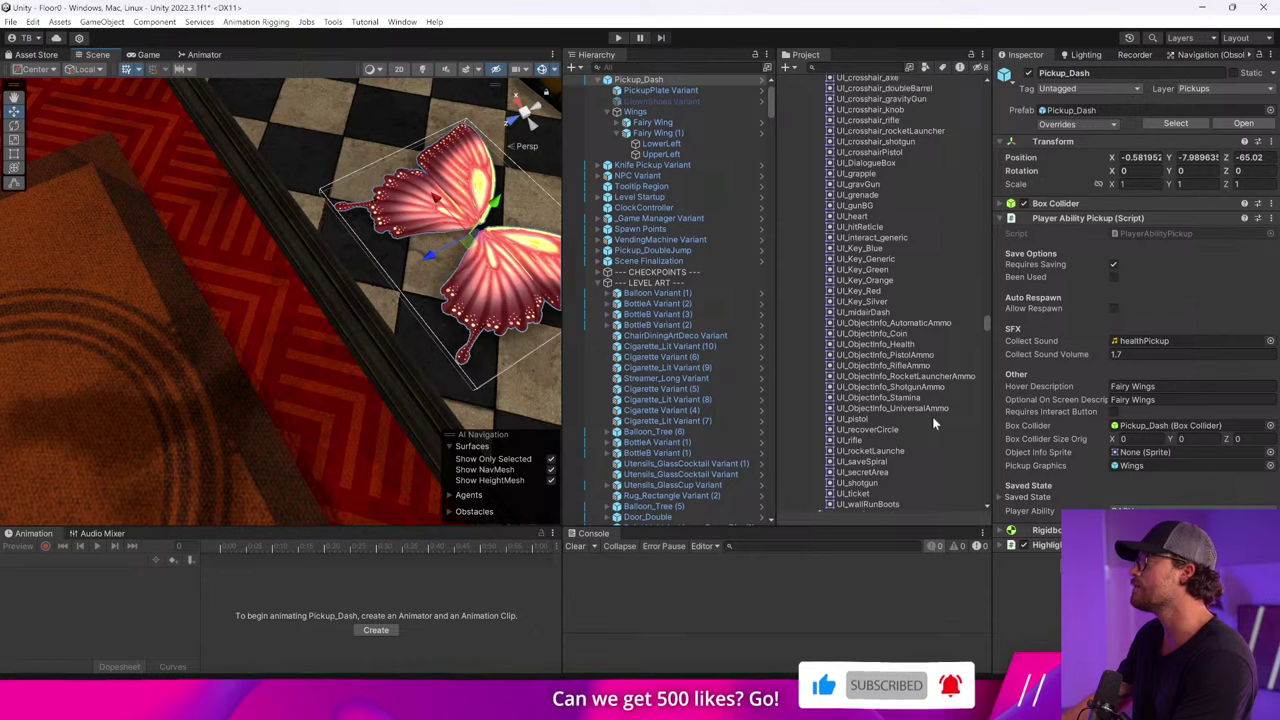
scroll(932, 416, down, 2)
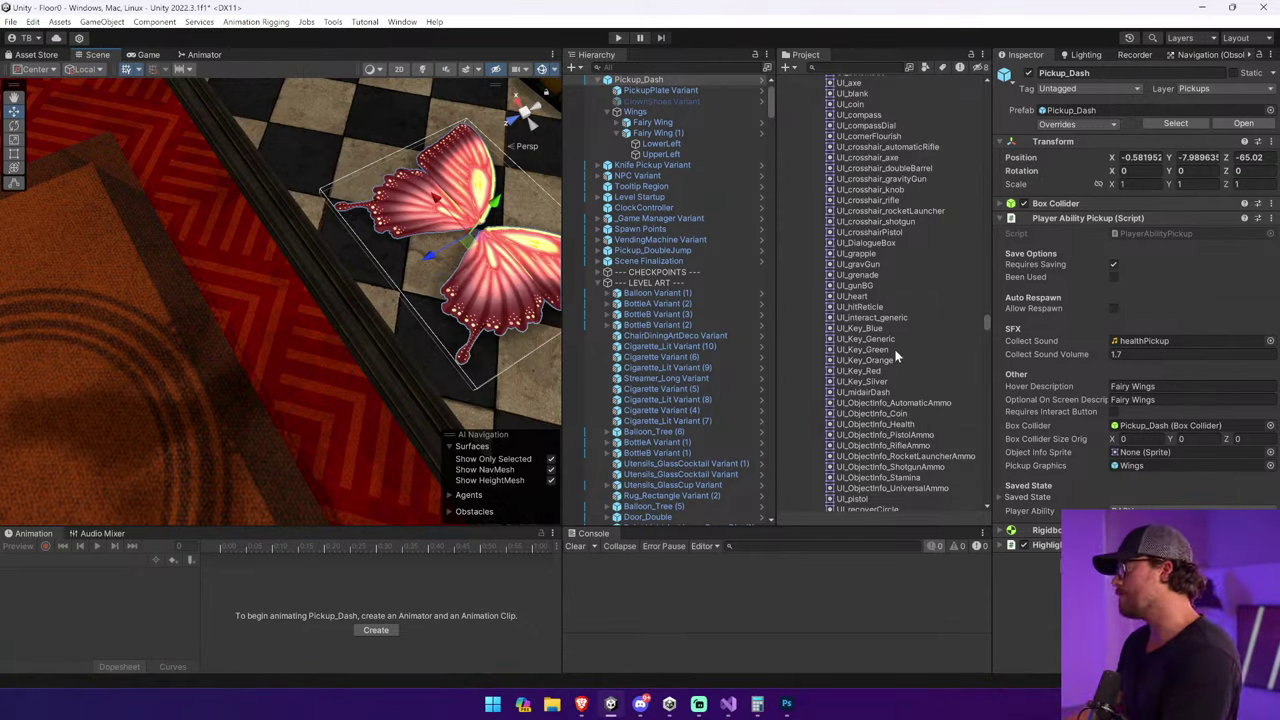
scroll(897, 357, down, 5)
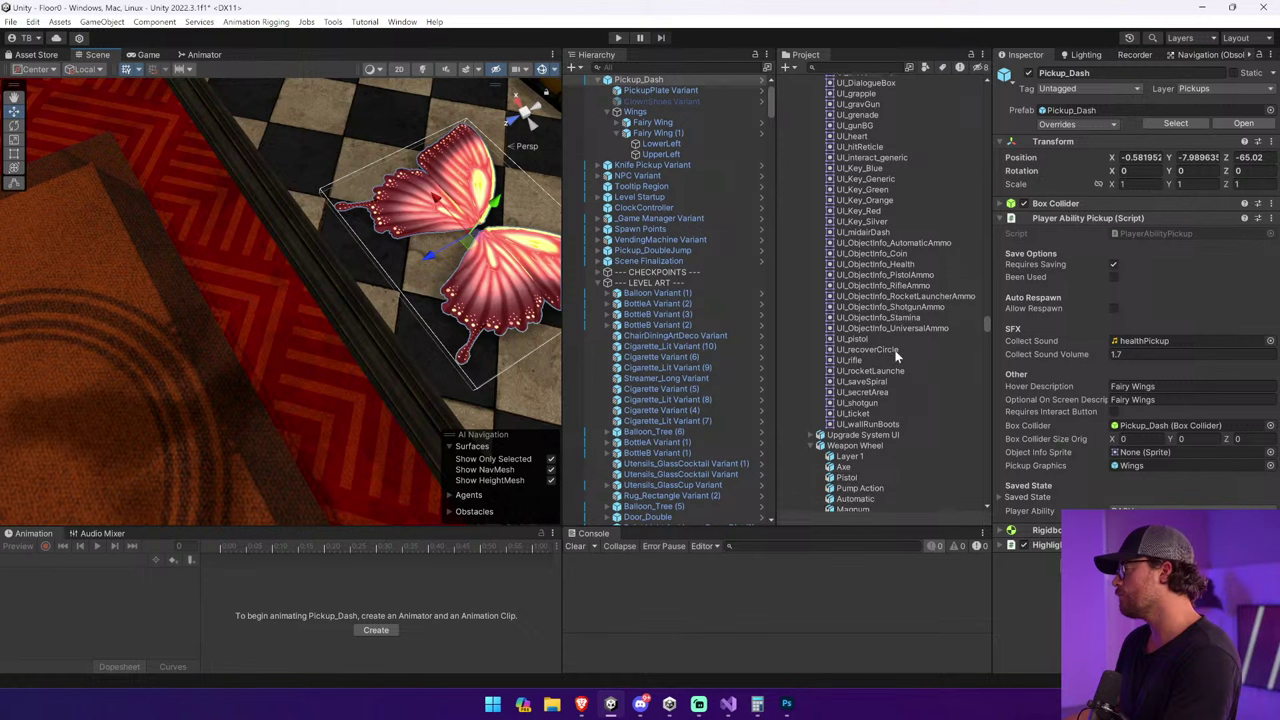
scroll(897, 357, up, 3)
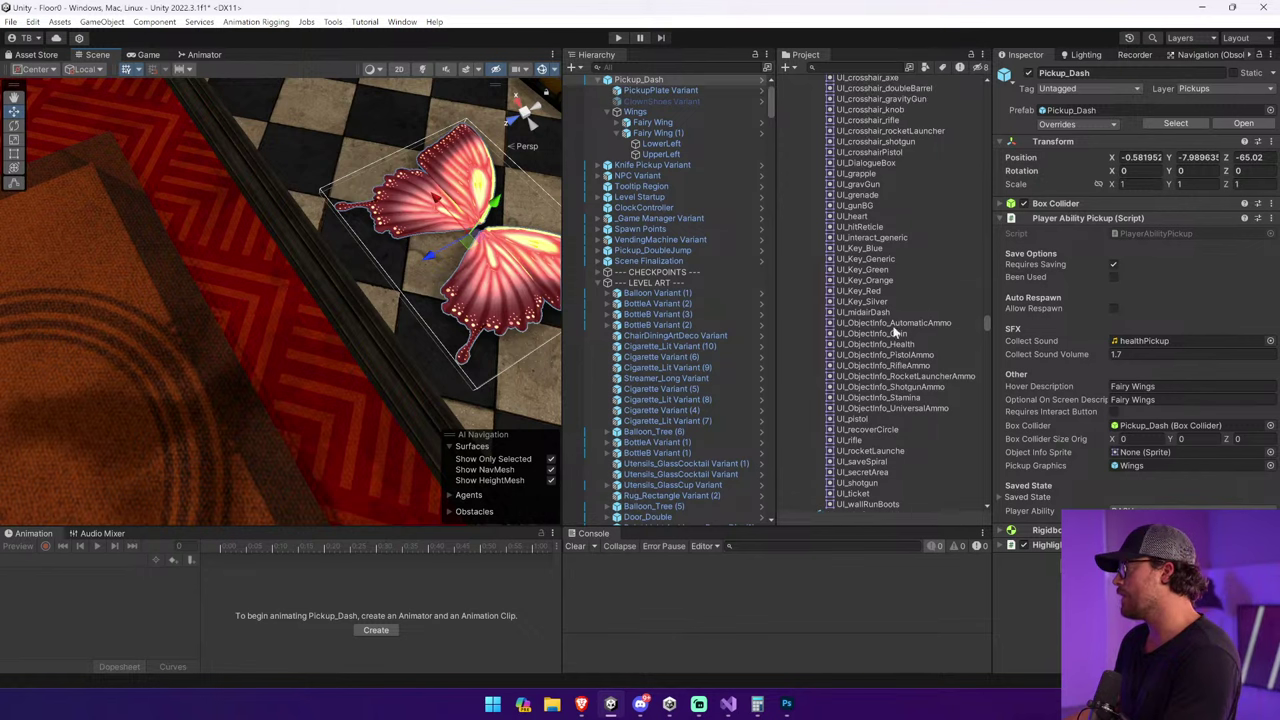
drag(885, 317, 1165, 455)
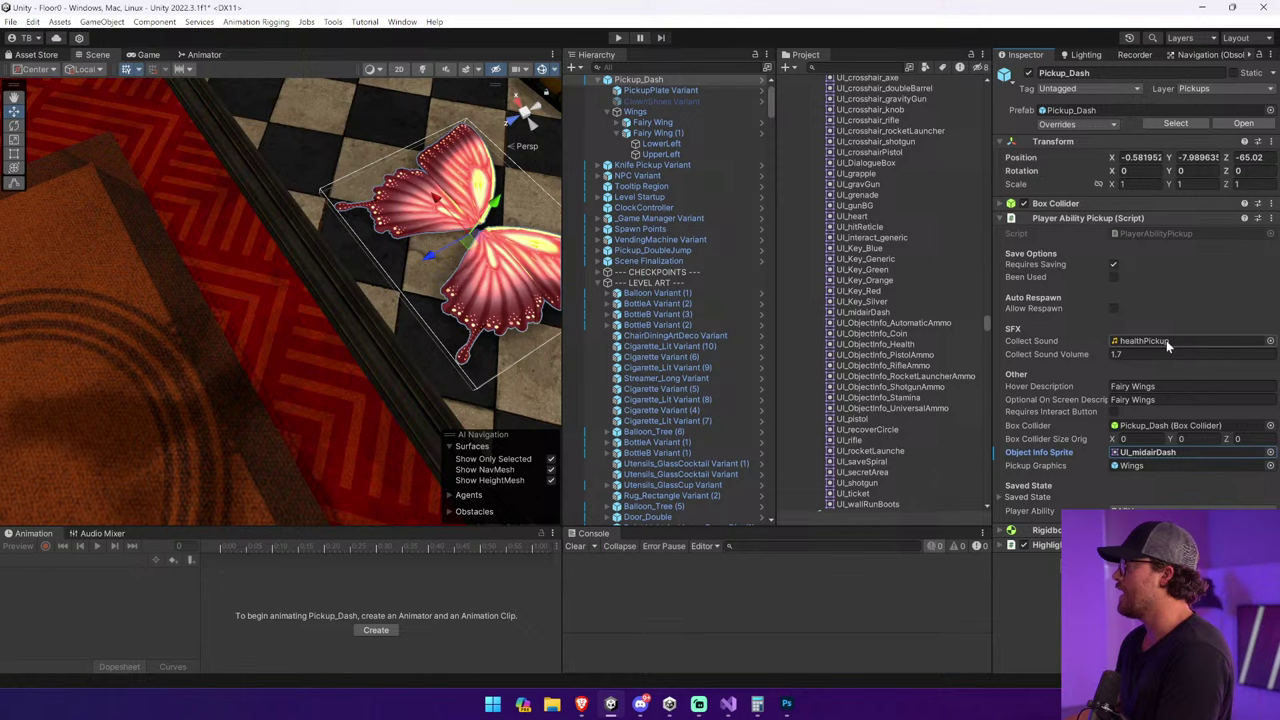
Set the Collect Sound of Pickup_Dash to the dash_start audio clip.
click(1270, 341)
text(dash)
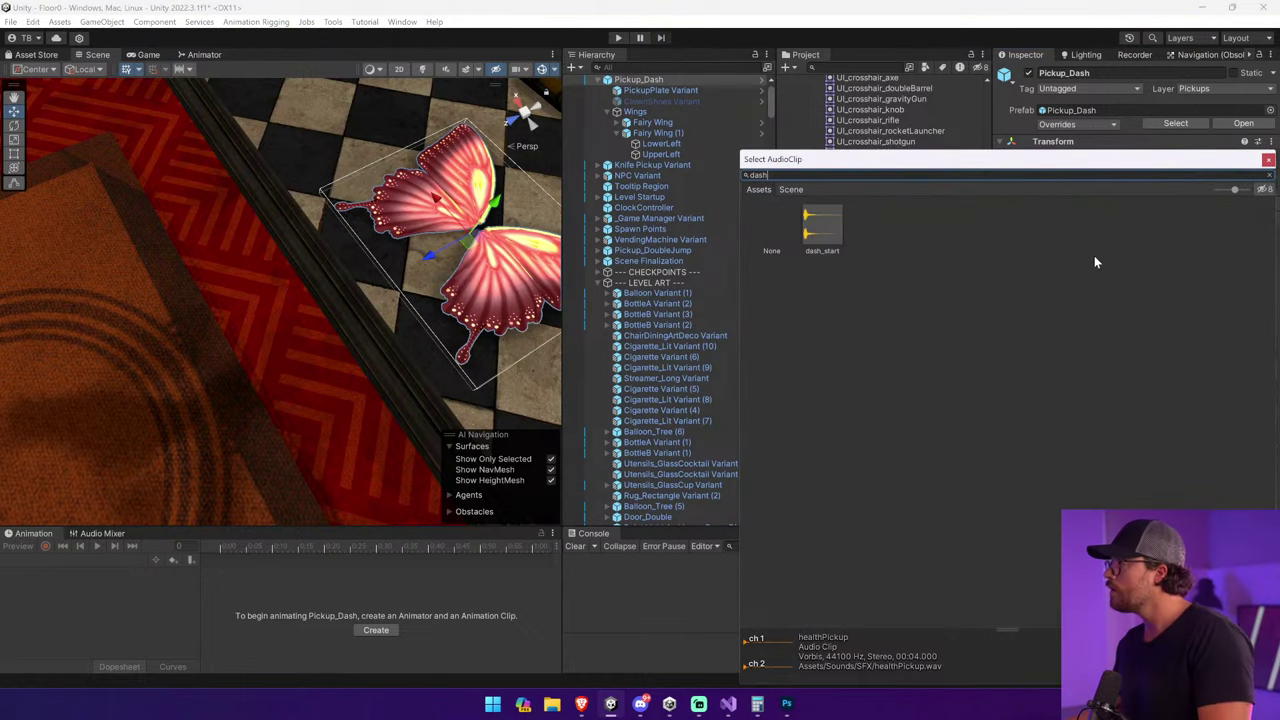
key(Down)
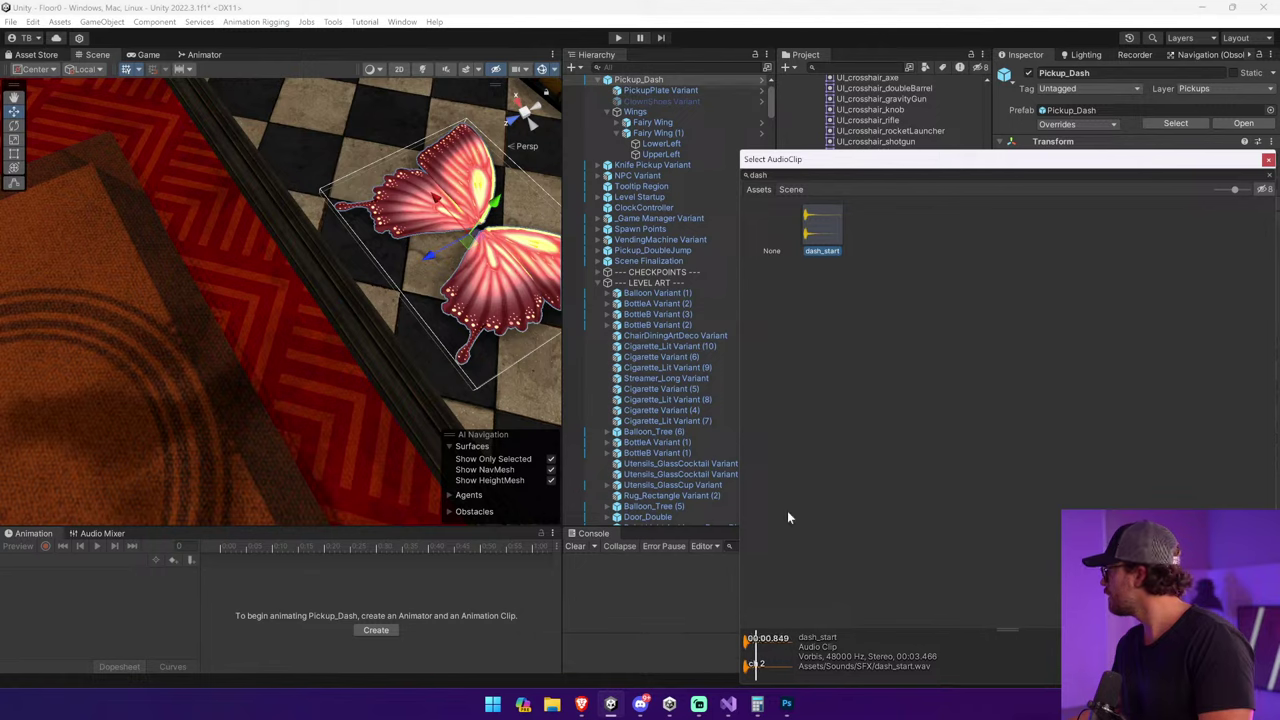
double_click(813, 222)
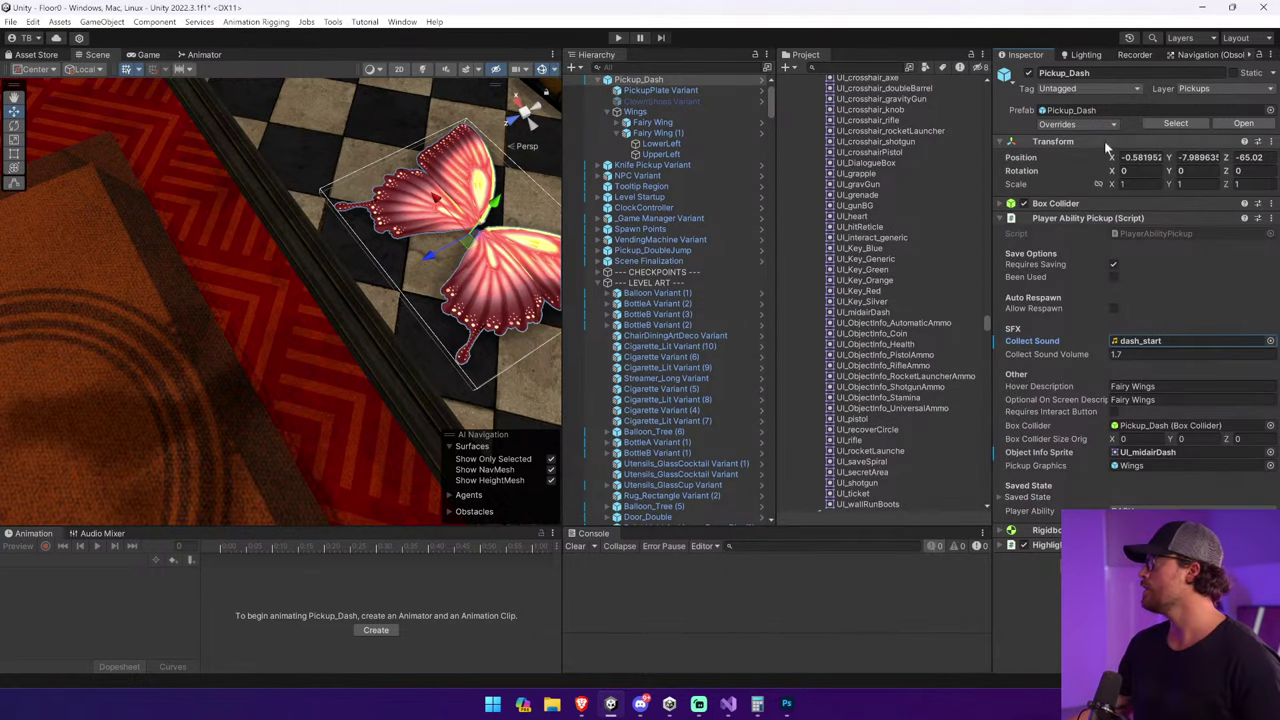
Play the level, clear the console, and walk forward to open the double doors ahead of the spawn point.
click(617, 38)
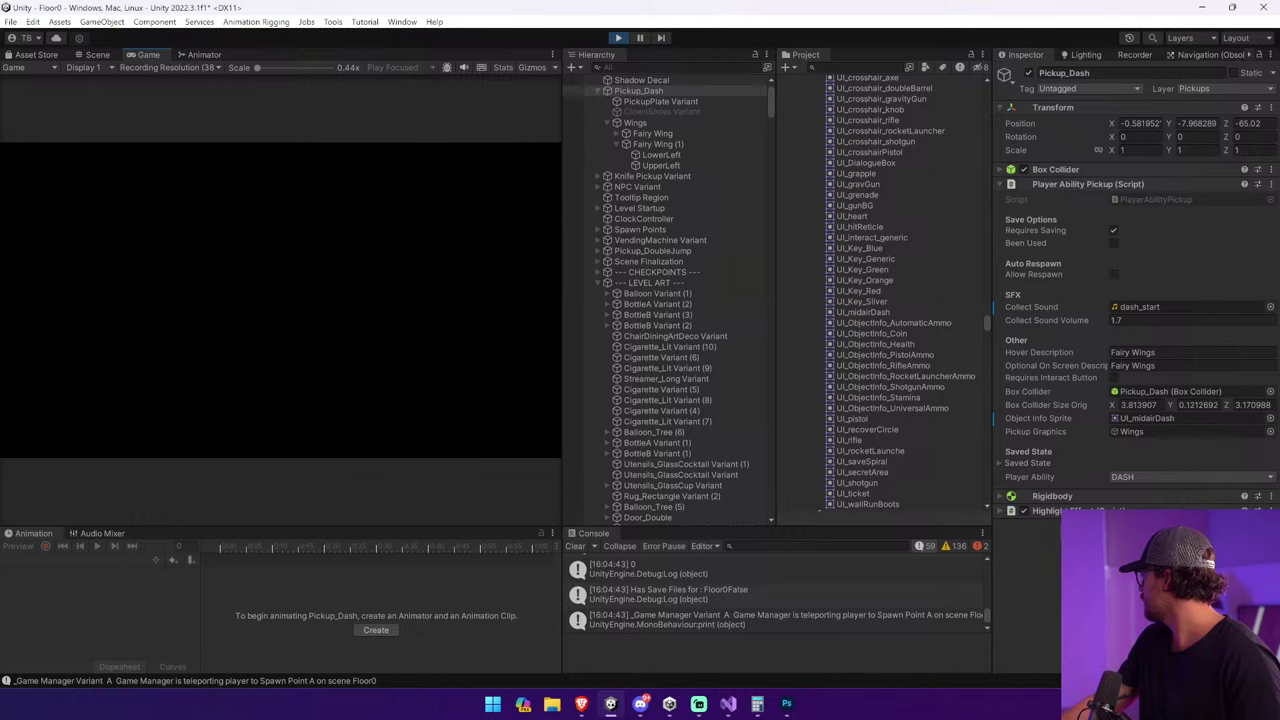
click(582, 548)
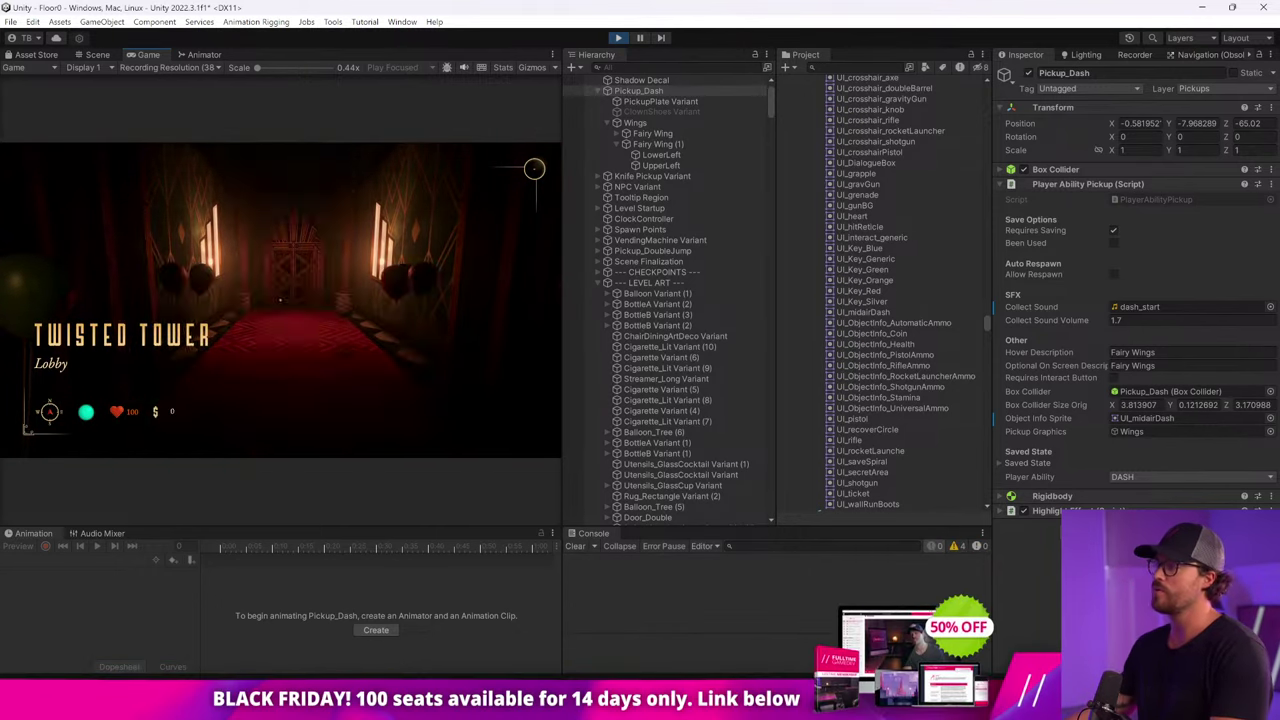
key(w)
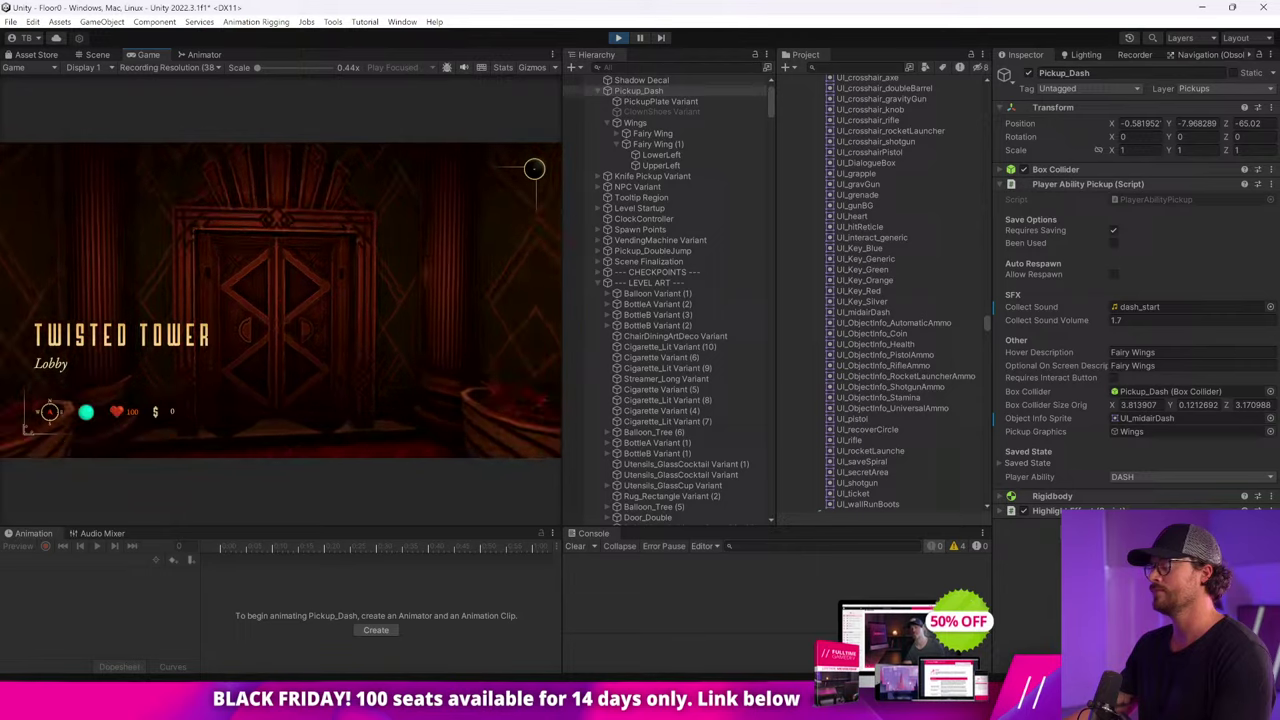
key(e)
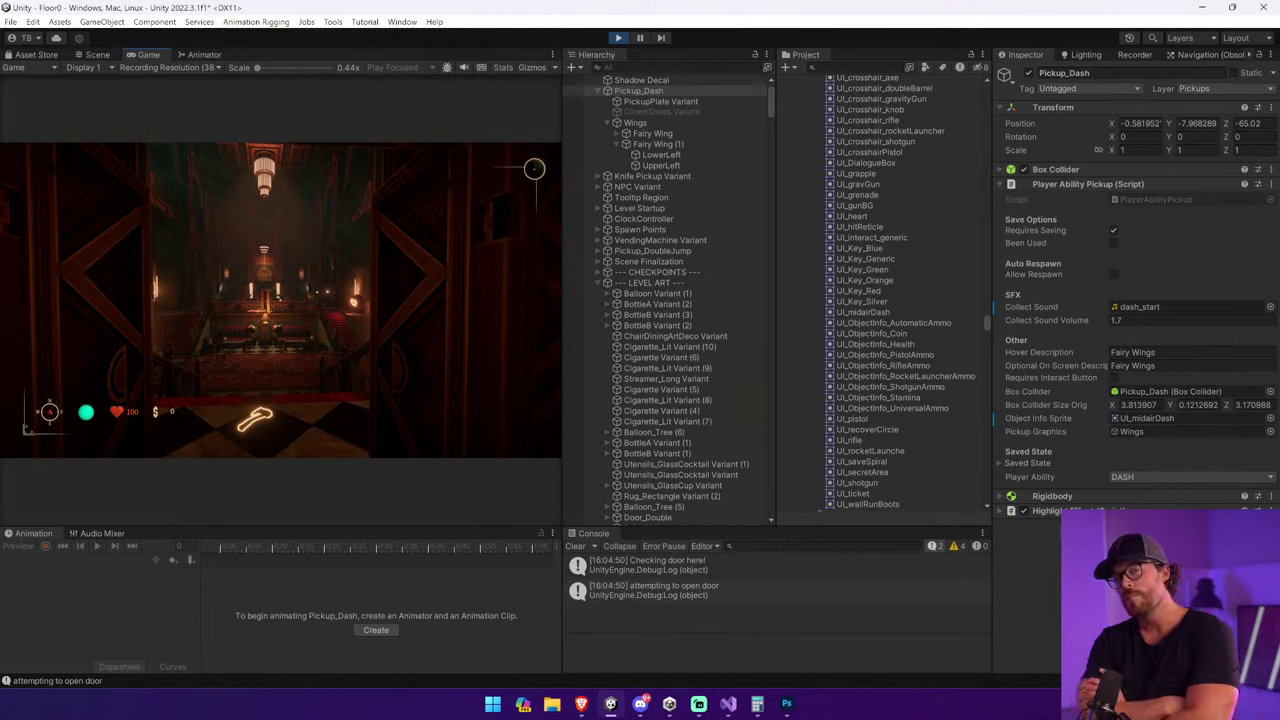
Walk through the open doors and pick up the glowing hatchet from the checkered floor.
scroll(665, 300, down, 1)
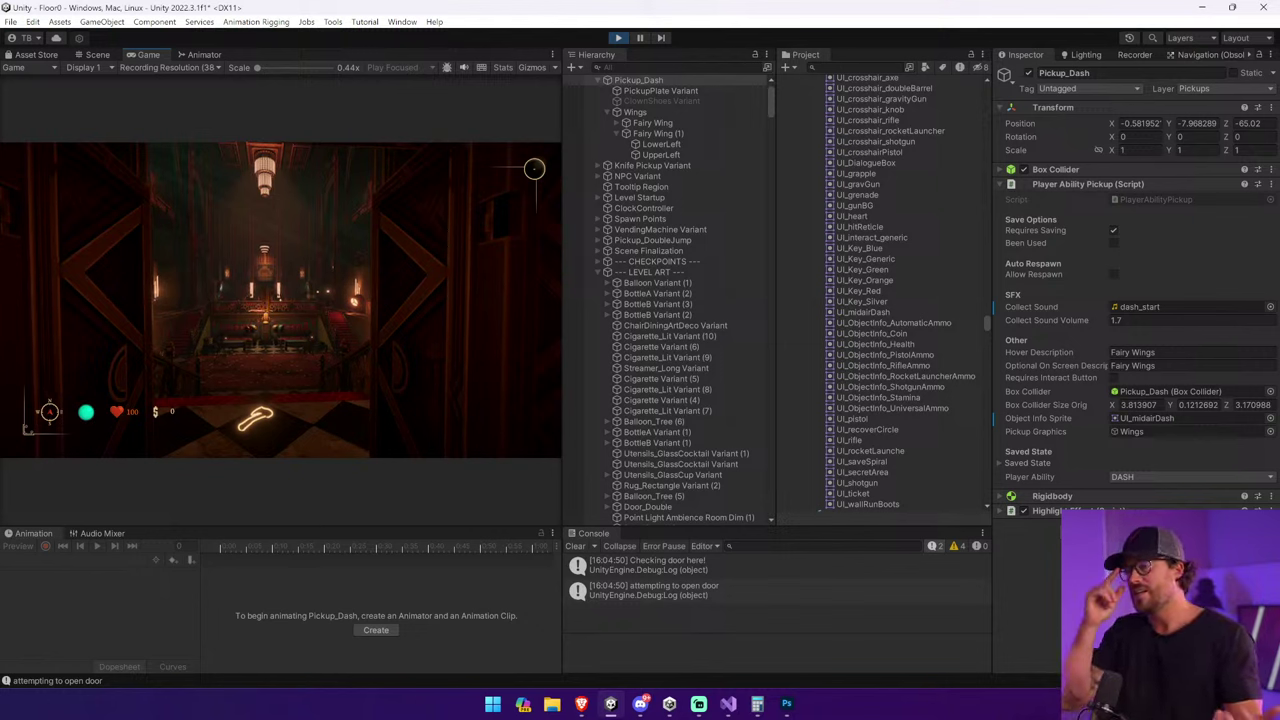
key(w)
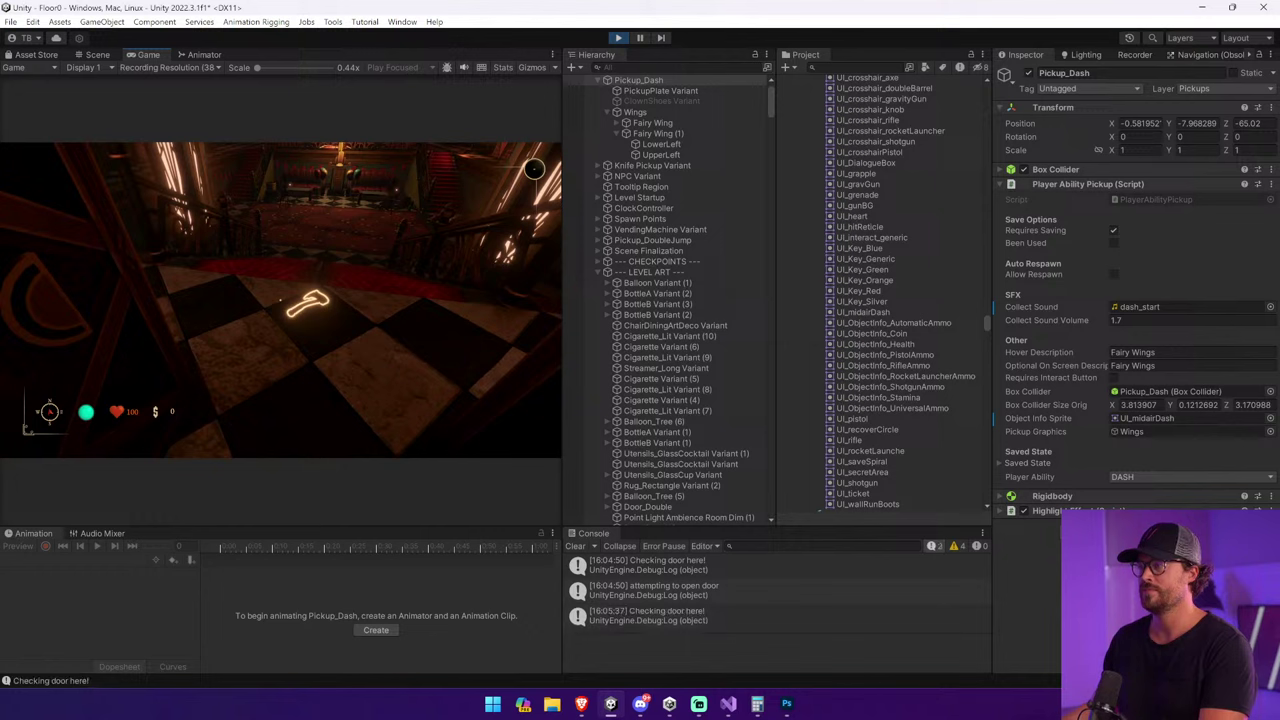
key(e)
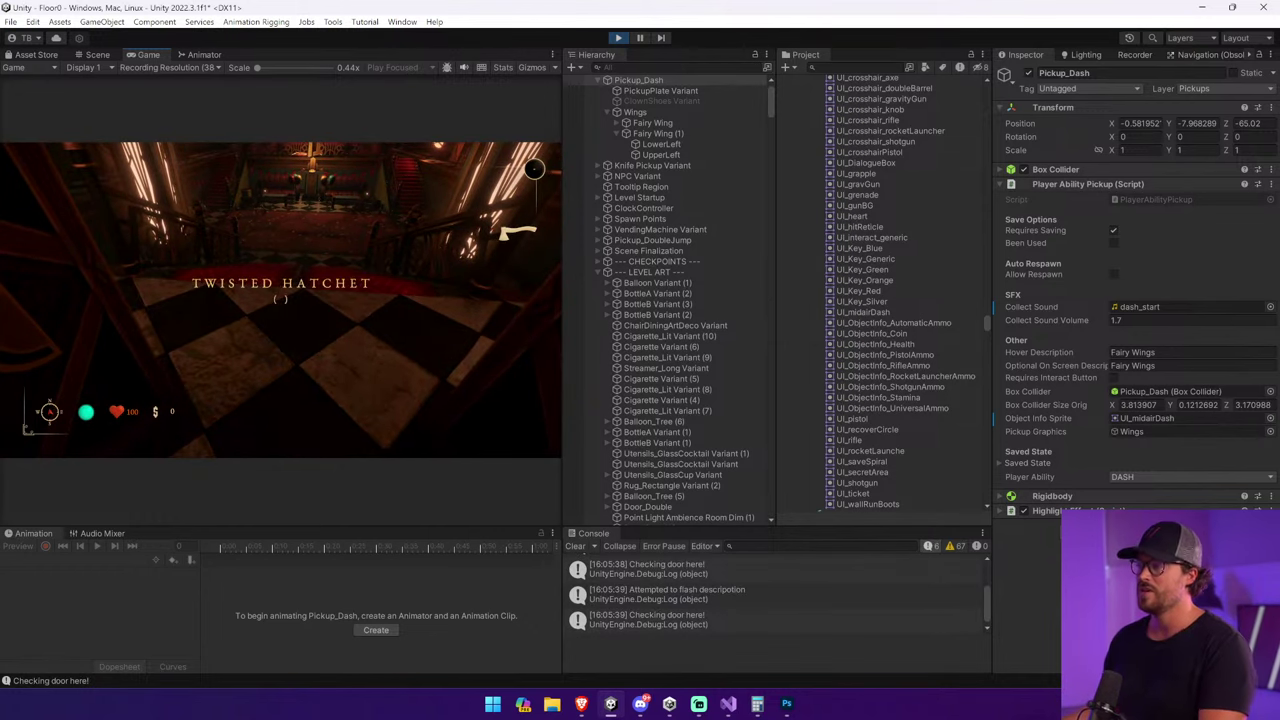
Walk through the hall and up the red-carpeted stairs to collect the Fairy Wings pickup, and stop play mode.
key(w)
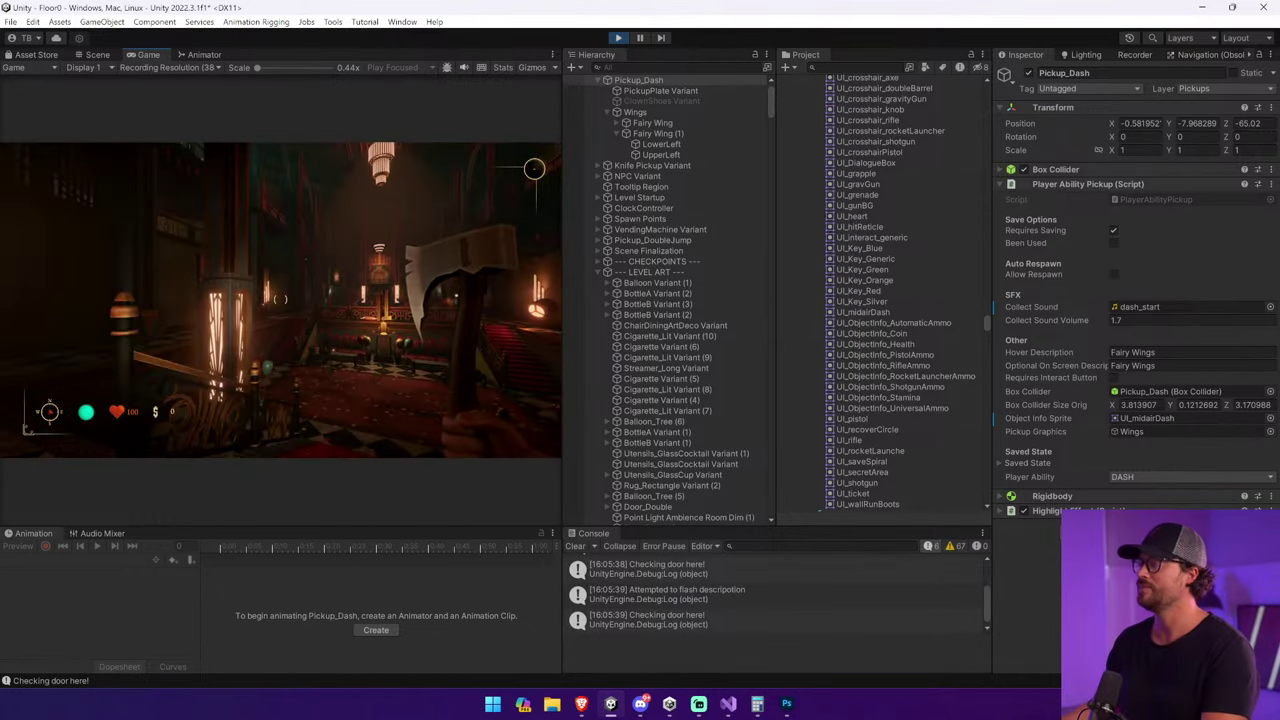
key(w)
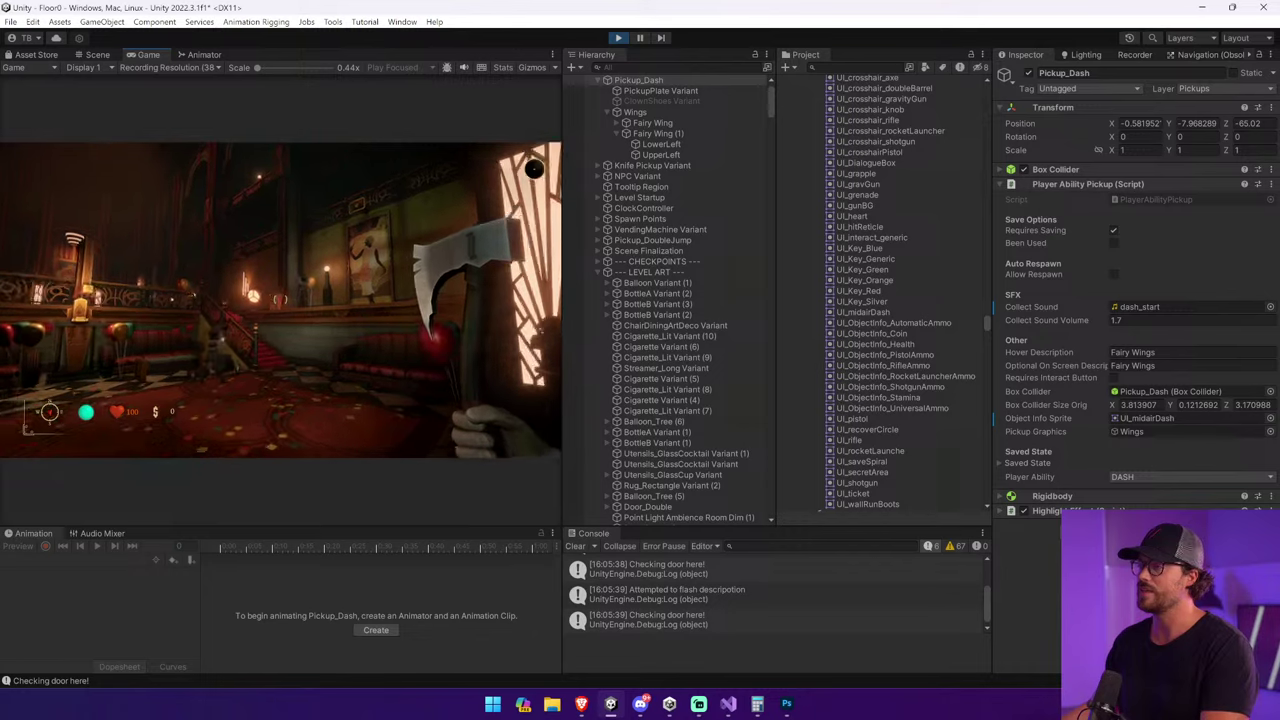
key(w)
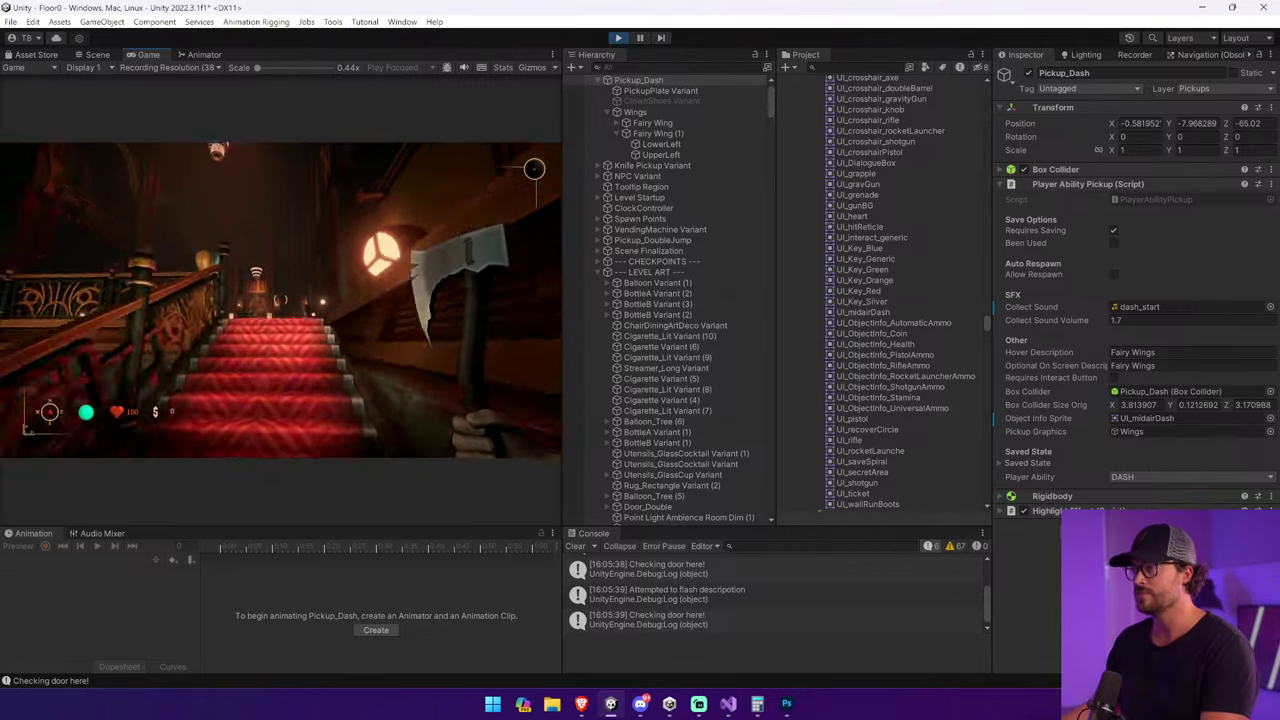
key(w)
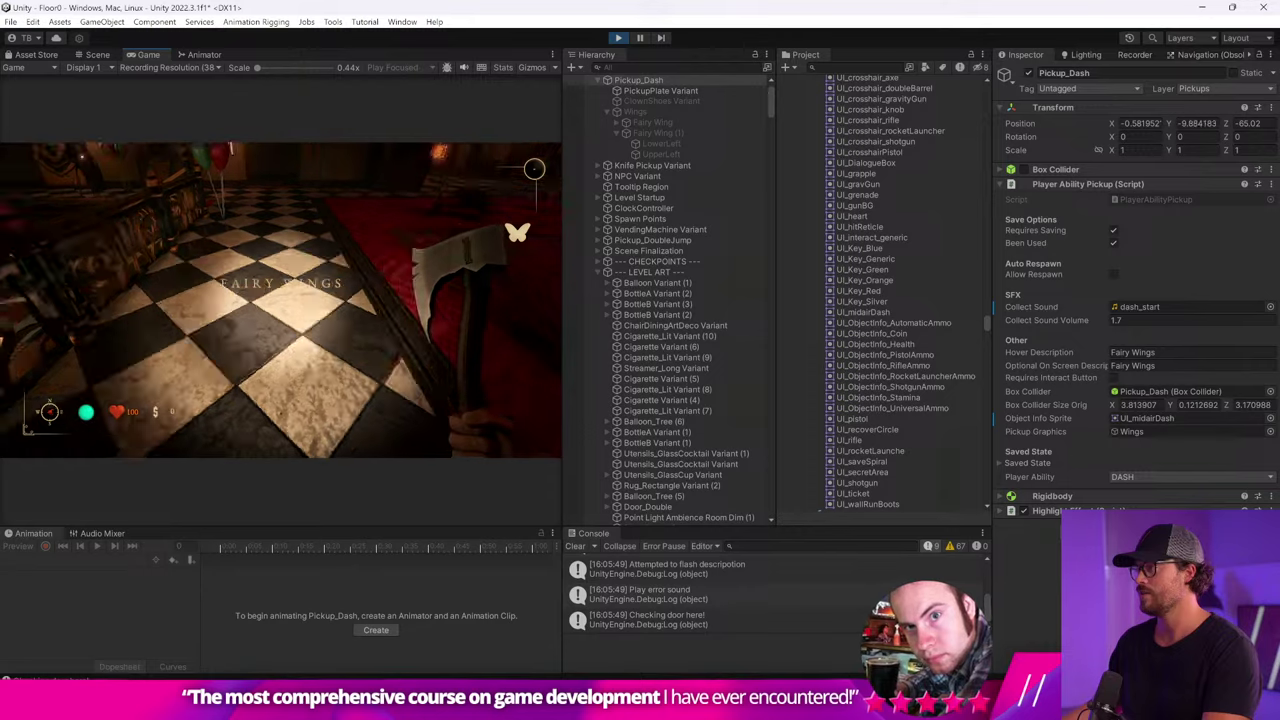
key(ctrl+p)
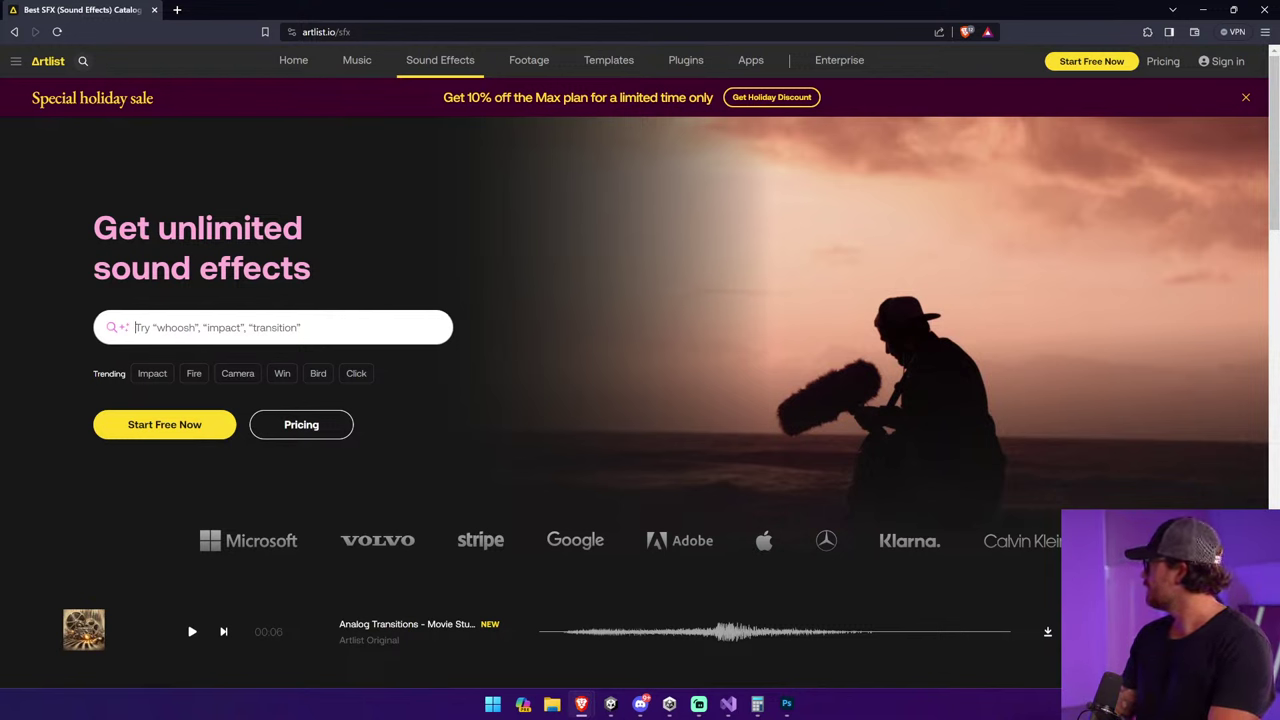
Search the Artlist sound effects for "chimes" and audition the results through Magic Spells - Capturing Trophy, Upwards Chiming.
text(s)
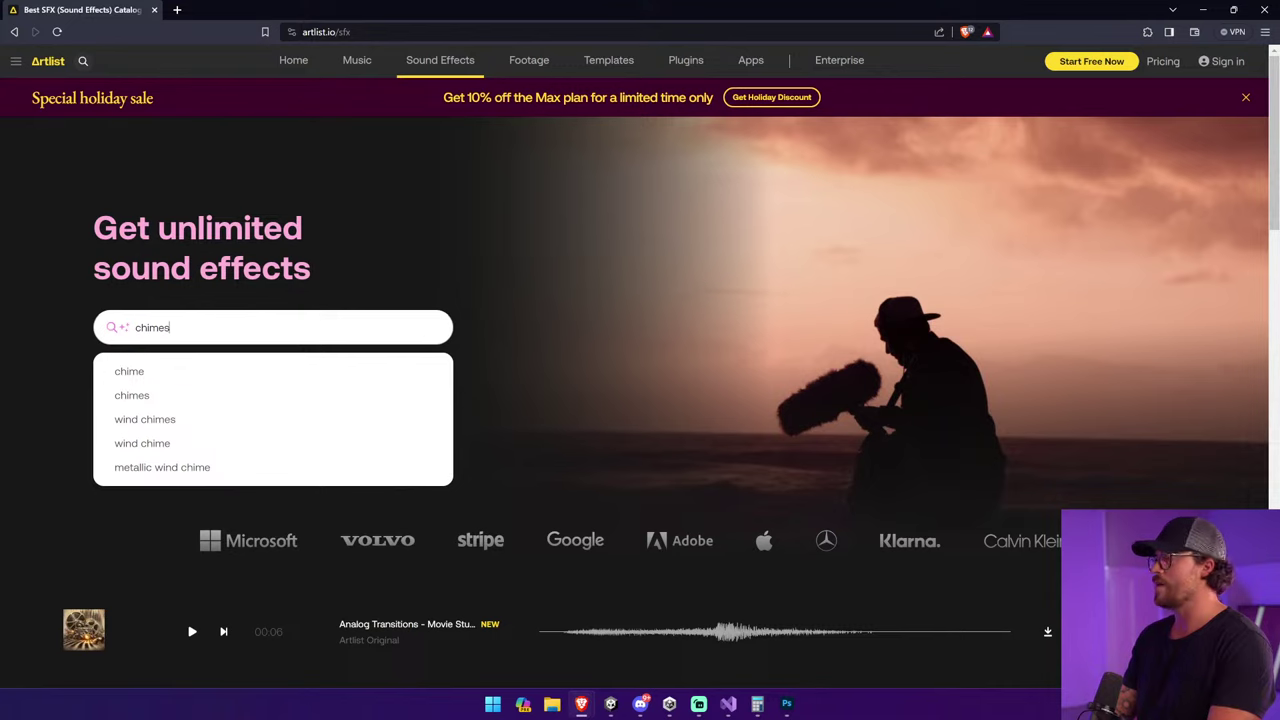
key(Return)
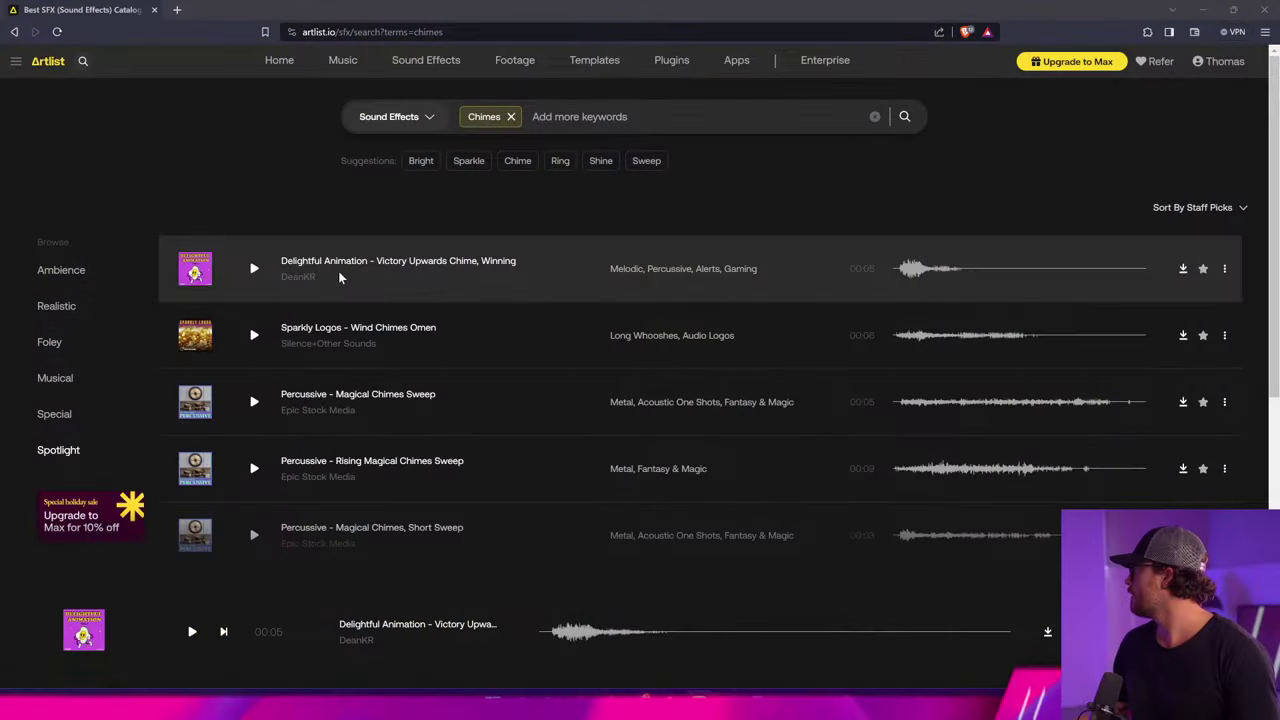
click(906, 270)
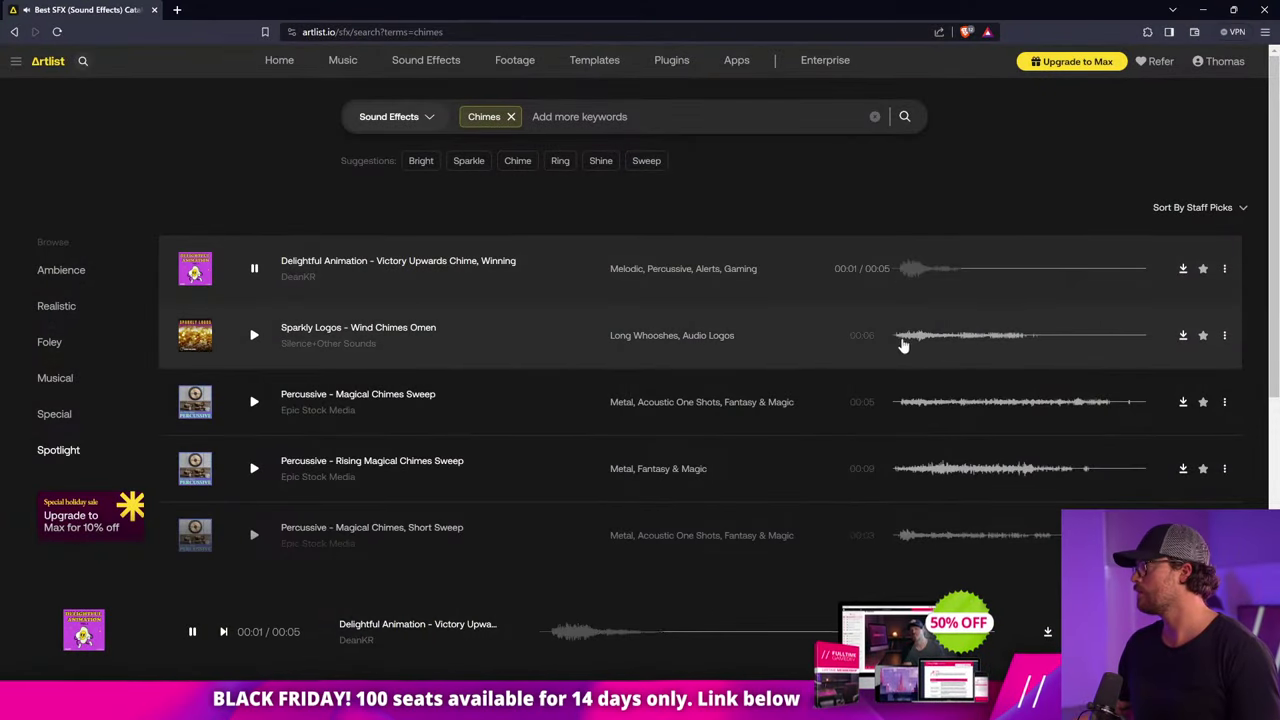
click(904, 342)
click(910, 410)
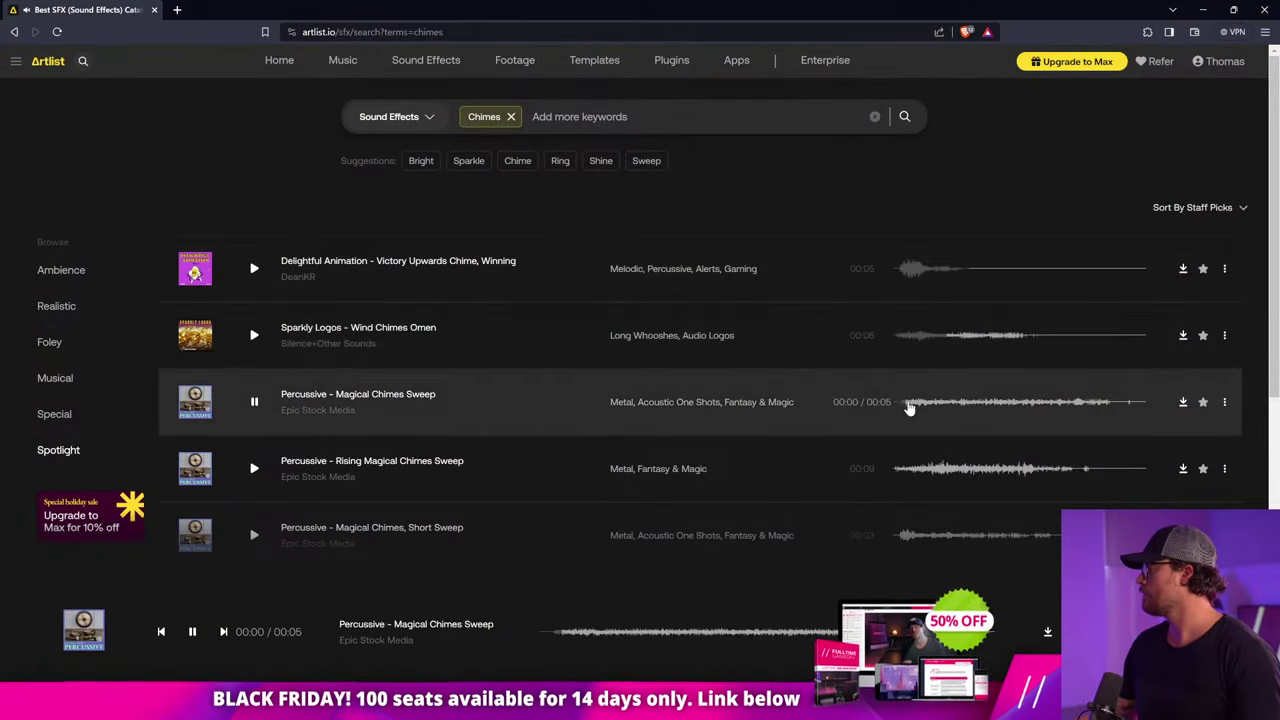
click(908, 538)
scroll(914, 540, down, 1)
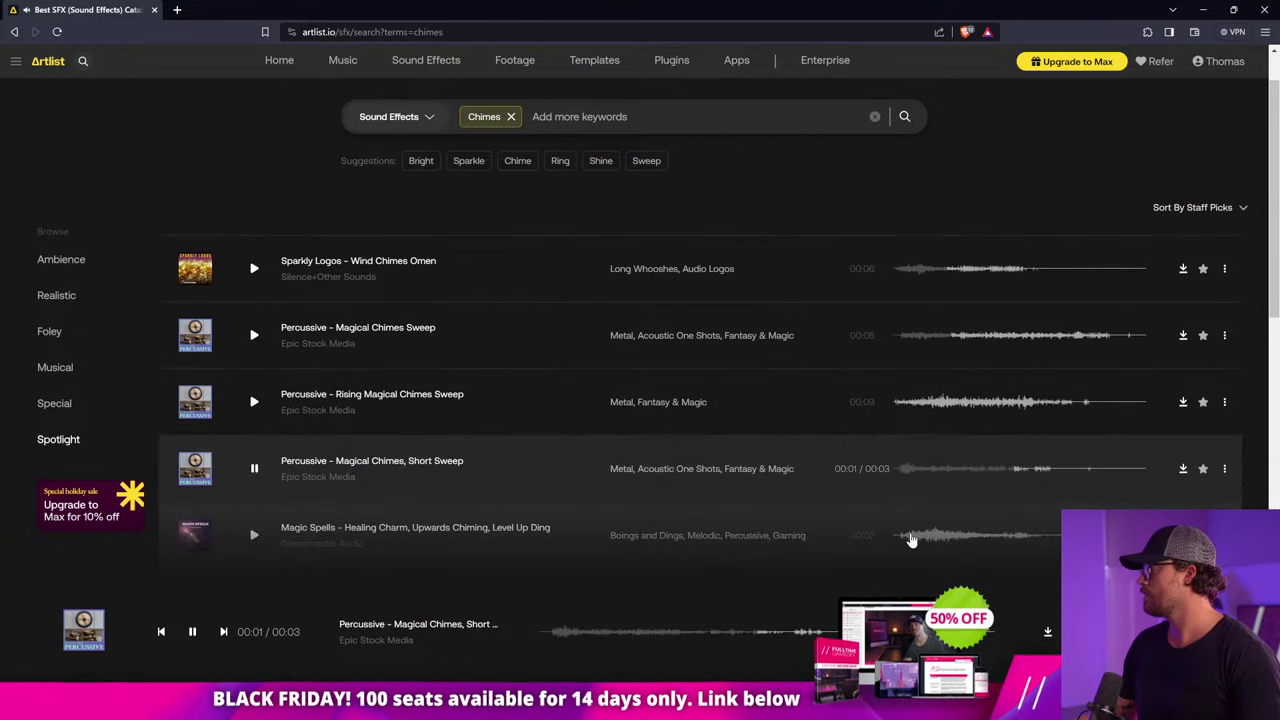
click(910, 540)
scroll(916, 530, down, 2)
click(905, 476)
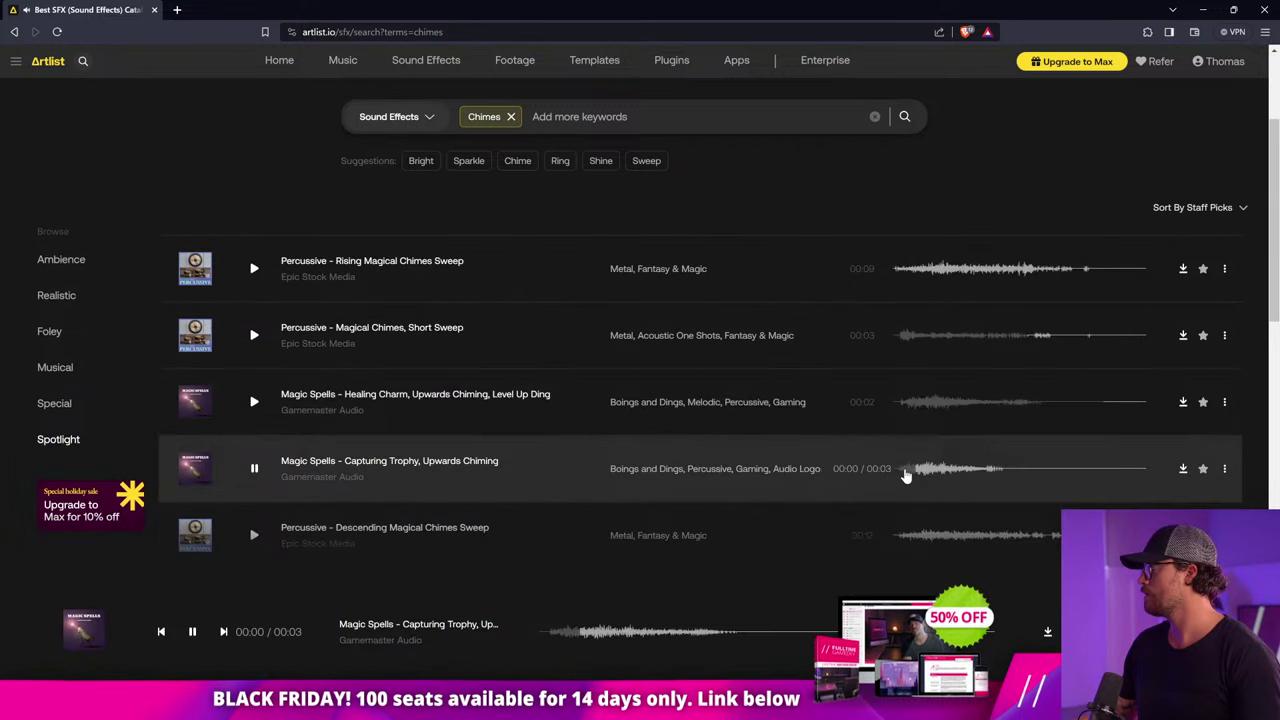
Save Magic Spells - Capturing Trophy, Upwards Chiming as a WAV in Downloads and play it in Audacity, skipping the Audacity update.
click(1184, 470)
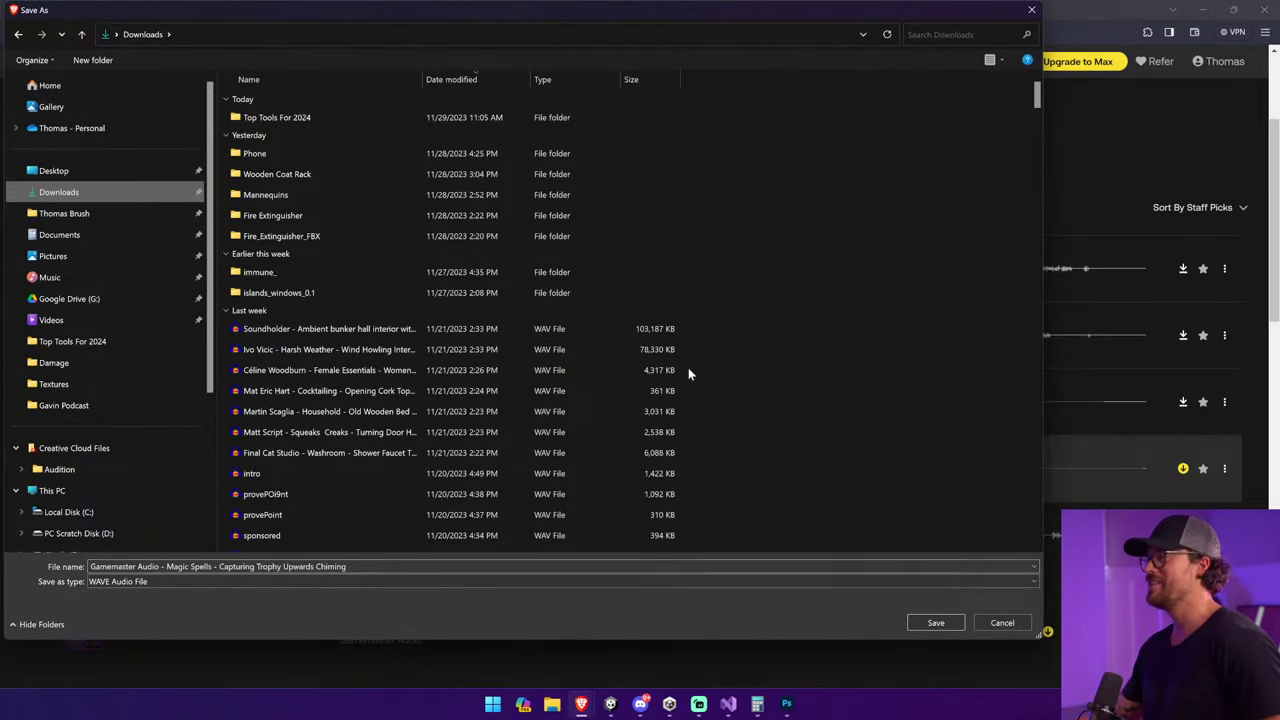
click(936, 623)
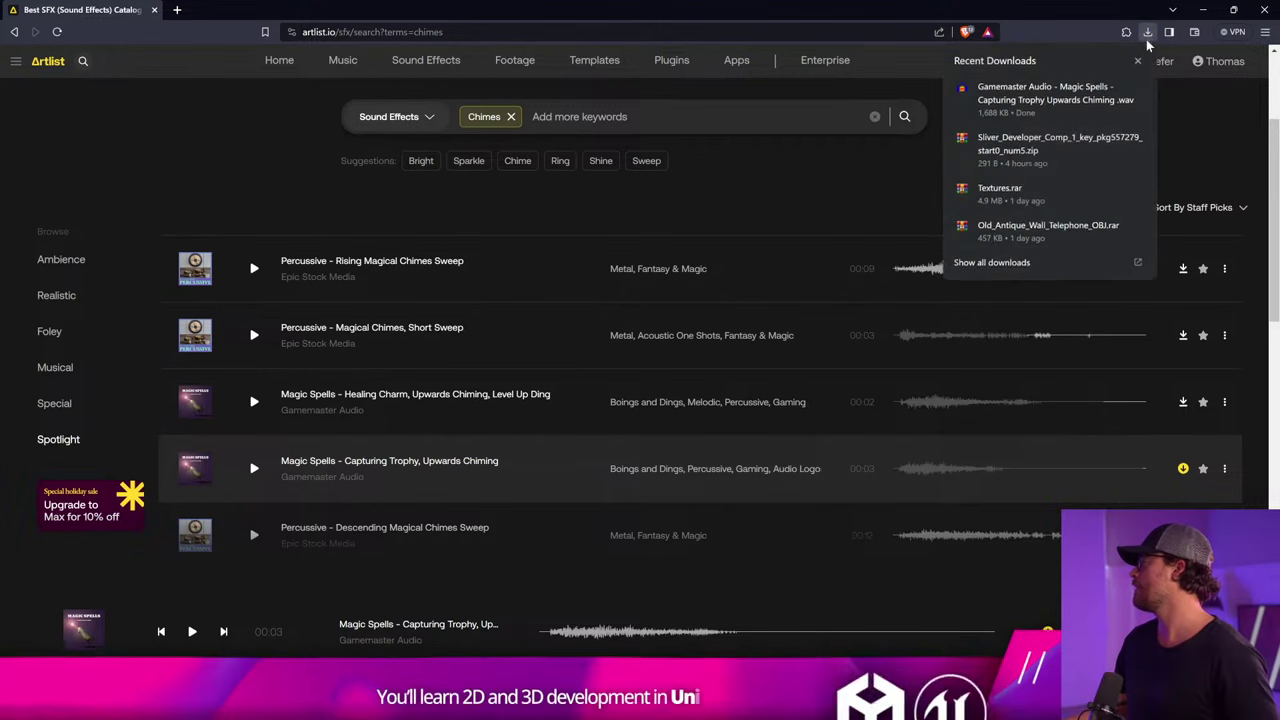
click(1116, 88)
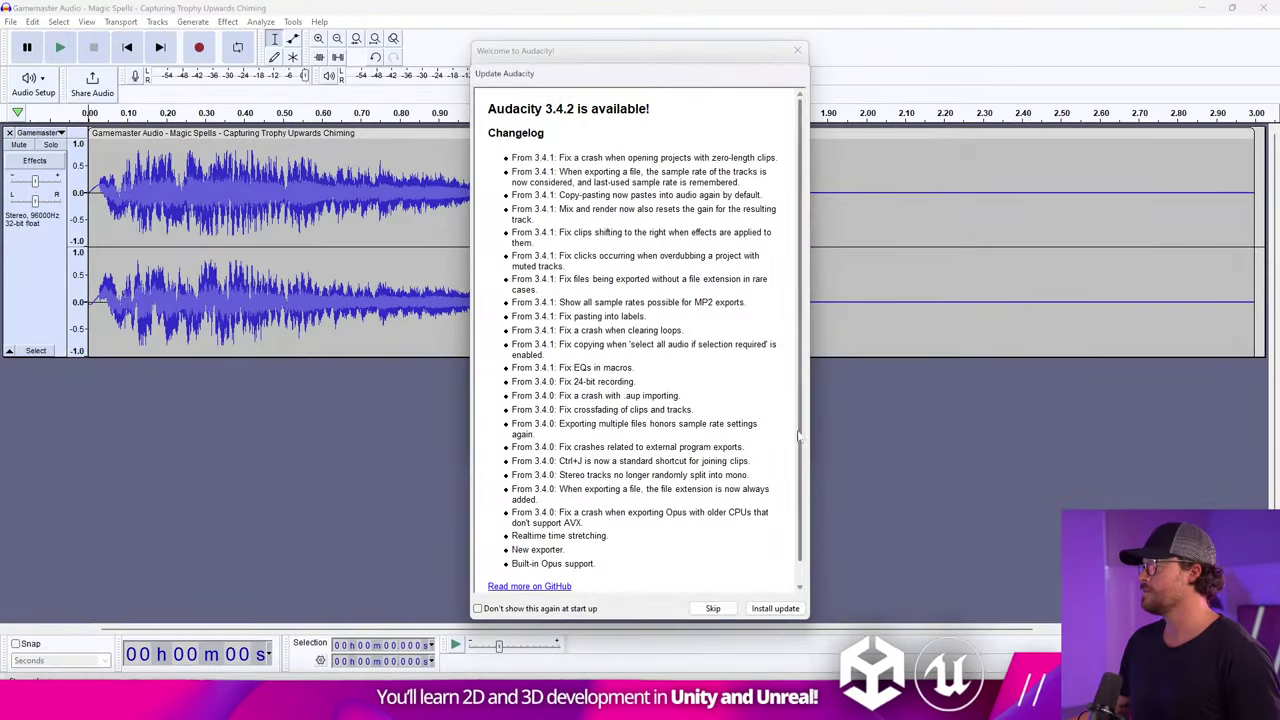
click(713, 608)
key(Return)
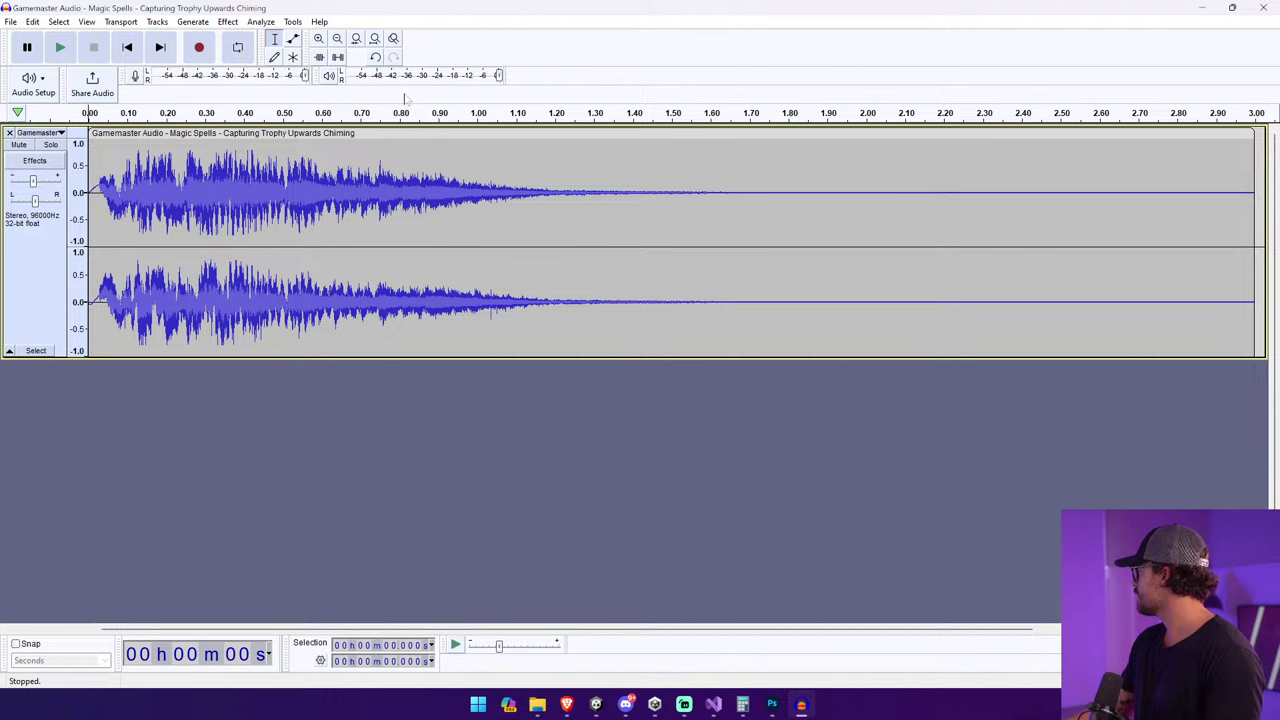
key(space)
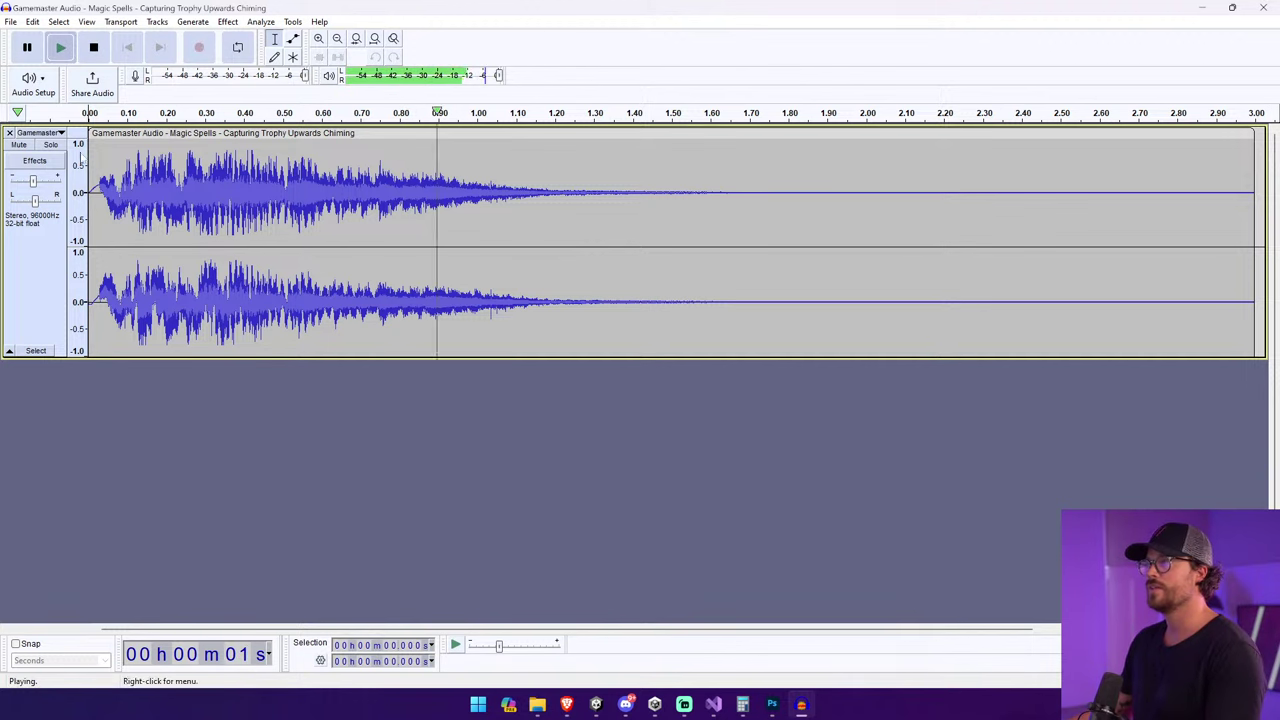
key(space)
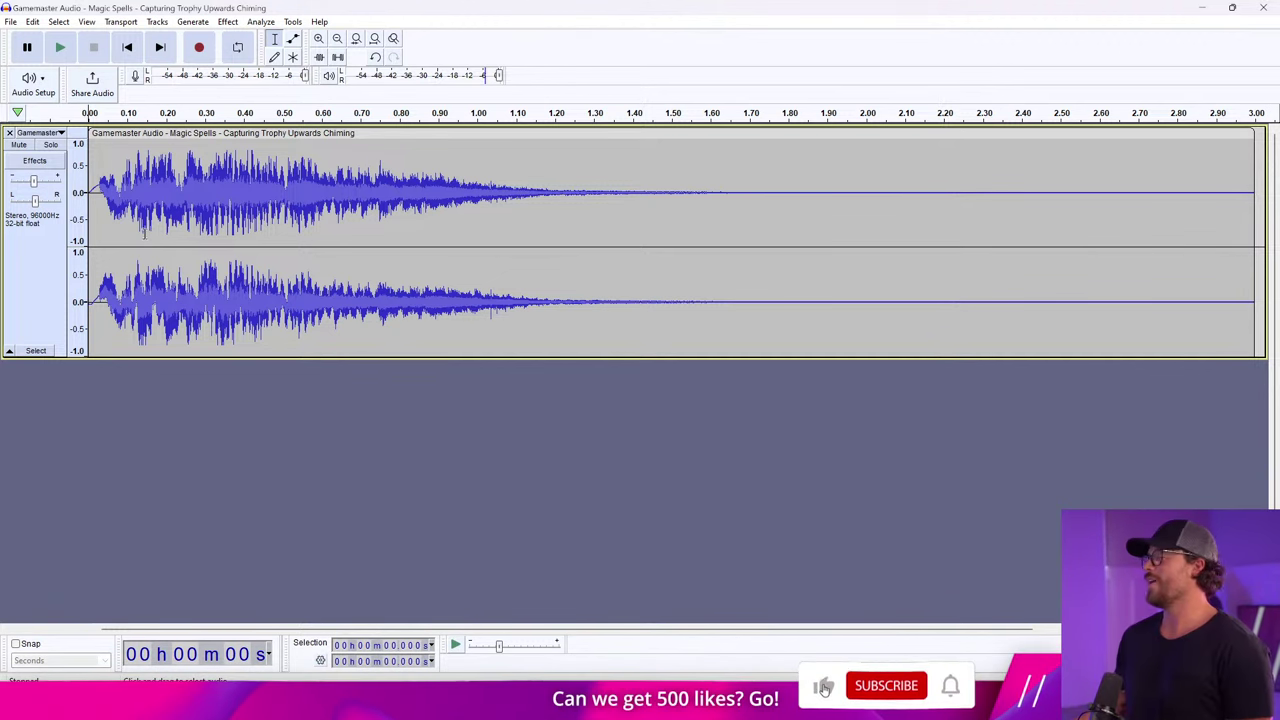
click(44, 281)
click(193, 21)
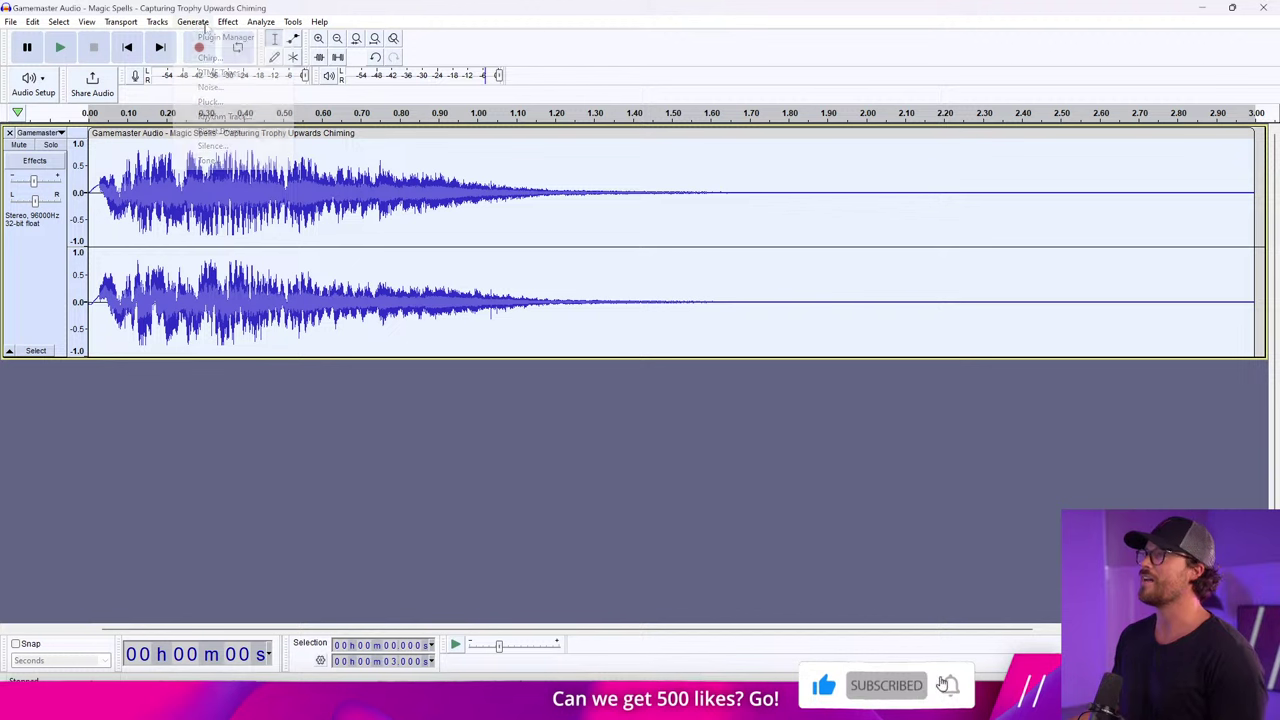
click(193, 21)
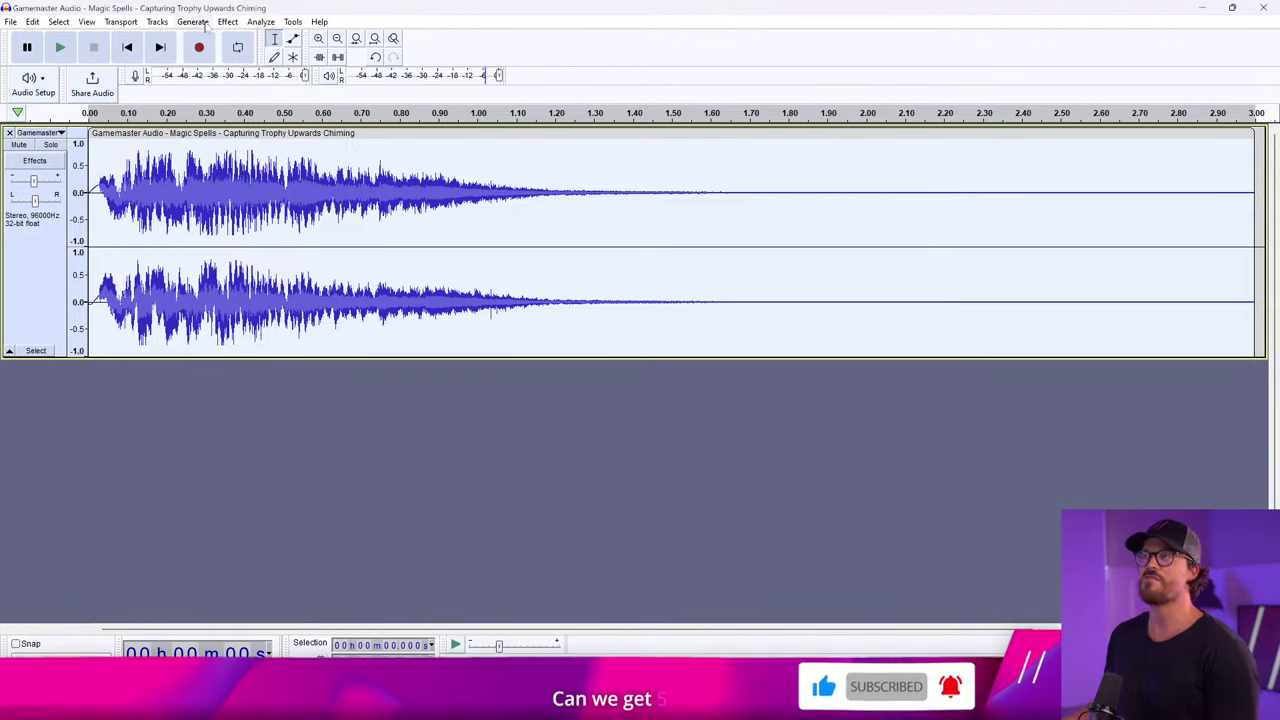
click(200, 22)
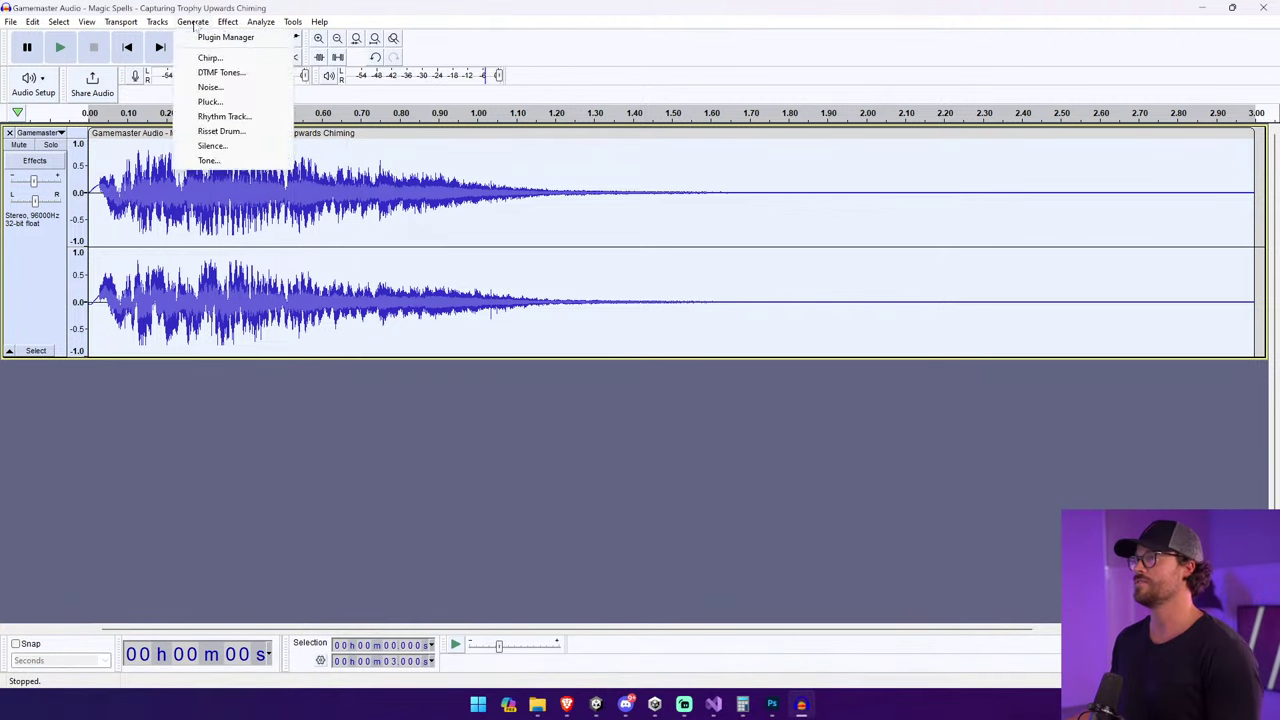
click(193, 21)
click(10, 21)
Lower the chime track's gain and play it back from the start.
click(285, 200)
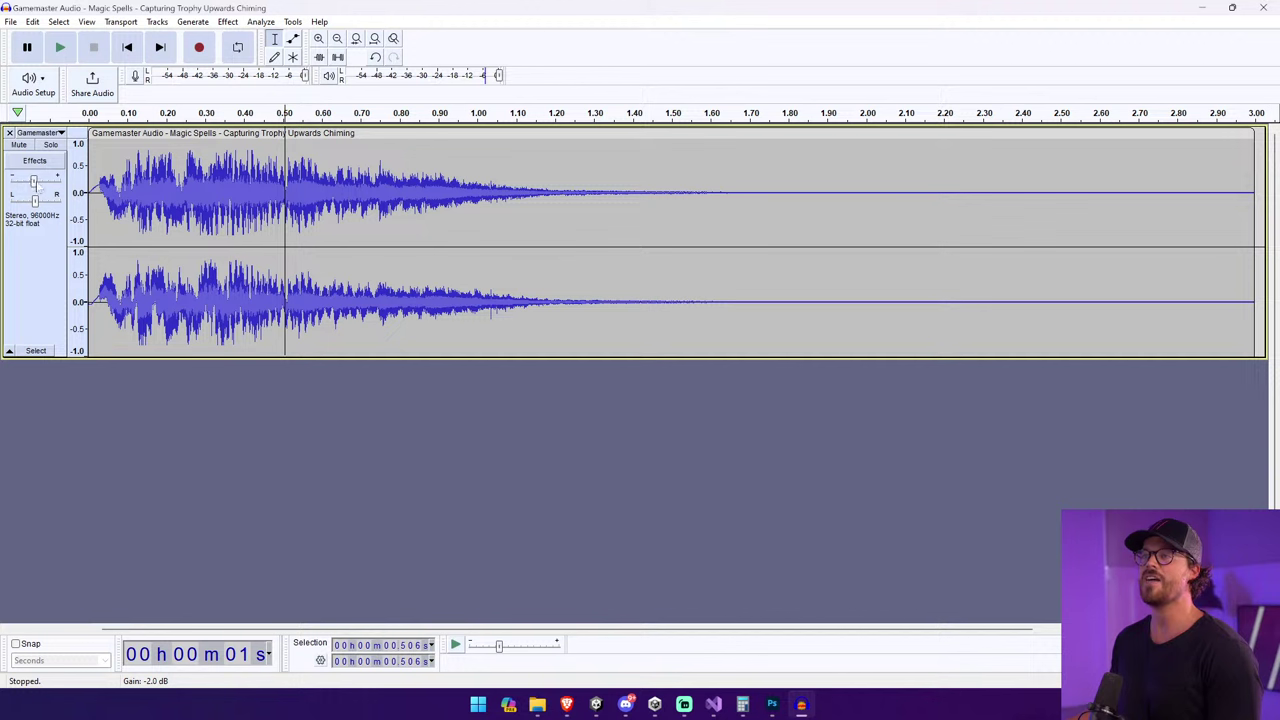
click(128, 47)
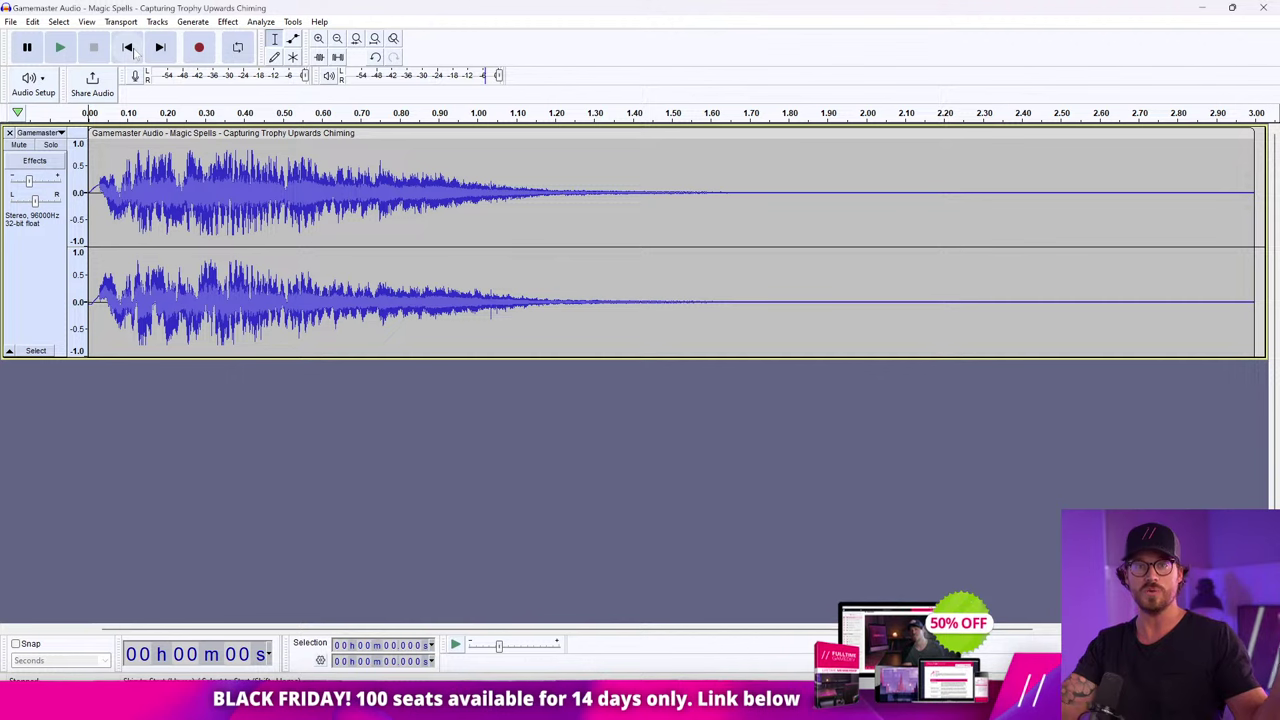
key(space)
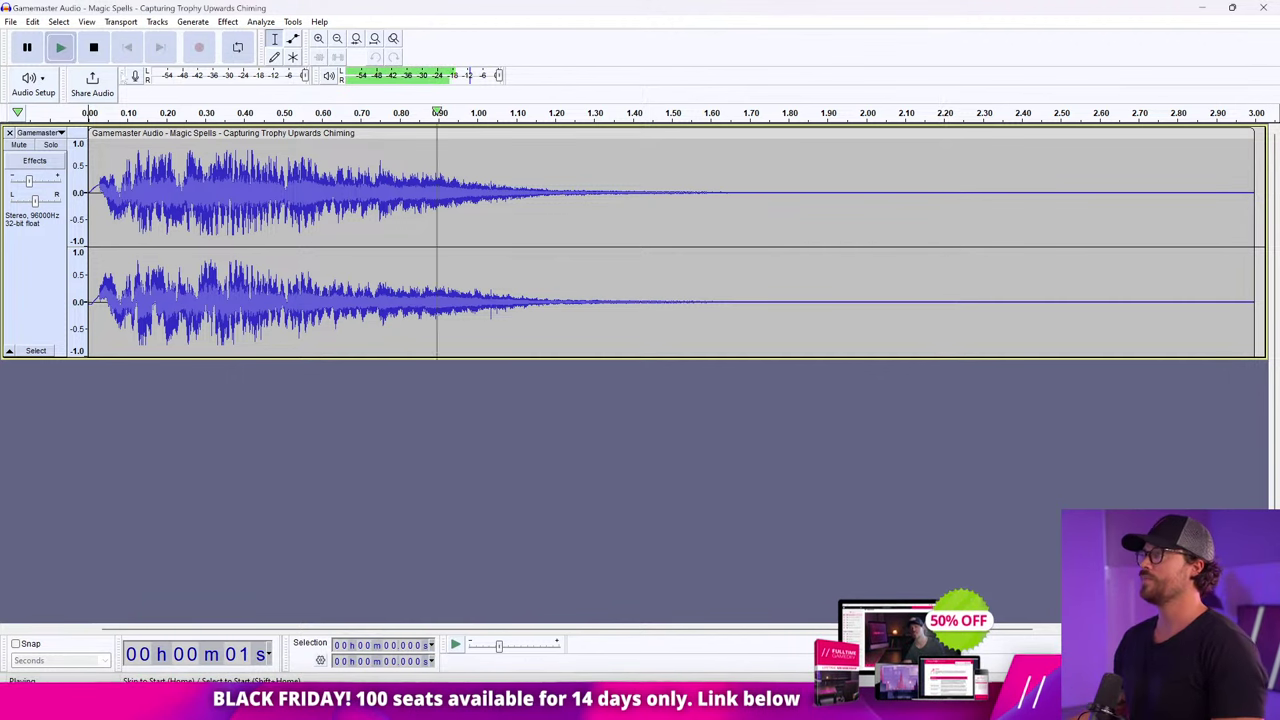
key(space)
Export the chime audio as a Signed 16-bit PCM WAV into the Downloads folder under a new file name.
click(10, 21)
mouse_move(60, 122)
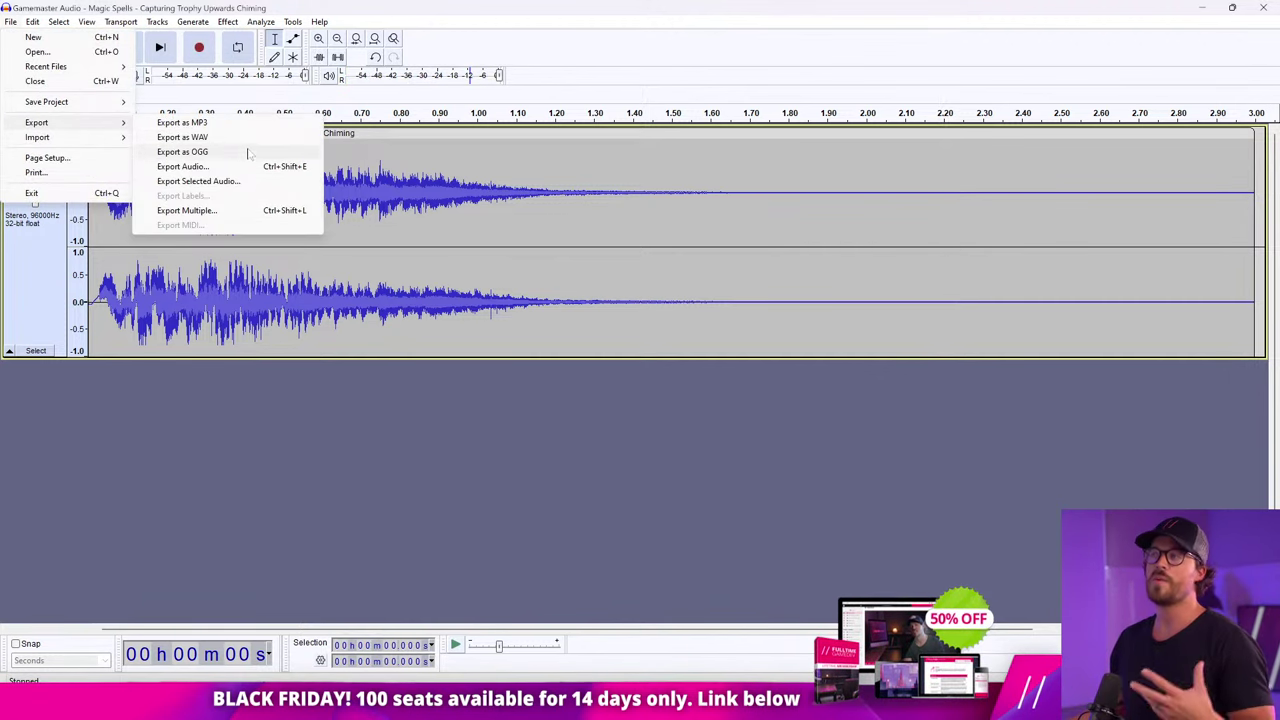
click(200, 137)
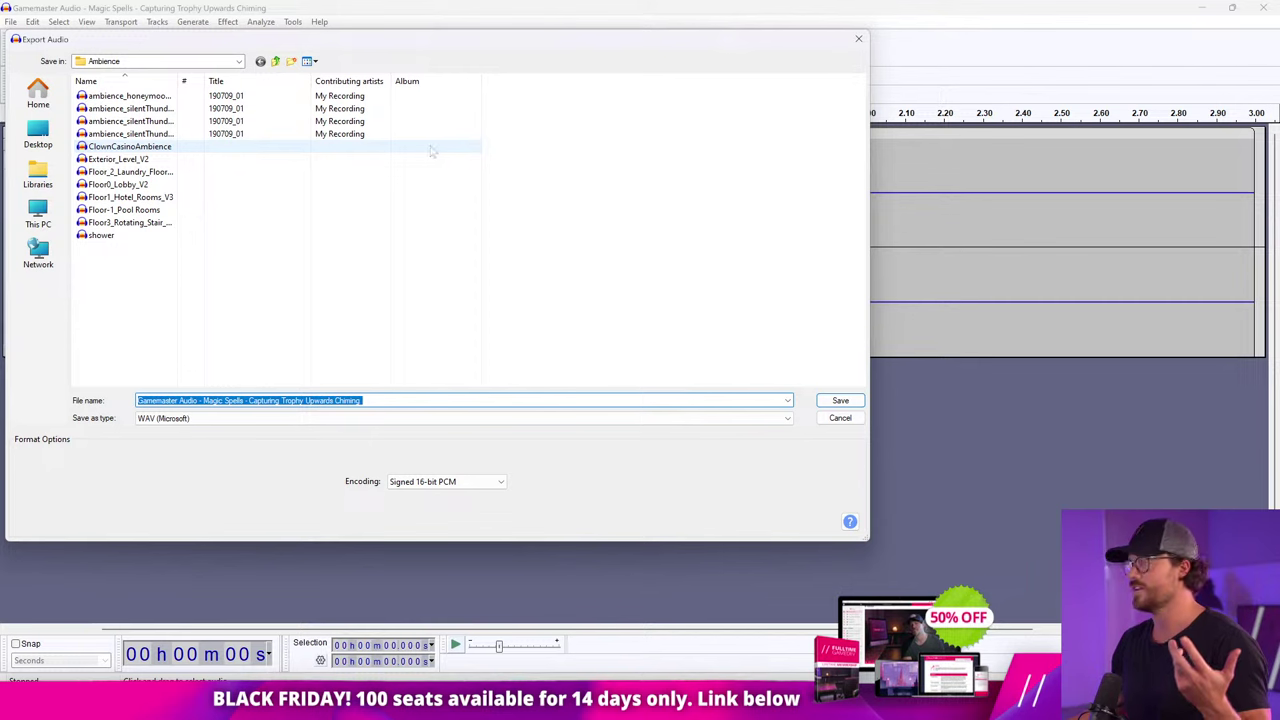
click(38, 135)
drag(402, 48, 424, 56)
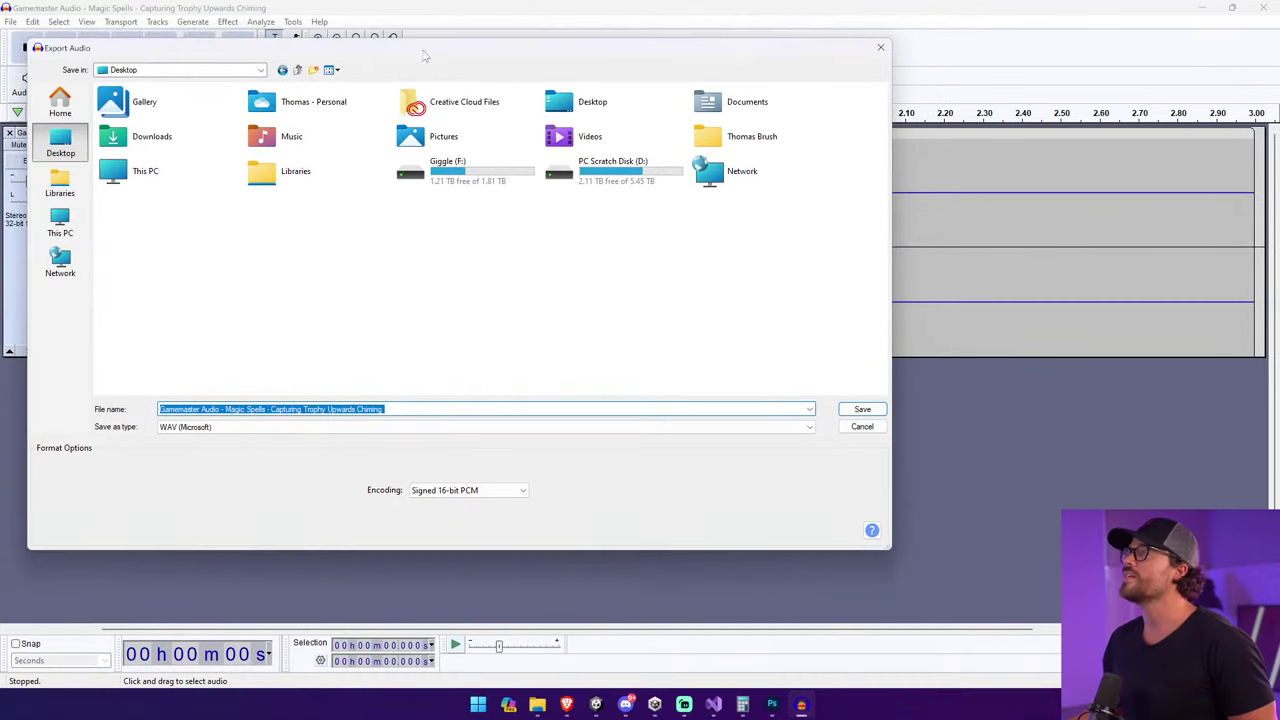
double_click(150, 136)
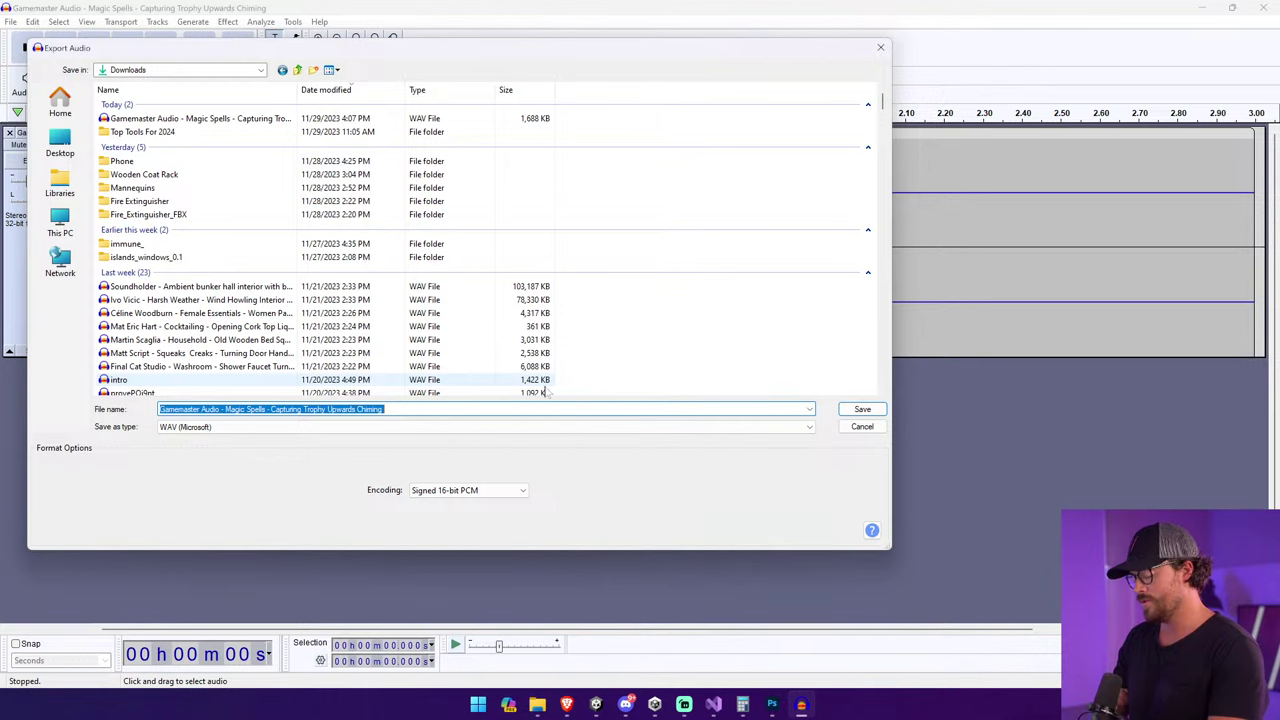
text(ing)
click(862, 409)
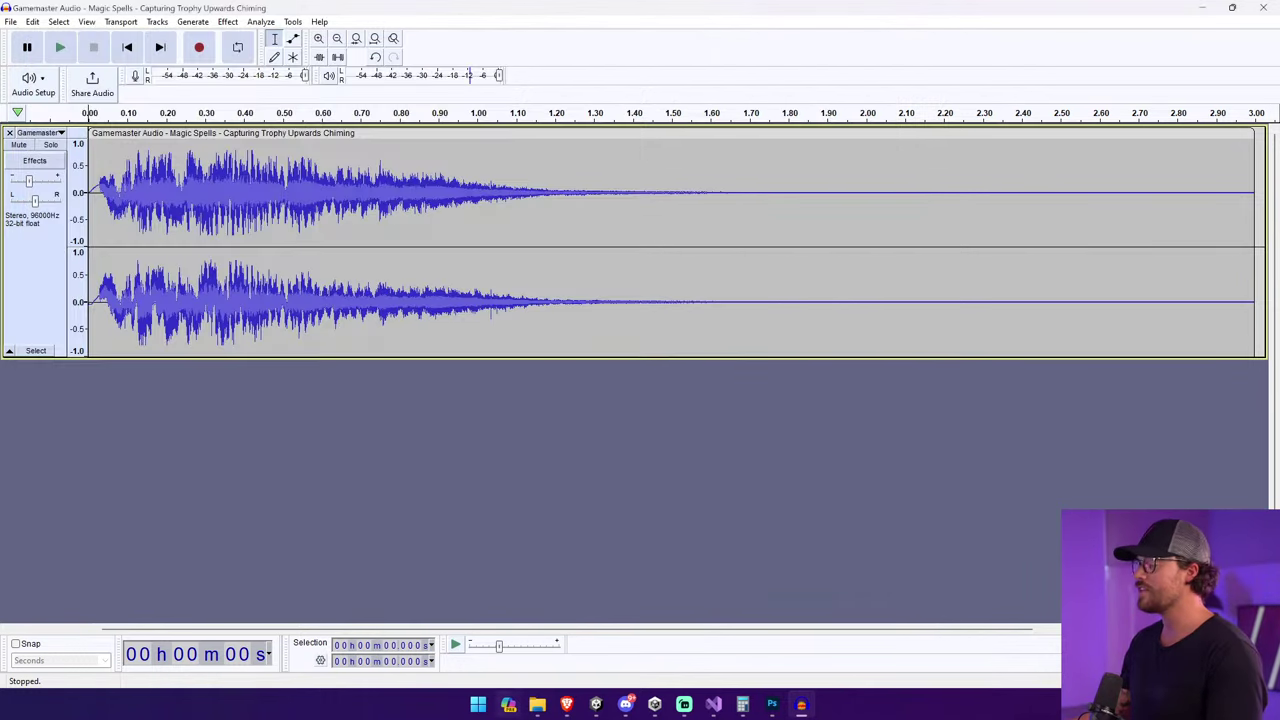
Switch back to Artlist in the browser and replace the chimes keyword with a sound effect search for "wing flap".
mouse_move(576, 712)
click(573, 655)
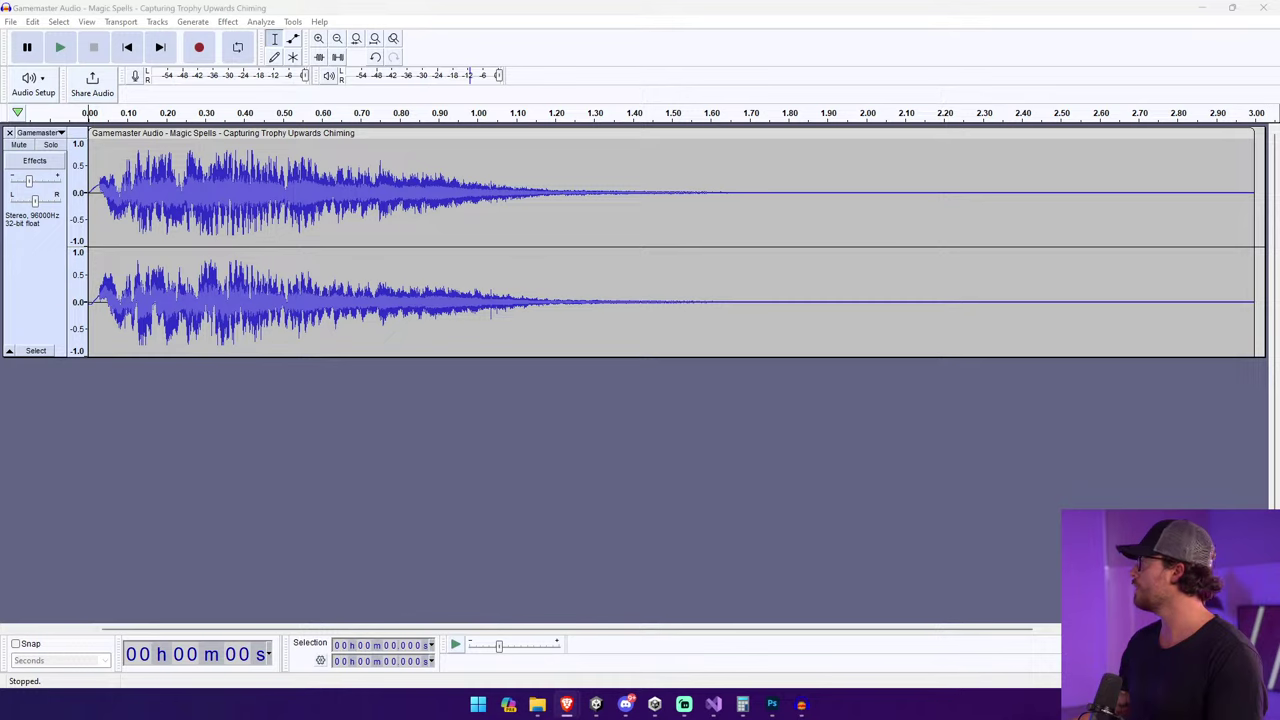
click(623, 600)
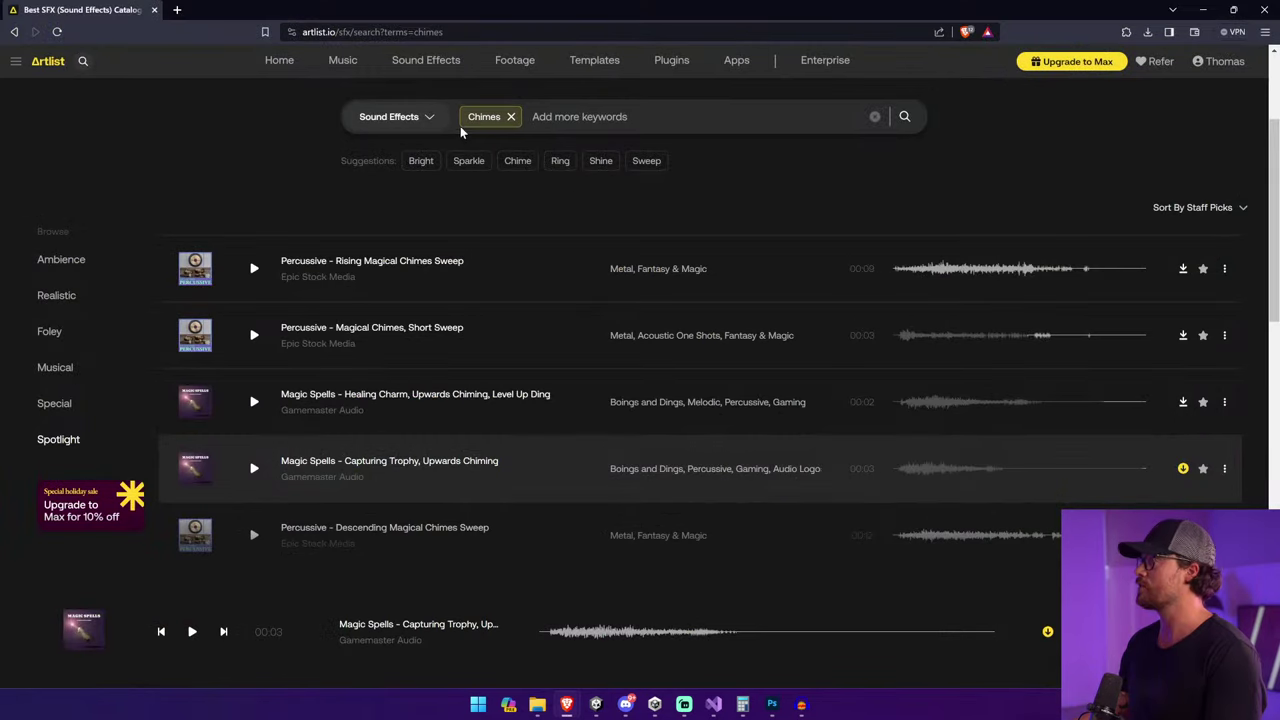
click(512, 117)
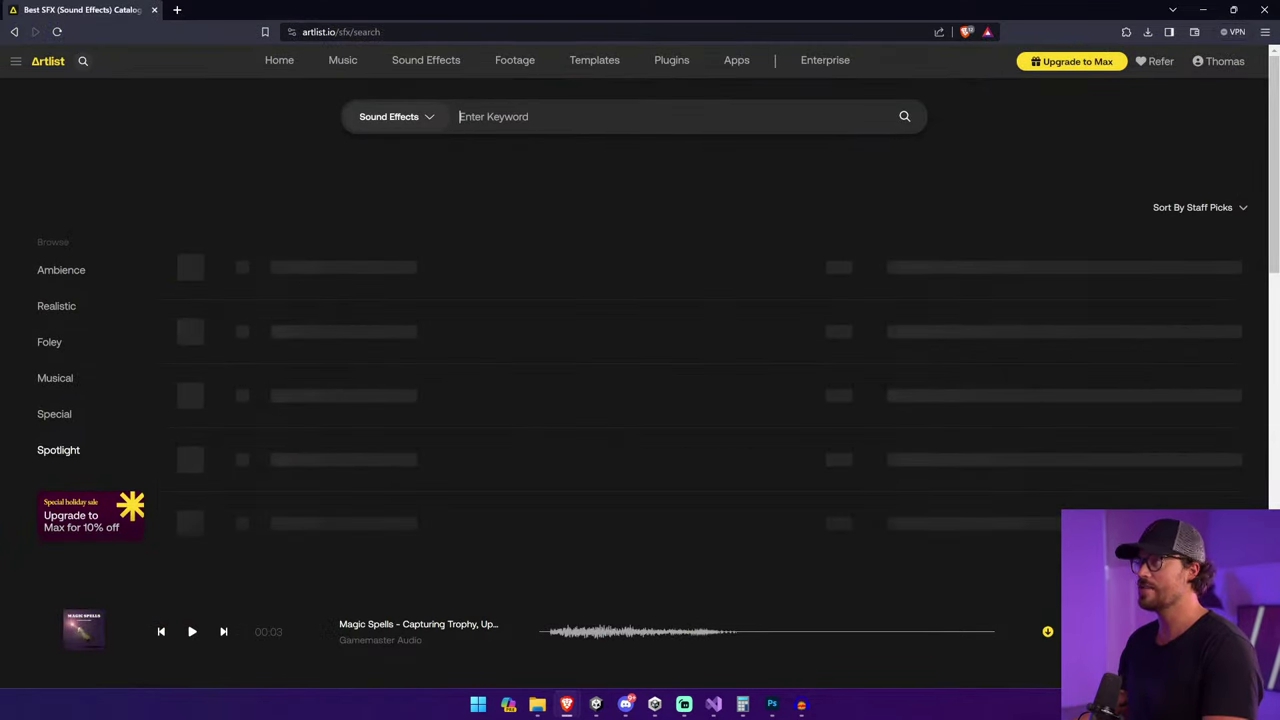
text(wing flap)
key(Return)
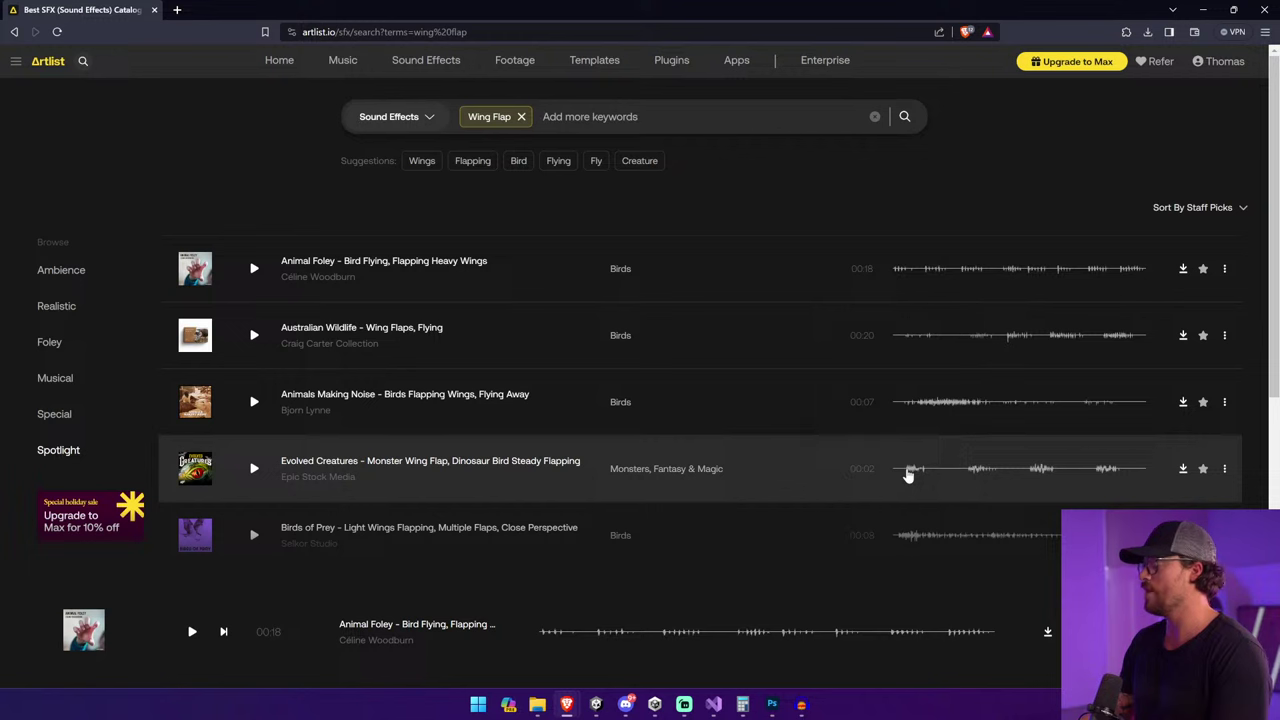
Preview the wing flap results, save Animals Making Noise - Birds Flapping Wings, Flying Away as a WAV in Downloads, and open its folder.
click(908, 474)
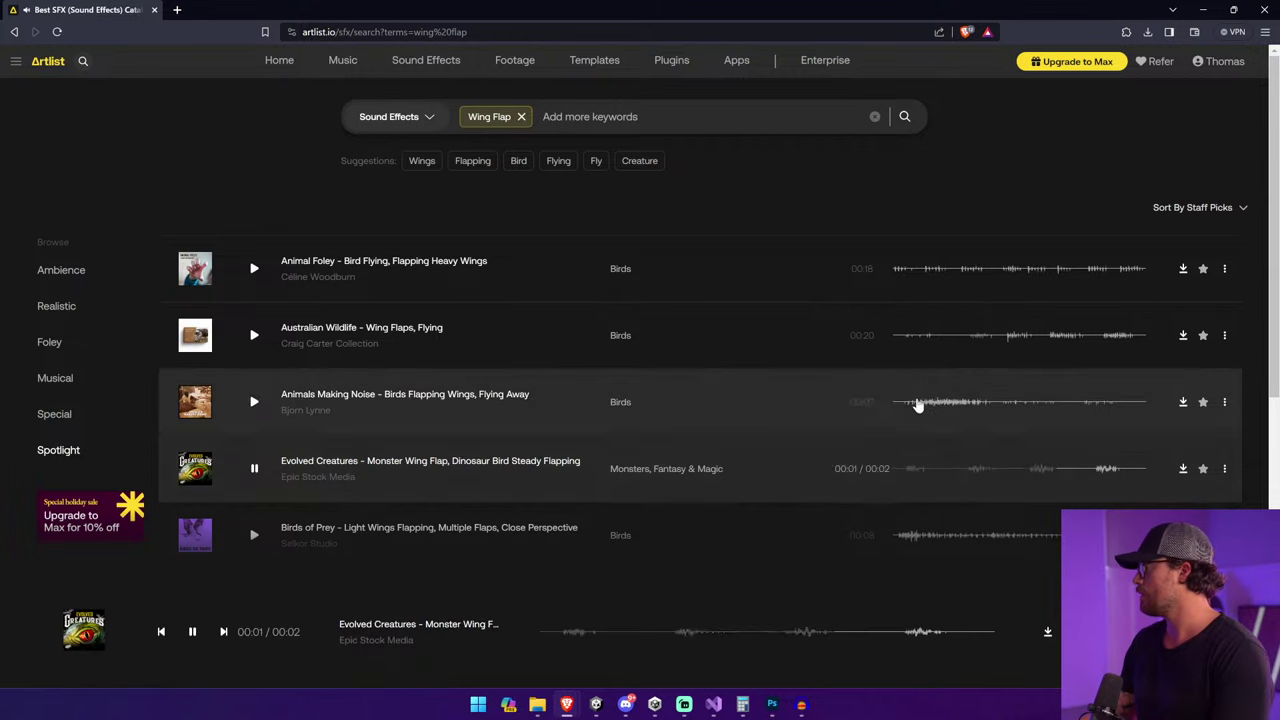
click(926, 410)
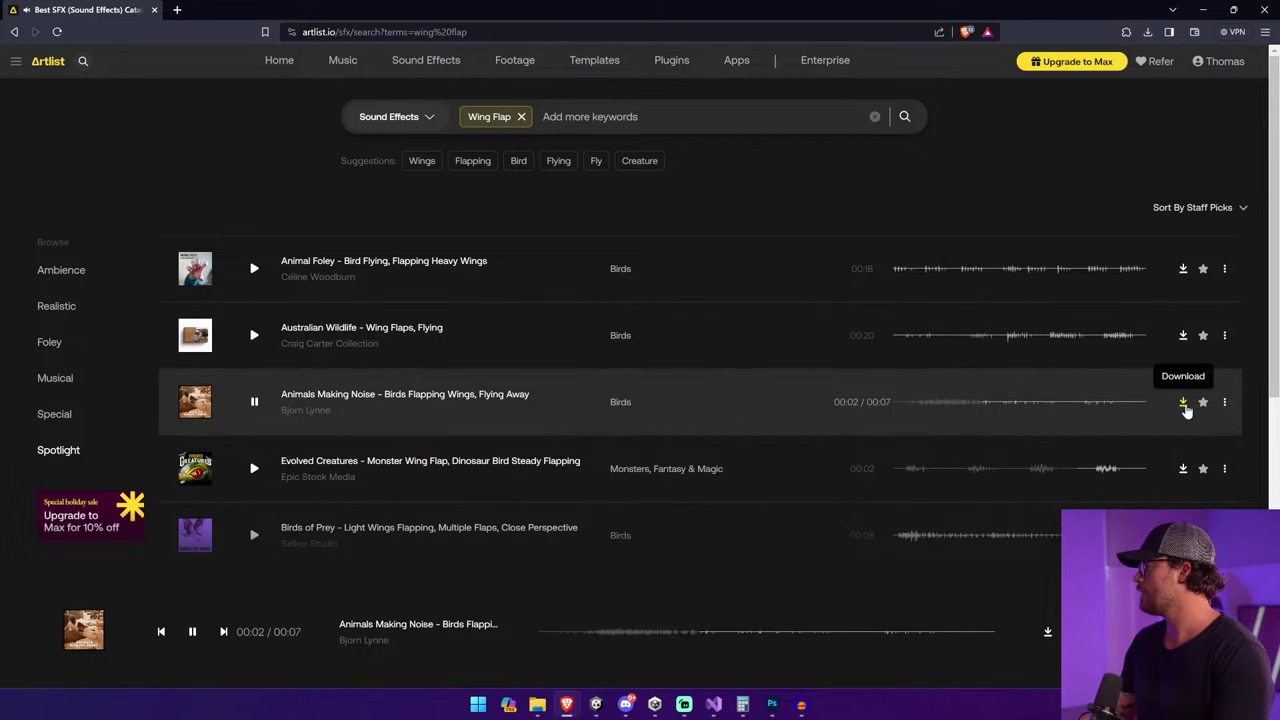
click(1183, 402)
click(1213, 403)
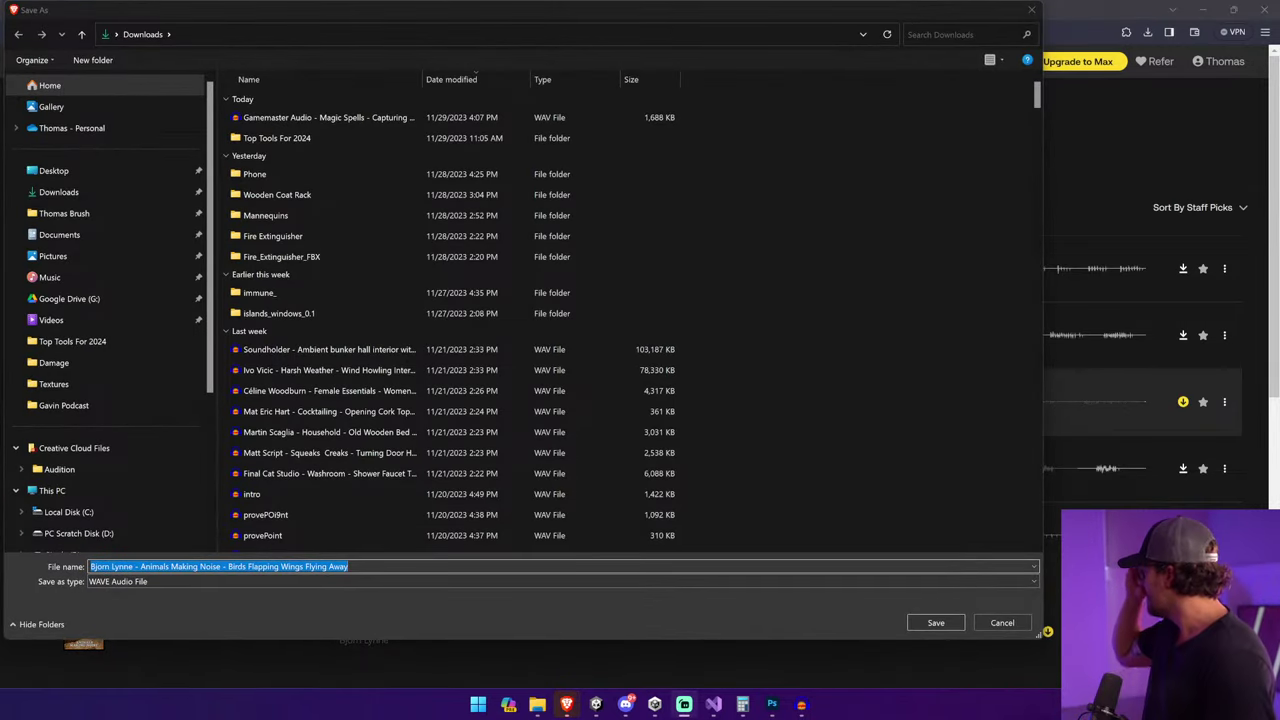
click(932, 622)
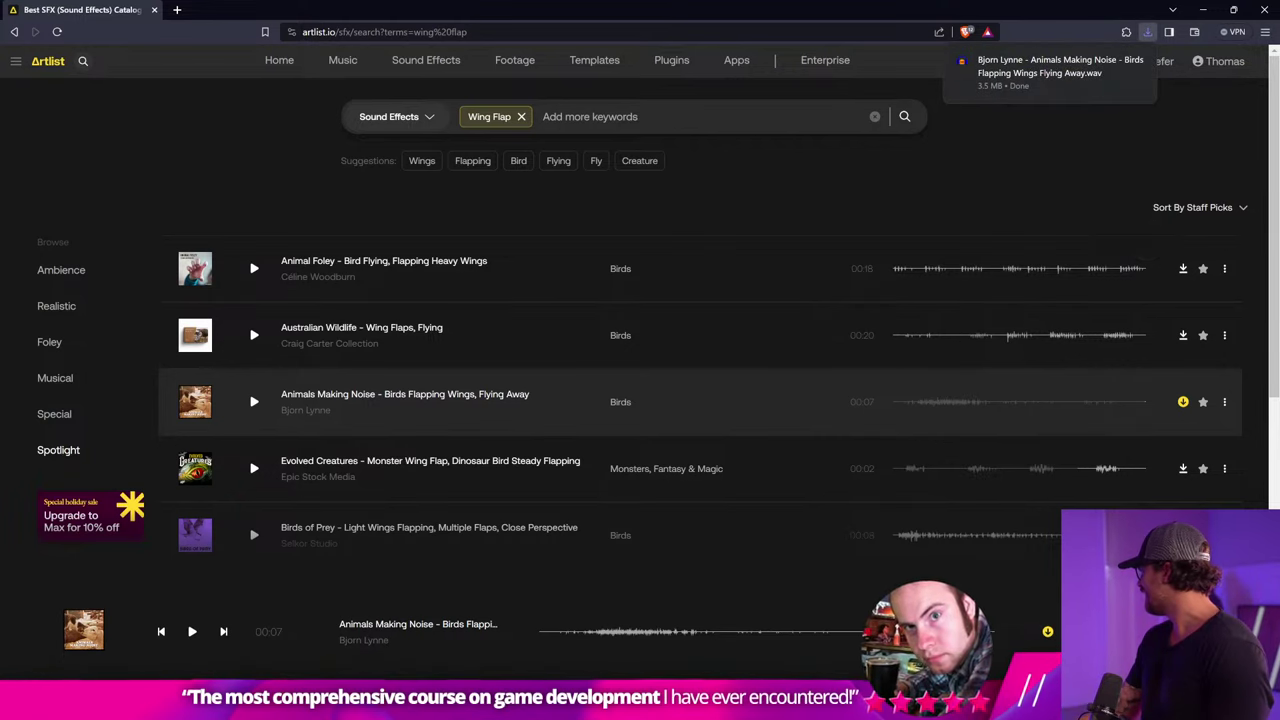
click(1118, 62)
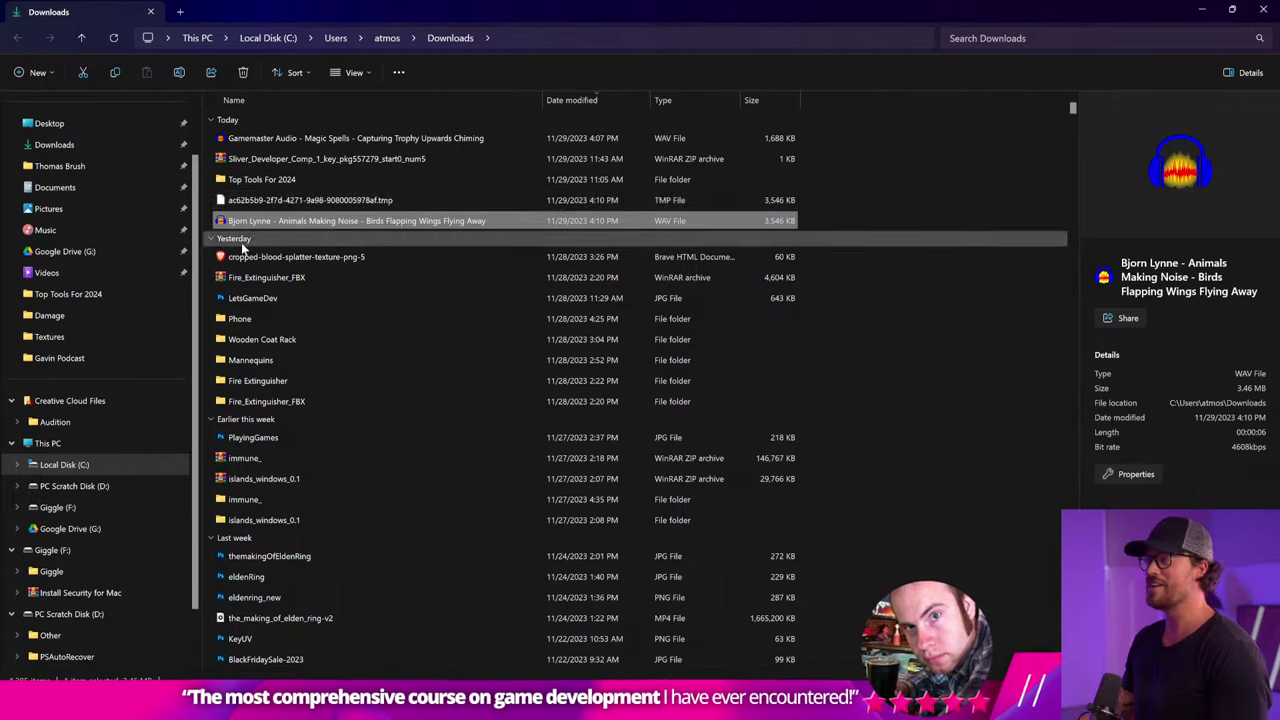
double_click(315, 221)
click(240, 188)
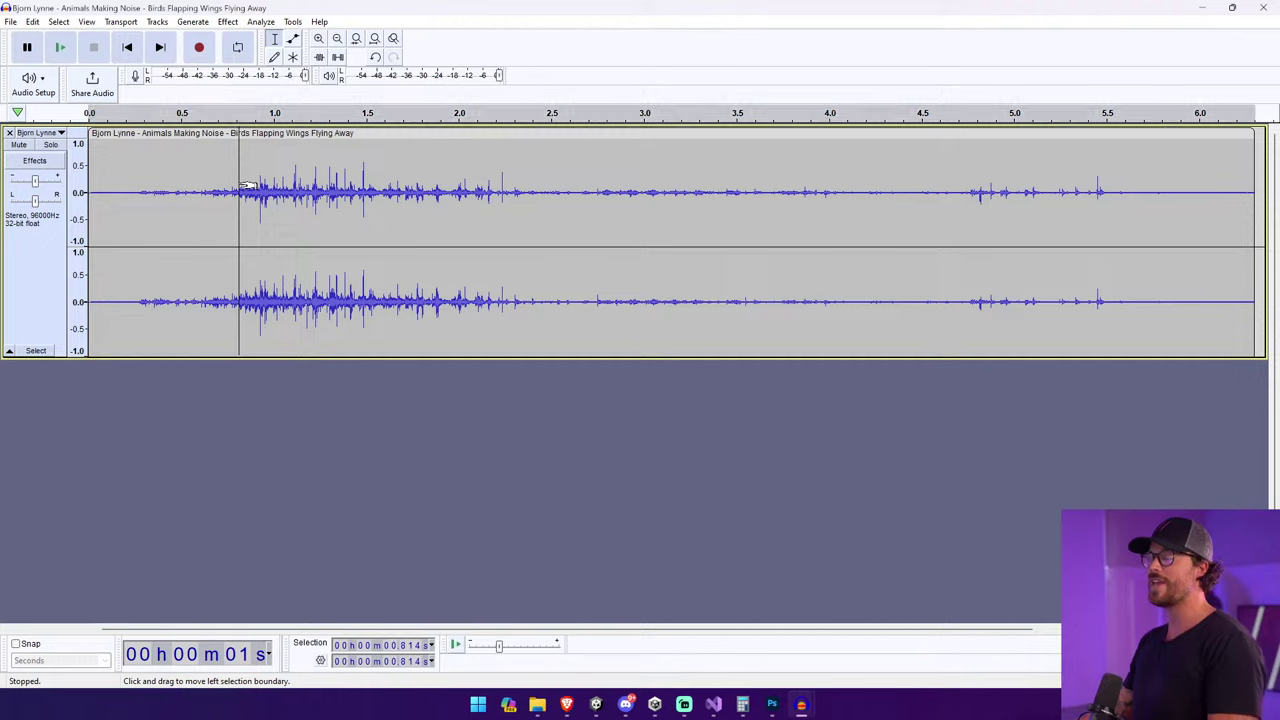
key(ctrl+a)
click(1263, 7)
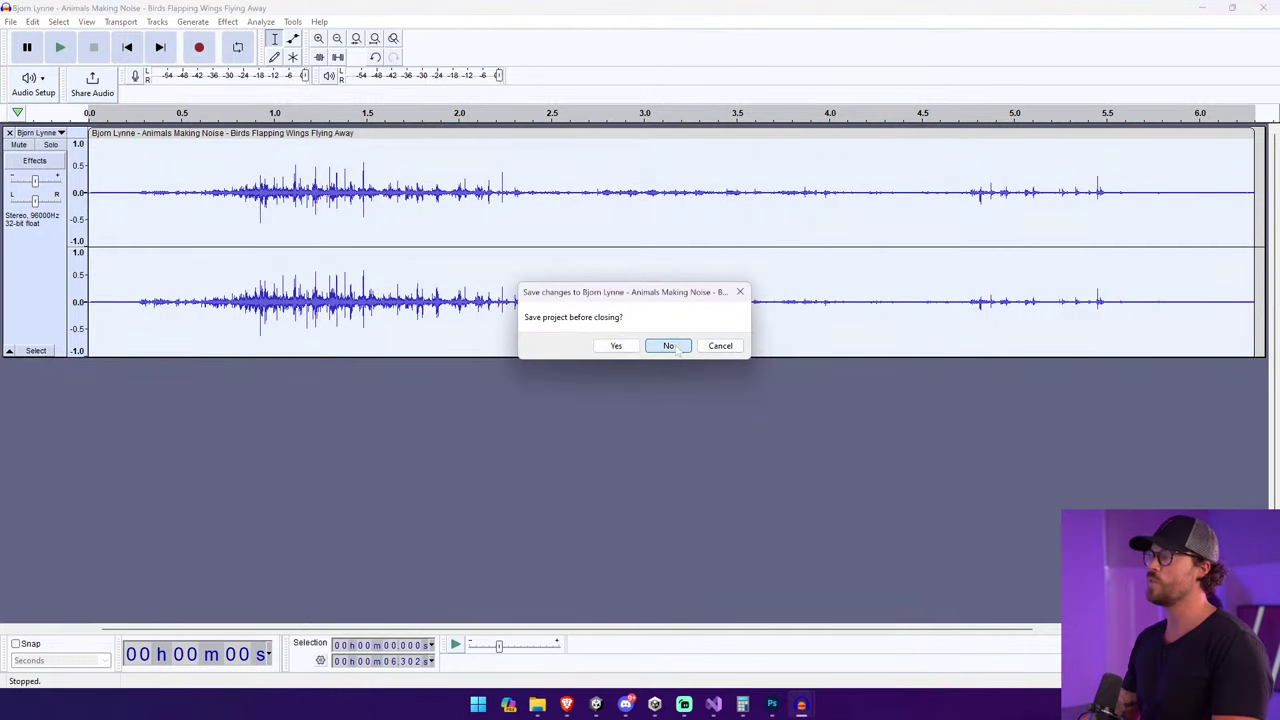
click(670, 346)
Return to the chime project in Audacity and add an empty stereo track below the chime.
click(801, 705)
click(157, 21)
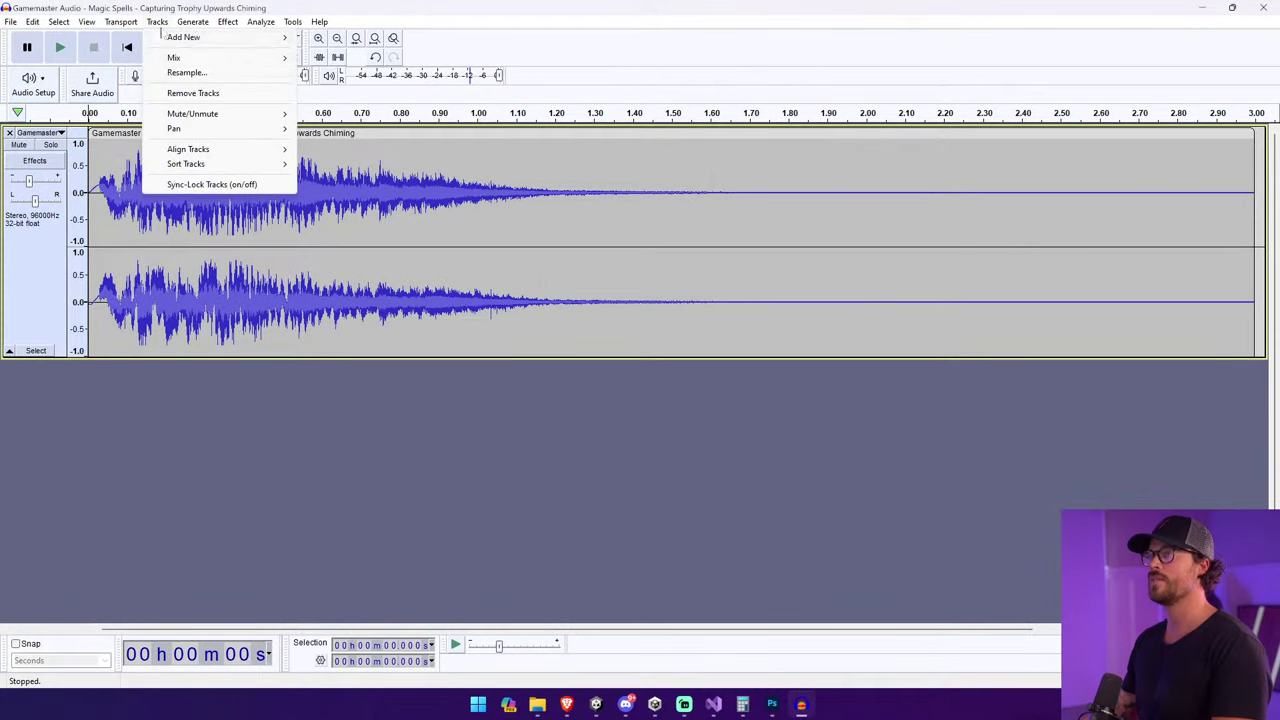
mouse_move(230, 34)
click(335, 50)
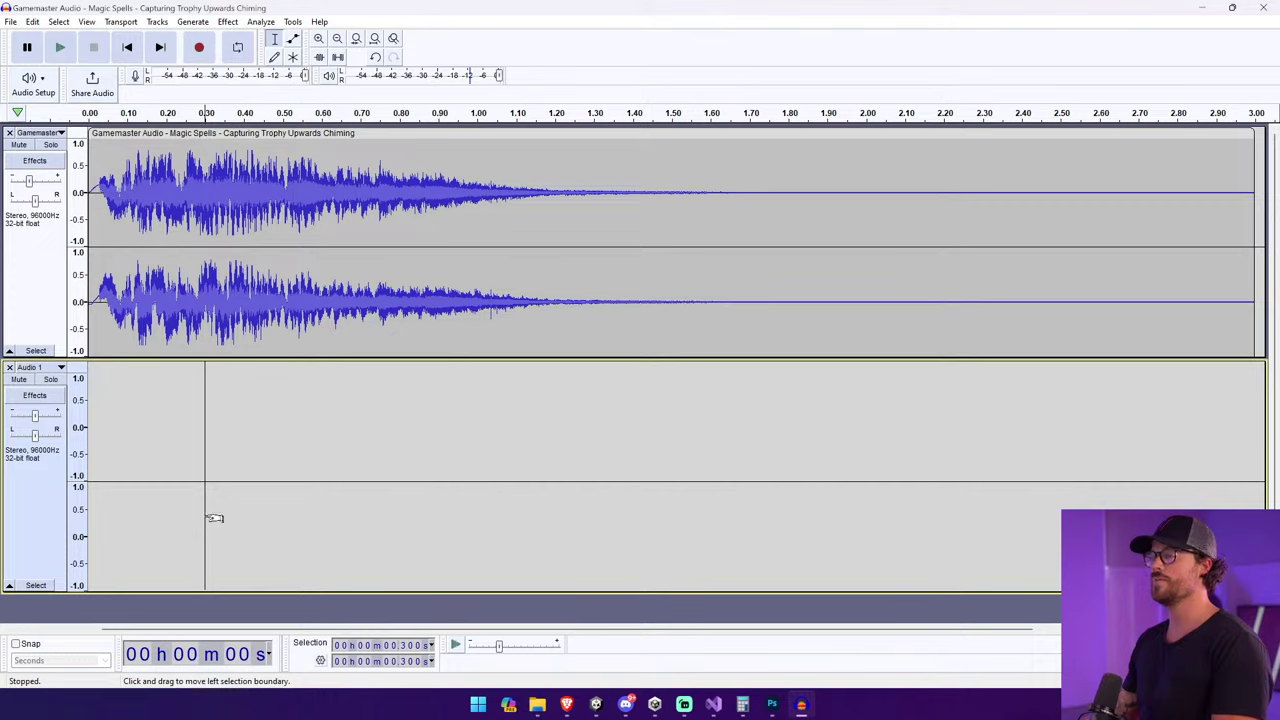
Import the wing flap WAV from Downloads into the chime project, take its audio to the clipboard and remove the extra track.
click(537, 705)
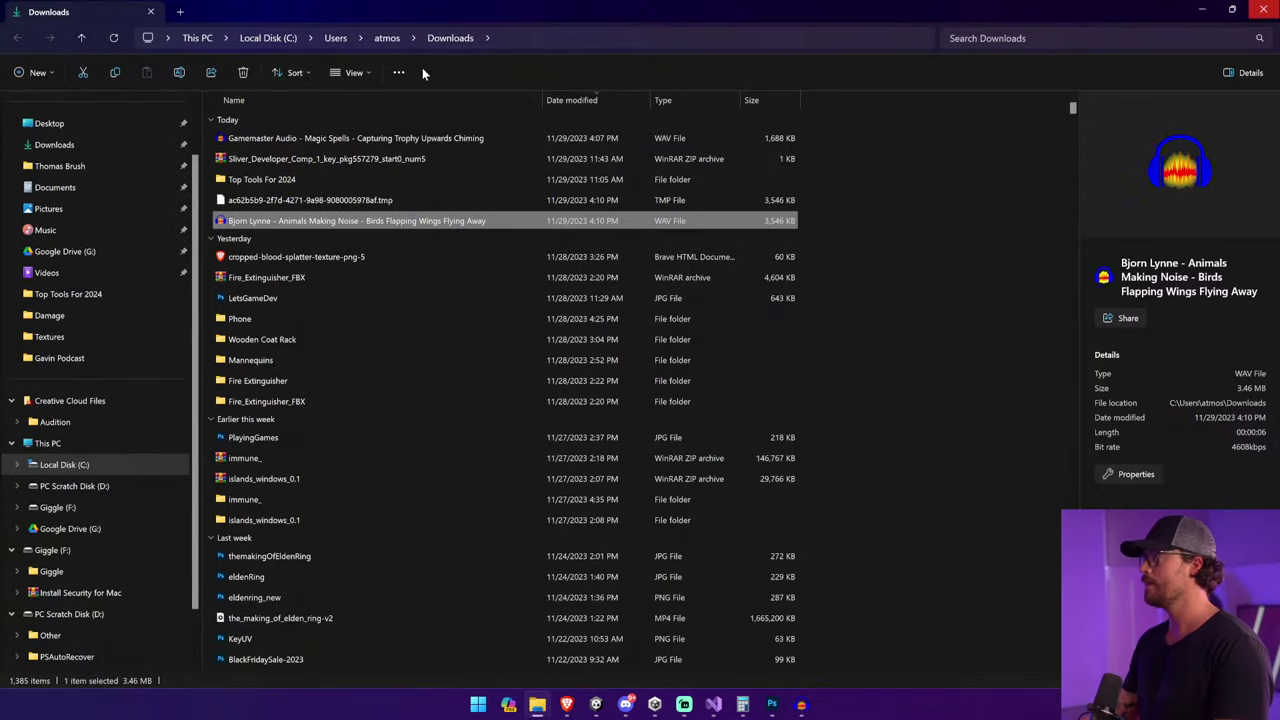
drag(498, 8, 1279, 72)
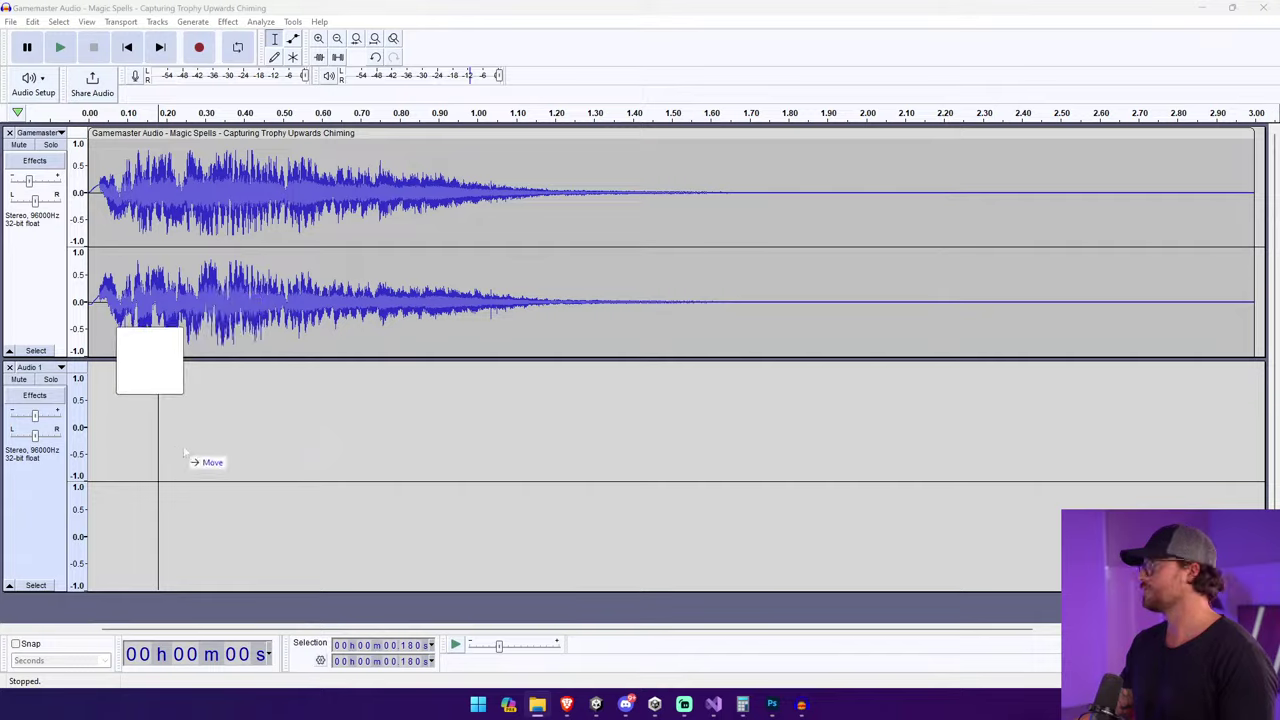
drag(189, 457, 130, 436)
key(ctrl+a)
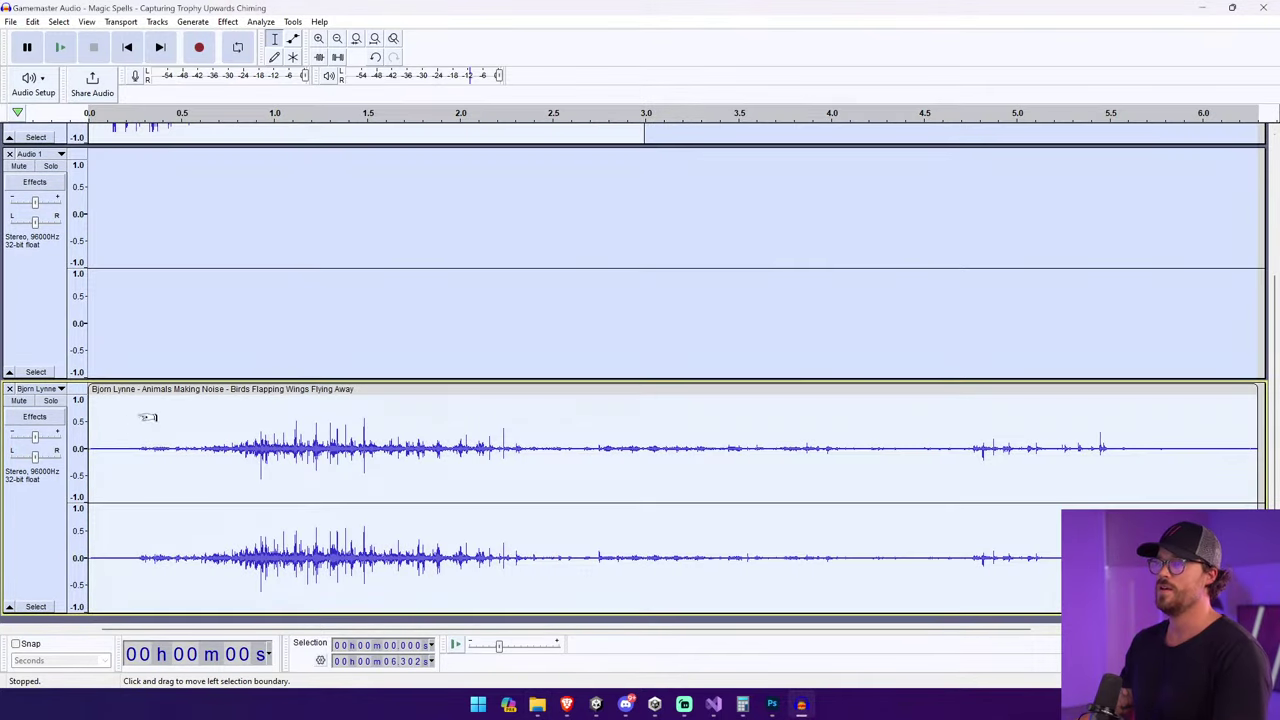
click(137, 430)
click(29, 494)
click(10, 389)
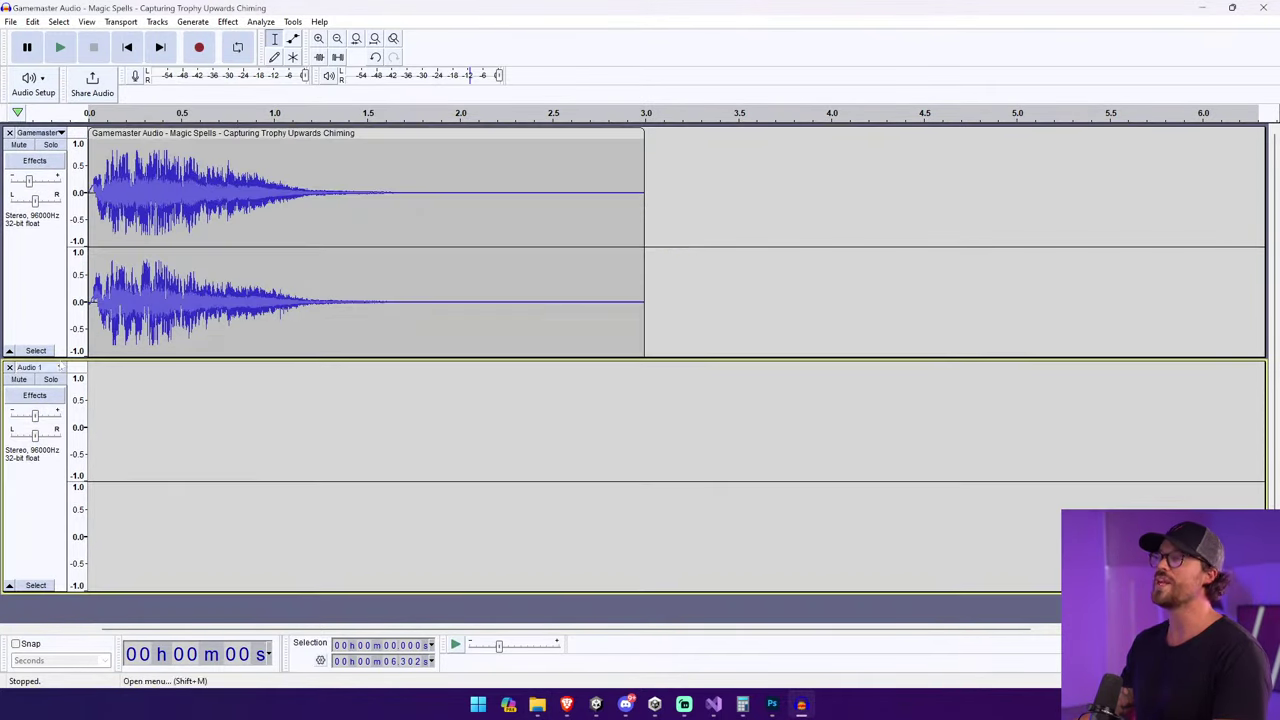
Paste the wing flap audio into the empty stereo track and shift it earlier so its quiet opening is cut off.
click(98, 420)
key(ctrl+v)
drag(200, 377, 48, 377)
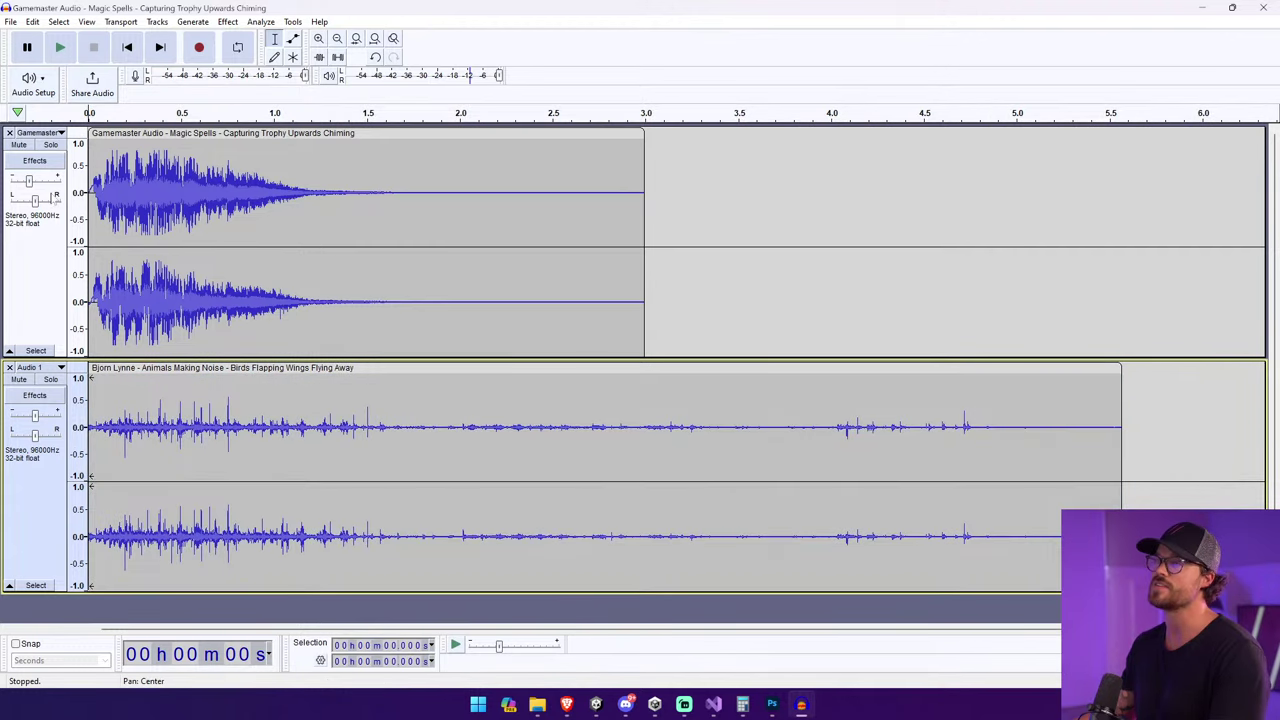
Play both tracks together from the start, lowering the chime's gain and slightly raising the wing flap's gain.
click(127, 47)
key(space)
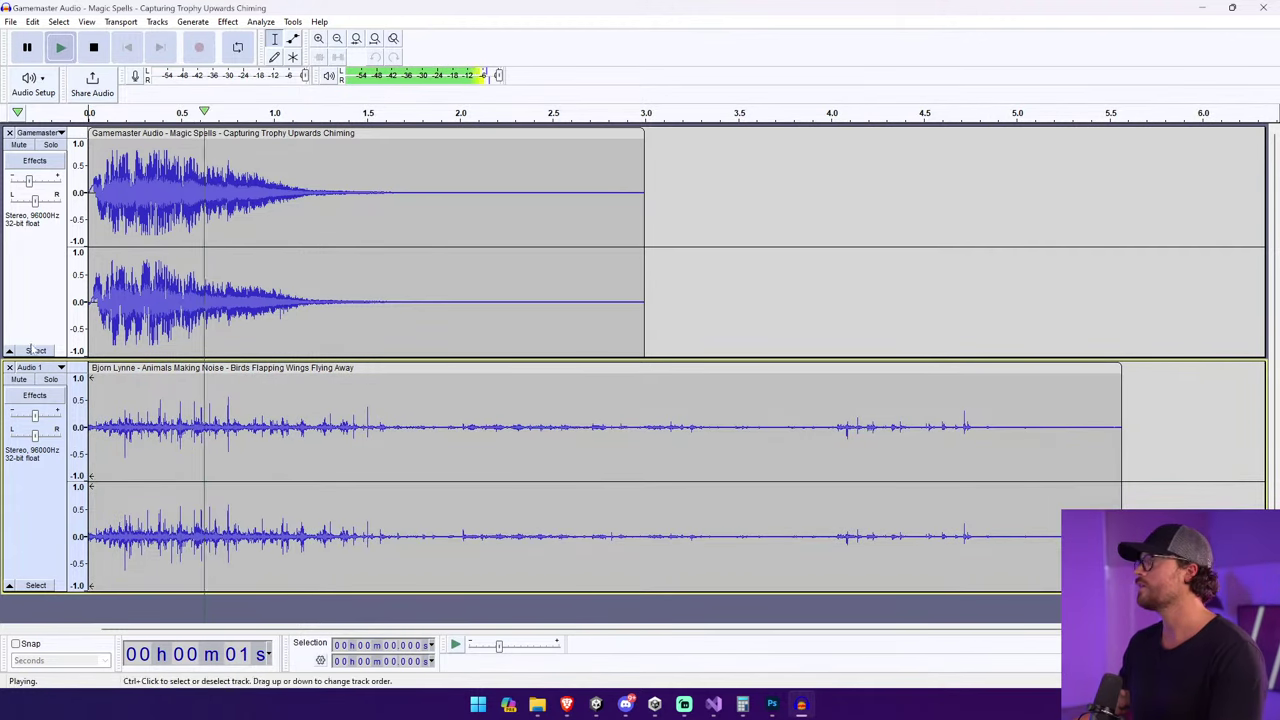
key(space)
key(space)
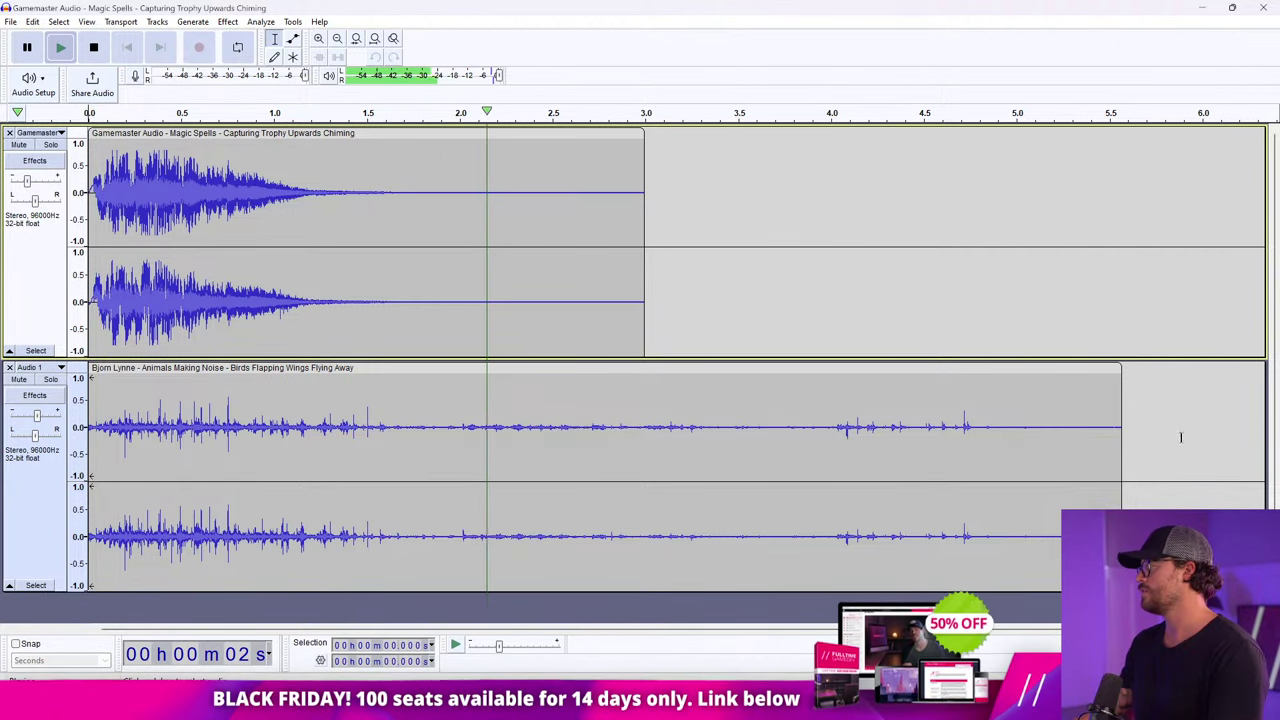
Delete the wing flap audio after about 1.65 s and play both tracks back from the start.
drag(1175, 437, 410, 413)
key(Delete)
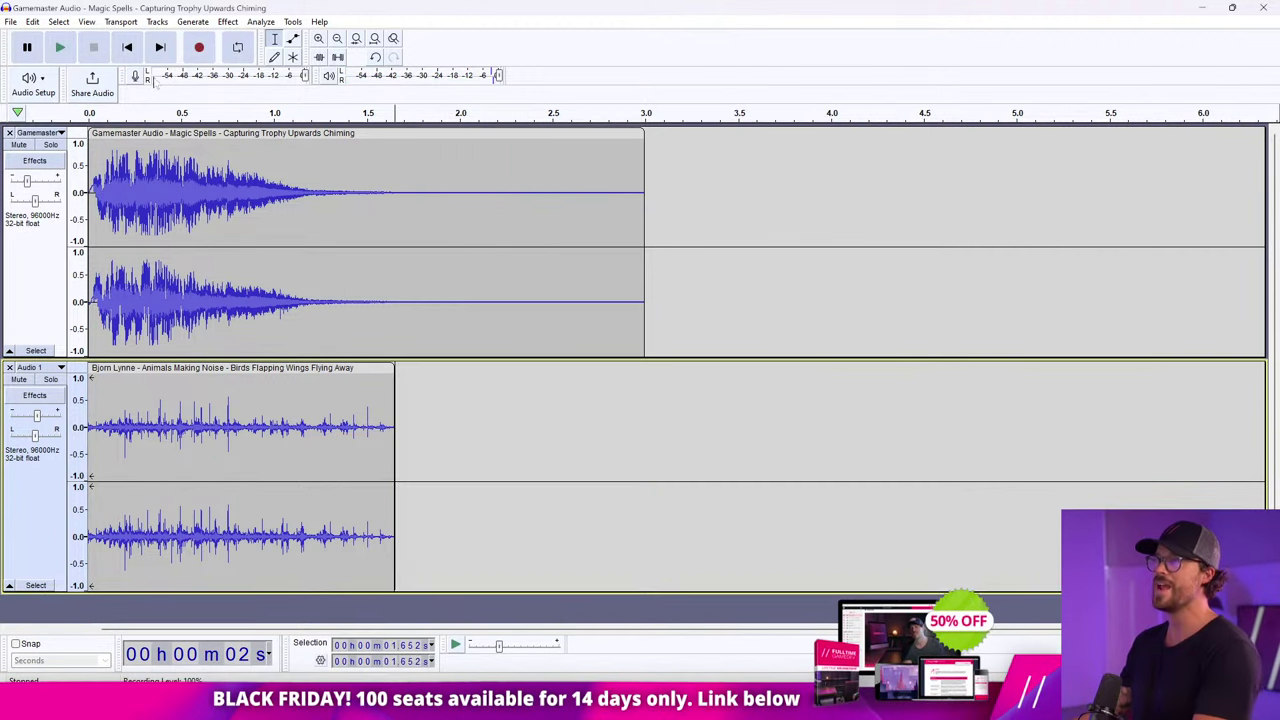
key(space)
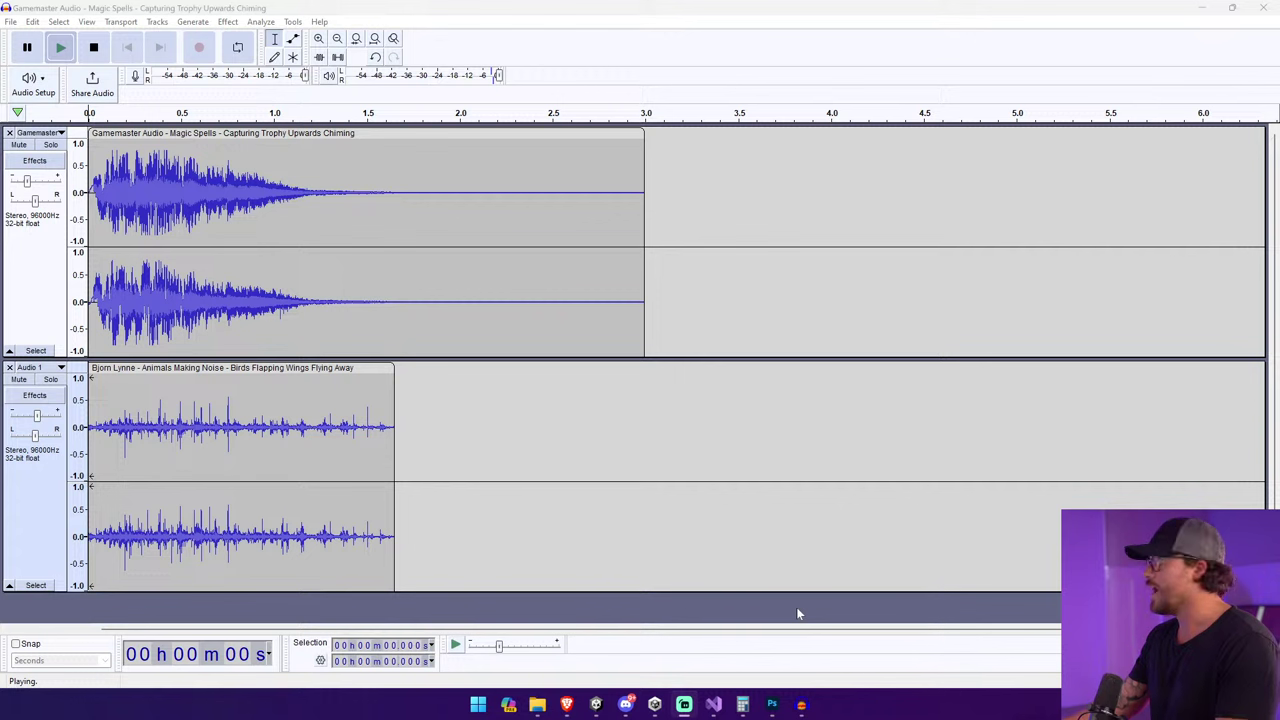
click(95, 48)
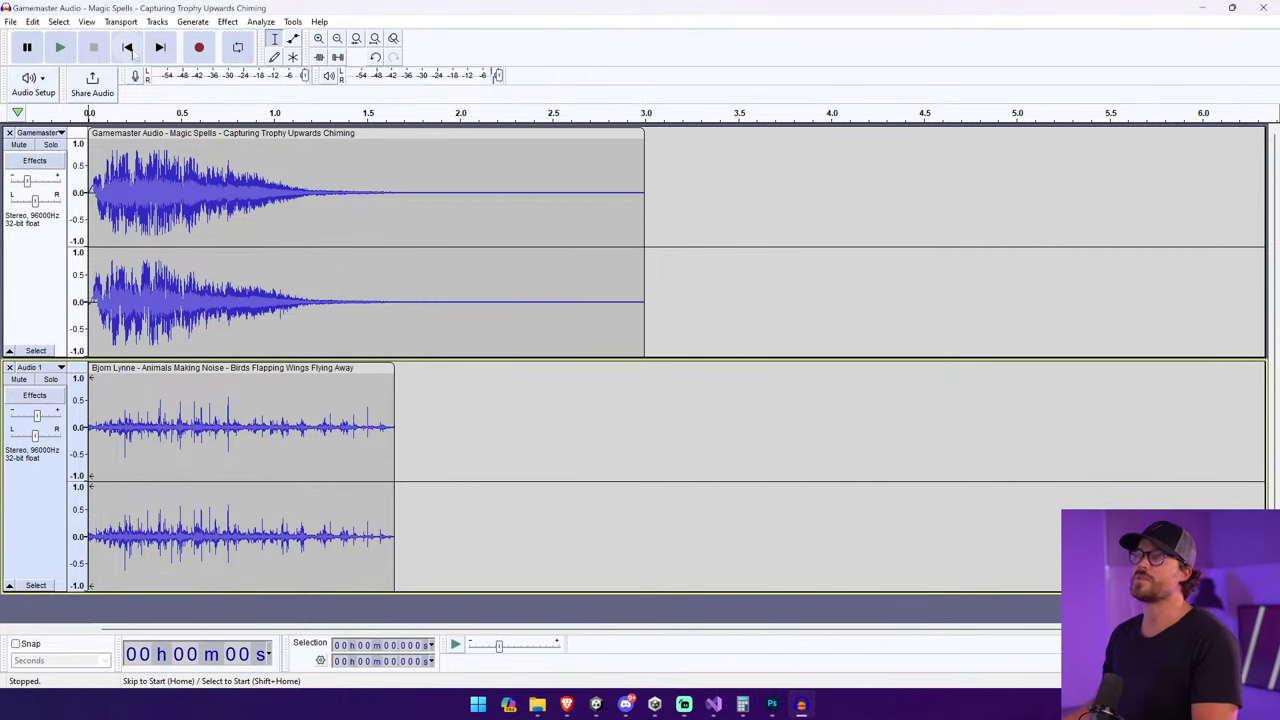
key(space)
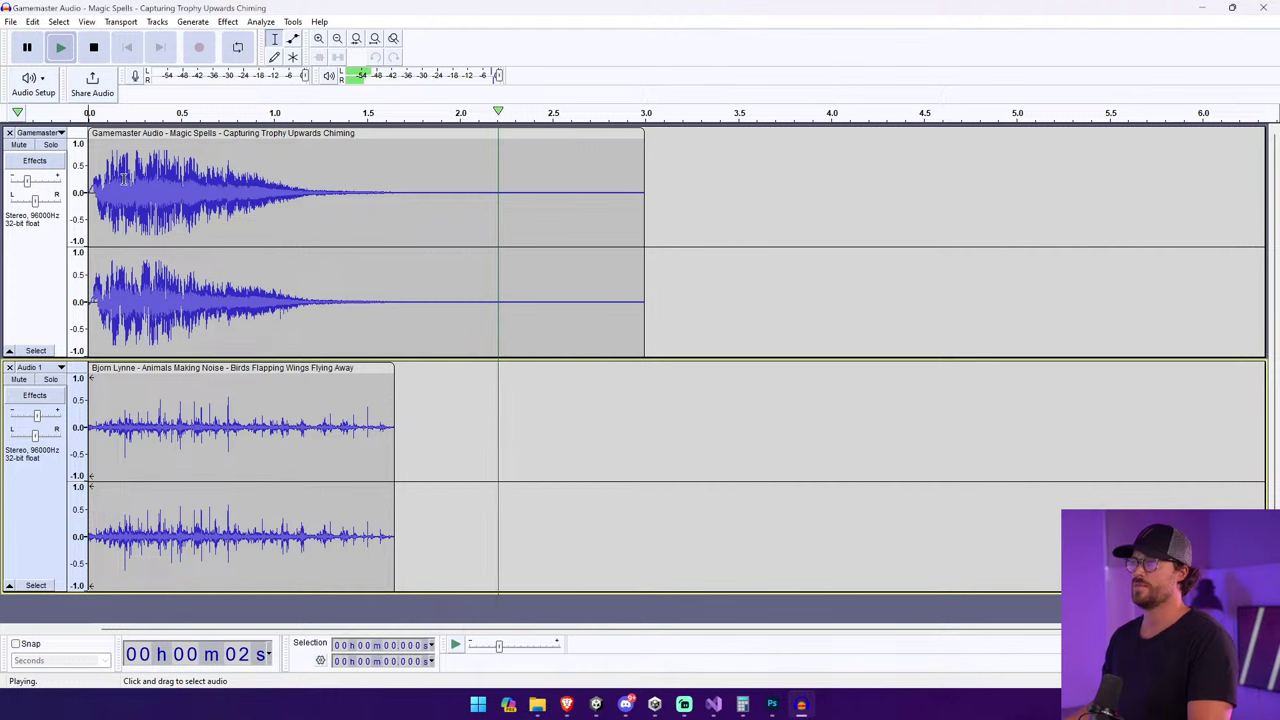
key(space)
key(space)
key(space)
Select both tracks and combine them into a single stereo track with Mix and Render.
key(ctrl+a)
click(157, 22)
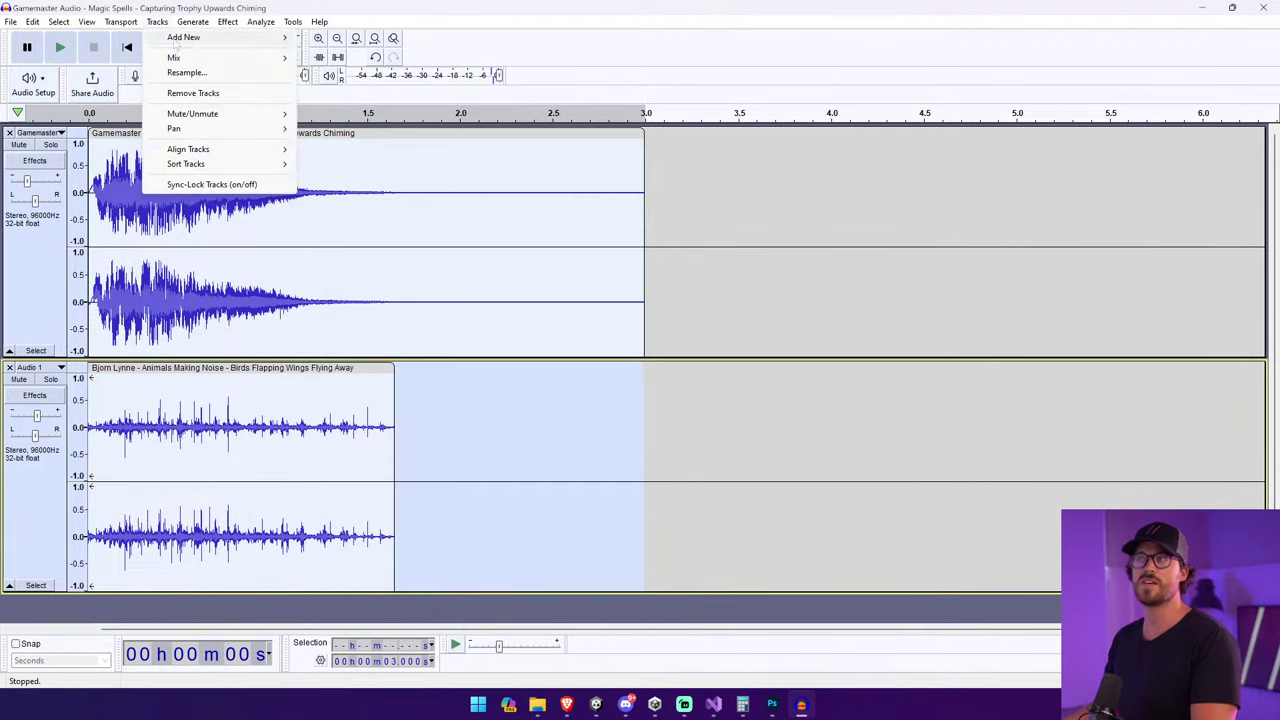
mouse_move(200, 58)
click(325, 72)
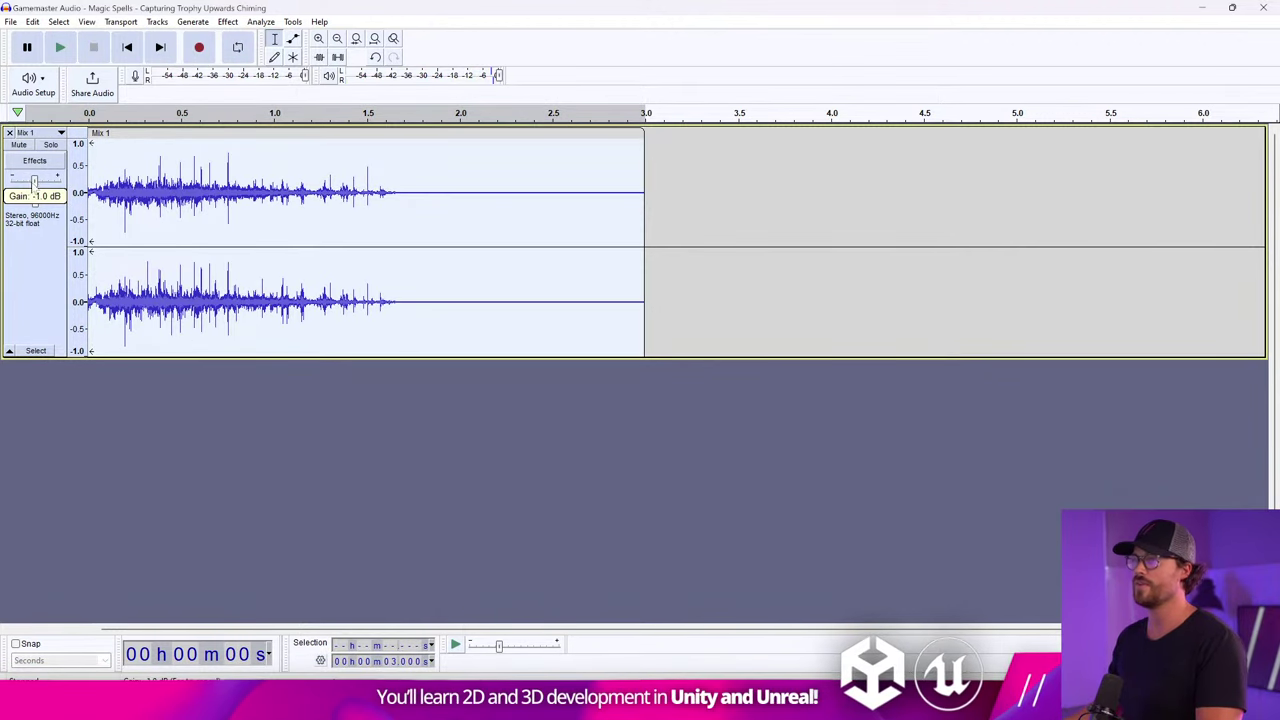
Lower the mixed track's gain and pan it slightly left, playing it back to check the sound.
key(space)
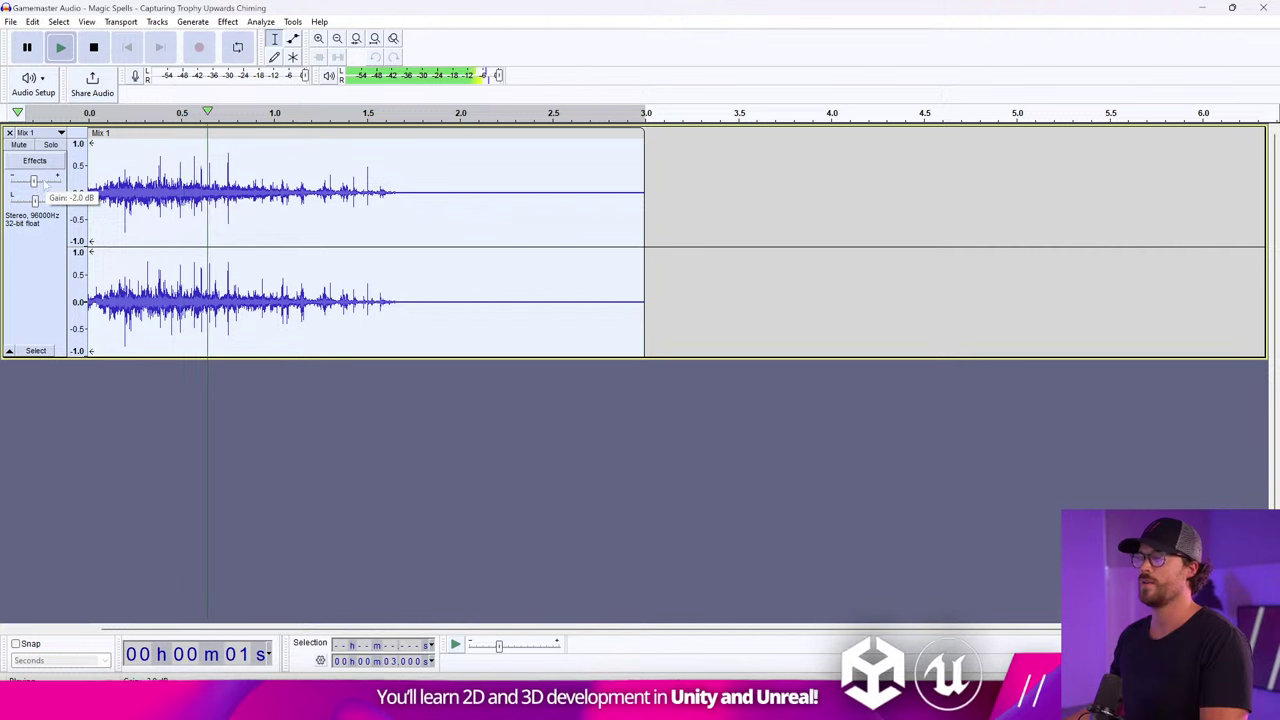
key(space)
click(126, 52)
key(space)
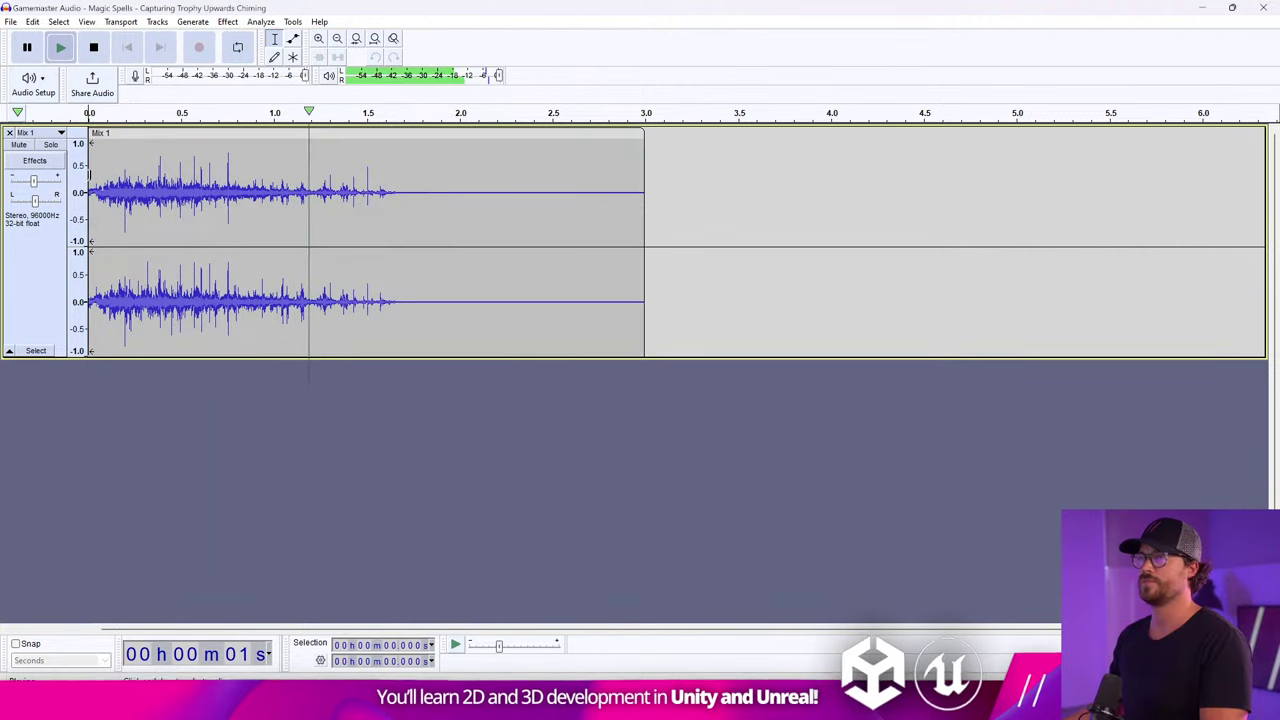
key(space)
drag(35, 202, 35, 202)
key(space)
key(space)
click(60, 47)
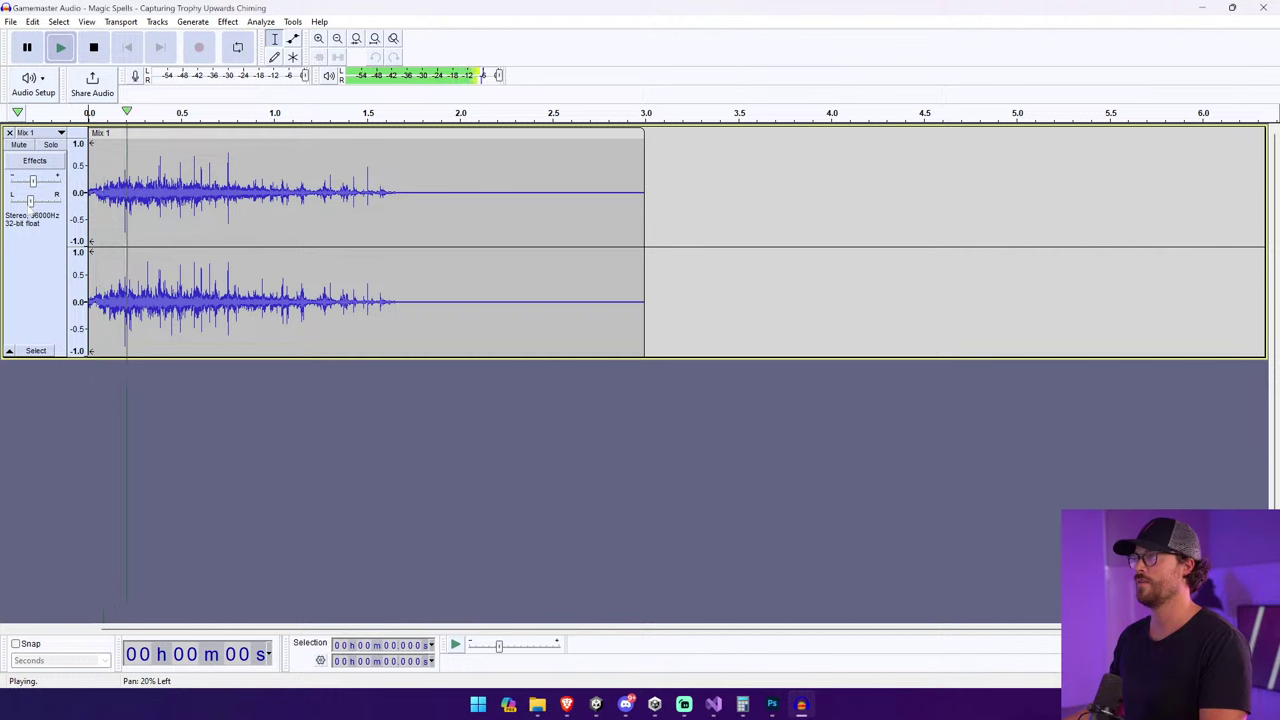
Export the mix as a Signed 16-bit PCM WAV named pickup_midAirDash into the SFX folder inside Sounds.
click(10, 21)
mouse_move(40, 122)
click(254, 140)
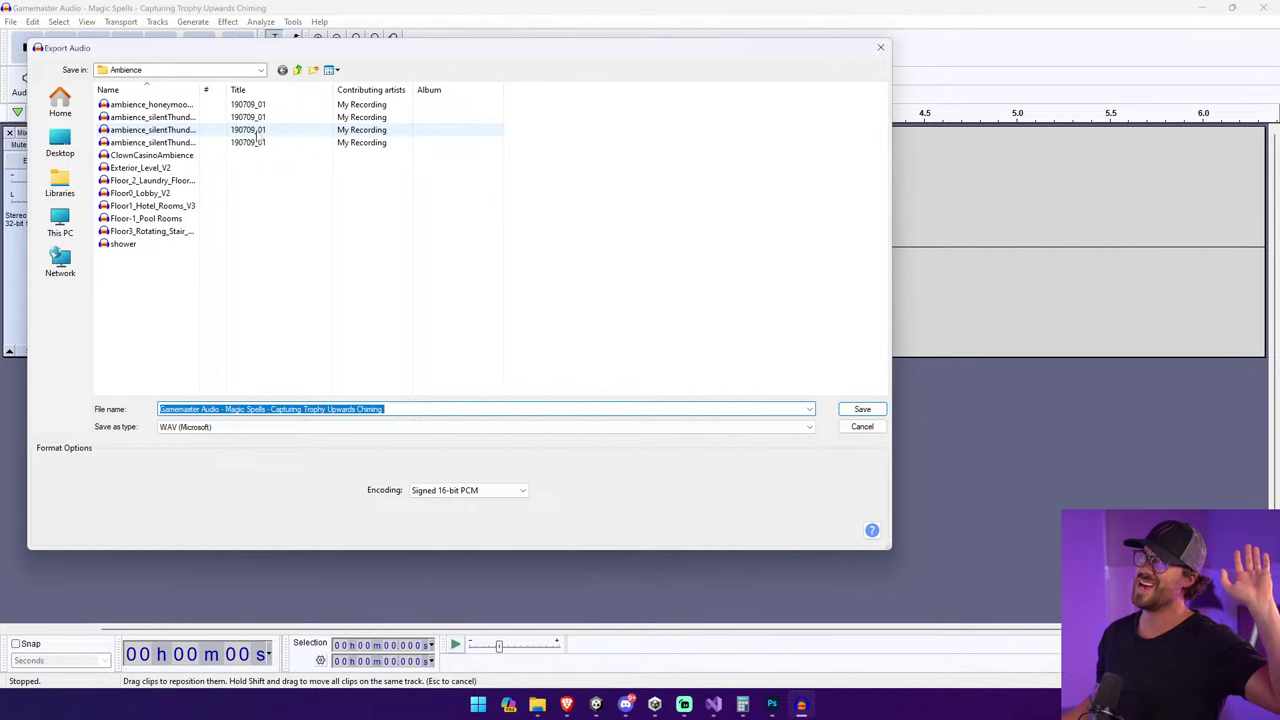
click(297, 70)
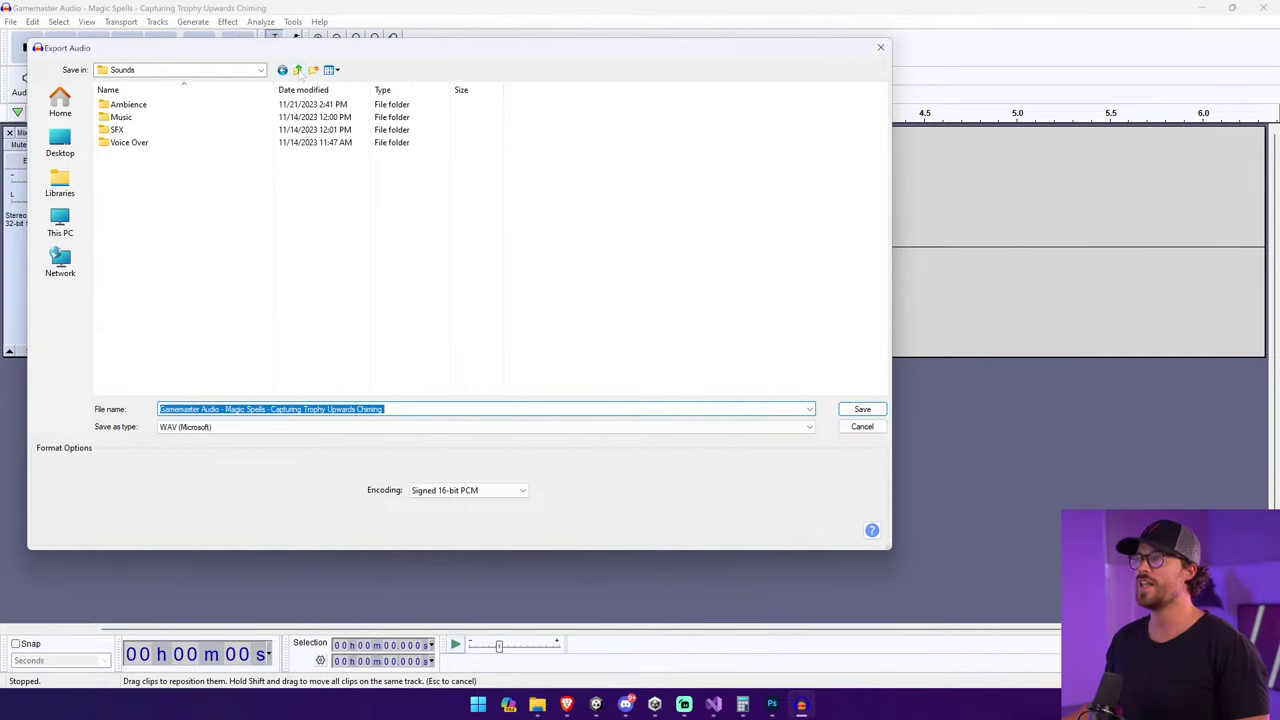
double_click(166, 129)
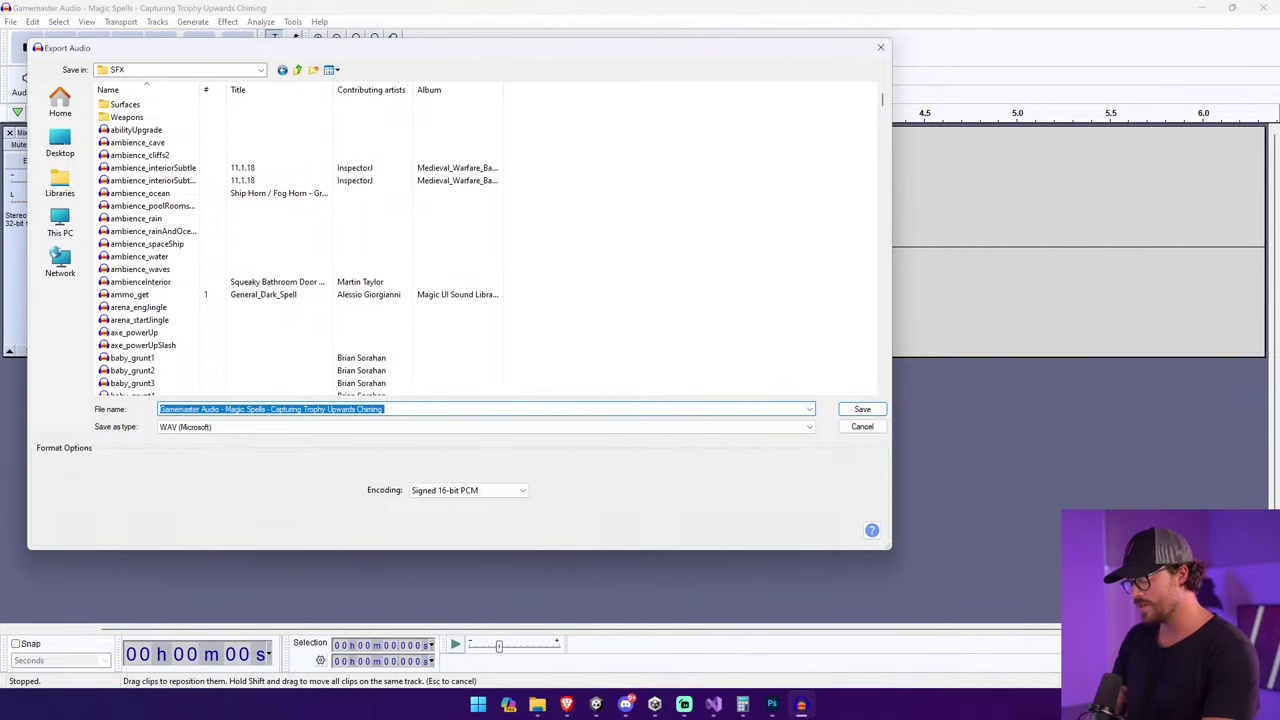
text(pick)
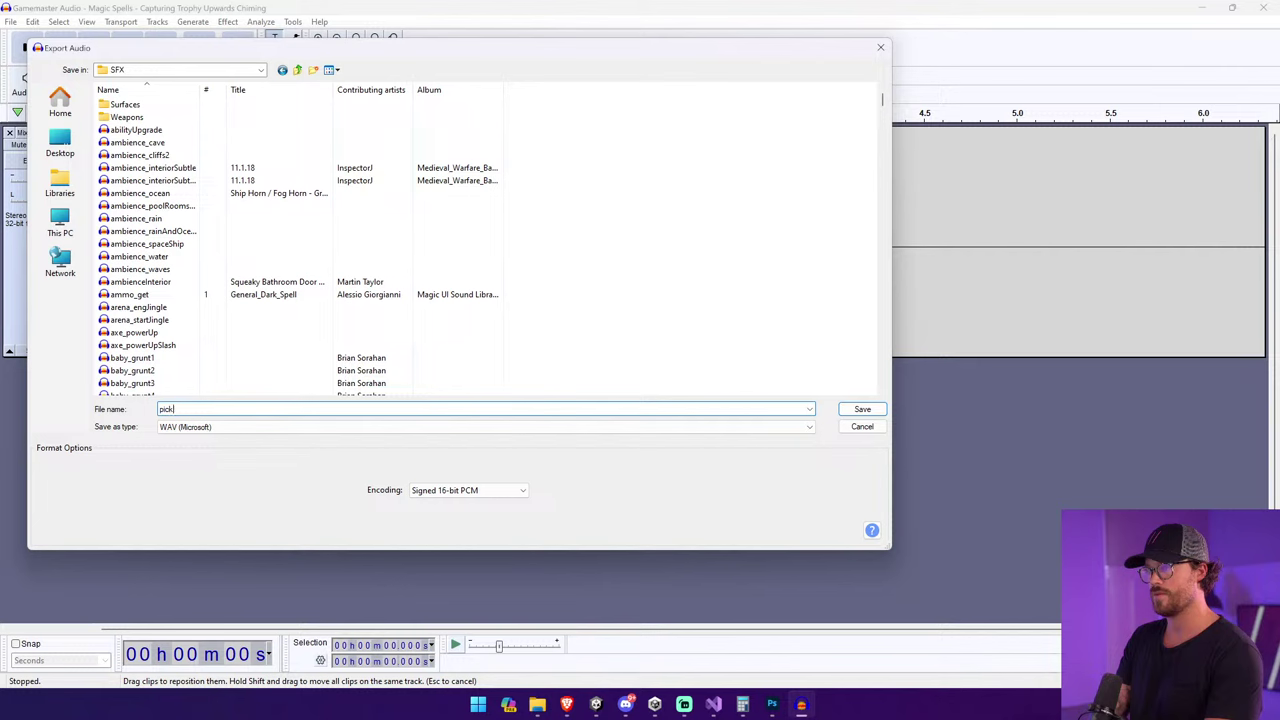
text(up)
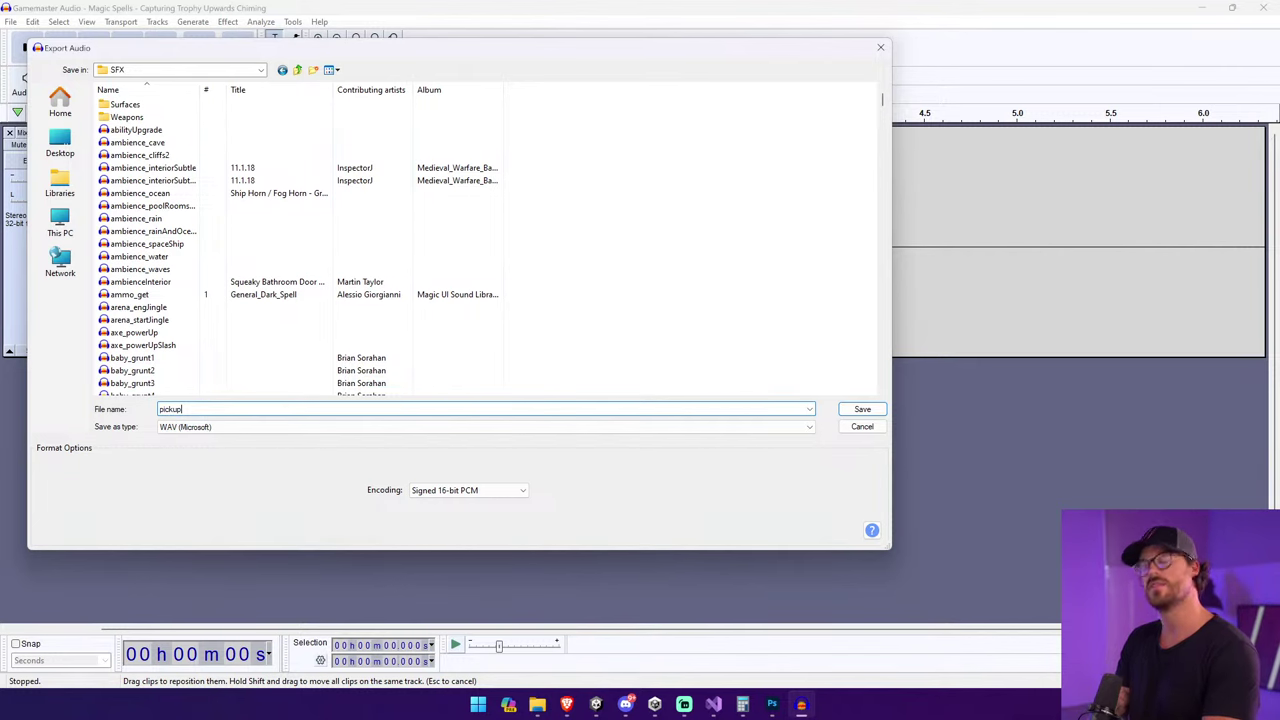
text(_midAirDash)
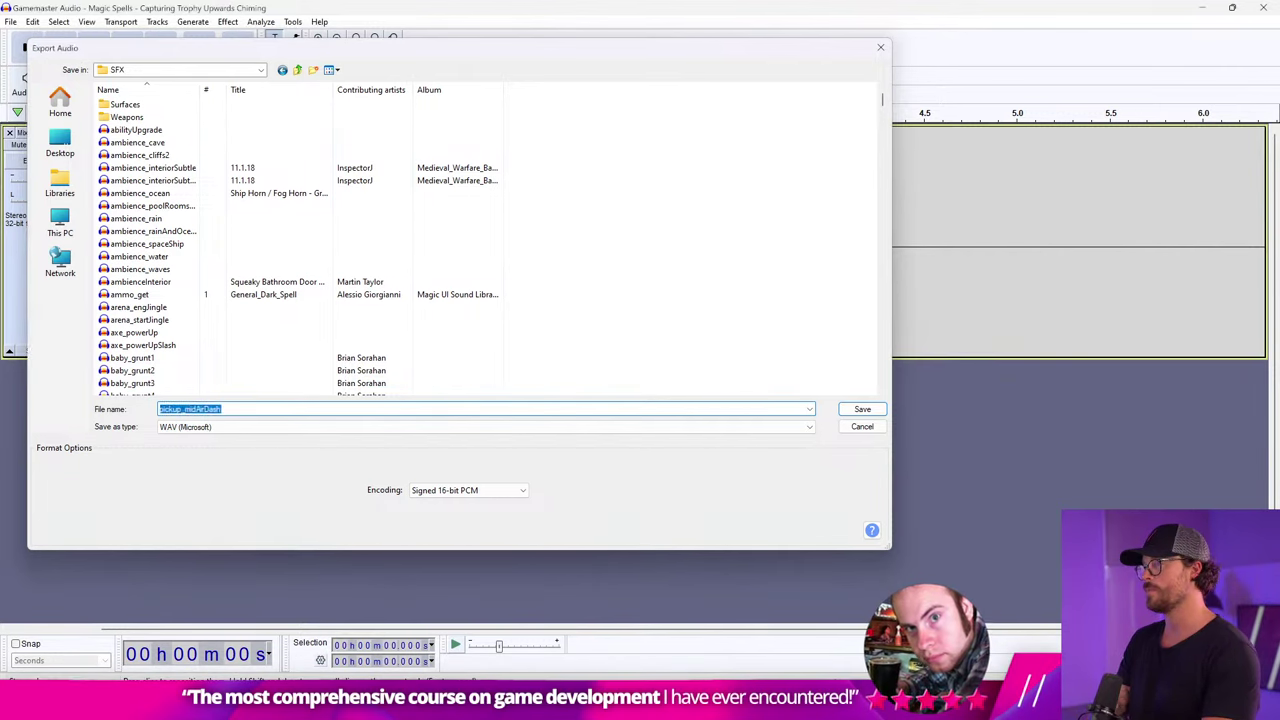
key(Return)
key(Return)
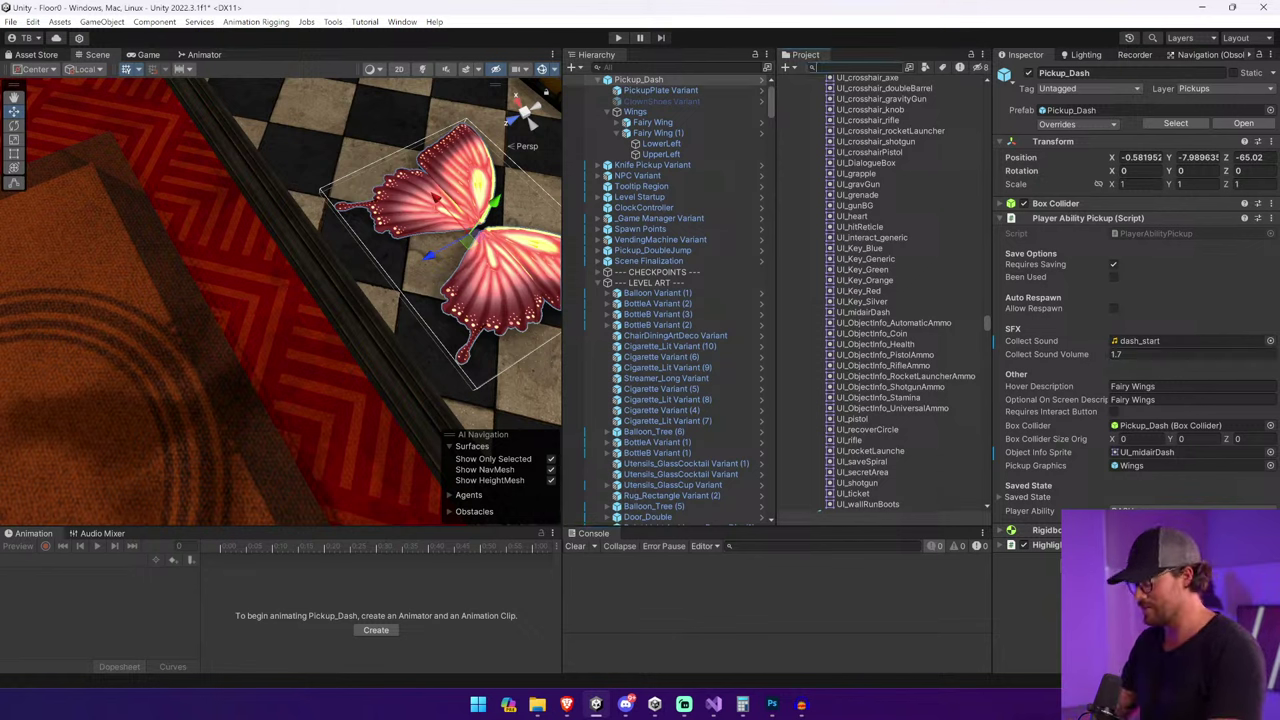
In Unity, search the project for "midair dash", assign pickup_midAirDash as Pickup_Dash's Collect Sound, and select its PickupPlate Variant.
text(r dash)
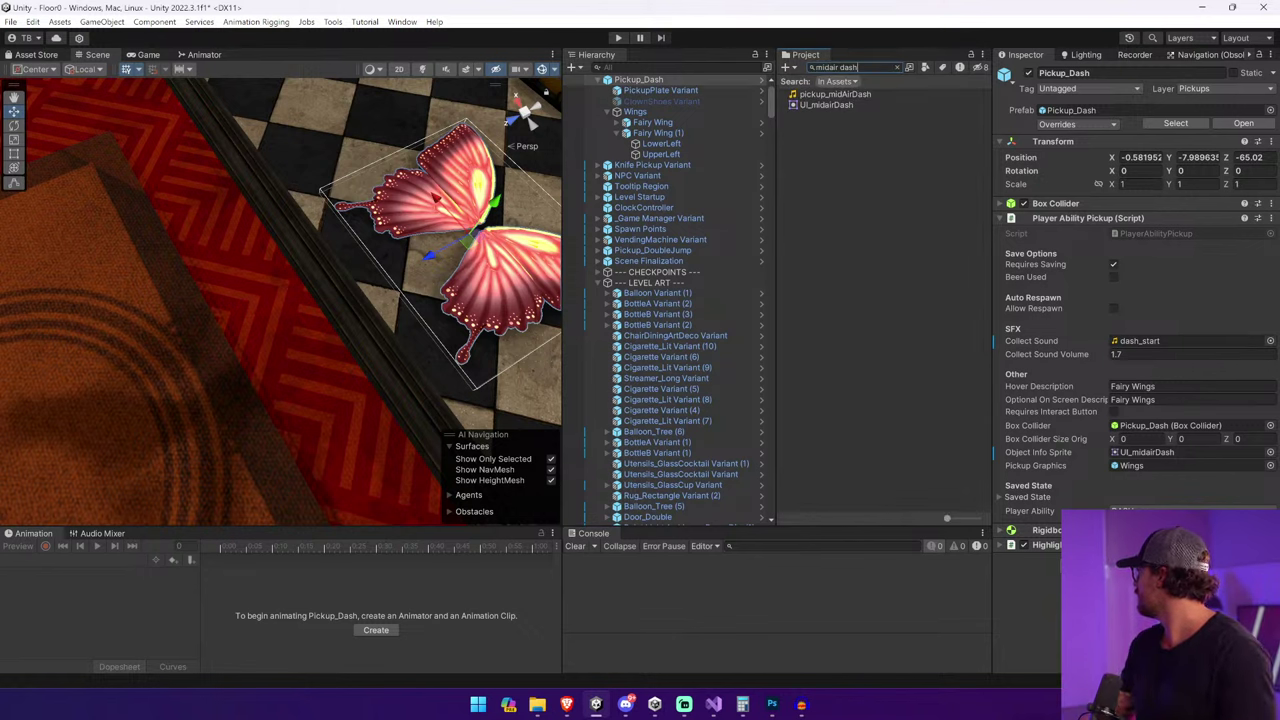
drag(873, 98, 1180, 345)
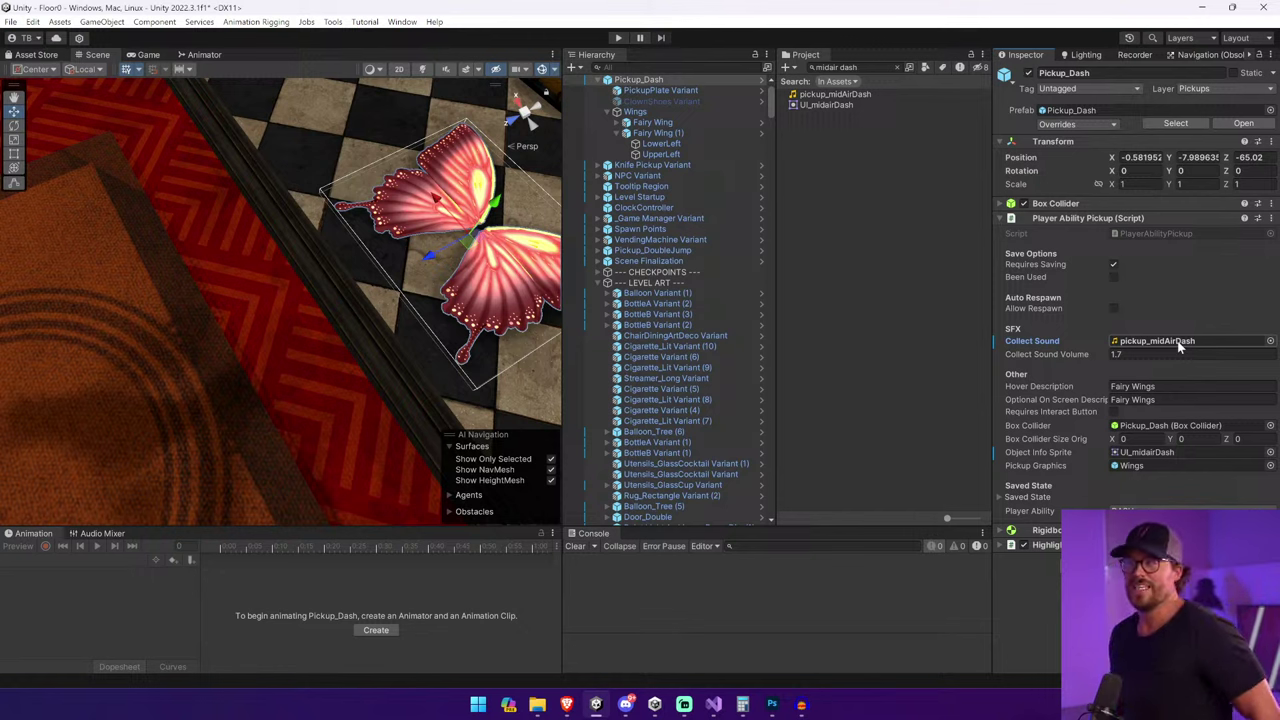
click(714, 90)
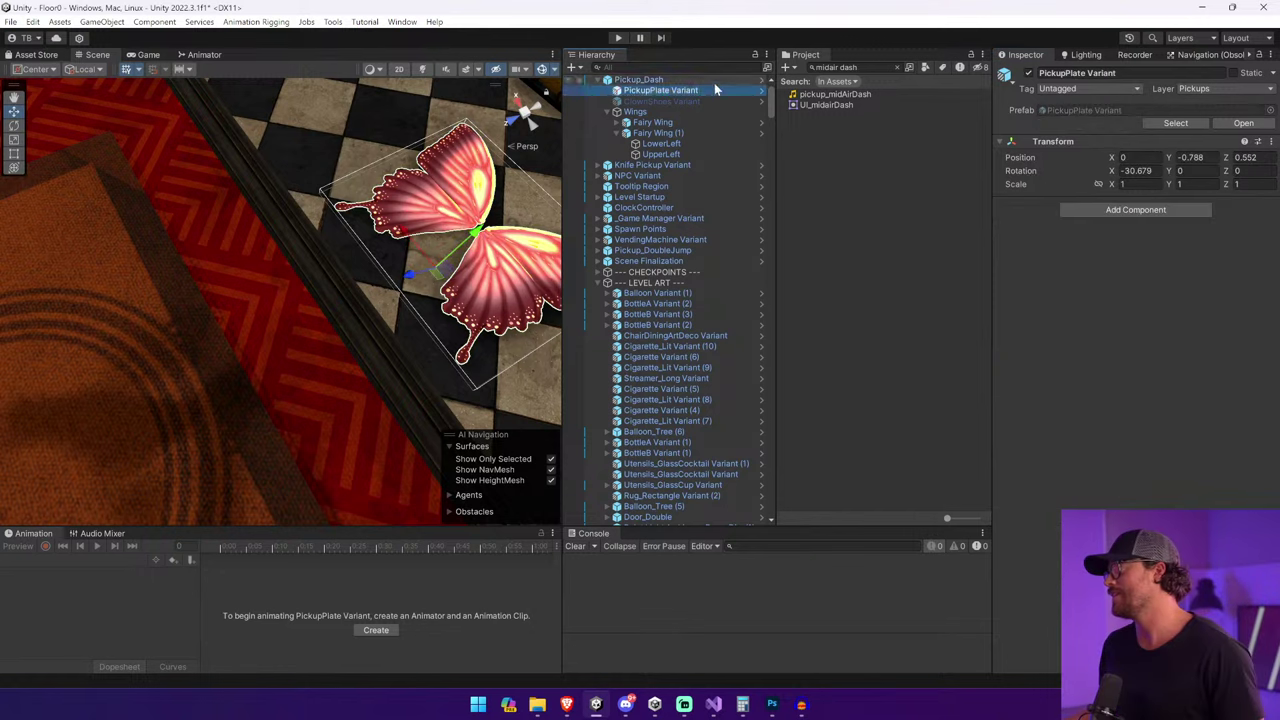
Clear the console, widen the Inspector slightly, and apply all of Pickup_Dash's overrides to its prefab.
click(713, 80)
click(573, 548)
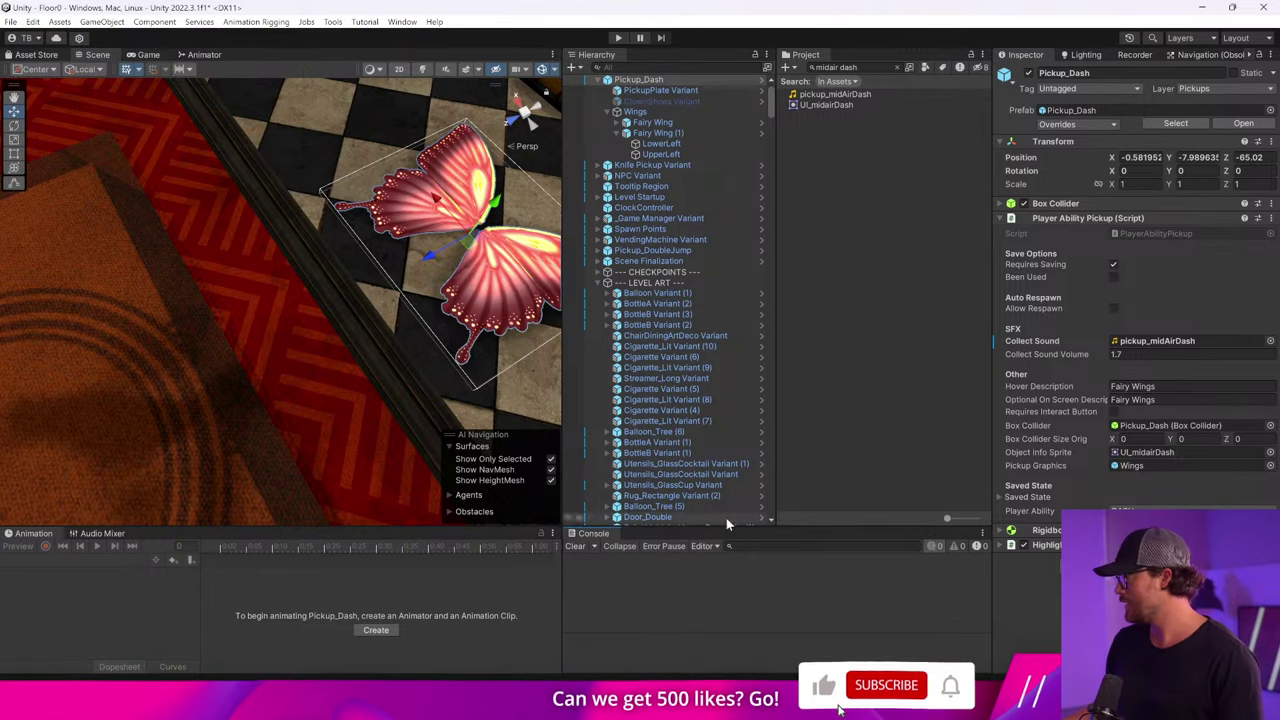
drag(993, 232, 982, 232)
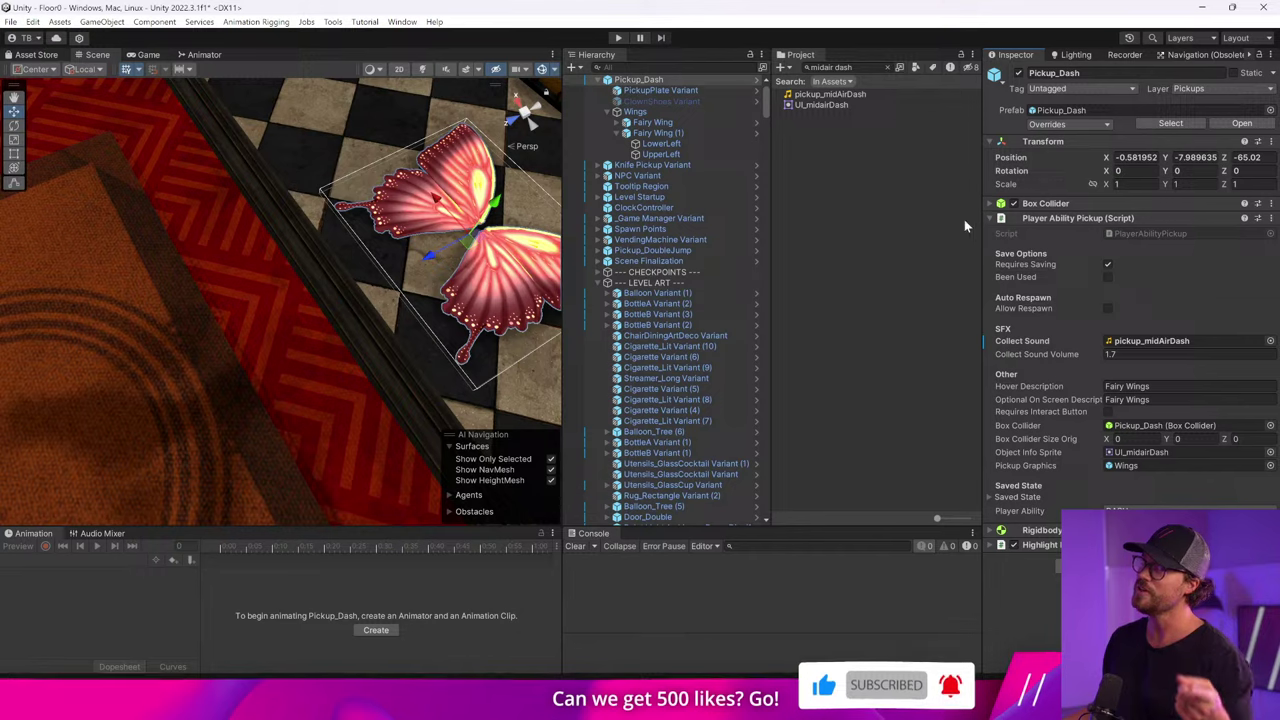
click(634, 91)
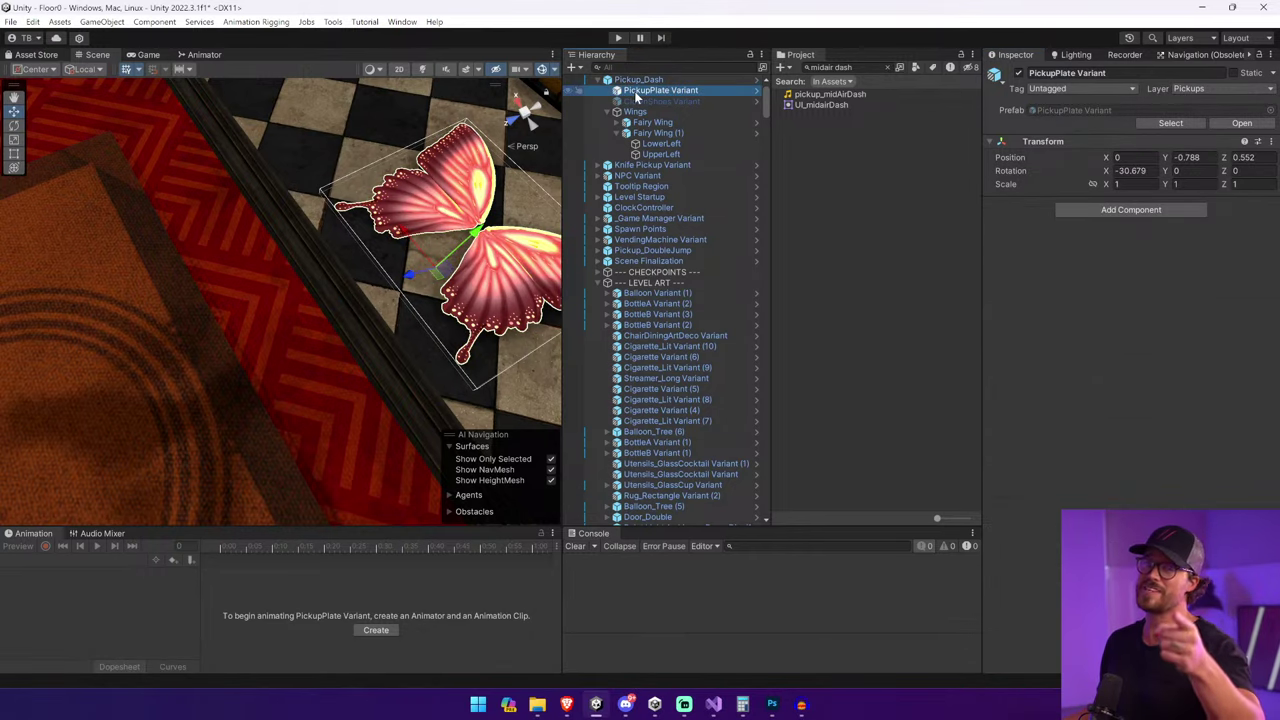
click(644, 81)
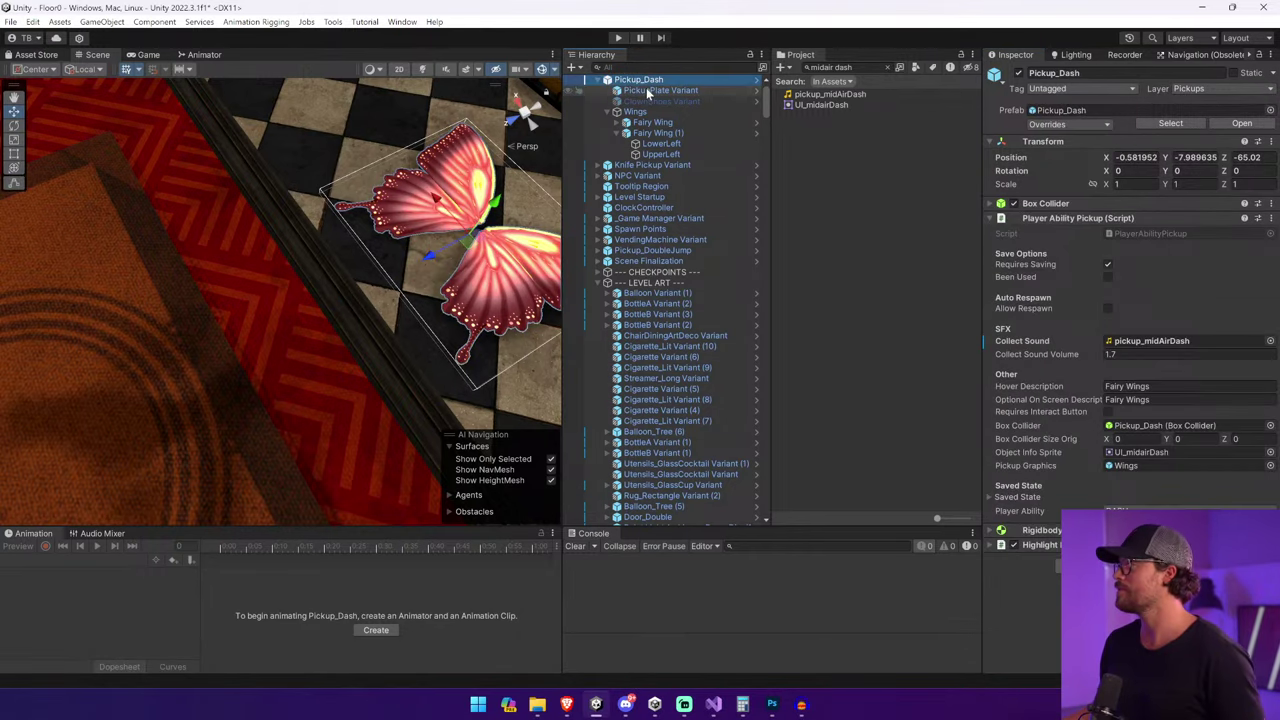
click(1075, 124)
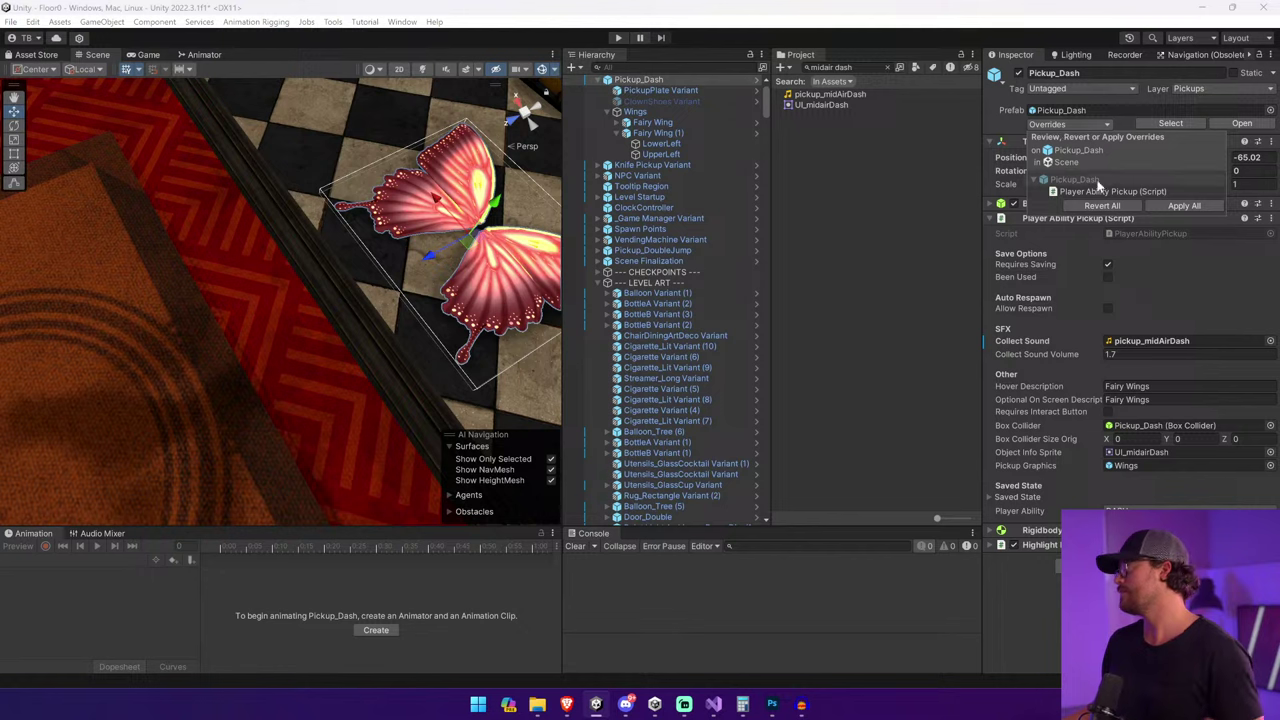
click(1160, 205)
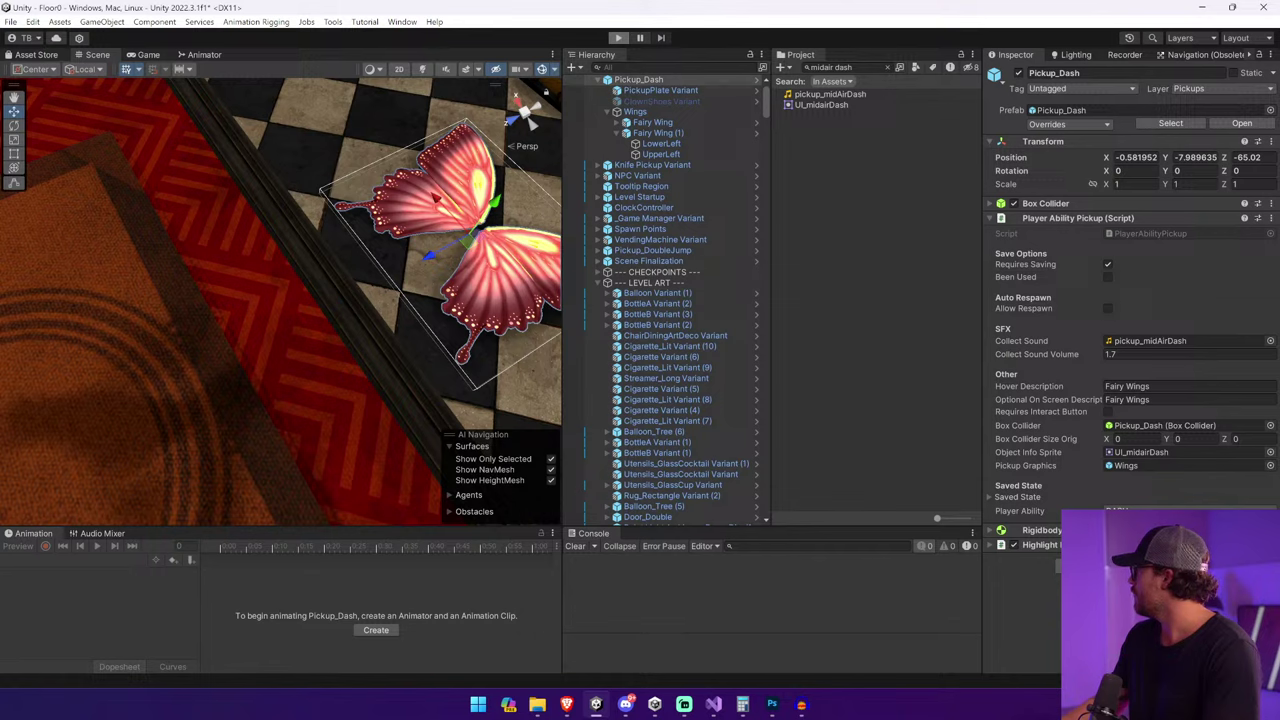
Playtest the level by walking to the fairy wings and collecting them, stop the game, and clear the console.
key(ctrl+p)
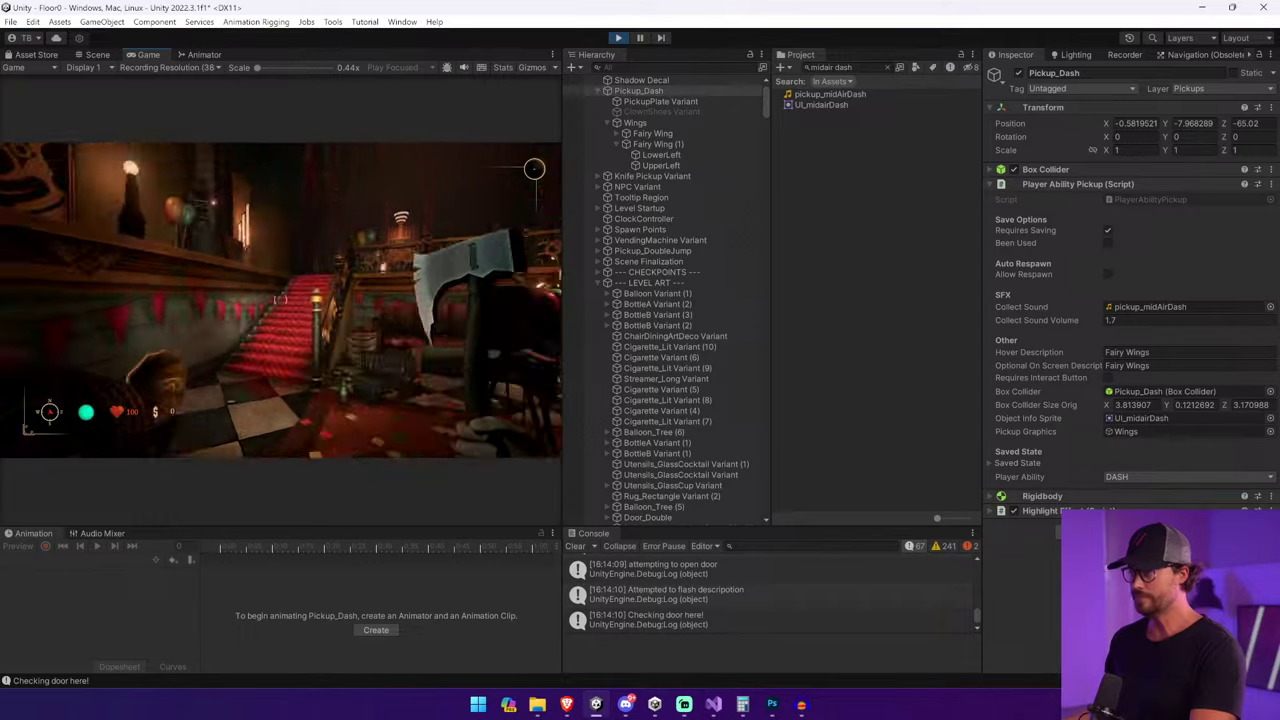
key(w)
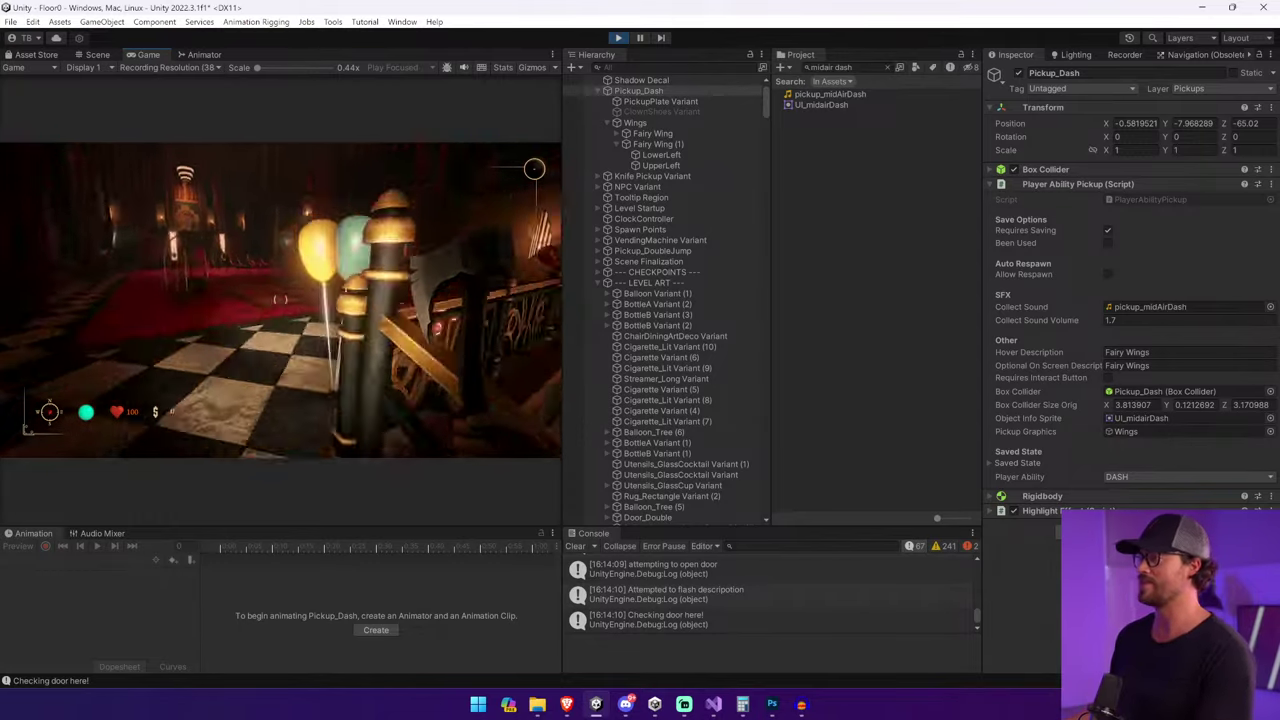
key(w)
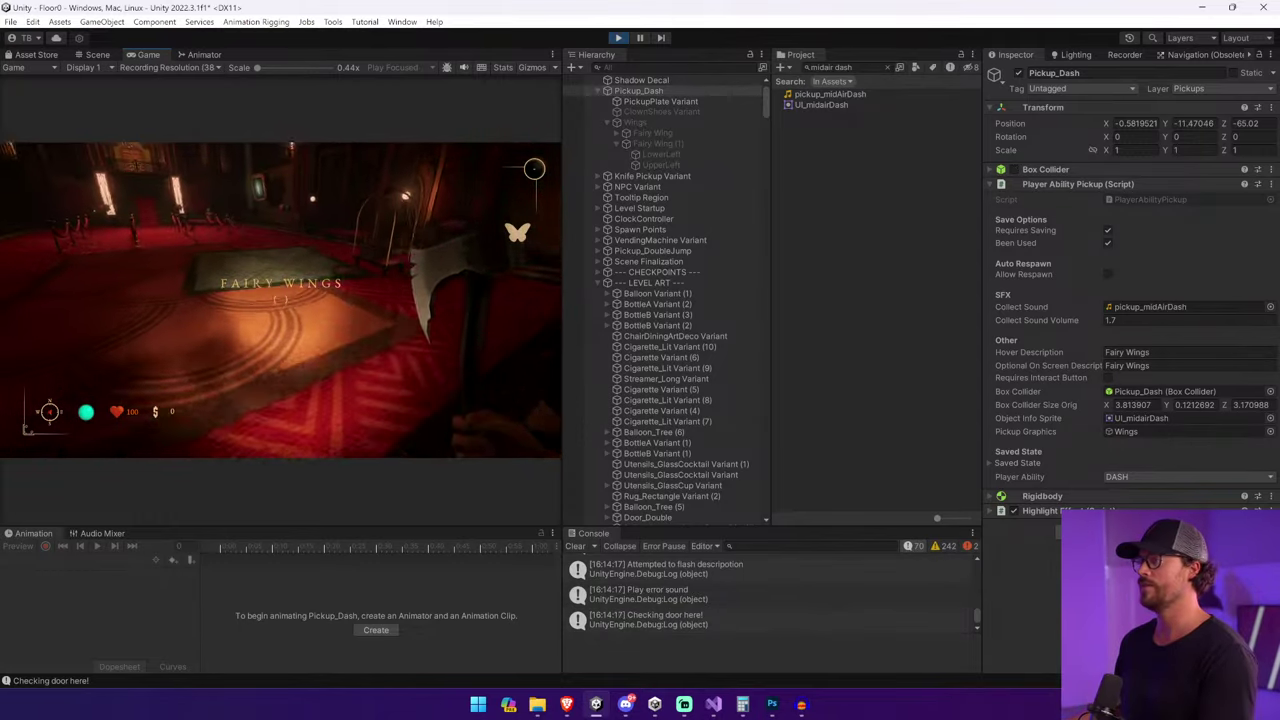
key(w)
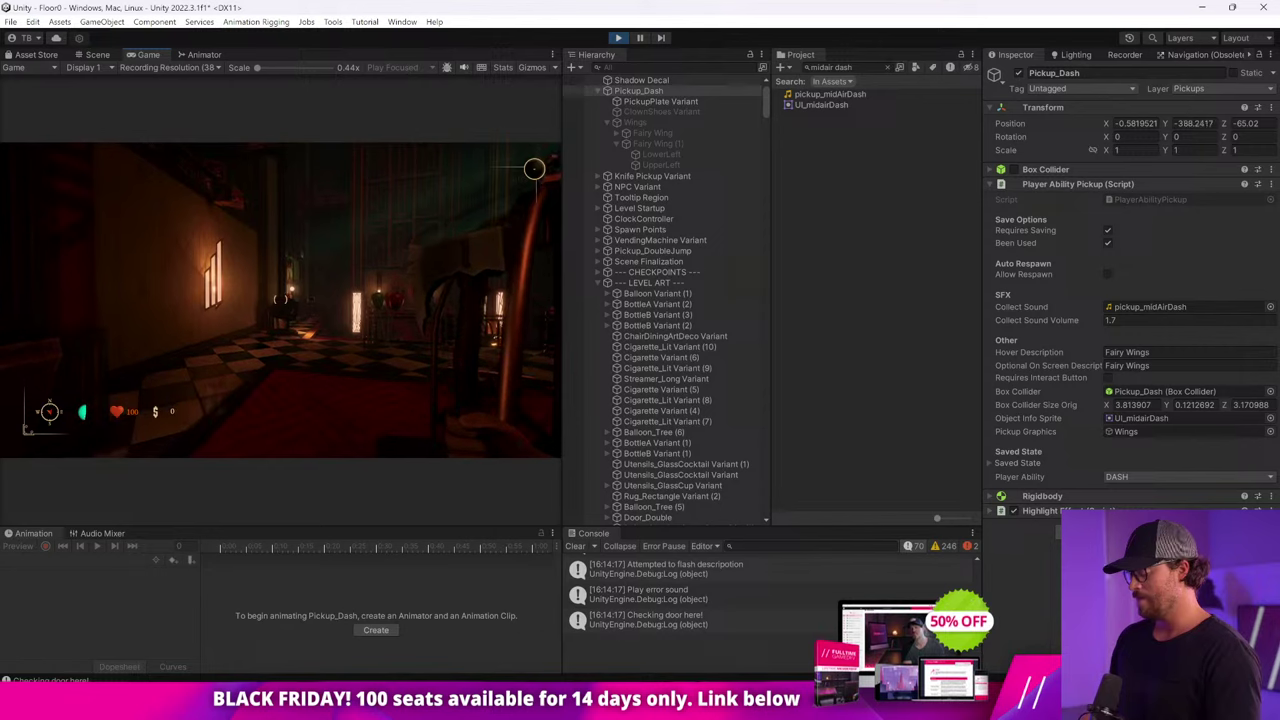
key(ctrl+p)
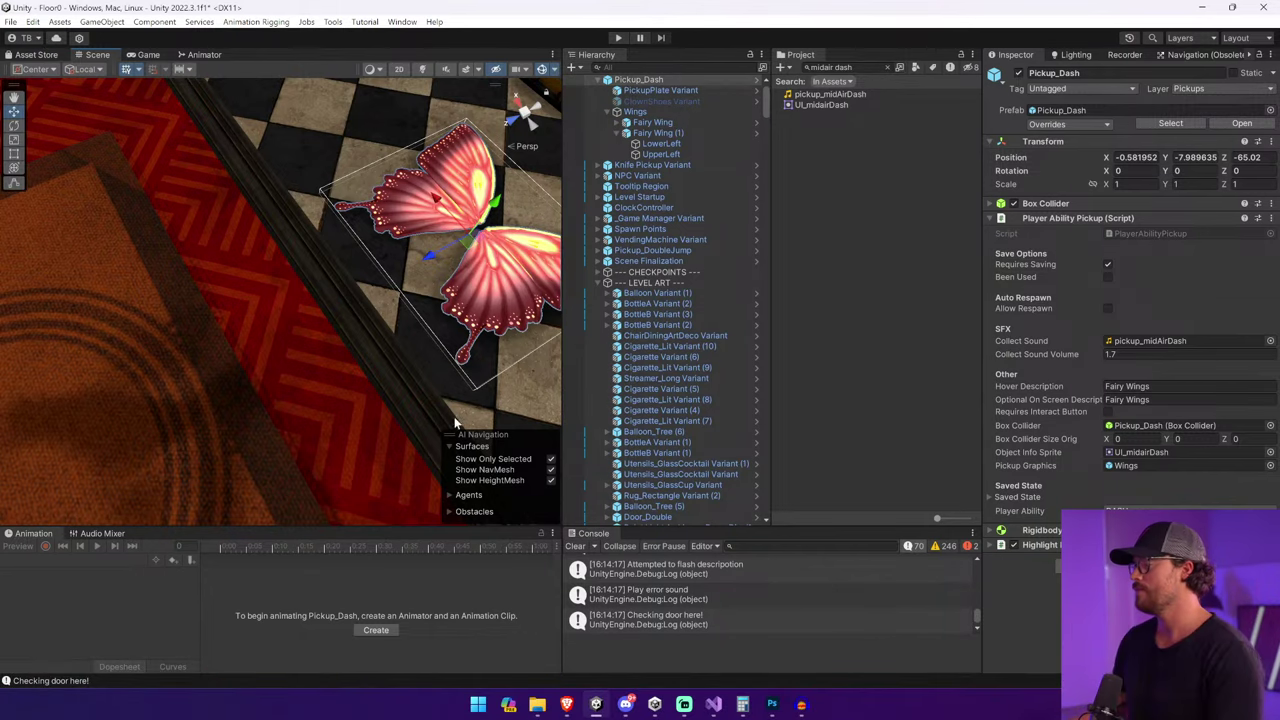
click(576, 546)
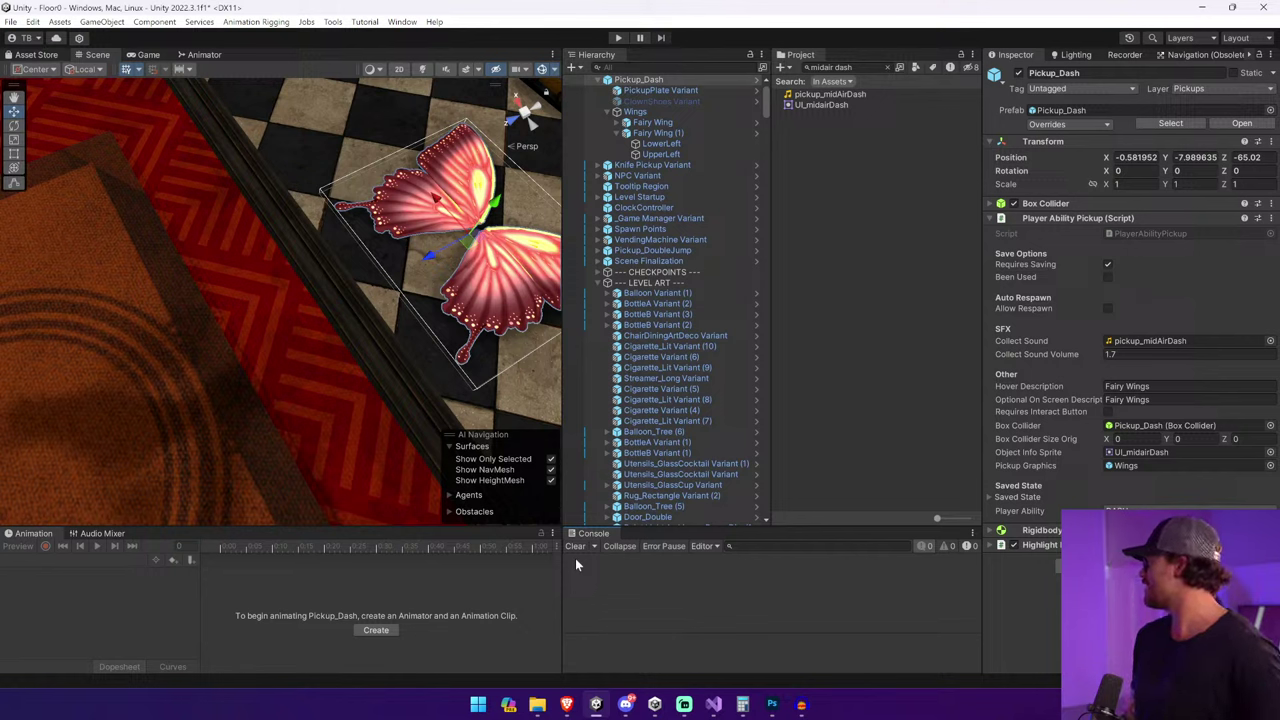
Select Pickup_Dash and collapse the LEVEL ART group in the Hierarchy.
click(668, 90)
click(676, 80)
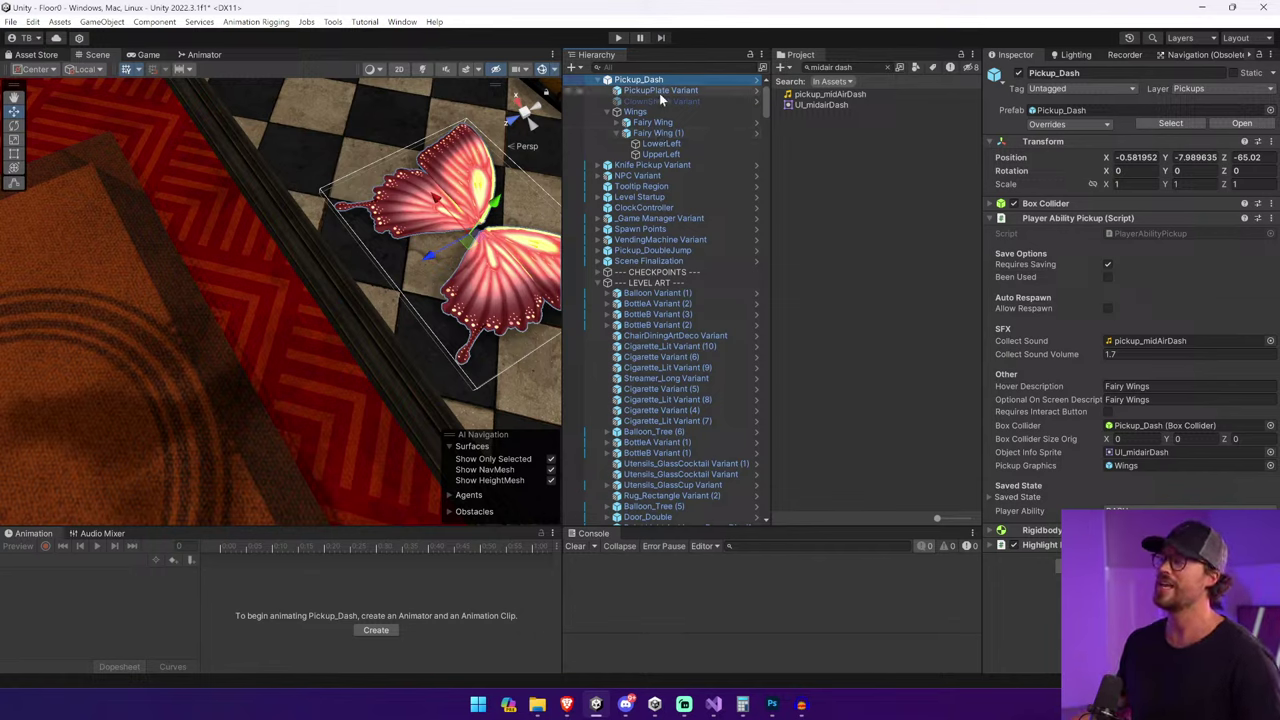
click(659, 91)
click(662, 80)
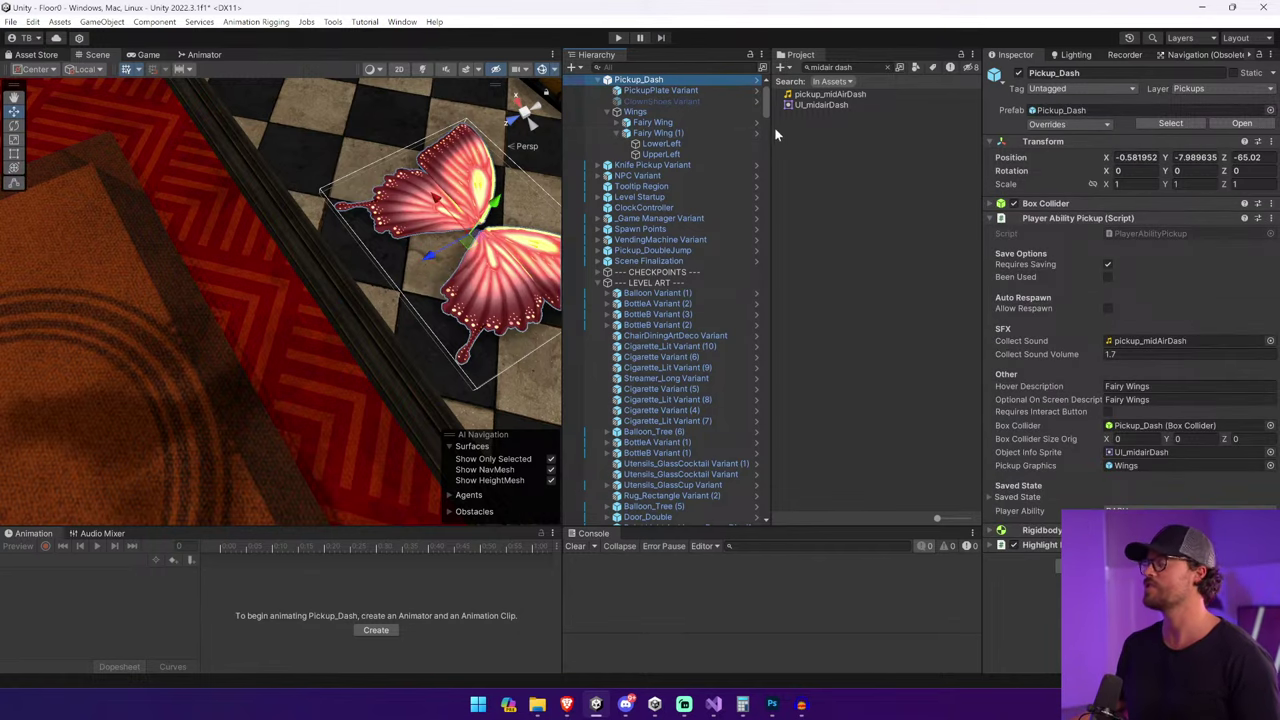
click(597, 282)
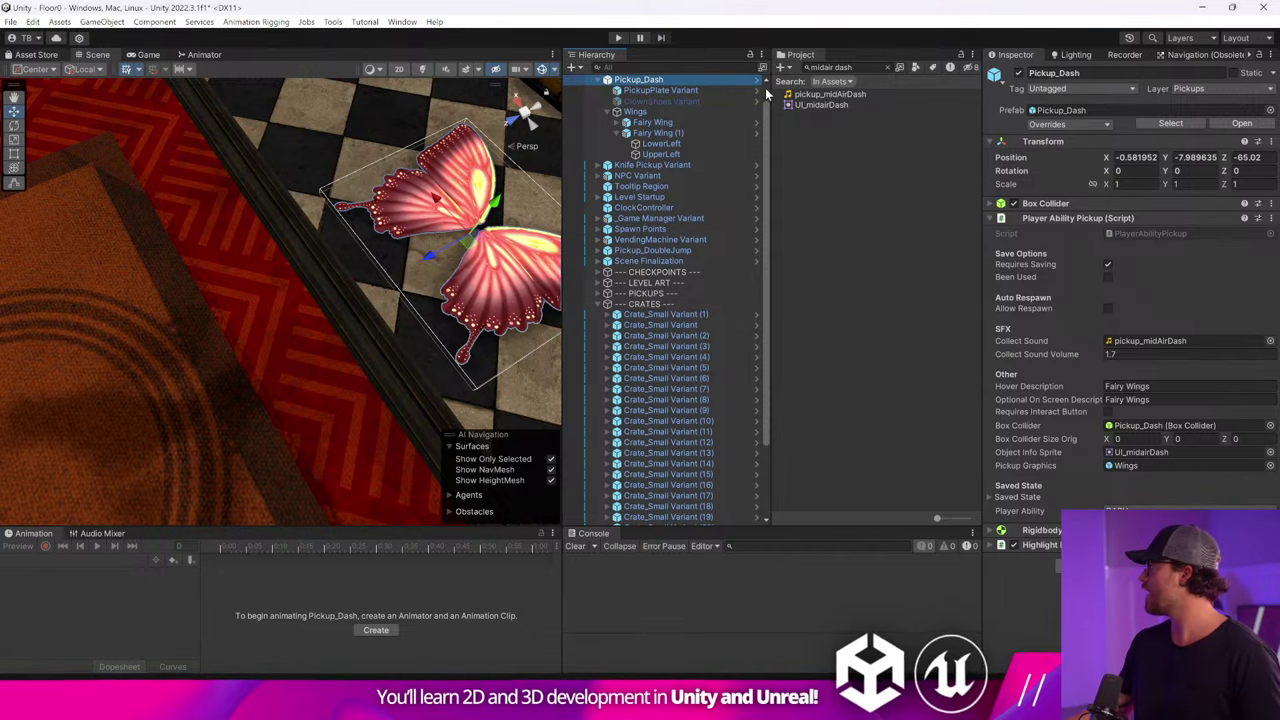
Playtest again through the lobby door, pick up the hatchet and the fairy wings, then stop the game and clear the console.
click(619, 38)
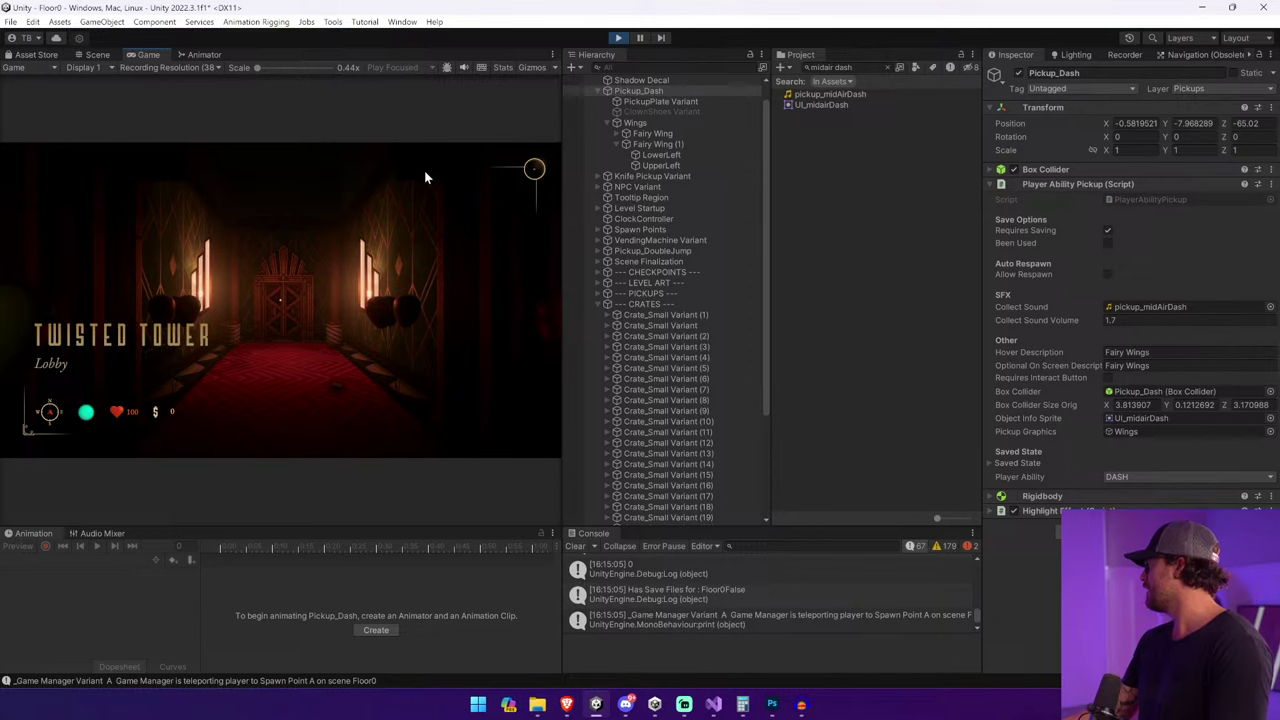
click(424, 172)
key(w)
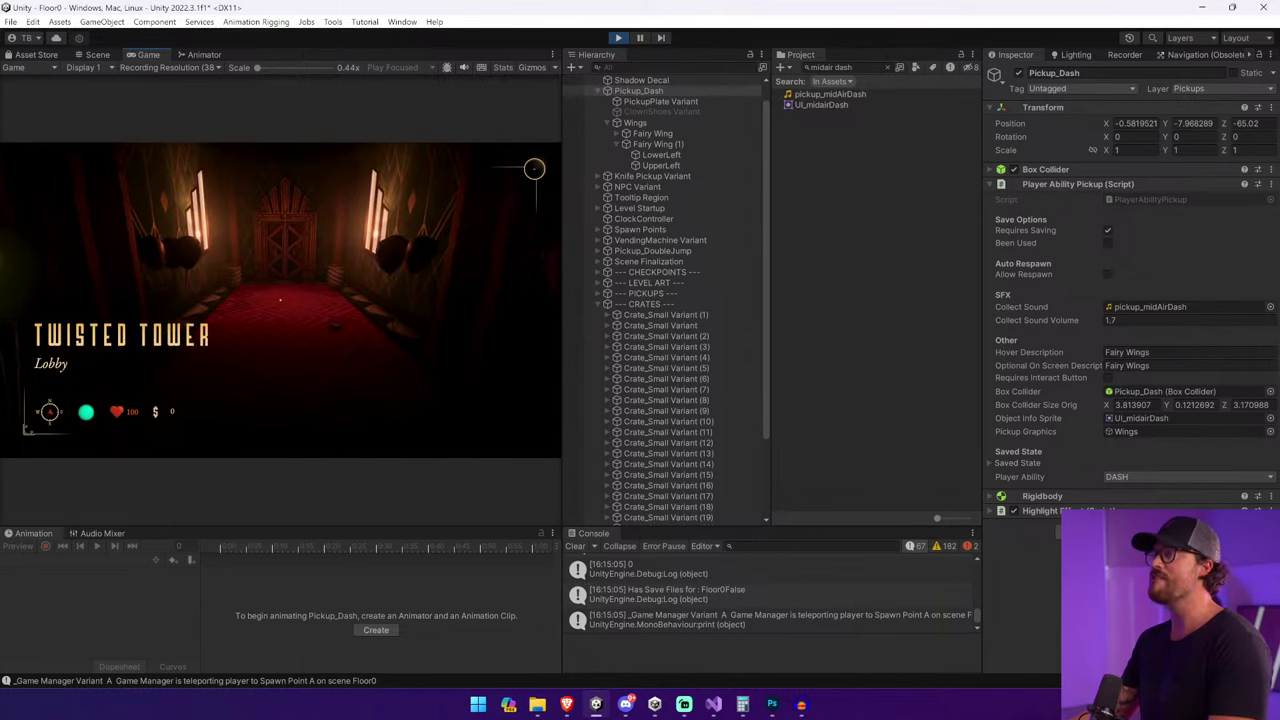
key(e)
key(w)
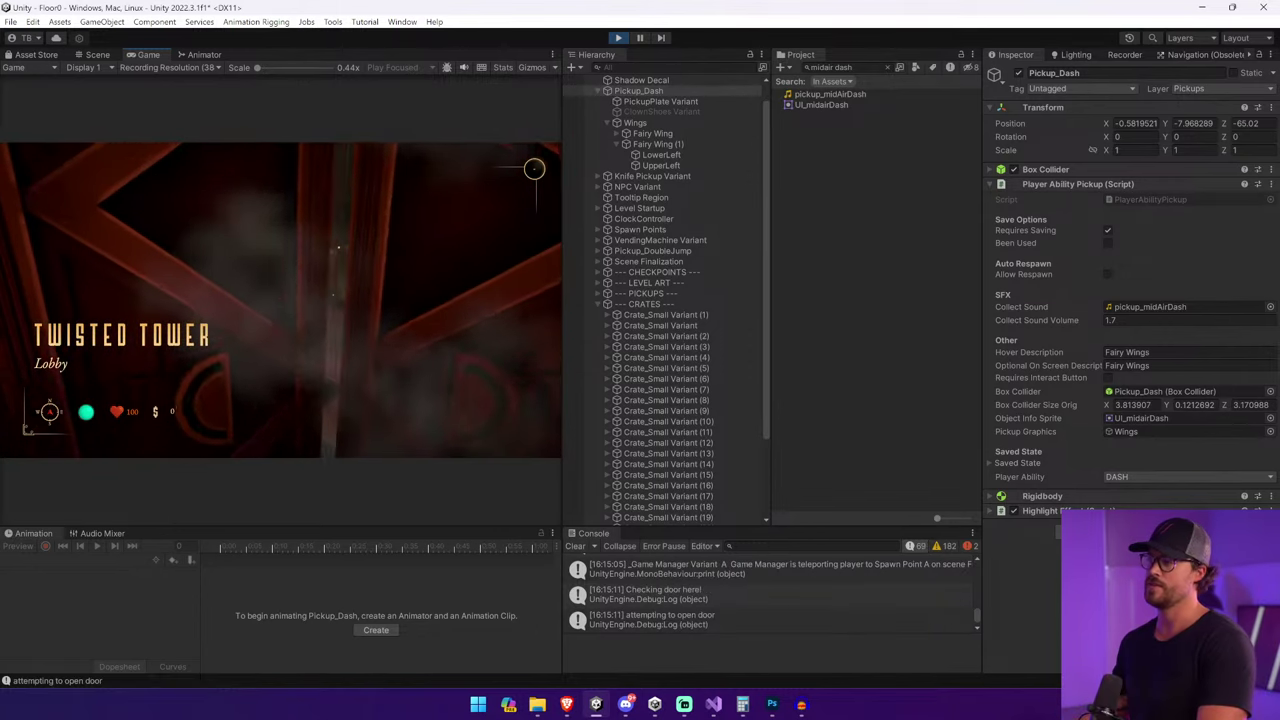
key(w)
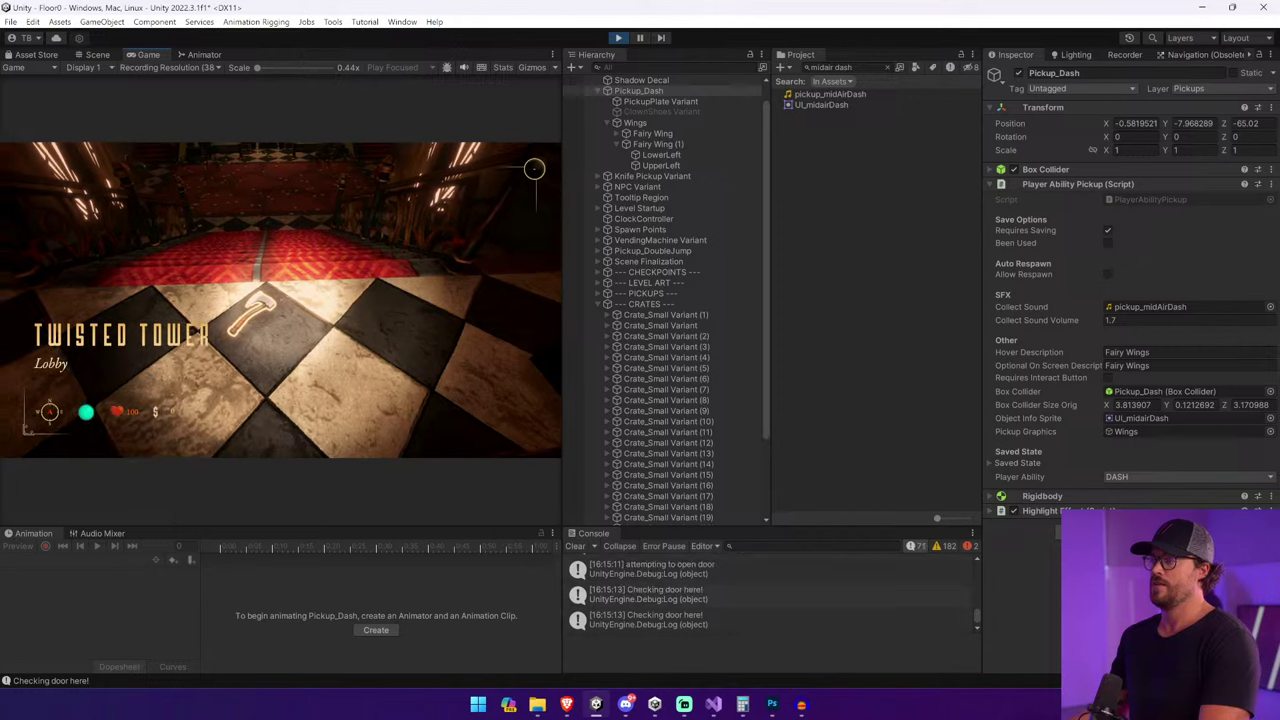
key(e)
key(w)
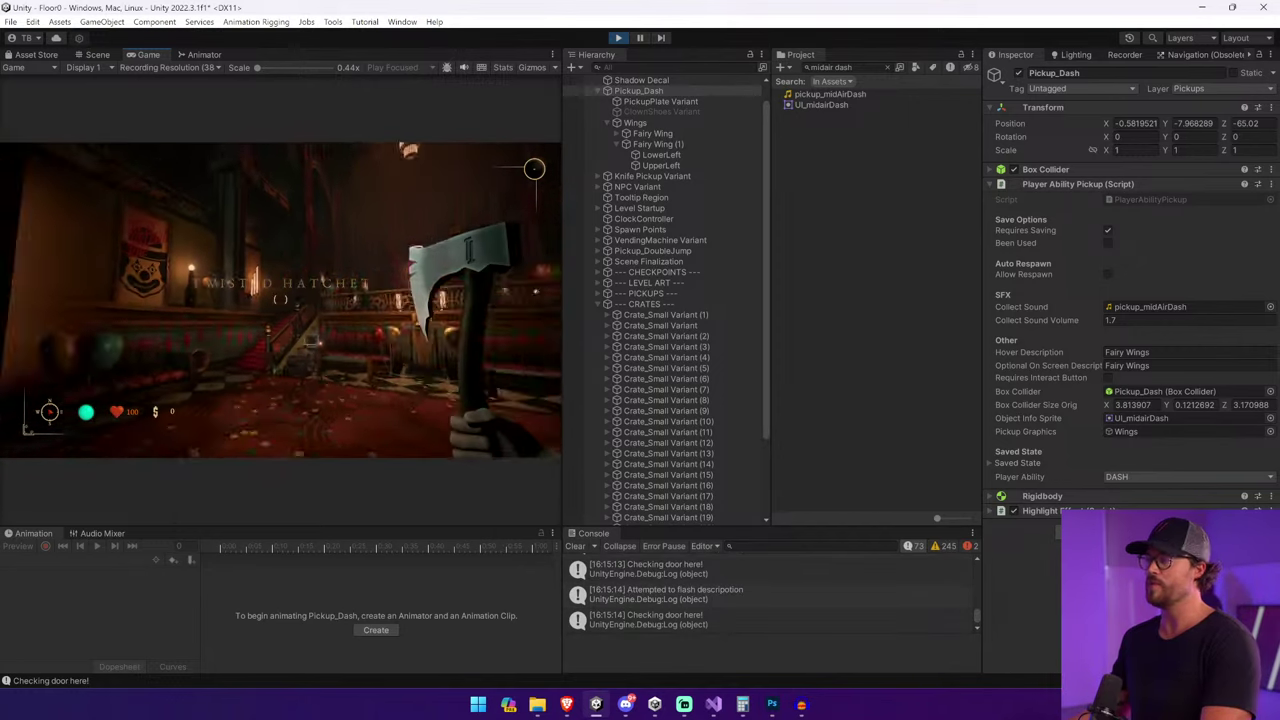
key(w)
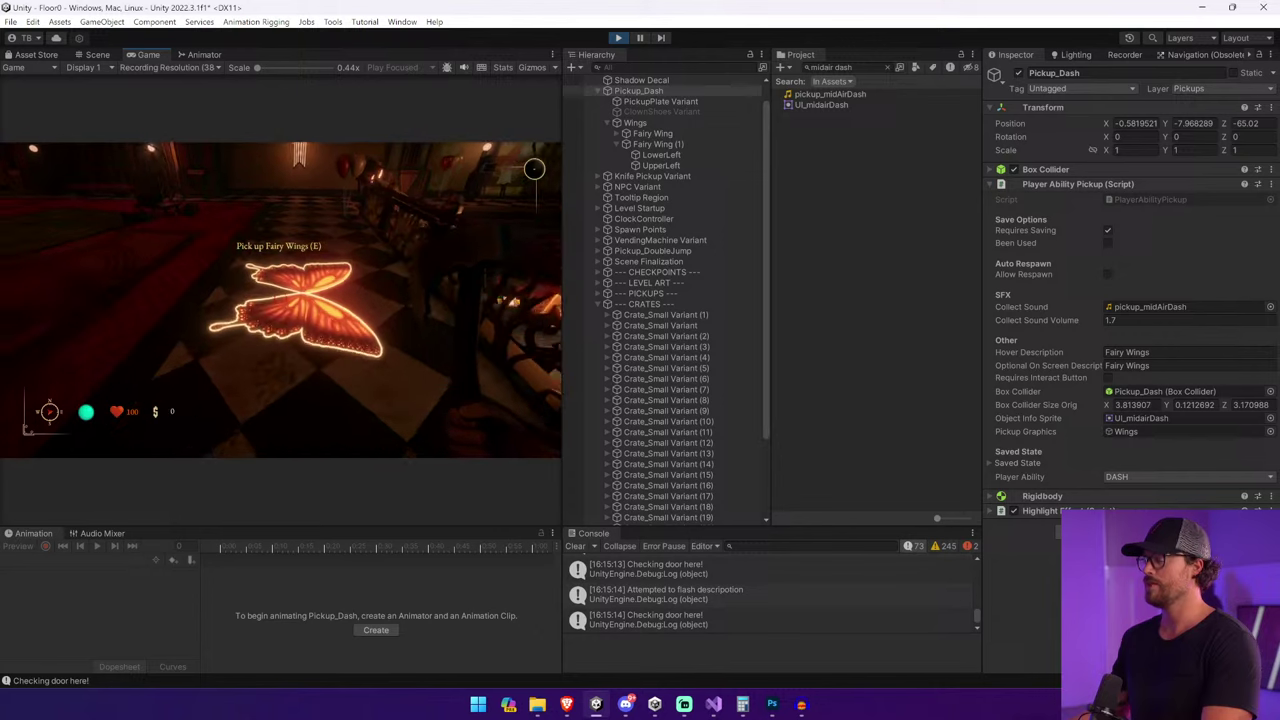
key(e)
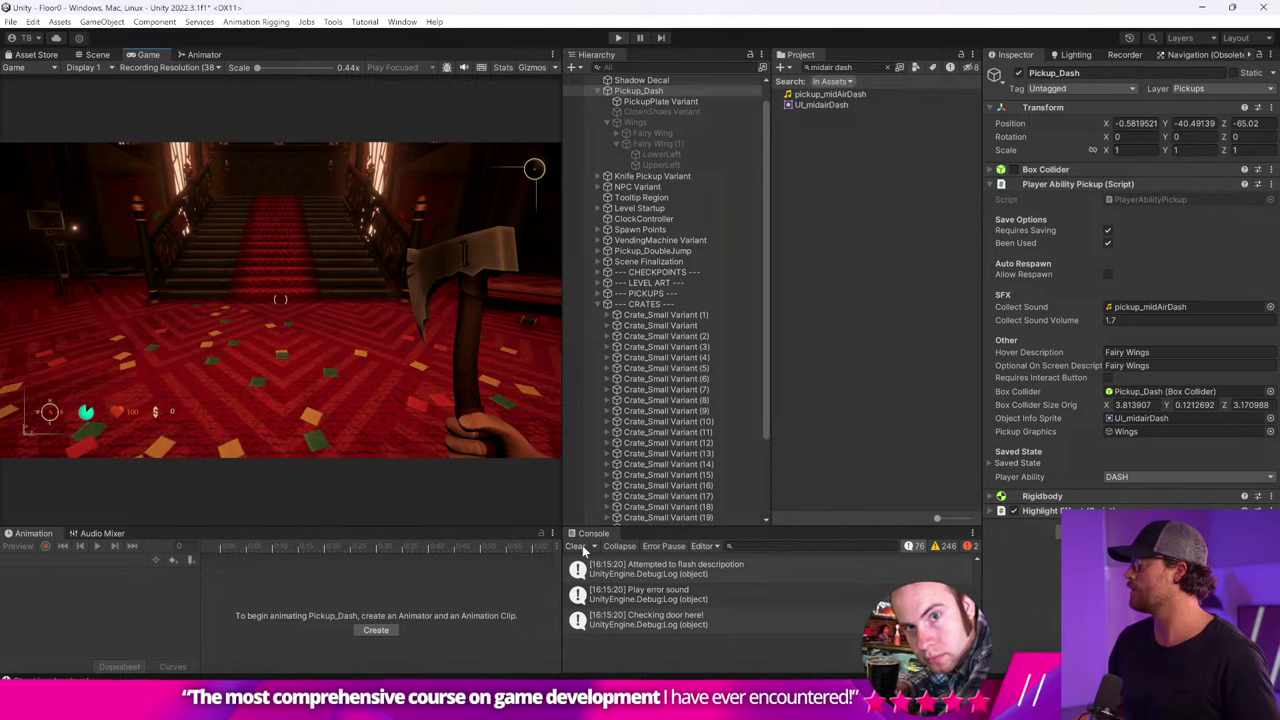
key(ctrl+p)
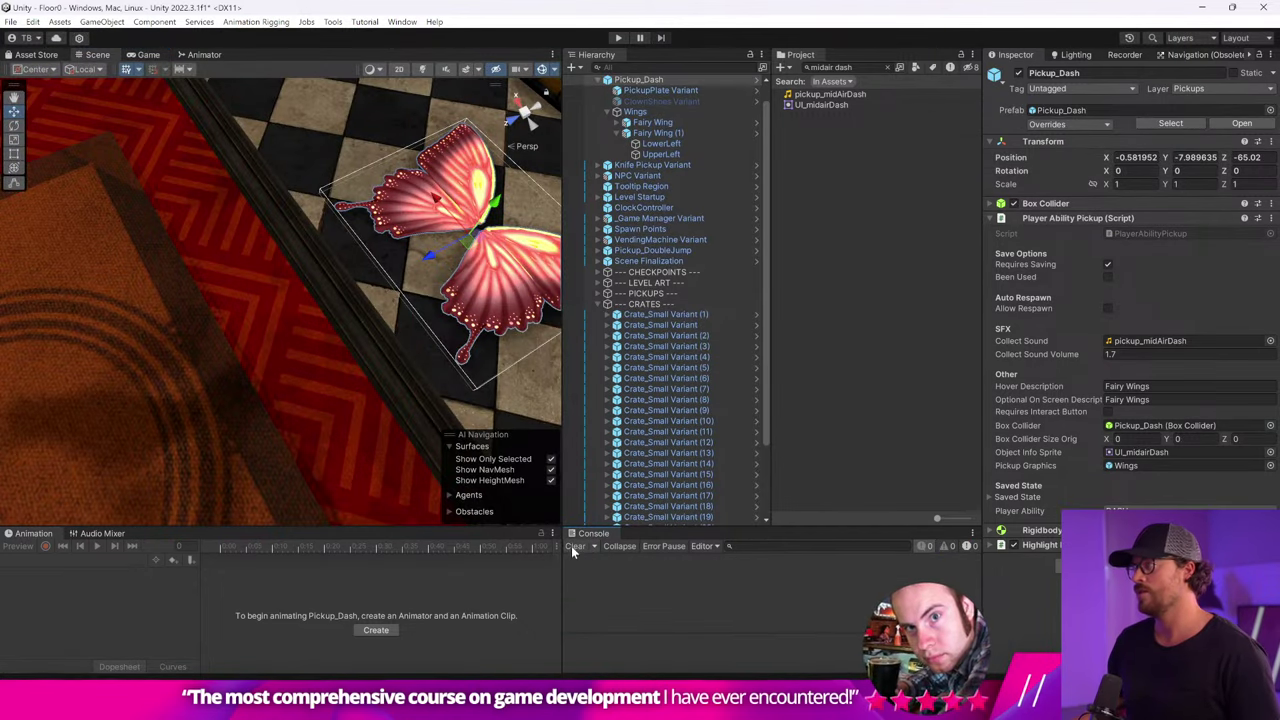
Check Pickup_Dash for remaining prefab overrides.
click(680, 90)
click(690, 80)
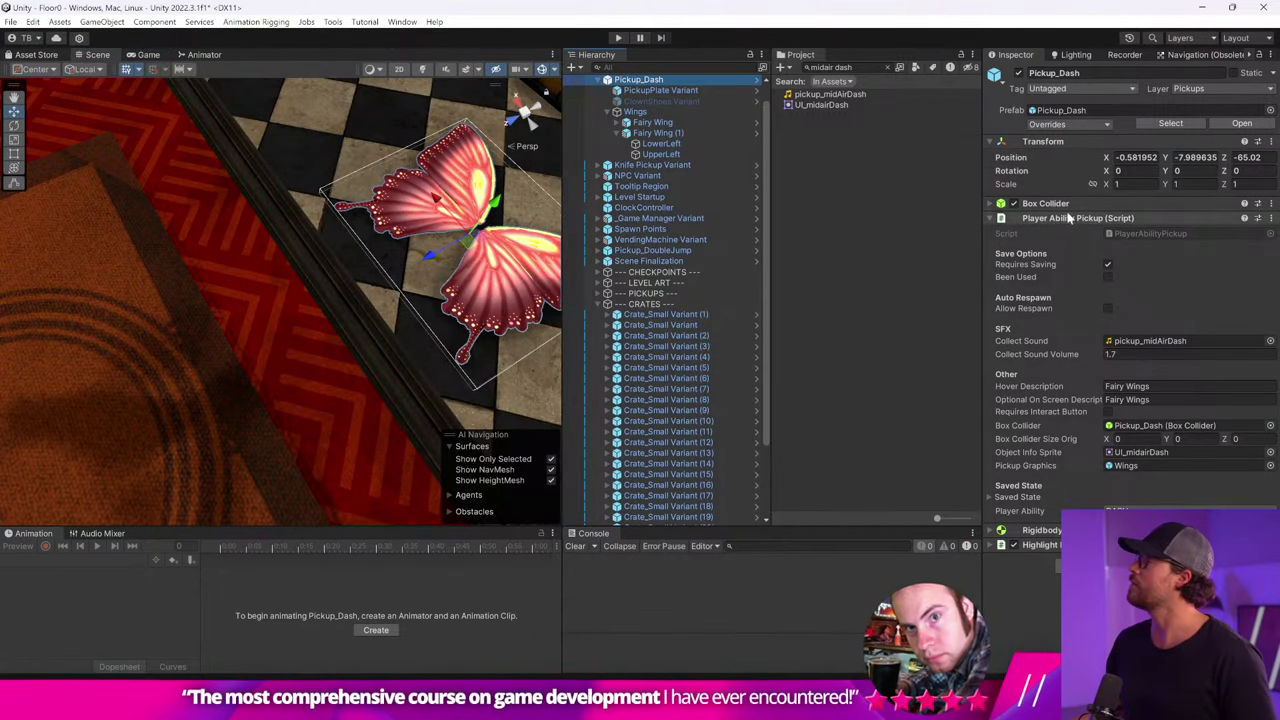
click(1058, 124)
click(668, 90)
click(668, 80)
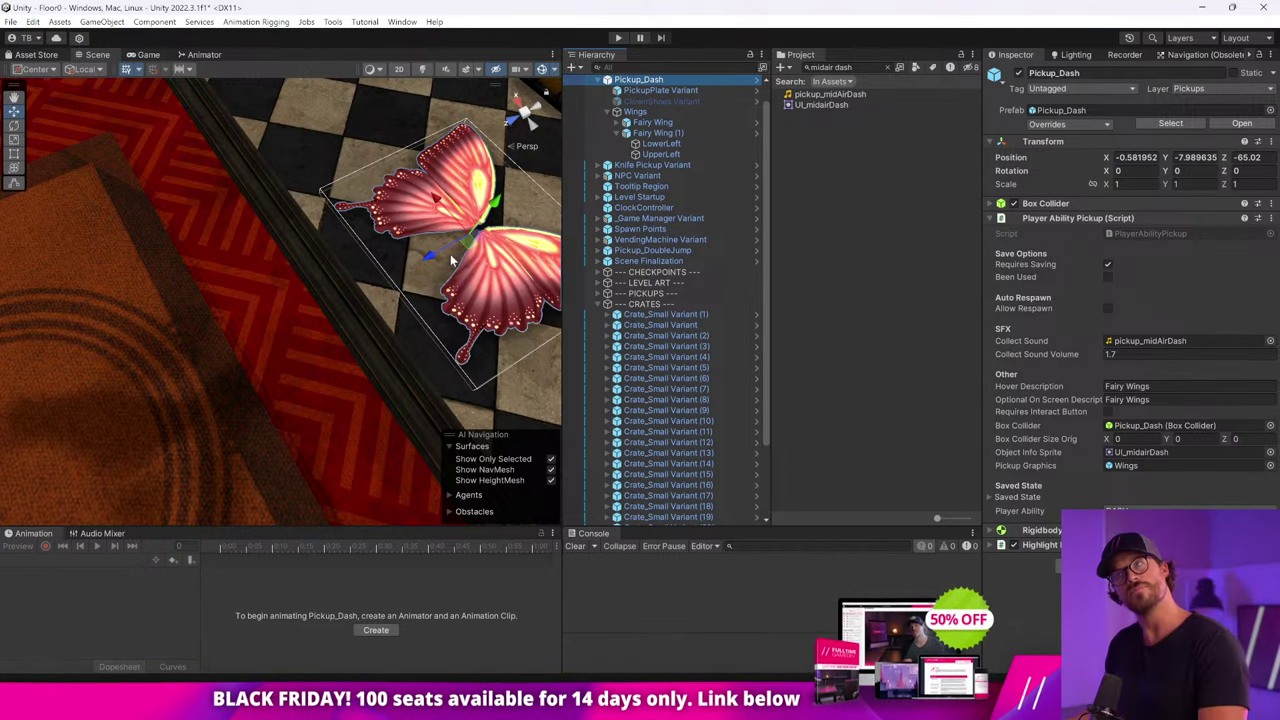
Frame the fairy wings pickup in the Scene view, then select Pickup_Dash and delete it from the level.
double_click(663, 90)
click(640, 80)
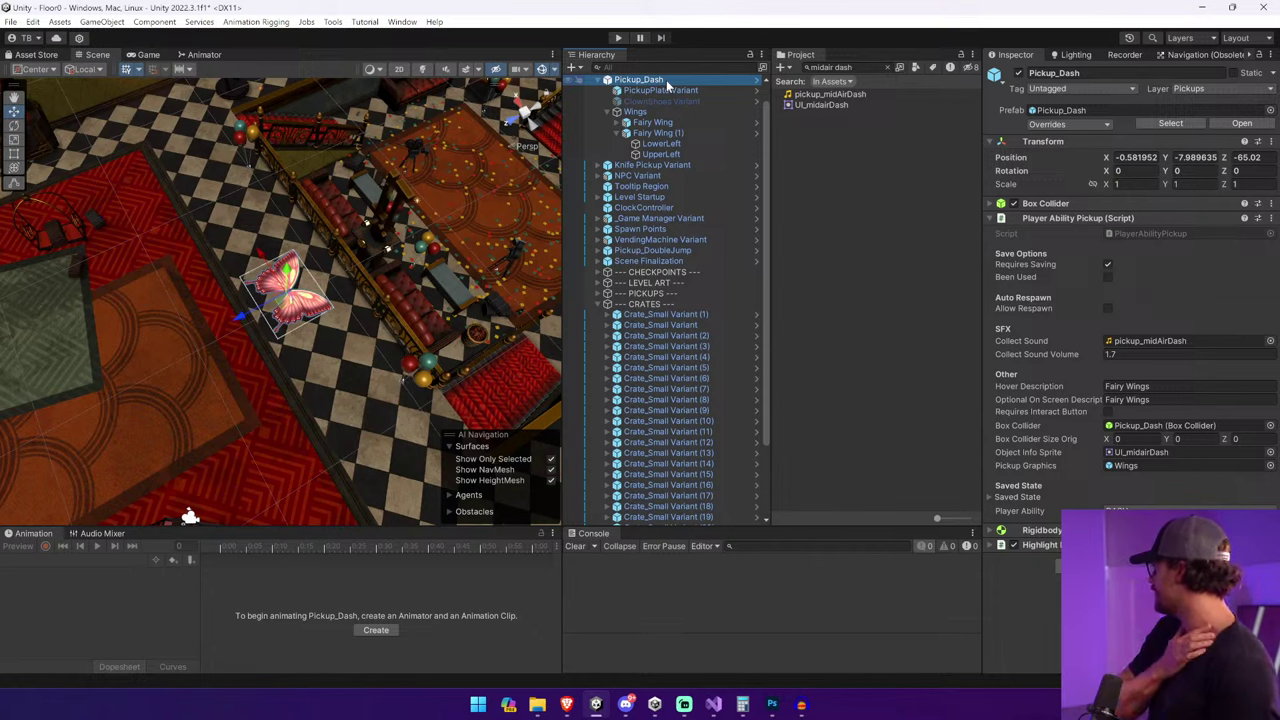
click(677, 90)
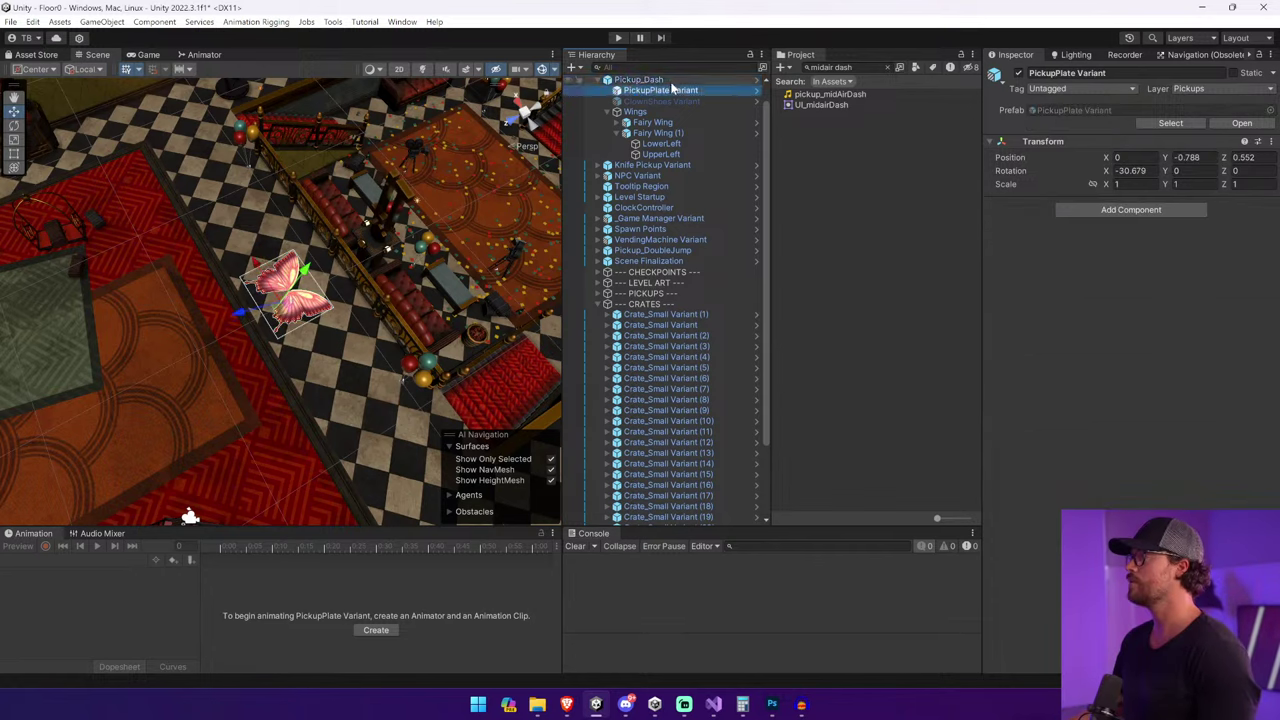
click(672, 82)
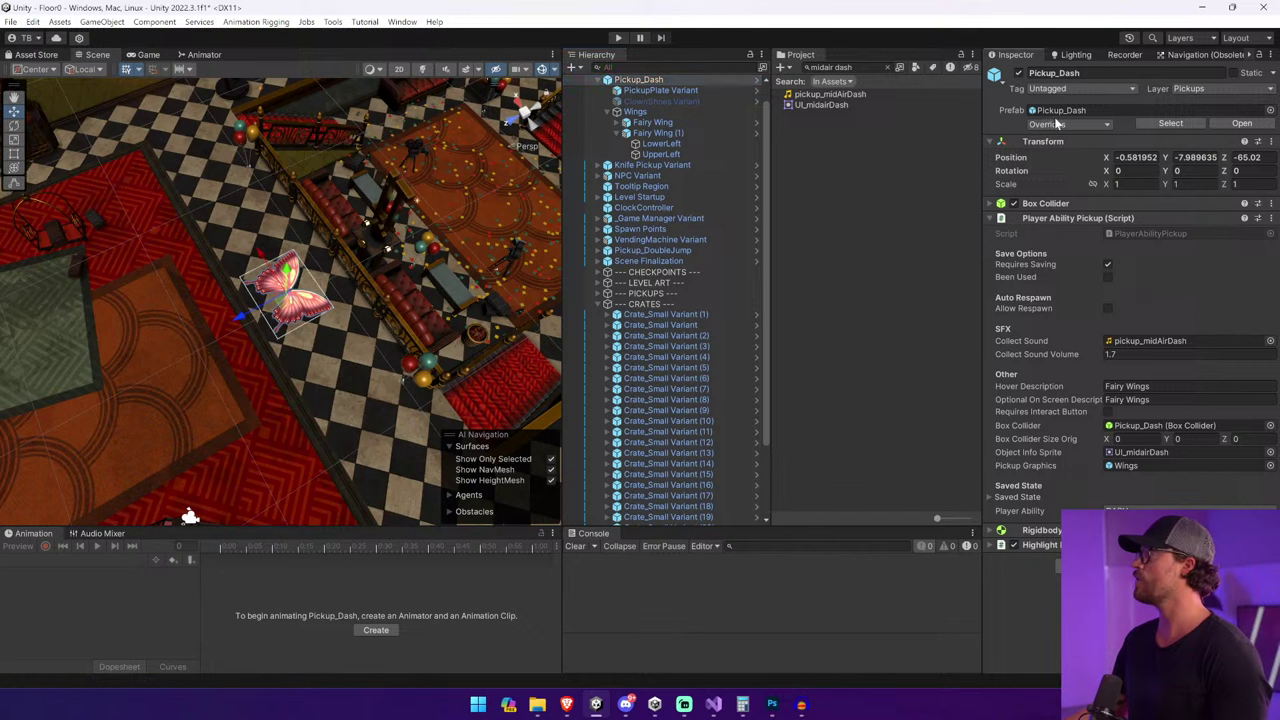
click(697, 90)
click(699, 80)
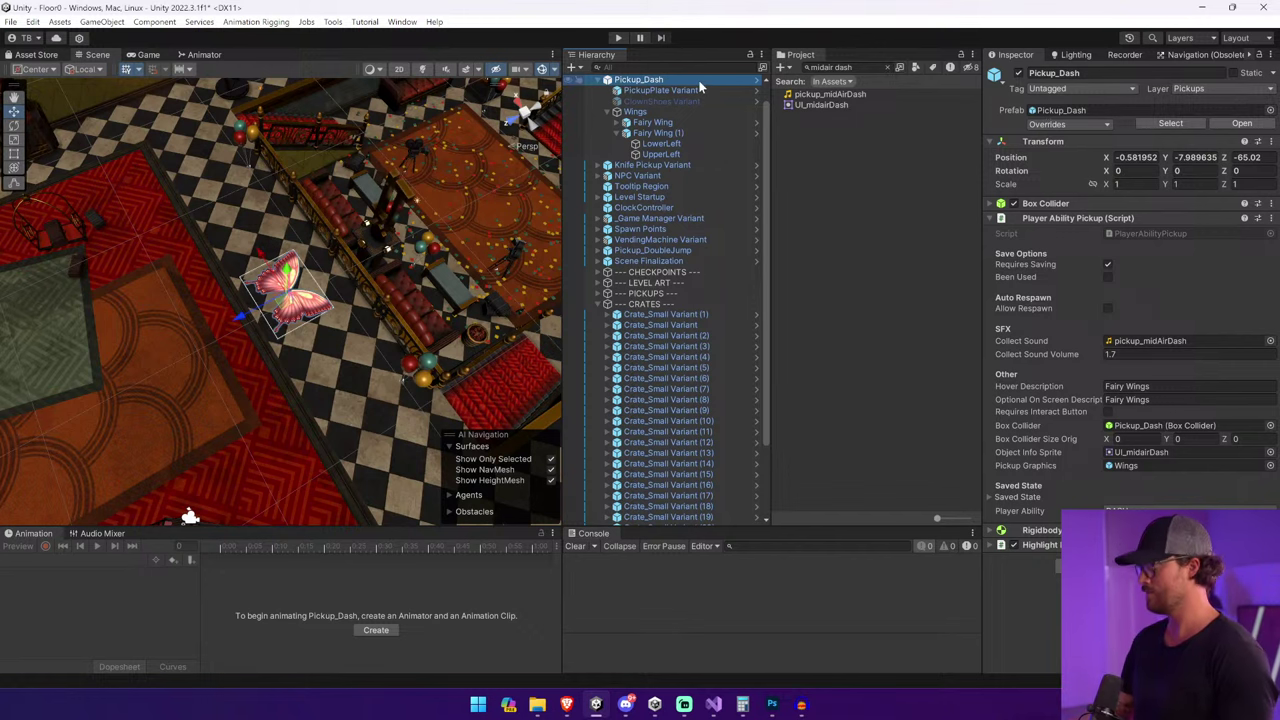
key(Delete)
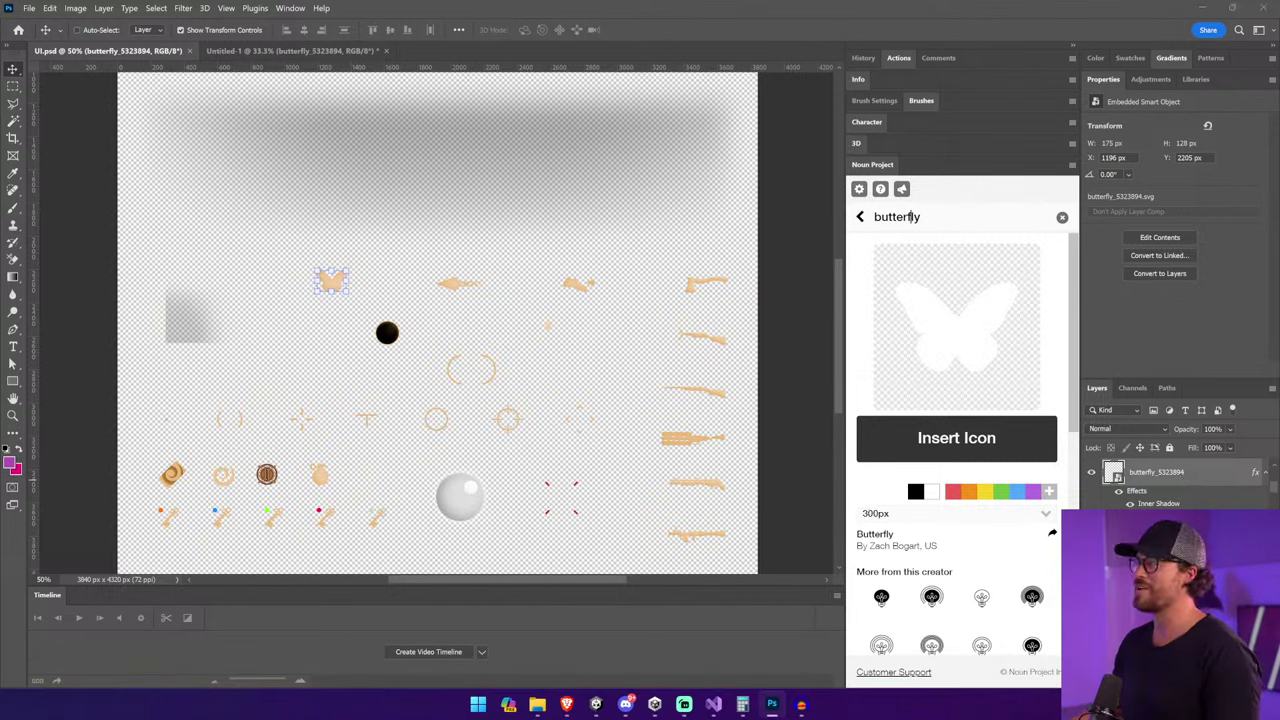
Replace the butterfly query in the Noun Project with a search for "space suit" icons.
double_click(897, 216)
key(BackSpace)
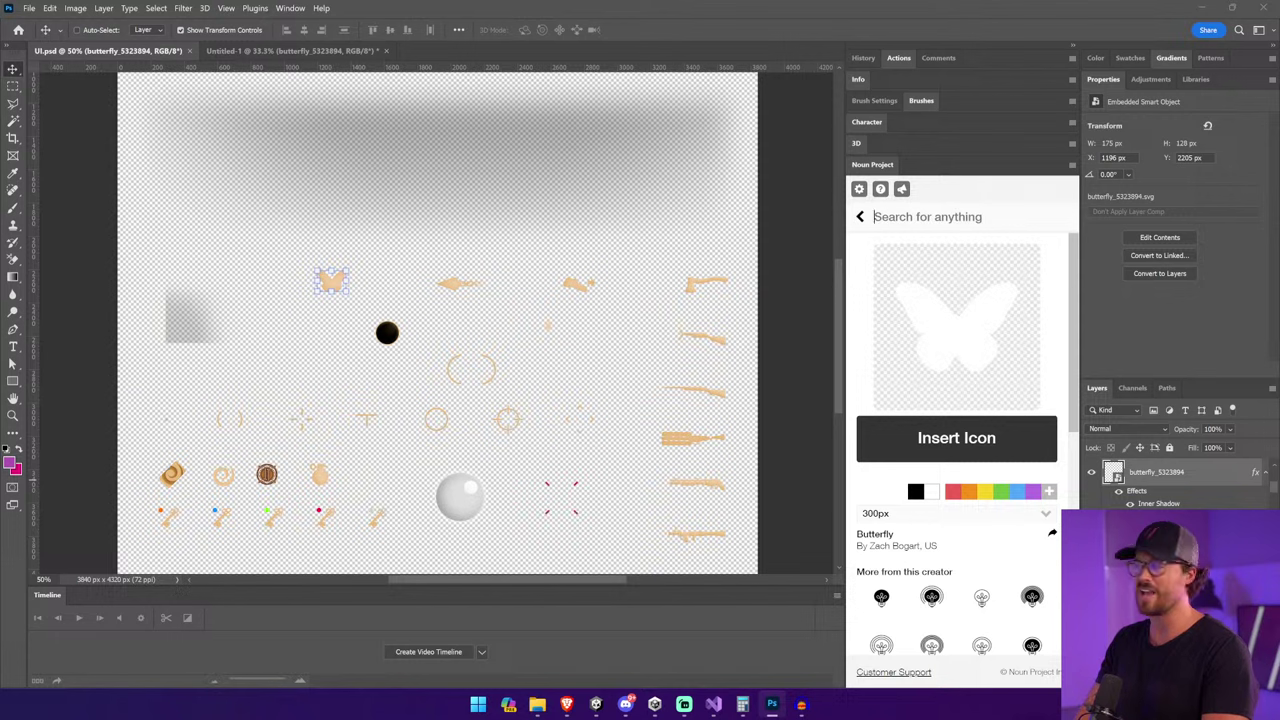
text(space suite)
key(Return)
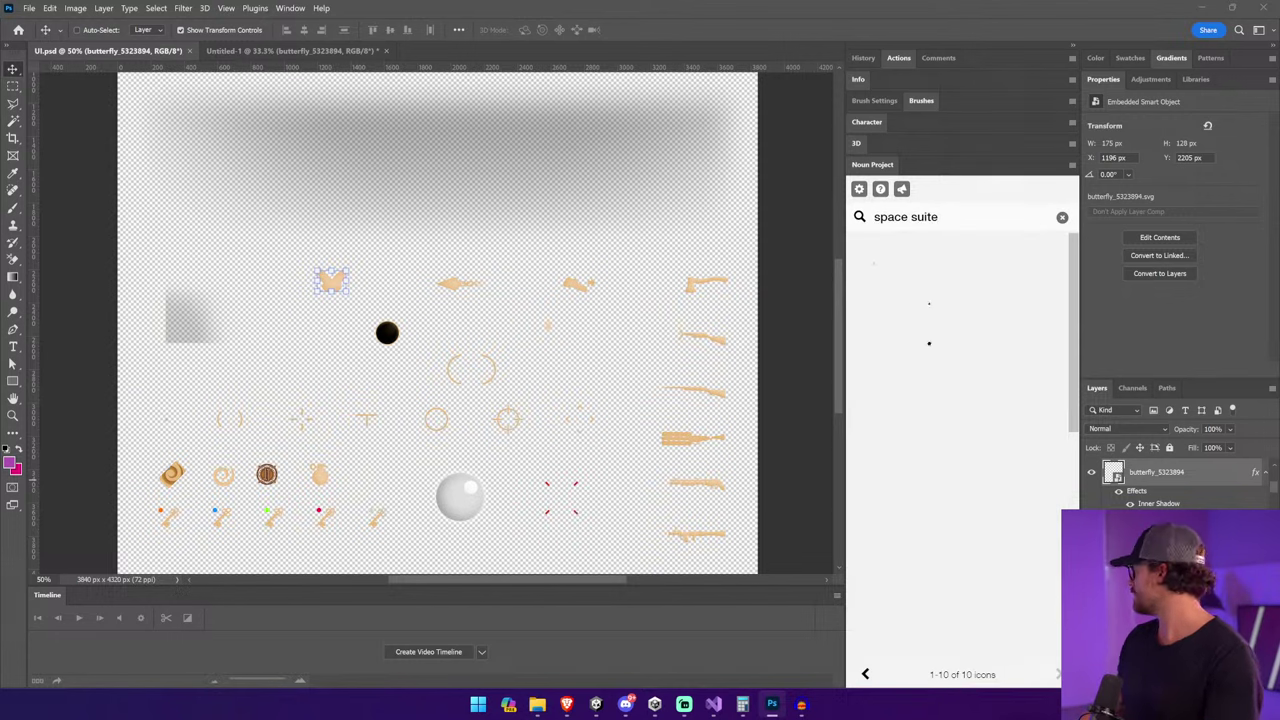
key(Return)
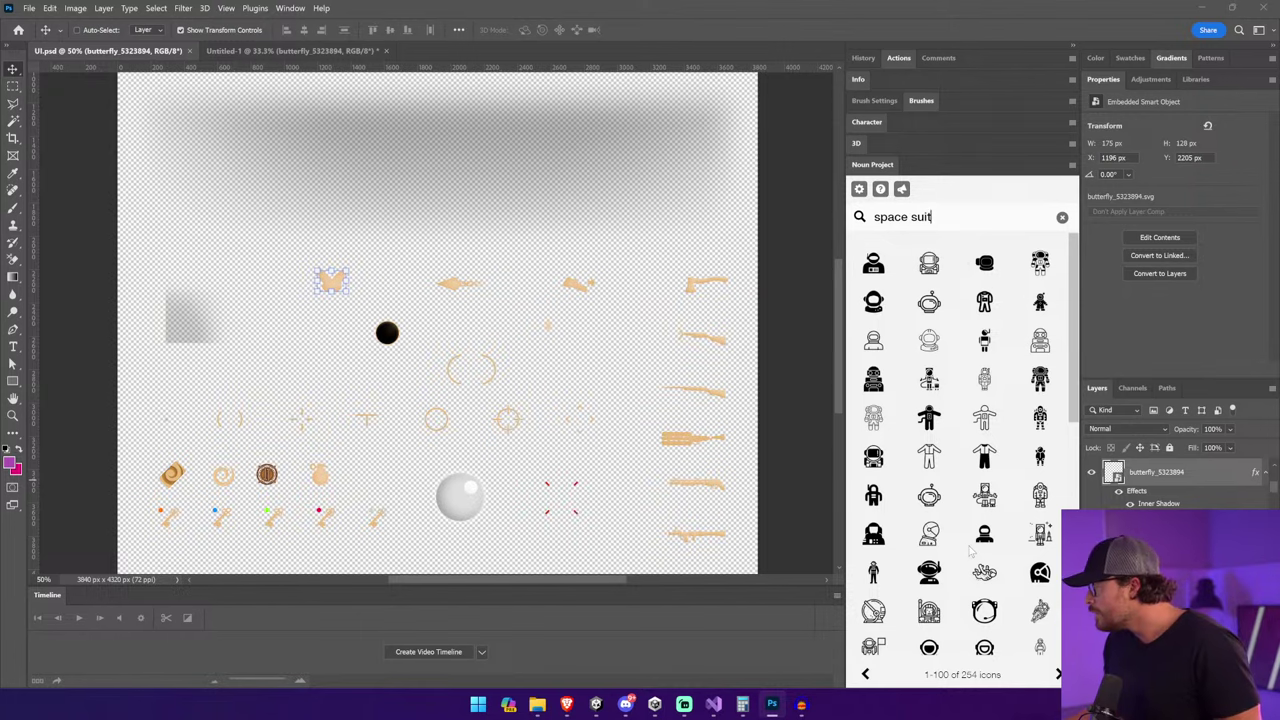
Find the solid Astronaut Helmet icon among the space suit results and insert it into UI.psd at 300px.
scroll(975, 550, down, 5)
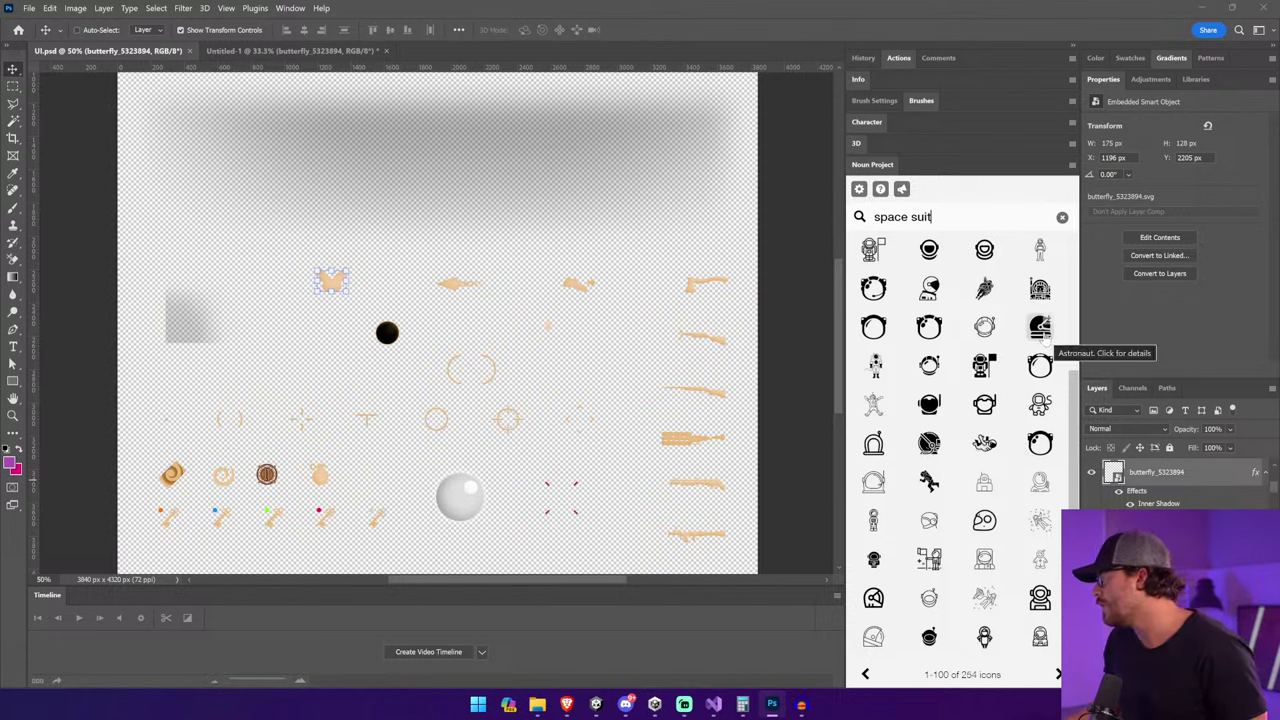
scroll(1040, 345, down, 2)
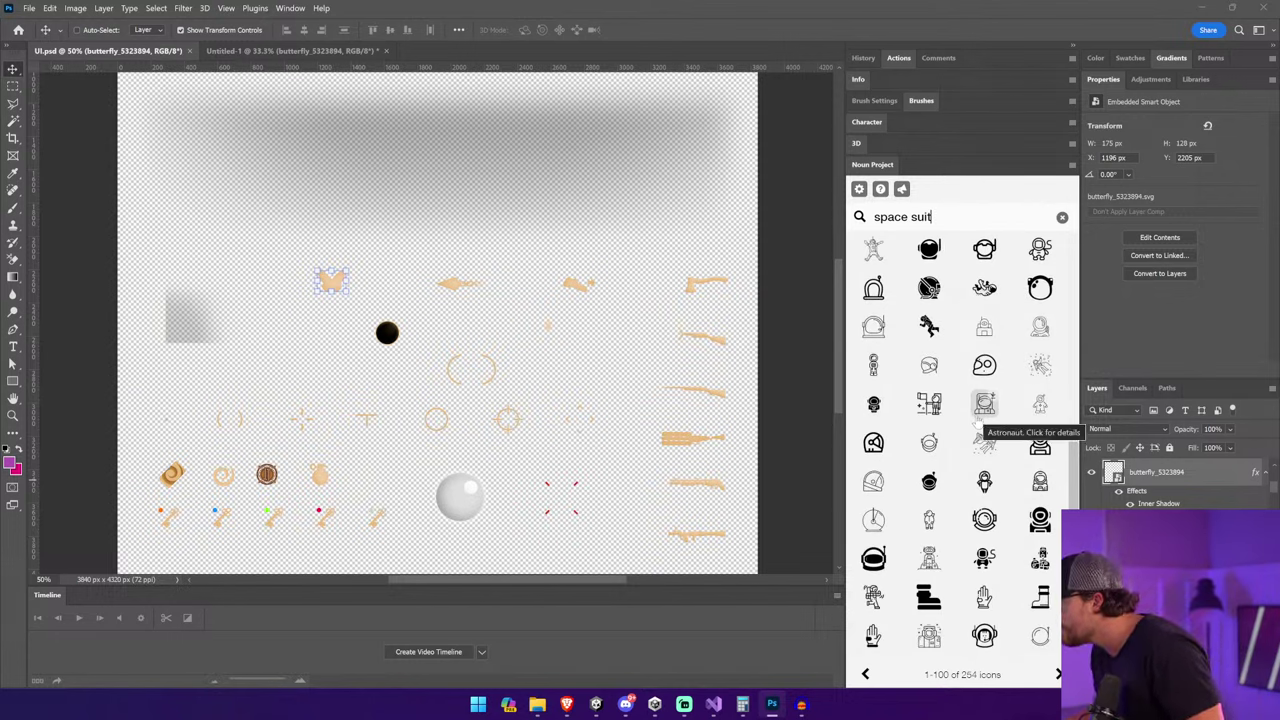
click(929, 483)
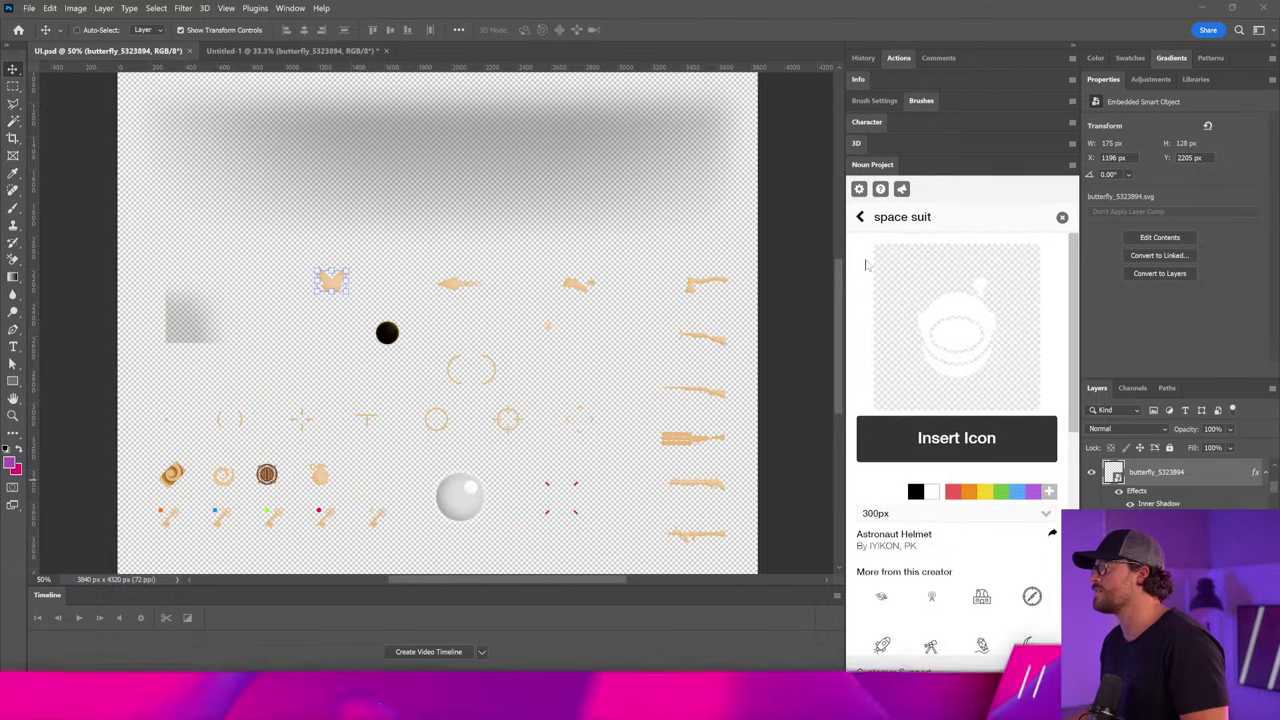
click(934, 441)
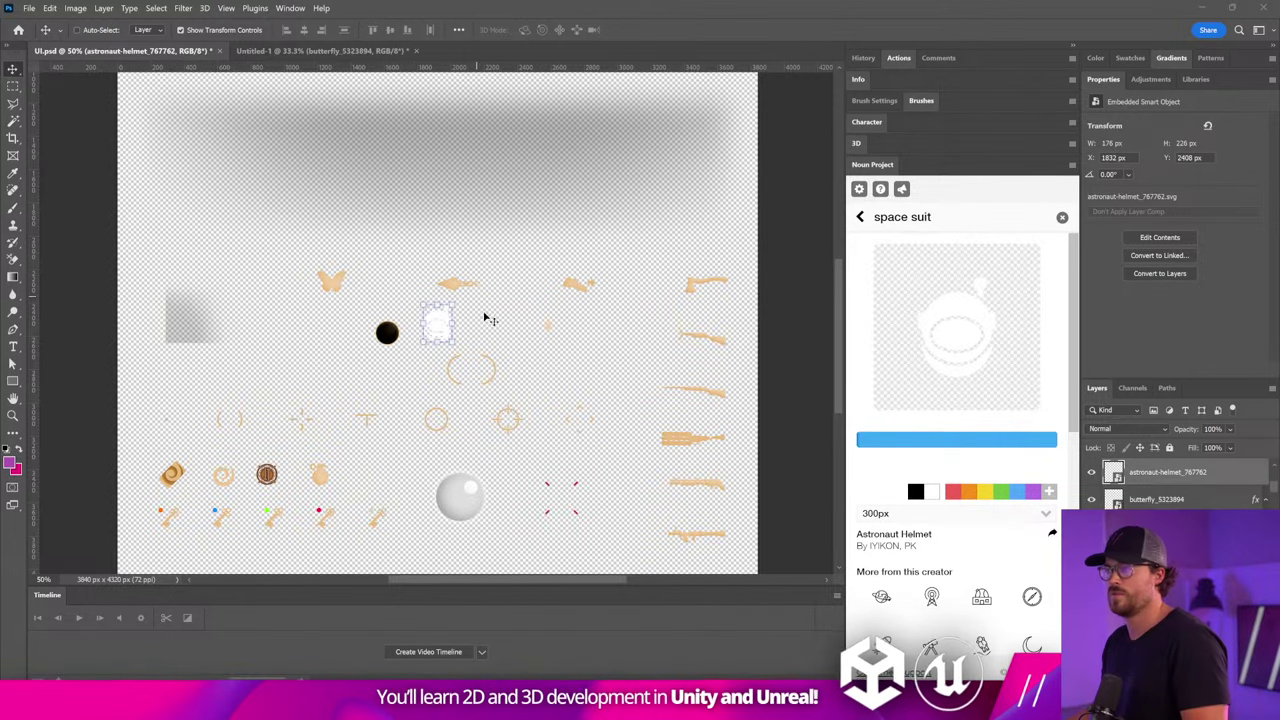
Inspect the helmet icon up close, then move it below the red hit reticle, at about X 2584, Y 3932 px.
drag(486, 320, 462, 307)
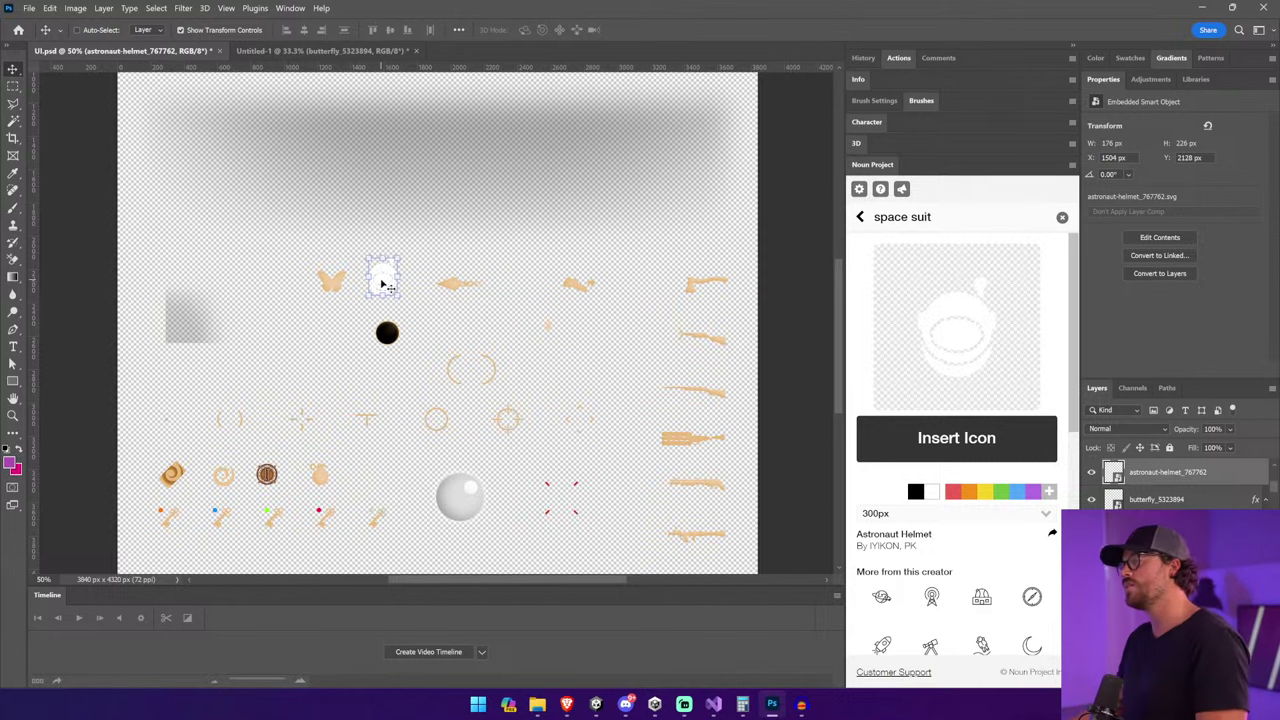
drag(382, 285, 278, 258)
key(z)
drag(249, 211, 317, 281)
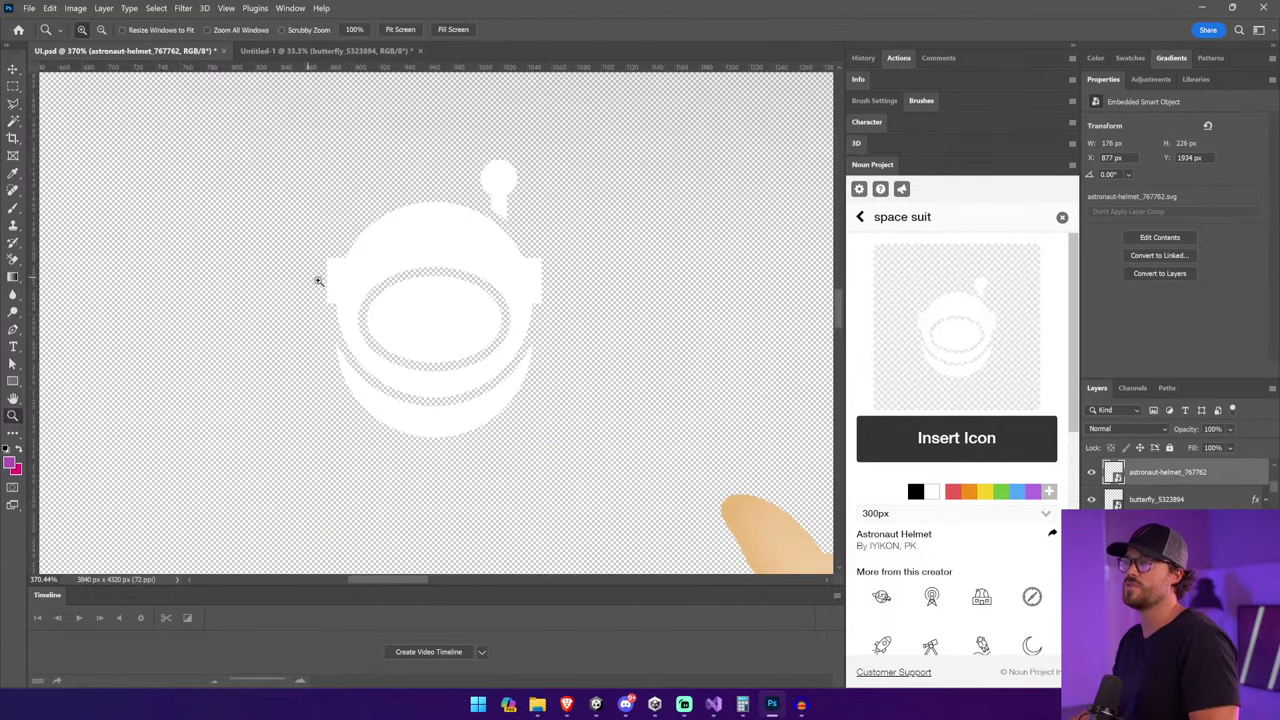
key(v)
key(ctrl+0)
drag(484, 286, 537, 483)
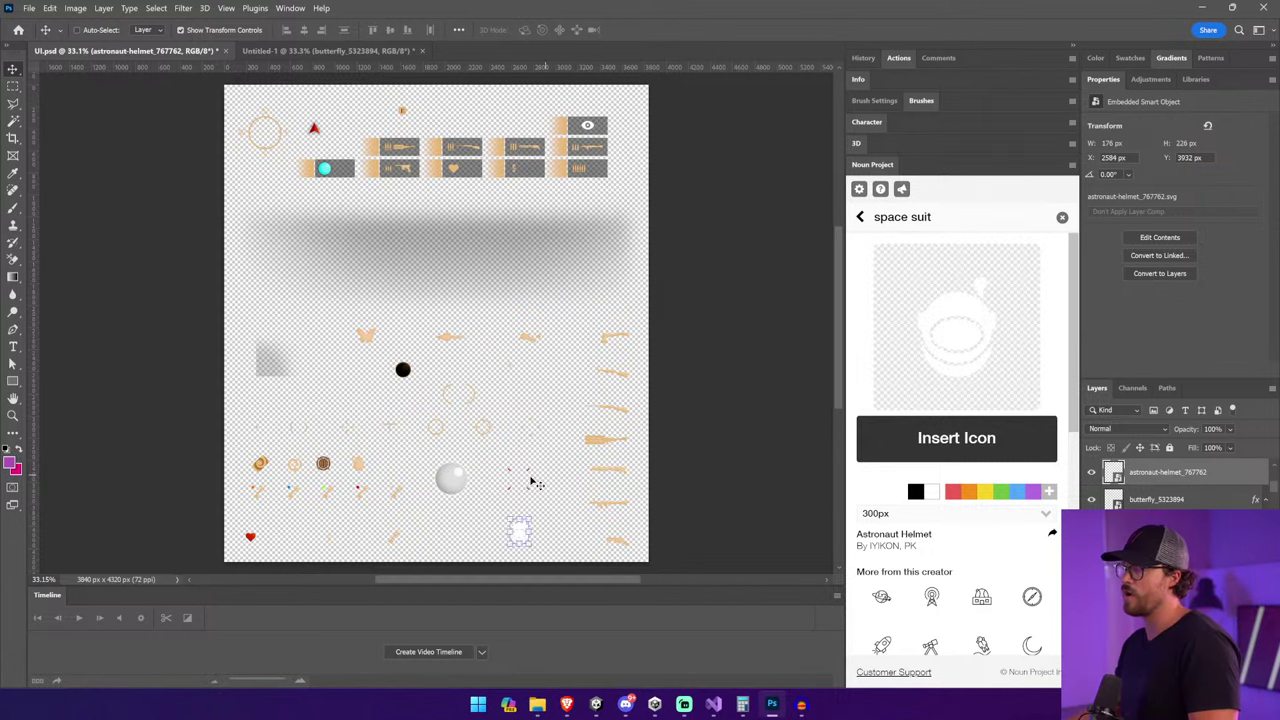
Scale the astronaut helmet icon down proportionally to about 74%, making it 131 by 169 px.
key(z)
drag(449, 469, 553, 567)
key(v)
key(ctrl+t)
drag(588, 342, 573, 372)
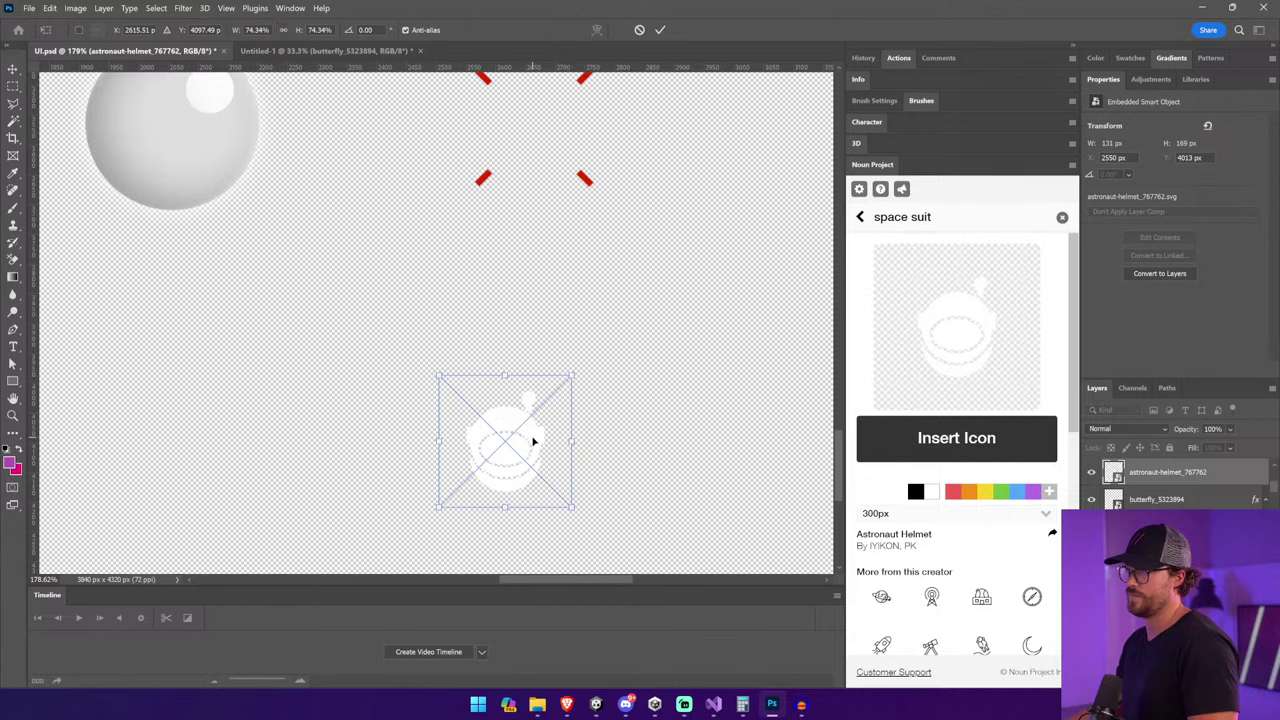
key(Return)
Move the helmet icon into the empty space above the crosshair row, at about X 1027, Y 2702 px.
alt+scroll(535, 440, down, 5)
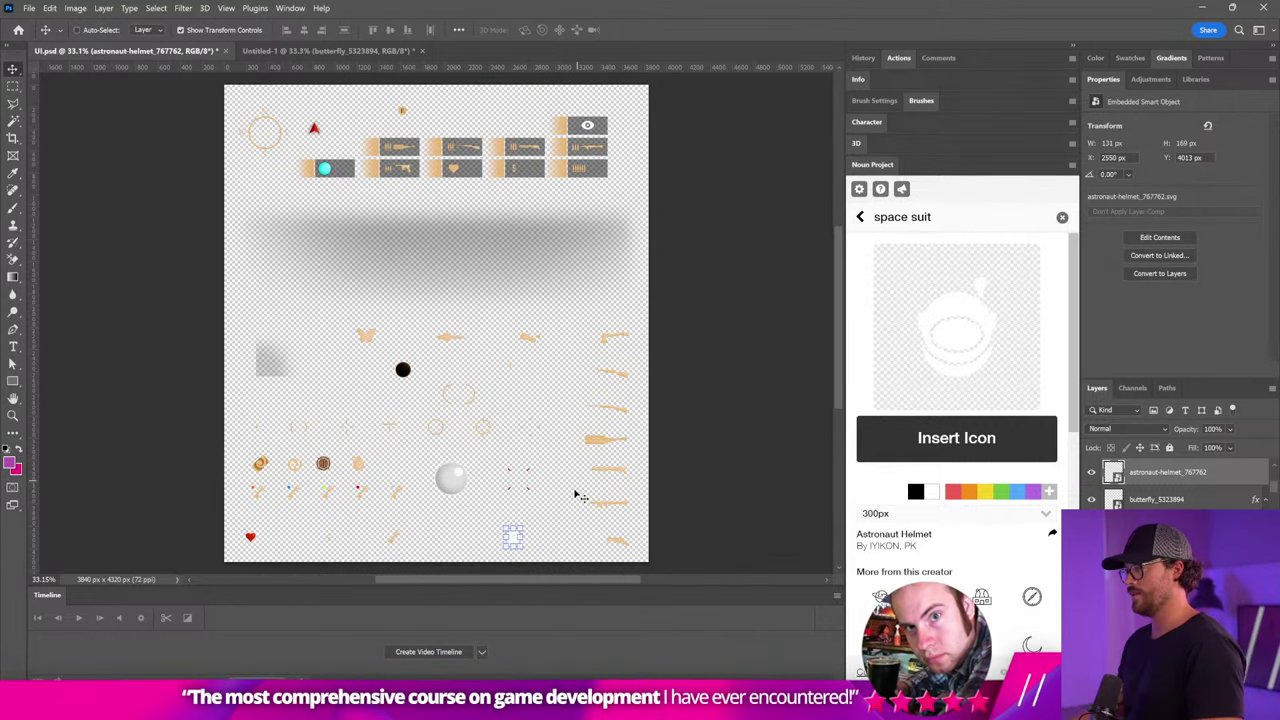
drag(580, 491, 514, 488)
drag(519, 553, 420, 397)
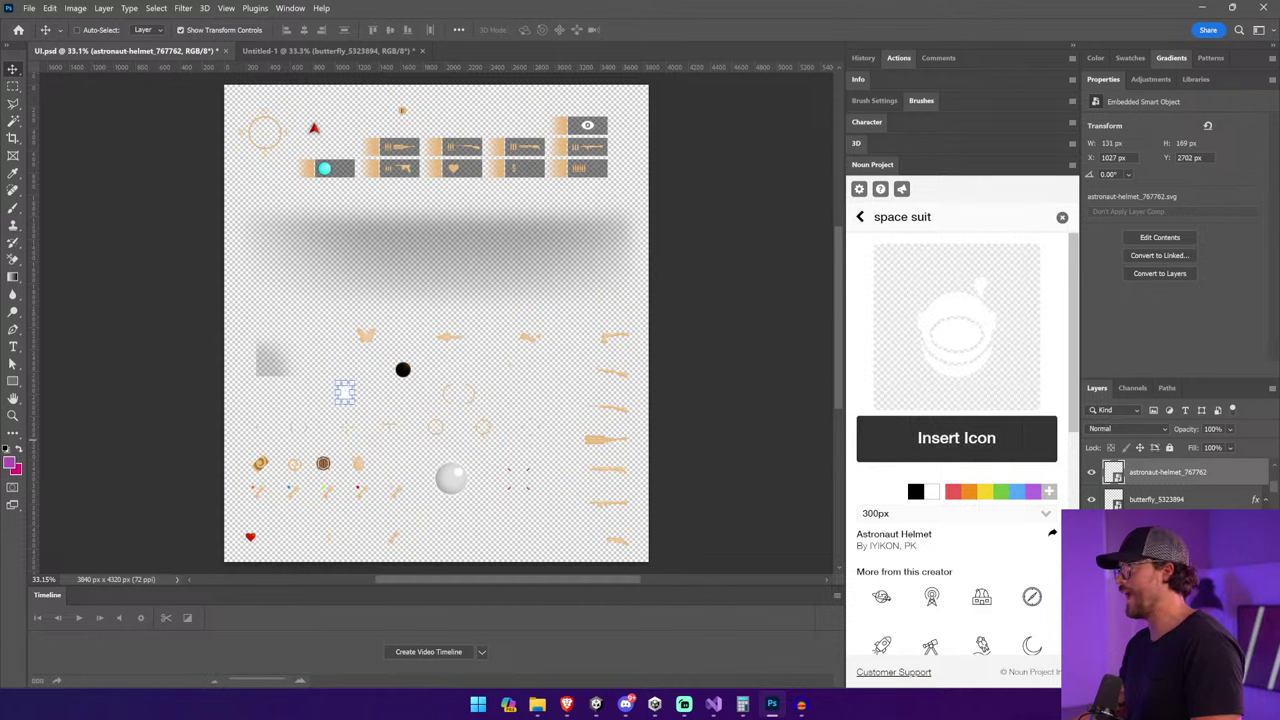
Copy the butterfly layer's effects onto the astronaut helmet layer and shift the icon to about X 1045, Y 2739 px.
alt+drag(1256, 499, 1158, 469)
ctrl+drag(268, 411, 427, 447)
mouse_move(588, 337)
mouse_down()
mouse_move(337, 352)
mouse_move(443, 376)
mouse_move(598, 348)
mouse_up()
key(Return)
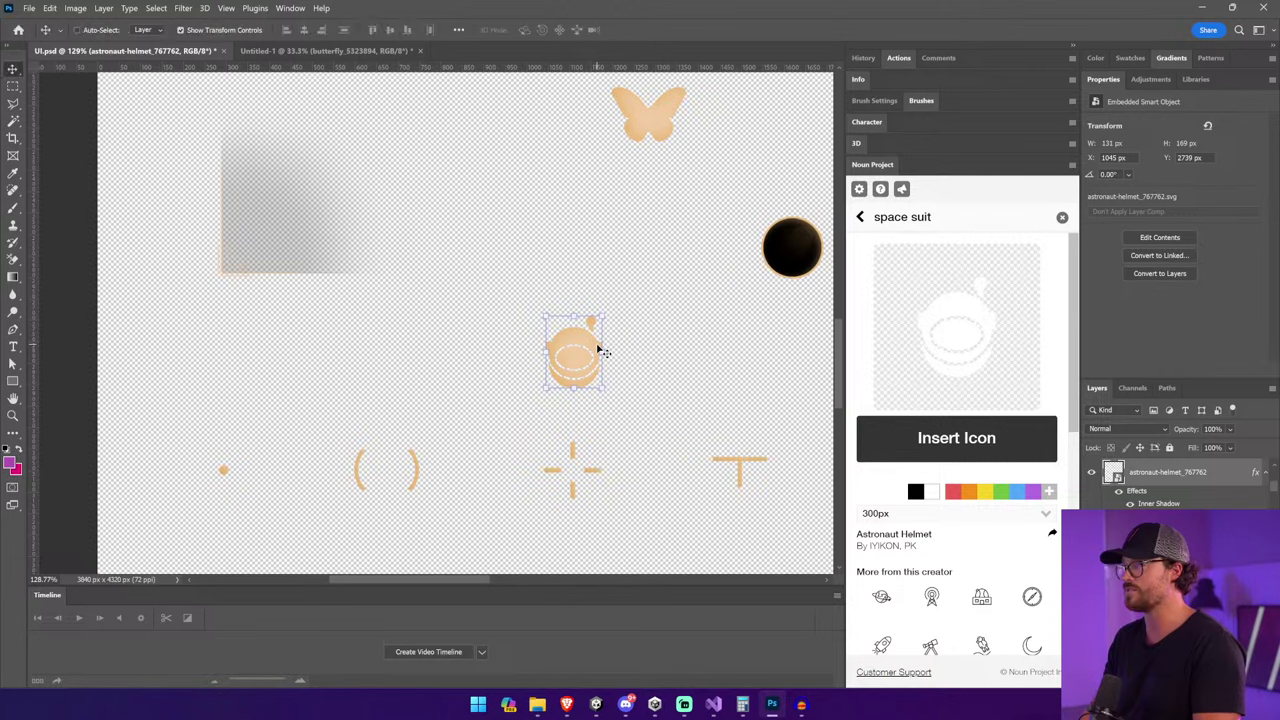
Switch to Unity and open the UI texture in the Sprite Editor to check the helmet against the existing sprite slices, then close it.
click(597, 705)
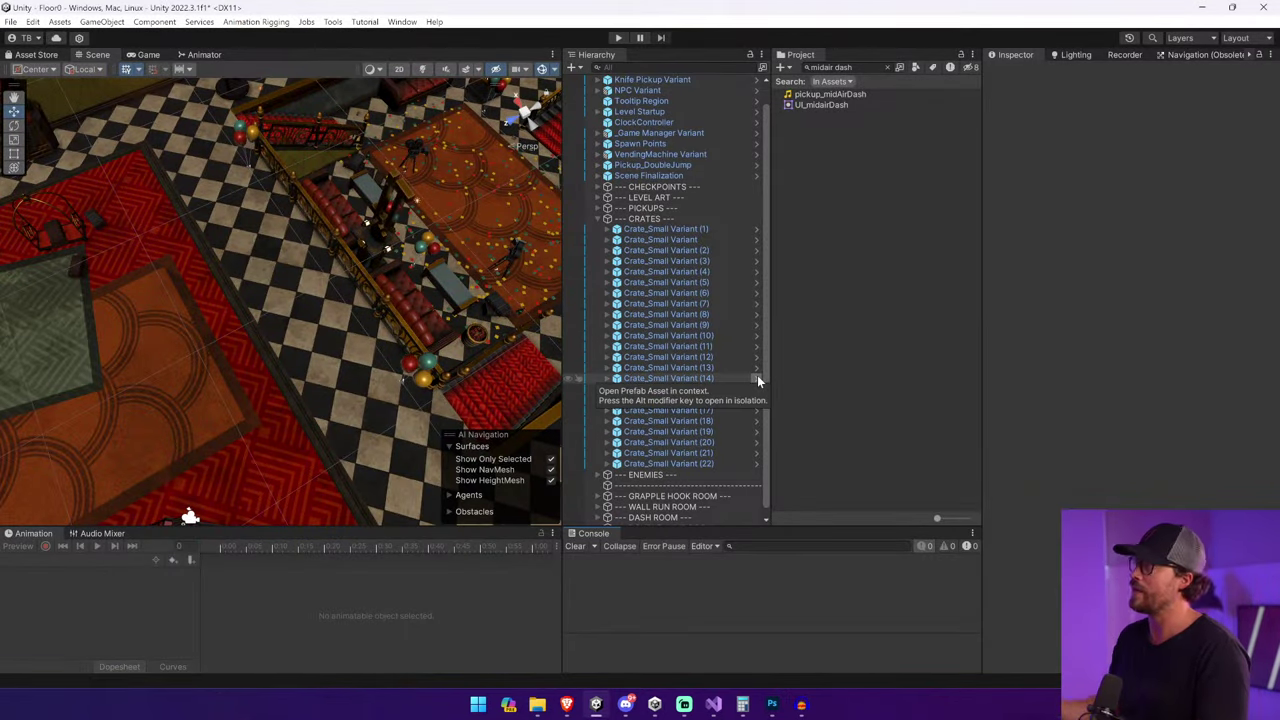
click(821, 104)
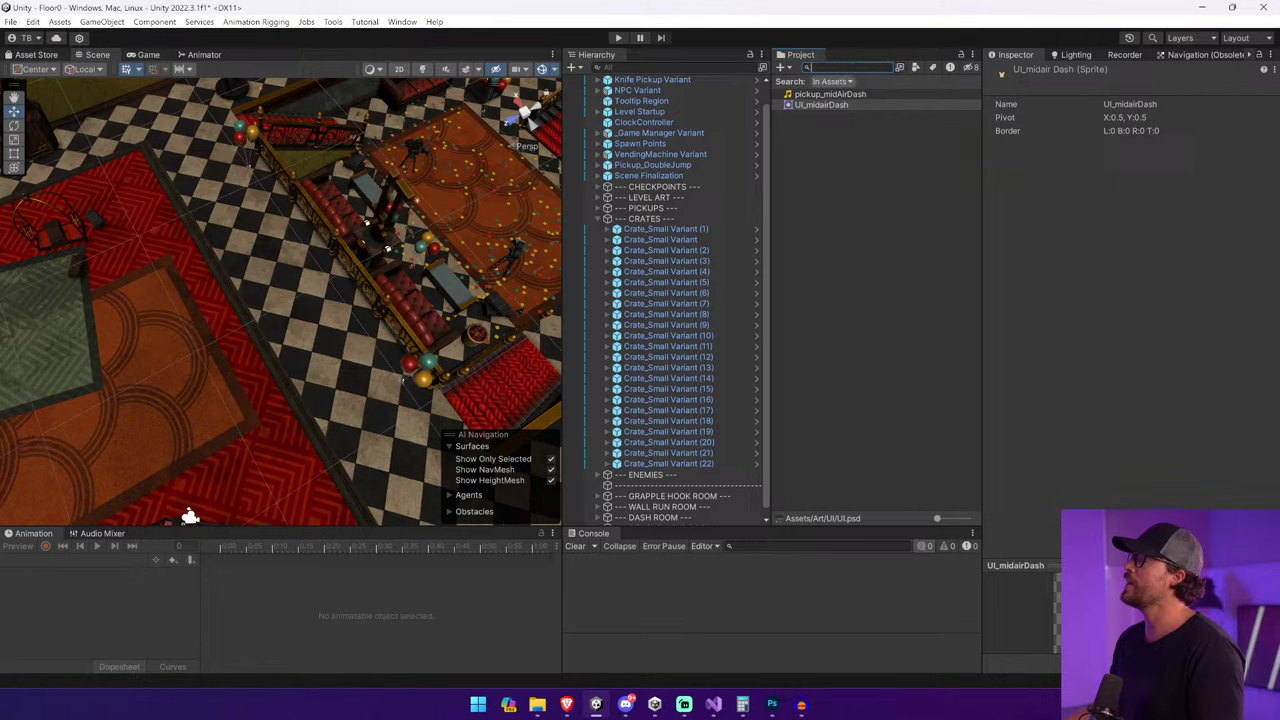
click(886, 67)
scroll(916, 380, up, 5)
click(893, 124)
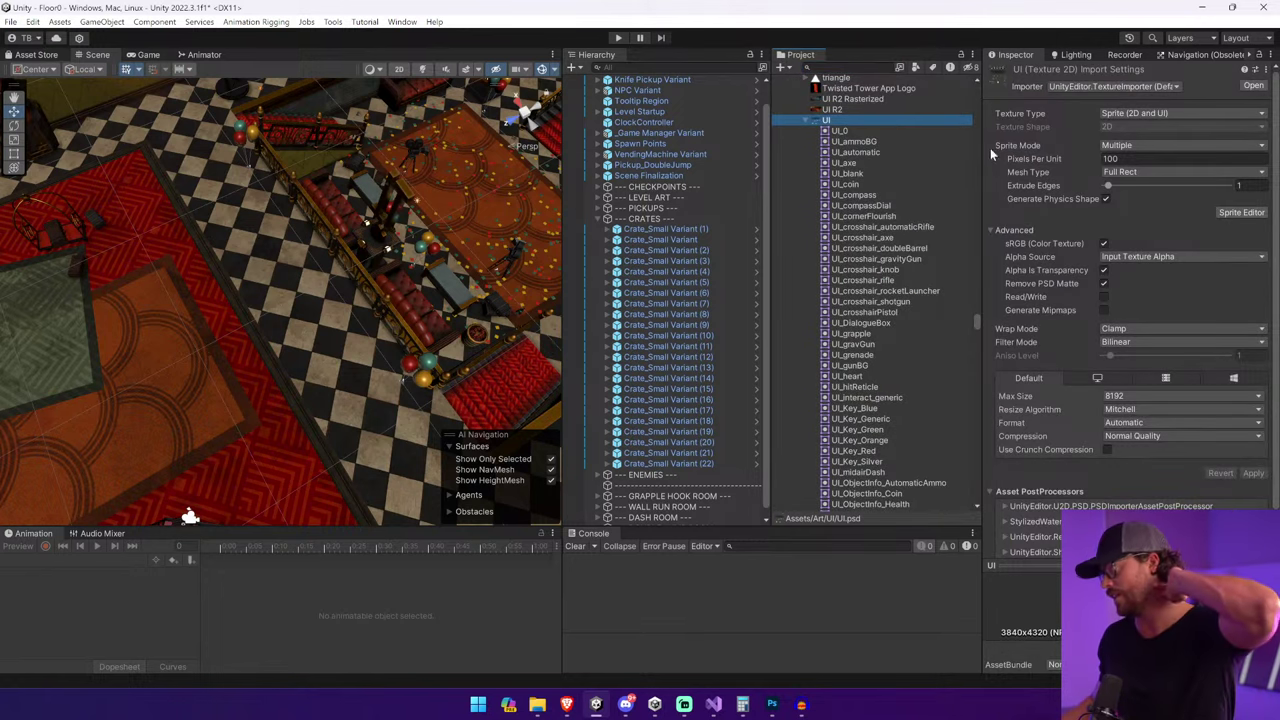
click(1235, 212)
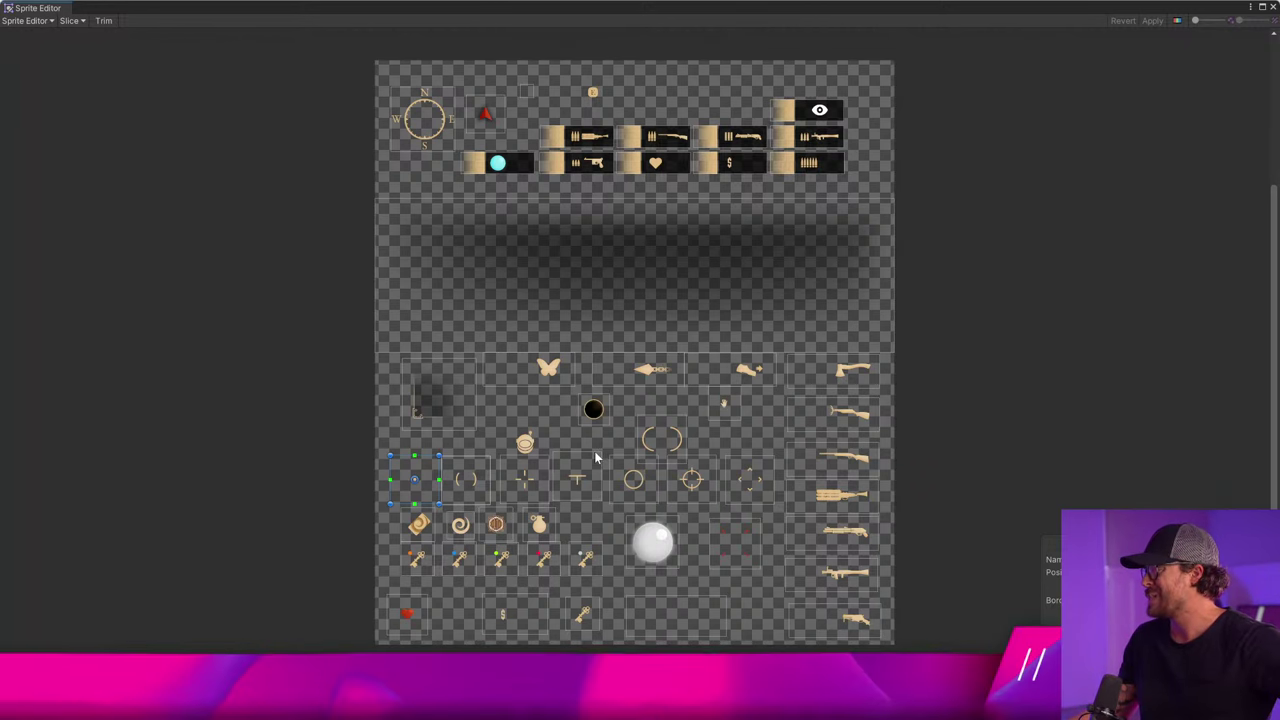
click(1273, 8)
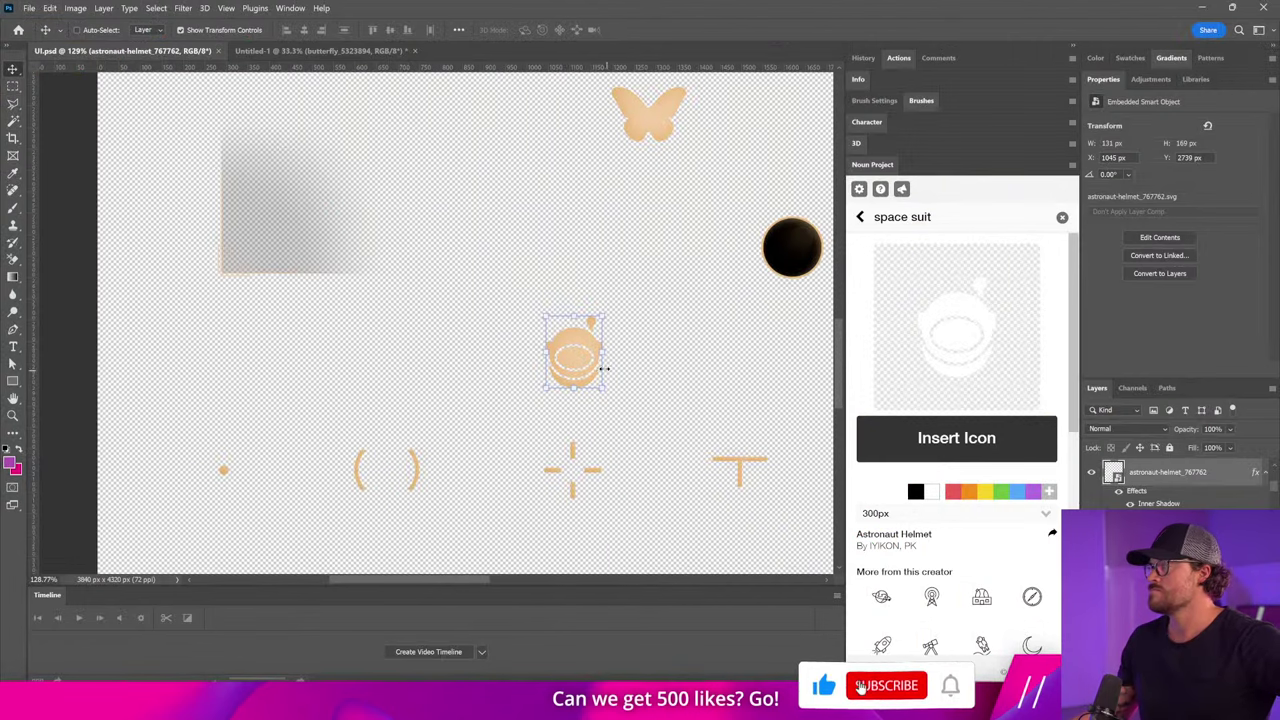
Switch back to Photoshop, move the helmet icon below the butterfly to about X 1194, Y 2668 px, and clear the icon search.
drag(580, 372, 649, 337)
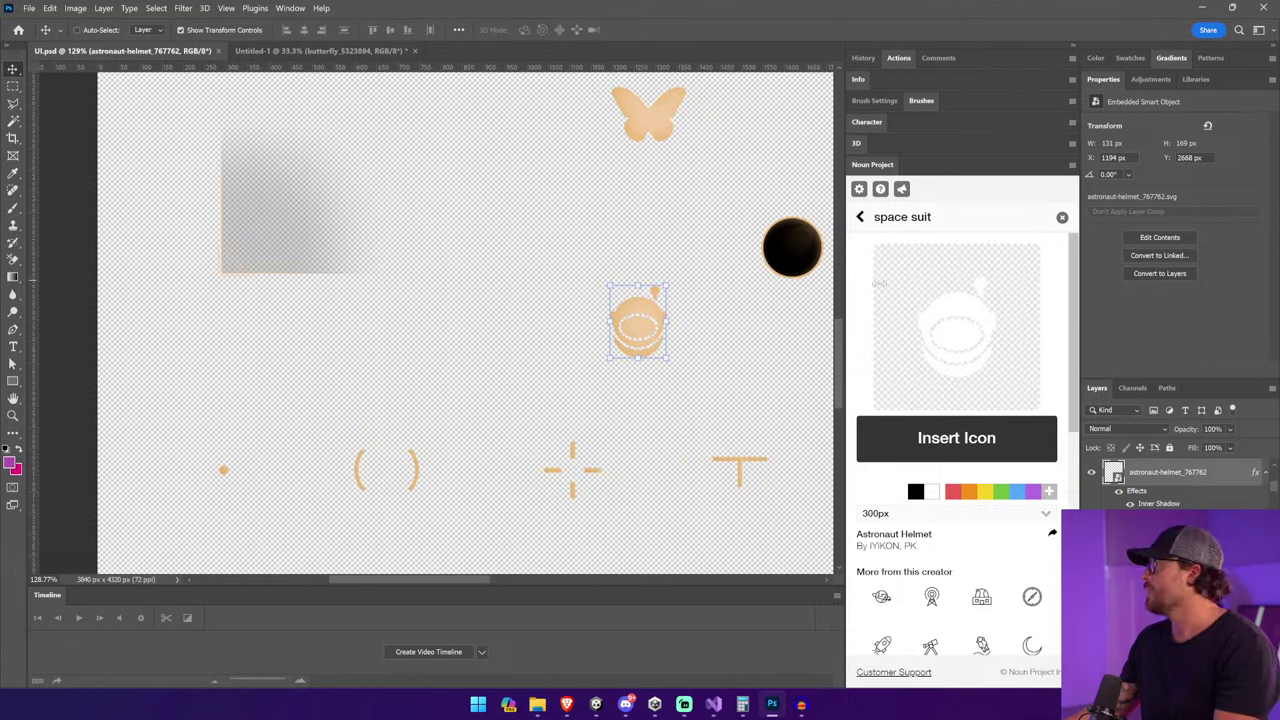
click(860, 218)
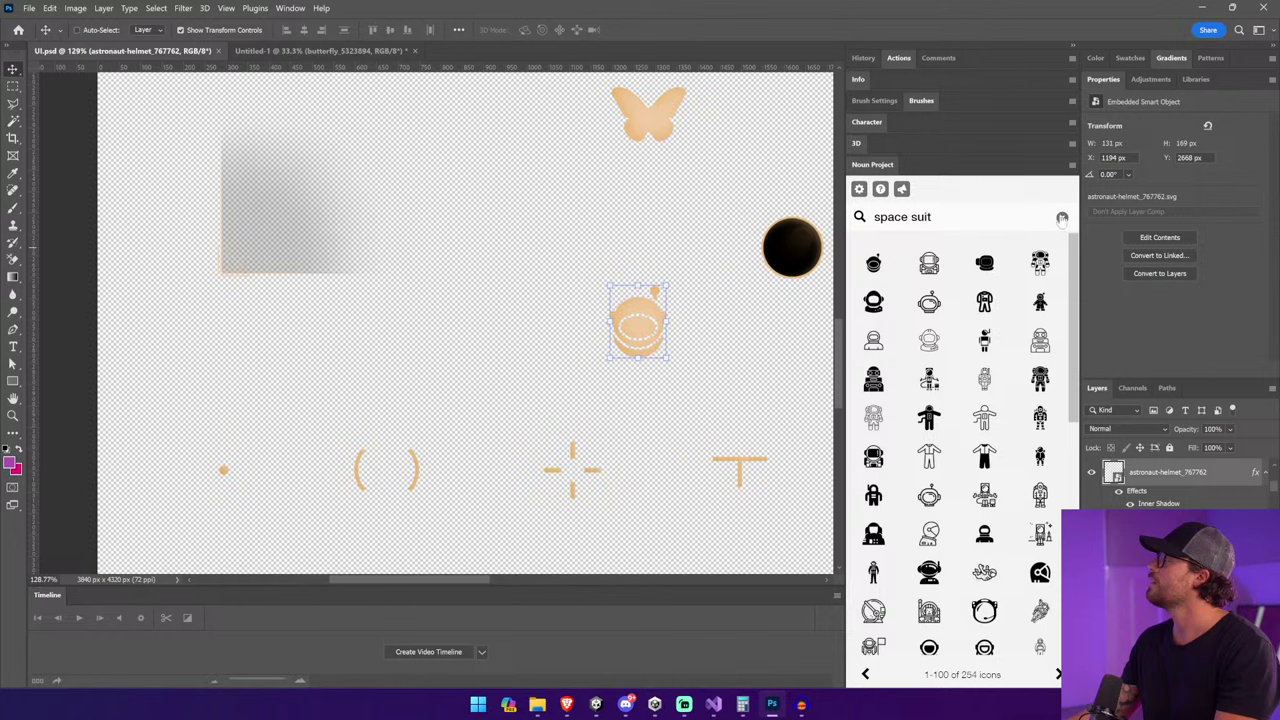
click(1062, 217)
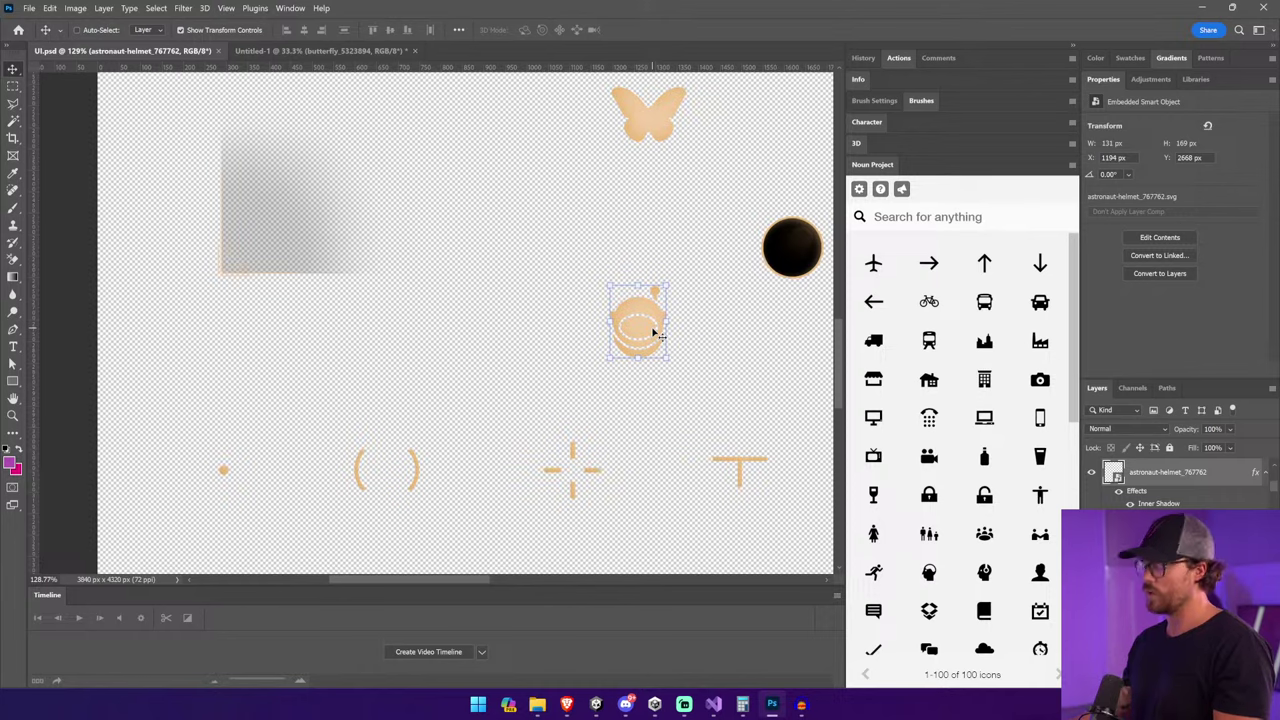
Fine-tune the helmet icon's position between the butterfly and the crosshair row to about X 1212, Y 2652 px, saving UI.psd between adjustments.
key(ctrl+0)
key(z)
drag(266, 347, 497, 458)
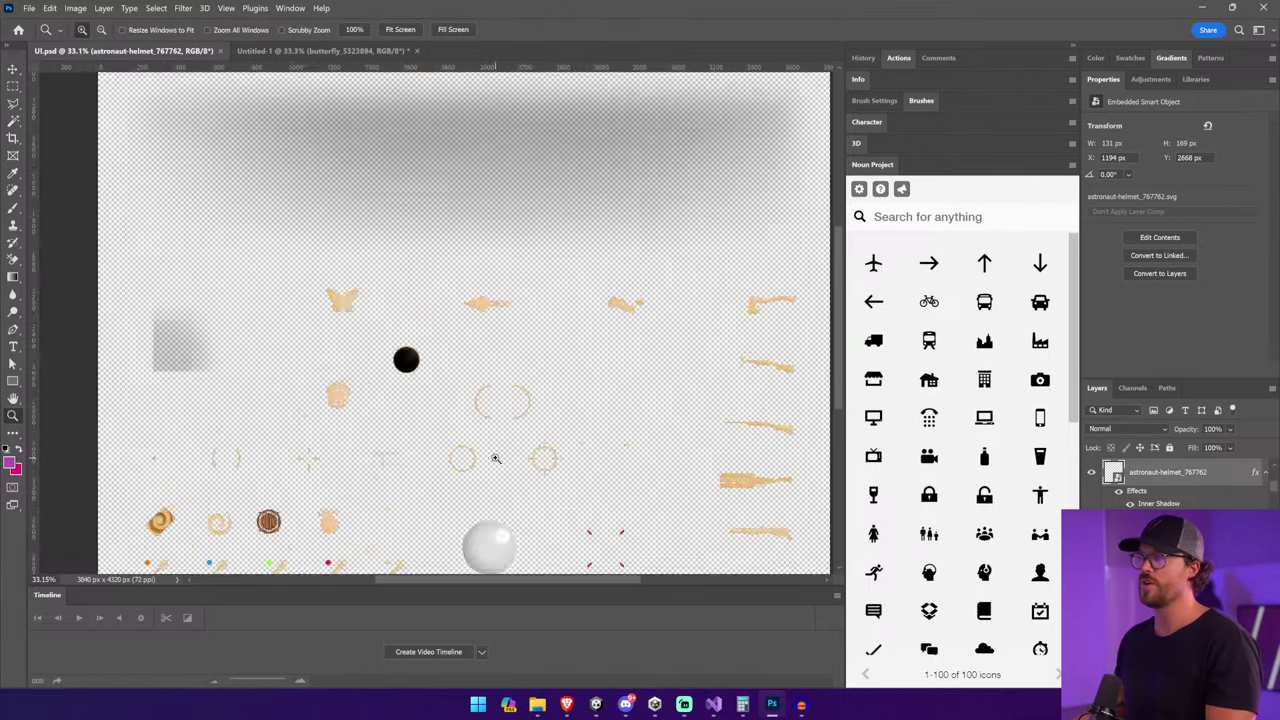
key(v)
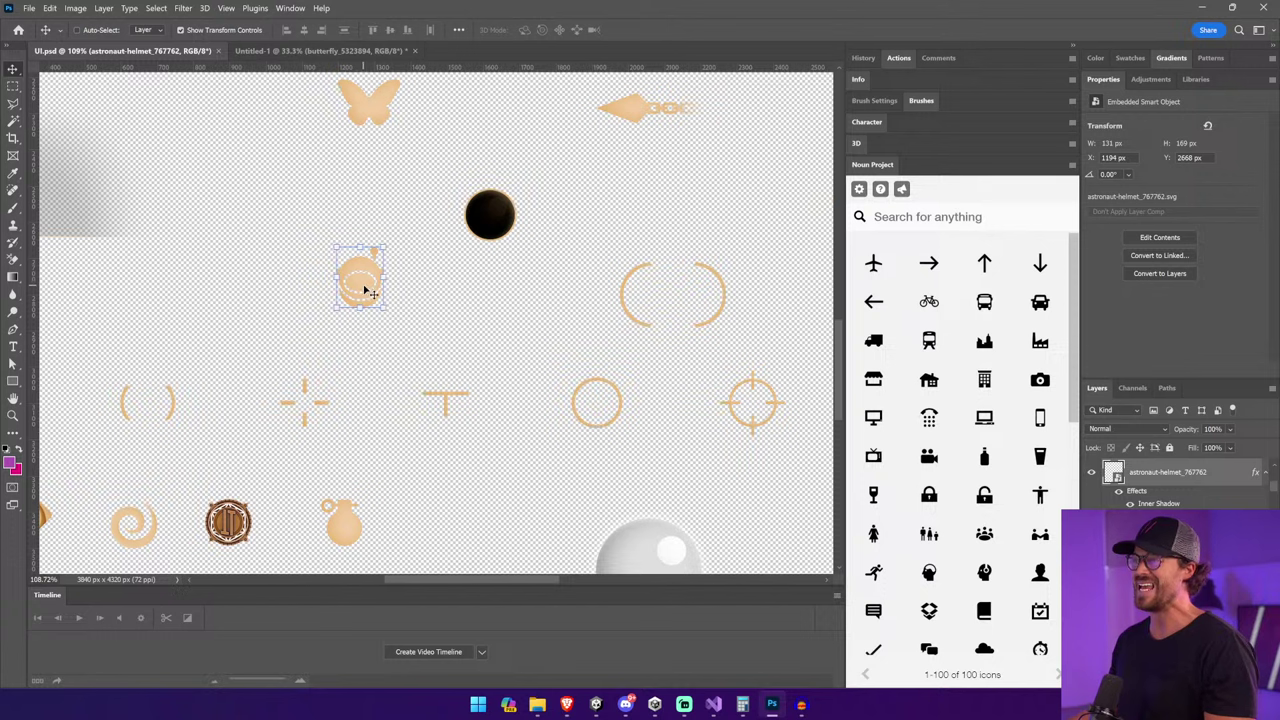
drag(366, 291, 373, 305)
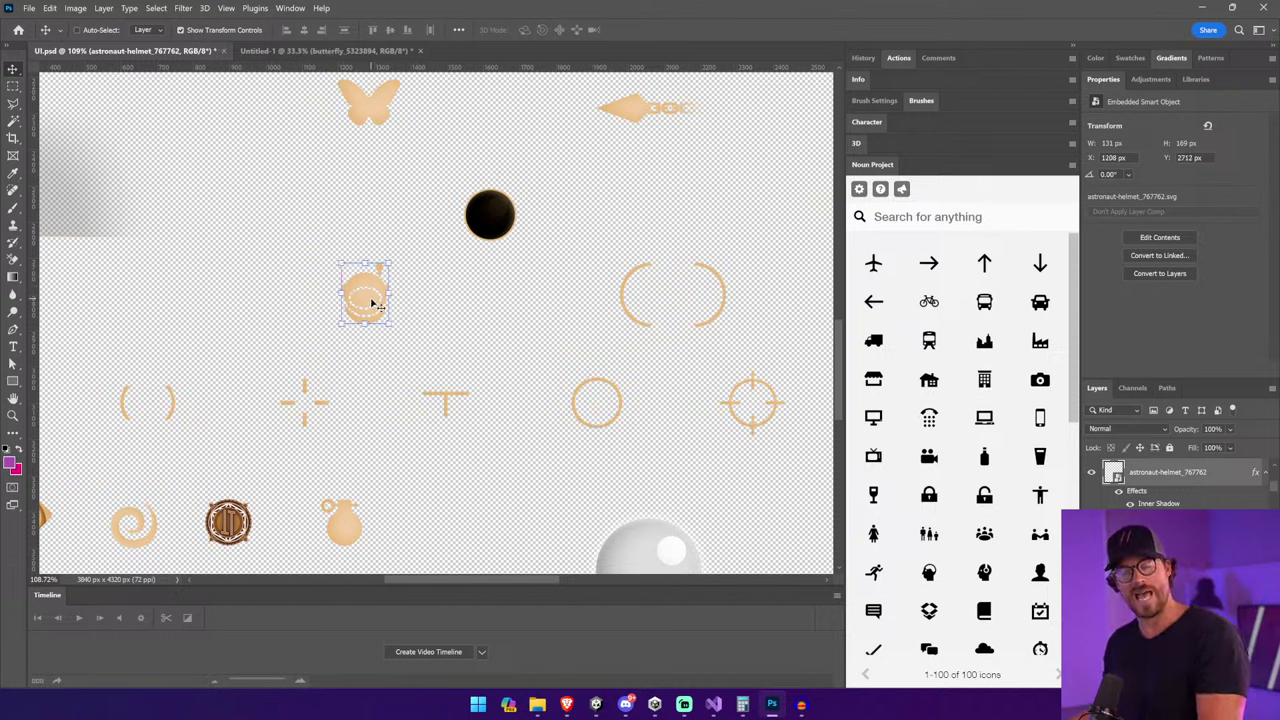
key(ctrl+s)
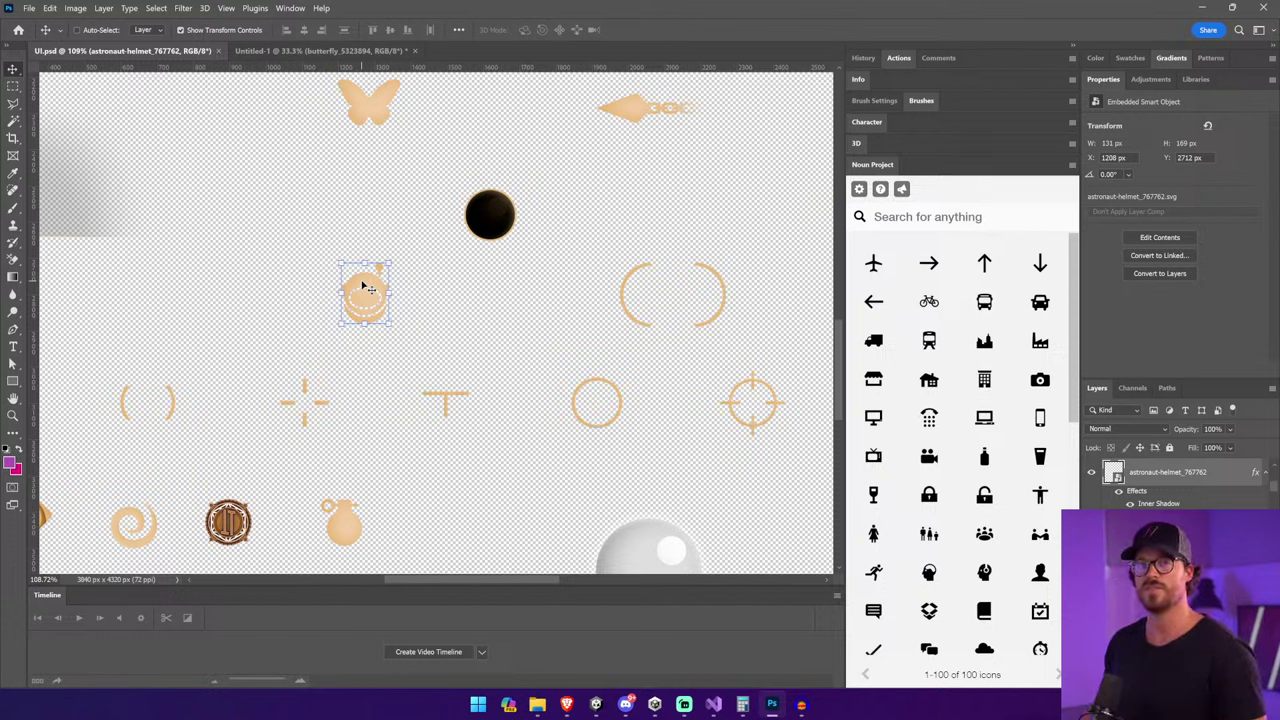
mouse_move(366, 288)
mouse_down()
mouse_move(366, 100)
mouse_move(366, 540)
mouse_move(368, 300)
mouse_up()
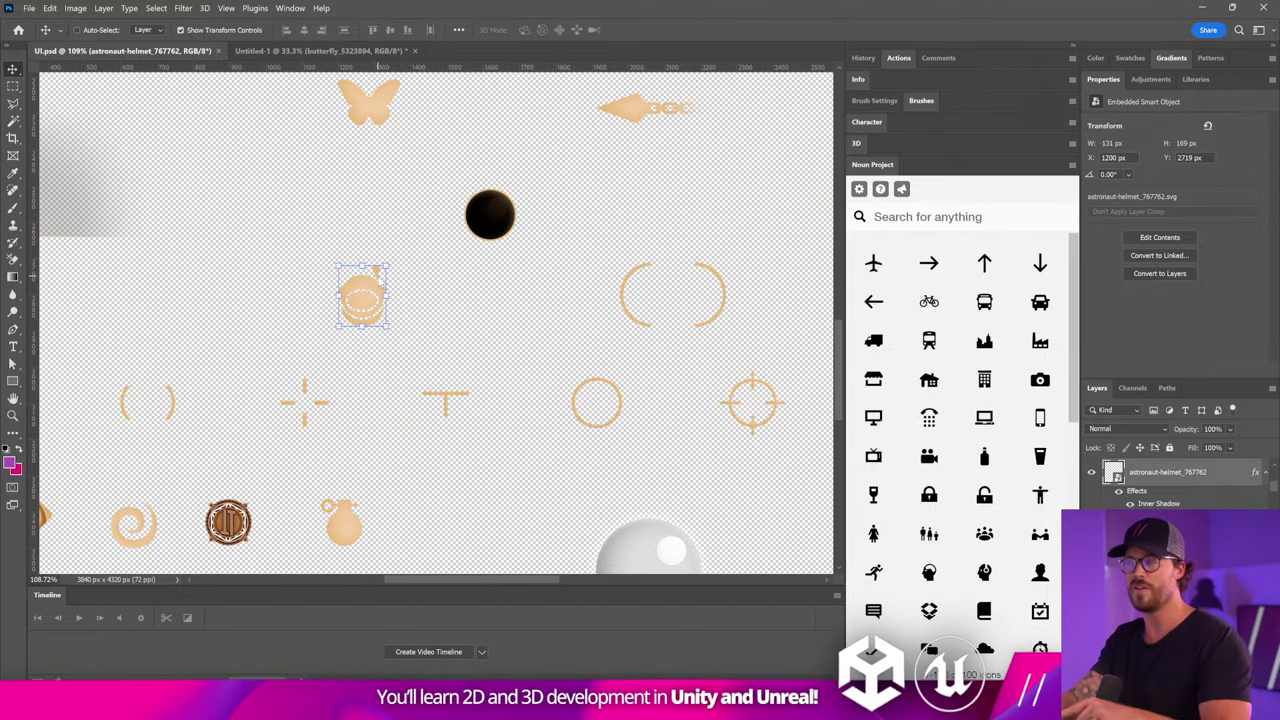
drag(367, 306, 366, 280)
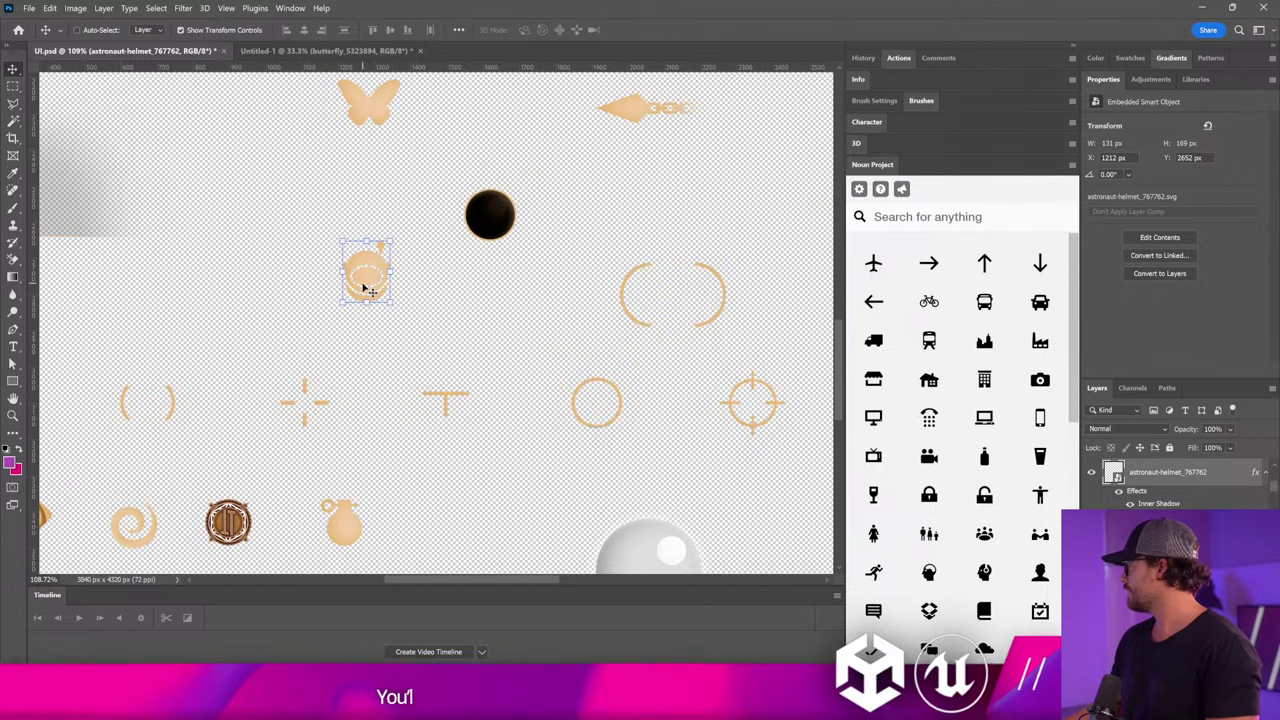
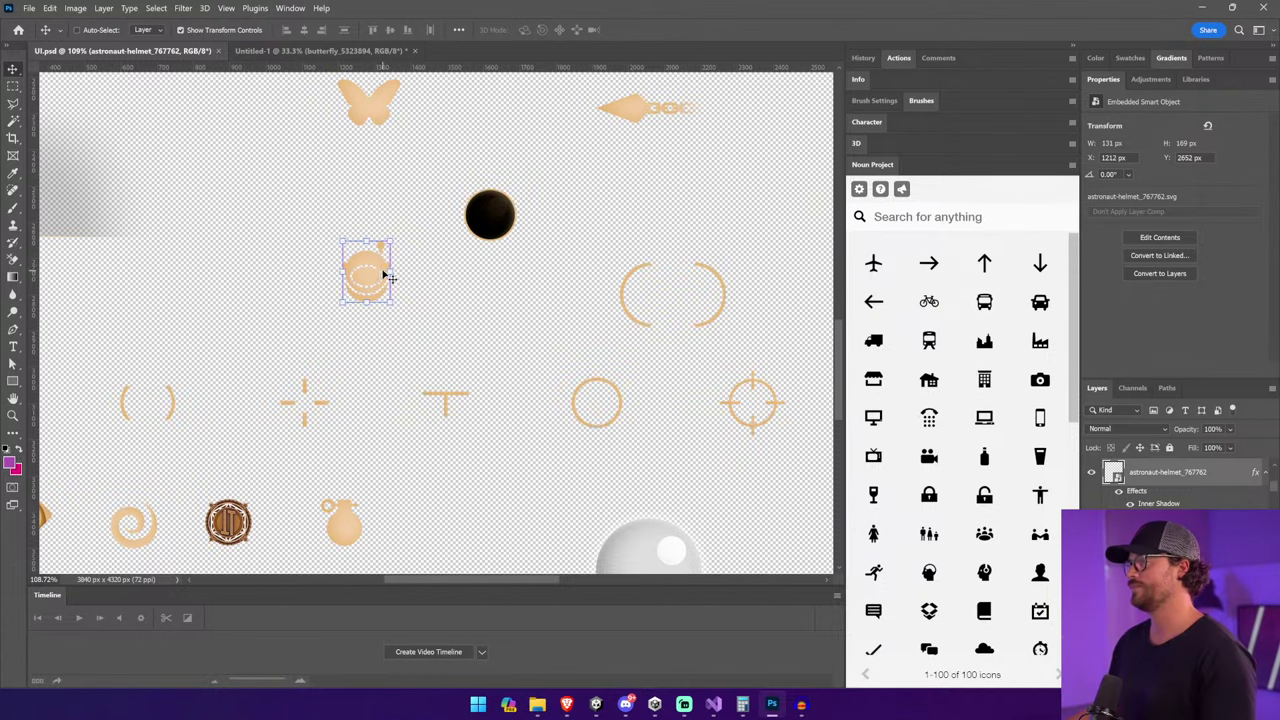
Switch to Unity, open the UI texture in the Sprite Editor and select the butterfly icon's slice.
click(596, 704)
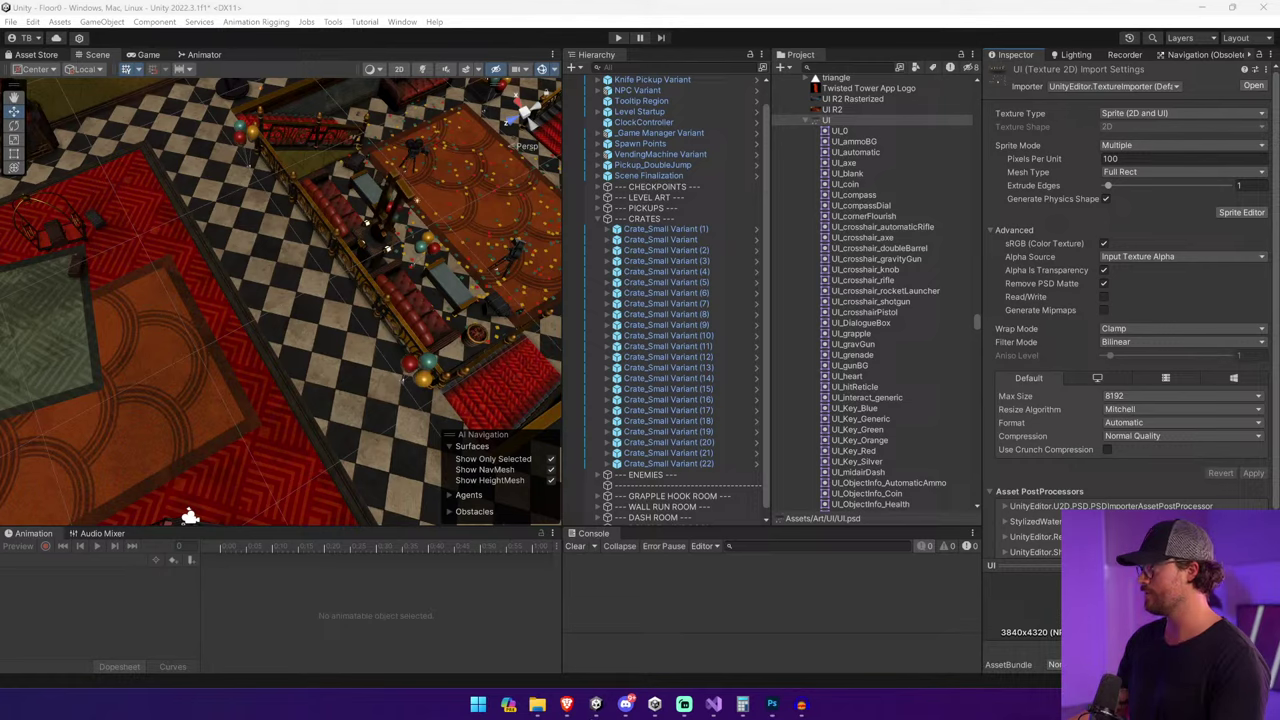
click(1238, 212)
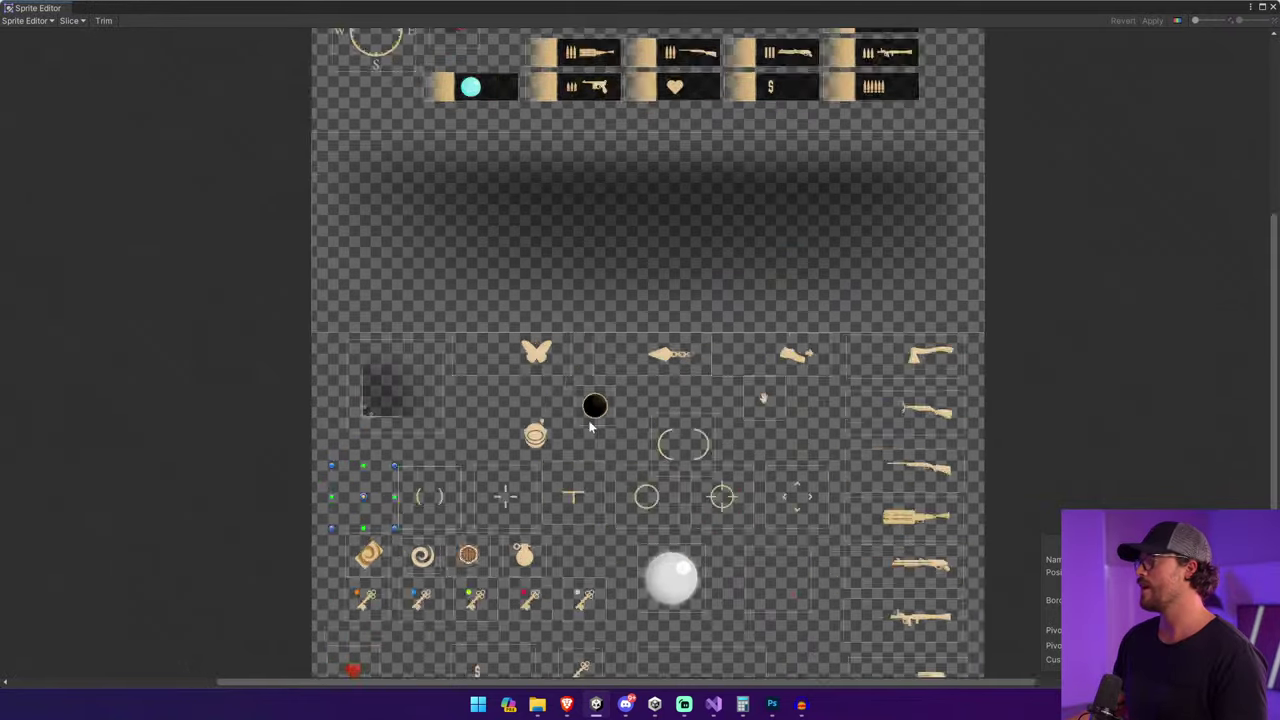
scroll(590, 428, up, 3)
click(465, 340)
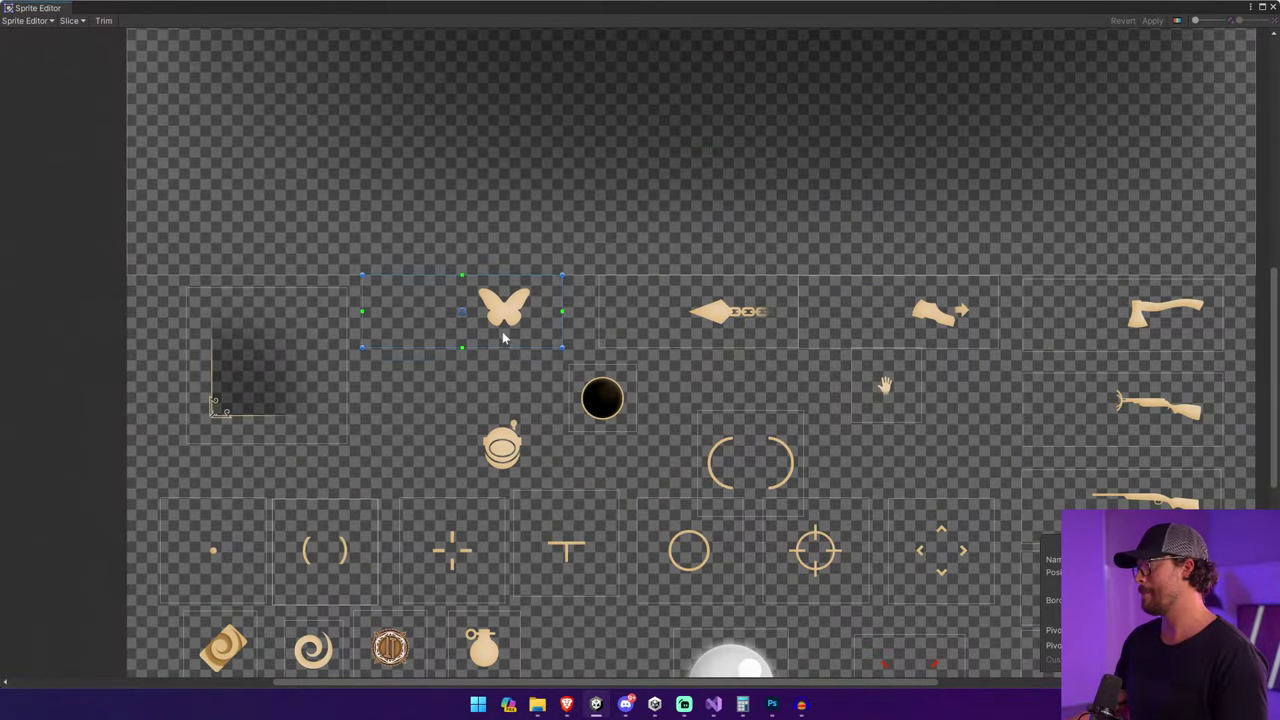
Try to draw a new slice around the helmet icon, sized 363 px wide by 132 px high.
drag(358, 402, 550, 484)
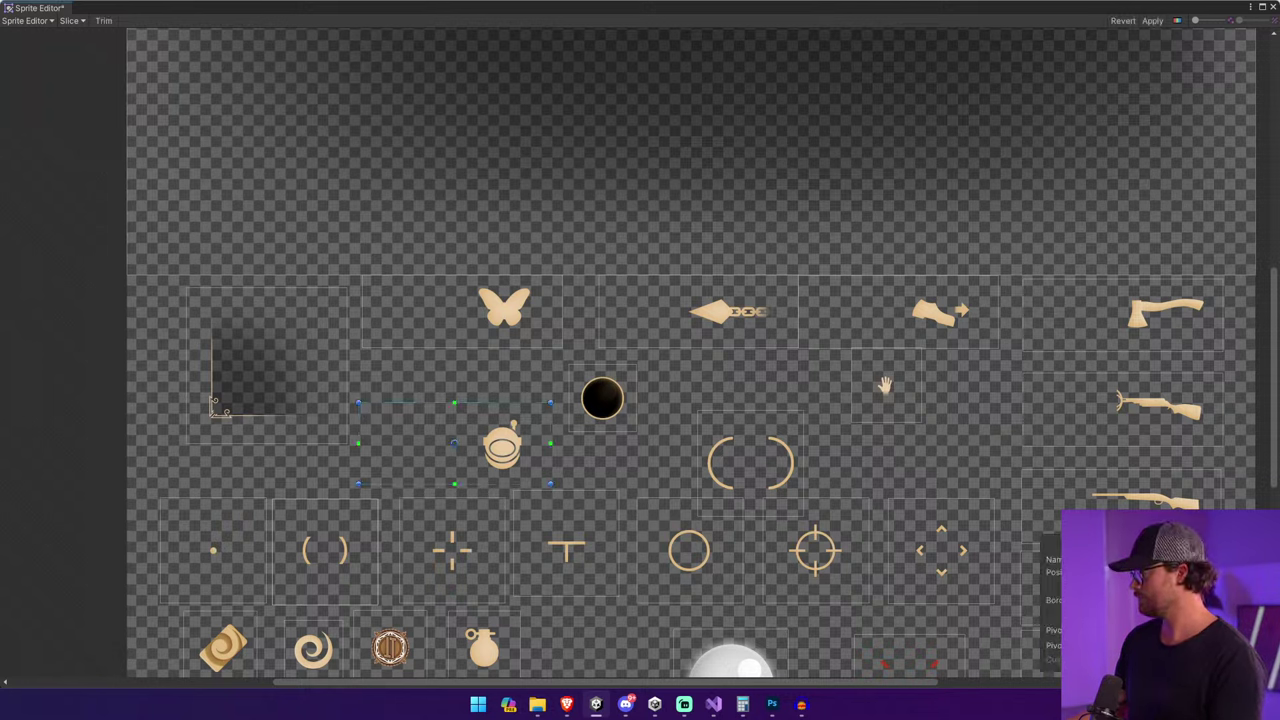
text(363)
key(Tab)
text(132)
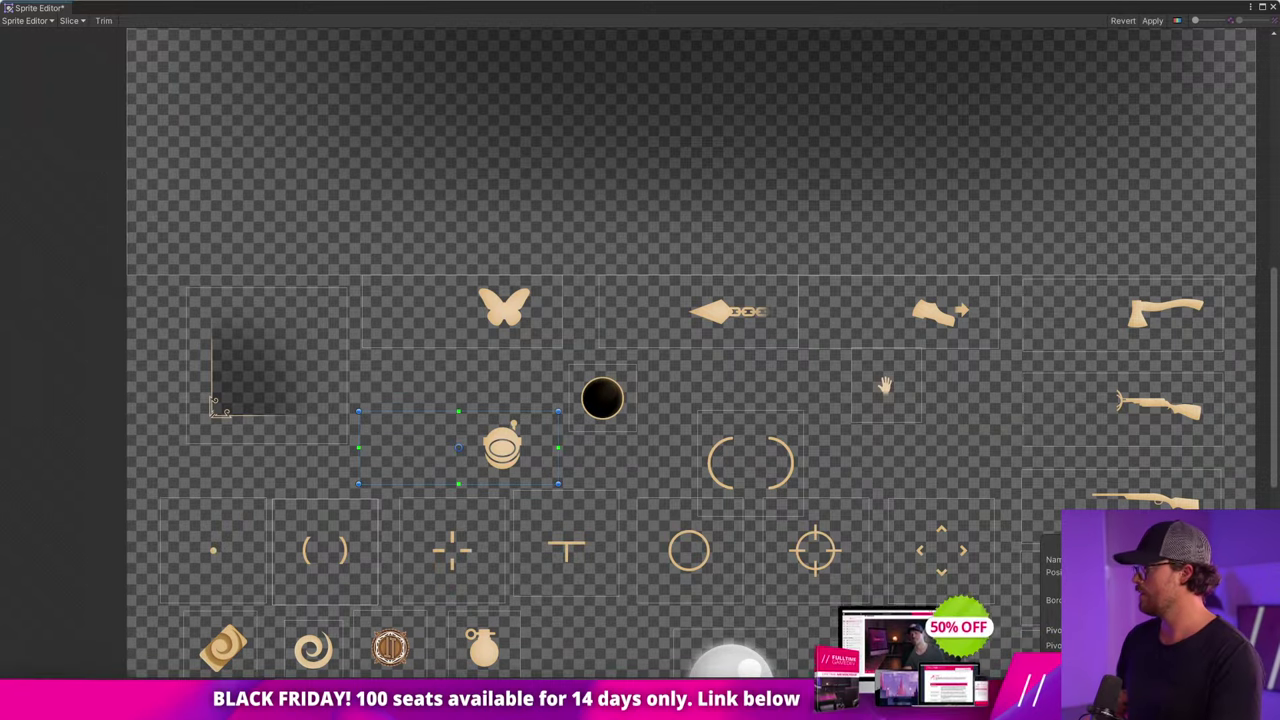
Duplicate the butterfly slice, position the copy over the helmet icon, name it UI_doubleJump, apply the changes and close the Sprite Editor.
click(529, 331)
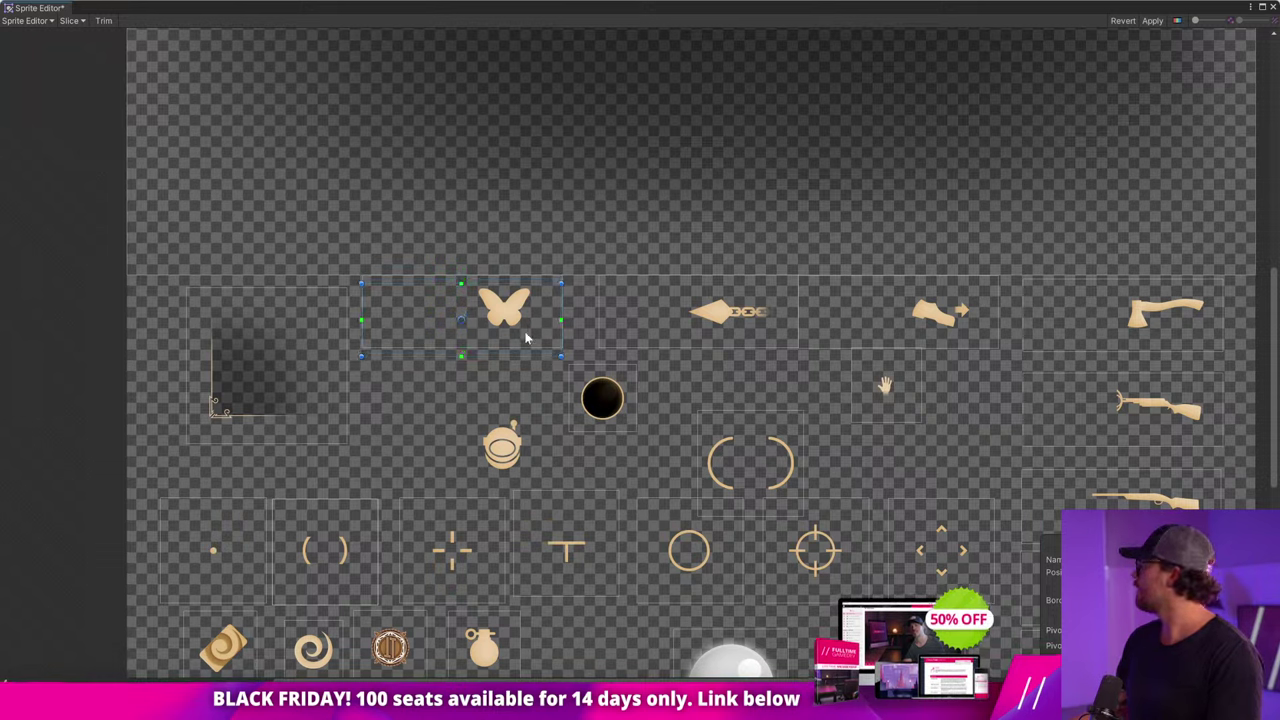
click(527, 425)
drag(527, 425, 528, 460)
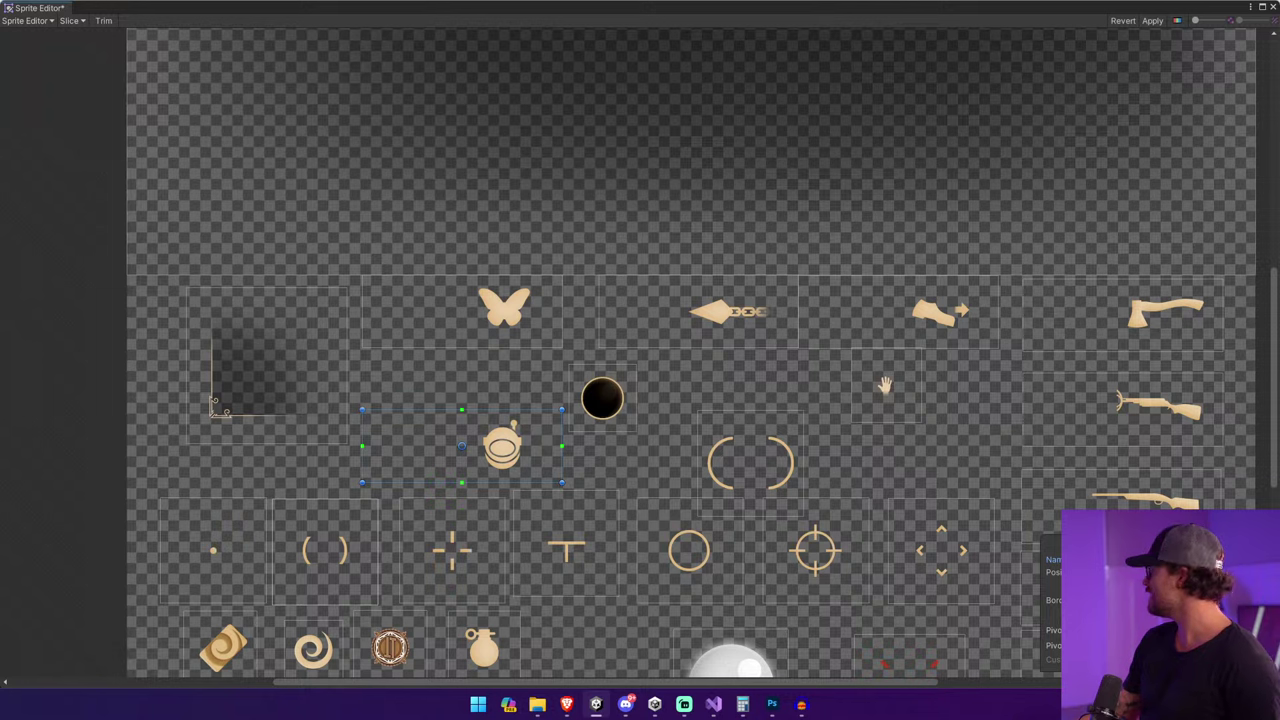
click(1153, 20)
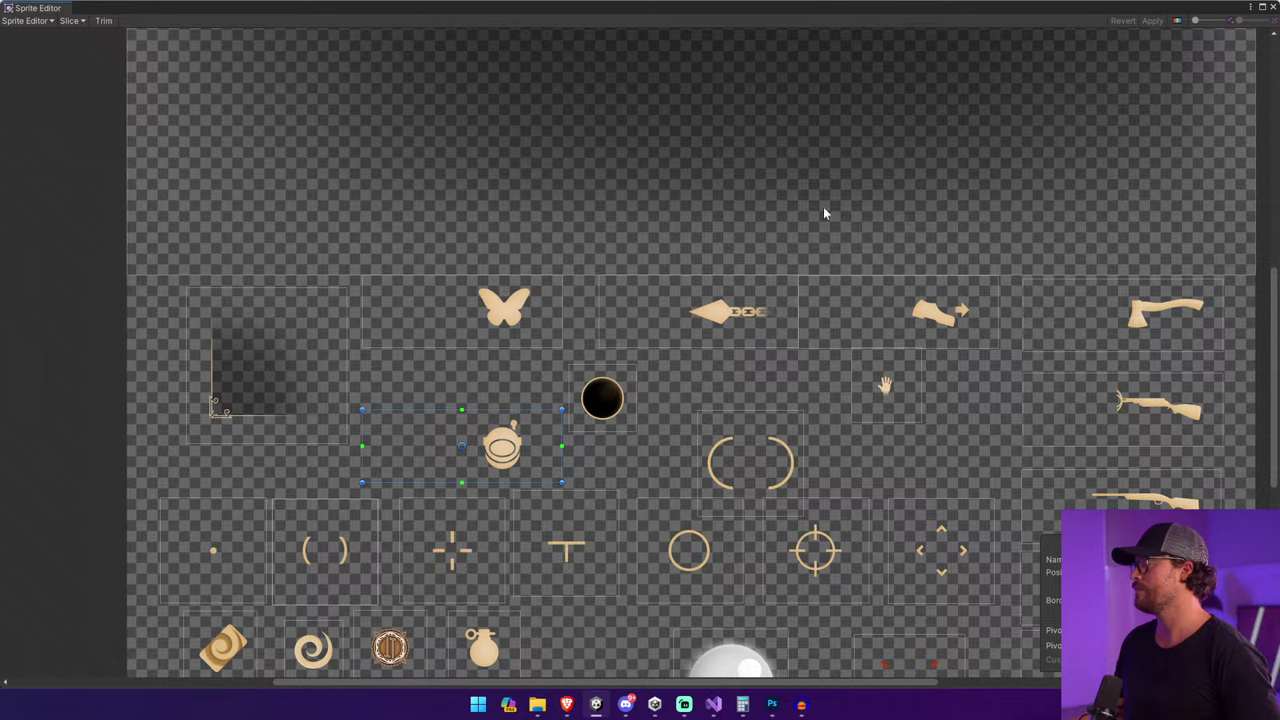
click(1273, 7)
Reopen the Sprite Editor, applying the pending UI.psd import settings, and close it after checking the slices.
mouse_move(1232, 10)
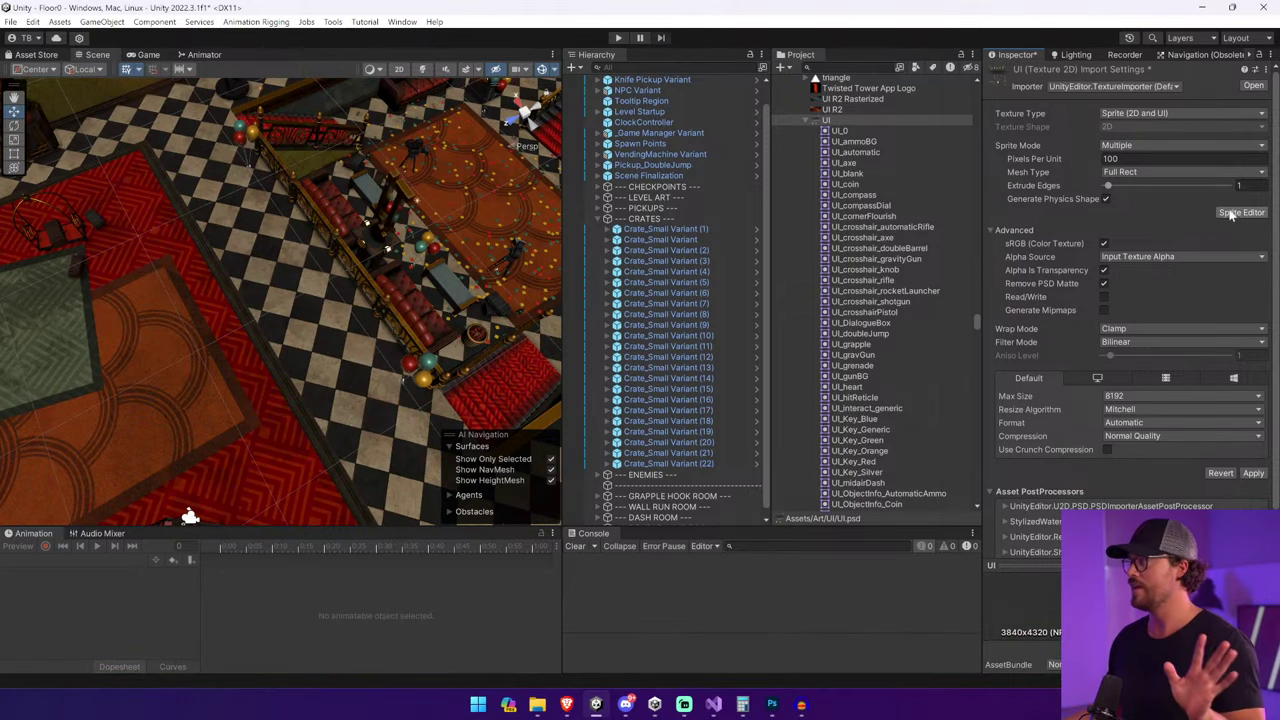
click(1240, 213)
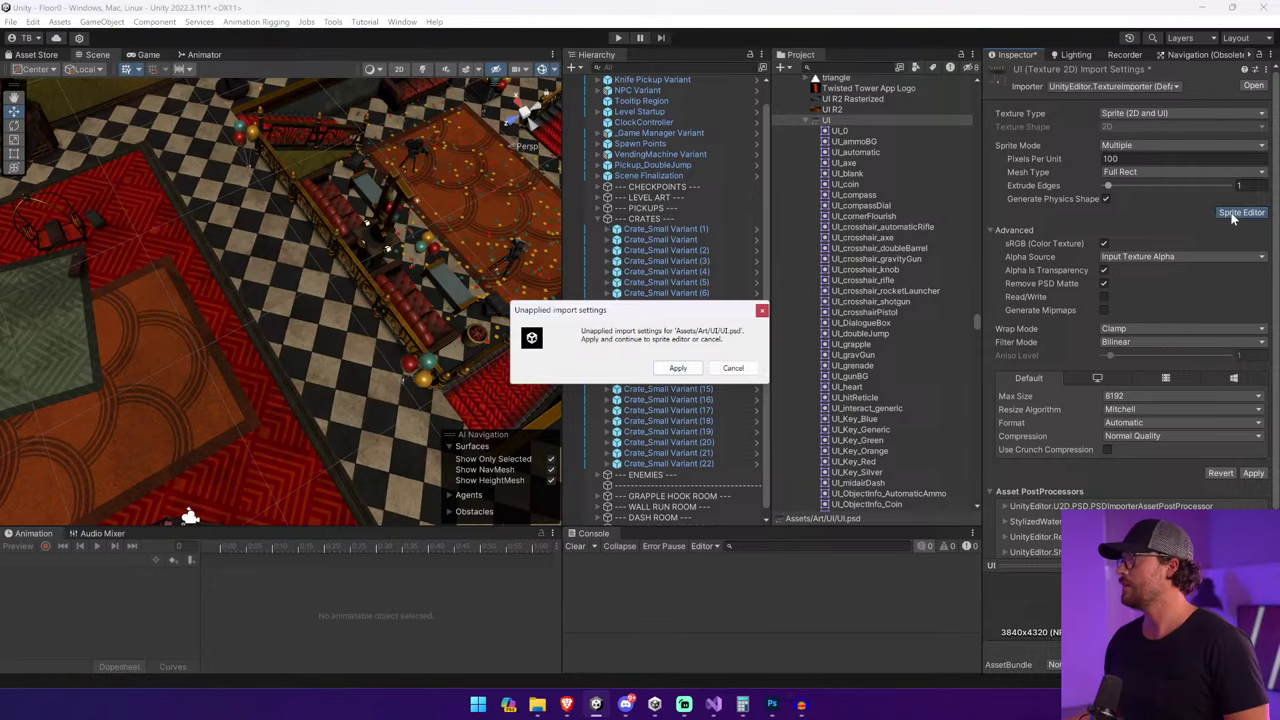
click(700, 368)
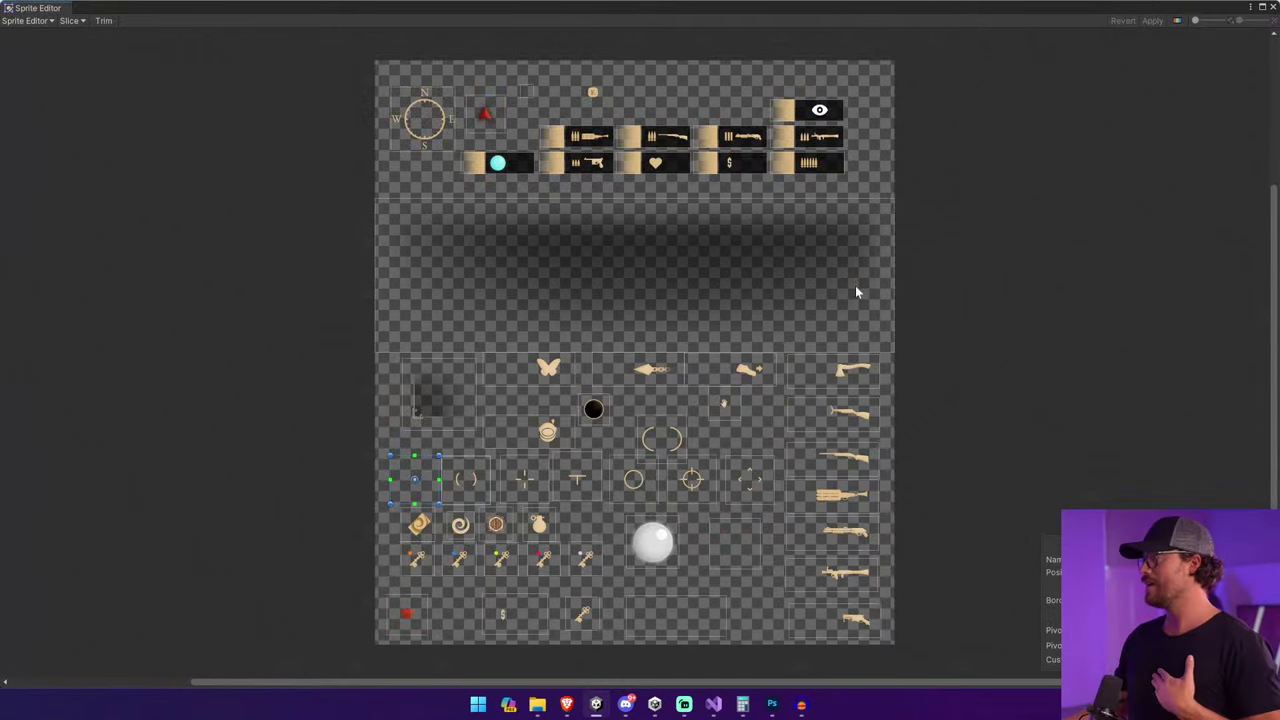
click(1272, 7)
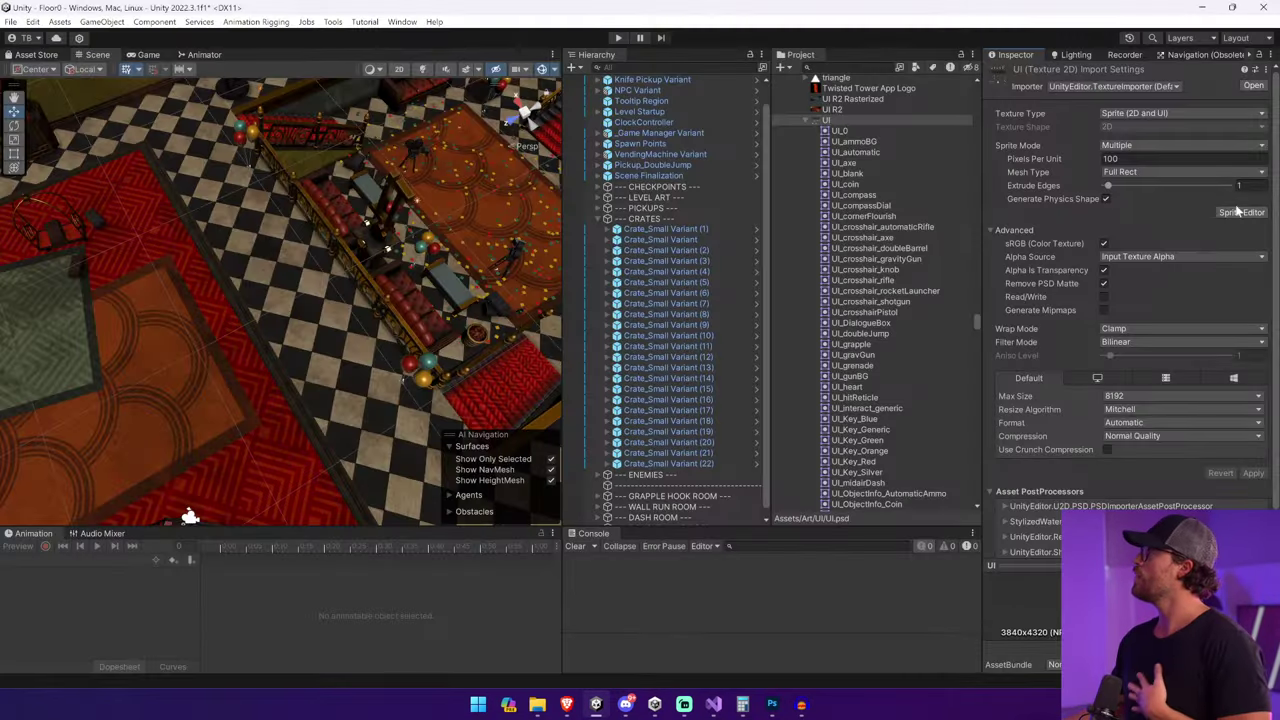
click(1231, 217)
click(1273, 7)
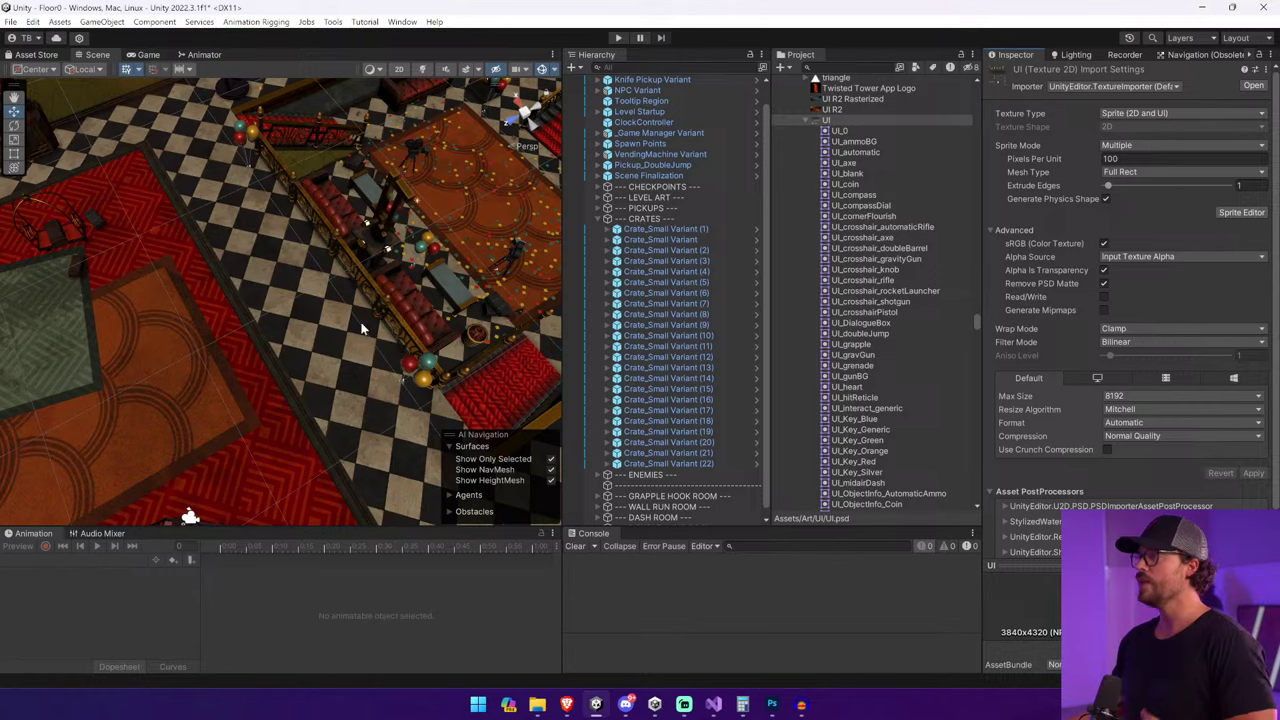
Search the project assets for pickup_doubl and place the Pickup_DoubleJump prefab on the carpeted floor in the scene.
right_drag(363, 326, 300, 290)
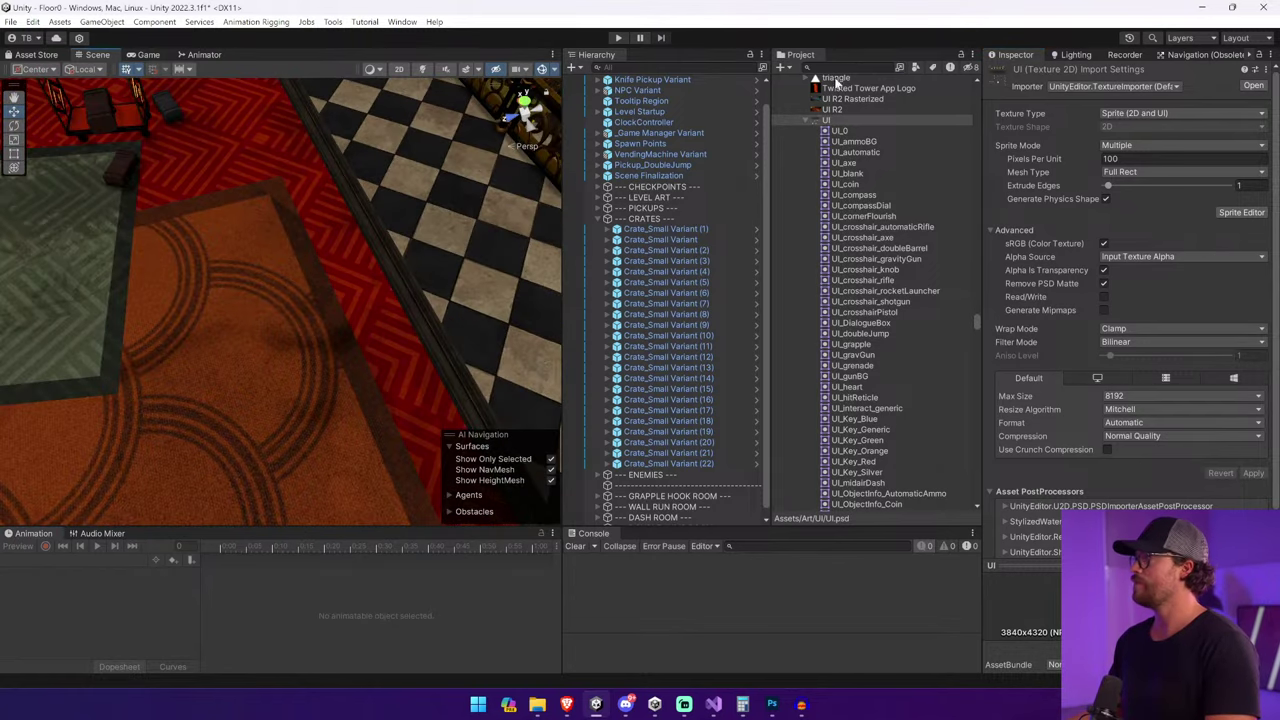
click(835, 68)
text(pikcup)
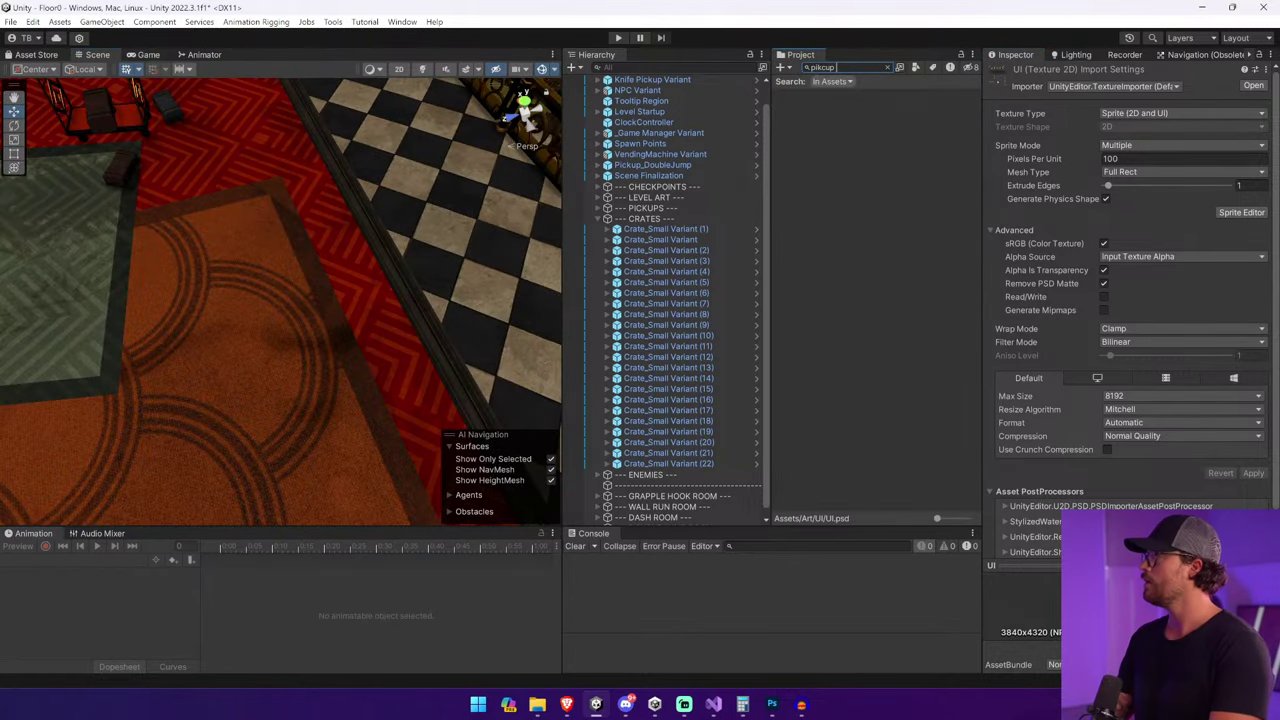
key(BackSpace)
key(BackSpace)
key(BackSpace)
key(BackSpace)
text(ck)
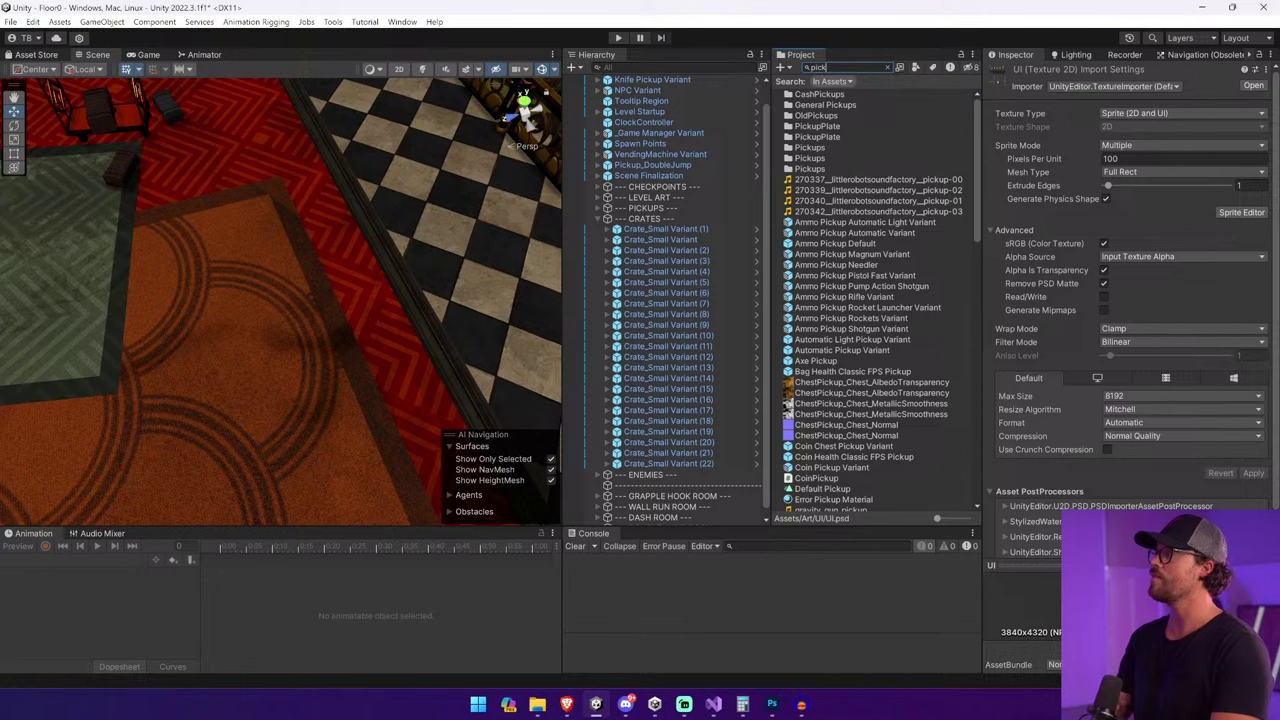
text(up_)
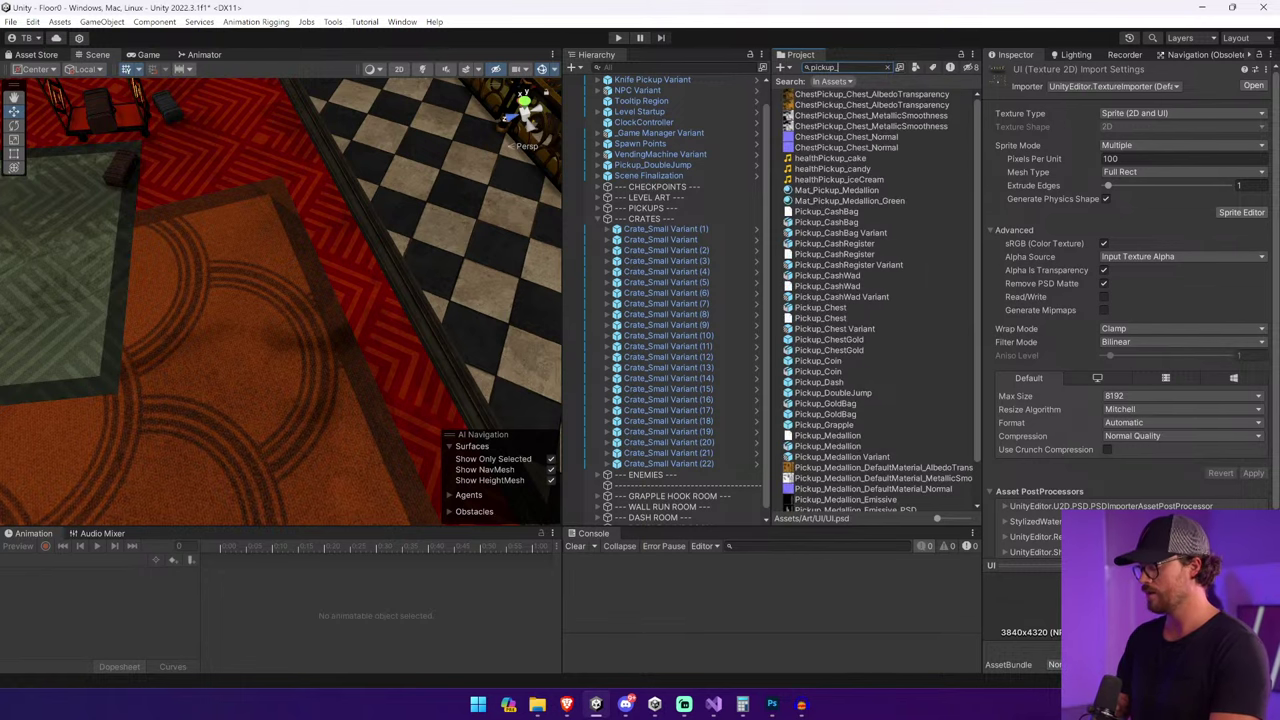
text(coubl)
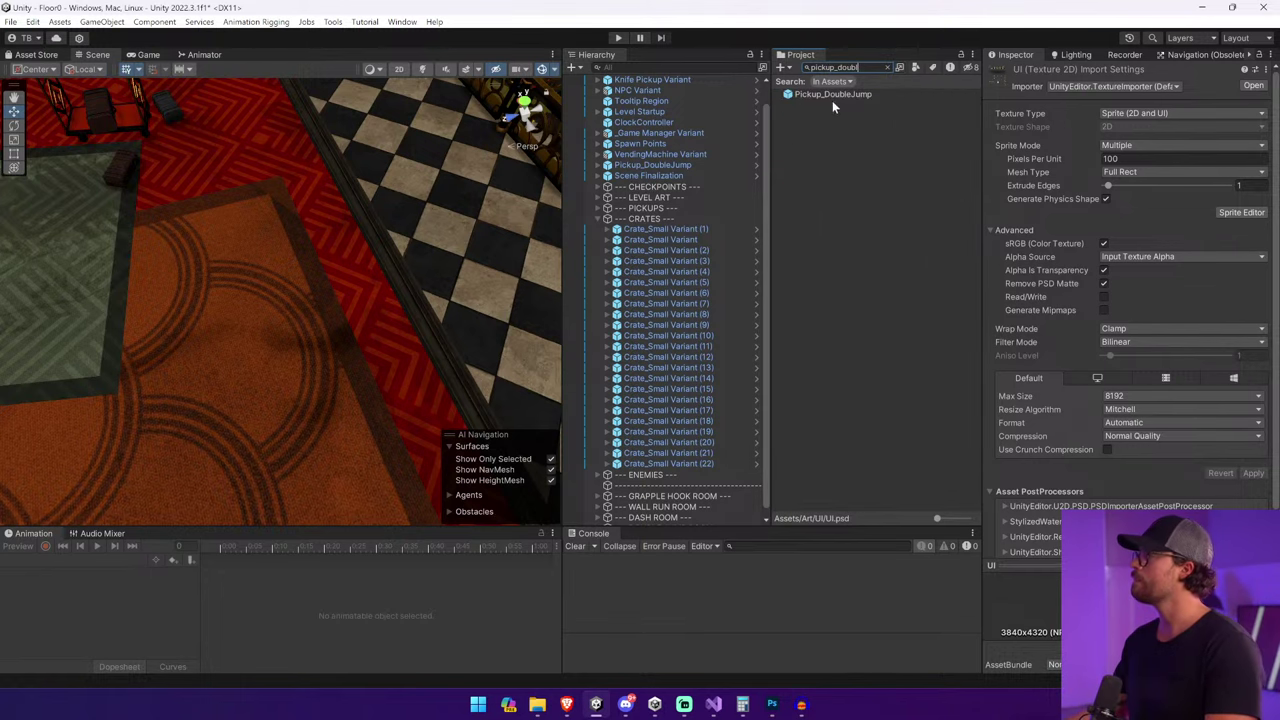
drag(833, 94, 285, 255)
key(f)
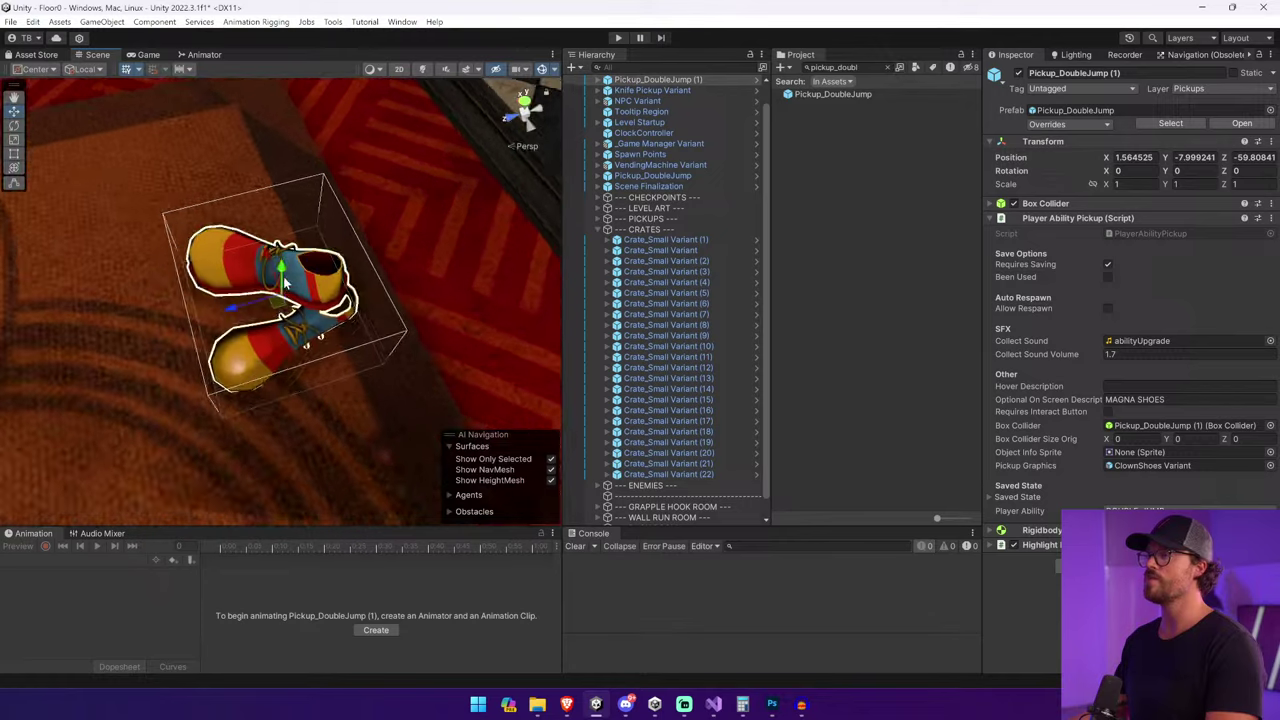
Select the pickup's ClownShoes model and change its material's shader to Universal Render Pipeline/Lit.
click(329, 276)
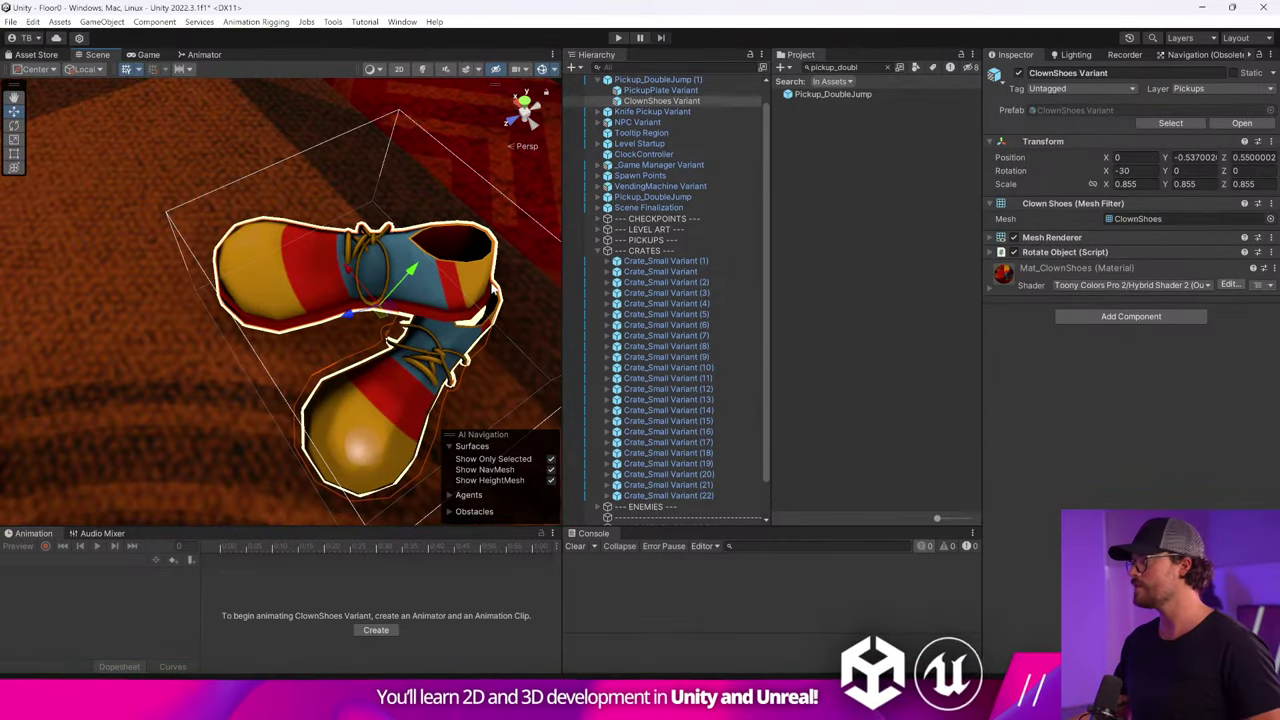
click(1107, 285)
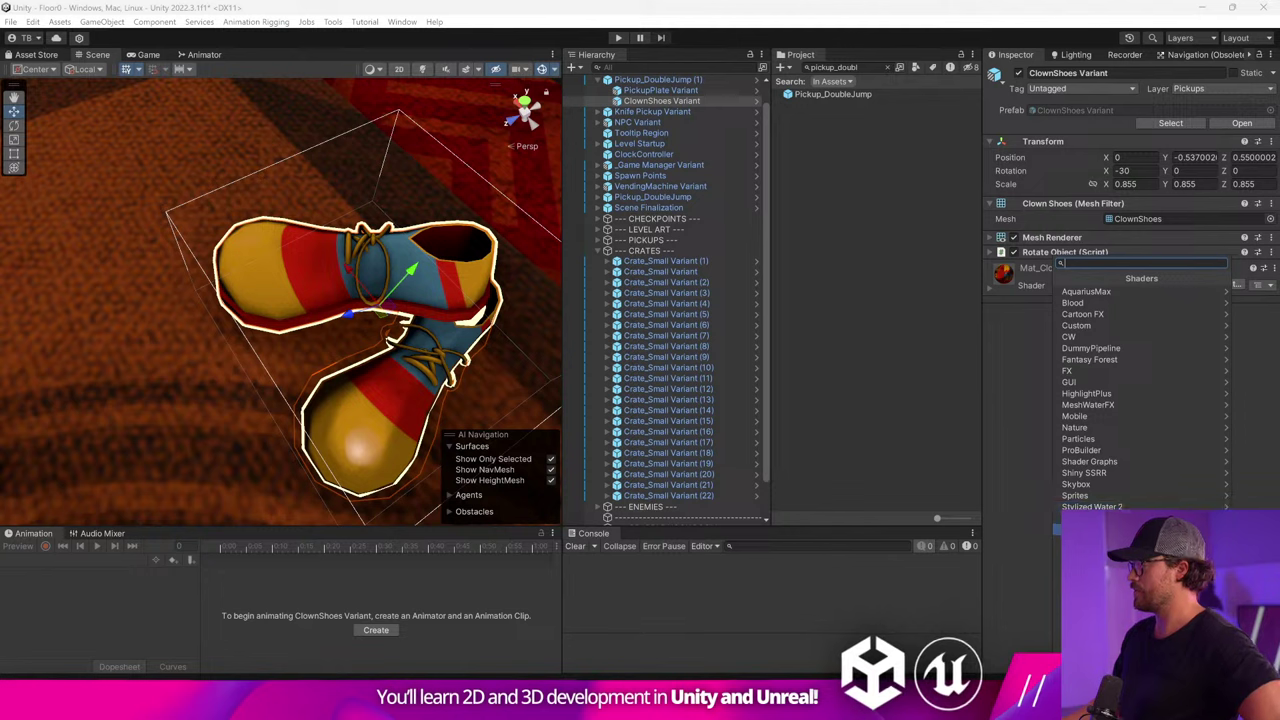
click(1122, 530)
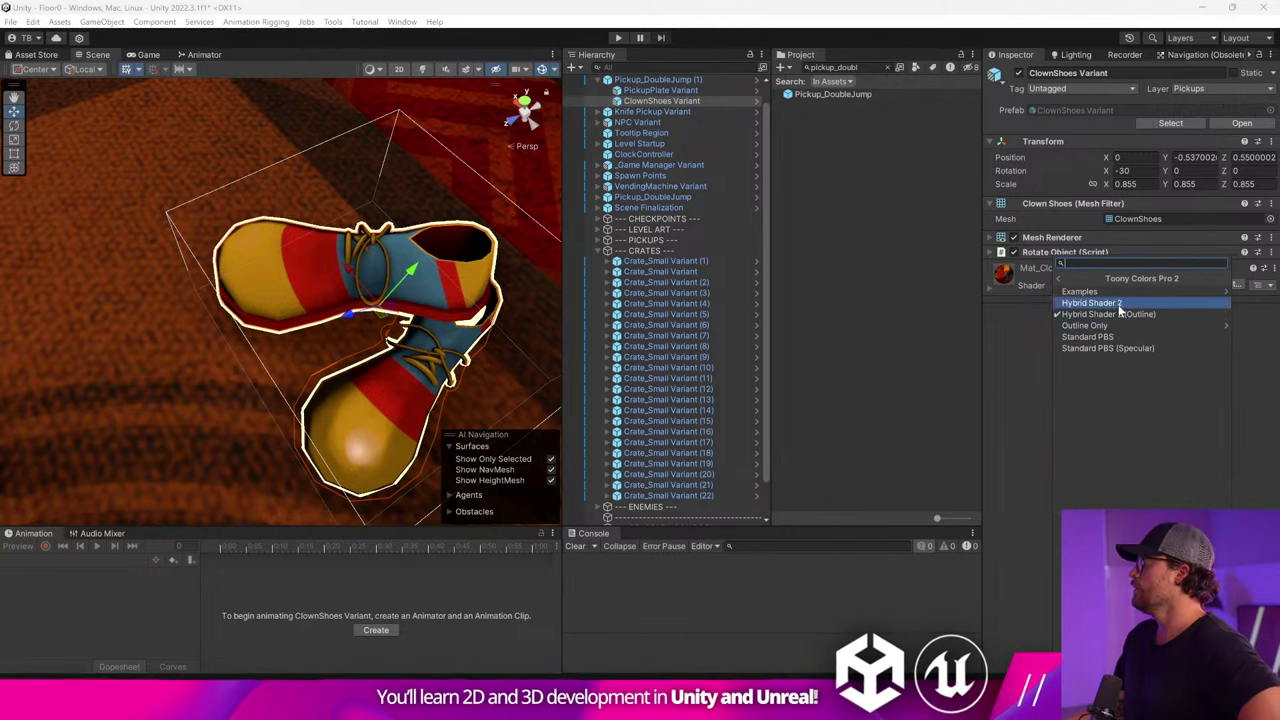
click(994, 289)
click(1067, 285)
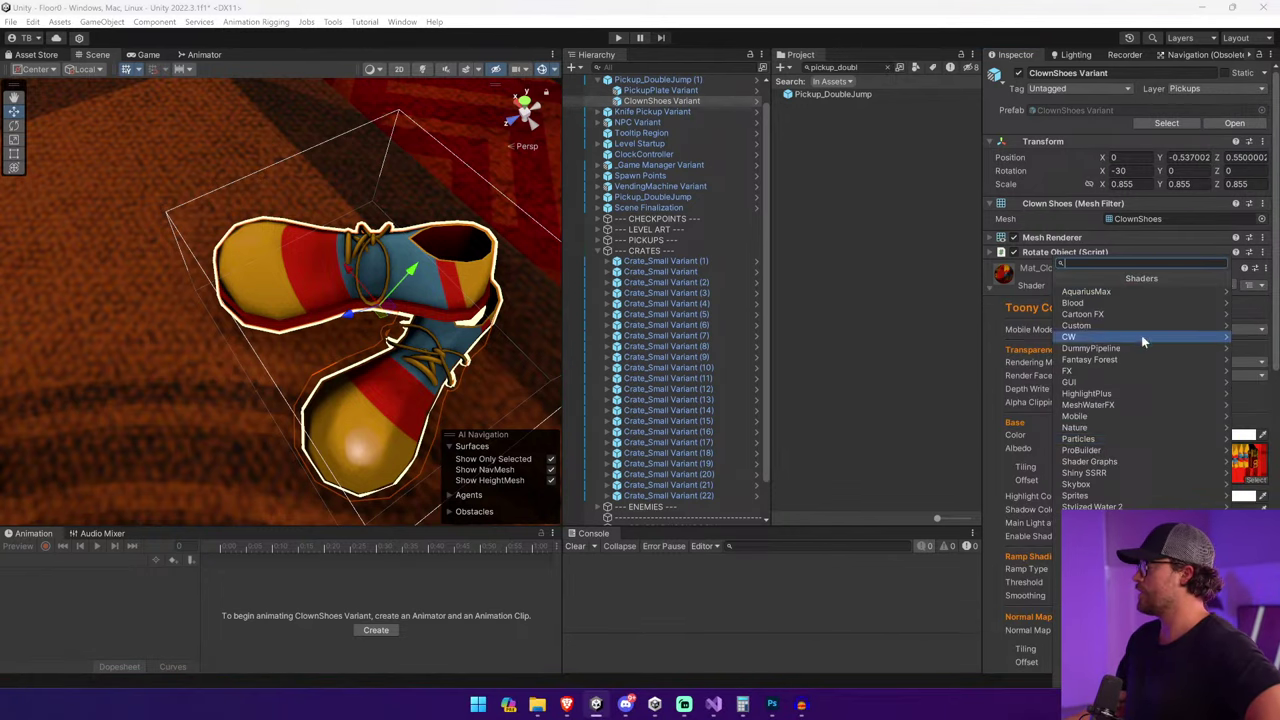
click(1155, 350)
click(1124, 325)
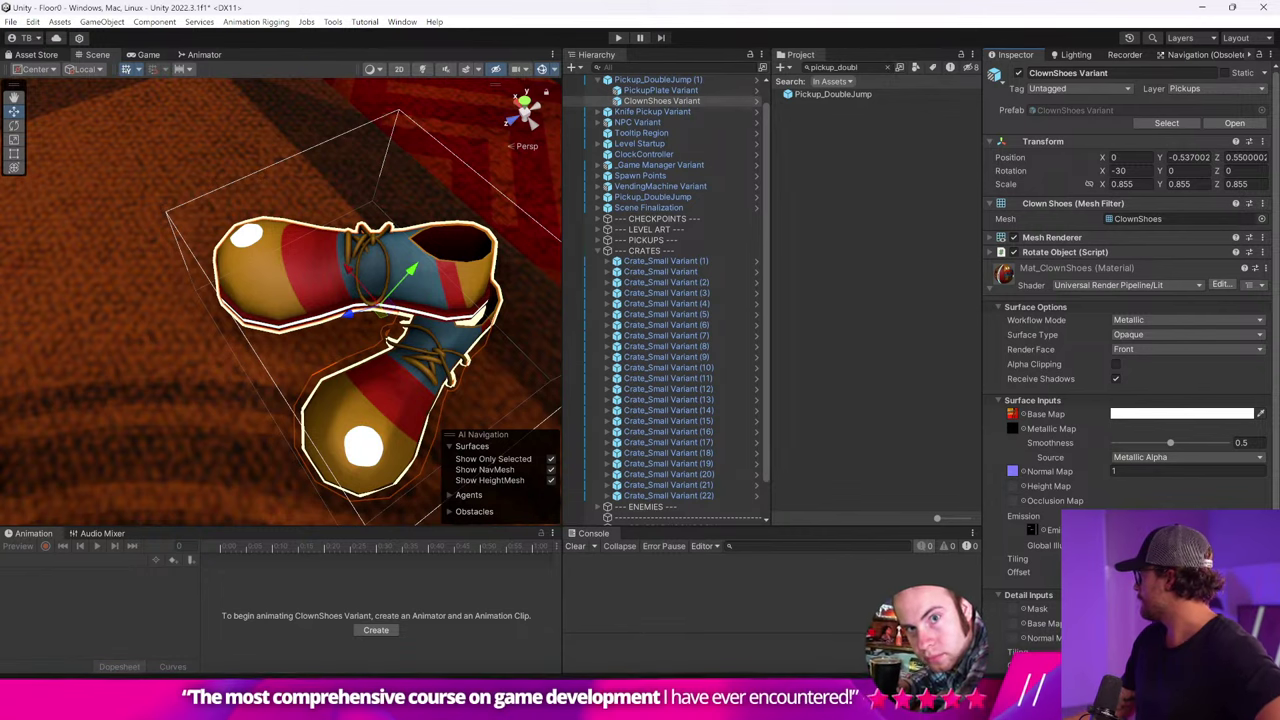
Select the new Pickup_DoubleJump (1) parent object through its shoes in the scene and collapse the LEVEL ART group.
click(404, 254)
click(404, 254)
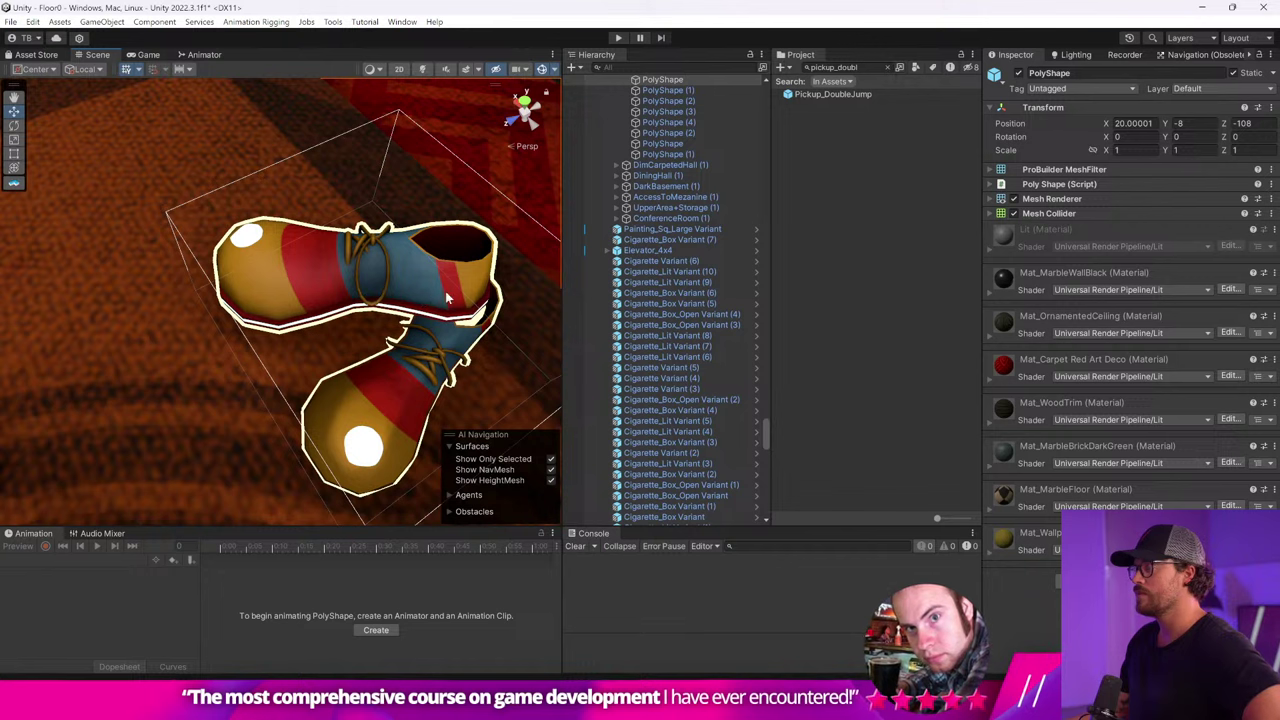
click(479, 276)
click(377, 248)
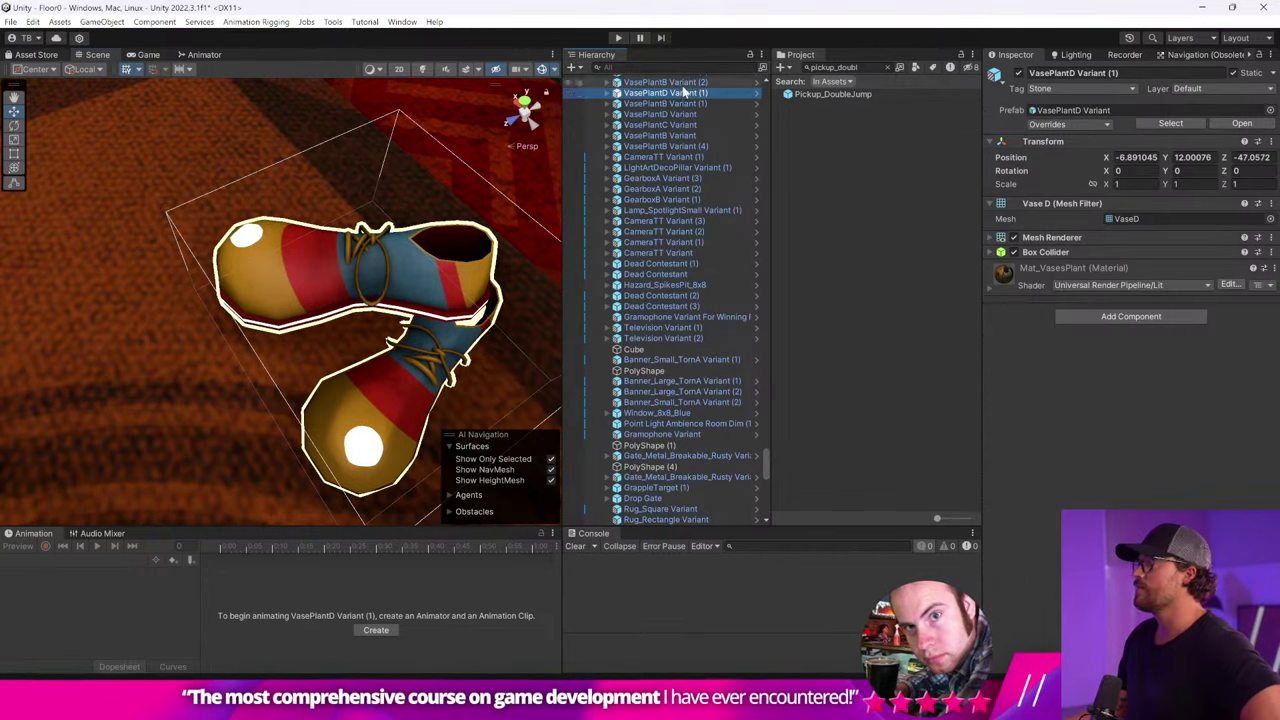
click(379, 249)
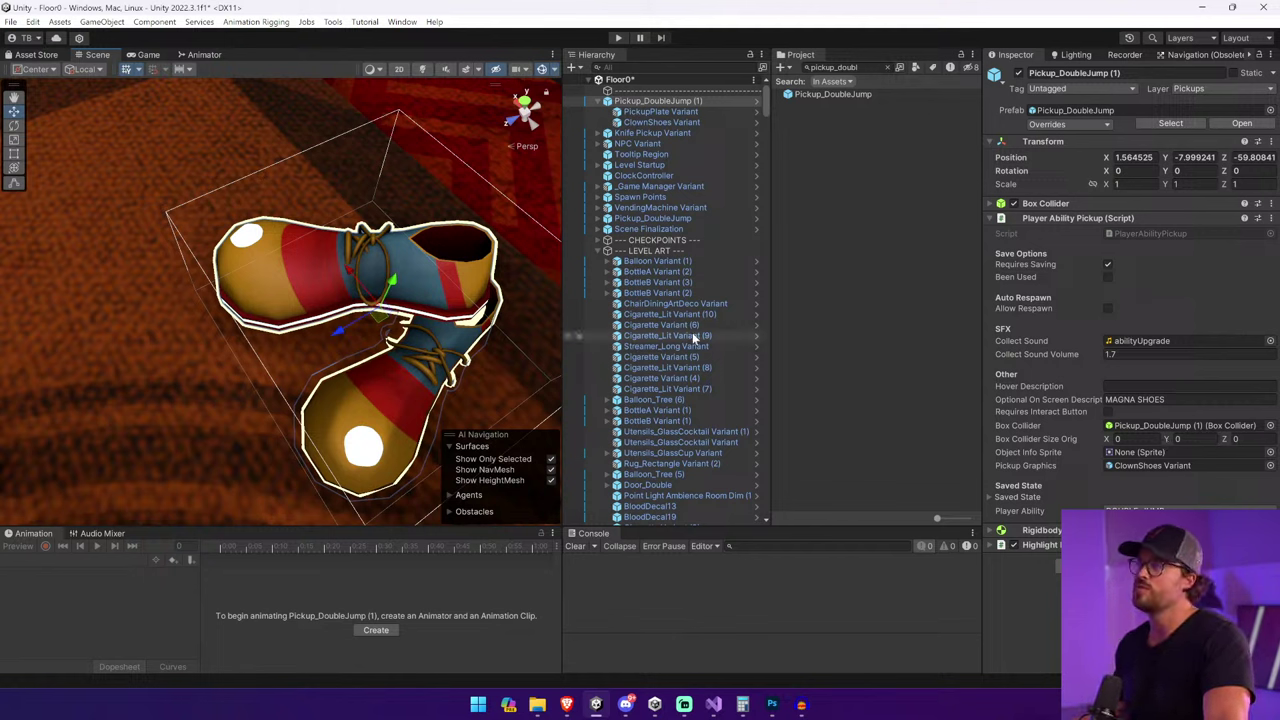
click(599, 251)
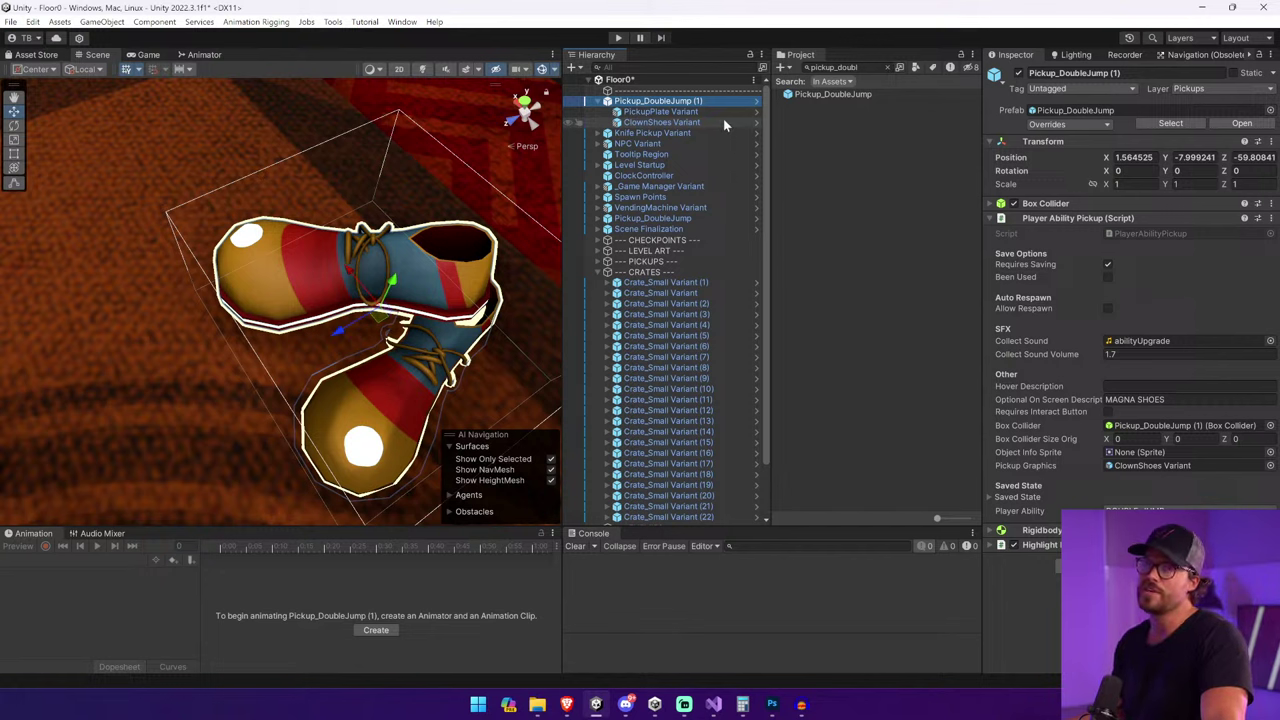
Locate the pickup's abilityUpgrade collect sound in the project assets and select the clip.
click(730, 113)
click(734, 101)
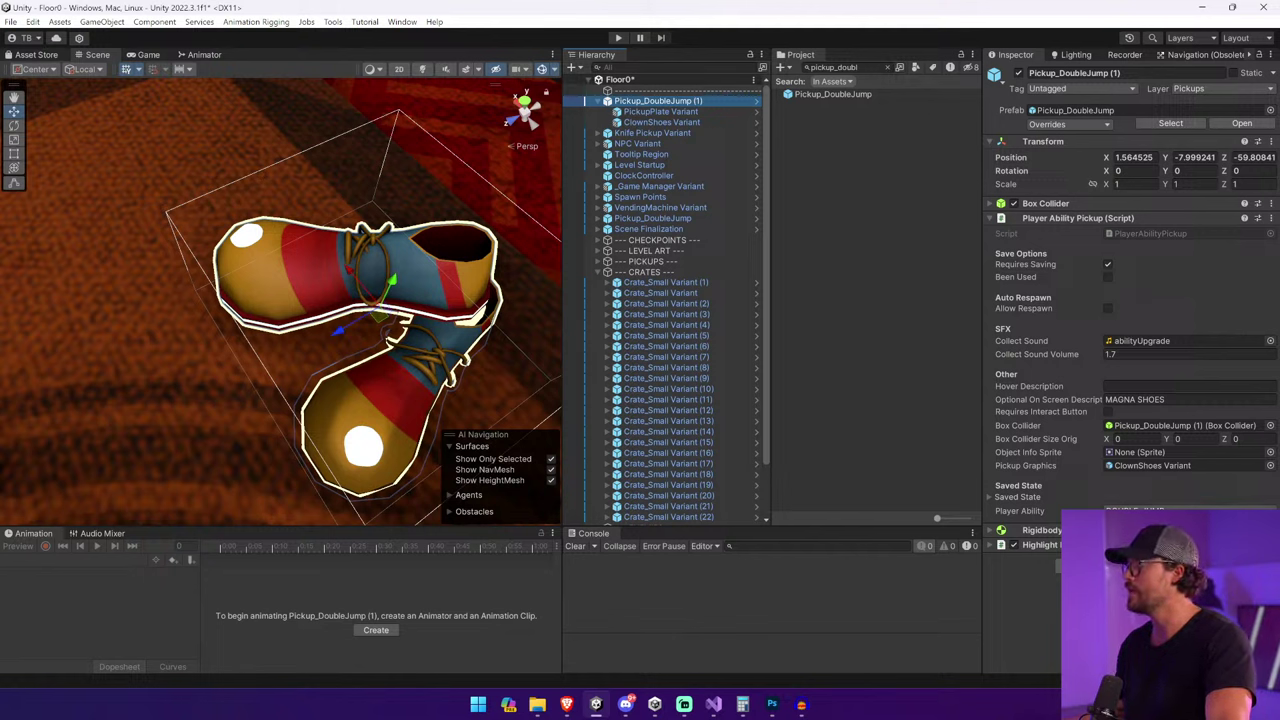
click(1228, 347)
click(845, 507)
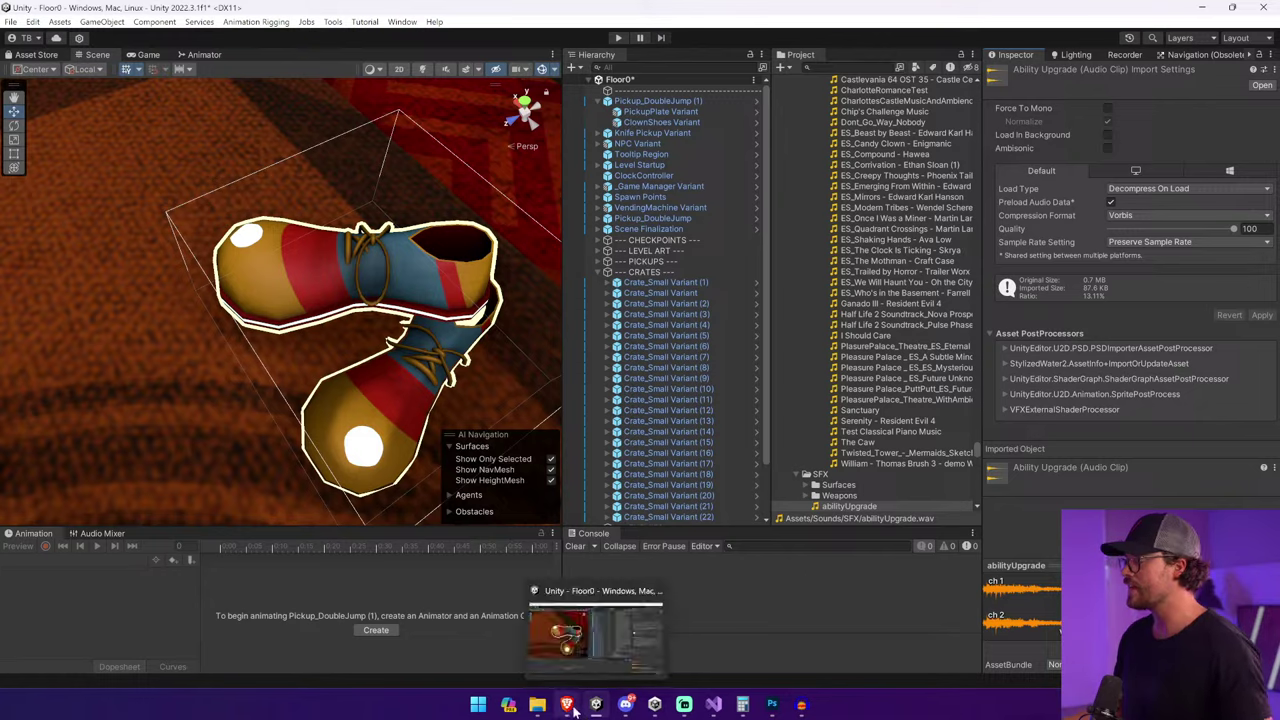
Switch to Artlist in the browser and replace the Wing Flap sound-effect search with "space suite".
mouse_move(566, 705)
click(574, 662)
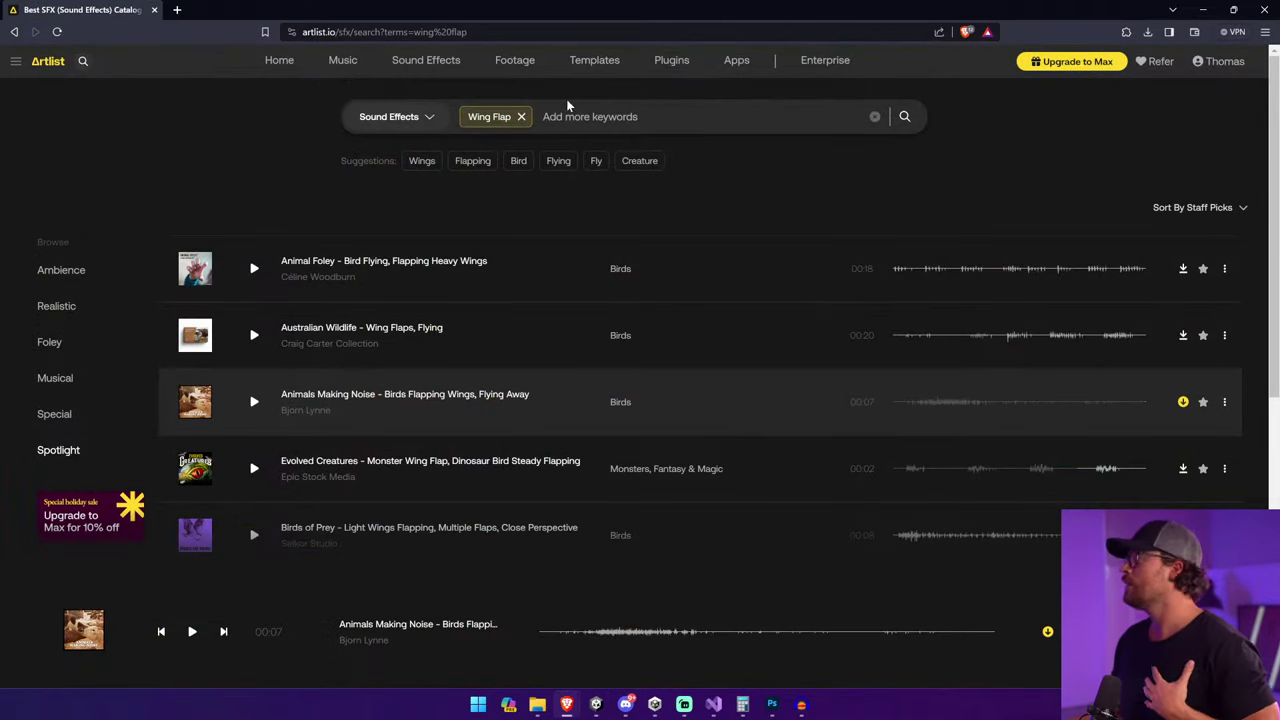
click(521, 116)
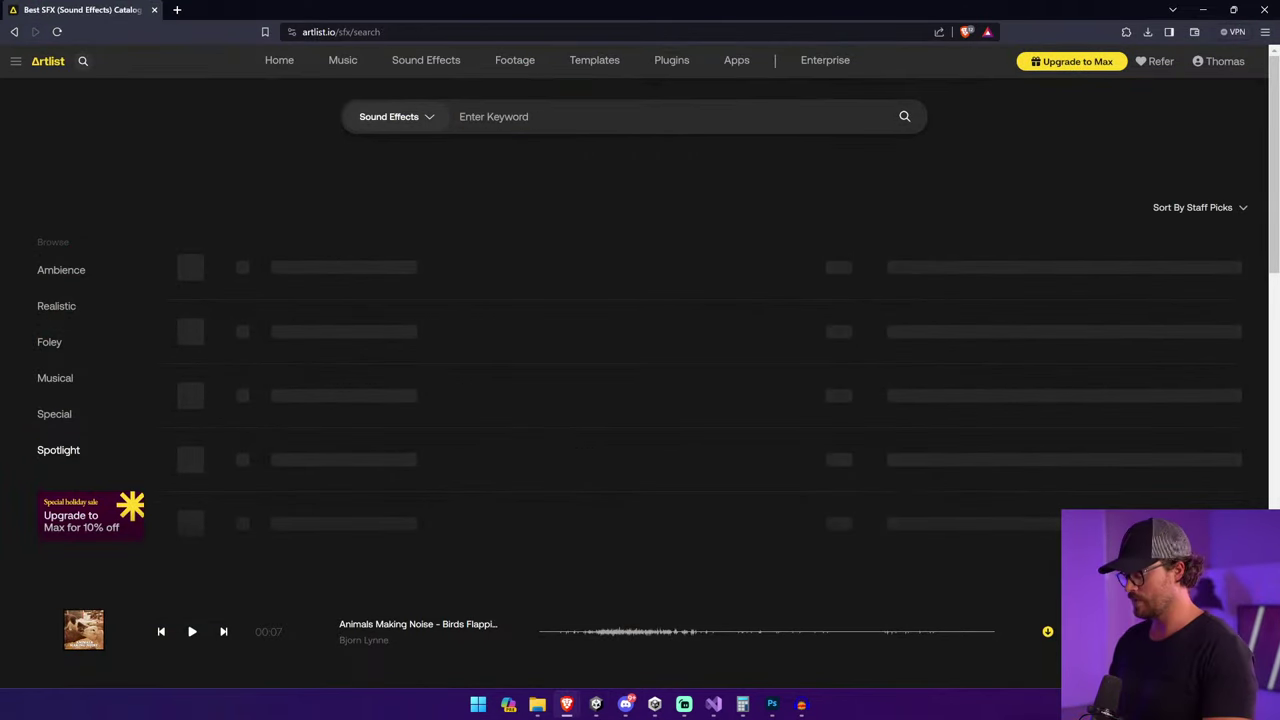
text(space suite)
key(Return)
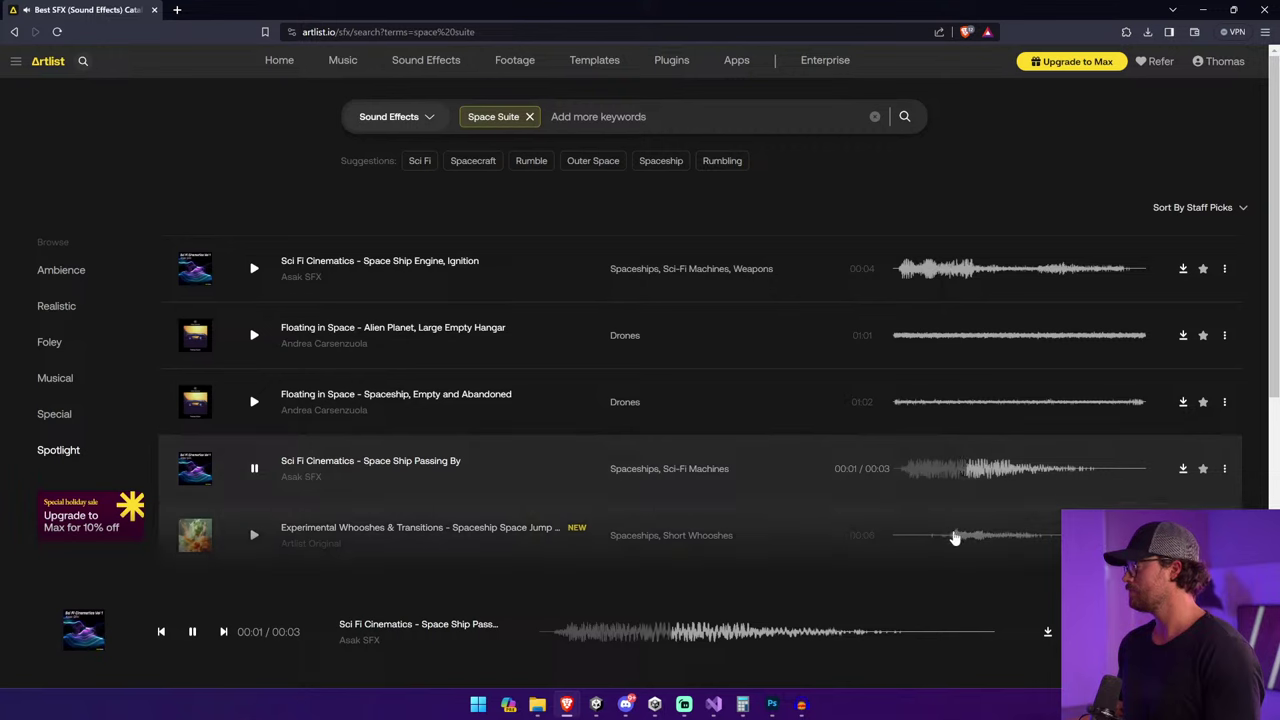
Preview the Space Ship Engine Ignition, Space Ship Passing By and Spaceship Space Jump sounds in the Space Suite results.
click(954, 534)
click(897, 262)
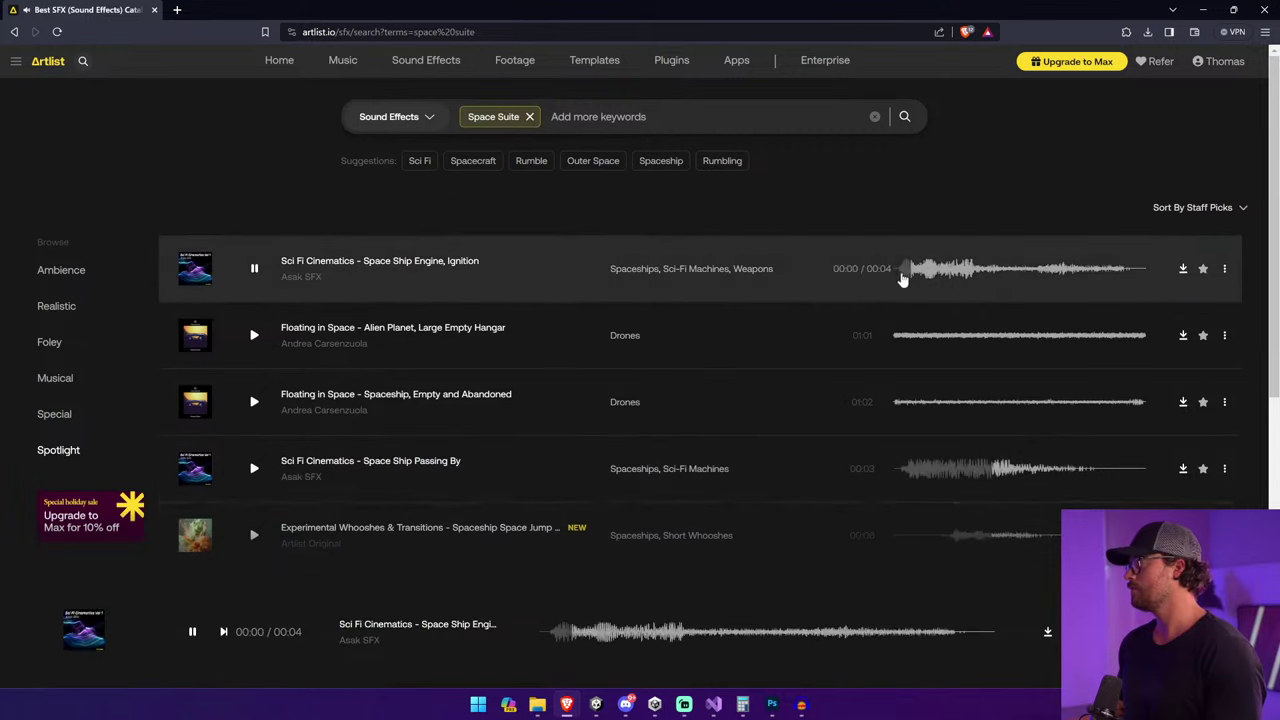
click(896, 474)
Download Sci Fi Cinematics - Space Ship Passing By as a WAV to the Downloads folder and play it in Audacity.
click(1184, 470)
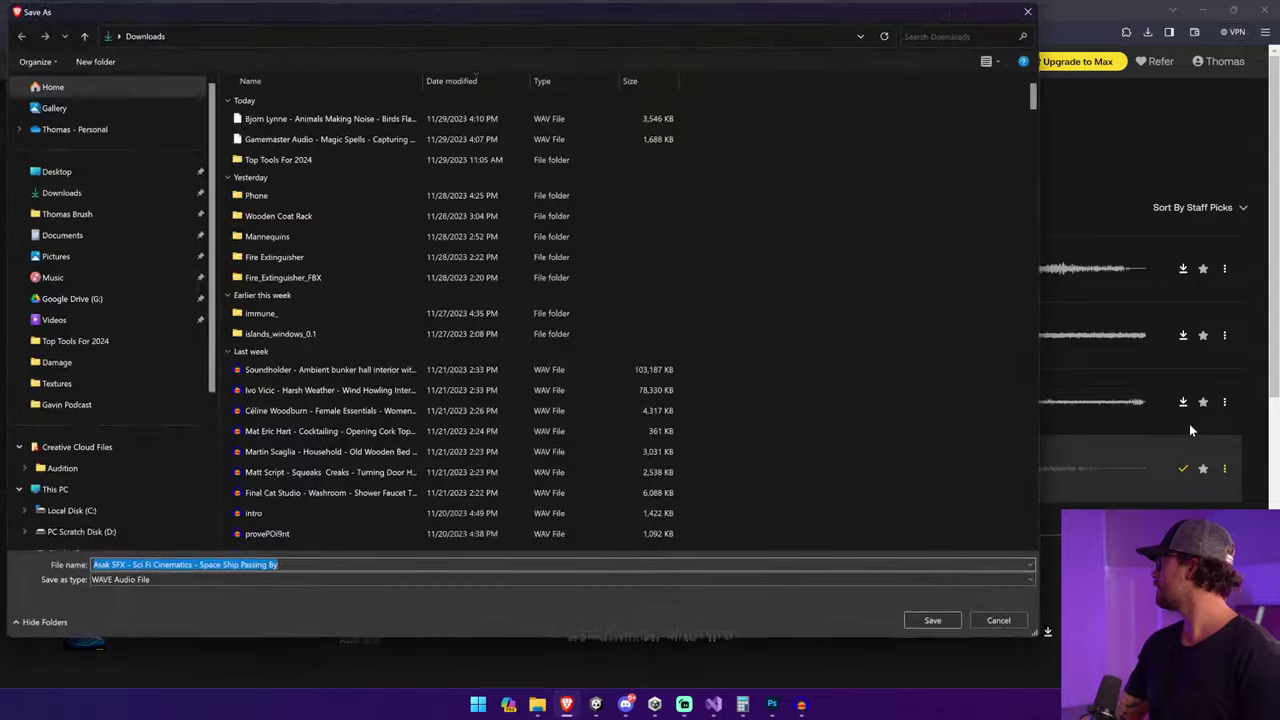
click(70, 192)
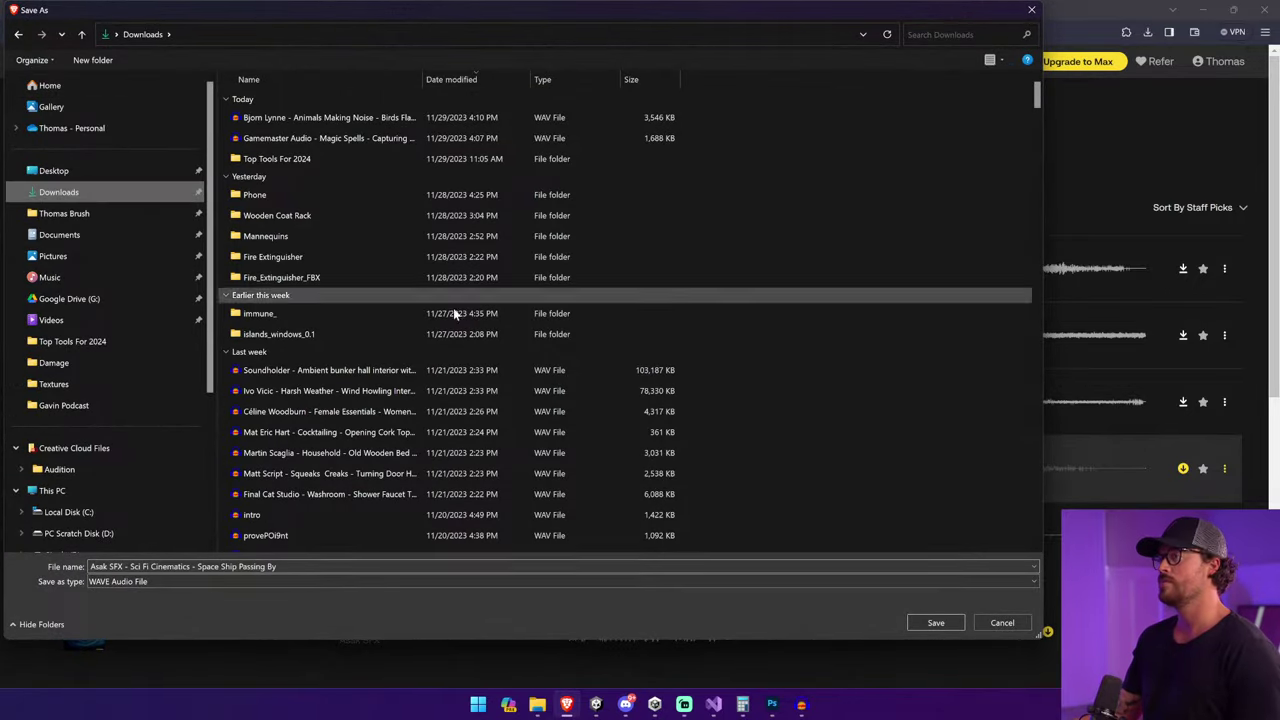
click(945, 623)
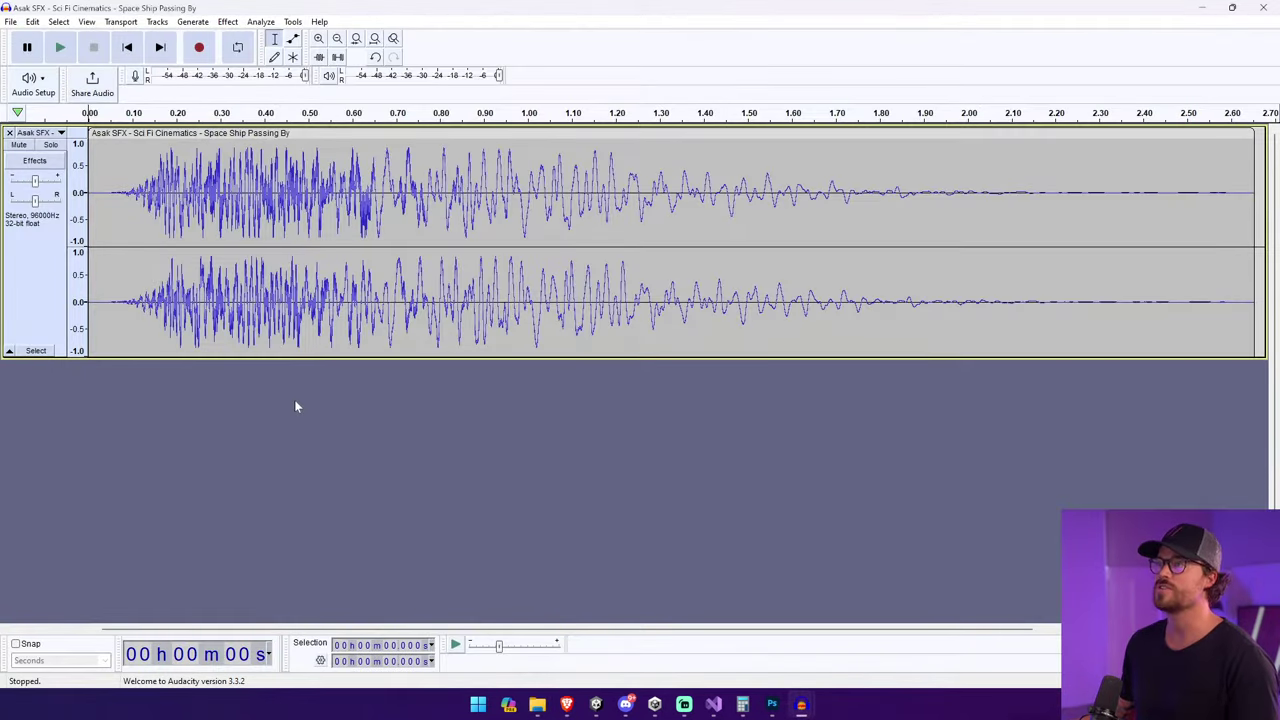
key(space)
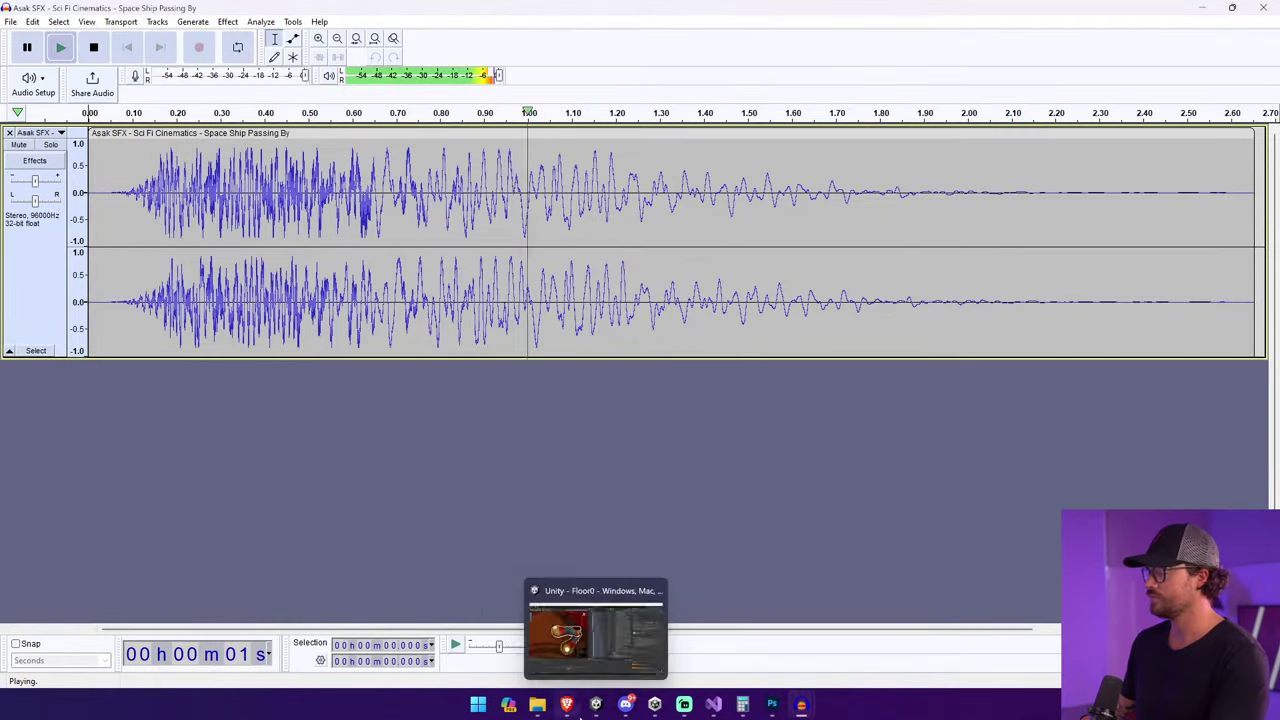
Switch to Artlist in the browser and replace the Space Suite sound-effect search with "clothing".
click(608, 675)
click(529, 118)
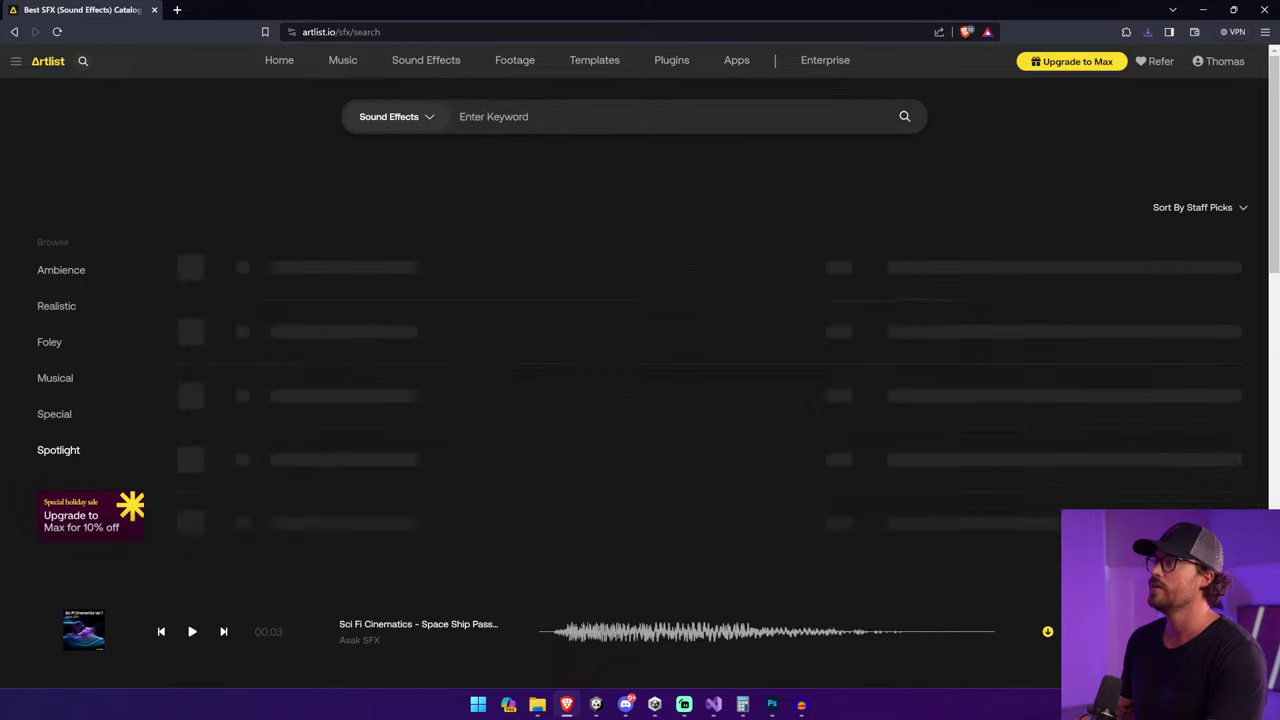
text(lothin)
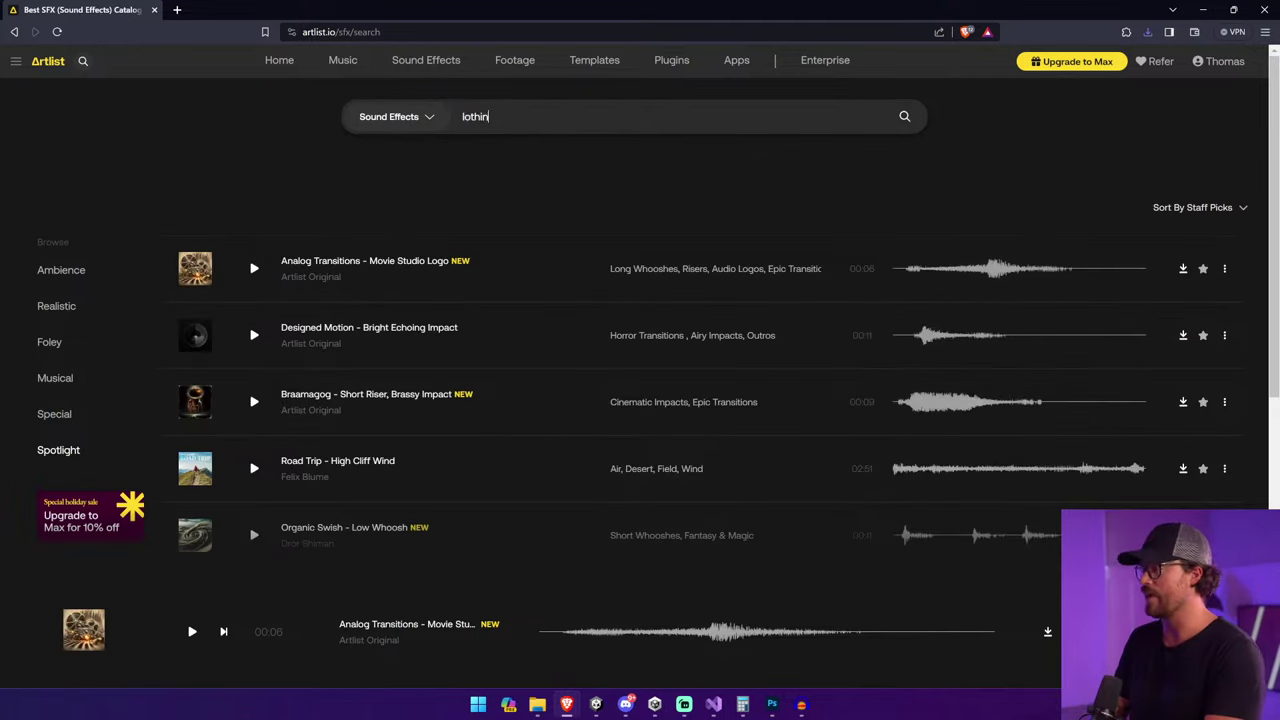
click(511, 117)
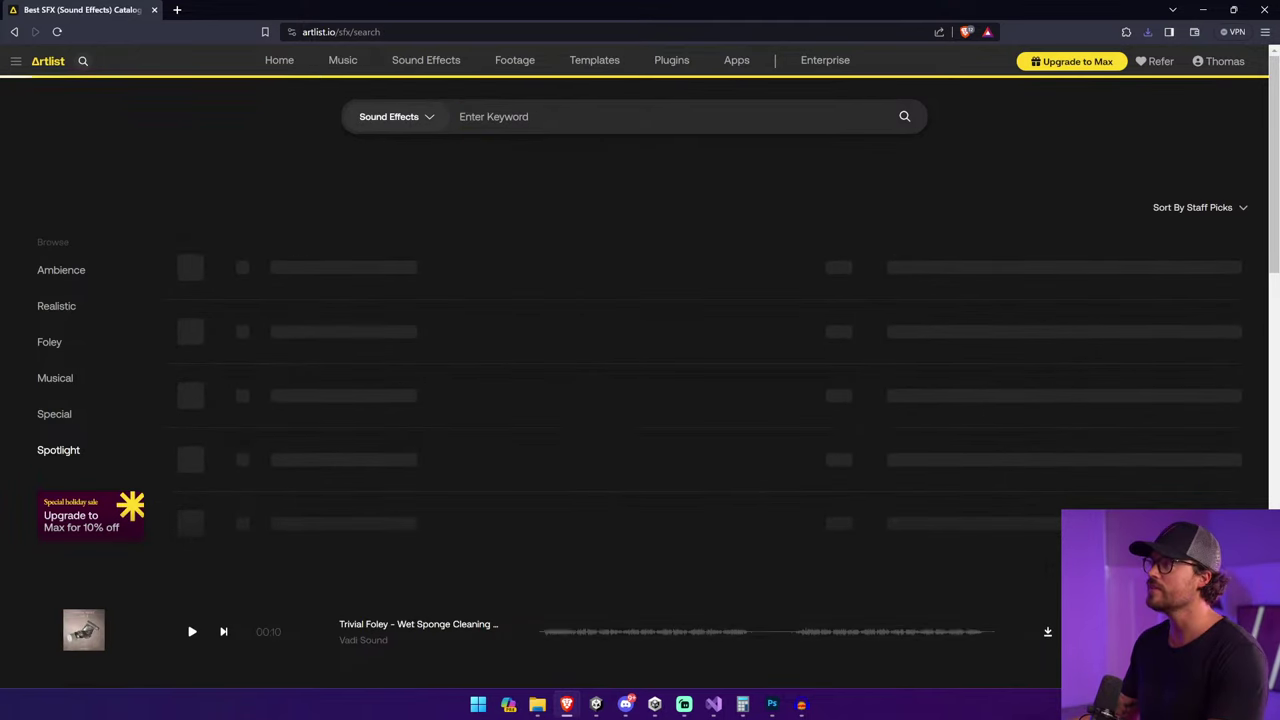
text(clothing)
key(Return)
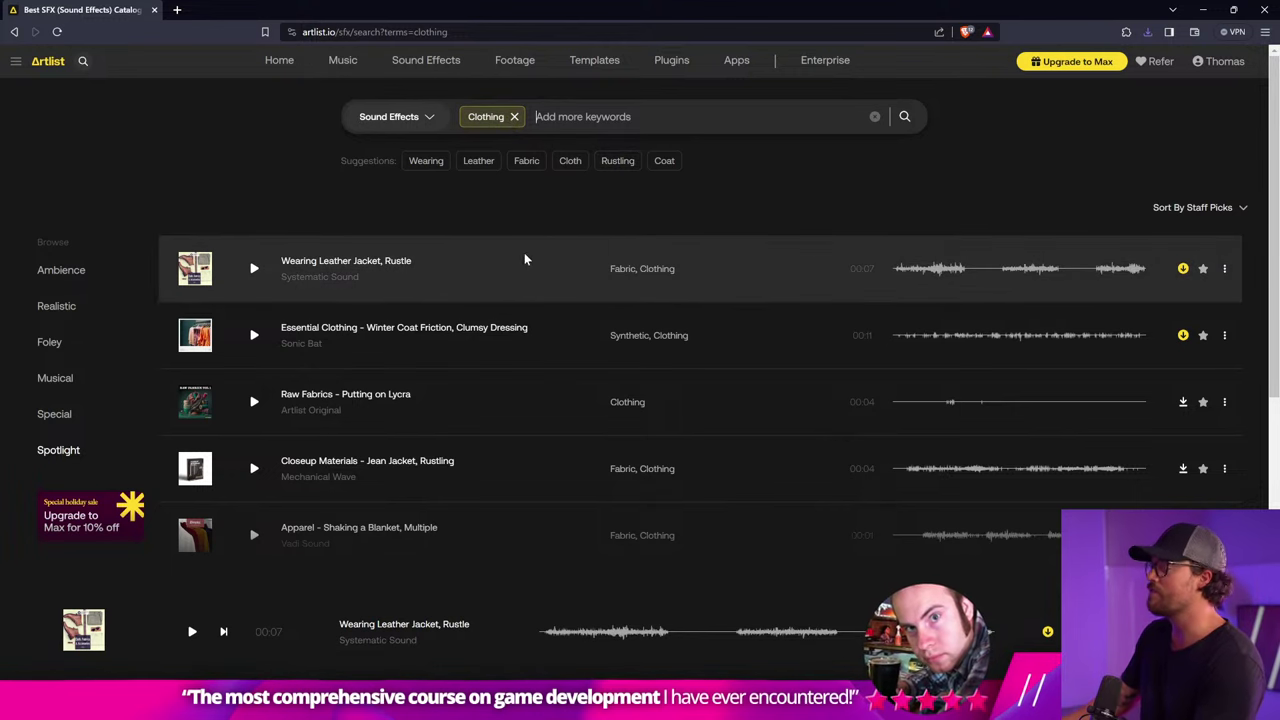
Preview clothing sounds such as Jean Jacket, Rustling and Shaking a Blanket to find a suitable rustle.
scroll(912, 470, down, 2)
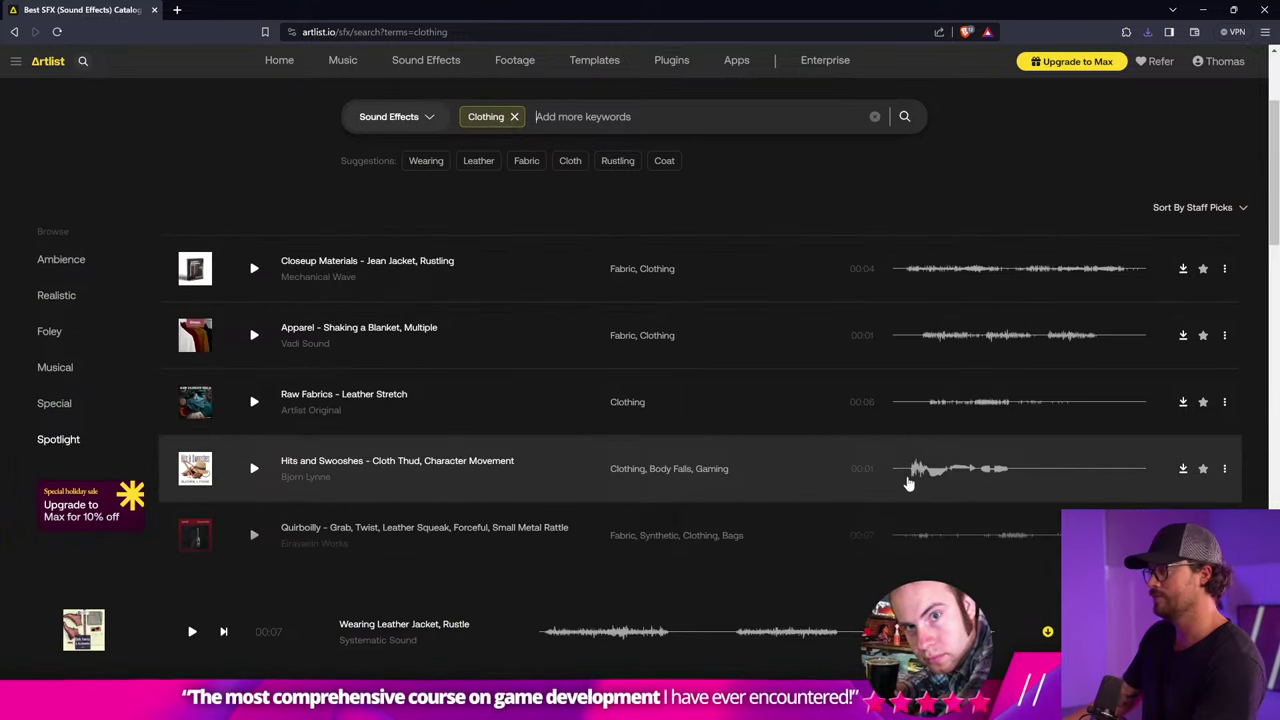
click(914, 473)
scroll(914, 472, up, 2)
click(920, 466)
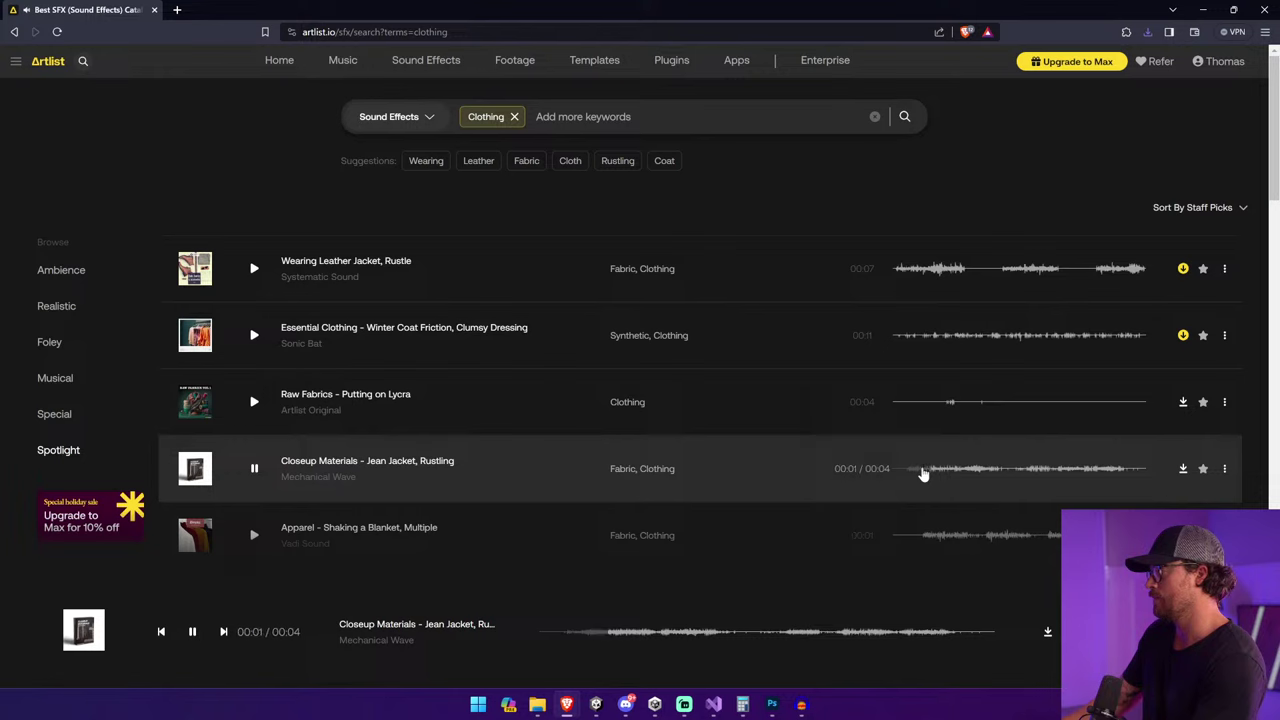
click(920, 533)
click(254, 537)
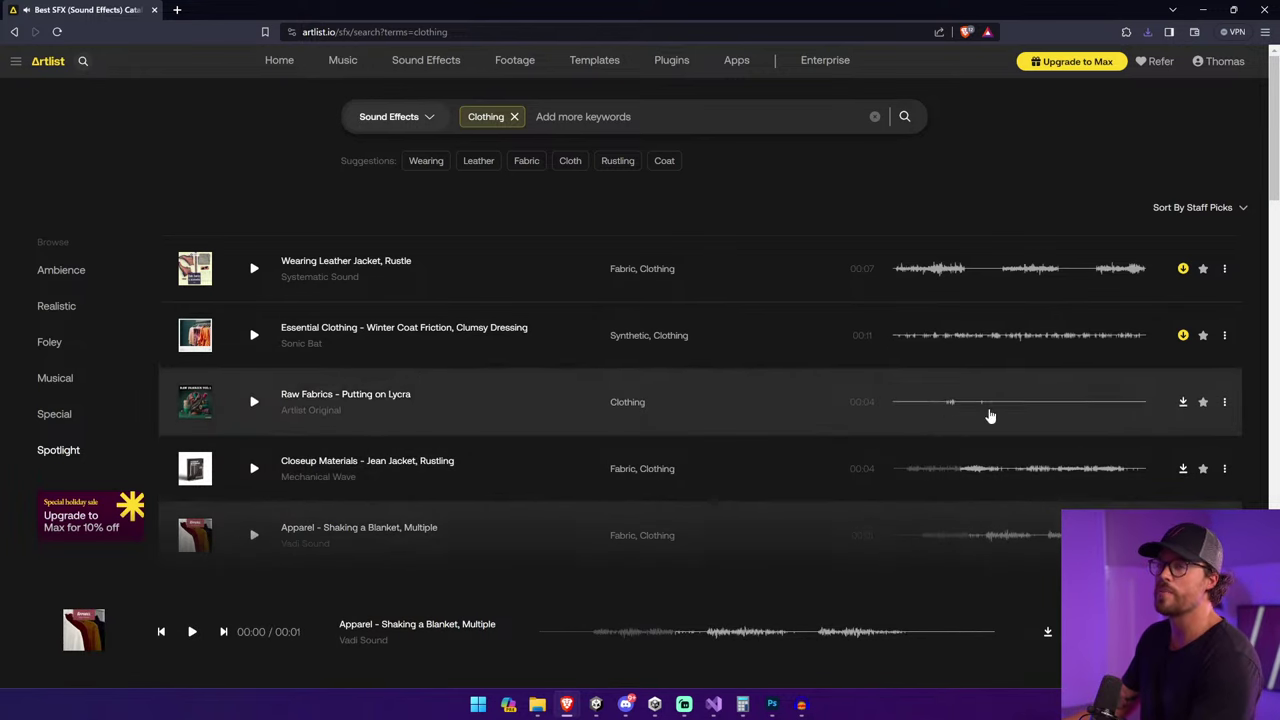
scroll(991, 417, down, 2)
scroll(934, 449, up, 2)
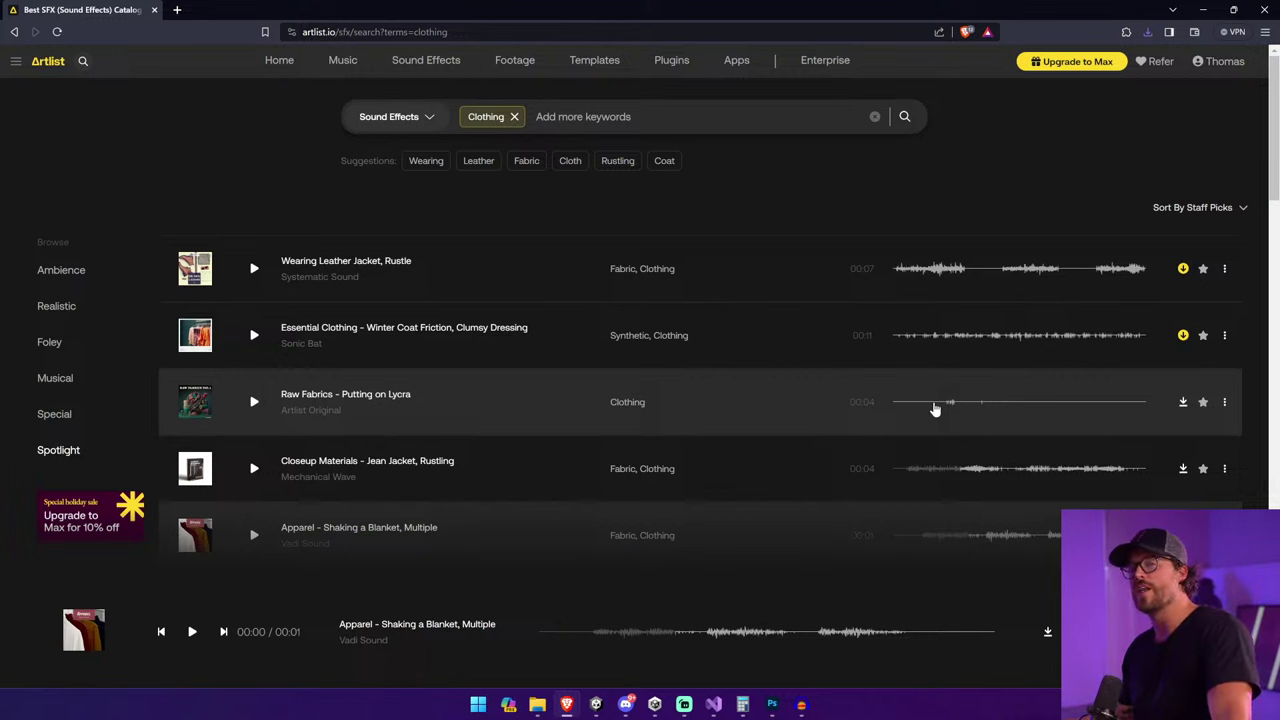
Preview the Wearing Leather Jacket, Rustle sound and download it as a WAV to the Downloads folder.
click(916, 279)
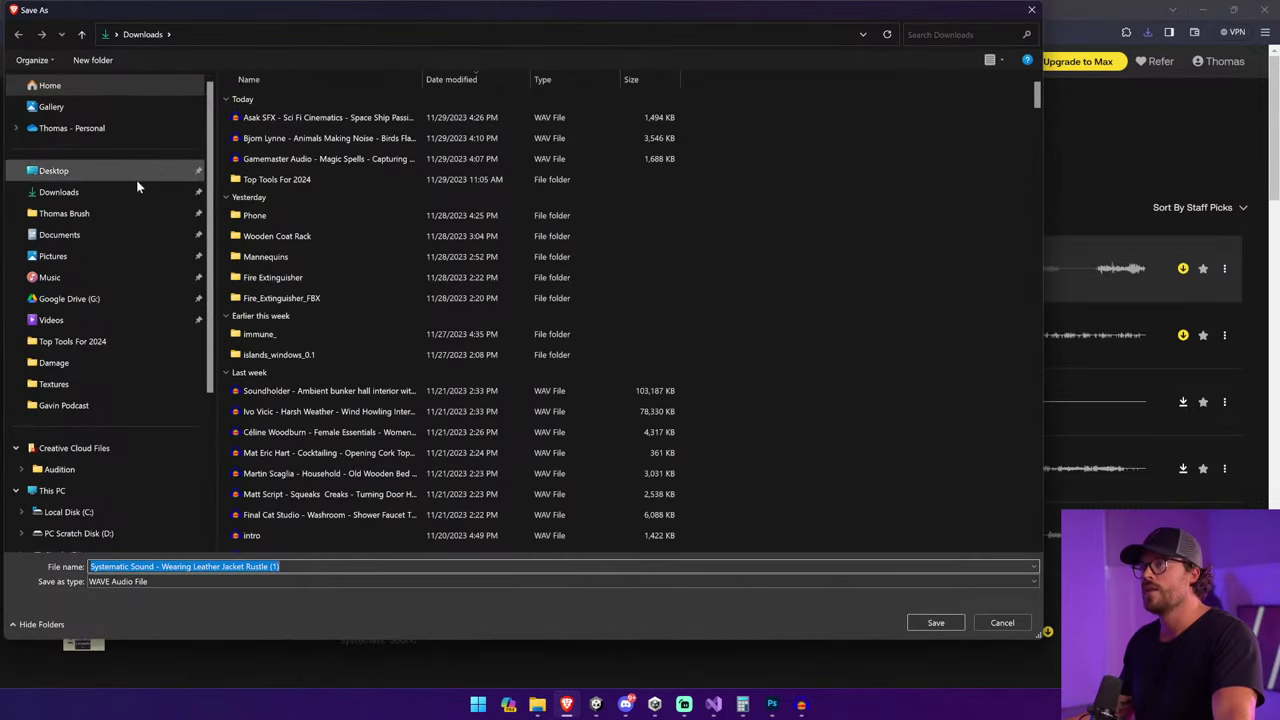
click(58, 191)
click(936, 622)
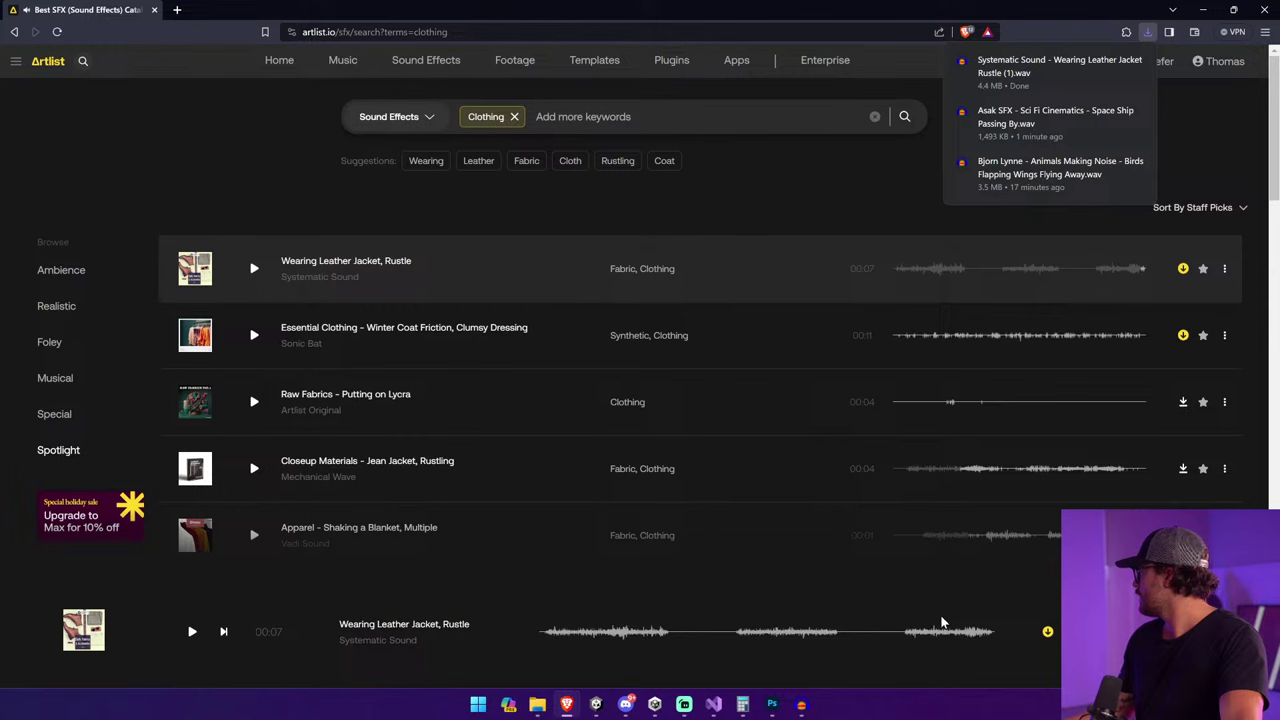
Add the downloaded leather jacket rustle WAV as a second track below Space Ship Passing By in Audacity.
click(1115, 62)
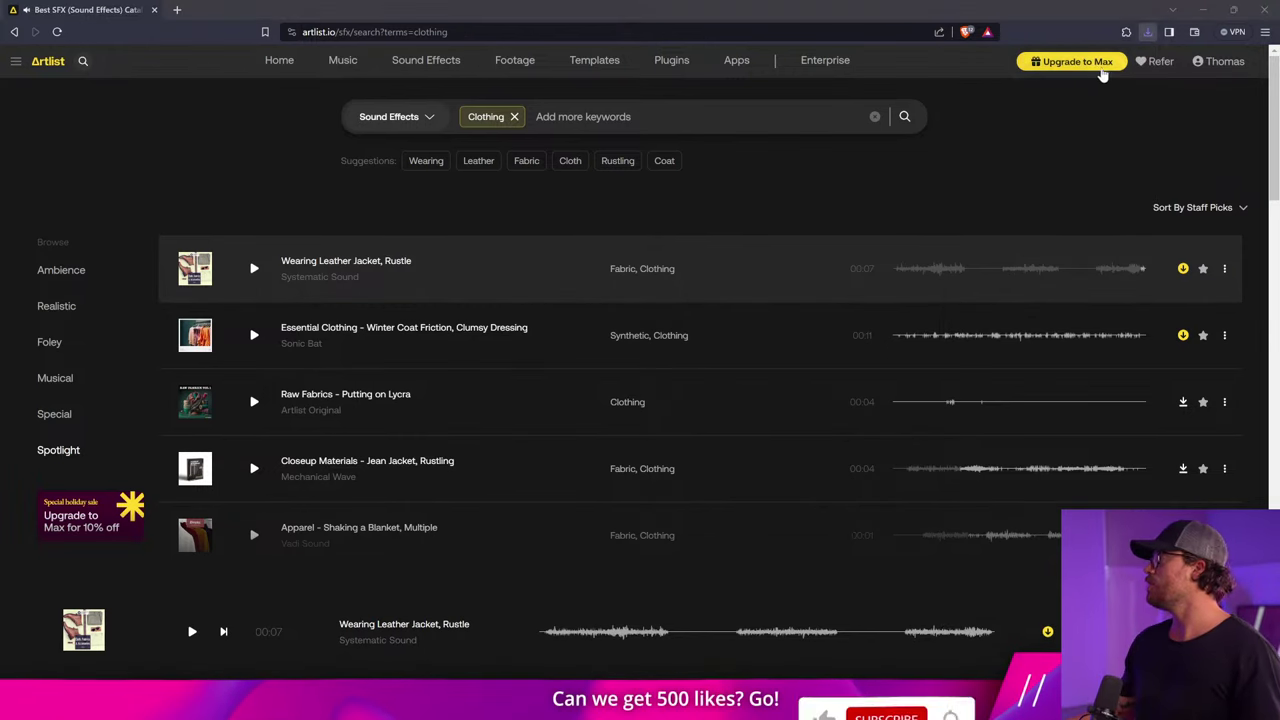
mouse_move(849, 686)
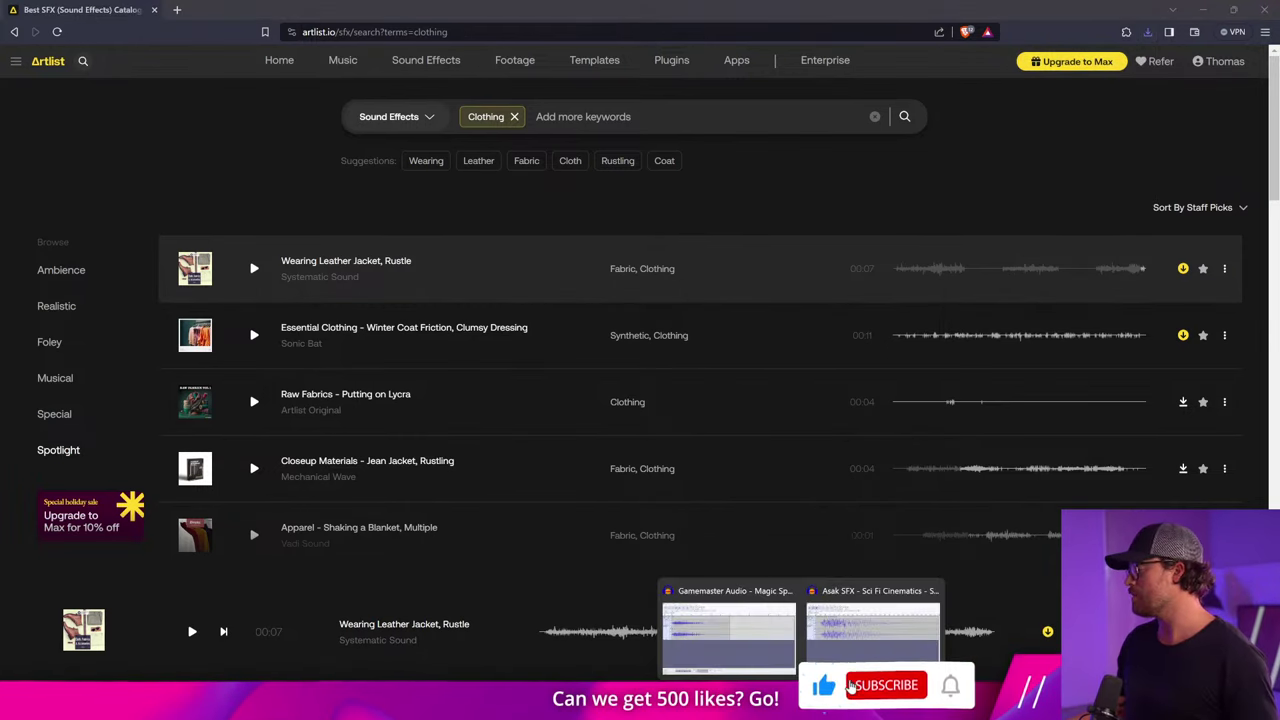
click(873, 630)
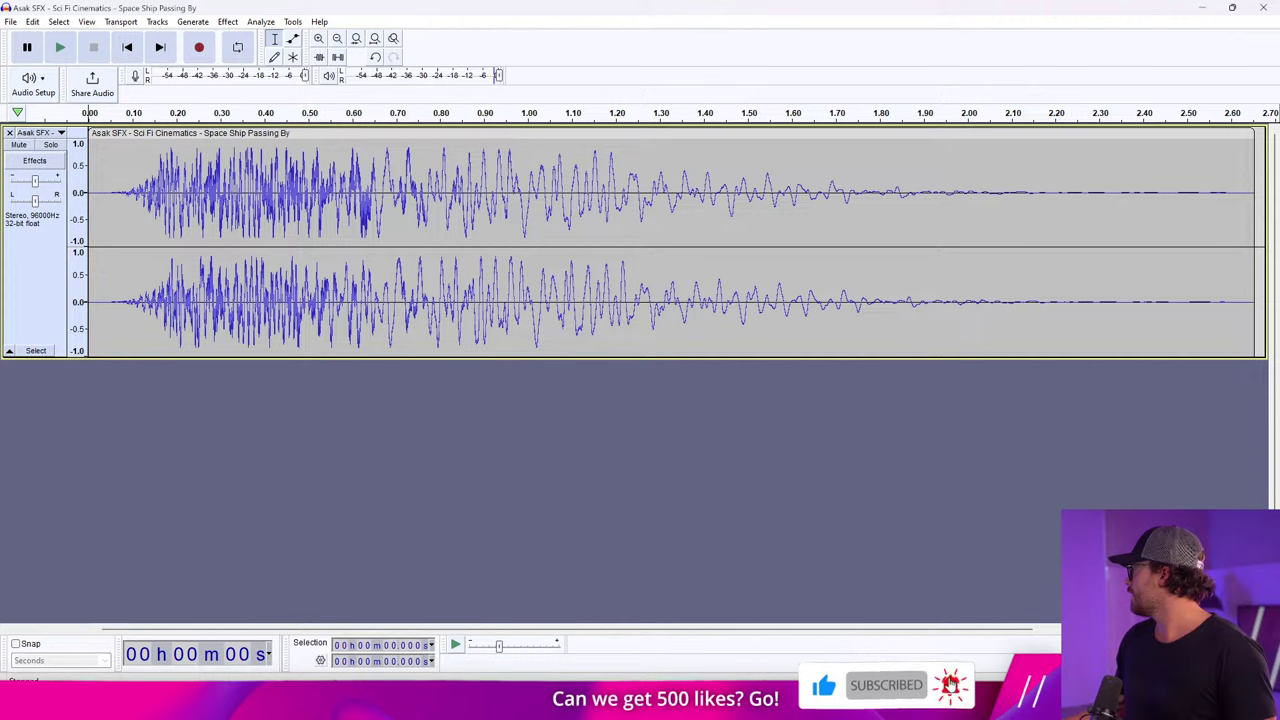
drag(873, 630, 489, 463)
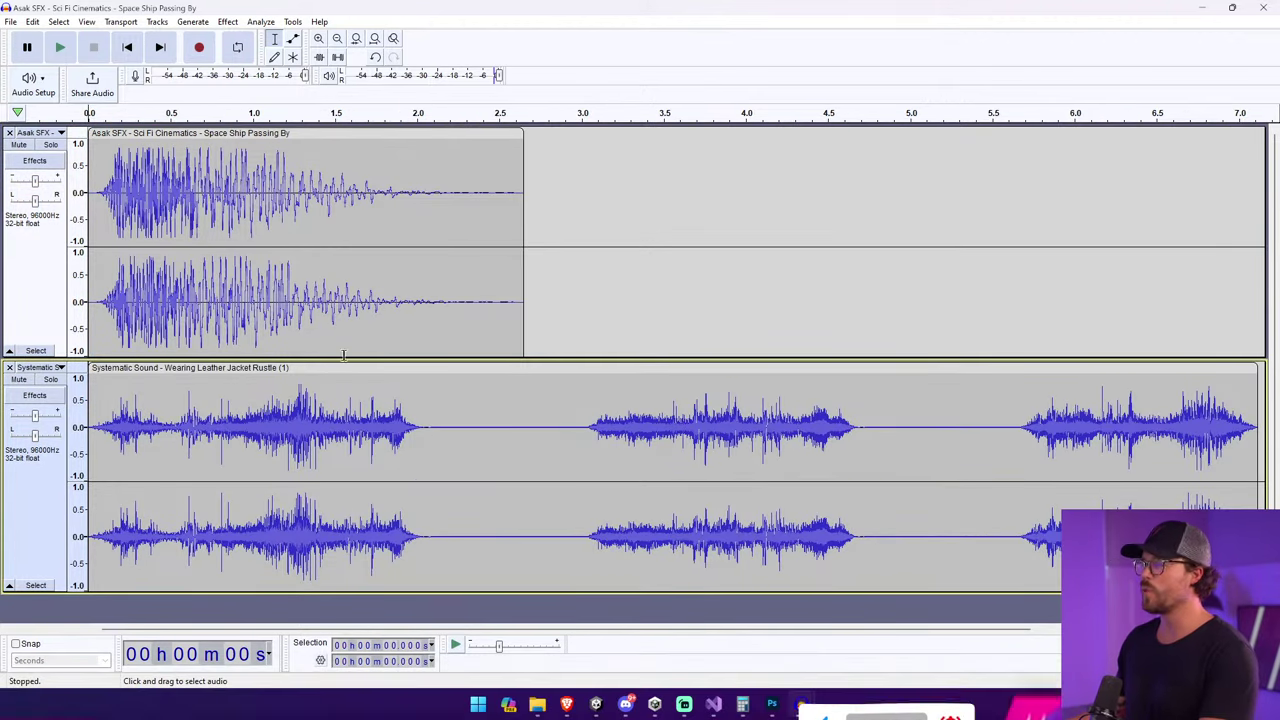
Trim the leather jacket rustle to its last burst of about 0.6 s, starting at time zero, and play the result.
click(1195, 427)
click(1126, 425)
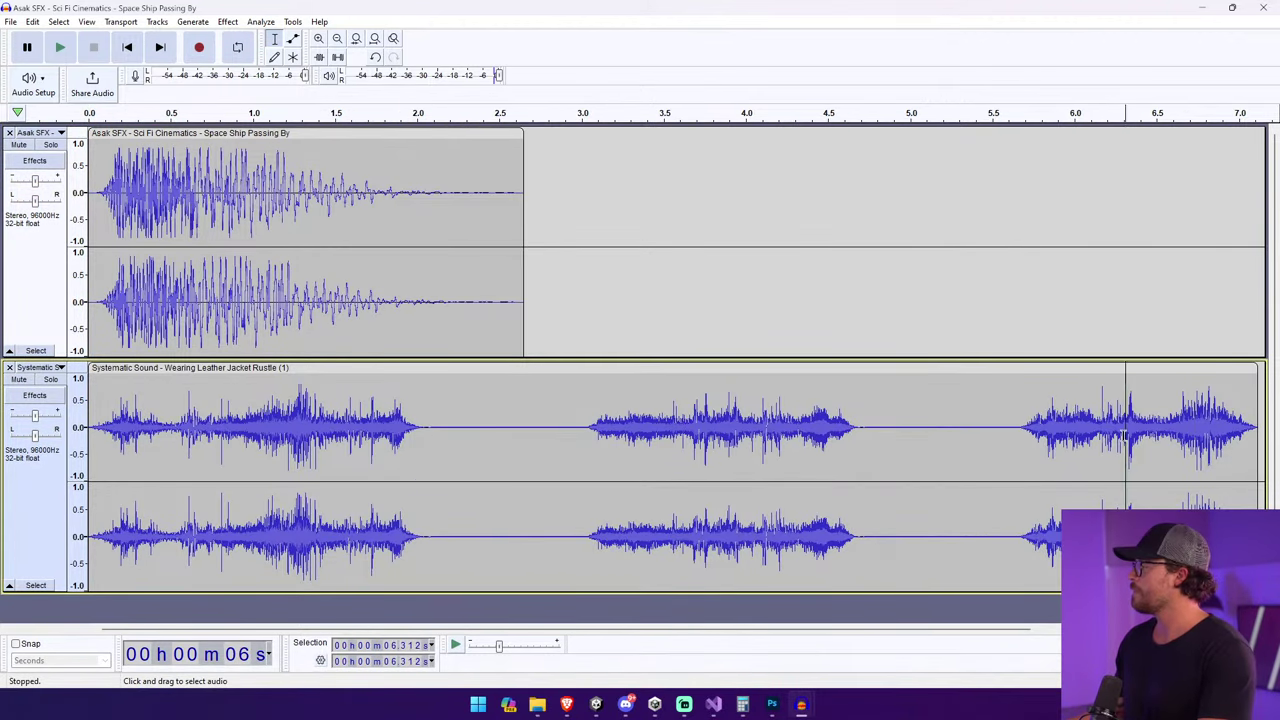
key(space)
drag(1161, 420, 872, 416)
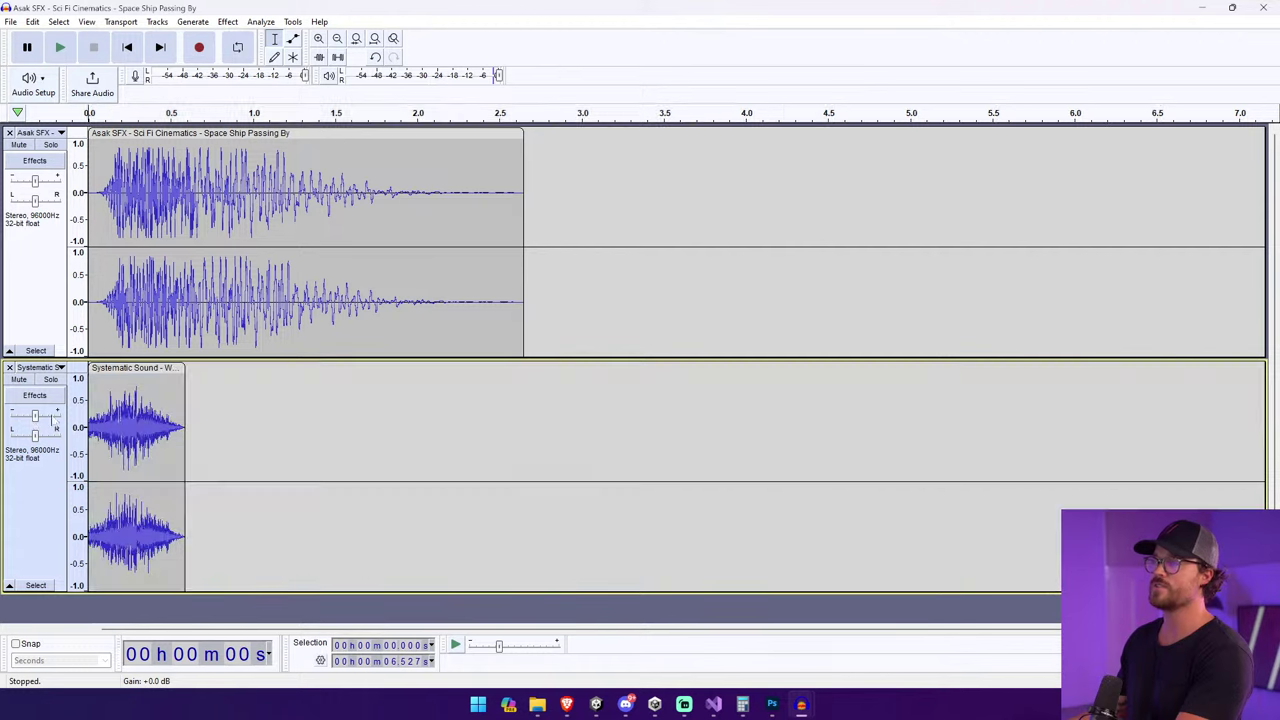
key(space)
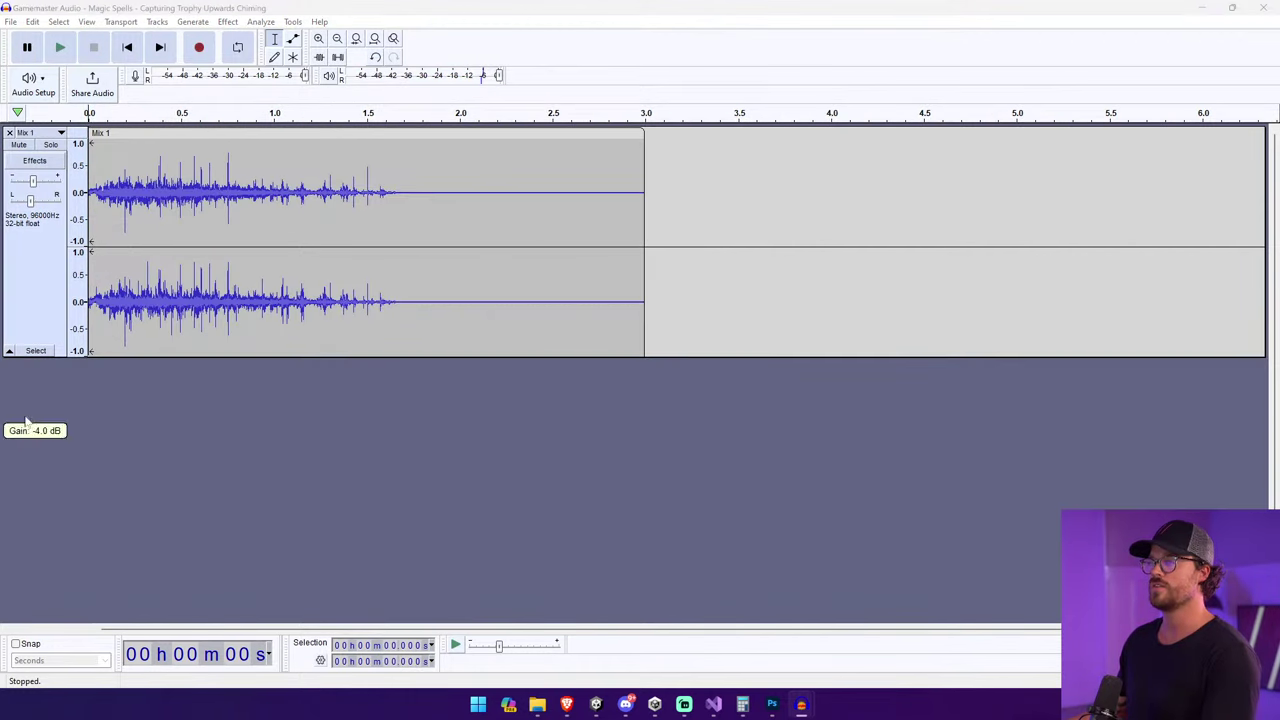
Close the separate Magic Spells - Capturing Trophy Upwards Chiming project window.
double_click(687, 13)
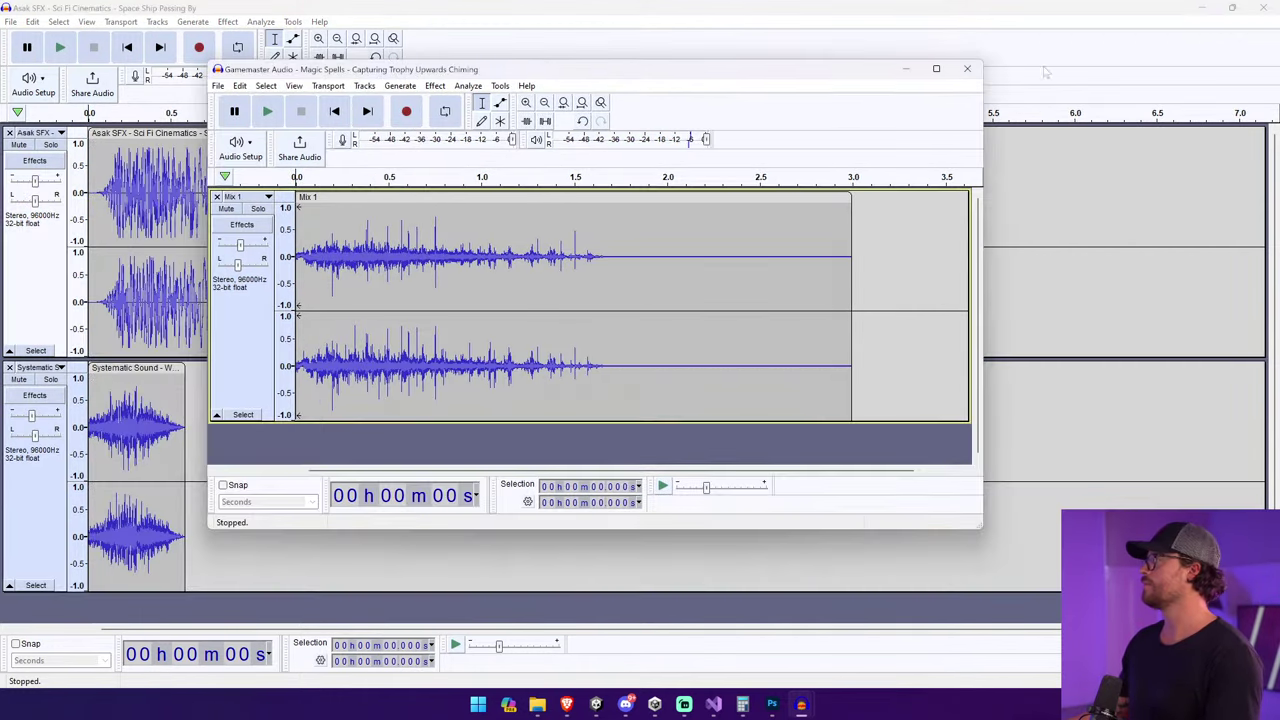
click(968, 69)
click(623, 297)
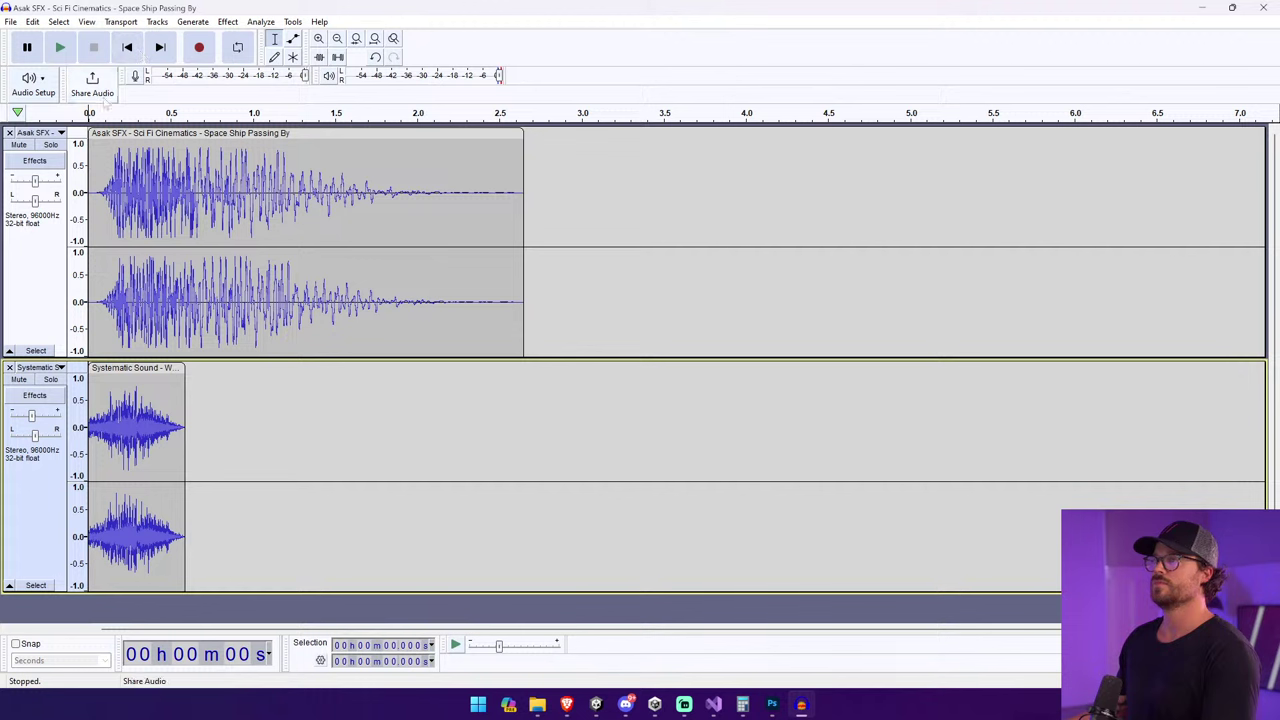
Set the leather jacket rustle track's gain to -11 dB and listen to both tracks together.
click(28, 418)
key(space)
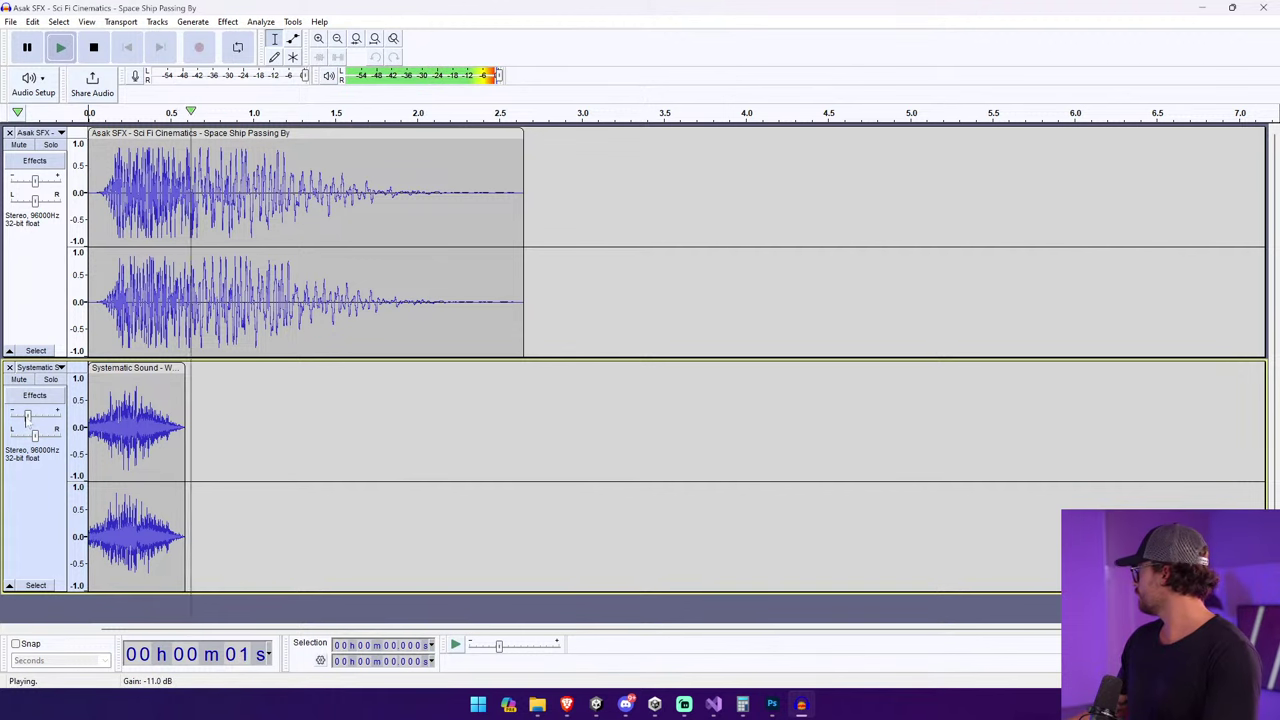
key(space)
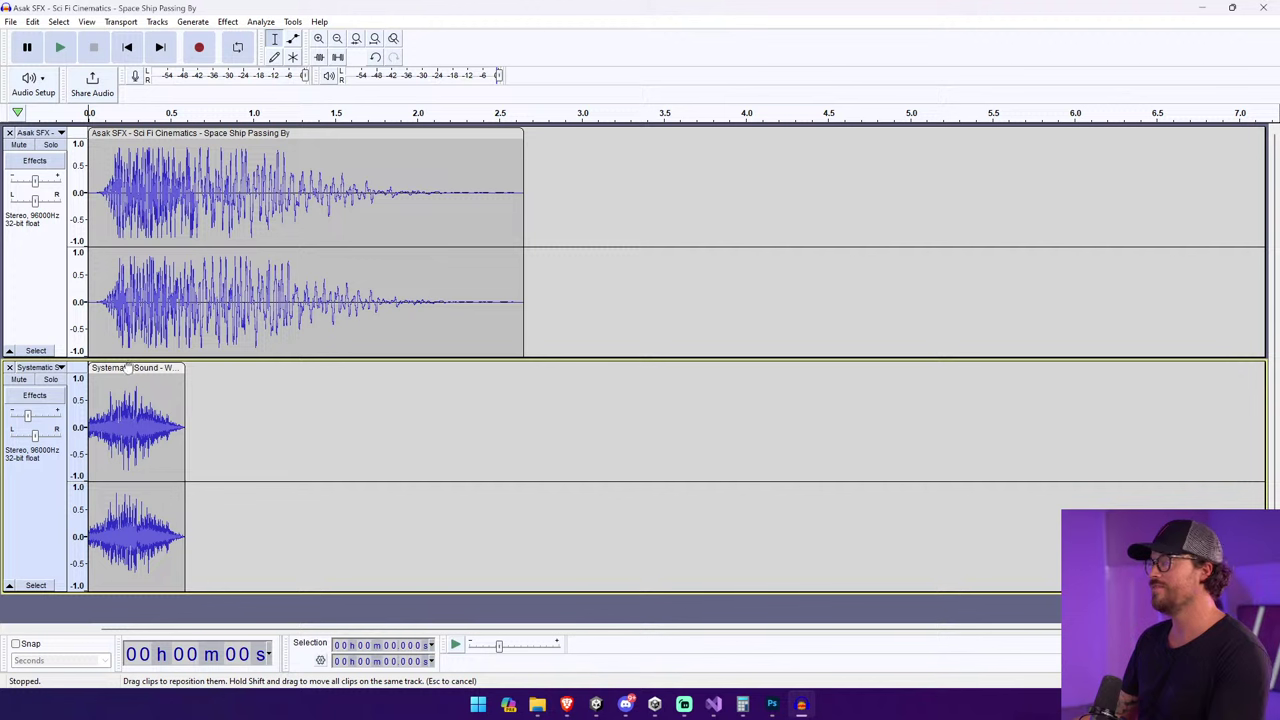
Shift the rustle clip about 0.1 s earlier, past the start of the timeline, and play both tracks.
drag(130, 368, 111, 368)
key(space)
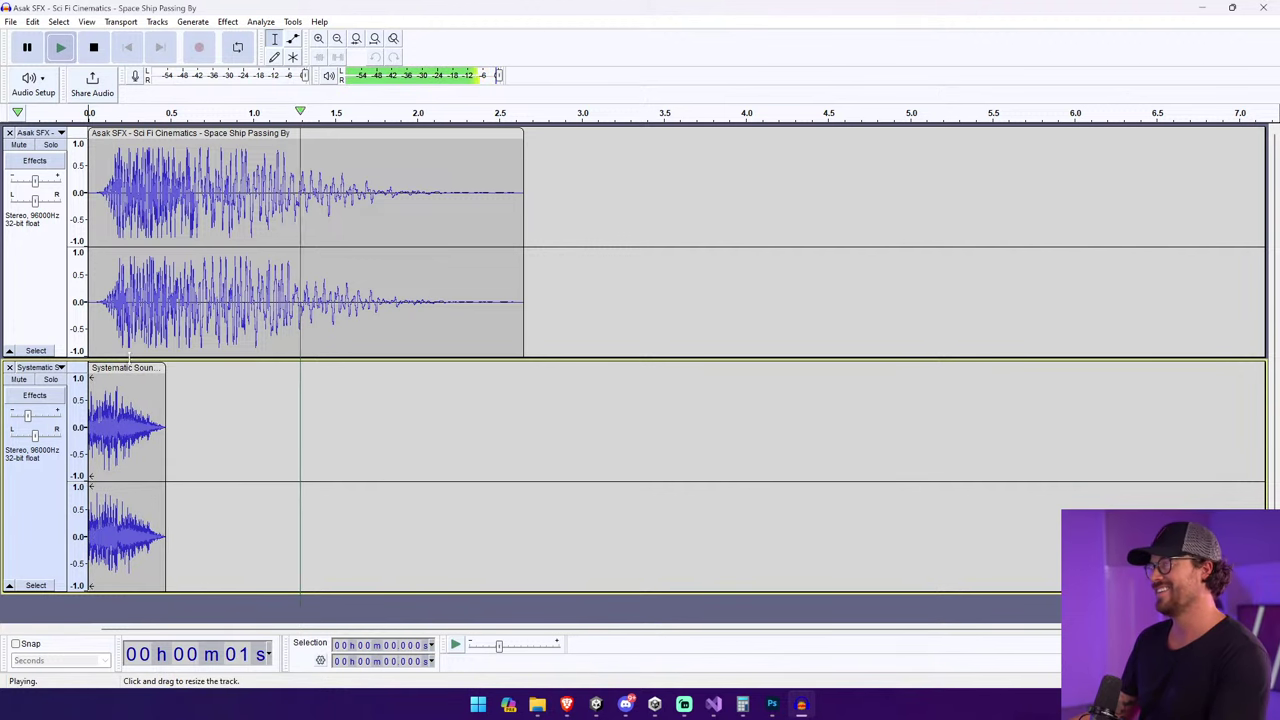
key(space)
Mix and render the spaceship and rustle tracks into one track and set its gain to -6 dB.
key(ctrl+a)
click(157, 21)
mouse_move(190, 54)
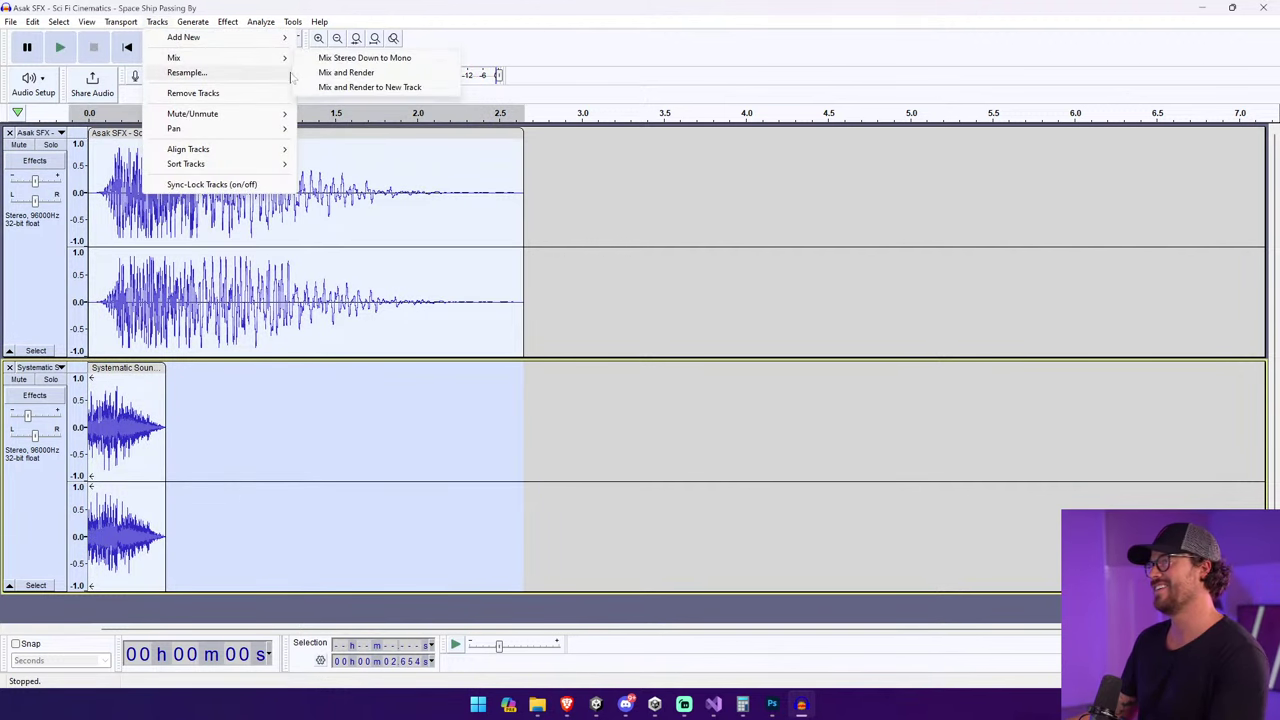
click(320, 70)
drag(34, 180, 31, 180)
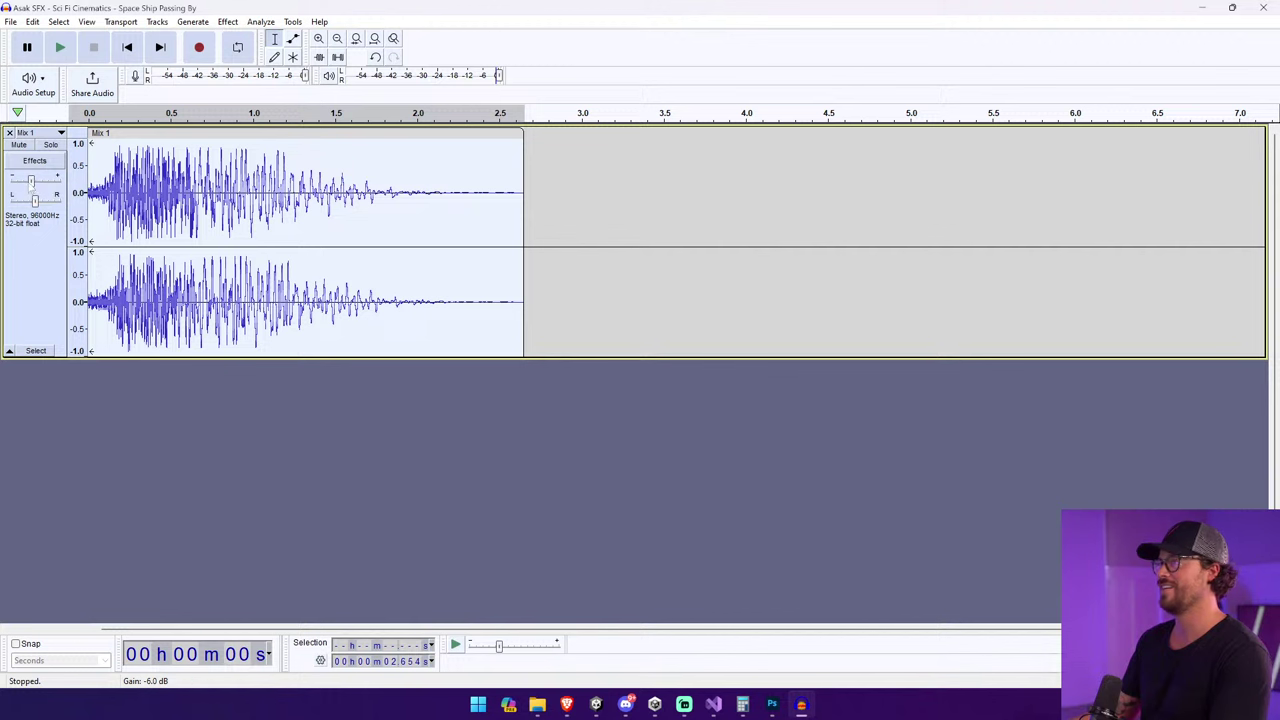
Shift the mixed clip slightly under 0.1 s earlier so its sound starts sooner, and listen to it.
key(space)
key(space)
drag(169, 134, 156, 134)
key(space)
key(space)
key(space)
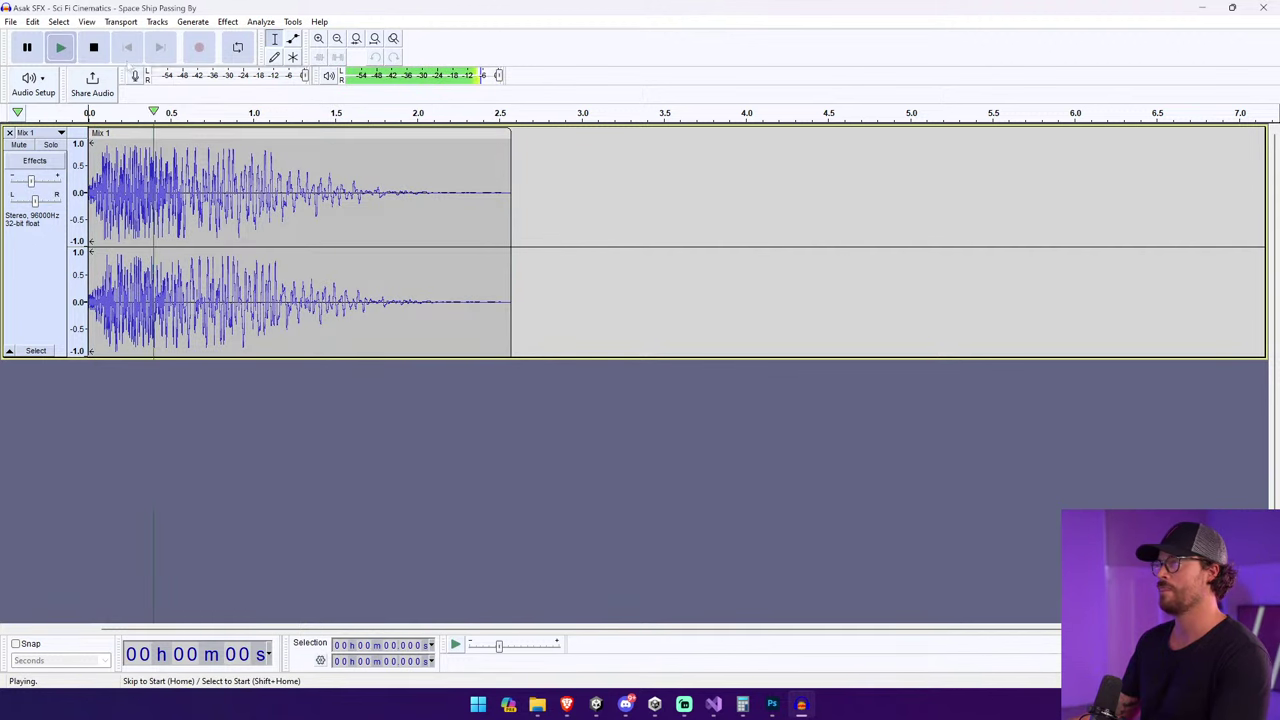
key(space)
key(space)
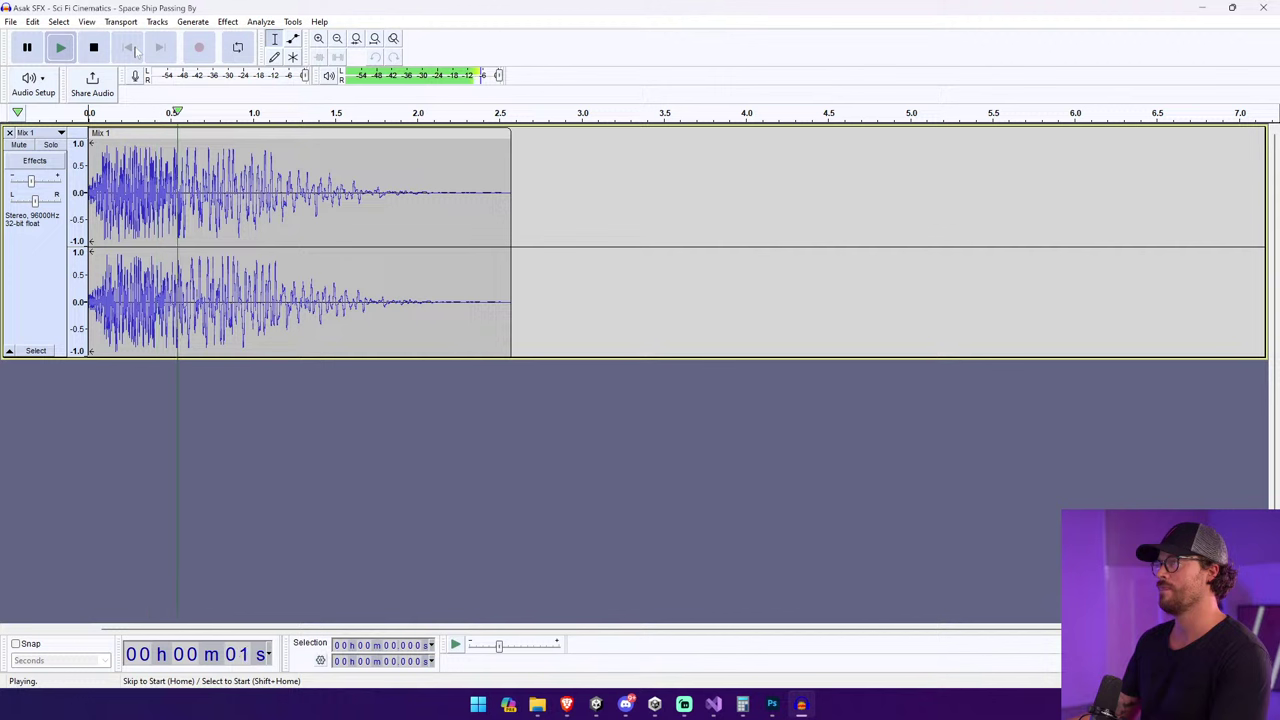
key(space)
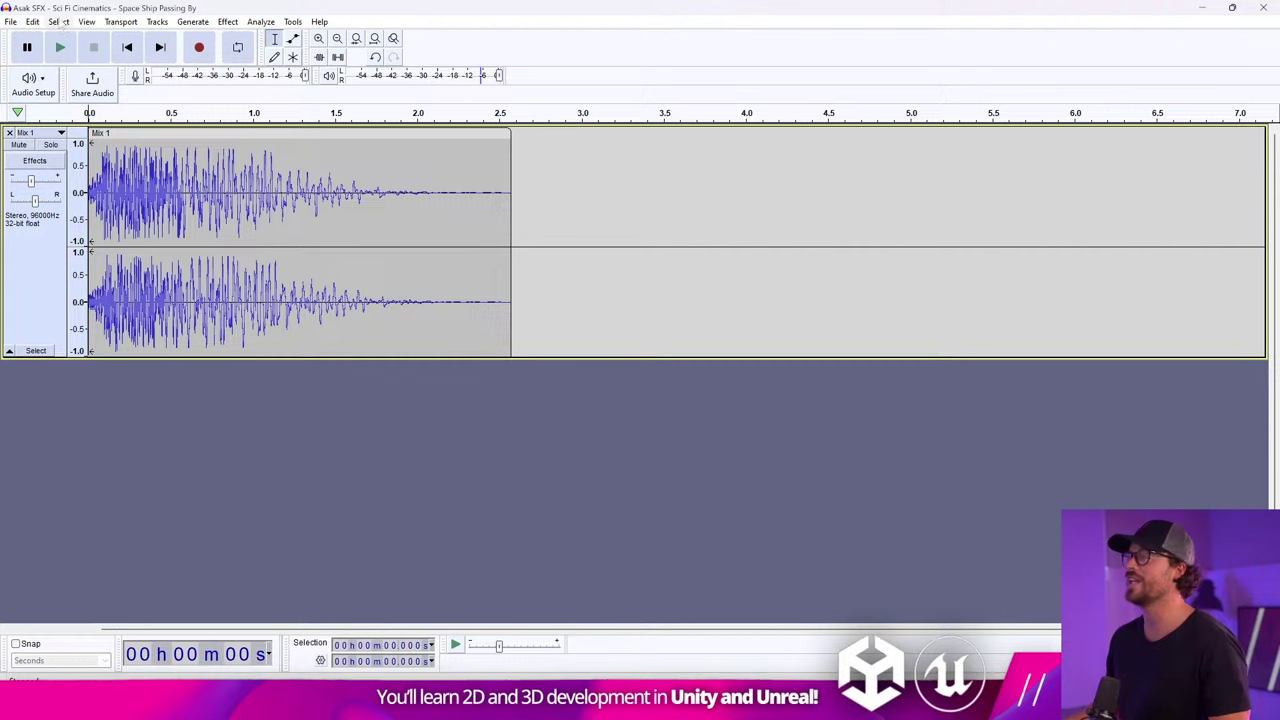
mouse_move(37, 122)
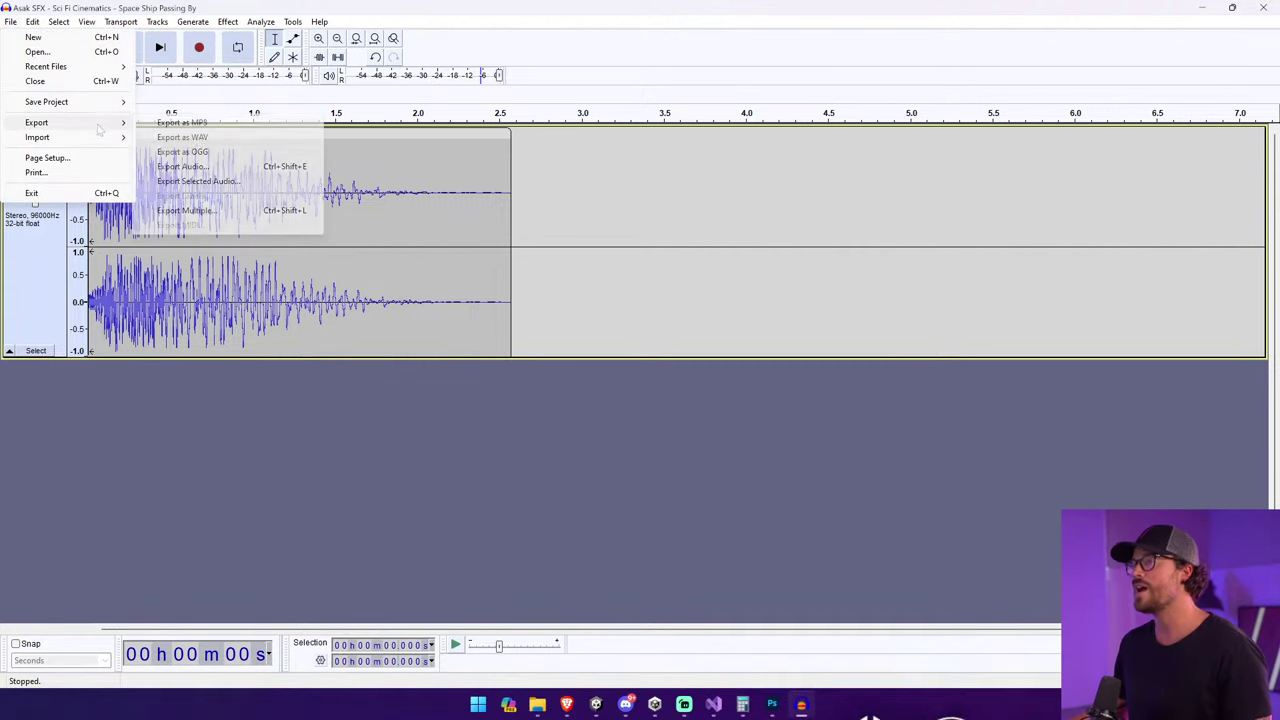
click(175, 167)
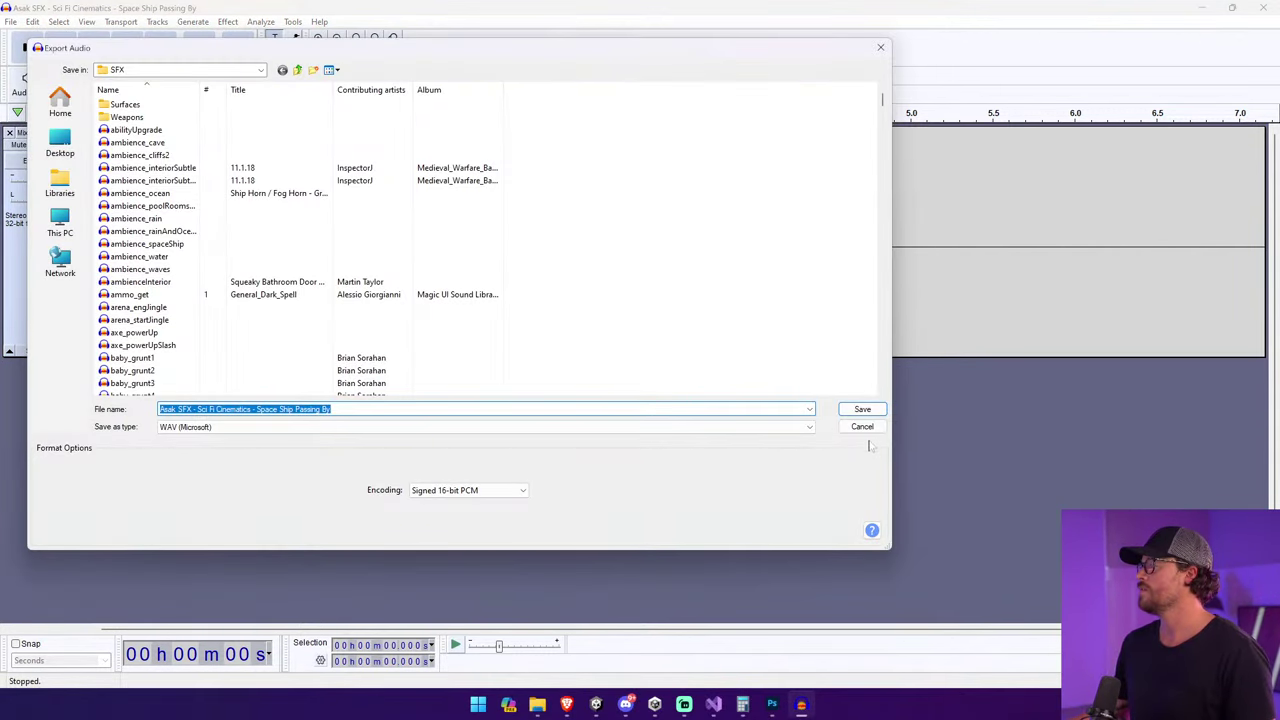
click(862, 426)
Set the mixed track's gain to -7 dB.
drag(35, 180, 30, 182)
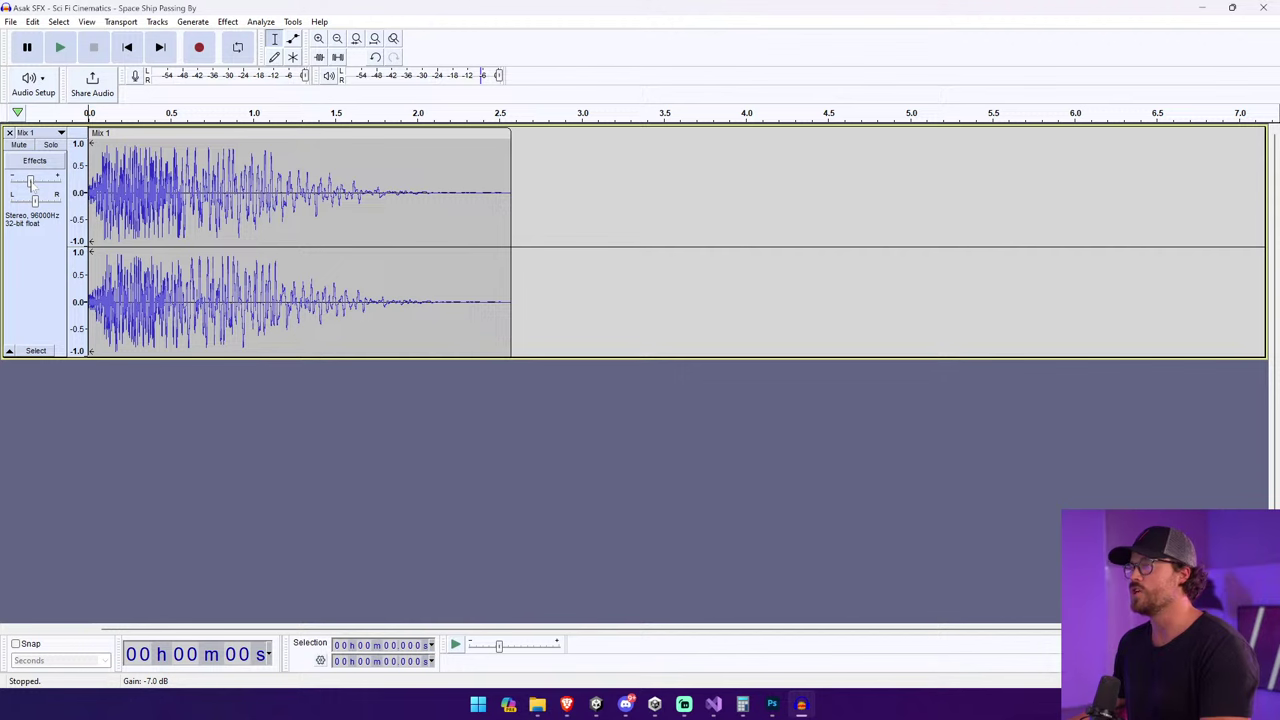
Preview the mix and export it to the SFX folder as a 16-bit WAV file named pickup_doubleJump.
key(space)
key(space)
click(11, 22)
mouse_move(37, 122)
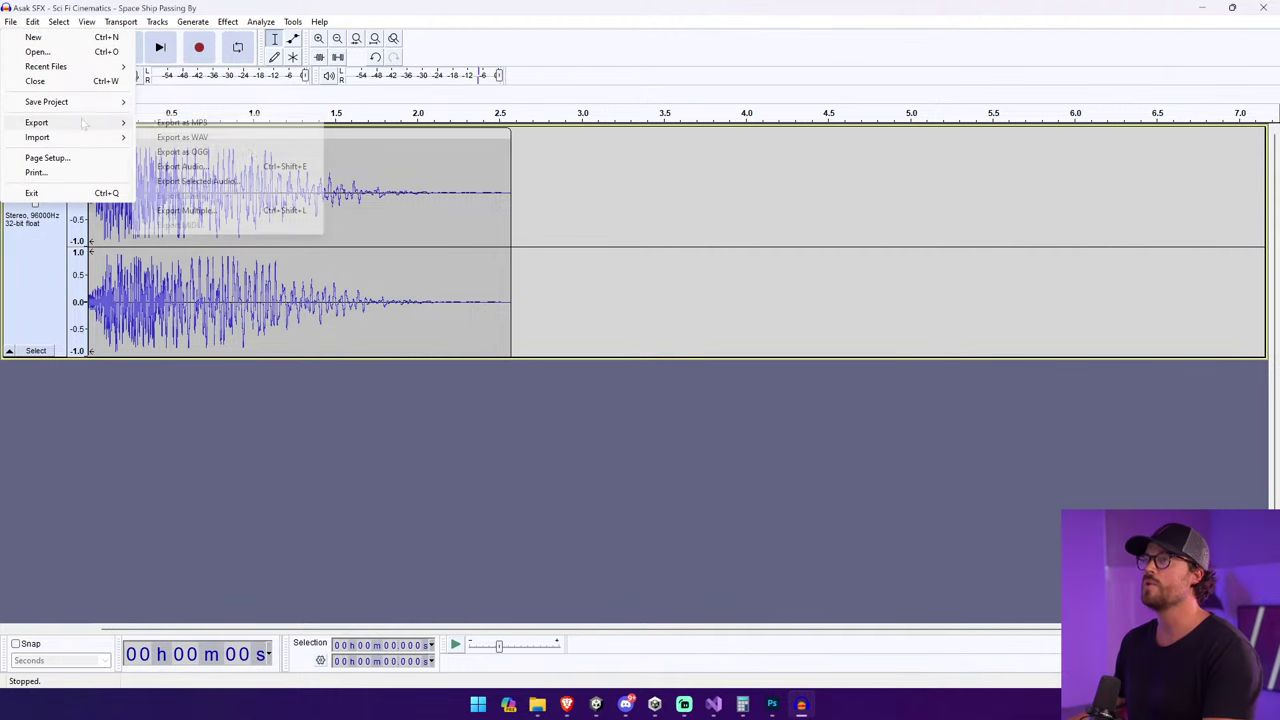
click(246, 137)
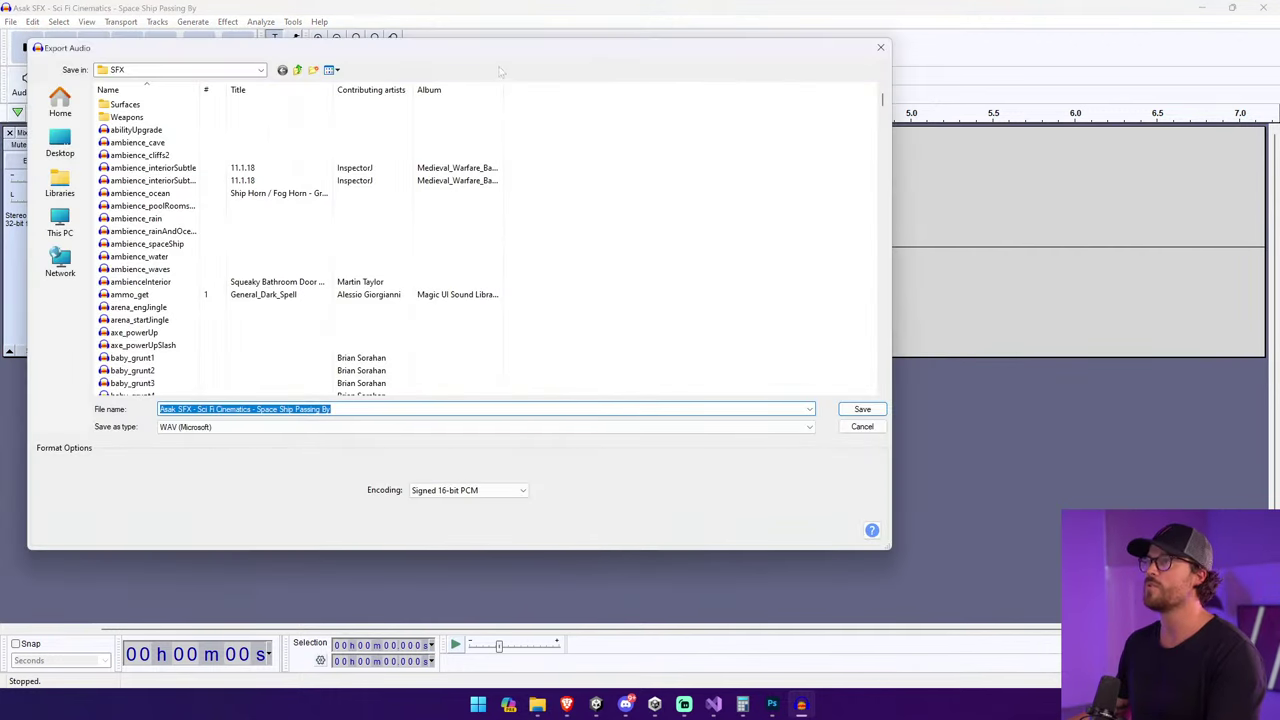
drag(505, 52, 652, 105)
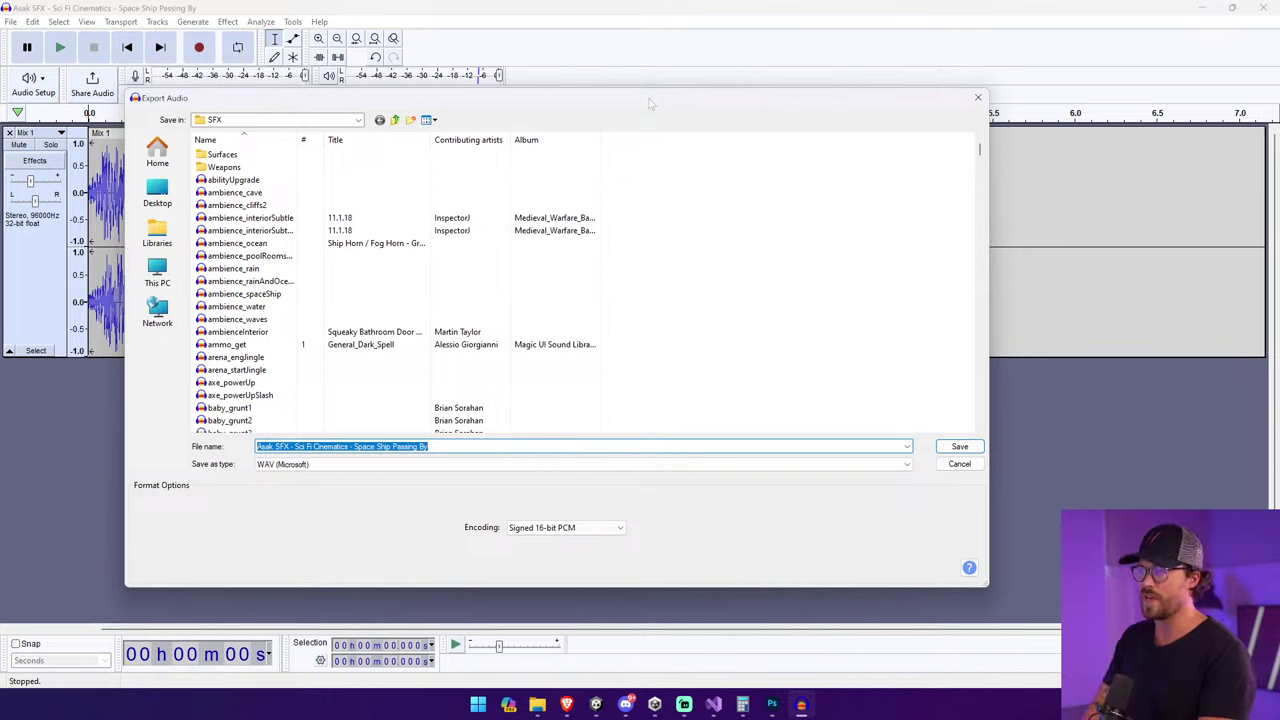
text(pickup_)
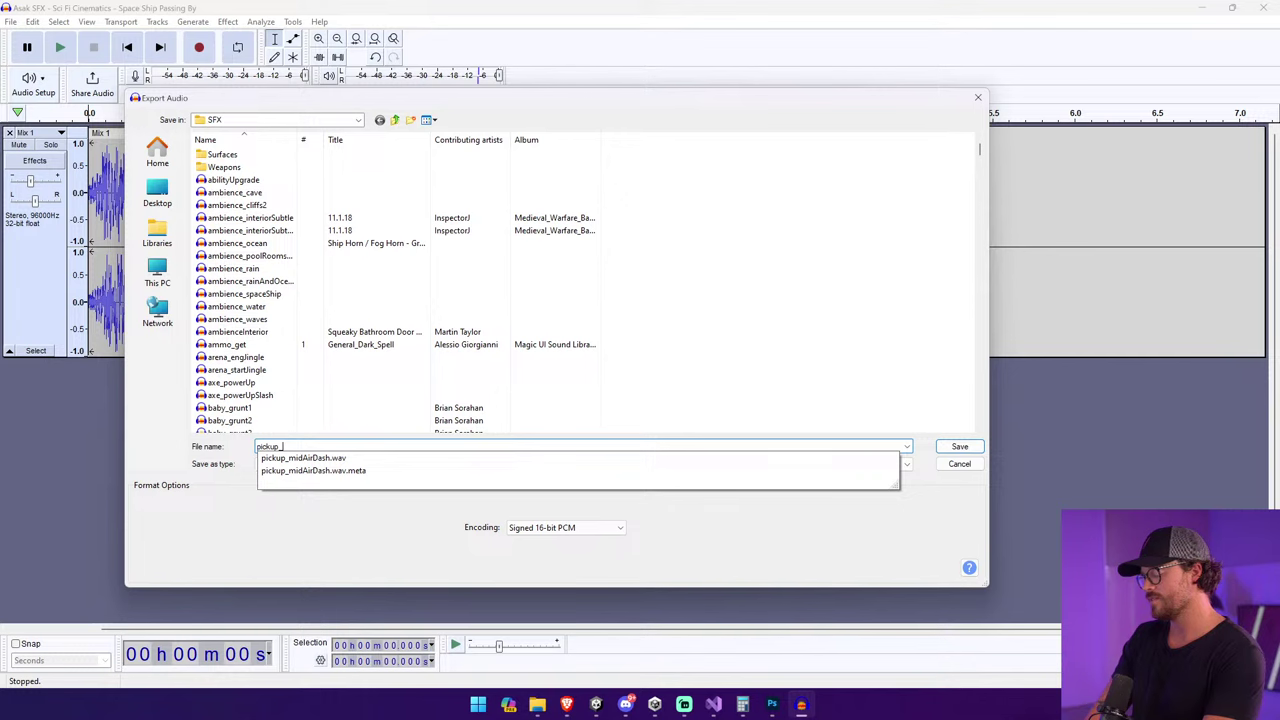
text(doubleJump)
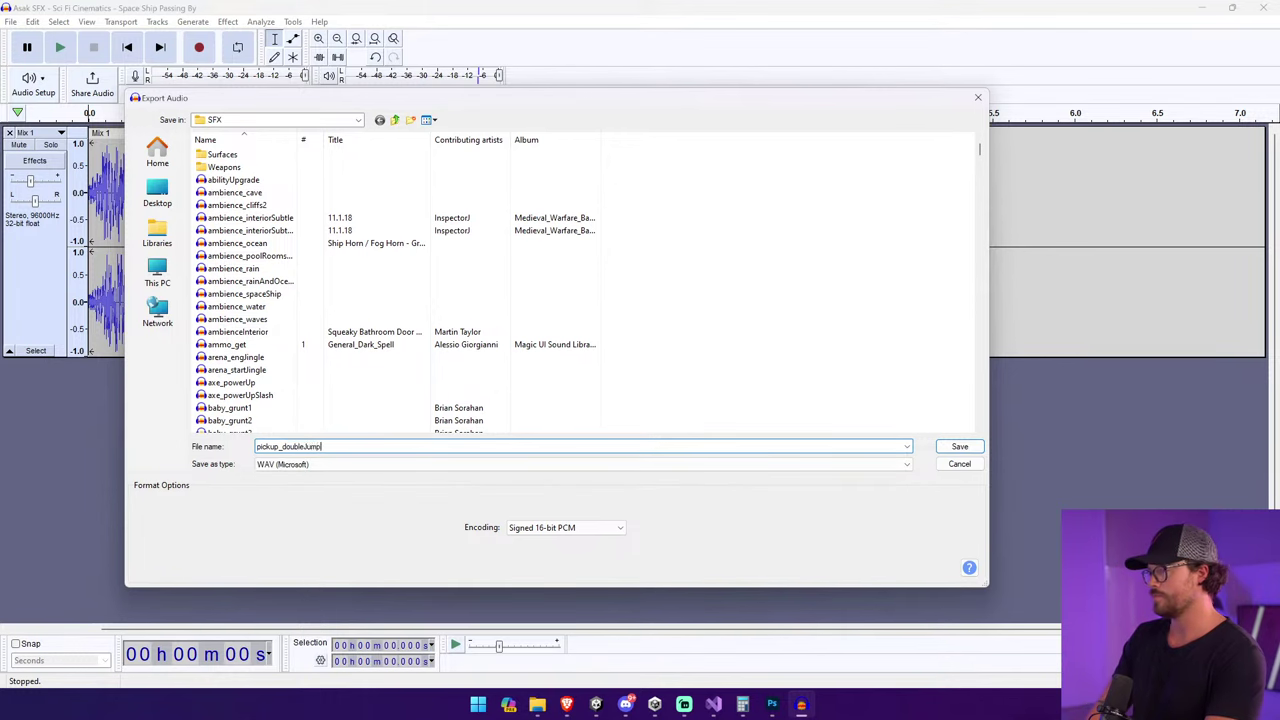
key(Return)
key(Return)
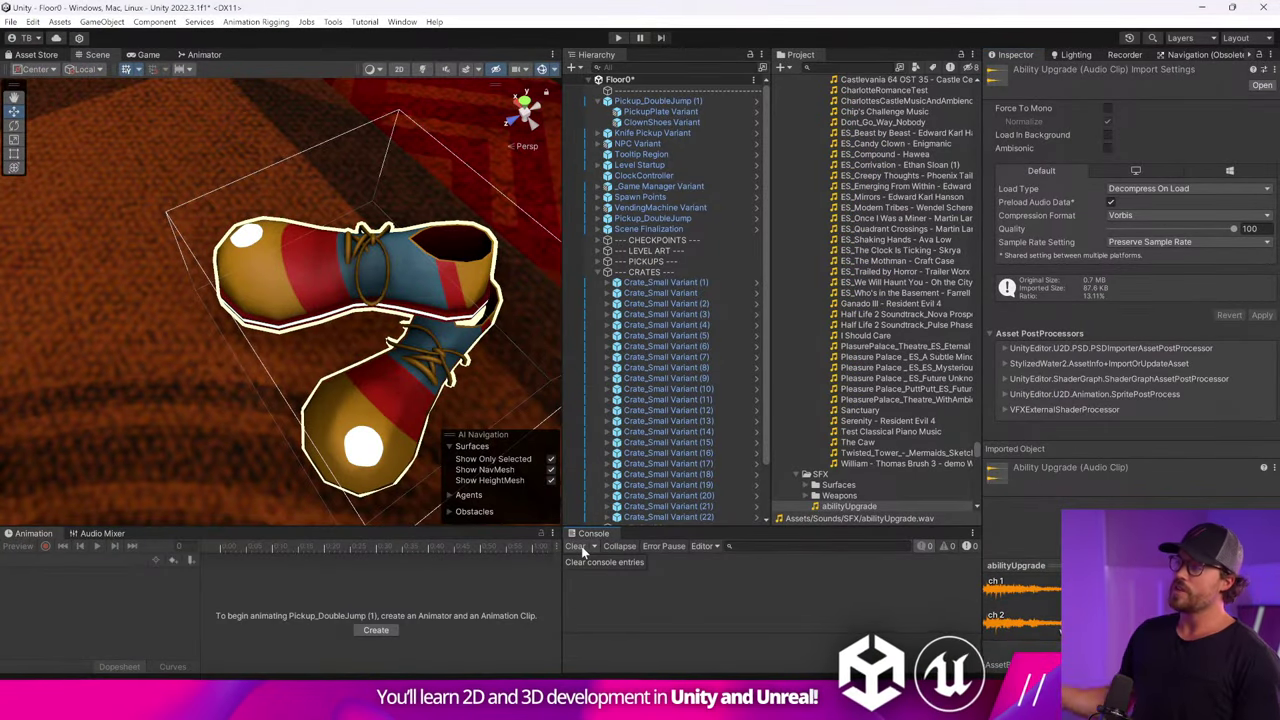
Switch to Unity, select Pickup_DoubleJump (1), collapse the CRATES group, and widen the Inspector.
click(658, 101)
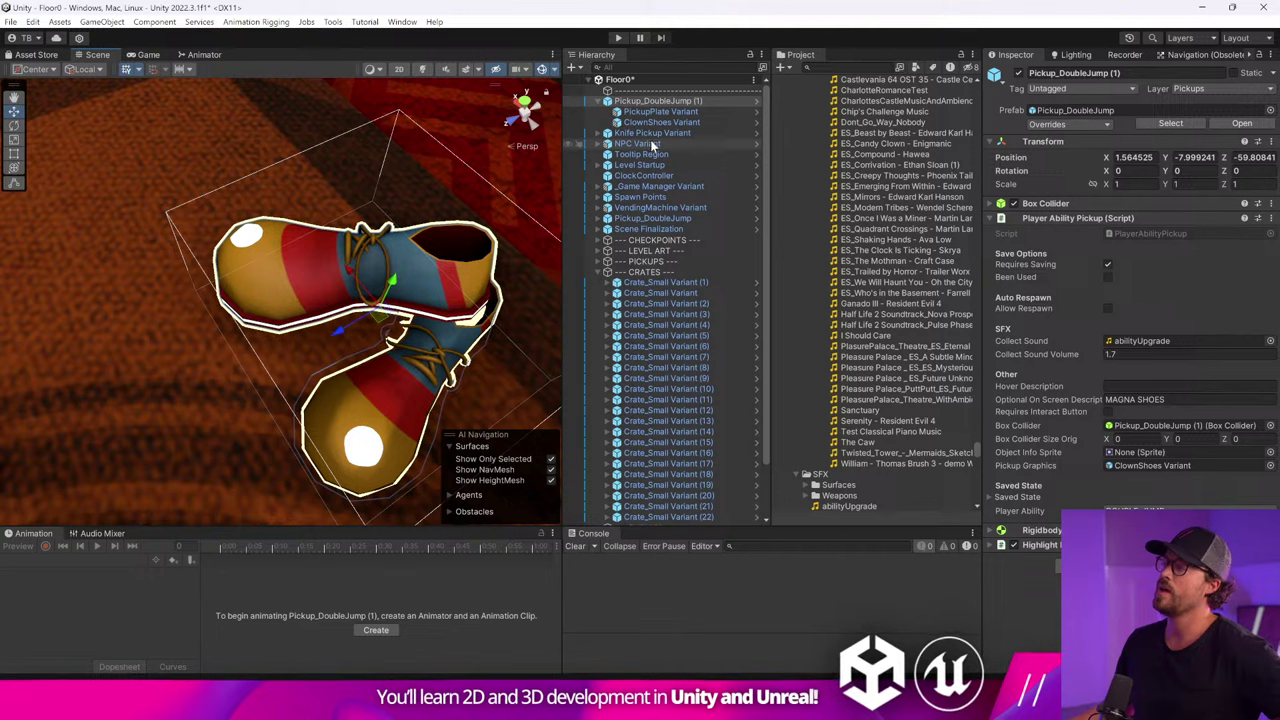
click(596, 270)
click(596, 271)
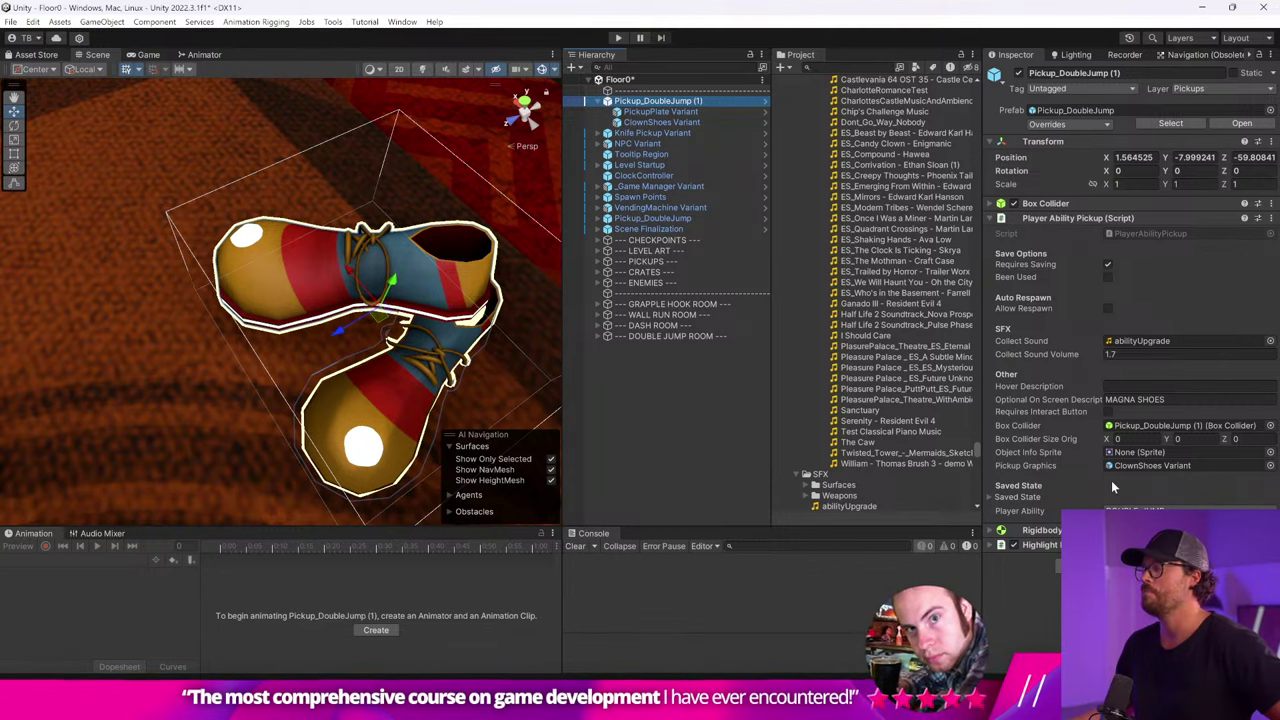
drag(530, 528, 526, 551)
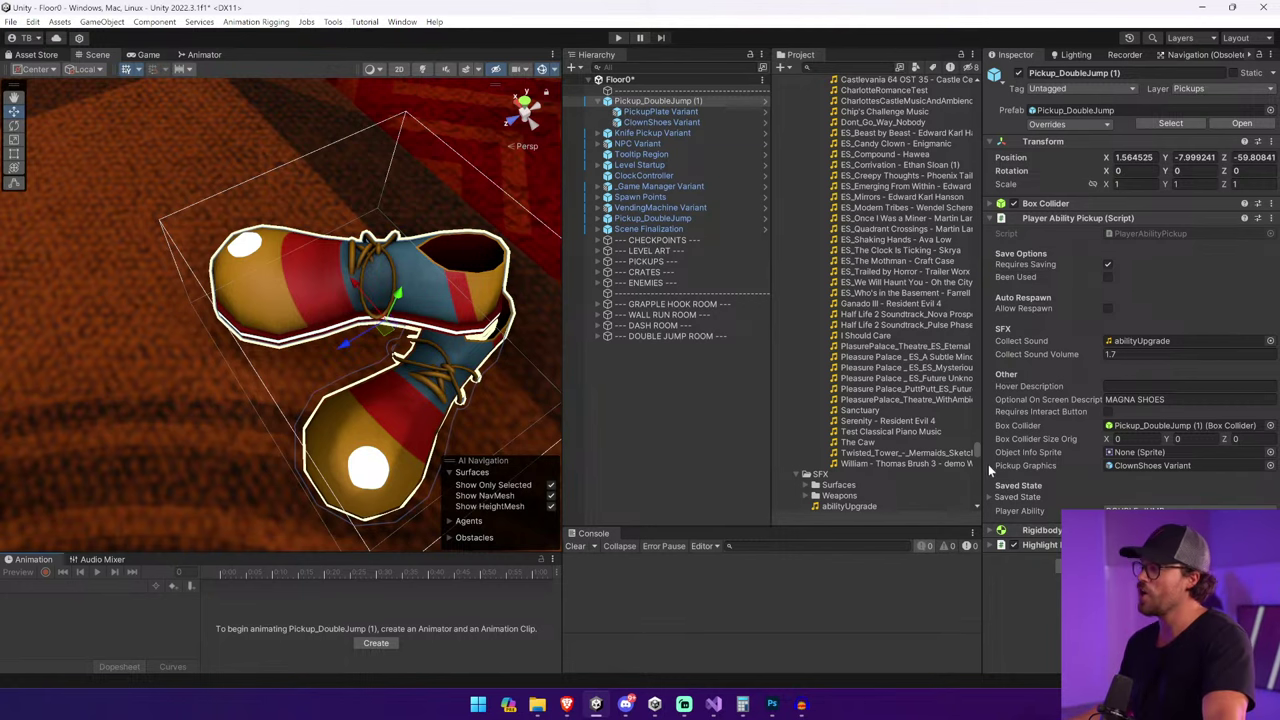
drag(988, 464, 912, 470)
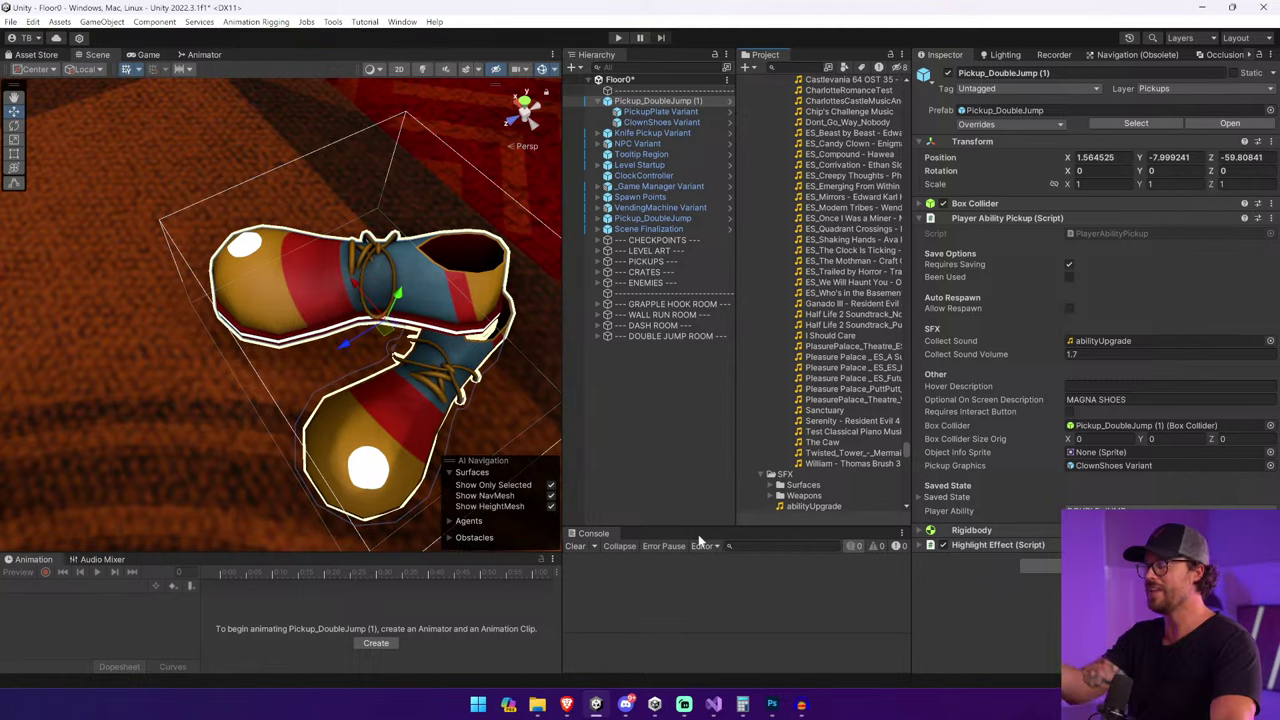
Search the project for "walker pistol" and place the Walker Pistol prefab in the scene for a close look at its face.
right_drag(523, 481, 1267, 212)
click(790, 68)
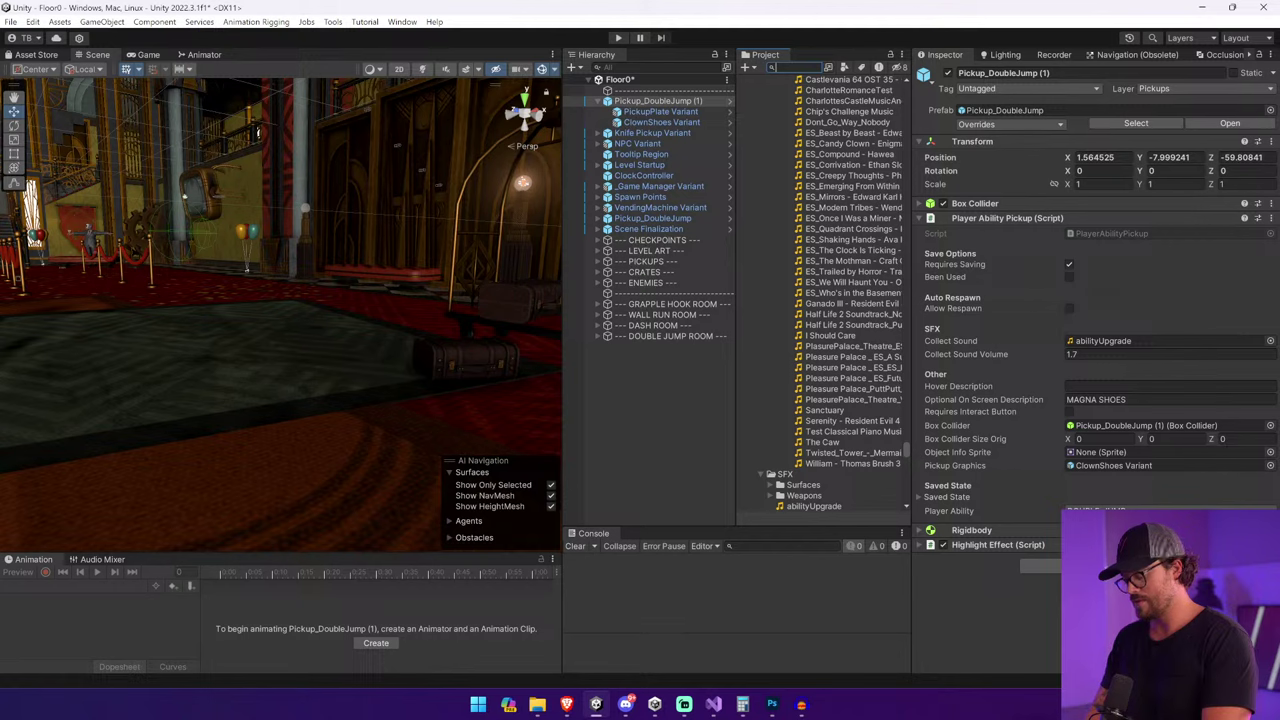
click(771, 67)
text(wall)
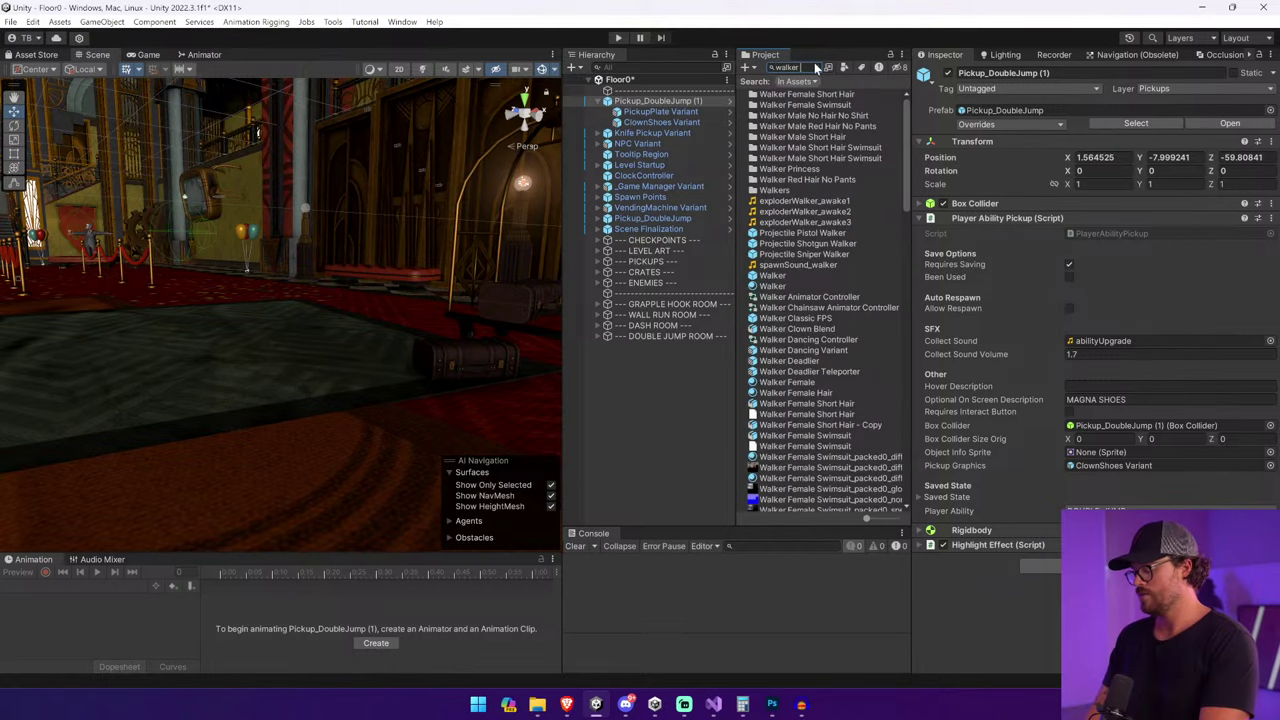
text(istol)
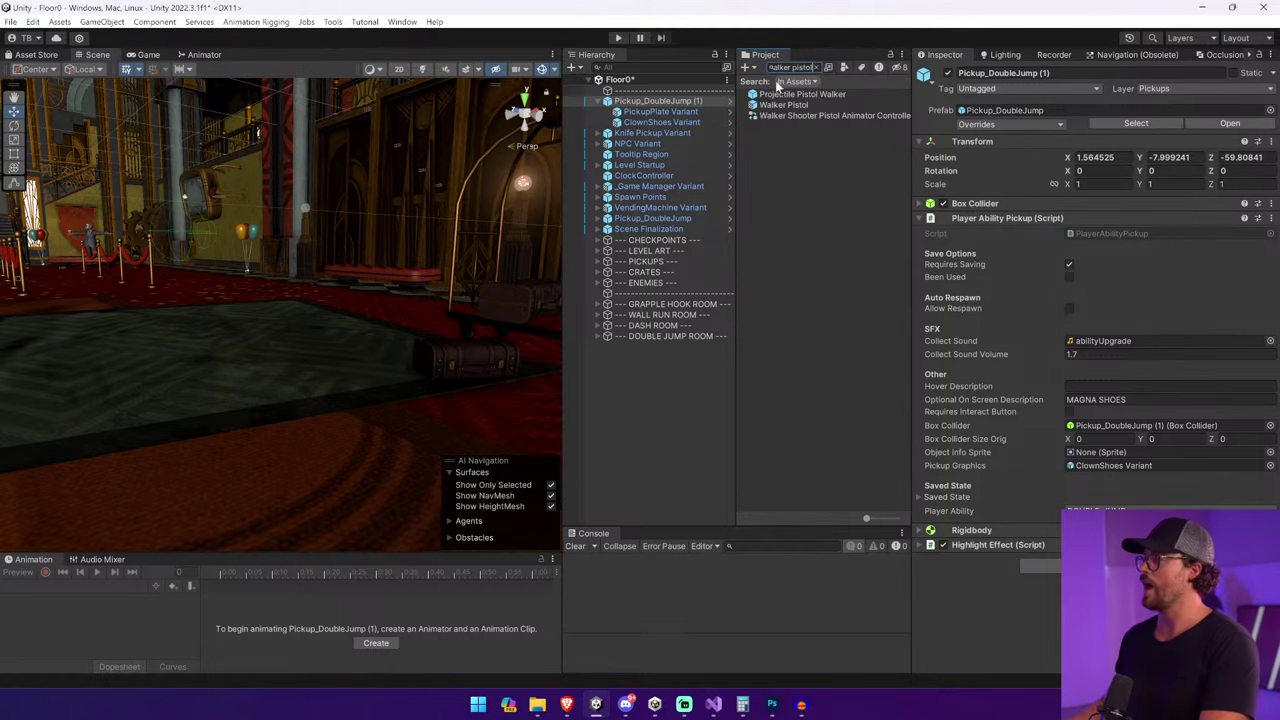
drag(770, 106, 279, 391)
right_drag(279, 391, 222, 390)
key(w)
key(s)
key(w)
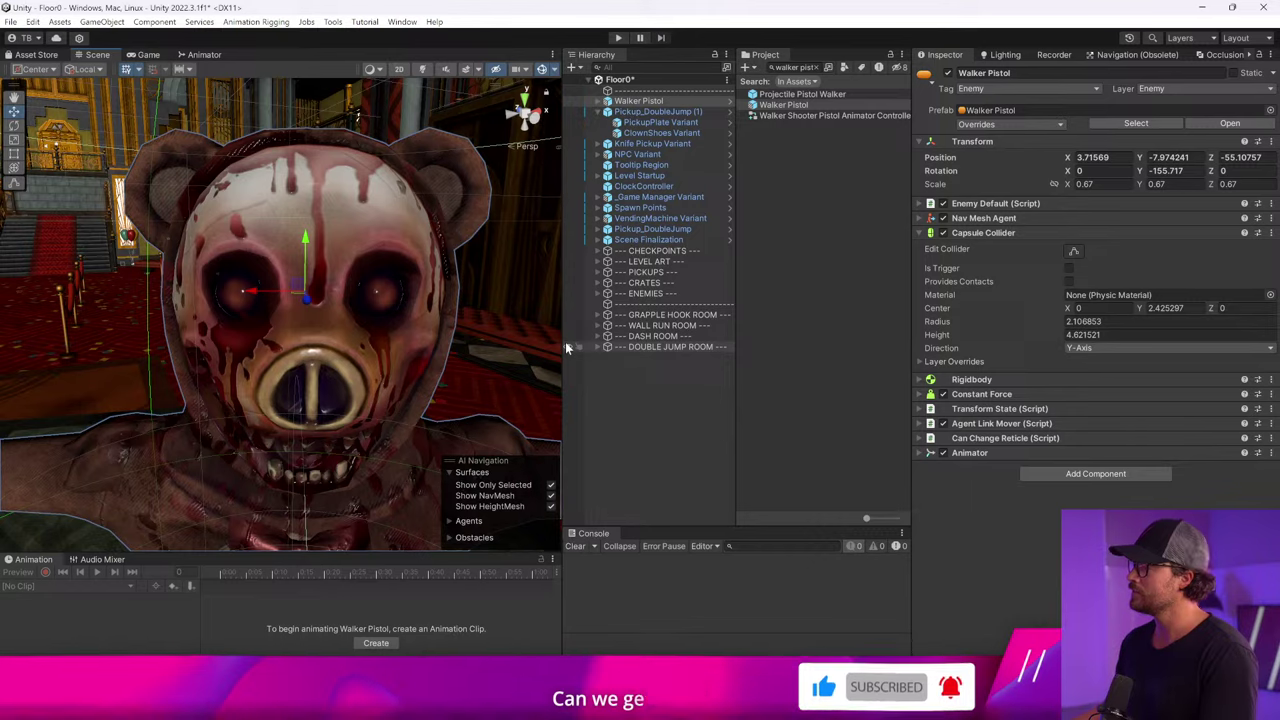
Enlarge the Scene view and Hierarchy, and delete the Walker Pistol from the scene.
drag(563, 338, 678, 325)
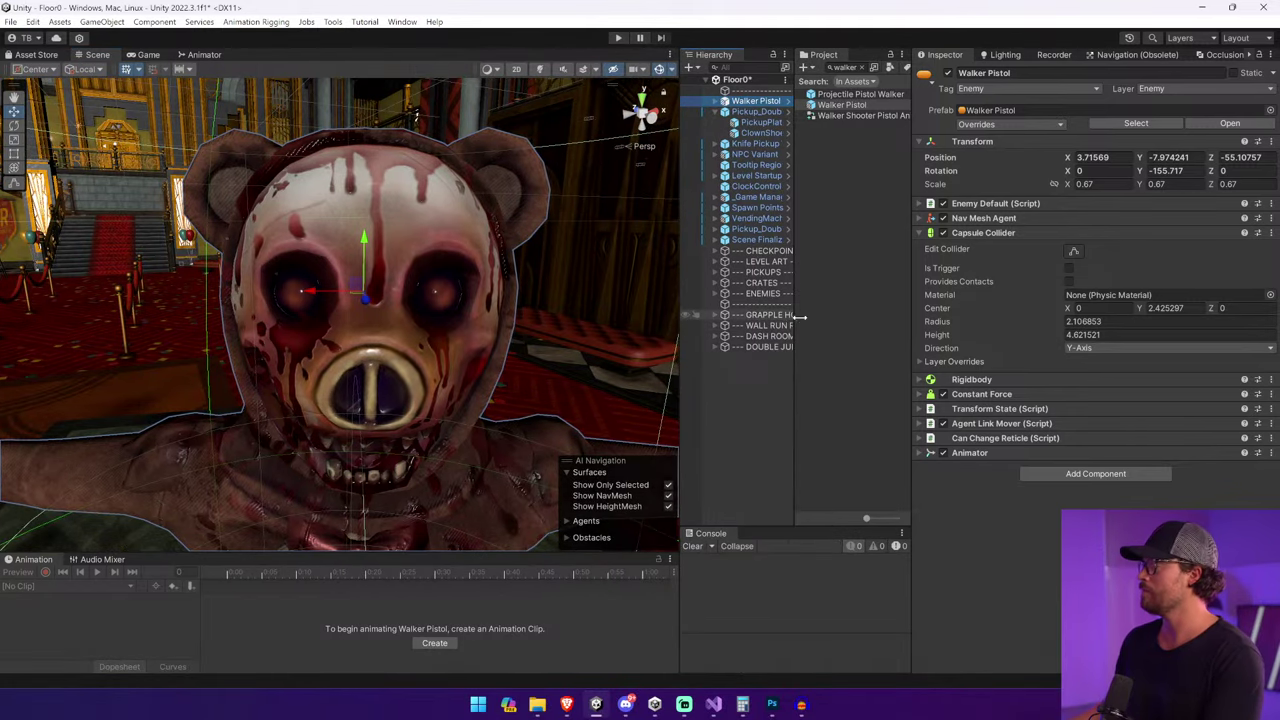
drag(796, 319, 1075, 270)
click(820, 106)
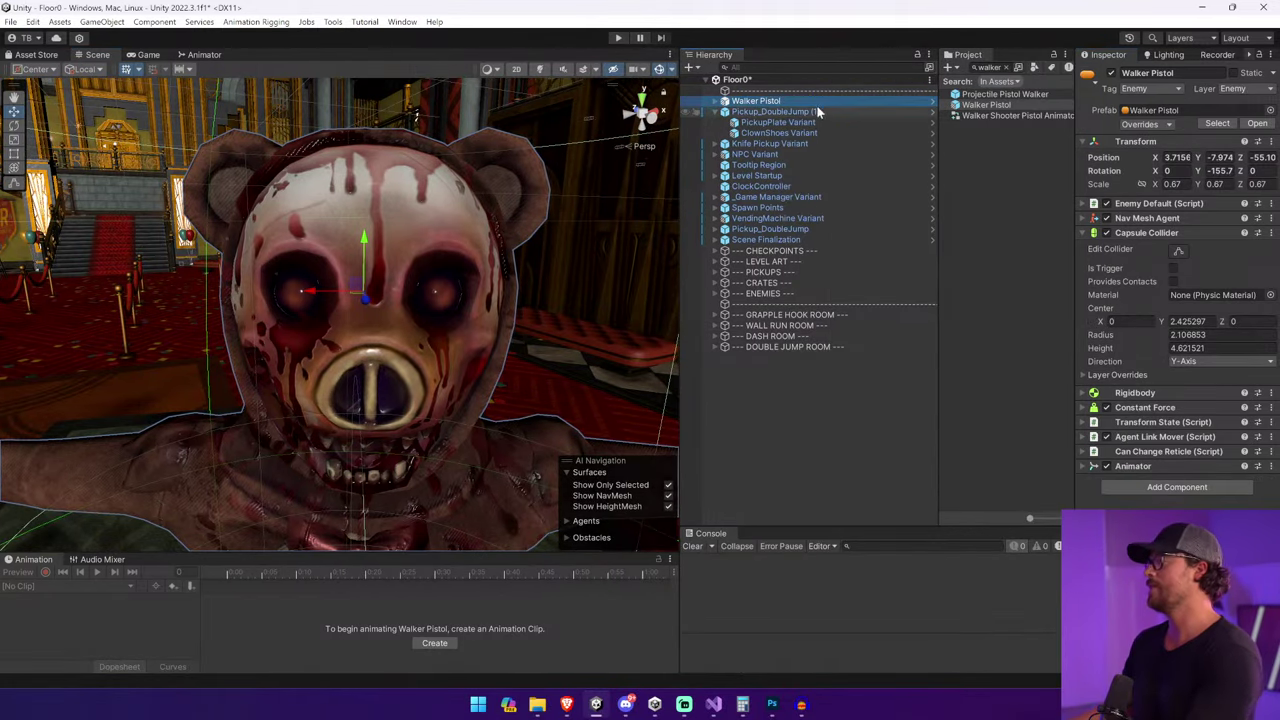
key(Delete)
Select Pickup_DoubleJump (1) again and resize the layout to give the Inspector and Project areas more width.
right_drag(490, 310, 880, 390)
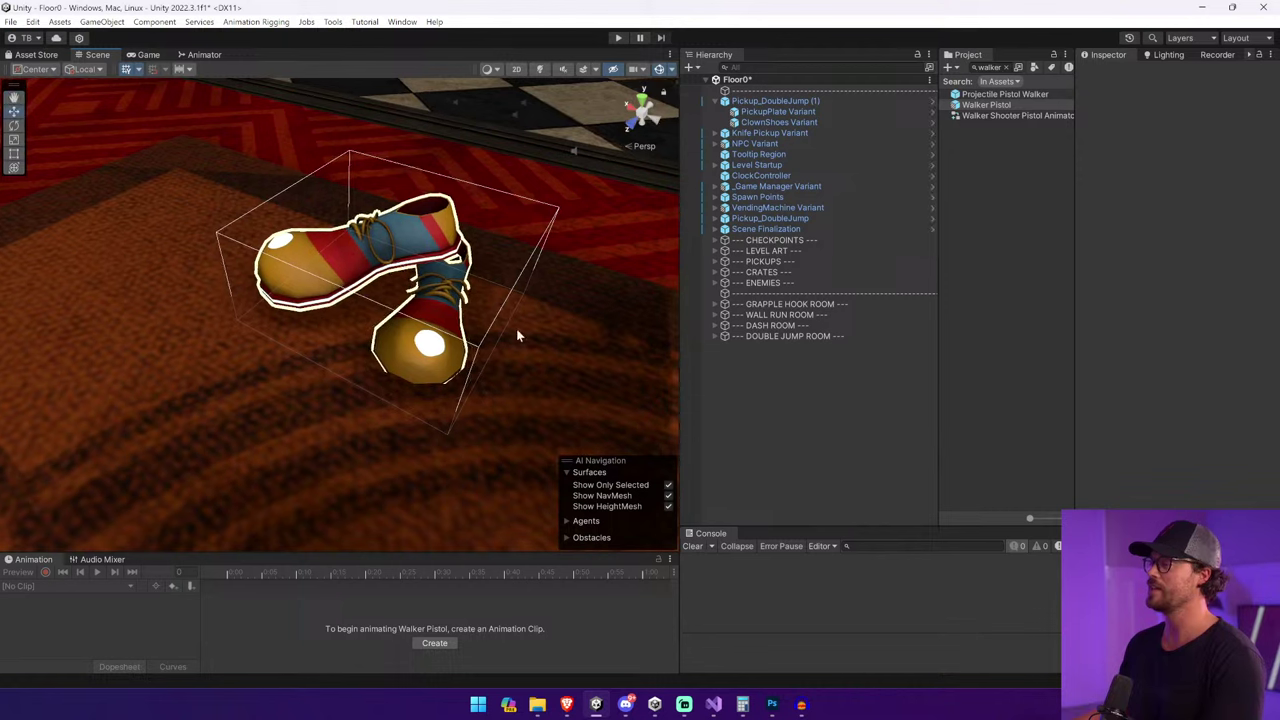
click(390, 260)
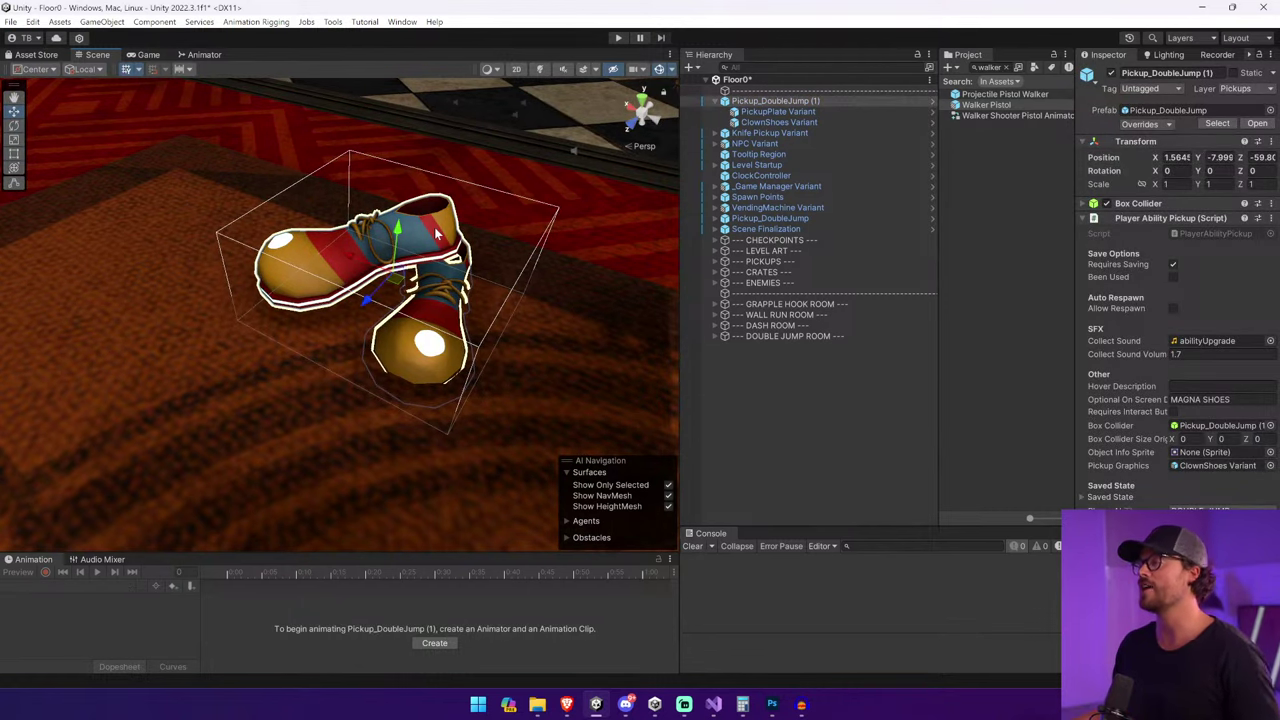
drag(1066, 272, 931, 268)
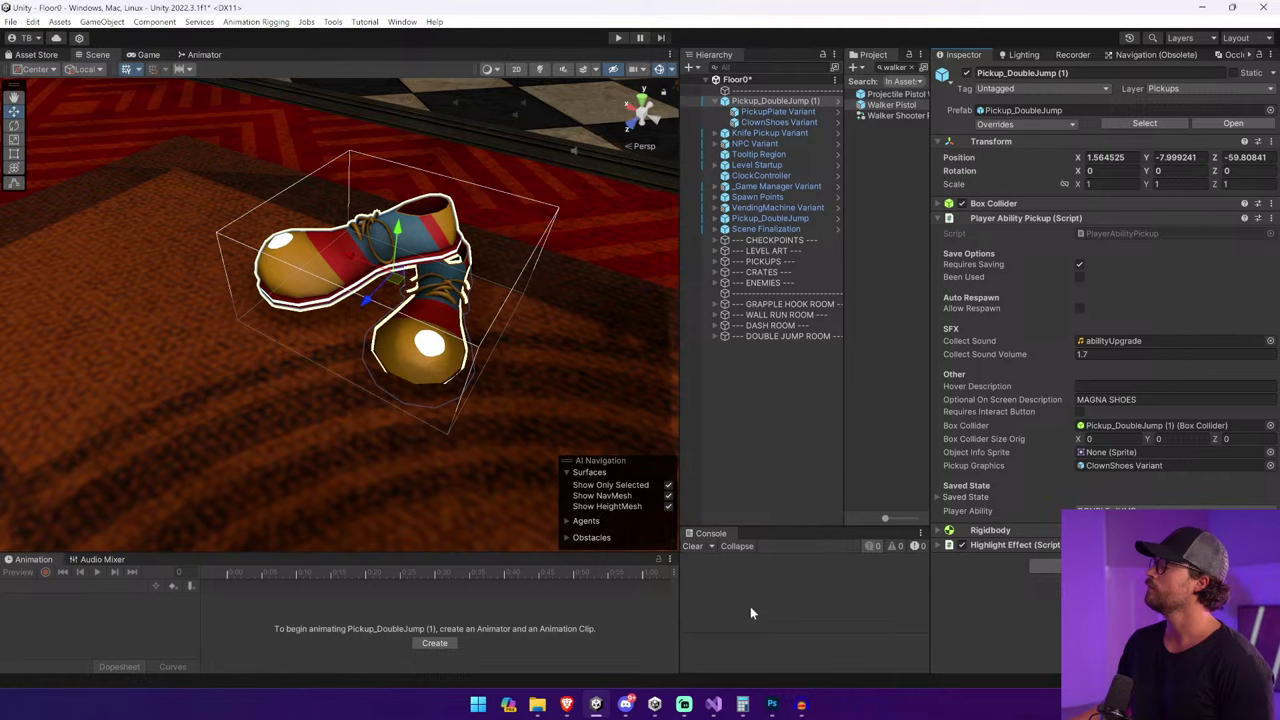
drag(676, 341, 523, 342)
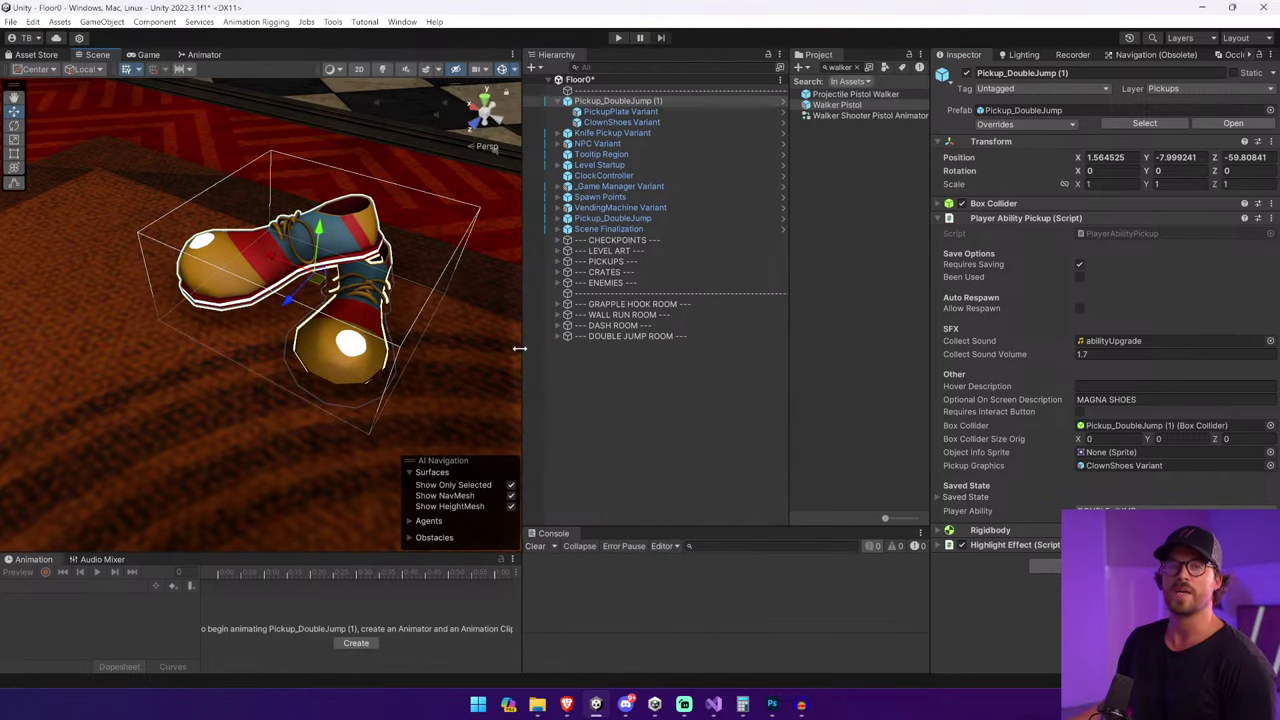
click(784, 292)
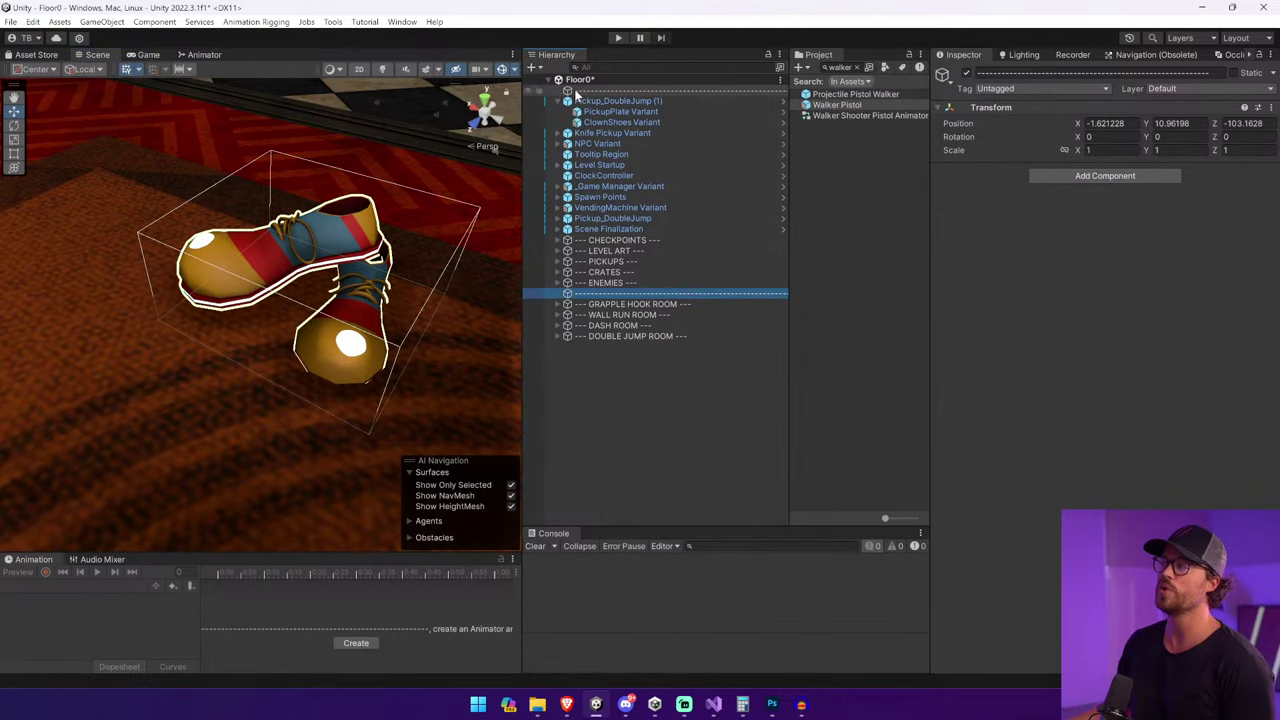
click(763, 102)
drag(790, 122, 731, 125)
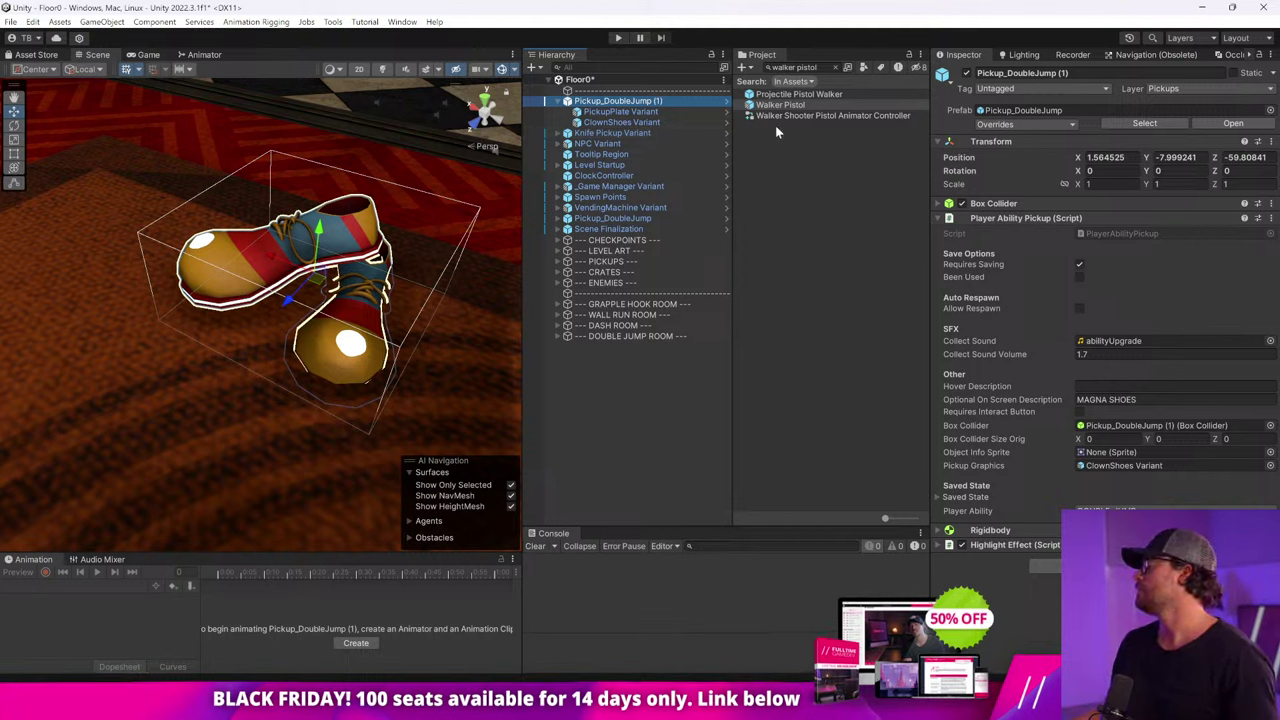
drag(759, 527, 759, 525)
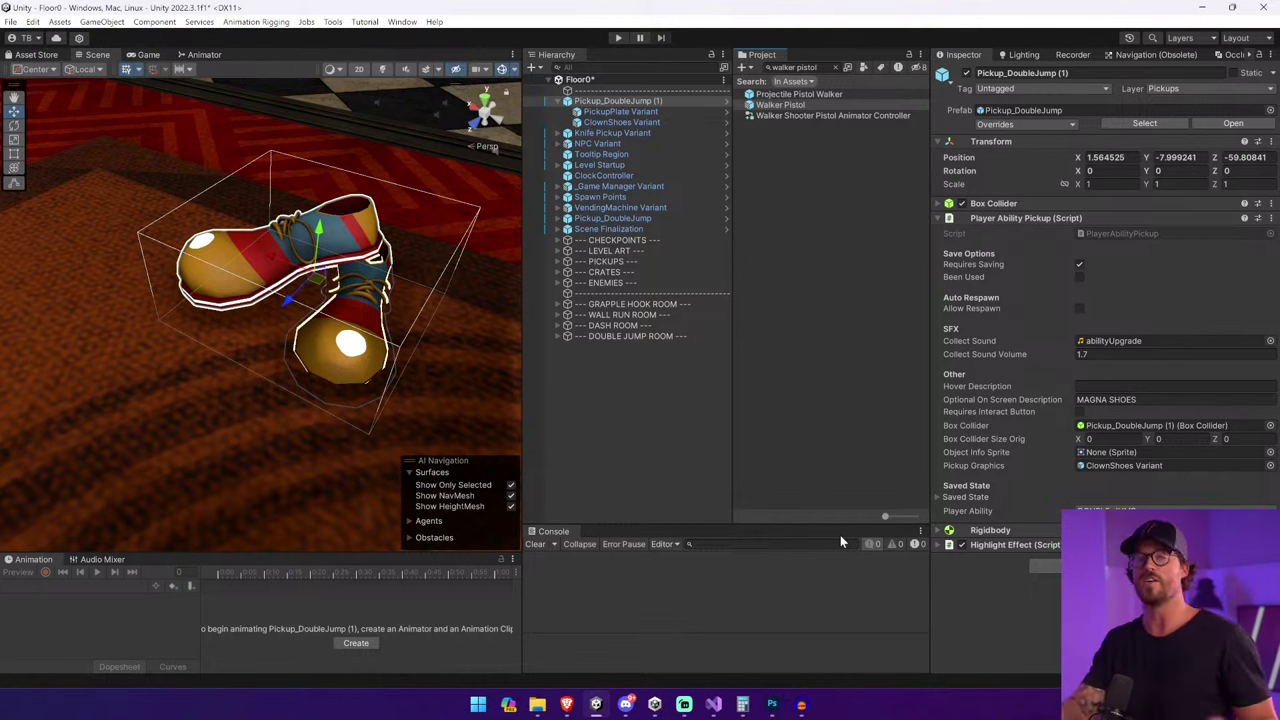
Set the double-jump pickup's Optional On Screen Description to SPACE SUITE.
click(1122, 398)
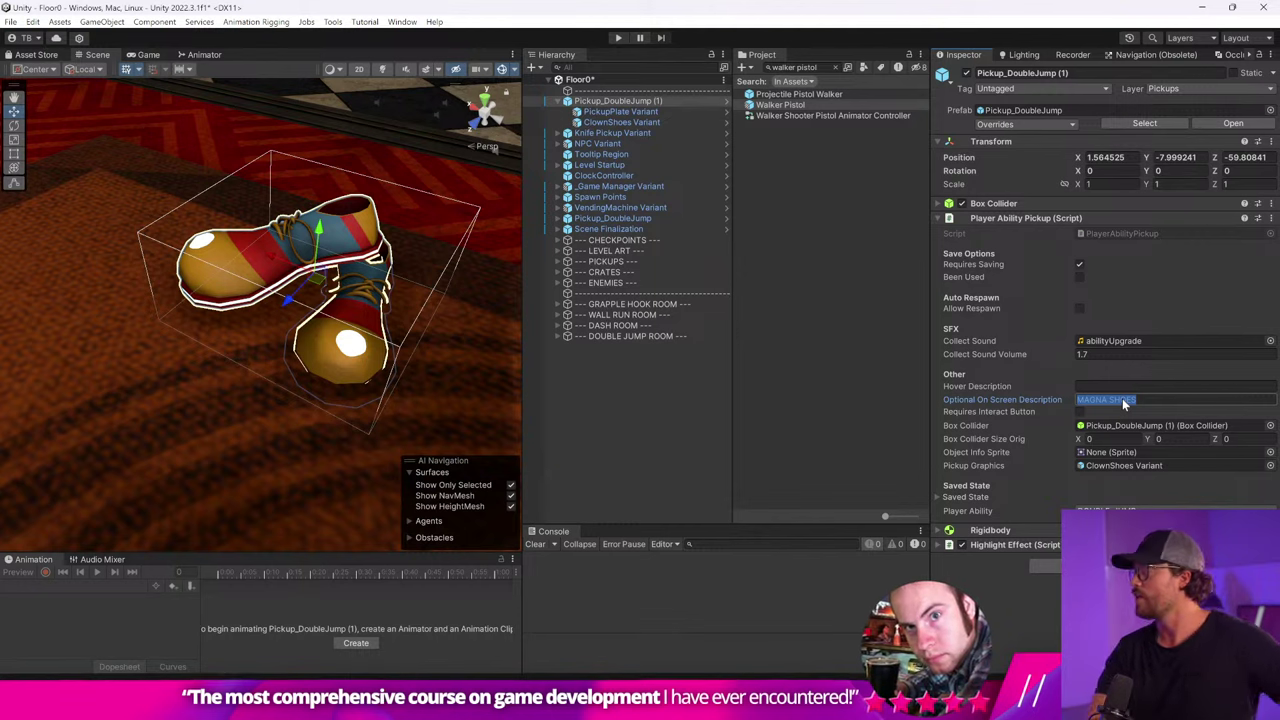
text(SAUCER STATION SPA)
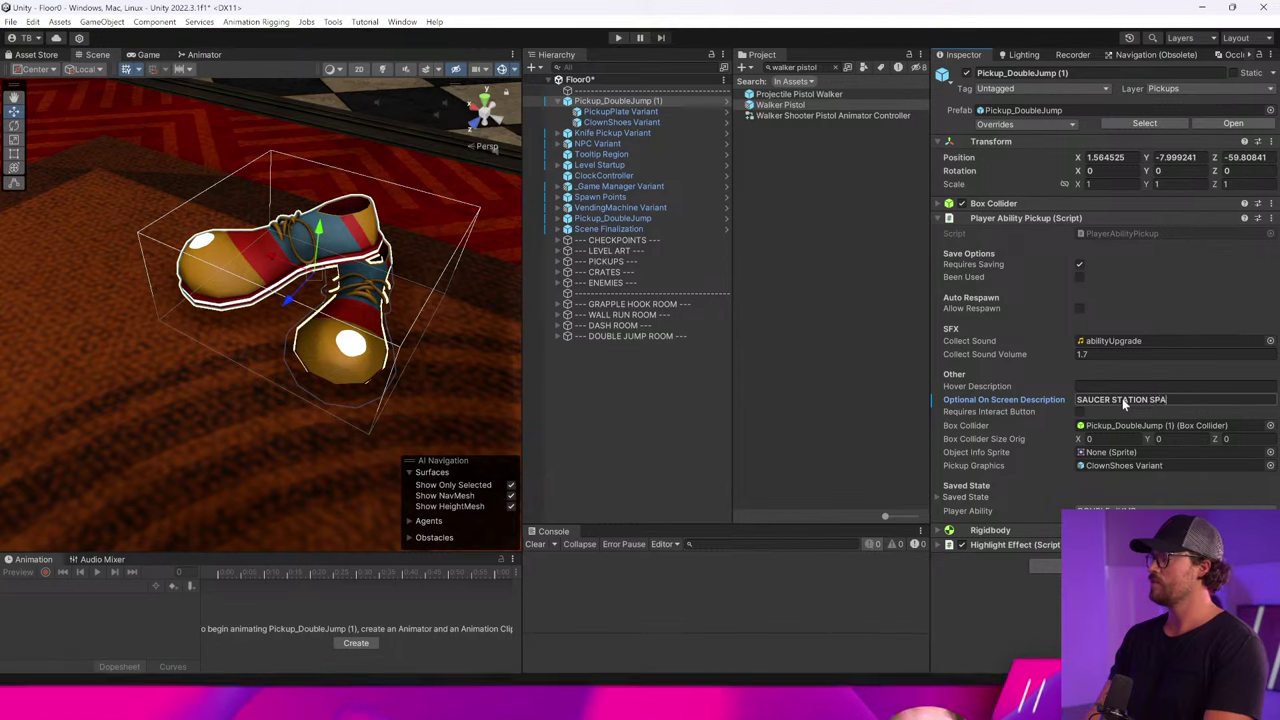
key(ctrl+a)
text(SPACE SUITE)
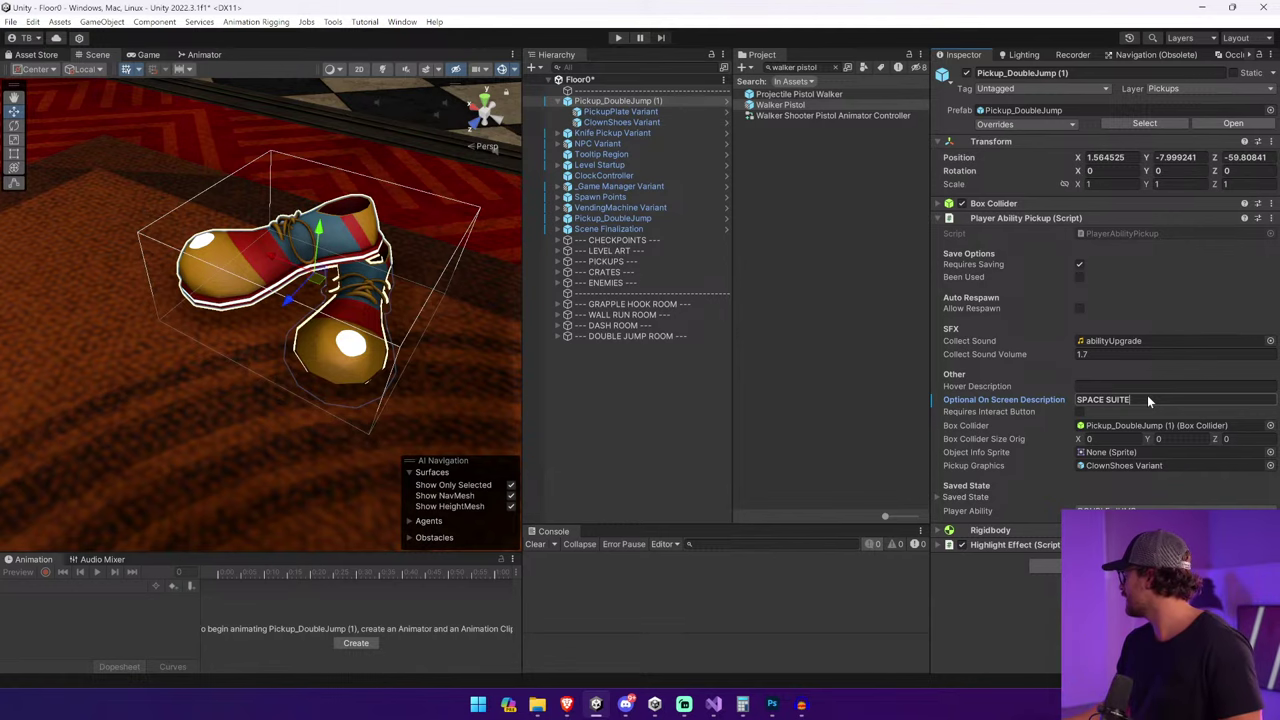
click(254, 231)
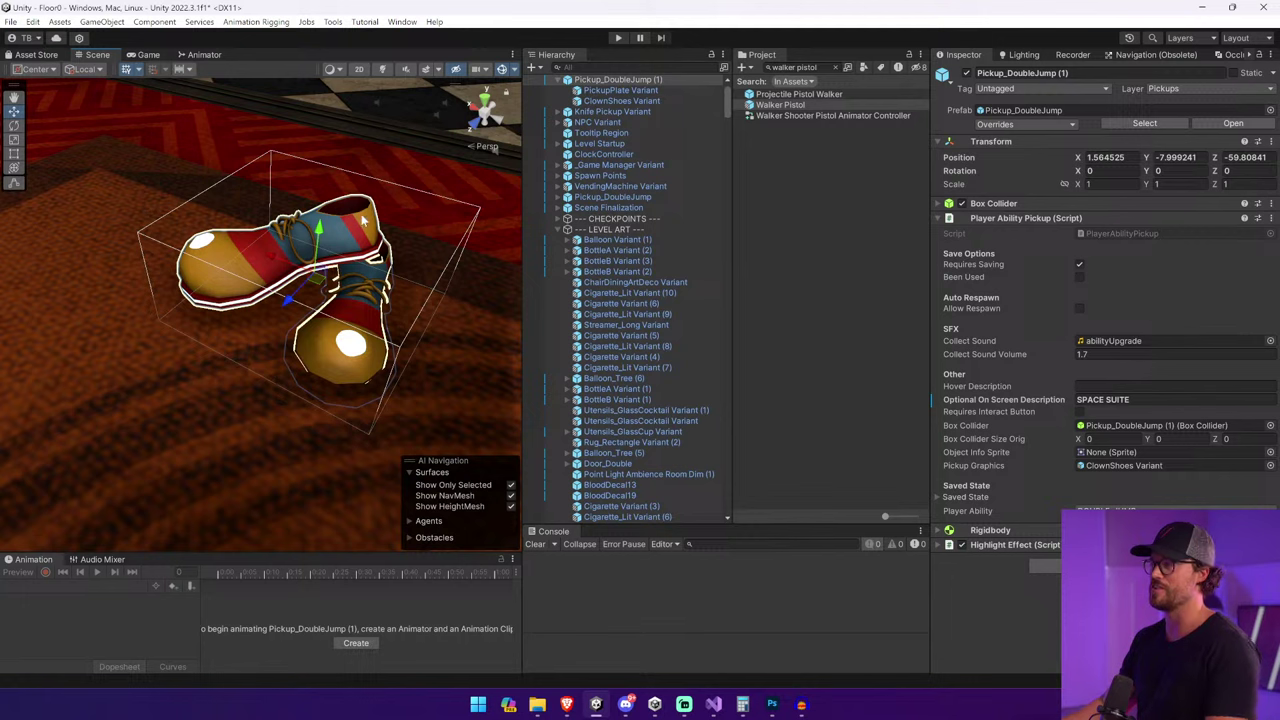
Find the pickup_doubleJump audio clip, preview it, and assign it as the pickup's Collect Sound.
click(1272, 342)
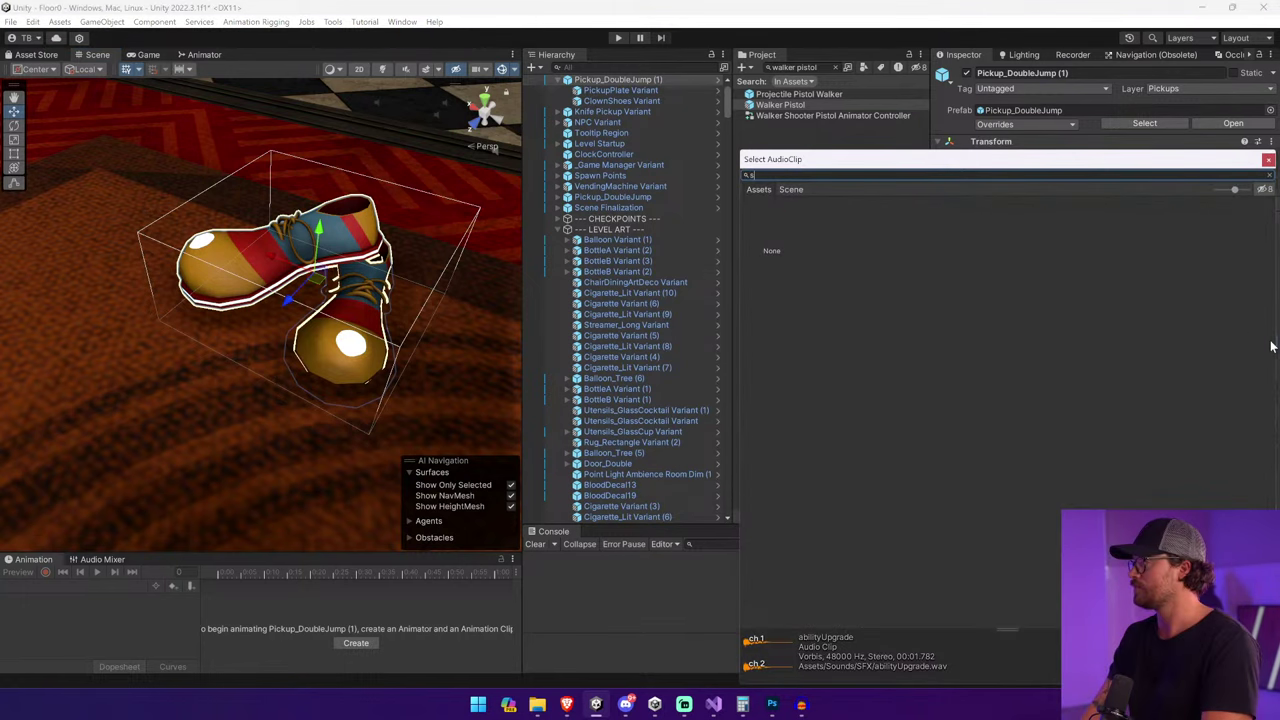
text(space)
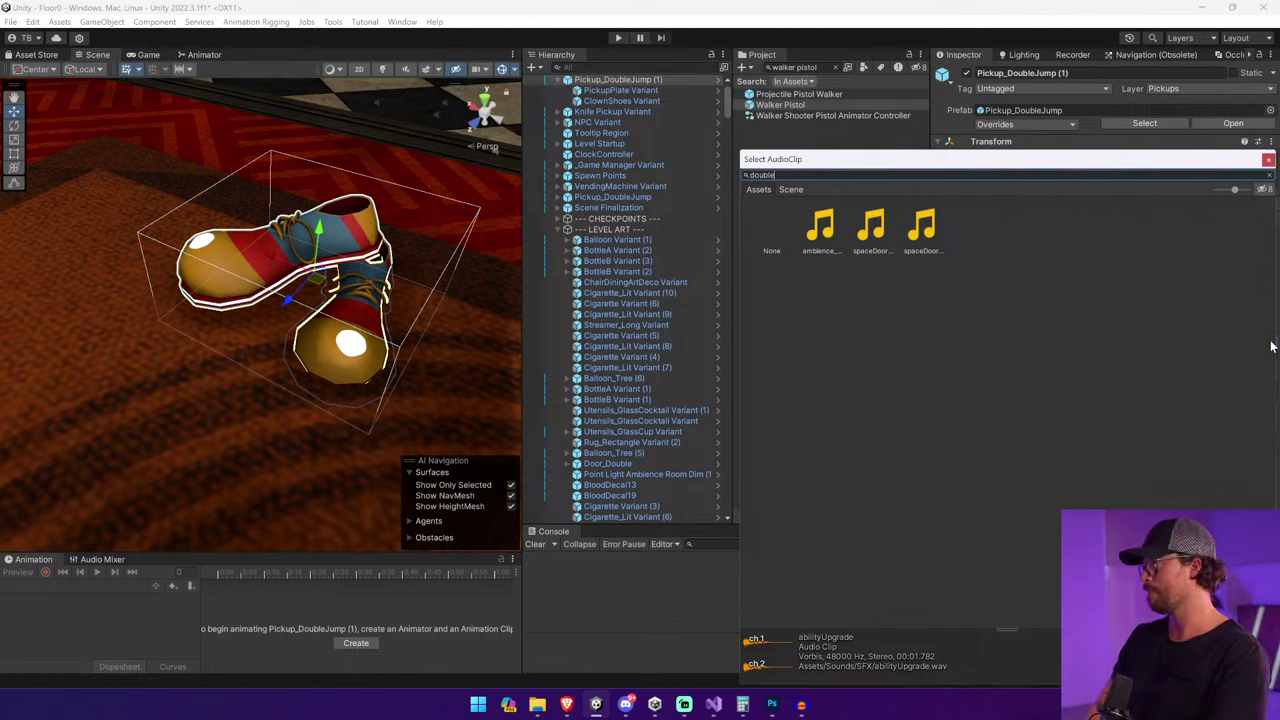
text(double)
click(886, 230)
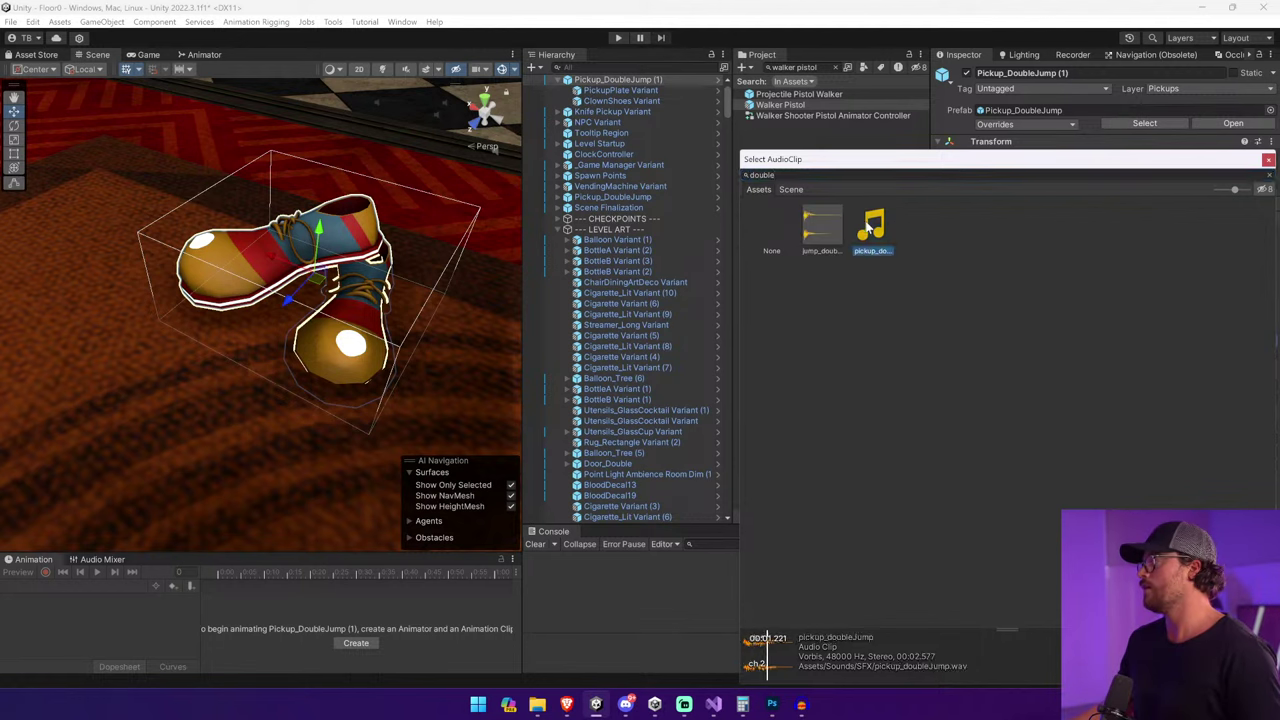
double_click(870, 228)
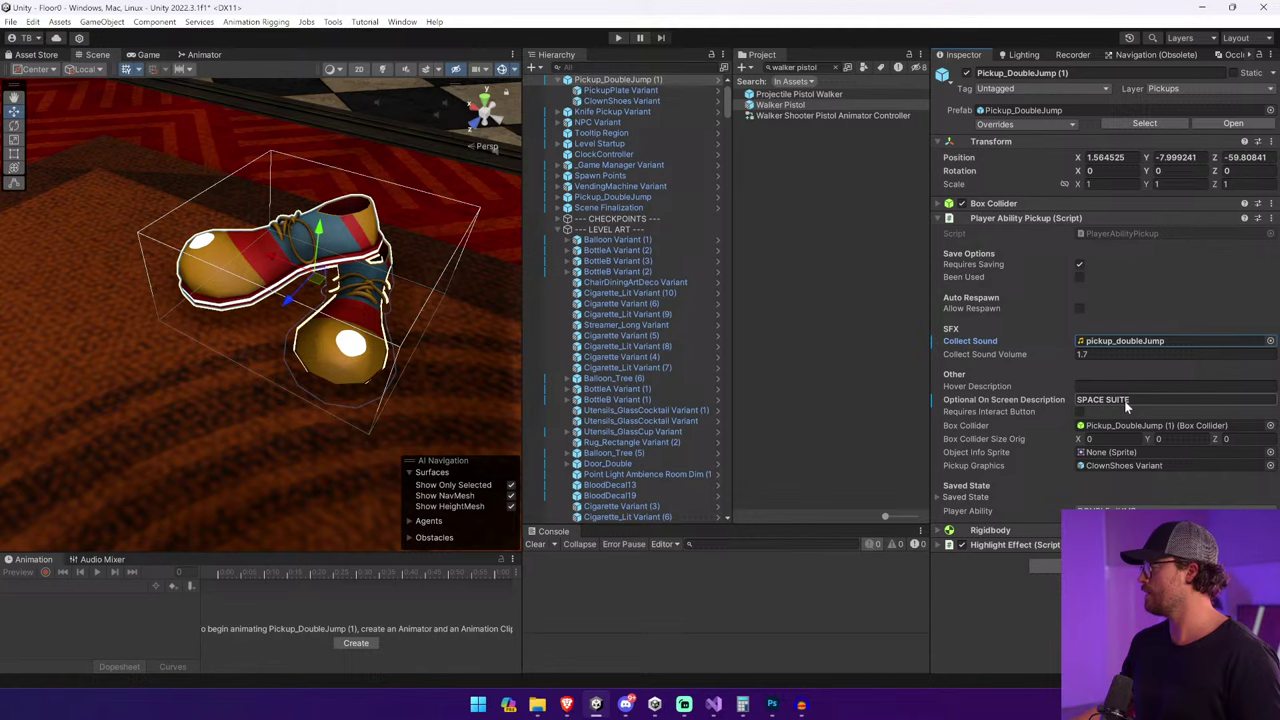
Set the pickup's Collect Sound Volume to 1.3.
click(1113, 352)
text(1.)
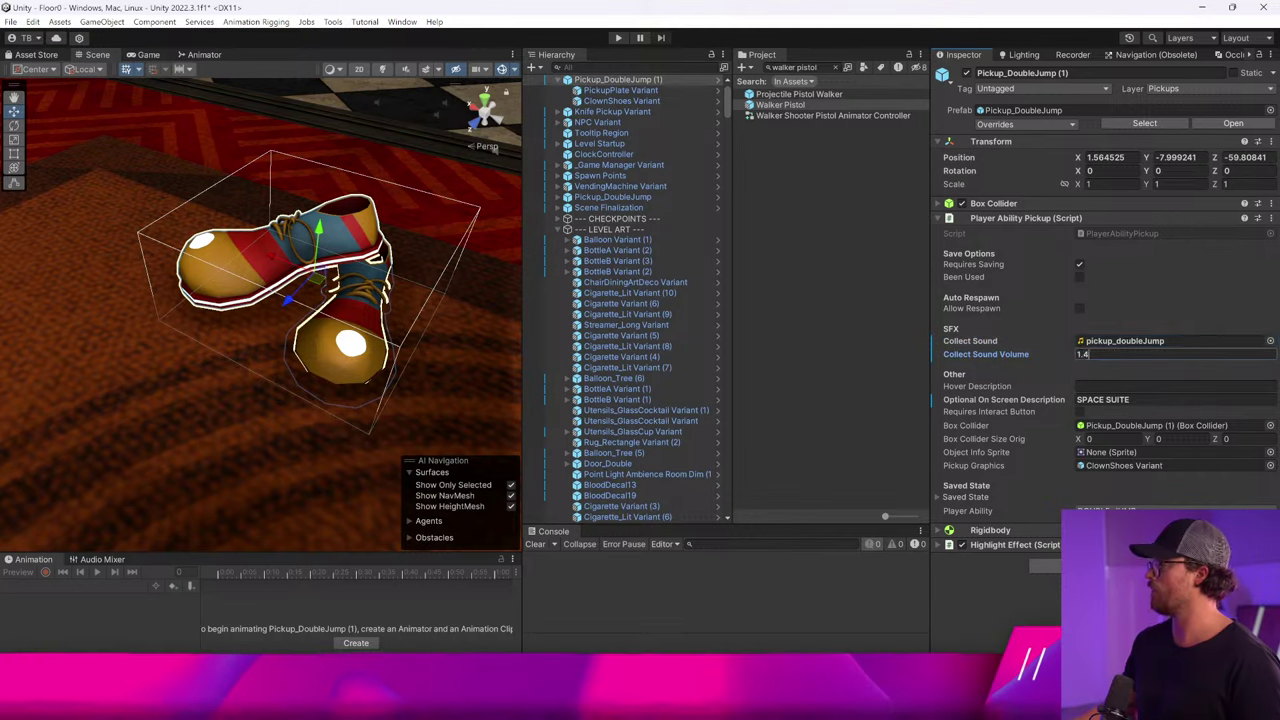
text(3)
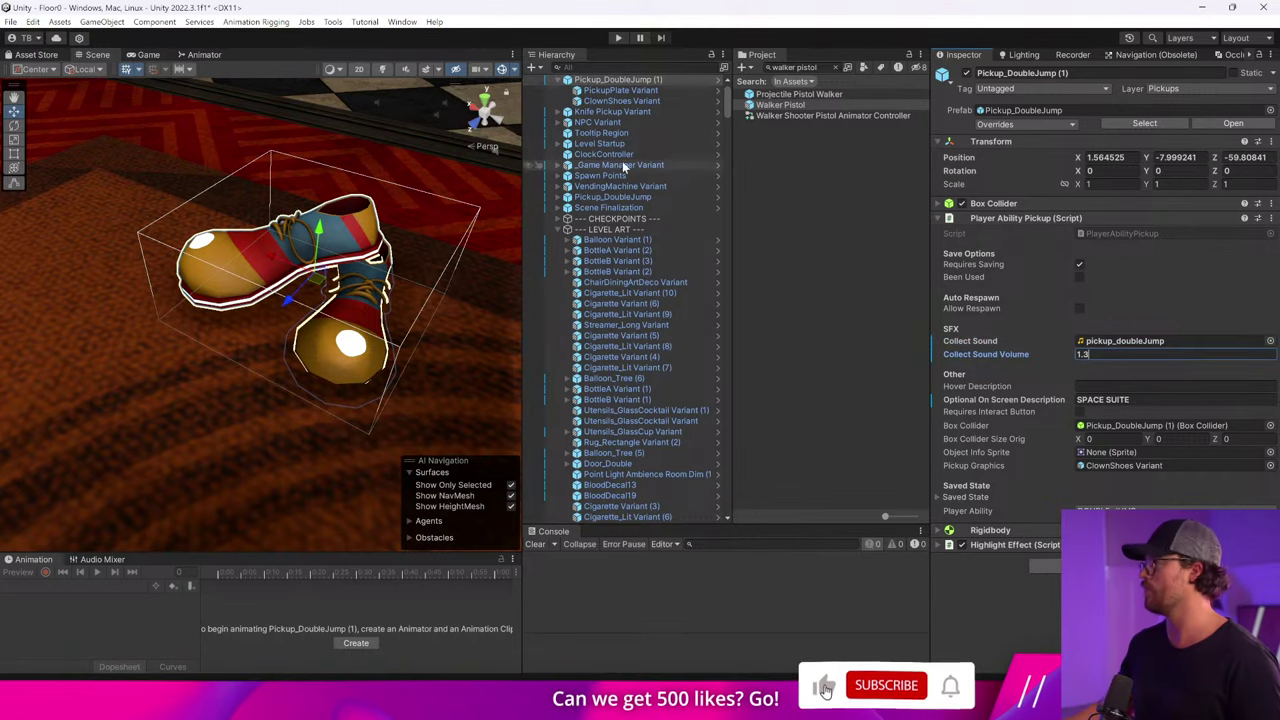
Locate the Pickup_DoubleJump prefab asset in the project, then reselect Pickup_DoubleJump (1) in the scene.
click(621, 101)
click(668, 79)
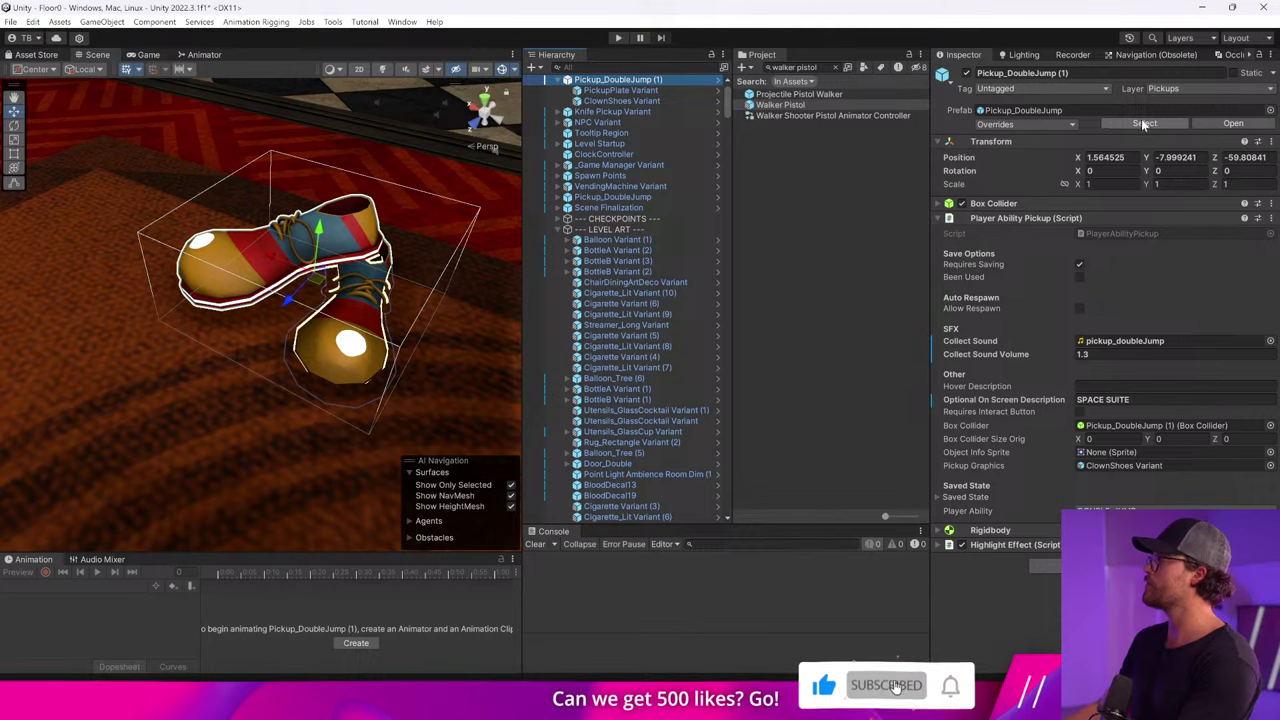
click(1144, 123)
scroll(660, 104, up, 1)
click(655, 102)
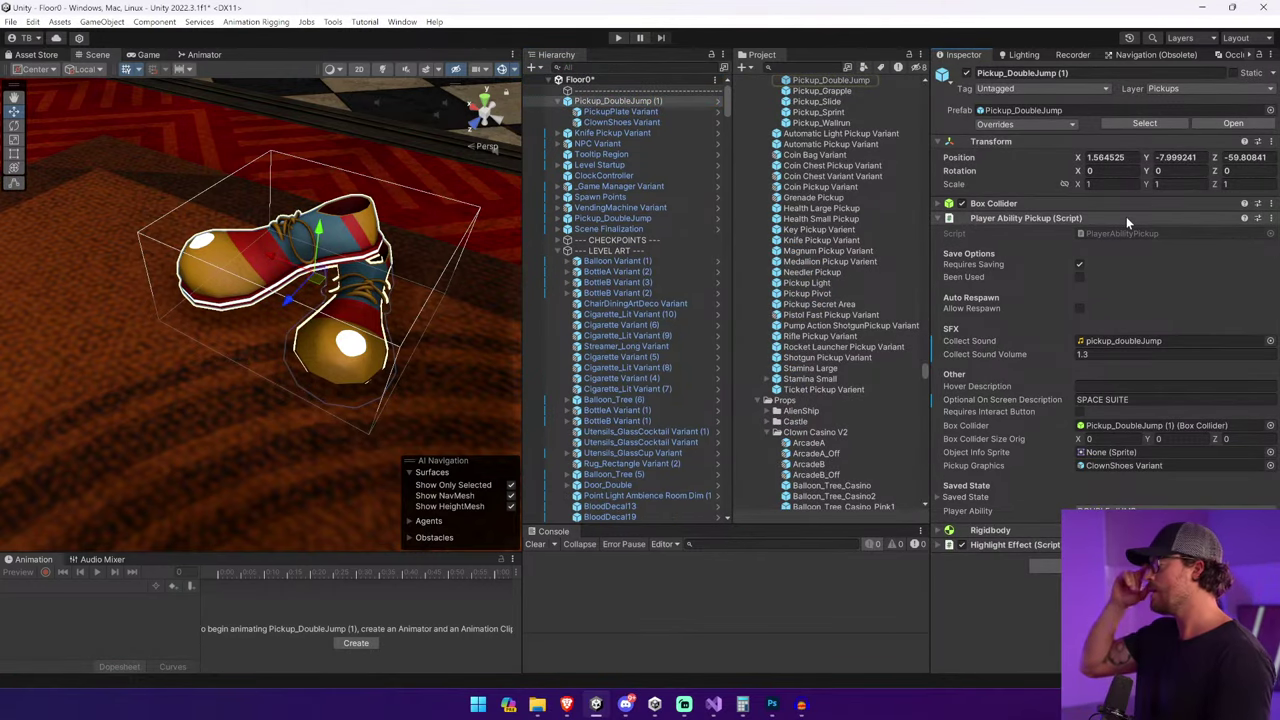
Assign the UI_doubleJump sprite as the double-jump pickup's Object Info Sprite.
click(1271, 456)
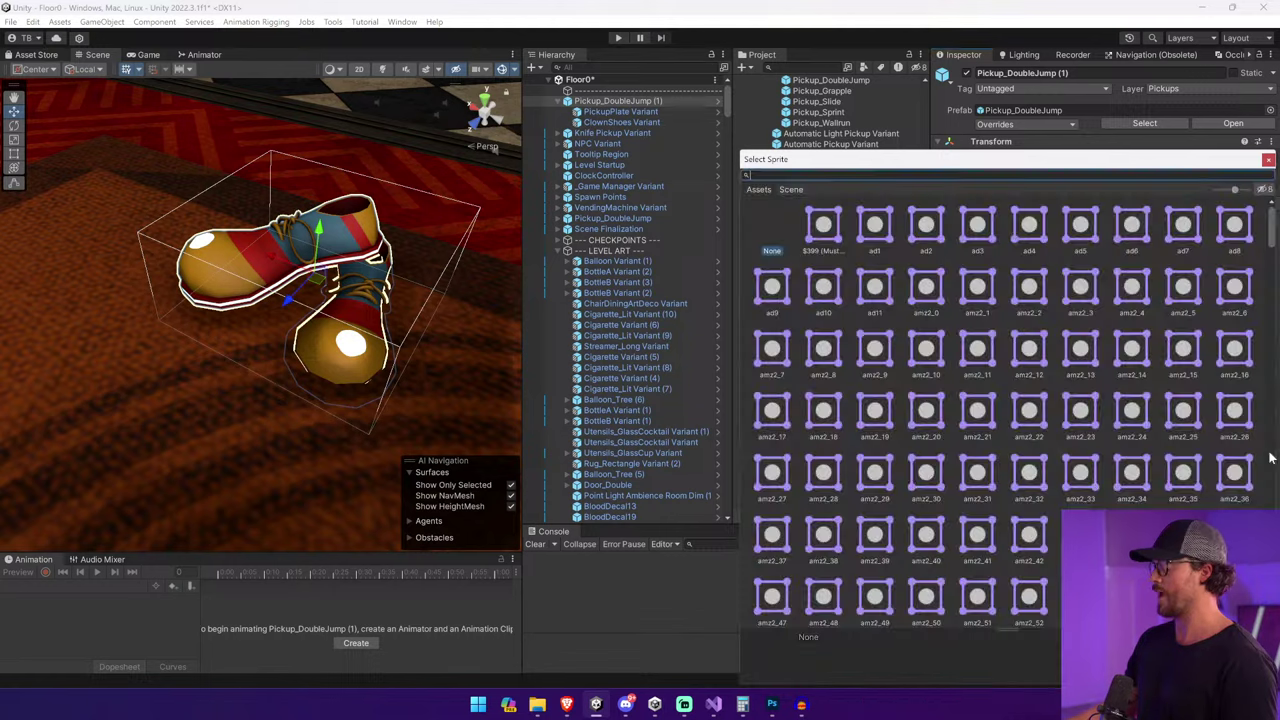
text(doubl)
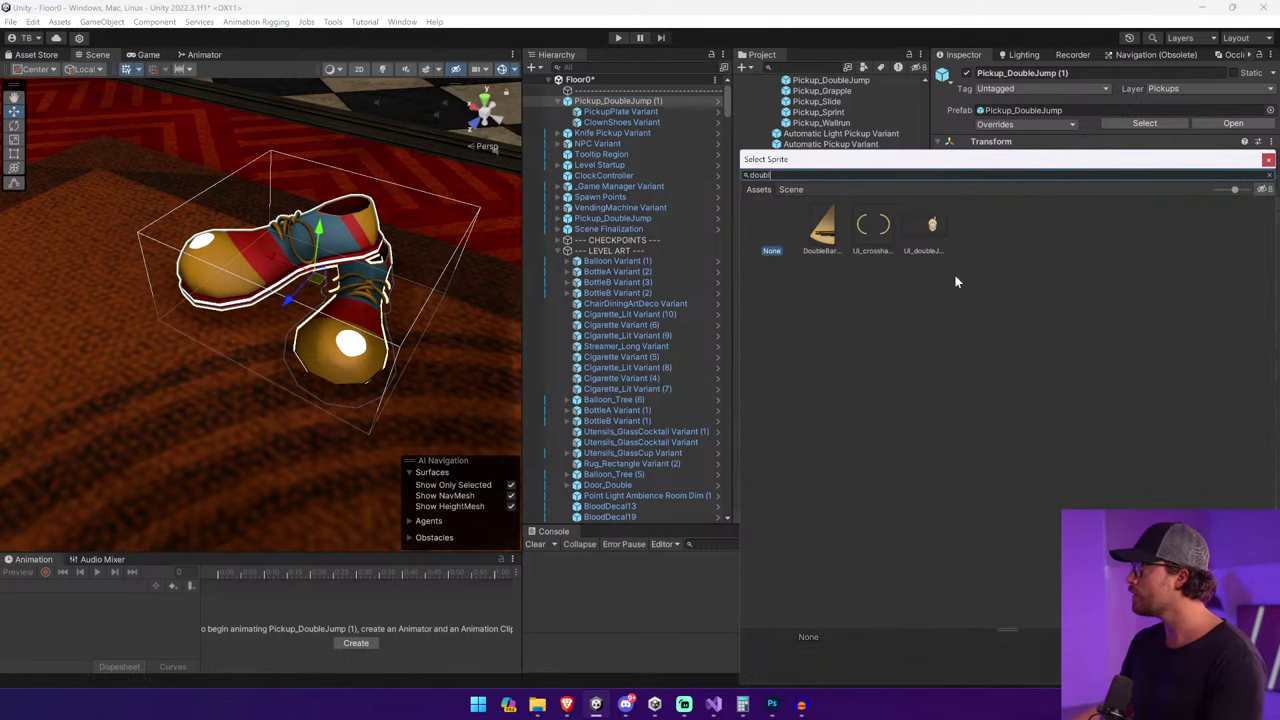
double_click(912, 232)
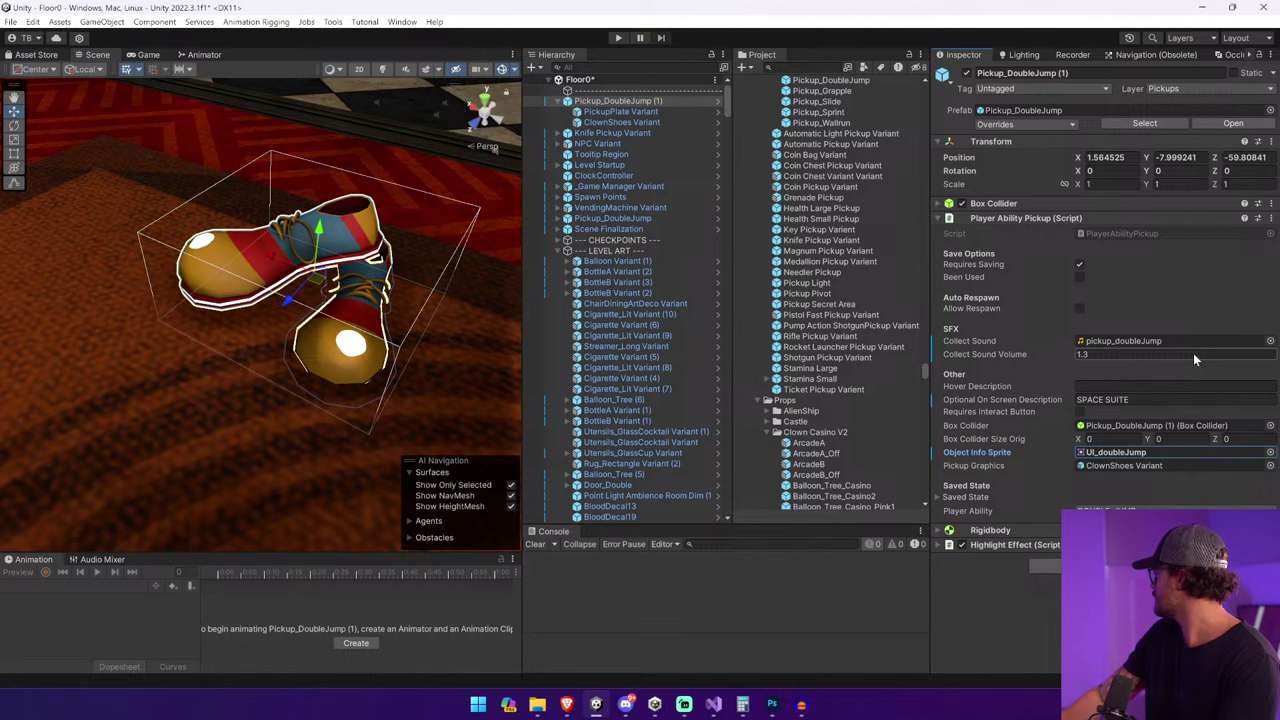
Correct the pickup's Optional On Screen Description to SPACE SUIT and apply the instance's overrides to the Pickup_DoubleJump prefab.
click(1150, 399)
text(SPACE SUIT)
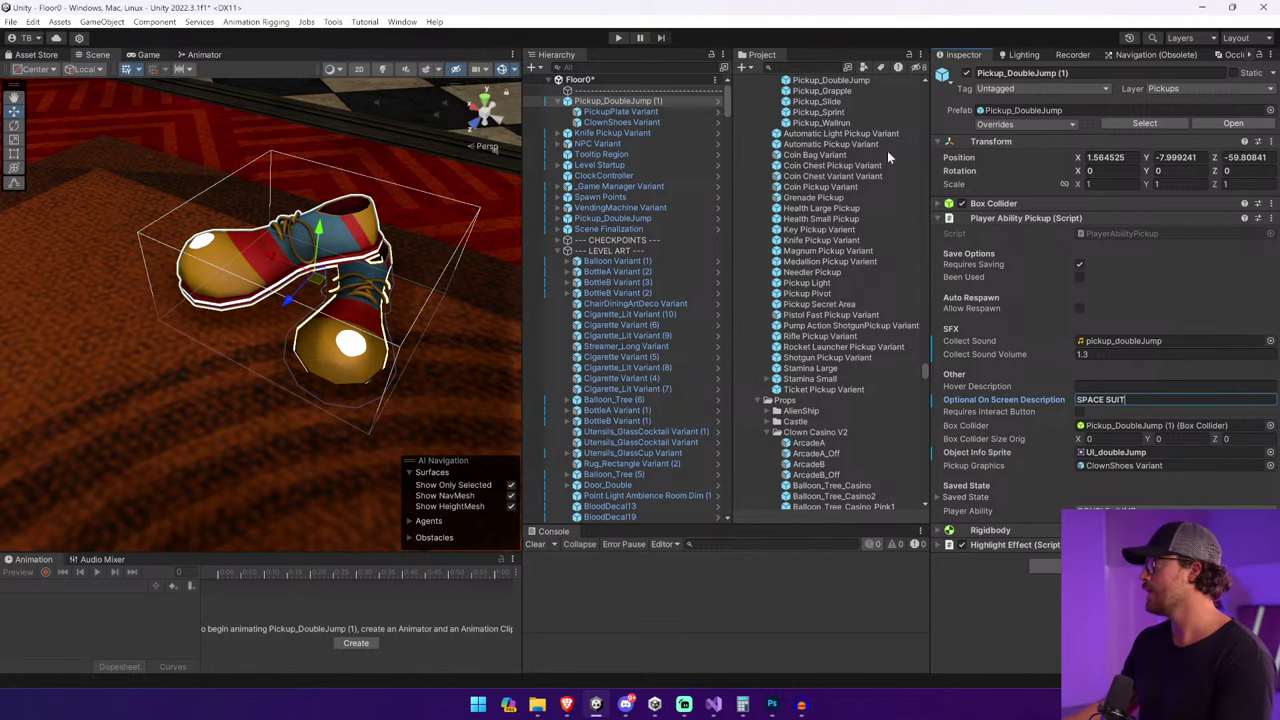
click(1025, 124)
click(1124, 207)
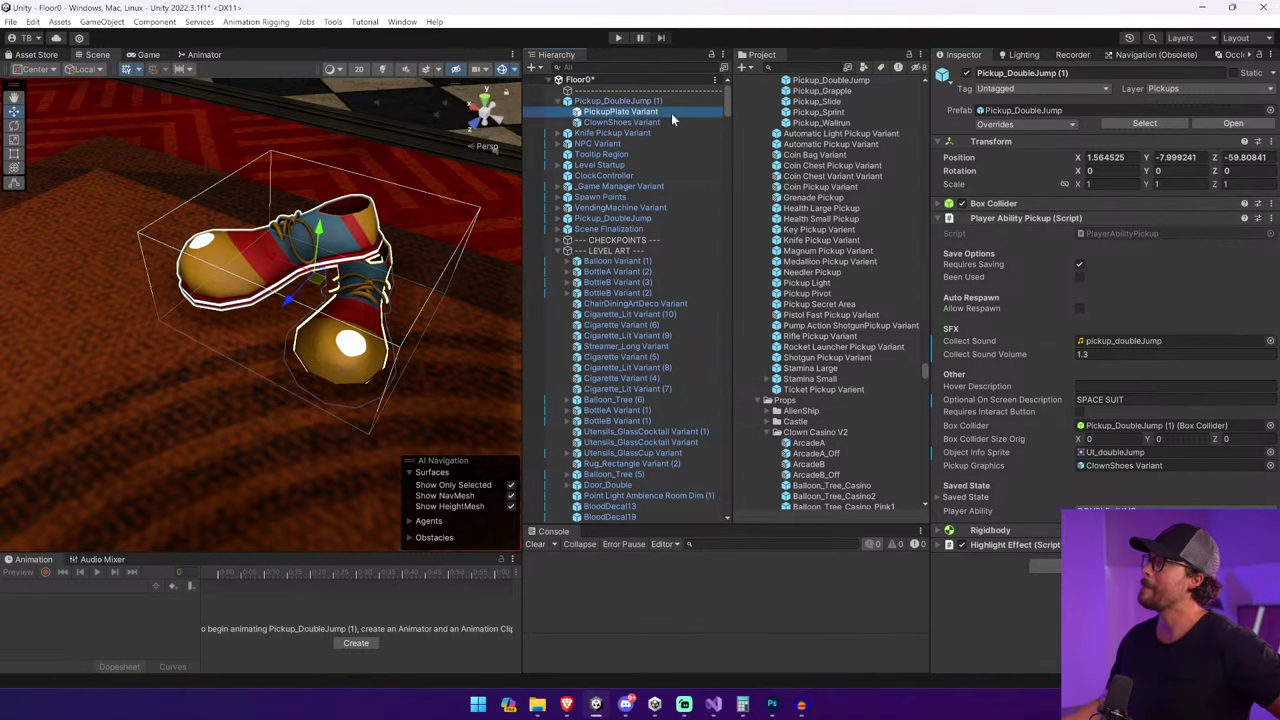
Play-test the Floor0 scene by entering the lobby, collecting the hatchet and the space suit pickup, and stop play mode.
click(674, 102)
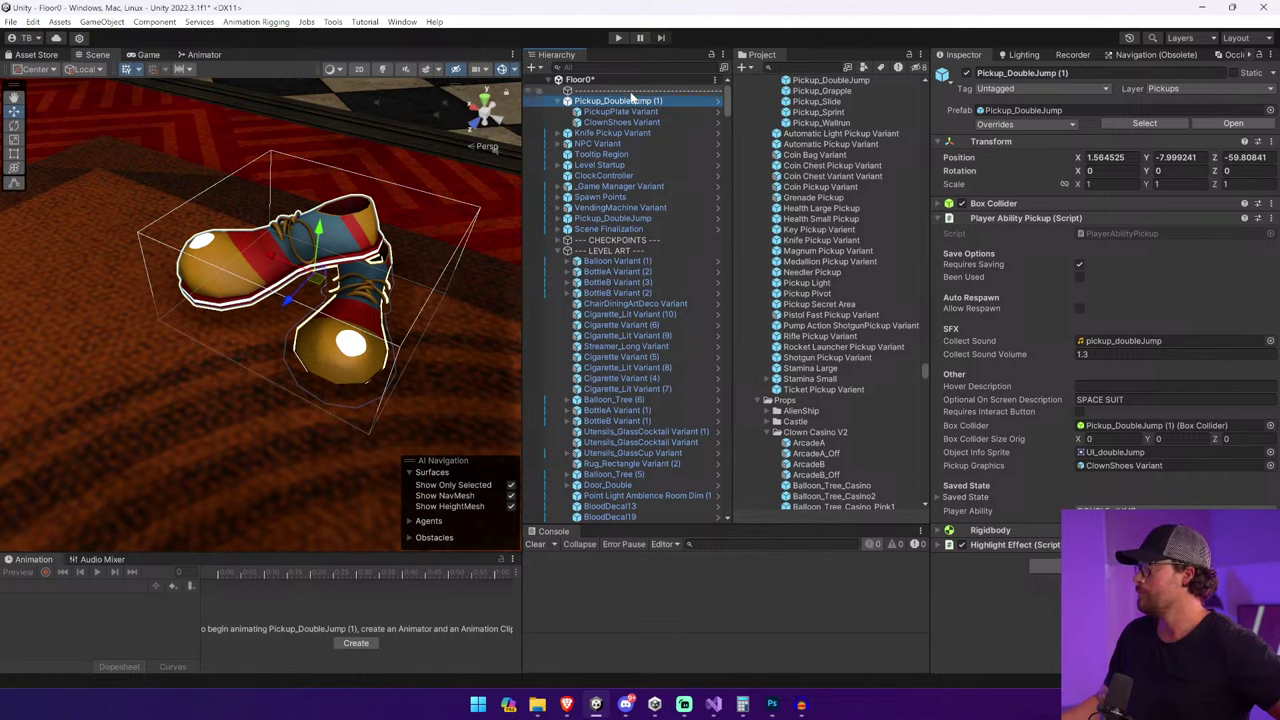
click(617, 38)
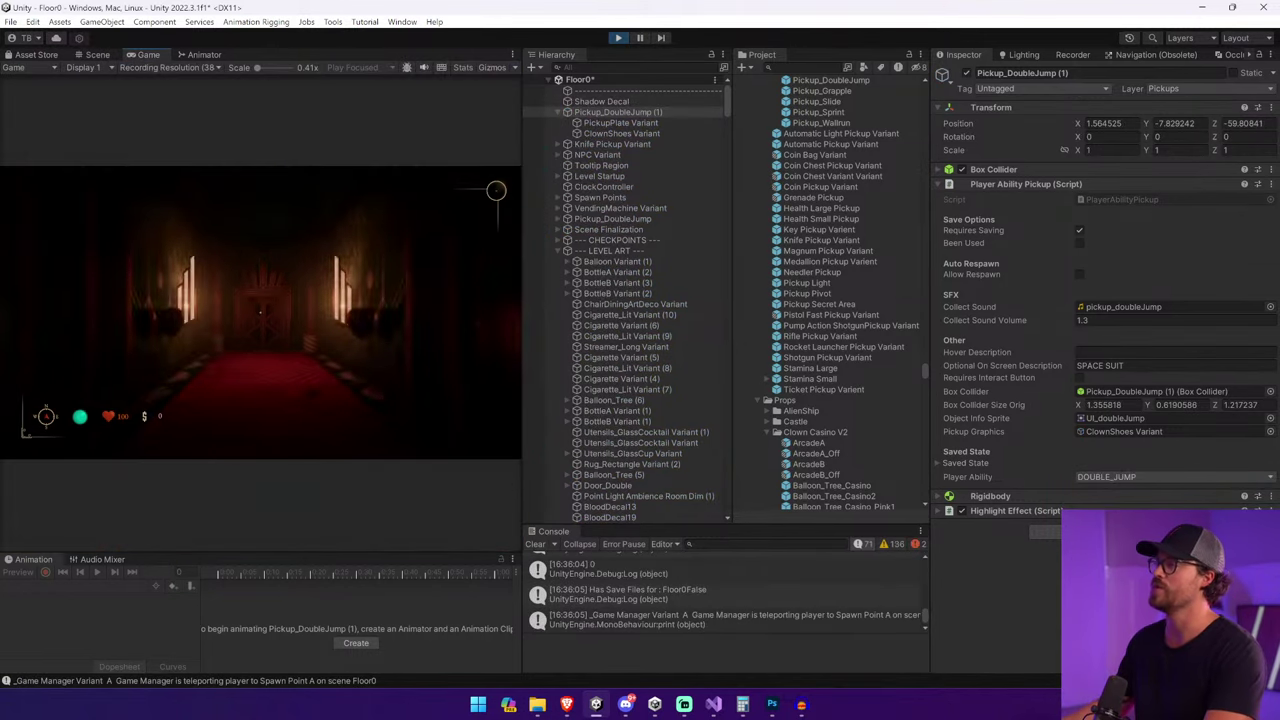
key(w)
key(e)
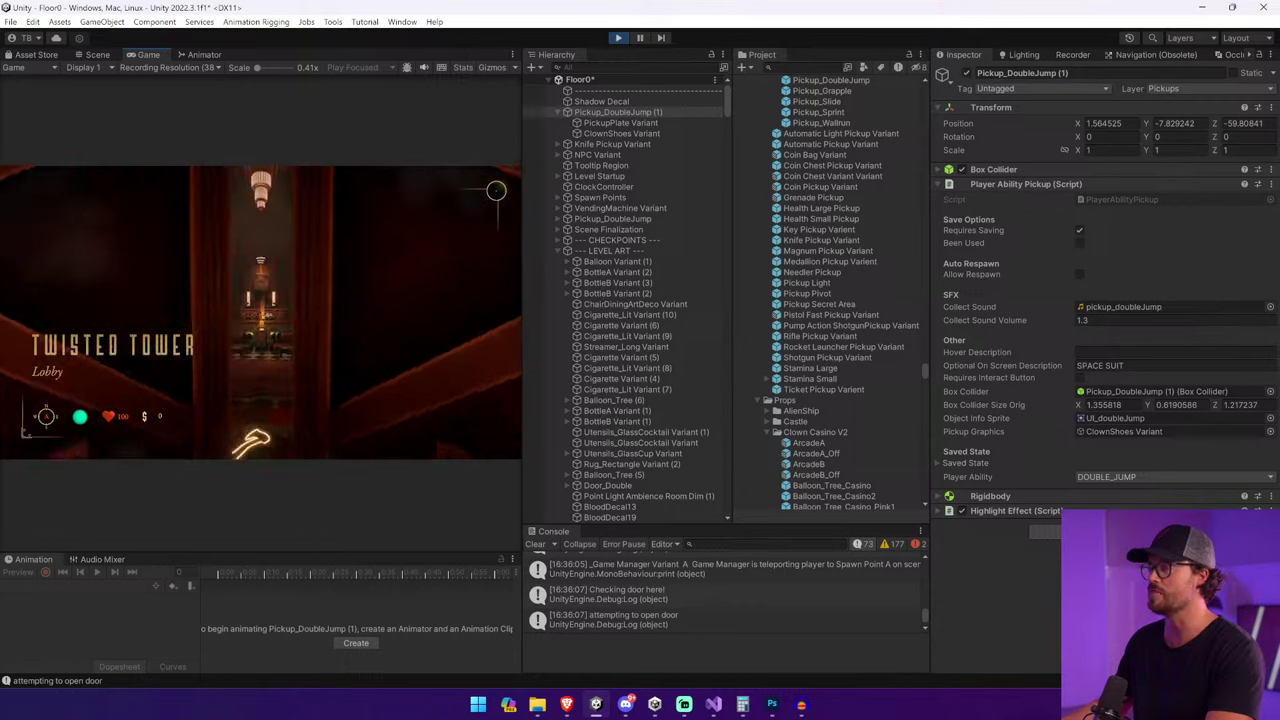
key(w)
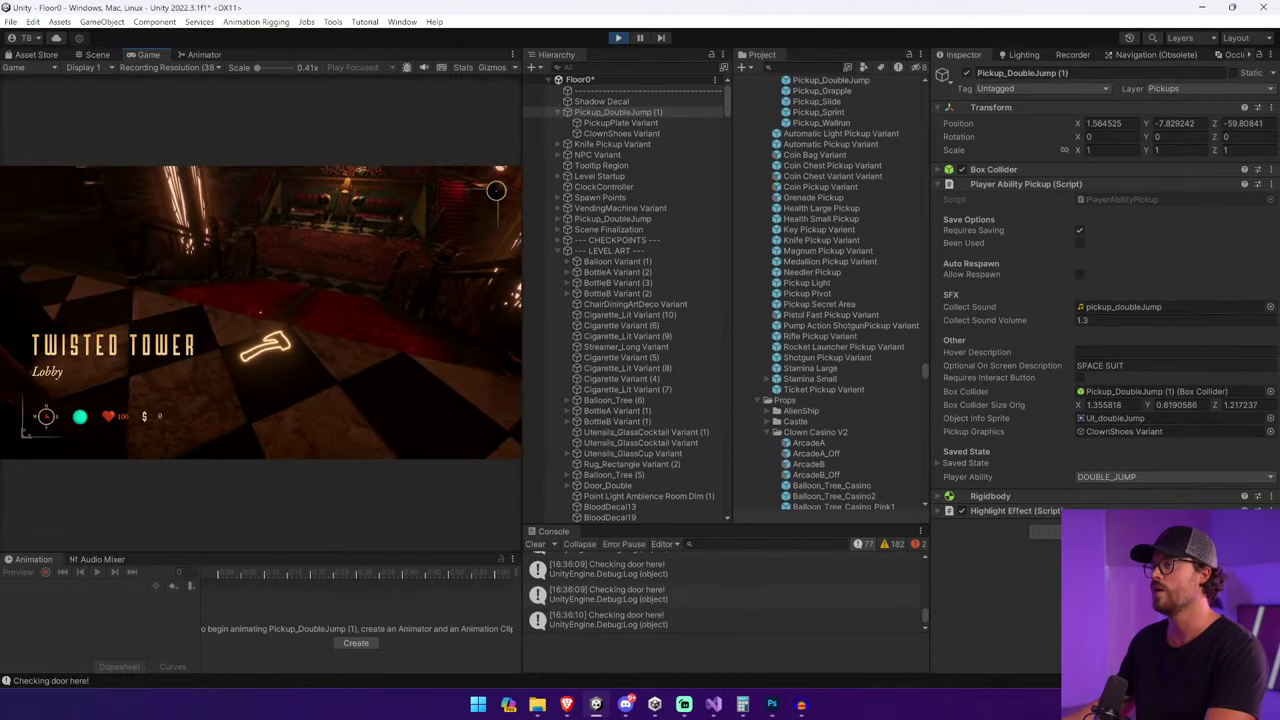
key(e)
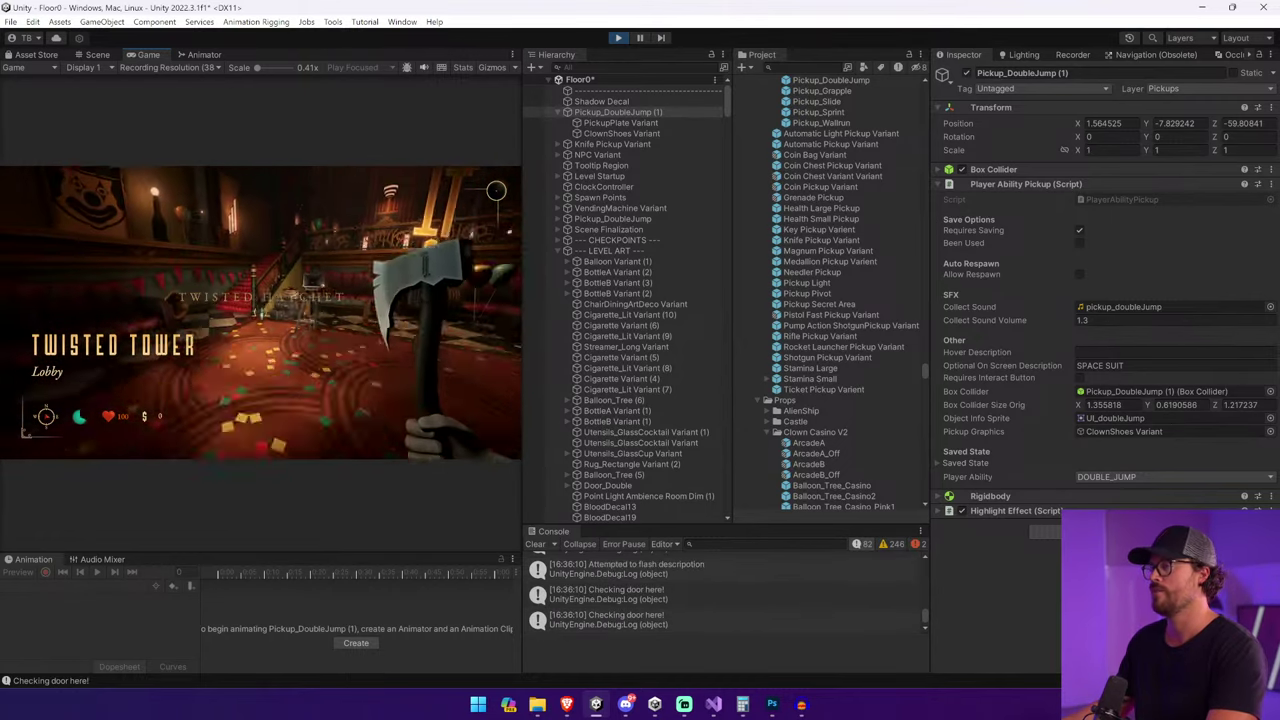
key(w)
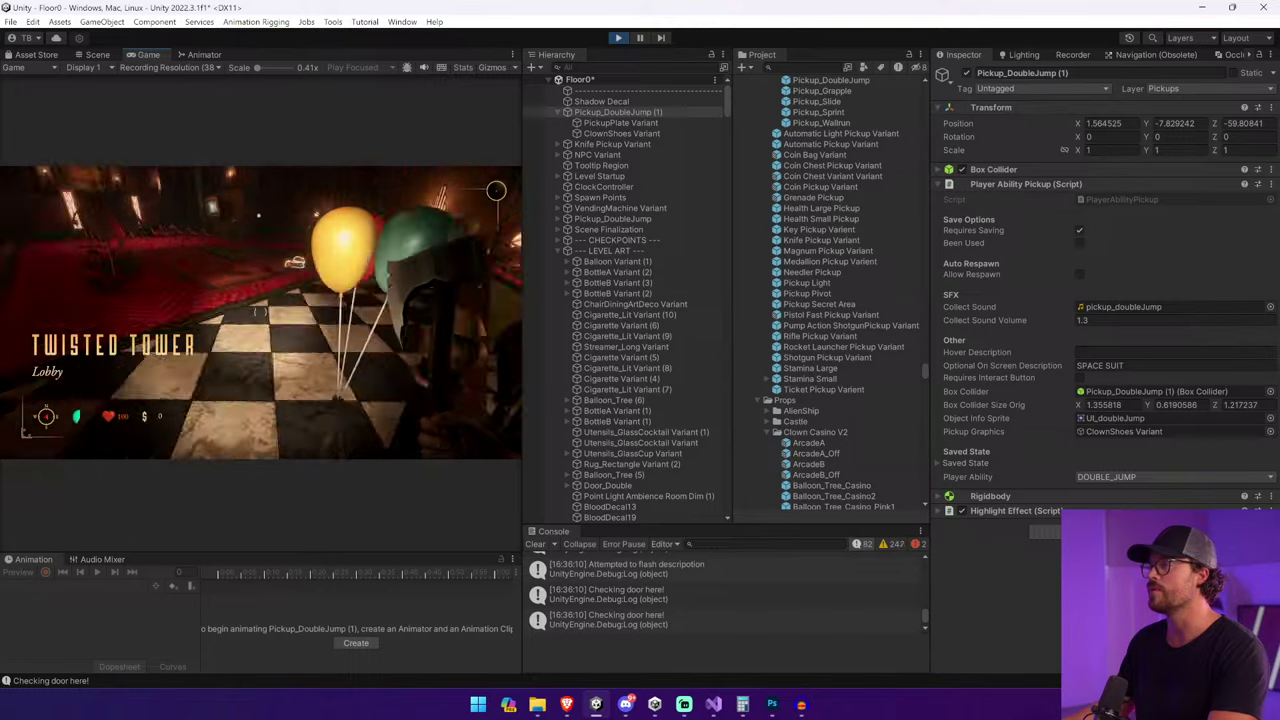
key(w)
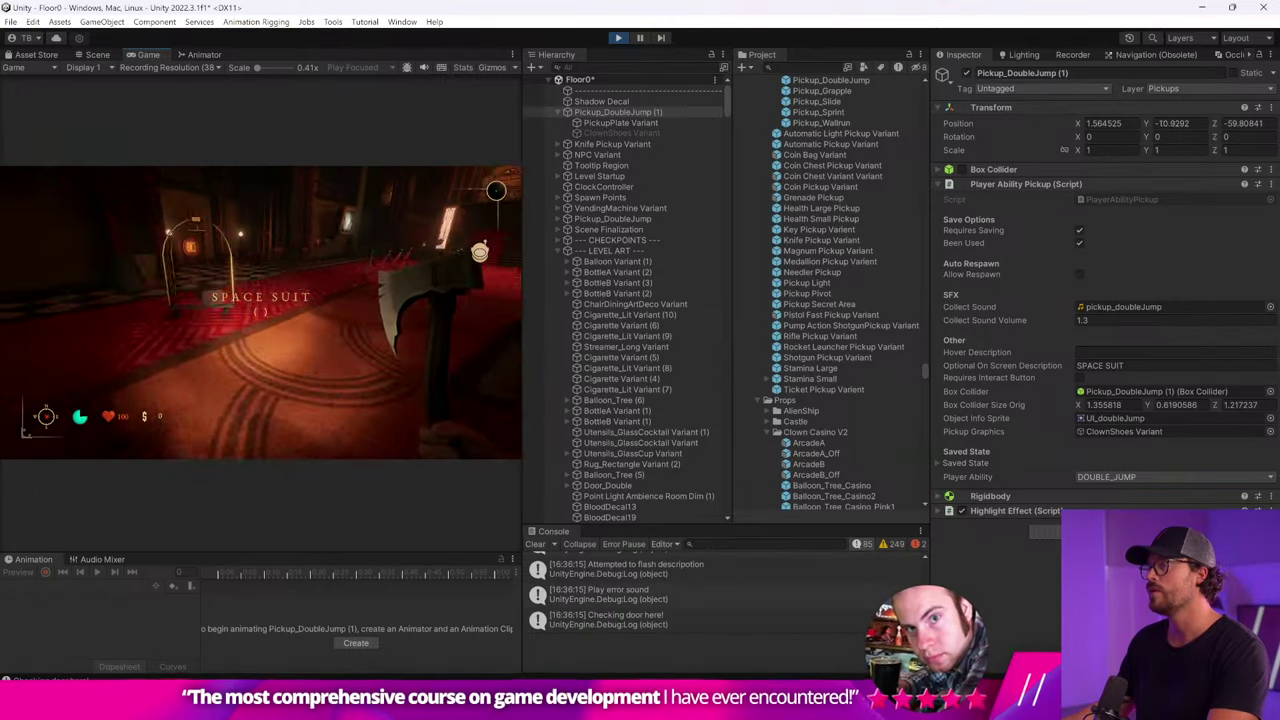
key(w)
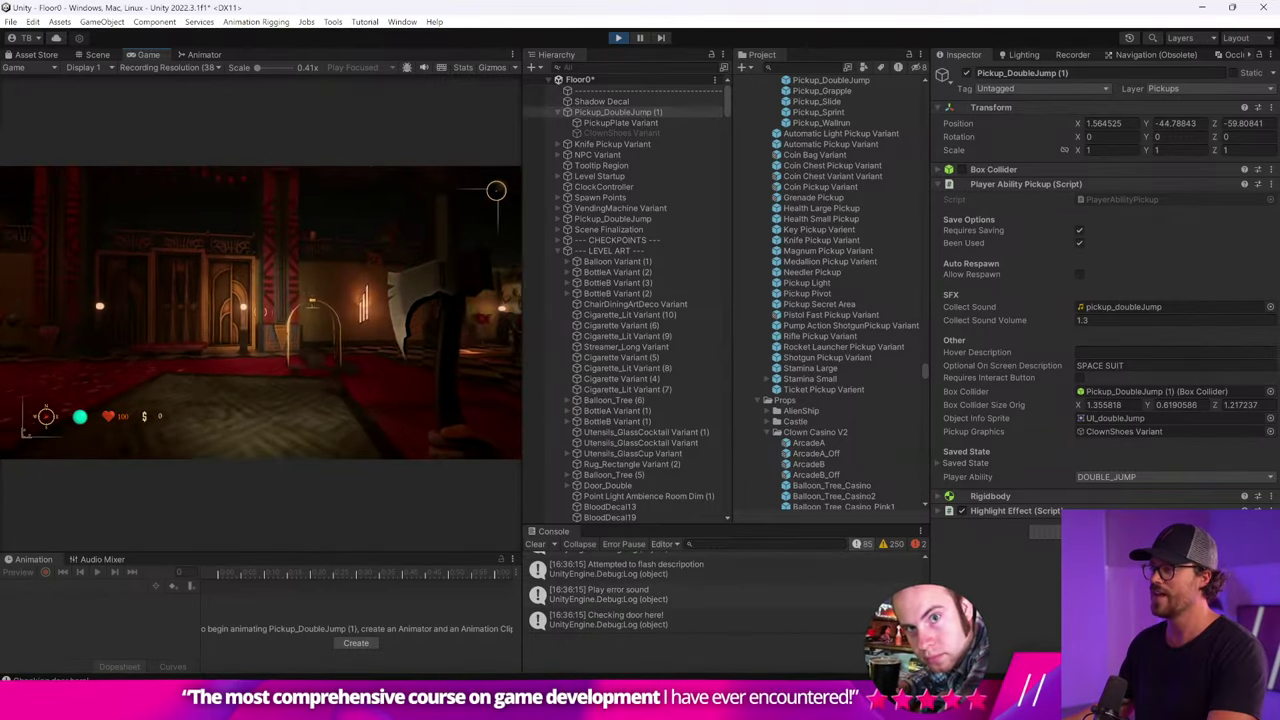
key(ctrl+p)
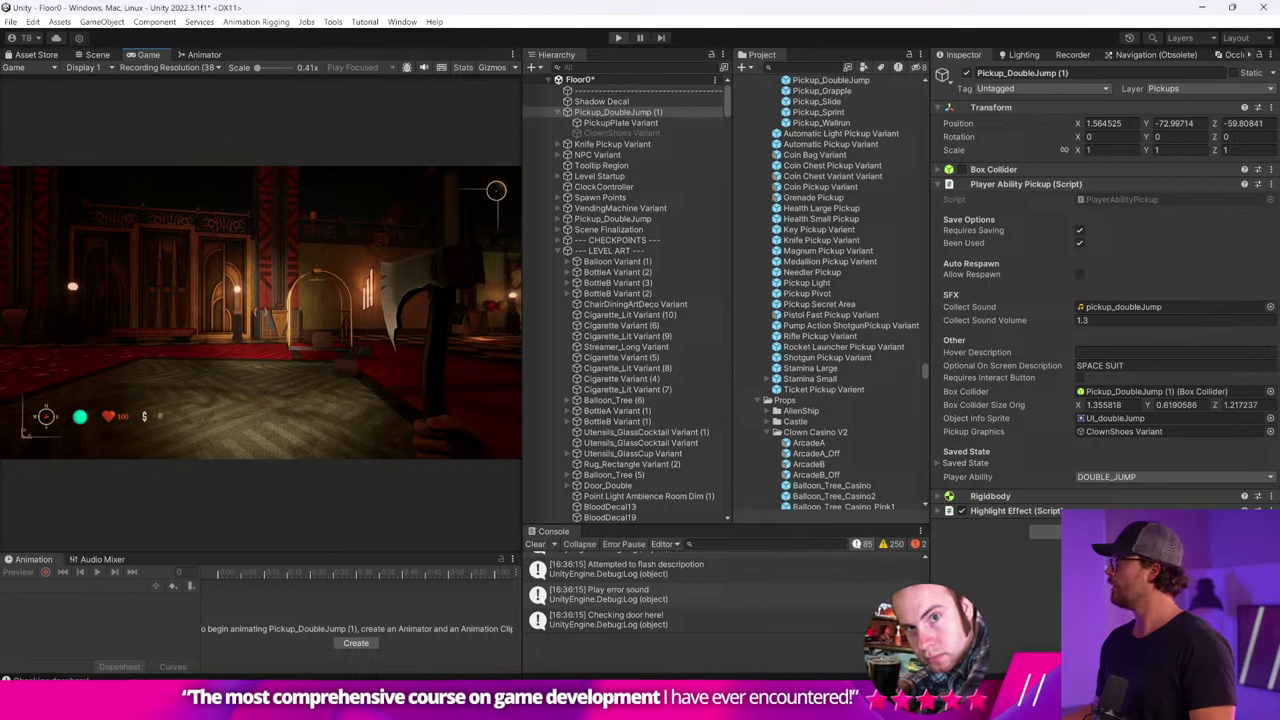
Switch to the Brave browser and look through the TurboSquid results for vintage space suit models.
mouse_move(567, 703)
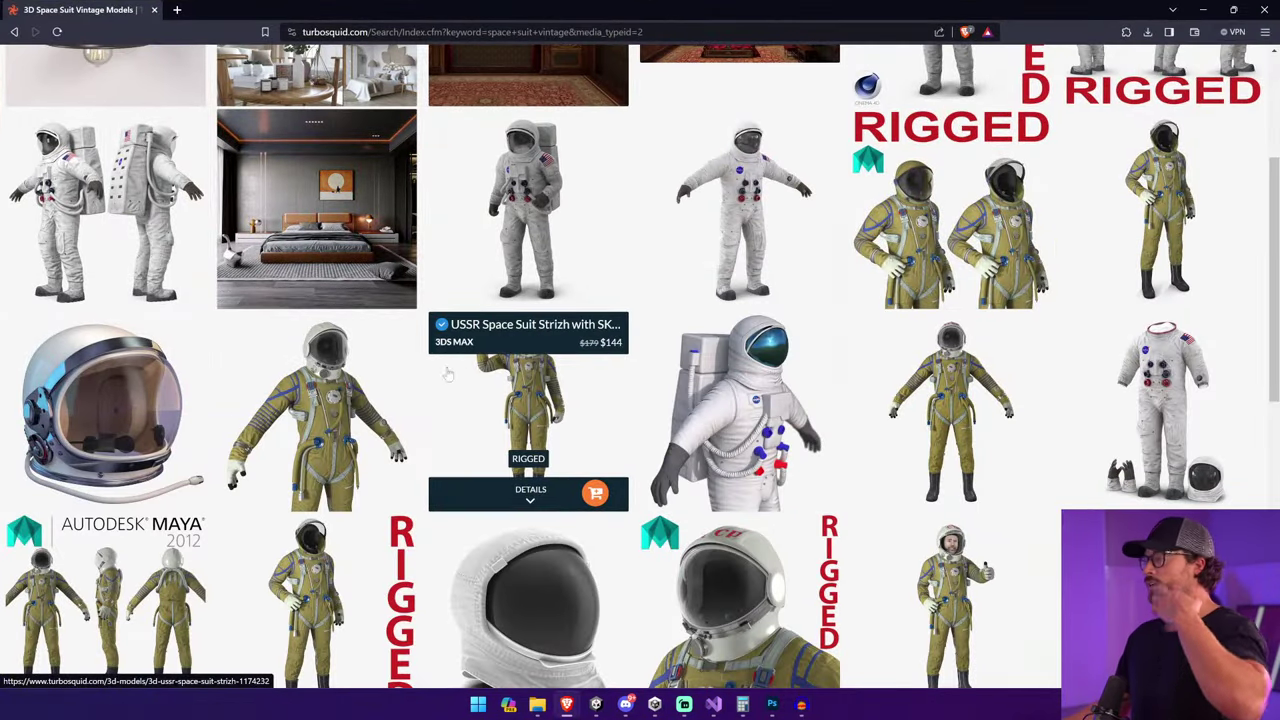
scroll(801, 340, down, 2)
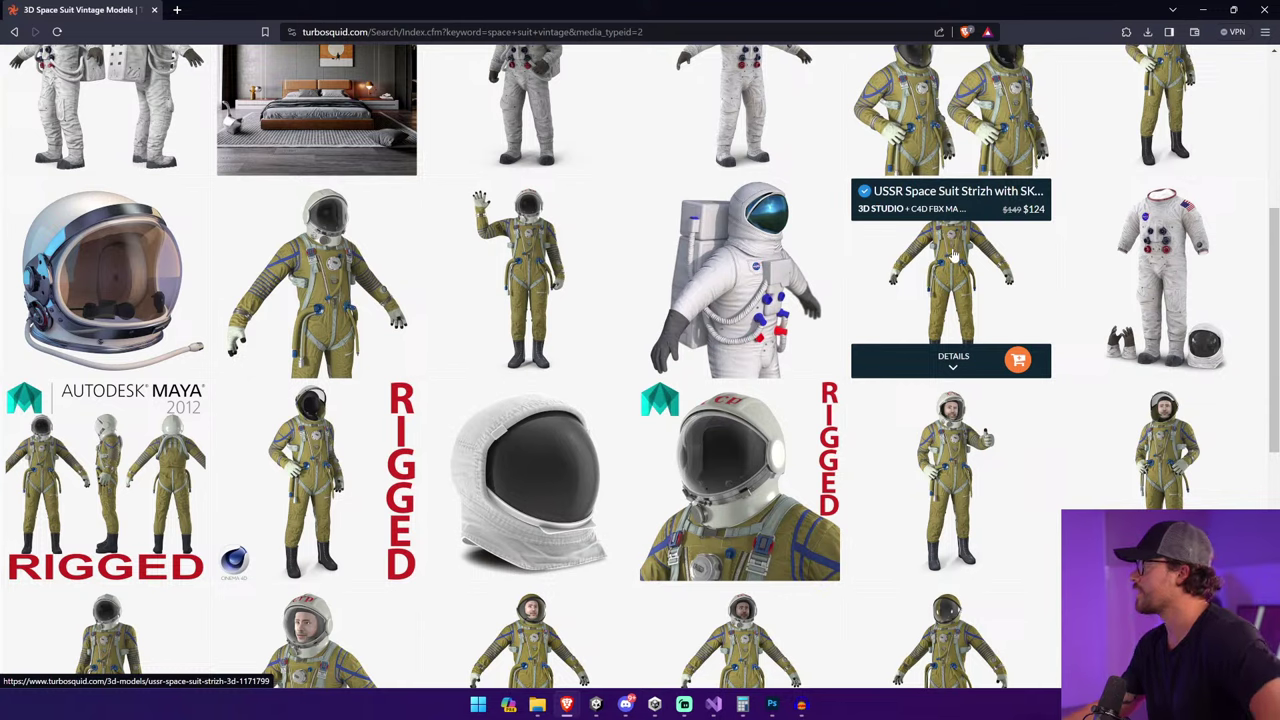
scroll(316, 470, up, 4)
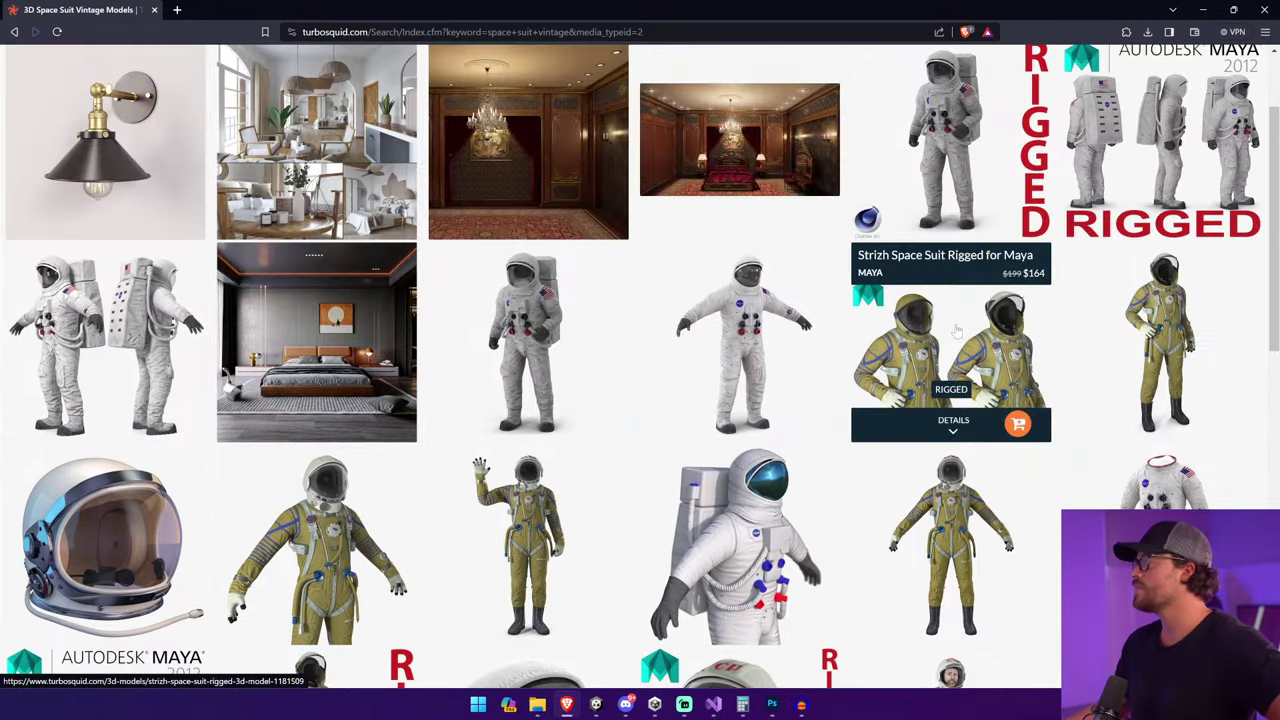
scroll(1158, 330, up, 2)
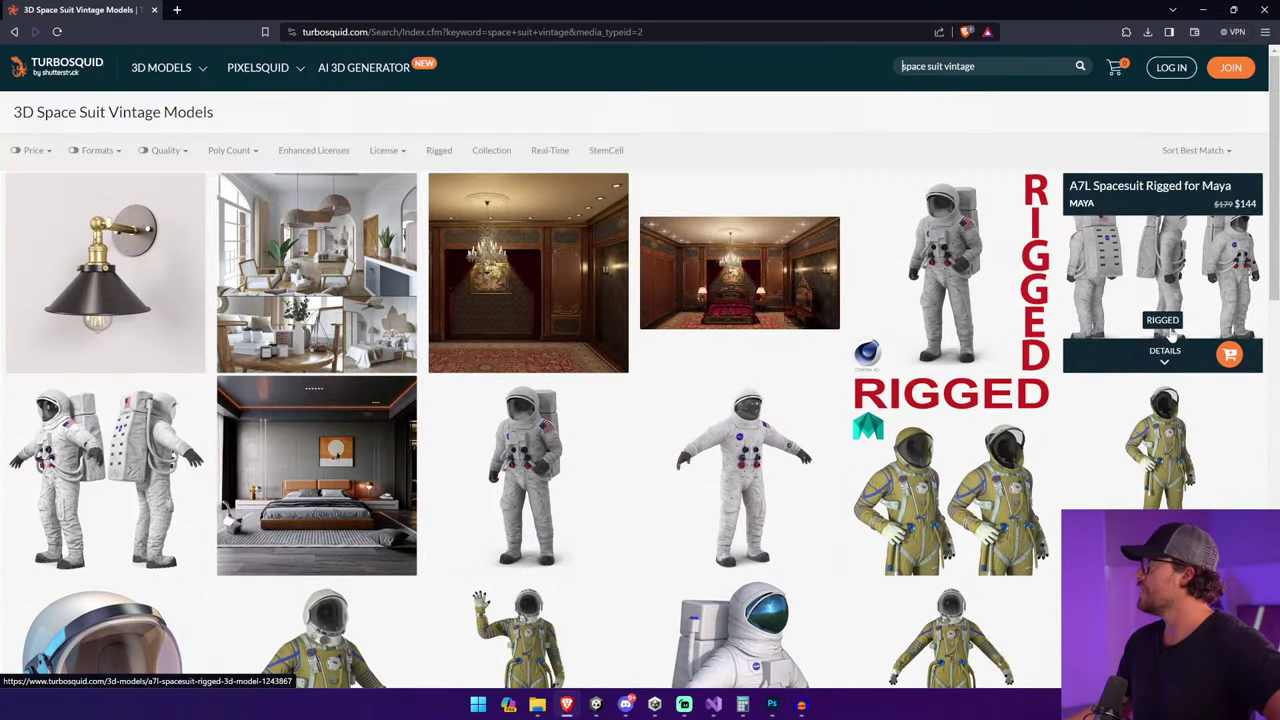
scroll(76, 533, down, 10)
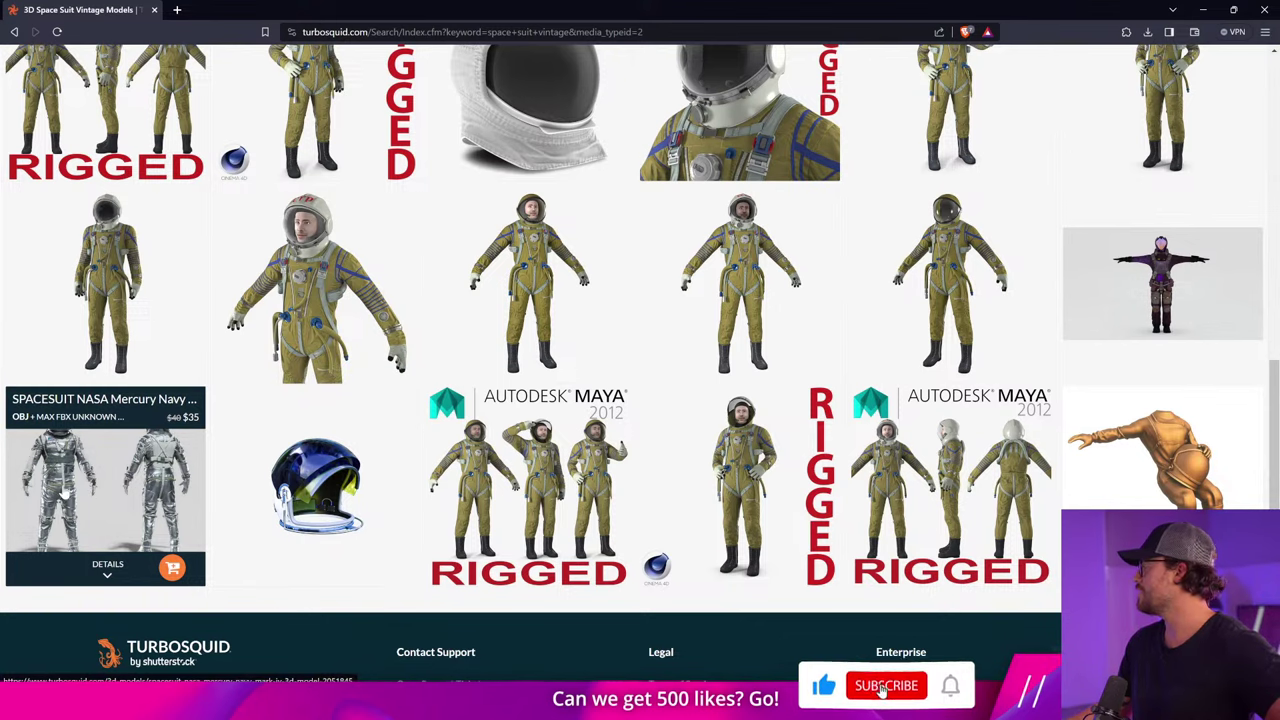
Open the SPACESUIT NASA Mercury Navy Mark IV listing, examine its close-up previews, and return to the search results.
click(141, 485)
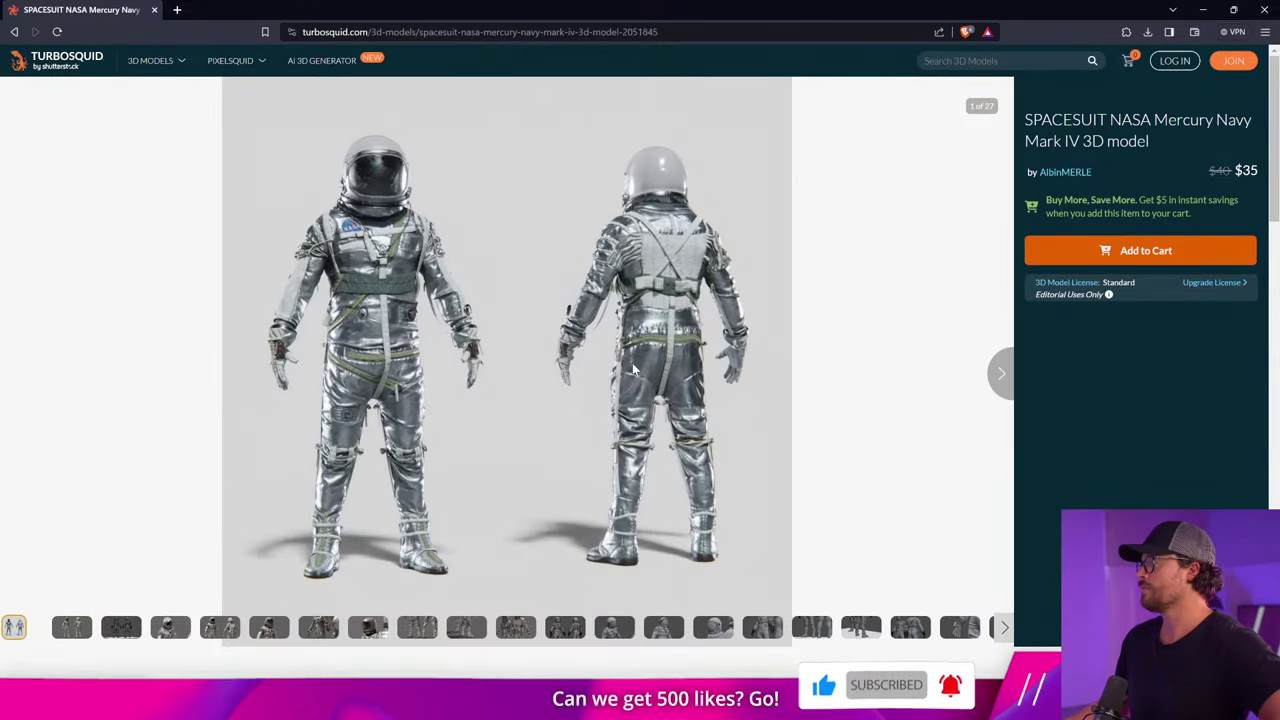
click(268, 627)
click(318, 630)
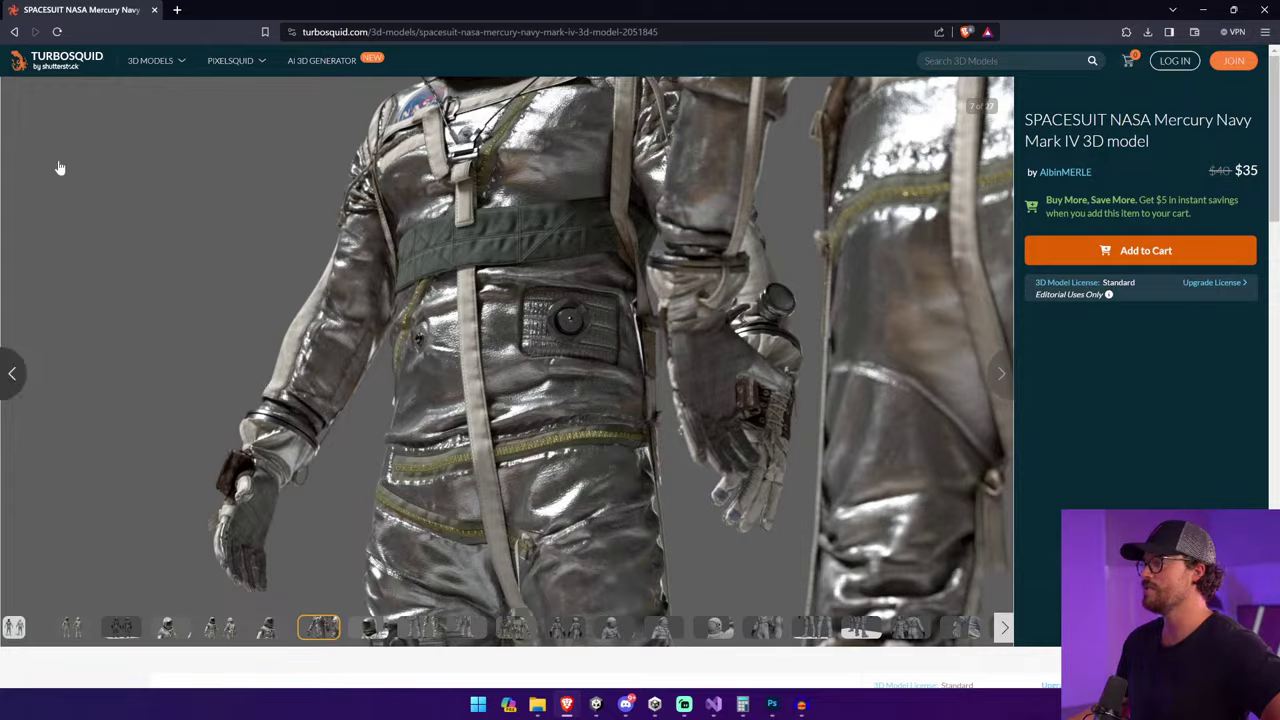
click(14, 31)
Review the vintage space suit results again and filter them by poly count to Low Poly.
scroll(316, 425, up, 10)
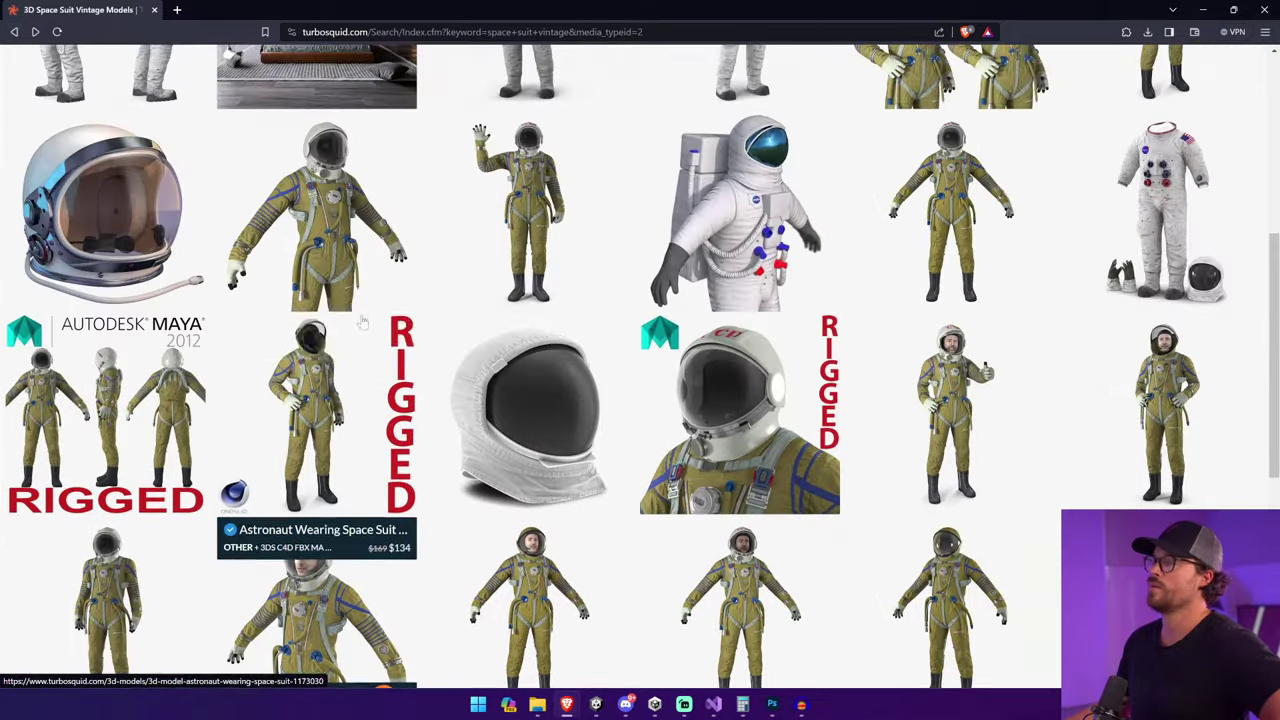
mouse_move(316, 424)
scroll(318, 424, up, 1)
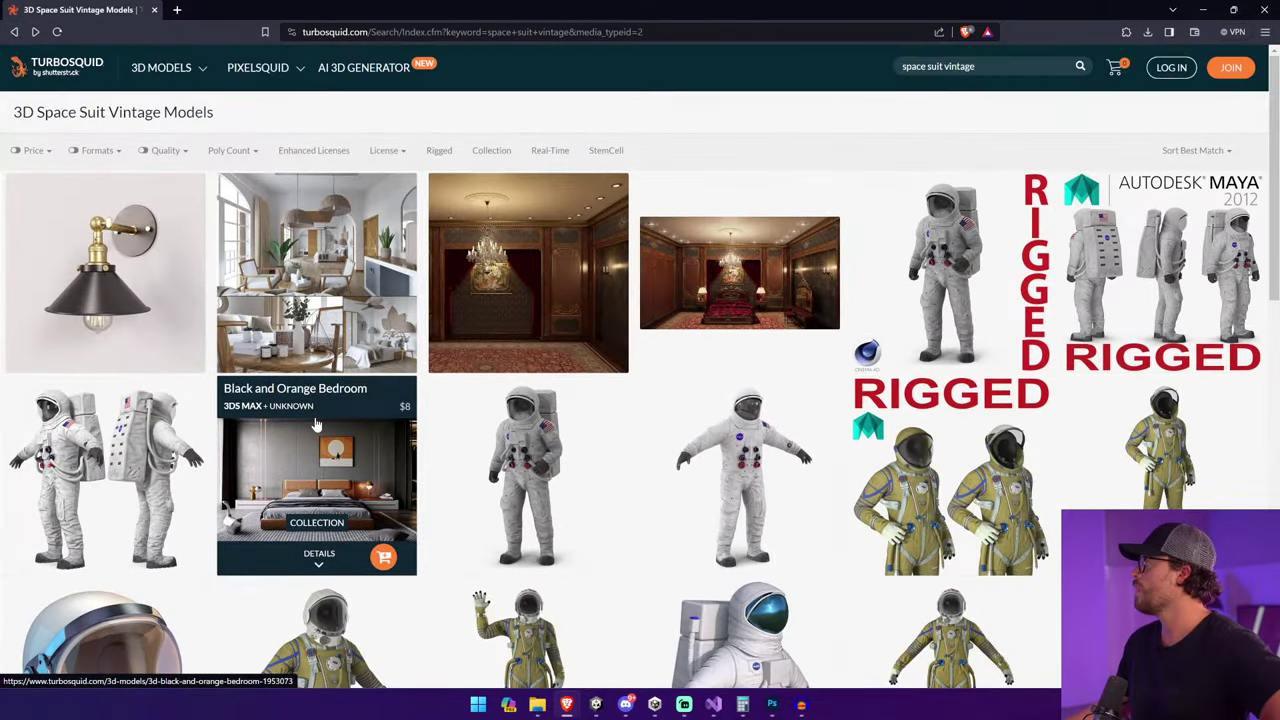
scroll(920, 310, down, 2)
mouse_move(1258, 274)
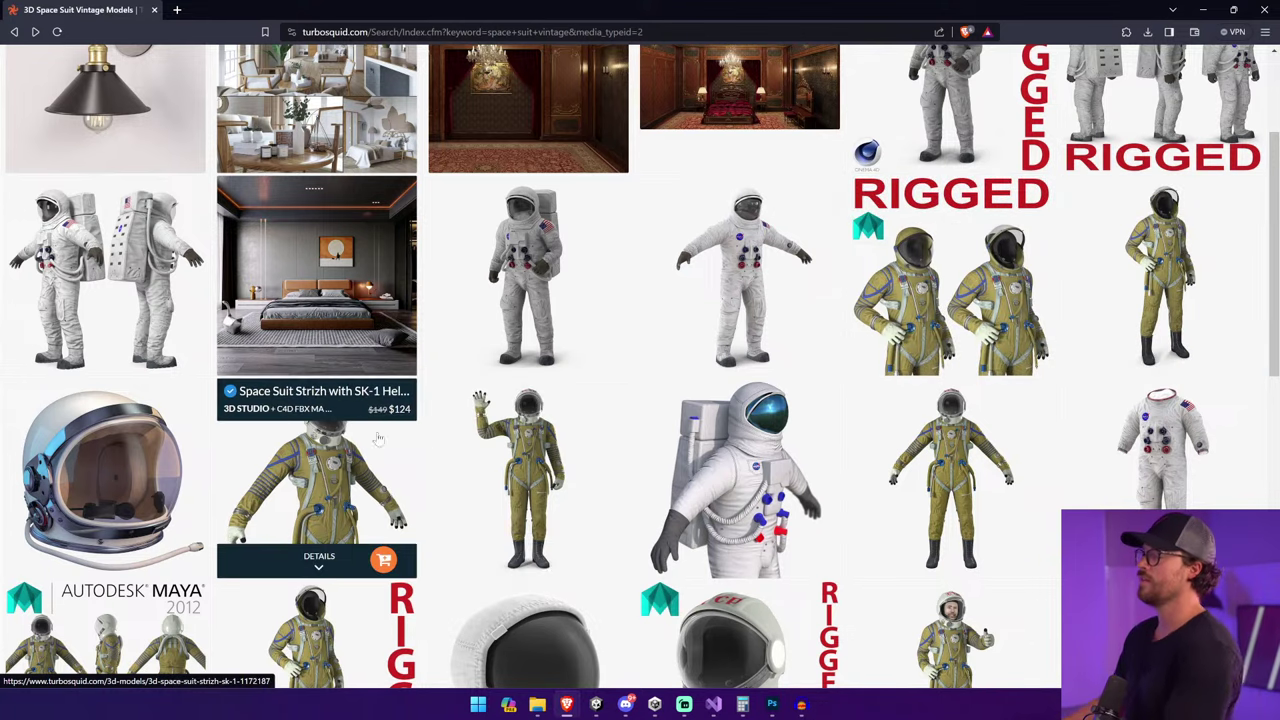
scroll(308, 458, up, 2)
click(238, 150)
click(230, 180)
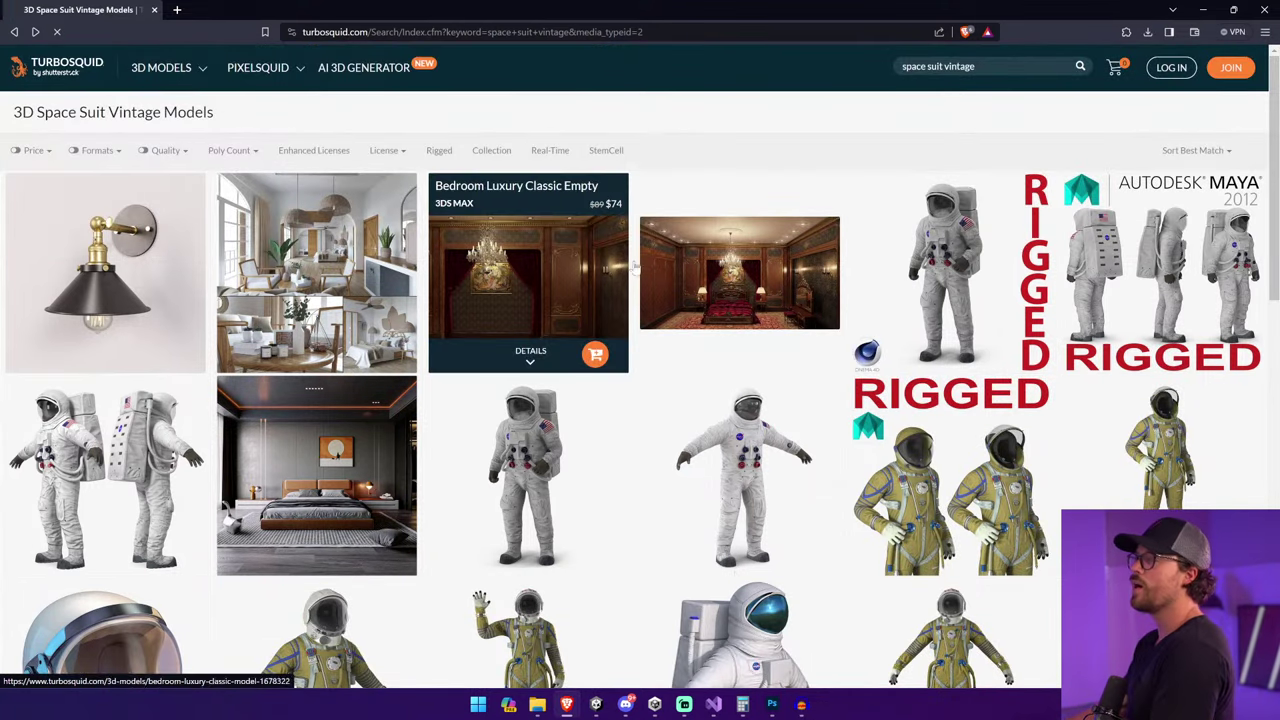
Open the Strizh Space Suit listing from the low-poly results and examine its full-body, helmet and wireframe previews.
mouse_move(693, 392)
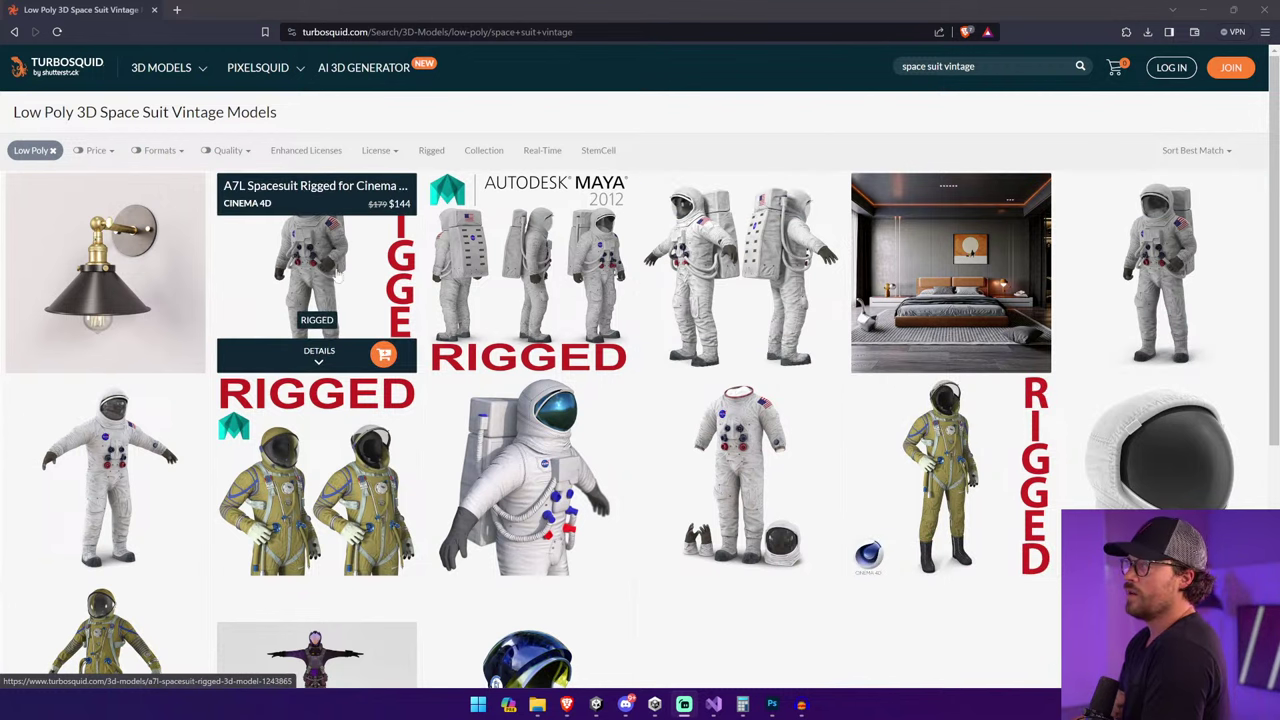
scroll(42, 284, down, 2)
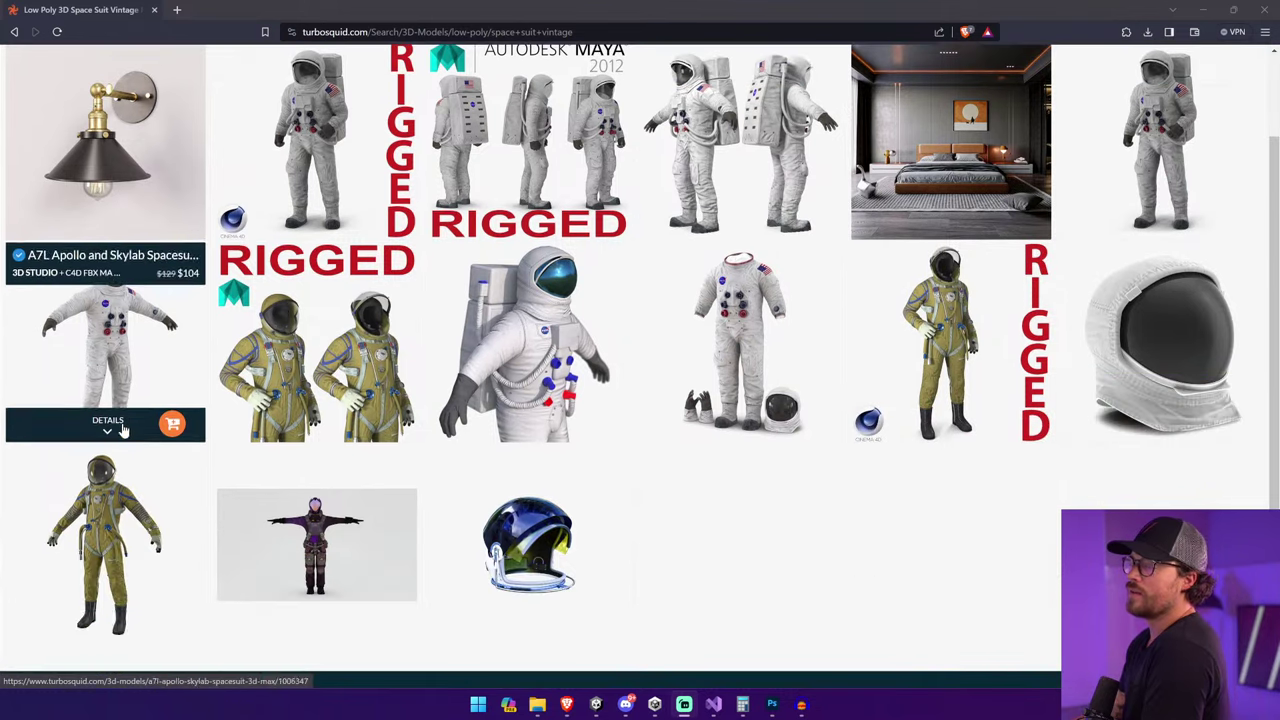
click(120, 516)
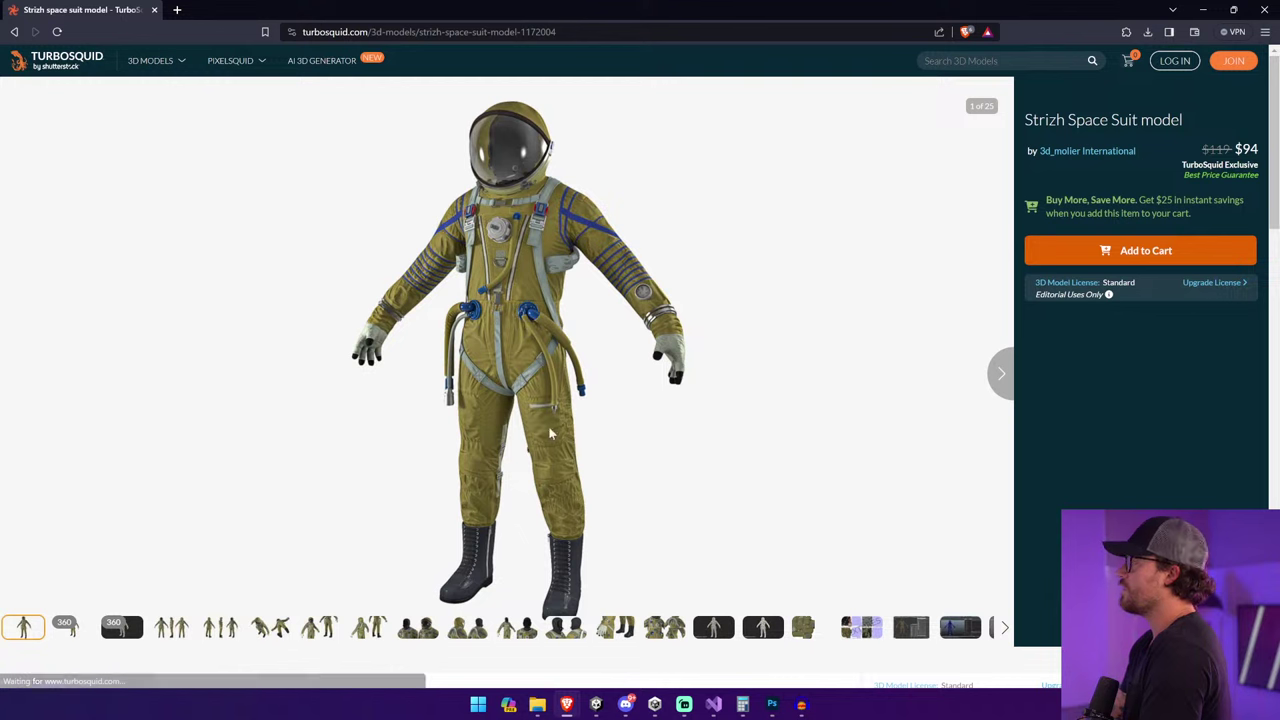
click(220, 627)
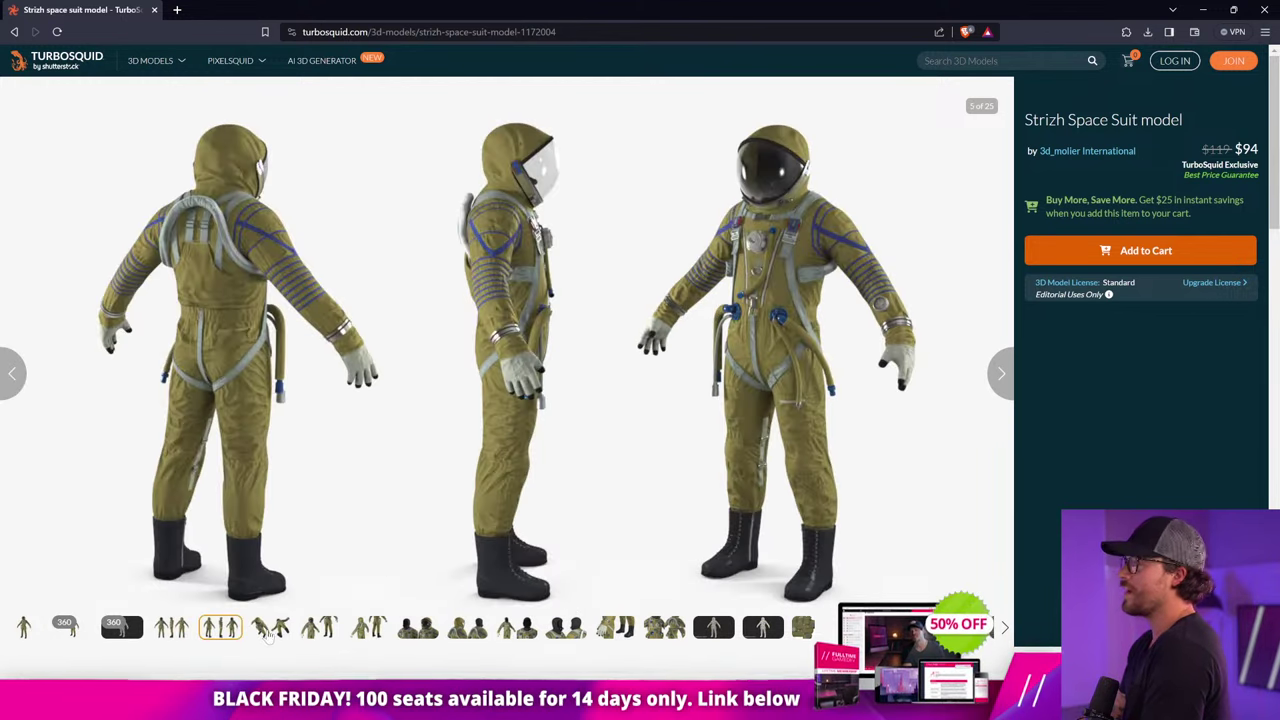
click(171, 632)
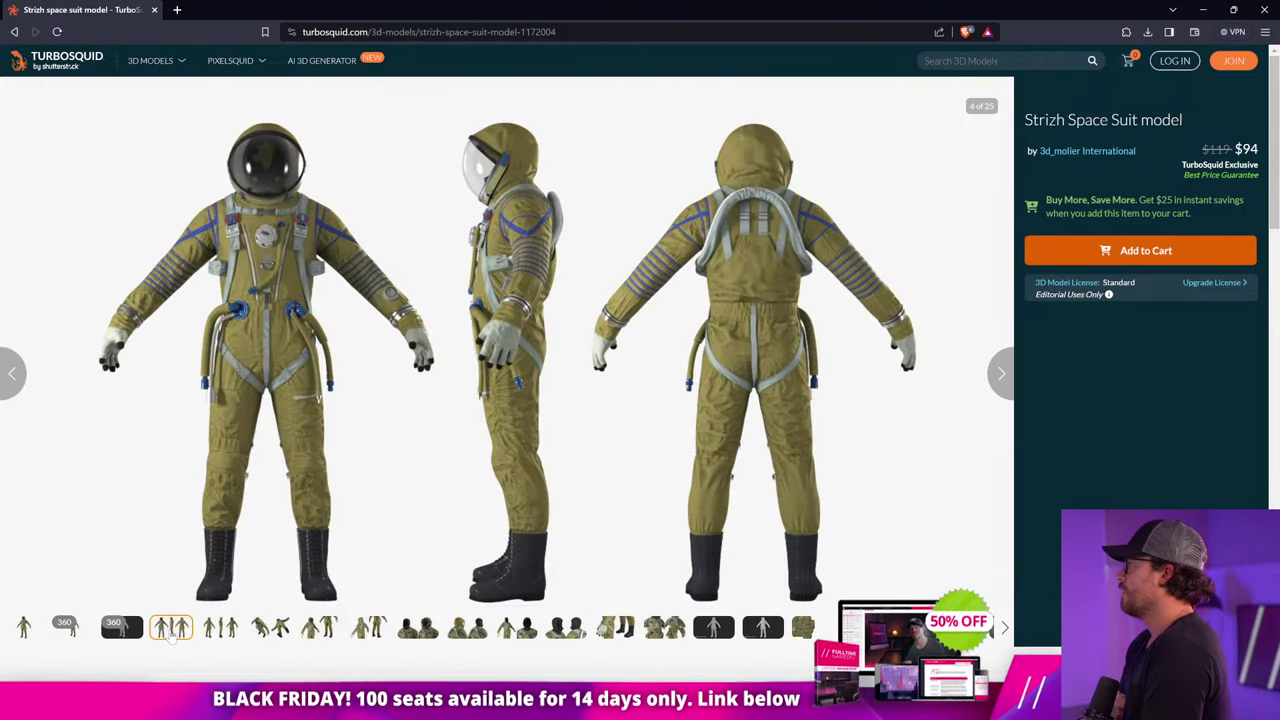
click(418, 632)
click(509, 635)
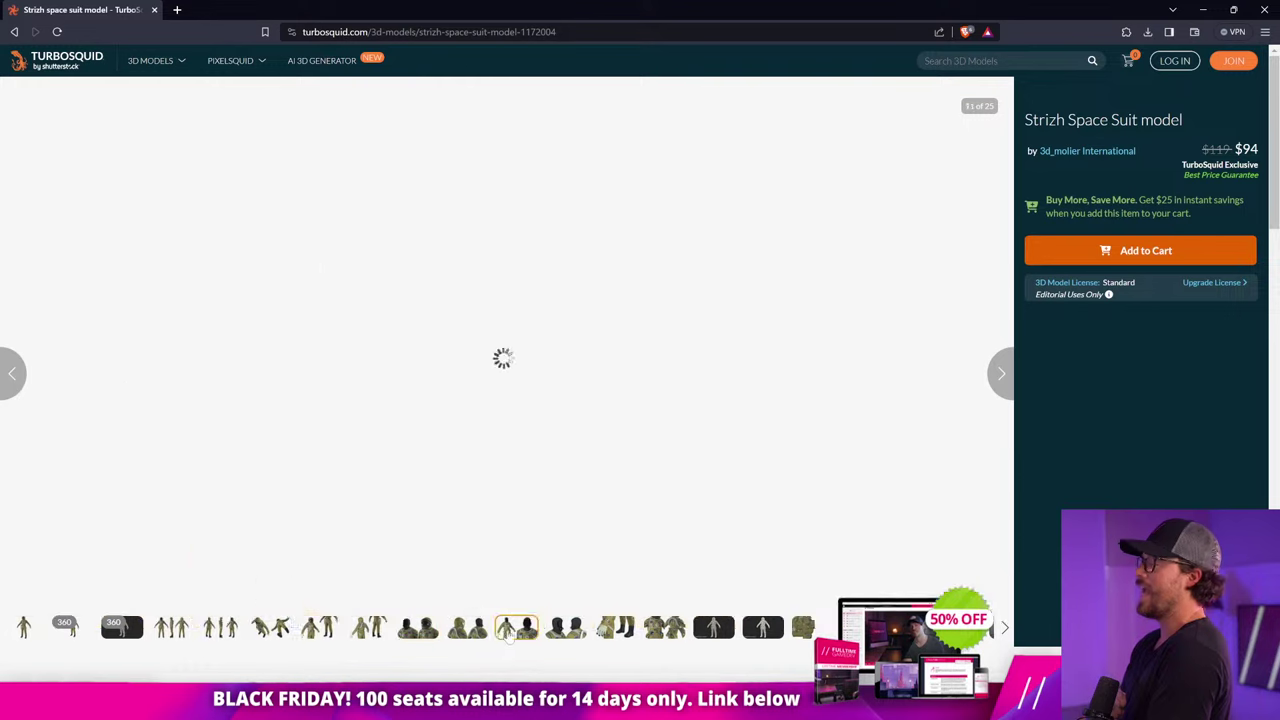
click(418, 628)
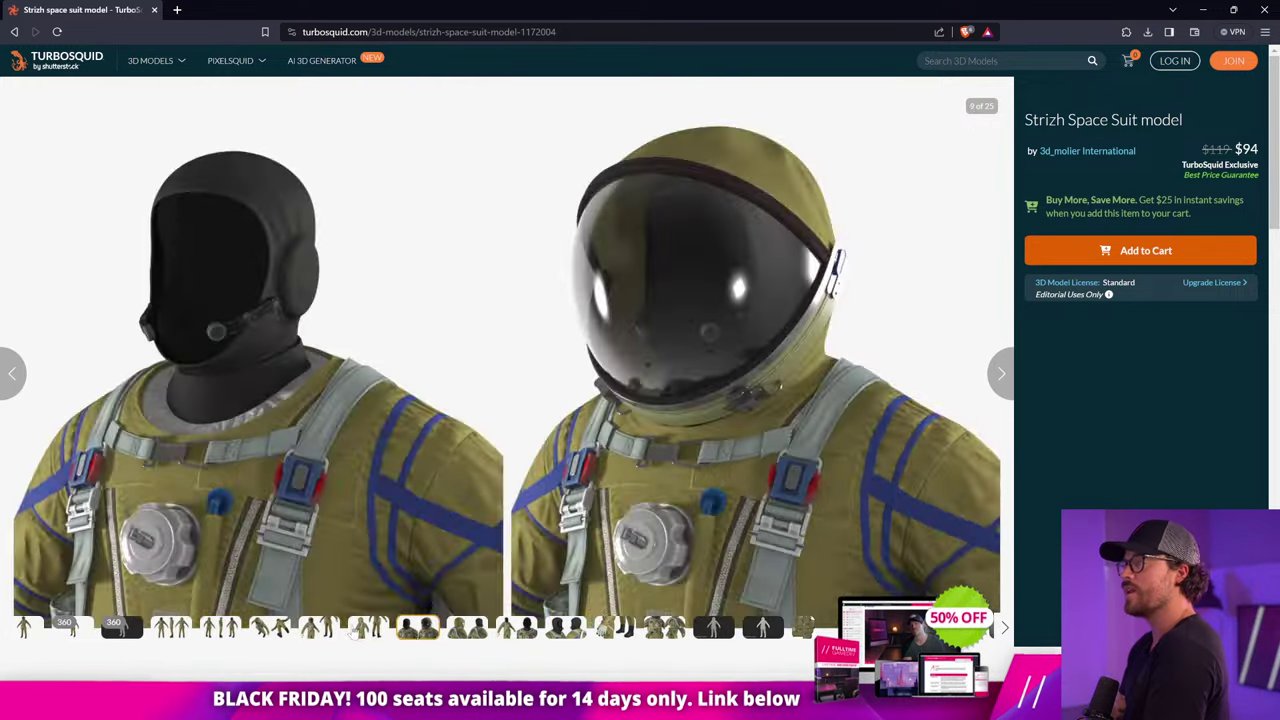
click(222, 630)
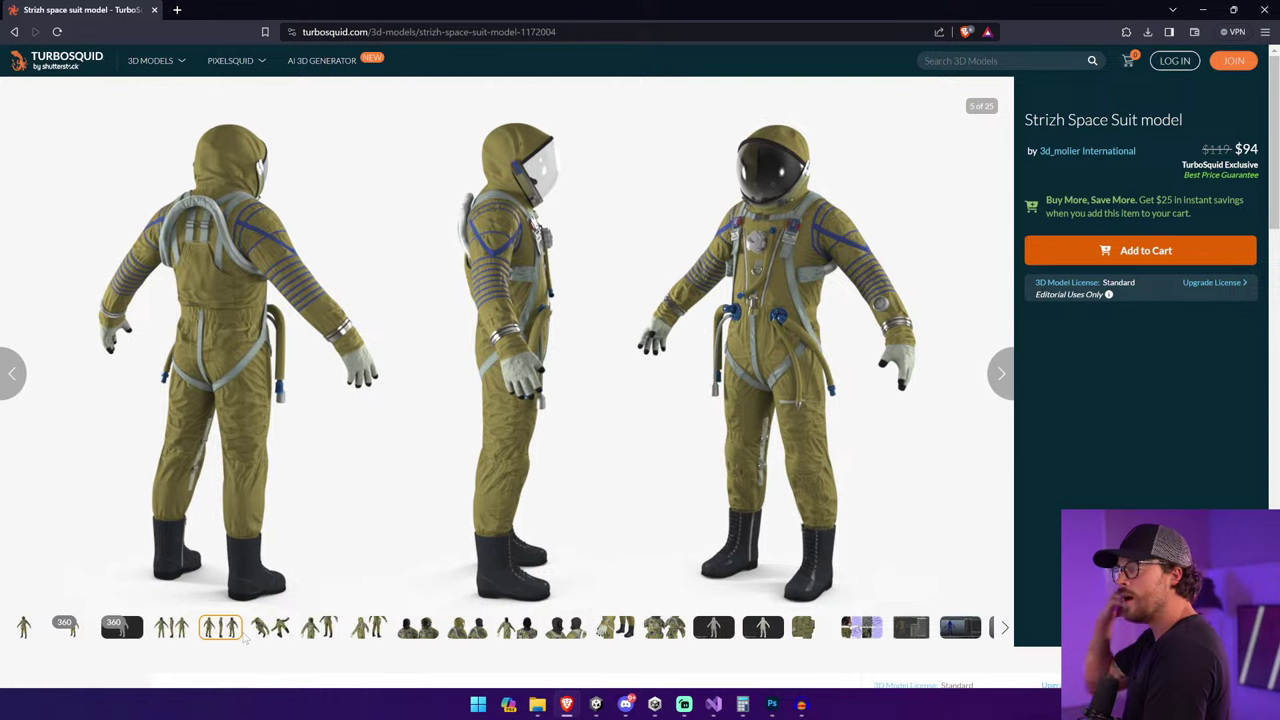
click(910, 627)
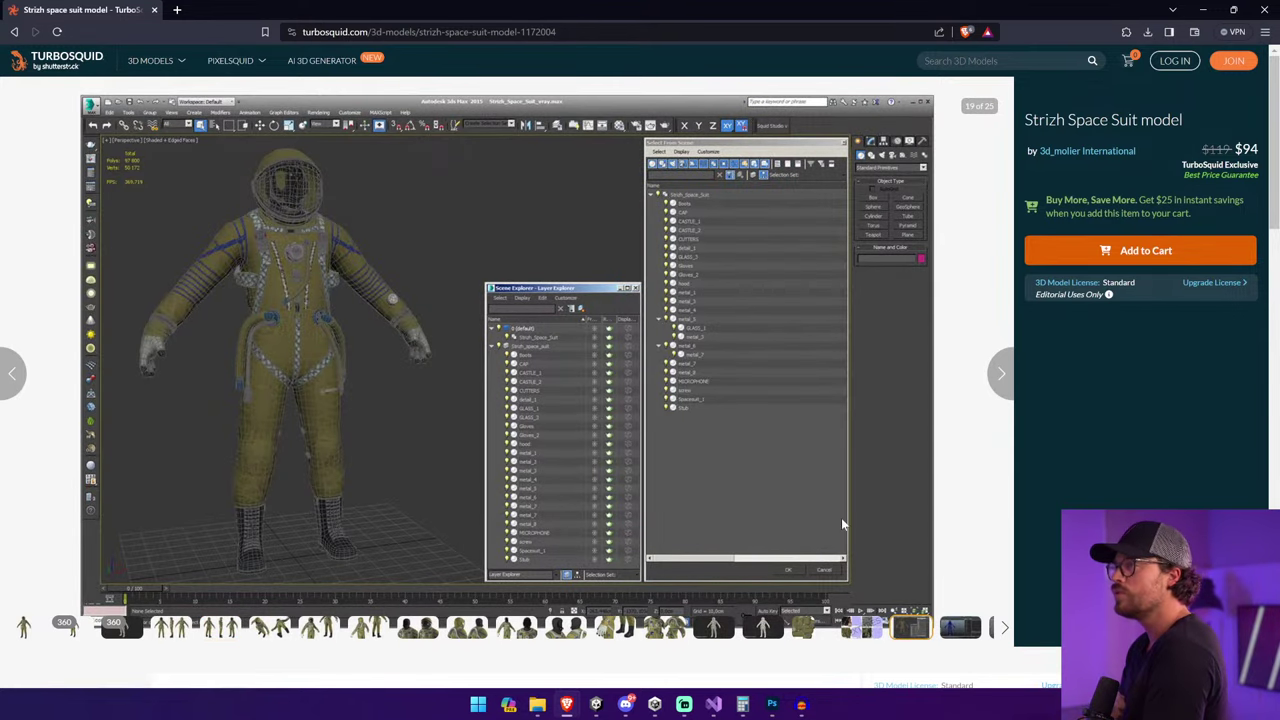
click(962, 627)
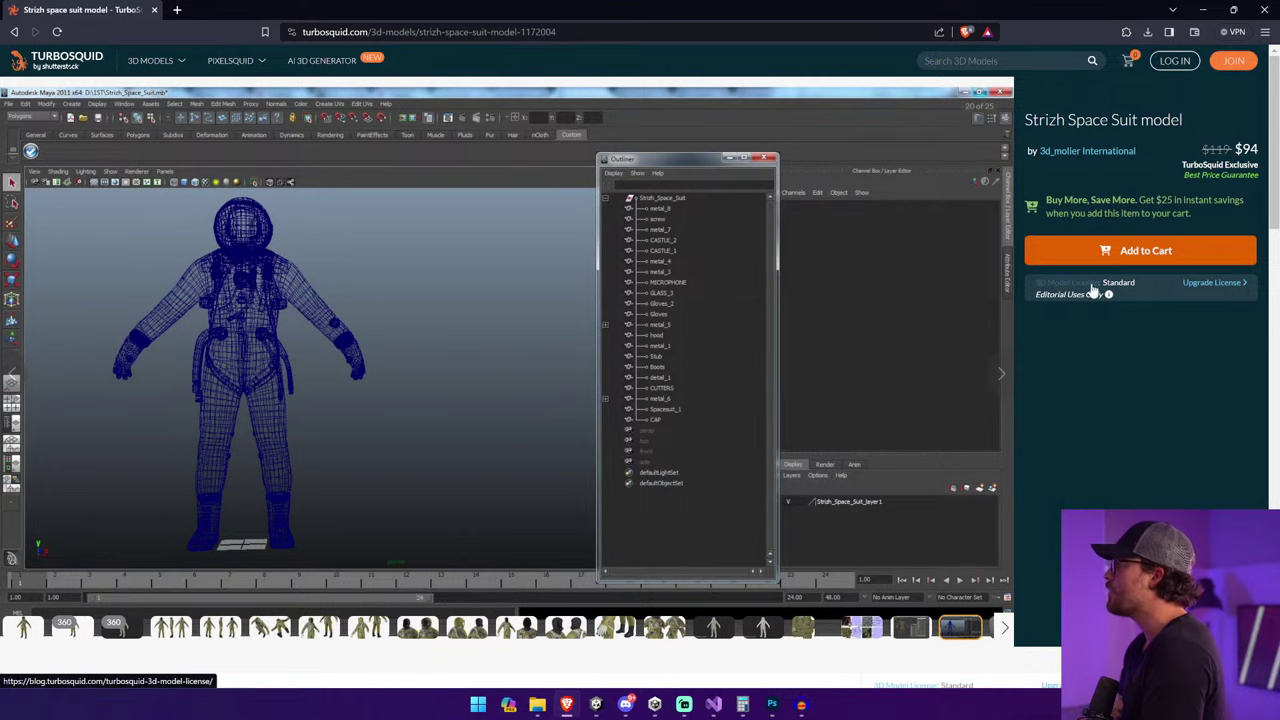
Leave the Strizh Space Suit listing, search Sketchfab for "vintage space suit", and look over the results.
click(14, 31)
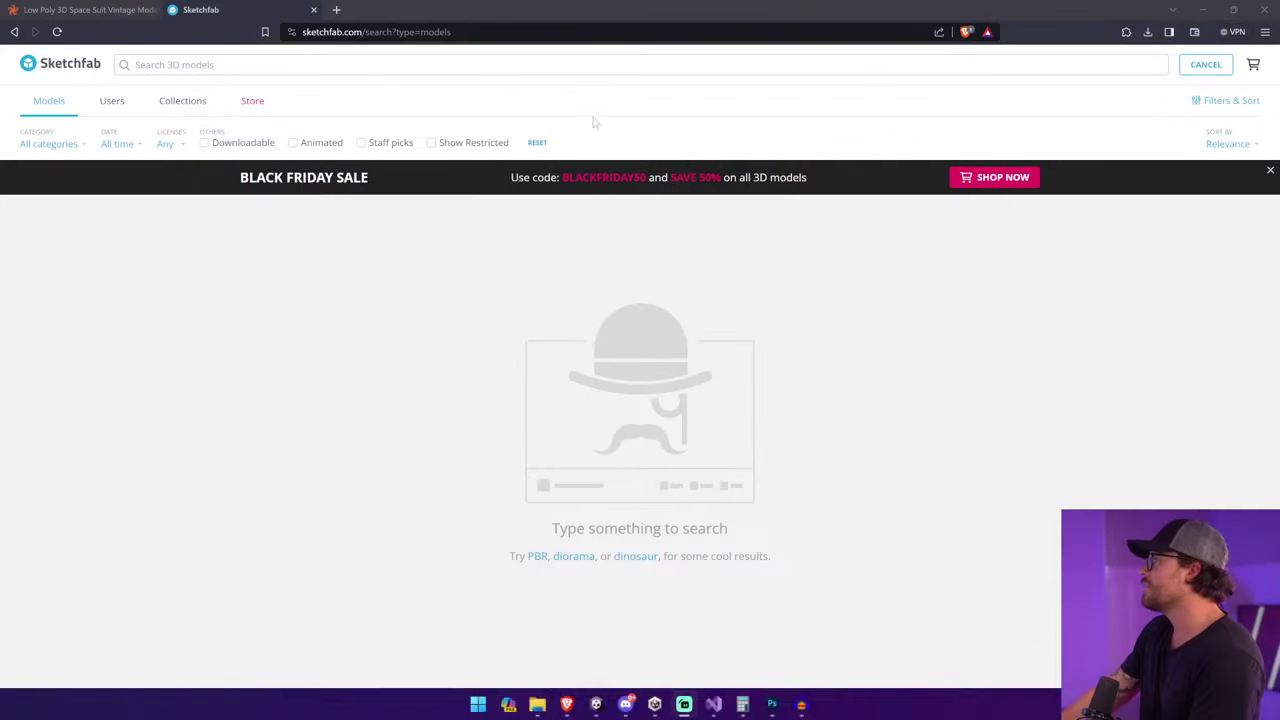
text(ving)
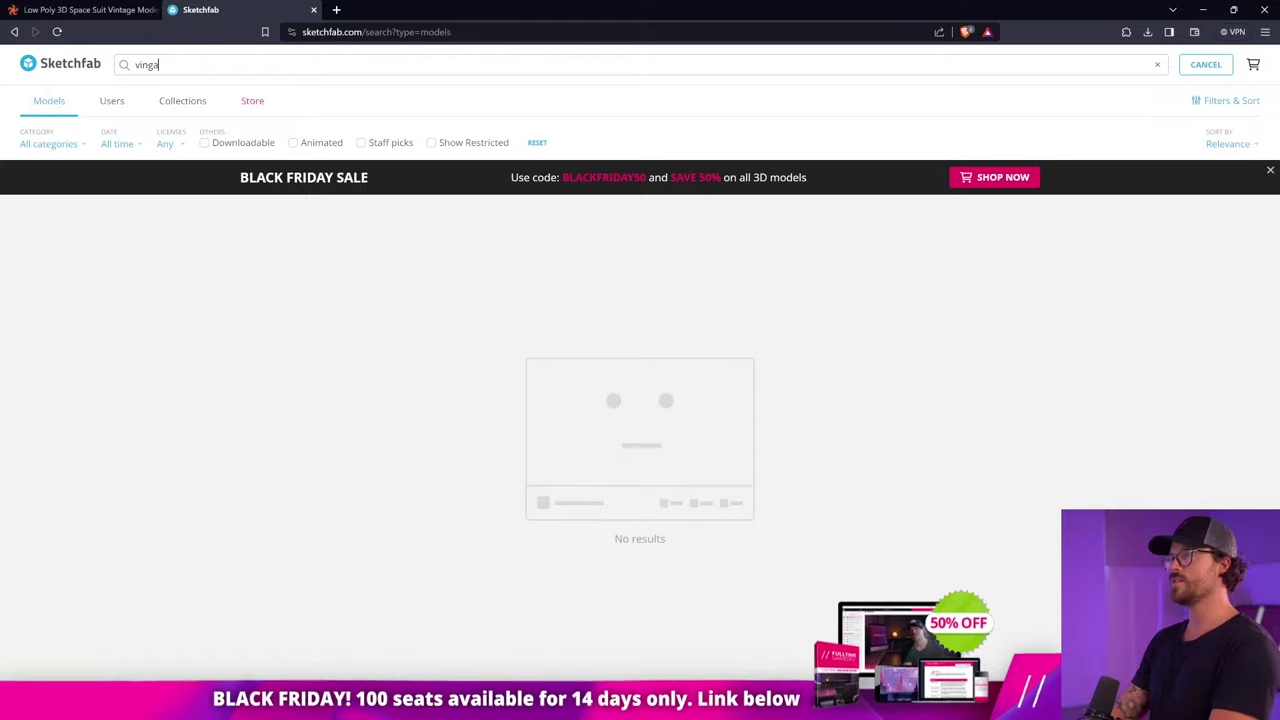
key(BackSpace)
text(tage space)
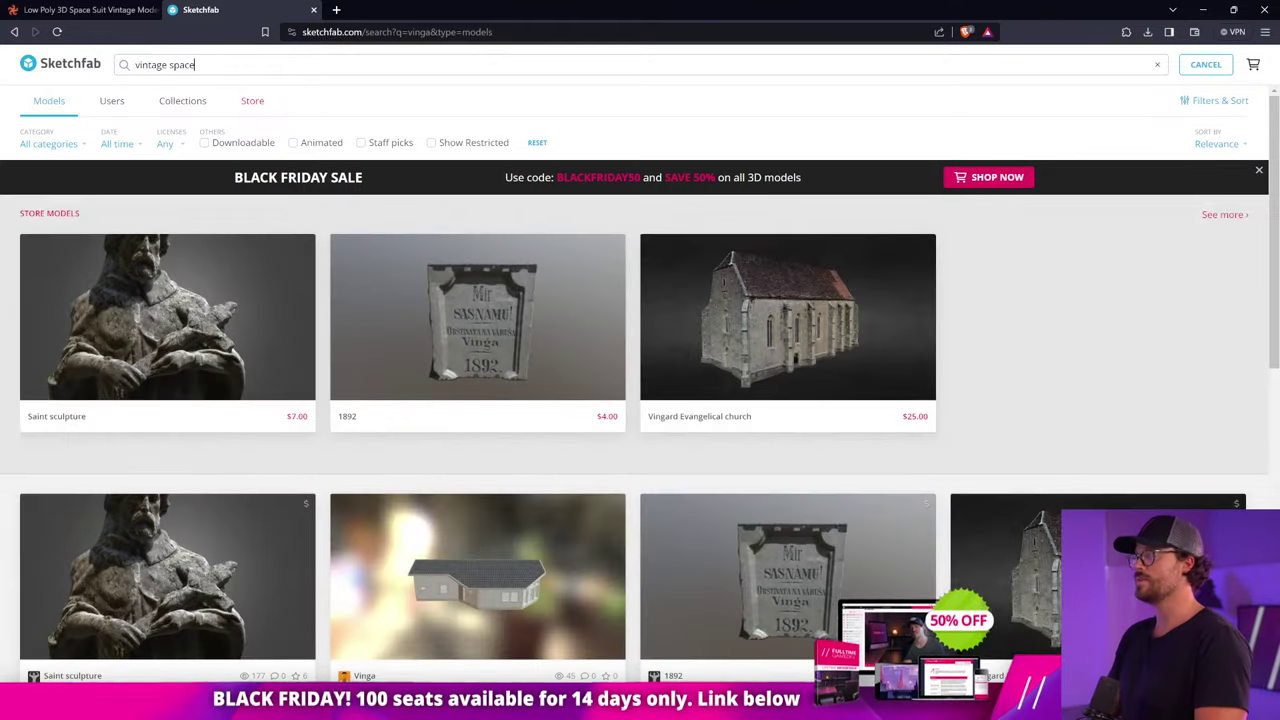
text( suit)
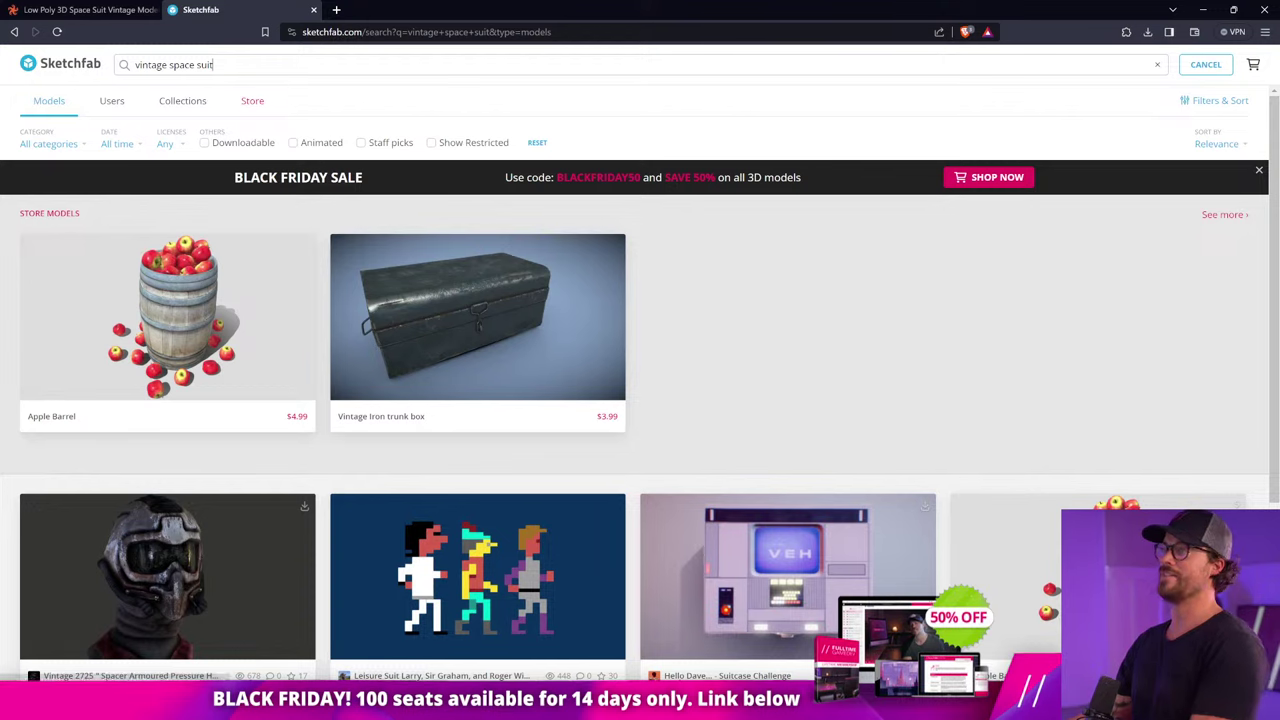
scroll(726, 346, down, 3)
scroll(447, 291, up, 3)
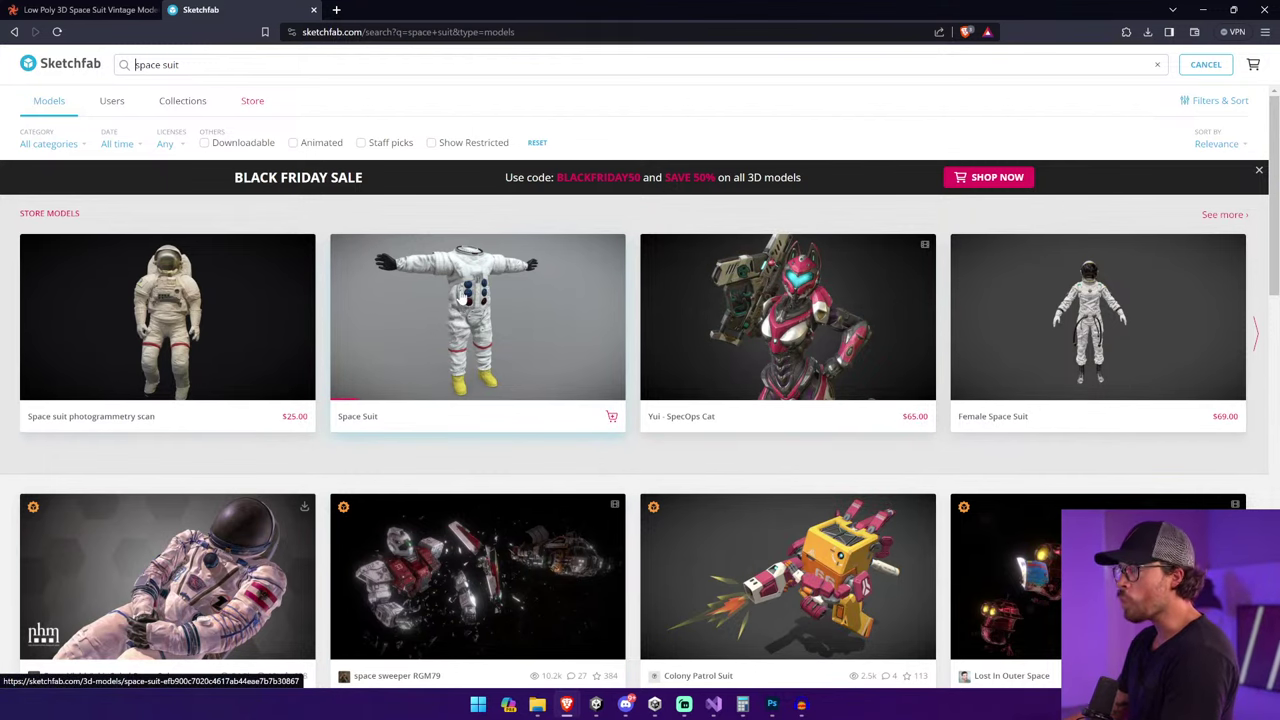
Look through Sketchfab's model results for the broader query "space suit" to find a suitable suit.
scroll(462, 296, down, 5)
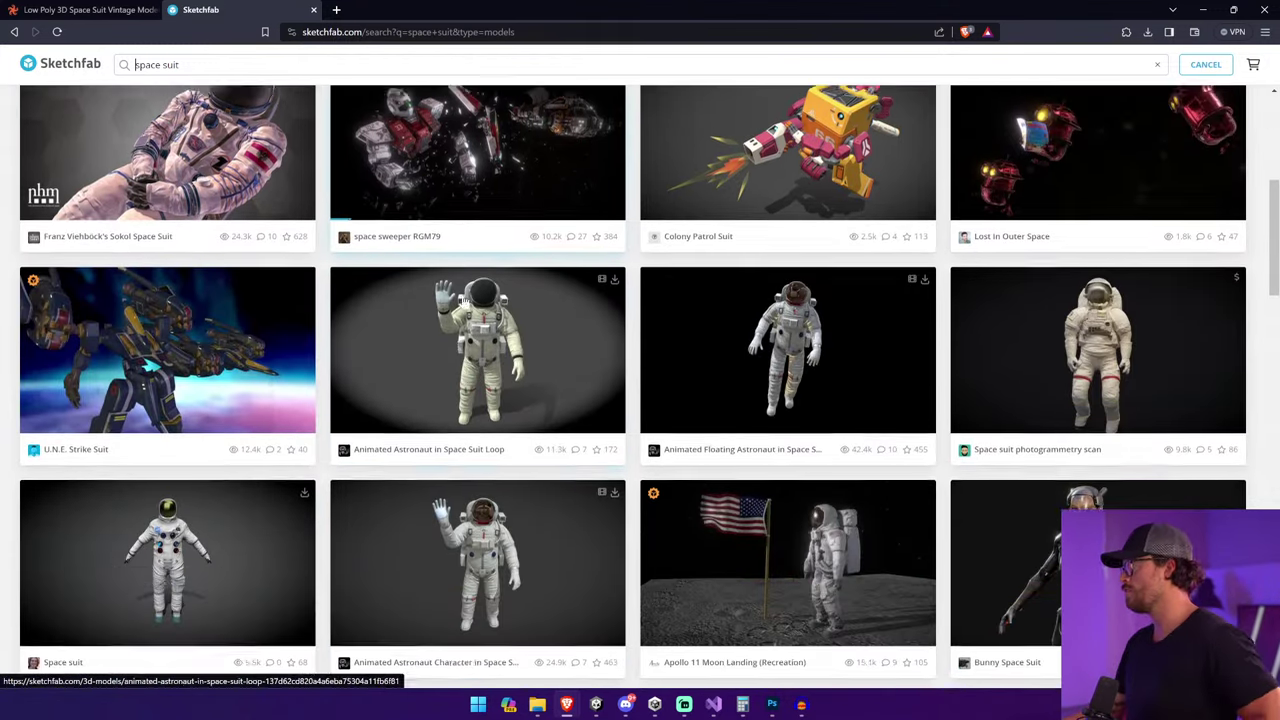
scroll(463, 298, down, 4)
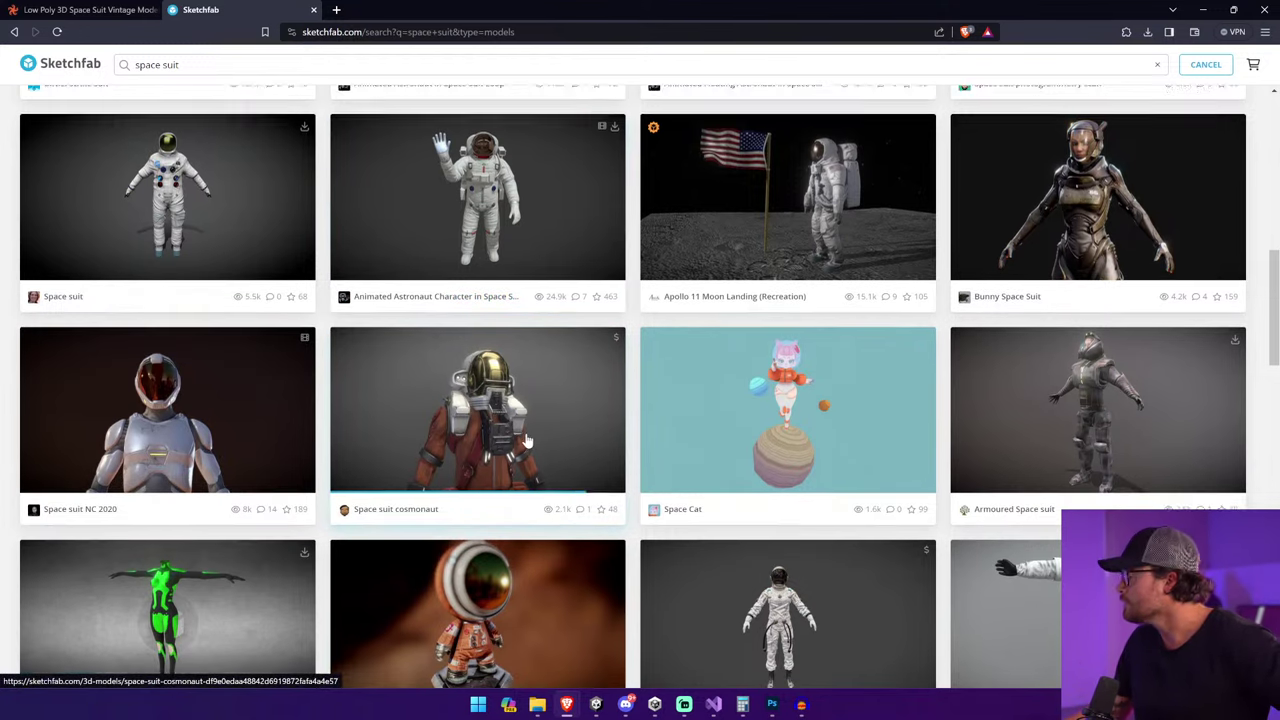
scroll(525, 443, down, 6)
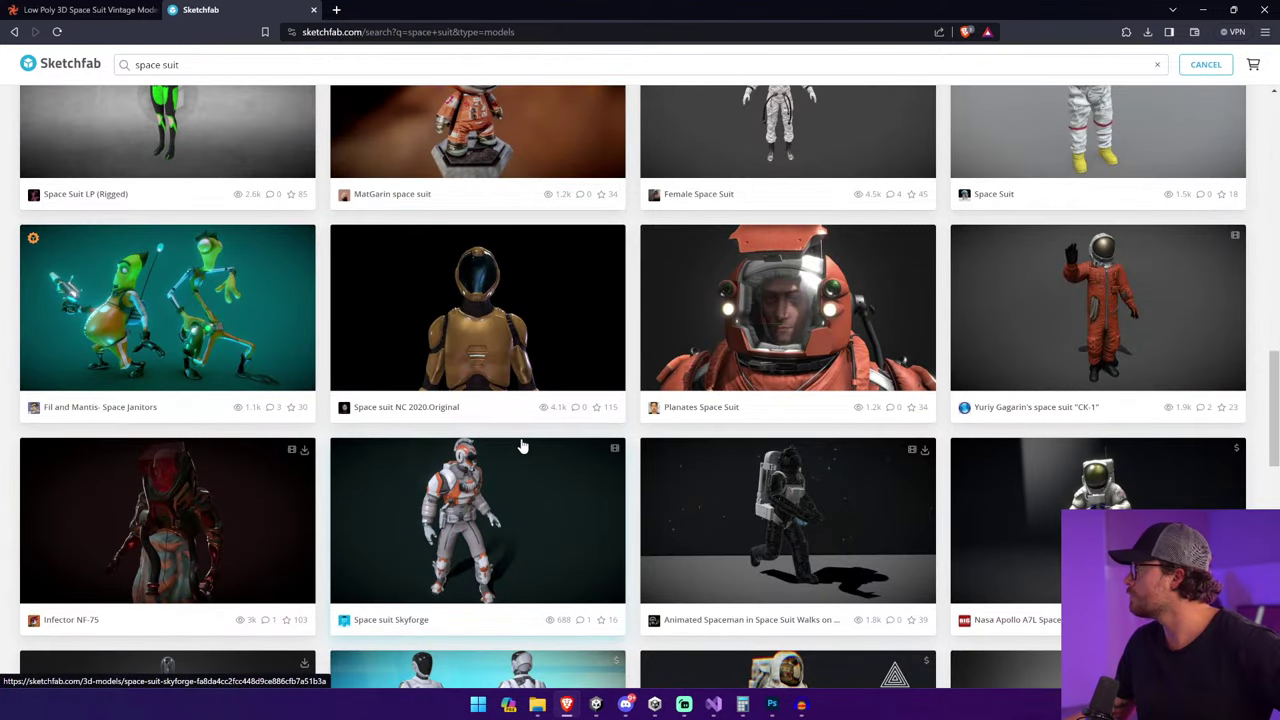
scroll(521, 446, down, 5)
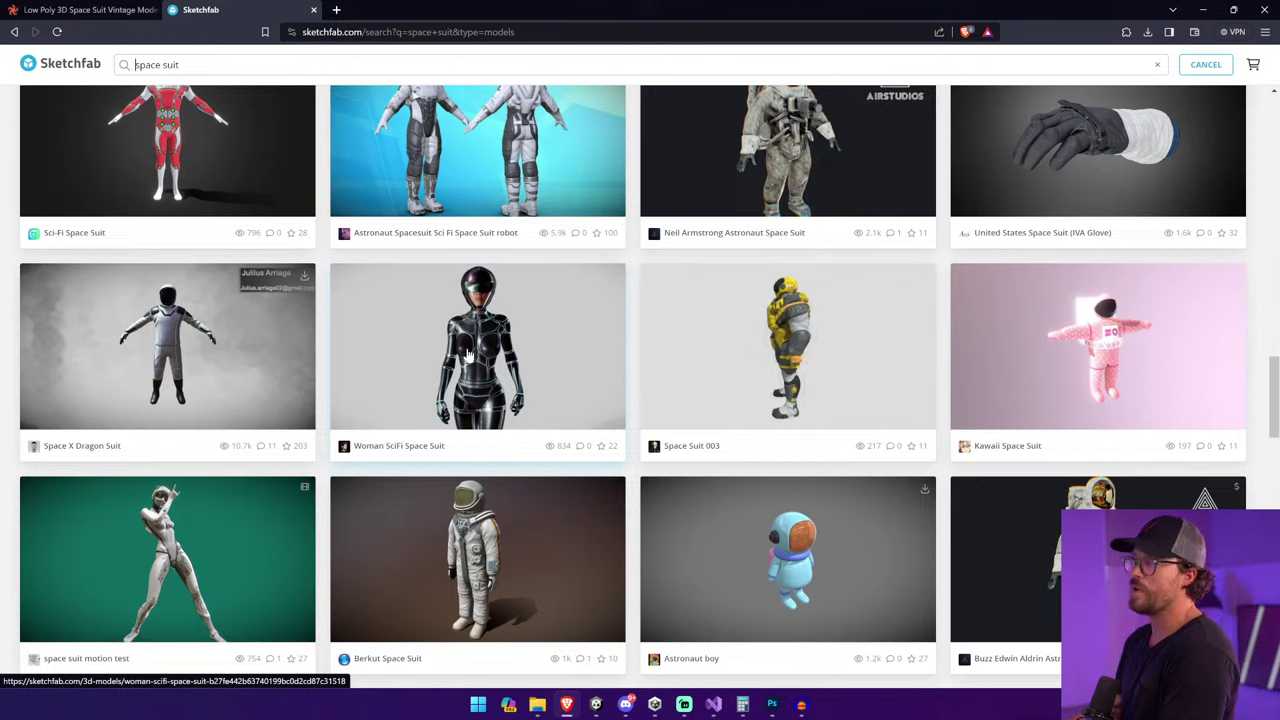
scroll(210, 467, down, 3)
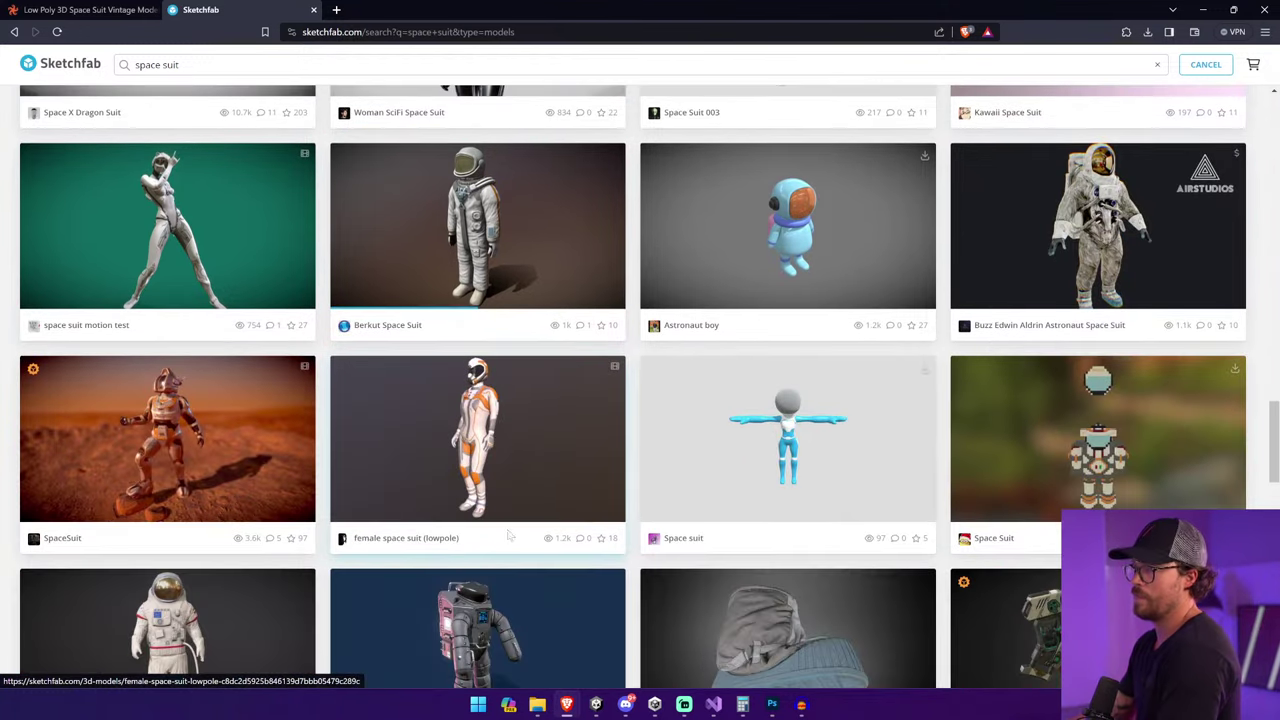
scroll(210, 467, down, 2)
scroll(606, 429, down, 3)
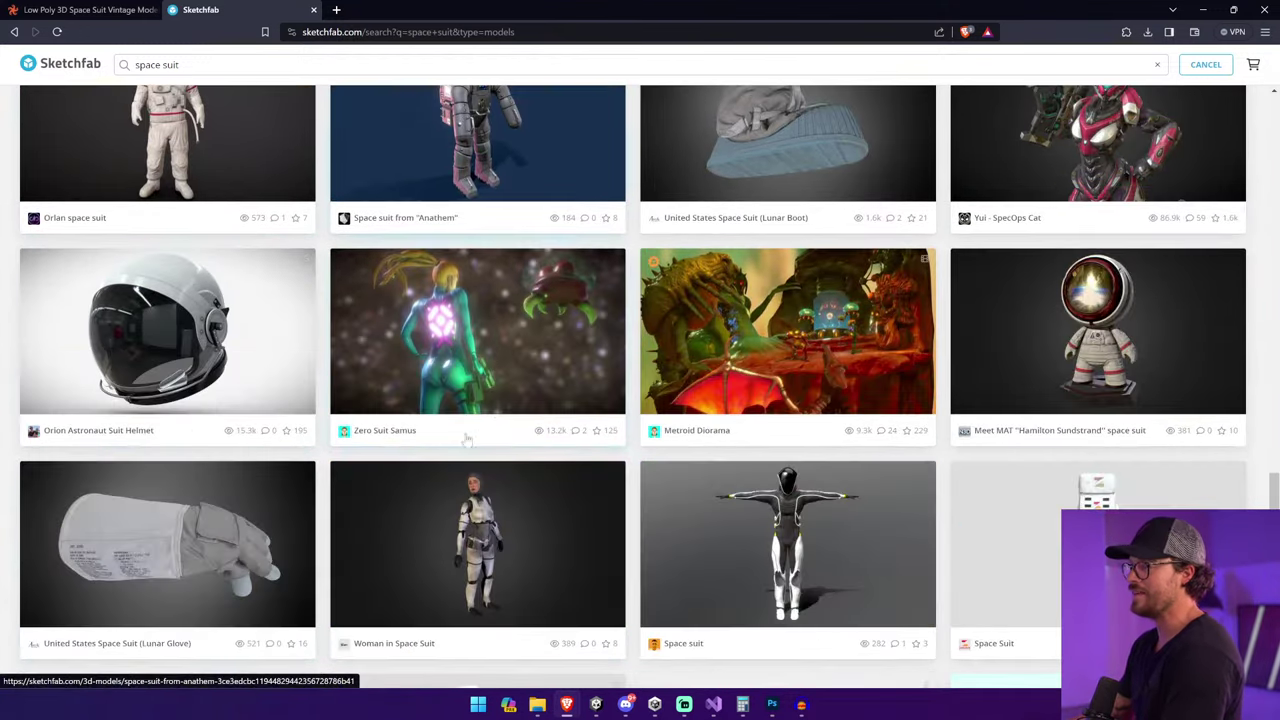
scroll(1000, 400, down, 3)
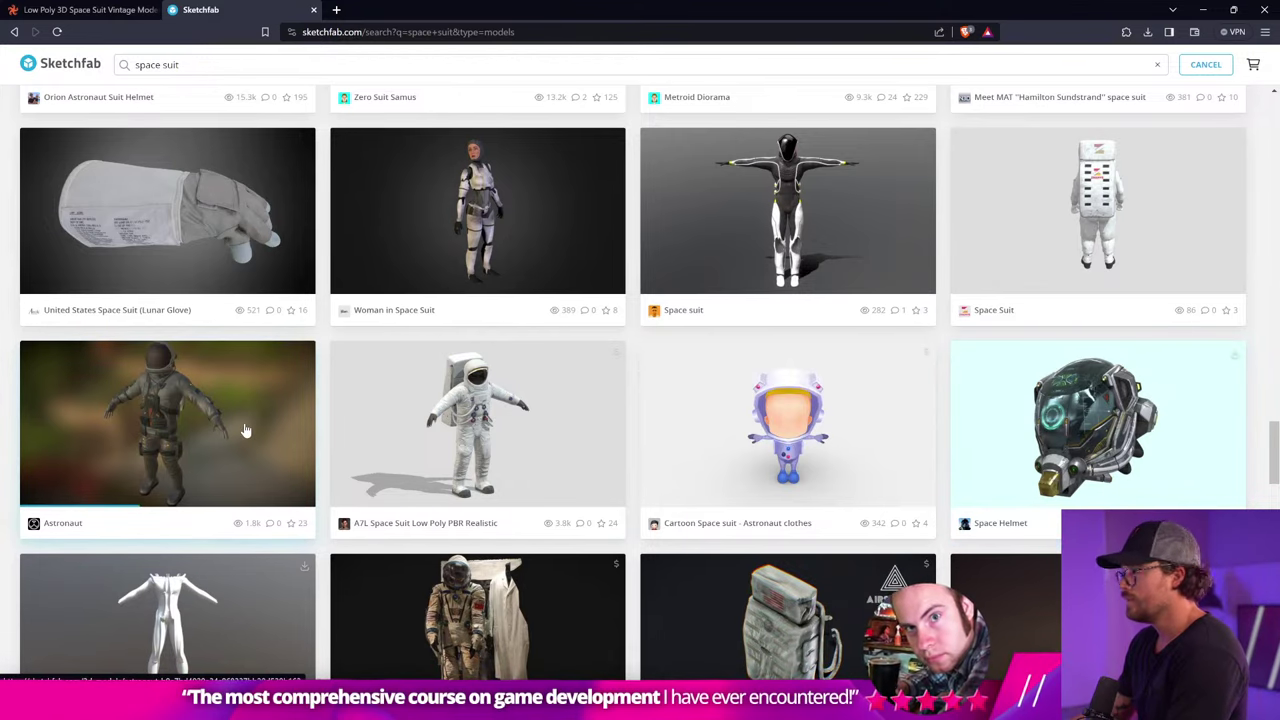
scroll(244, 428, down, 5)
scroll(249, 422, down, 2)
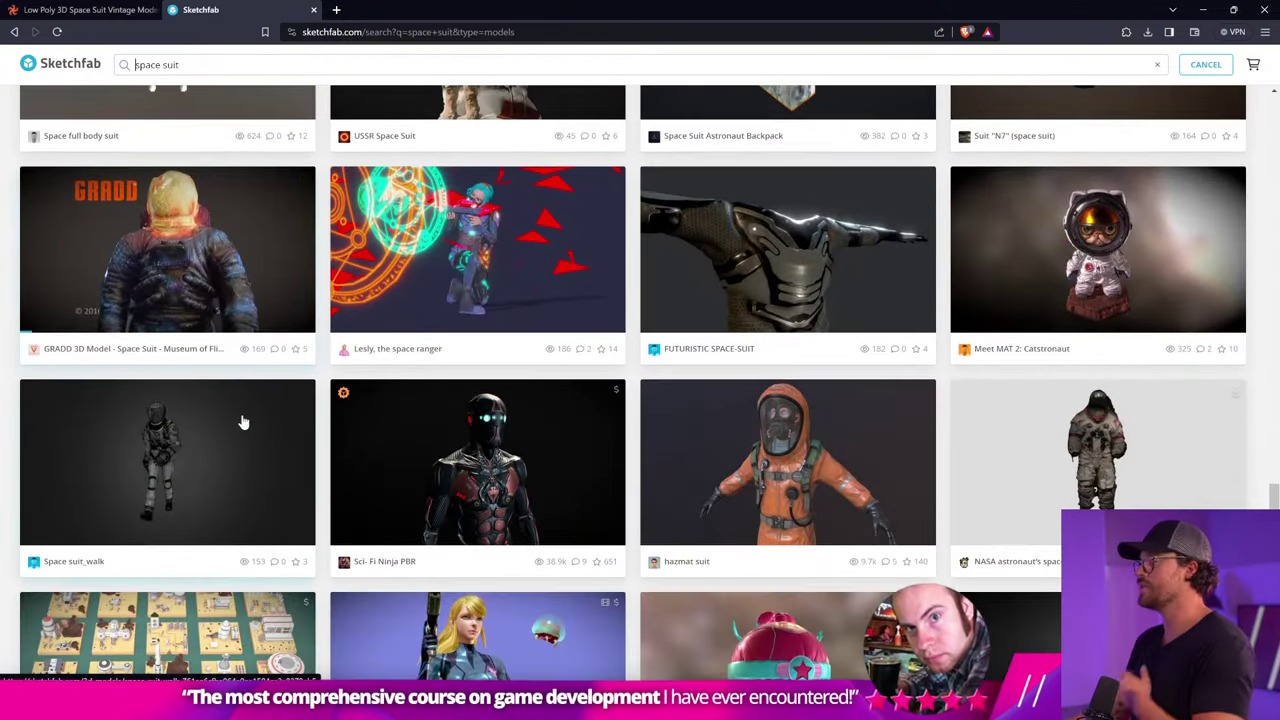
scroll(249, 420, down, 4)
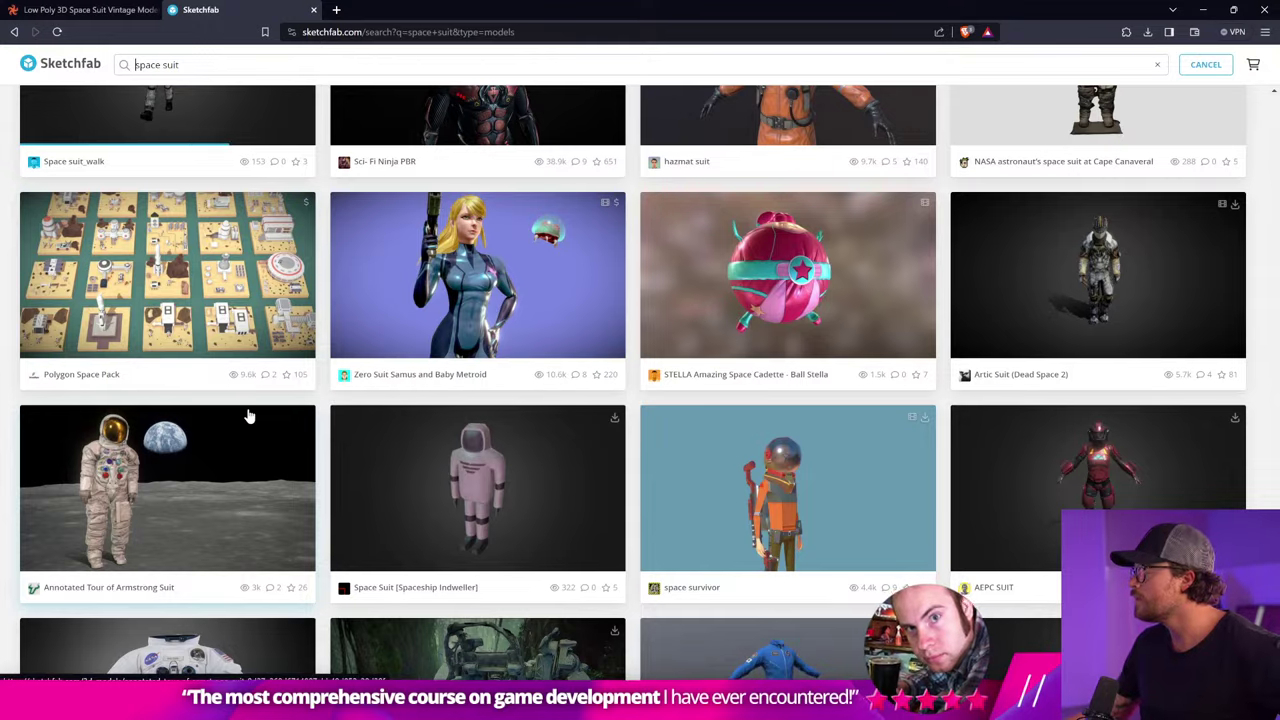
scroll(249, 418, down, 3)
scroll(249, 416, down, 5)
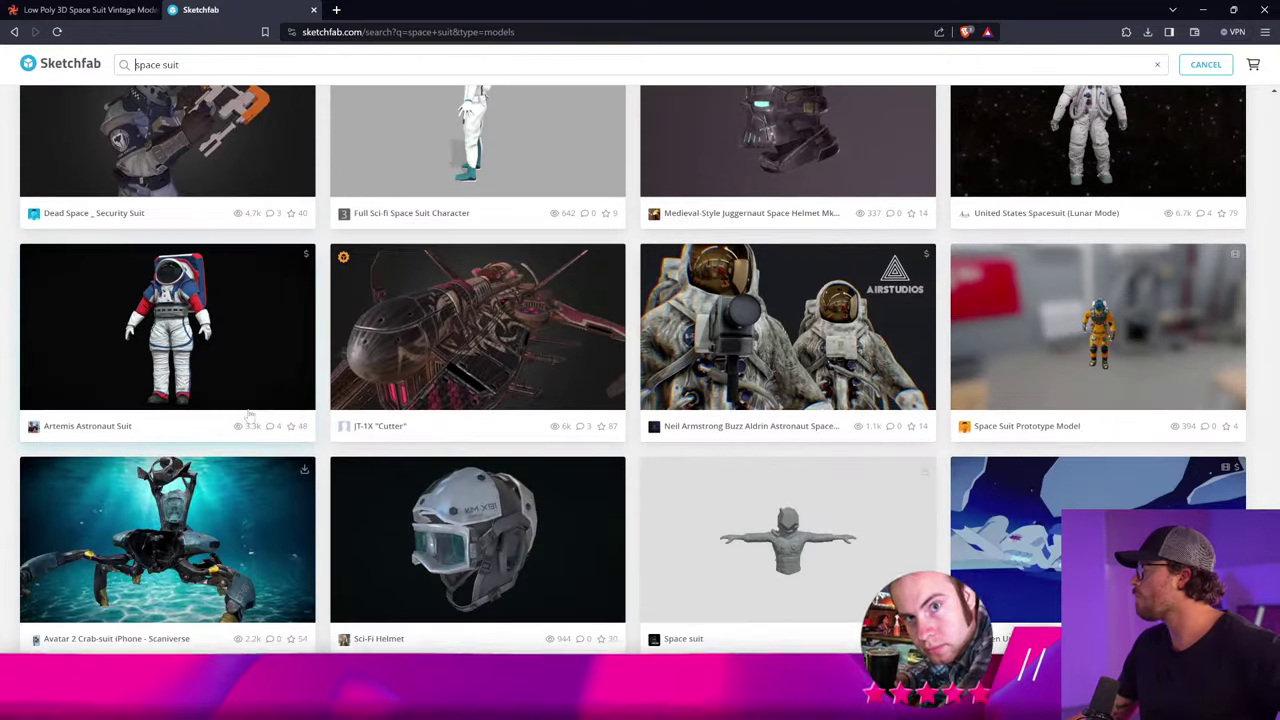
scroll(249, 416, down, 4)
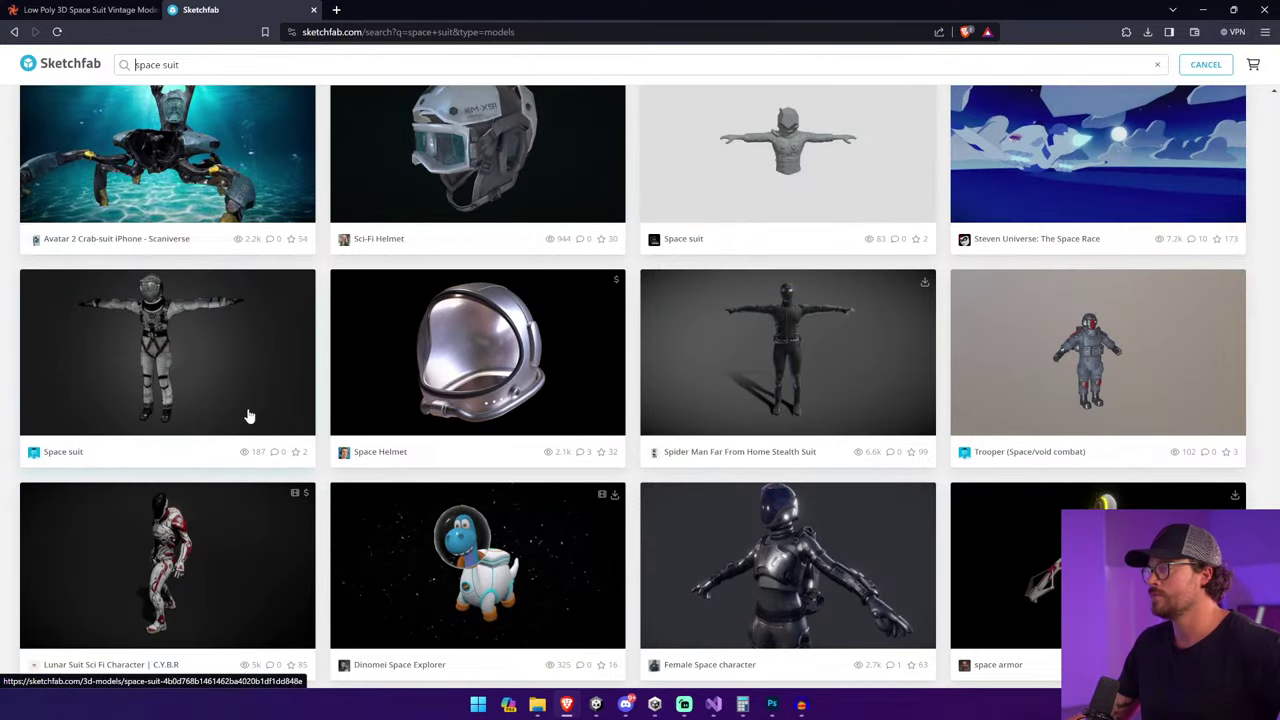
scroll(249, 416, down, 3)
scroll(249, 416, down, 1)
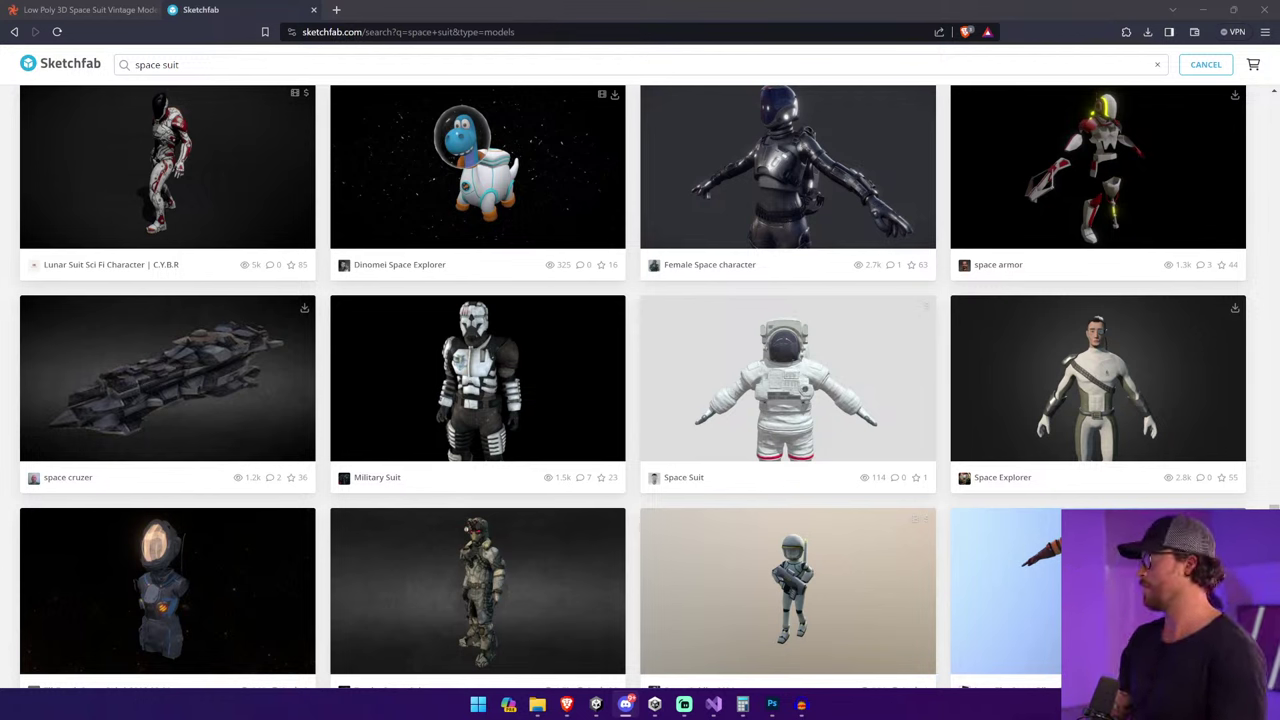
key(alt+Tab)
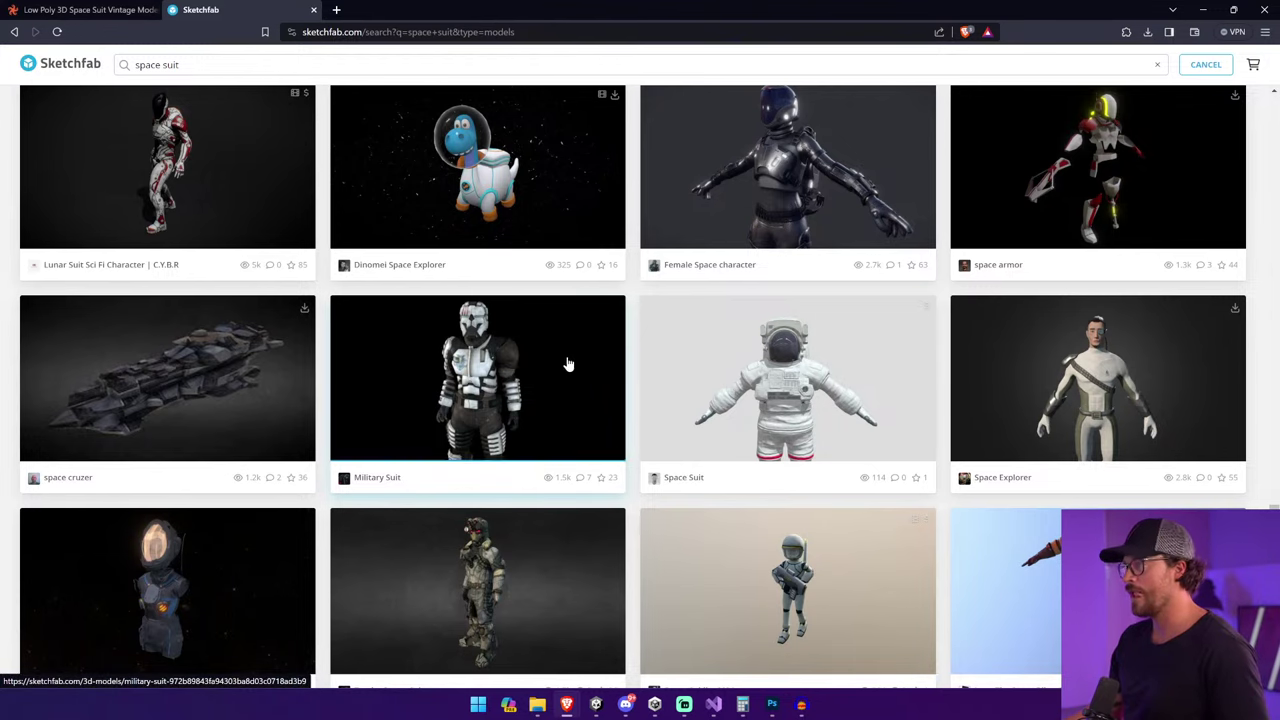
scroll(1100, 590, down, 4)
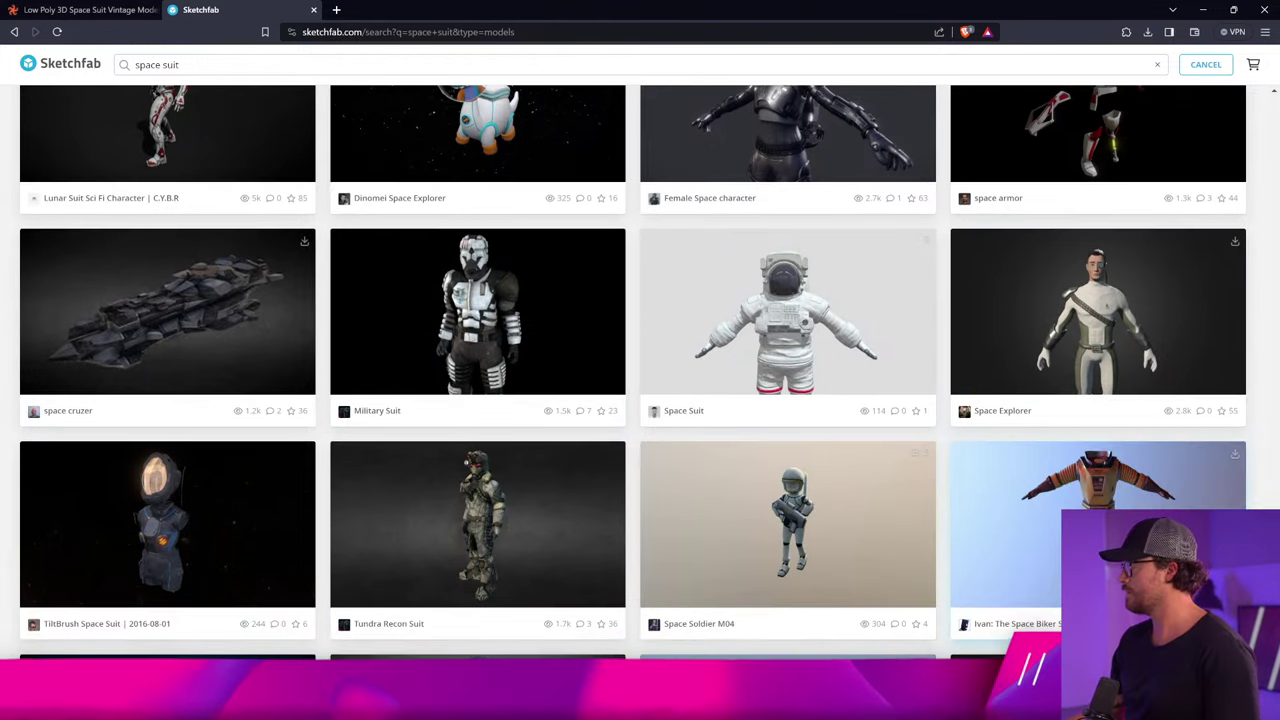
scroll(826, 688, down, 8)
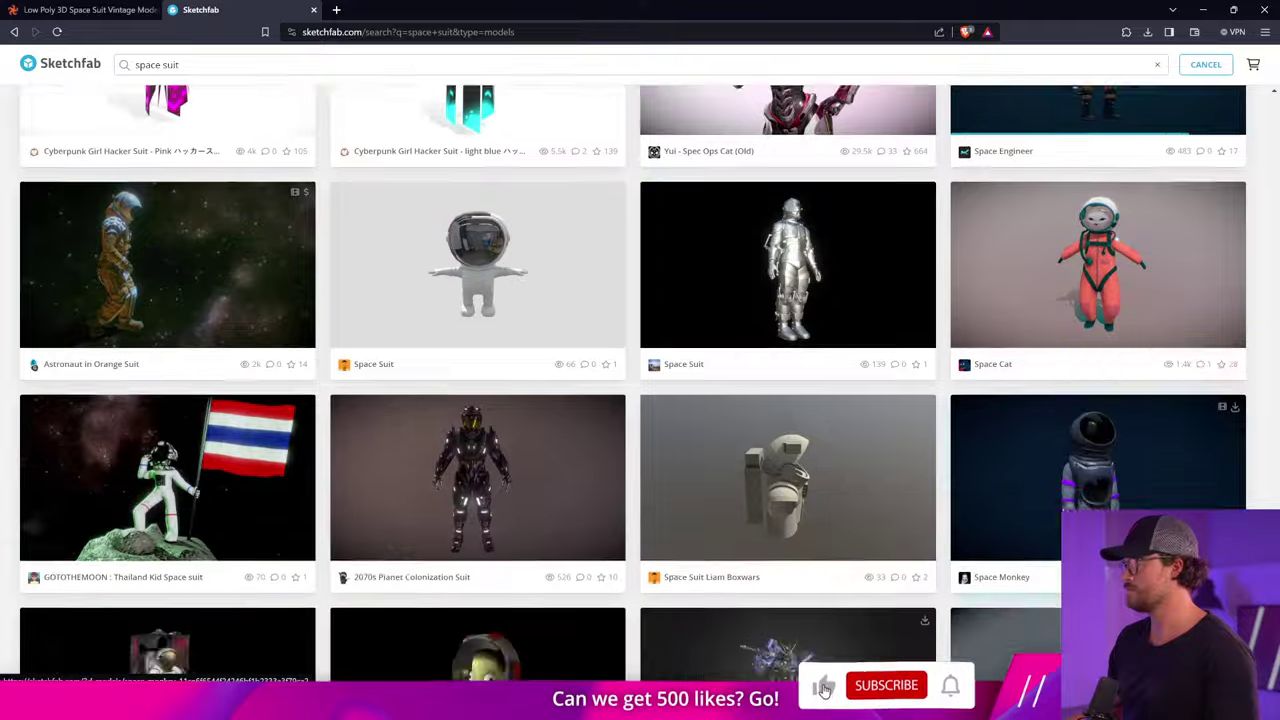
Open the Ivan: The Space Biker Suit model, examine it from different angles, and return to the search results.
scroll(980, 407, up, 8)
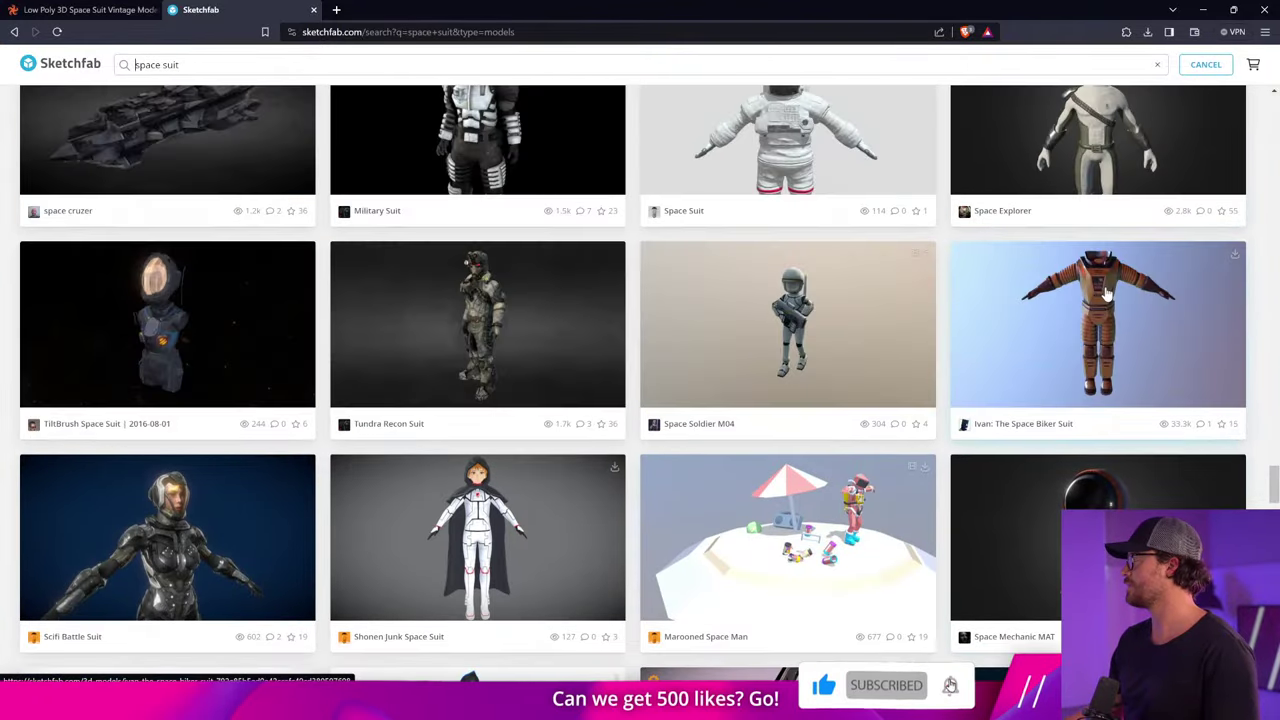
click(980, 405)
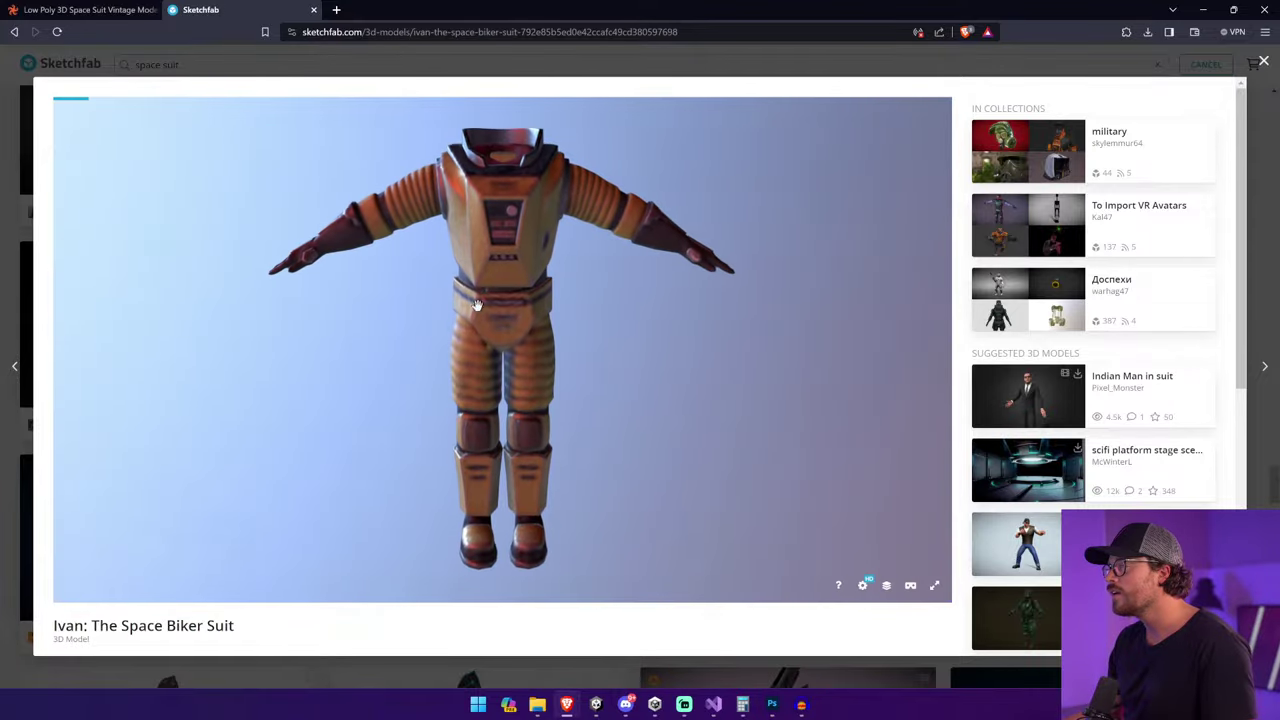
drag(490, 305, 697, 298)
scroll(409, 557, down, 3)
scroll(363, 637, down, 3)
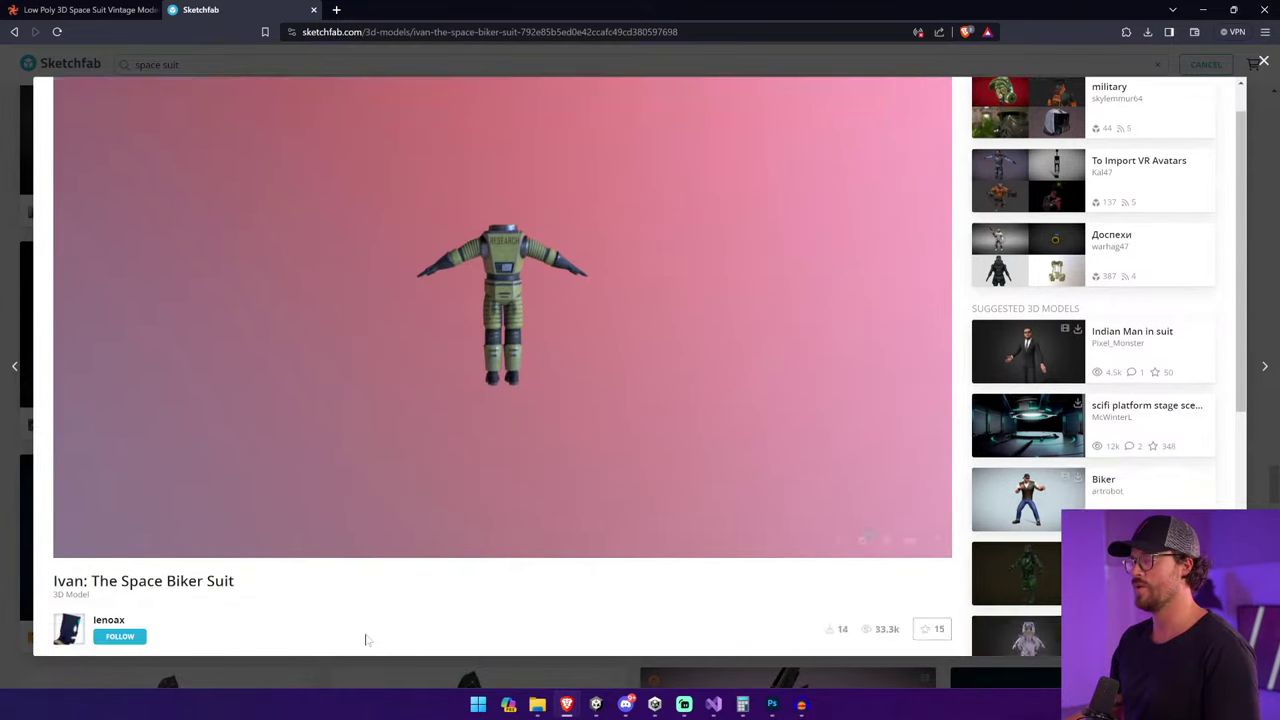
scroll(367, 637, up, 3)
click(1254, 167)
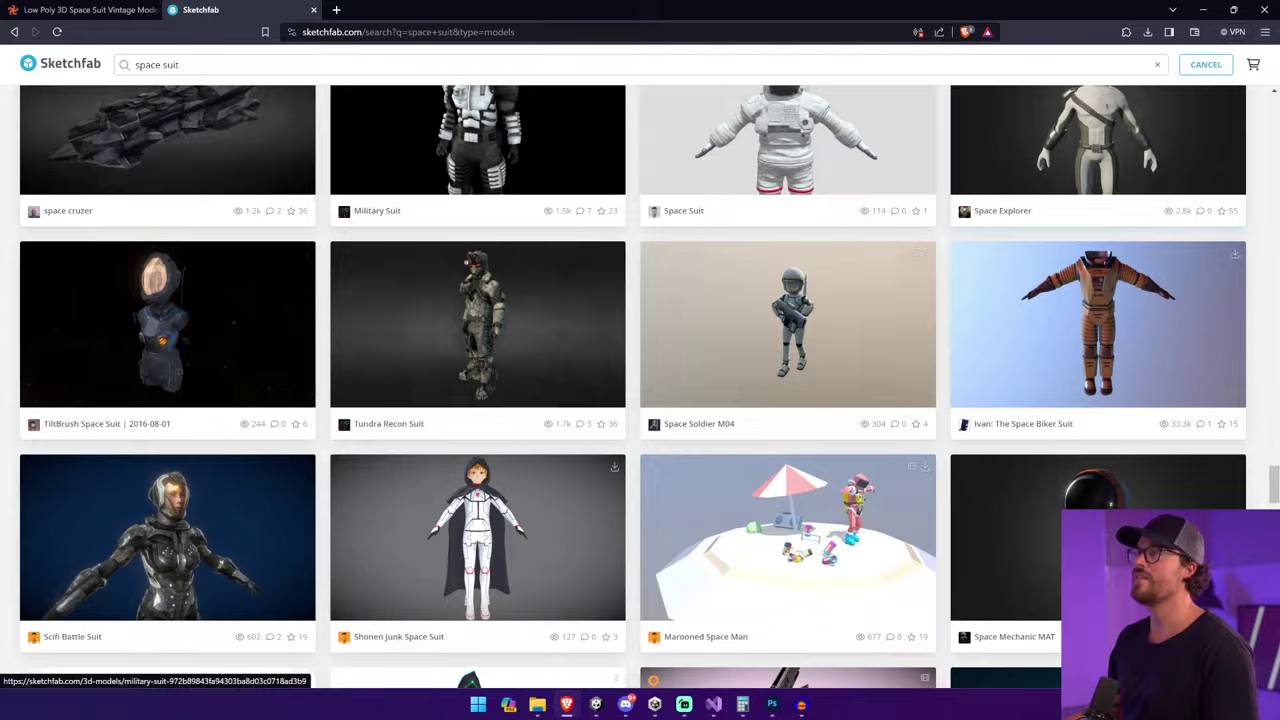
Return to the TurboSquid low-poly results and open the Strizh Space Suit Rigged for Cinema 4D listing.
click(85, 9)
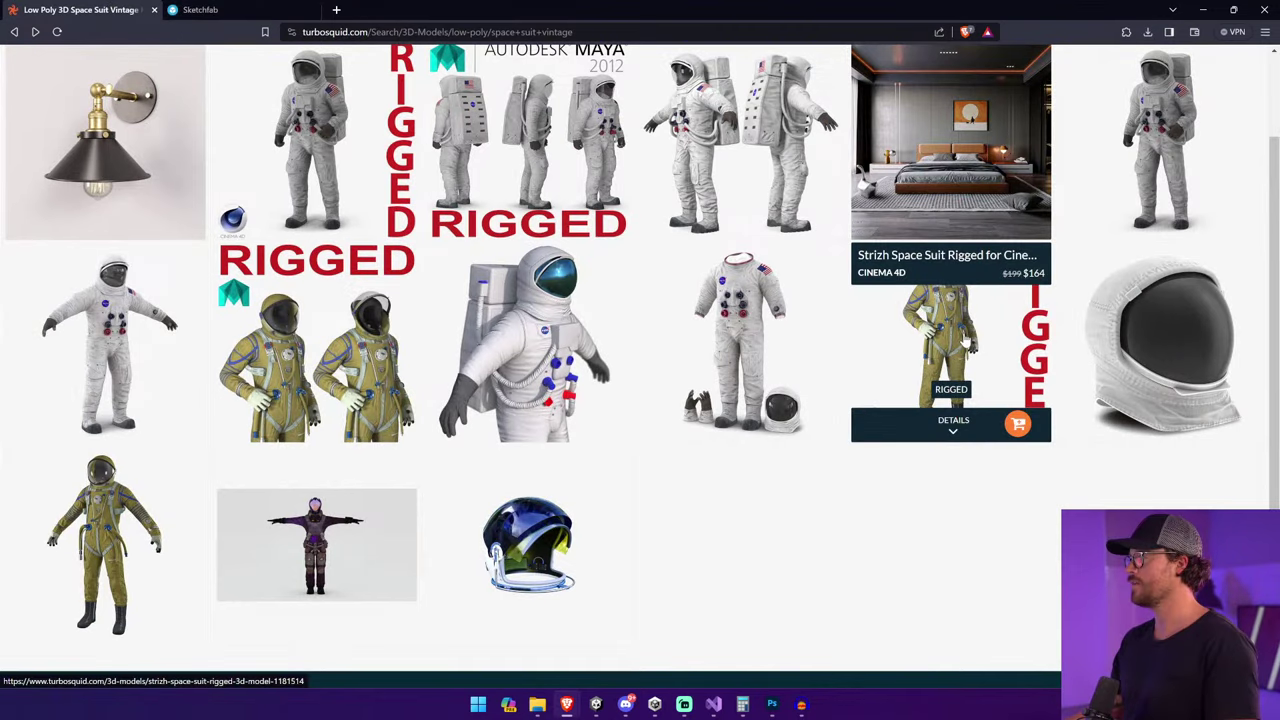
scroll(740, 300, up, 2)
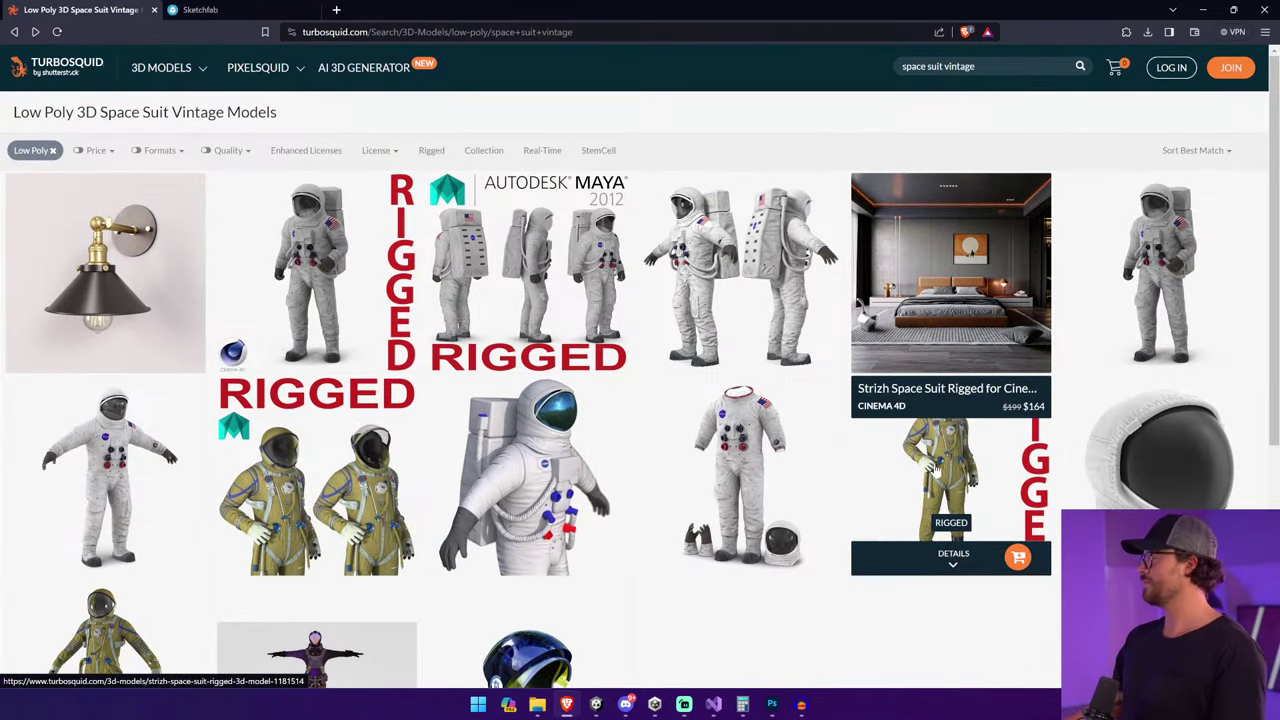
click(937, 468)
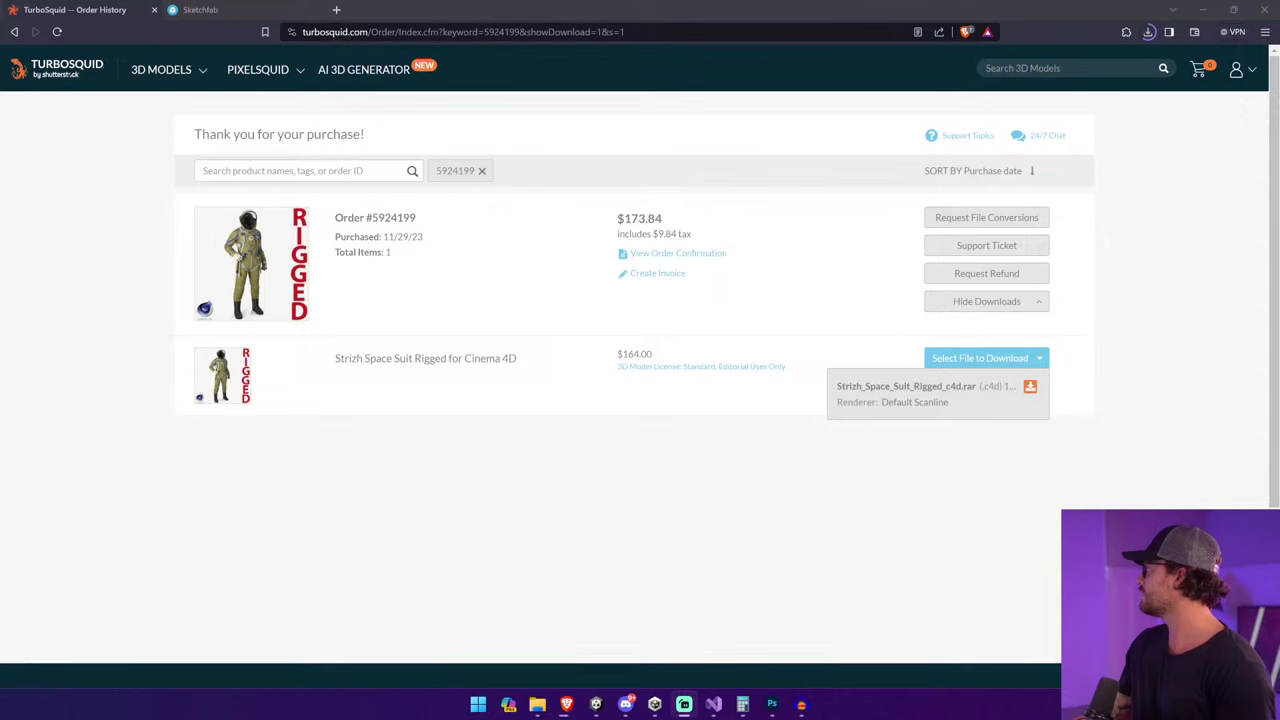
Extract the downloaded Strizh_Space_Suit_Rigged_c4d.rar archive and open the inner Strizh_Space_Suit_Rigged_c4d folder.
click(1149, 36)
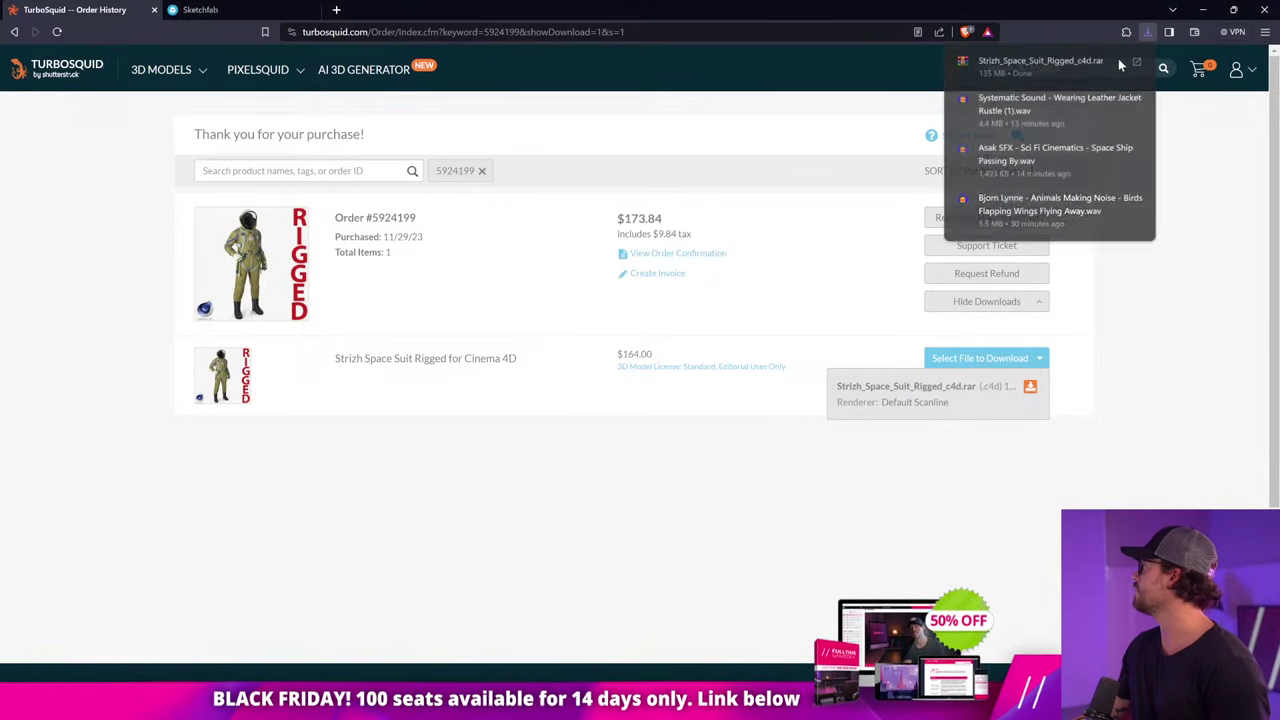
click(888, 183)
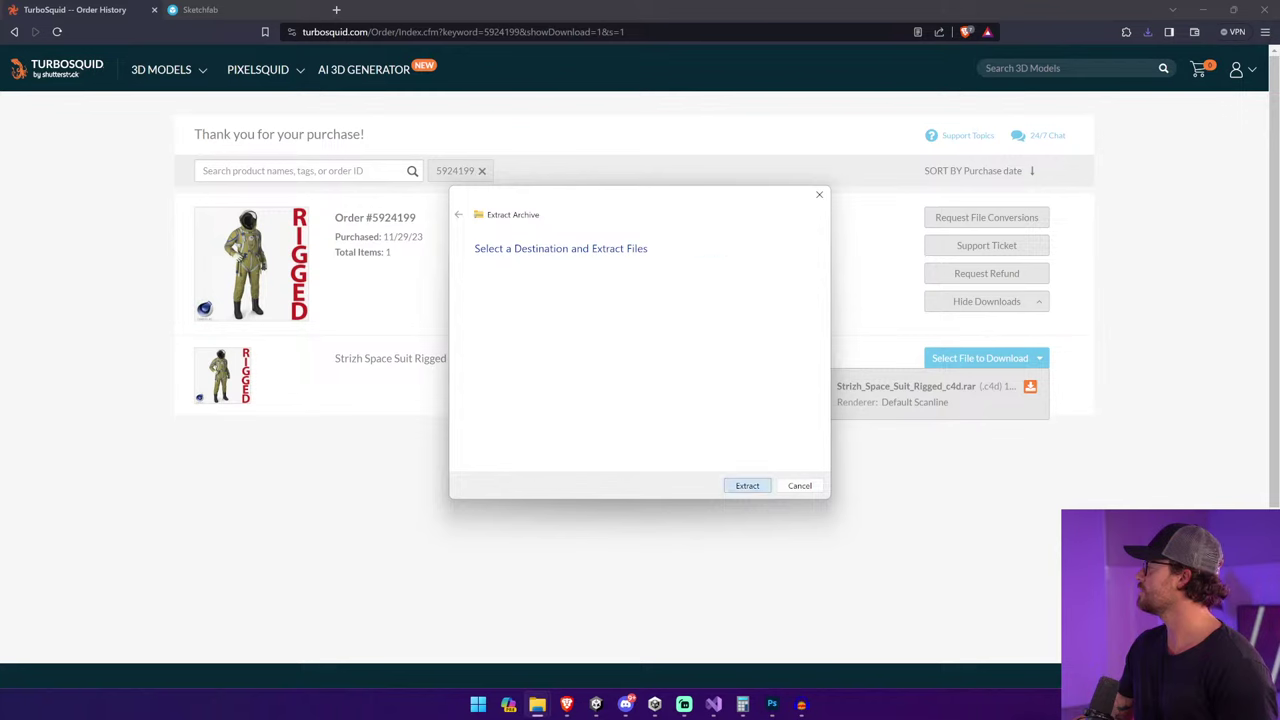
click(747, 486)
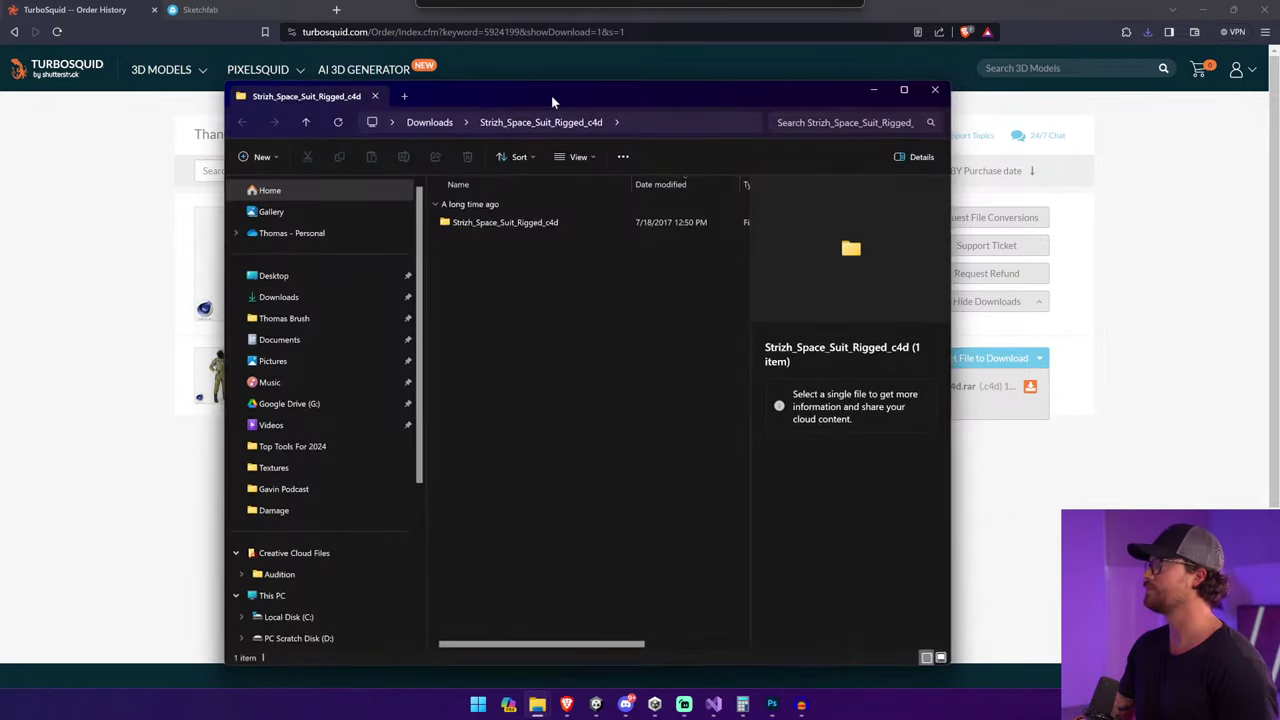
double_click(489, 224)
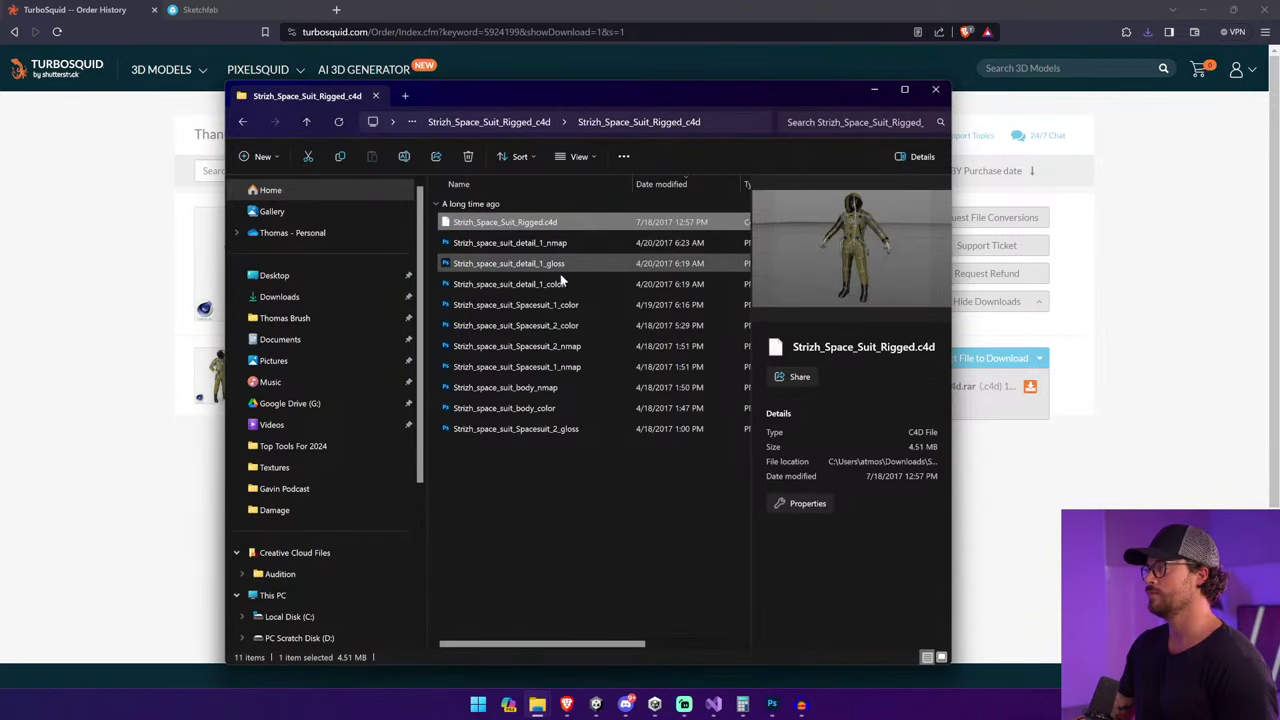
Check the opening options for the extracted Strizh_Space_Suit_Rigged.c4d file.
click(632, 522)
click(563, 222)
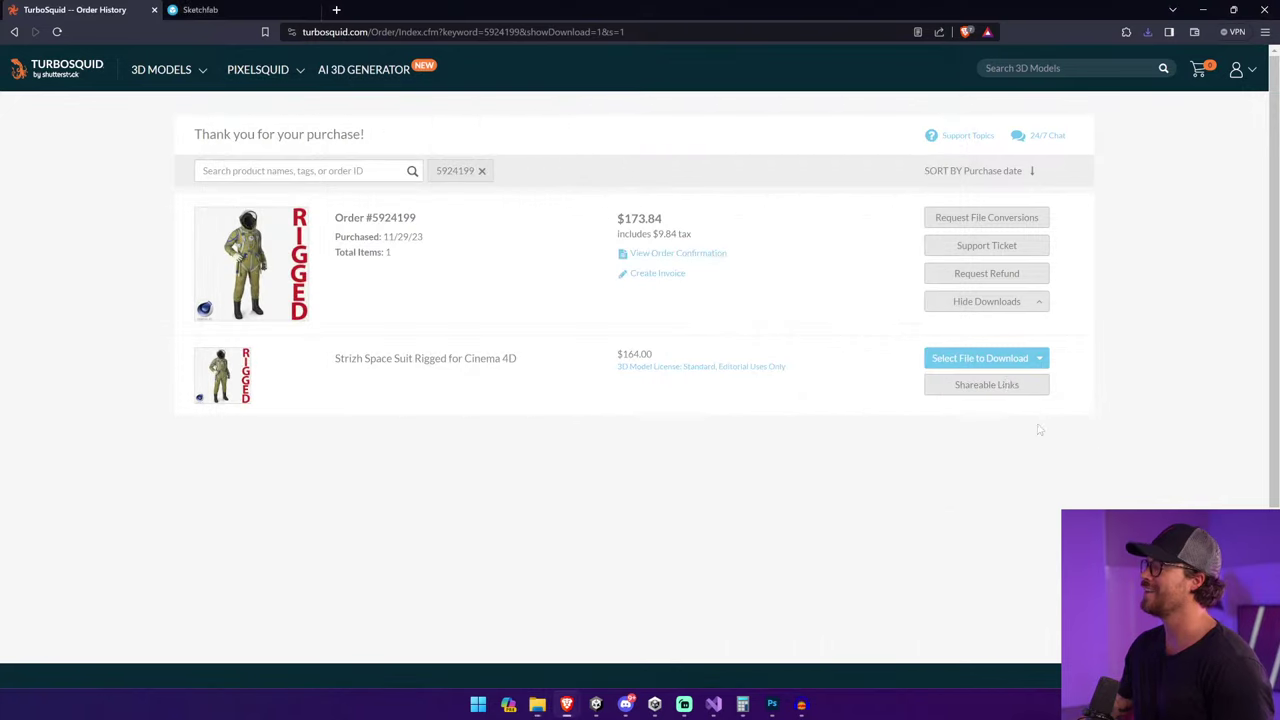
mouse_move(1005, 396)
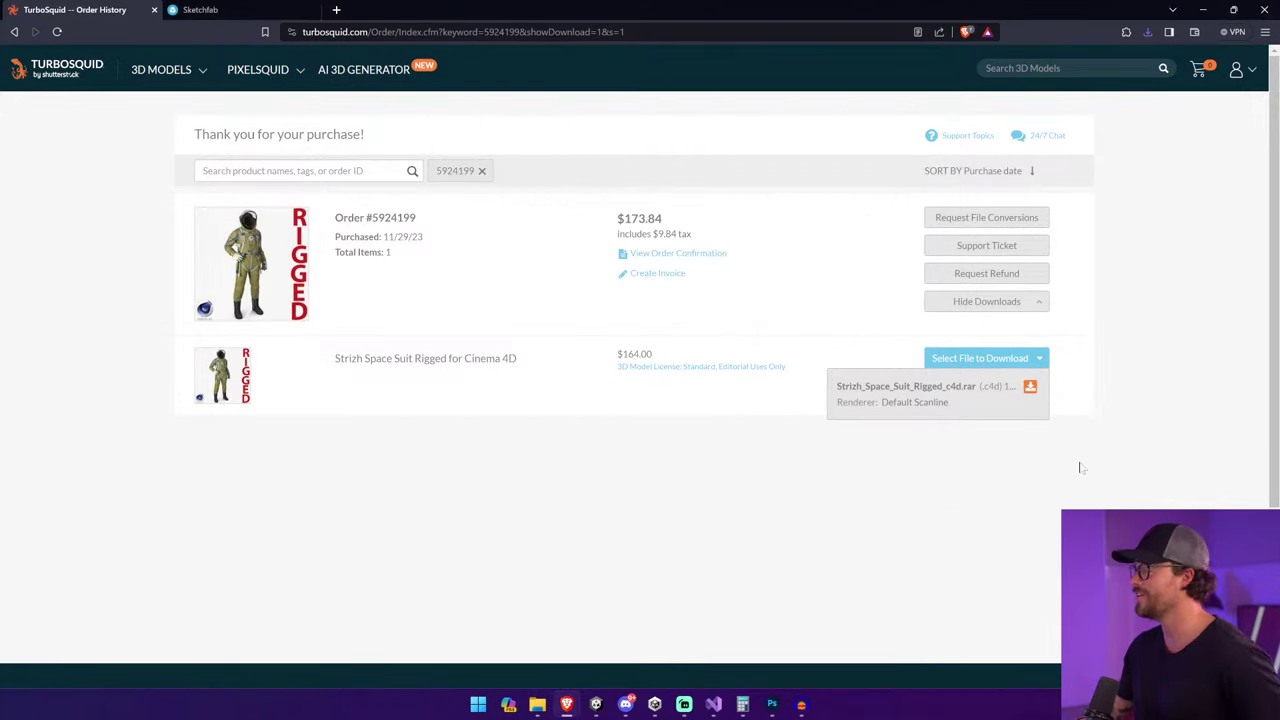
key(alt+Tab)
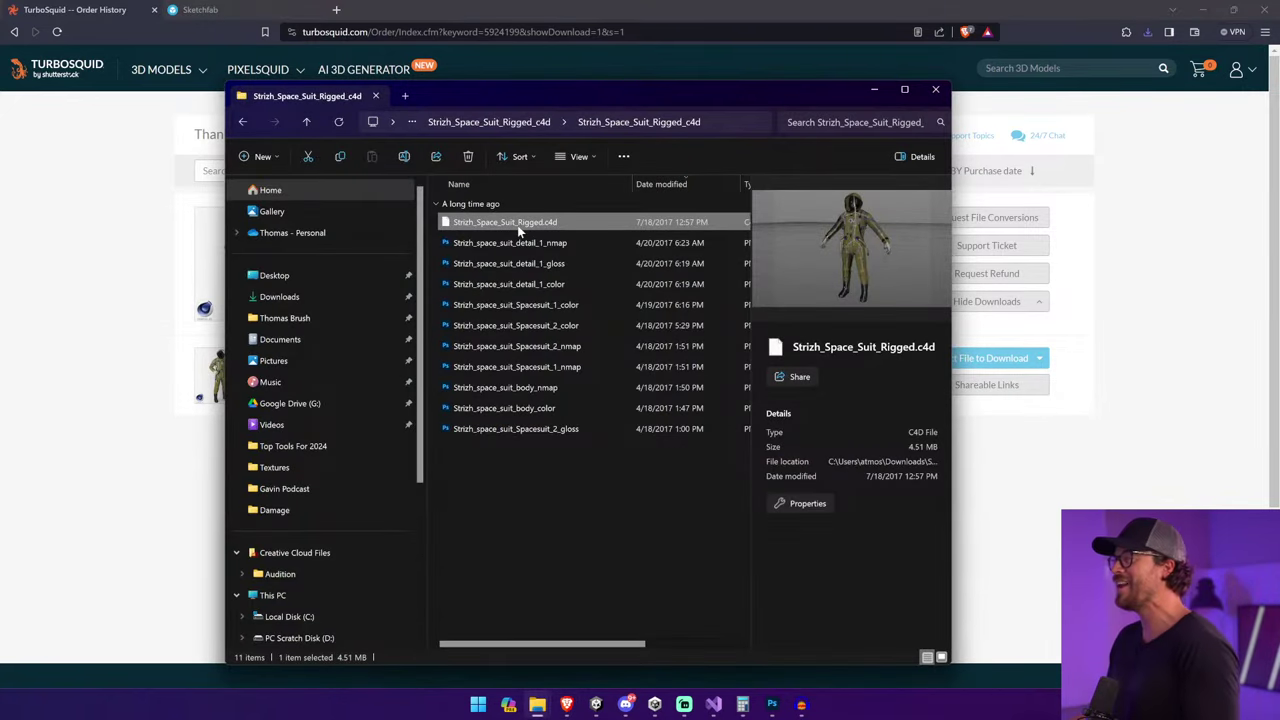
right_click(519, 229)
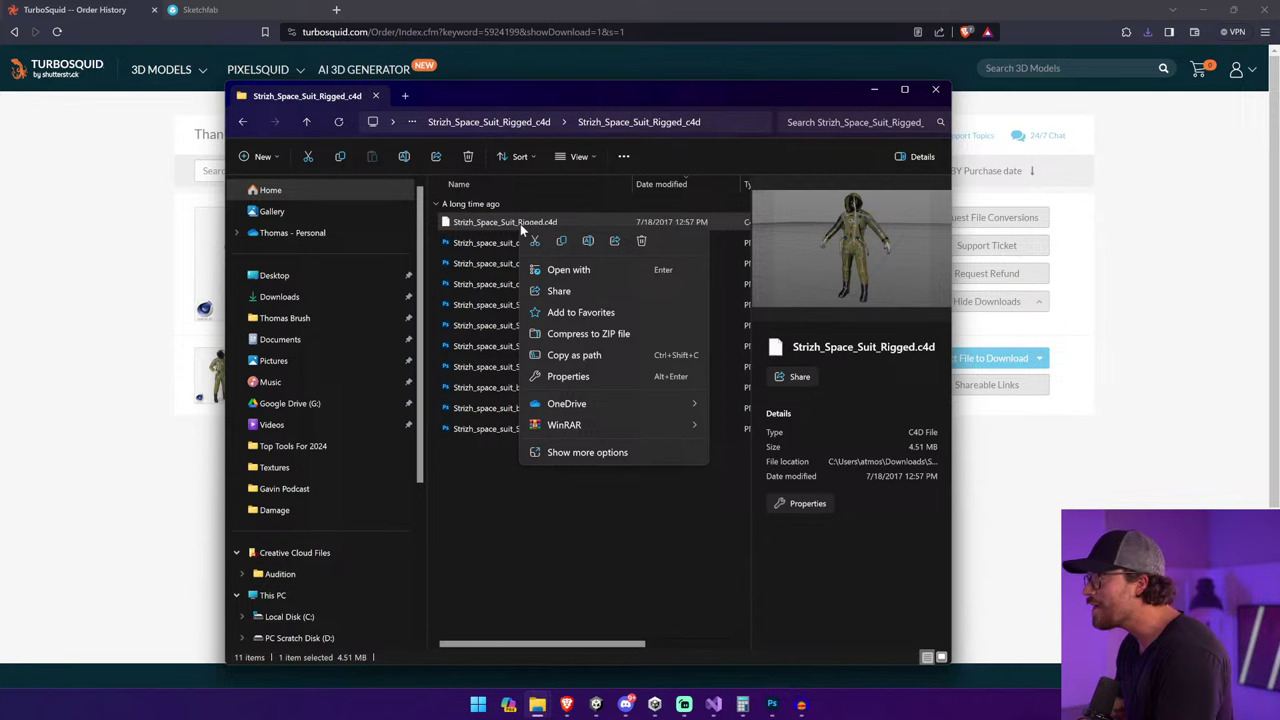
click(485, 230)
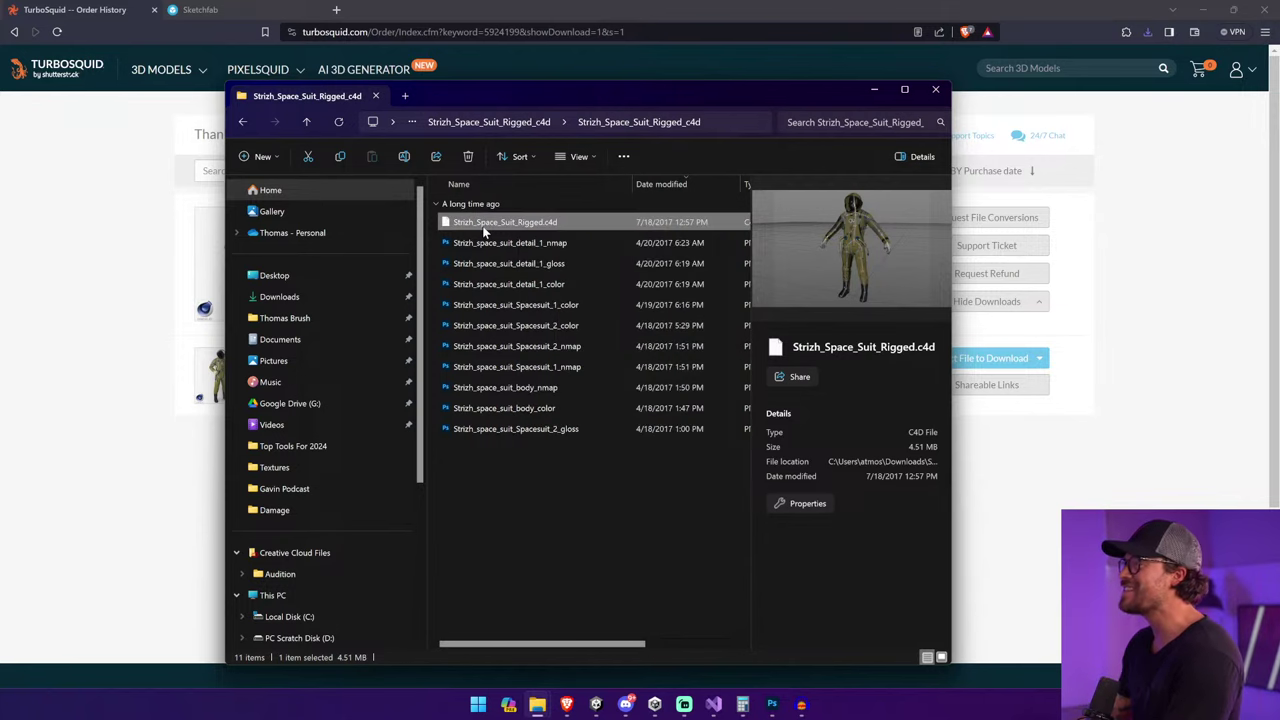
drag(635, 93, 530, 70)
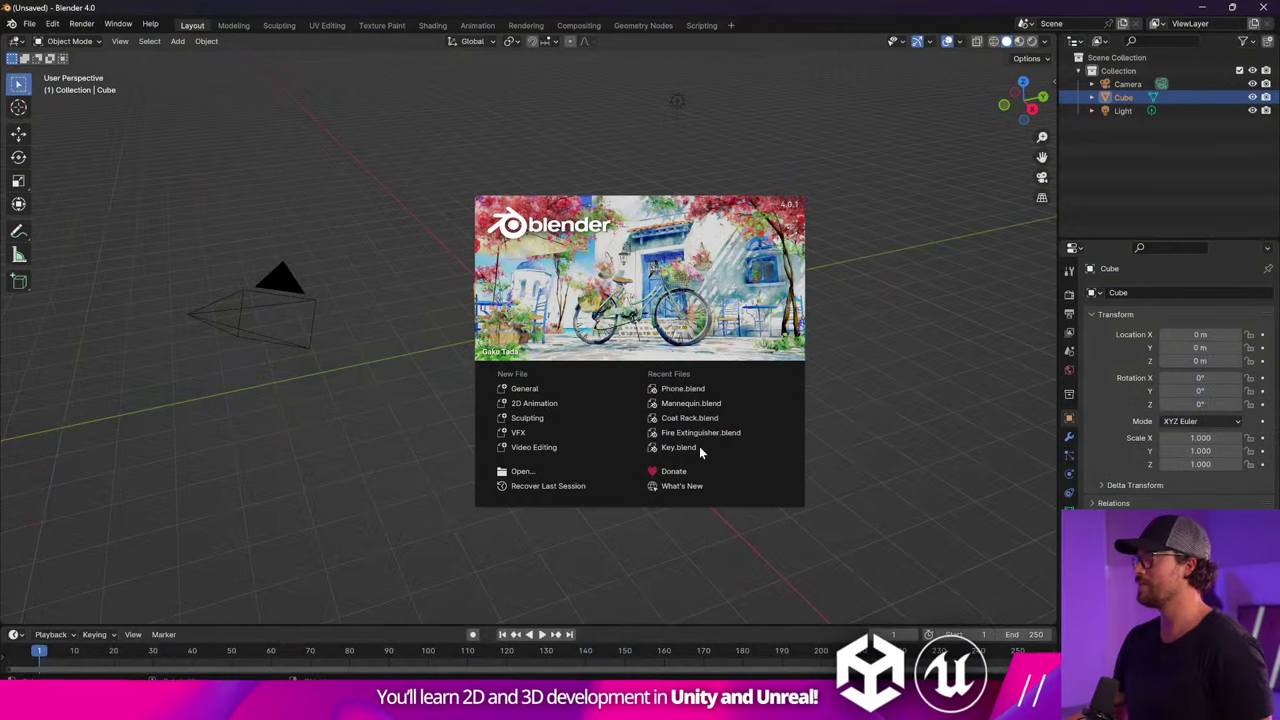
In Blender, clear the new scene by deleting the default camera, cube and light.
click(363, 238)
click(279, 313)
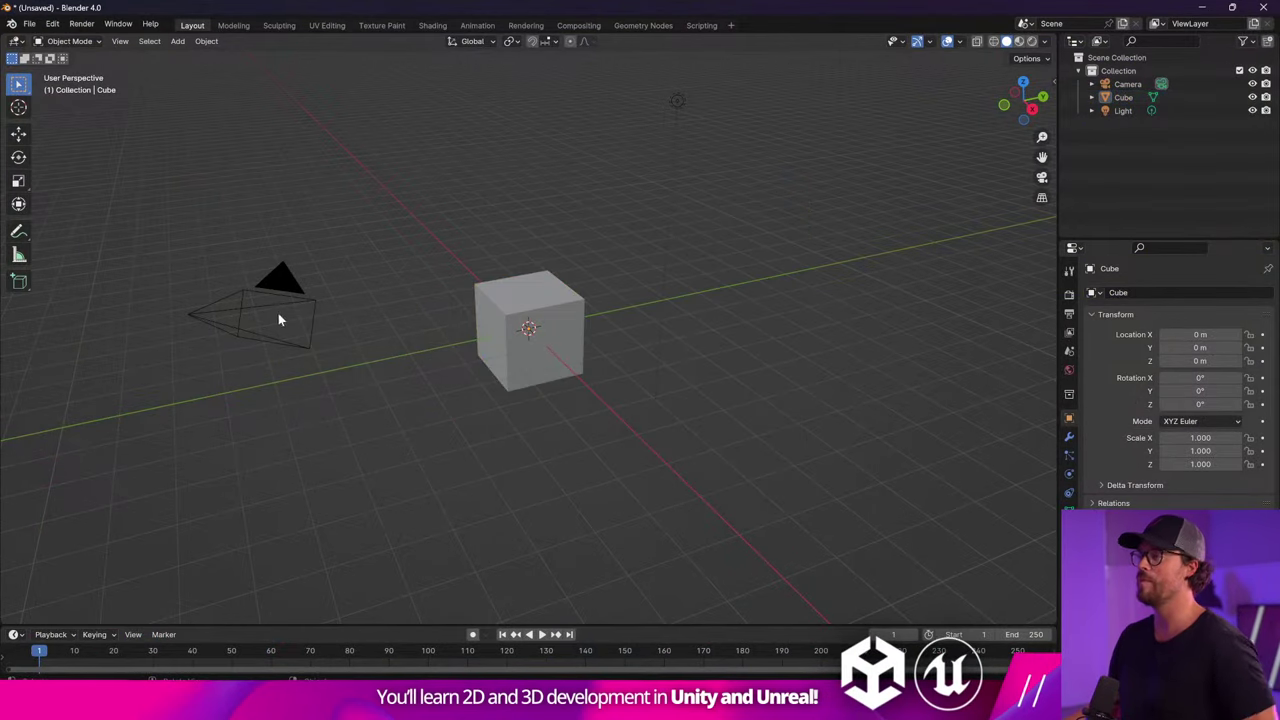
click(282, 298)
key(Delete)
click(525, 300)
key(Delete)
click(676, 102)
key(Delete)
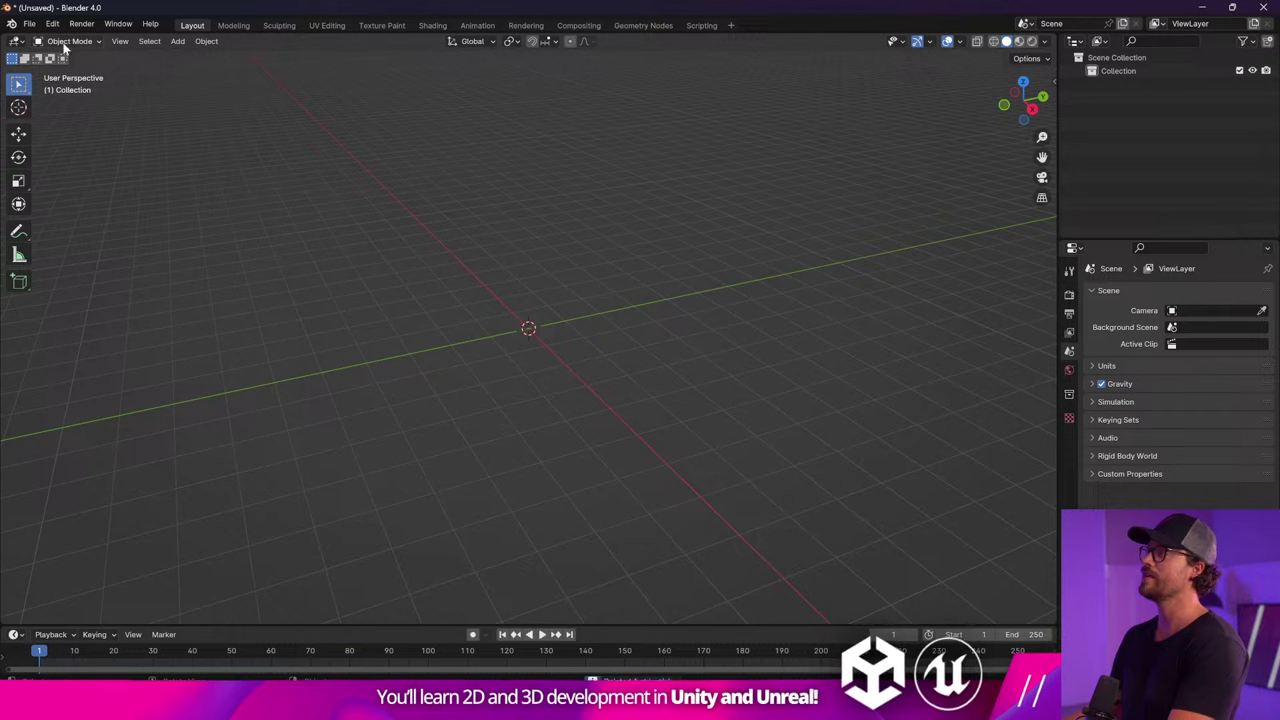
Try to bring the space suit file into the empty scene and switch back to the AnyConv C4D to OBJ converter.
click(29, 23)
mouse_move(88, 214)
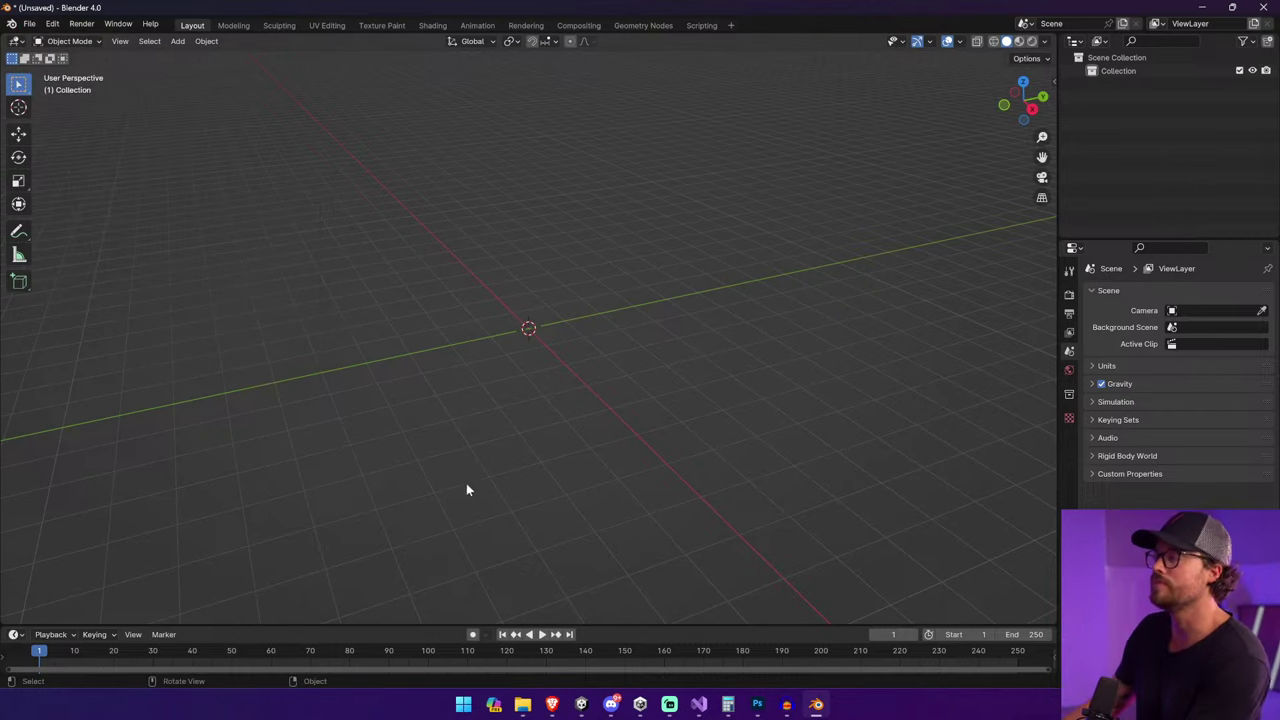
mouse_move(522, 704)
click(632, 650)
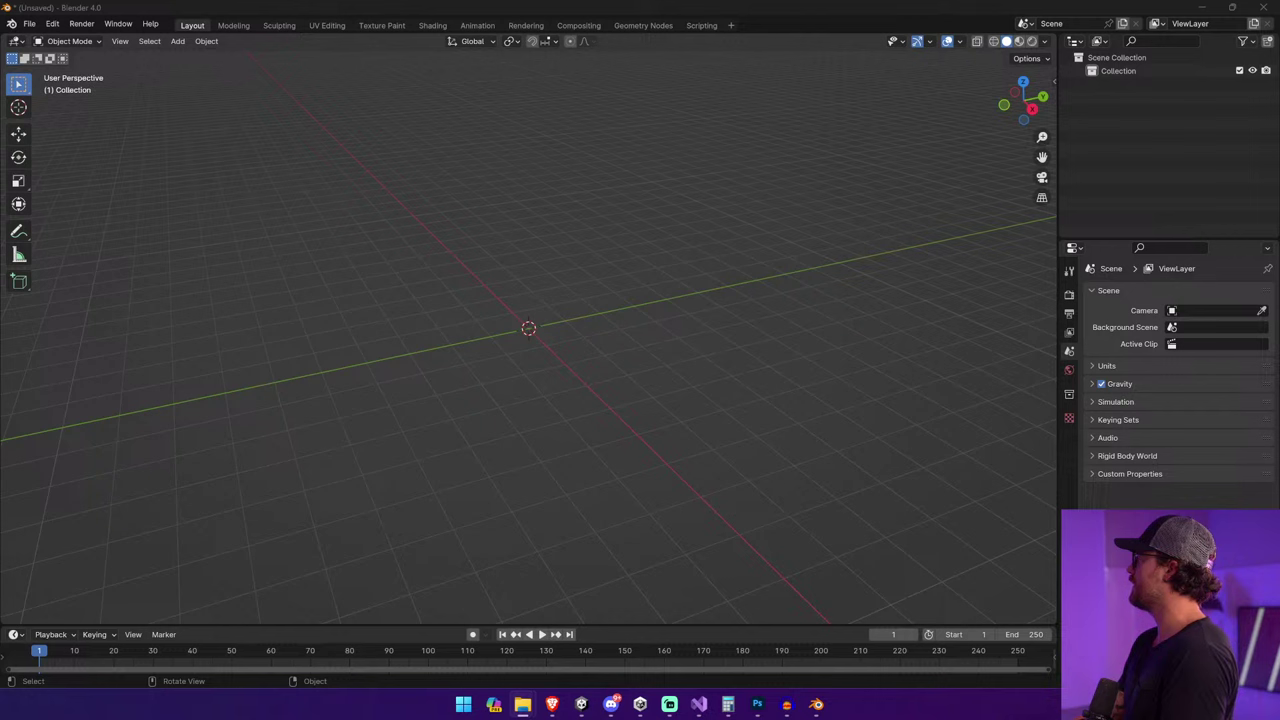
drag(1279, 346, 716, 346)
click(731, 325)
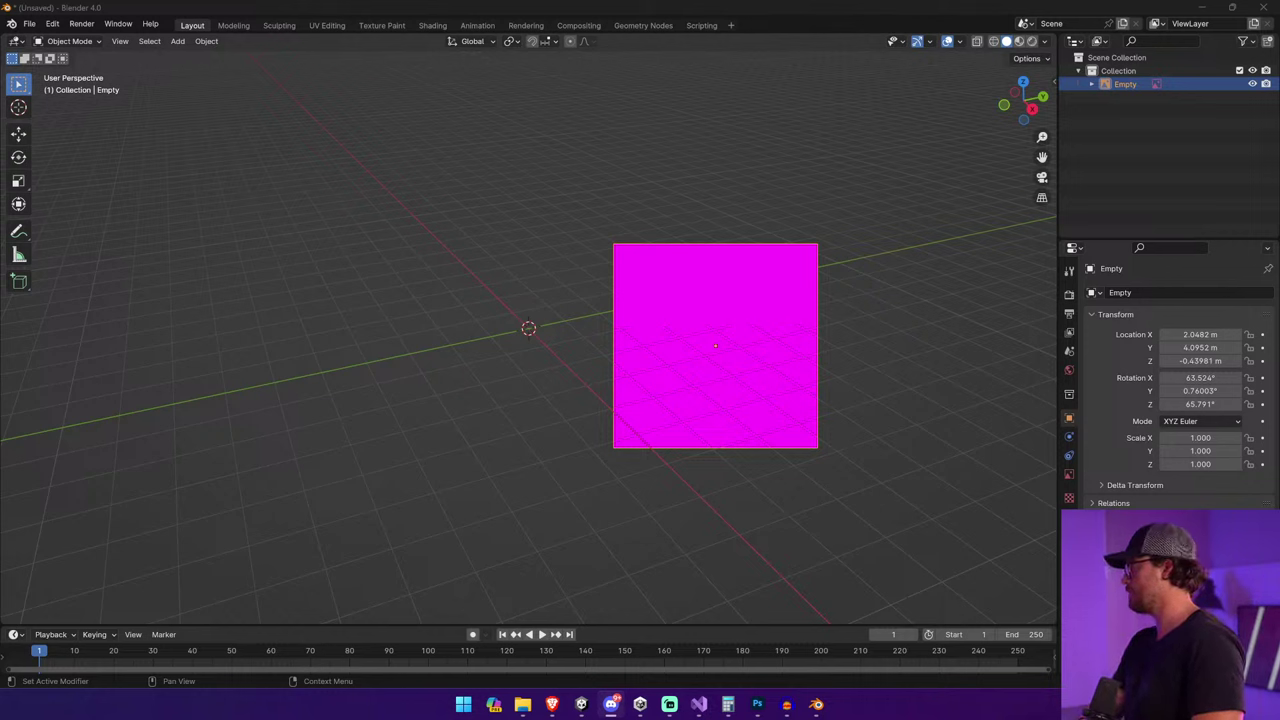
mouse_move(551, 704)
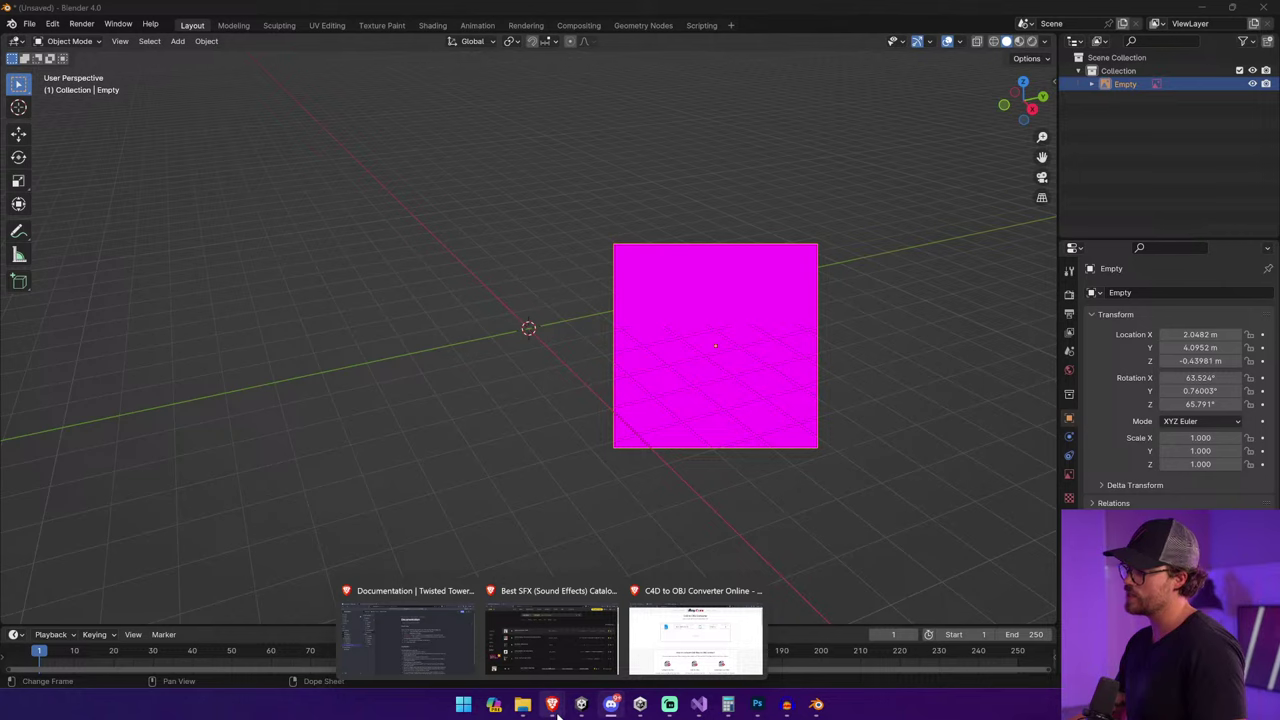
click(695, 634)
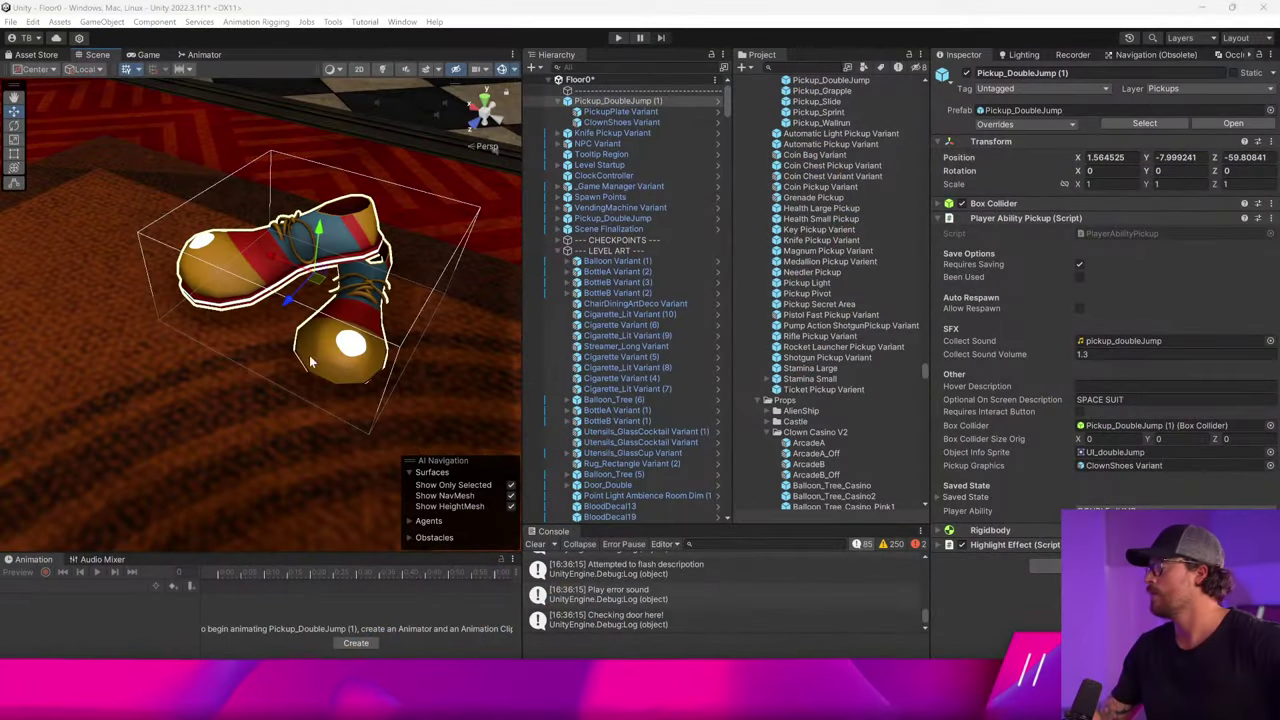
Play-test Floor0 in Unity: go through the lobby doors, collect the SPACE SUIT double-jump pickup and stop the game.
click(619, 39)
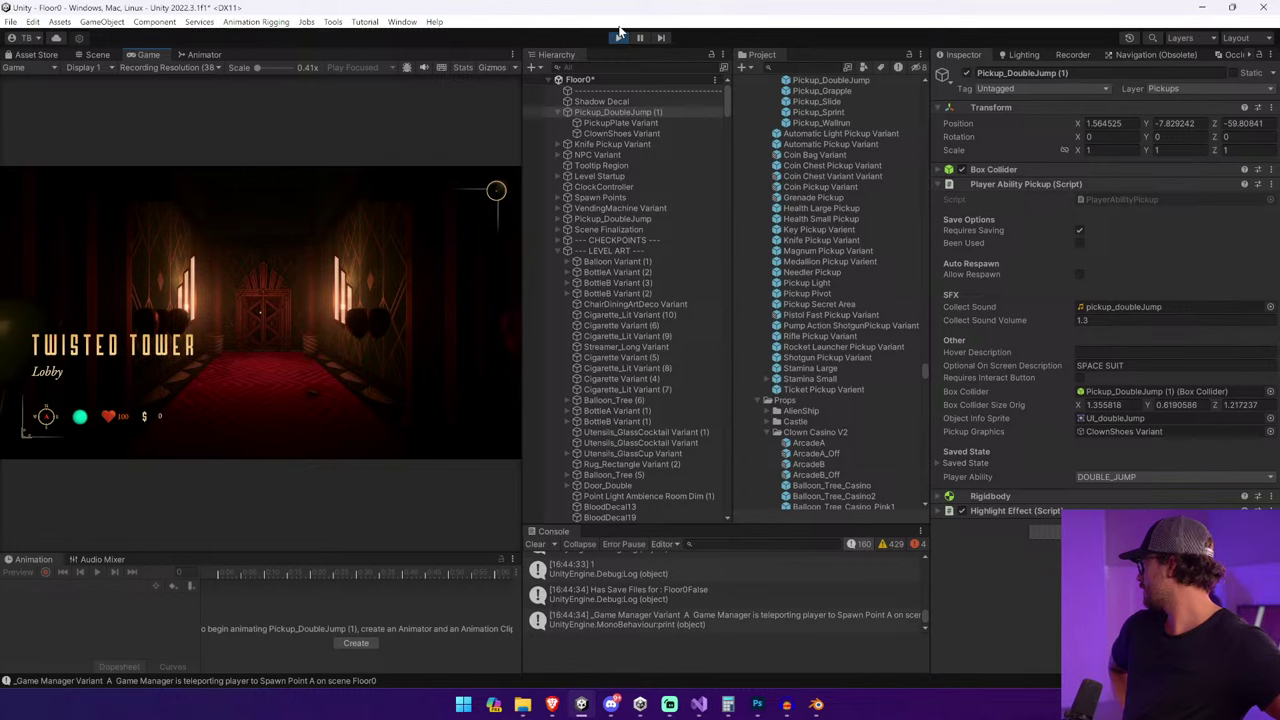
key(w)
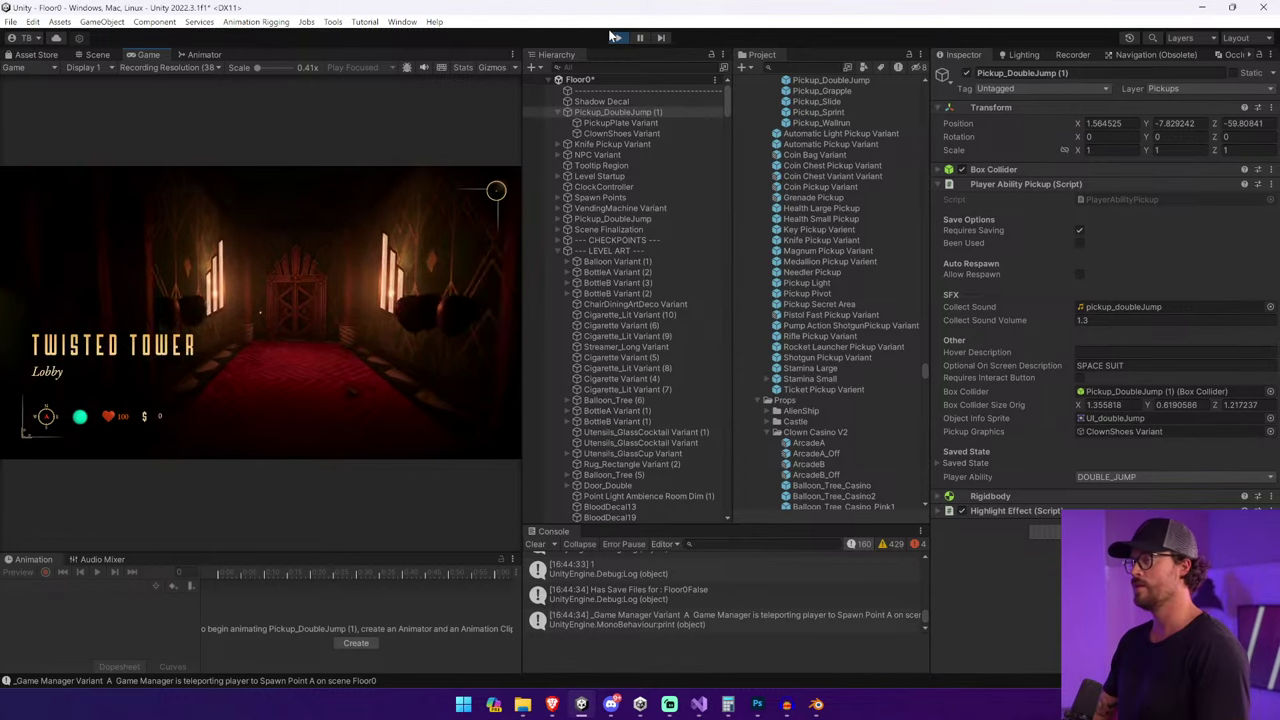
click(349, 301)
key(shift+w)
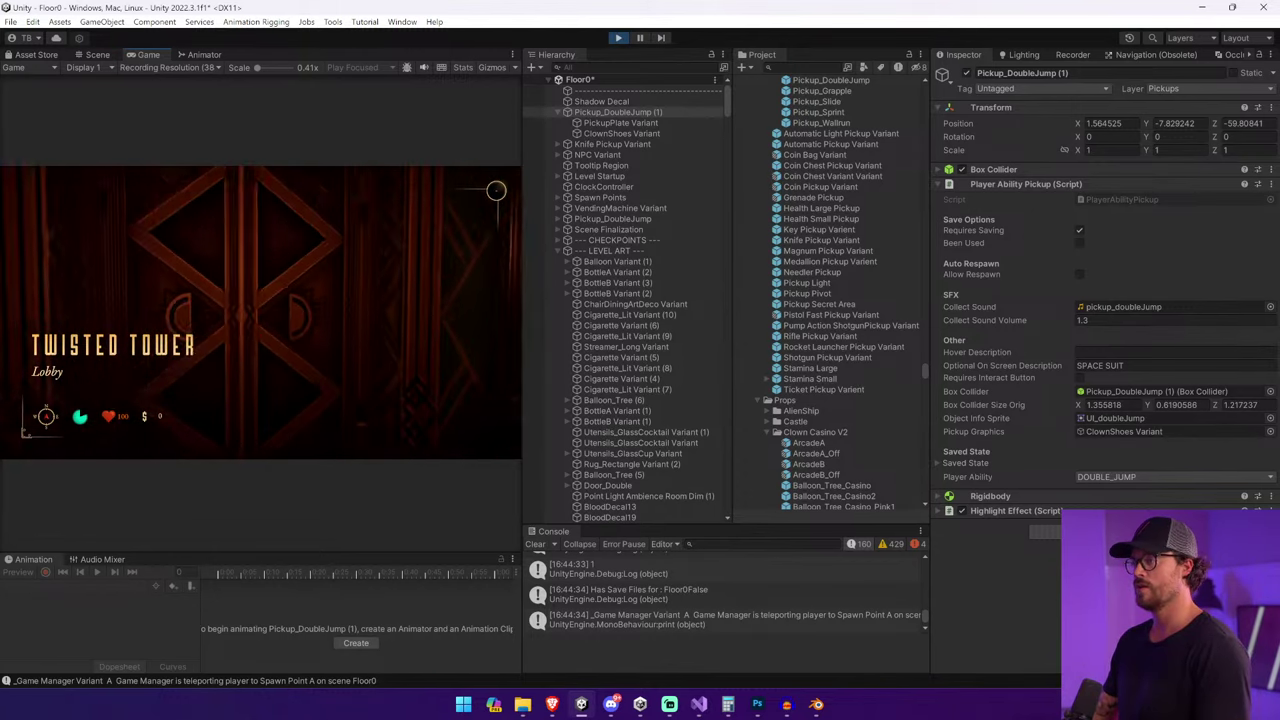
key(e)
key(w)
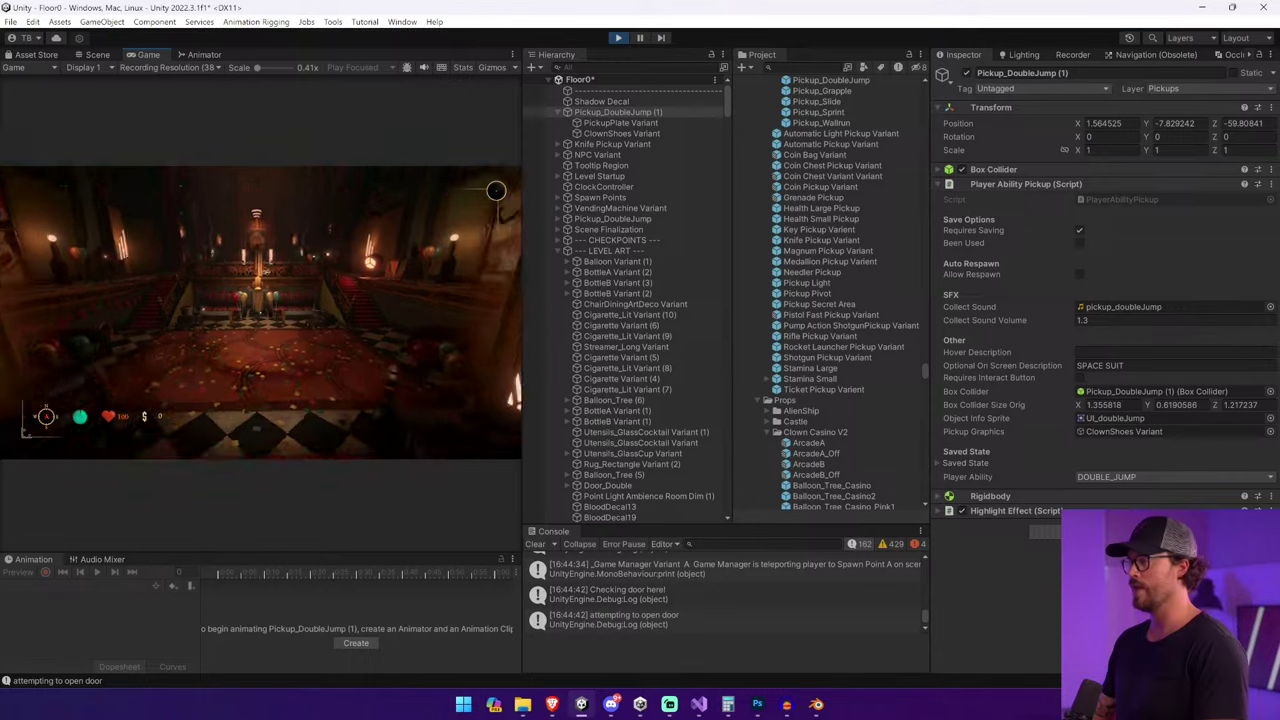
key(w)
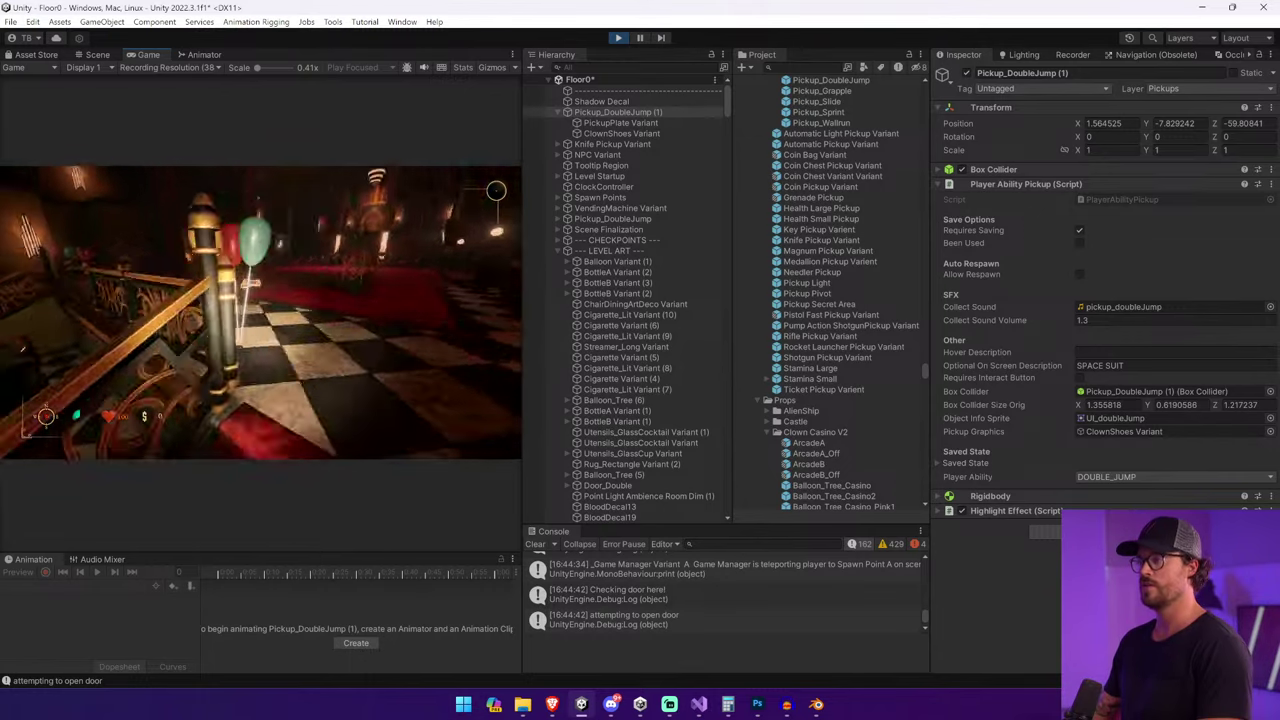
key(e)
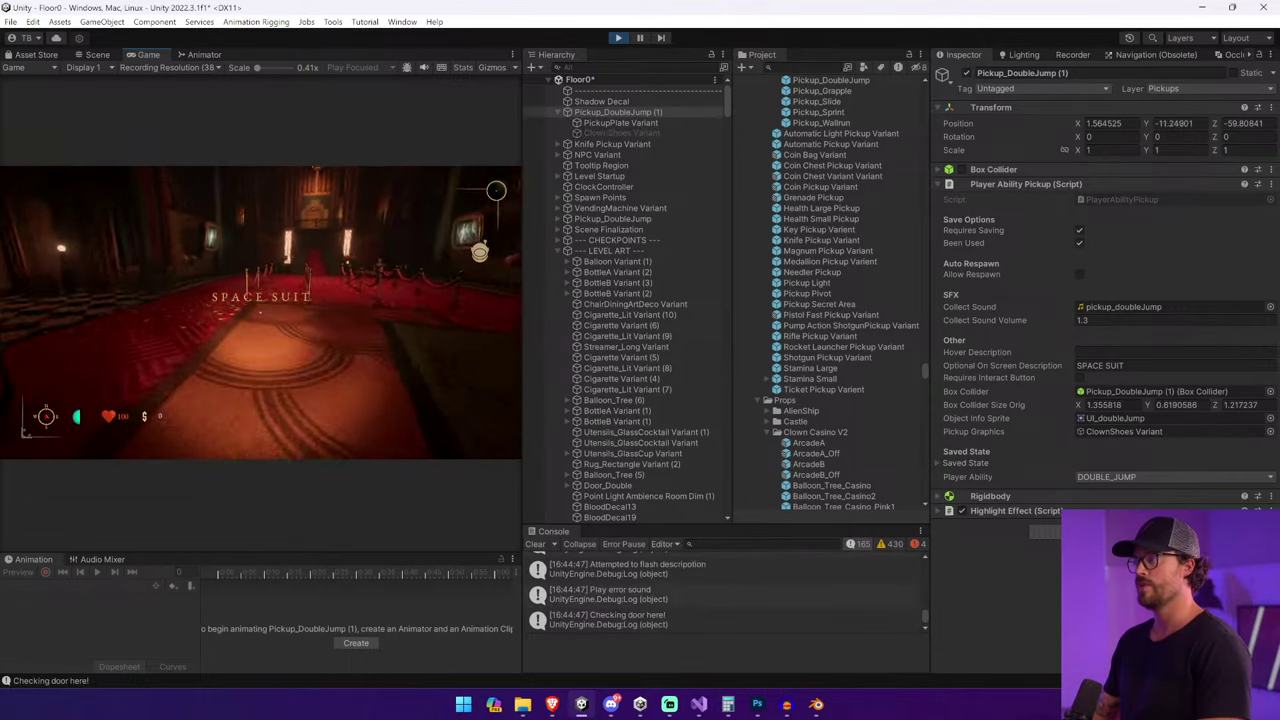
key(ctrl+p)
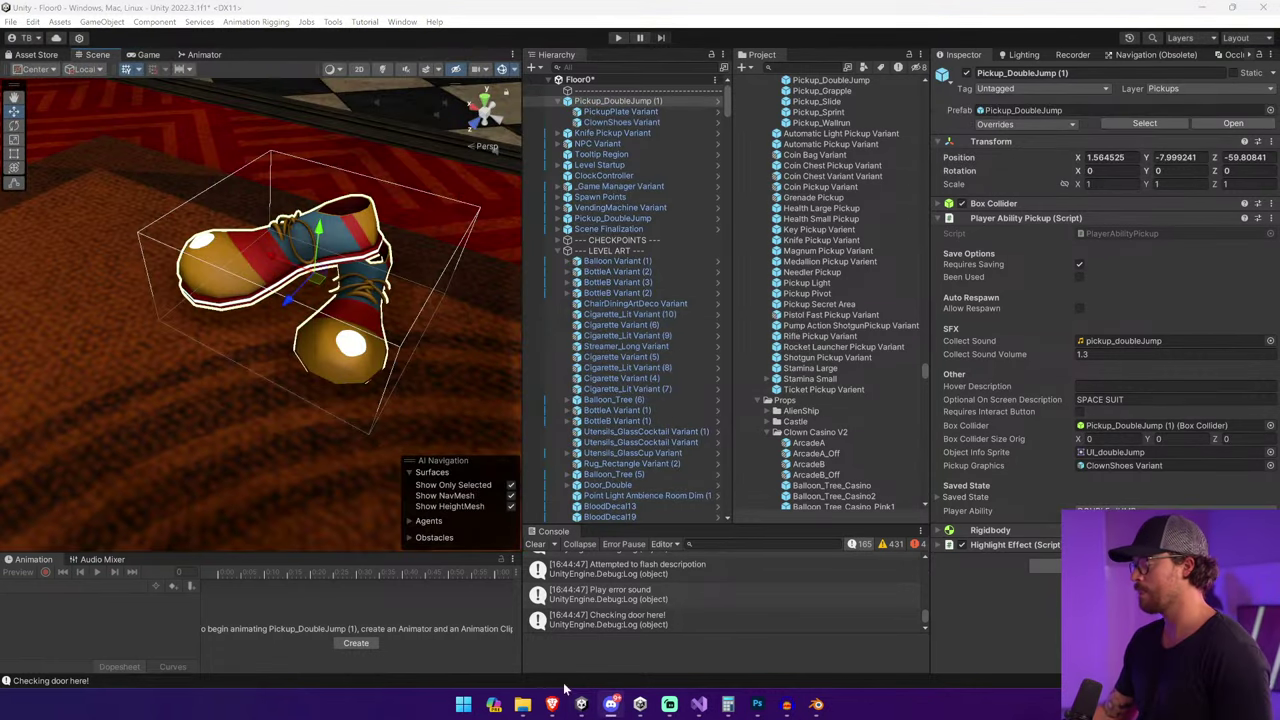
Check the progress of the space suit's C4D to OBJ conversion in the AnyConv browser page.
mouse_move(558, 704)
click(695, 635)
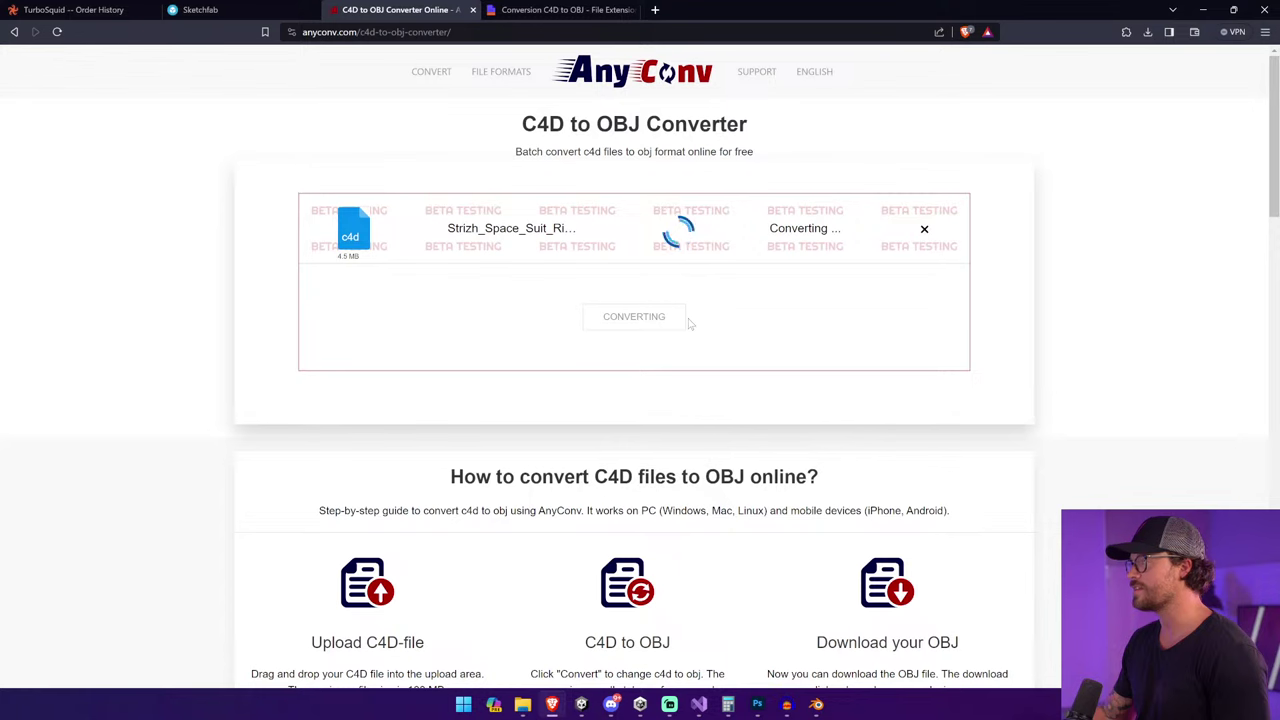
click(677, 707)
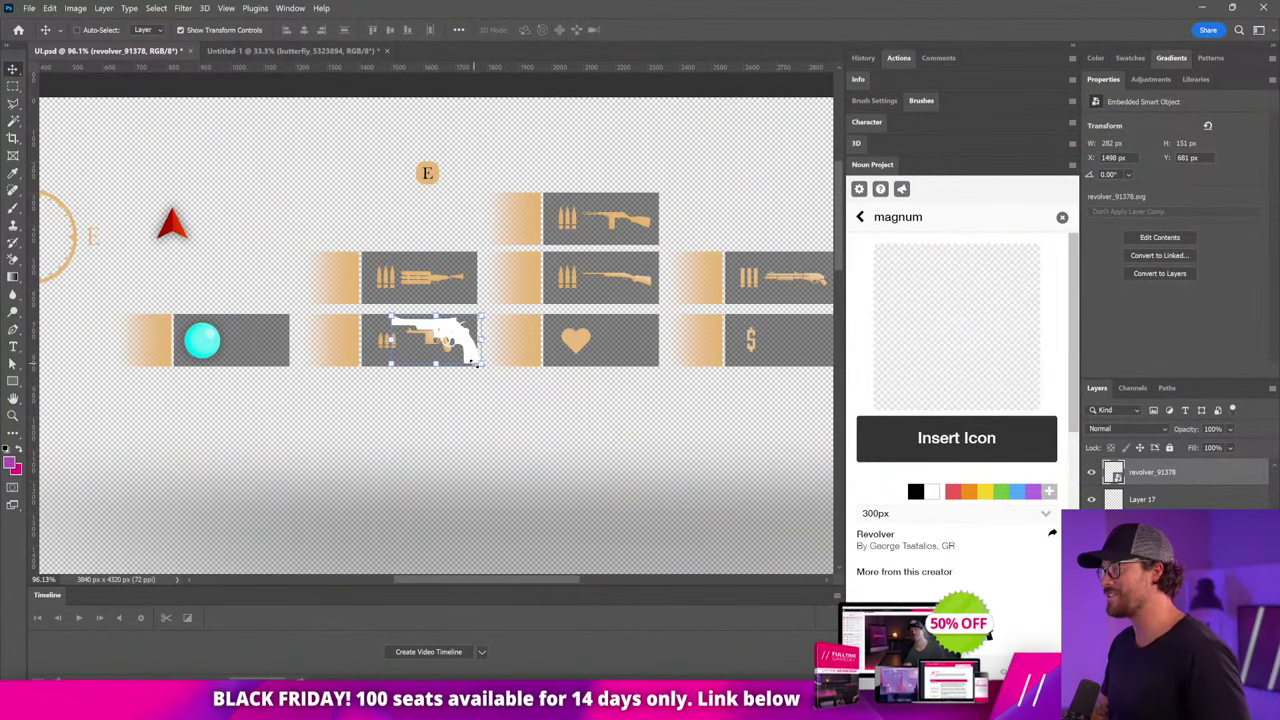
In Photoshop's UI.psd, scale the white revolver icon down to about 156 by 83 px and place it beside the old gun icon.
key(ctrl+t)
mouse_move(472, 362)
mouse_down()
mouse_move(463, 353)
mouse_move(487, 378)
mouse_up()
drag(497, 396, 528, 346)
key(Return)
Delete the old gun icon from the lower ammo slot and move the revolver icon into its place.
drag(432, 343, 430, 343)
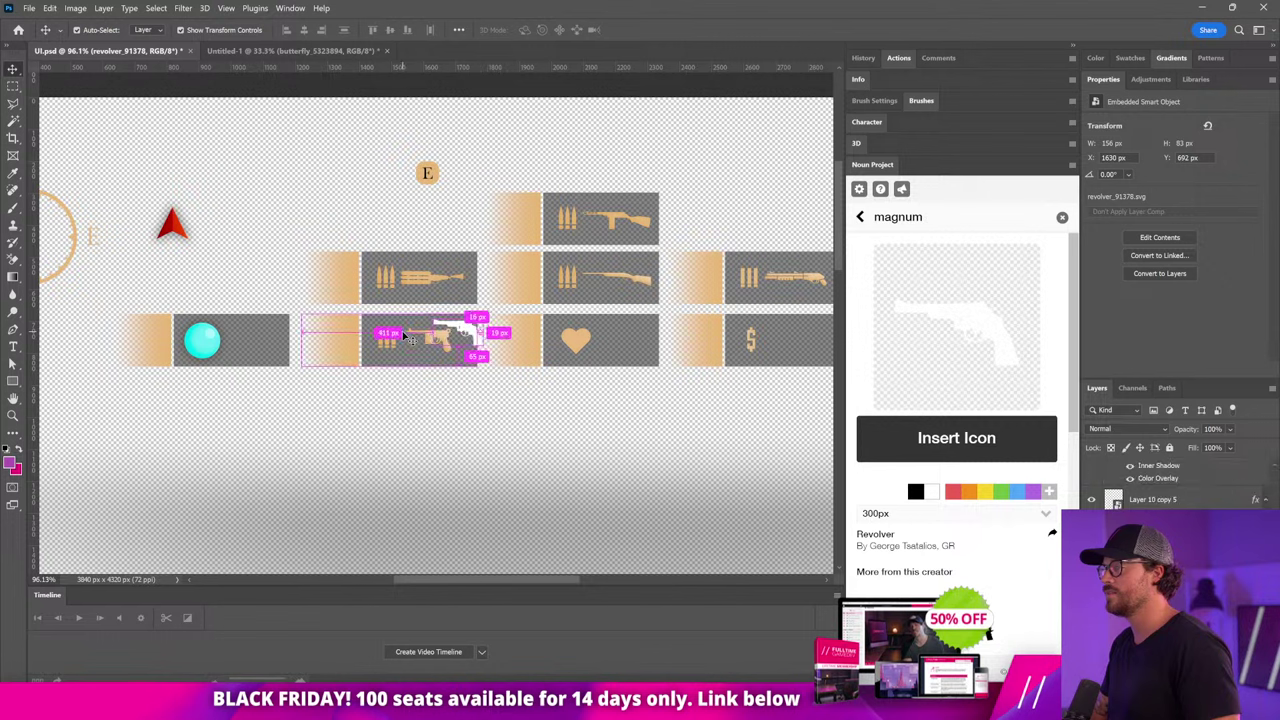
key(ctrl+e)
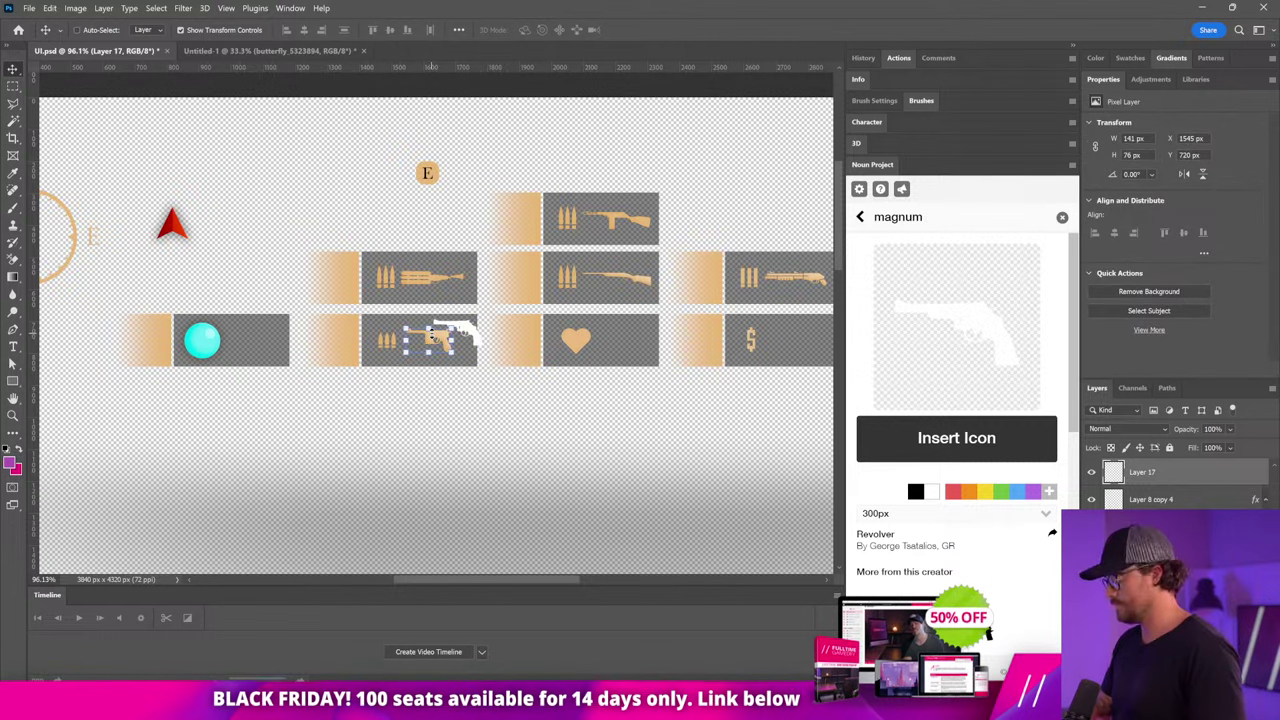
key(Delete)
ctrl+click(466, 332)
drag(550, 325, 526, 334)
Give the white revolver icon the same tan layer effects as the other weapon icons.
drag(1141, 485, 1142, 478)
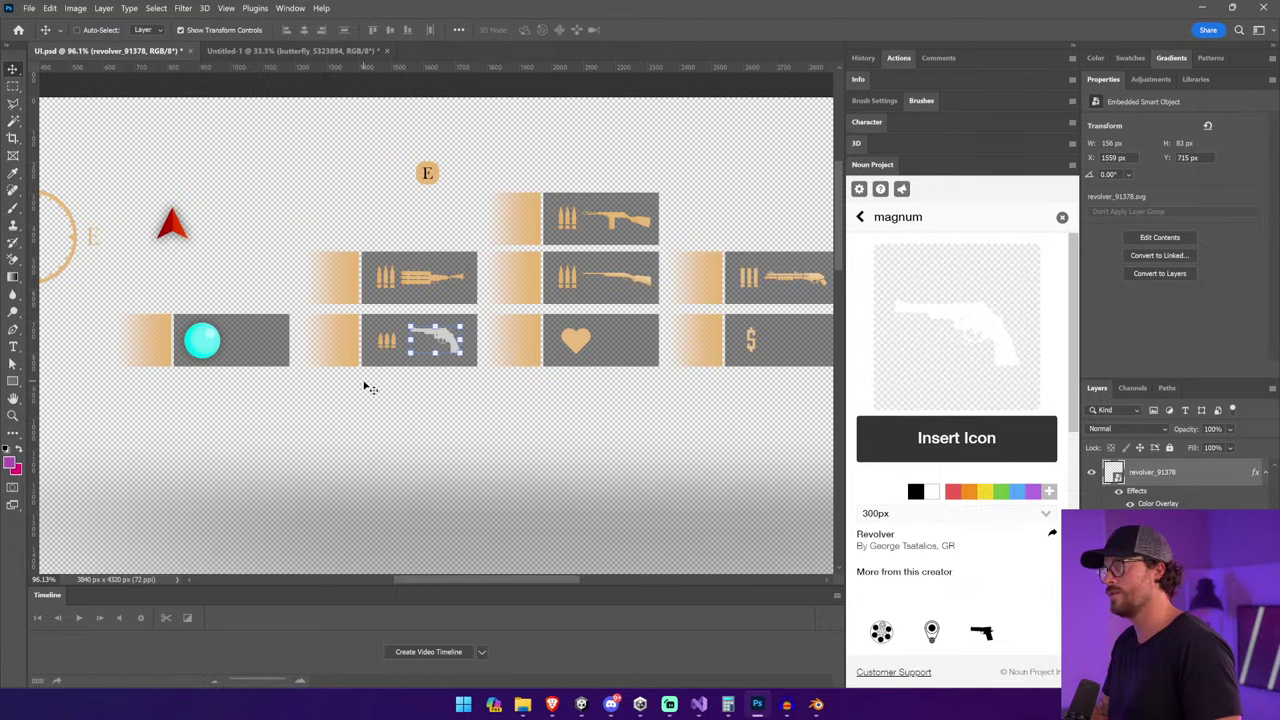
key(ctrl+z)
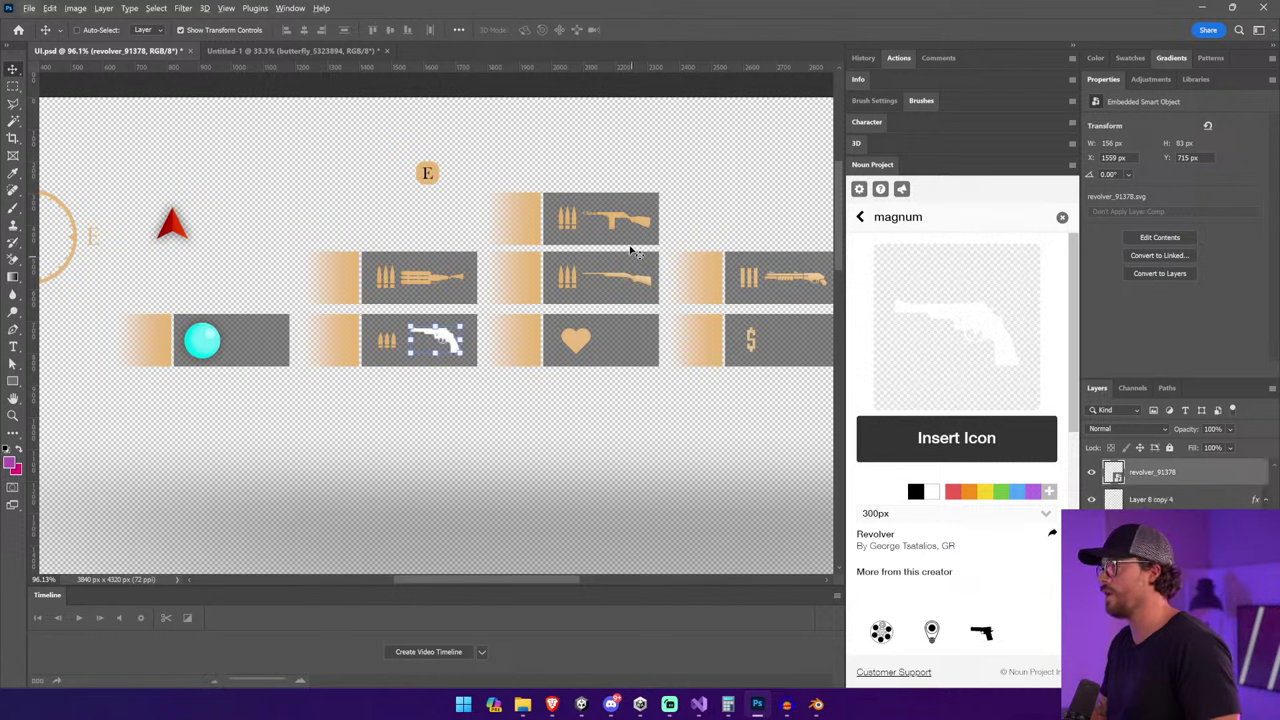
ctrl+click(614, 220)
drag(1139, 546, 1158, 449)
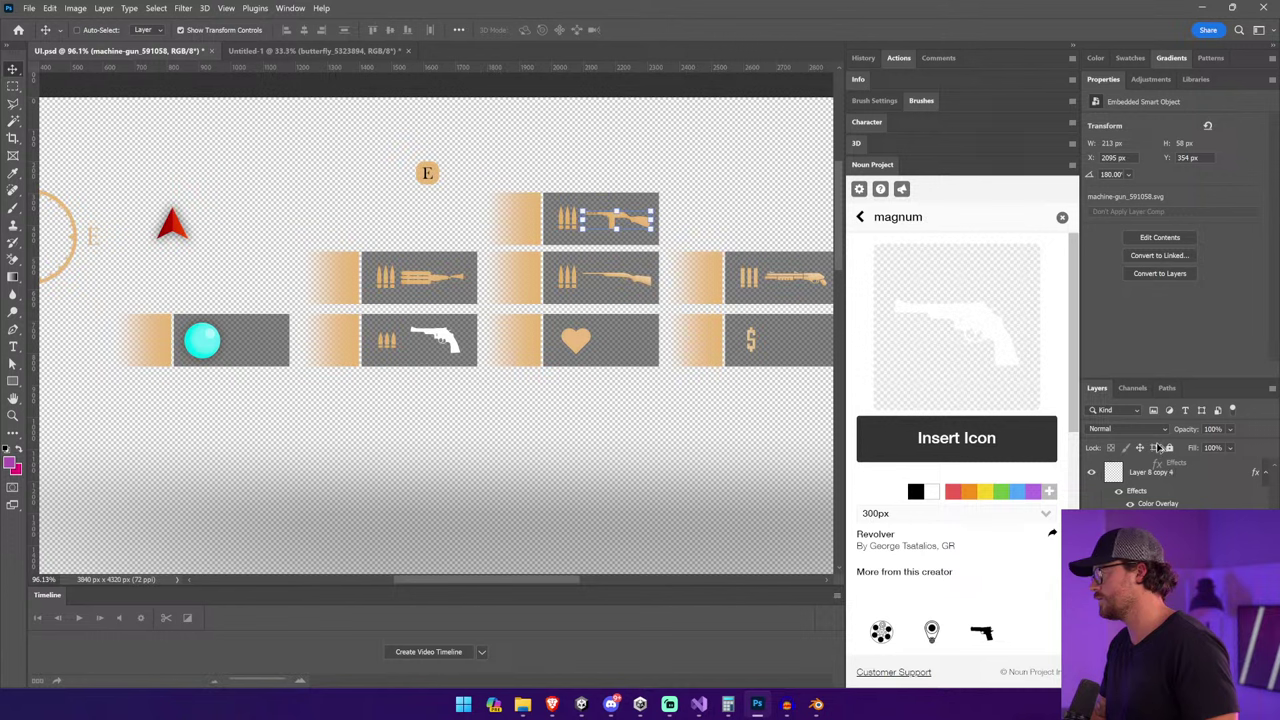
drag(1158, 449, 1158, 449)
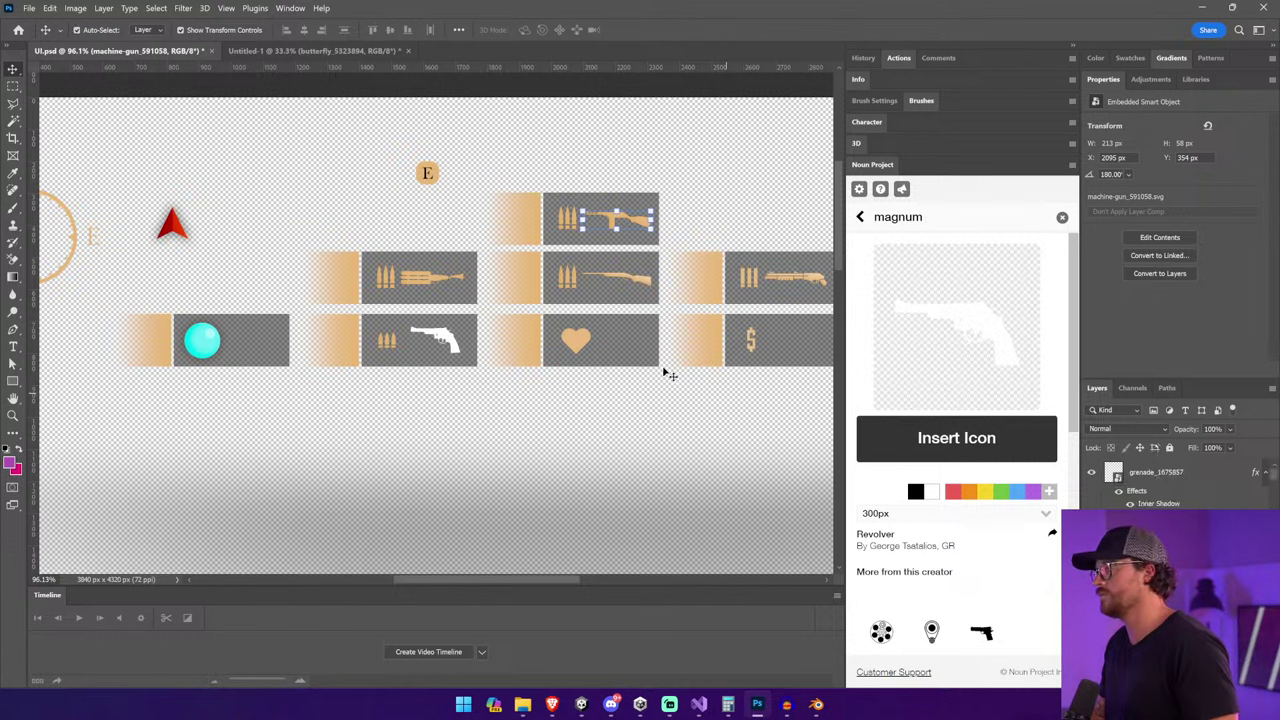
click(450, 344)
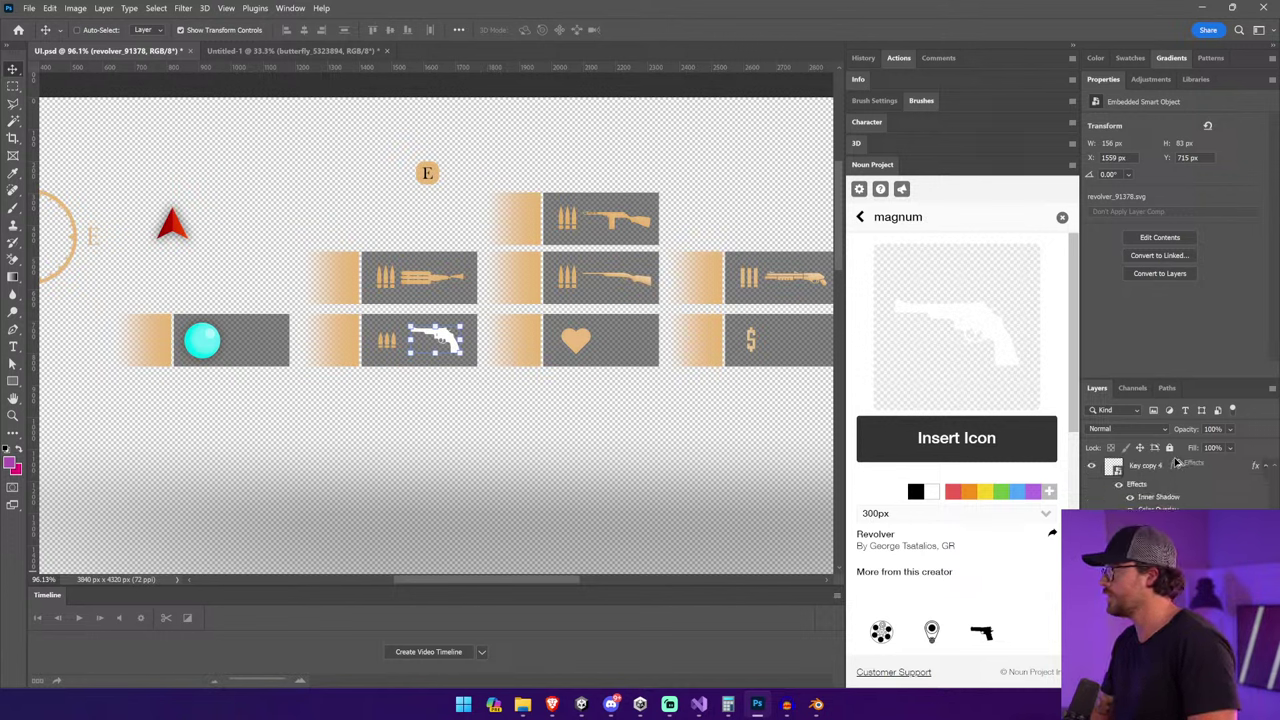
drag(1177, 462, 1177, 459)
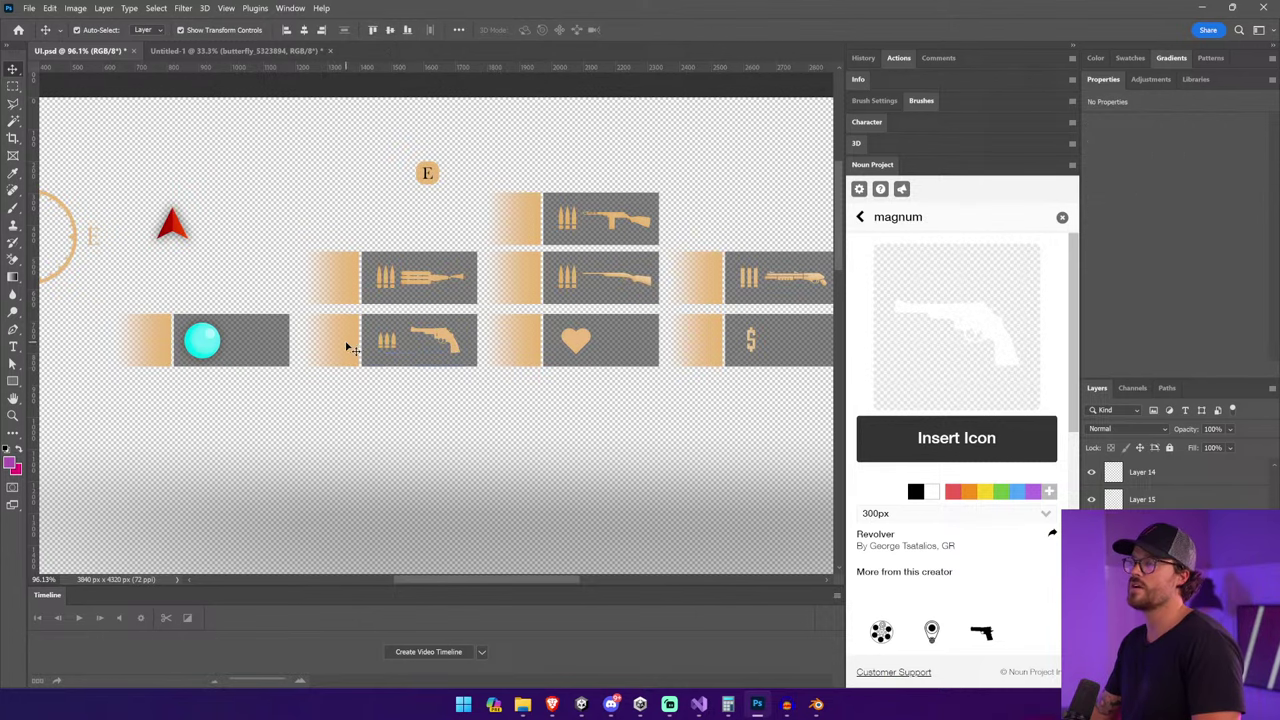
Duplicate the revolver slot into the upper row between the machine gun and eye slots, and clear the Noun Project search text.
alt+drag(350, 346, 814, 220)
drag(696, 311, 478, 317)
drag(596, 230, 596, 232)
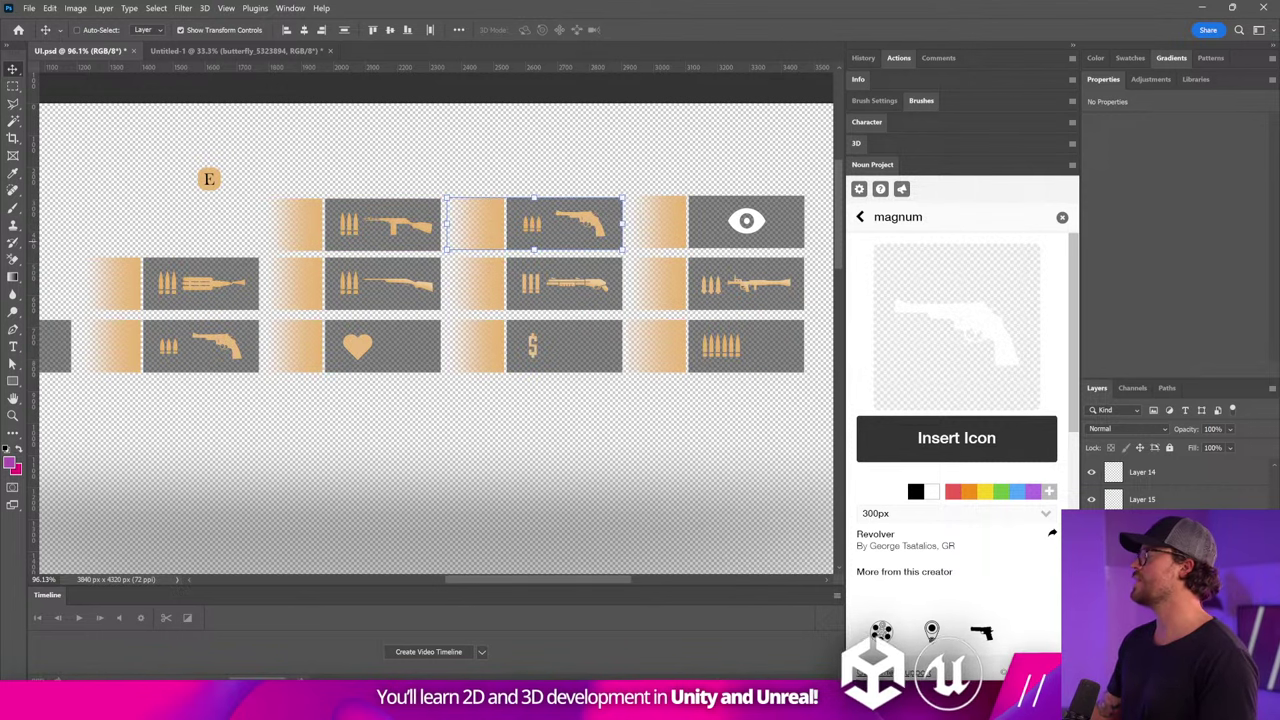
double_click(897, 217)
key(BackSpace)
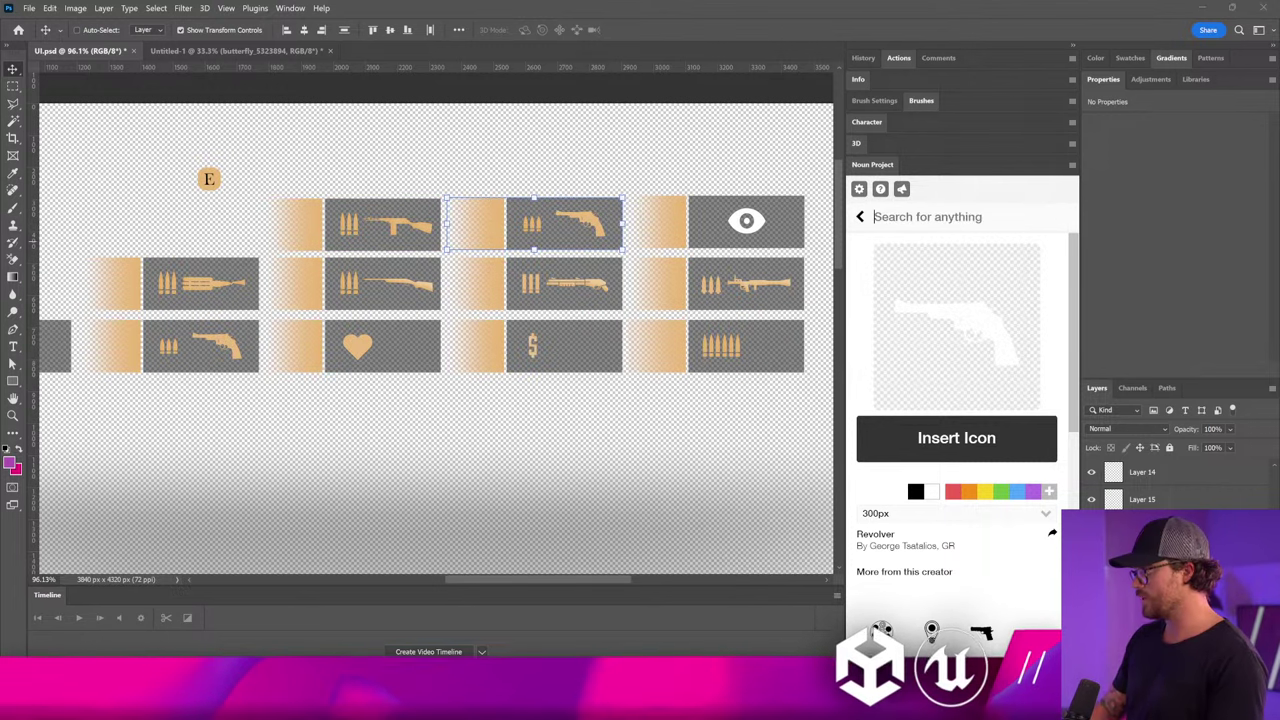
In Unity, search the project for "pistol pickup", open the Pistol Fast Pickup Variant prefab and select its PistolMakarov model.
click(581, 705)
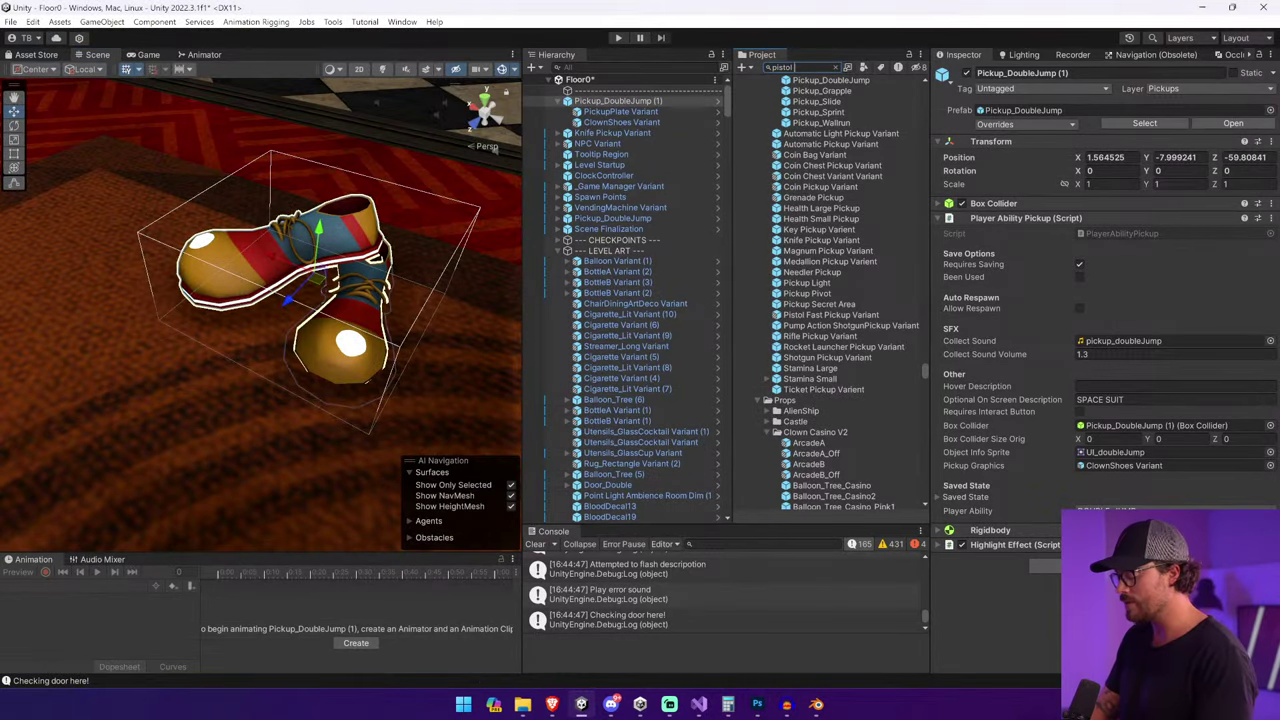
text(pistol pickup)
double_click(810, 104)
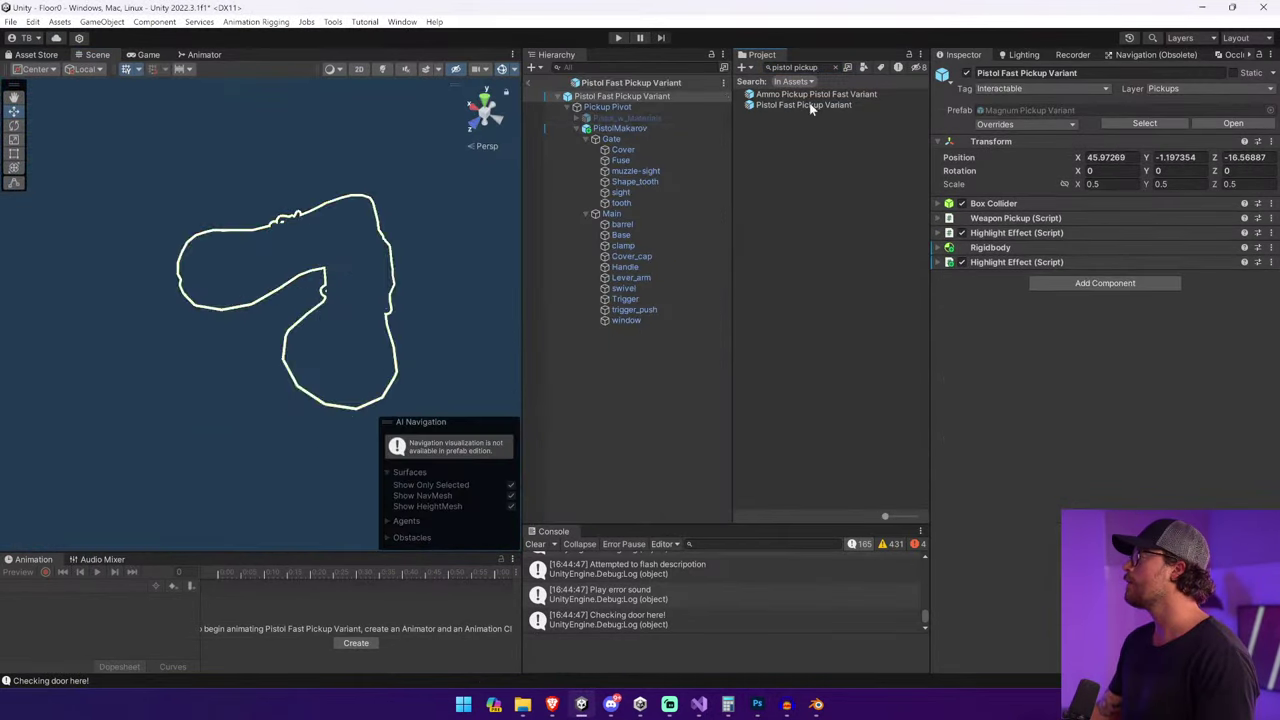
click(675, 128)
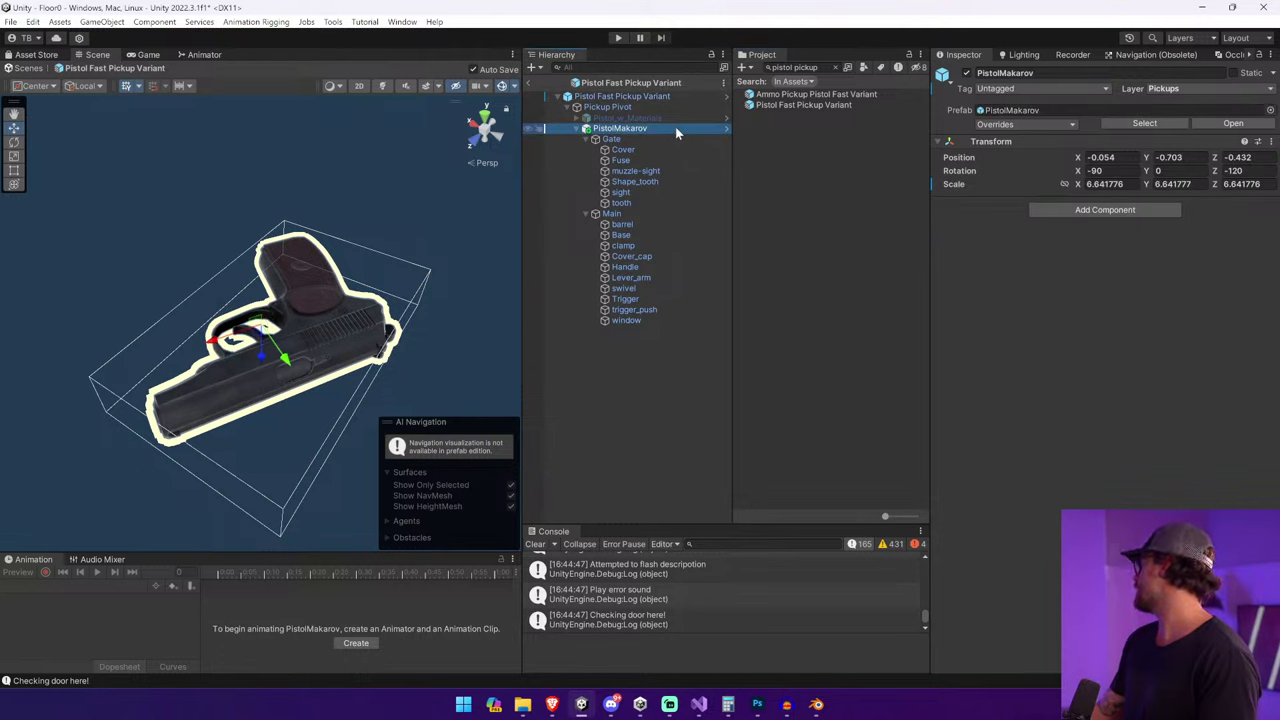
Switch to Photoshop, search the Noun Project for "handgun" and open the details of a solid semi-automatic pistol icon.
click(756, 704)
text(han)
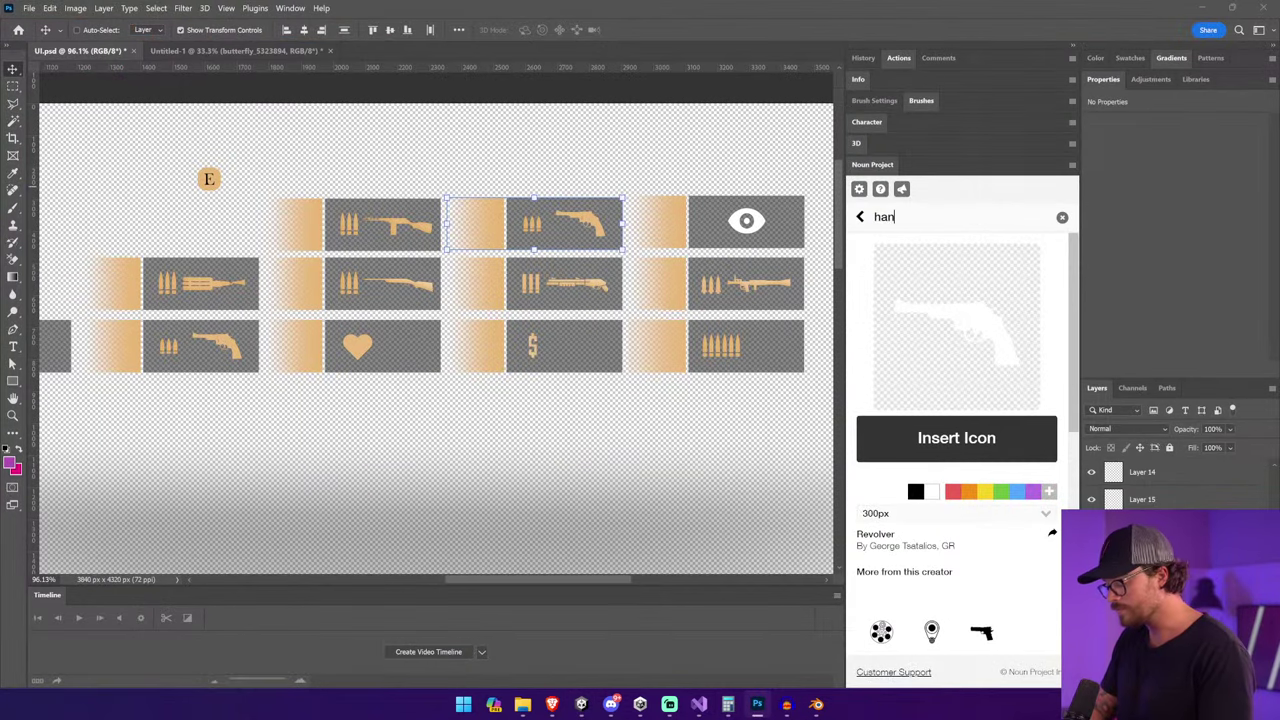
text(dgun)
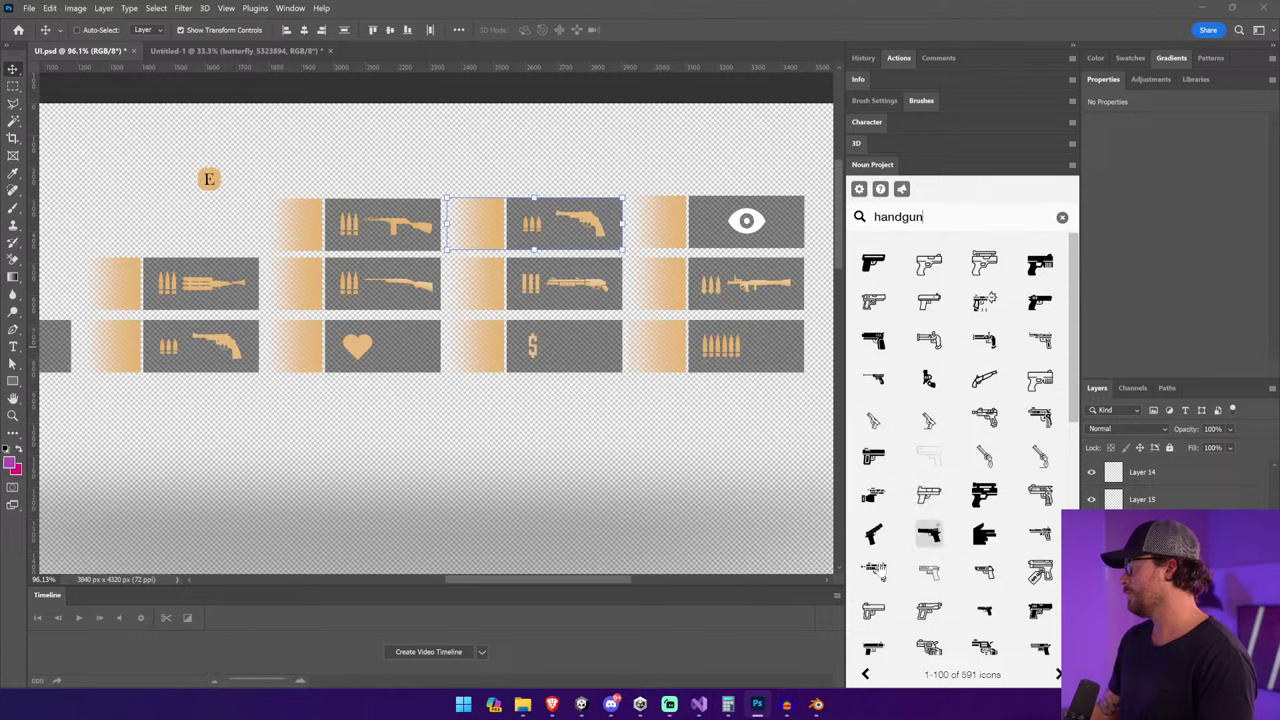
click(873, 534)
click(860, 216)
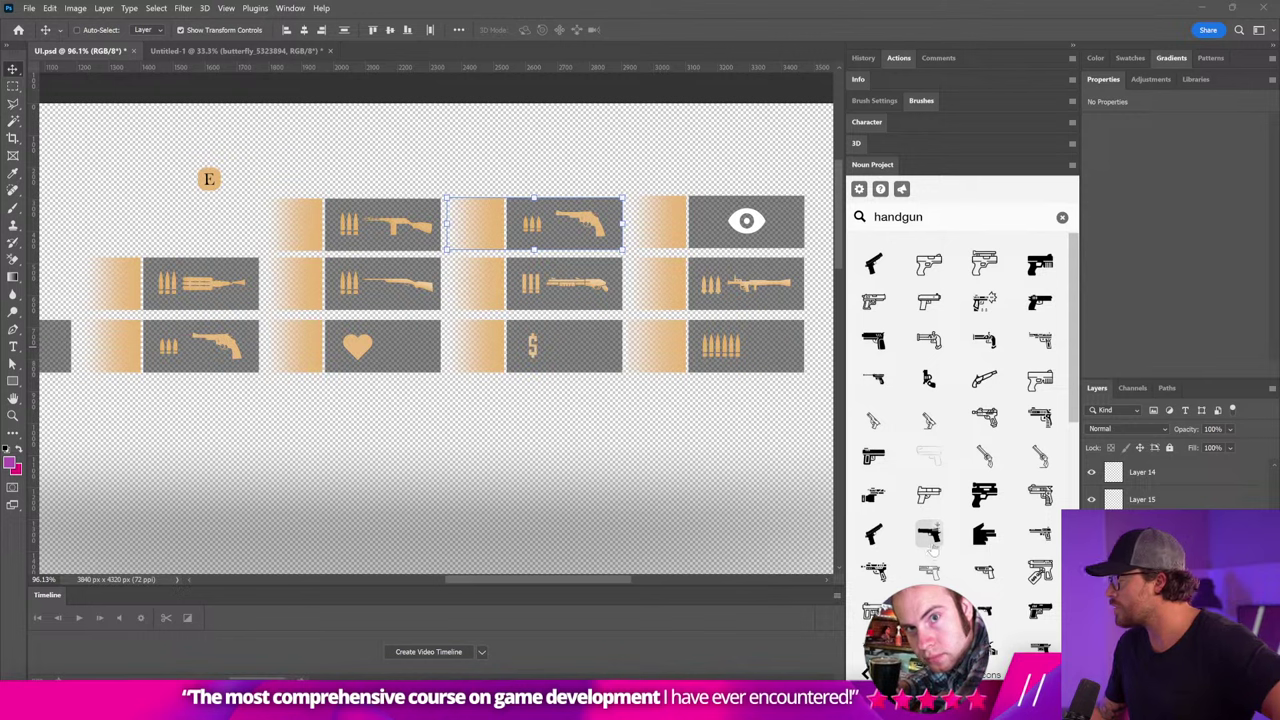
scroll(957, 578, down, 5)
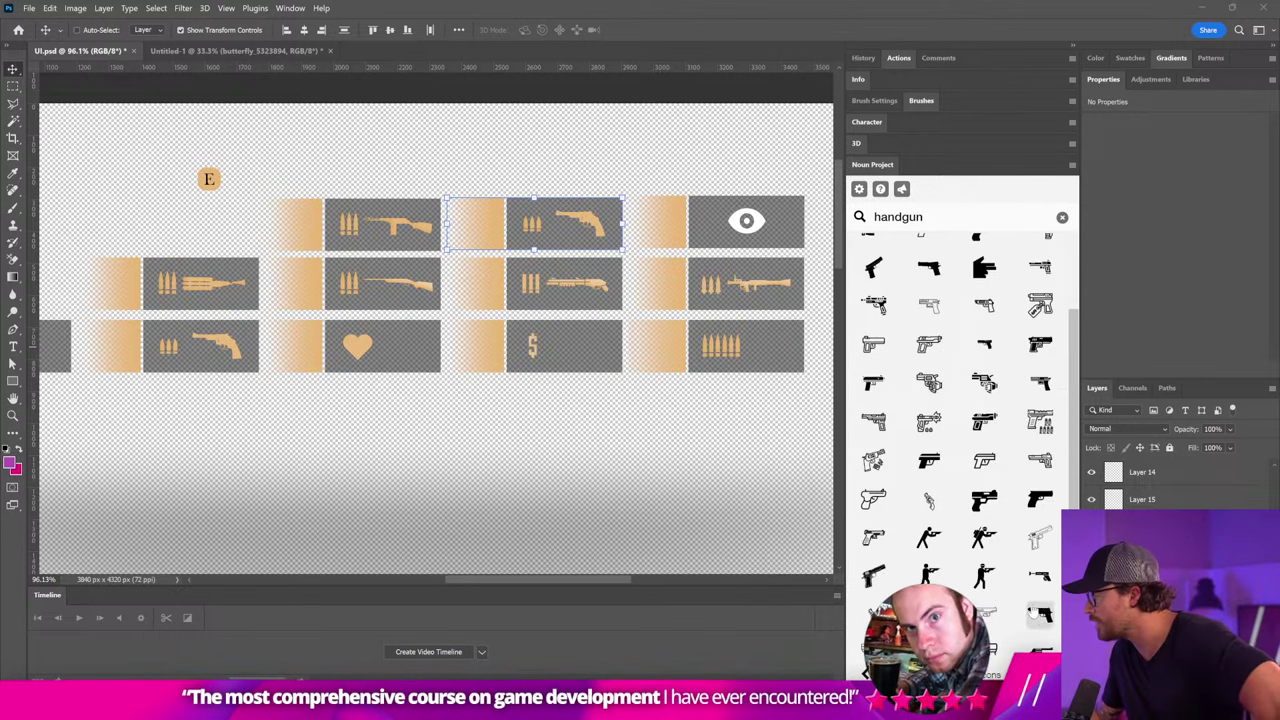
click(1041, 619)
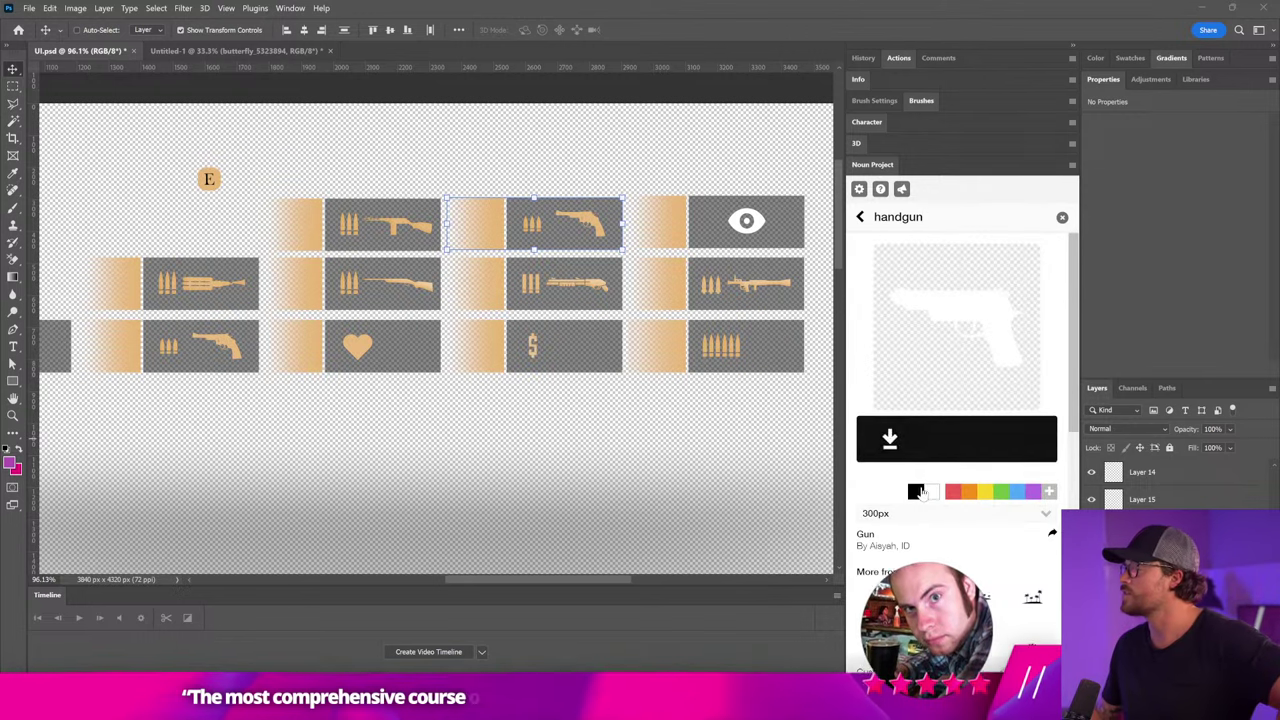
Insert the white pistol icon just above the duplicated revolver slot, scaled to about 126 by 76 px.
click(926, 440)
drag(486, 377, 648, 224)
key(Return)
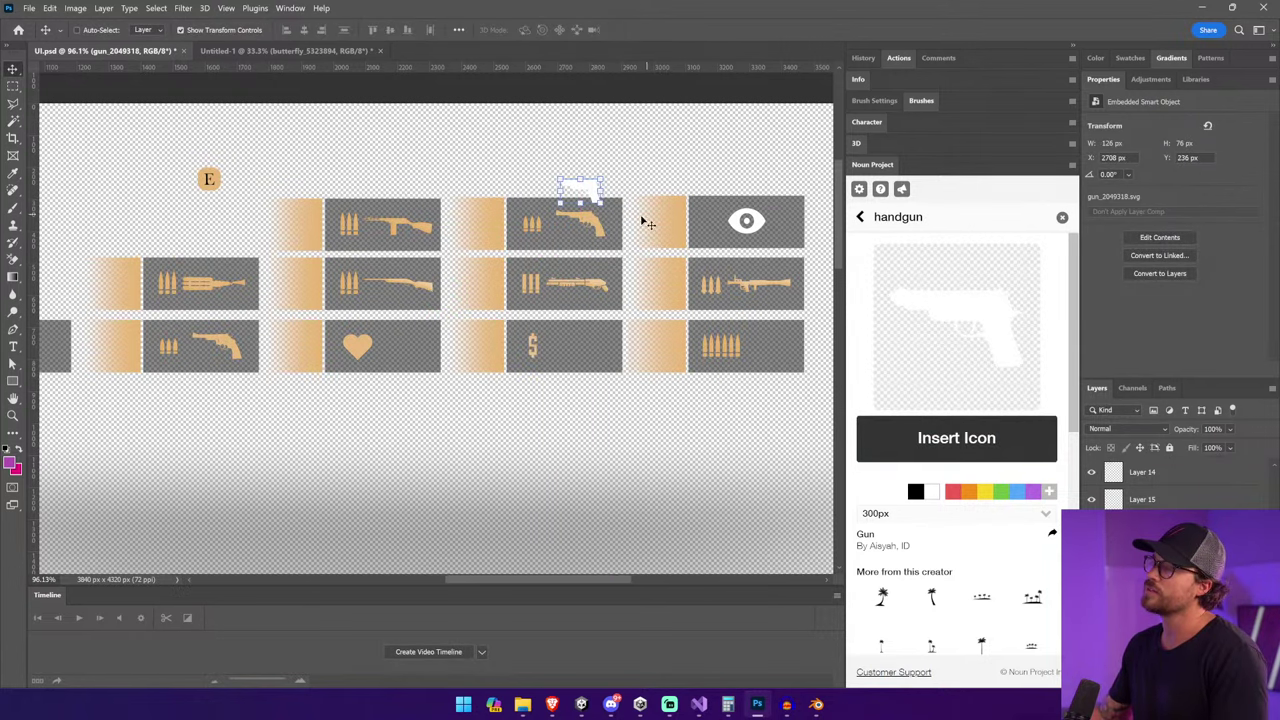
Copy the layer style of the revolver in the upper-row duplicate slot, and delete that revolver icon.
ctrl+click(600, 232)
right_click(1134, 580)
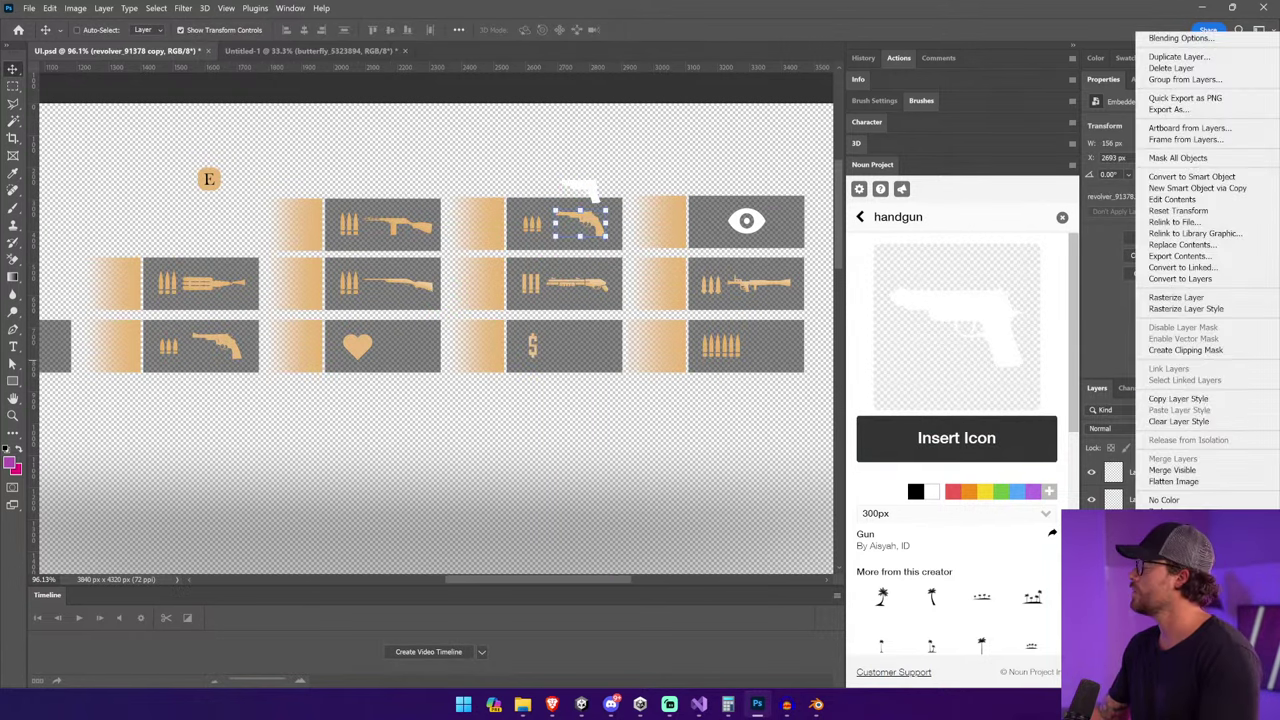
click(1196, 400)
key(Delete)
Move the white pistol icon into the emptied upper-row slot and paste the copied tan layer style onto it.
ctrl+click(594, 190)
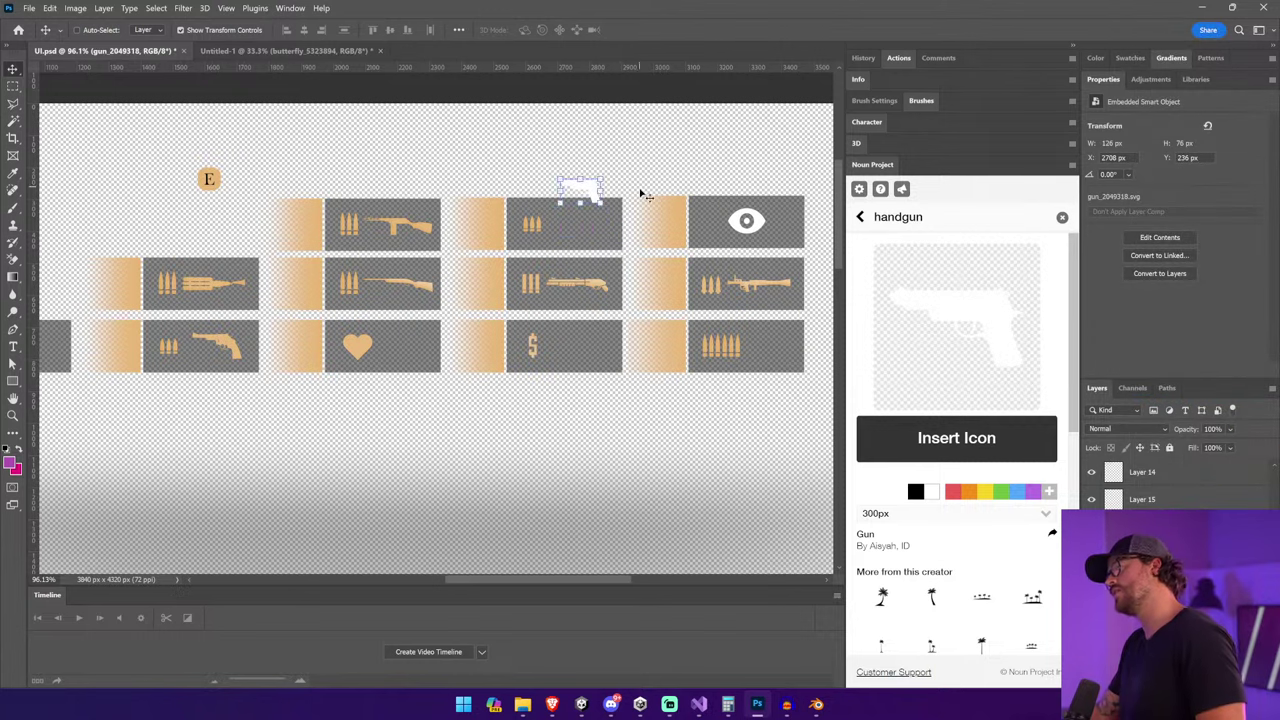
drag(643, 193, 640, 225)
right_click(1125, 469)
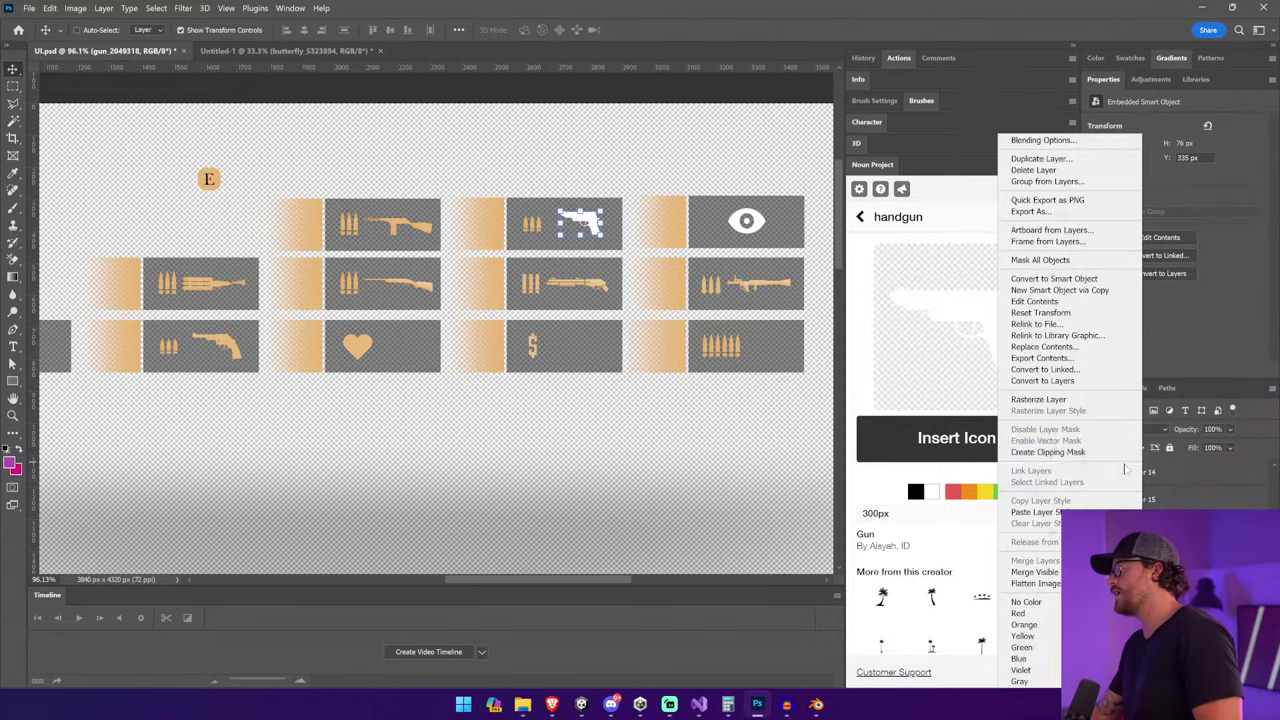
click(1036, 512)
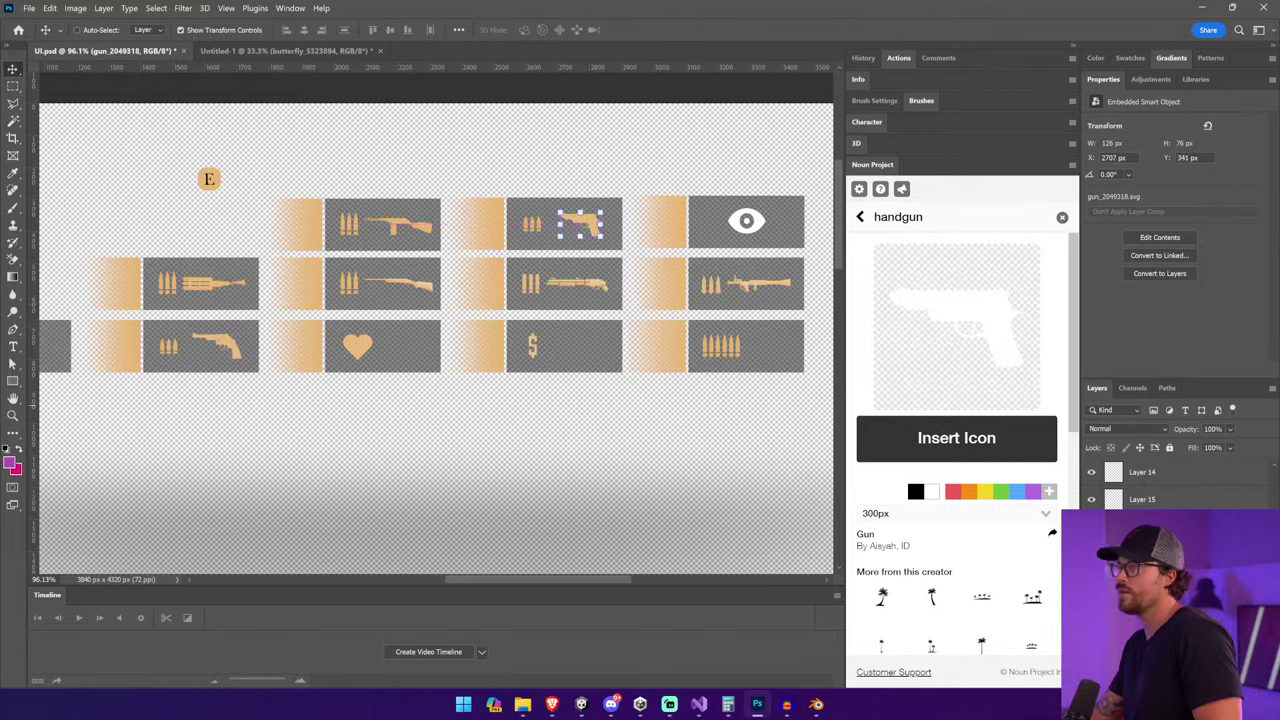
Examine the pistol icon's layer style settings and compare its look with the other weapon icons.
double_click(1114, 502)
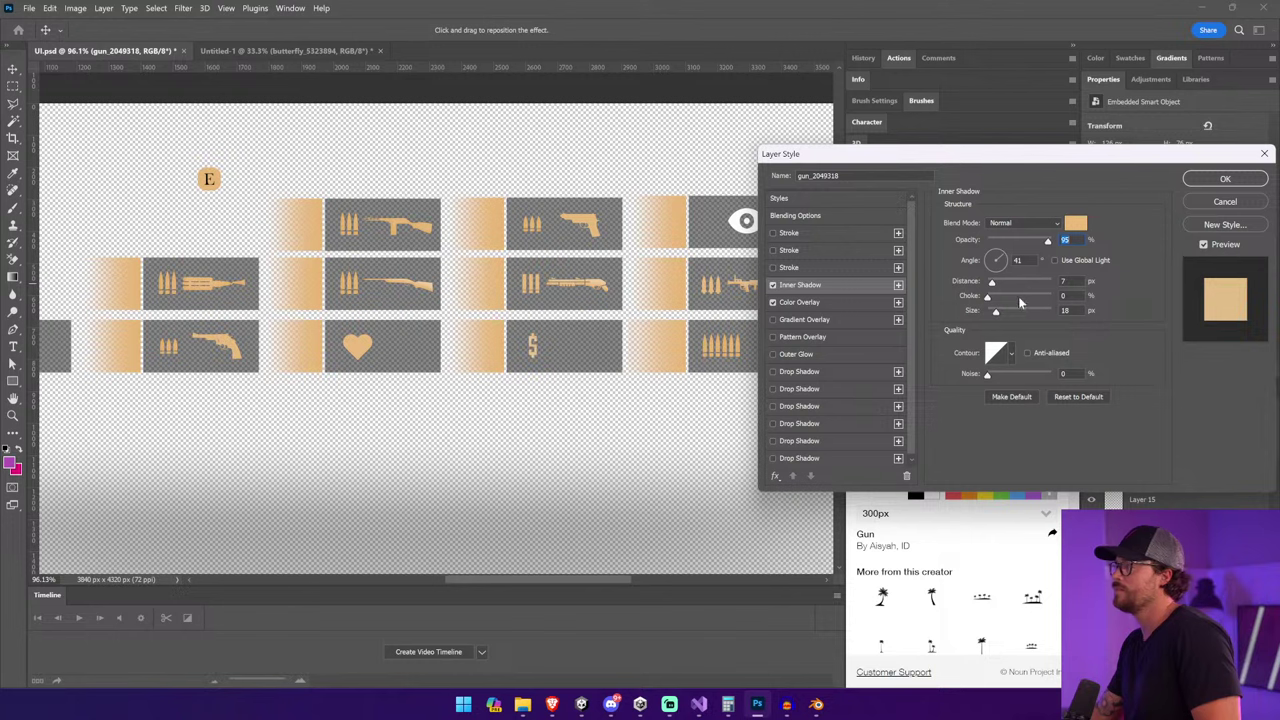
click(1202, 203)
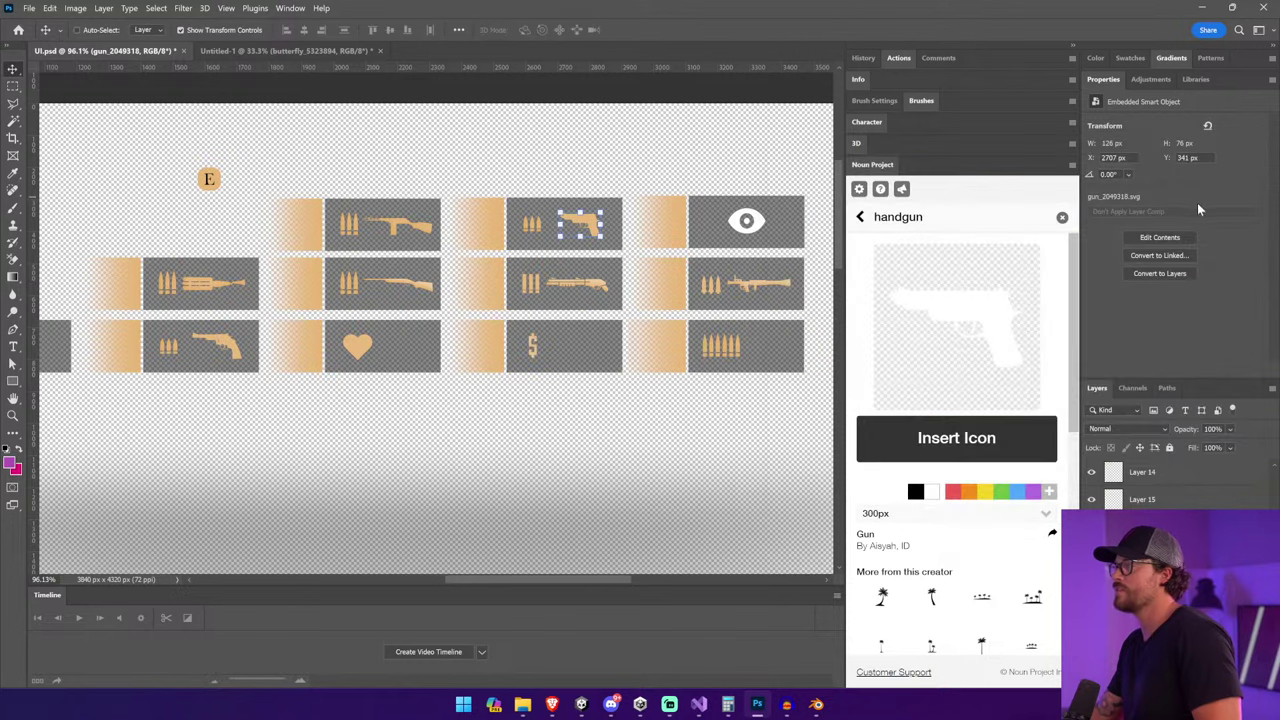
click(757, 290)
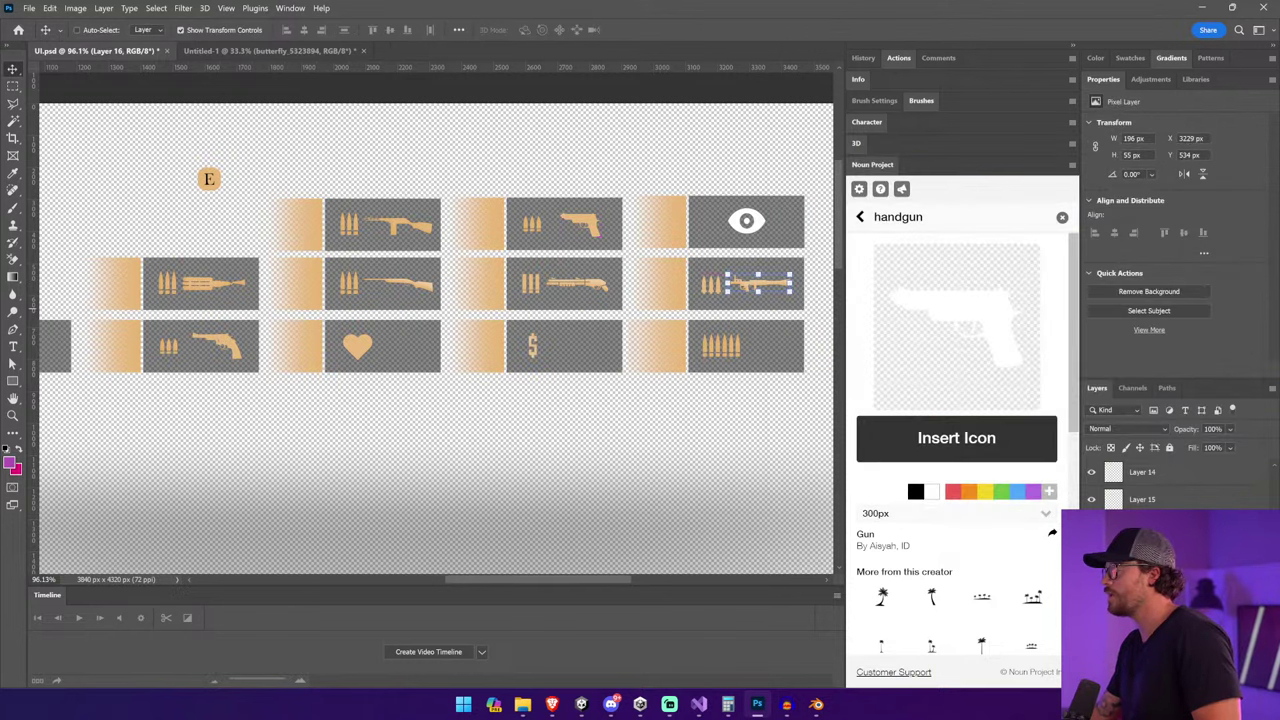
click(588, 226)
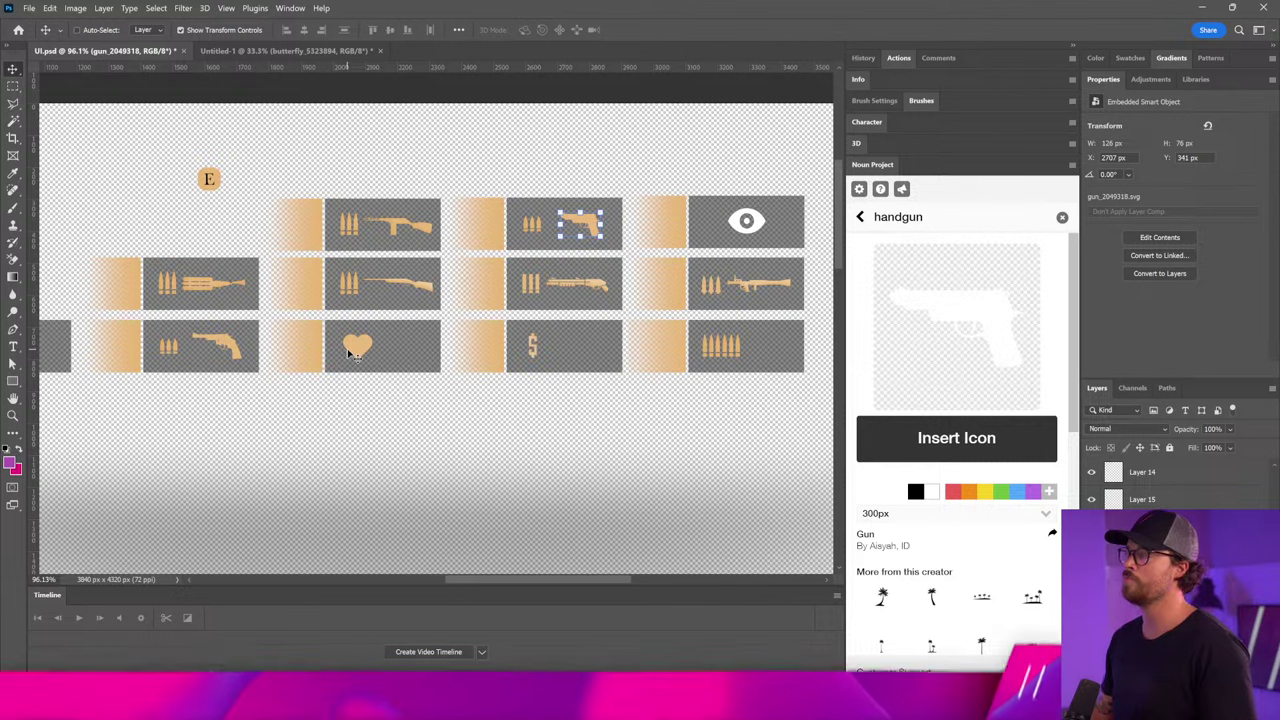
key(ctrl+minus)
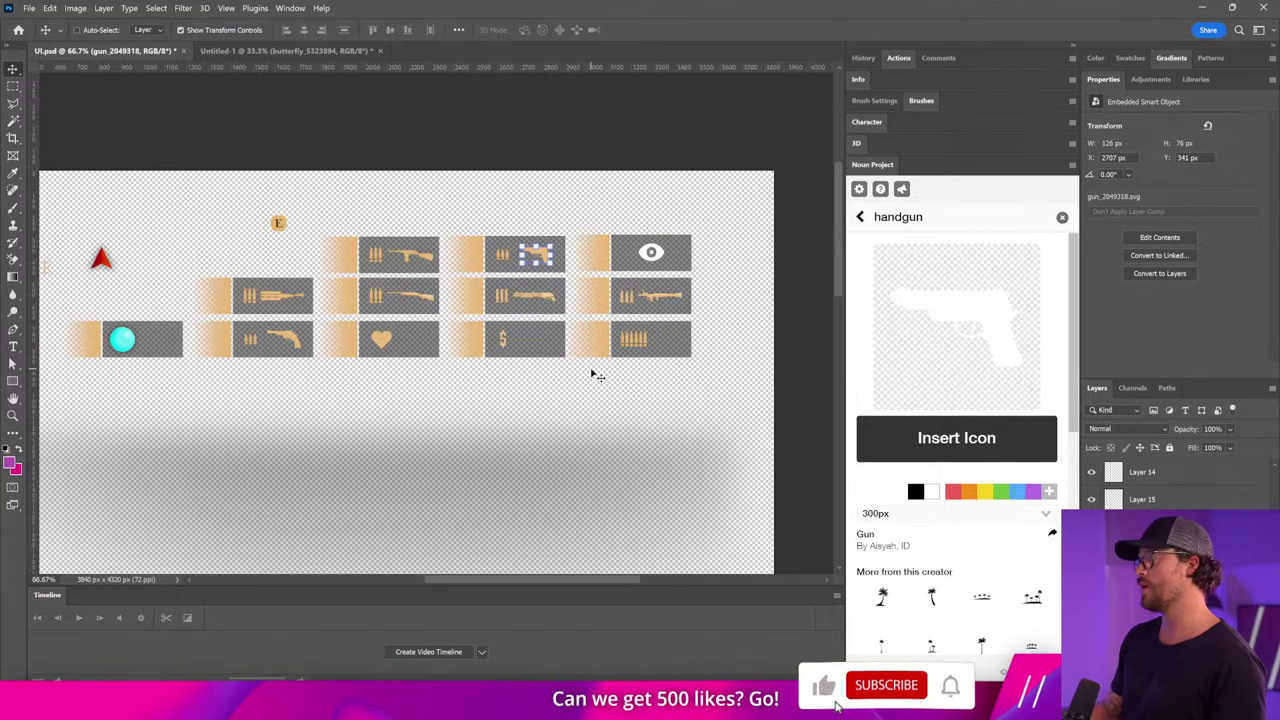
click(800, 331)
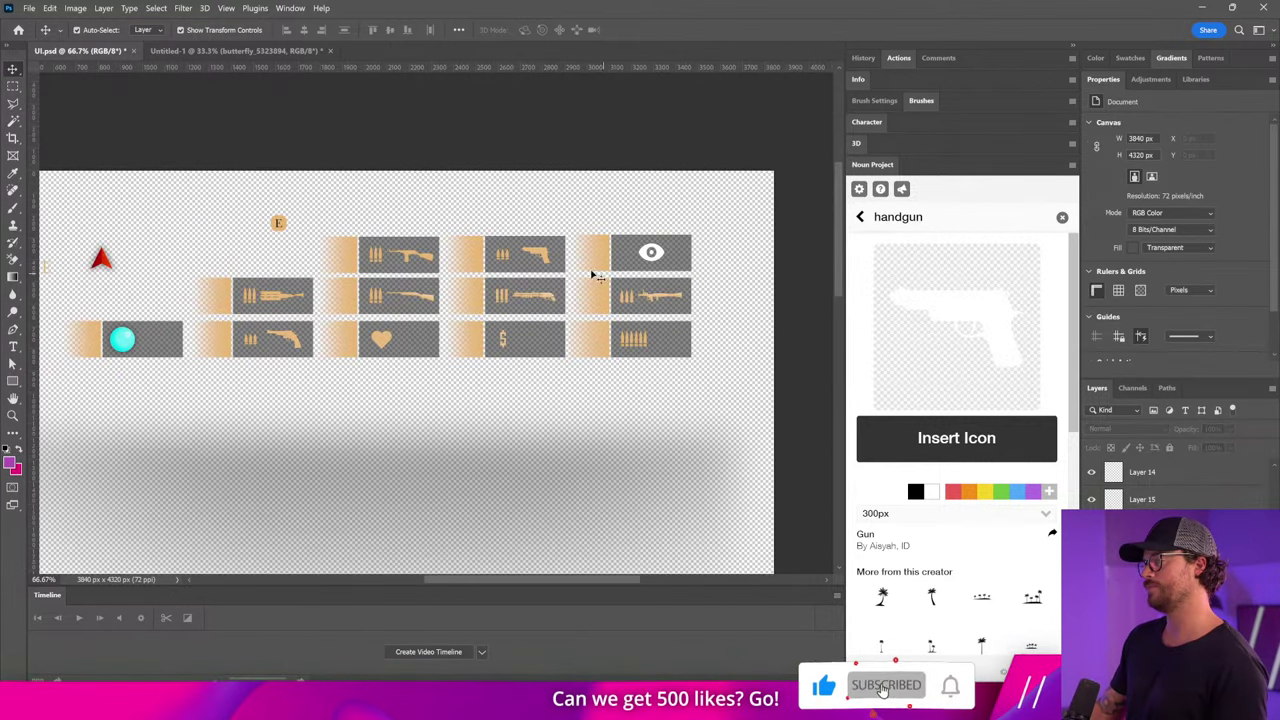
click(540, 258)
click(780, 324)
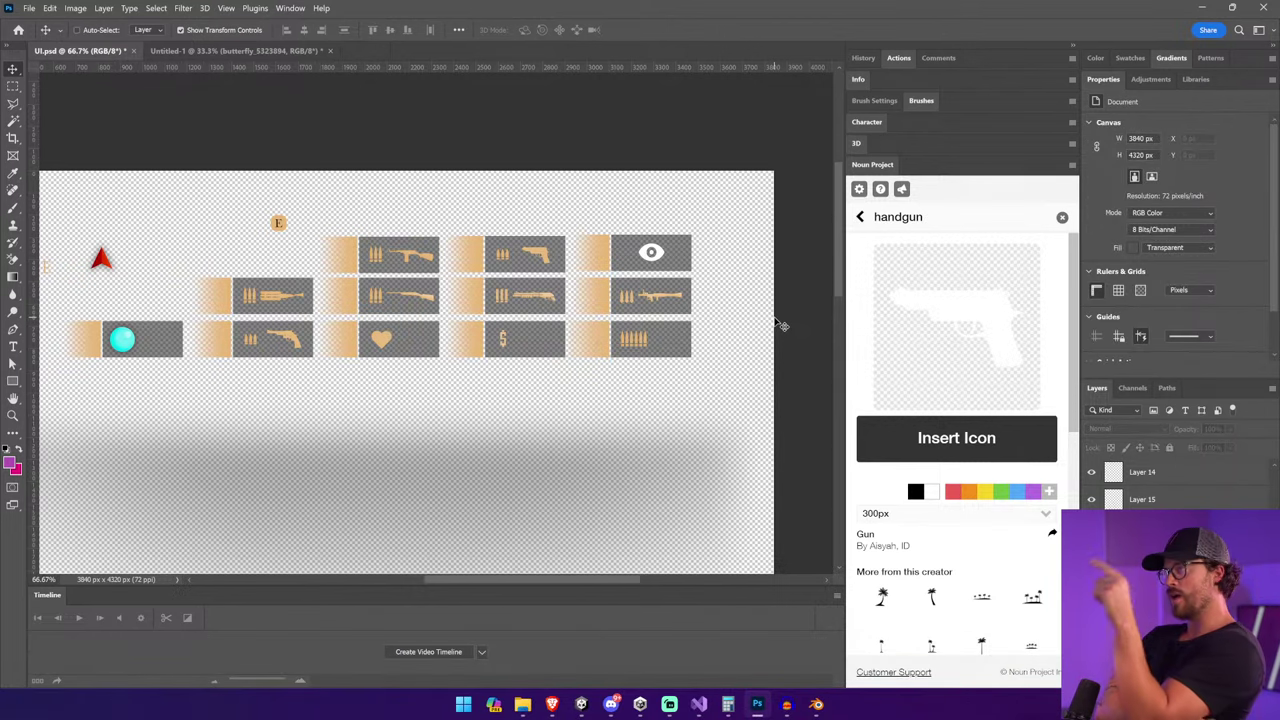
Search the Noun Project for "sniper rifle" and insert a white scoped rifle icon about 268 by 60 px.
alt+scroll(380, 305, up, 5)
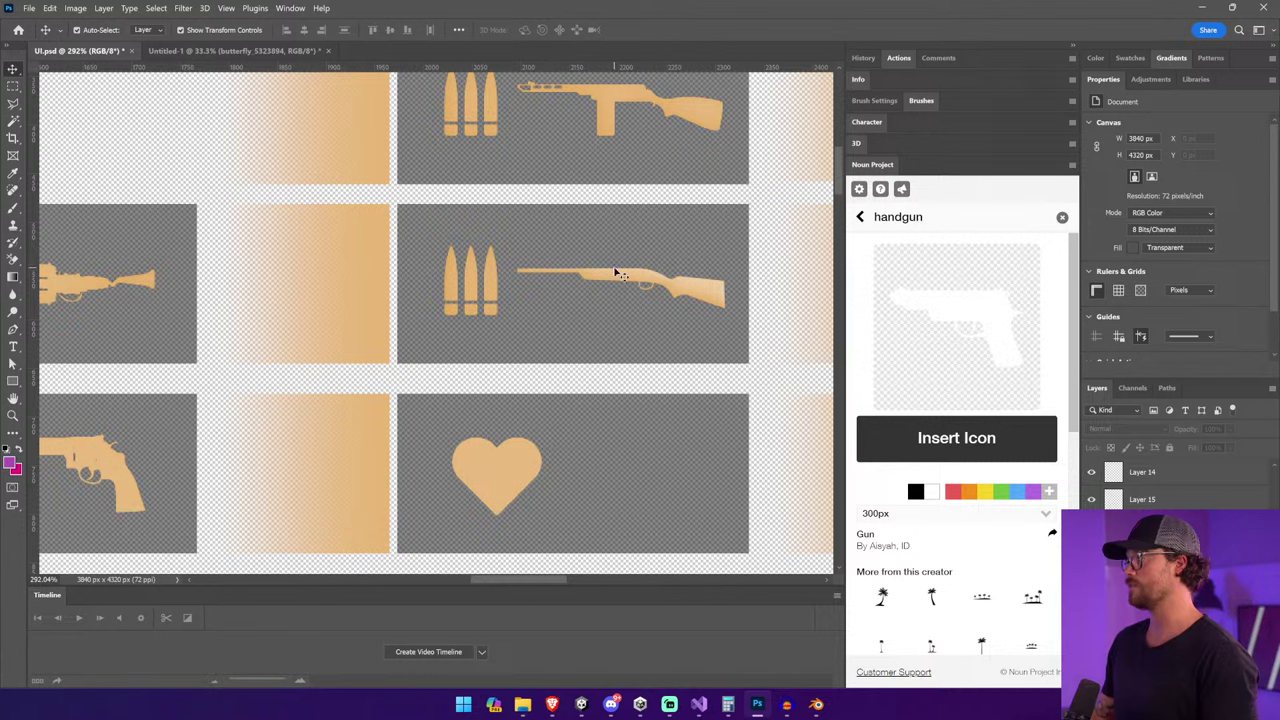
click(620, 280)
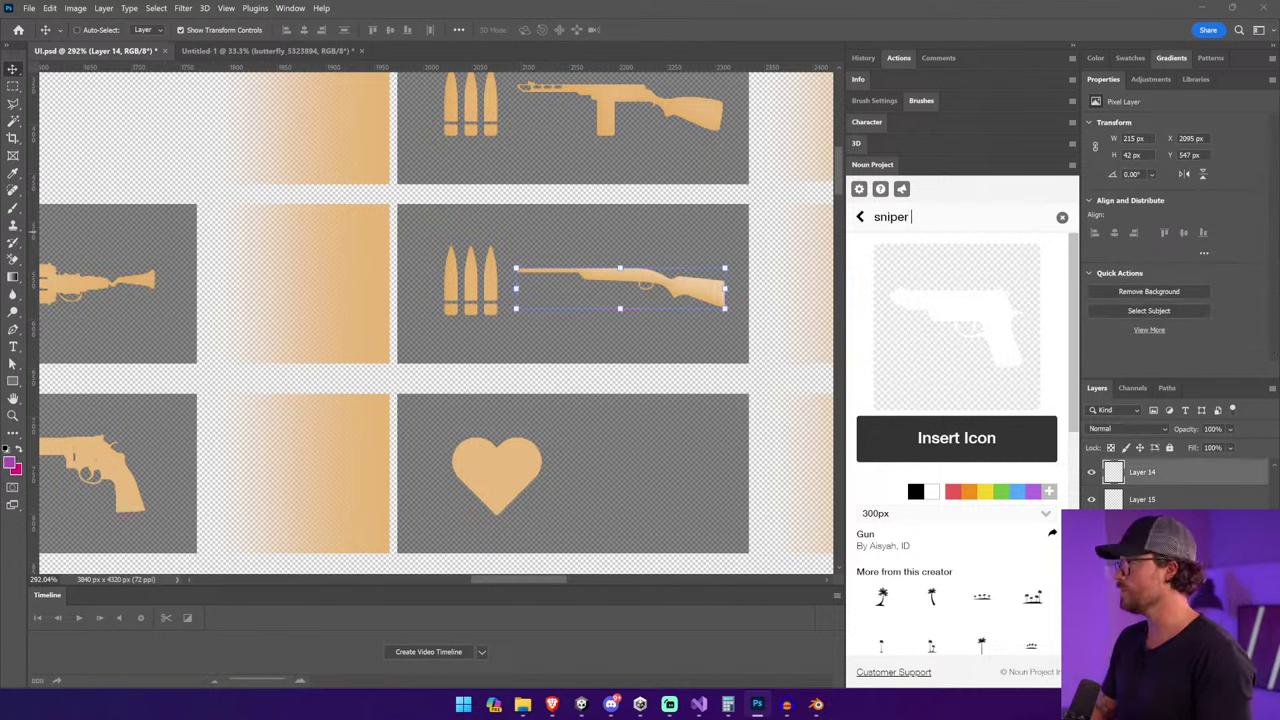
key(Return)
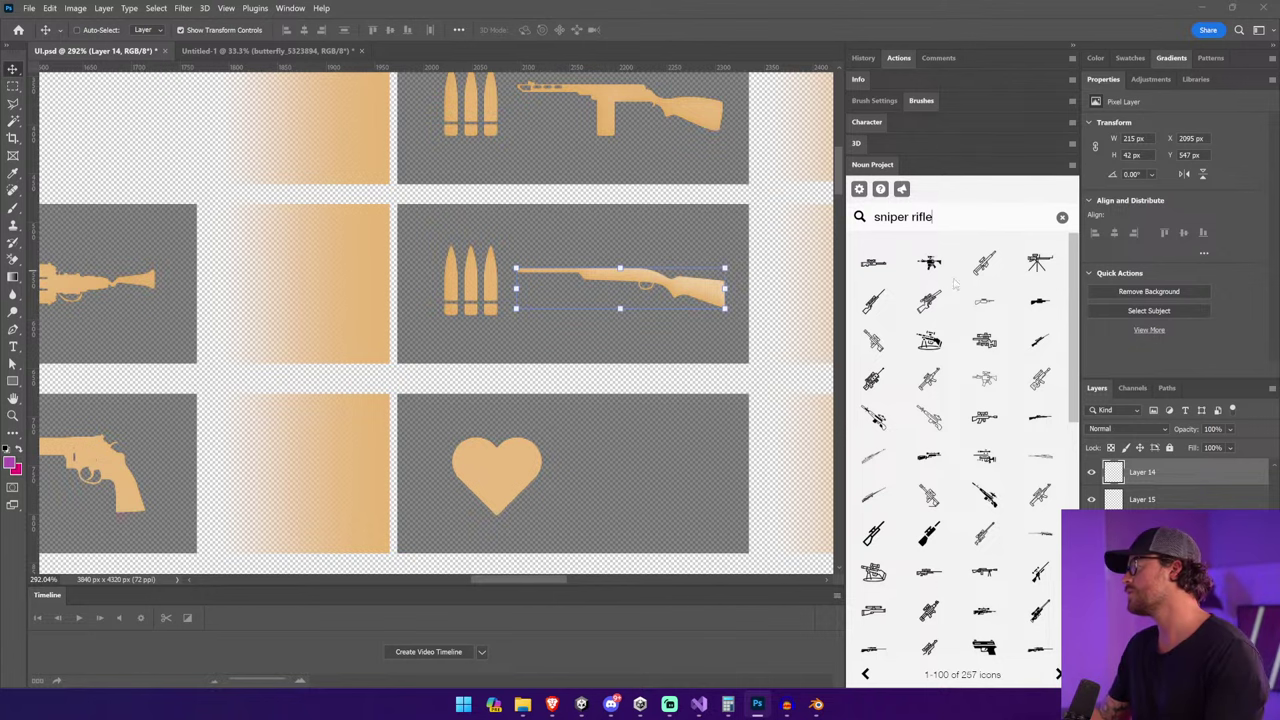
click(1025, 413)
click(928, 452)
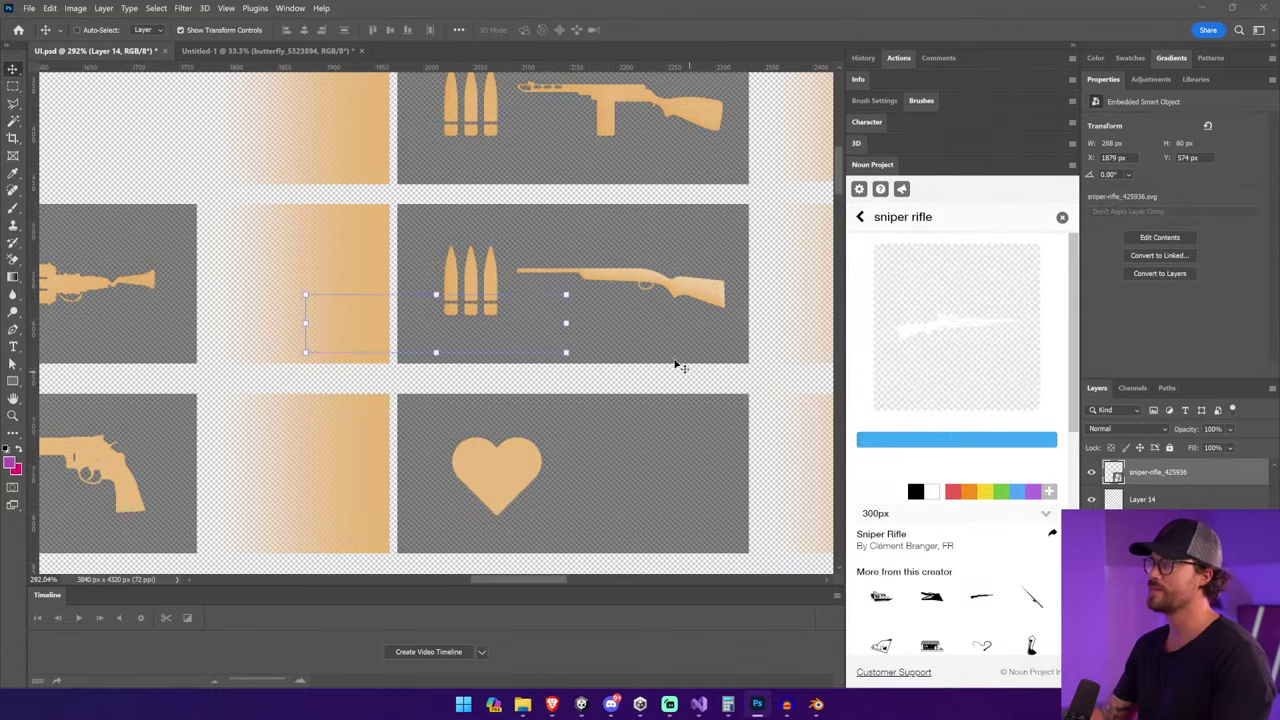
Place the white sniper rifle over the old rifle icon above the heart slot and flip it horizontally.
drag(677, 363, 690, 313)
key(ctrl+0)
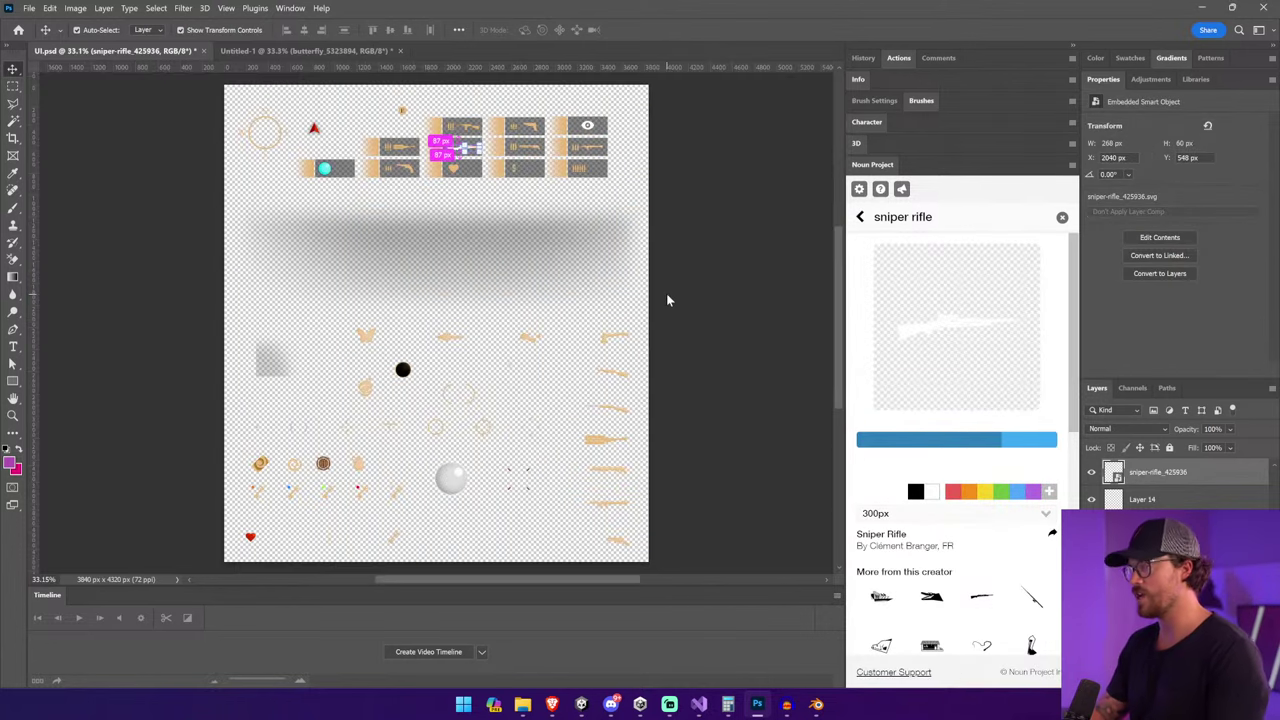
key(z)
drag(540, 200, 385, 127)
key(v)
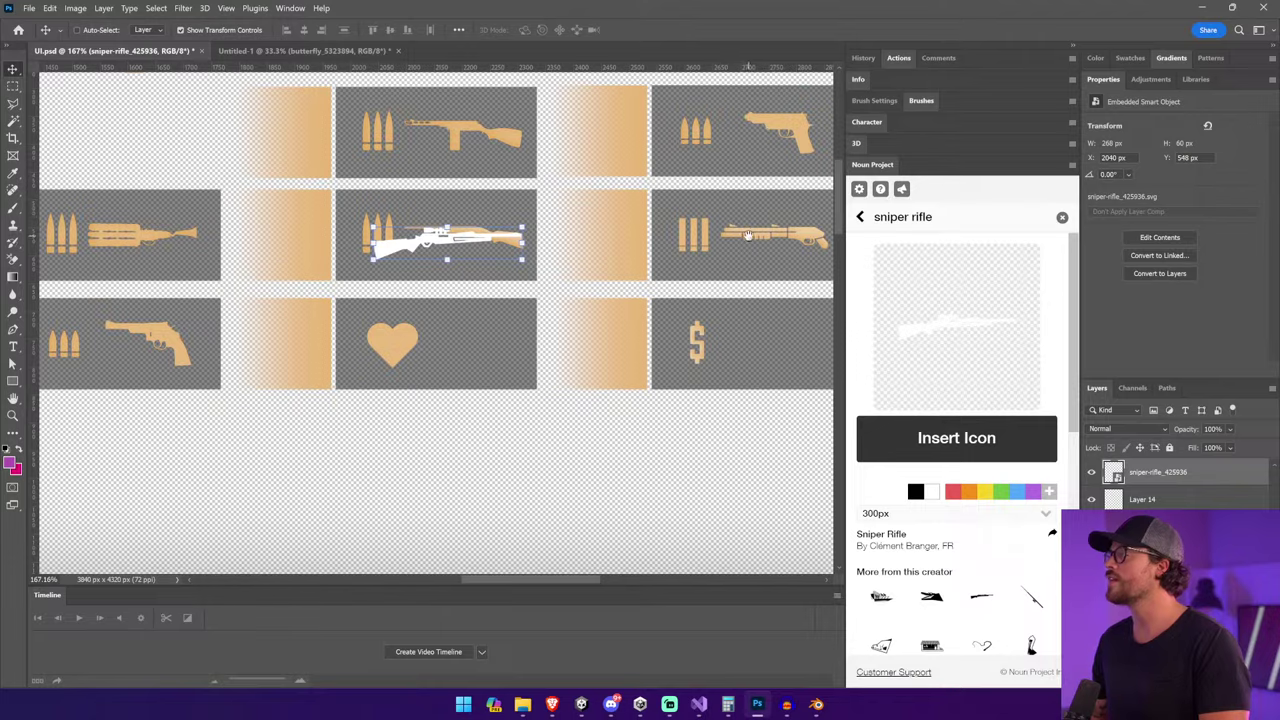
drag(759, 252, 612, 250)
click(49, 8)
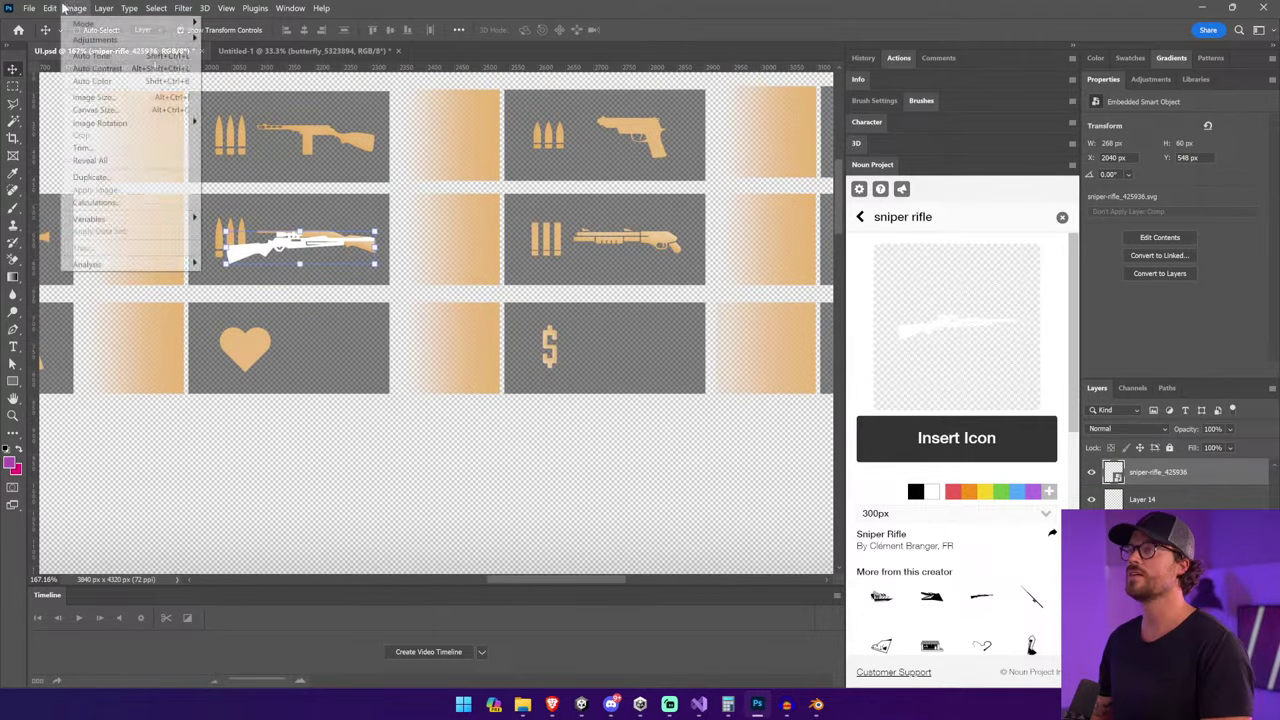
mouse_move(120, 295)
click(268, 517)
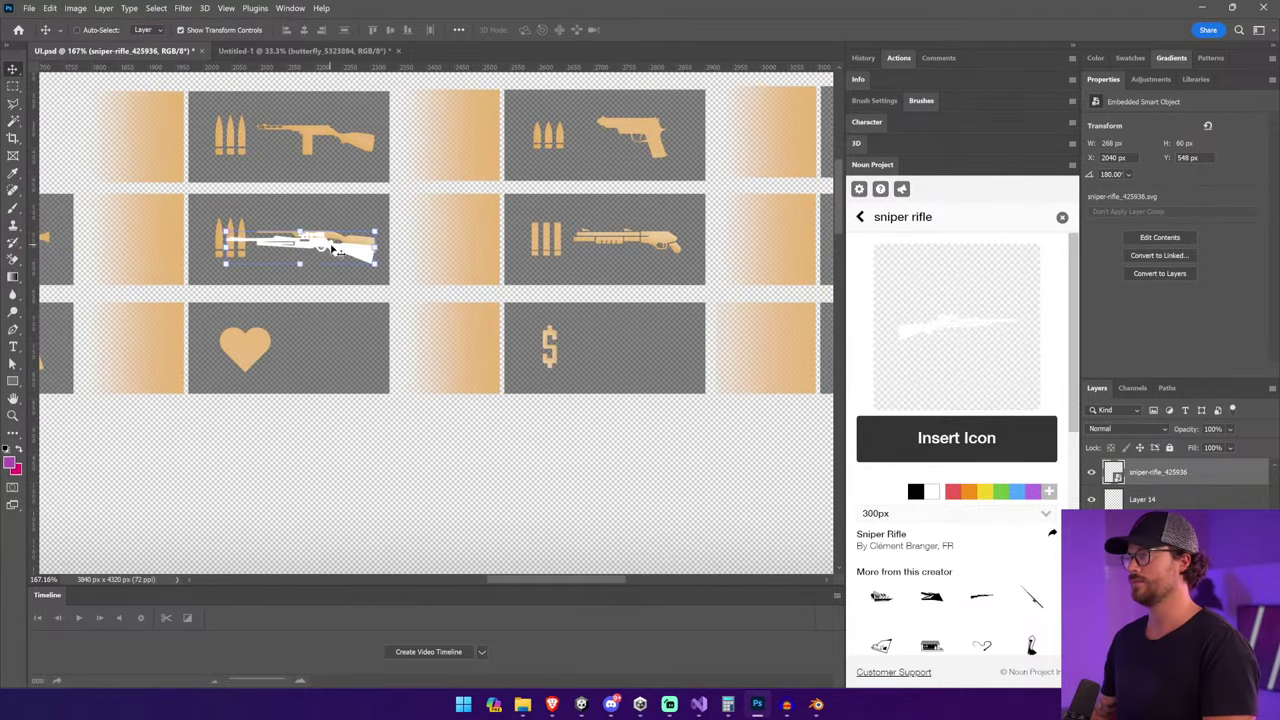
Scale the sniper rifle icon down to about 189 by 43 px and place it just below the old rifle.
drag(331, 250, 334, 239)
mouse_move(227, 225)
mouse_down()
mouse_move(261, 234)
mouse_move(244, 229)
mouse_up()
drag(234, 157, 263, 186)
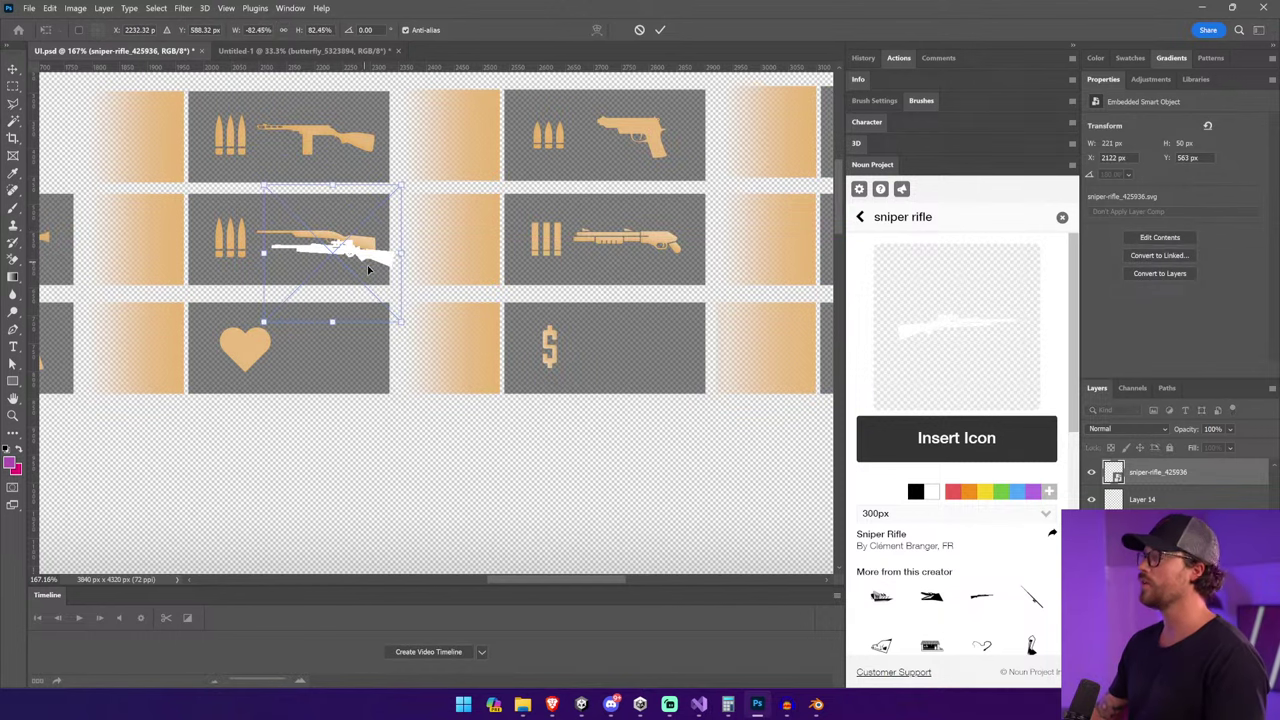
drag(367, 265, 380, 302)
key(Return)
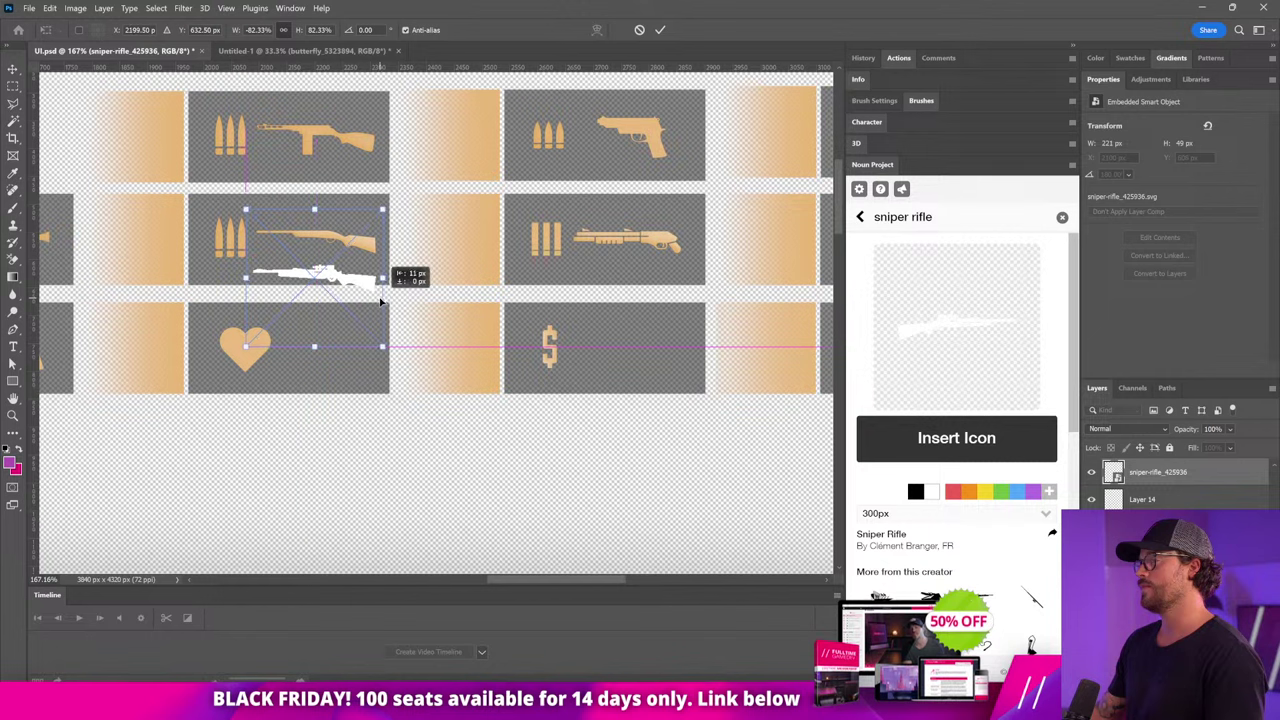
drag(383, 347, 440, 303)
key(Return)
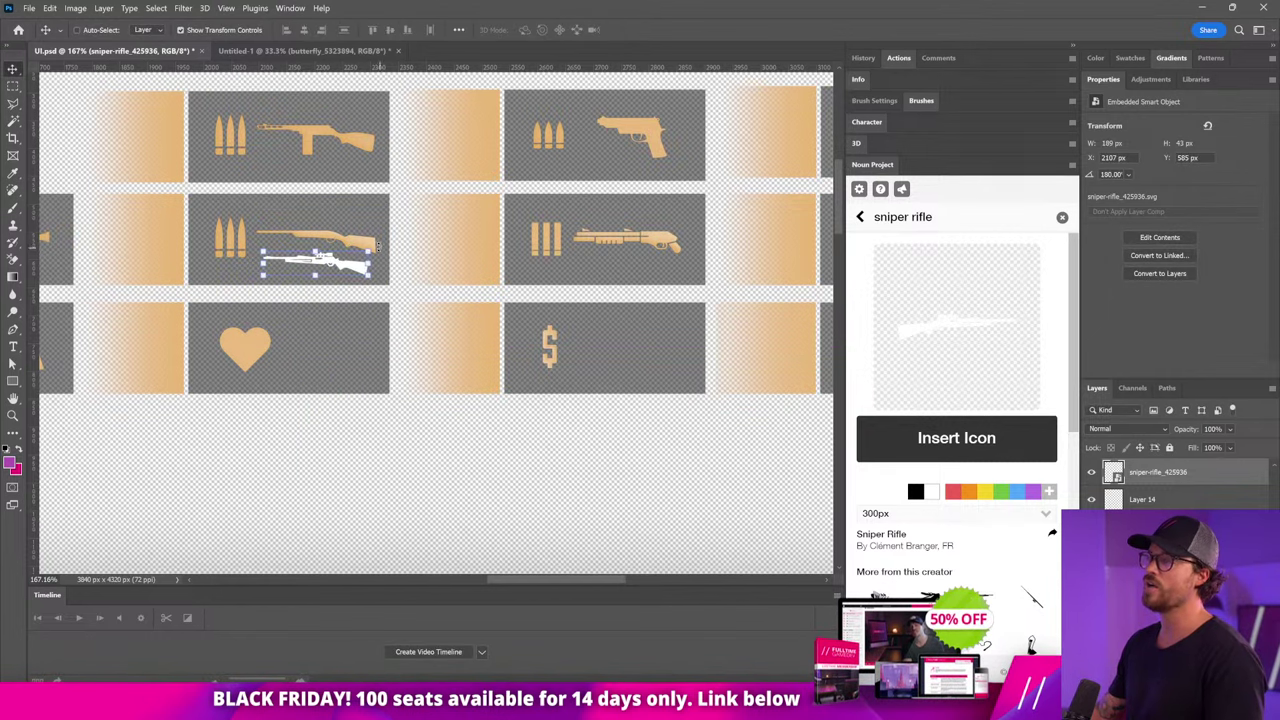
Compare the two rifle icons, enlarge the sniper rifle to about 211 by 47 px and keep it below the old one.
click(378, 244)
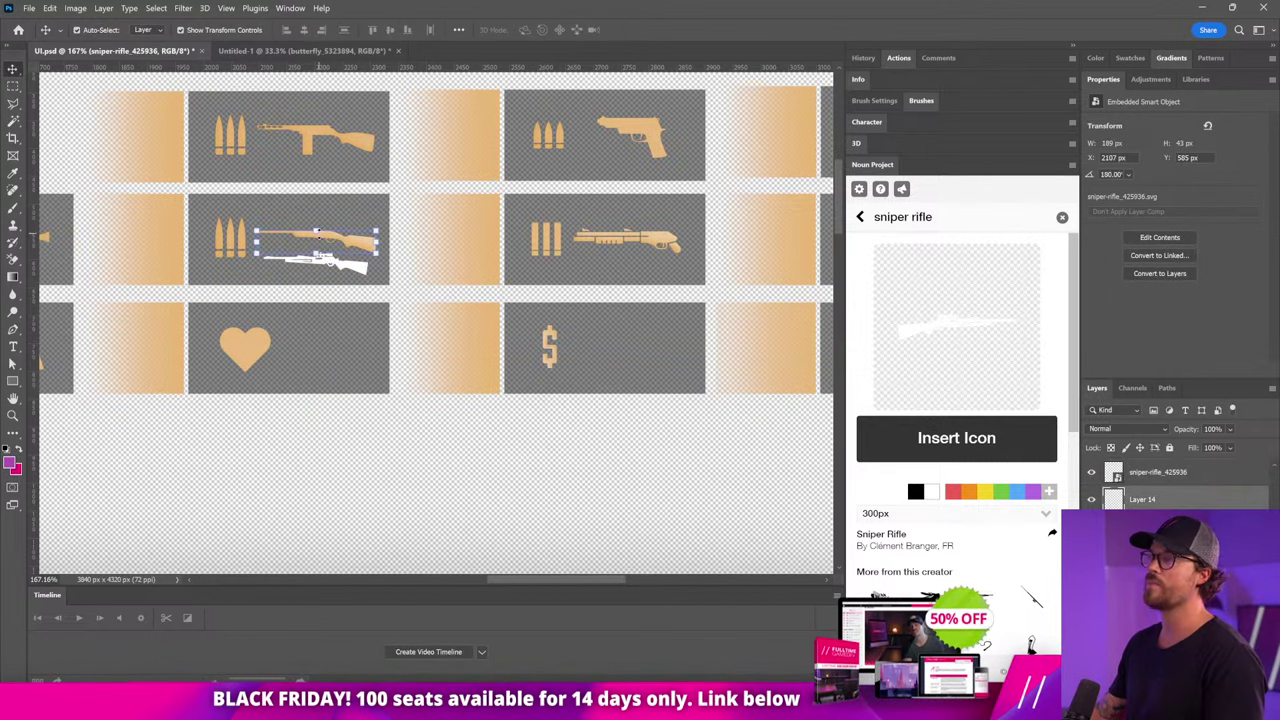
click(372, 276)
key(ctrl+t)
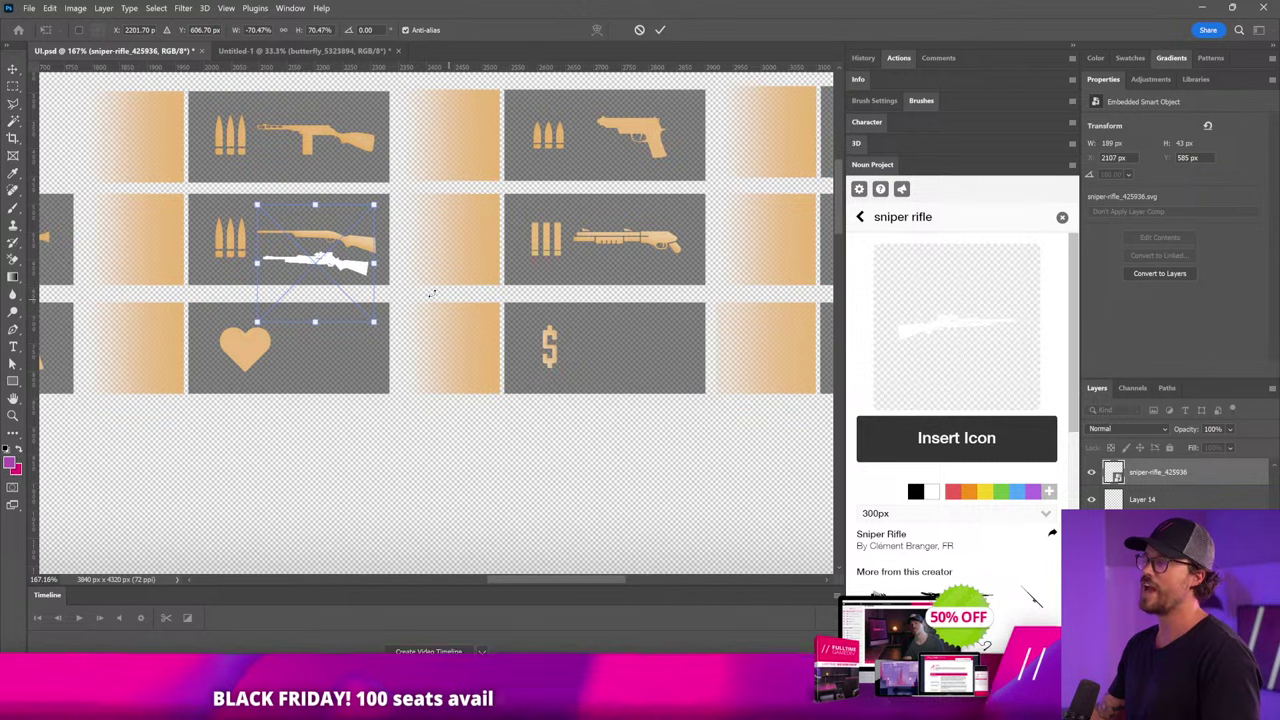
drag(374, 266, 322, 257)
key(Return)
key(ctrl+t)
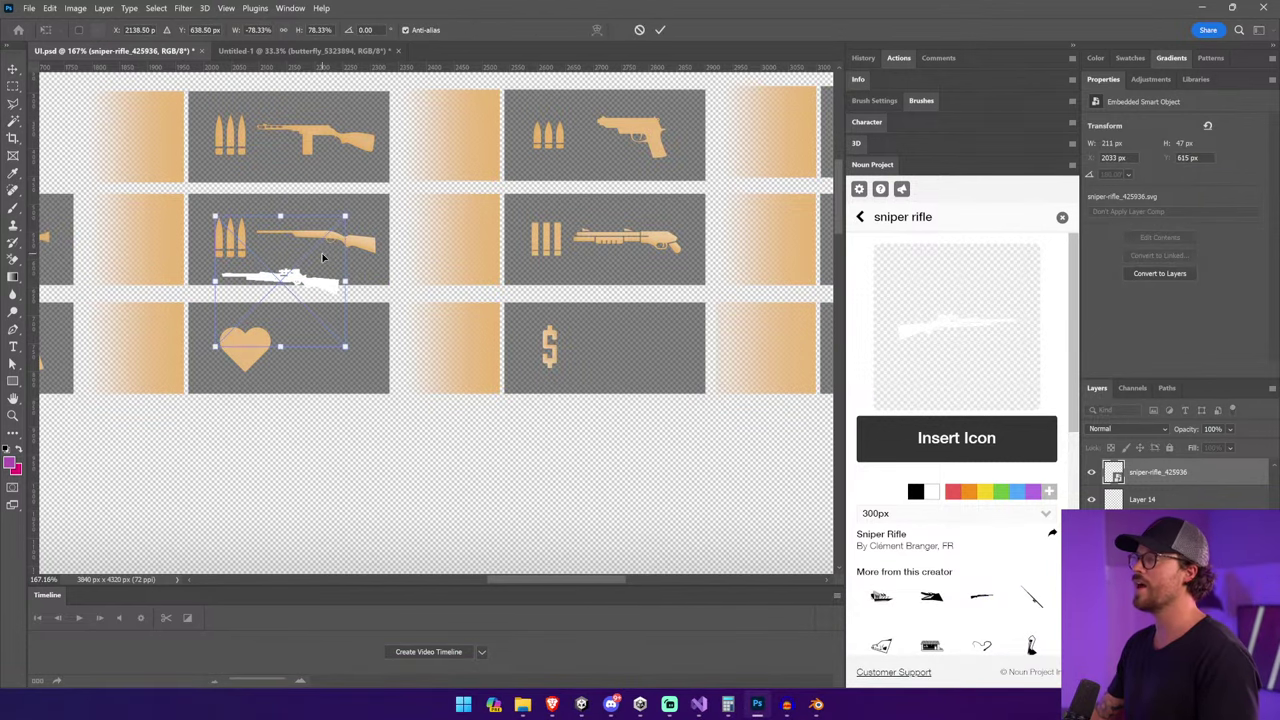
key(Return)
Replace the old rifle icon with the new sniper rifle and give it the same tan layer effects as the others.
click(358, 248)
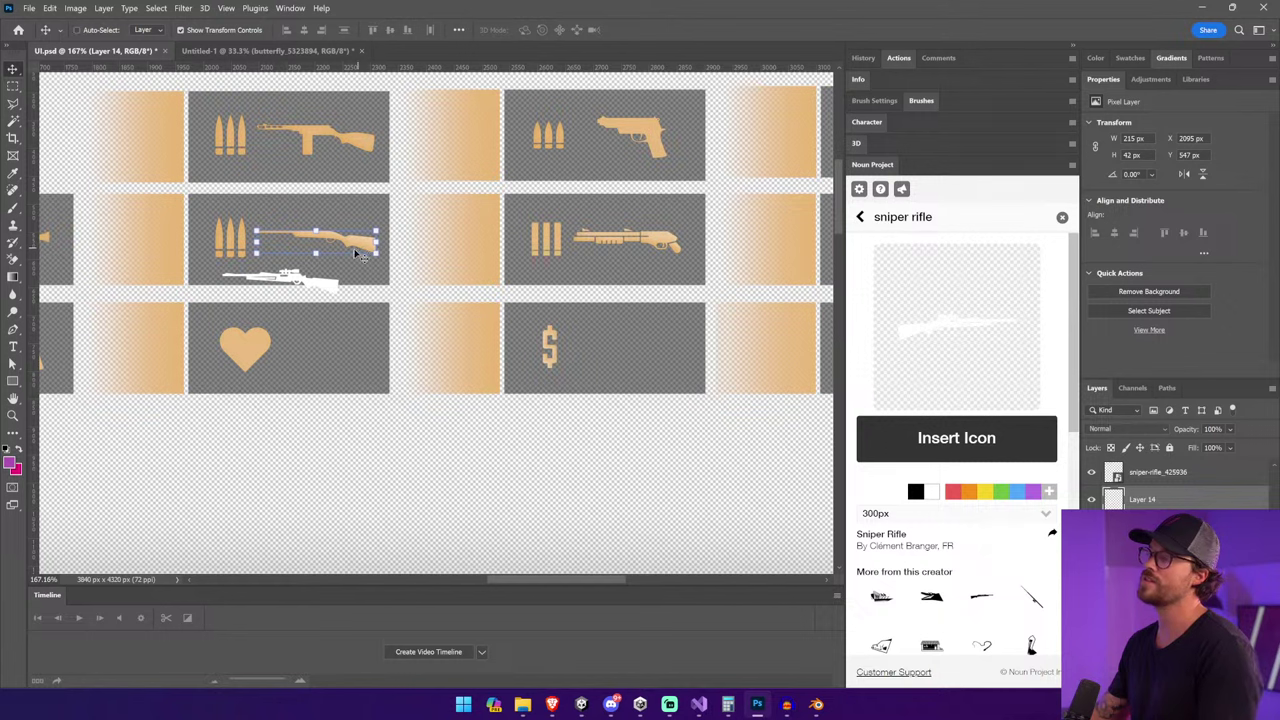
key(Delete)
click(318, 288)
drag(325, 291, 428, 323)
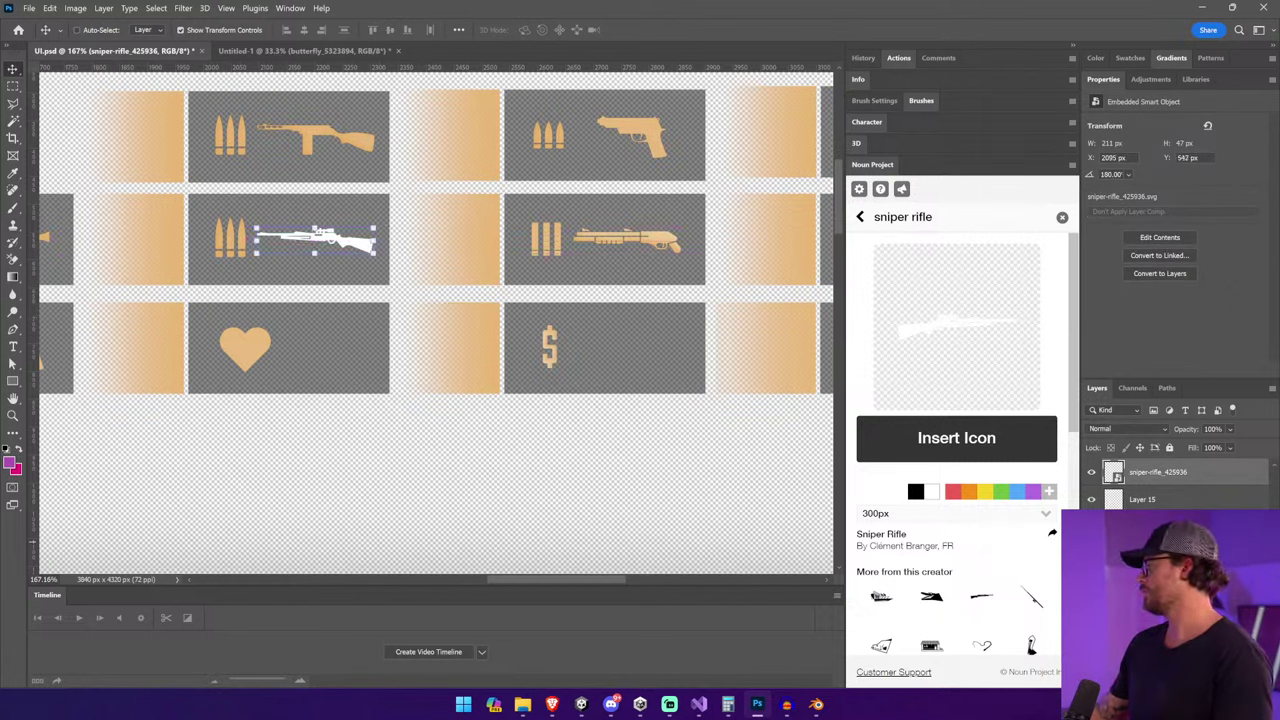
alt+drag(1139, 580, 1157, 455)
alt+drag(1155, 543, 1155, 545)
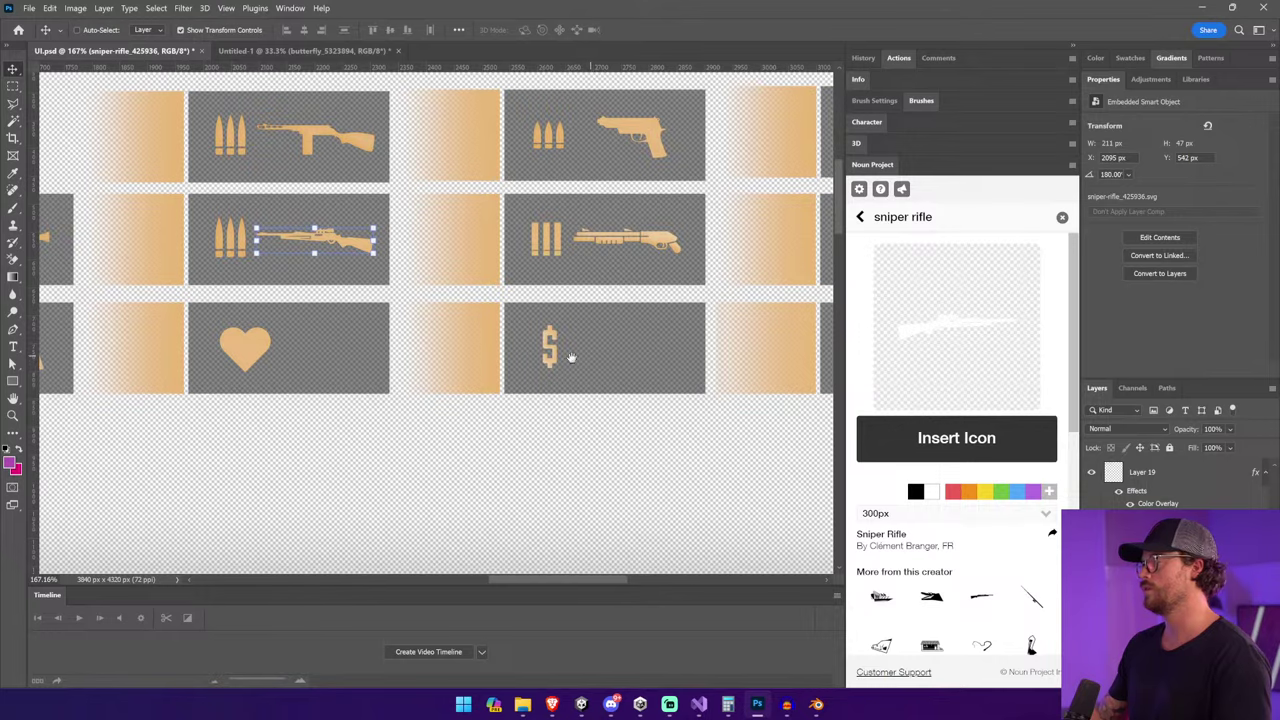
Duplicate the shotgun slot background and shotgun icon into a new row above the pistol slot.
drag(570, 357, 389, 379)
click(483, 270)
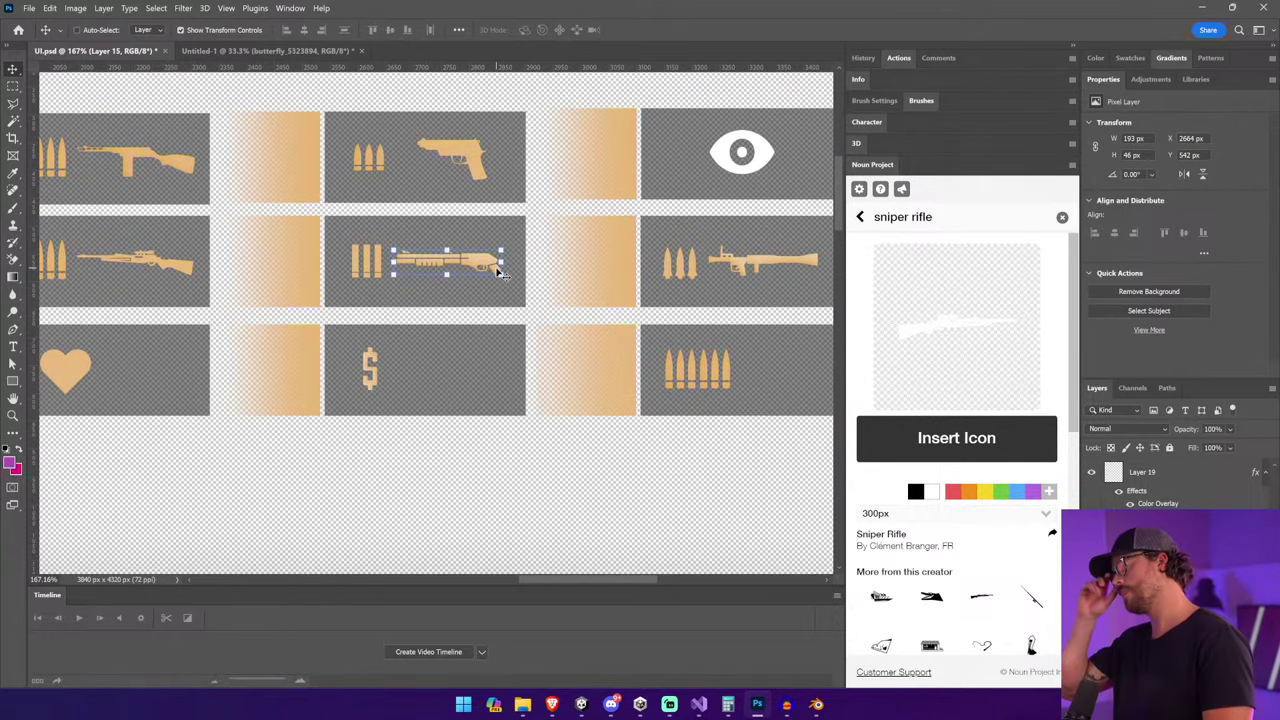
ctrl+shift+click(344, 247)
drag(581, 190, 551, 301)
alt+drag(445, 390, 457, 180)
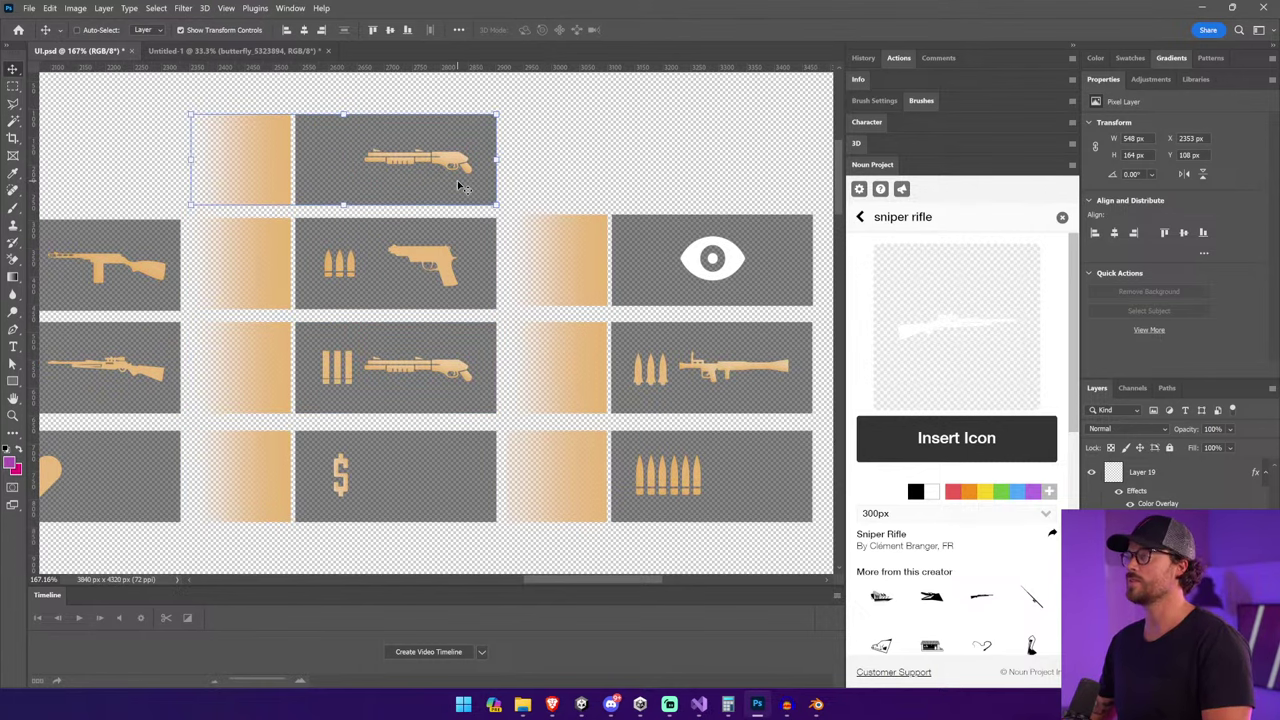
Copy the three shotgun shells into the new slot above the pistol and move their layer up the layer stack.
ctrl+click(347, 372)
alt+drag(455, 396, 457, 189)
drag(1165, 590, 1165, 456)
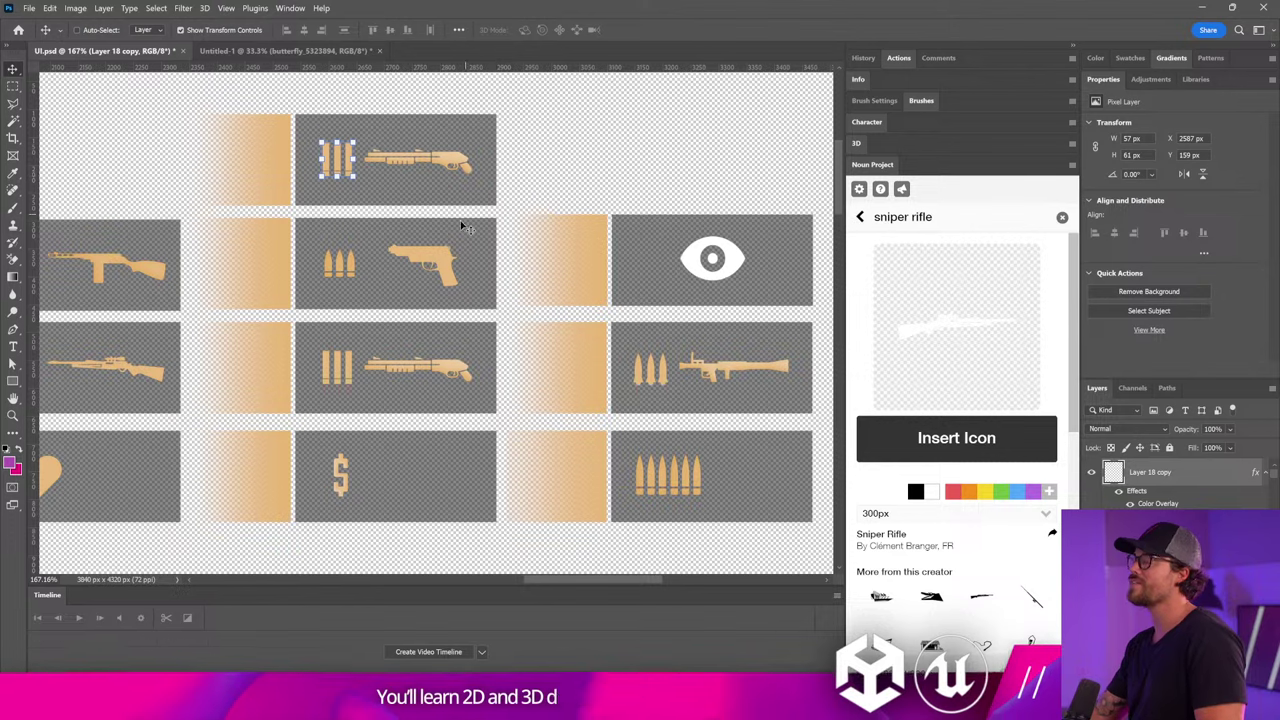
Select the shotgun icon above the dollar slot and search the Noun Project for "double barrel shotgun".
click(433, 266)
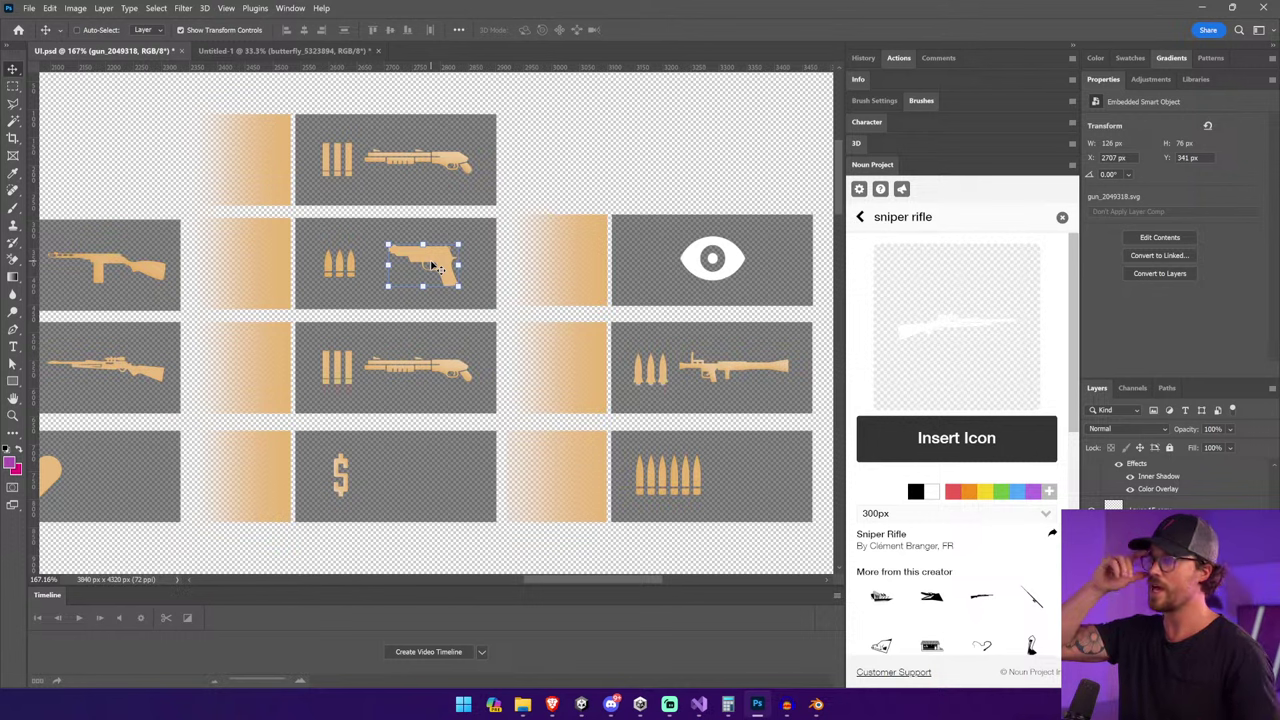
click(447, 376)
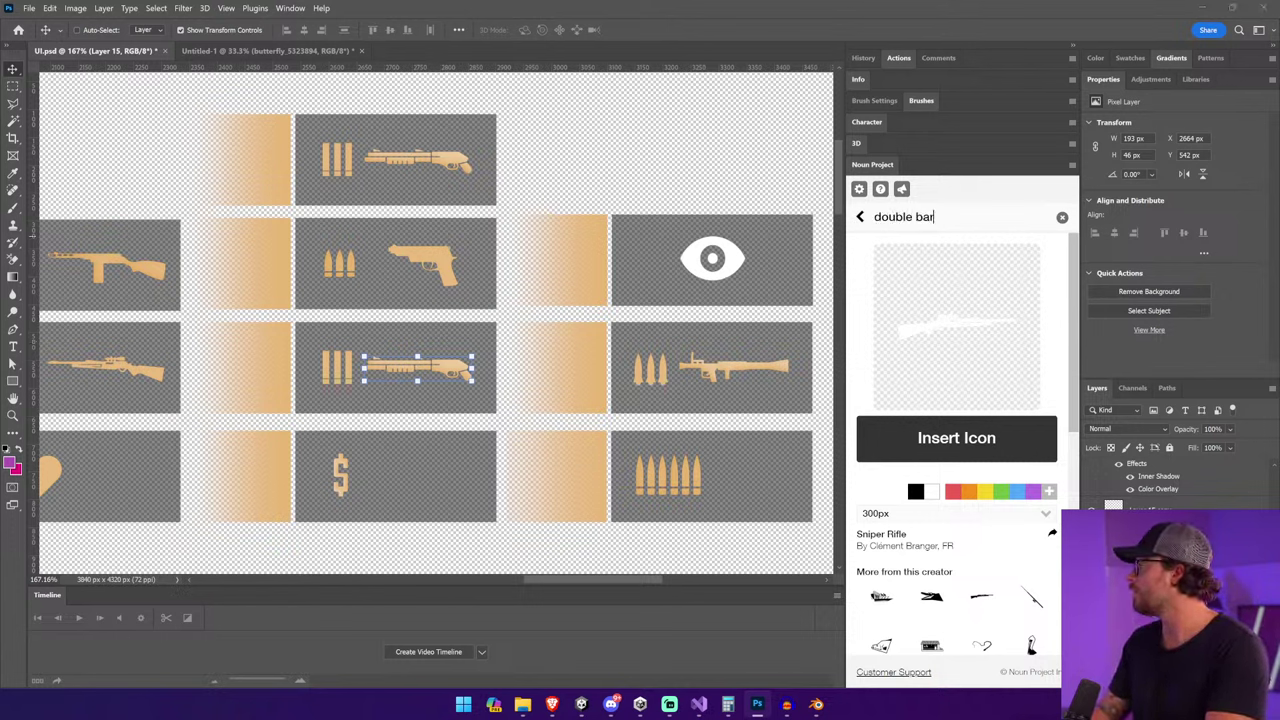
text(otgun)
key(Return)
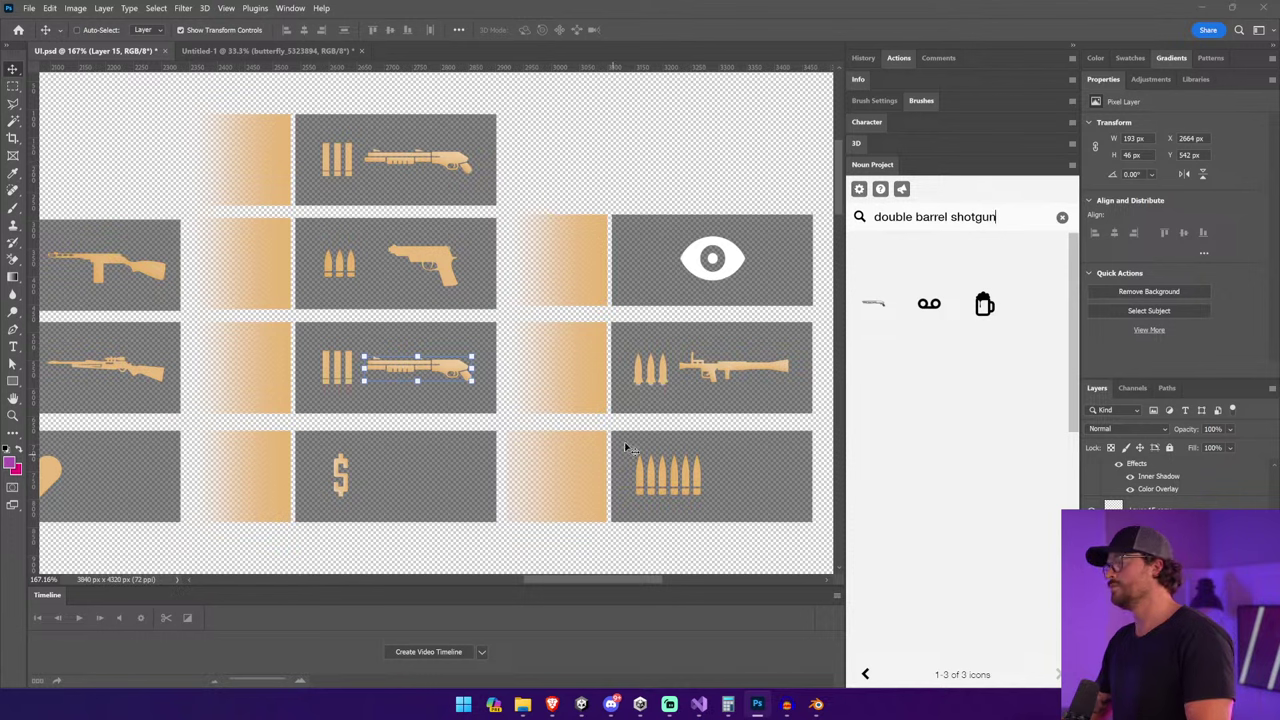
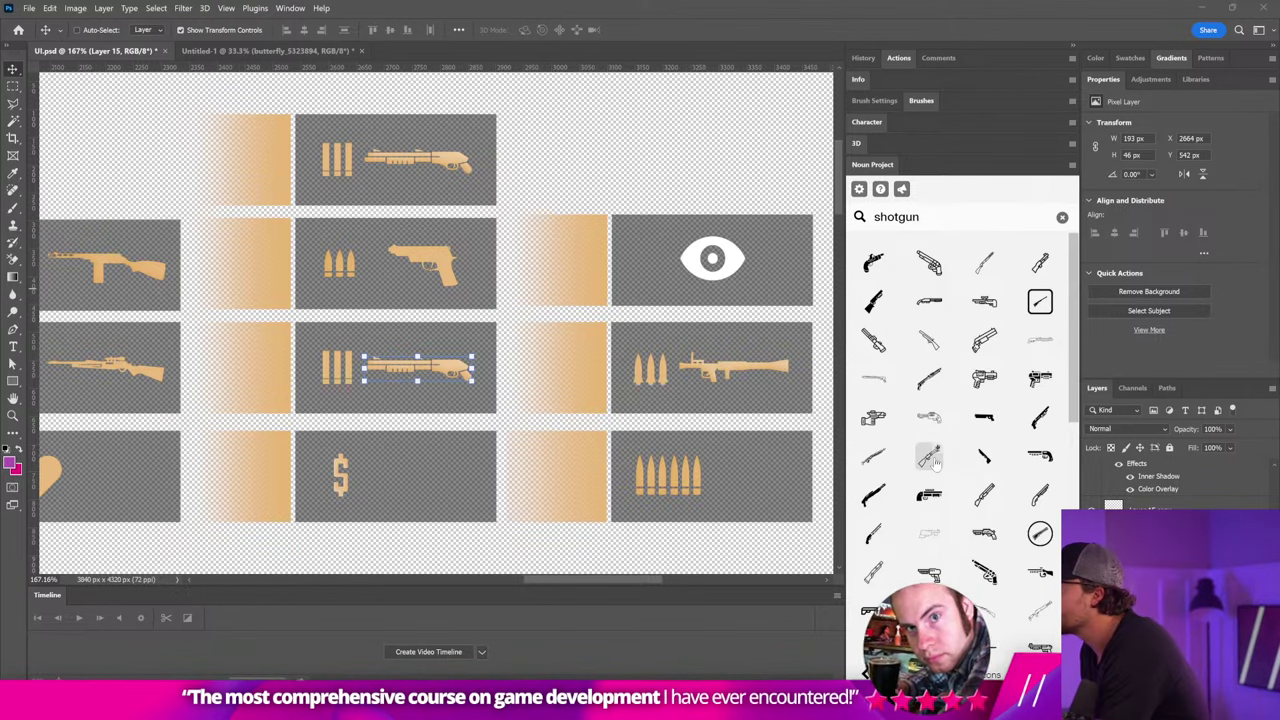
Insert a full-stock shotgun icon in white at 300px from the shotgun results, over the shotgun above the dollar slot.
scroll(975, 480, down, 3)
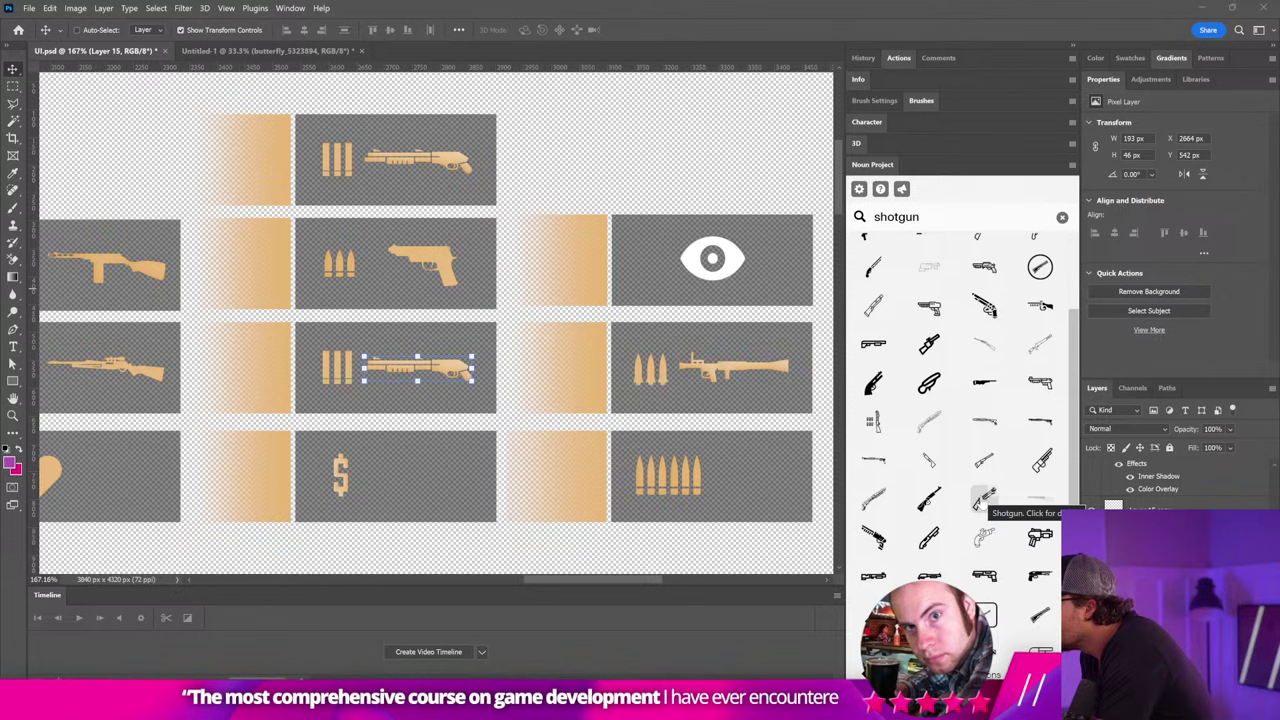
scroll(985, 500, down, 3)
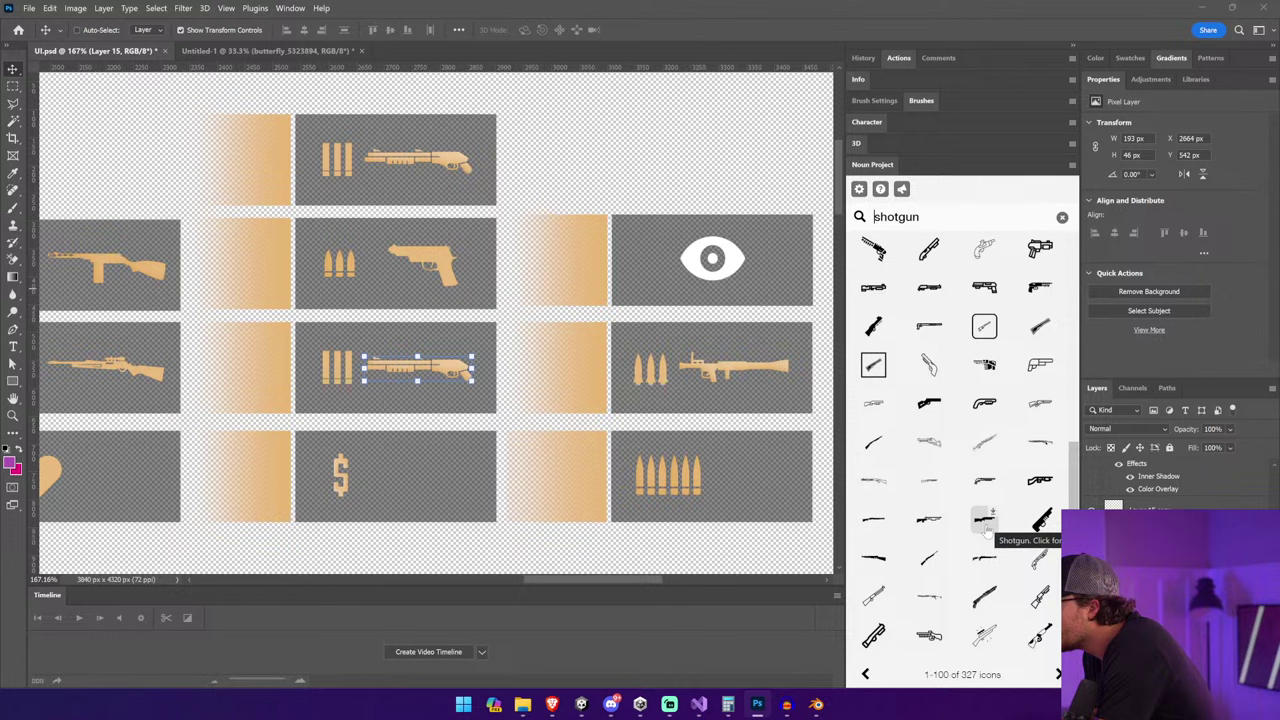
click(877, 556)
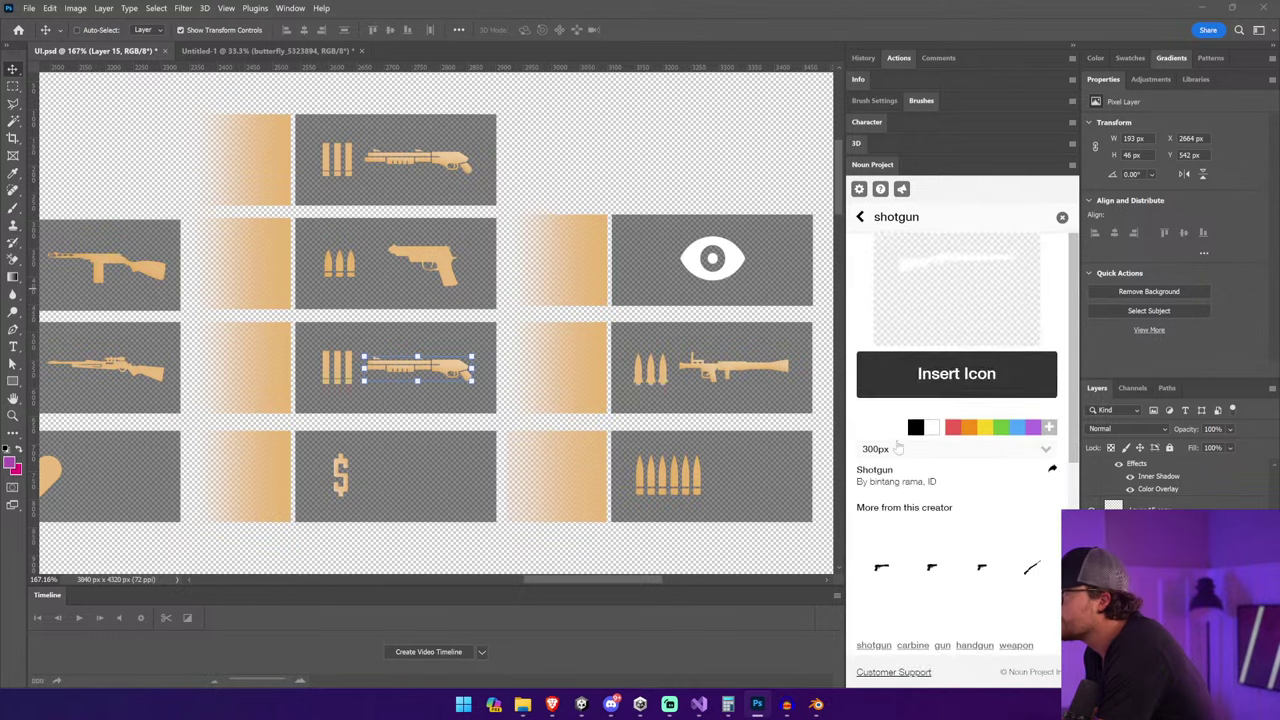
click(940, 445)
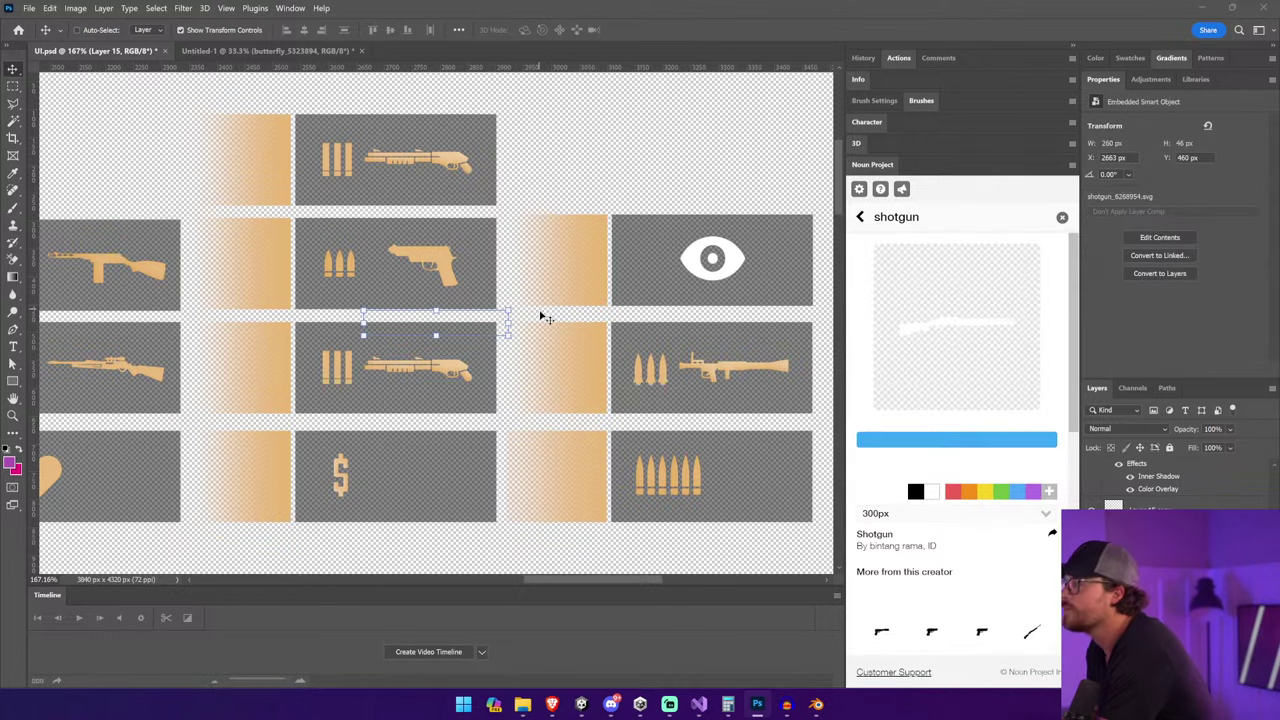
Flip the inserted white shotgun horizontally, nudge it right, and rasterize its layer.
click(50, 8)
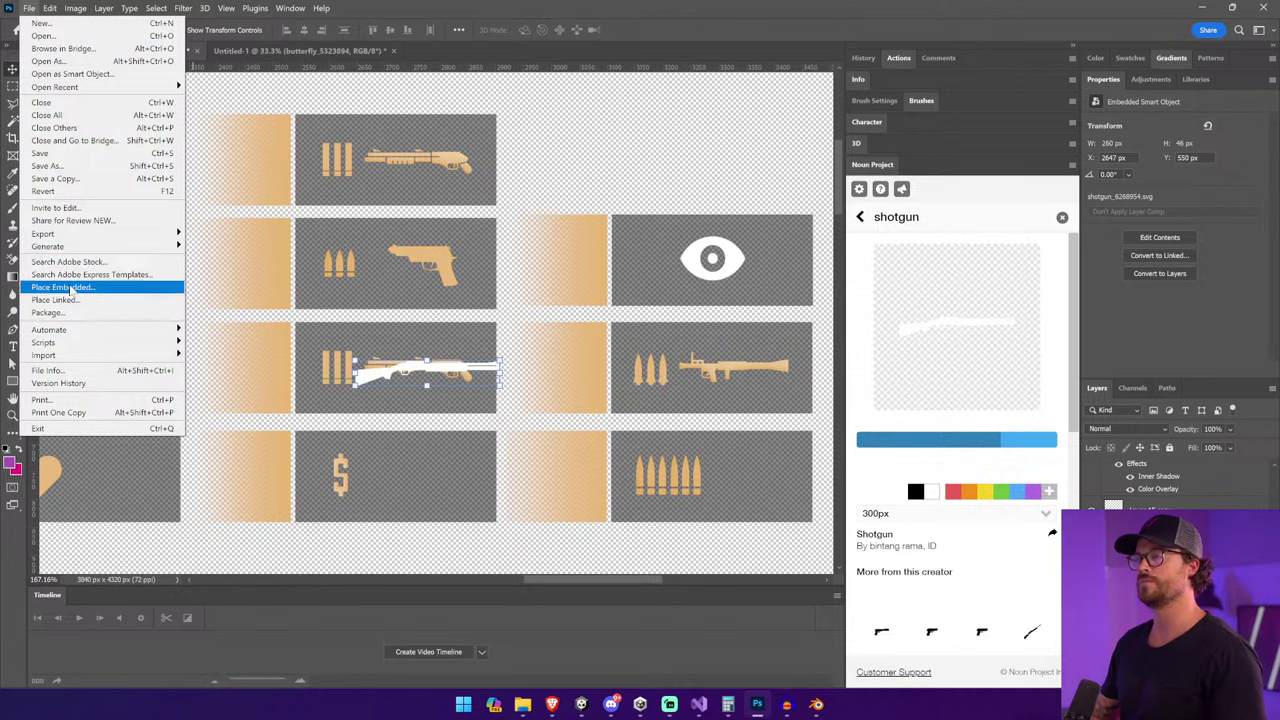
click(56, 12)
click(56, 12)
mouse_move(126, 294)
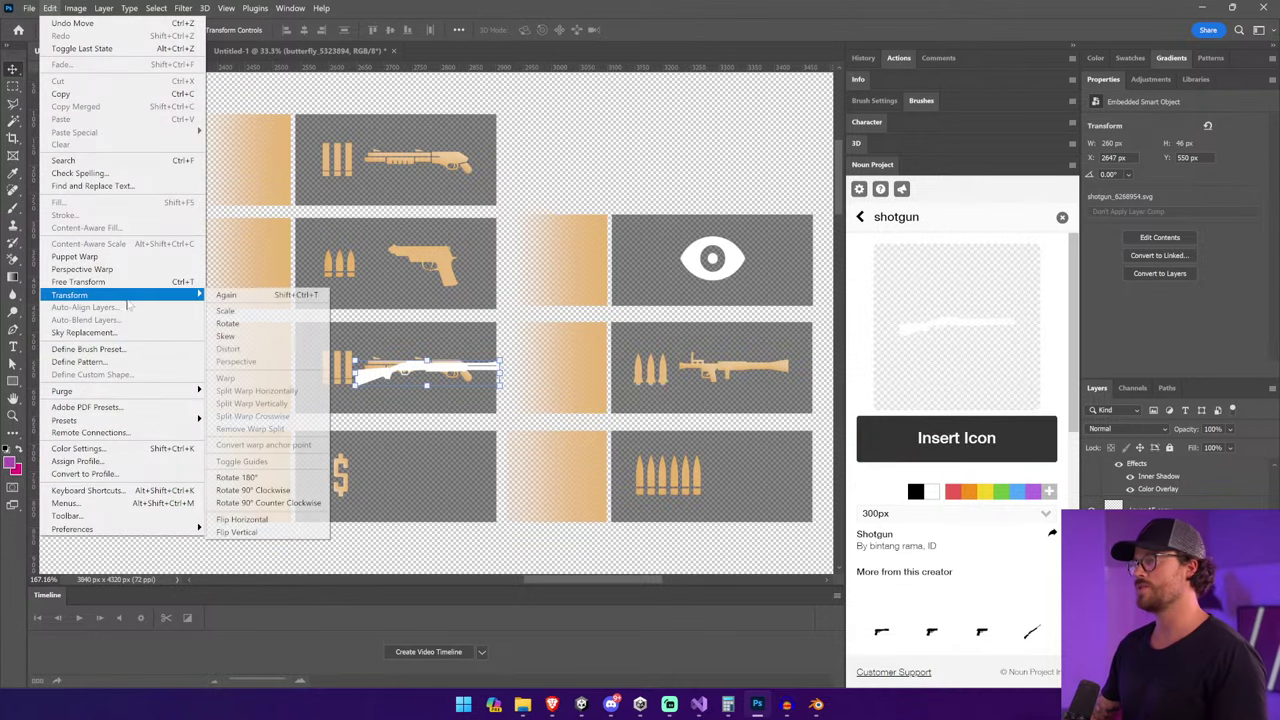
click(229, 517)
key(shift+Right)
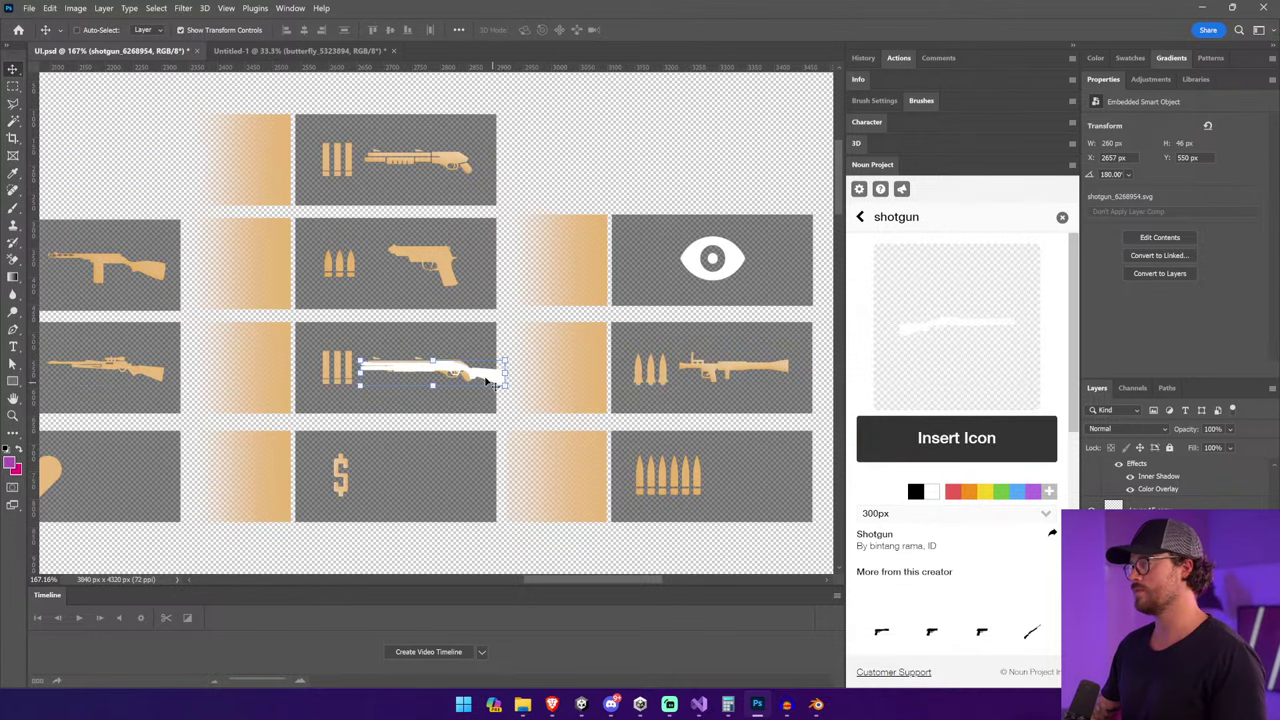
right_click(1136, 506)
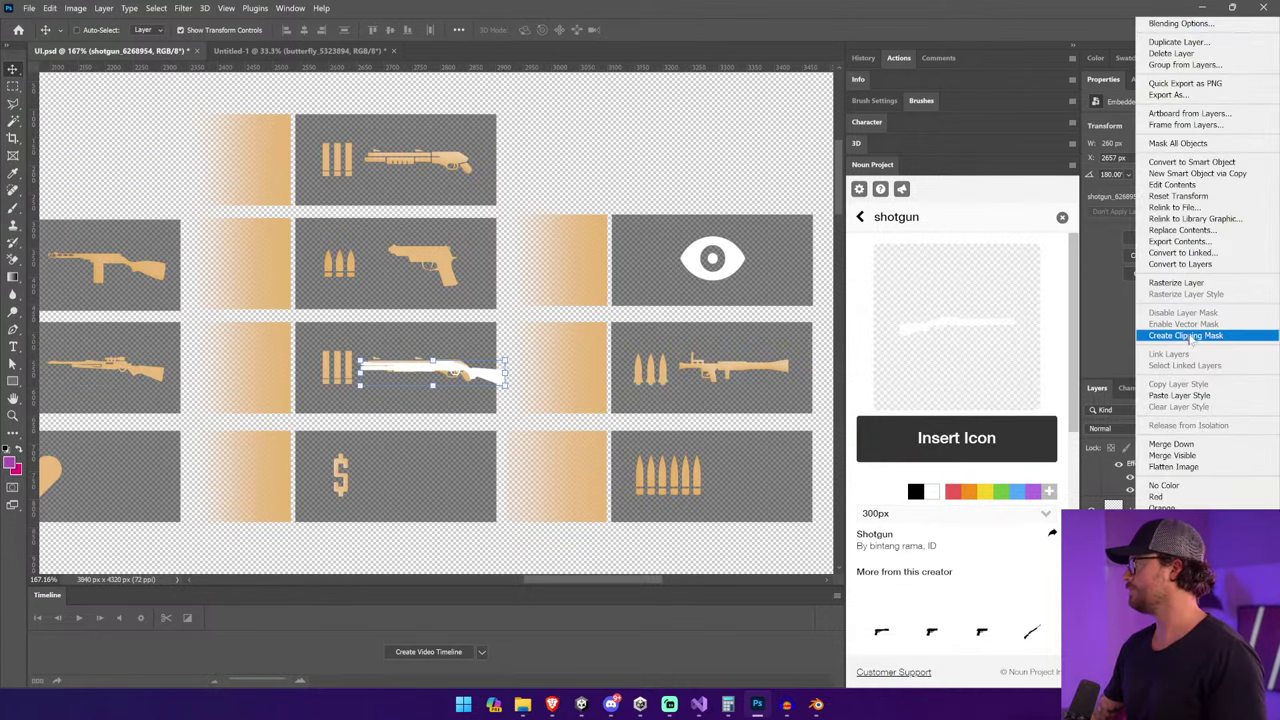
click(1176, 283)
key(m)
drag(338, 345, 424, 375)
key(ctrl+t)
key(Return)
key(ctrl+z)
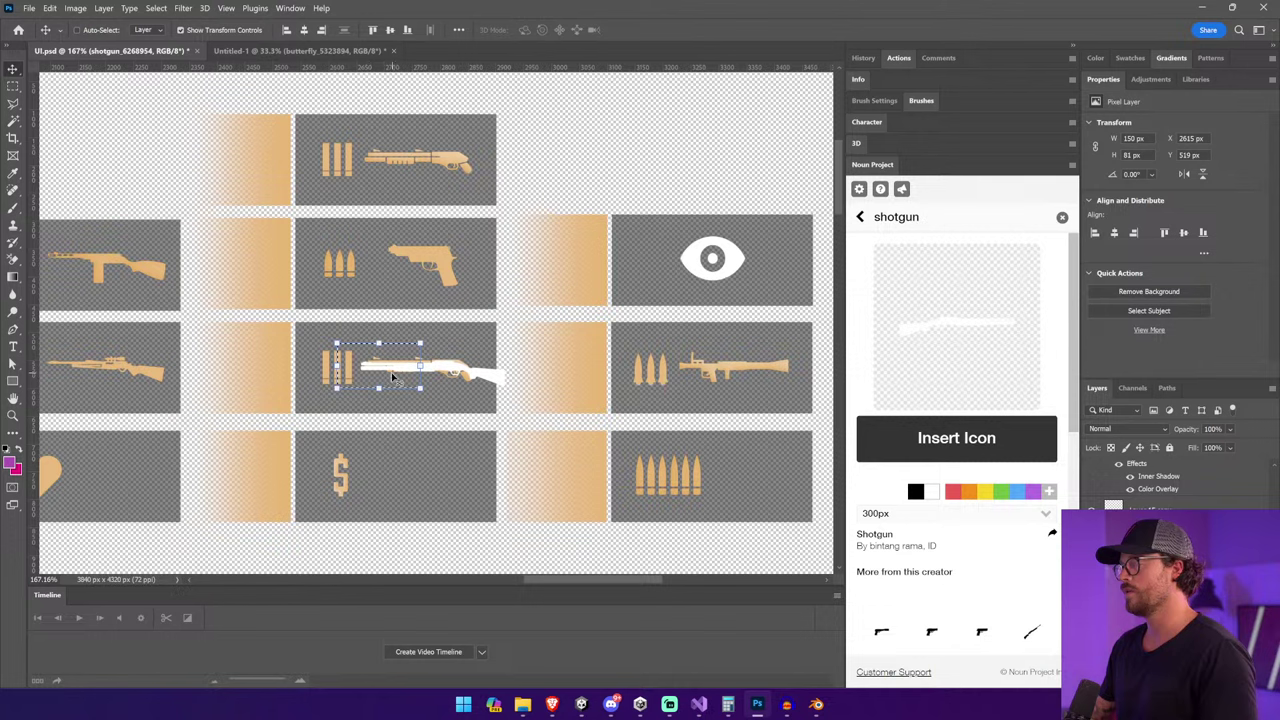
Shorten the white shotgun's barrel at the muzzle end and scale the whole icon down to about 204 × 40 px.
key(m)
drag(342, 333, 414, 371)
key(v)
key(ctrl+d)
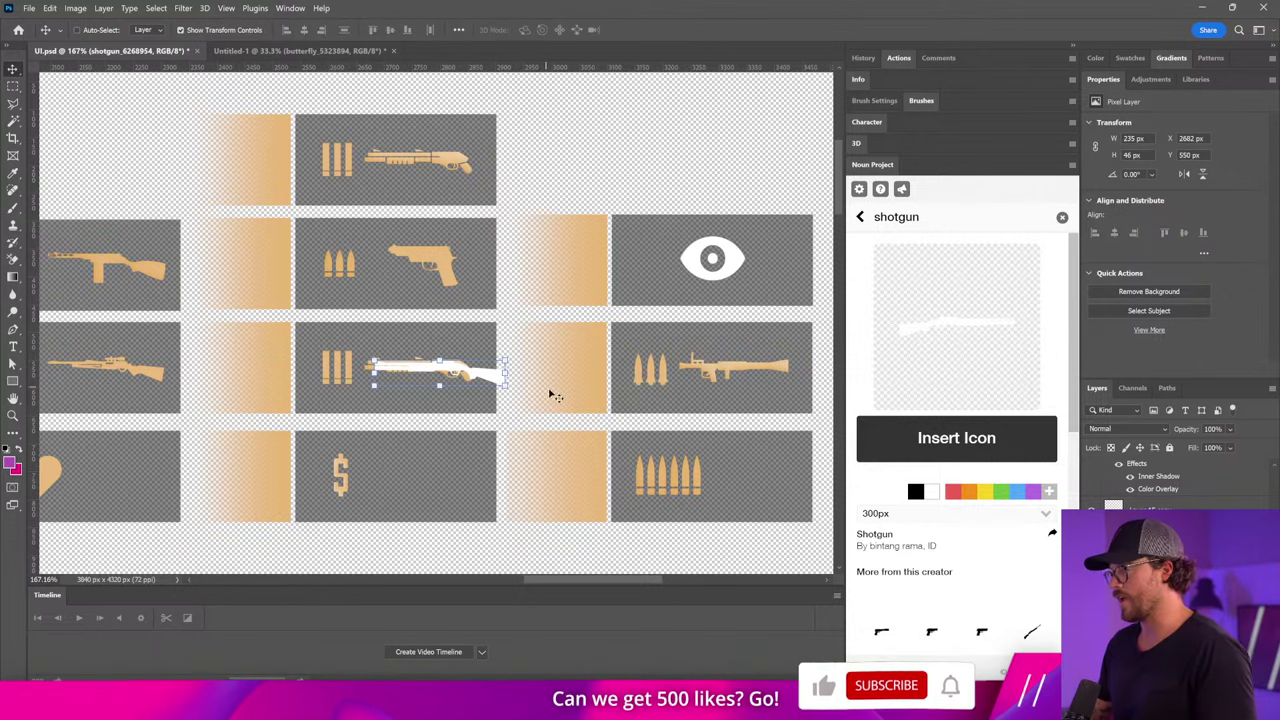
drag(504, 384, 486, 383)
key(Return)
Move the white shotgun below the old tan one and give it the old icon's Inner Shadow and Color Overlay effects.
ctrl+click(465, 370)
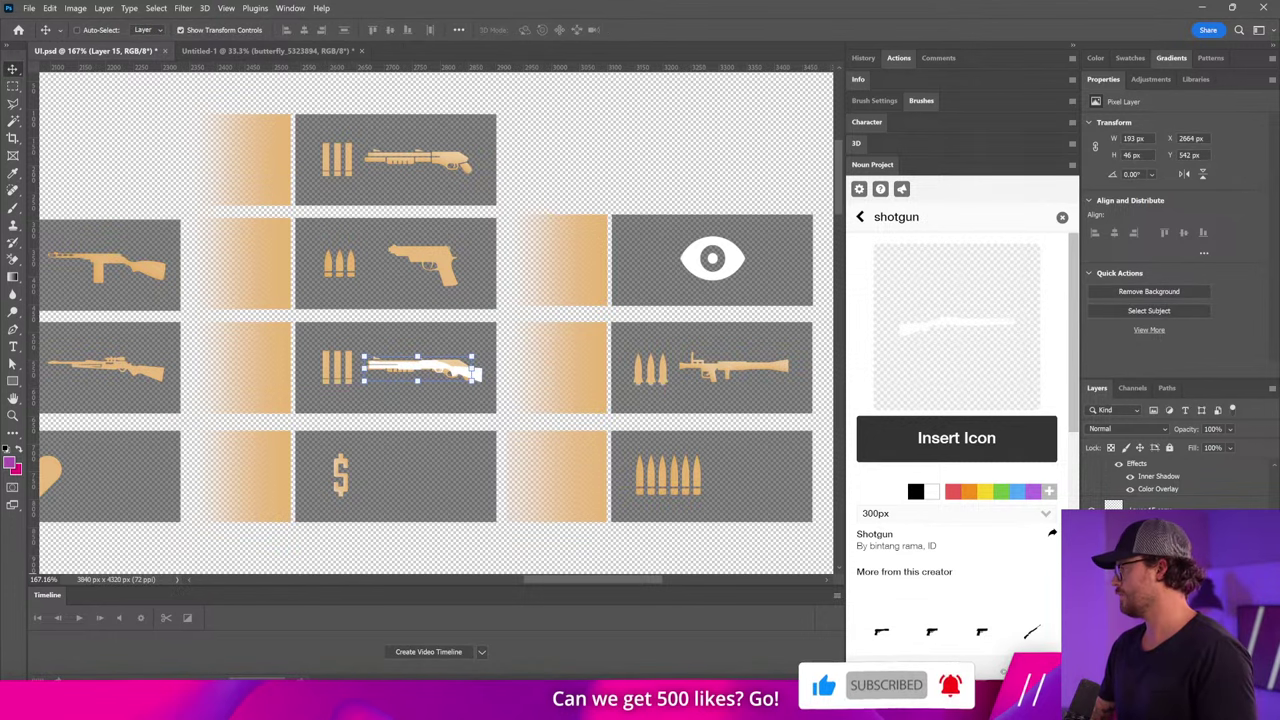
ctrl+click(484, 470)
ctrl+click(457, 373)
drag(534, 403, 534, 435)
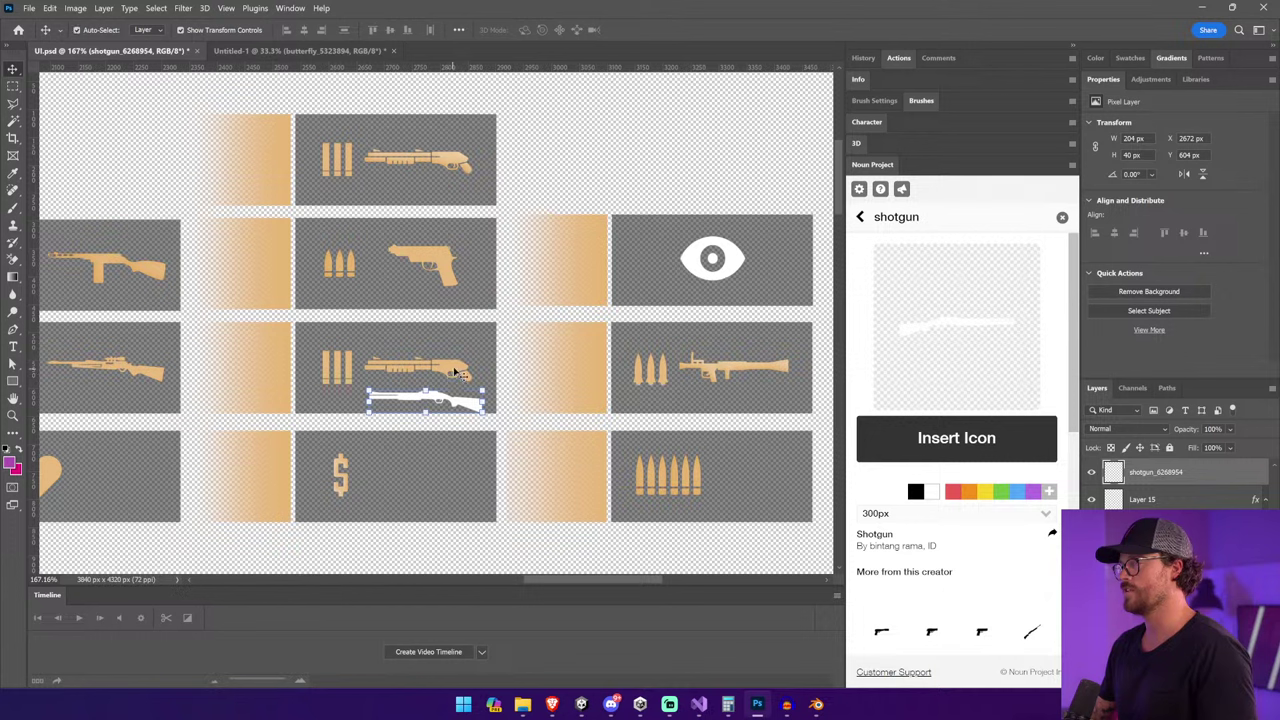
ctrl+click(455, 372)
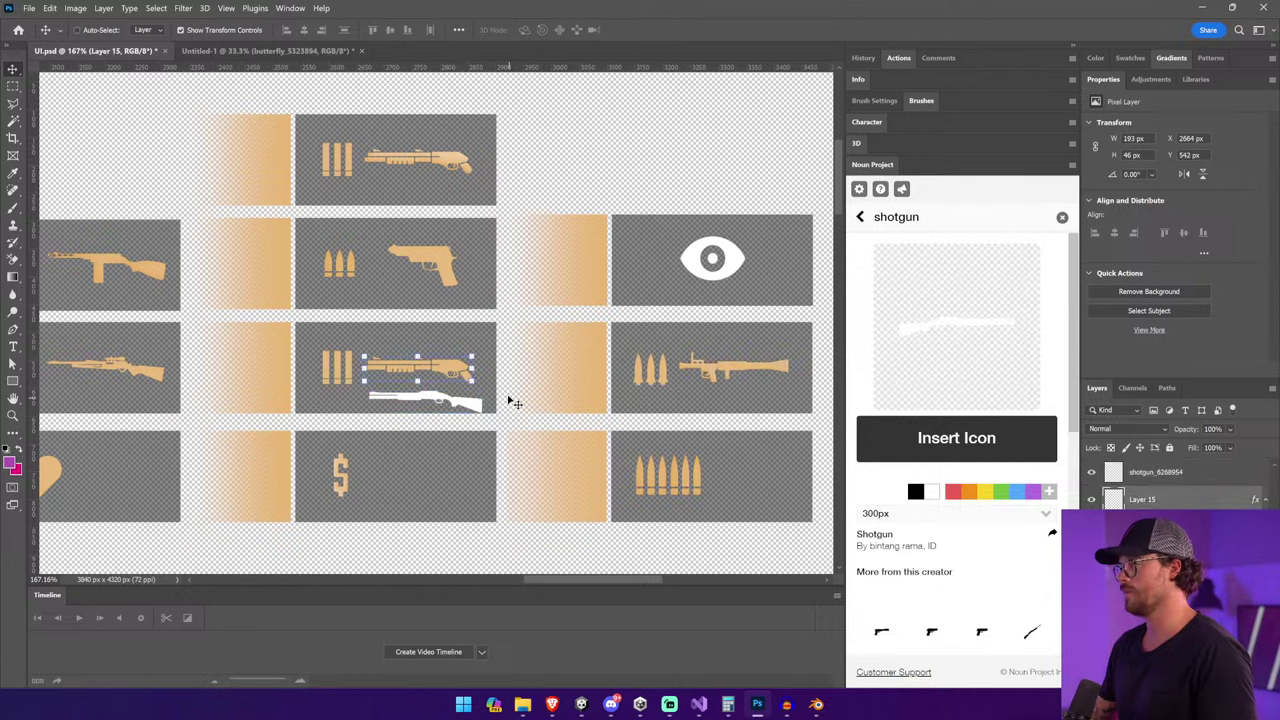
ctrl+click(470, 403)
alt+drag(1148, 484, 1149, 479)
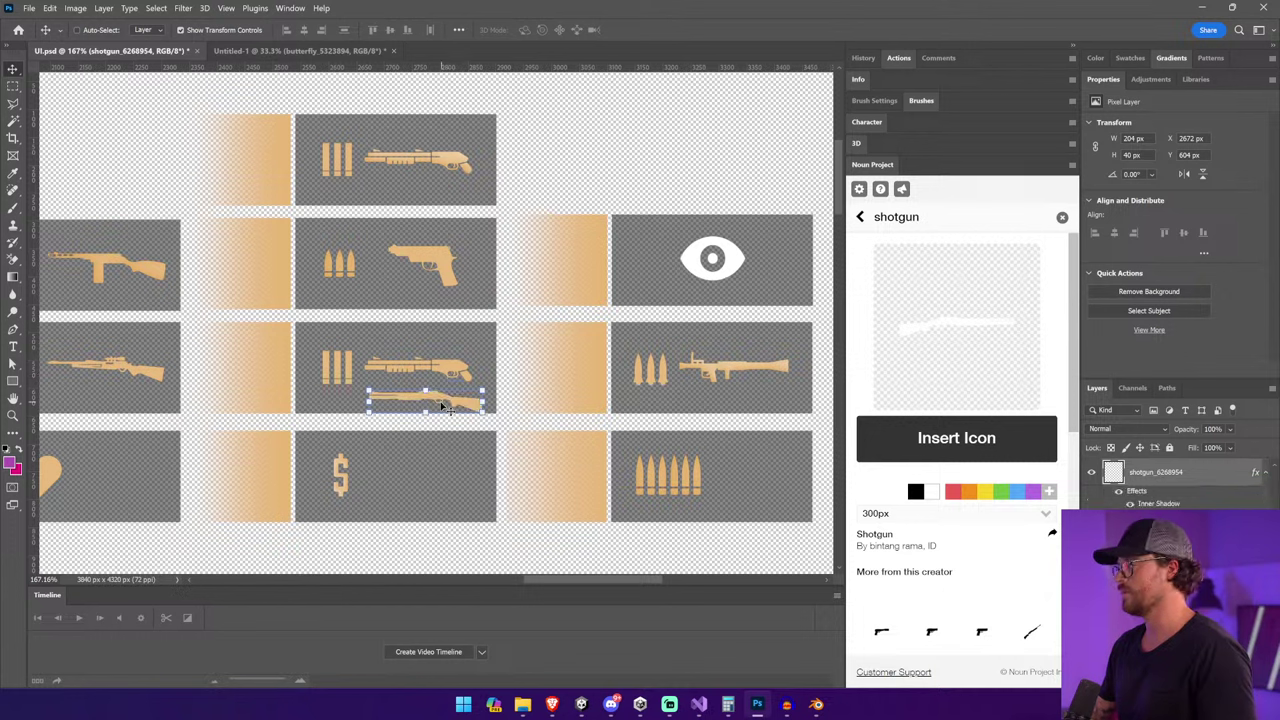
Delete the old shotgun above the dollar slot and move the new one up into its place beside the shells.
drag(519, 461, 589, 441)
ctrl+click(444, 367)
key(Delete)
ctrl+click(420, 393)
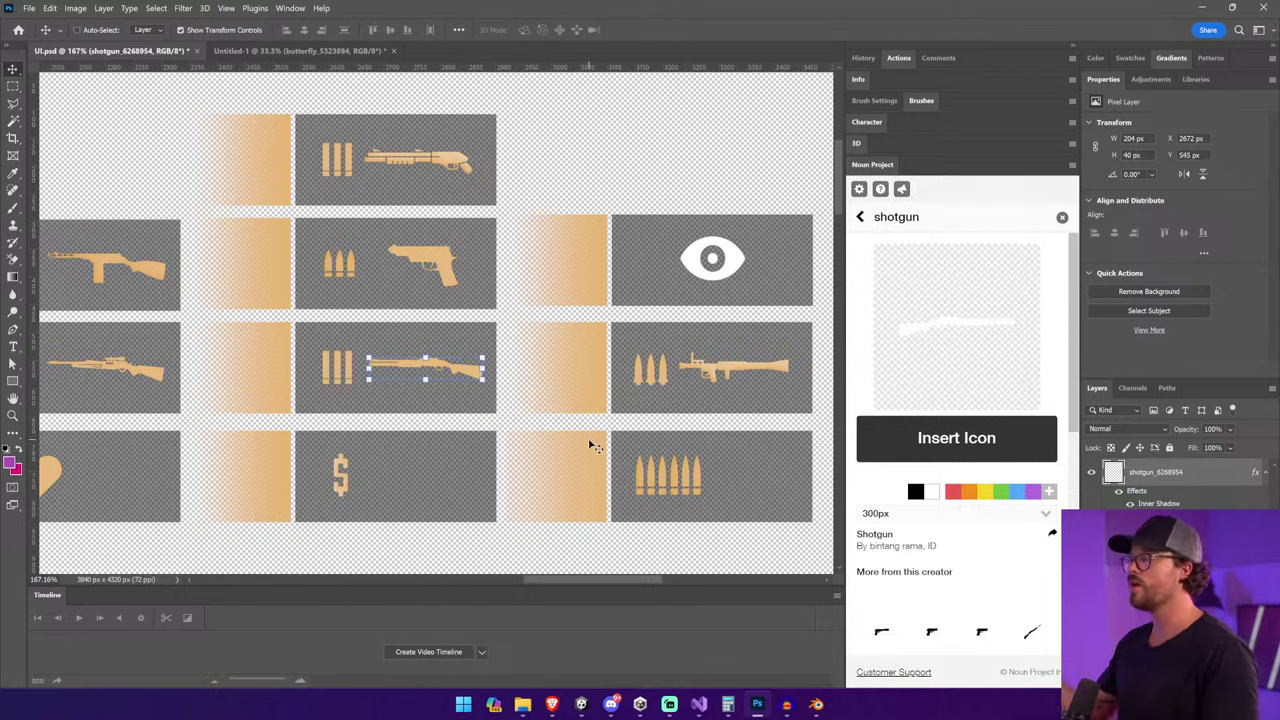
Scale the shotgun icon above the pistol slot down proportionally to about 173 × 42 px.
click(463, 170)
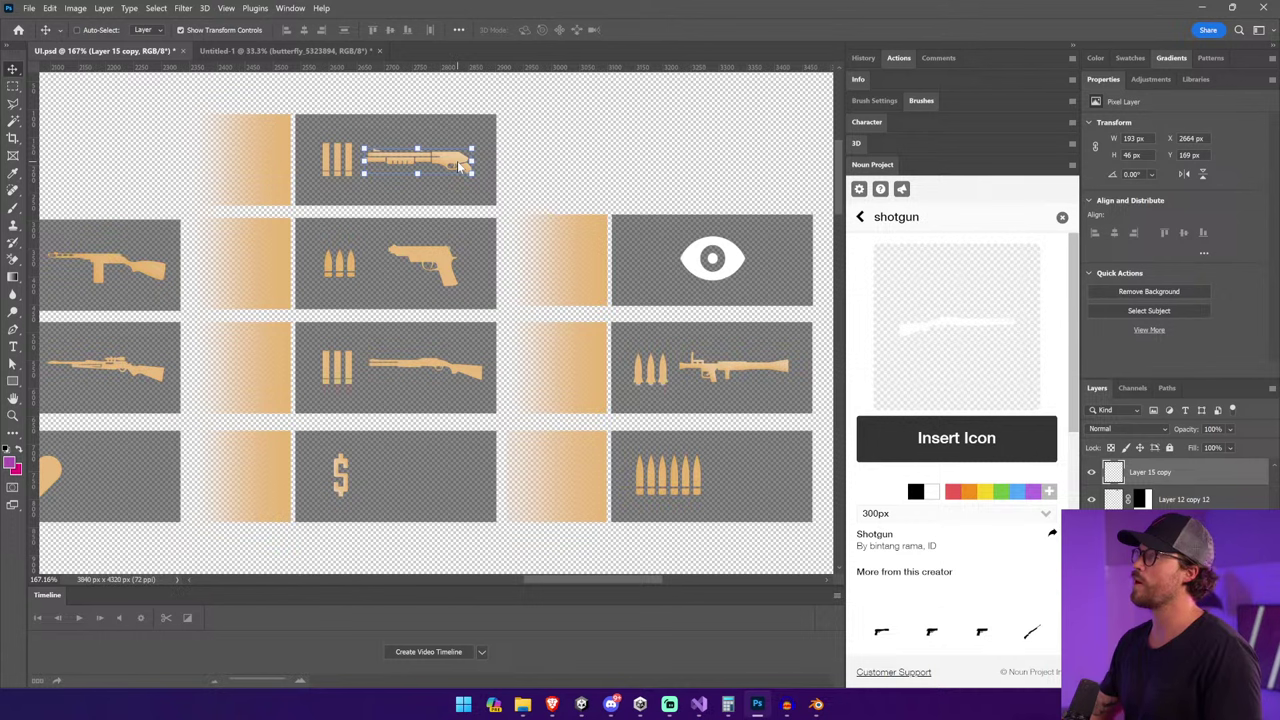
drag(364, 158, 376, 158)
key(Return)
ctrl+click(428, 367)
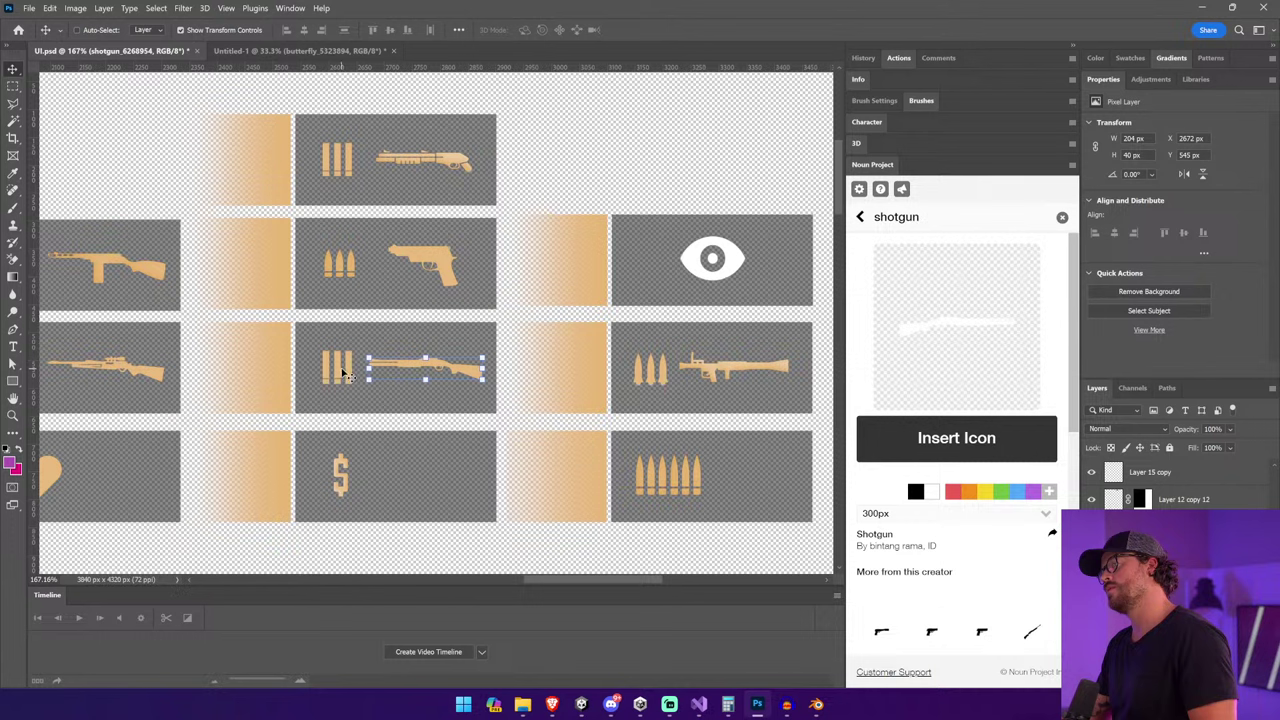
ctrl+click(445, 163)
drag(375, 161, 394, 161)
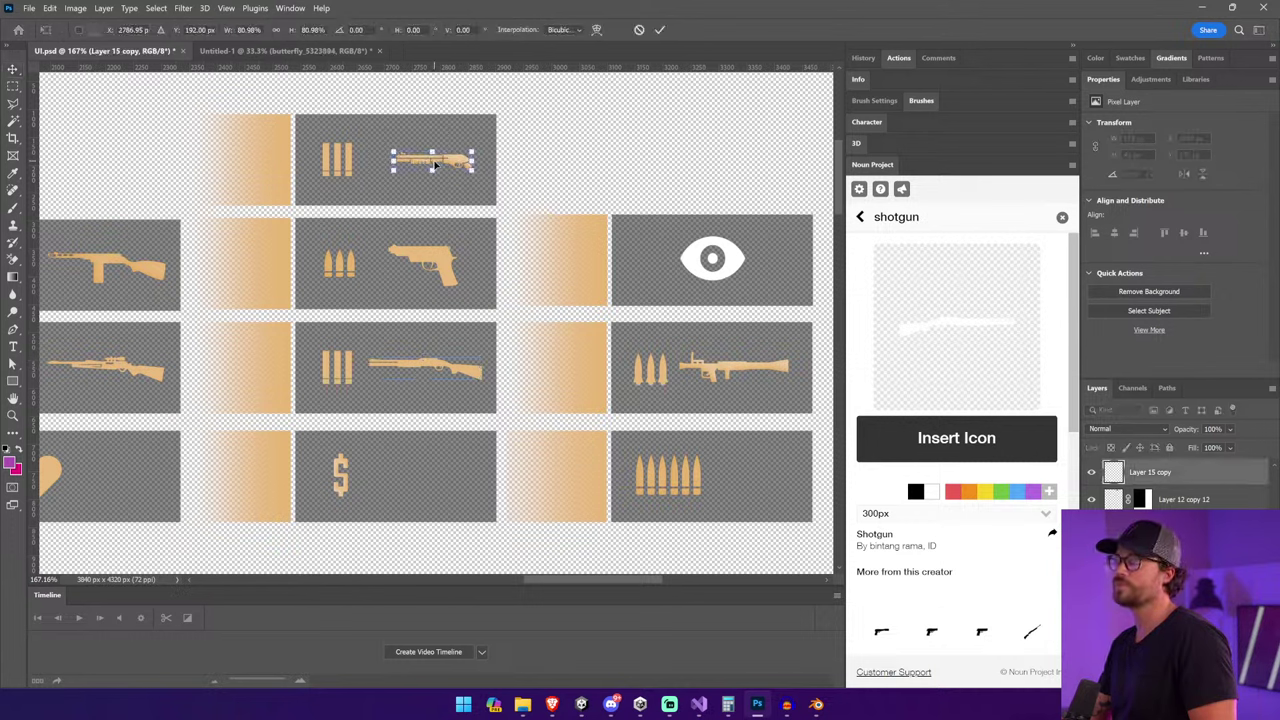
key(Return)
Search the Noun Project for "pump action".
double_click(895, 216)
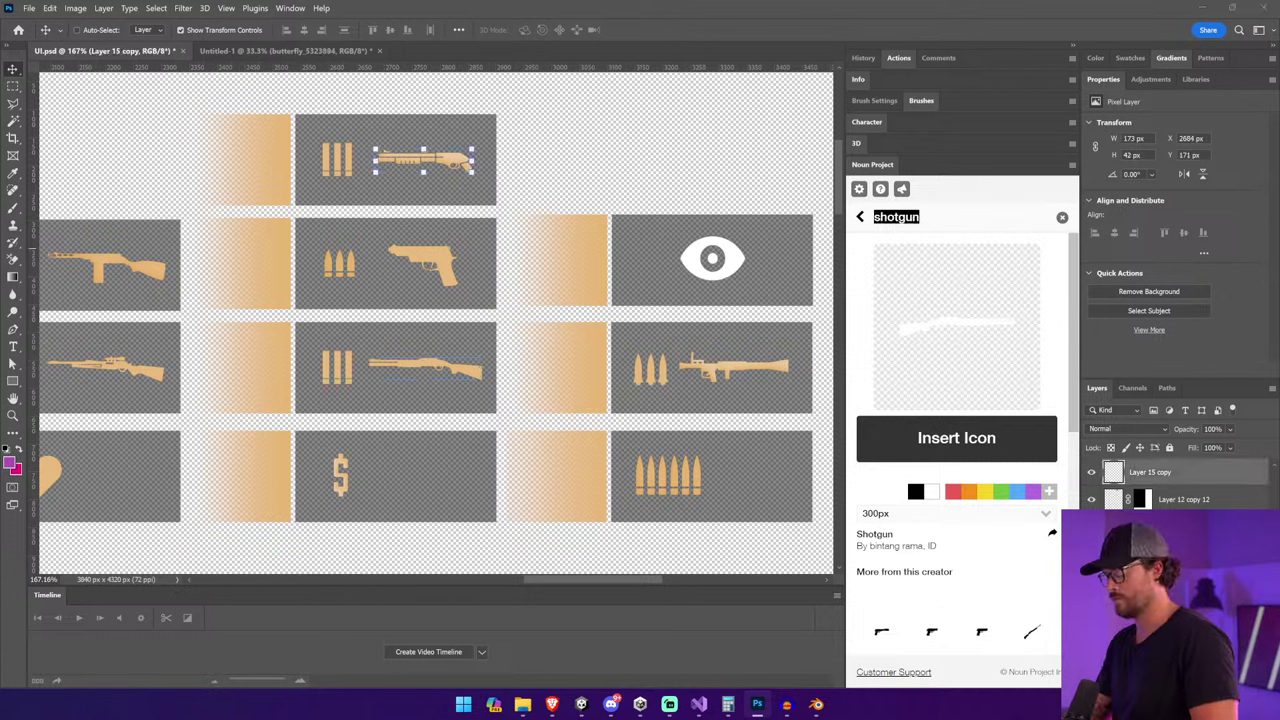
text(pump action)
key(Return)
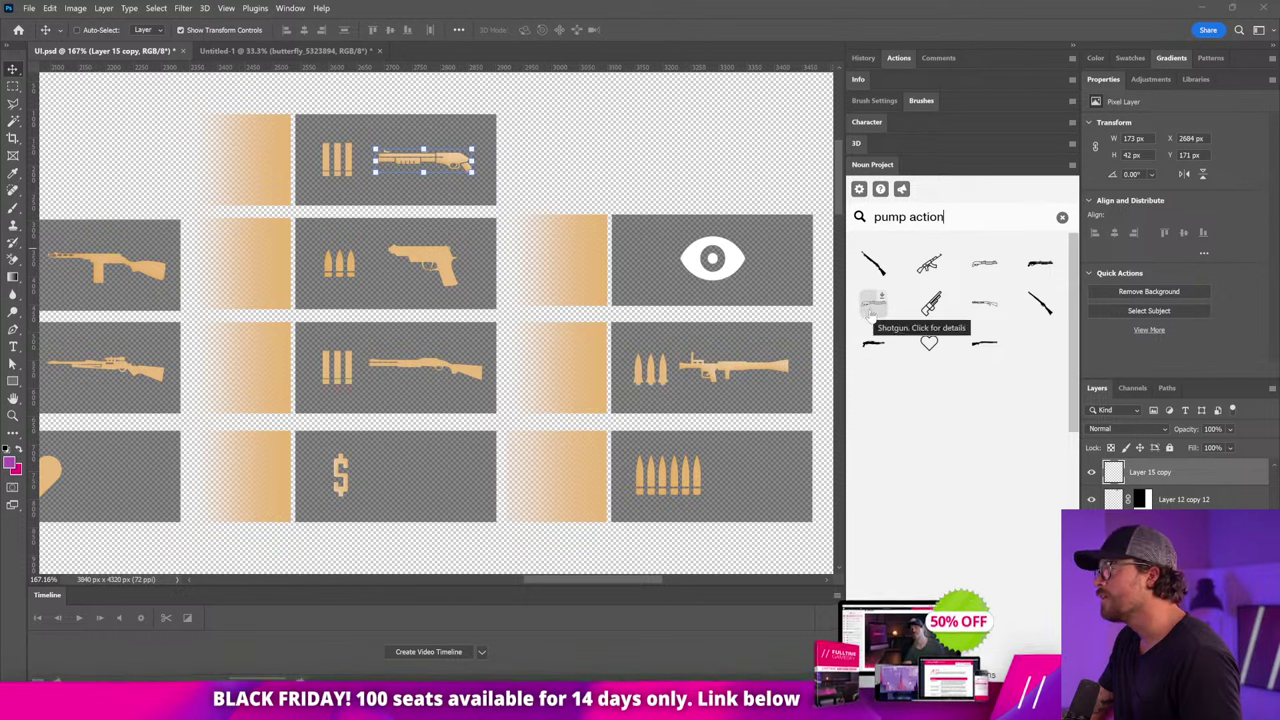
Scale the shotgun above the pistol slot to 86.71% and enlarge the one above the dollar slot to about 212 × 42 px.
drag(376, 171, 389, 172)
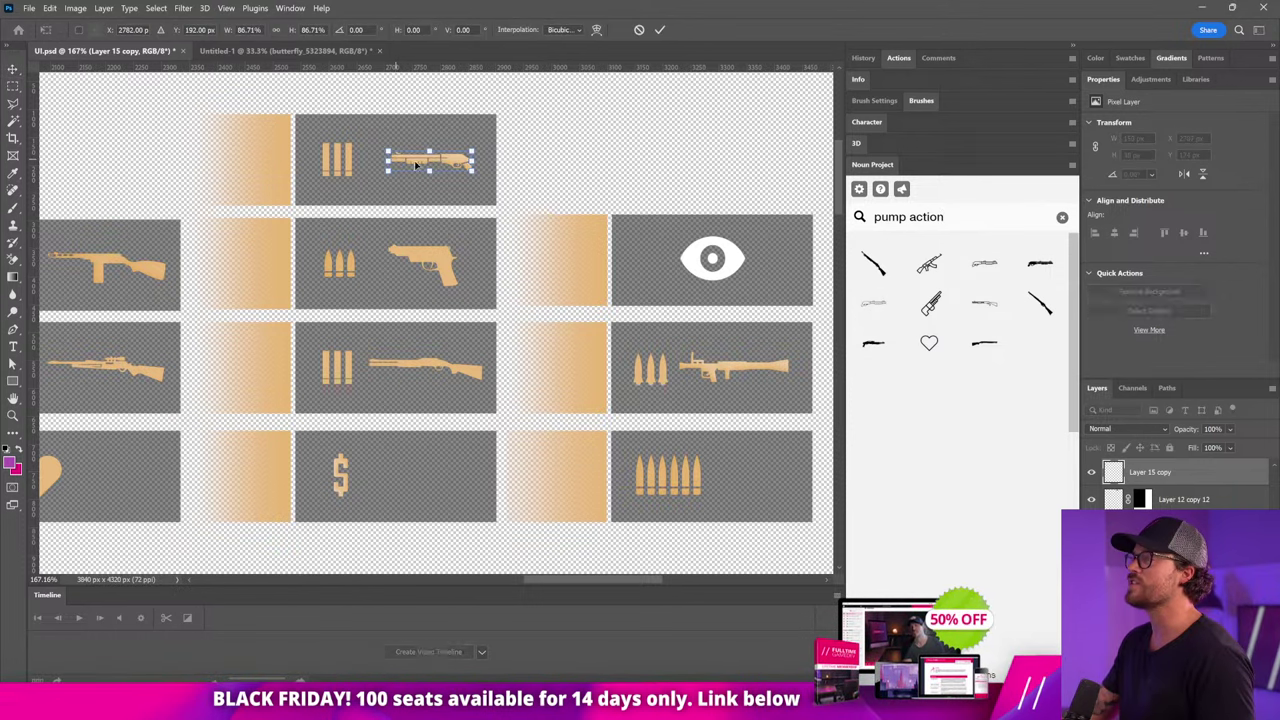
click(427, 367)
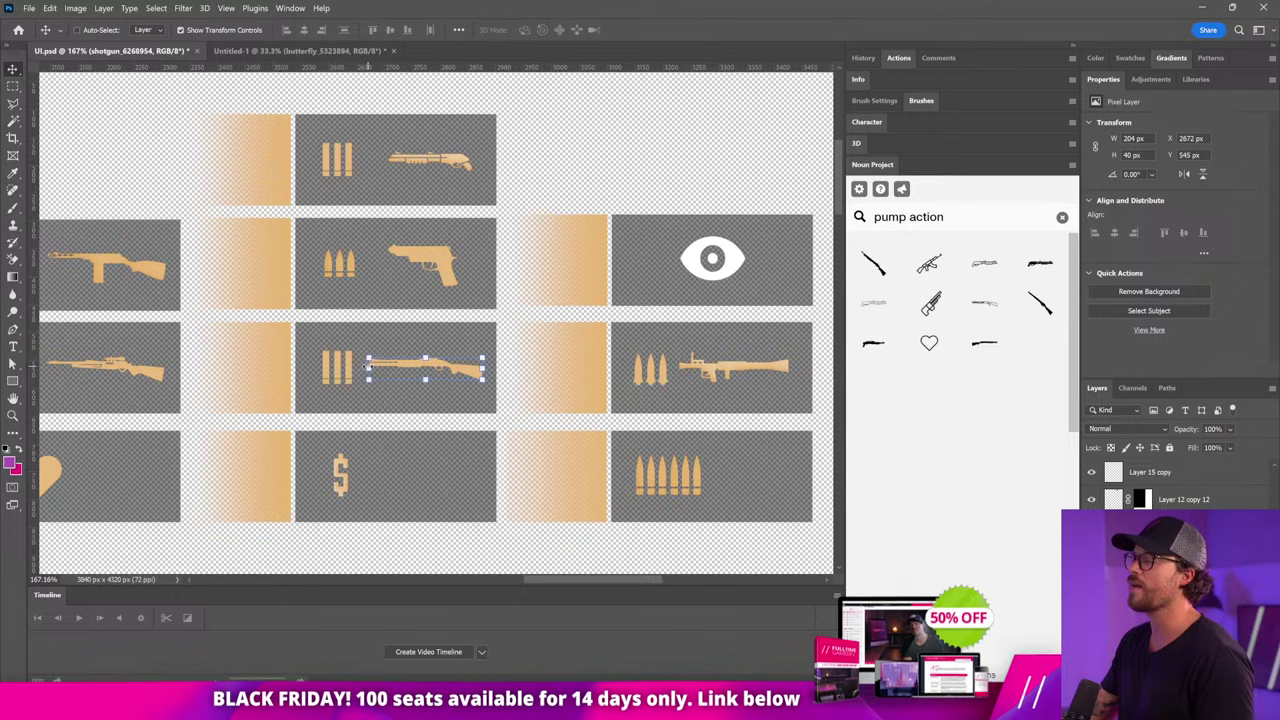
drag(367, 369, 363, 367)
key(Return)
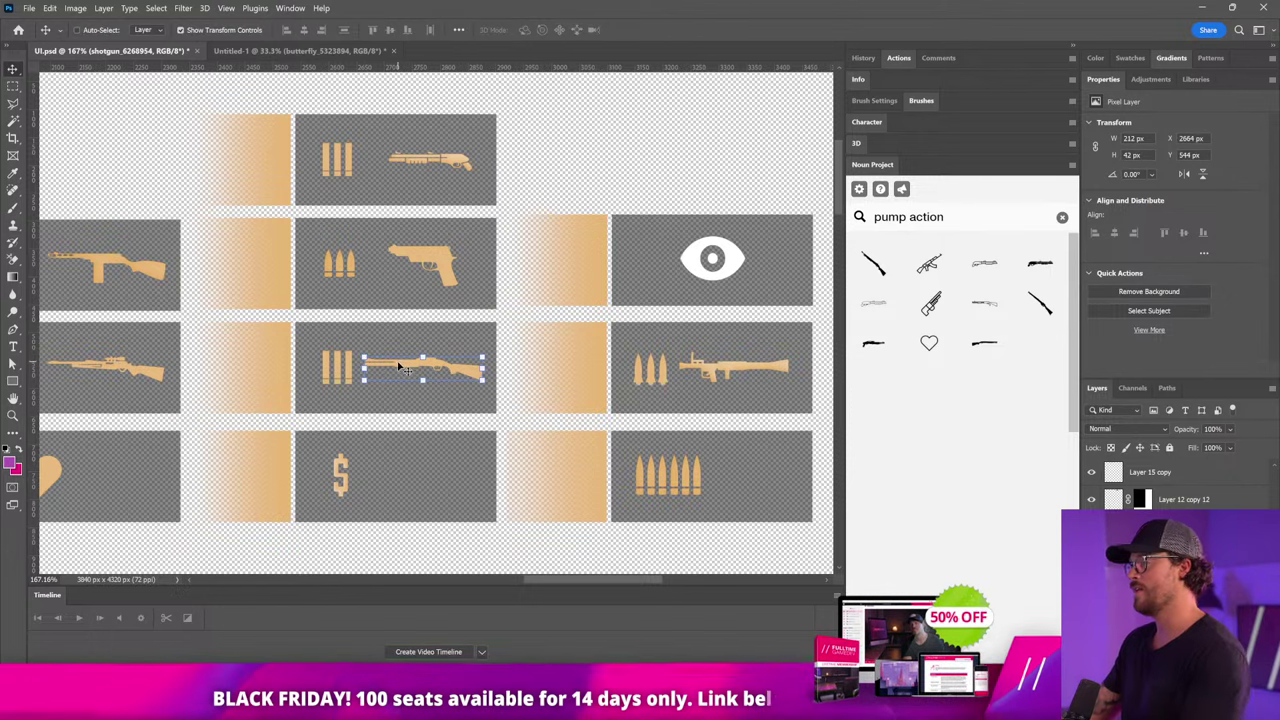
Fill out the front of the lower shotgun's barrel by stretching its selected section to 116.33% width toward the muzzle.
click(13, 86)
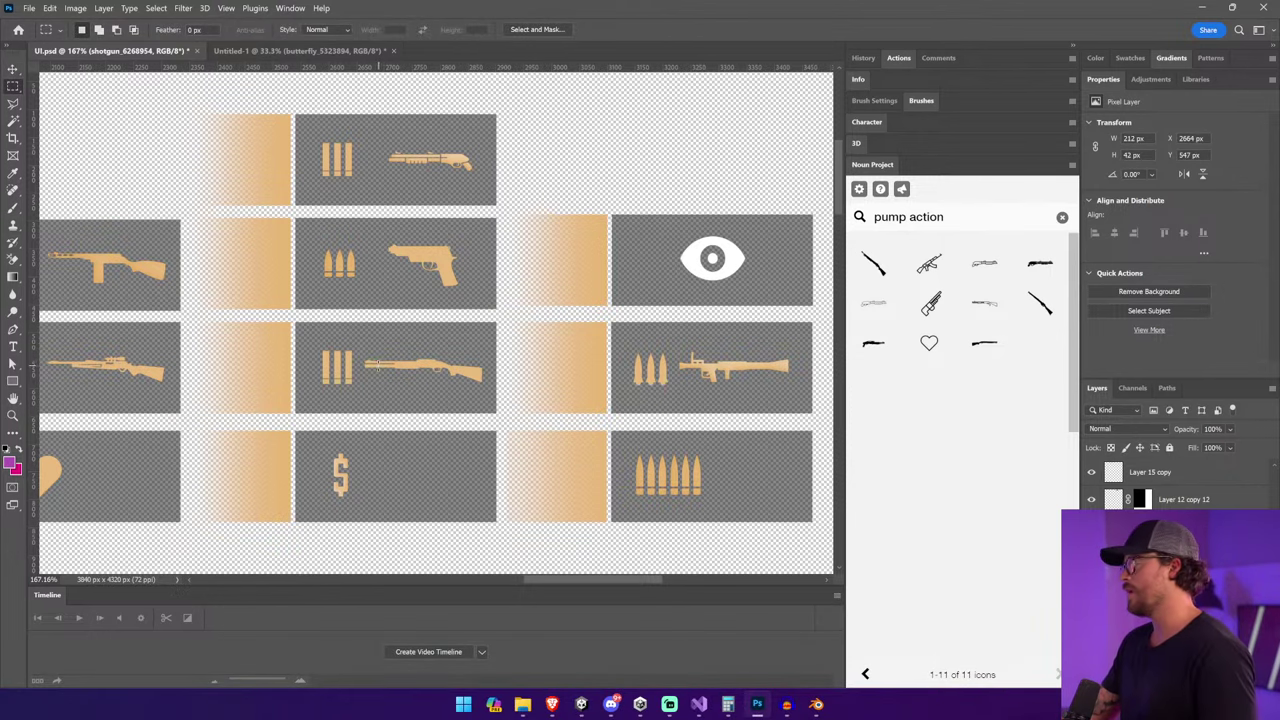
drag(320, 333, 447, 409)
key(z)
key(v)
drag(405, 336, 508, 334)
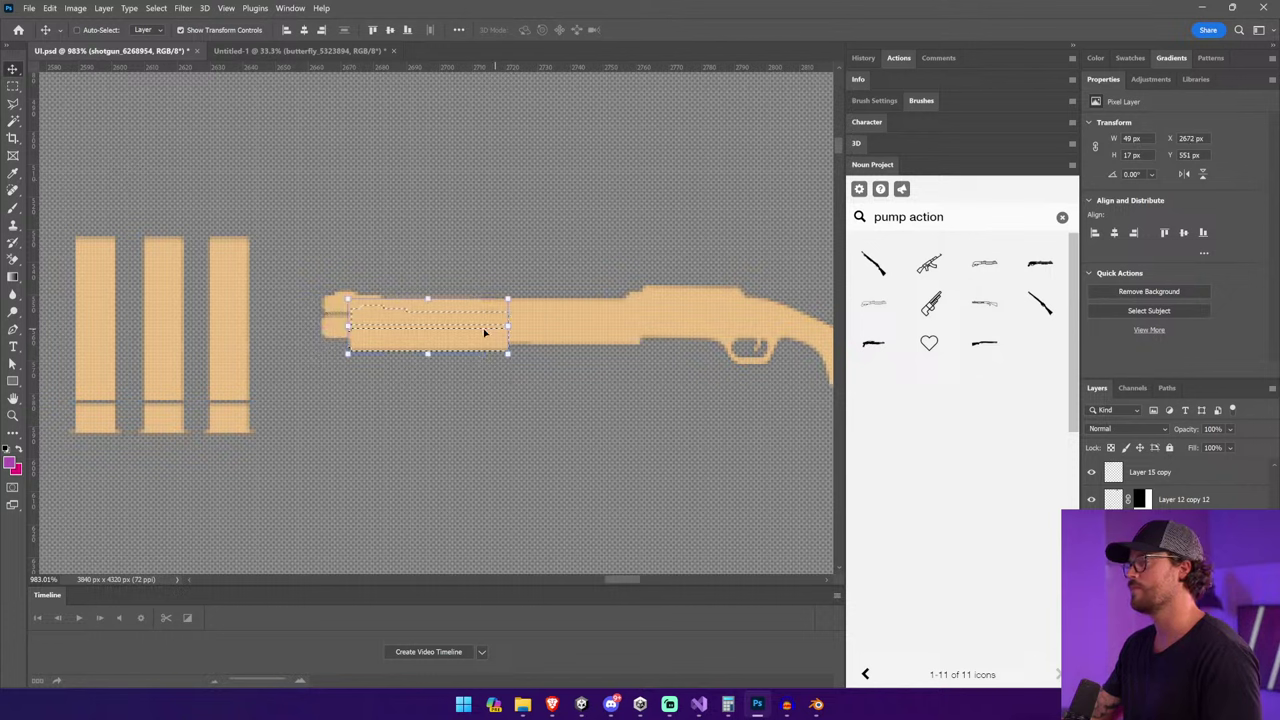
drag(348, 329, 322, 329)
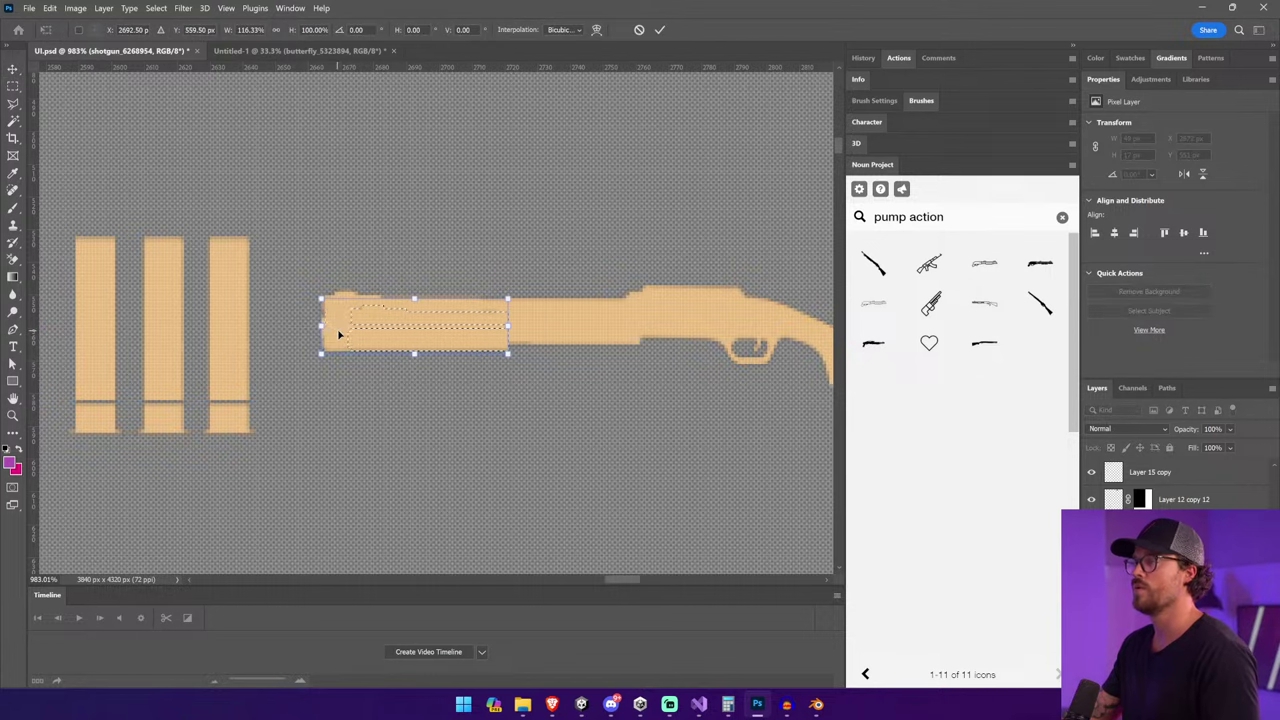
click(12, 106)
key(ctrl+d)
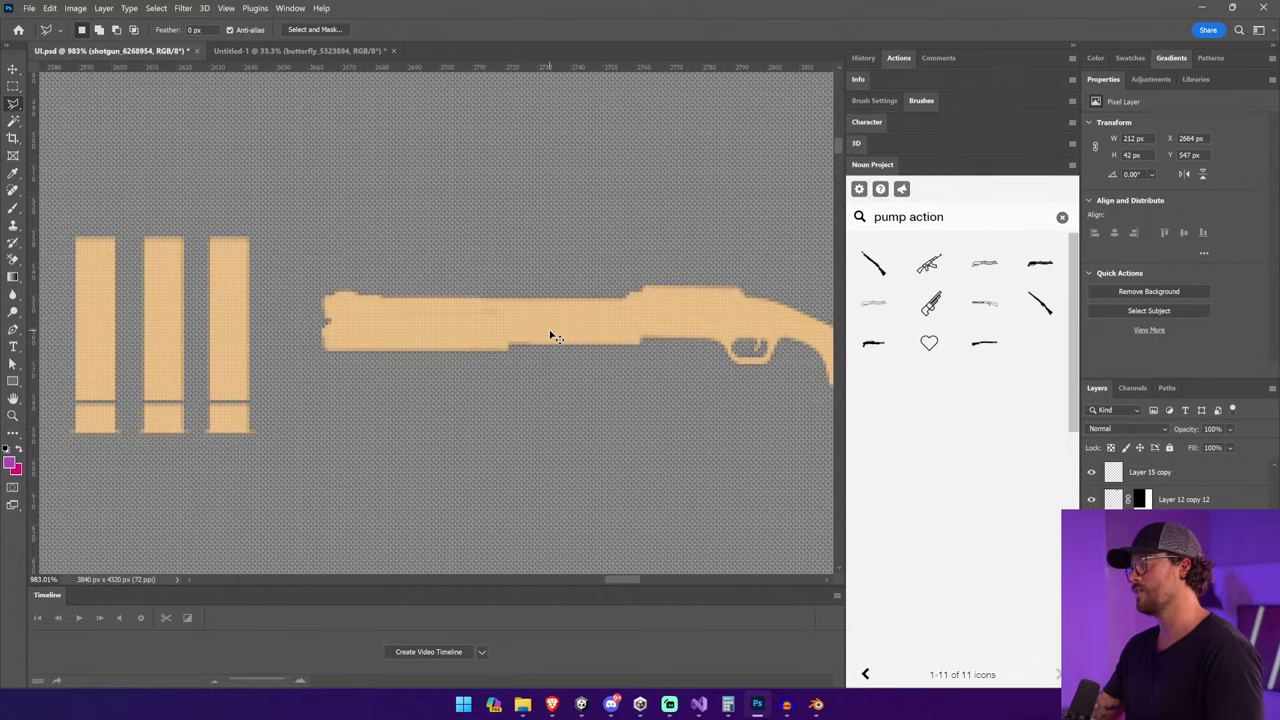
Trim the protruding strip along the underside of the lower shotgun's front section with a polygonal selection.
key(ctrl+0)
key(z)
drag(454, 176, 585, 92)
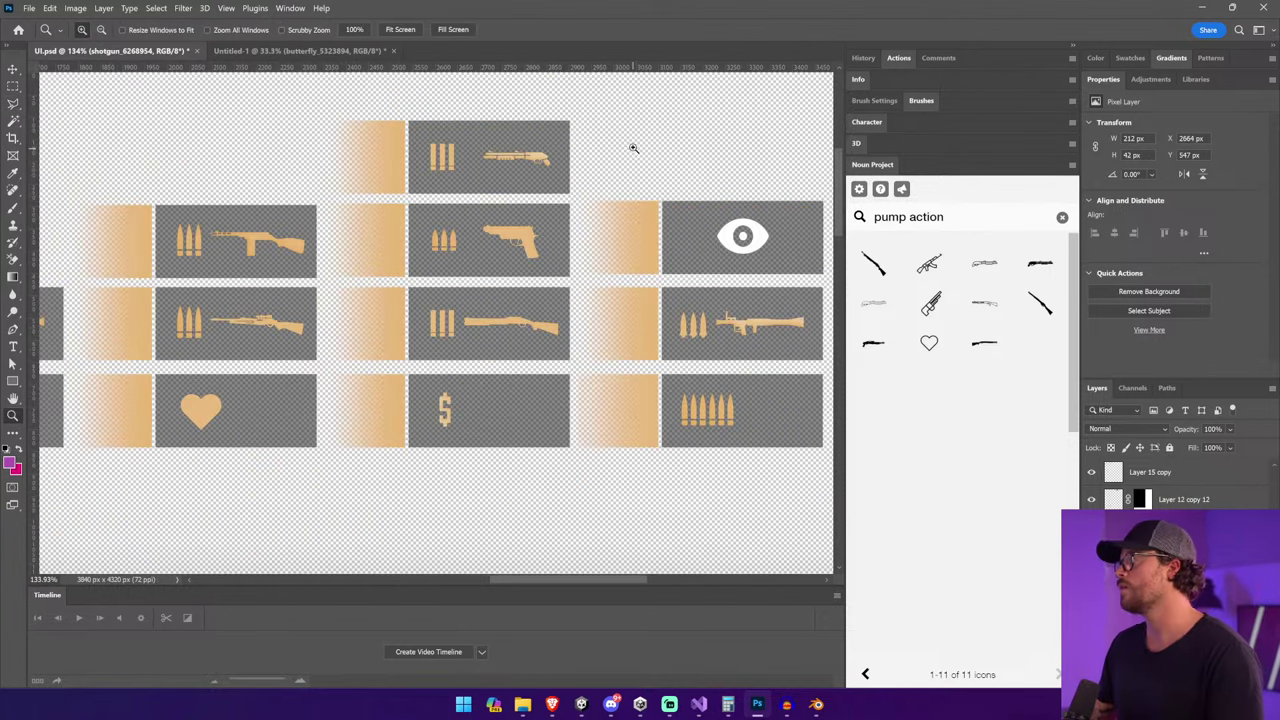
drag(460, 278, 630, 354)
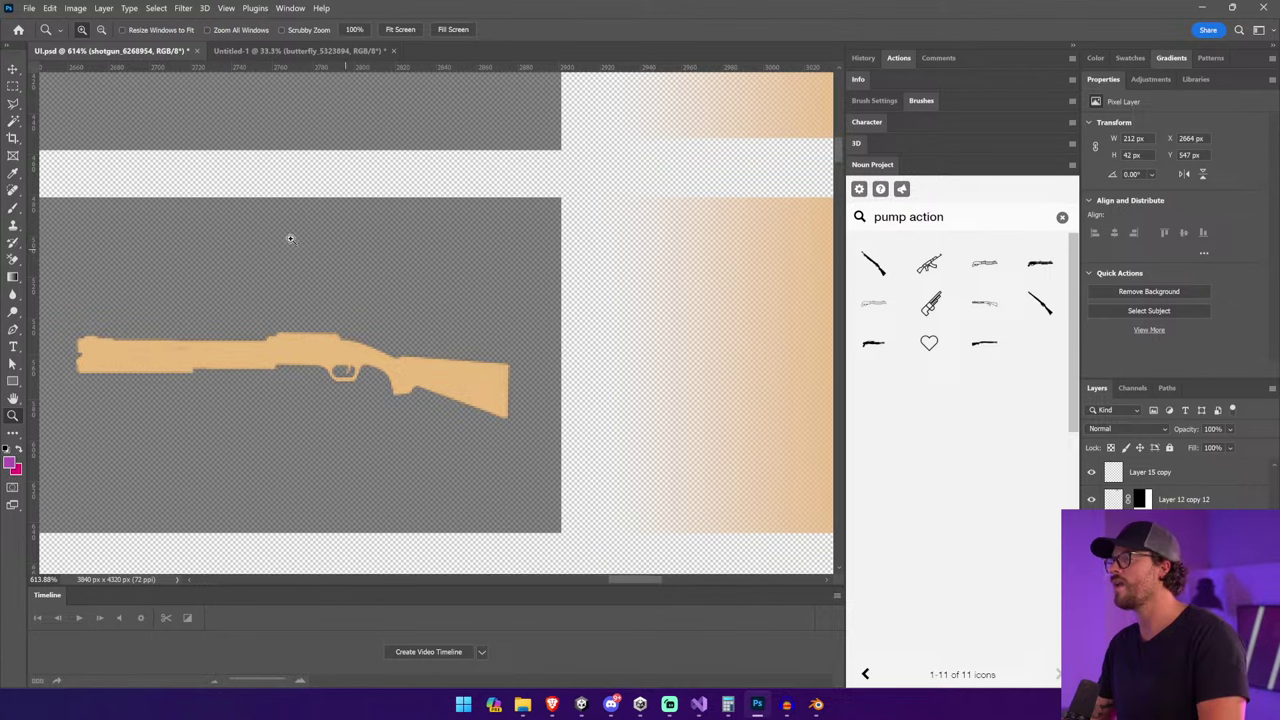
key(v)
click(13, 105)
drag(431, 383, 559, 365)
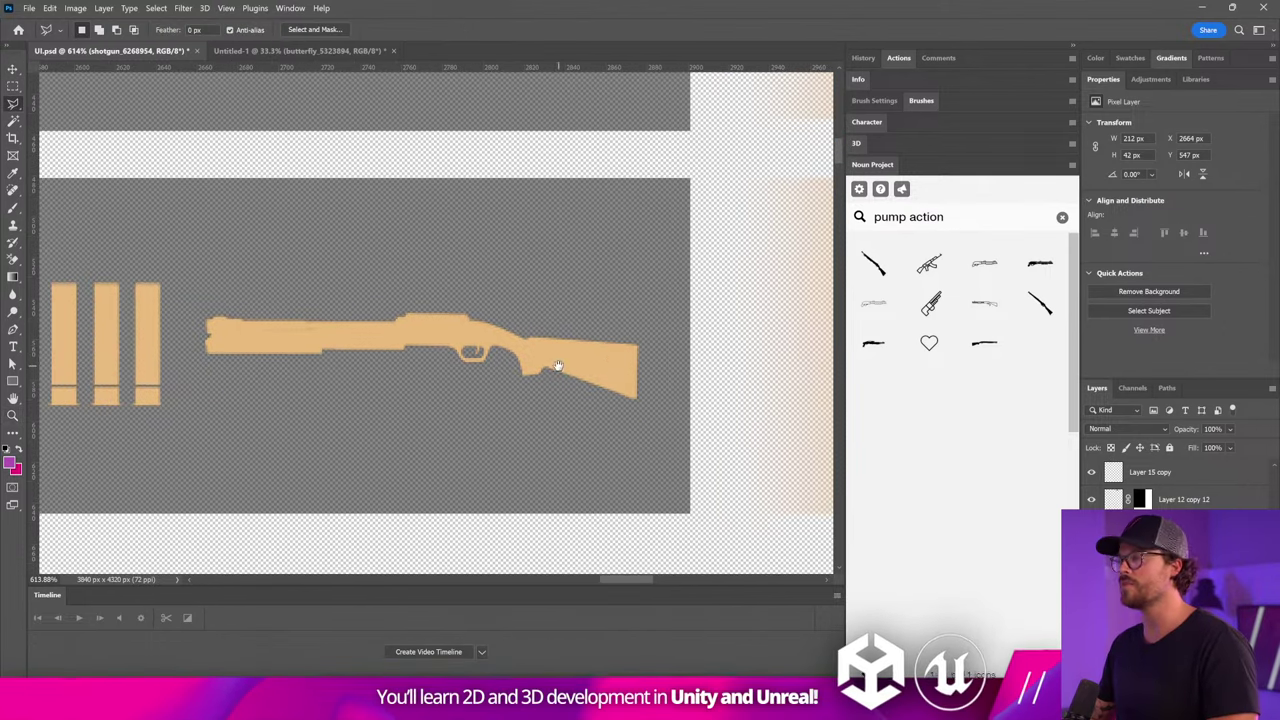
click(327, 352)
click(195, 352)
click(195, 380)
double_click(326, 380)
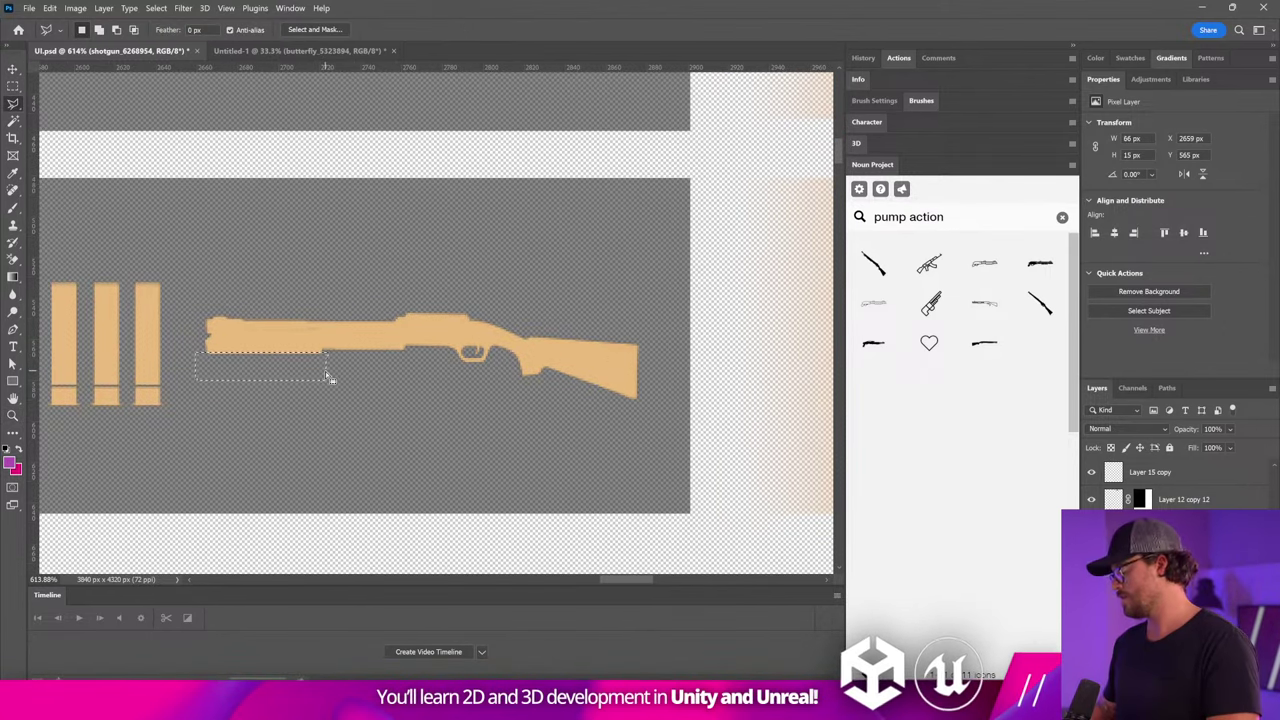
key(ctrl+d)
Try to cut away the raised sight on top of the lower shotgun's muzzle with a rectangular selection.
key(ctrl+0)
key(z)
drag(360, 279, 648, 14)
drag(309, 414, 568, 56)
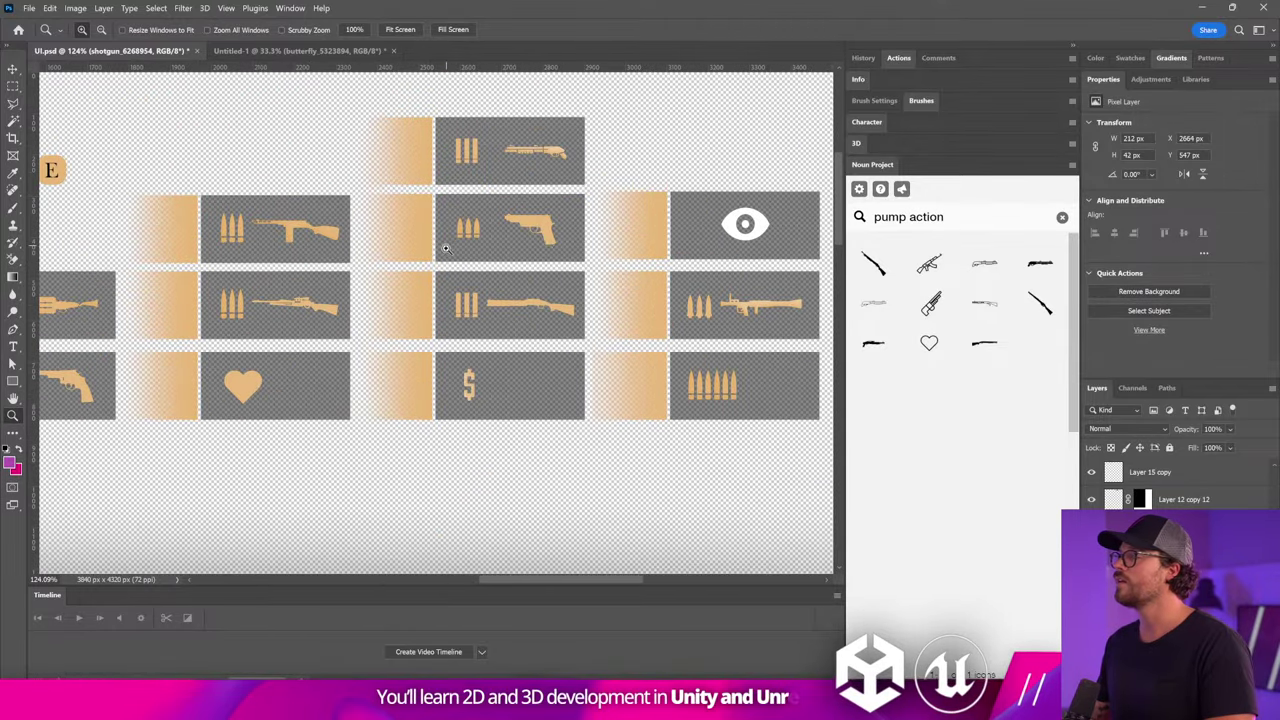
drag(446, 248, 608, 394)
key(m)
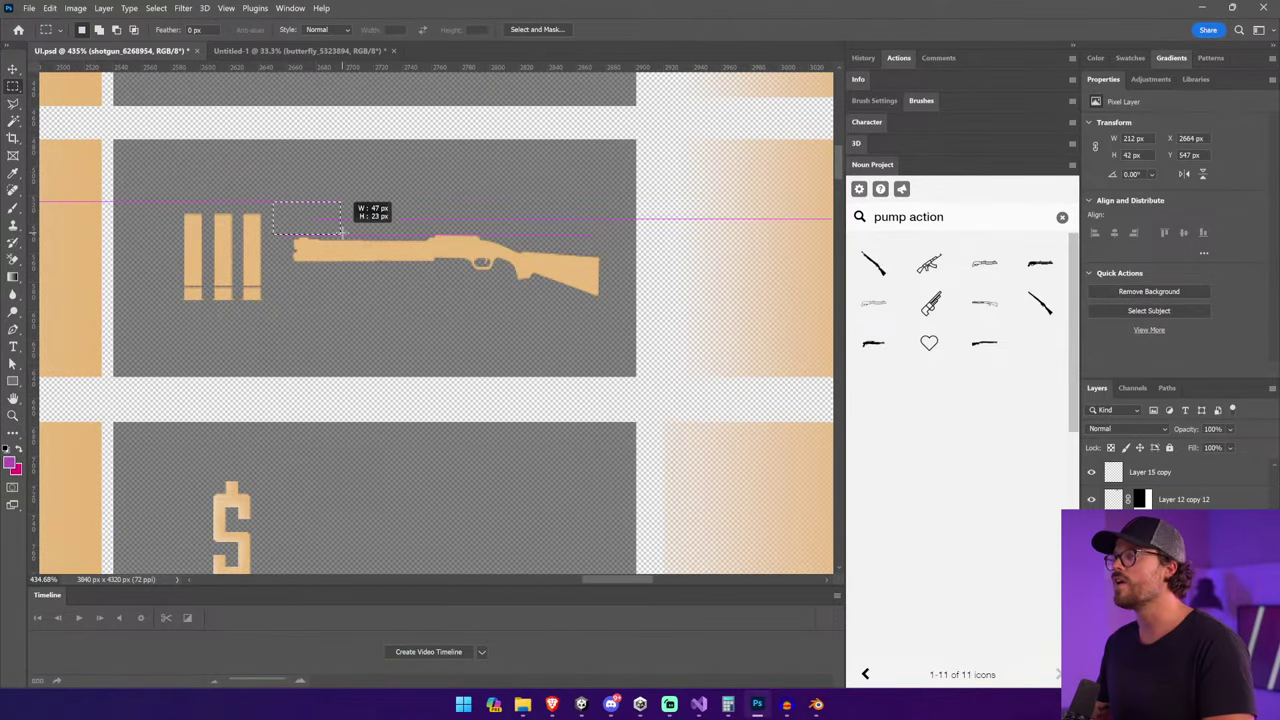
drag(341, 232, 350, 240)
click(562, 228)
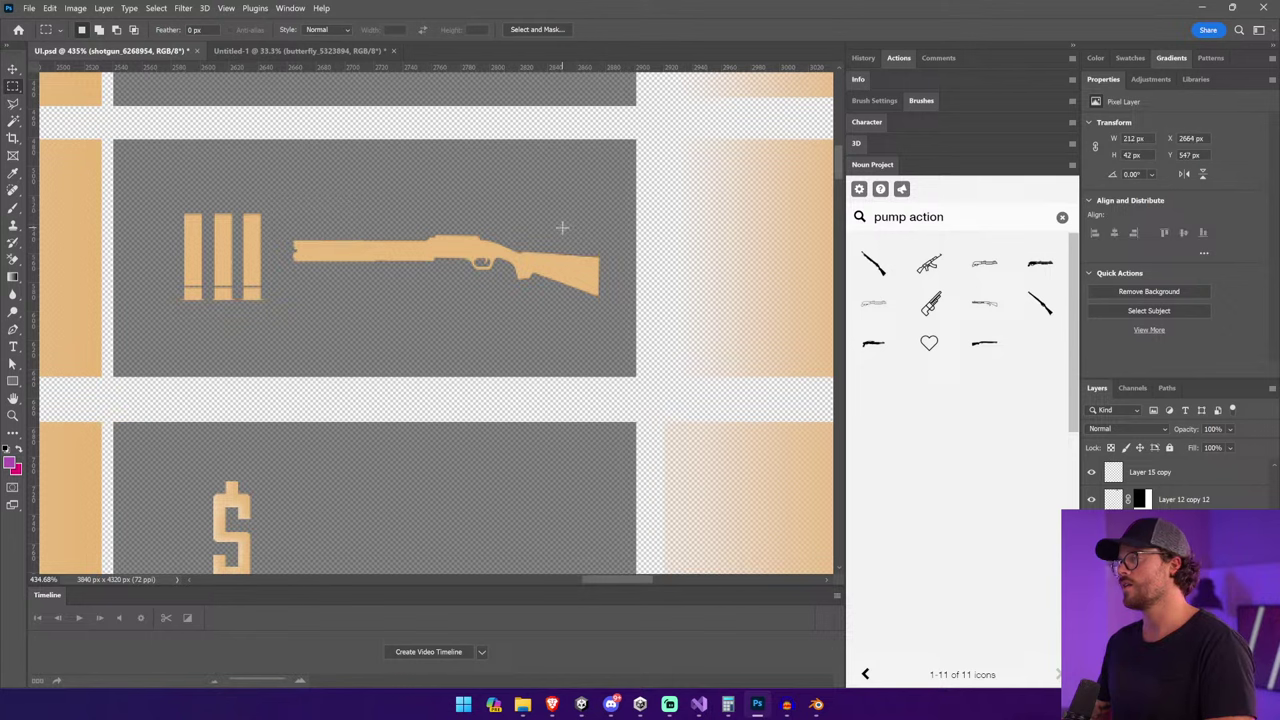
key(z)
key(m)
click(388, 229)
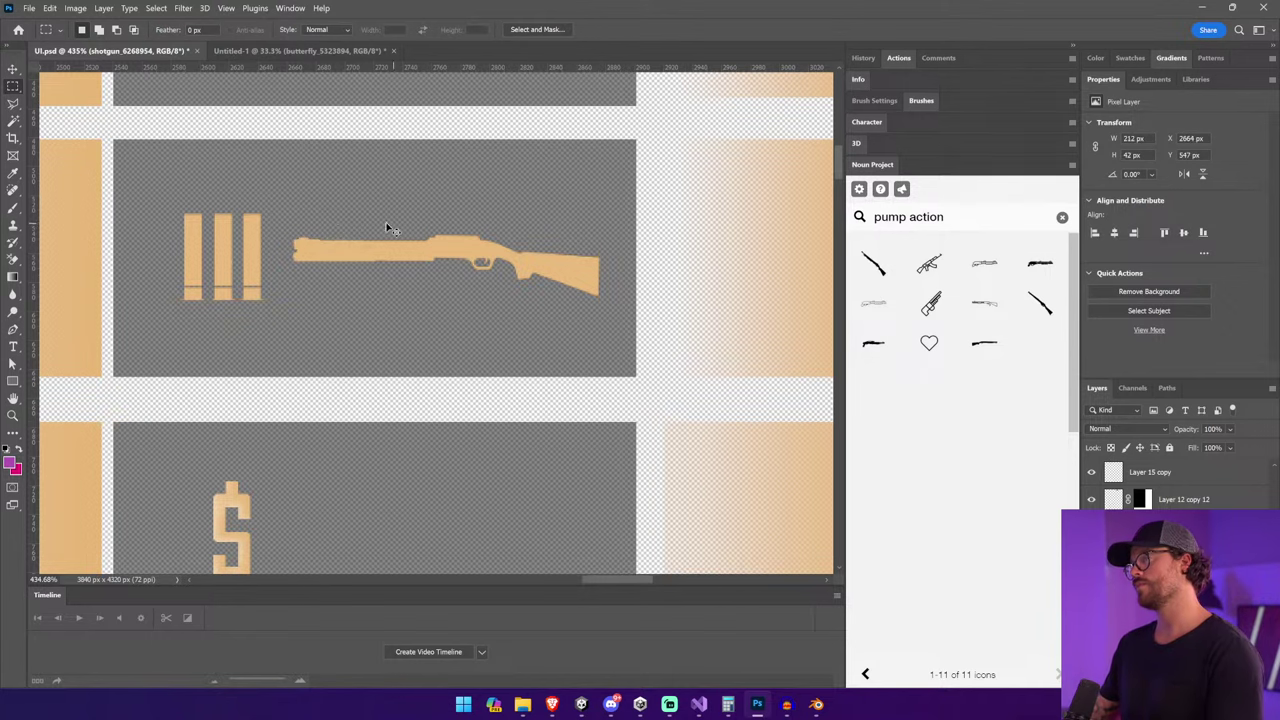
Try to isolate the tube section under the upper shotgun's barrel, in front of the pump, with a polygonal selection.
scroll(289, 217, up, 10)
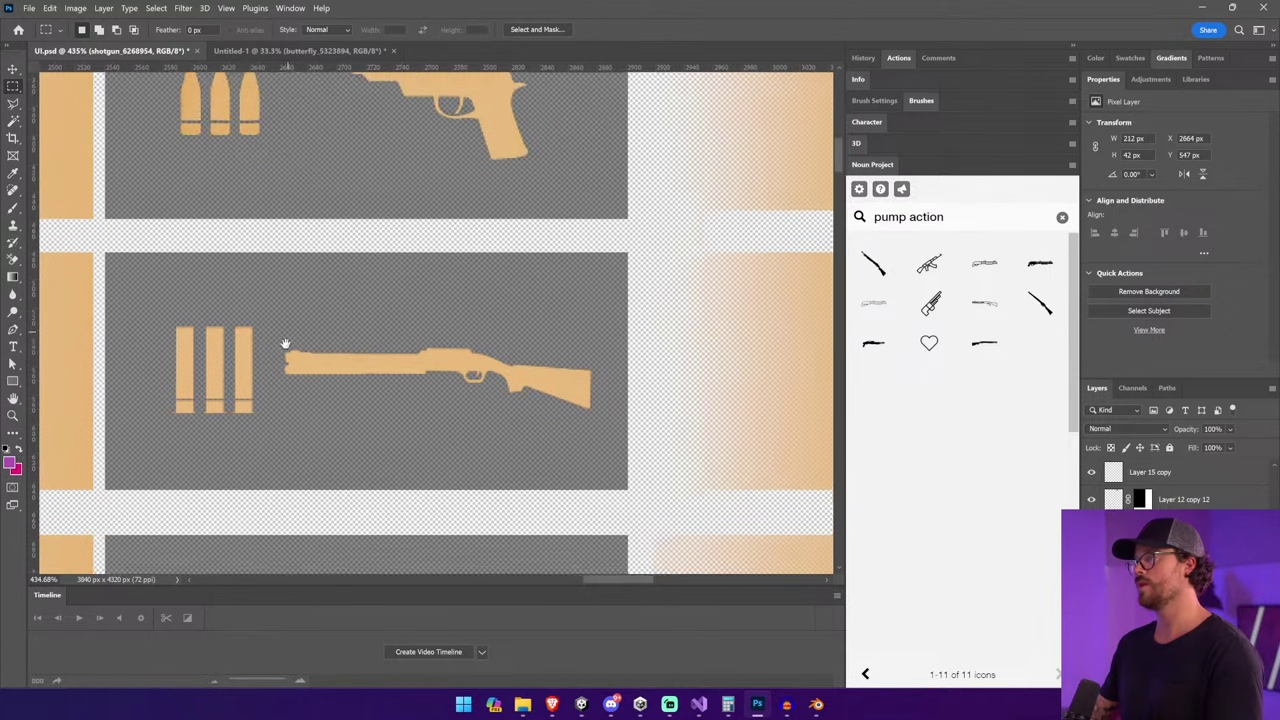
key(z)
drag(394, 125, 502, 223)
click(13, 104)
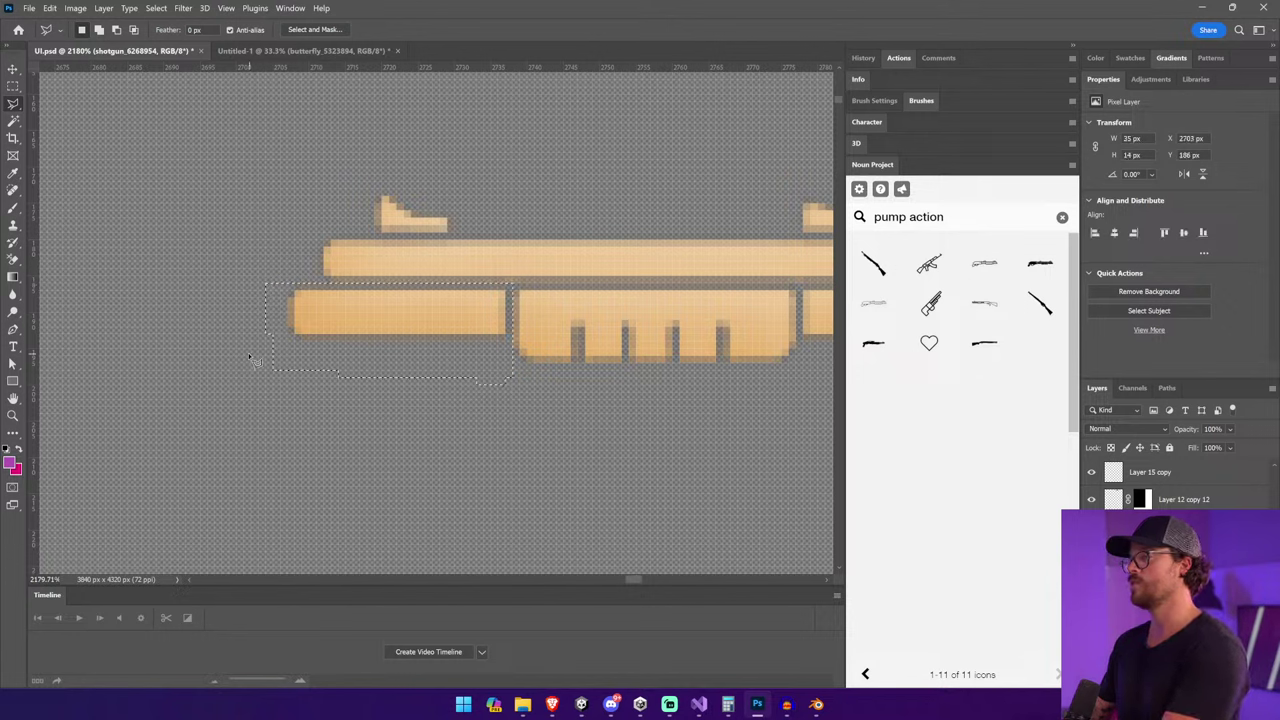
click(1186, 503)
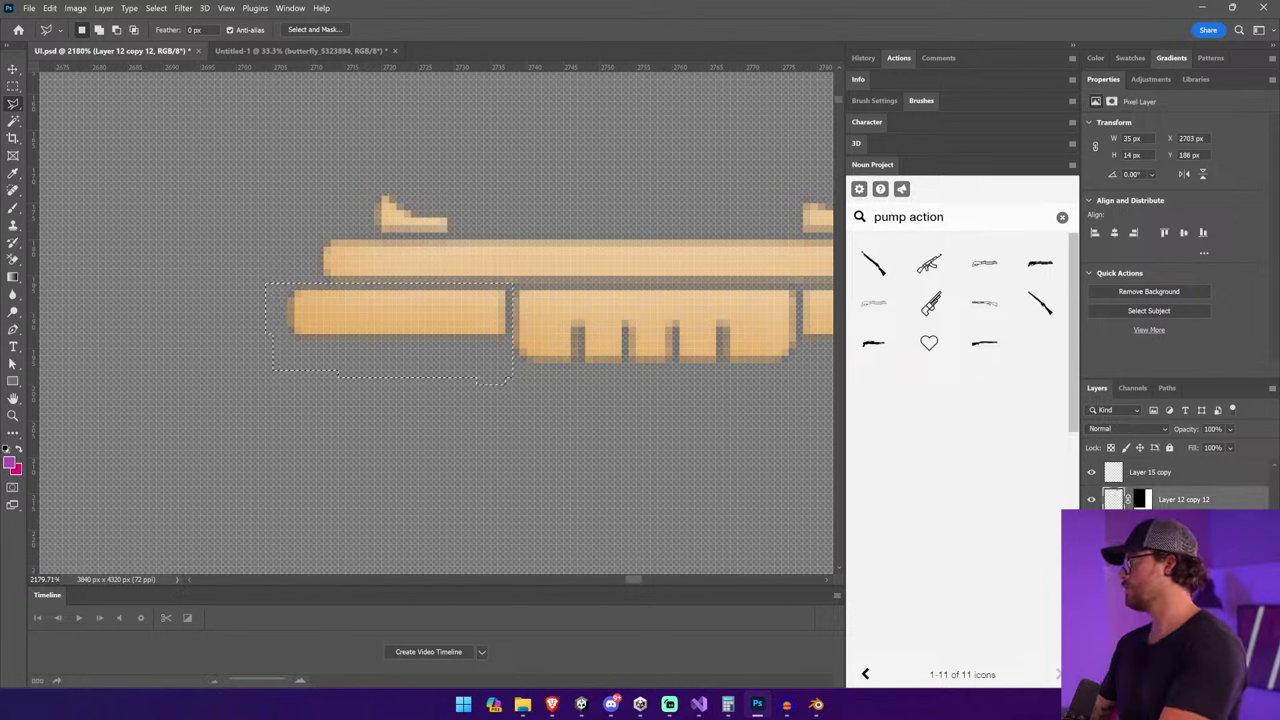
click(1186, 528)
key(ctrl+d)
Remove the tube section in front of the pump, below the upper shotgun's barrel, using a rectangular selection on its layer.
key(v)
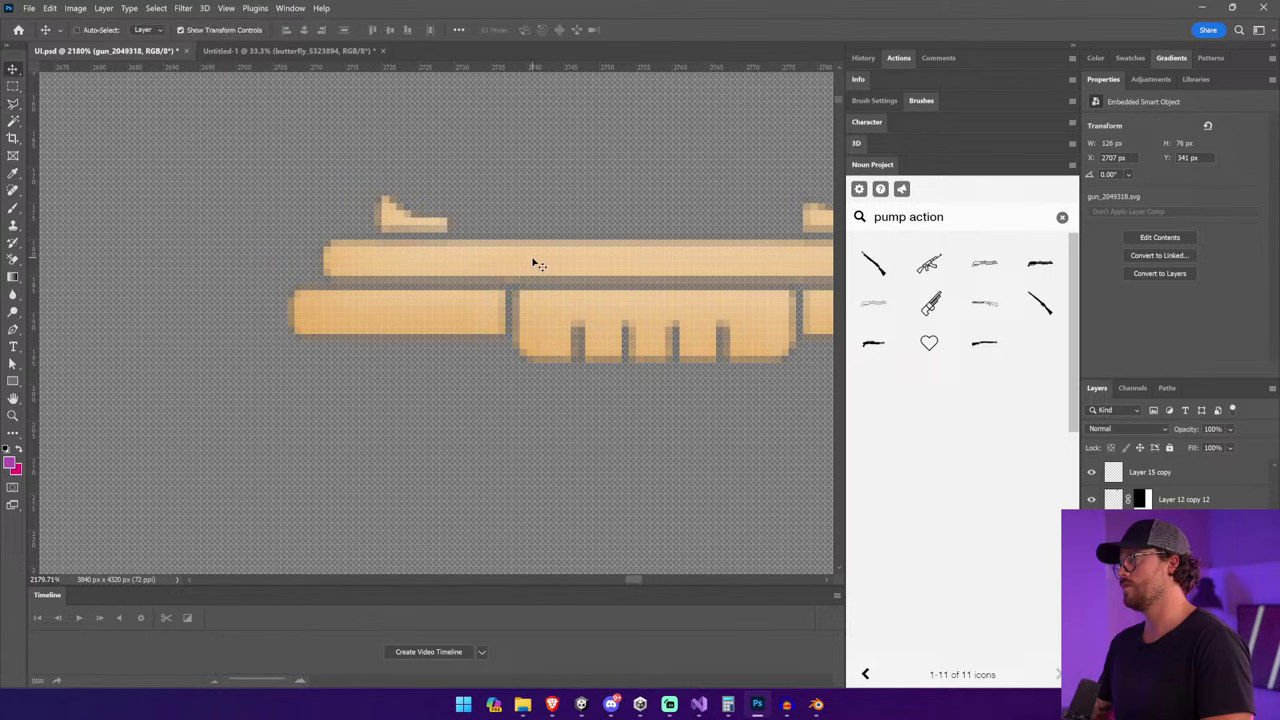
ctrl+click(535, 263)
key(m)
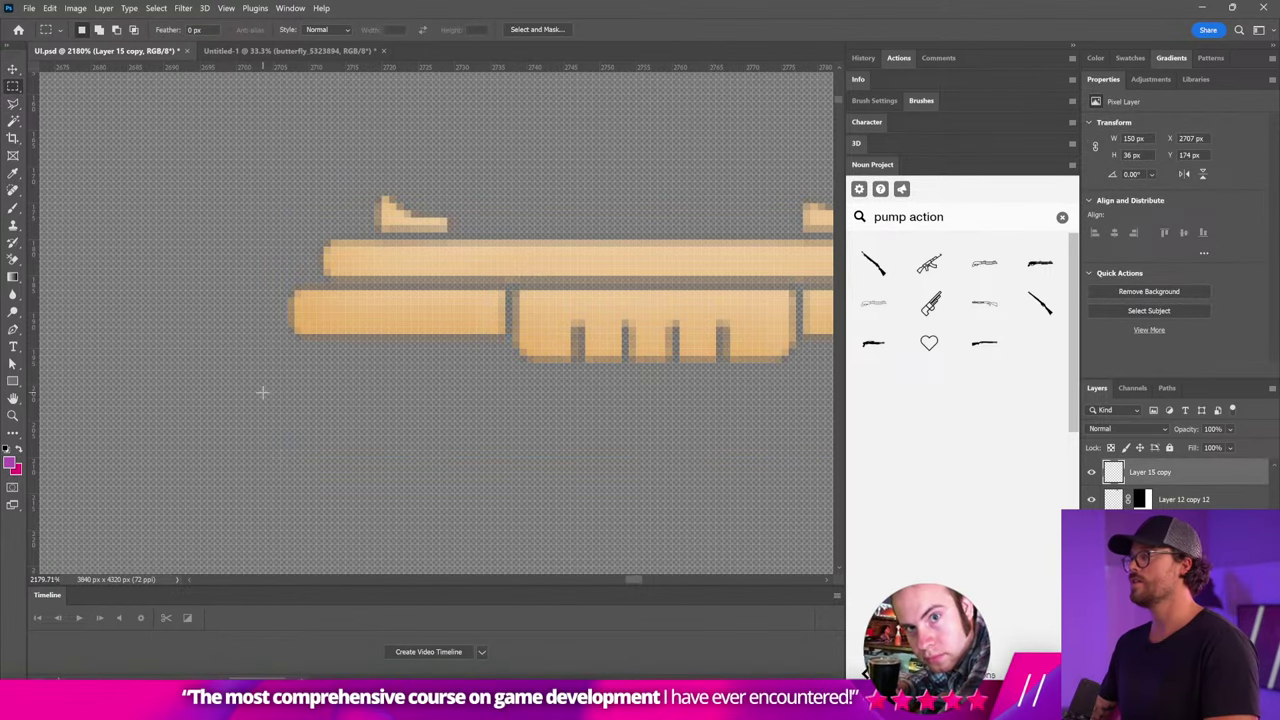
drag(260, 397, 512, 285)
key(Delete)
key(ctrl+d)
Compare the weapon icons across all the slot columns, from the shotguns to the machine gun and rifle.
key(ctrl+0)
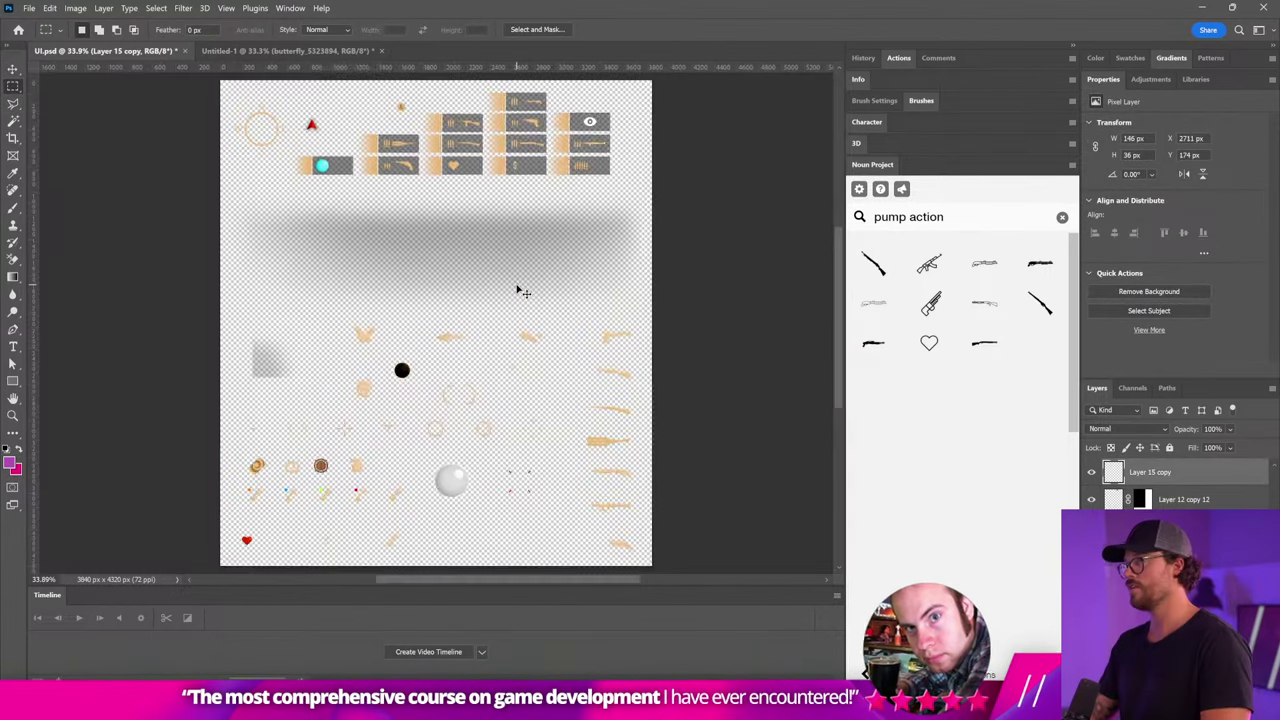
key(z)
click(562, 82)
key(v)
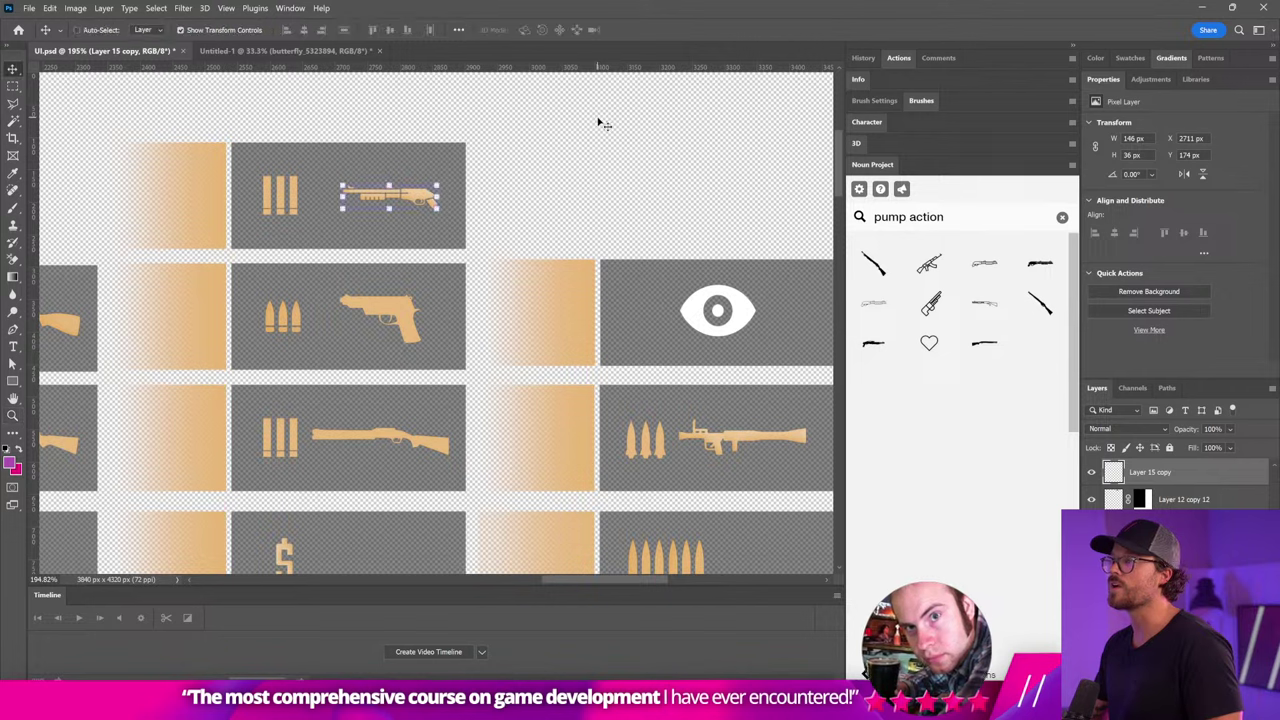
click(617, 135)
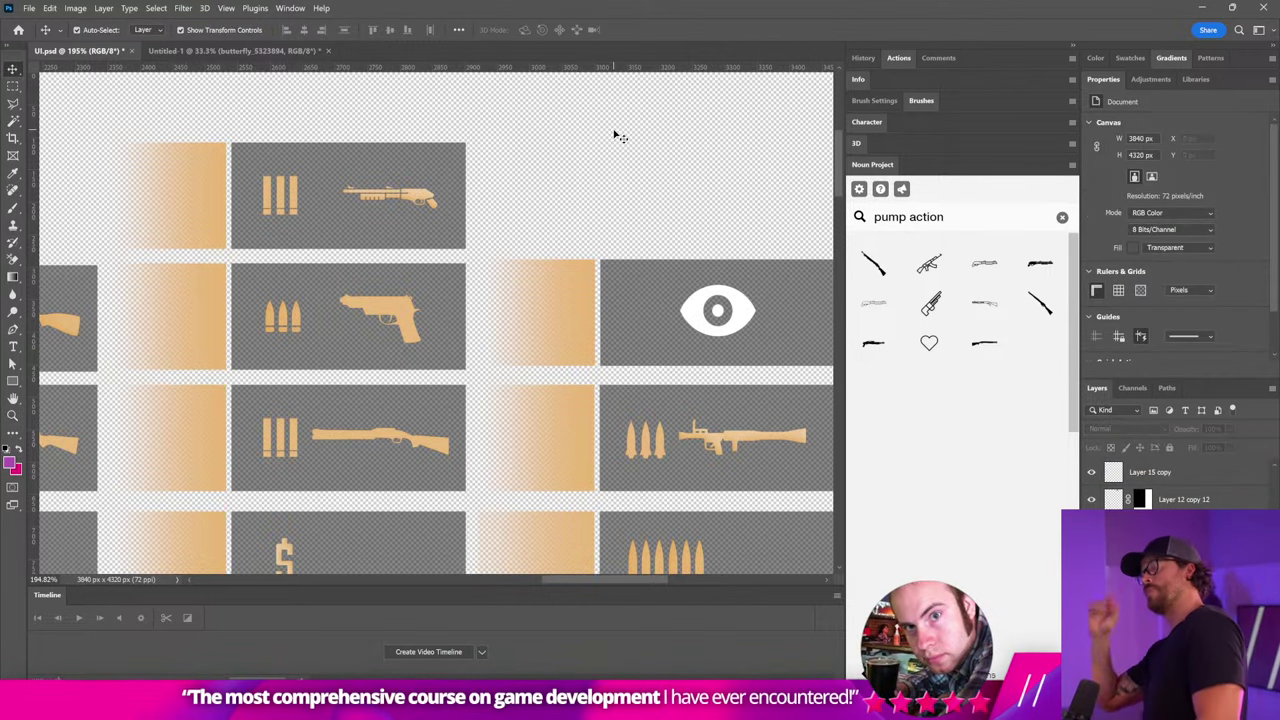
key(ctrl+0)
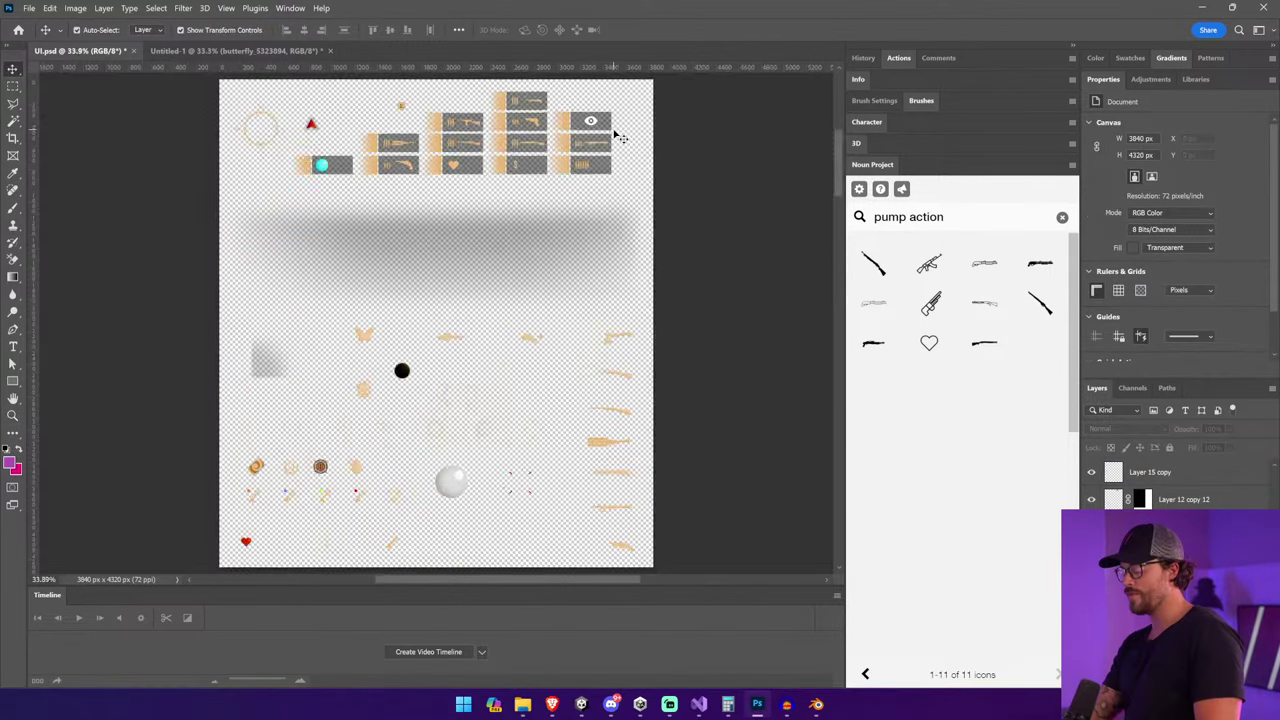
key(z)
drag(612, 213, 457, 102)
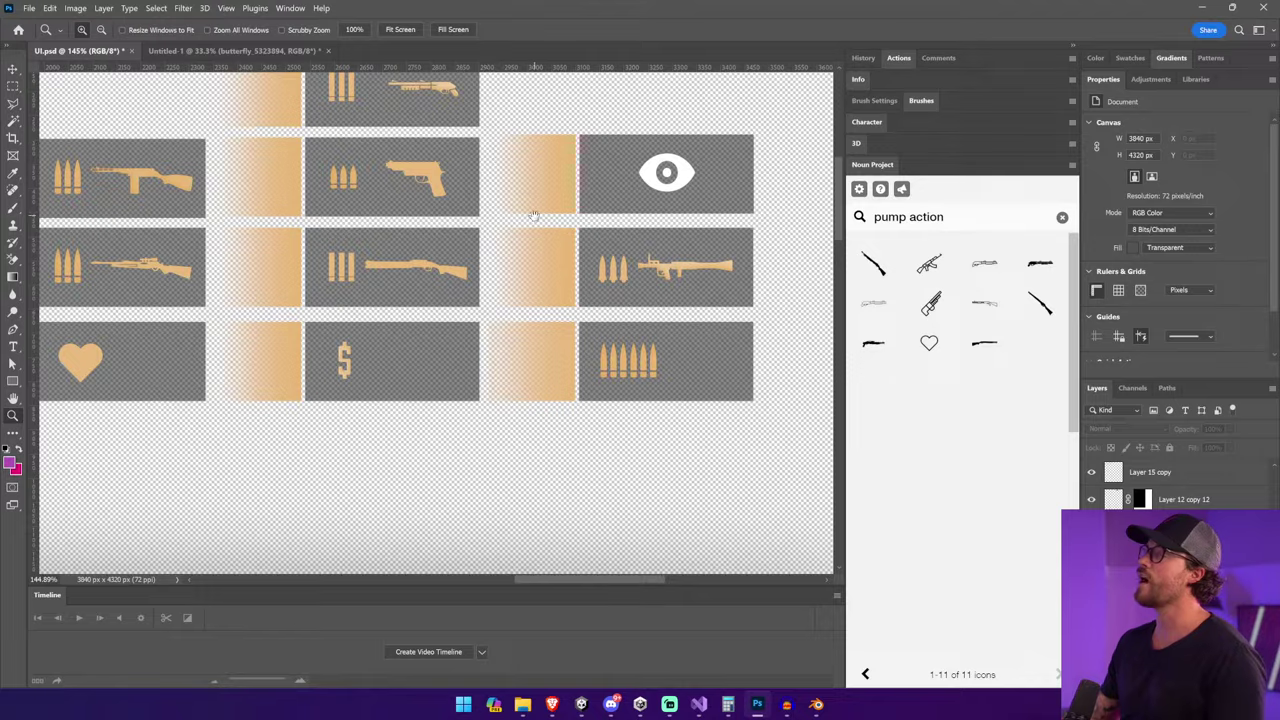
drag(534, 216, 700, 286)
drag(540, 322, 670, 314)
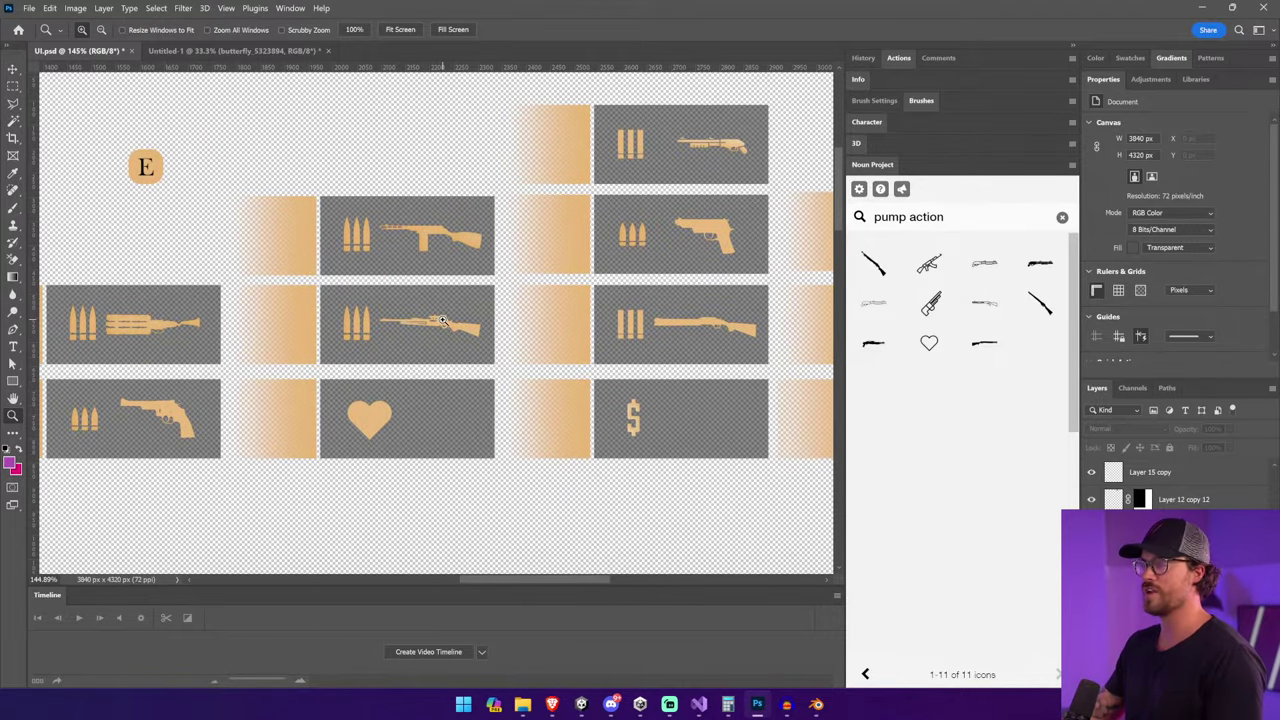
key(v)
click(430, 235)
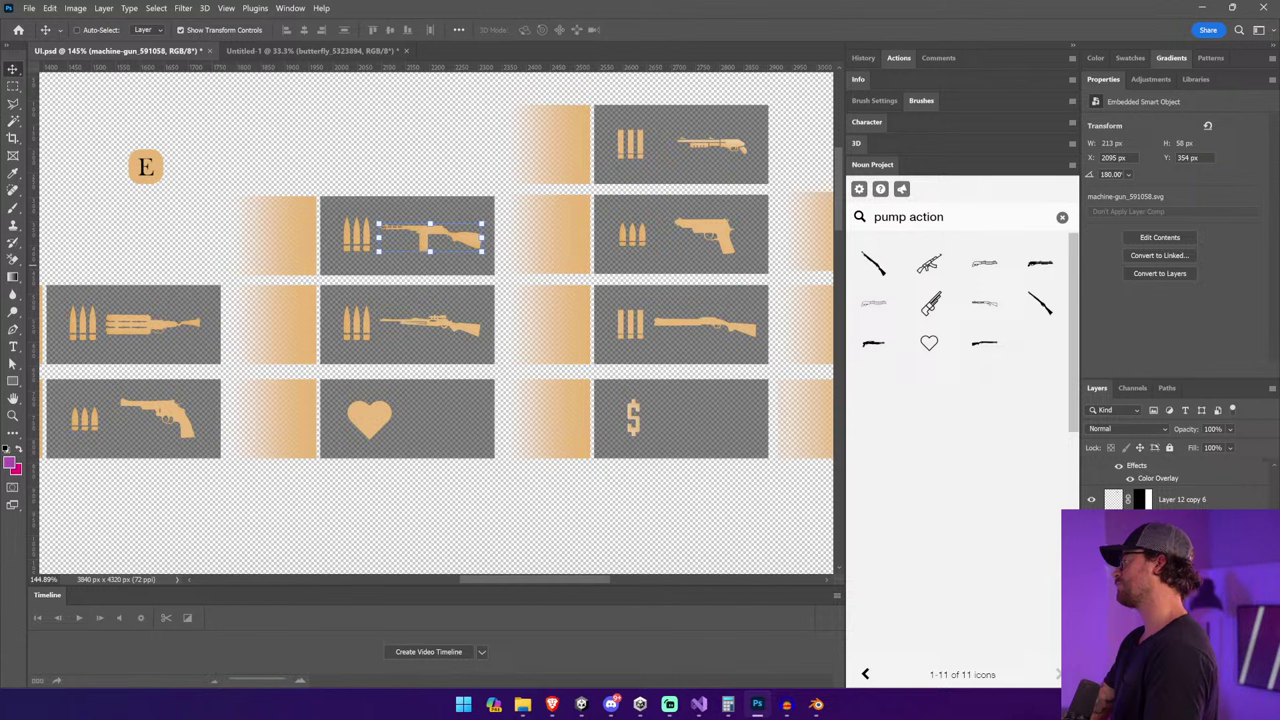
Clear the icon library search and duplicate the complete rocket launcher slot to just above the eye slot.
click(1062, 217)
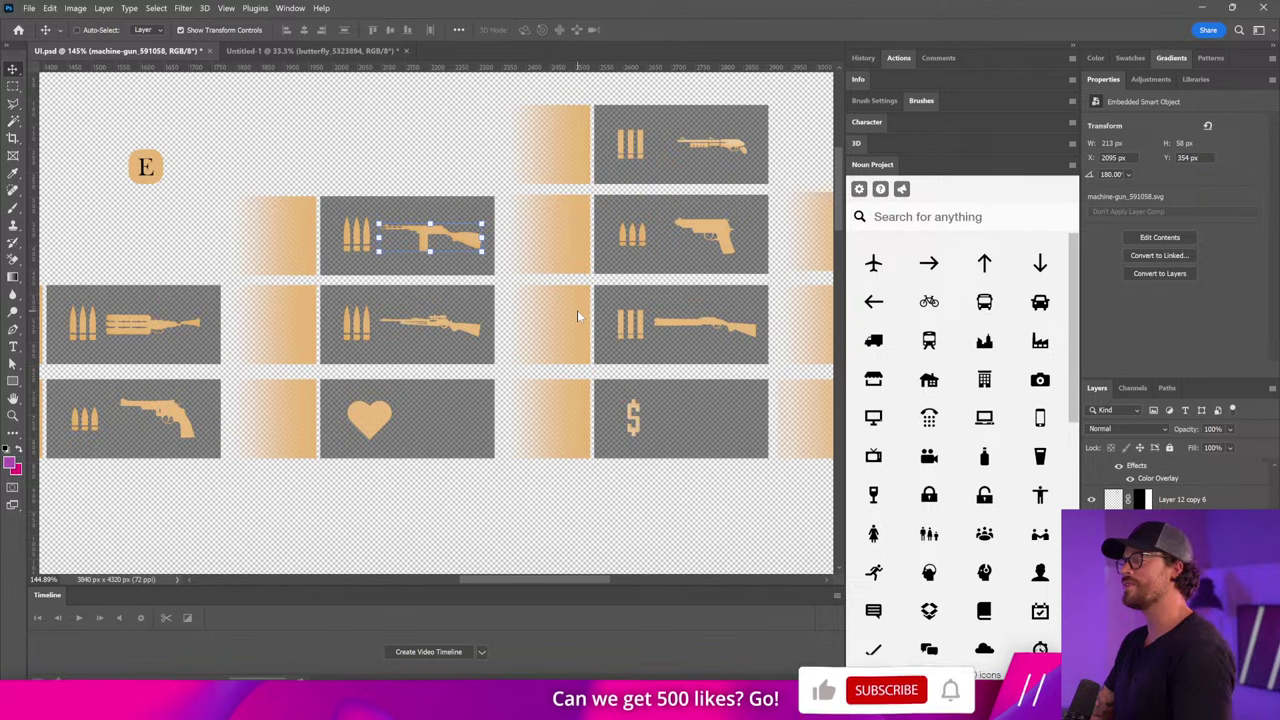
alt+scroll(400, 300, down, 2)
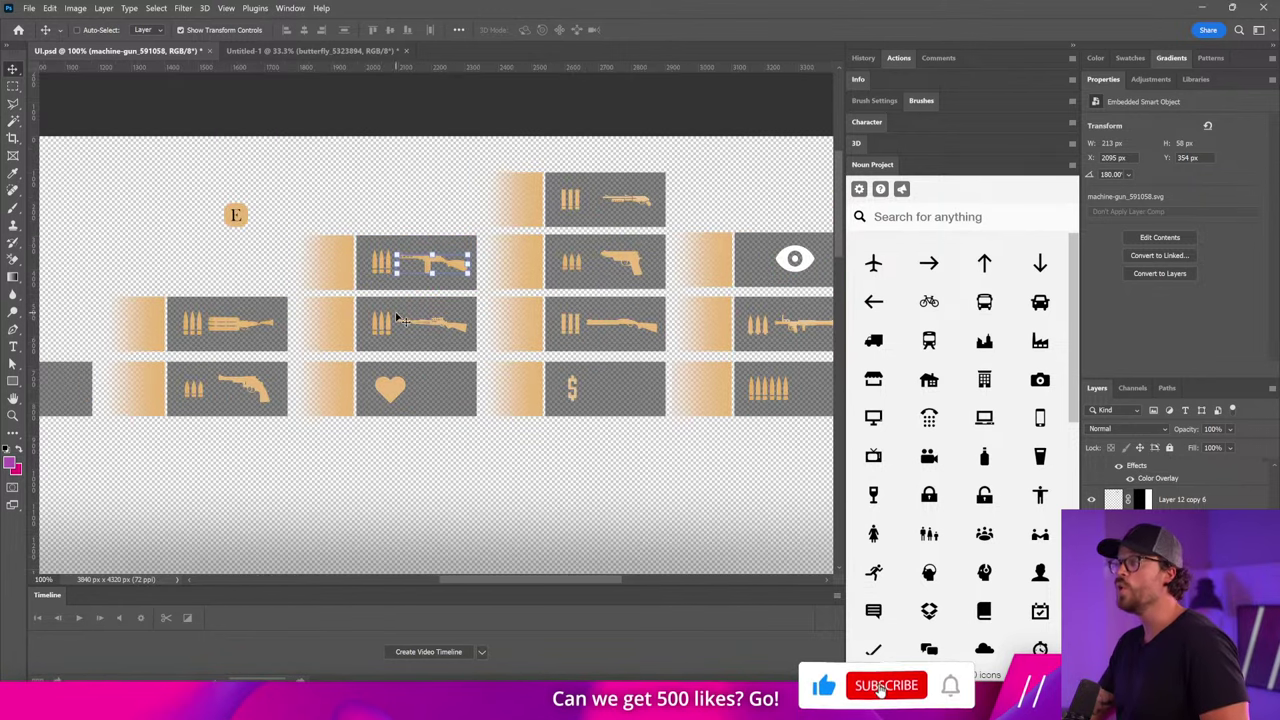
ctrl+scroll(400, 320, right, 3)
click(565, 325)
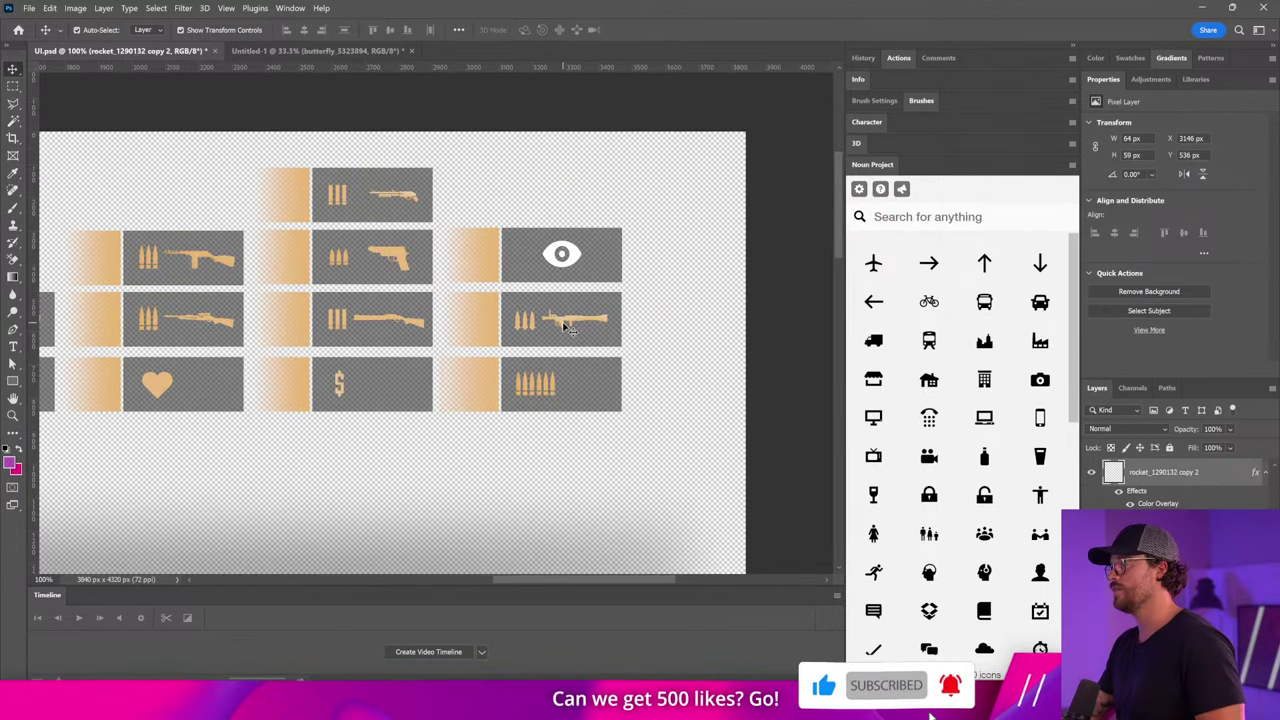
shift+click(564, 325)
shift+click(494, 337)
ctrl+alt+drag(637, 390, 642, 268)
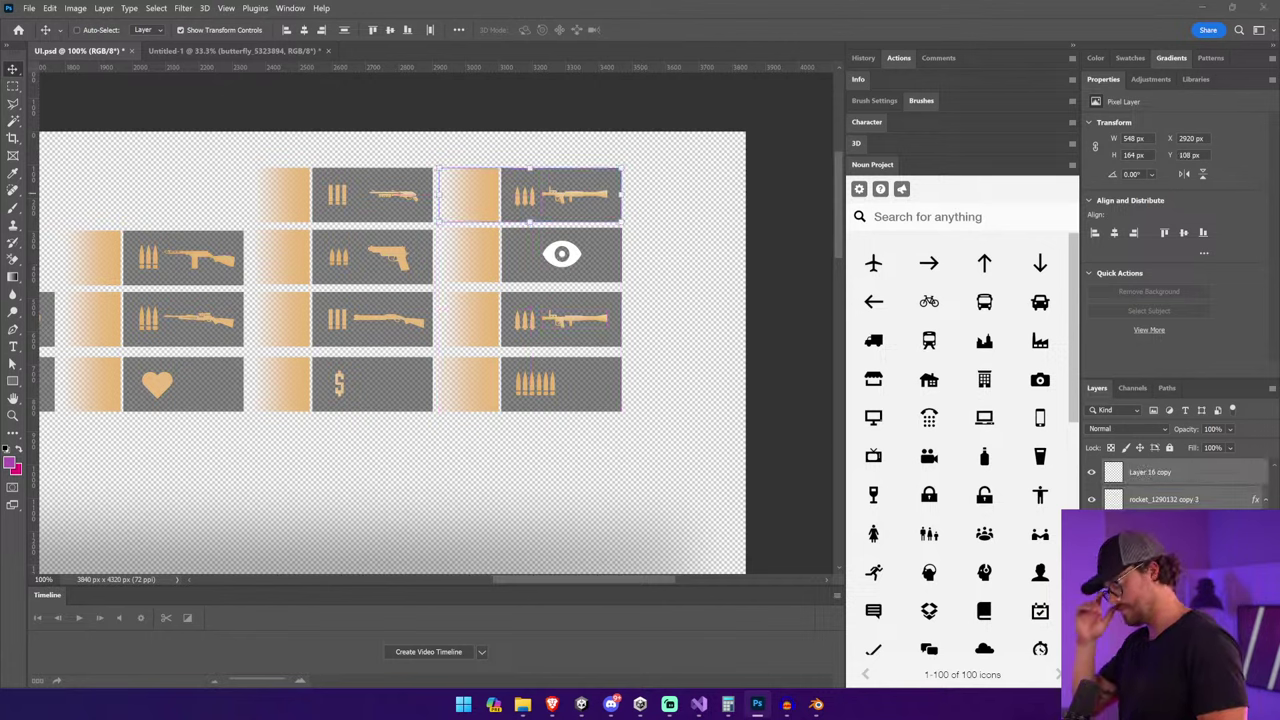
Switch to Unity, search the project for "wheel" and open the Weapon Wheel artwork in Photoshop.
click(579, 705)
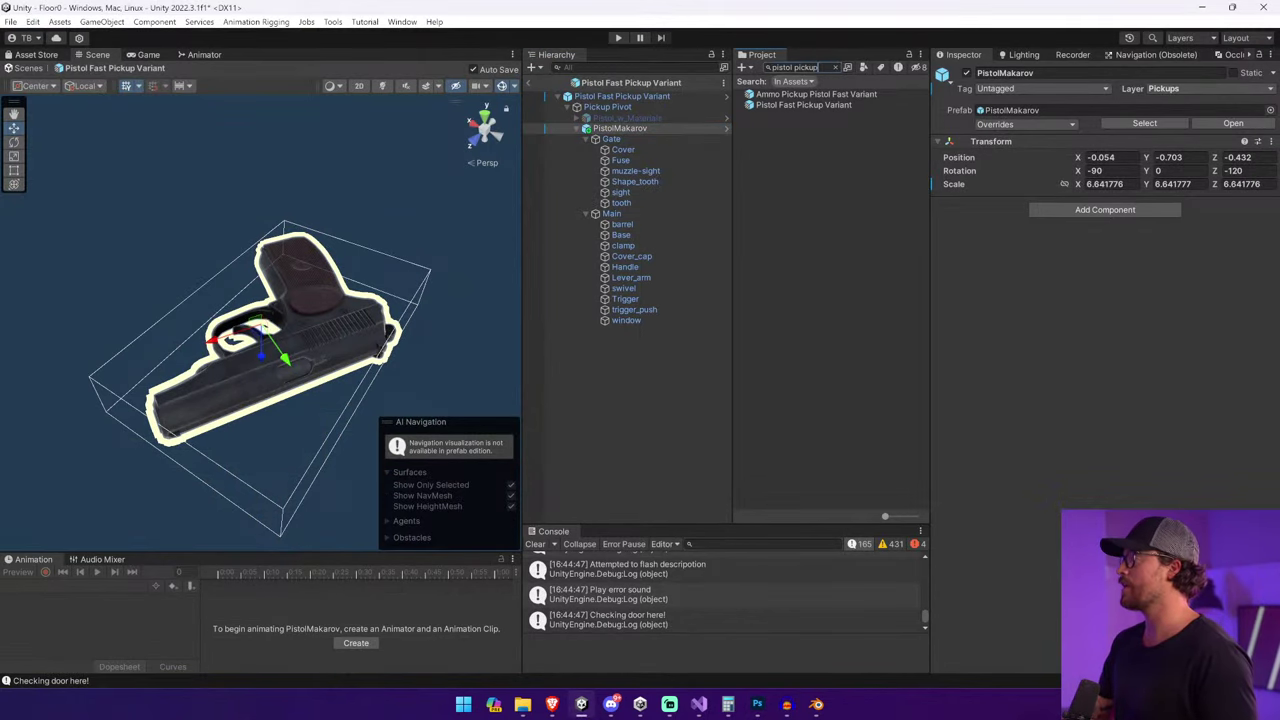
key(BackSpace)
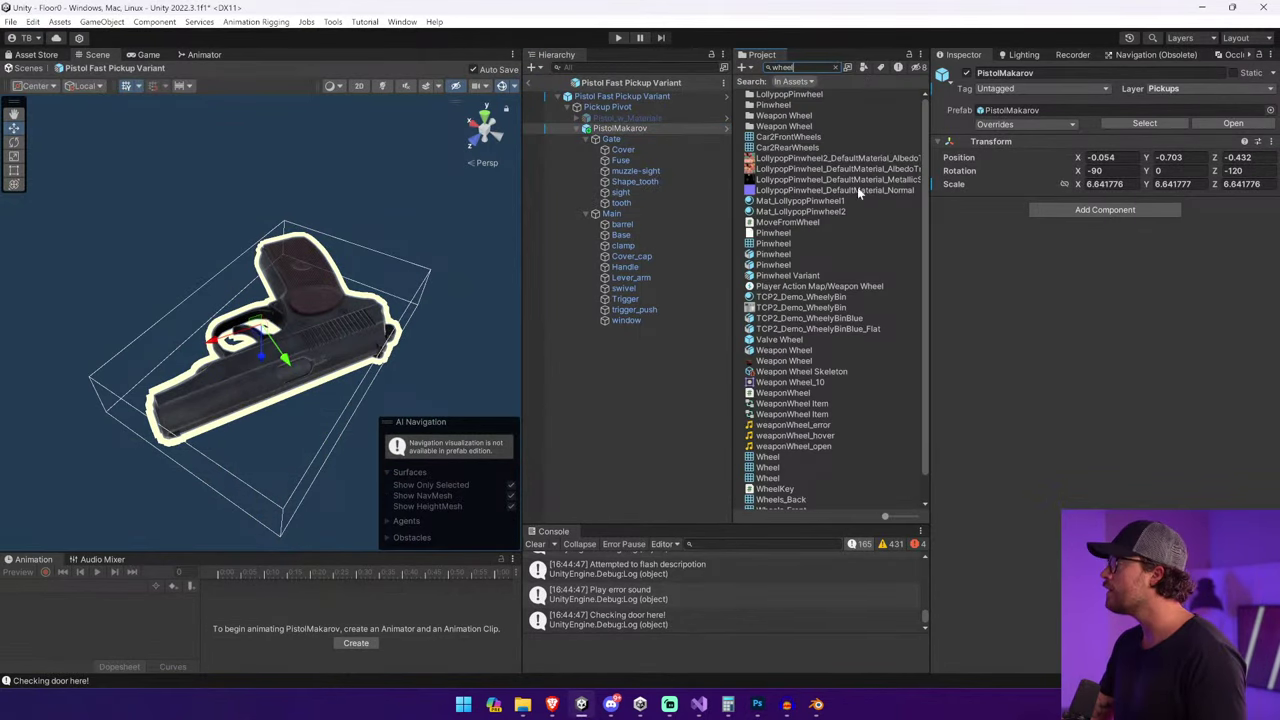
click(798, 350)
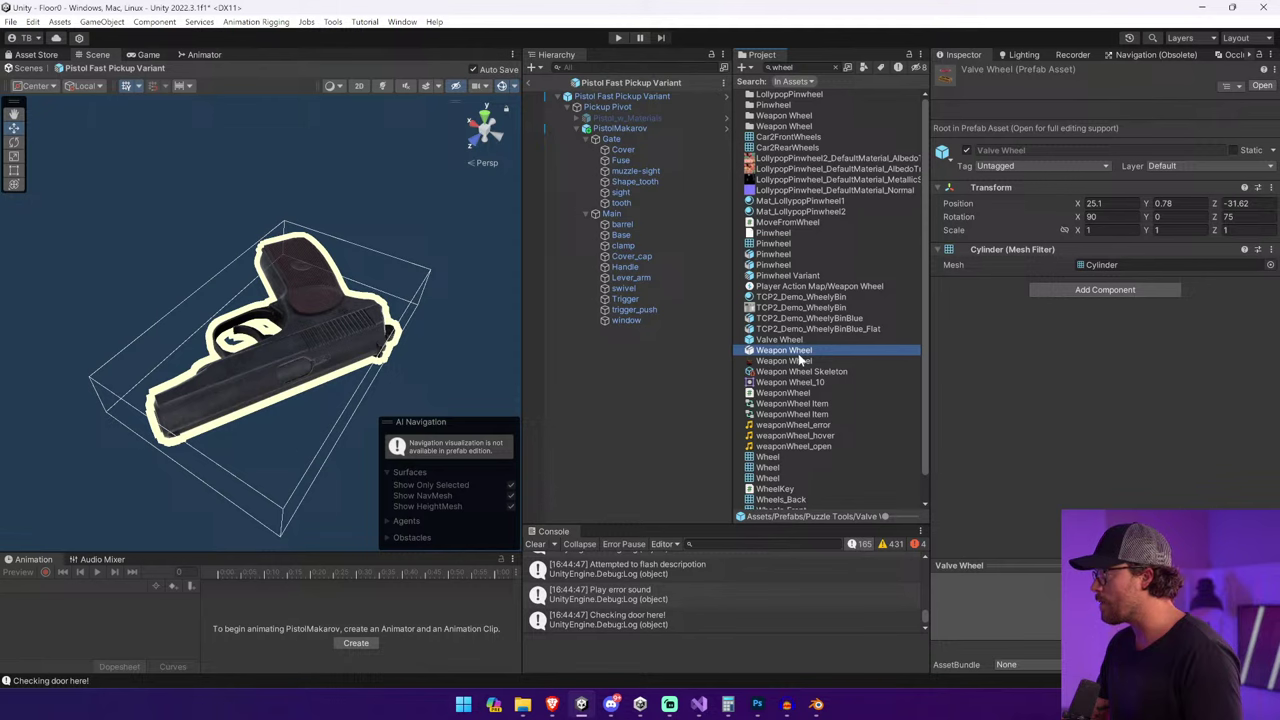
scroll(807, 405, down, 1)
scroll(807, 405, up, 1)
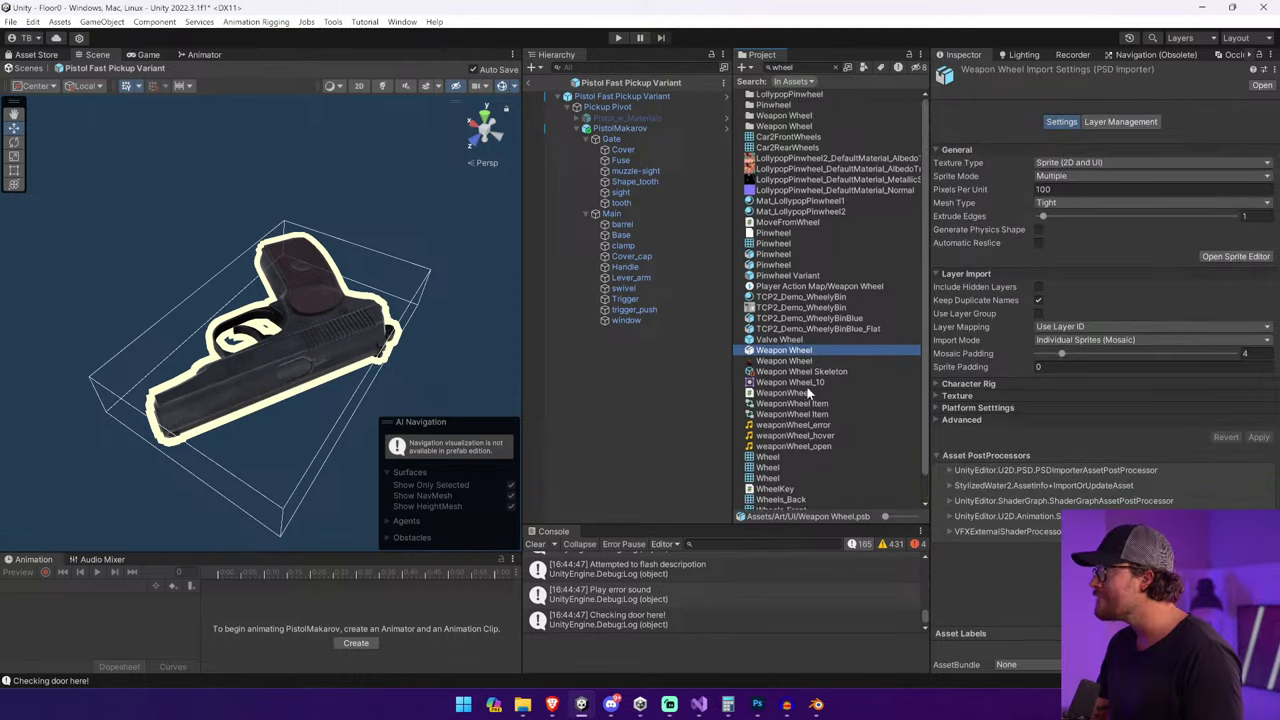
click(812, 361)
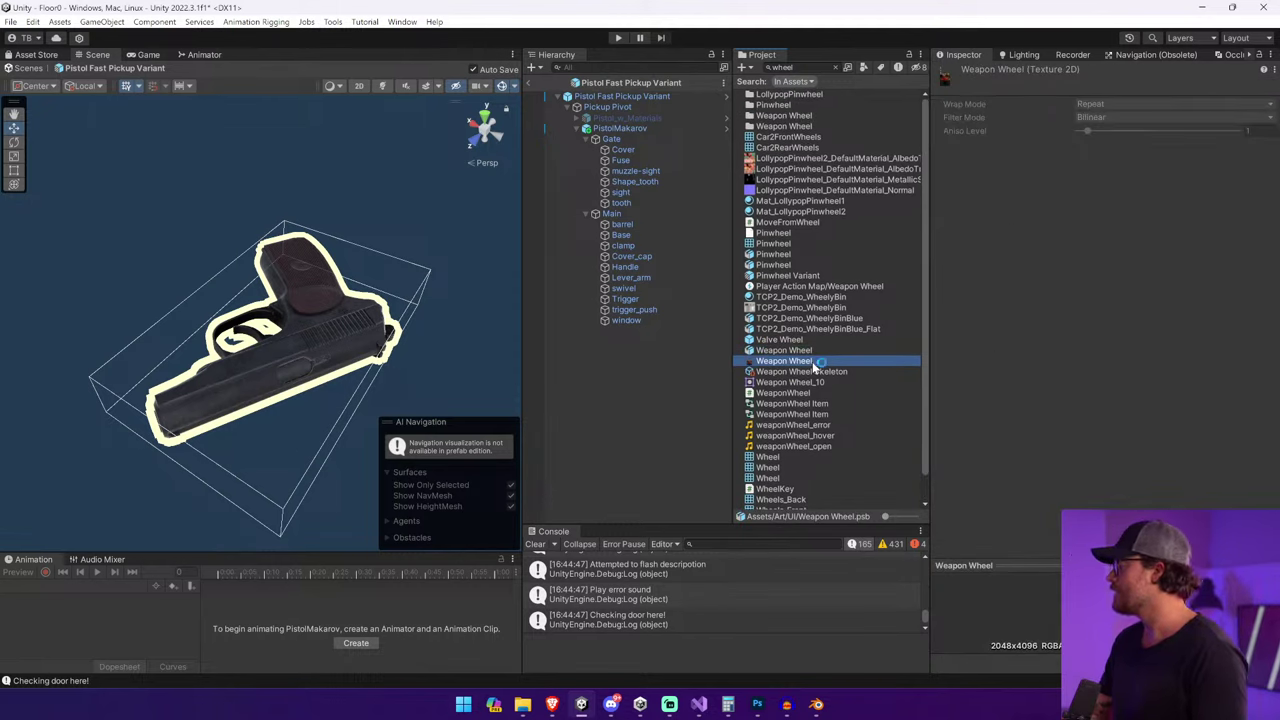
double_click(790, 361)
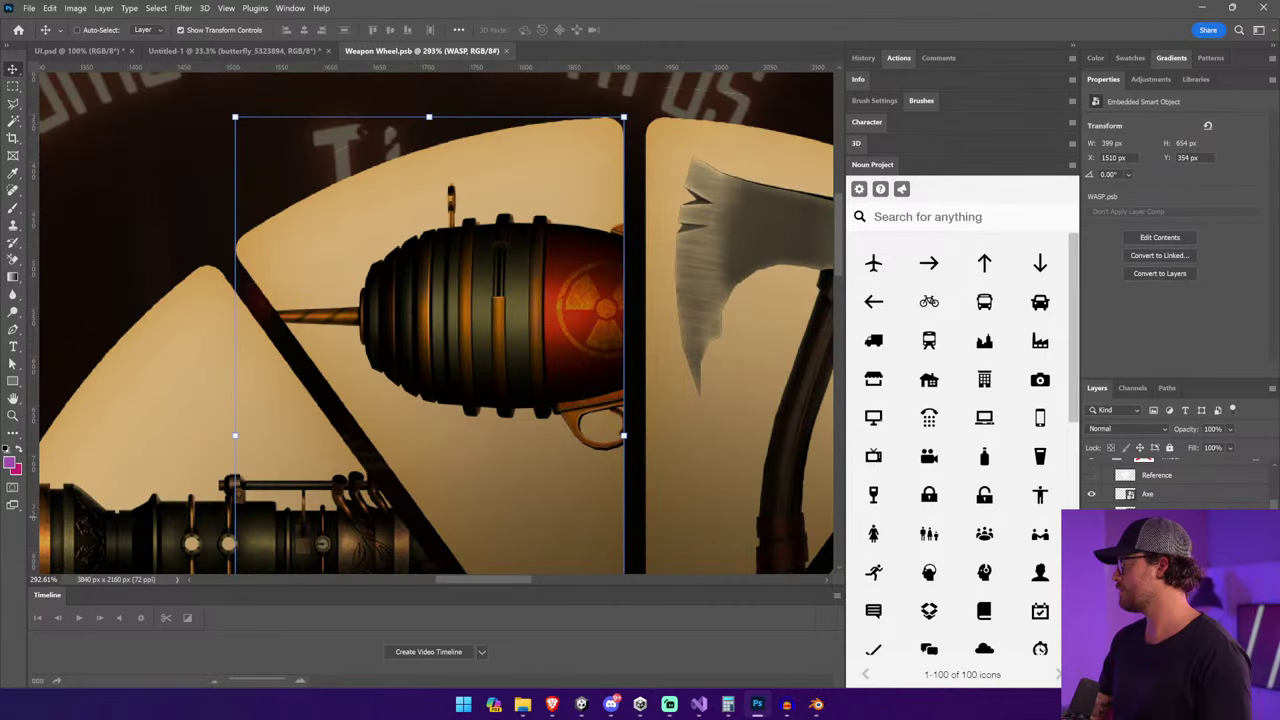
Open the contents of the WASP smart object and of its nested tbrender_009 image.
click(1160, 237)
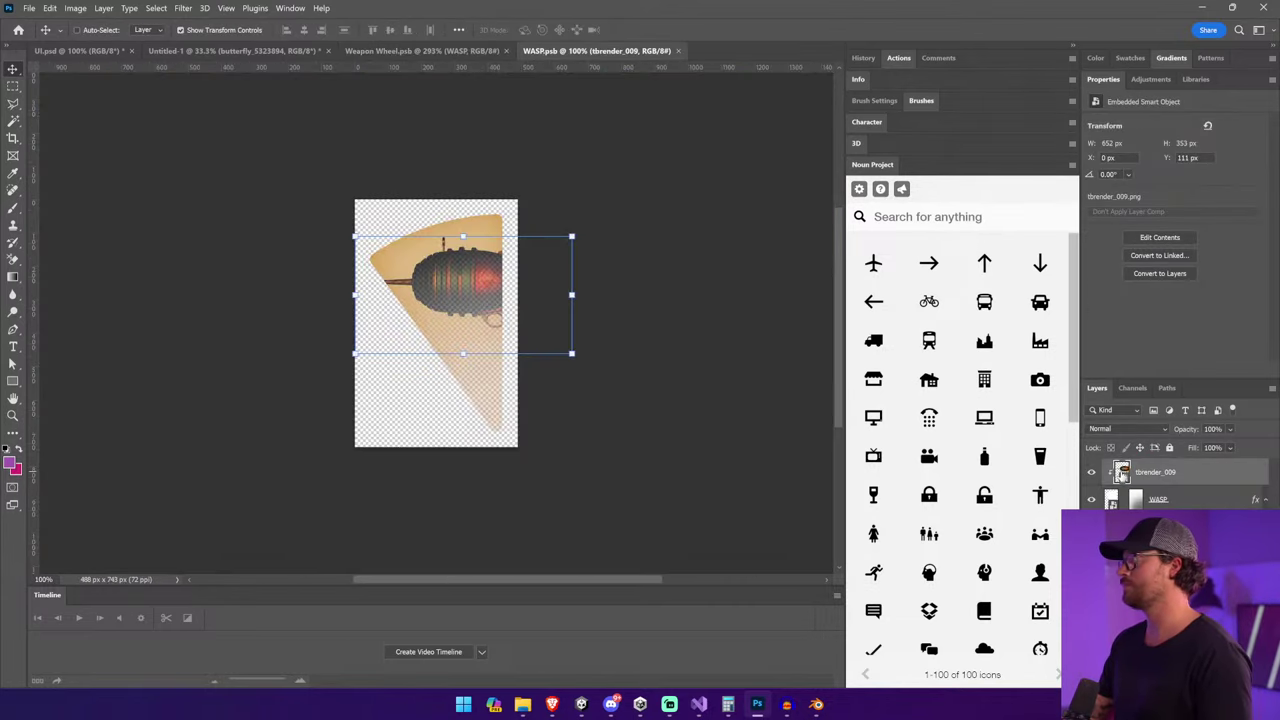
double_click(1121, 473)
right_click(1180, 470)
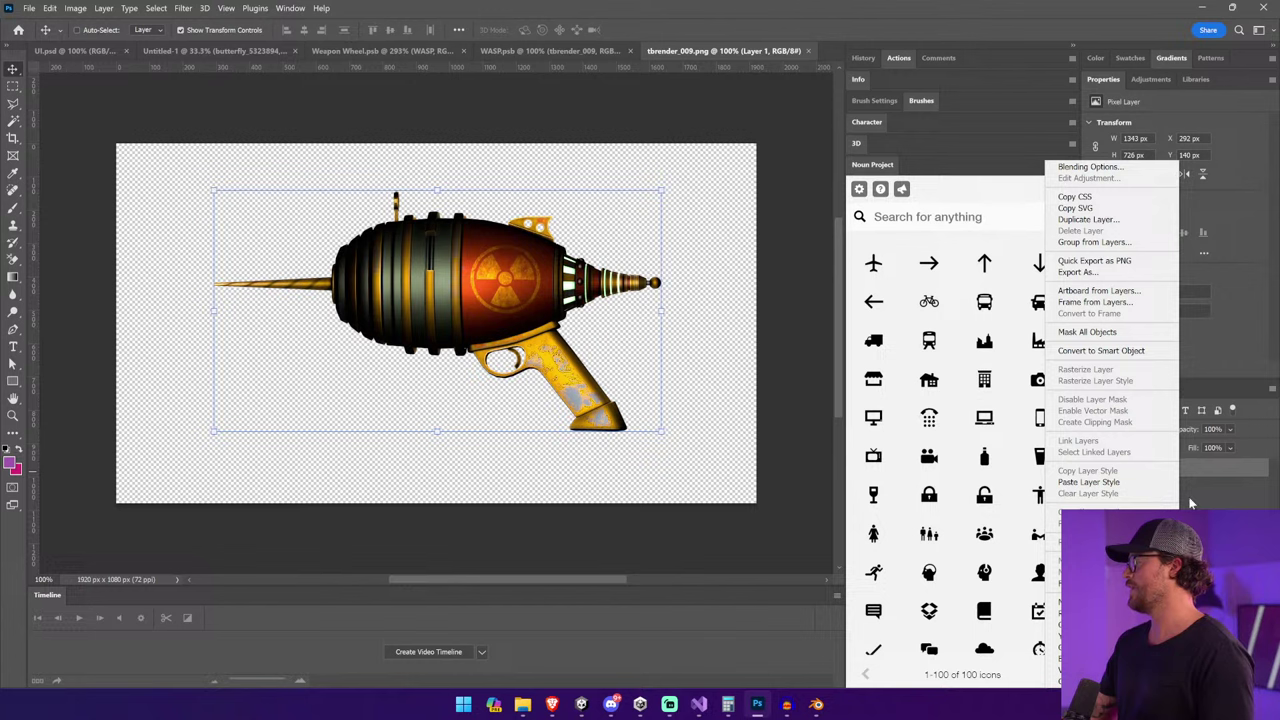
click(1223, 470)
Copy the entire ray gun image and paste it into UI.psd.
key(ctrl+a)
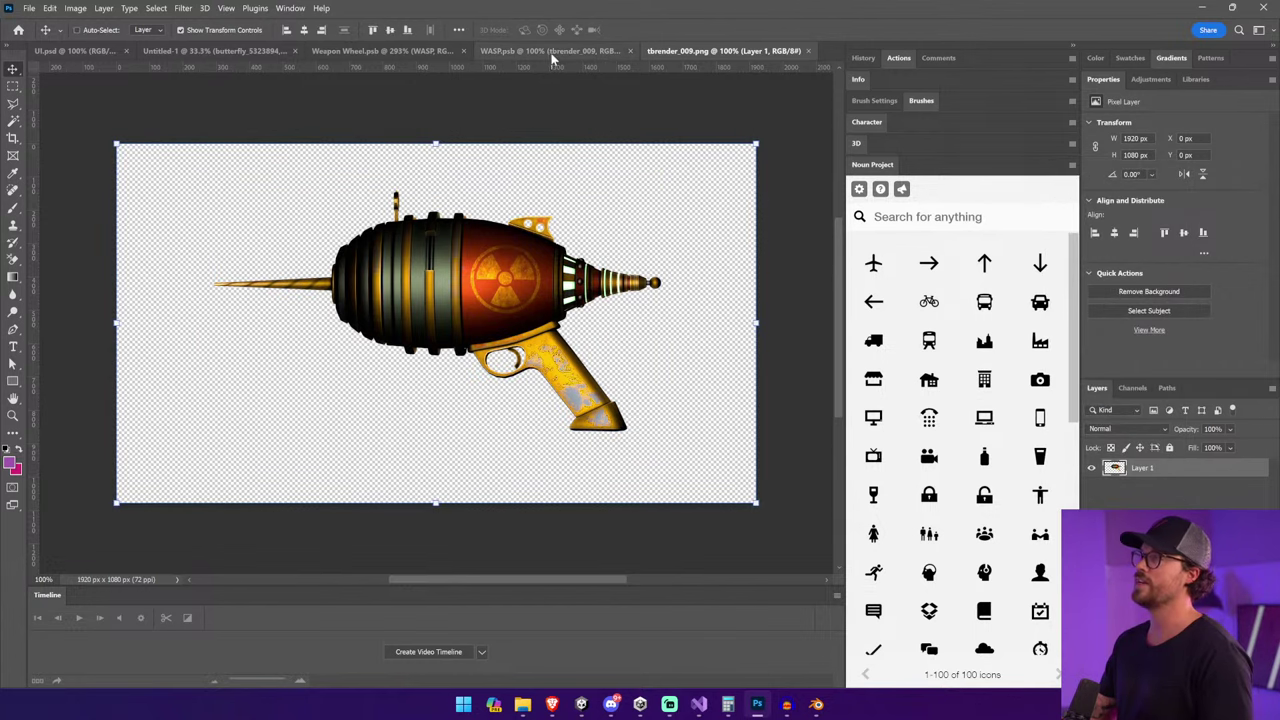
click(385, 51)
click(217, 51)
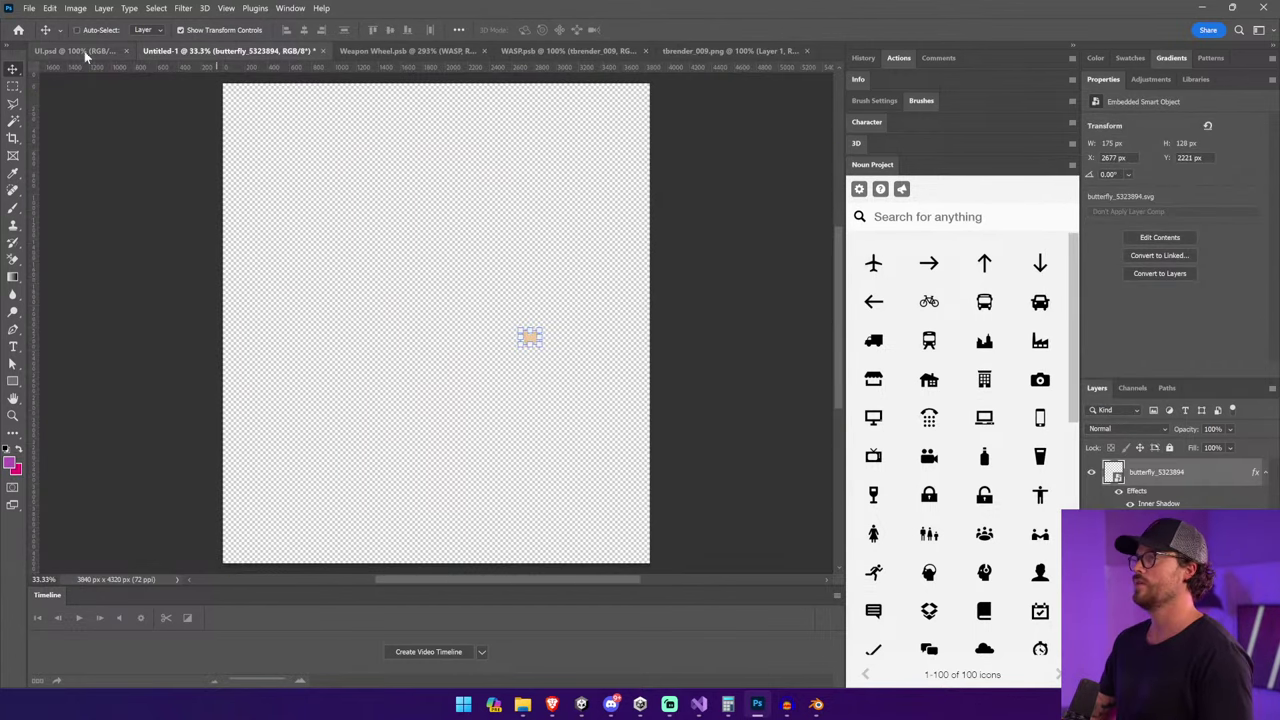
click(84, 51)
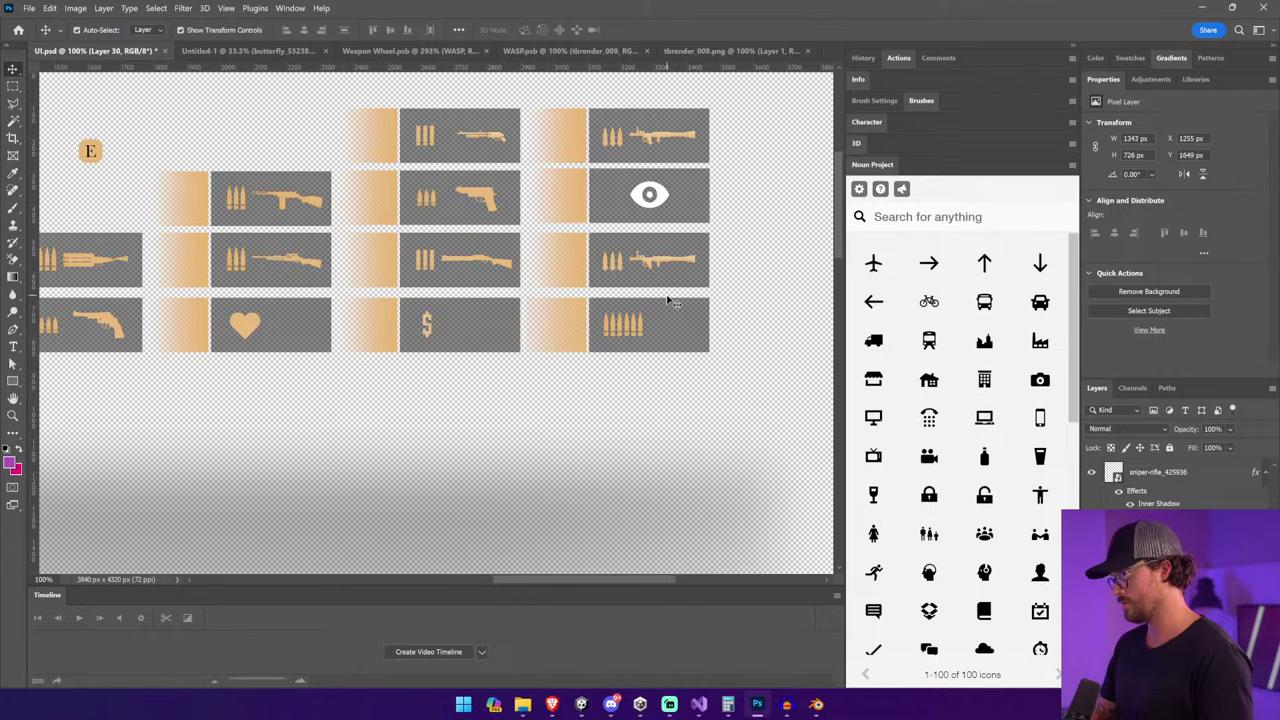
Scale the pasted ray gun to 18.45% and place it over the duplicated launcher slot above the eye.
key(ctrl+0)
drag(483, 327, 556, 173)
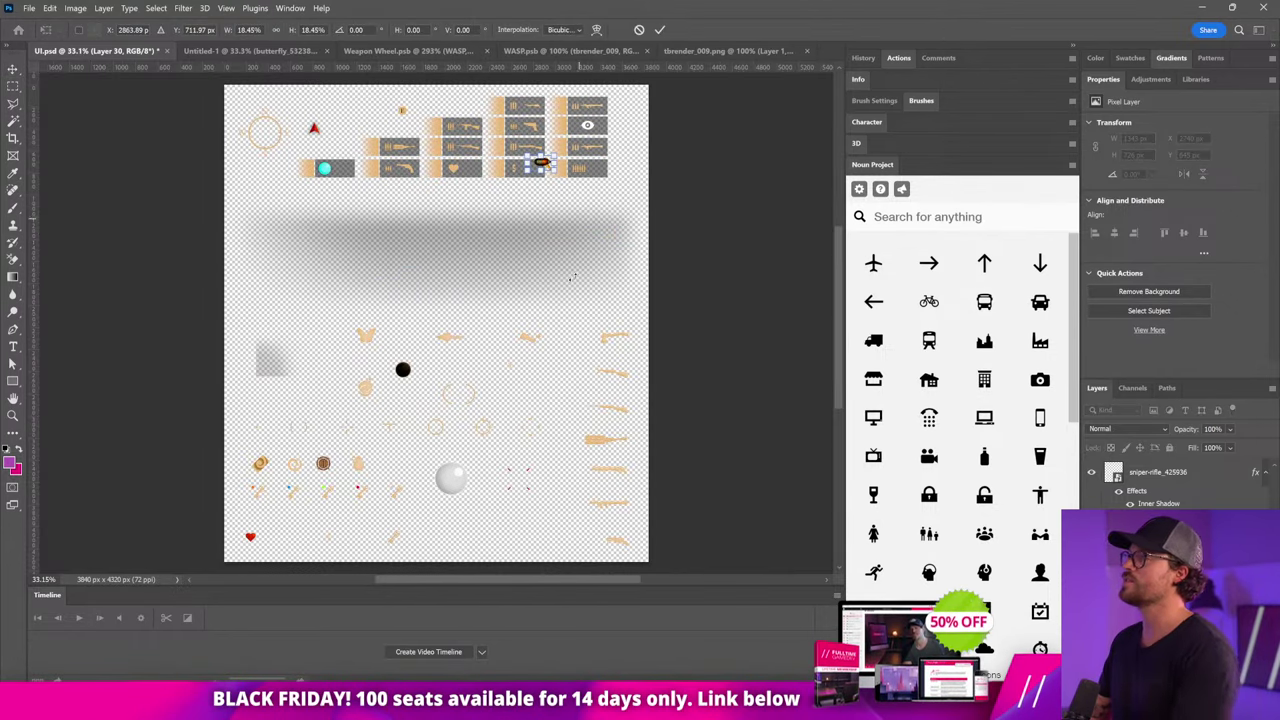
key(Return)
drag(588, 265, 641, 203)
Shrink the ray gun to about 168 × 91 px so it fits inside the slot above the eye.
key(z)
drag(633, 140, 530, 91)
key(v)
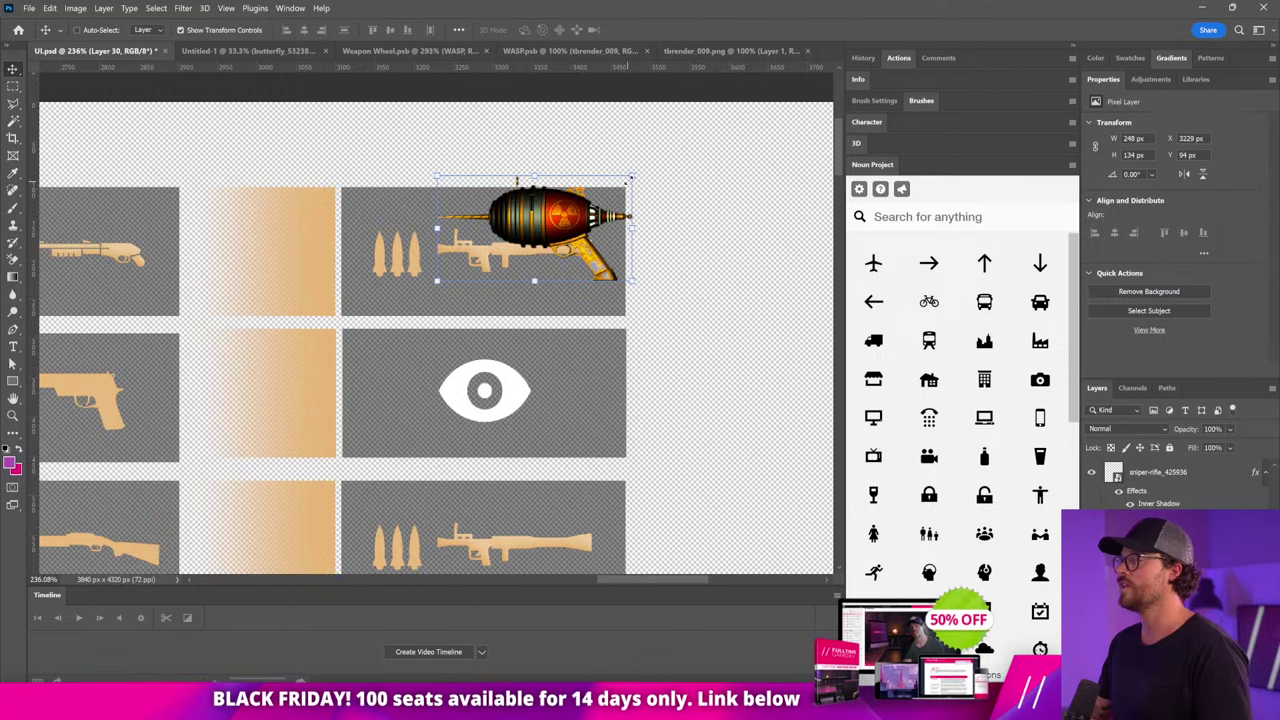
drag(631, 178, 543, 246)
key(Return)
Copy the pistol icon's layer style and paste it onto the ray gun layer.
scroll(1170, 492, down, 1)
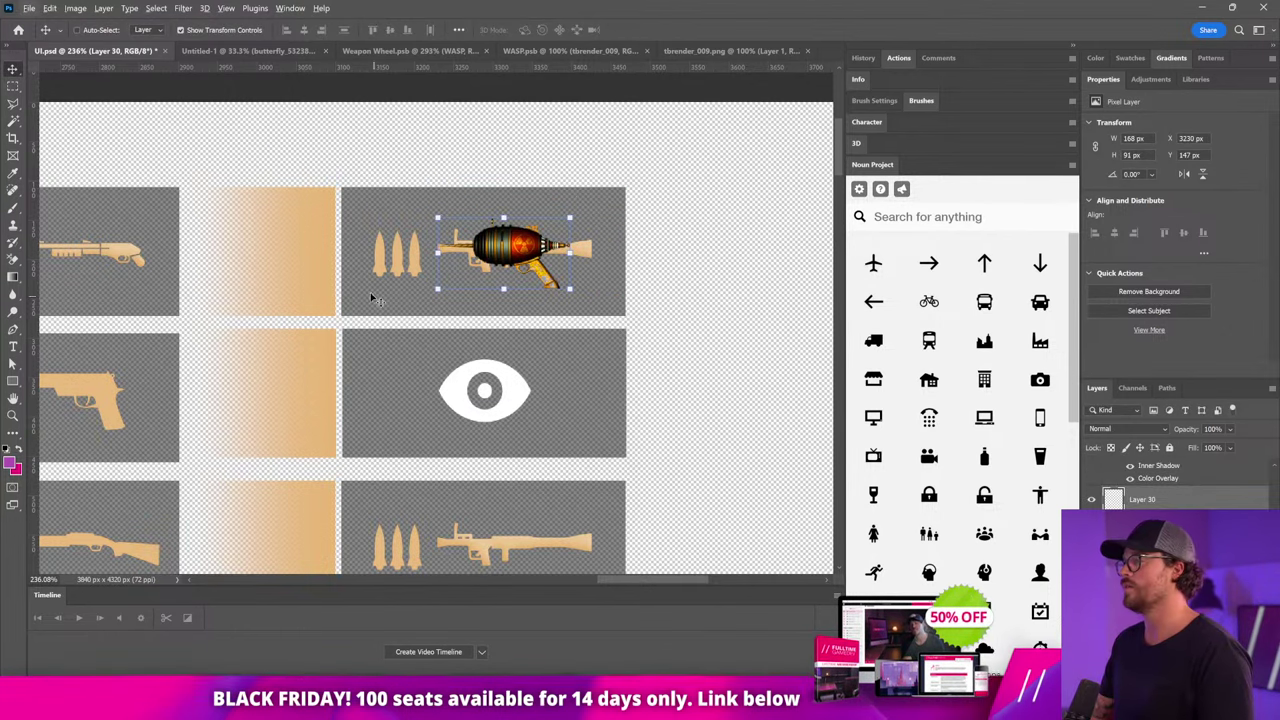
key(ctrl)
ctrl+click(112, 401)
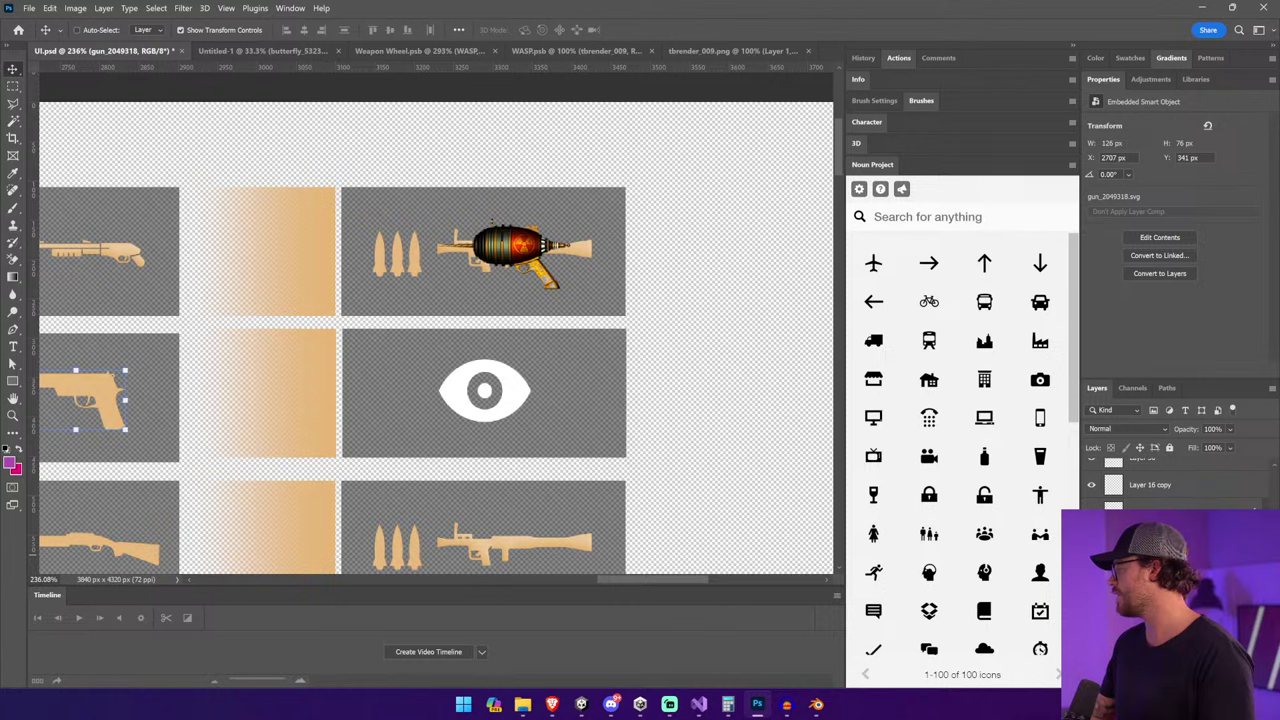
right_click(1172, 511)
click(1197, 427)
ctrl+click(528, 249)
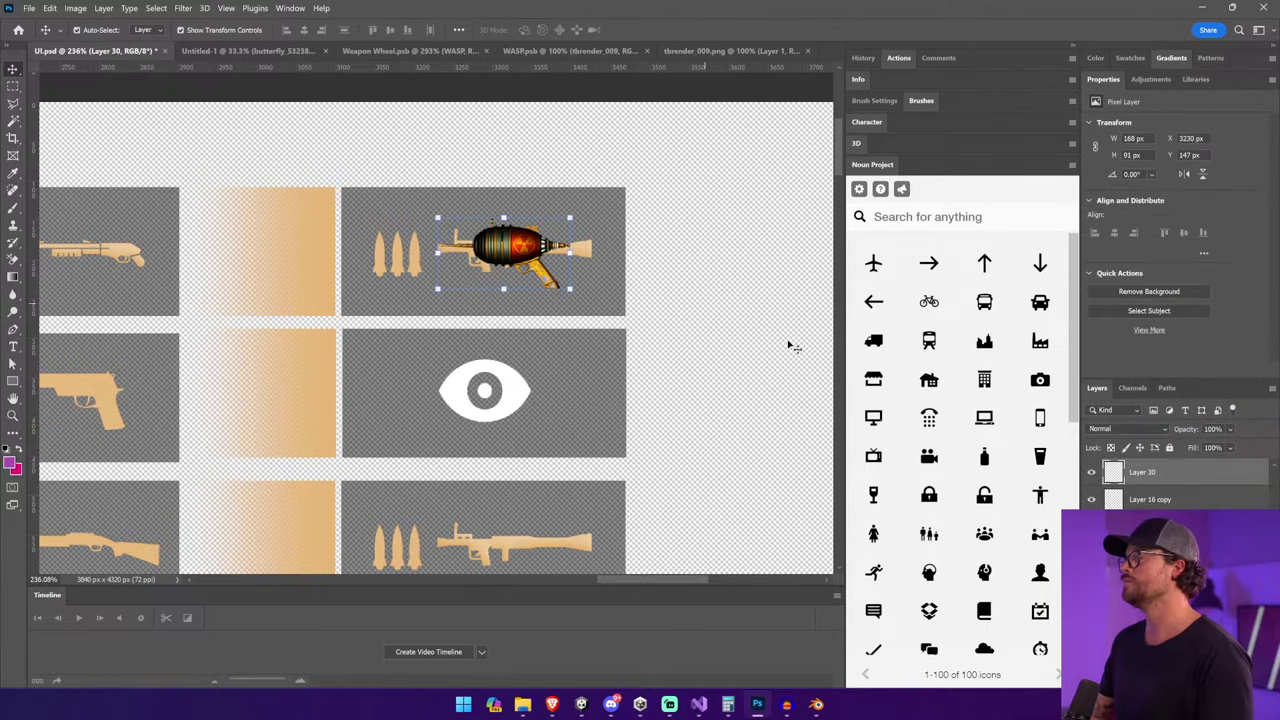
right_click(1170, 468)
click(1110, 480)
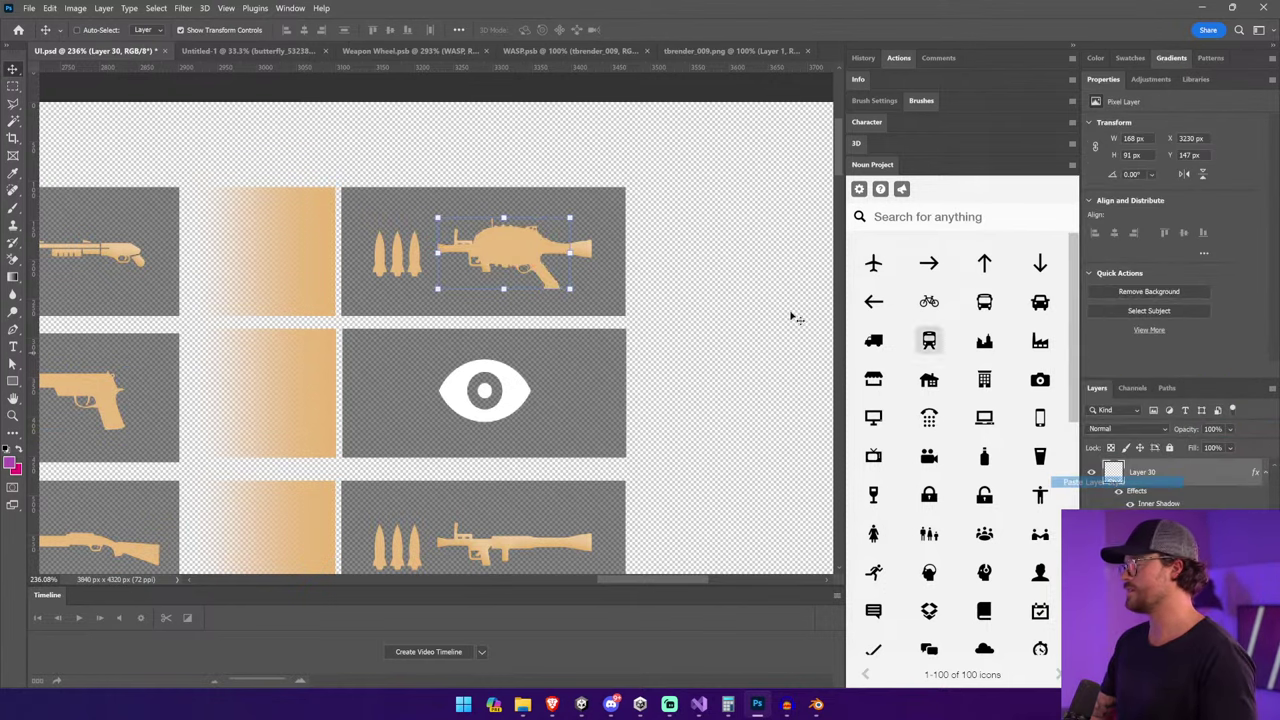
Delete the rocket launcher and the three rockets from the ray gun's slot.
ctrl+click(461, 247)
key(Delete)
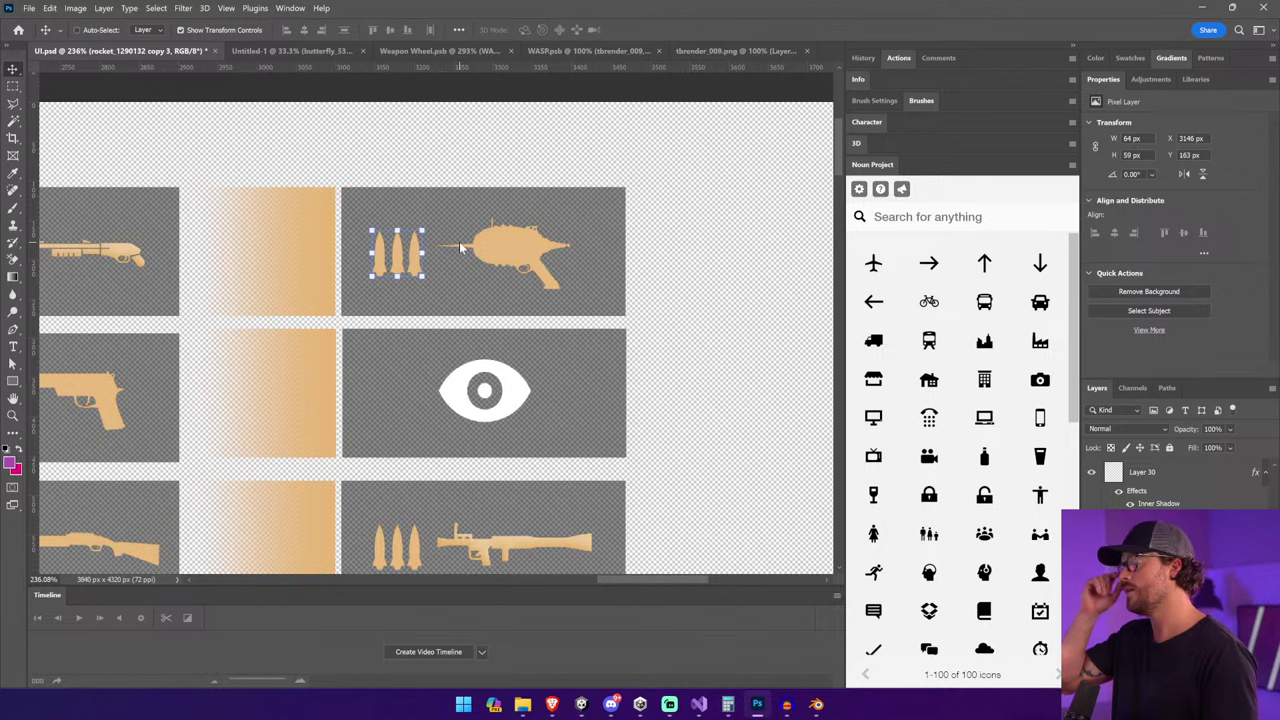
key(Delete)
scroll(459, 241, right, 5)
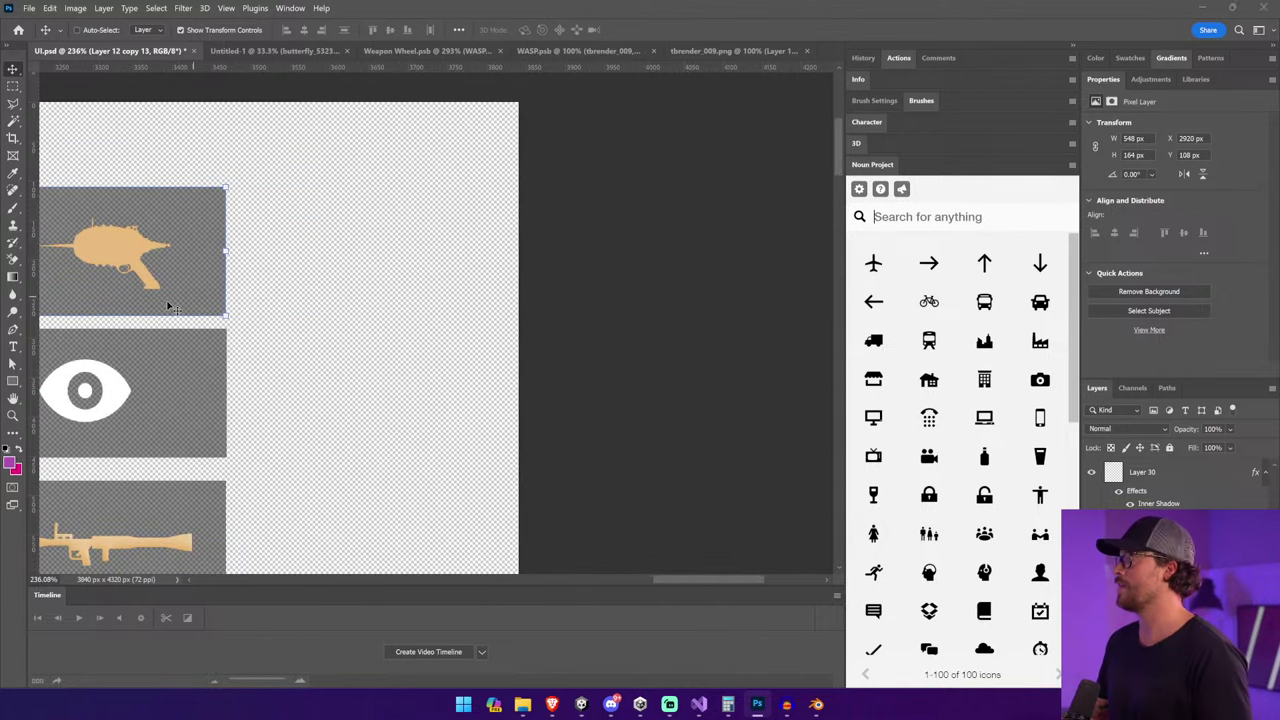
Search the icon library for thorn.
drag(168, 307, 421, 311)
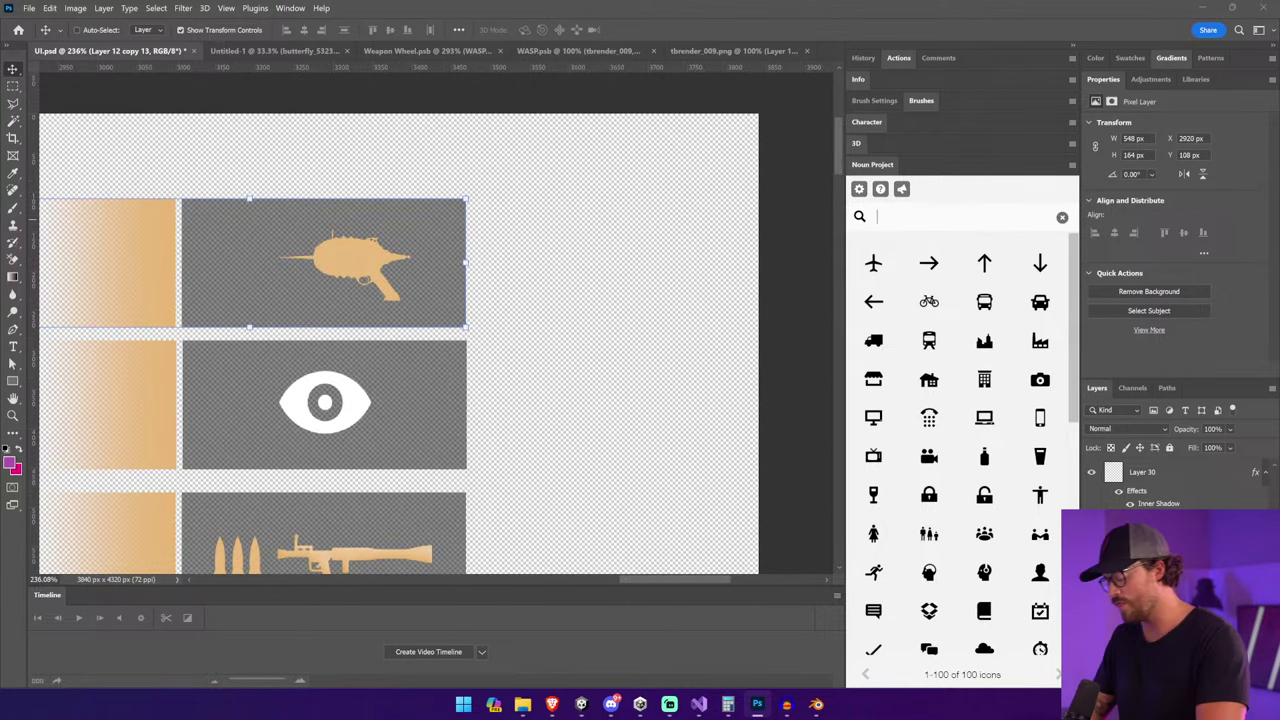
text(thorn)
key(Return)
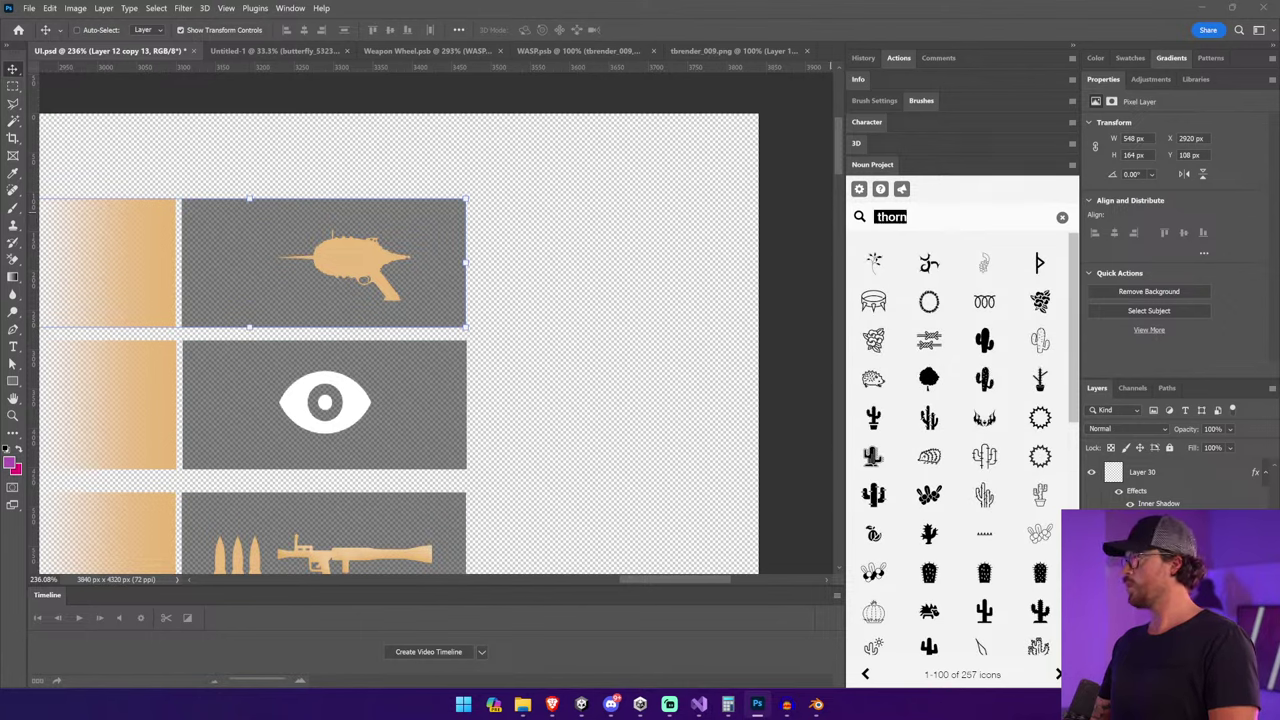
Search the icon library for needle and insert the plain diagonal needle icon, scaled to 36.32% and rotated 135° to stand upright.
text(needle)
key(Return)
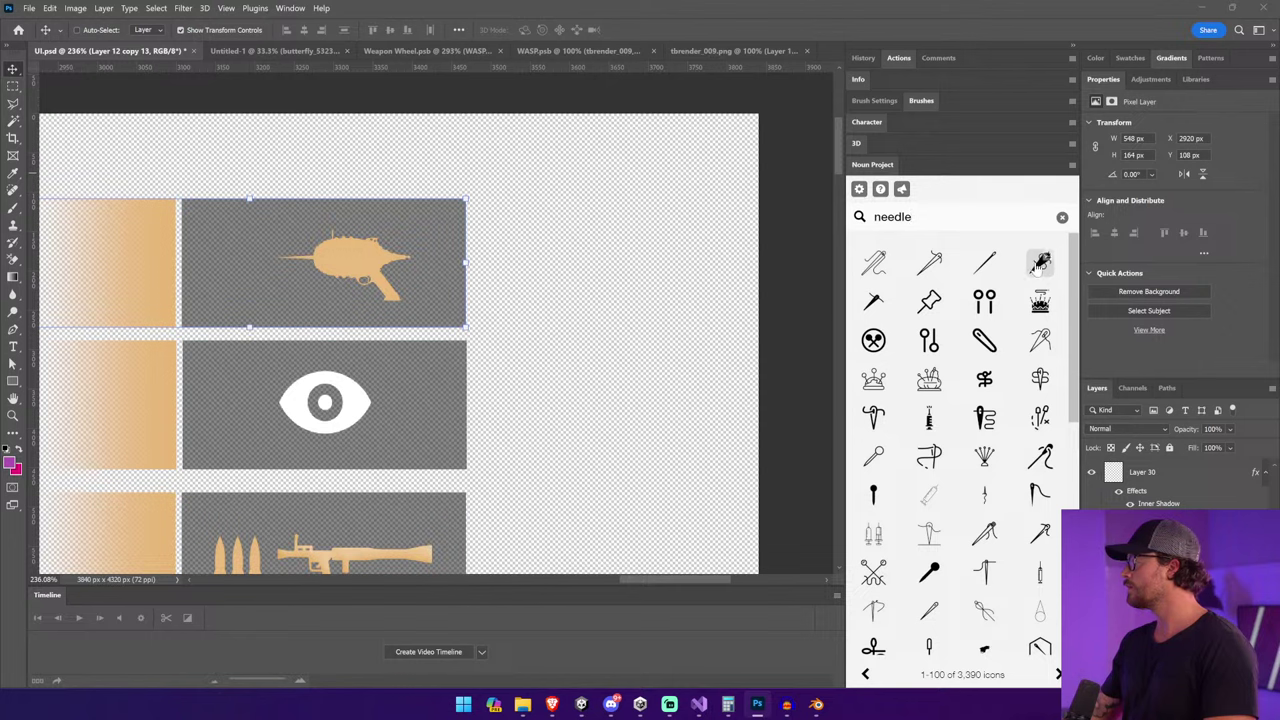
click(985, 264)
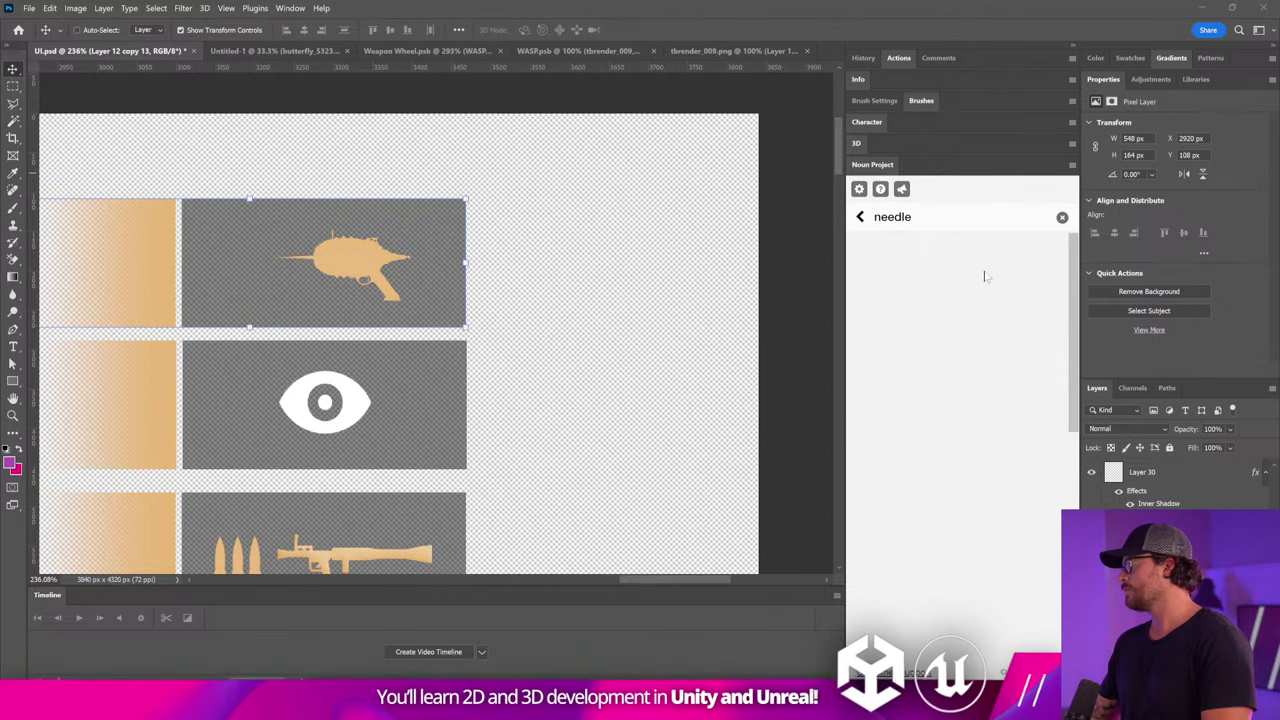
click(956, 437)
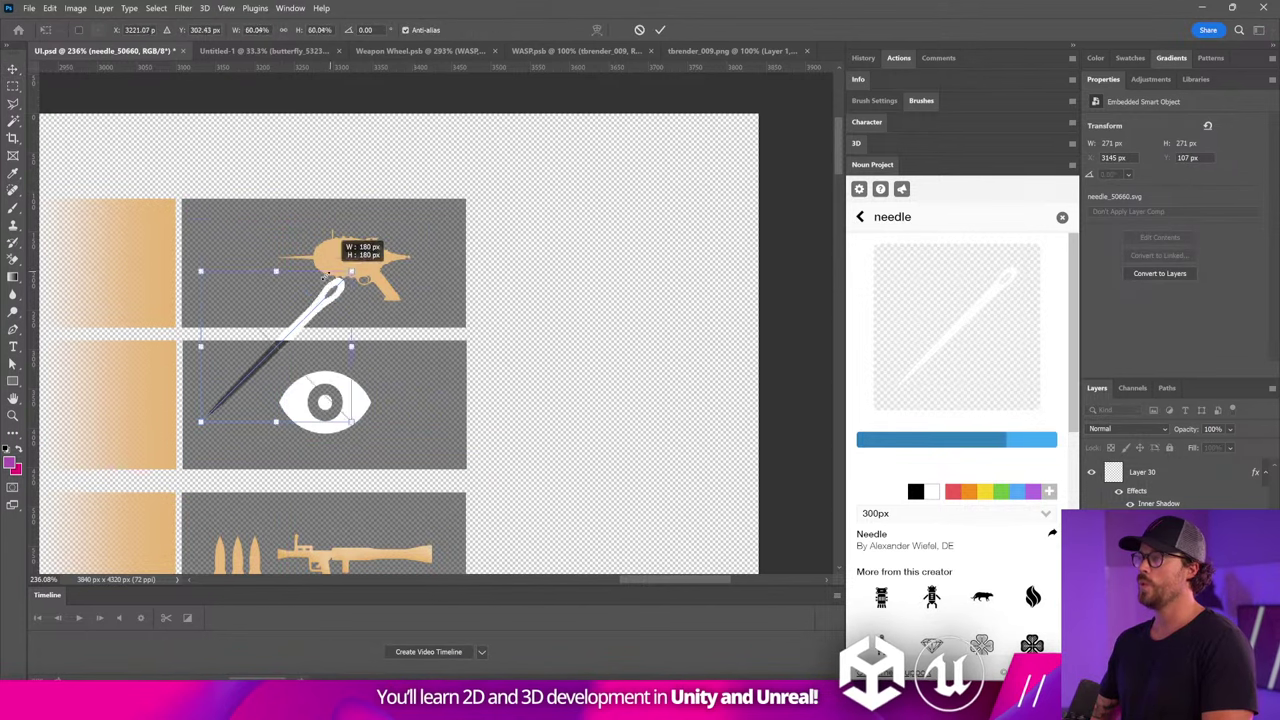
drag(310, 325, 250, 398)
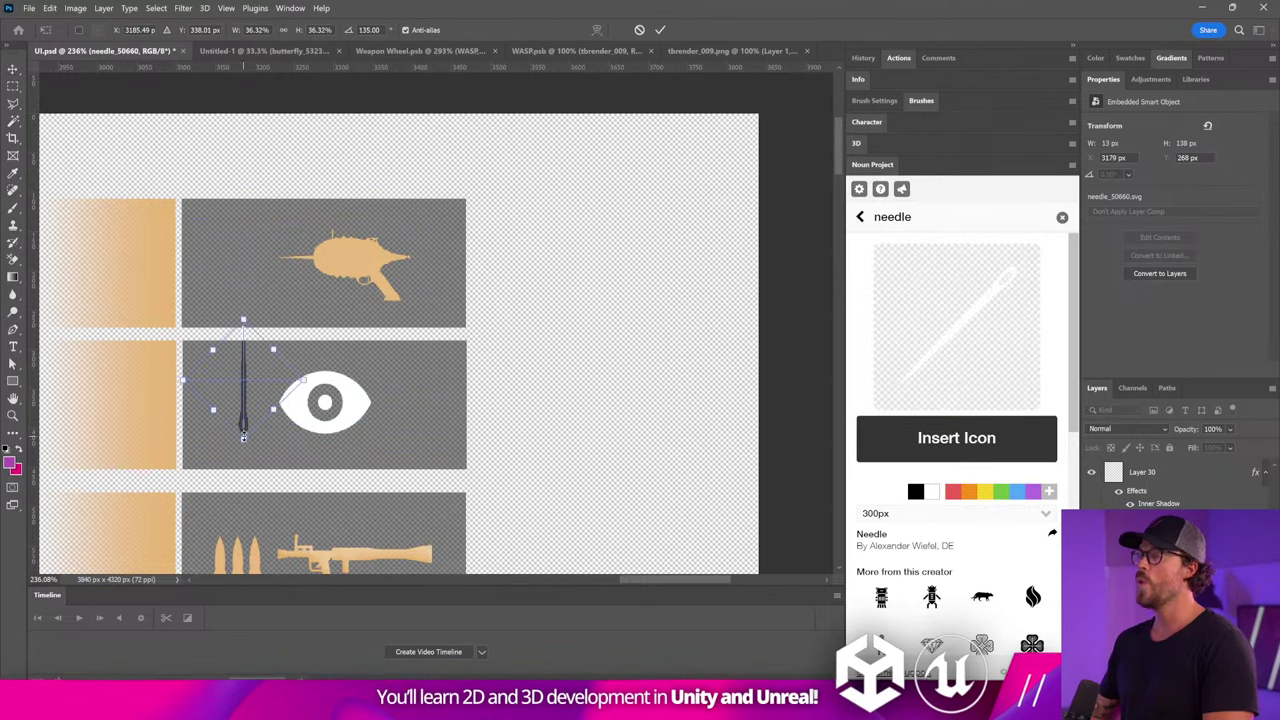
key(Return)
Move the needle into the ray gun's slot, duplicate it into a row of three, and position the row beside the gun.
drag(366, 411, 332, 310)
alt+drag(332, 310, 346, 309)
alt+drag(346, 309, 363, 309)
click(222, 279)
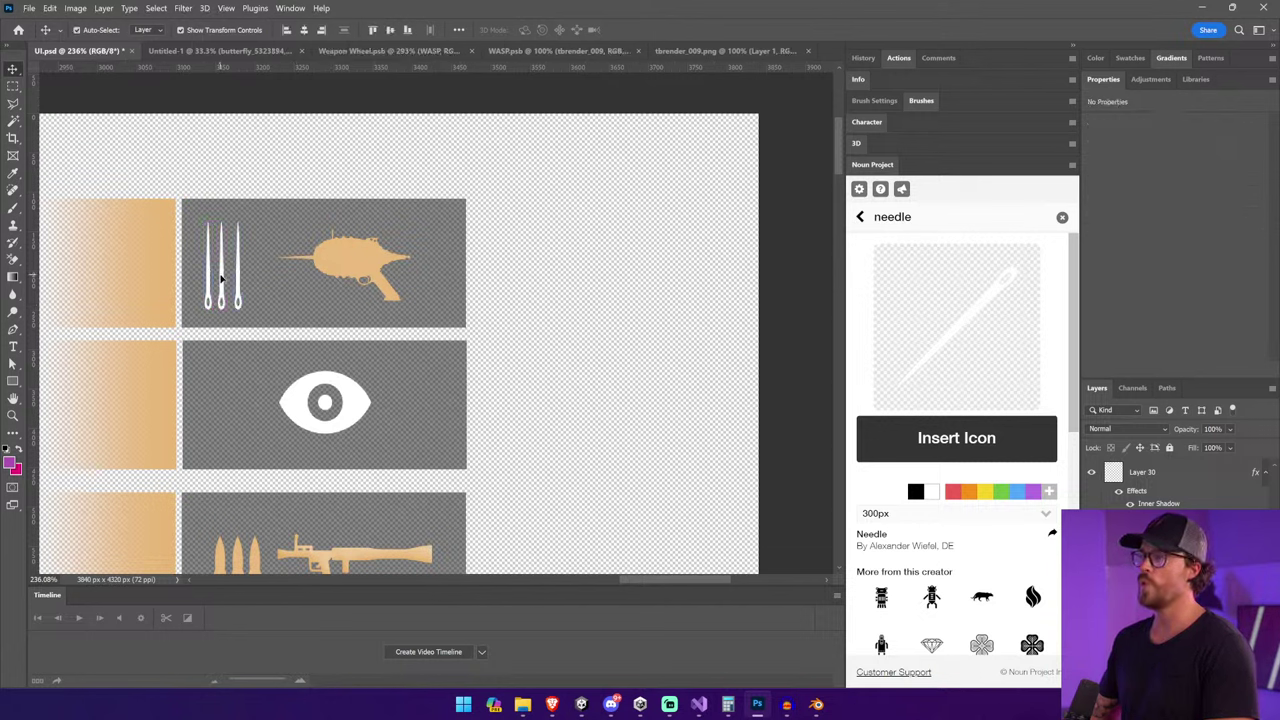
drag(383, 274, 389, 274)
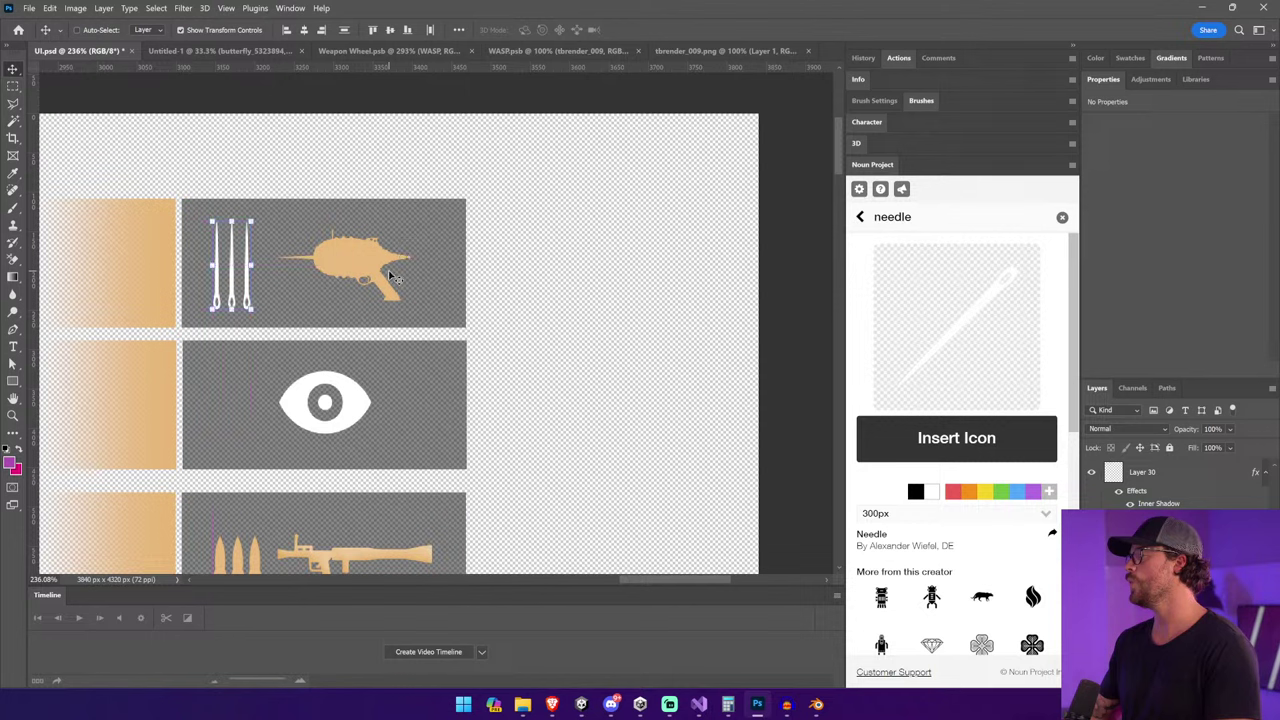
Convert the three needles into one smart object, paste the orange icon layer style onto it, and shift it 5 px towards the ray gun.
right_click(1172, 598)
click(1192, 158)
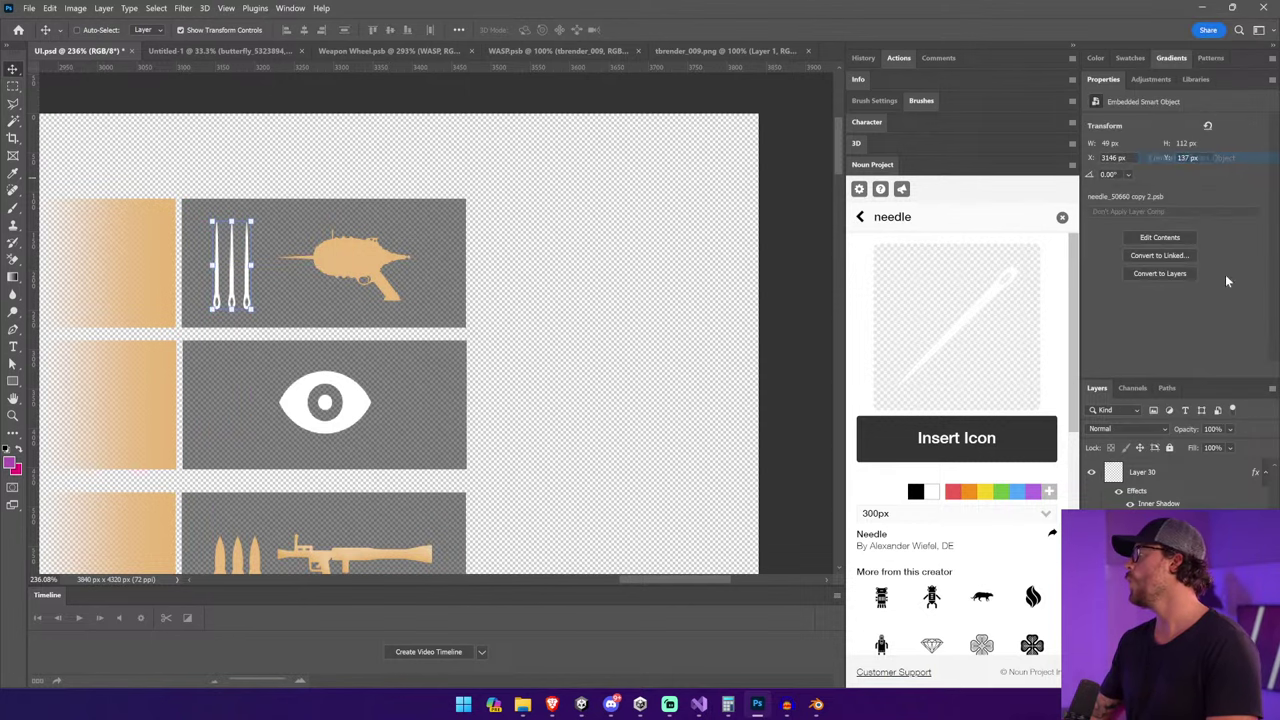
right_click(1180, 472)
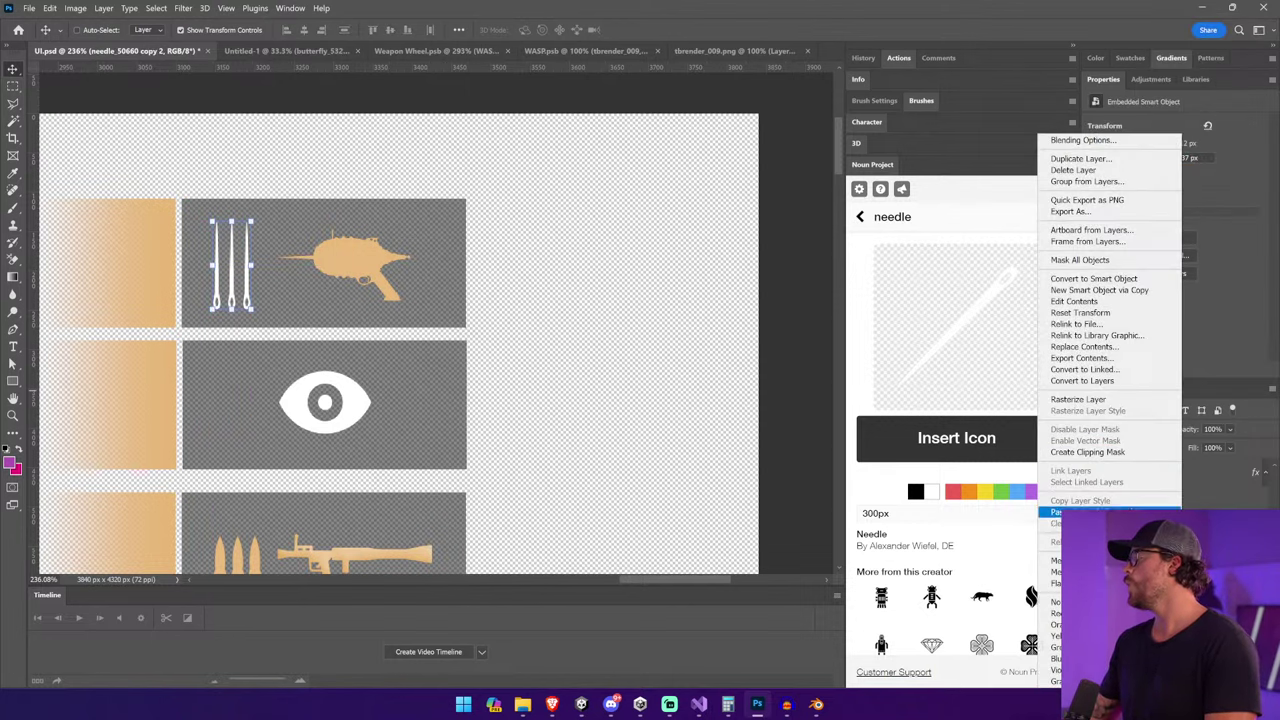
click(1100, 512)
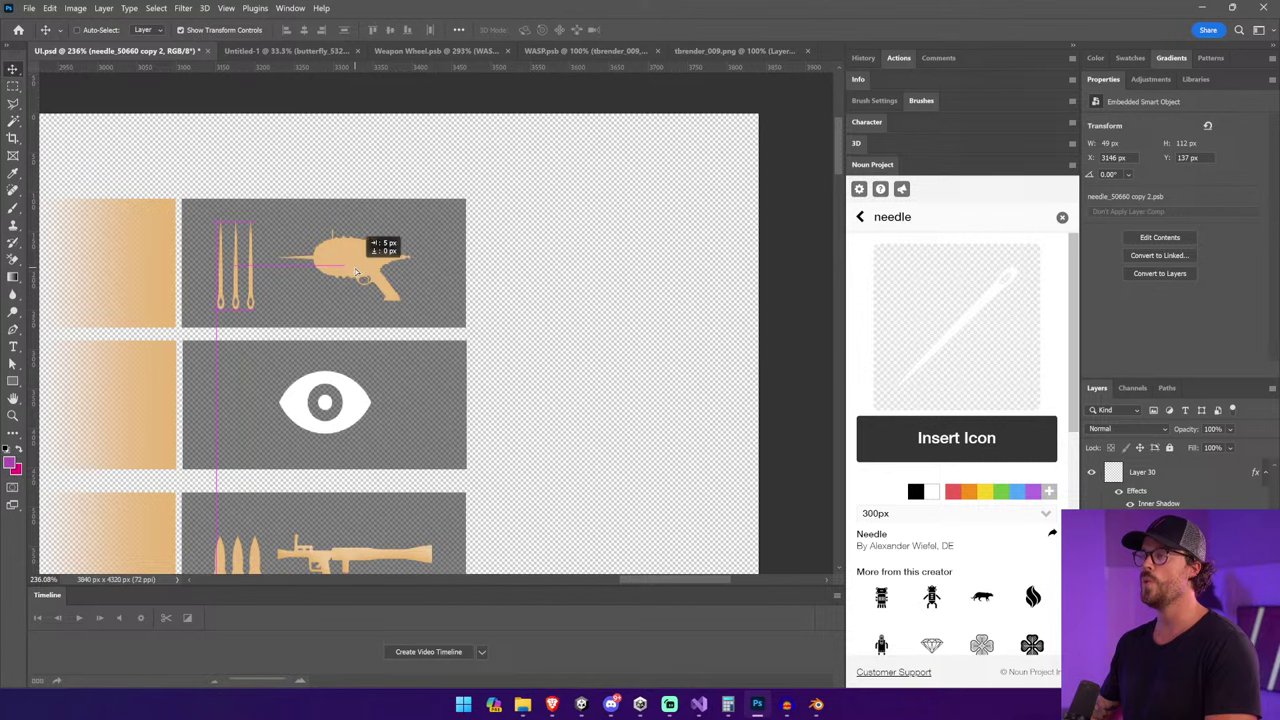
click(385, 250)
Close the Untitled-1 document with the butterfly icon without saving its changes.
key(ctrl+0)
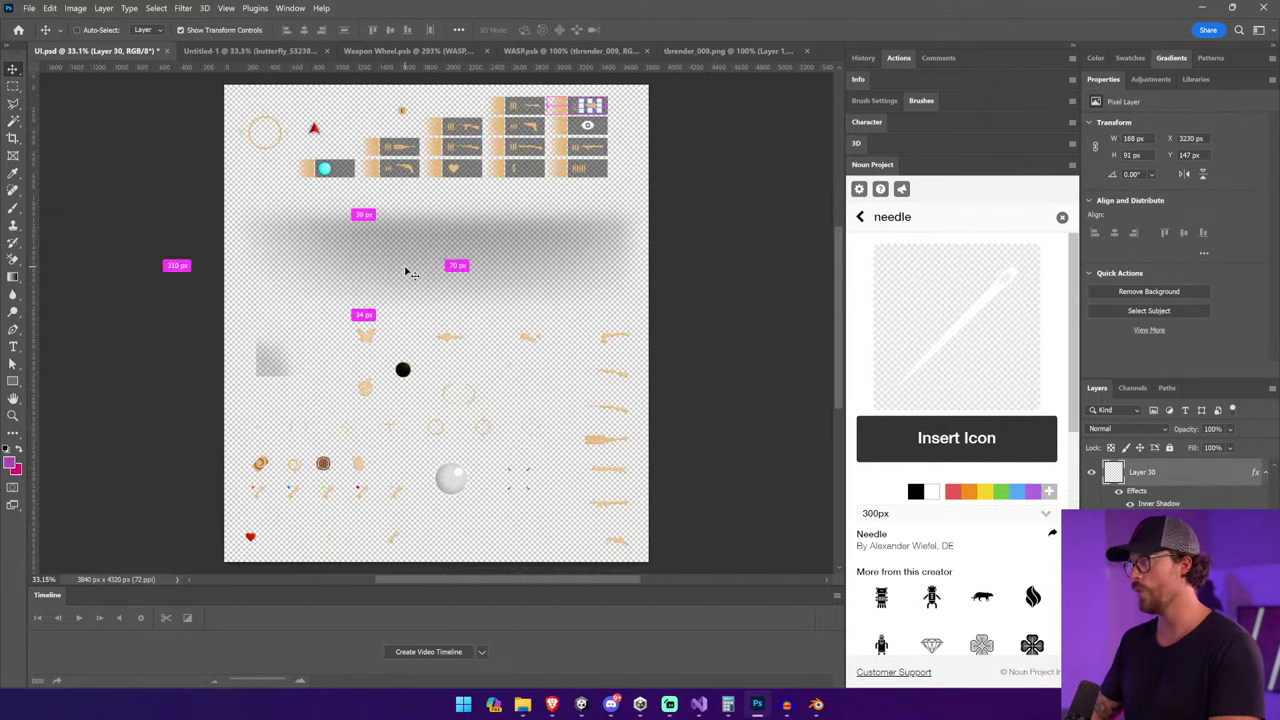
click(720, 241)
key(z)
drag(720, 243, 215, 85)
key(v)
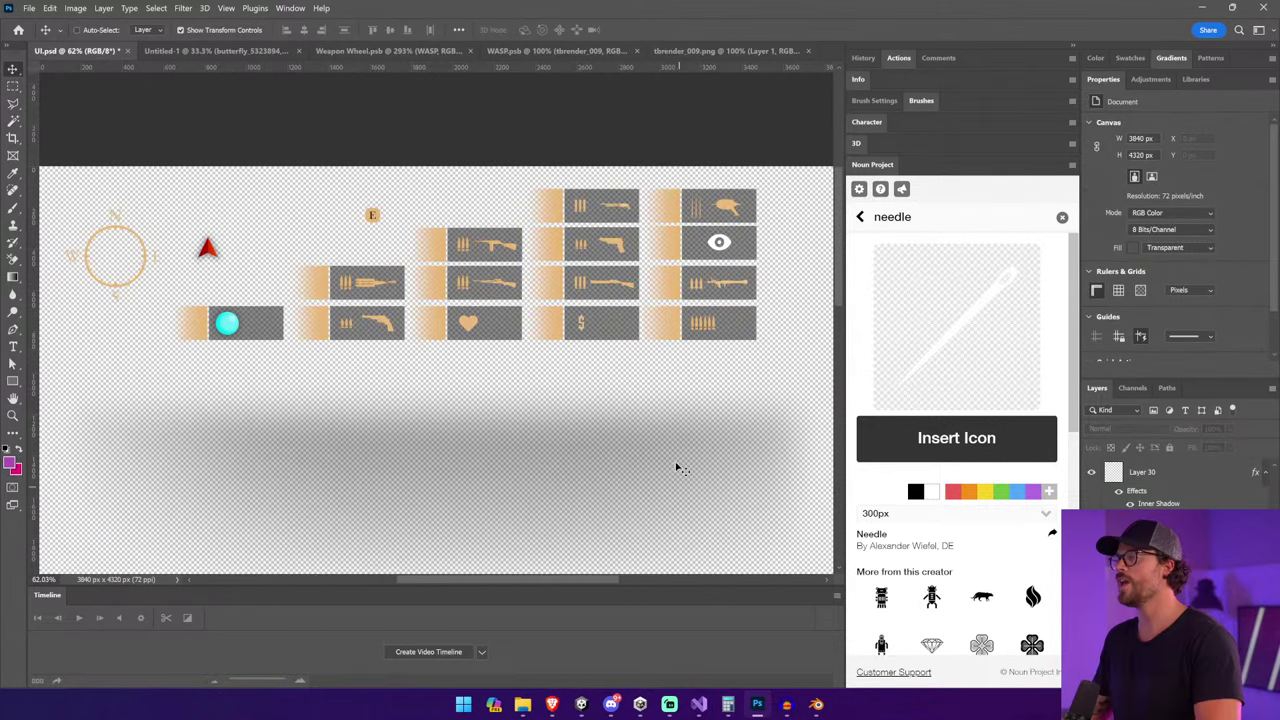
click(250, 51)
click(321, 51)
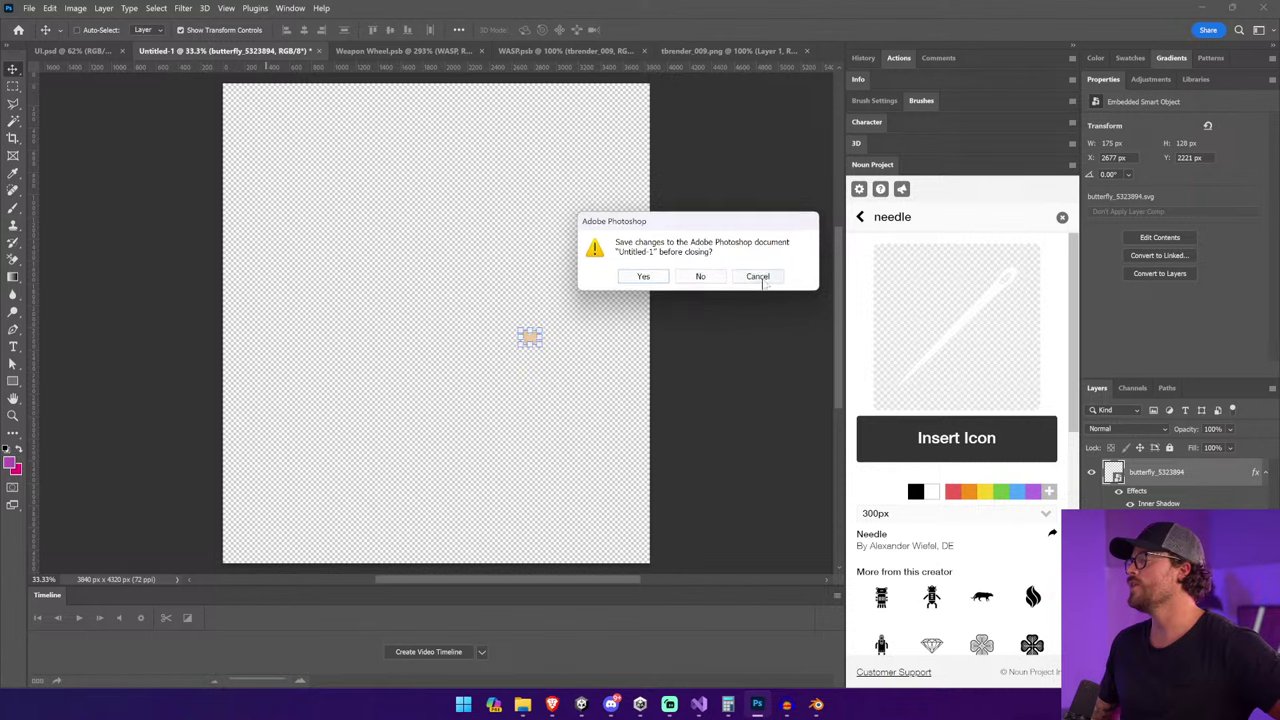
click(705, 276)
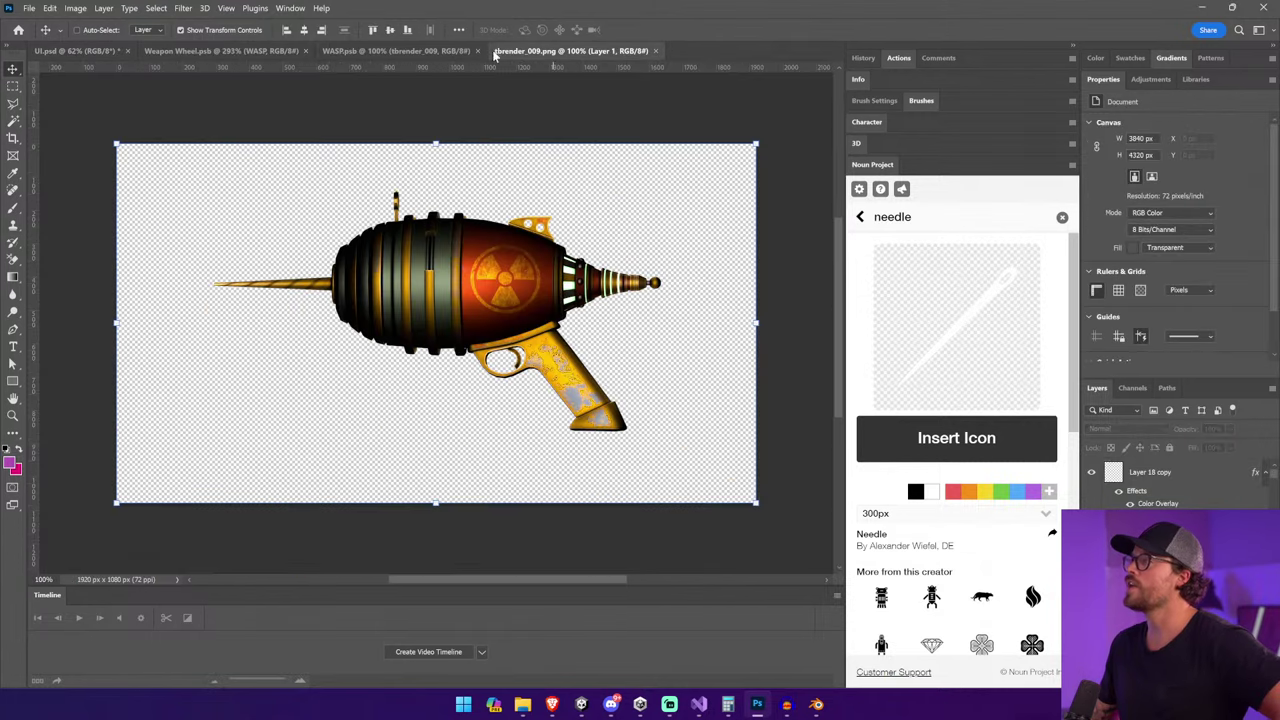
Examine the weapons in the Weapon Wheel document one by one and compare them with the icon slots in UI.psd.
click(426, 51)
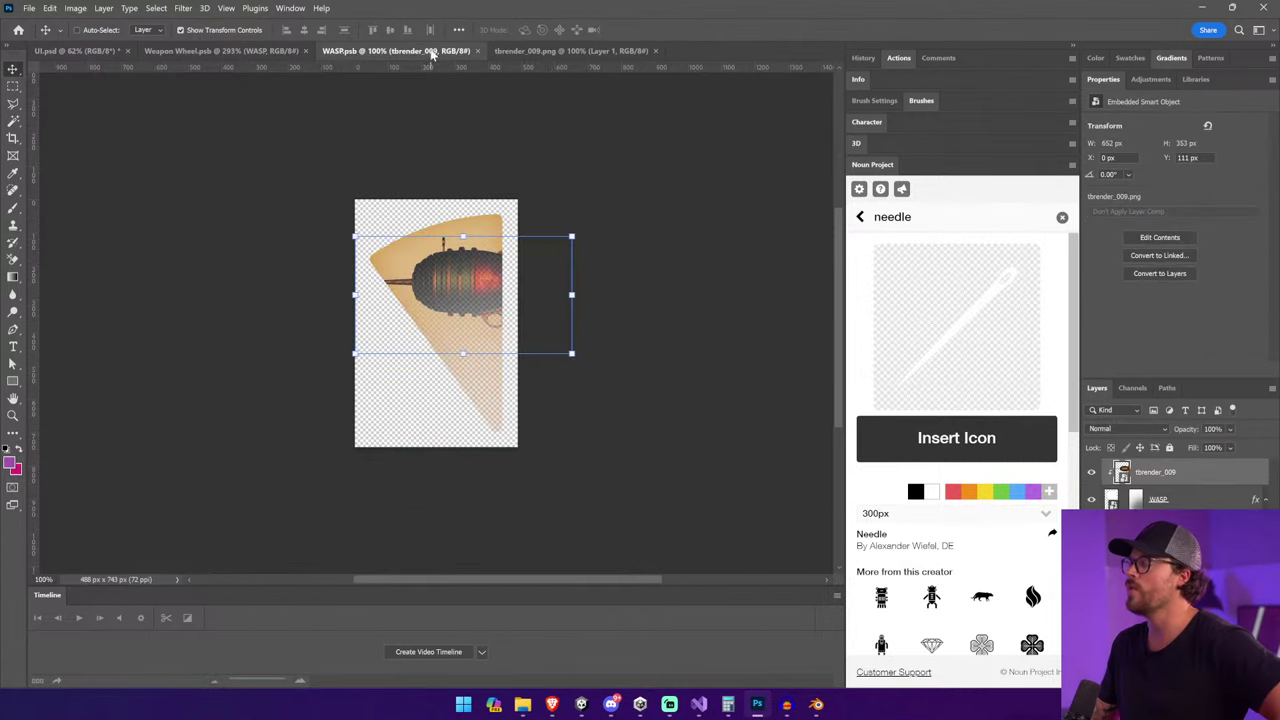
click(246, 52)
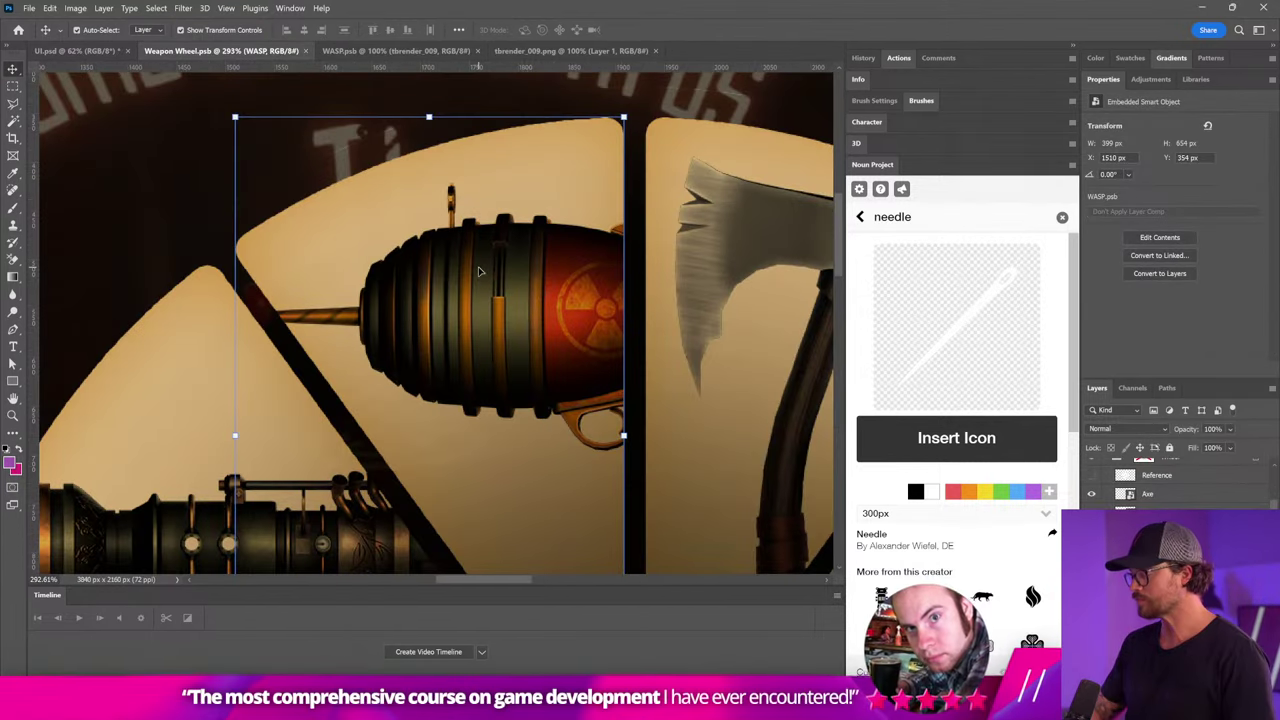
key(ctrl+0)
click(395, 290)
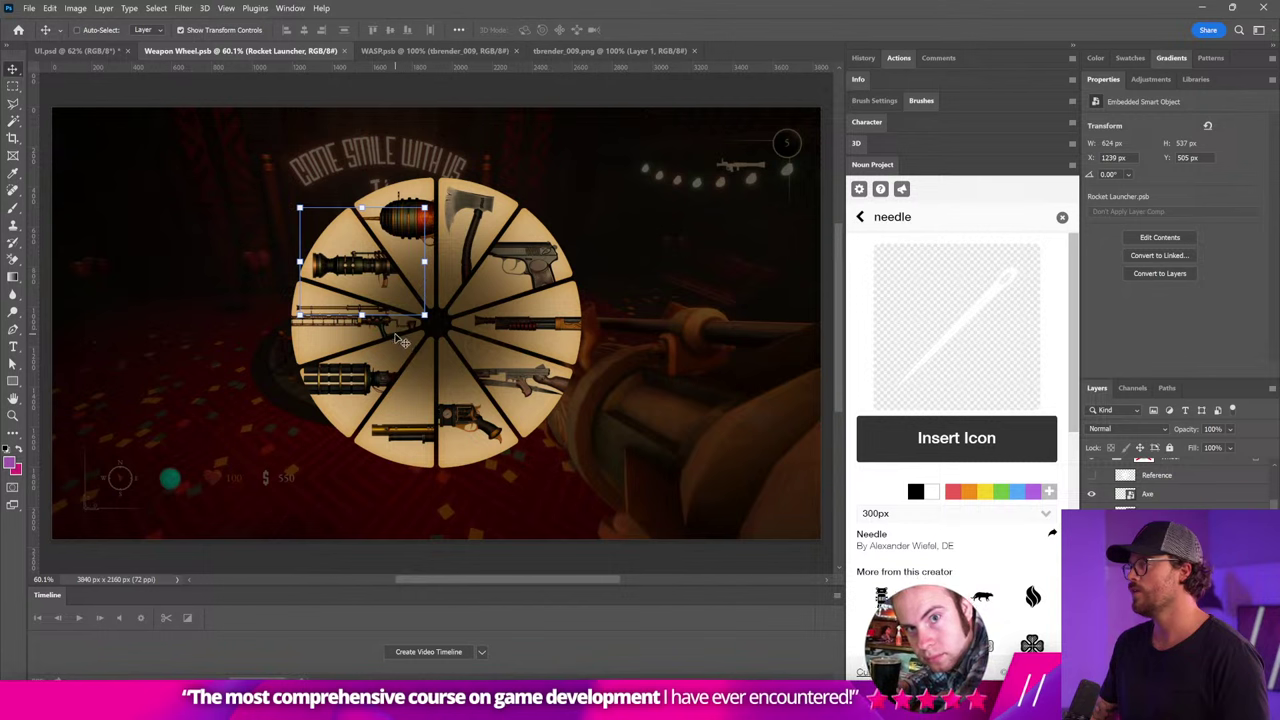
ctrl+click(376, 379)
ctrl+click(405, 431)
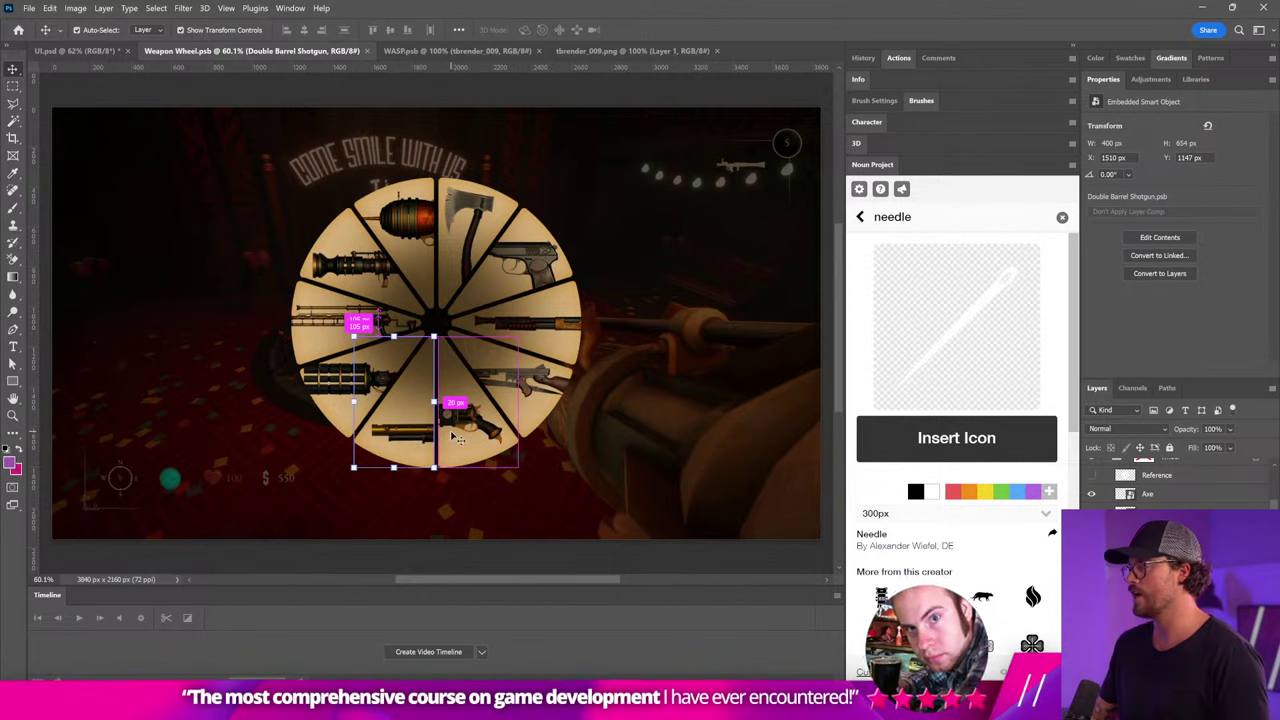
ctrl+click(481, 431)
ctrl+click(526, 381)
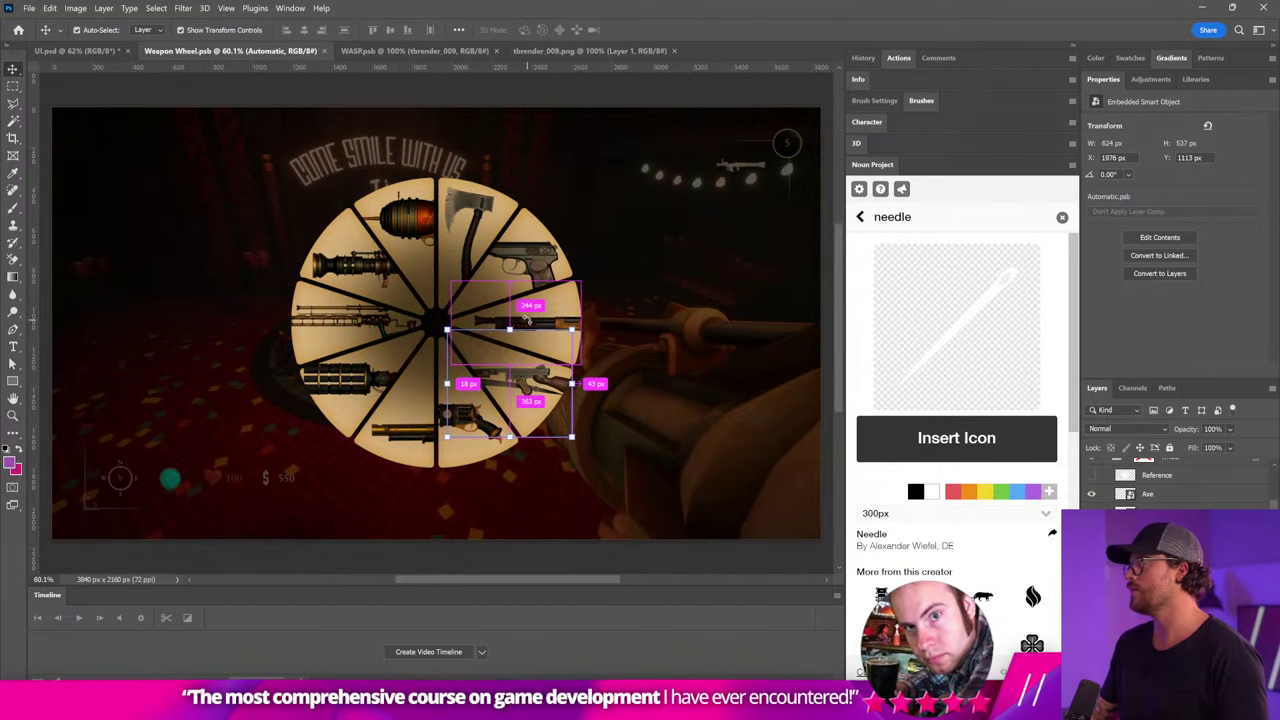
click(100, 51)
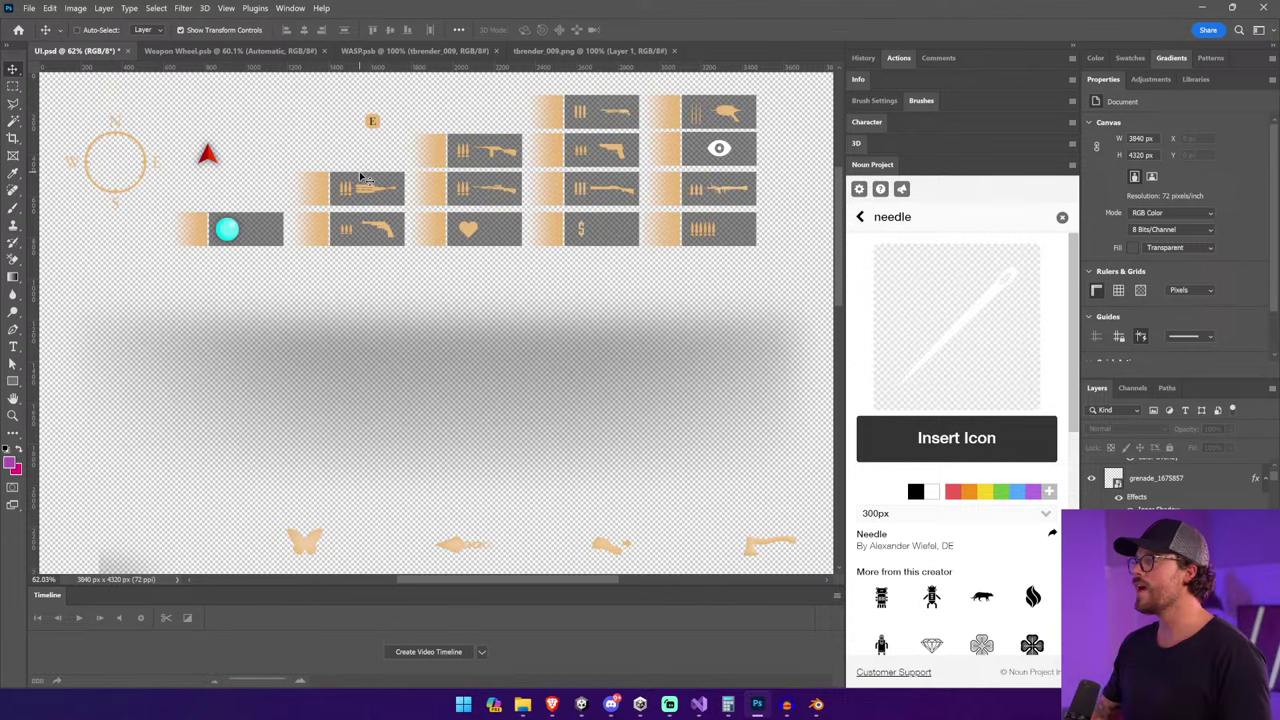
key(ctrl+0)
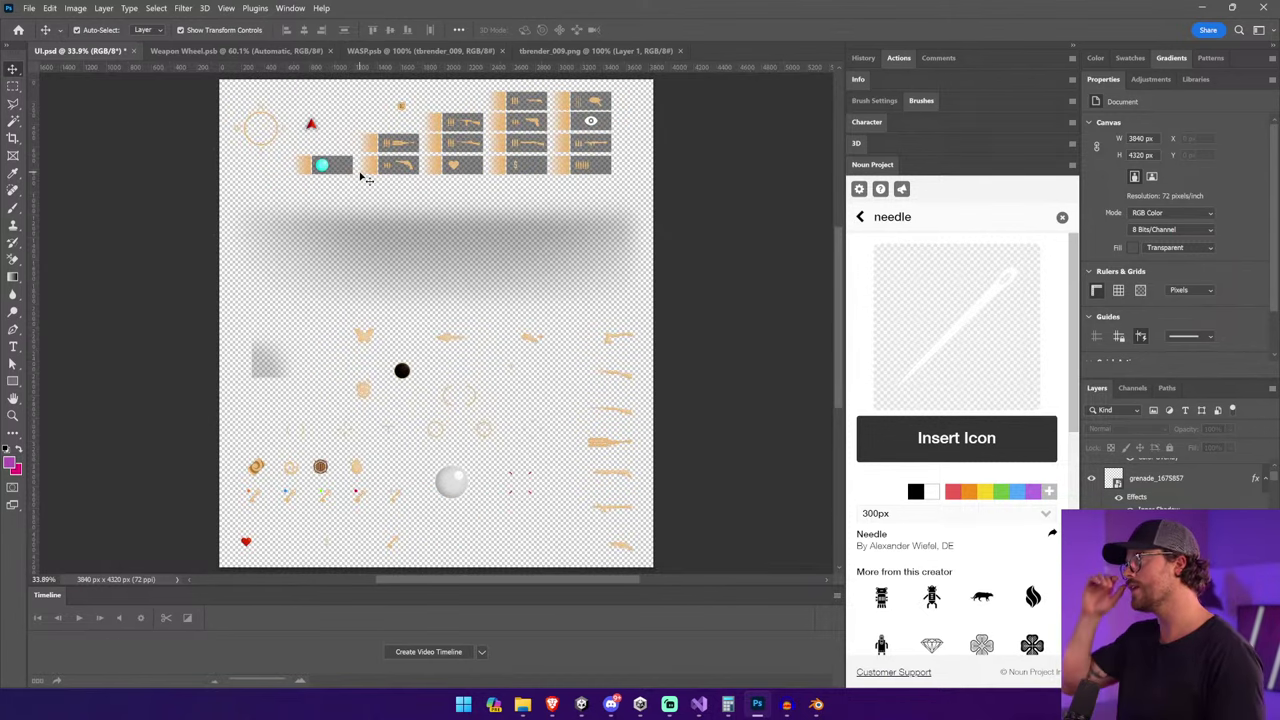
Switch to Unity, leave the pistol pickup prefab, and search the project assets for UI.
click(582, 705)
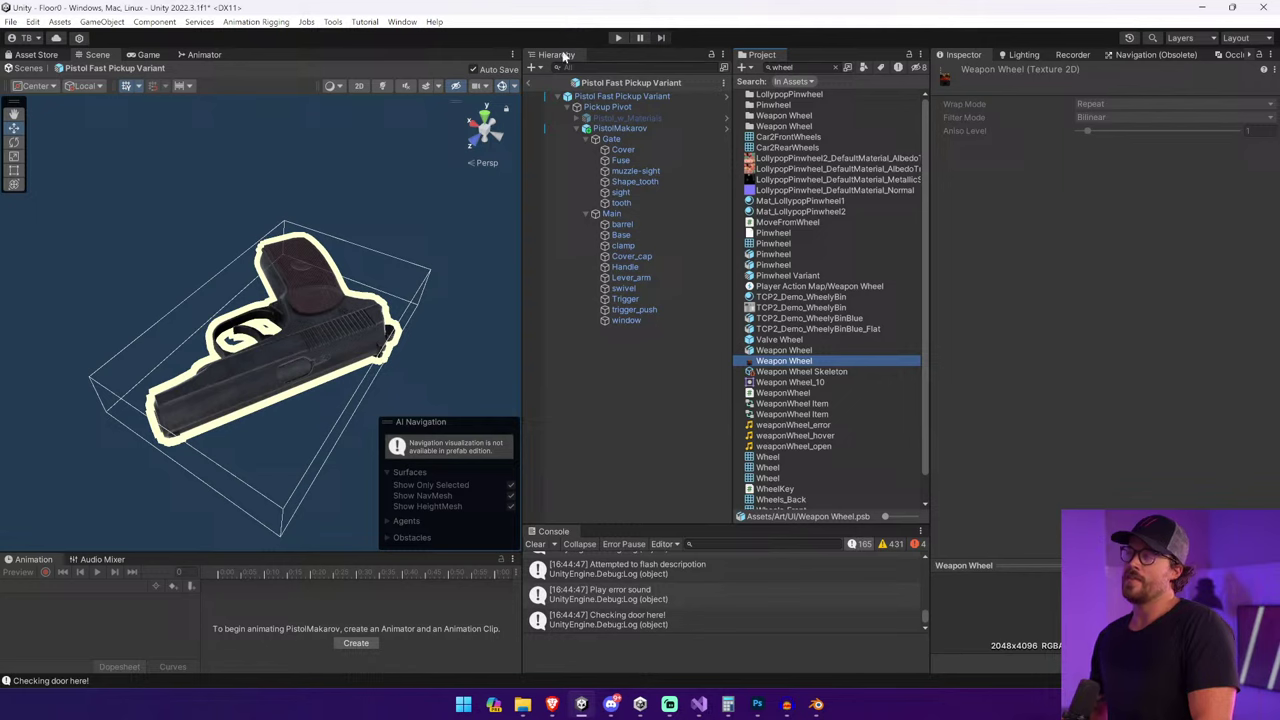
click(532, 81)
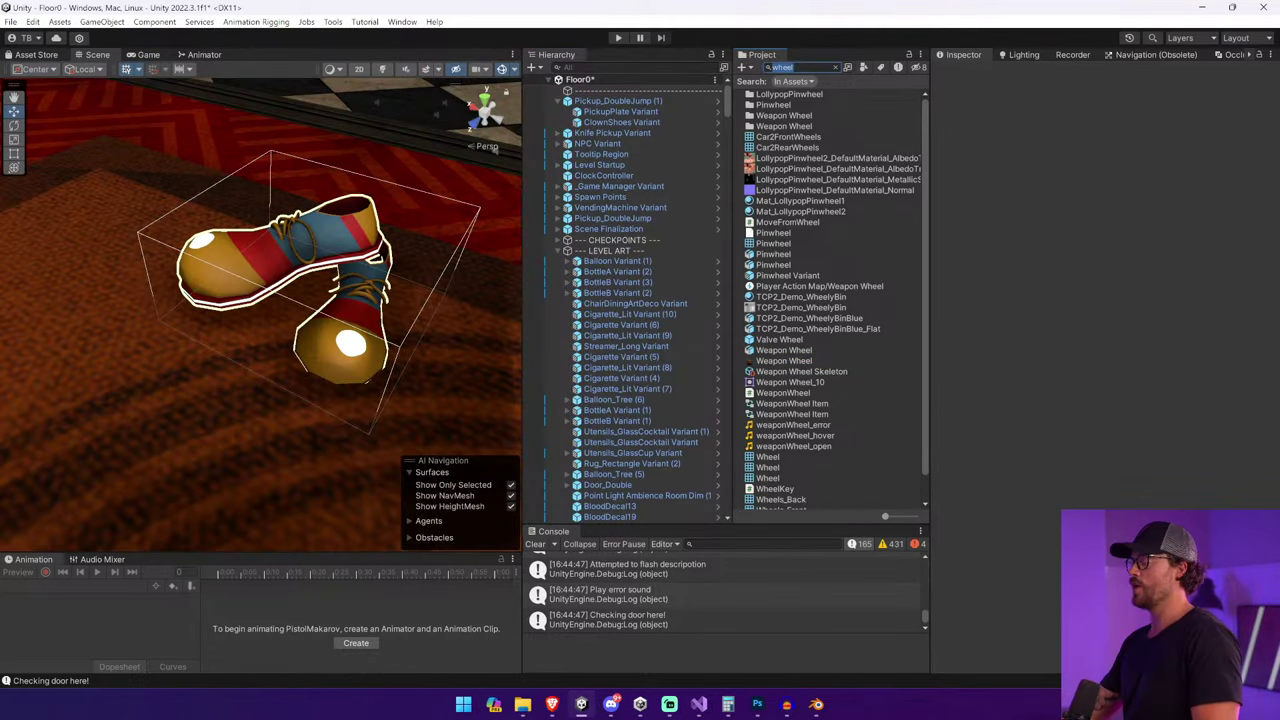
text(UI)
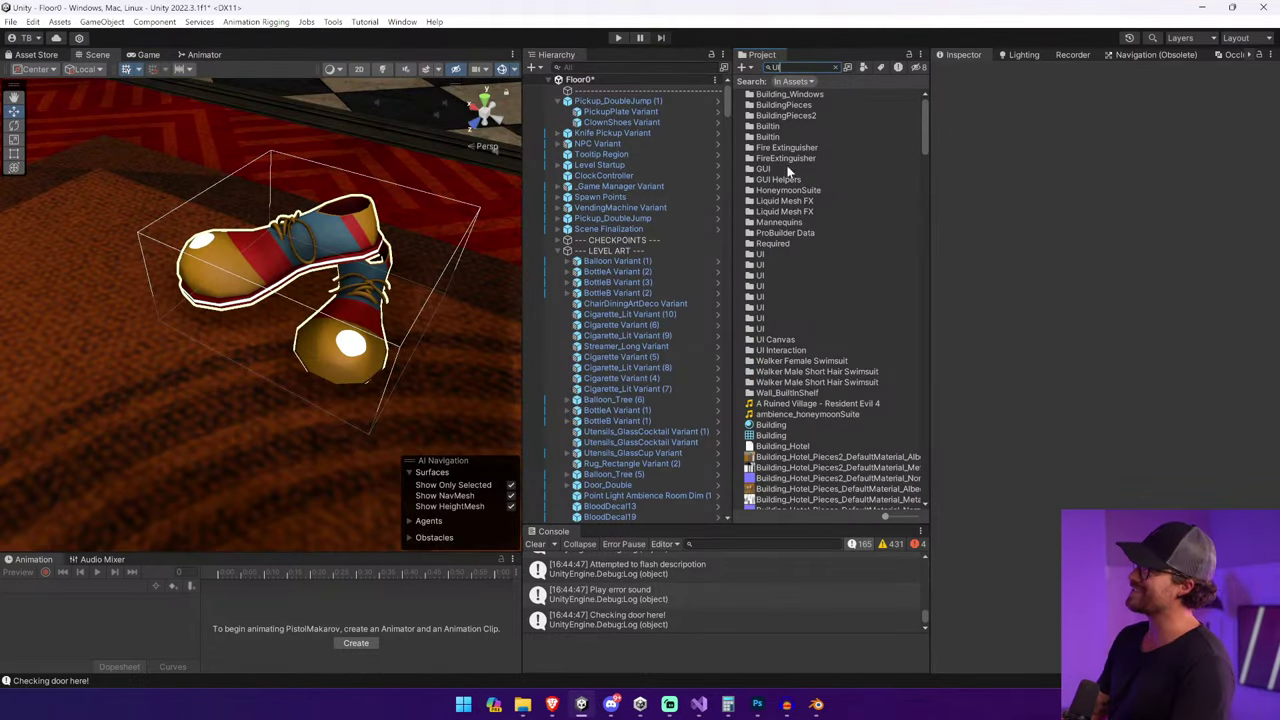
scroll(778, 435, down, 10)
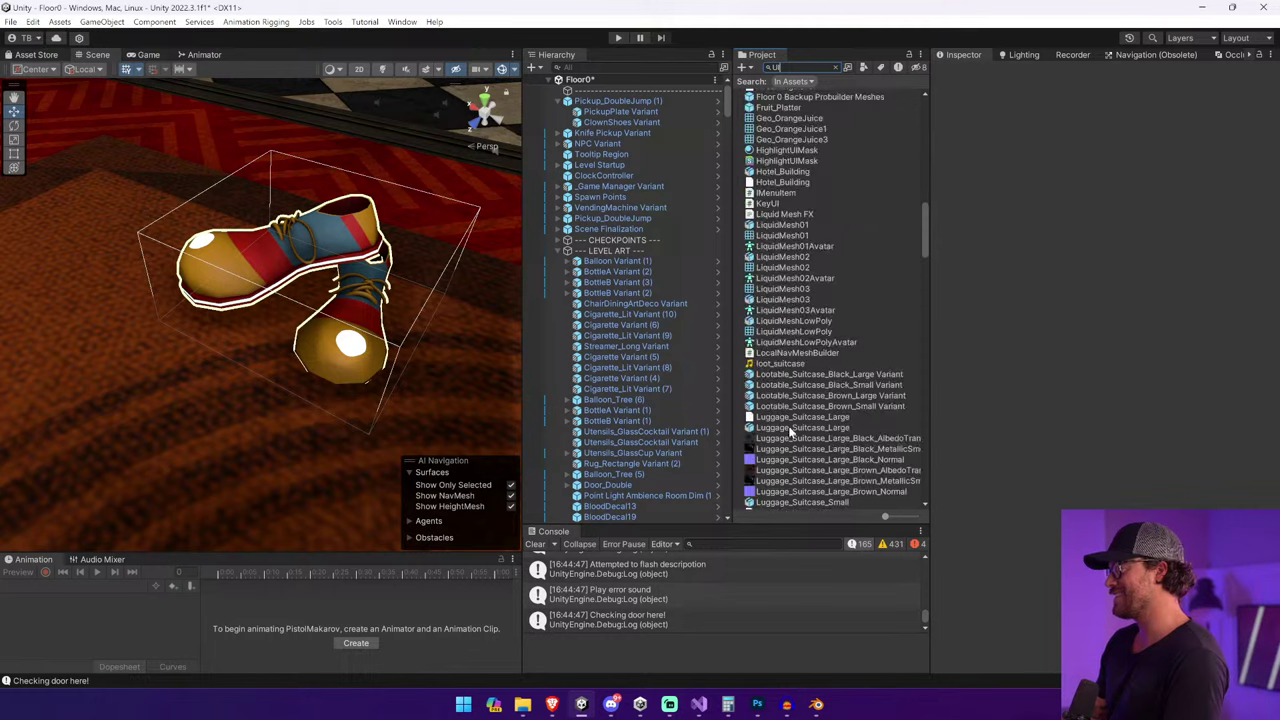
scroll(667, 332, down, 1)
Switch to the browser and remove the Strizh space suit file from the AnyConv C4D to OBJ converter.
mouse_move(551, 706)
click(695, 640)
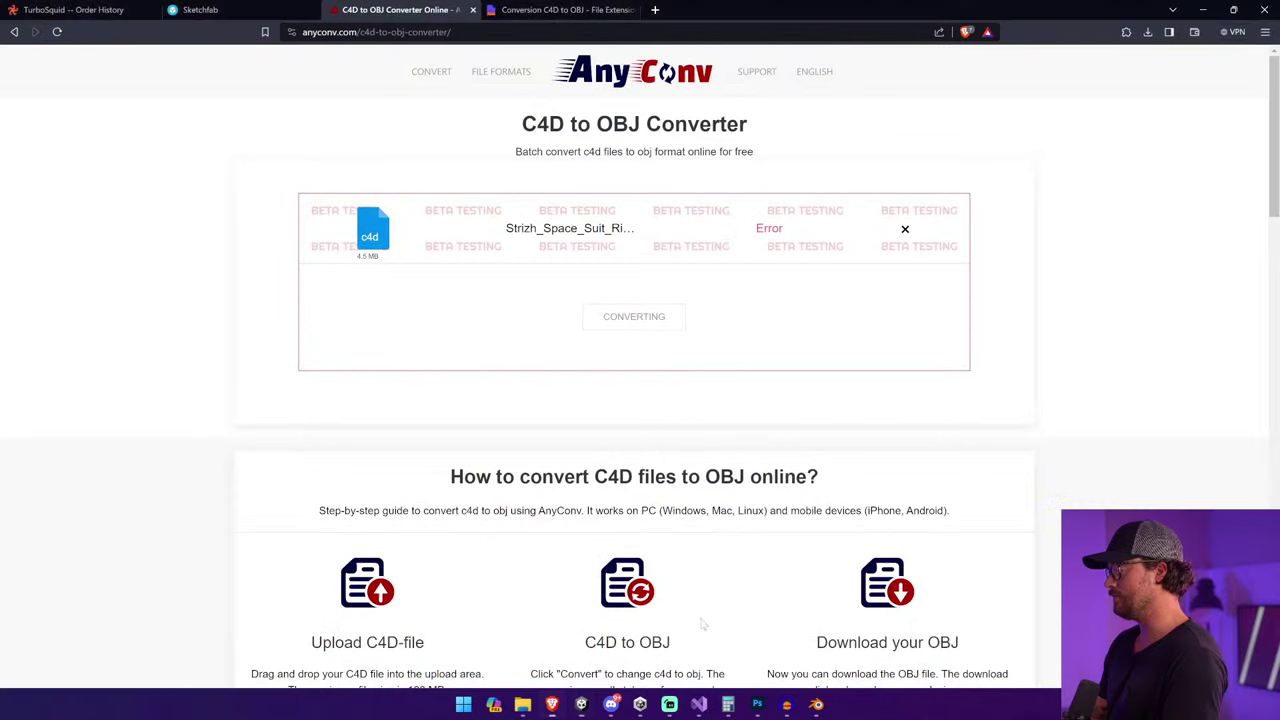
click(905, 230)
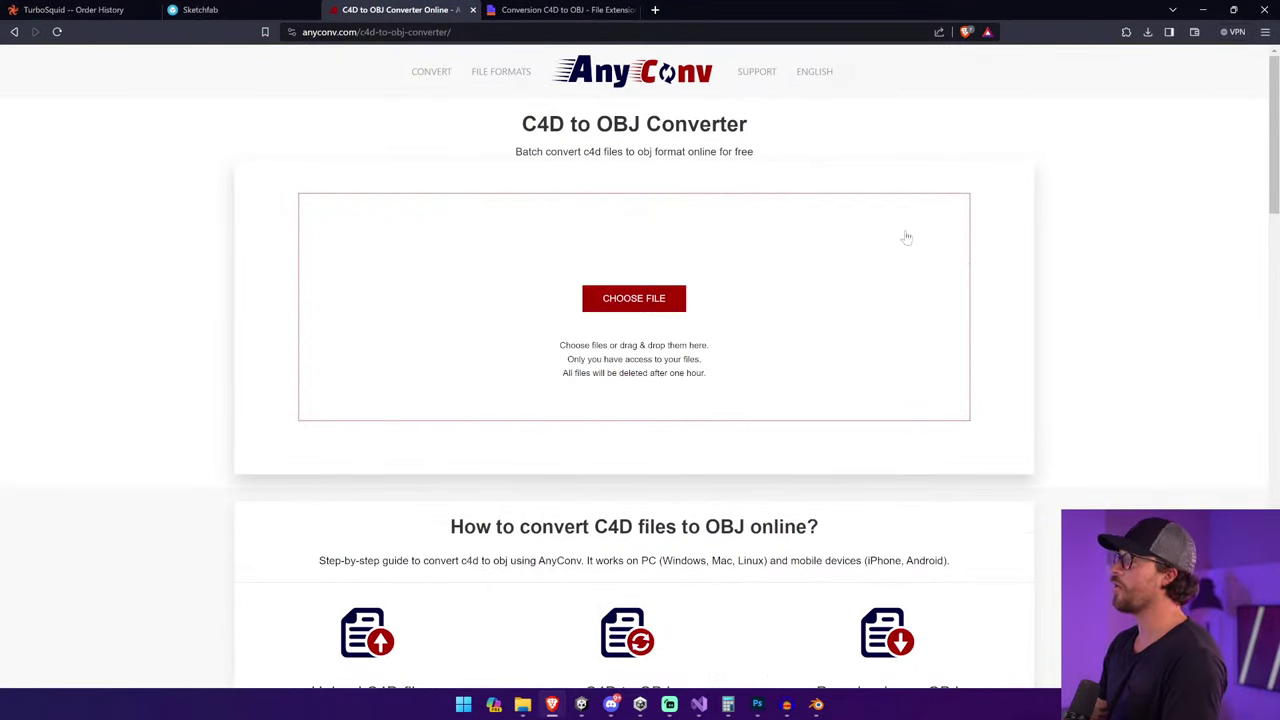
click(820, 290)
click(1012, 624)
Open the file conversion request form from the Strizh space suit order on TurboSquid.
click(243, 10)
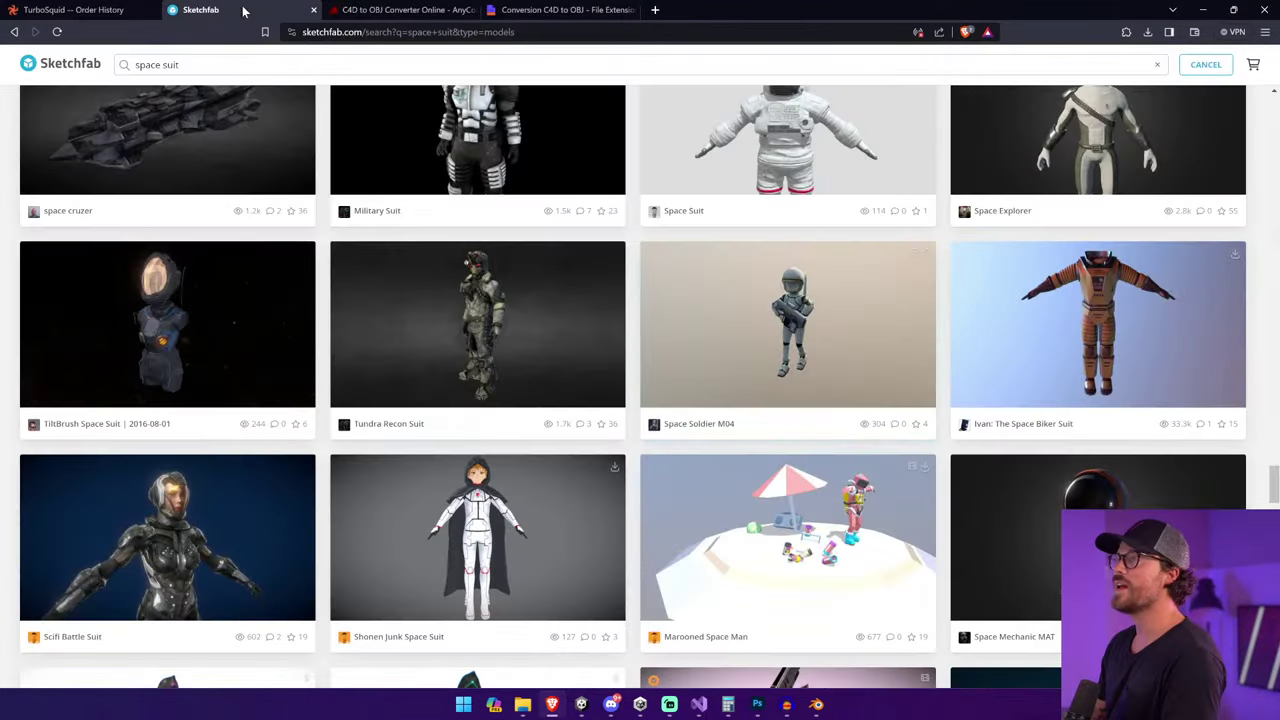
click(80, 10)
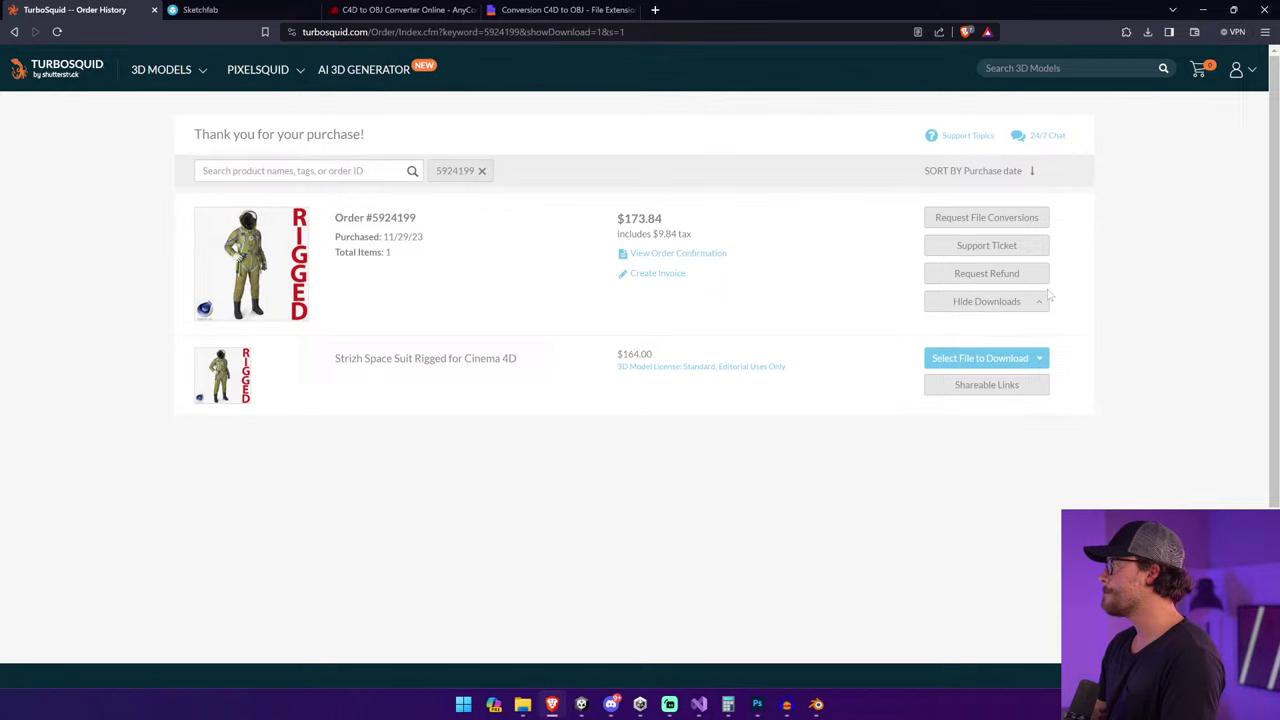
click(1013, 217)
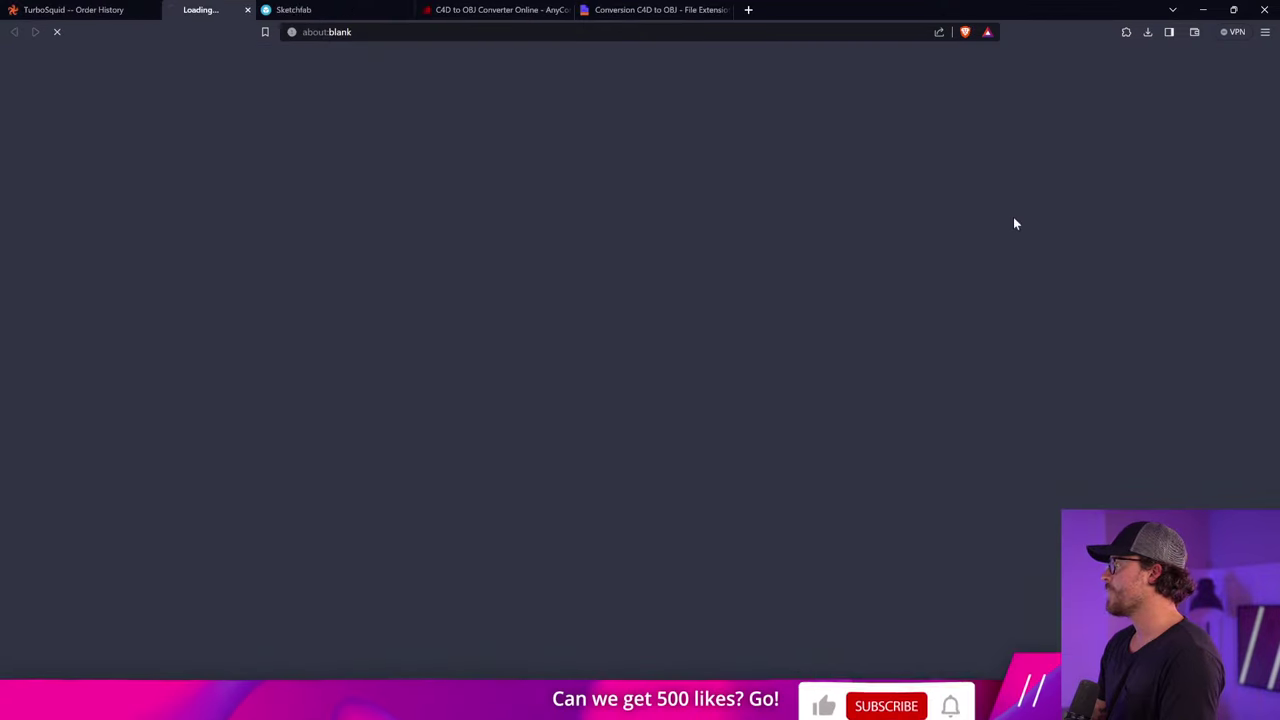
Select the November 29, 2023 order containing the Strizh space suit for the conversion request, checking it against the order history.
click(481, 278)
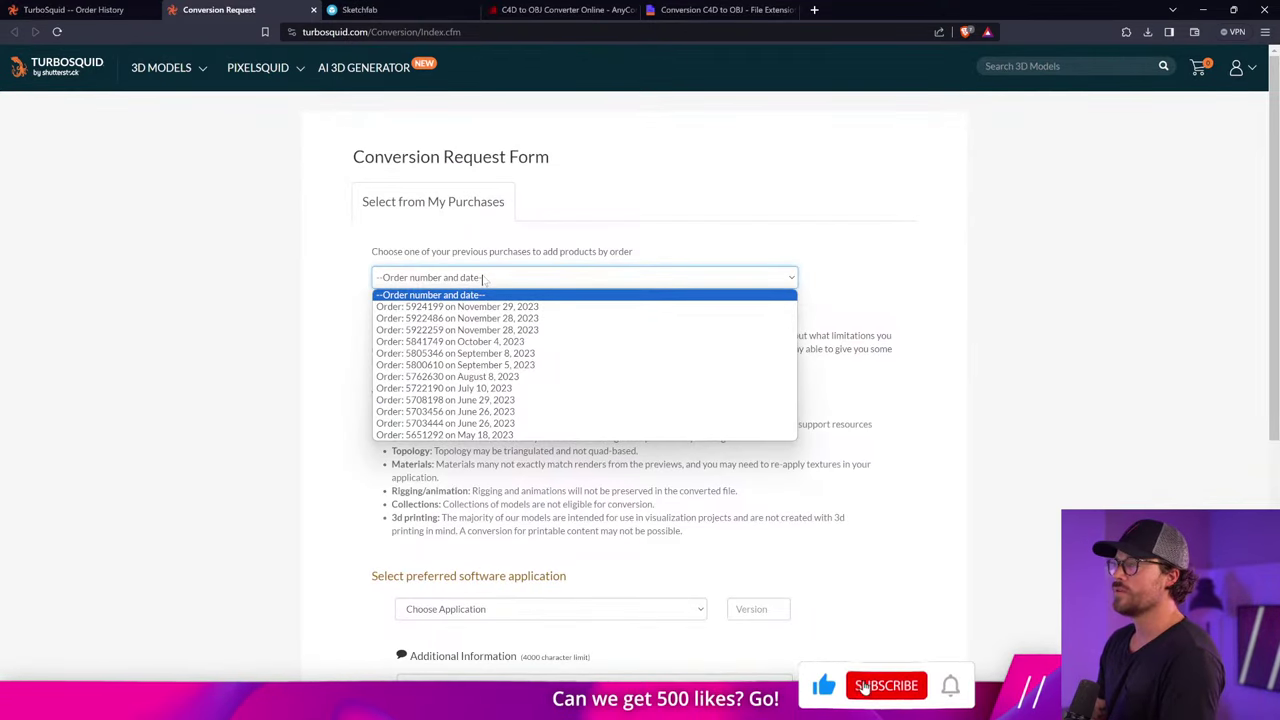
click(481, 278)
click(75, 10)
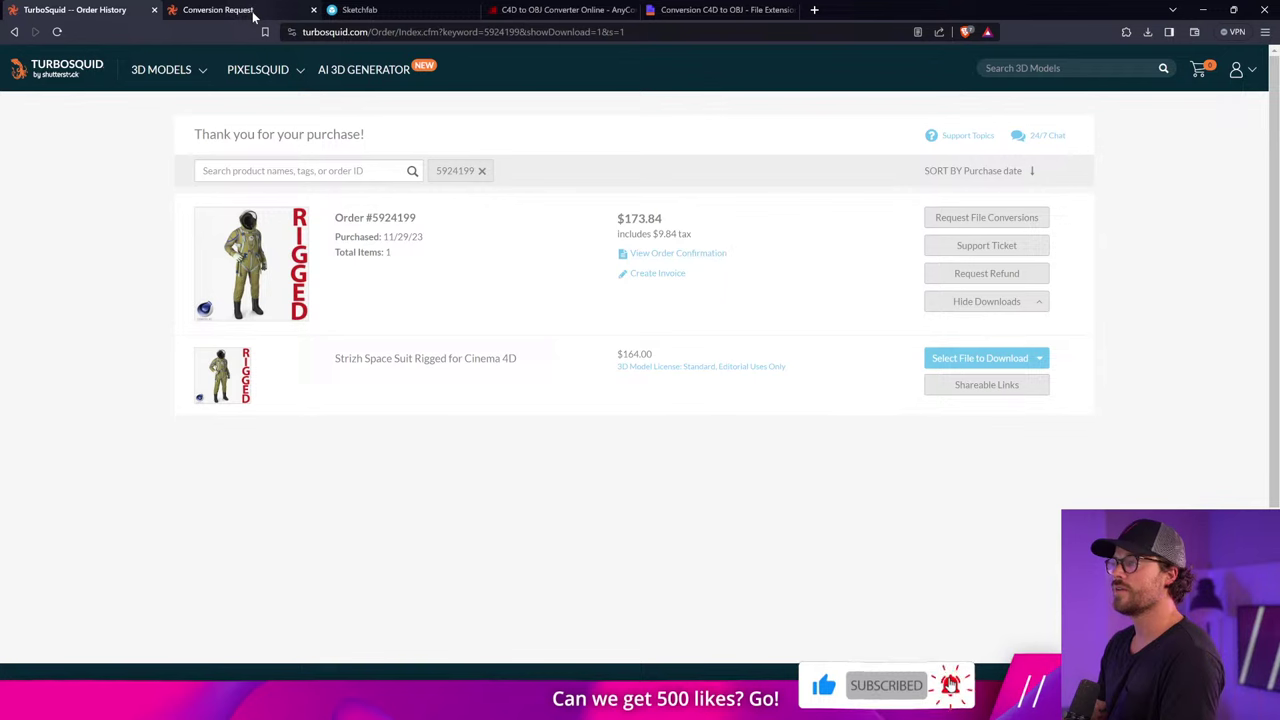
click(240, 10)
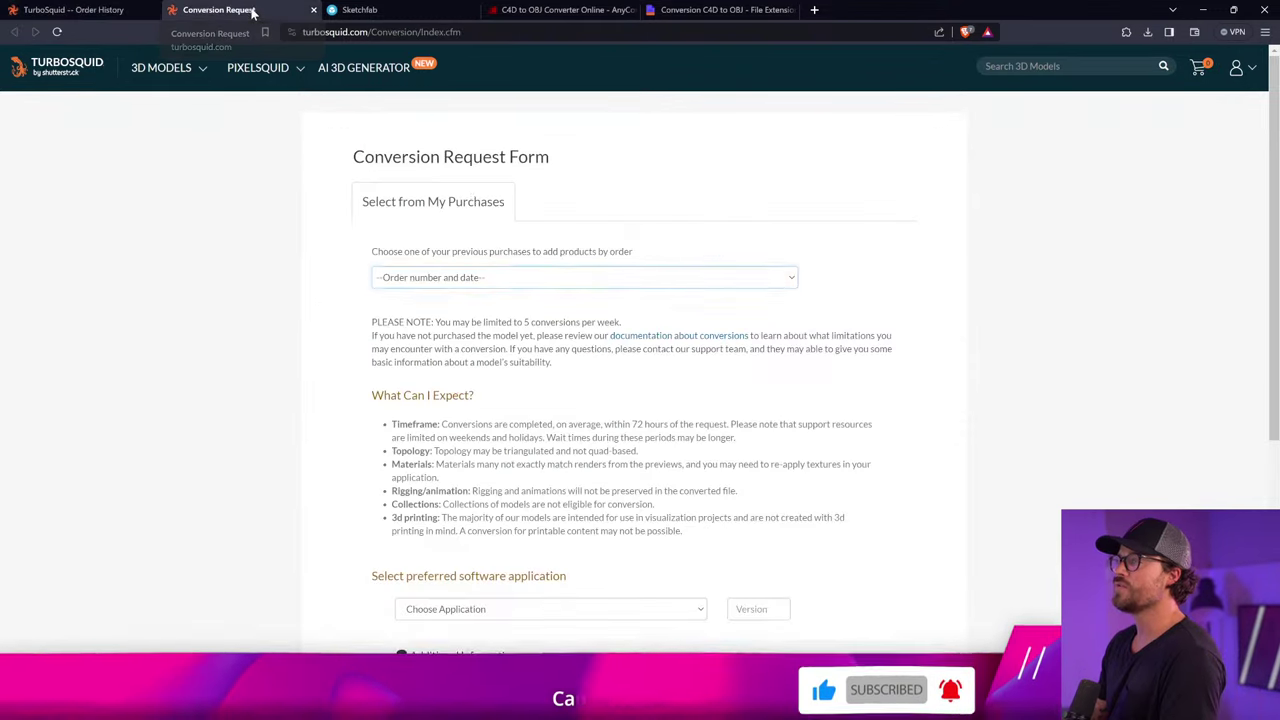
click(482, 277)
click(497, 307)
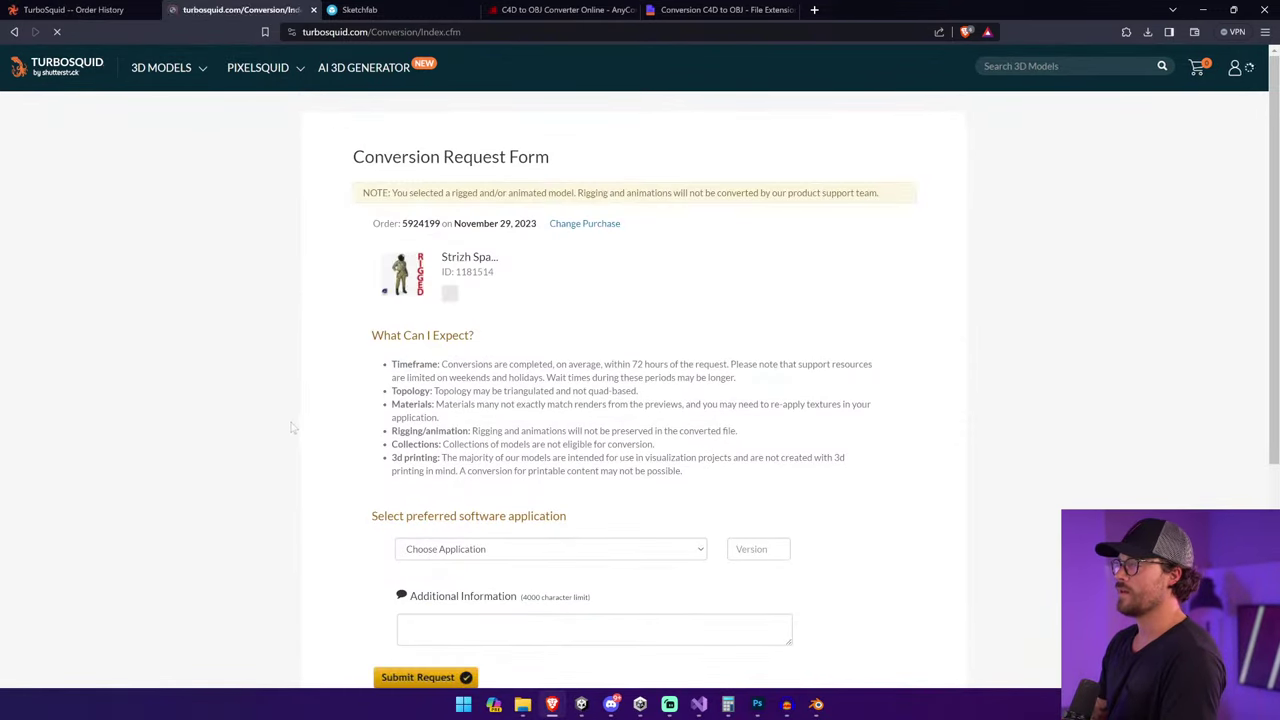
Set the preferred software application for the conversion to Blender, version 4.02.
click(545, 556)
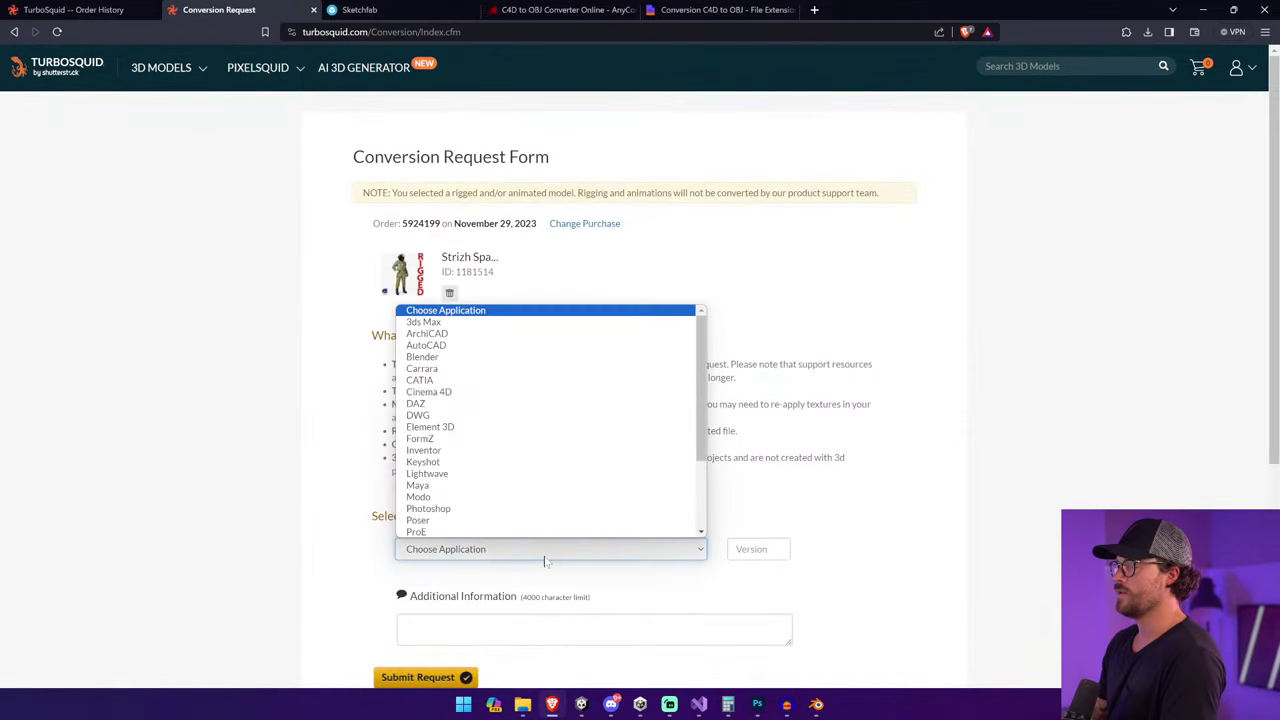
click(480, 357)
scroll(777, 571, down, 2)
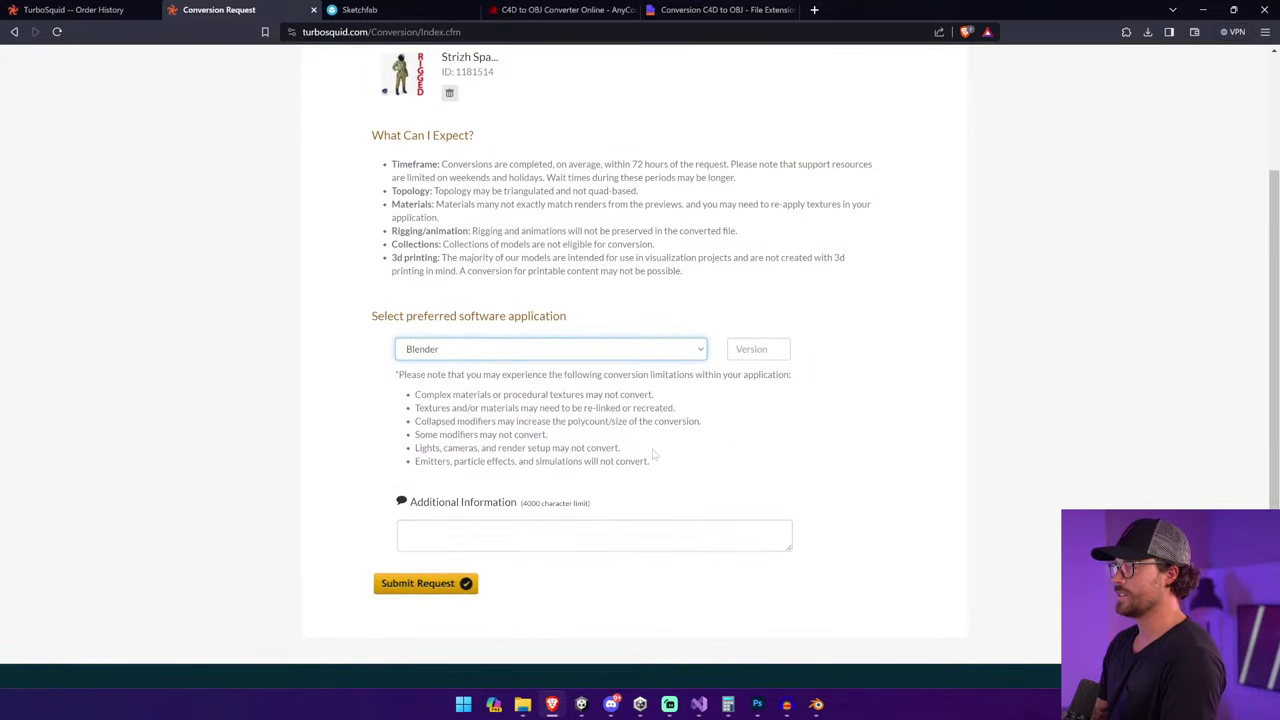
click(757, 349)
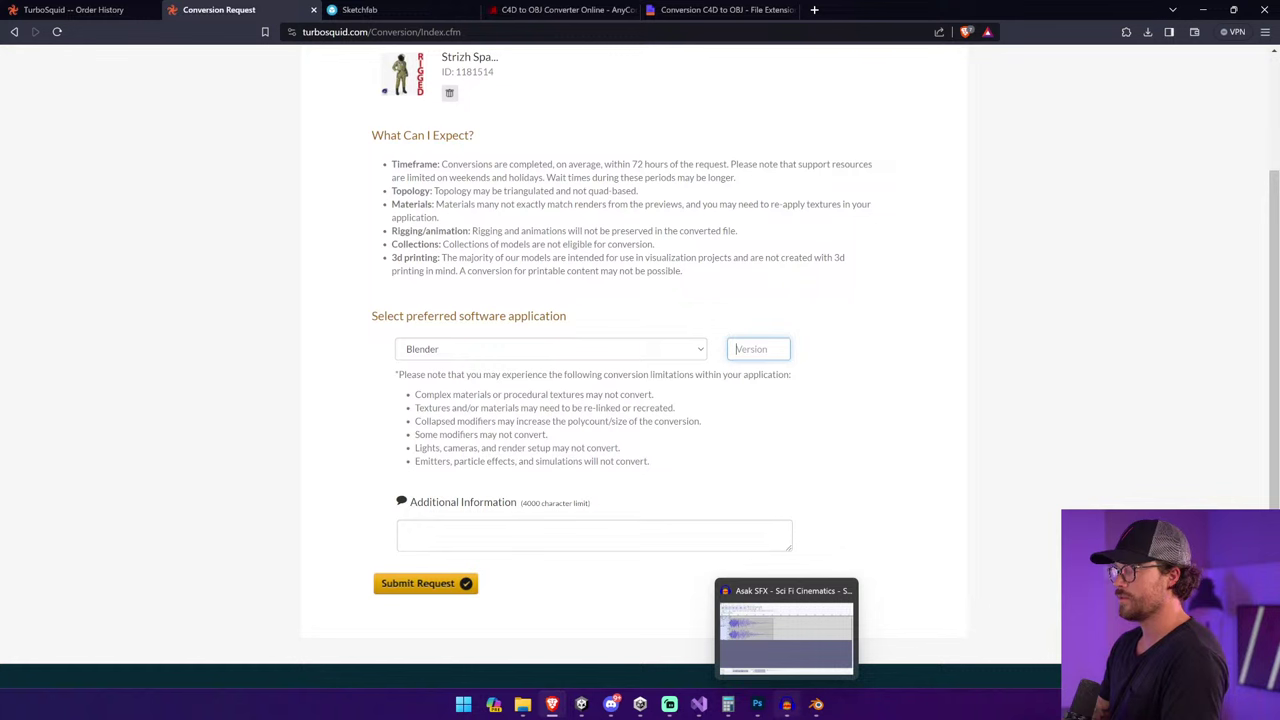
click(611, 704)
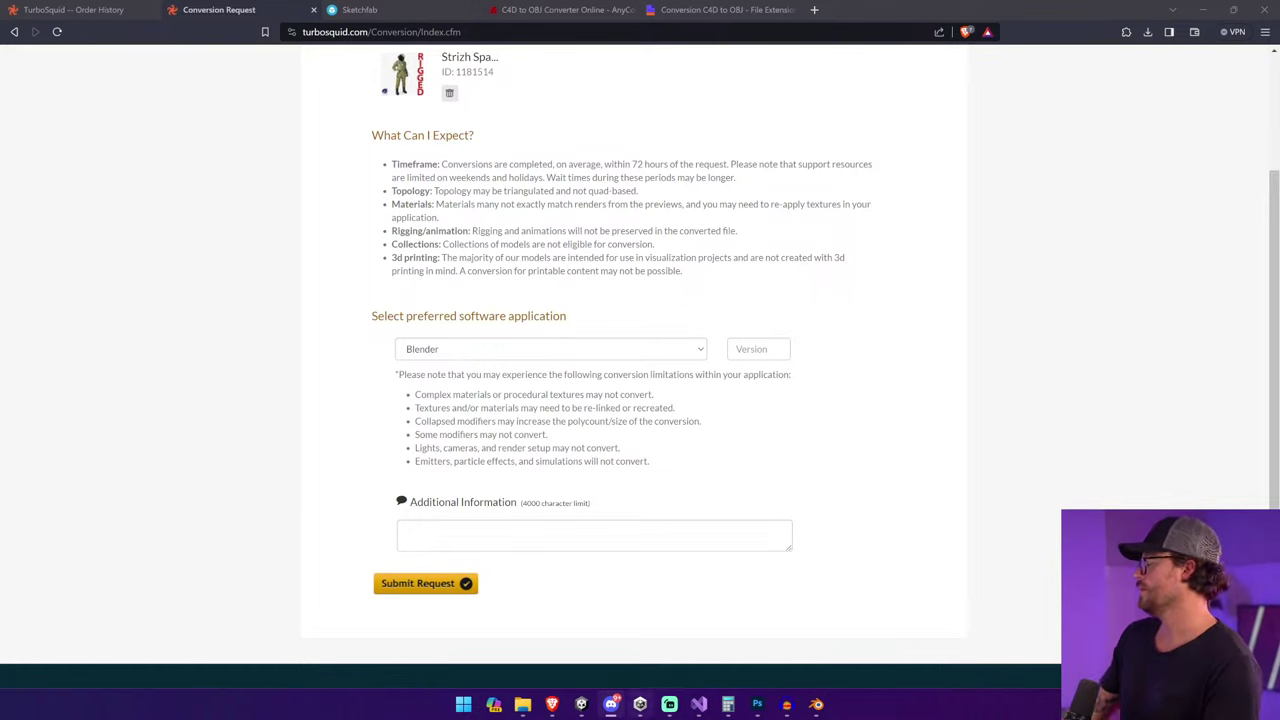
mouse_move(553, 706)
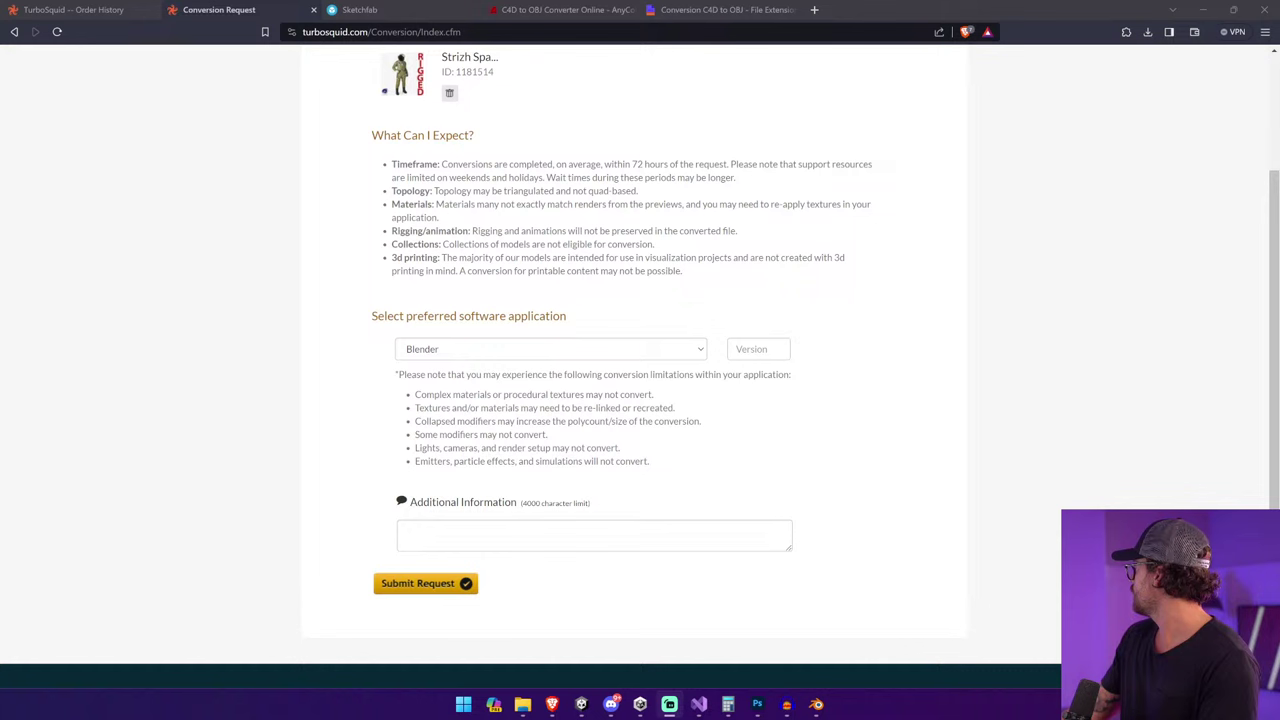
click(757, 349)
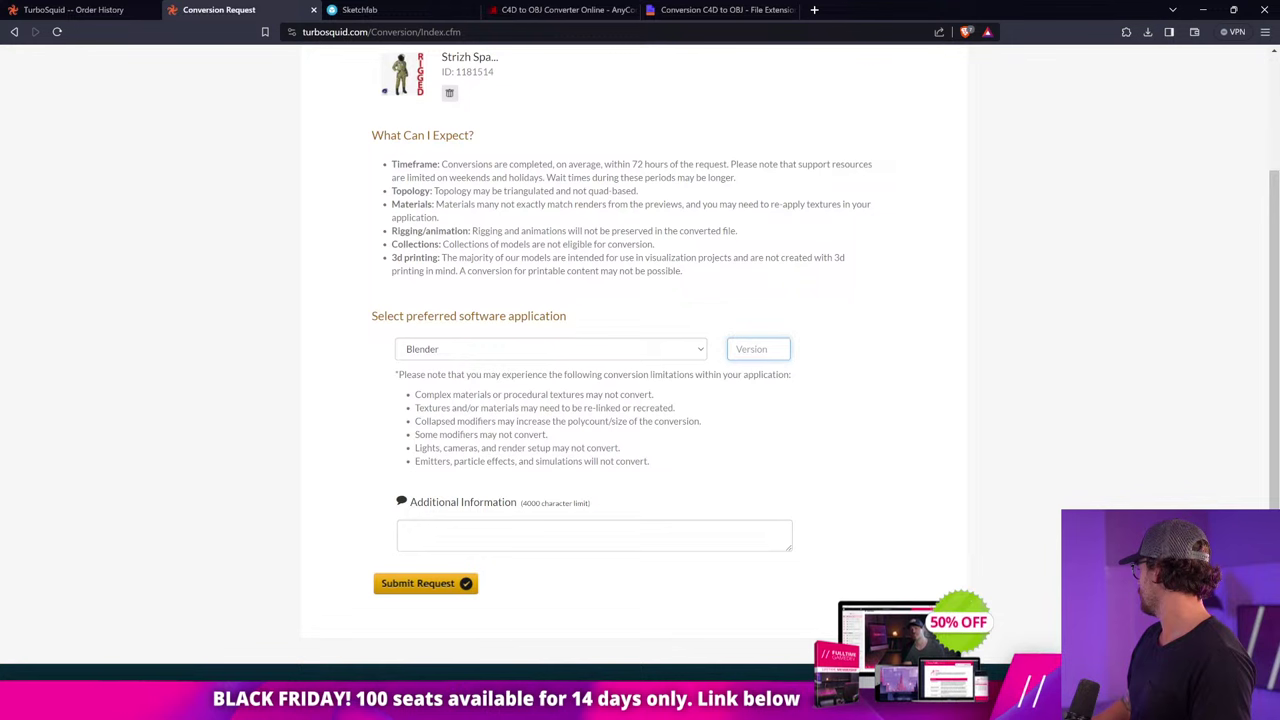
text(4.02)
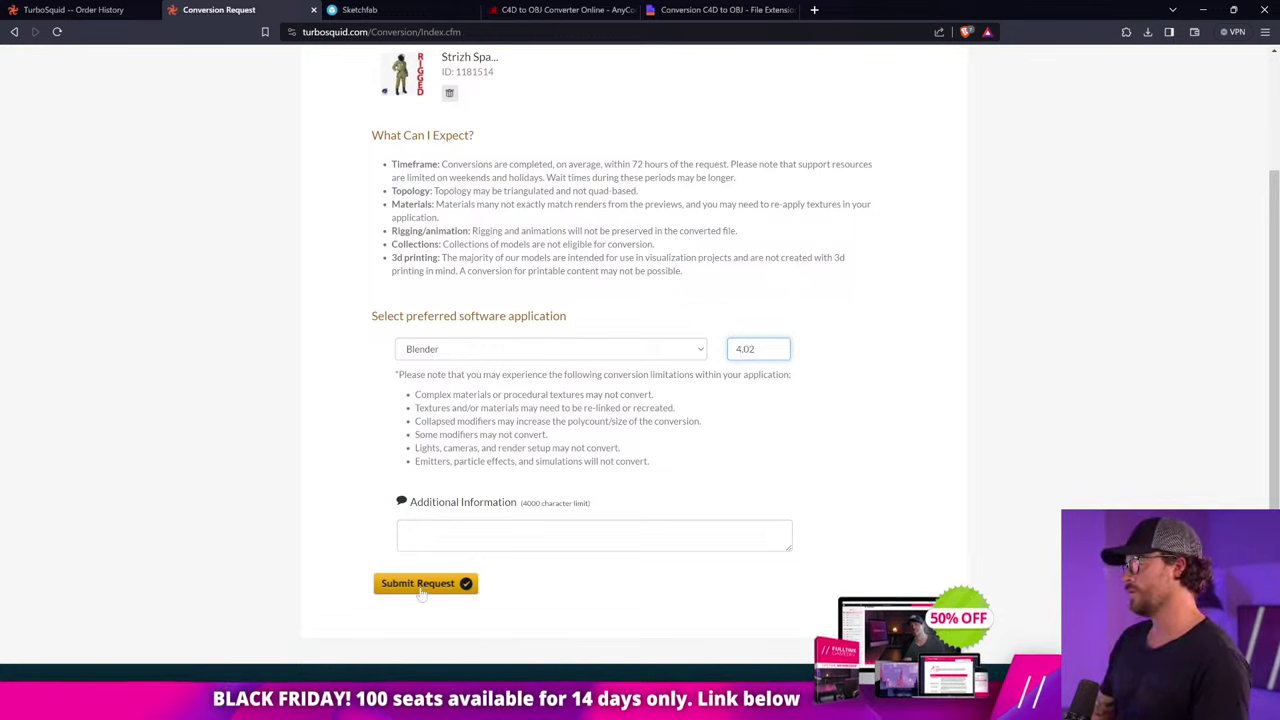
Add "I need it ASAP!" as additional information and submit the conversion request.
key(Tab)
text(I need it ASAP!)
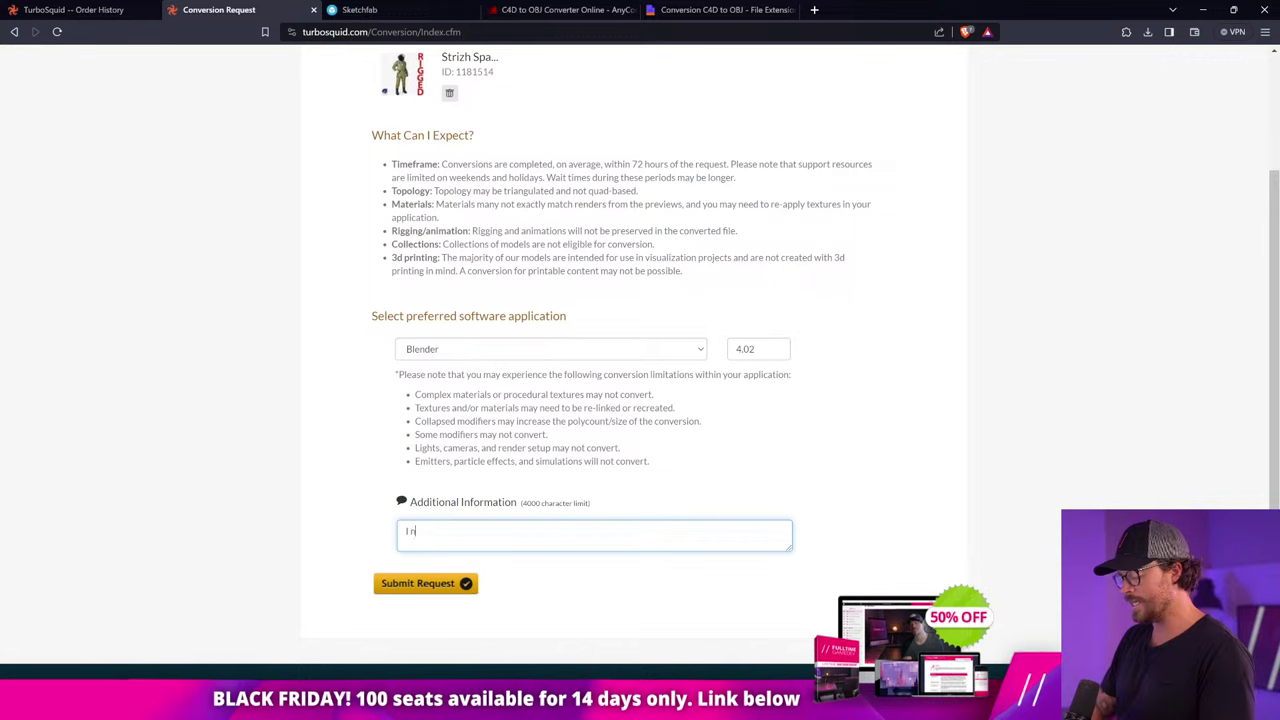
click(461, 583)
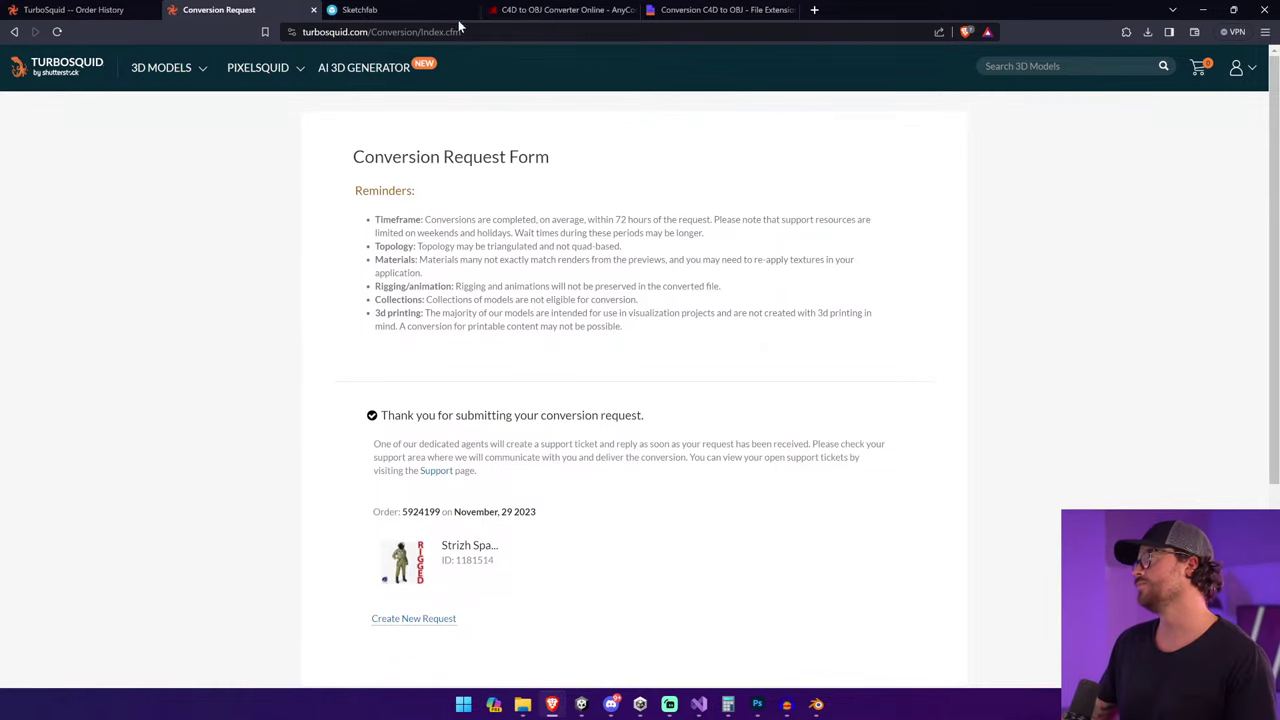
Open TurboSquid's AI 3D Generator page and look through its feature sections.
click(345, 74)
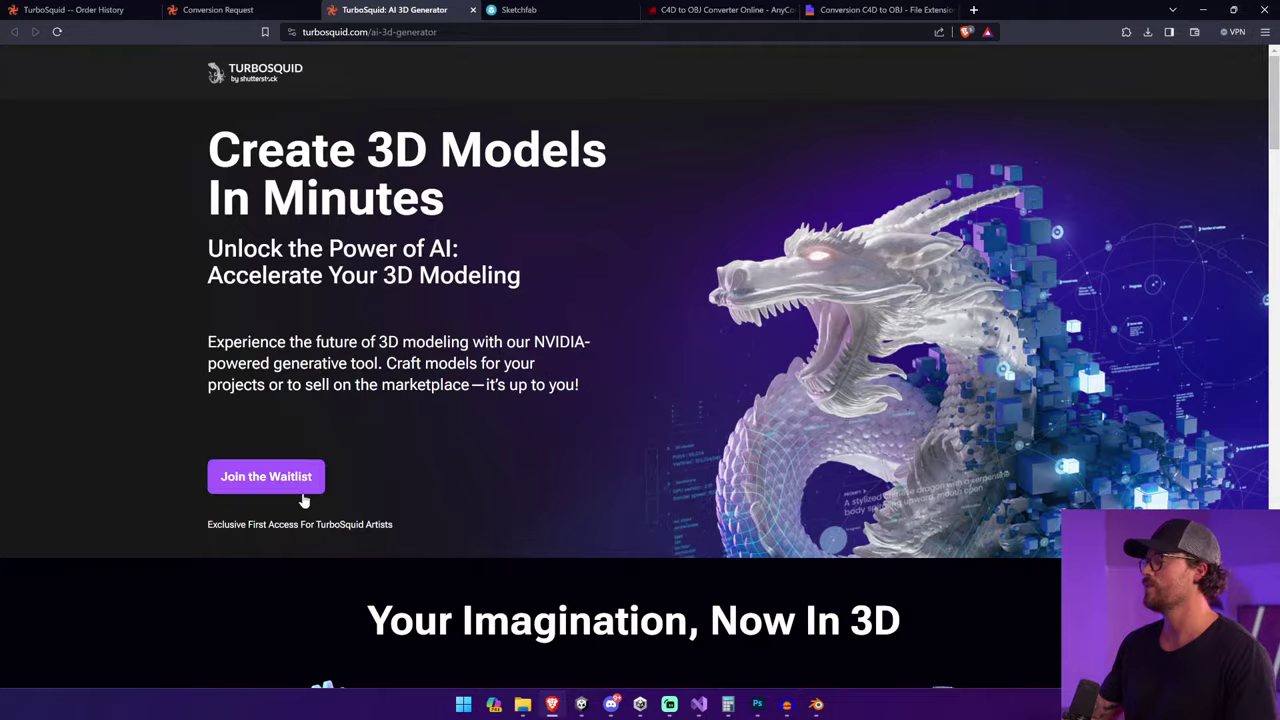
scroll(302, 494, down, 3)
scroll(302, 492, down, 1)
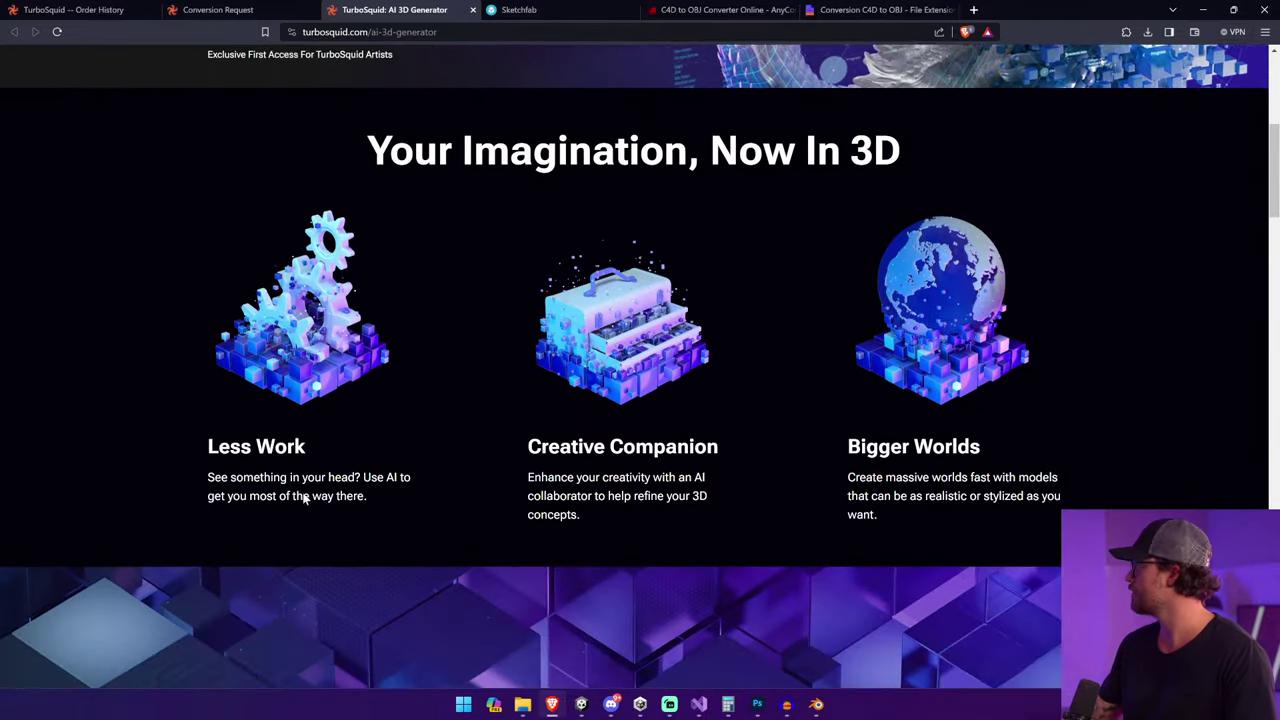
scroll(302, 494, down, 1)
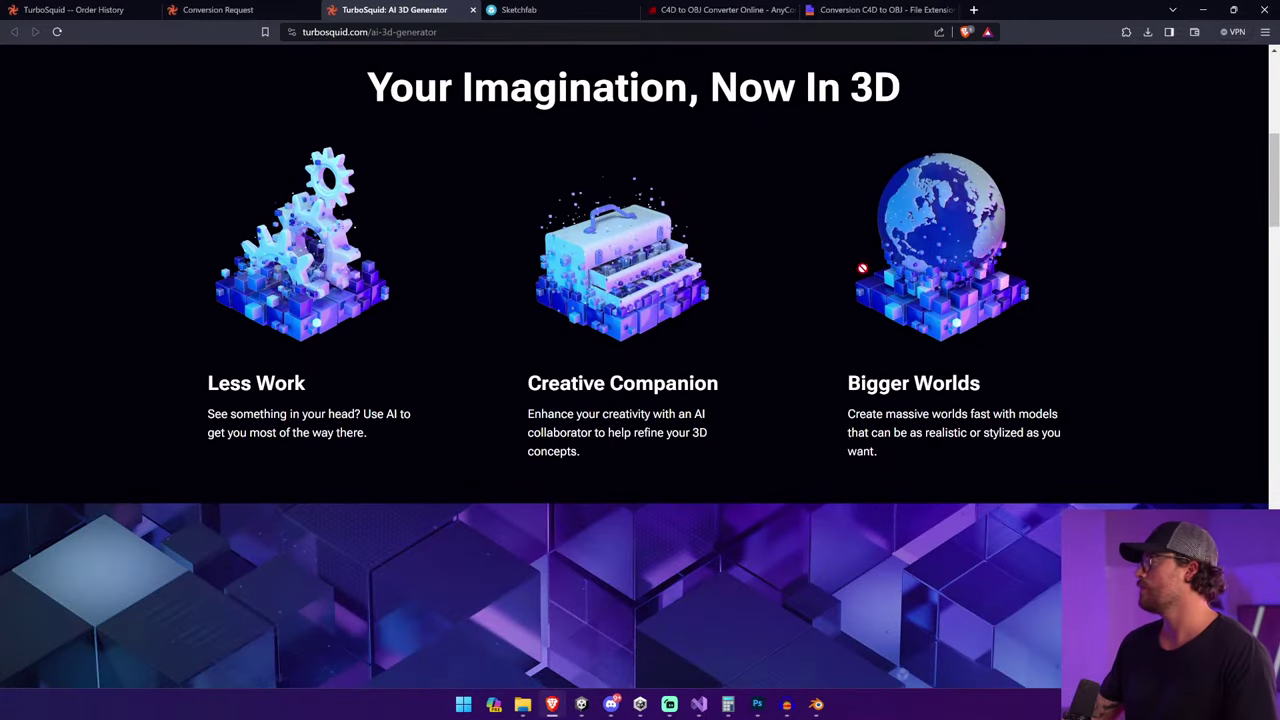
scroll(1161, 277, down, 8)
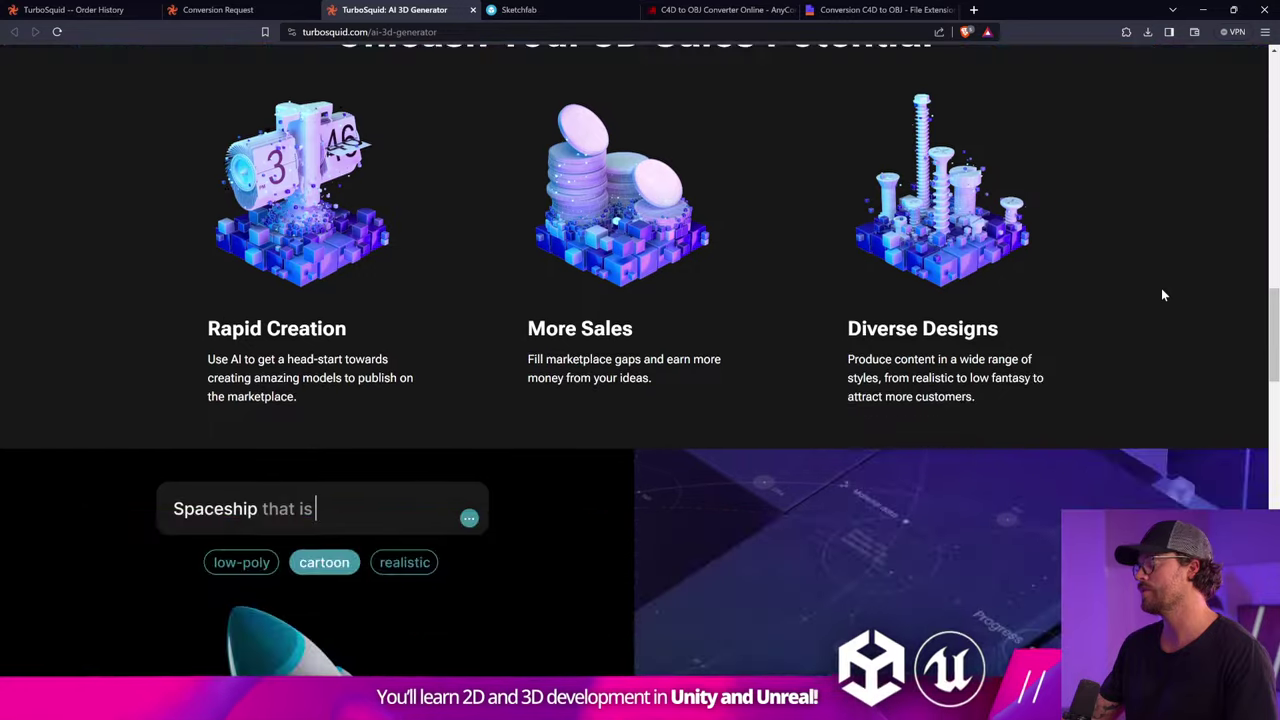
scroll(1143, 357, down, 4)
scroll(1143, 386, up, 12)
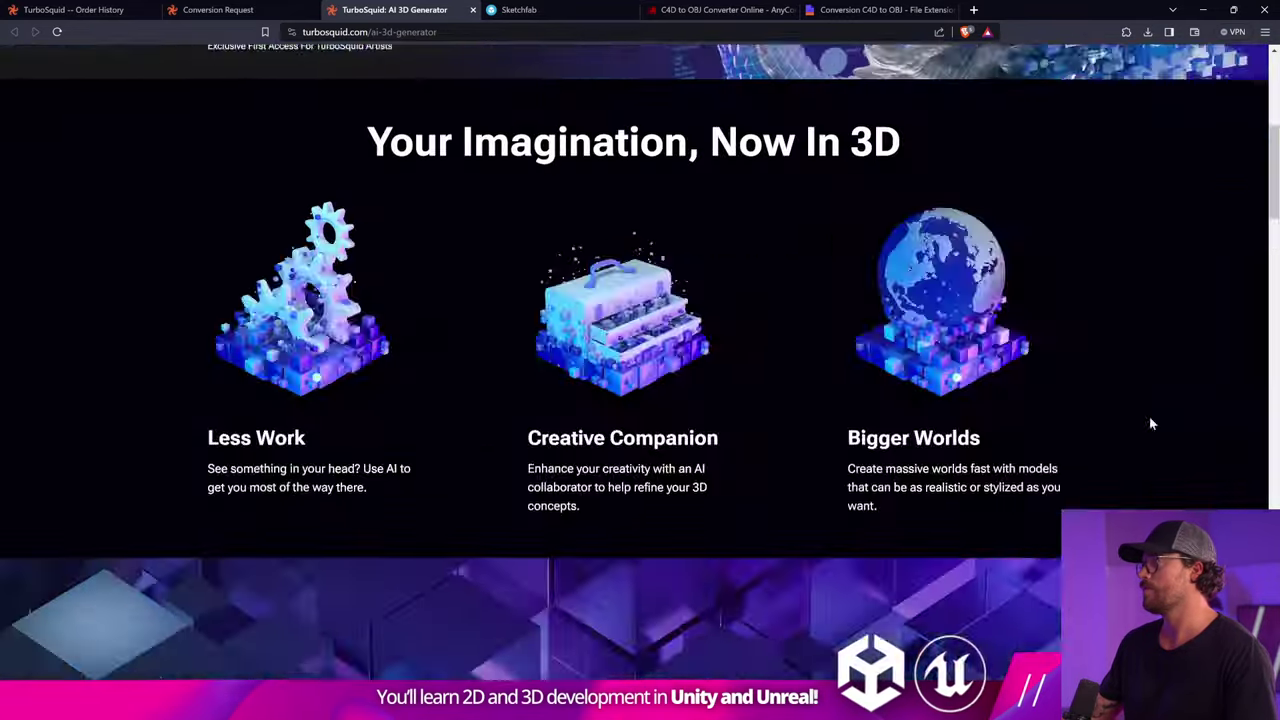
scroll(1151, 424, up, 5)
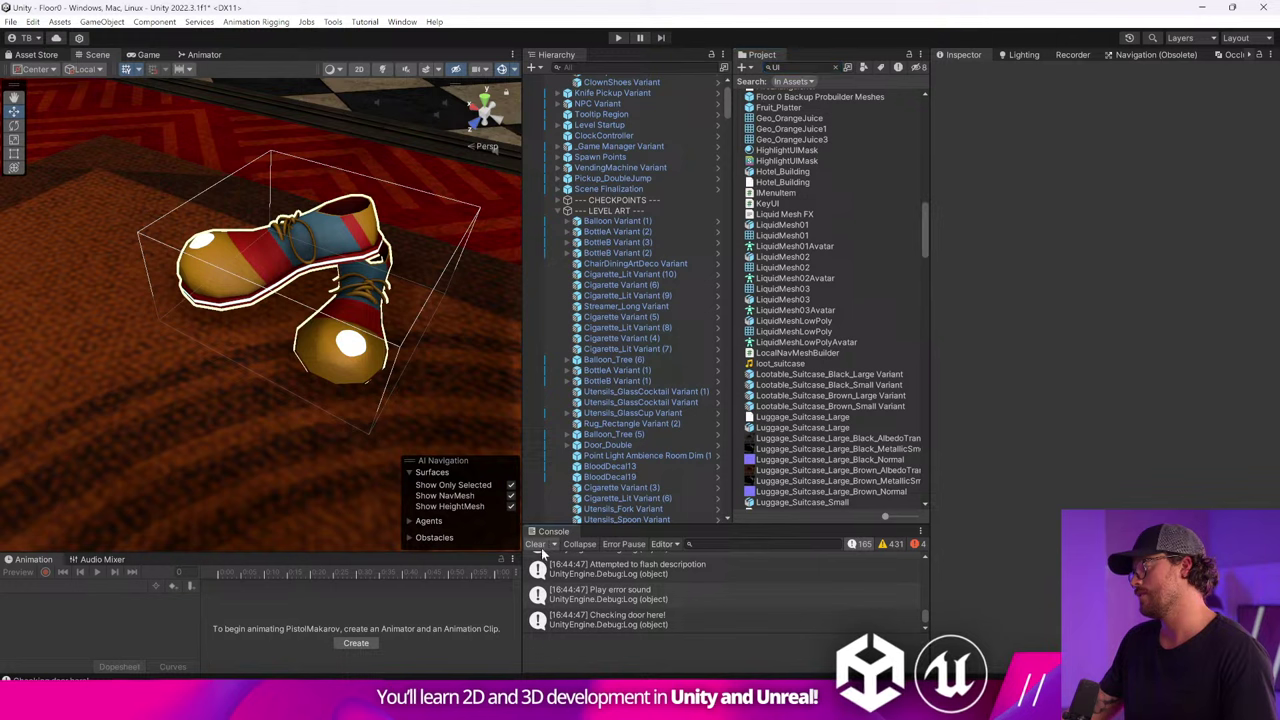
Switch to Unity, clear the console, and open the UI.psd texture from Assets/Art/UI in the Sprite Editor.
click(538, 546)
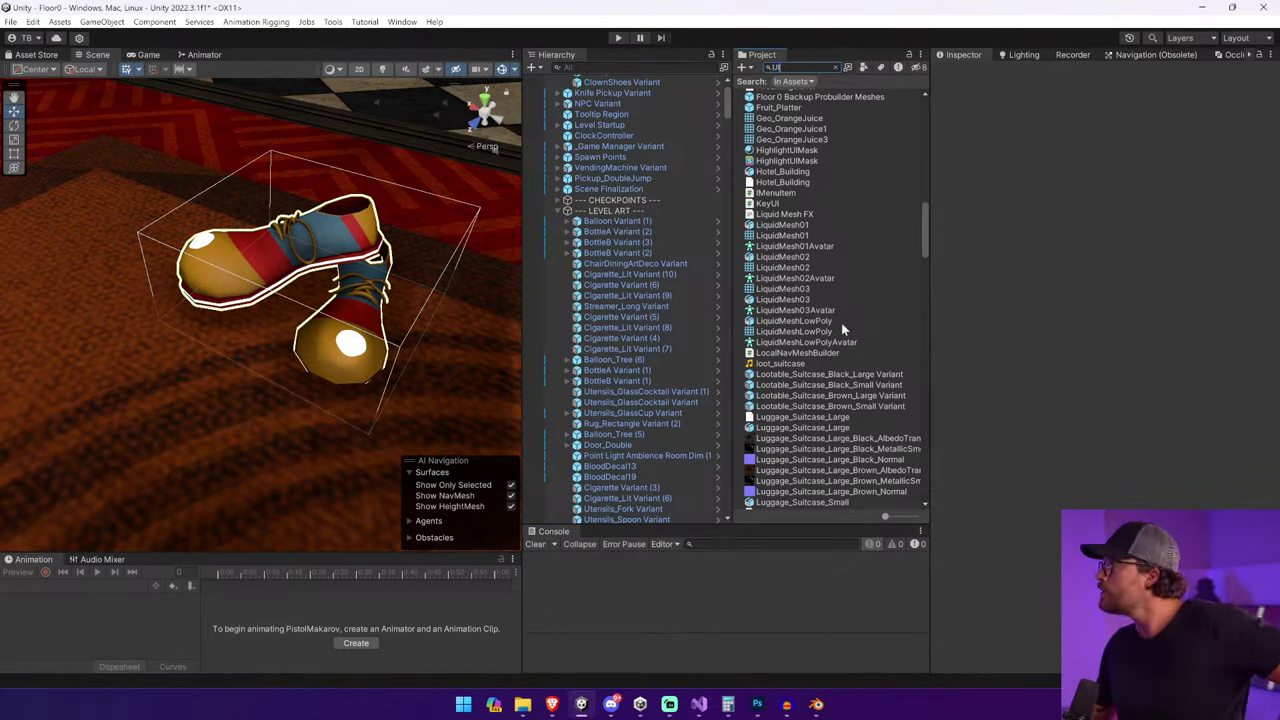
scroll(841, 322, down, 15)
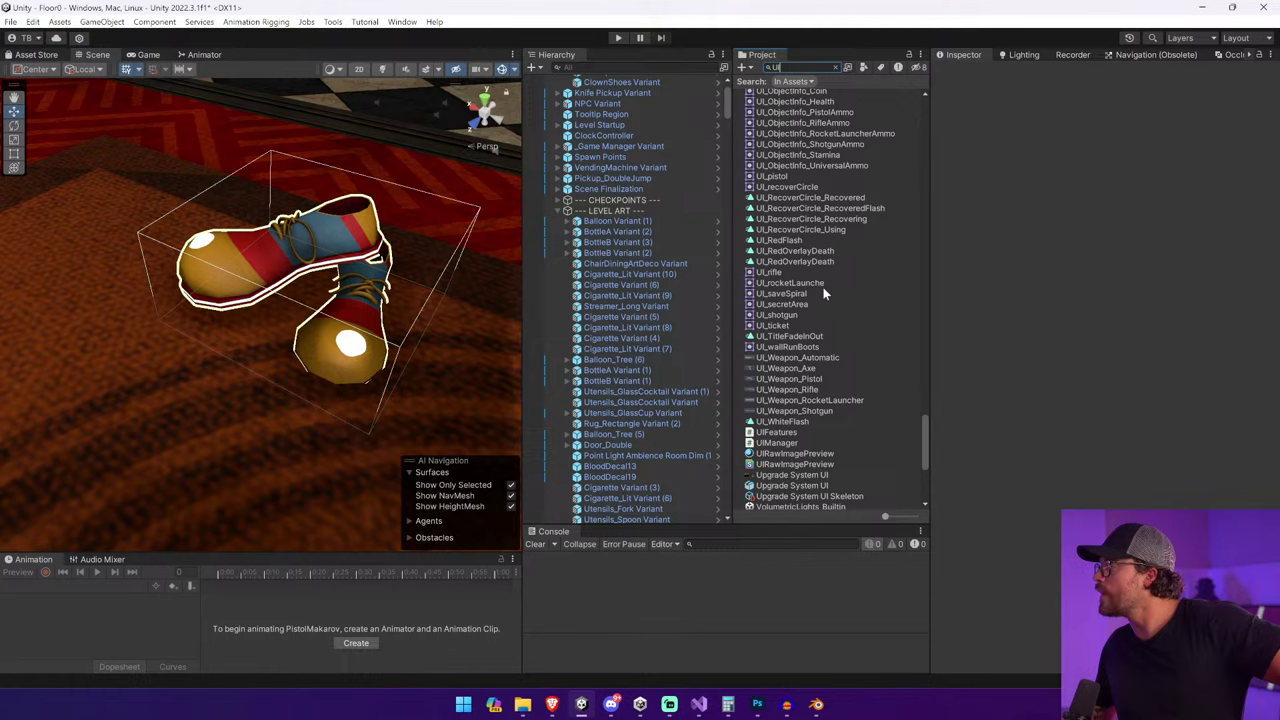
scroll(822, 287, up, 3)
click(822, 242)
click(836, 67)
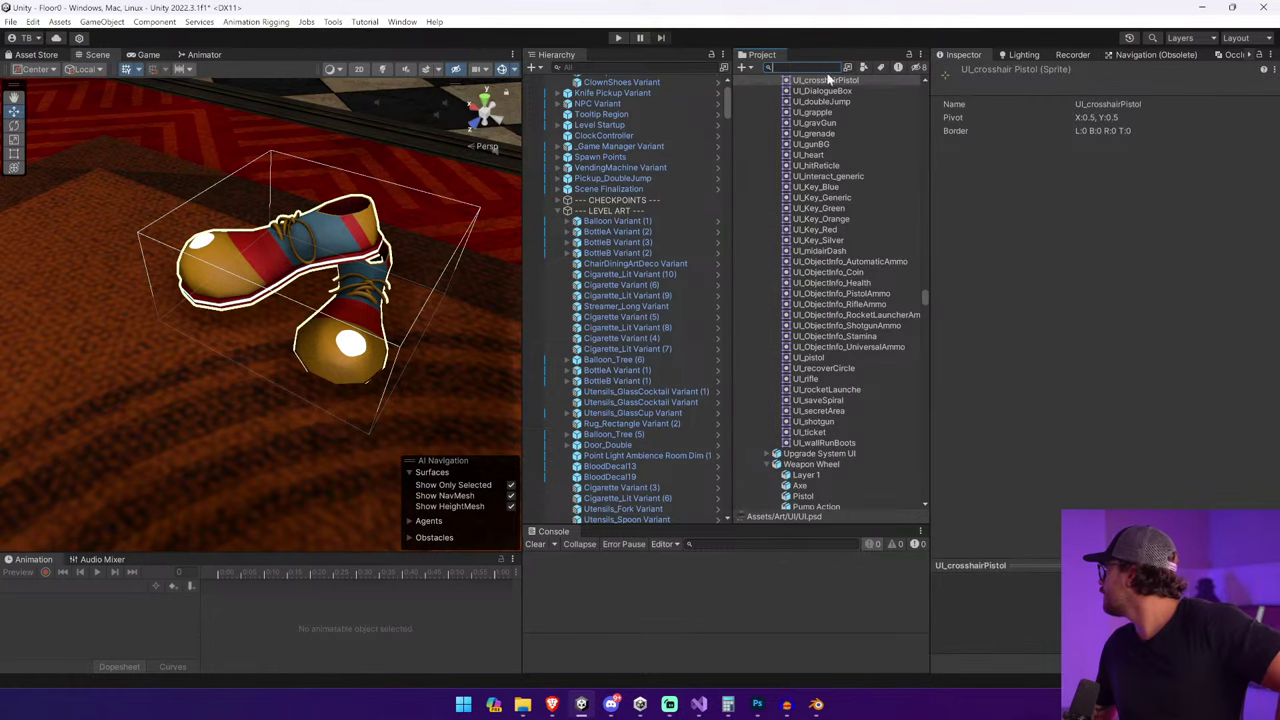
scroll(831, 241, up, 5)
click(810, 124)
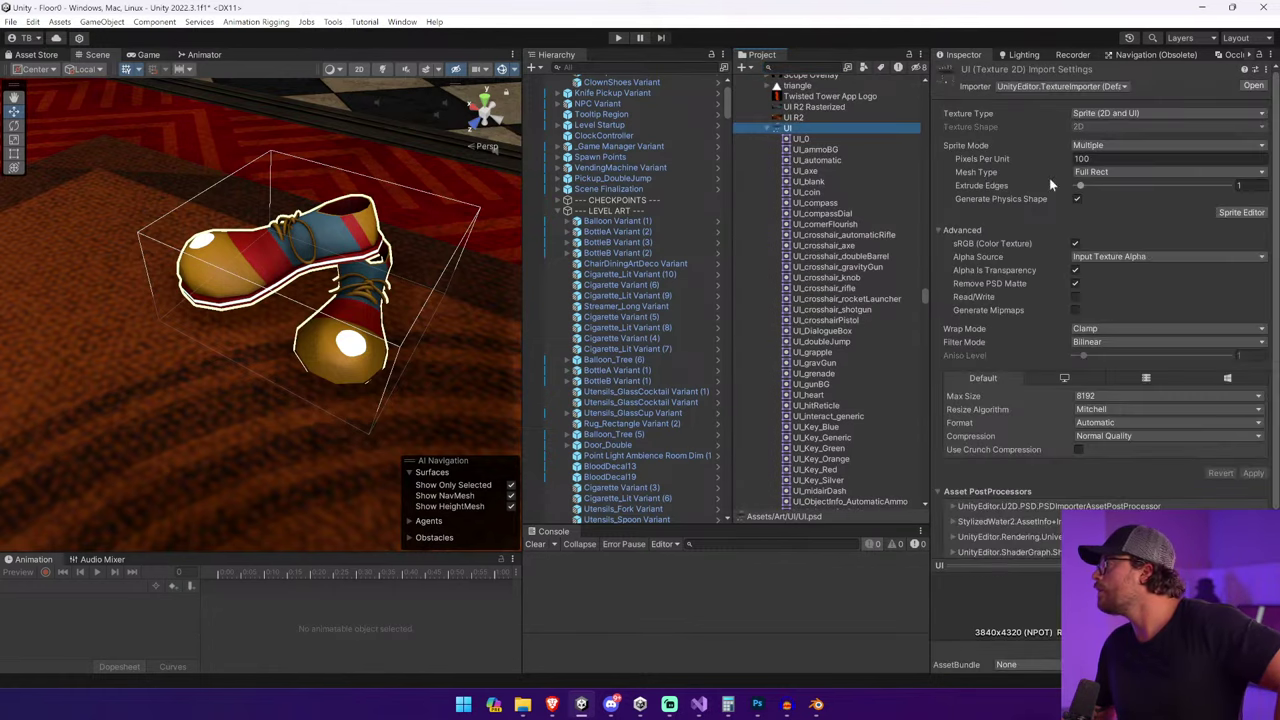
click(1240, 213)
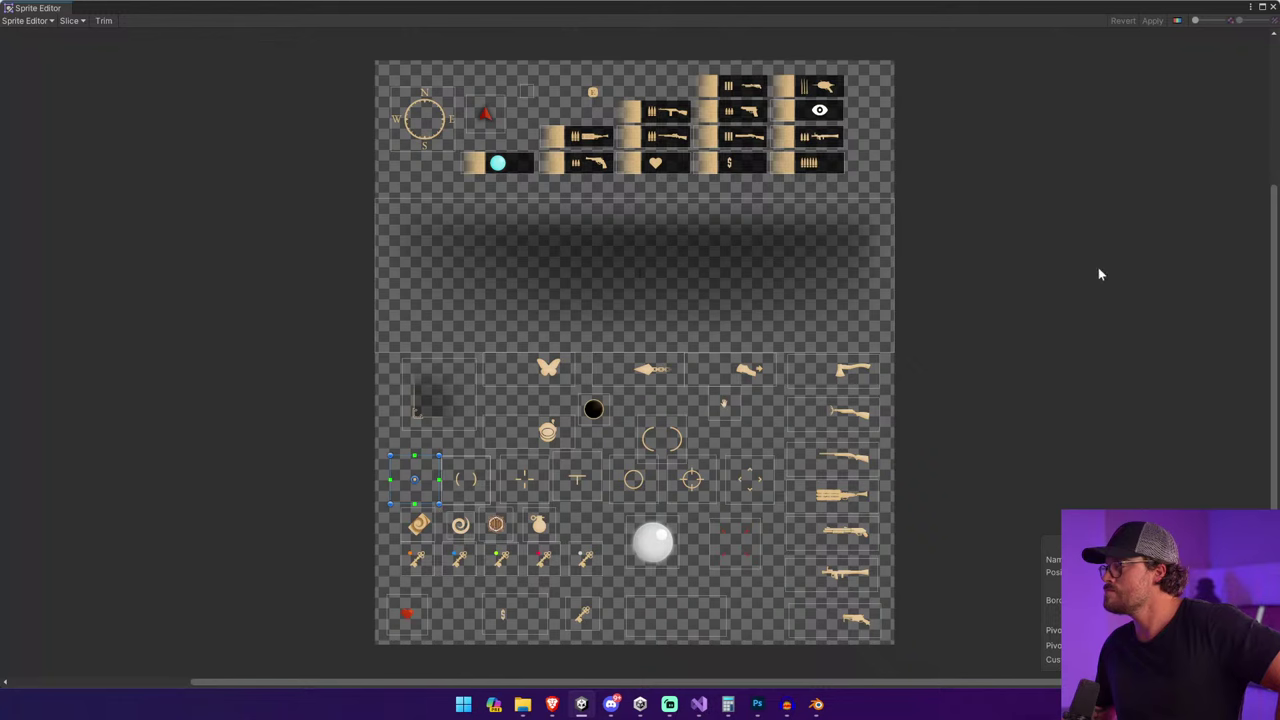
Draw a sprite slice around the unsliced submachine gun ammo panel above the scoped rifle panel and fit it to the panel's edges.
scroll(669, 131, up, 6)
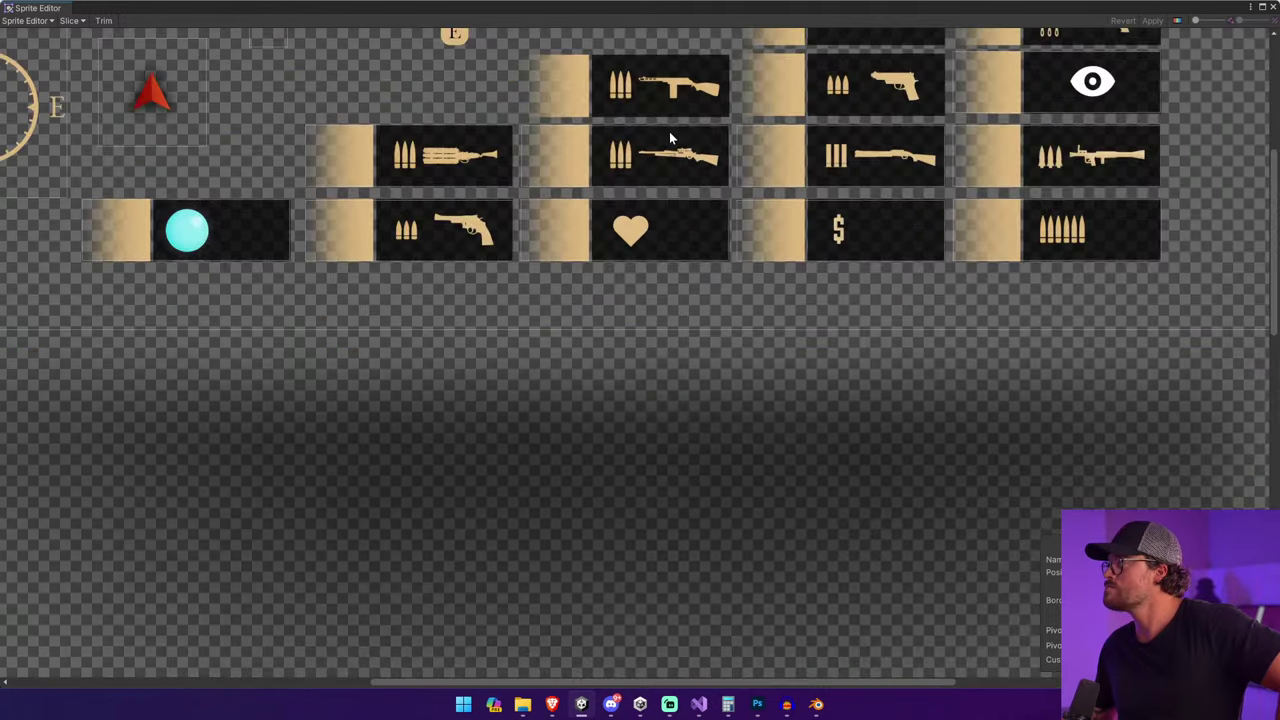
drag(489, 40, 740, 115)
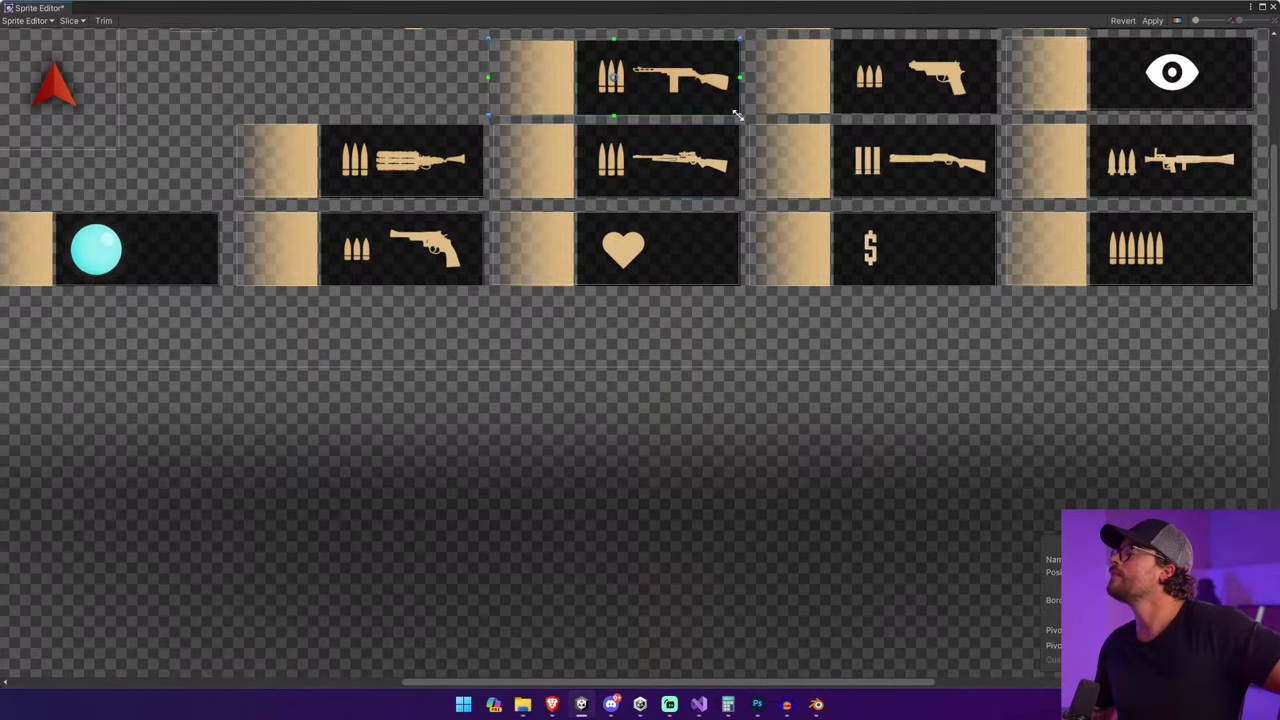
click(708, 150)
click(677, 76)
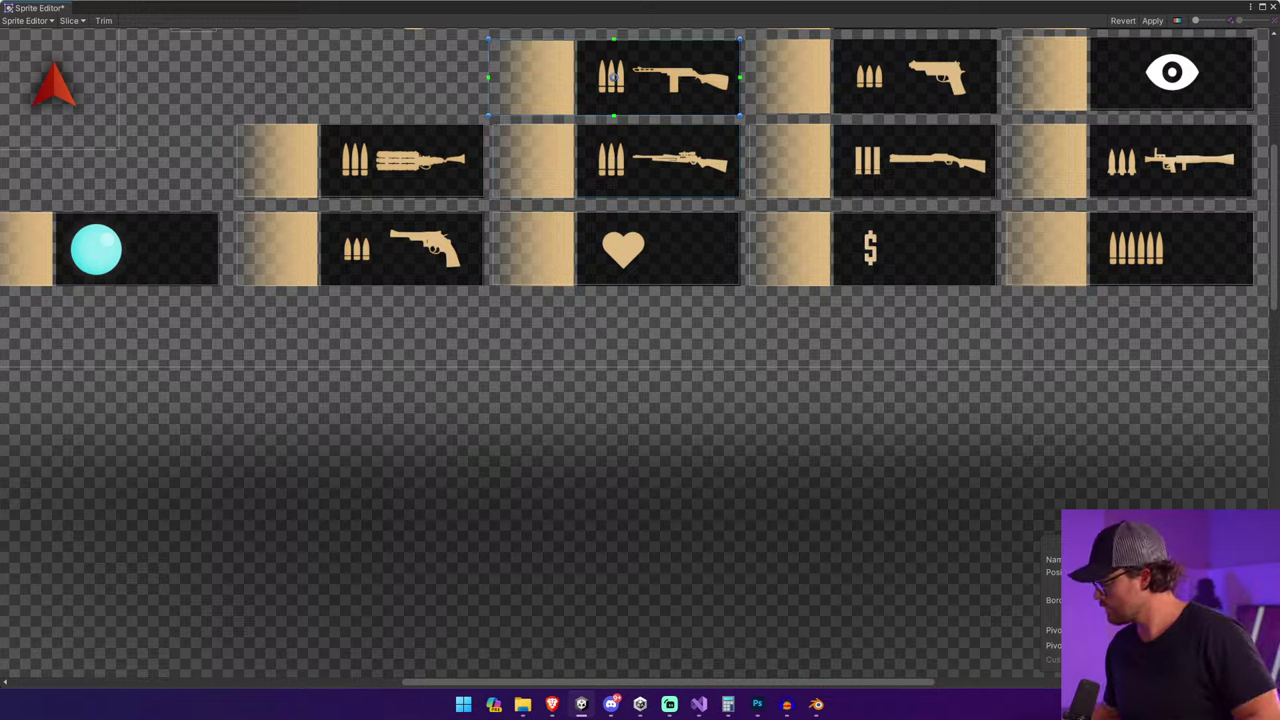
drag(740, 39, 734, 43)
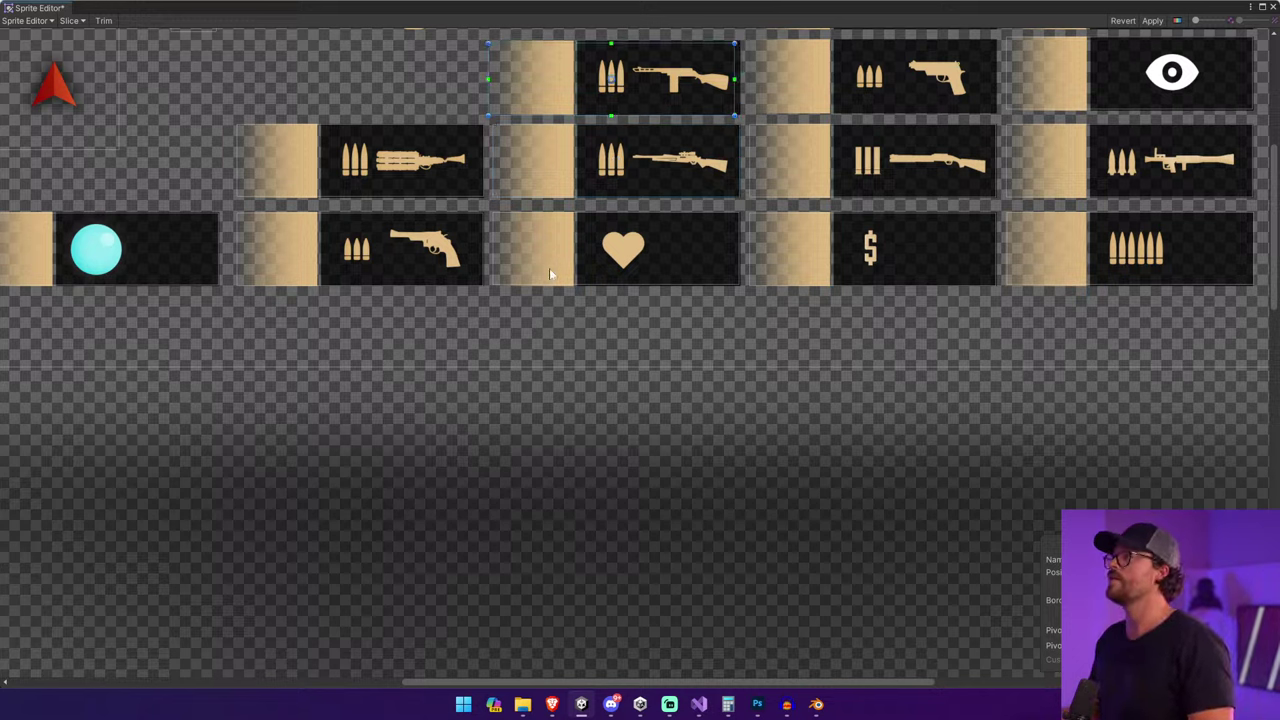
drag(648, 85, 654, 85)
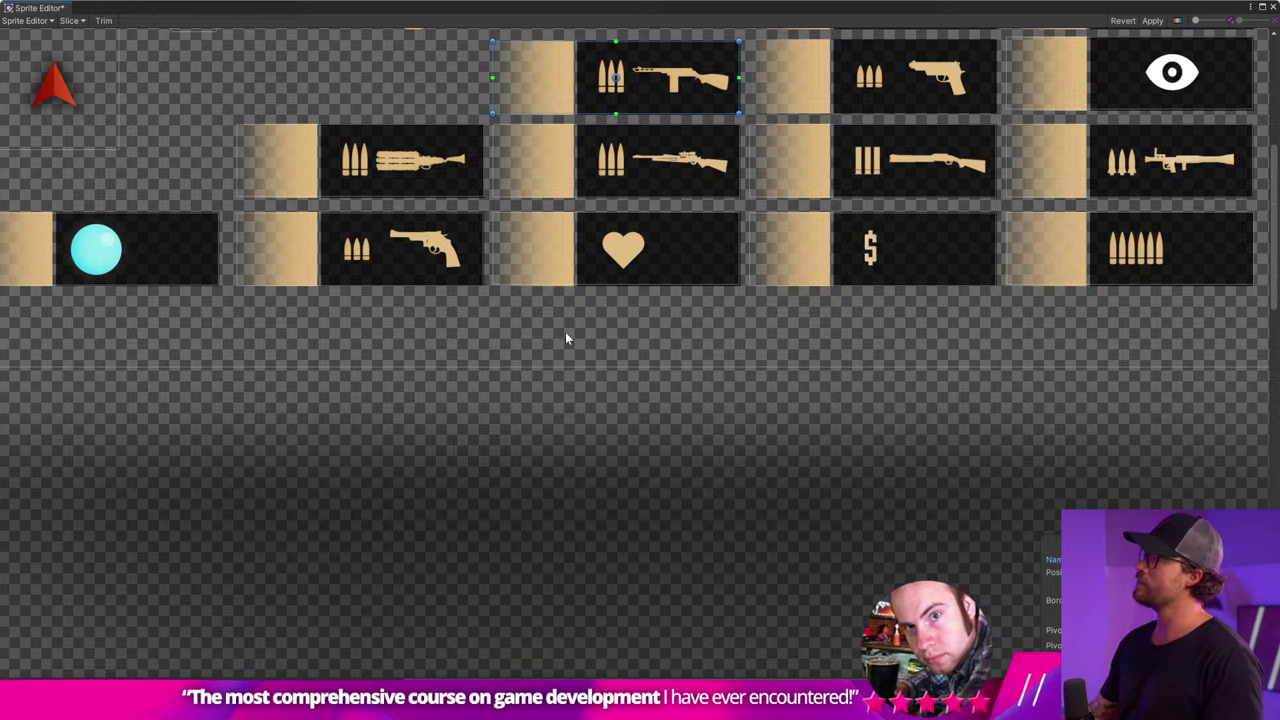
Compare the new submachine gun ammo slice's properties with those of the scoped rifle and multi-barrel gun ammo slices.
click(664, 180)
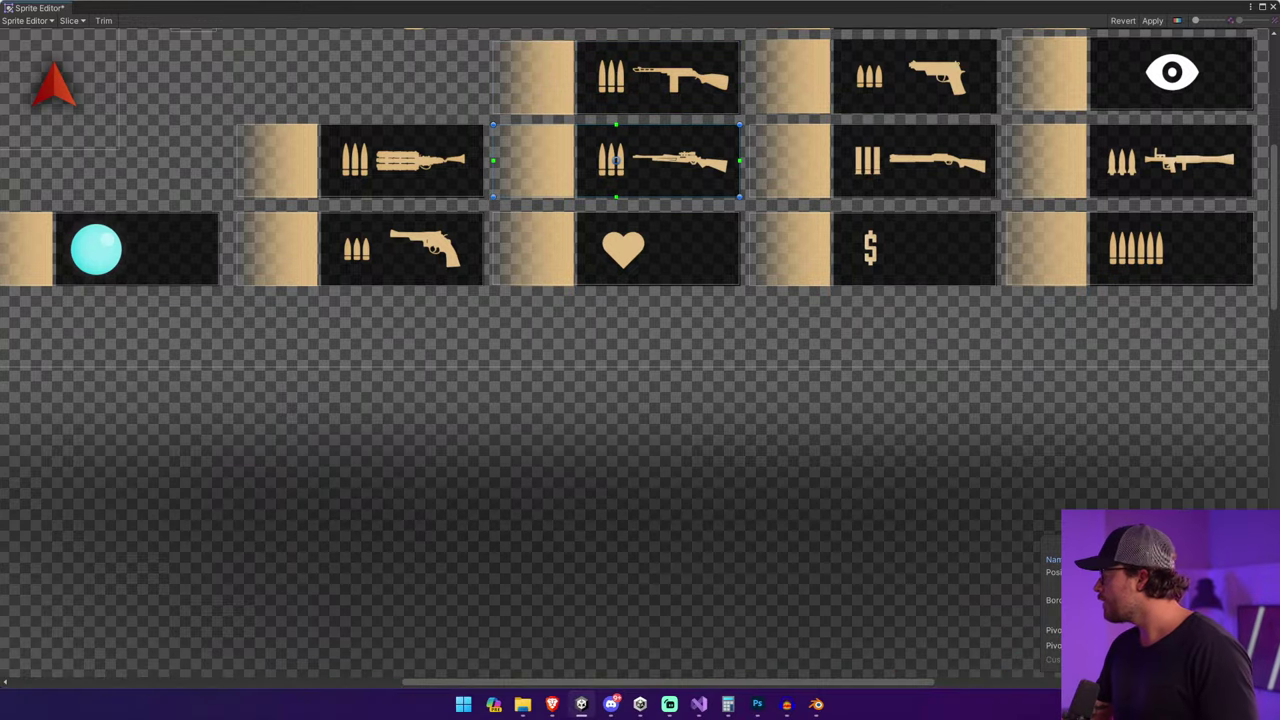
click(630, 55)
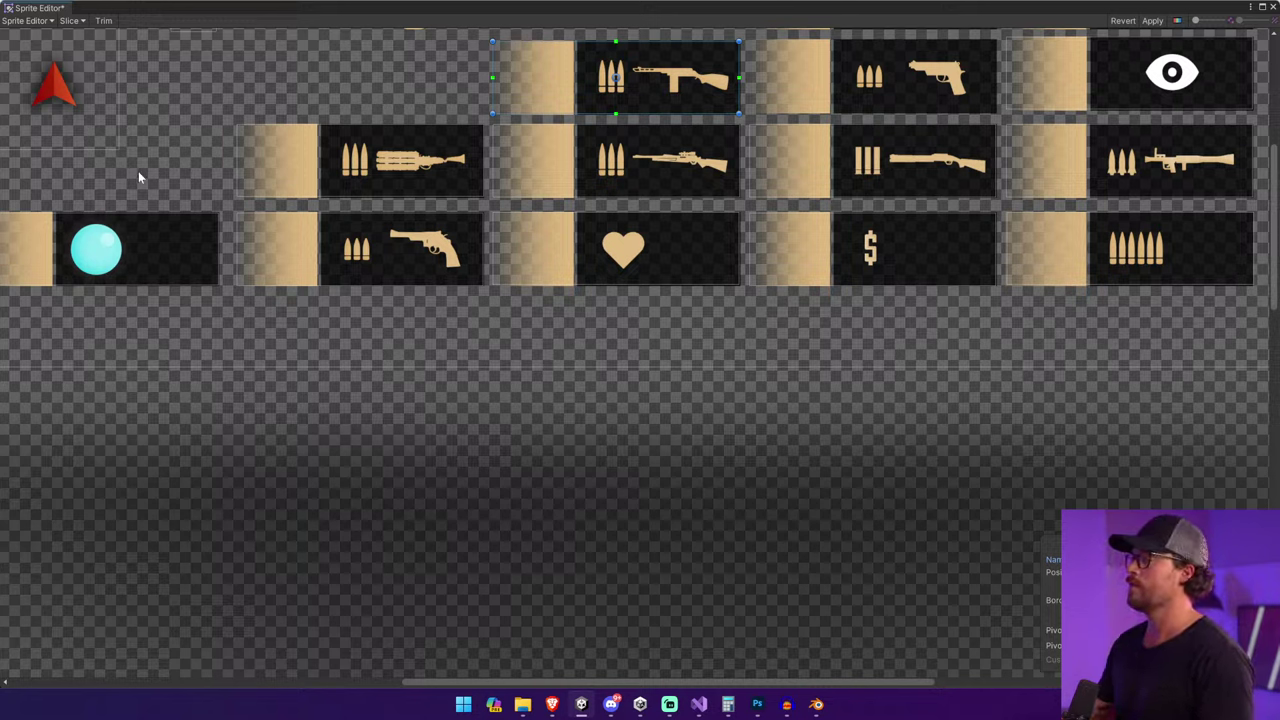
click(370, 192)
click(632, 80)
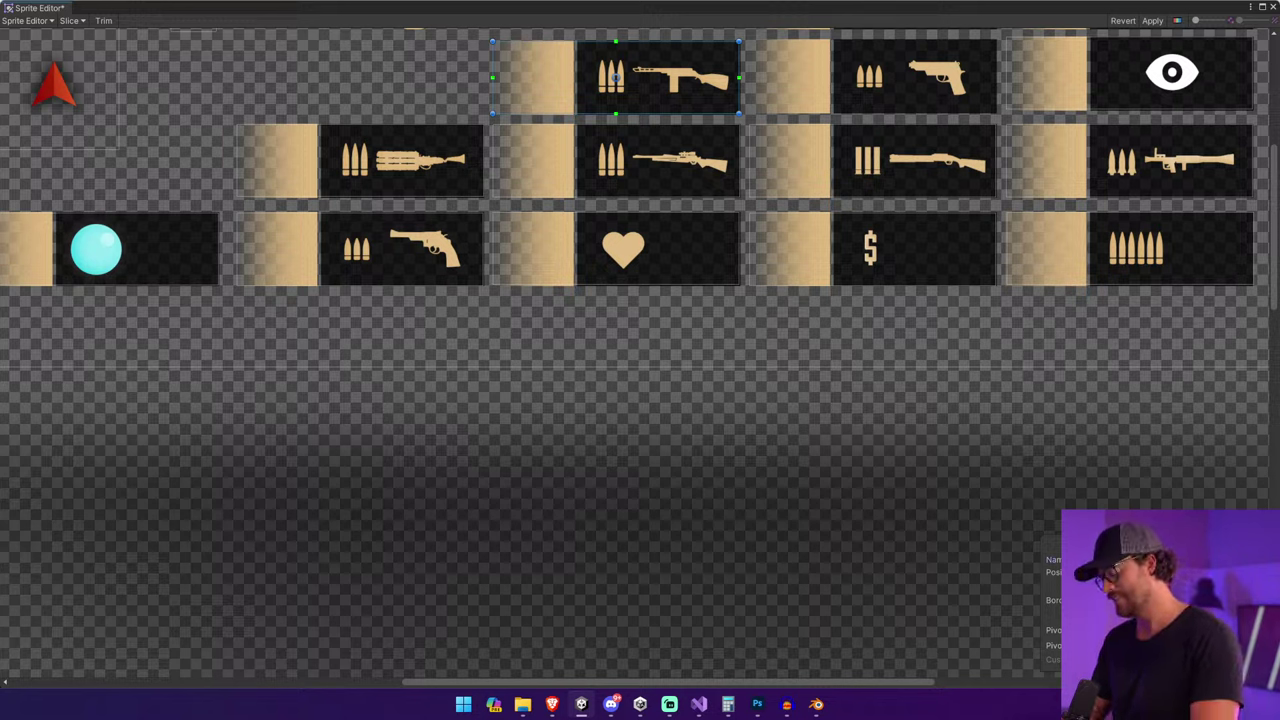
click(432, 174)
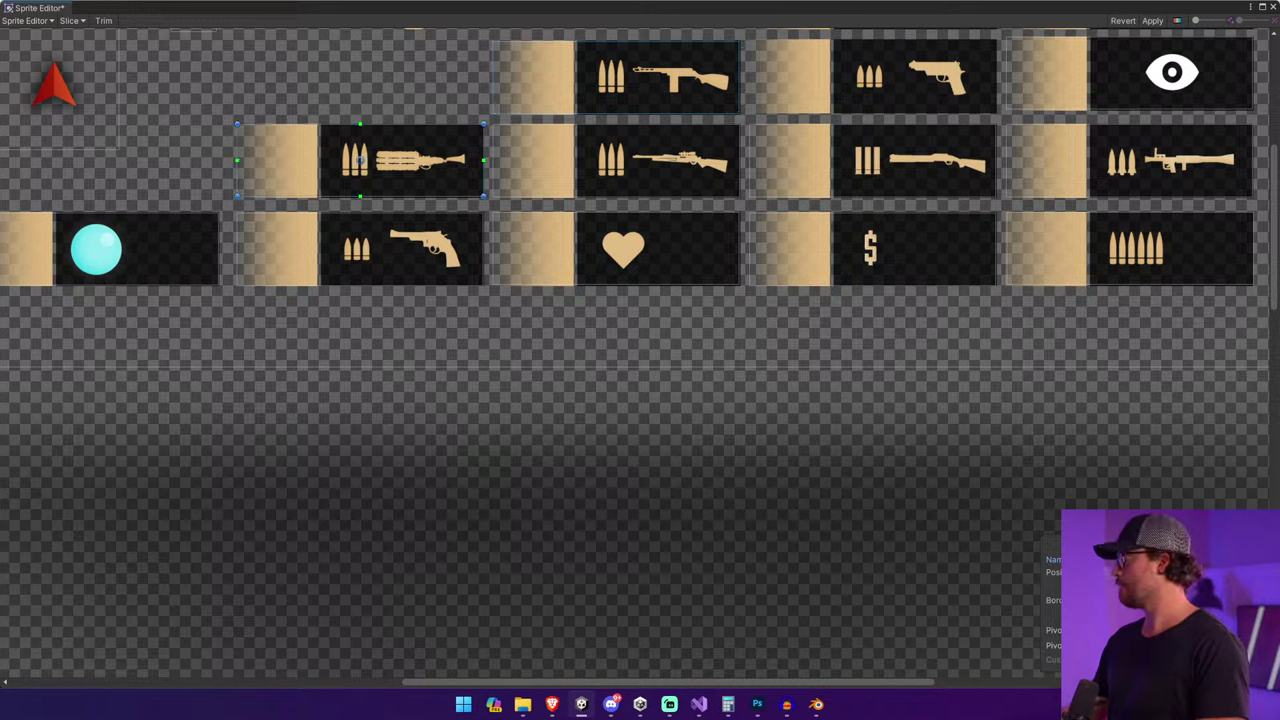
click(699, 80)
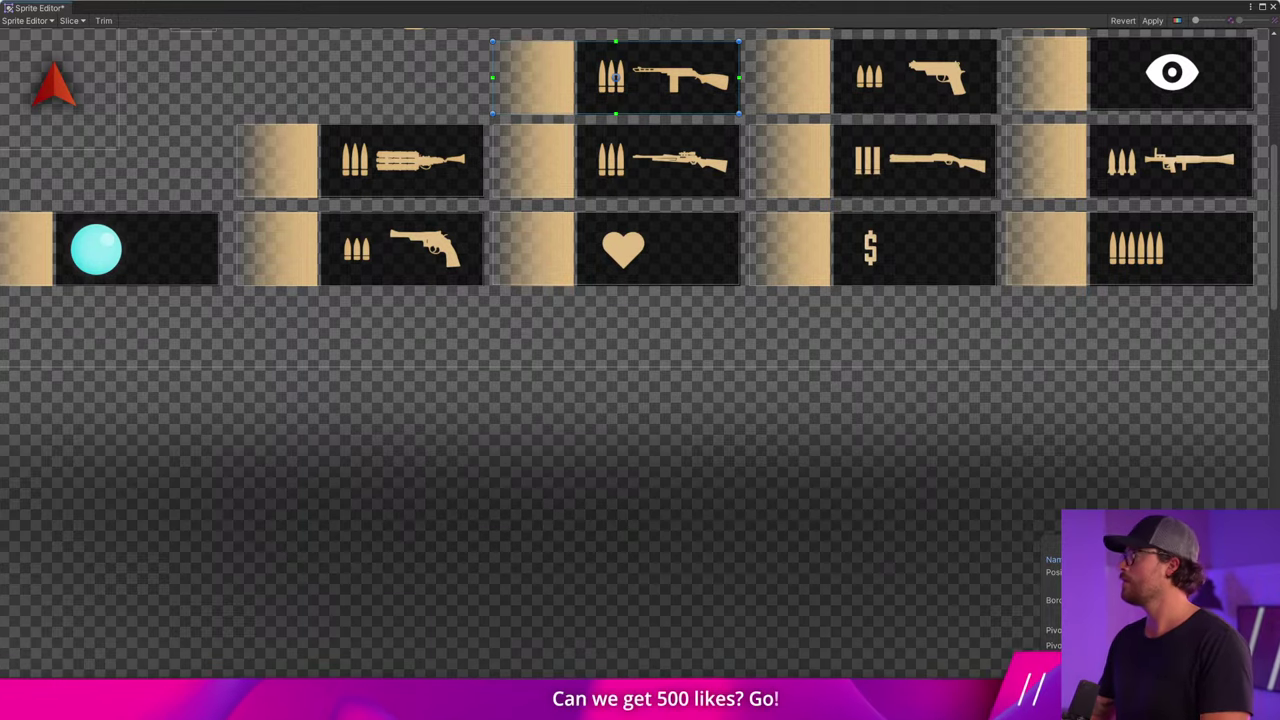
click(894, 127)
scroll(812, 346, down, 1)
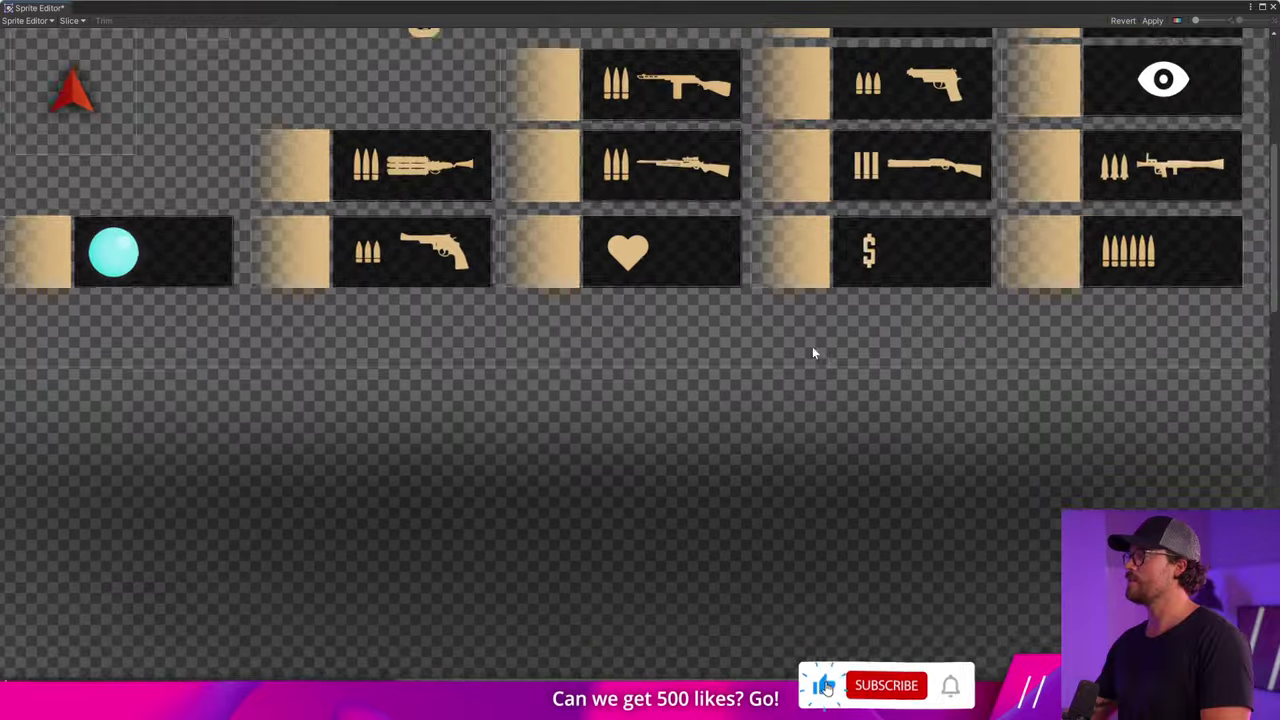
Draw a sprite slice around the semi-automatic pistol ammo panel beside the eye panel and fit it to the panel's edges.
scroll(812, 347, up, 1)
middle_drag(722, 350, 722, 408)
click(408, 312)
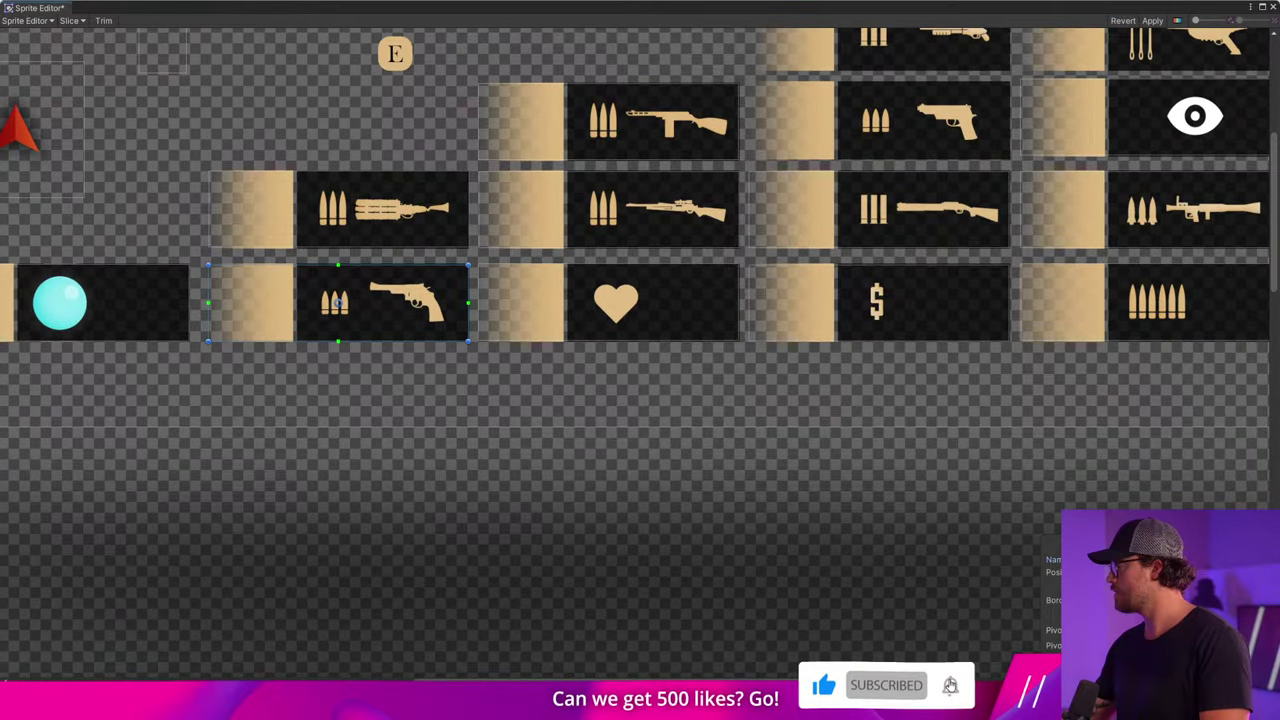
scroll(776, 218, up, 2)
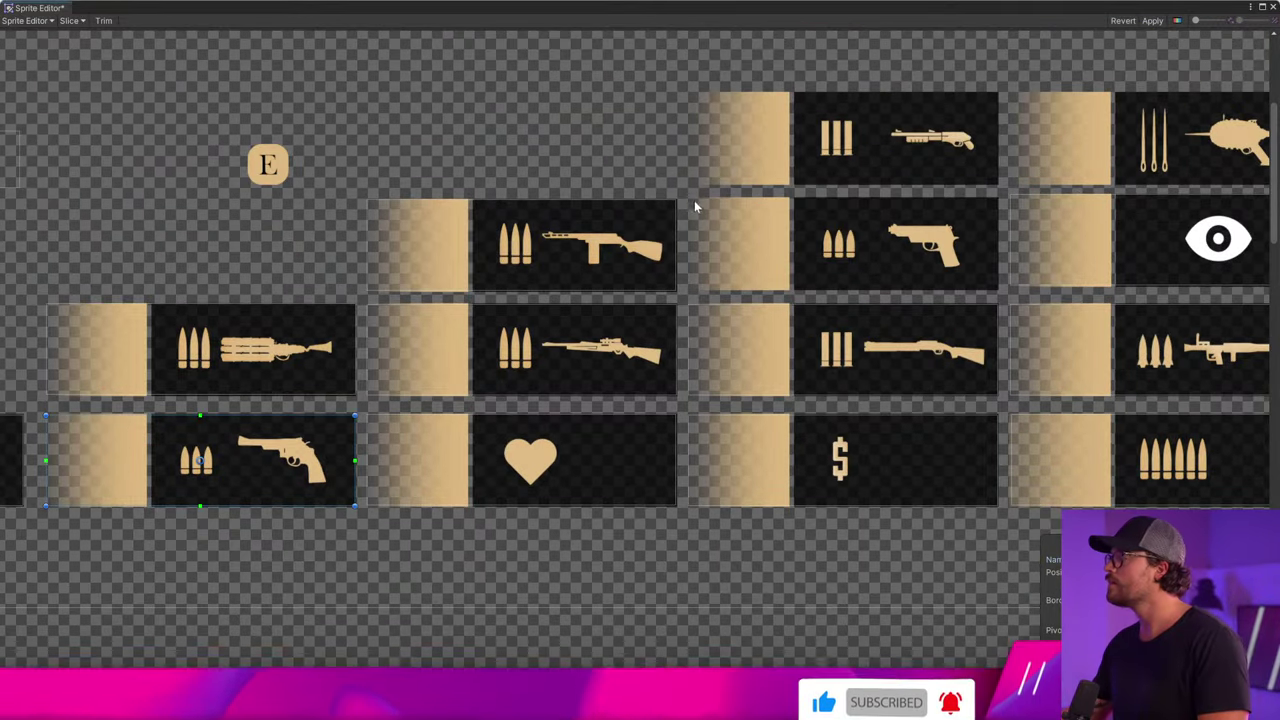
drag(691, 199, 994, 286)
click(632, 242)
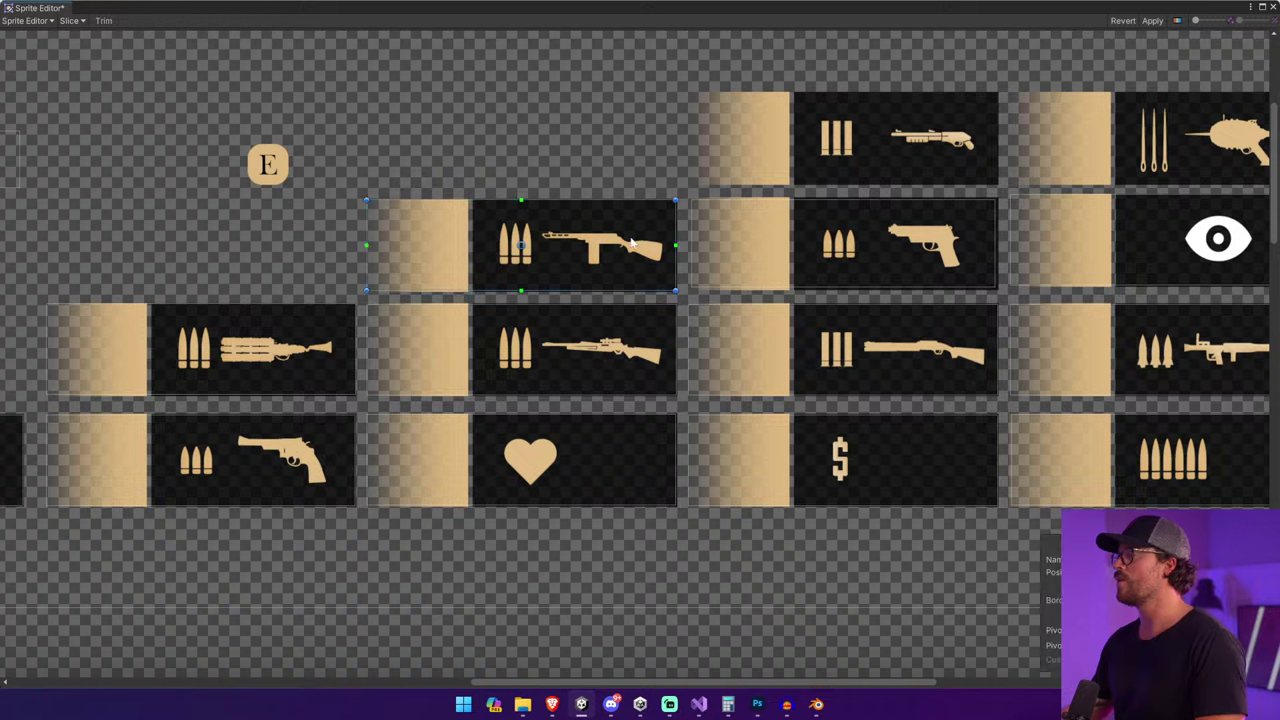
click(842, 244)
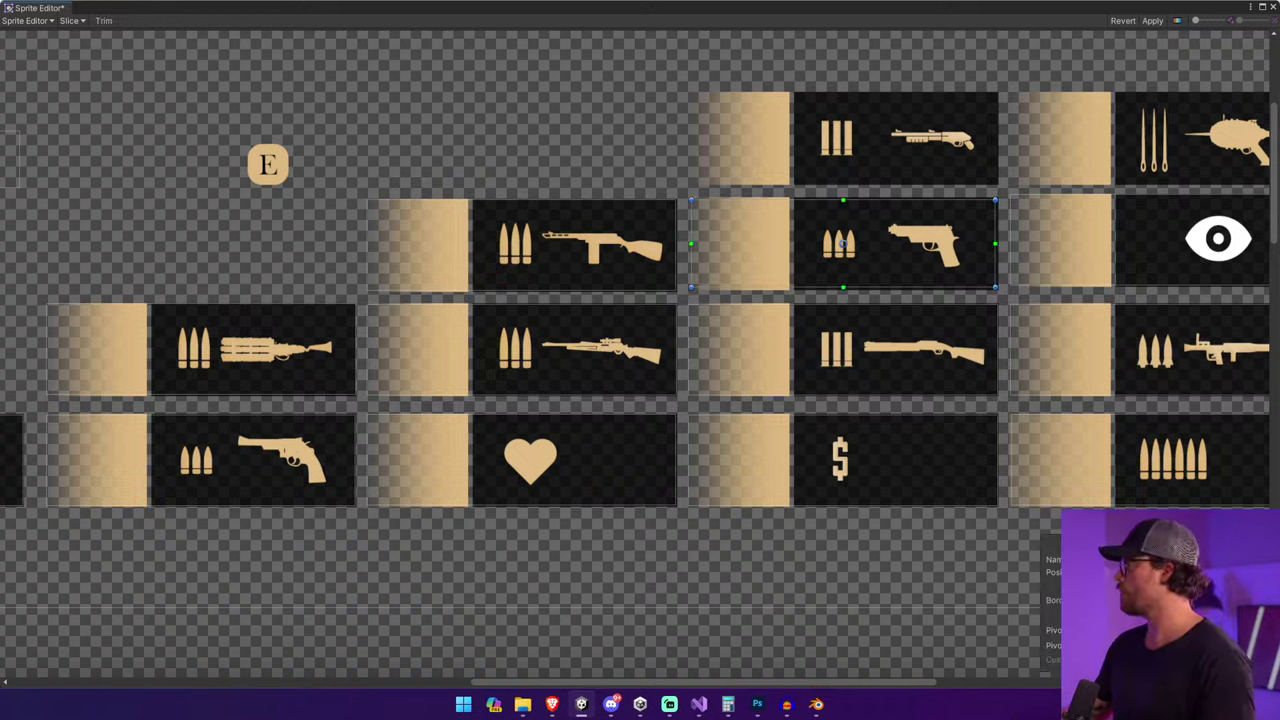
drag(995, 200, 1000, 197)
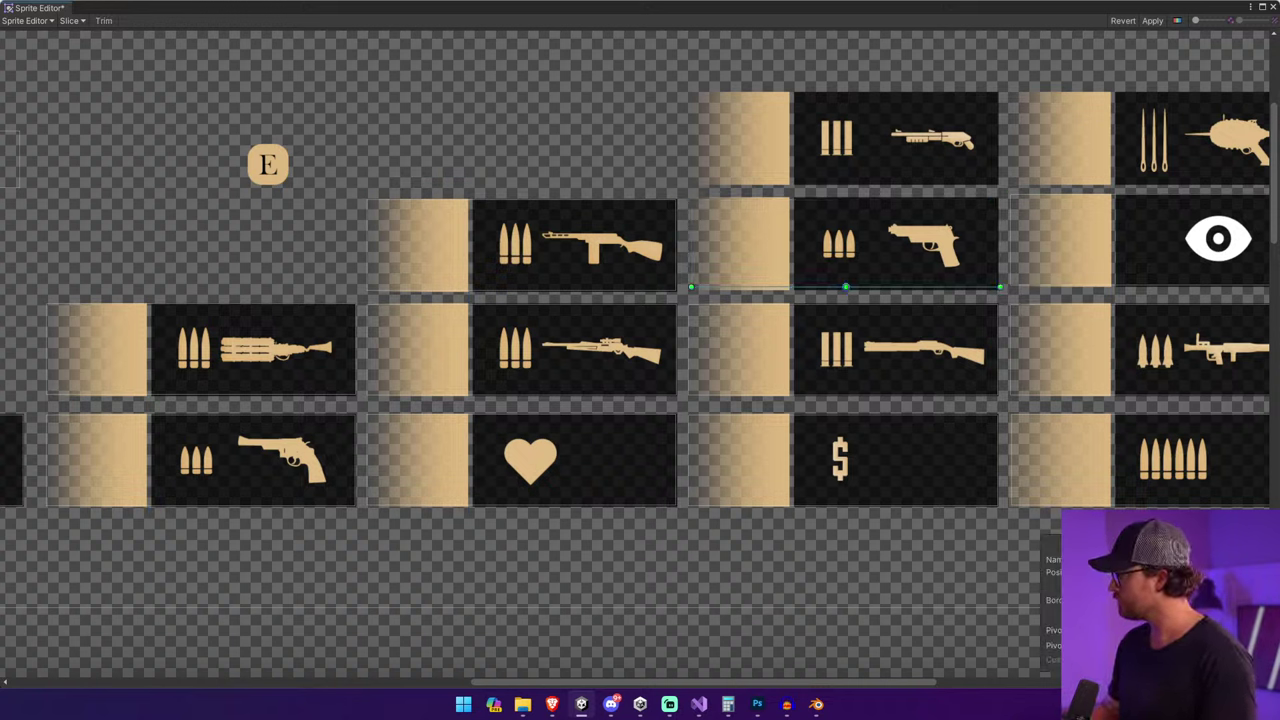
drag(929, 224, 926, 227)
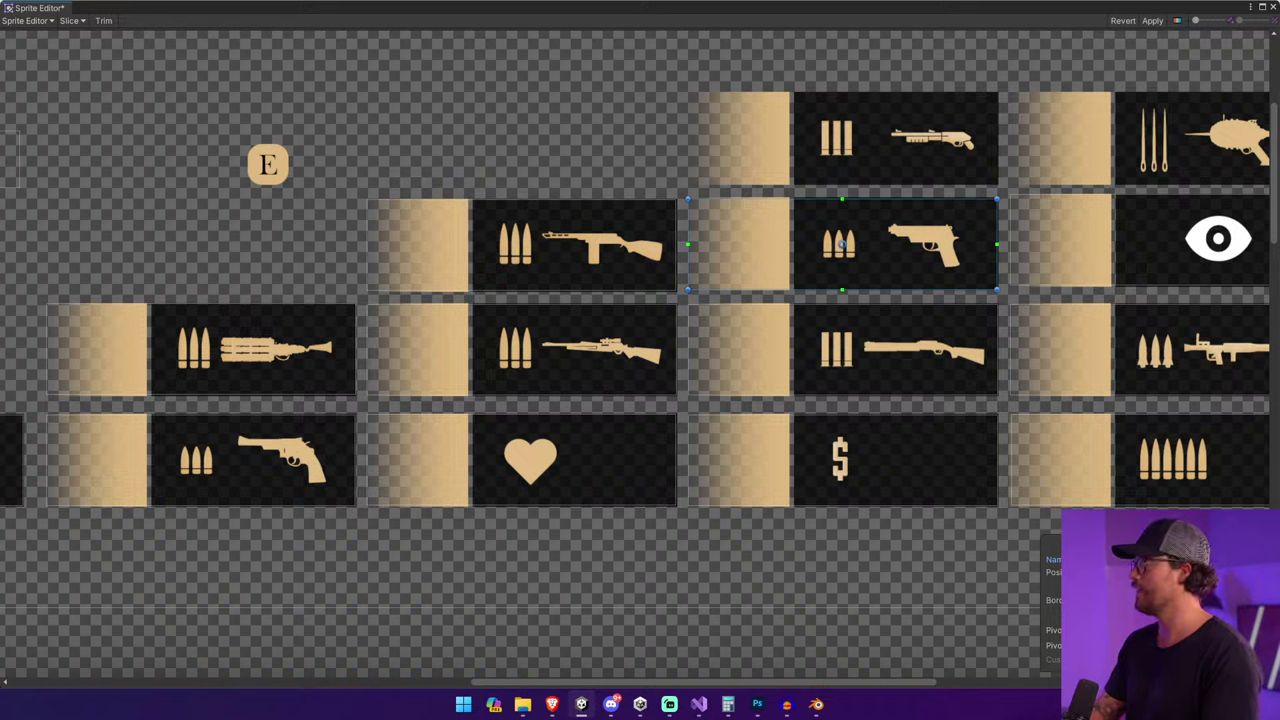
Resize the pump-action shotgun ammo slice above the pistol panel and align it with its panel's edges.
click(697, 107)
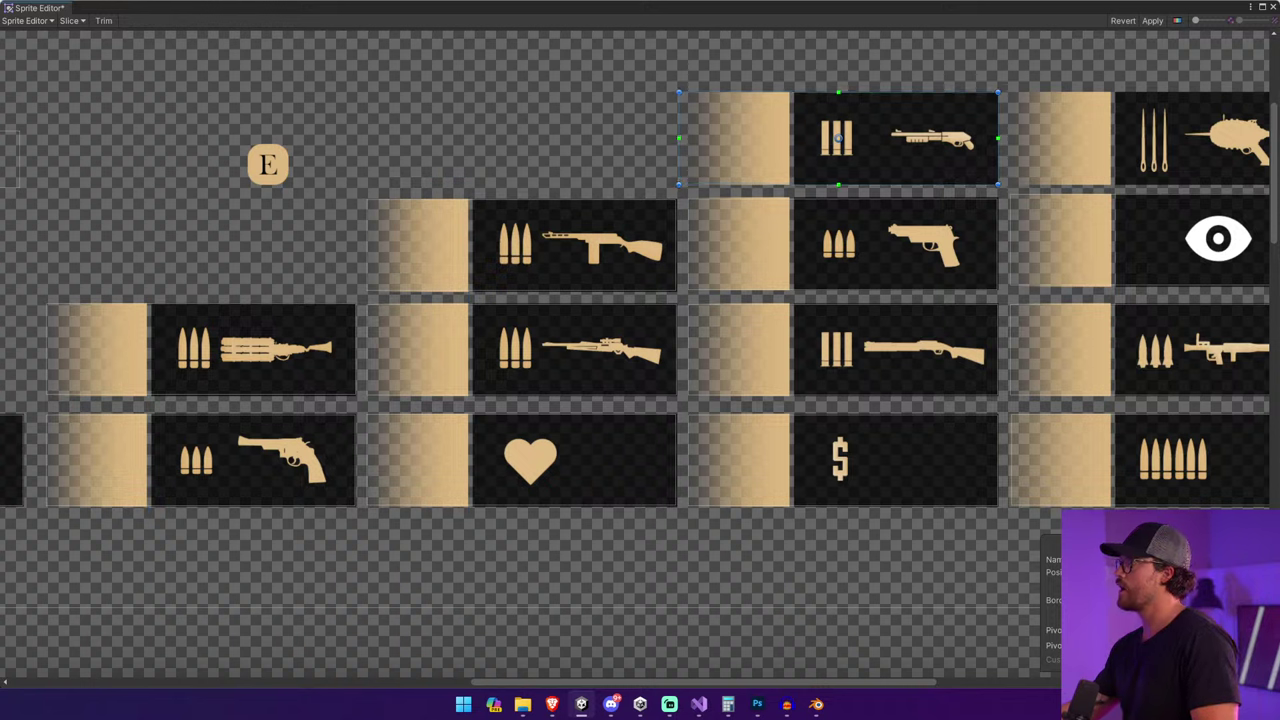
click(779, 236)
click(797, 161)
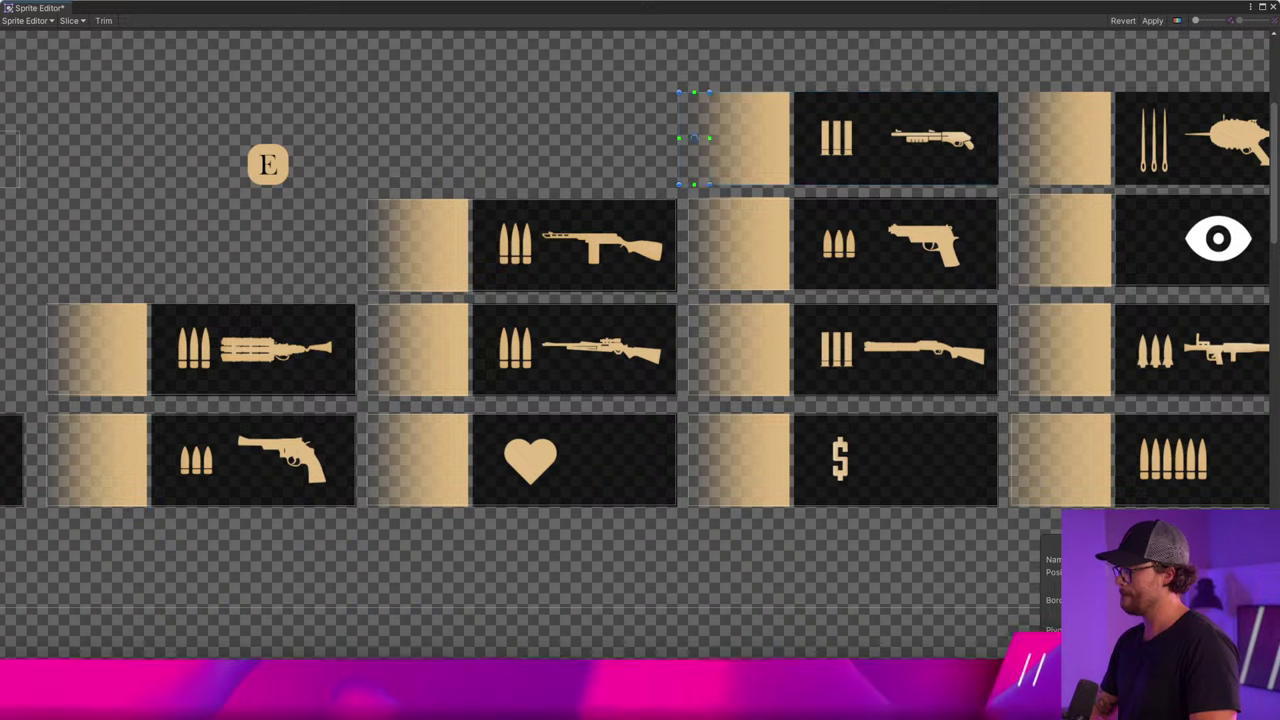
drag(997, 139, 988, 139)
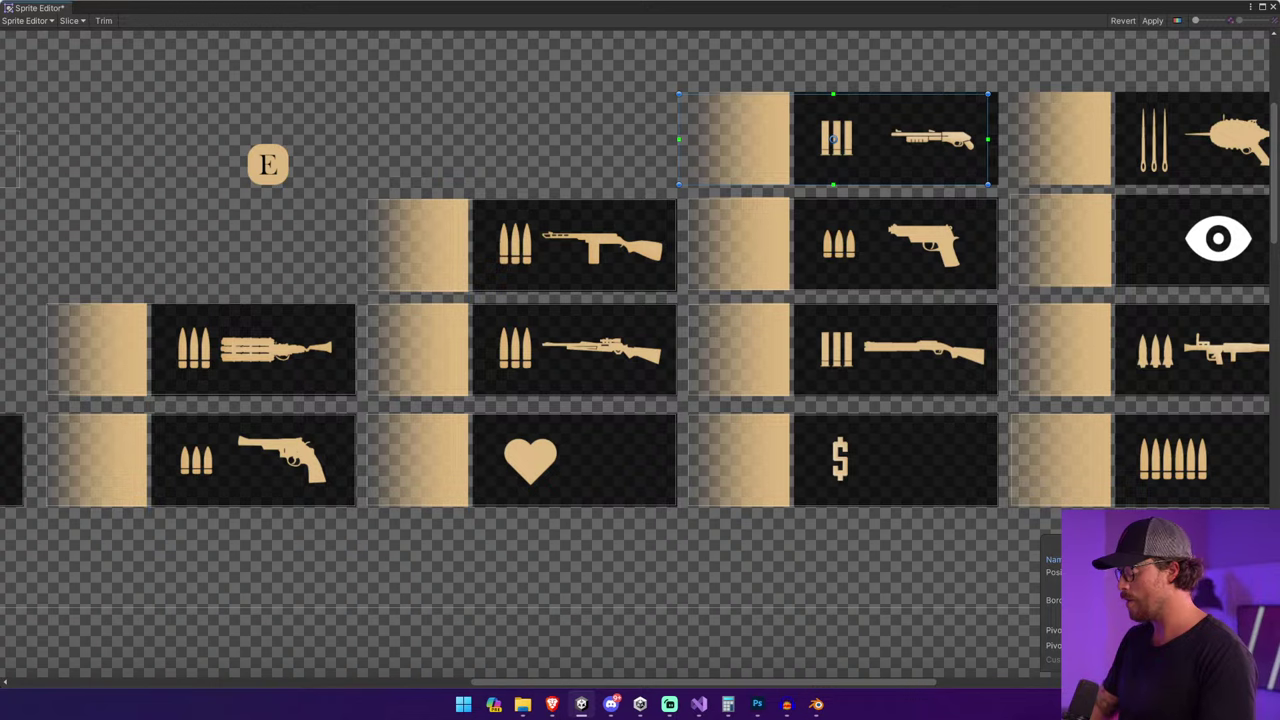
drag(895, 140, 905, 140)
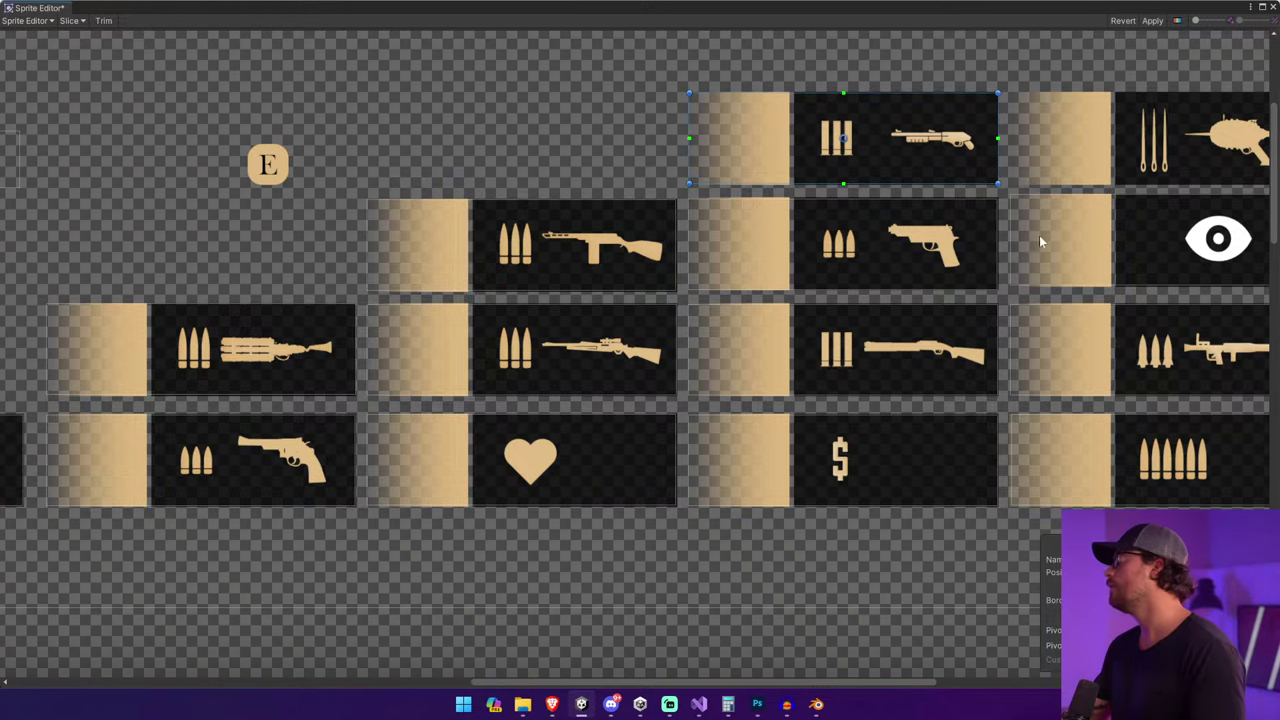
Resize and align the needle gun ammo slice to its panel, and apply the slice changes before closing the Sprite Editor.
middle_drag(1037, 240, 760, 274)
scroll(945, 260, up, 1)
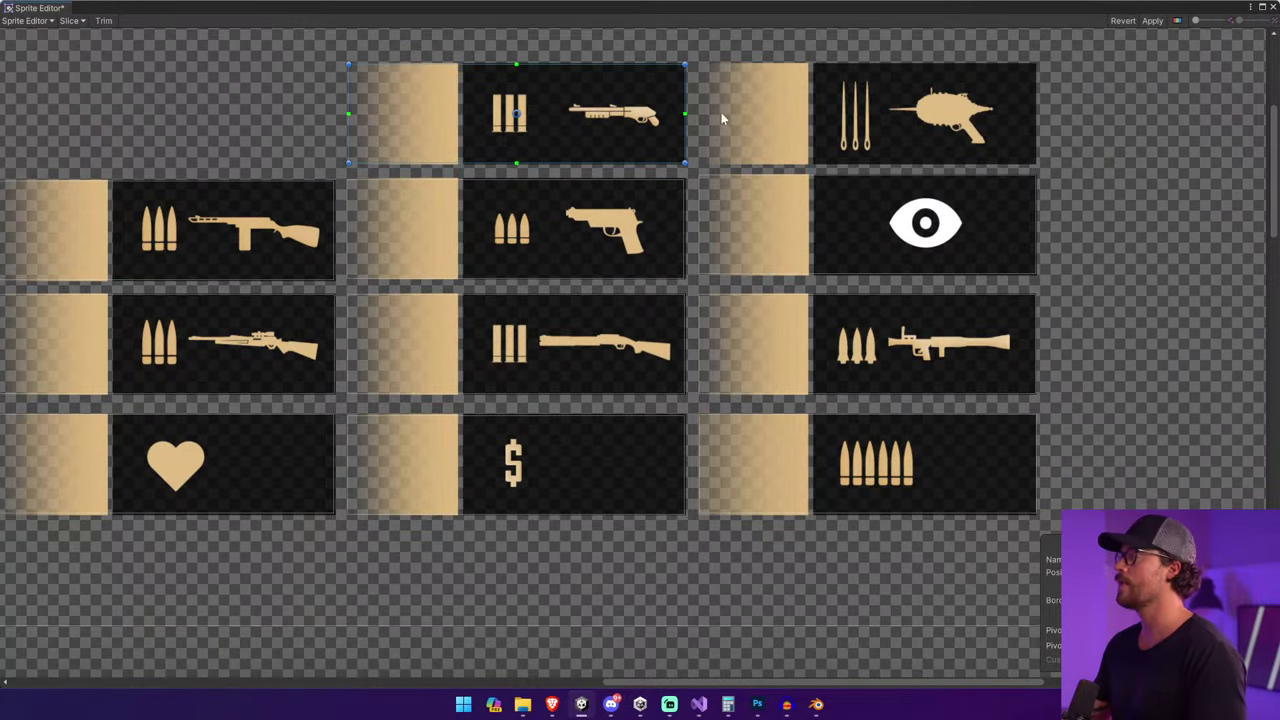
click(787, 105)
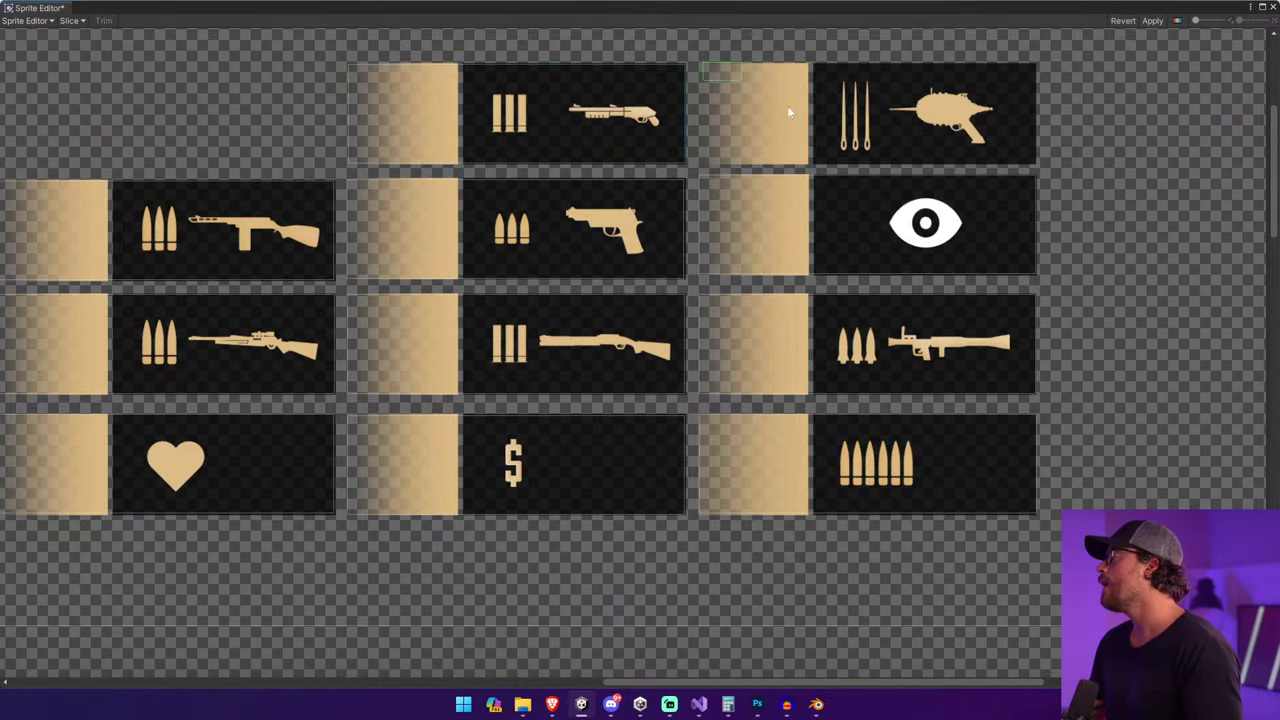
click(1008, 185)
click(981, 140)
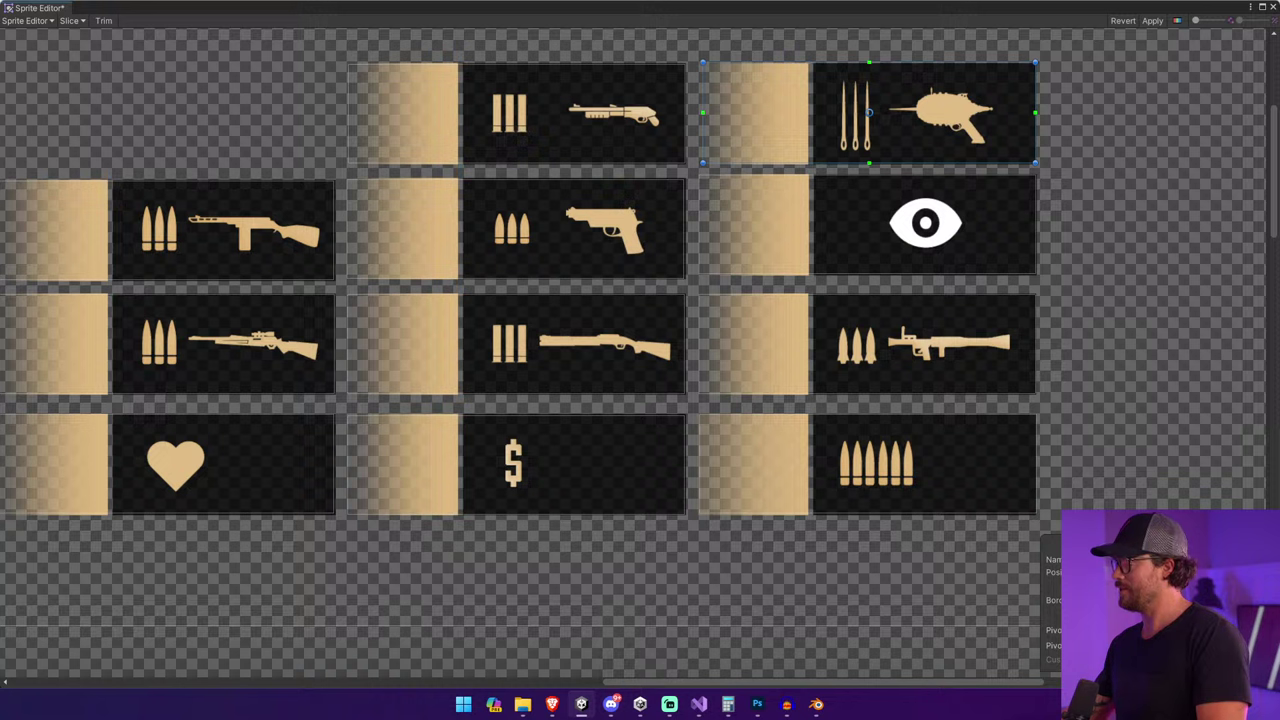
text(600)
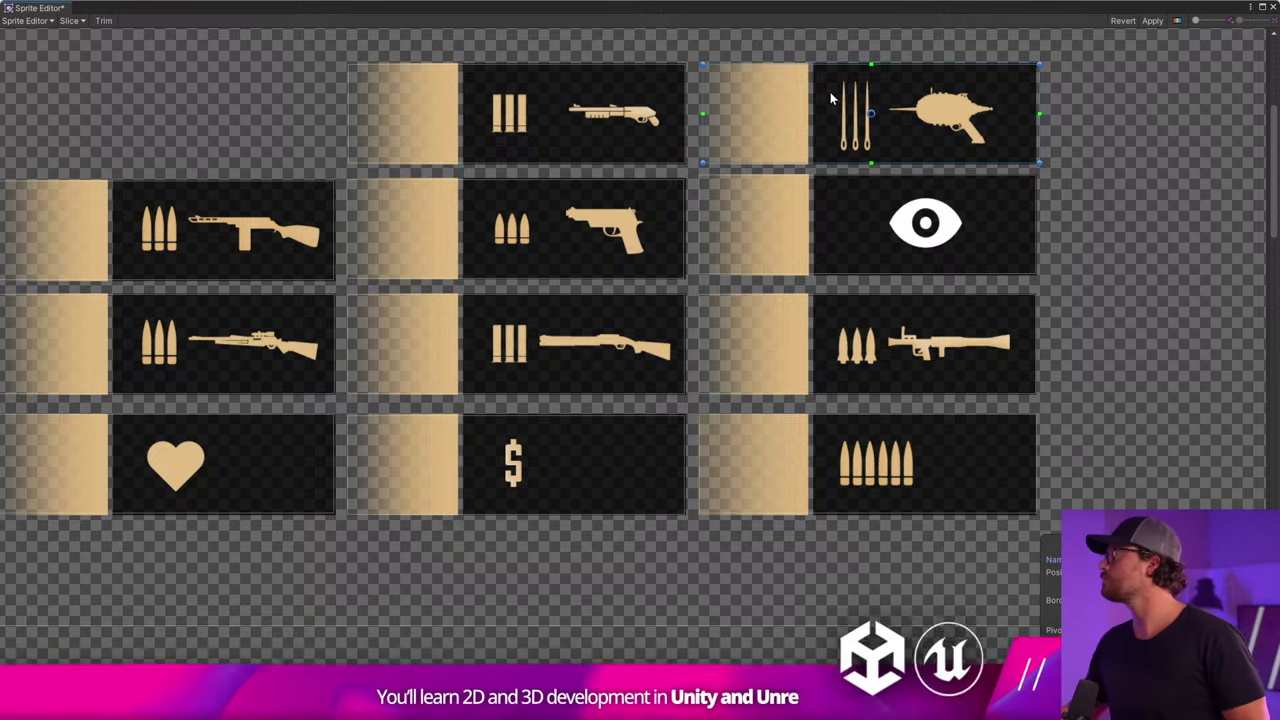
drag(847, 101, 841, 101)
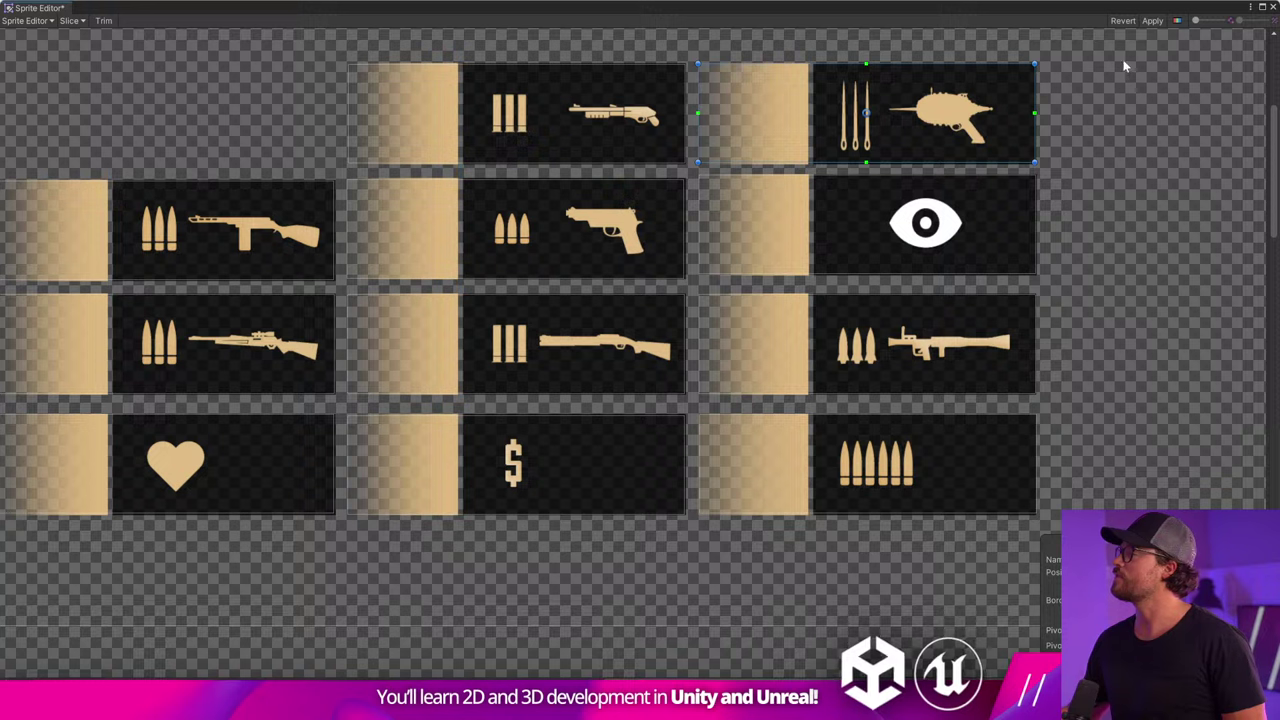
click(1152, 20)
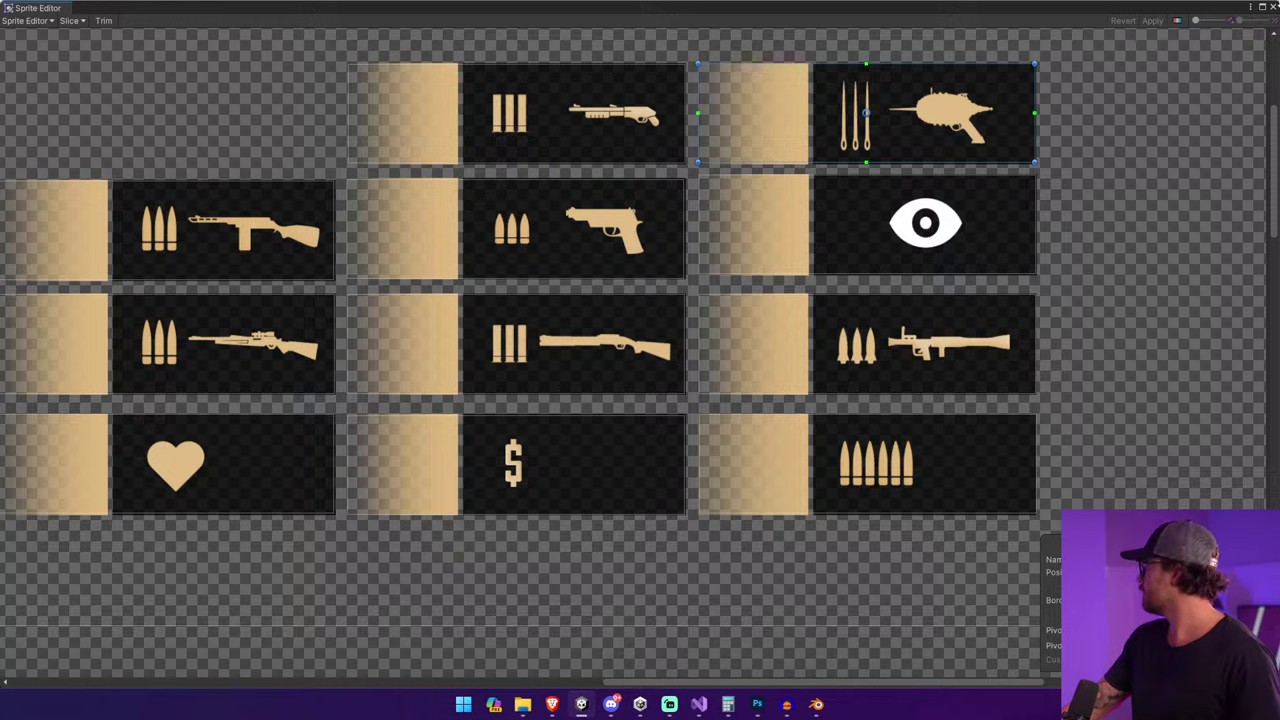
click(1271, 6)
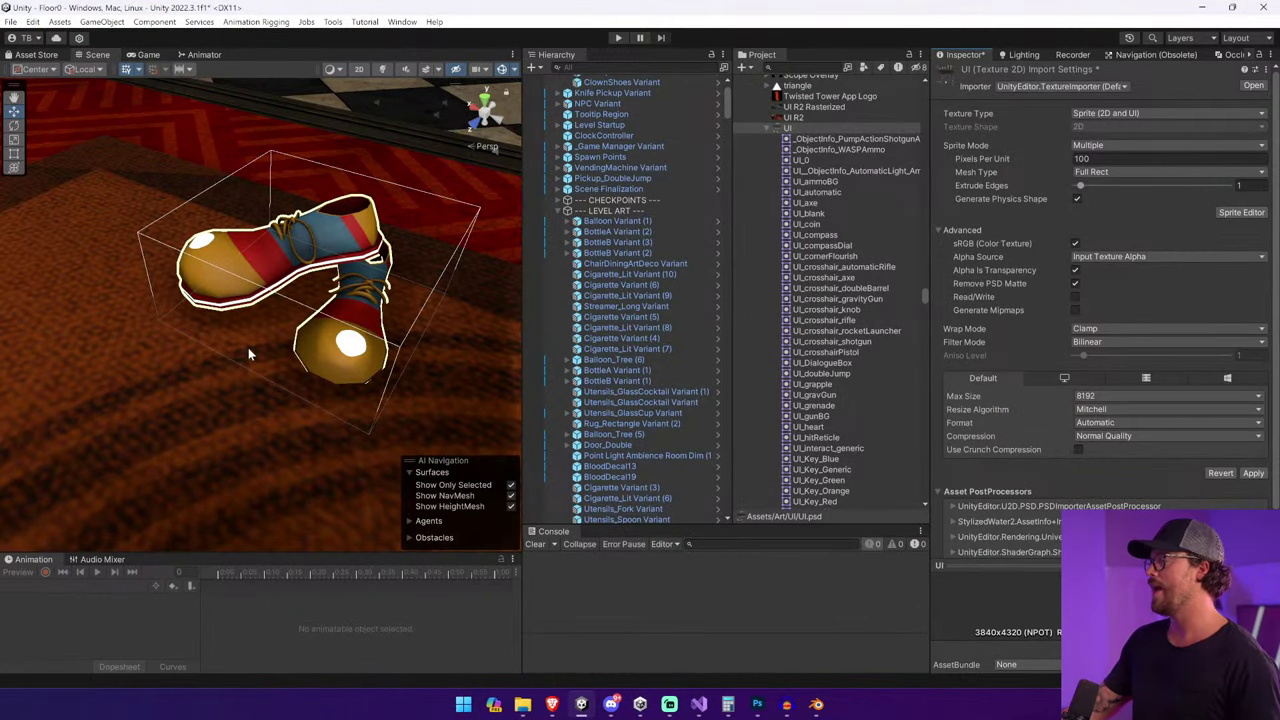
Save the pending UI.psd import settings and delete the clown shoes double-jump pickup from the scene.
click(392, 303)
click(620, 369)
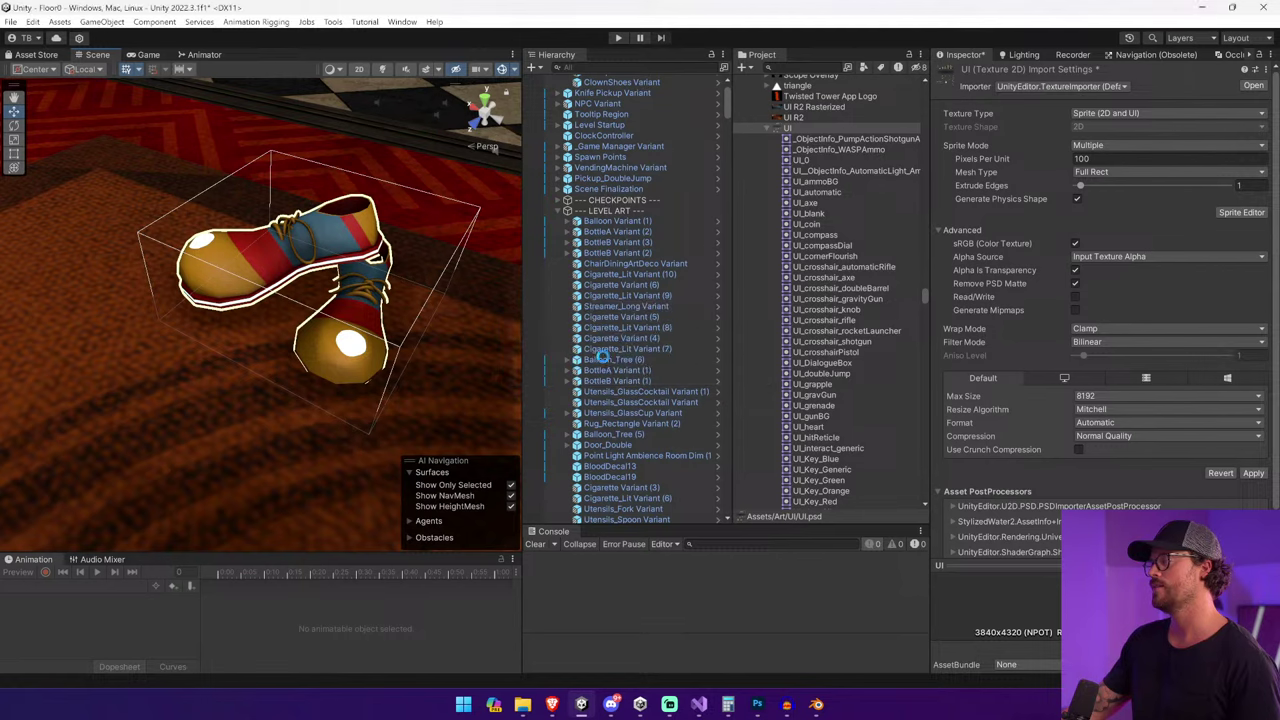
click(338, 228)
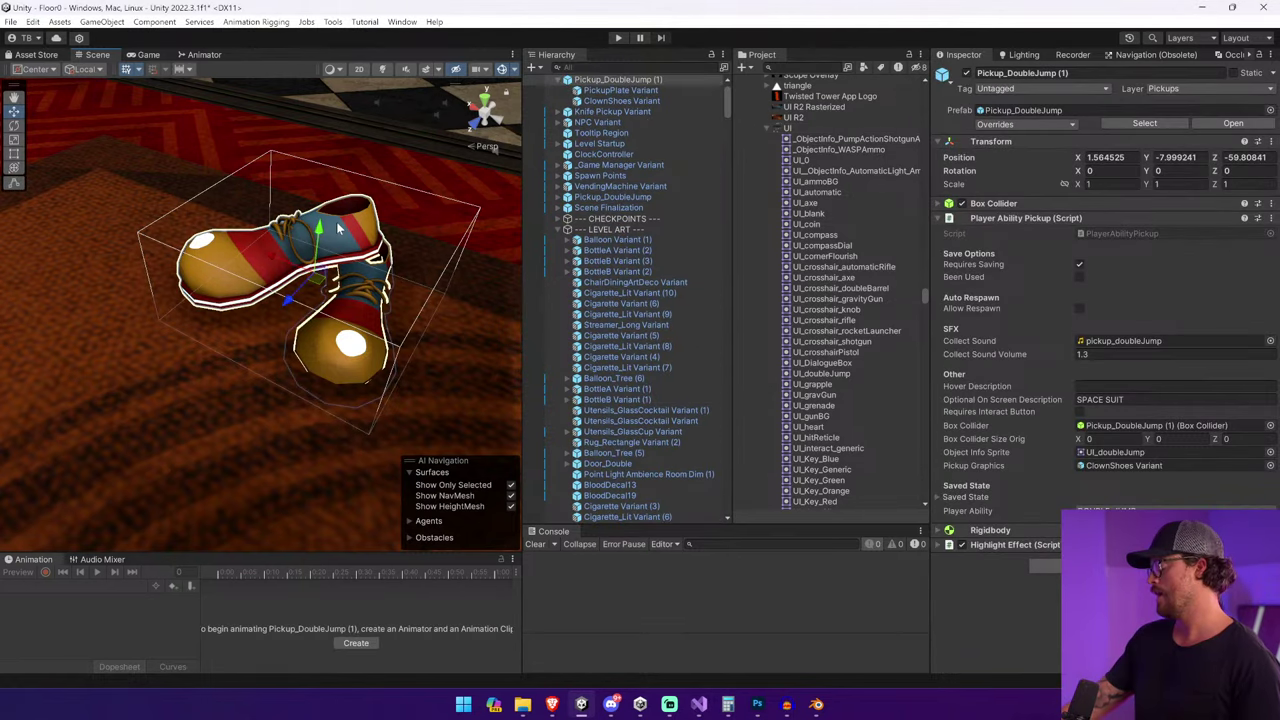
key(Delete)
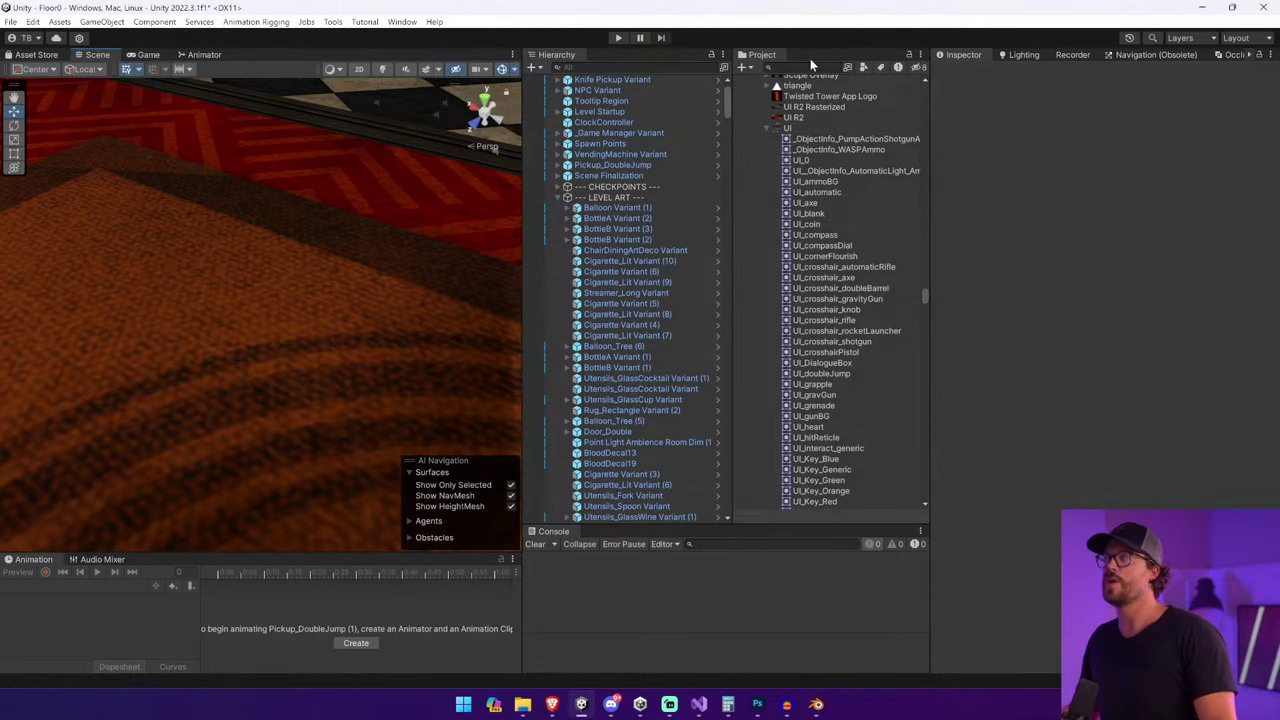
Search the project for "Pickup" and locate the Object Info Sprite assigned in Ammo Pickup Automatic Light Variant's Ammo Box script.
click(811, 58)
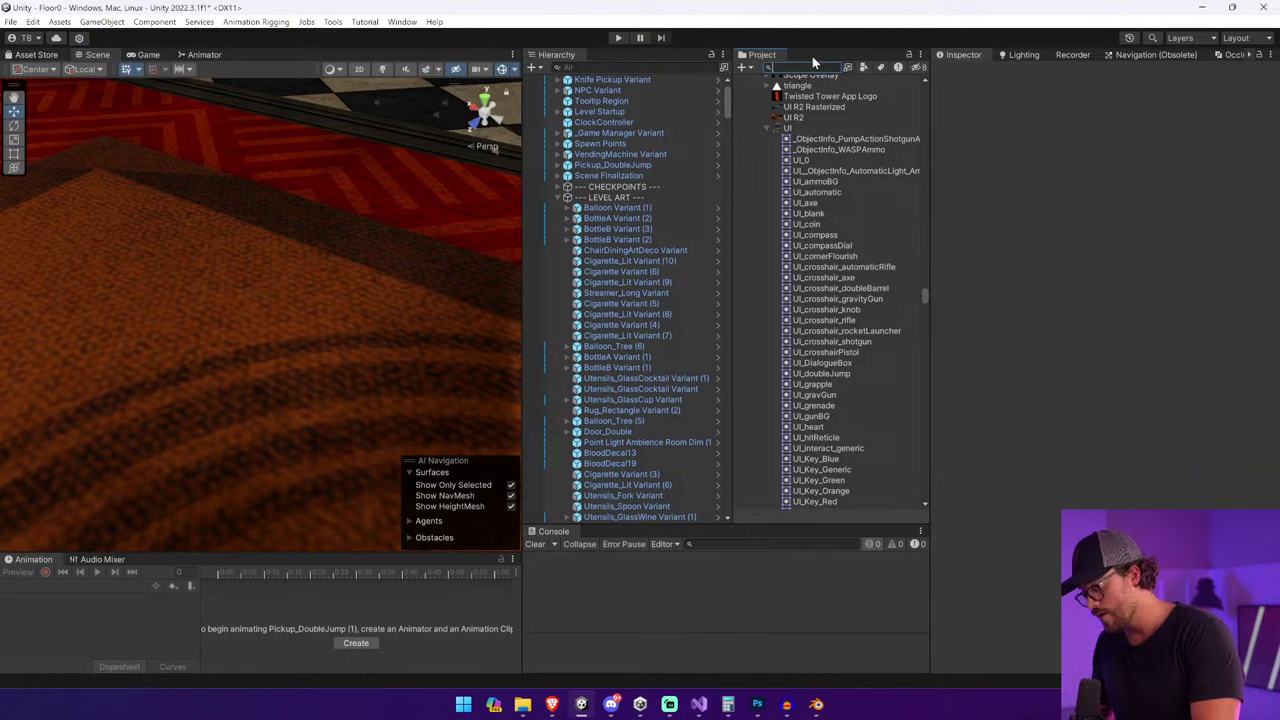
text(Pickup)
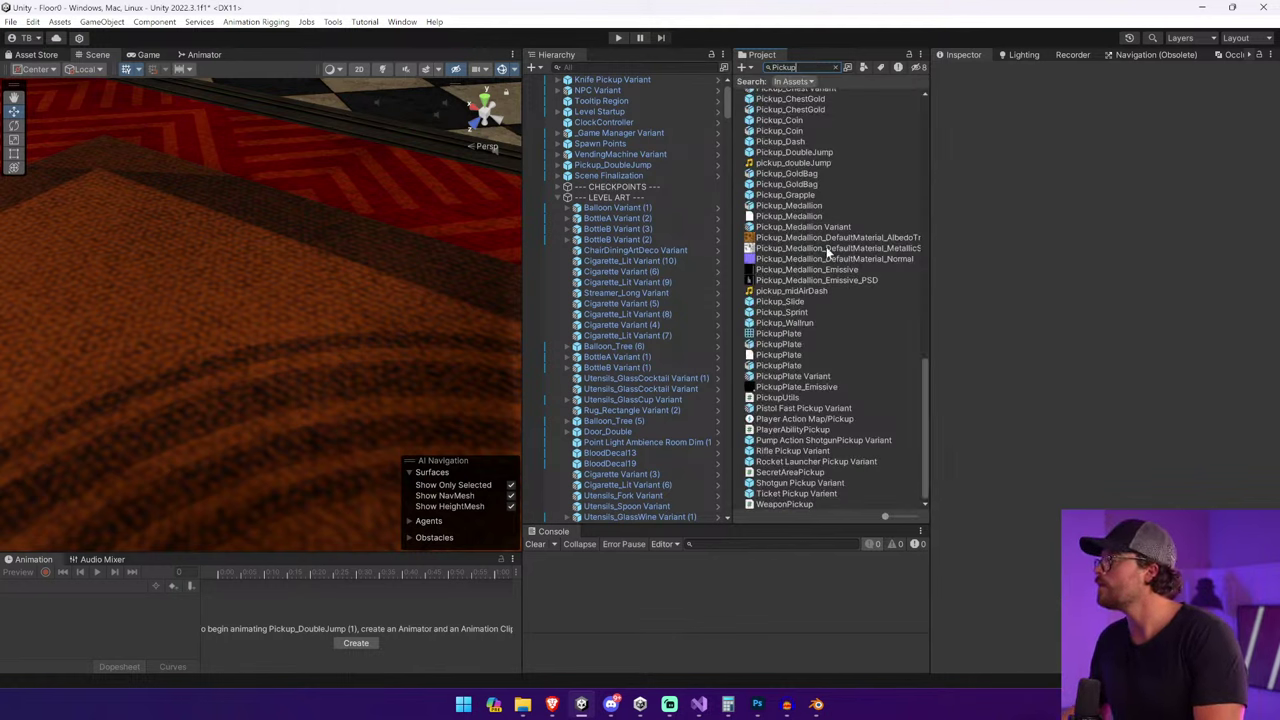
scroll(830, 309, up, 2)
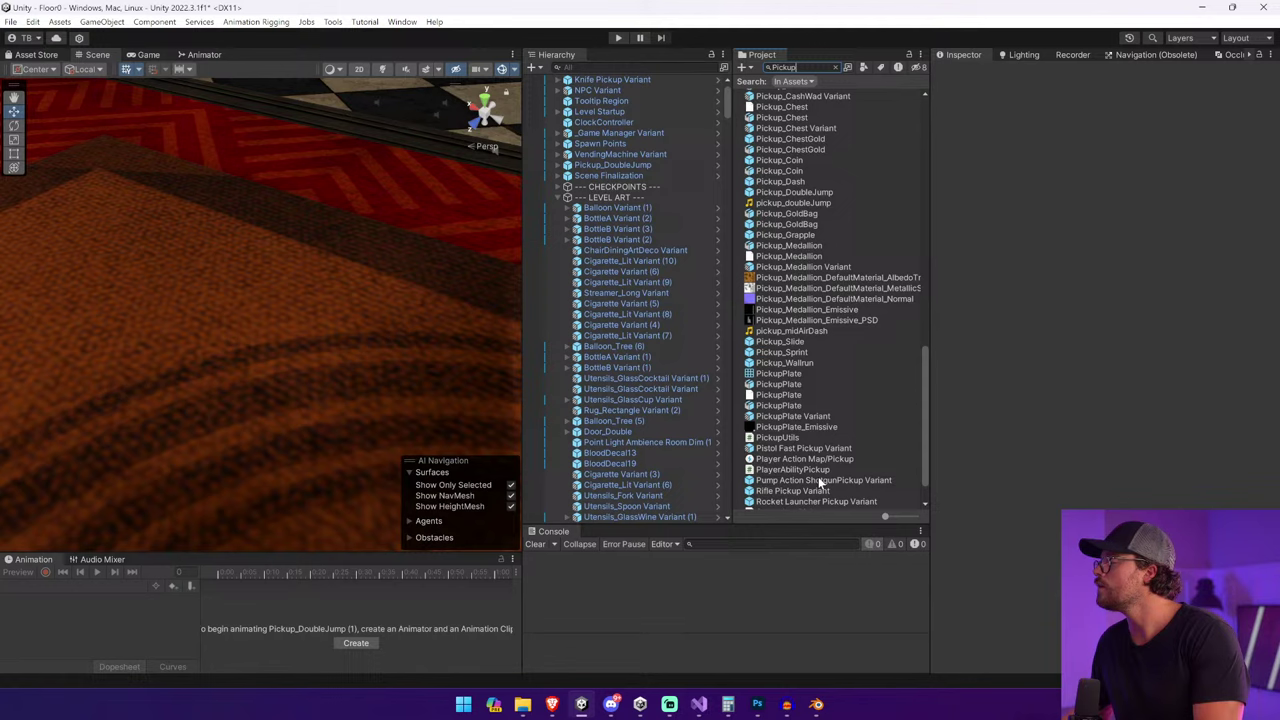
scroll(818, 472, up, 10)
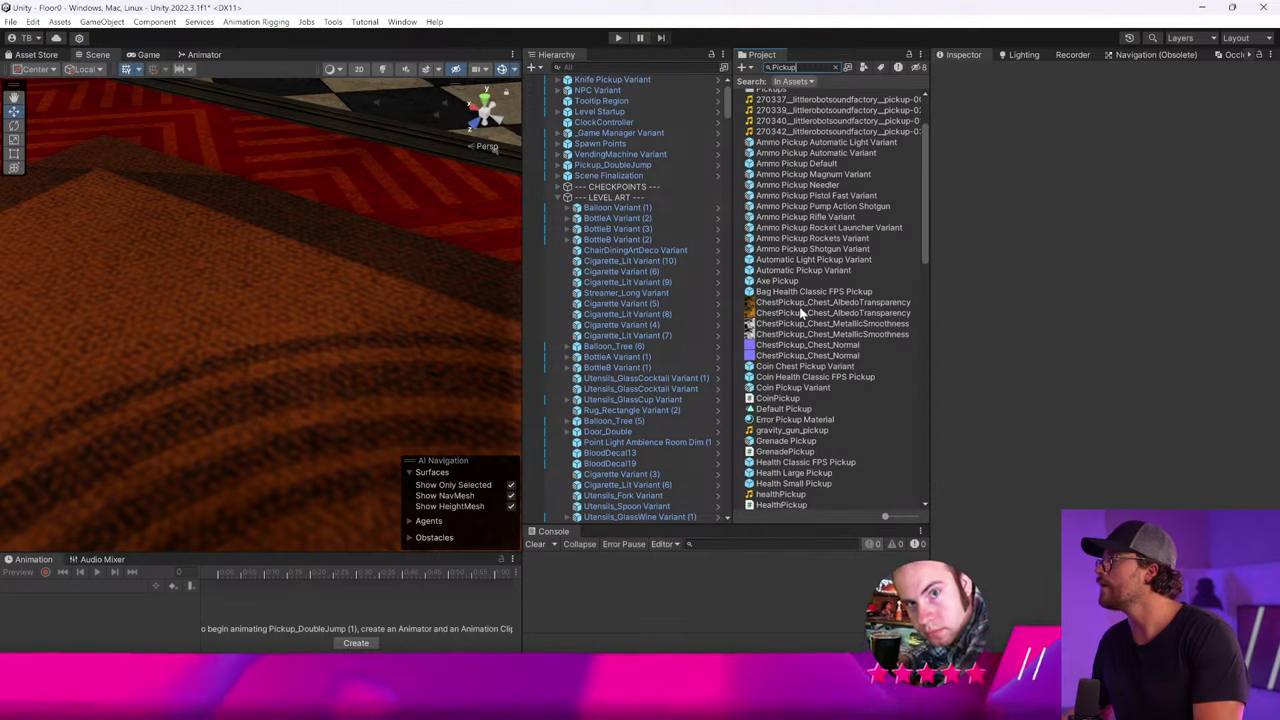
click(822, 142)
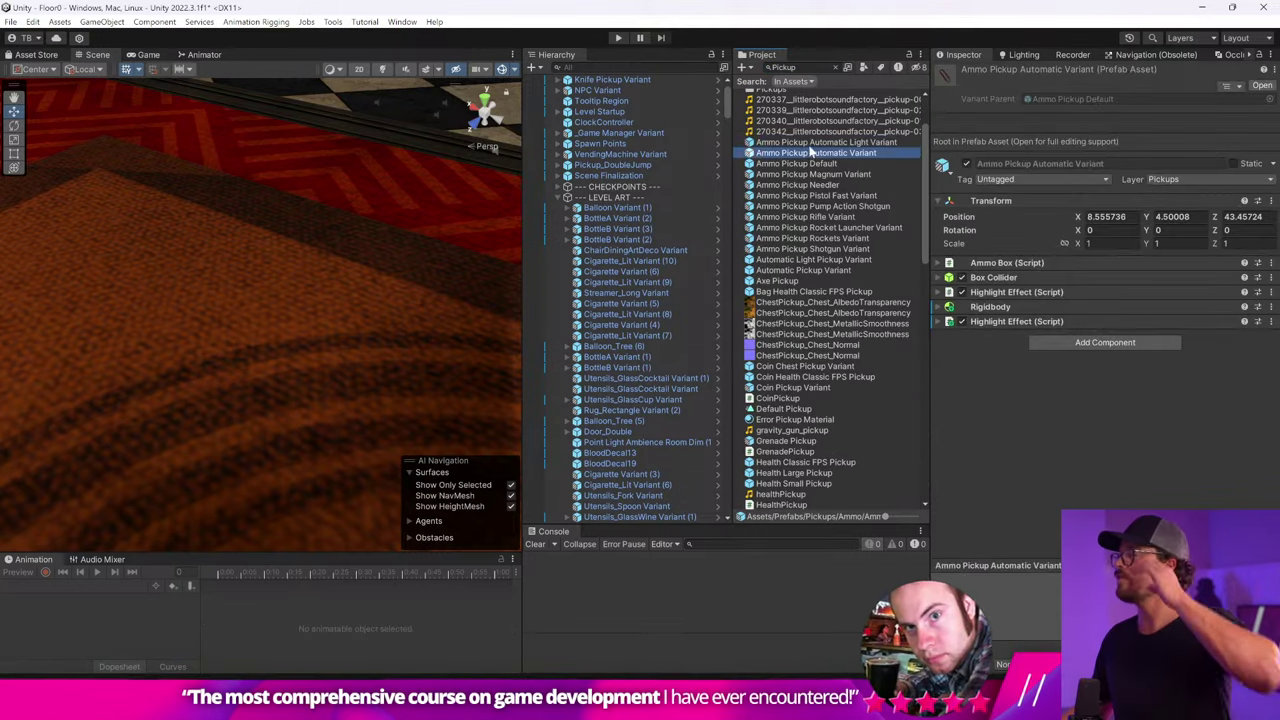
click(1047, 260)
scroll(1070, 364, down, 4)
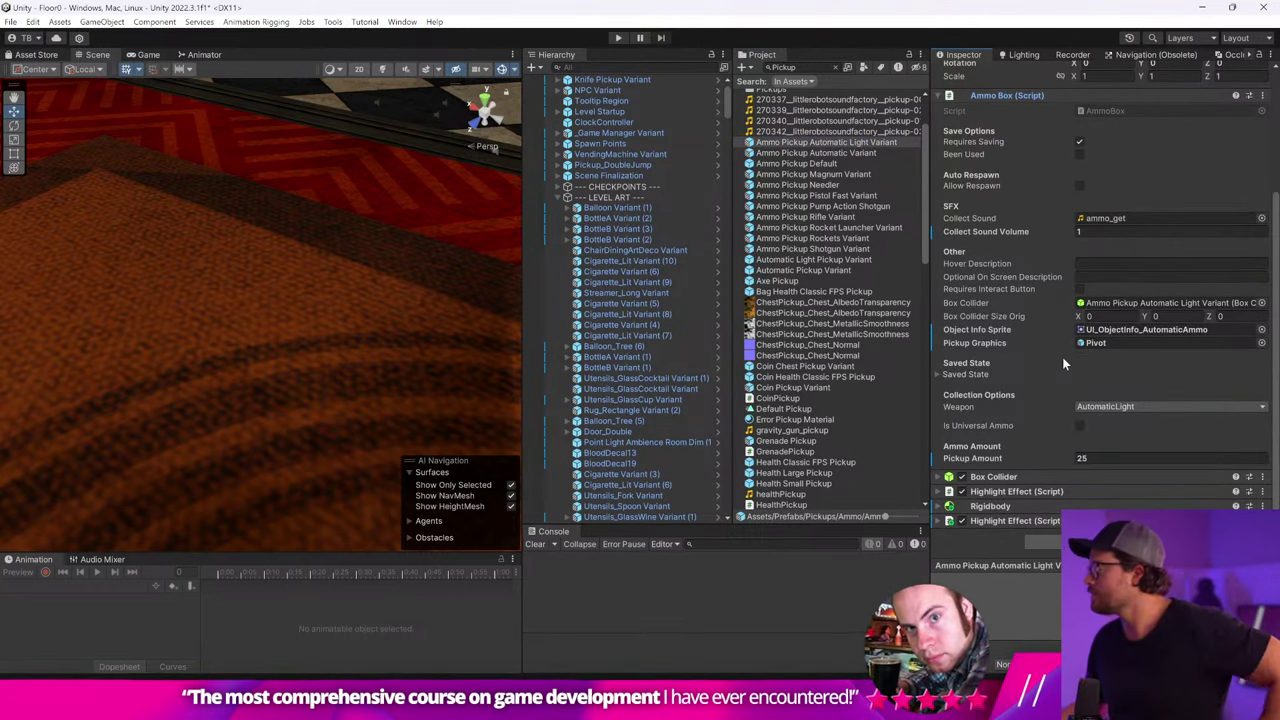
click(1211, 329)
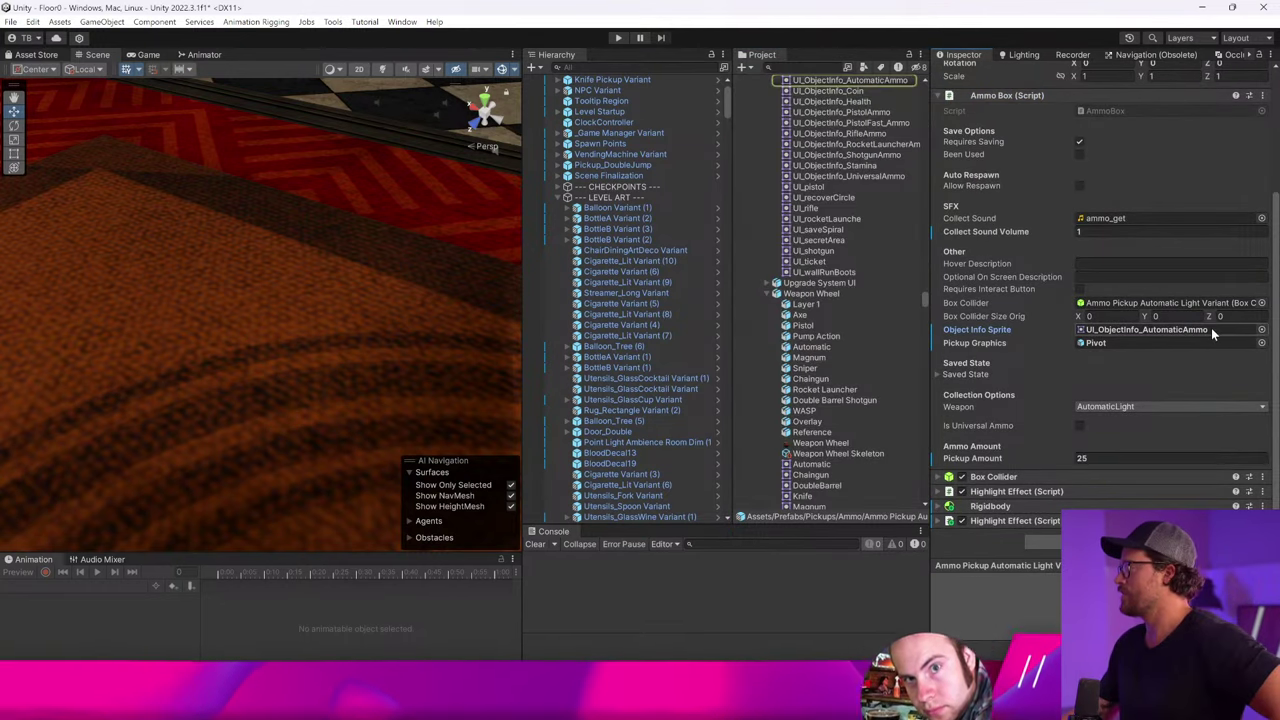
Rename the automatic light ammo slice of UI.psd to UI_ObjectInfo_AutomaticLight_Ammo in the Sprite Editor and apply the change.
scroll(857, 211, up, 3)
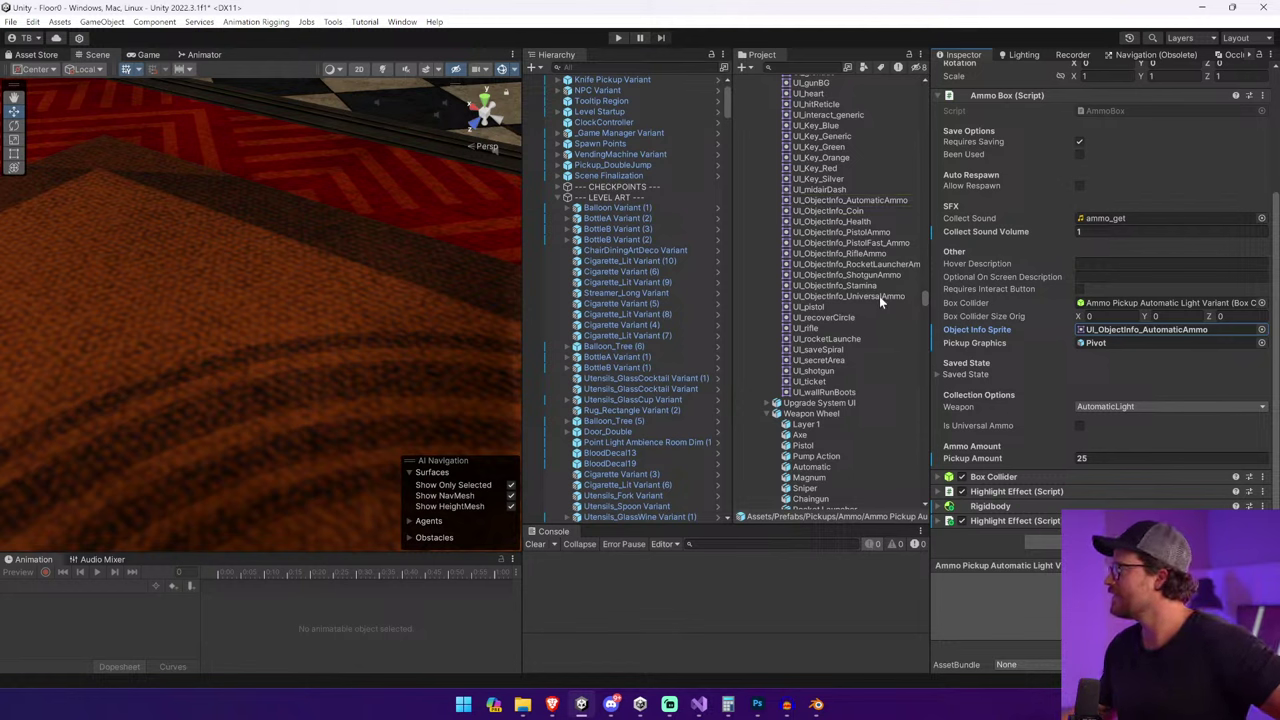
scroll(872, 265, up, 6)
scroll(875, 258, down, 3)
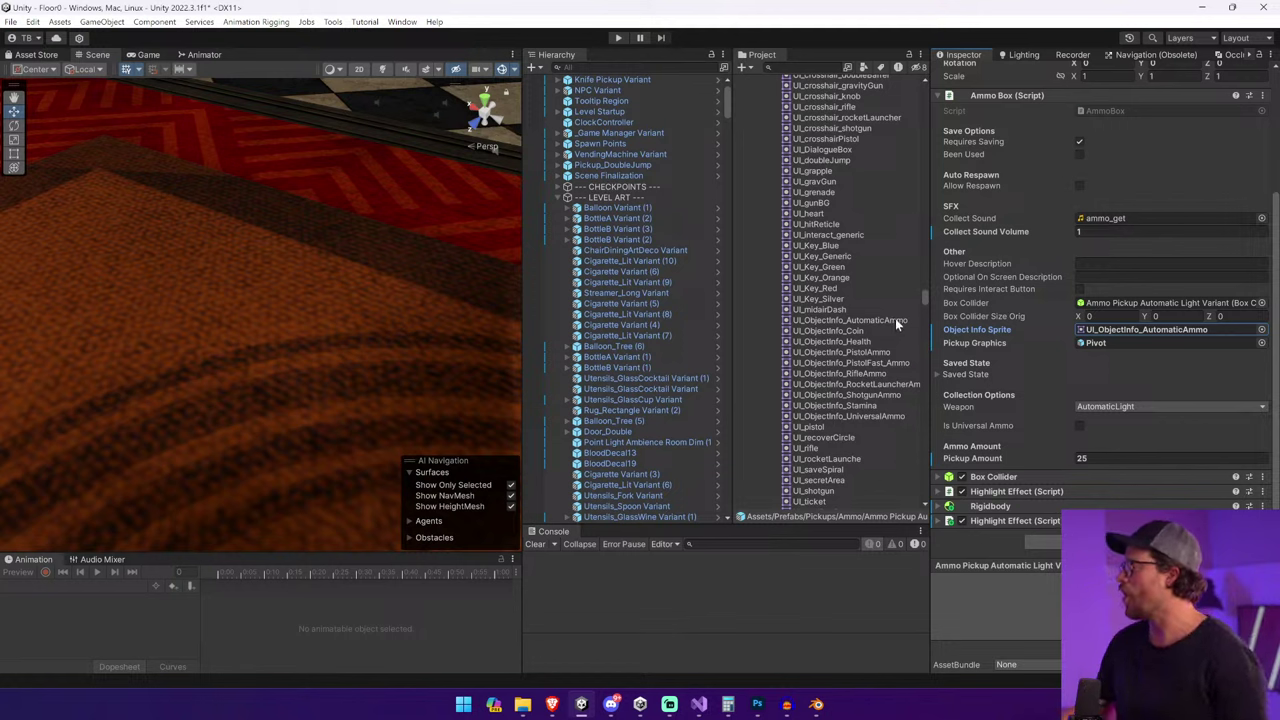
scroll(843, 400, up, 6)
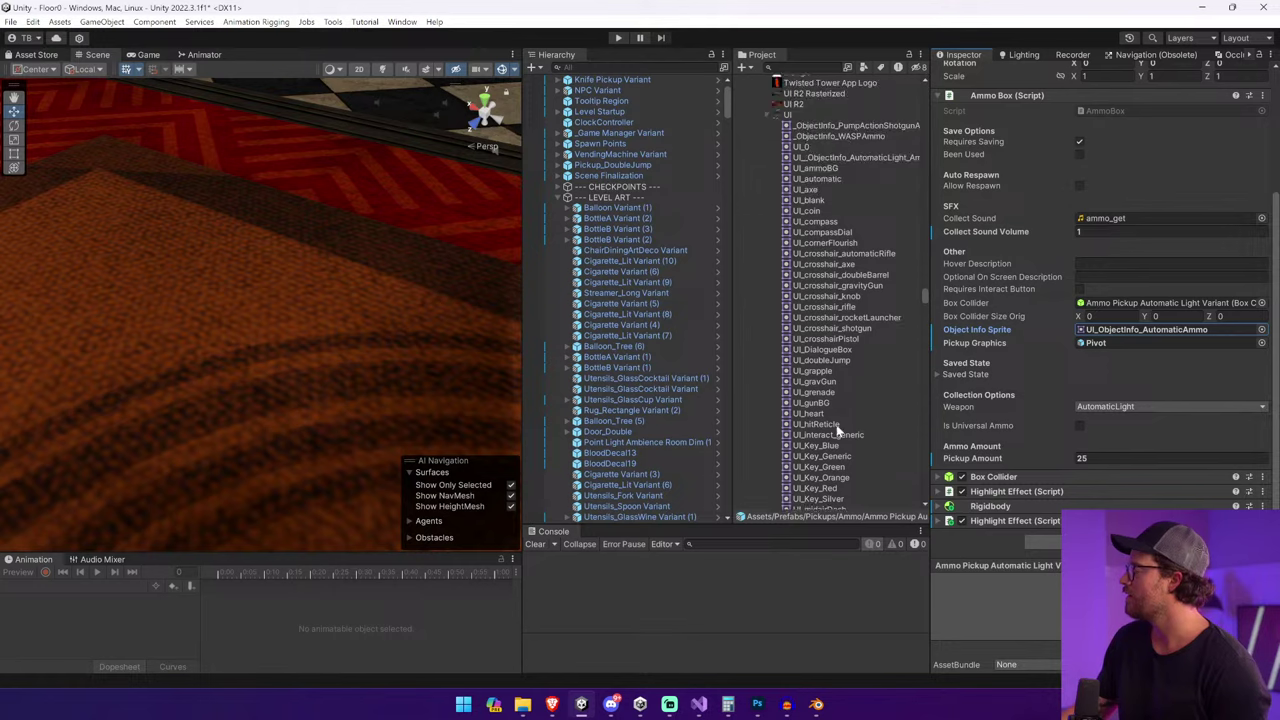
click(832, 154)
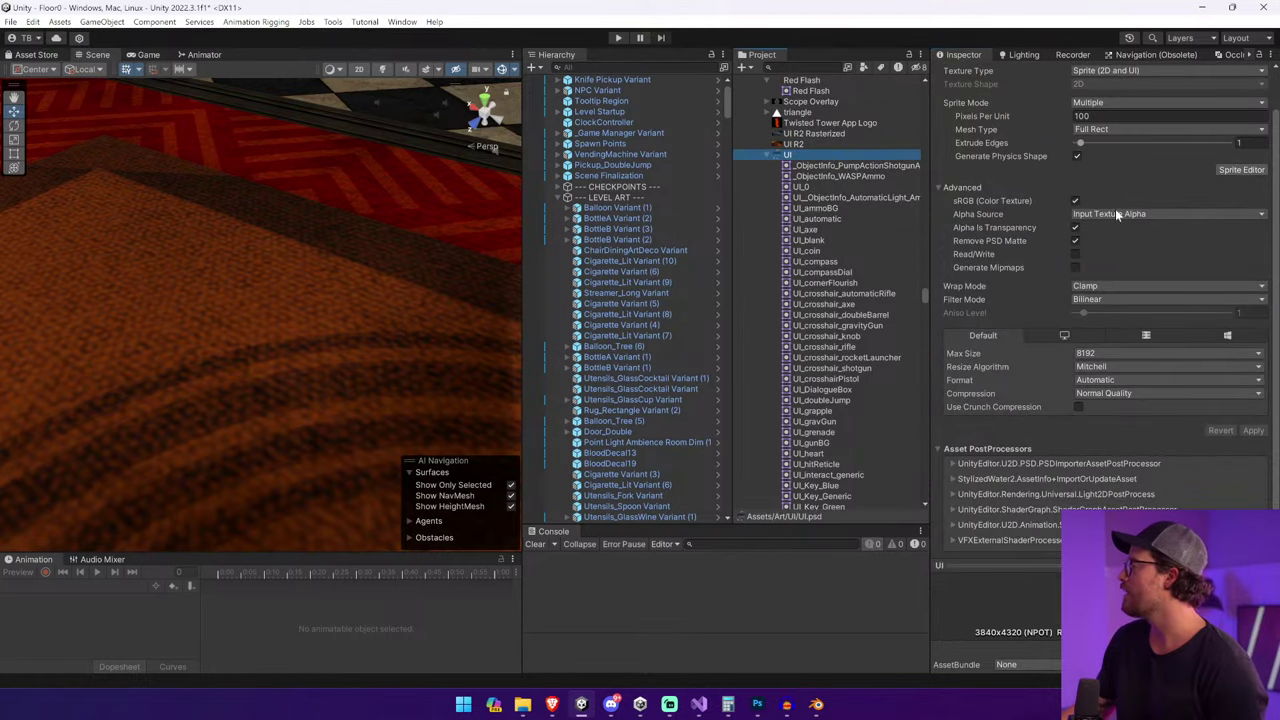
click(1241, 170)
click(668, 108)
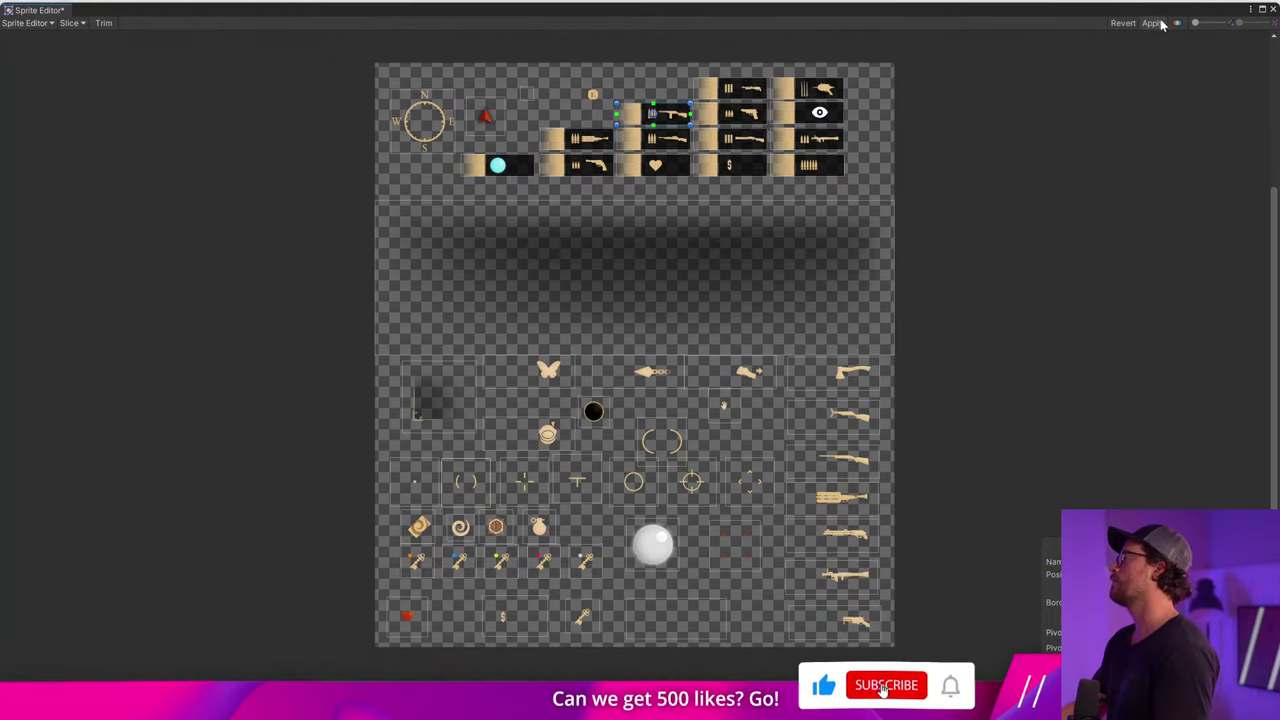
click(1160, 24)
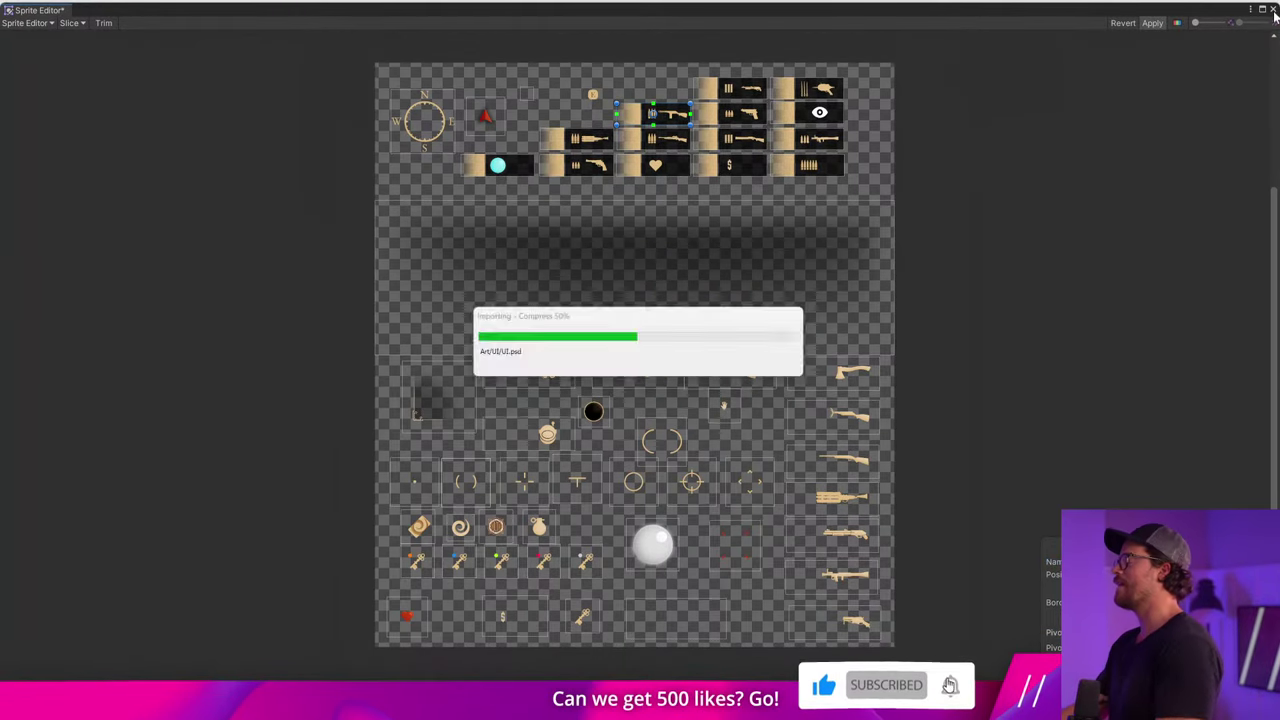
click(1273, 9)
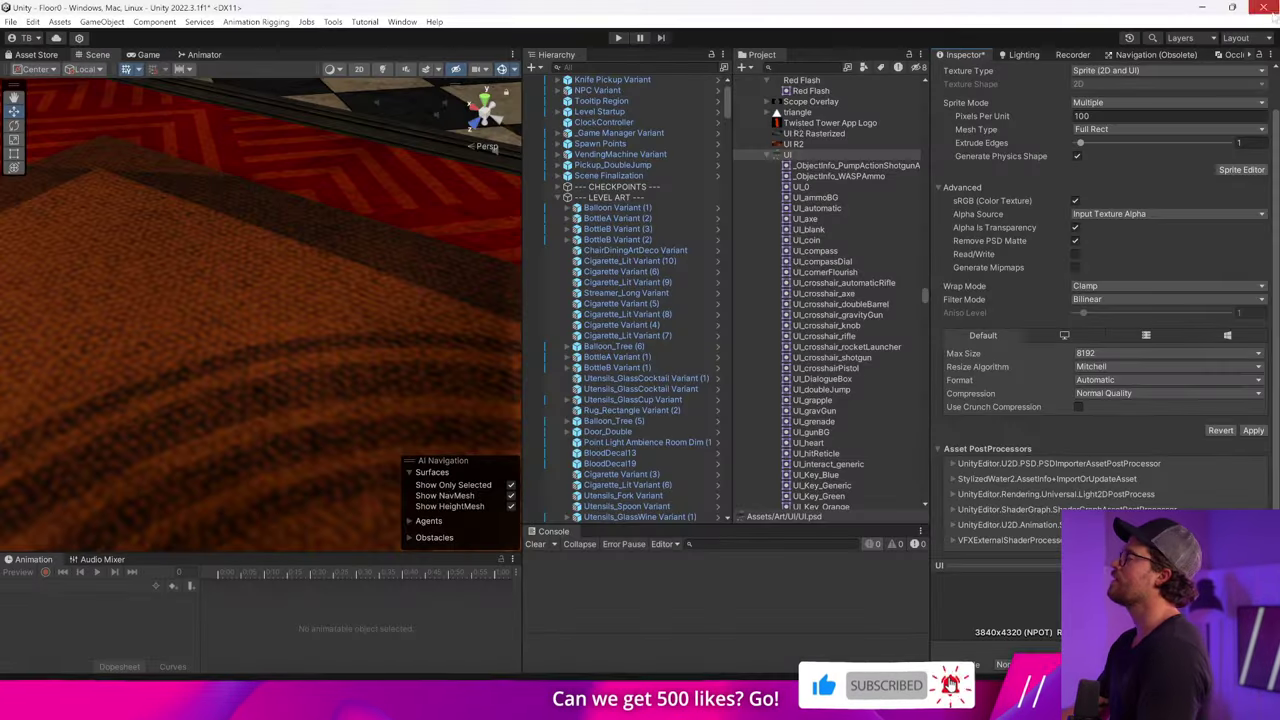
Save the UI.psd import settings, then rename the pump-action and needle gun slices to UI_ObjectInfo_PumpActionShotgunAmmo and UI_ObjectInfo_WASPAmmo and apply.
click(850, 165)
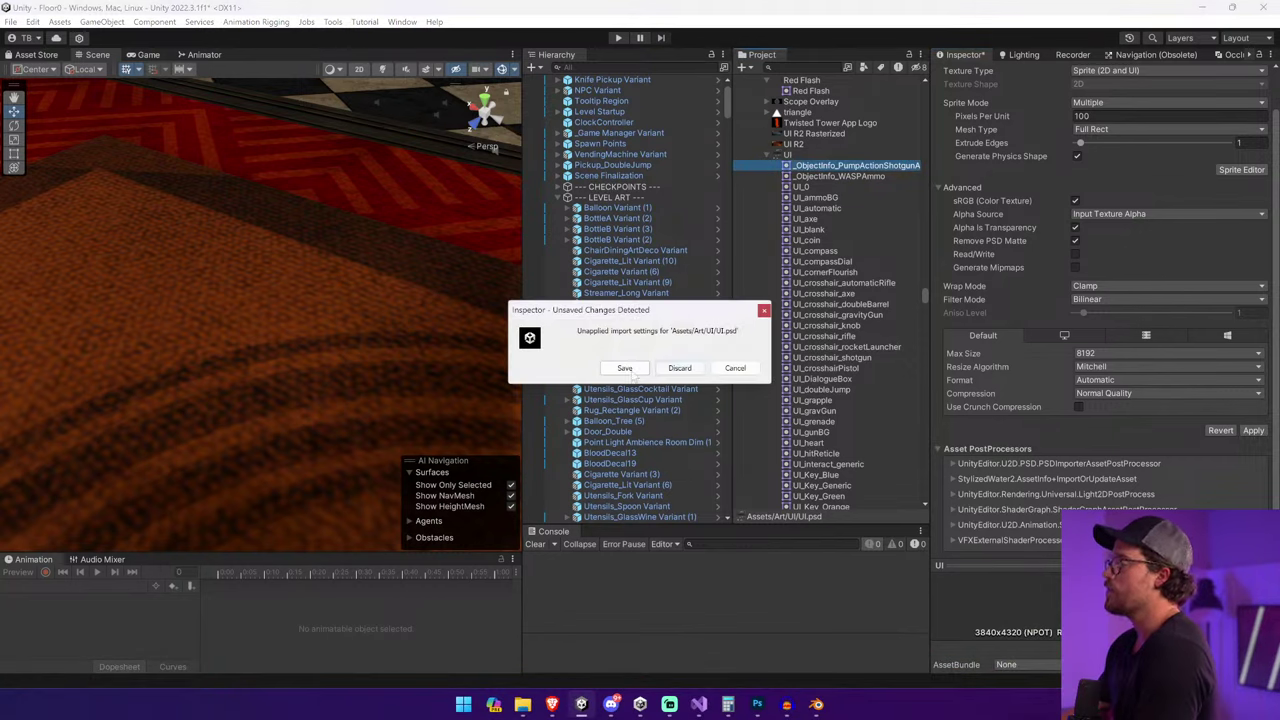
click(624, 368)
click(818, 156)
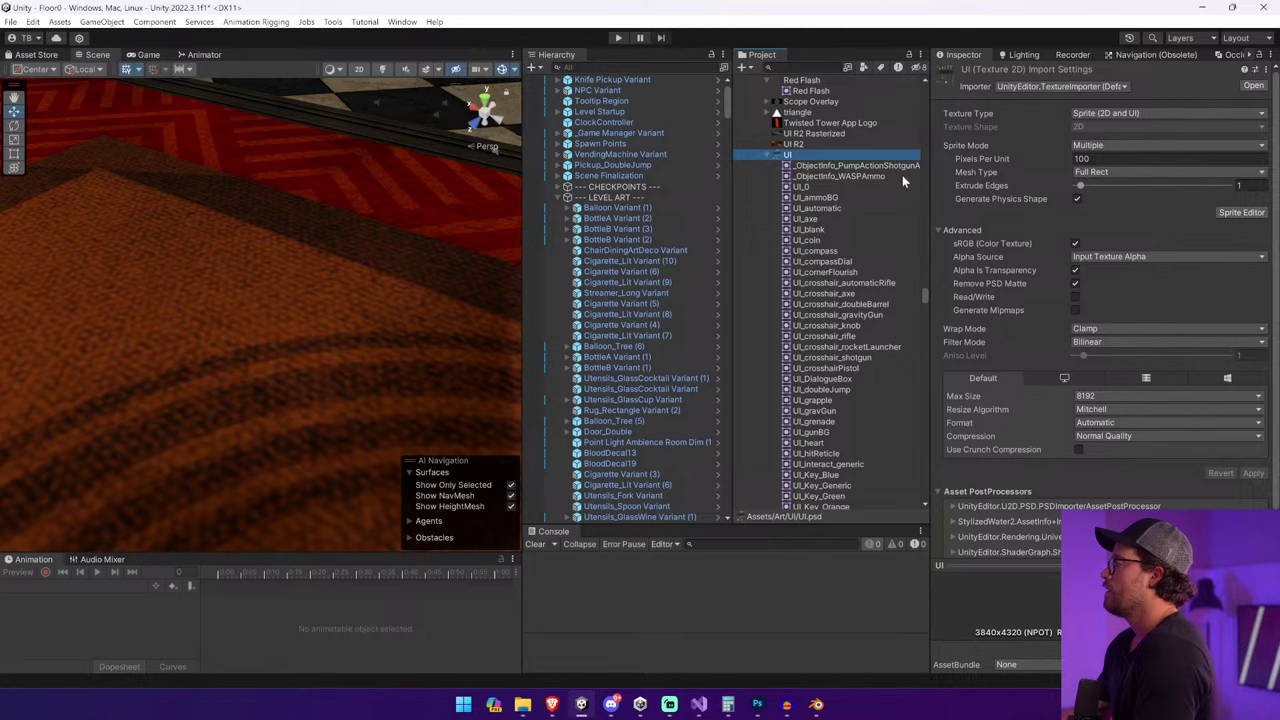
click(1224, 213)
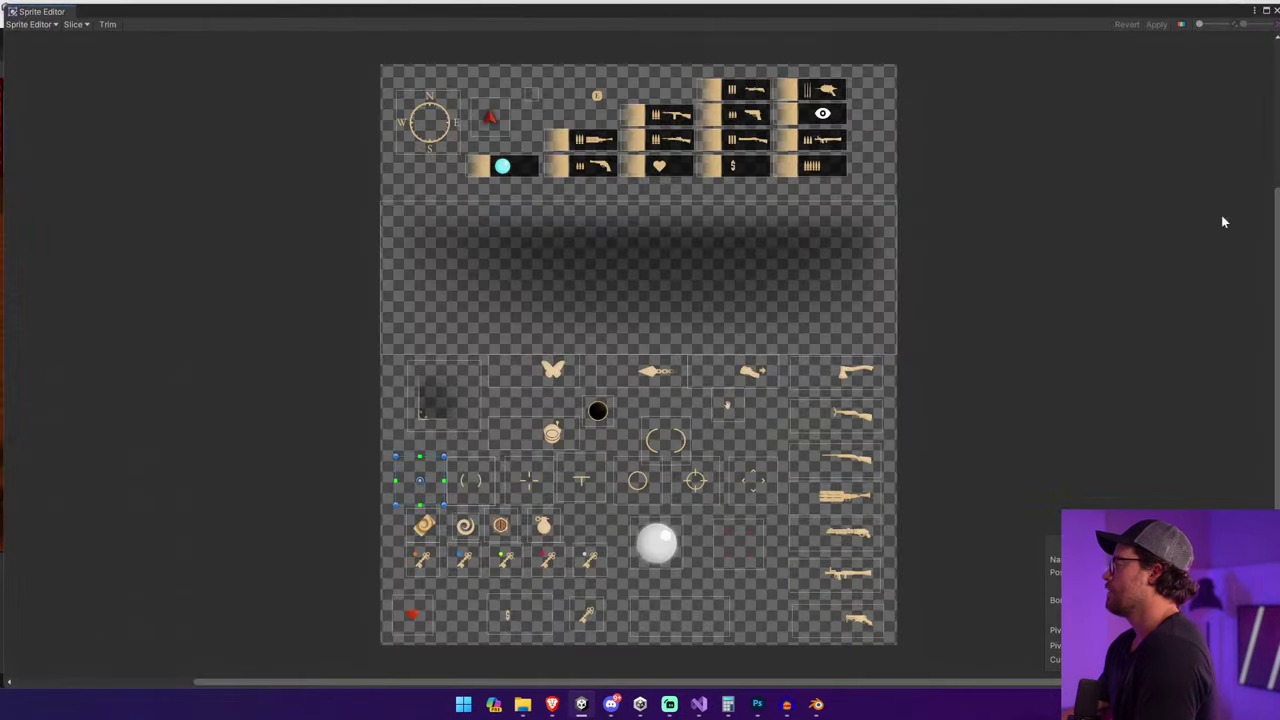
click(757, 96)
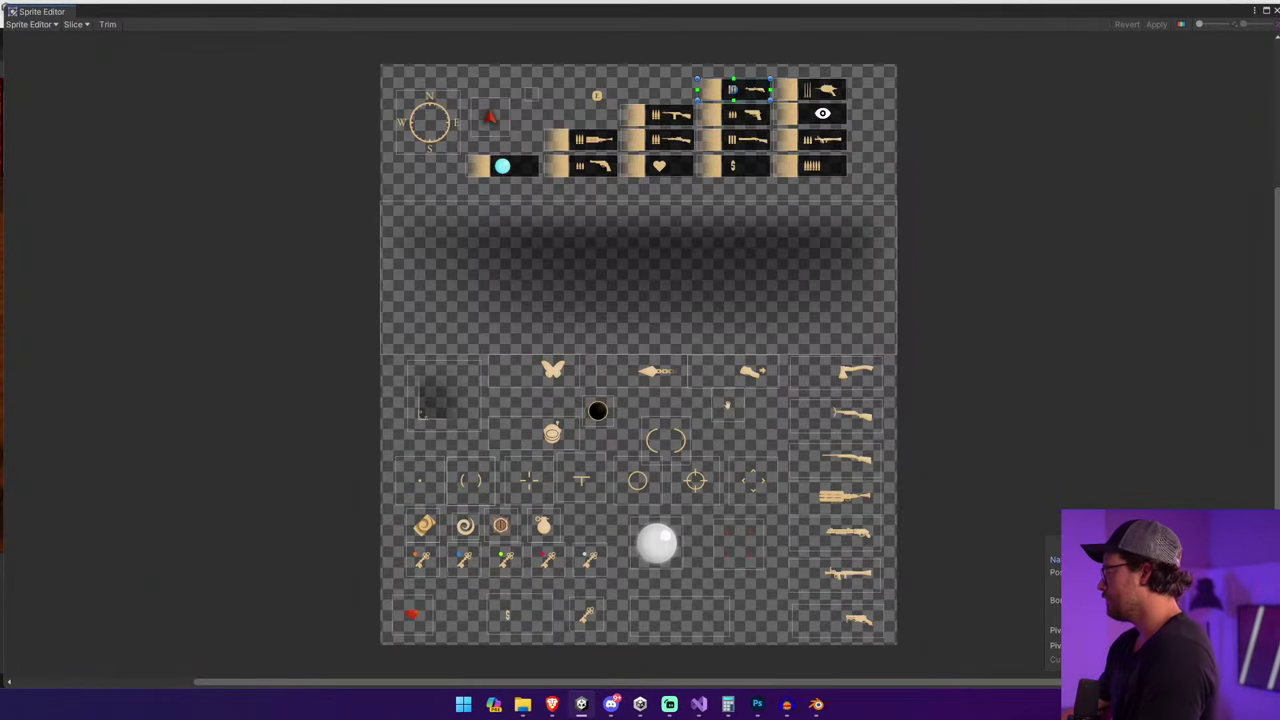
key(Return)
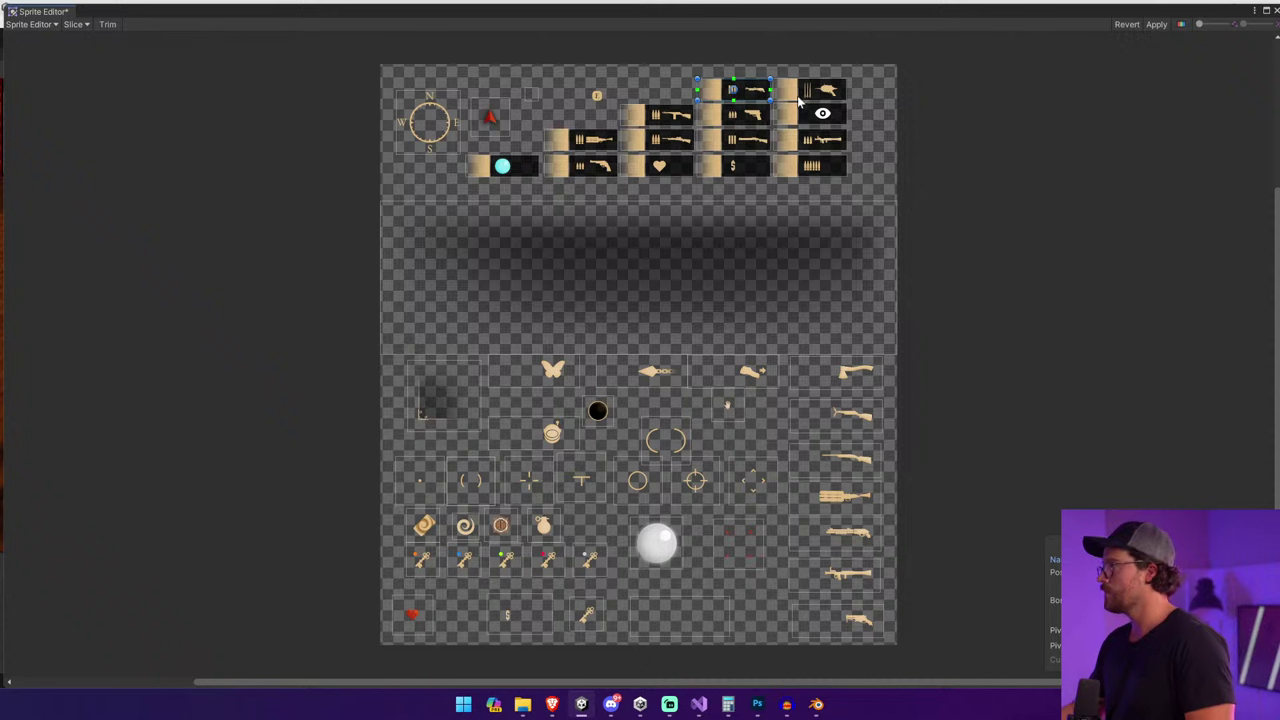
click(830, 93)
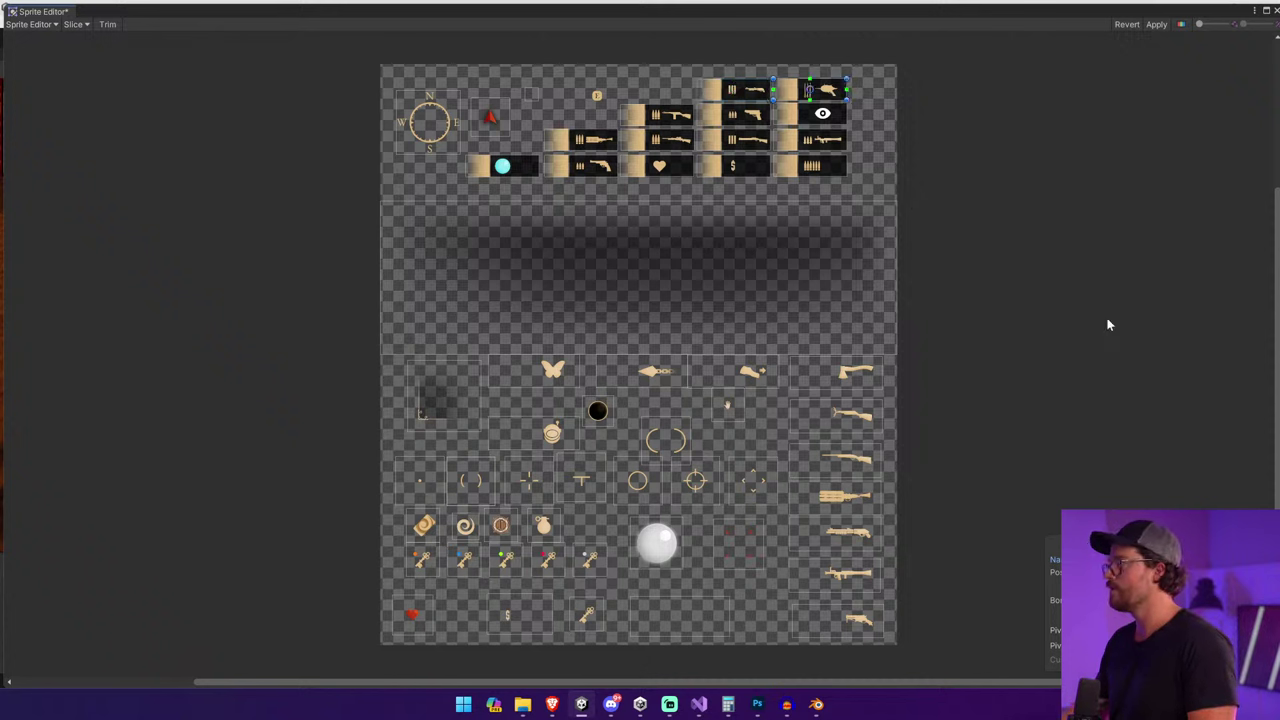
click(743, 117)
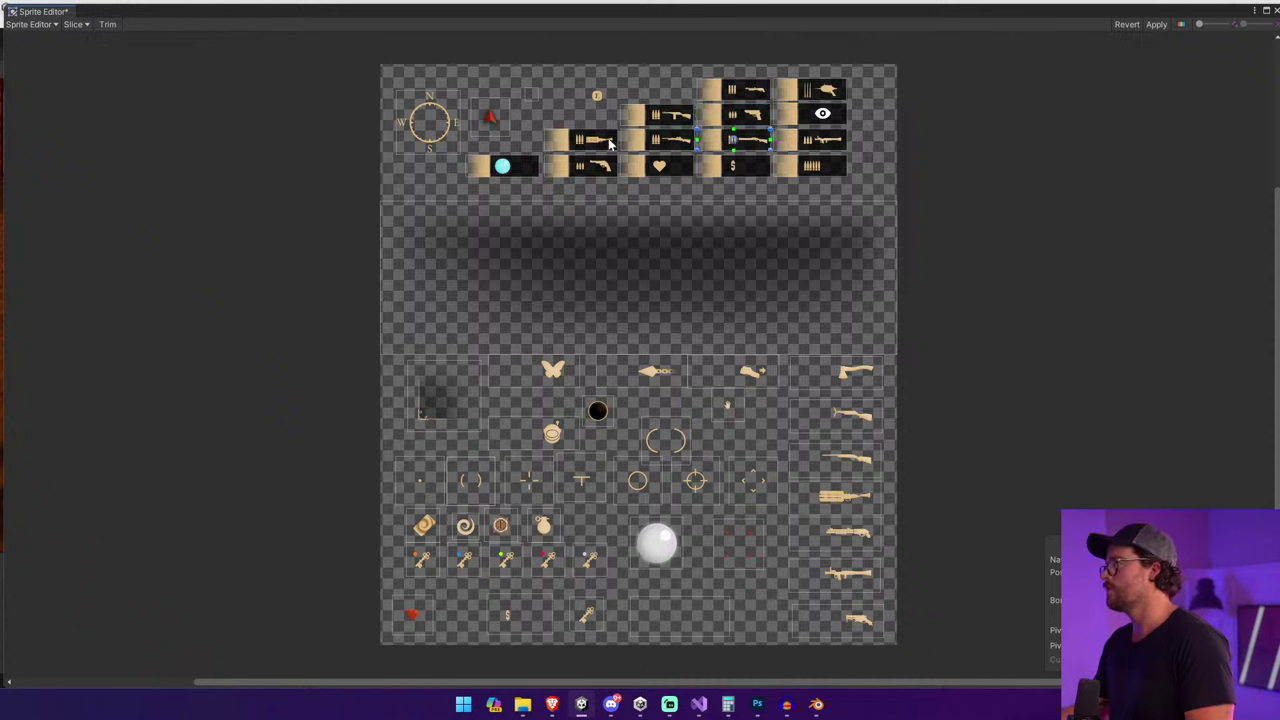
click(1155, 24)
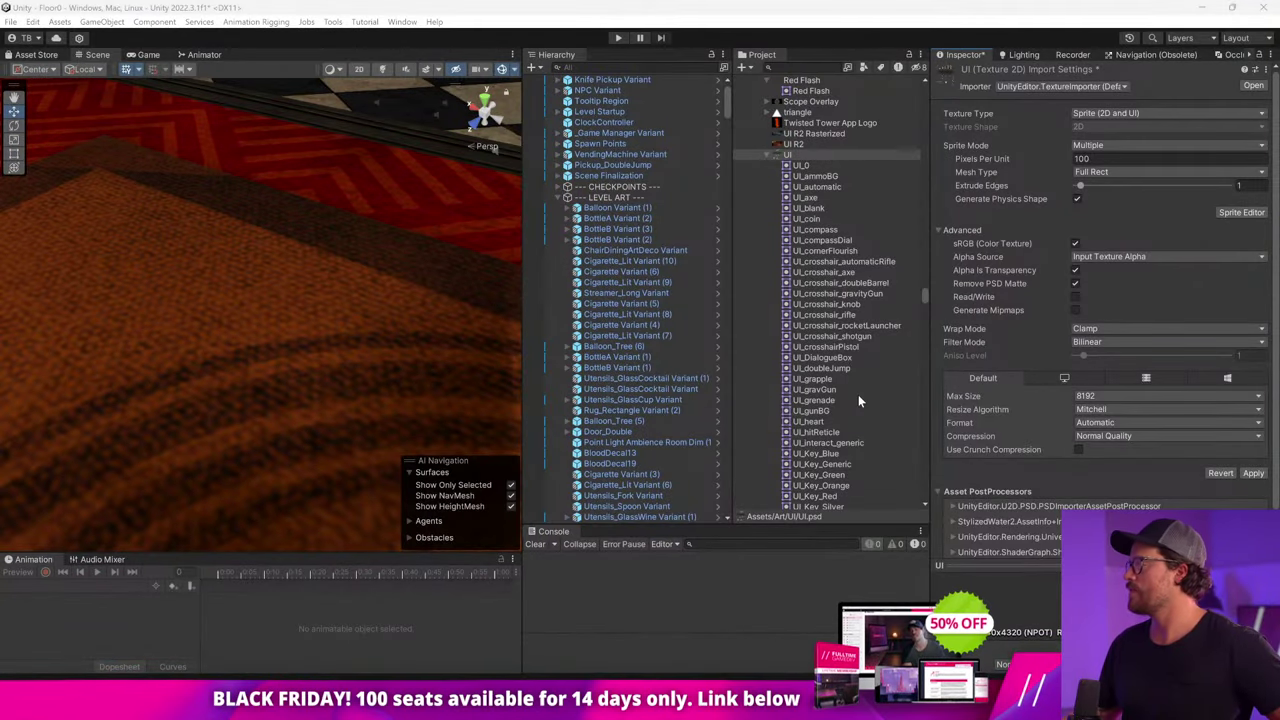
Search the project for "ammo" and discard the unapplied UI.psd import settings.
scroll(855, 350, down, 8)
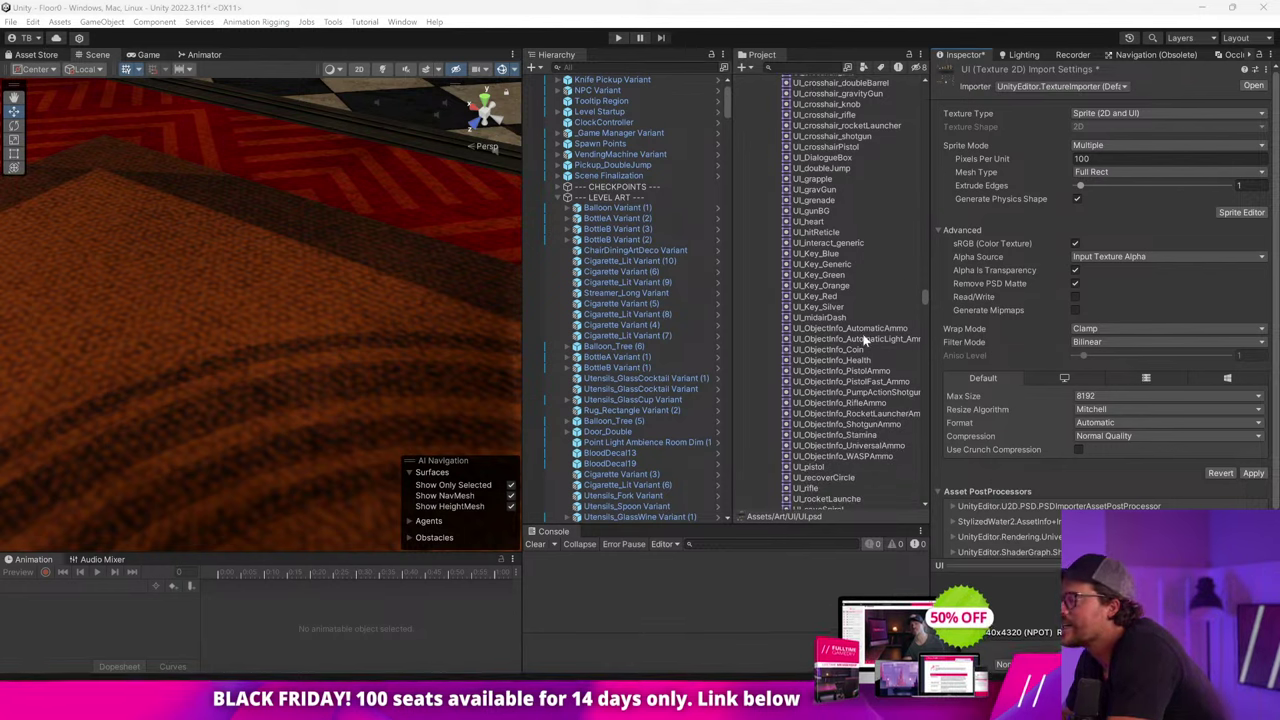
click(768, 67)
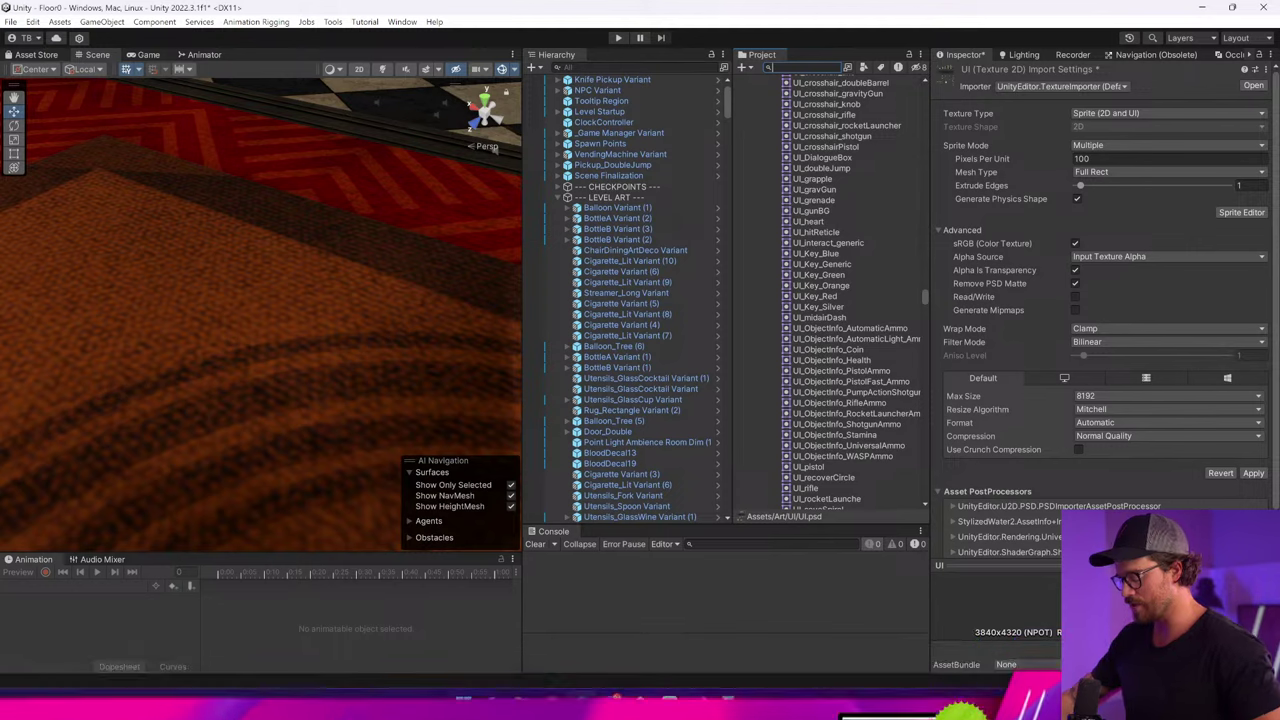
text(auaomtic)
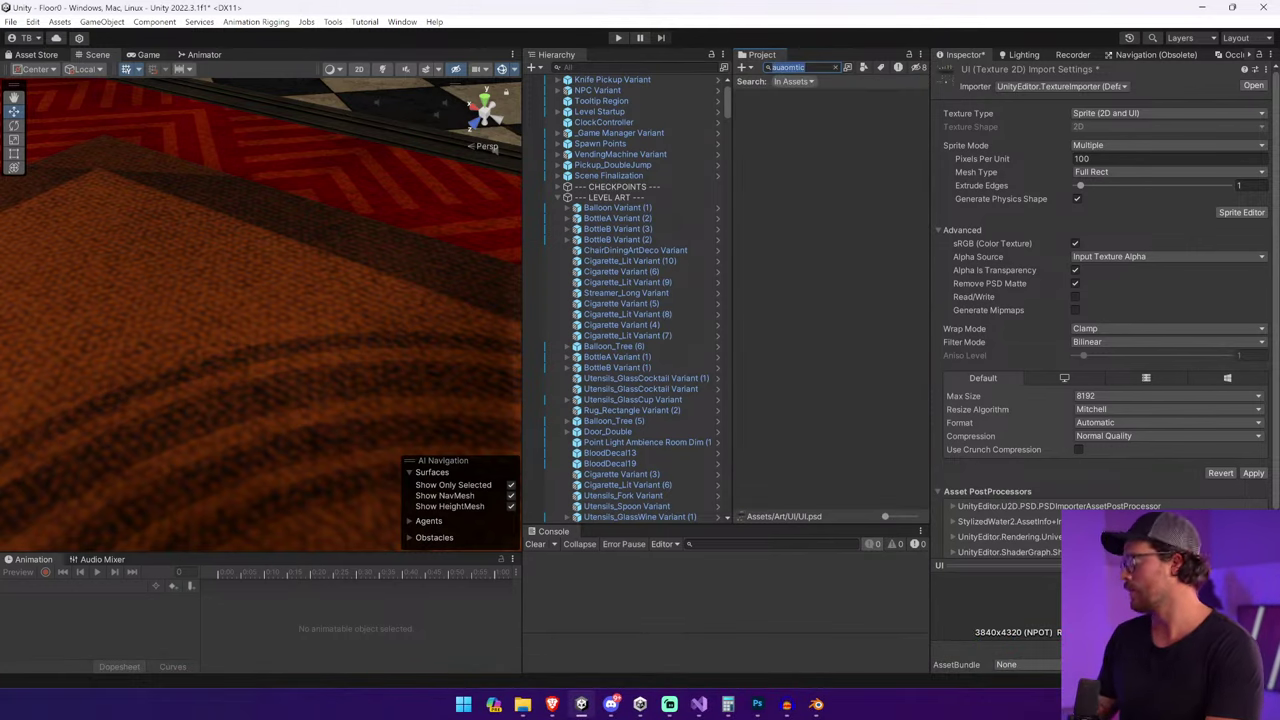
text(ammo)
click(785, 200)
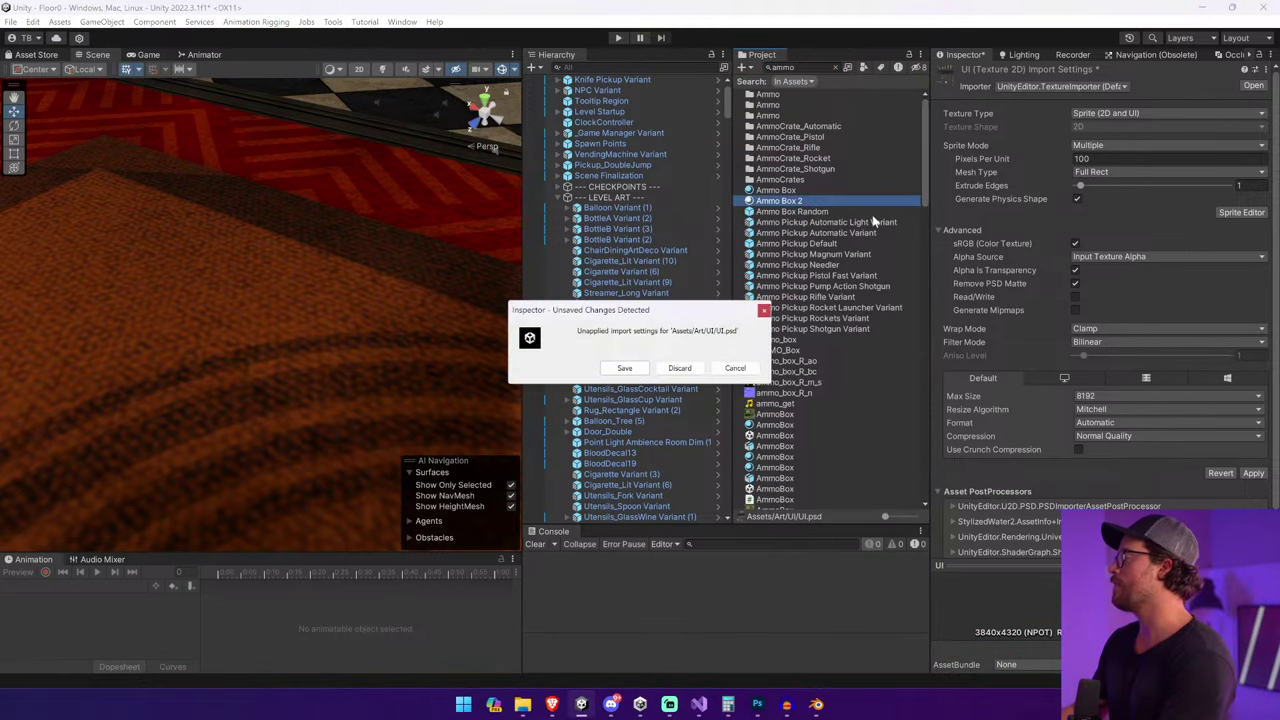
click(679, 368)
Assign UI_ObjectInfo_AutomaticLight_Ammo as the Object Info Sprite of the Ammo Pickup Automatic Light Variant prefab.
click(838, 218)
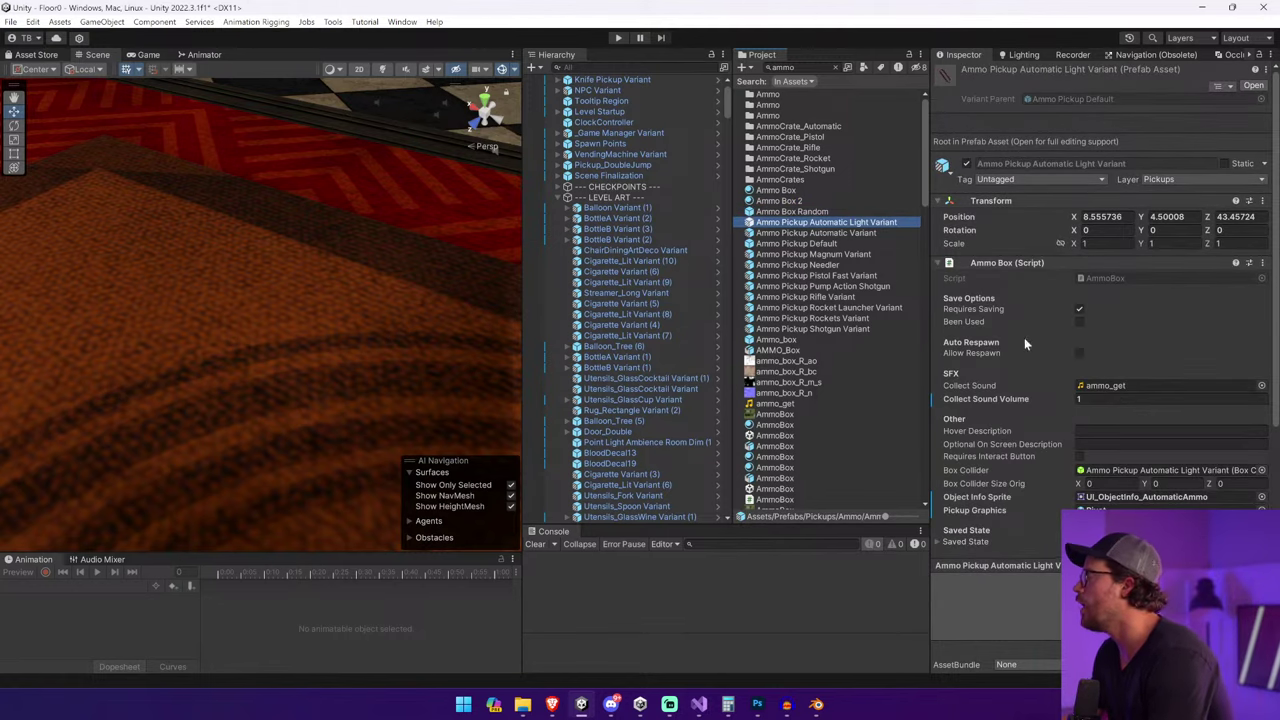
scroll(1060, 380, down, 3)
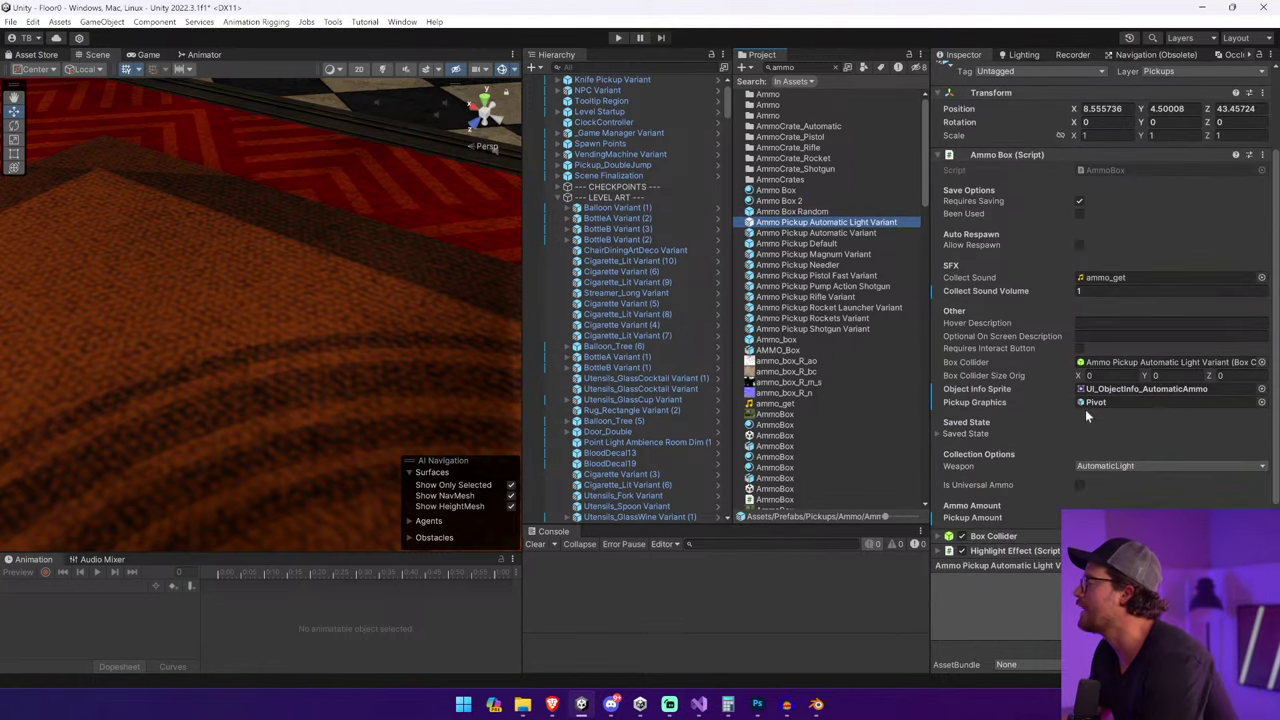
click(1260, 389)
drag(982, 162, 455, 111)
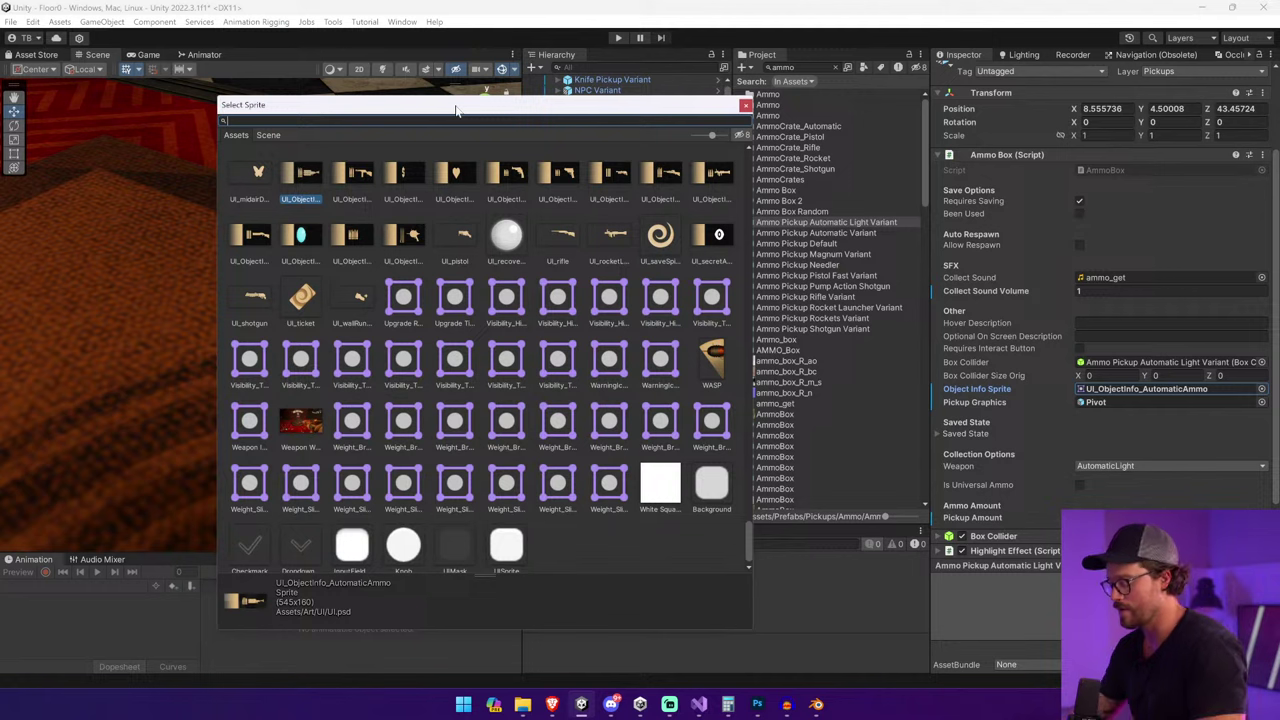
text(automati)
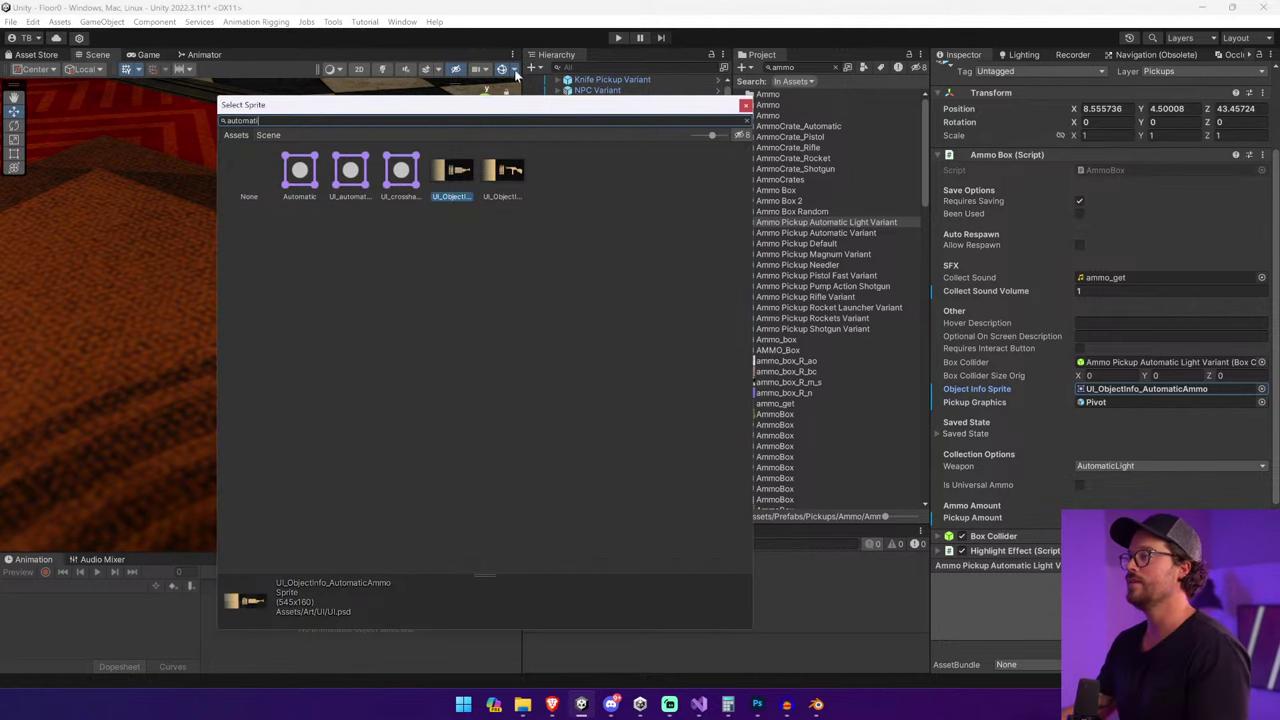
click(492, 172)
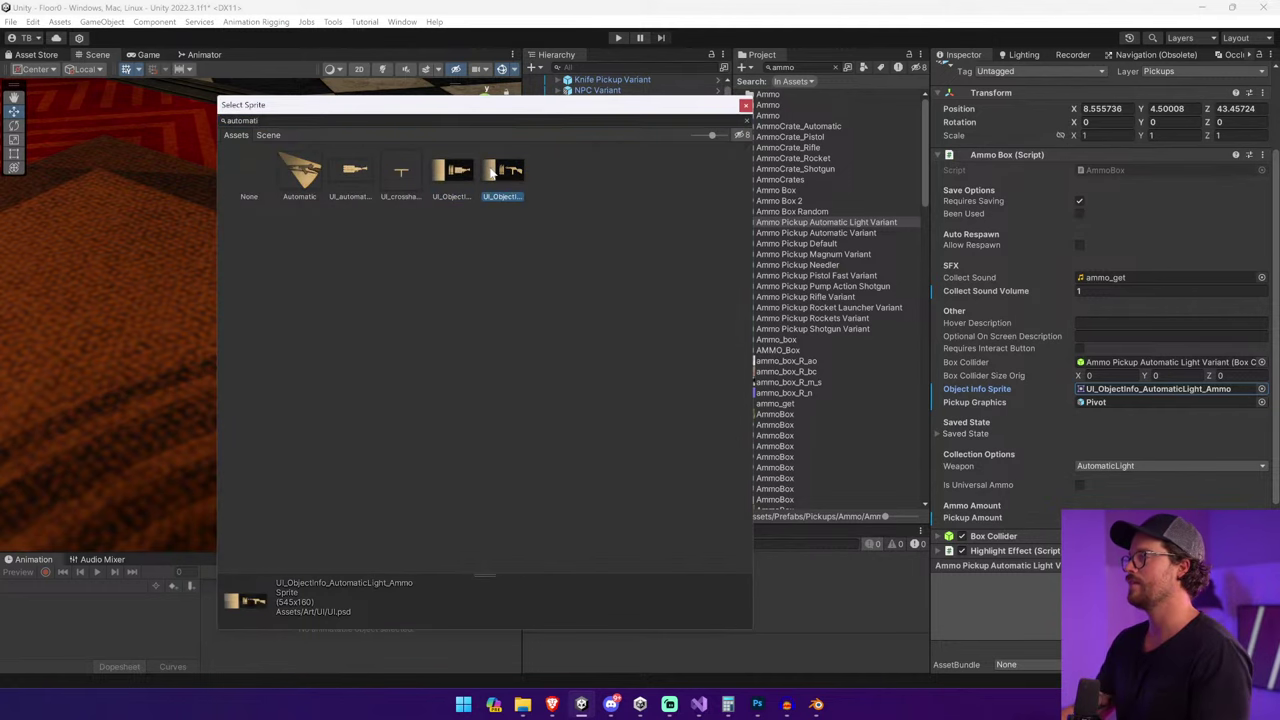
double_click(500, 172)
Check the automatic, default and magnum ammo pickups, and set the Ammo Pickup Needler prefab's Object Info Sprite to UI_ObjectInfo_WASPAmmo.
click(871, 233)
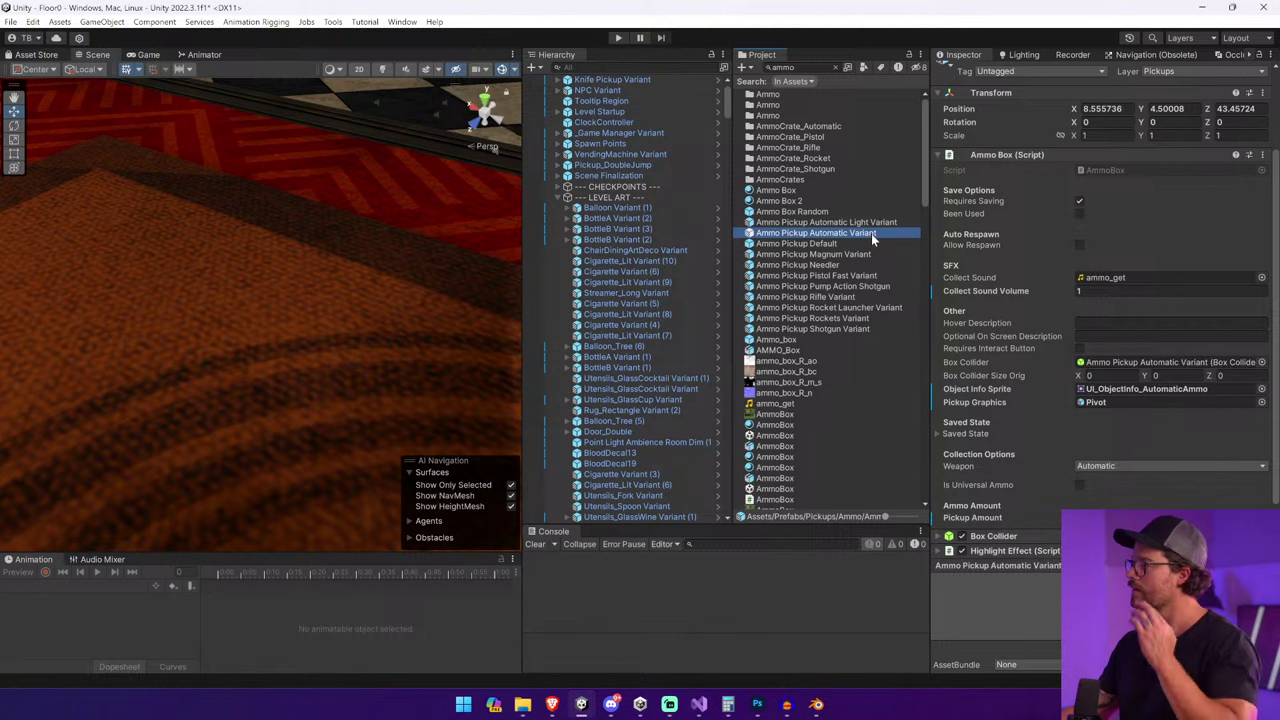
click(878, 243)
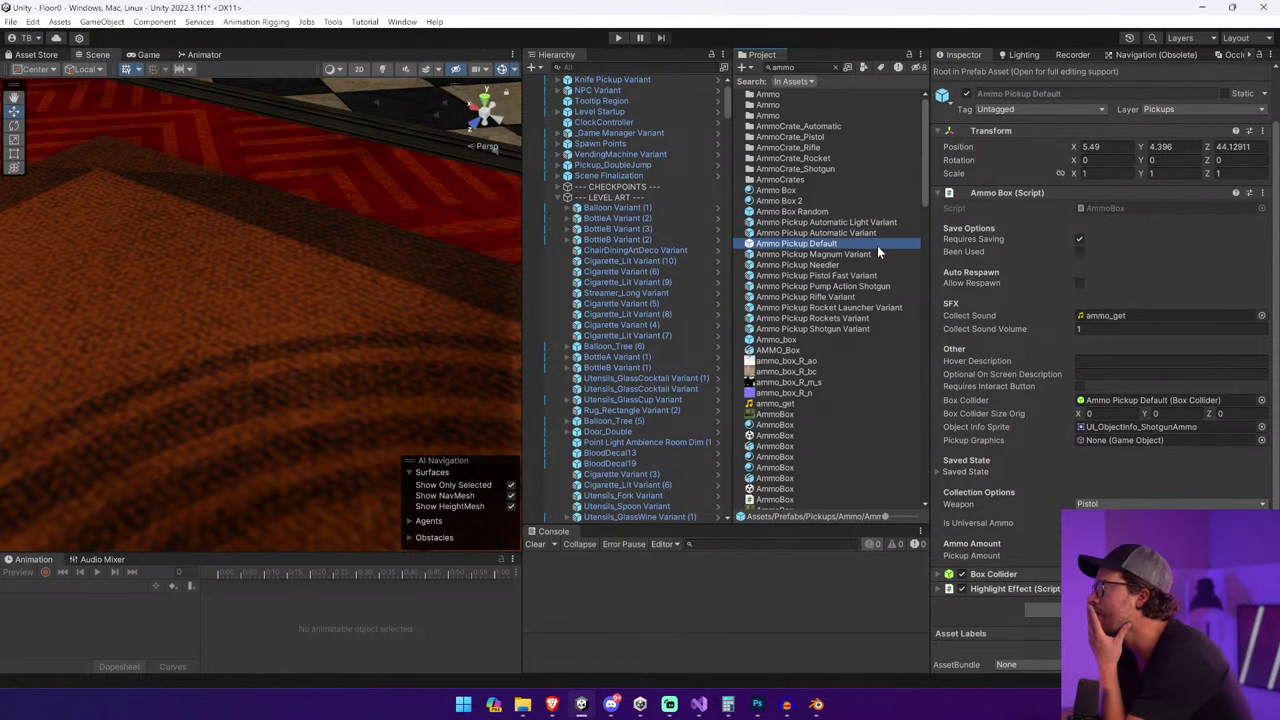
click(877, 253)
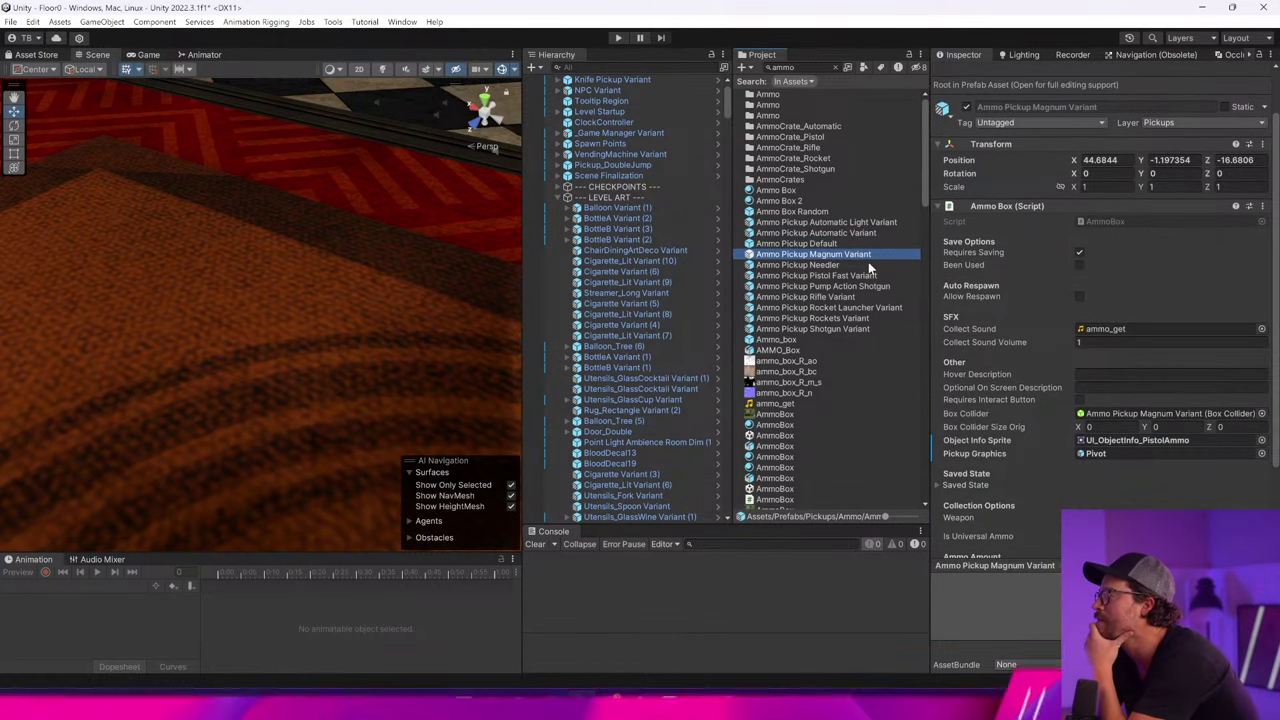
click(868, 264)
click(1261, 440)
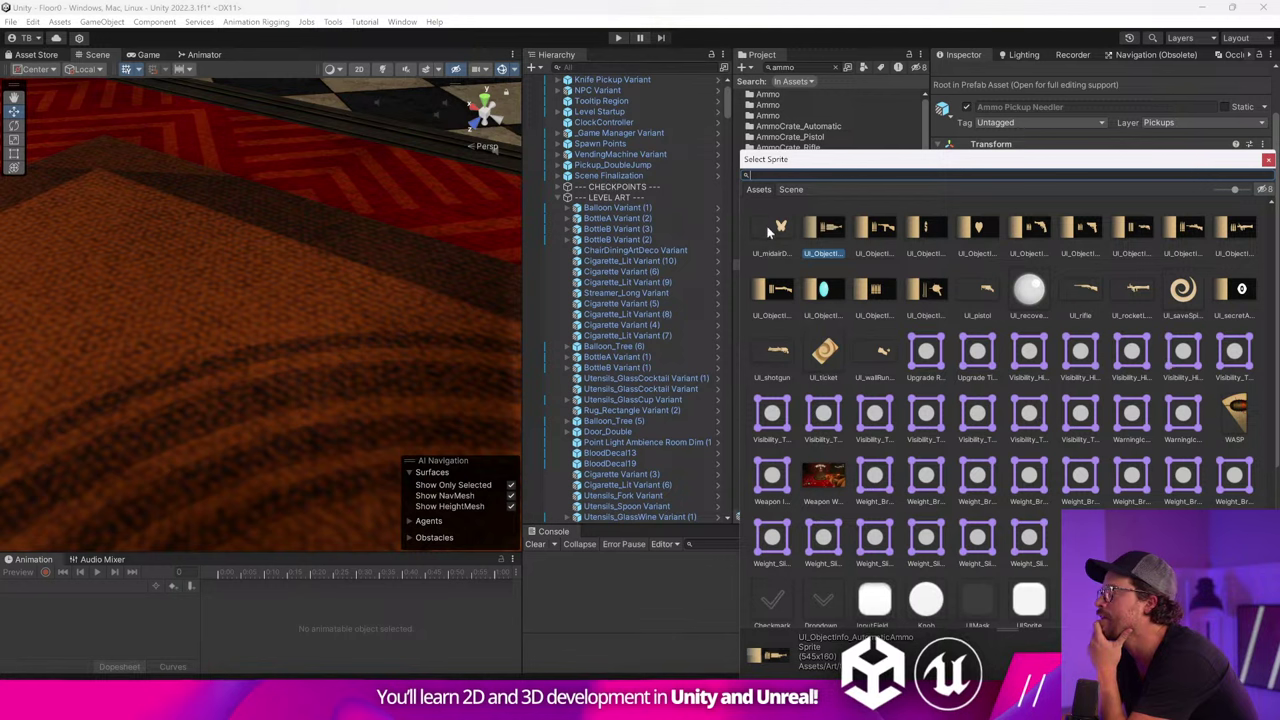
text(wasp)
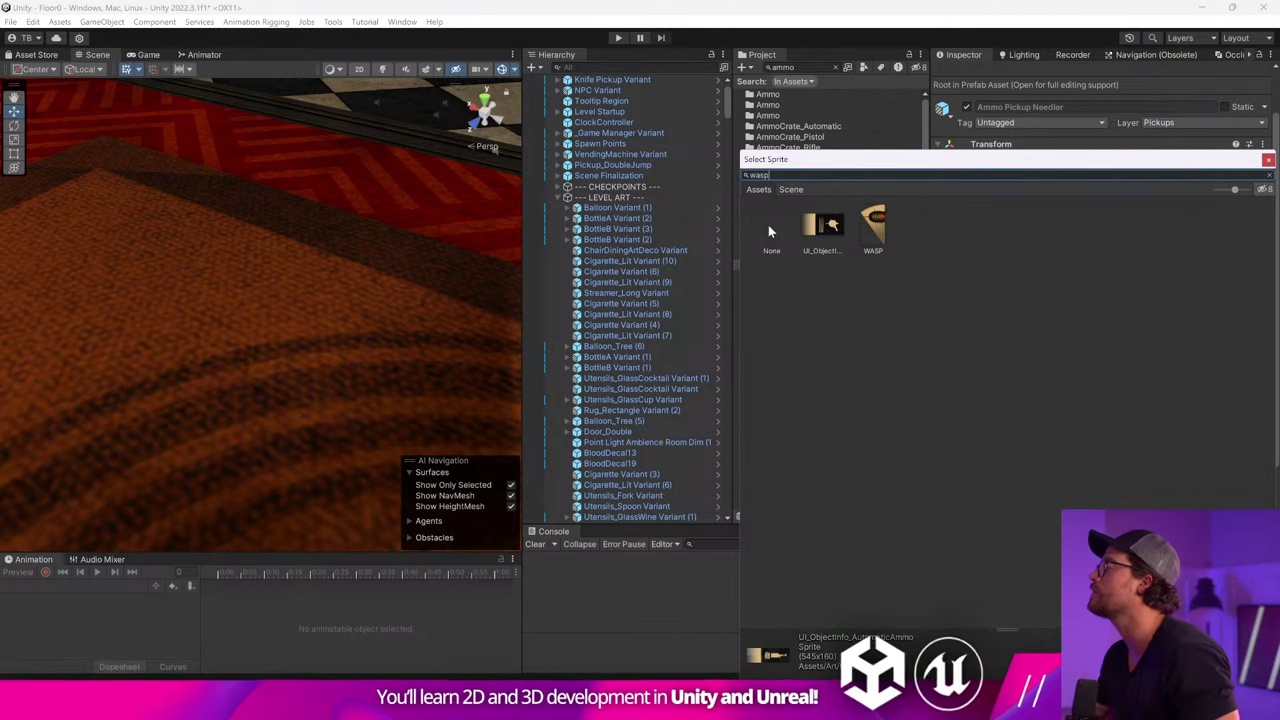
double_click(815, 221)
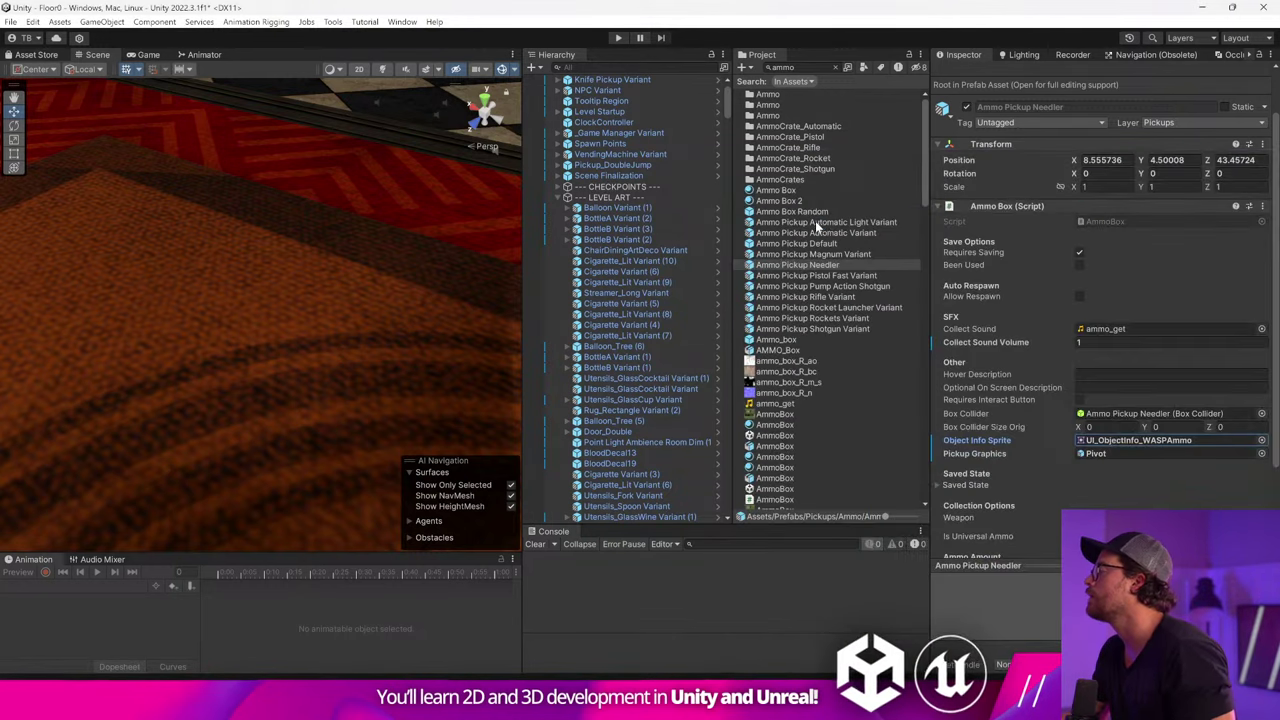
Set the Object Info Sprite of the Ammo Pickup Pistol Fast Variant prefab to UI_ObjectInfo_PistolFast_Ammo.
click(816, 275)
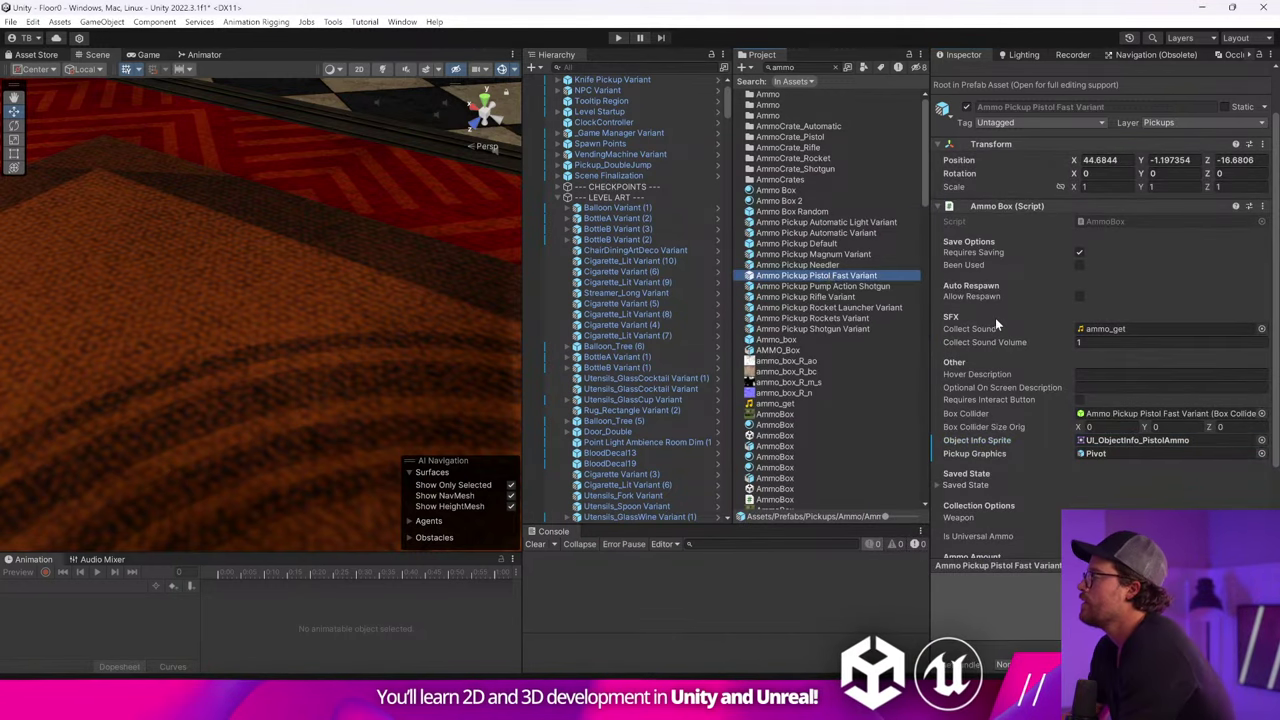
click(1261, 440)
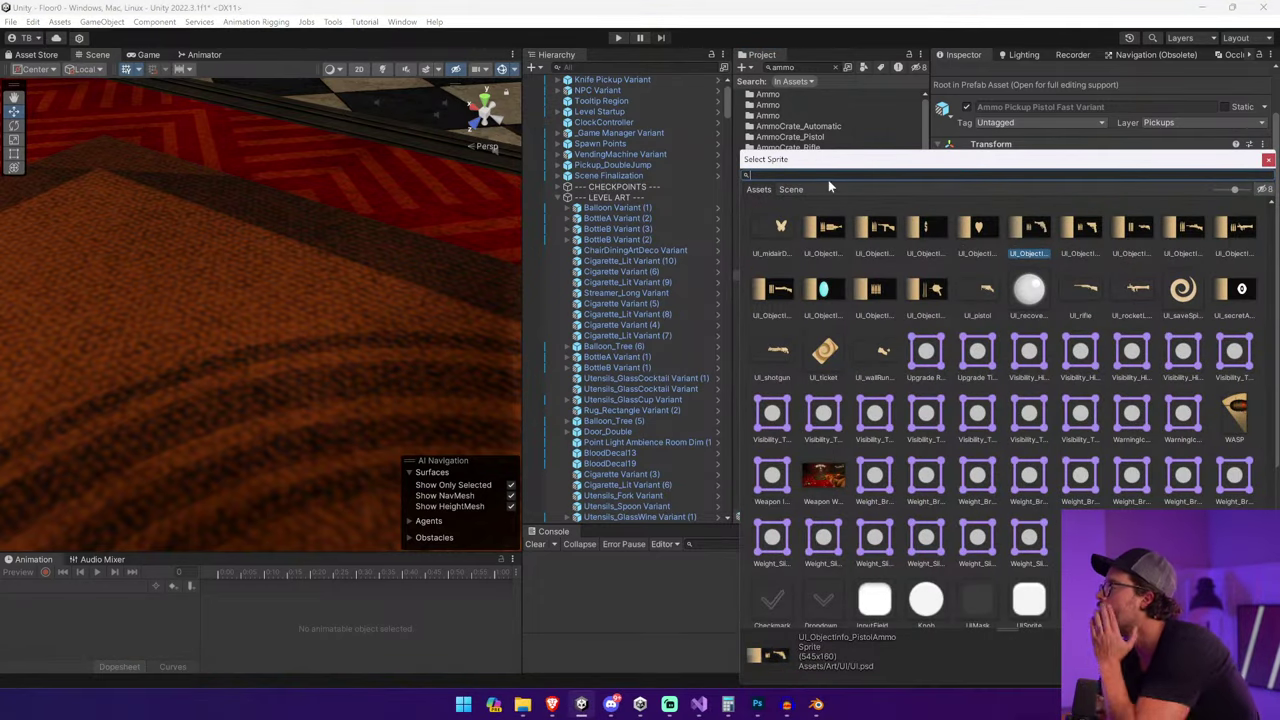
double_click(1083, 236)
Replace the Ammo Pickup Pump Action Shotgun prefab's Object Info Sprite with UI_ObjectInfo_PumpActionShotgunAmmo.
click(848, 286)
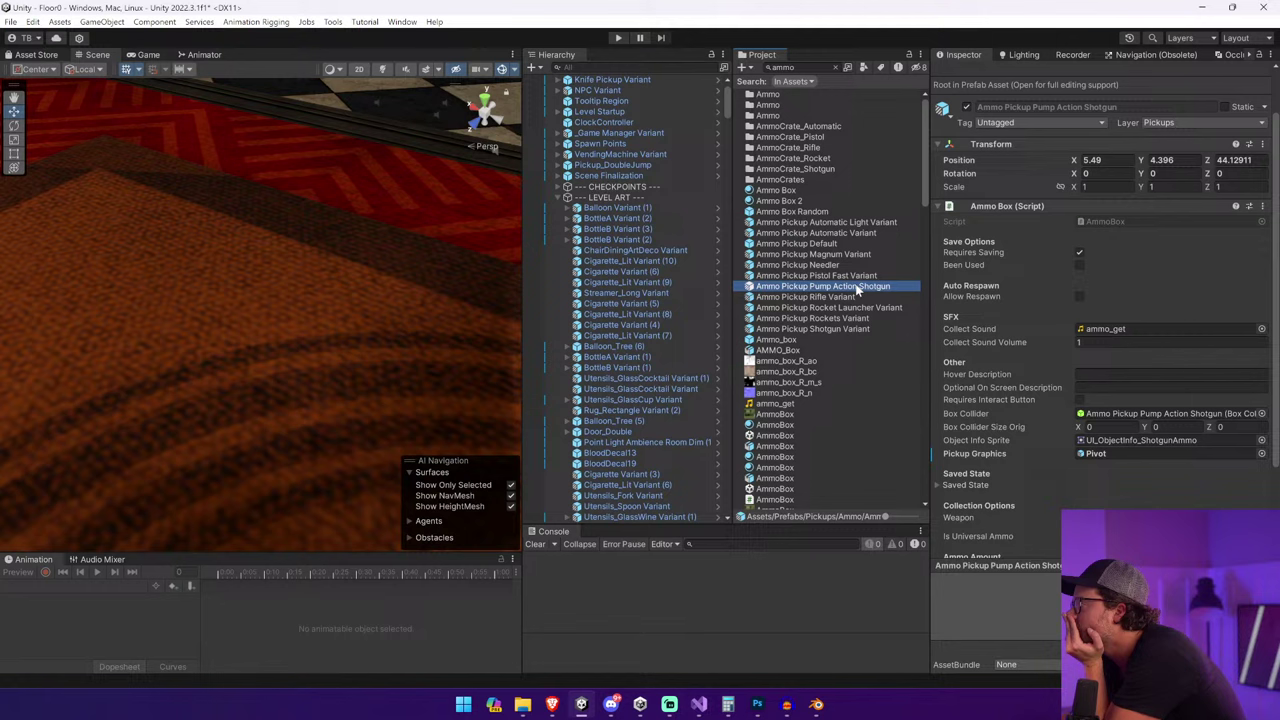
click(1261, 441)
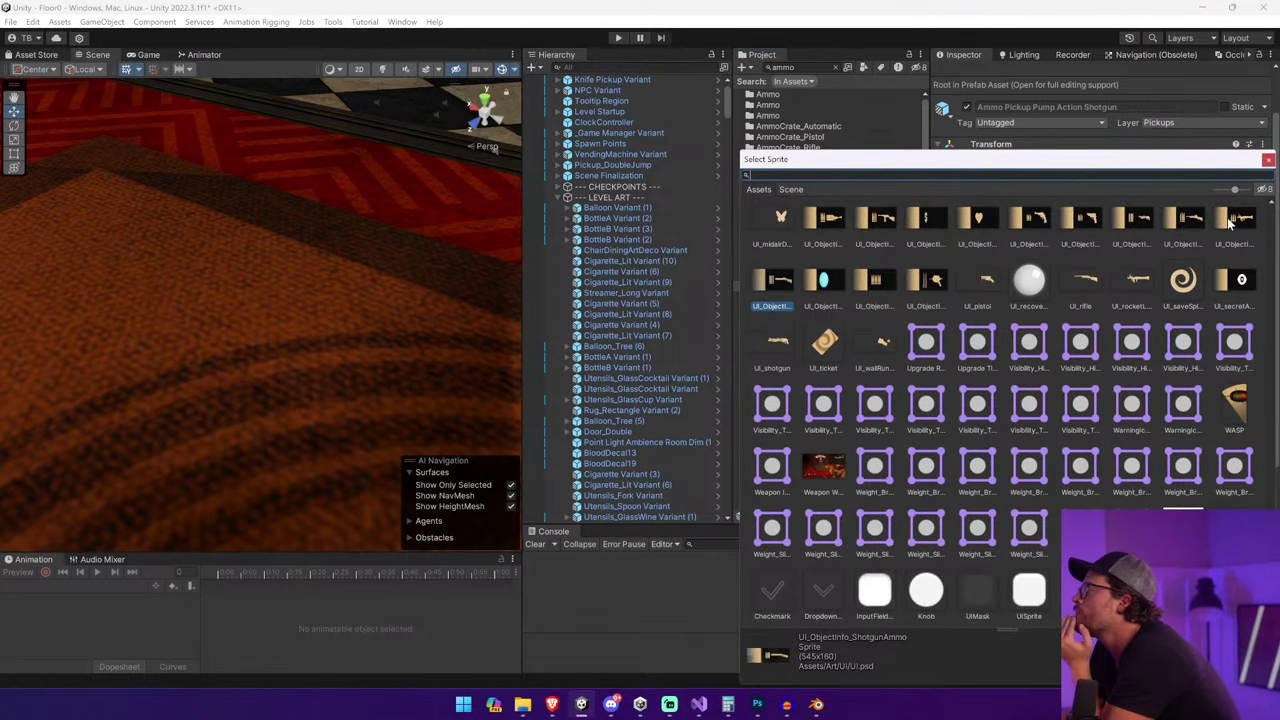
double_click(1147, 222)
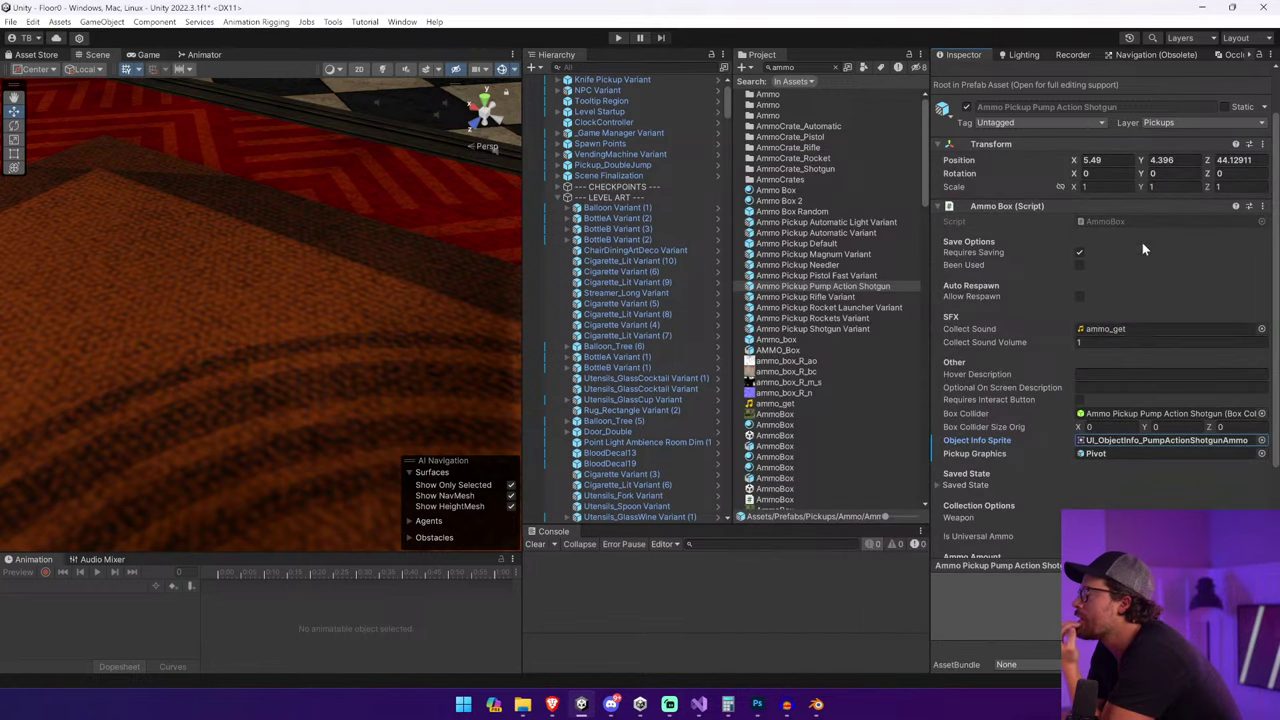
Check the Object Info Sprite assigned to the rifle, rocket launcher, rockets, shotgun, pump action shotgun and pistol fast ammo pickup prefabs.
click(895, 298)
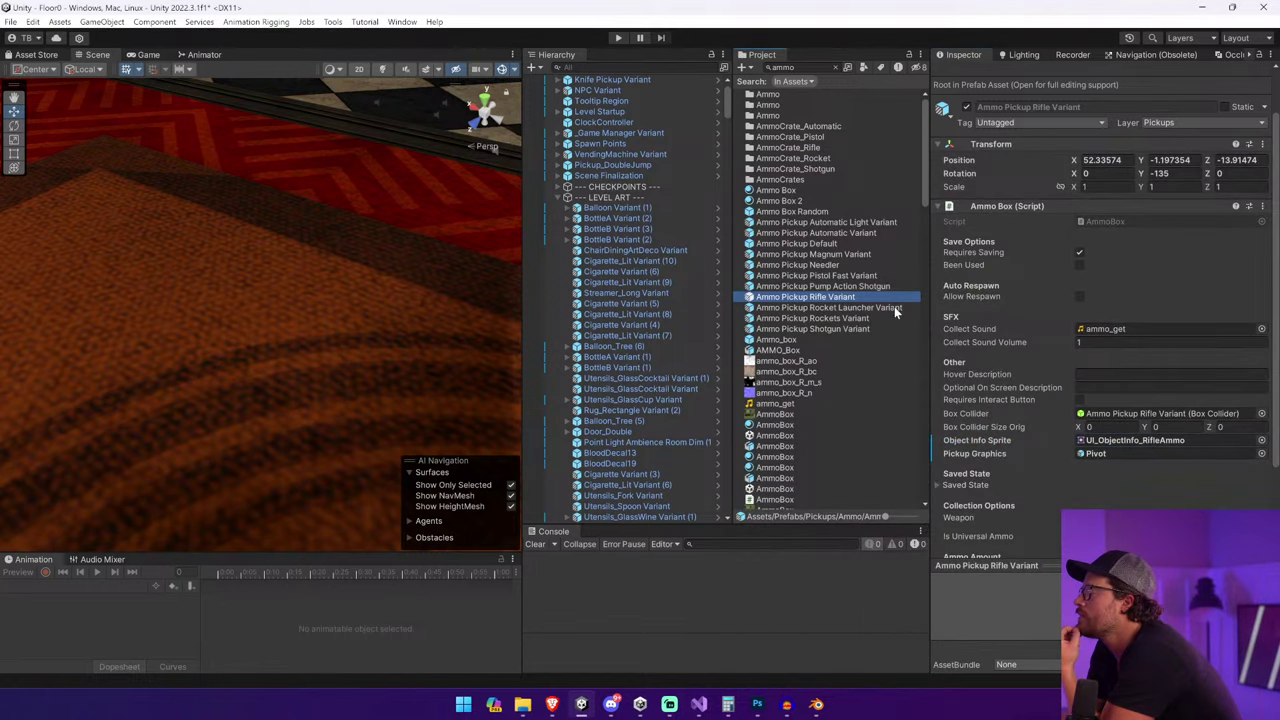
click(894, 307)
click(891, 317)
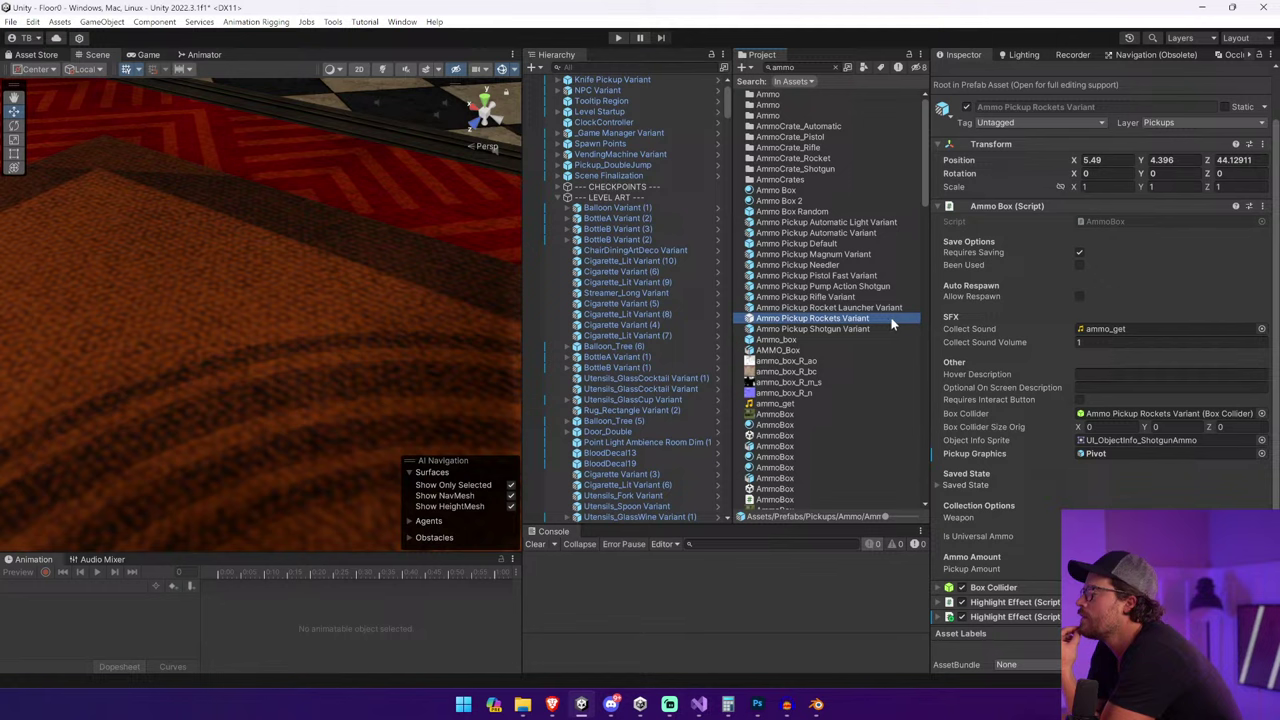
click(888, 328)
click(886, 318)
click(883, 307)
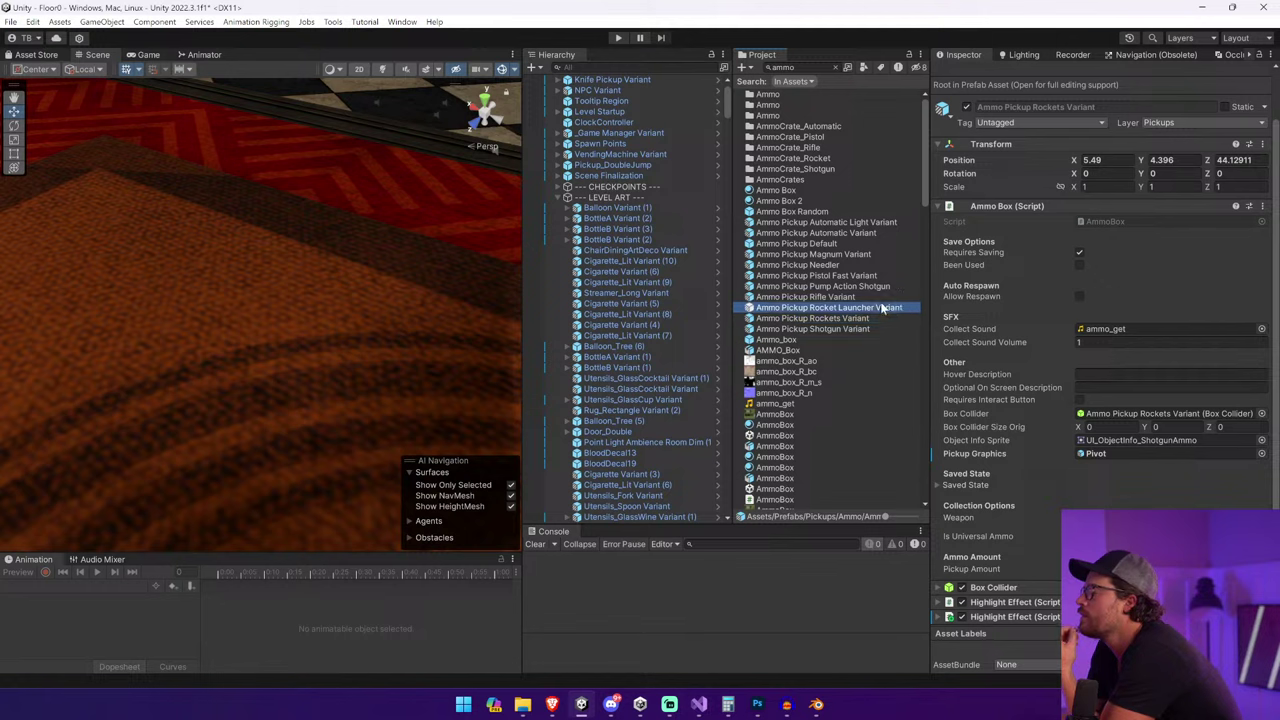
click(878, 296)
click(872, 288)
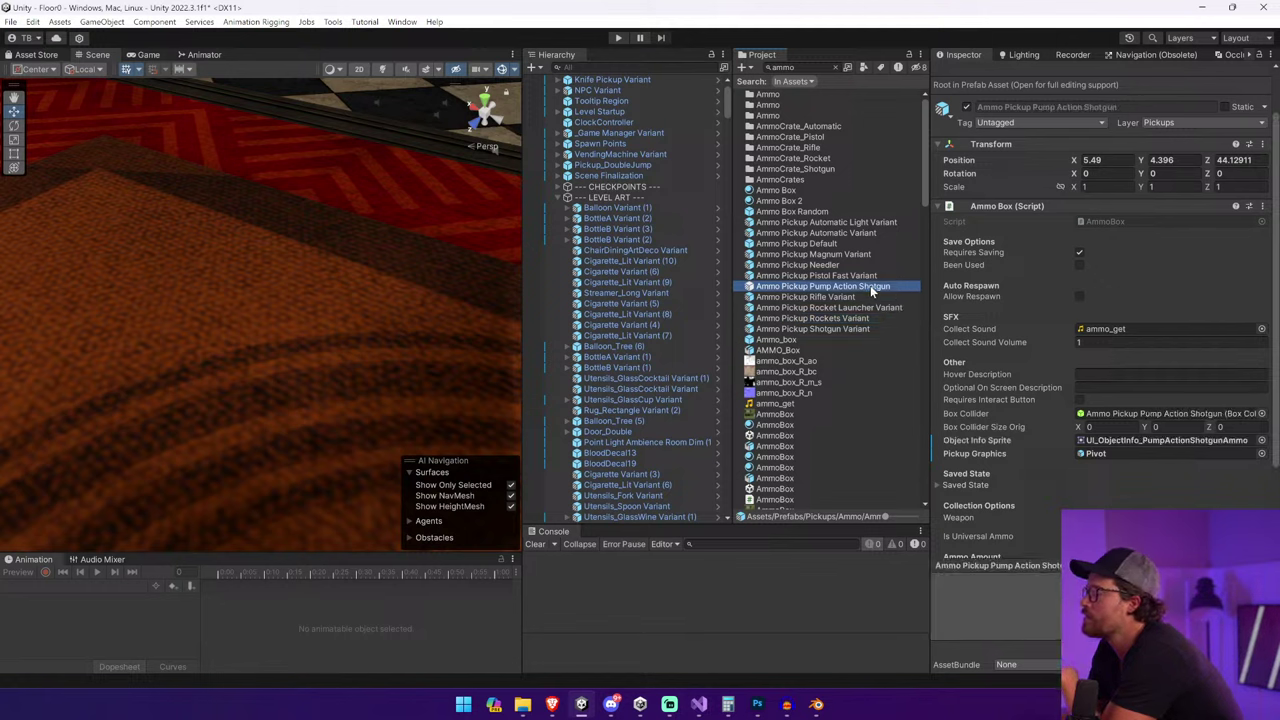
click(869, 278)
Place the Ammo Pickup Needler prefab on the rug in the scene and the Needler Pickup prefab, found by searching "pickup nee", near it.
drag(797, 264, 407, 262)
key(f)
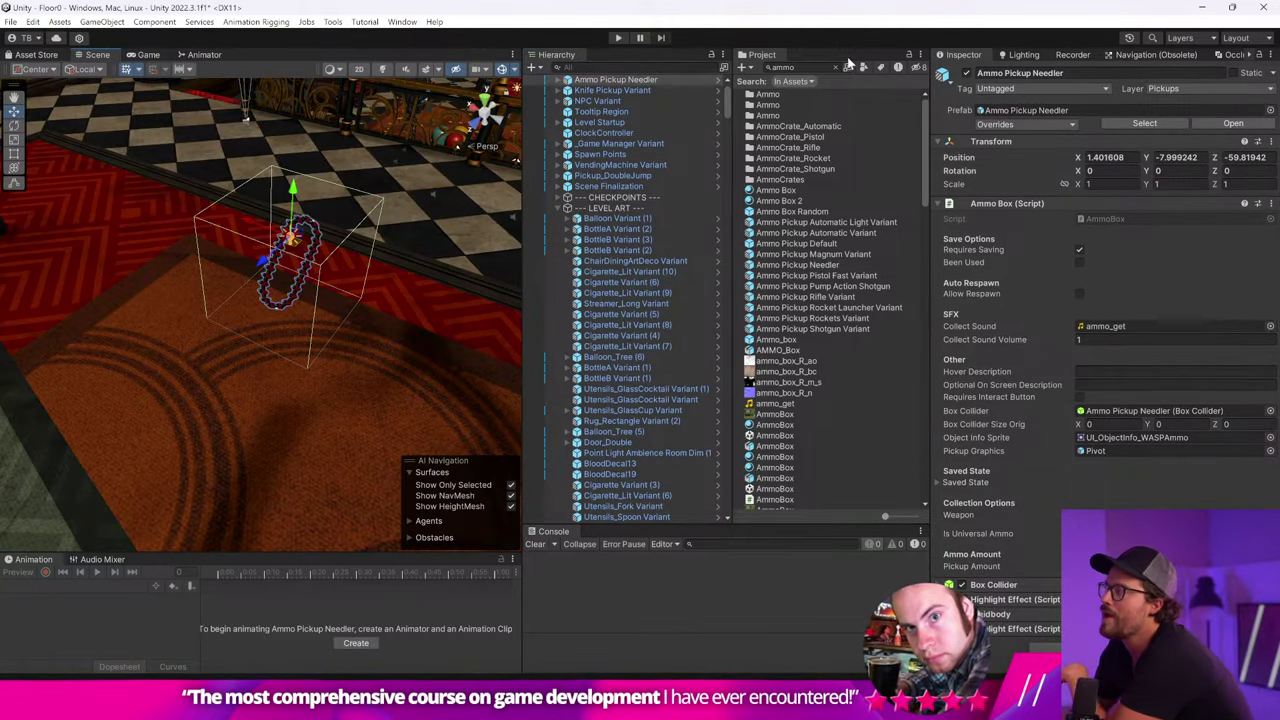
text(pickup need)
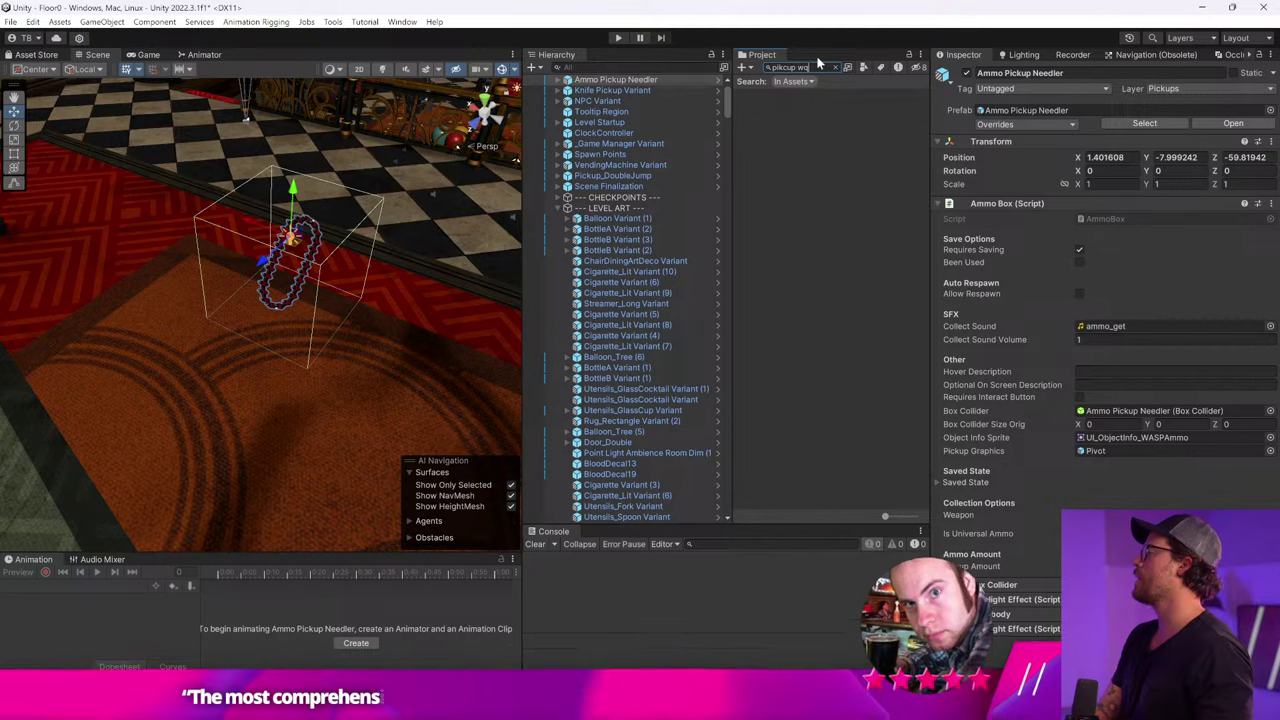
key(BackSpace)
key(BackSpace)
key(BackSpace)
key(BackSpace)
text(w)
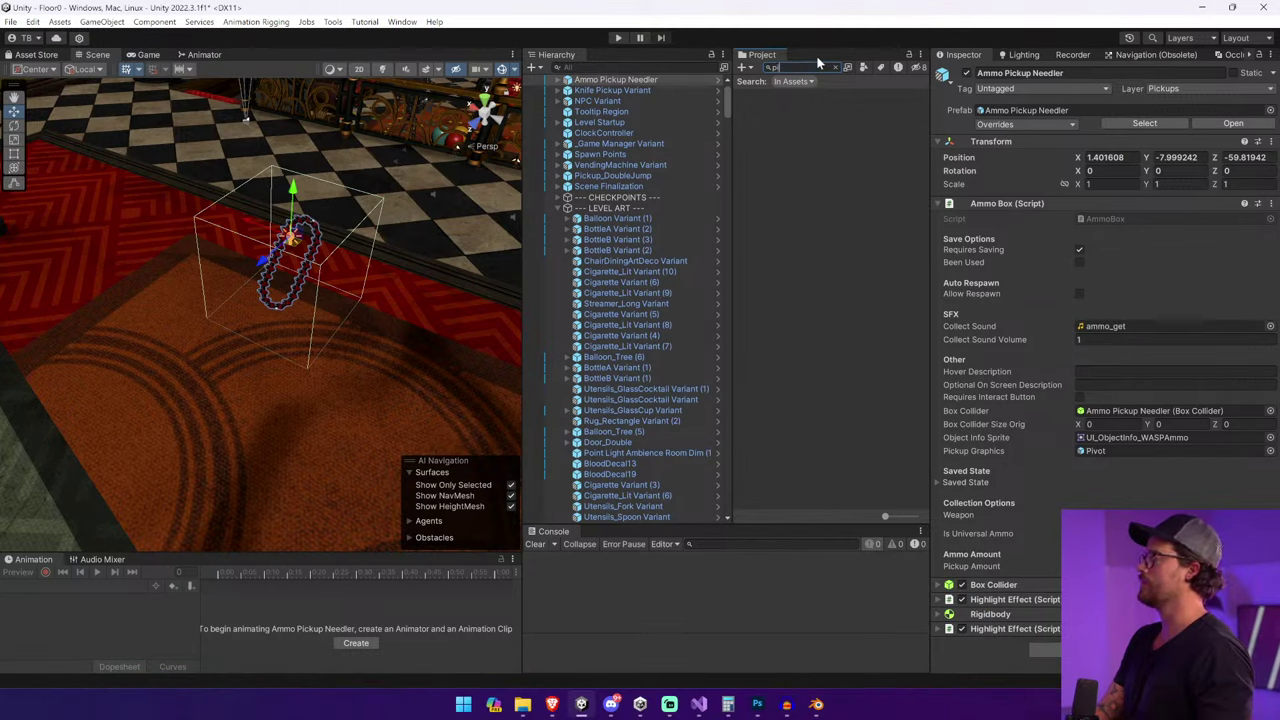
text(ckup wasp)
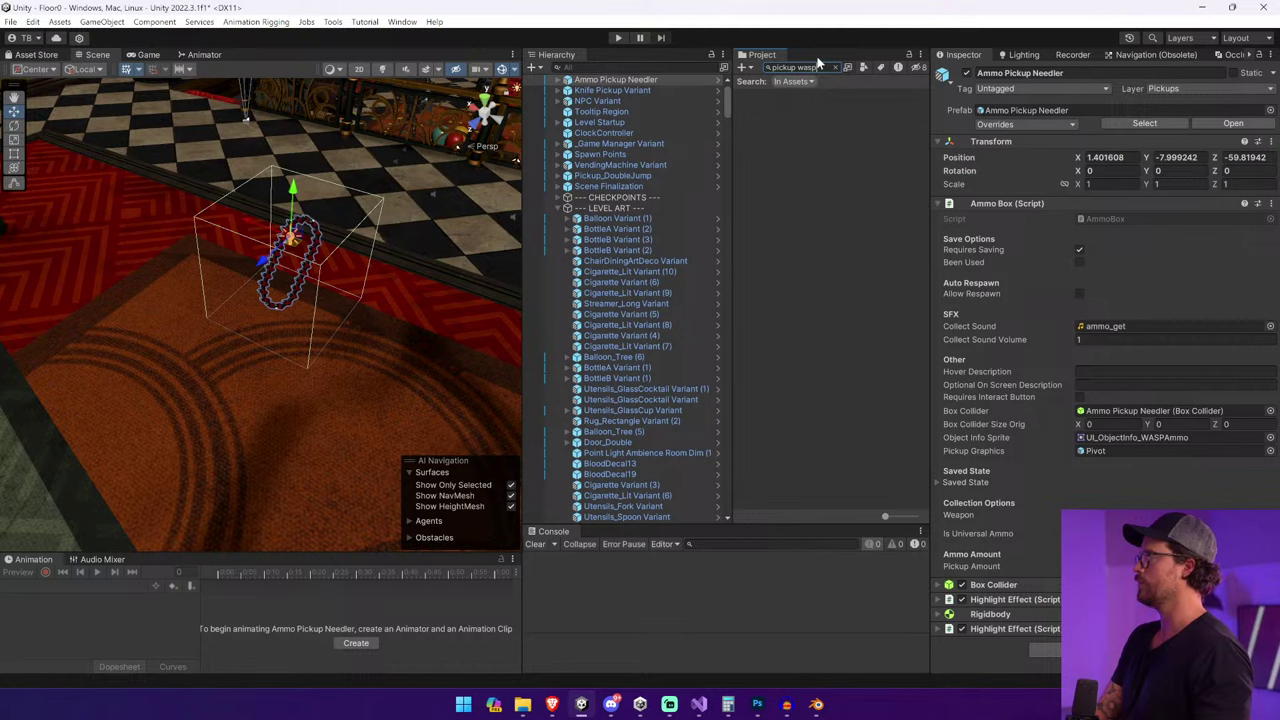
key(BackSpace)
key(BackSpace)
text(n)
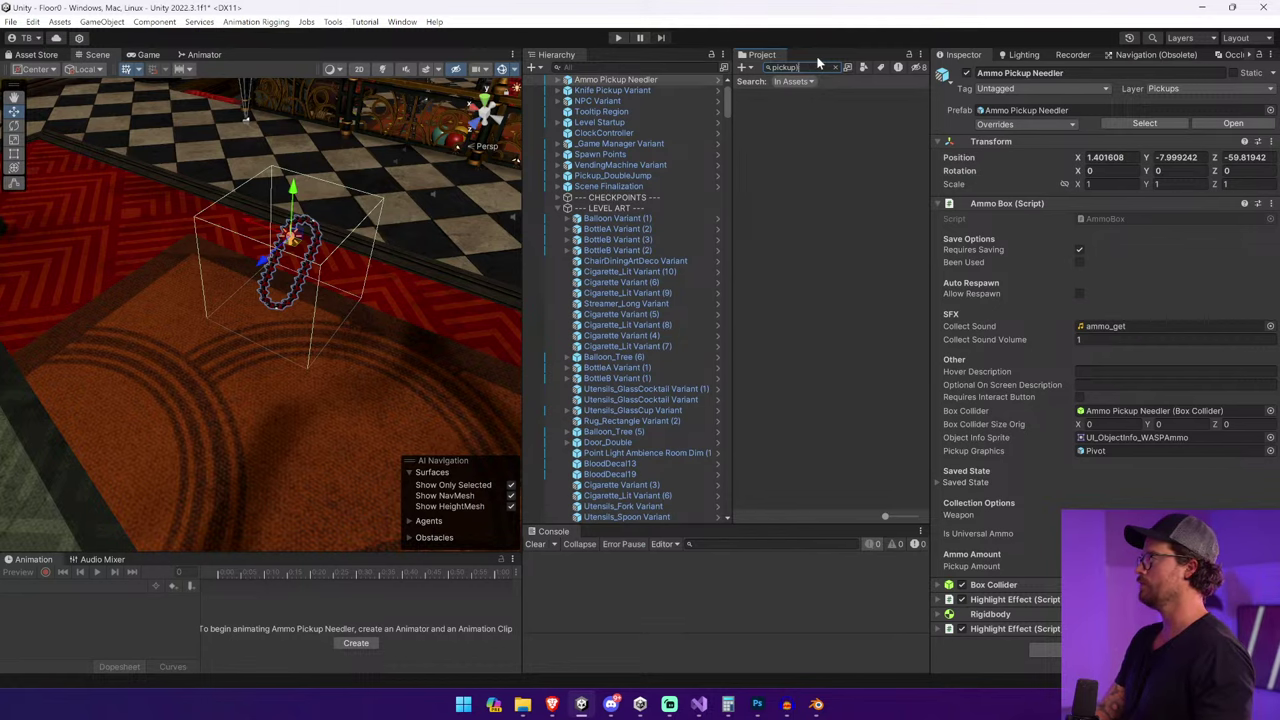
text(ee)
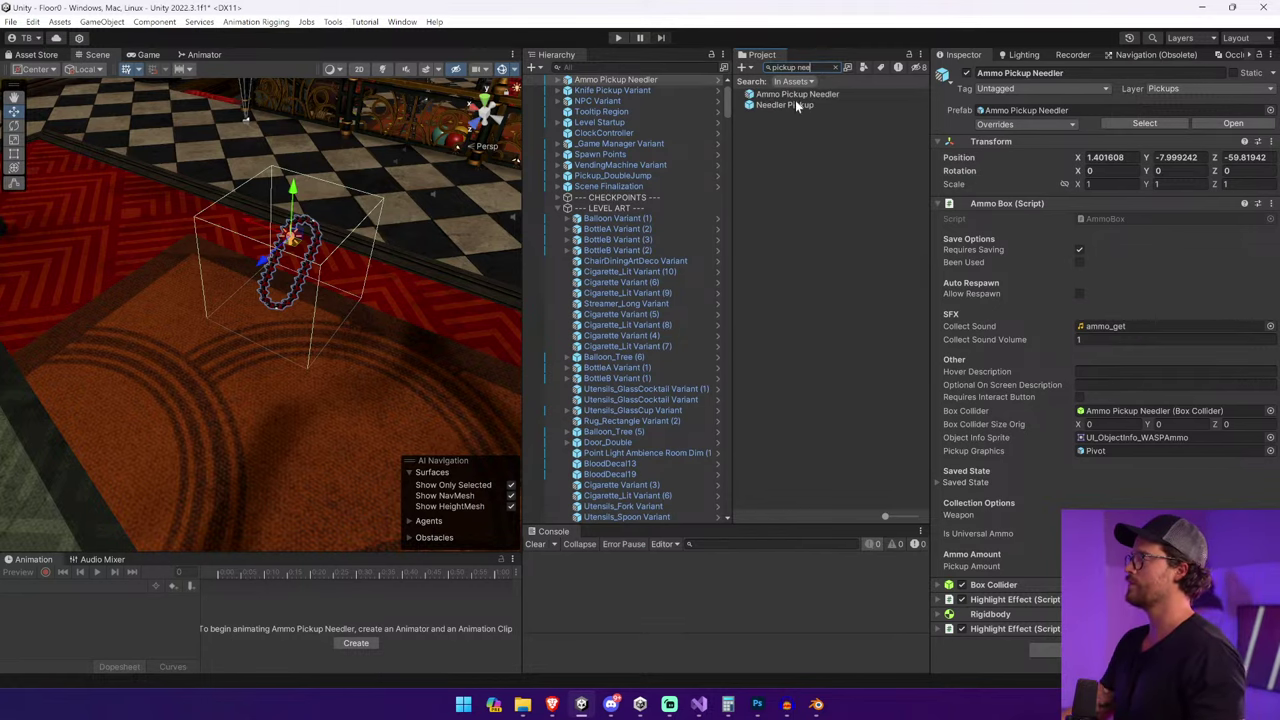
click(212, 195)
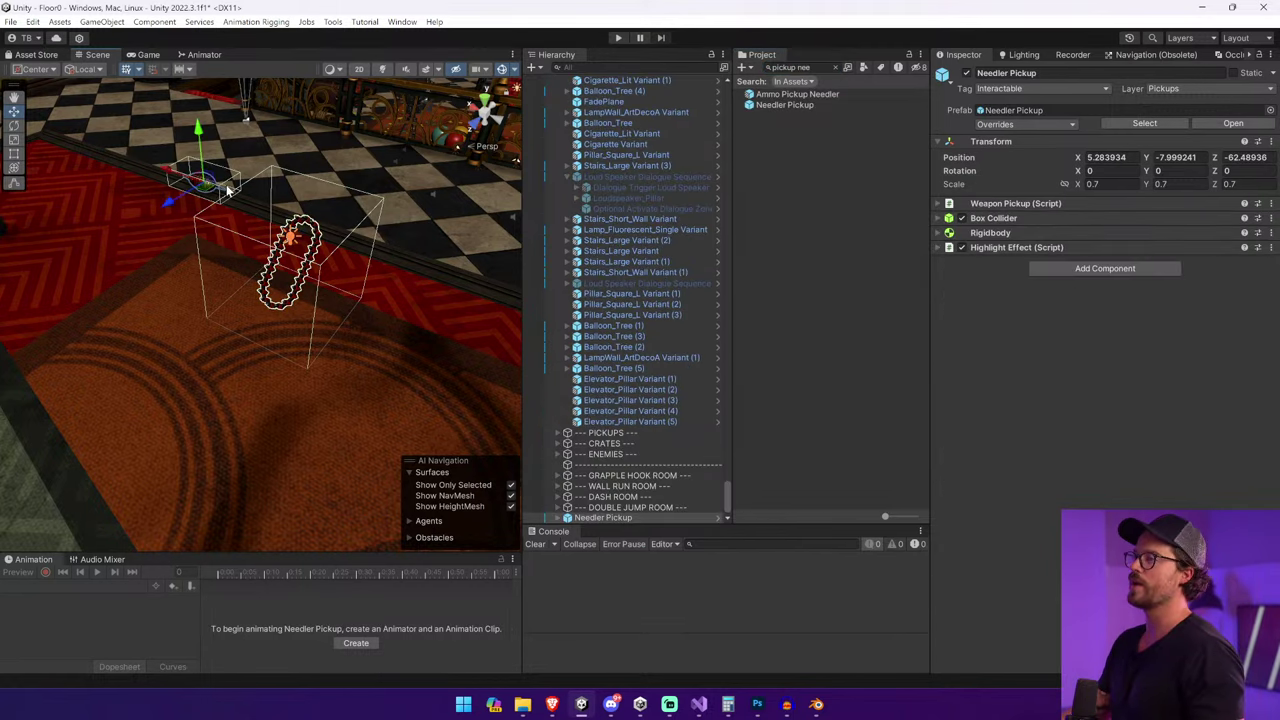
Play-test the Floor0 scene by collecting the W.A.S.P. weapon and its ammo pickup to check their pickup notifications.
click(619, 39)
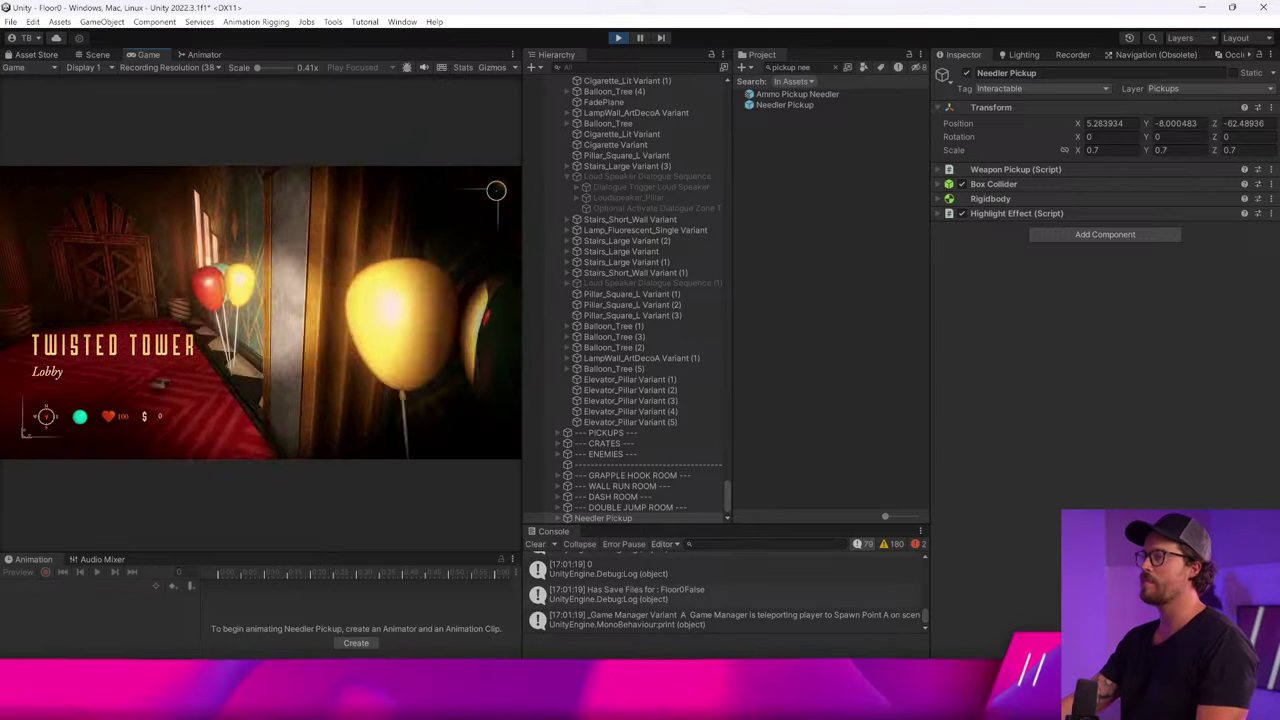
key(w)
key(e)
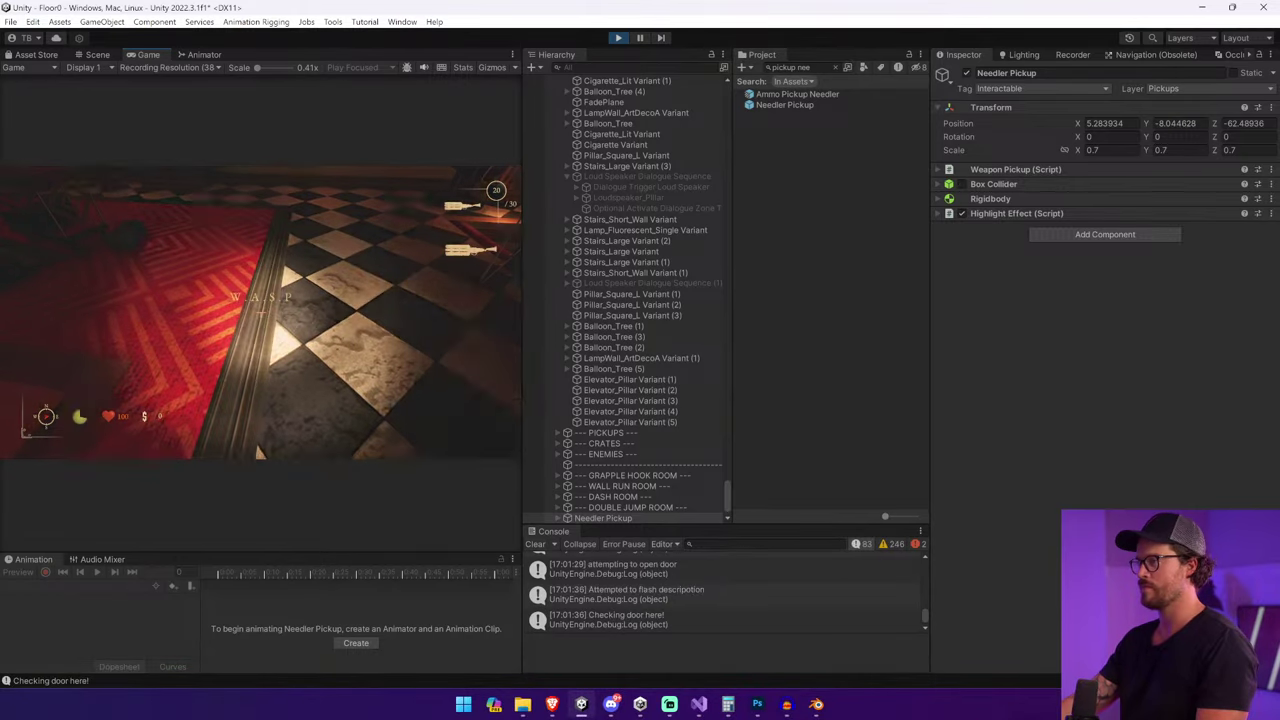
key(e)
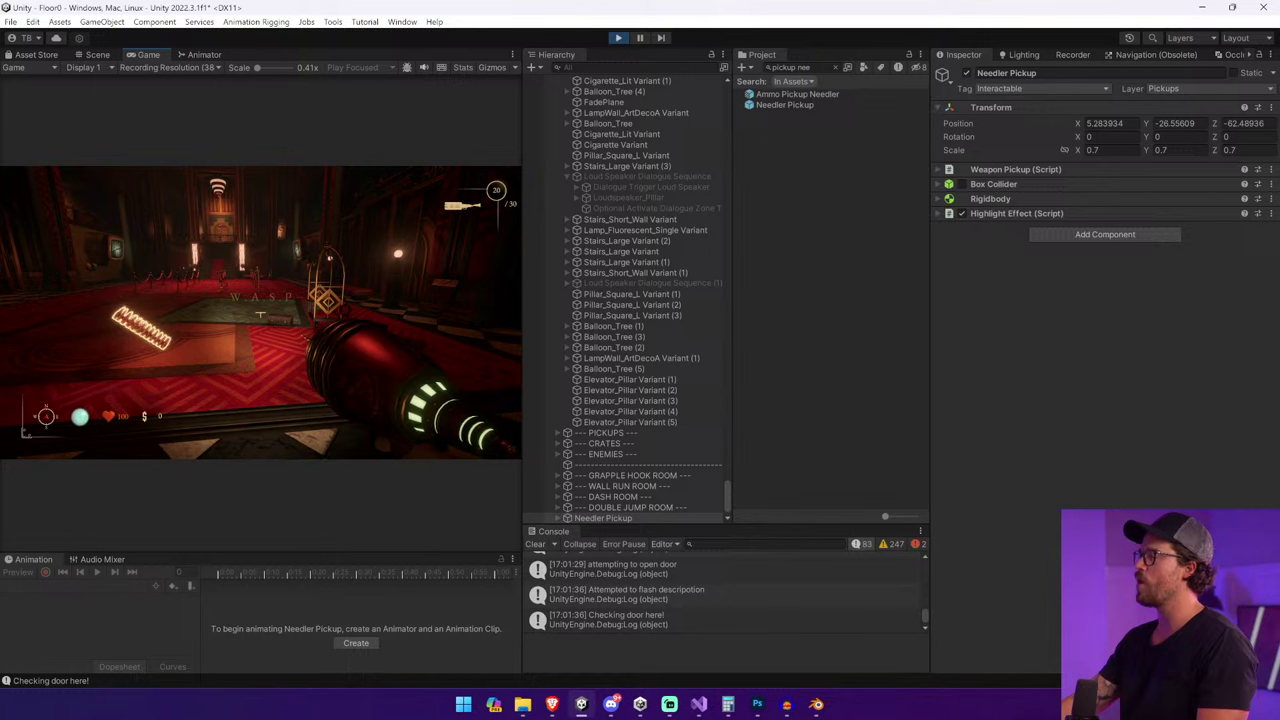
key(a)
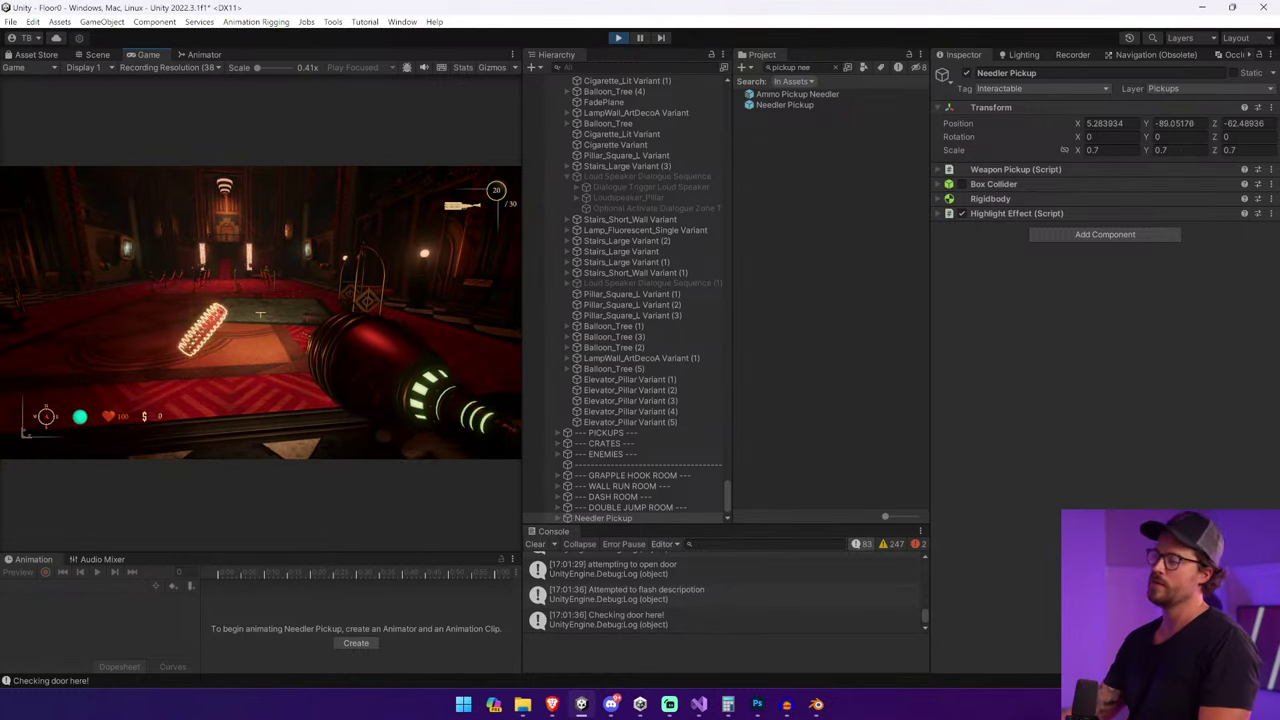
key(w)
key(e)
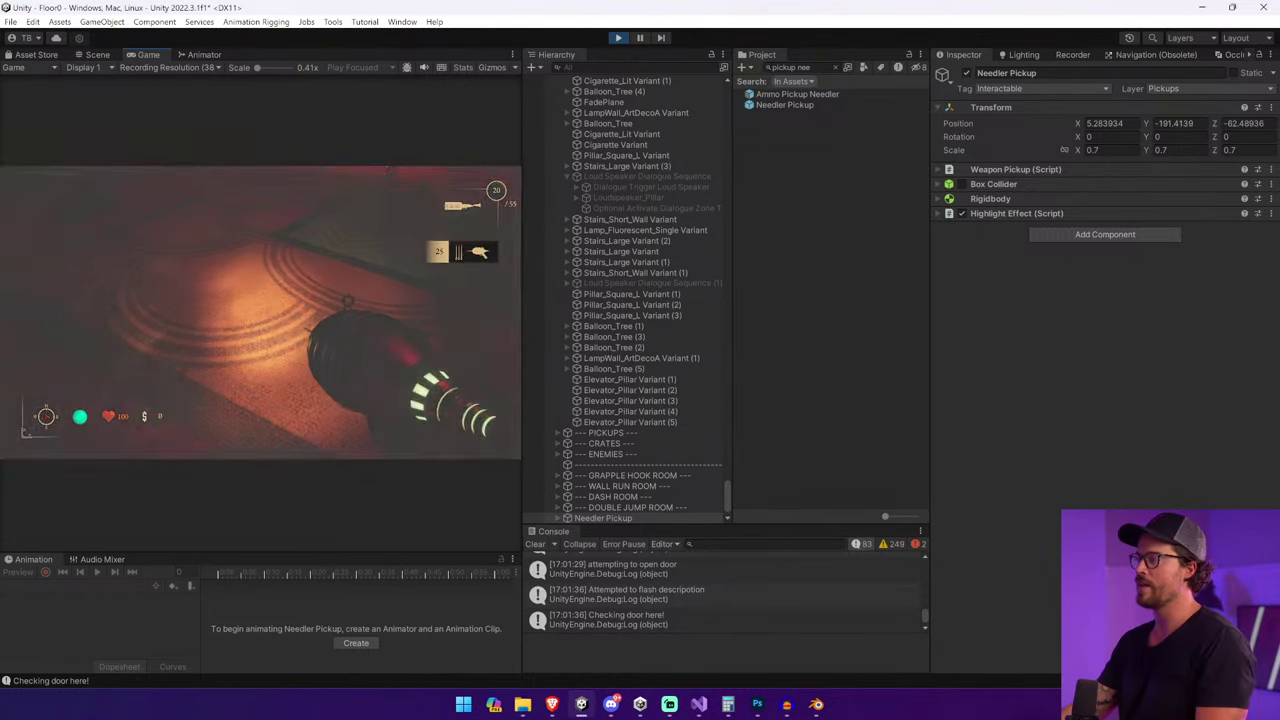
key(Escape)
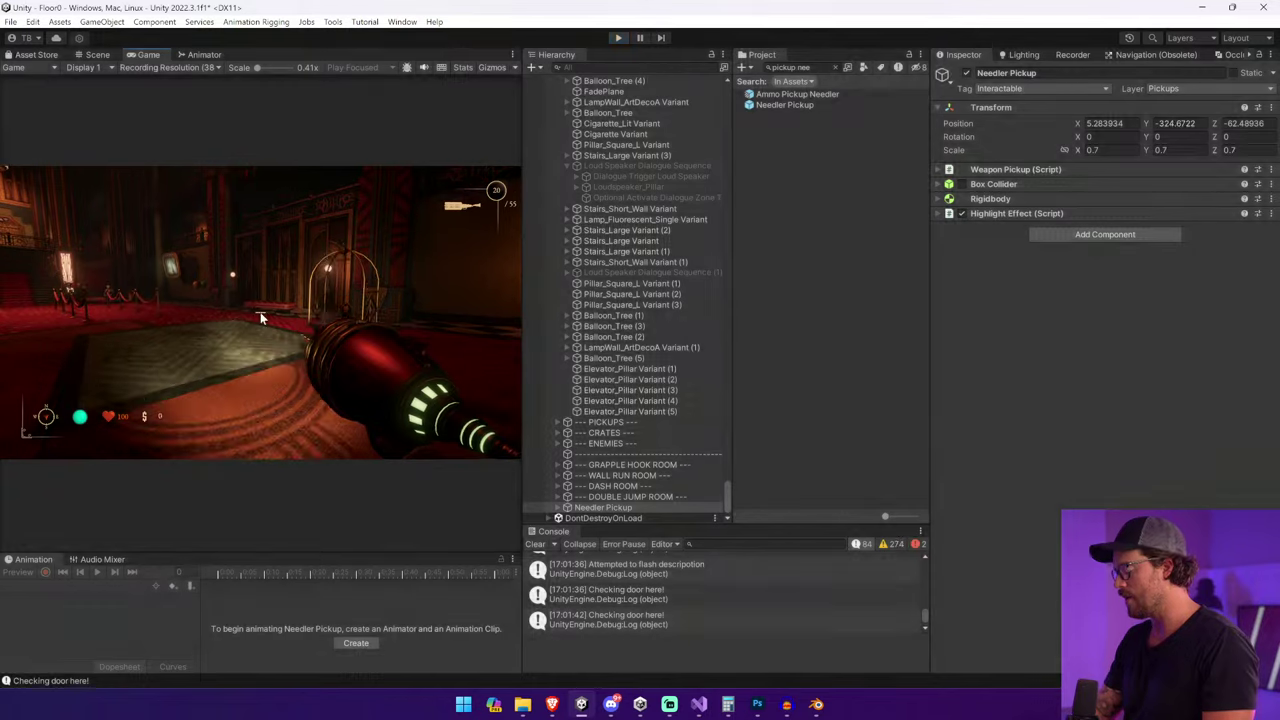
Switch to UI.psd in Photoshop and examine the weapon icons in the lower part of the canvas.
key(alt+Tab)
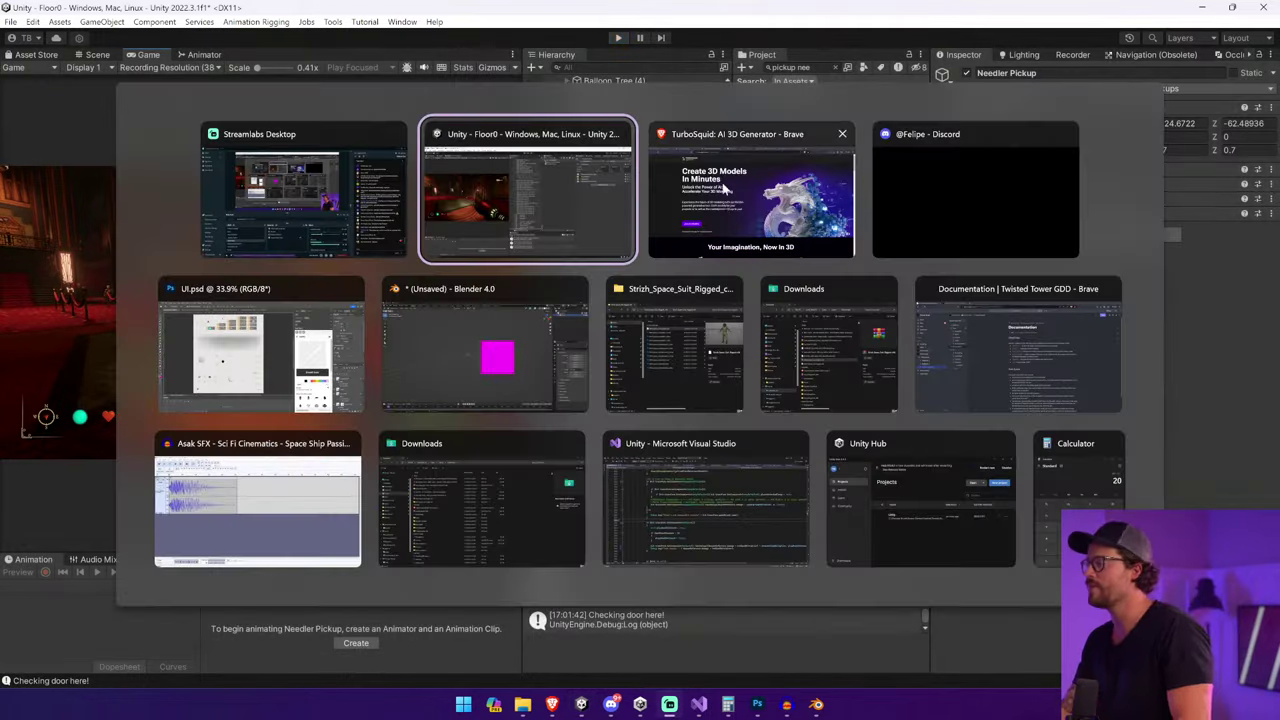
click(339, 330)
key(ctrl+plus)
key(ctrl+plus)
key(ctrl+plus)
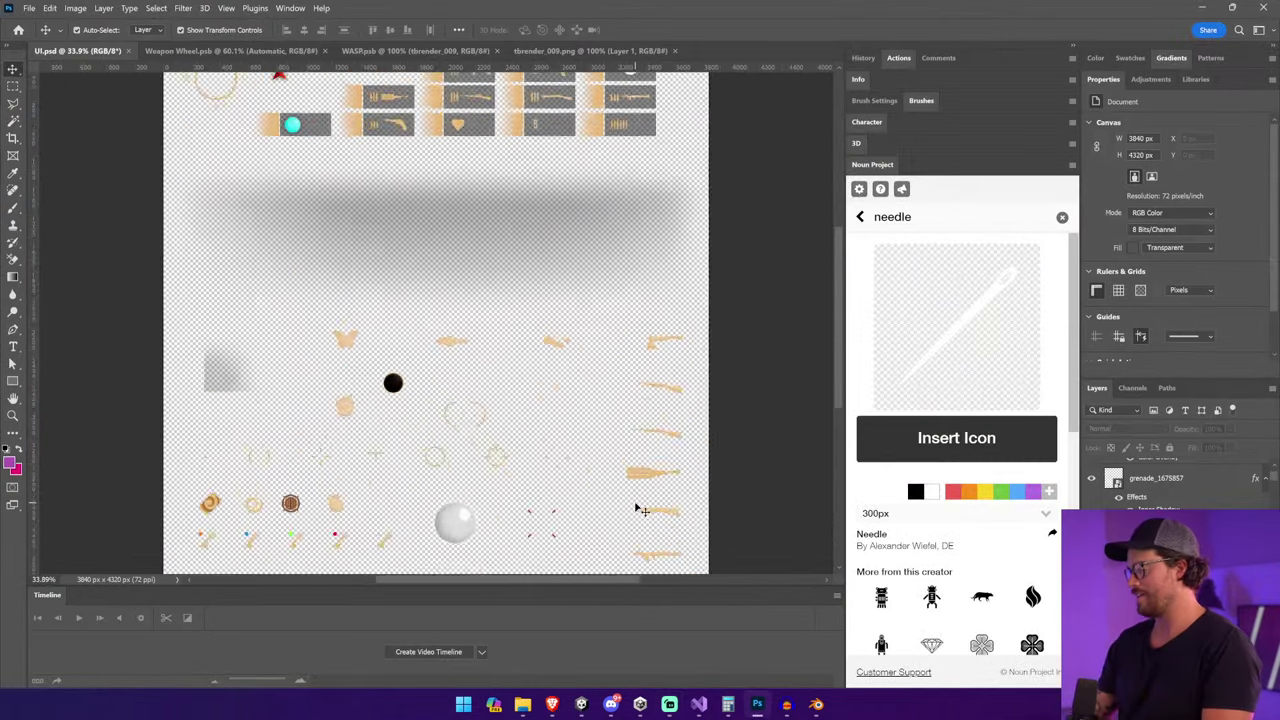
drag(634, 503, 546, 418)
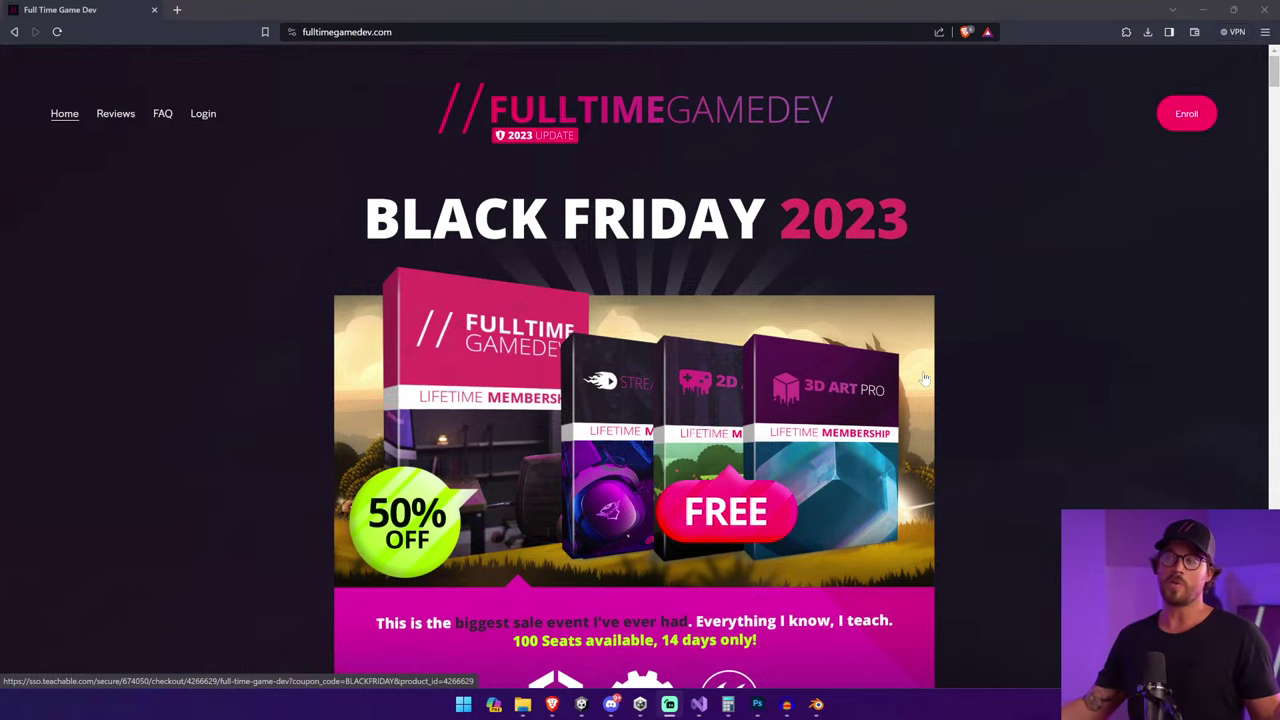
Switch to fulltimegamedev.com in the browser and look through the Reviews page before returning to the home page.
click(115, 113)
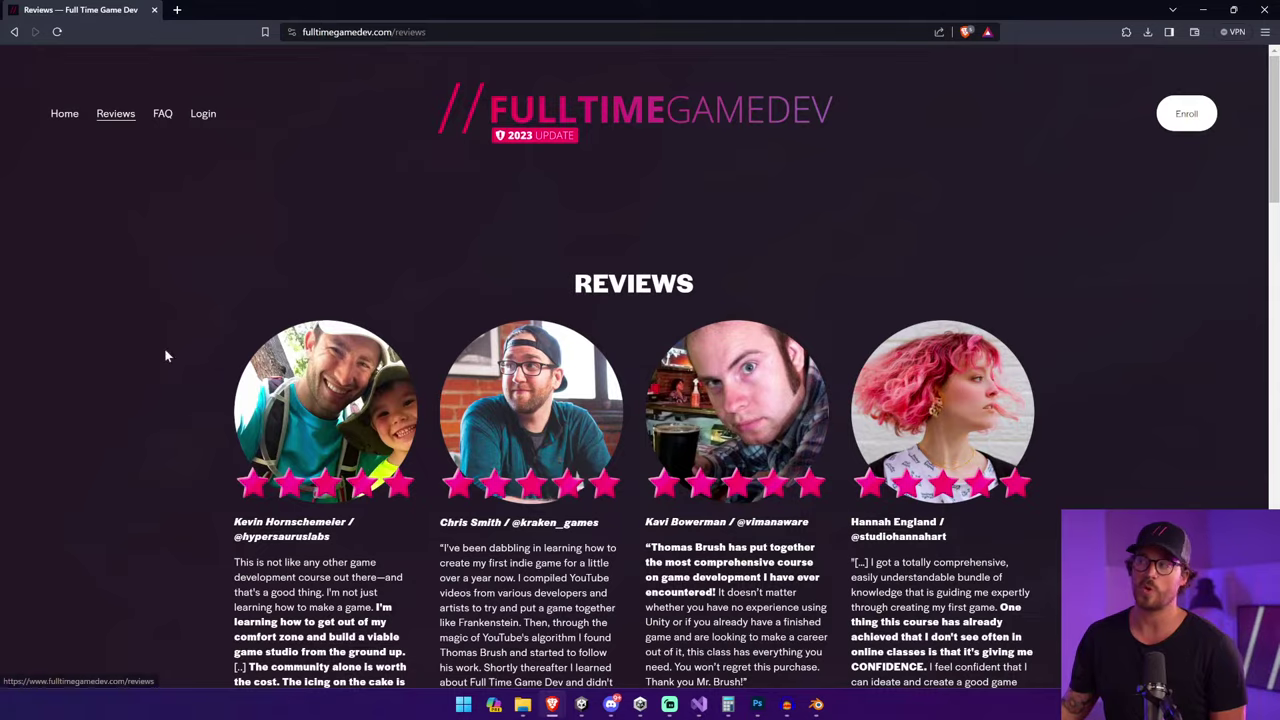
scroll(265, 435, down, 1)
scroll(268, 406, down, 12)
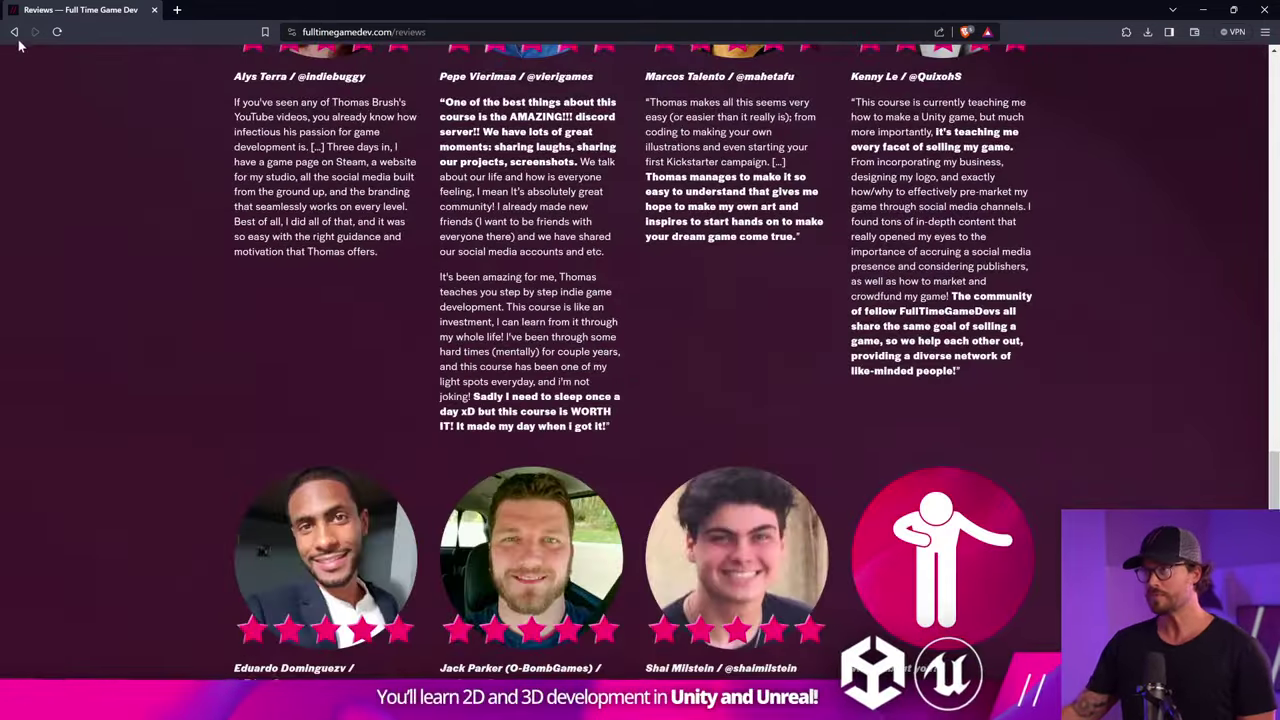
key(alt+Left)
Browse the Full Time Game Dev home page, covering the Black Friday offer, student testimonials, sample games and course contents.
scroll(372, 350, down, 10)
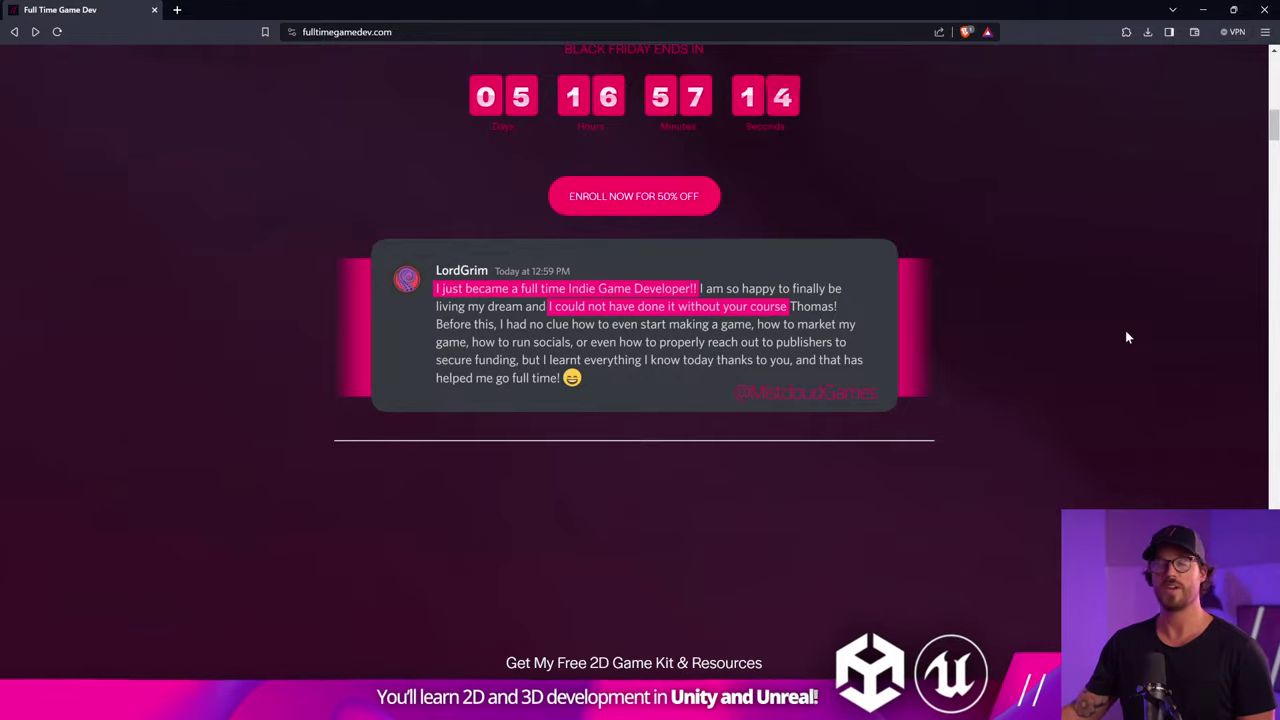
scroll(1125, 337, down, 5)
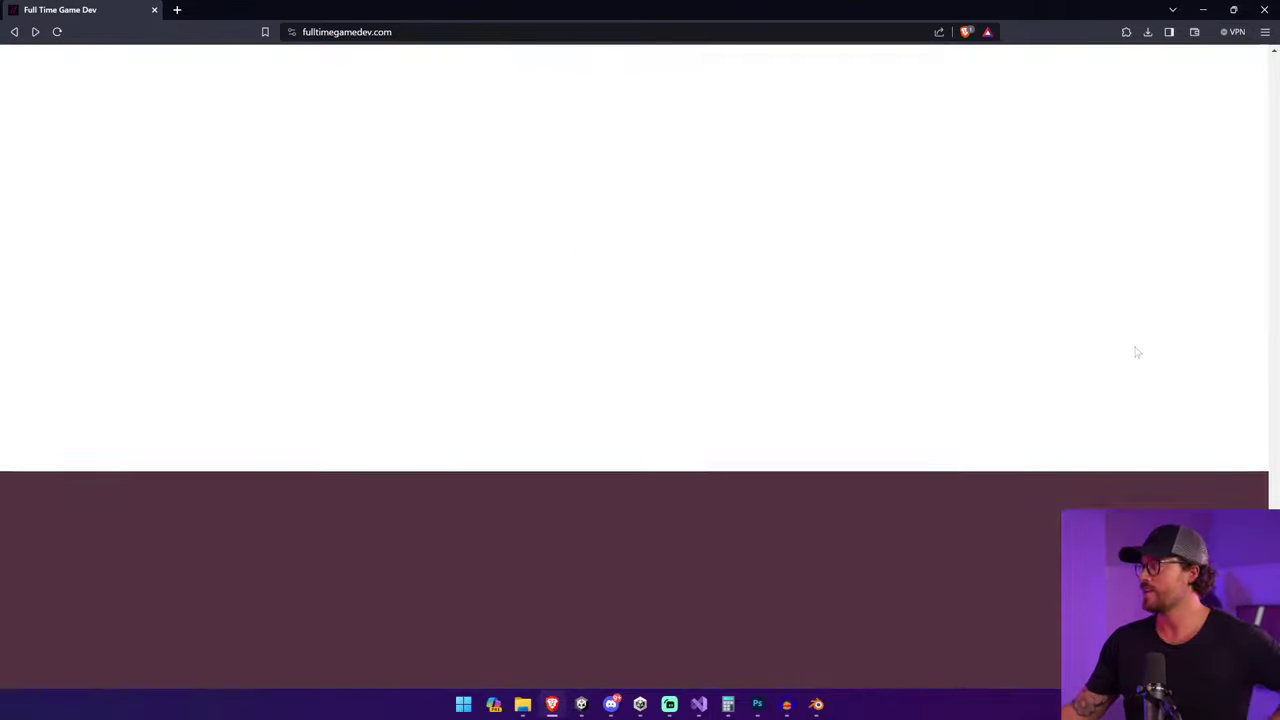
scroll(1137, 352, down, 20)
scroll(1120, 353, up, 5)
scroll(1119, 352, down, 1)
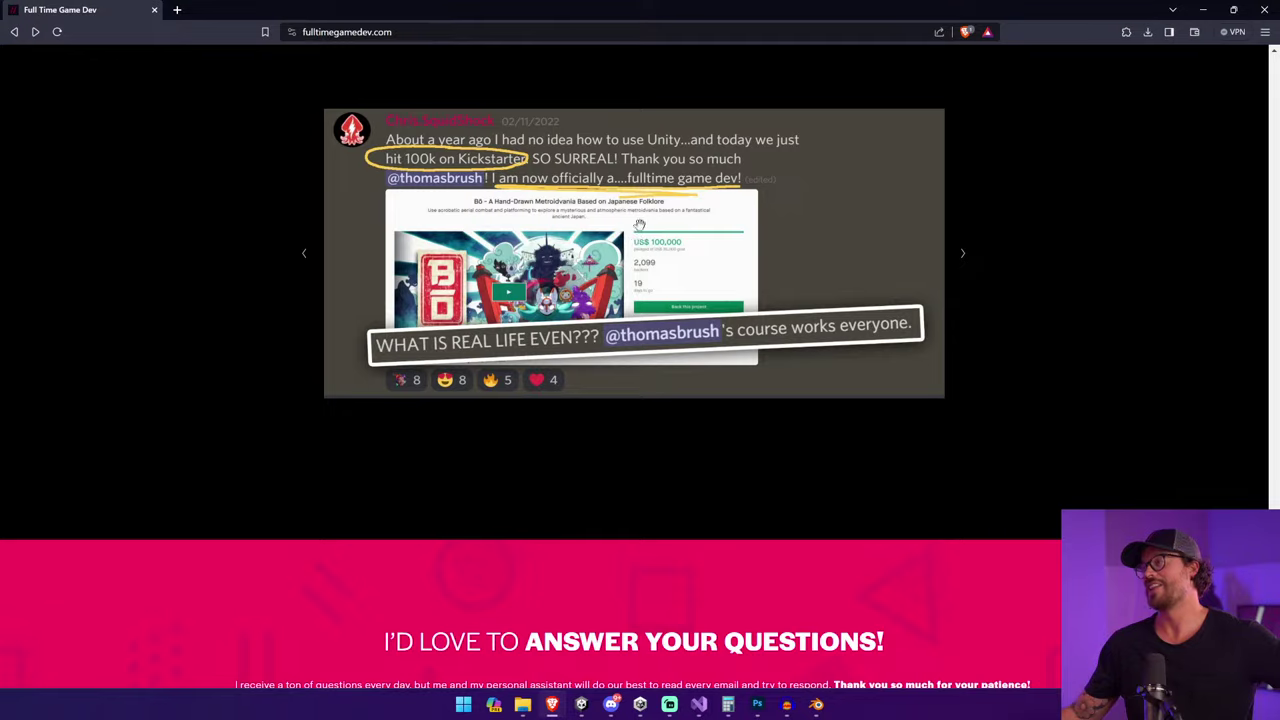
scroll(178, 380, up, 15)
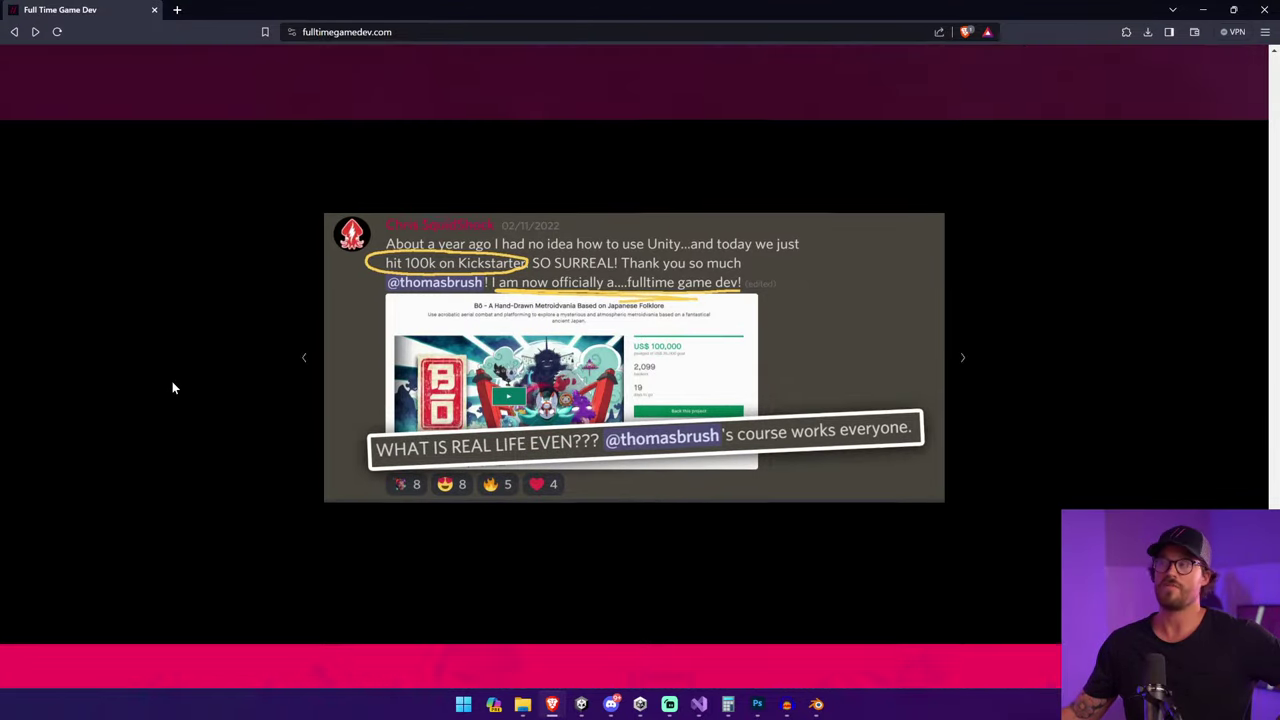
scroll(182, 392, up, 15)
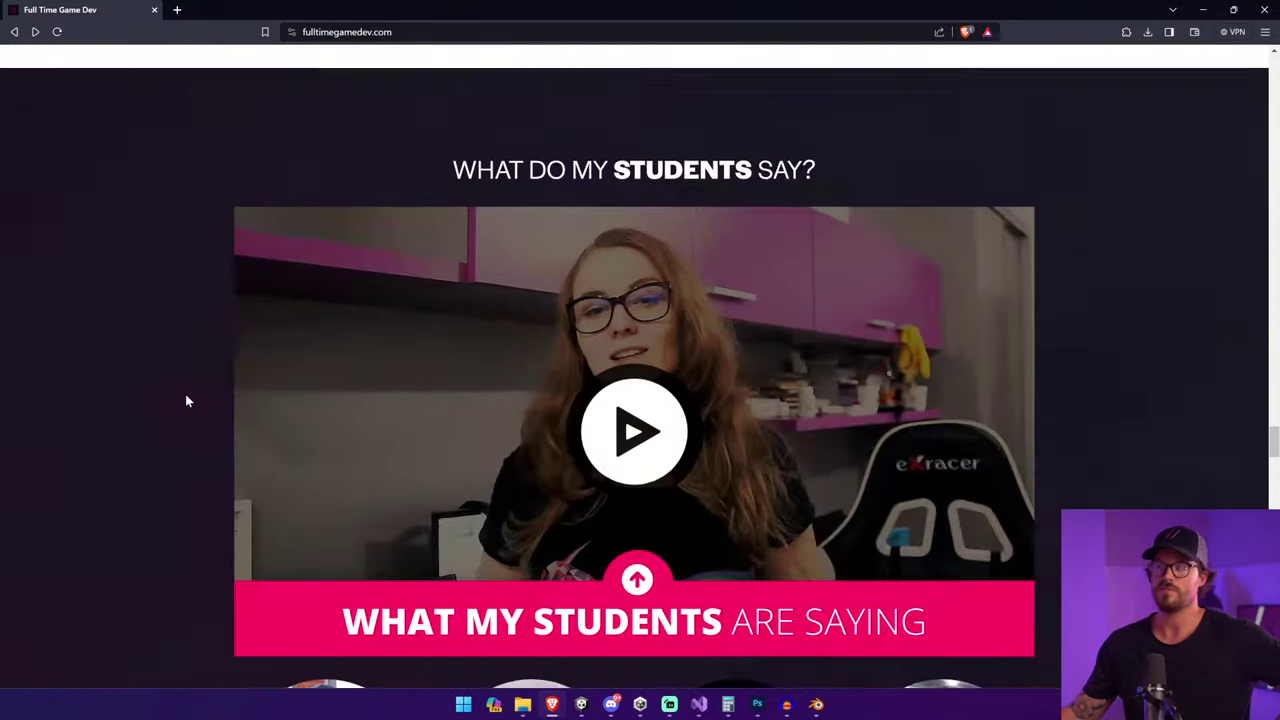
scroll(192, 400, up, 15)
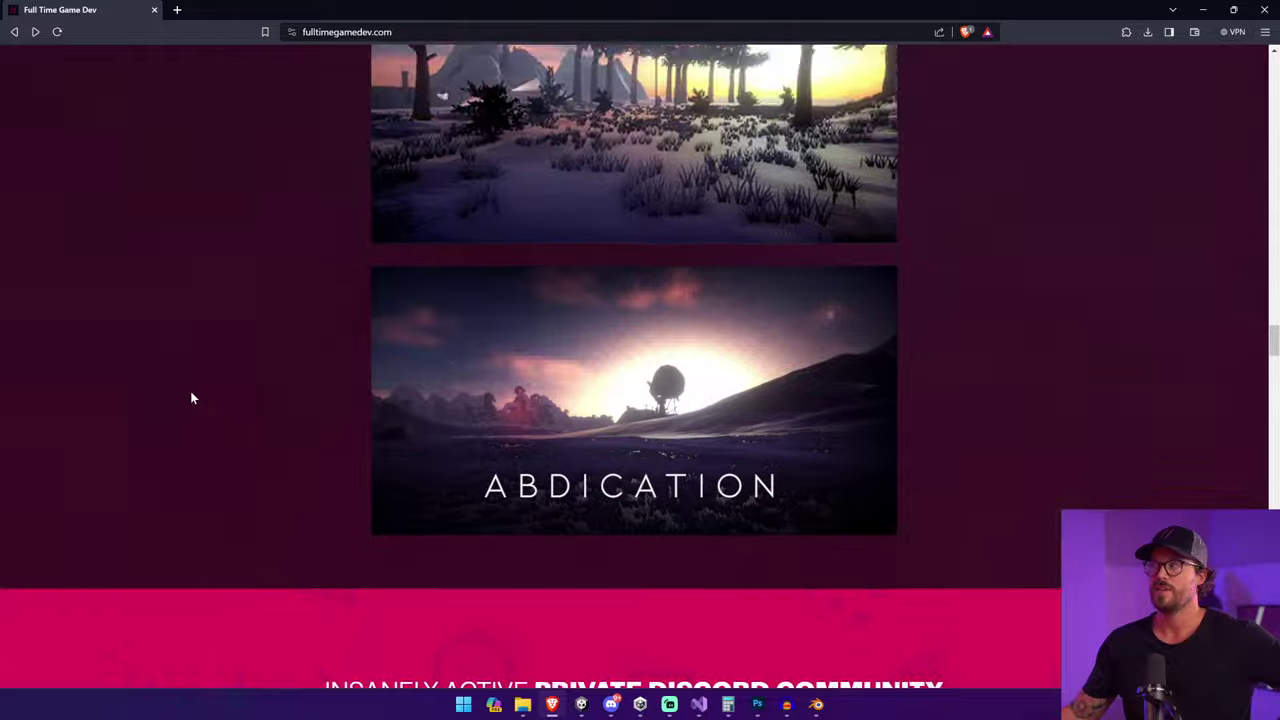
scroll(191, 393, up, 6)
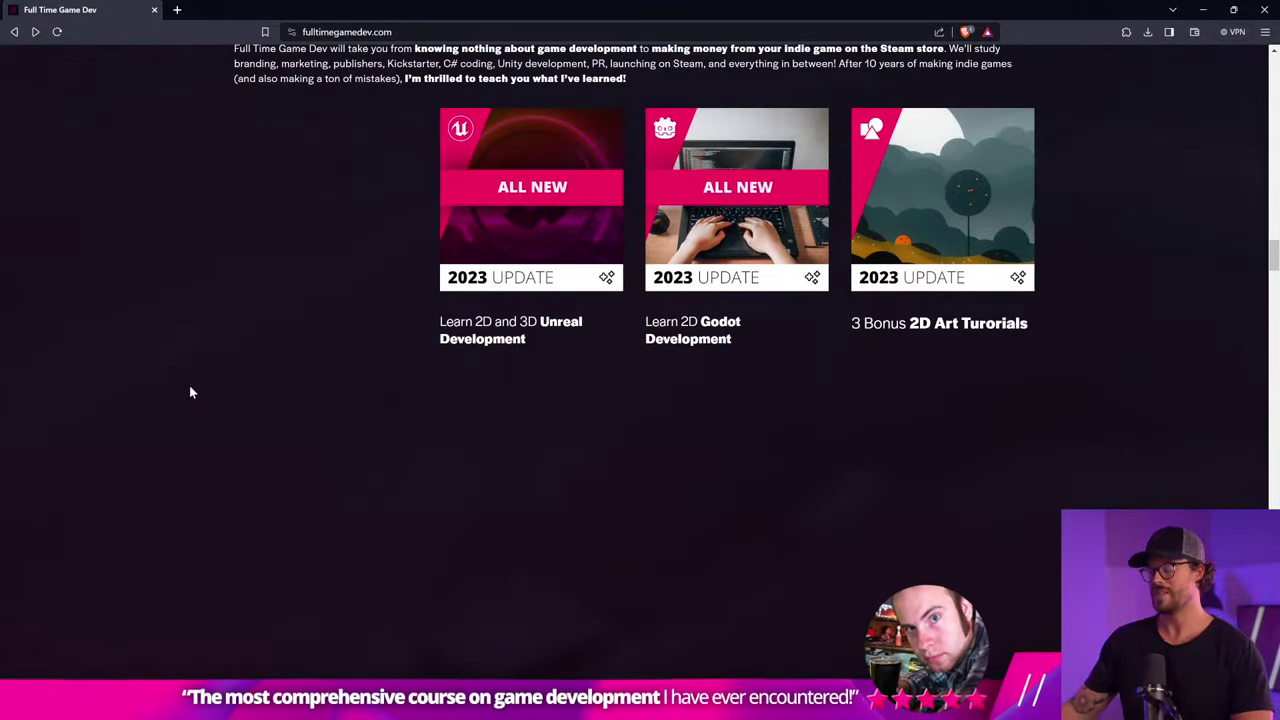
key(F5)
scroll(188, 367, up, 5)
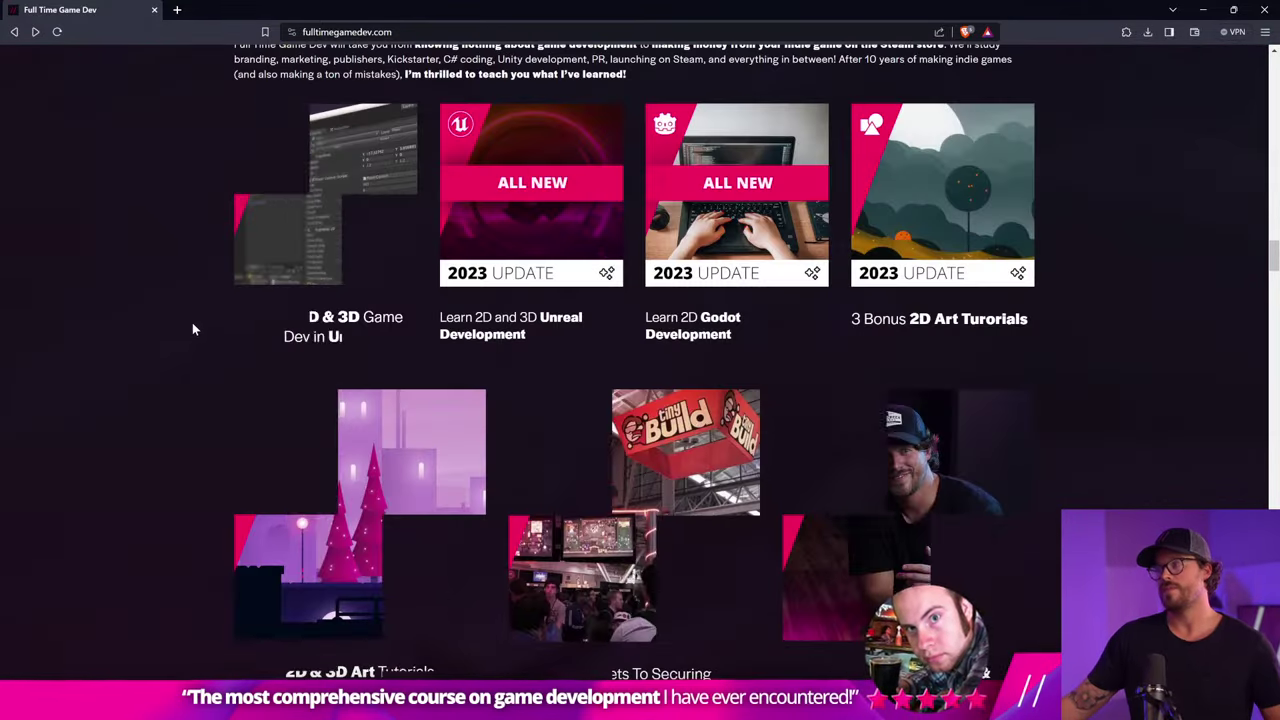
scroll(195, 344, up, 3)
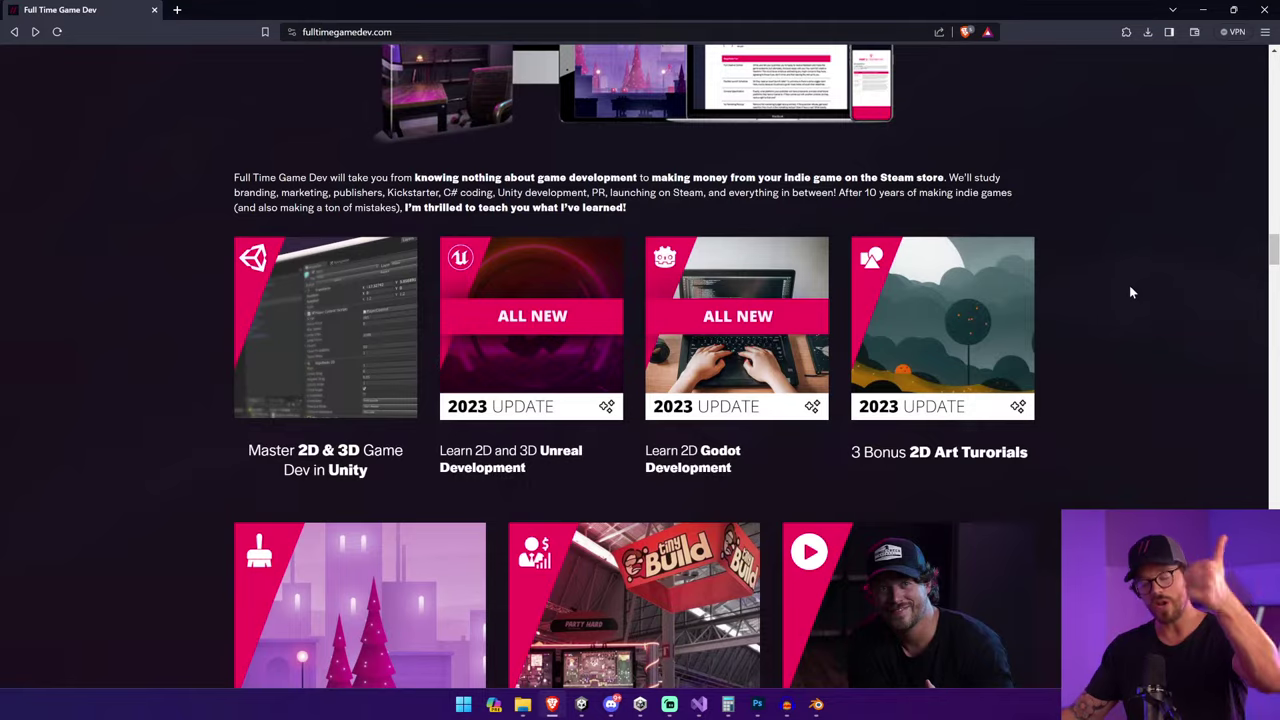
scroll(1130, 276, down, 6)
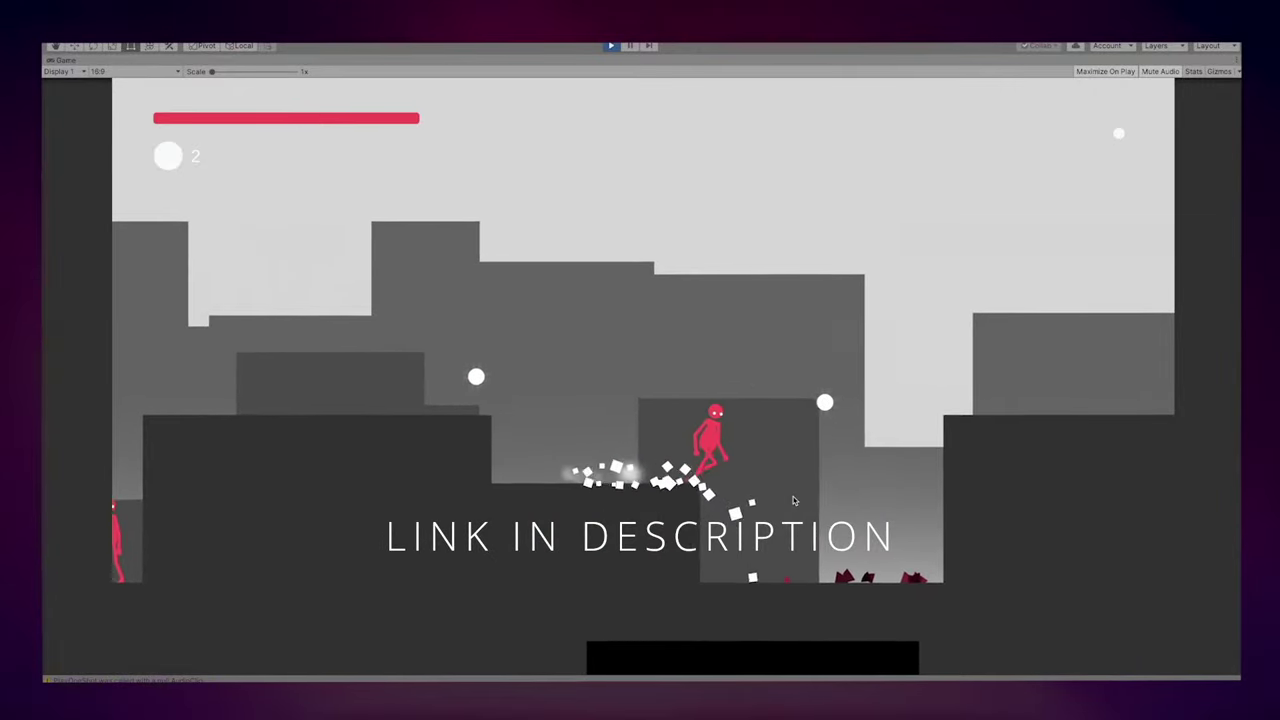
key(space)
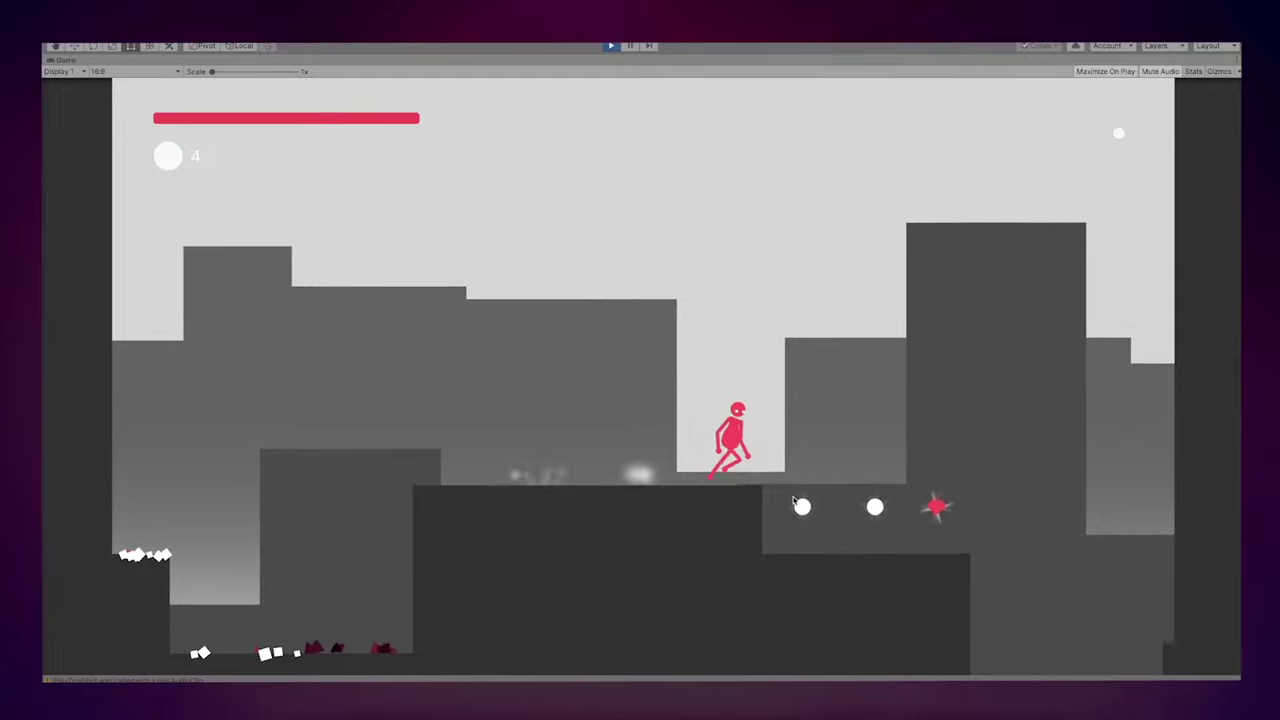